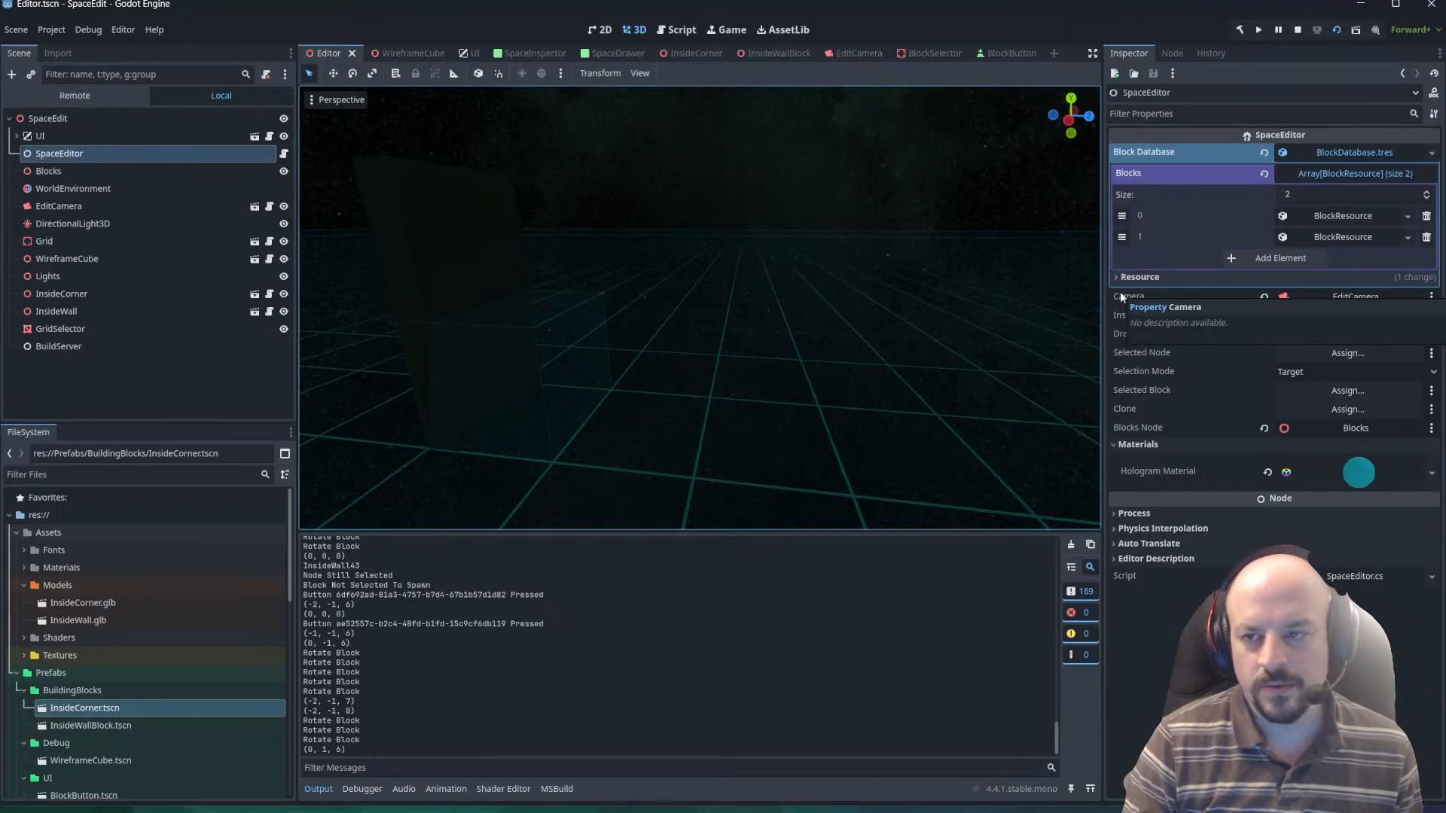
right_drag(693, 327, 693, 327)
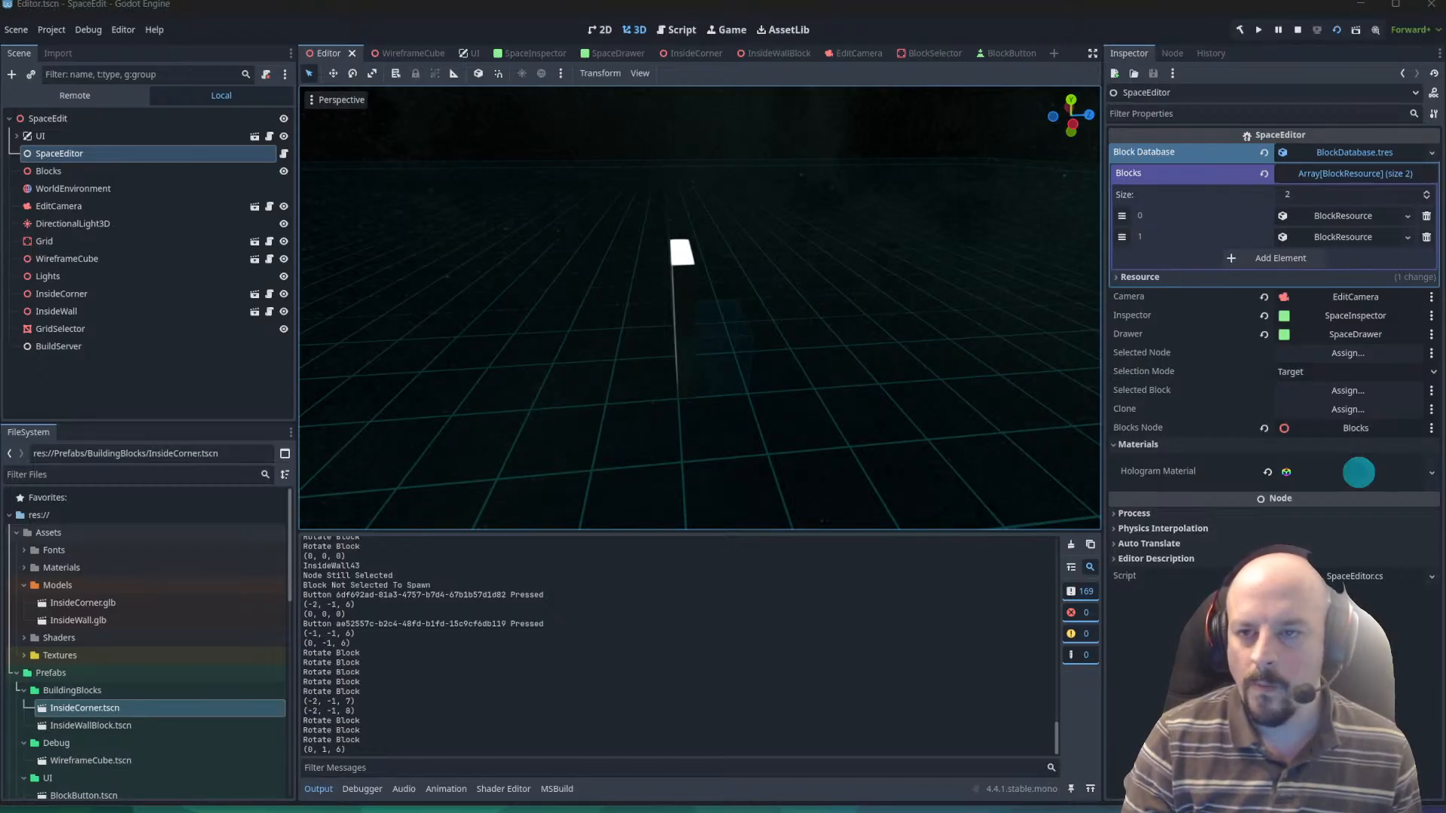
right_drag(772, 241, 725, 227)
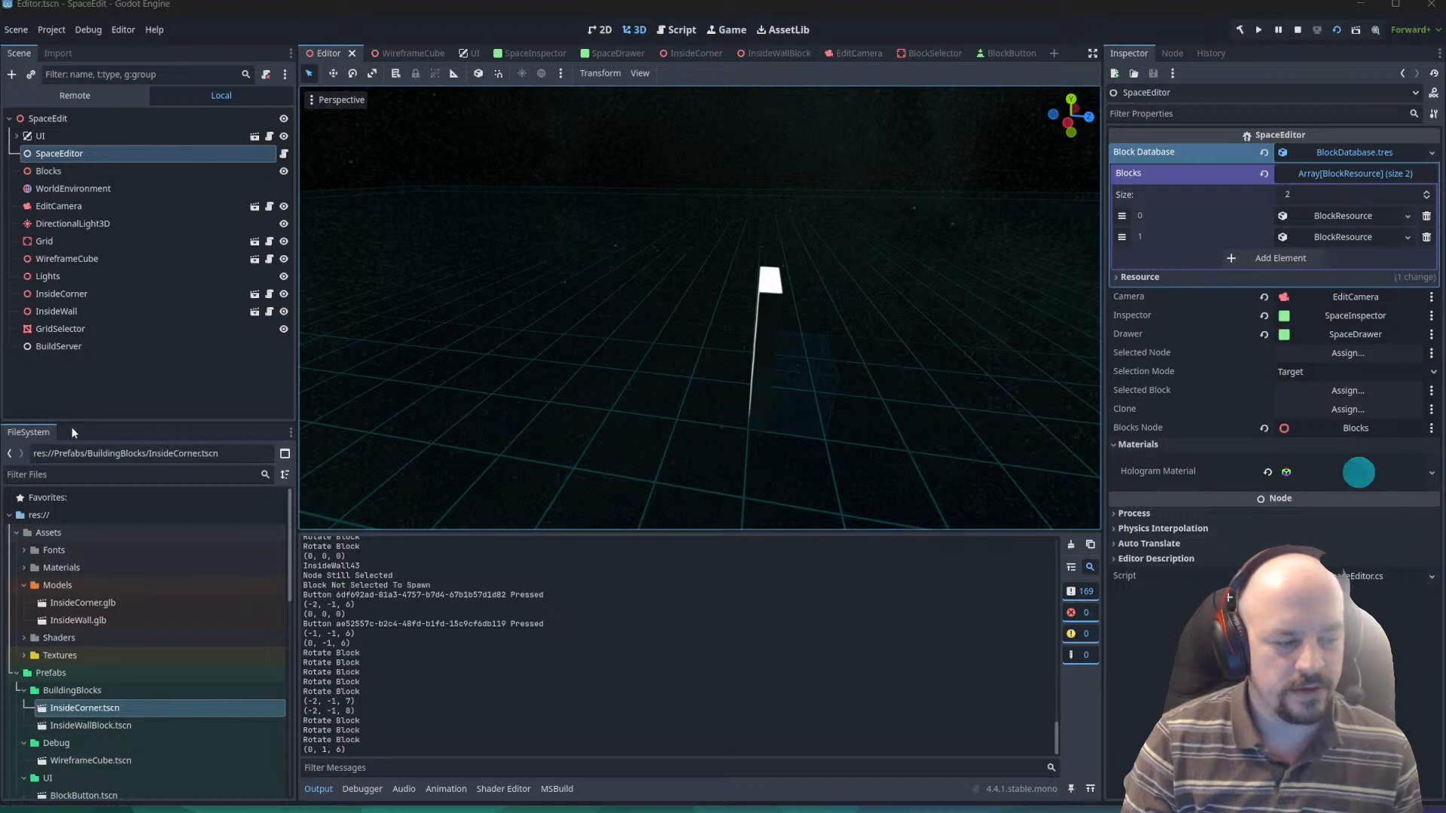
Switch to ClickUp to plan the SpaceEdit tasks.
key(super)
text(clickUp)
key(Return)
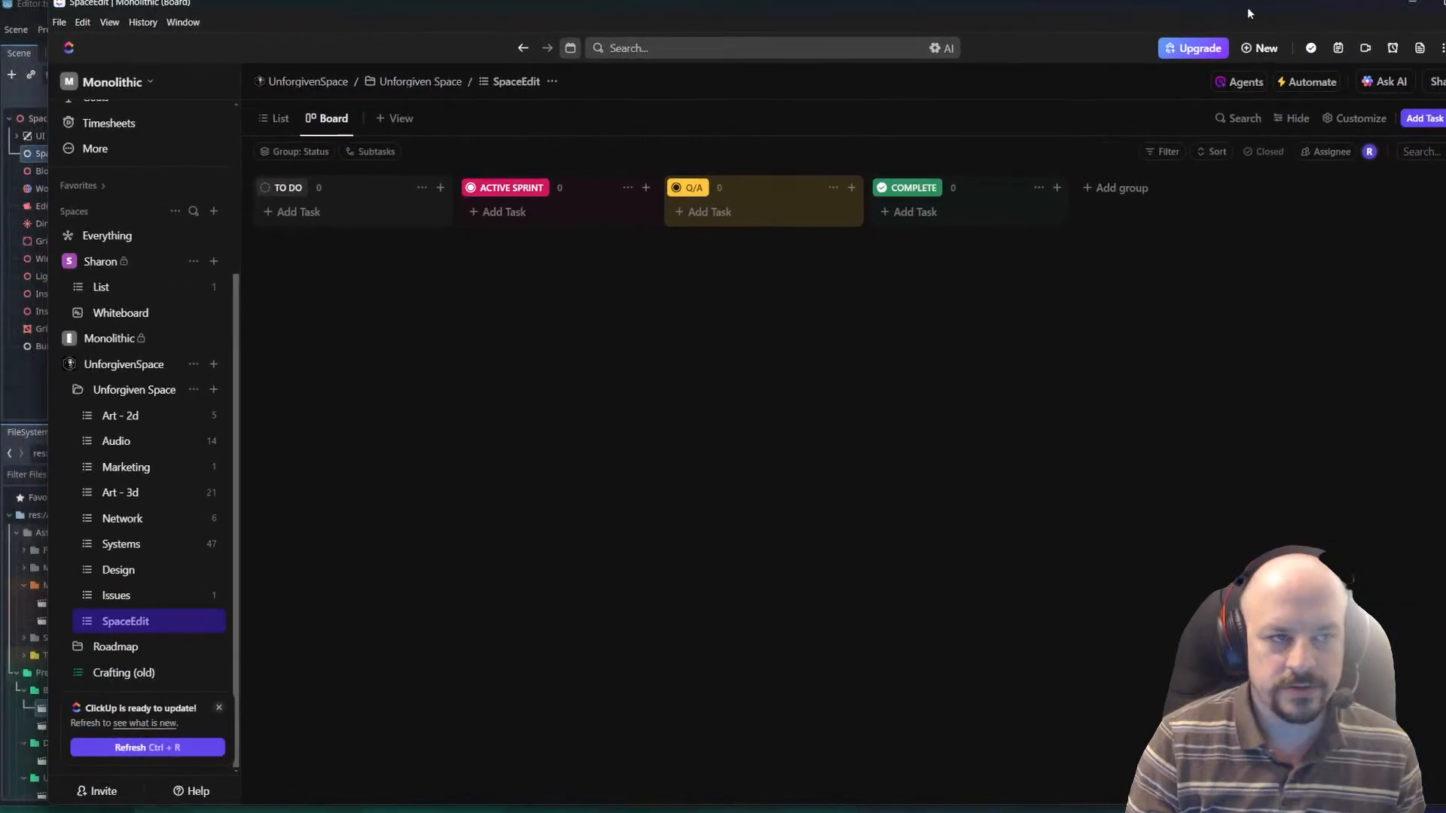
Add a task named "Add Multiplayer" to the To Do group of the SpaceEdit board.
click(298, 212)
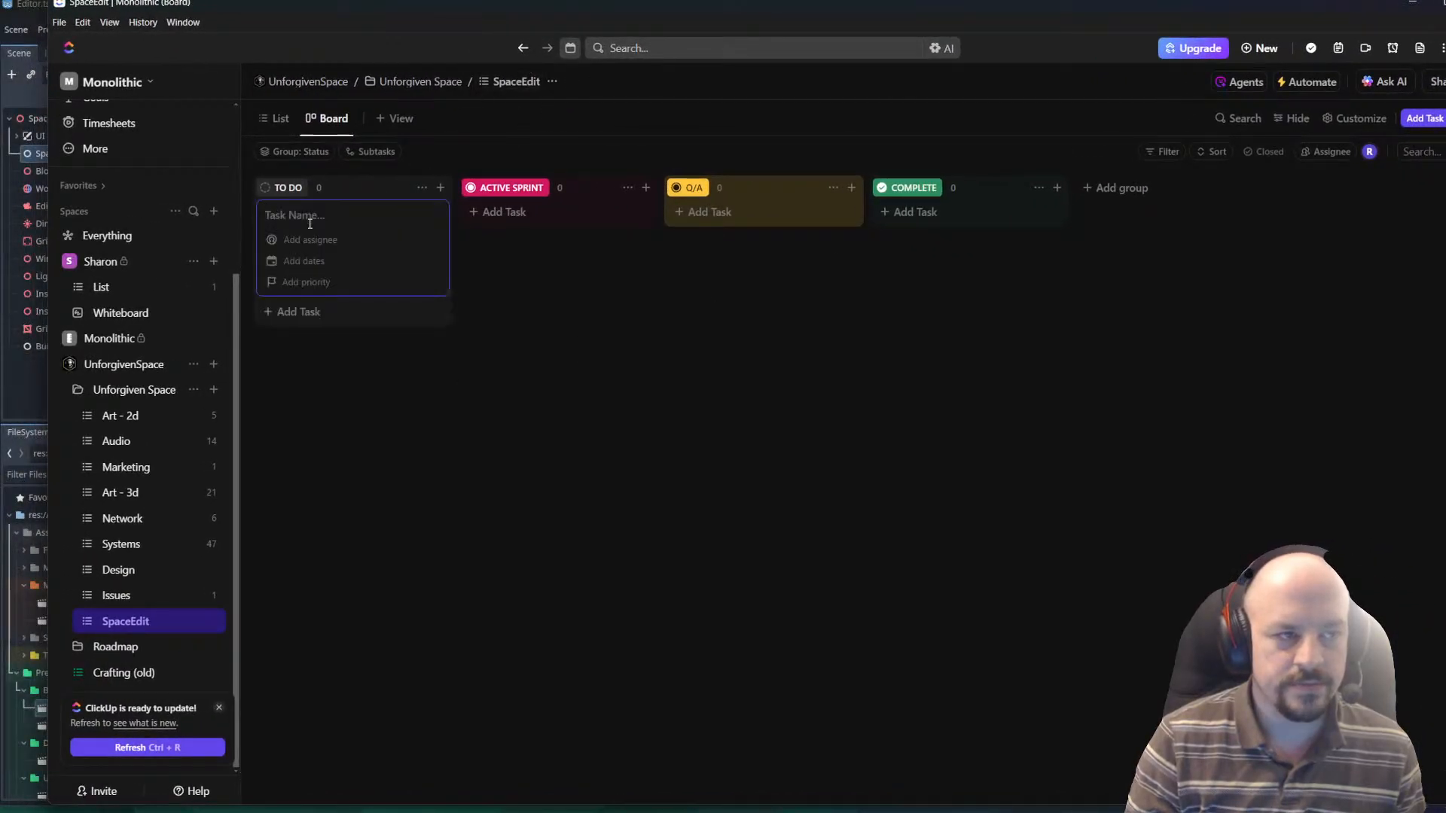
text(Add)
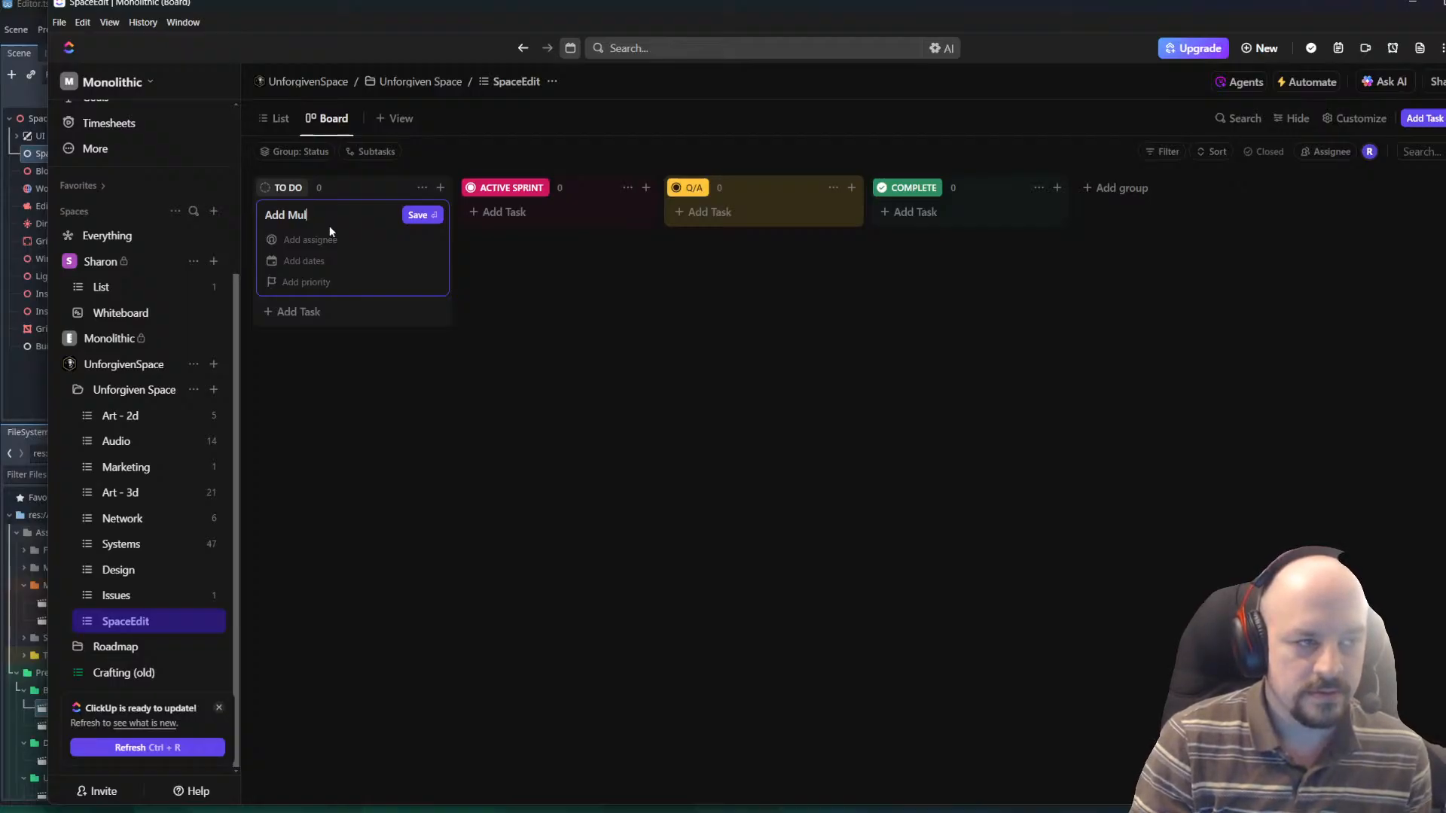
text(Multiplayer)
key(Return)
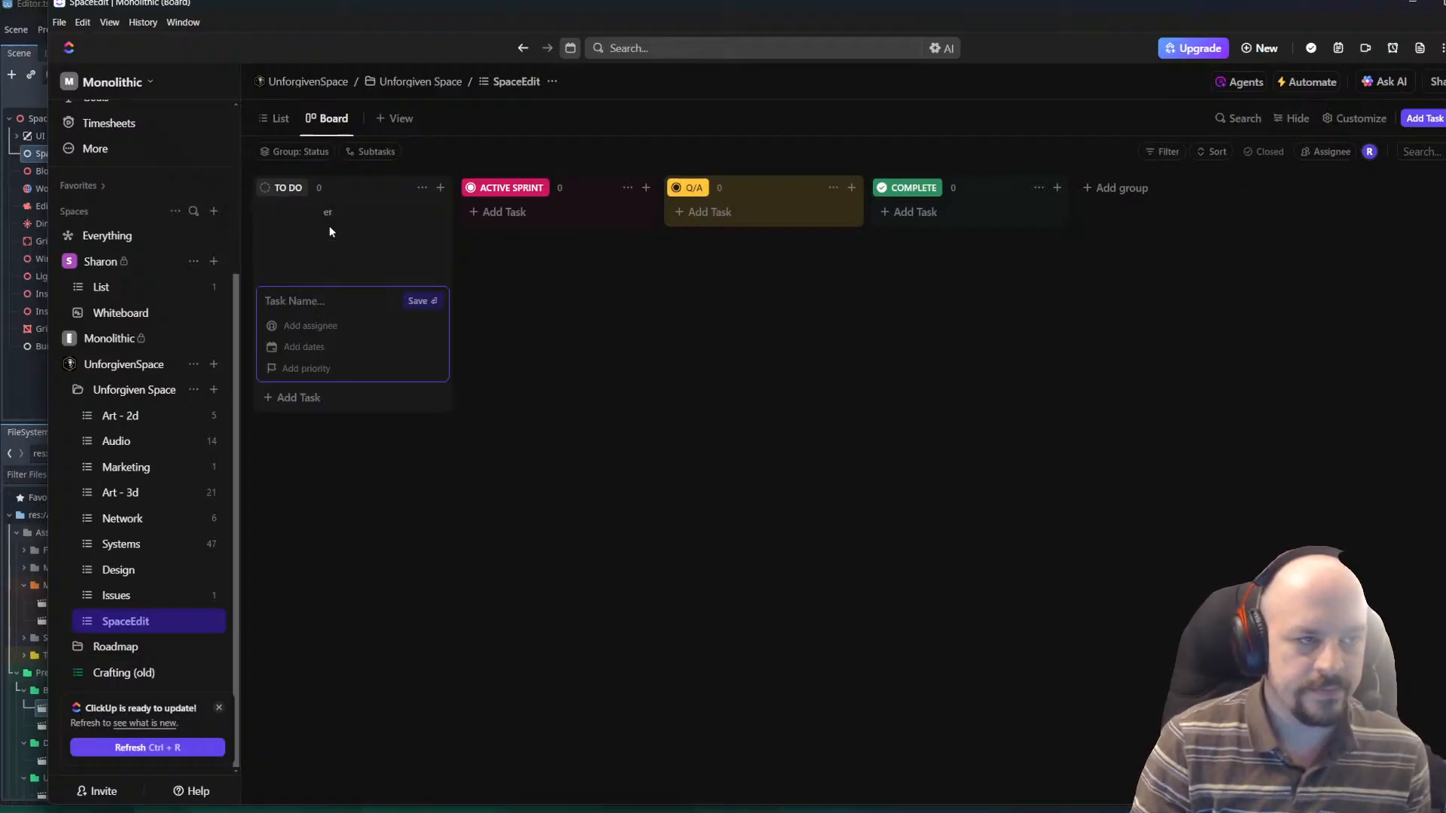
Add a To Do task named "Add Inner Corner Wall" below the multiplayer task.
click(611, 374)
click(303, 272)
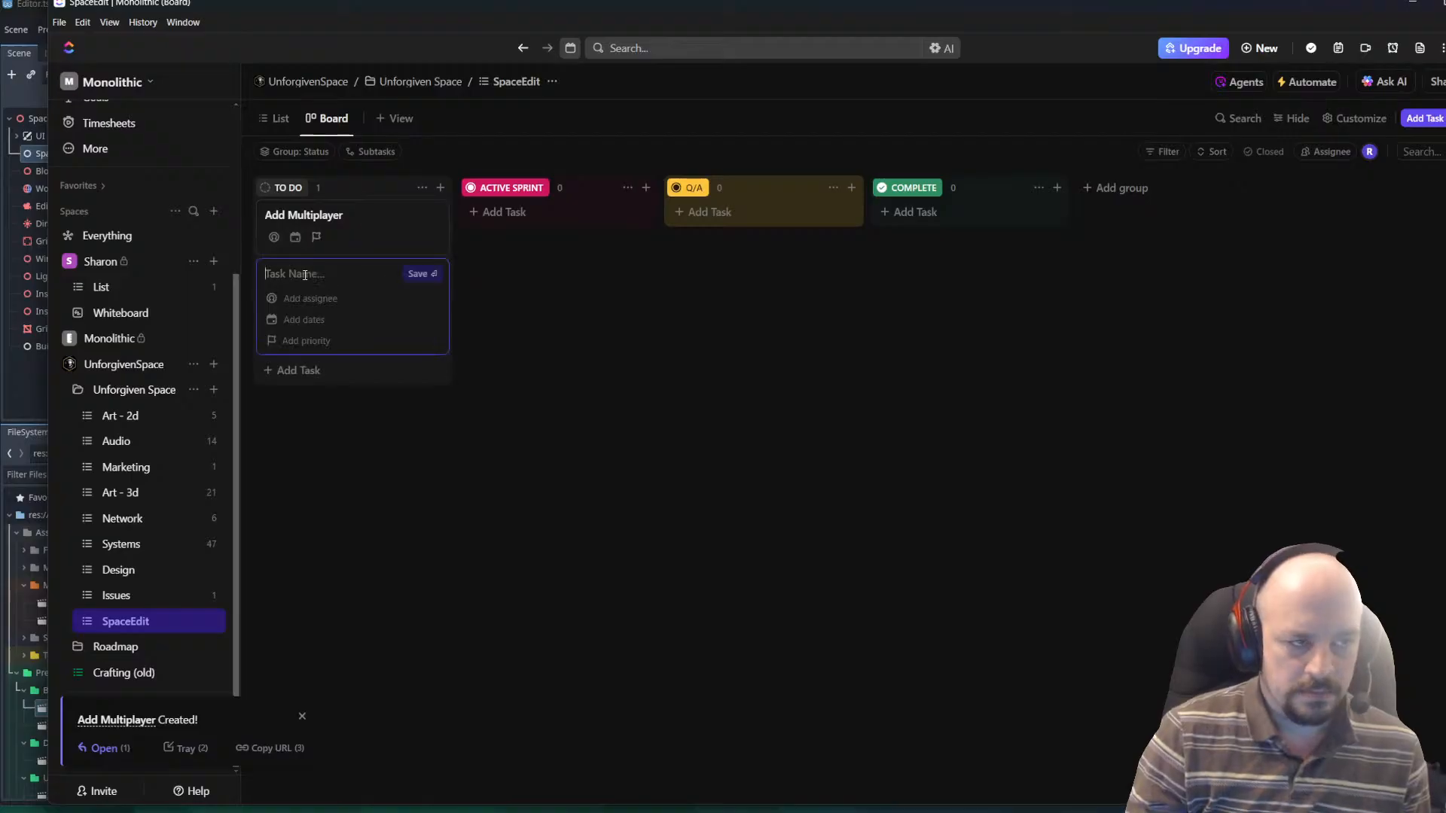
text(Add In)
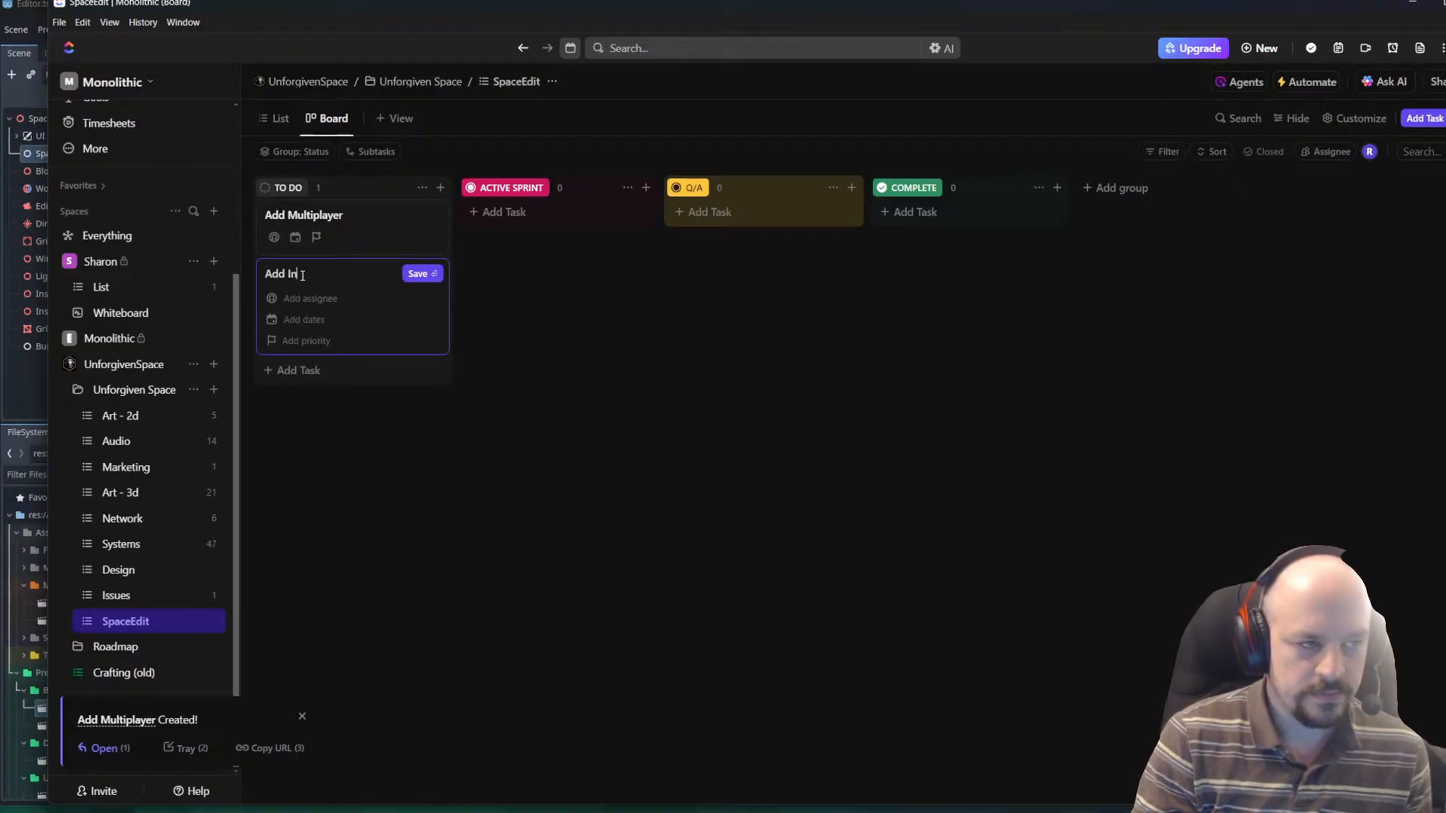
text(ner Corner Wall)
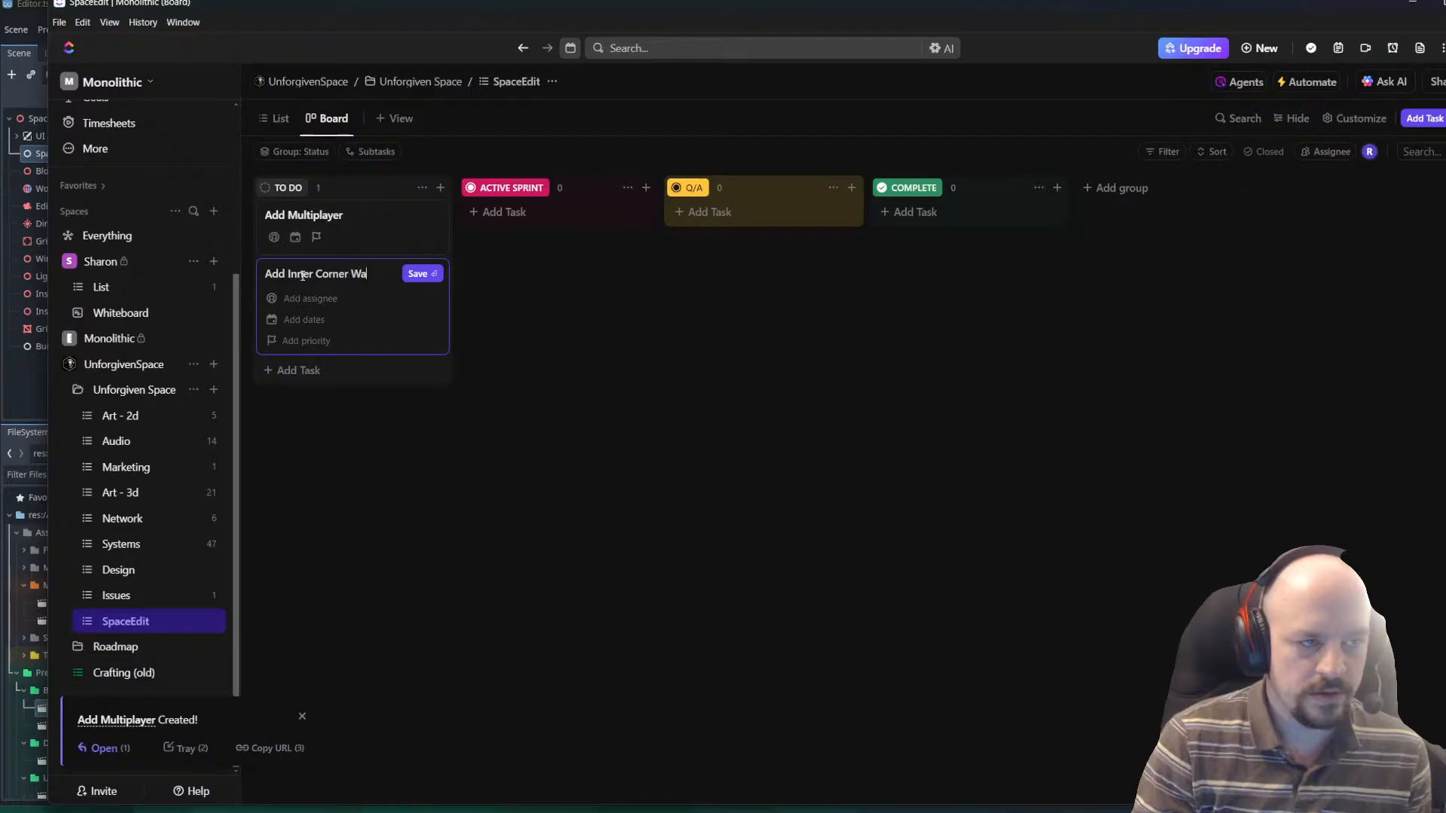
key(Return)
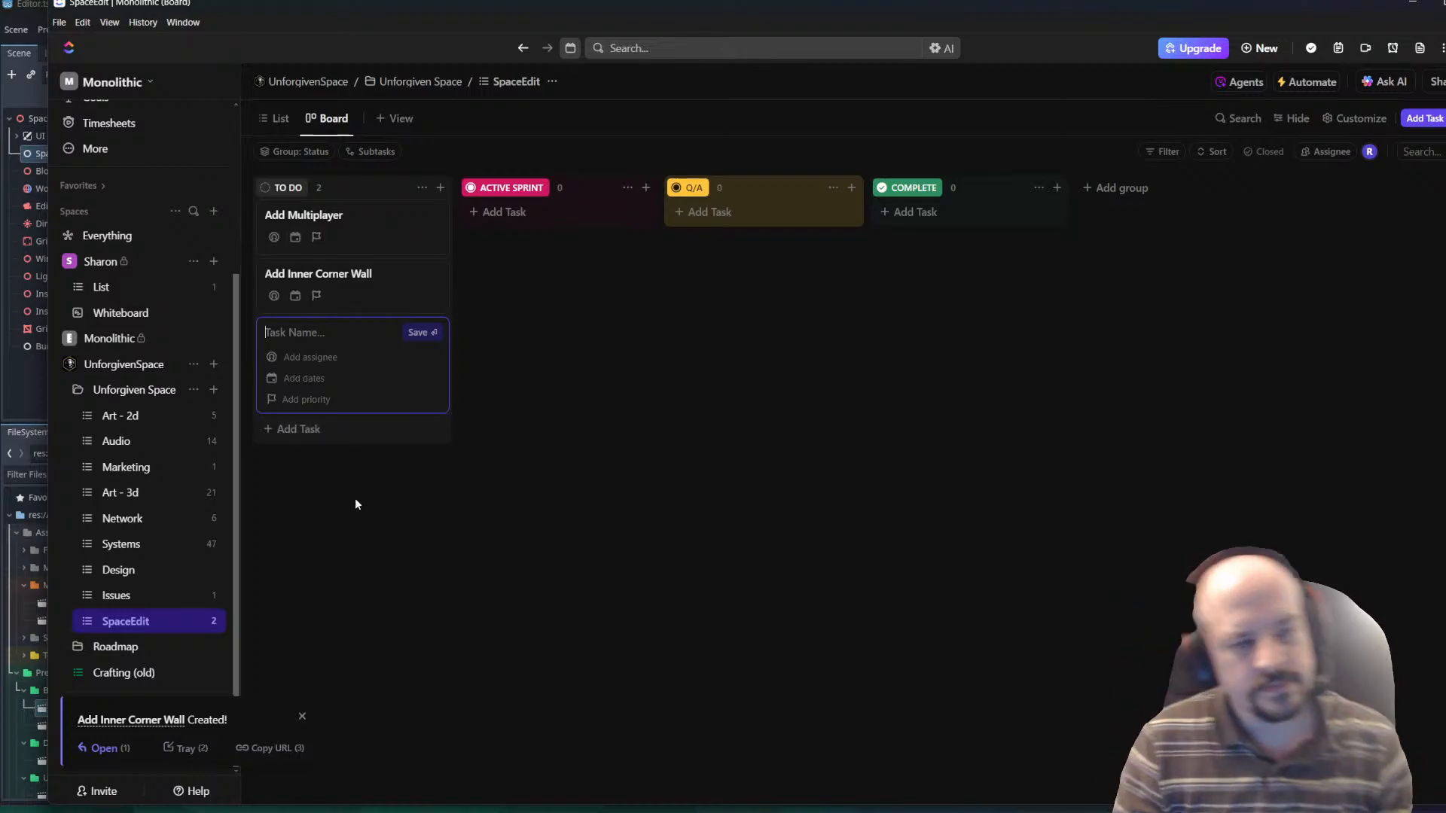
Add two more To Do tasks named "Add Floor System" and "Add Ceiling System".
text(Add Fl)
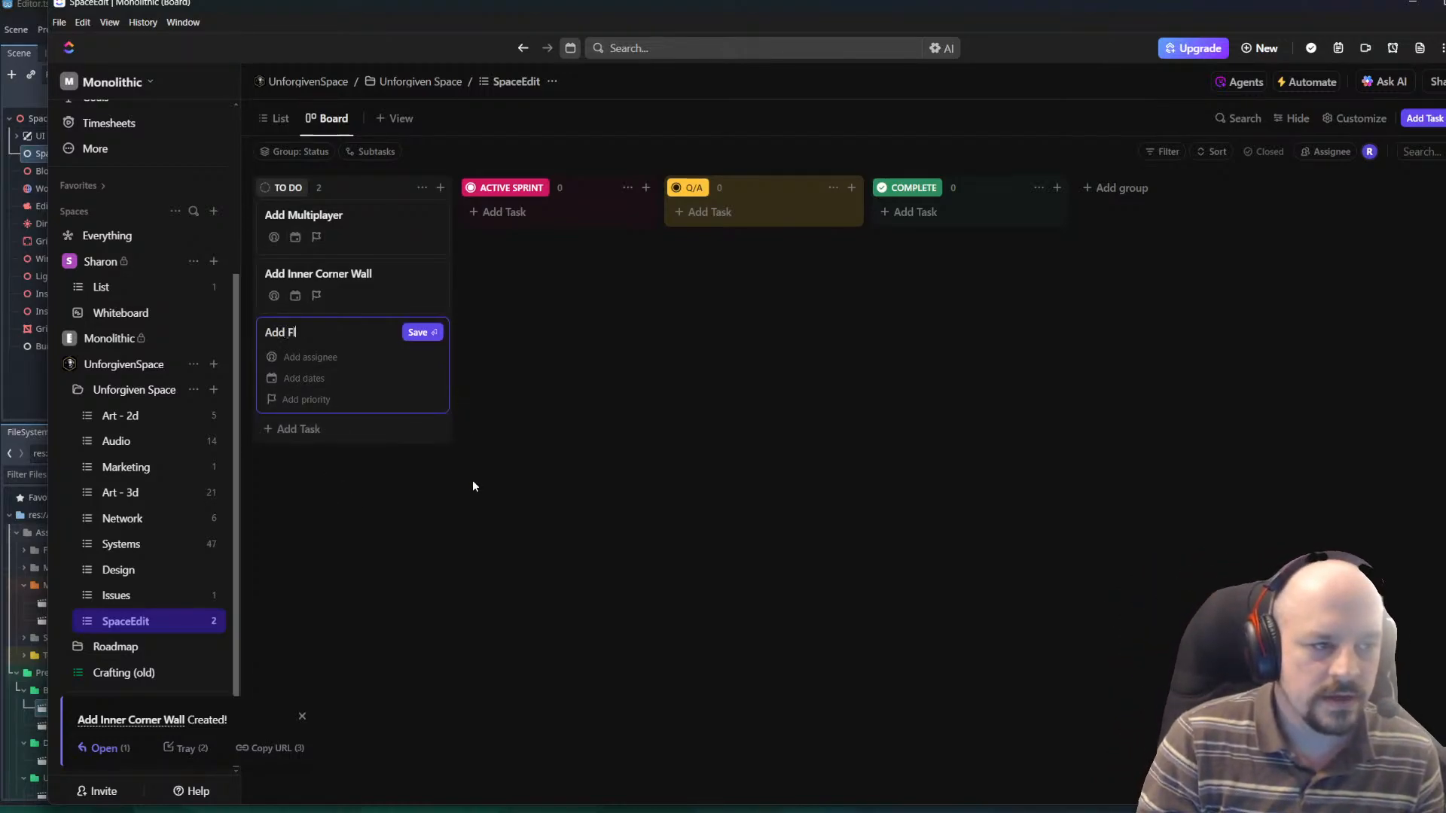
text(oor System)
key(Return)
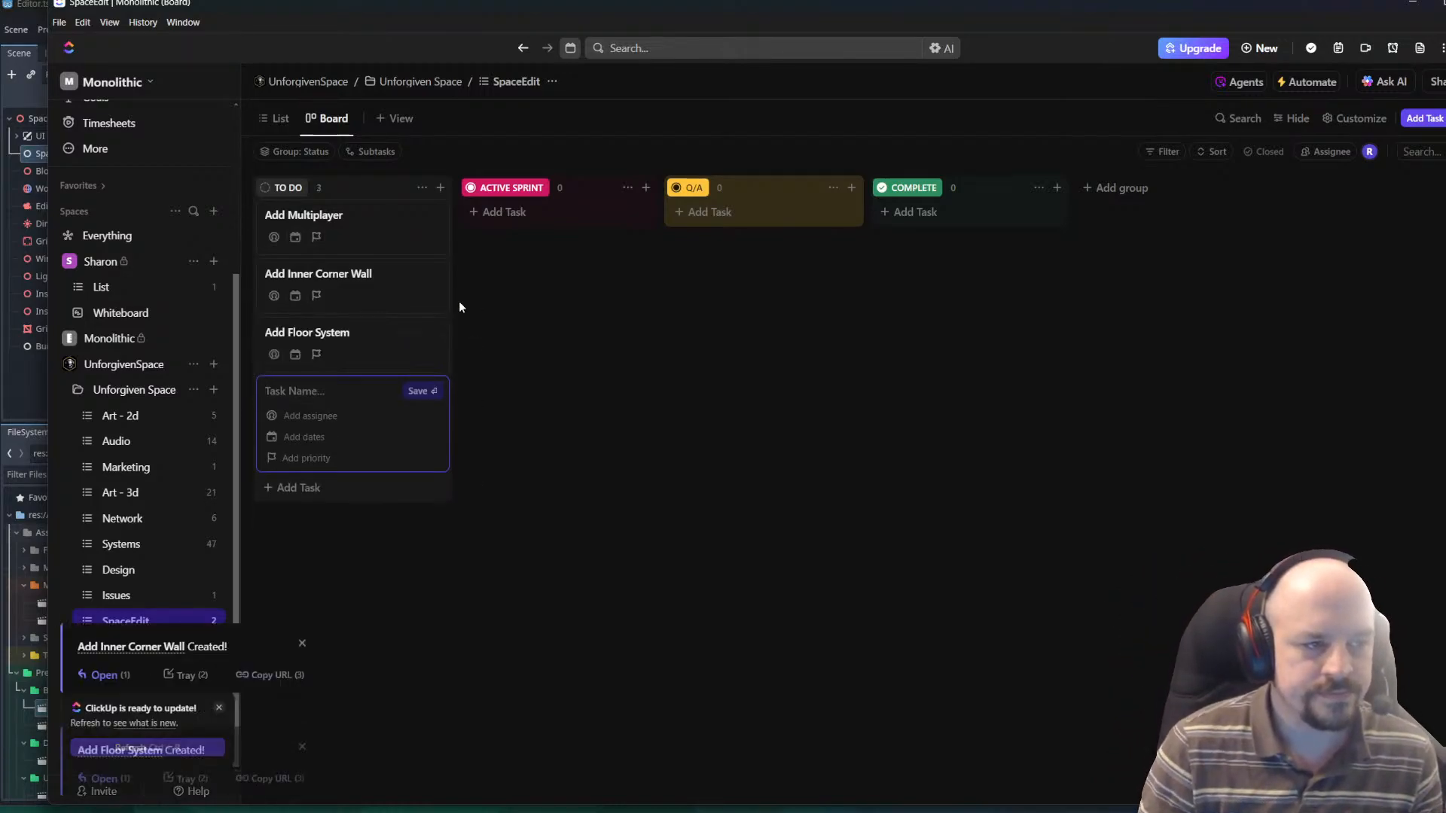
text(Add Cei)
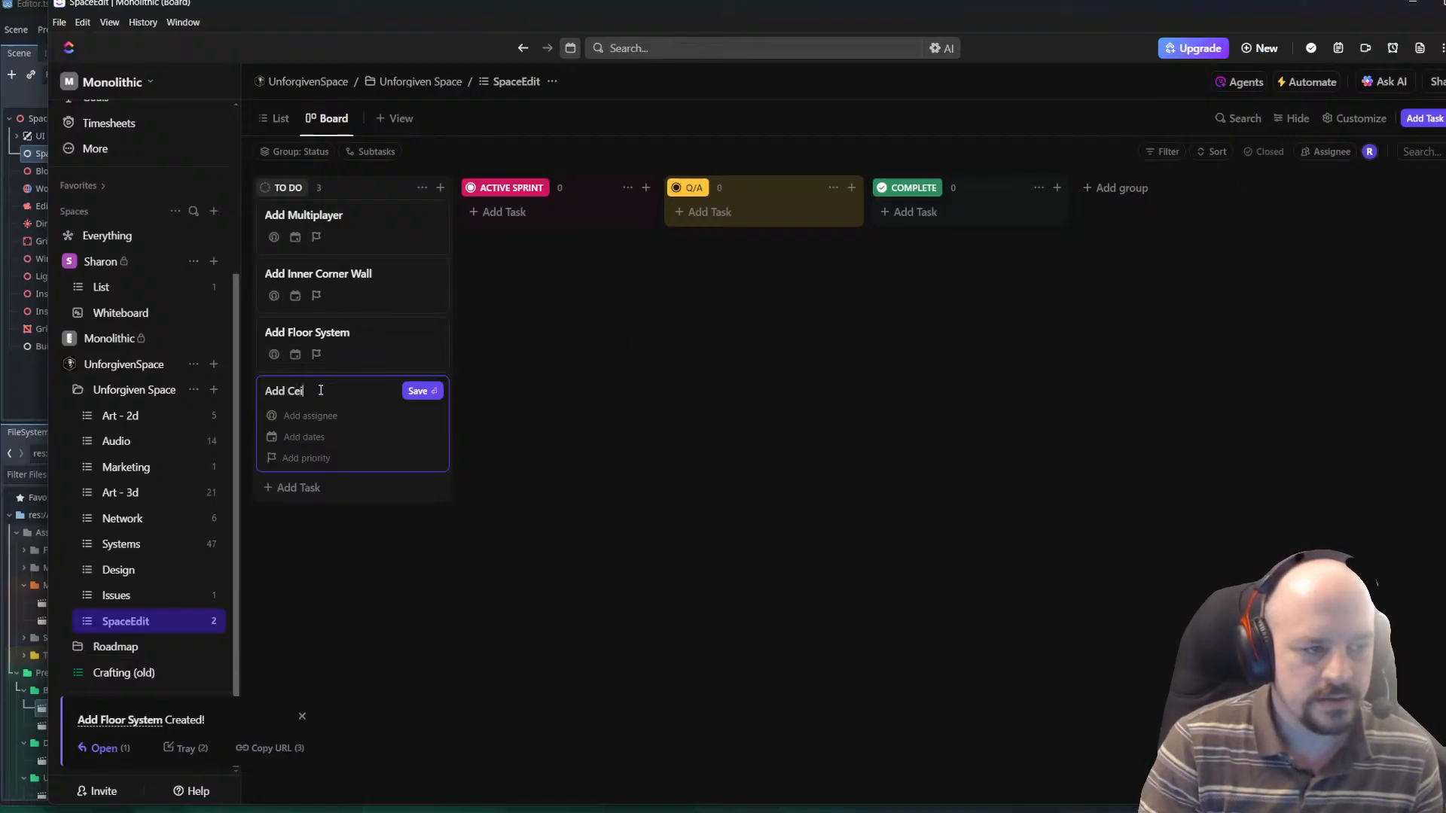
text(ling System)
key(Return)
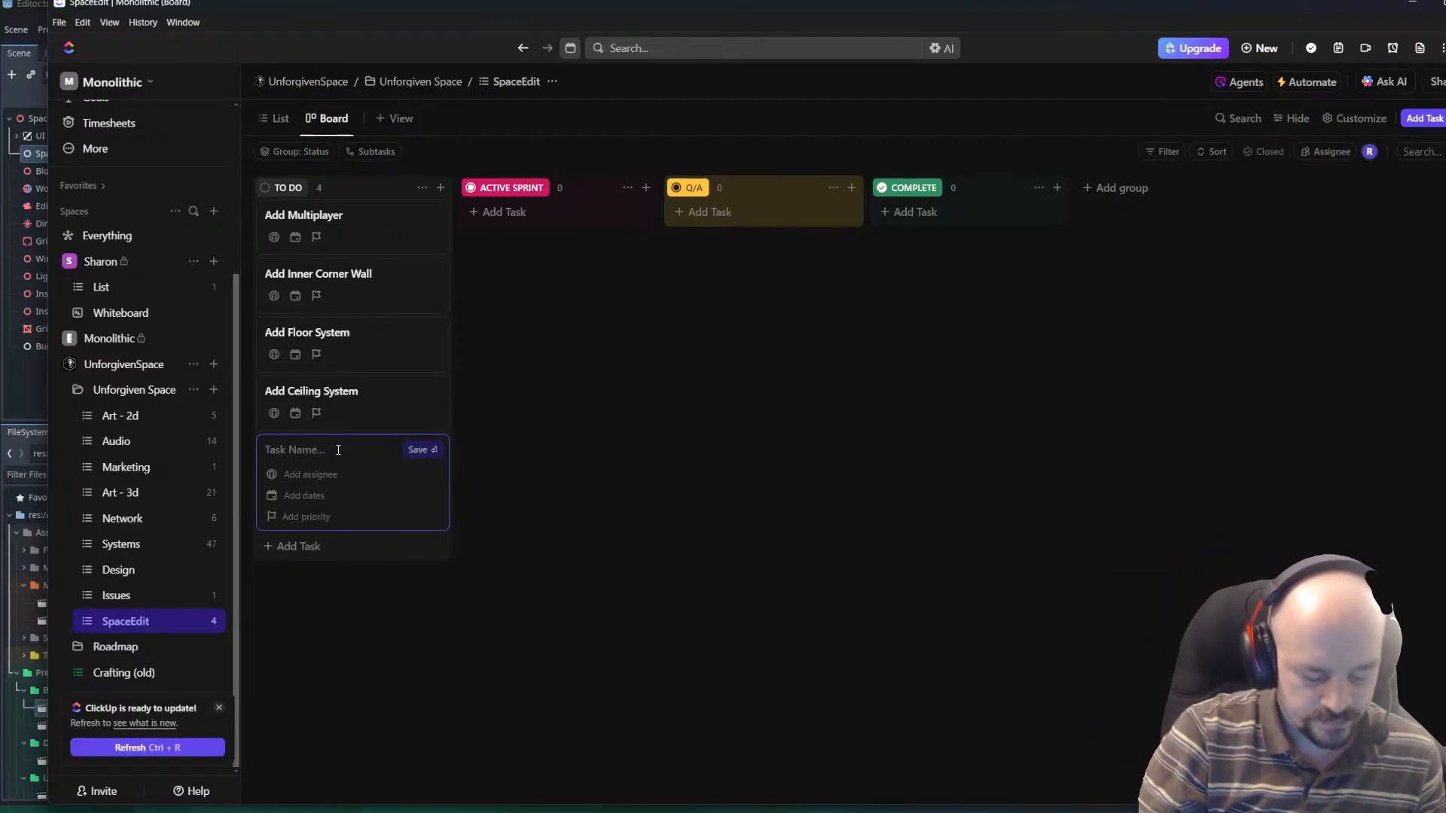
Add a To Do task named "Asset Previews" below the ceiling task.
text(Asset Pre)
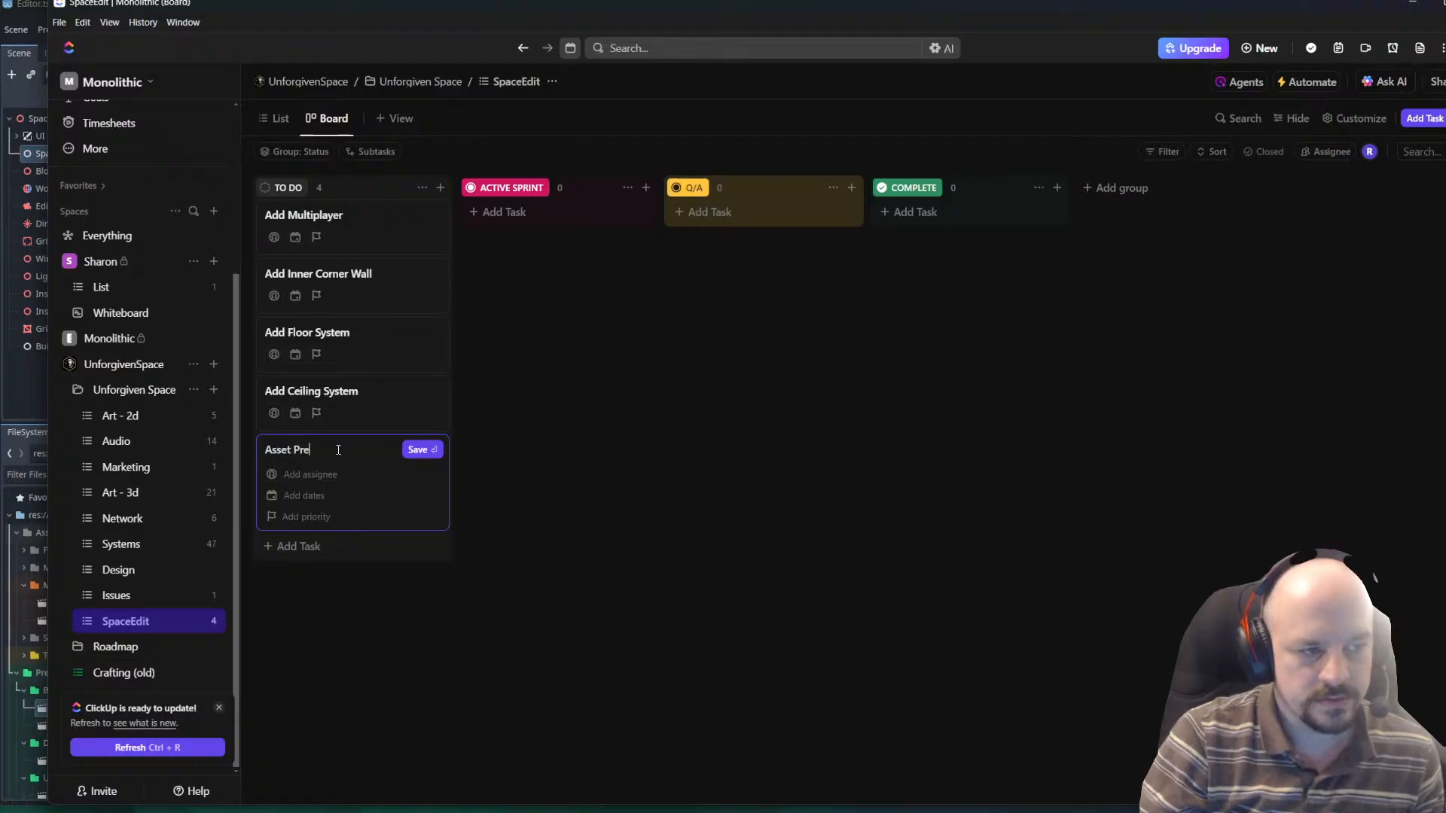
text(views)
key(Return)
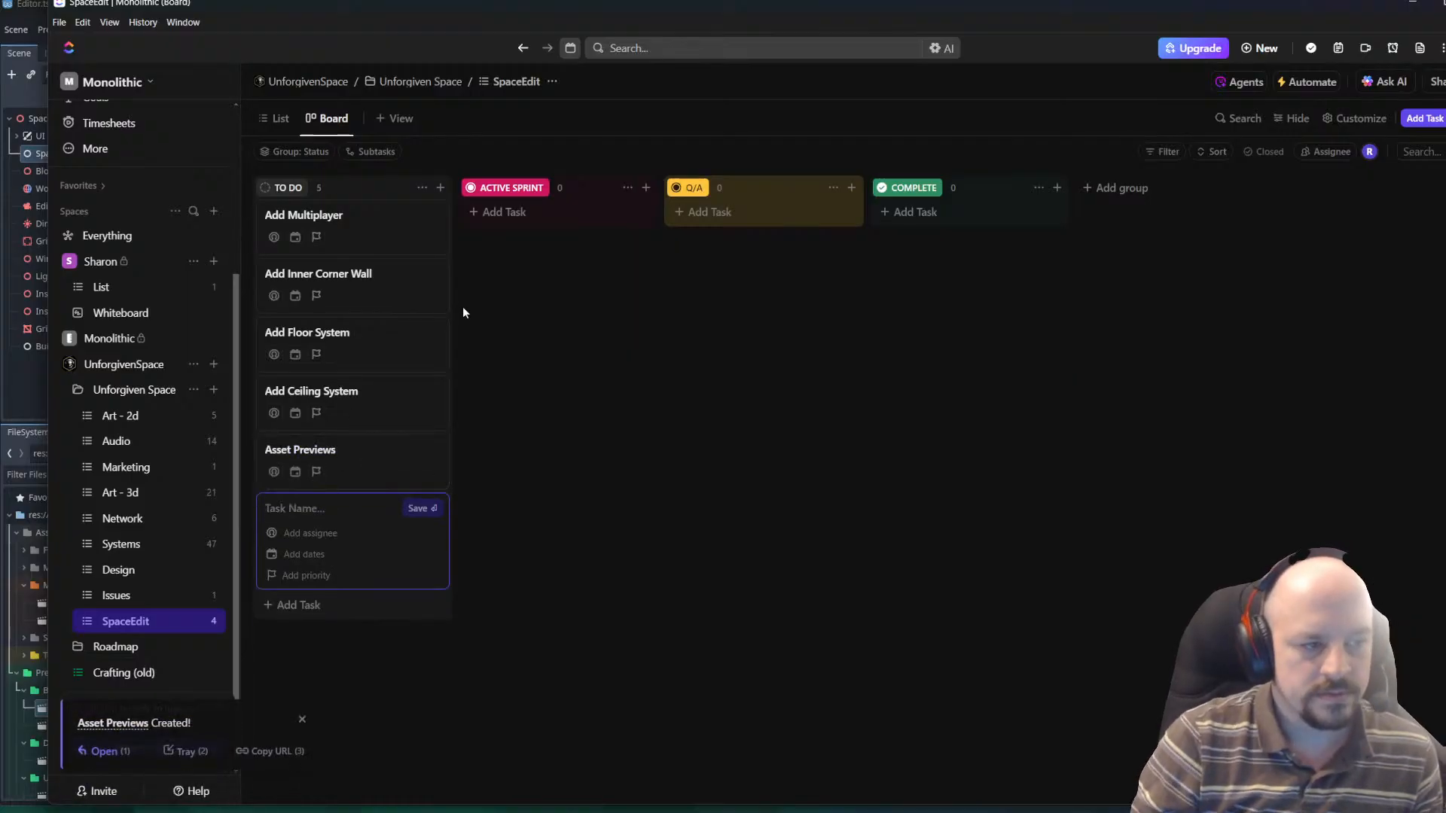
Open the Asset Previews task and start its description with "Create a Texture Render of the 3D Models / Resources".
click(350, 465)
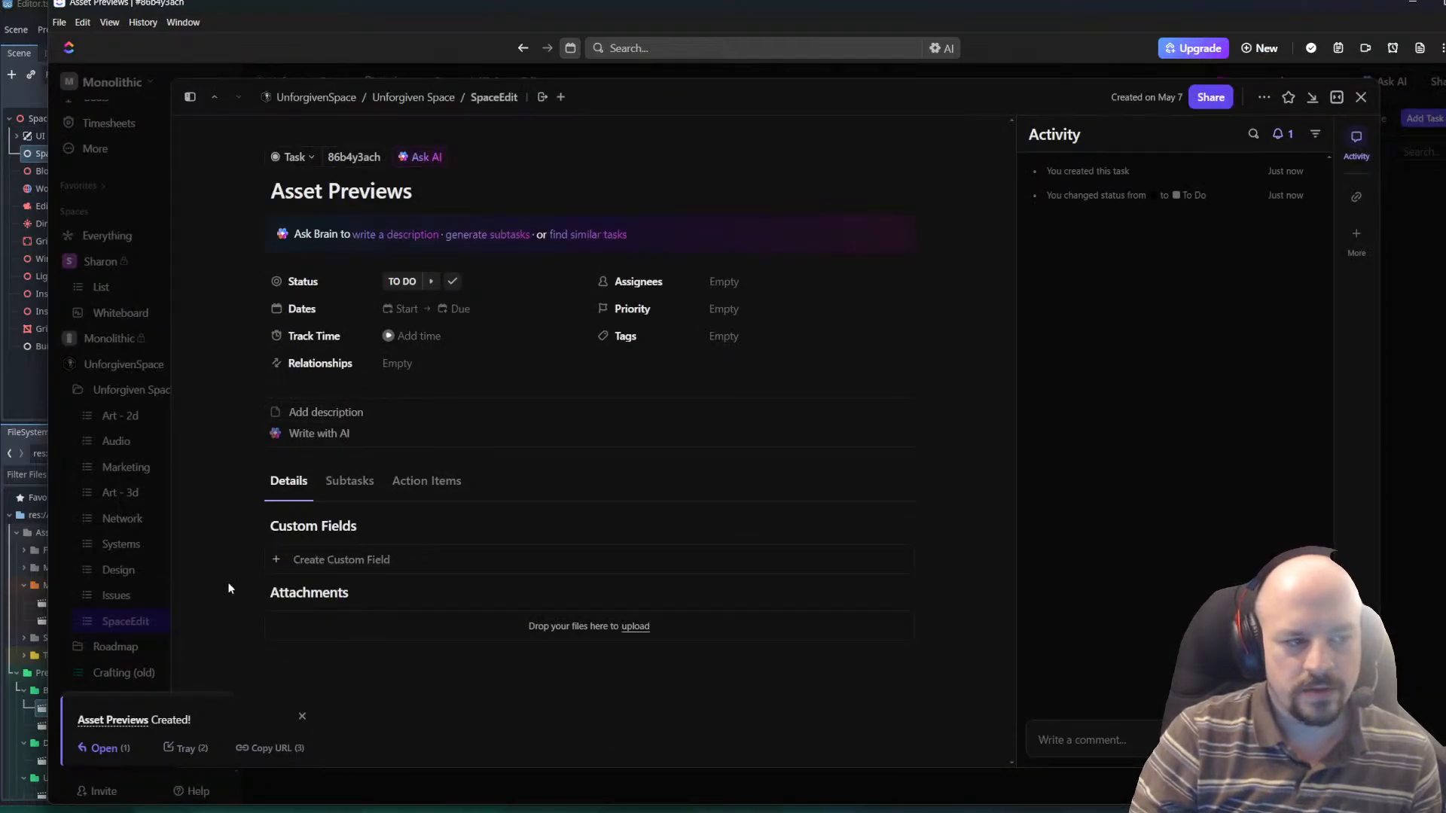
click(324, 414)
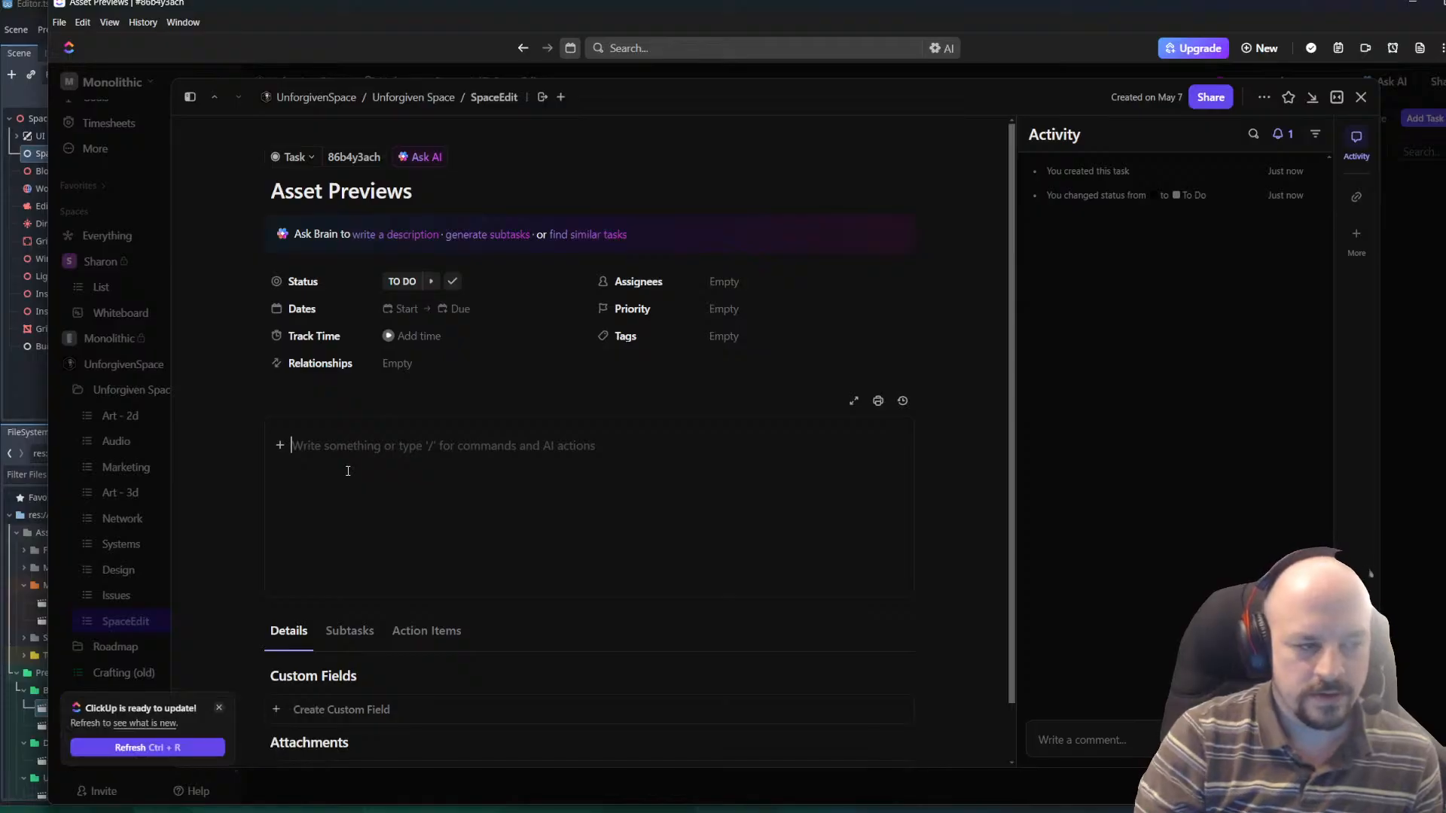
text(Create a )
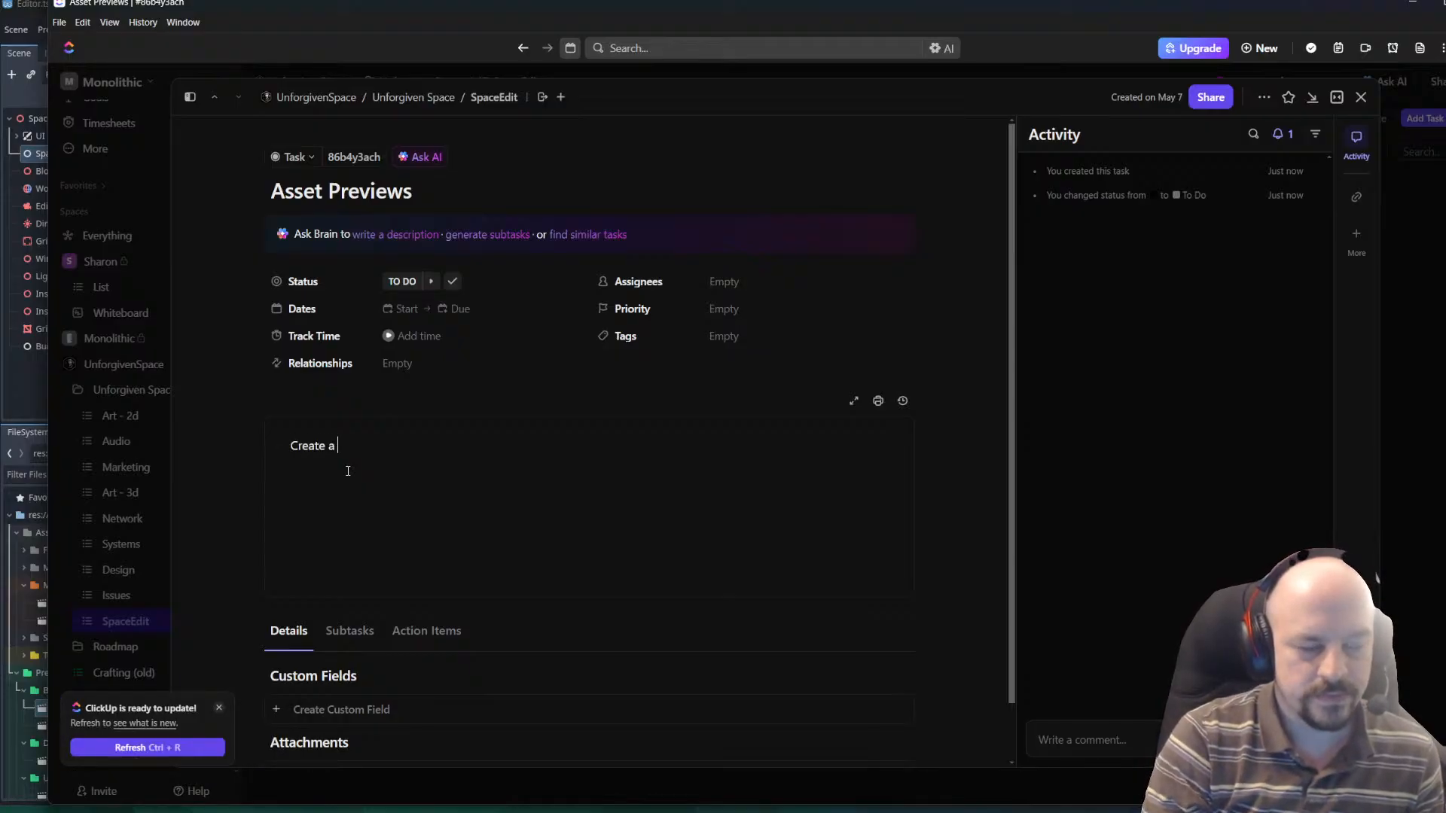
text(Te)
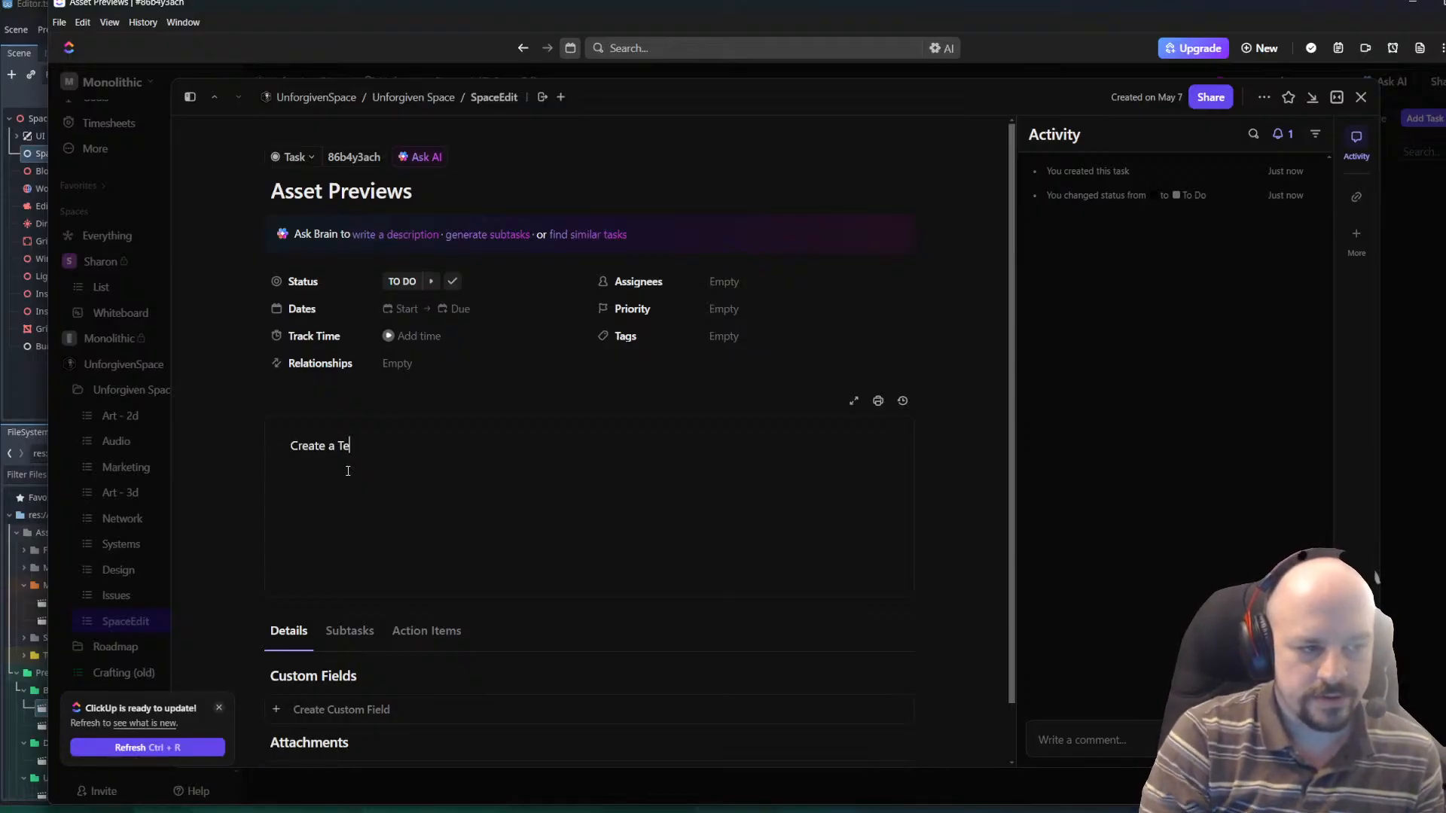
text(xure)
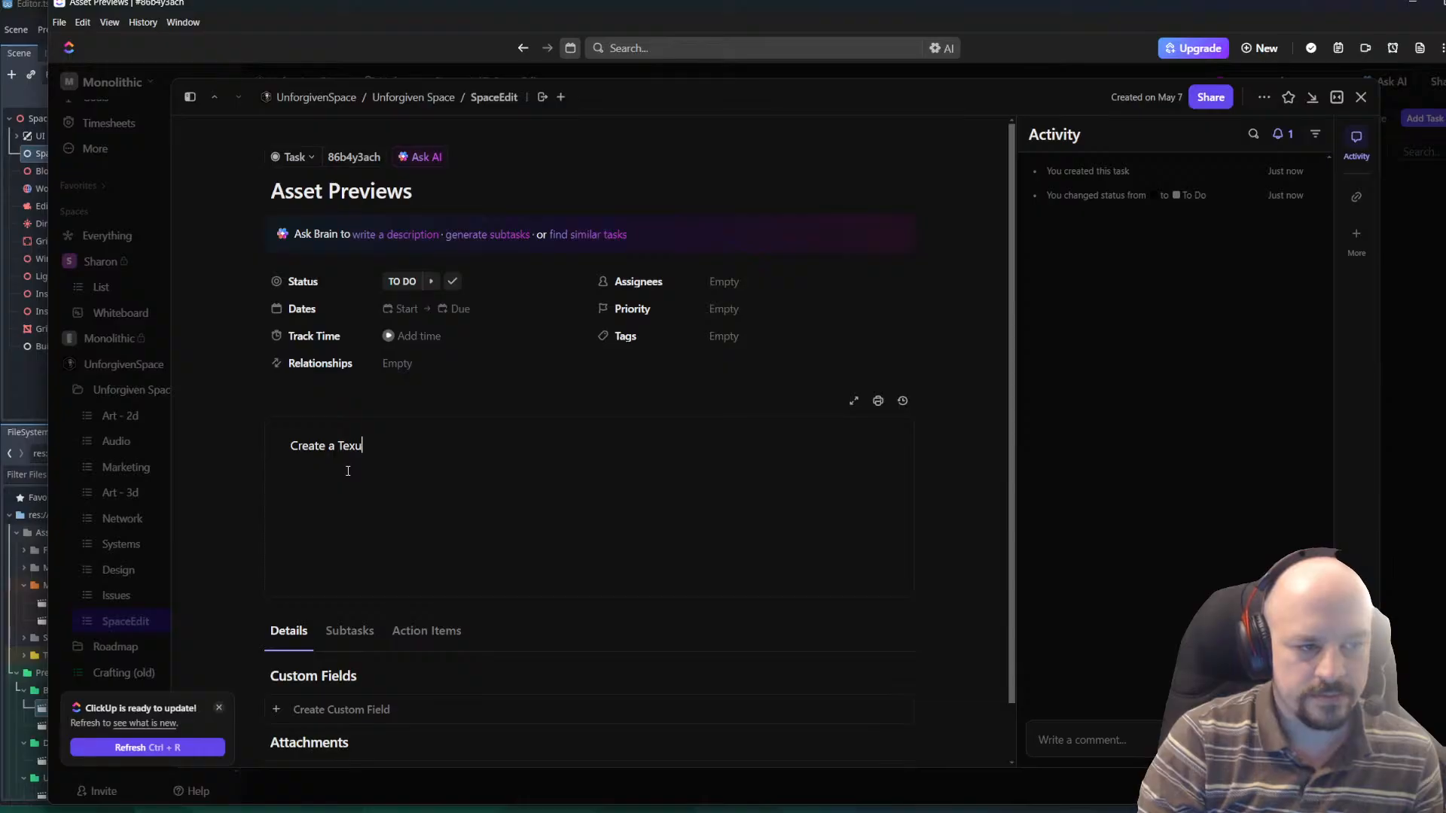
key(BackSpace)
text(tur)
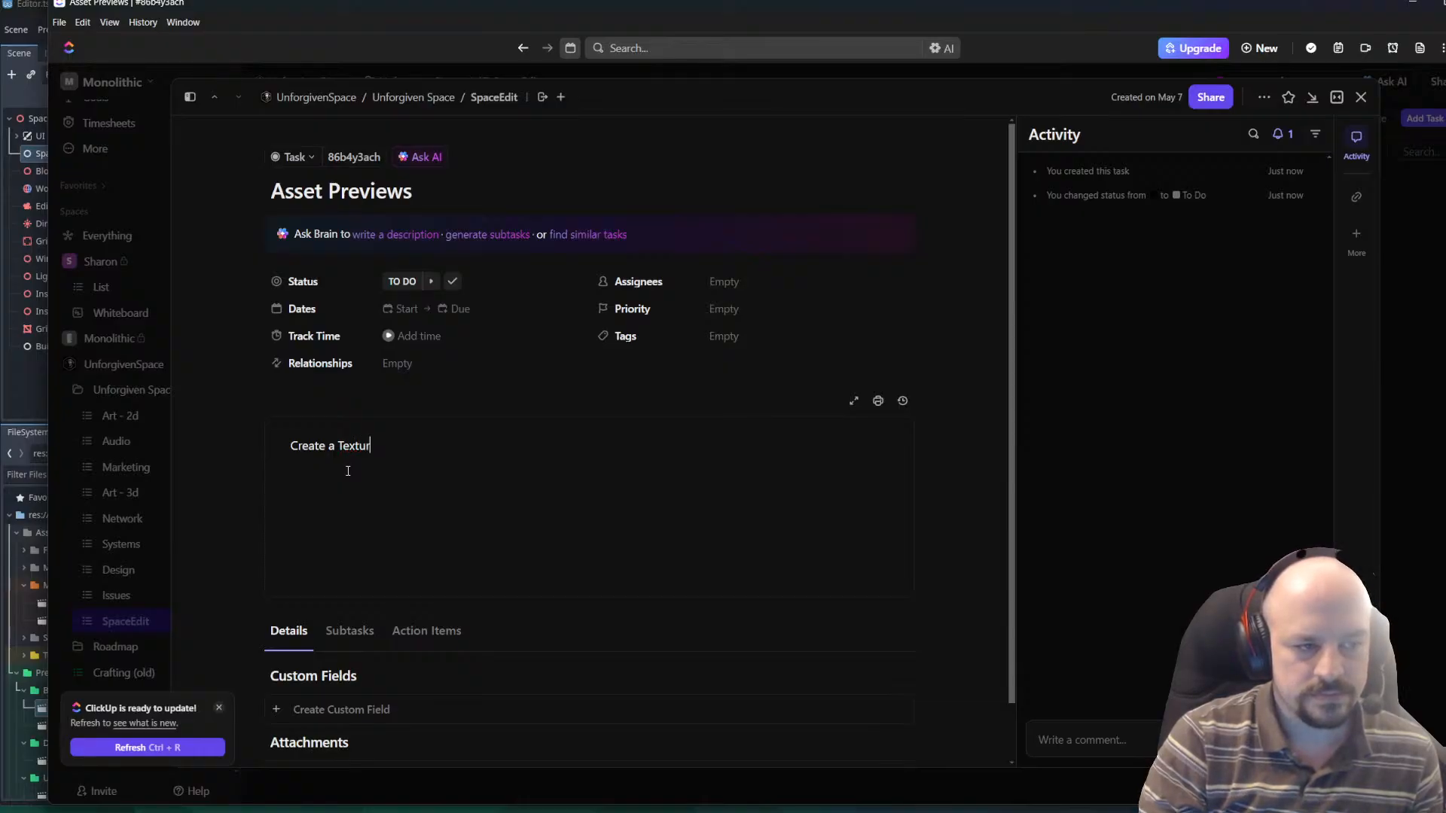
text(e Render of the )
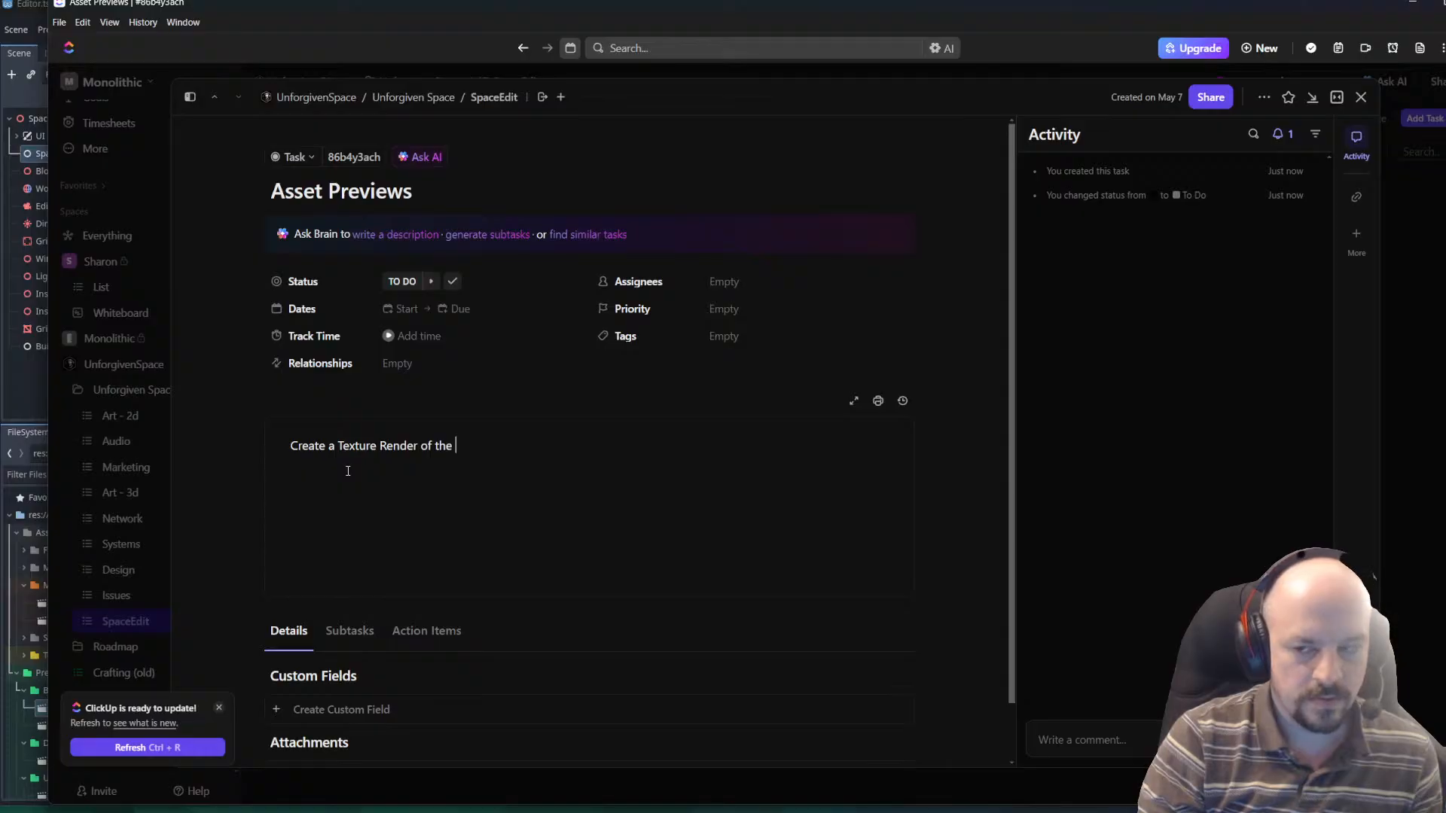
text(Pe)
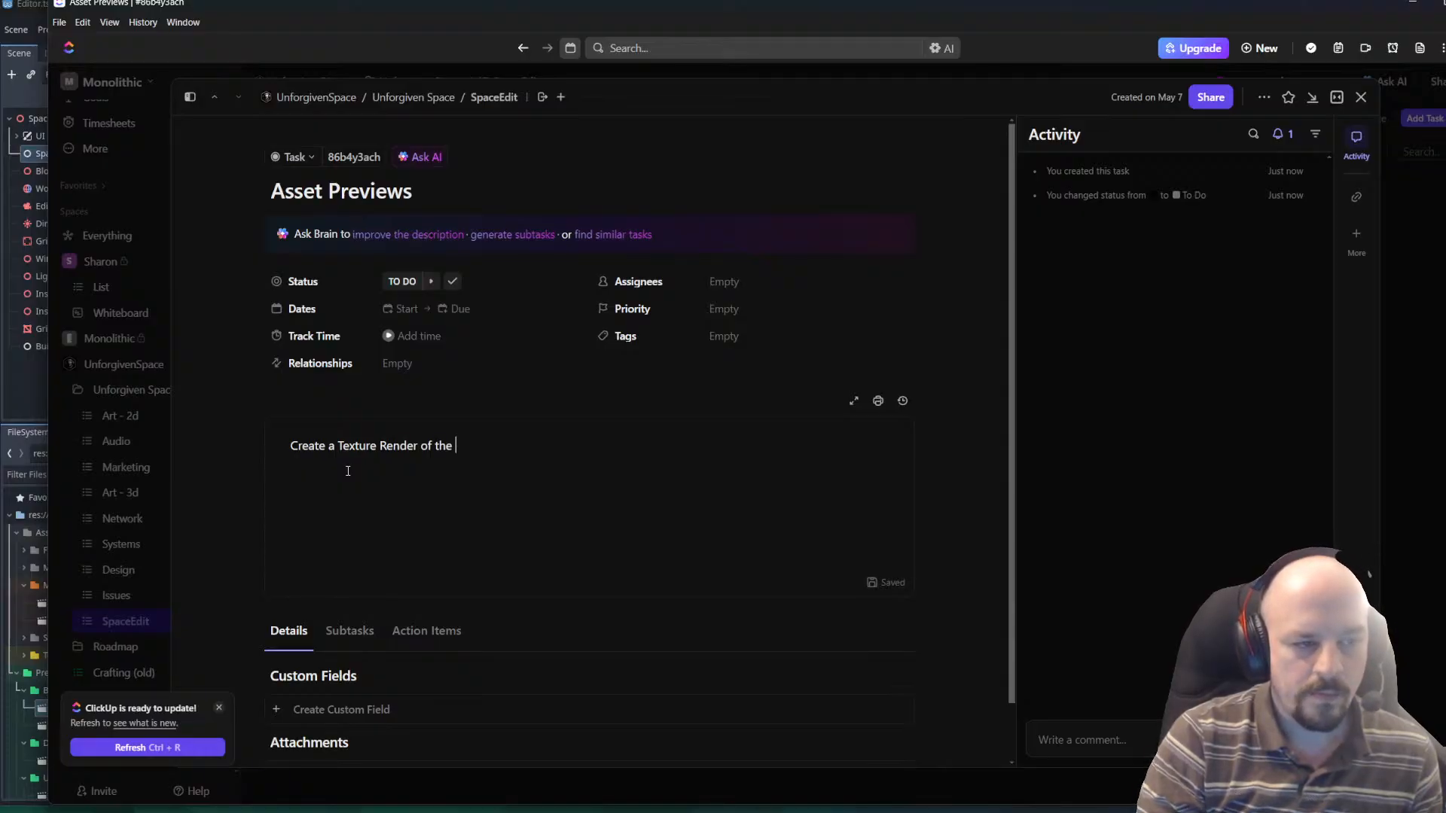
text(Mod)
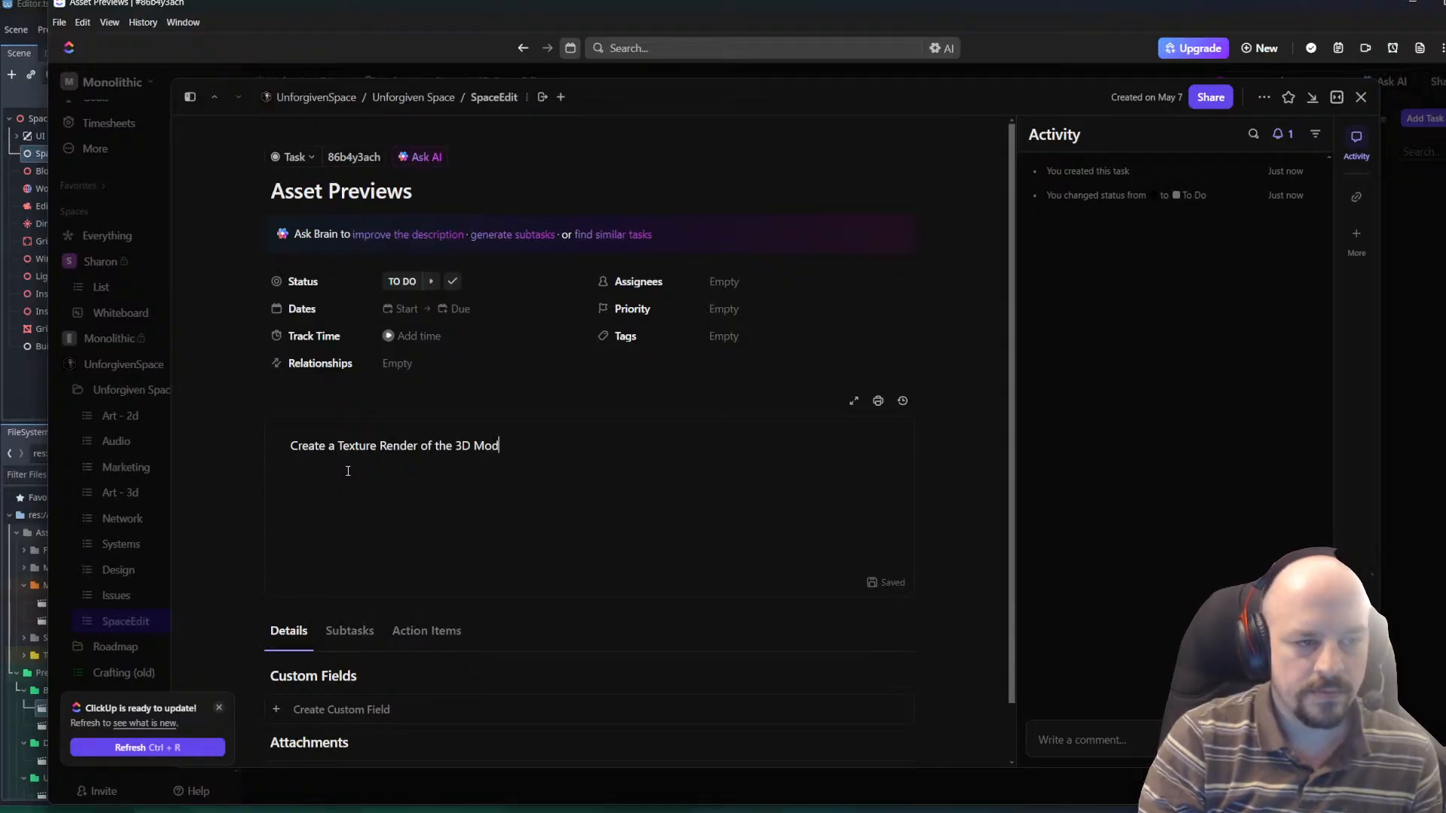
text(els / Resources)
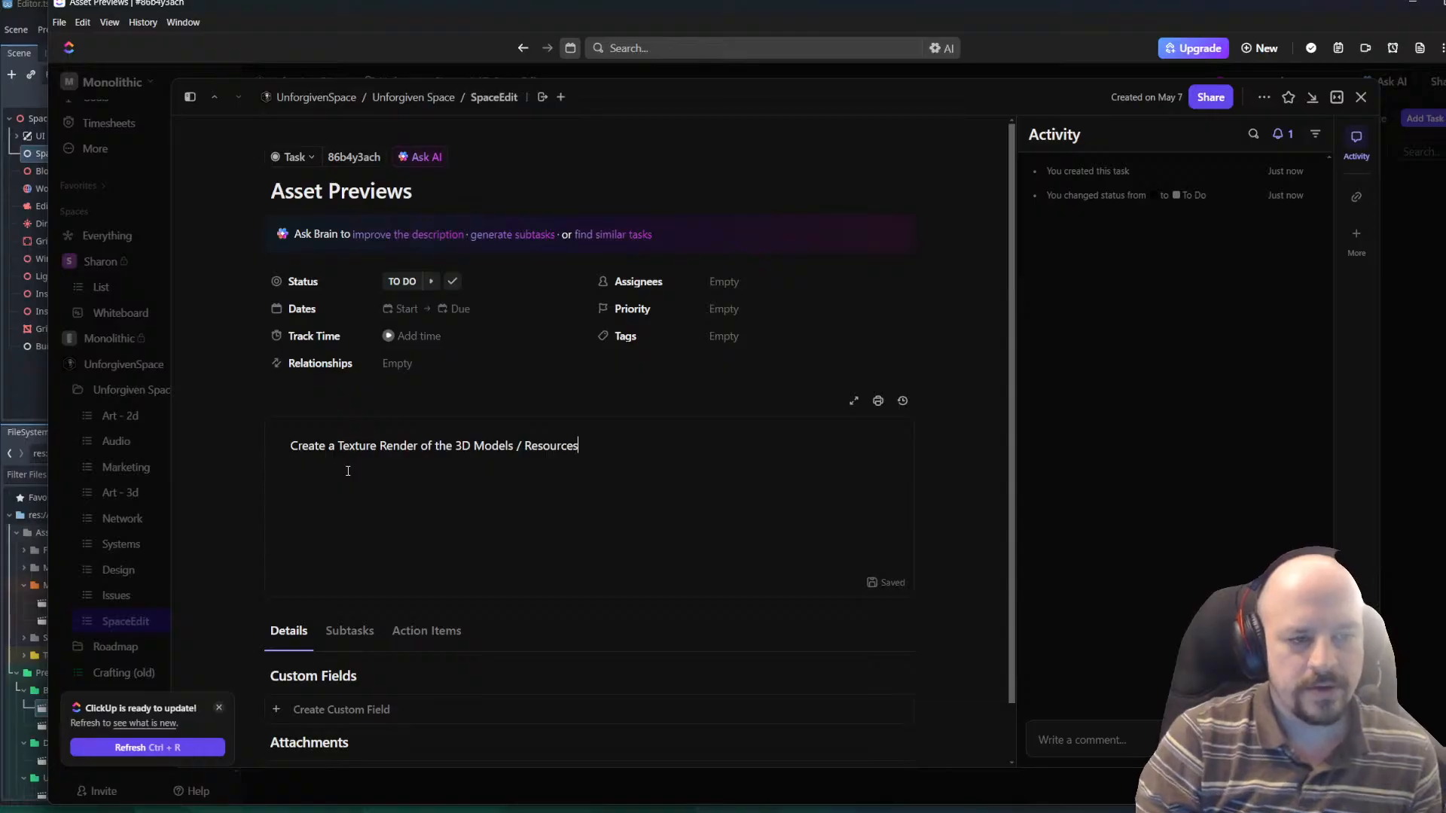
key(Return)
Add the line "Save this Cached to Textures/Objects/ID.png" to the description, separated by a blank line.
scroll(1010, 599, down, 1)
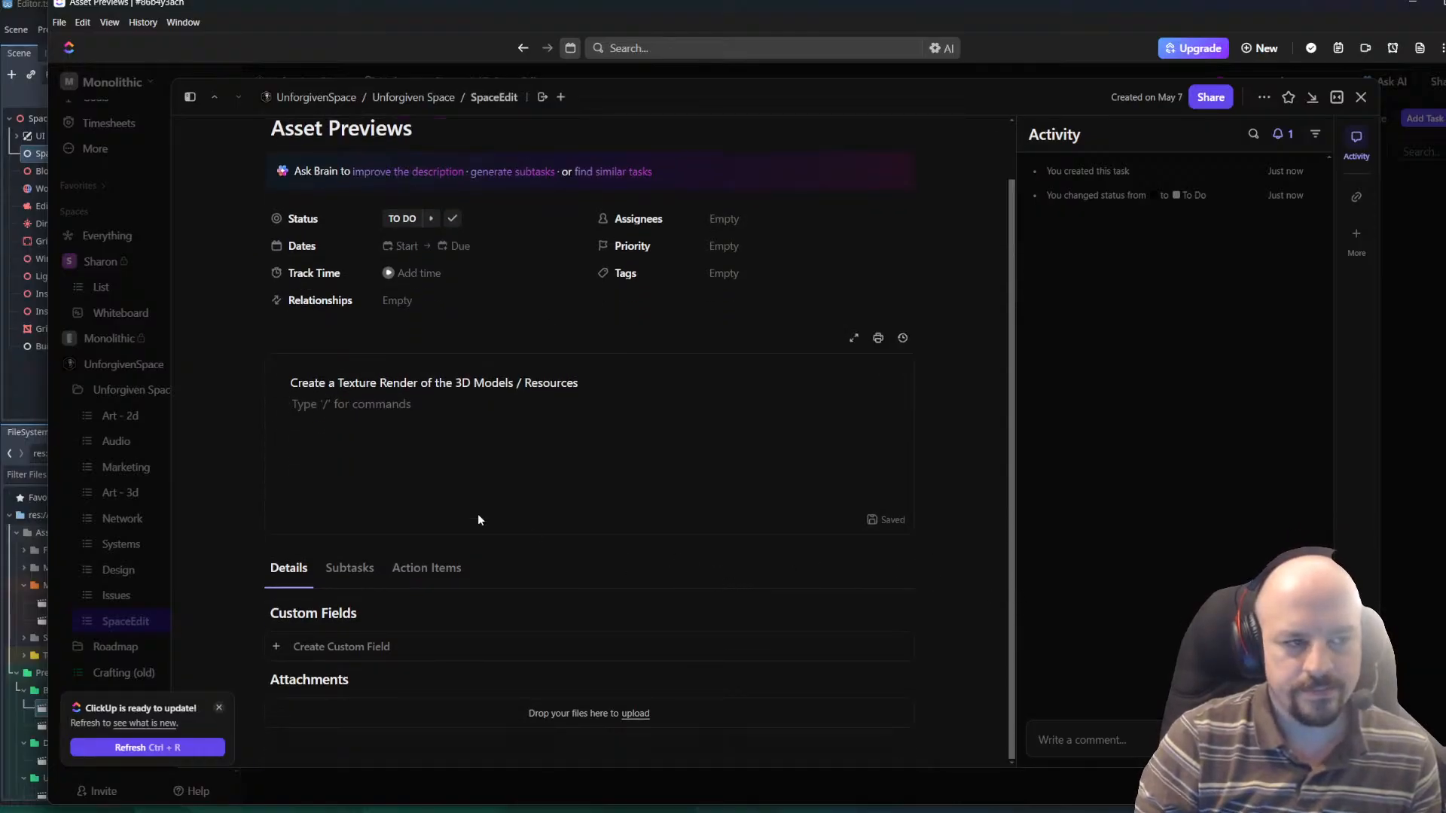
scroll(600, 450, up, 1)
key(Return)
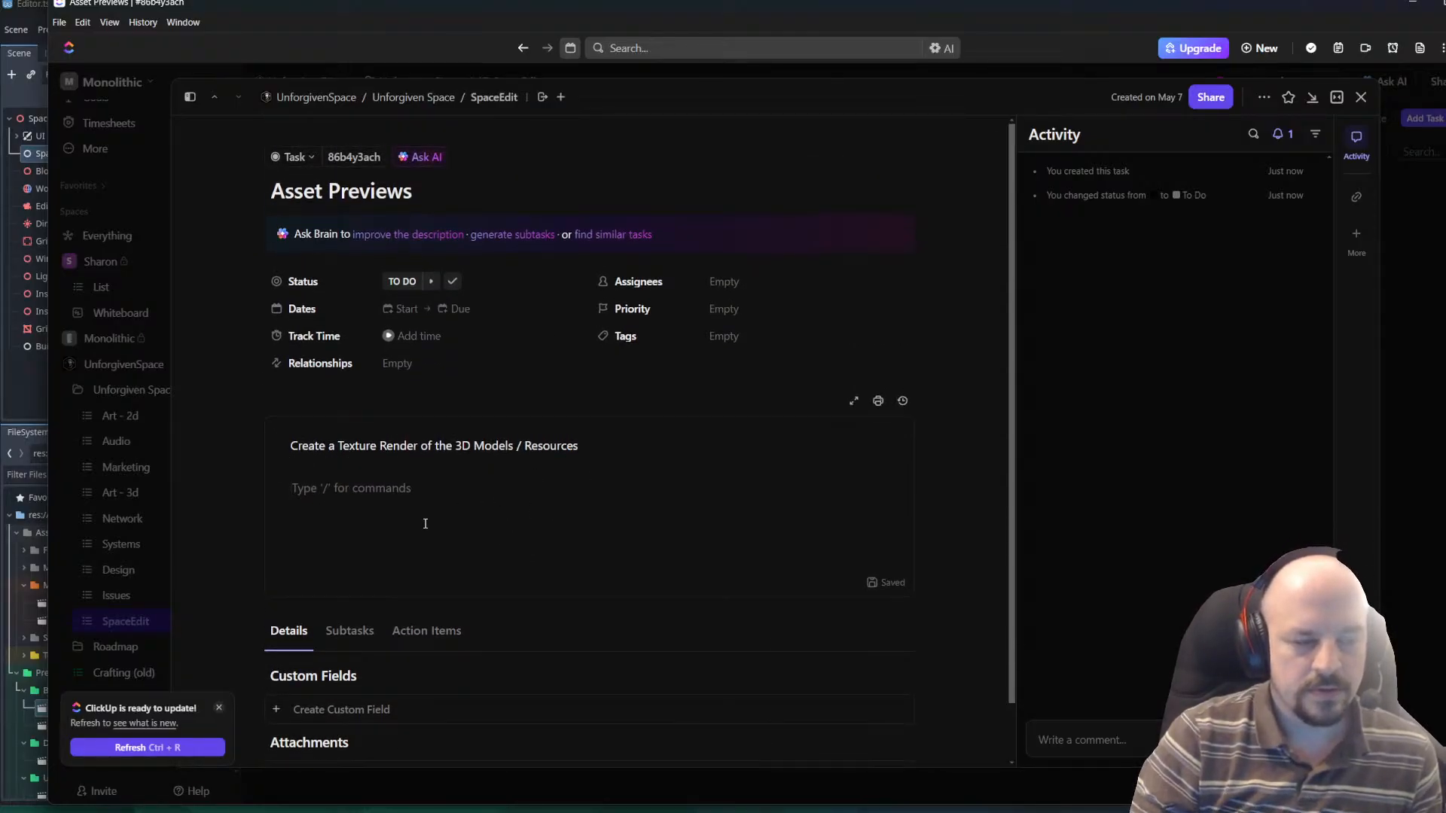
text(Sa)
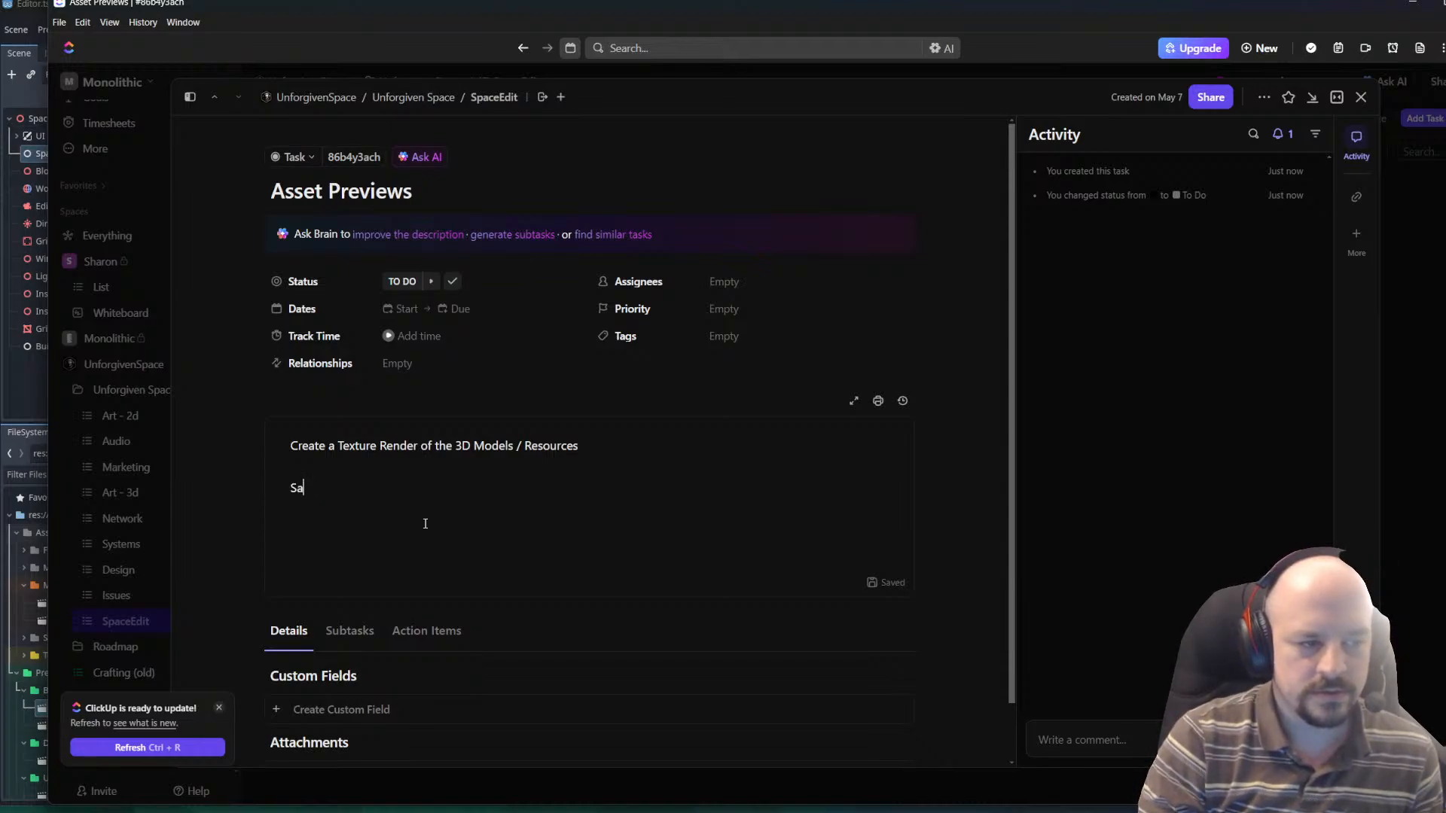
text(vee this Cached to)
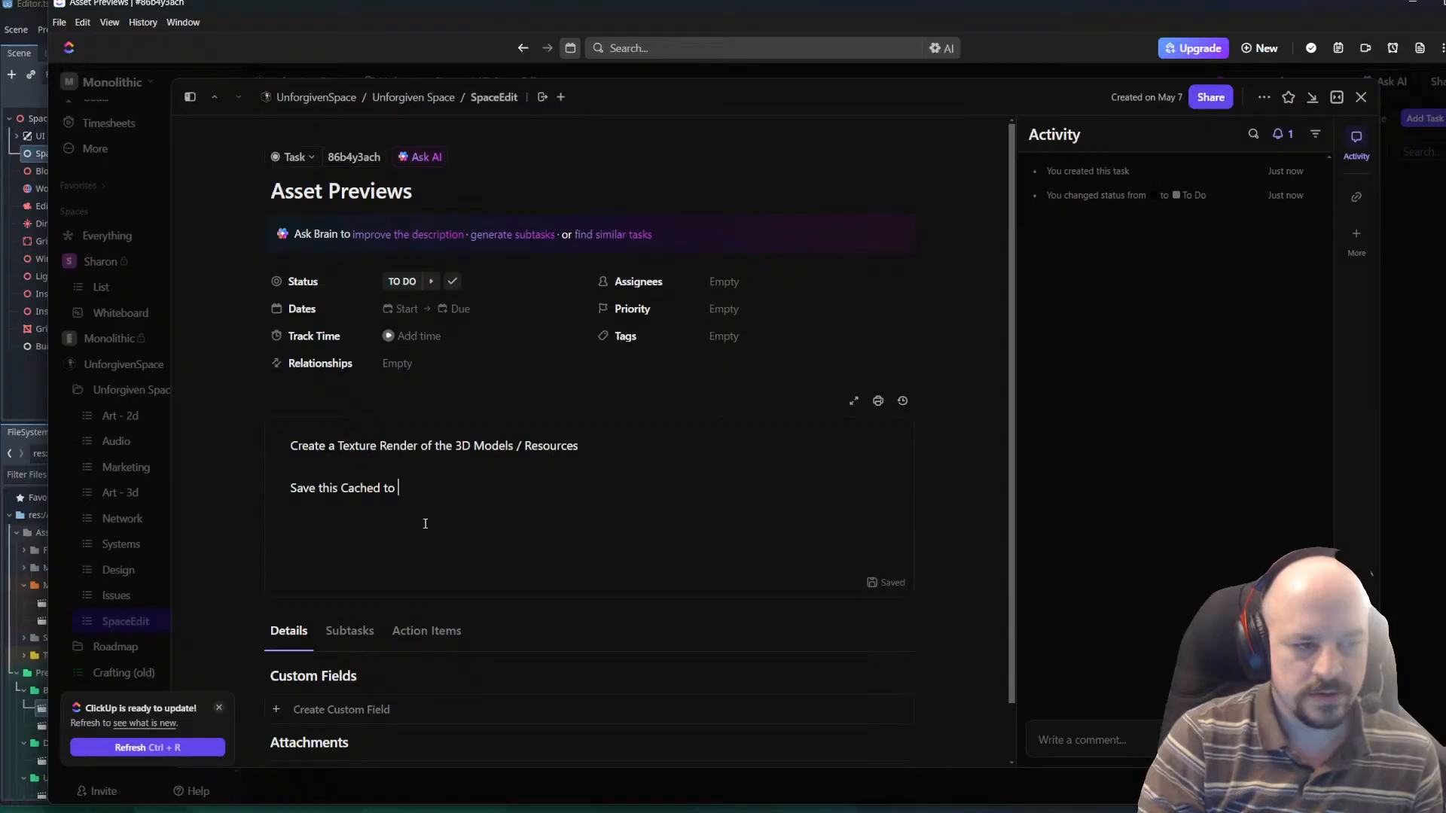
text( Textures/)
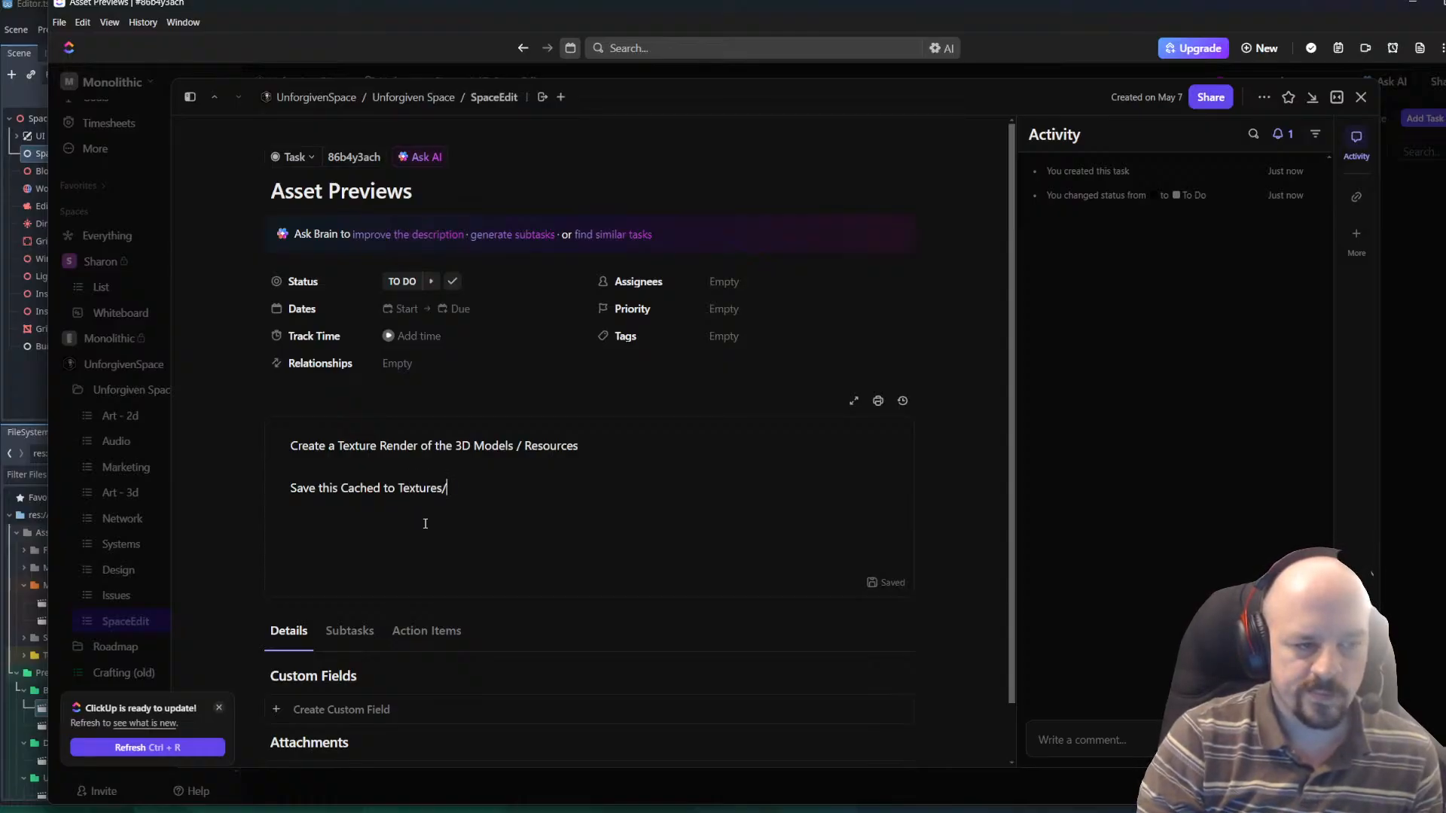
text(Objects/X)
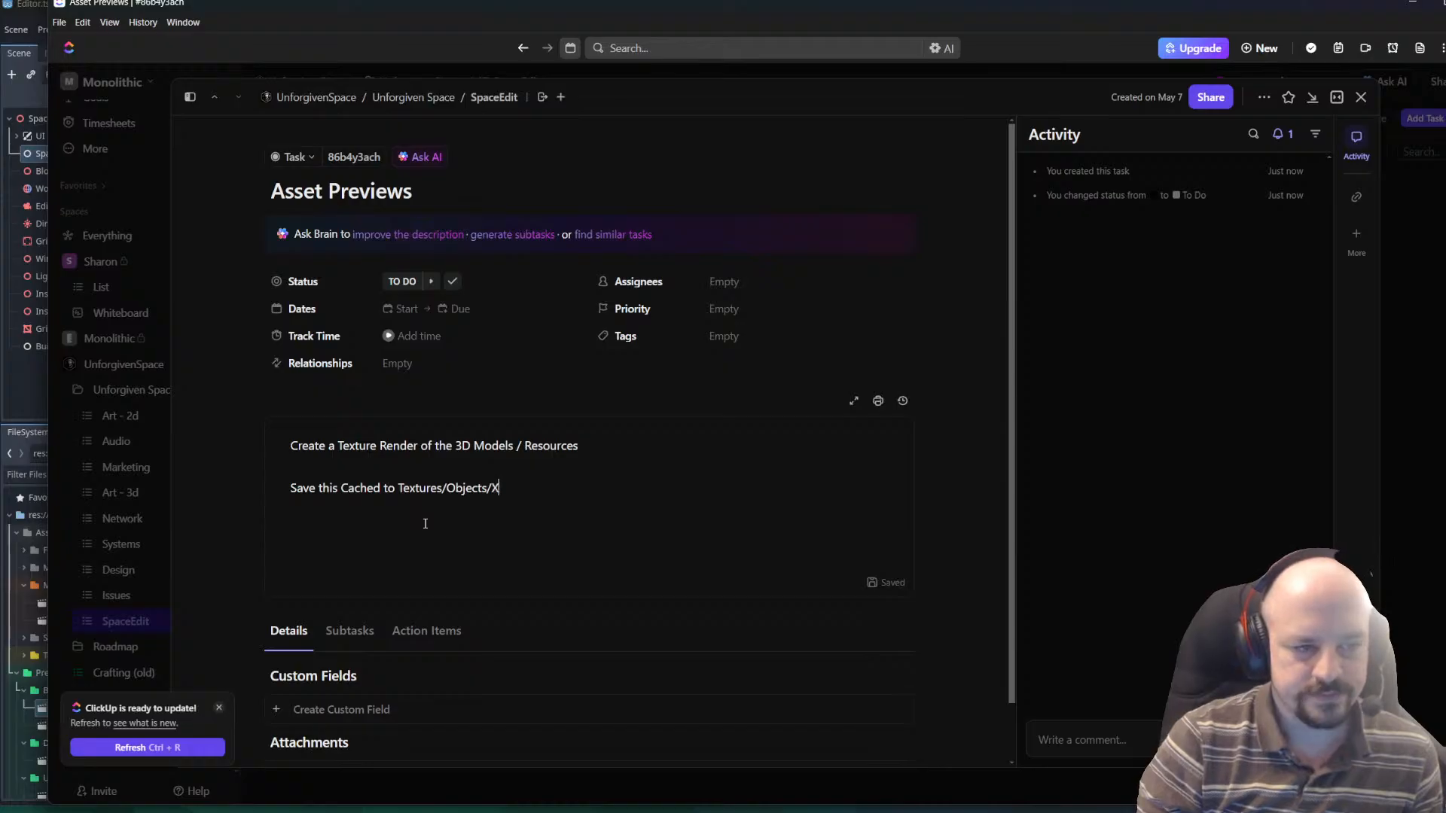
text(XX)
key(BackSpace)
key(BackSpace)
text(ID.png)
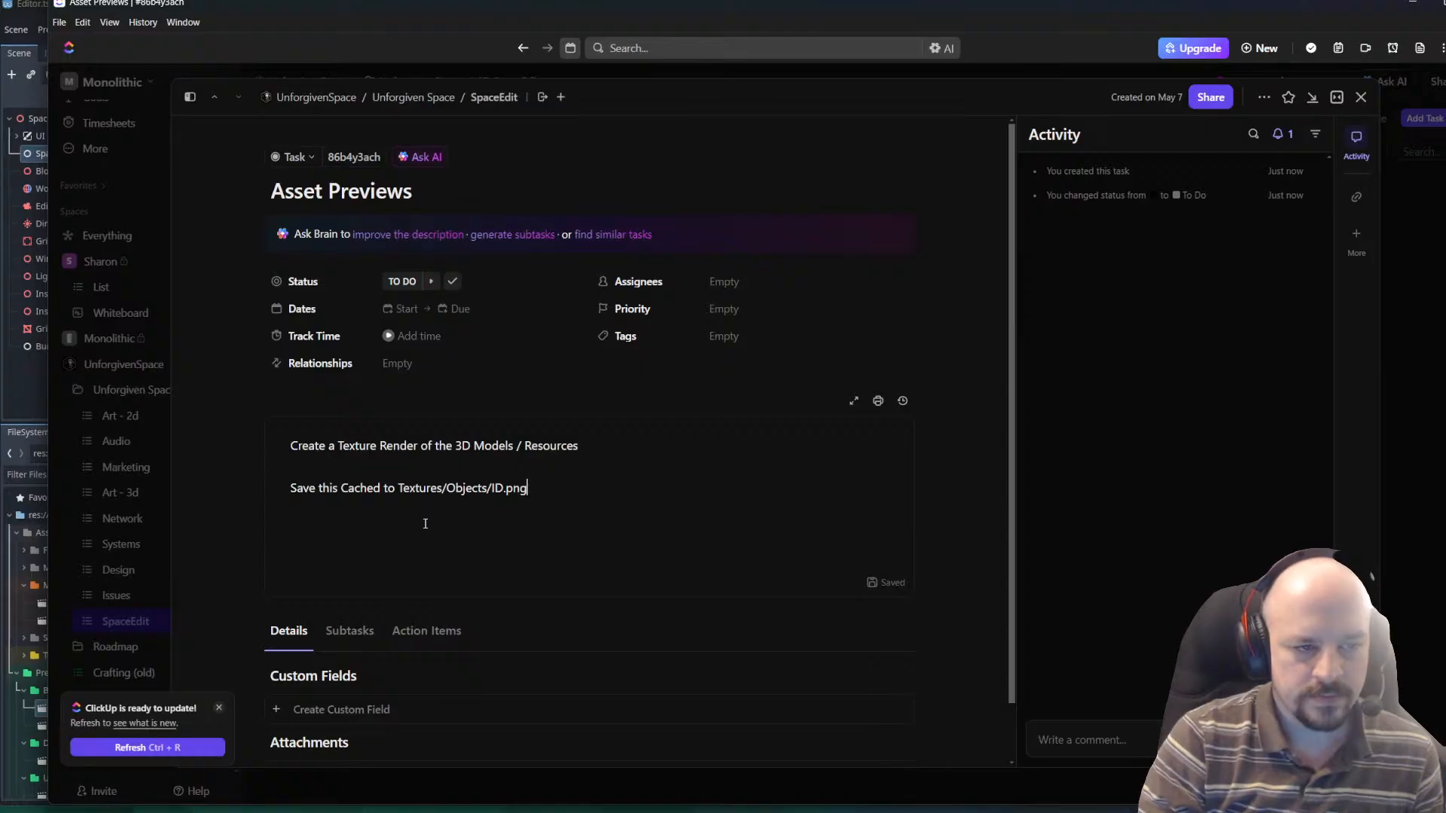
key(Return)
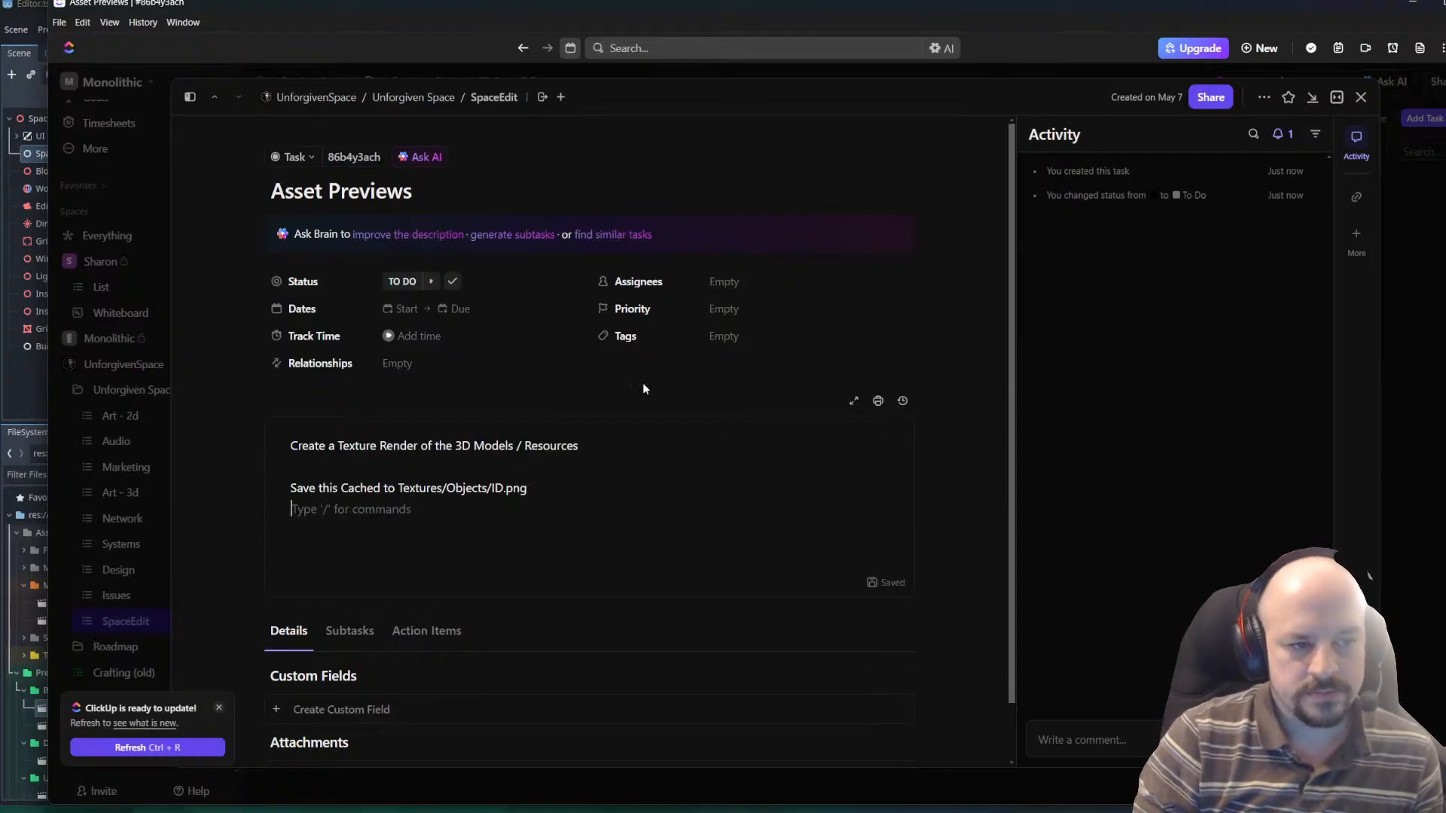
scroll(643, 389, down, 1)
double_click(467, 425)
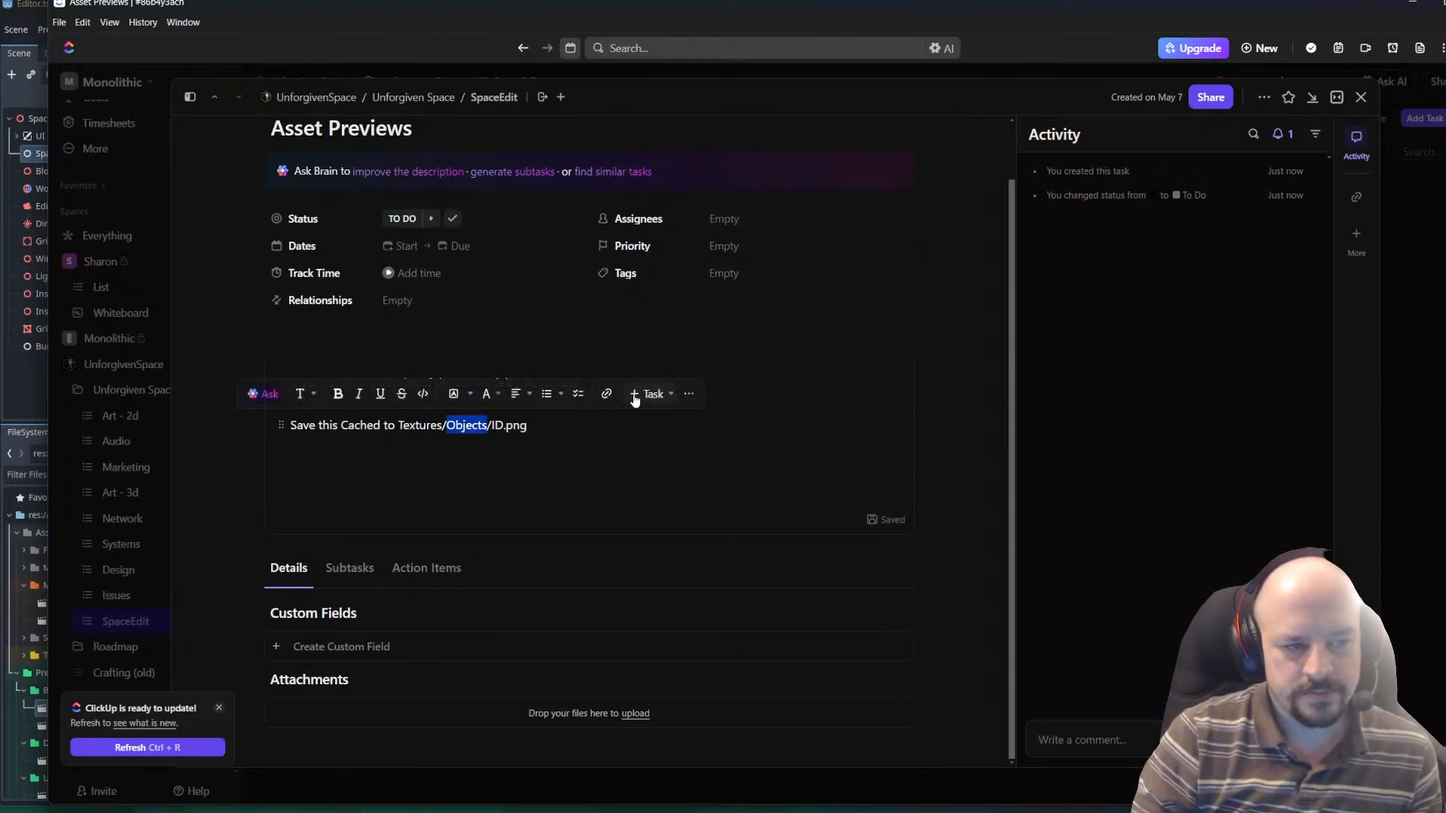
click(452, 475)
scroll(519, 462, up, 1)
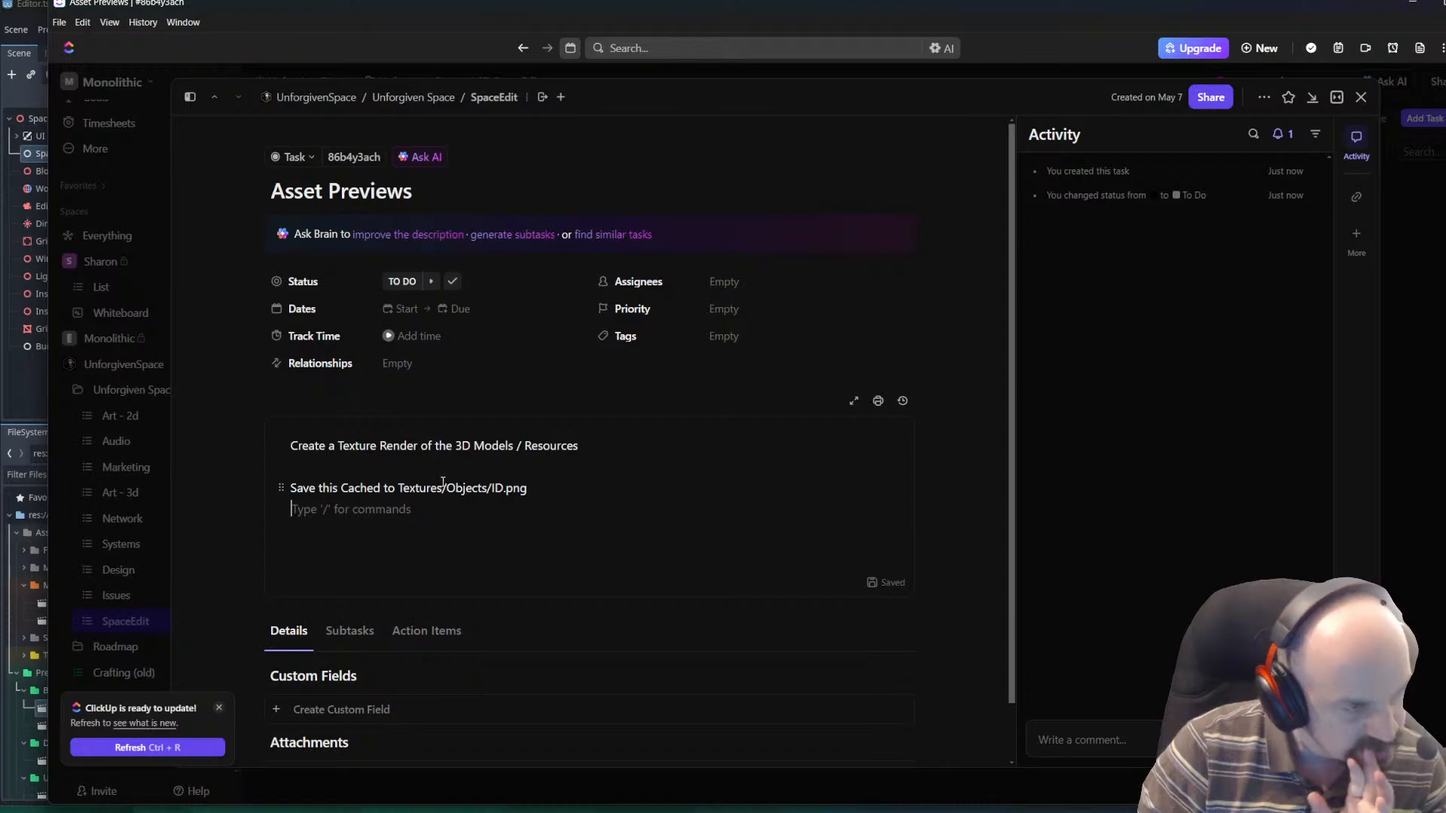
mouse_move(478, 810)
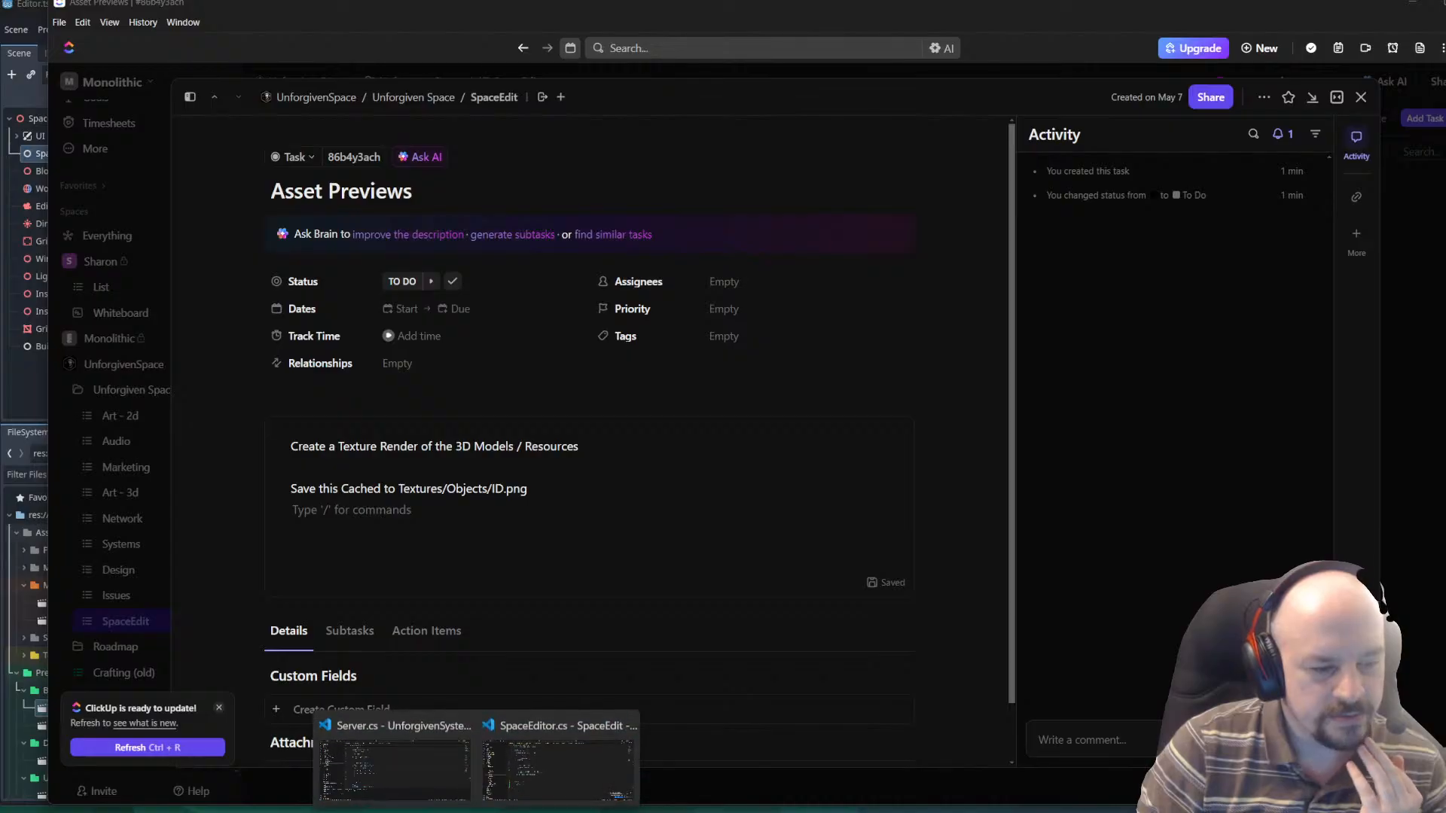
click(388, 745)
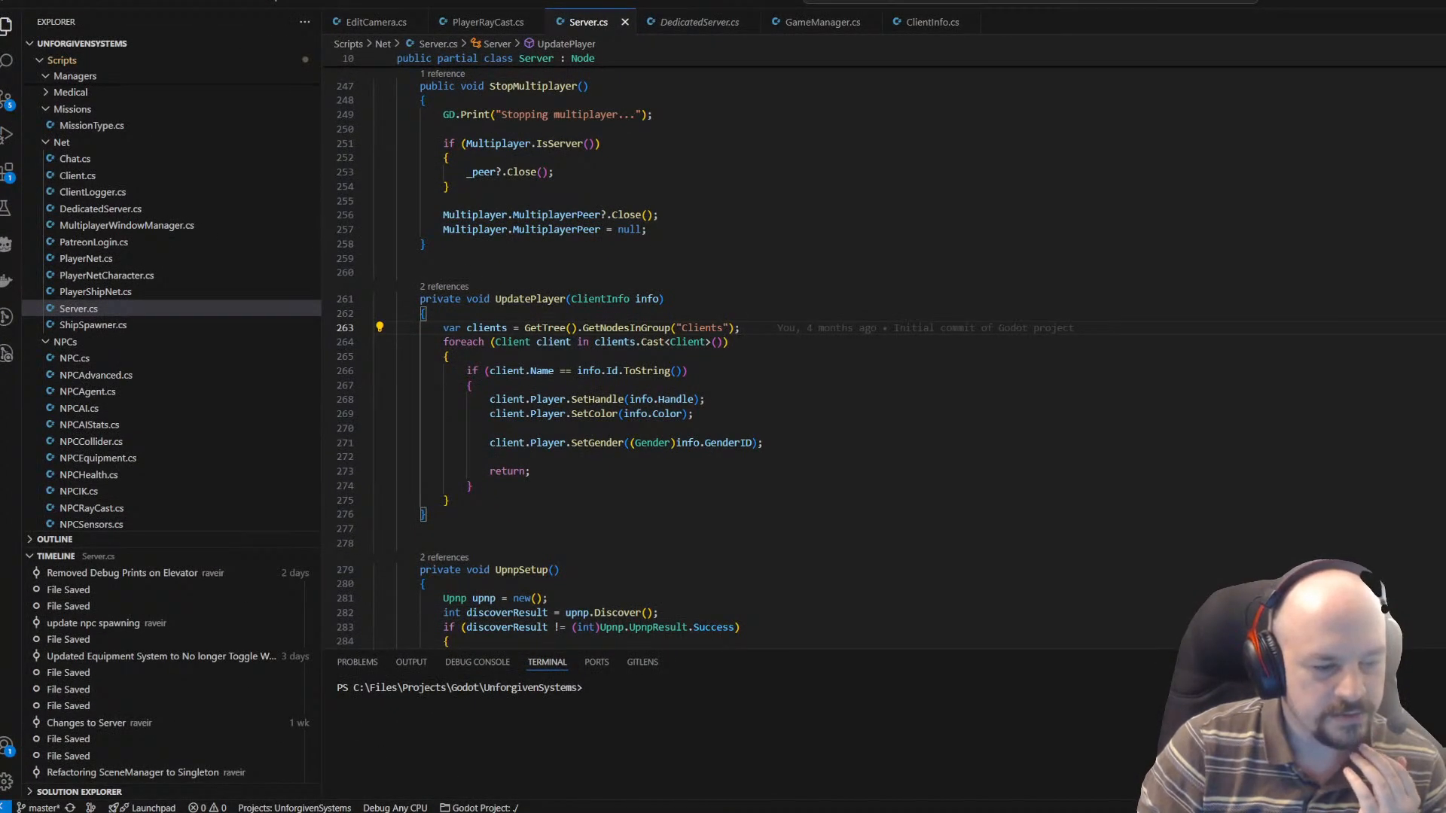
click(534, 752)
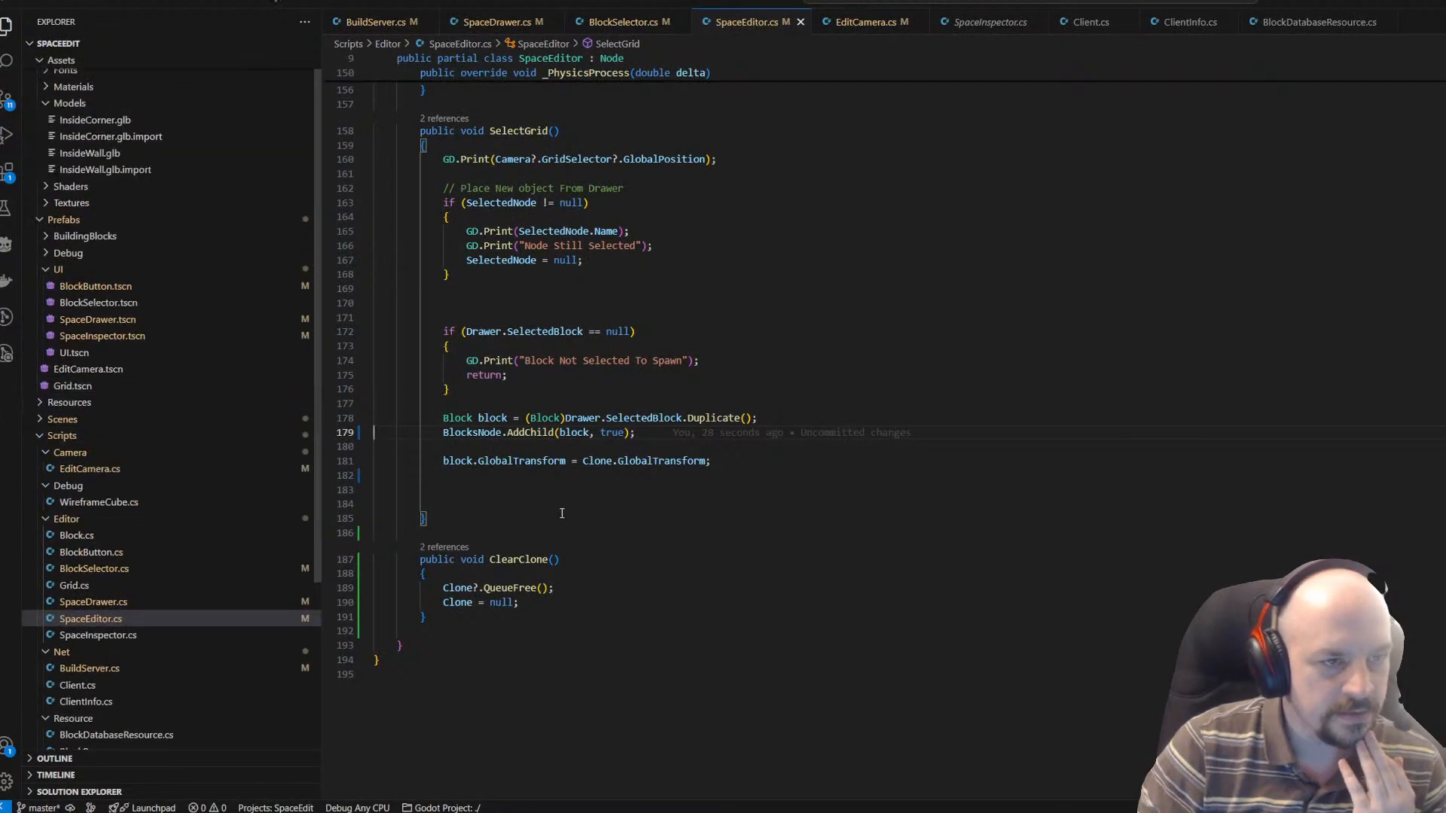
scroll(562, 513, down, 3)
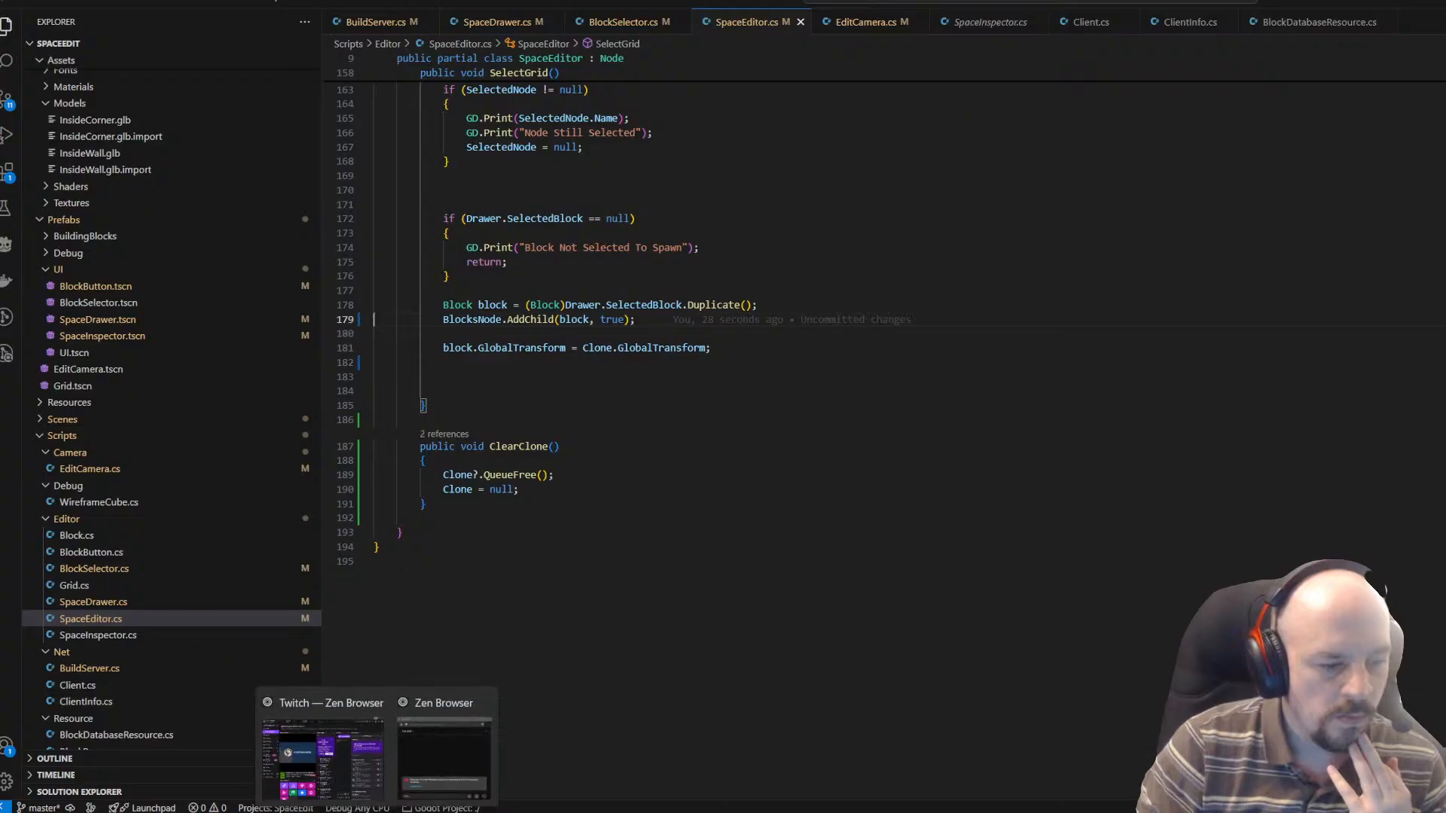
Switch to the Godot editor and rename the project's Prefabs folder to GameObjects.
click(450, 746)
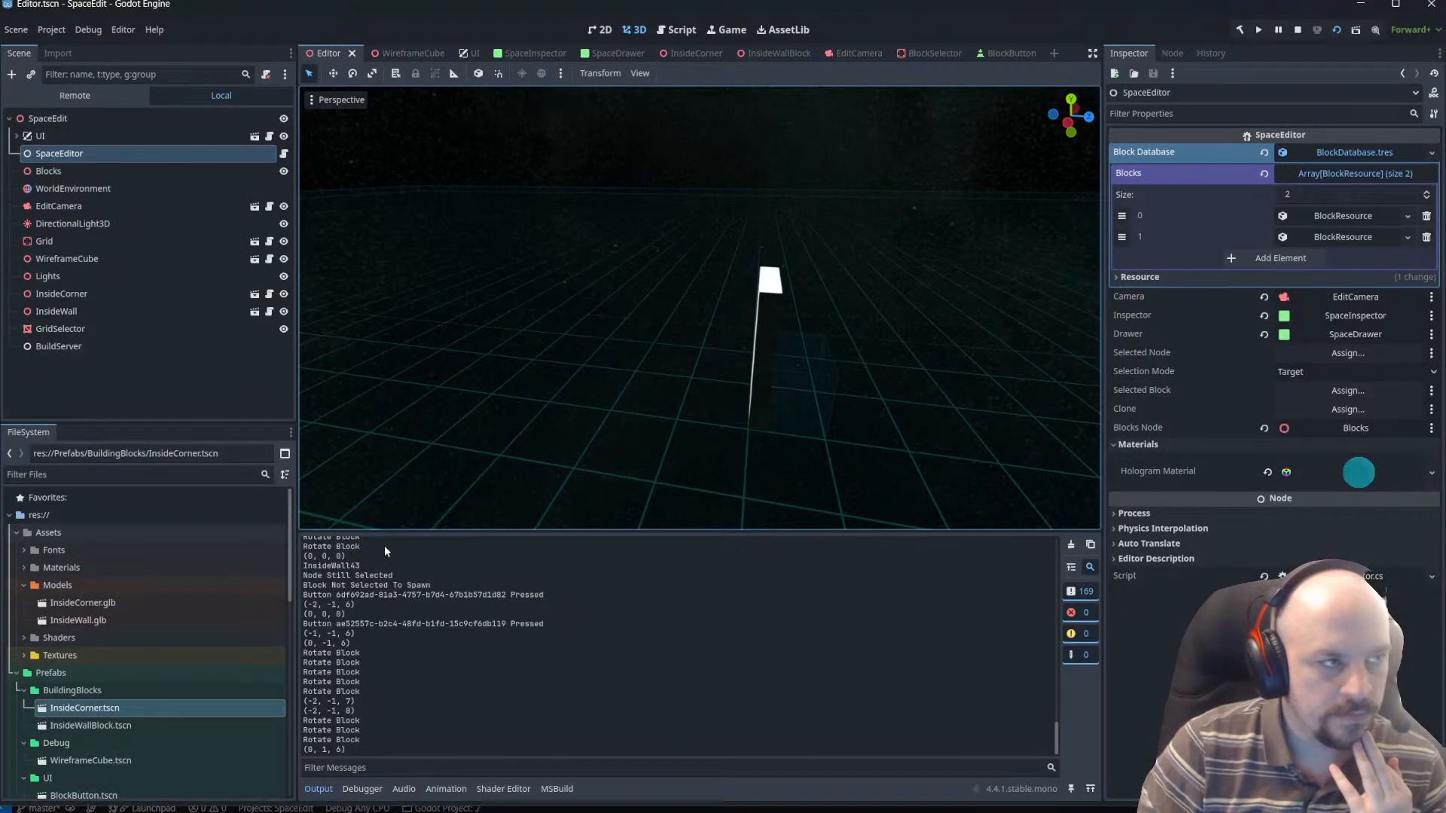
click(23, 585)
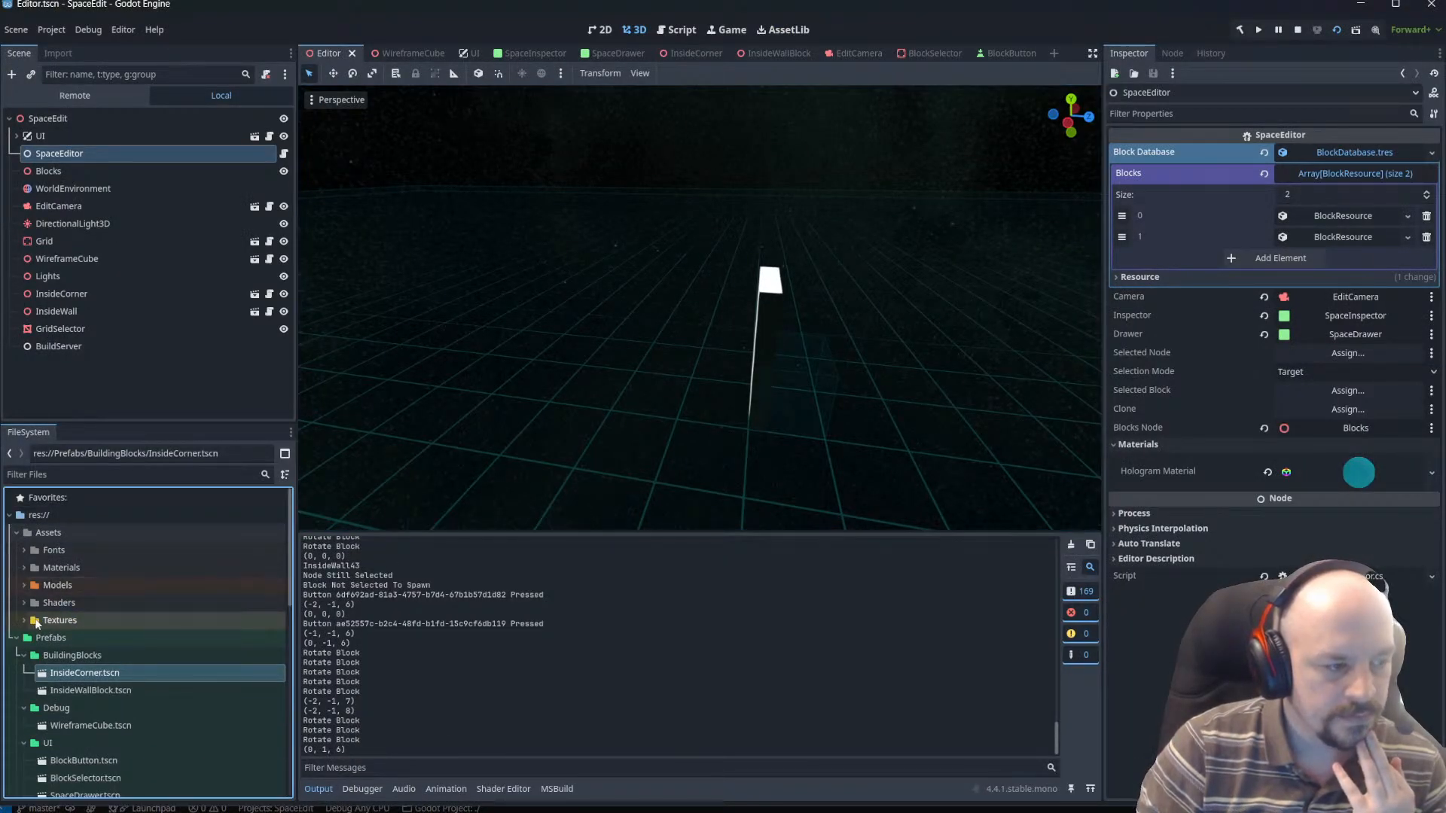
double_click(82, 637)
right_click(69, 637)
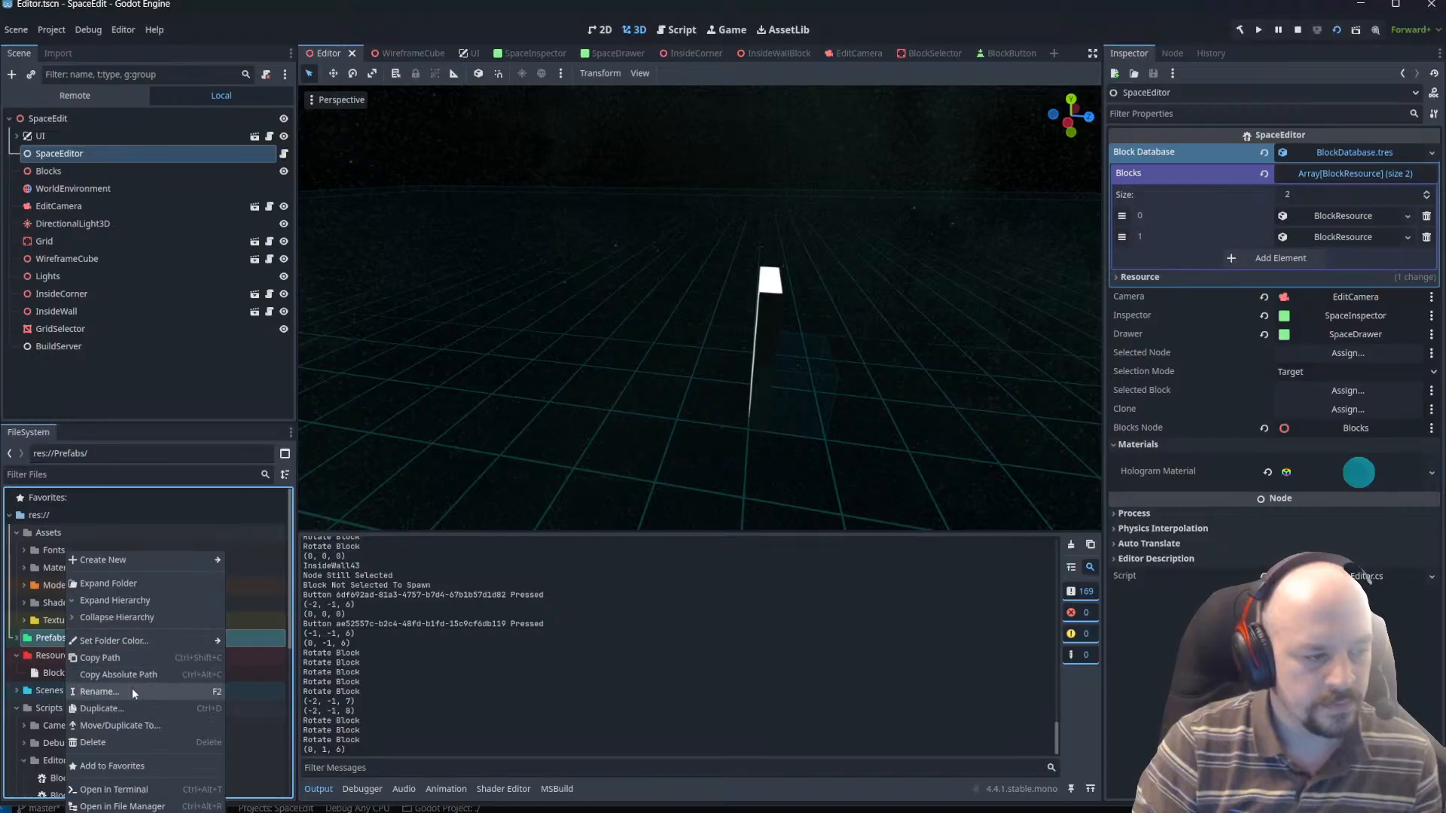
click(90, 689)
text(GameObject)
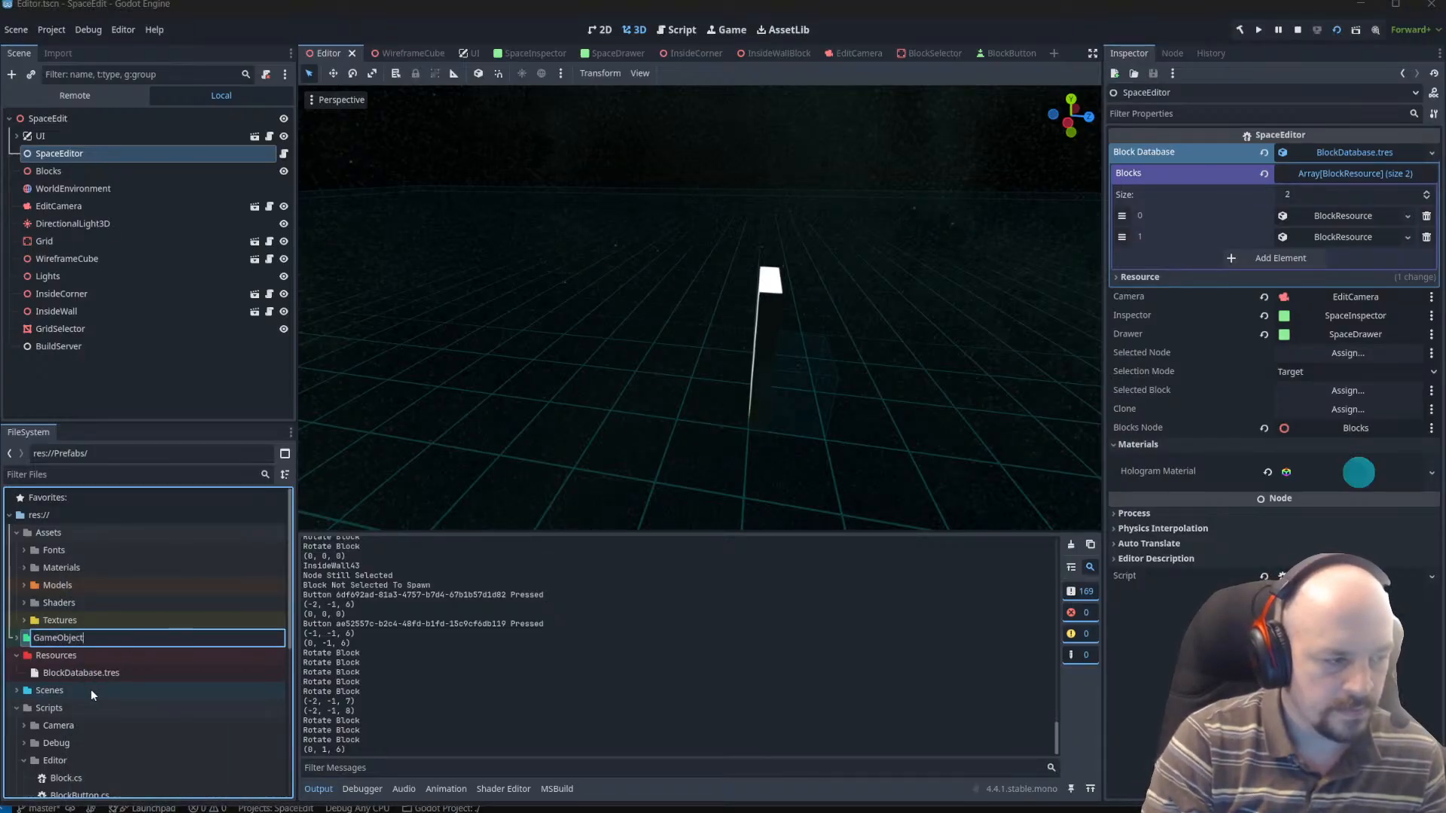
text(s)
key(Return)
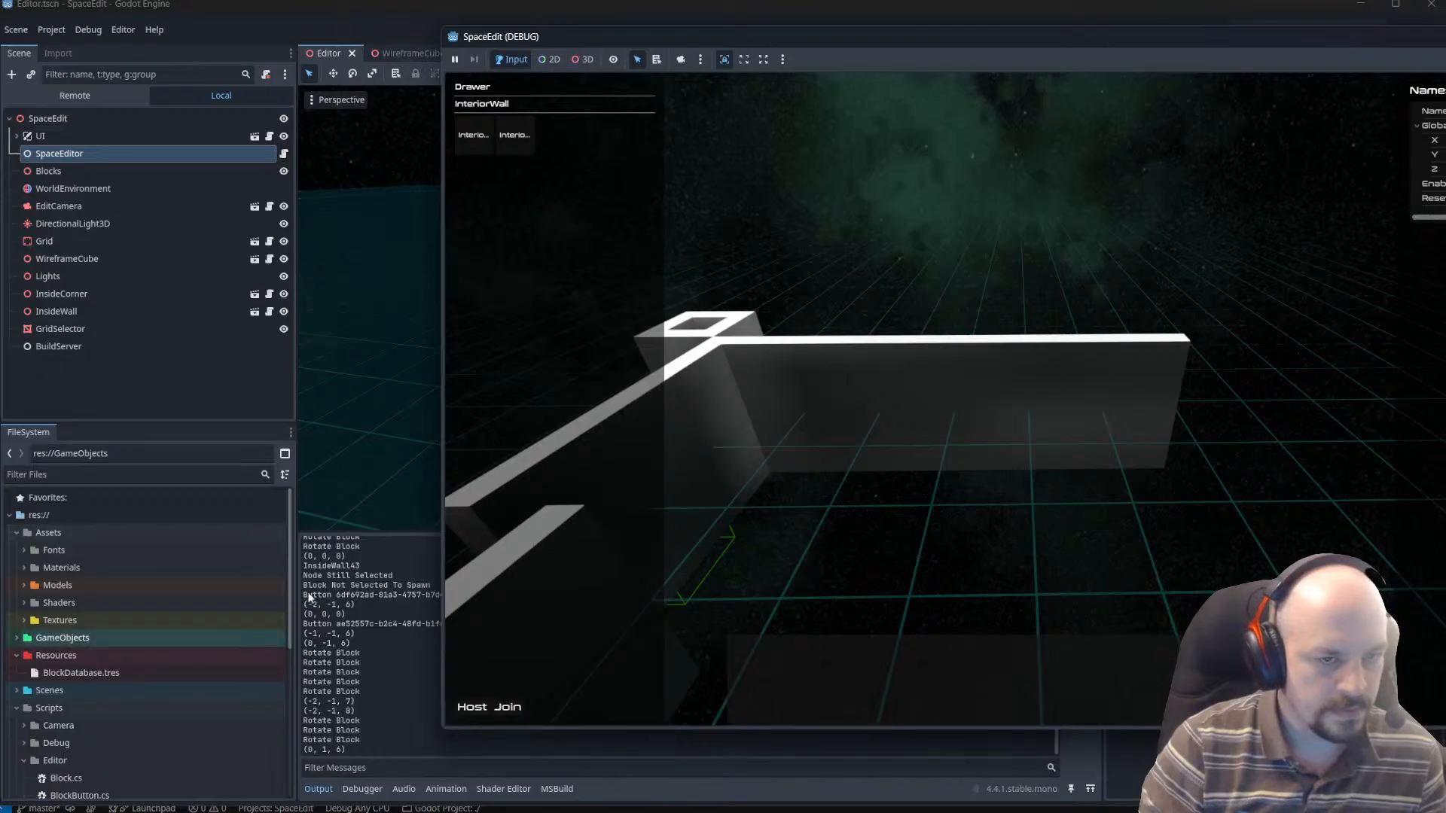
Dismiss the SpaceEdit debug window and stop the running project.
drag(1235, 38, 1050, 74)
click(1416, 60)
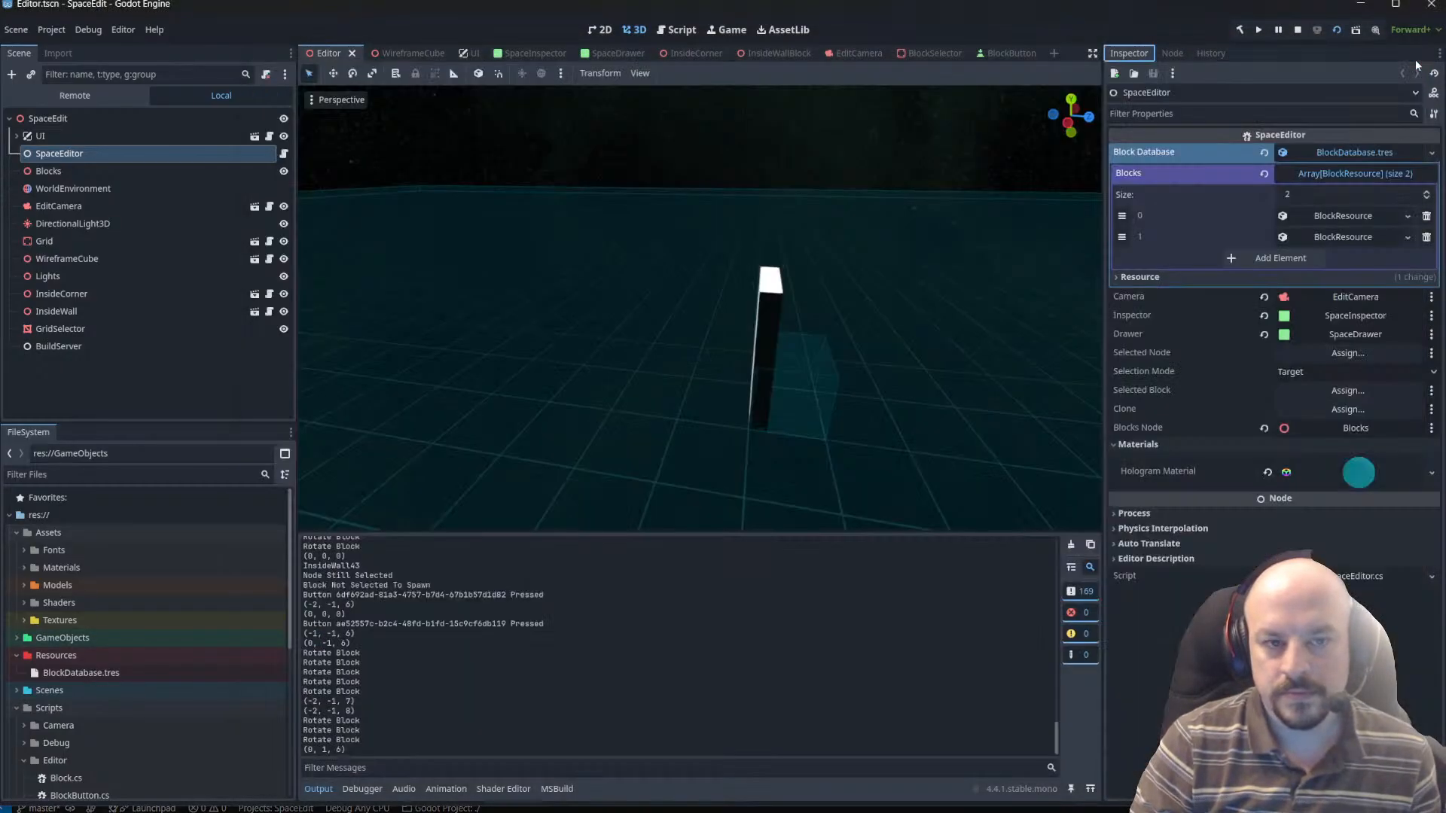
click(1297, 31)
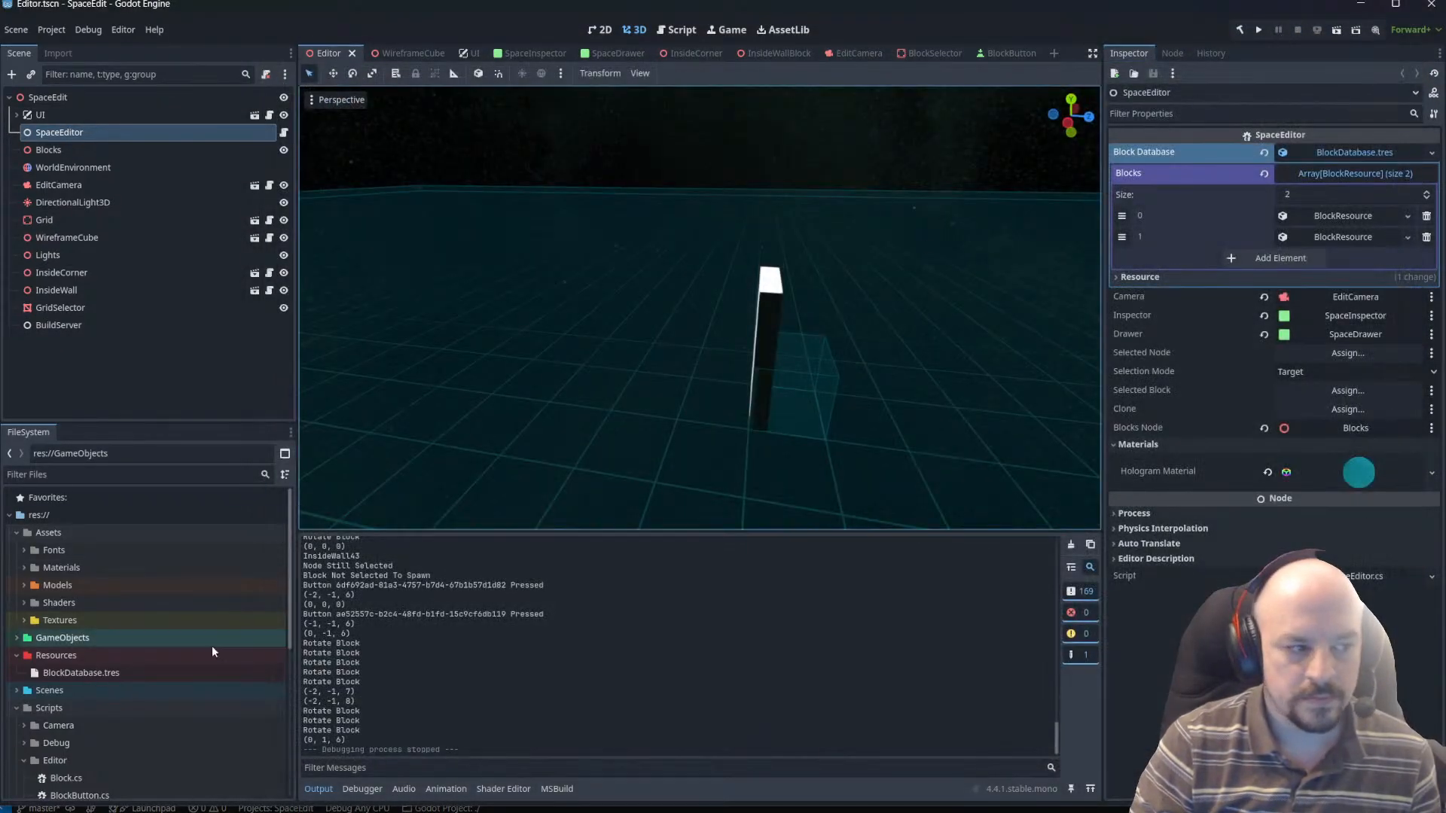
Save the scene and collapse the Resources and Scripts folders in the project file tree.
click(75, 639)
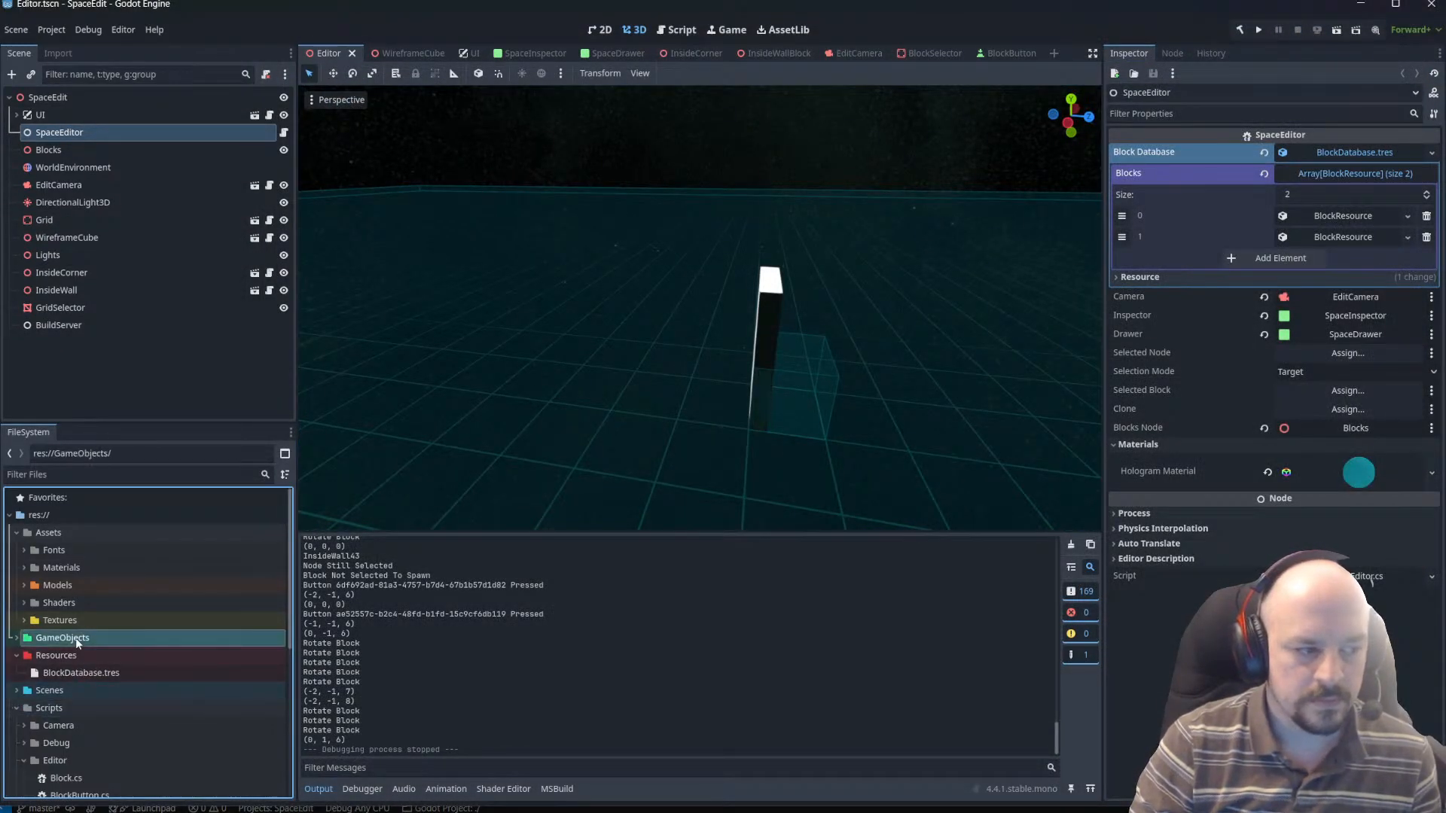
click(60, 567)
click(16, 655)
key(ctrl+s)
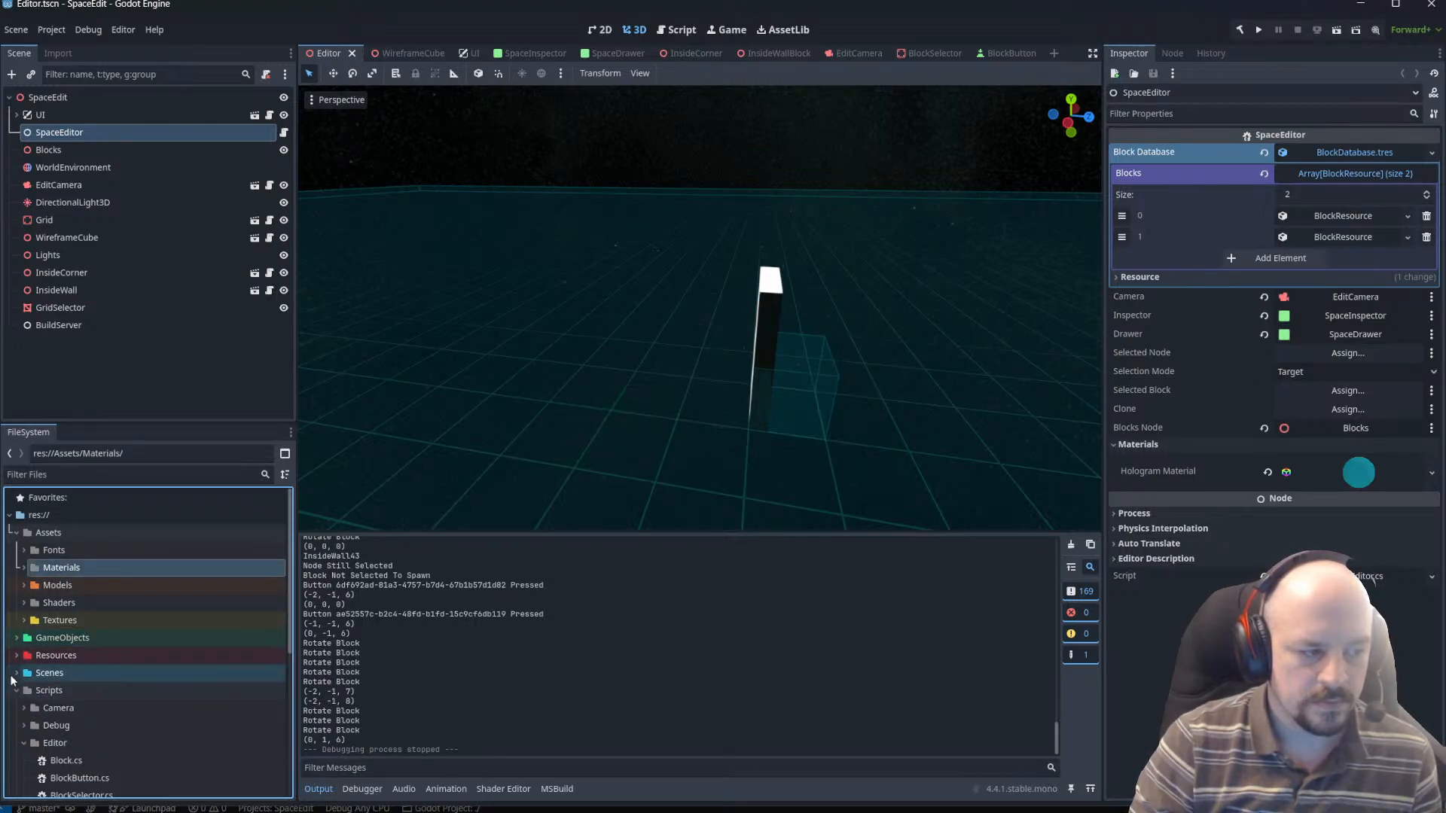
scroll(11, 619, down, 3)
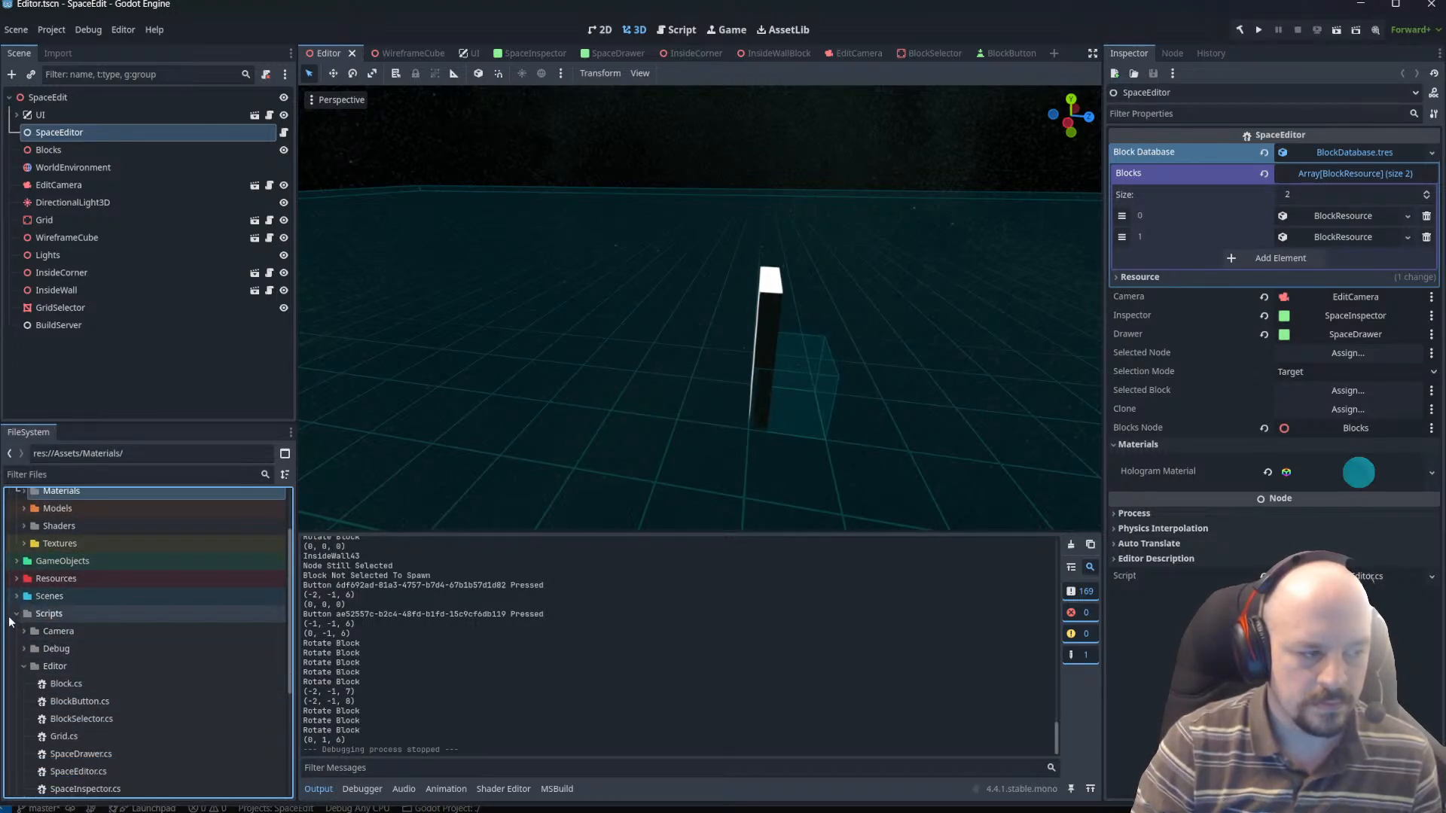
click(15, 614)
Create a folder named GameObjects inside Assets/Textures.
double_click(76, 619)
right_click(88, 545)
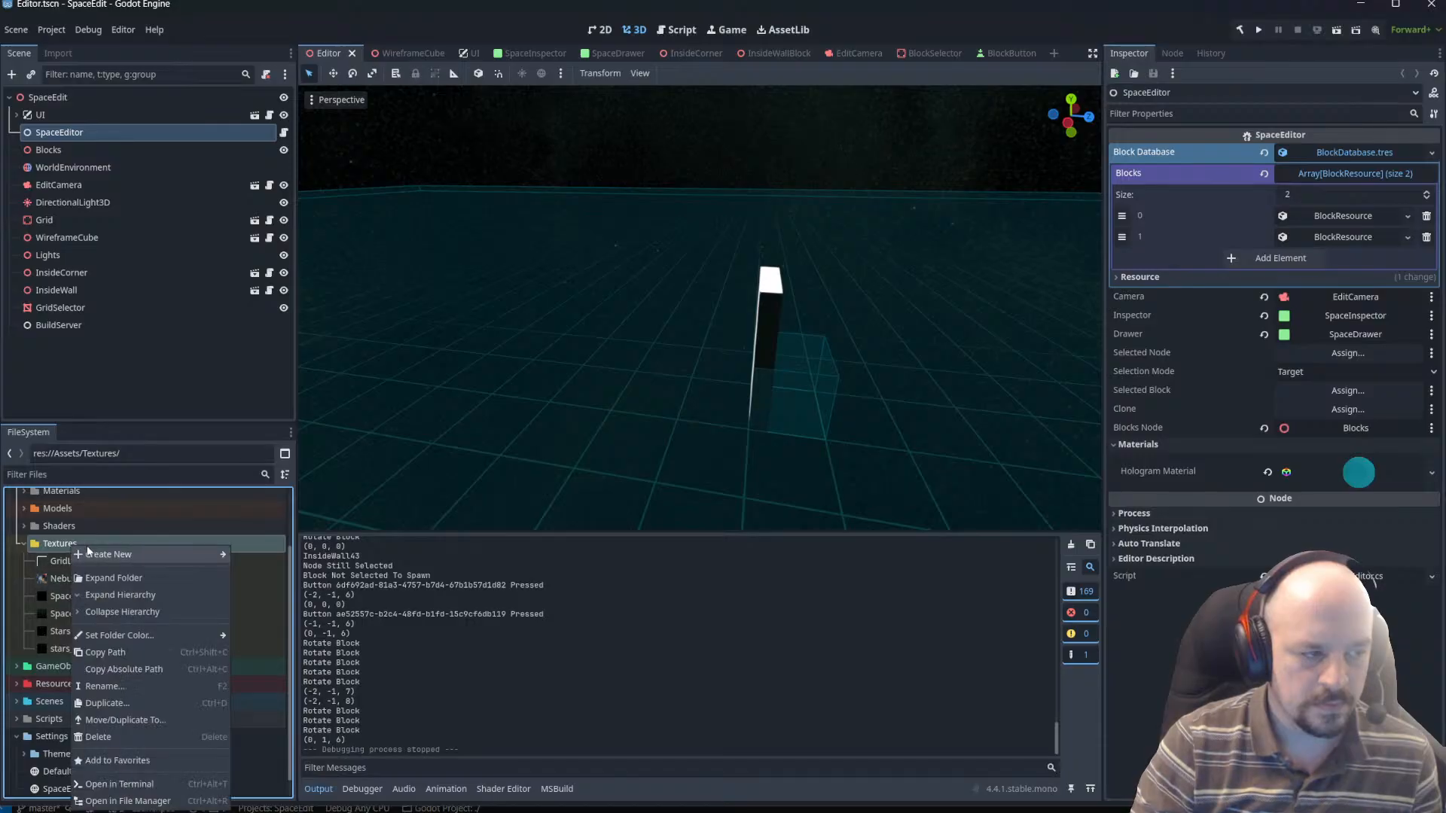
mouse_move(120, 555)
click(269, 555)
text(G)
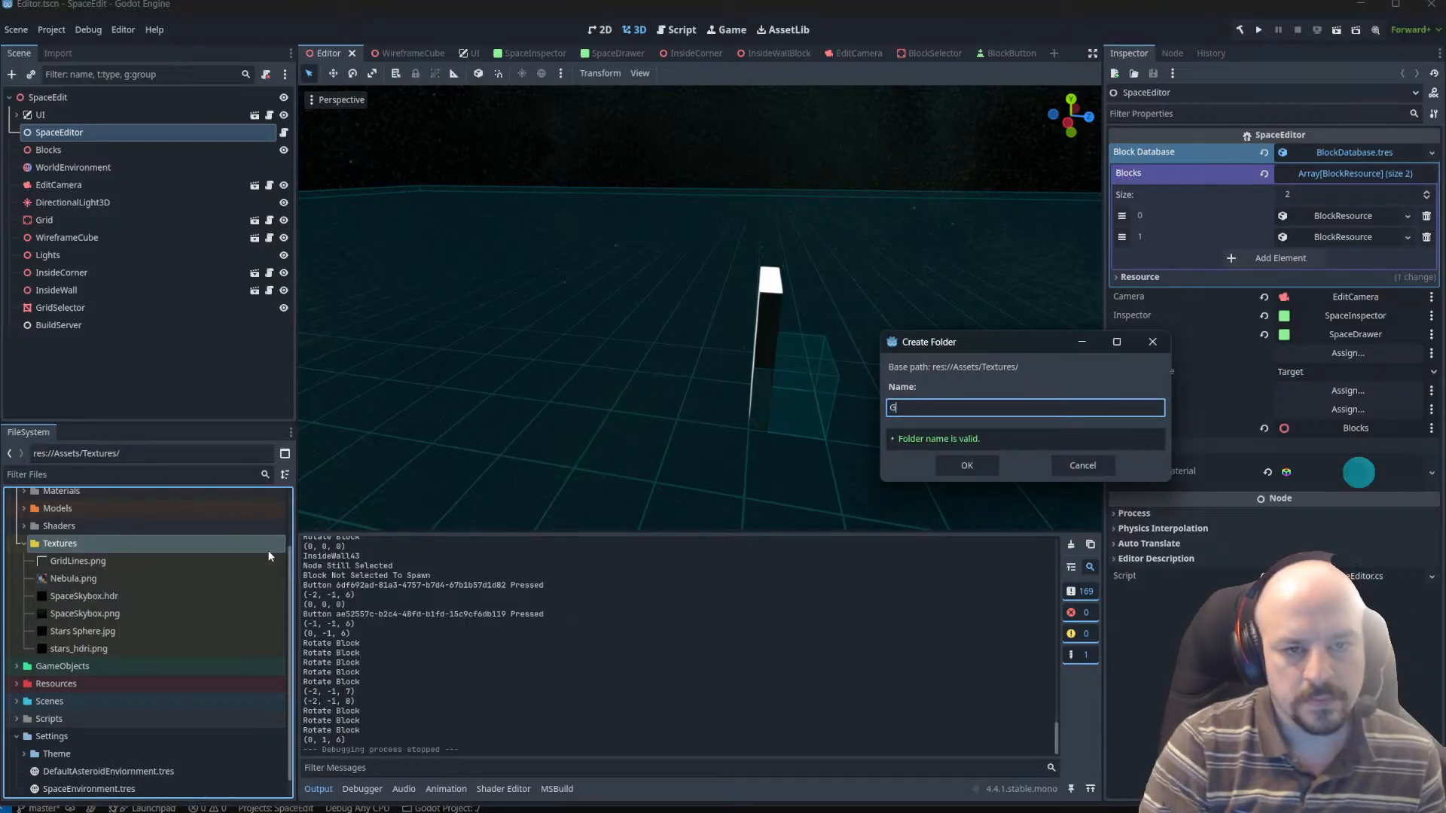
text(ameObjects)
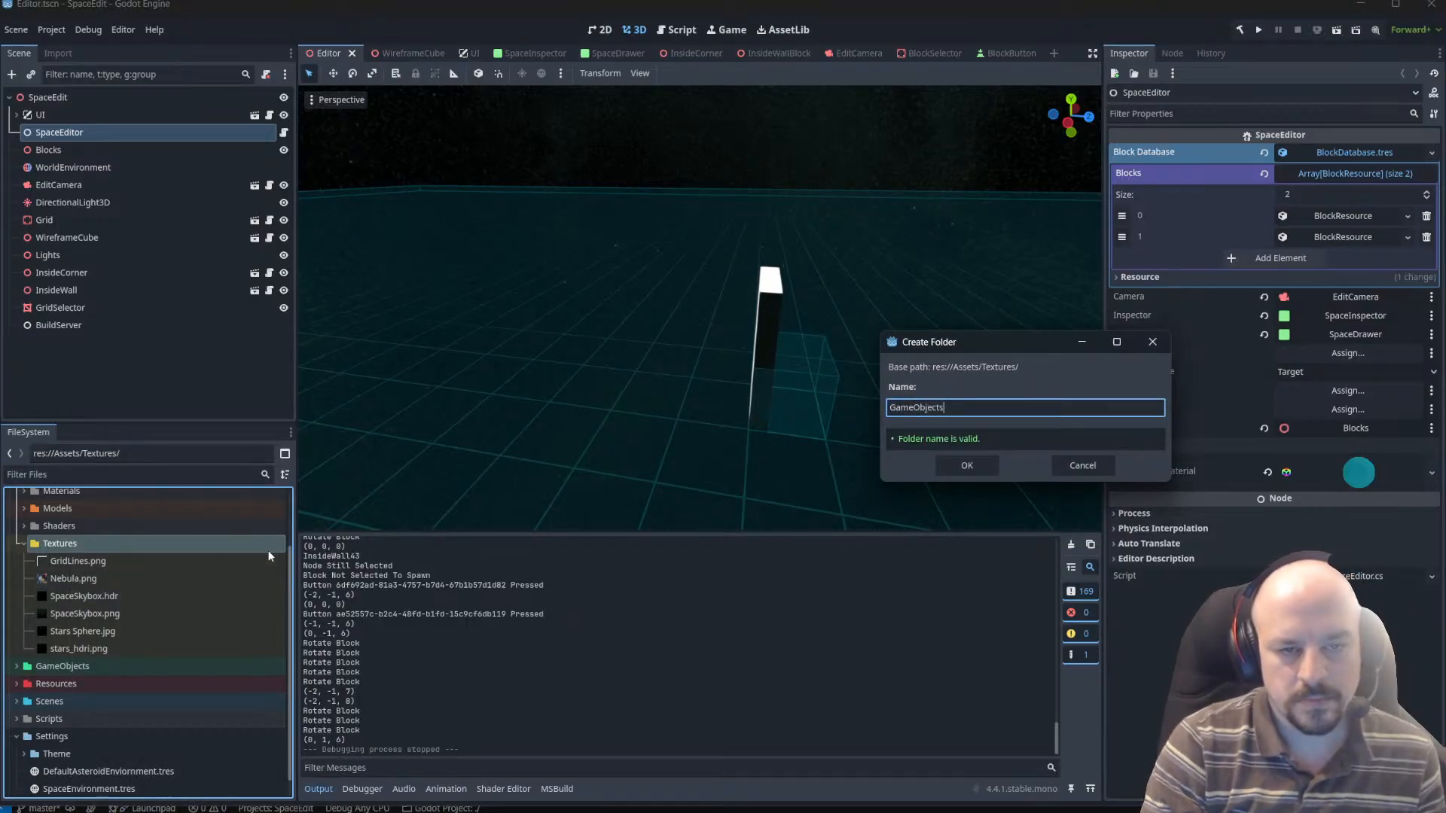
key(Return)
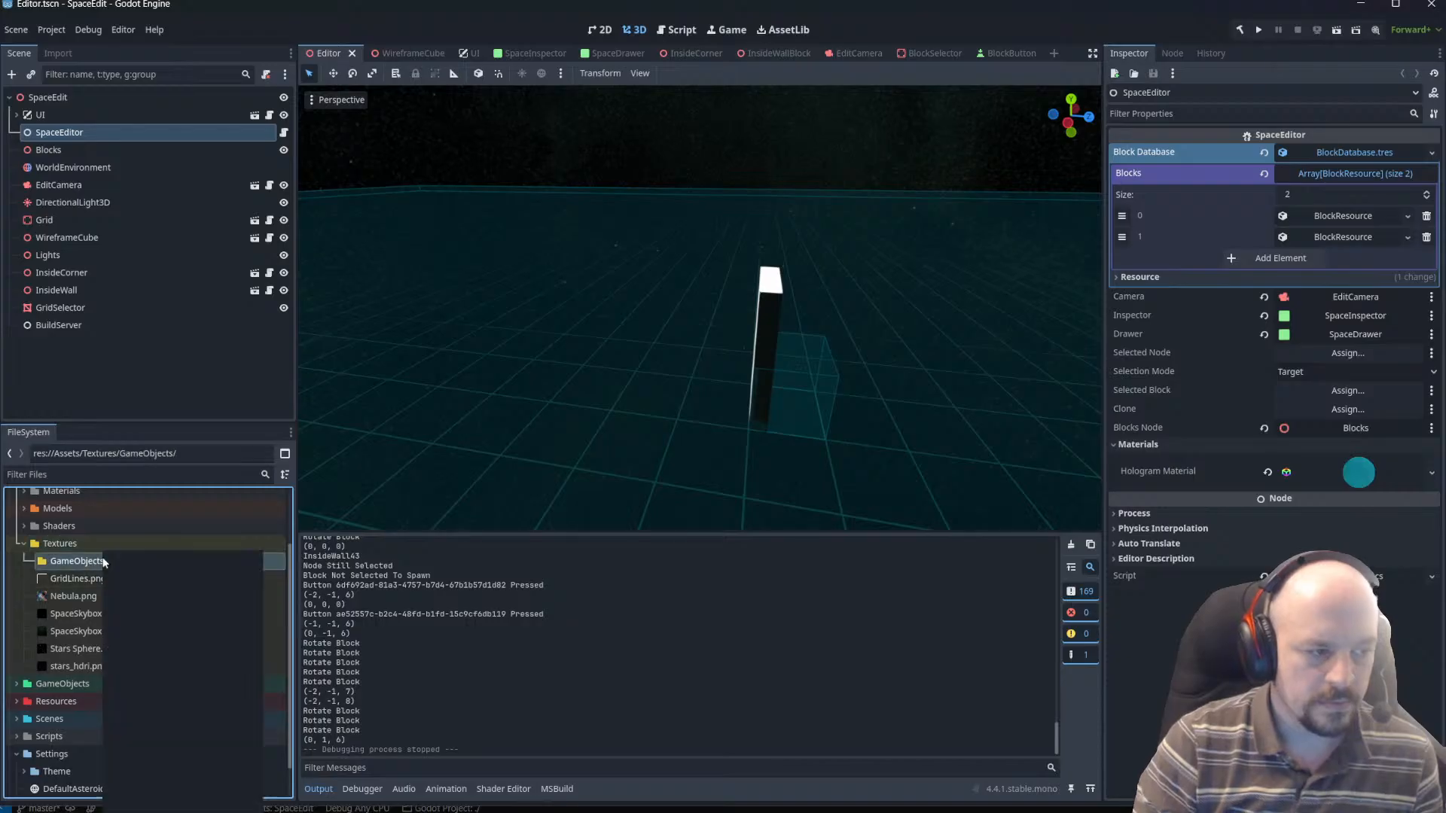
Create an Icons folder inside Assets/Textures and move the texture GameObjects folder into it.
right_click(103, 548)
click(149, 536)
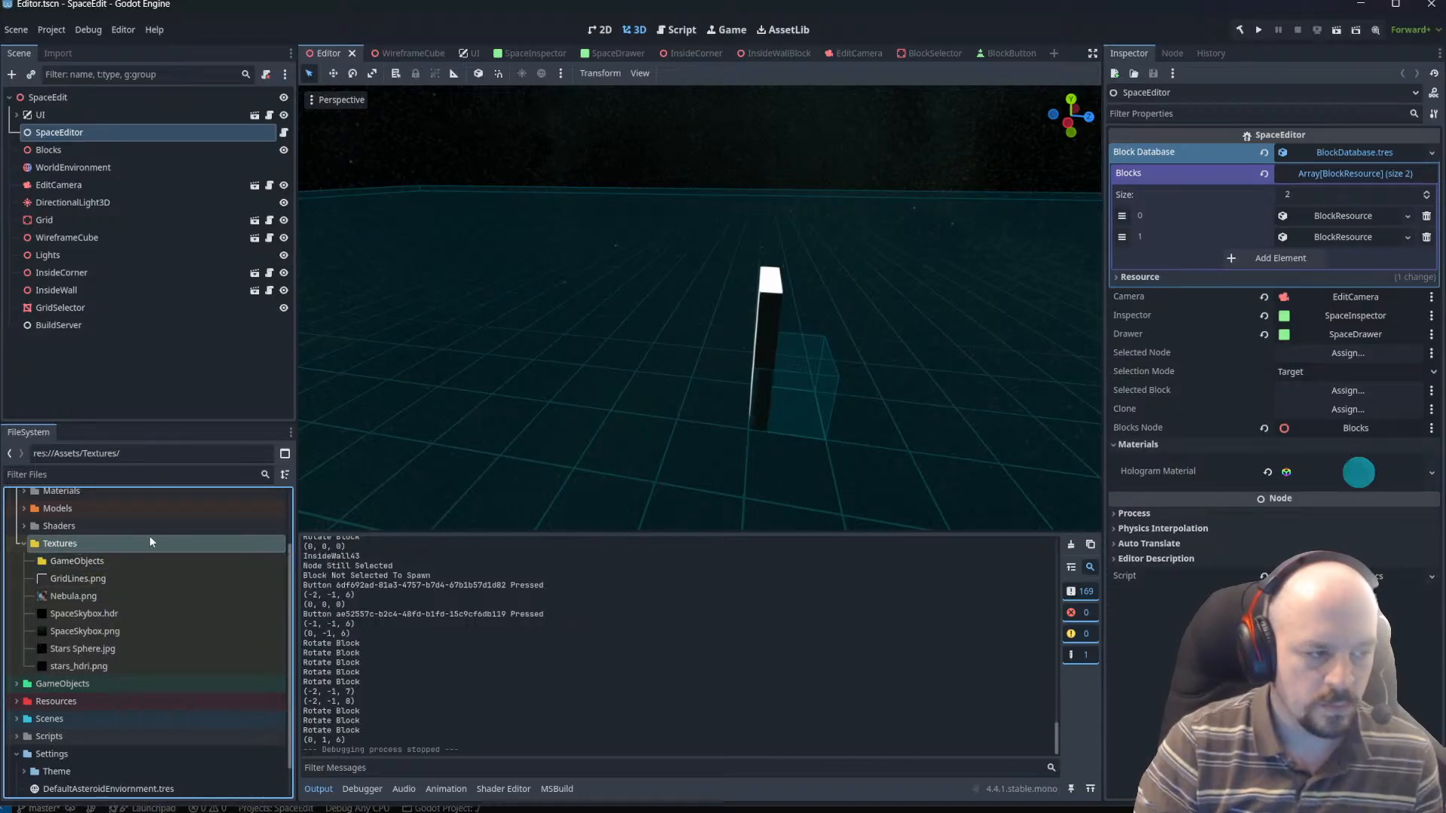
right_click(91, 542)
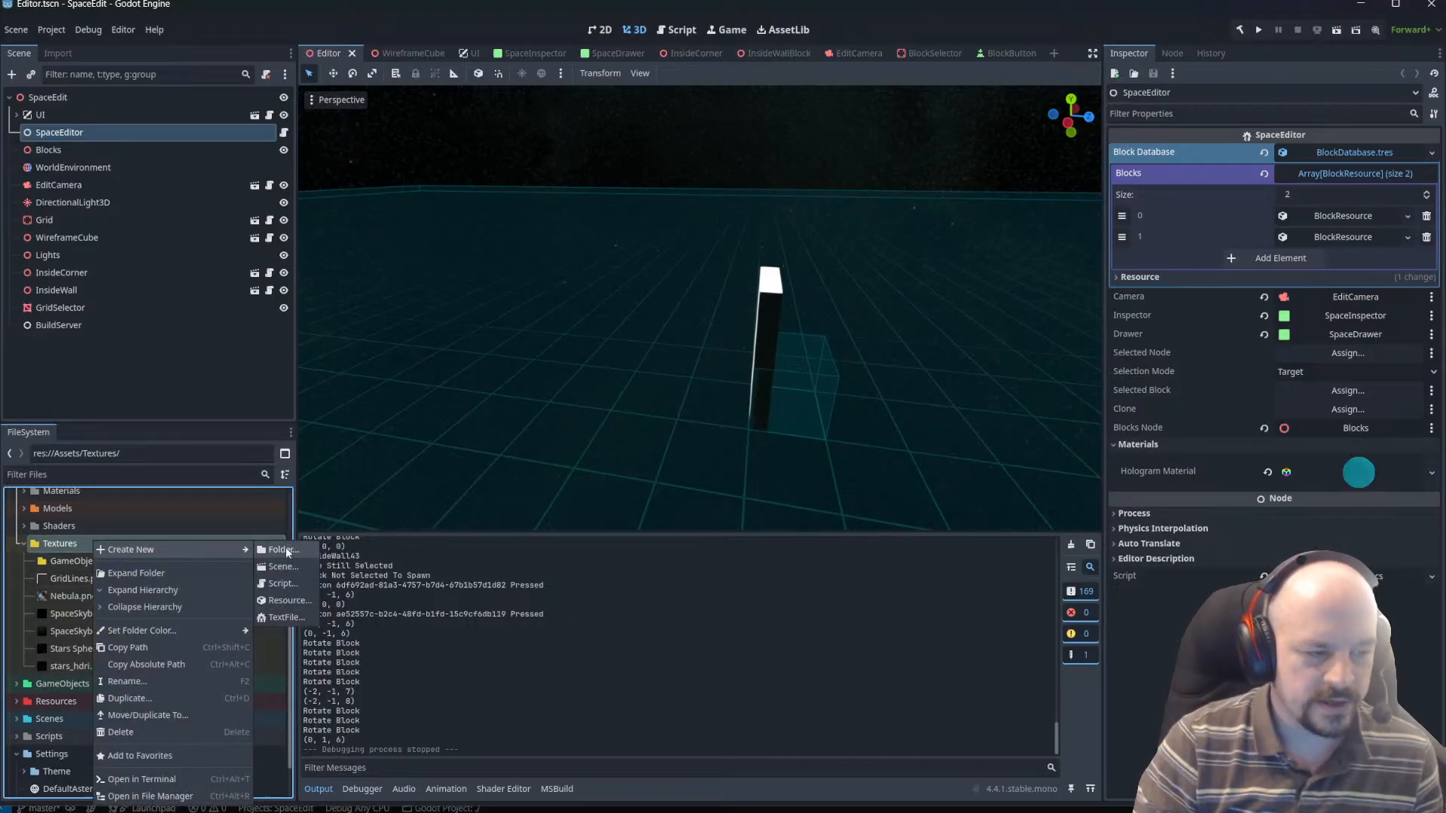
click(285, 550)
text(Icons)
key(Return)
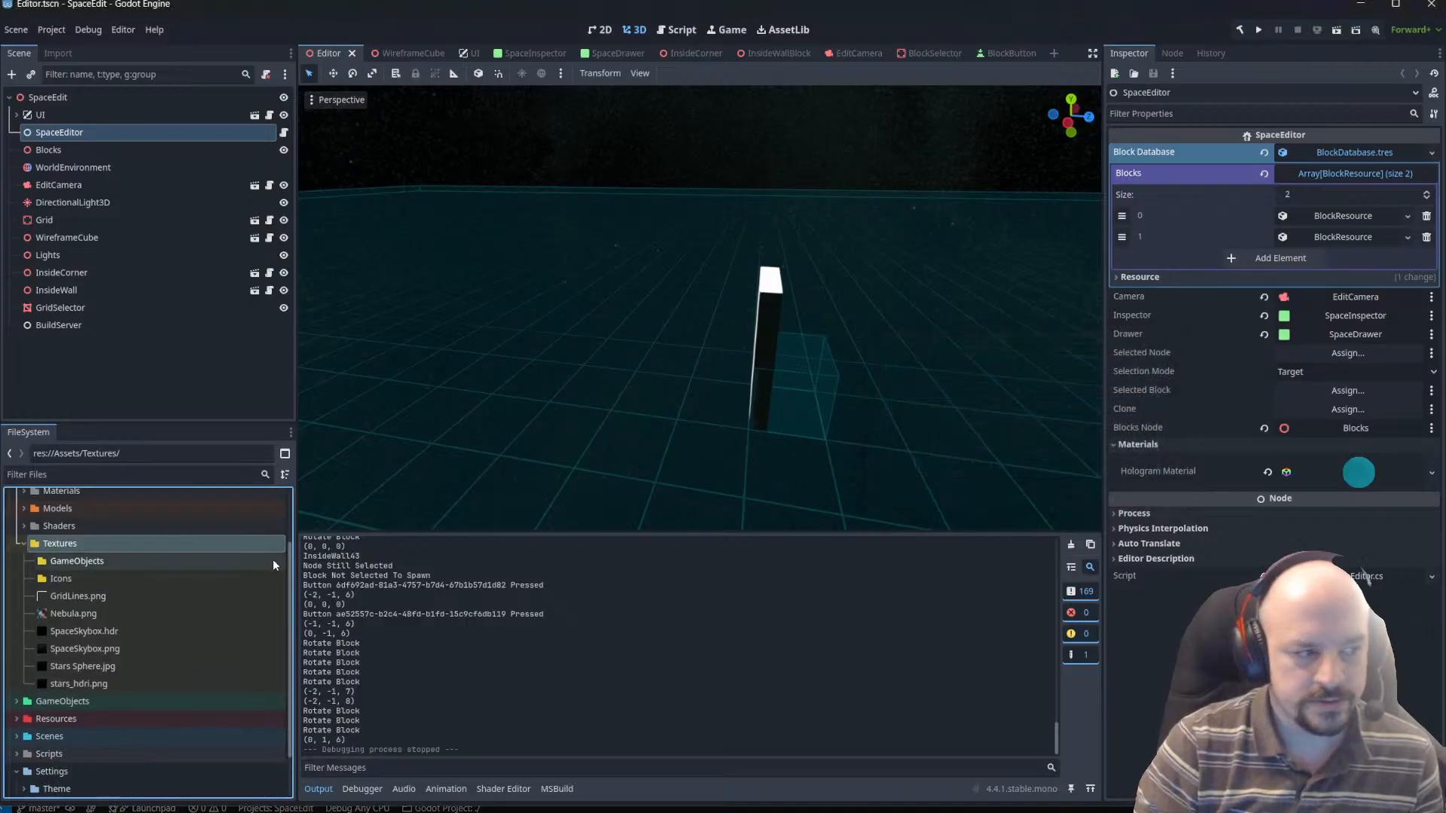
drag(272, 565, 66, 580)
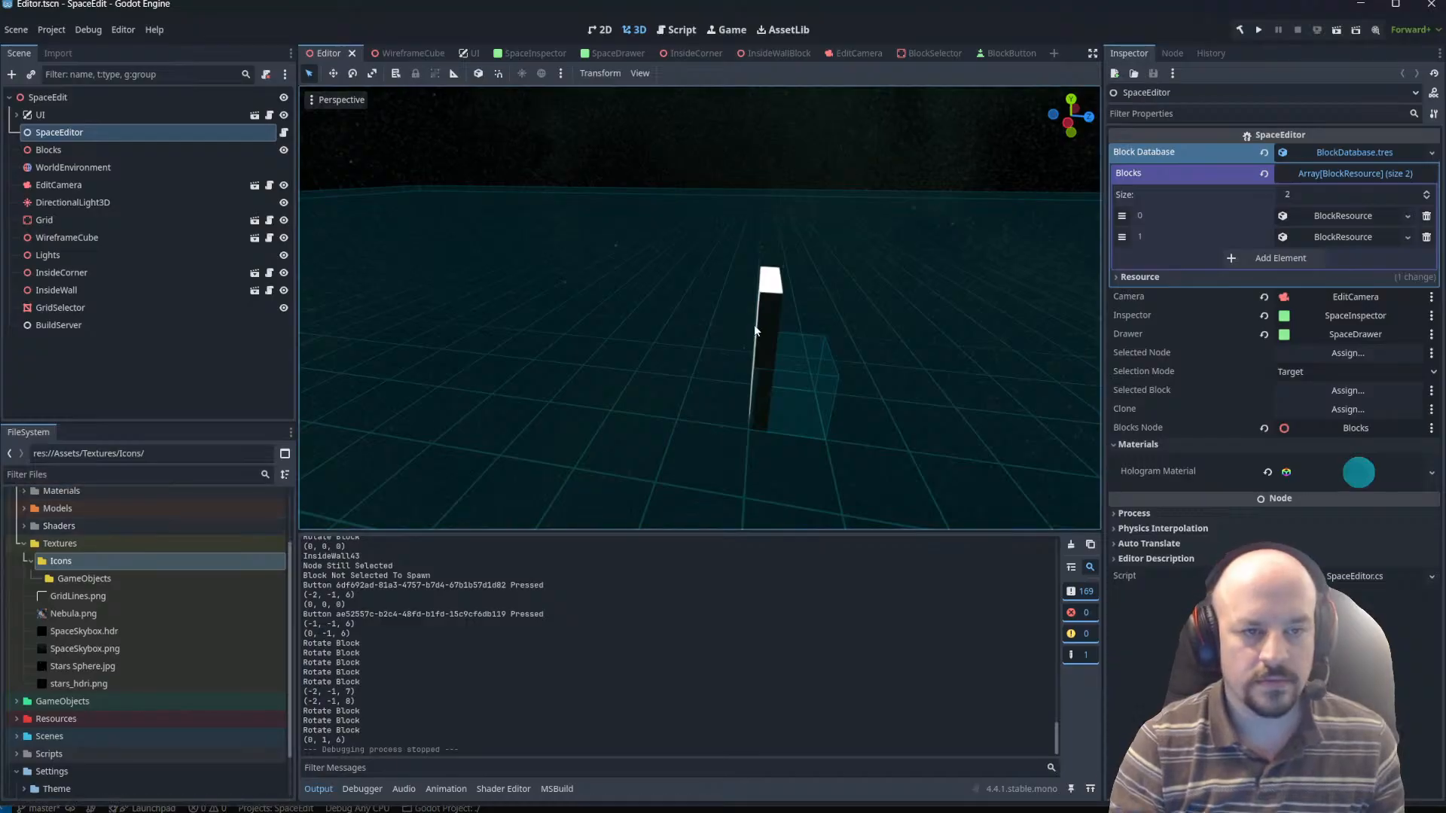
Examine the editor scene's wall block, camera and grid from several angles in the 3D view.
right_drag(756, 330, 588, 343)
key(w)
scroll(756, 329, up, 4)
key(w)
scroll(758, 346, down, 8)
key(w)
key(d)
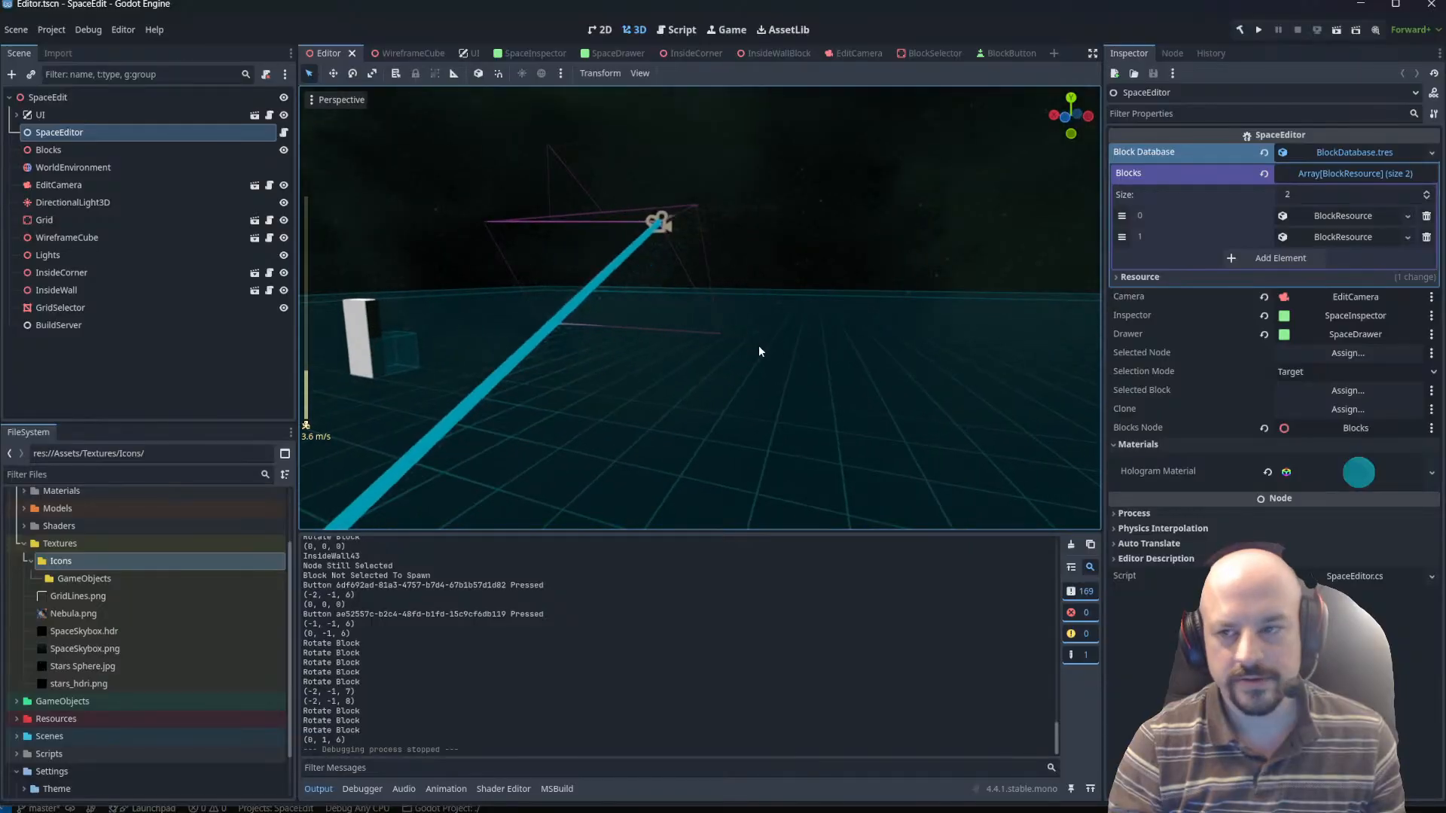
key(d)
right_drag(881, 304, 316, 298)
scroll(701, 307, up, 2)
key(w)
Run the project, select the inside corner block on the grid and rotate it several times.
click(1334, 31)
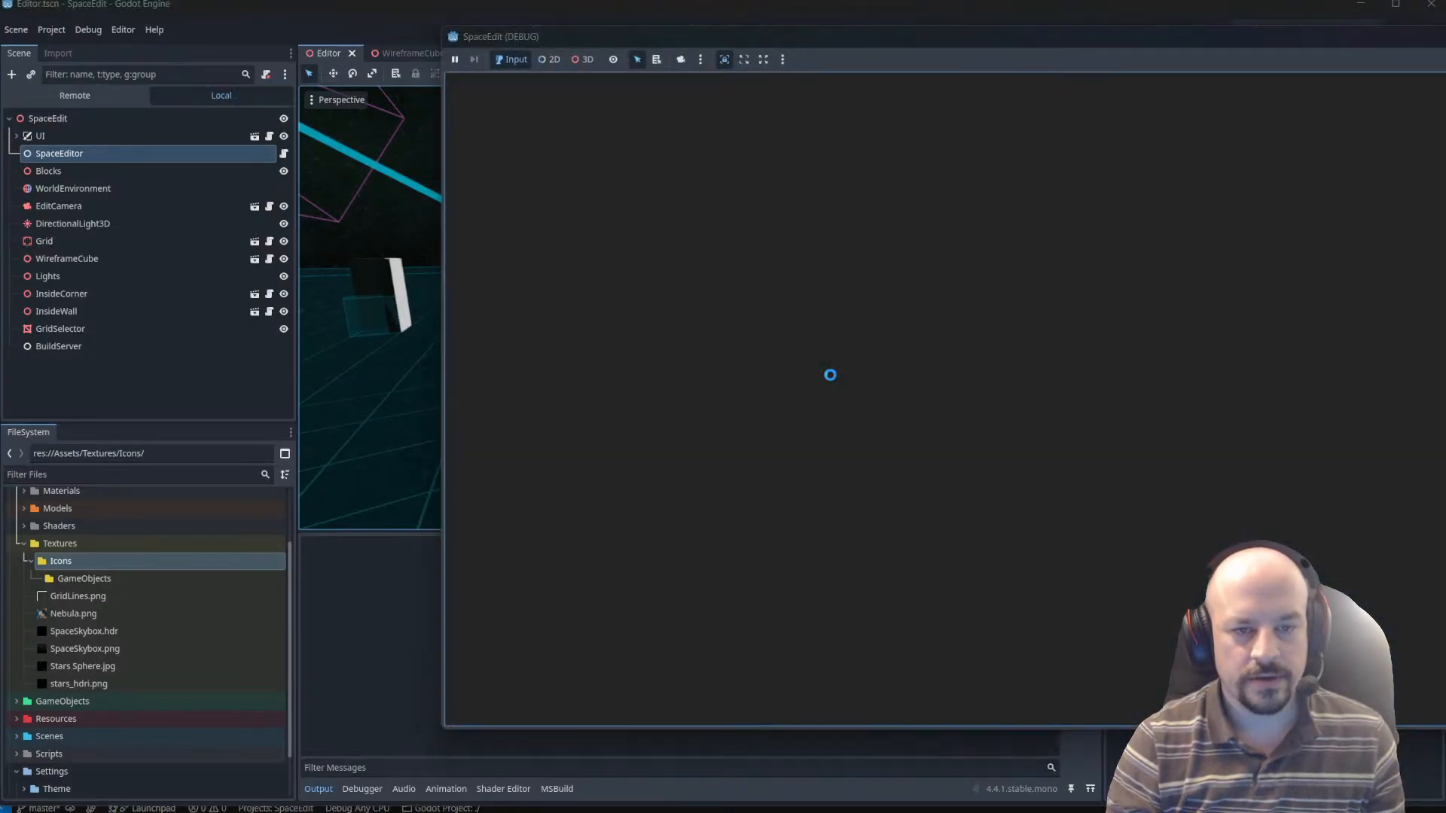
key(q)
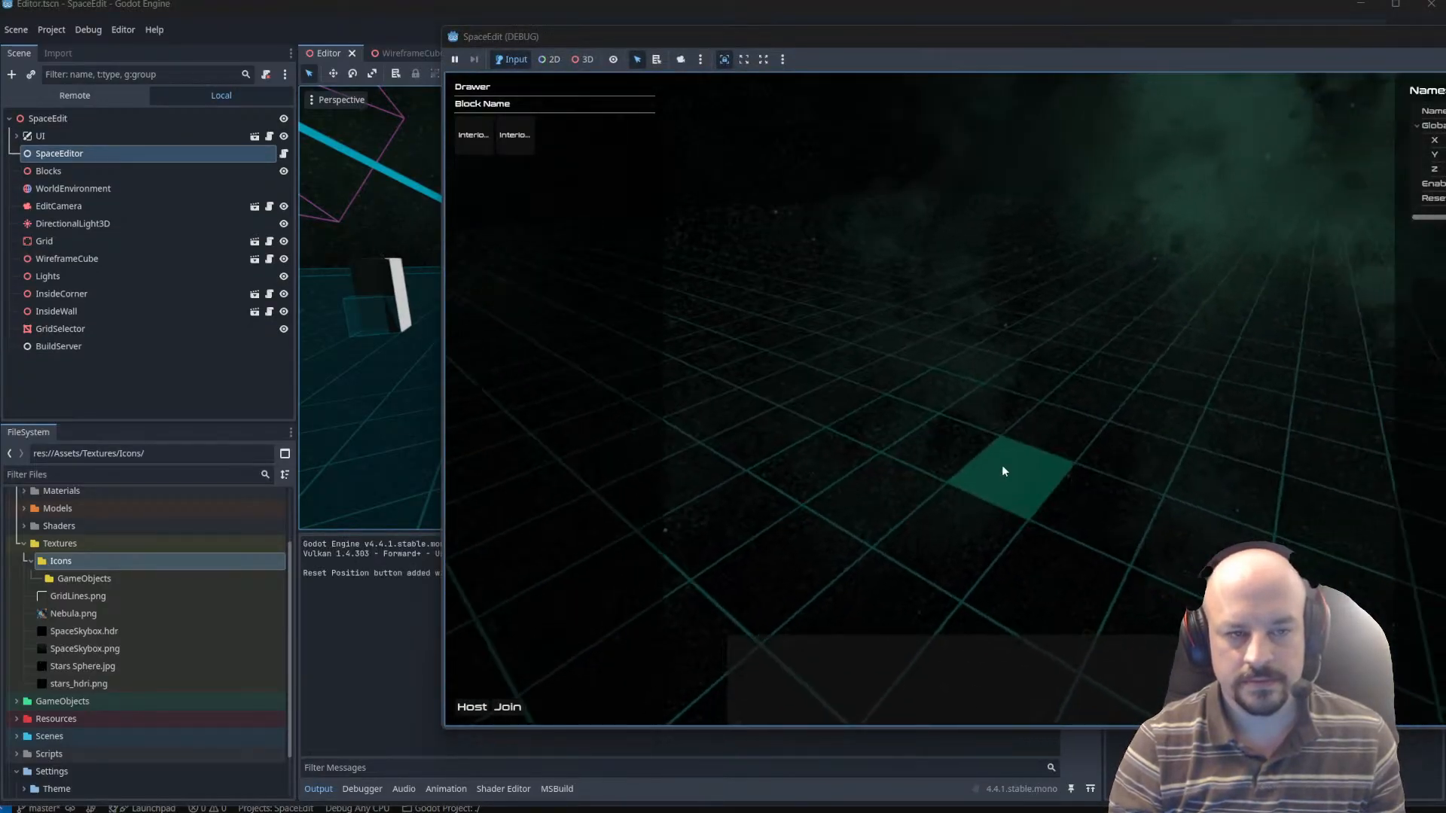
key(e)
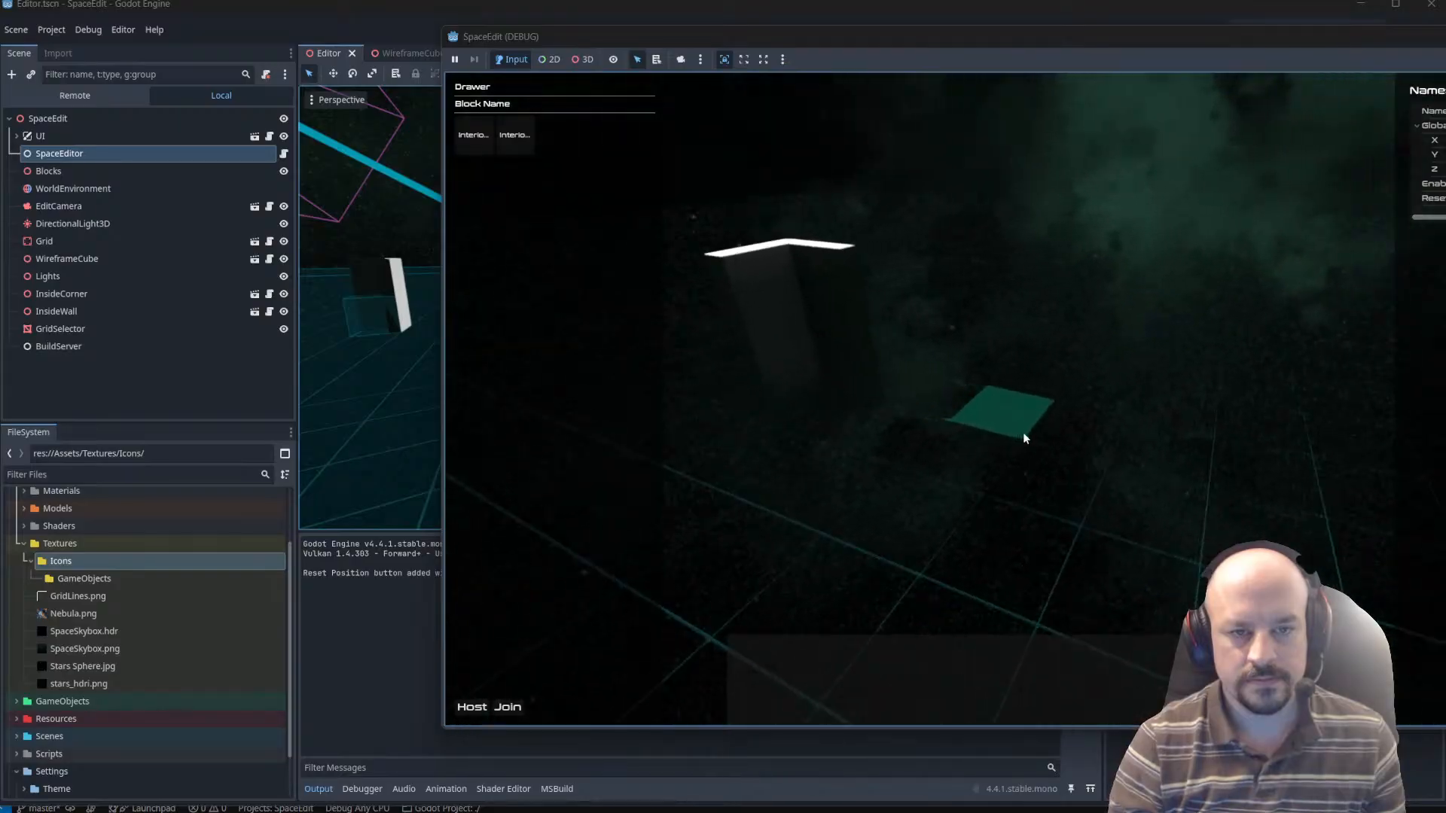
click(783, 361)
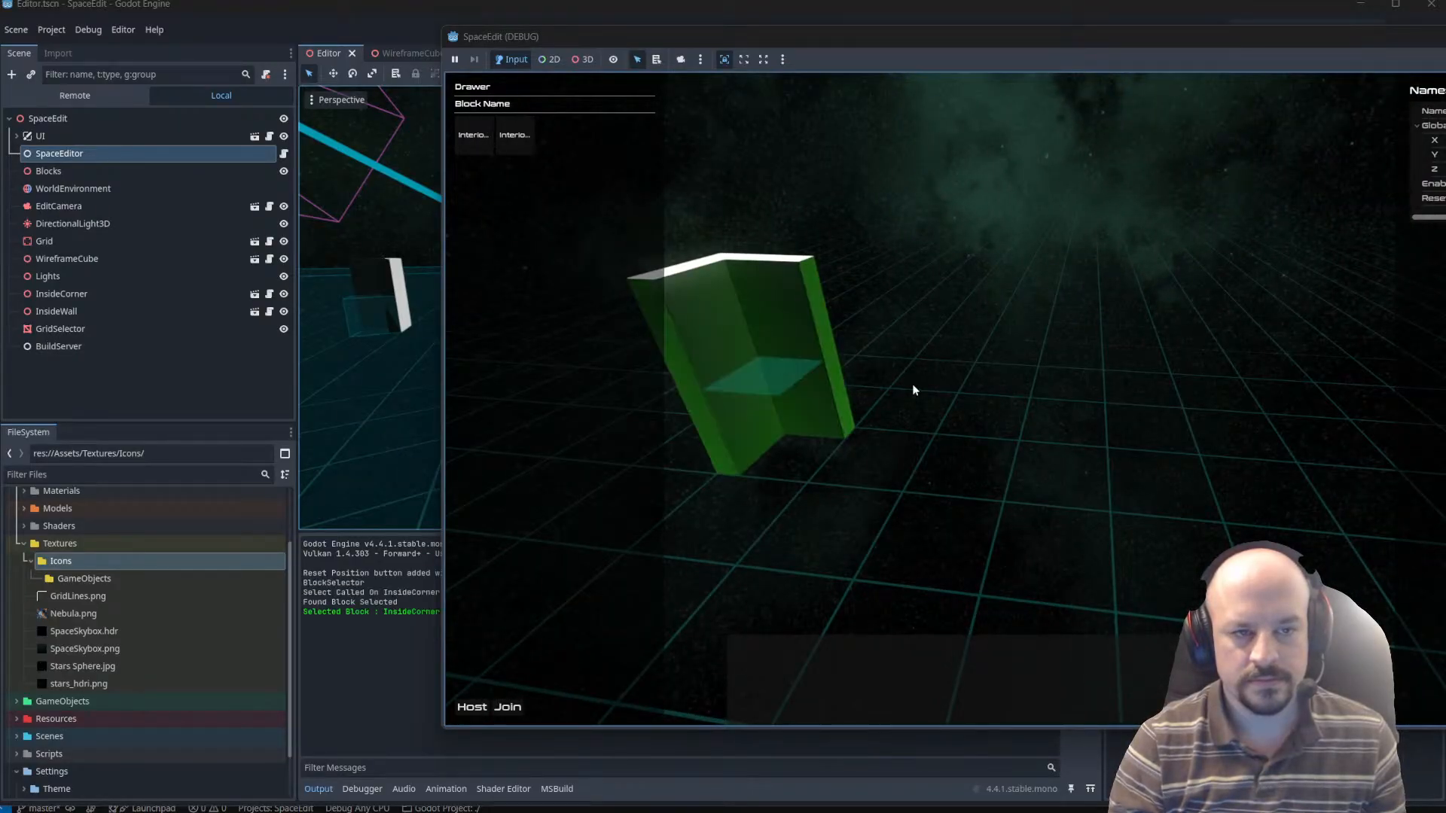
key(q)
key(r)
key(r)
key(r)
key(r)
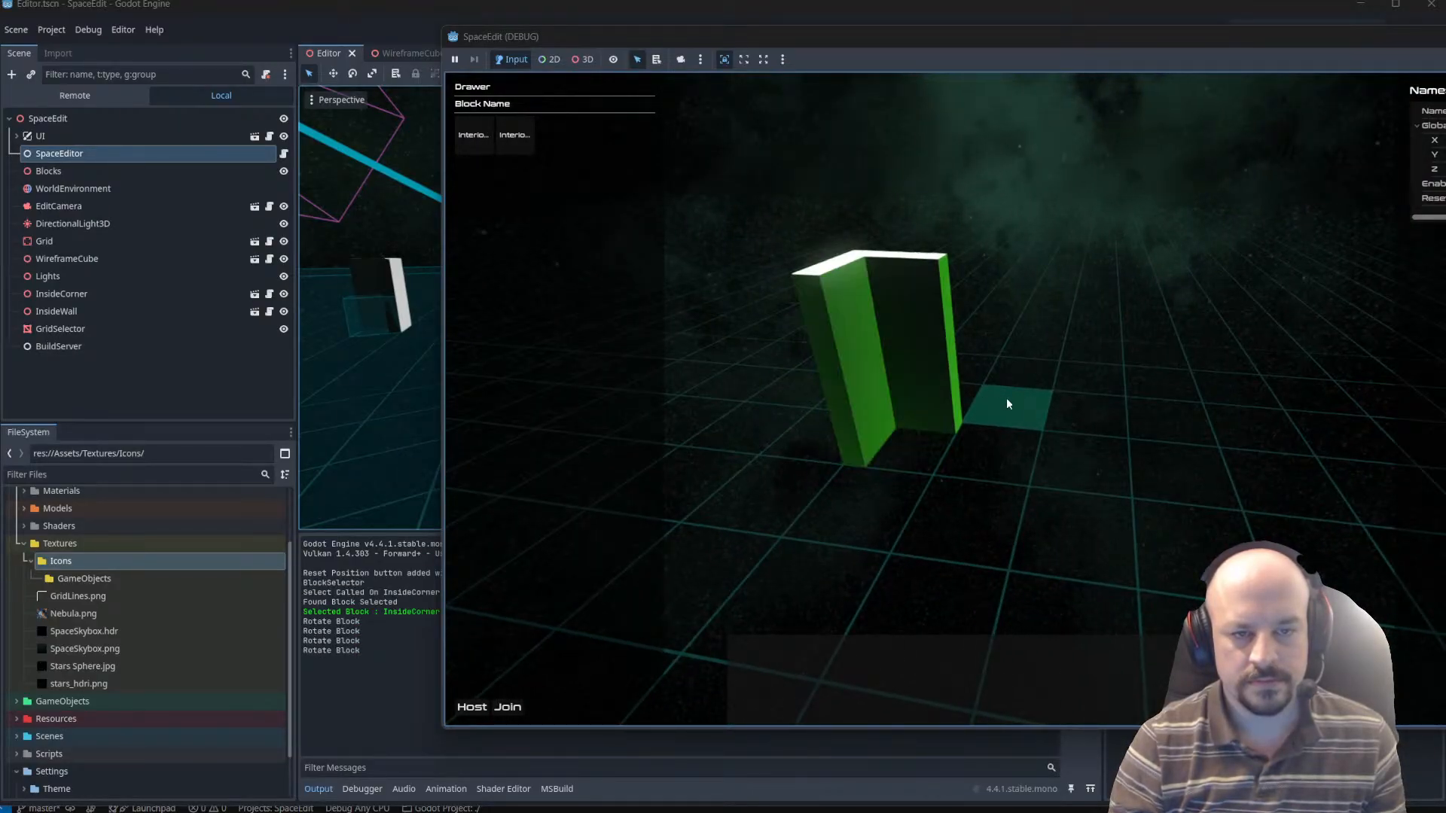
Choose the InteriorWall block from the Drawer and place three walls in a row extending from the corner block.
click(510, 134)
click(509, 134)
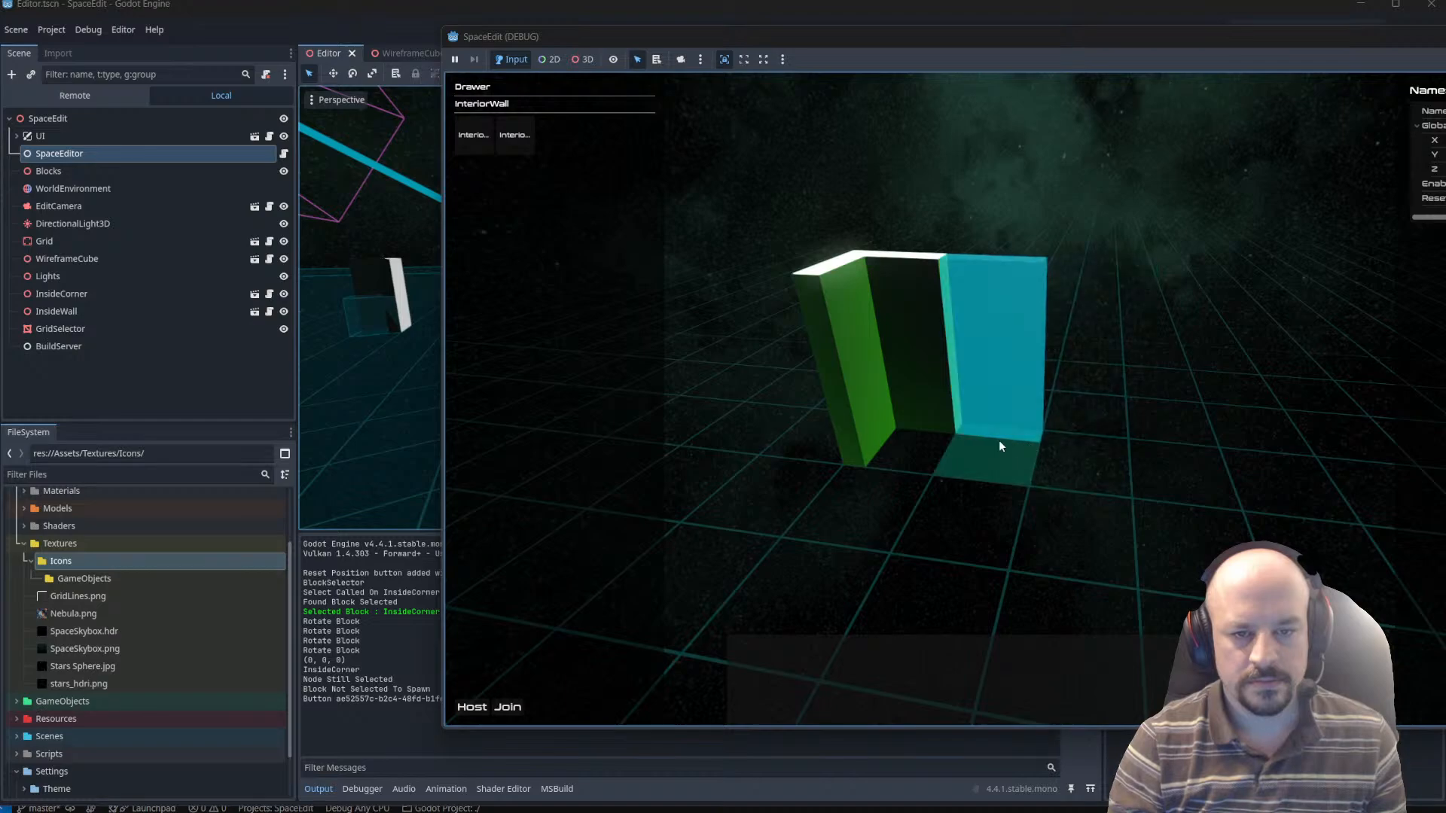
click(1172, 464)
mouse_move(1272, 445)
right_down()
mouse_move(1333, 432)
mouse_move(1233, 400)
mouse_move(1281, 392)
mouse_move(1276, 428)
right_up()
key(d)
key(w)
key(e)
key(Escape)
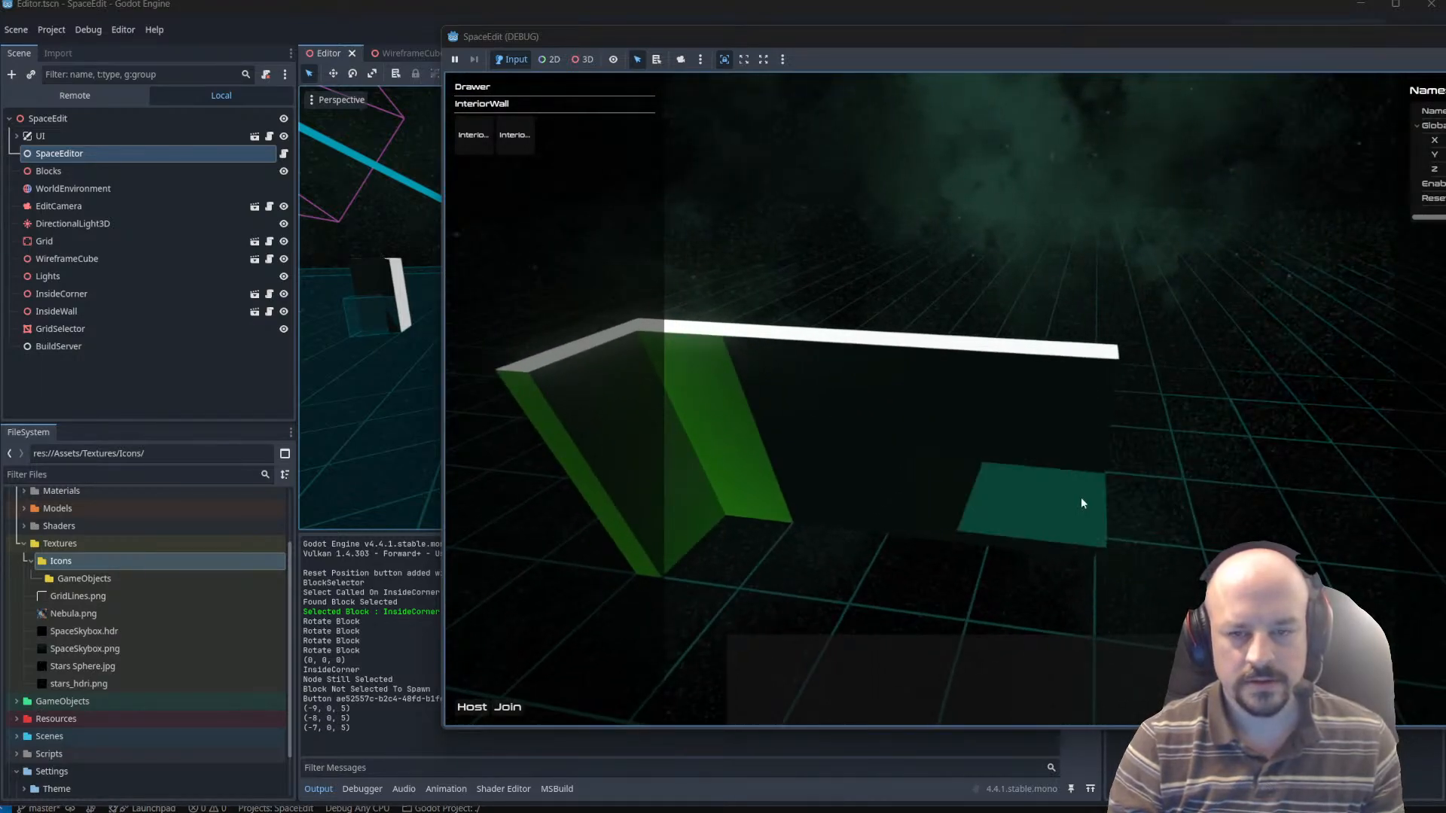
Test block selection by selecting each of the three placed walls in turn, from the farthest to the one beside the corner.
click(1080, 498)
click(949, 492)
click(814, 466)
key(a)
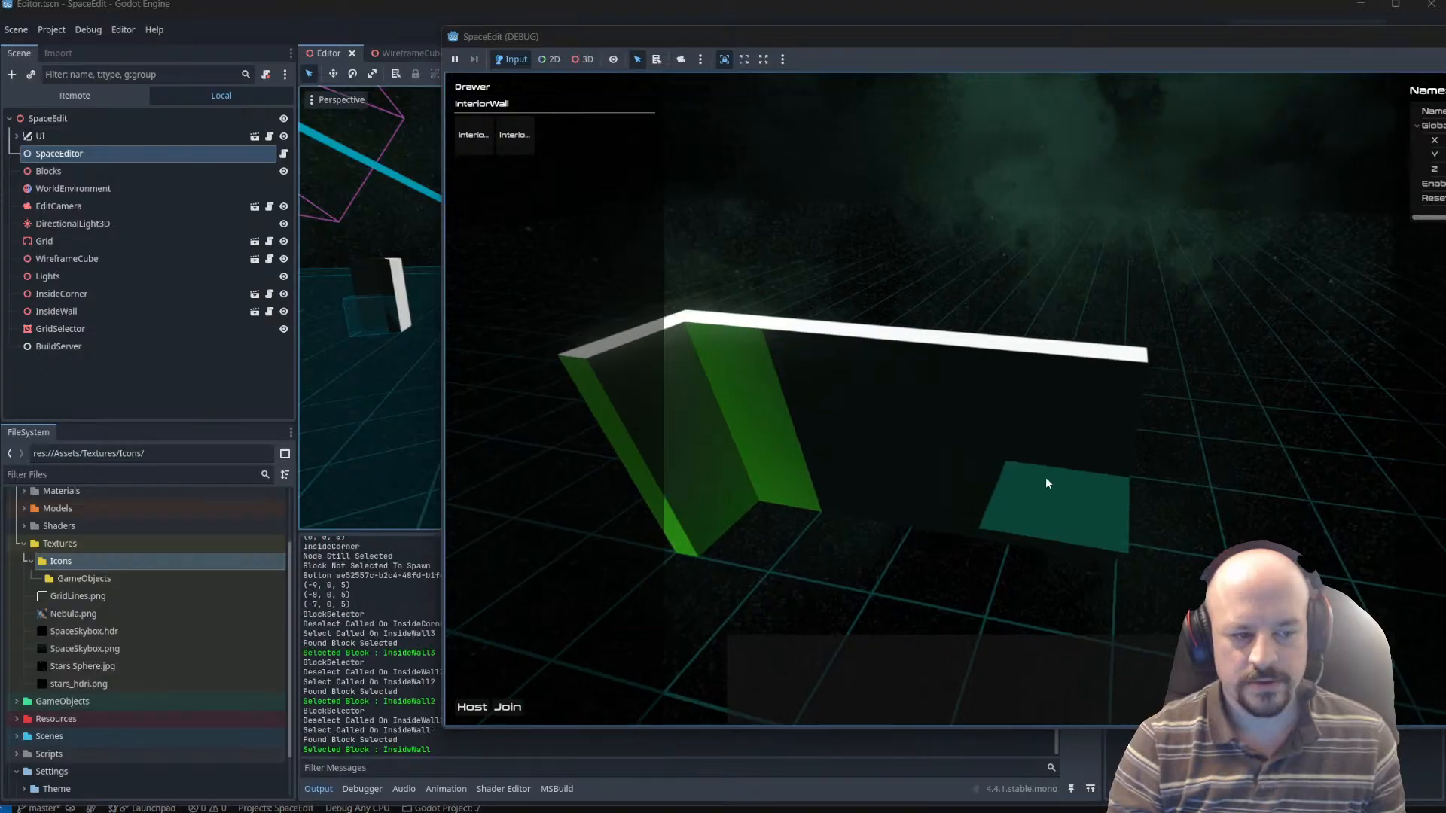
right_drag(1044, 475, 1164, 455)
key(d)
right_drag(1154, 512, 1119, 467)
Show the running game's remote scene tree, expand Blocks and inspect the properties of the InsideWall node.
click(82, 92)
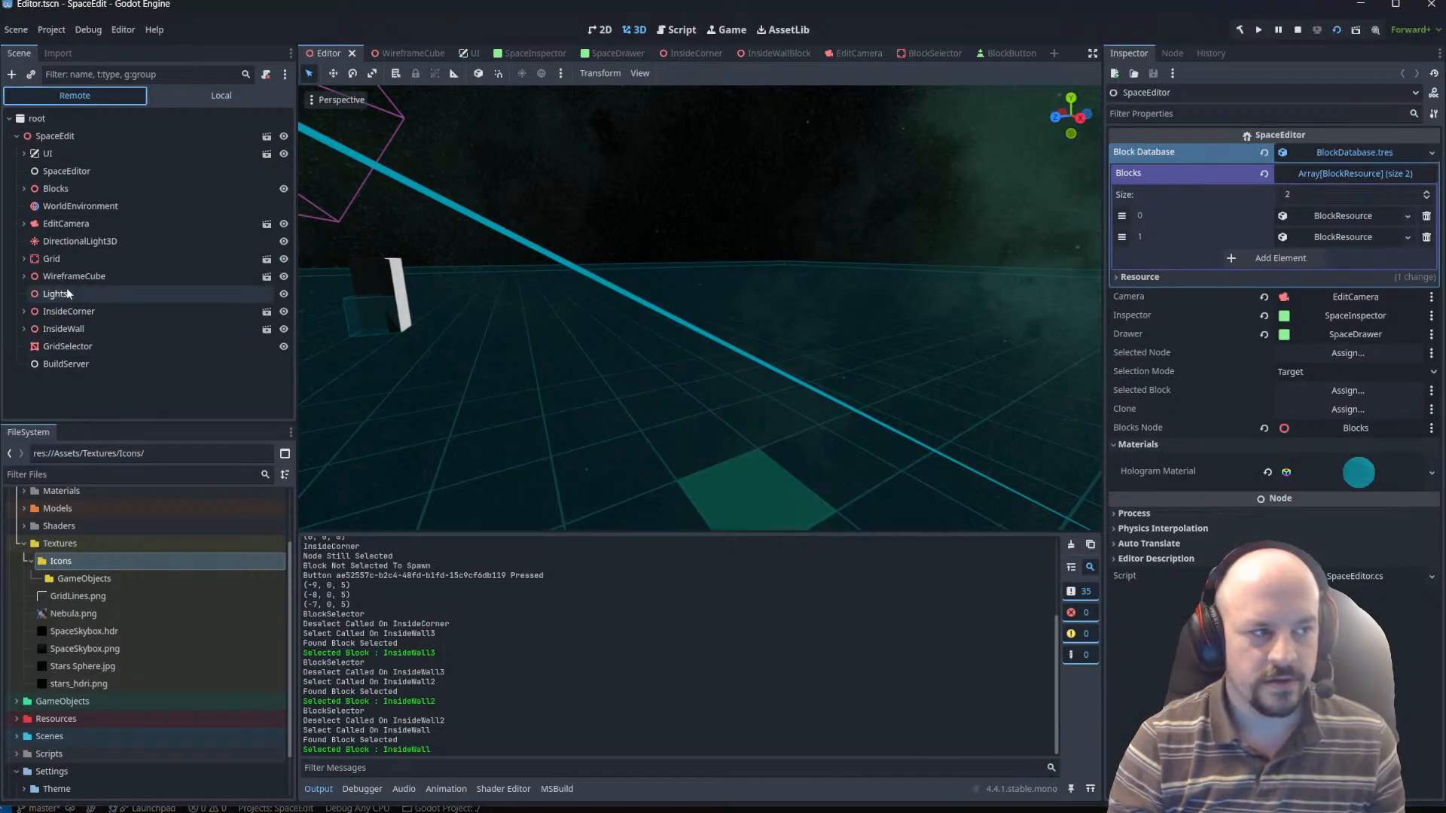
click(25, 188)
click(64, 207)
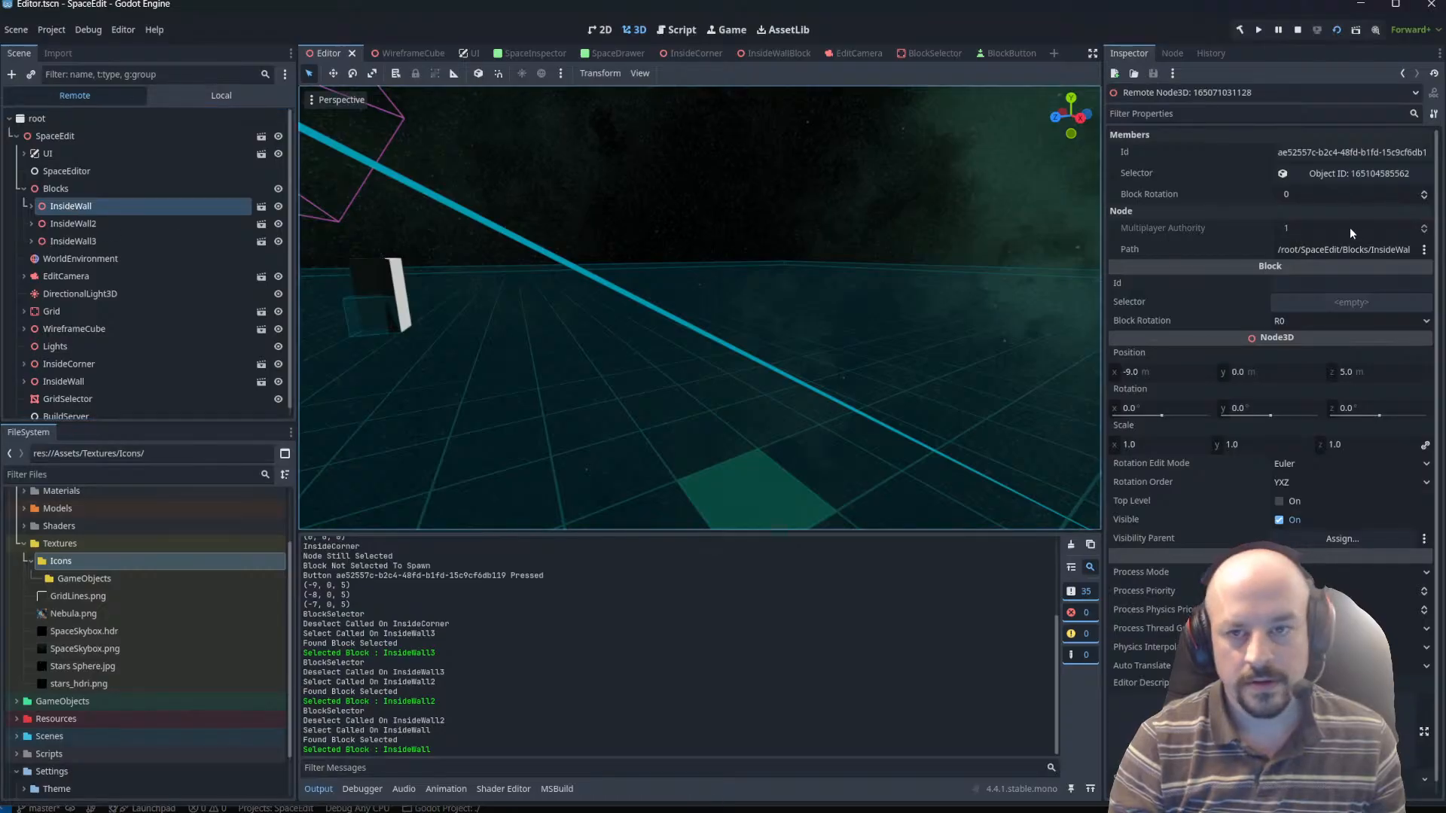
Inspect the BlockSelector under InsideWall and open the mesh object referenced in its Meshes array.
click(31, 207)
click(103, 241)
scroll(1064, 302, down, 10)
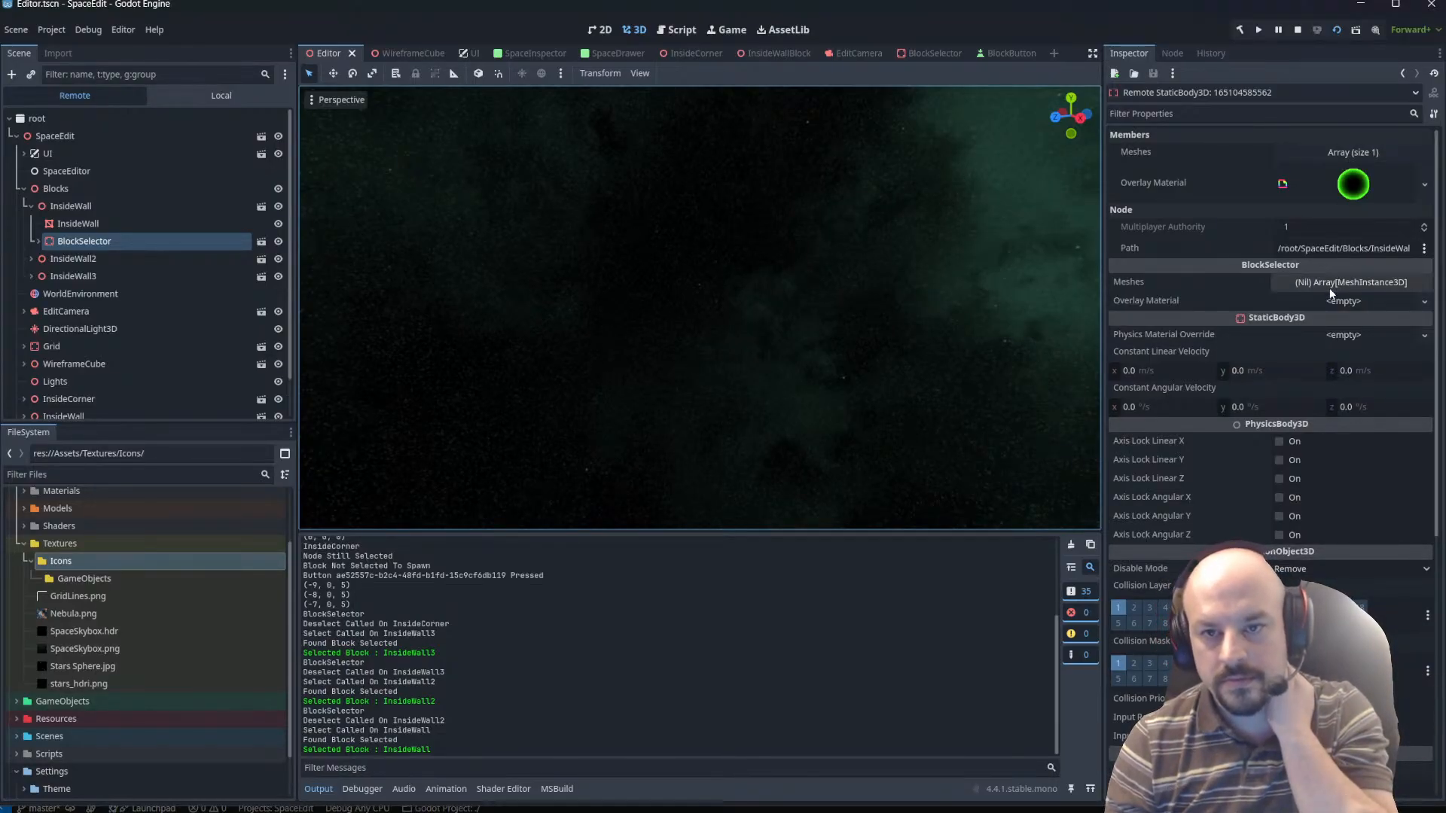
click(1355, 153)
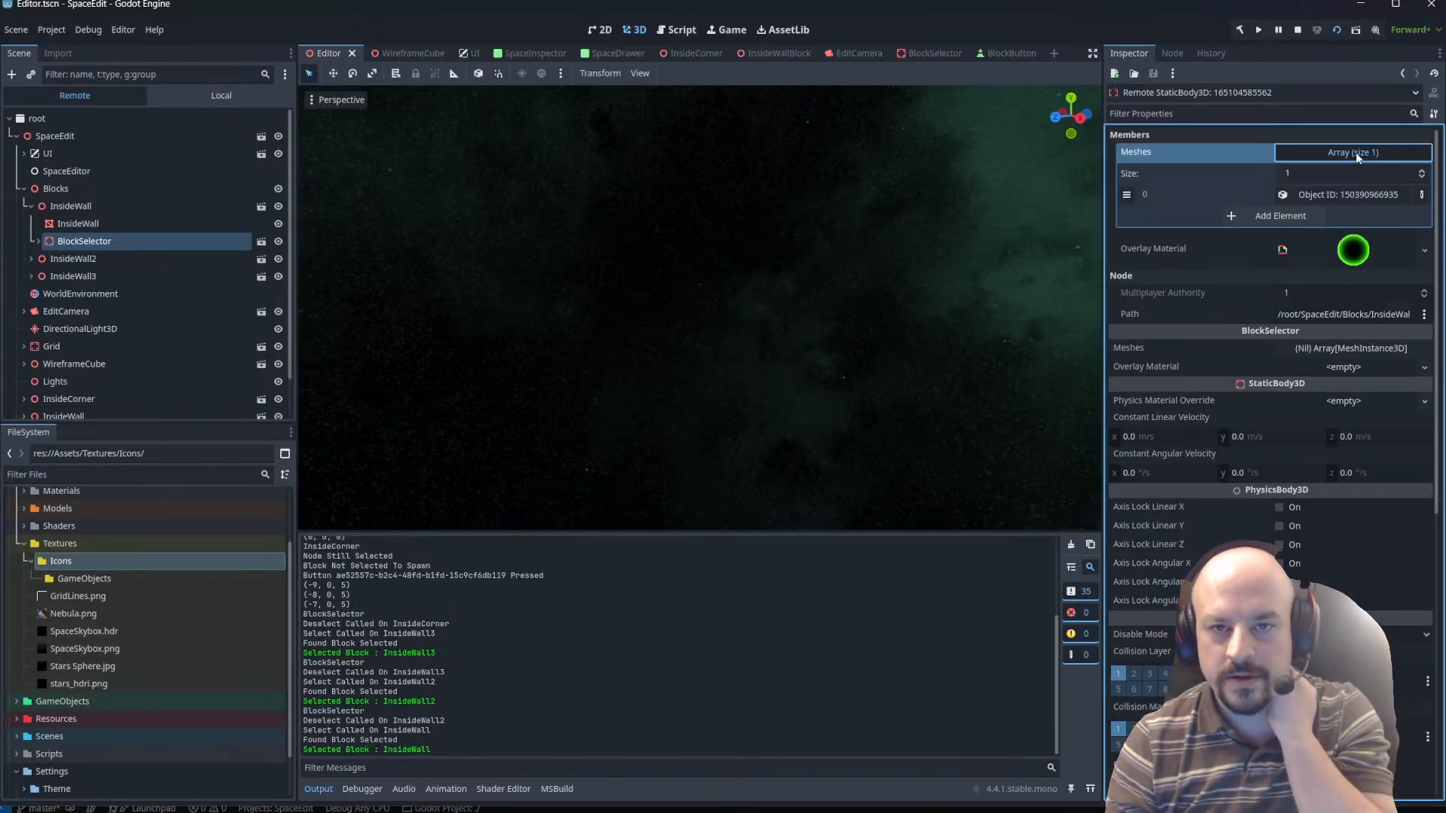
click(1363, 197)
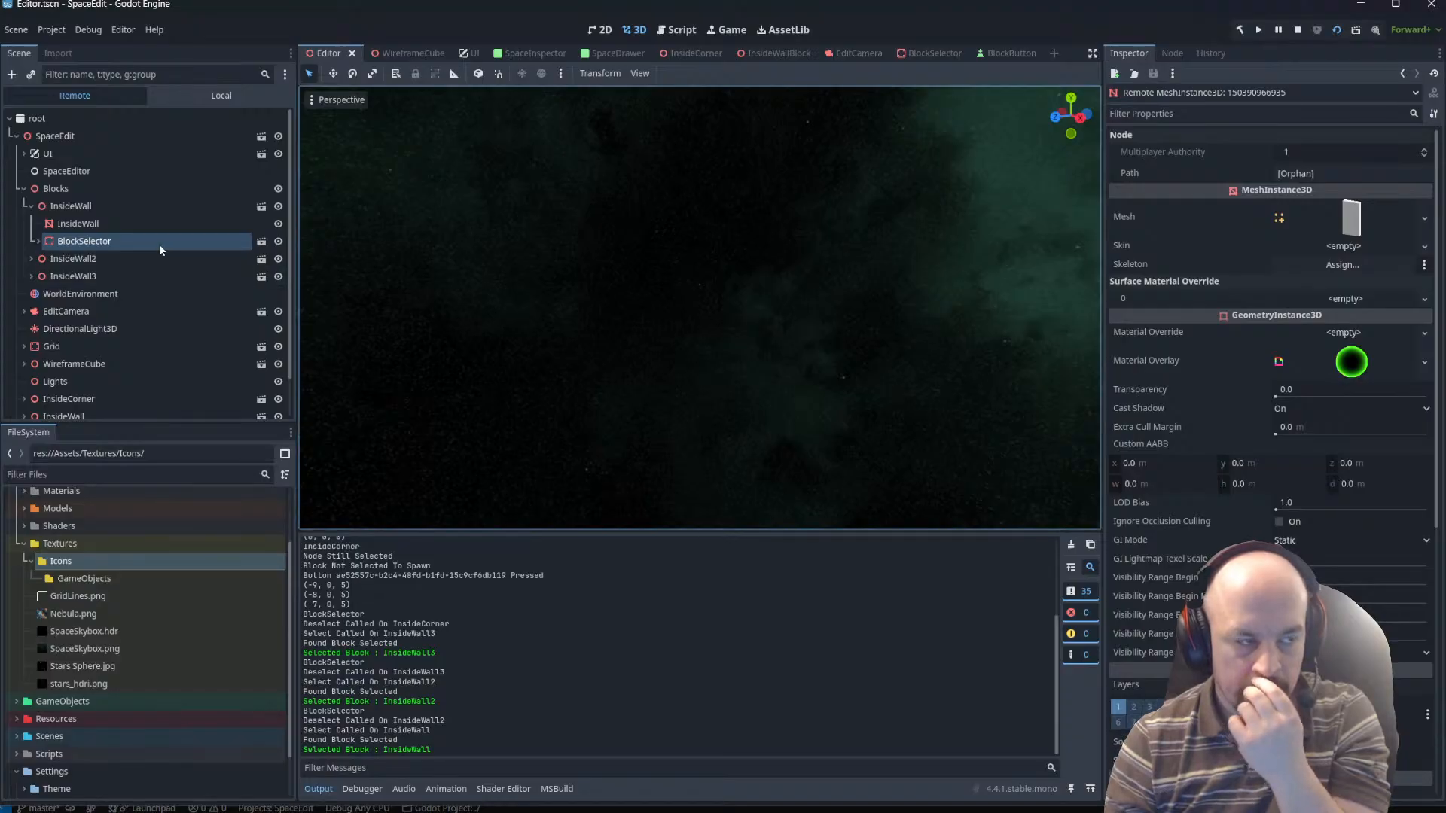
Expand InsideWall2 and InsideWall3, and compare the properties of InsideWall2's selector and mesh with those of InsideWall's mesh.
click(32, 259)
click(31, 310)
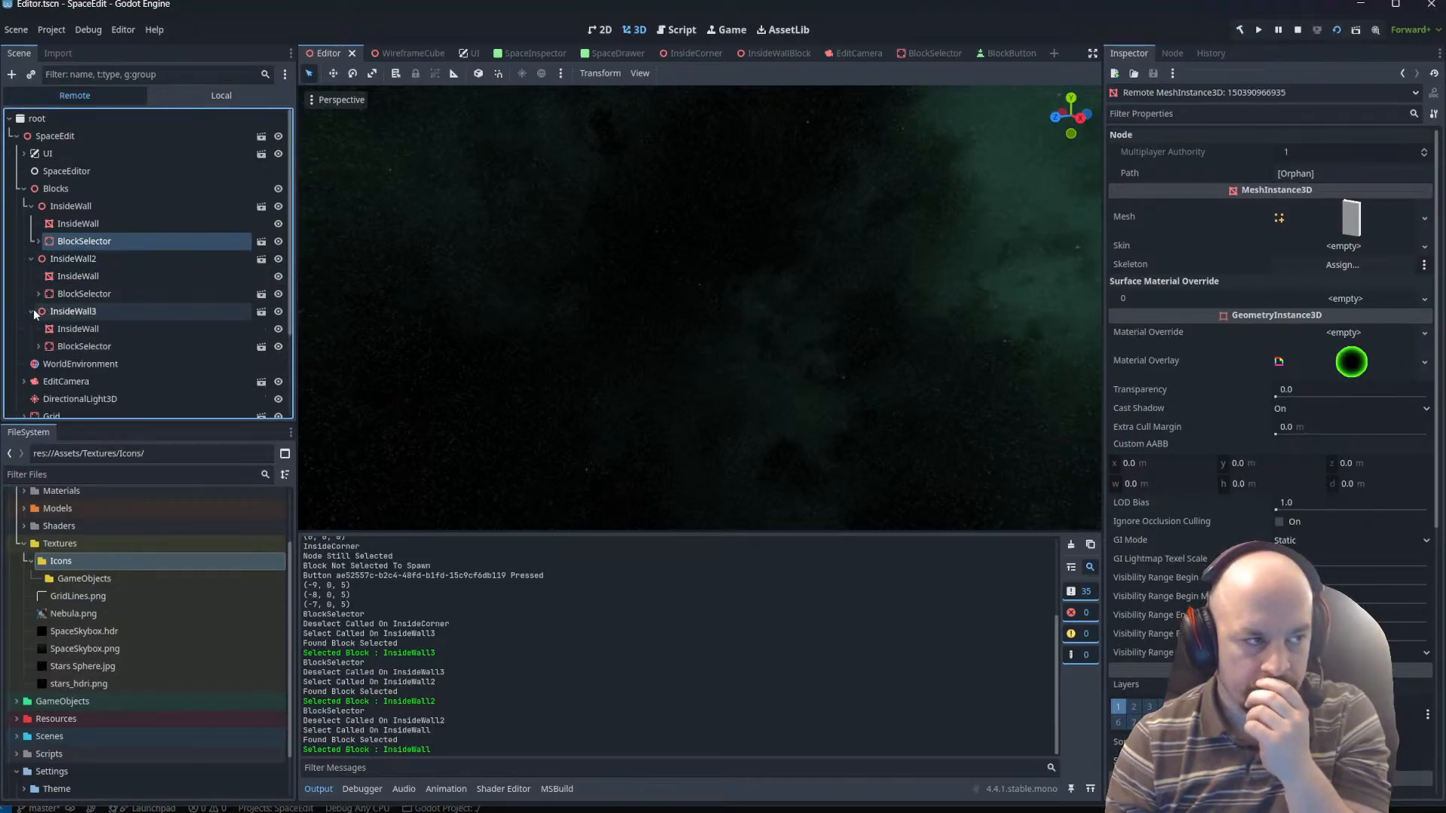
click(94, 295)
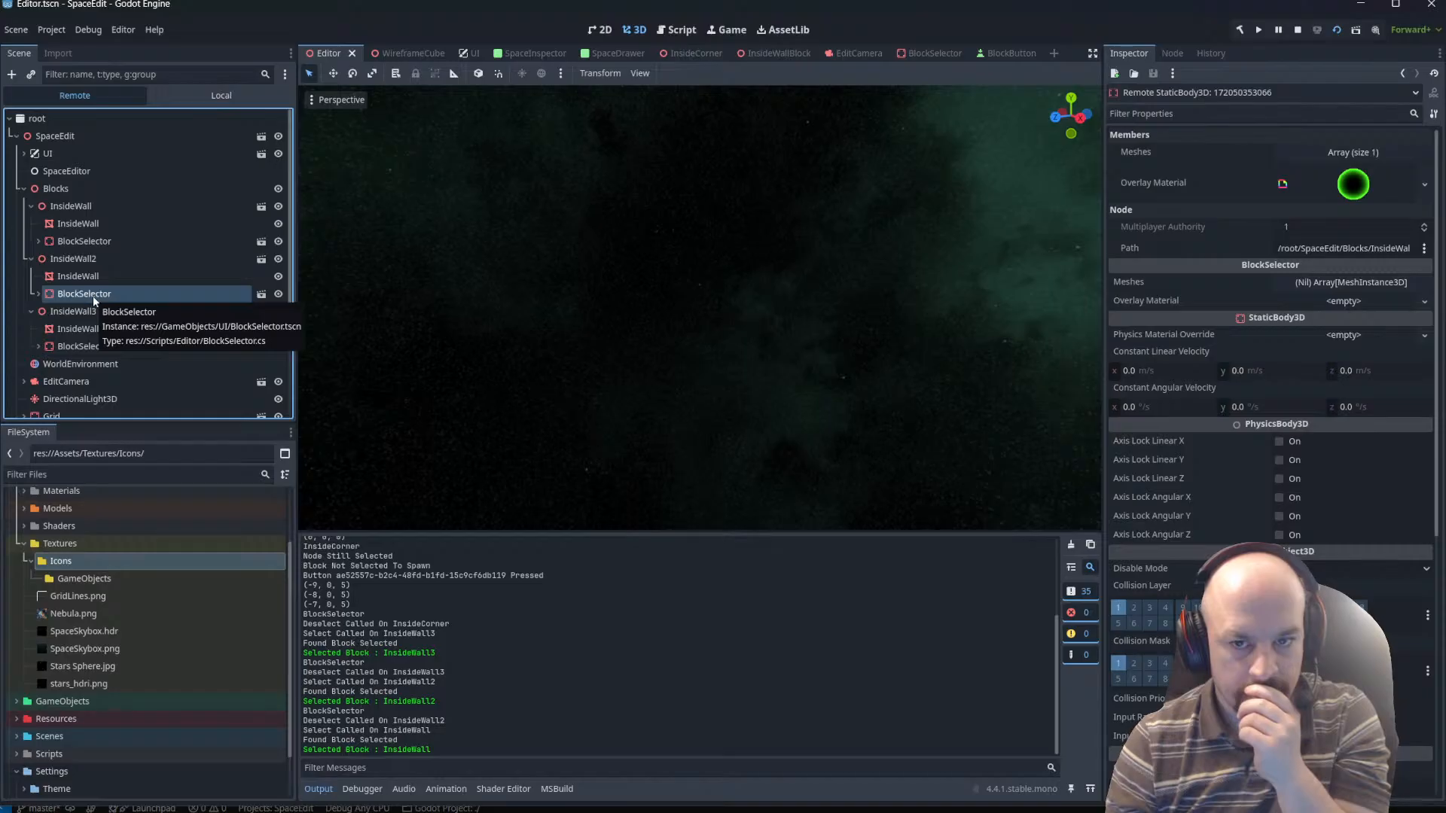
click(130, 277)
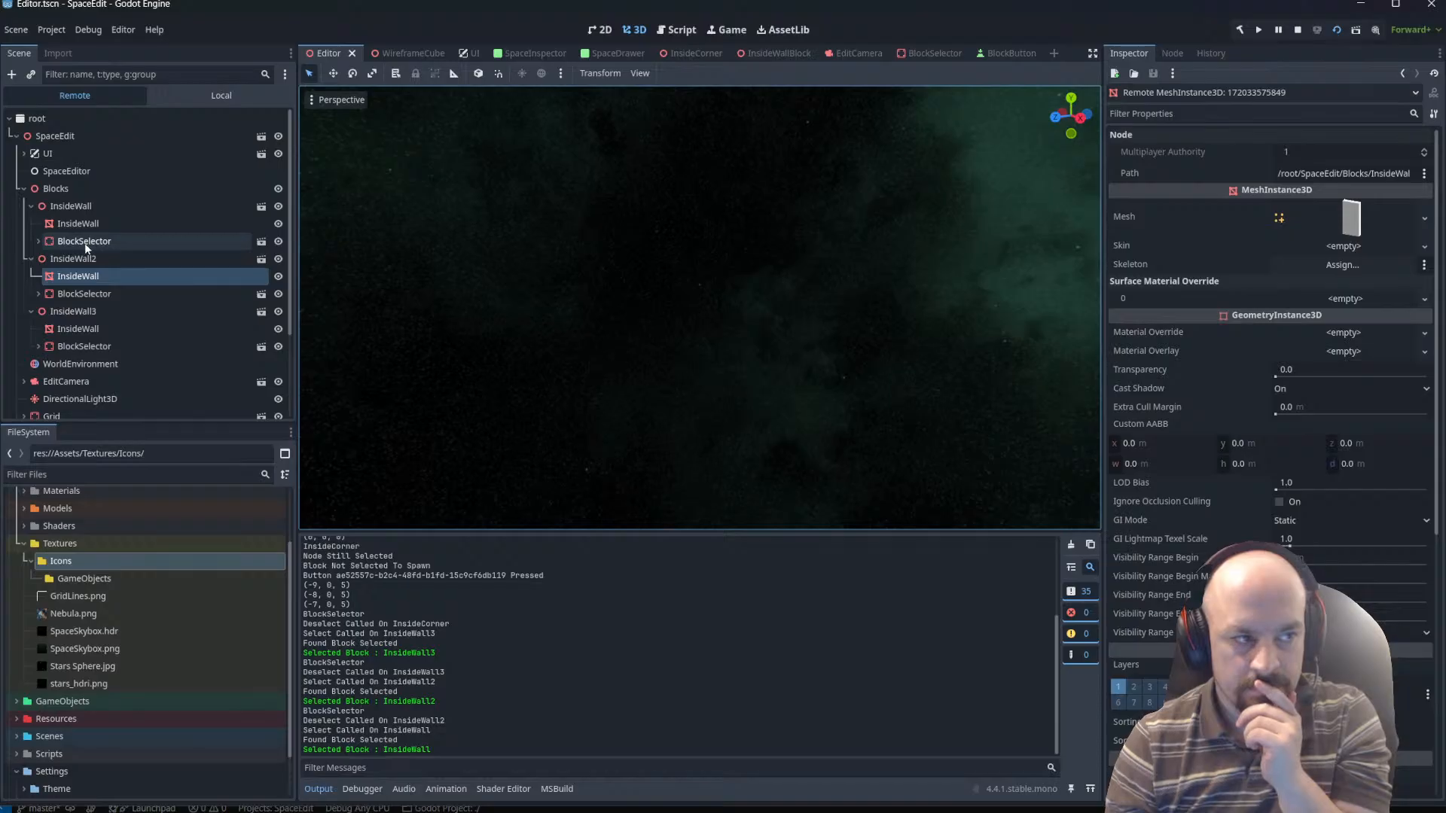
click(89, 224)
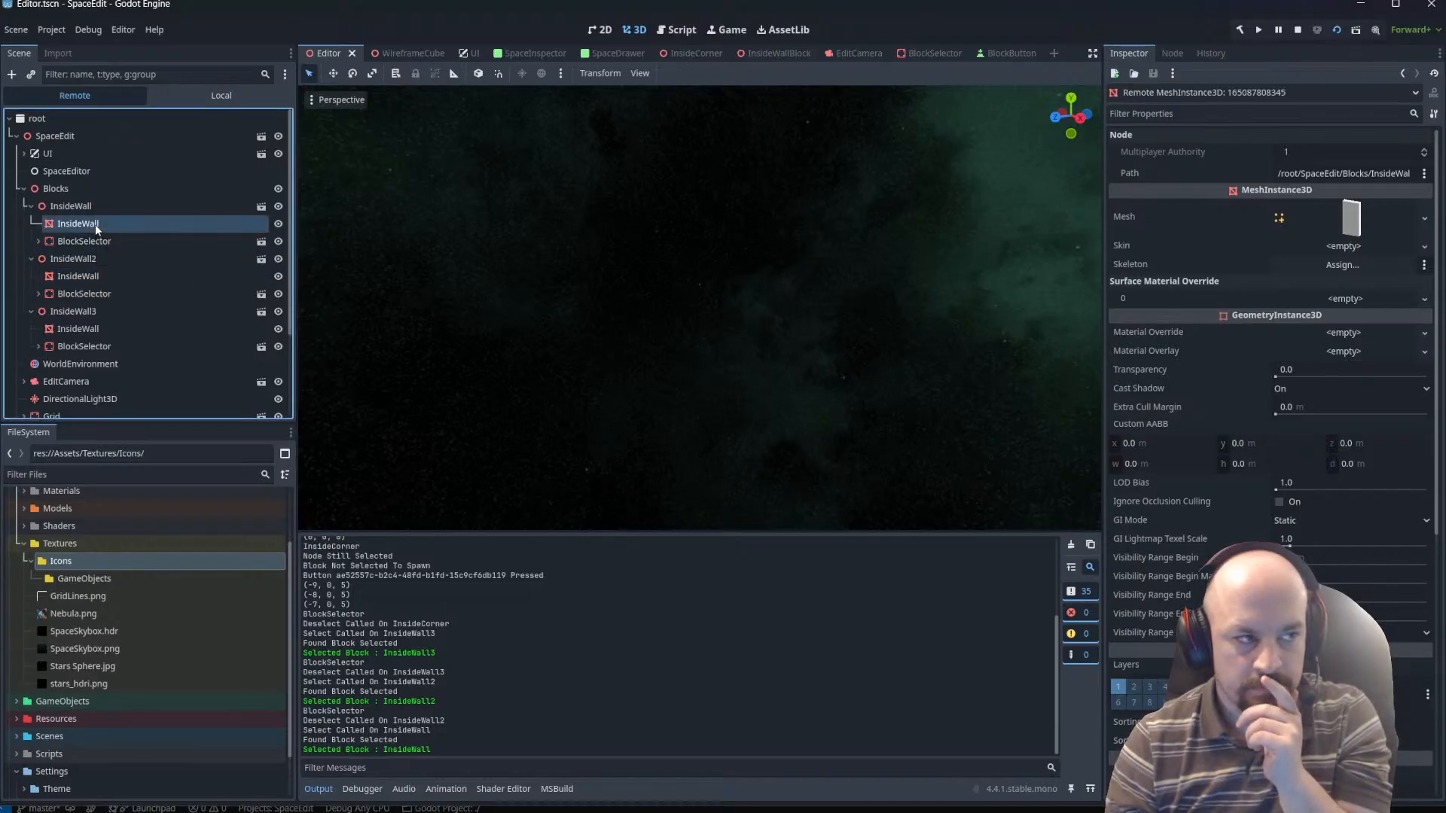
click(79, 208)
click(91, 224)
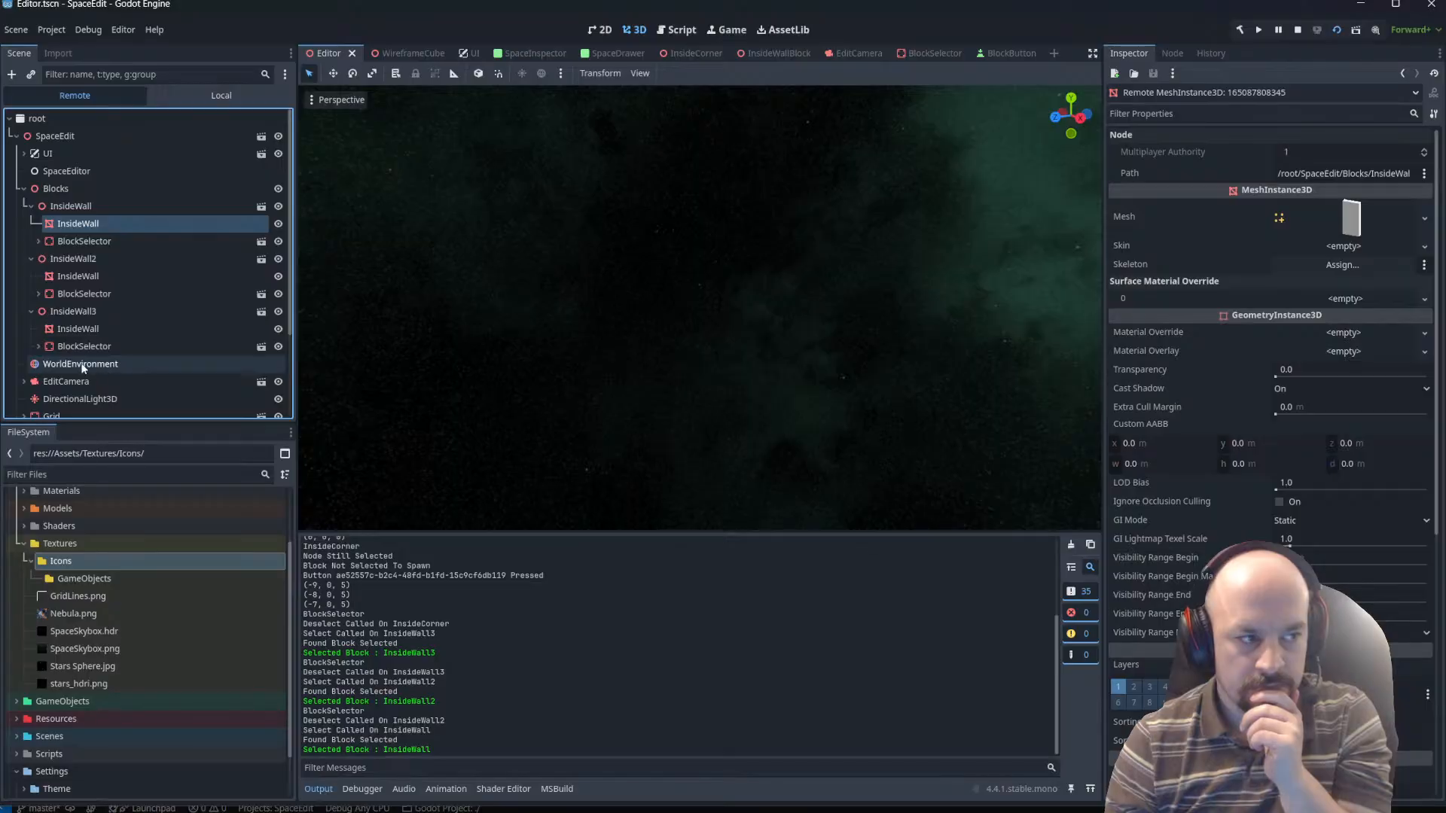
Inspect the BlockSelector under InsideWall3 and open the mesh object its Meshes array references.
scroll(81, 331, down, 2)
click(83, 256)
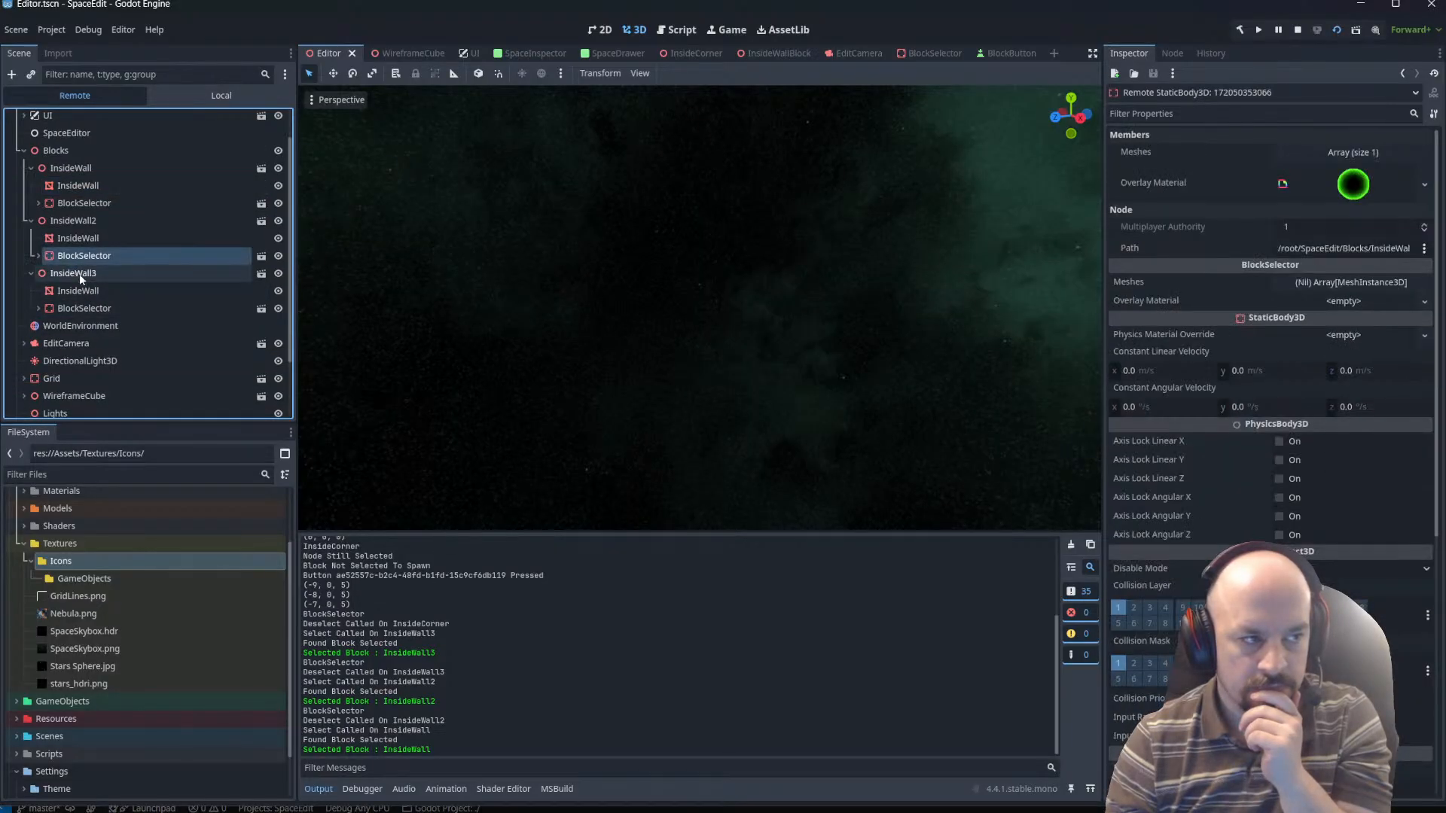
click(86, 308)
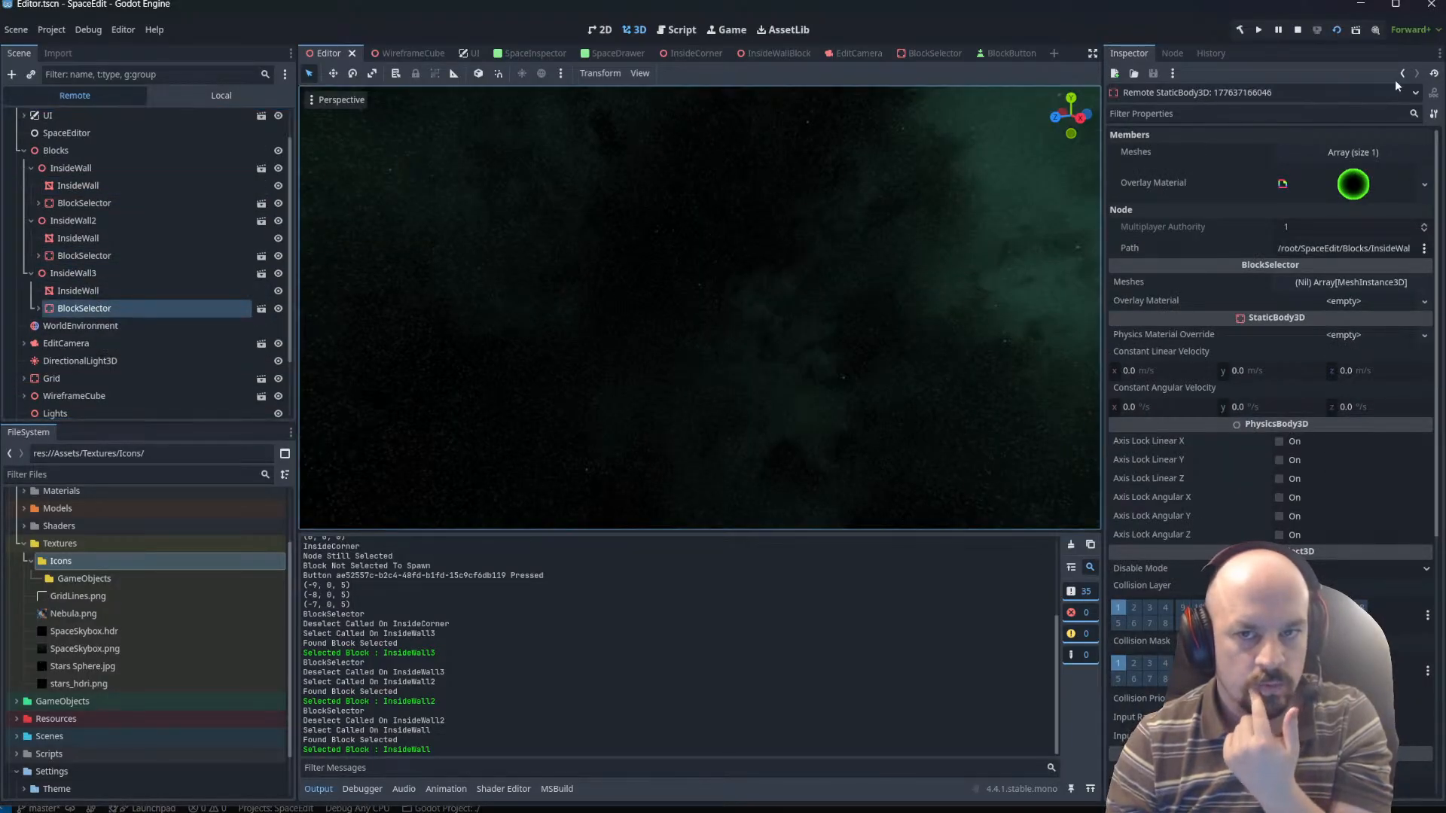
click(1353, 152)
click(1351, 193)
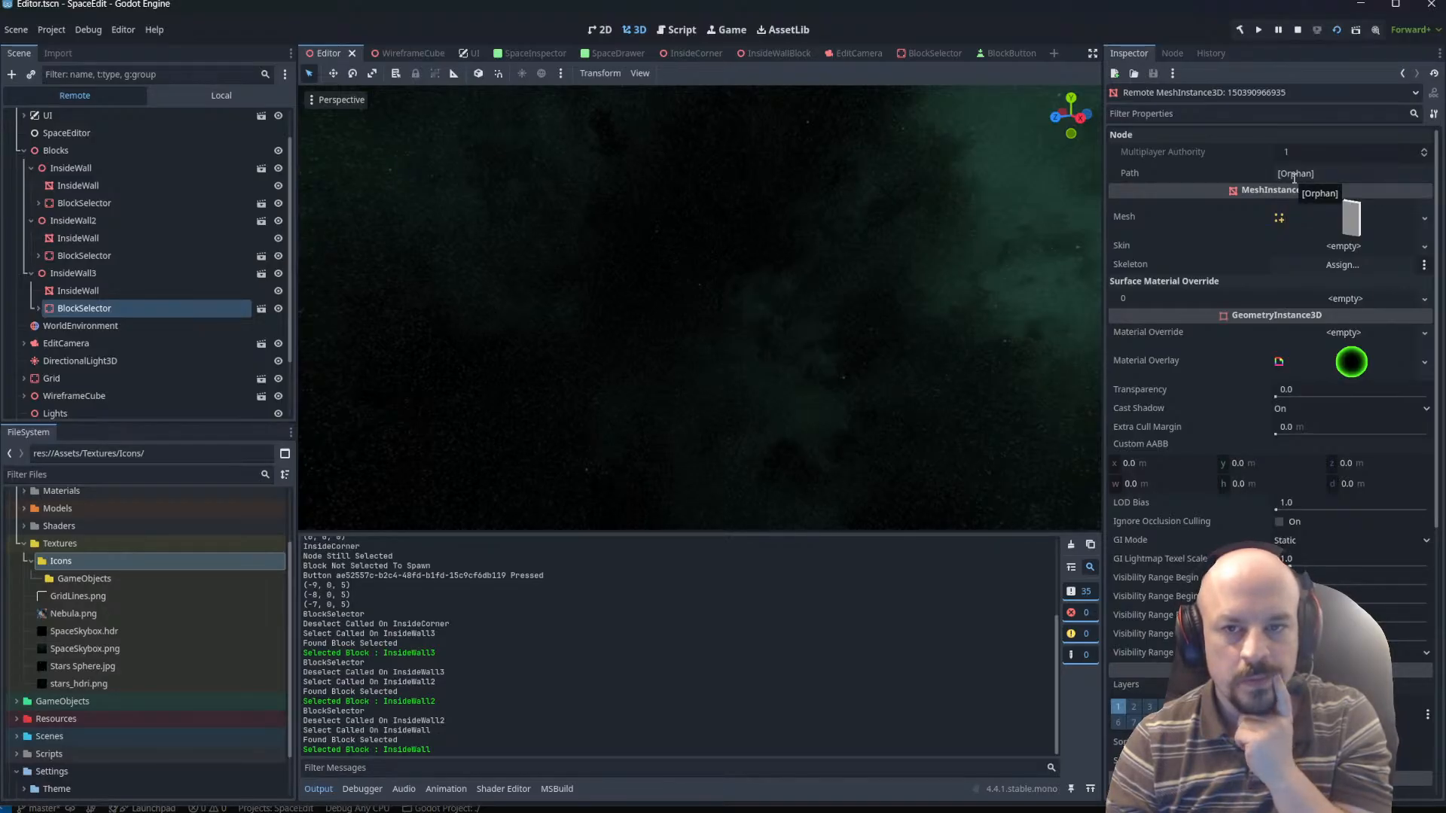
Open the mesh object referenced by InsideWall2's BlockSelector and examine its path, overlay material and transform properties.
click(84, 256)
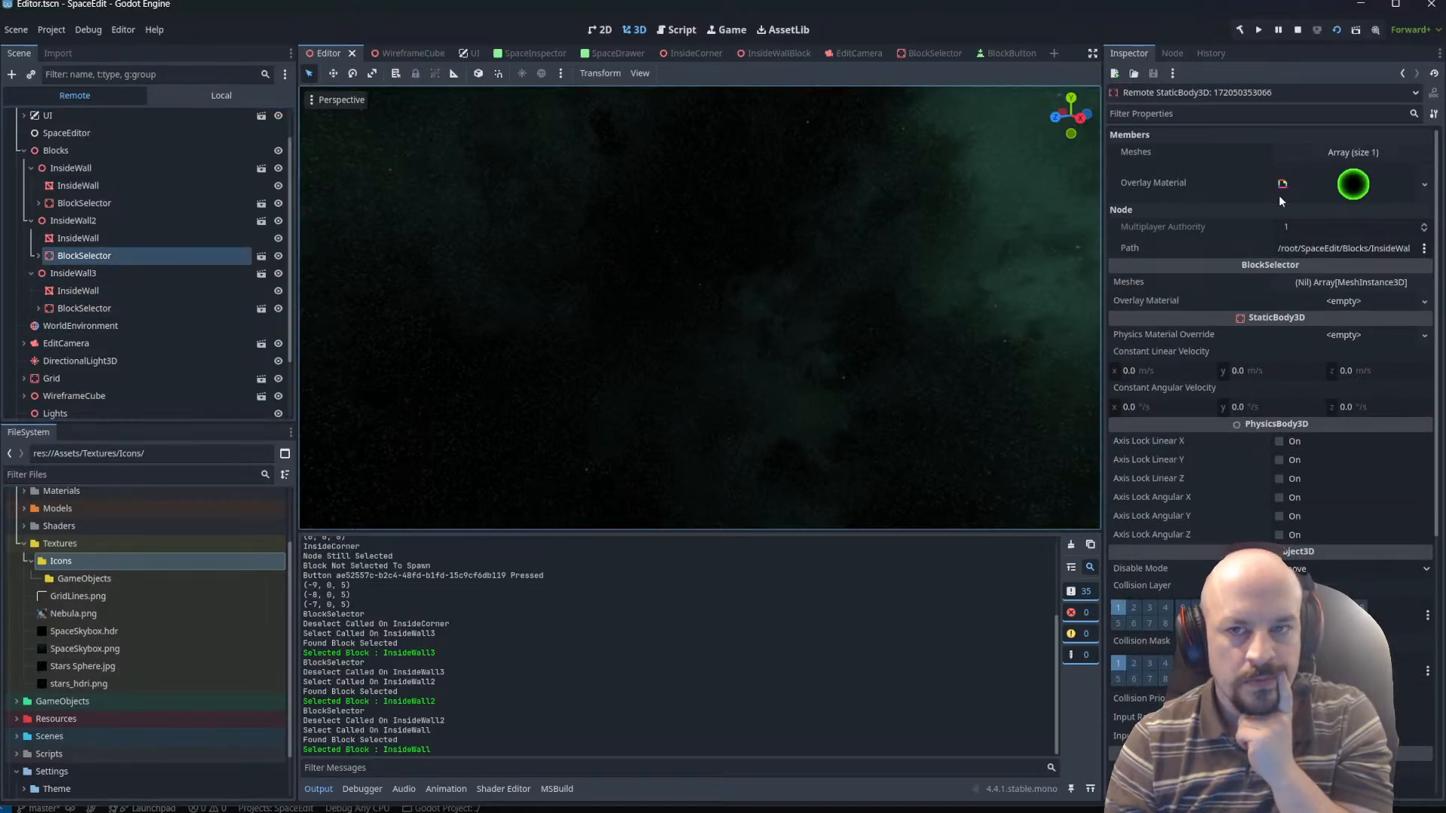
click(1373, 149)
click(1332, 197)
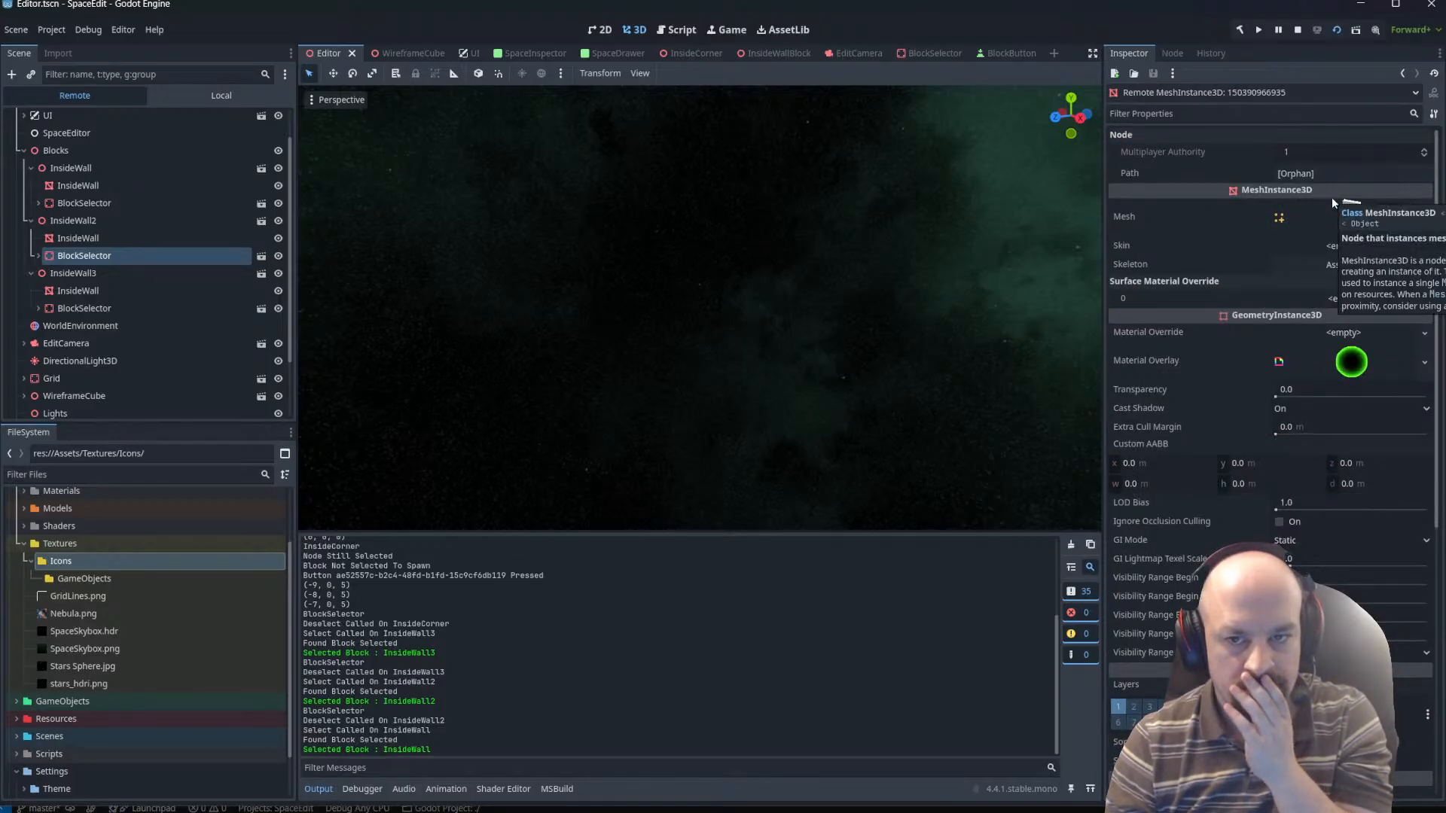
scroll(1356, 319, down, 2)
scroll(1354, 318, down, 3)
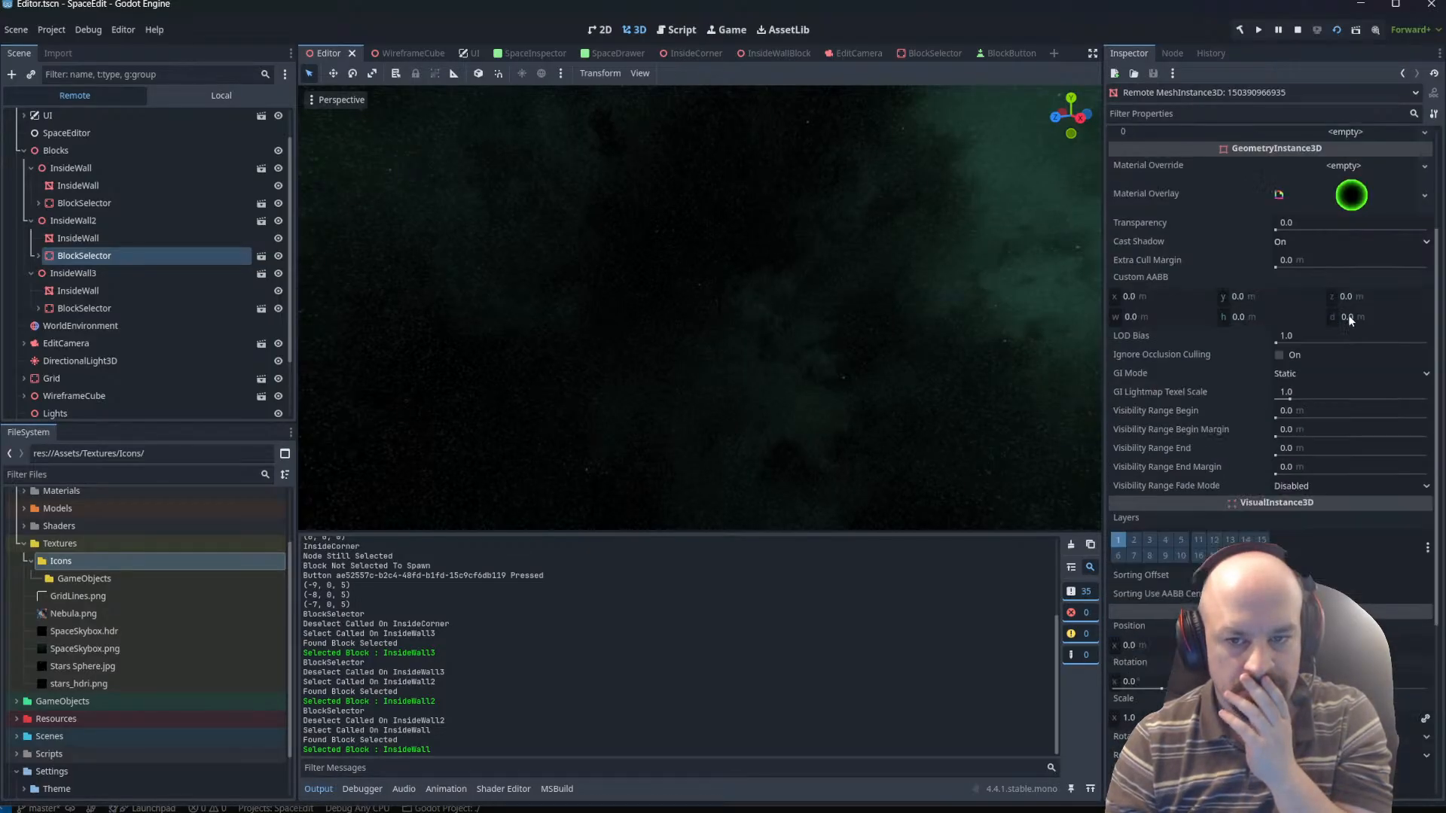
scroll(1343, 313, down, 3)
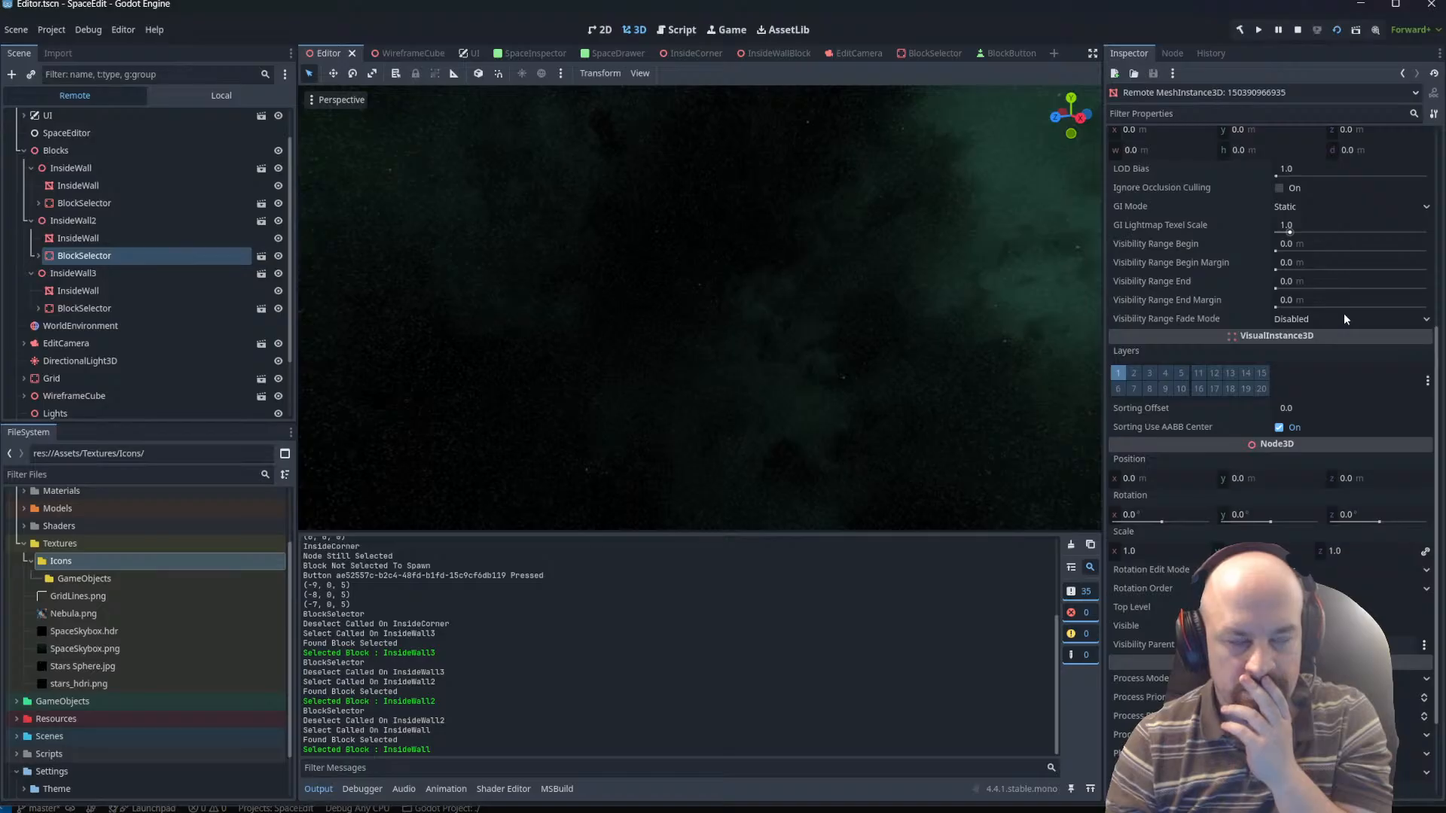
scroll(1342, 302, up, 8)
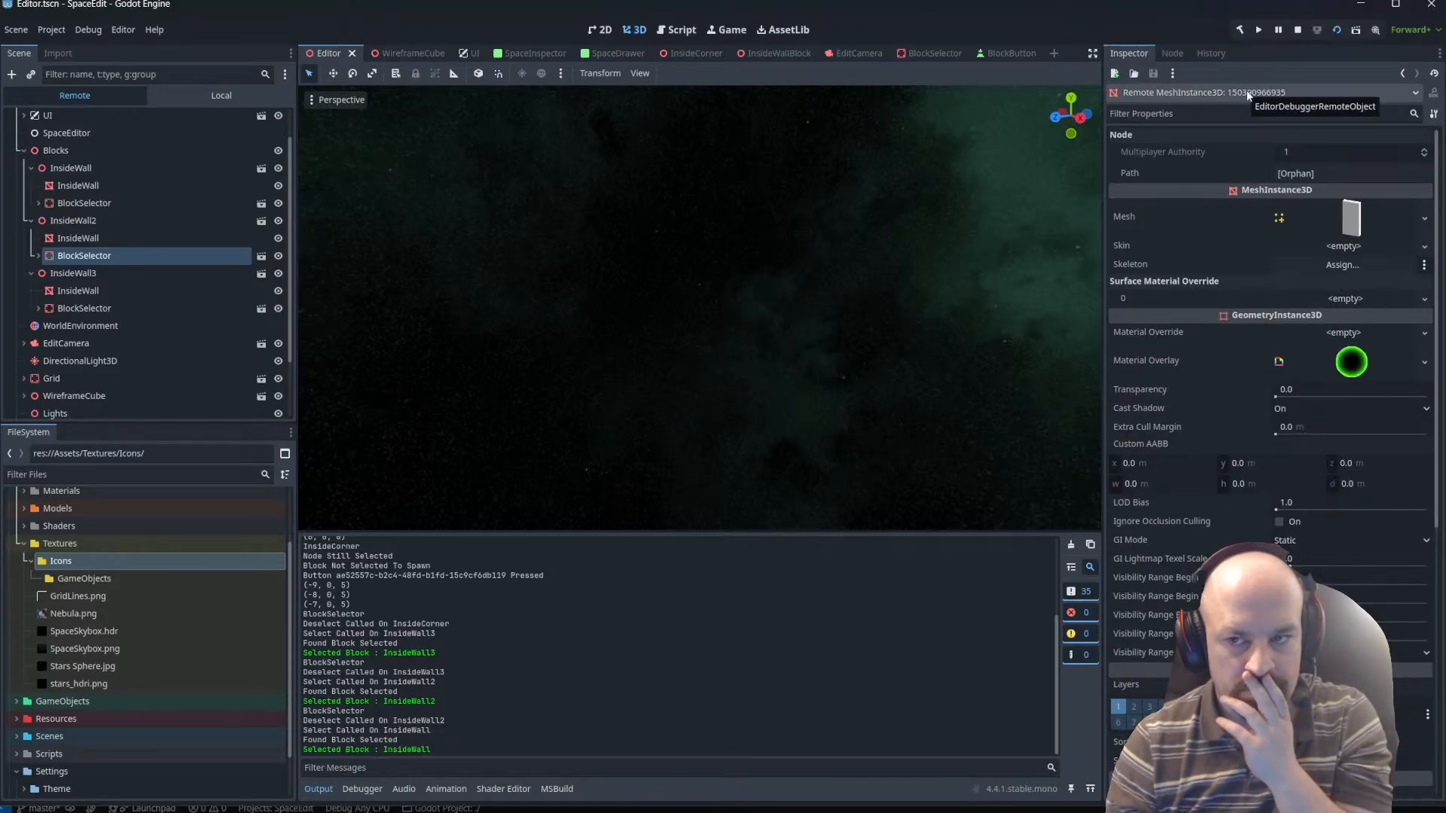
Examine InsideWall's BlockSelector, its CollisionShape3D and both Meshes arrays, then inspect the InsideWall block itself.
click(86, 203)
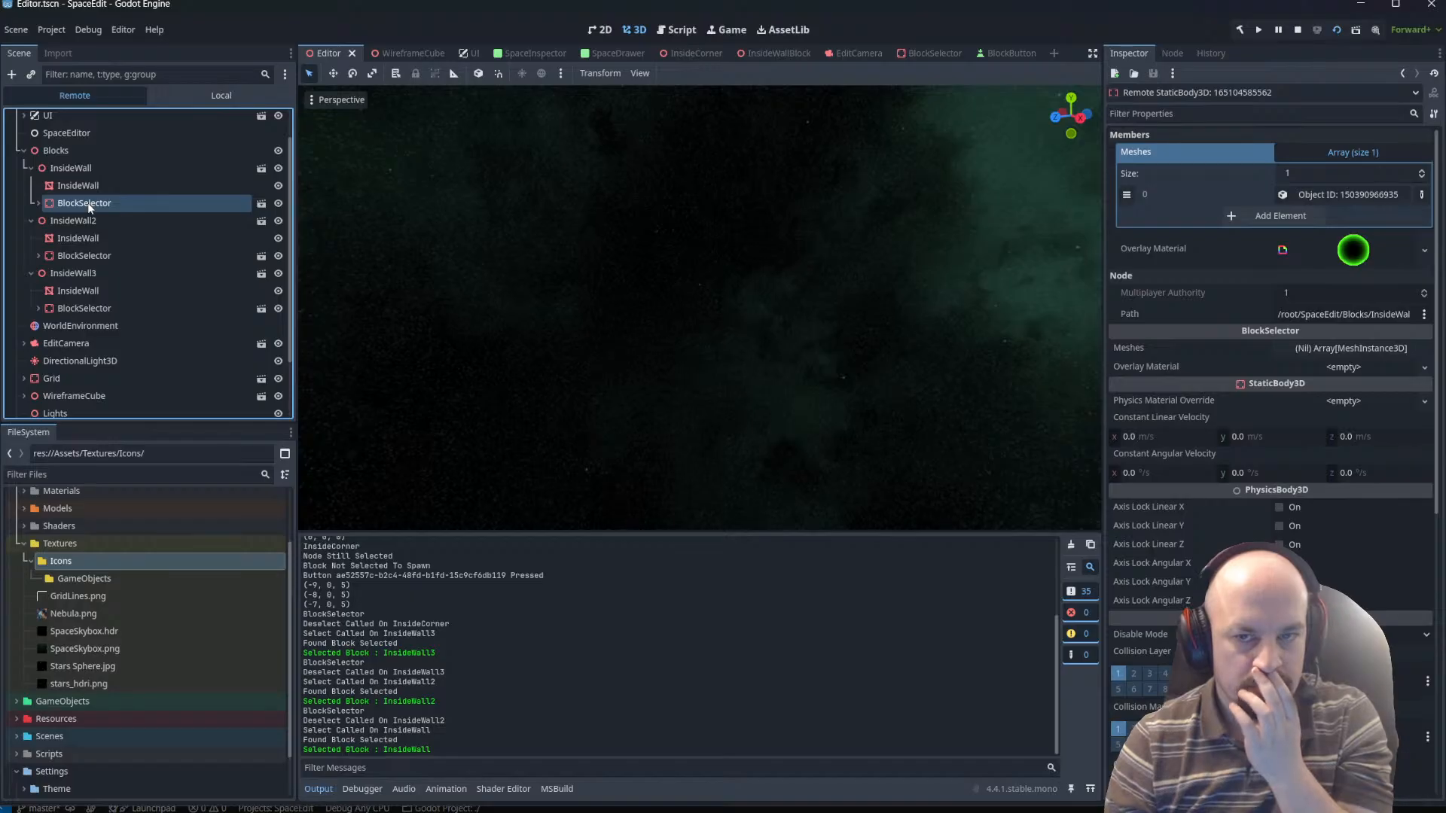
click(39, 204)
click(110, 224)
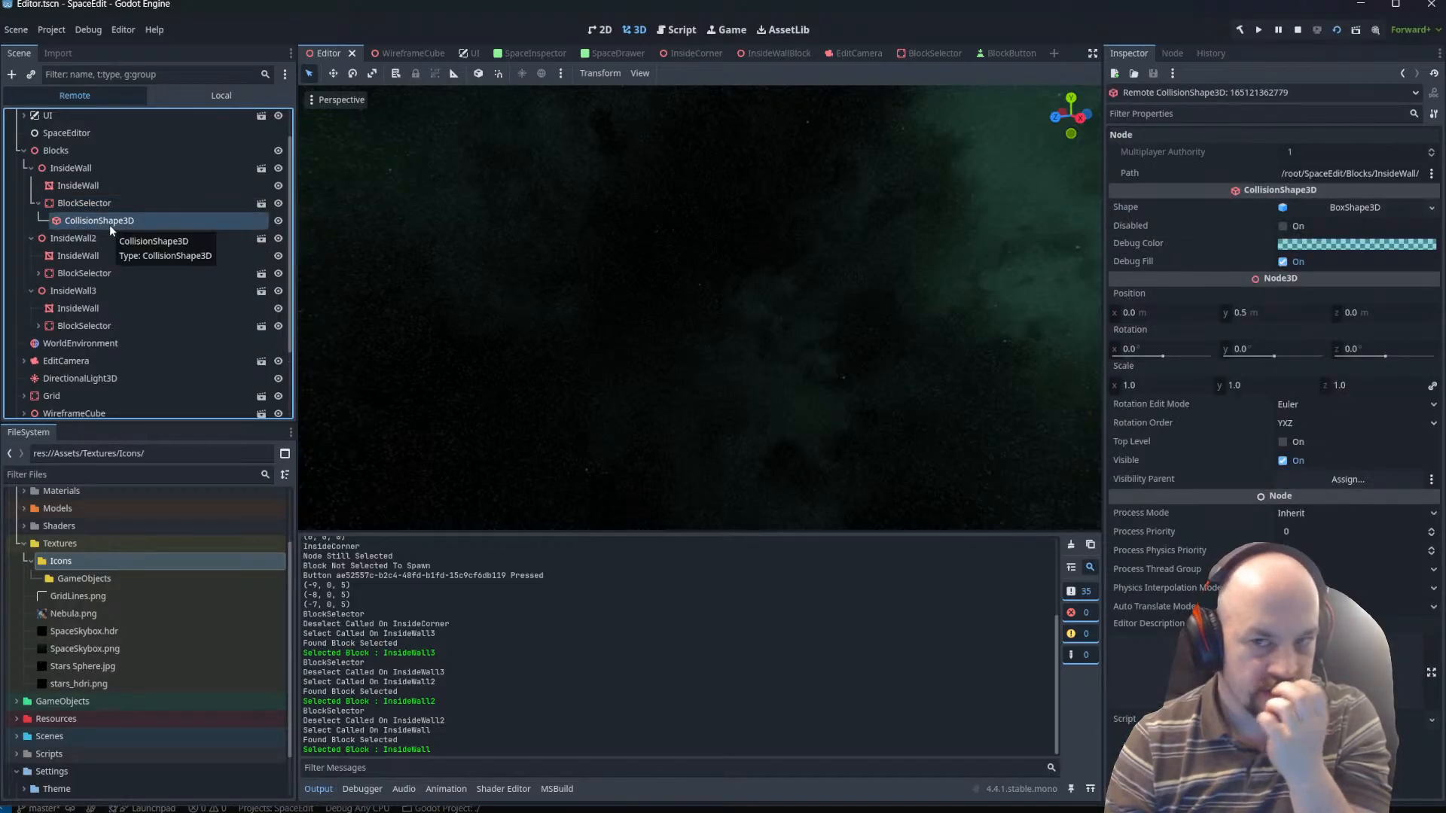
click(90, 203)
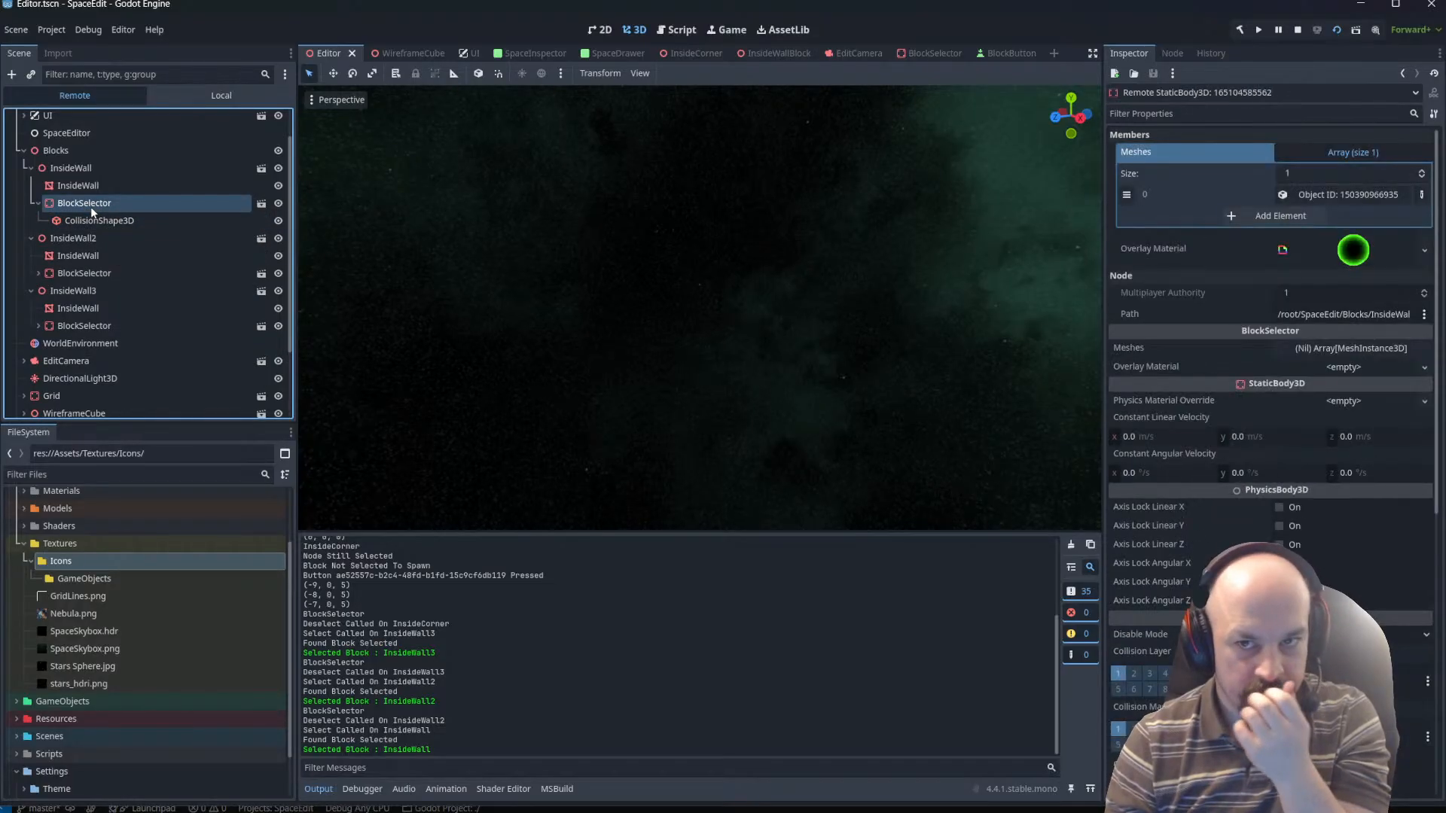
click(1355, 152)
click(1360, 282)
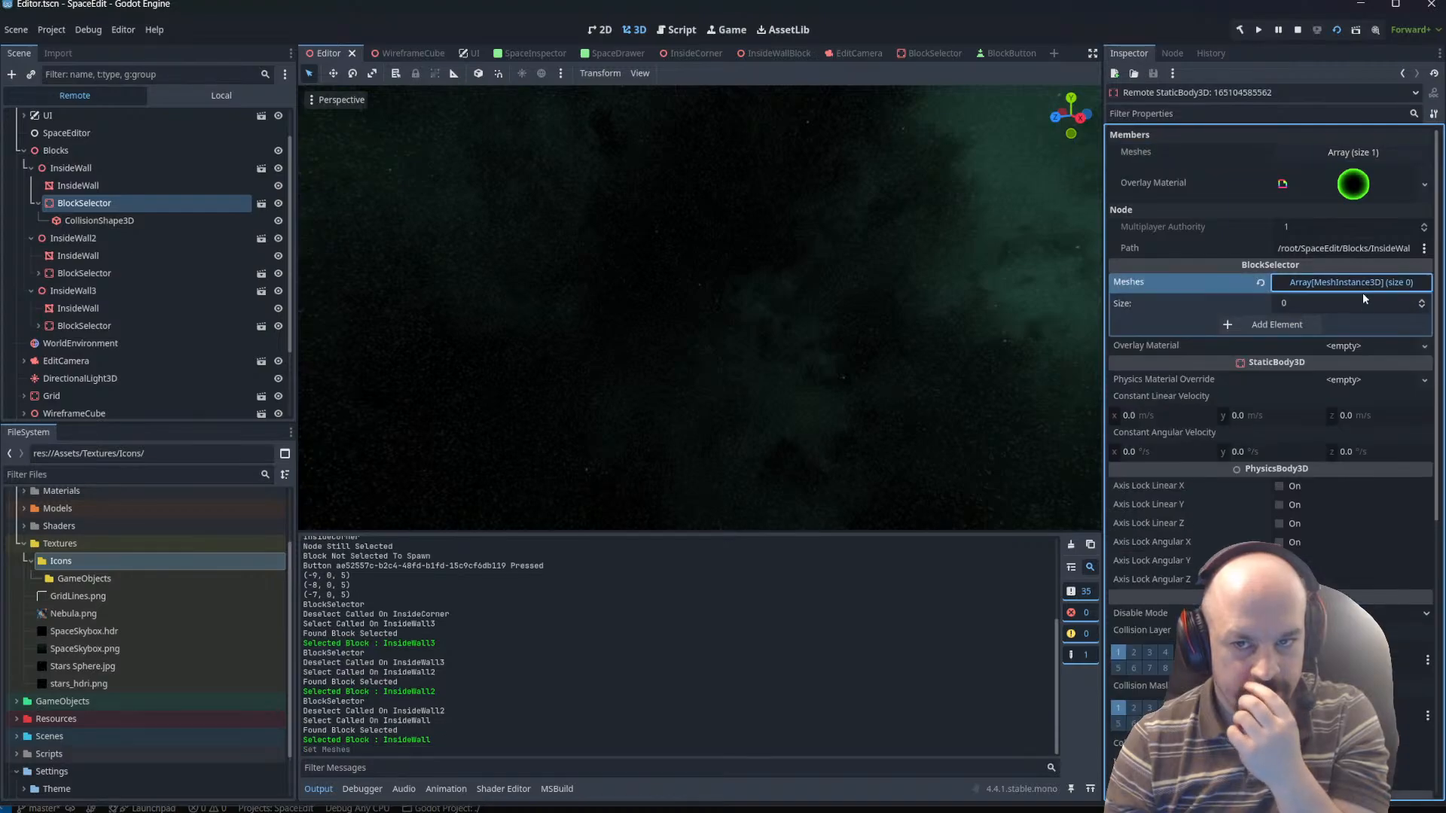
click(1337, 156)
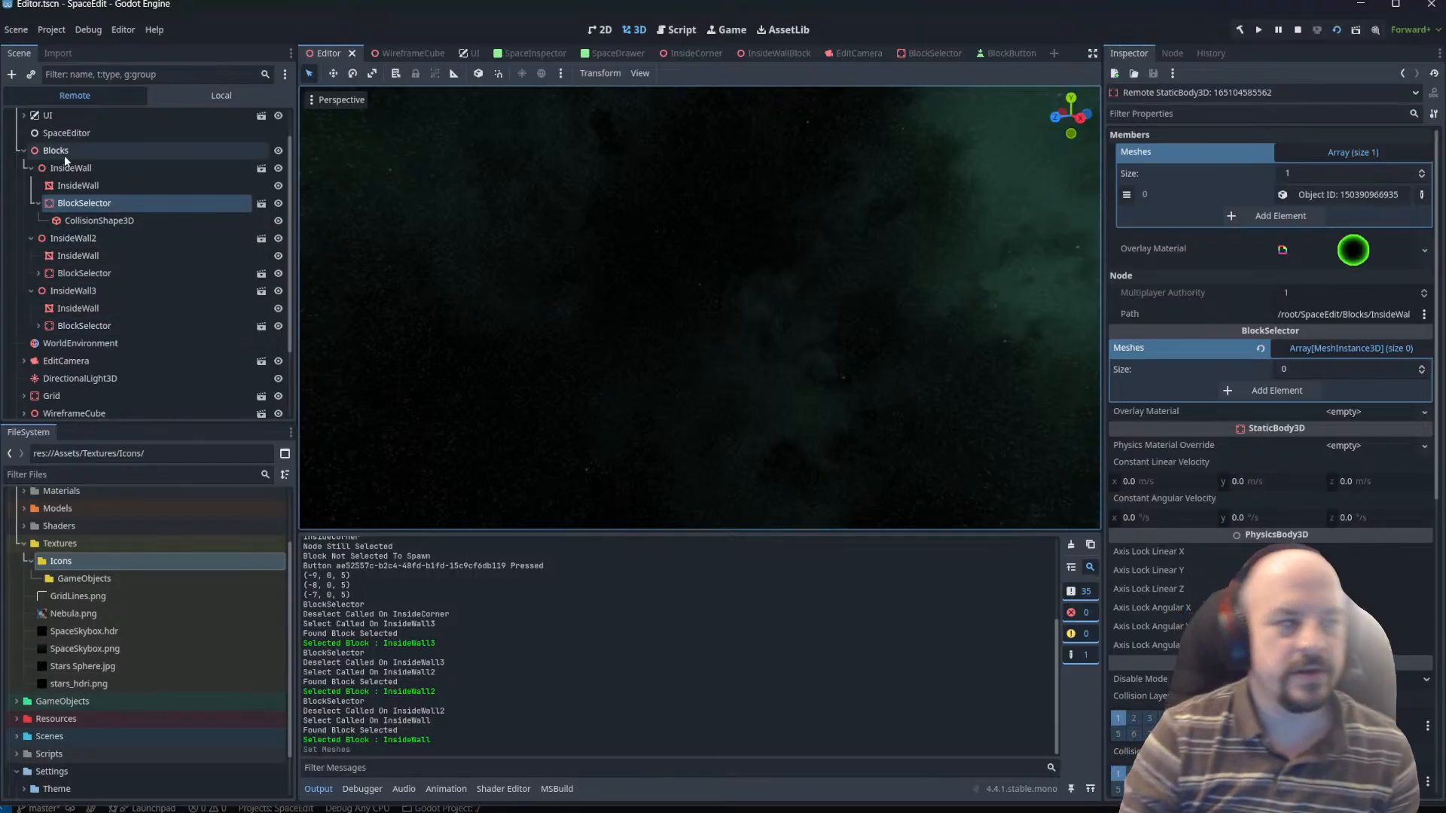
click(105, 168)
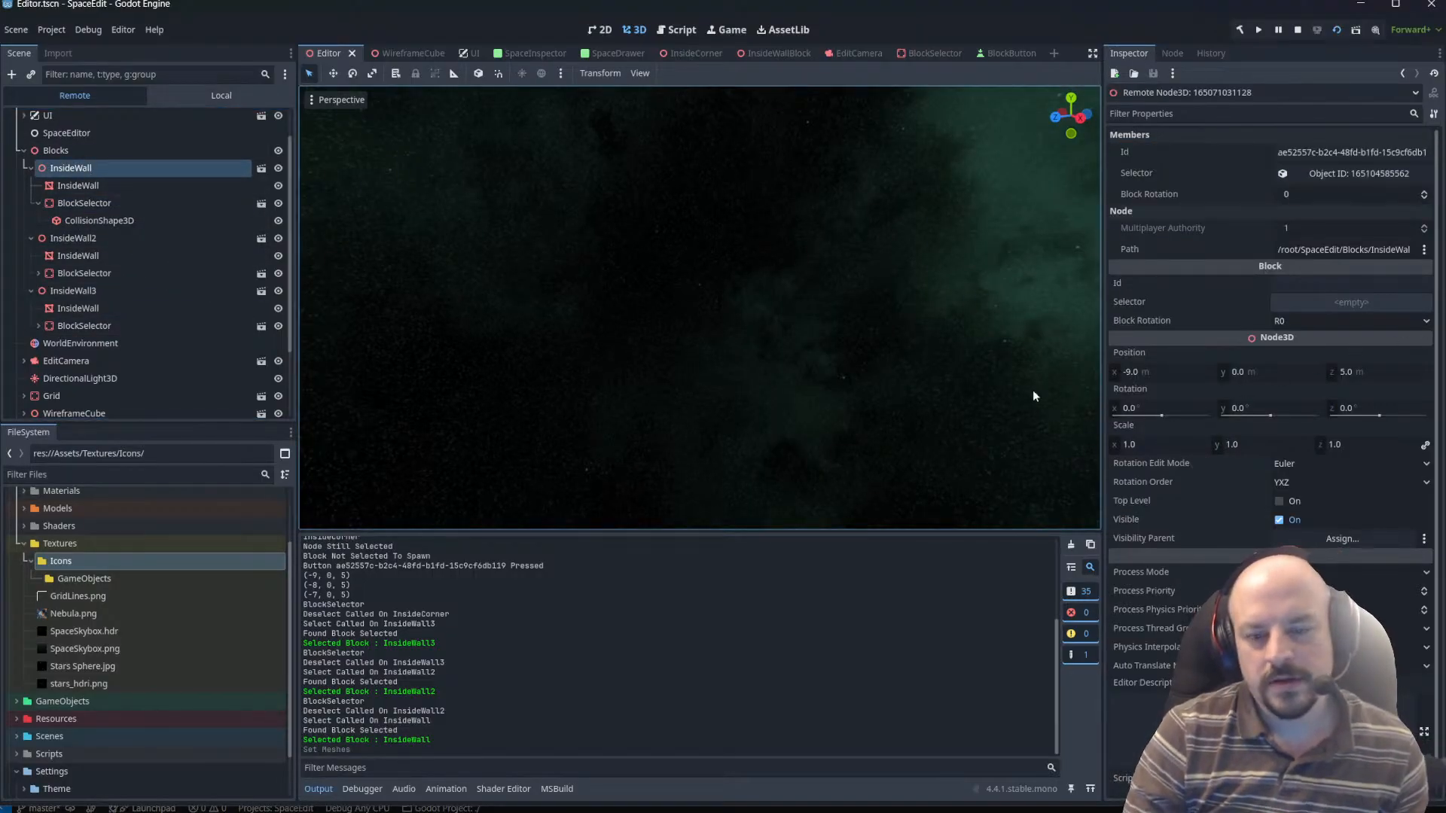
Switch to the running game and retest selection by repeatedly selecting the placed walls along the row.
key(alt+Tab)
middle_drag(857, 379, 1247, 318)
scroll(1116, 471, down, 3)
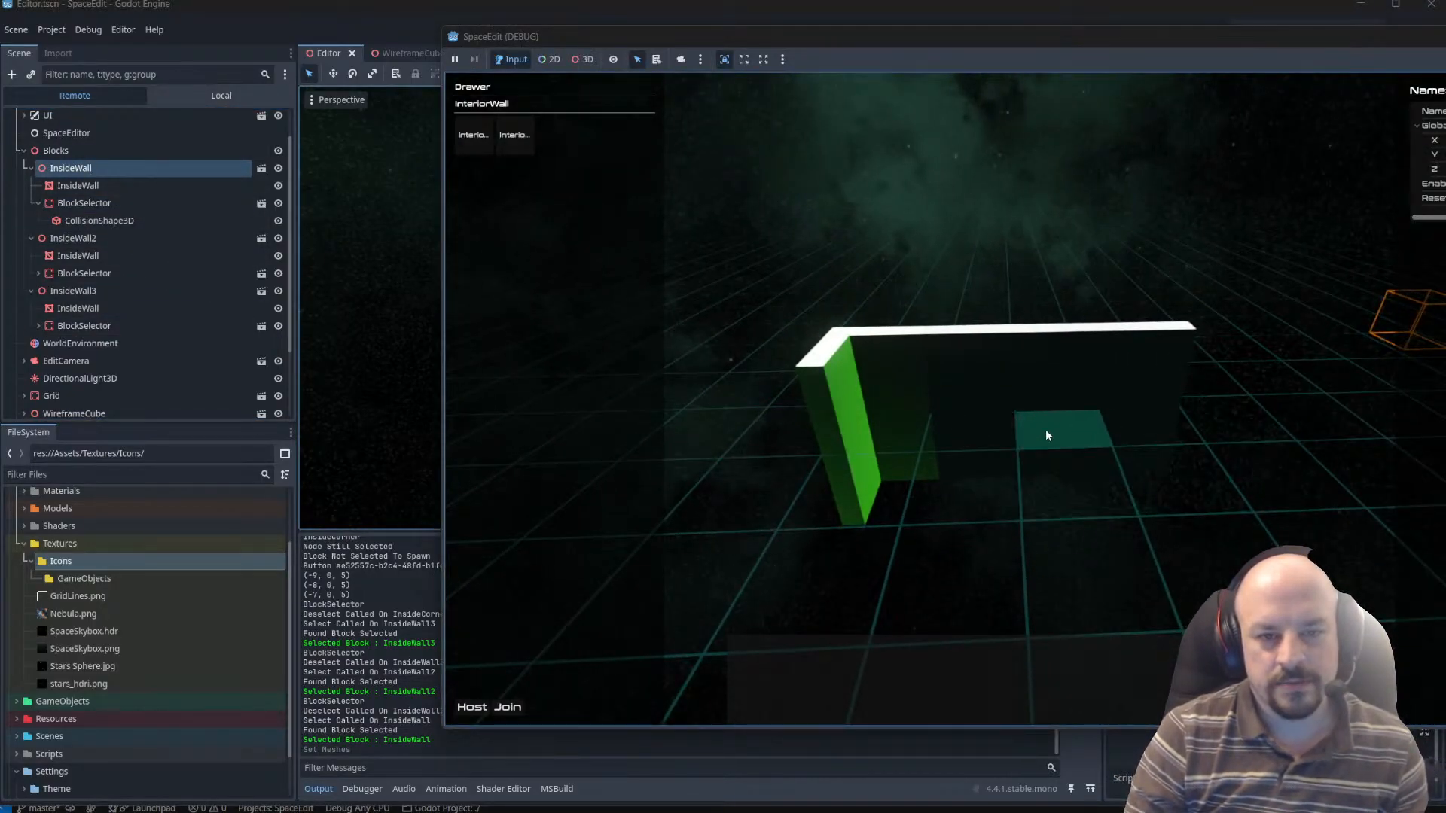
click(1083, 424)
scroll(1092, 424, down, 2)
click(1089, 427)
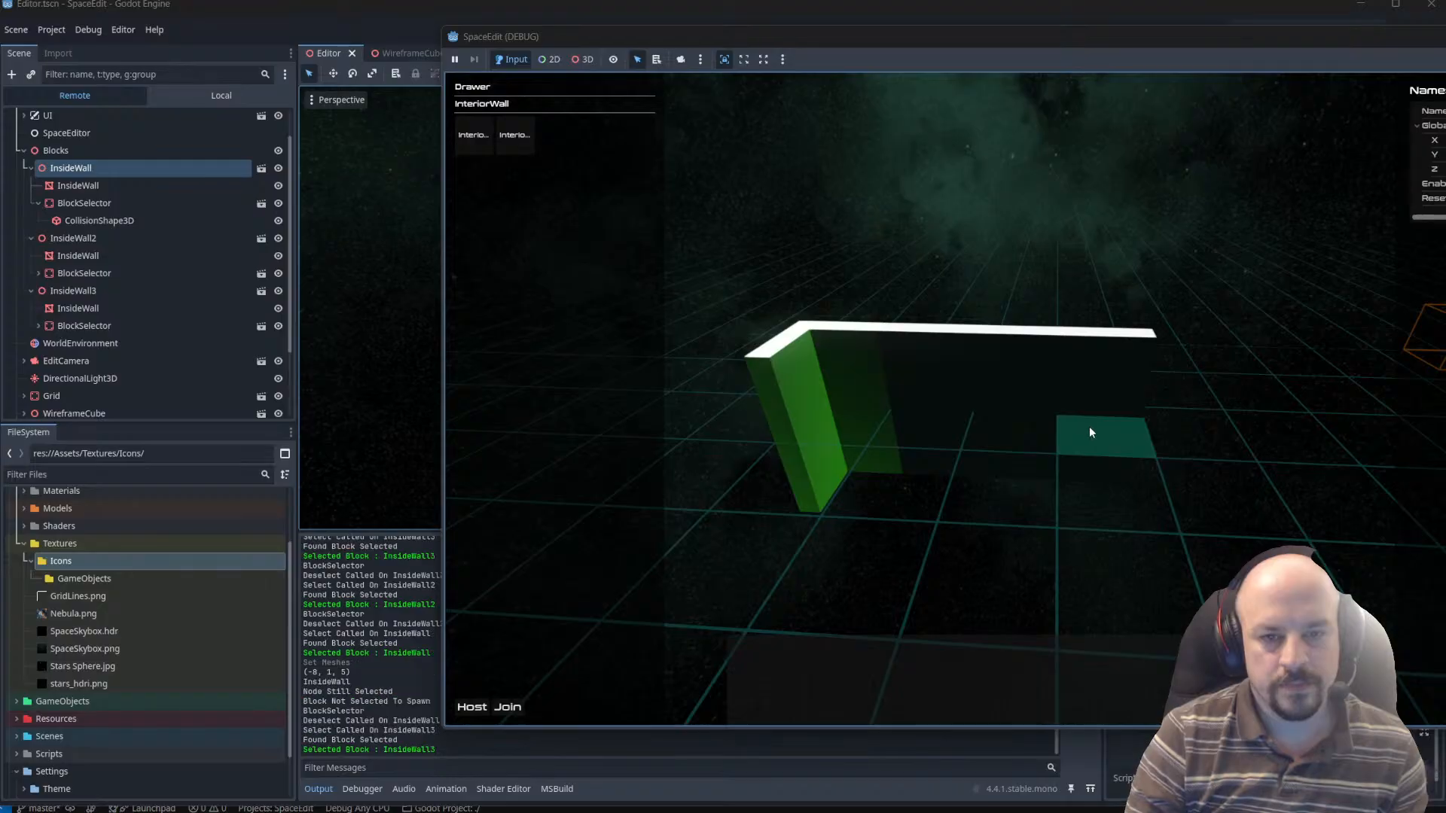
click(1089, 427)
click(1089, 427)
click(1018, 409)
click(938, 399)
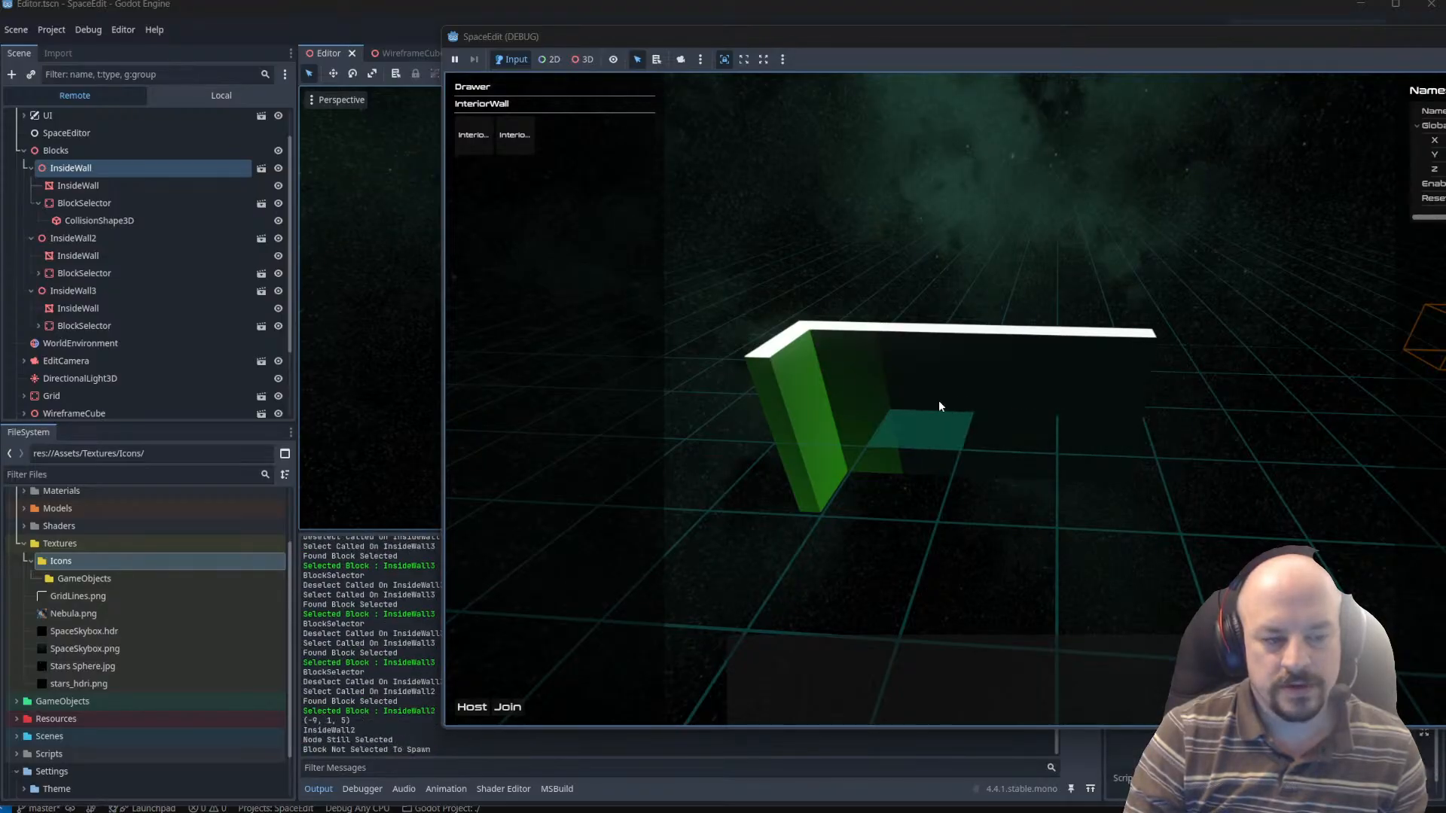
click(1001, 407)
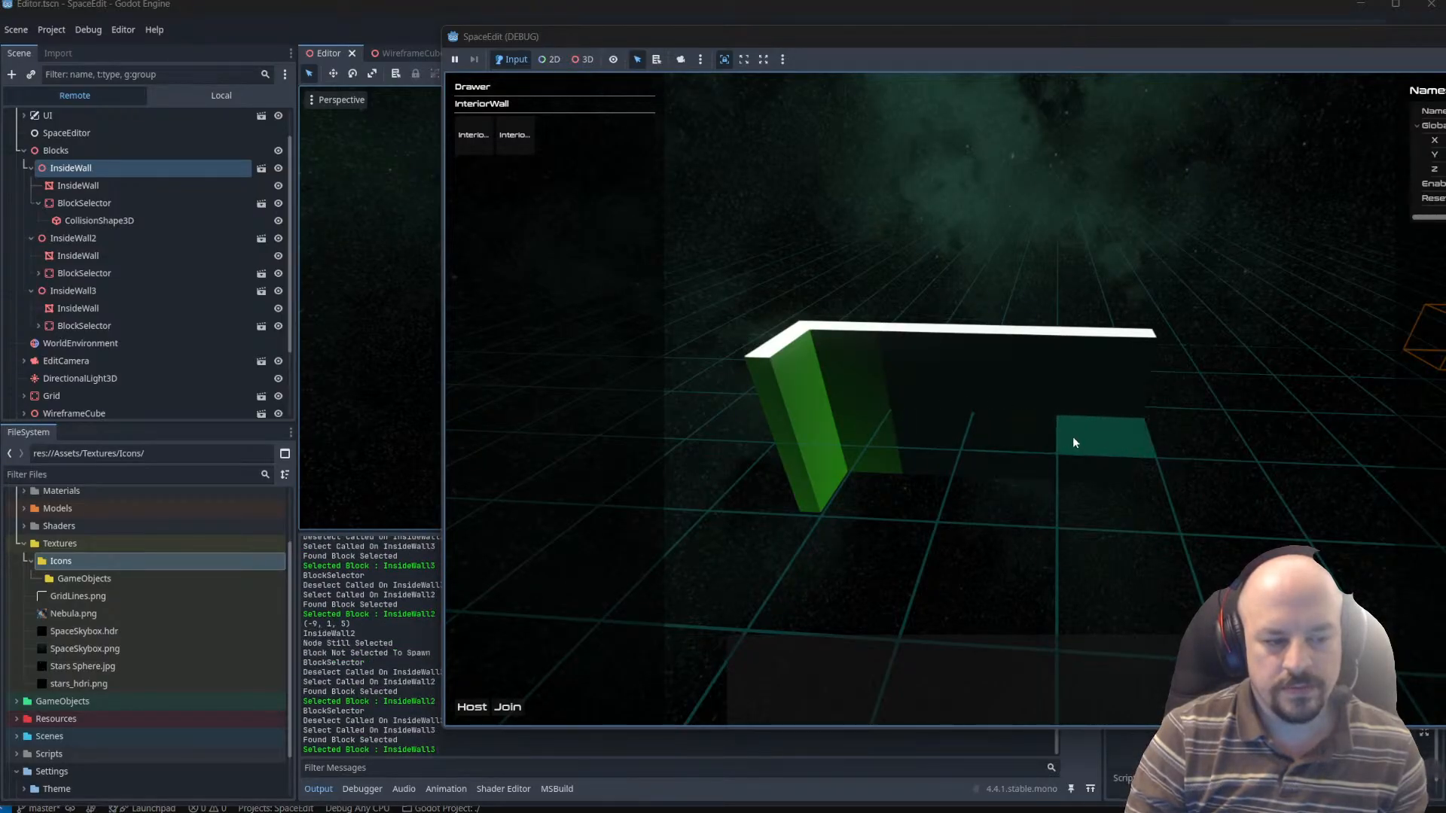
click(1073, 436)
click(1002, 429)
click(1087, 436)
Choose the InteriorWall block from the Drawer, add a fourth wall at the open end of the row, and select it.
click(475, 136)
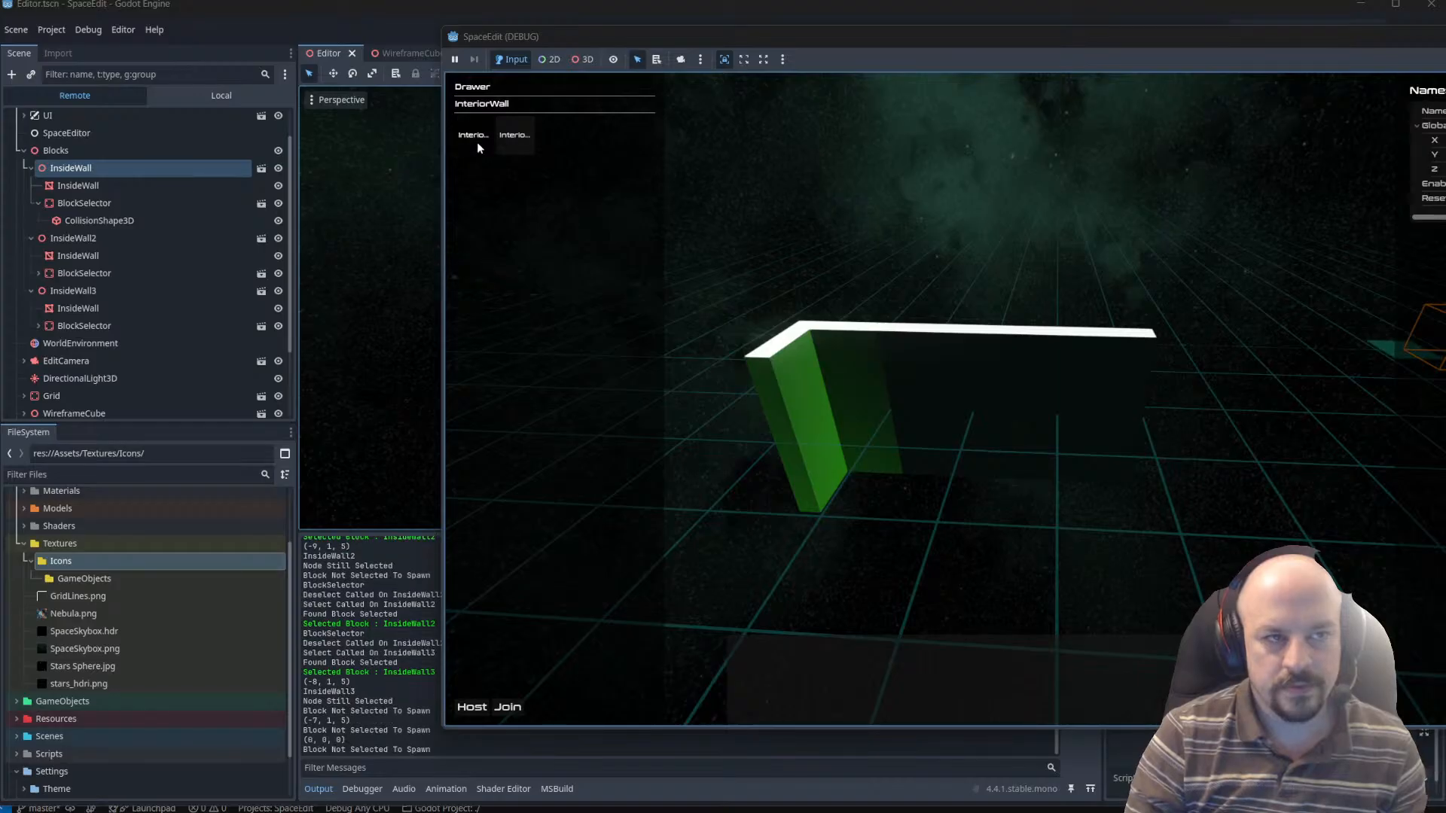
click(515, 151)
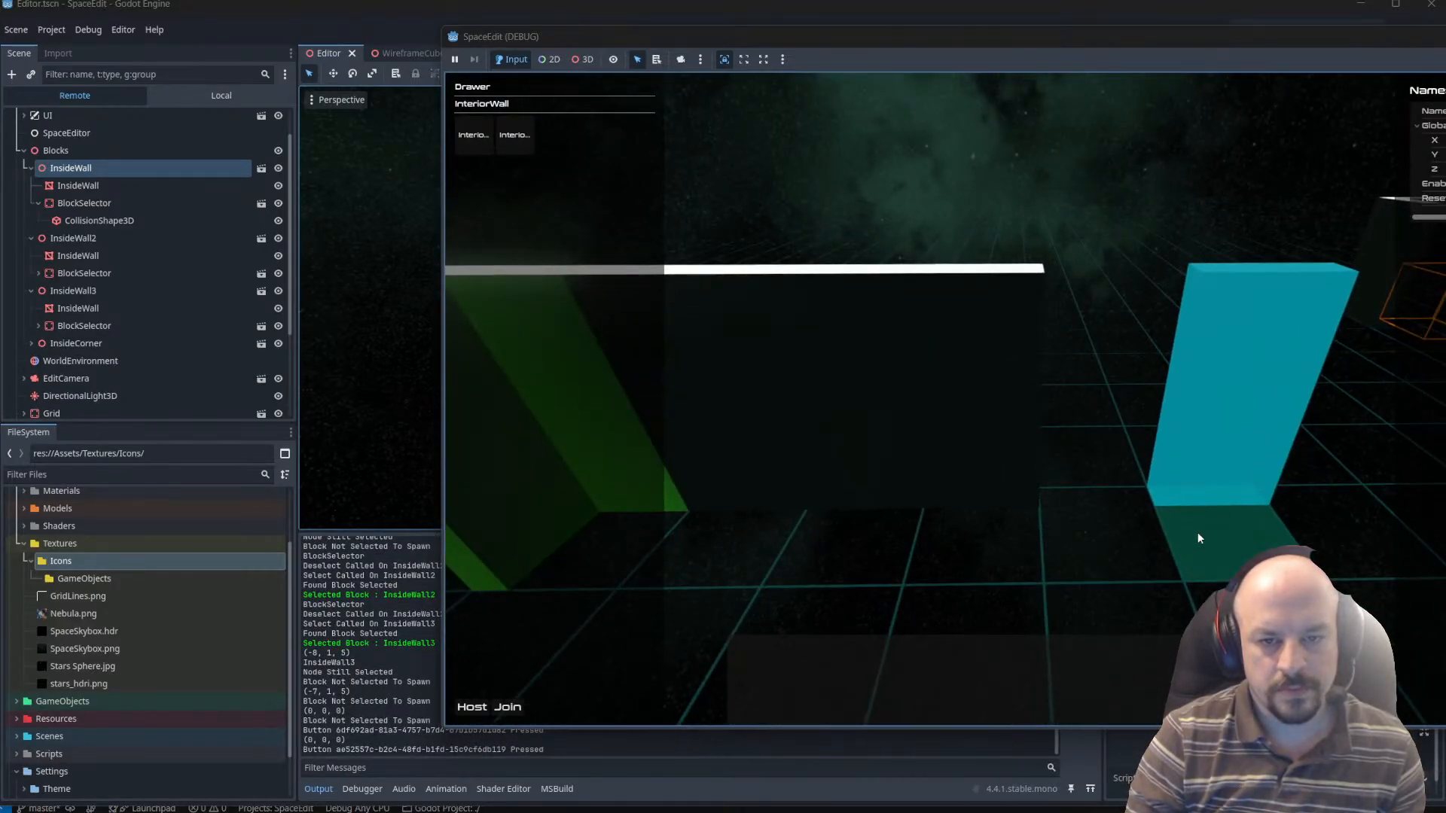
click(1107, 530)
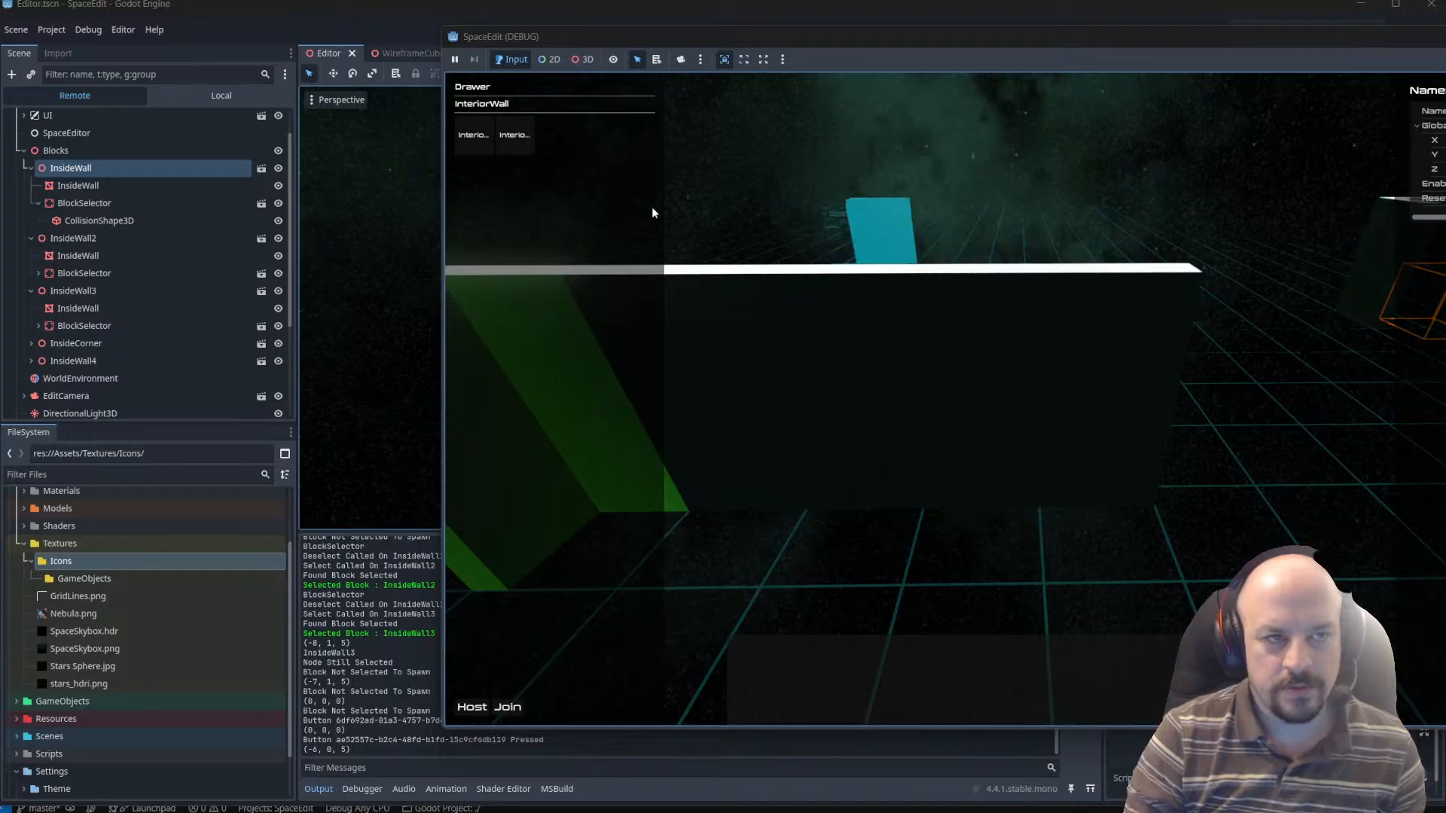
click(1167, 434)
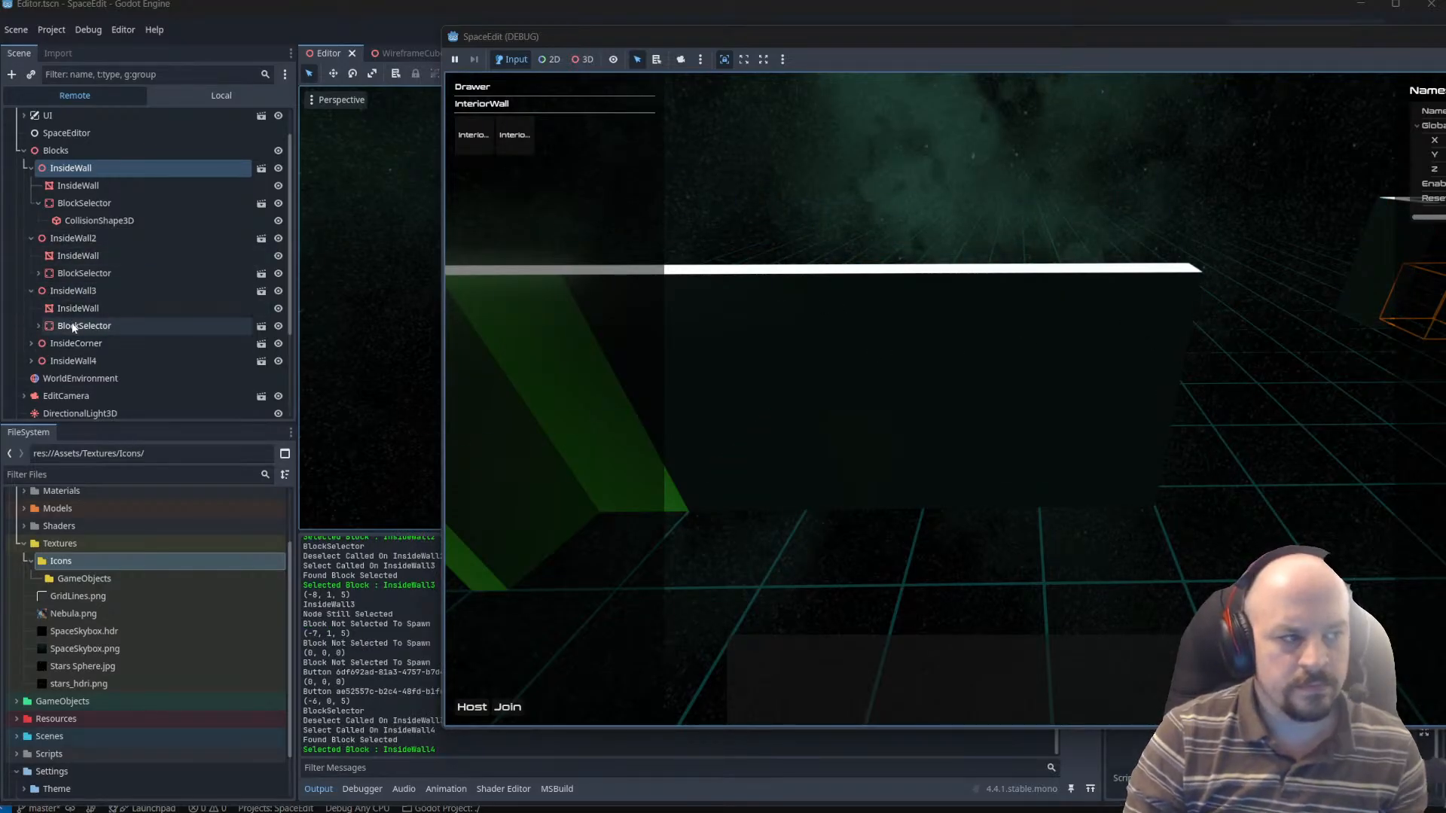
Expand InsideWall4 in the remote scene tree and inspect its block properties and its BlockSelector with the collision shape.
click(38, 362)
scroll(39, 363, down, 2)
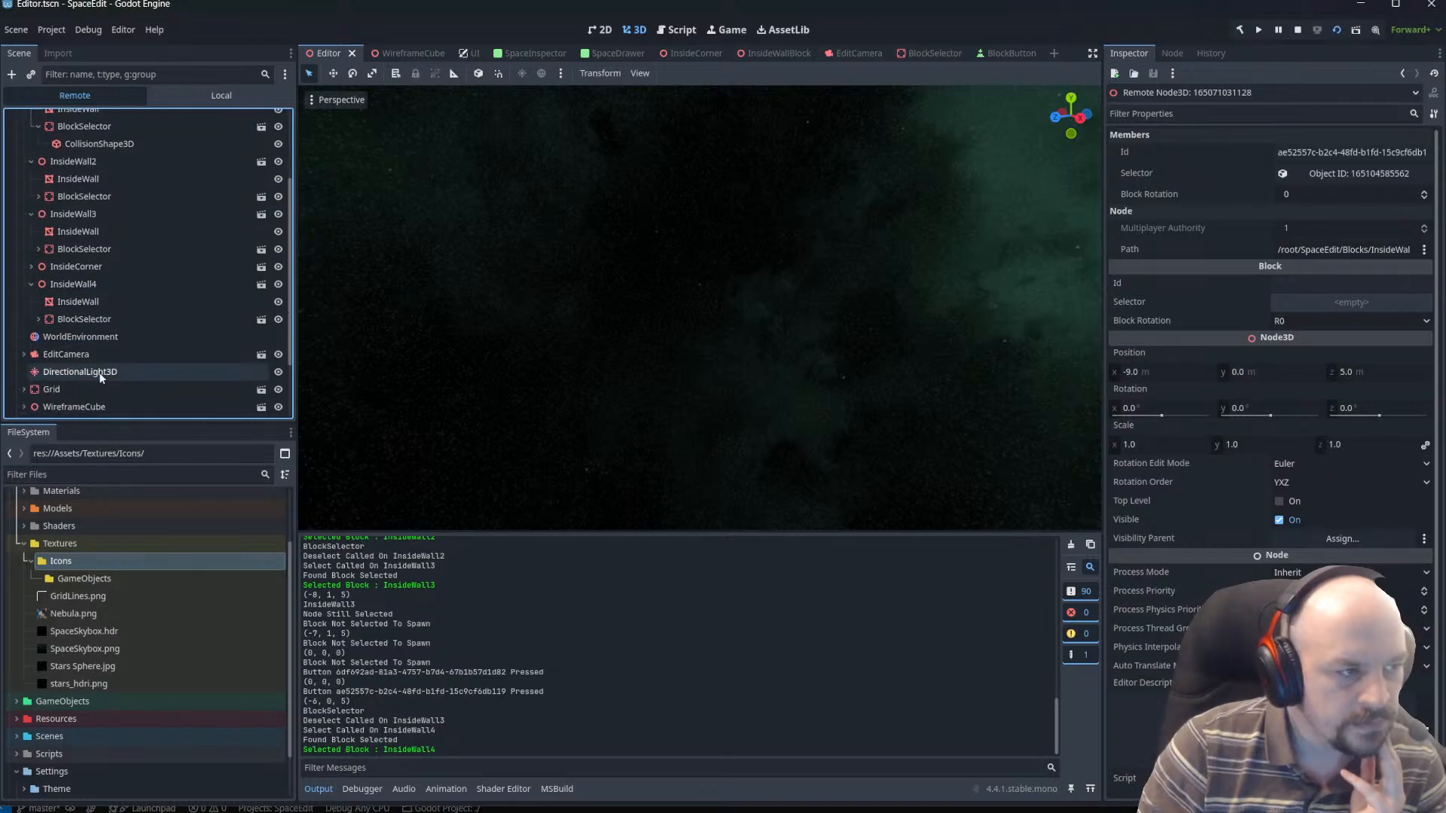
click(91, 285)
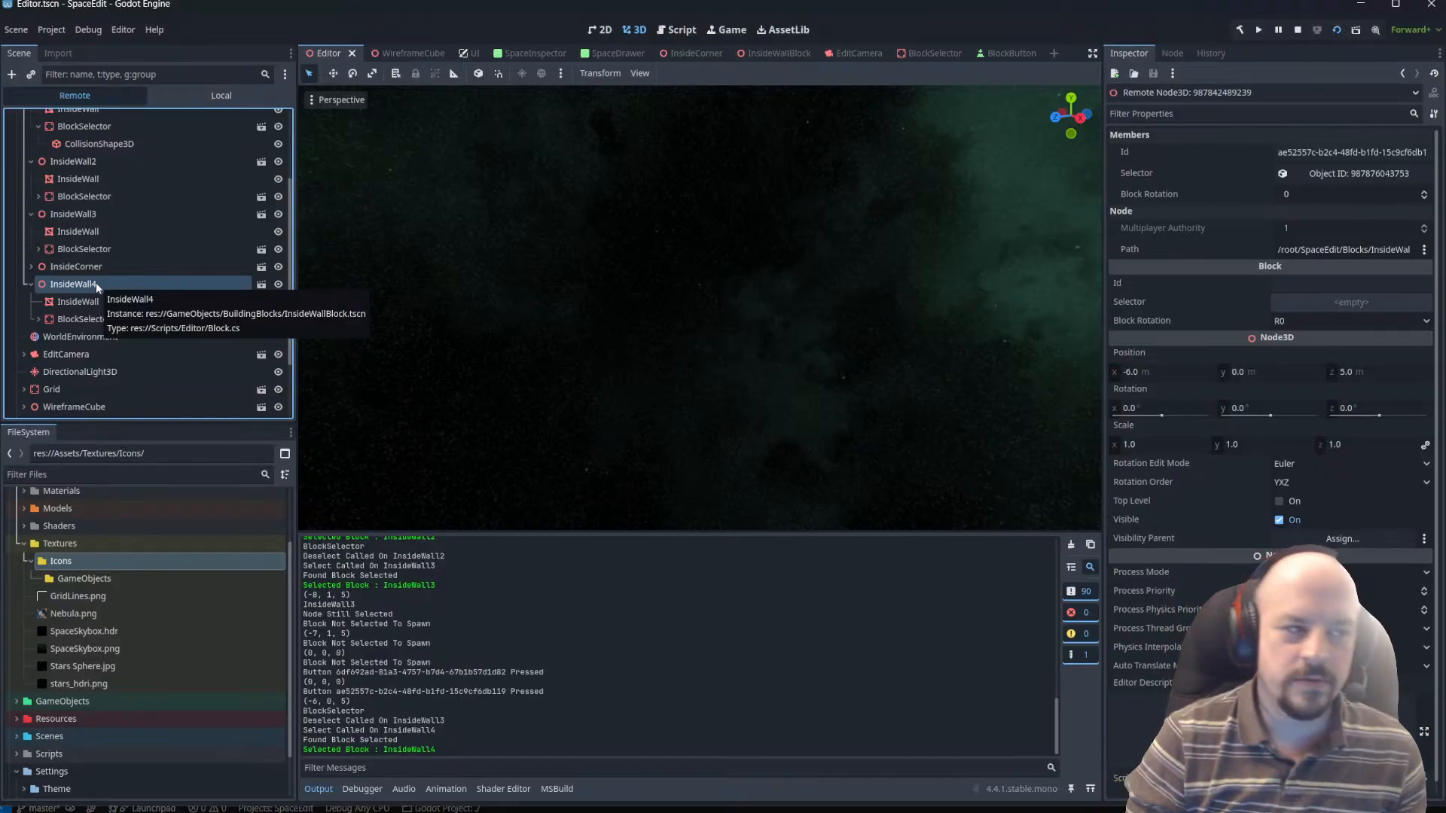
click(74, 318)
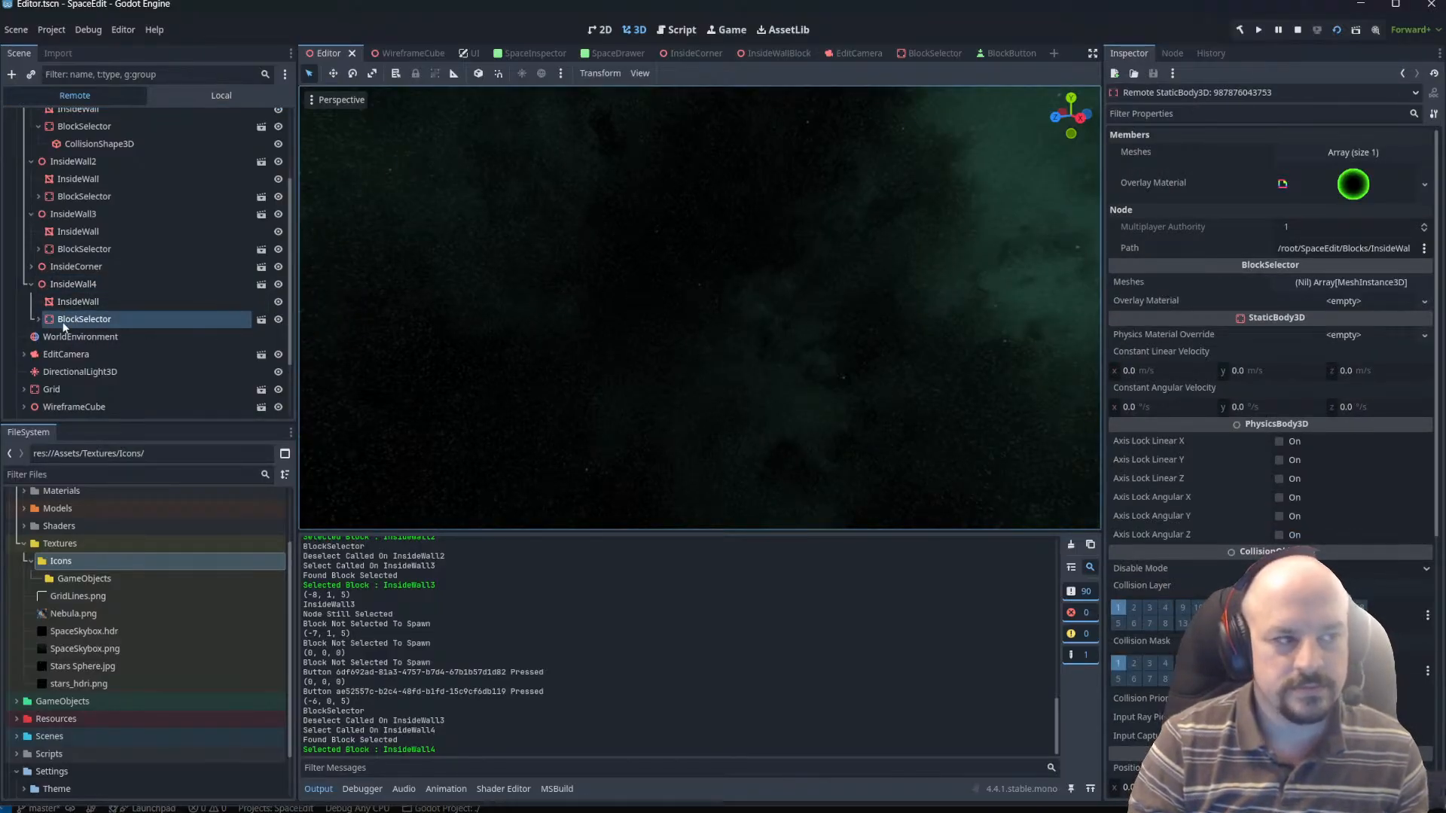
click(74, 285)
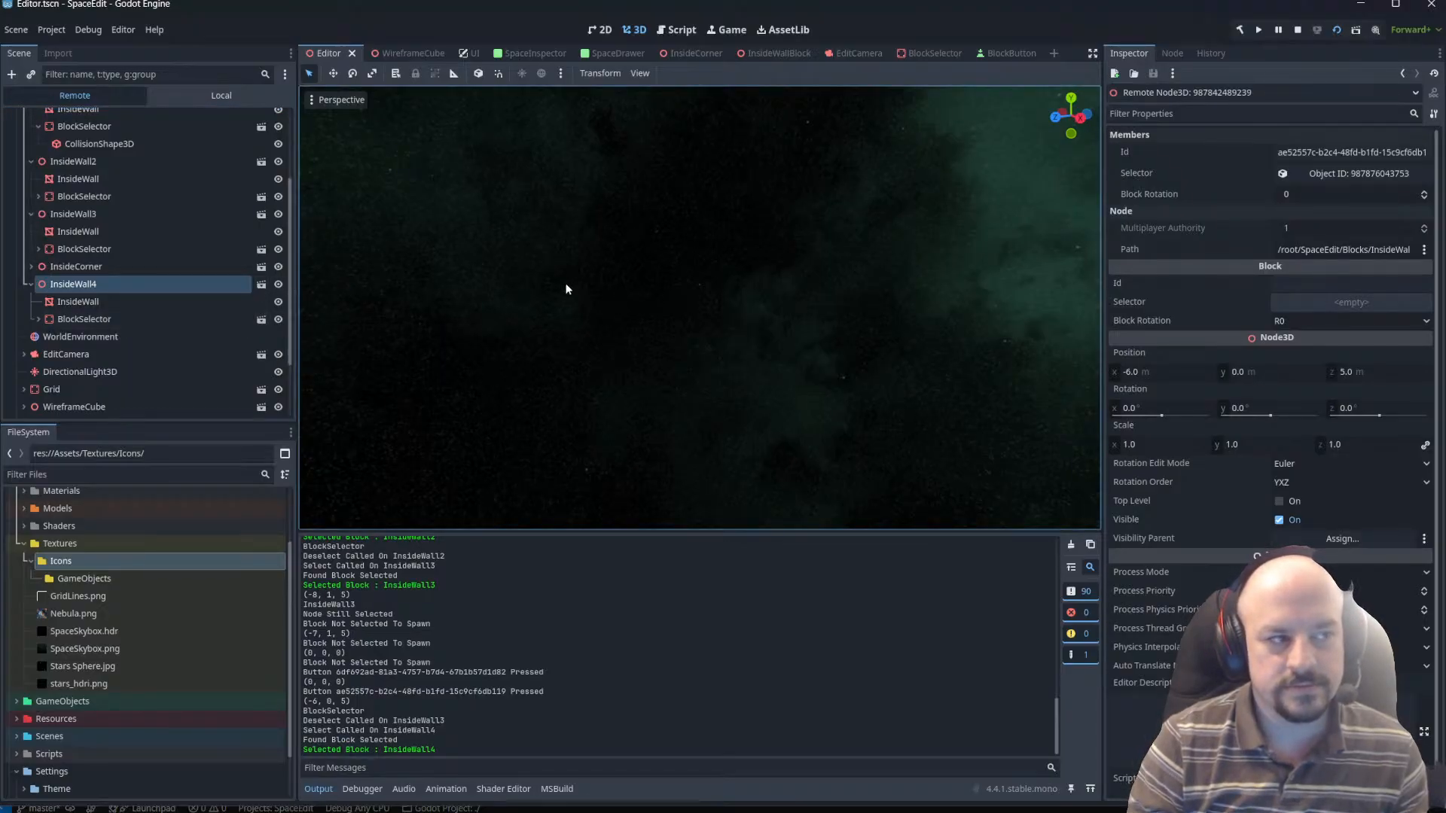
click(97, 321)
click(38, 319)
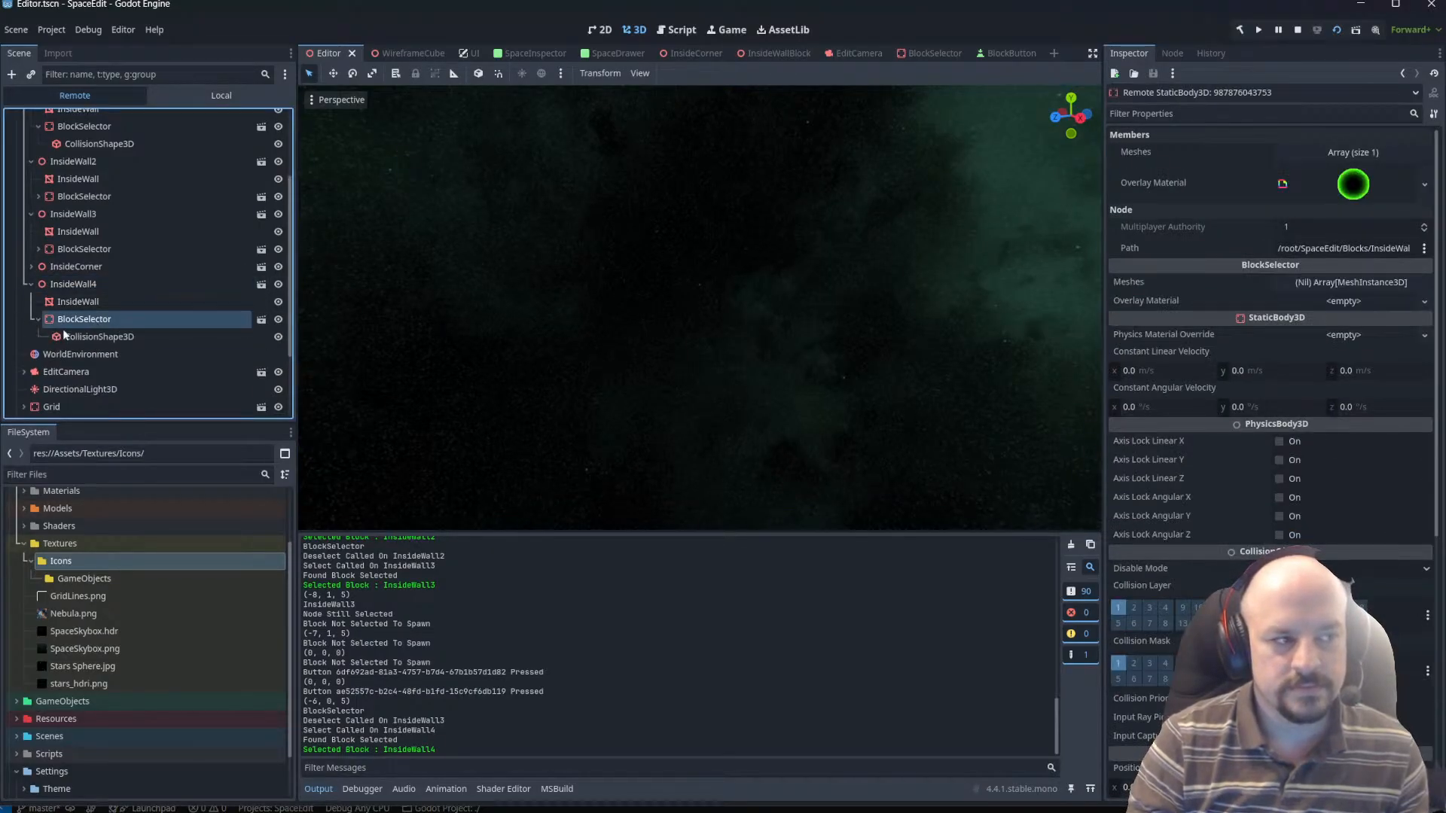
Inspect the InsideWall4 block's properties and examine the edited scene around the camera and grid in the 3D viewport.
click(73, 284)
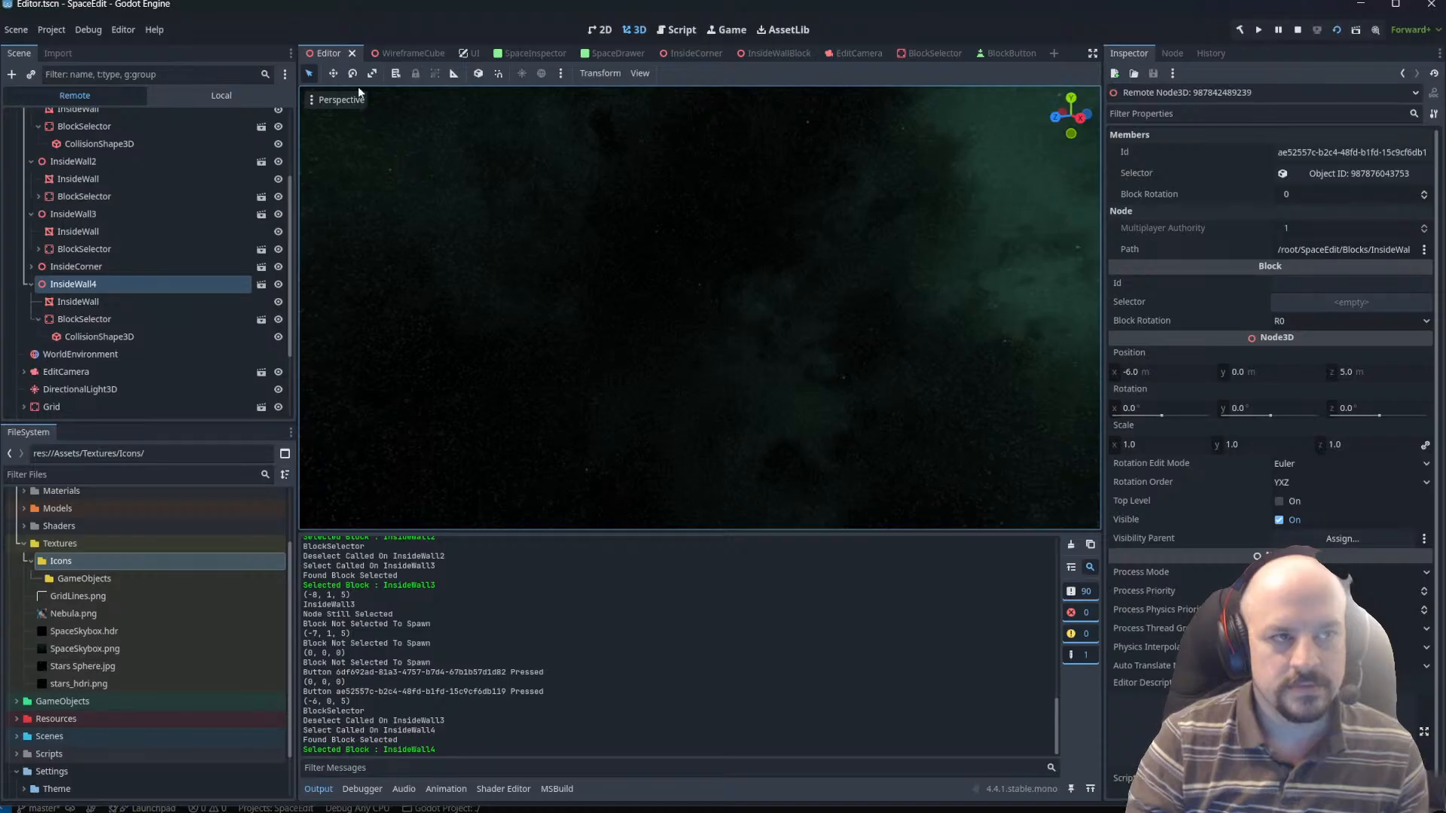
right_drag(776, 302, 511, 323)
scroll(565, 311, up, 15)
key(w)
scroll(552, 336, up, 10)
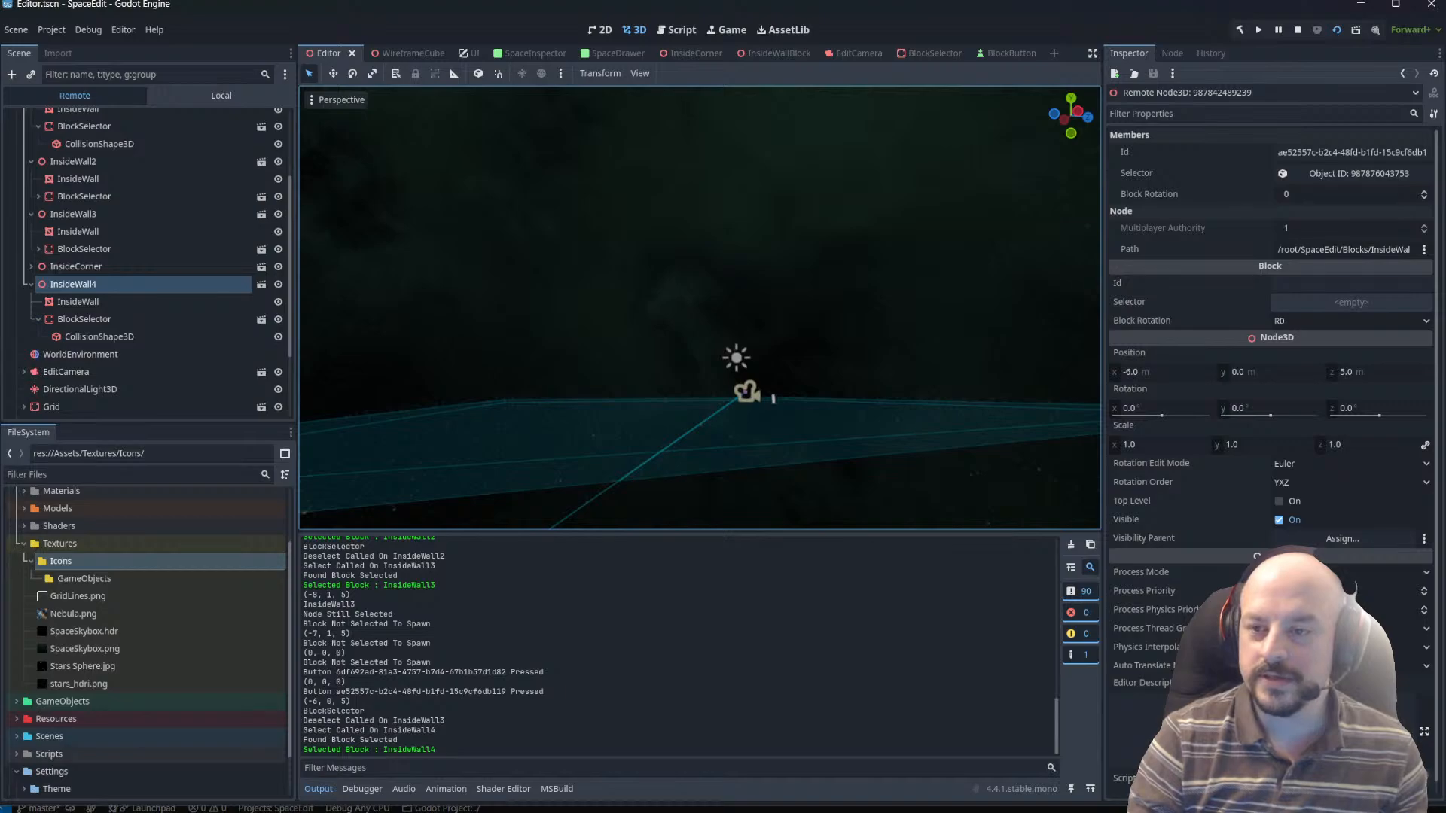
right_drag(512, 324, 608, 239)
key(w)
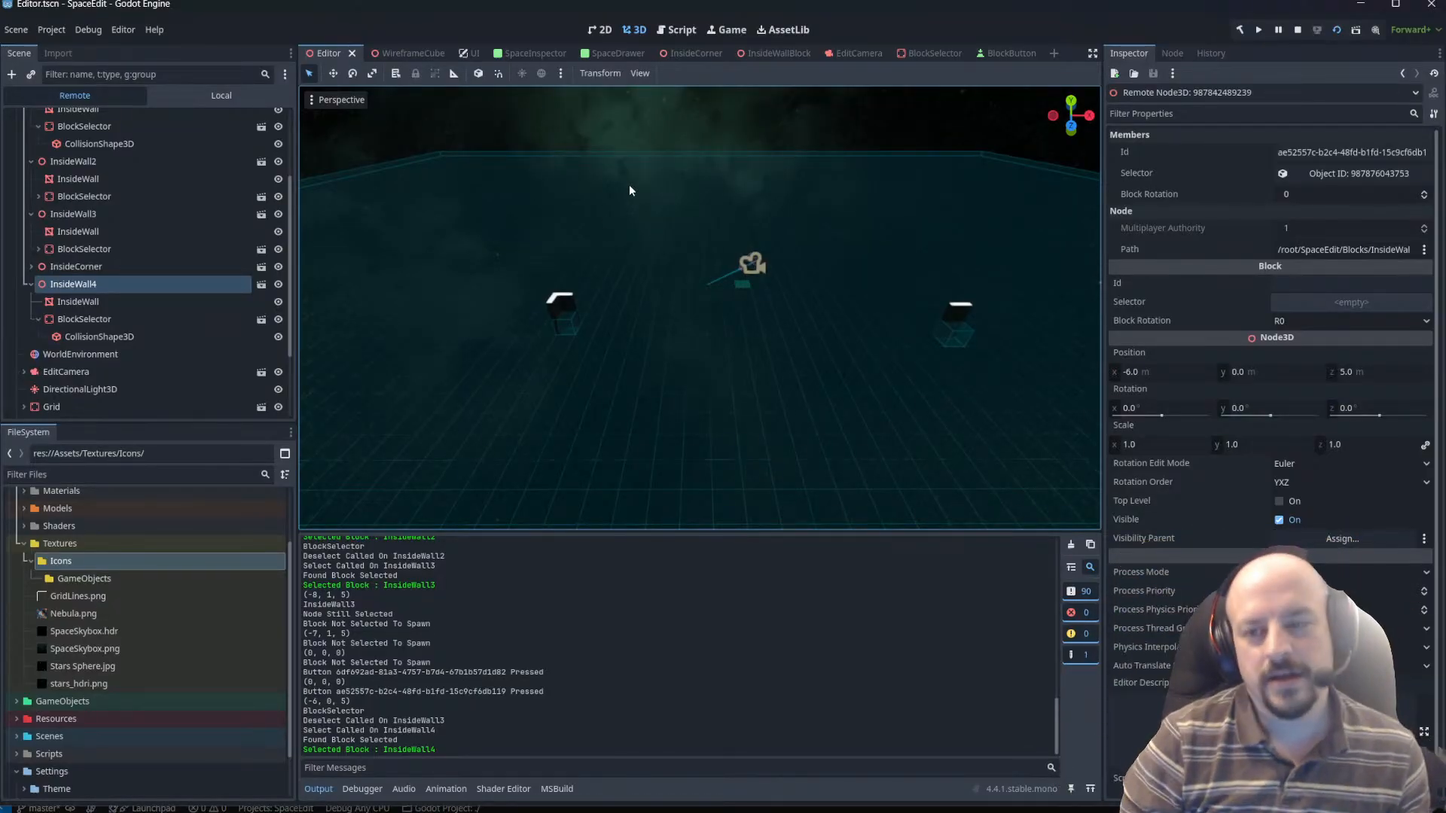
mouse_move(576, 811)
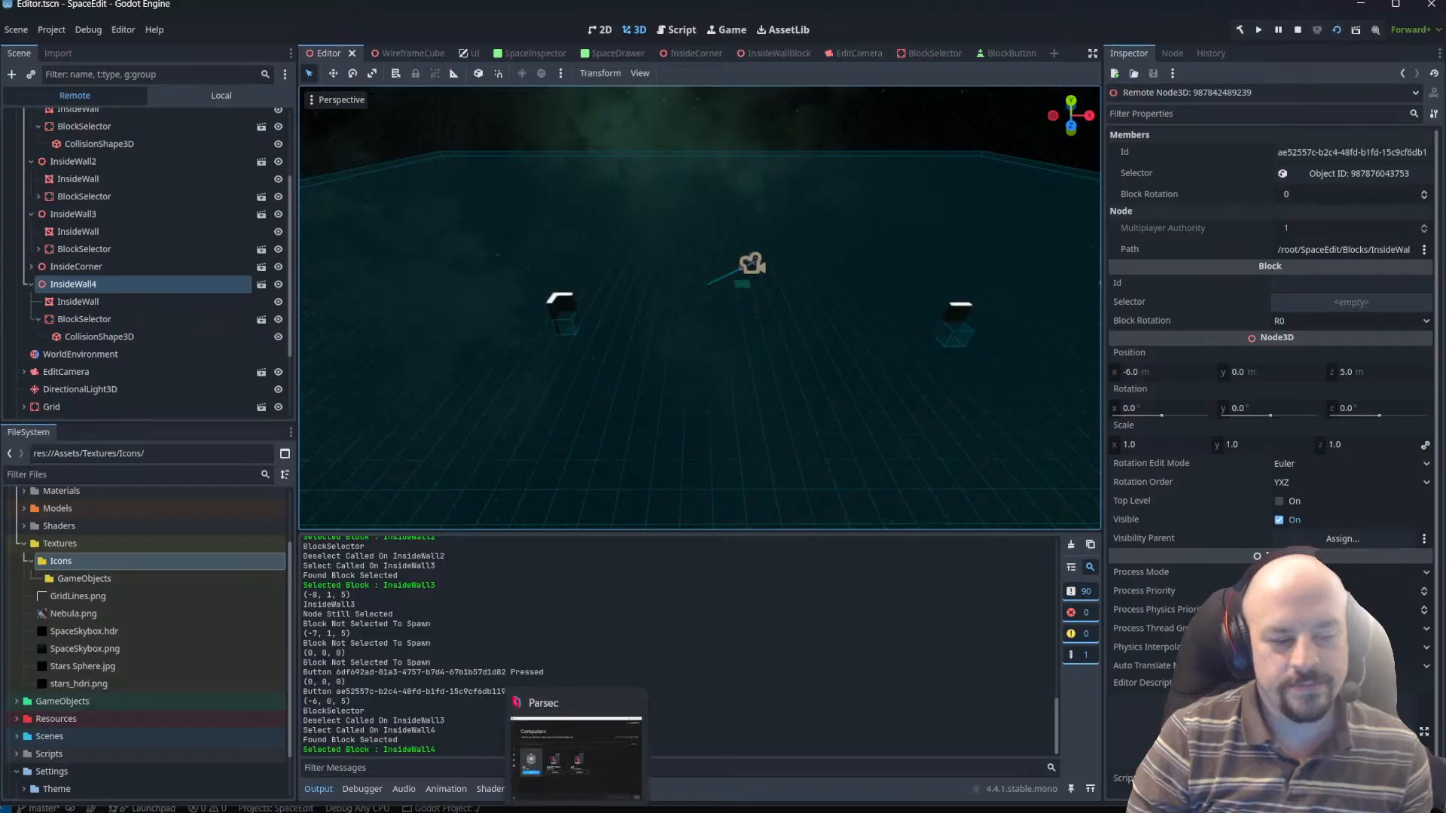
key(XF86AudioLowerVolume)
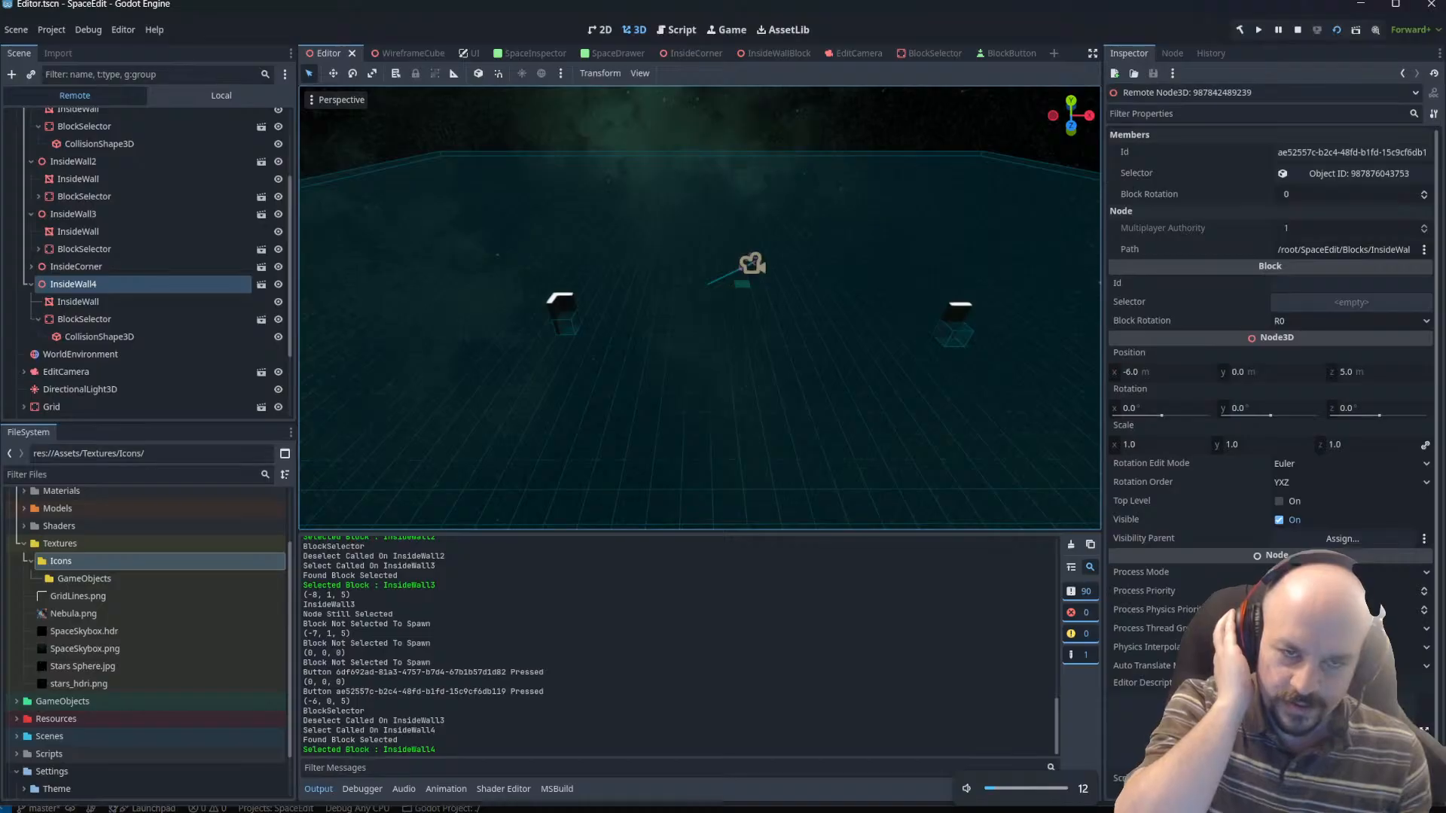
Stop the running game and relaunch the SpaceEdit project for a fresh block placement test.
click(1296, 29)
click(1337, 32)
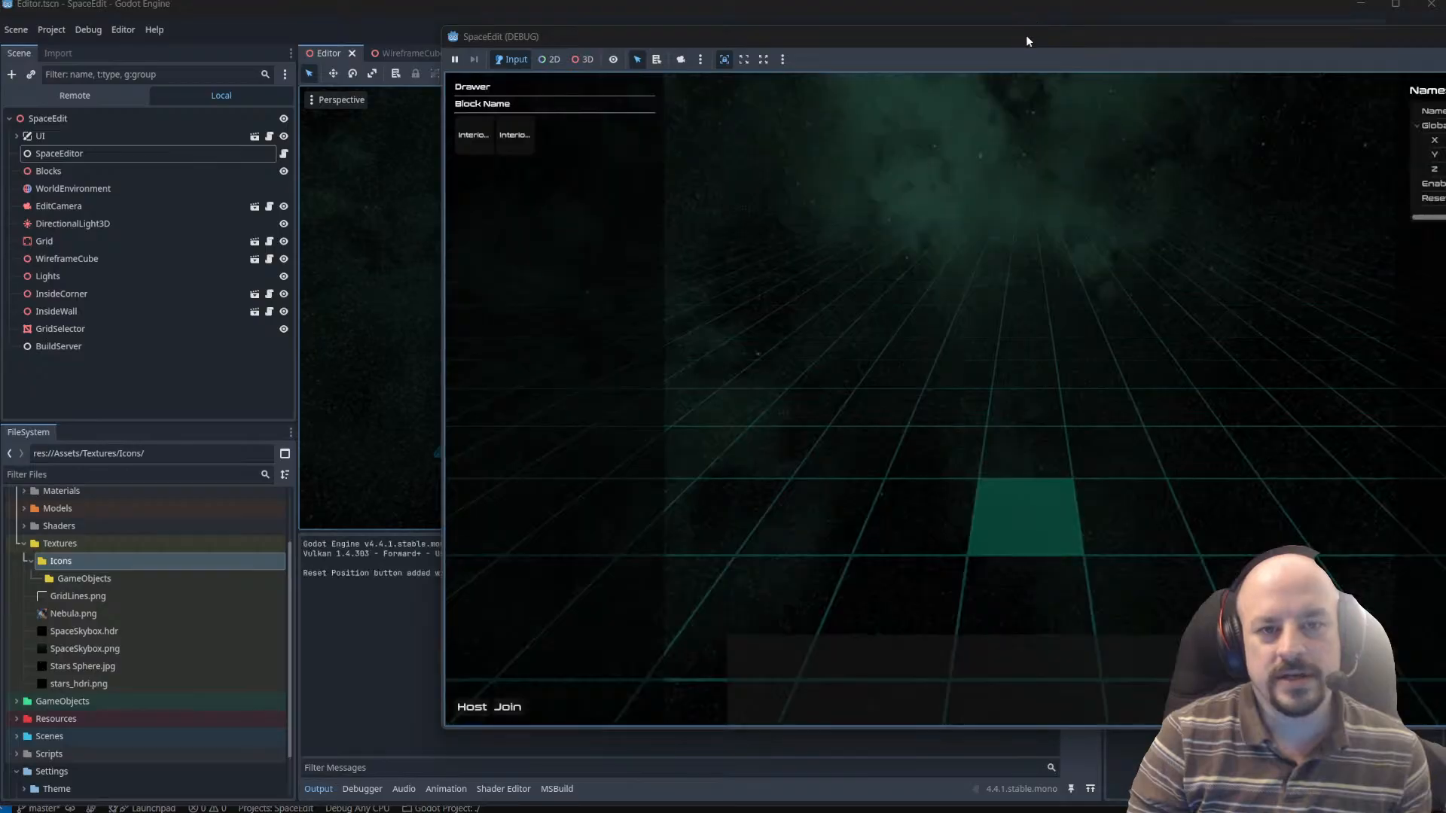
key(w)
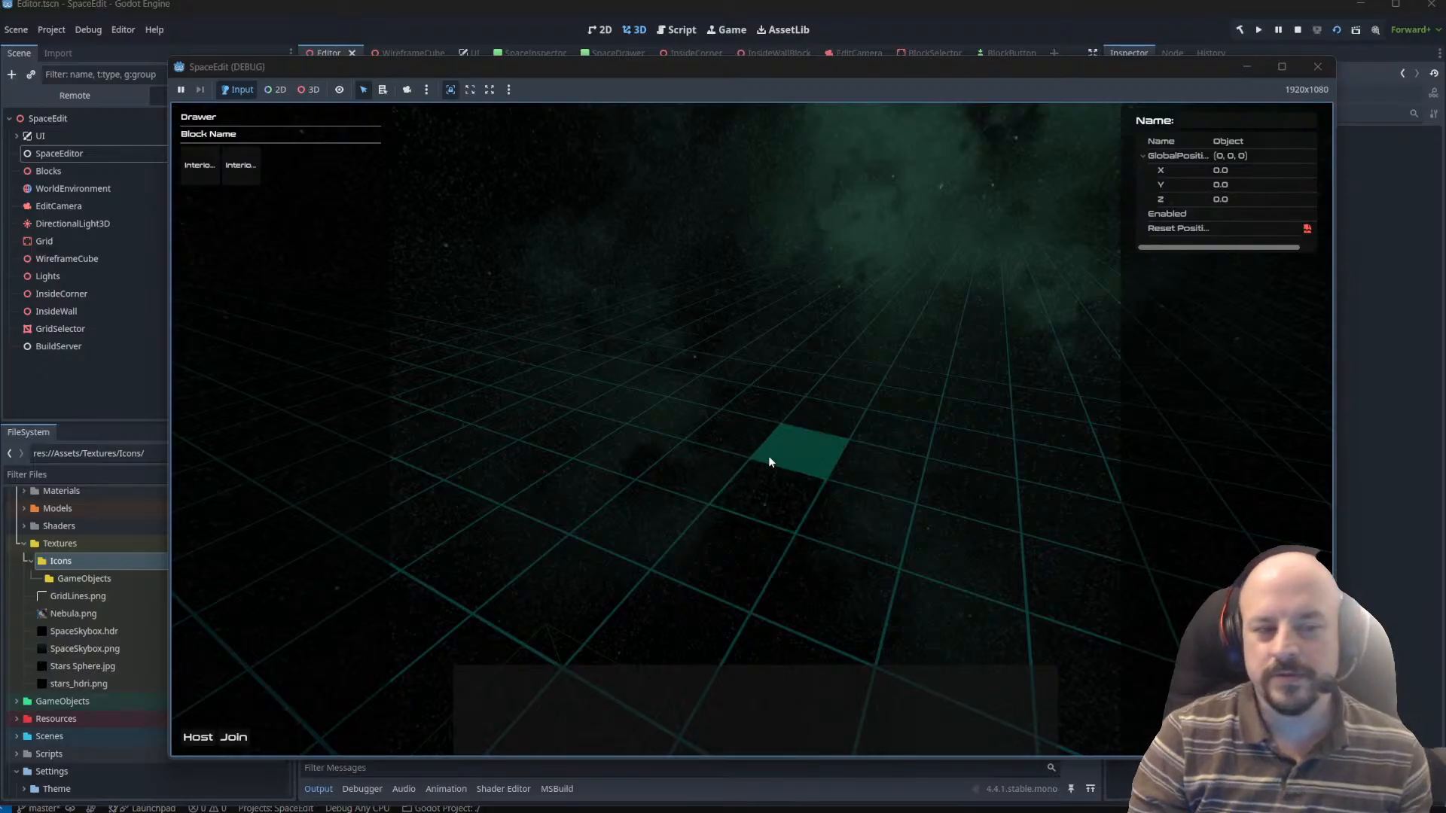
key(e)
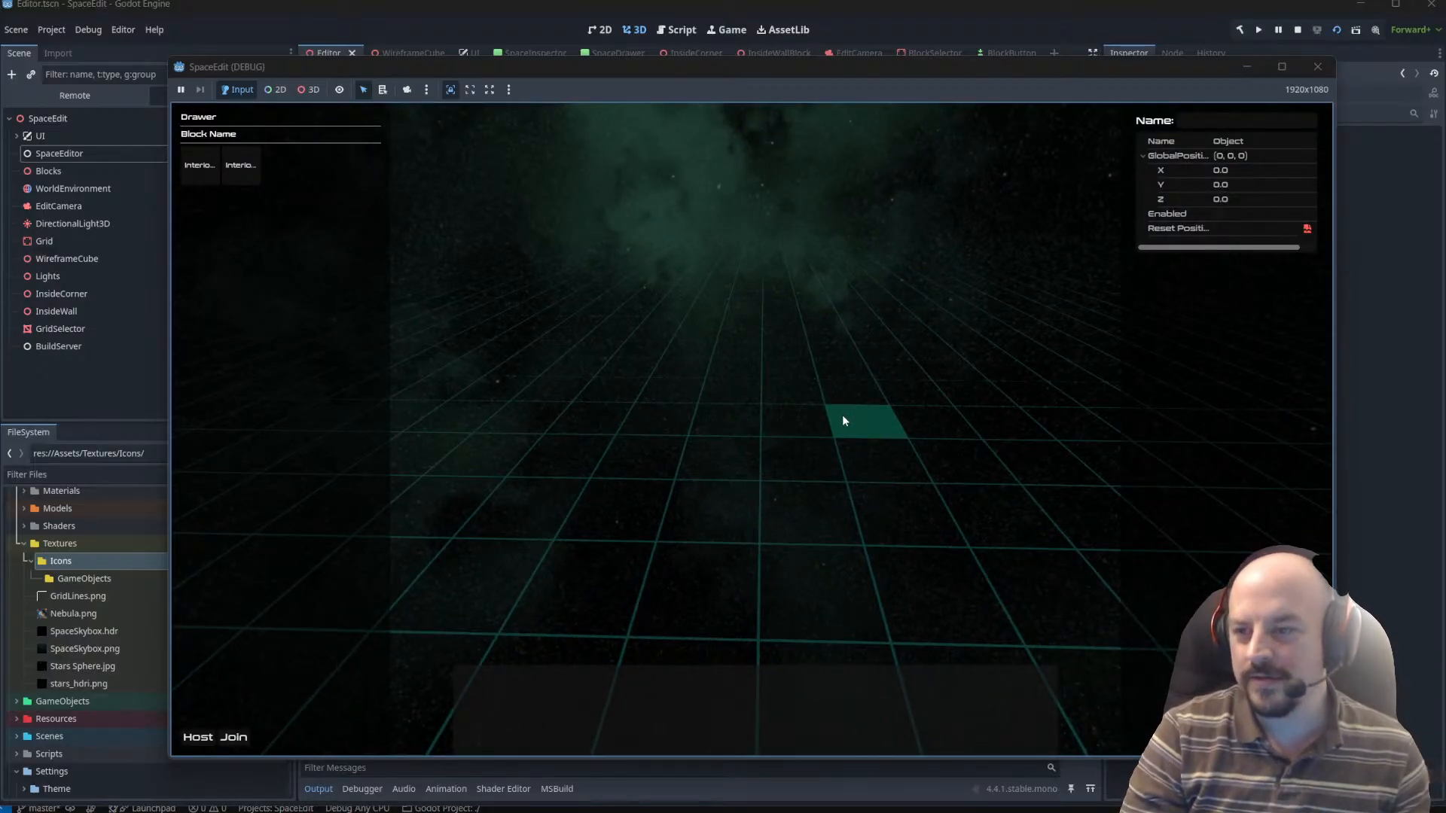
key(q)
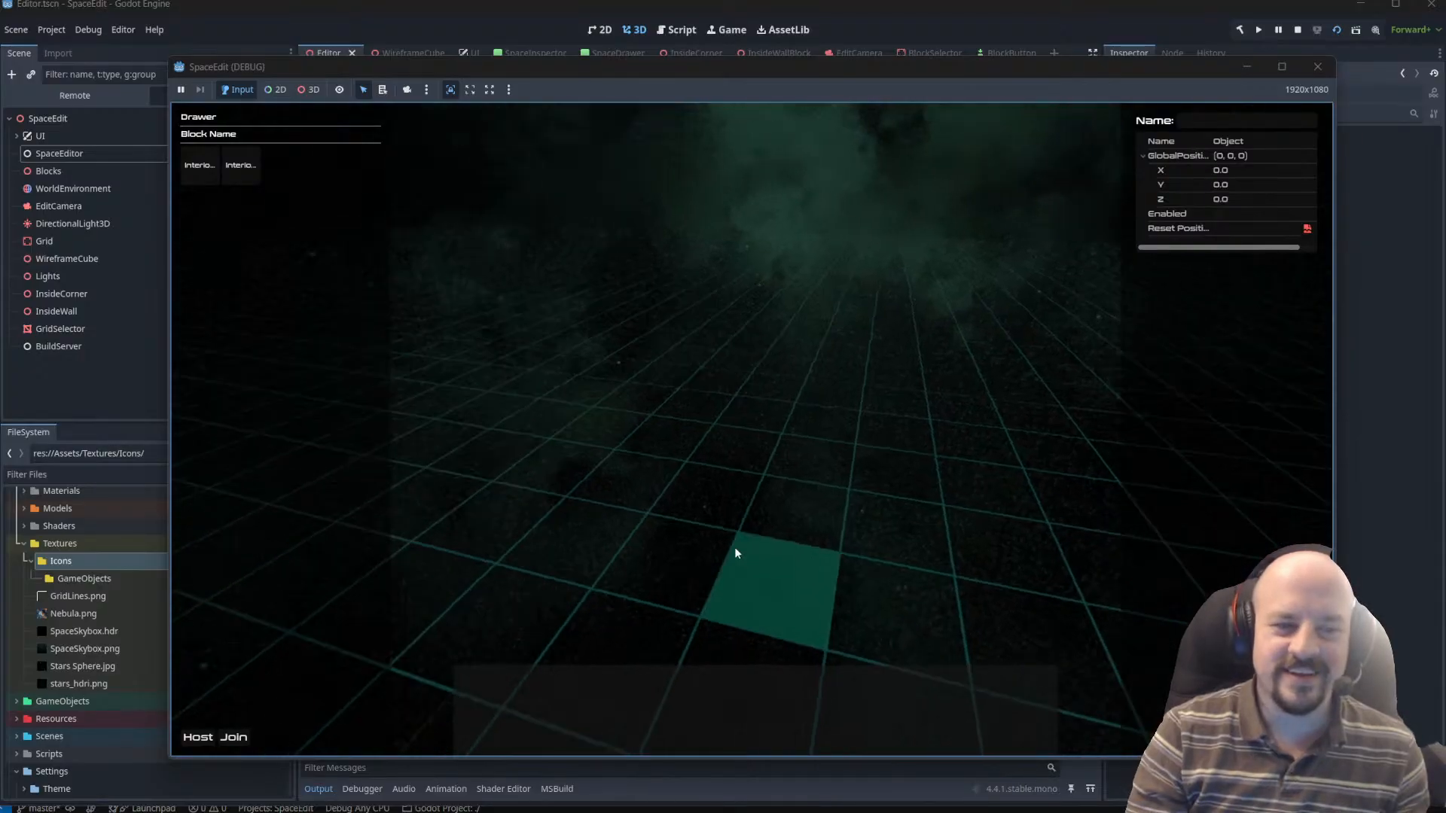
Choose the InteriorCorner block from the Drawer and place it on the empty grid as the first corner.
click(212, 175)
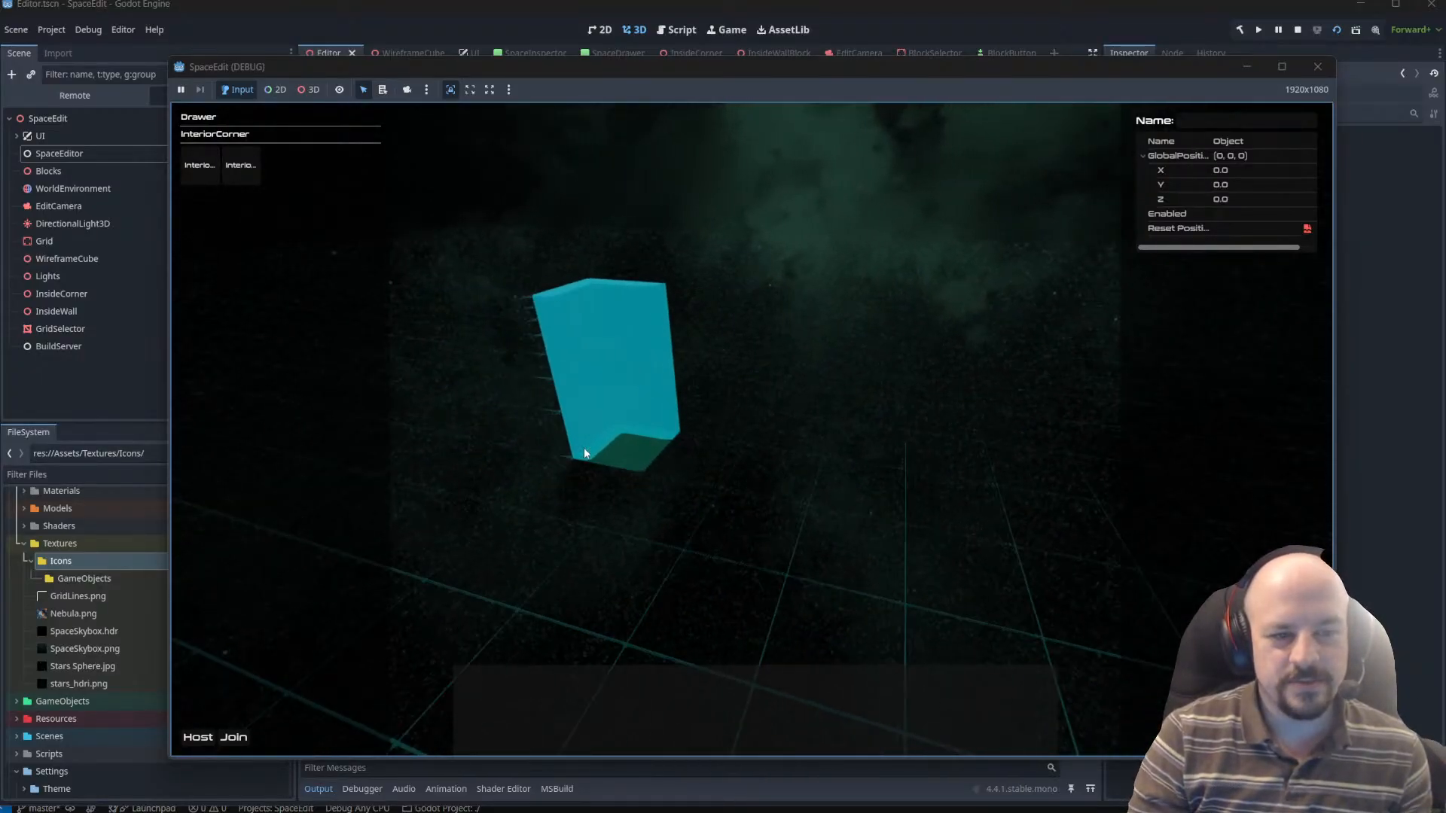
key(e)
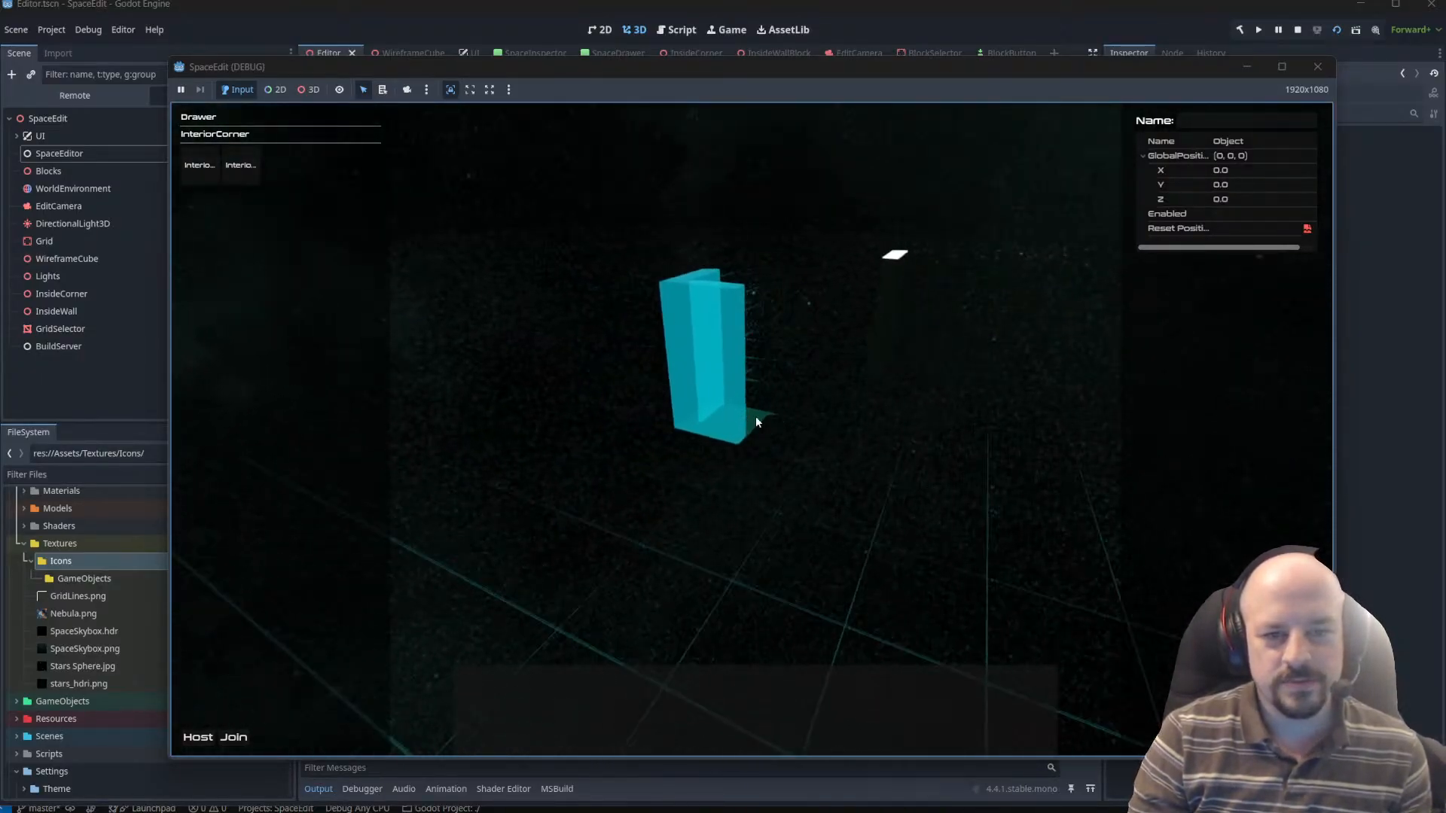
key(q)
key(s)
key(q)
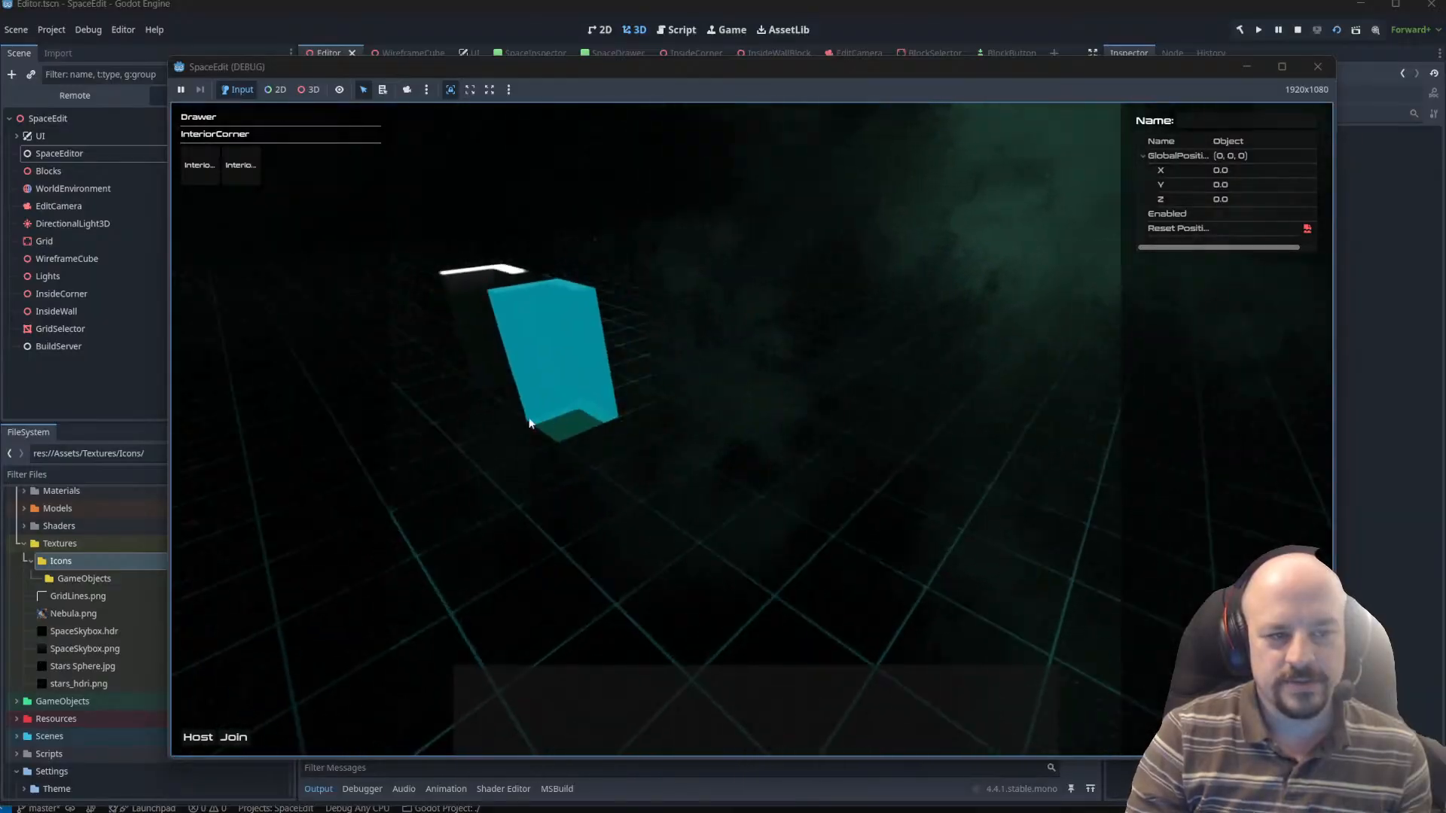
key(w)
key(e)
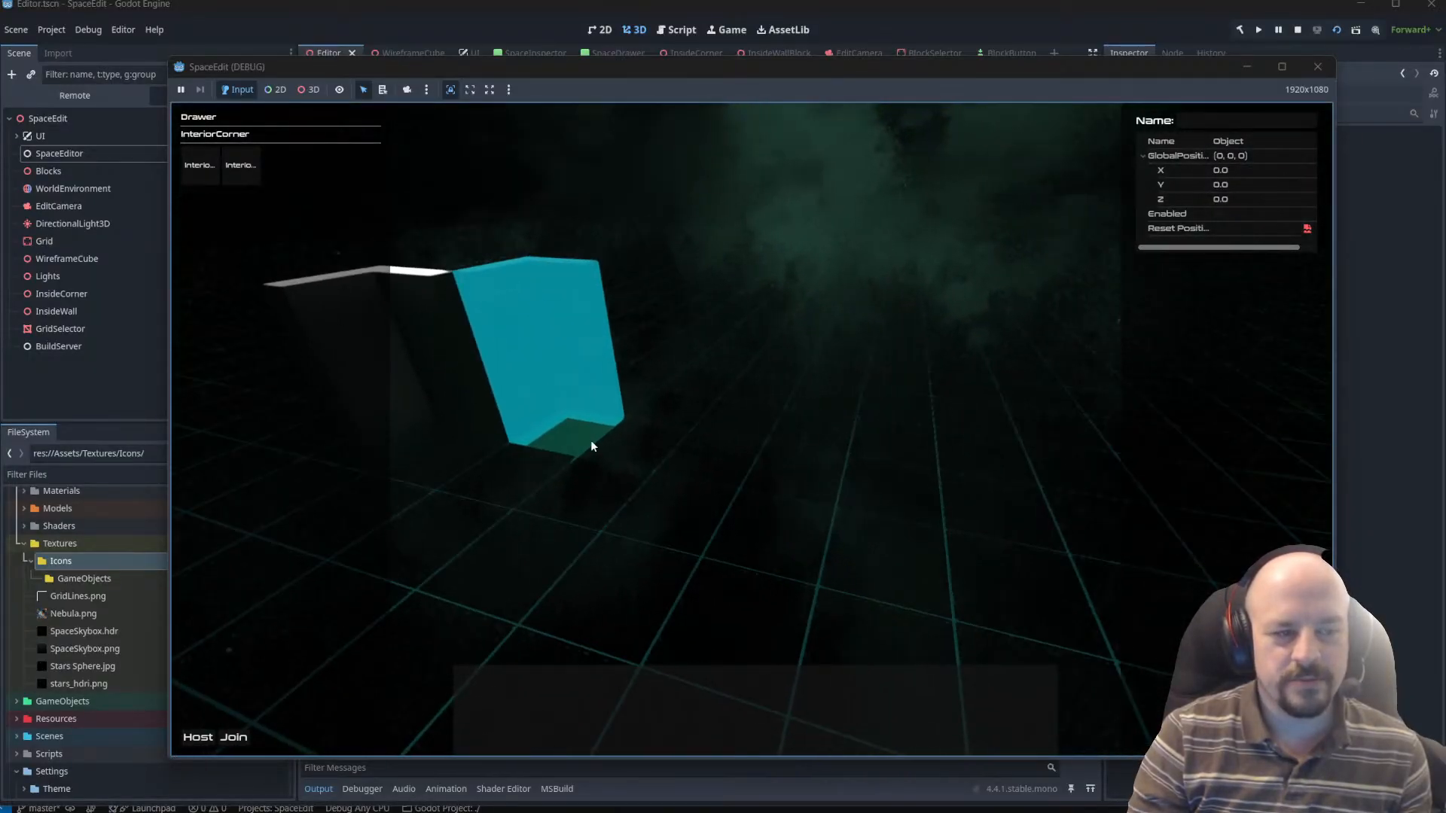
key(w)
click(561, 397)
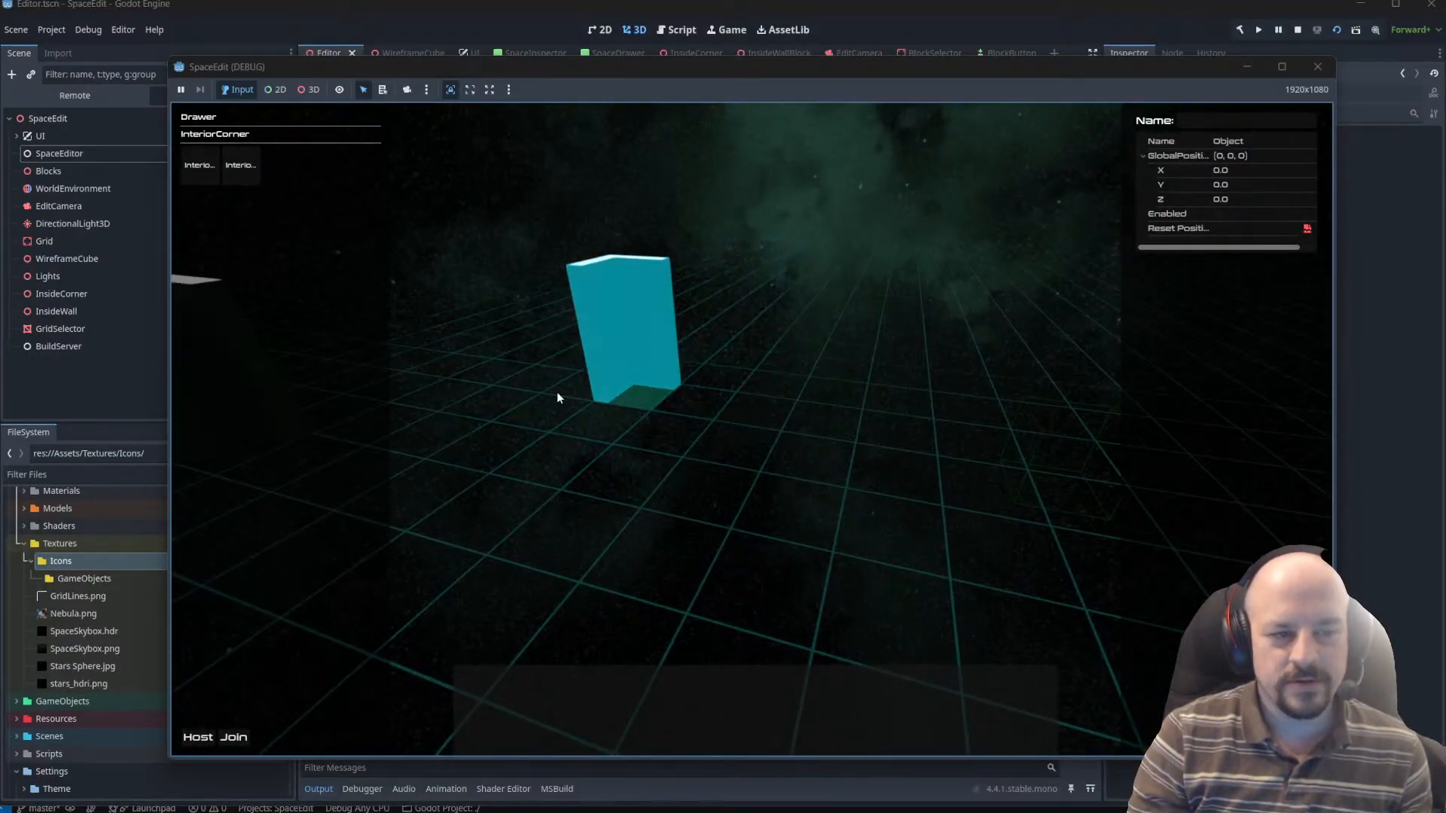
Choose the InteriorWall block and place walls extending along both arms of the first corner.
click(255, 174)
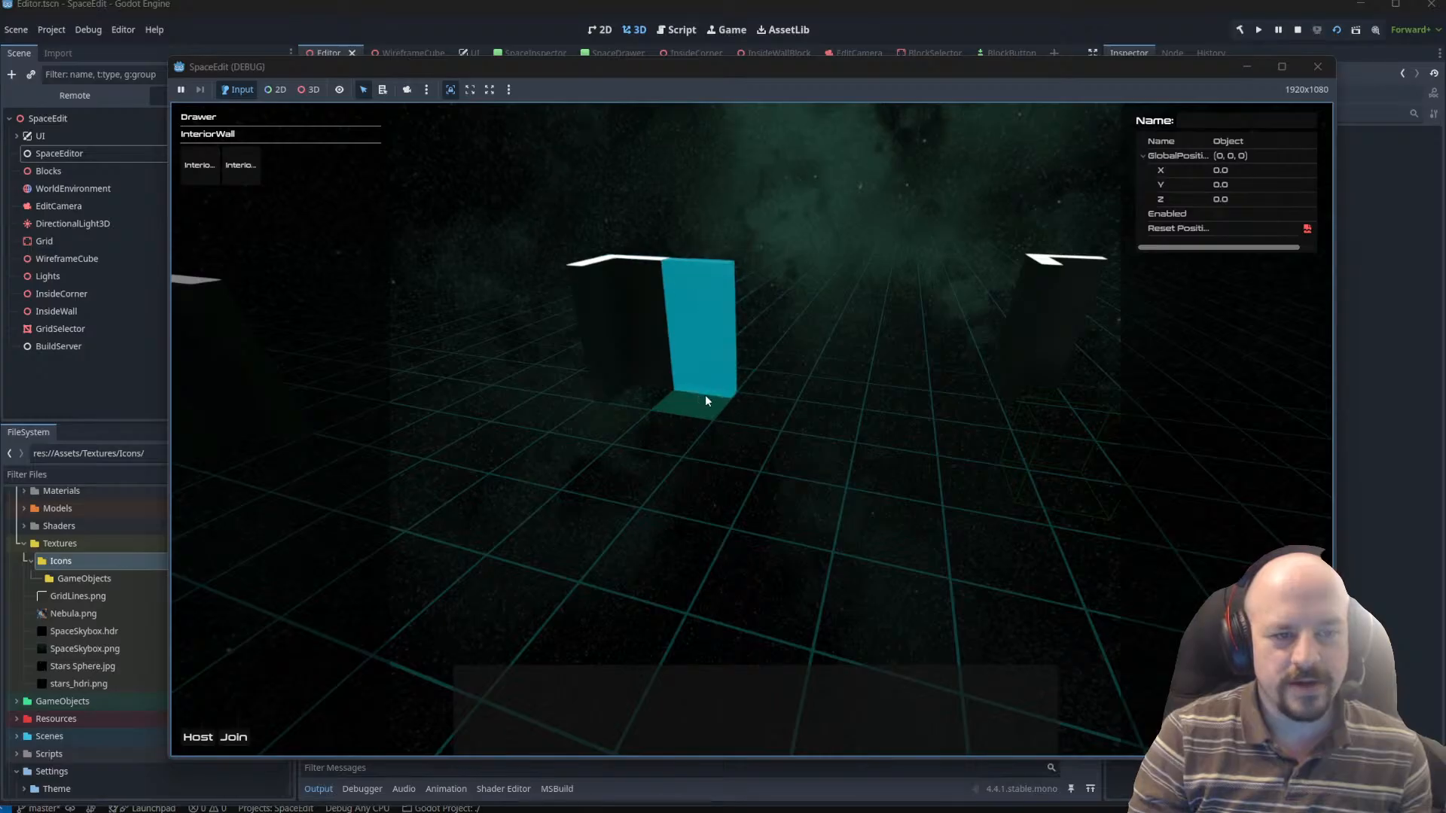
click(705, 395)
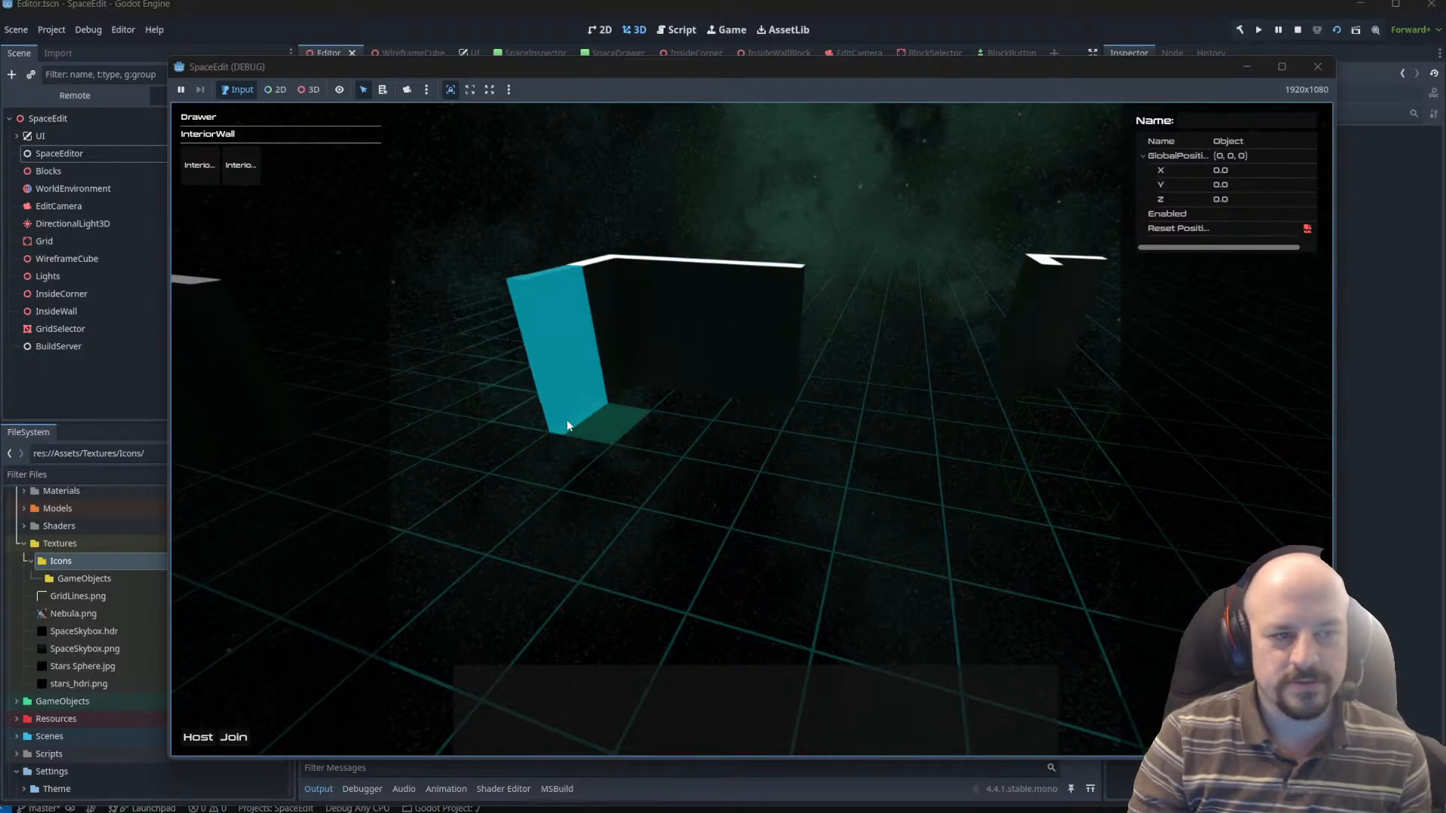
click(568, 421)
click(514, 488)
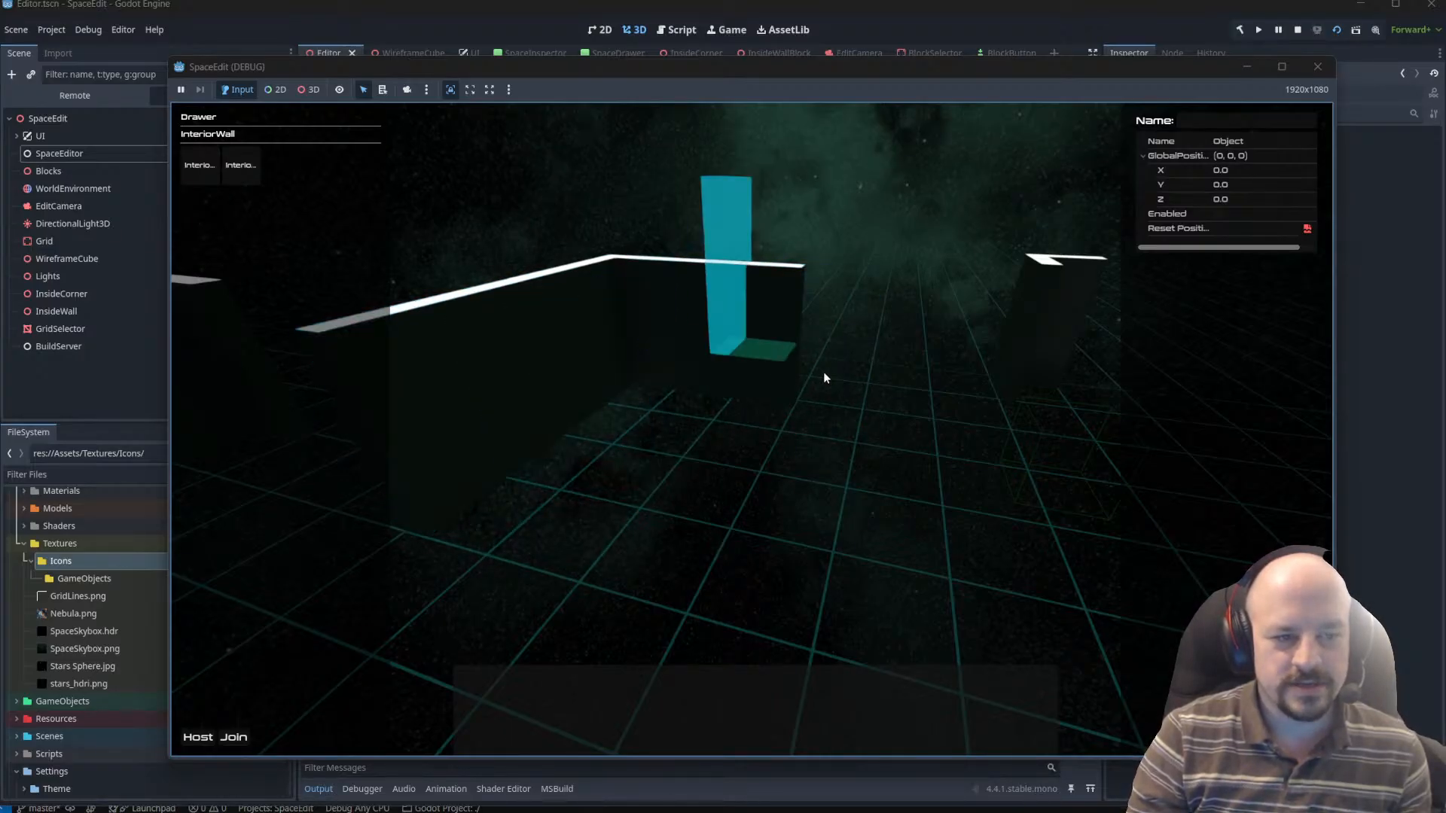
click(829, 418)
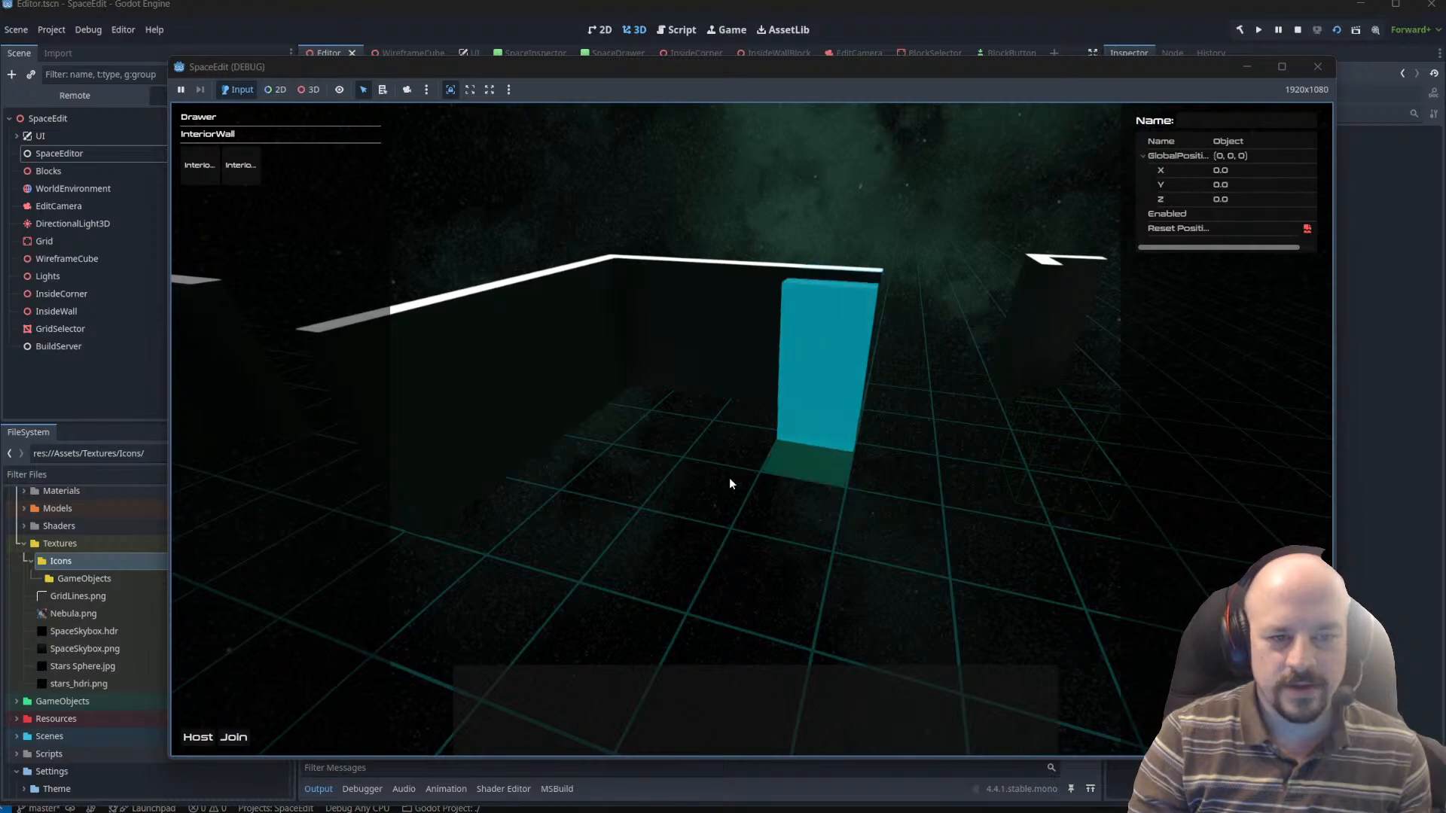
Choose the InteriorCorner block, rotate it to turn inward, and place it at the open end of the back wall.
right_drag(729, 478, 813, 543)
key(a)
key(w)
key(s)
key(w)
key(s)
key(s)
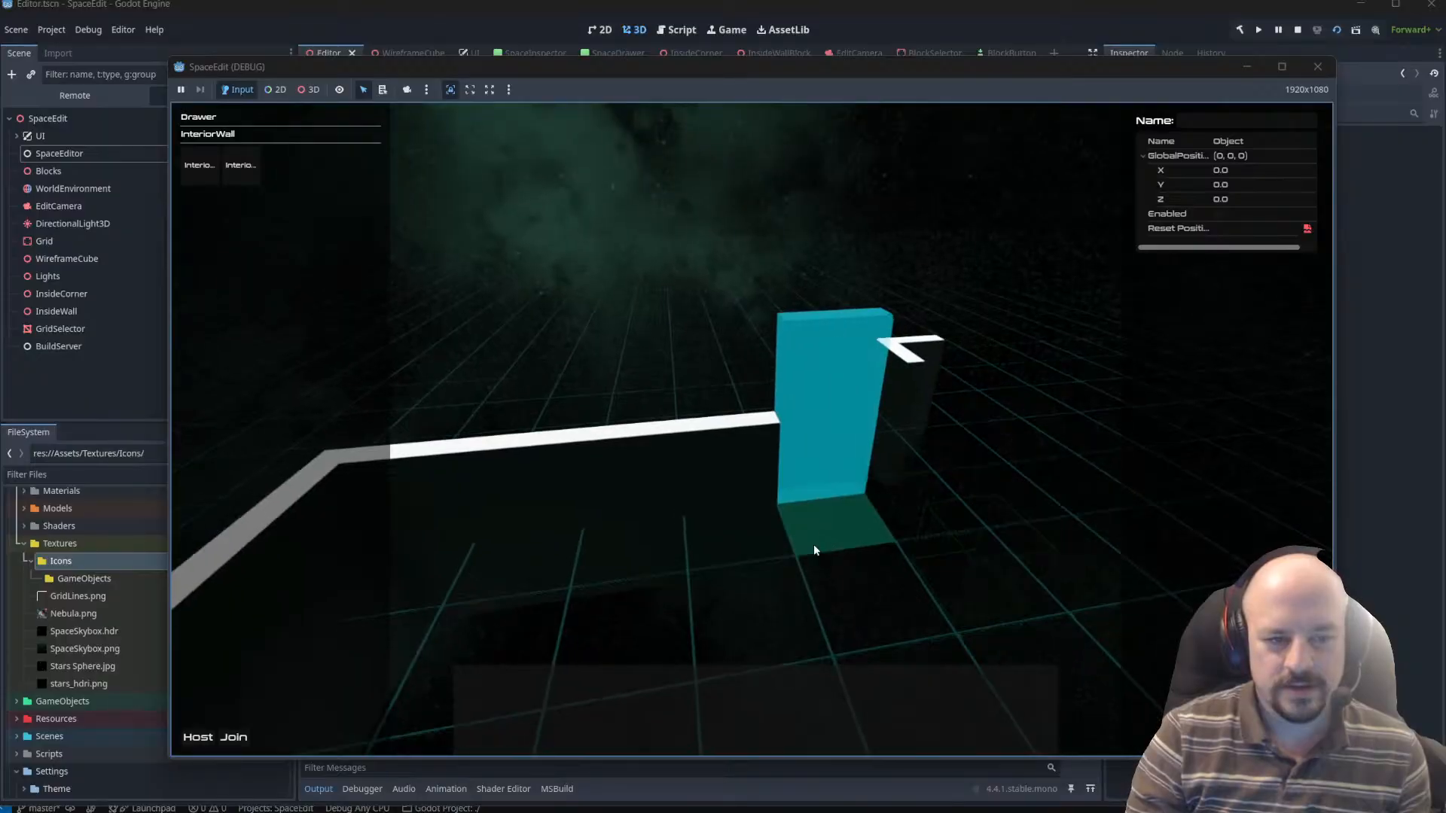
key(q)
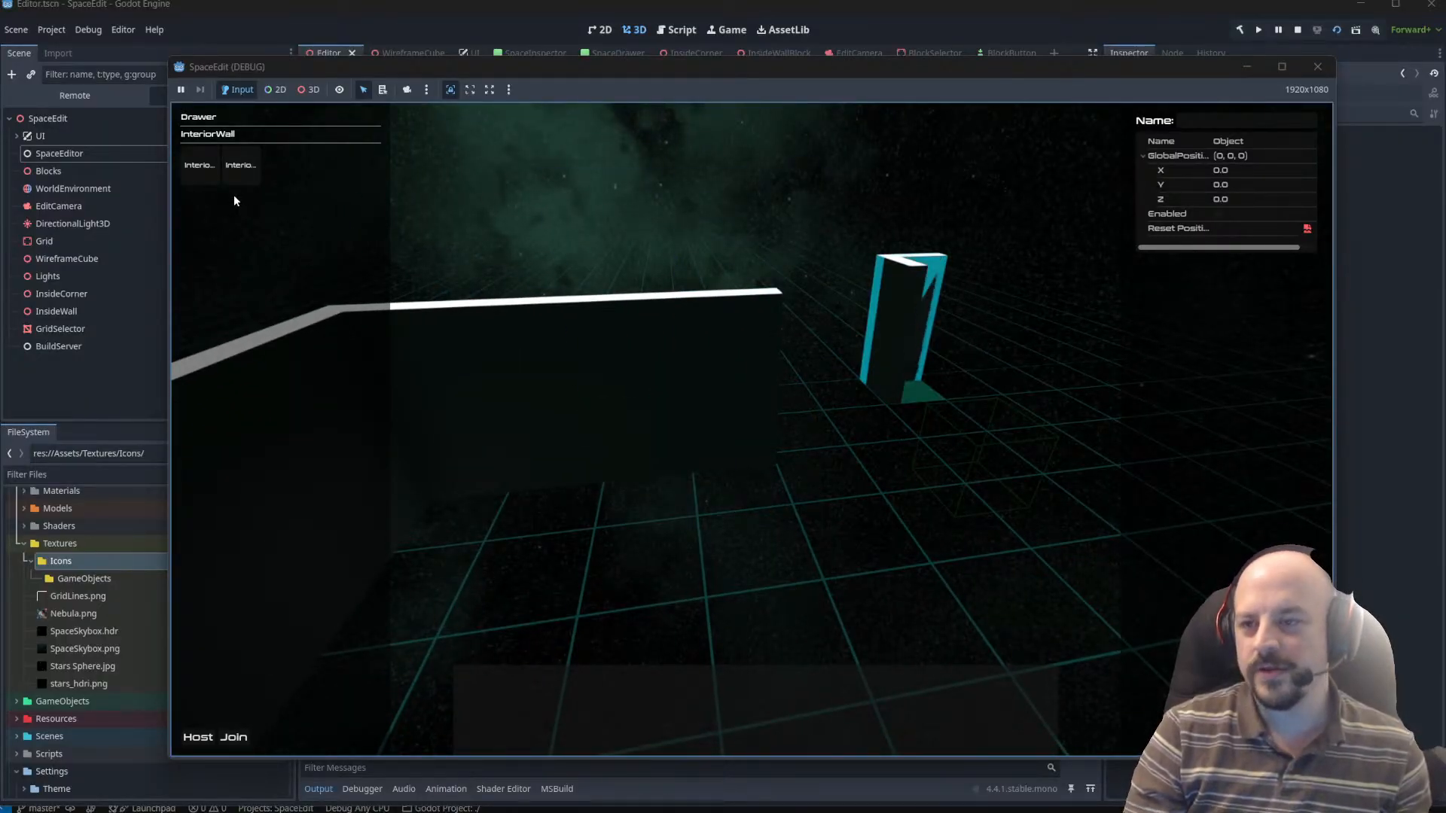
click(190, 171)
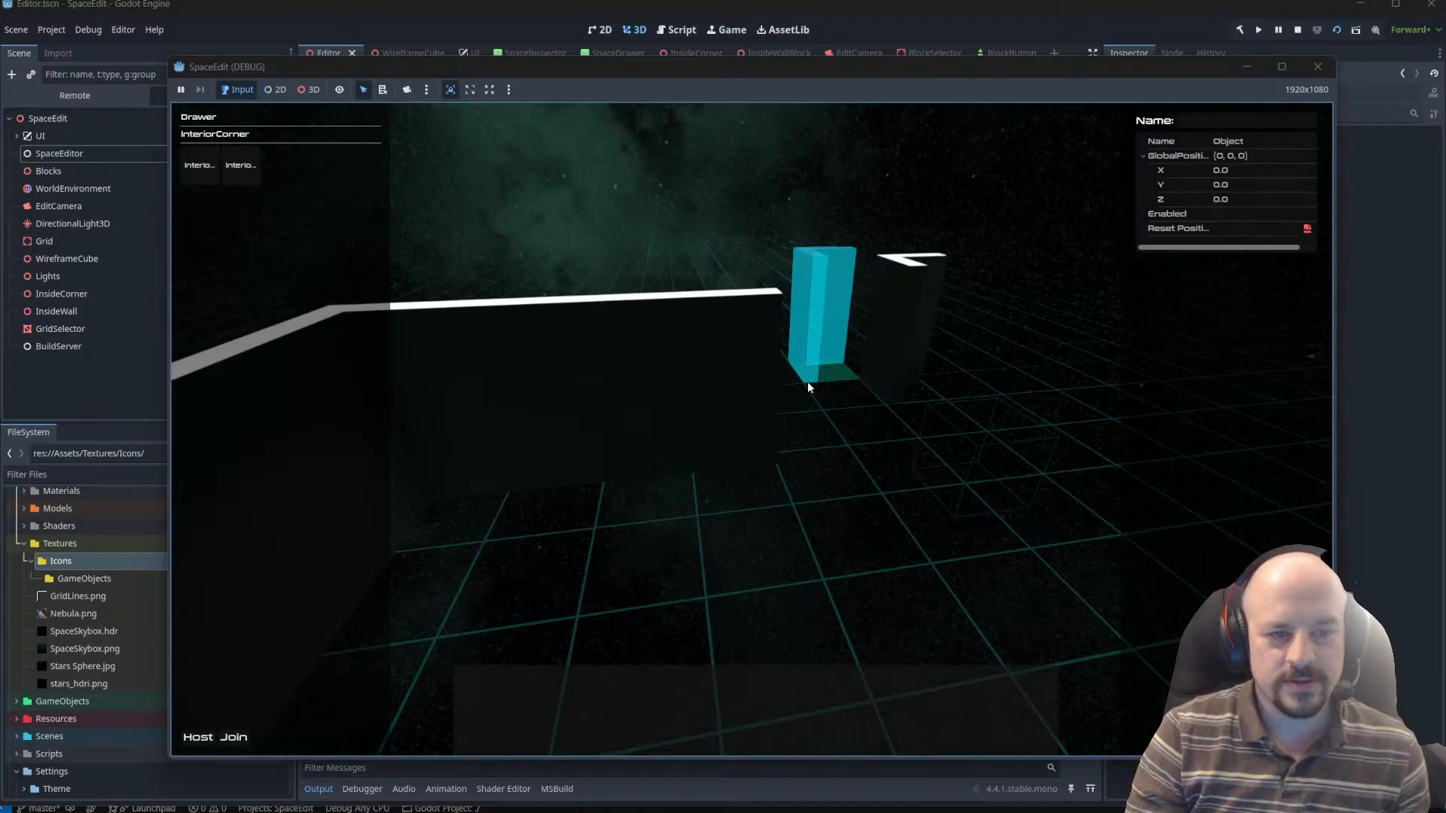
key(r)
key(r)
key(r)
click(826, 483)
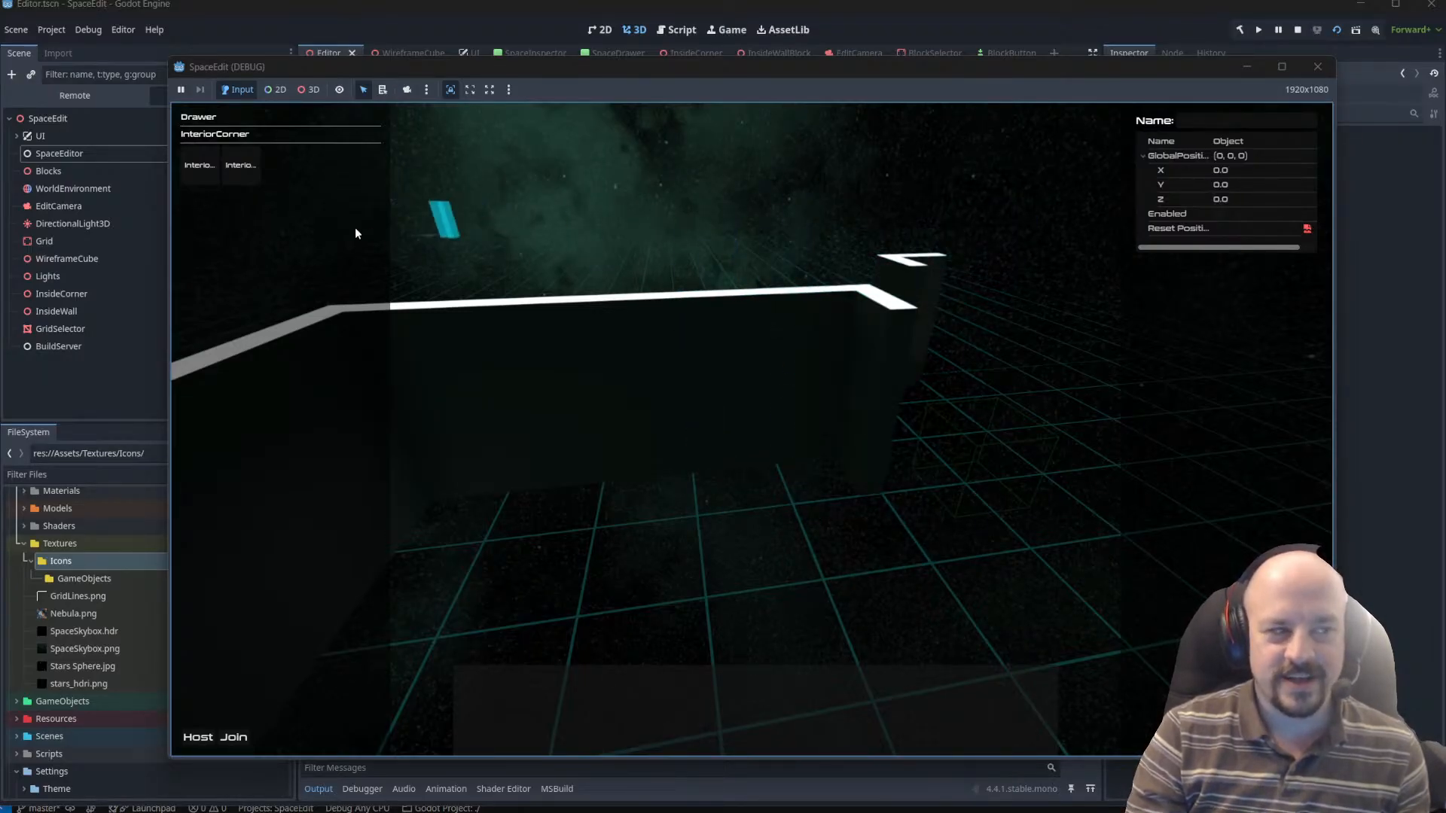
Choose the InteriorWall block, rotate it to match the new corner, and place walls along the third side.
click(241, 165)
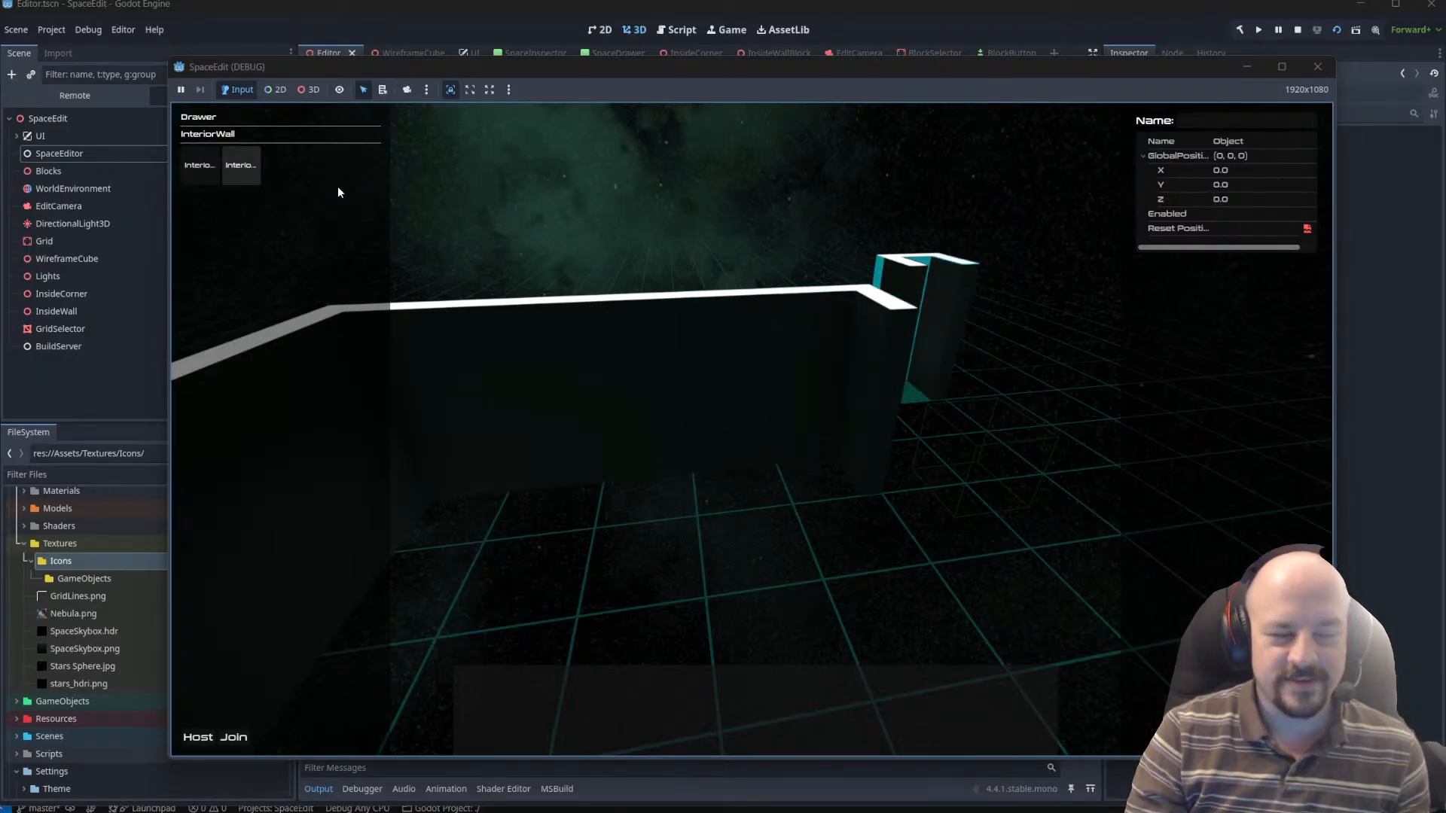
key(r)
key(r)
key(r)
key(r)
click(876, 549)
right_drag(891, 570, 862, 546)
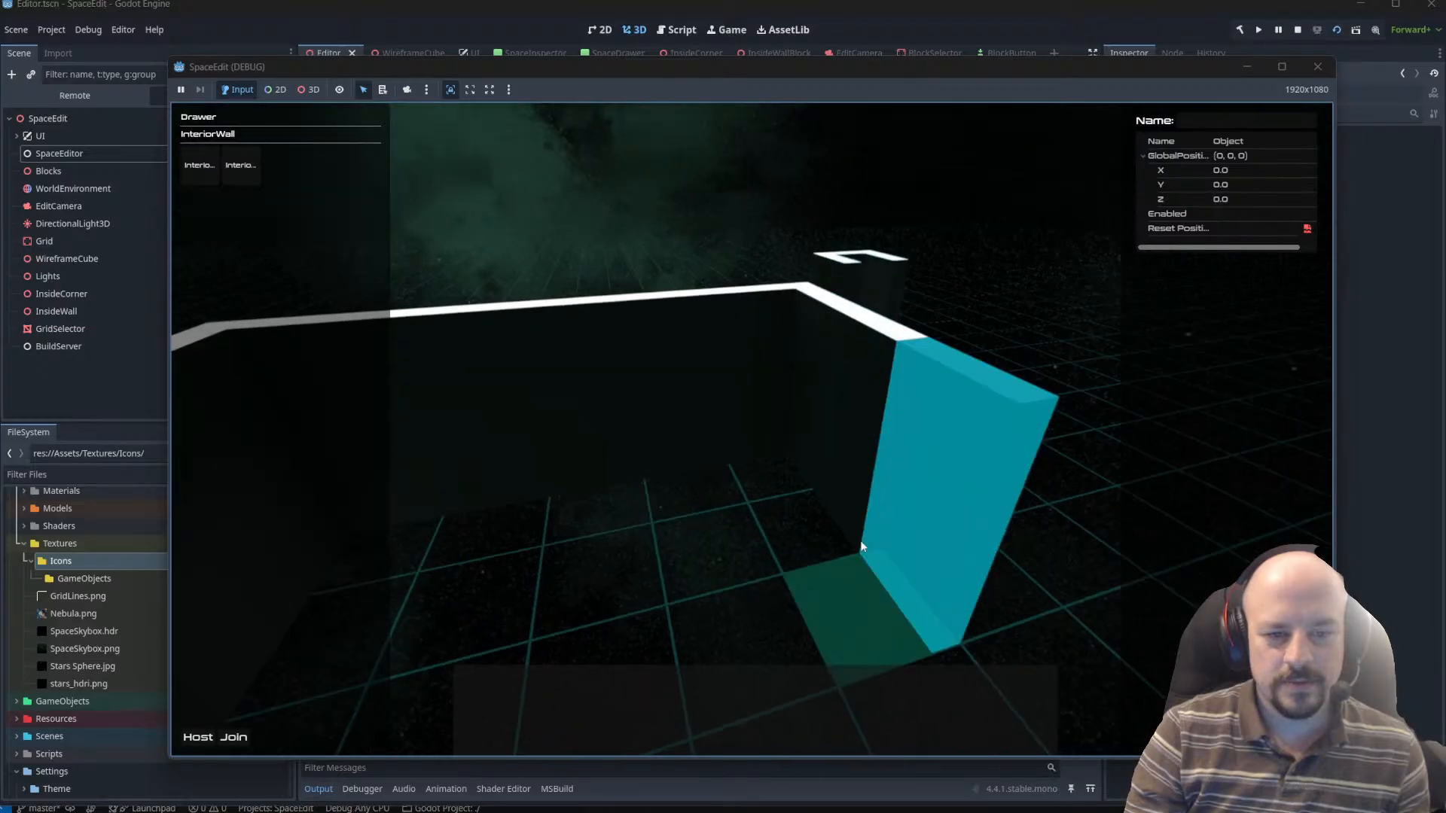
click(827, 607)
Lengthen the two opposite side walls with more InteriorWall blocks, turning the block around for each side.
key(q)
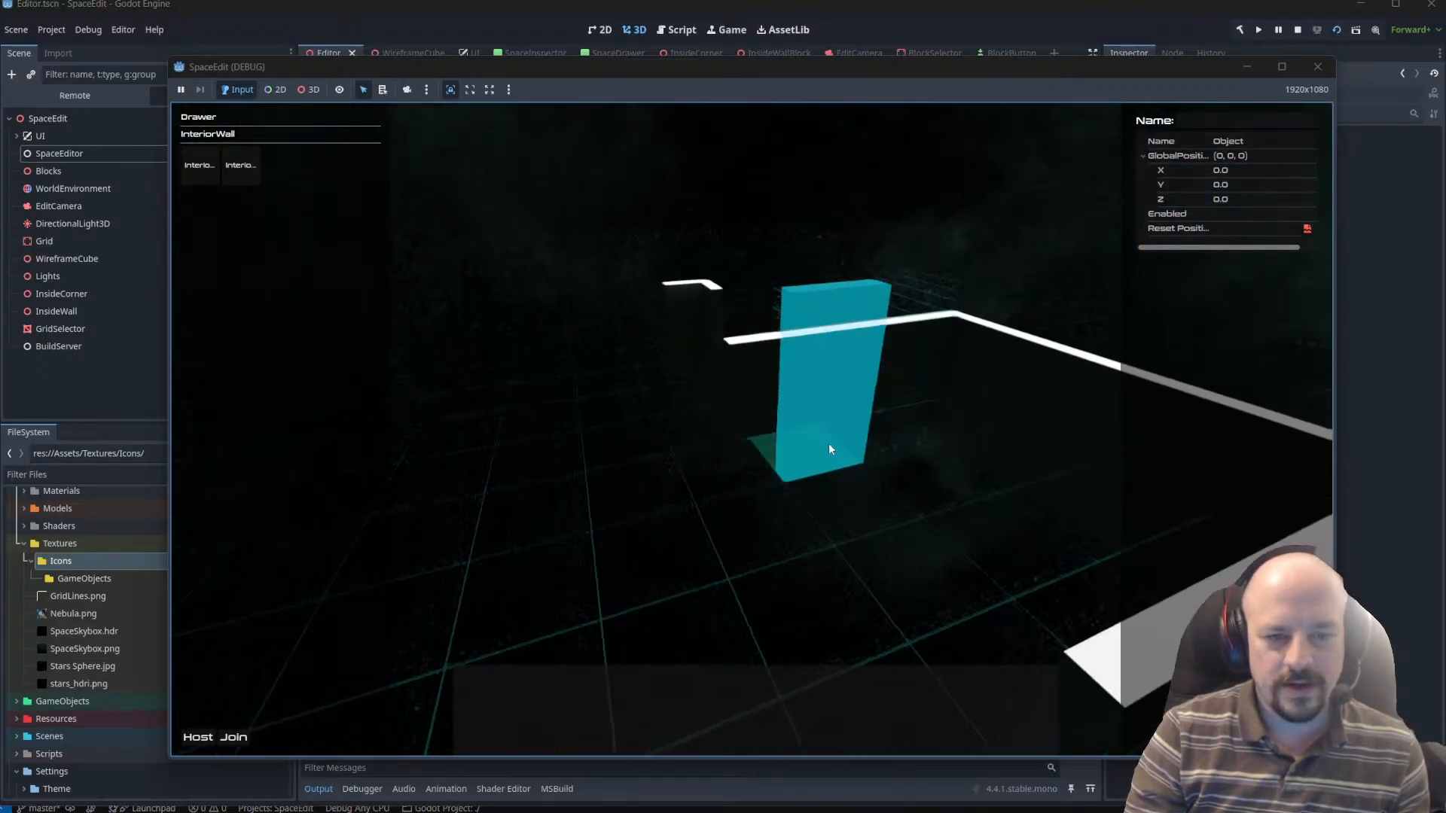
key(e)
key(r)
key(r)
key(e)
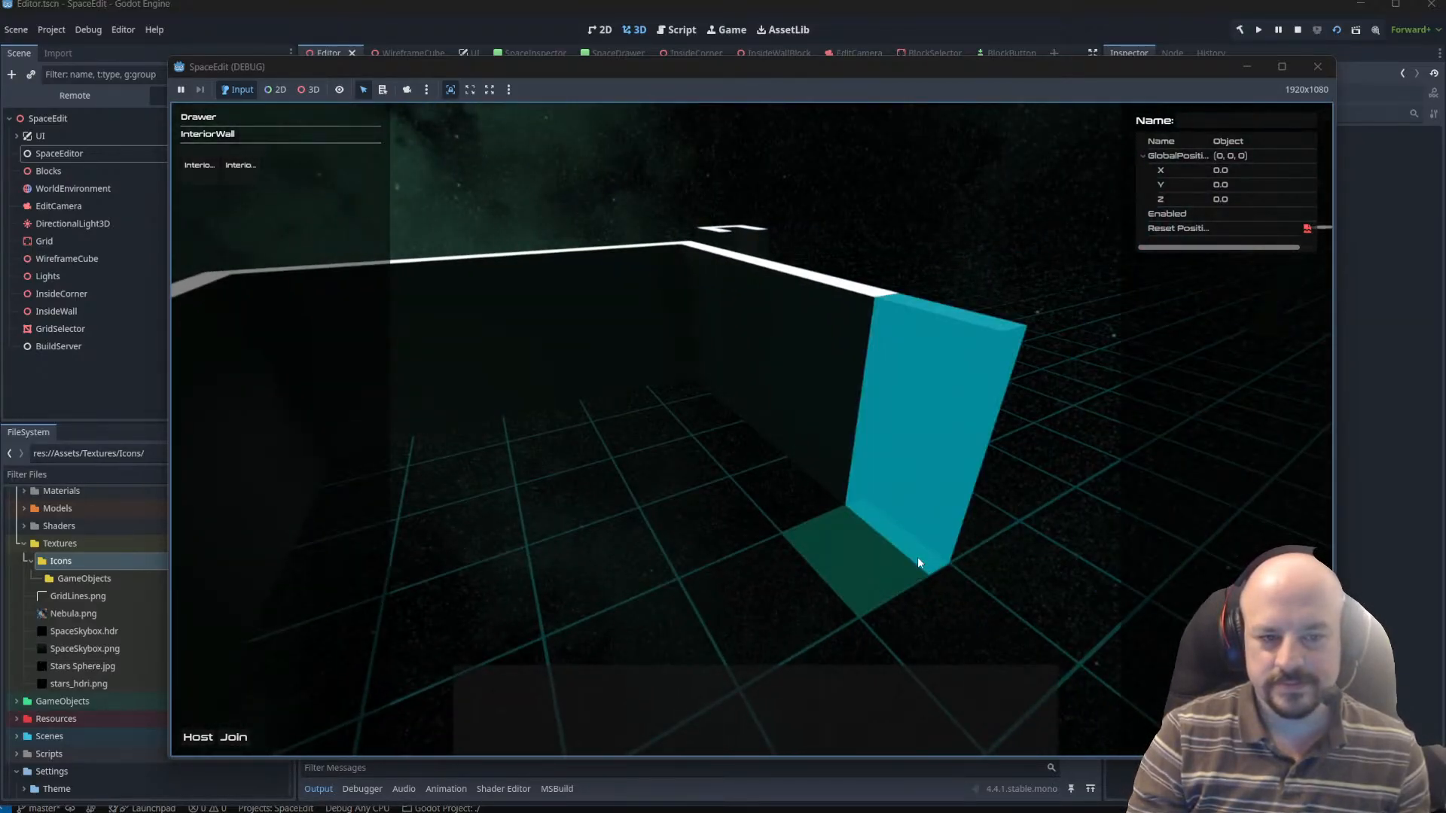
click(917, 563)
key(q)
key(r)
key(r)
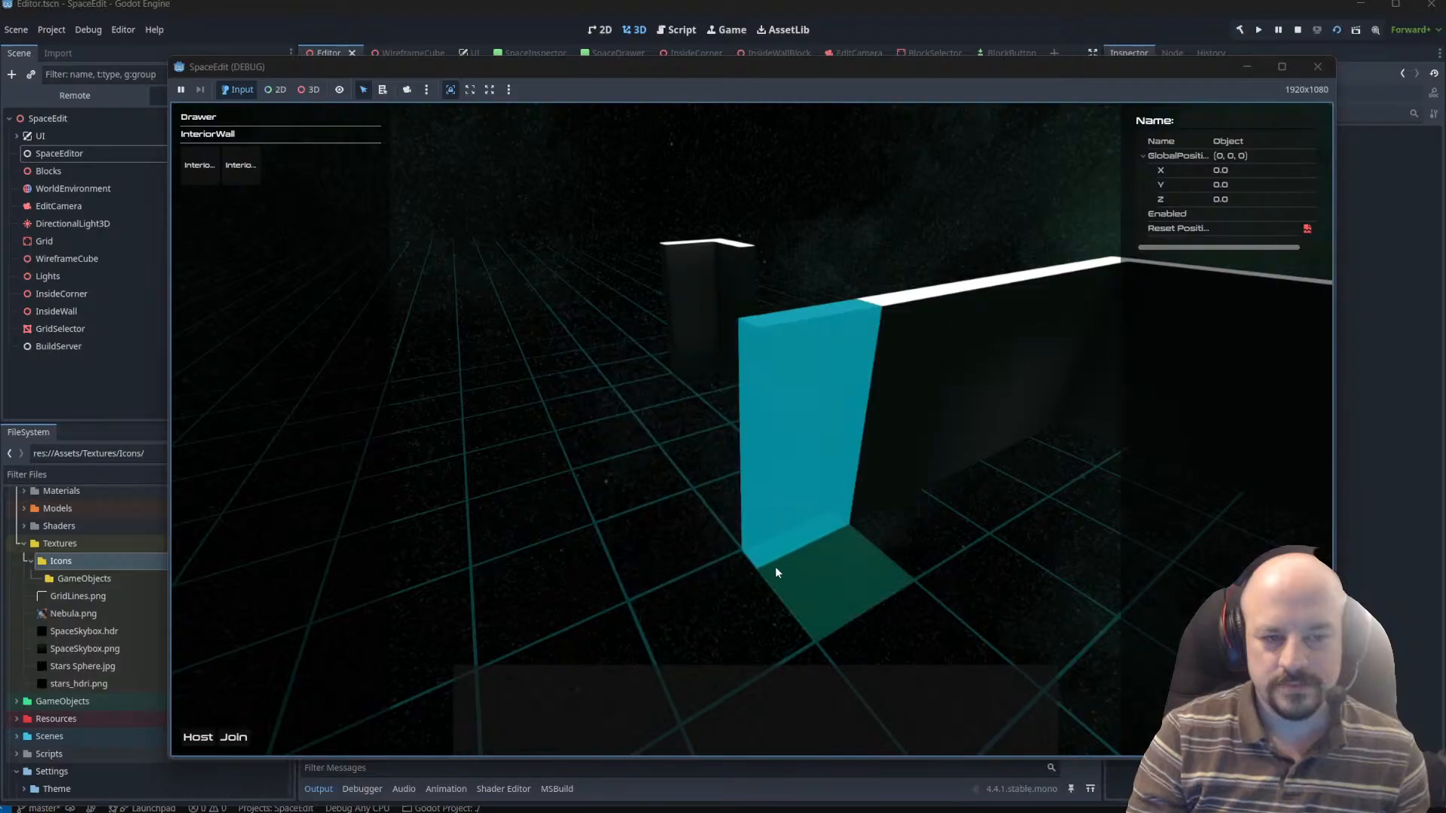
click(776, 569)
Rotate the InteriorWall block and place walls across the open fourth side of the enclosure.
key(e)
key(r)
key(r)
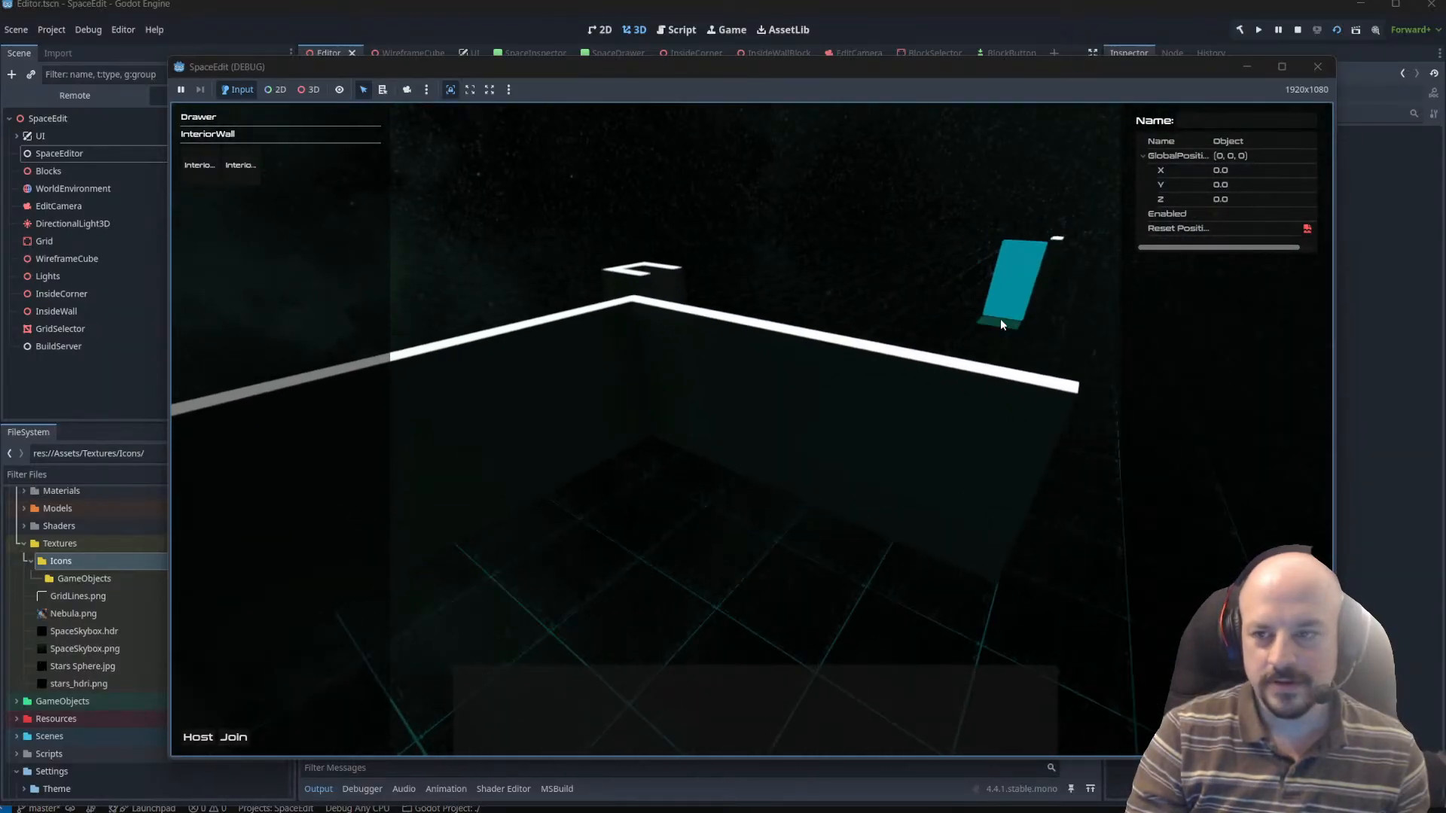
key(e)
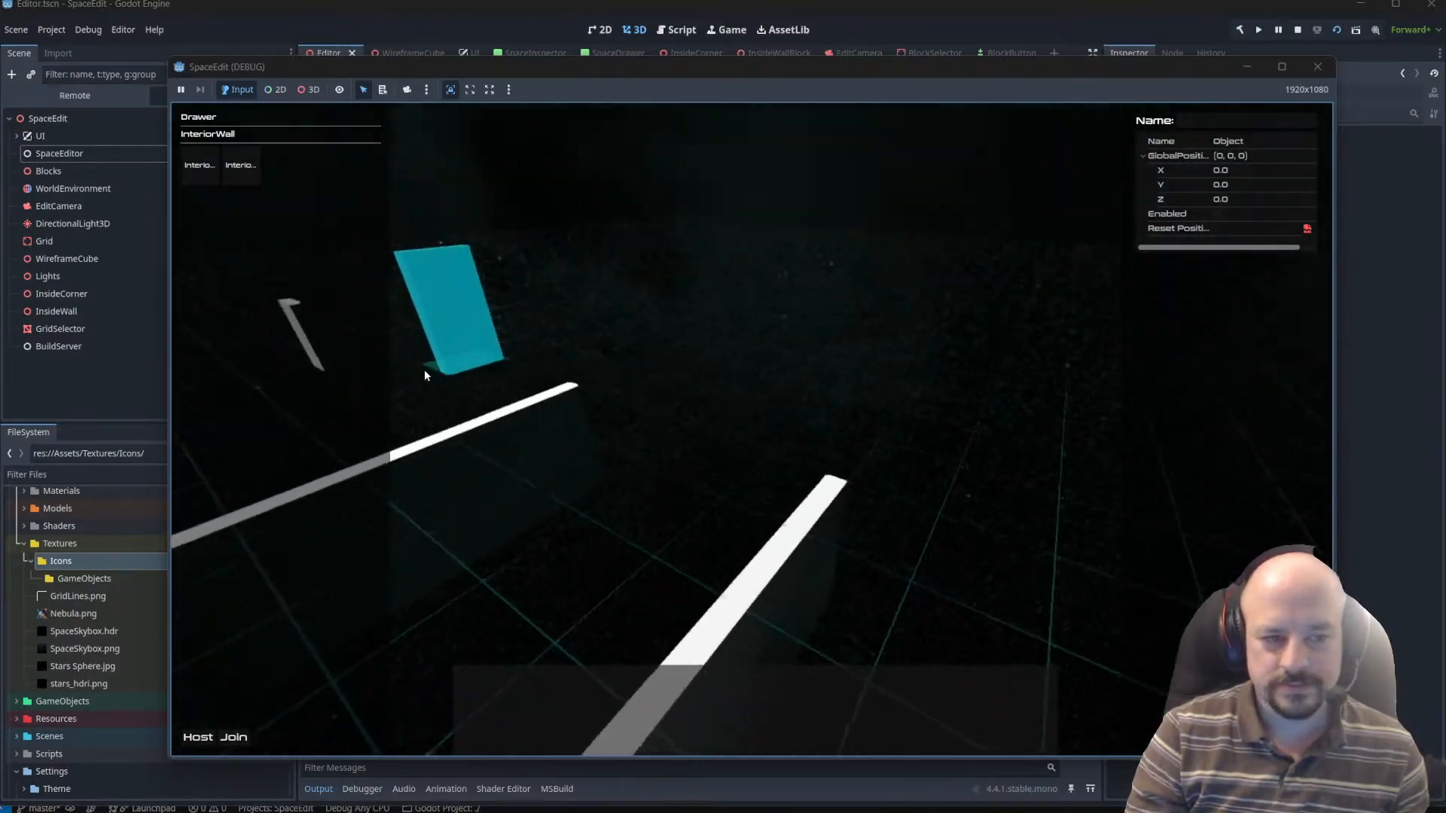
key(w)
right_drag(424, 369, 250, 401)
key(s)
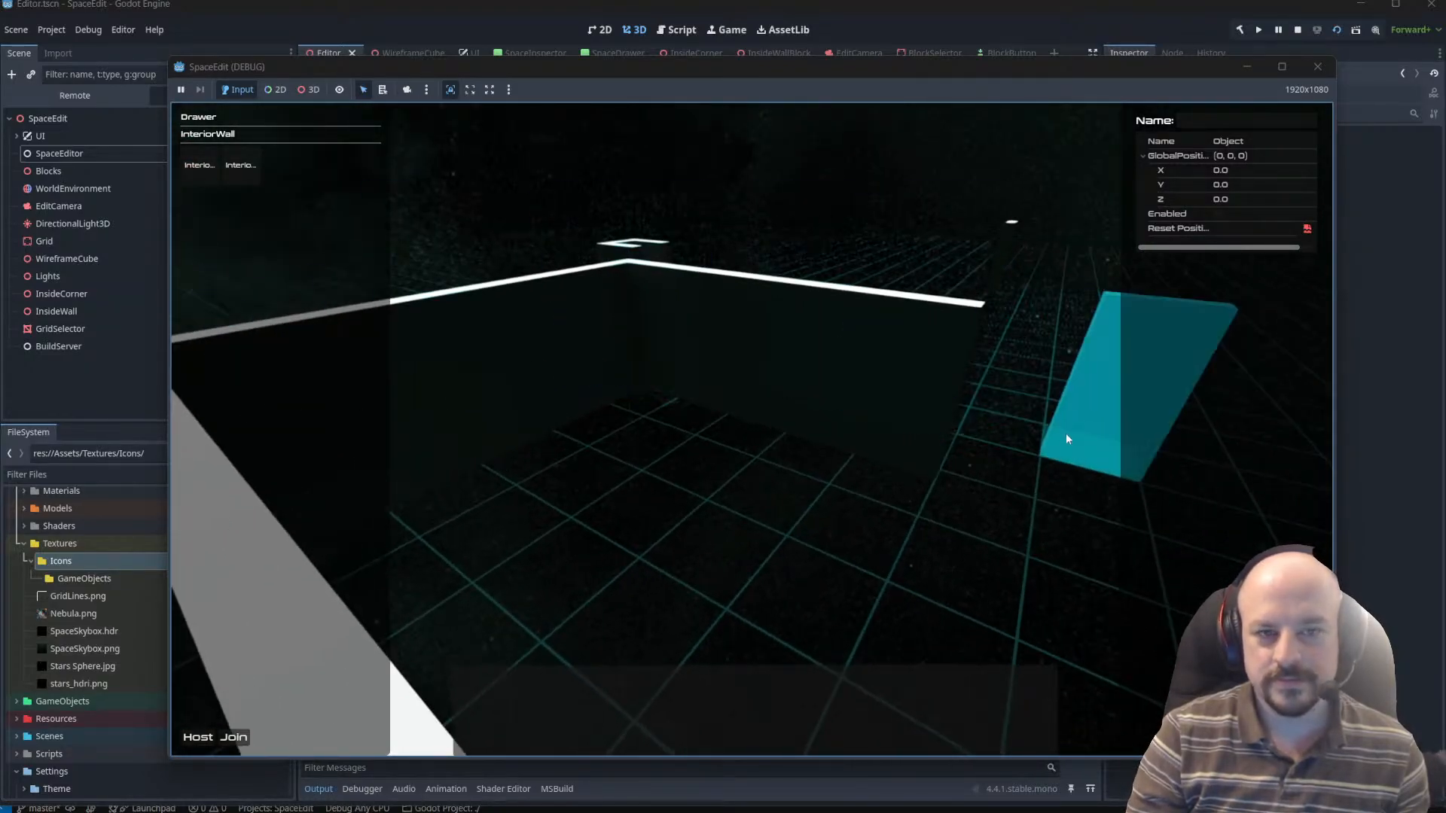
key(d)
right_drag(1017, 438, 765, 411)
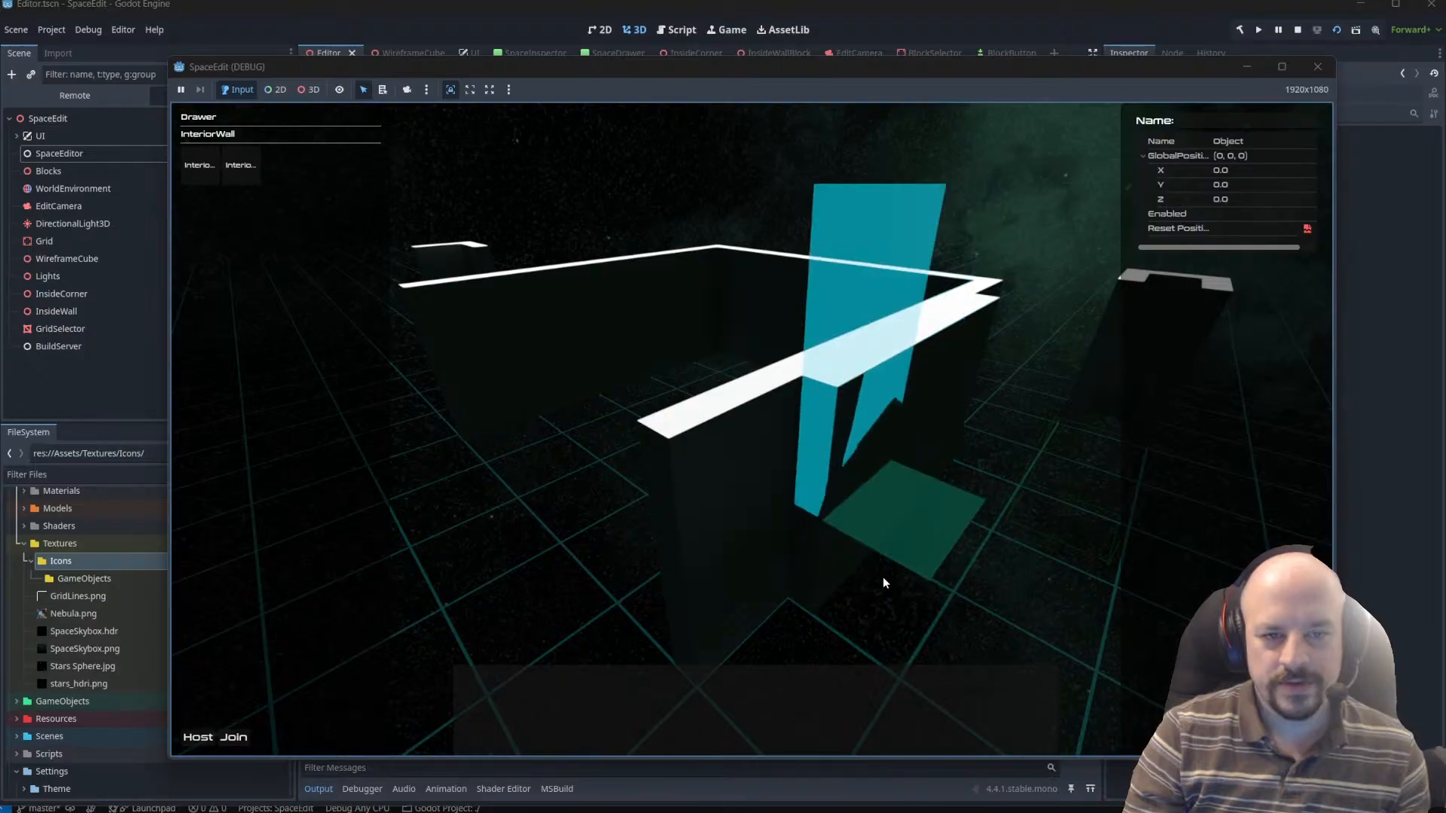
key(d)
right_drag(979, 501, 904, 543)
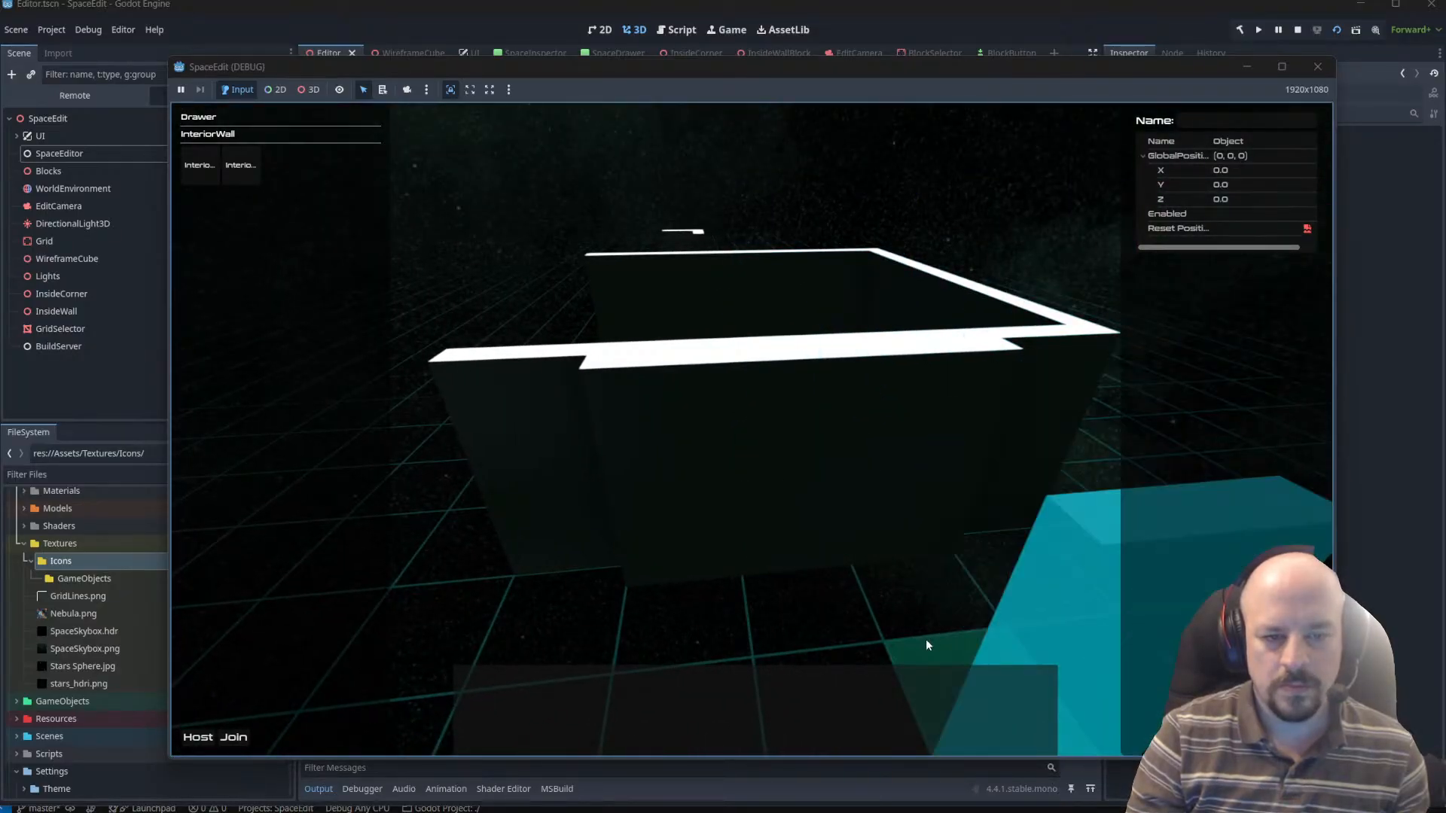
right_drag(961, 635, 743, 632)
Place a separate InteriorWall block outside the enclosure and choose the InteriorCorner block from the Drawer.
click(808, 565)
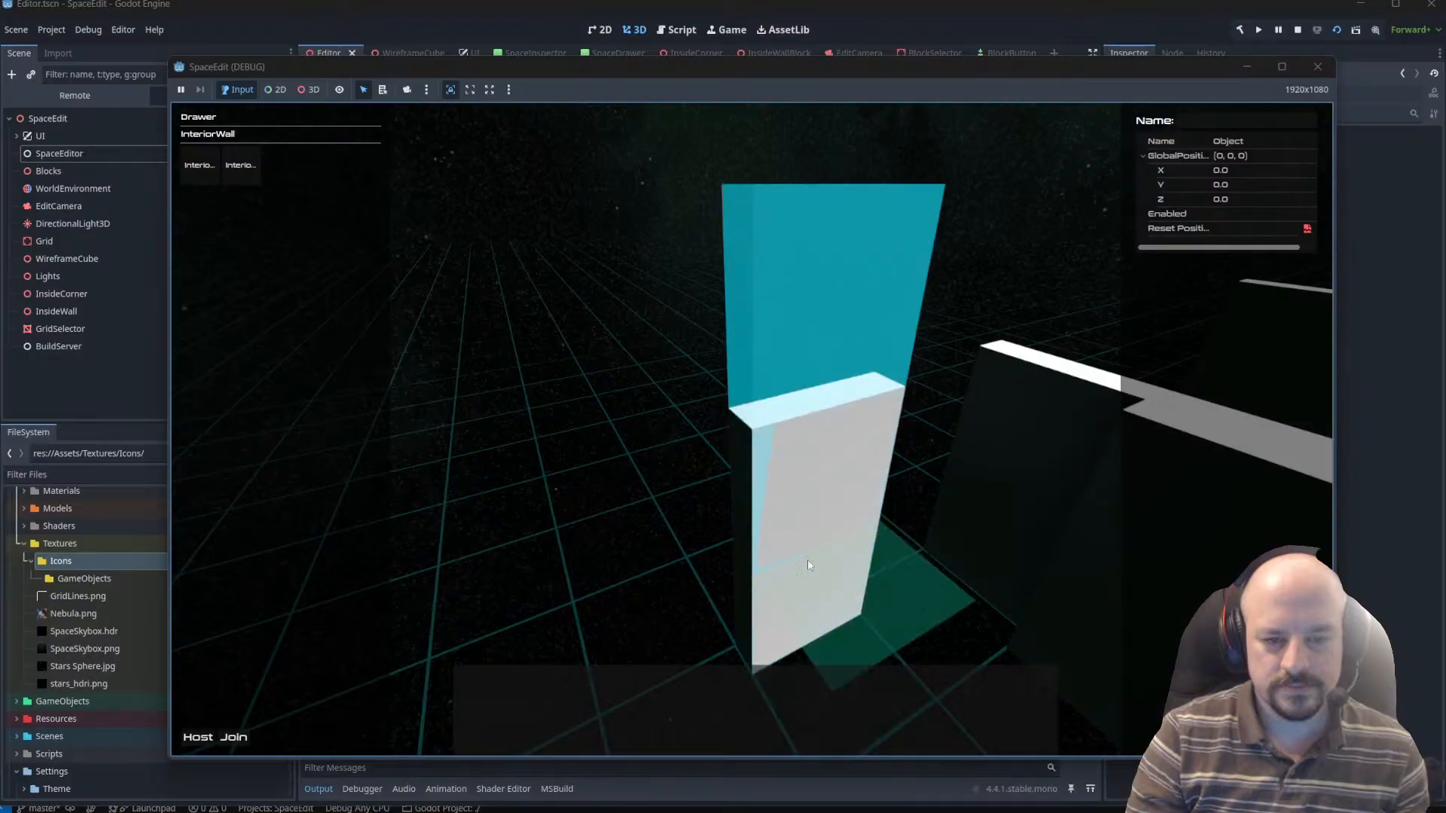
key(a)
right_drag(808, 564, 1000, 539)
click(245, 167)
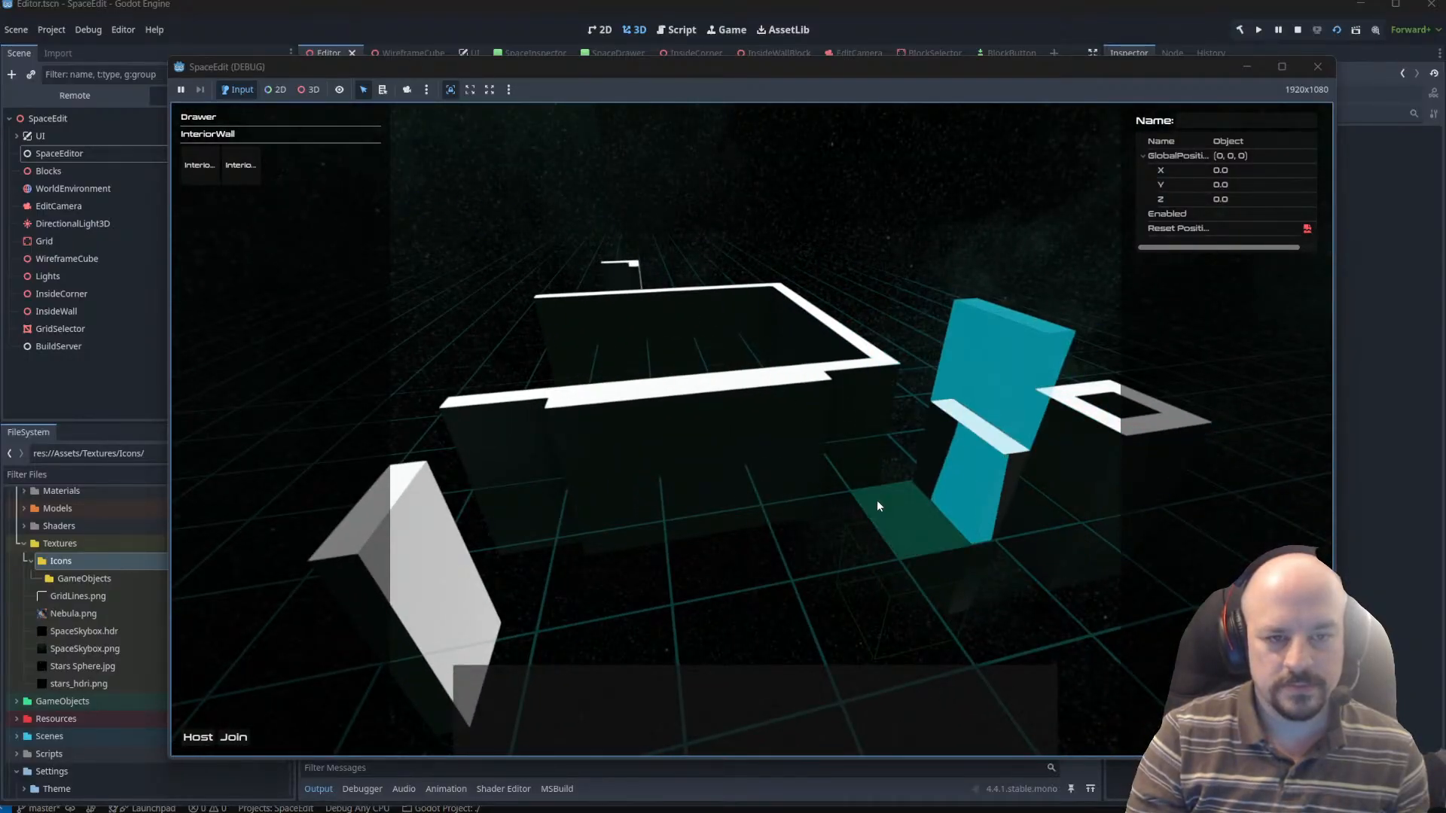
click(199, 165)
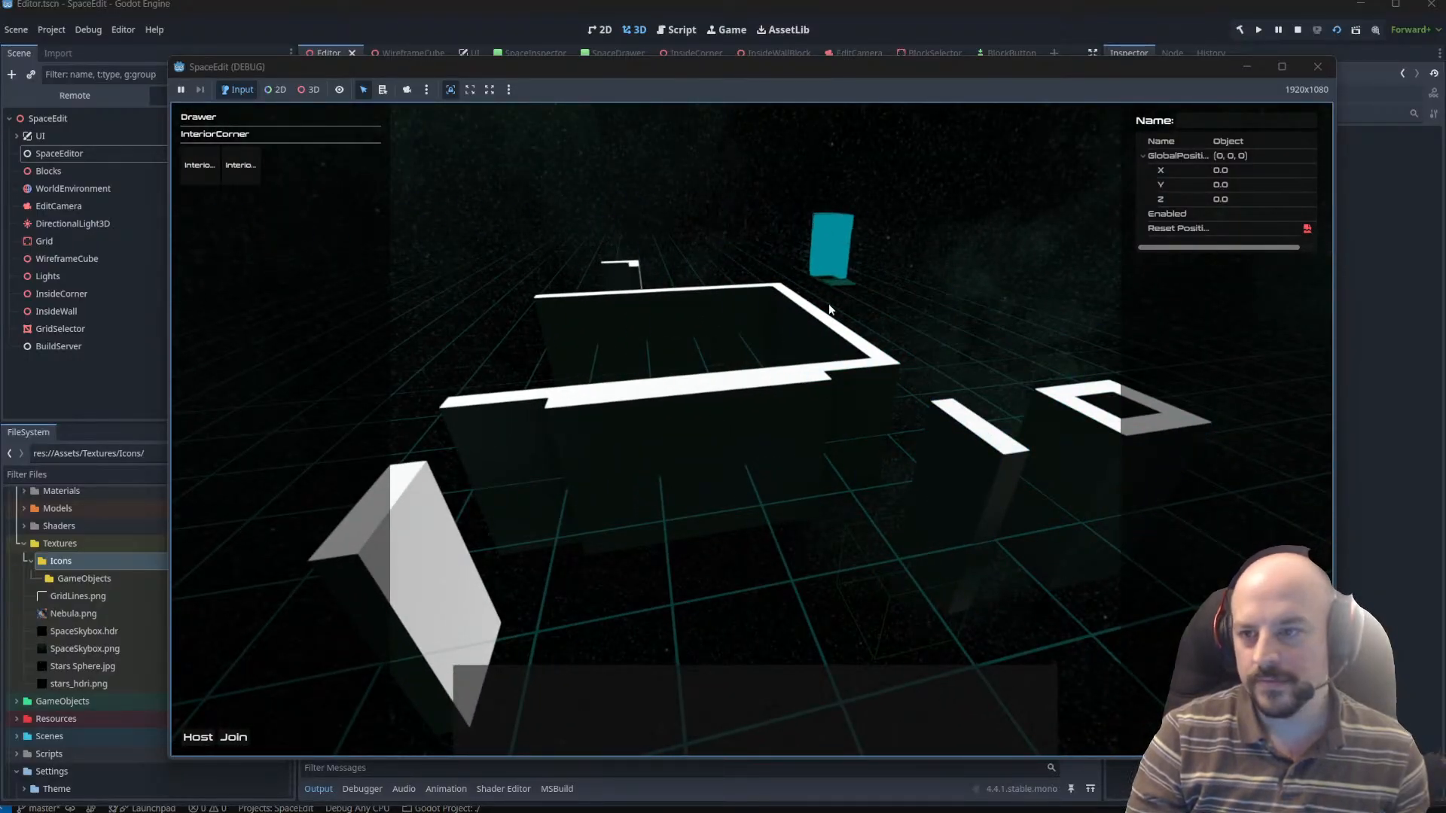
Place an InteriorCorner block next to the enclosure, in line with the separate InteriorWall block.
key(w)
right_drag(830, 309, 636, 678)
key(d)
click(725, 699)
Rotate the InteriorCorner block and place it between the end of the enclosure wall and the separate InteriorWall block.
key(a)
key(w)
key(s)
key(w)
right_drag(678, 615, 723, 675)
key(a)
key(r)
key(r)
key(r)
key(r)
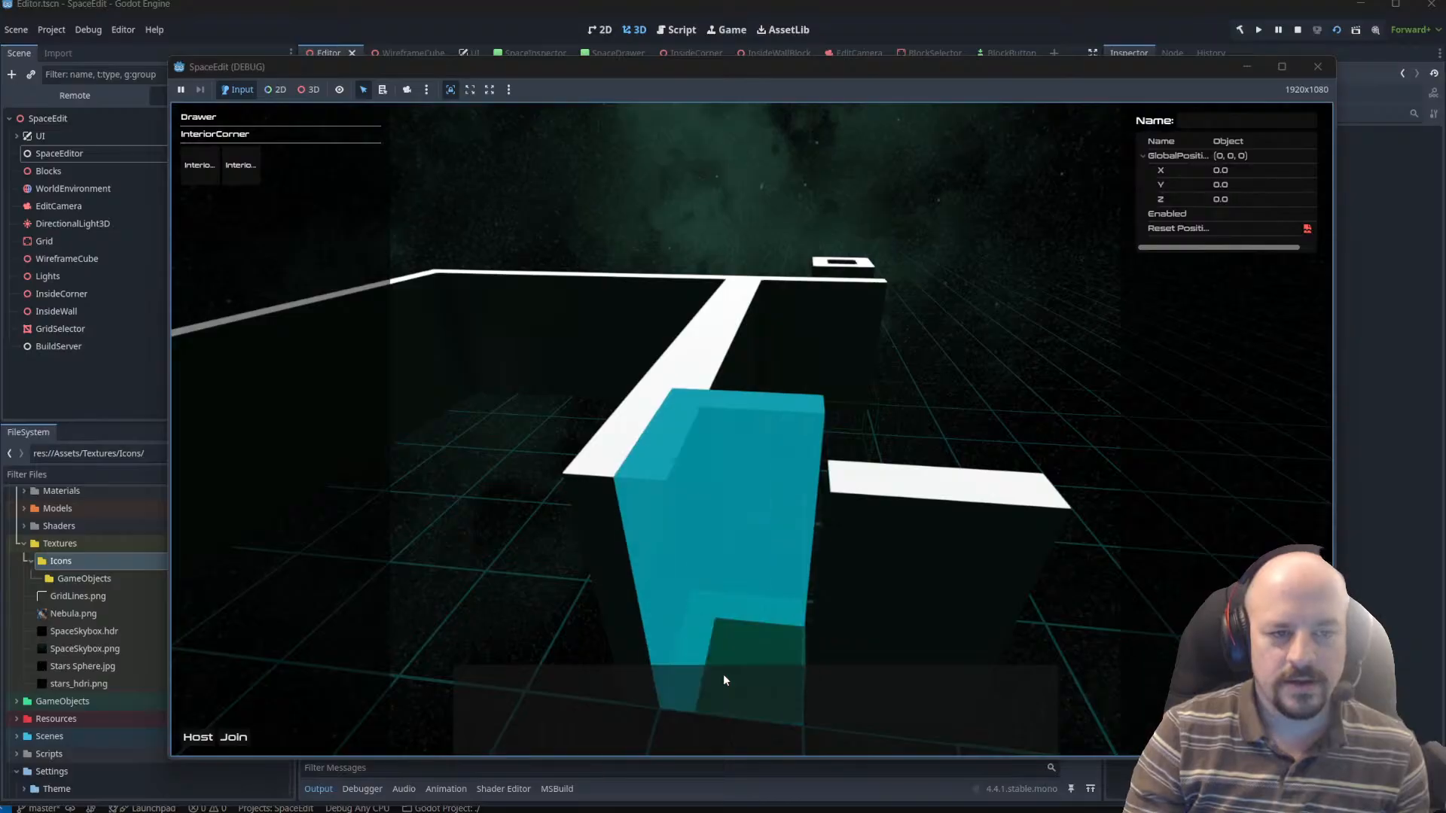
key(r)
click(724, 676)
Inspect the extended enclosure from several angles, stop the running game and close the SpaceEdit editor window.
key(d)
right_drag(929, 383, 793, 410)
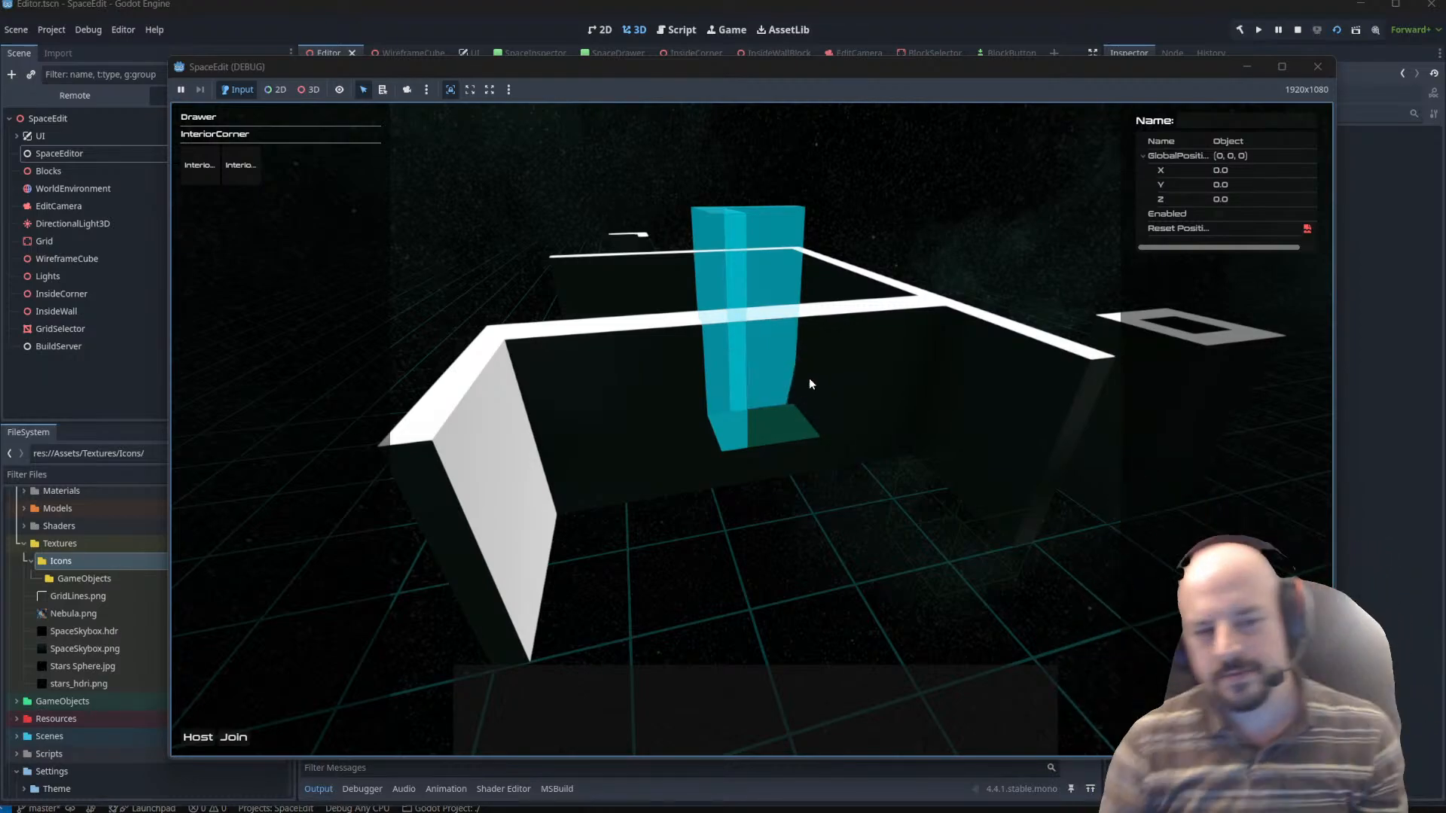
middle_drag(803, 360, 955, 396)
key(w)
key(a)
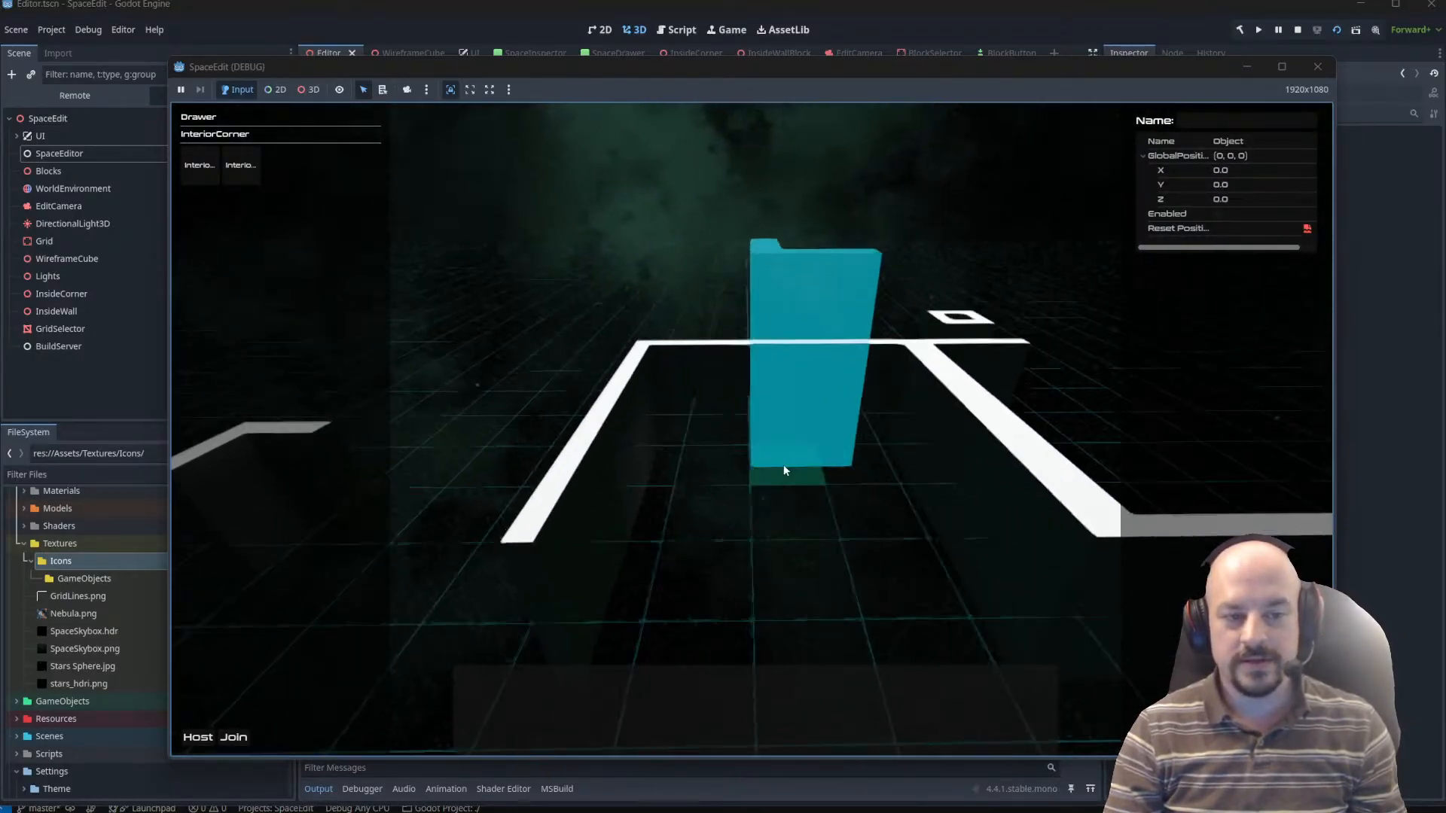
middle_drag(784, 470, 640, 485)
click(1318, 68)
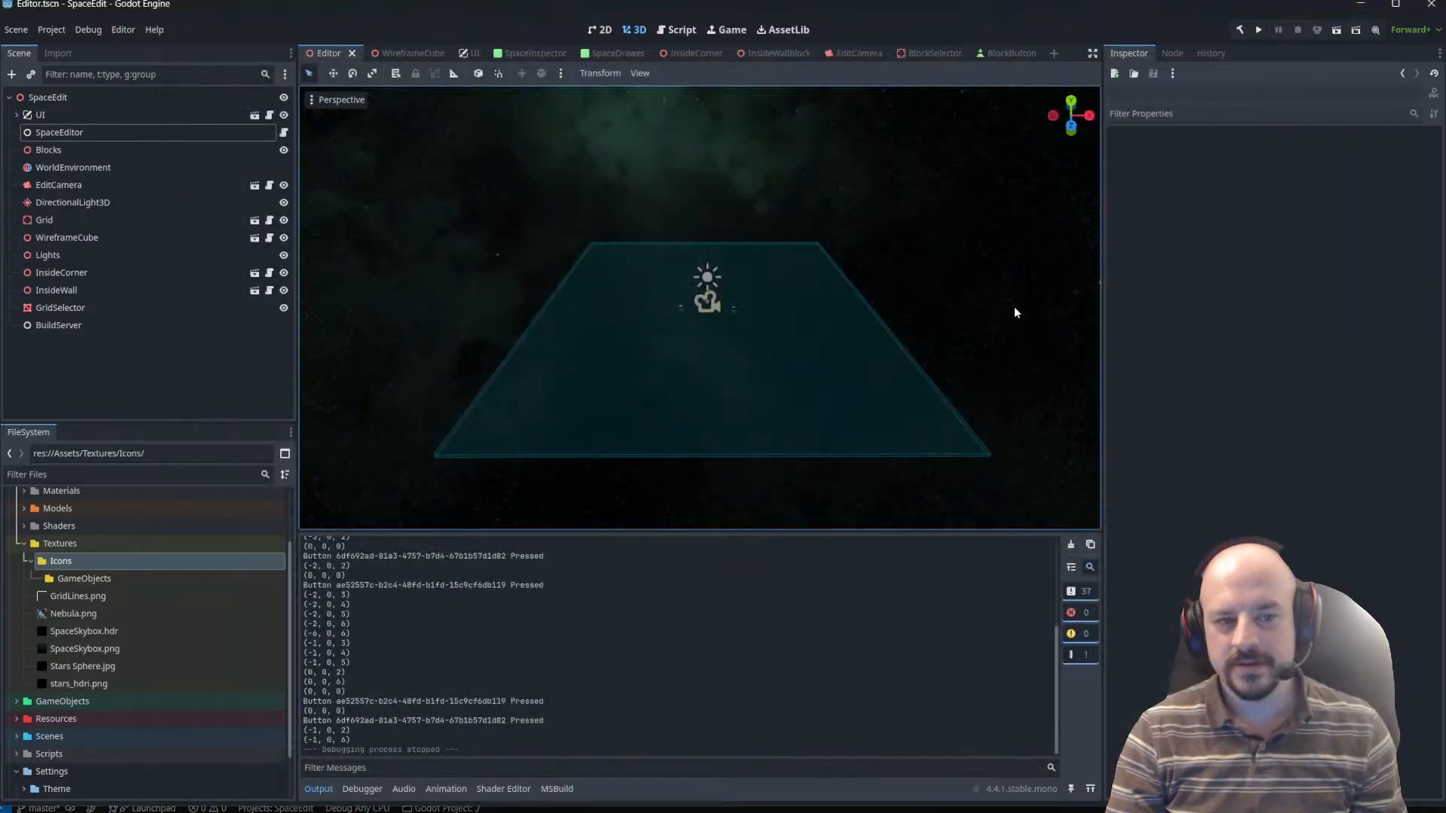
click(1429, 10)
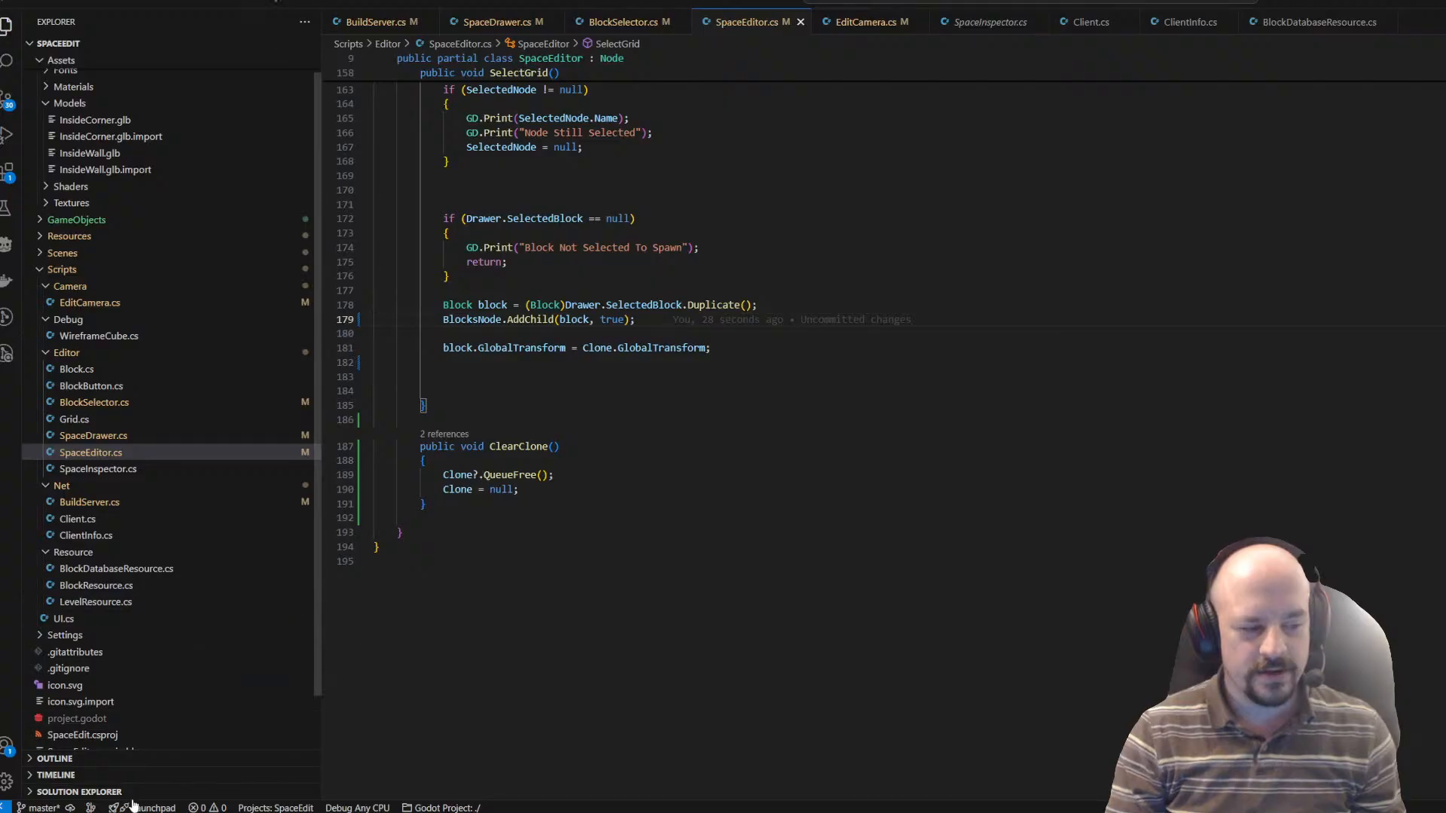
Launch Godot 4.4, filter the project list for "zone" and open the ZoneSystem project.
mouse_move(476, 812)
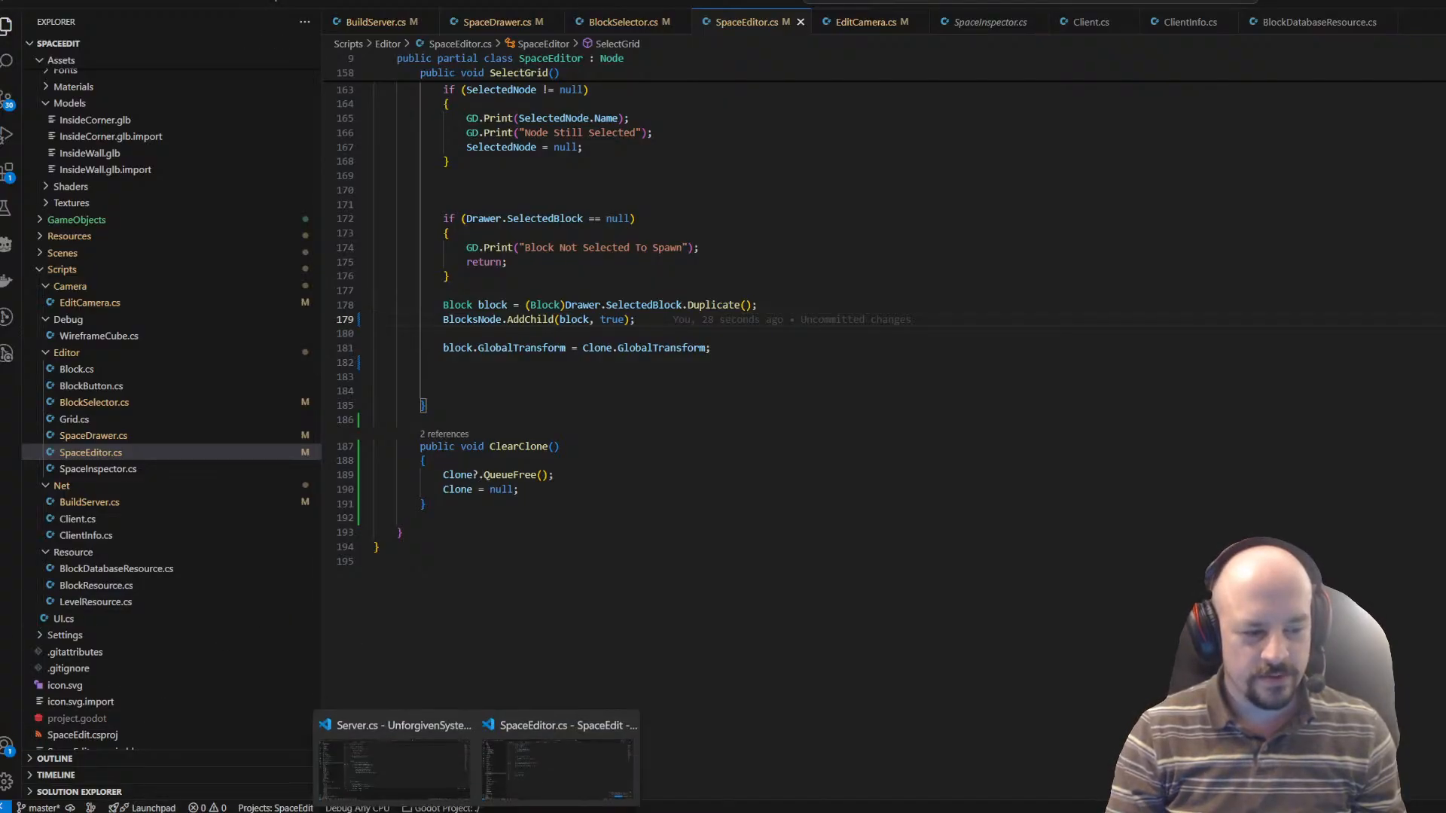
key(super)
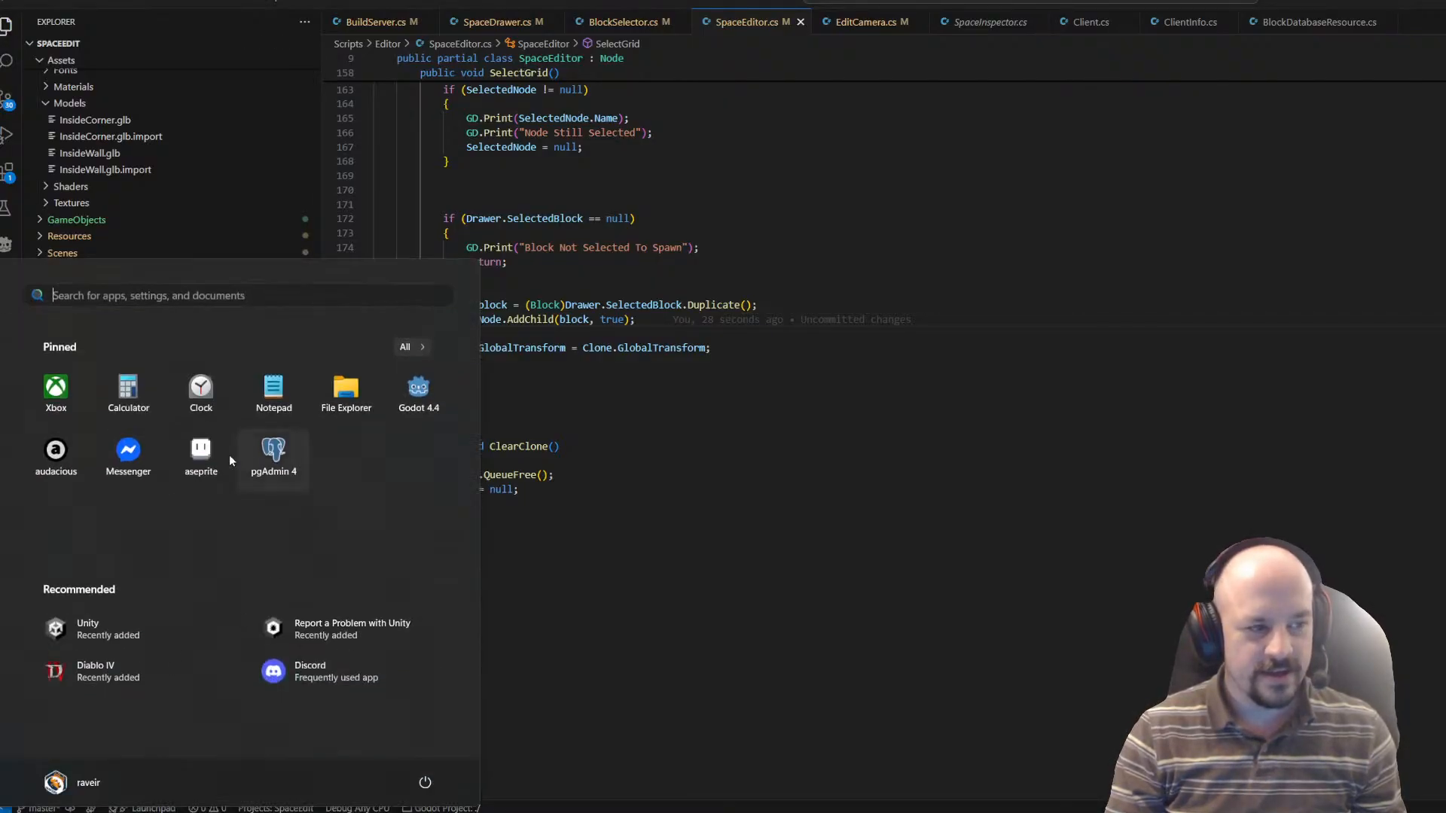
click(414, 403)
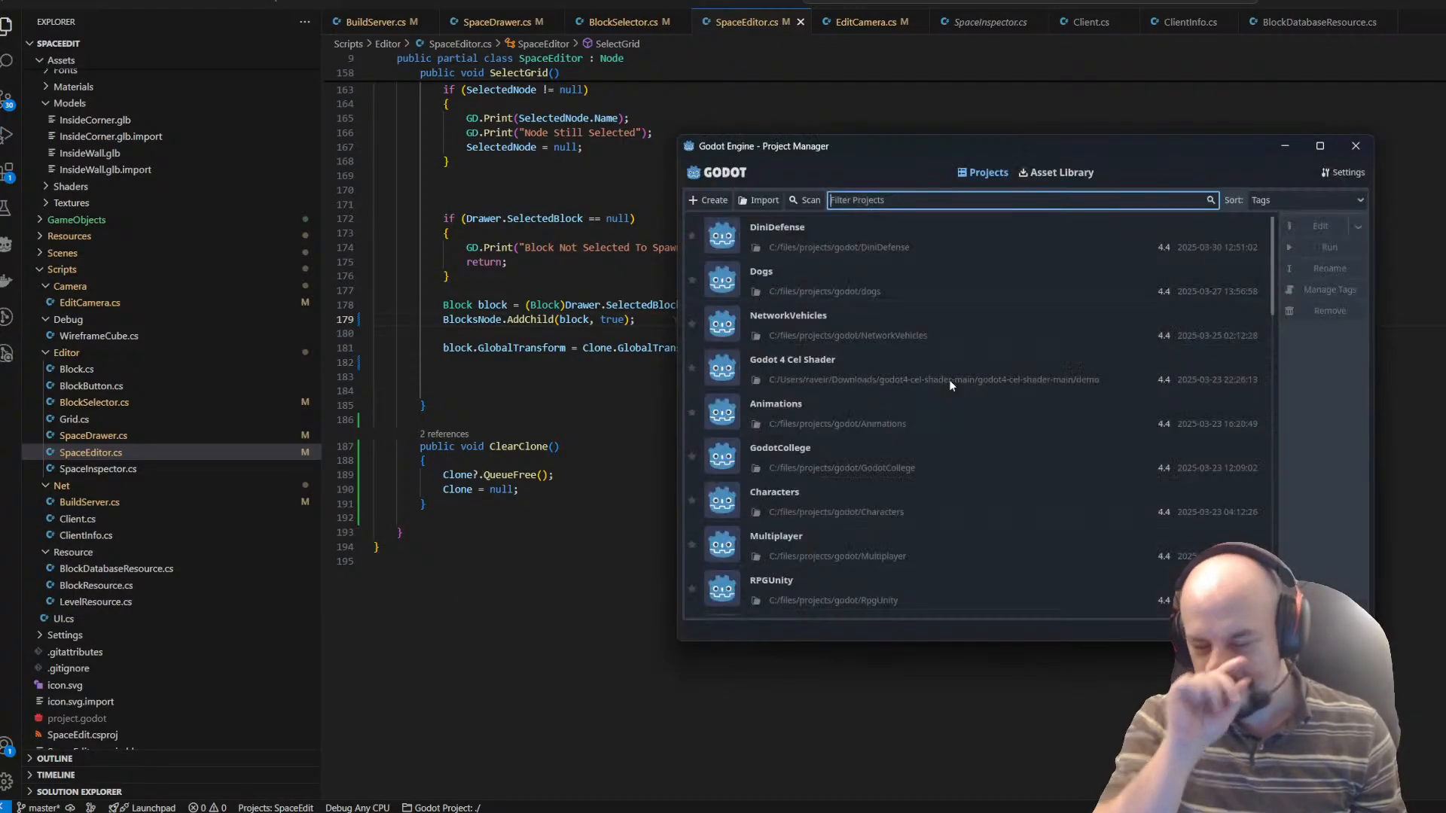
text(z)
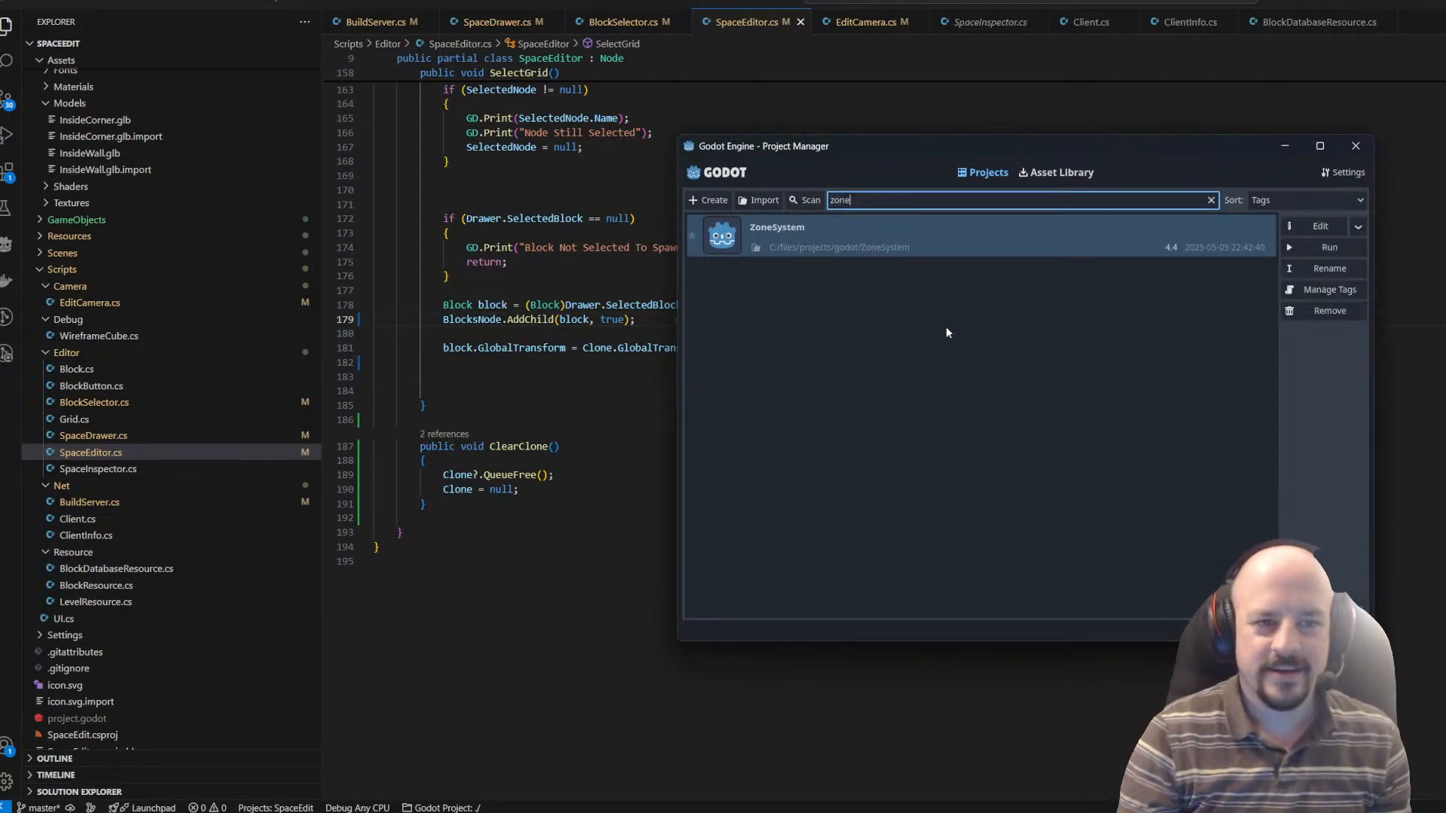
text(one)
double_click(809, 251)
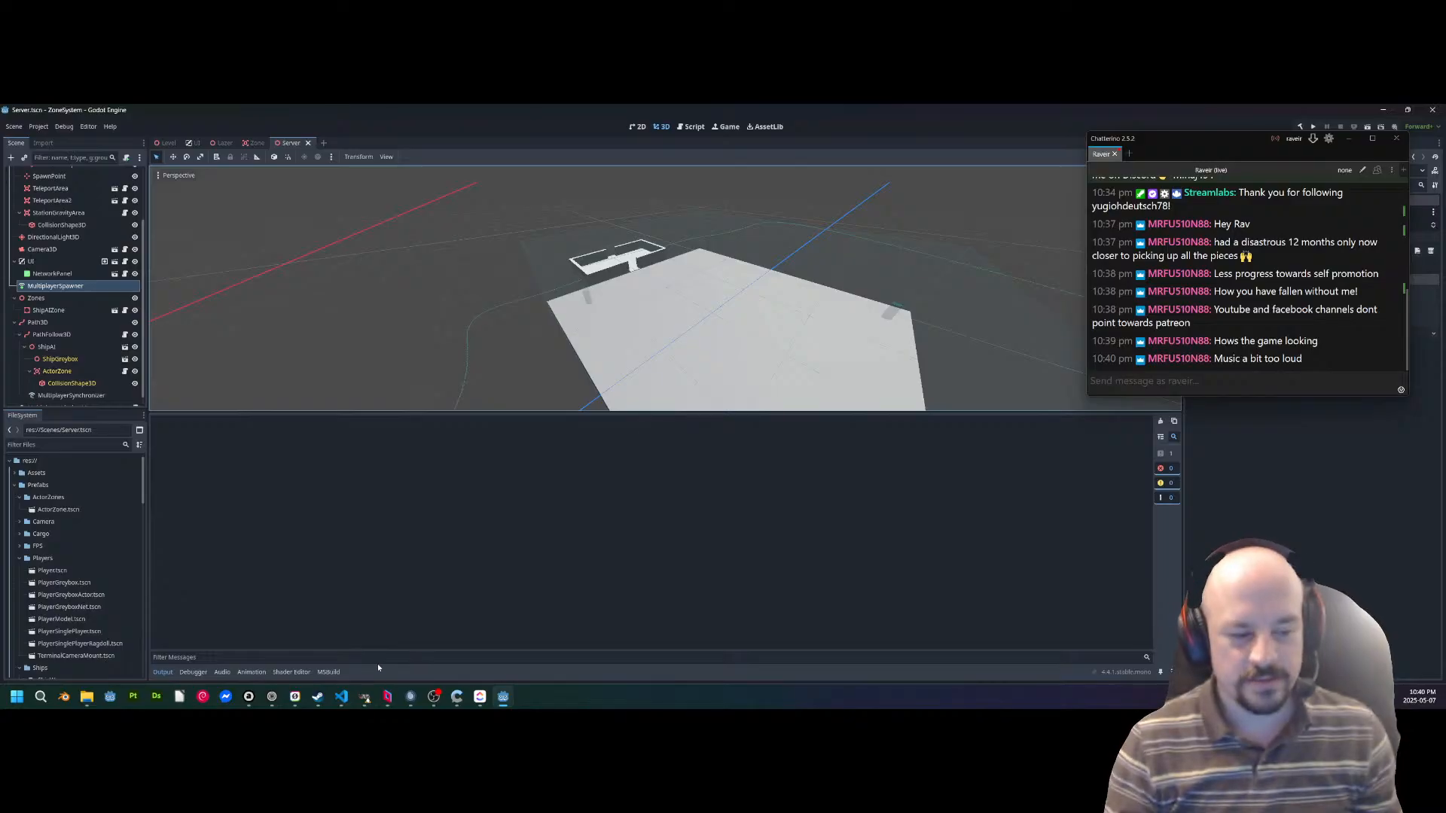
Check the music player and the Audacious level in OBS, return to the ZoneSystem editor and move the chat window out of view.
click(249, 697)
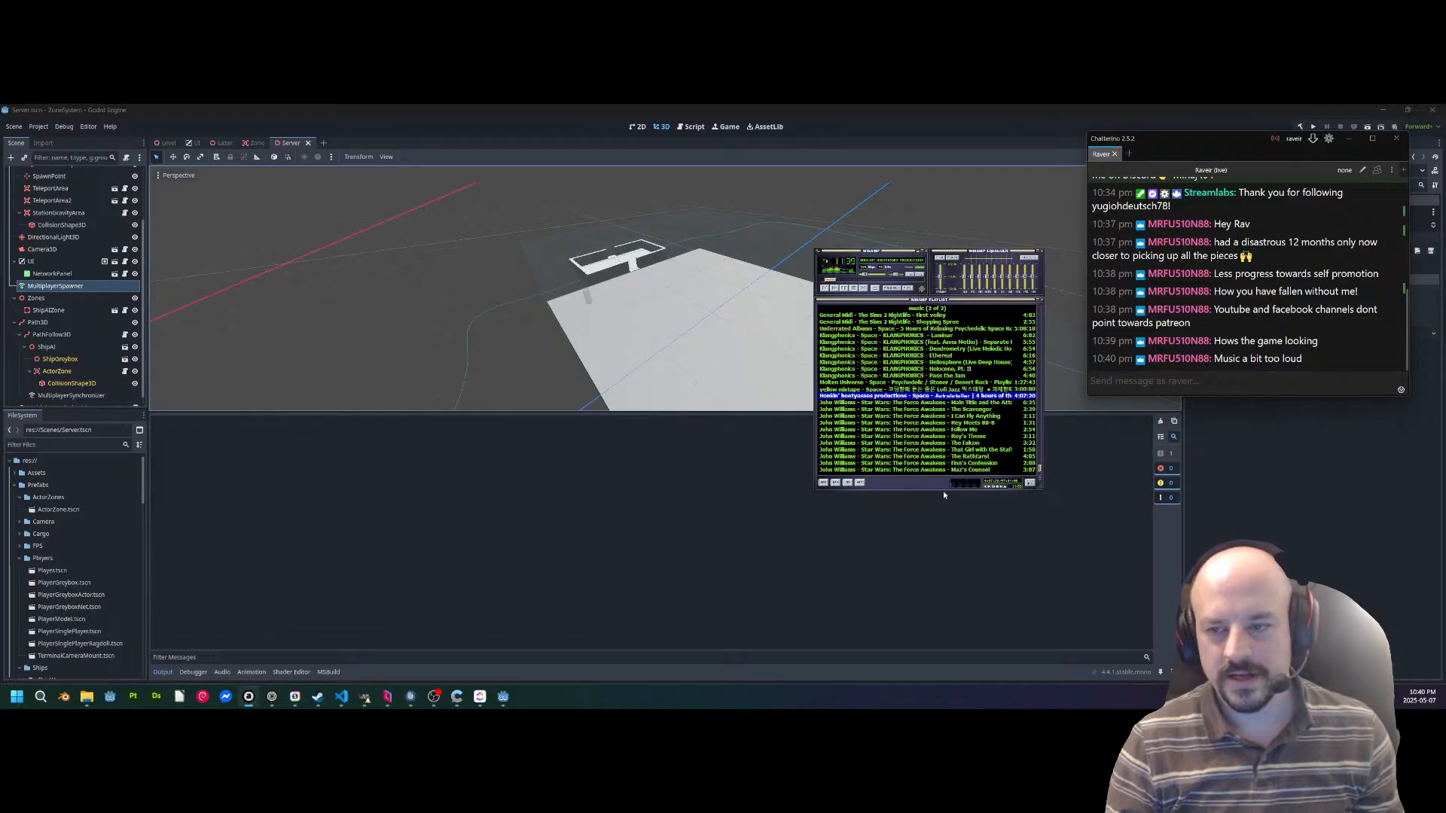
mouse_move(409, 702)
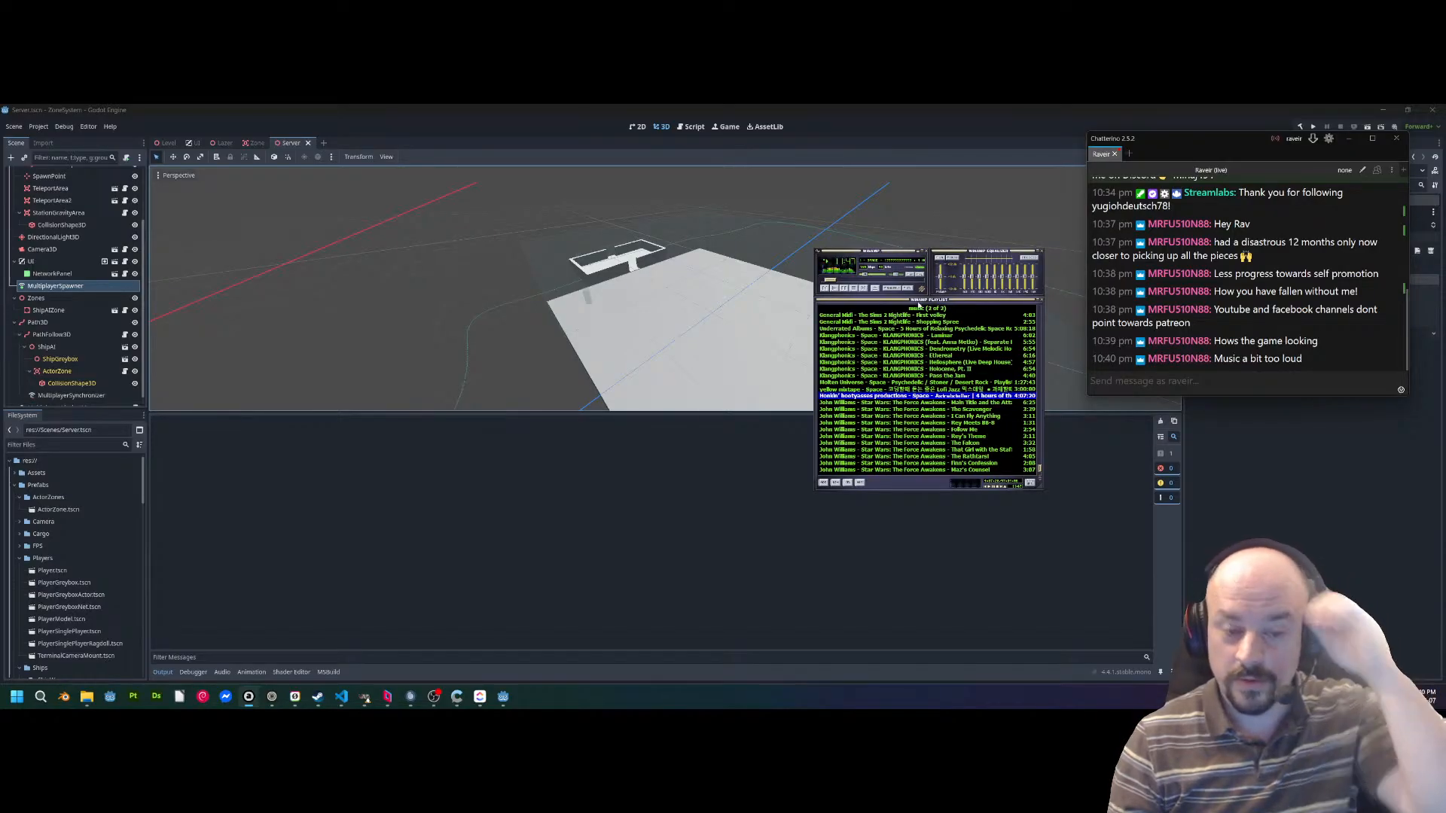
click(433, 696)
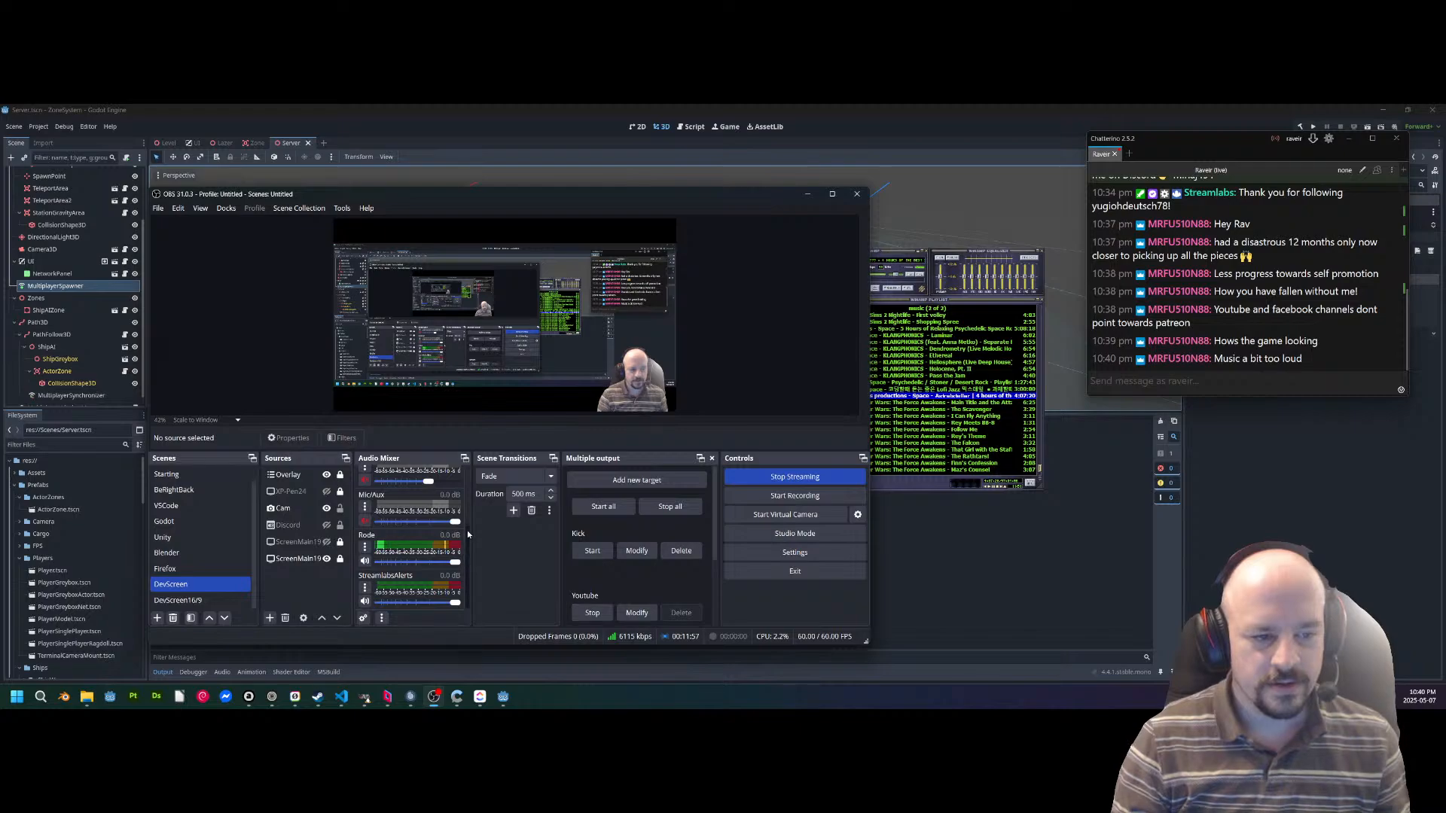
scroll(467, 534, up, 3)
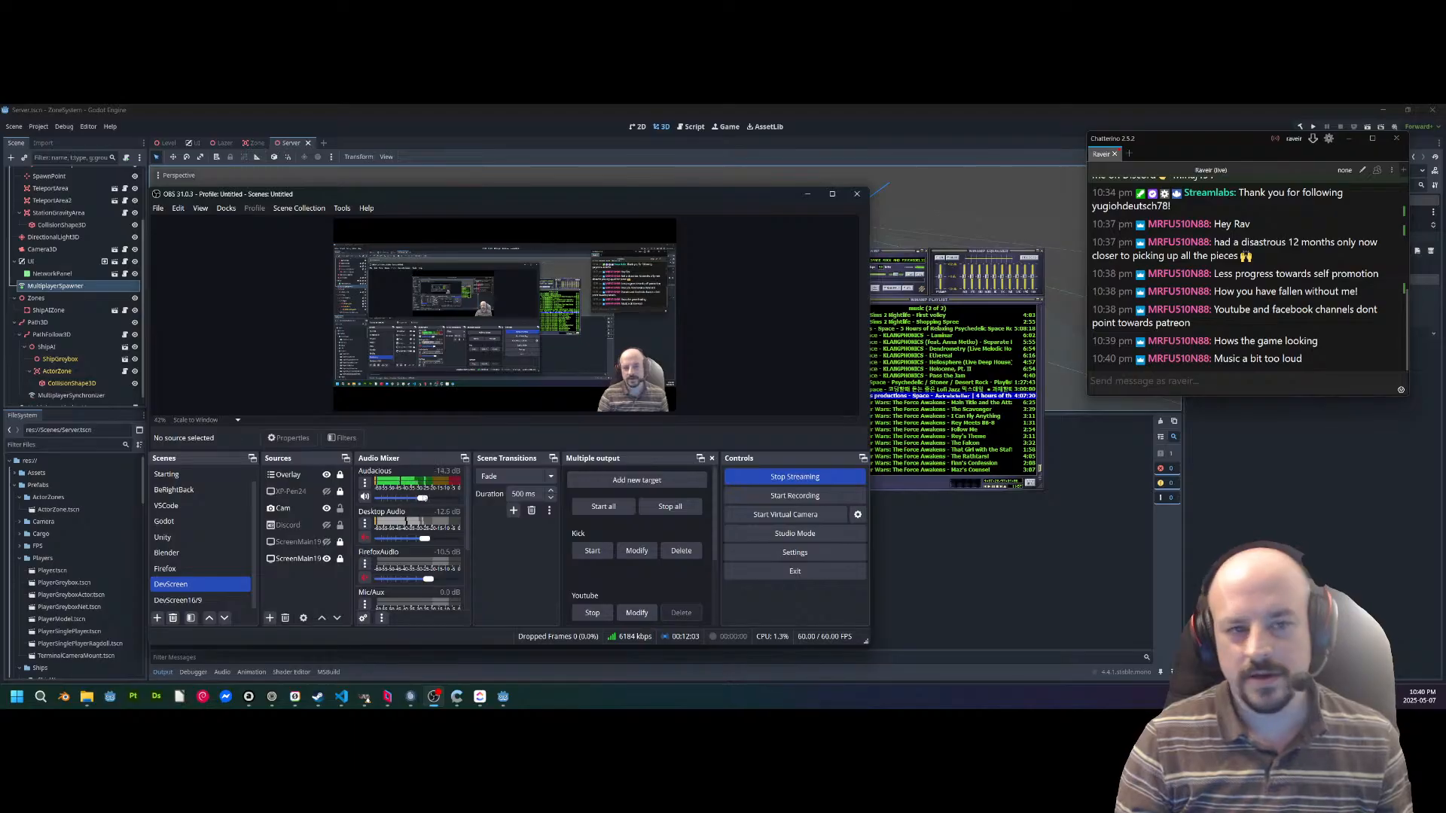
click(971, 108)
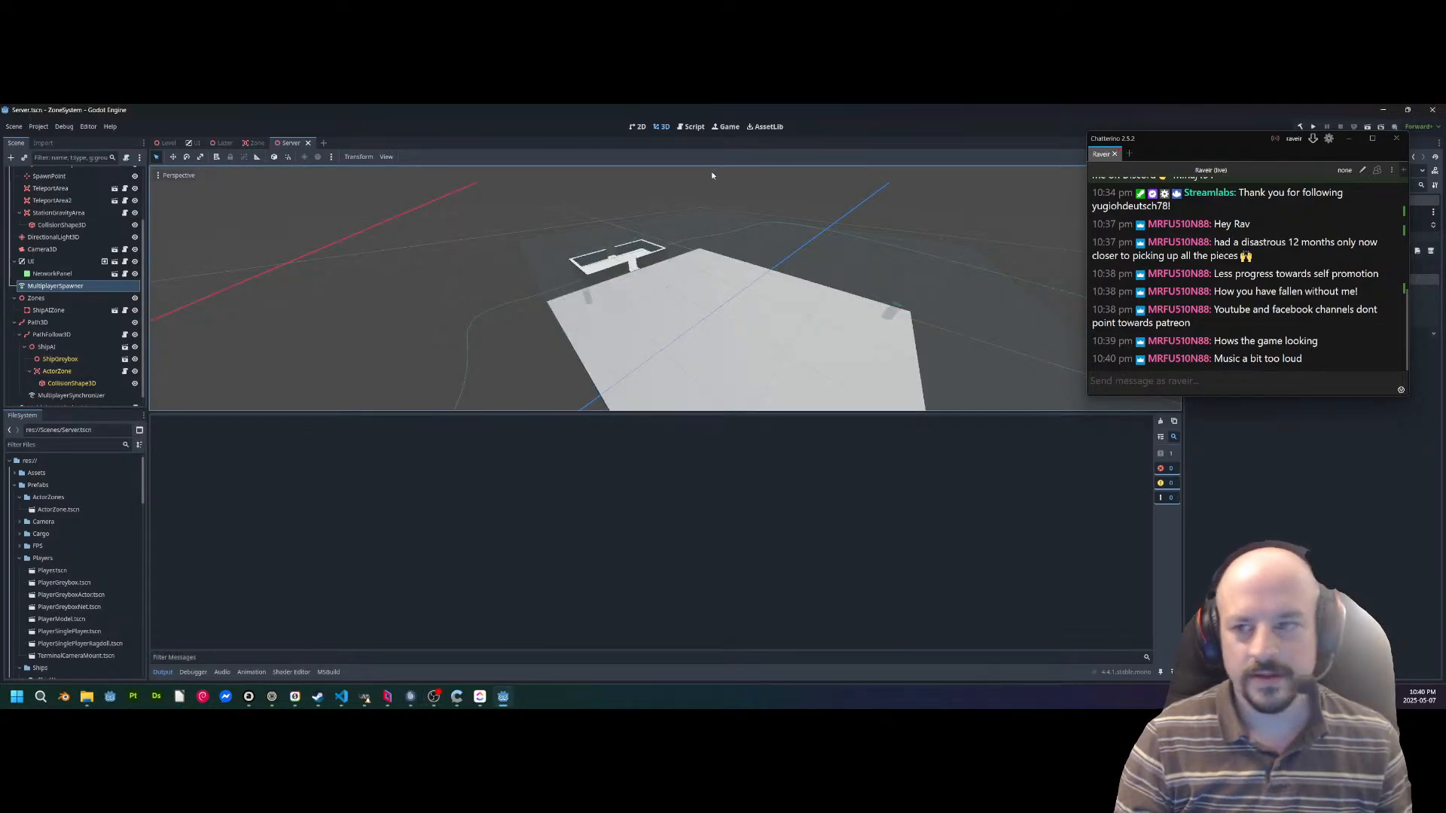
drag(1215, 140, 1084, 708)
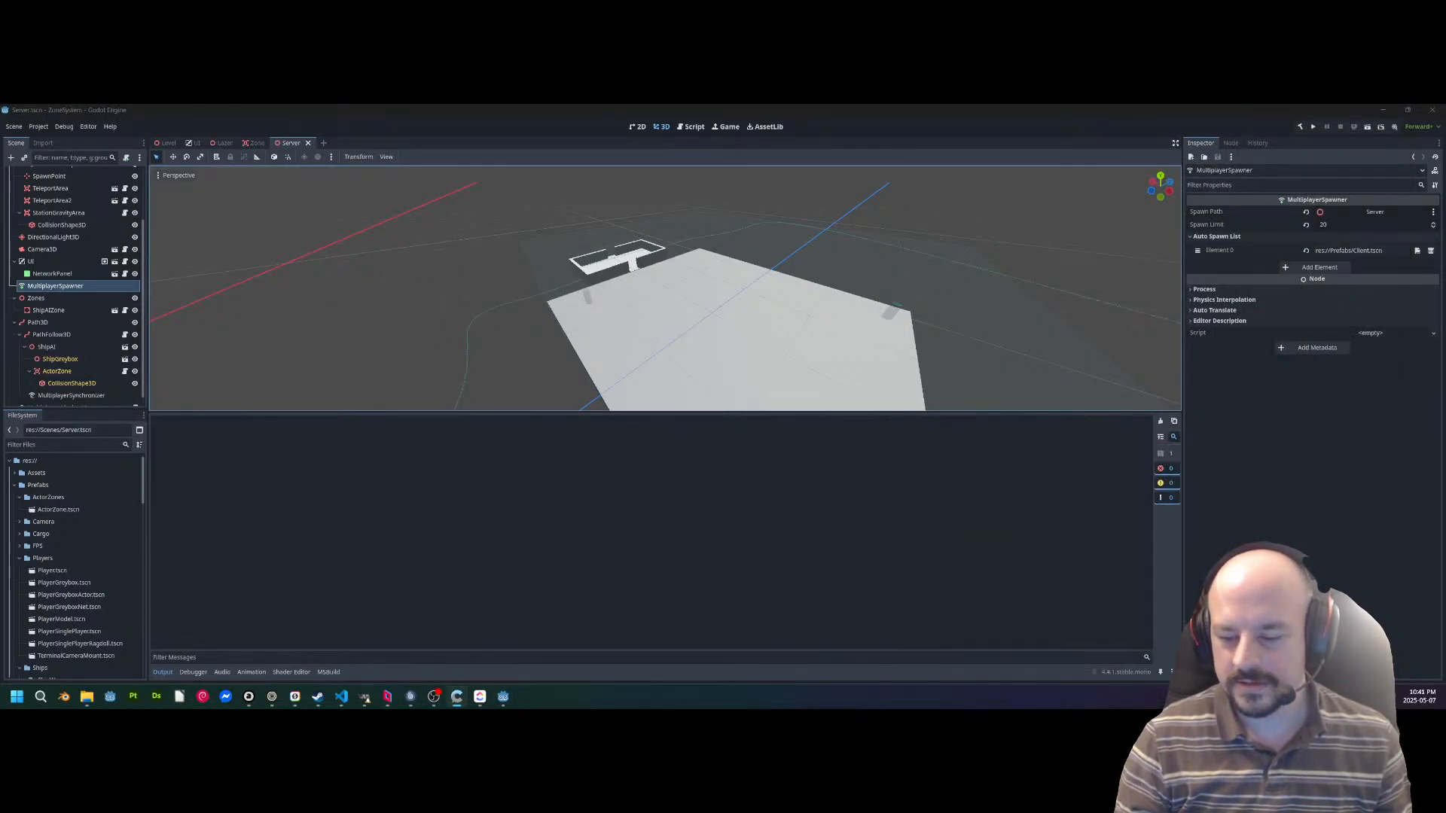
Run the ZoneSystem project, host a session in the first debug instance and connect the second instance to it.
click(1366, 128)
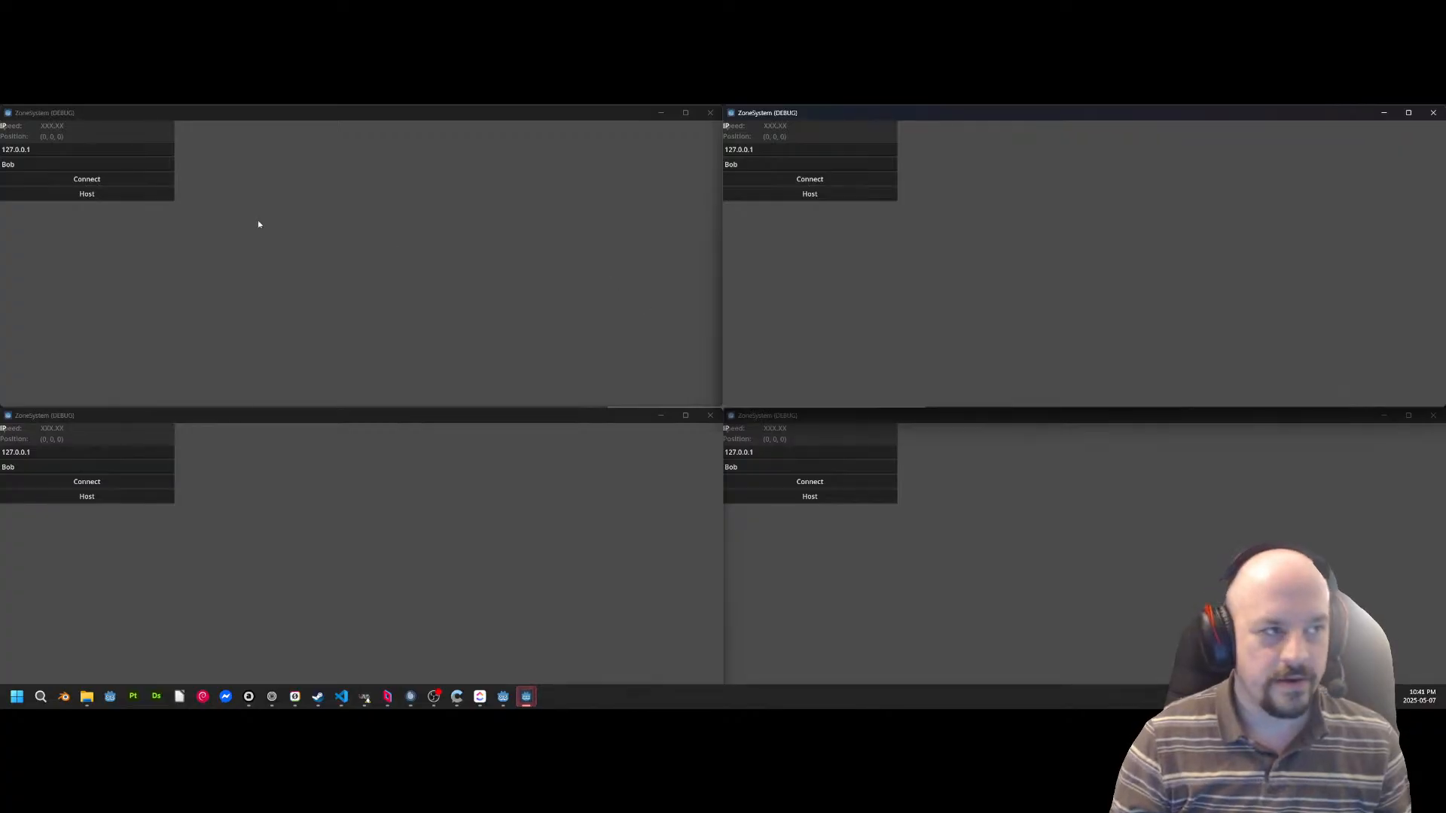
click(86, 194)
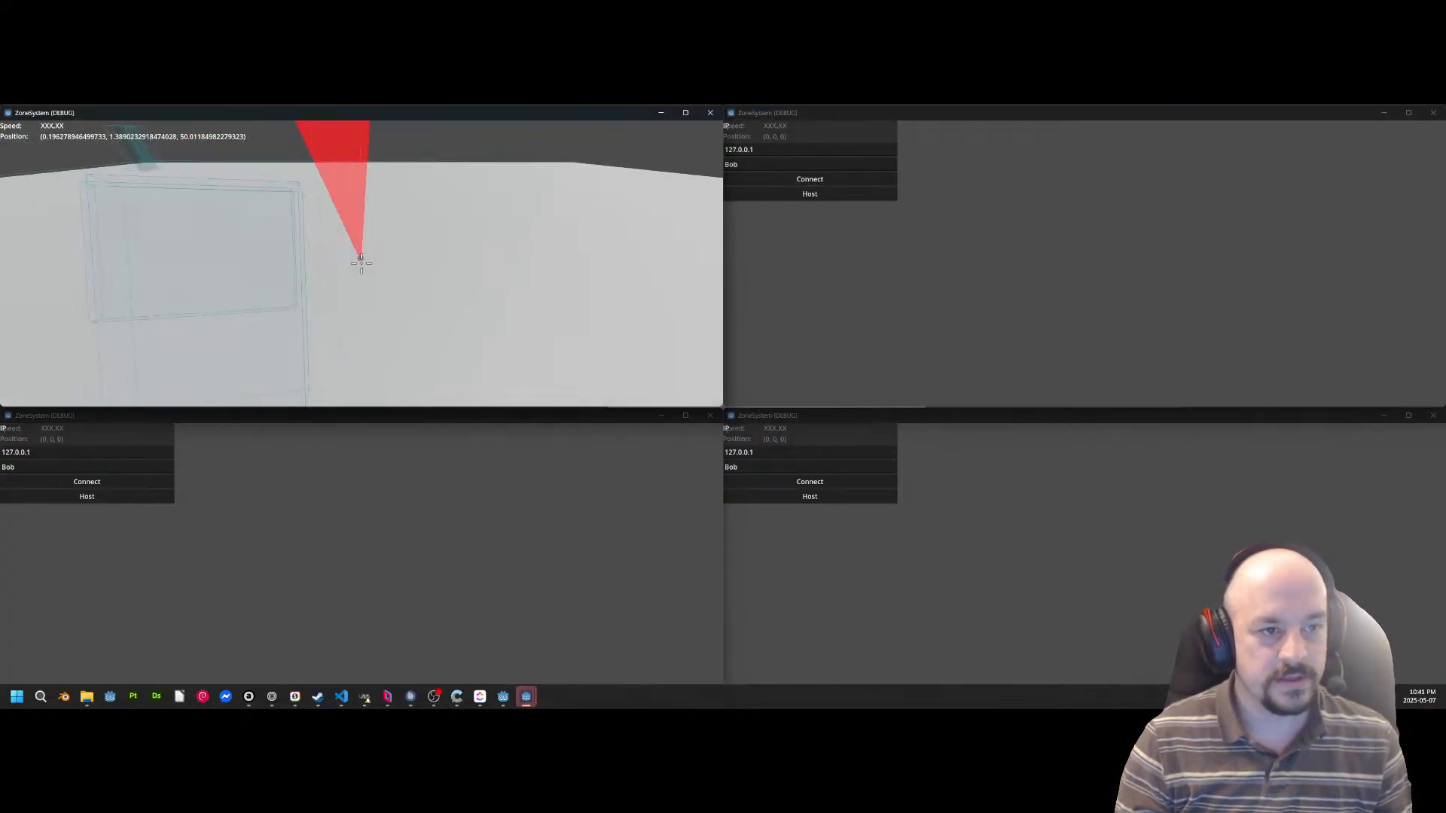
click(829, 182)
Walk the second instance's character around the host's character and crouch repeatedly to test synchronised movement.
key(w)
key(a)
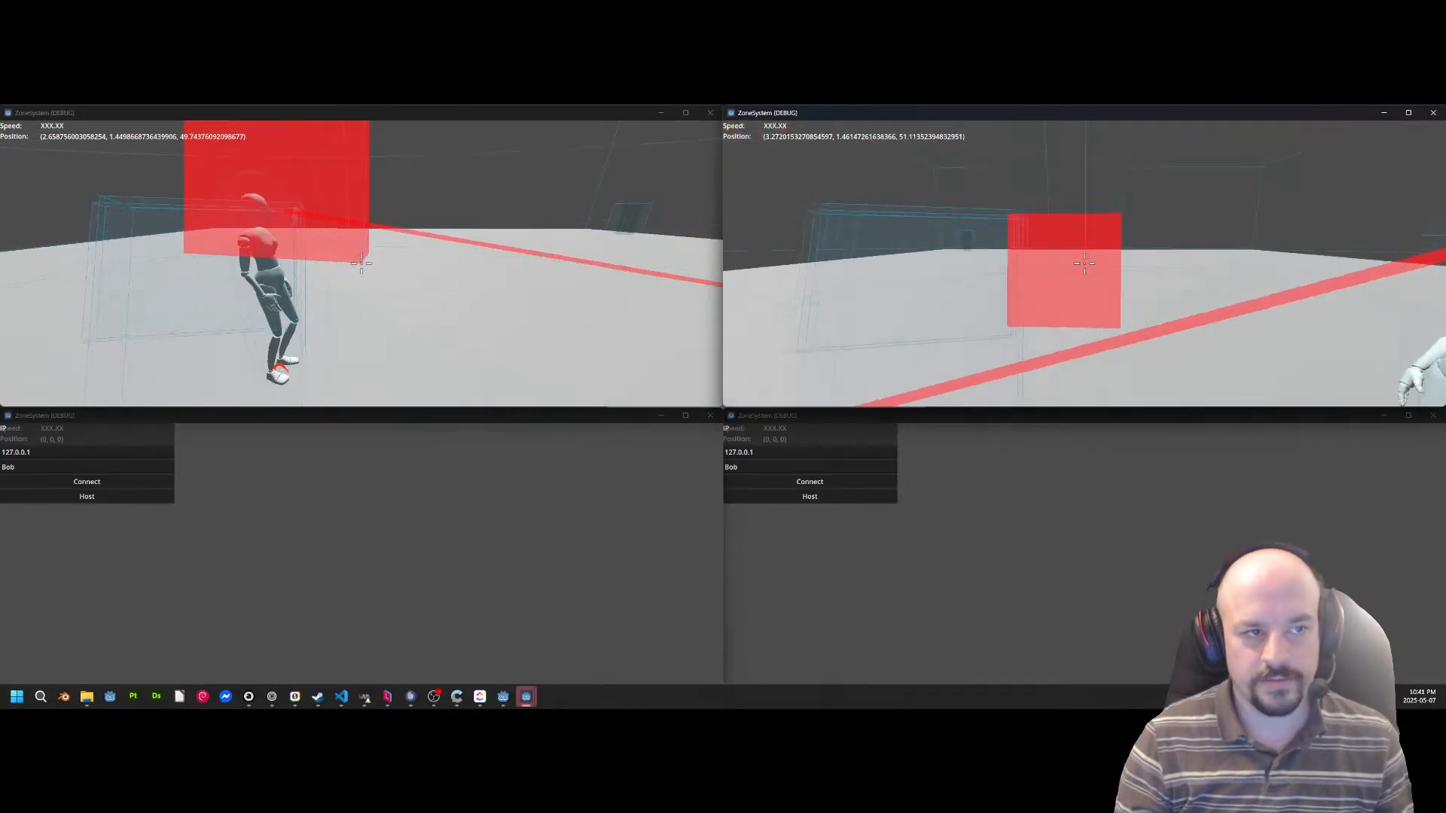
key(d)
key(a)
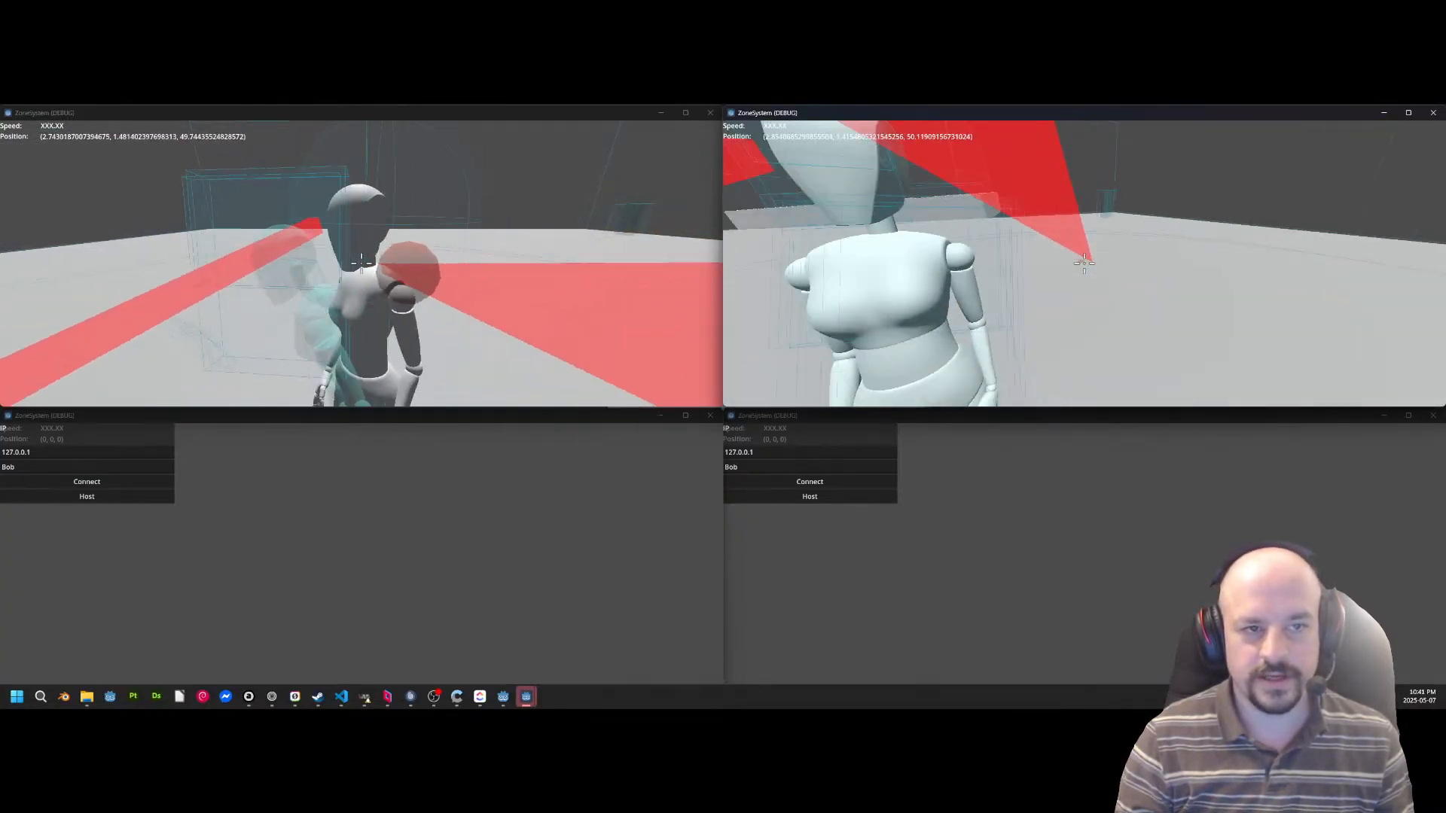
key(d)
key(ctrl)
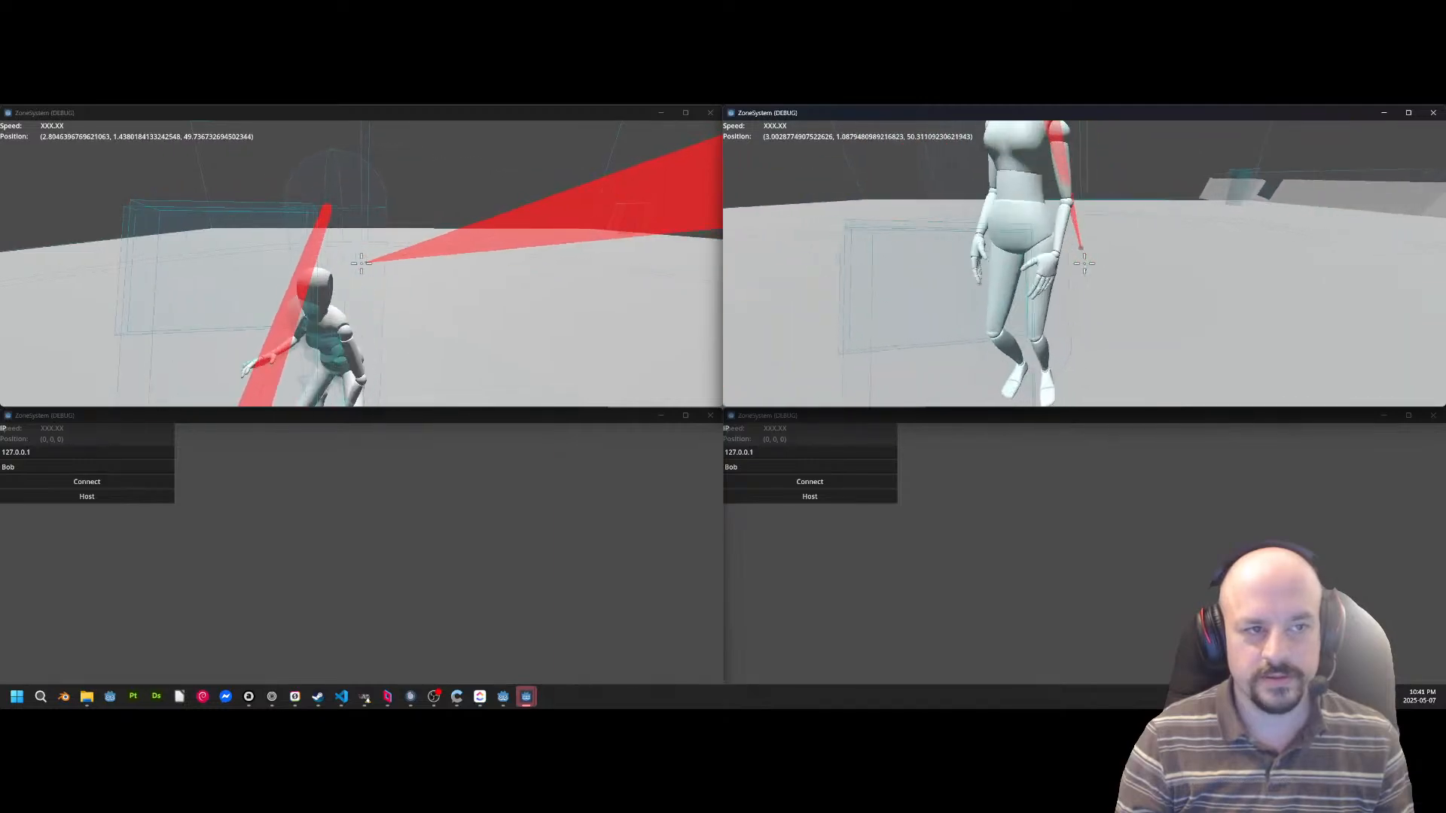
key(ctrl)
key(ctrl)
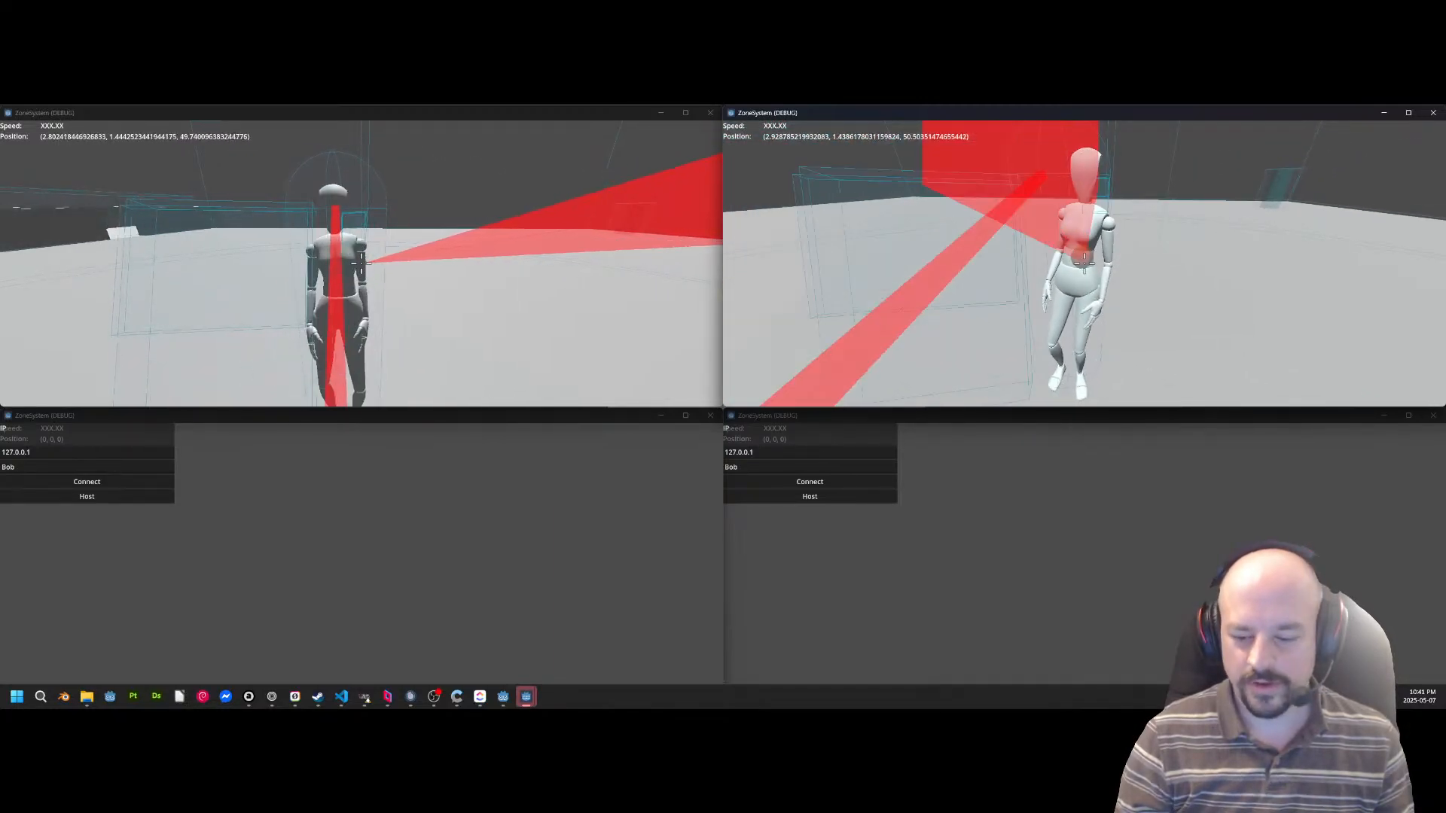
key(ctrl)
key(ctrl)
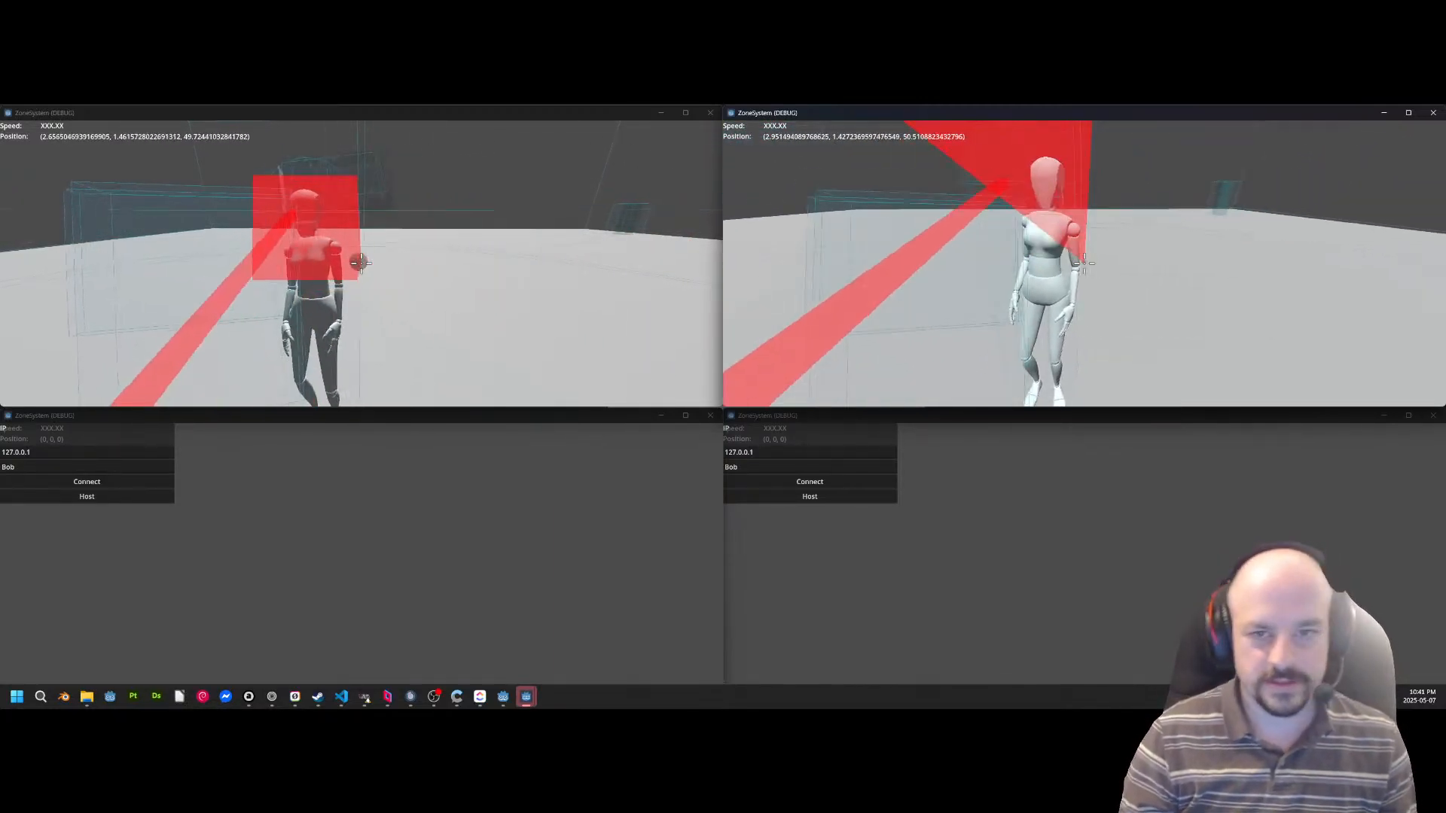
key(s)
Connect the third debug instance to the session and walk its character past the other players to the moving ship.
key(alt+Tab)
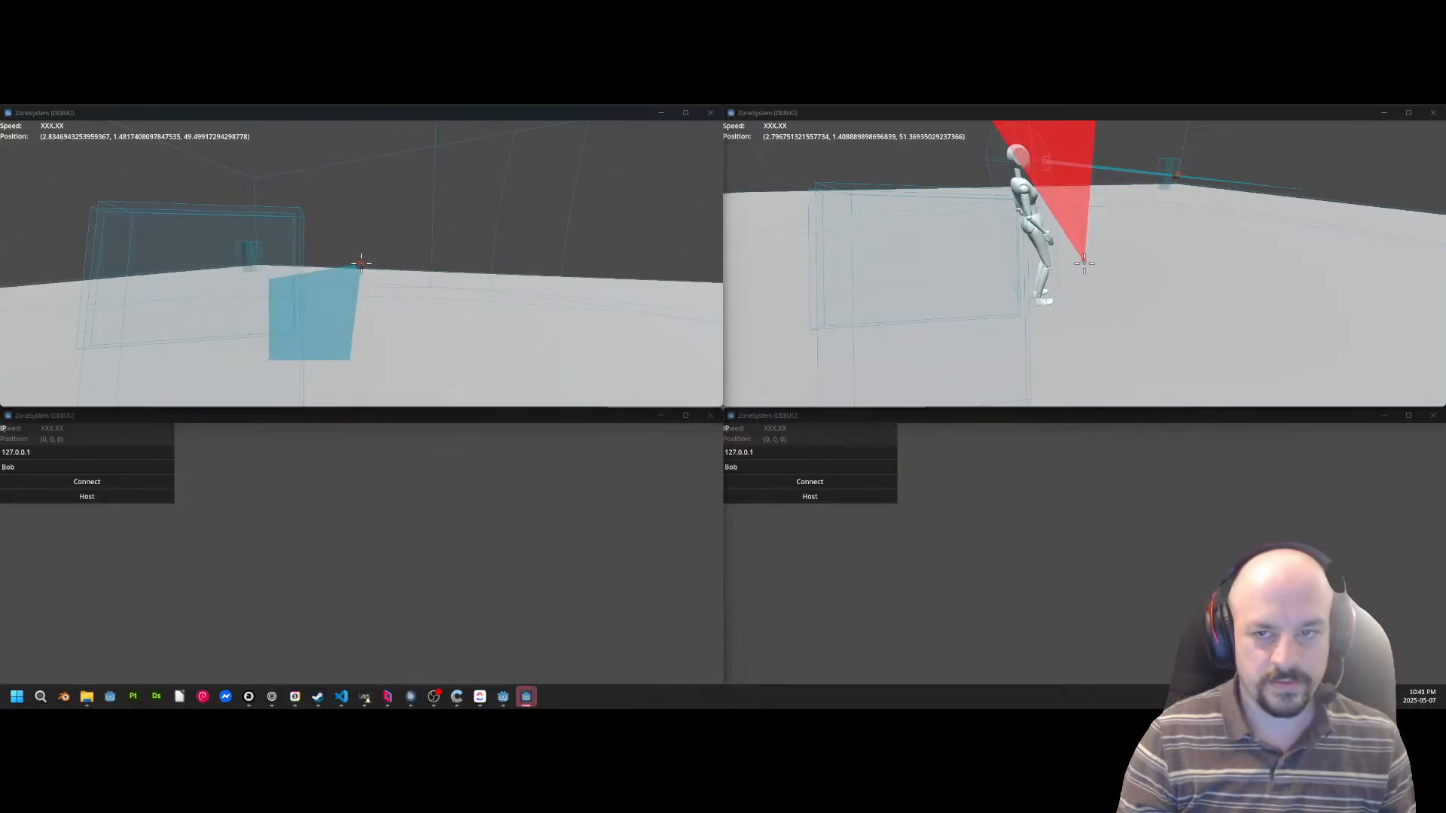
click(187, 411)
click(83, 482)
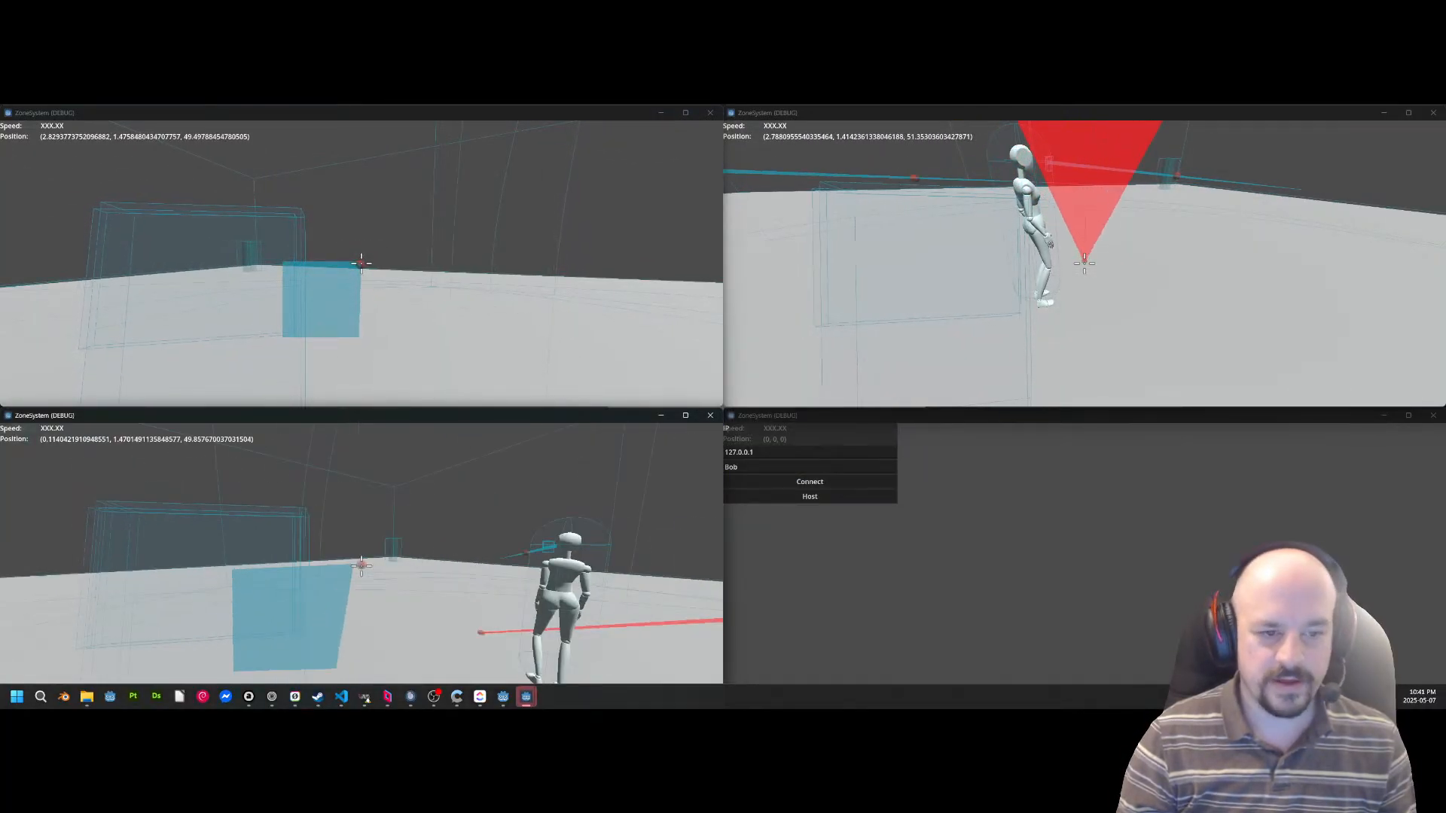
key(s)
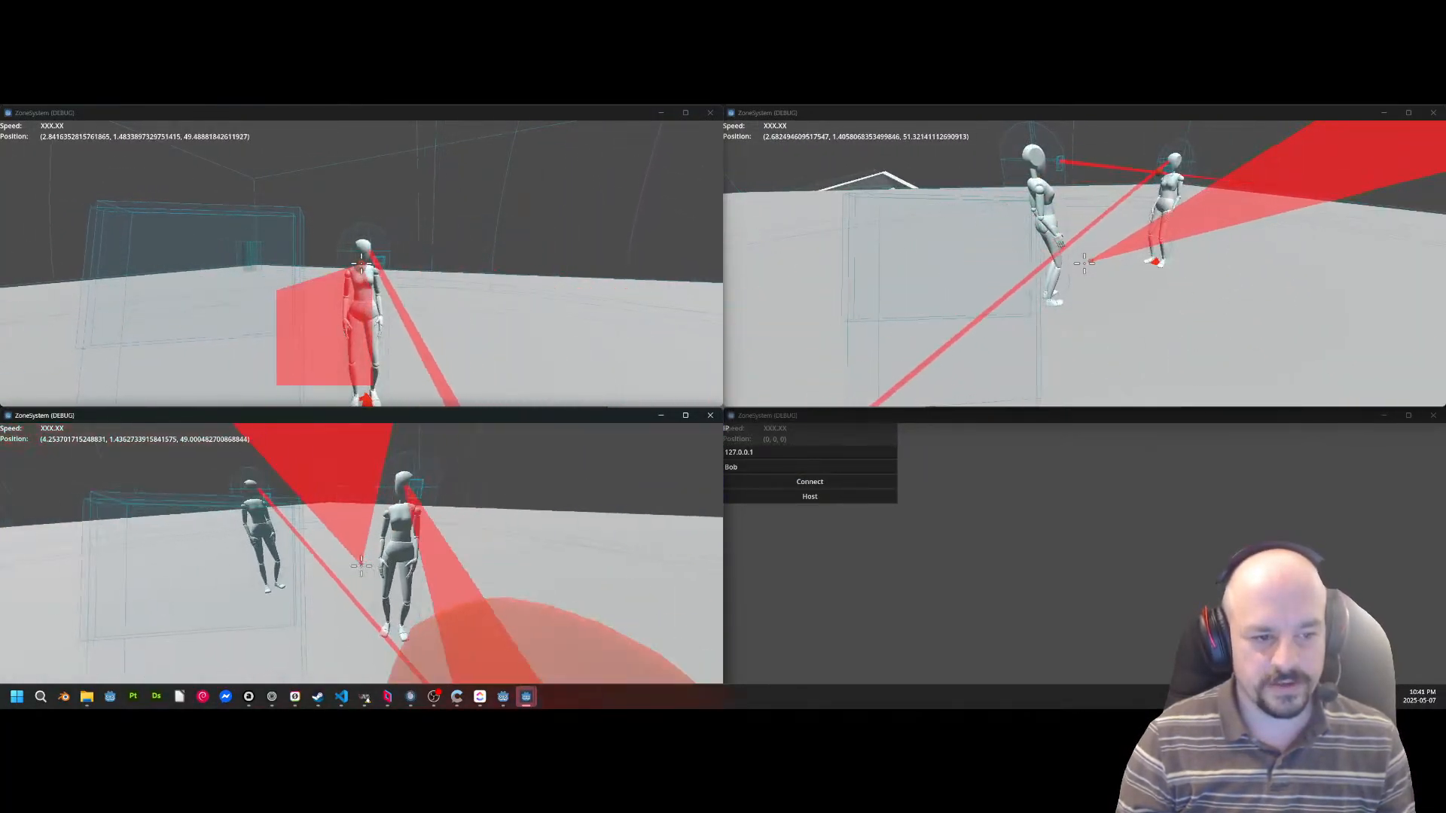
key(w)
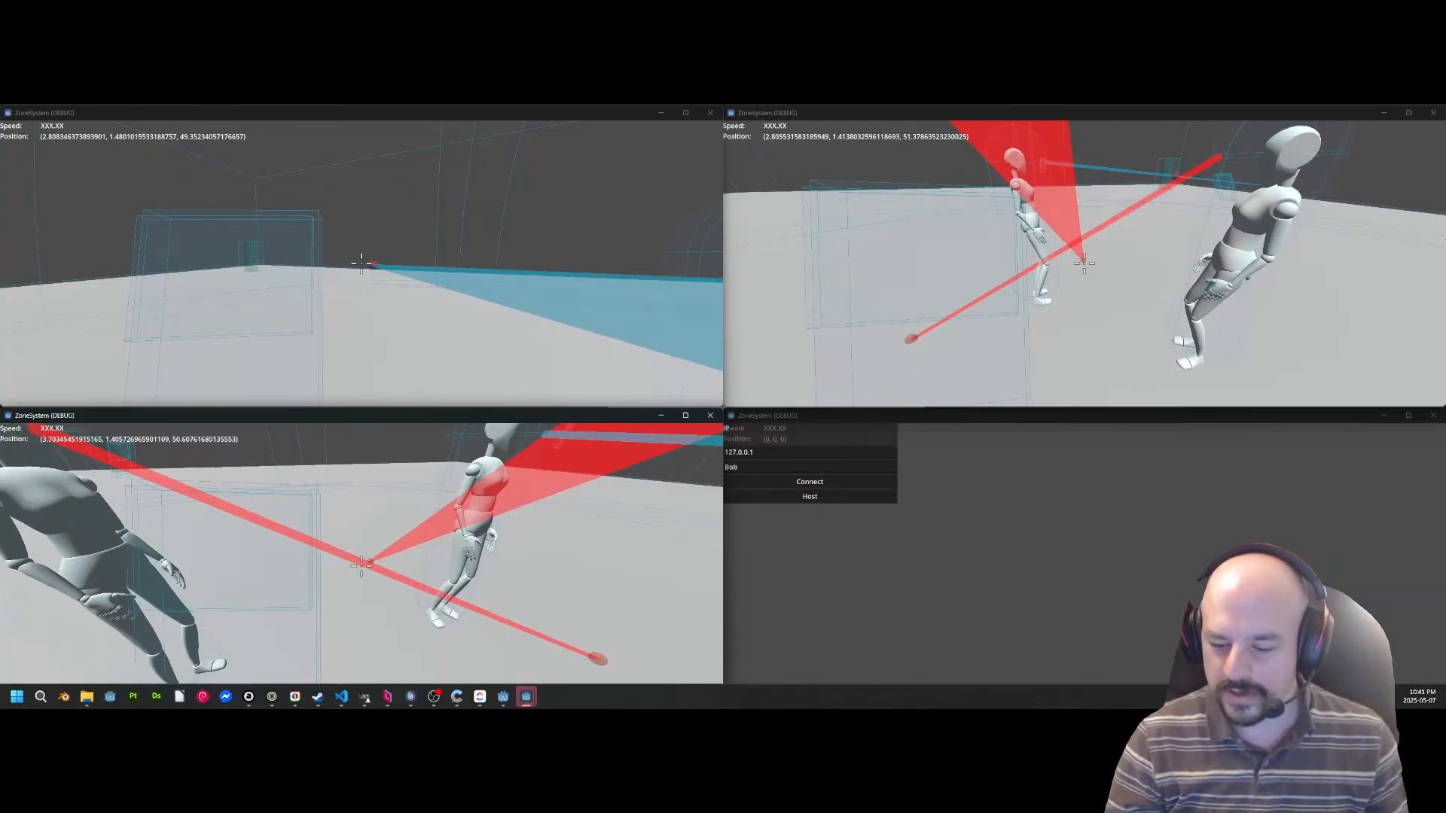
key(w)
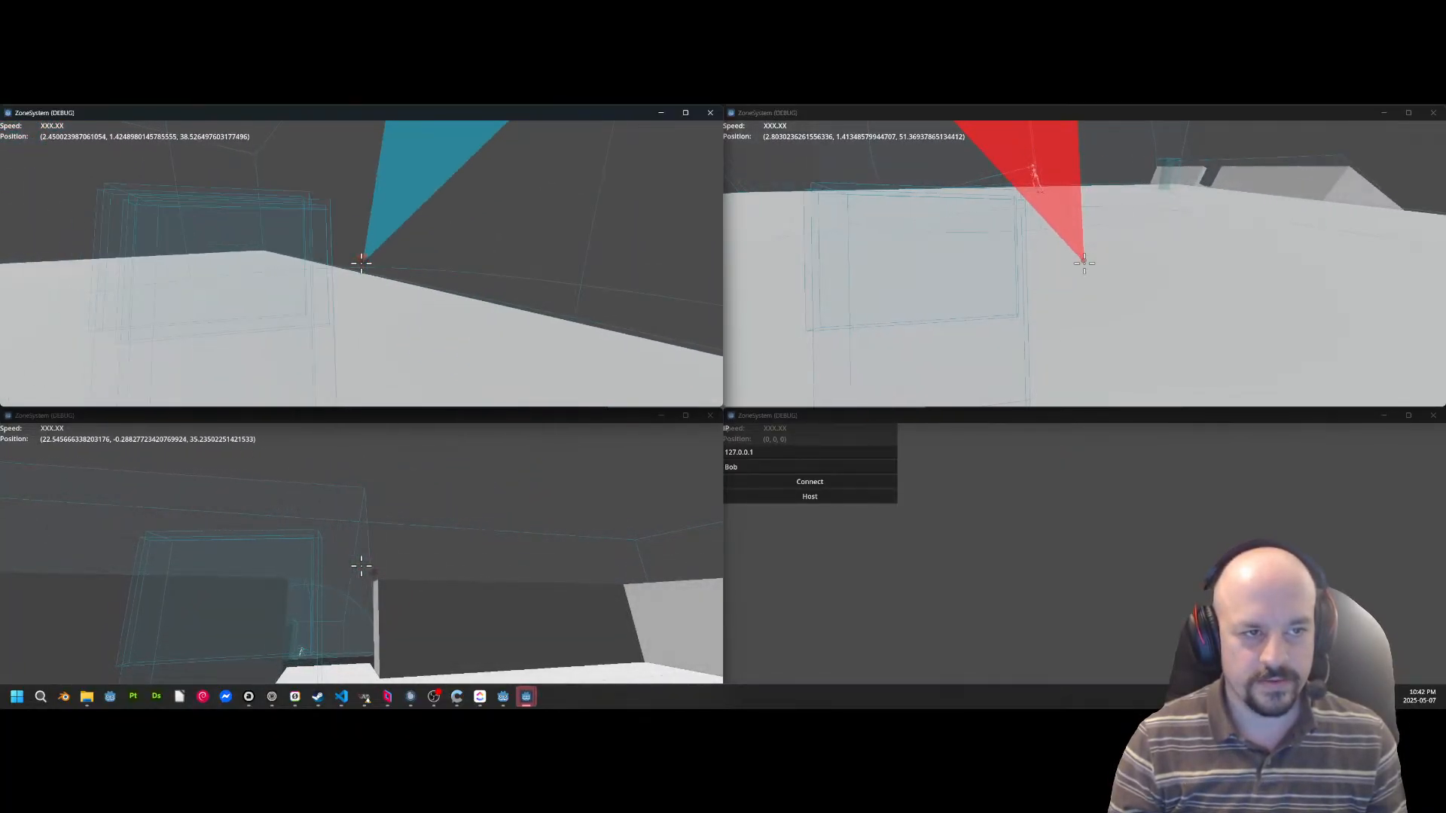
Switch to the second instance and walk its character across the platform and onto the moving ship.
key(alt+Tab)
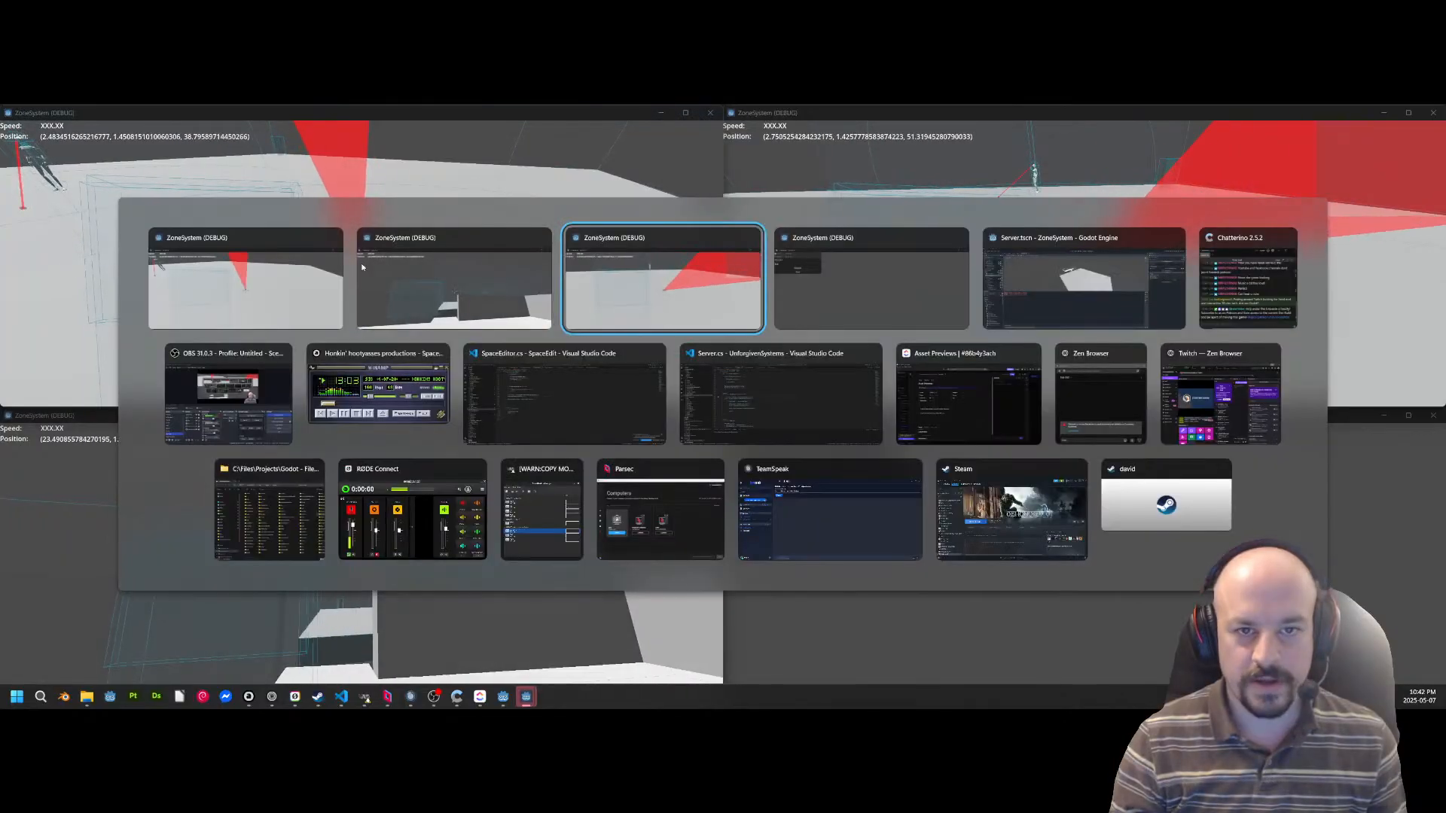
key(w)
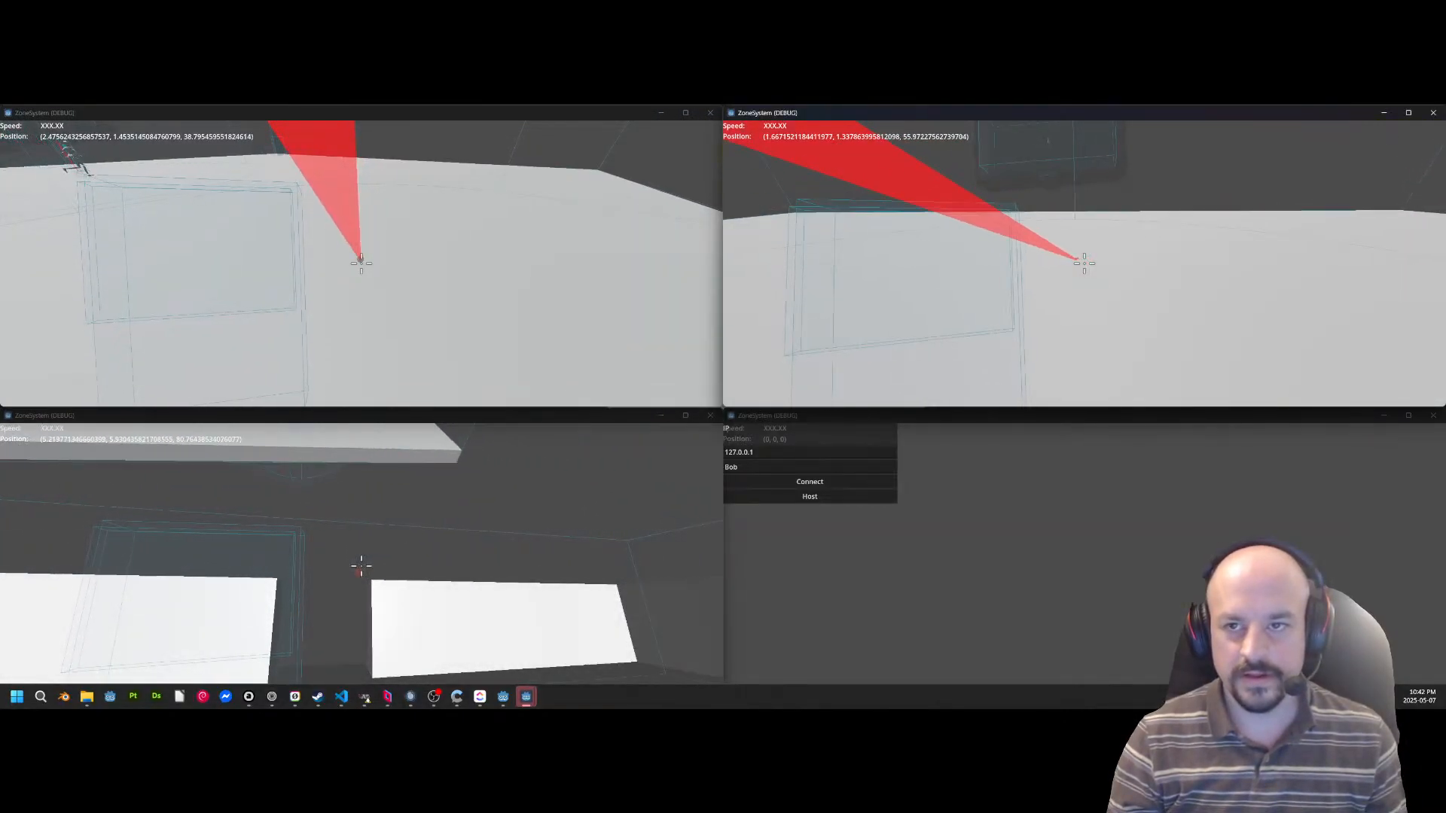
key(d)
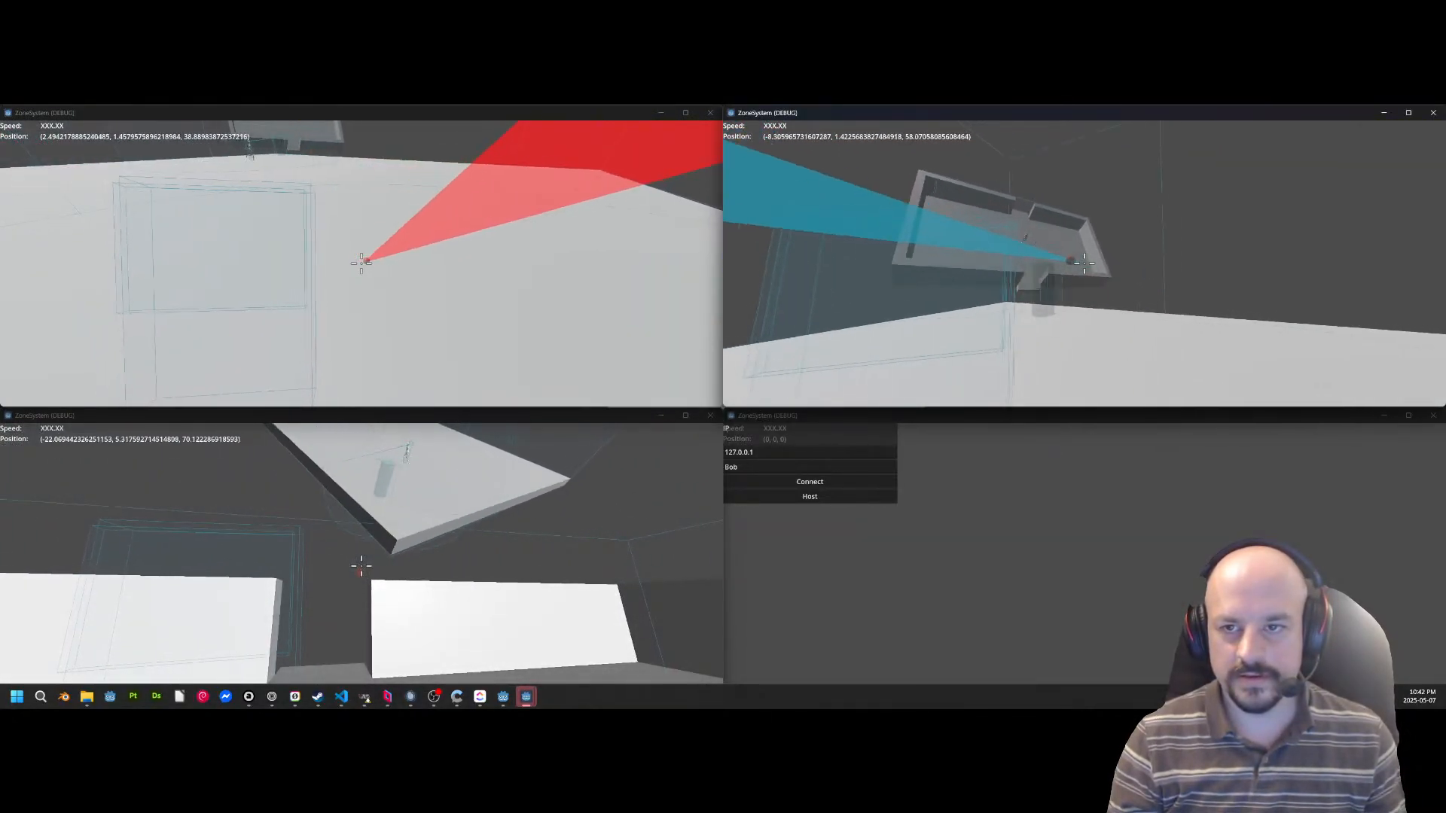
key(w)
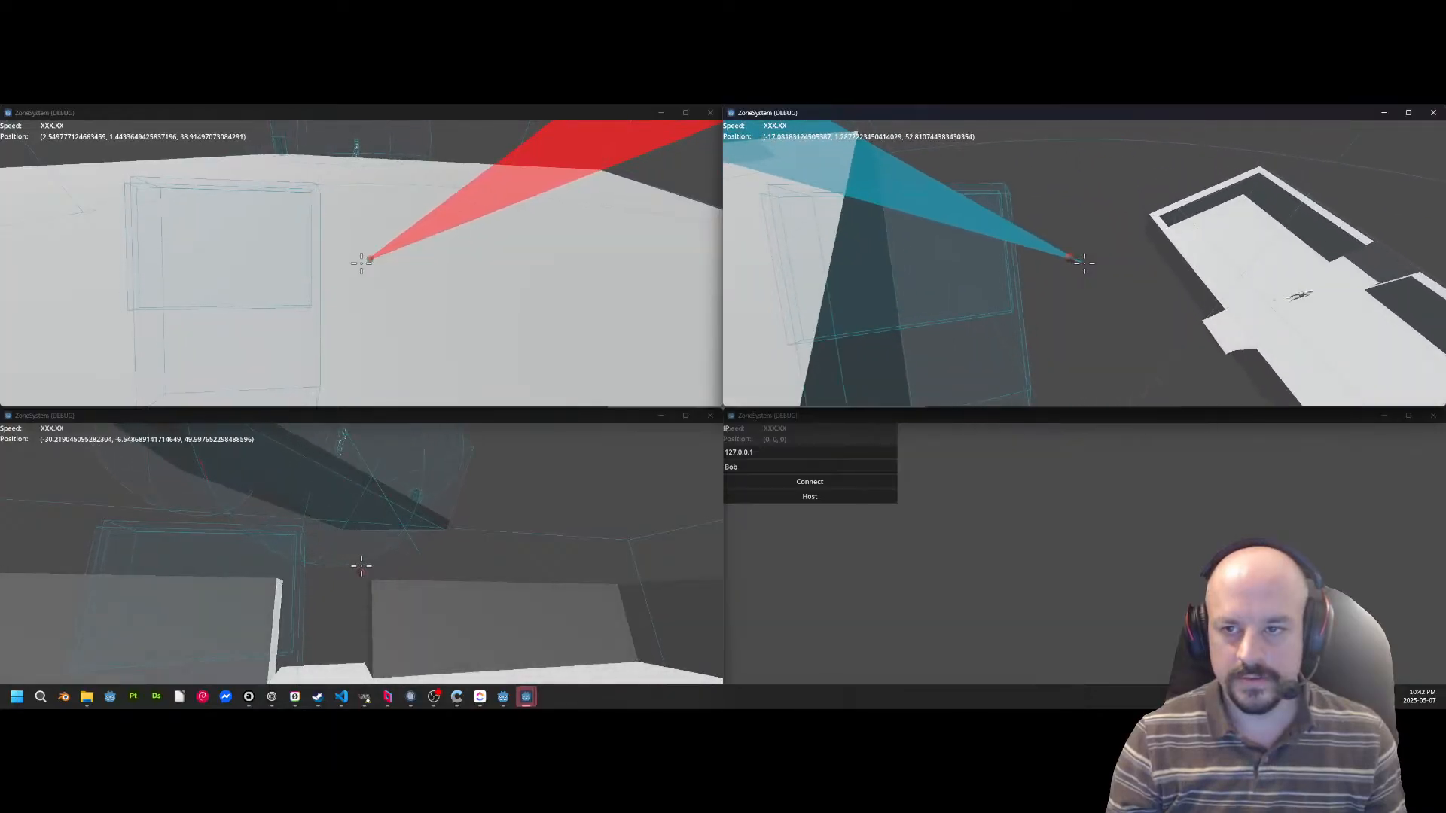
key(w)
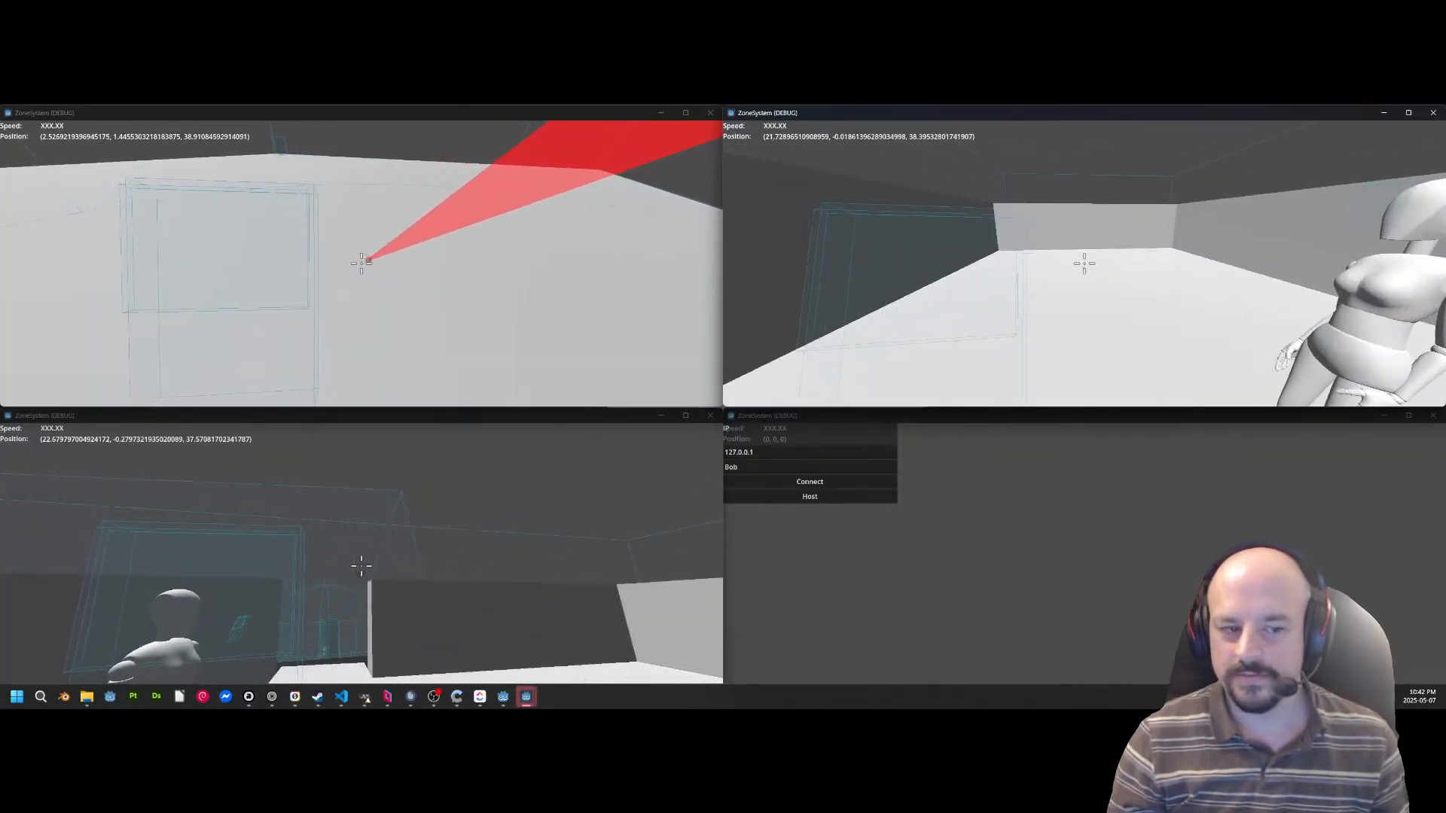
Switch between the third and host instances and move their characters around together on the moving ship.
key(alt+Tab)
key(alt+Tab)
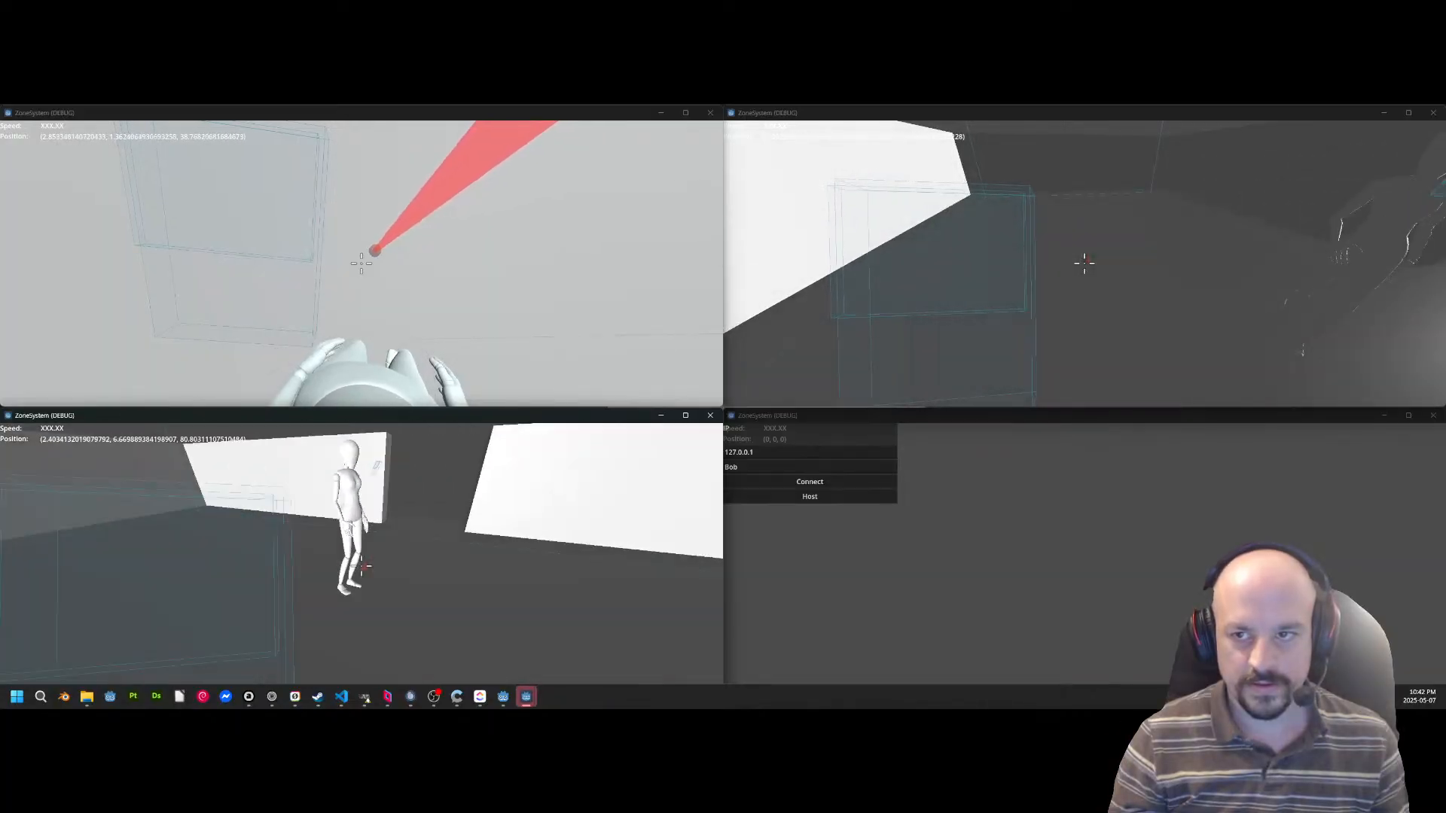
key(w)
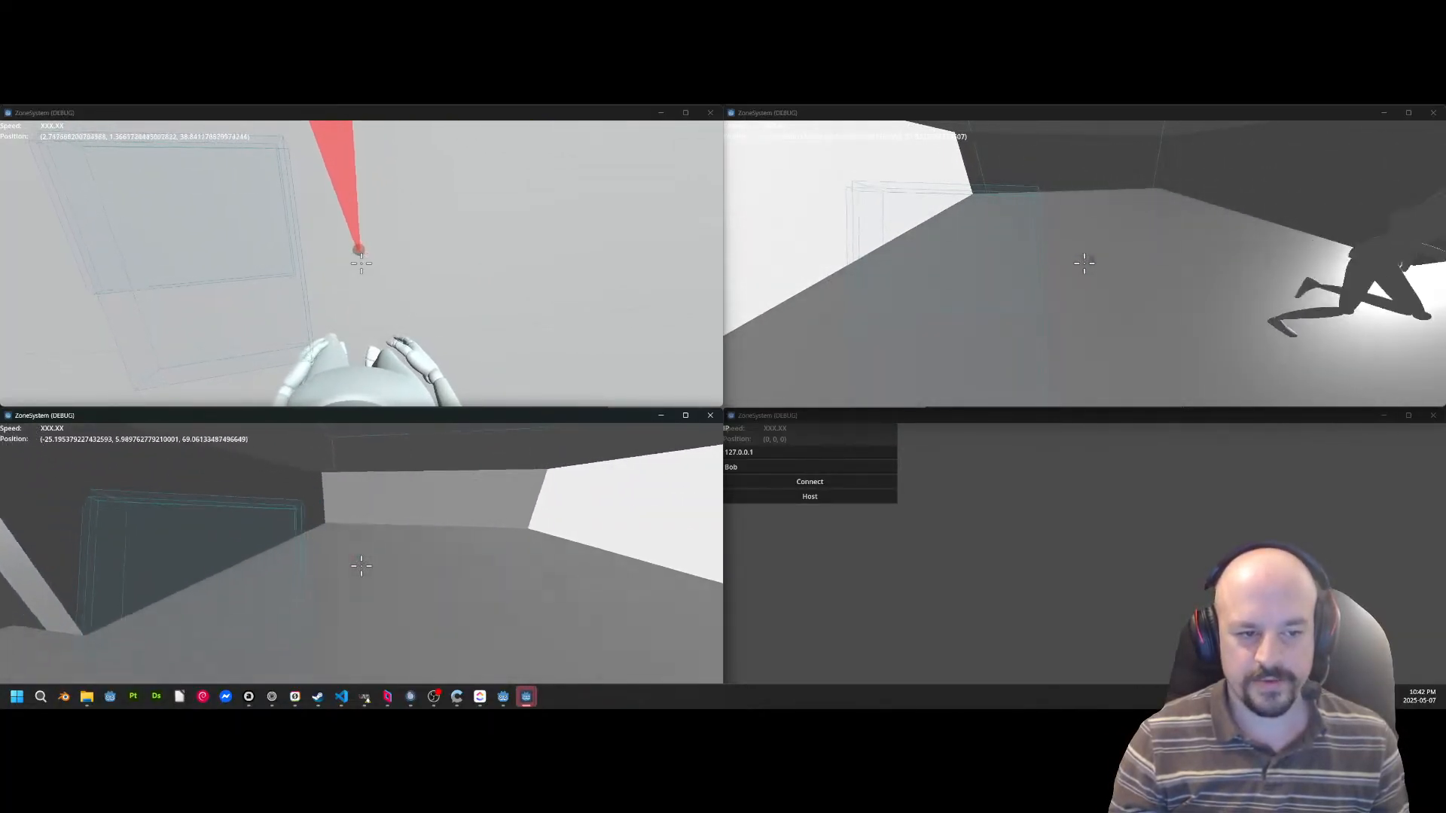
key(w)
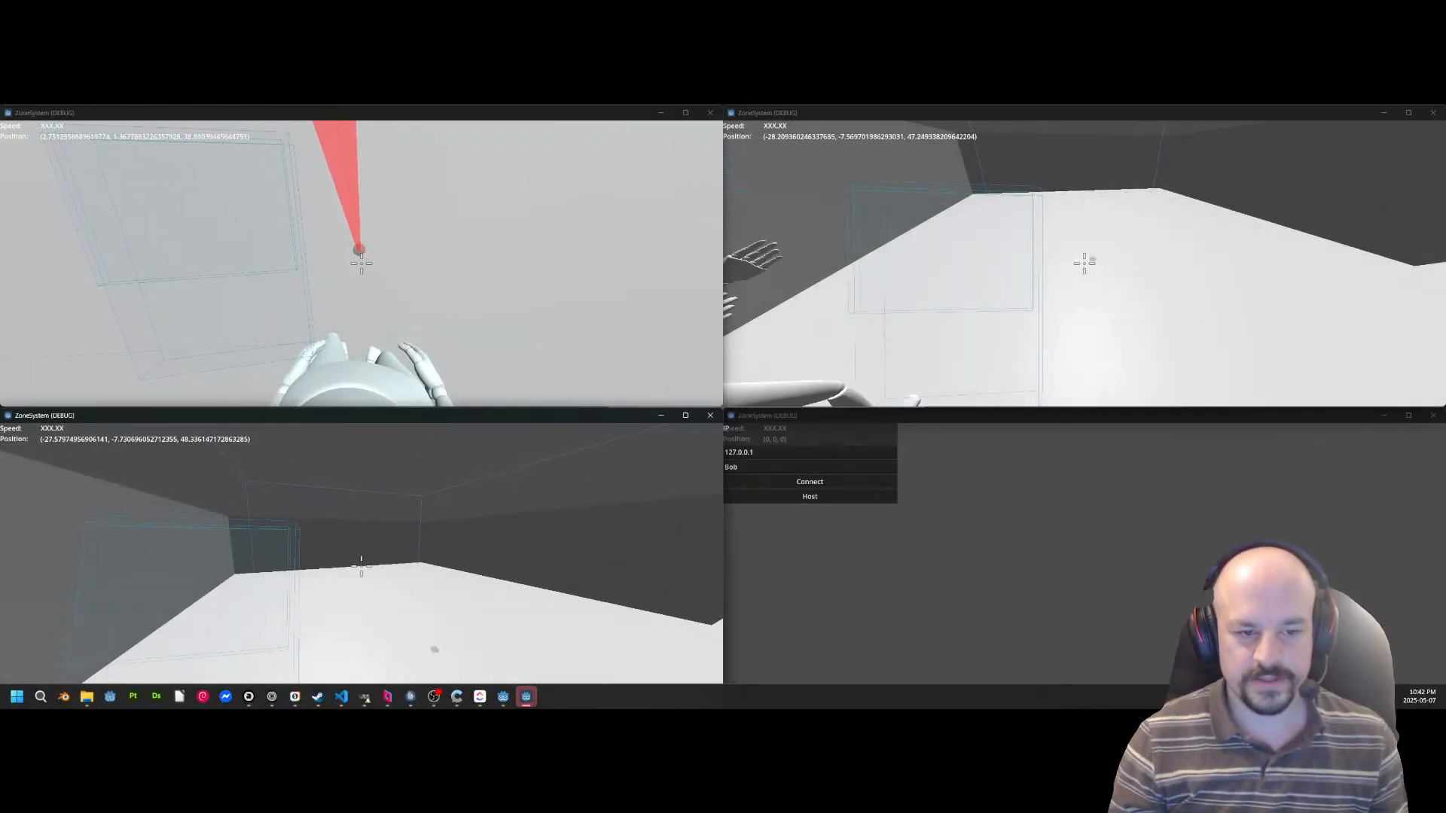
key(w)
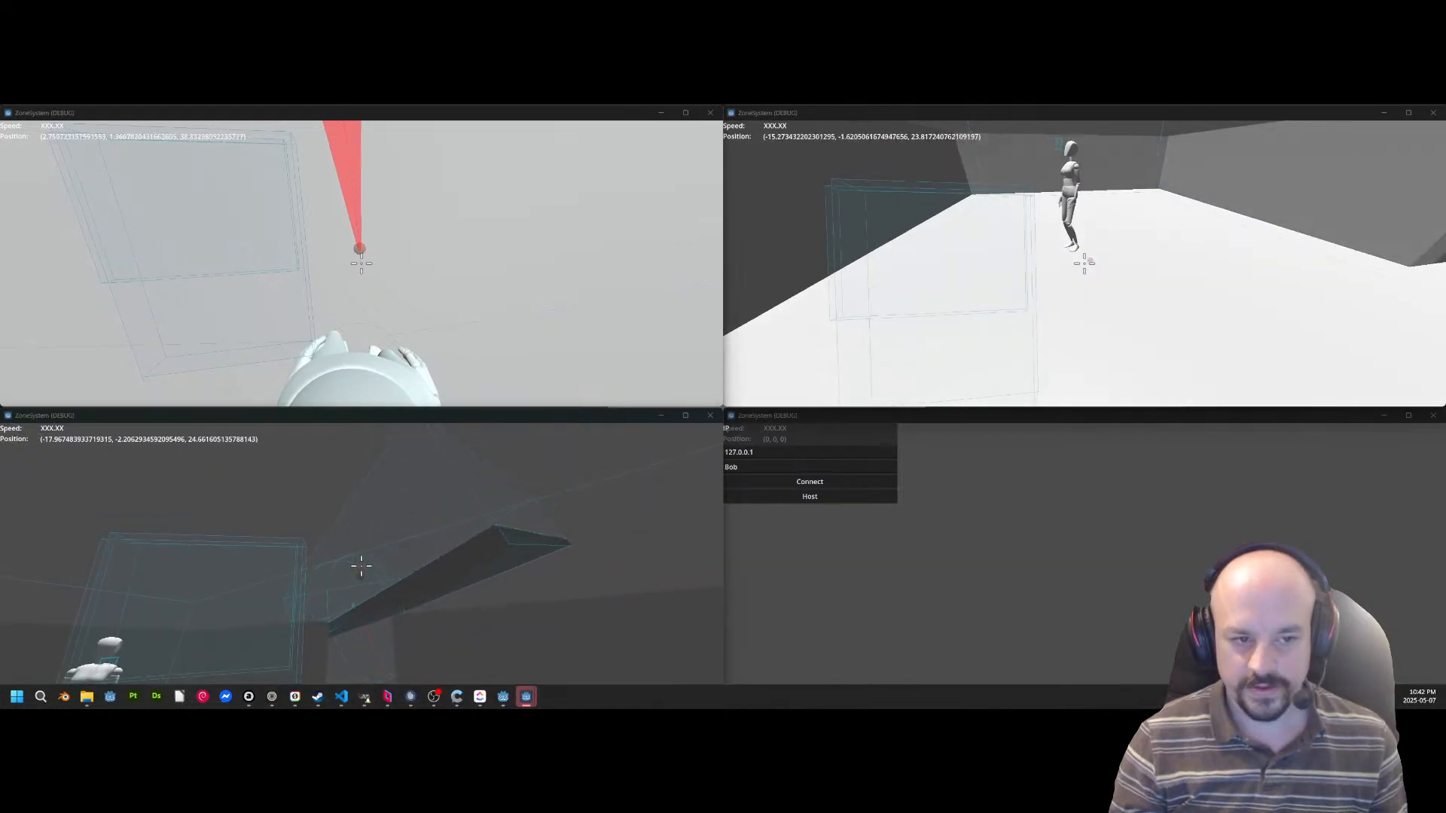
key(alt+Tab)
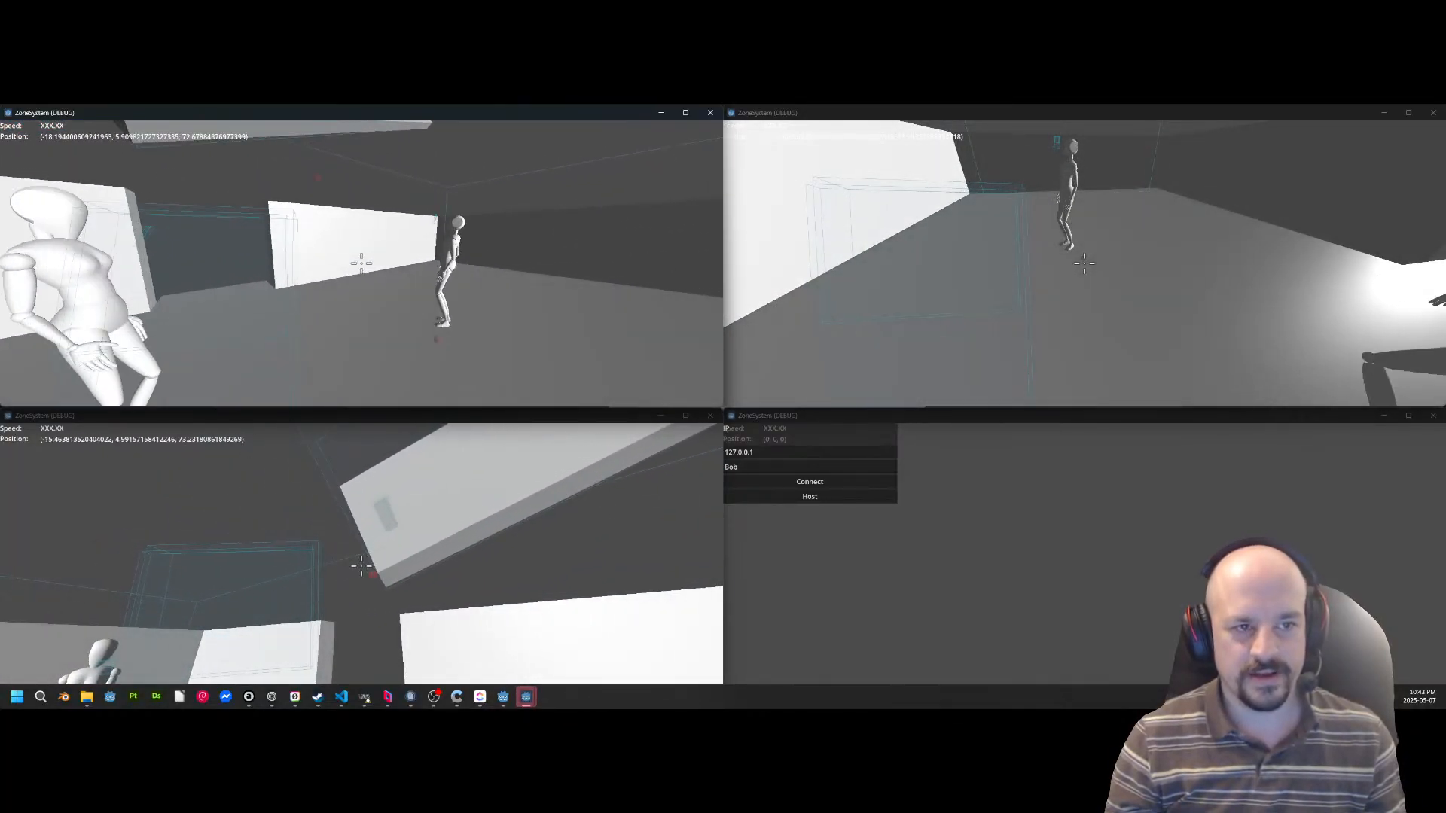
key(alt+Tab)
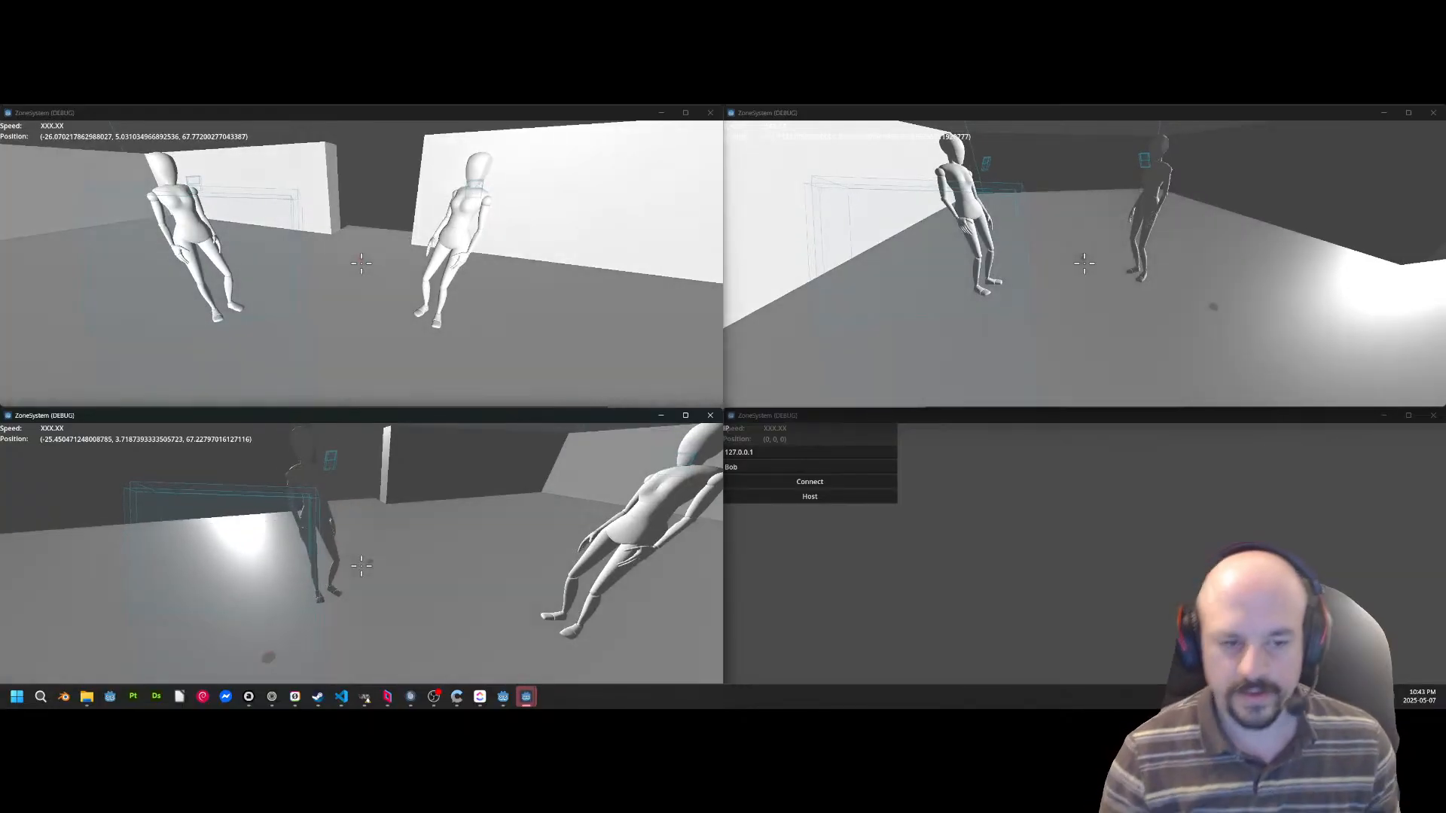
Quit the three connected debug instances, leaving the unconnected fourth one open.
key(alt+Tab)
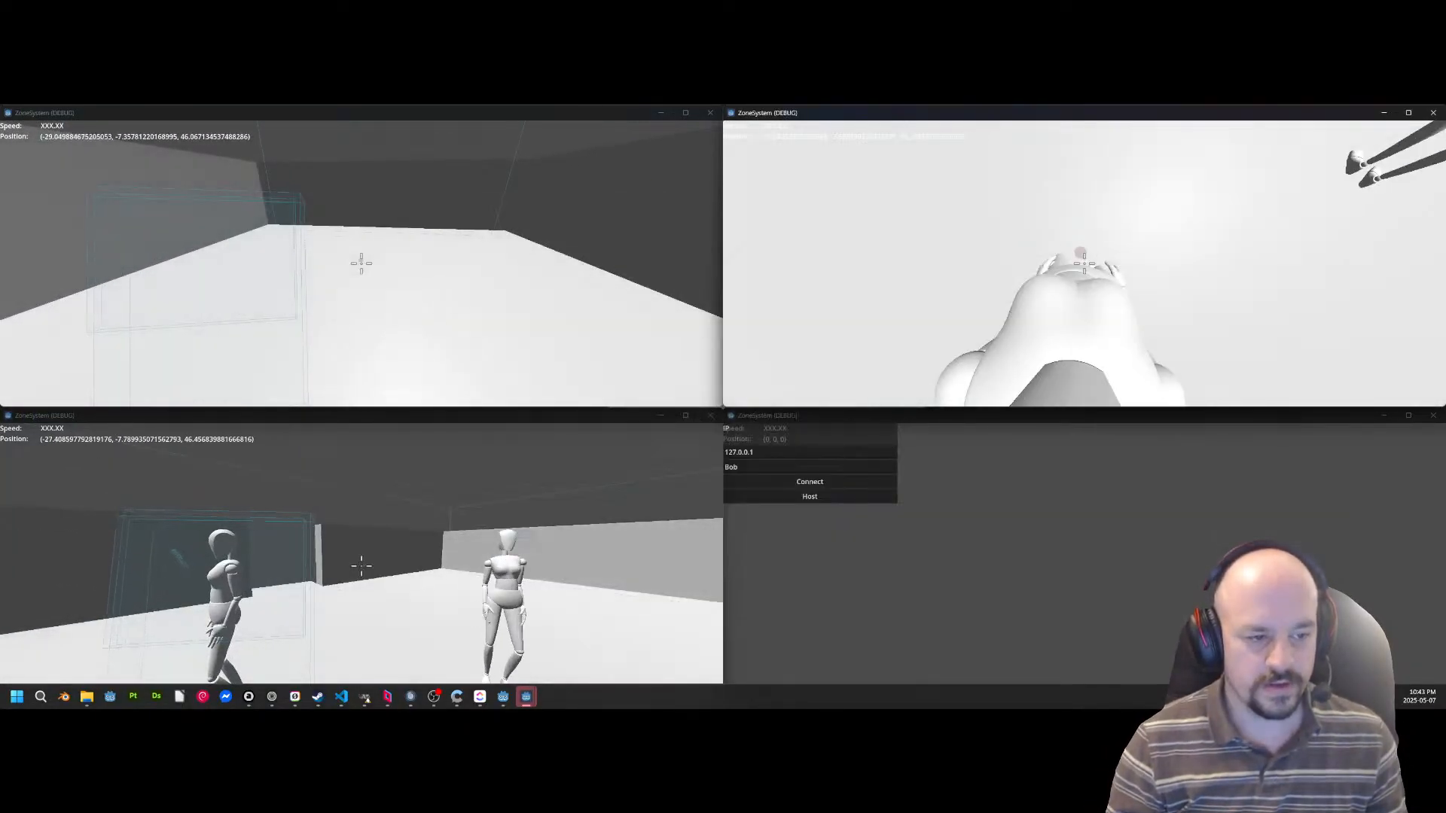
key(Escape)
click(1085, 268)
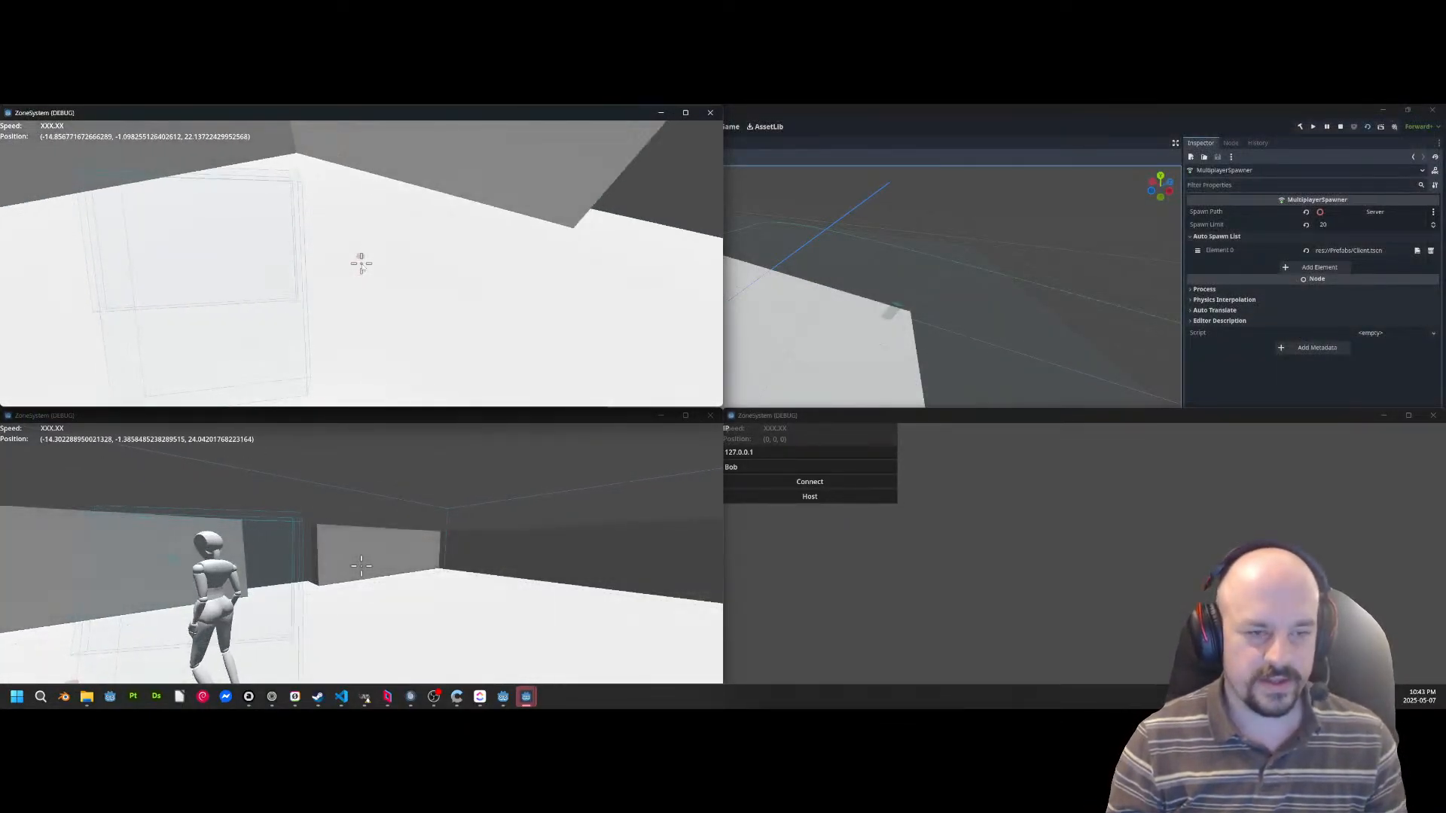
key(Escape)
click(361, 265)
key(Escape)
click(357, 555)
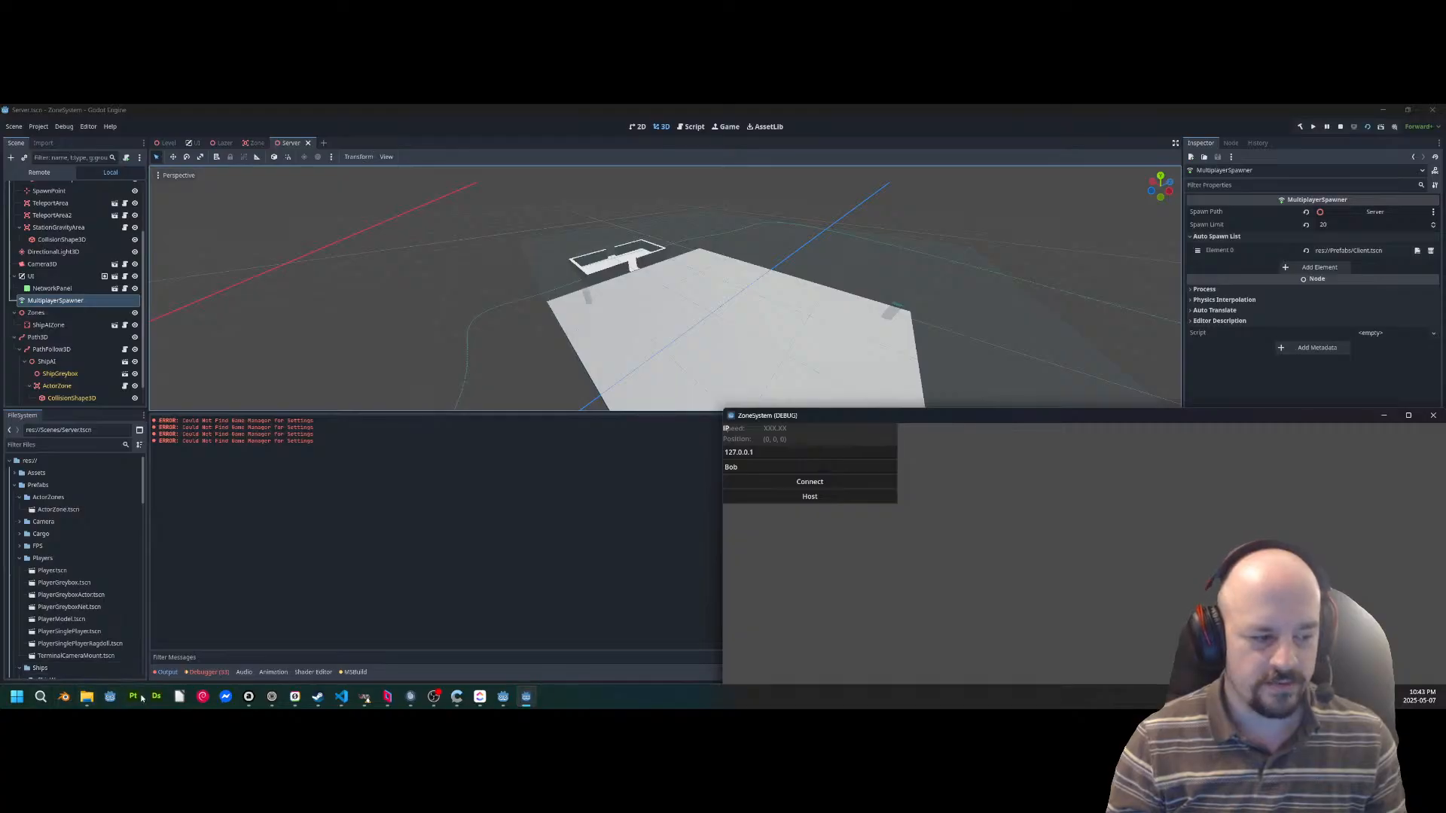
Open the Godot 4.4 project manager, then start the Unforgiven Space launcher and keep only the launcher in front.
click(16, 700)
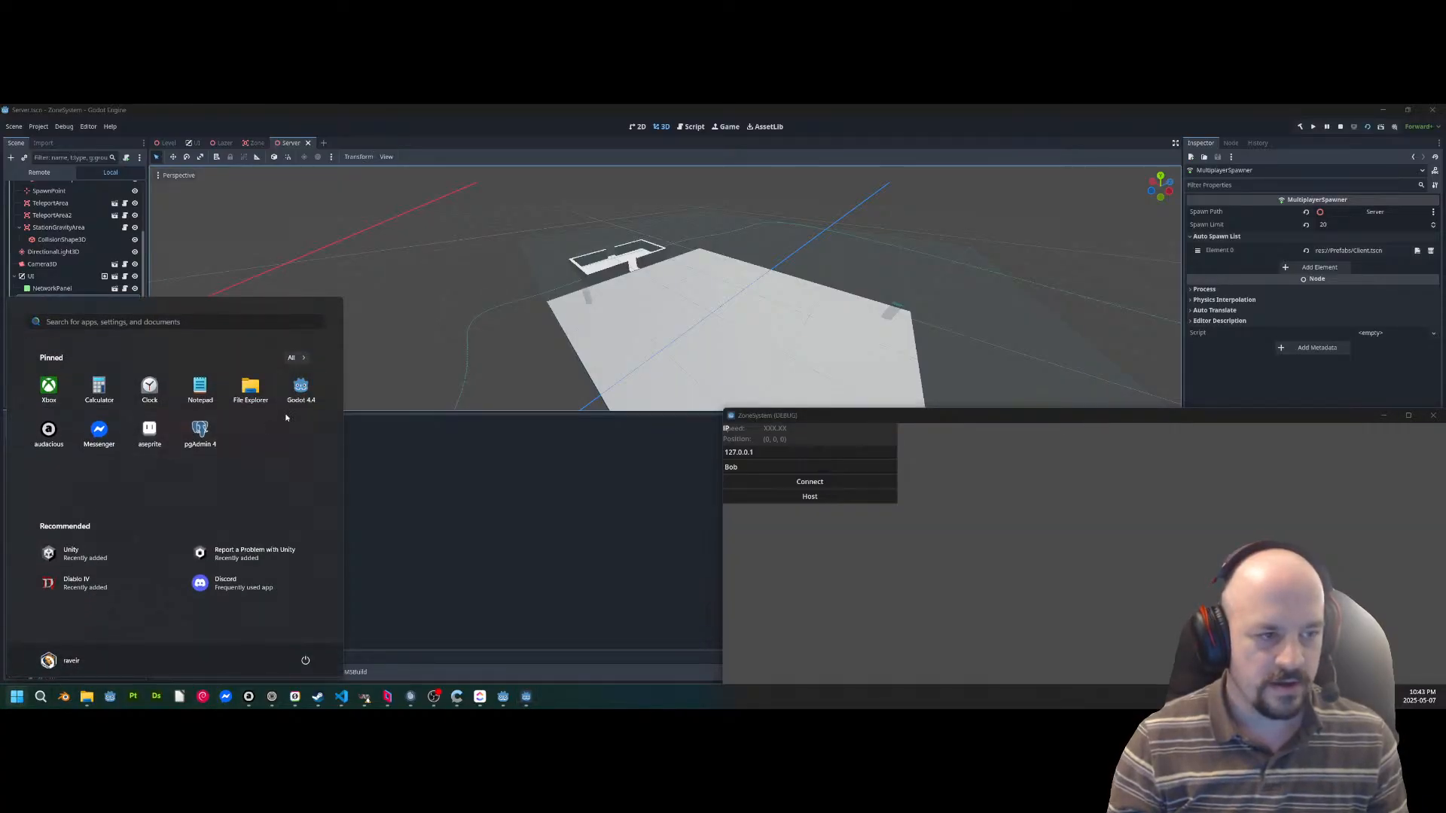
click(305, 392)
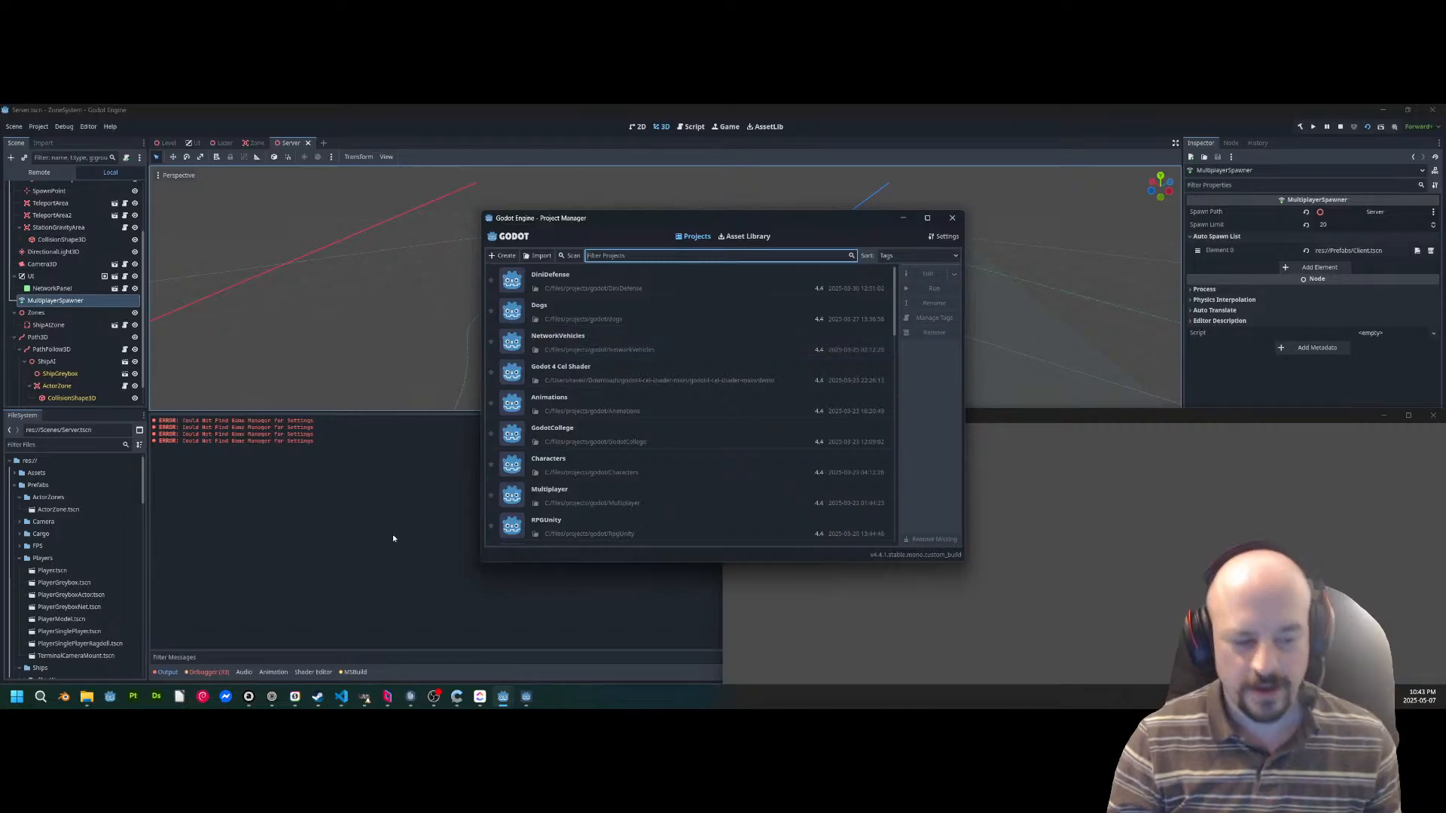
click(18, 700)
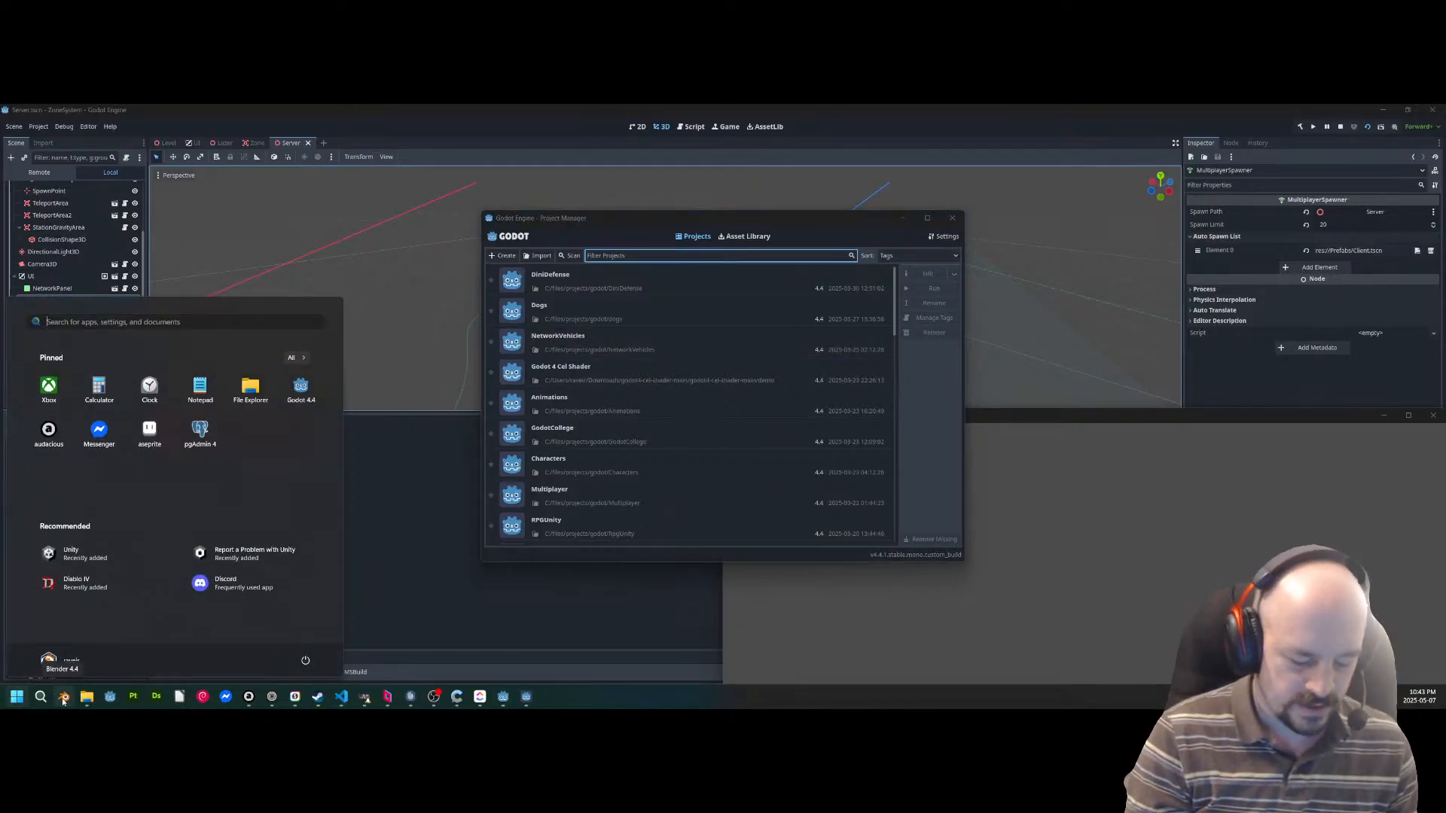
text(s)
key(BackSpace)
text(l)
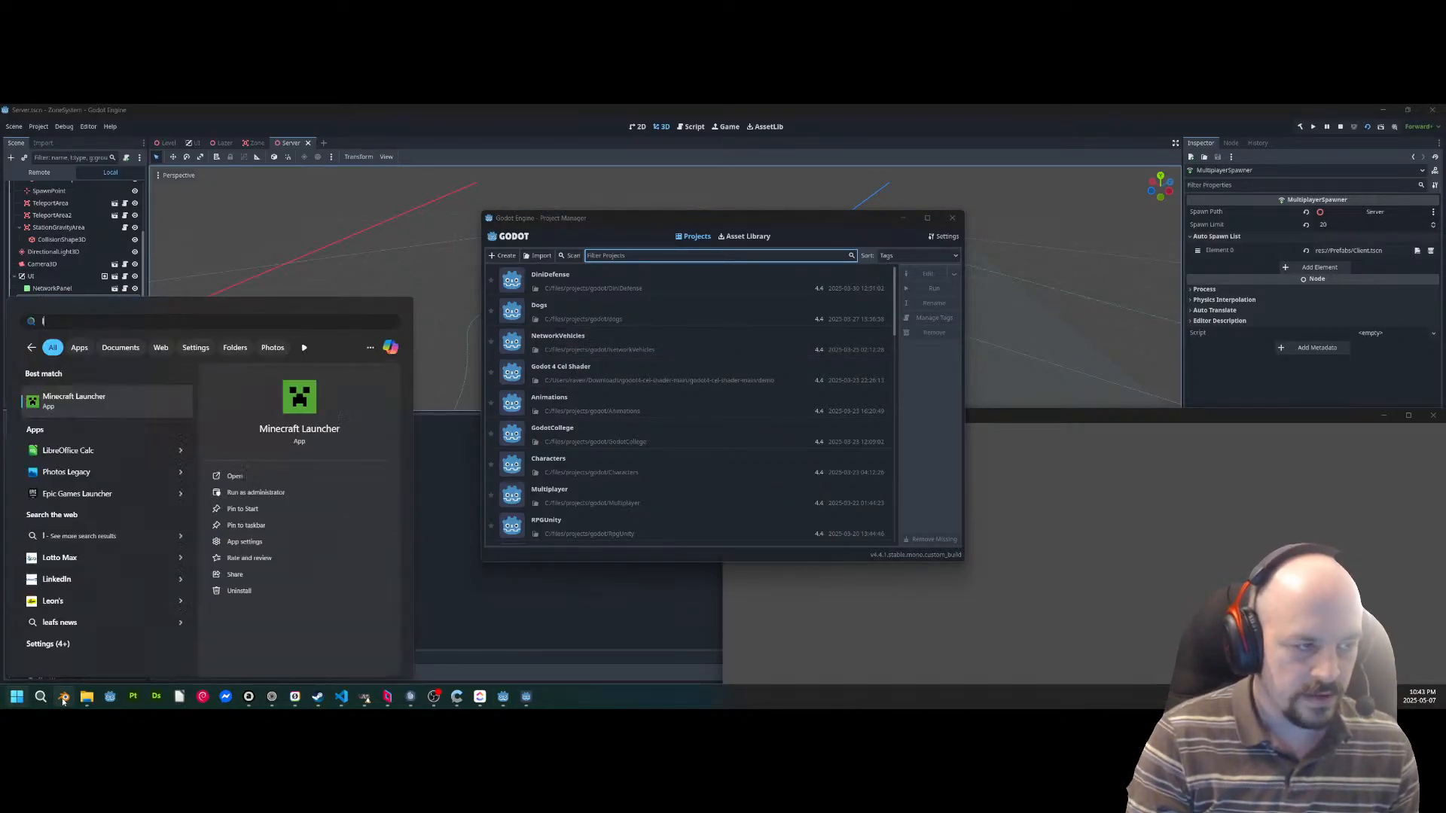
key(Return)
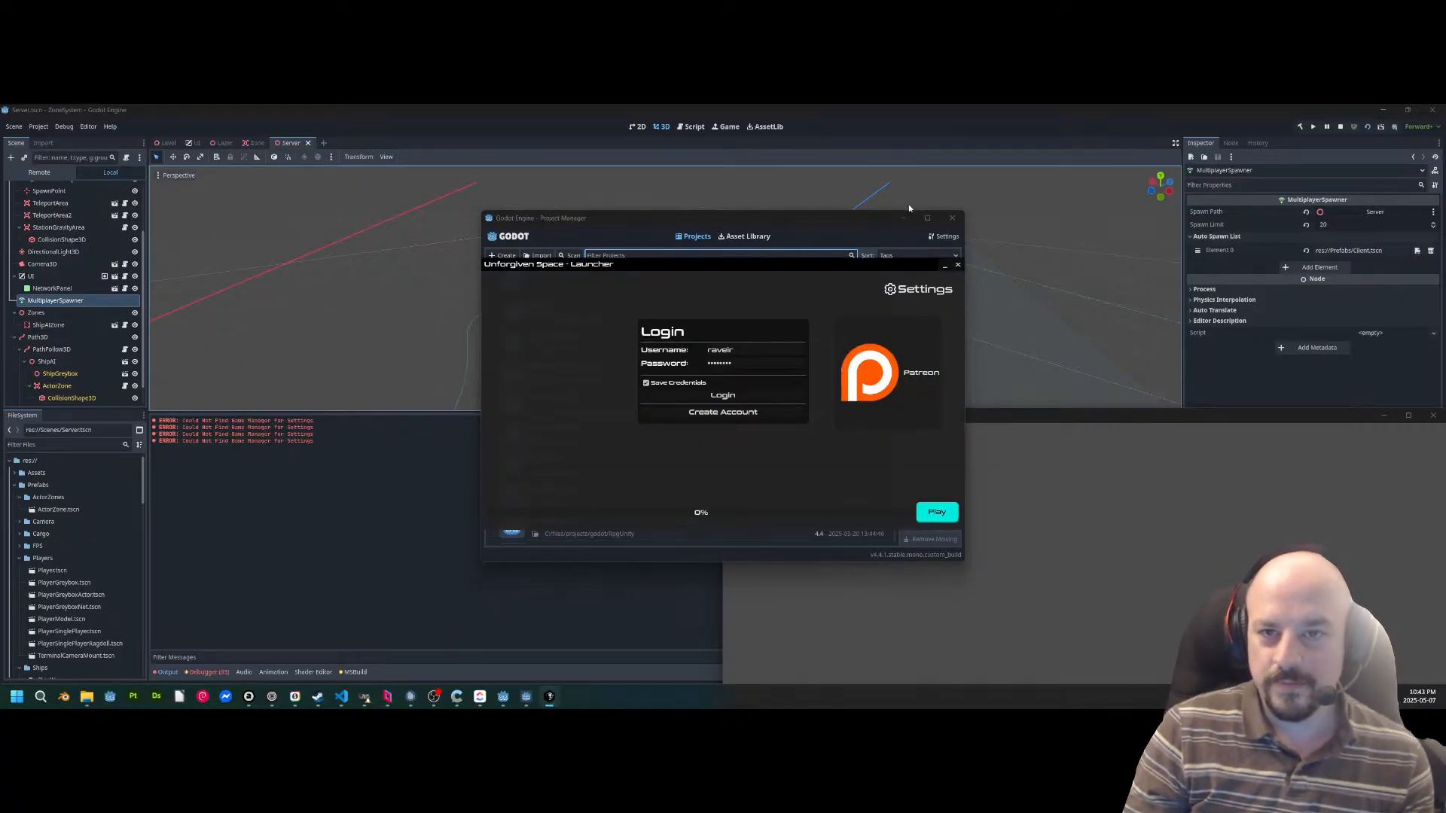
click(904, 217)
drag(812, 265, 709, 244)
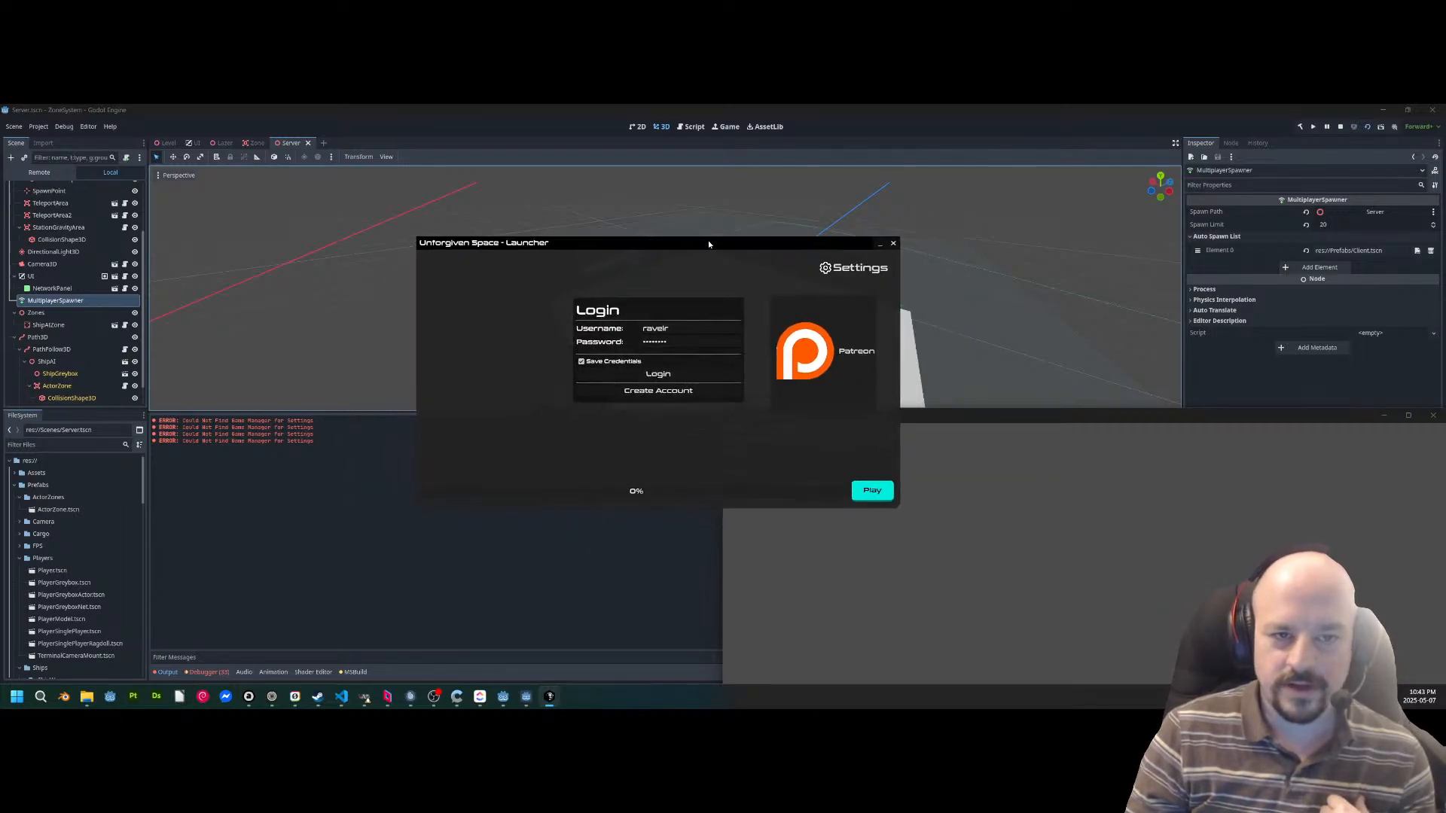
Log in to the launcher with the saved credentials and allow its Patreon authorisation request.
click(654, 375)
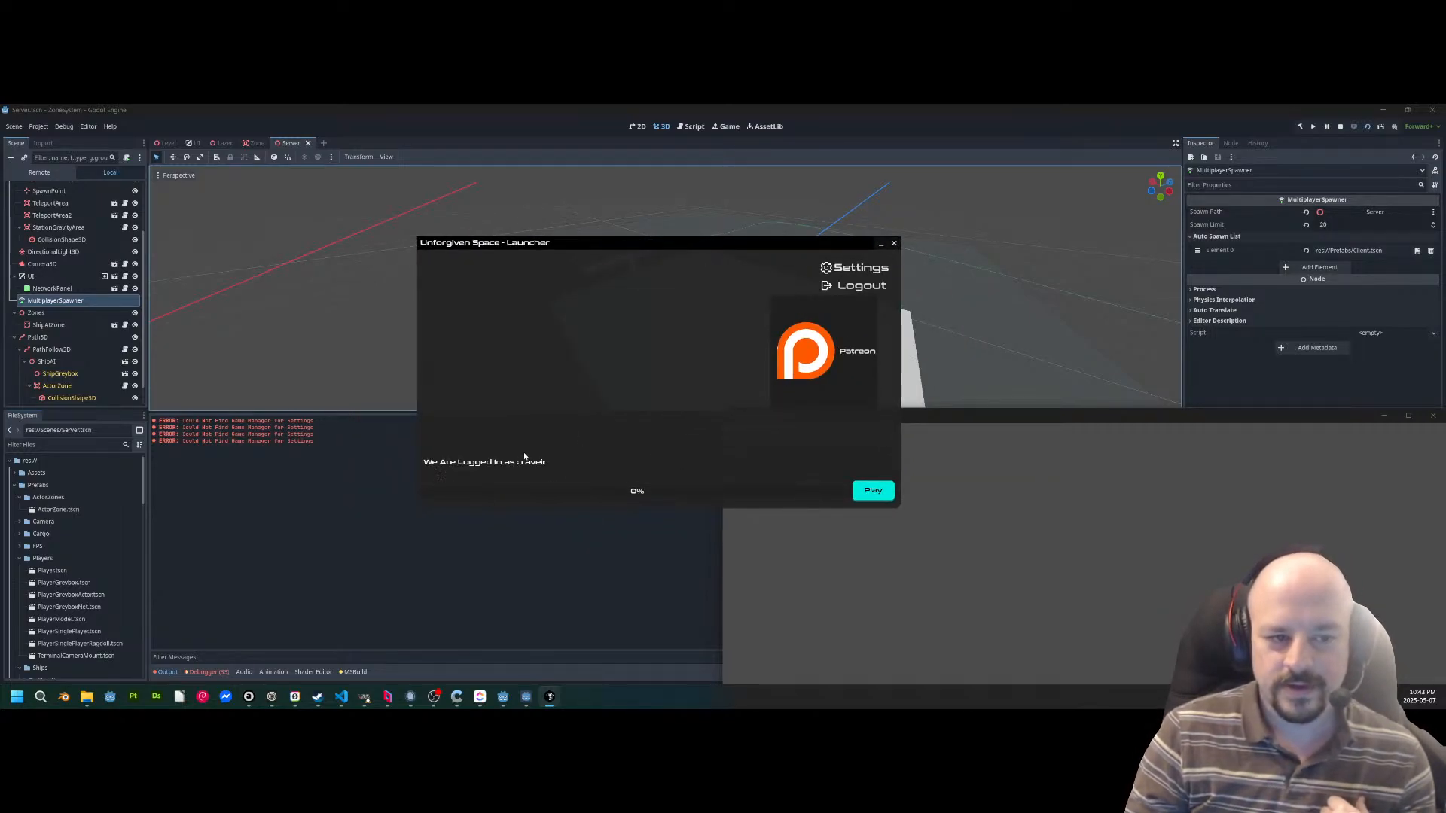
click(842, 350)
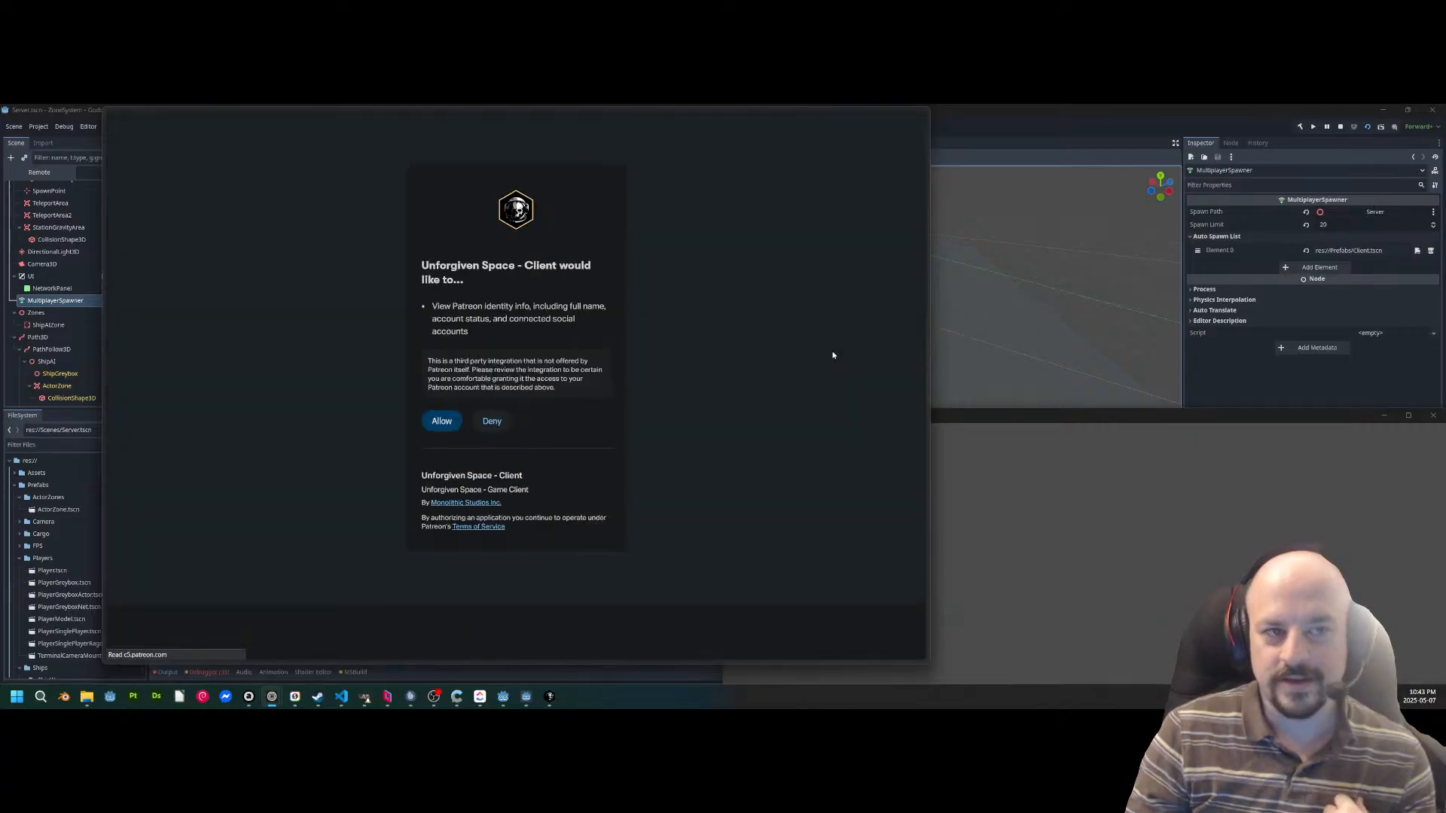
click(440, 422)
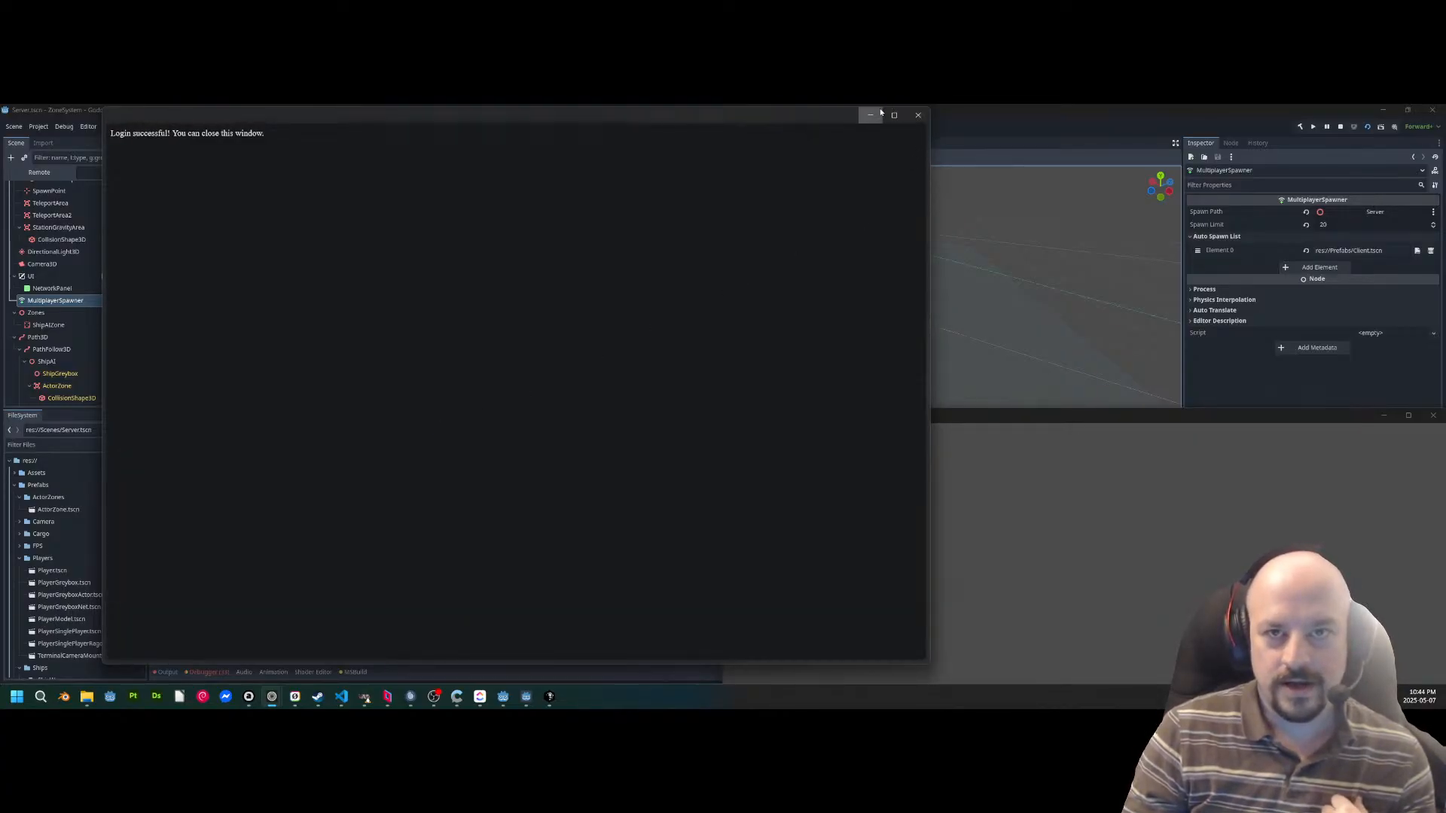
click(878, 113)
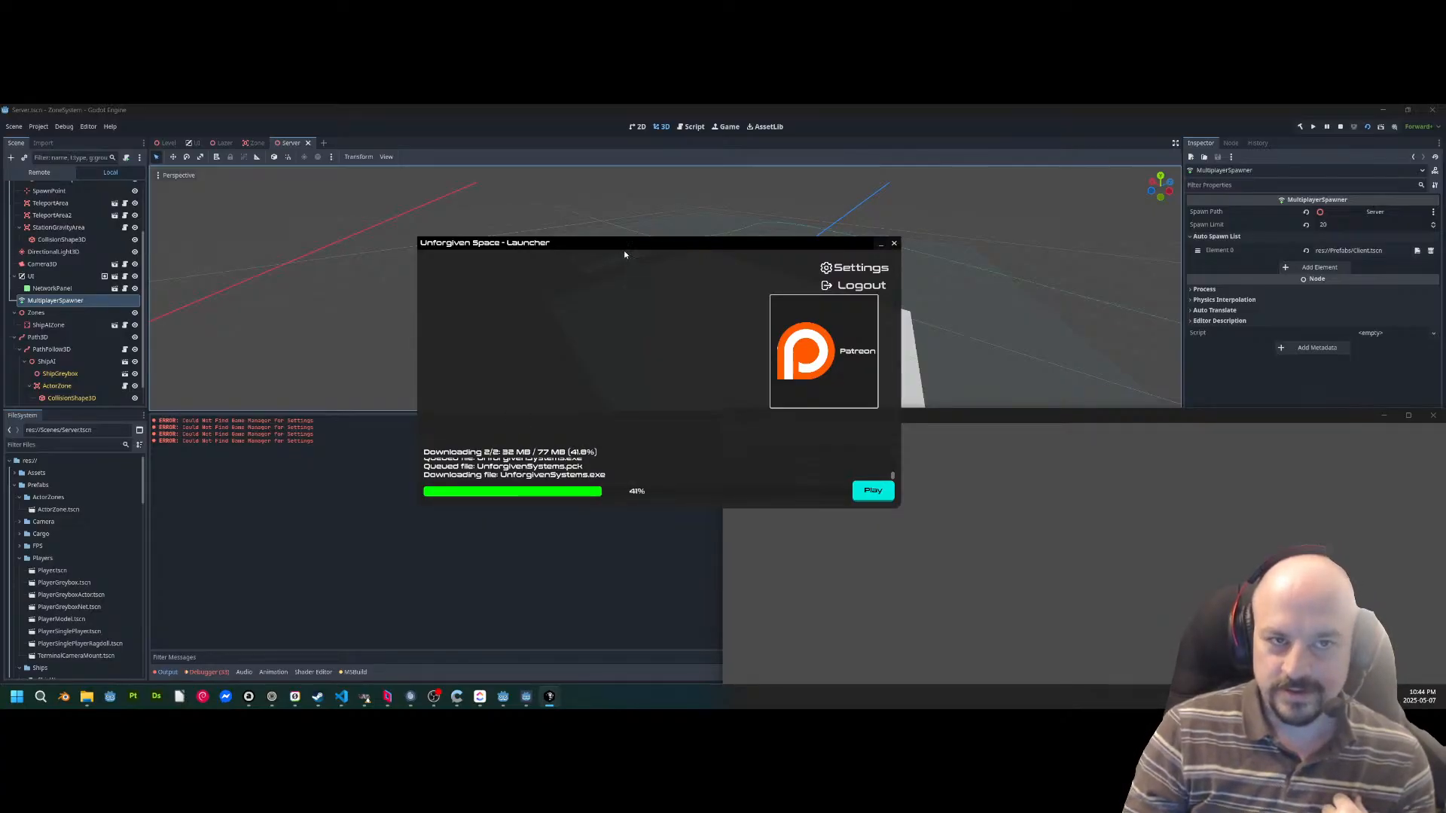
drag(624, 254, 793, 249)
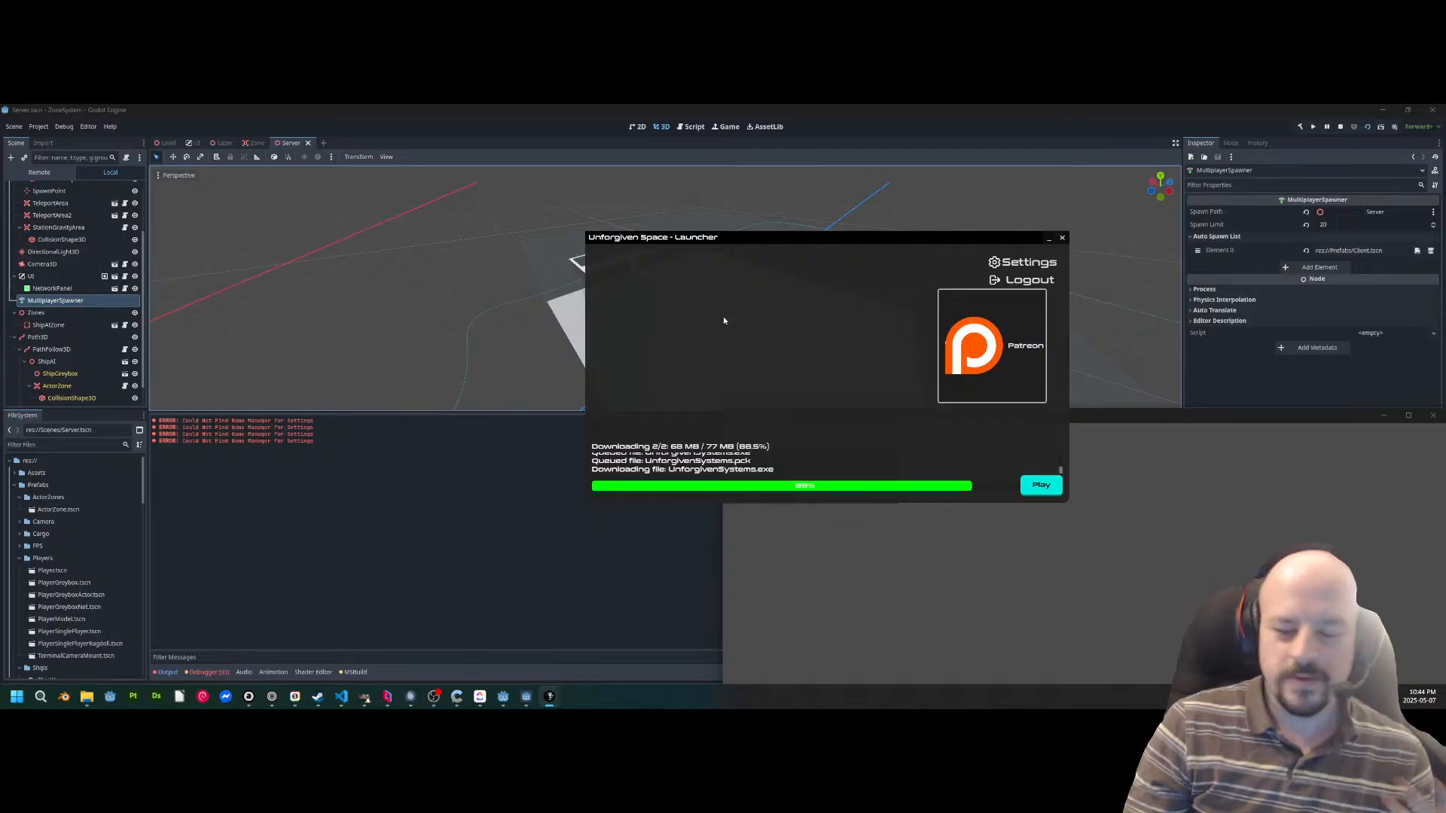
drag(728, 239, 811, 259)
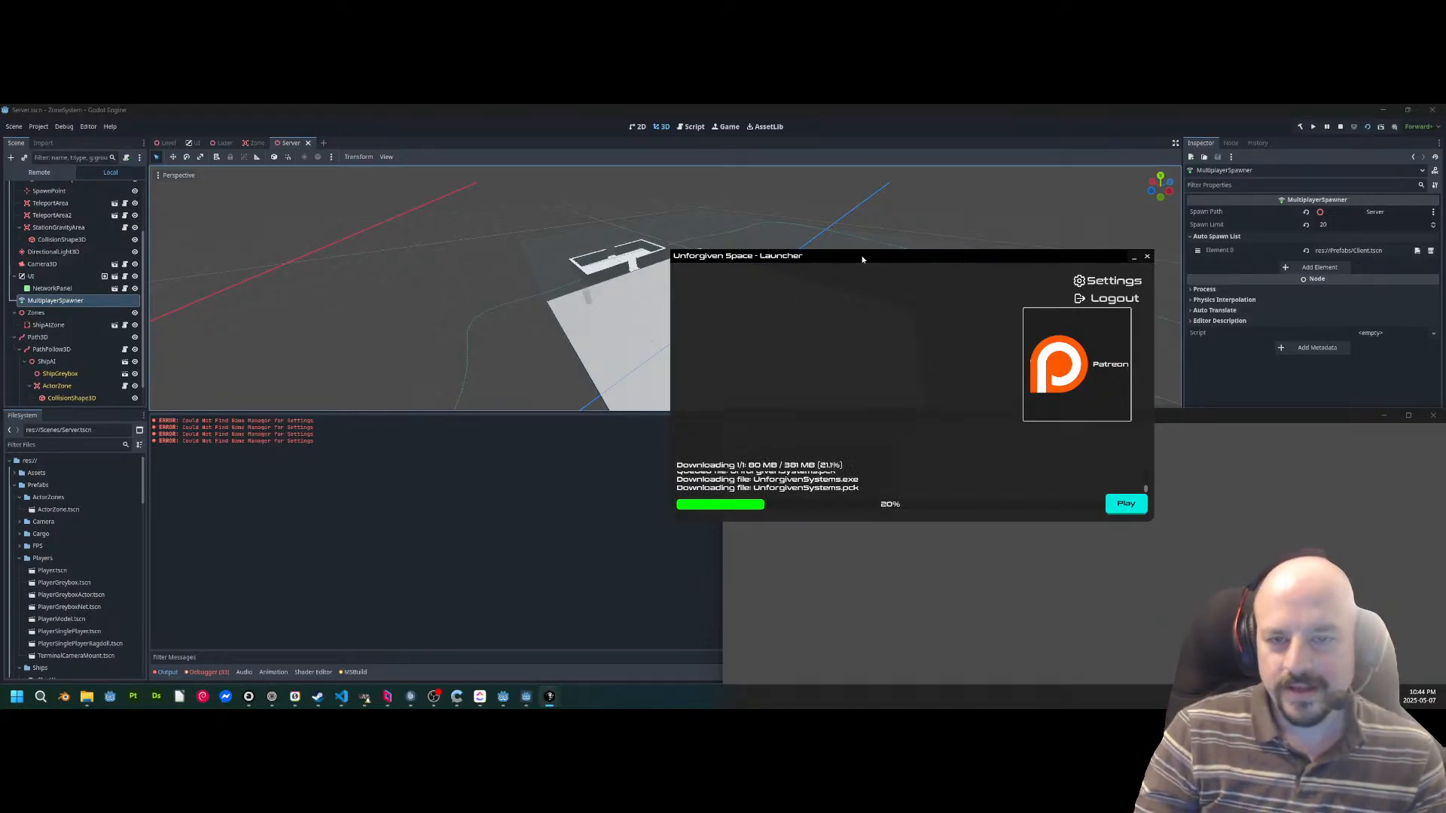
drag(862, 259, 649, 261)
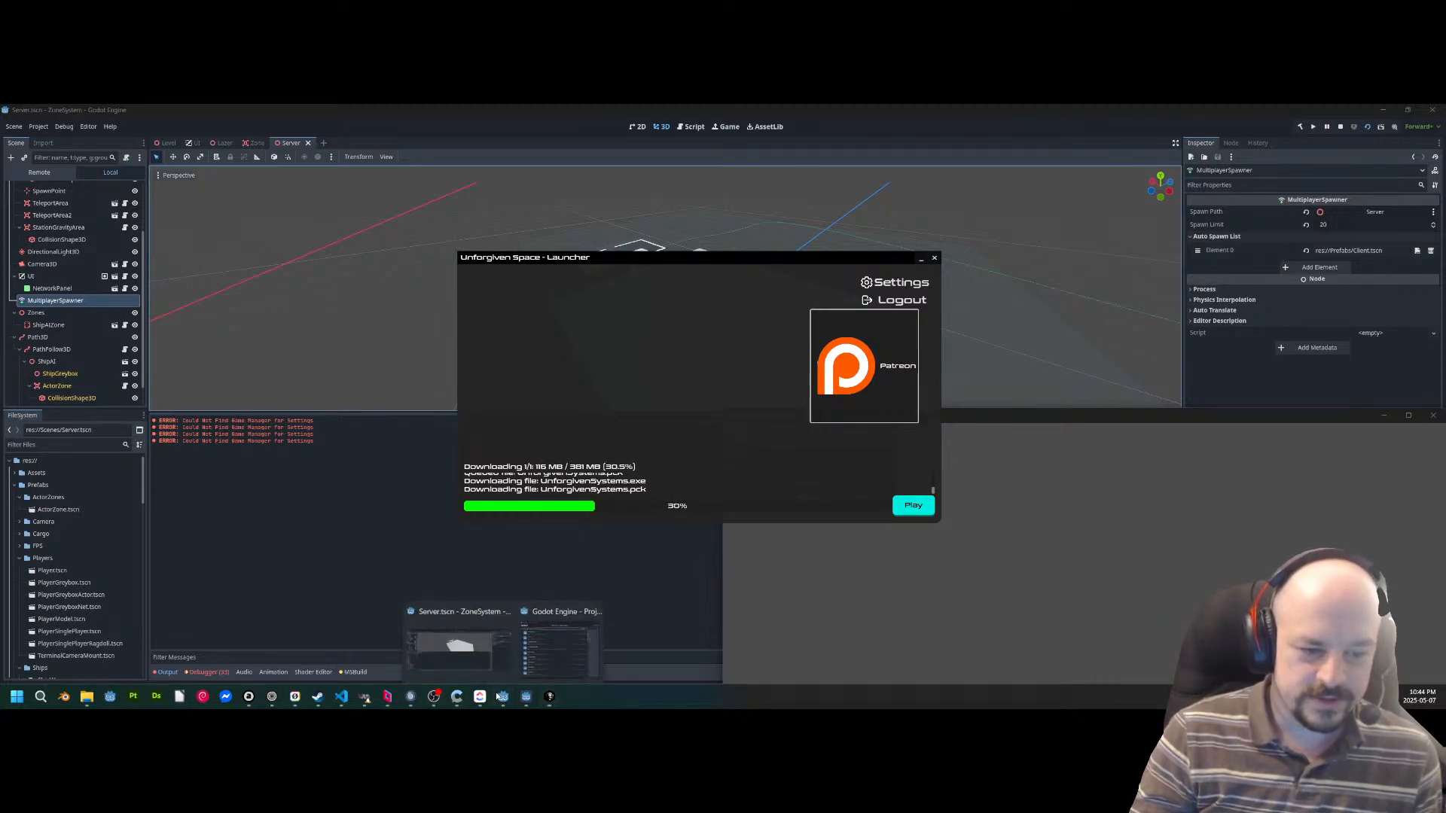
Filter the Godot project list by "spa", open the Unforgiven Space project and minimise the launcher.
click(561, 639)
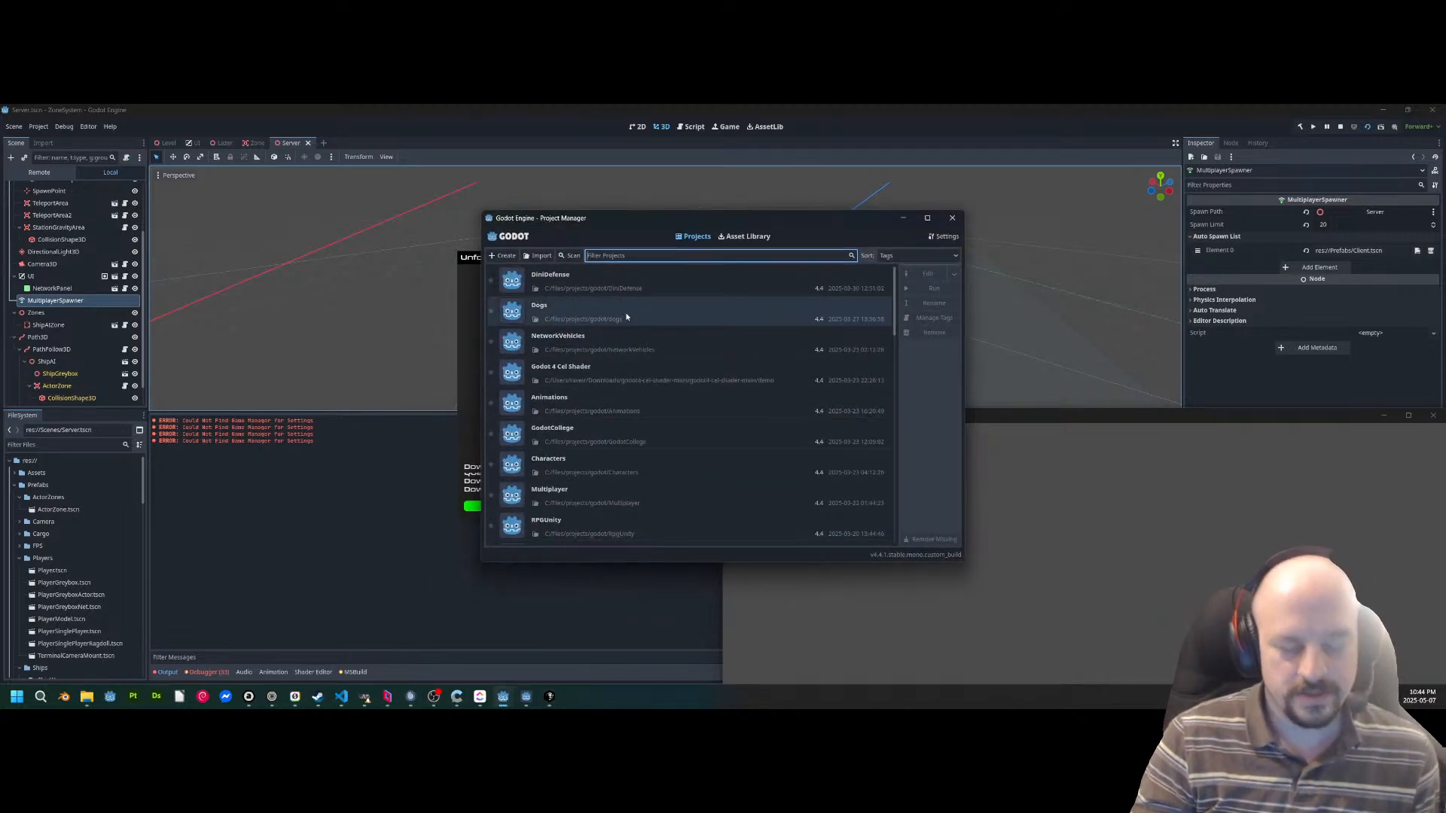
text(spac)
double_click(587, 309)
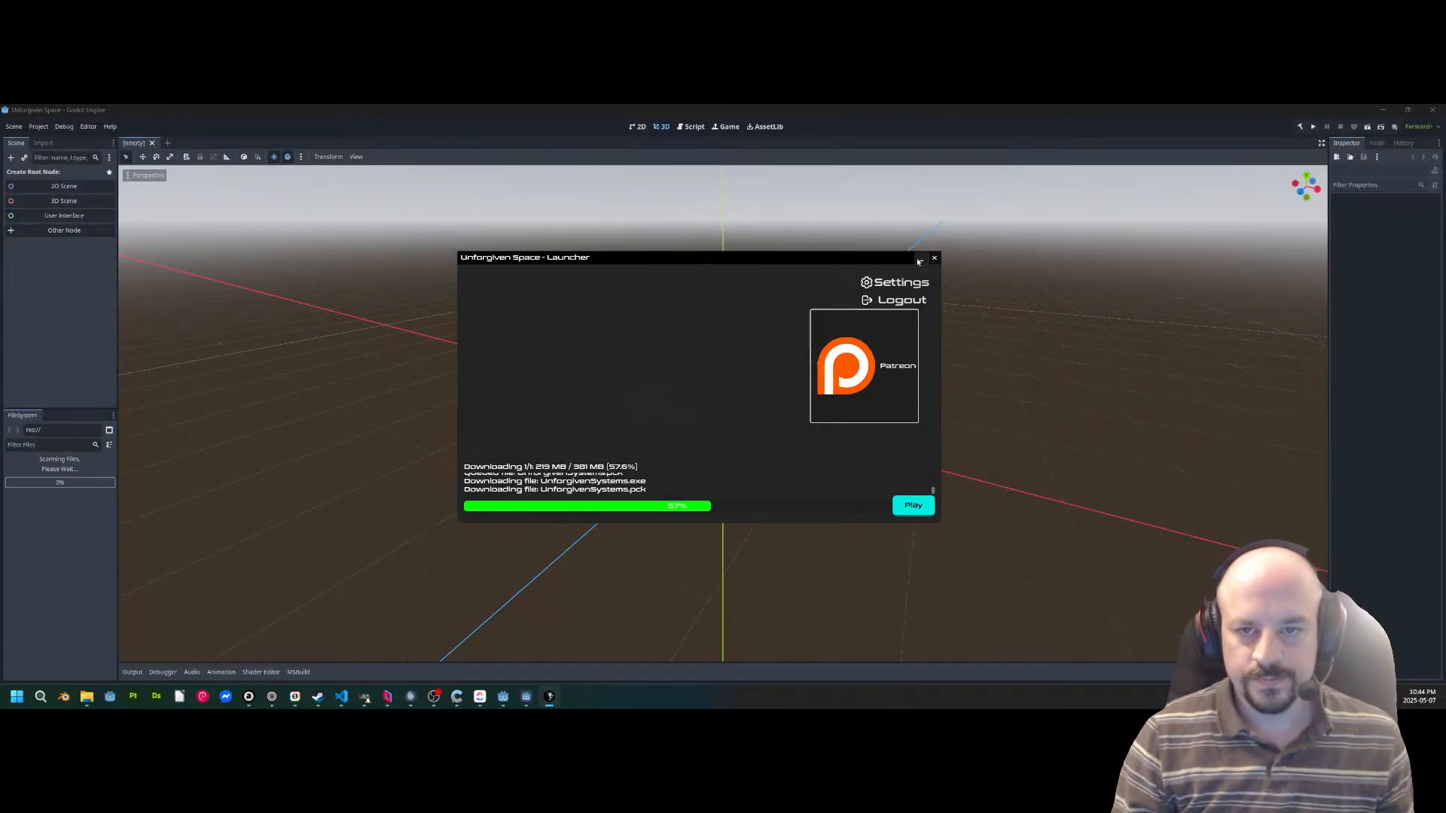
click(920, 260)
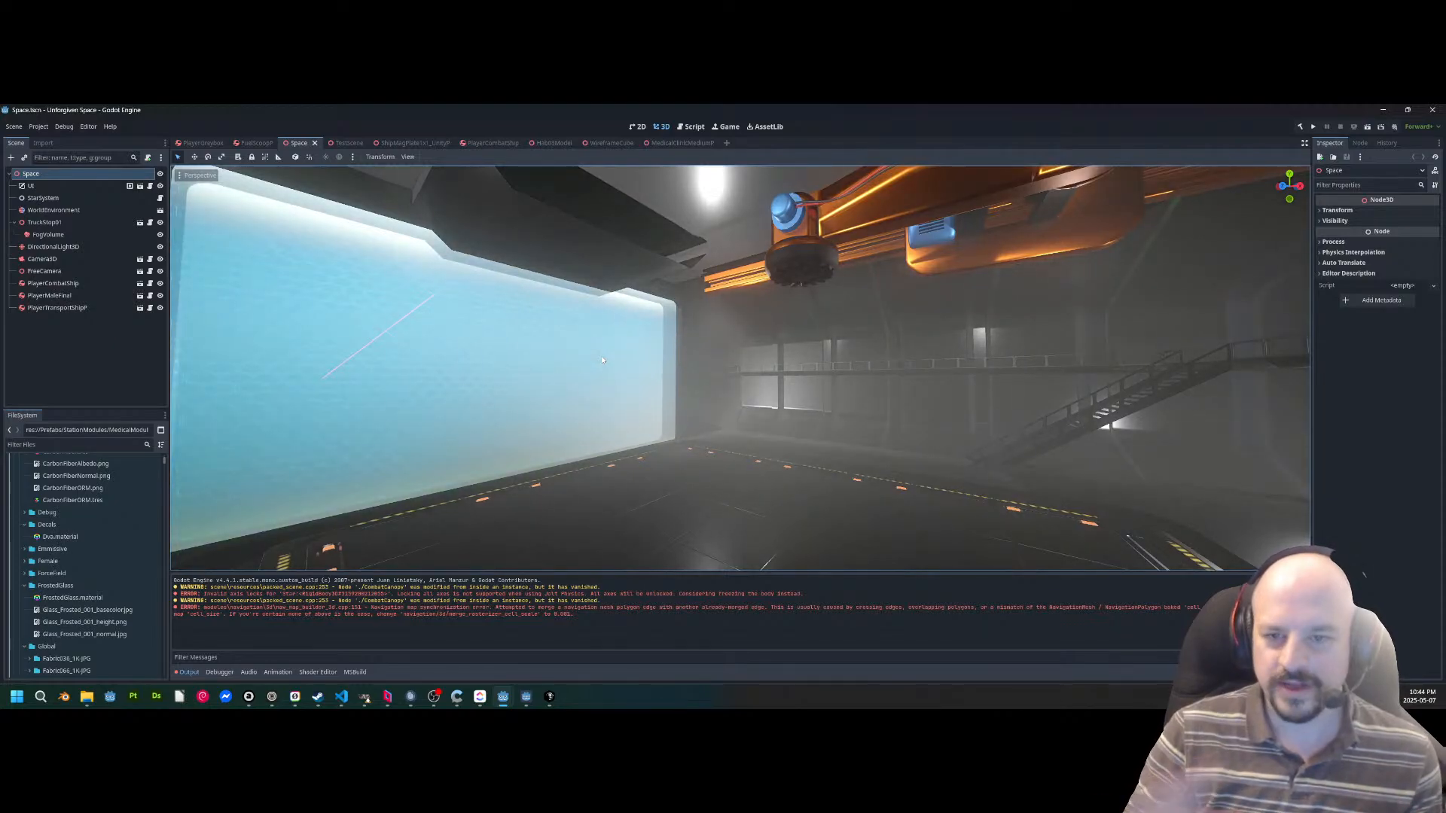
Examine the station's hangar interior in the Space scene, from the blue force field out to the dark platform.
right_drag(574, 369, 753, 377)
scroll(575, 369, up, 20)
right_drag(560, 338, 271, 282)
key(w)
scroll(561, 337, up, 2)
key(w)
scroll(561, 337, down, 2)
key(w)
key(d)
scroll(560, 337, down, 6)
key(w)
scroll(560, 337, down, 10)
key(w)
scroll(561, 338, down, 4)
key(w)
key(w)
scroll(560, 337, down, 6)
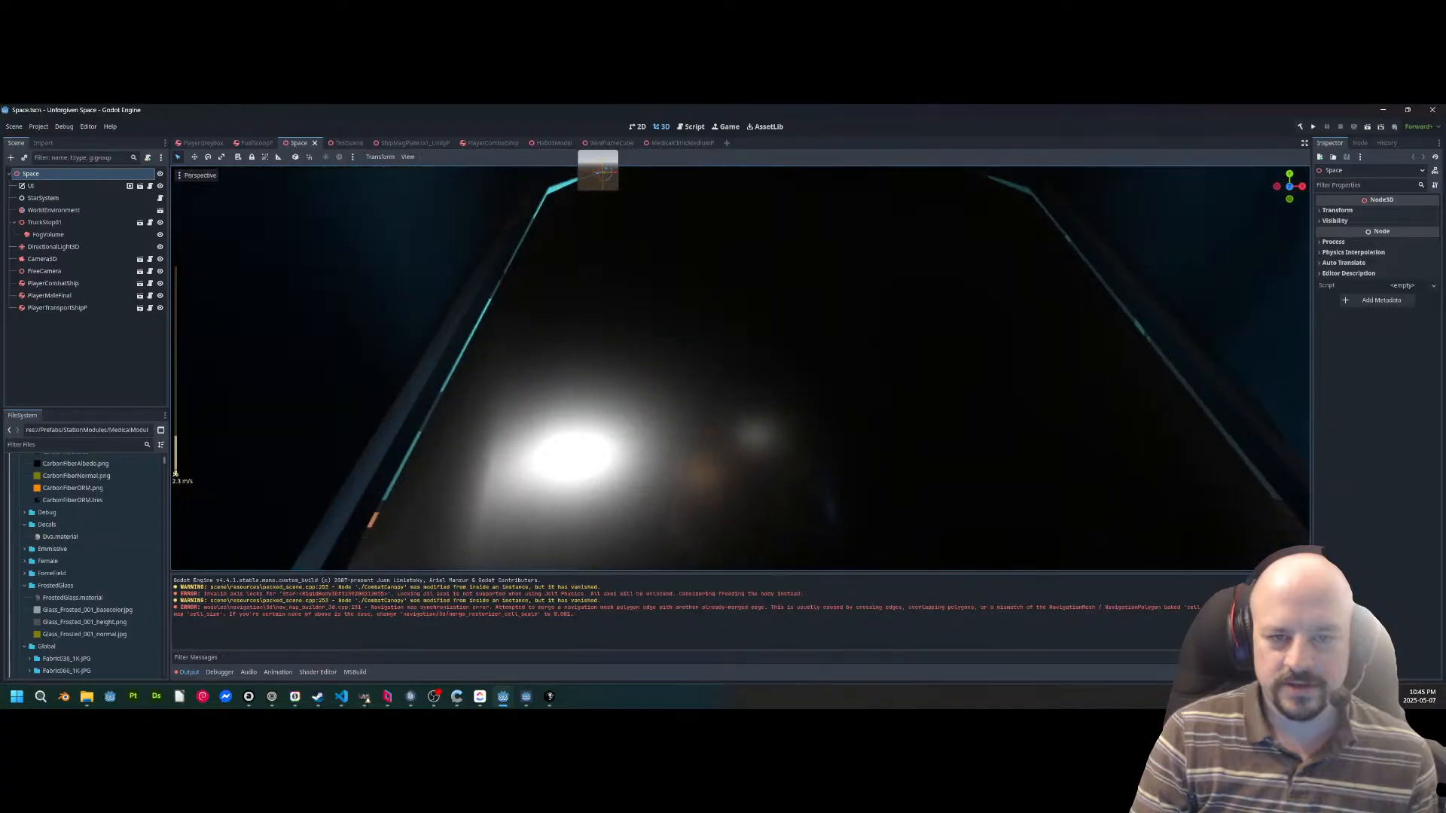
Examine the exterior of the whole space station, including its landing pads, solar panels and tanks.
key(w)
right_drag(740, 368, 260, 383)
scroll(740, 368, up, 4)
key(w)
scroll(741, 368, up, 6)
key(w)
key(a)
key(w)
key(s)
key(w)
key(w)
scroll(642, 368, down, 4)
key(w)
scroll(694, 367, down, 10)
key(w)
scroll(957, 367, up, 12)
key(w)
scroll(674, 367, down, 4)
key(w)
scroll(425, 367, up, 8)
key(w)
scroll(358, 346, up, 20)
key(s)
key(a)
scroll(226, 396, up, 4)
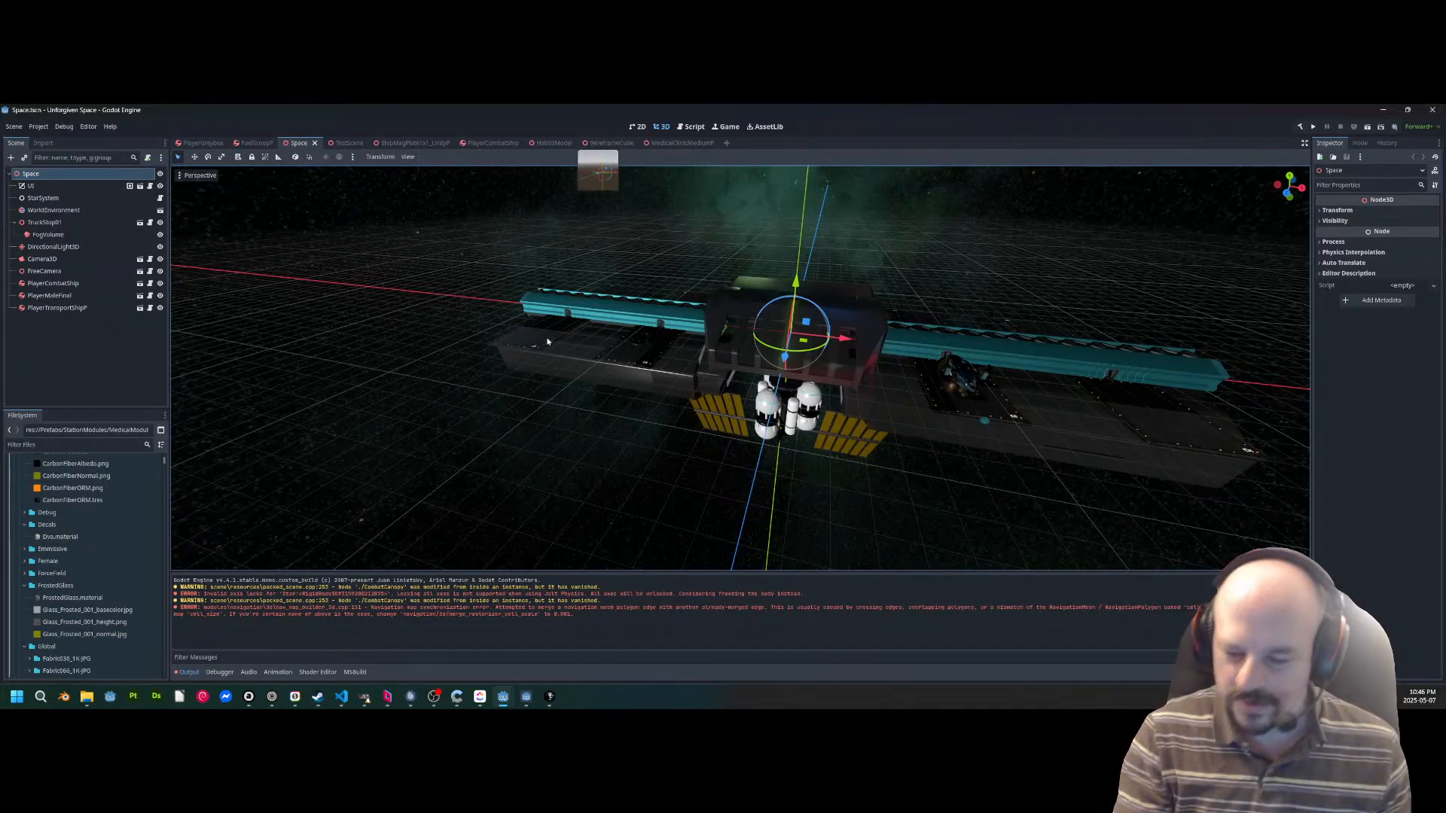
Inspect the hangar with the cargo storage entrance, then its force field opening from outside the station.
key(w)
right_drag(580, 178, 965, 430)
key(a)
scroll(711, 188, down, 4)
key(a)
scroll(740, 368, down, 2)
key(w)
key(w)
key(s)
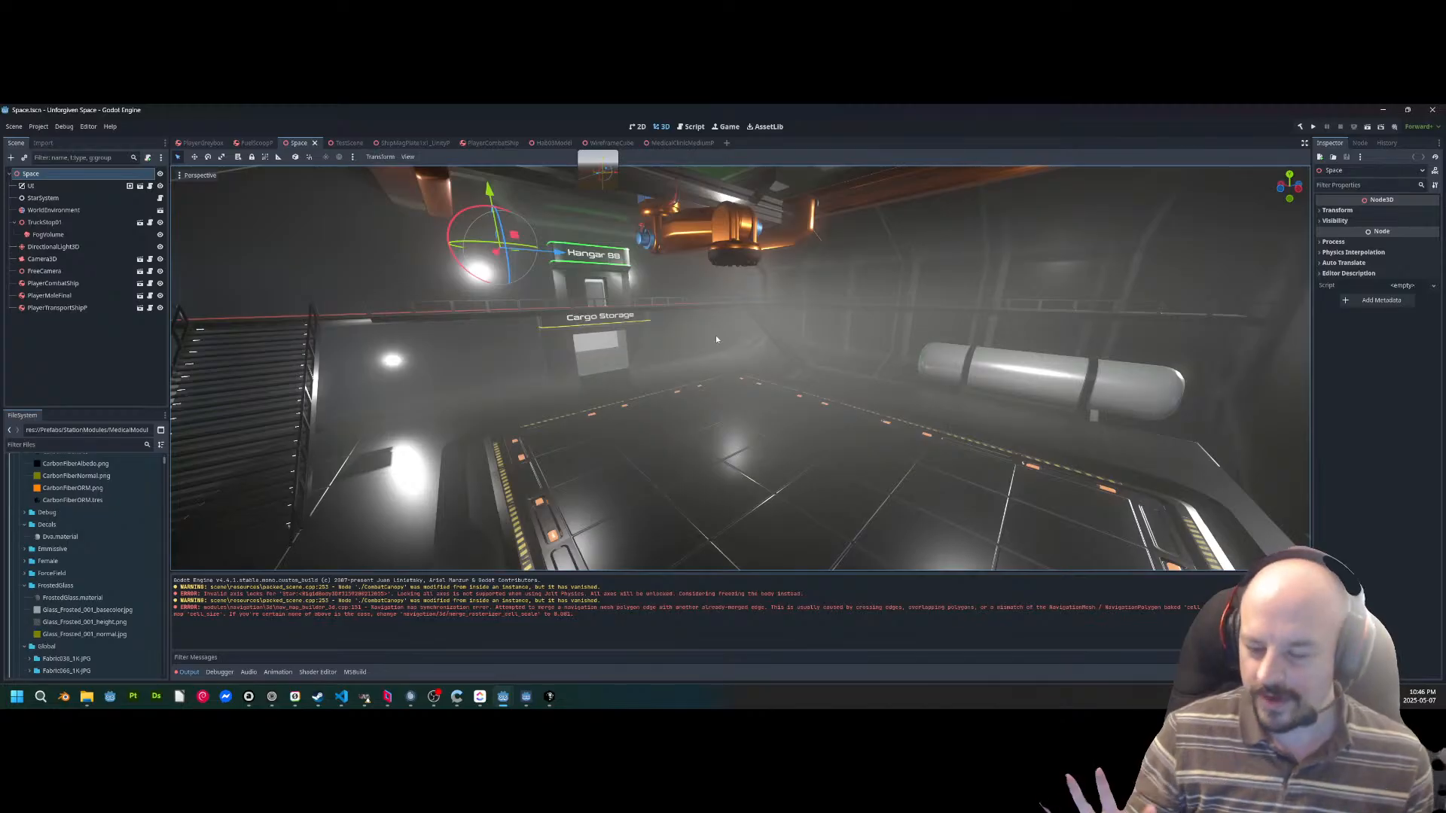
right_drag(742, 356, 761, 331)
key(w)
key(s)
scroll(741, 368, up, 6)
key(a)
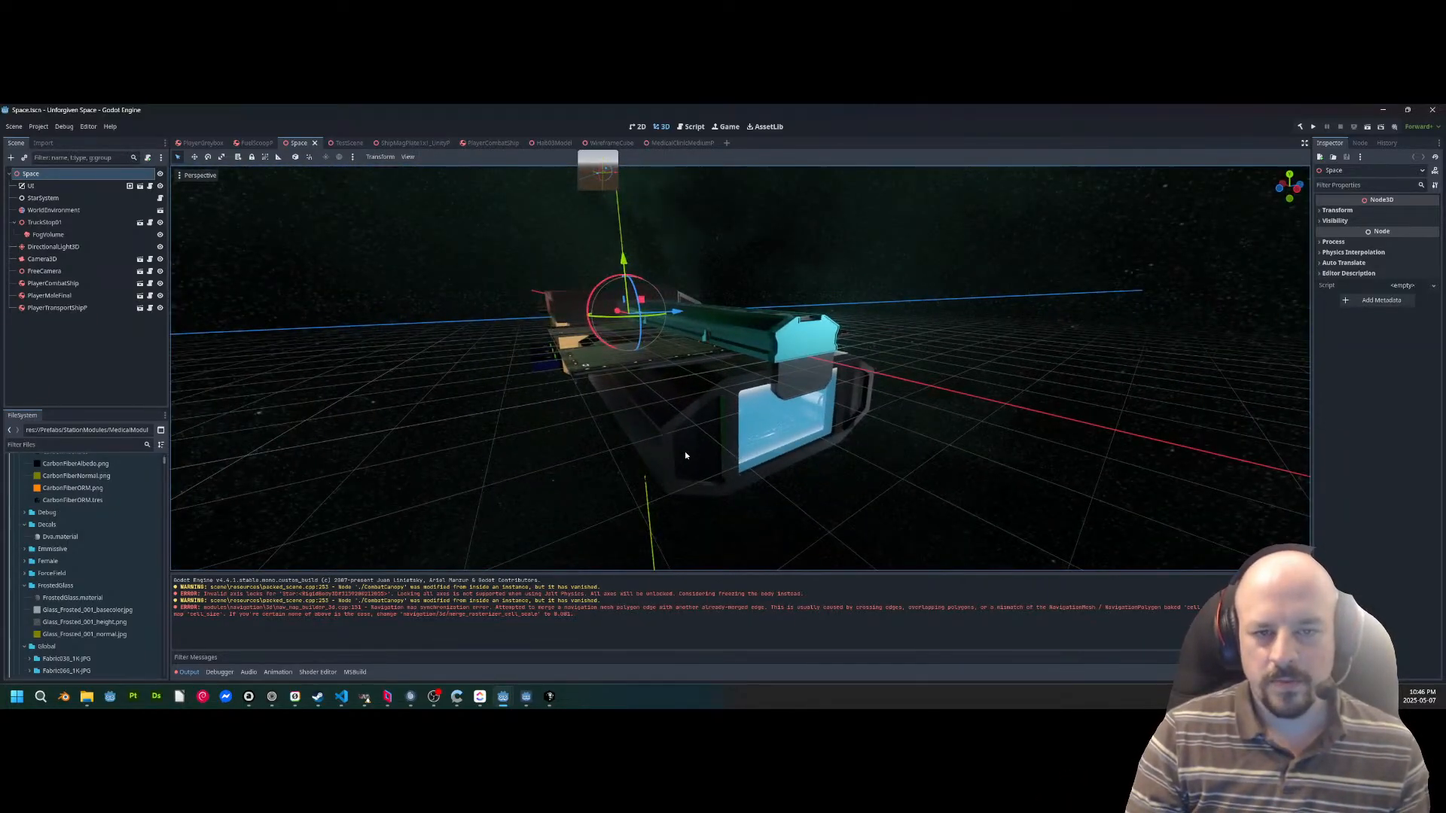
Select the TruckStop01 station and inspect its tiled interior corridor and doors.
click(685, 455)
key(w)
right_drag(685, 455, 894, 421)
key(s)
key(w)
key(w)
scroll(539, 446, down, 4)
key(w)
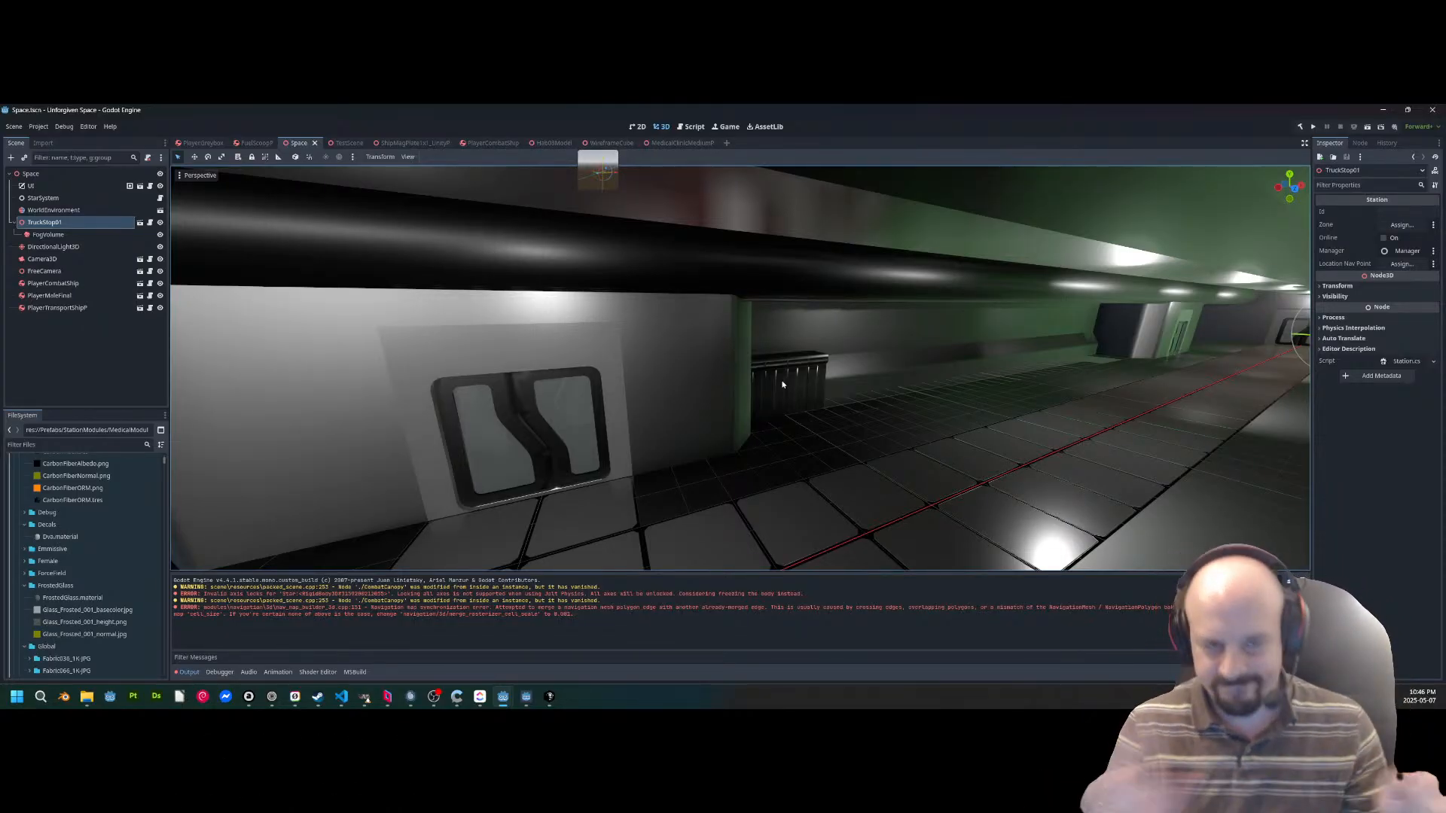
Examine the station's outdoor landing pads and the food shop interior with its counter and stools.
right_drag(777, 376, 1151, 418)
key(w)
key(w)
scroll(1103, 423, up, 5)
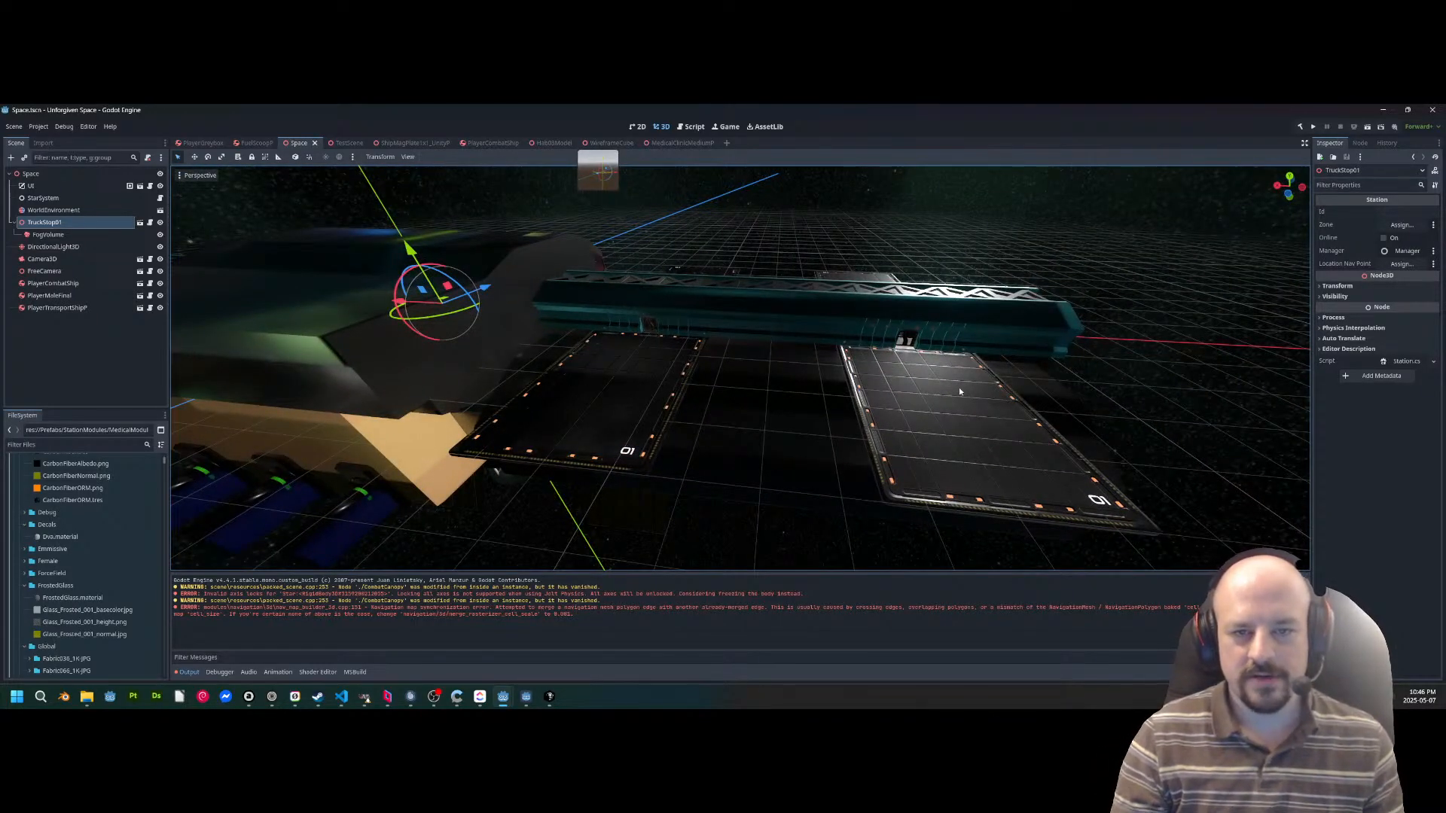
key(d)
right_drag(855, 348, 783, 358)
mouse_move(950, 394)
right_down()
mouse_move(881, 377)
mouse_move(949, 394)
right_up()
key(a)
scroll(950, 394, up, 4)
key(w)
right_drag(807, 326, 467, 264)
key(w)
scroll(493, 313, up, 2)
key(w)
key(w)
scroll(546, 263, down, 4)
key(w)
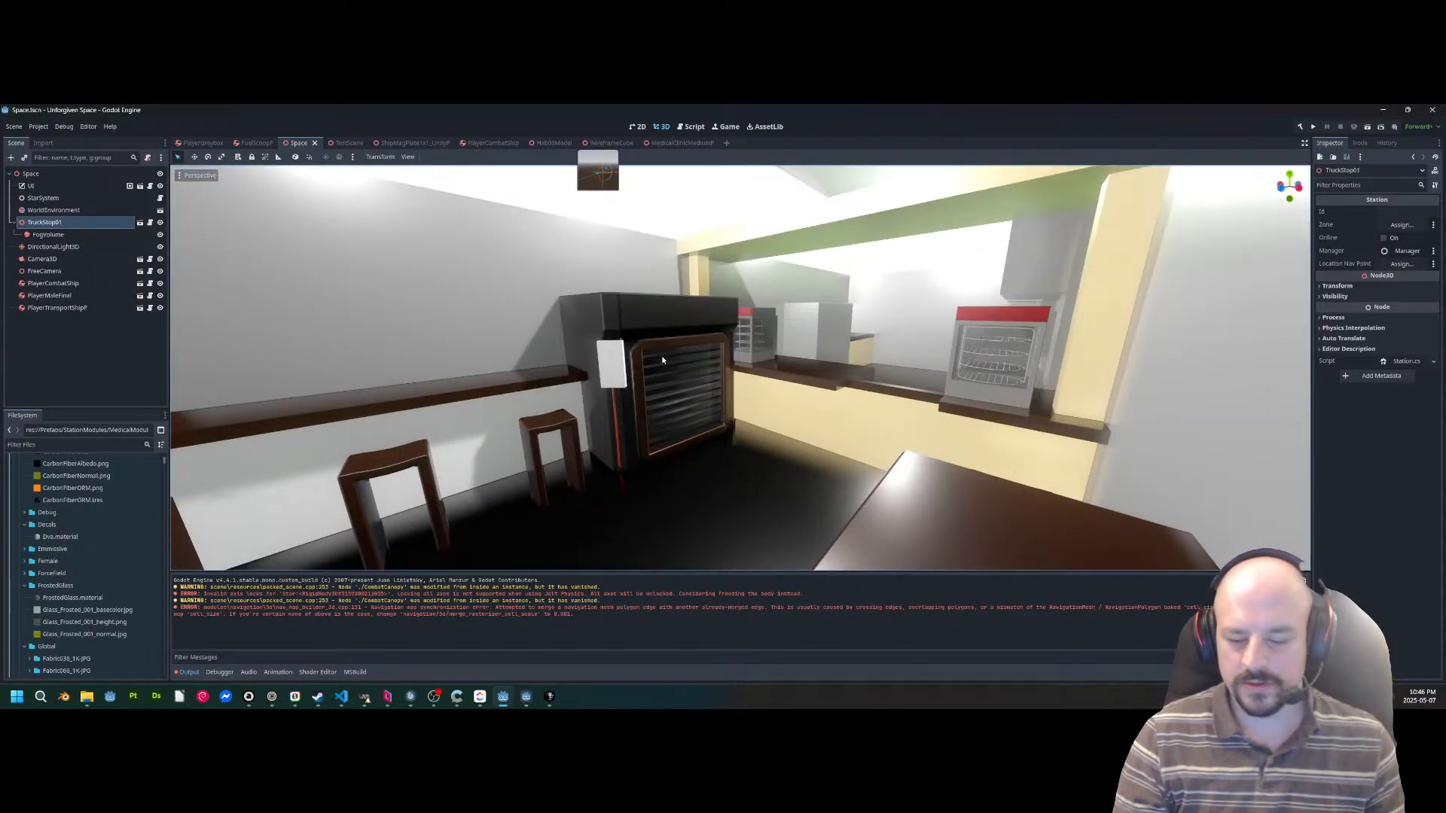
Close the Unforgiven Space project, the remaining ZoneSystem debug instance and the ZoneSystem editor.
click(256, 143)
click(1433, 109)
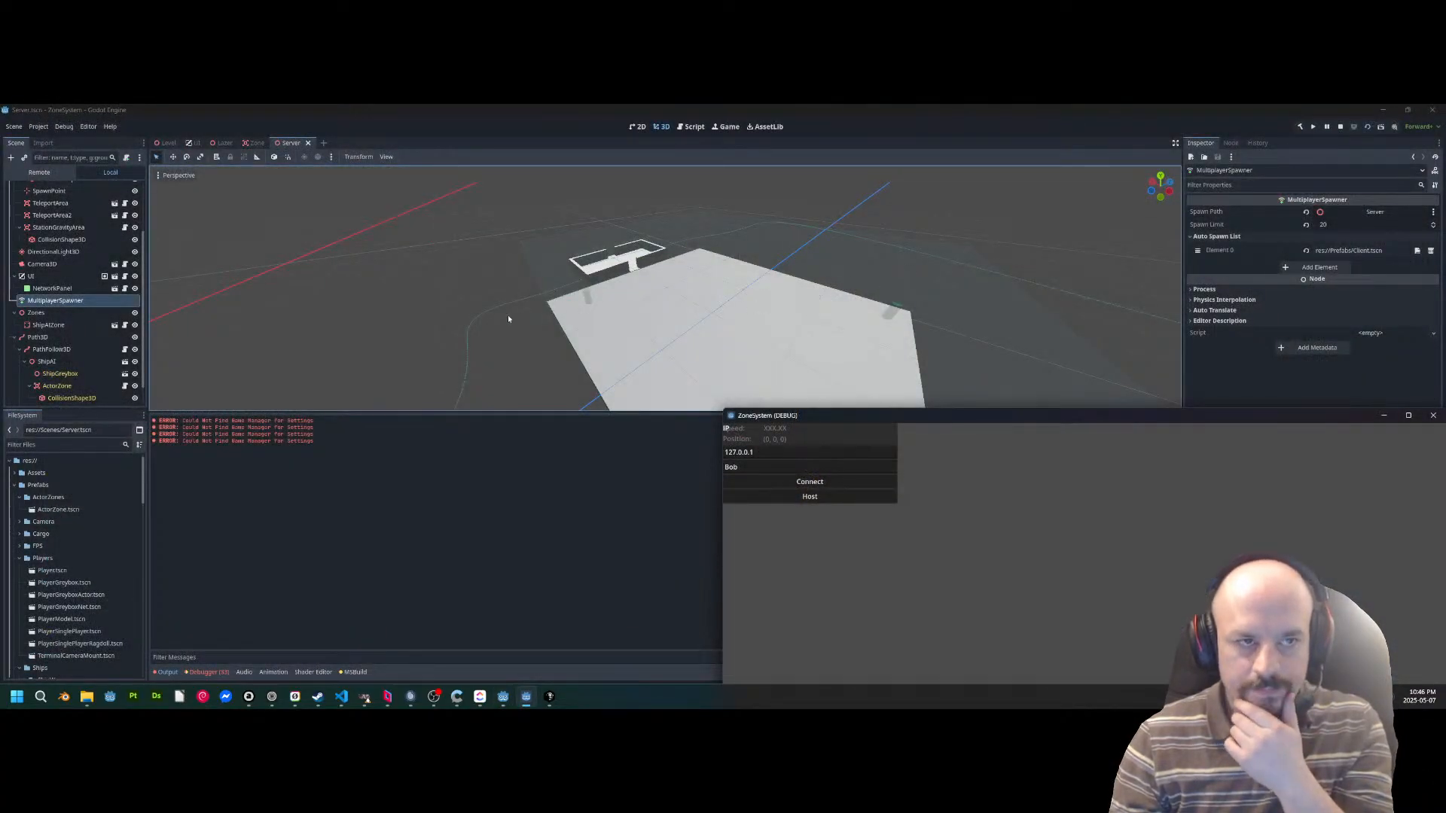
click(1433, 415)
click(1434, 109)
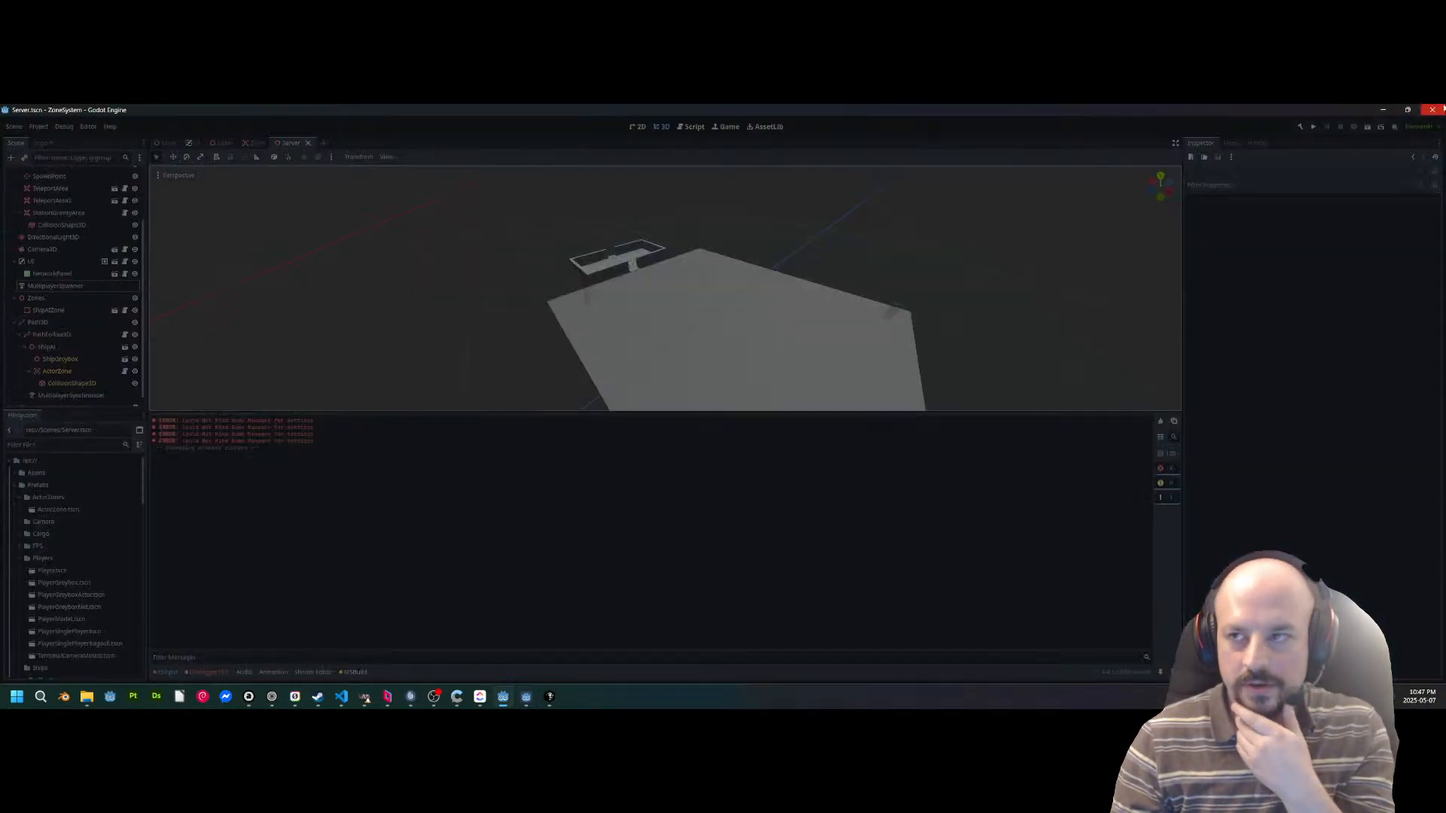
Launch the Godot project manager, filter the projects by "sys" and open the Unforgiven Systems project.
key(super)
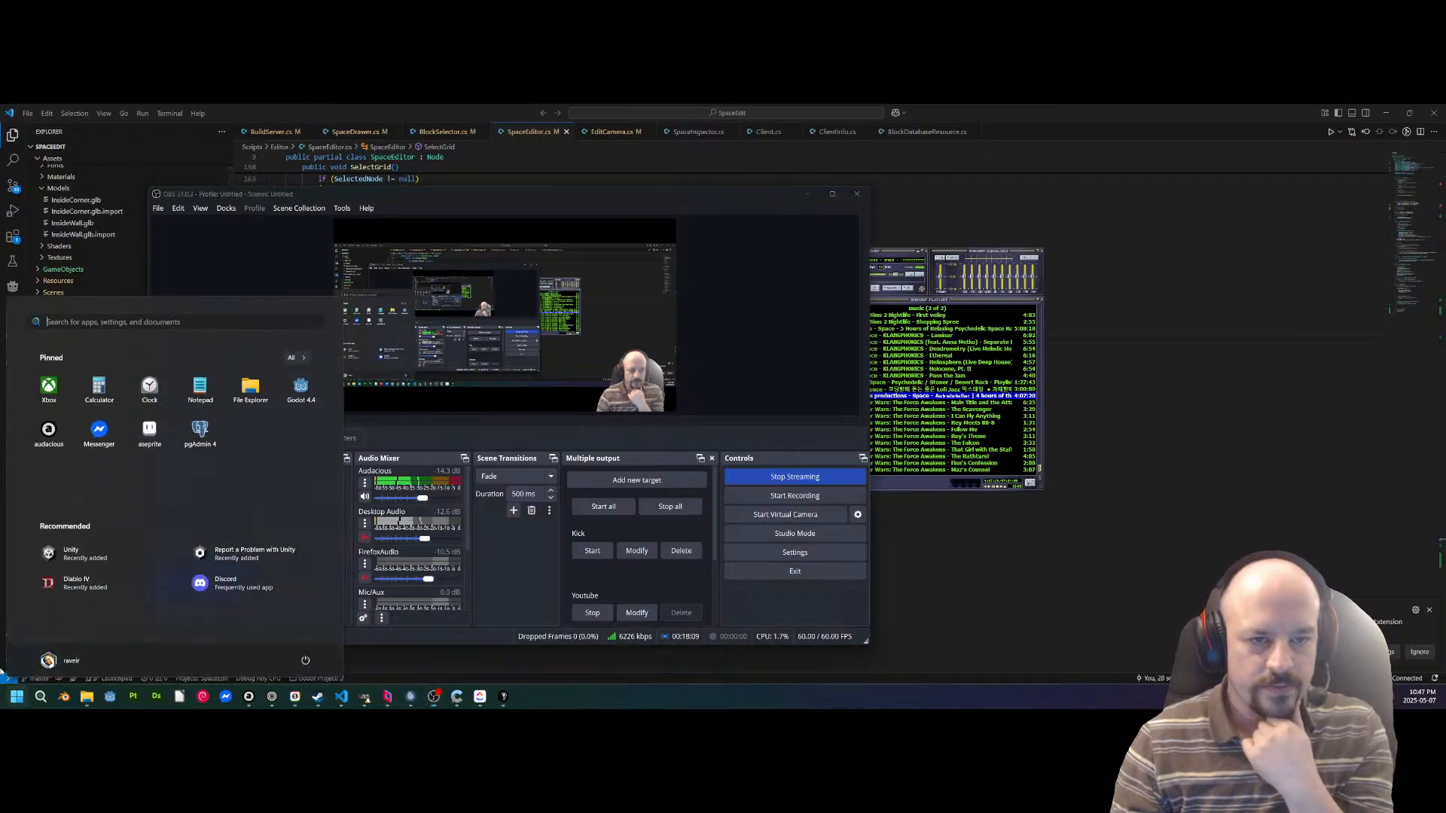
drag(671, 198, 936, 677)
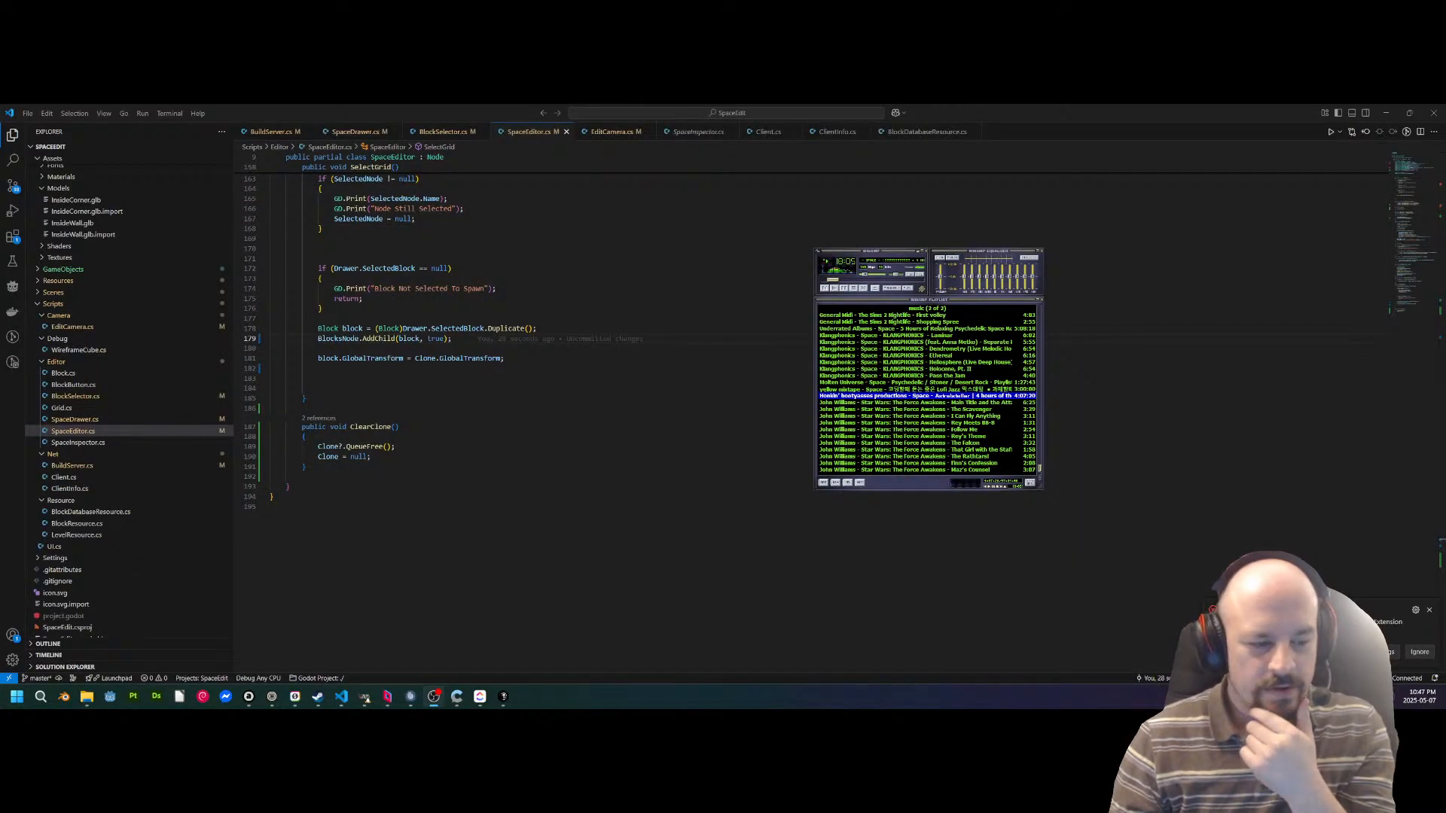
key(super)
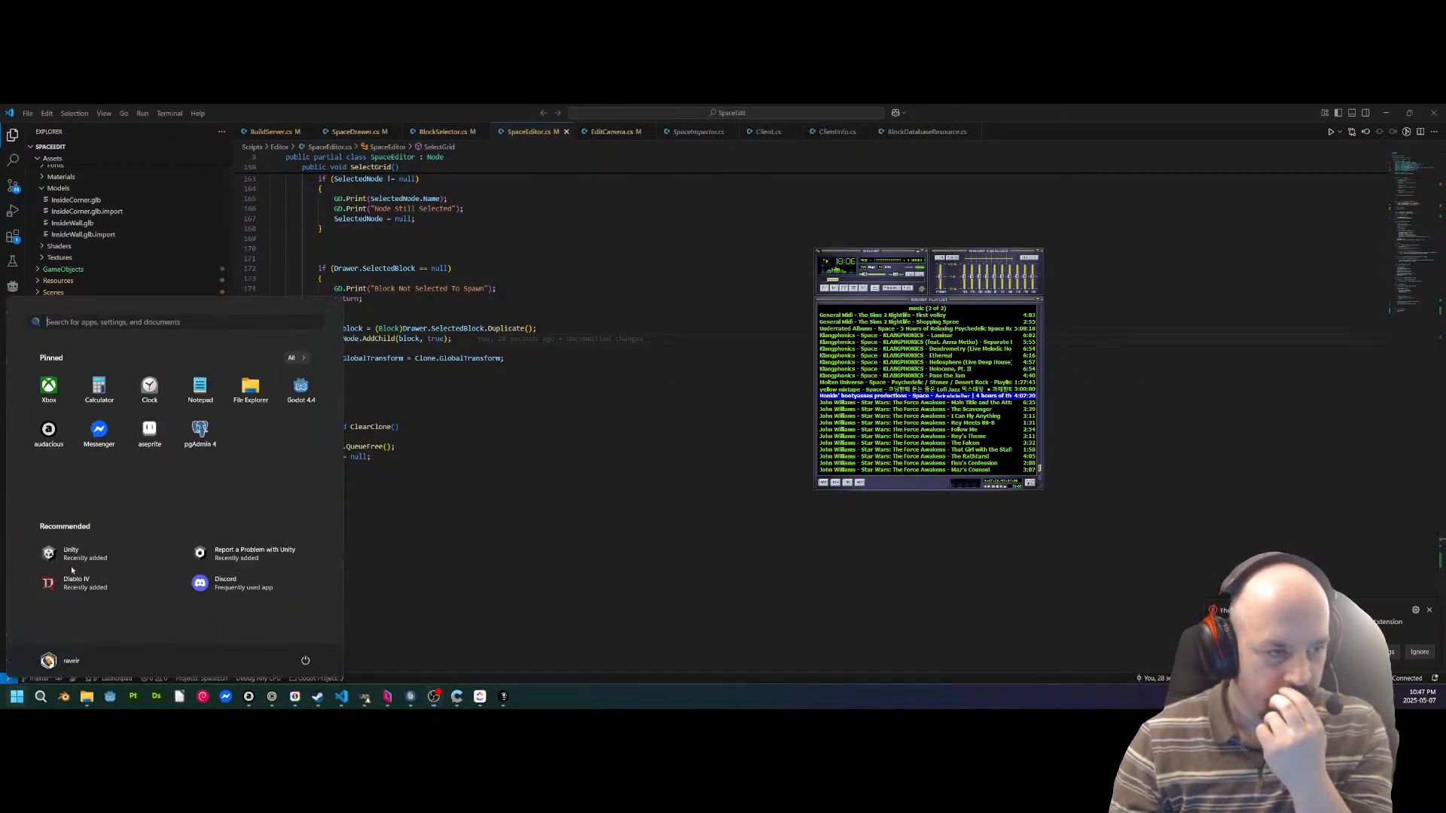
click(300, 387)
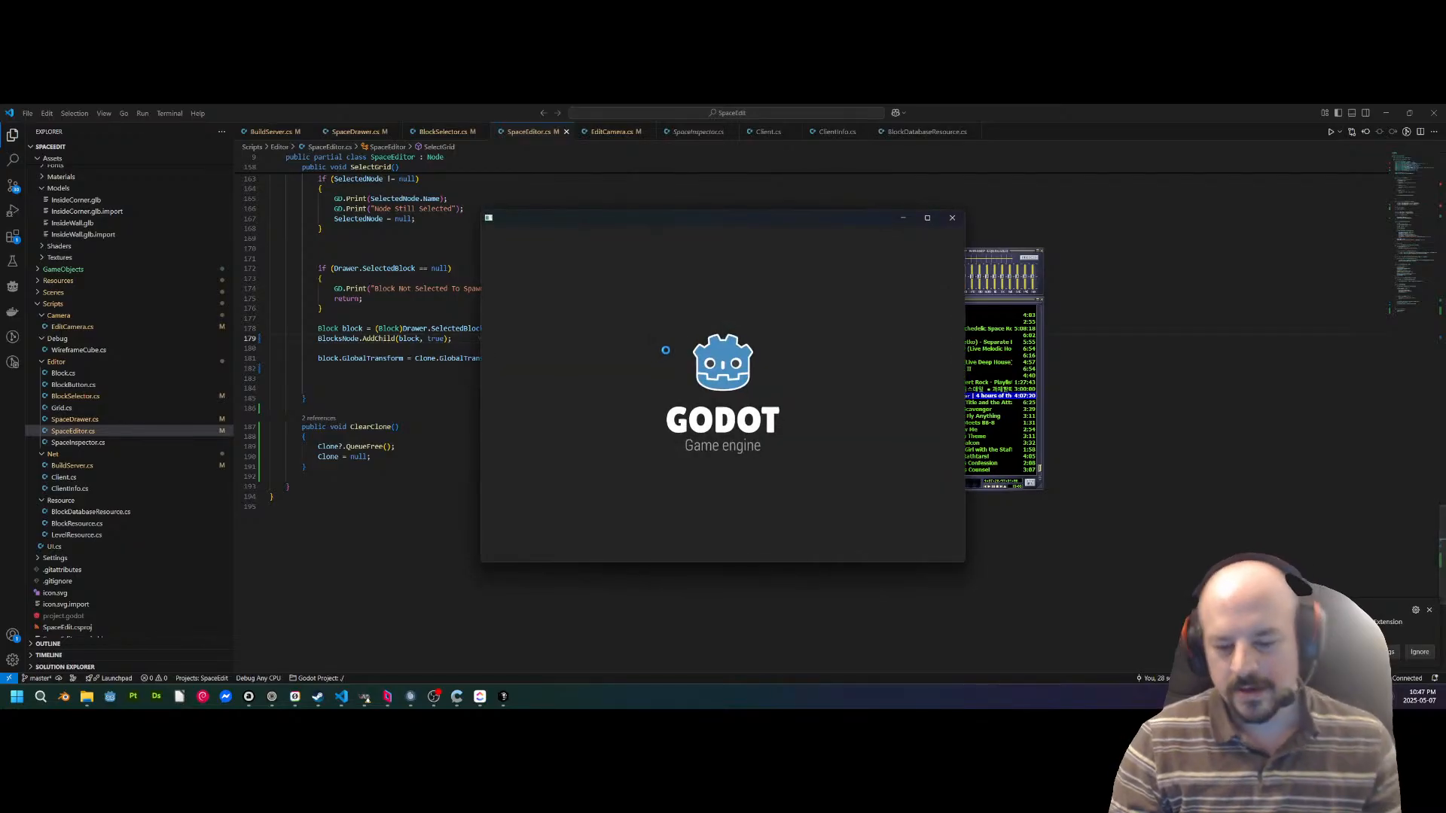
text(sys)
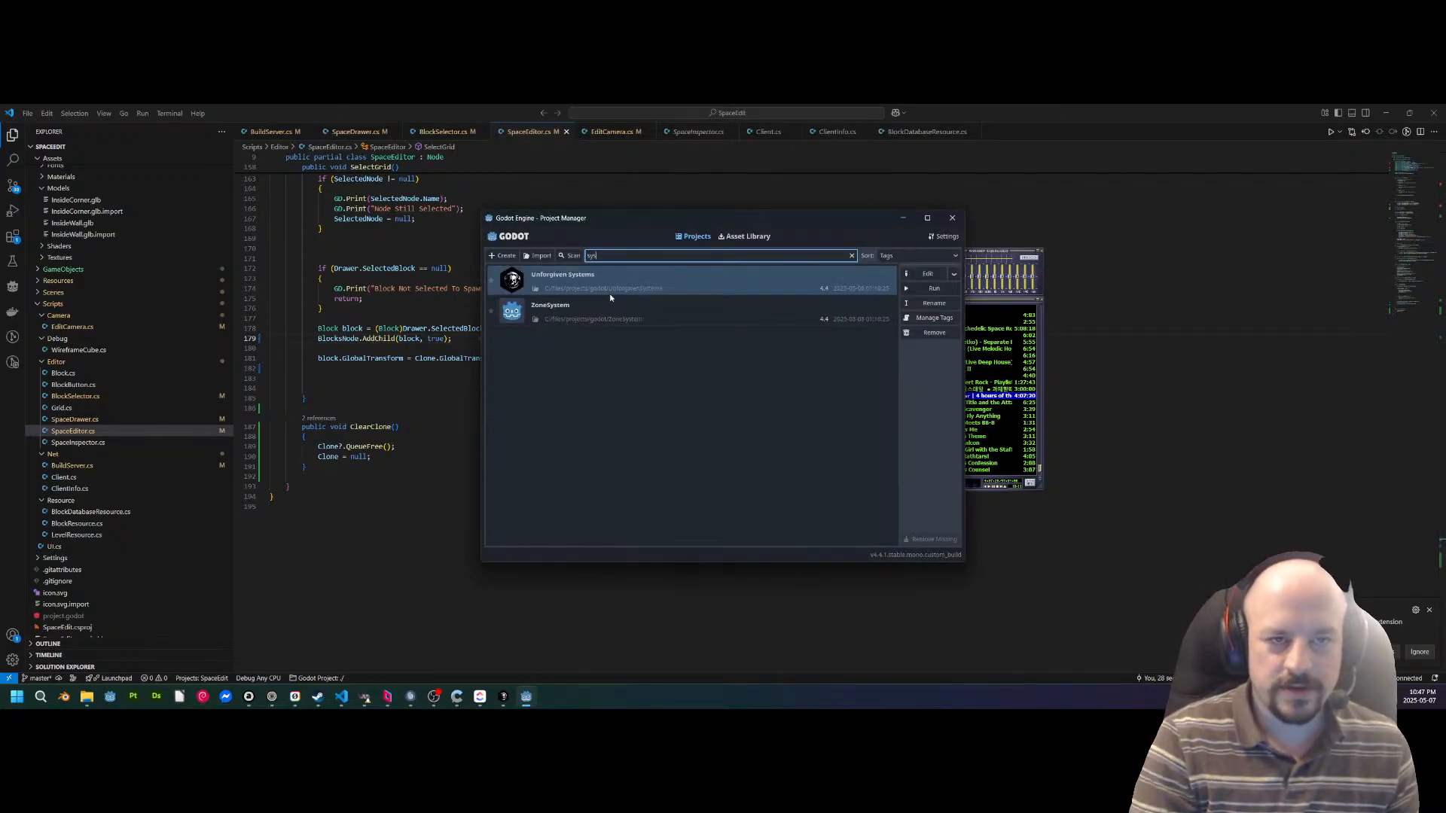
double_click(639, 290)
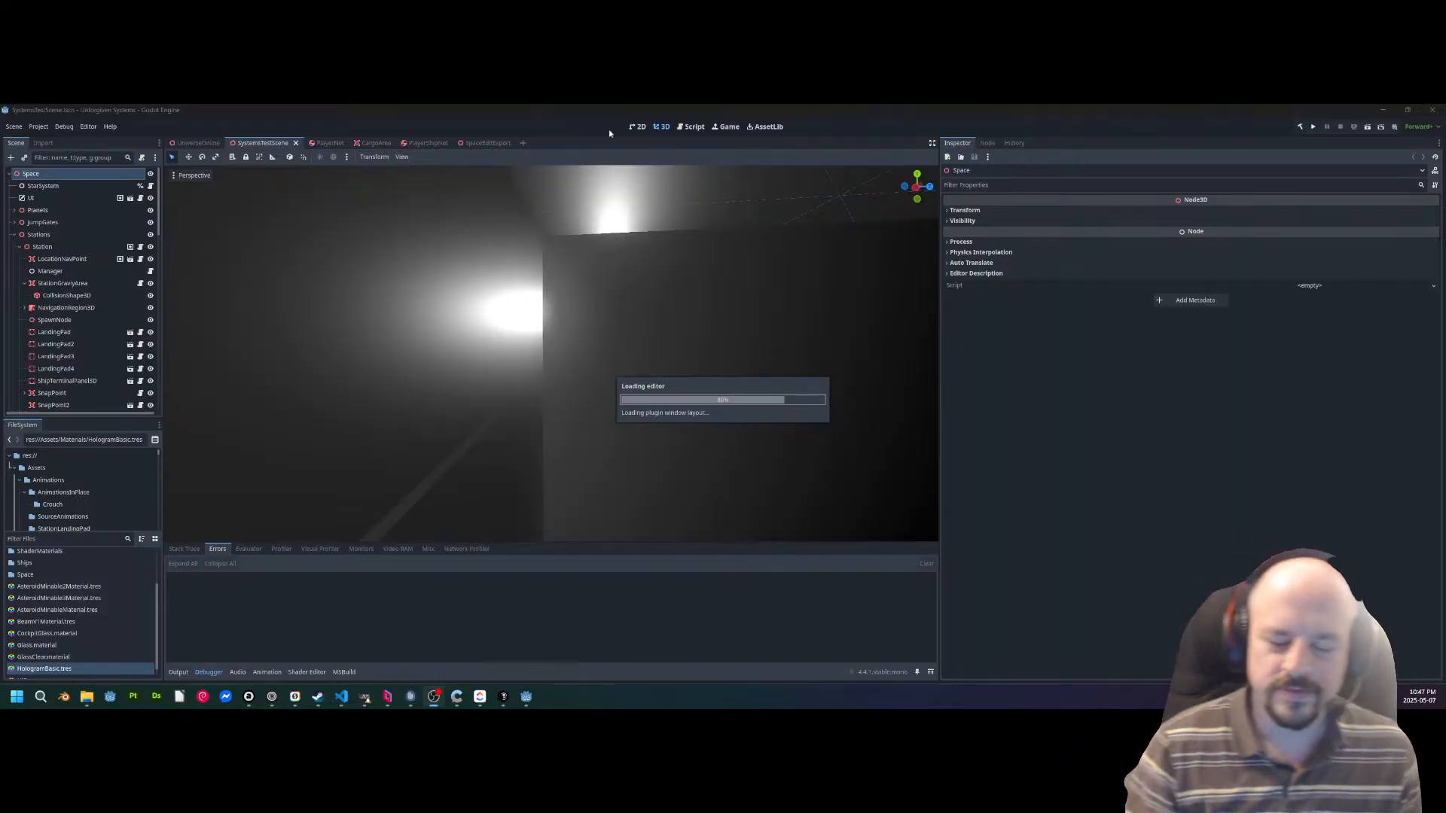
Fly through the SystemsTestScene to the hangar and select the HangarRoom2 instance.
right_drag(551, 353, 301, 459)
key(w)
scroll(670, 335, up, 5)
scroll(520, 362, up, 8)
key(w)
key(s)
click(621, 354)
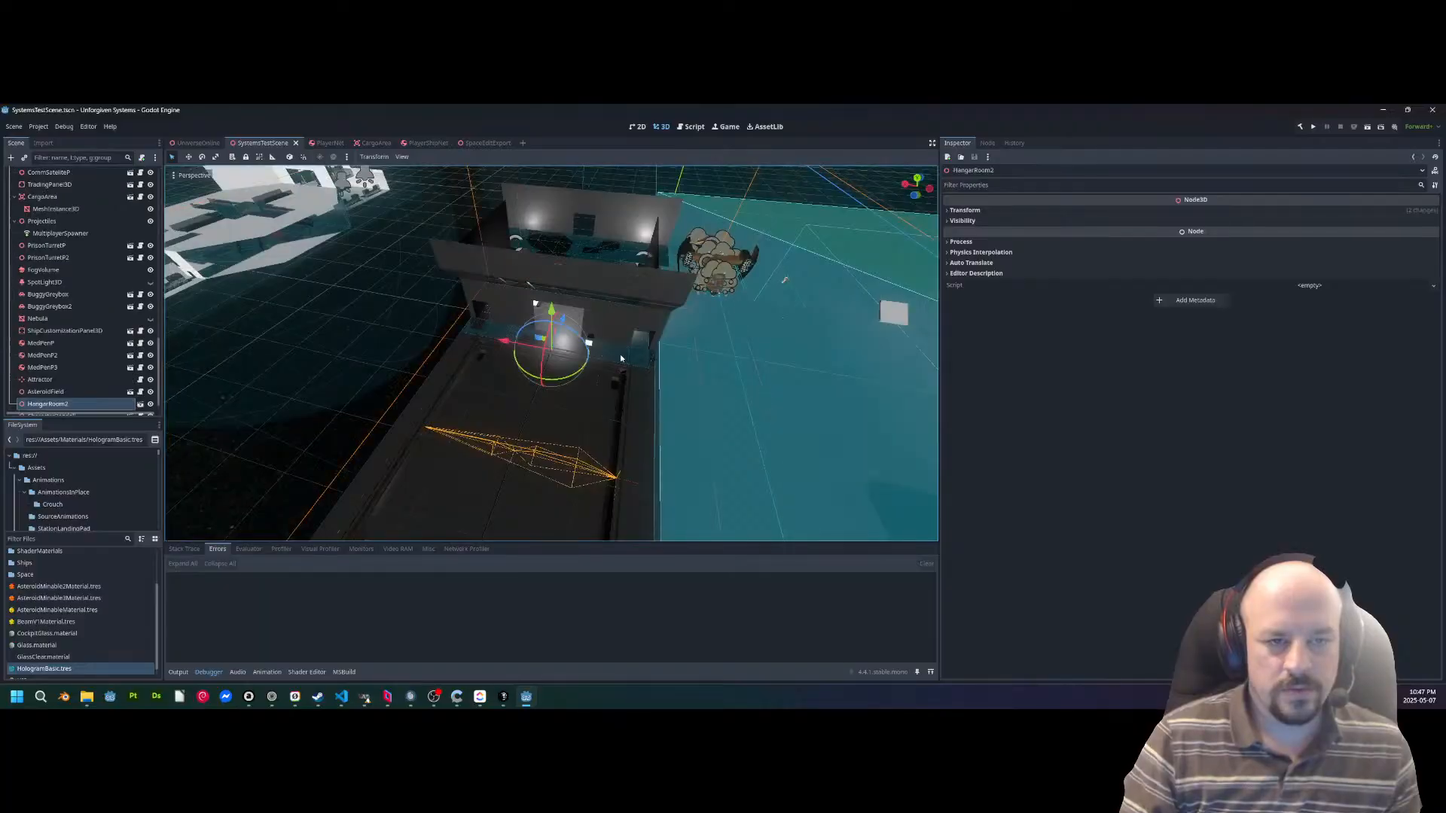
View HangarRoom2 from the side and open its HangarRoom scene for editing.
right_drag(621, 354, 723, 369)
key(d)
key(s)
scroll(445, 324, up, 2)
key(w)
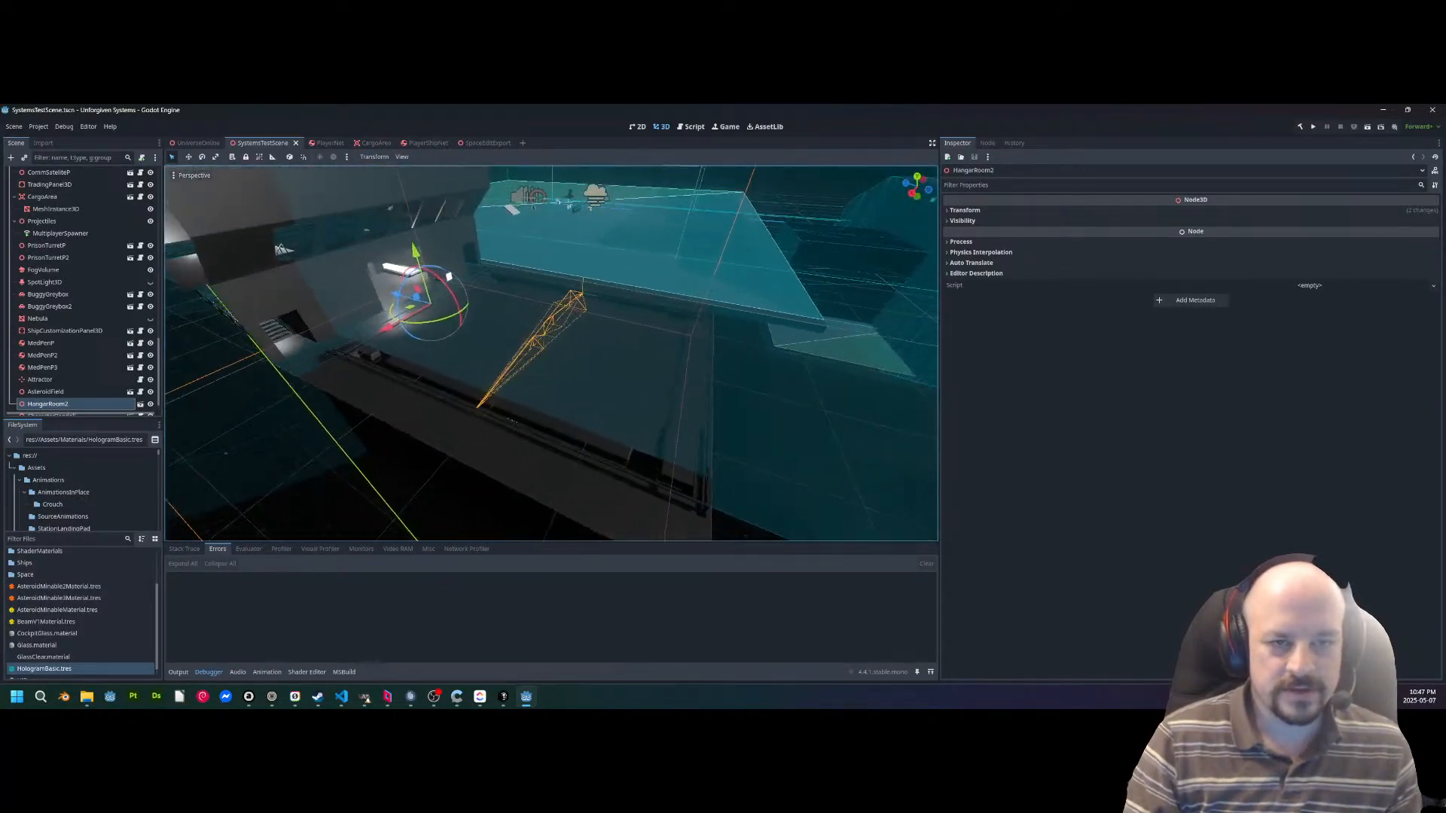
click(140, 405)
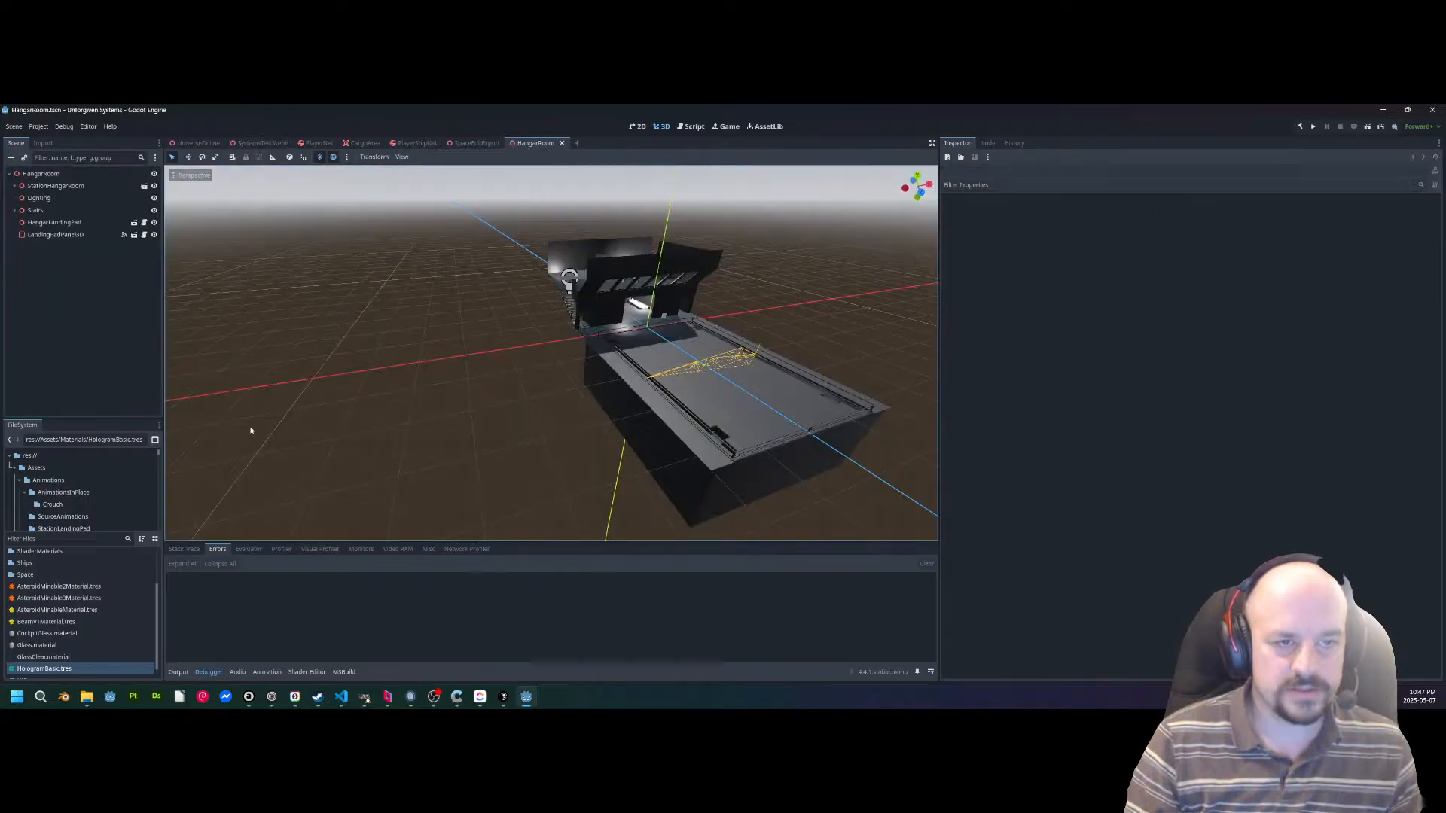
Enable editable children on HangarLandingPad and select its AnimationPlayer to show the Retrieve animation.
right_drag(586, 401, 527, 411)
key(d)
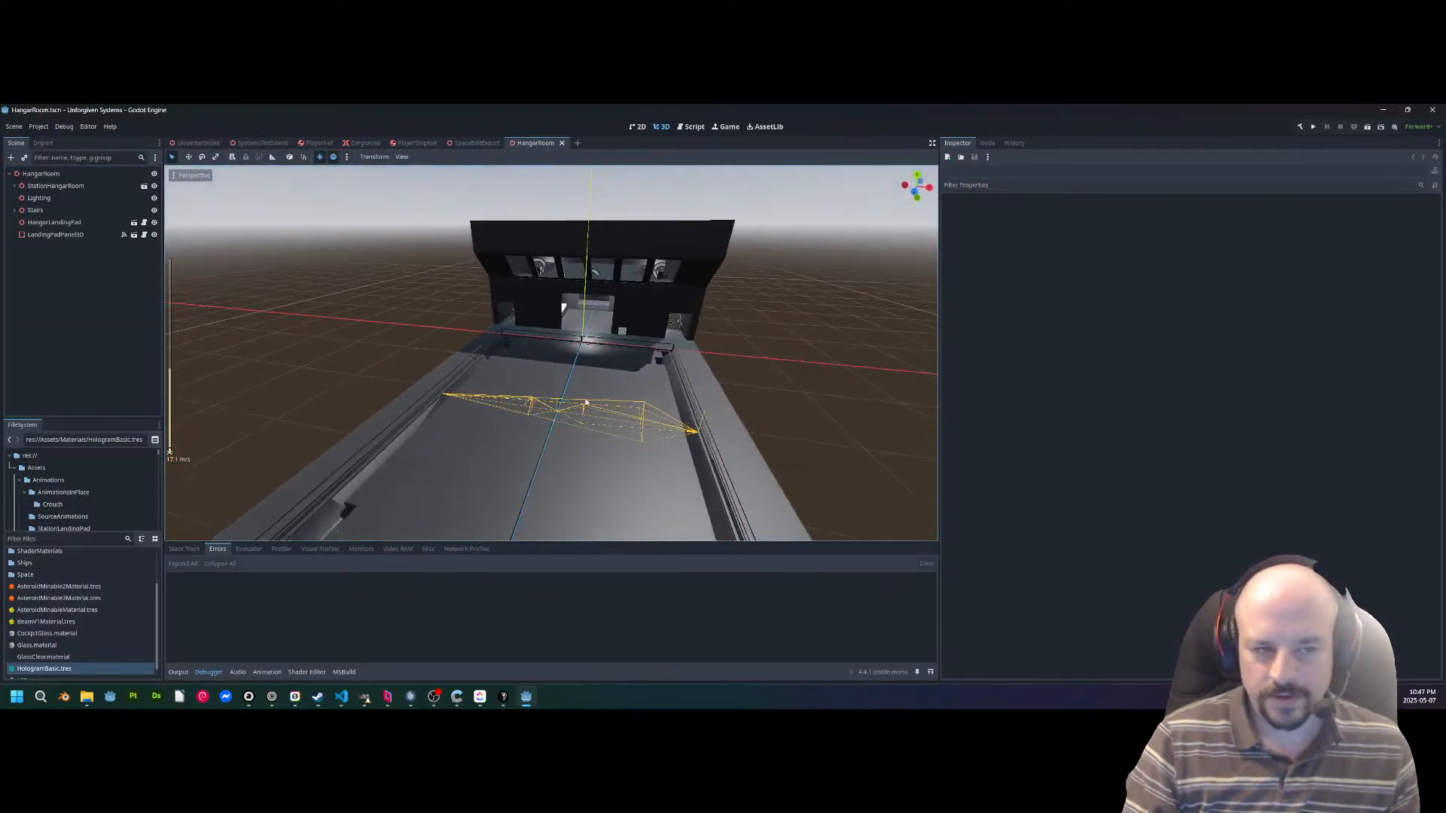
click(55, 222)
right_click(63, 224)
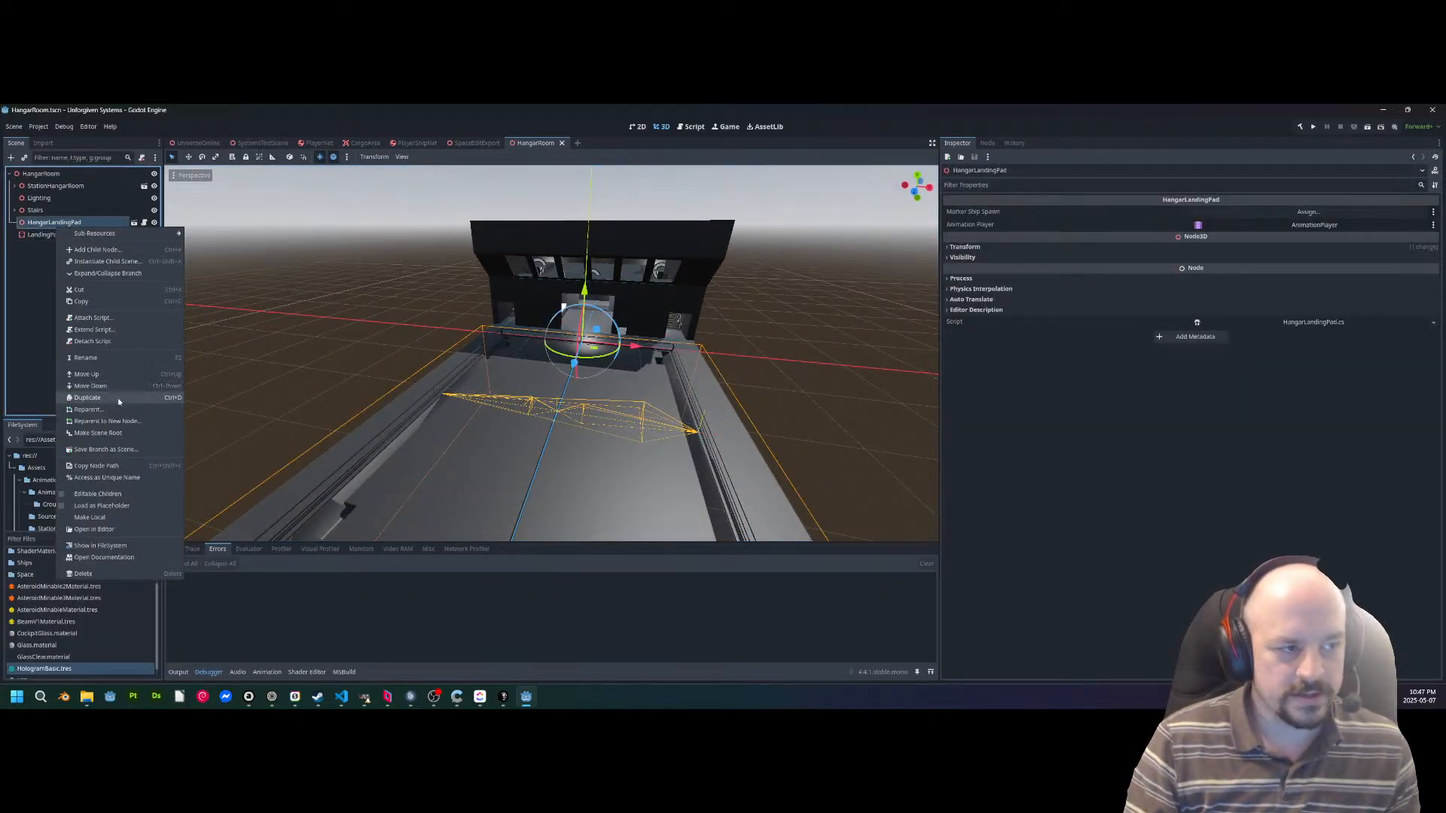
click(95, 493)
right_drag(518, 309, 261, 296)
click(56, 392)
Examine the hangar landing pad, its guard rails and the adjoining hangar building from several angles.
key(a)
scroll(518, 298, up, 3)
key(w)
key(s)
key(w)
key(s)
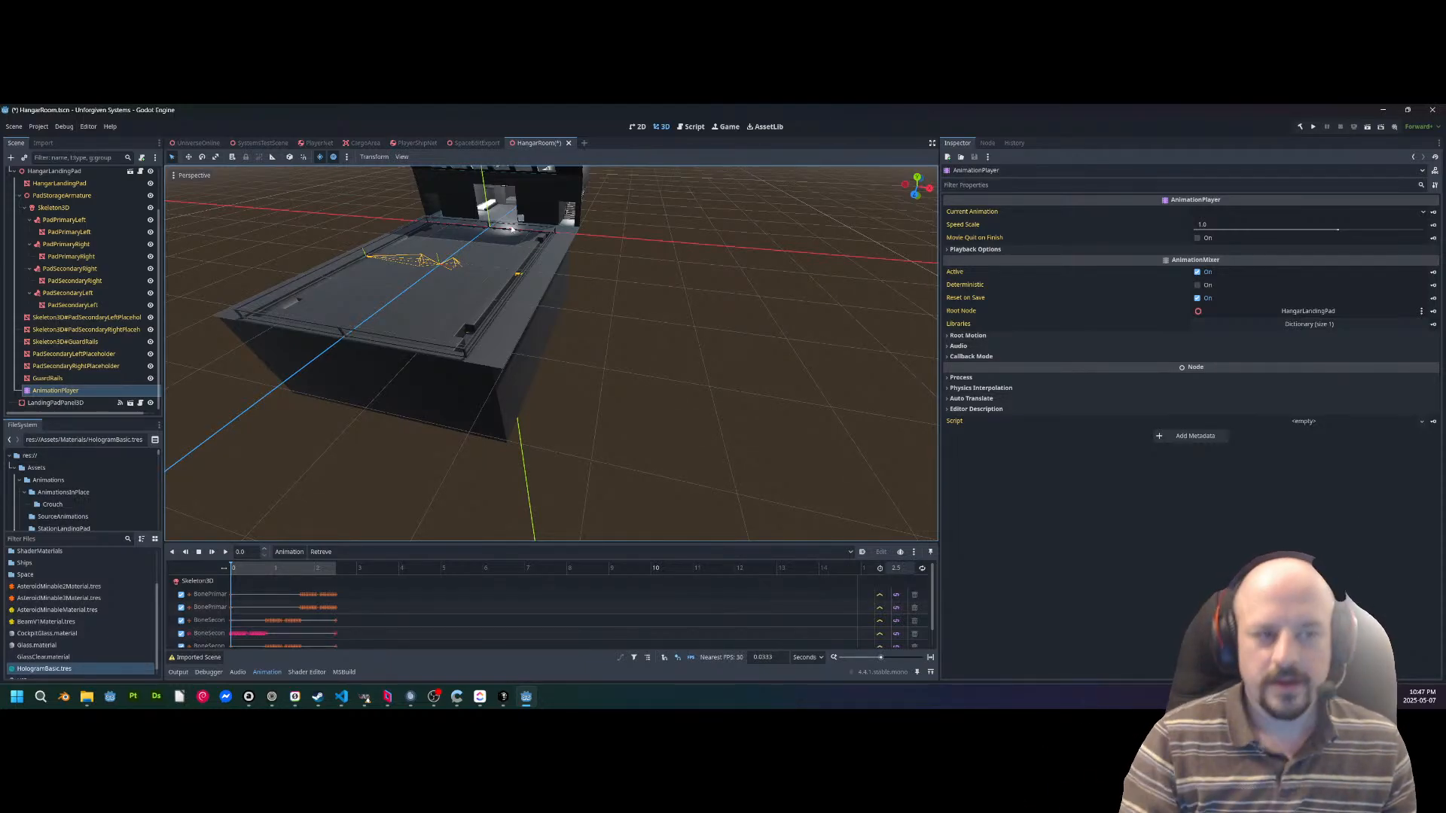
key(a)
right_drag(341, 352, 443, 331)
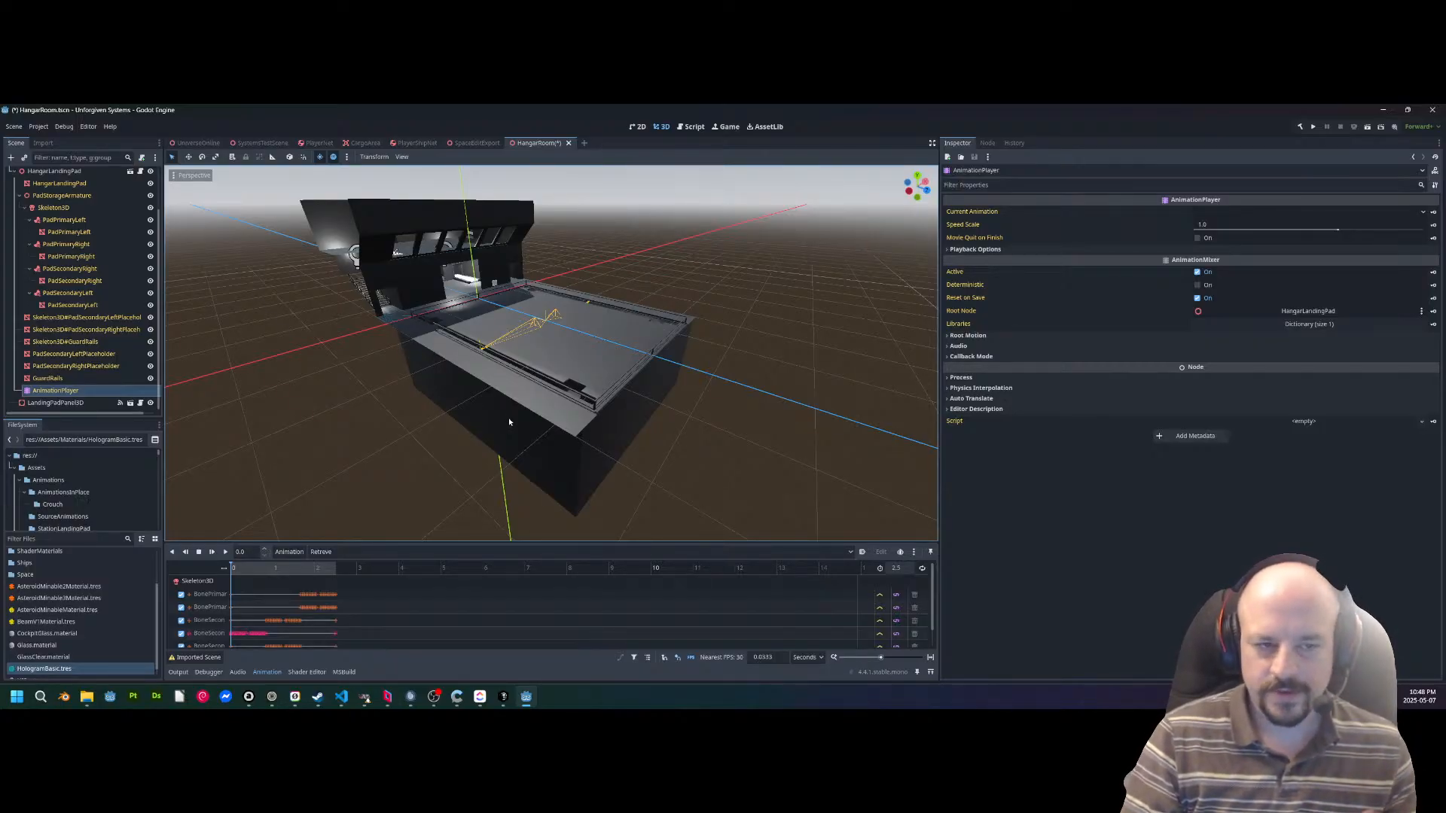
key(d)
right_drag(508, 421, 226, 421)
scroll(478, 423, up, 3)
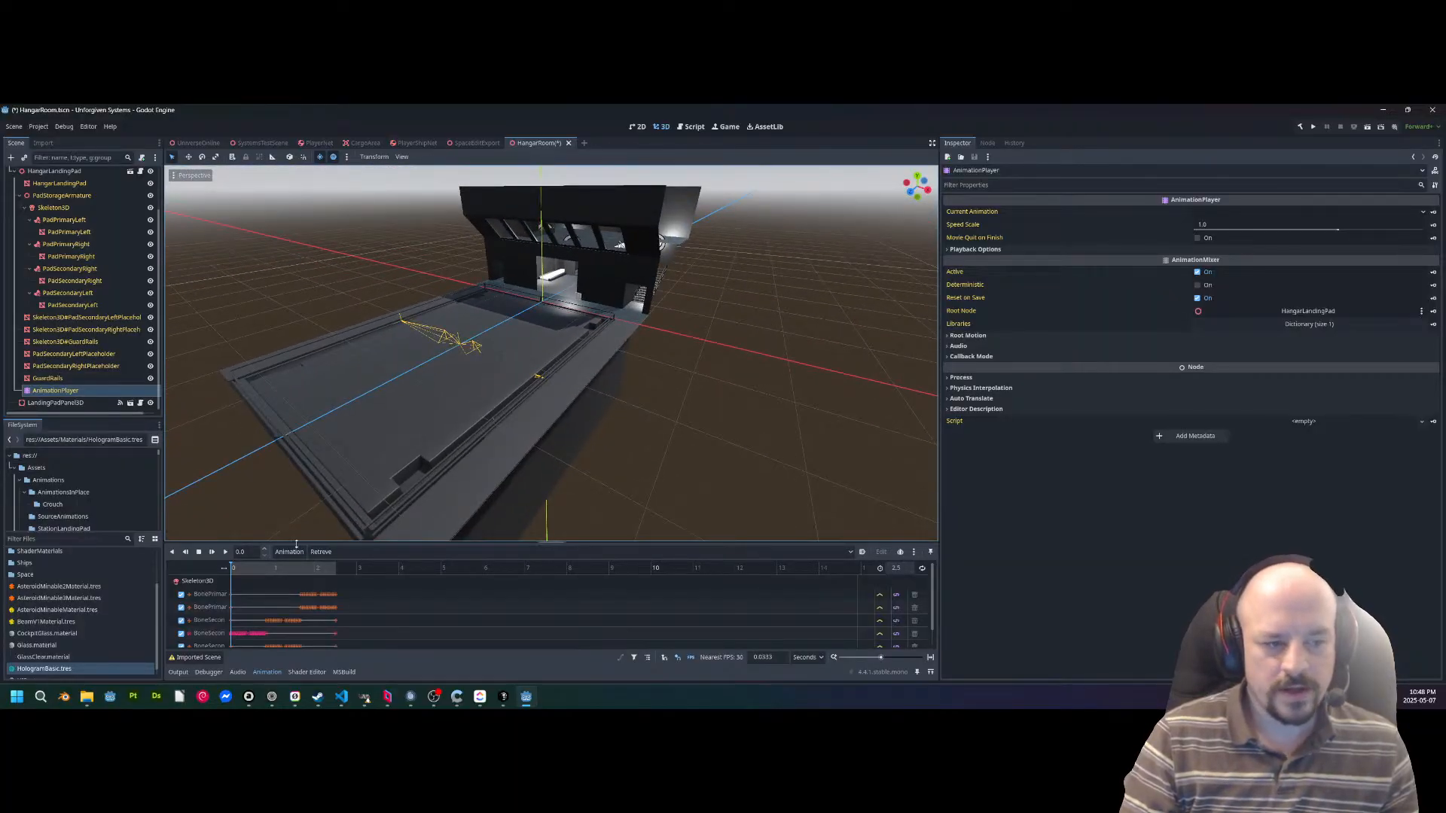
right_drag(361, 436, 335, 424)
right_drag(331, 376, 411, 397)
middle_drag(648, 366, 408, 343)
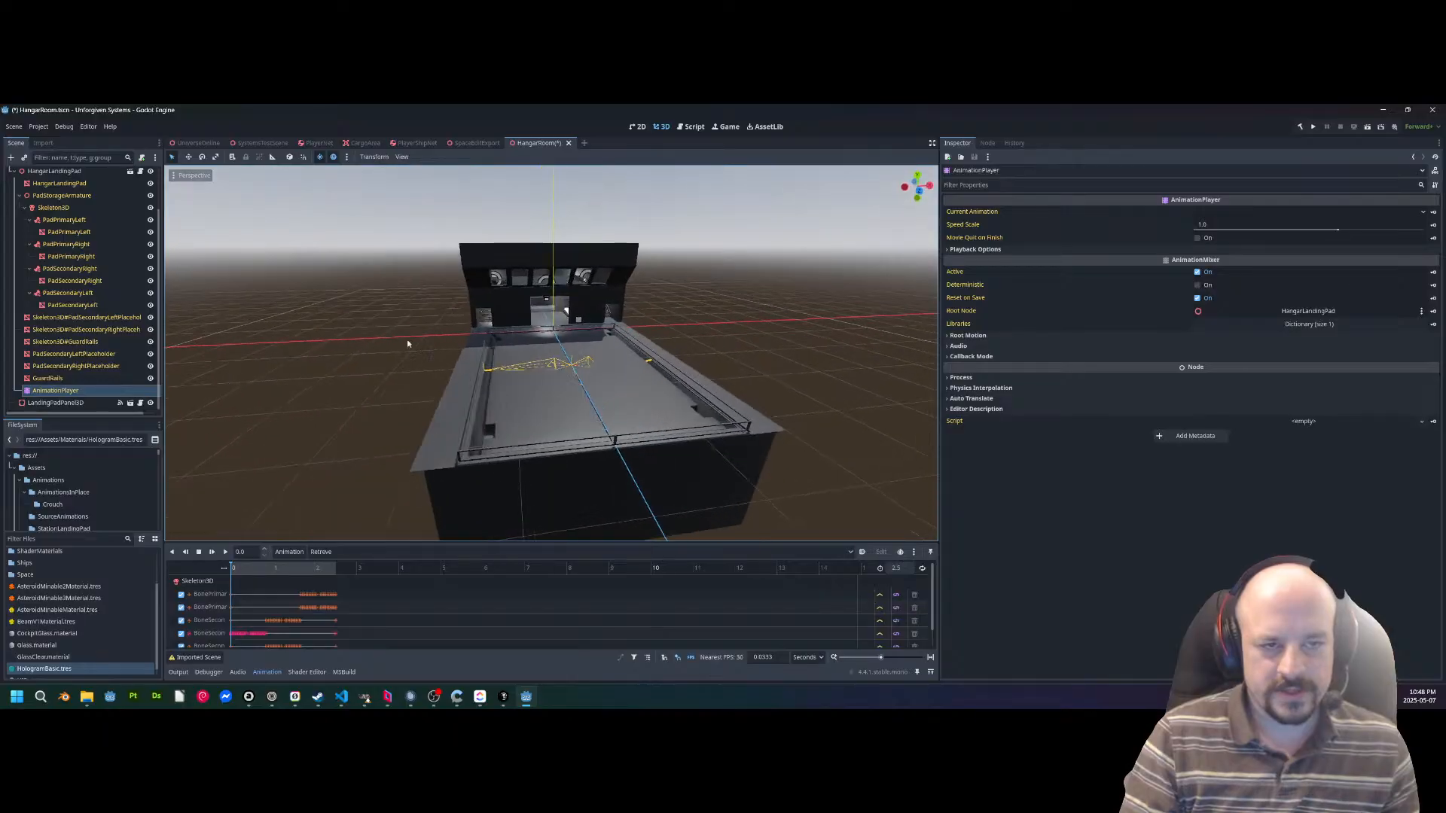
key(a)
right_drag(381, 234, 619, 360)
middle_drag(619, 359, 539, 484)
right_drag(361, 452, 377, 399)
key(s)
Scrub the landing pad's Retrieve animation back and forth and return it to the start.
click(237, 568)
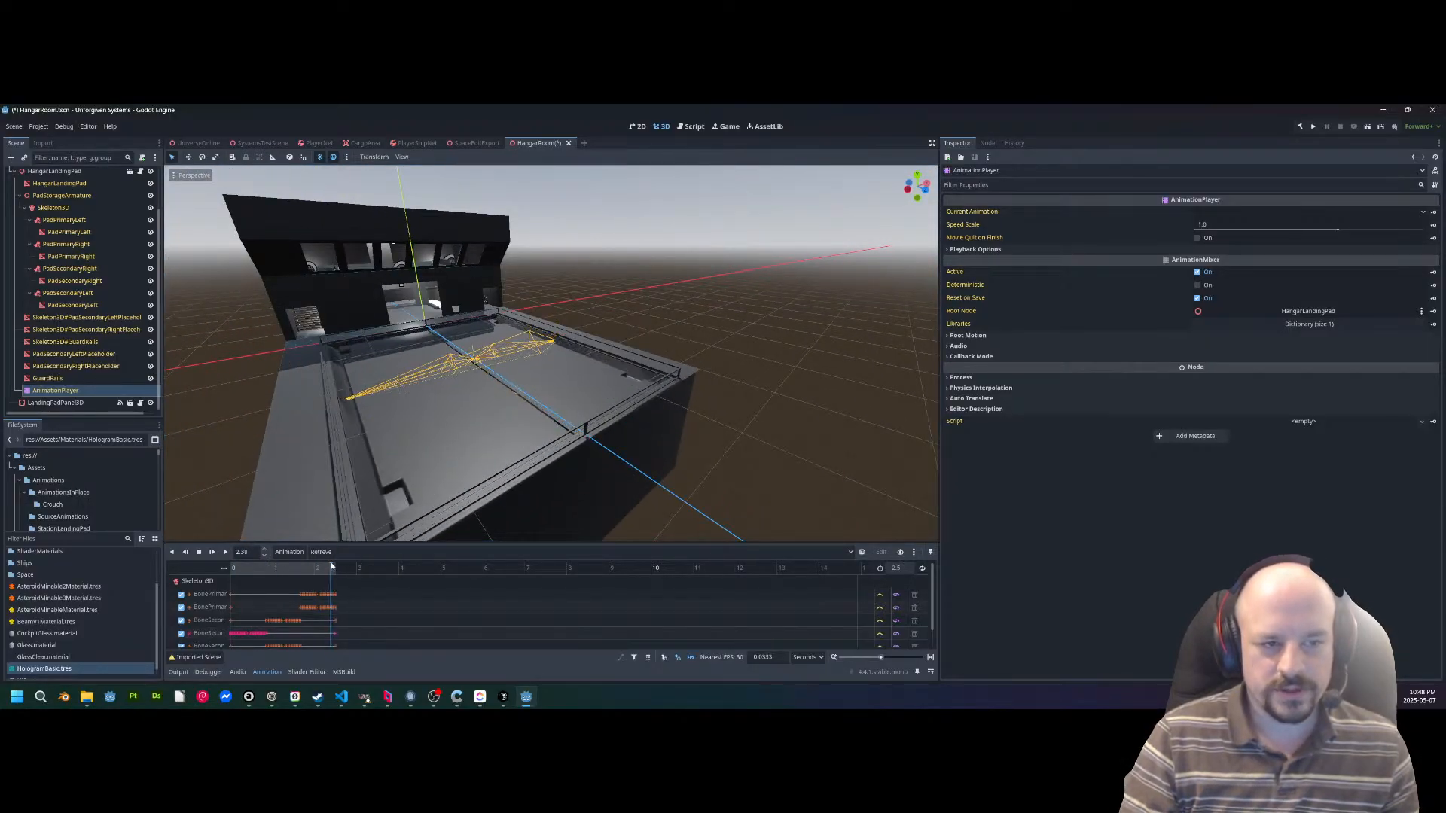
drag(300, 566, 224, 569)
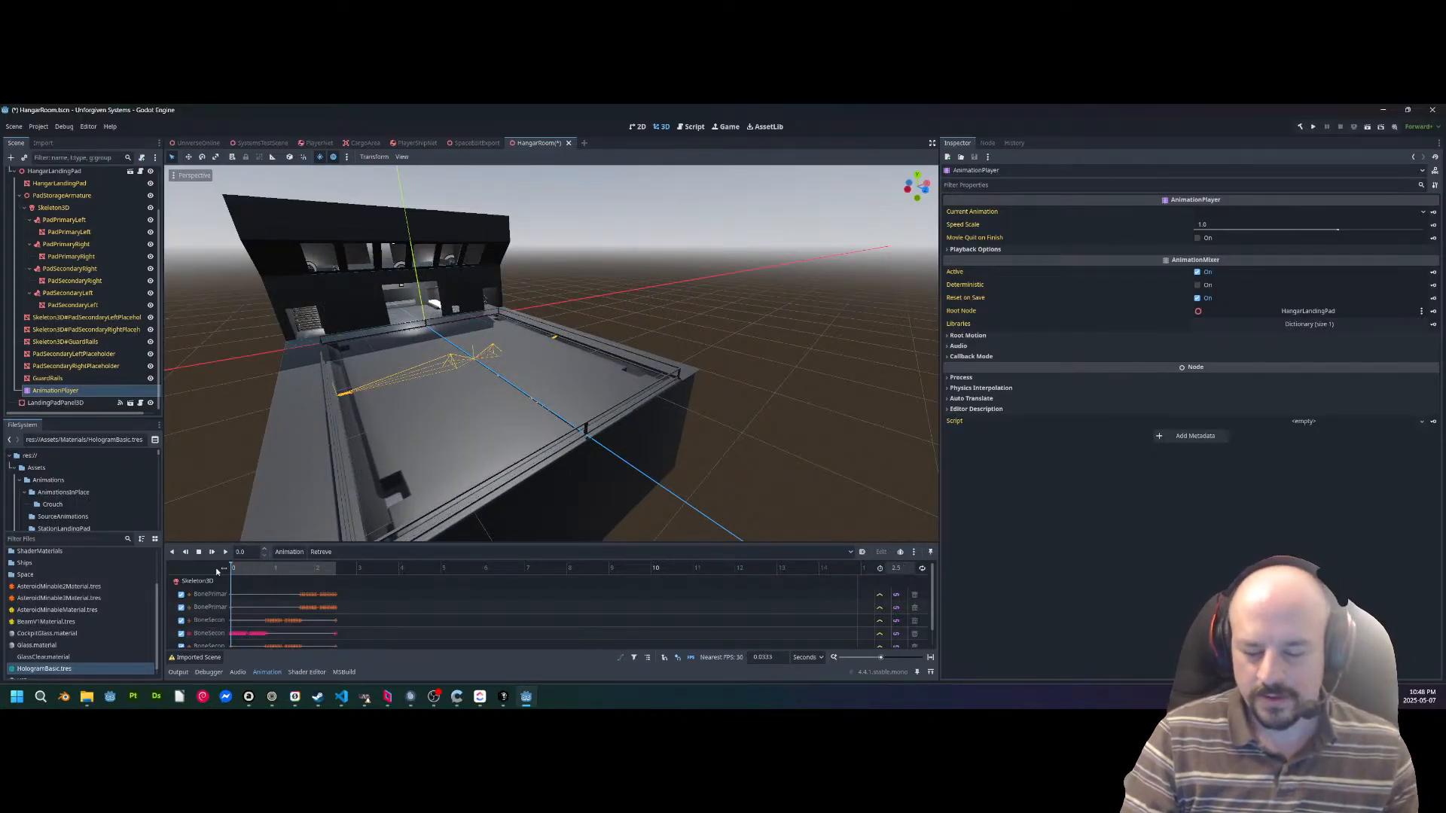
drag(217, 571, 341, 560)
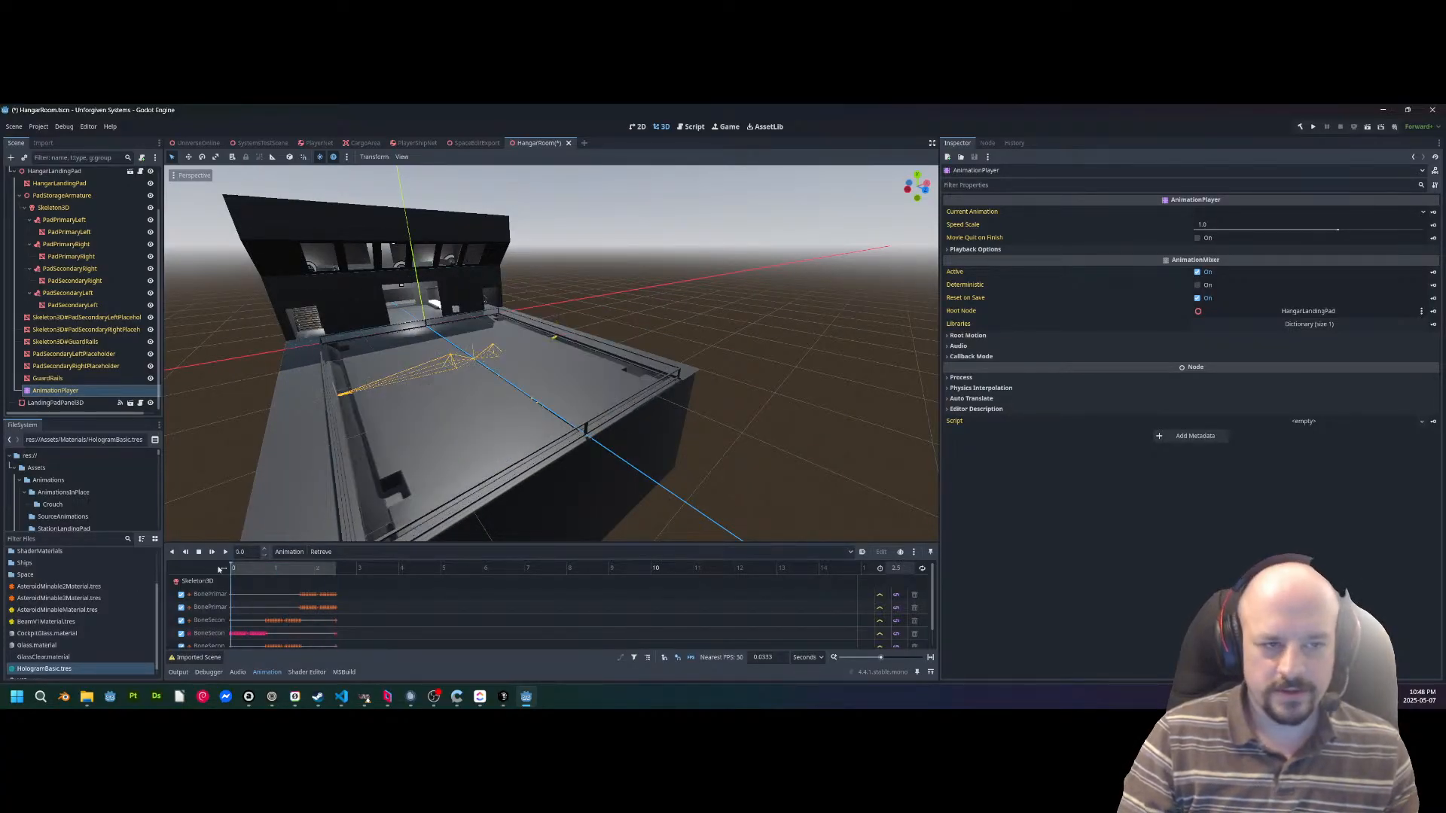
drag(407, 578, 174, 579)
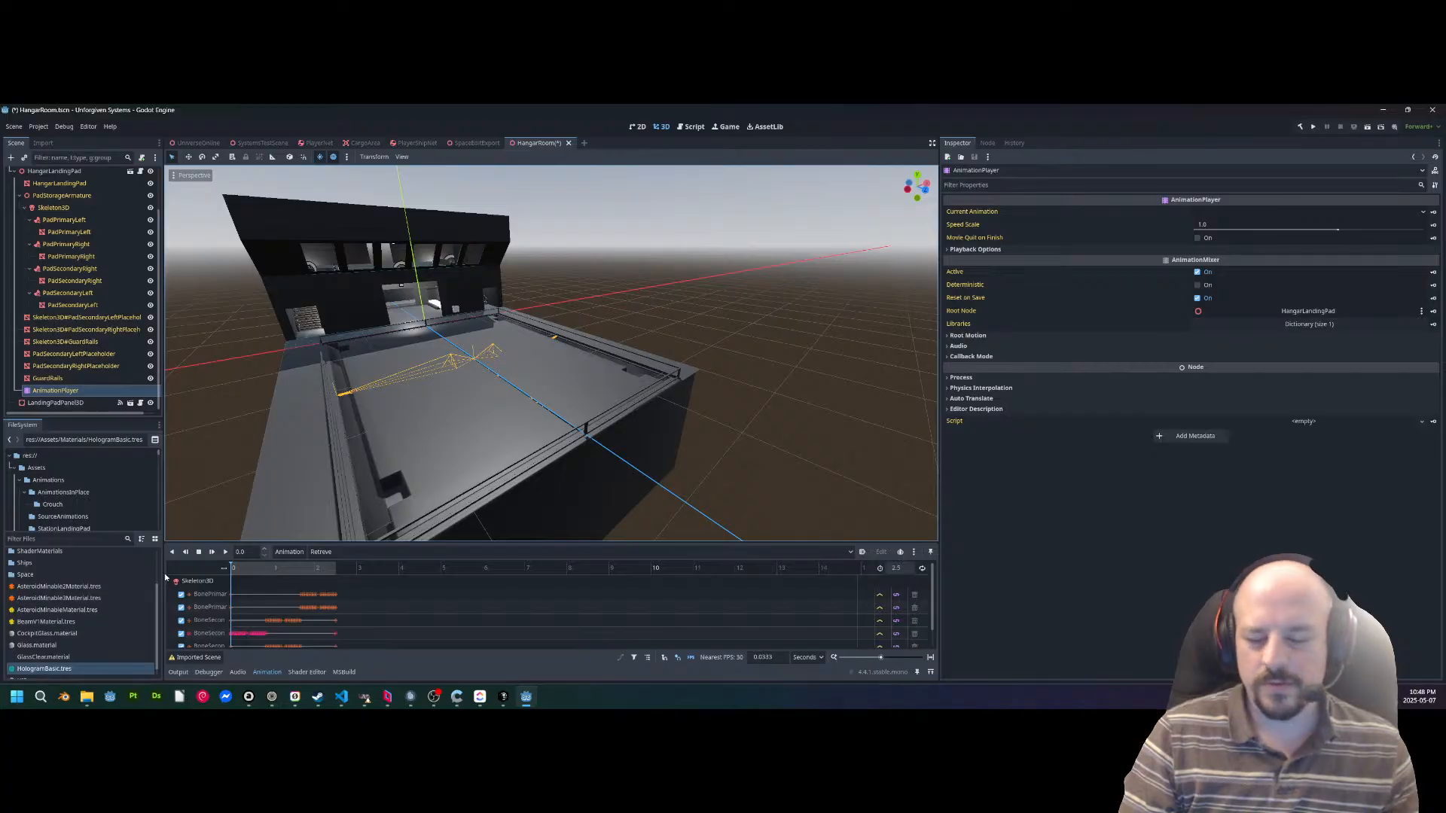
mouse_move(193, 574)
mouse_down()
mouse_move(377, 565)
mouse_move(205, 569)
mouse_up()
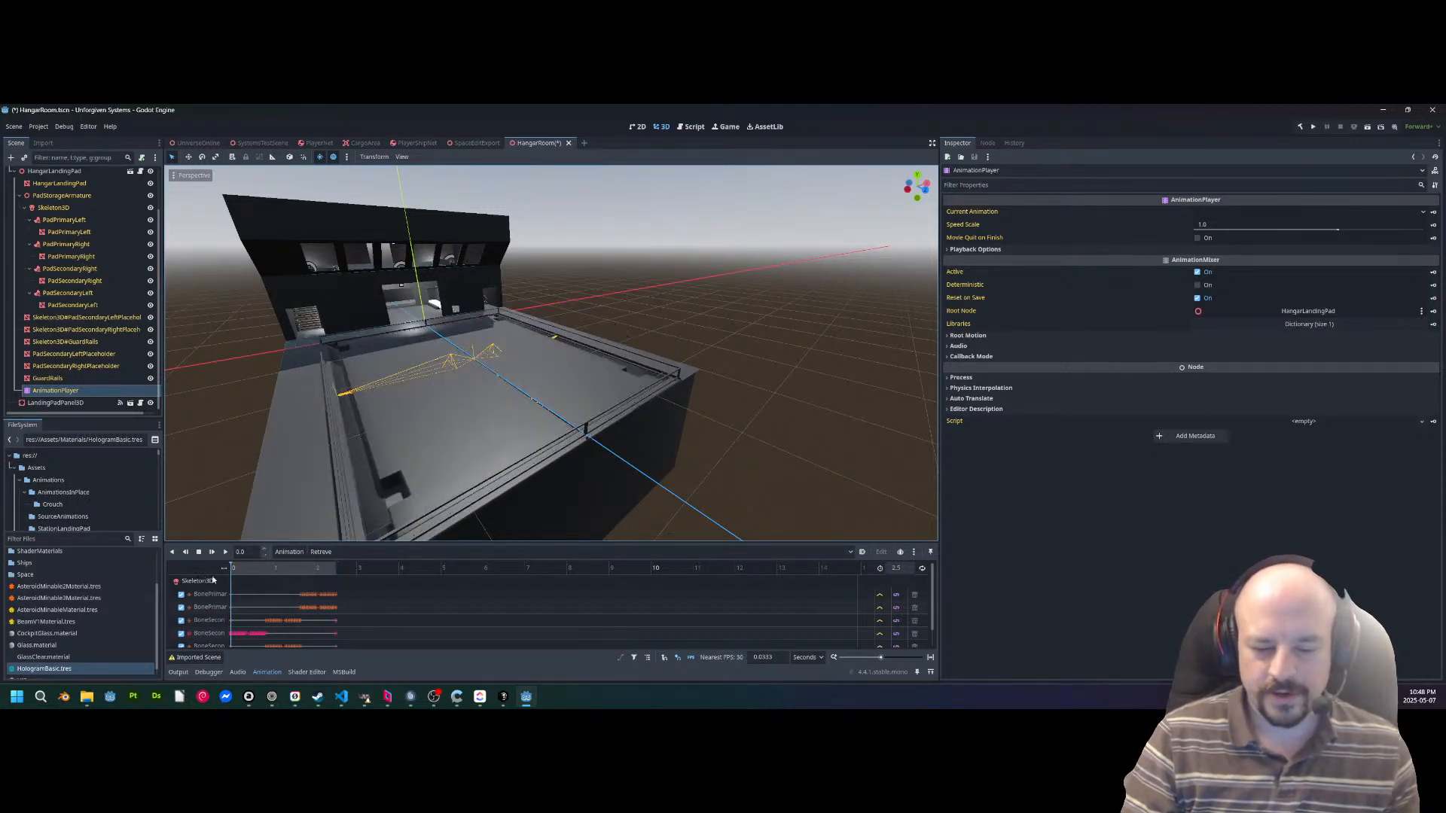
Examine the hangar building's facade and upper viewing windows from landing pad level.
right_drag(551, 353, 263, 285)
key(w)
scroll(437, 309, up, 4)
key(w)
key(w)
right_drag(473, 316, 634, 289)
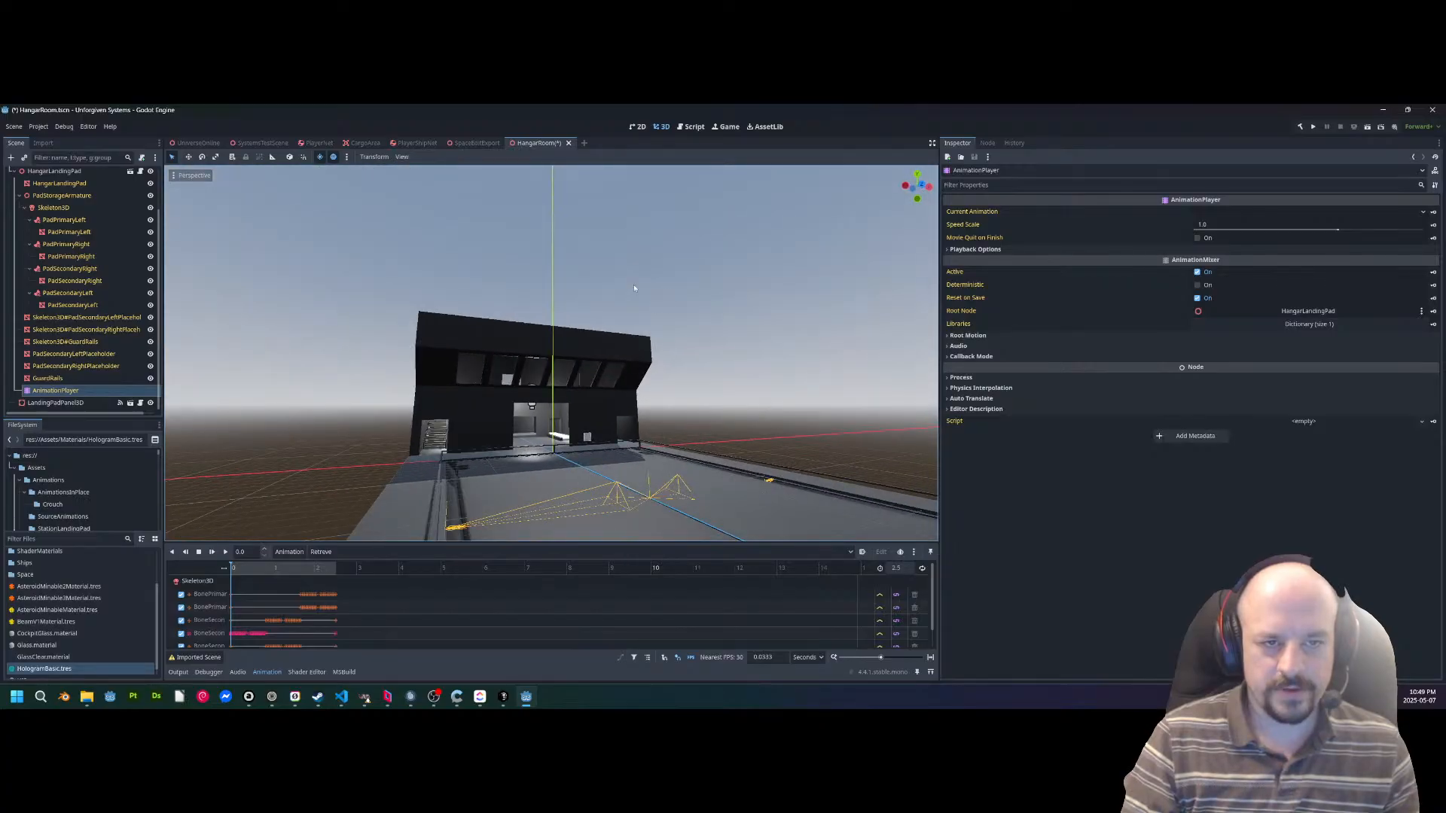
key(w)
right_drag(520, 278, 427, 368)
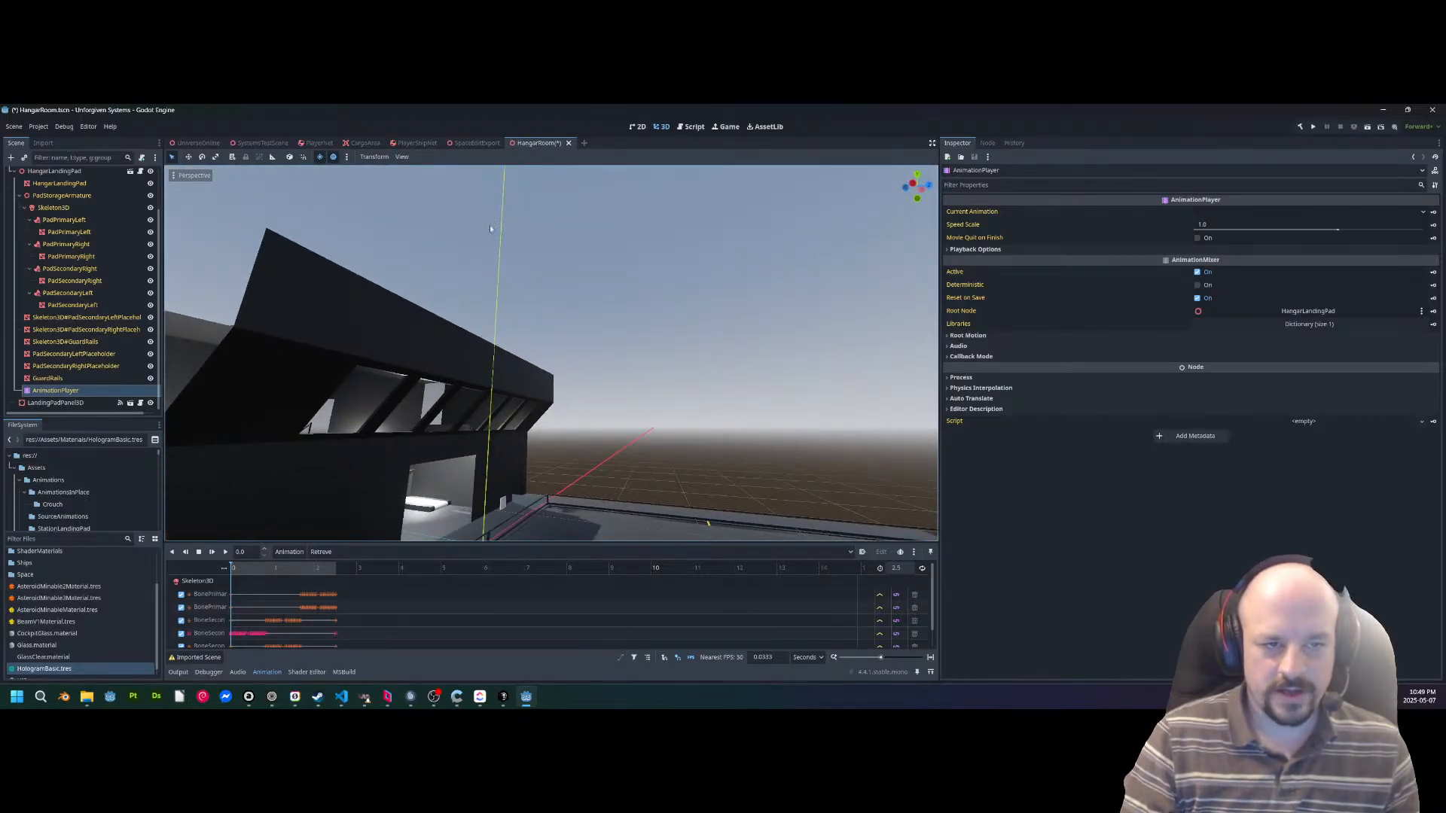
Fly into the hangar's cargo room and select the CargoLift mesh.
right_drag(587, 258, 700, 276)
right_drag(551, 354, 618, 423)
key(s)
key(a)
key(d)
key(d)
key(w)
scroll(588, 275, up, 5)
key(w)
key(w)
click(617, 423)
Lower the CargoLift along its vertical axis as a test, and undo the move.
key(a)
right_drag(583, 363, 722, 358)
drag(573, 329, 583, 418)
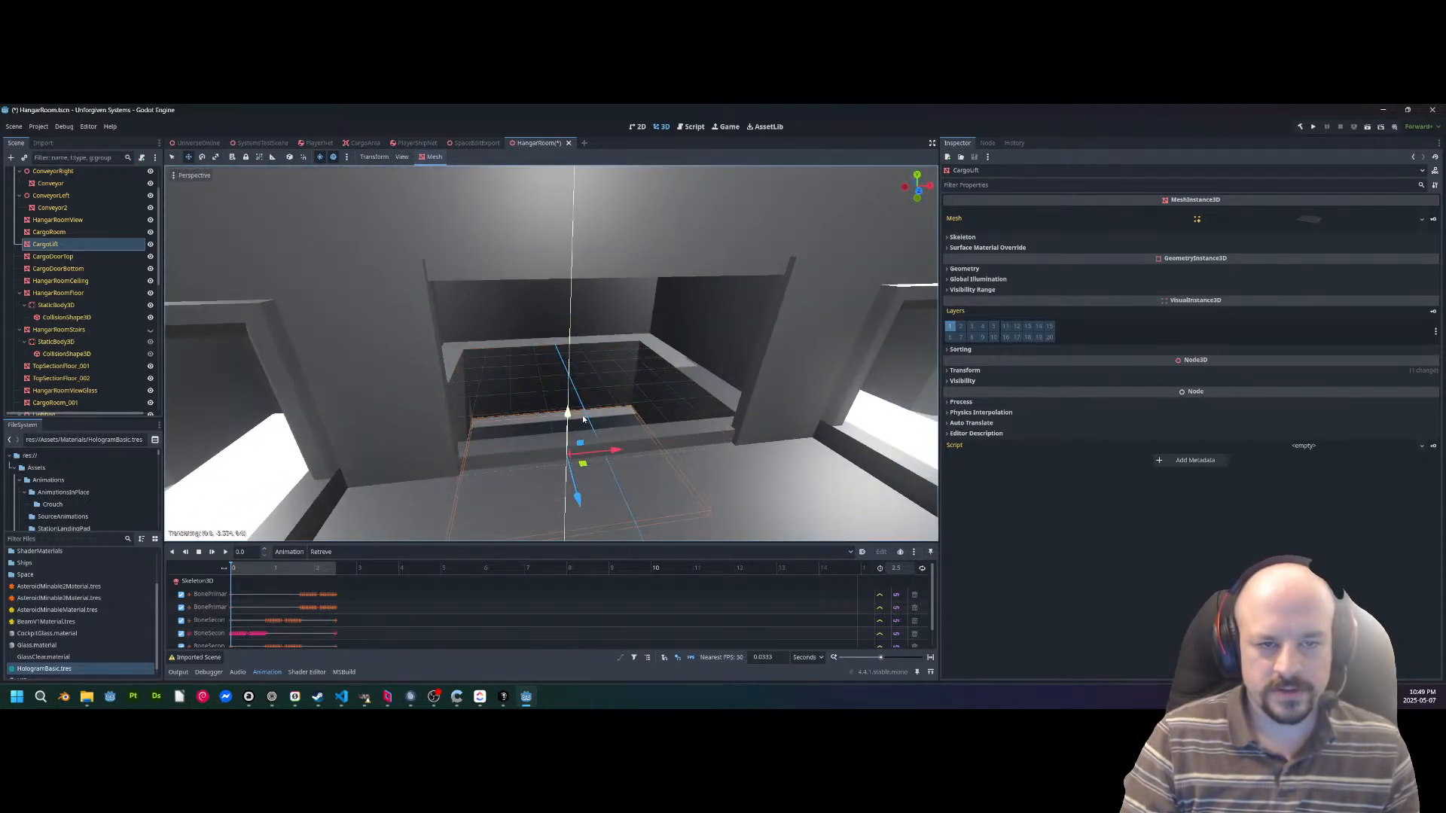
key(ctrl+z)
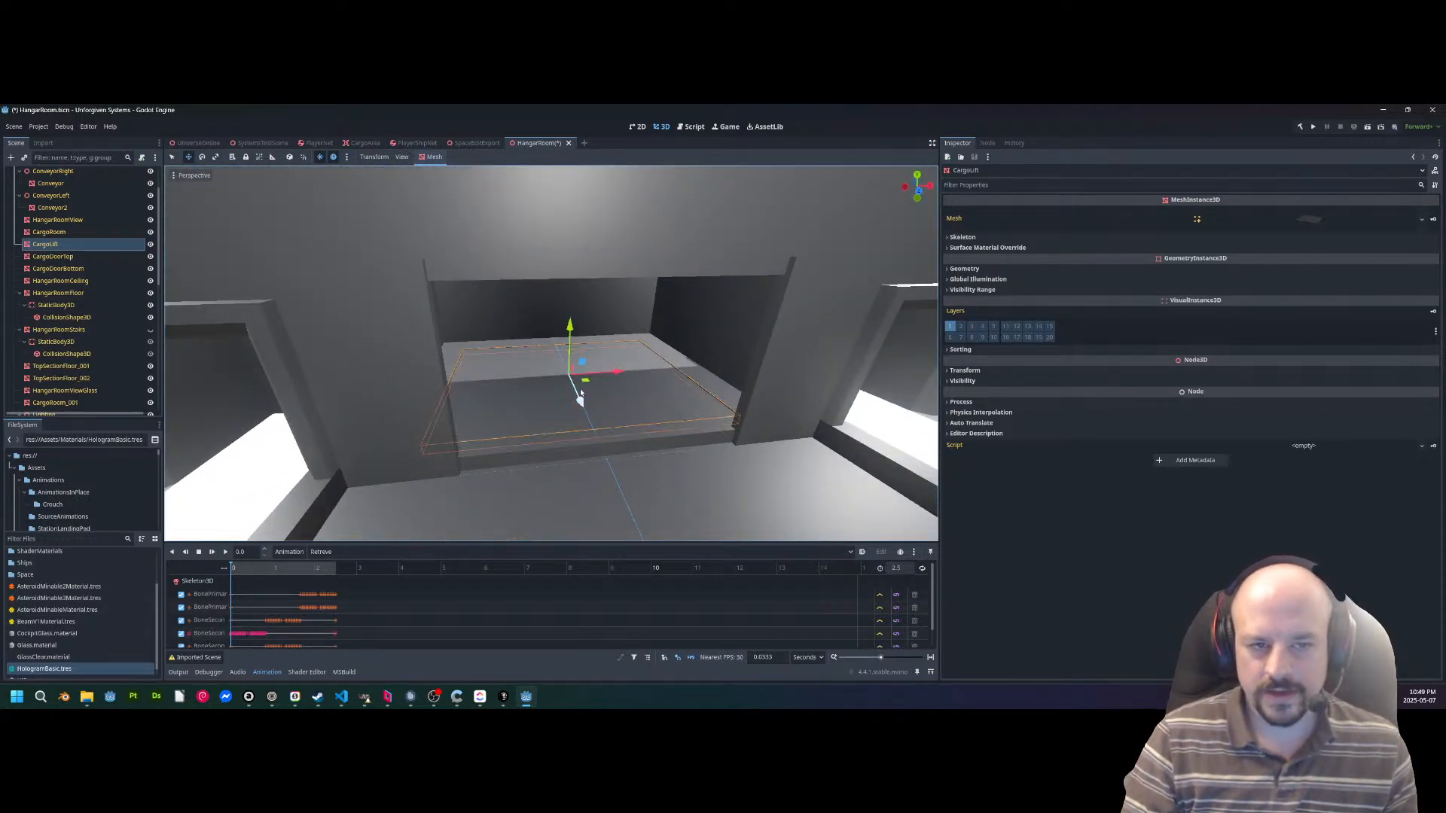
Inspect the cargo room's conveyor and the wall opening it feeds beside the lift.
key(d)
mouse_move(592, 332)
right_down()
mouse_move(592, 376)
mouse_move(580, 324)
mouse_move(591, 333)
mouse_move(504, 310)
mouse_move(610, 320)
right_up()
key(w)
key(s)
key(s)
key(w)
key(s)
right_drag(520, 394, 407, 394)
key(w)
scroll(520, 394, up, 4)
middle_drag(552, 372, 584, 389)
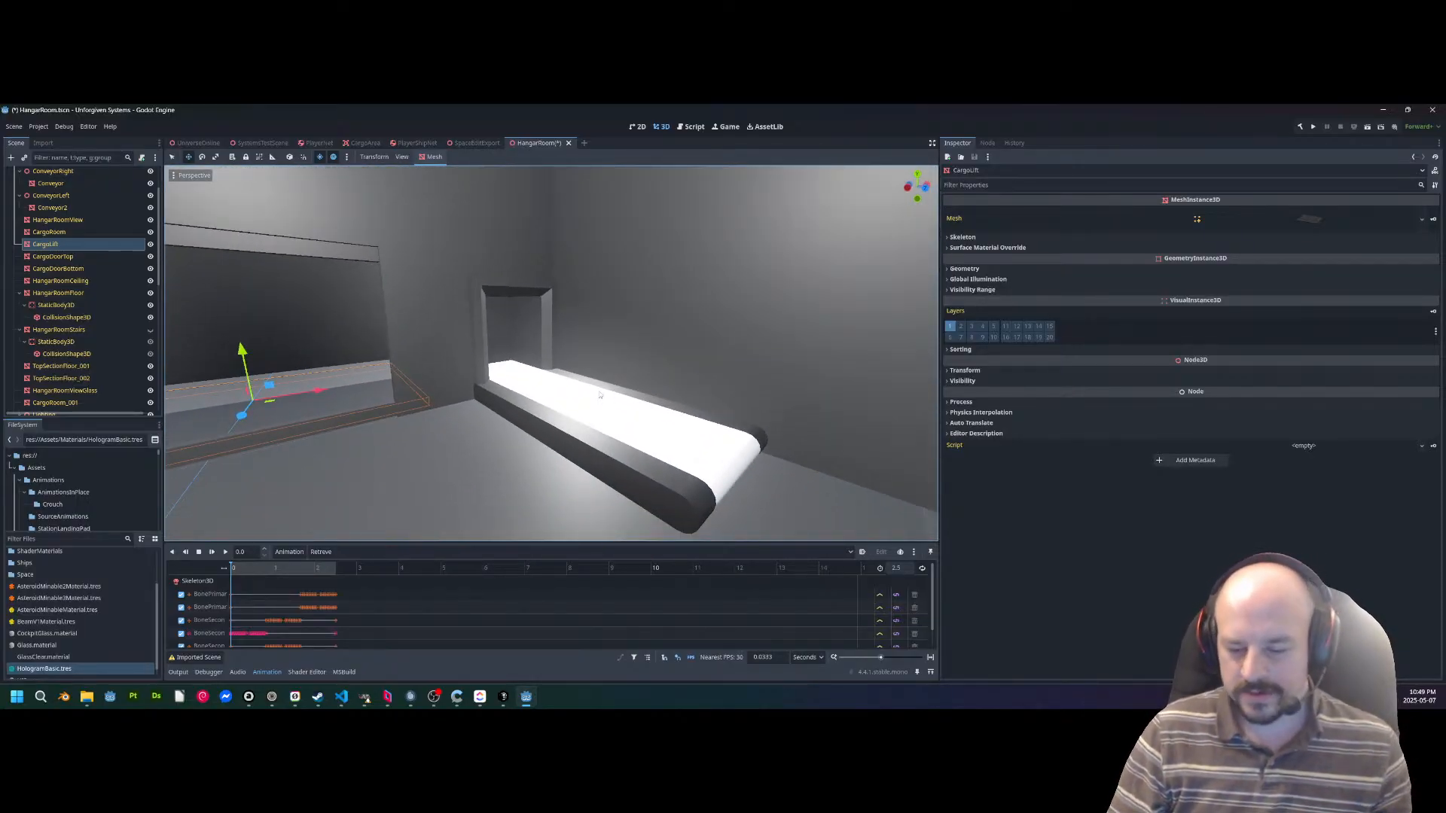
right_drag(577, 380, 638, 351)
key(s)
key(w)
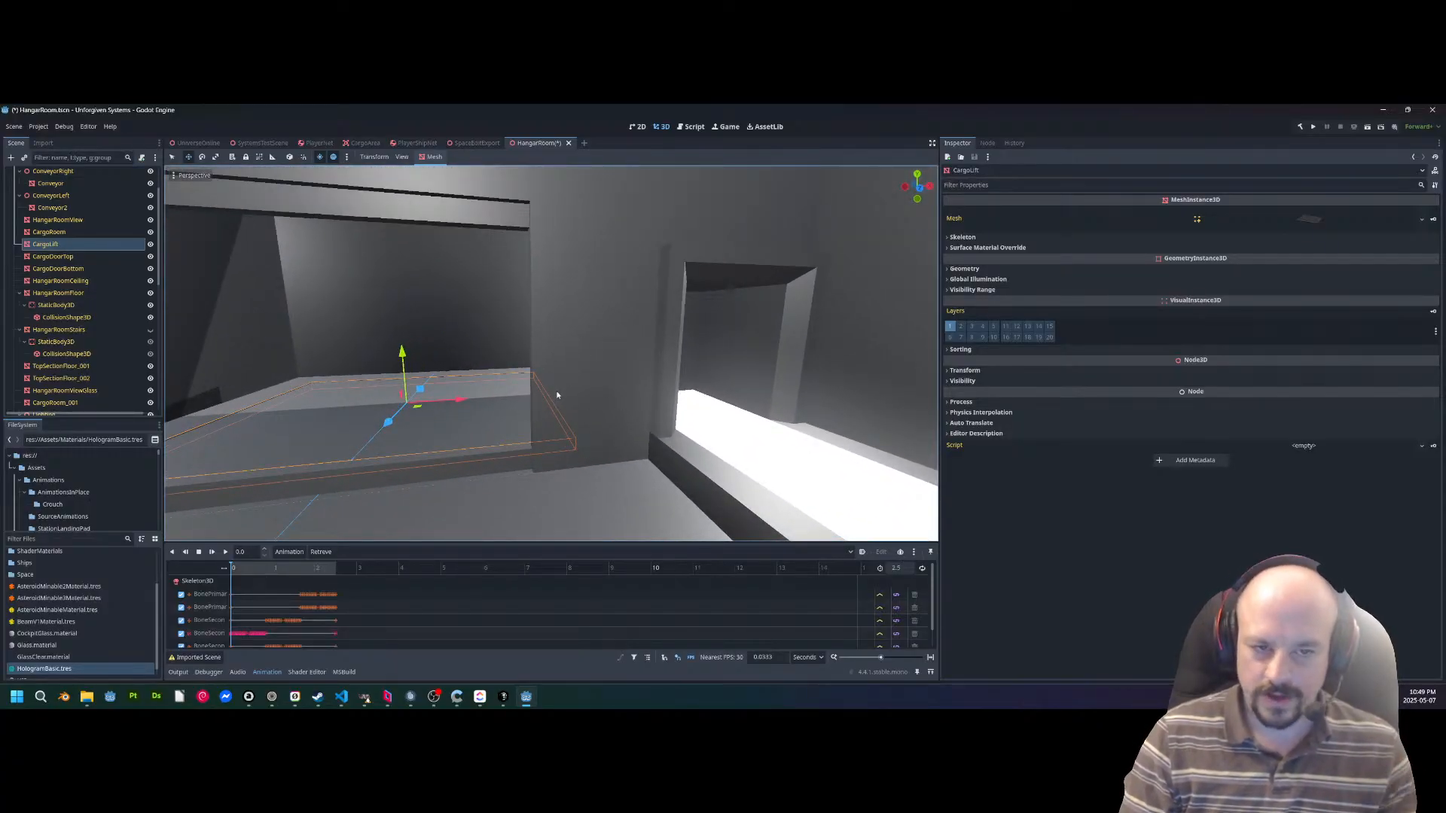
Look from the cargo room out over the landing pad, and return focus to the CargoLift.
right_drag(548, 361, 715, 367)
right_drag(419, 354, 486, 406)
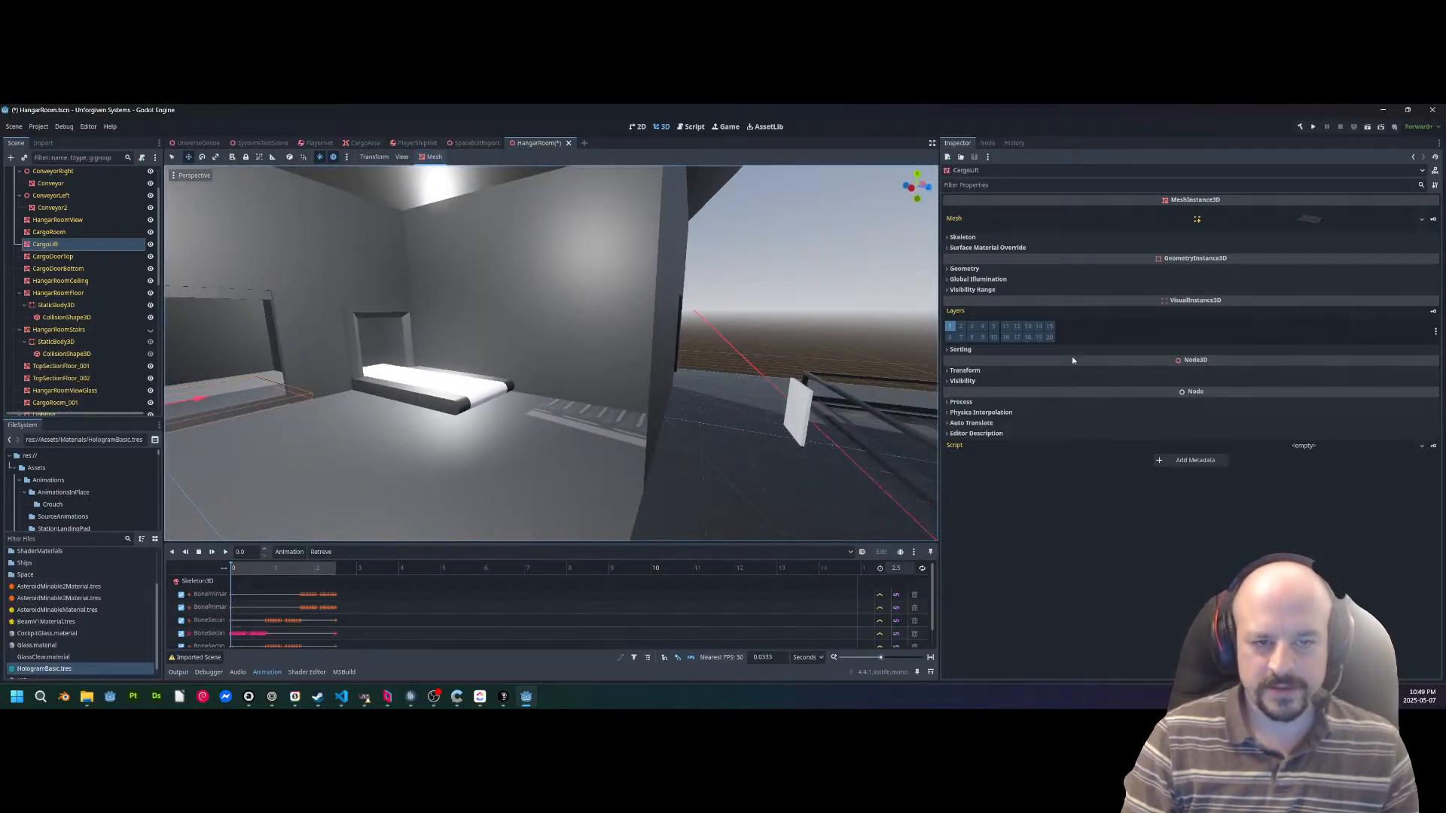
right_drag(1073, 360, 392, 543)
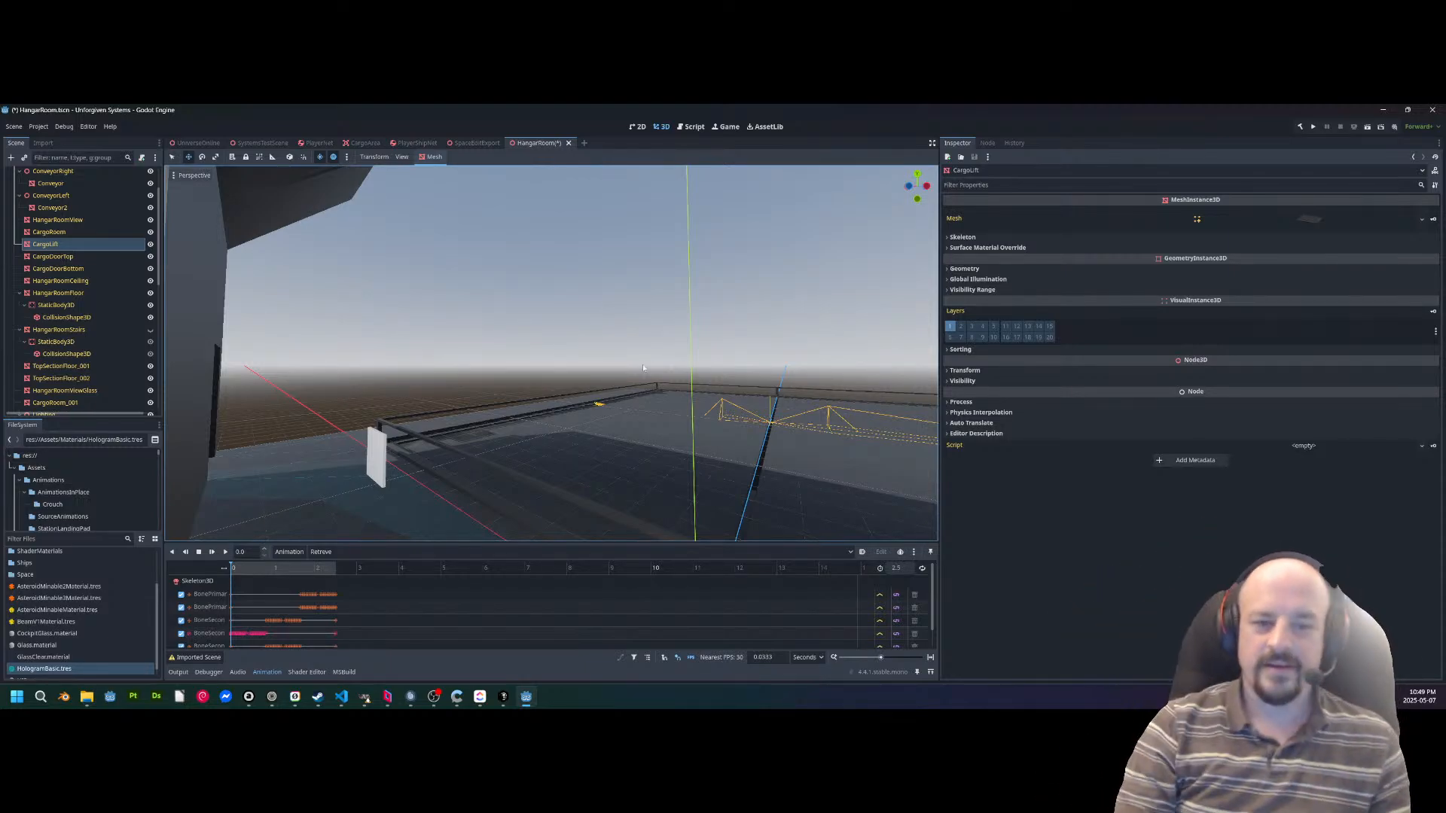
key(f)
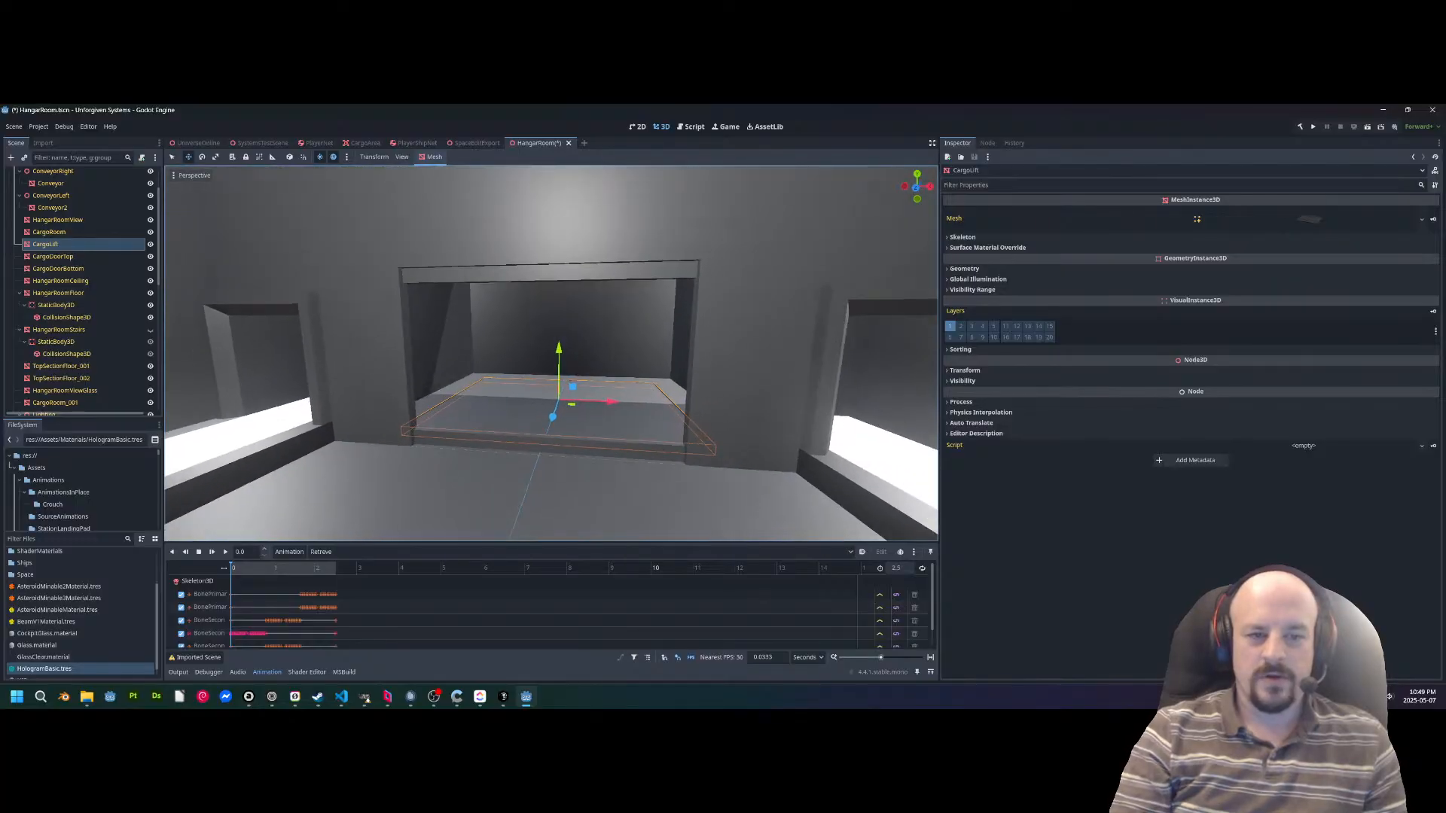
Examine the cargo room from its entrance, including both conveyors and the lift opening between them.
right_drag(557, 361, 798, 367)
key(w)
scroll(551, 362, up, 3)
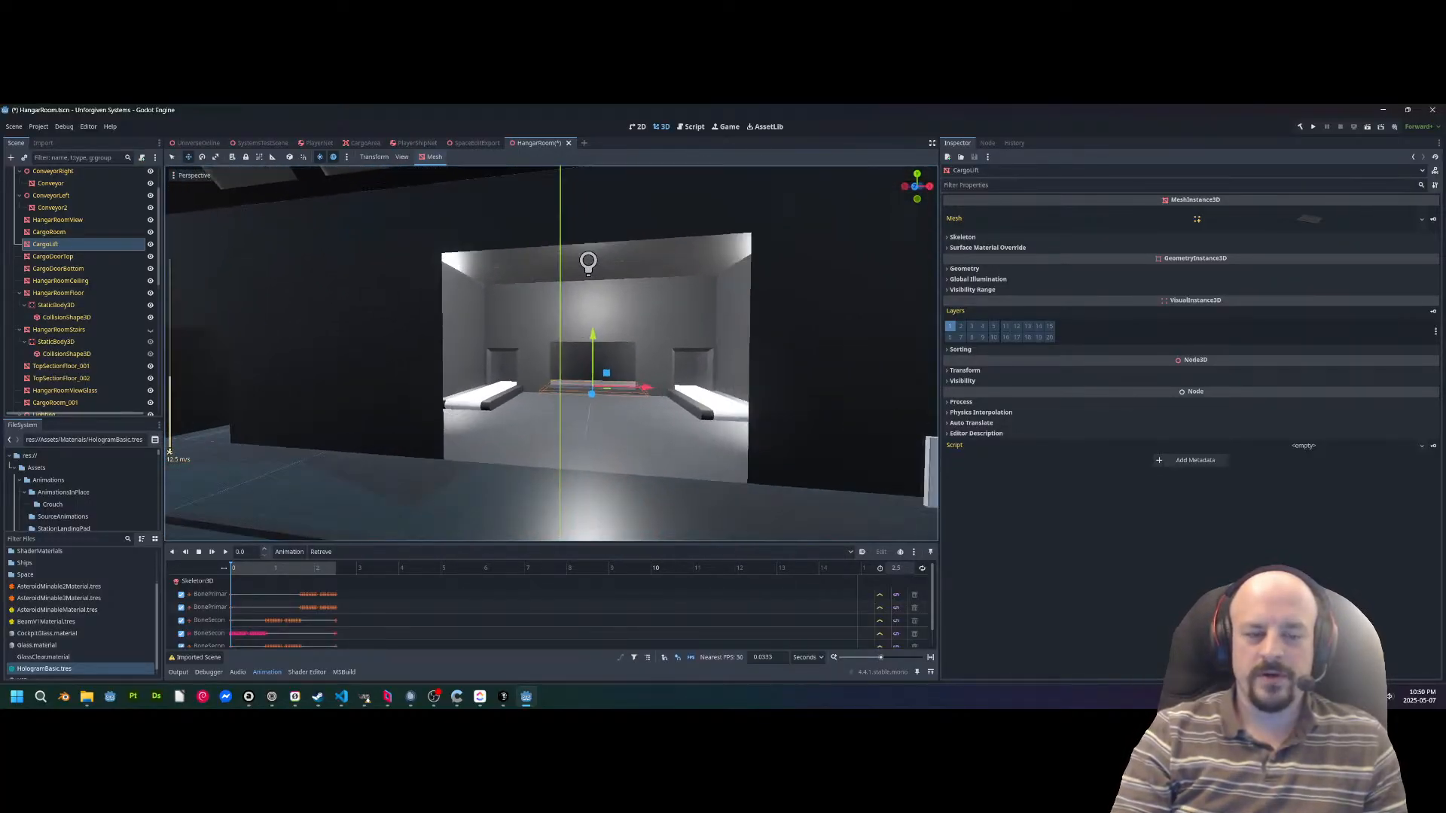
key(w)
right_drag(648, 385, 527, 385)
right_drag(631, 409, 524, 333)
key(w)
key(w)
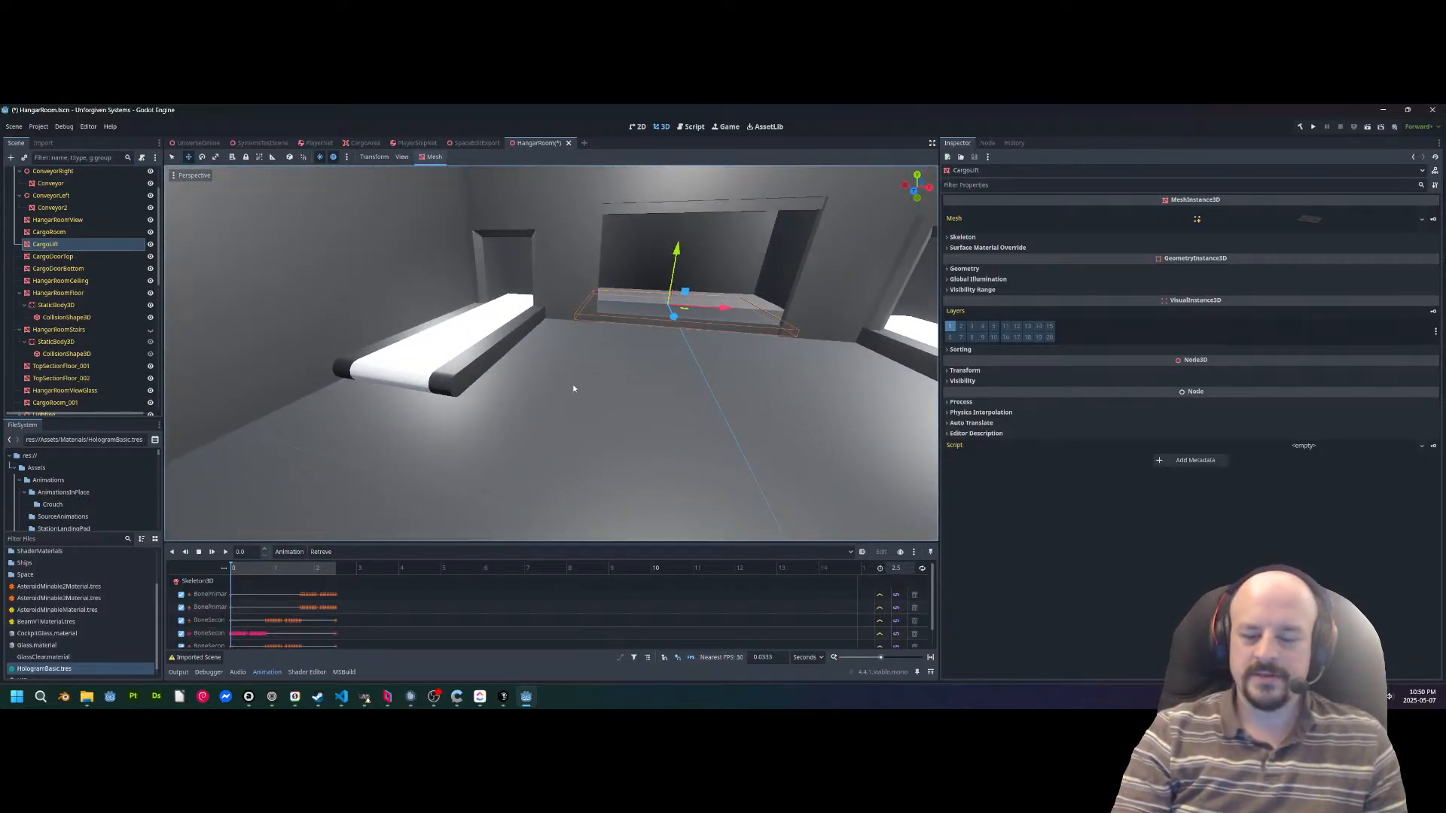
right_drag(573, 389, 314, 416)
key(w)
scroll(551, 354, up, 2)
key(w)
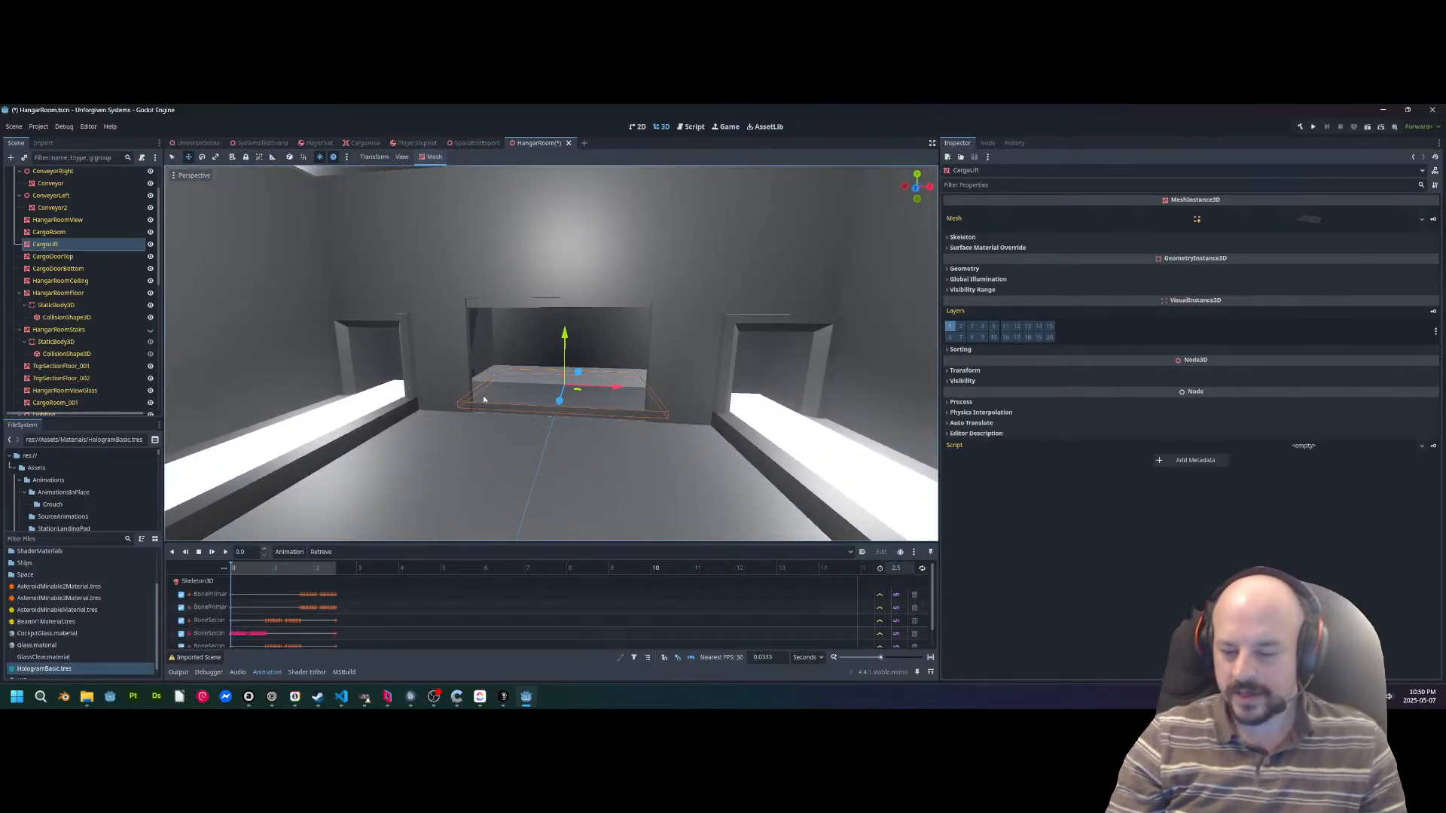
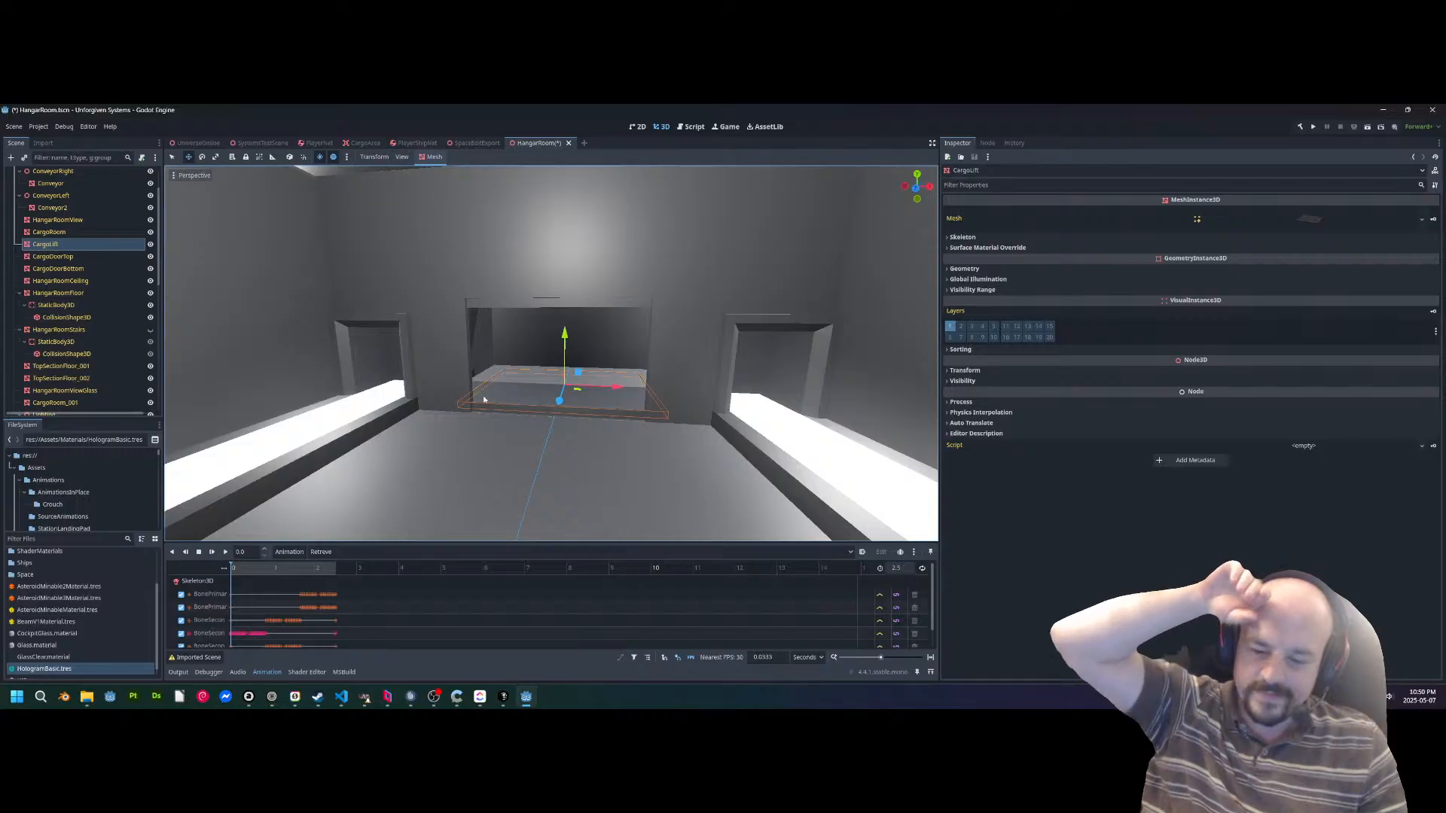
Look over the whole hangar and its landing pad from outside the cargo room.
key(s)
right_drag(580, 319, 419, 403)
scroll(580, 319, up, 3)
key(d)
key(w)
key(s)
key(a)
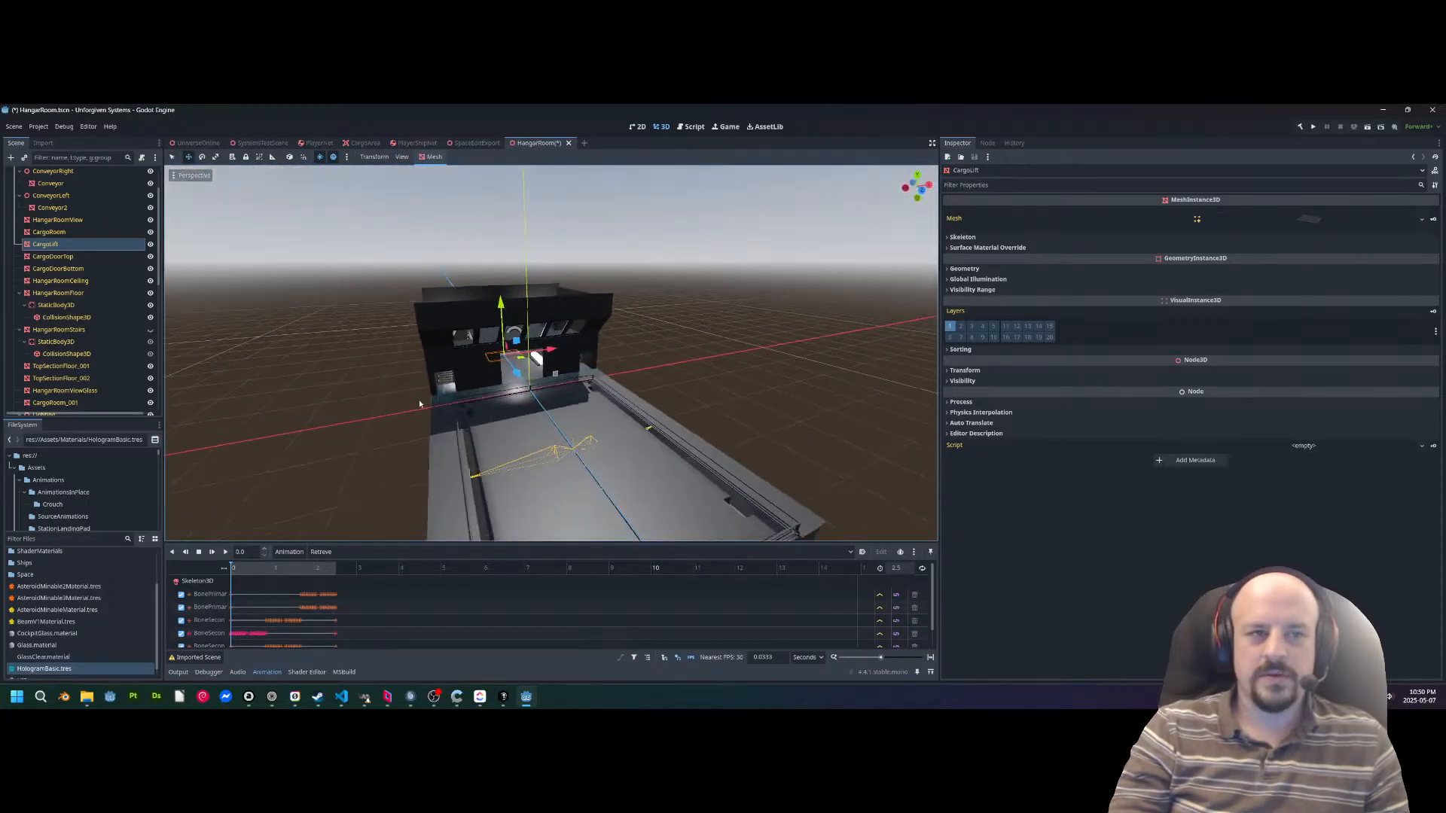
Switch to the UniverseOnline scene, save it, check the four-instance run configuration, and run the project.
click(195, 143)
key(ctrl+s)
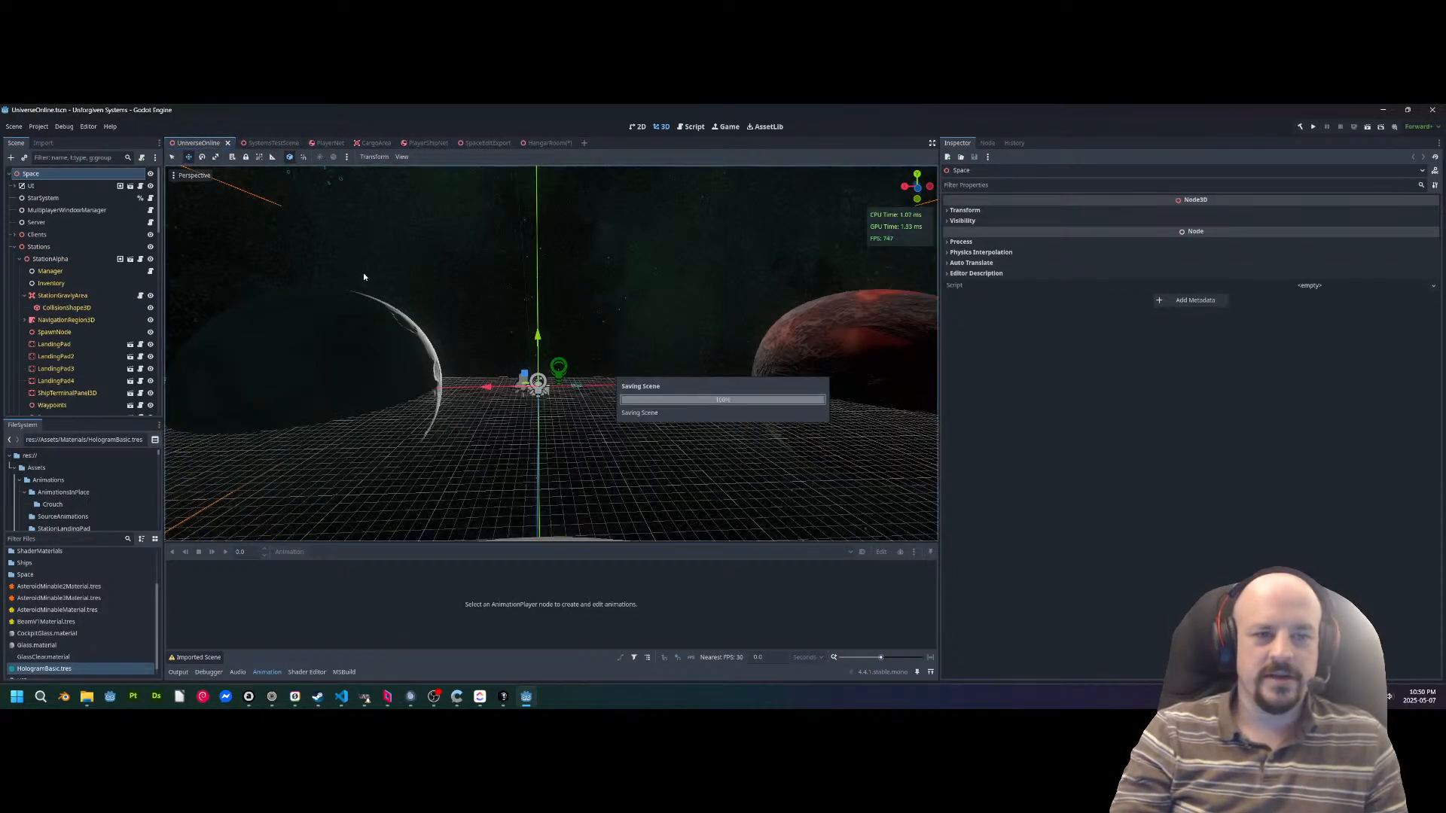
click(64, 127)
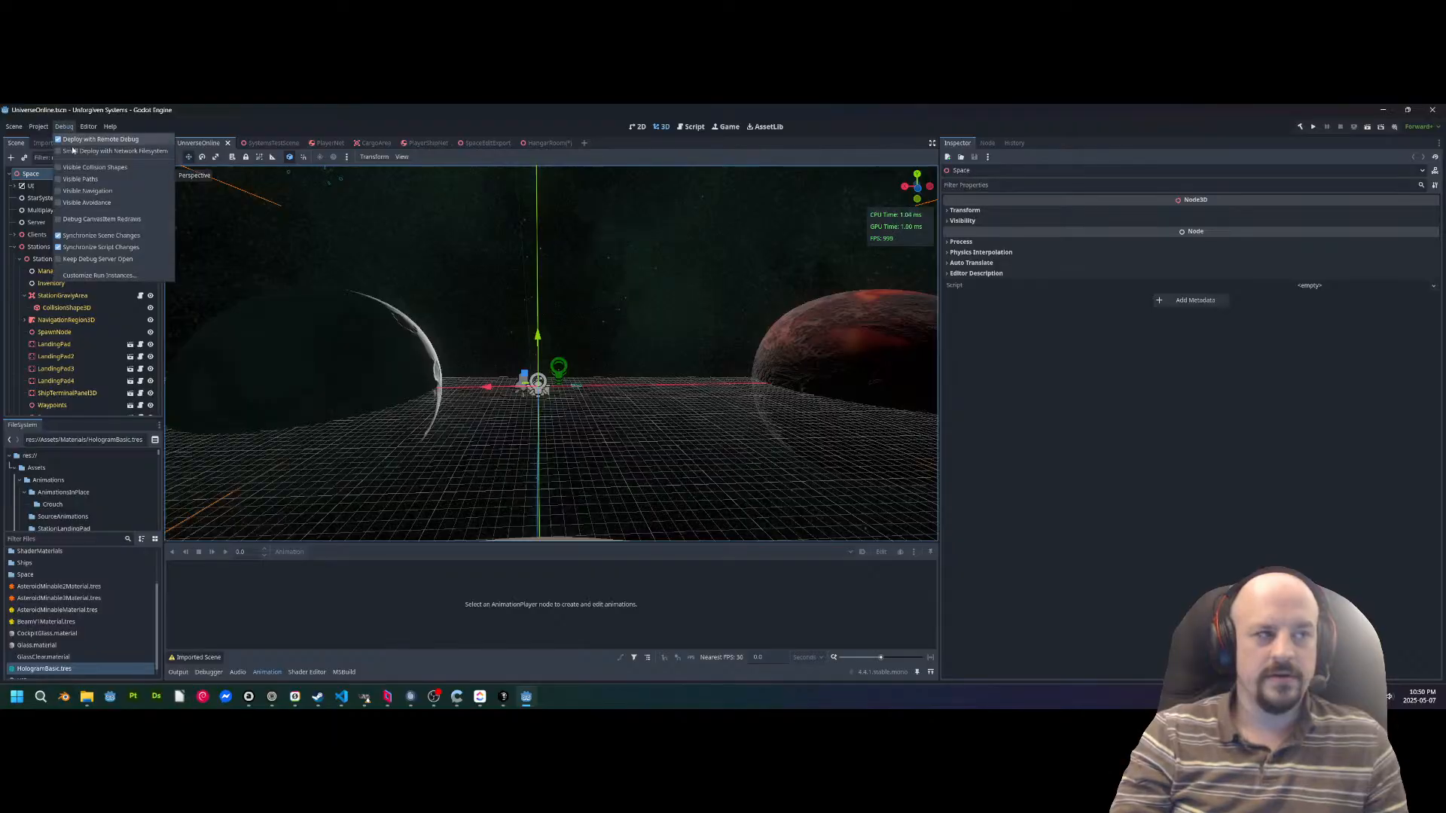
click(113, 275)
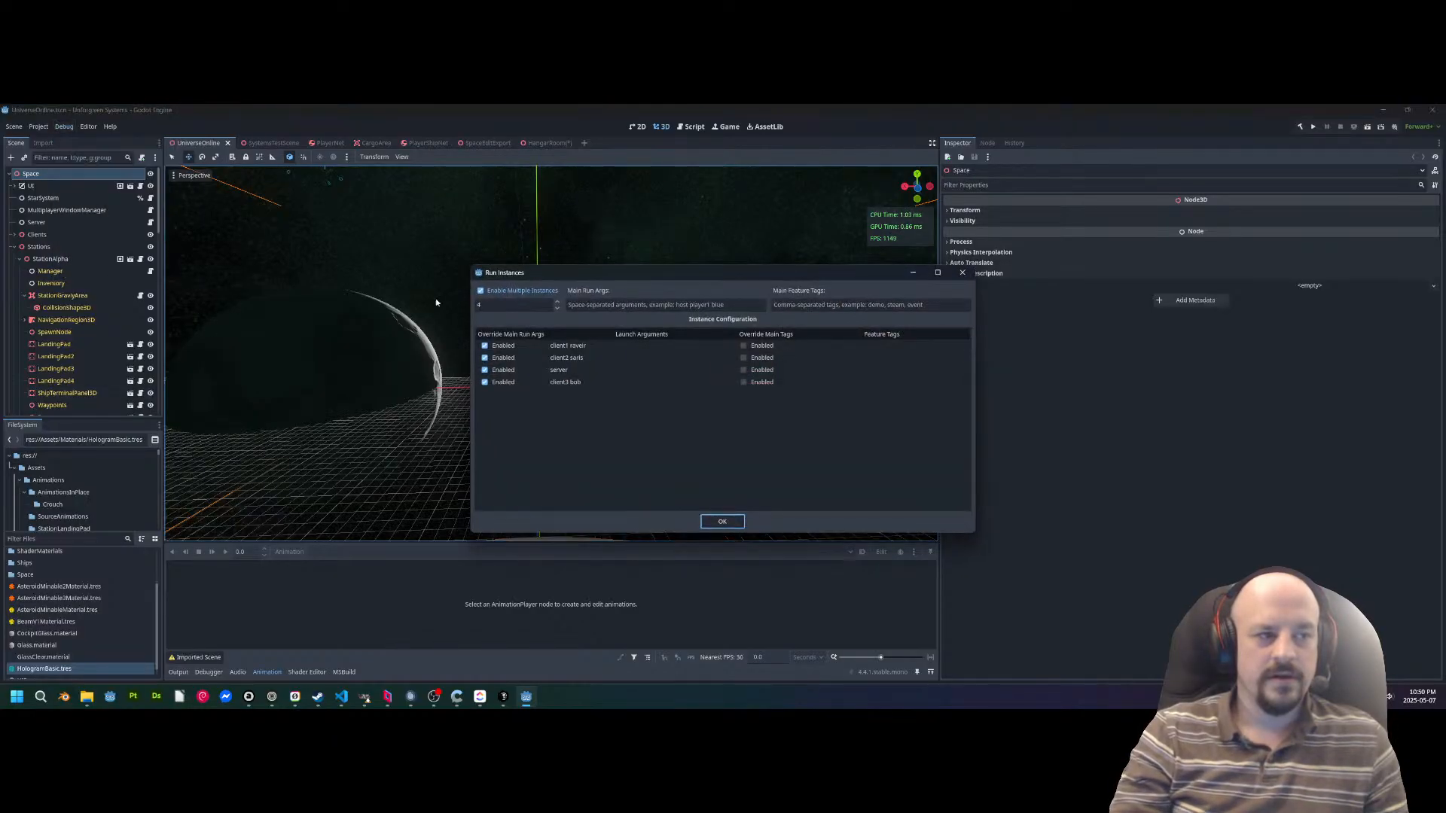
click(721, 520)
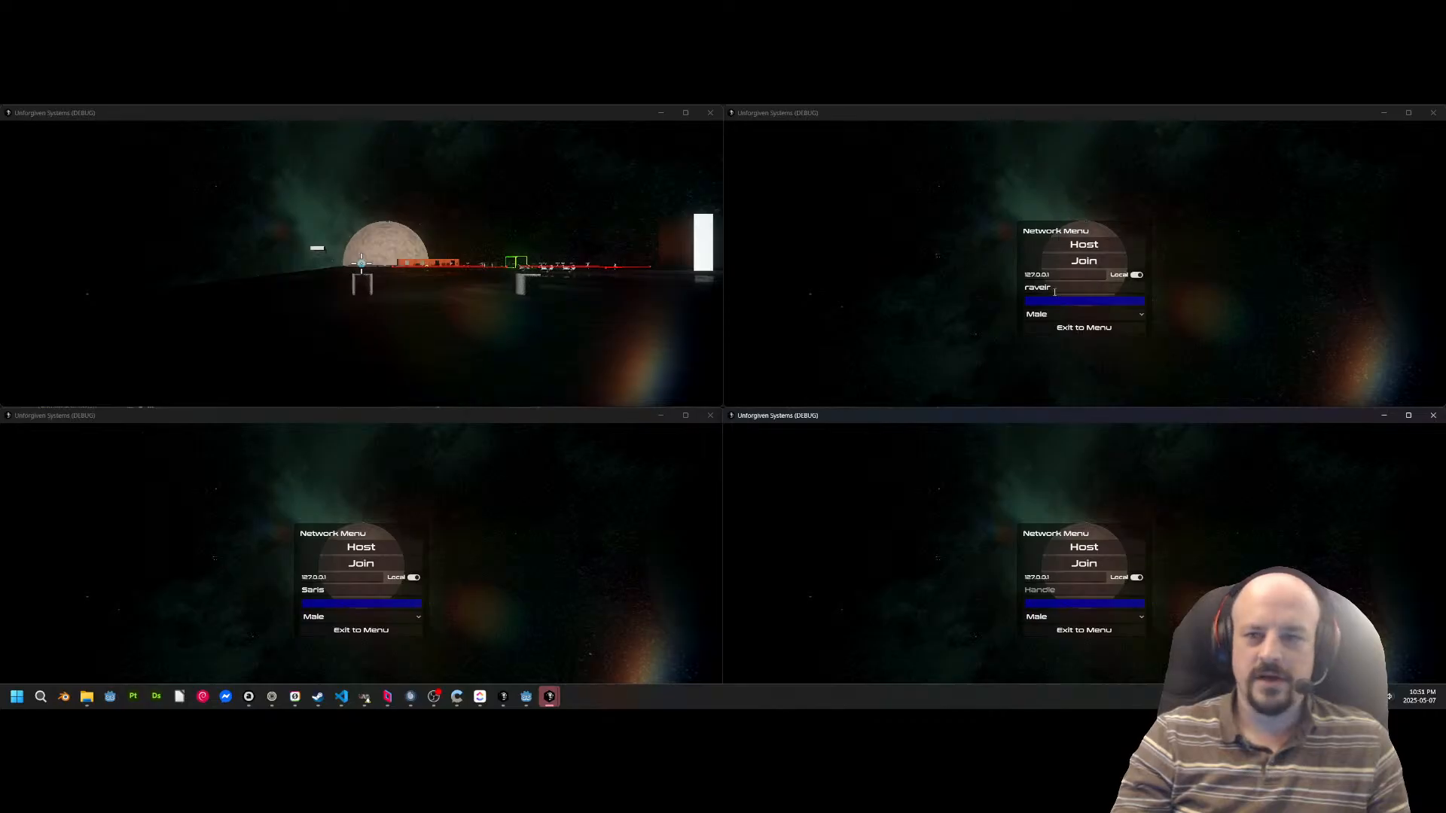
Join the local server with the first client and walk its character around to face the server player.
click(1069, 264)
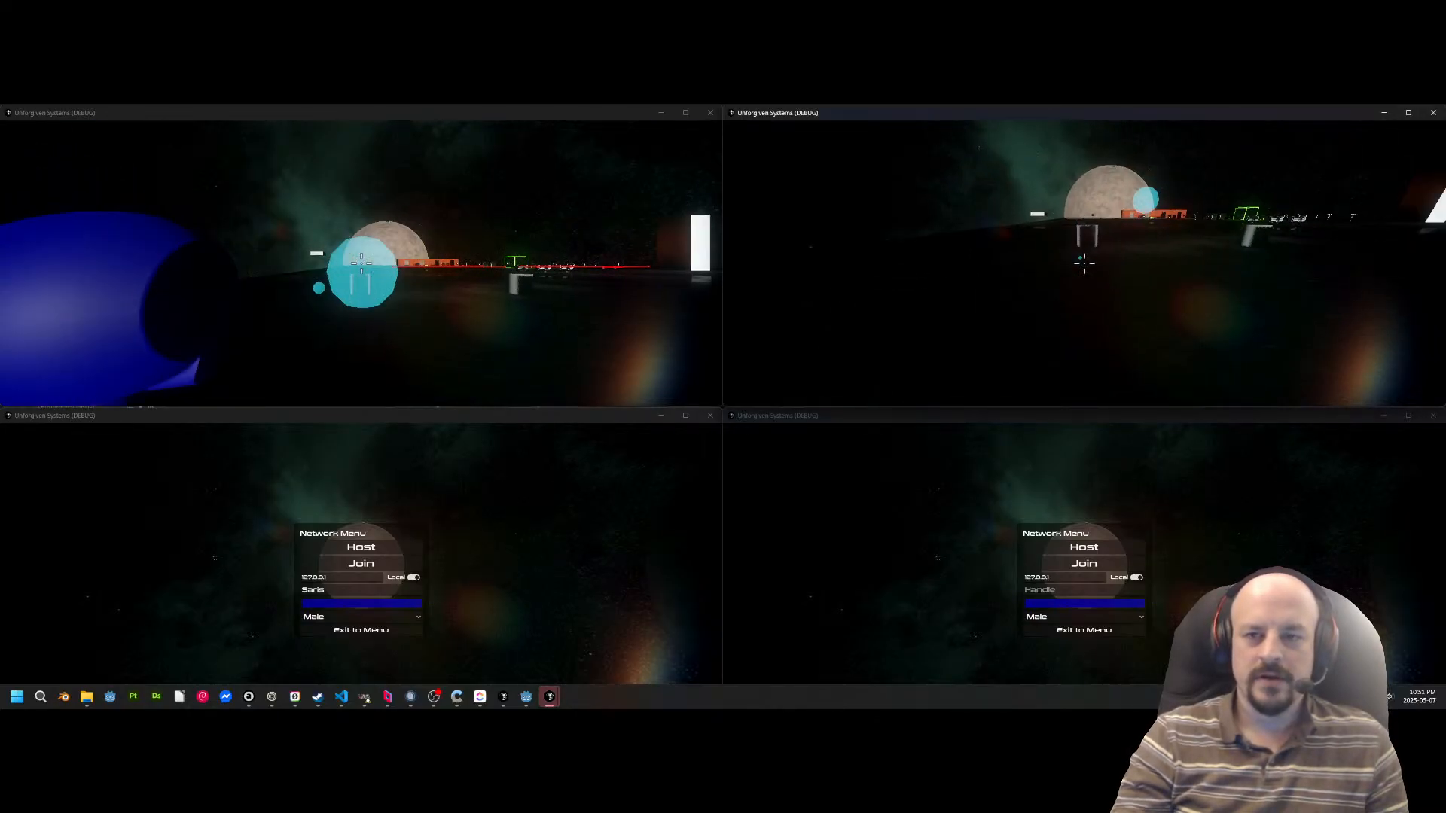
key(a)
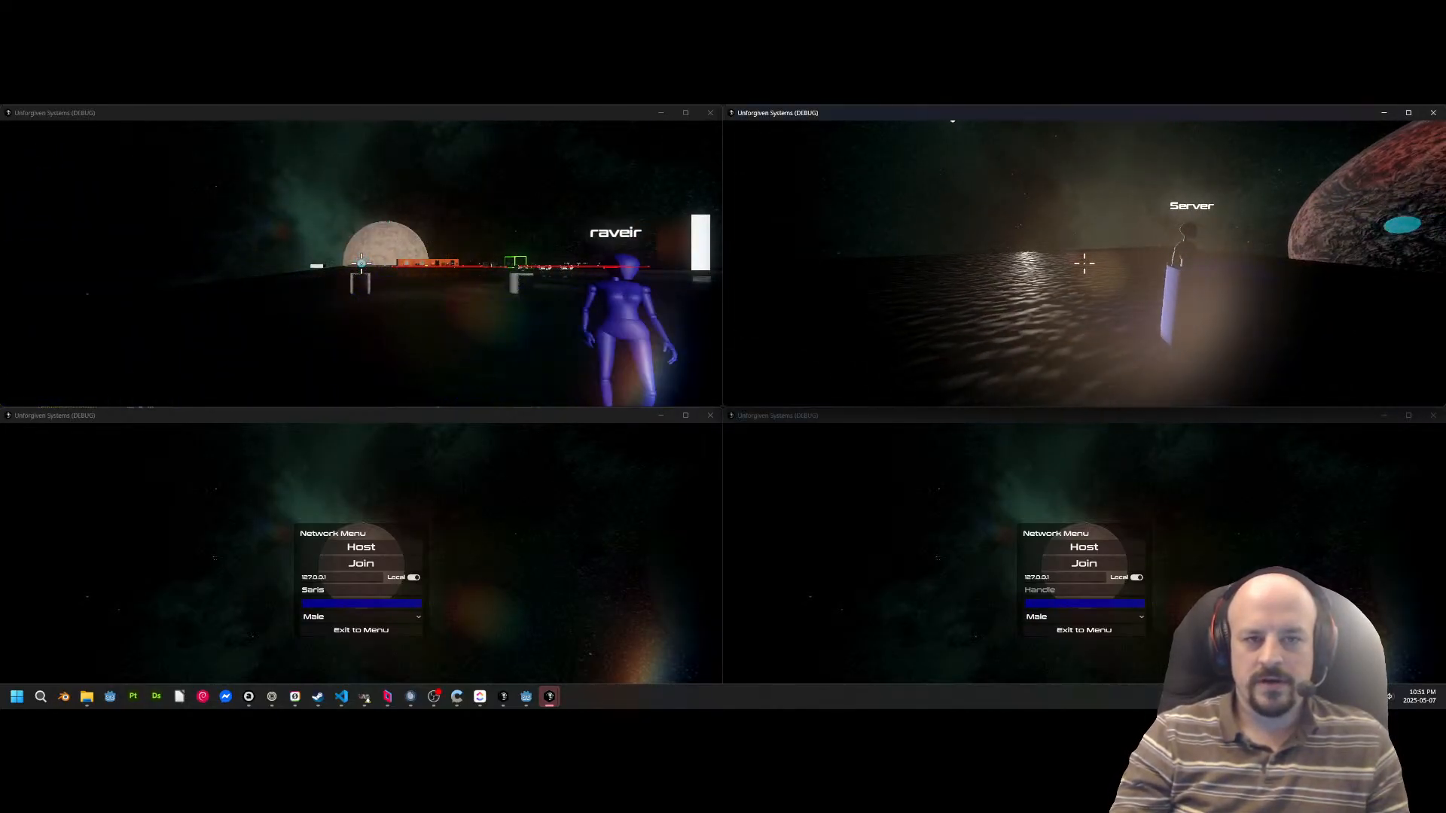
key(d)
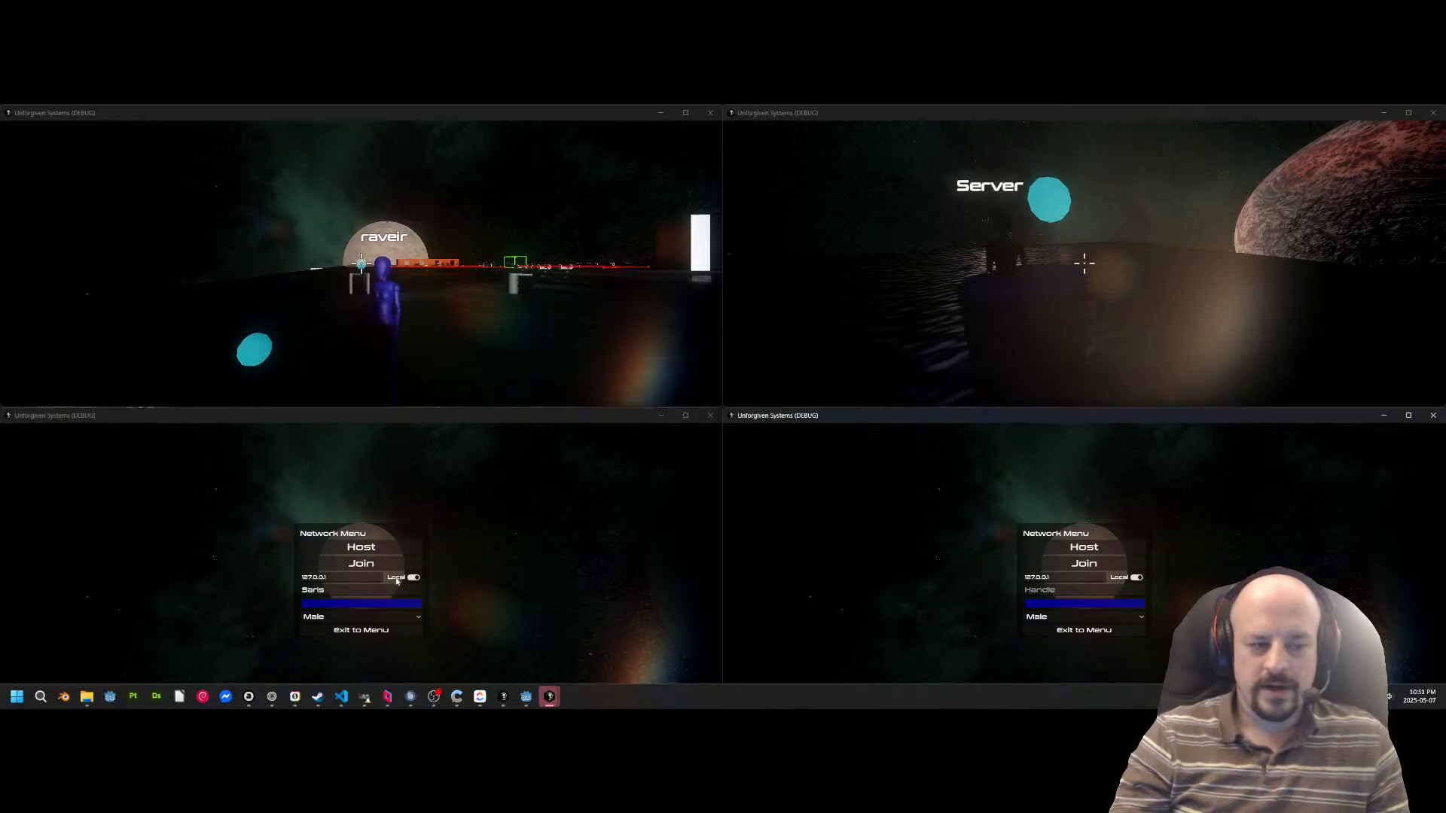
Set the second client's handle to Fusion and its character colour to magenta, then join the local server.
click(365, 592)
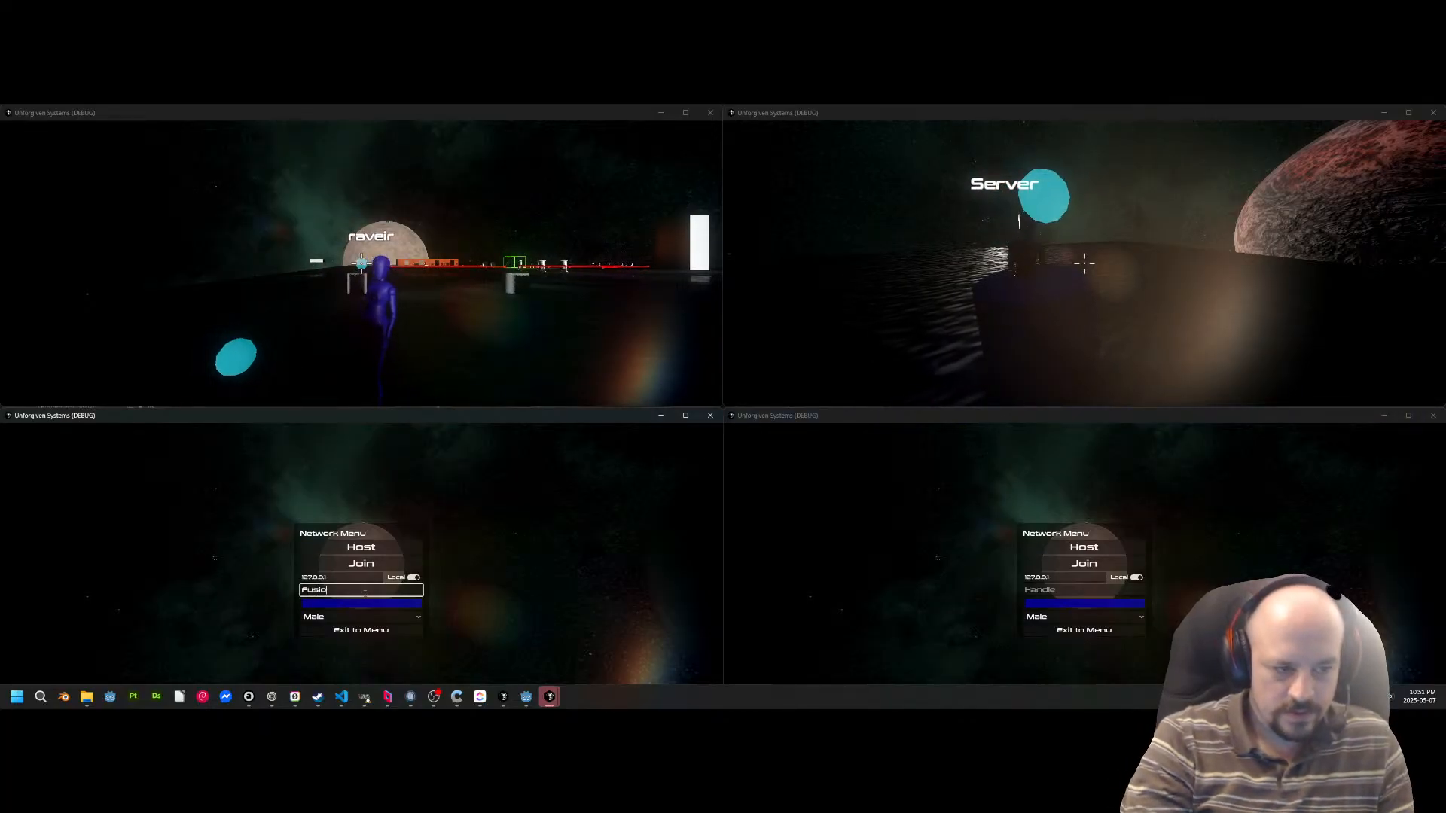
click(348, 603)
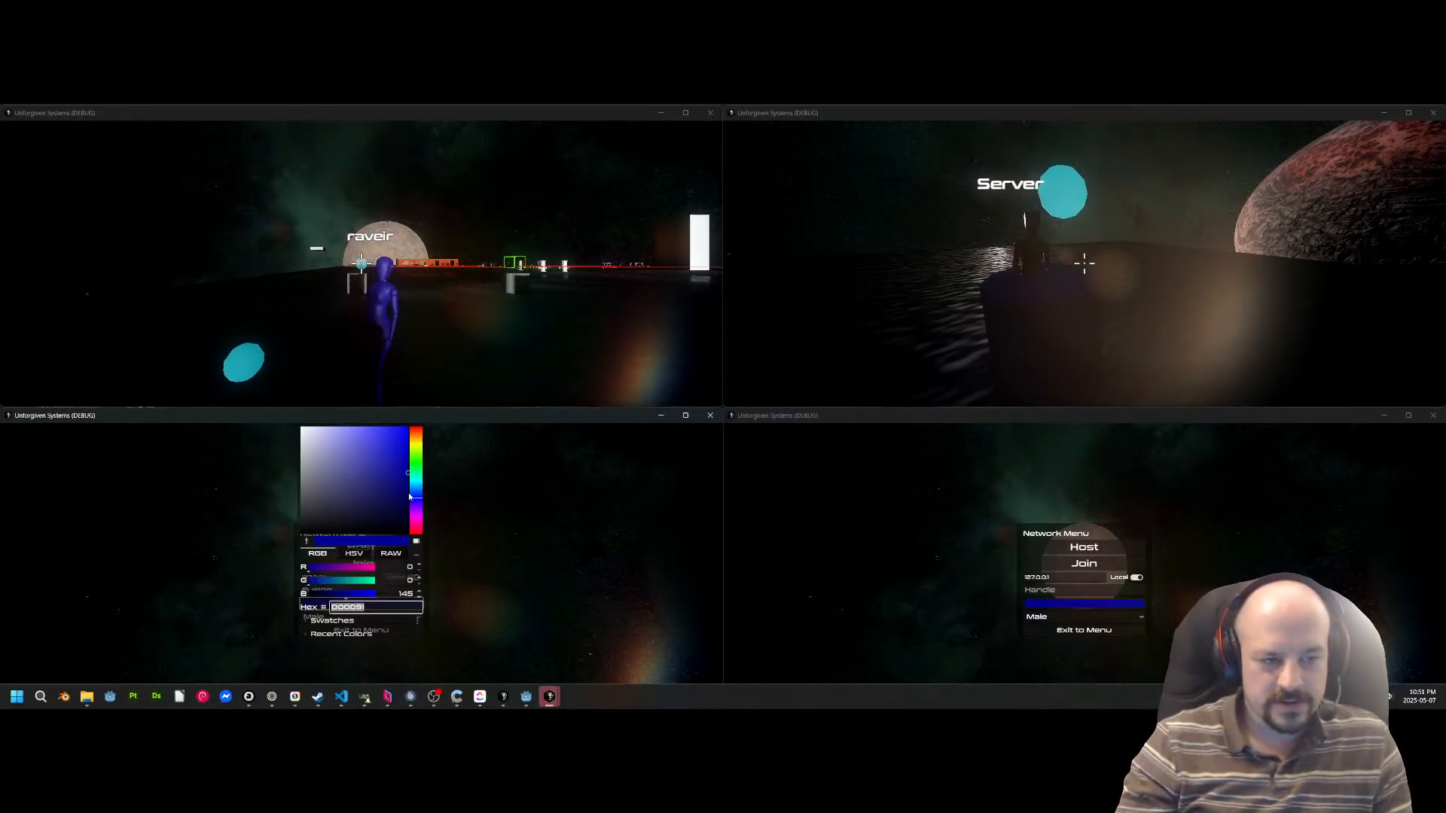
drag(410, 496, 419, 523)
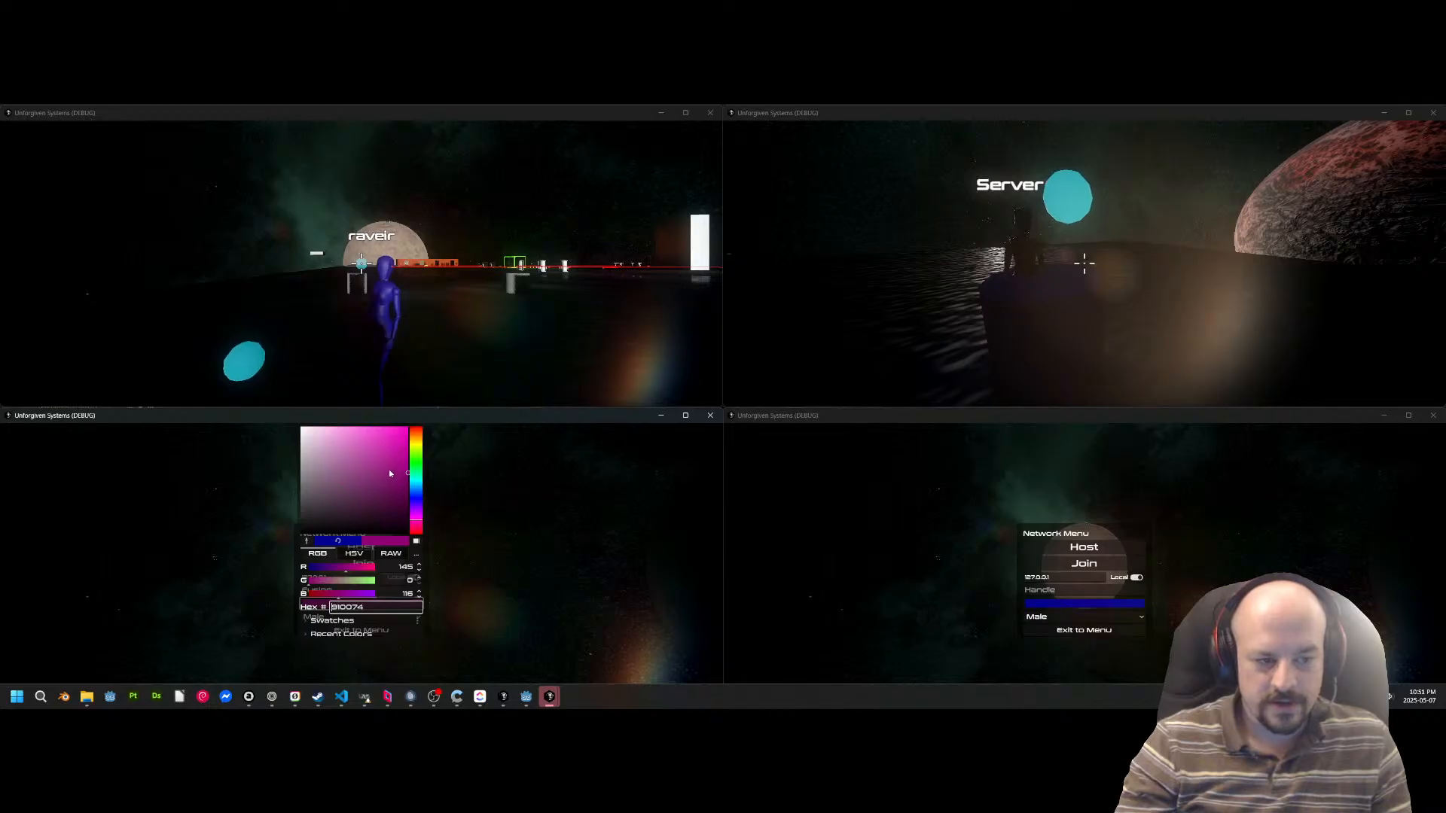
click(562, 533)
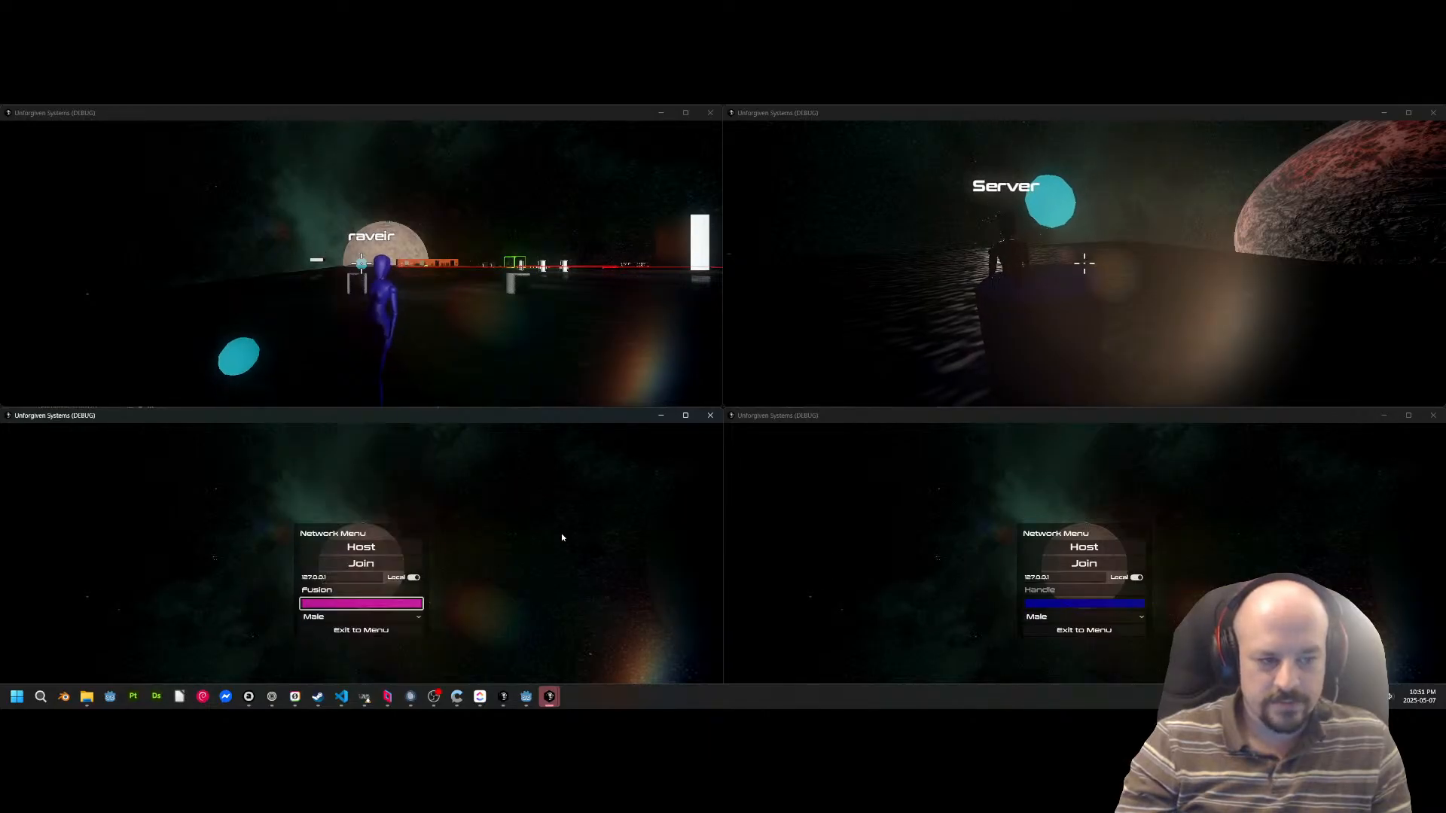
click(361, 564)
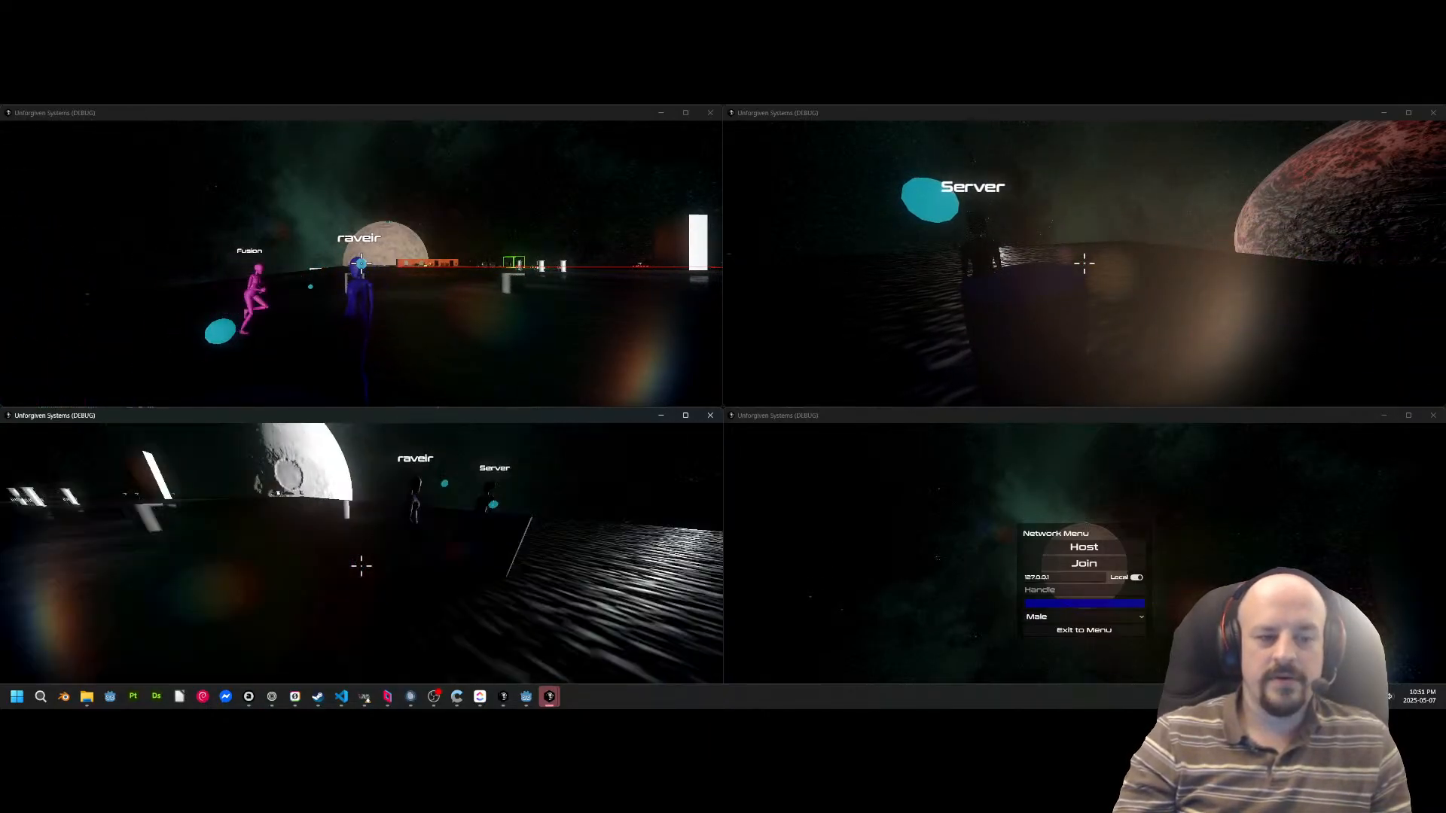
Walk Fusion up to the other player, then across the station to the green-outlined cargo zone.
key(w)
key(s)
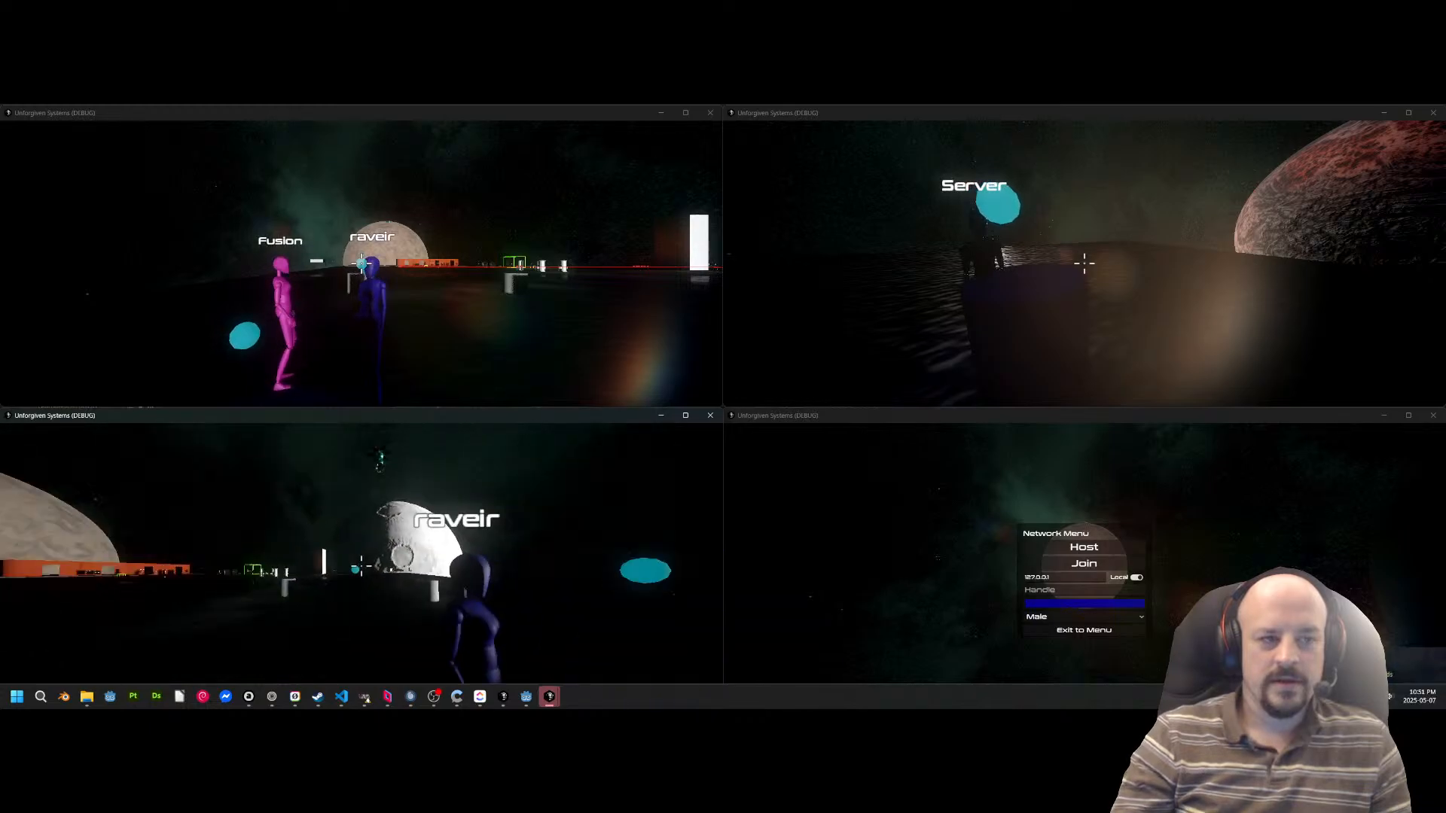
key(w)
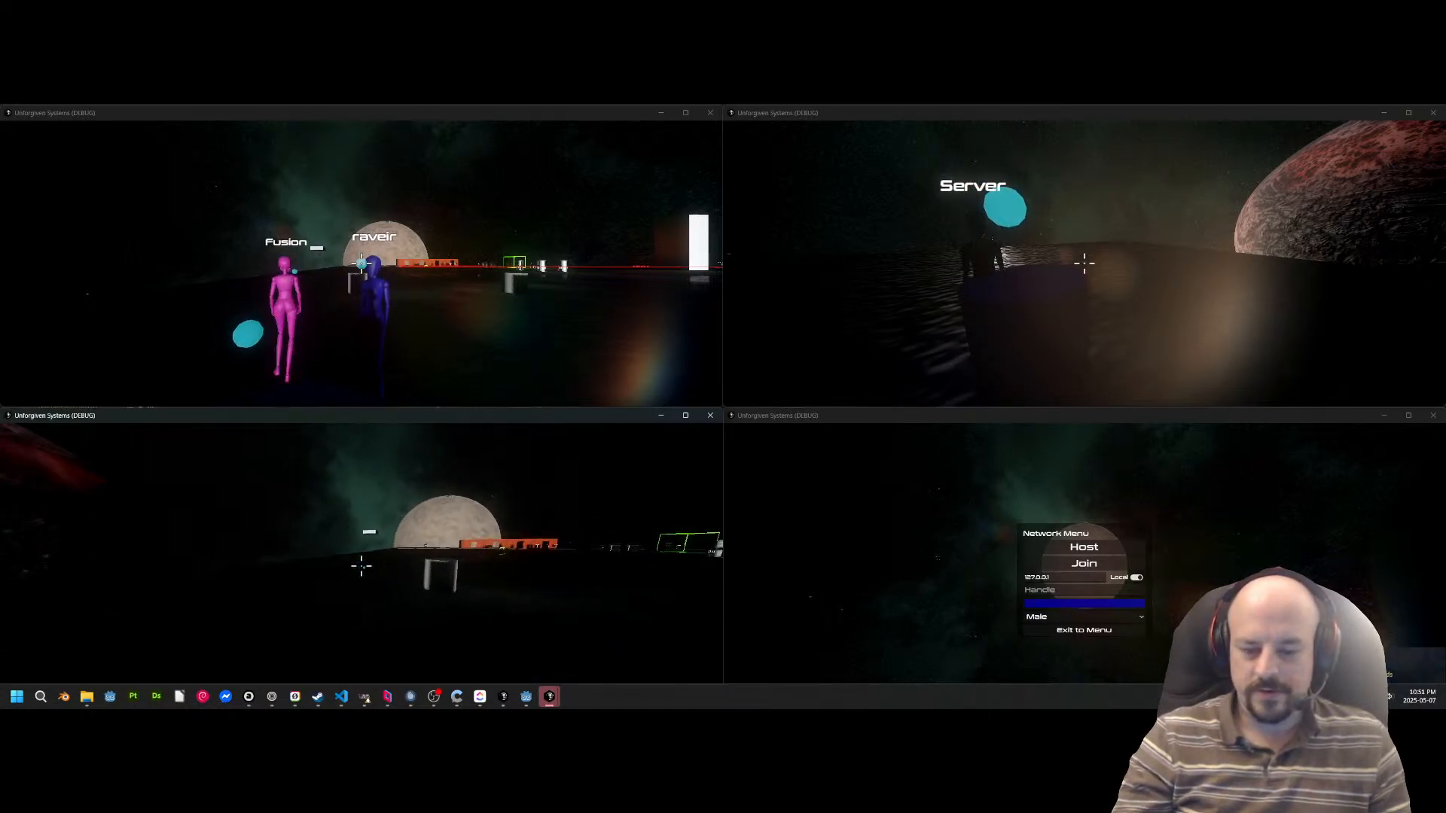
key(w)
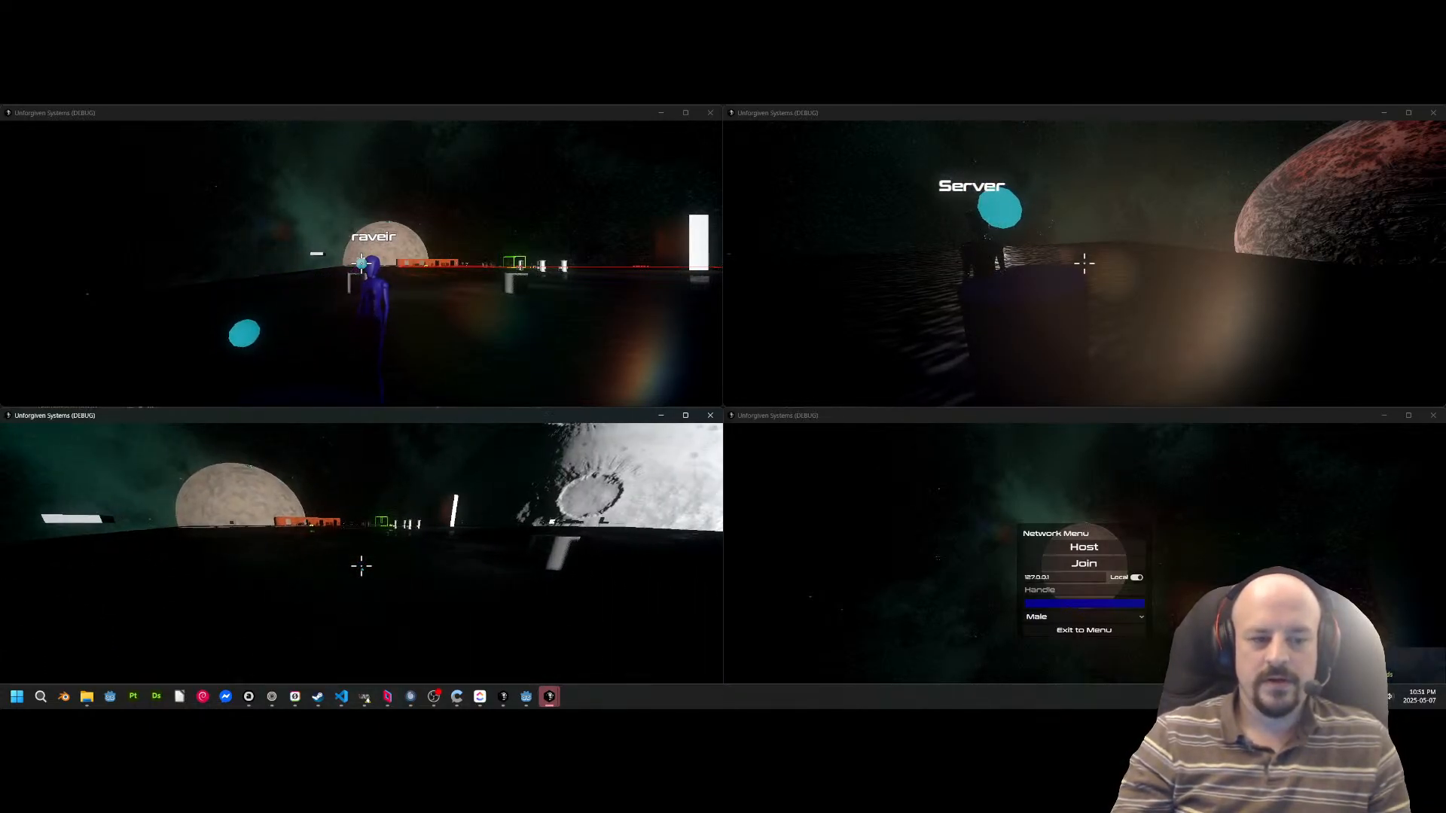
key(w)
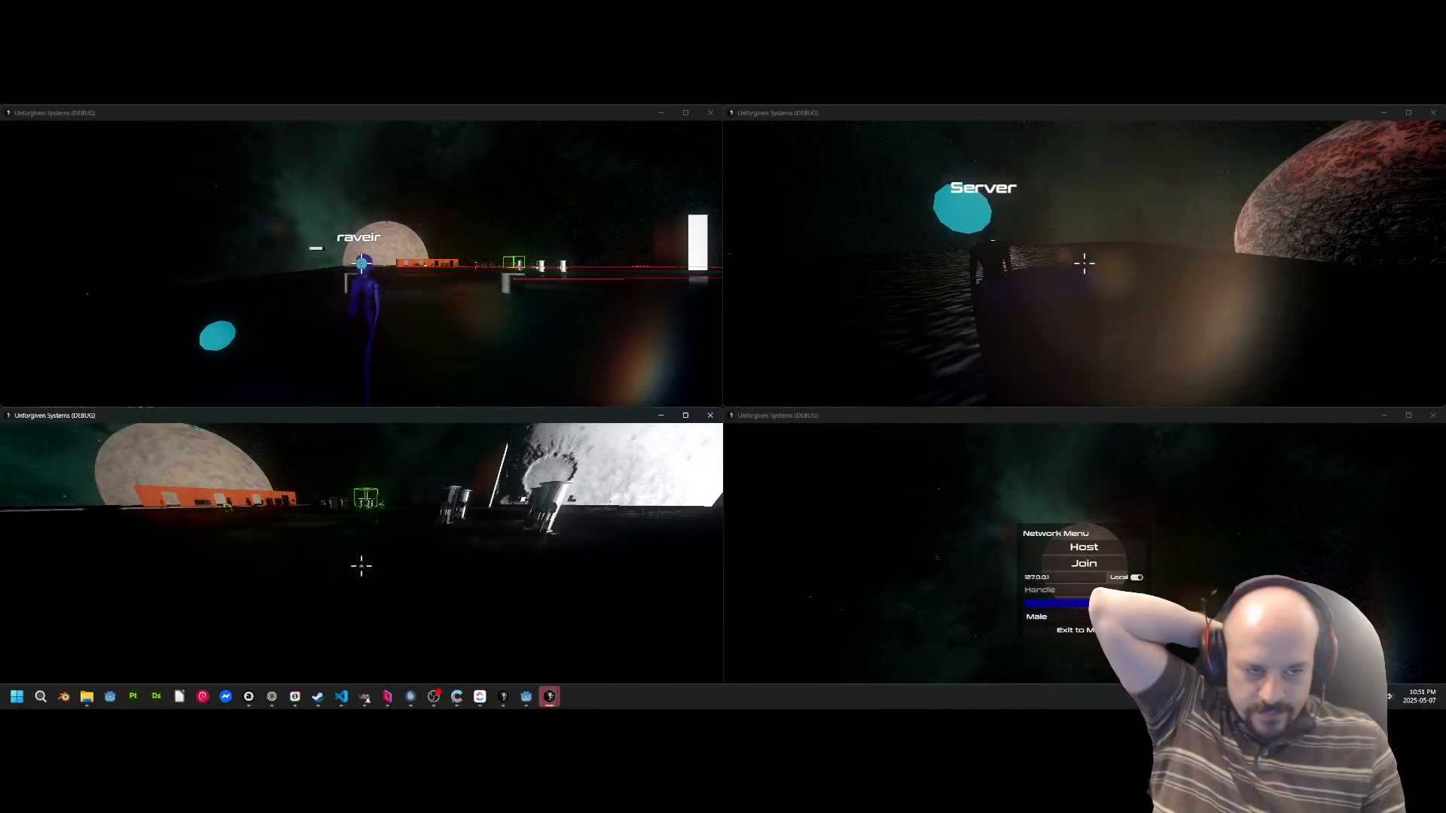
key(w)
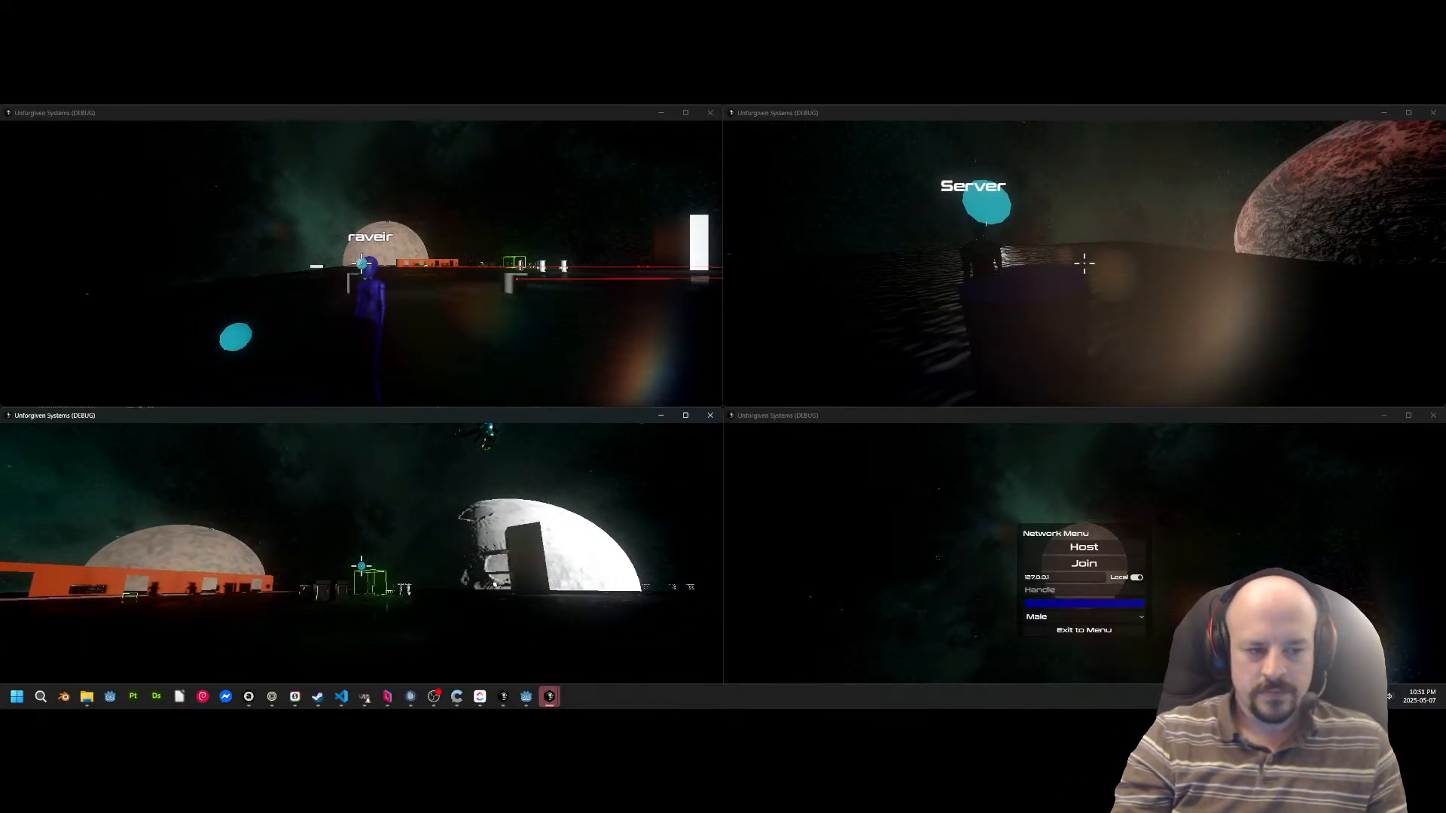
key(w)
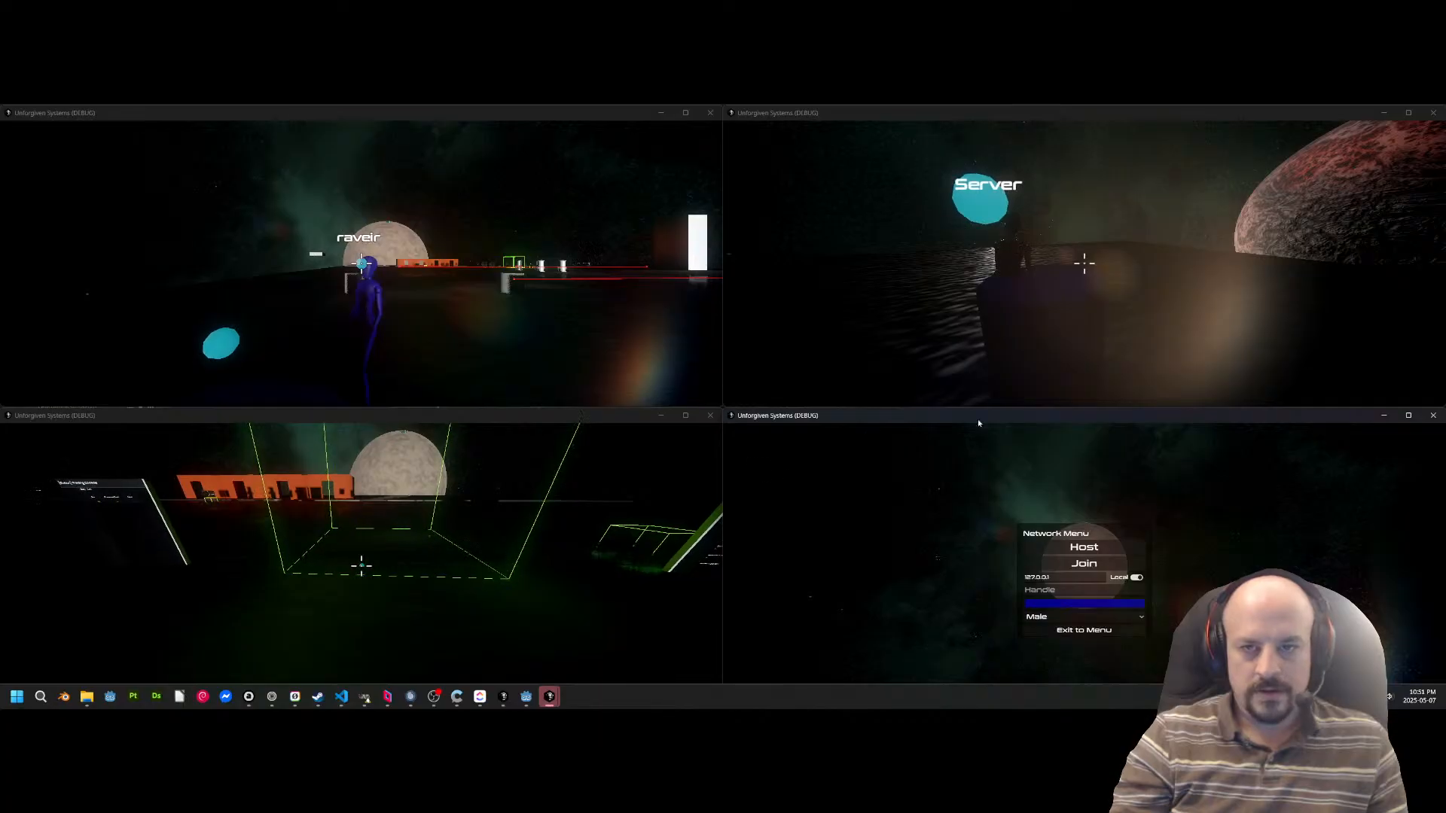
Walk the first client's blue character across the station to the Trading Console beside Fusion's cargo zone.
click(983, 369)
key(w)
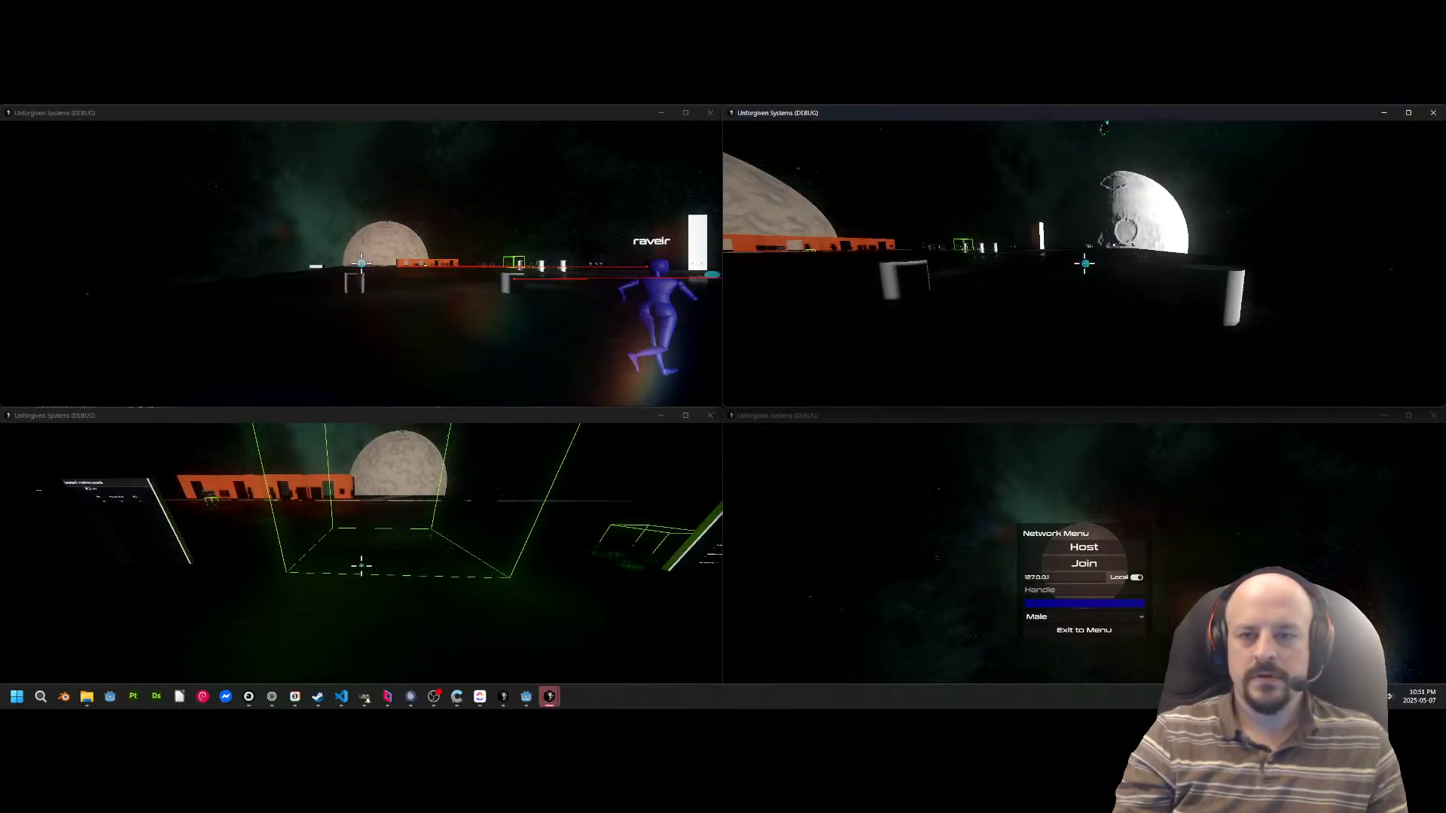
key(w)
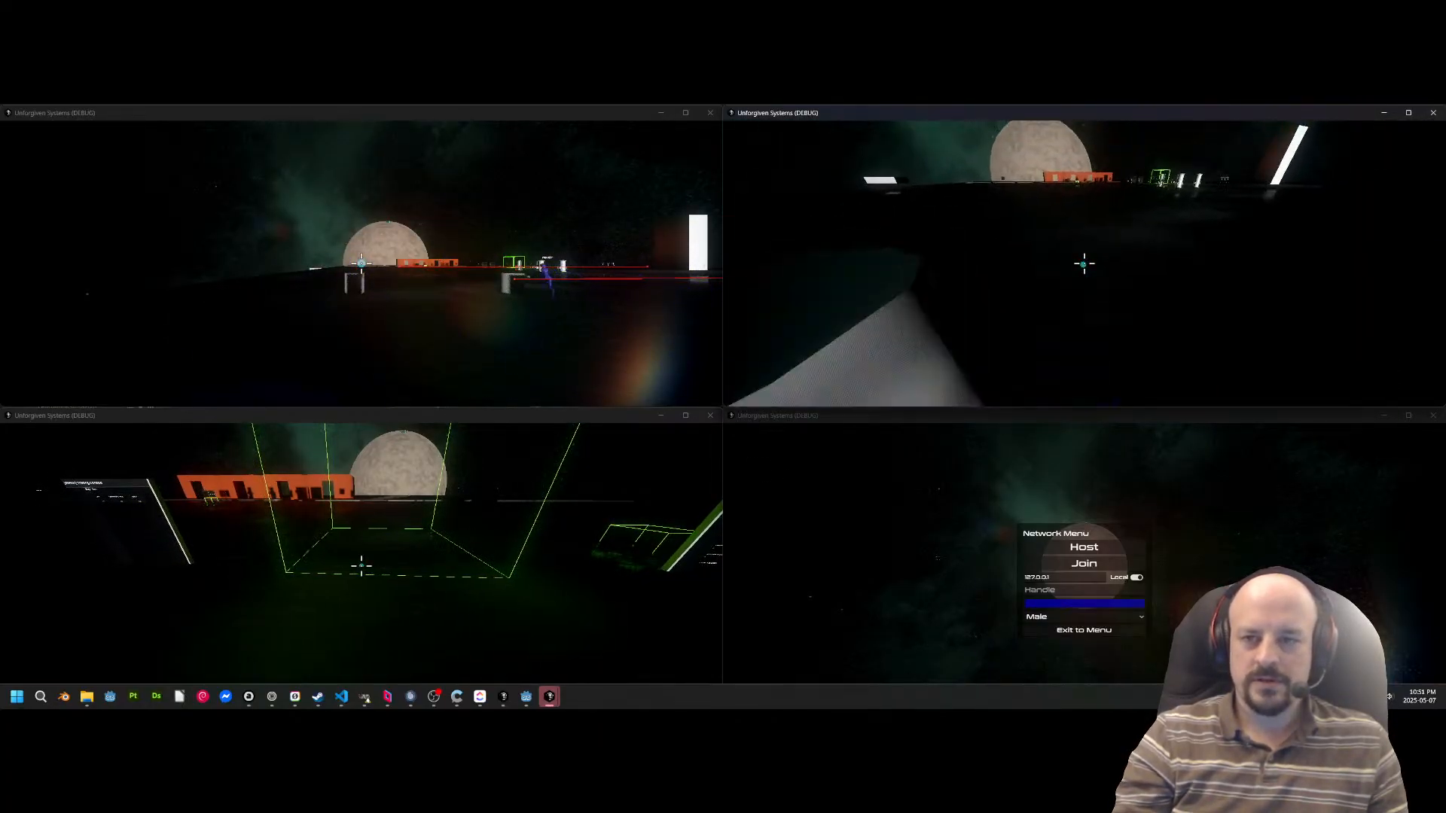
key(w)
key(w)
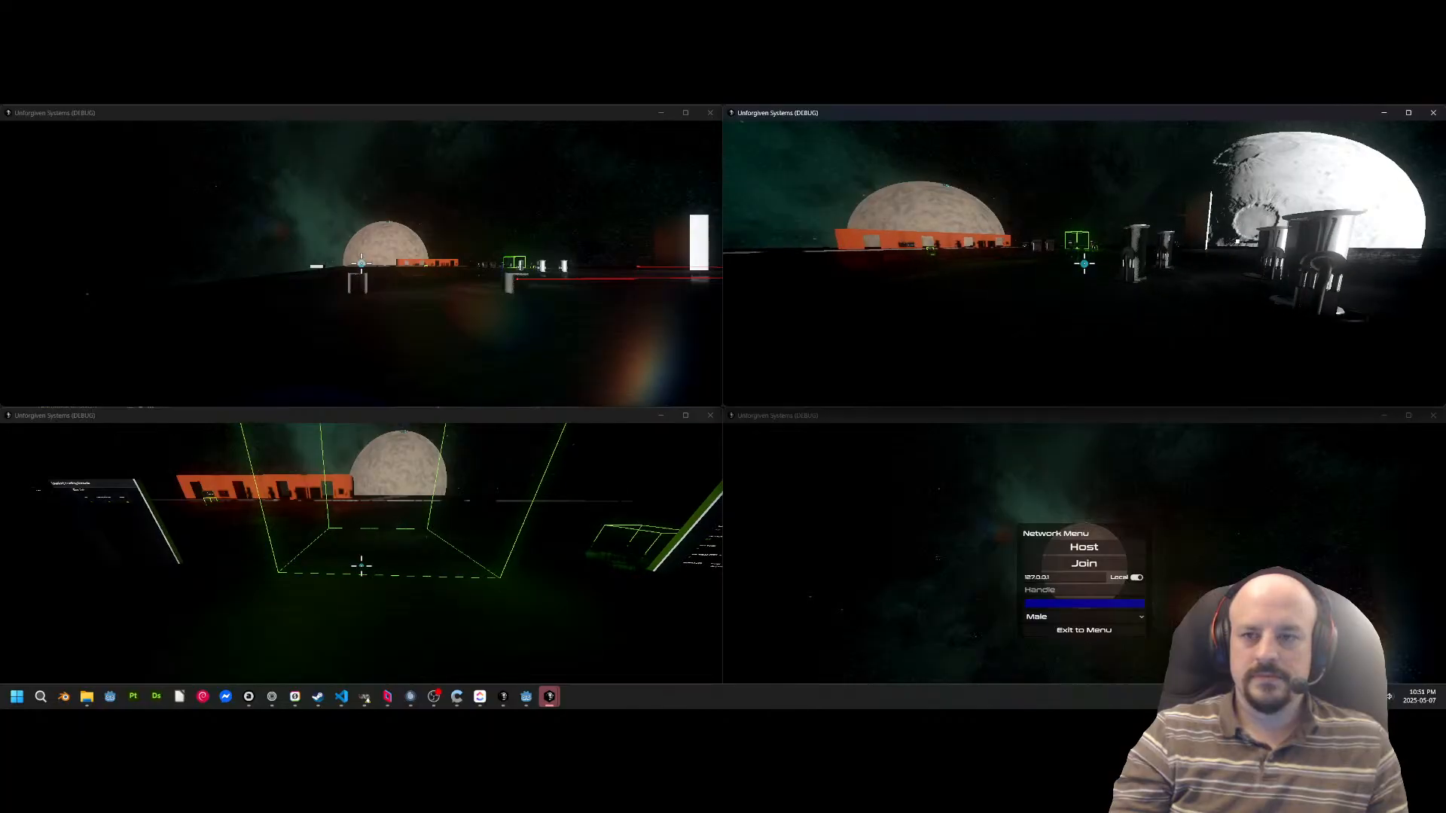
key(w)
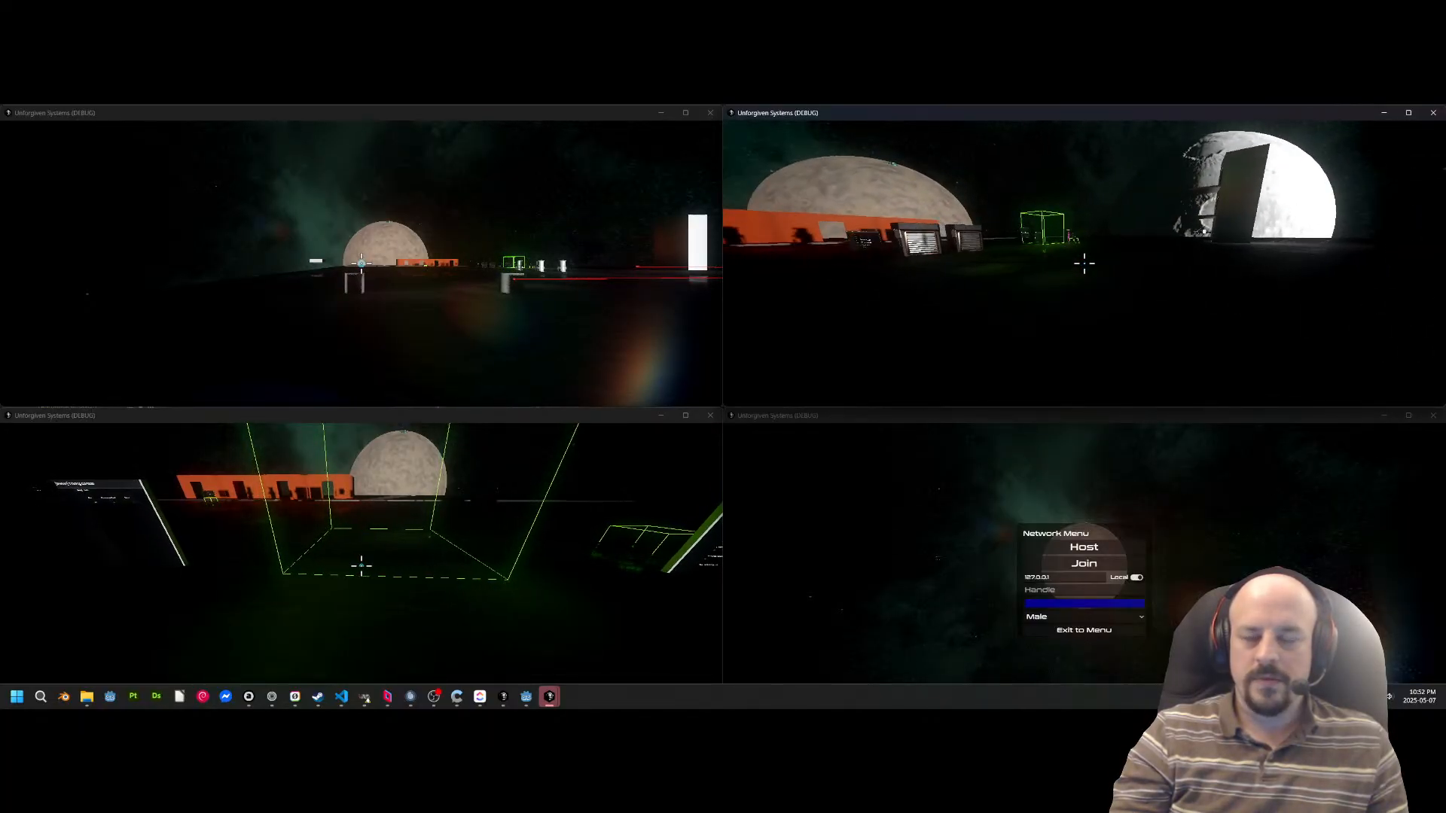
key(space)
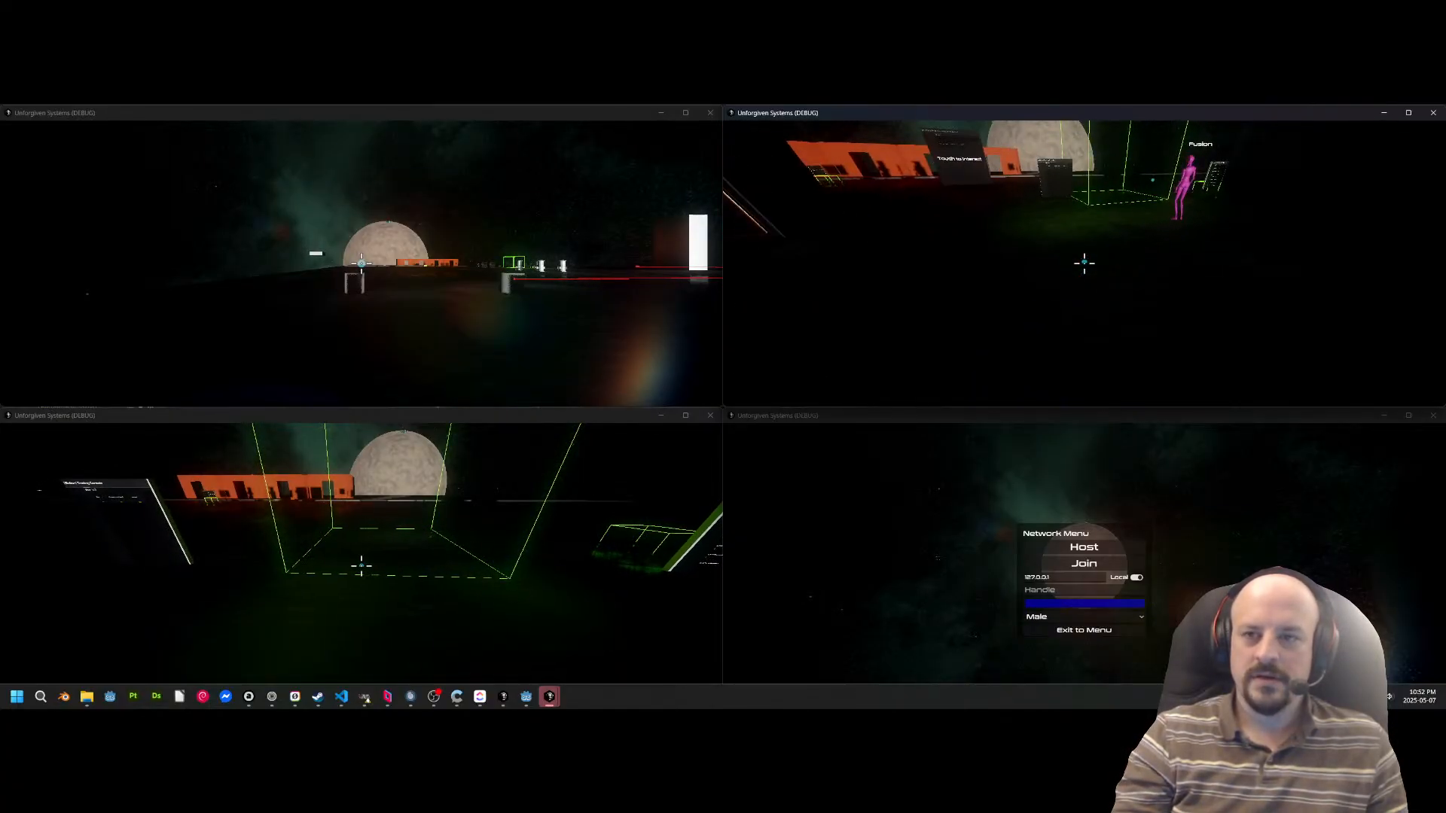
key(w)
key(w)
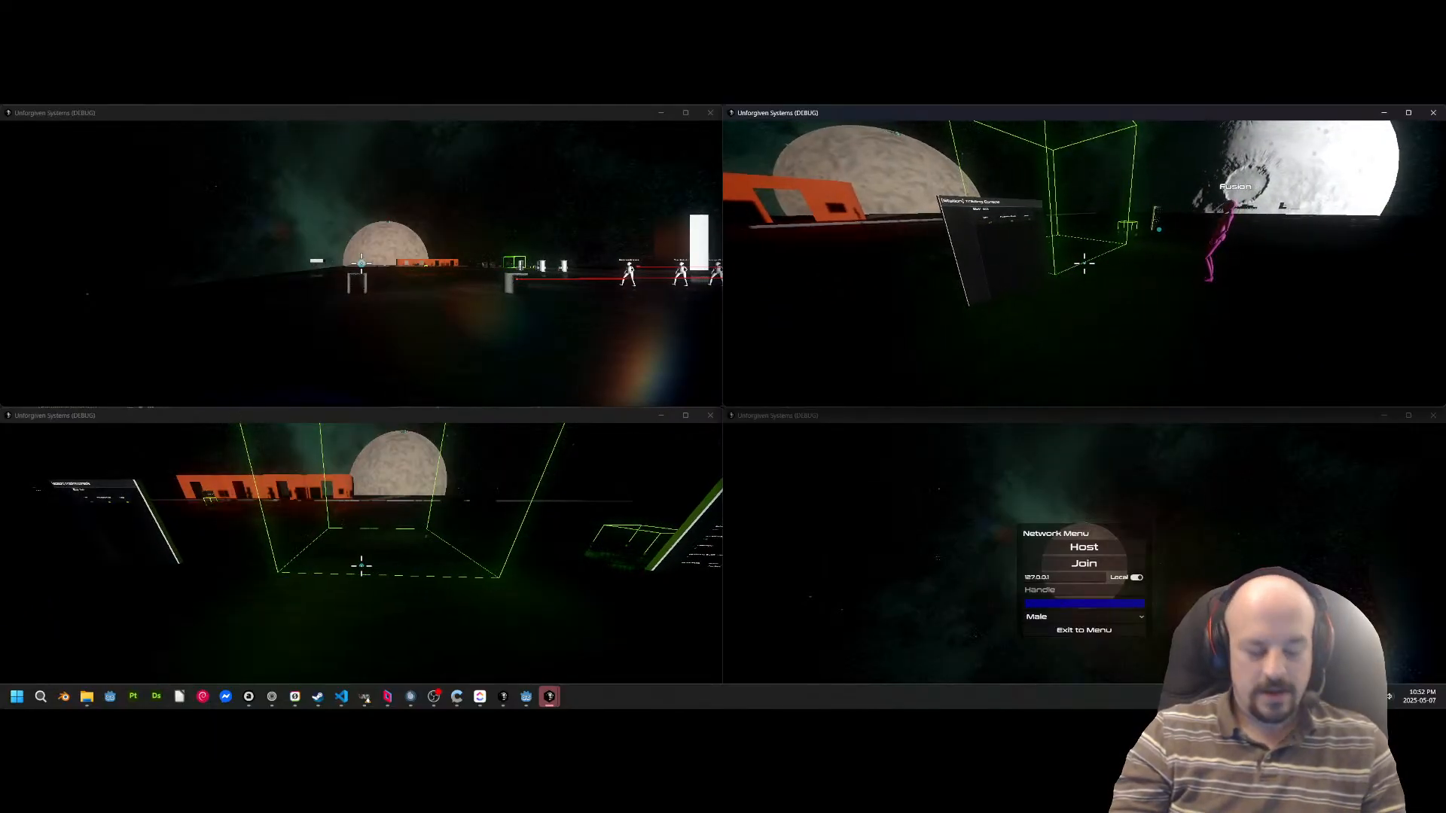
Check the credits on the Player page of the blue character's handheld tablet, and put the tablet away.
key(Tab)
click(964, 183)
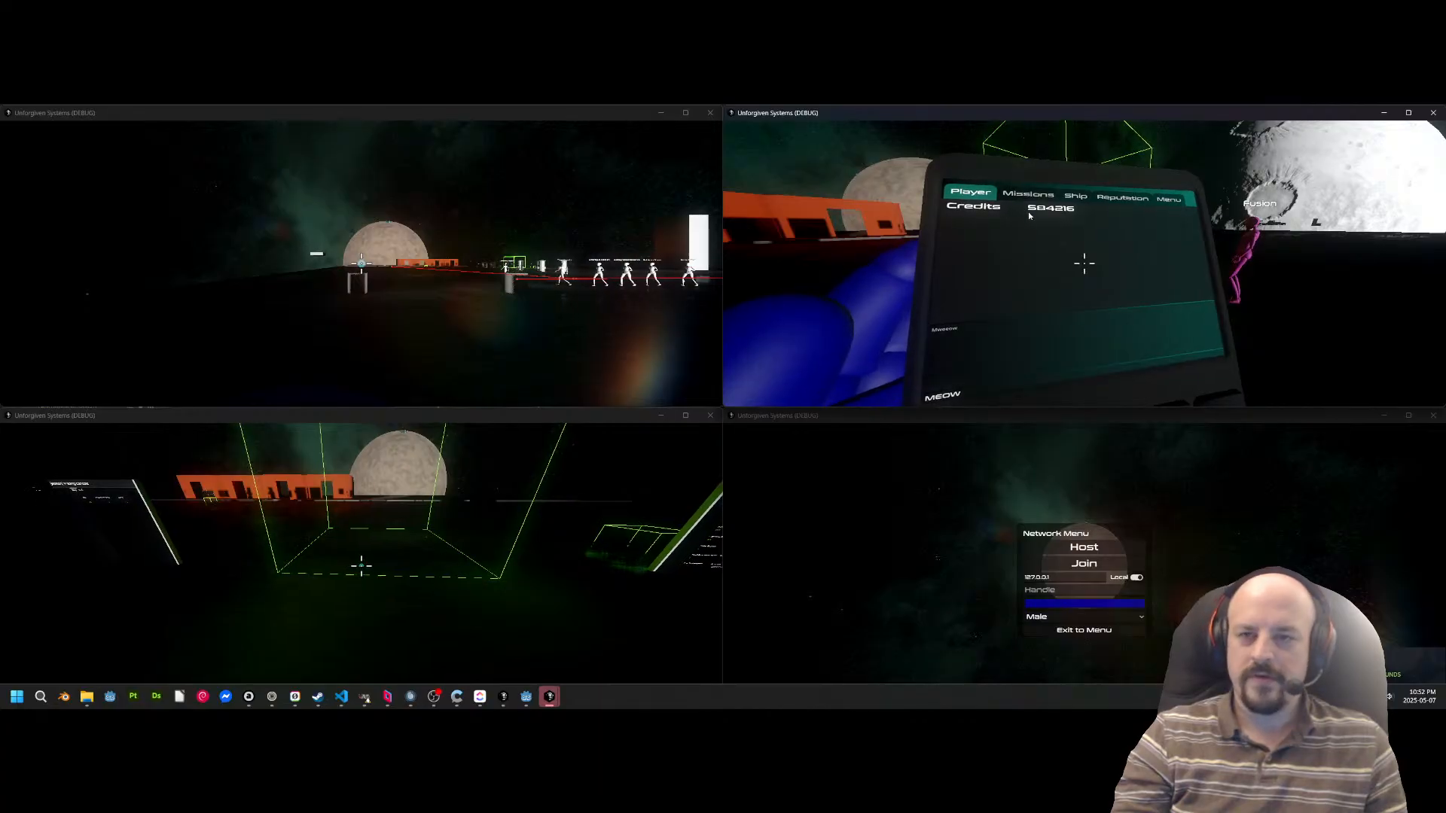
key(Tab)
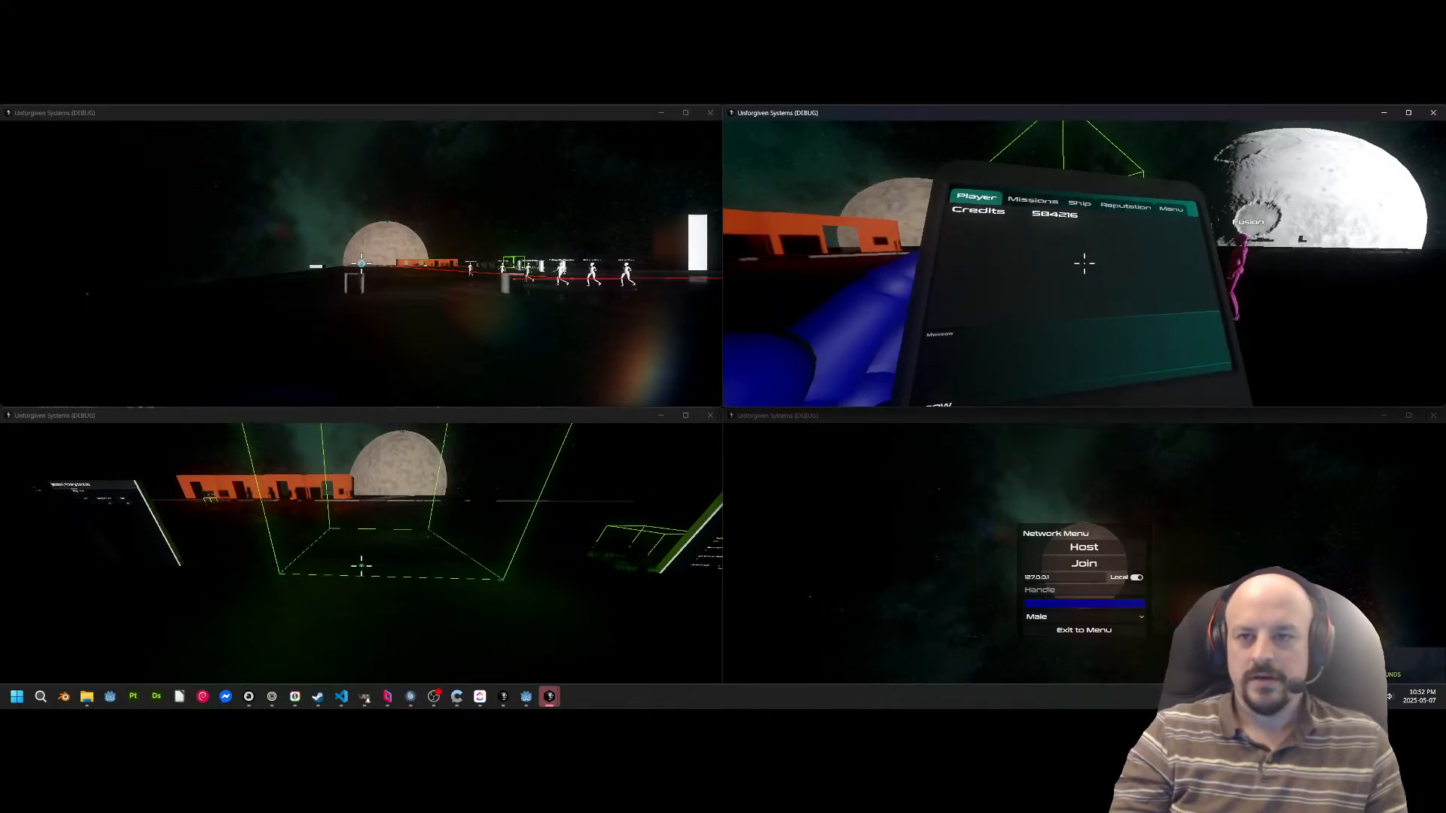
Buy Gas, Processed Food and Metal from the station's Trading Console to fill the cargo zone with containers.
key(w)
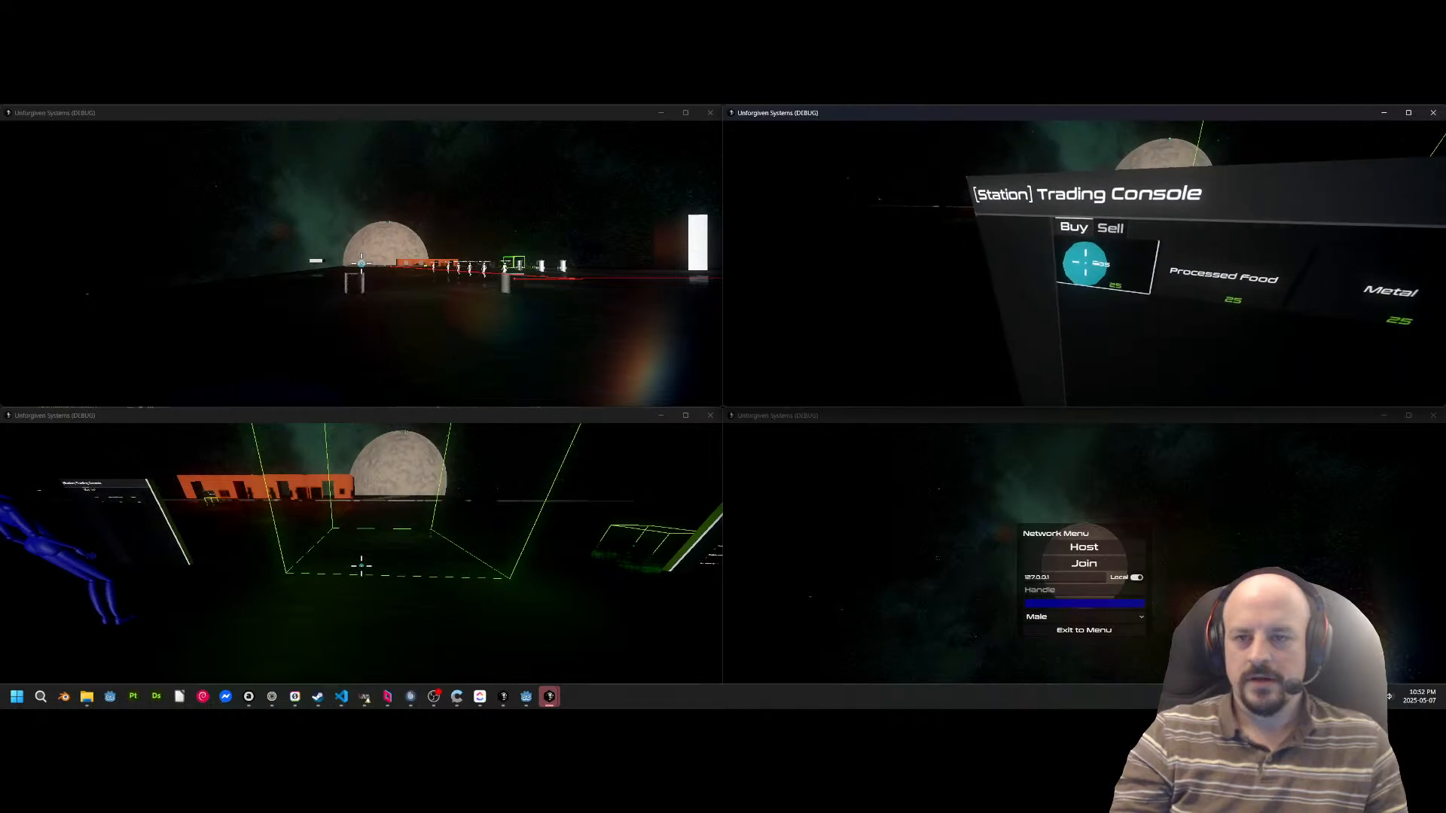
click(1085, 263)
key(s)
key(w)
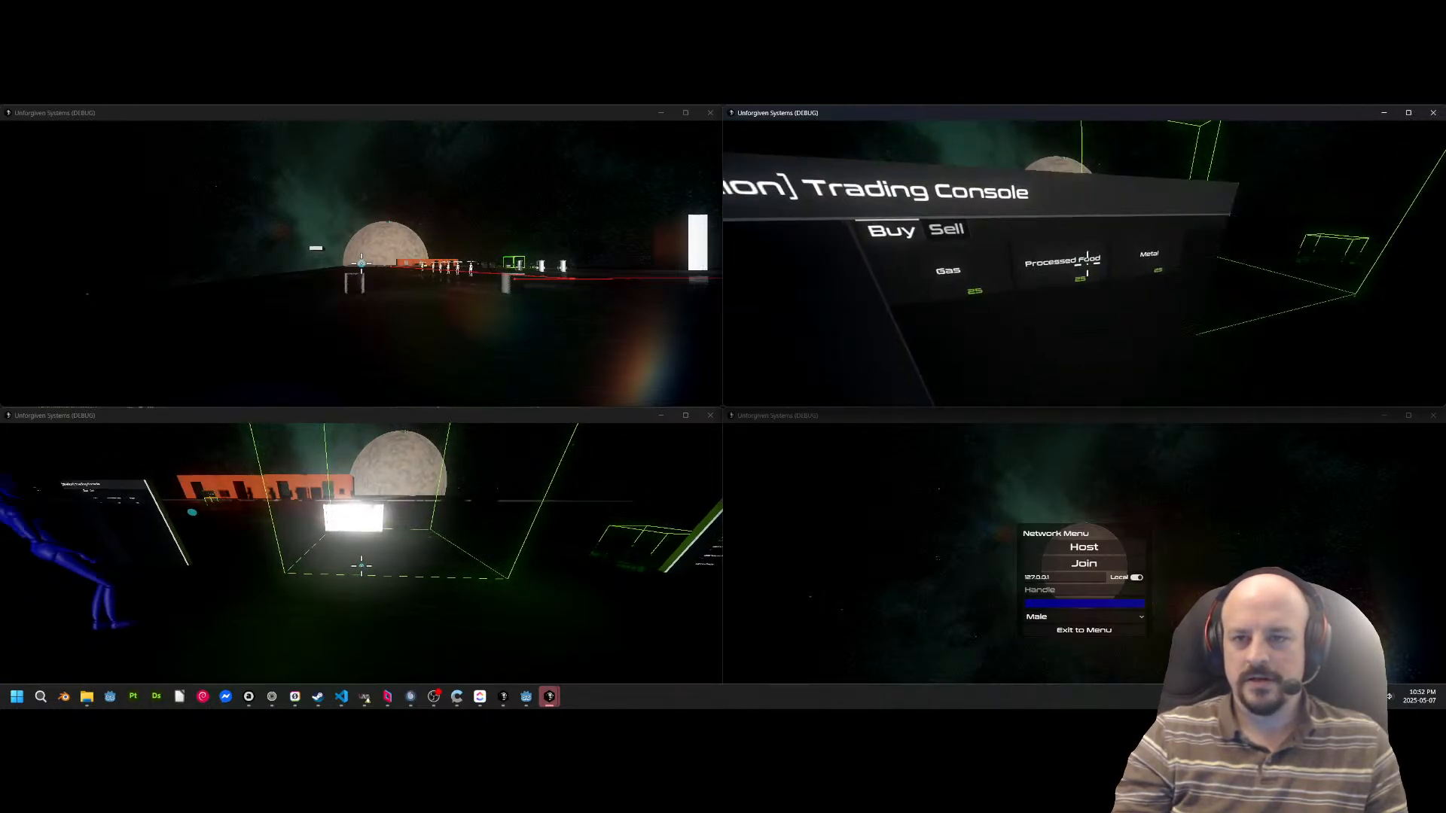
click(1085, 263)
key(s)
key(w)
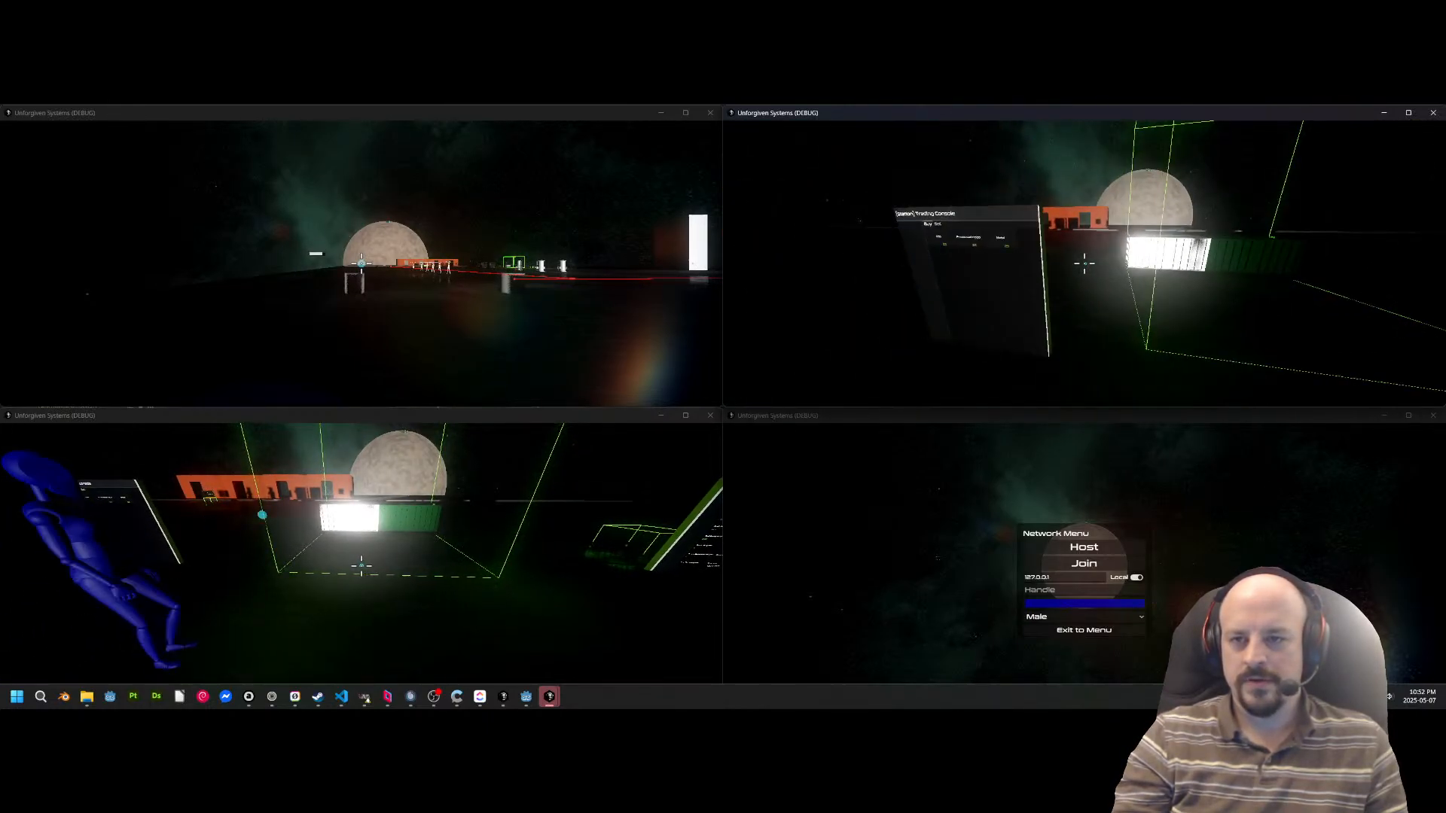
click(1084, 264)
key(s)
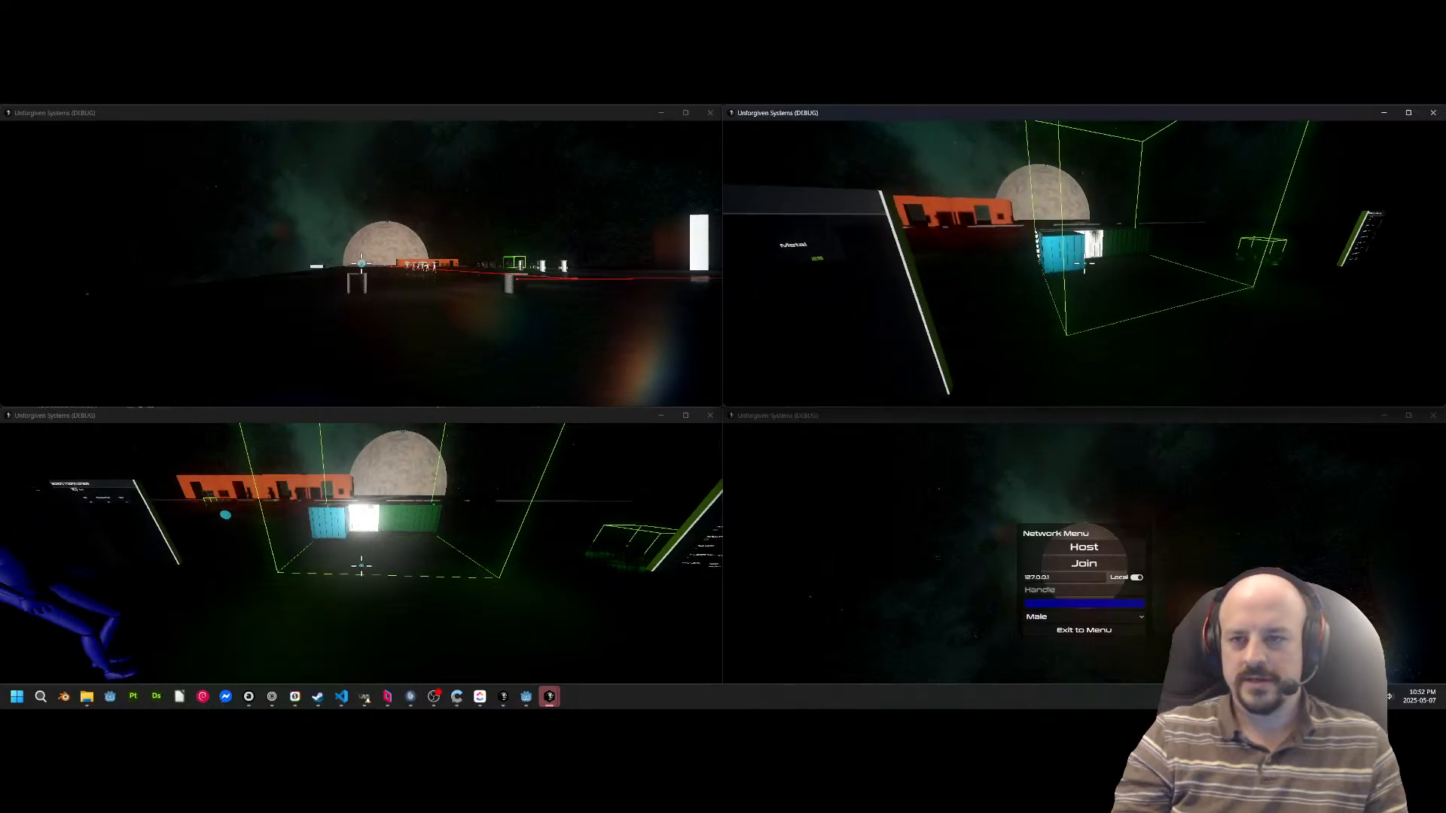
Walk Fusion around the cargo zone and carry a container out onto the open floor with the handheld tool.
key(alt+Tab)
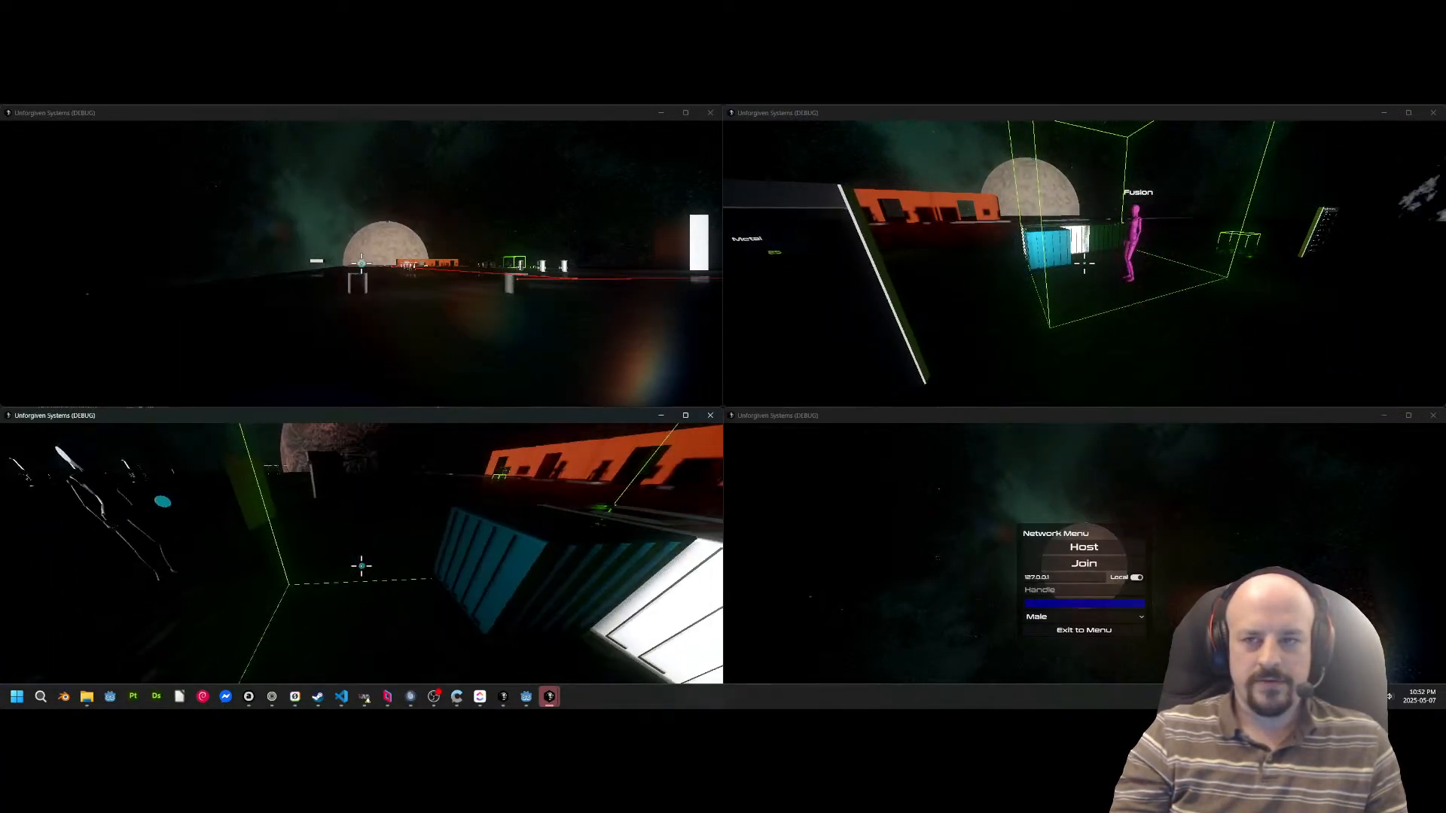
key(w)
key(w)
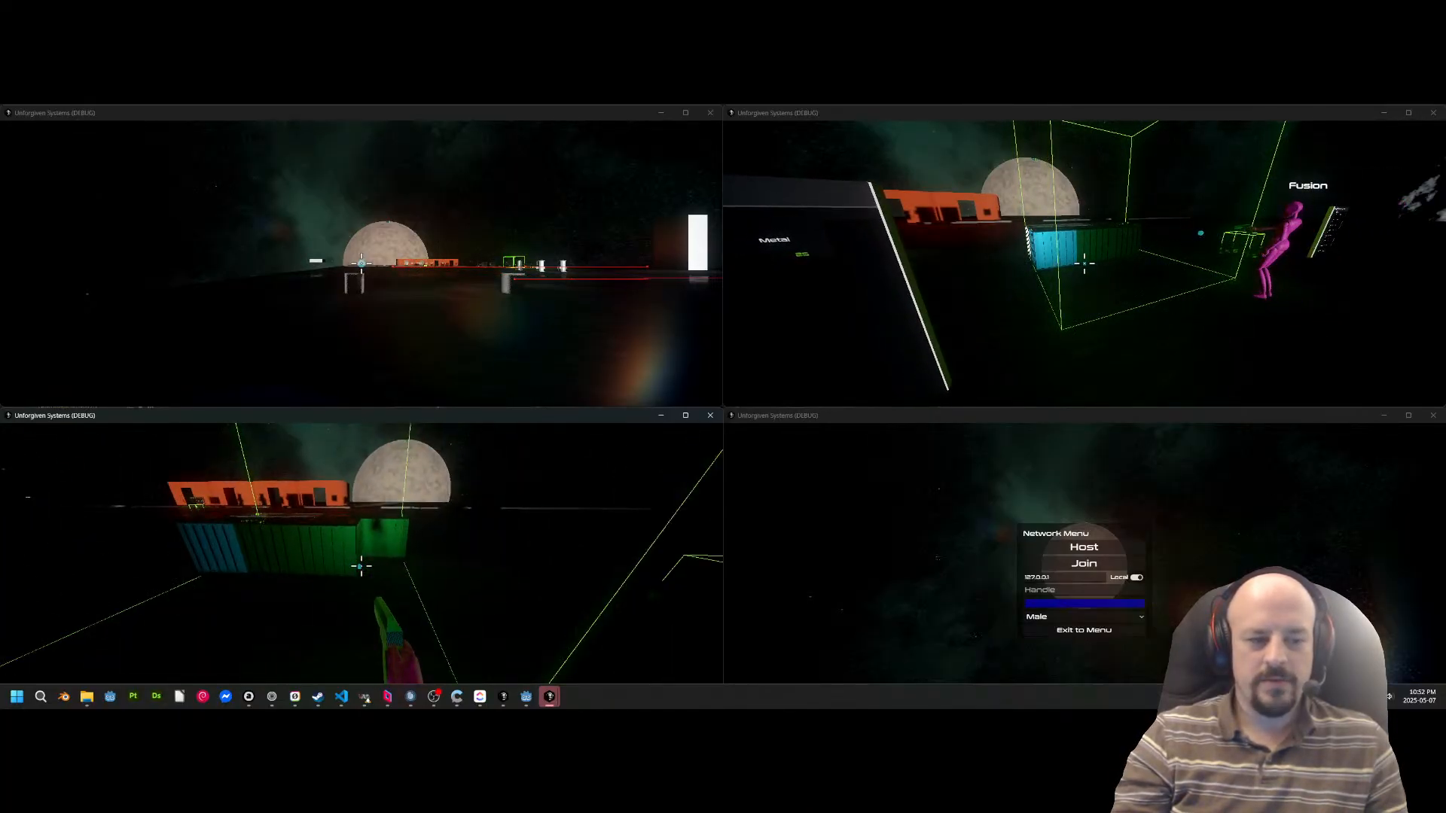
key(s)
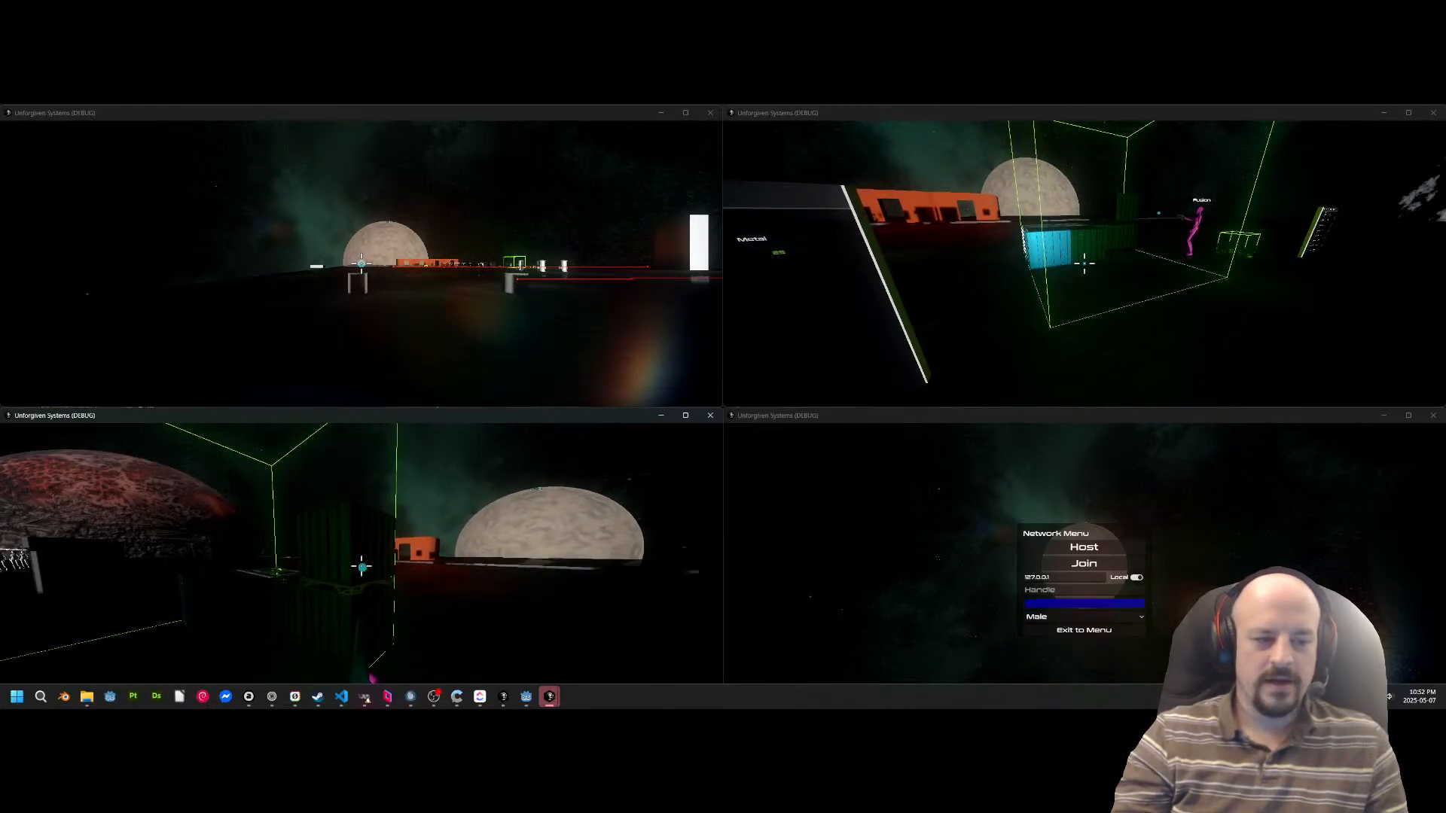
key(w)
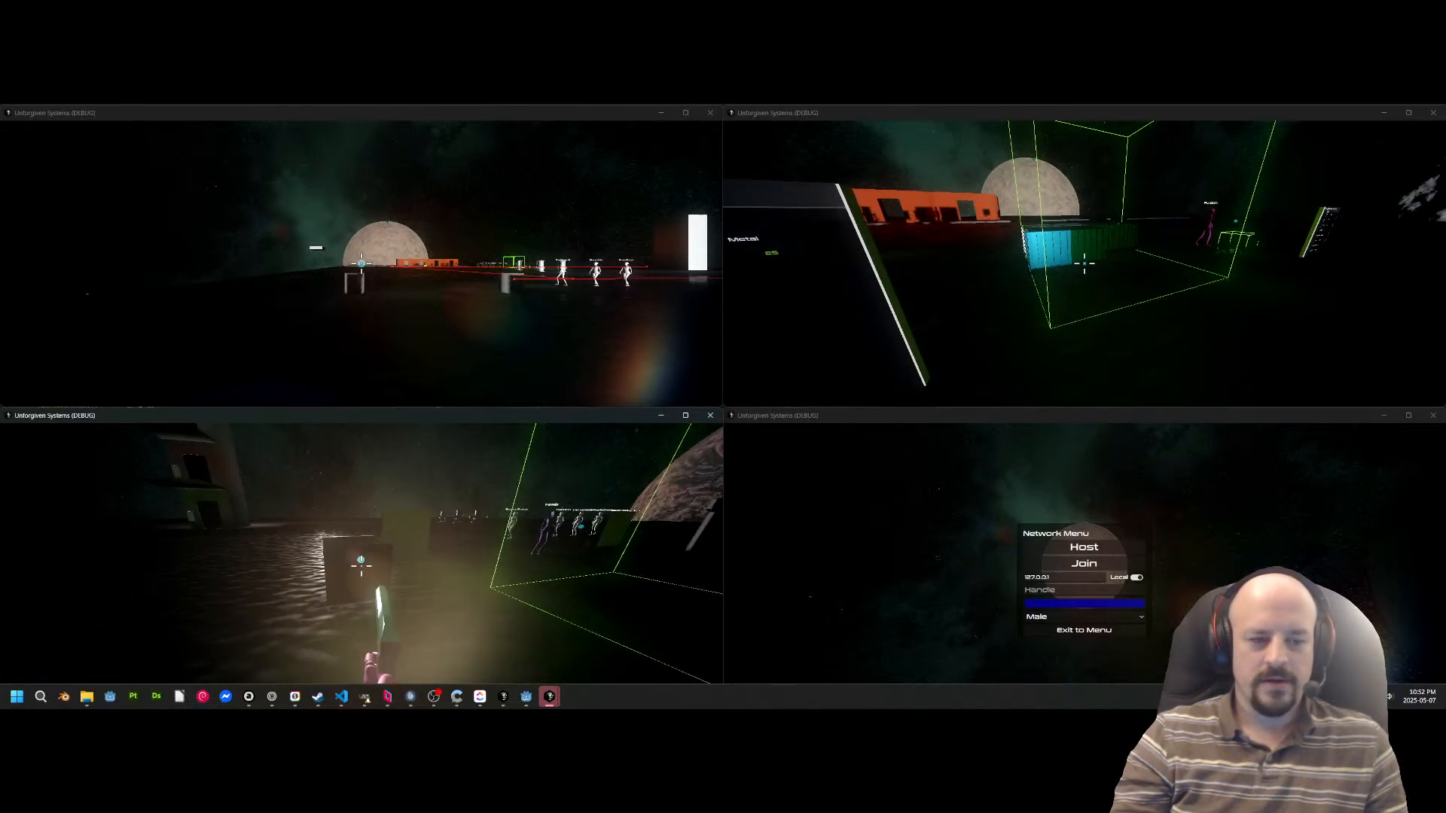
key(s)
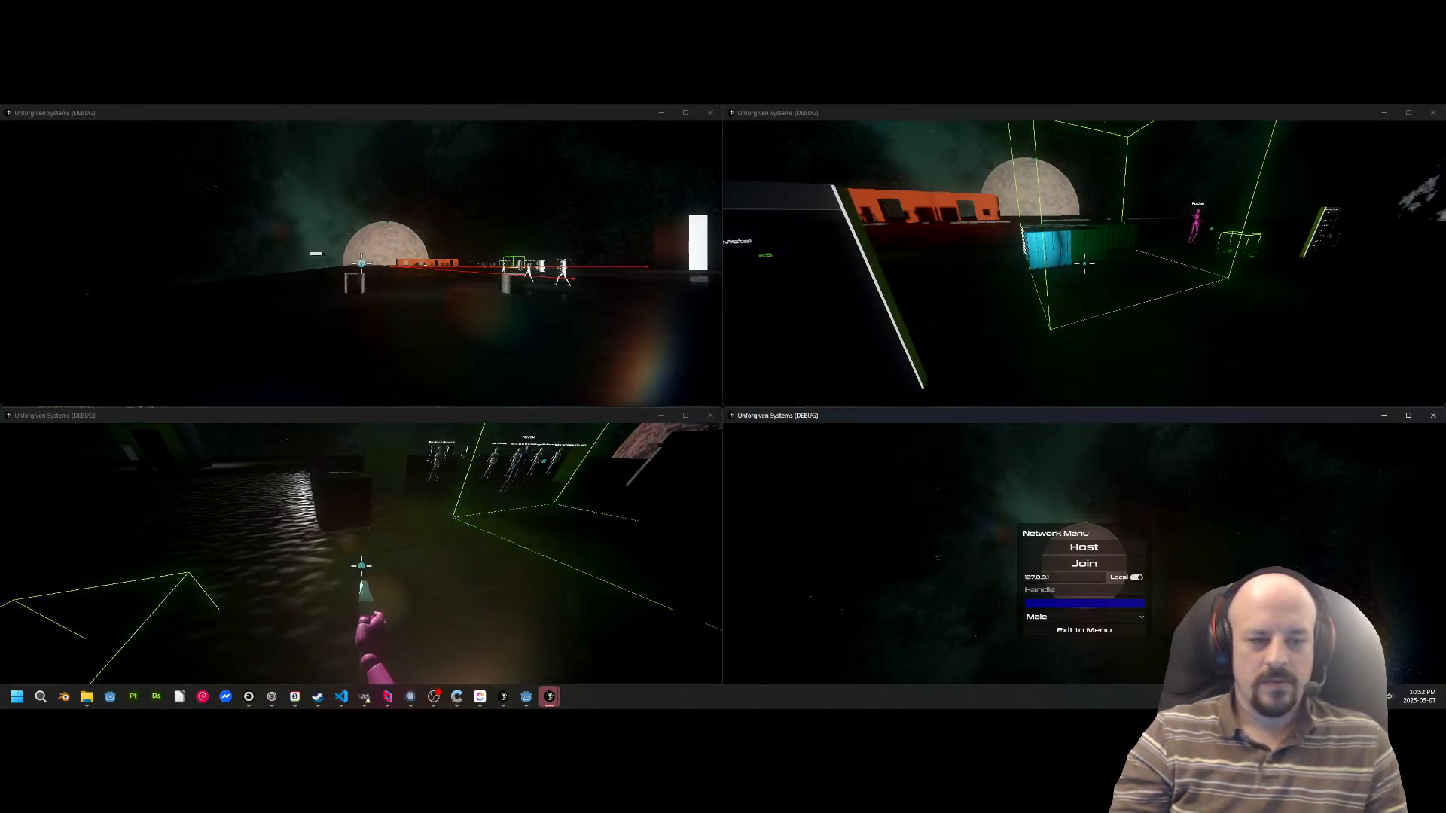
Switch to the blue character and carry the container away from the cargo zone across the open station floor.
key(alt+Tab)
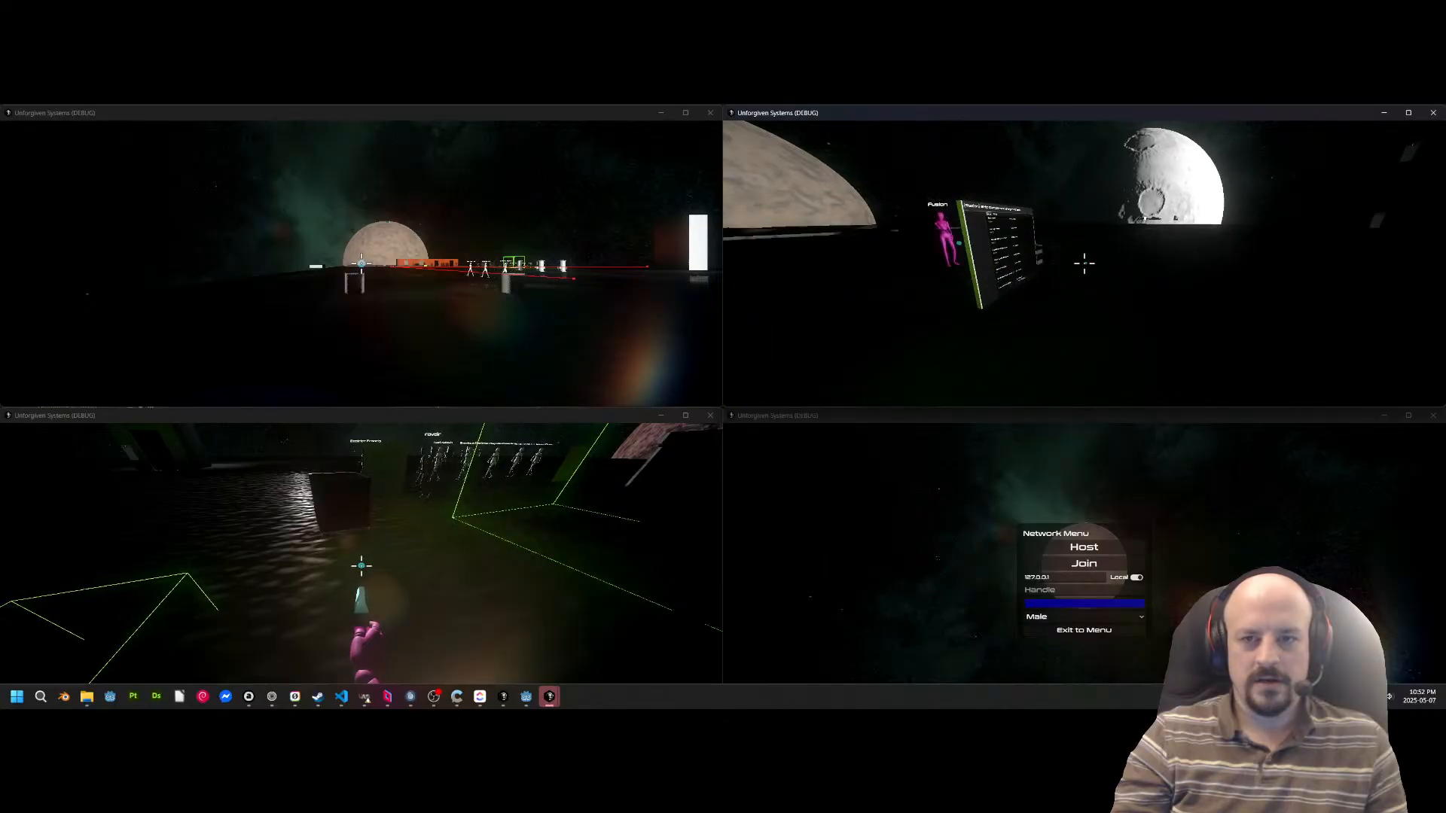
key(w)
key(s)
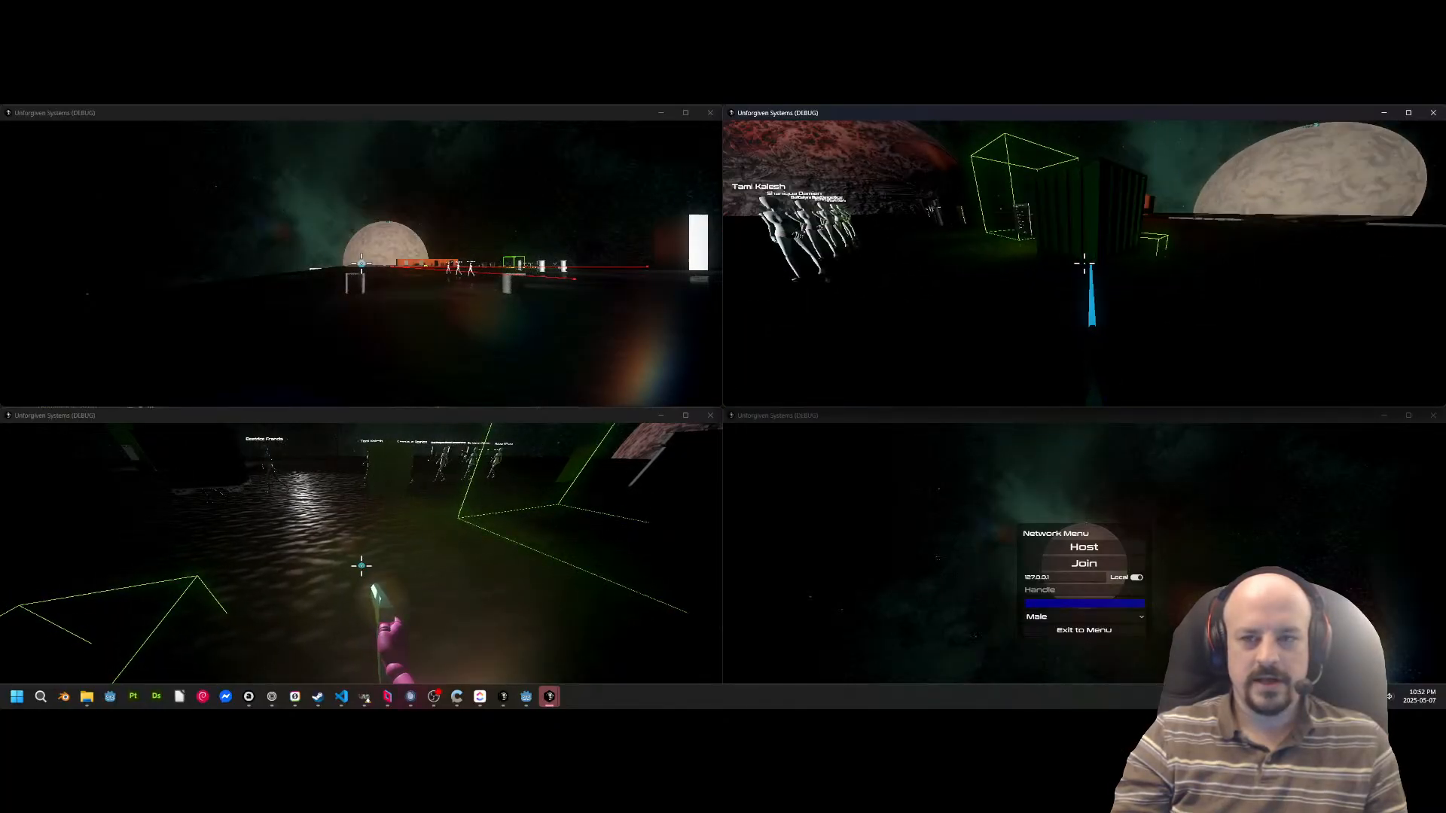
key(w)
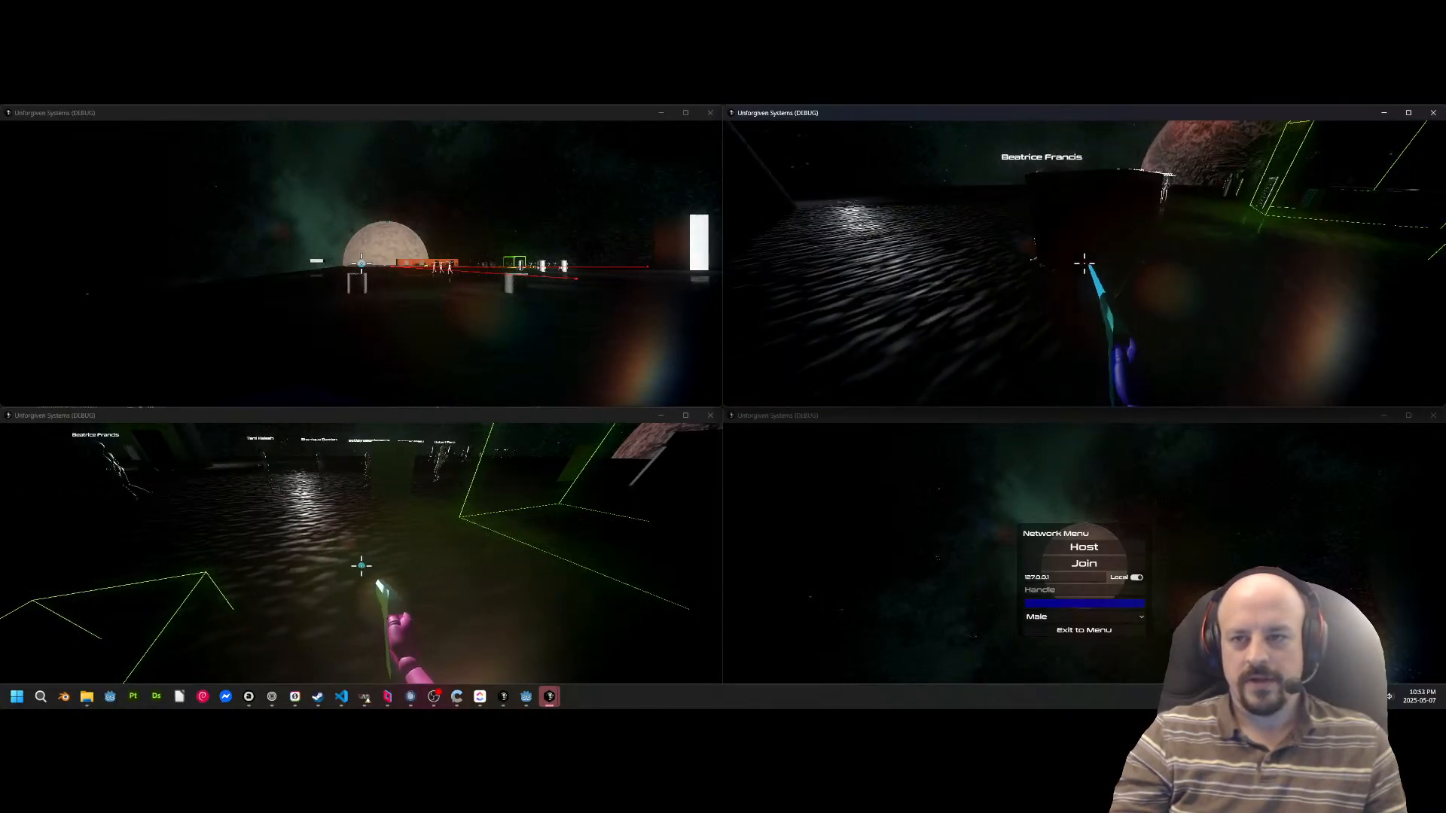
key(w)
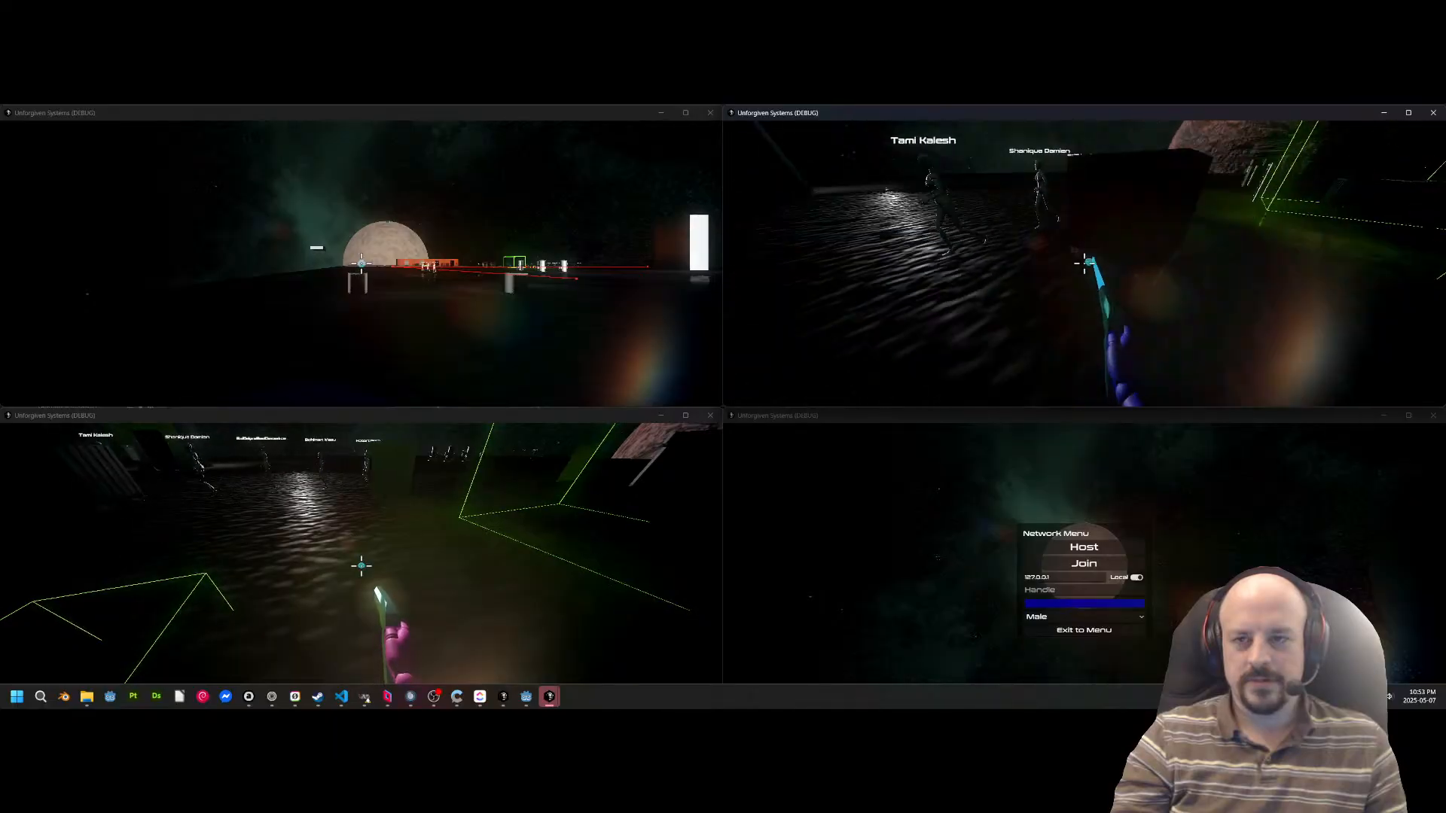
key(s)
key(alt+Tab)
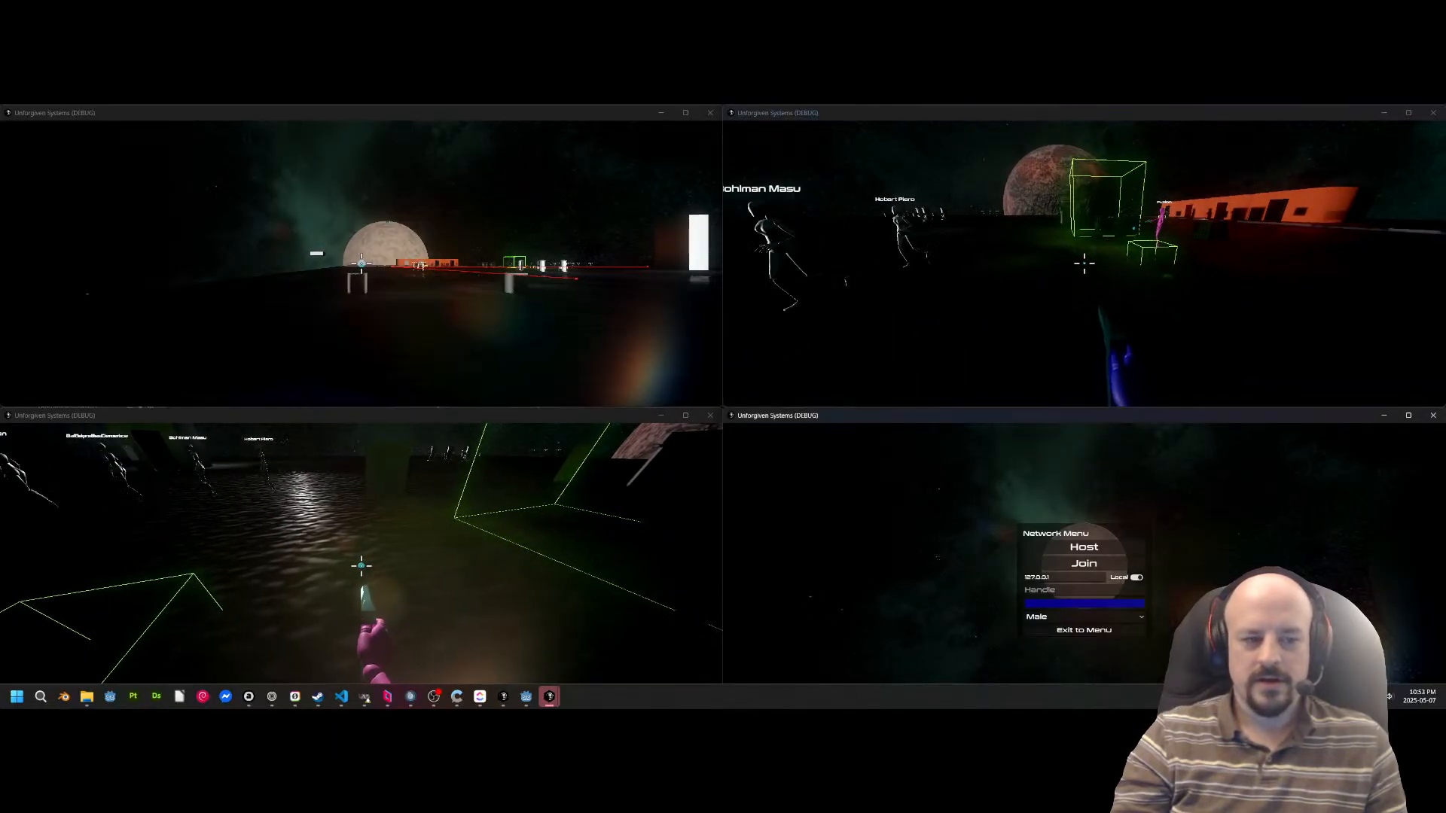
Walk Fusion past the green container to open floor and bring a ship onto the station there.
key(alt+Tab)
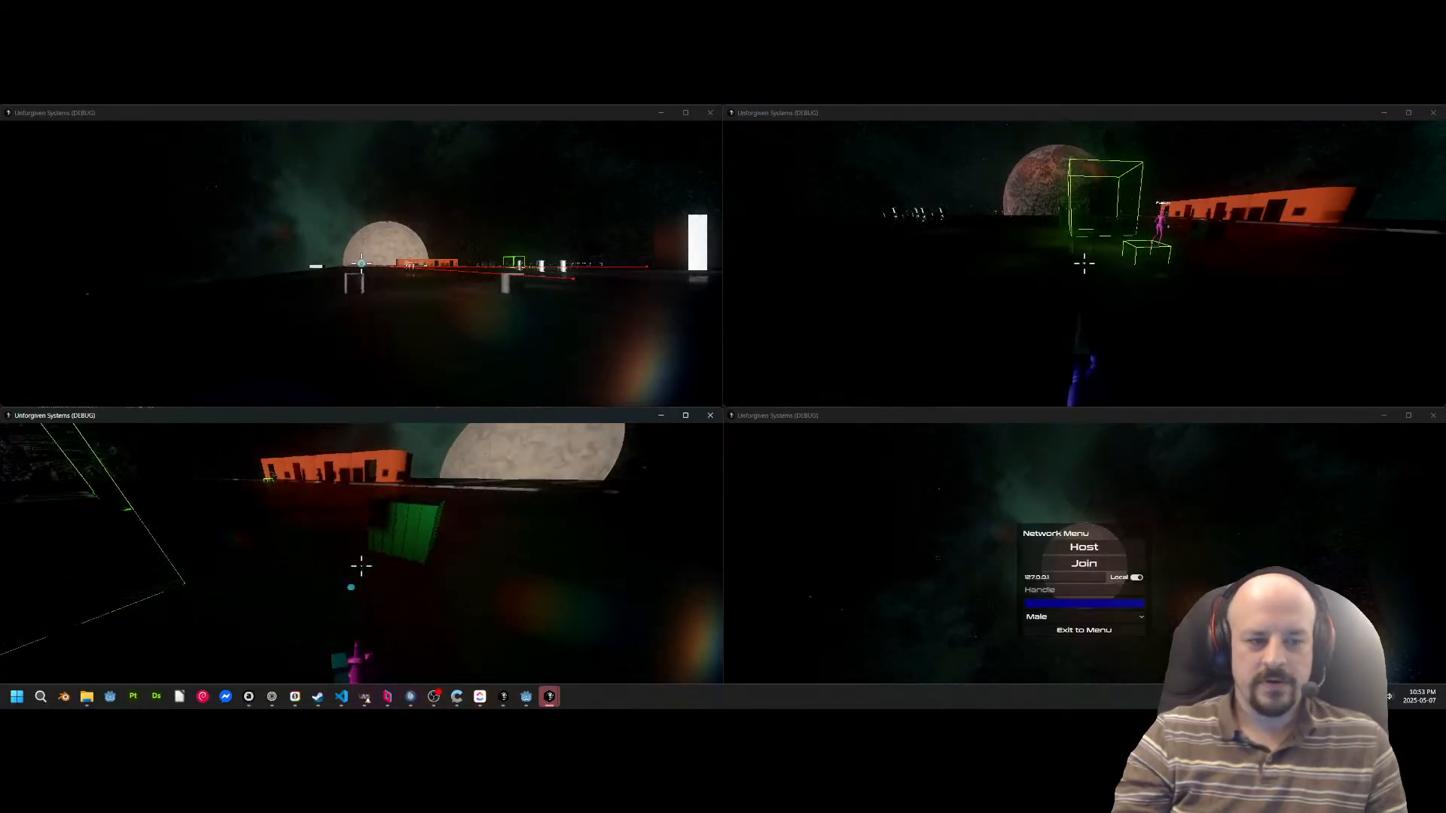
key(w)
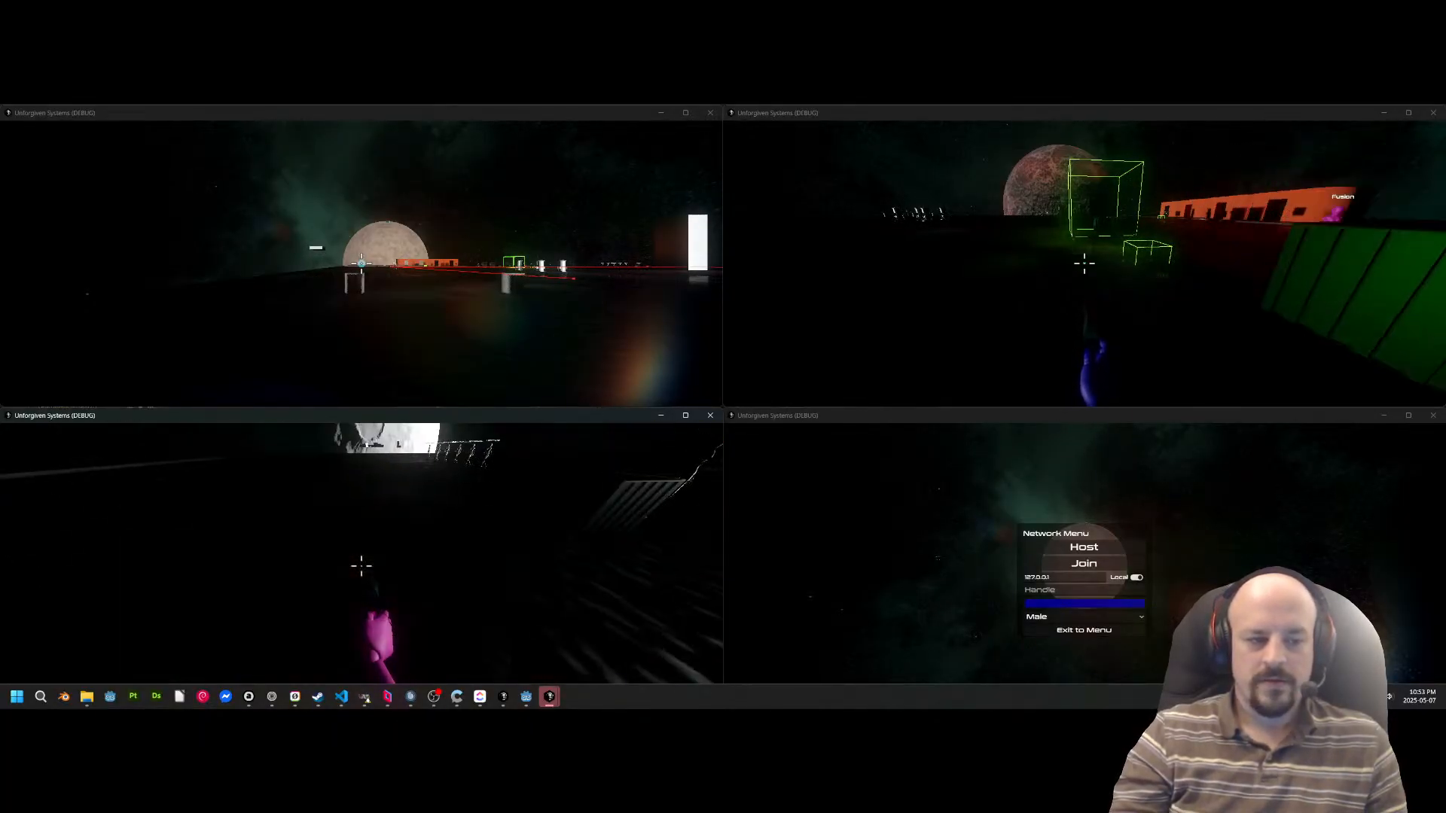
key(w)
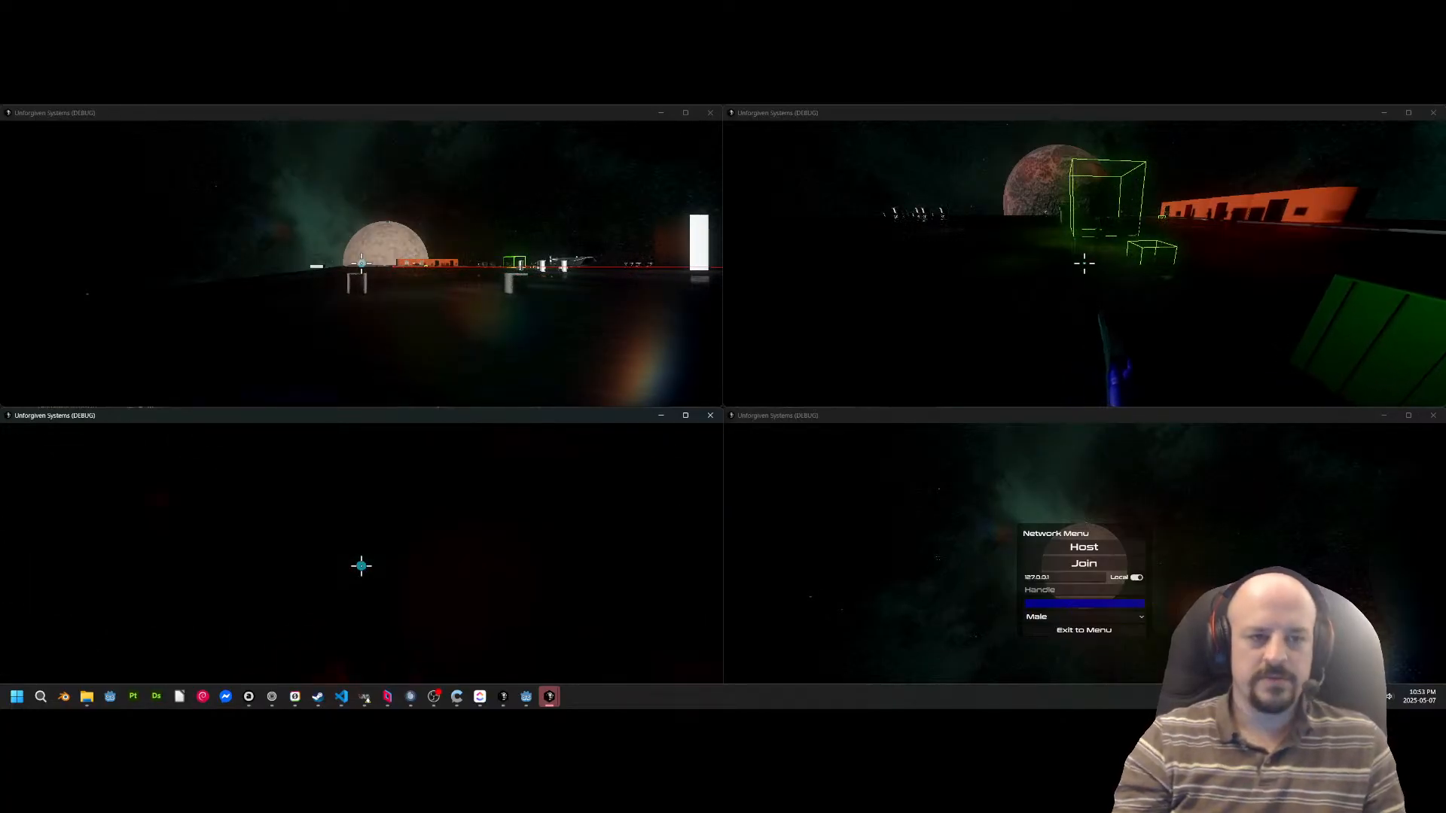
key(w)
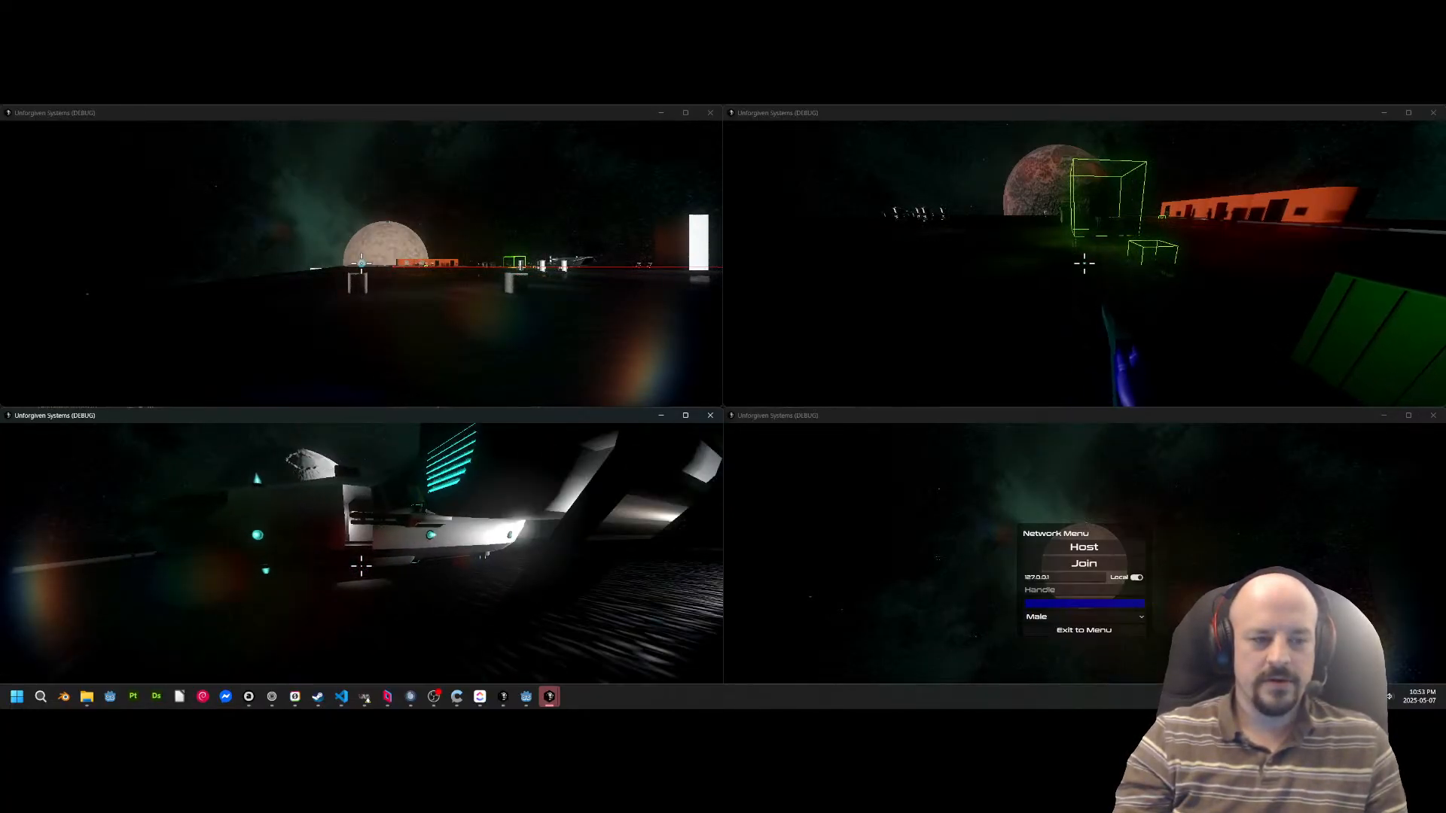
Walk the blue character over to Fusion's ship and around its hull, stopping where the whole ship is in view.
key(alt+Tab)
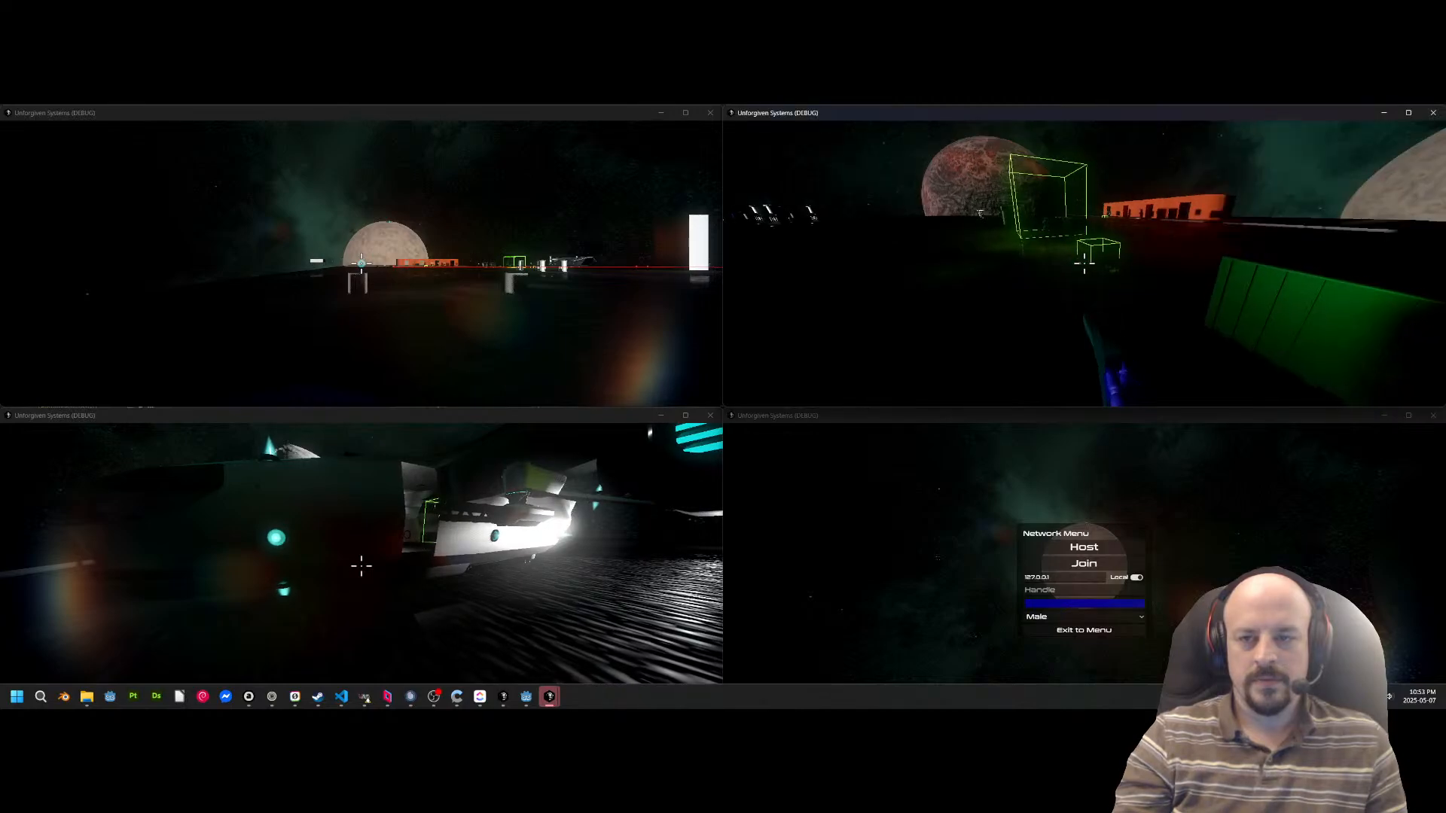
key(w)
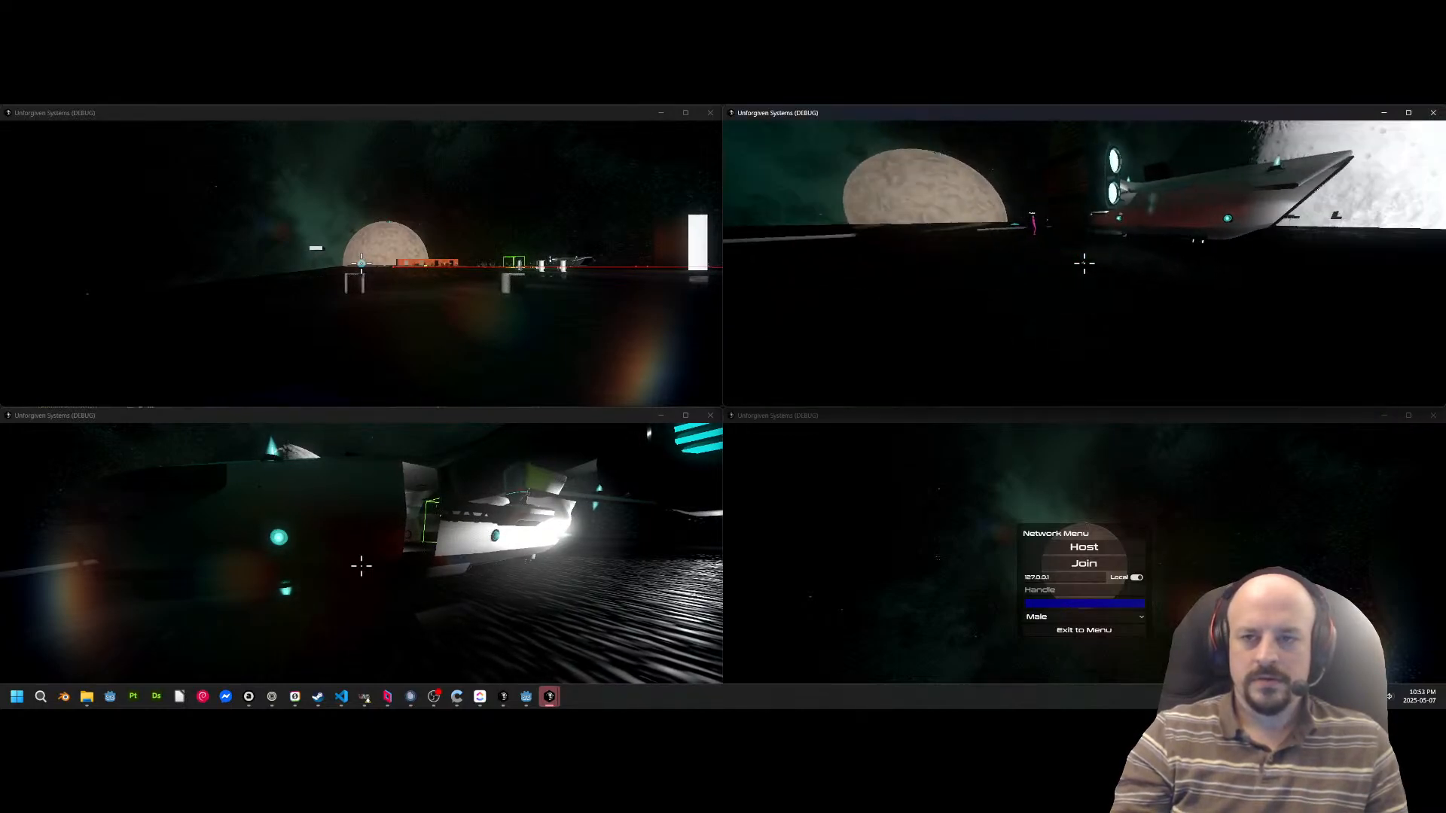
key(w)
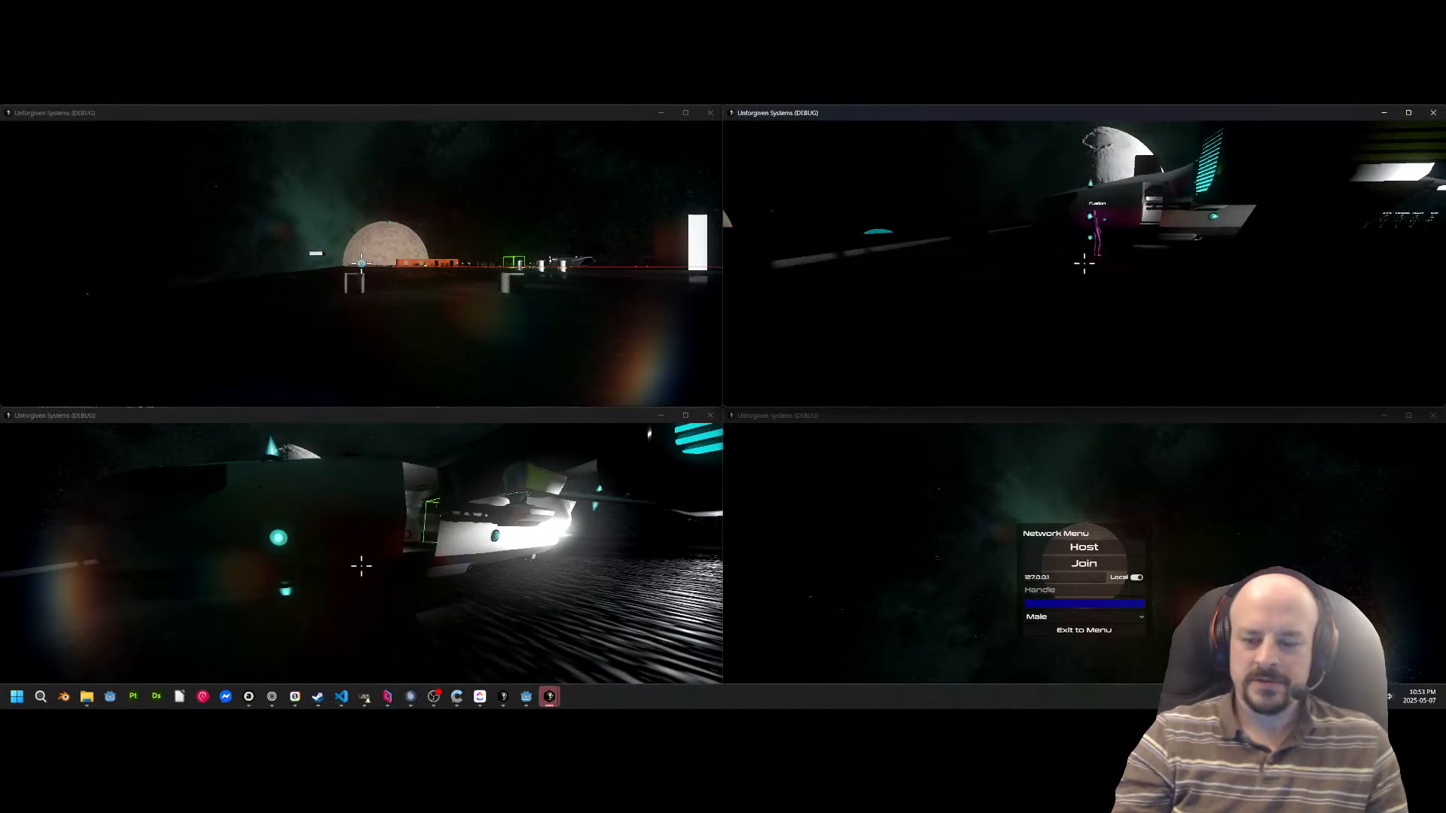
key(w)
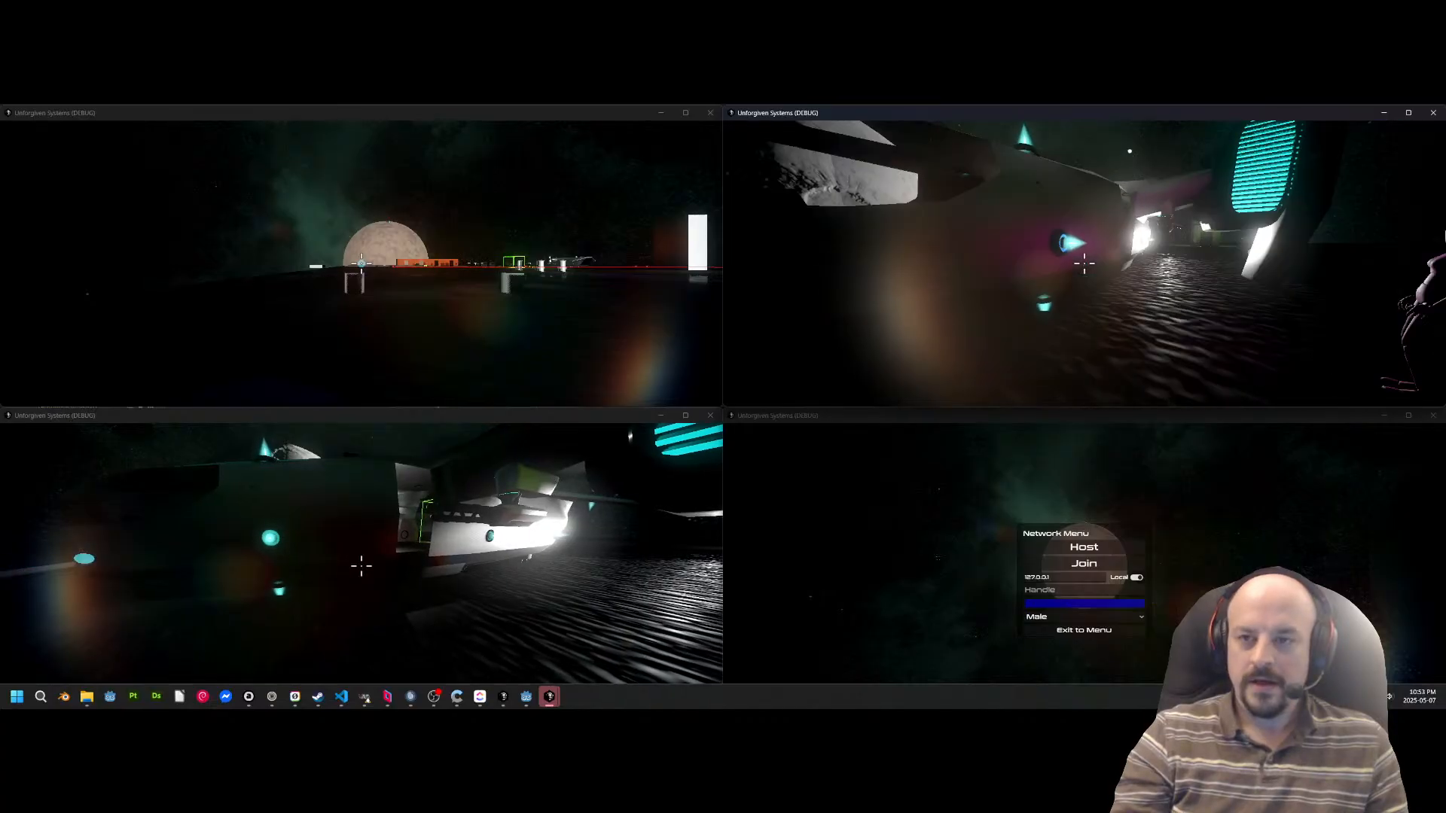
key(s)
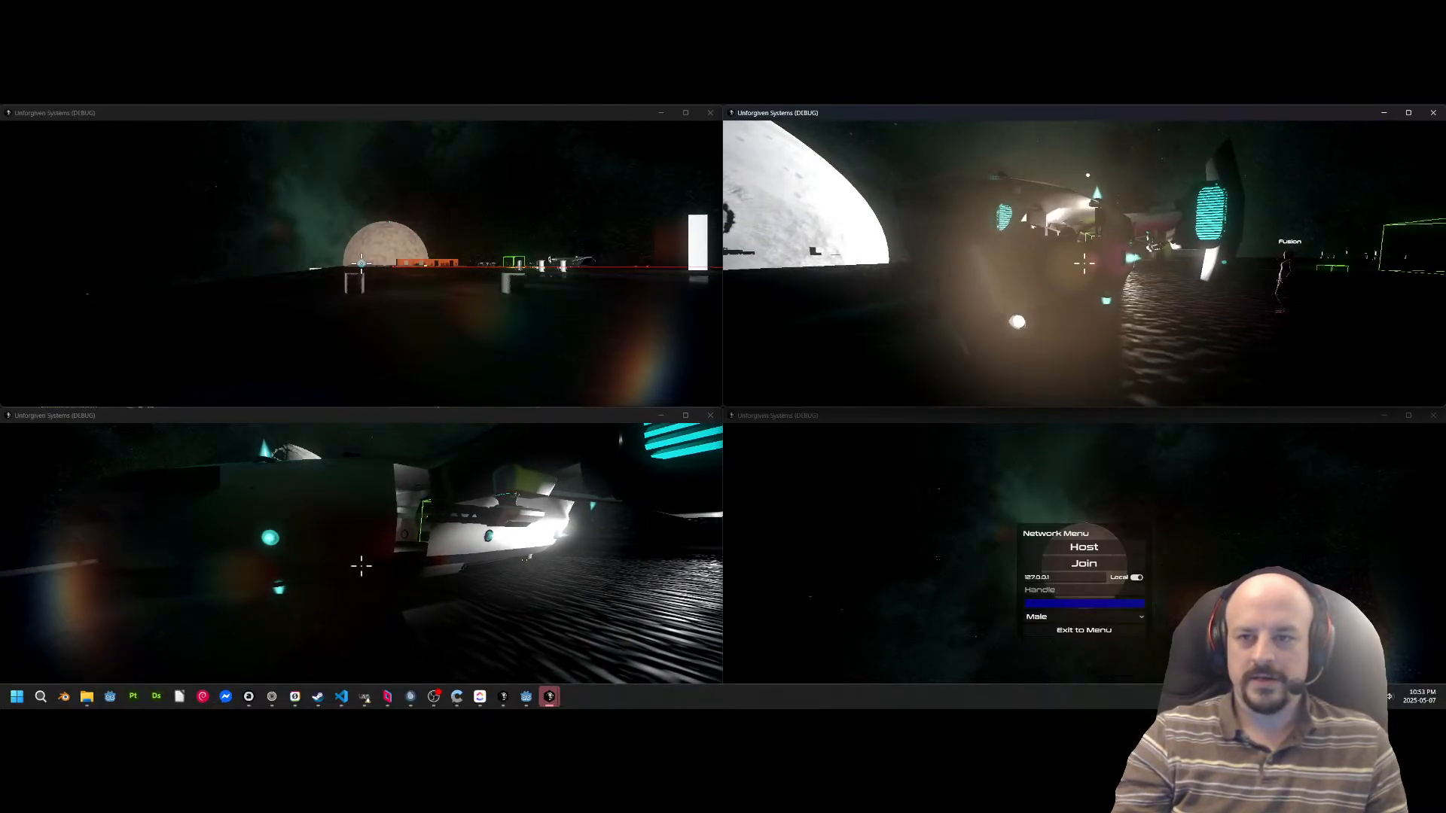
Walk Fusion along the ship's side, try the handheld tool on a part of it, and board the cargo bay.
key(super)
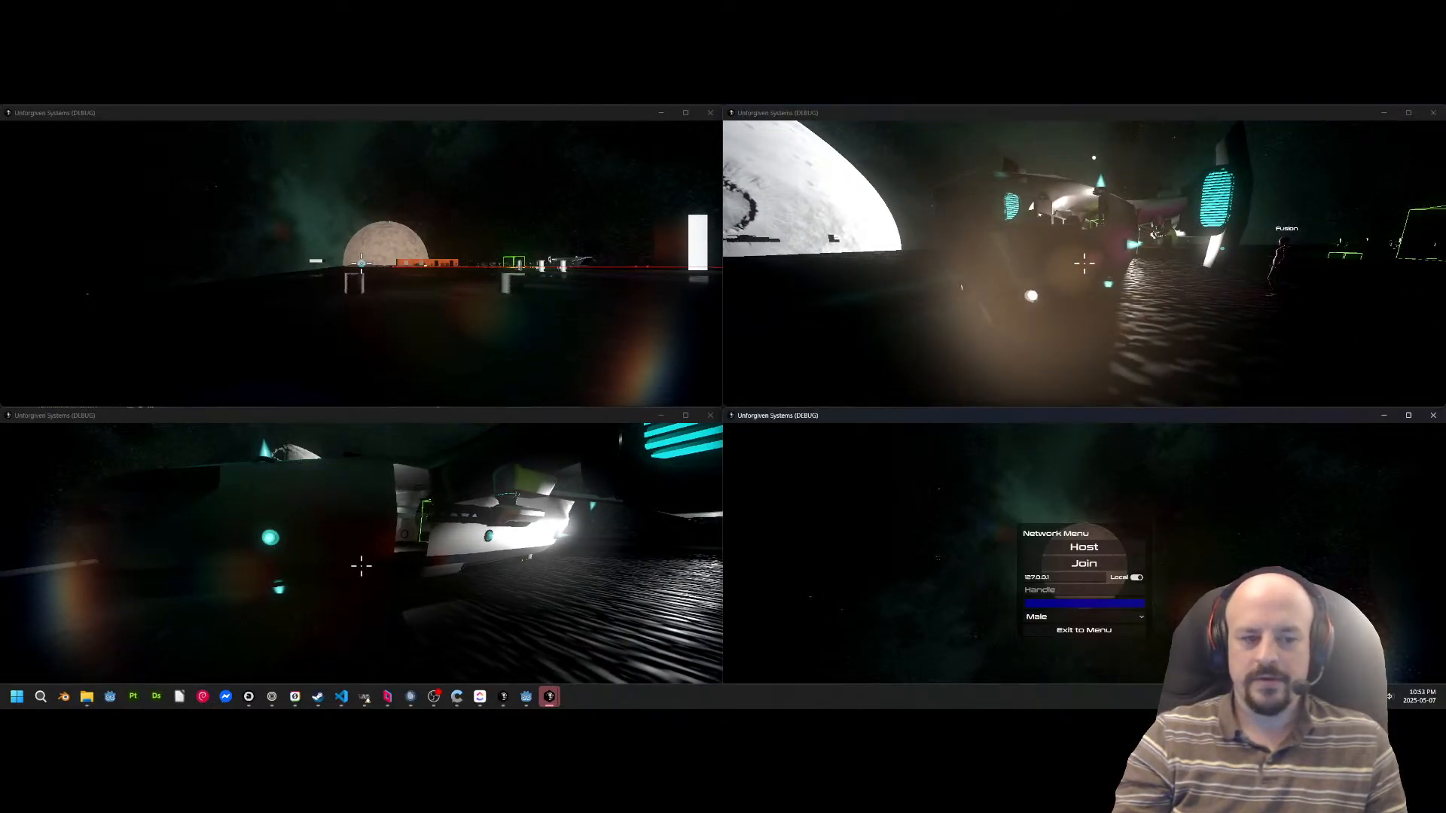
click(362, 565)
key(w)
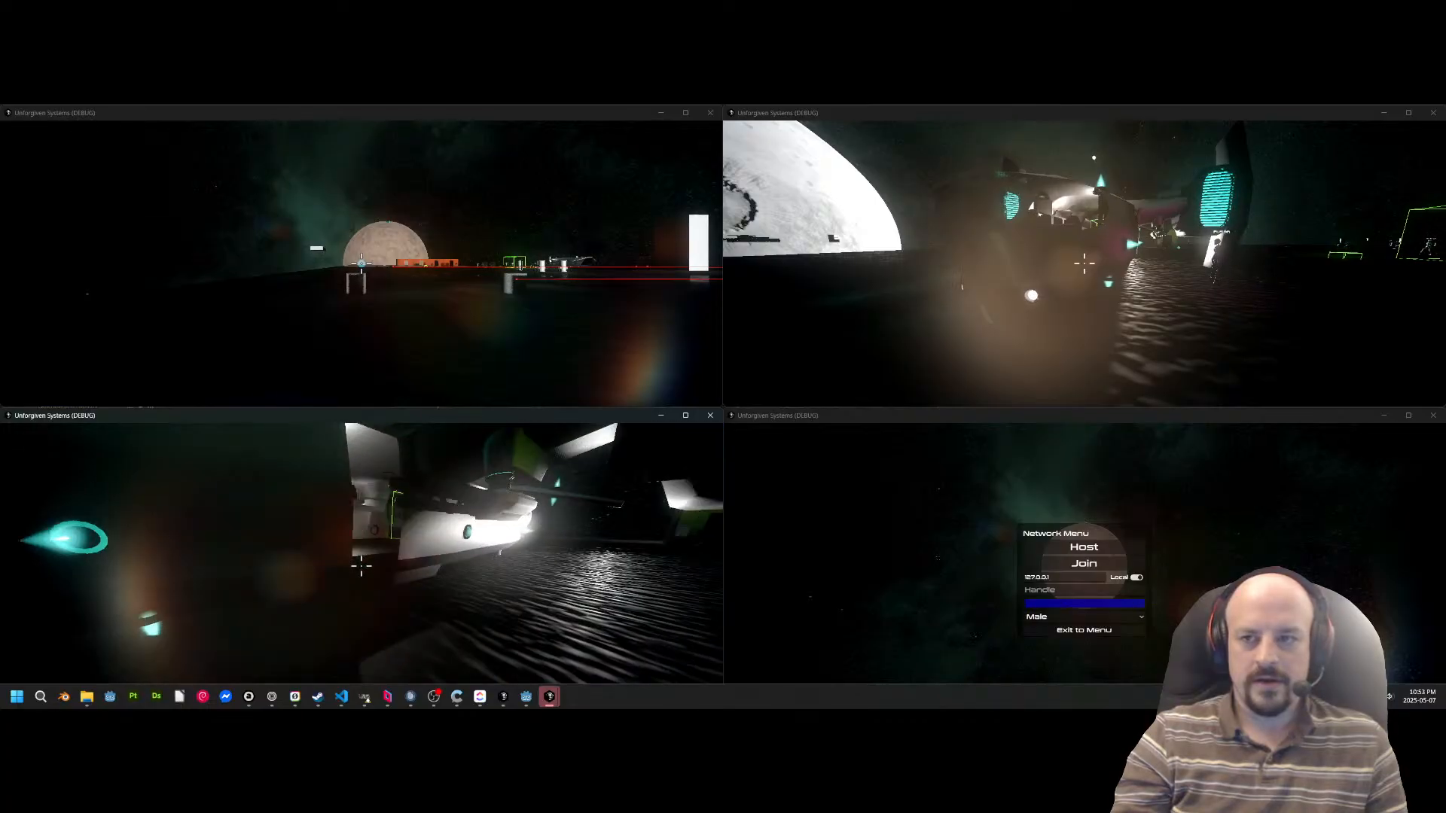
key(w)
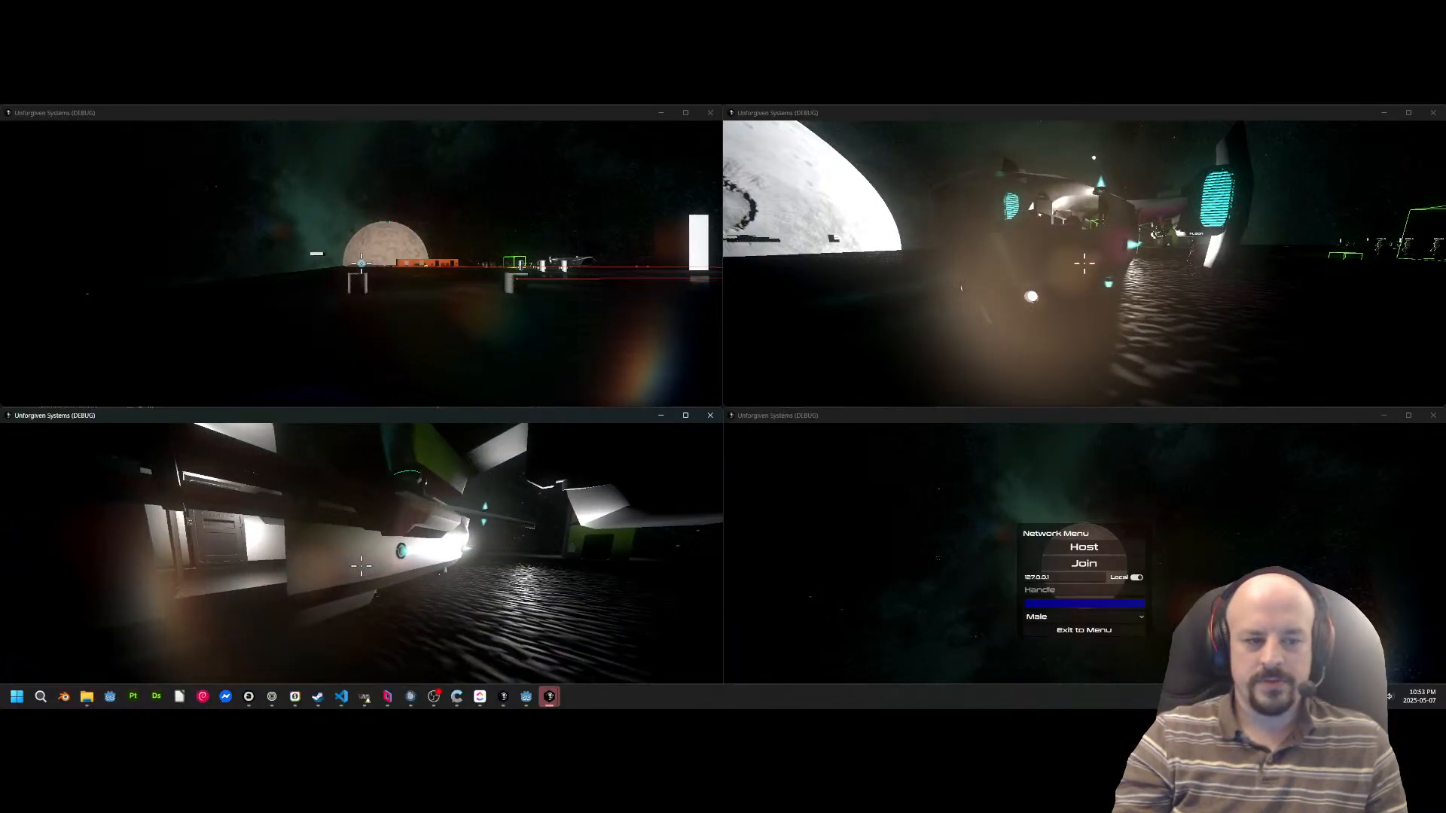
click(361, 565)
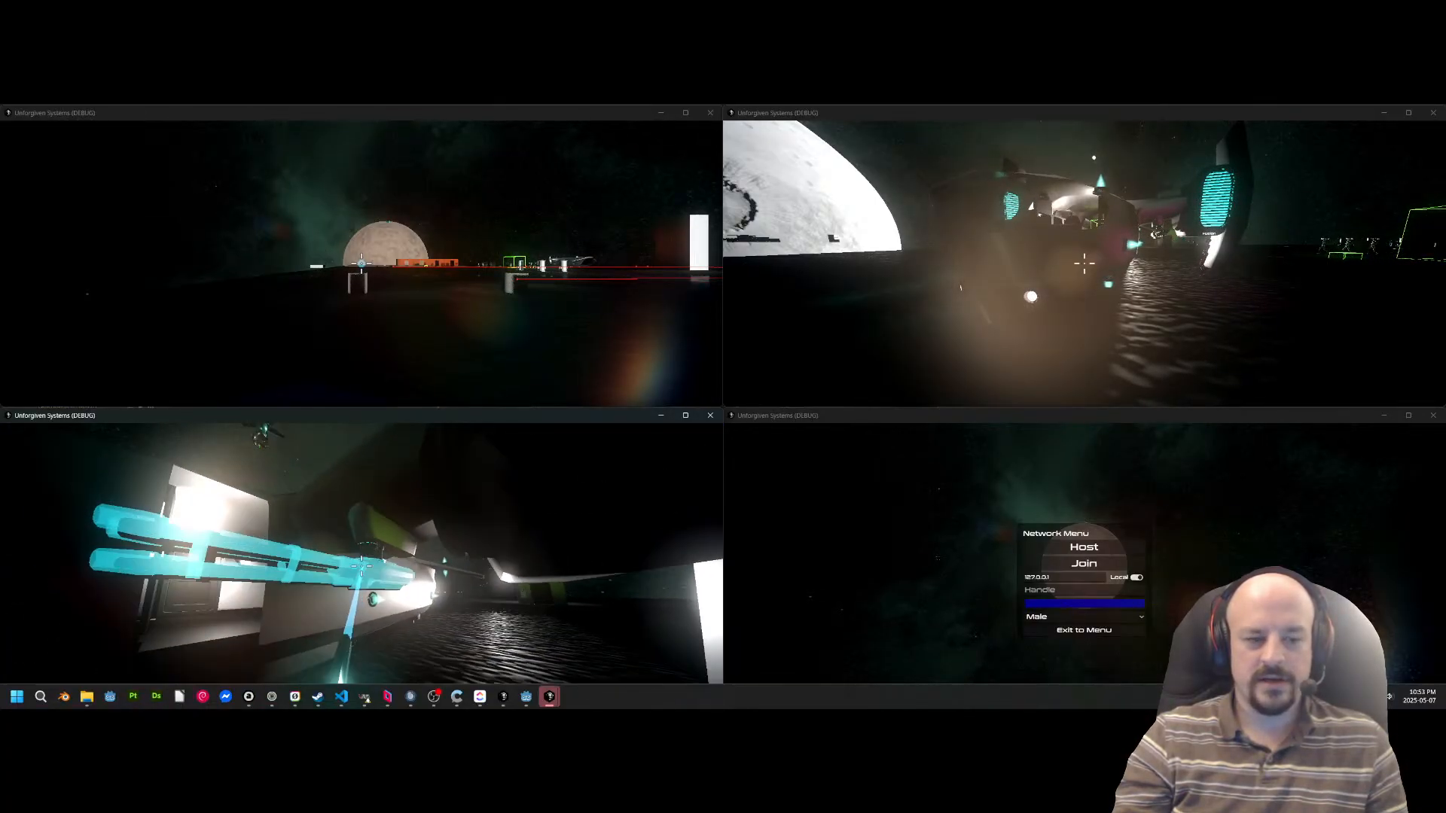
key(w)
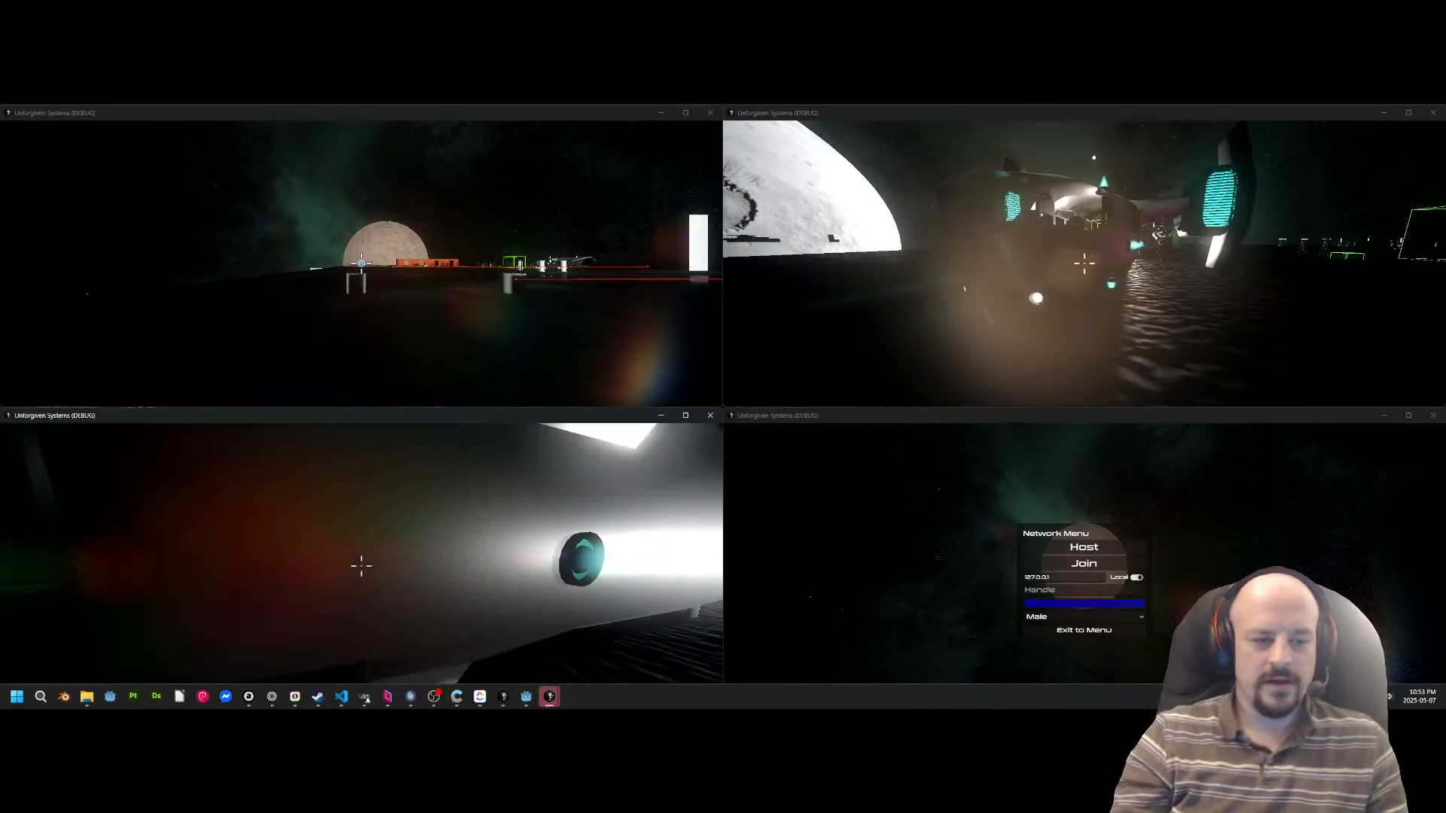
key(w)
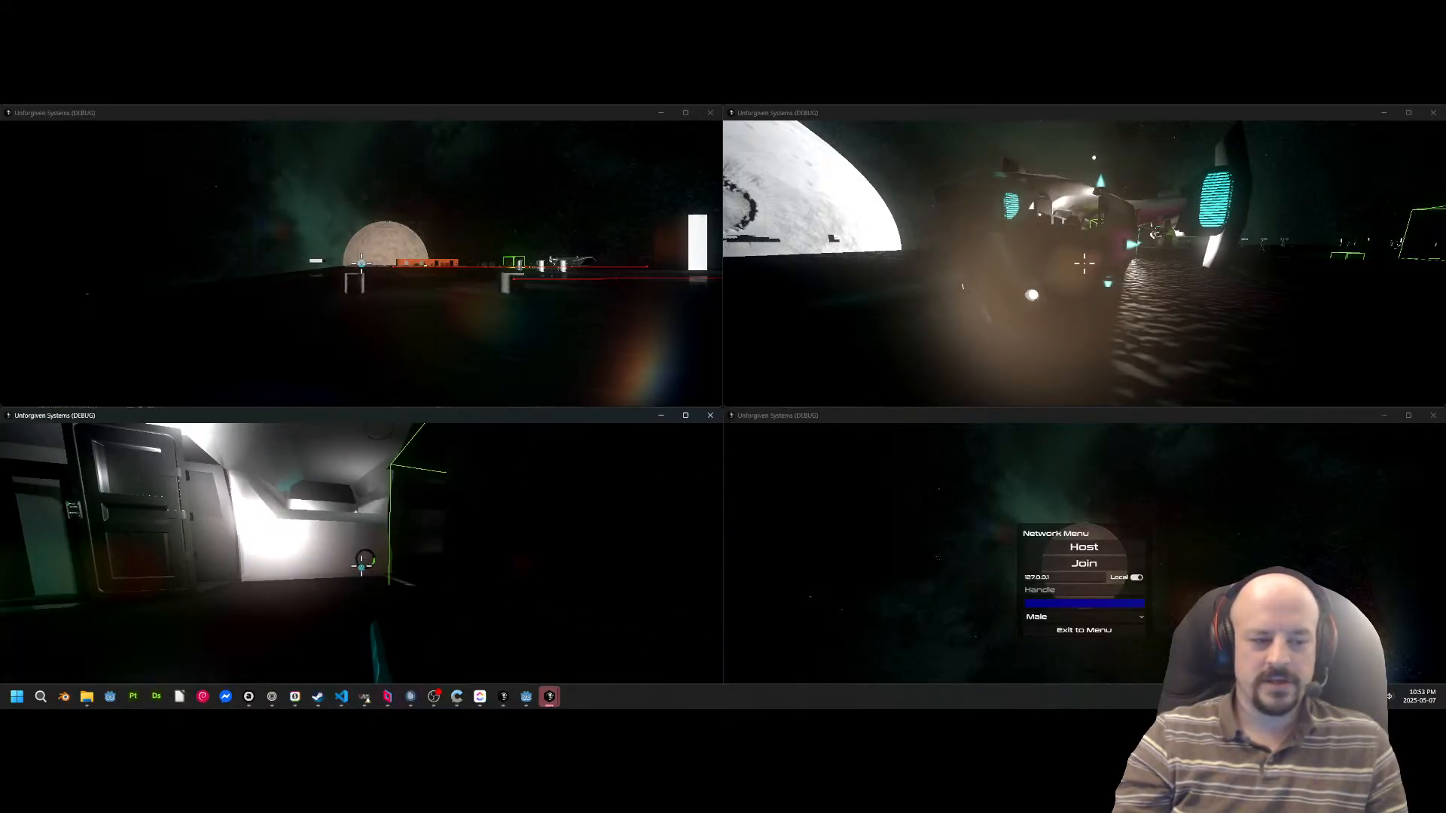
Look through the ship's interior as Fusion, and walk back out through the side opening.
key(w)
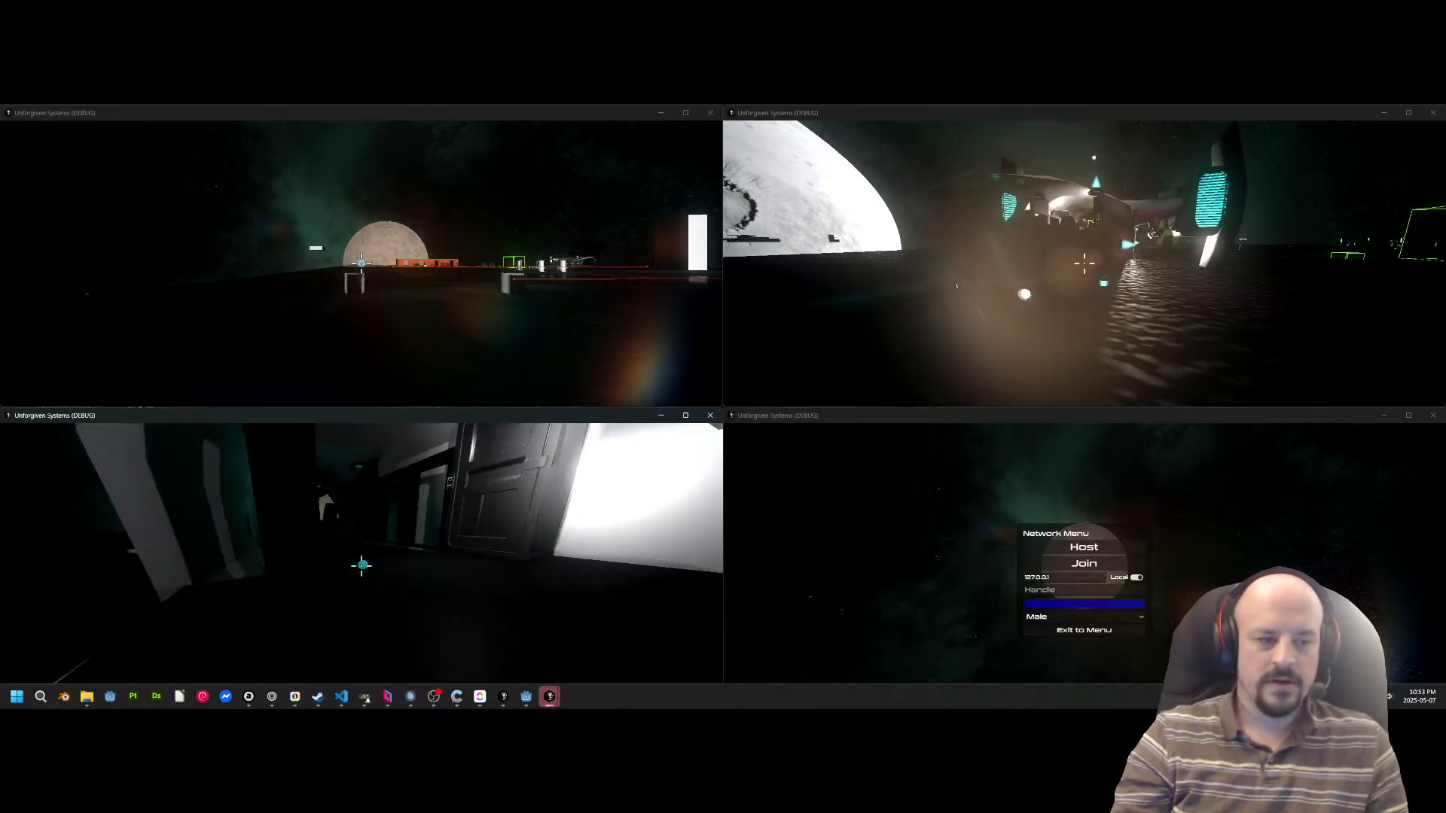
key(w)
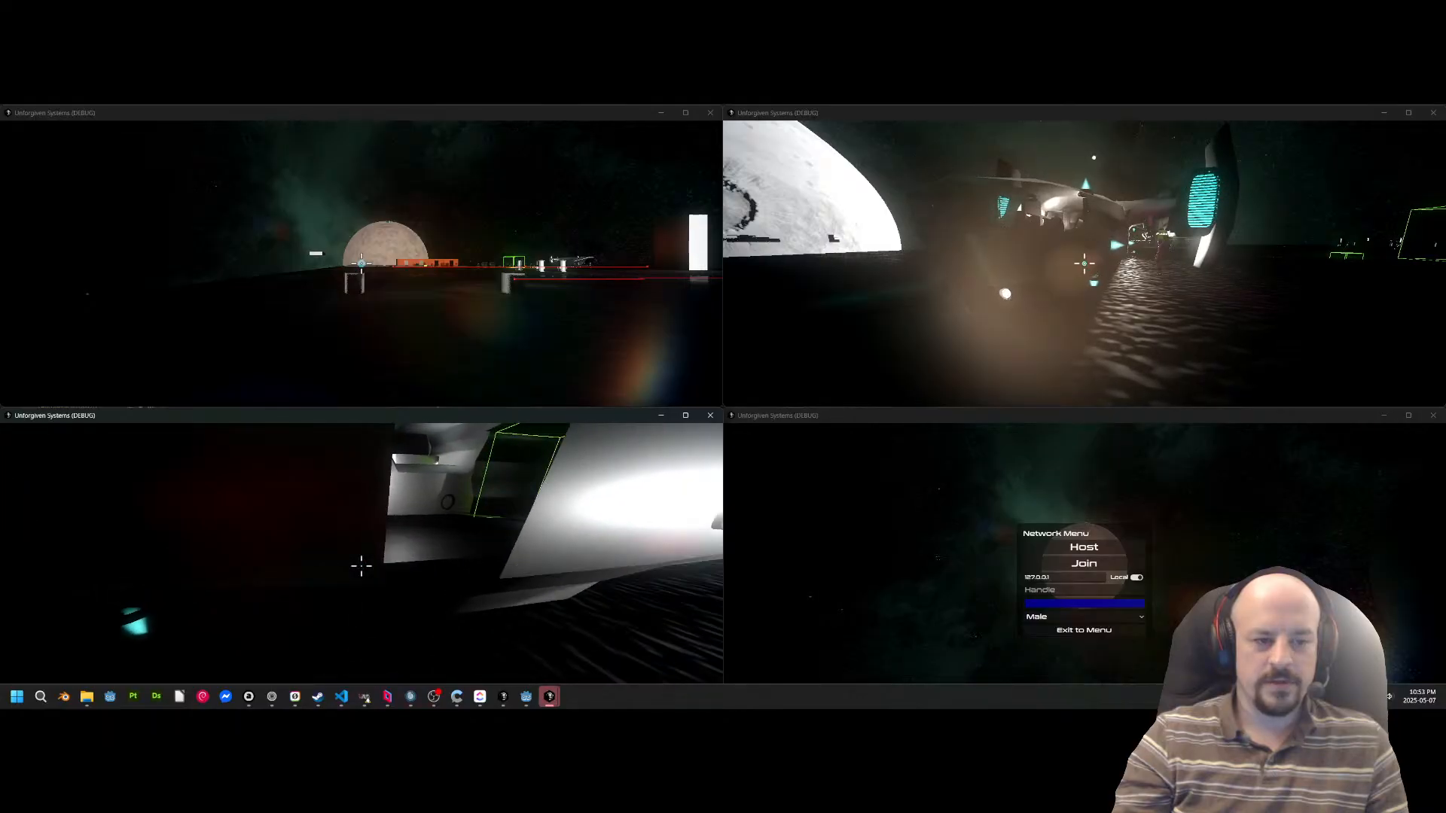
key(w)
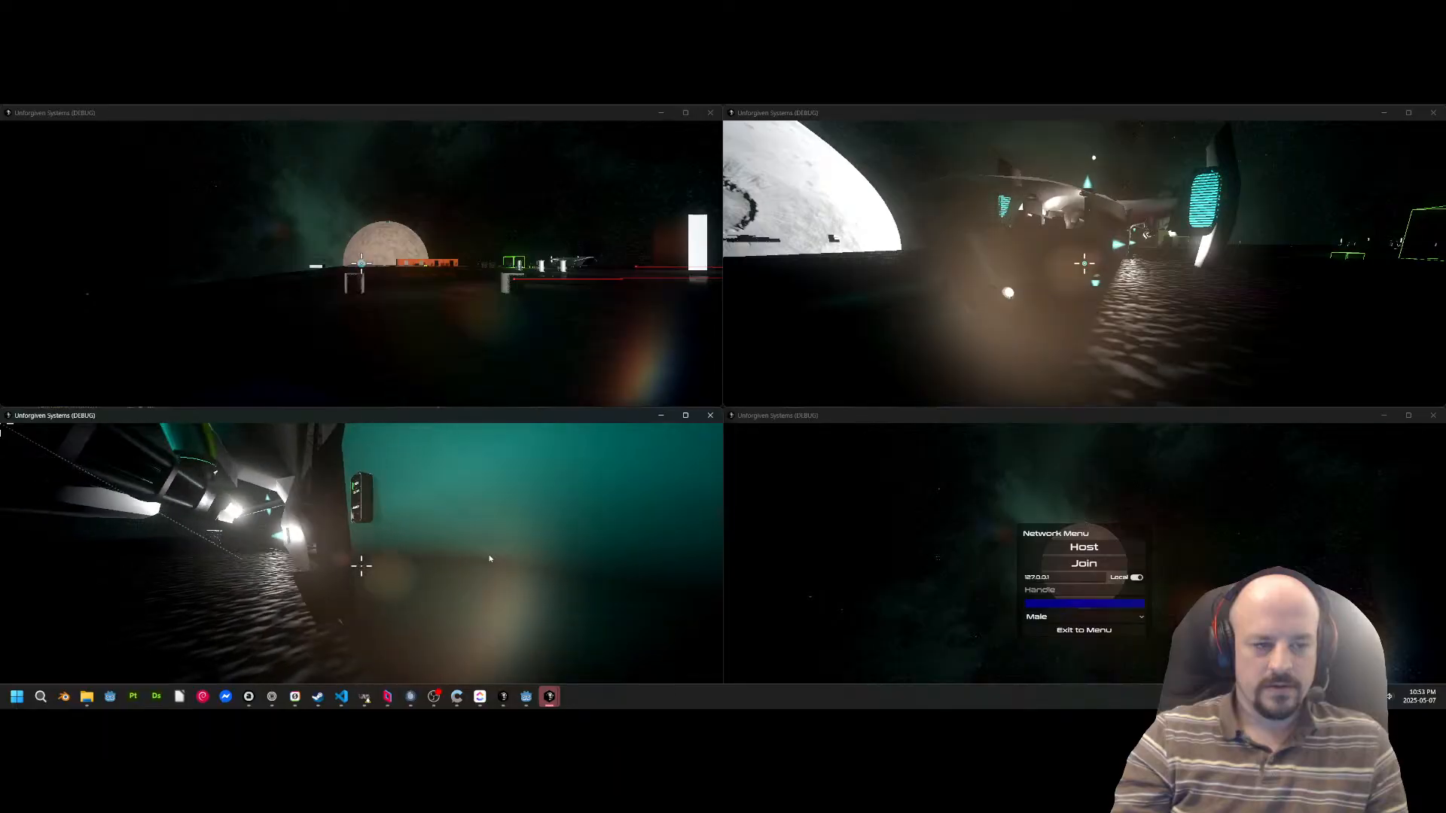
Walk Fusion around the outside of the ship past its glowing thrusters, and view it from the open floor.
key(Escape)
key(Escape)
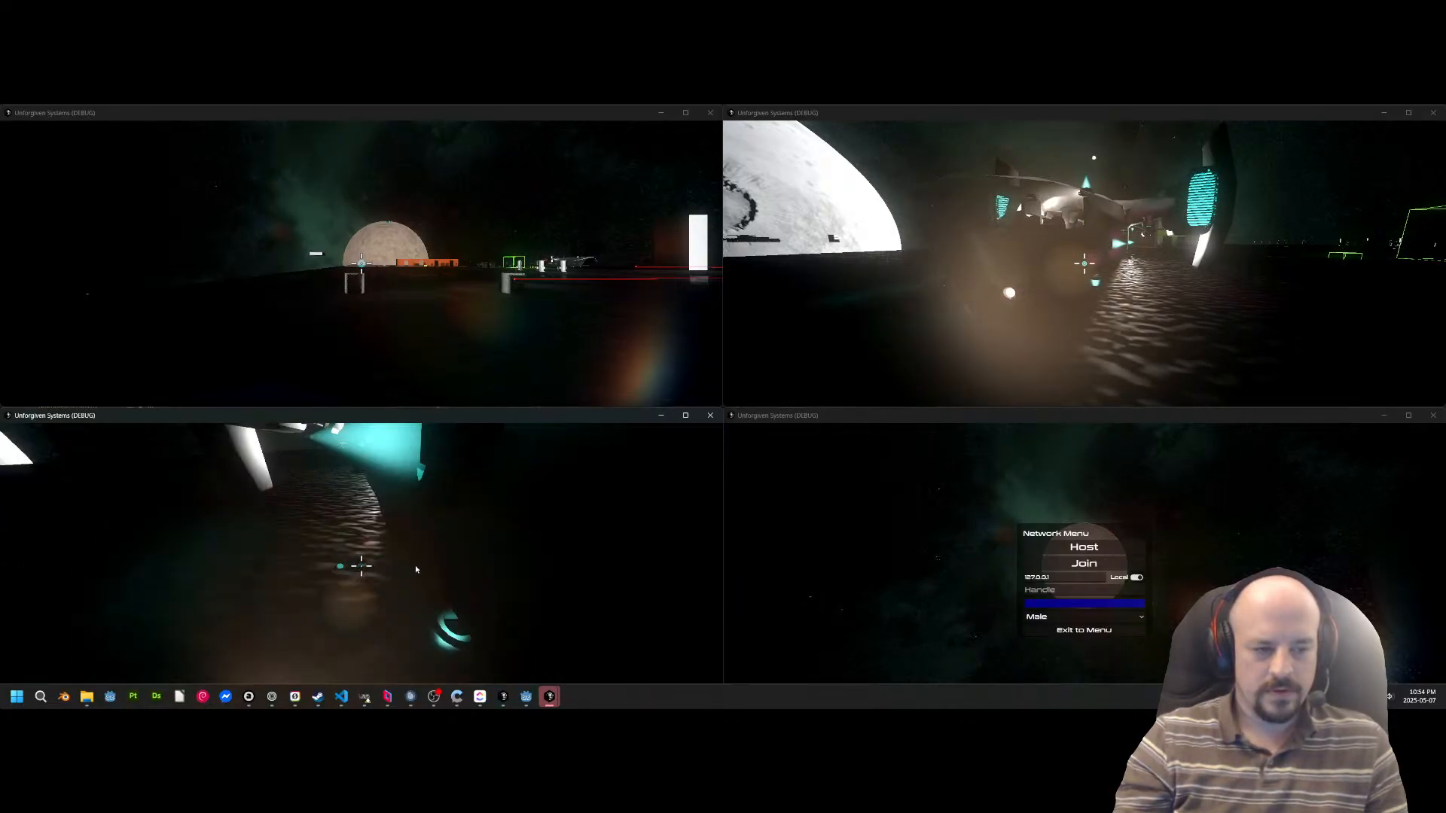
key(w)
key(w)
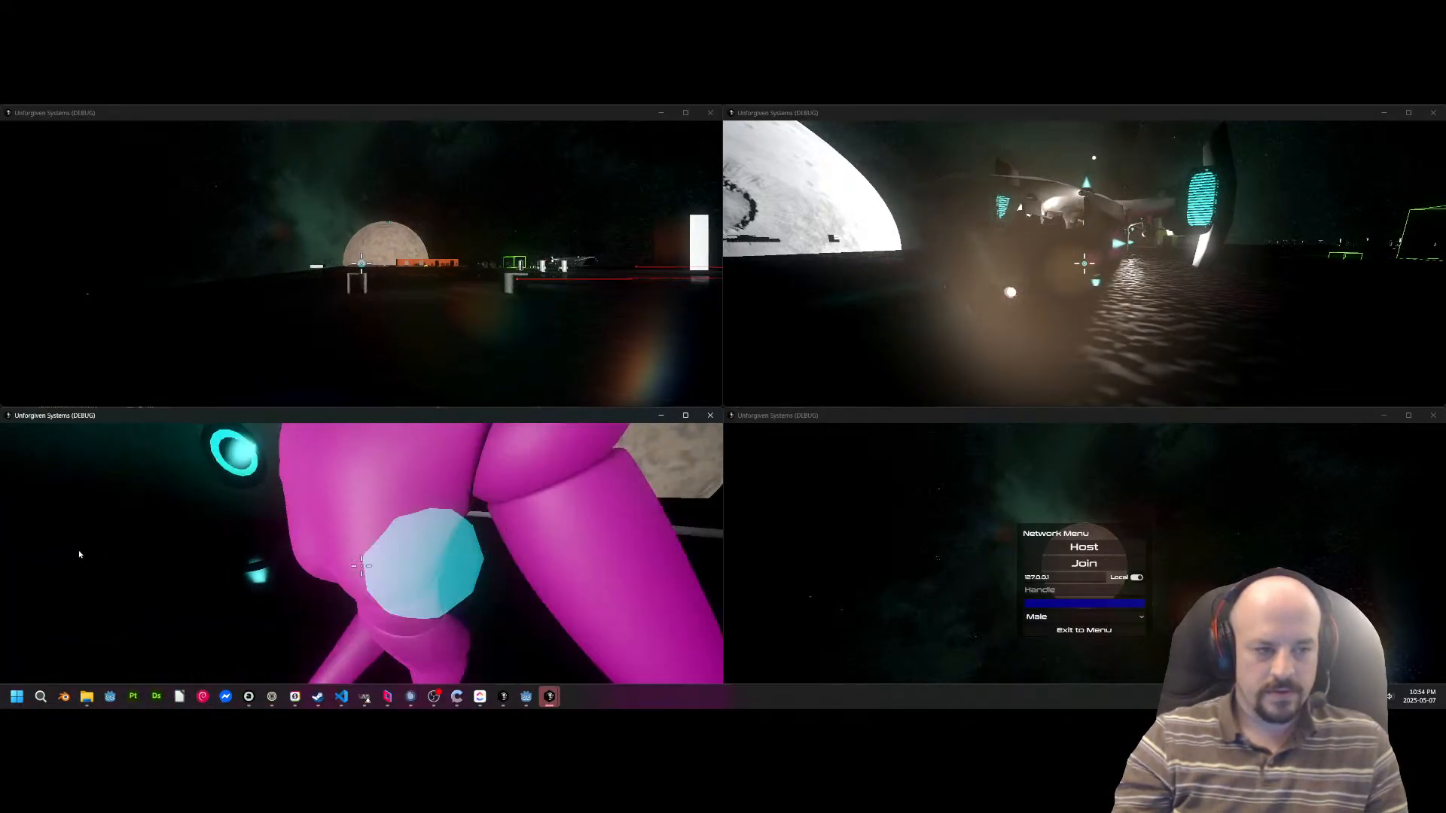
key(w)
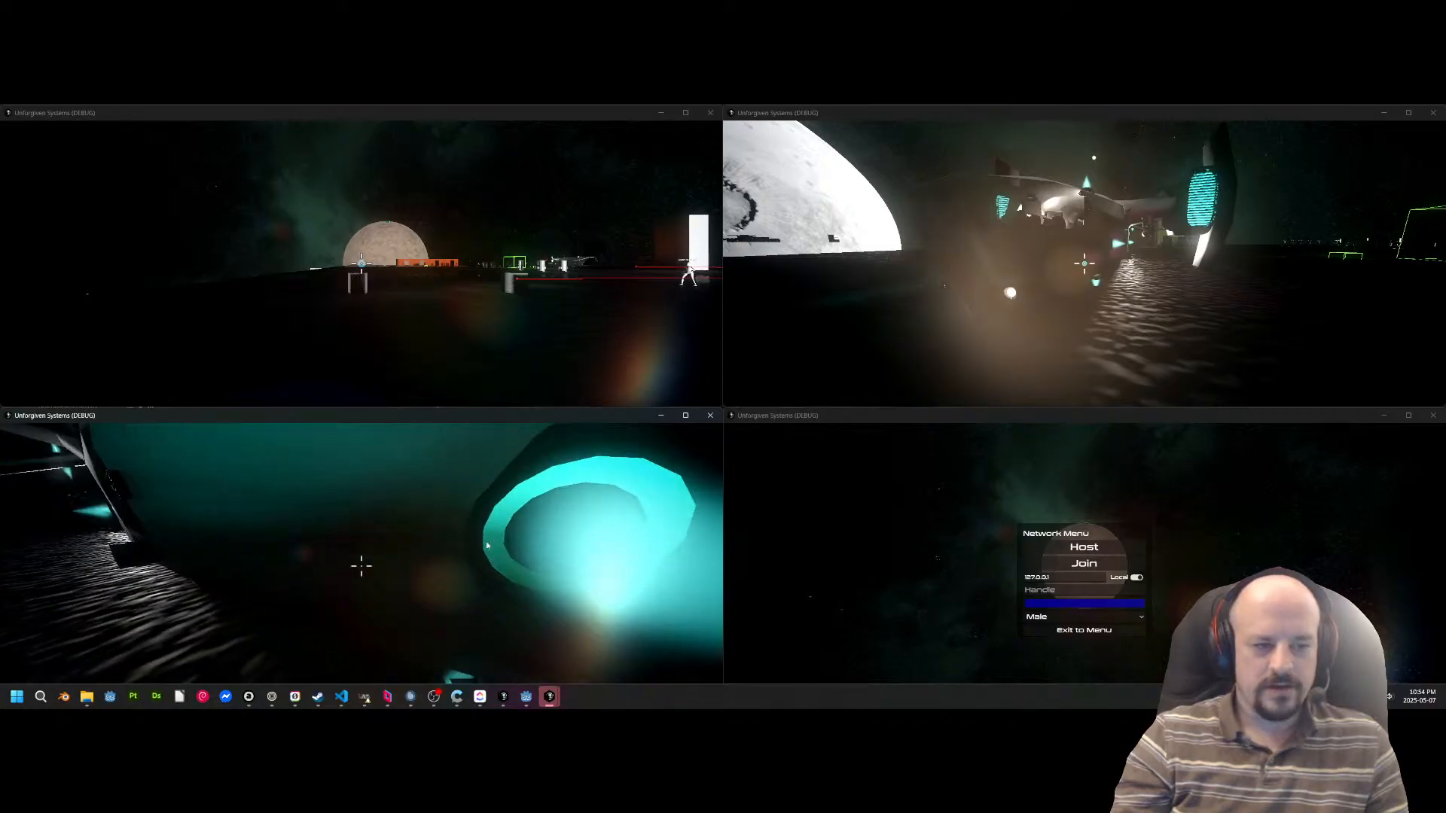
key(w)
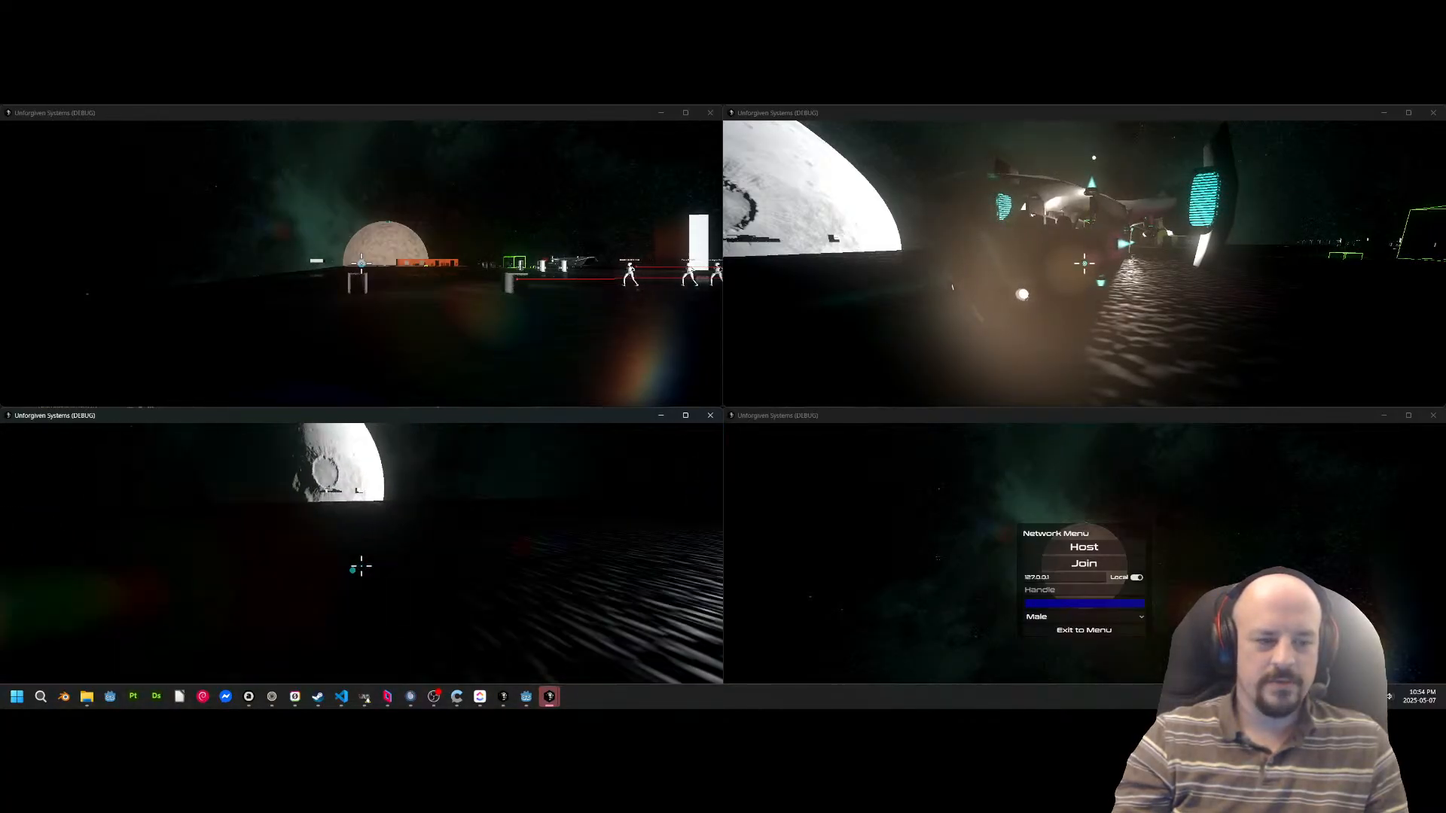
key(s)
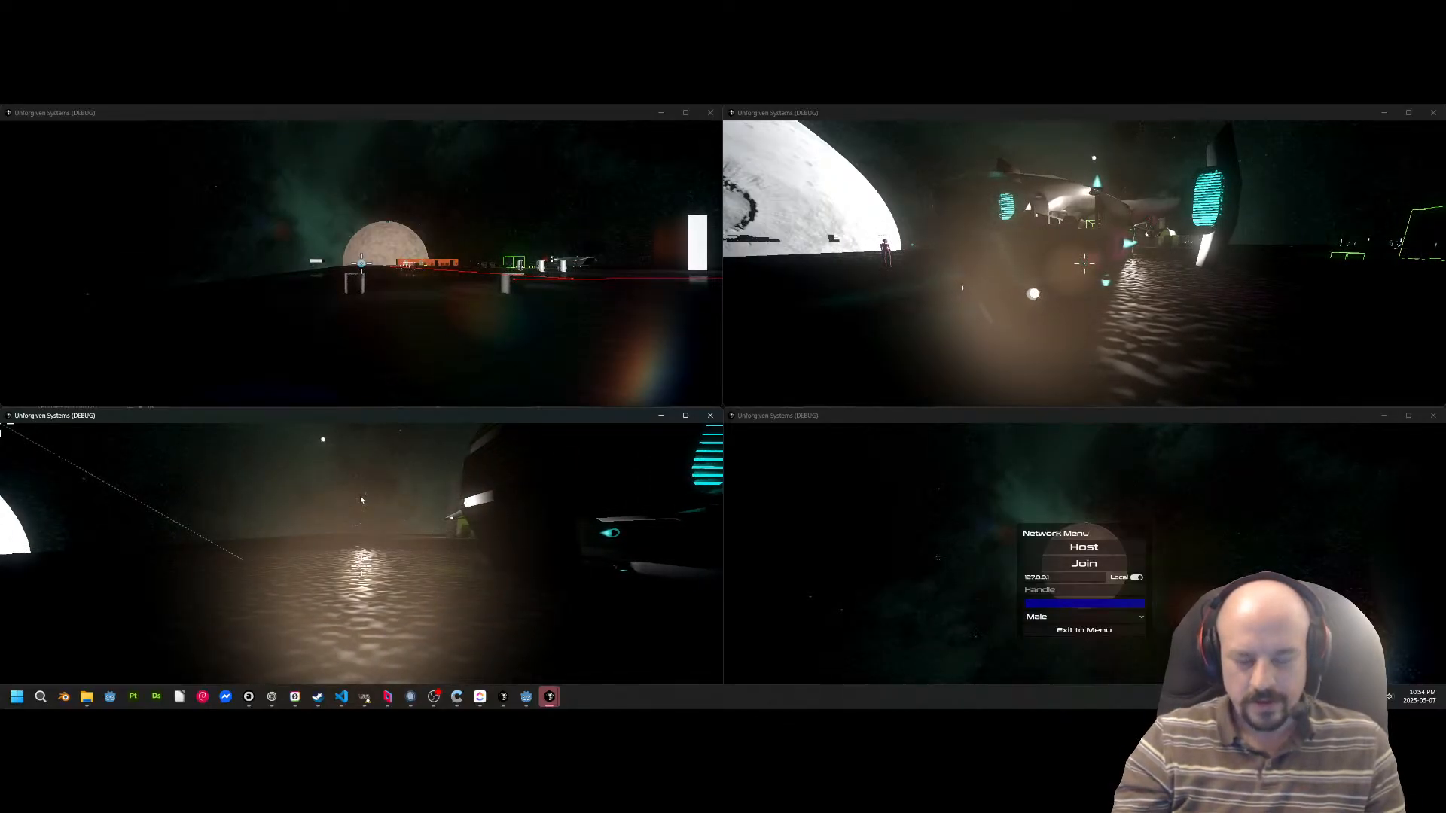
key(alt+Tab)
key(Escape)
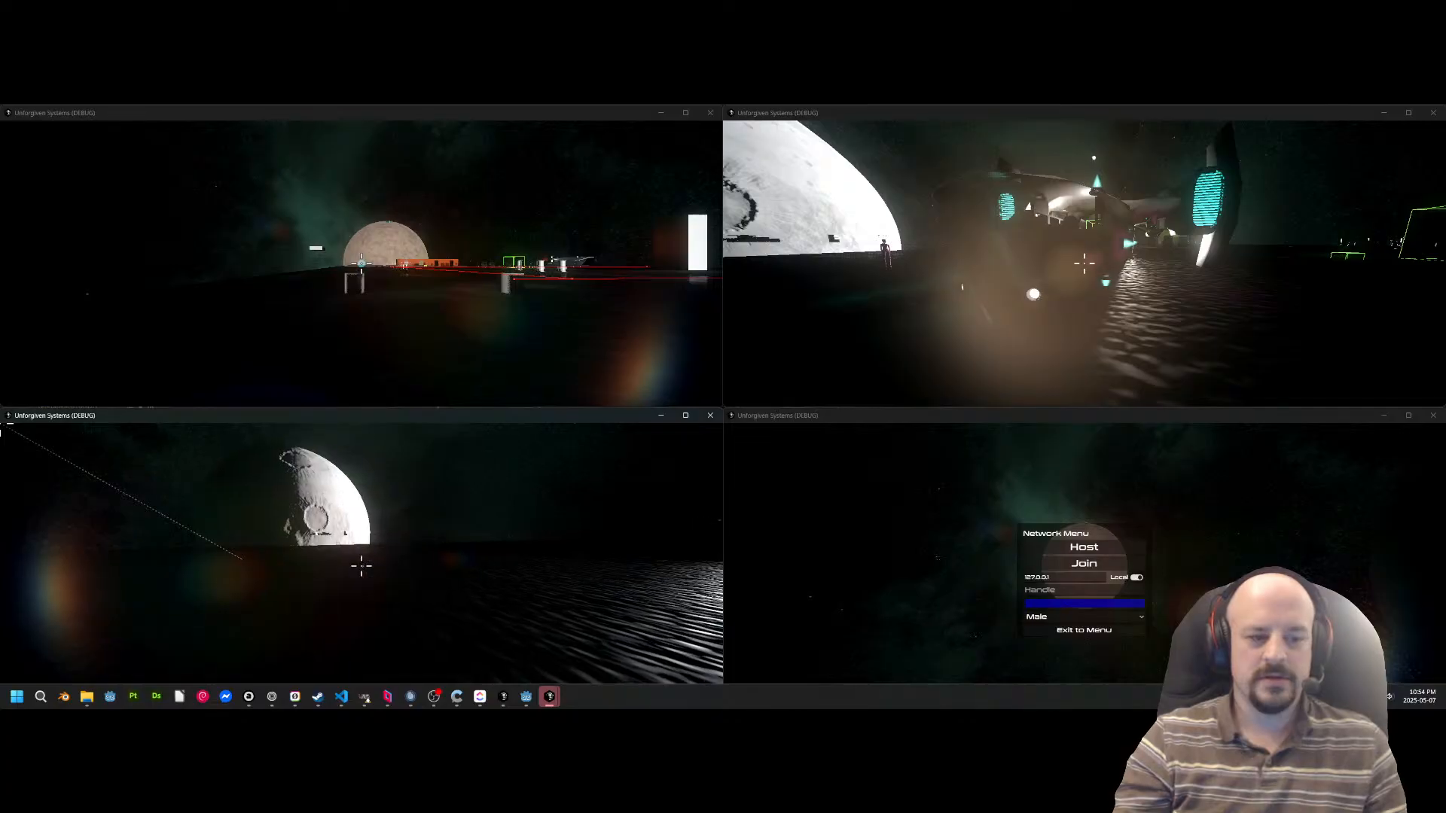
key(w)
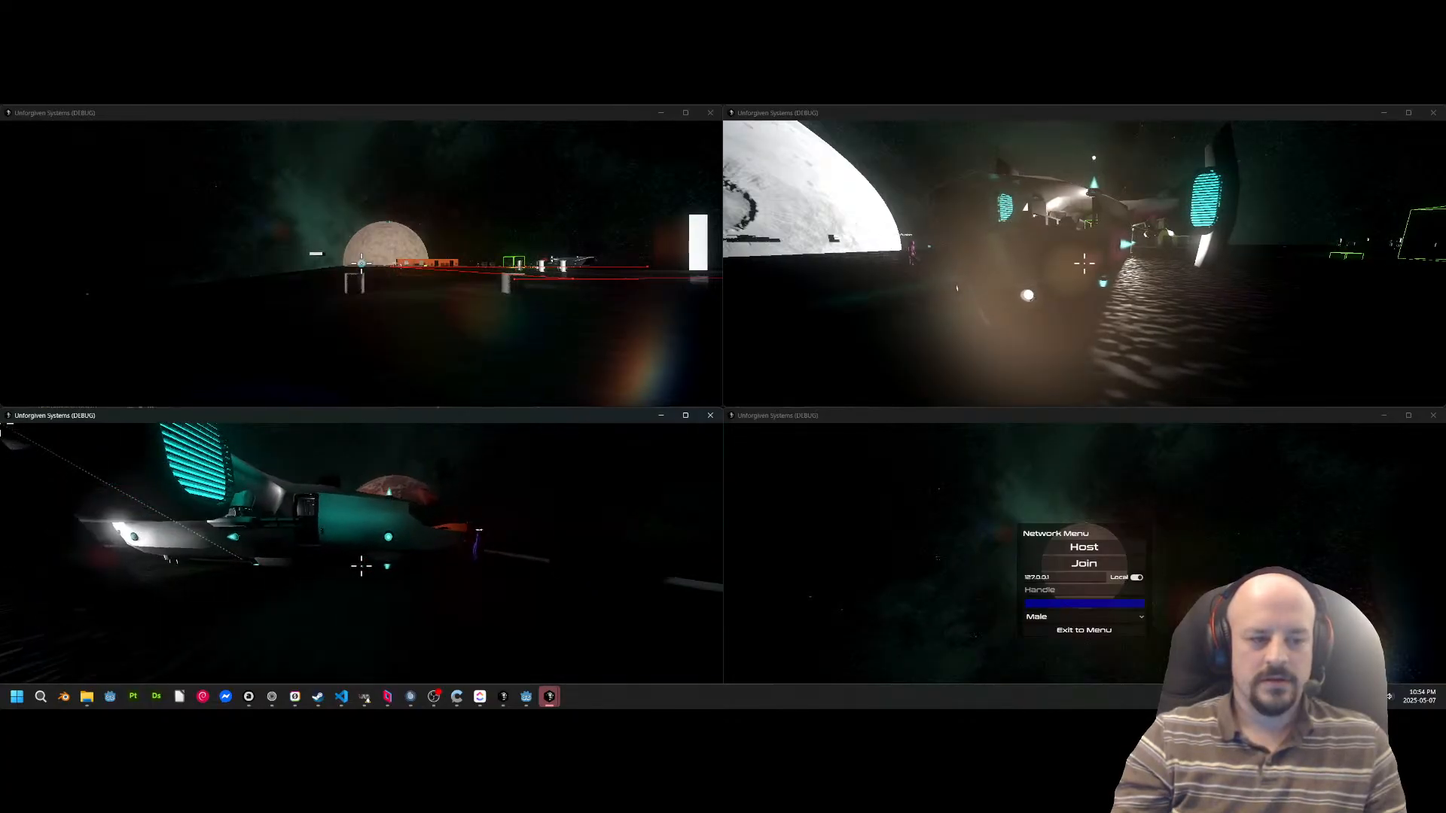
Walk Fusion back to the ship, board it through the side opening and take the pilot's seat in the cockpit.
key(w)
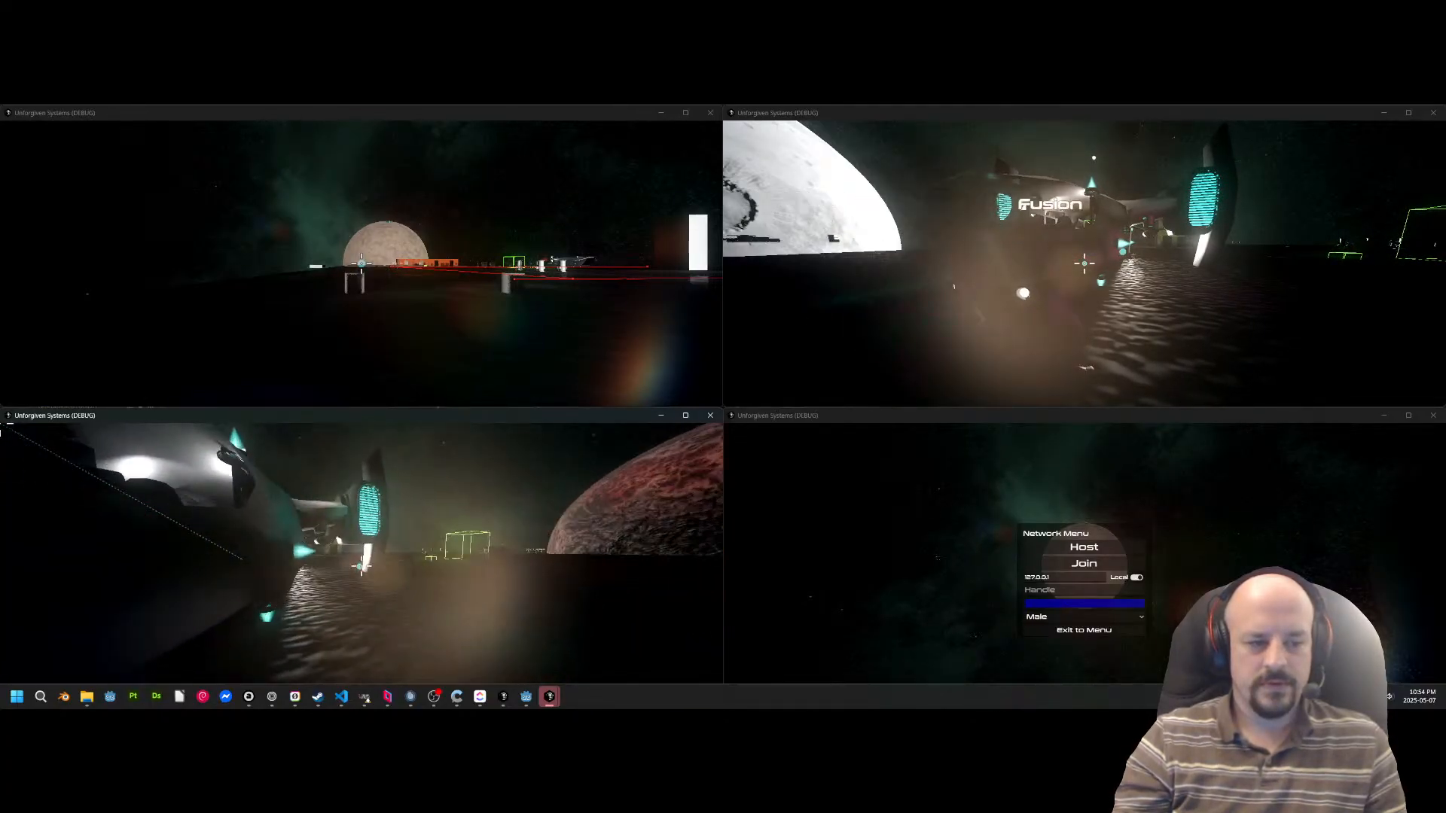
key(w)
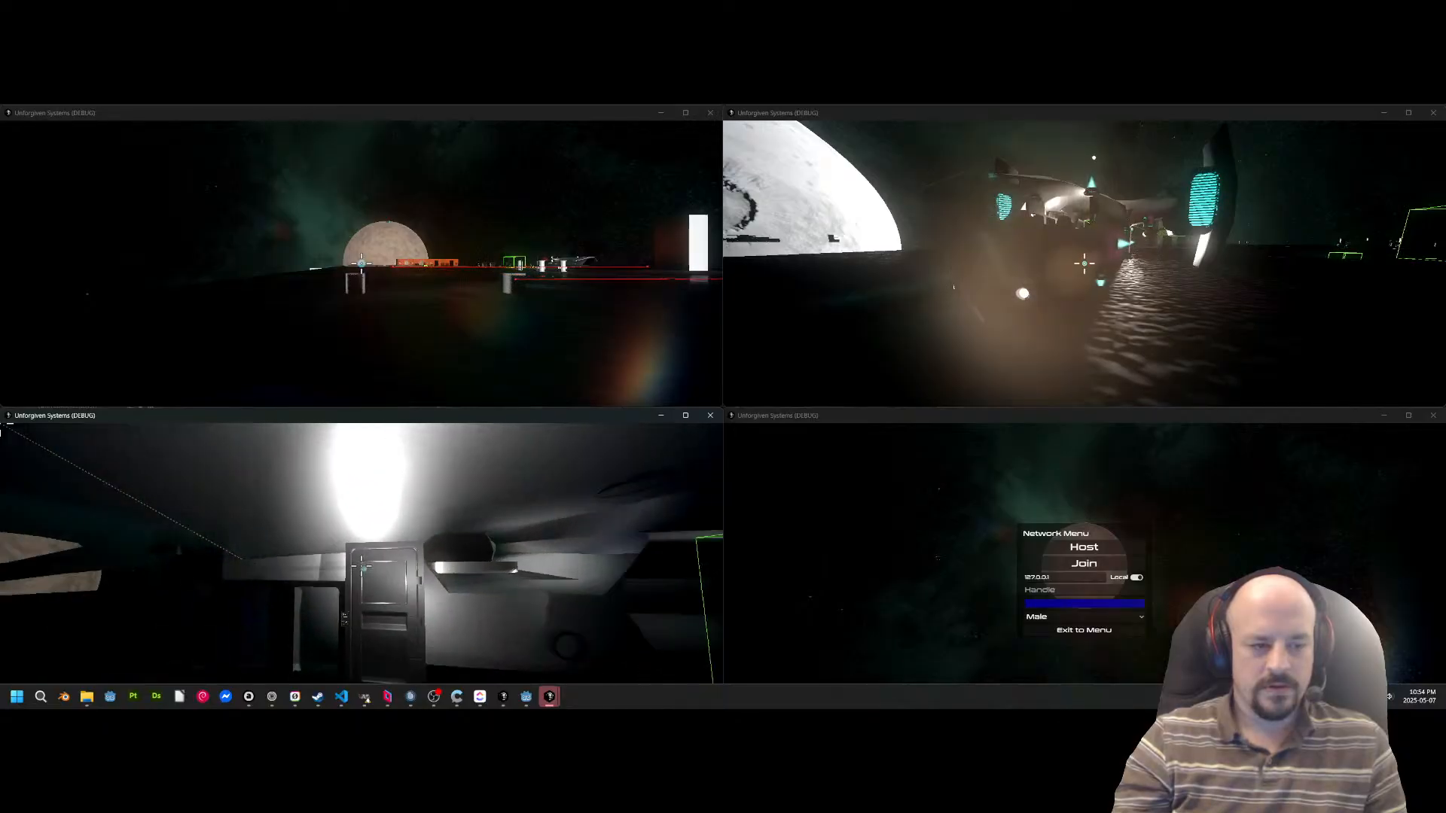
key(w)
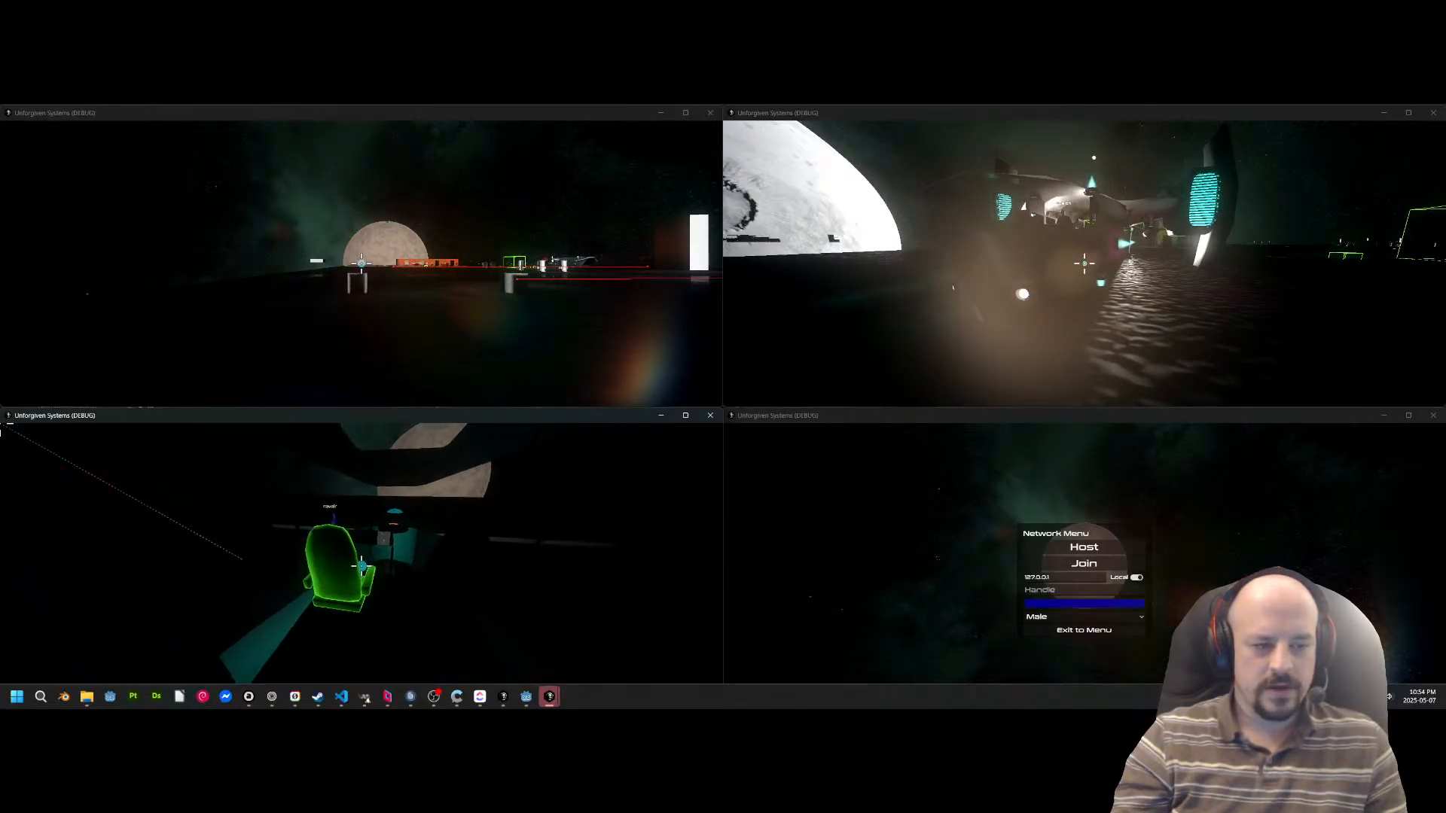
key(e)
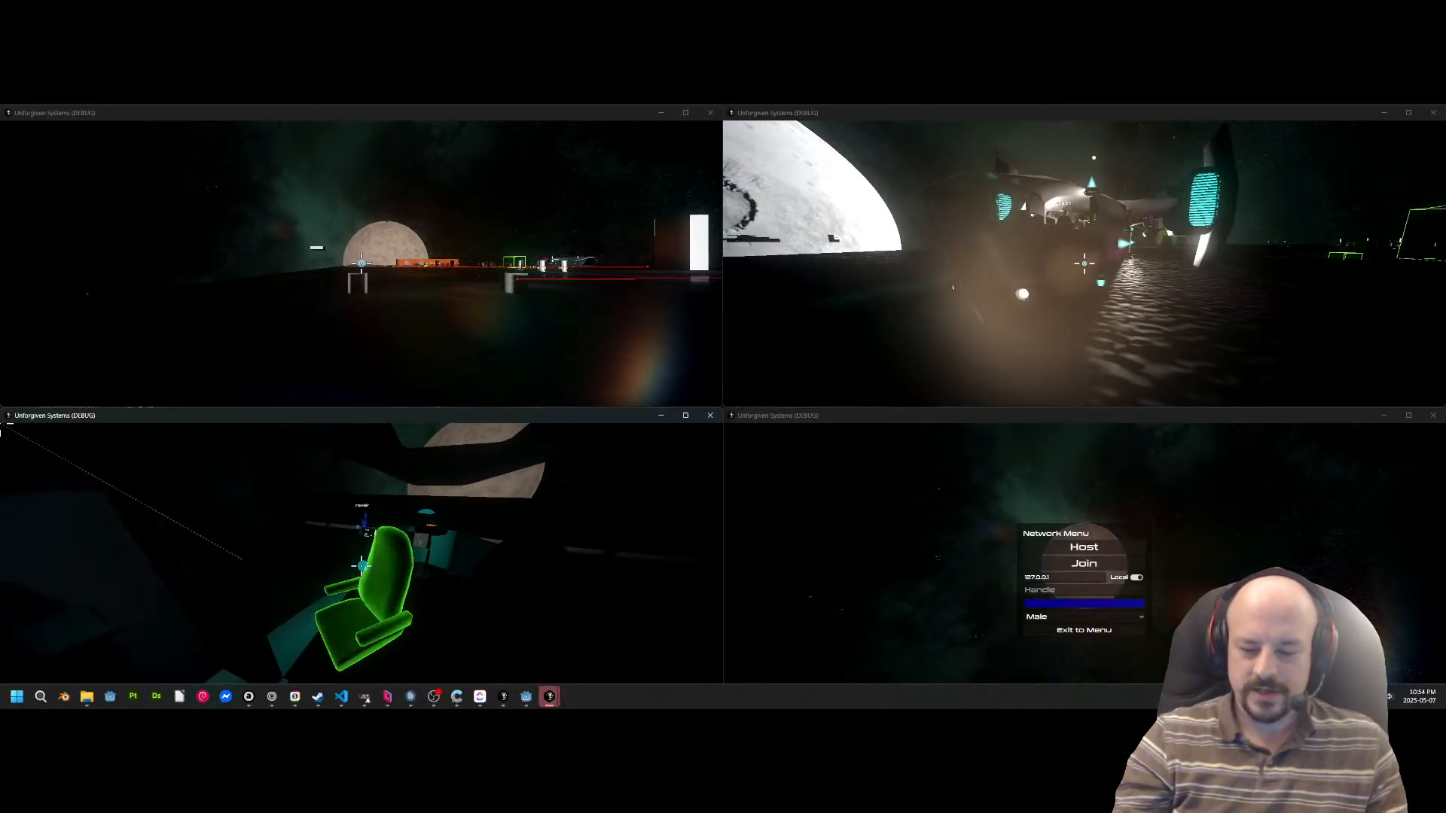
key(e)
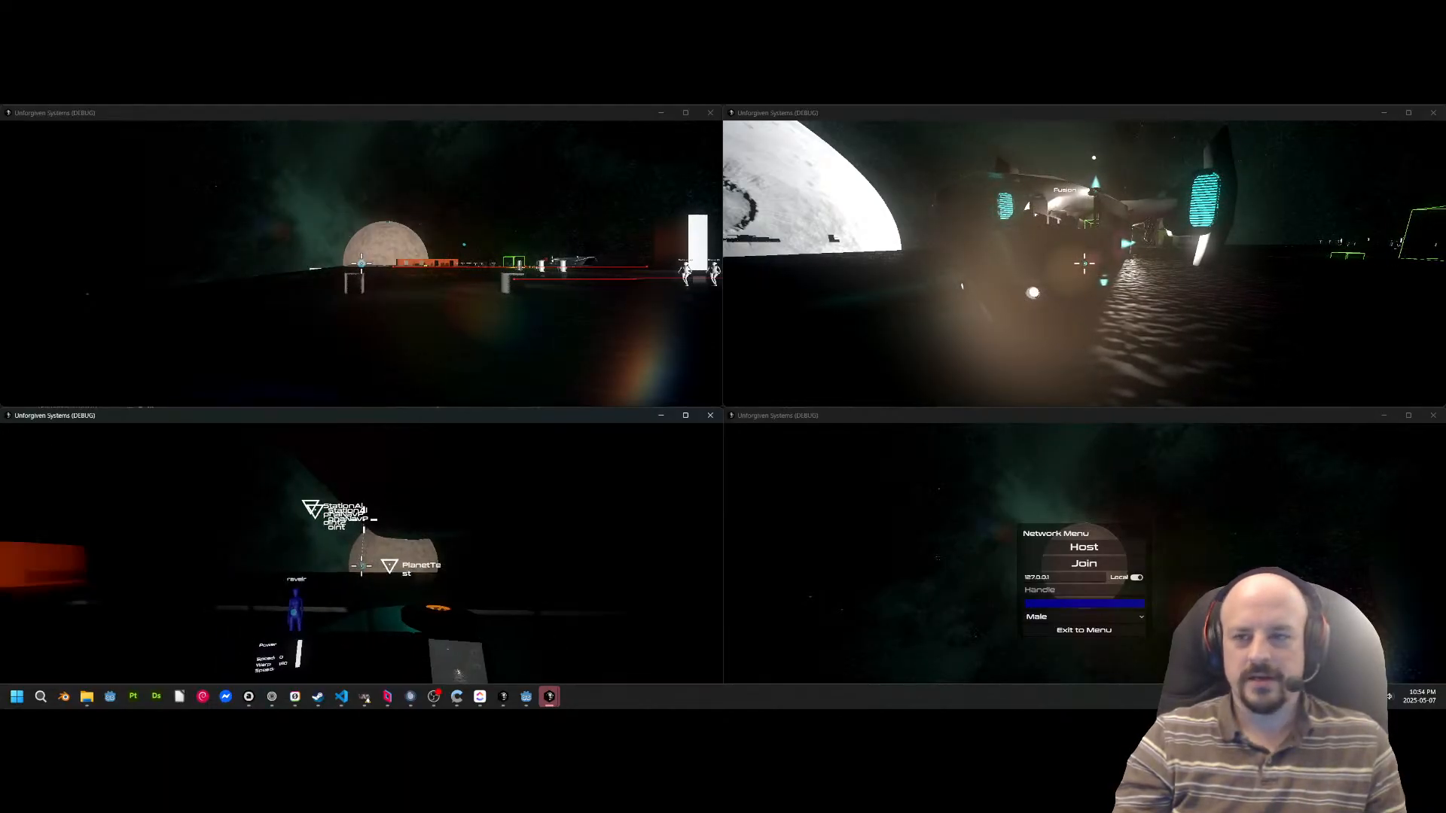
Switch to the blue character and walk it back and forth in front of the ship's cockpit, within Fusion's view.
key(alt+Tab)
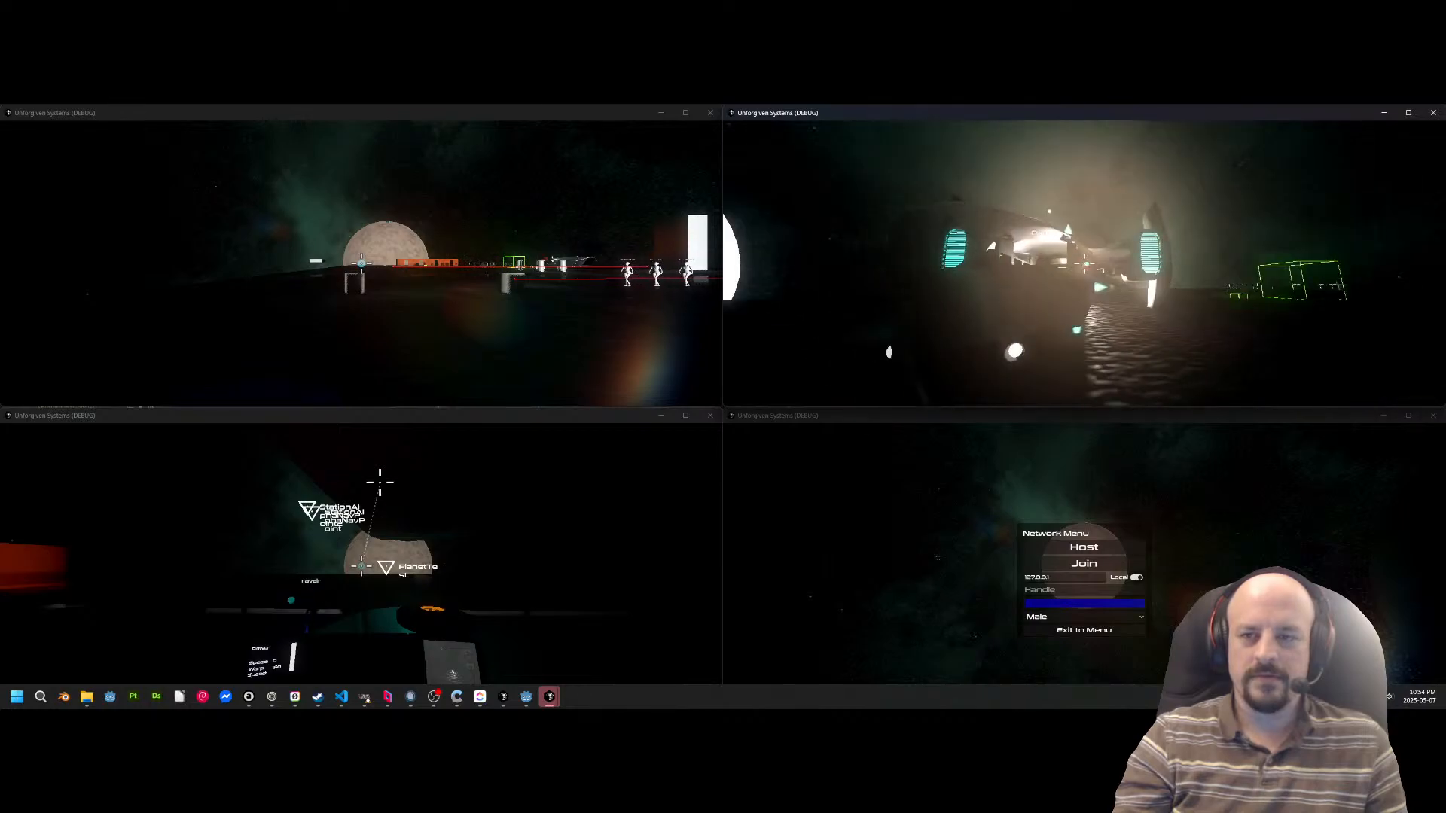
key(a)
key(d)
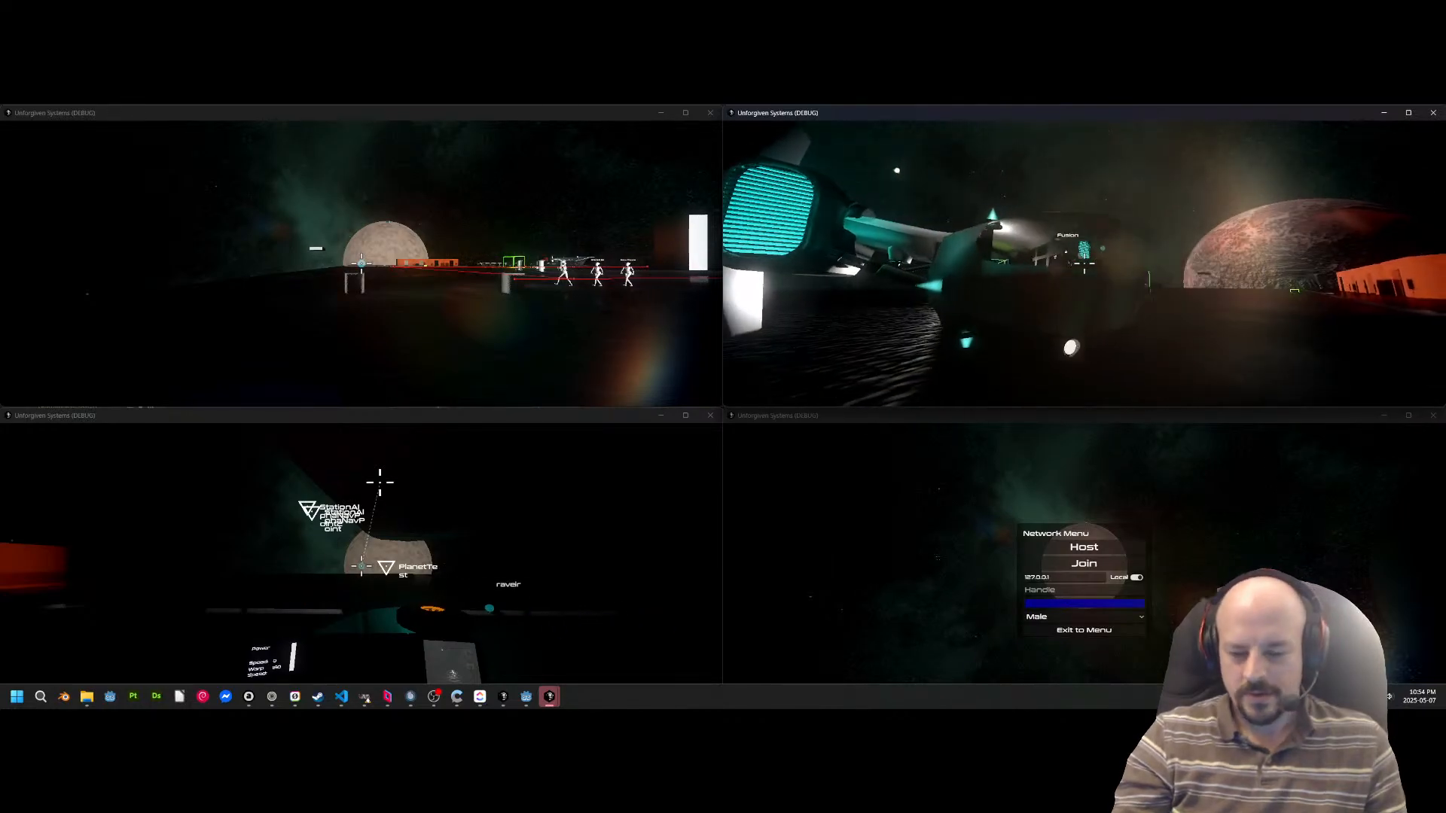
key(w)
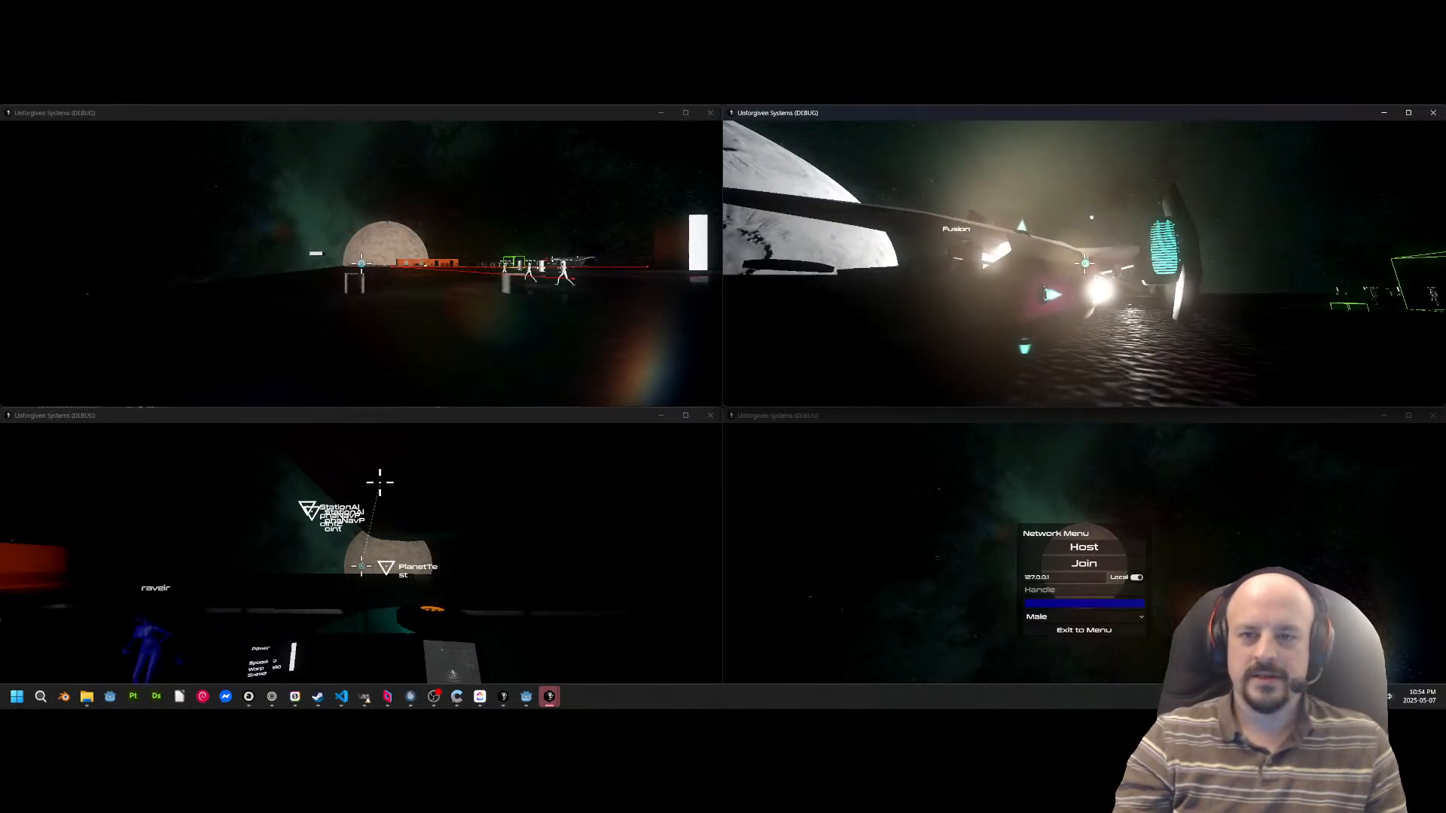
key(w)
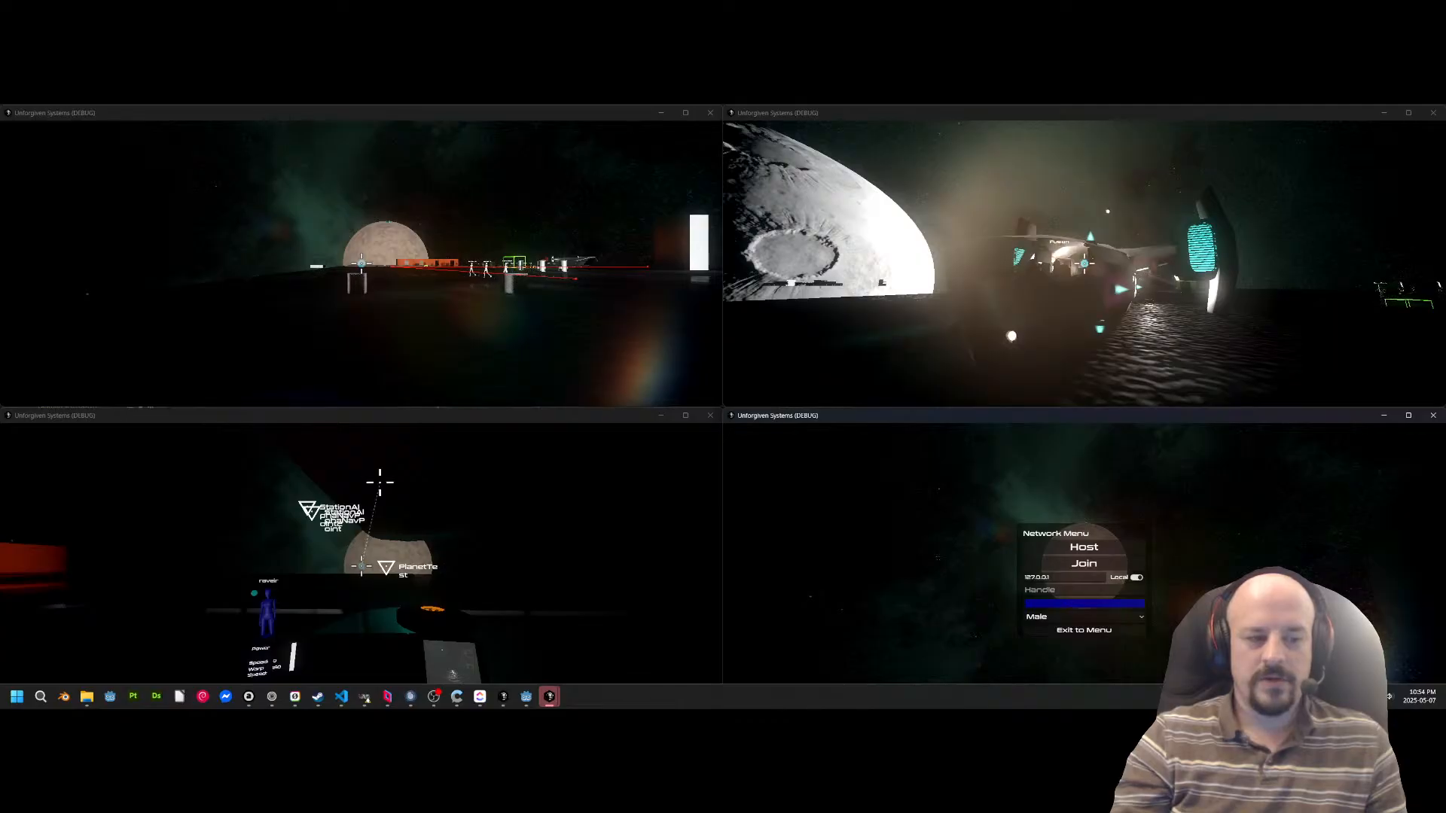
Switch to Fusion, lift the ship briefly and set it down, and walk out onto the station floor.
key(alt+Tab)
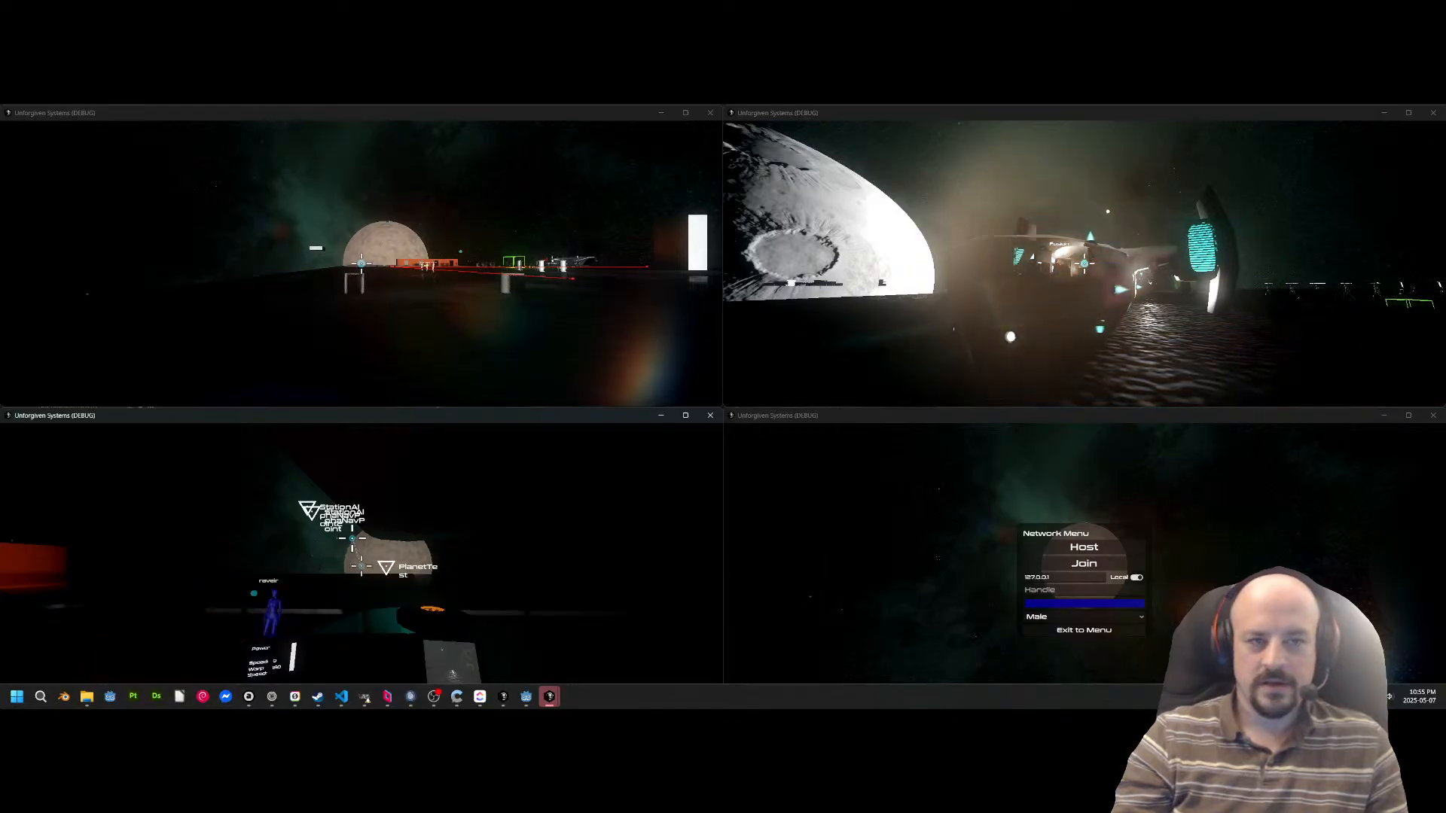
key(space)
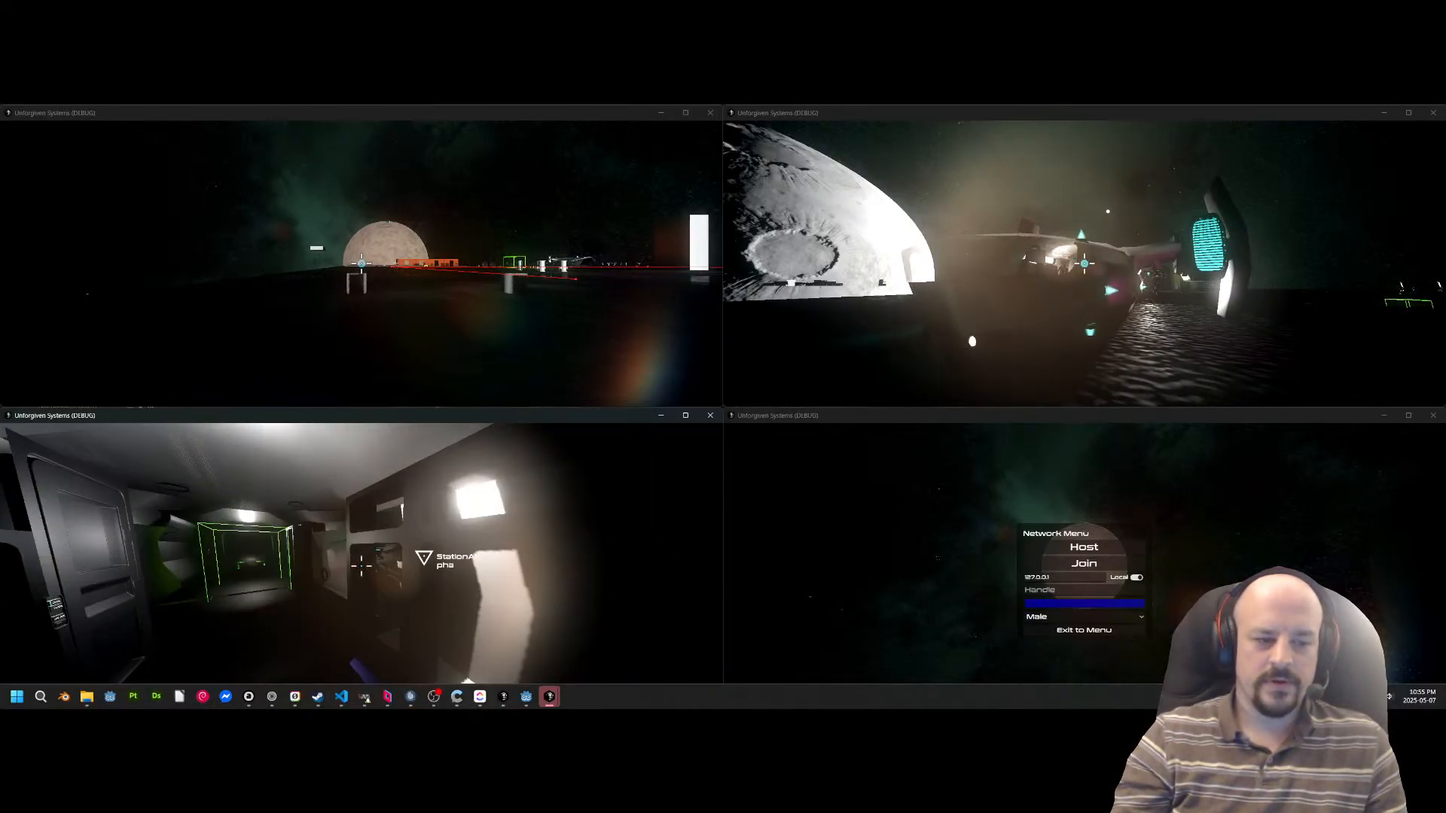
key(w)
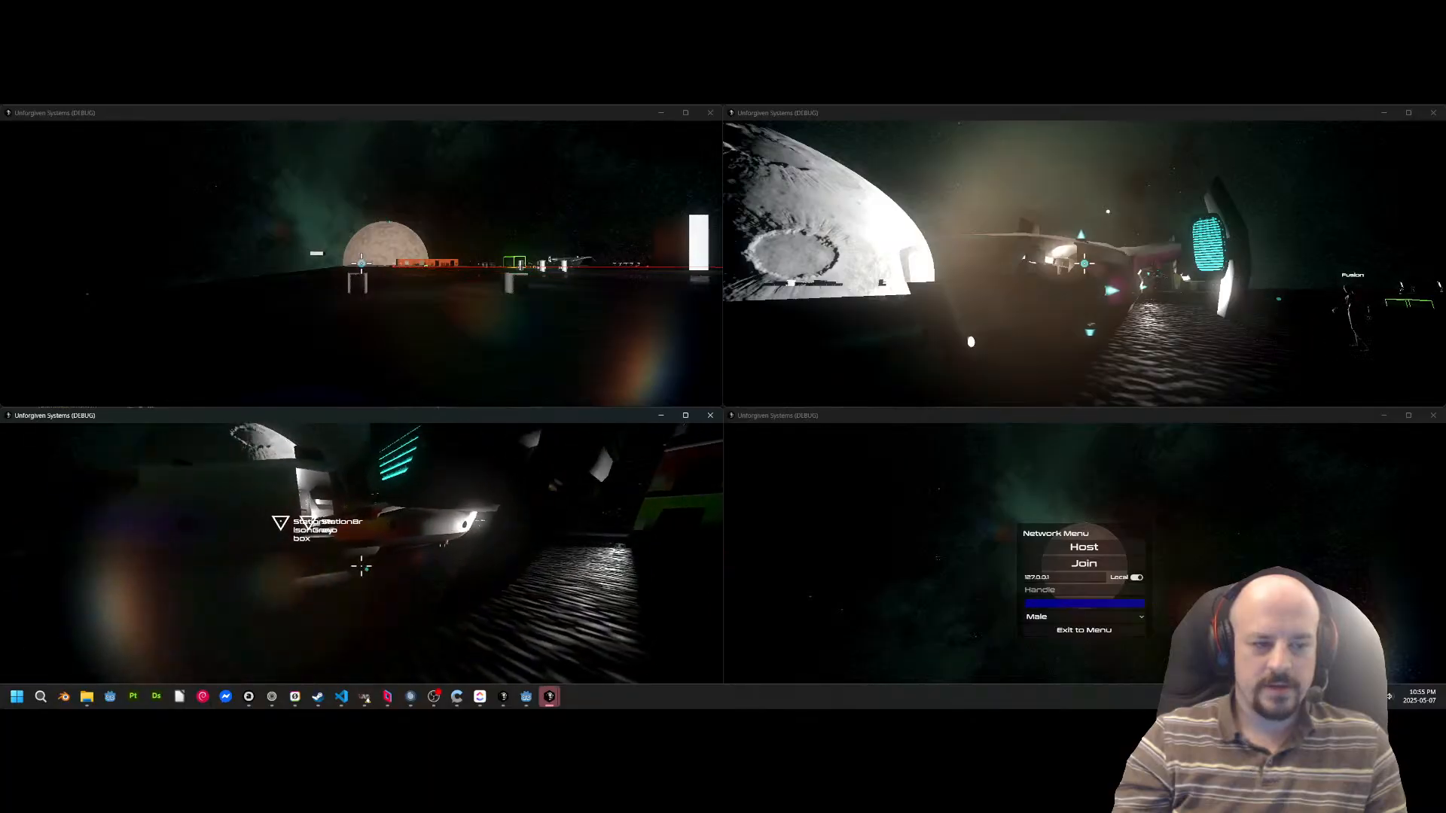
Switch to the blue character, board the ship through the side opening and take the pilot's seat.
key(alt+Tab)
key(alt+Tab)
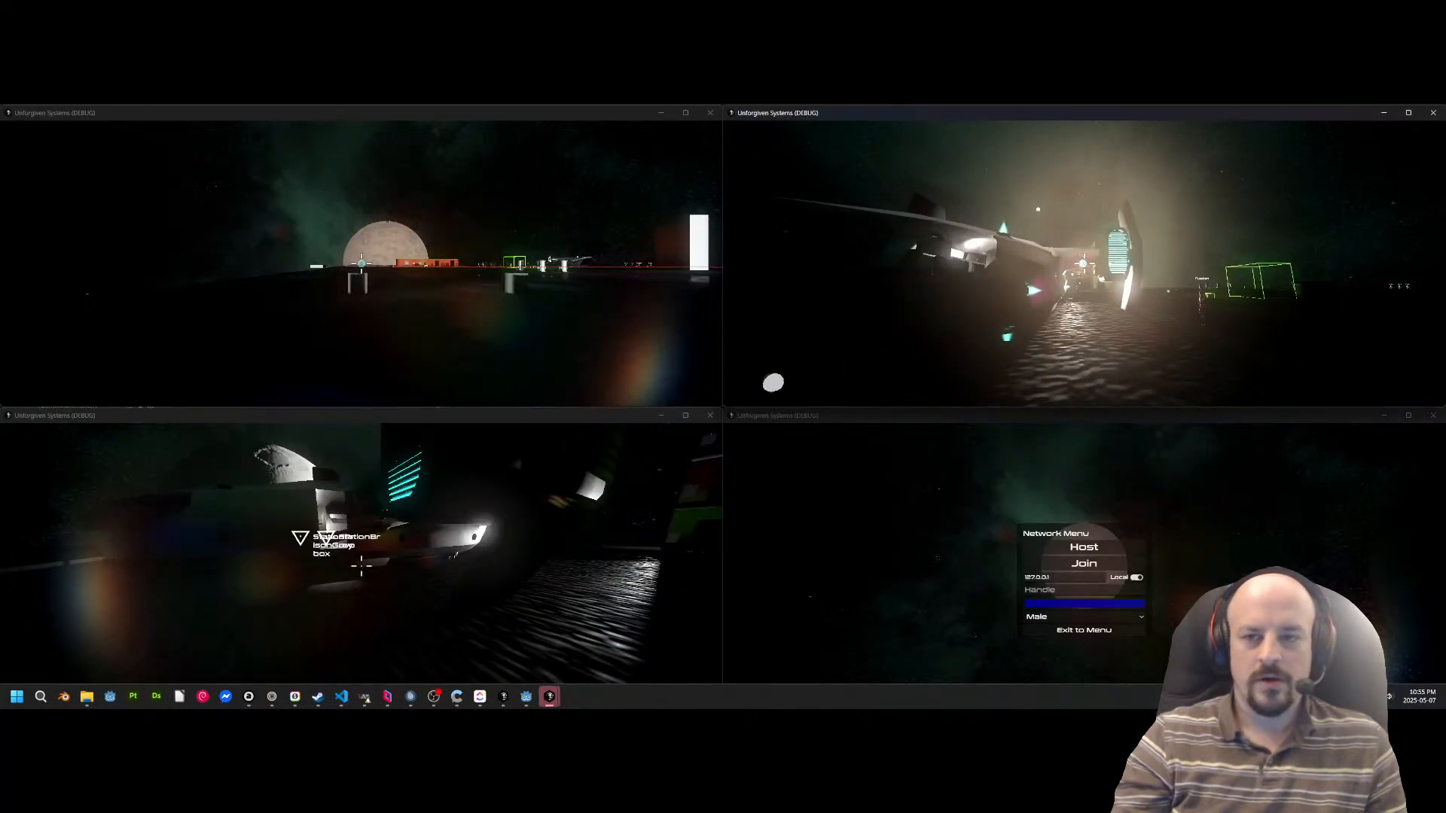
key(w)
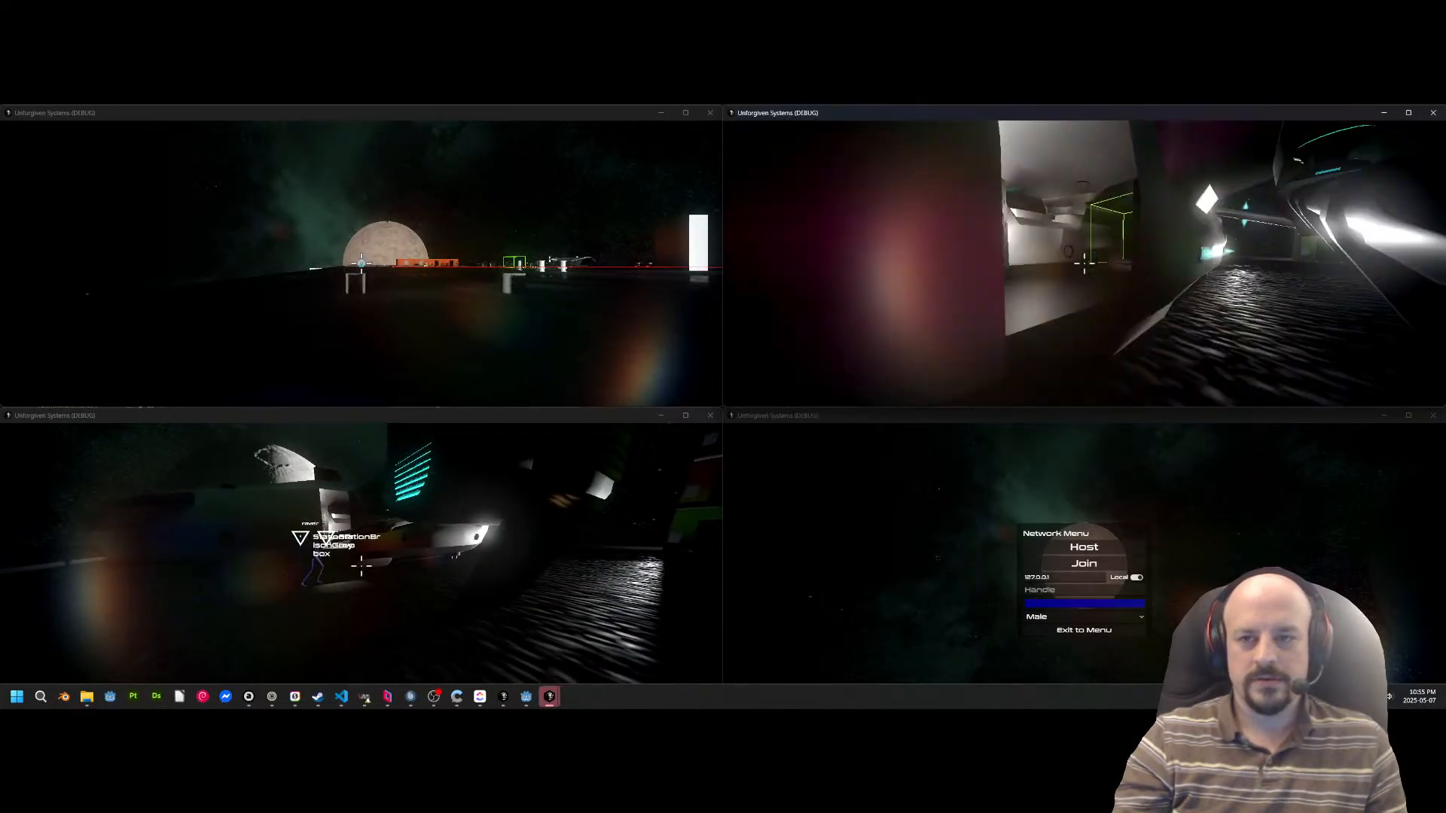
key(w)
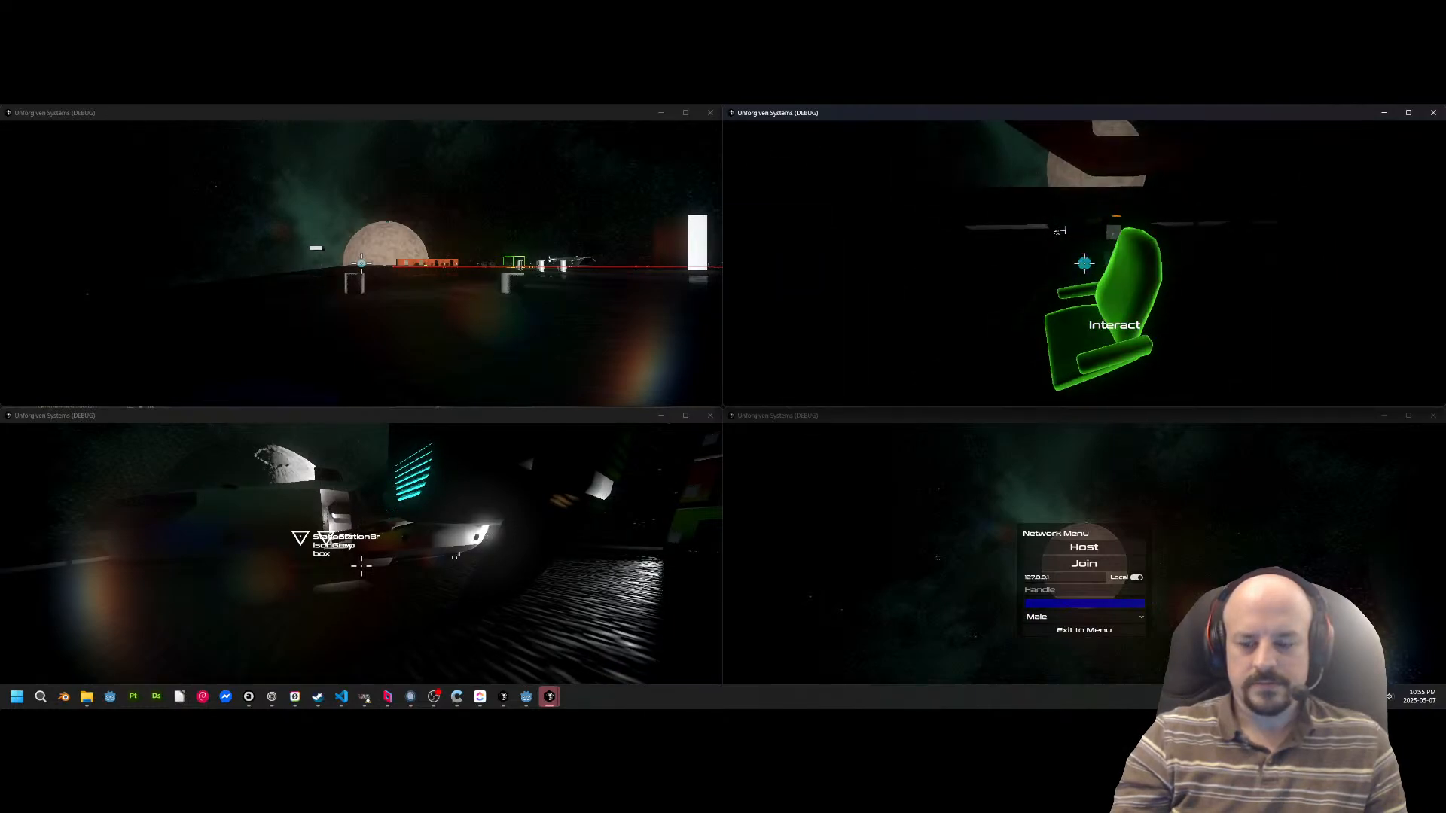
key(e)
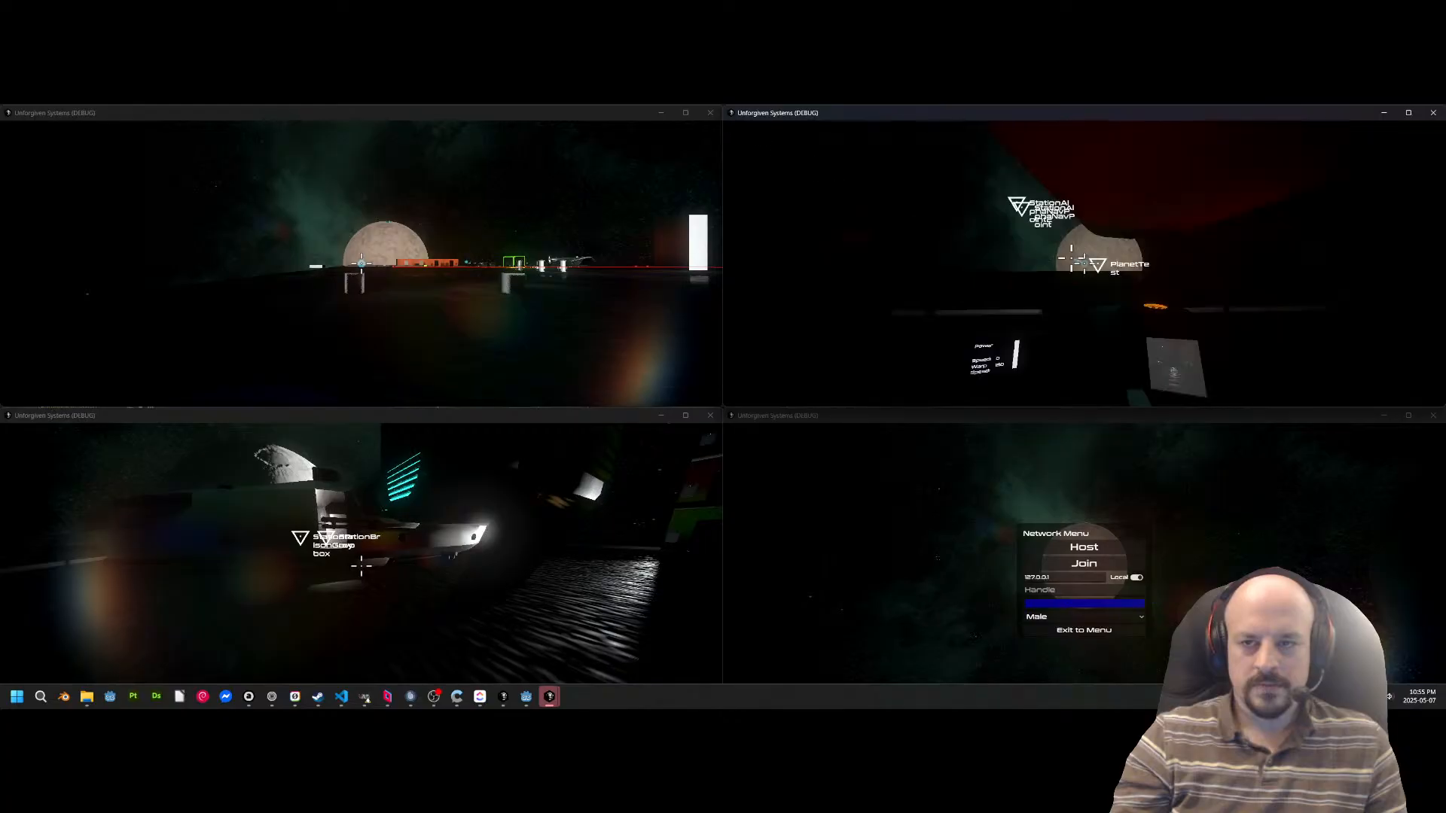
Lift the ship off the station floor and lower it again, and leave the seat to stand near the side opening.
key(space)
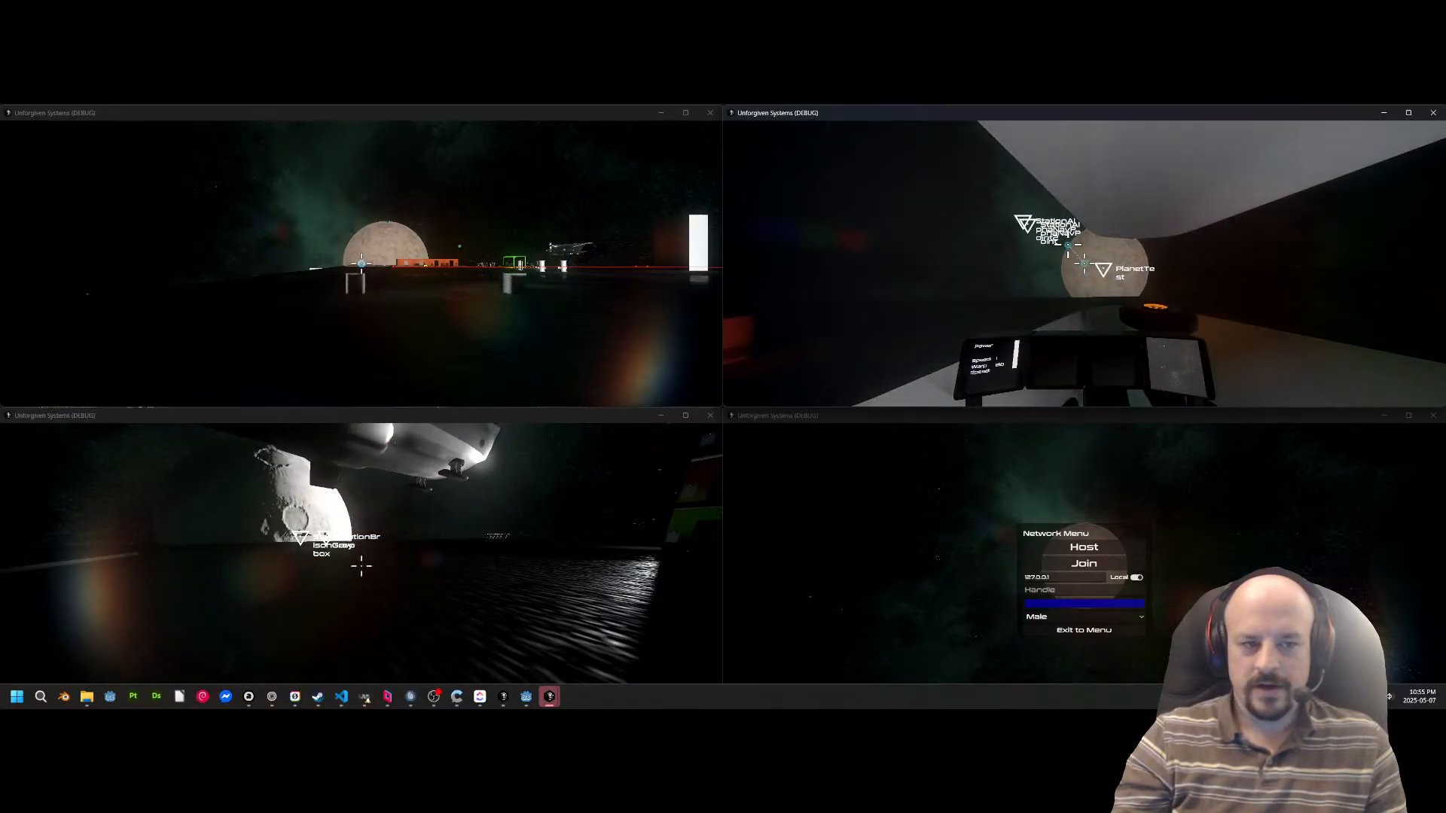
key(ctrl)
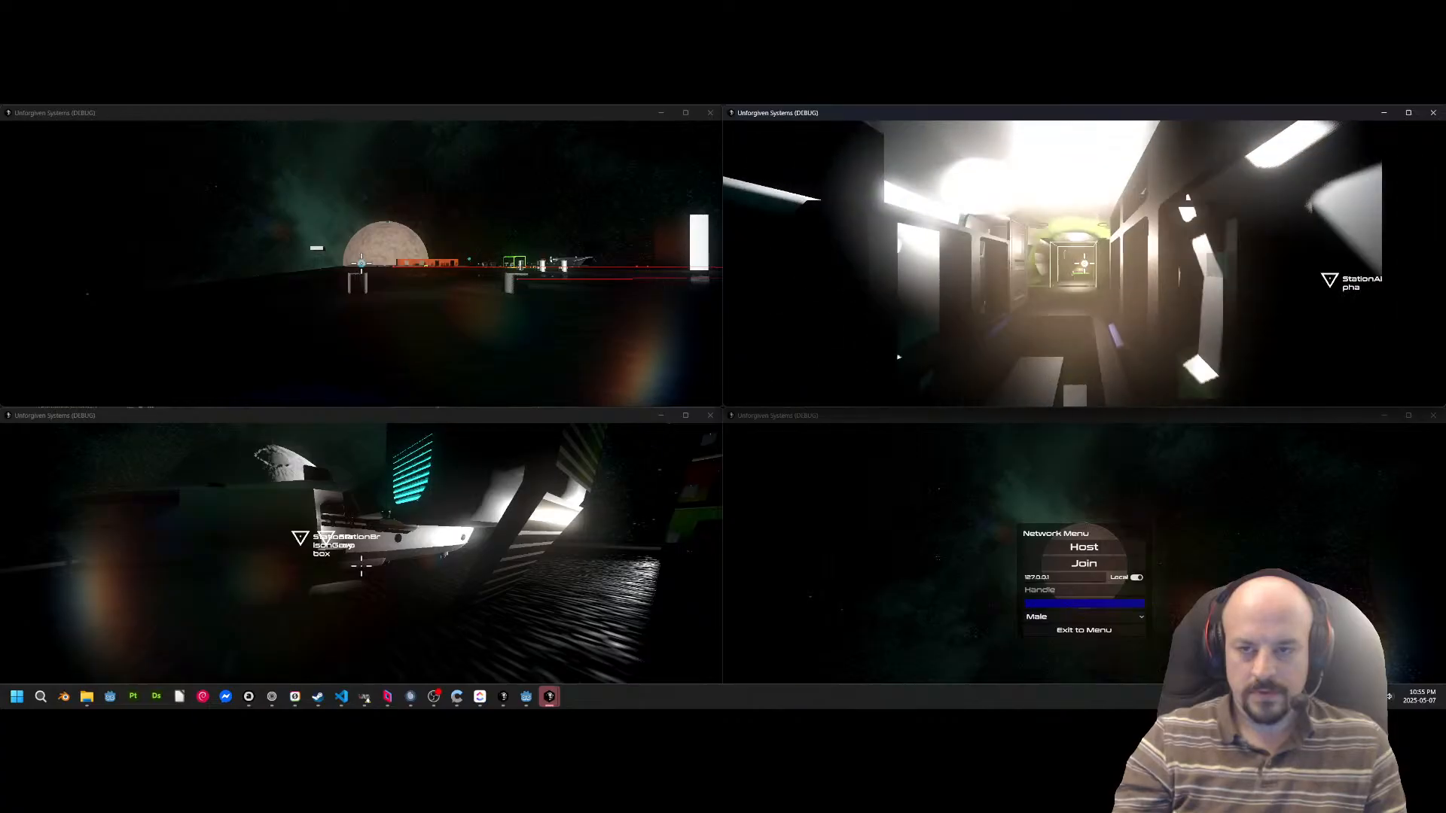
key(w)
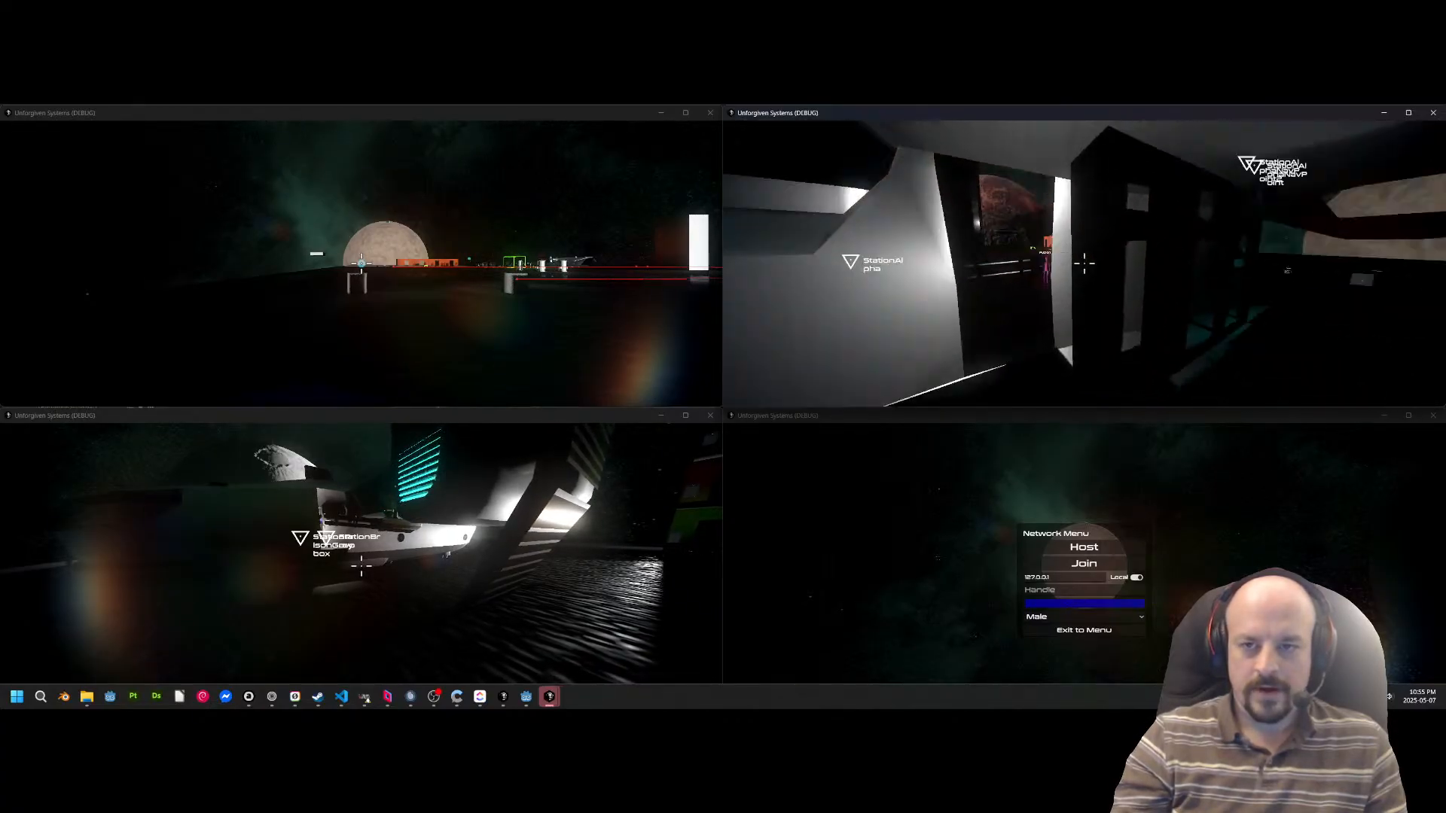
Switch to Fusion, walk around the hull and board the ship, and take the second seat in the cockpit.
key(super)
key(alt+Tab)
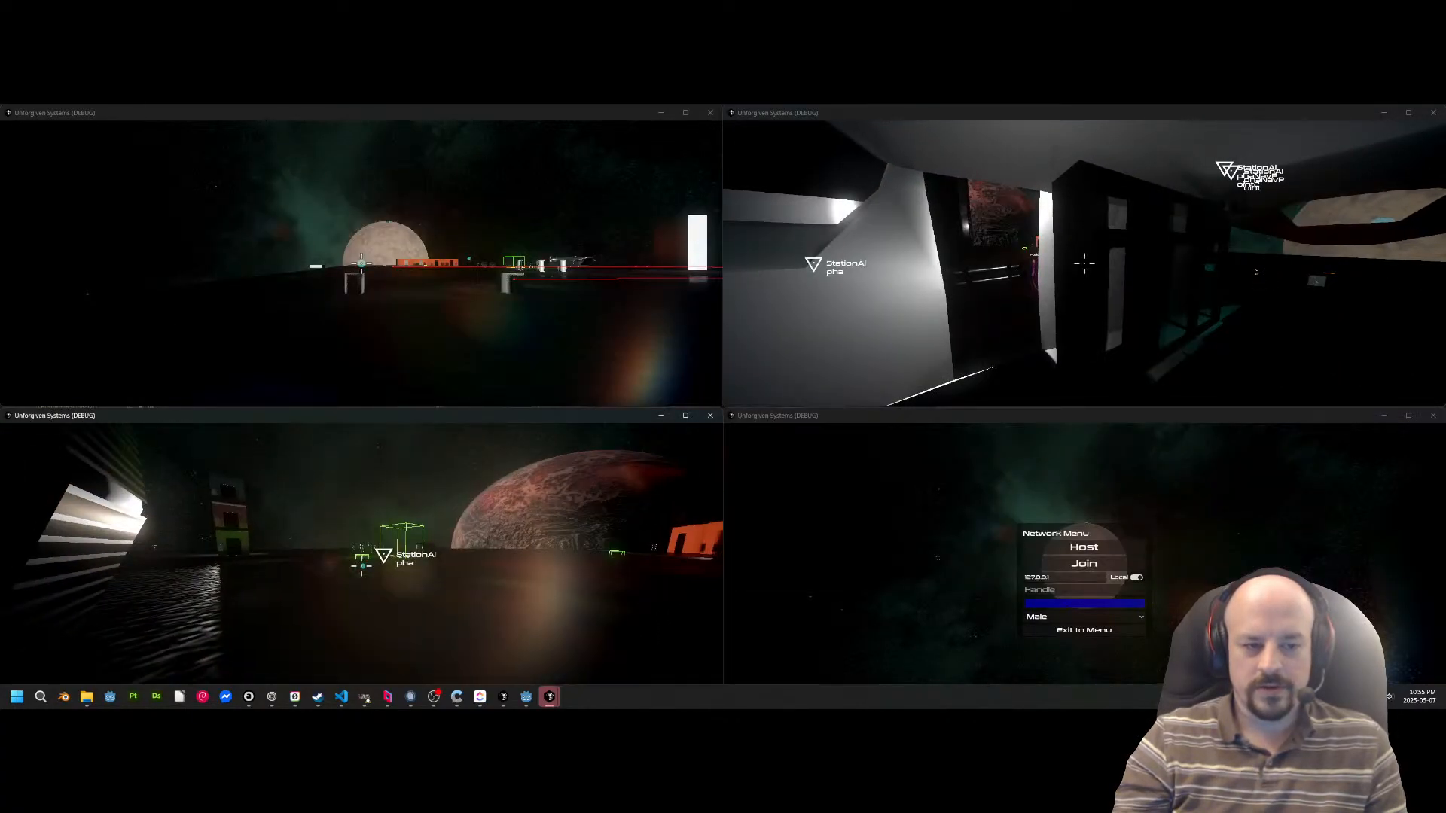
key(w)
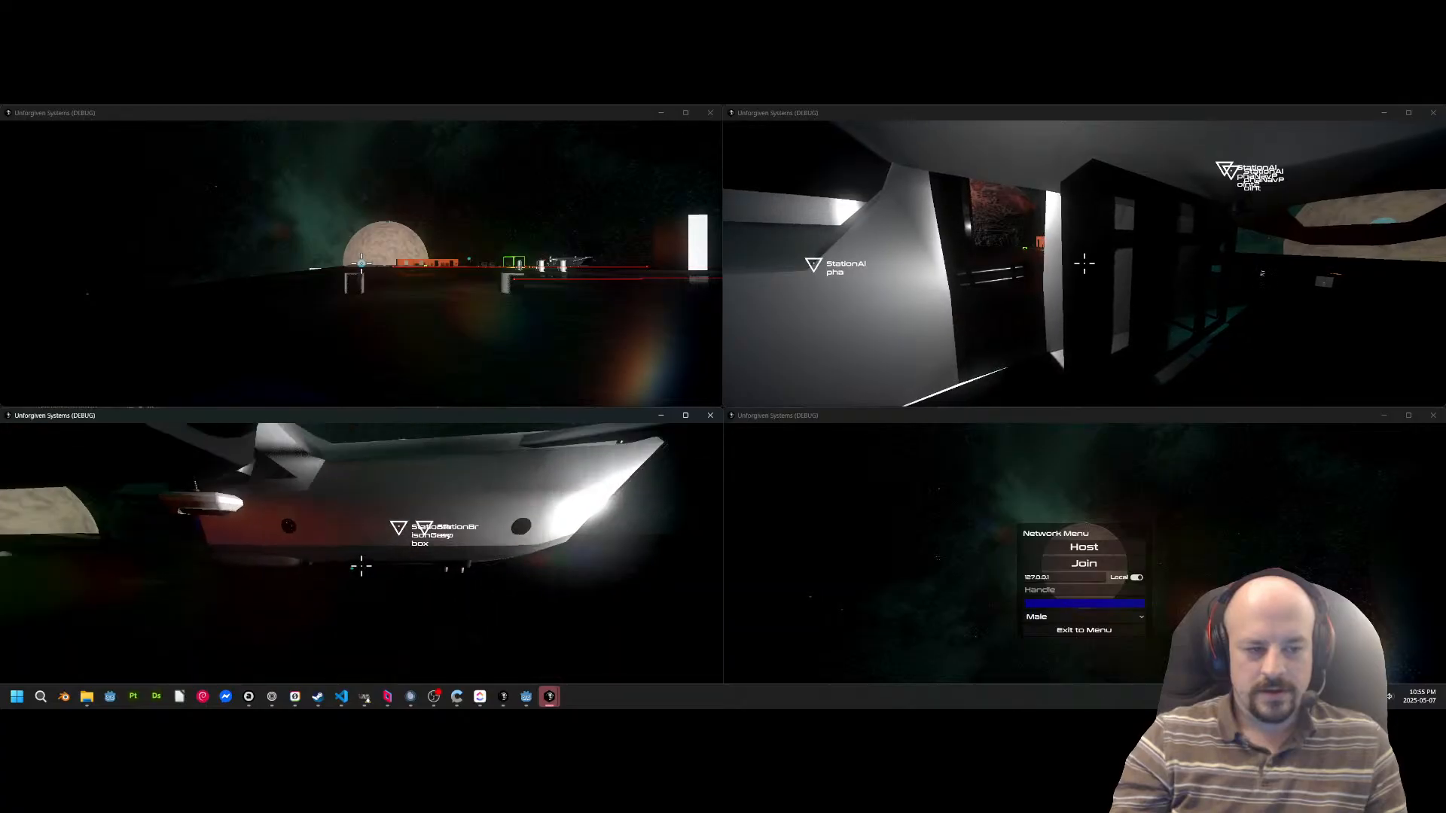
key(w)
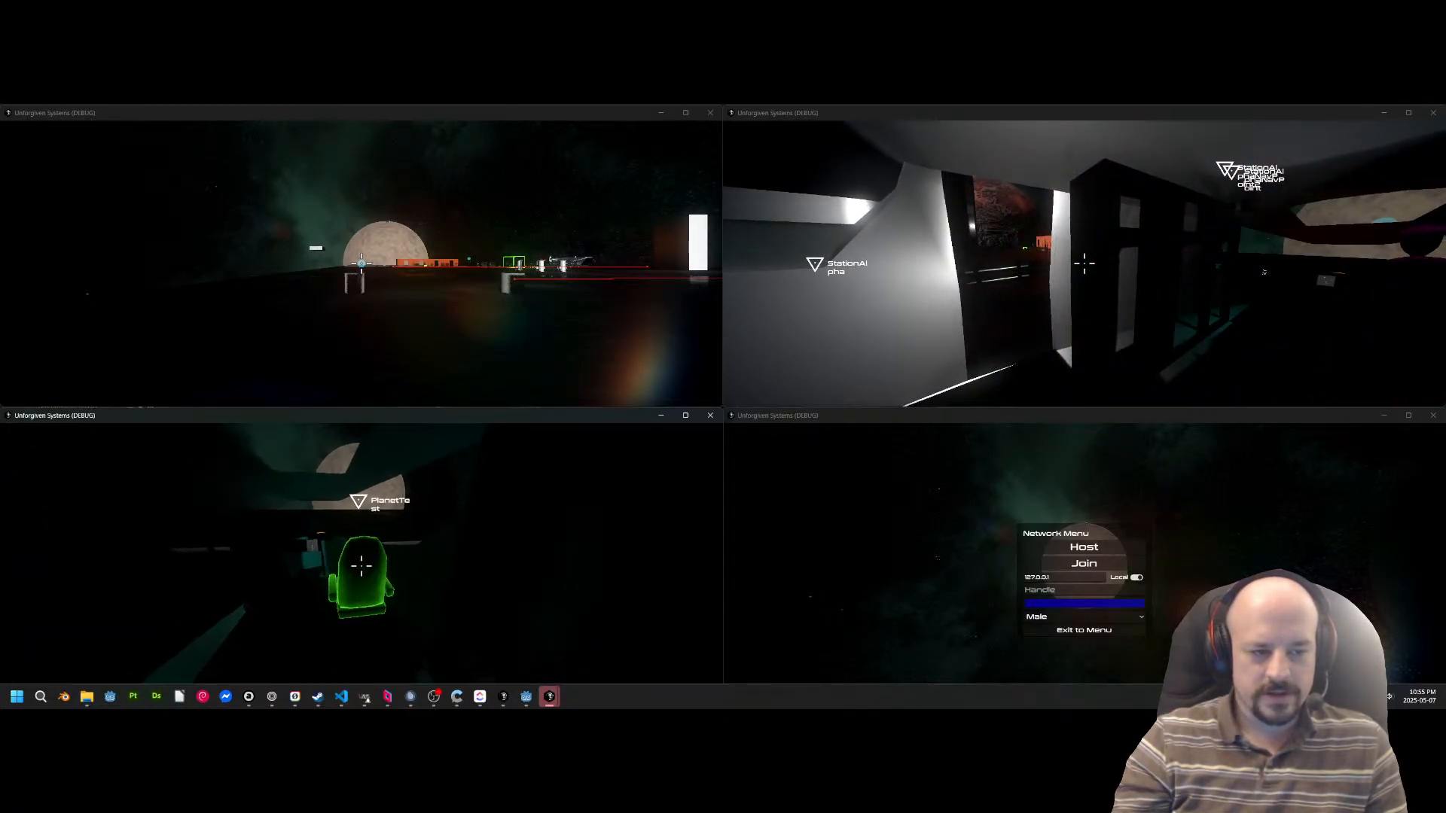
key(w)
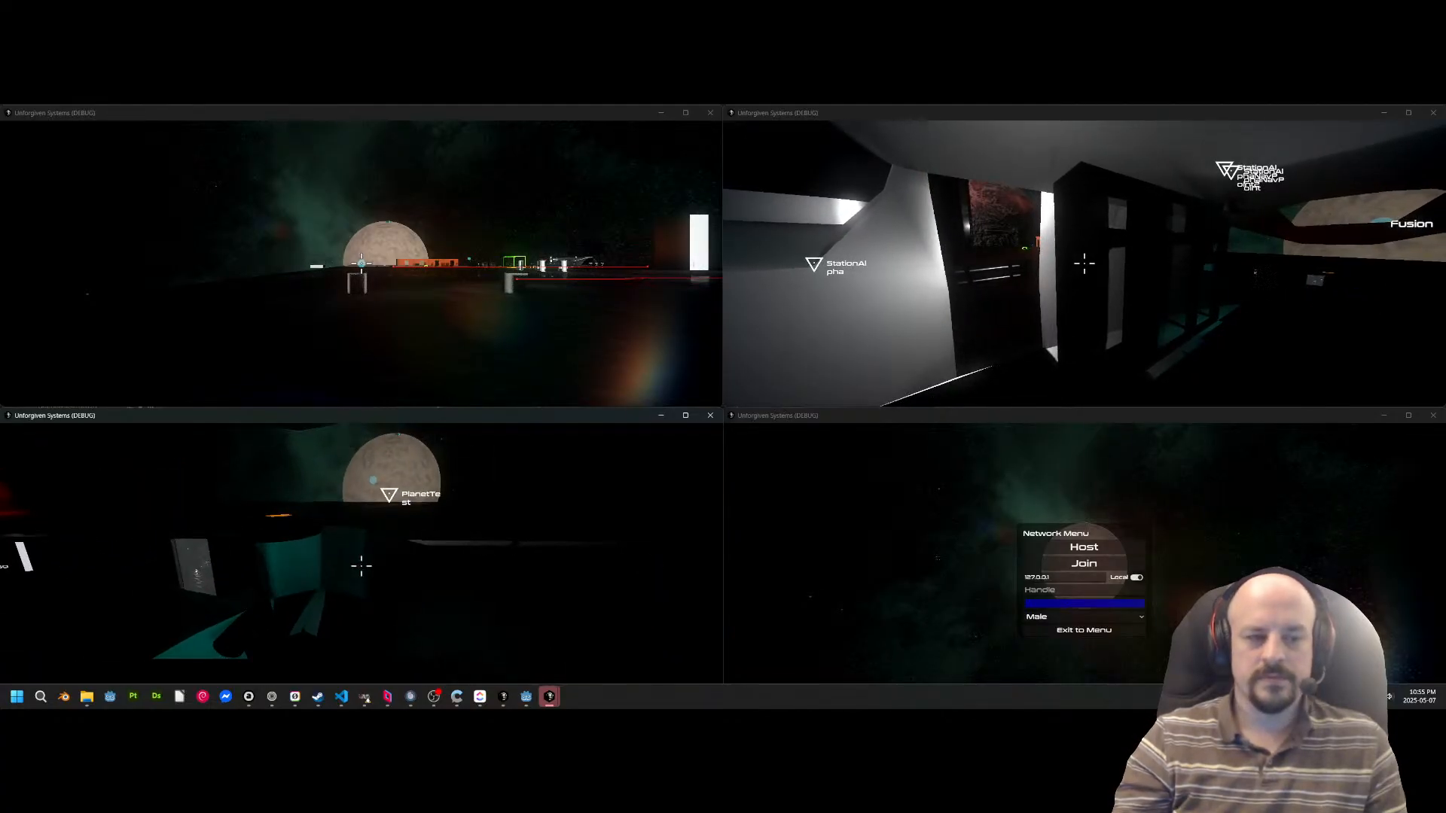
key(e)
Seat the blue character in the pilot's seat and fly the ship with Fusion aboard to PlanetTest, landing on its surface.
key(alt+Tab)
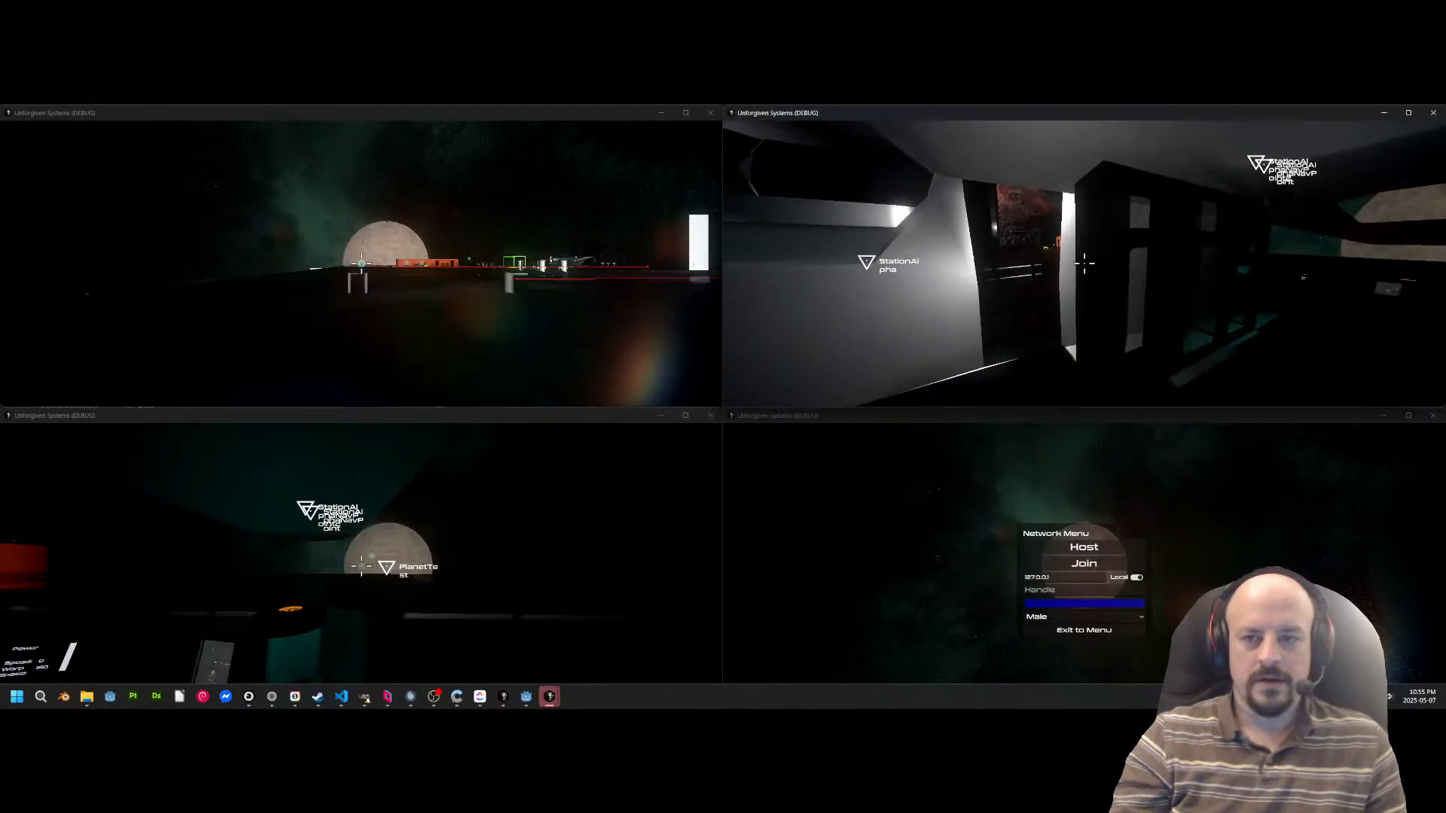
key(w)
key(w)
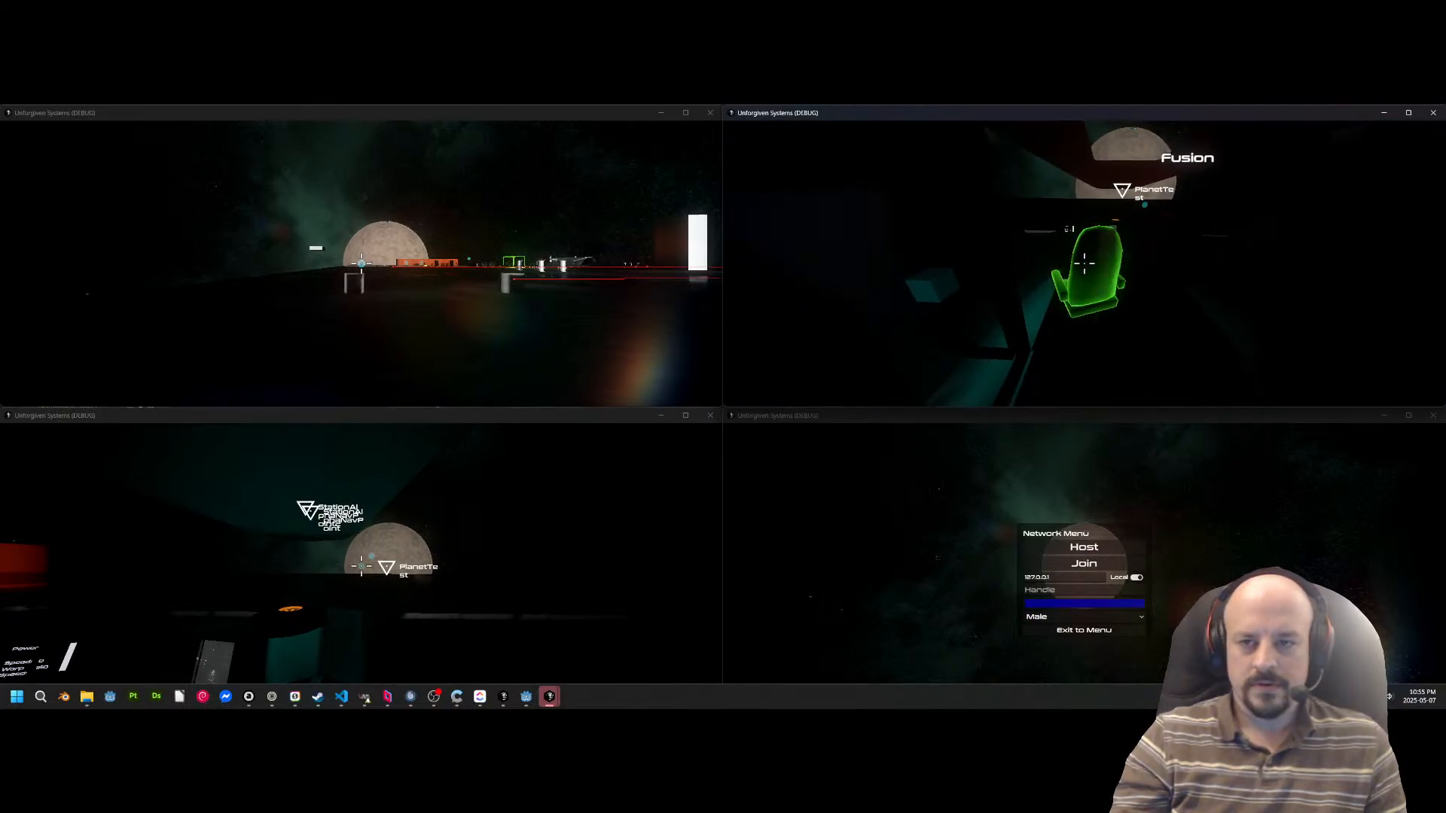
key(e)
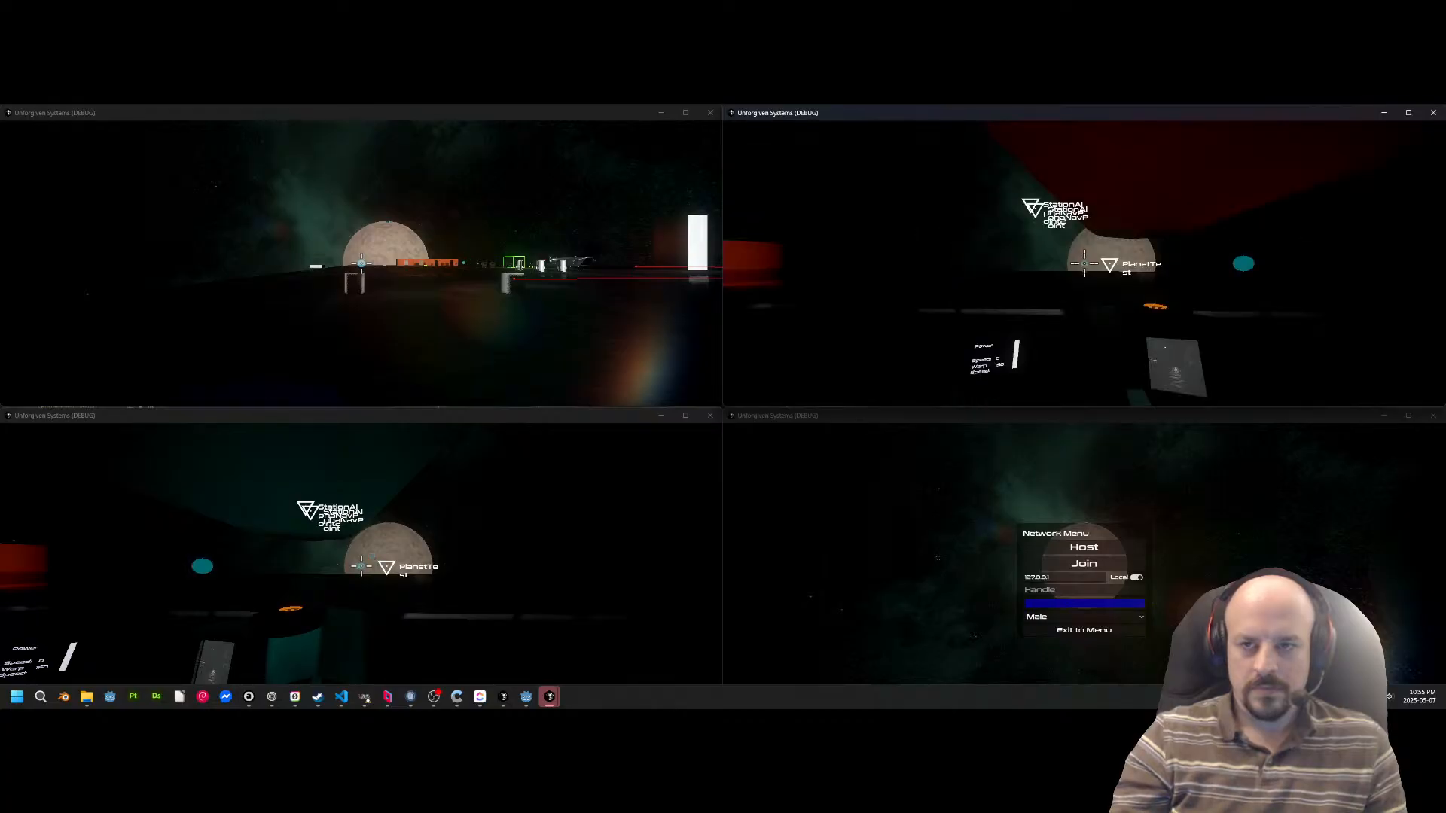
key(space)
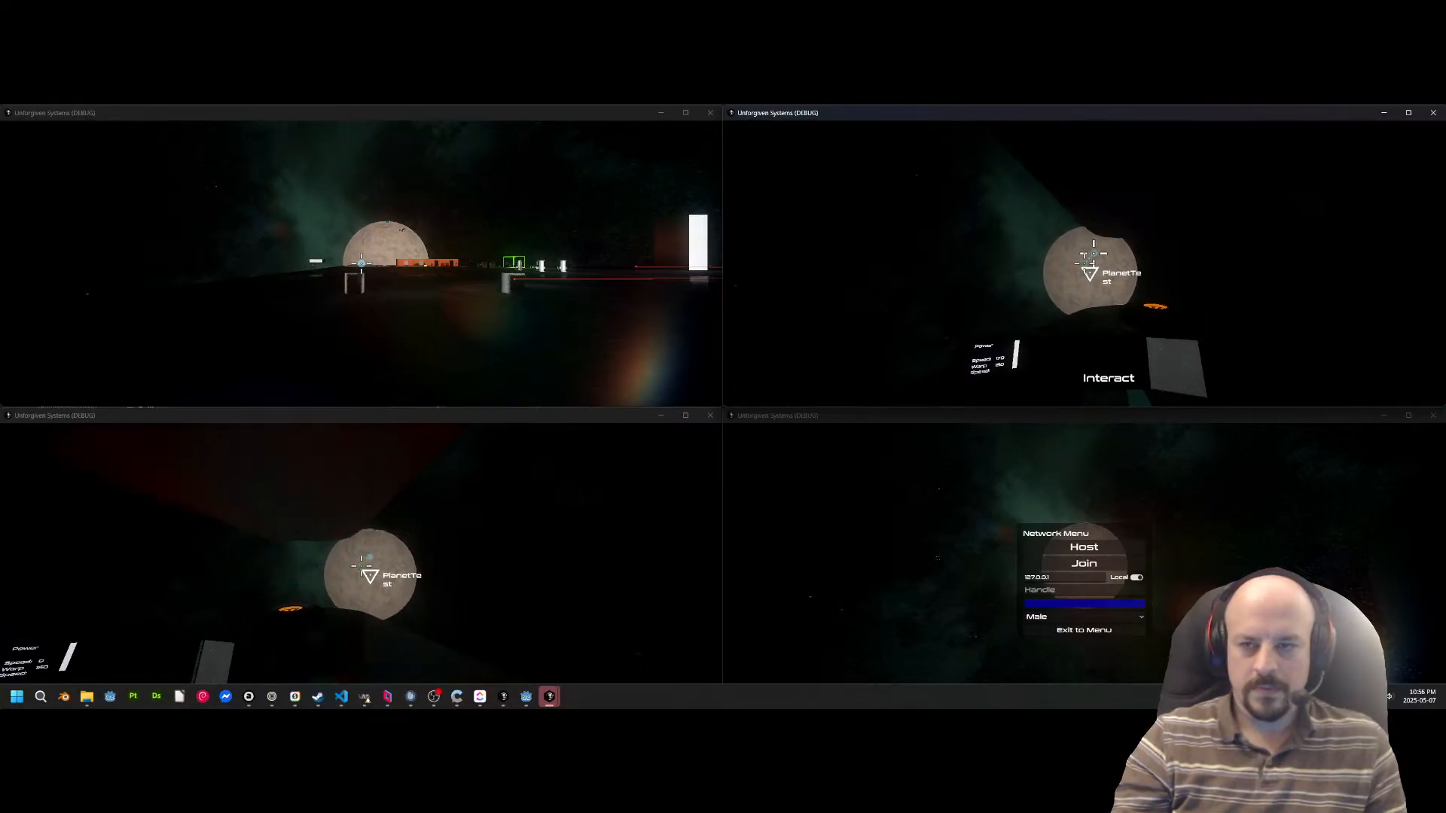
key(shift)
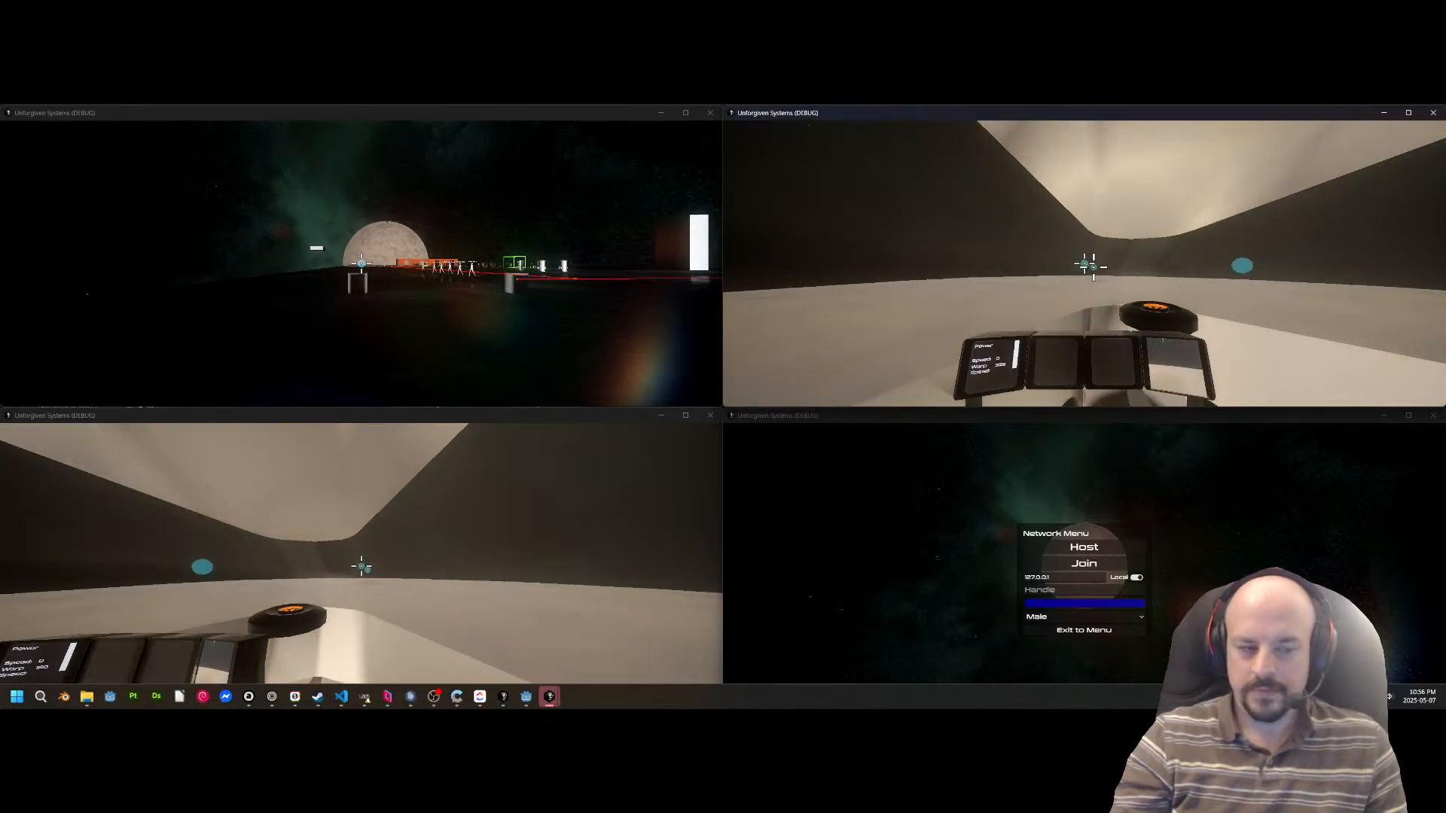
Switch to Fusion, leave the cockpit seat and walk out through the side opening onto the planet's surface.
key(alt+Tab)
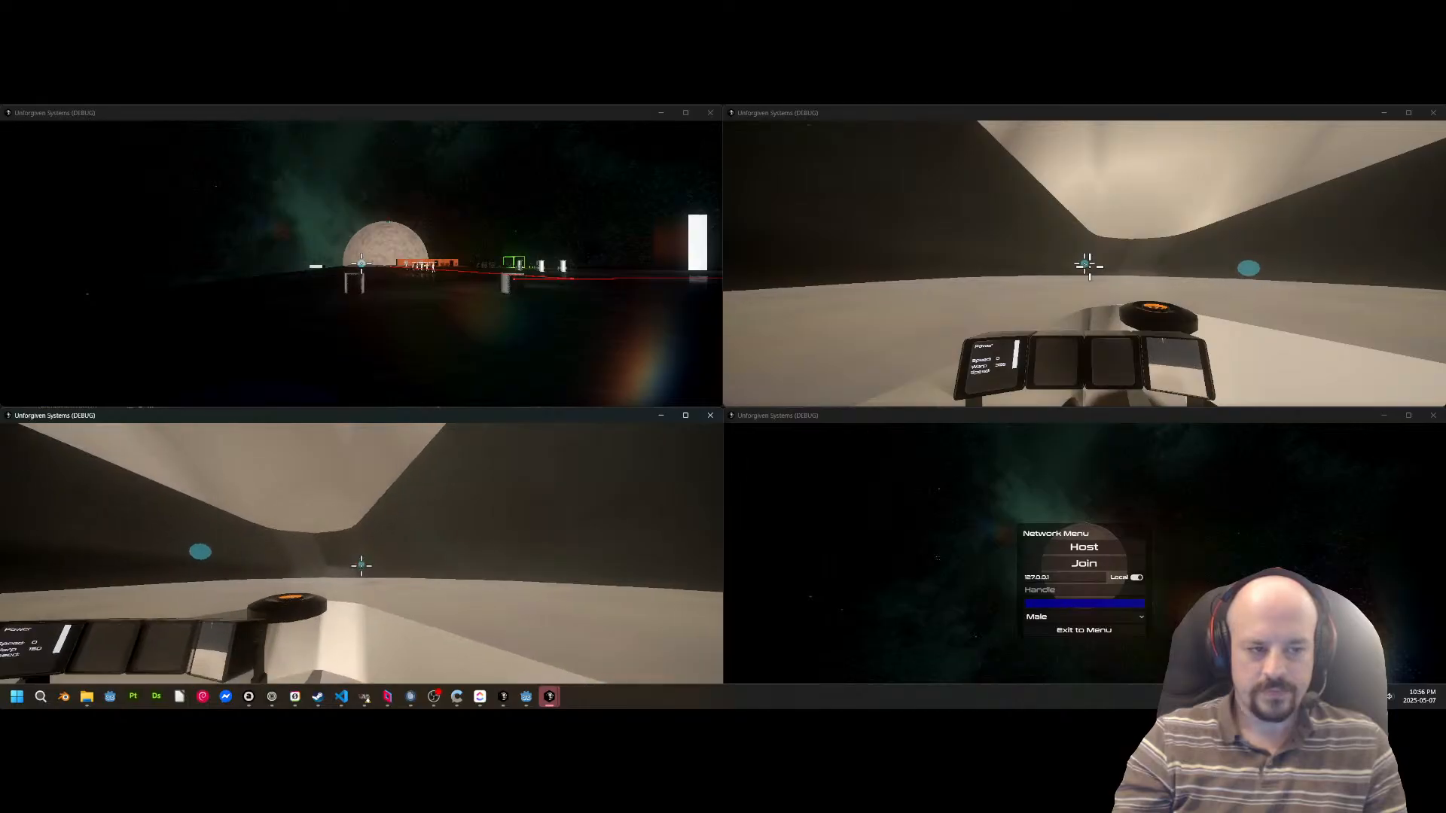
key(w)
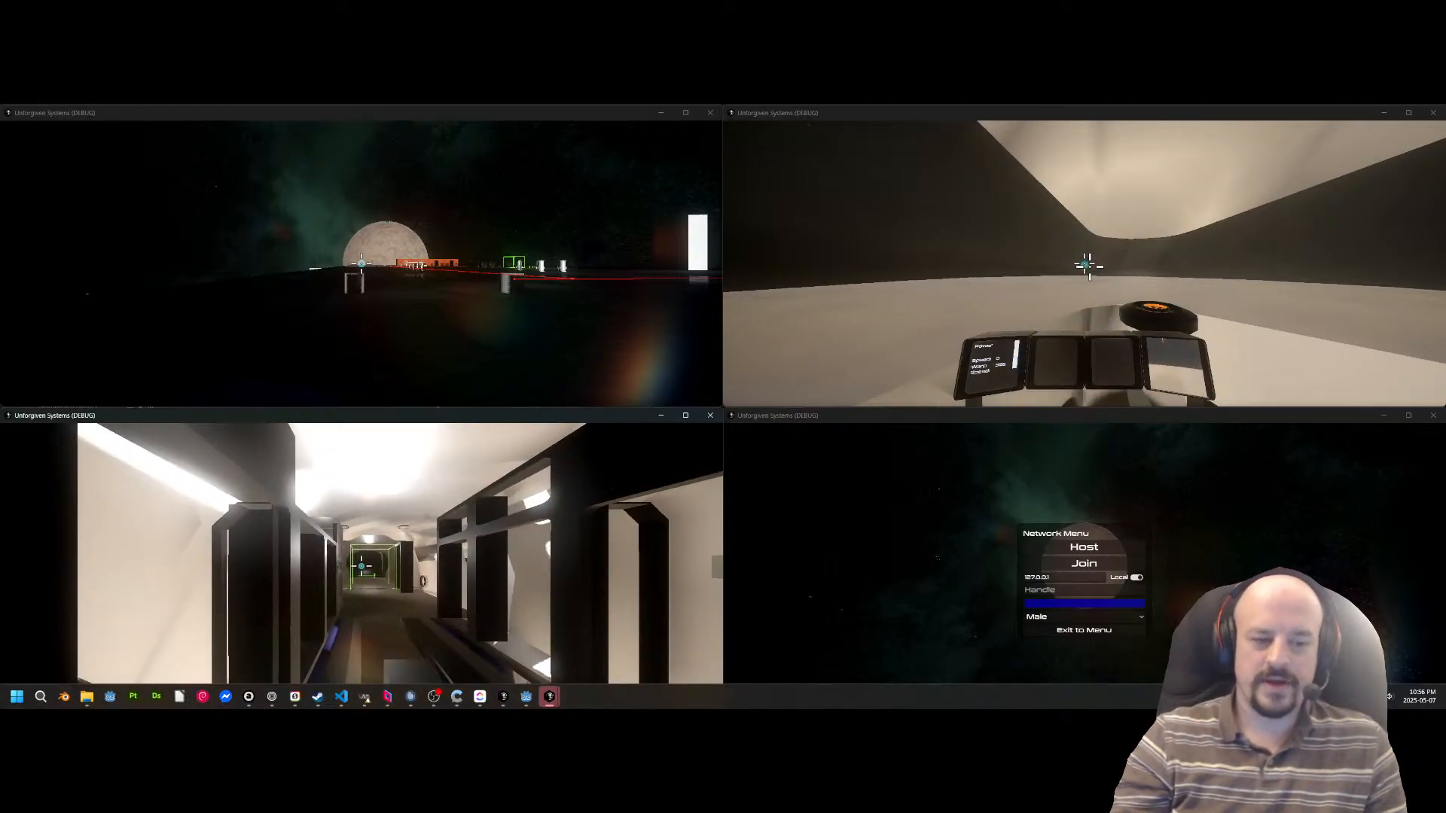
key(w)
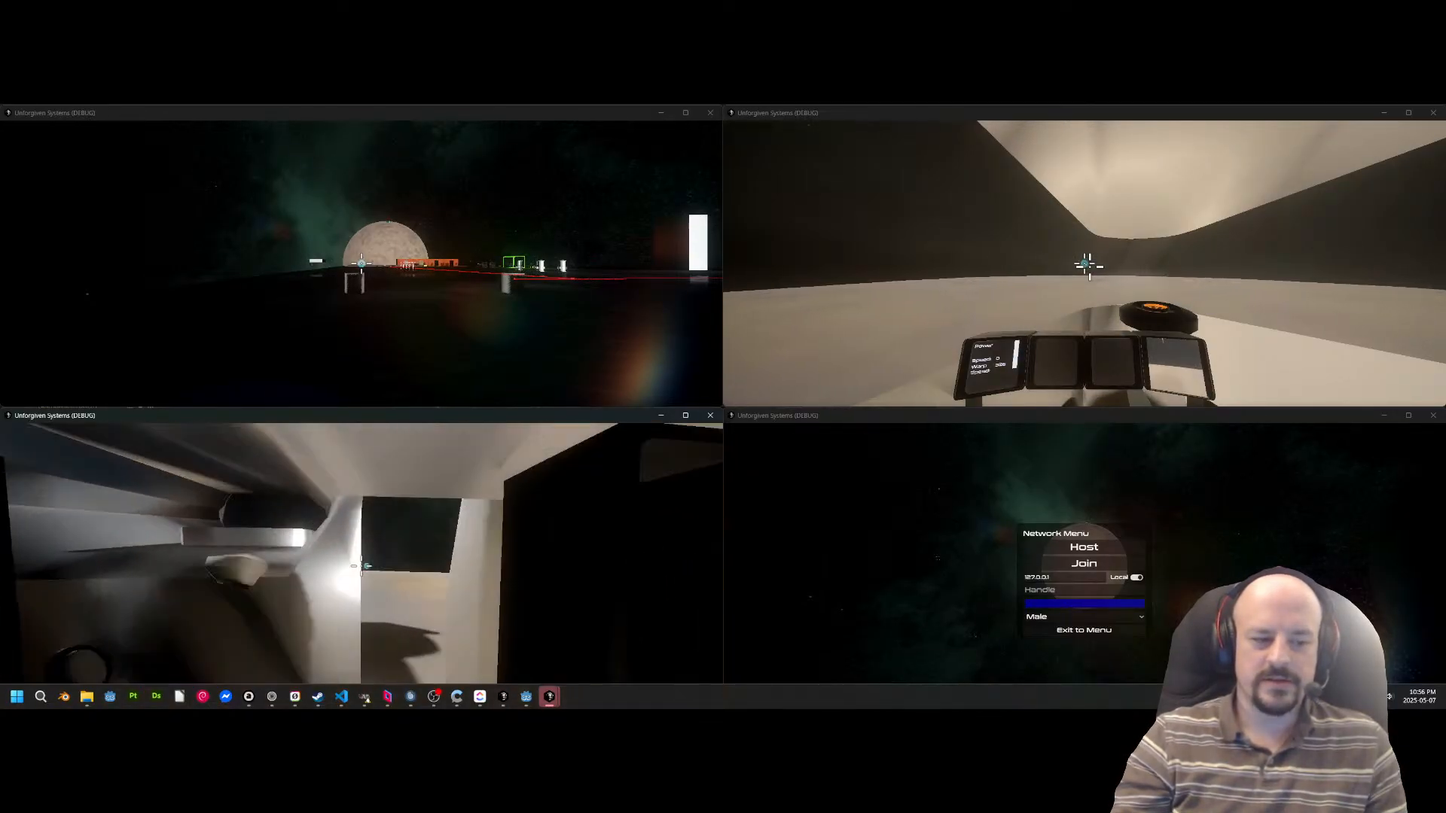
key(w)
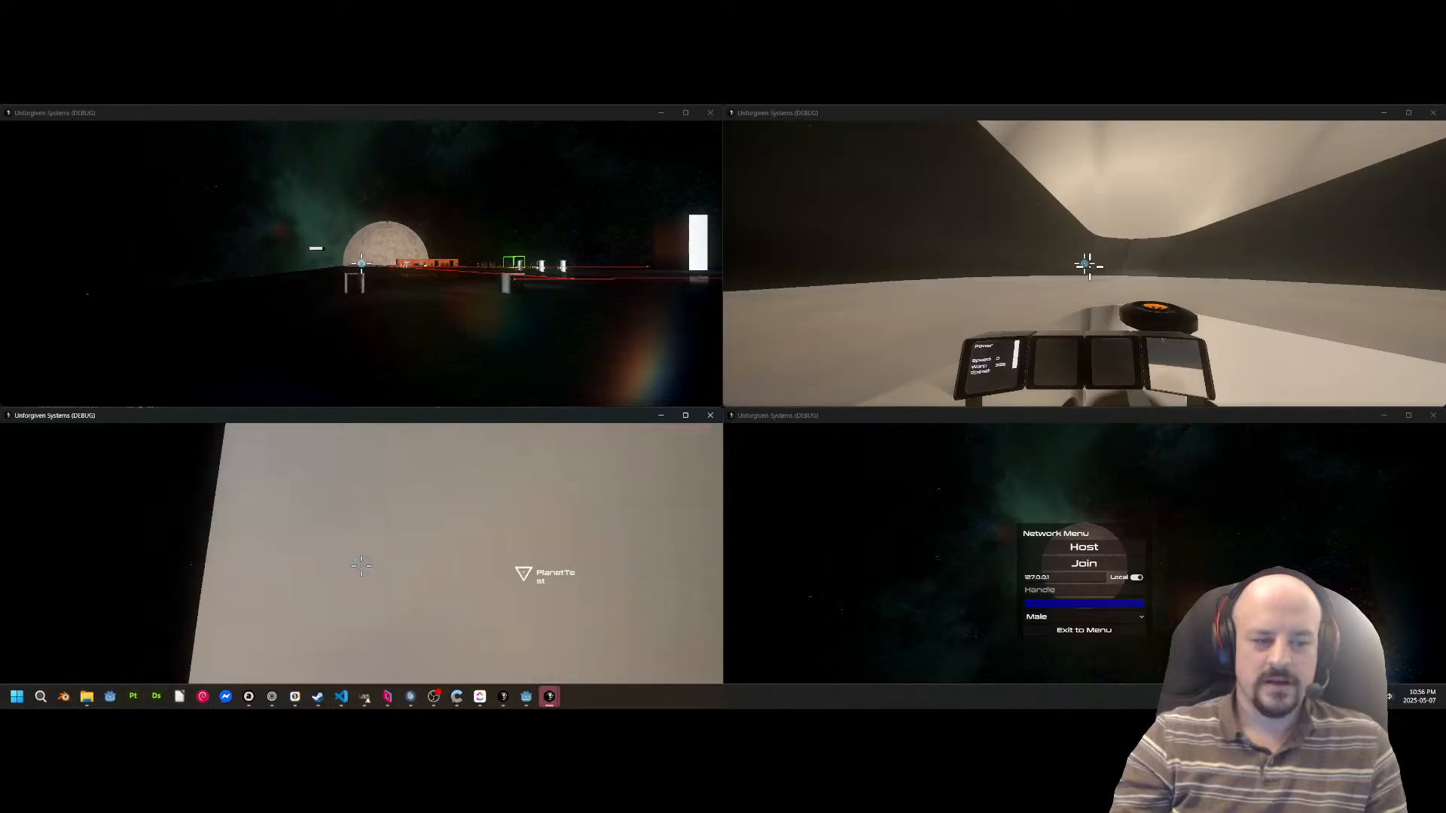
Switch to the blue character, leave the pilot's seat and walk out of the ship onto the planet's surface.
key(alt+Tab)
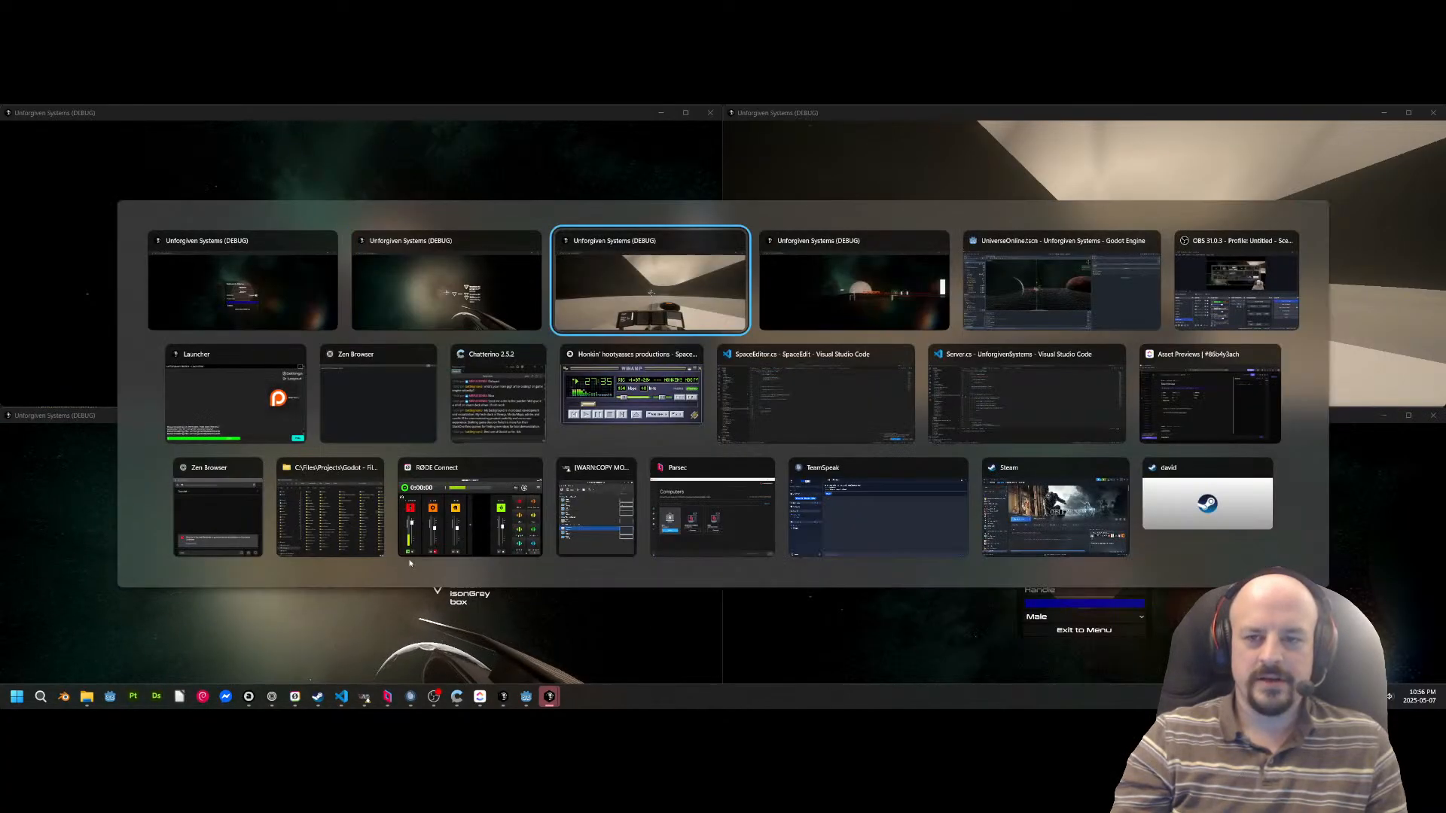
key(f)
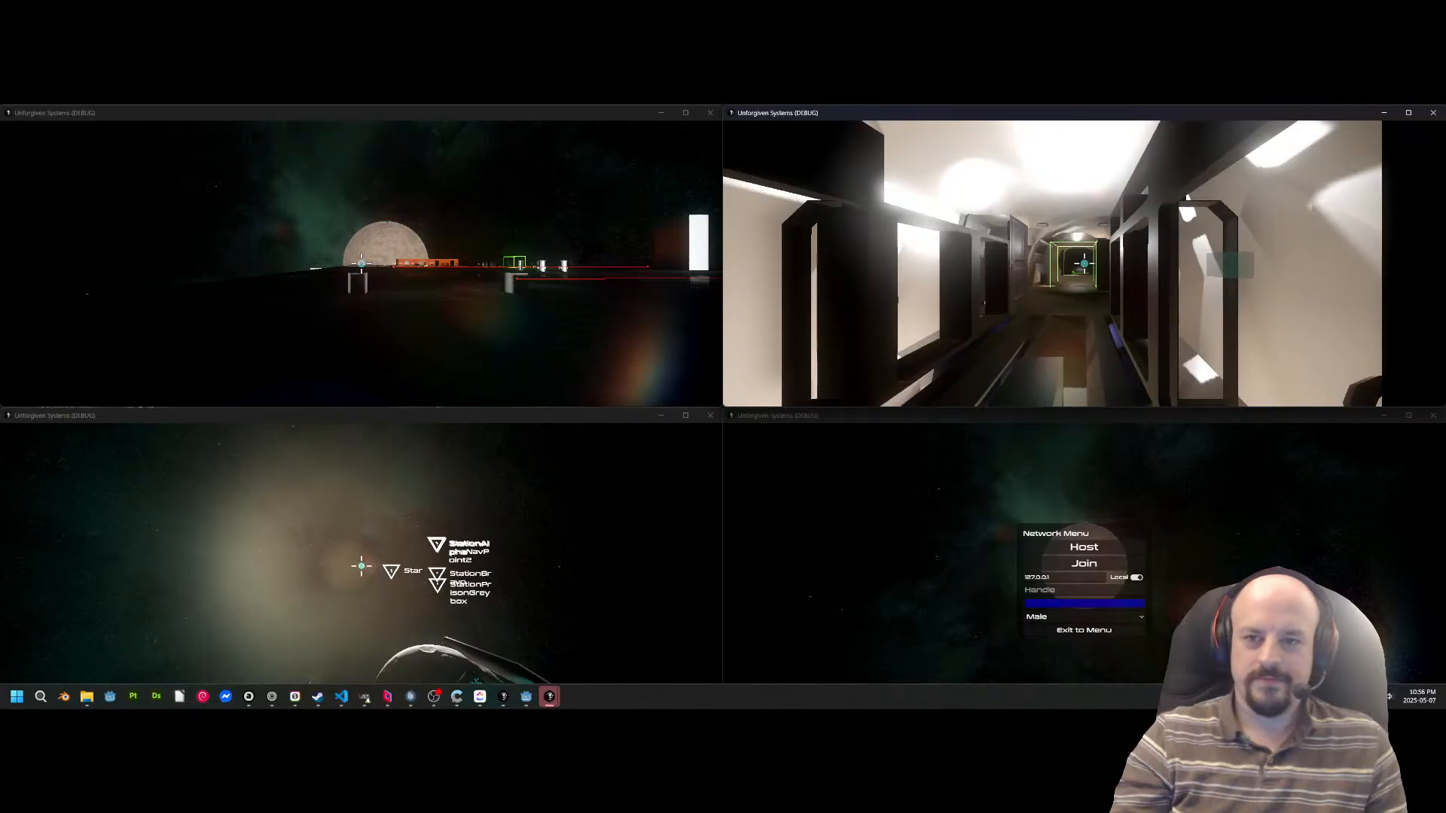
key(w)
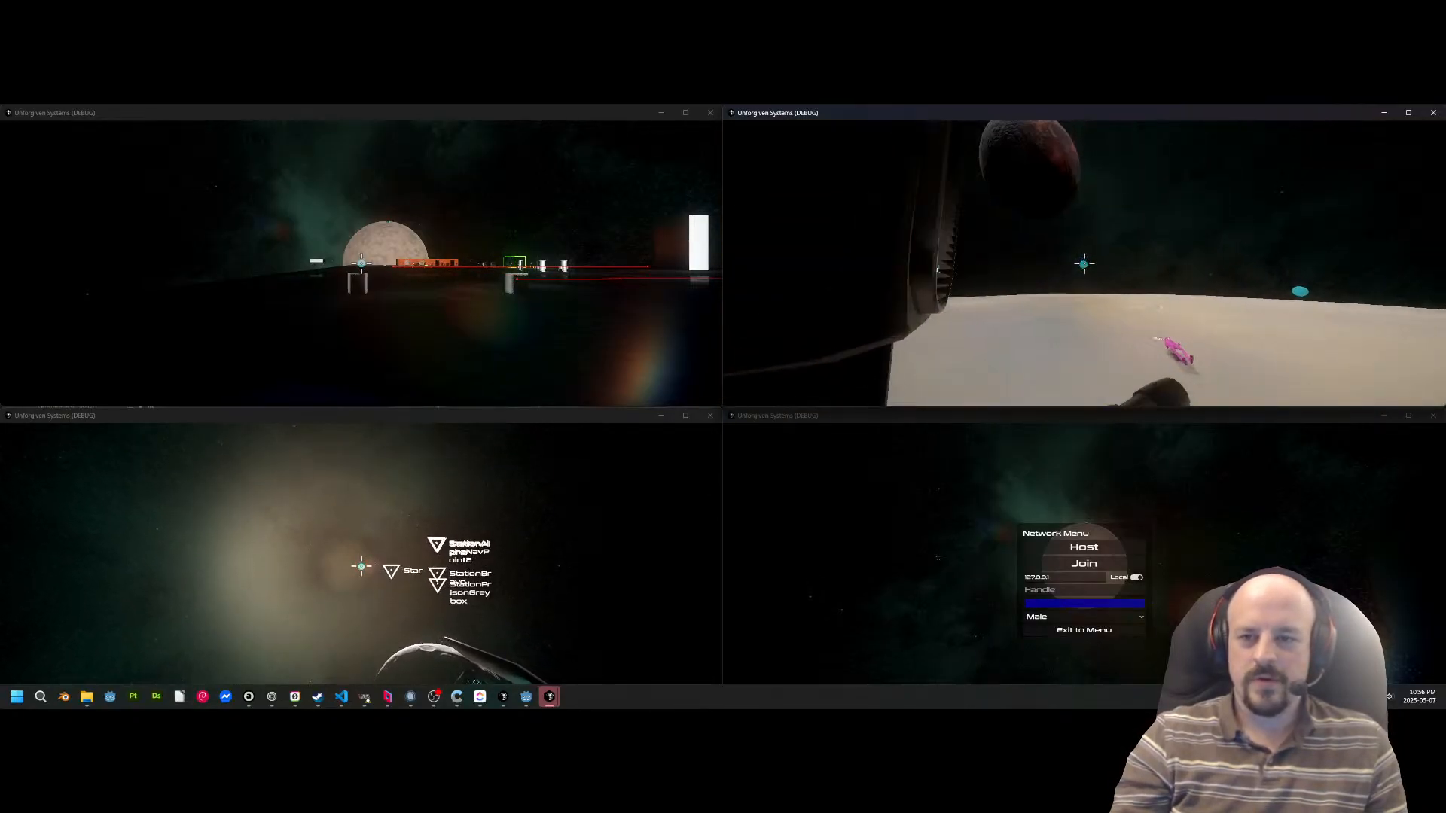
Walk the blue character across the planet's surface past Fusion, and switch to Fusion's game window.
key(w)
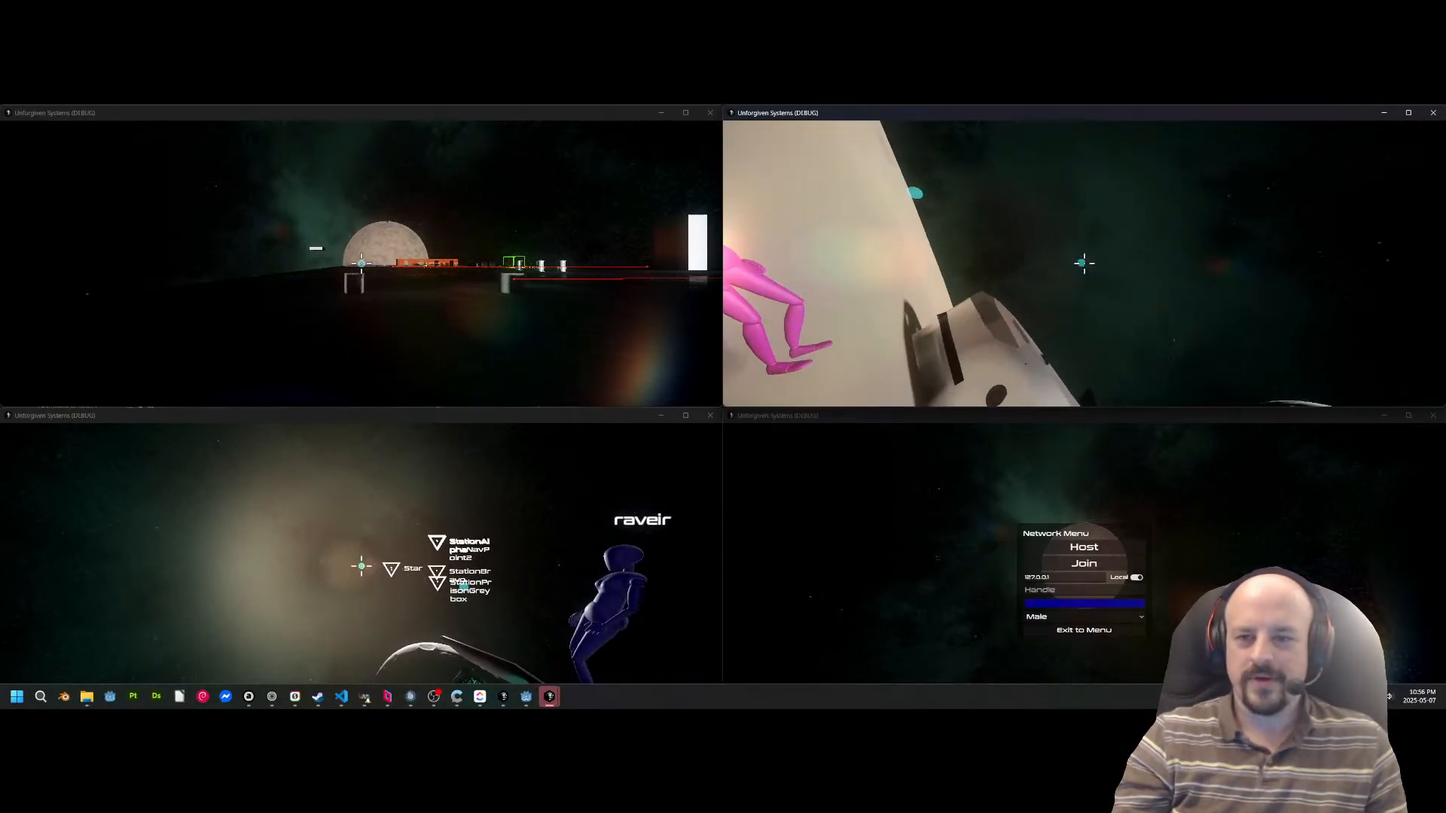
key(w)
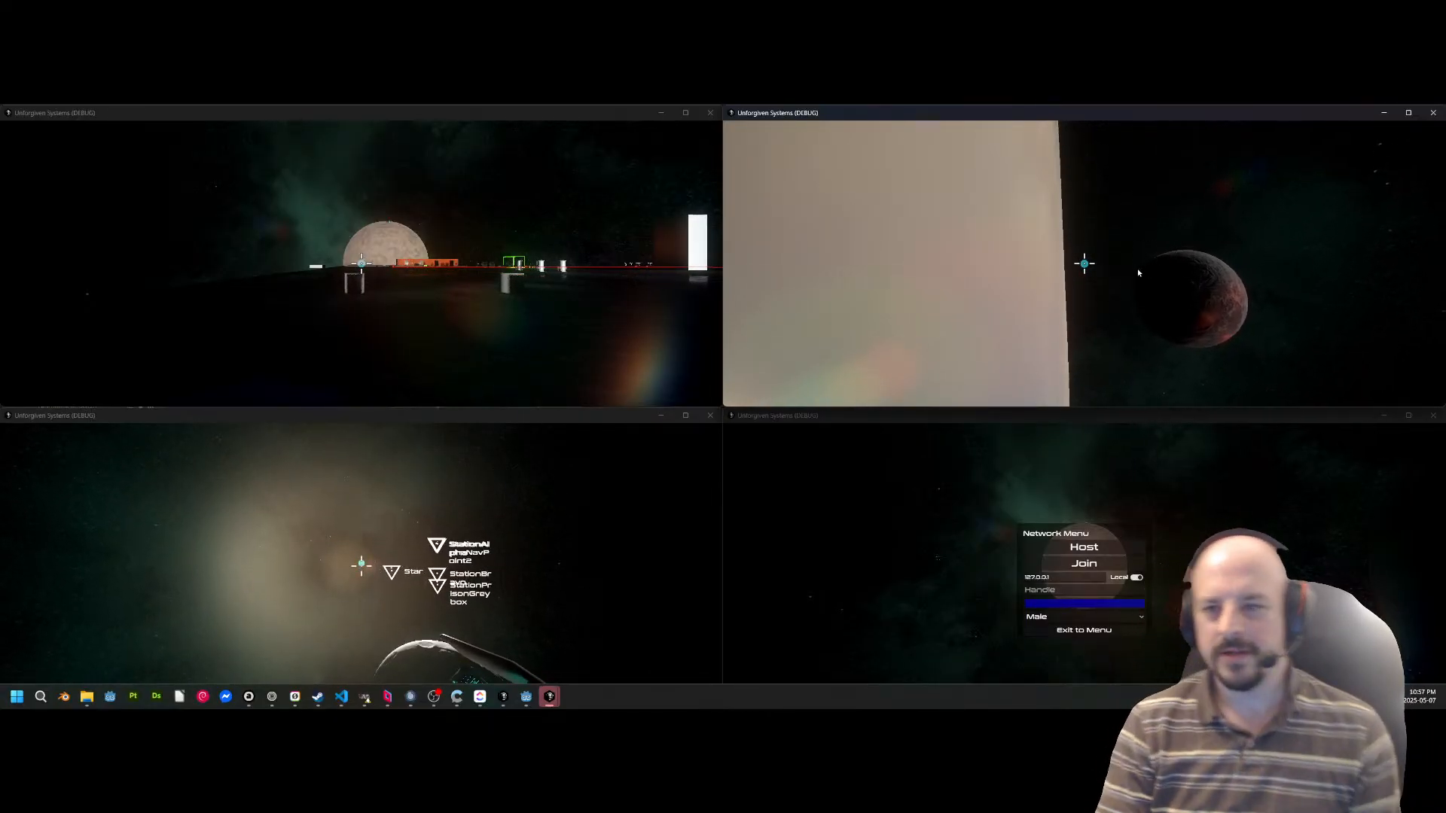
key(alt+Tab)
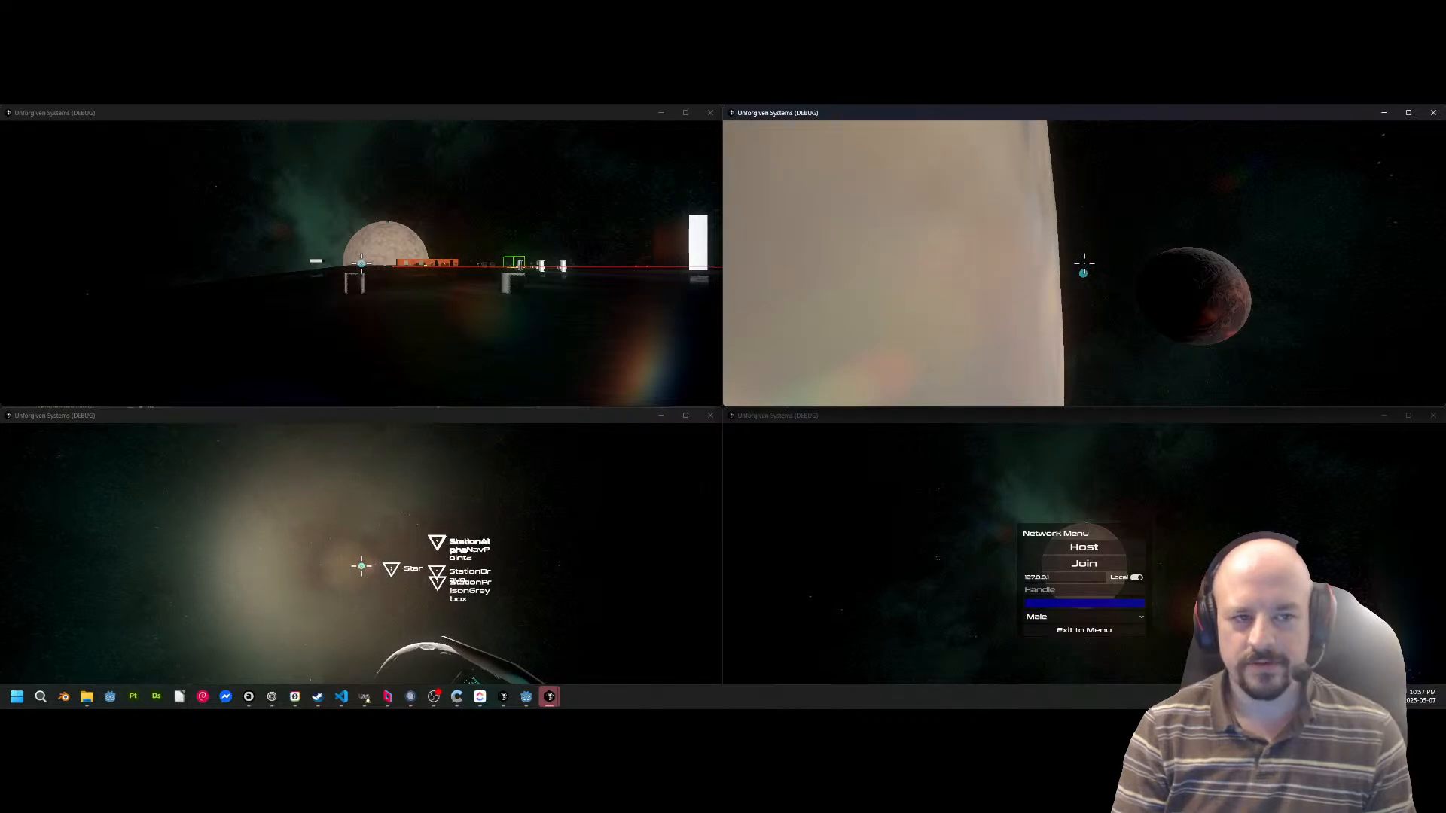
key(alt+Tab)
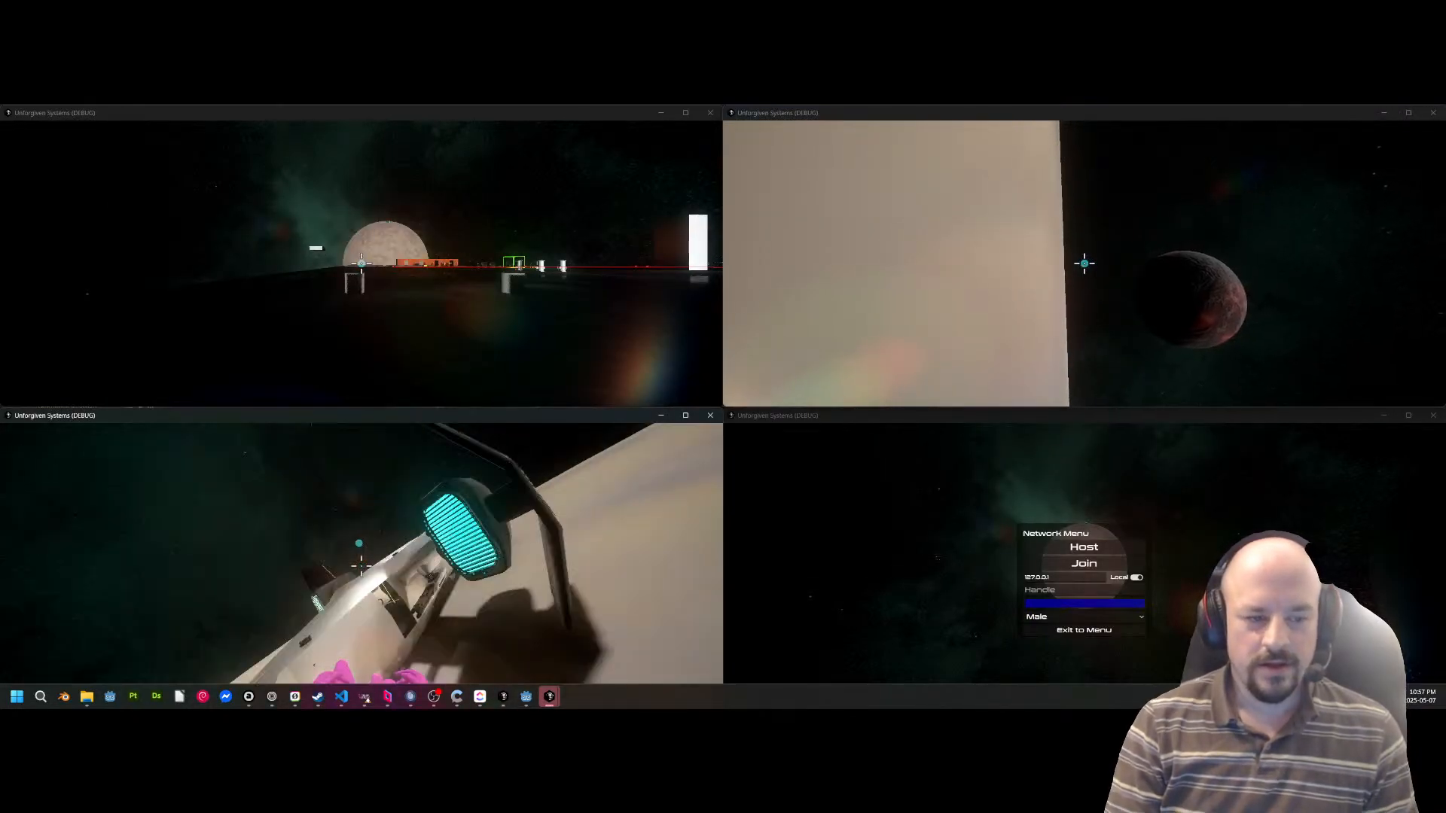
Switch to the game window of the character left on the station and run across the dark station deck.
key(alt+Tab)
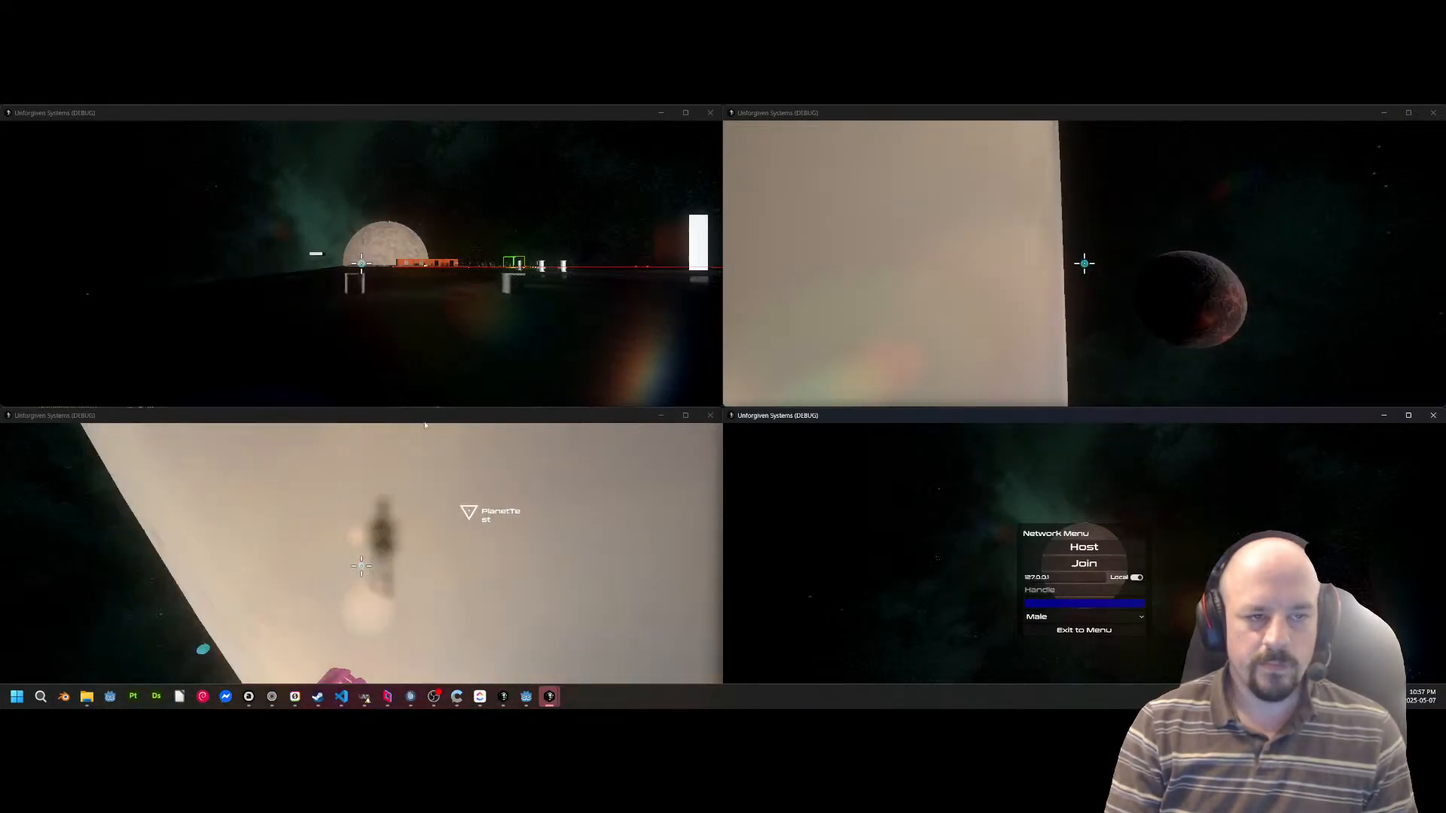
key(alt+Tab)
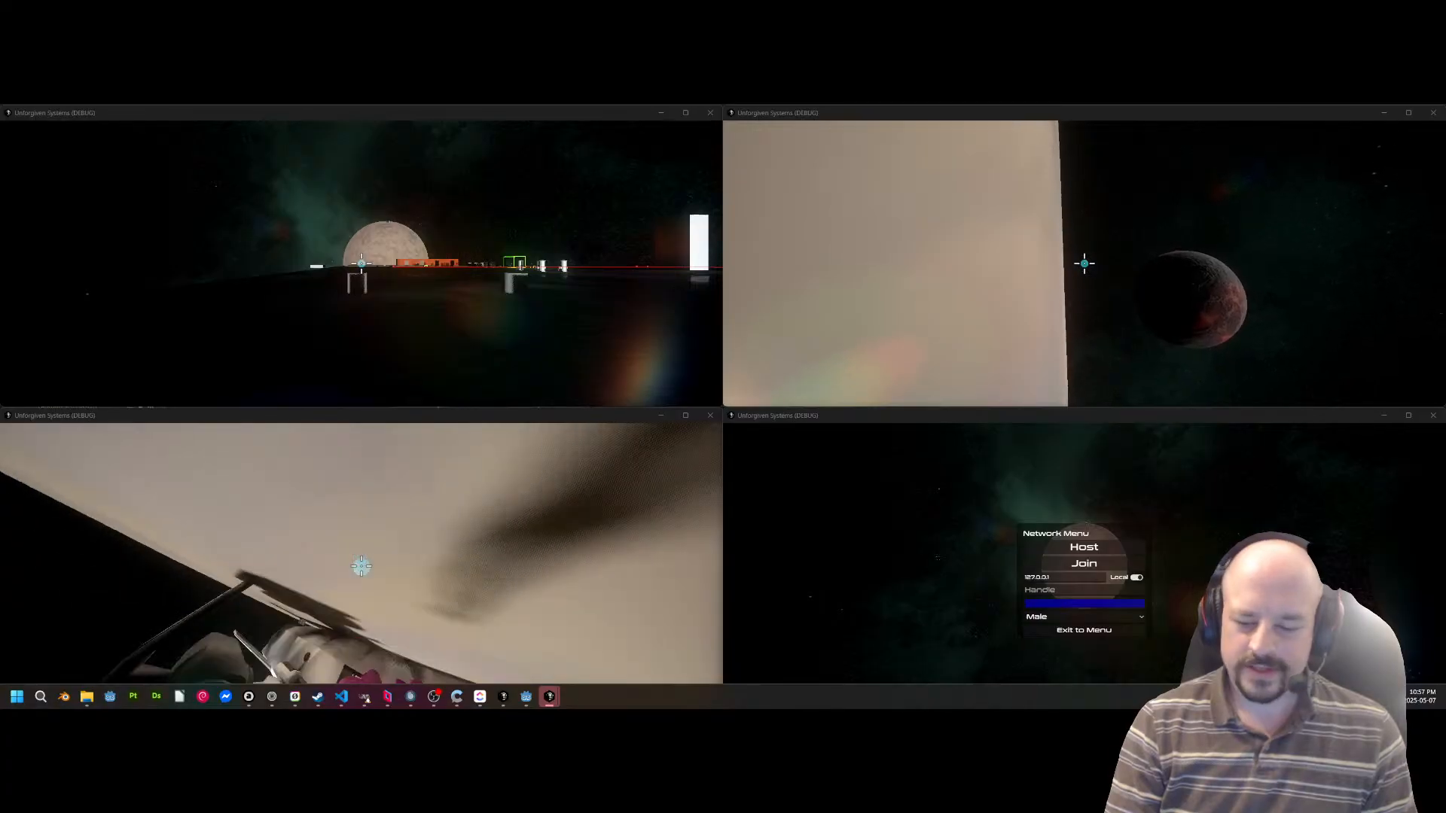
key(alt+Tab)
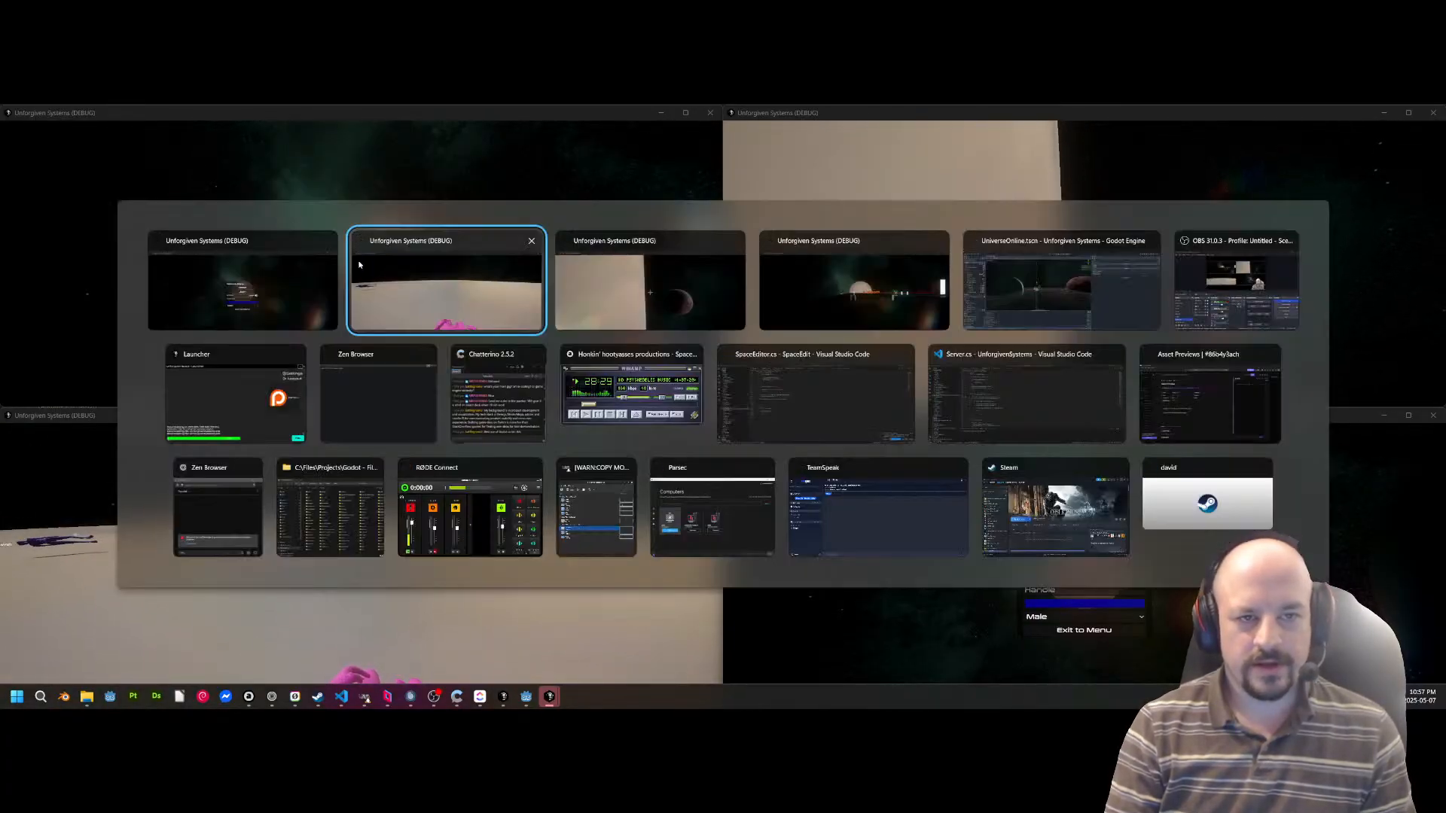
key(alt+Tab)
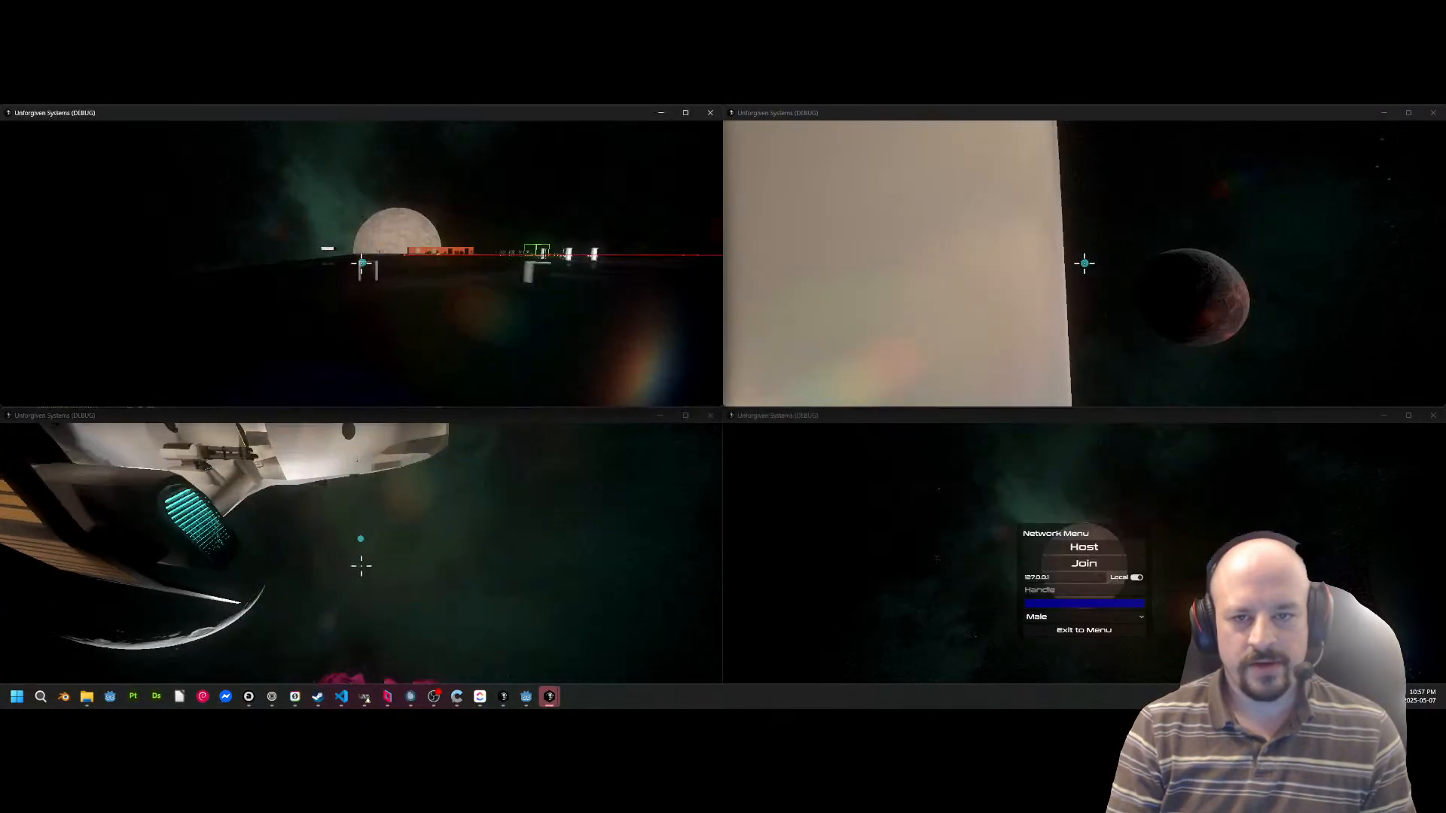
key(w)
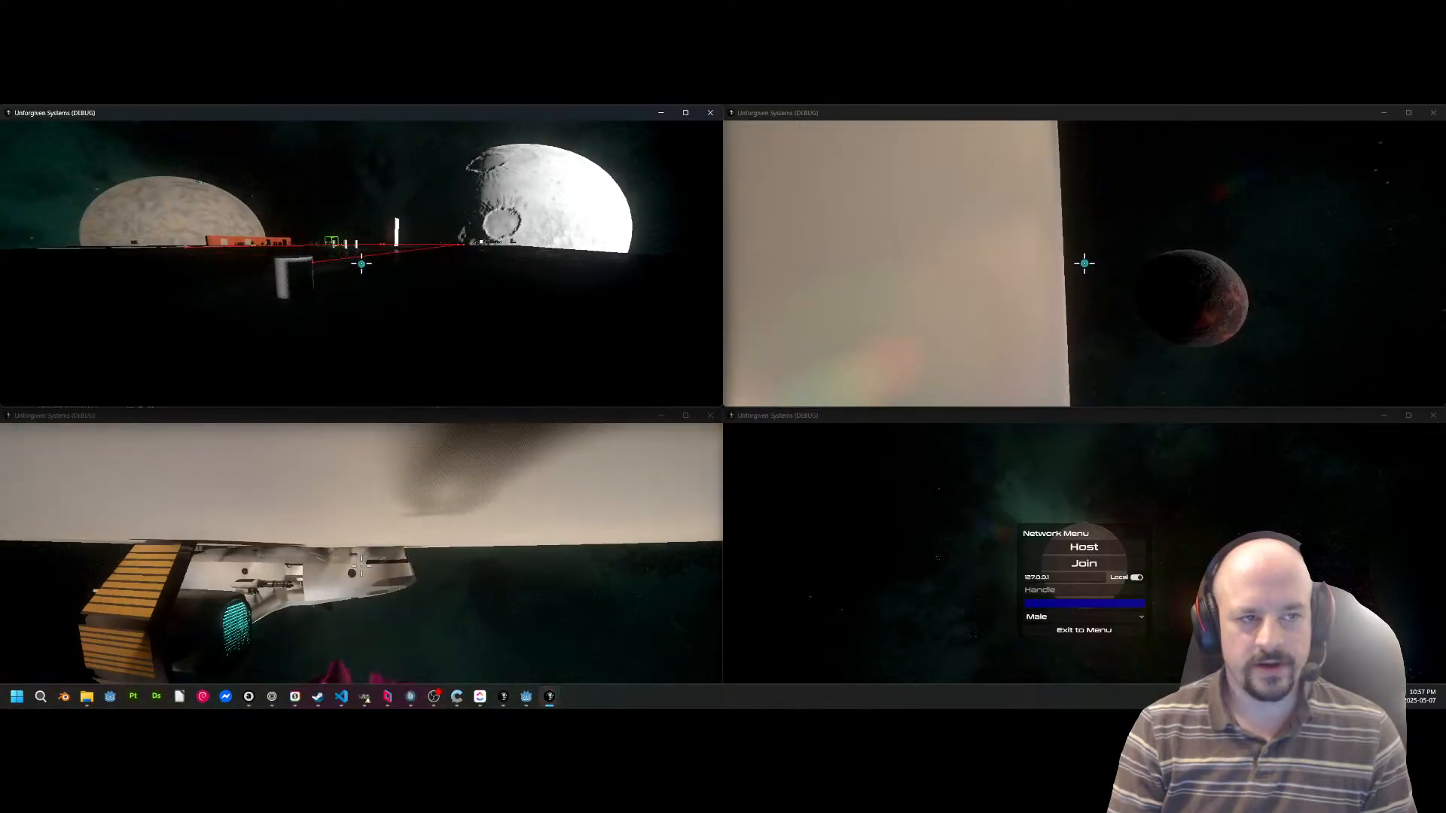
key(w)
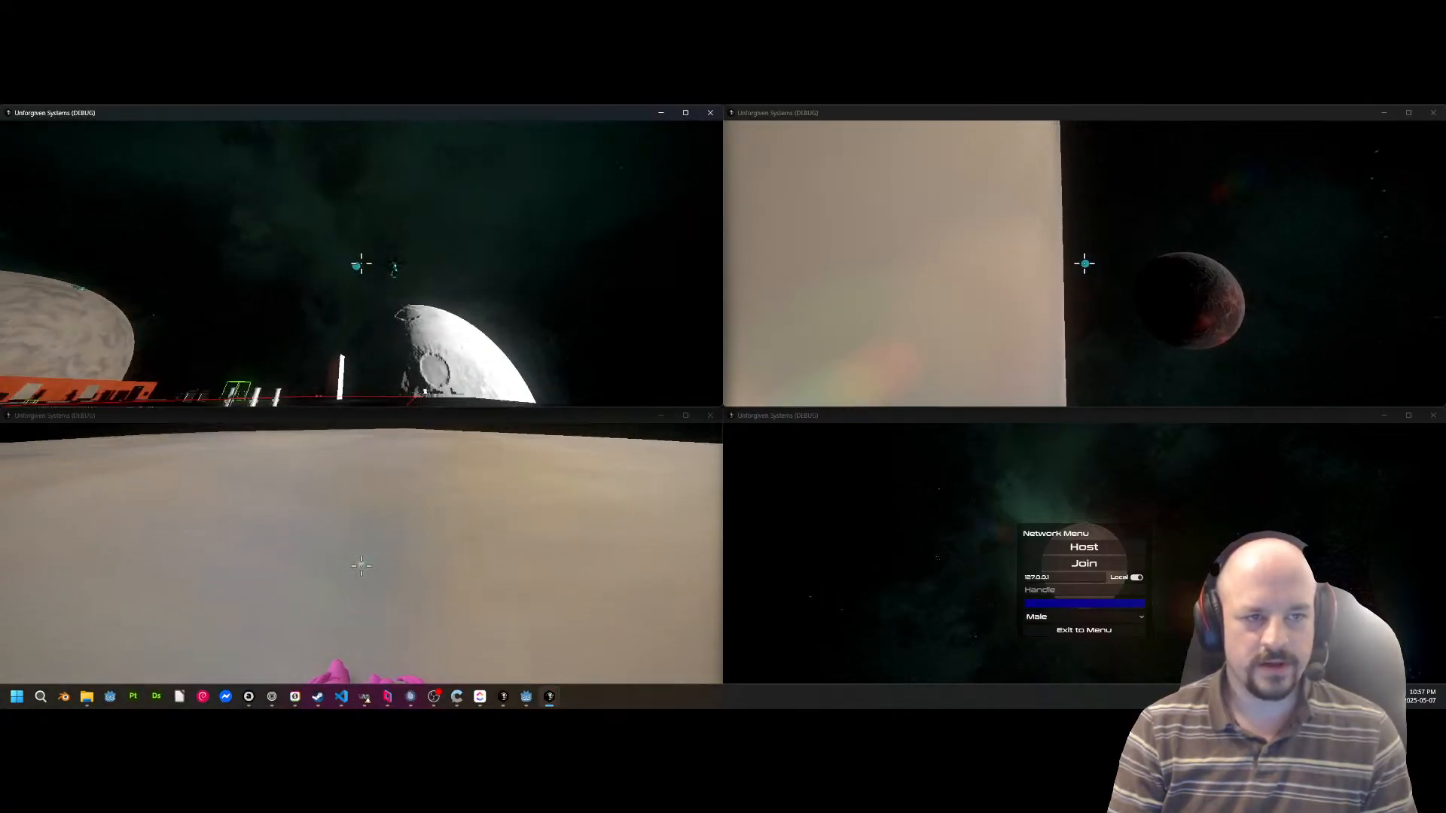
key(w)
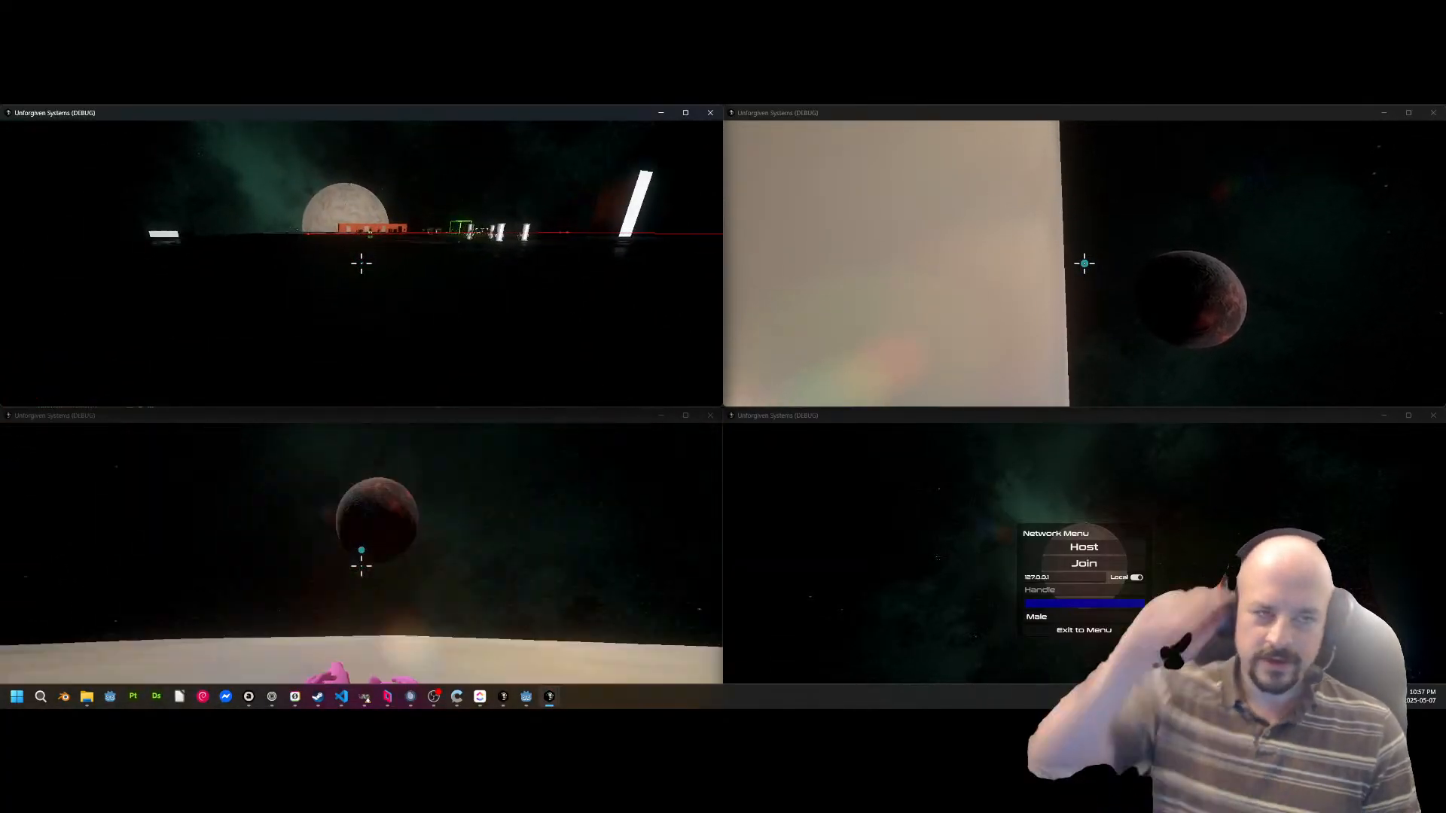
key(w)
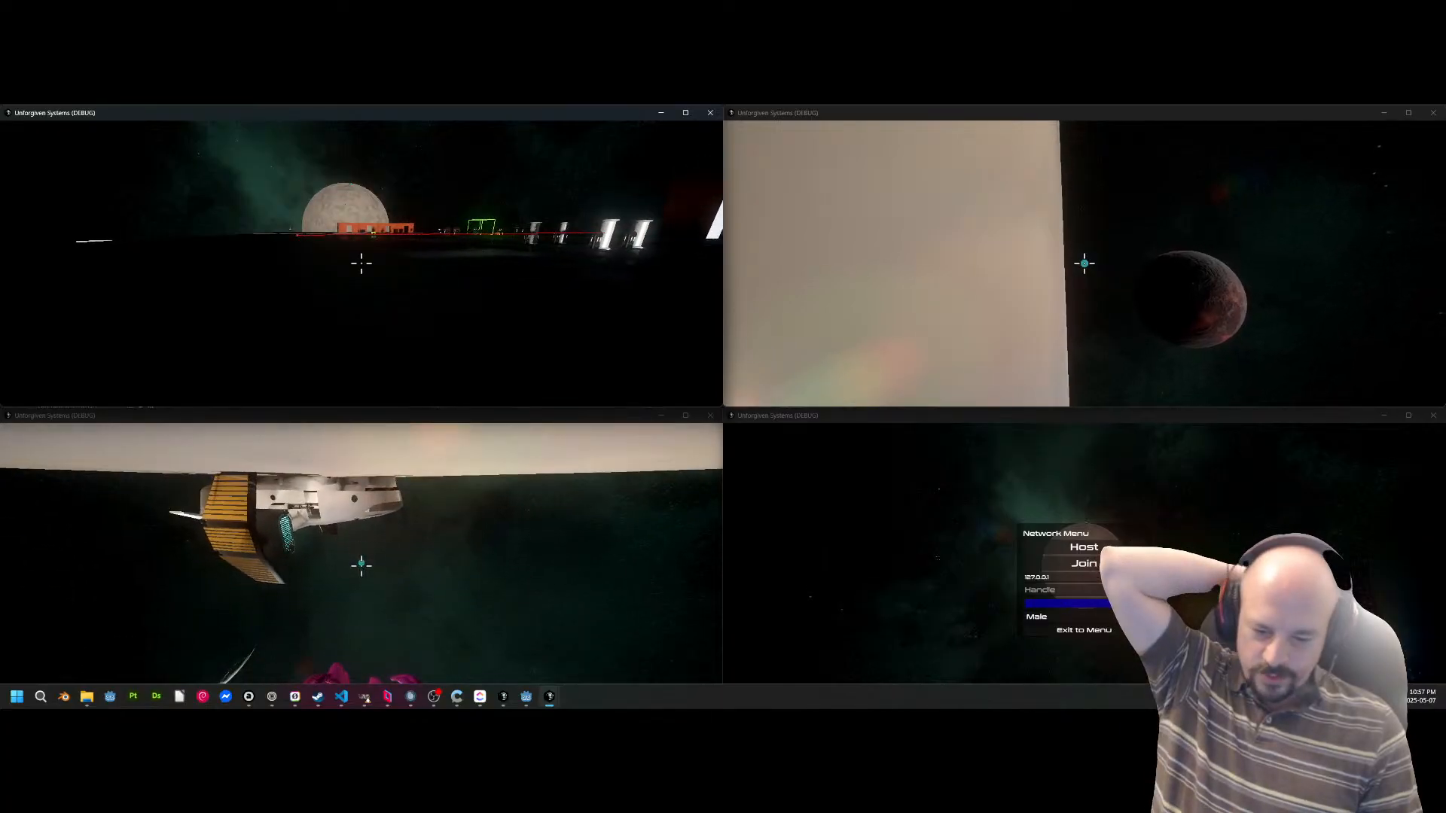
key(w)
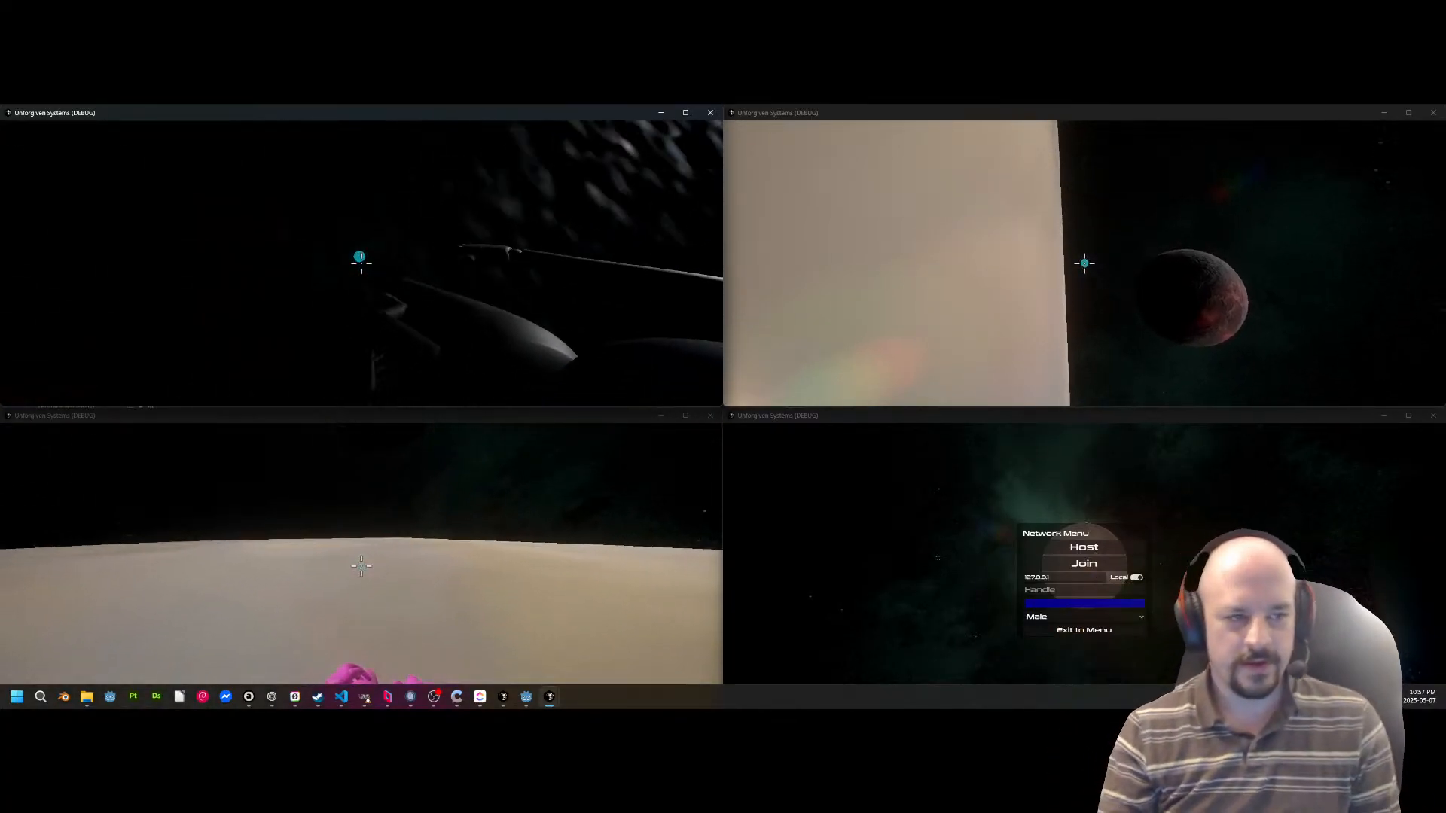
Walk across the station toward the cargo terminals and stop in front of the Delivery Mission Terminal.
key(w)
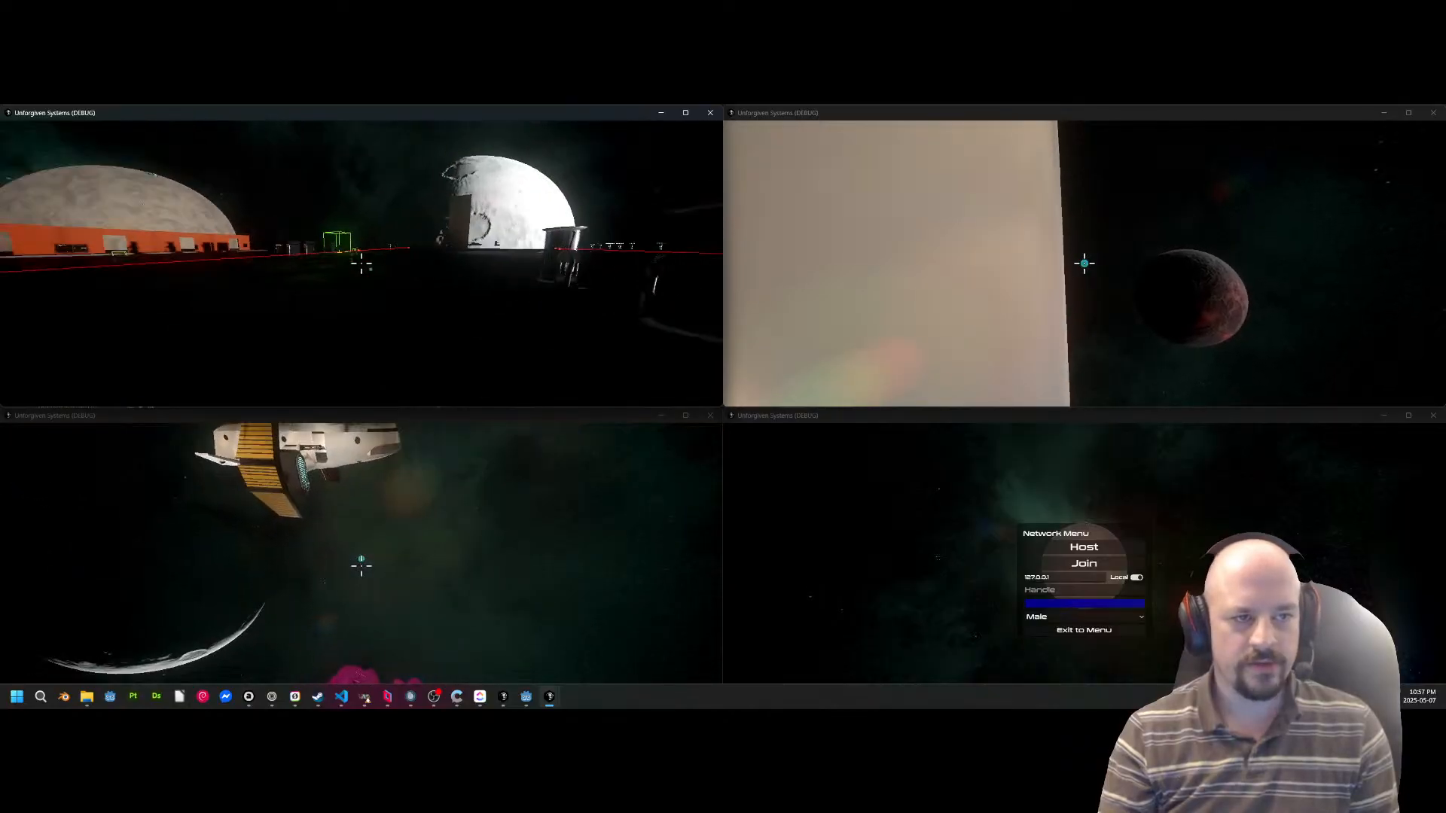
key(w)
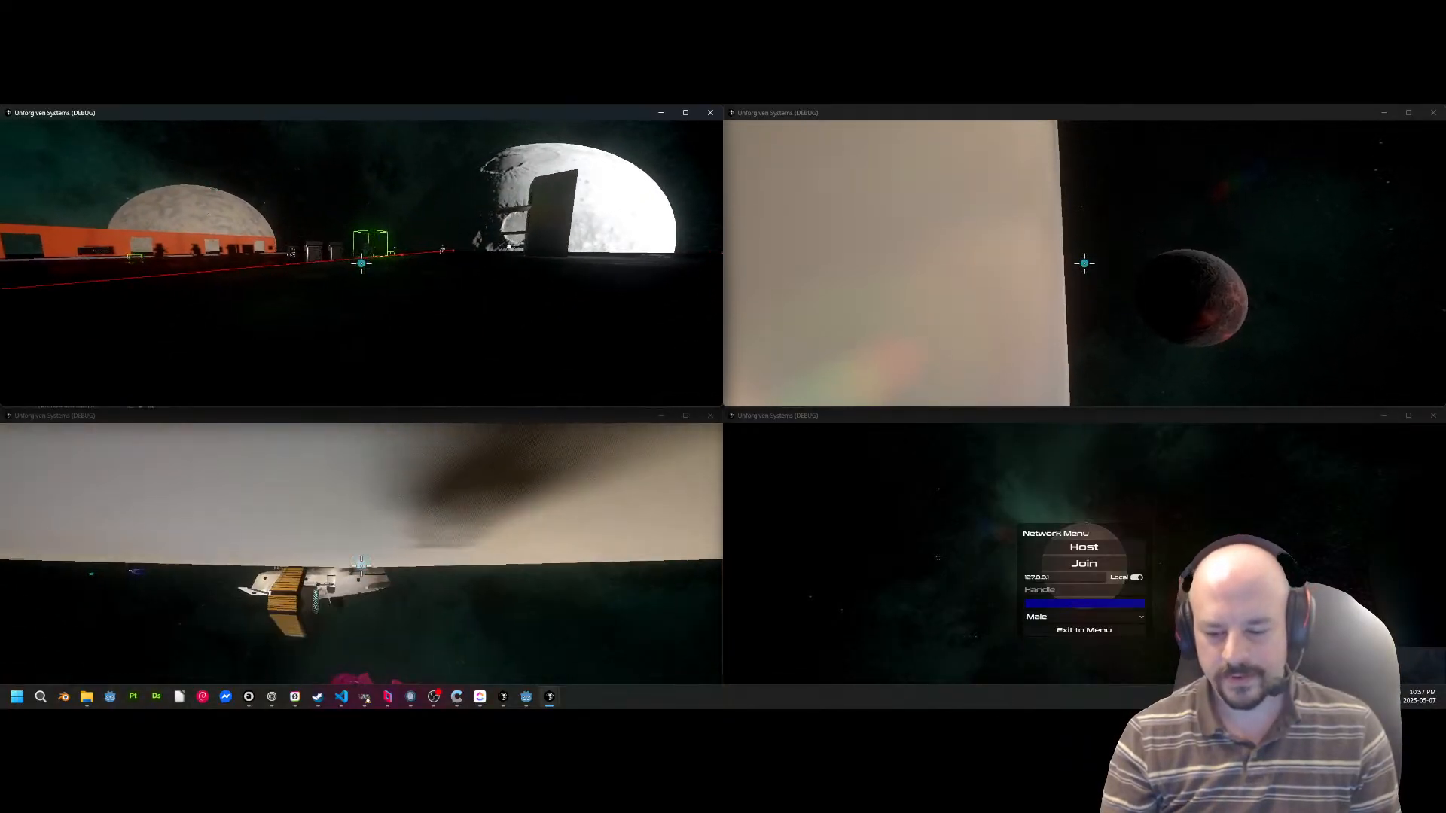
key(w)
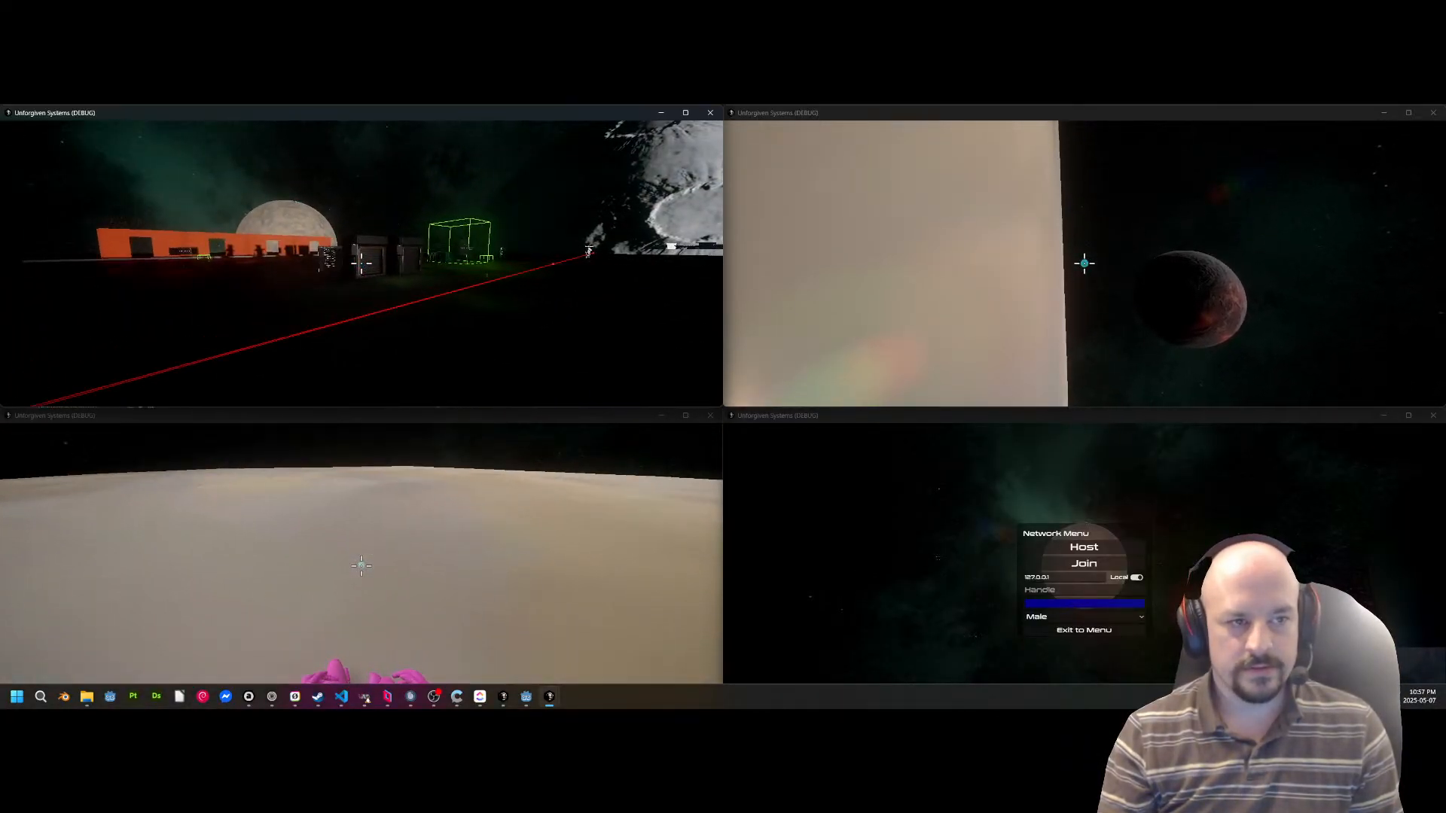
key(w)
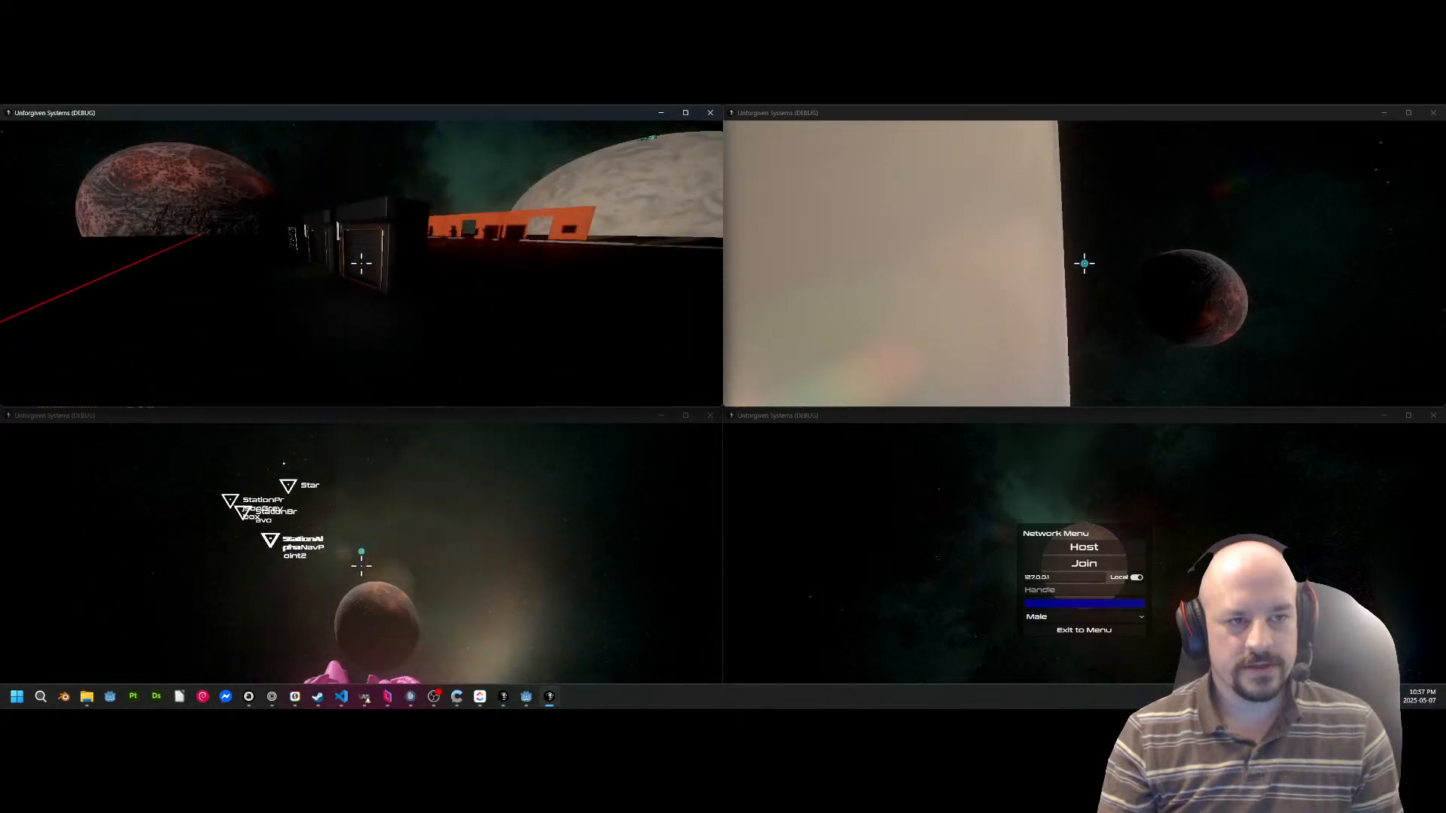
key(w)
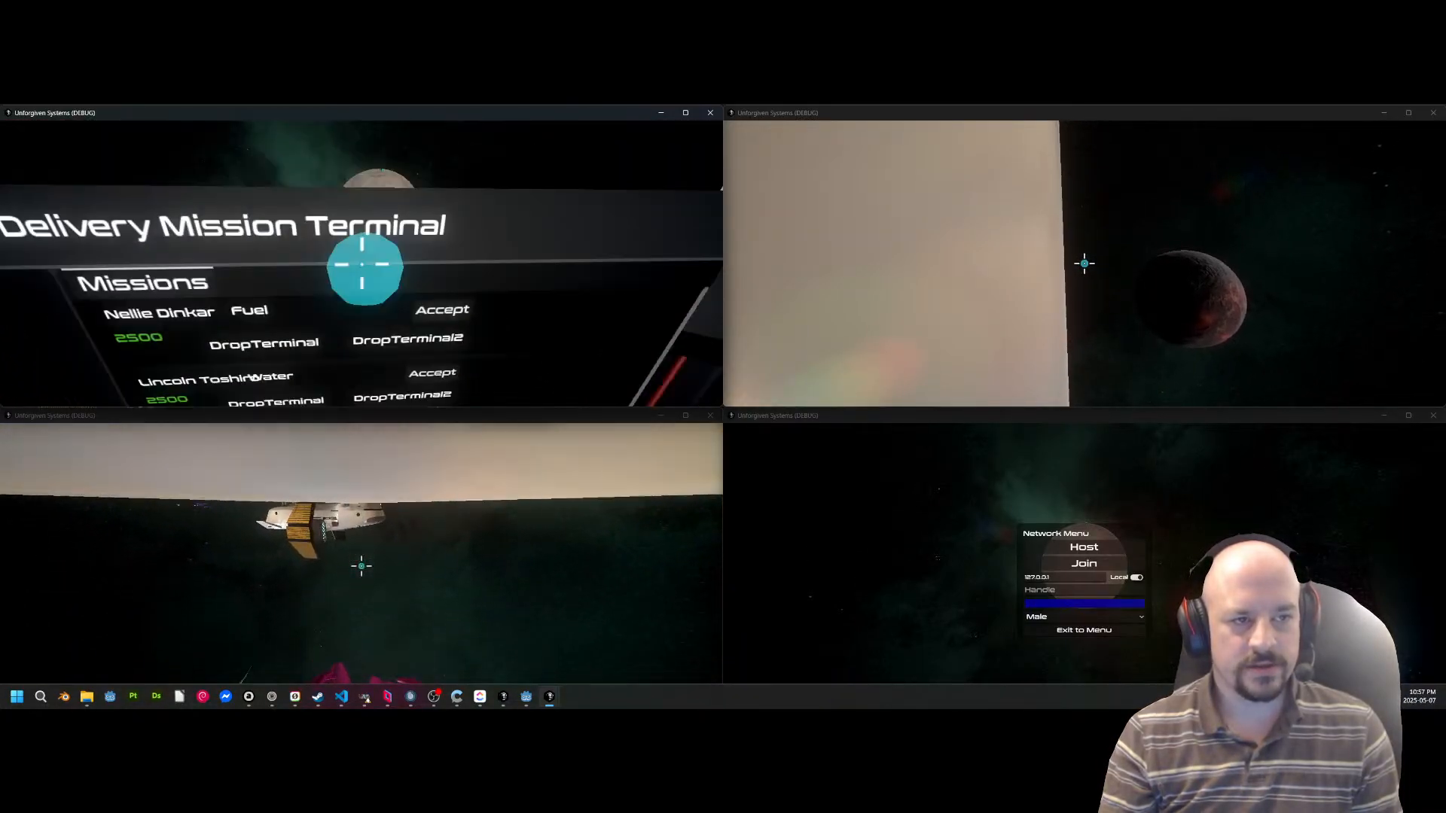
Move around to the cargo terminal's door control panel and choose Open Door.
key(d)
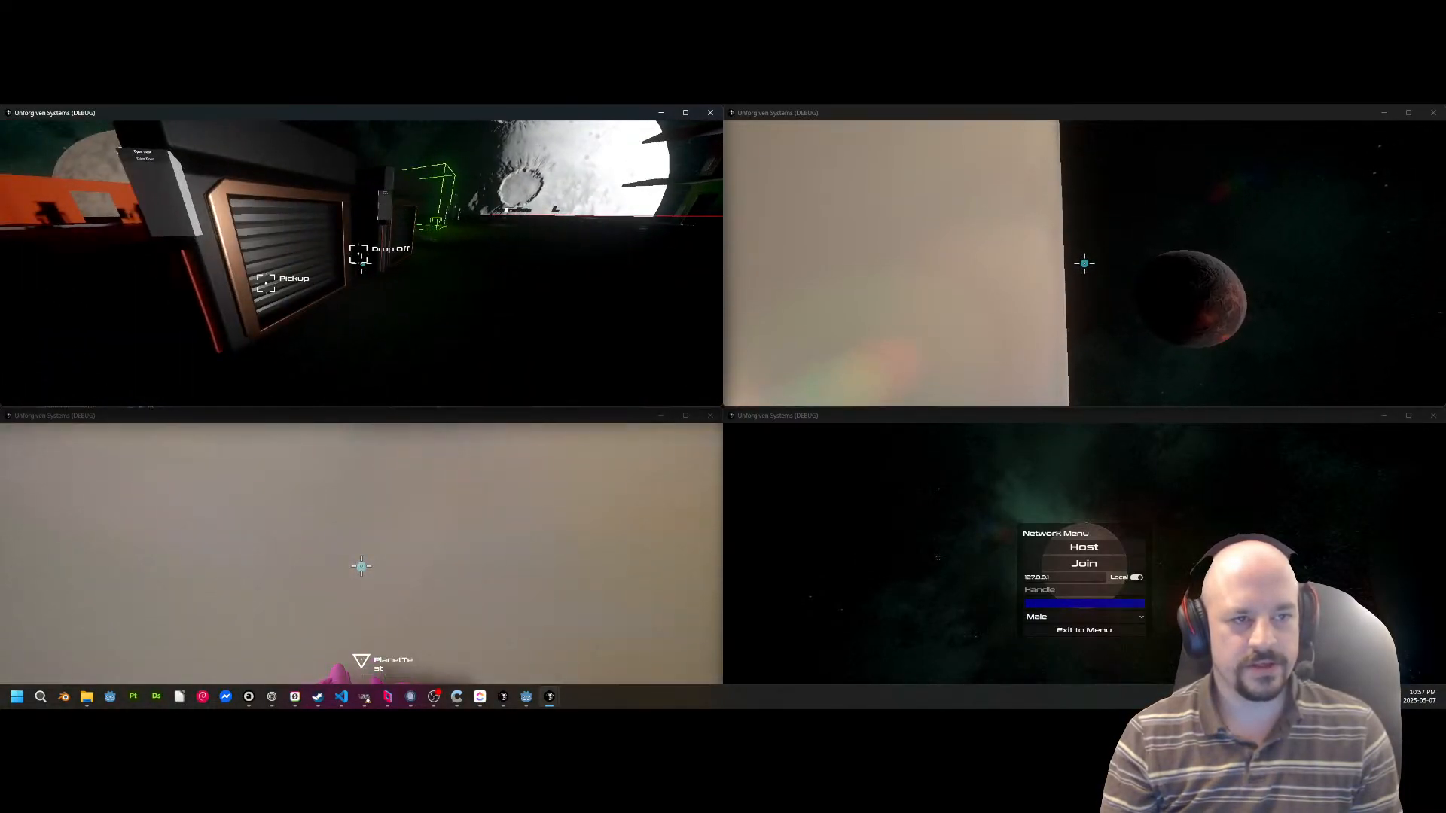
key(s)
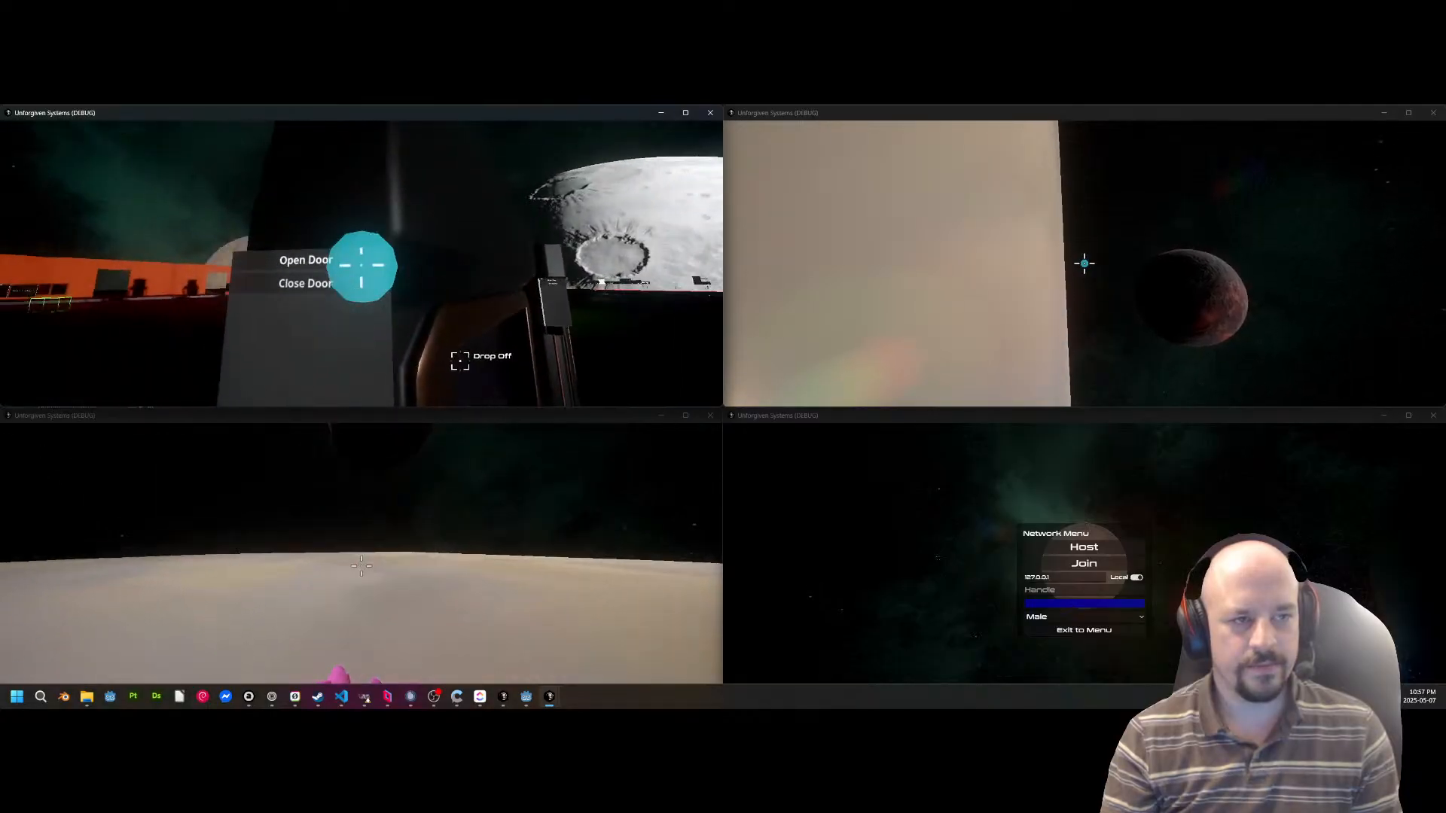
key(w)
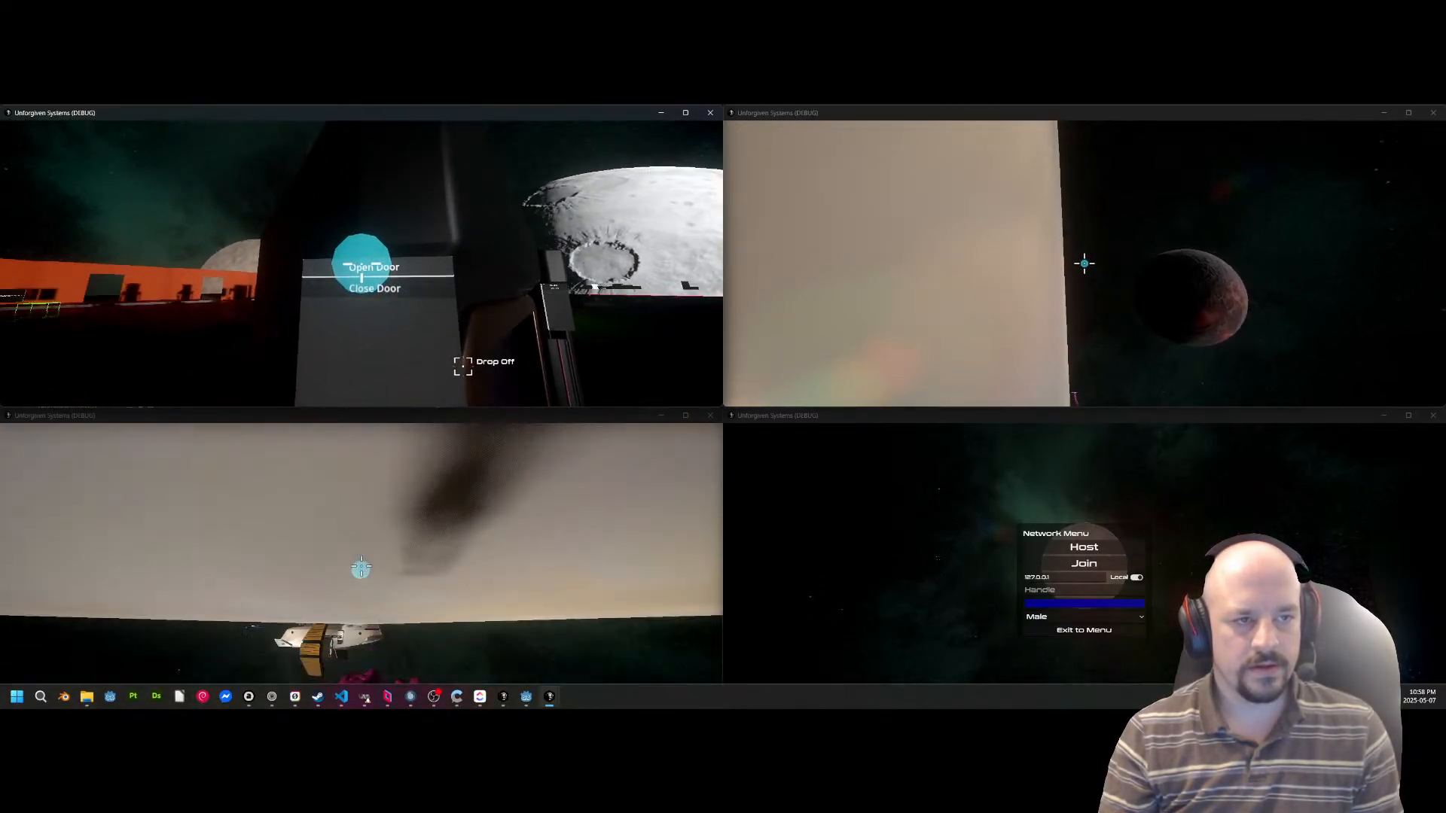
click(361, 263)
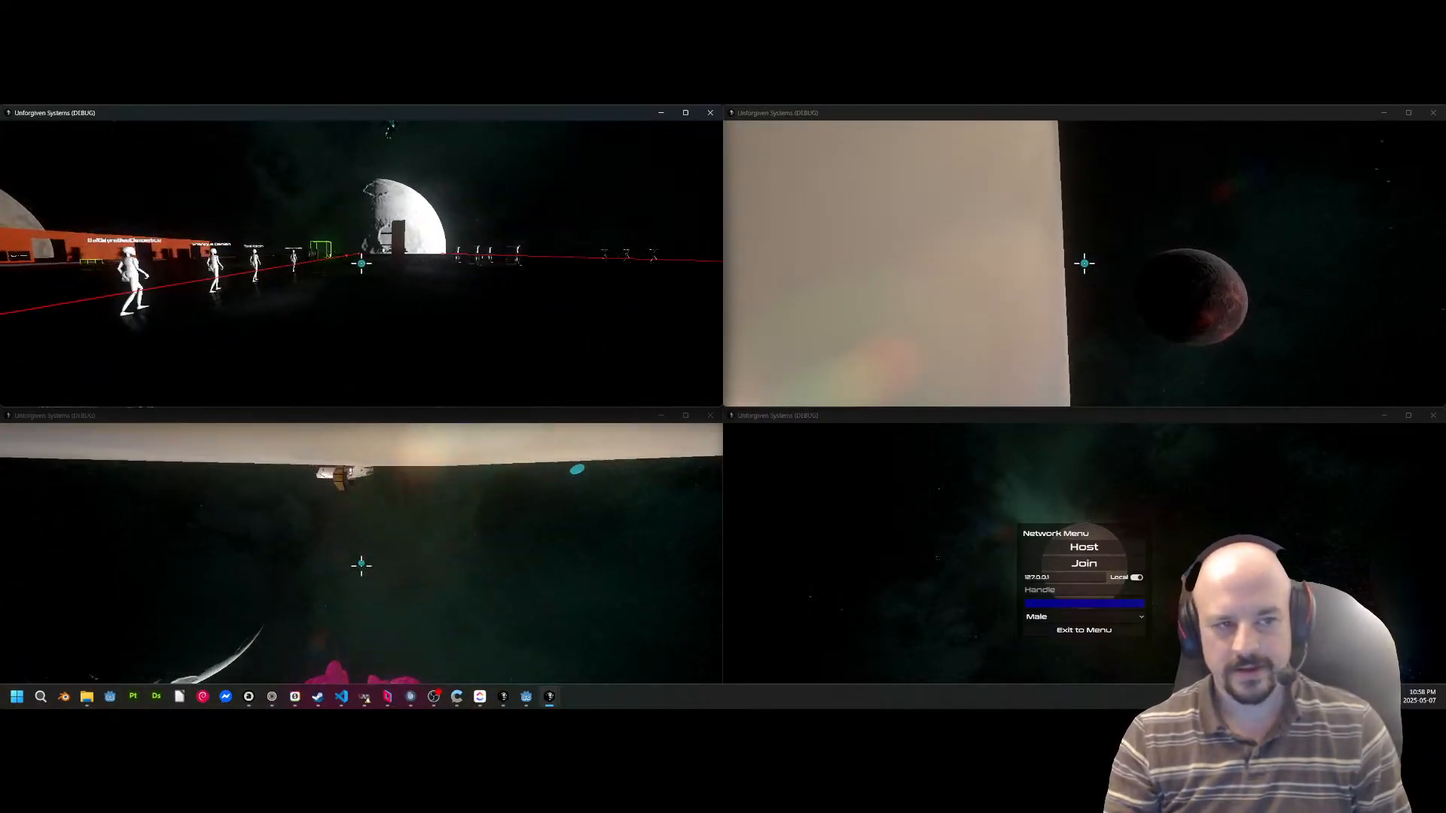
Leave the station session and exit the two game instances showing the main menu.
key(Escape)
click(361, 243)
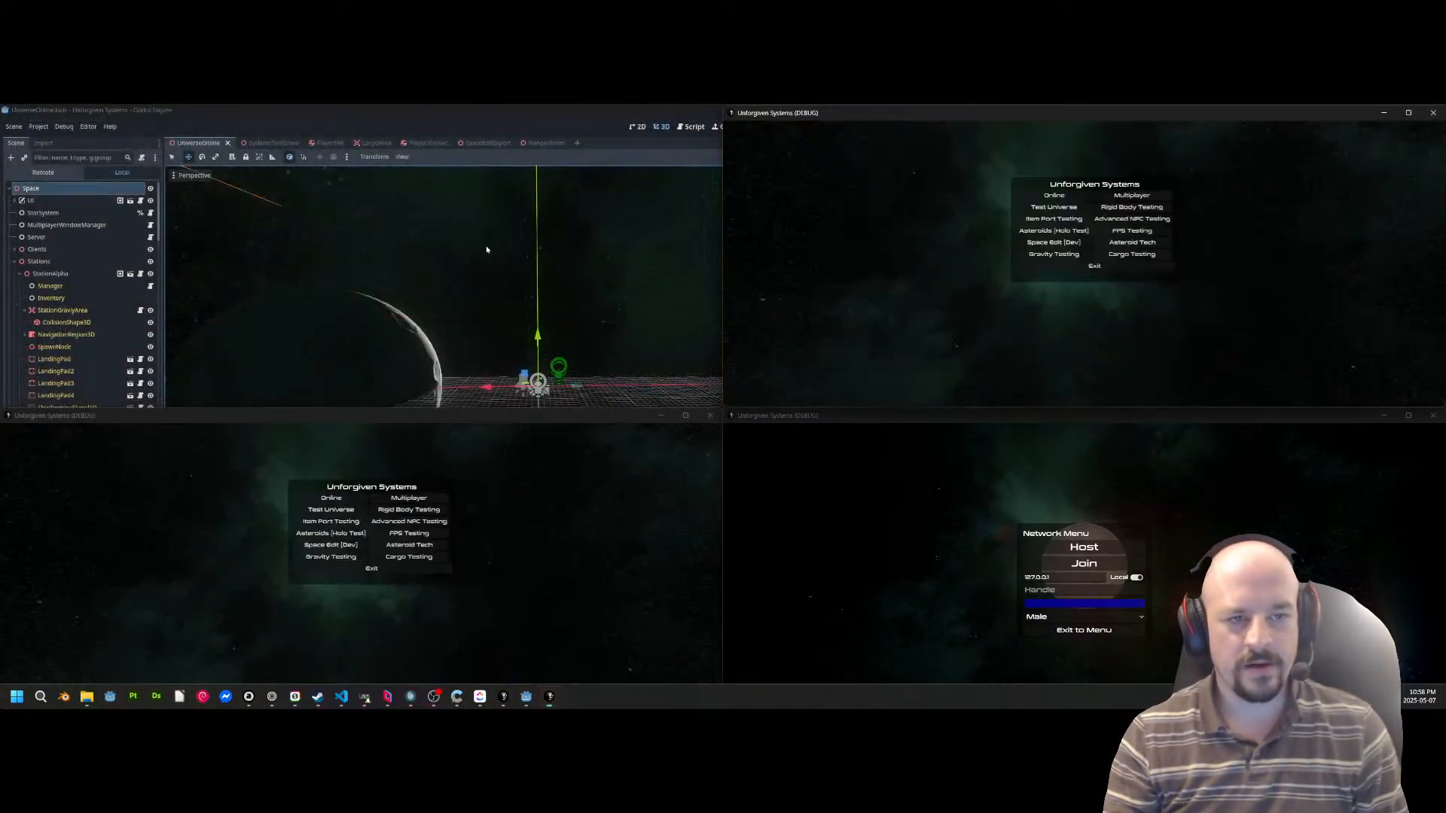
click(1071, 267)
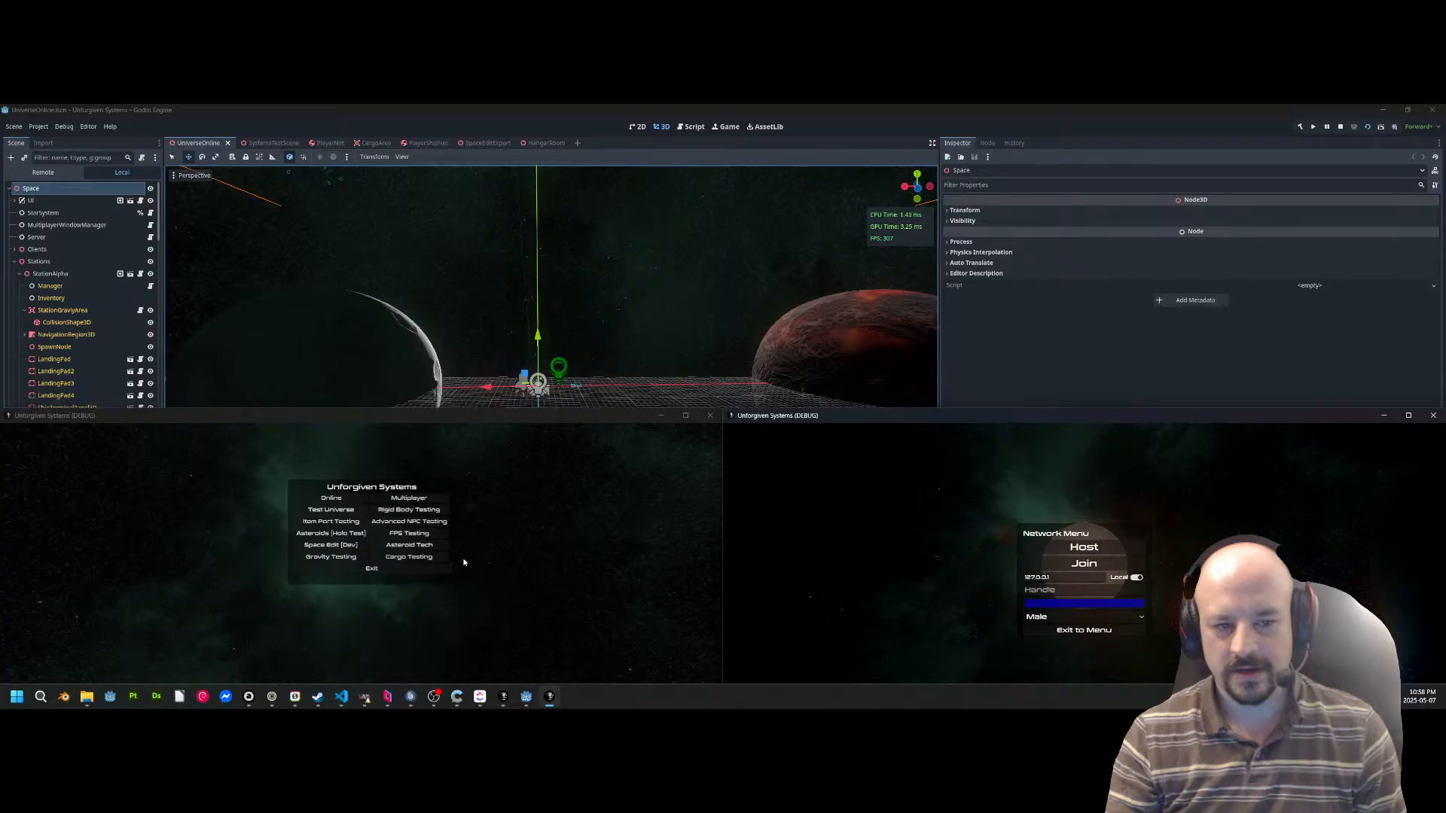
click(399, 571)
Open SystemsTestScene in the editor, stop the leftover game session, run the scene and walk around the station deck.
click(256, 143)
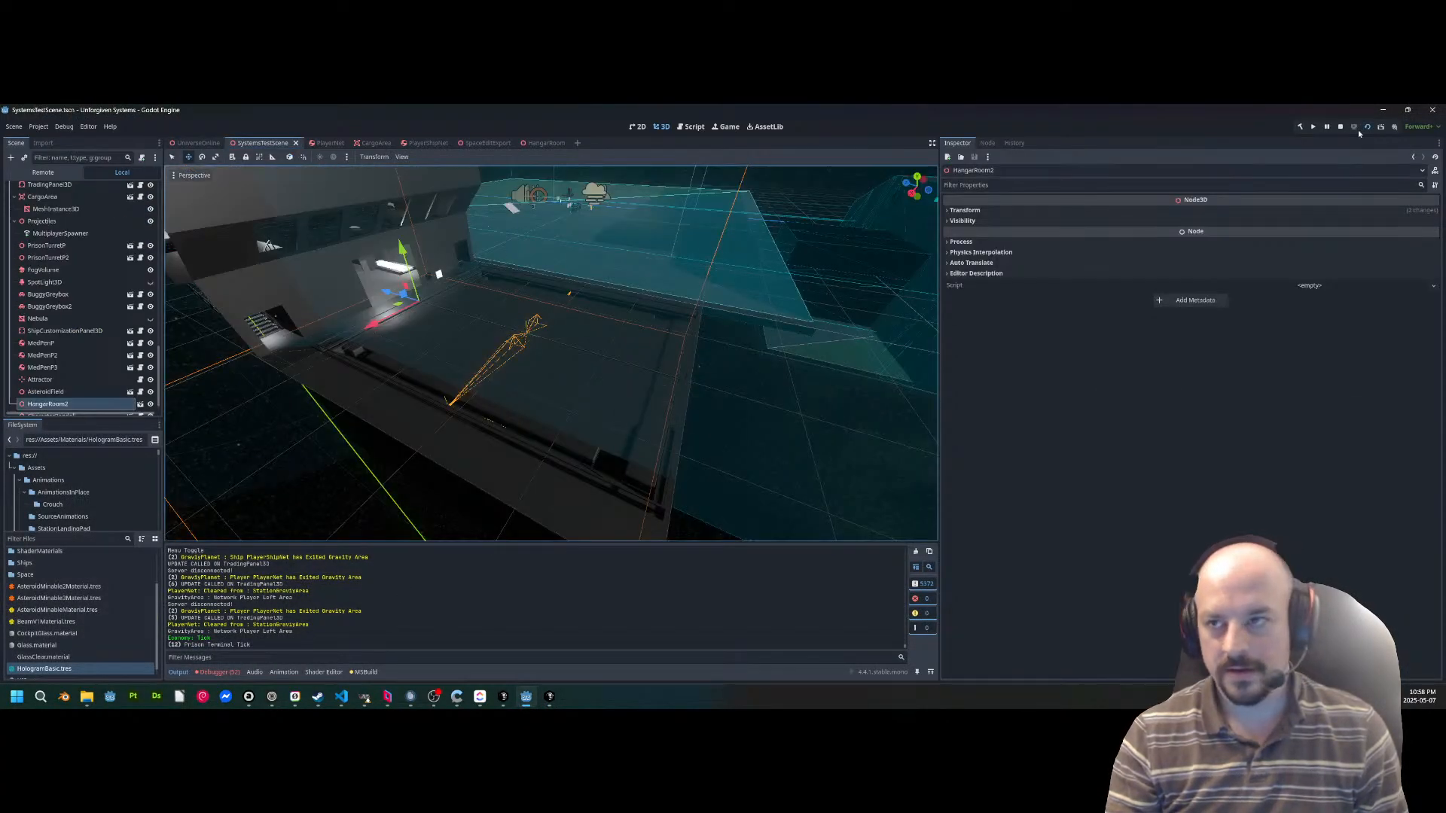
click(1340, 128)
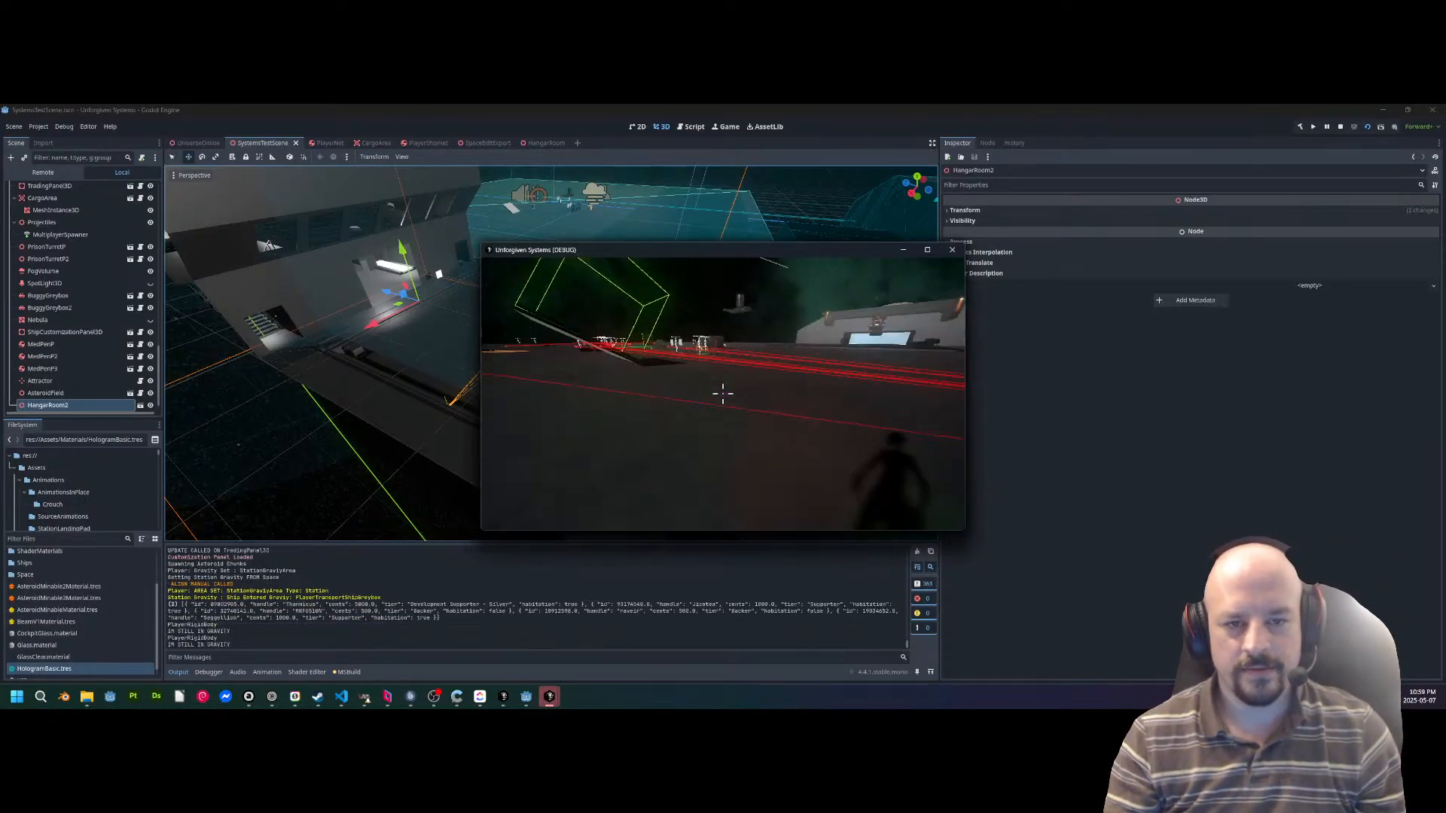
key(w)
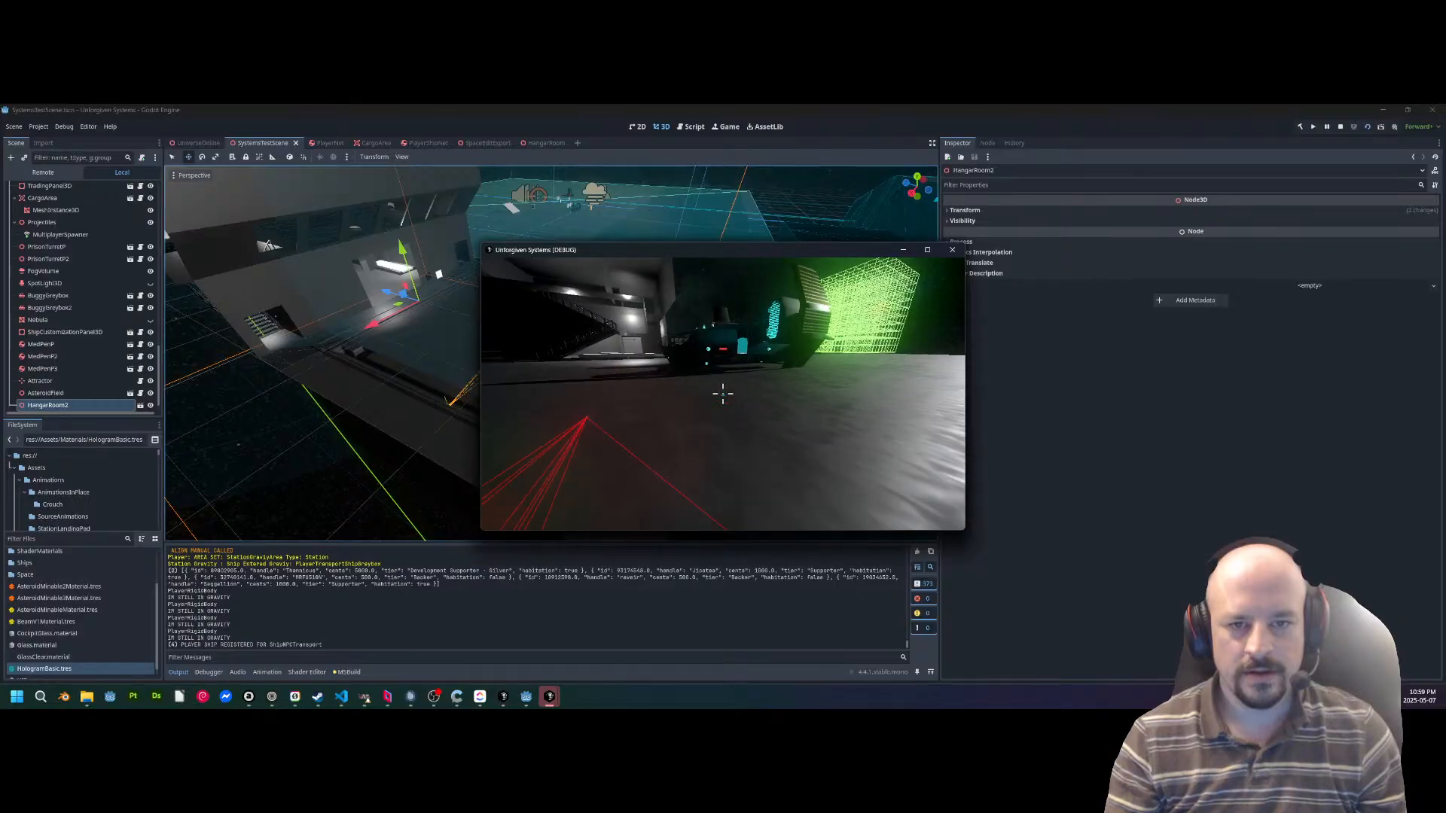
key(w)
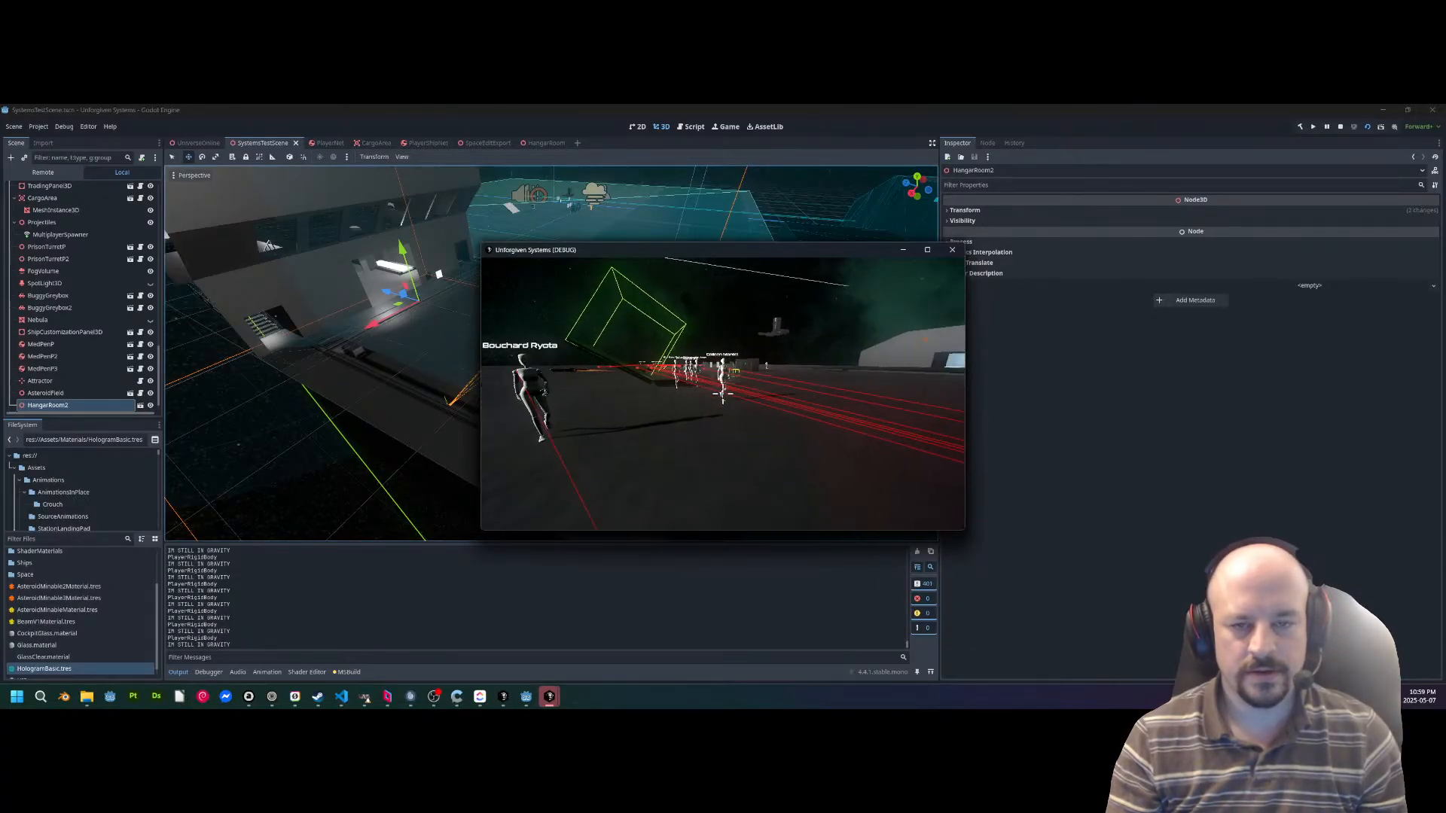
Pause the test game, move its window aside, and close the duplicate game window behind it.
key(Escape)
drag(715, 257, 544, 365)
click(637, 317)
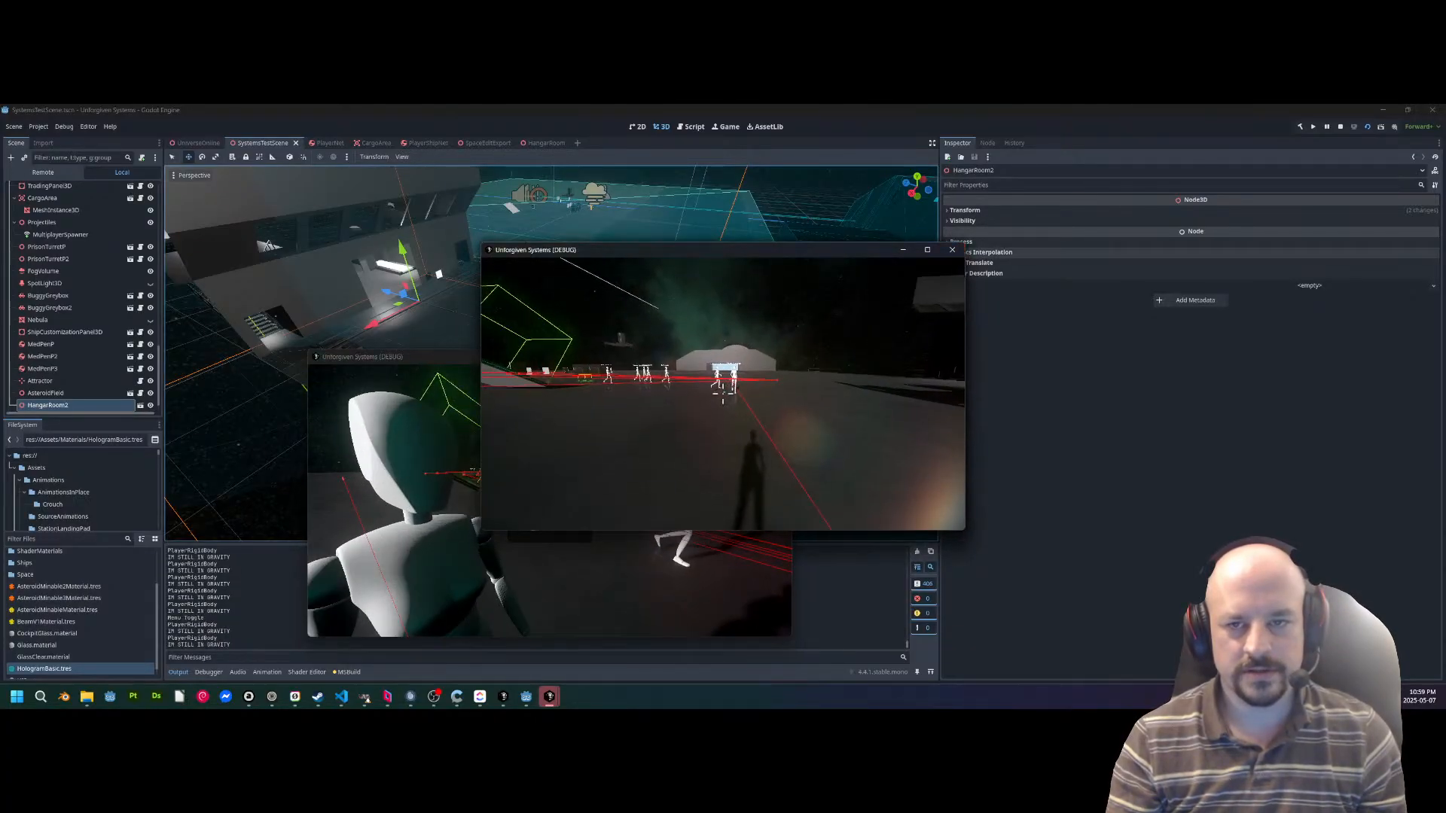
key(Escape)
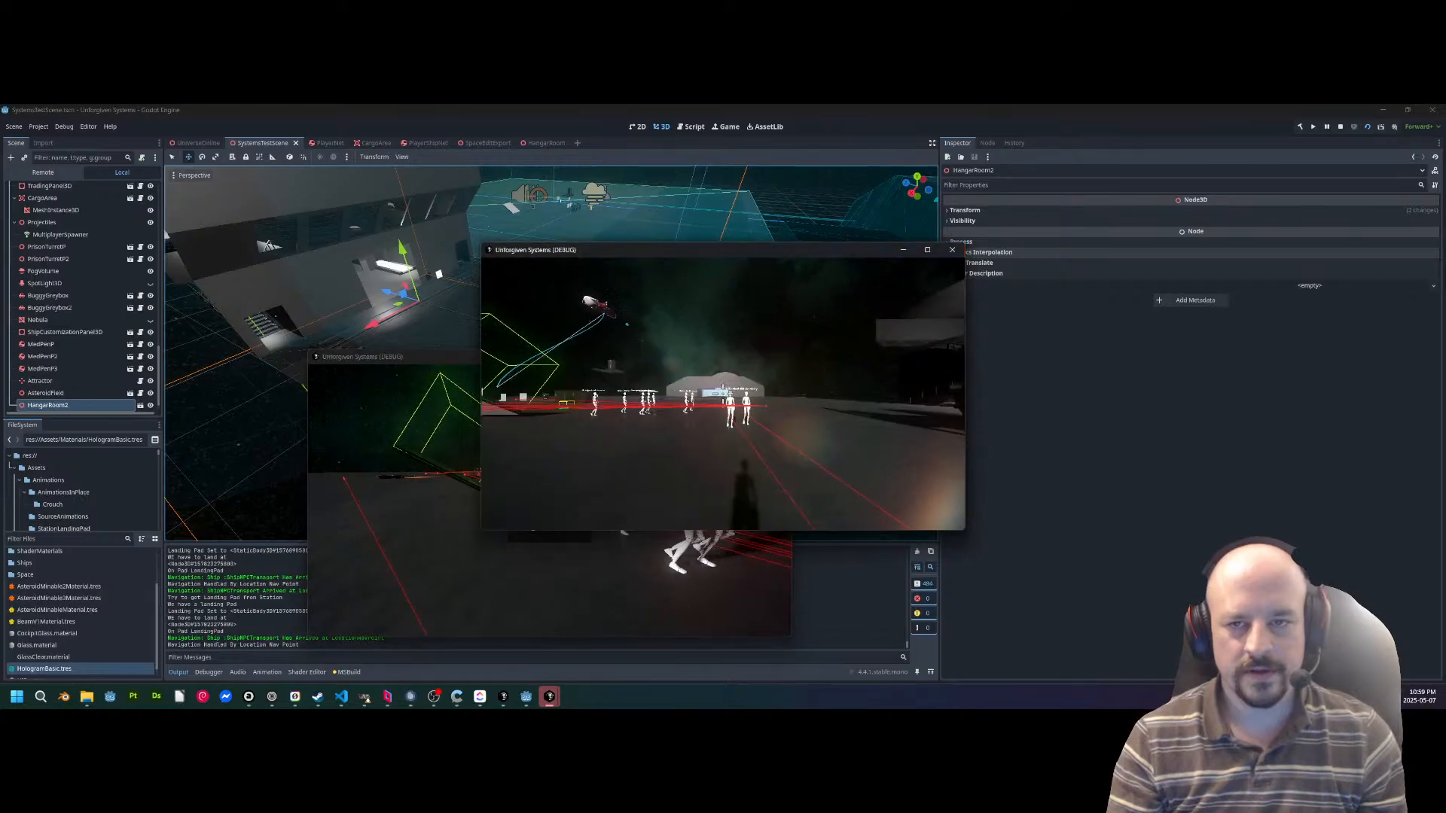
key(alt+Tab)
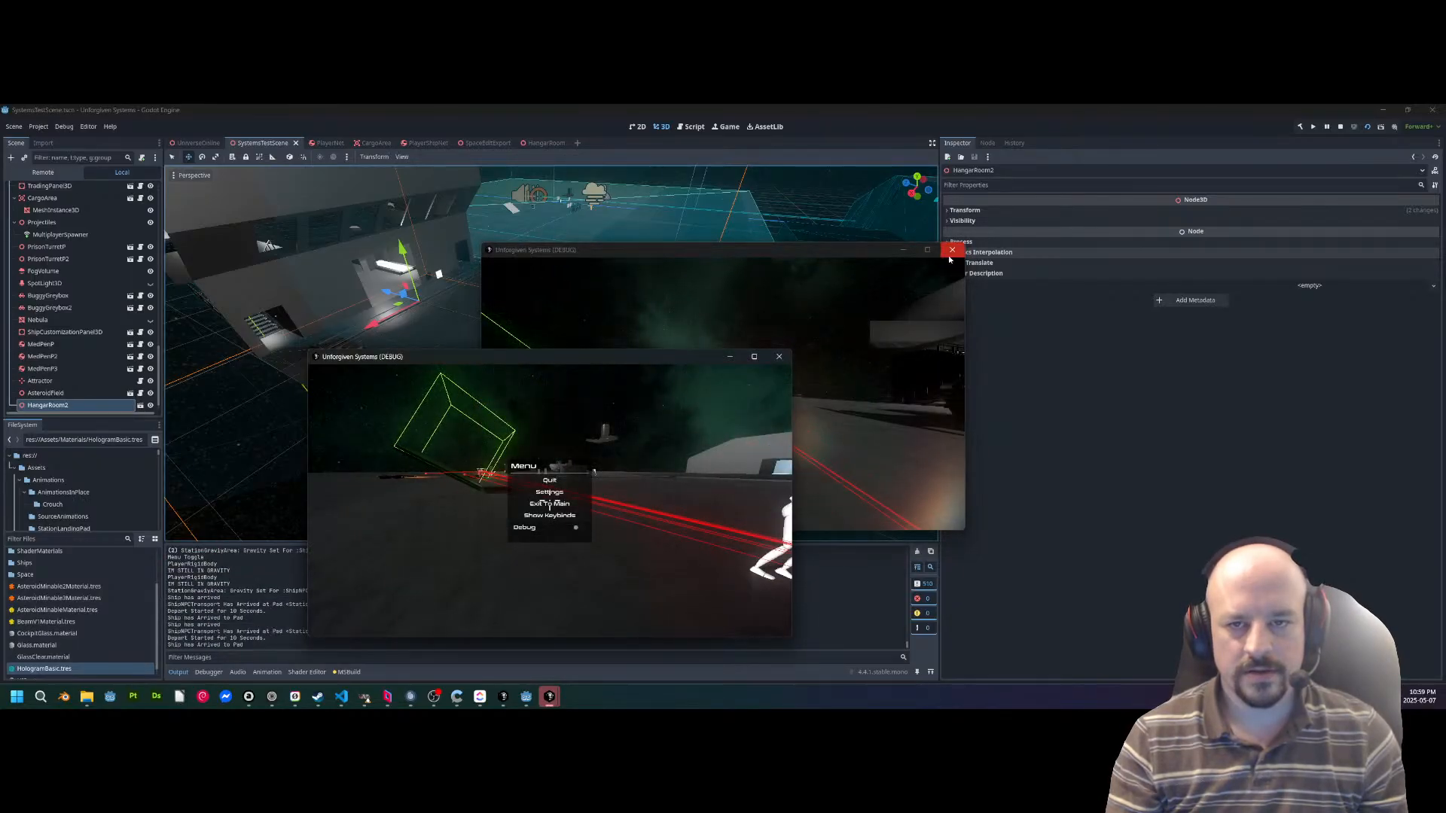
key(alt+Tab)
key(Escape)
key(Escape)
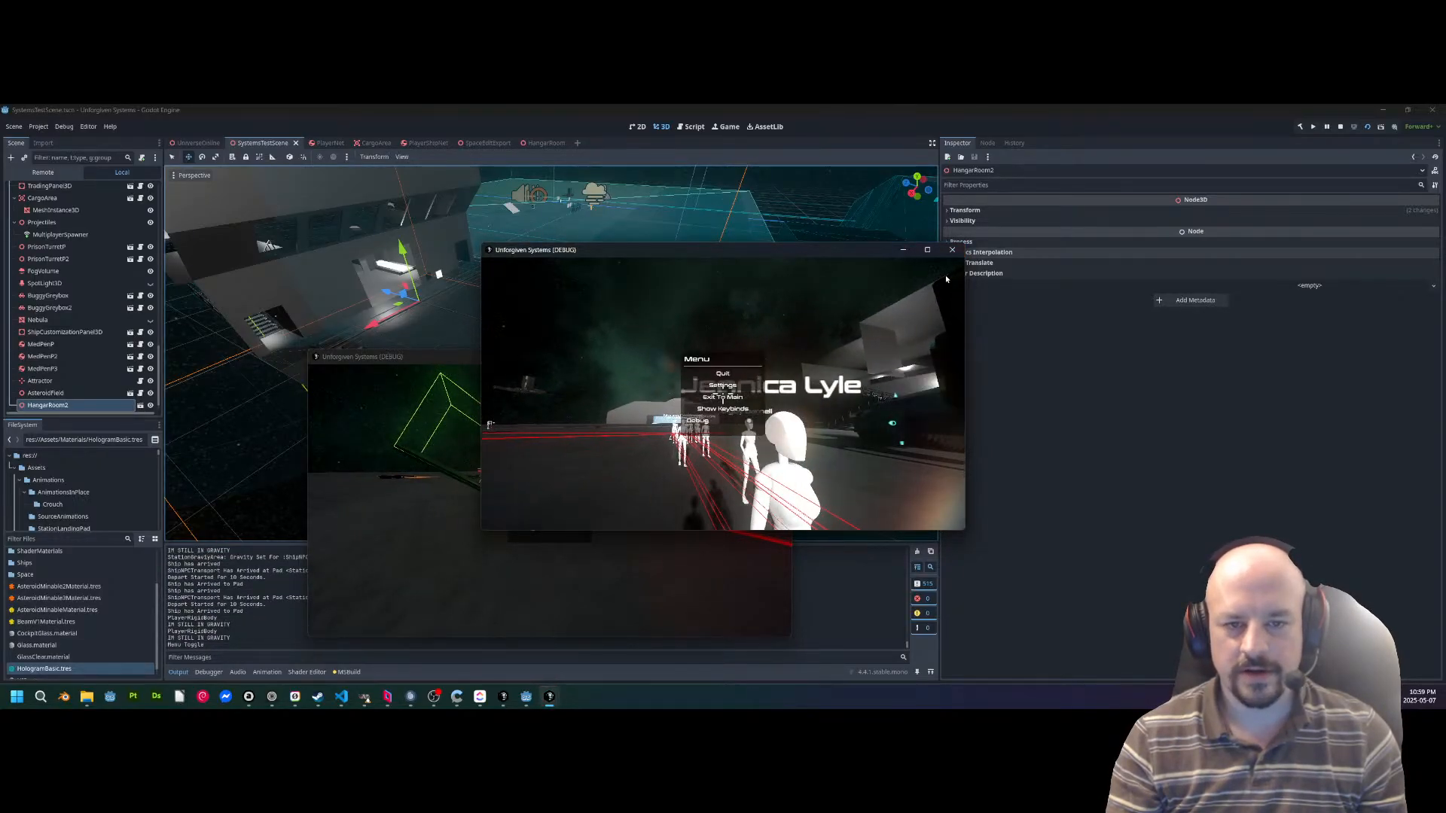
click(952, 256)
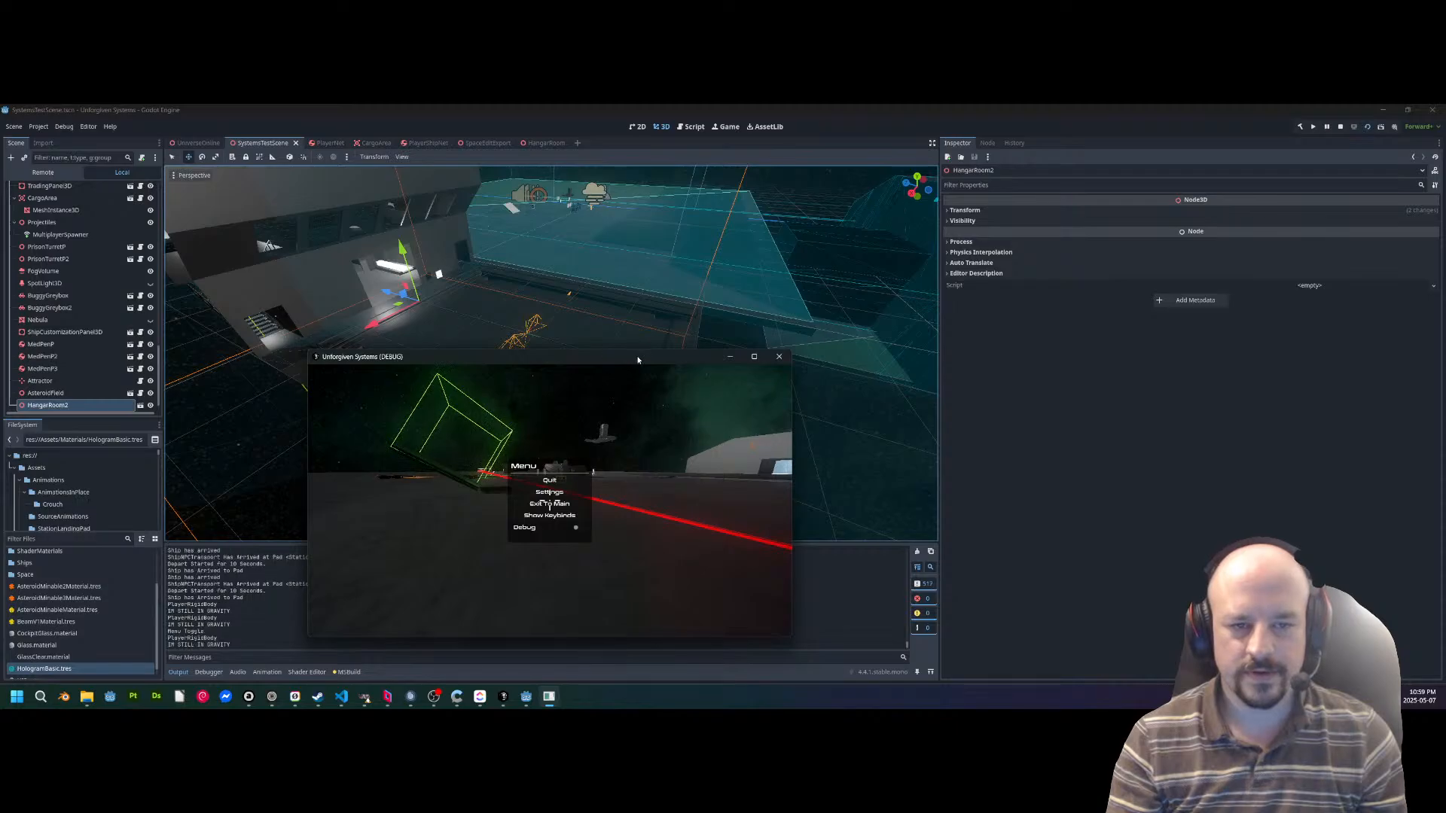
Maximize the remaining game window, resume play and walk forward across the station deck.
double_click(638, 359)
key(Escape)
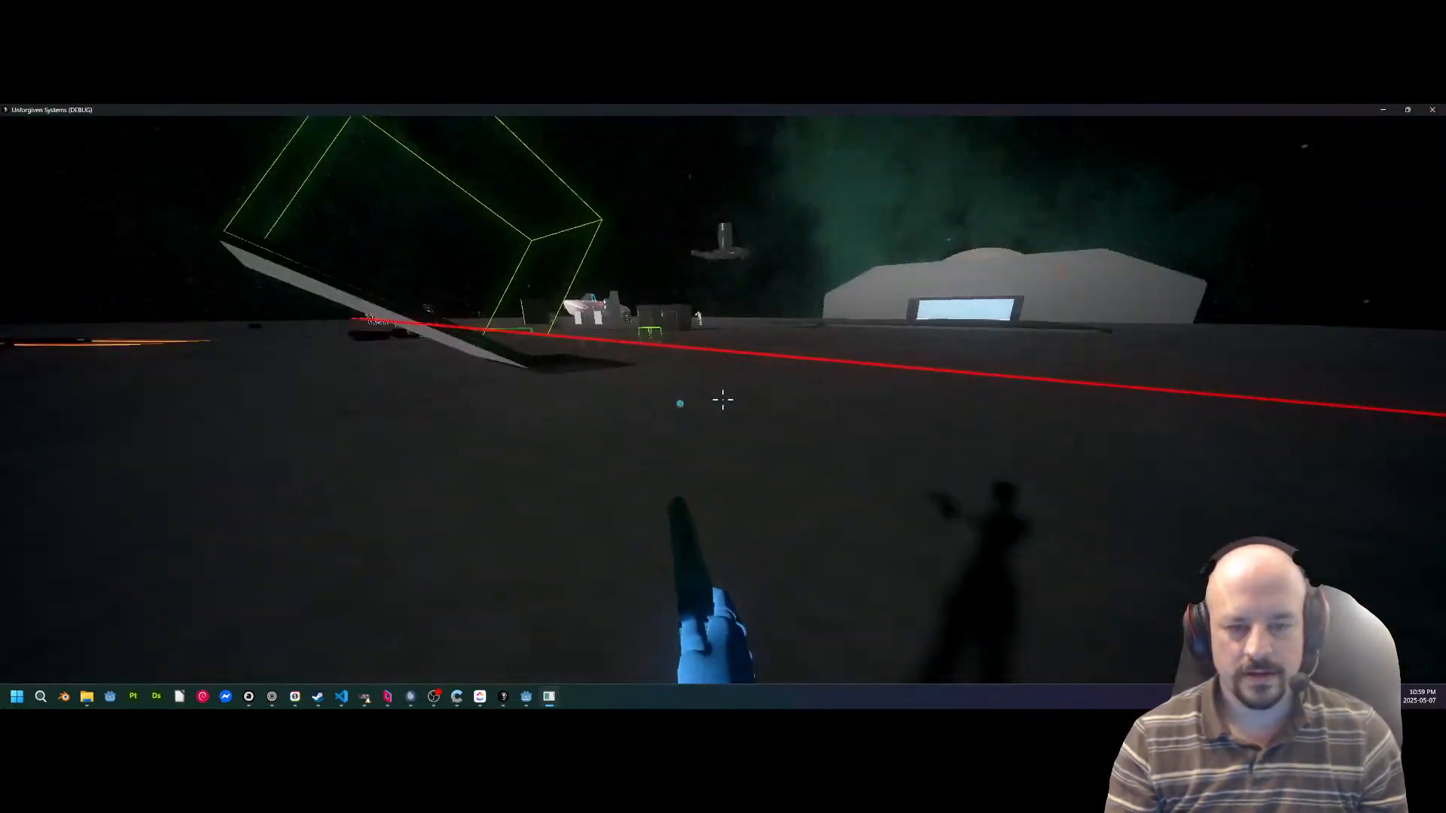
key(w)
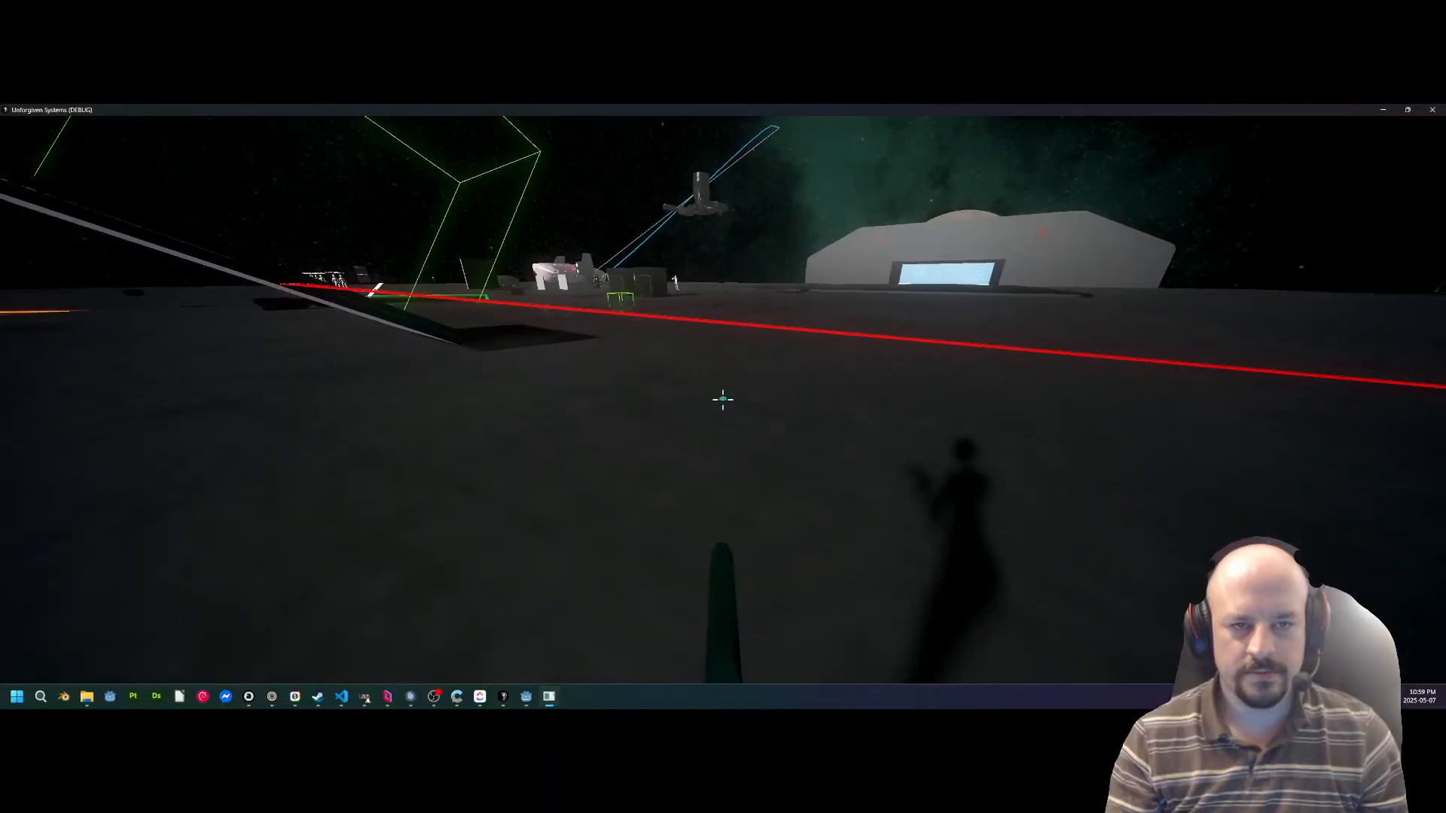
Walk across the station deck past the red beams and the green glowing rod to the walking characters.
key(w)
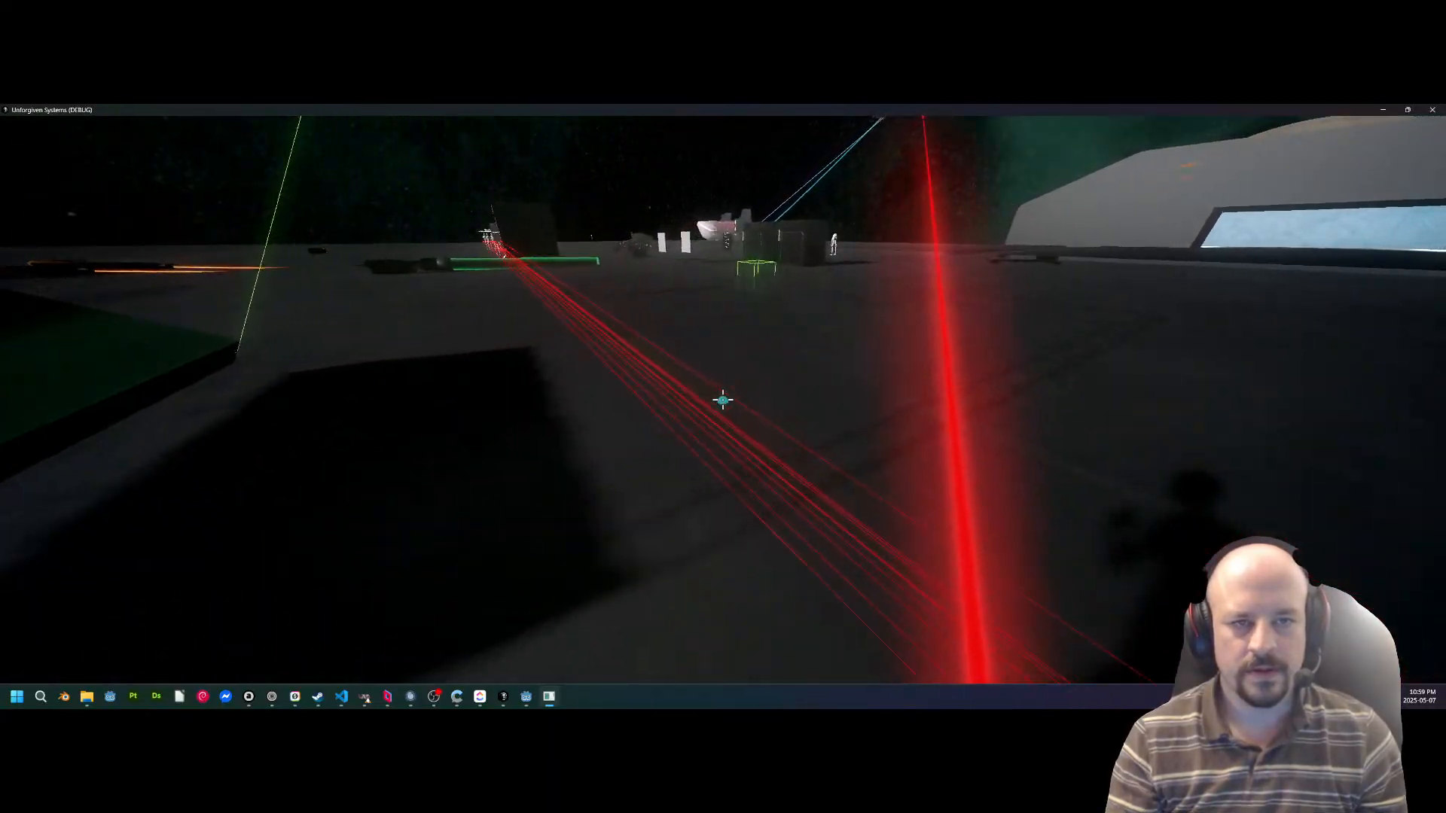
key(w)
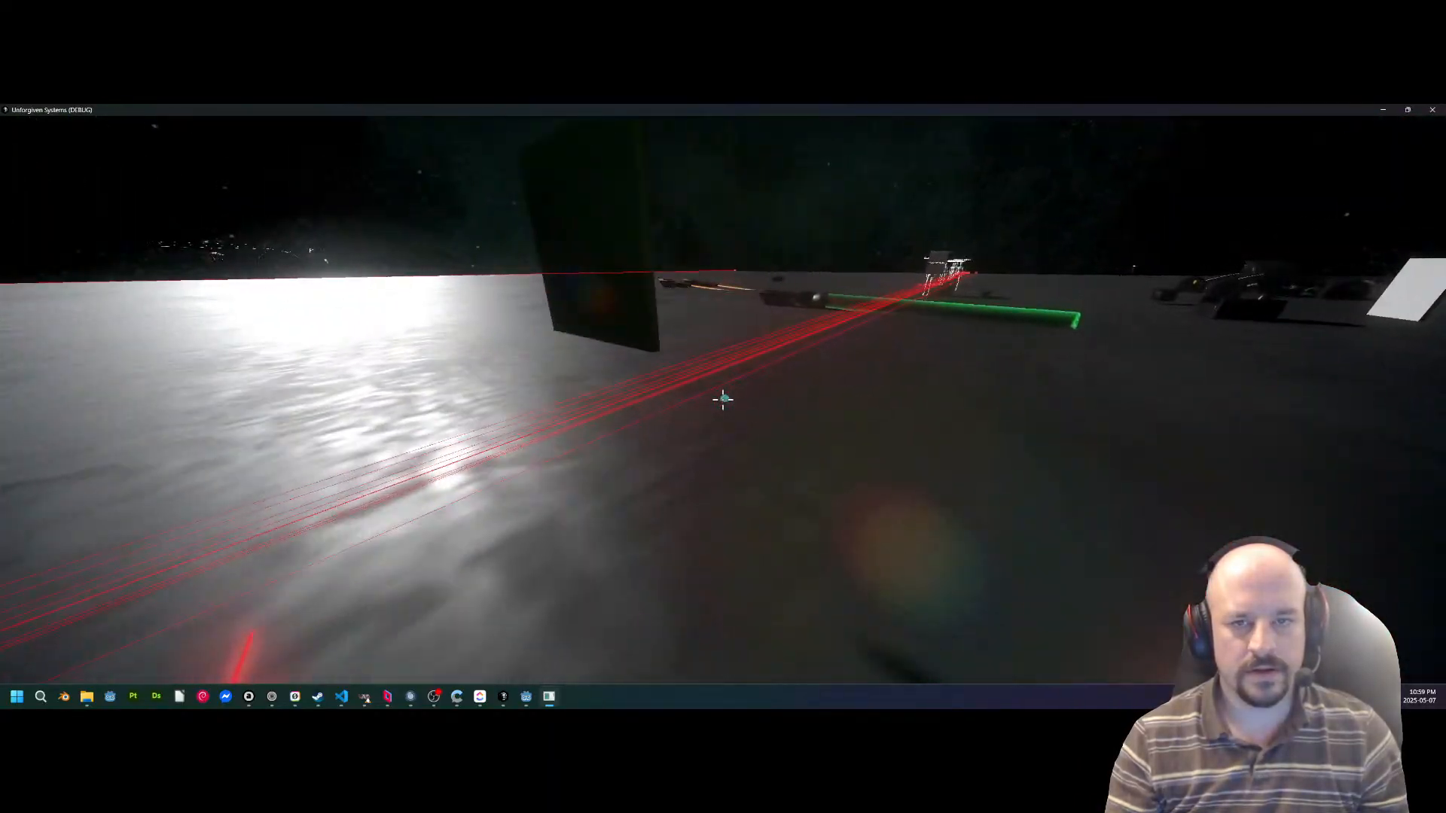
key(w)
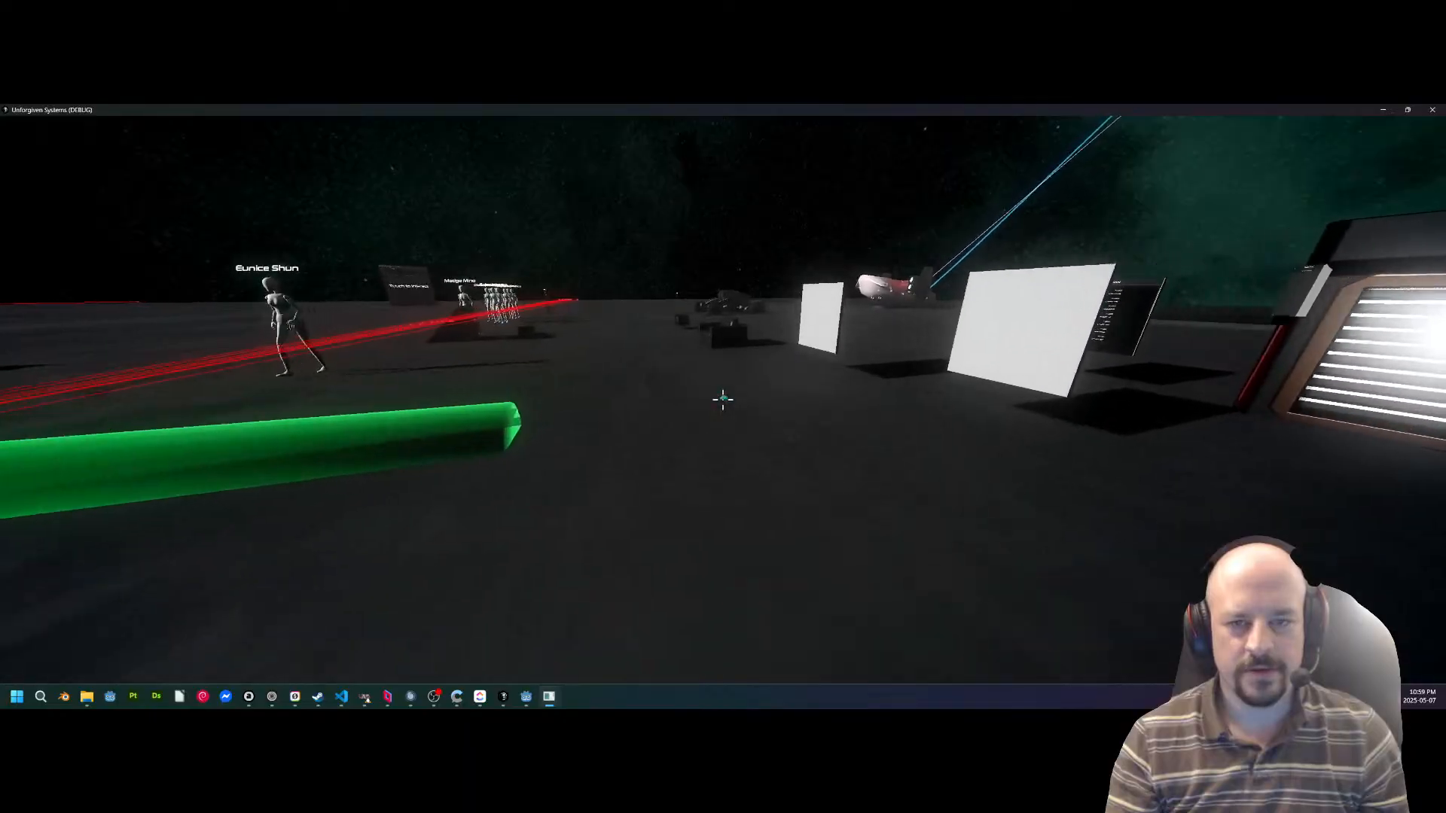
key(w)
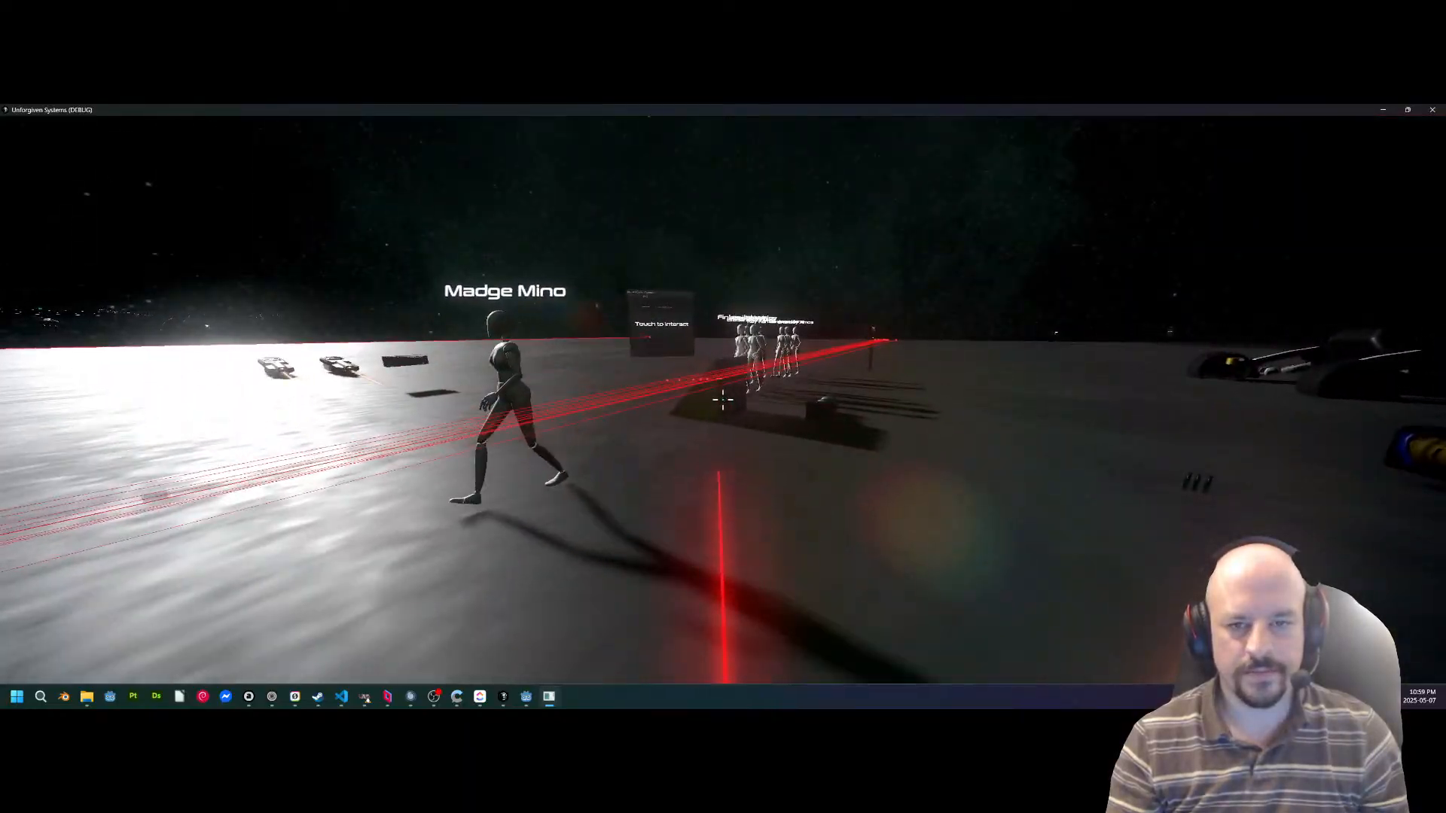
key(w)
key(w)
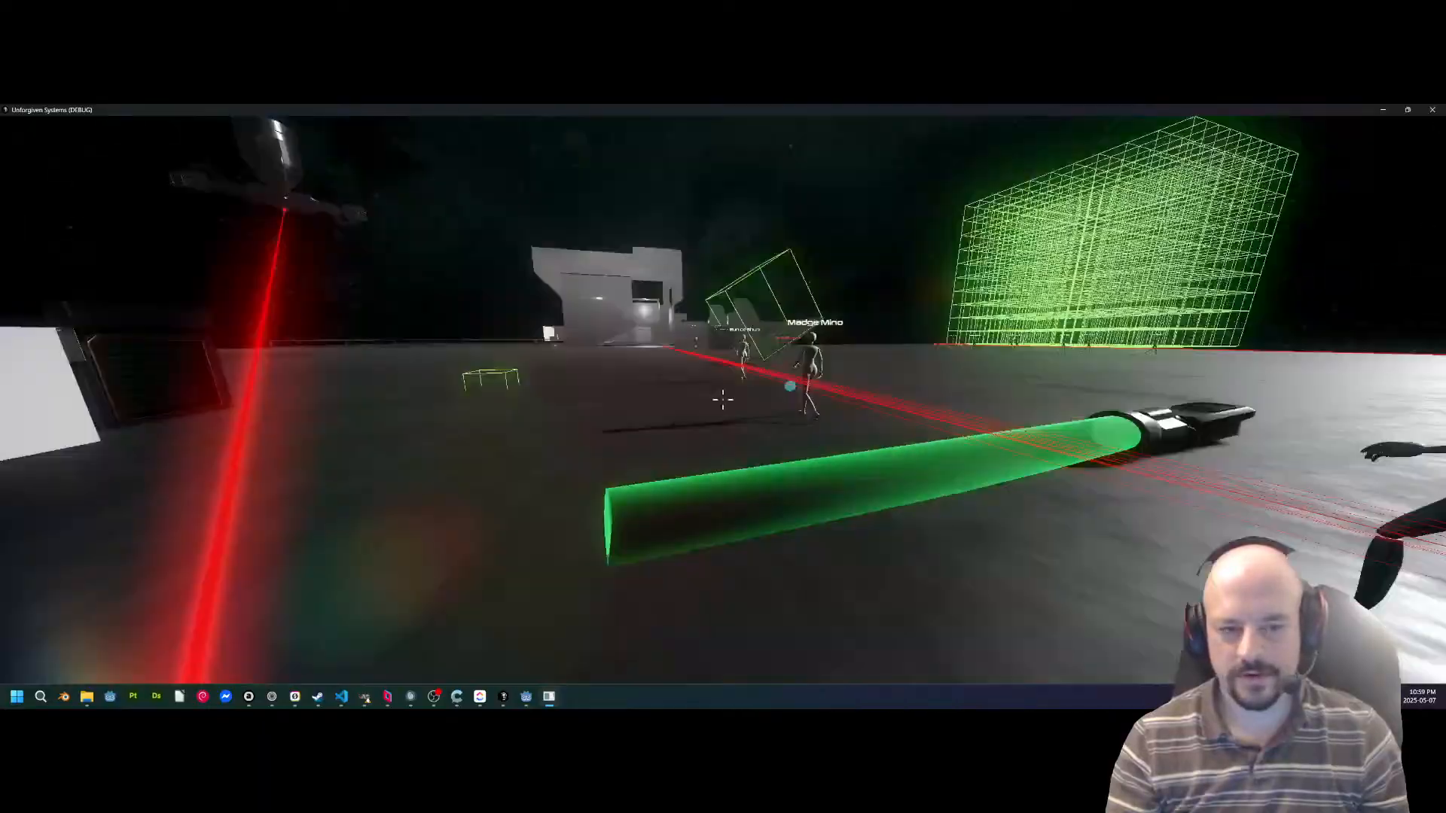
Walk past the shop terminals to the black-and-white component lying on the deck and grab it with the beam tool.
key(w)
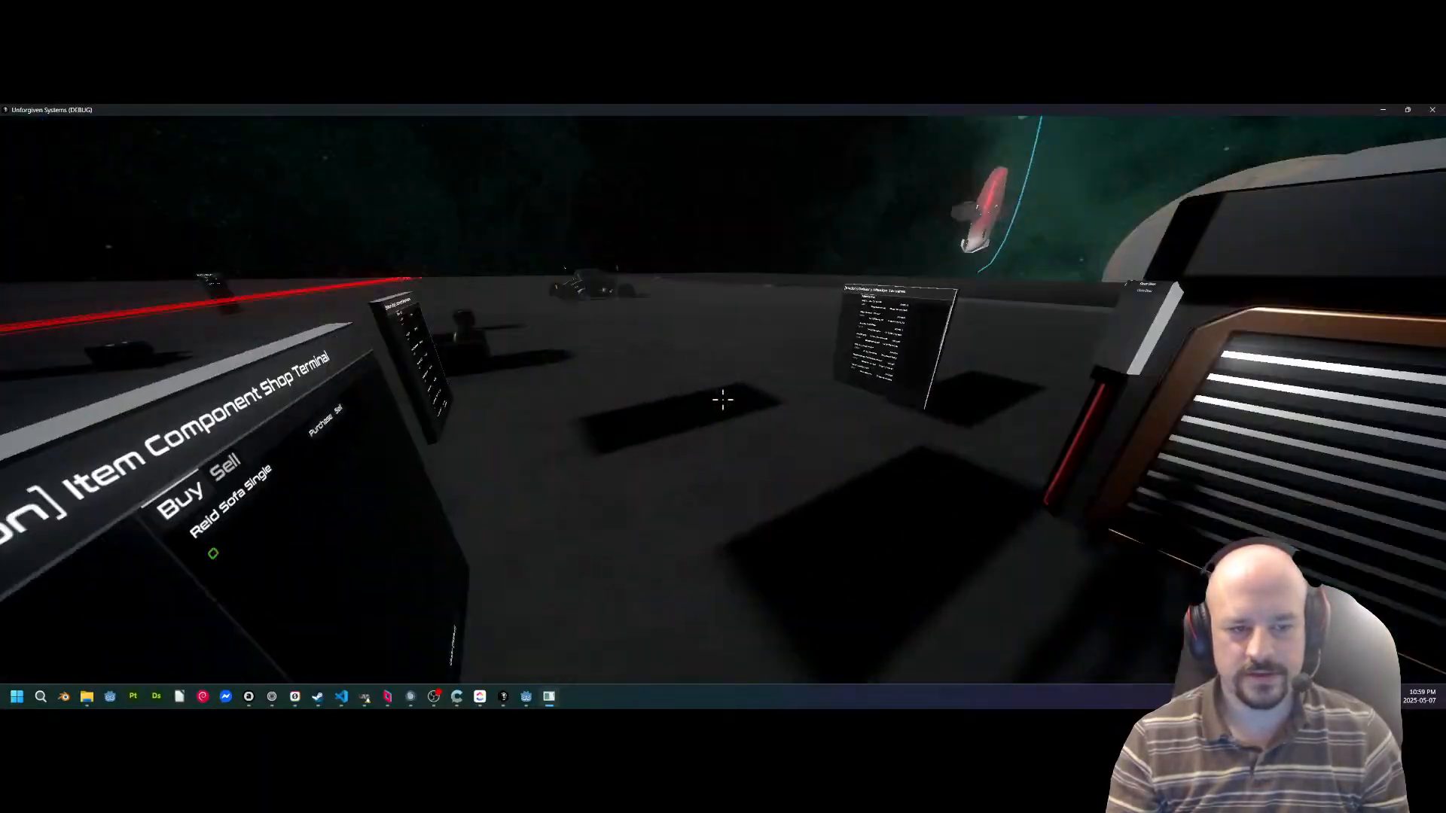
key(w)
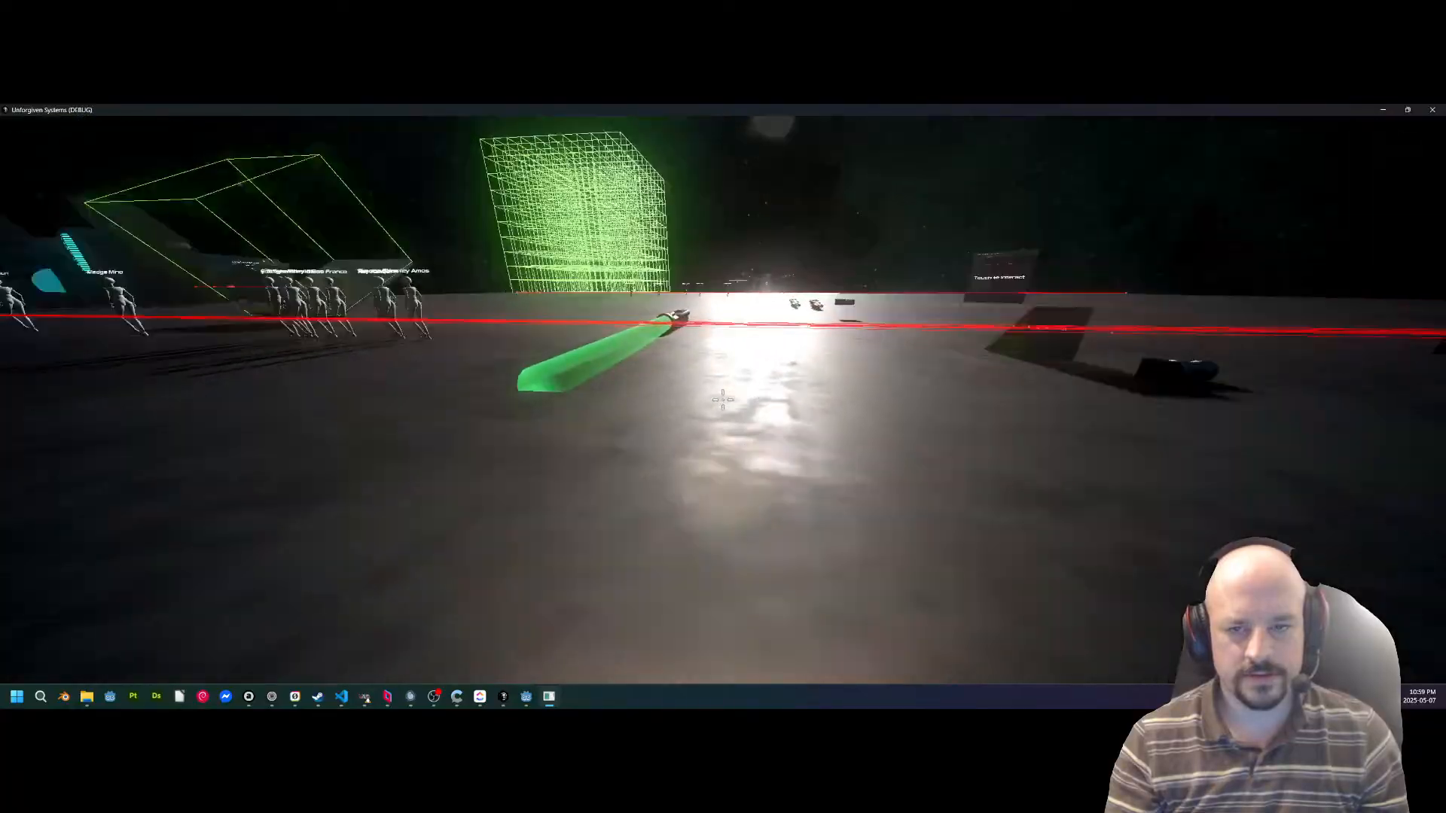
key(w)
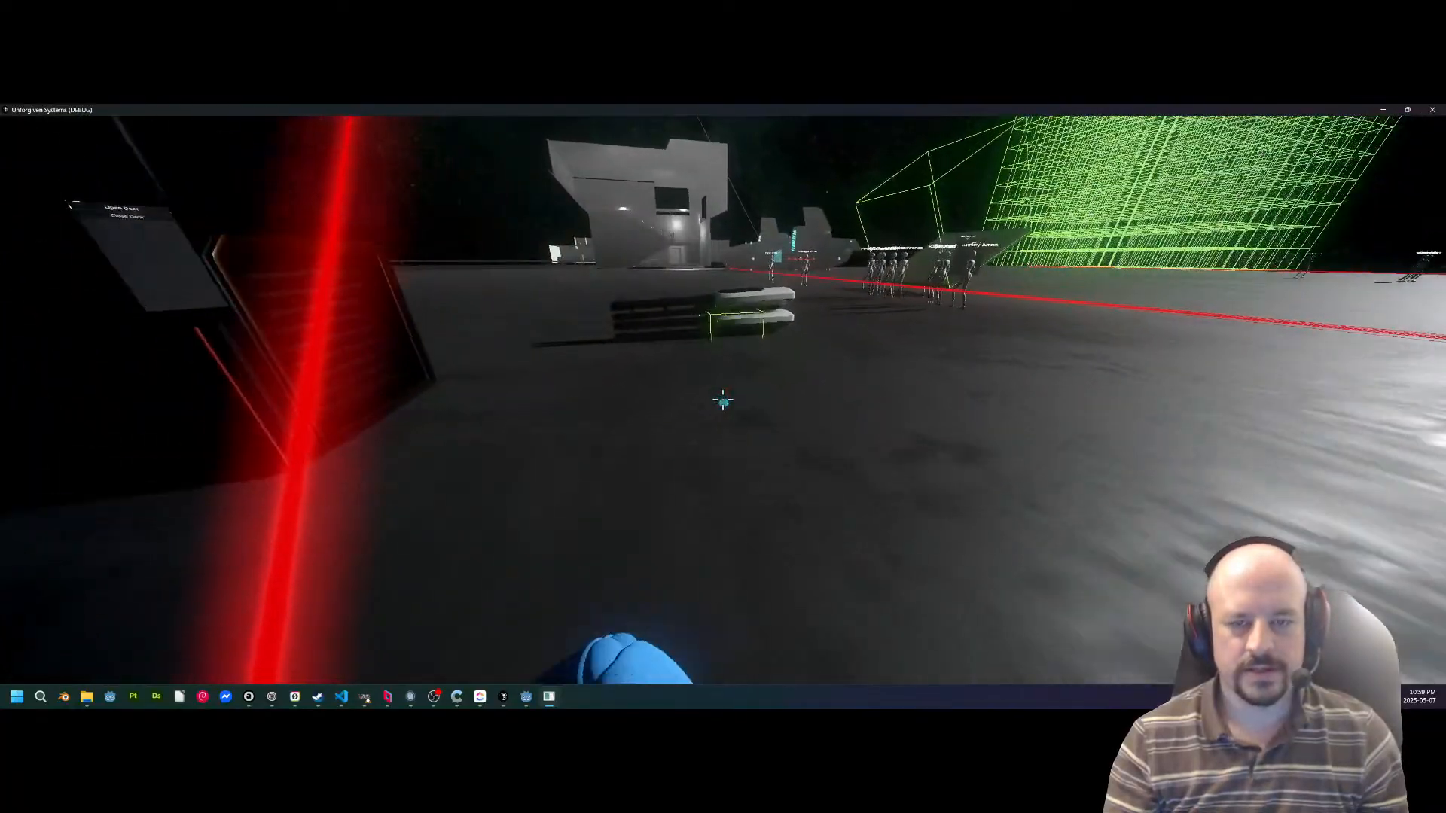
key(w)
key(w)
click(723, 399)
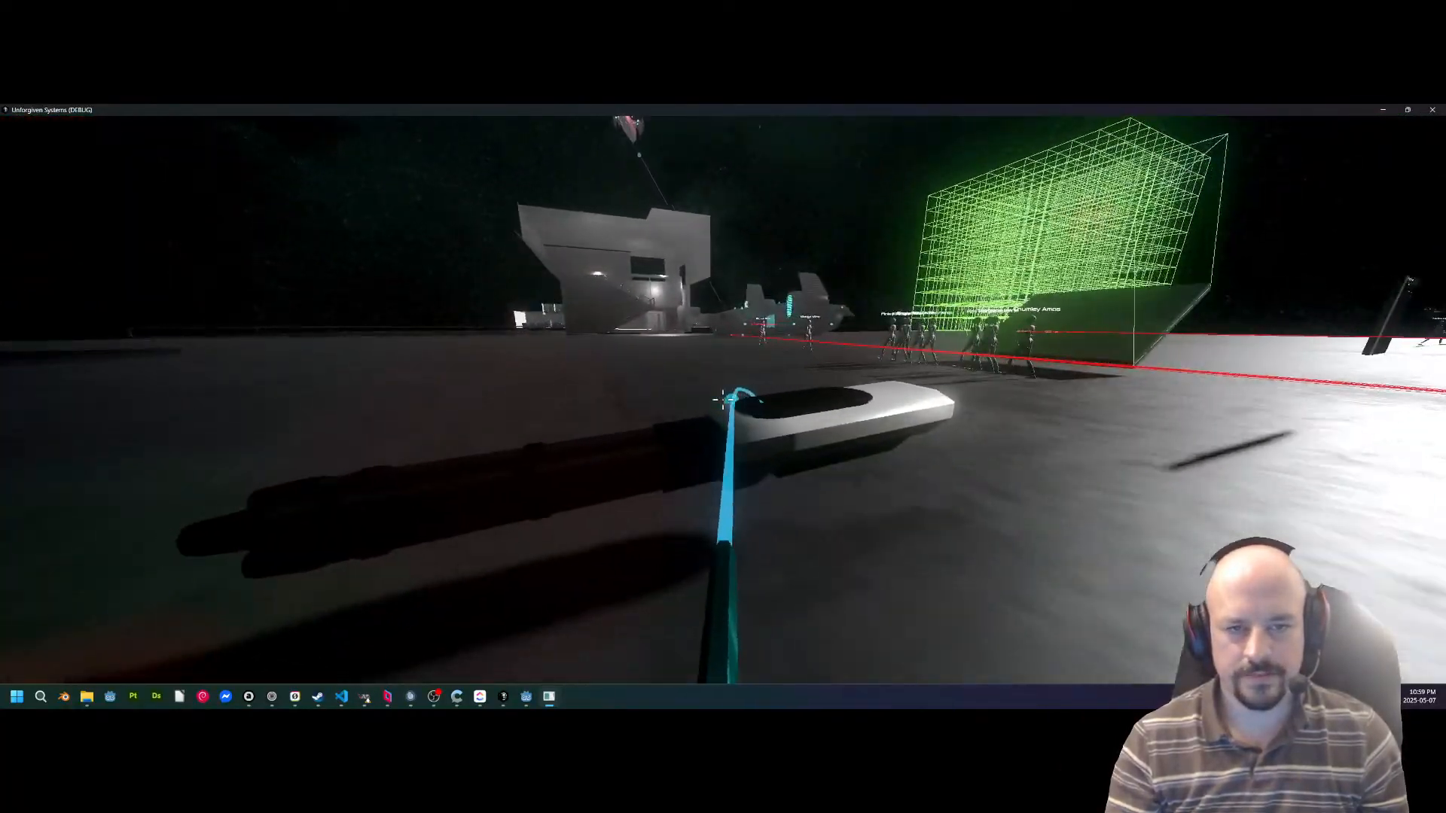
key(a)
key(a)
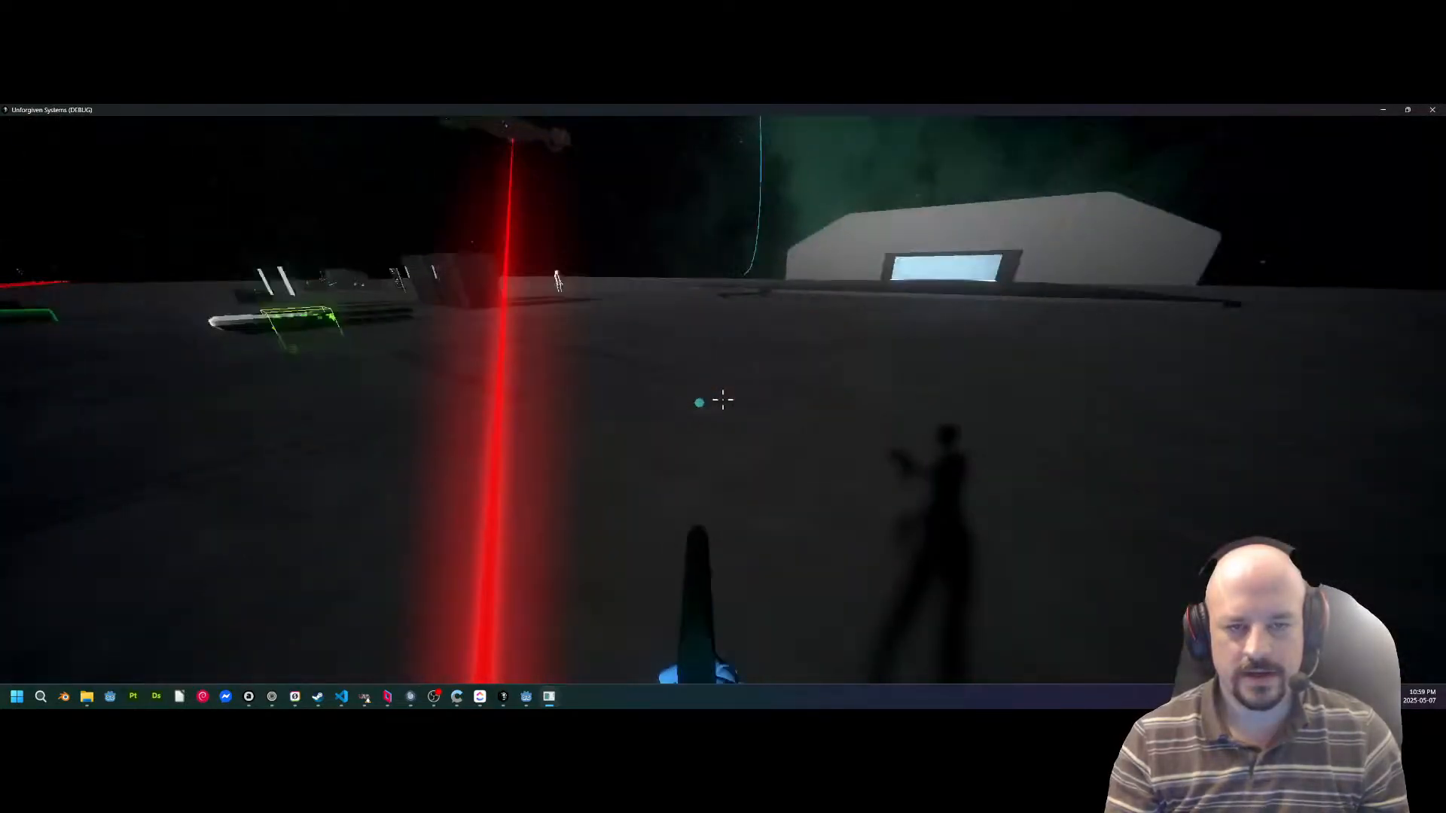
Walk to the parked ship beside the lit hangar and aim the beam tool at the white object beyond its engine.
key(w)
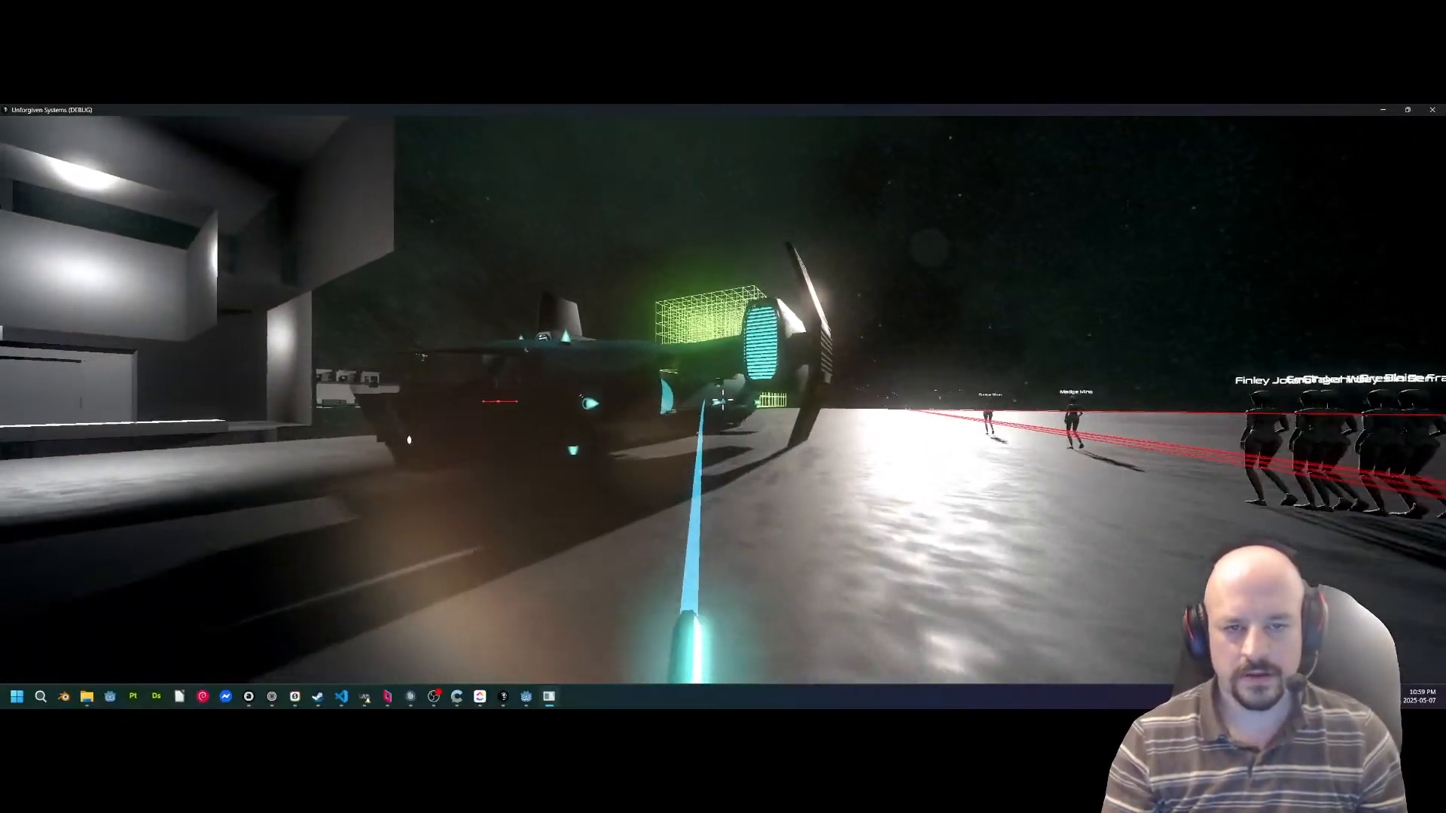
key(w)
key(w)
click(723, 400)
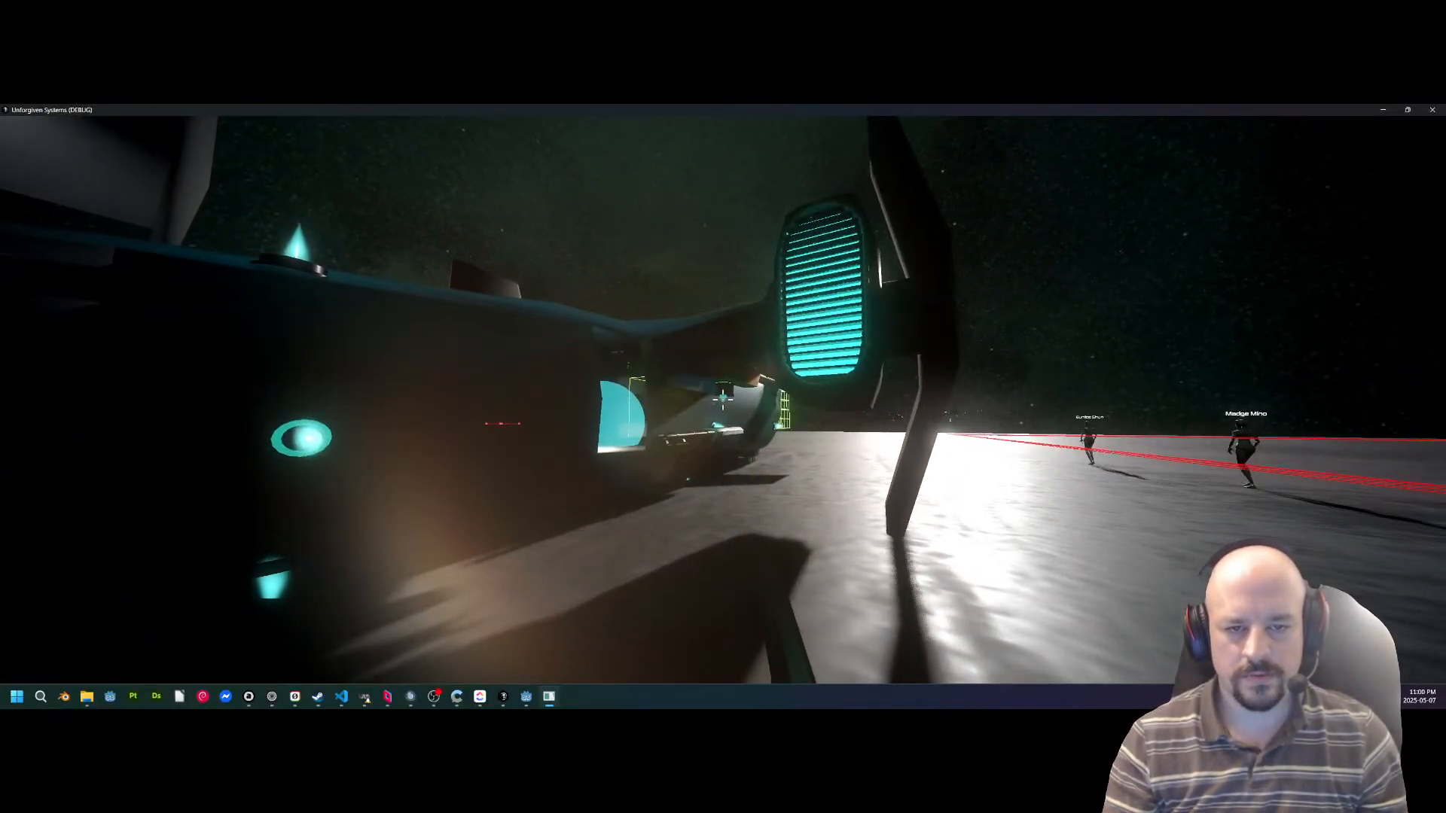
key(w)
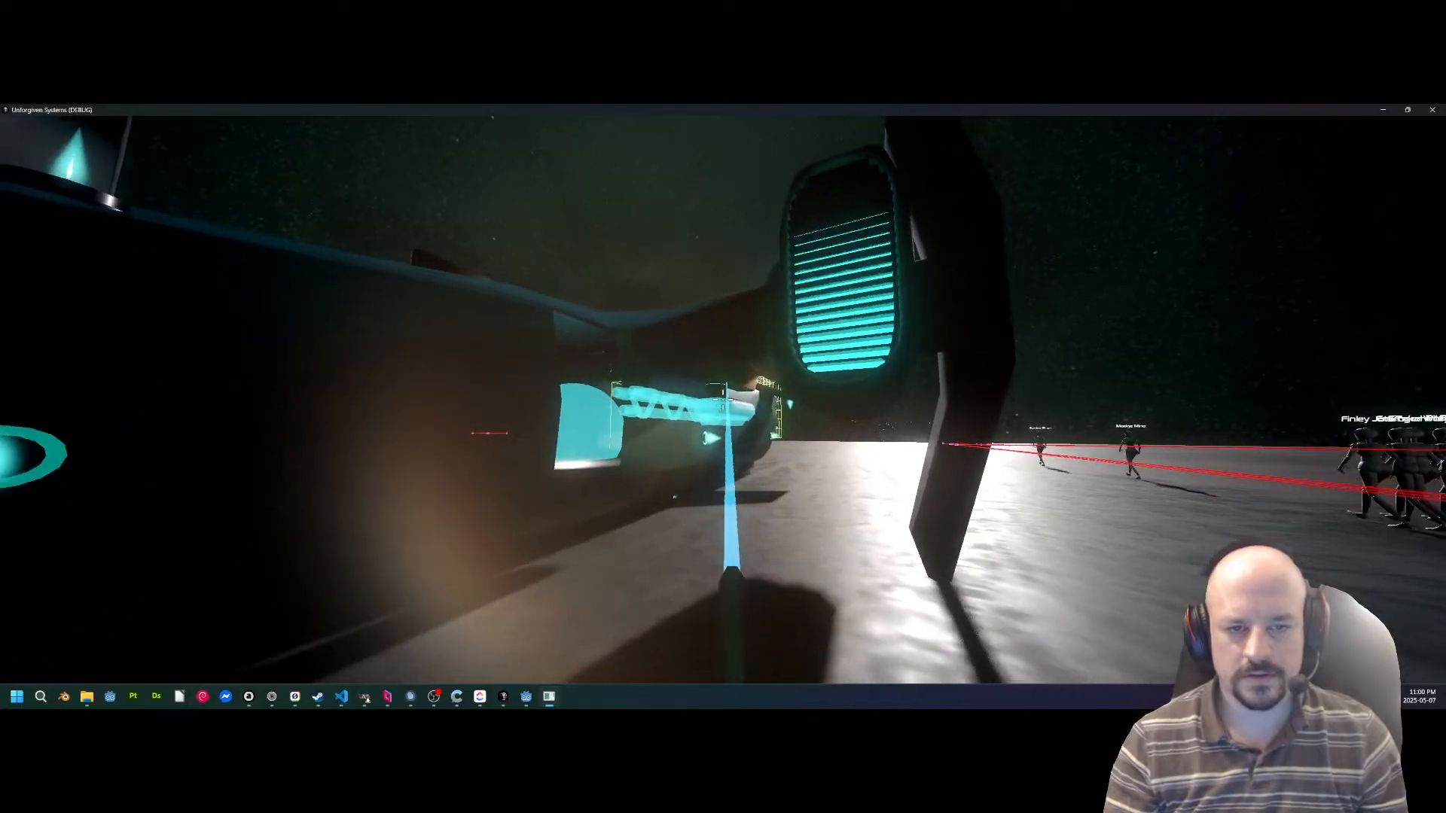
Grab the white component lying on the open deck with the beam tool and move it toward the parked ship.
key(w)
click(723, 400)
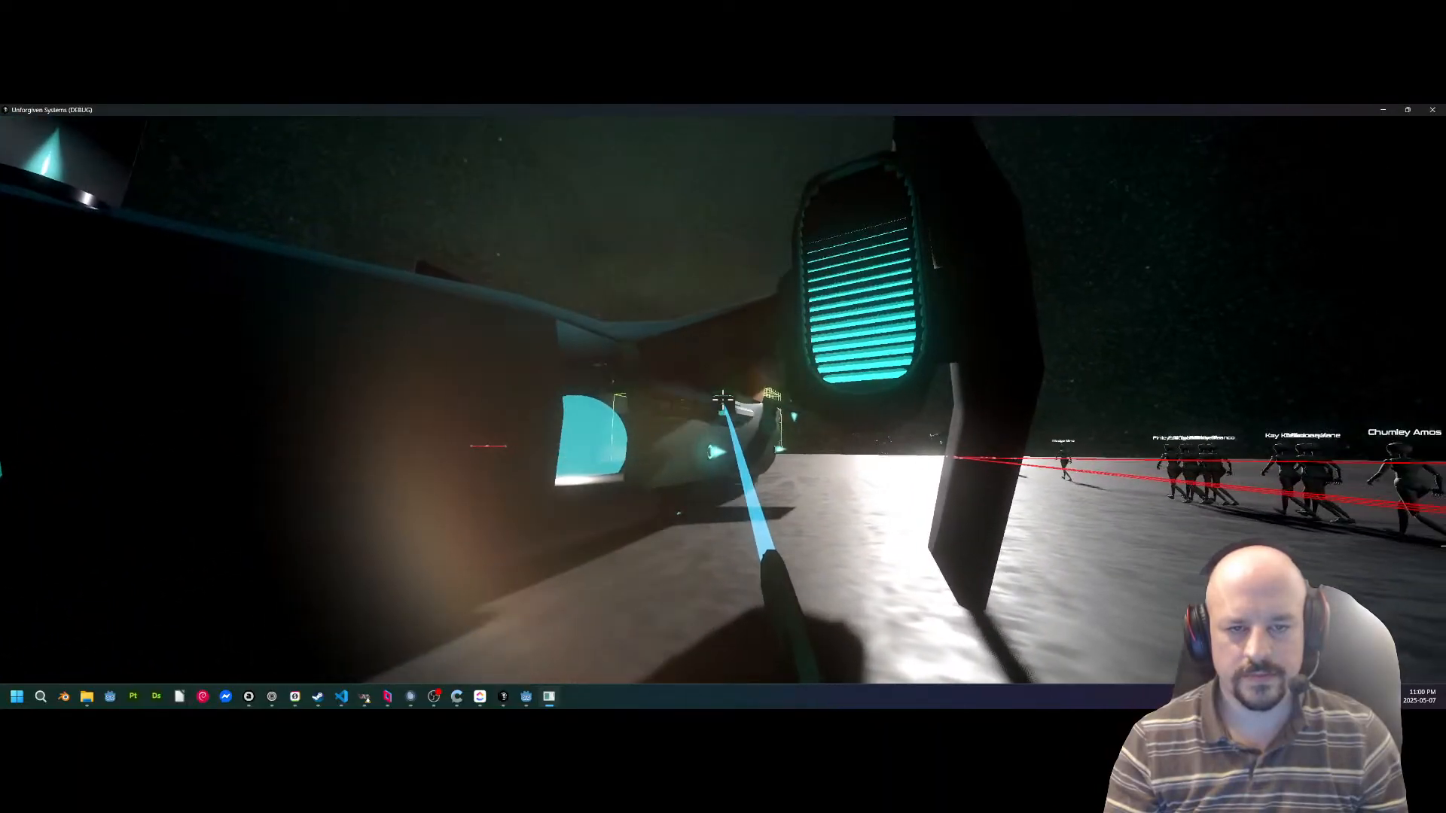
click(723, 400)
key(w)
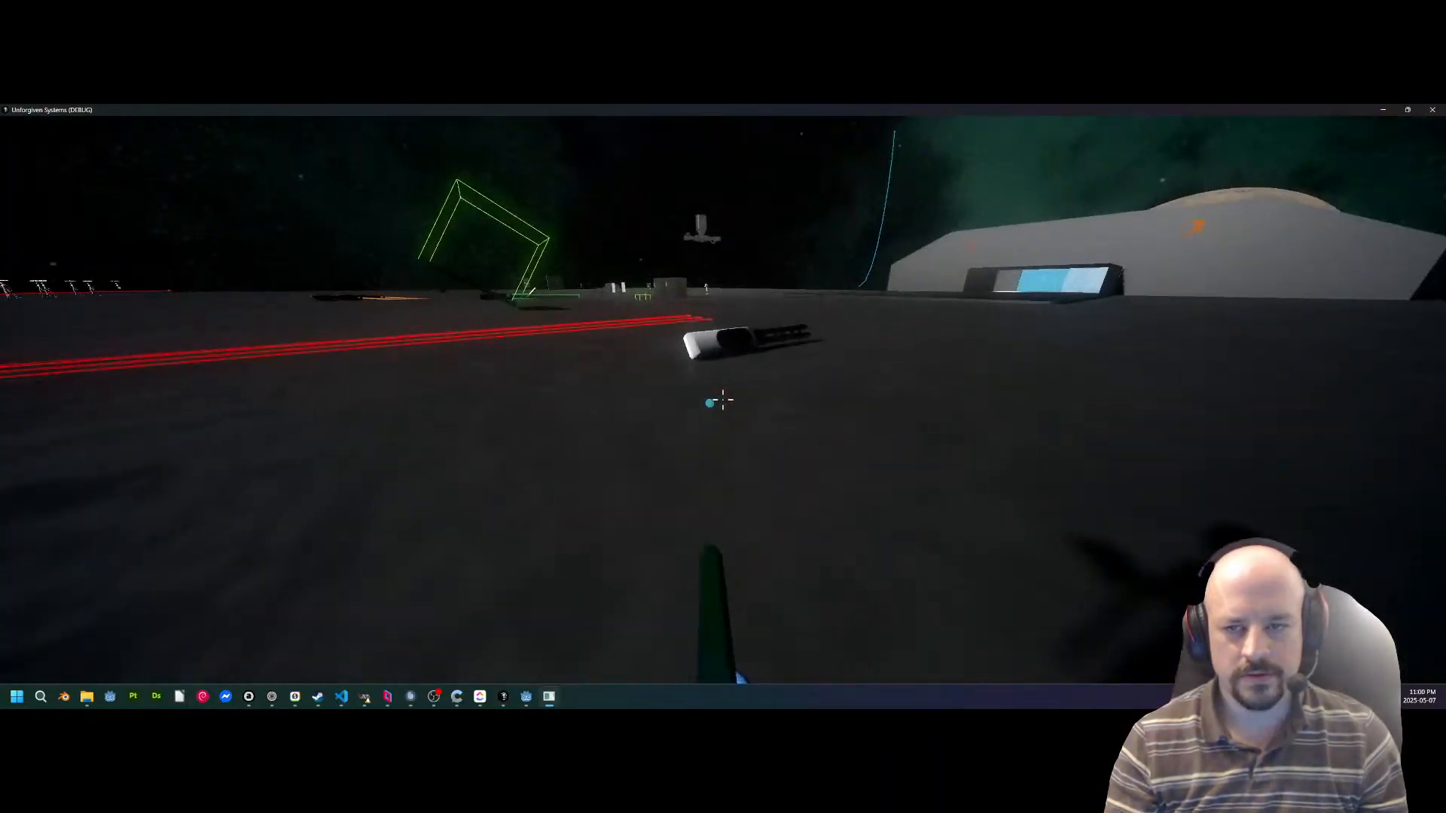
click(723, 400)
key(w)
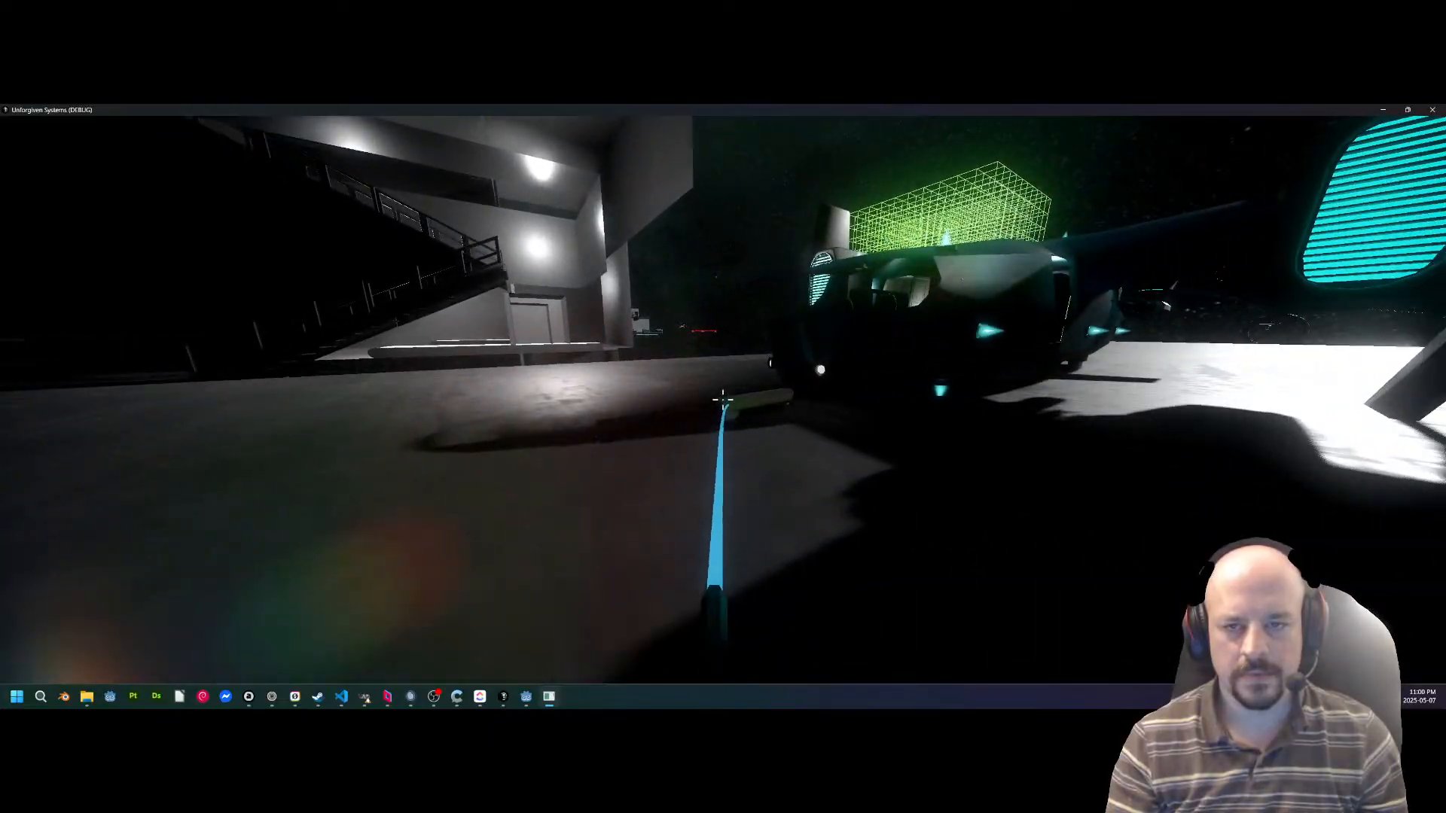
Board the parked ship, walk through to the cockpit and sit in the pilot seat.
key(w)
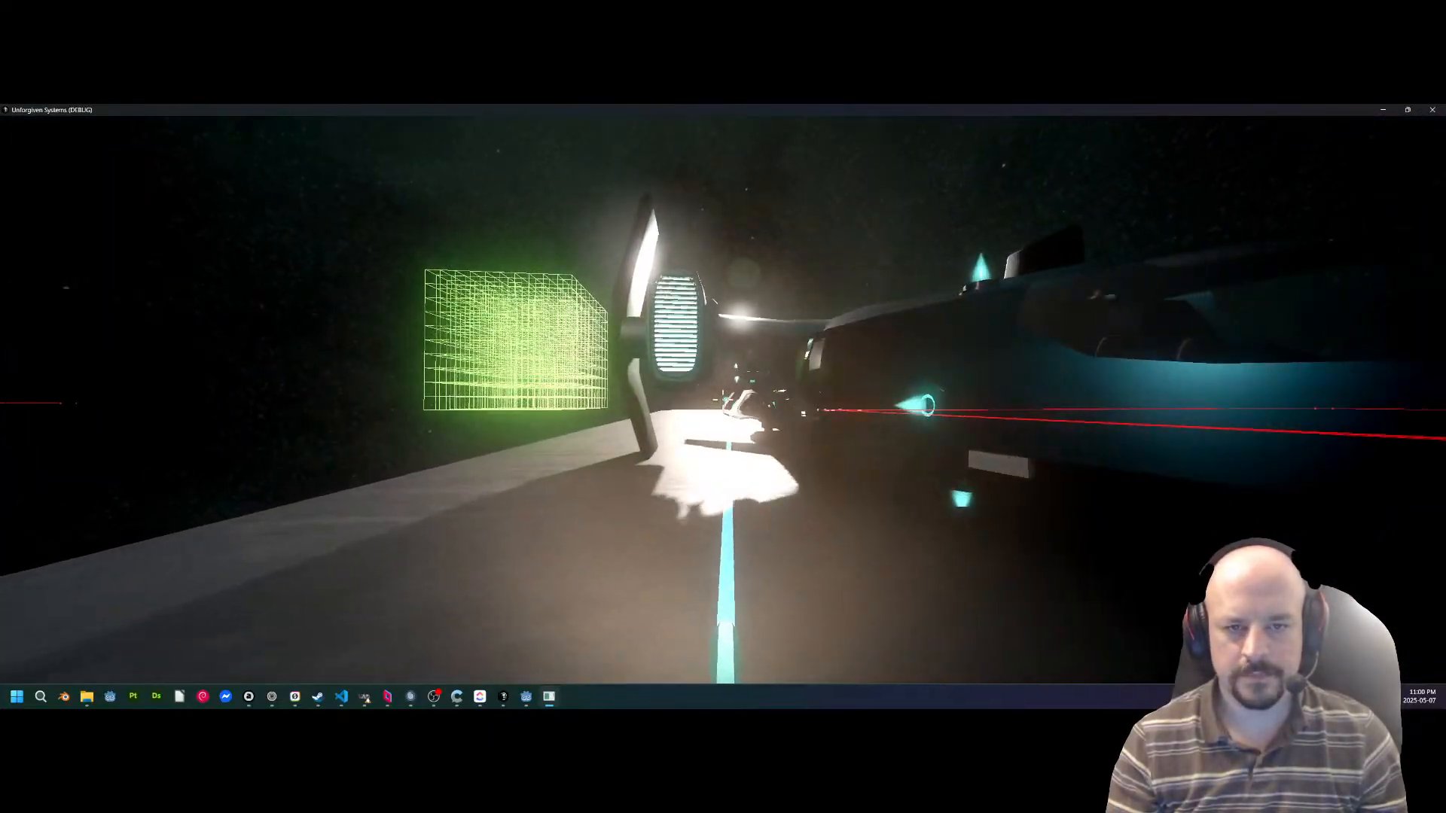
key(w)
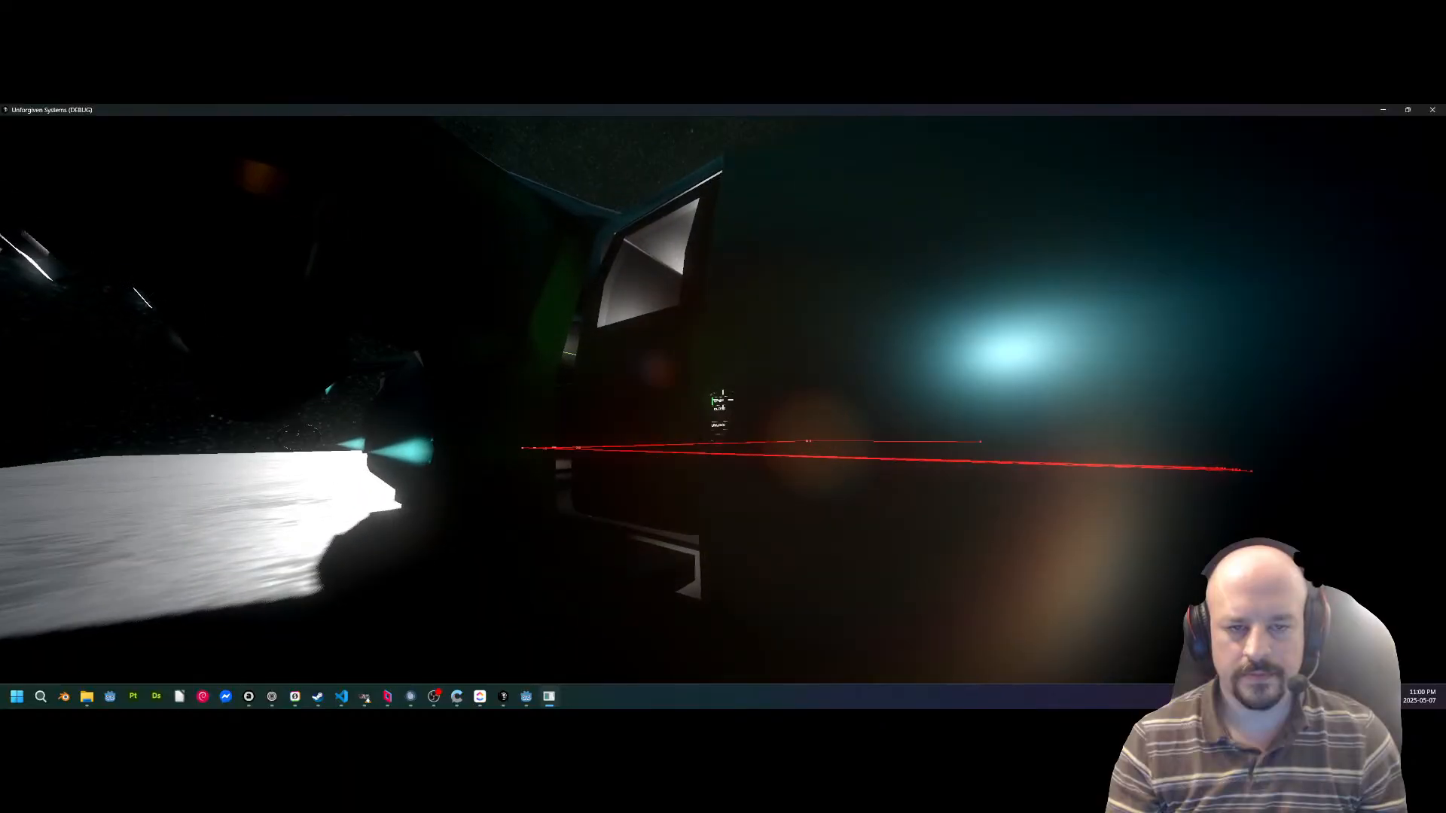
key(w)
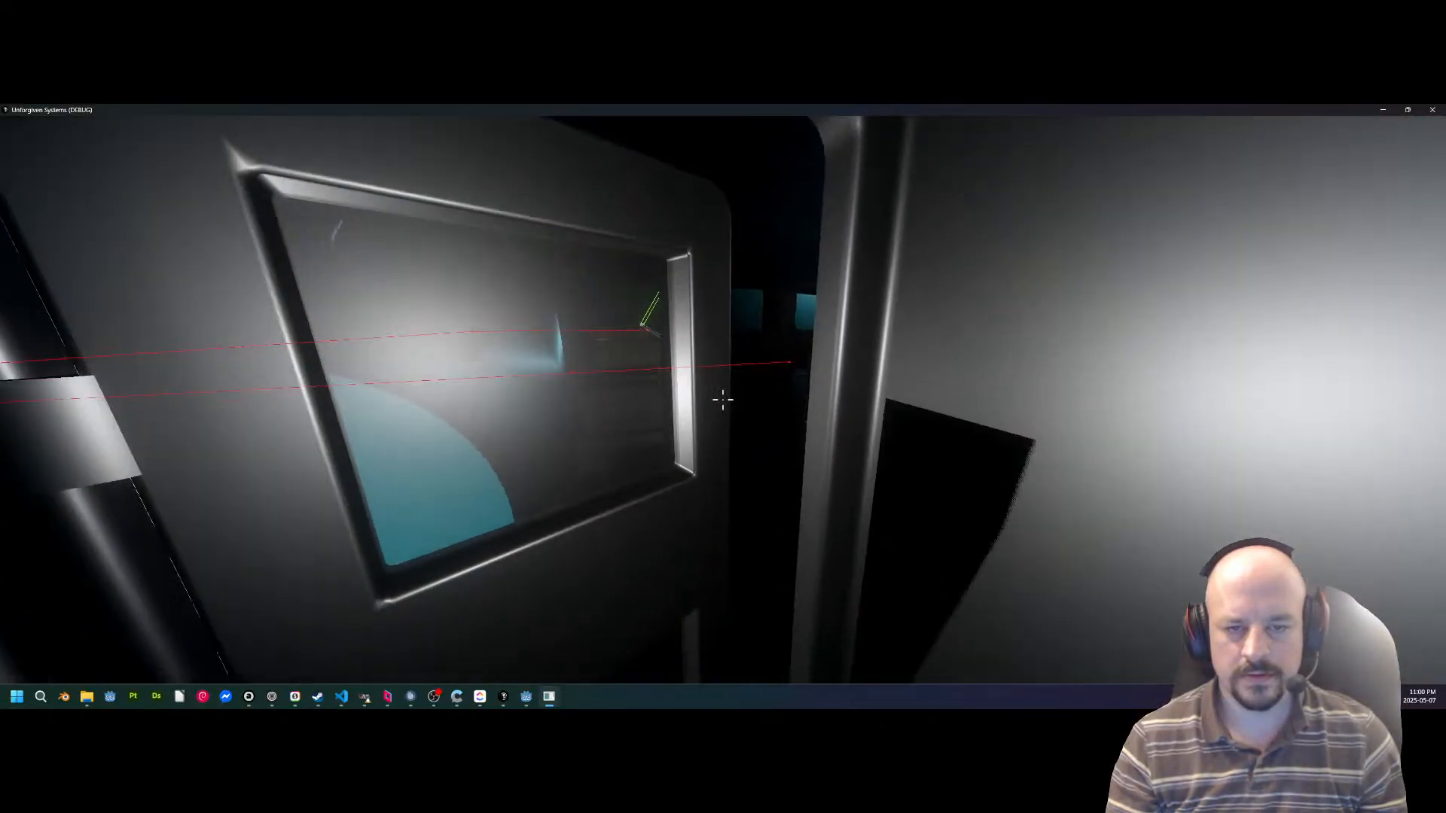
key(w)
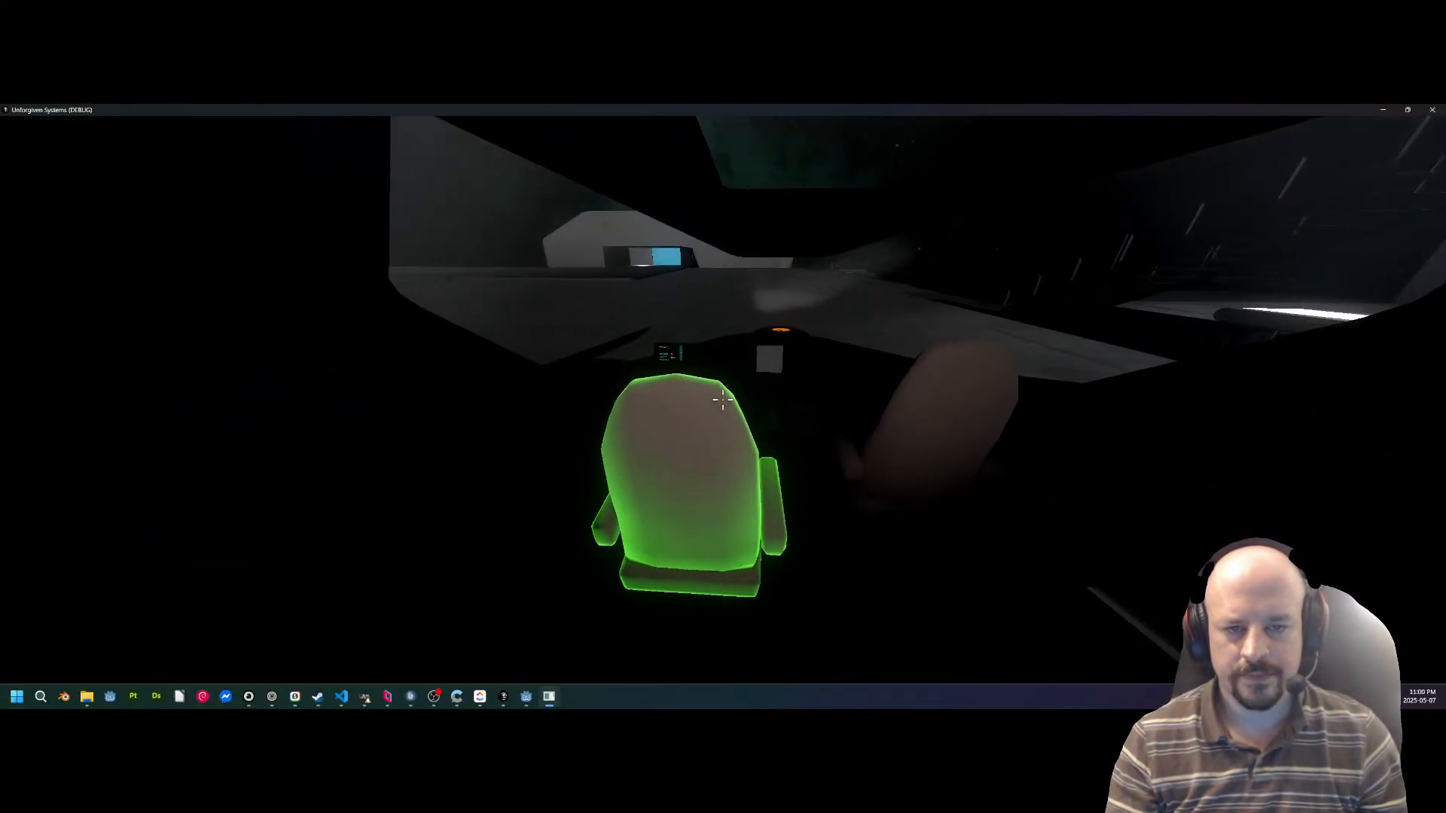
key(e)
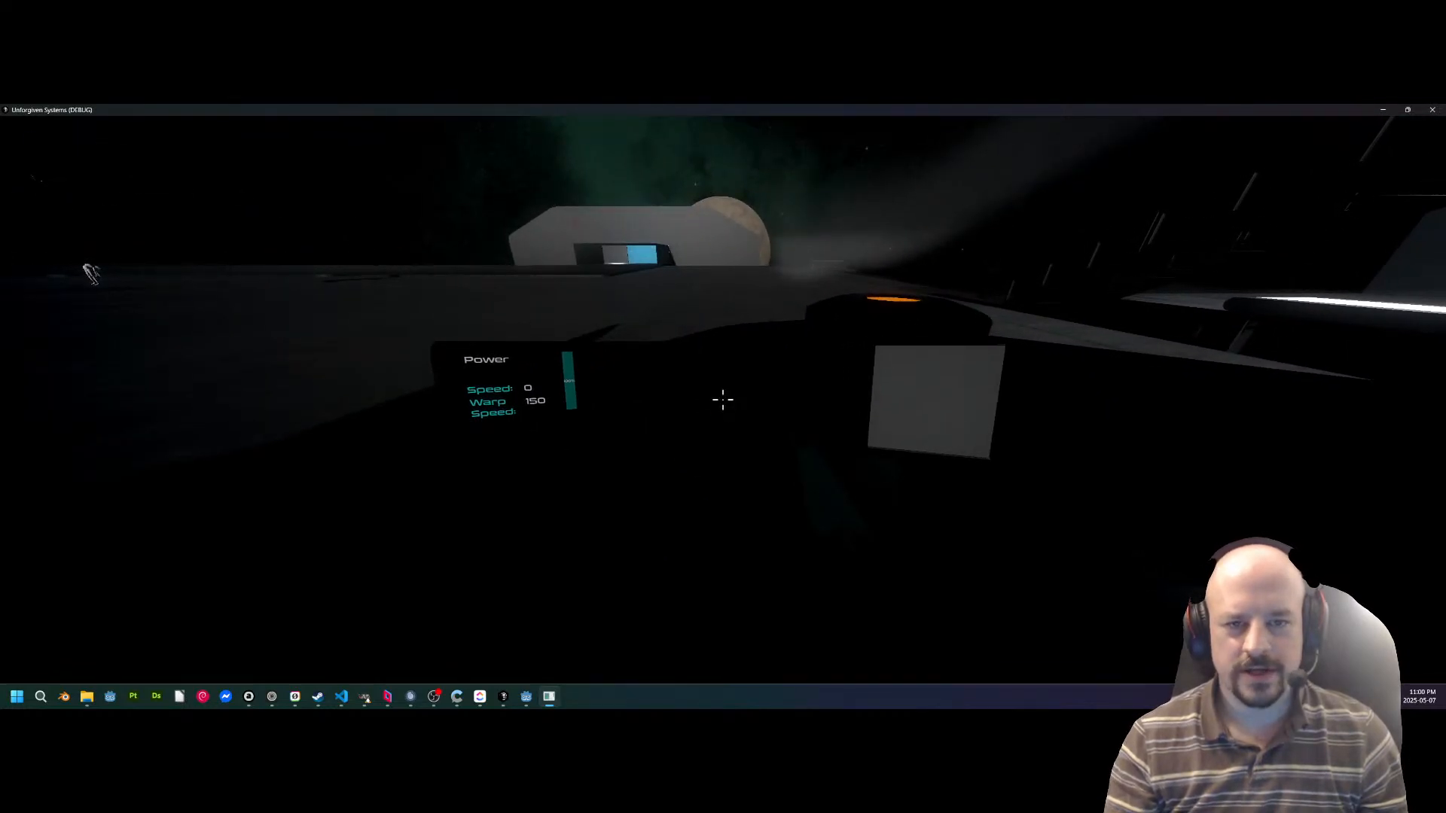
Take off from the station deck, fly past StationPrisonGreybox and brake while approaching the targeted ship.
key(w)
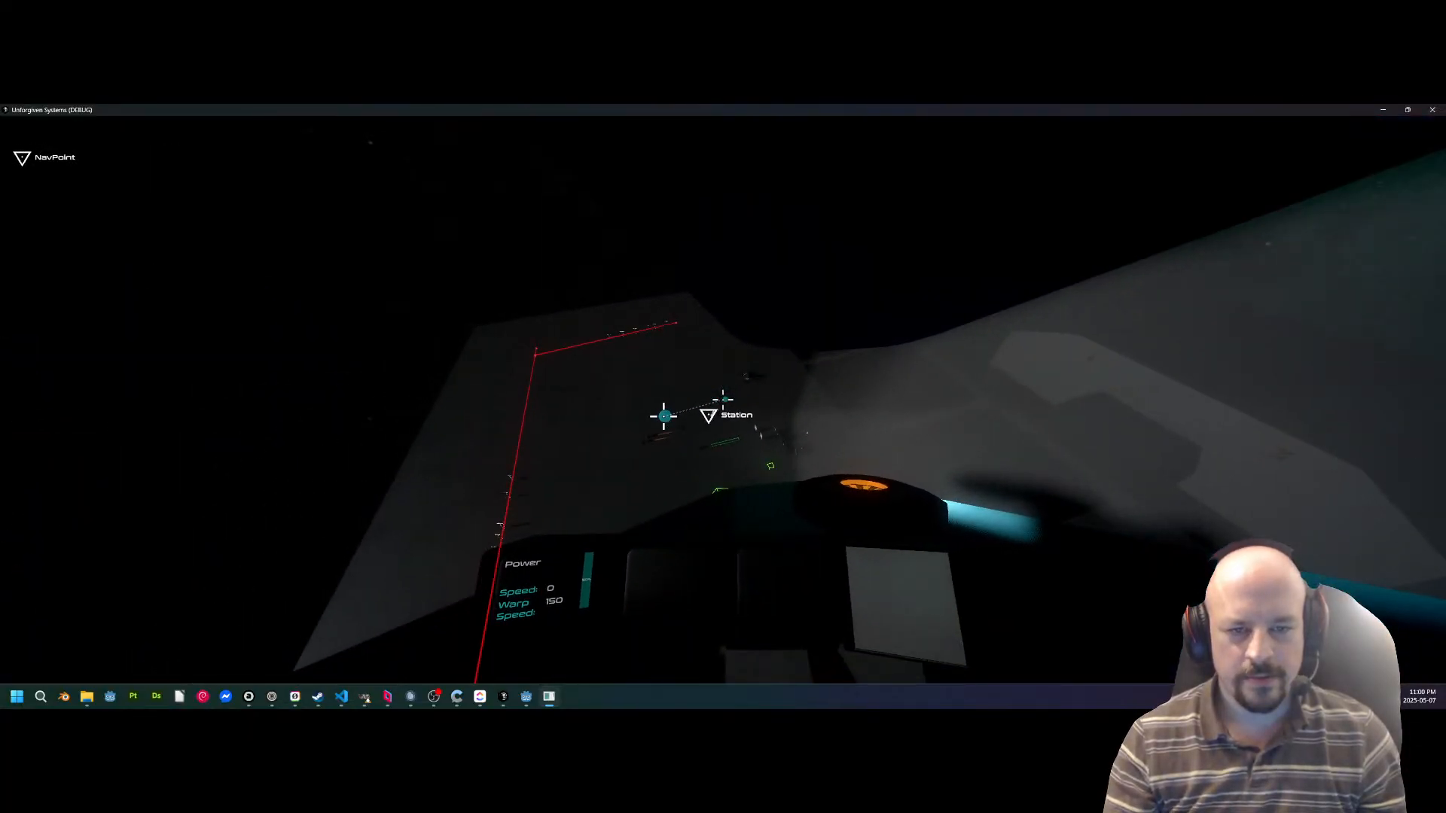
key(w)
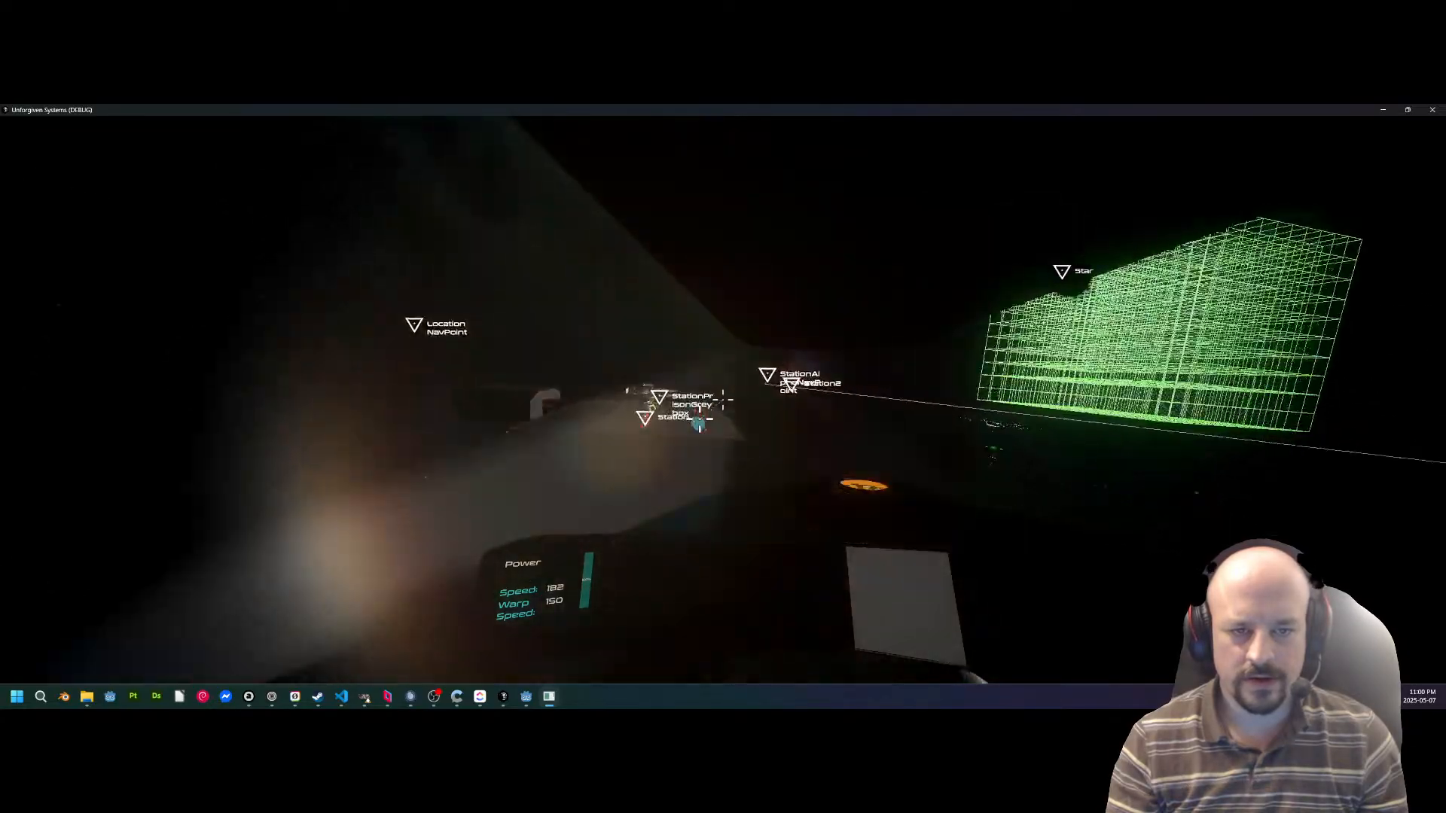
key(s)
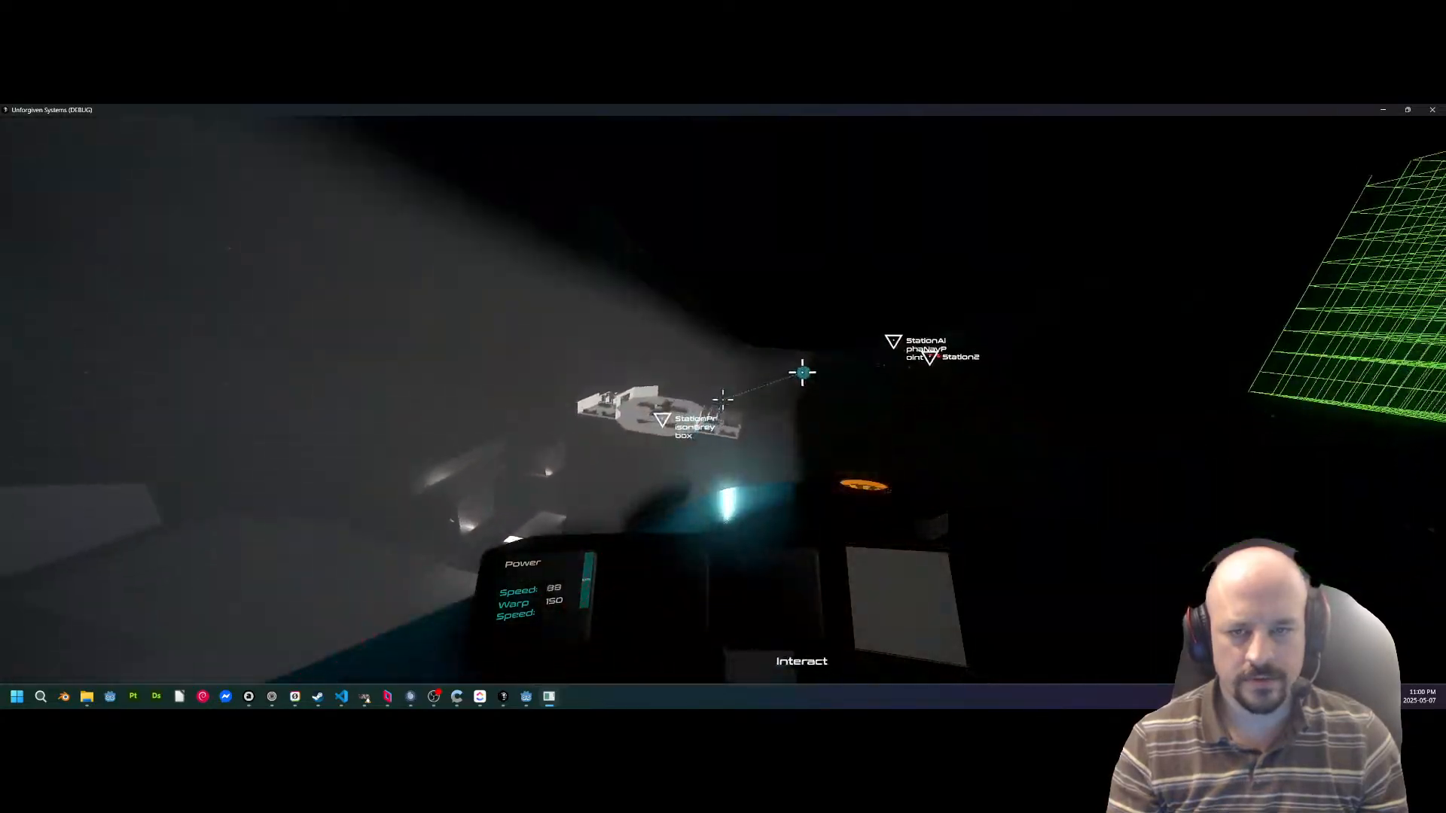
key(w)
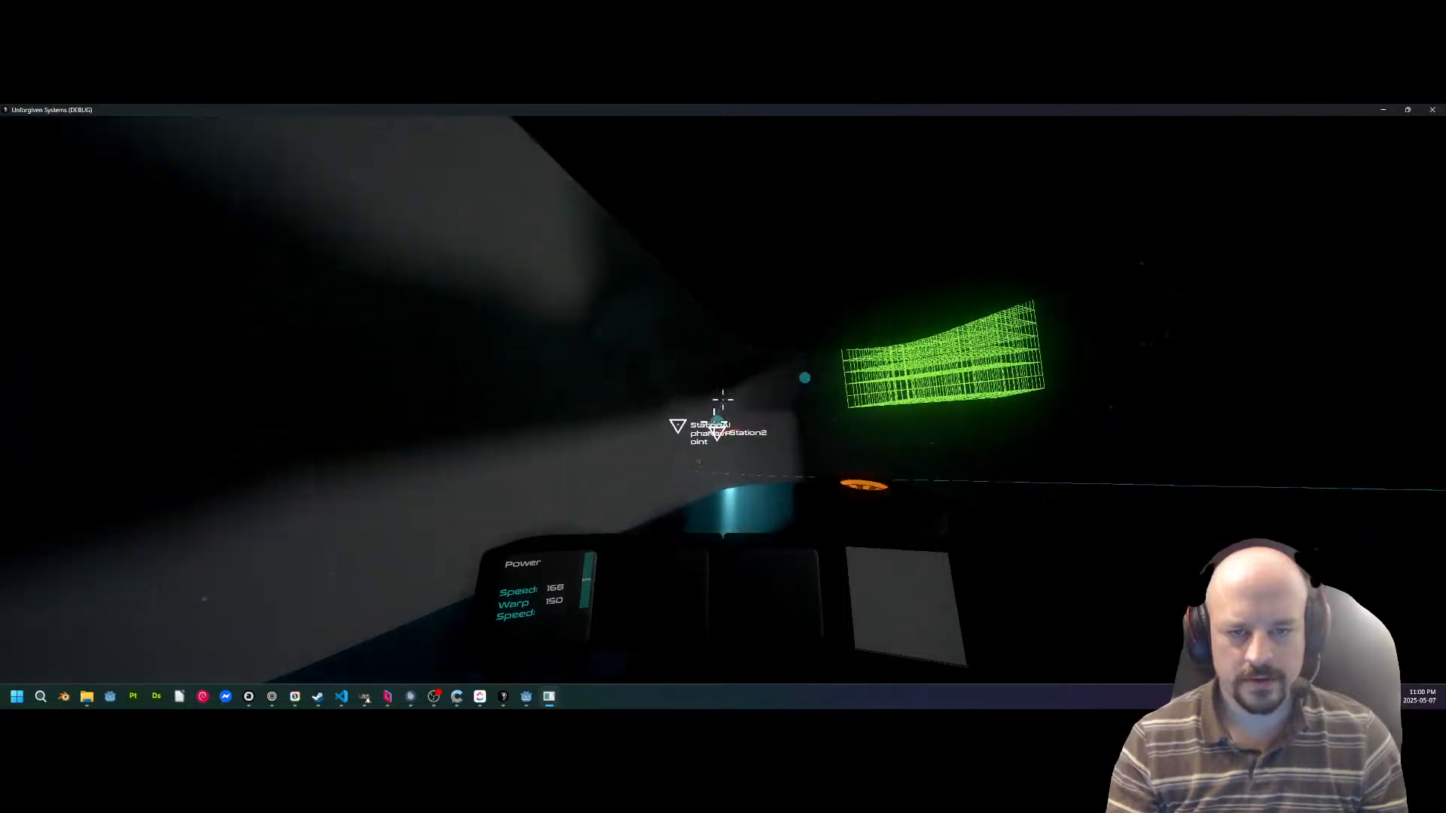
key(s)
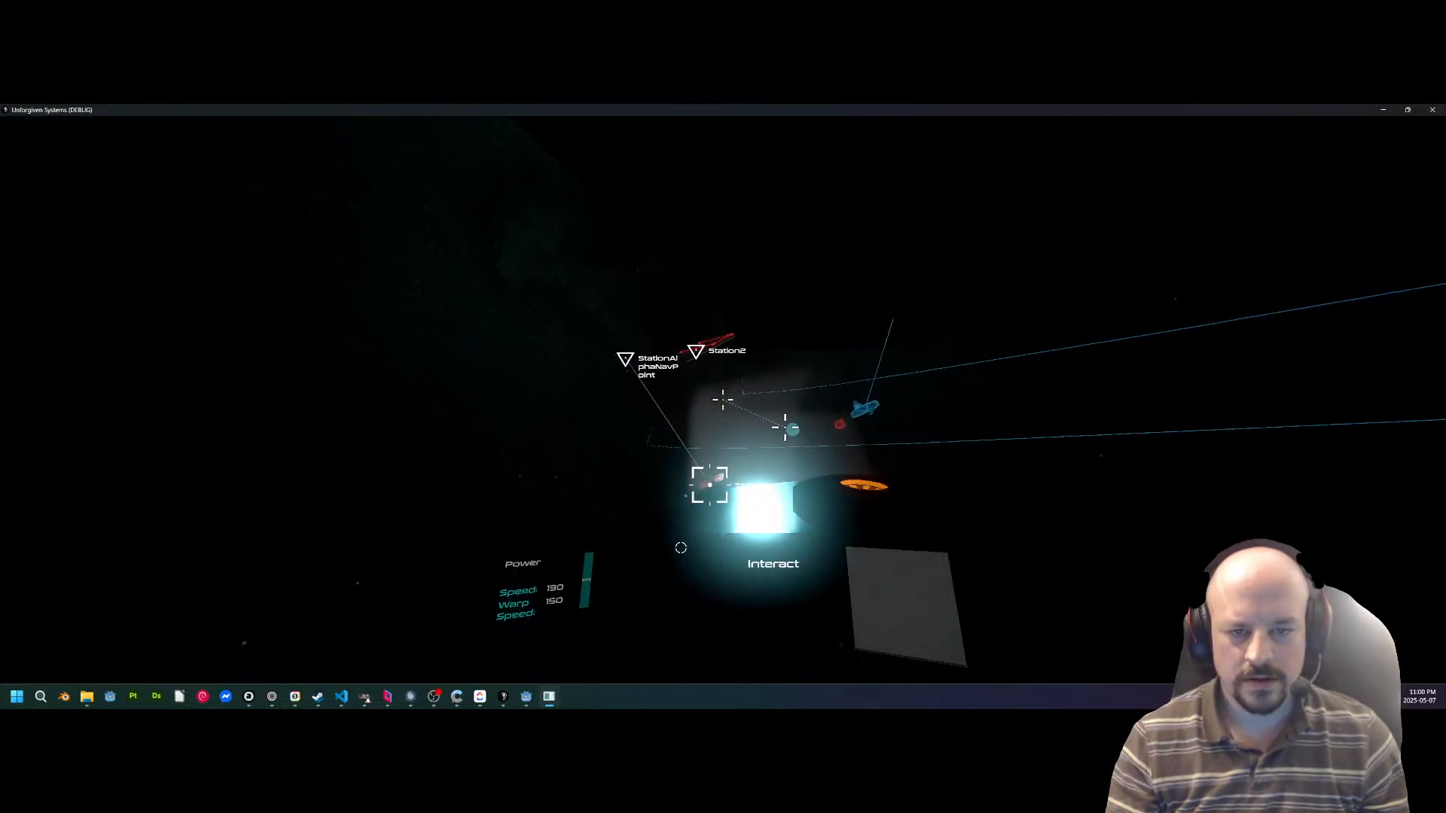
key(s)
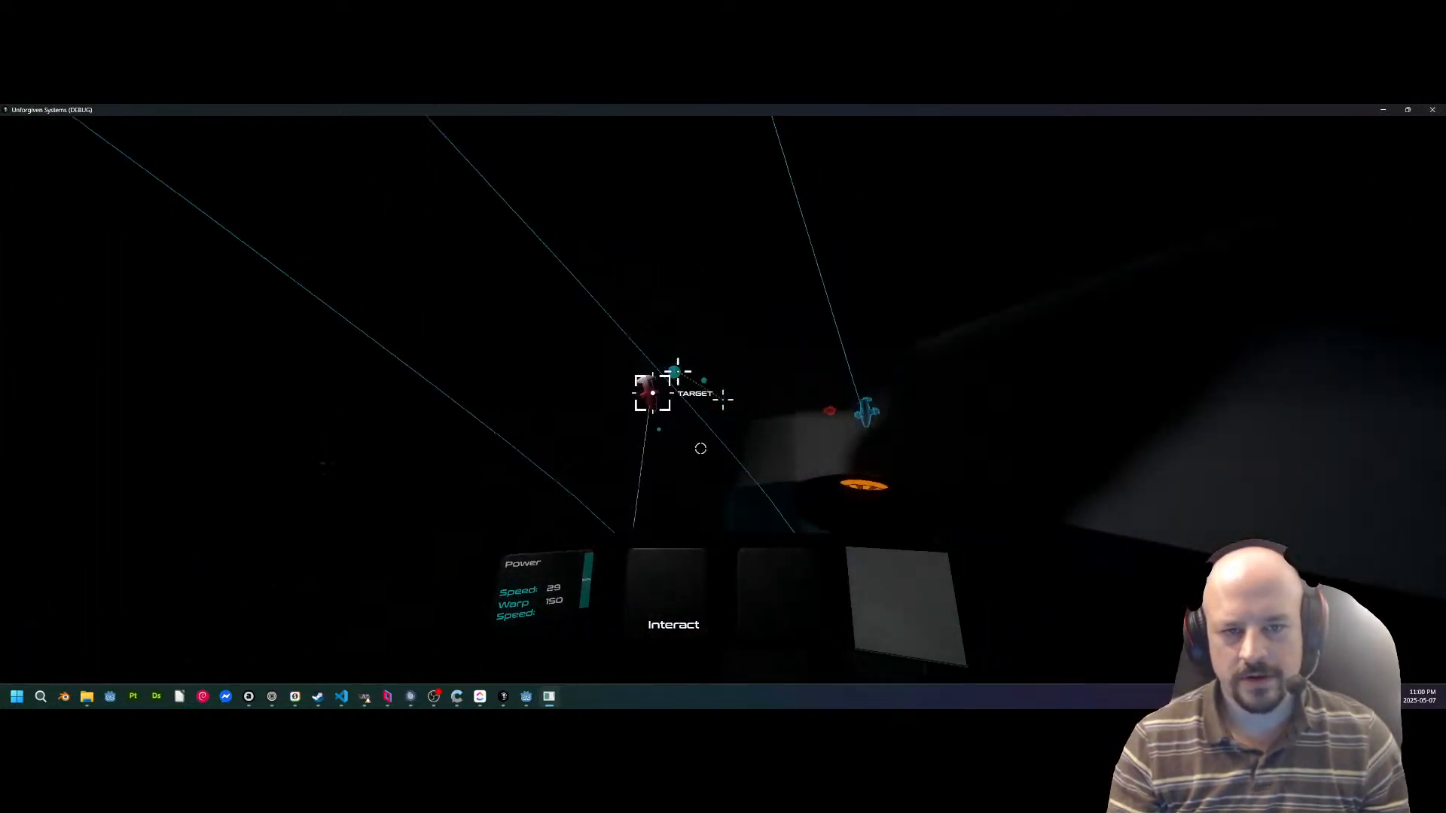
key(s)
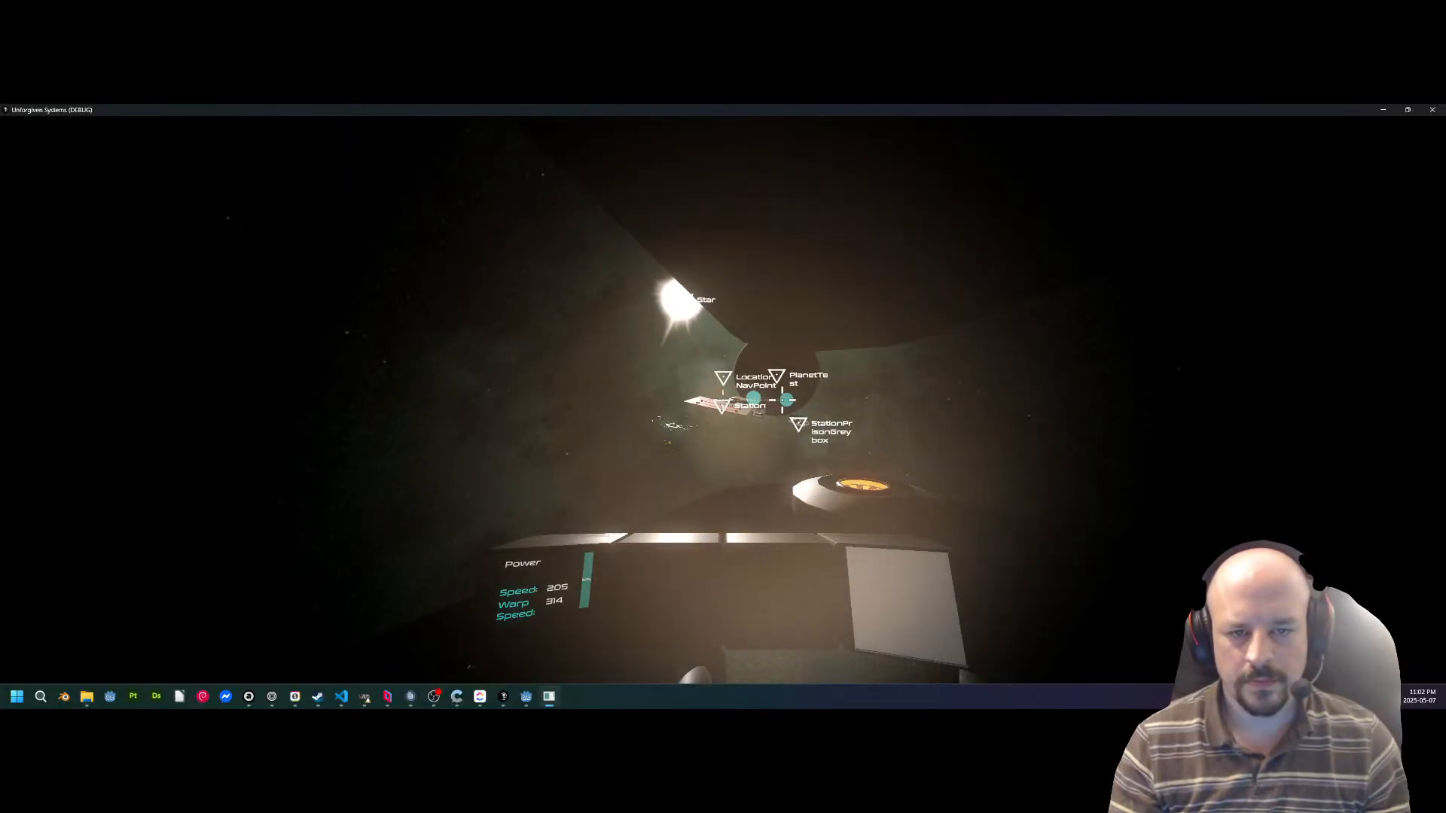
Turn the ship around near the green wireframe cube and fly back toward the Station marker.
drag(782, 400, 627, 317)
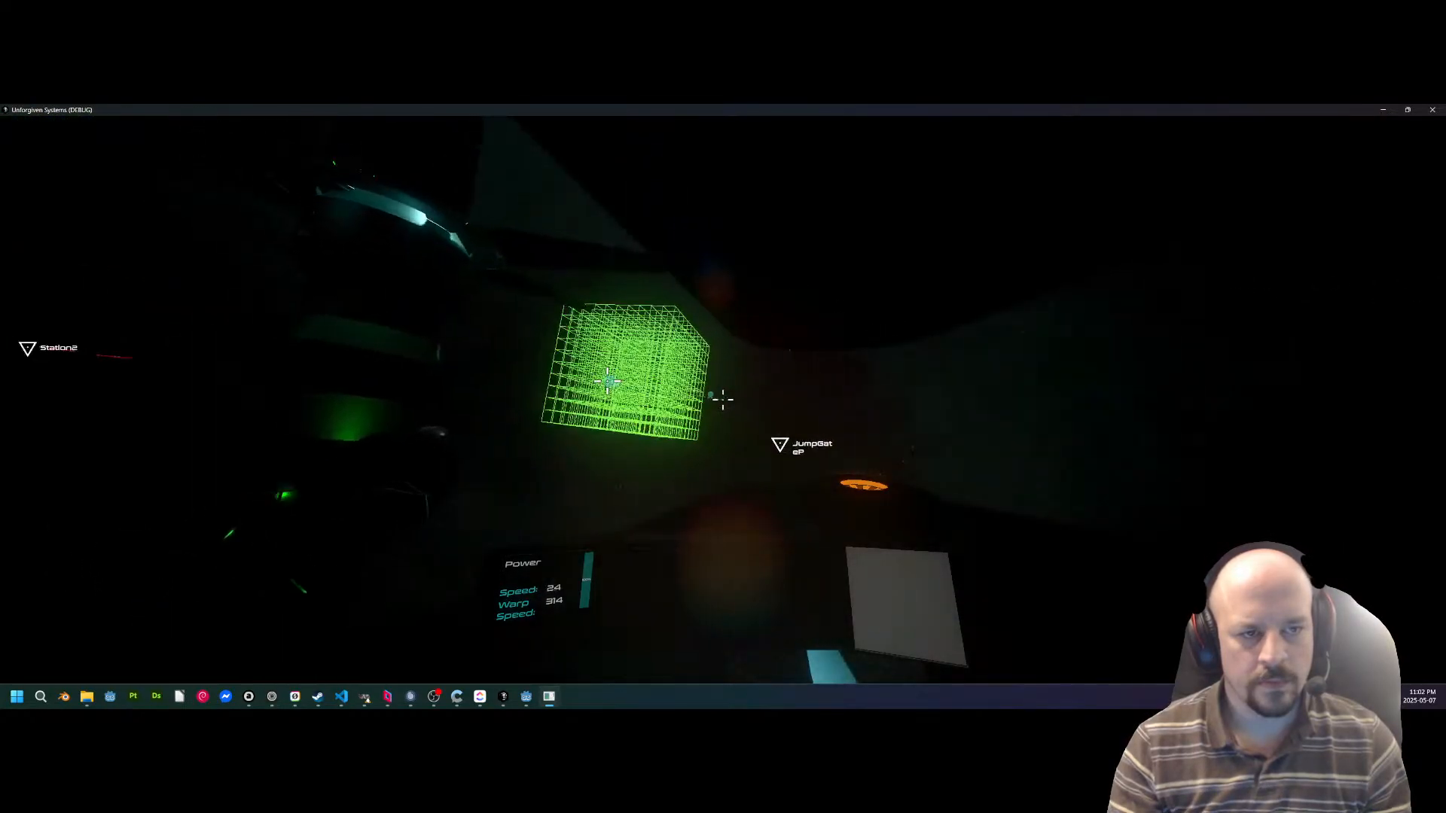
key(w)
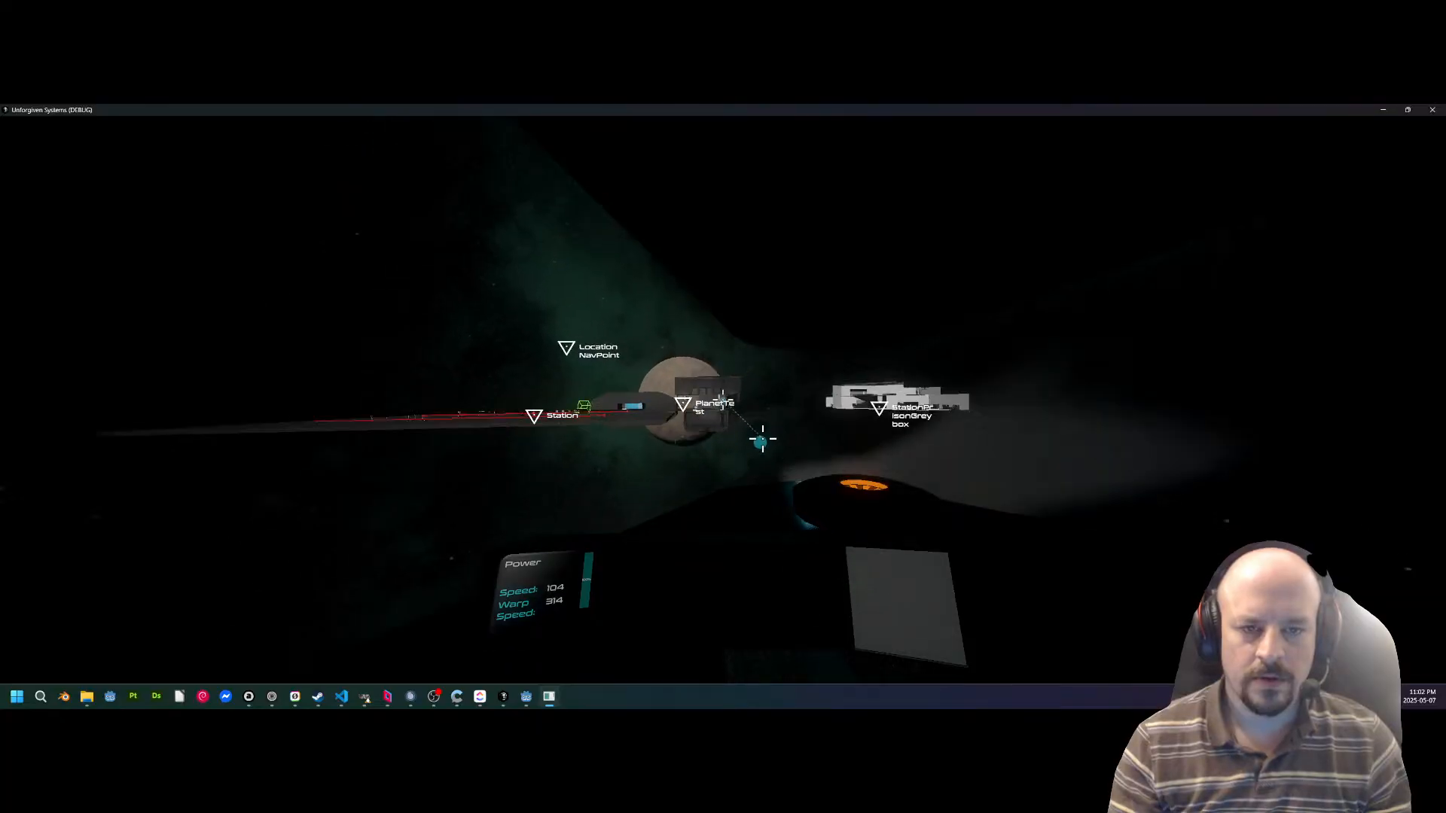
key(e)
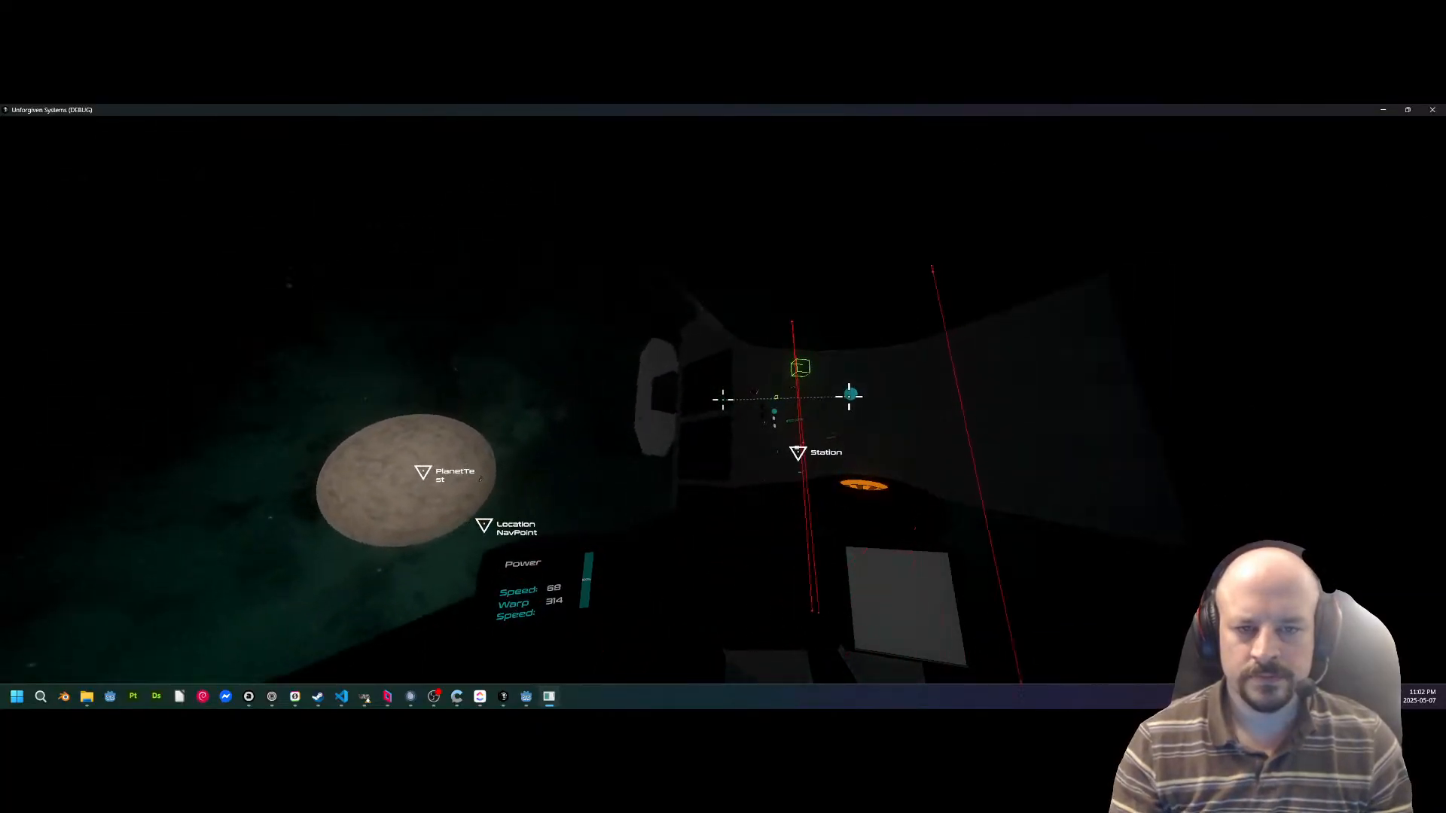
key(e)
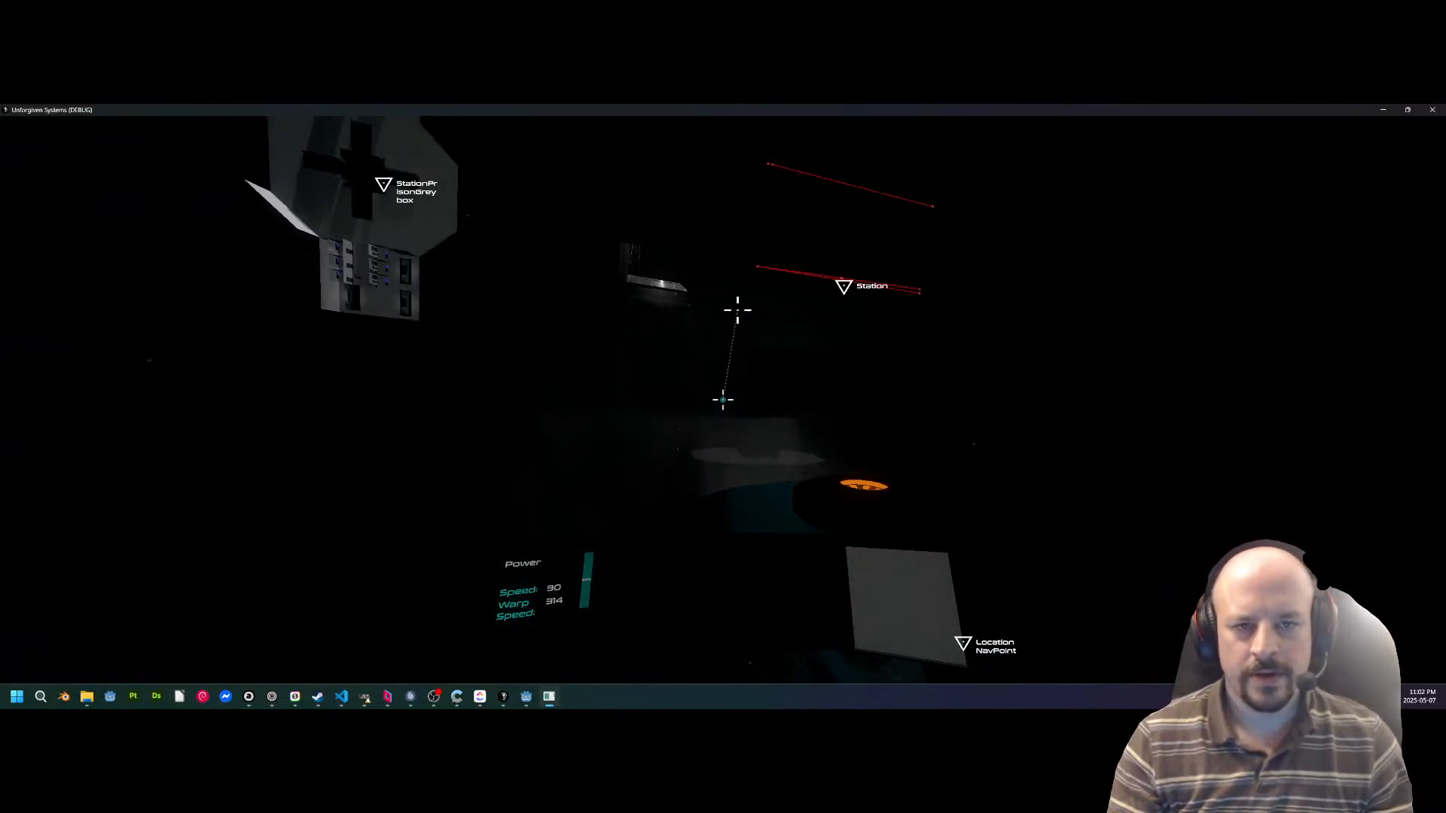
Slow the ship over the station deck, roll it level and bring it to a stop facing StationPrisonGreybox.
key(s)
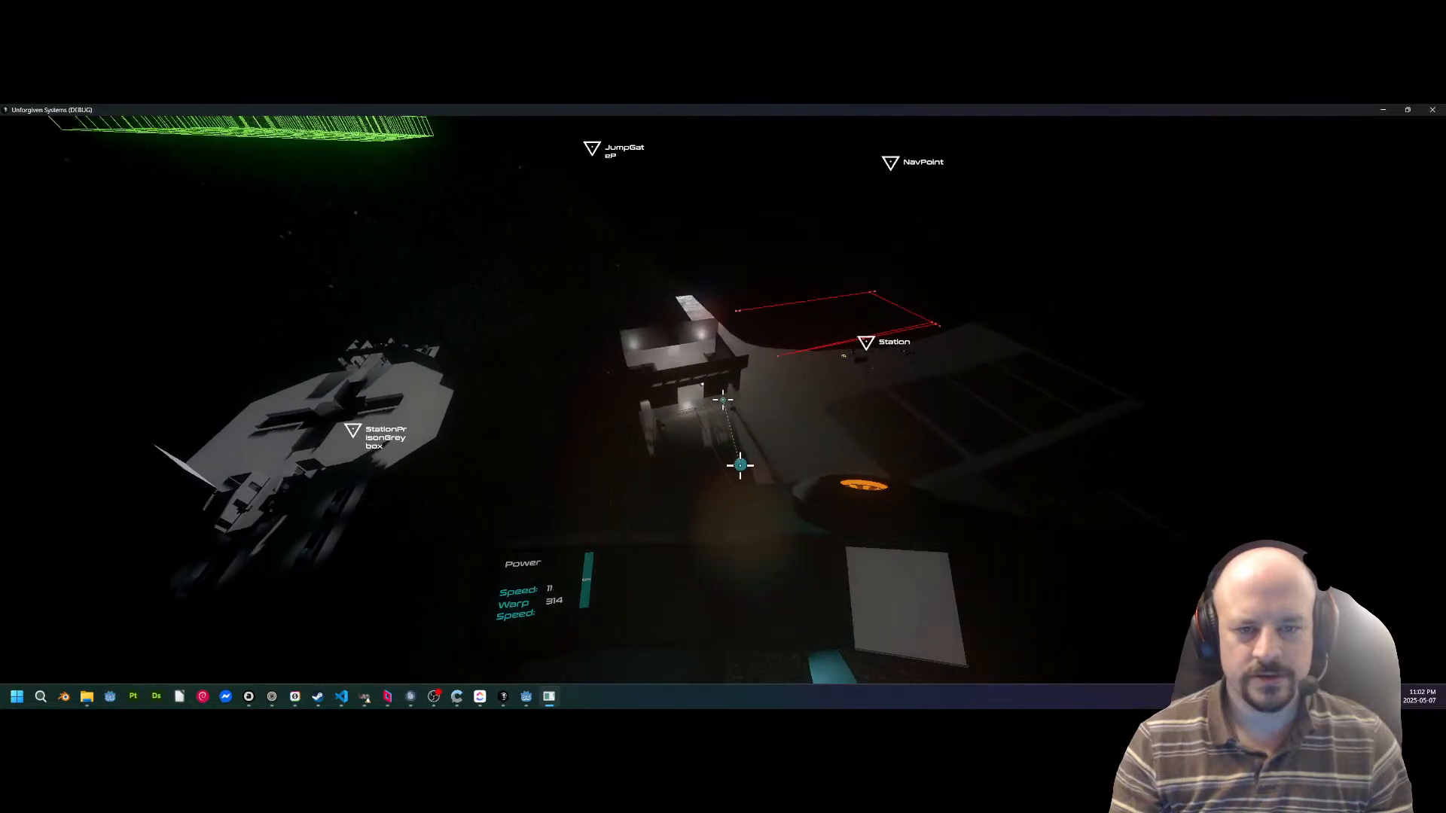
key(w)
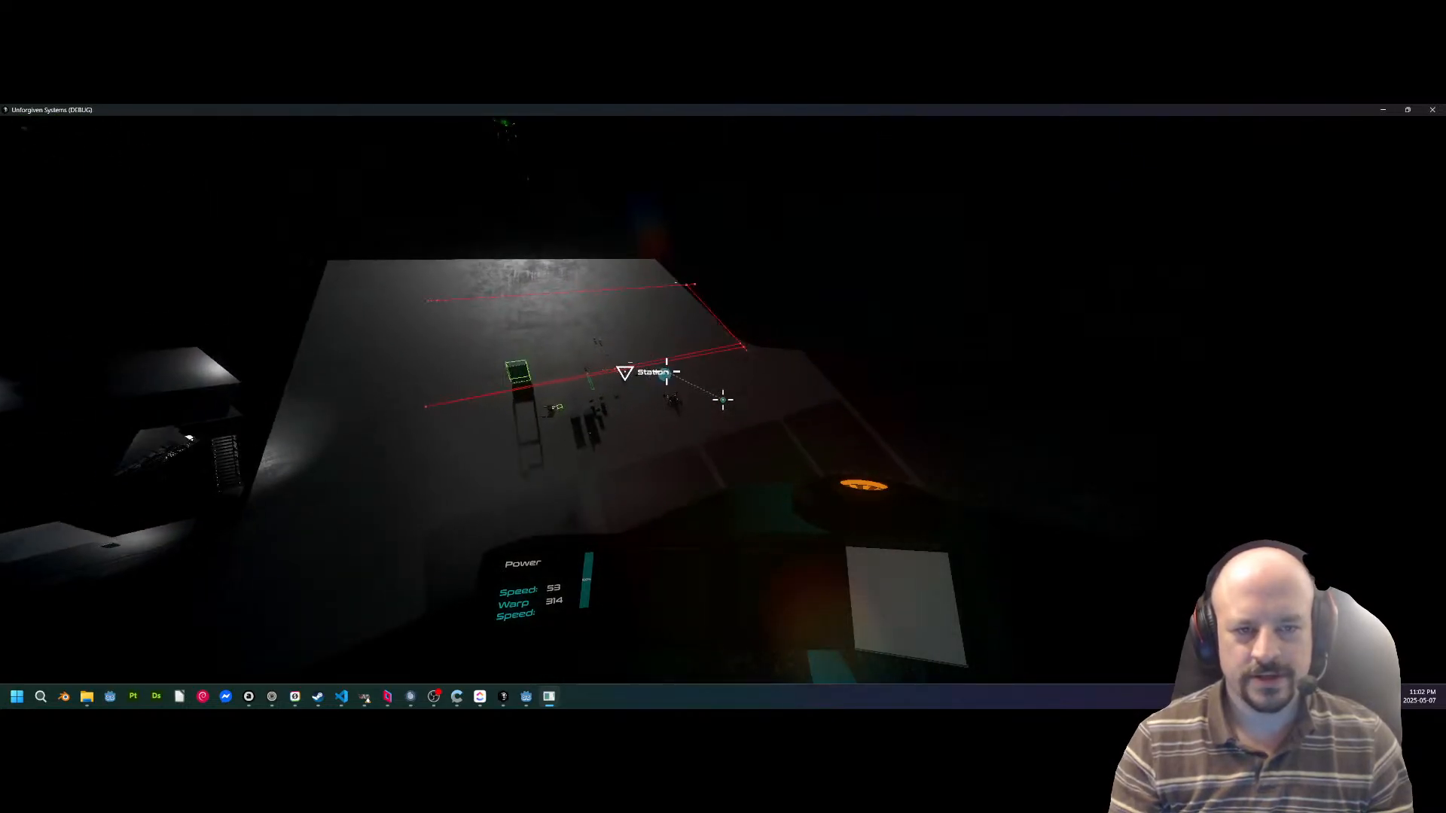
key(q)
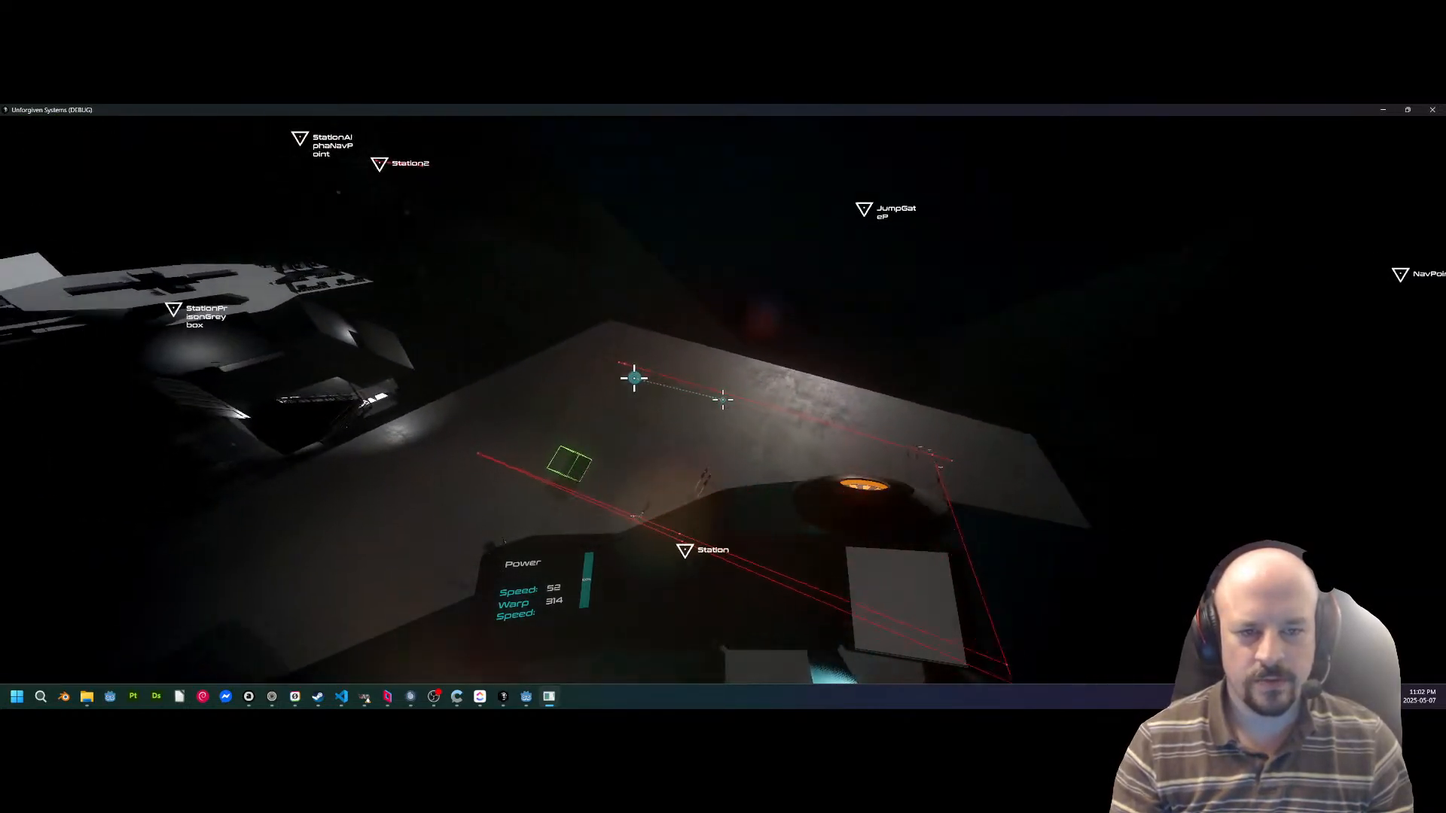
key(s)
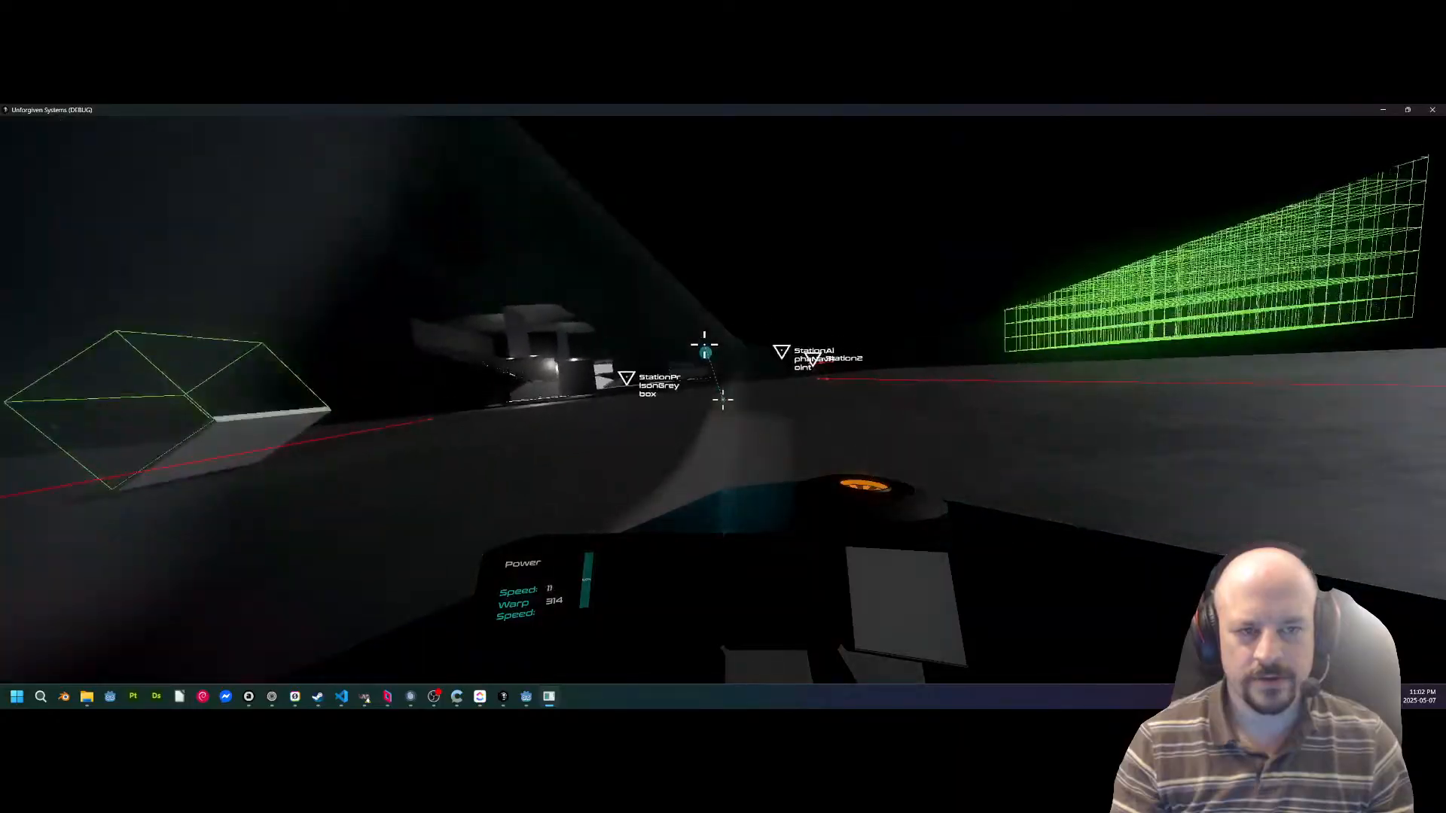
key(q)
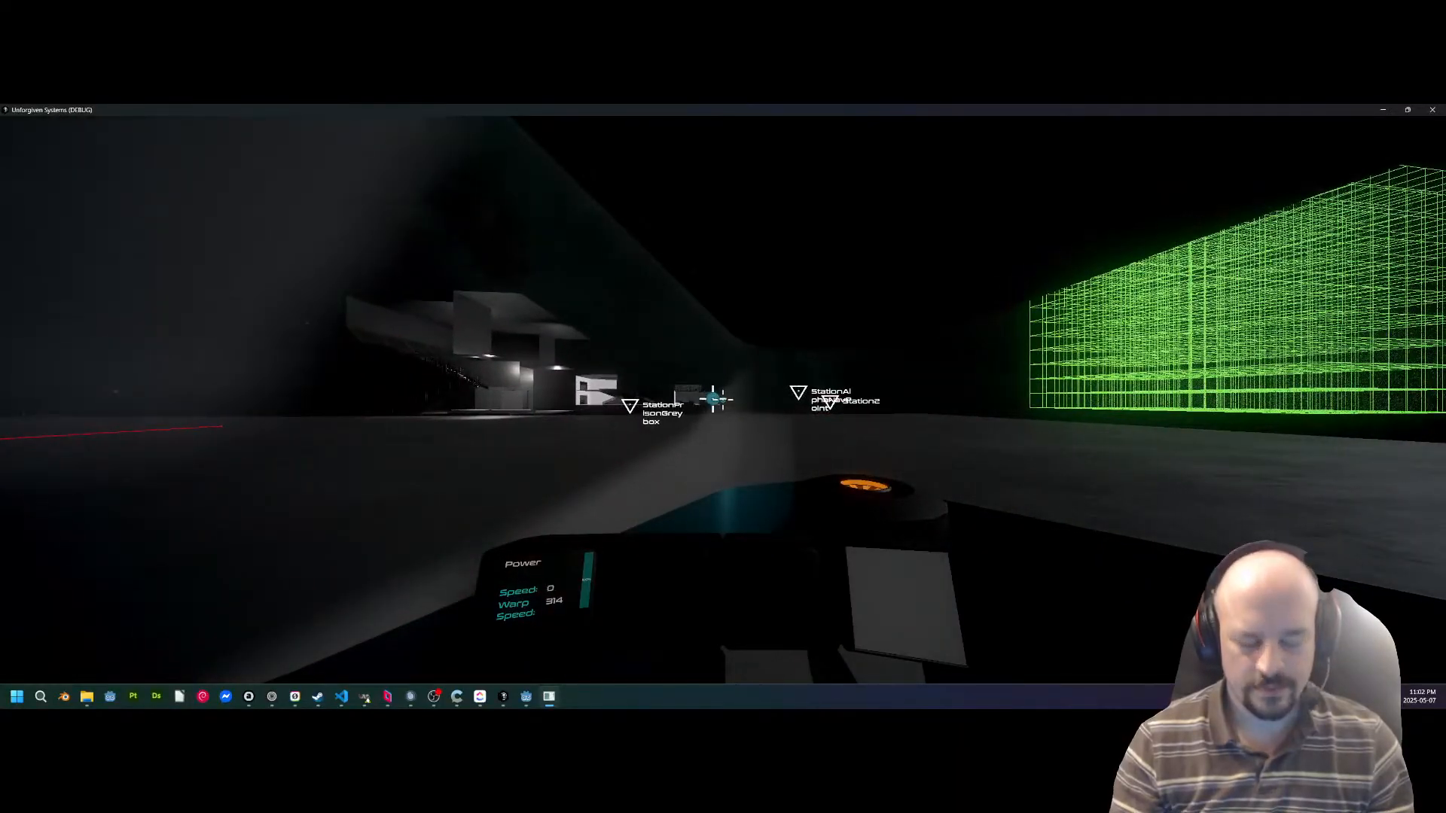
Leave the pilot seat, walk back through the lit ship corridor and step out over the deck.
key(f)
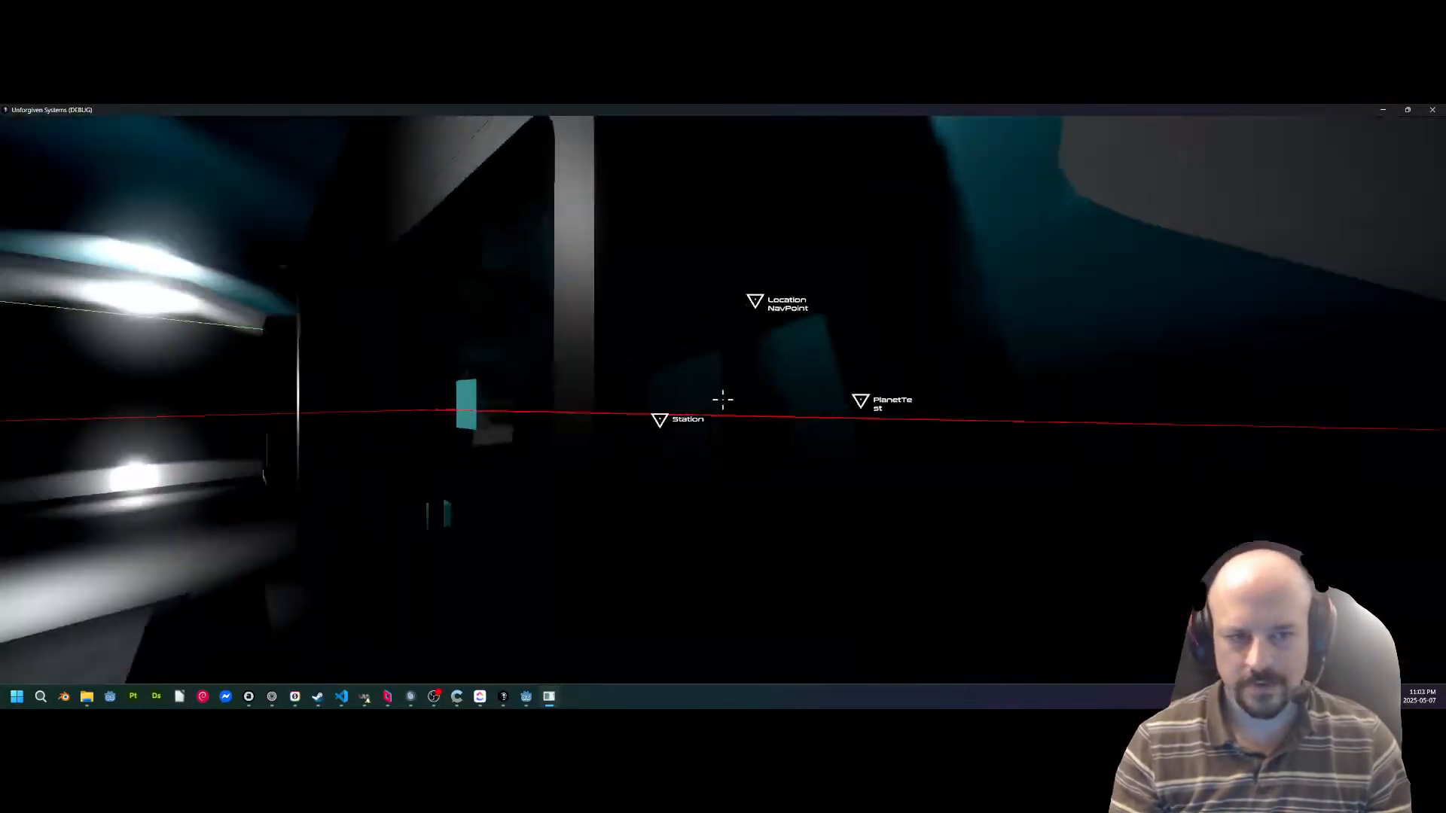
key(w)
key(w)
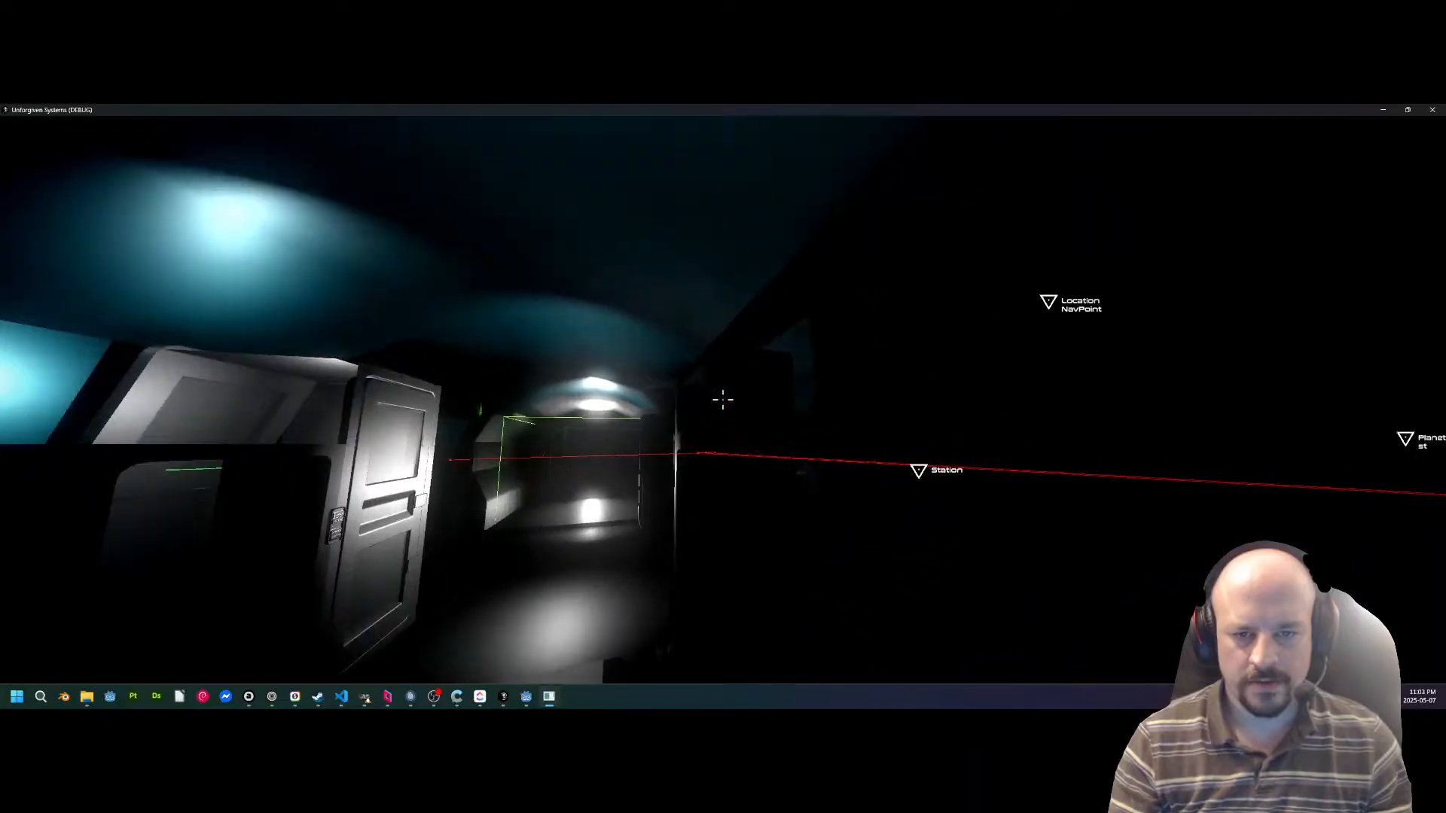
key(w)
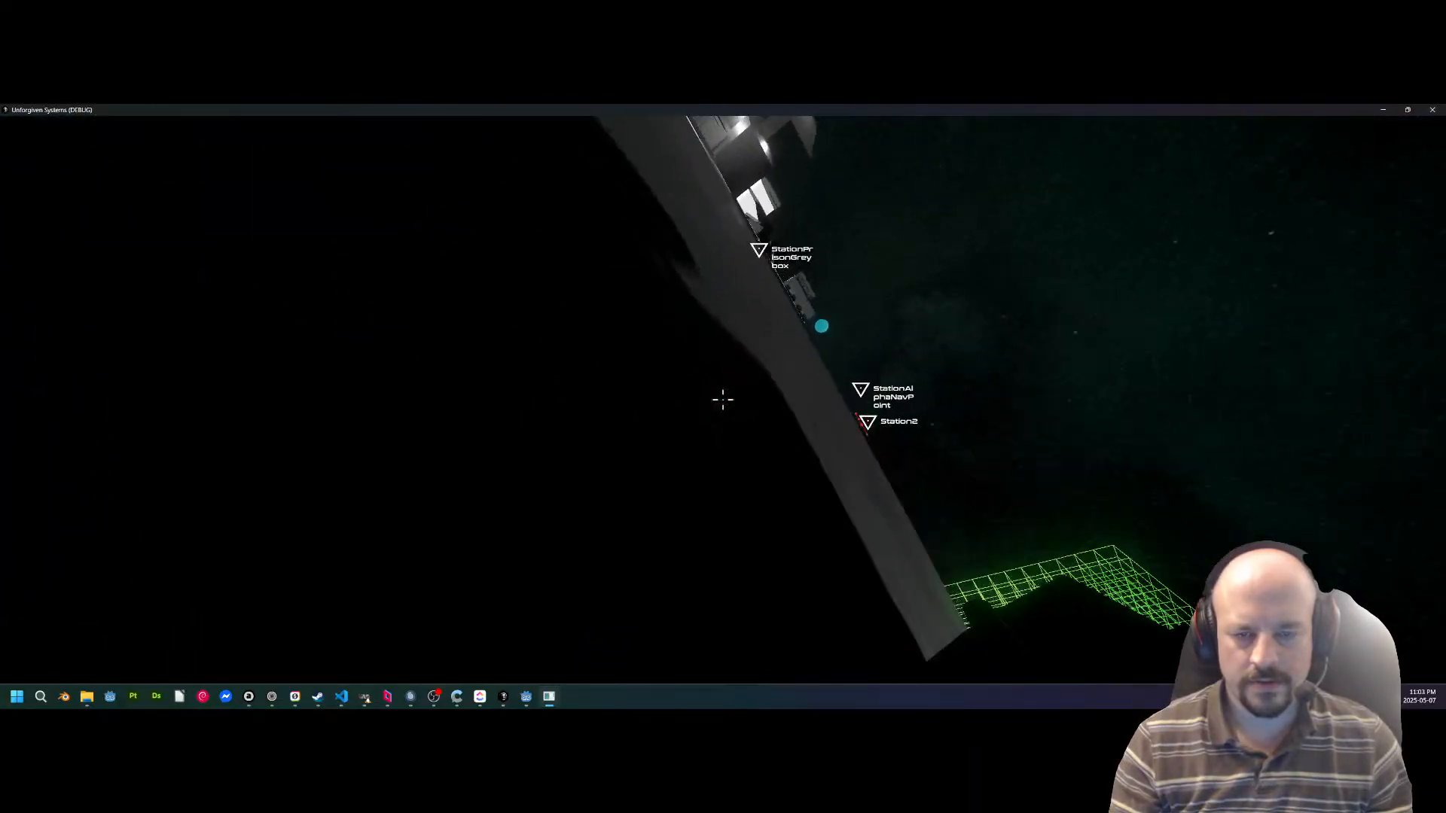
key(w)
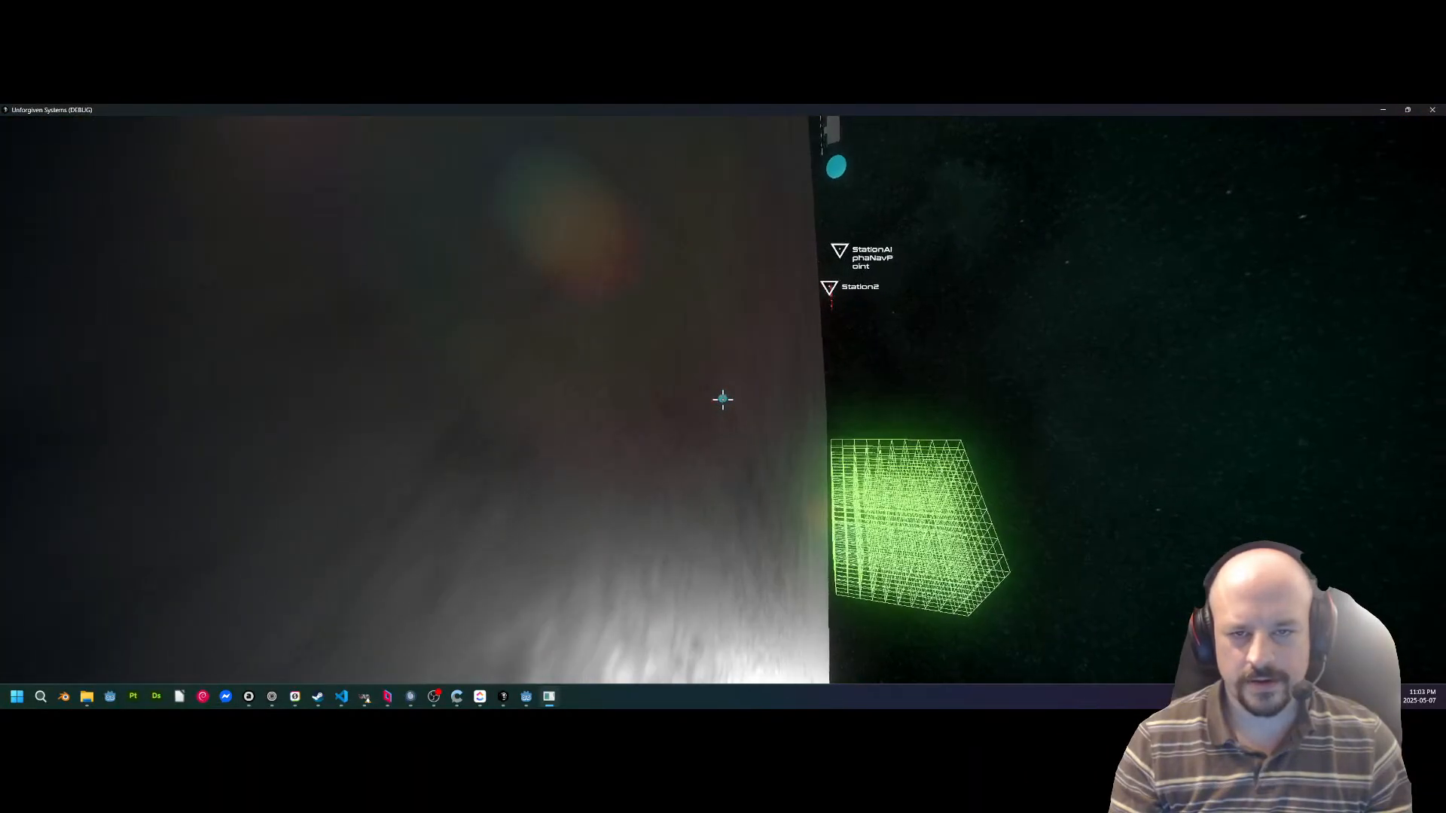
Roll the floating character level with the deck and come down on its surface.
key(e)
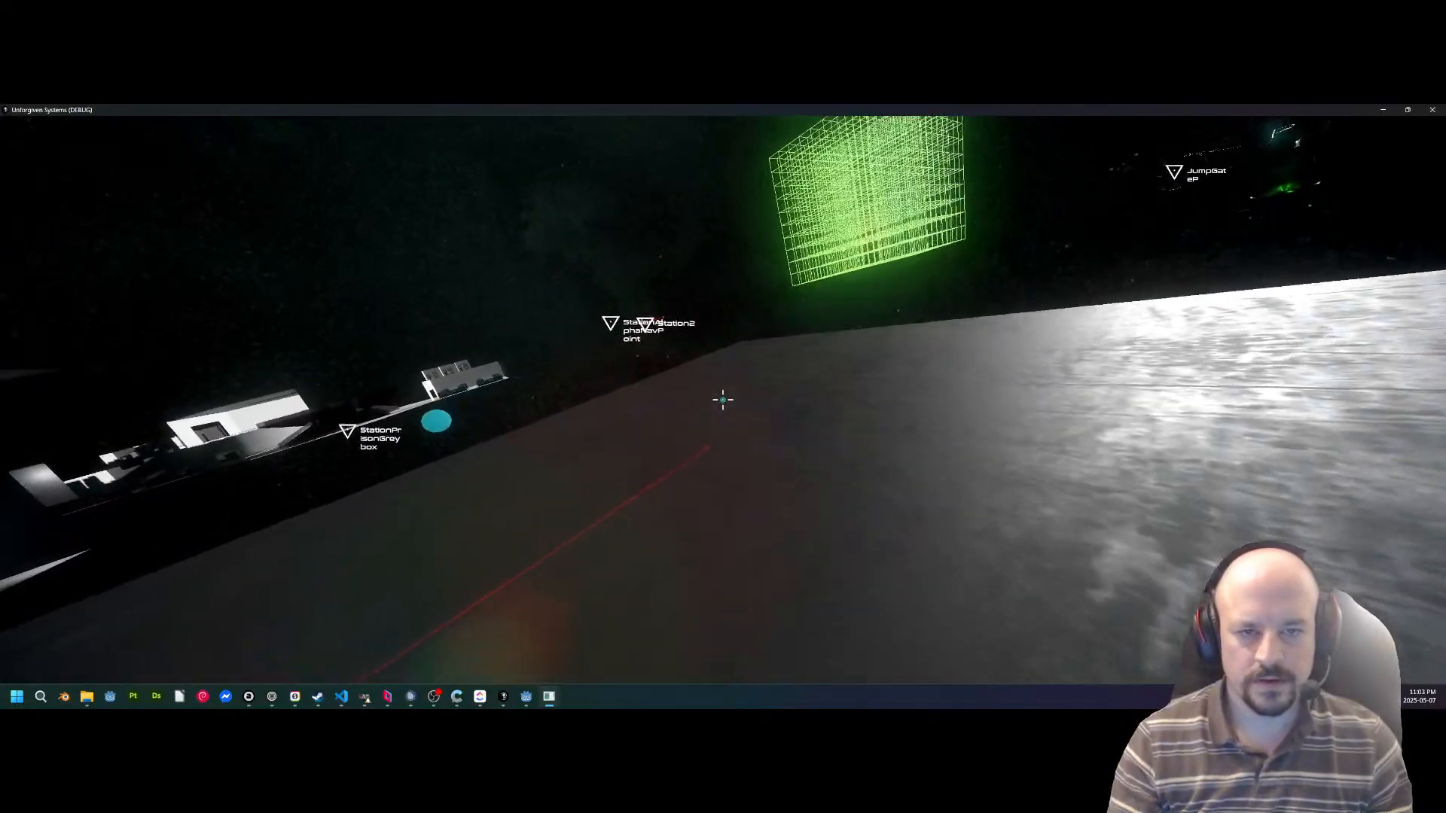
key(q)
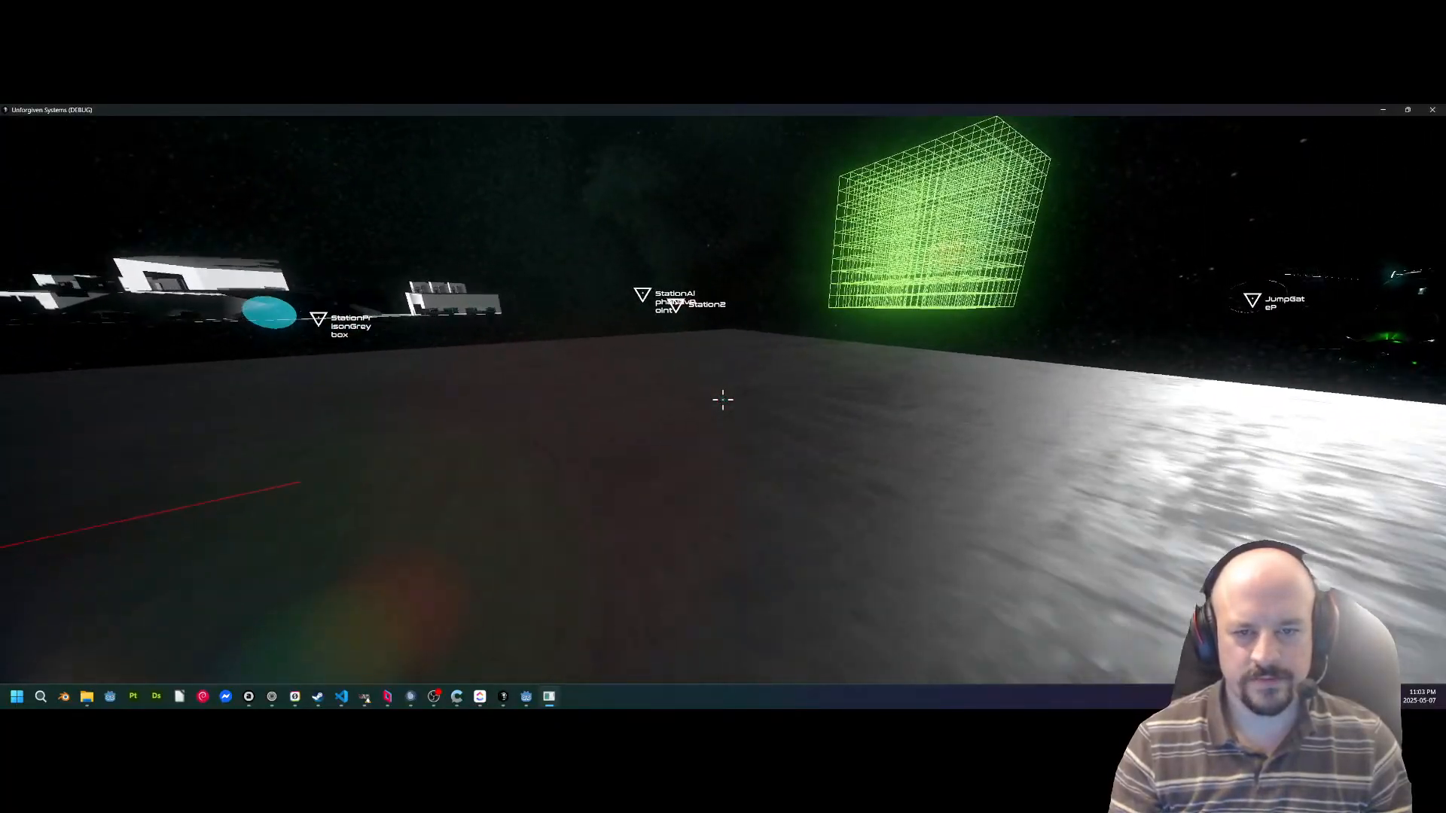
key(q)
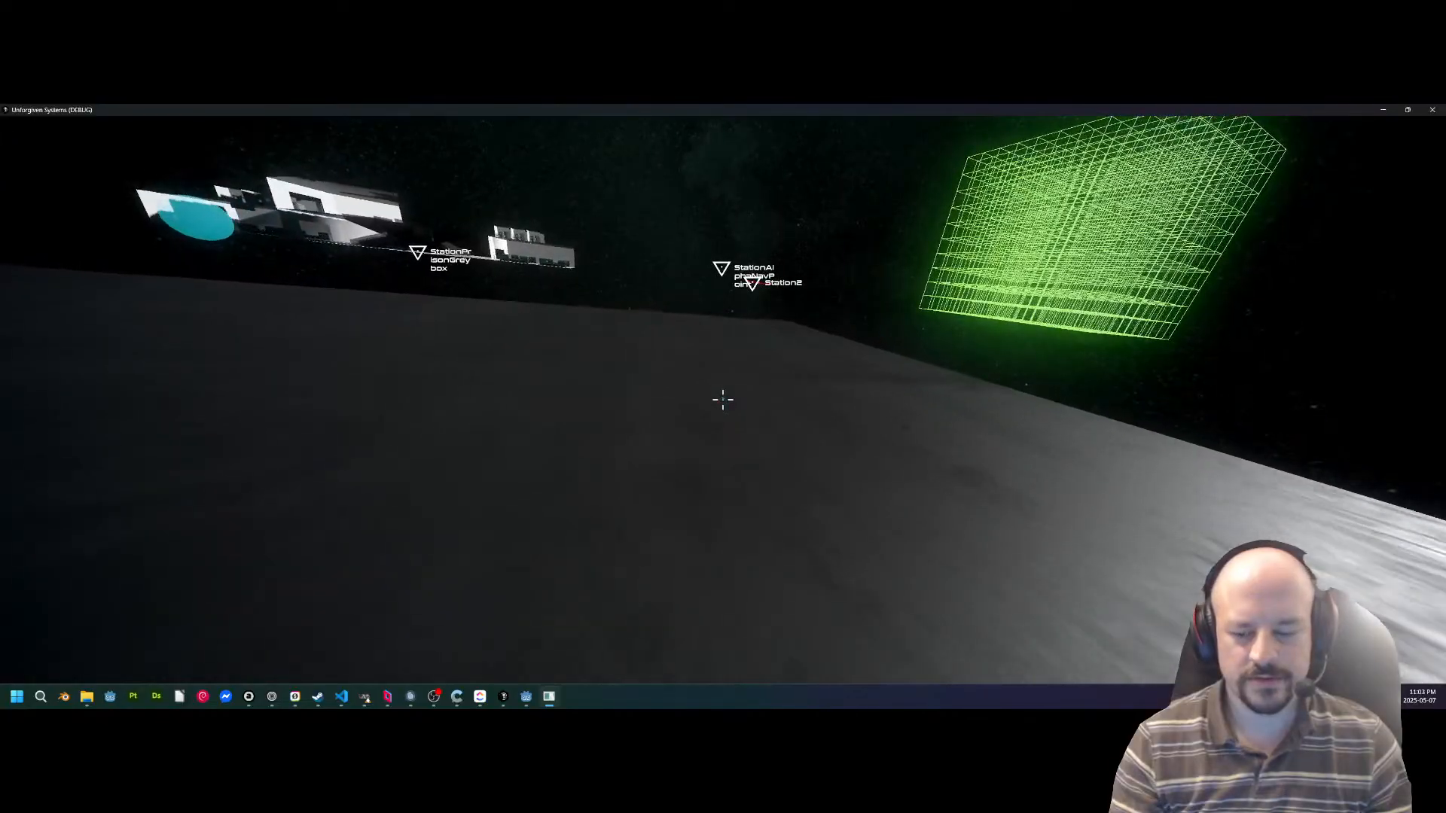
click(723, 400)
click(723, 400)
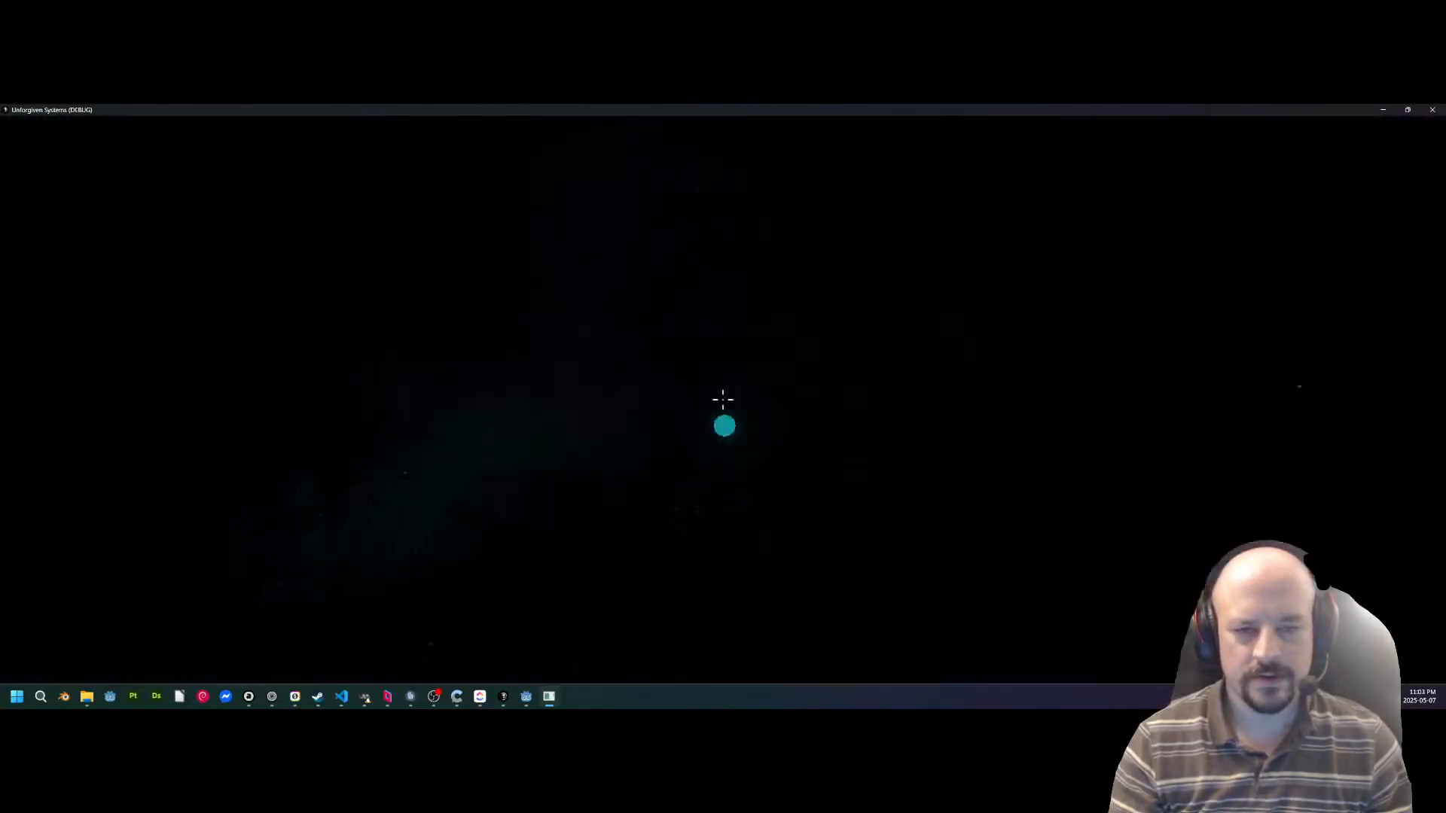
click(723, 399)
click(723, 400)
click(723, 400)
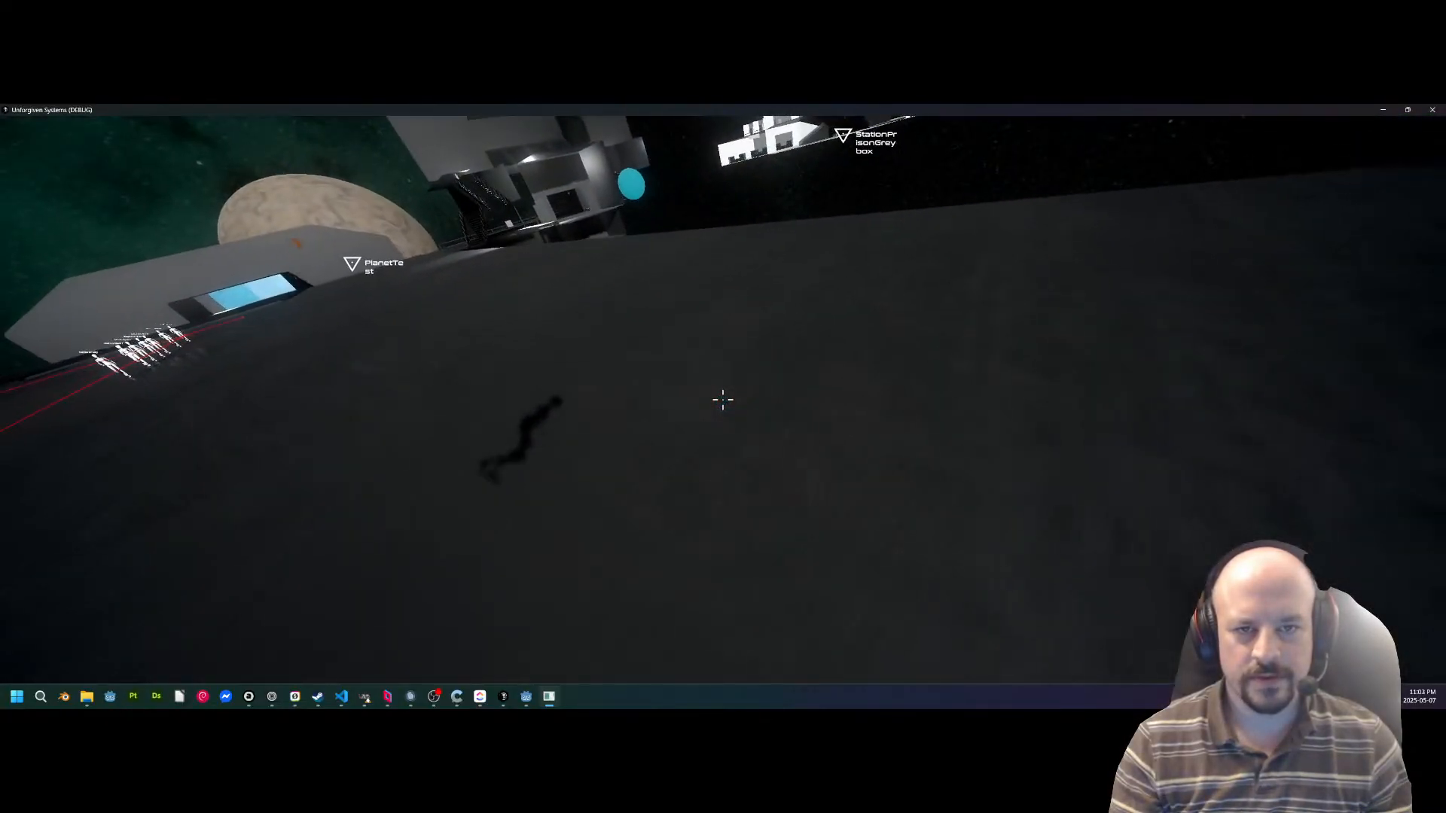
click(723, 400)
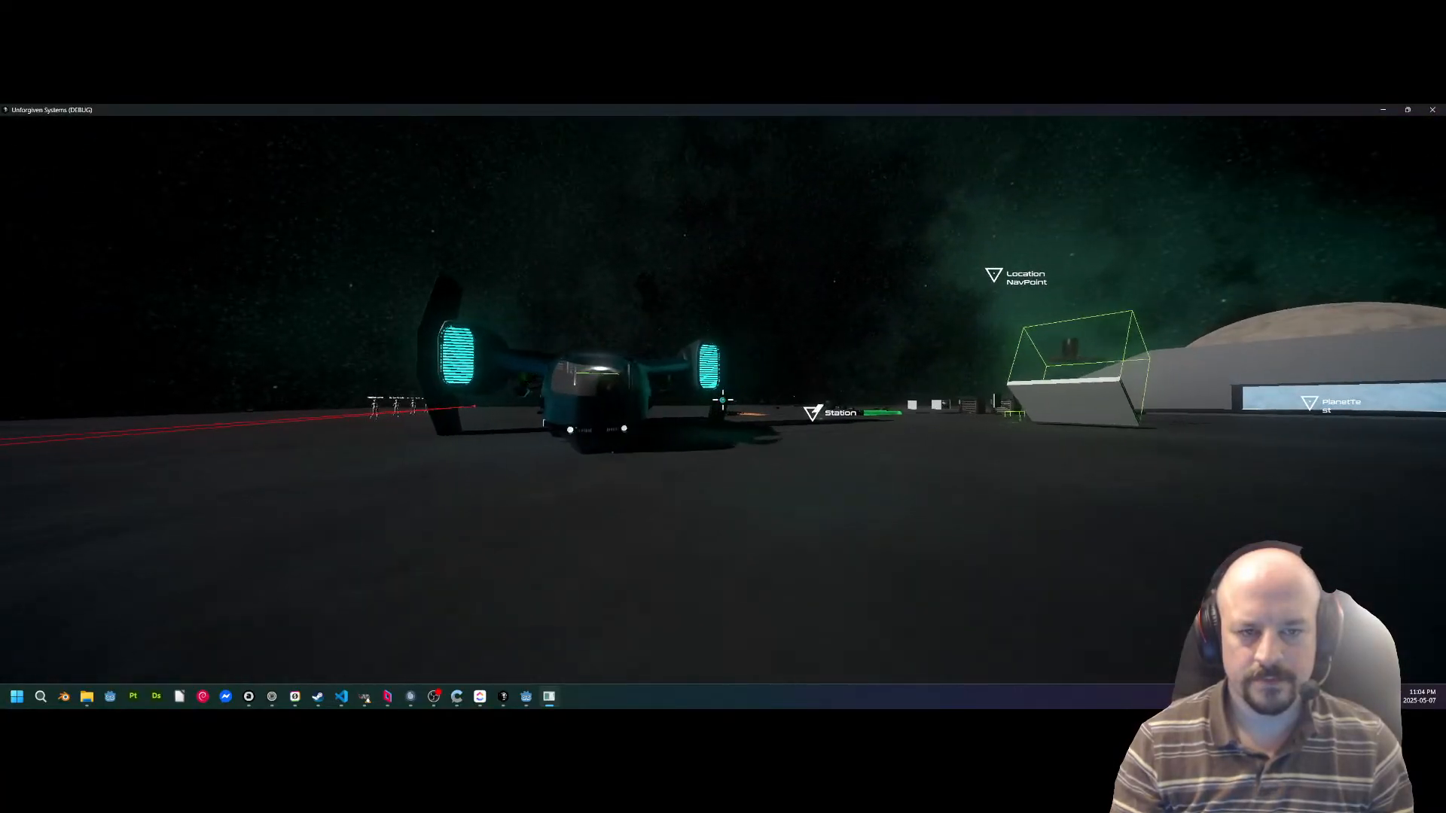
Walk past the parked ship and across the deck to the wheeled rover beside the green beam.
key(w)
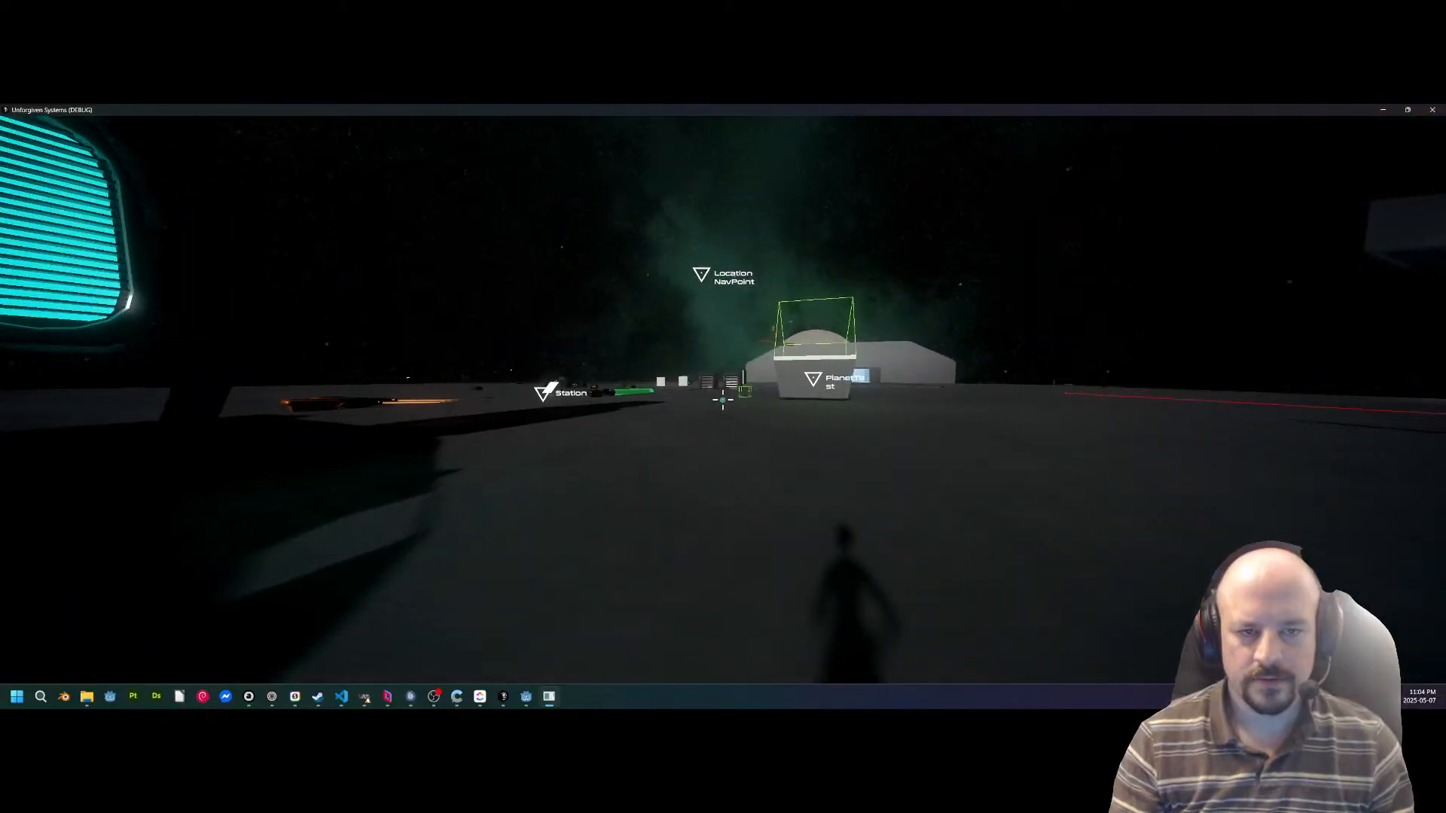
key(w)
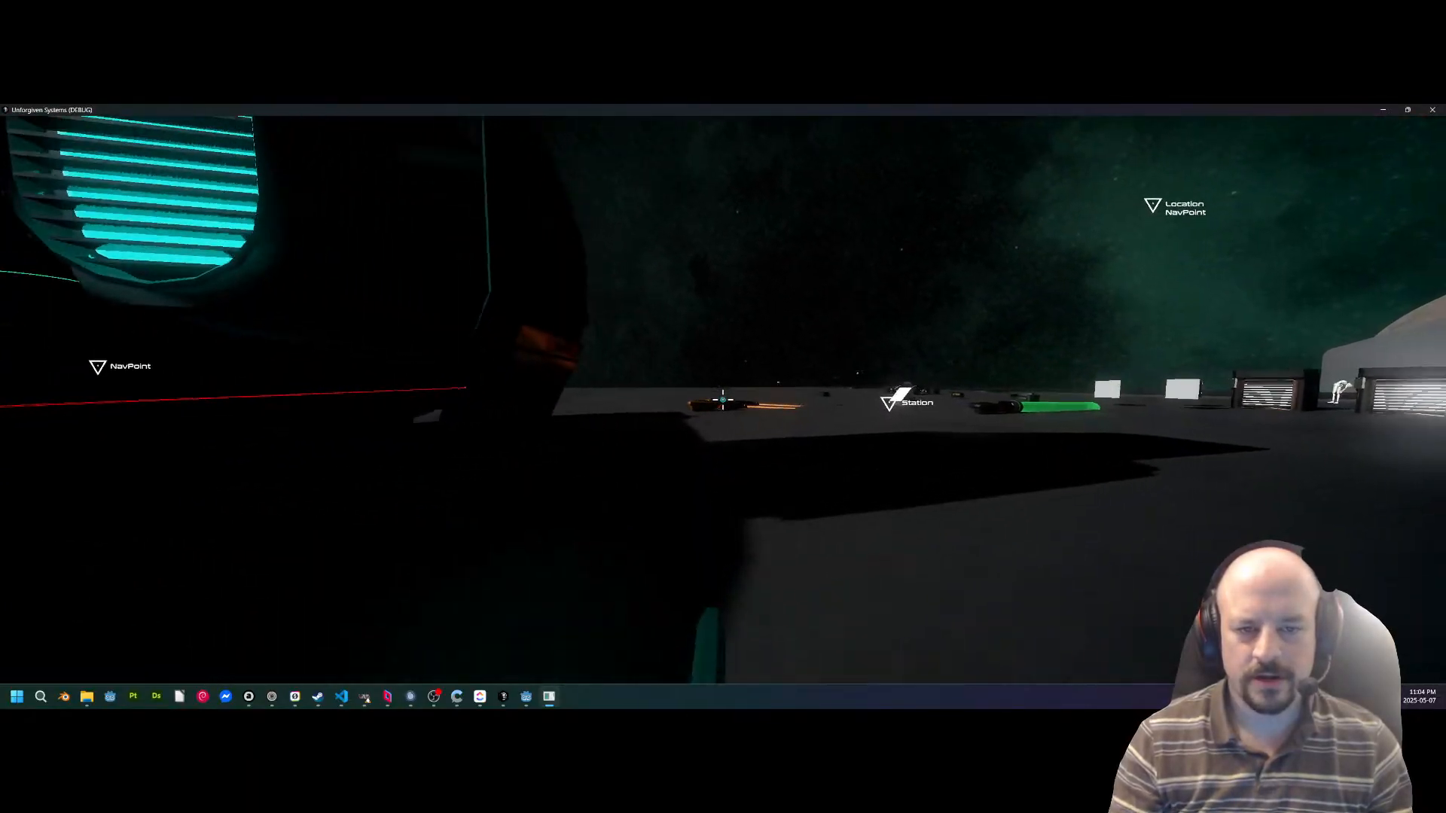
click(723, 399)
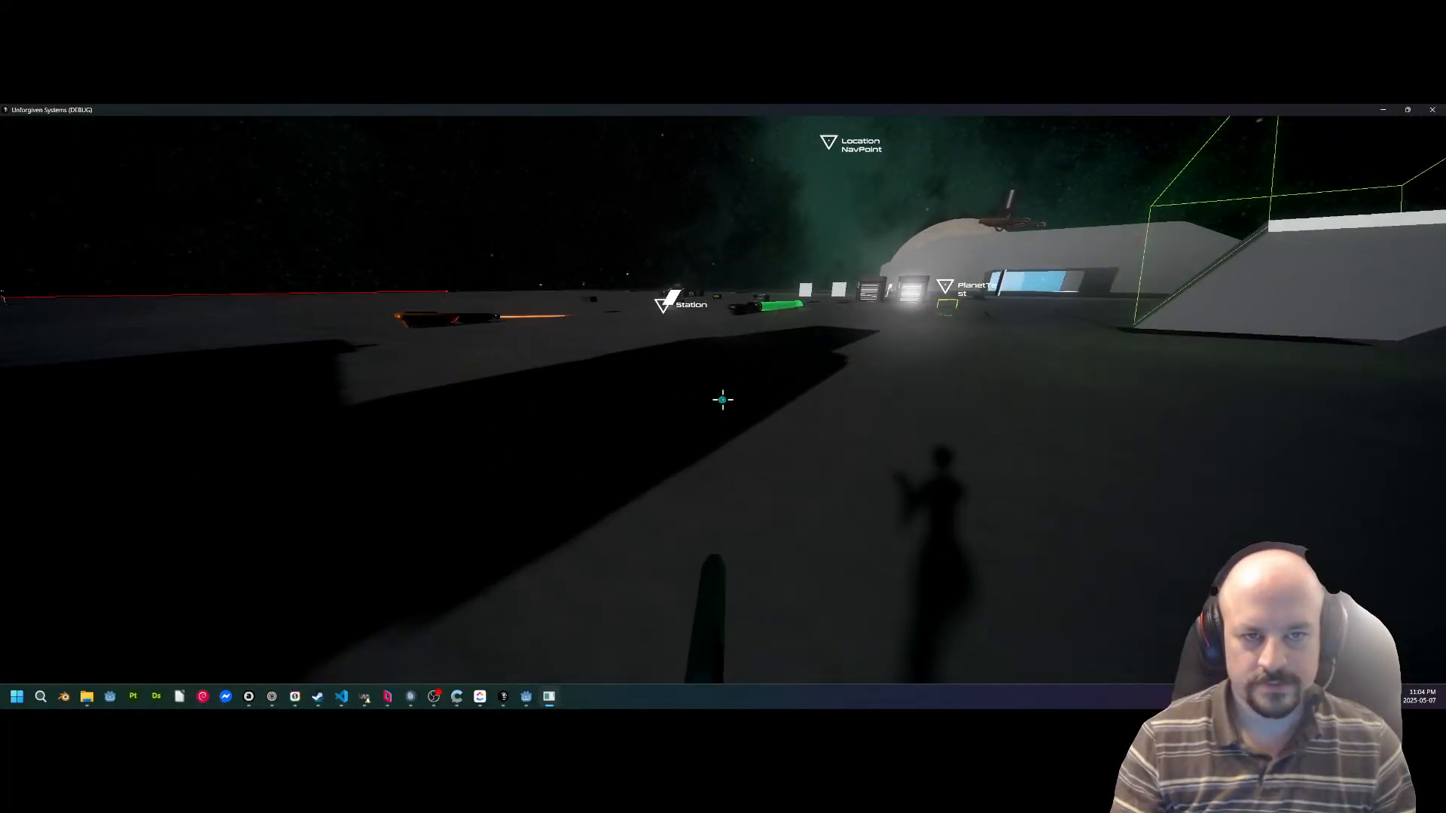
key(w)
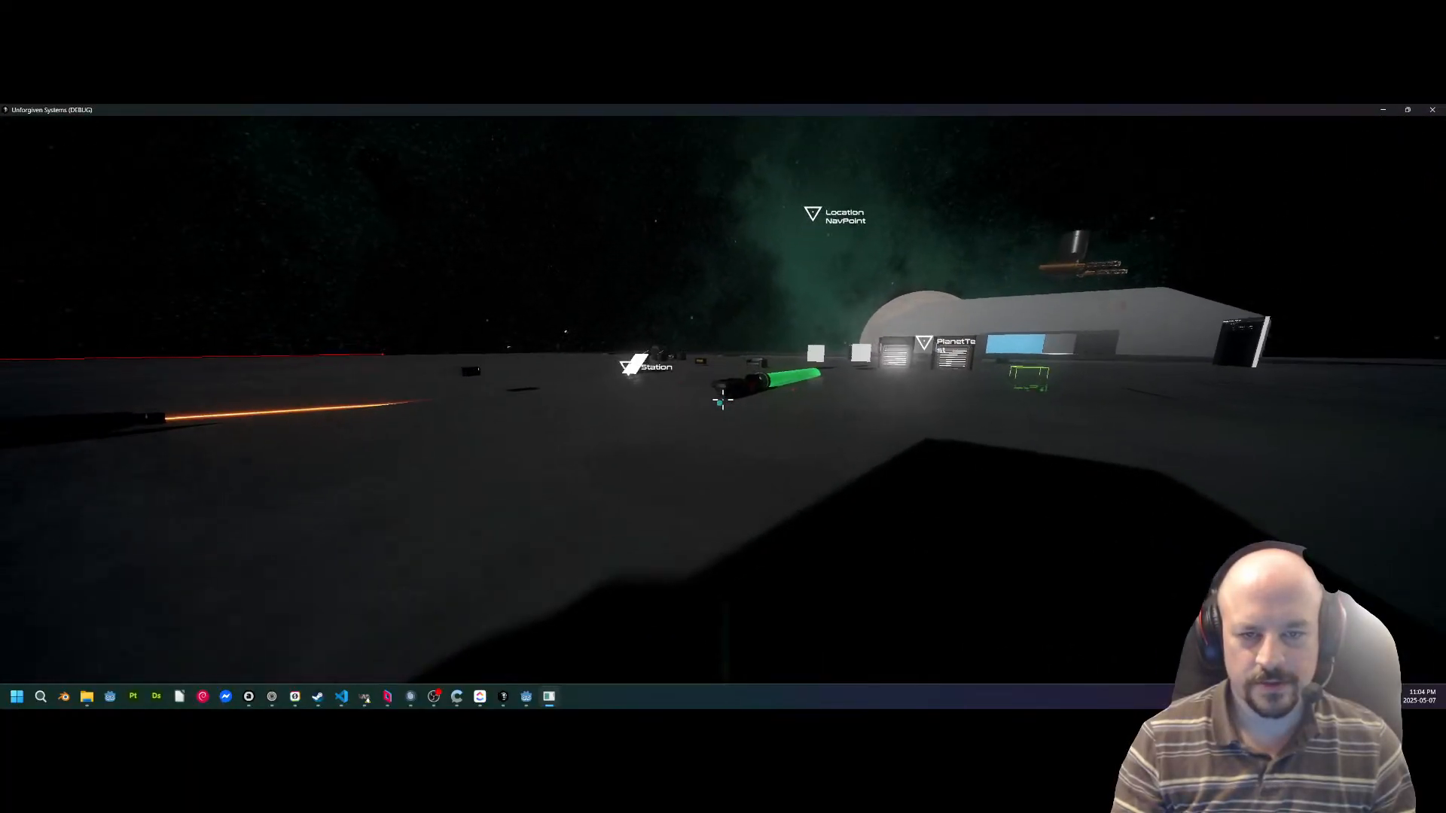
key(w)
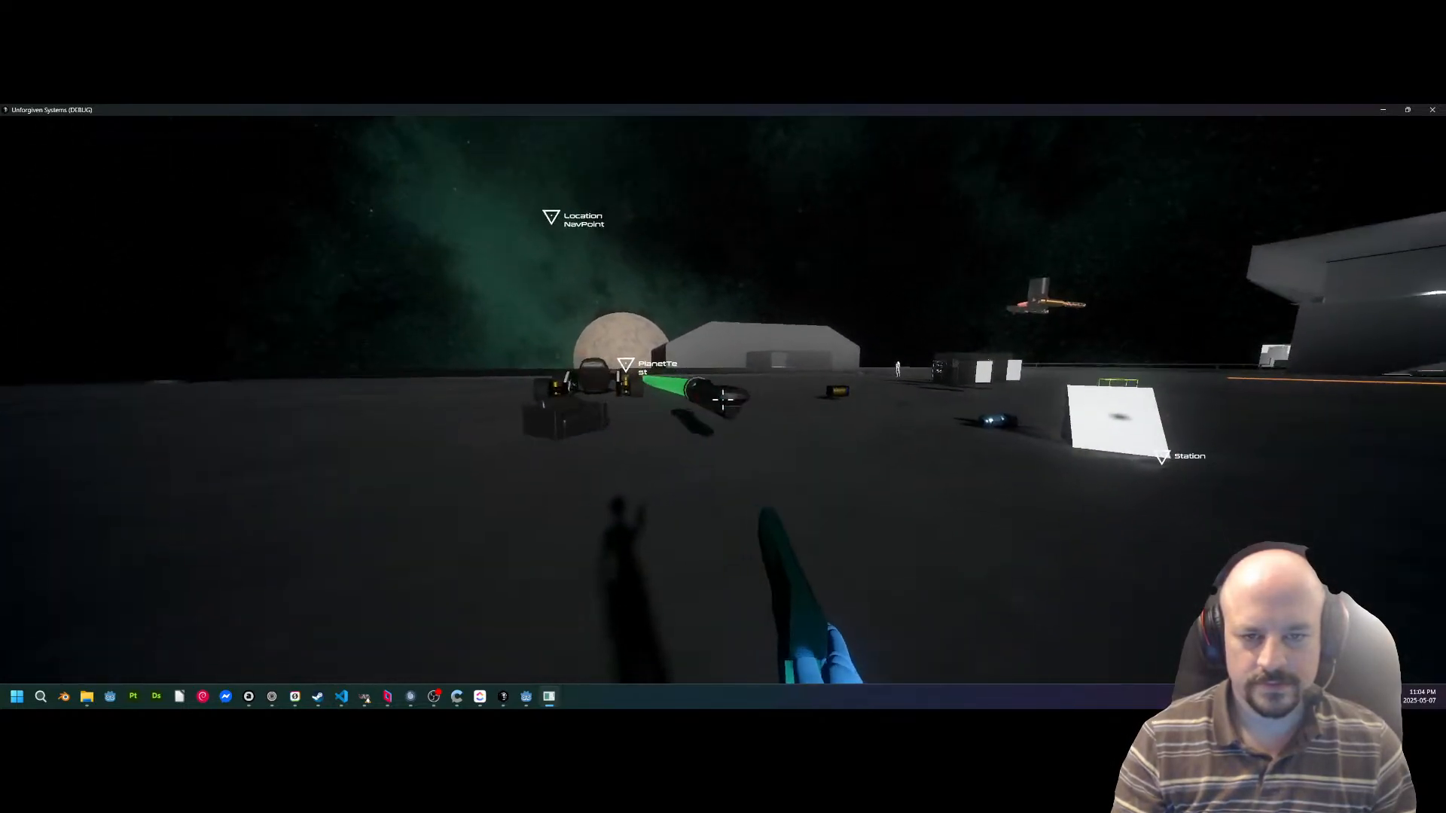
key(a)
key(w)
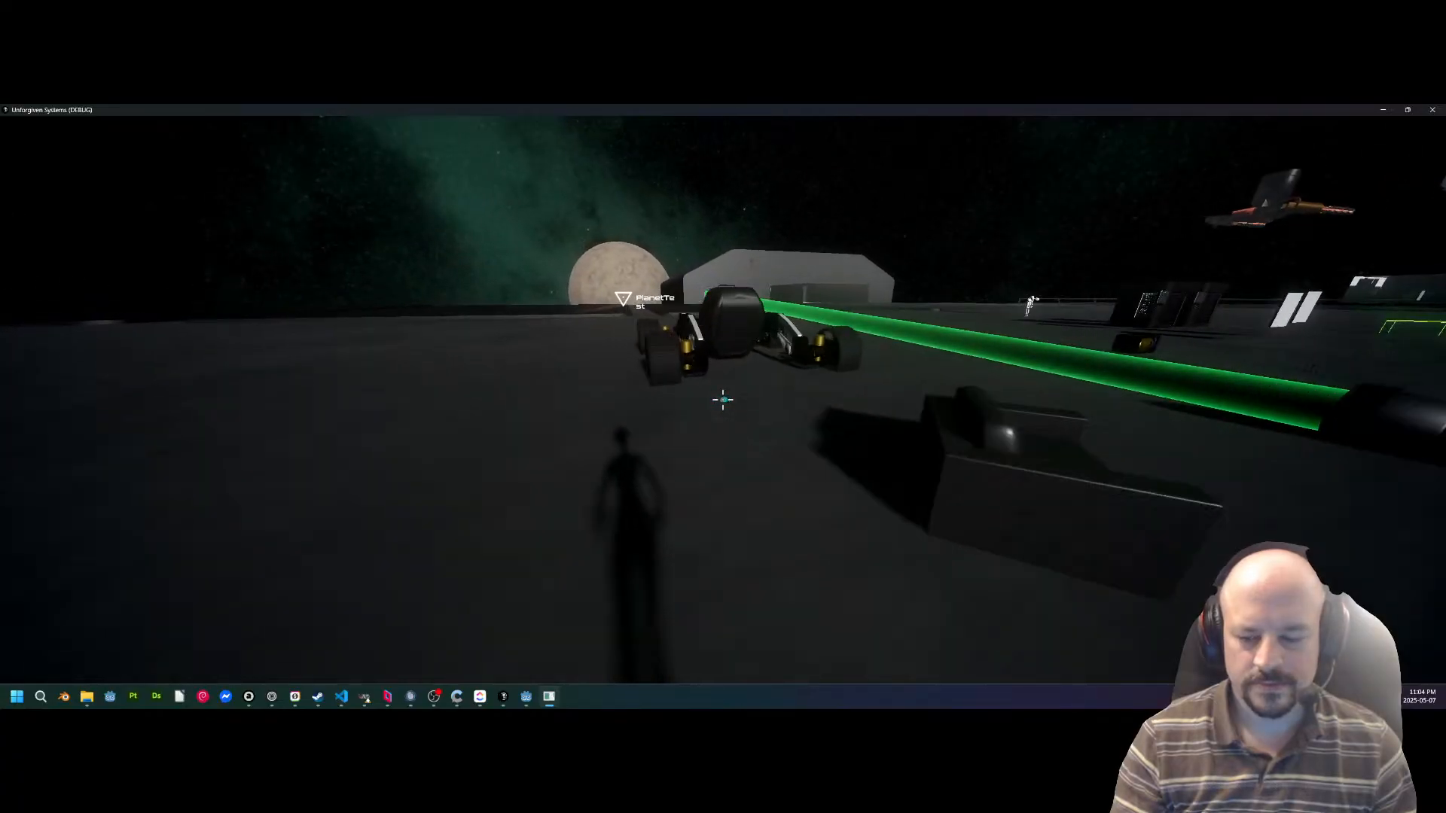
Board the rover and drive it across the deck, steering in both directions out past the deck edge.
key(e)
key(w)
key(a)
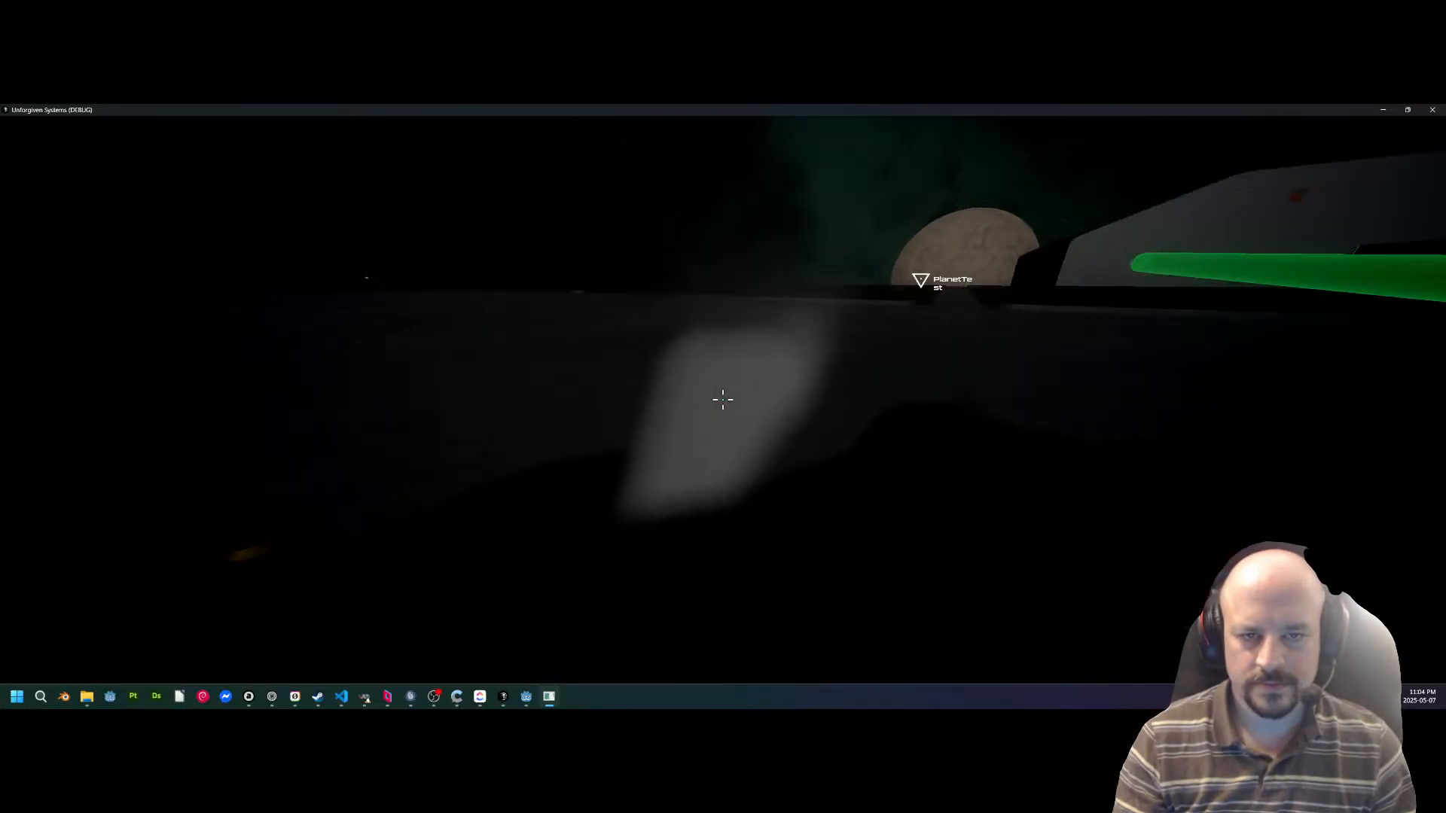
key(a)
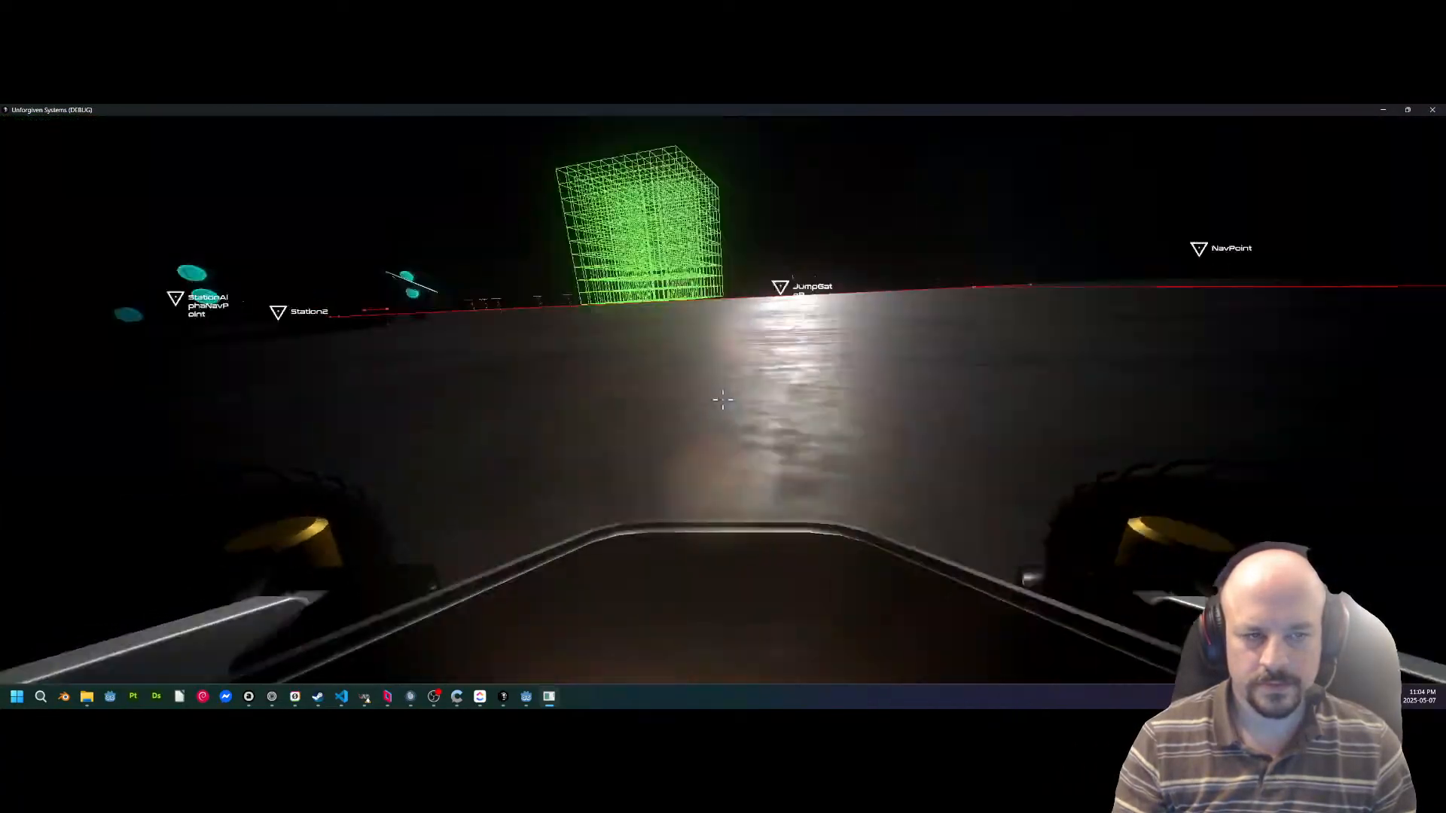
key(d)
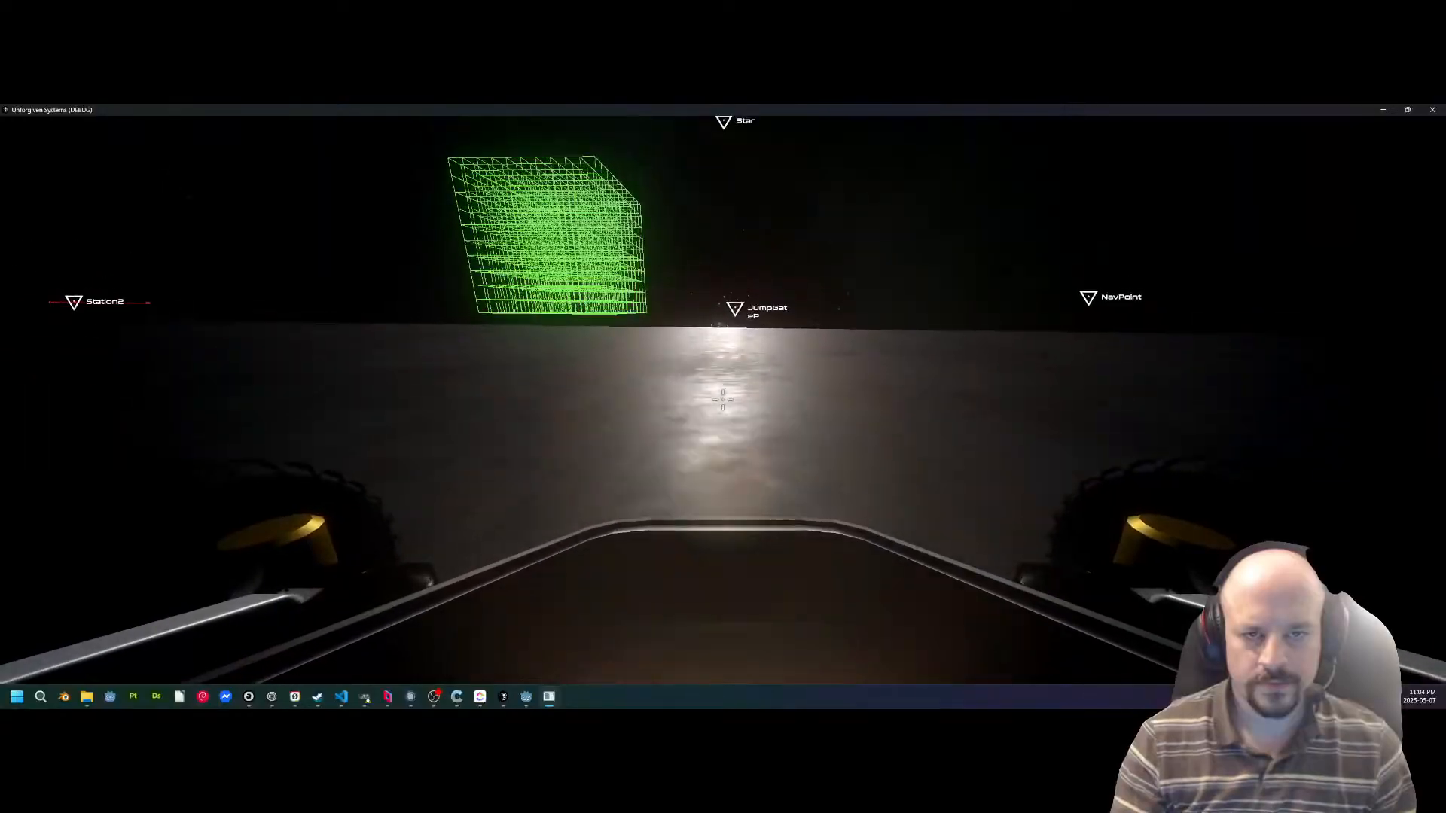
key(a)
key(d)
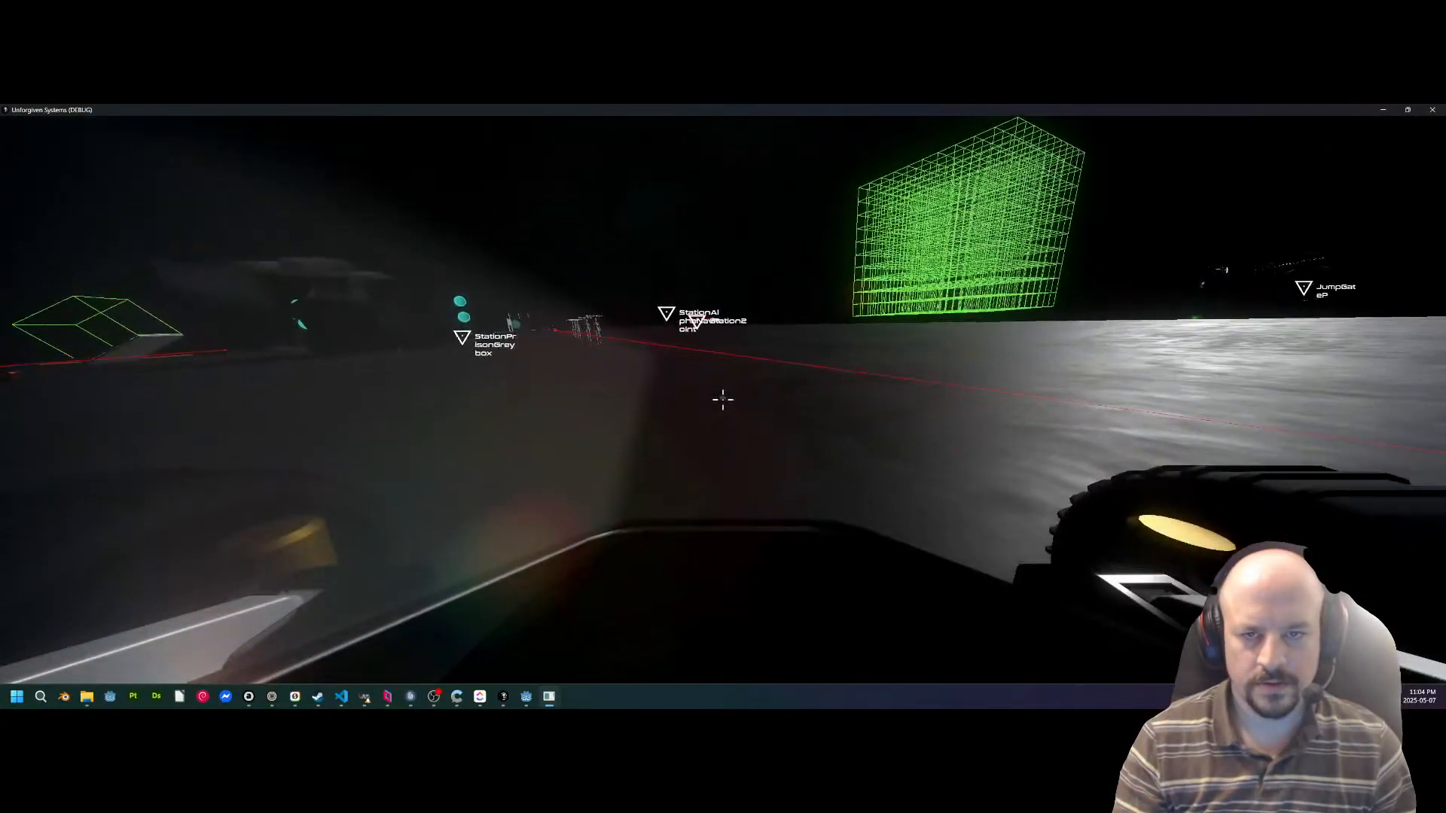
key(d)
key(a)
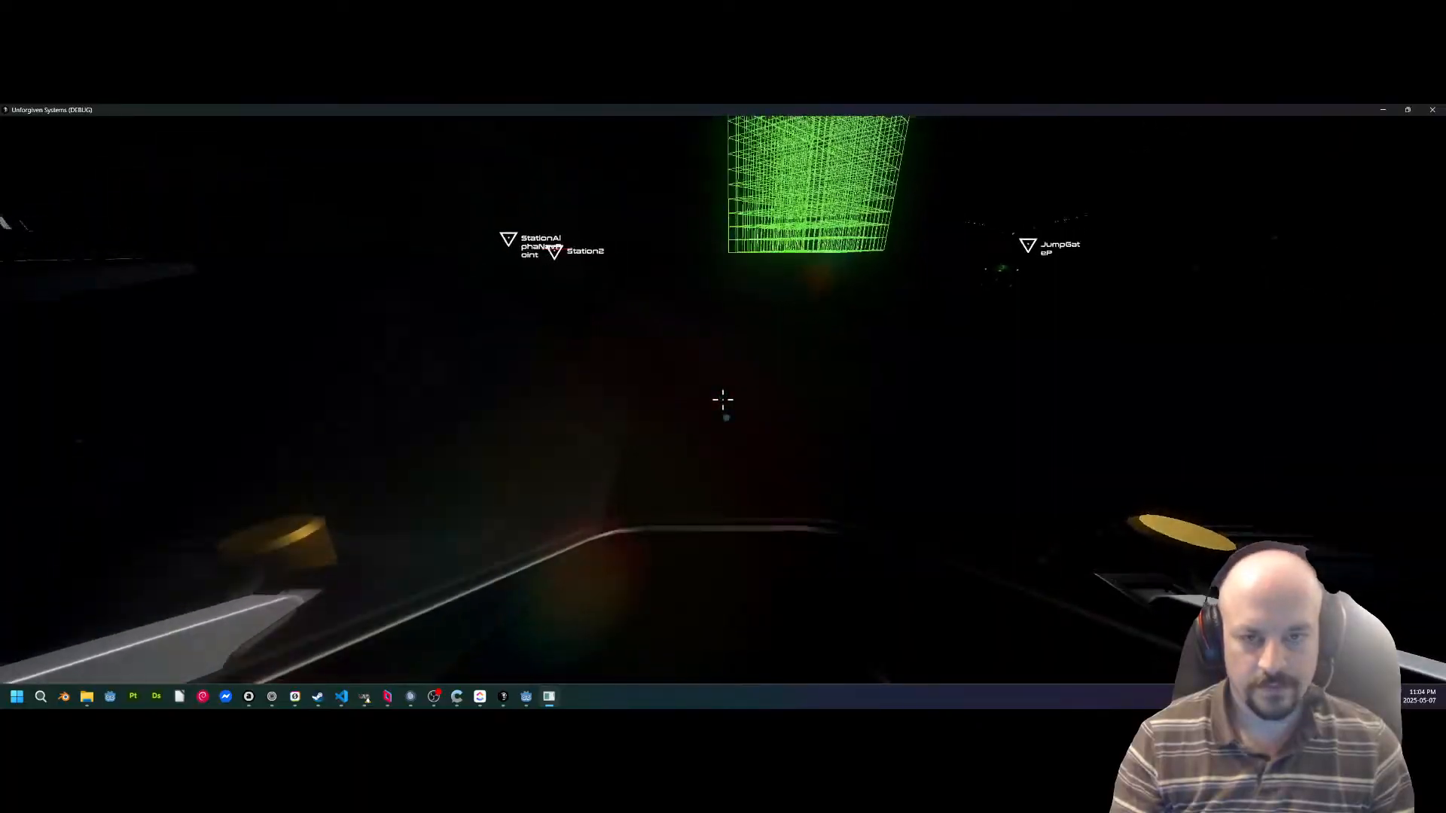
Leave the rover, roll level with the deck and walk back to the parked teal ship.
key(f)
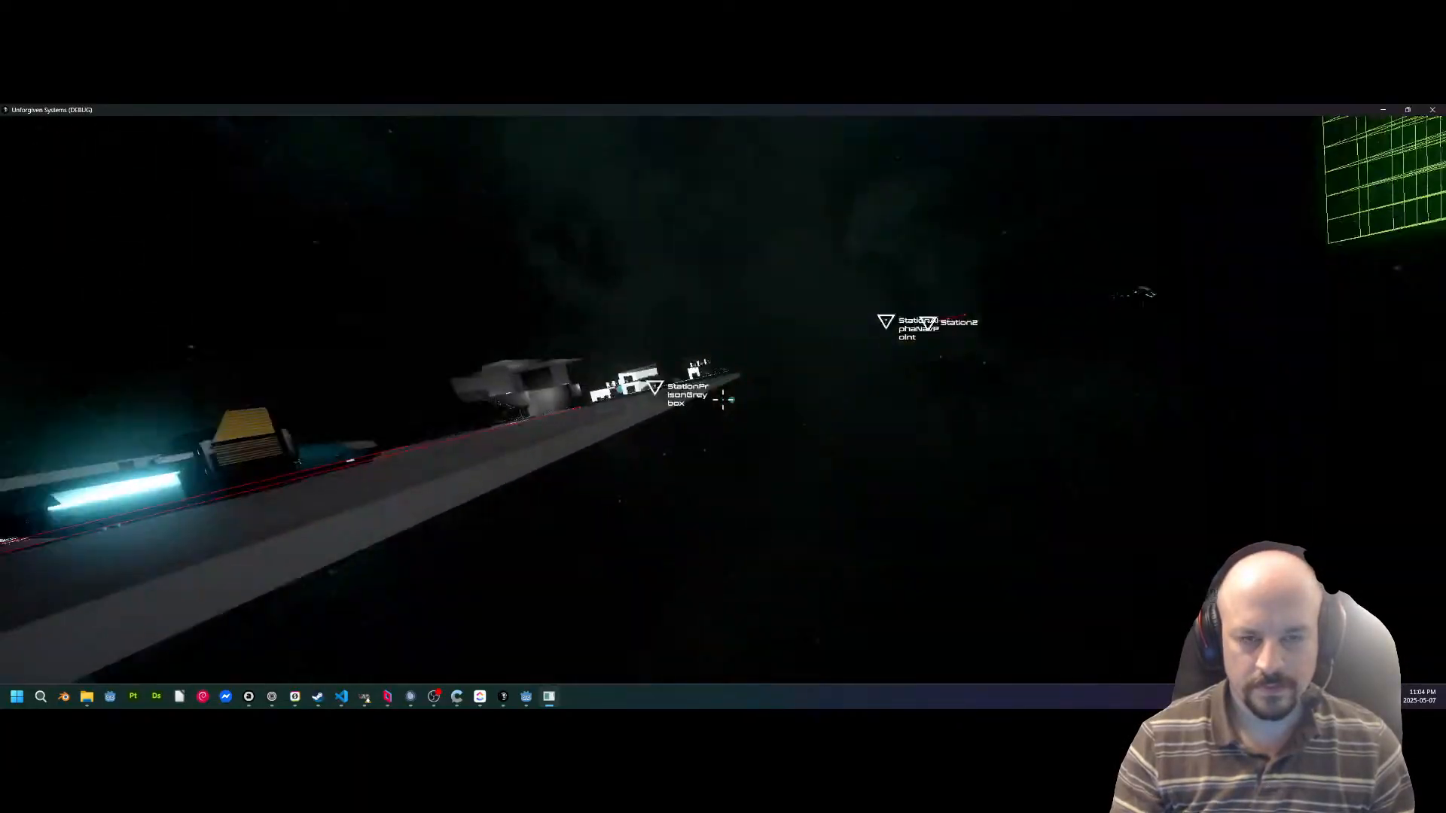
key(q)
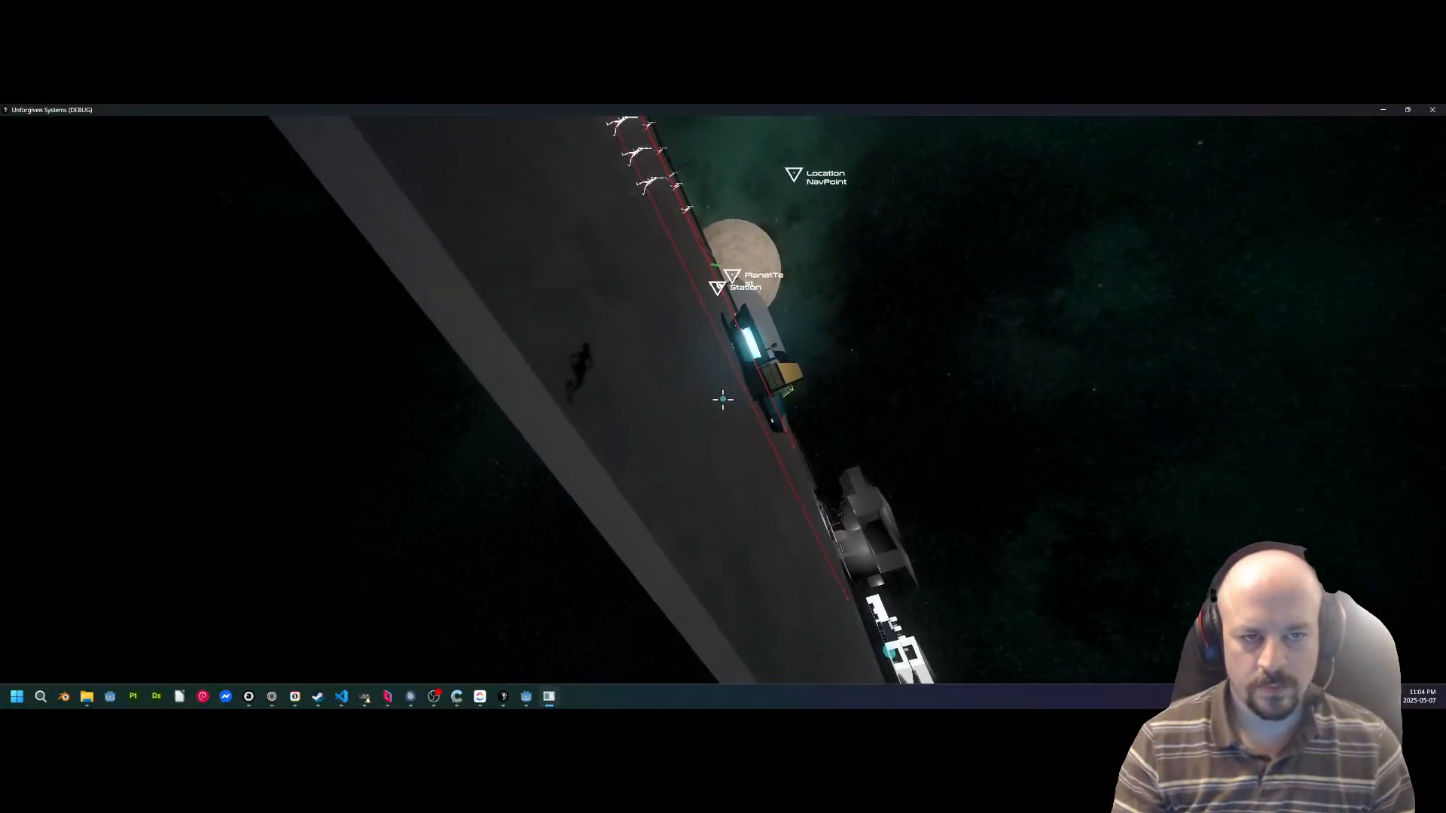
key(w)
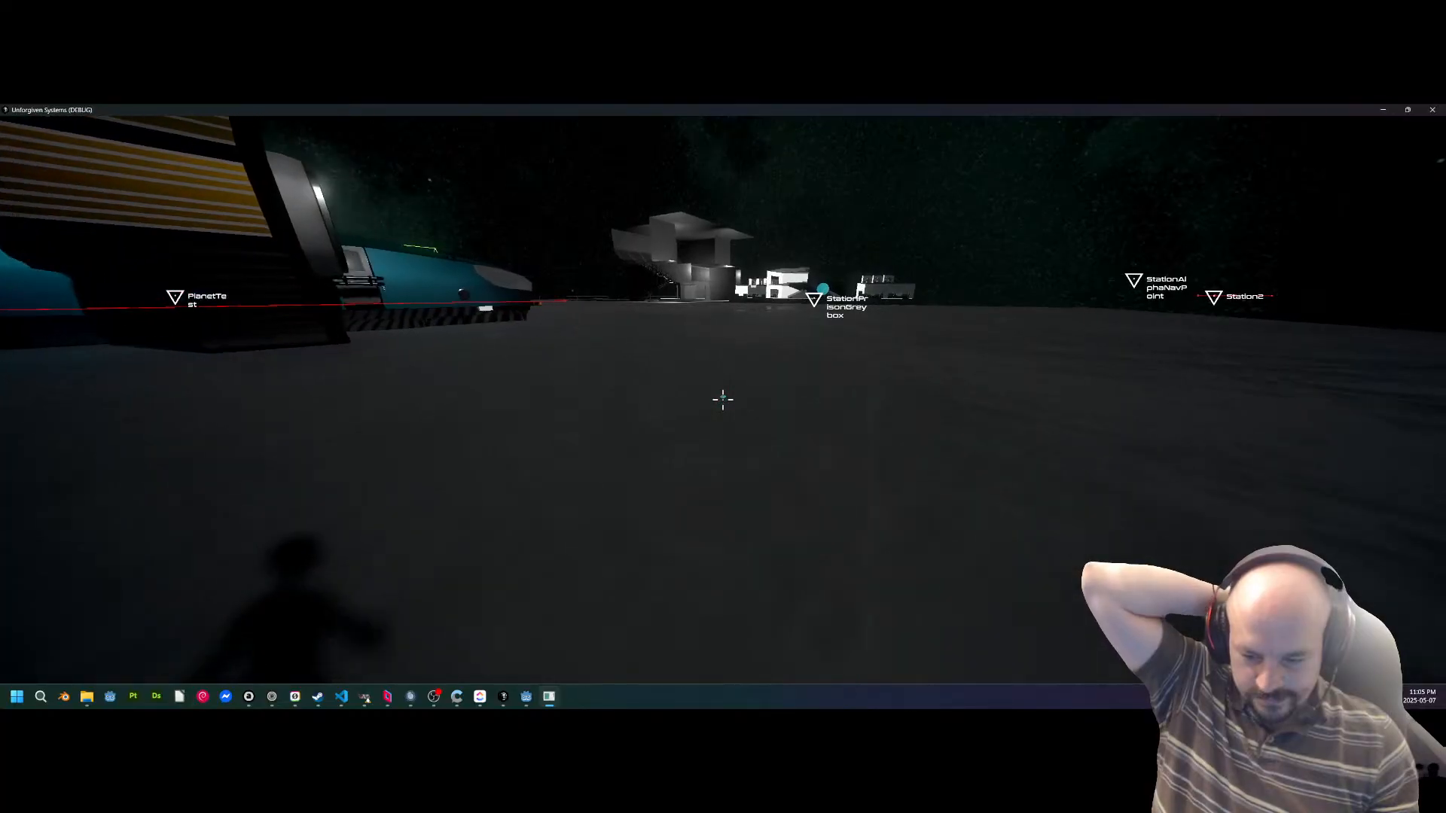
key(w)
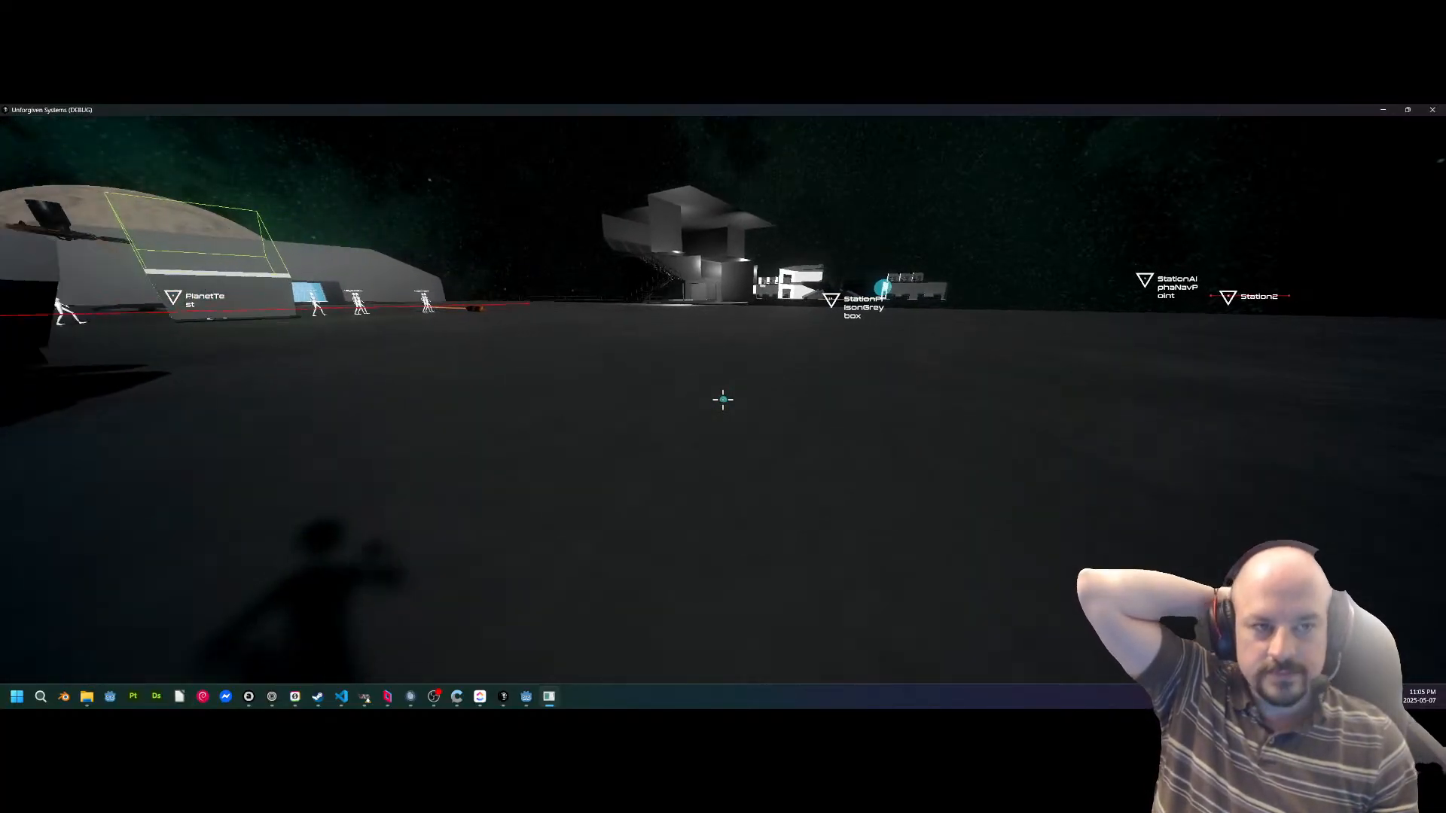
key(w)
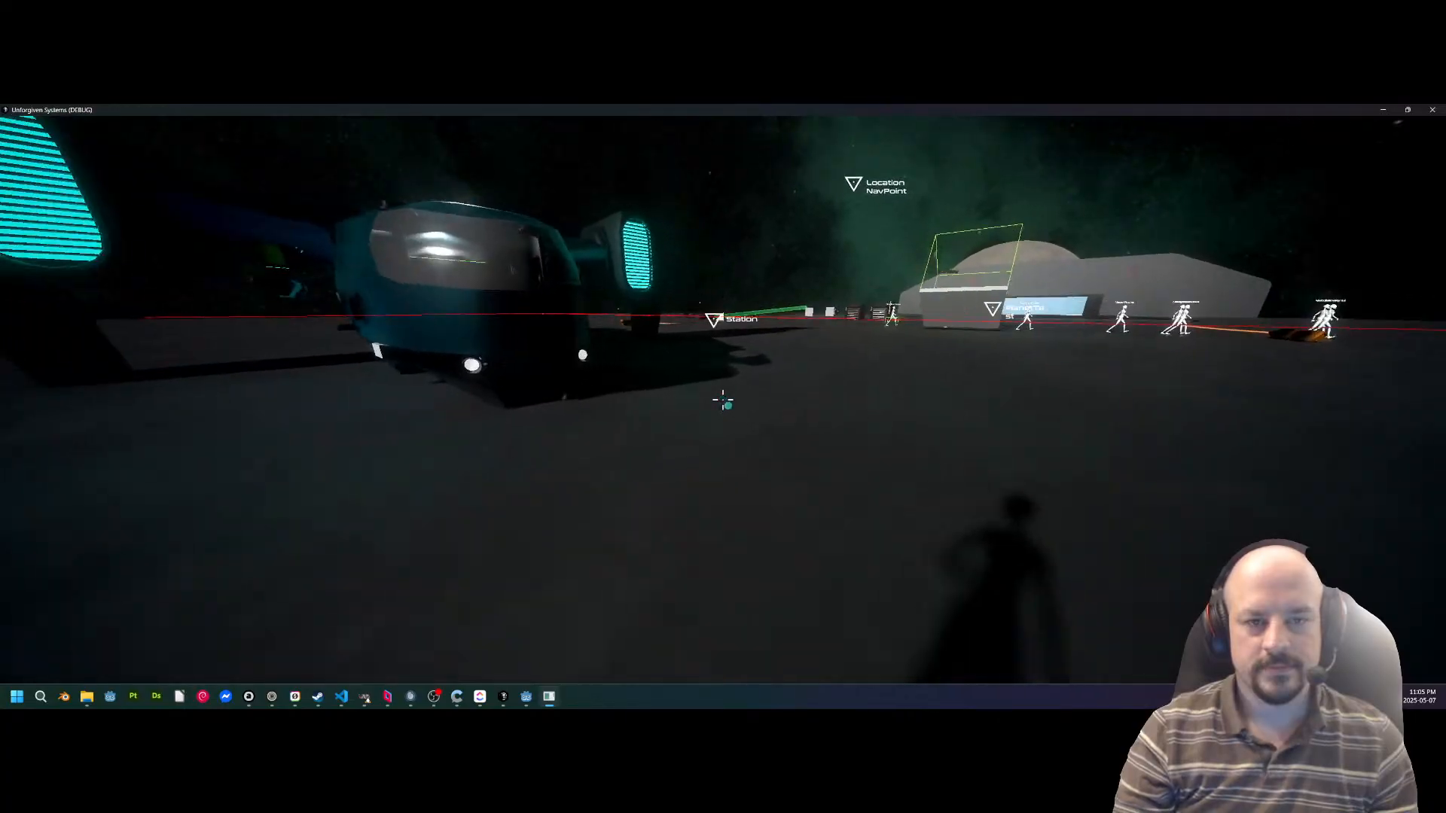
Walk across the deck to the Station Trading Console and buy cargo, placing a container on the tilted platform.
key(w)
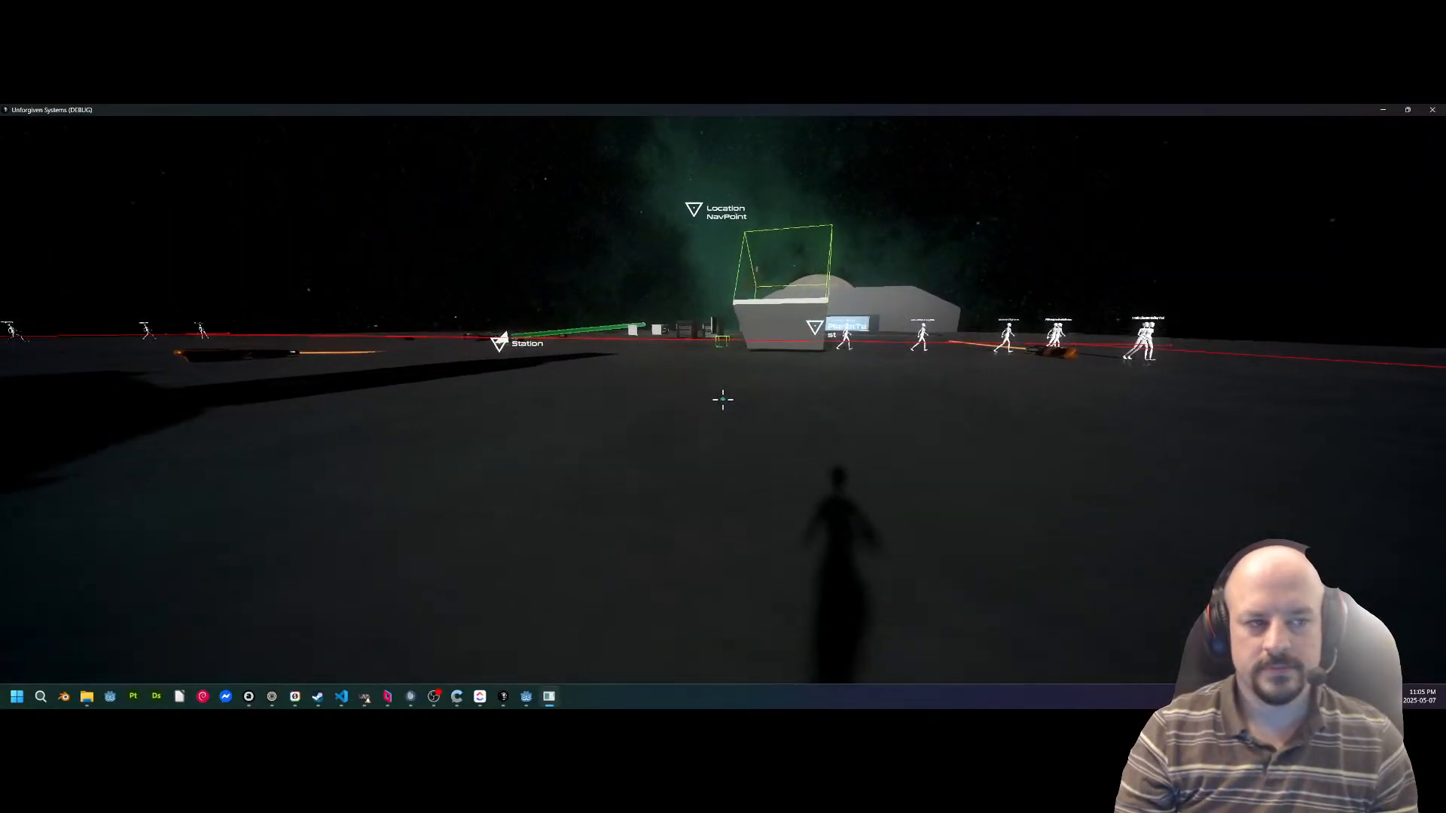
key(w)
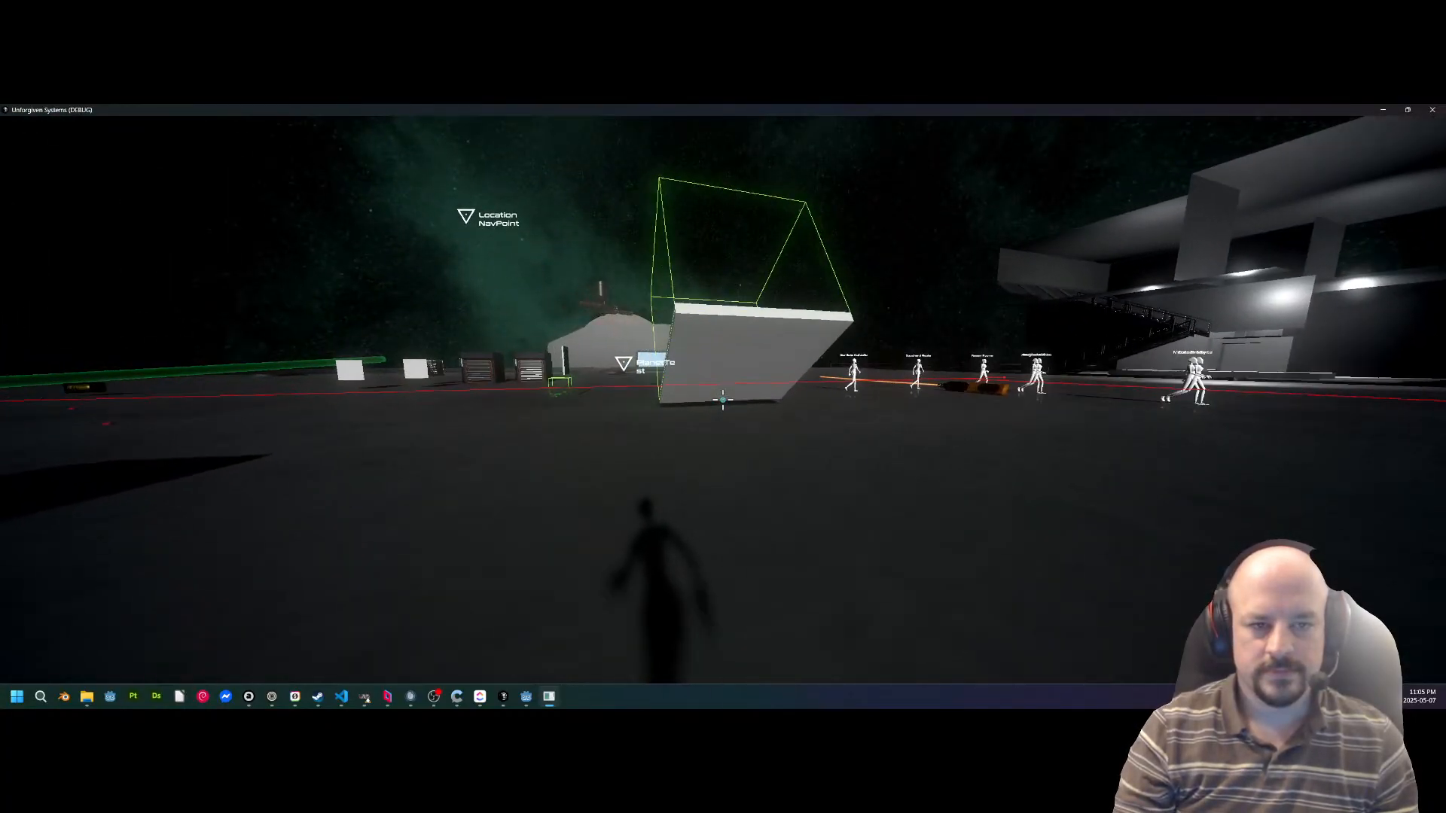
key(w)
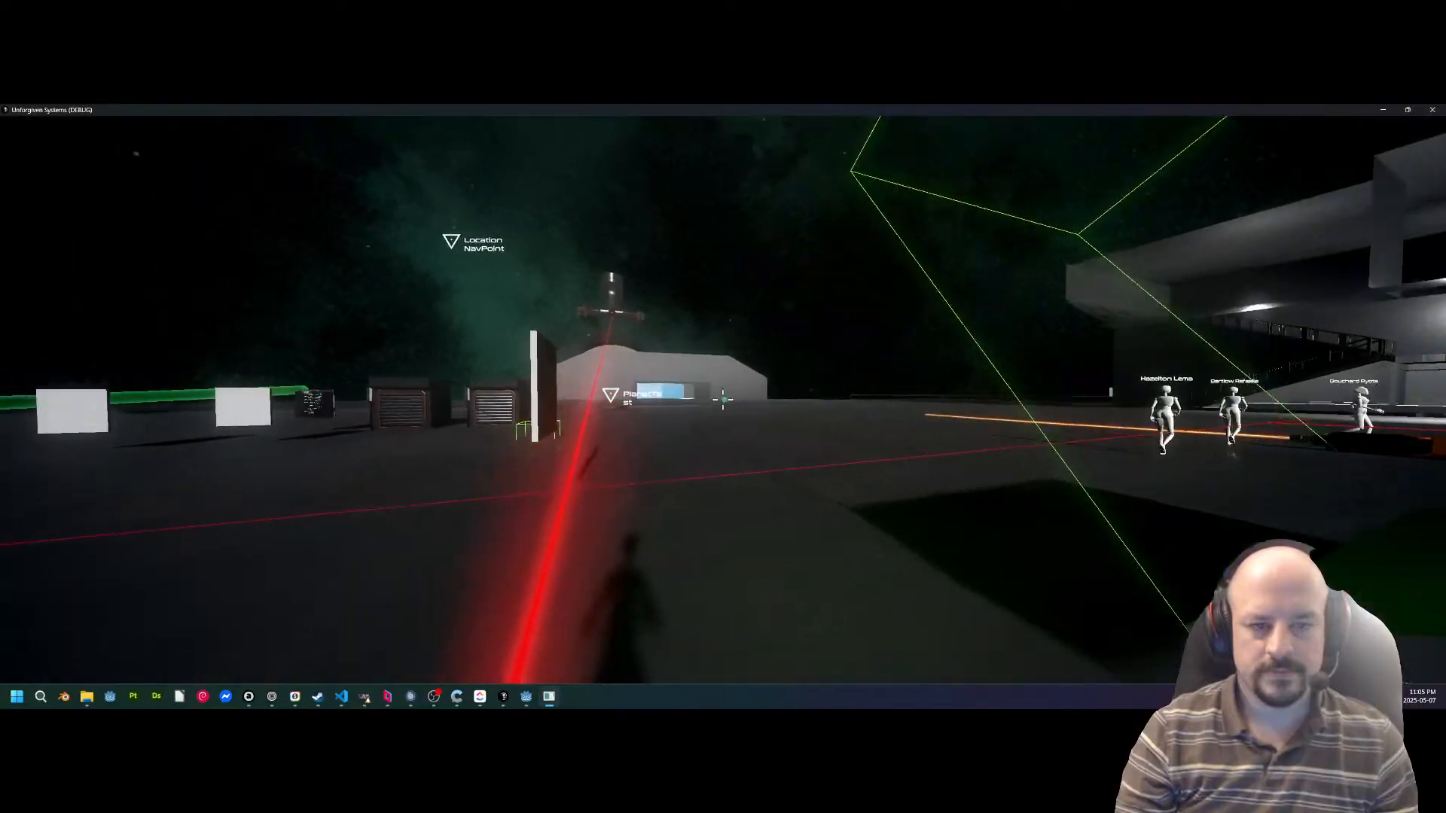
key(d)
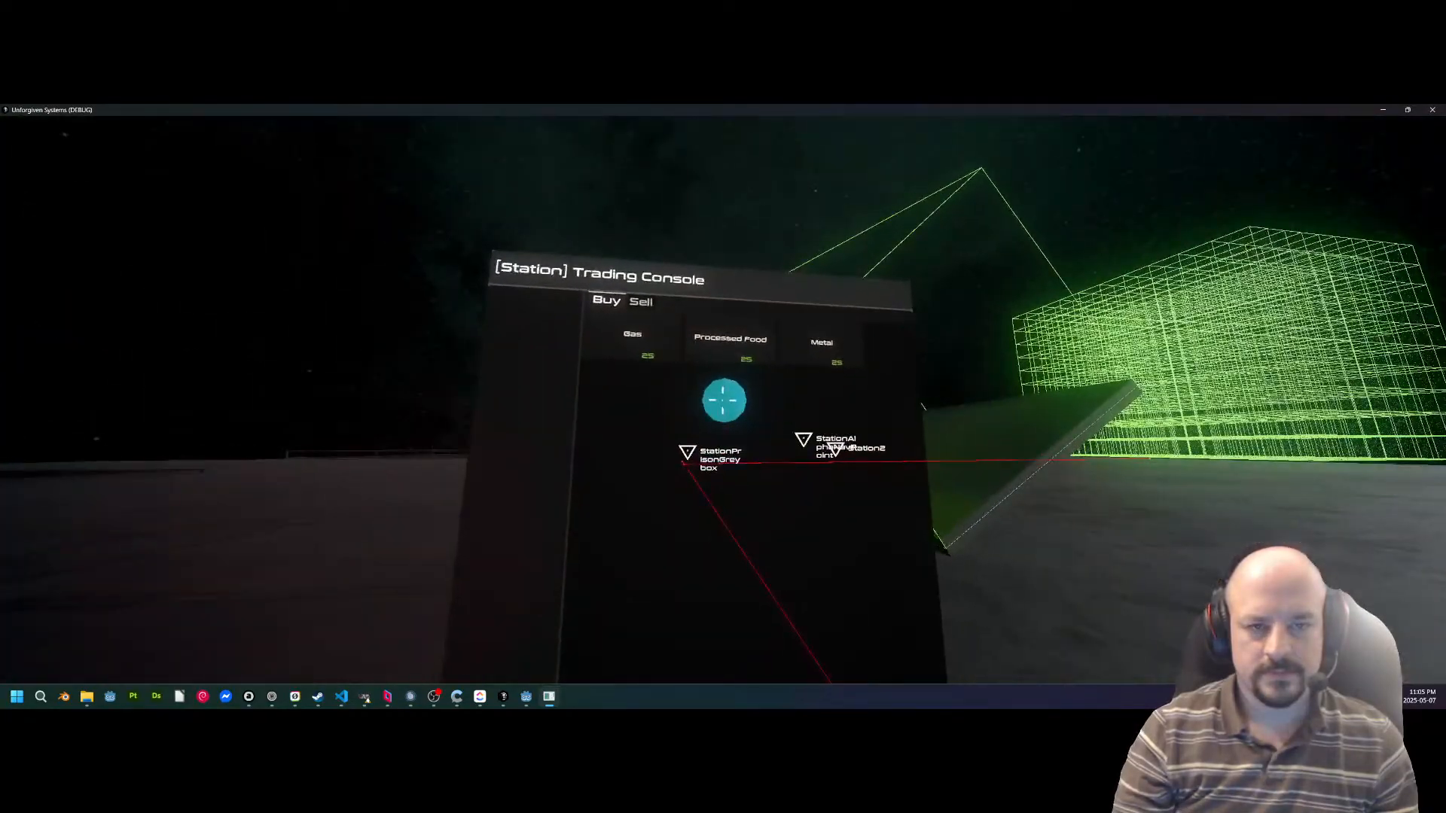
click(723, 400)
key(d)
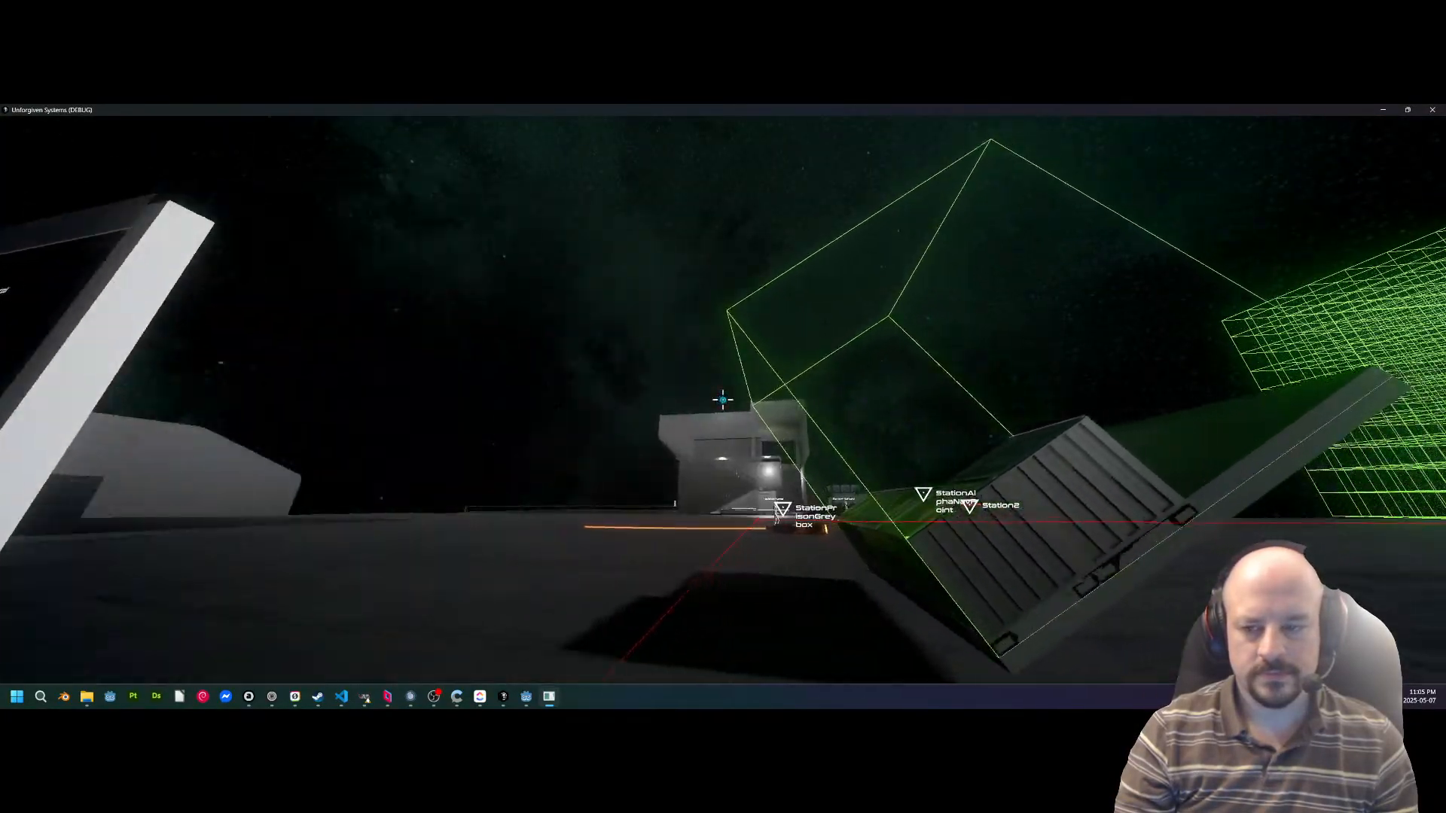
Grab a cargo container beside the tilted platform with the beam tool, move it through the air and release it.
key(s)
key(a)
key(d)
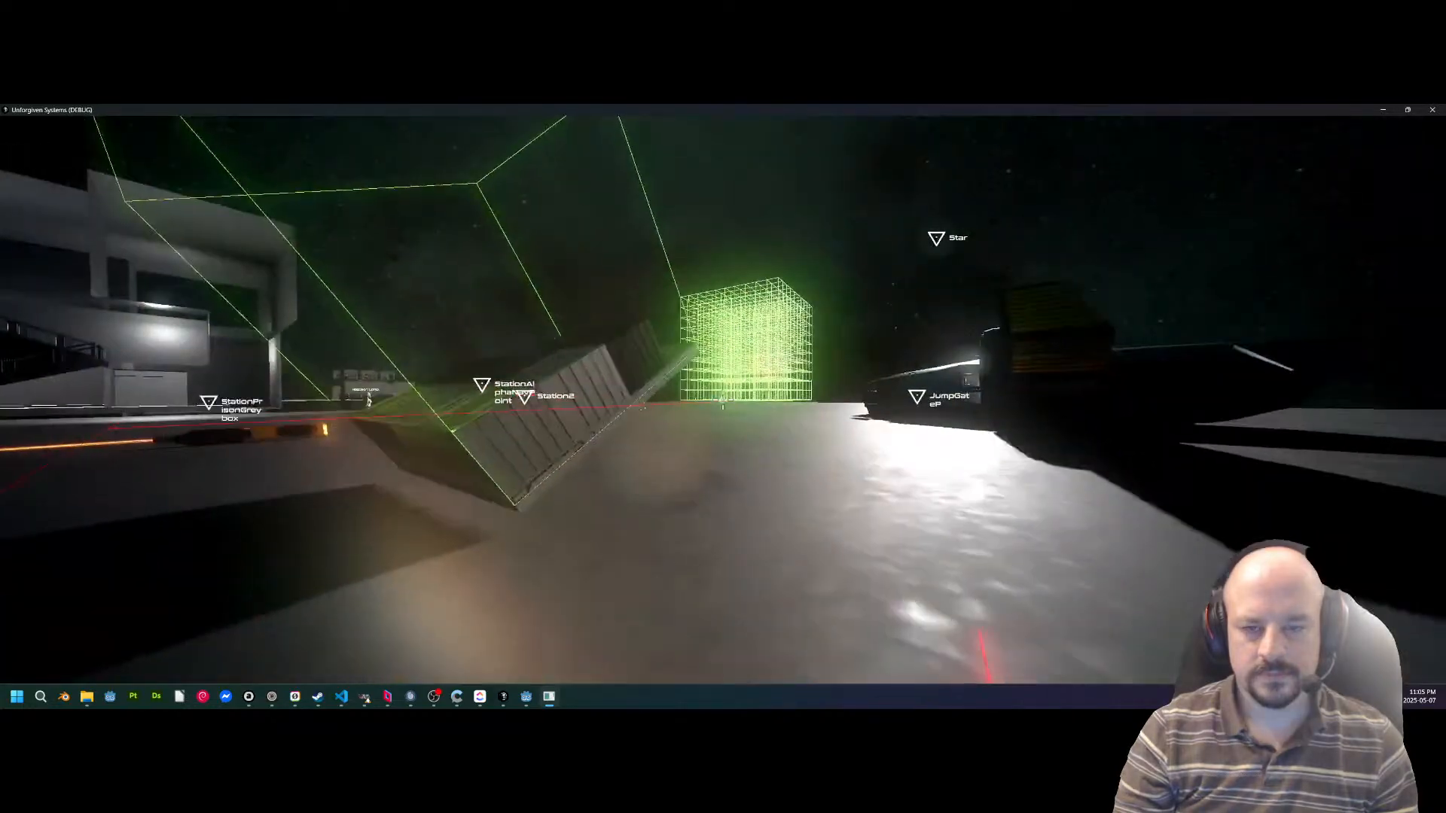
click(723, 400)
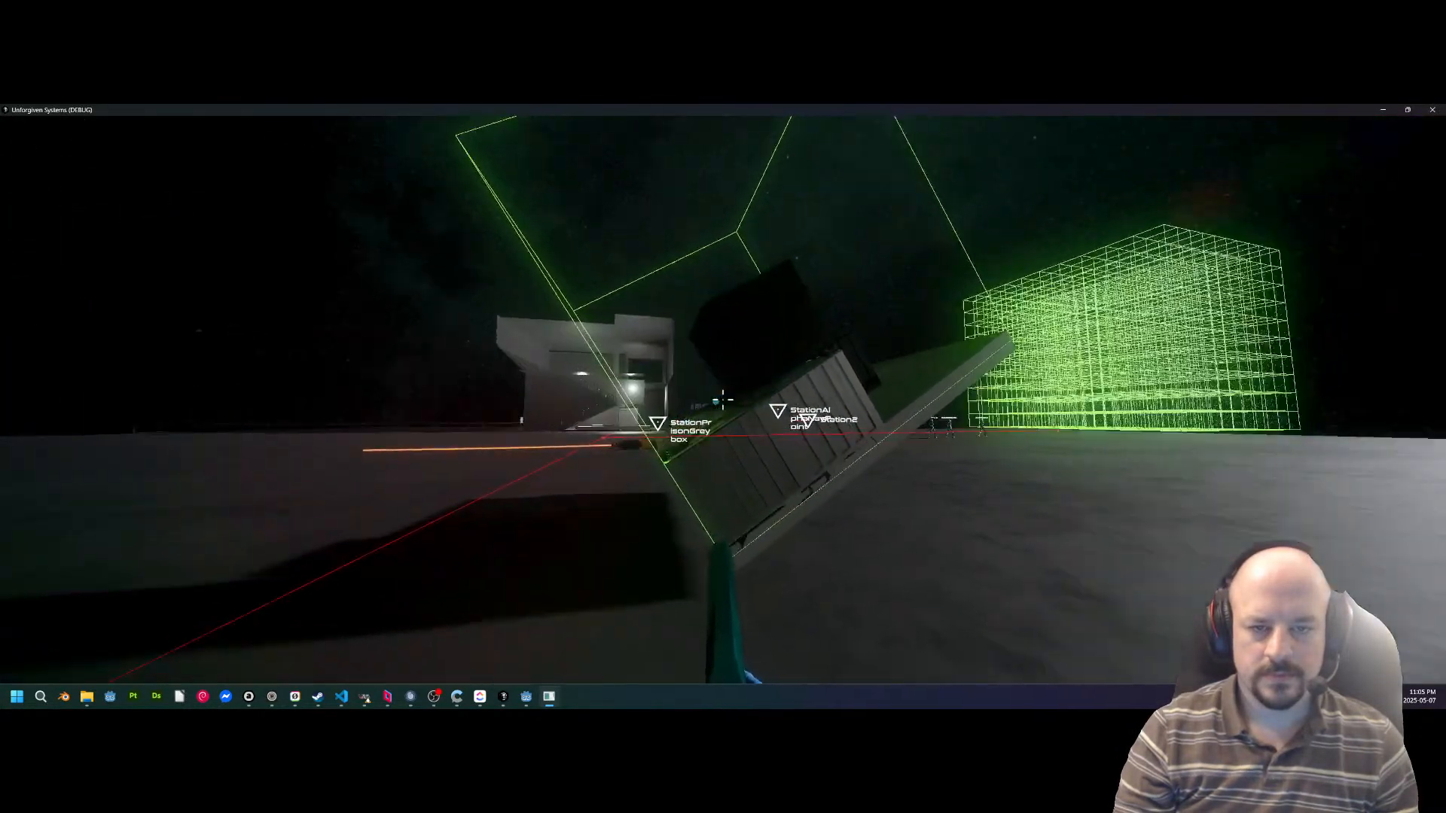
click(722, 400)
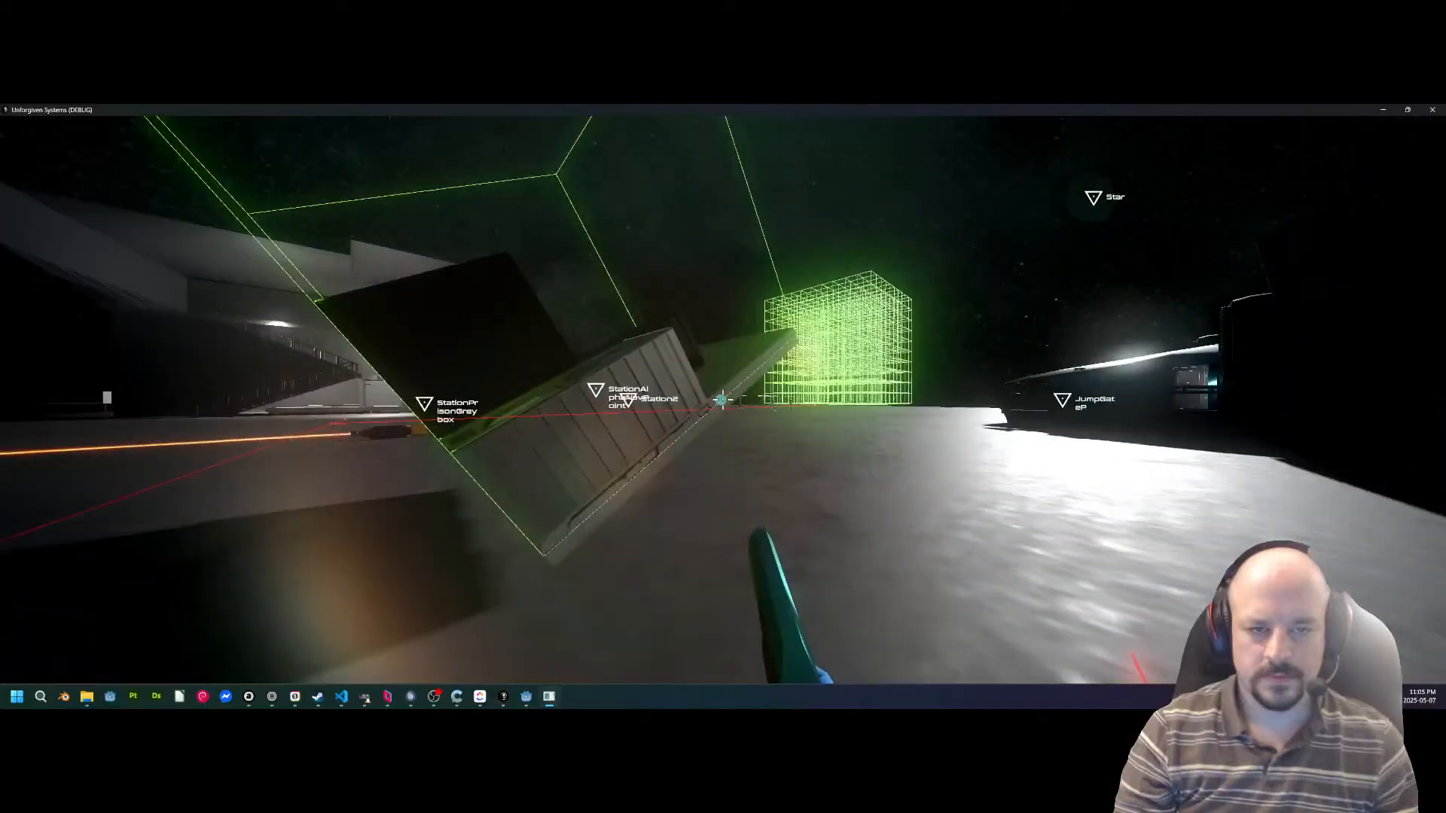
click(723, 400)
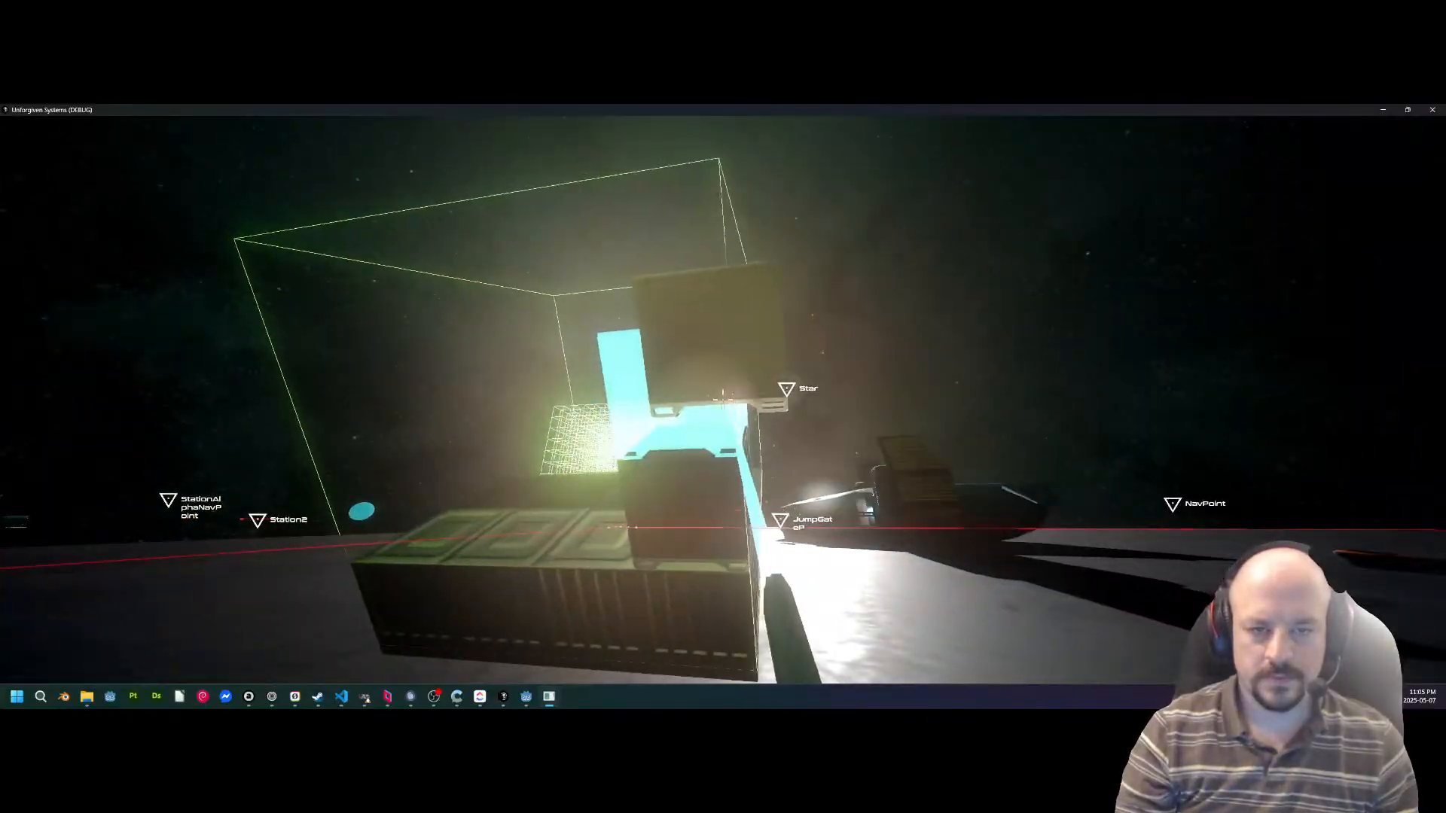
click(722, 400)
Walk across the deck to the dark winged ship, go inside and take the pilot seat.
key(w)
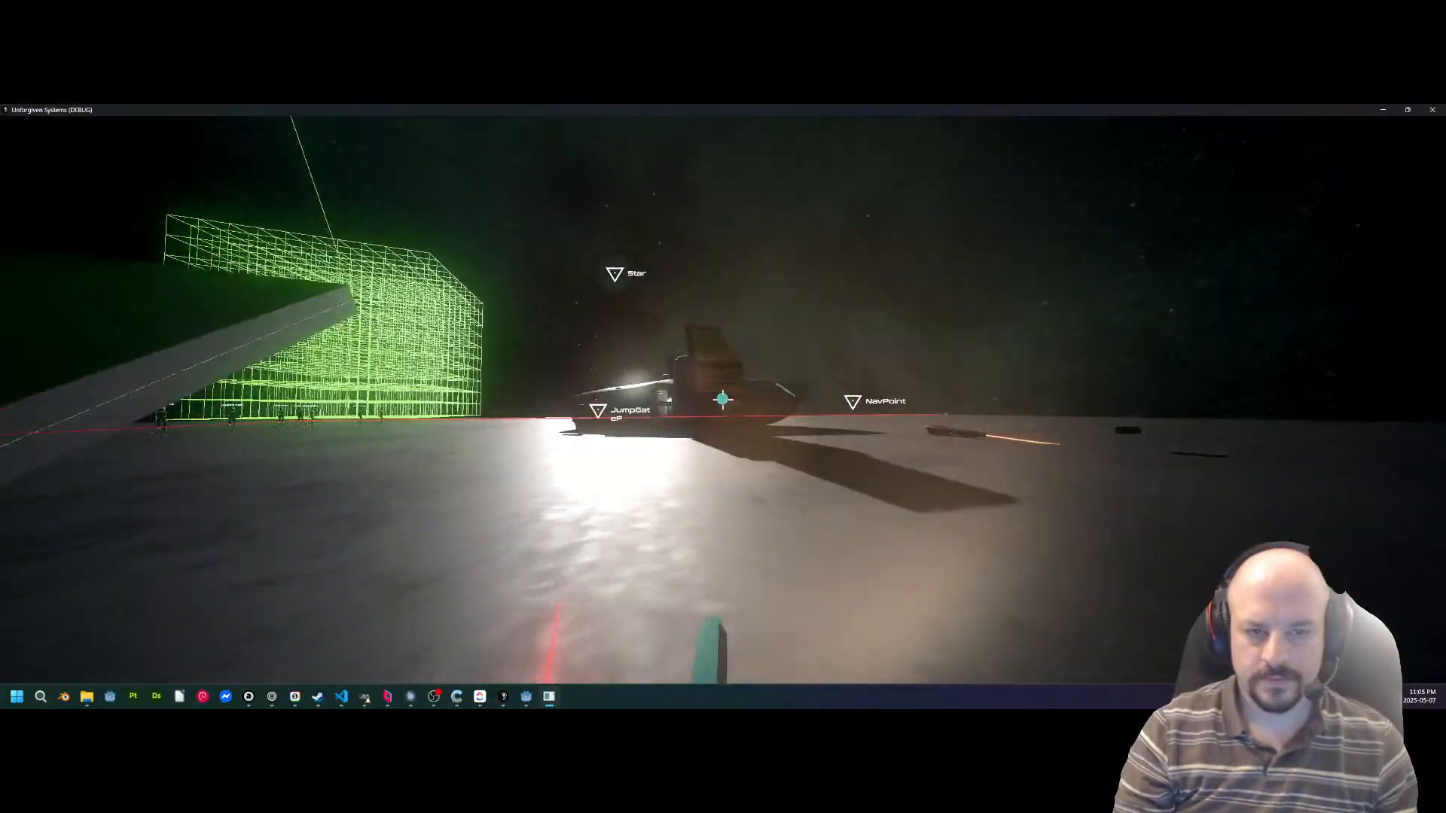
key(w)
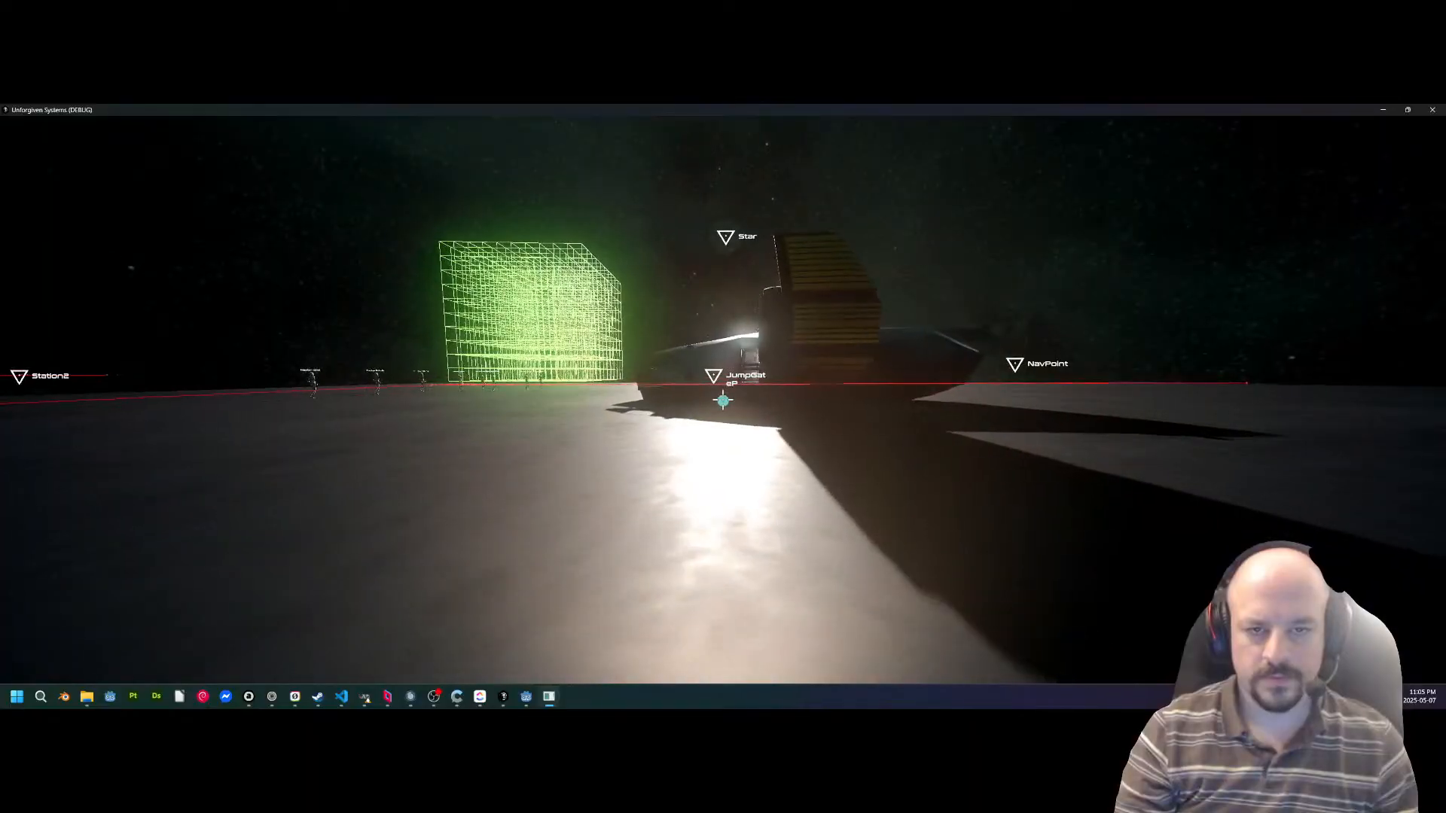
key(w)
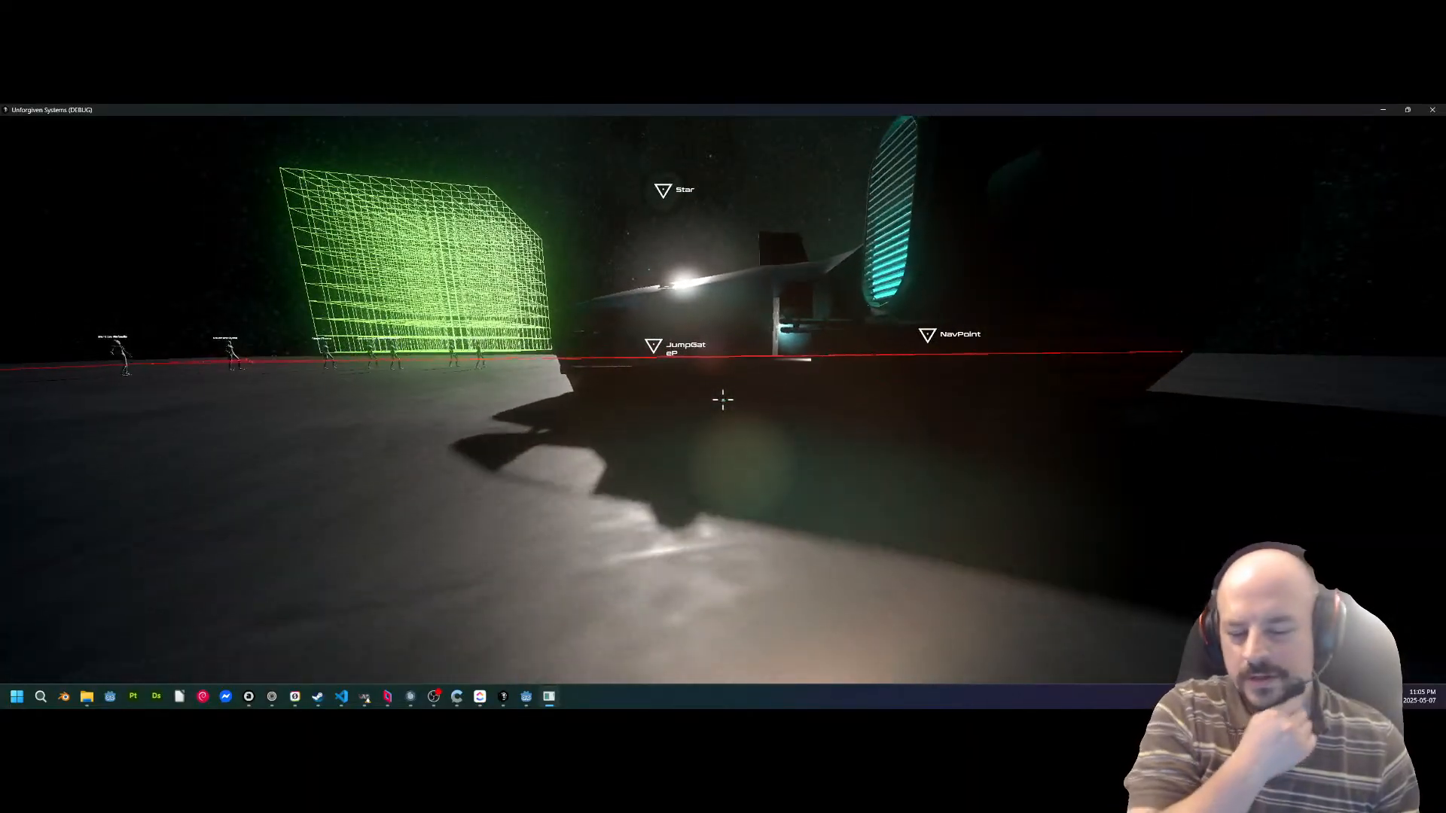
key(w)
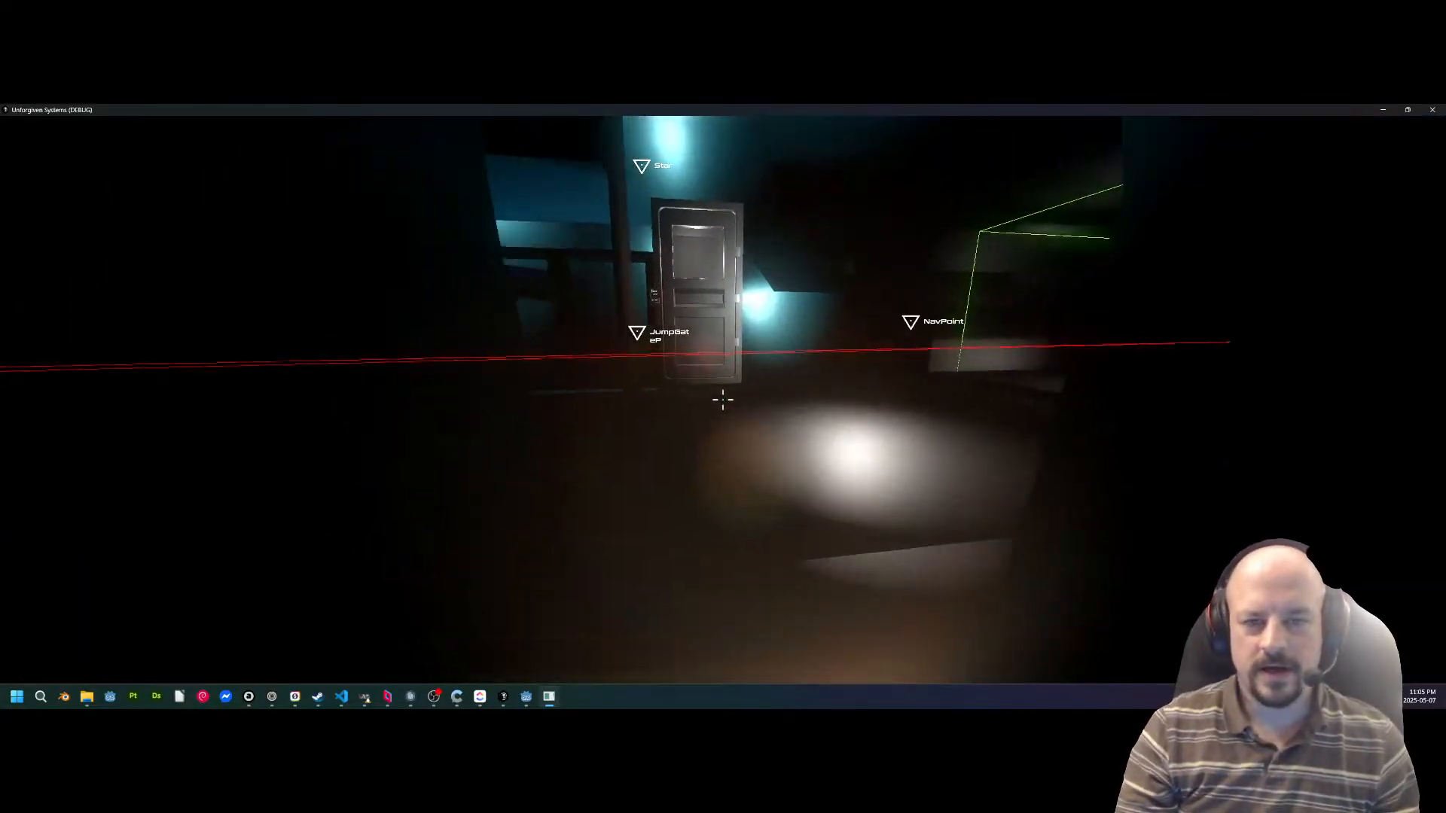
key(w)
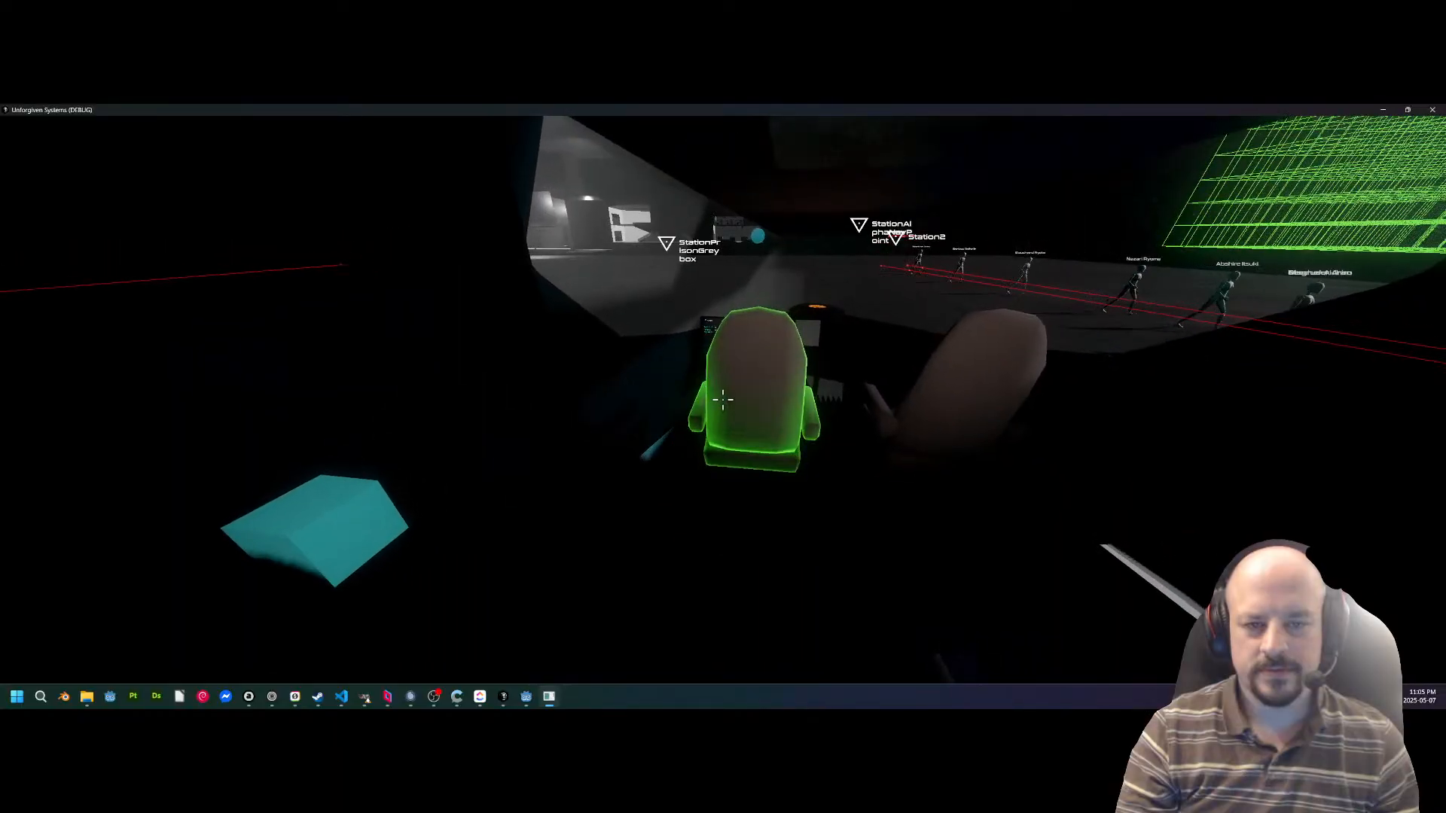
key(e)
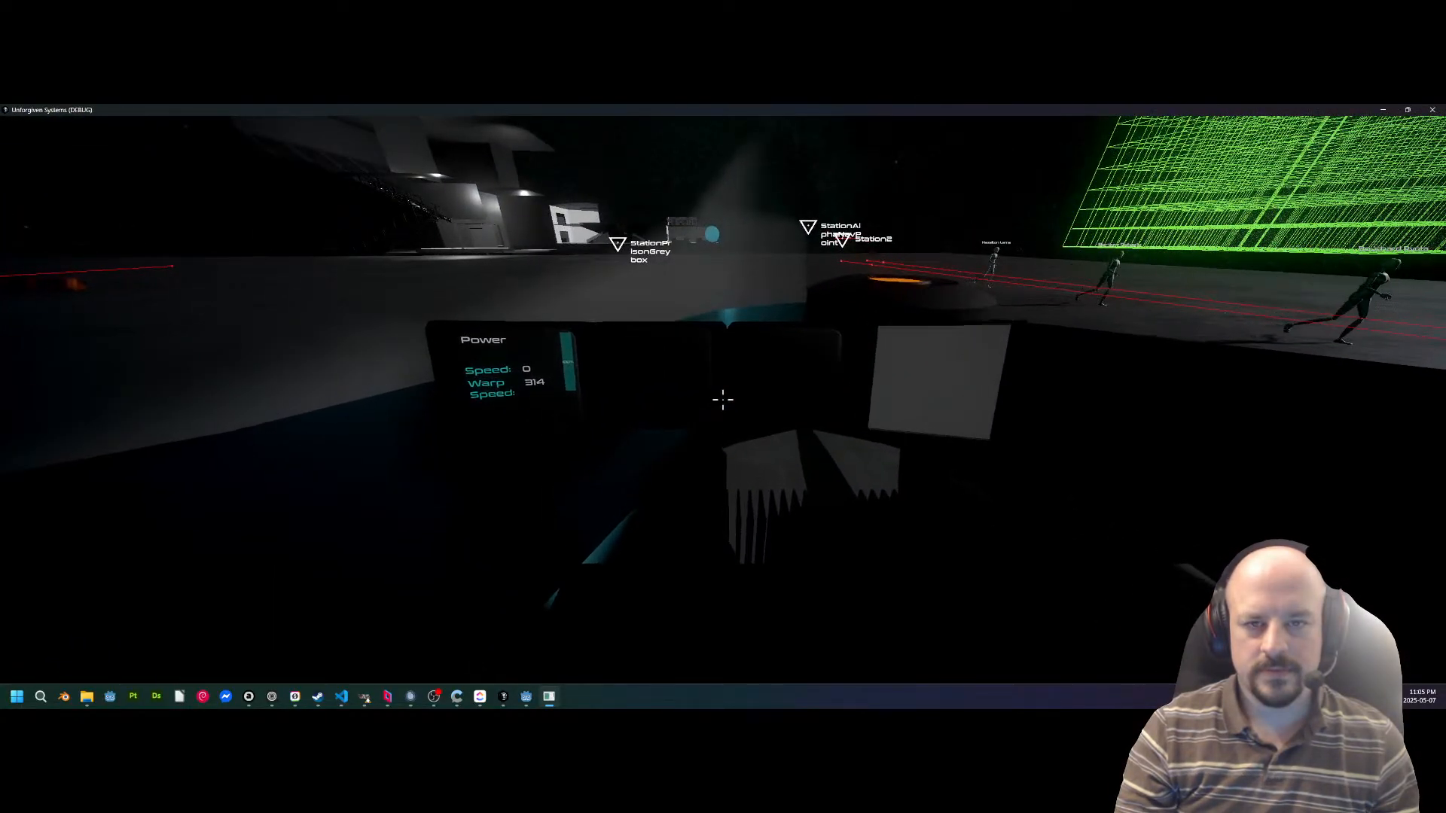
Lift the ship off the deck and roll it while flying over the station.
key(space)
key(q)
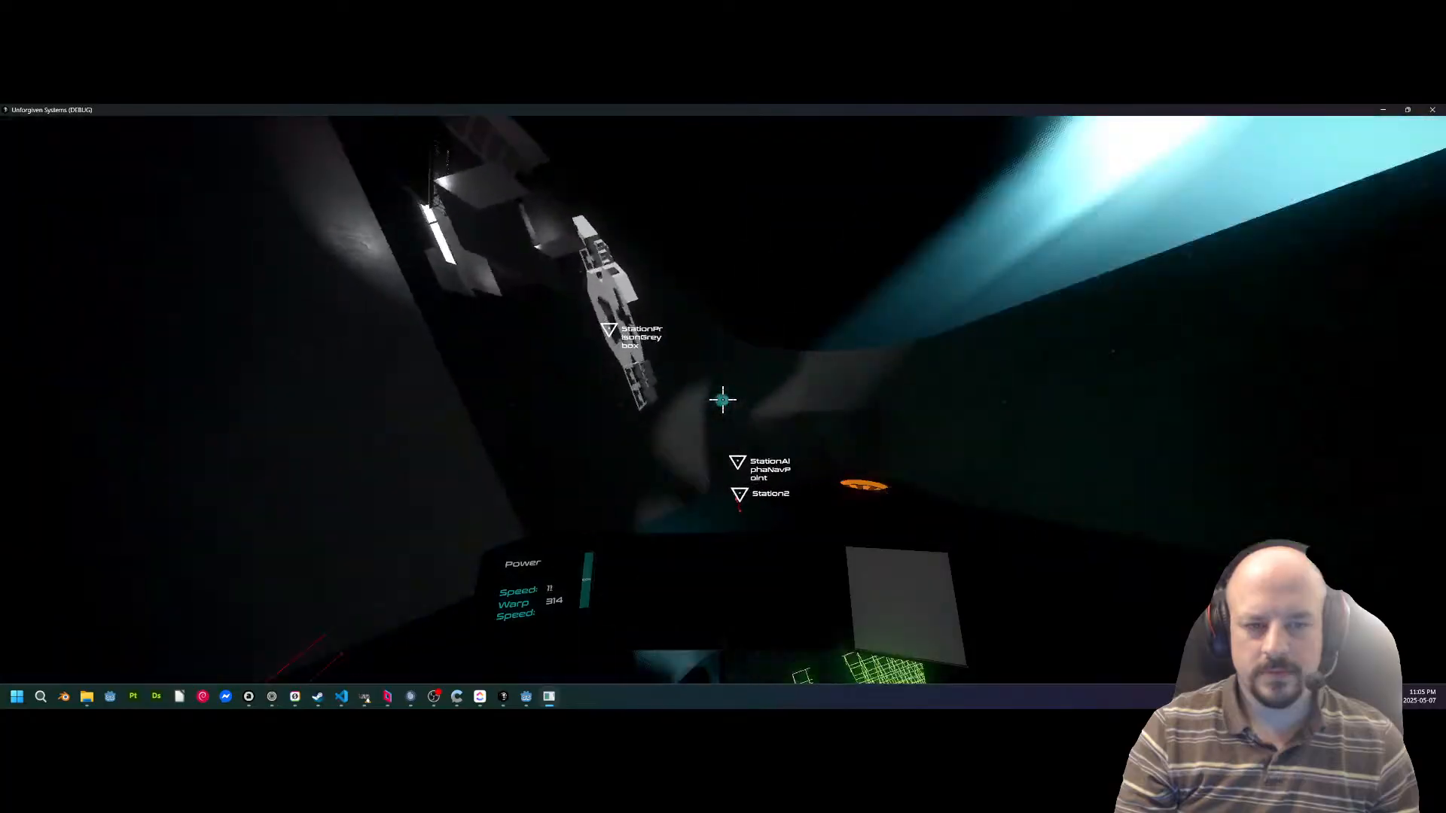
key(q)
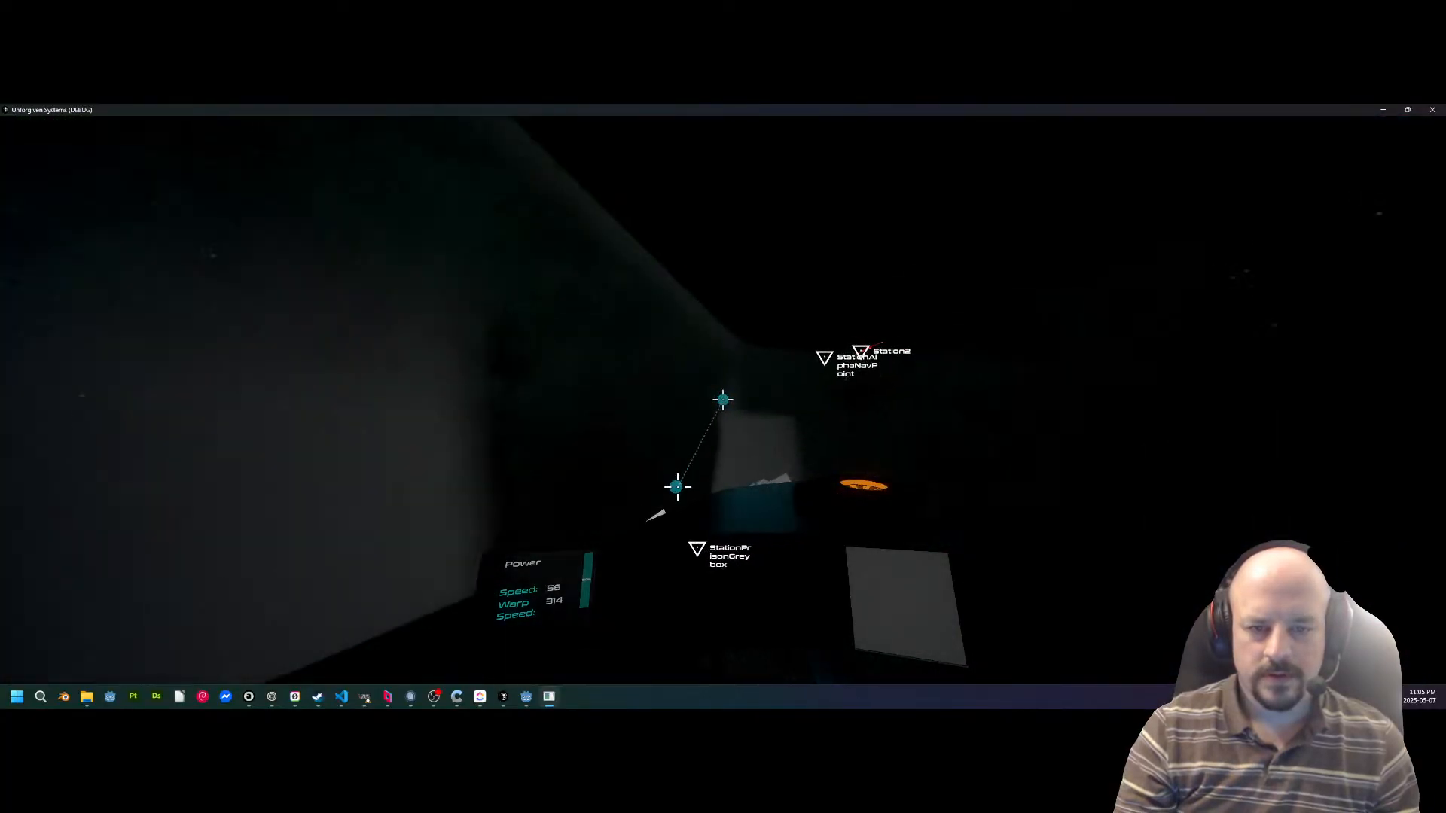
key(q)
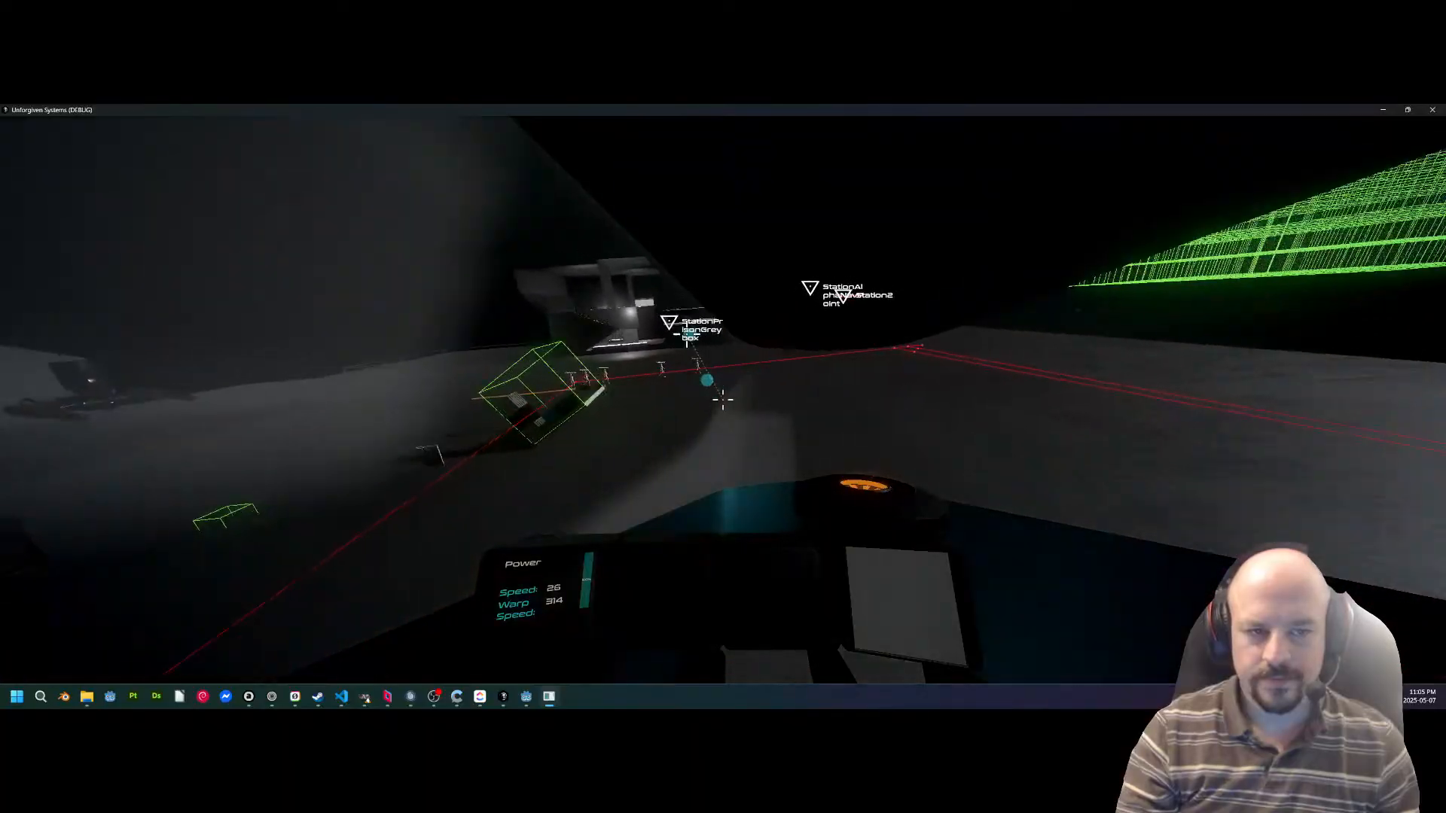
Quit the running game from its in-game menu and close the Godot editor.
key(Escape)
click(724, 379)
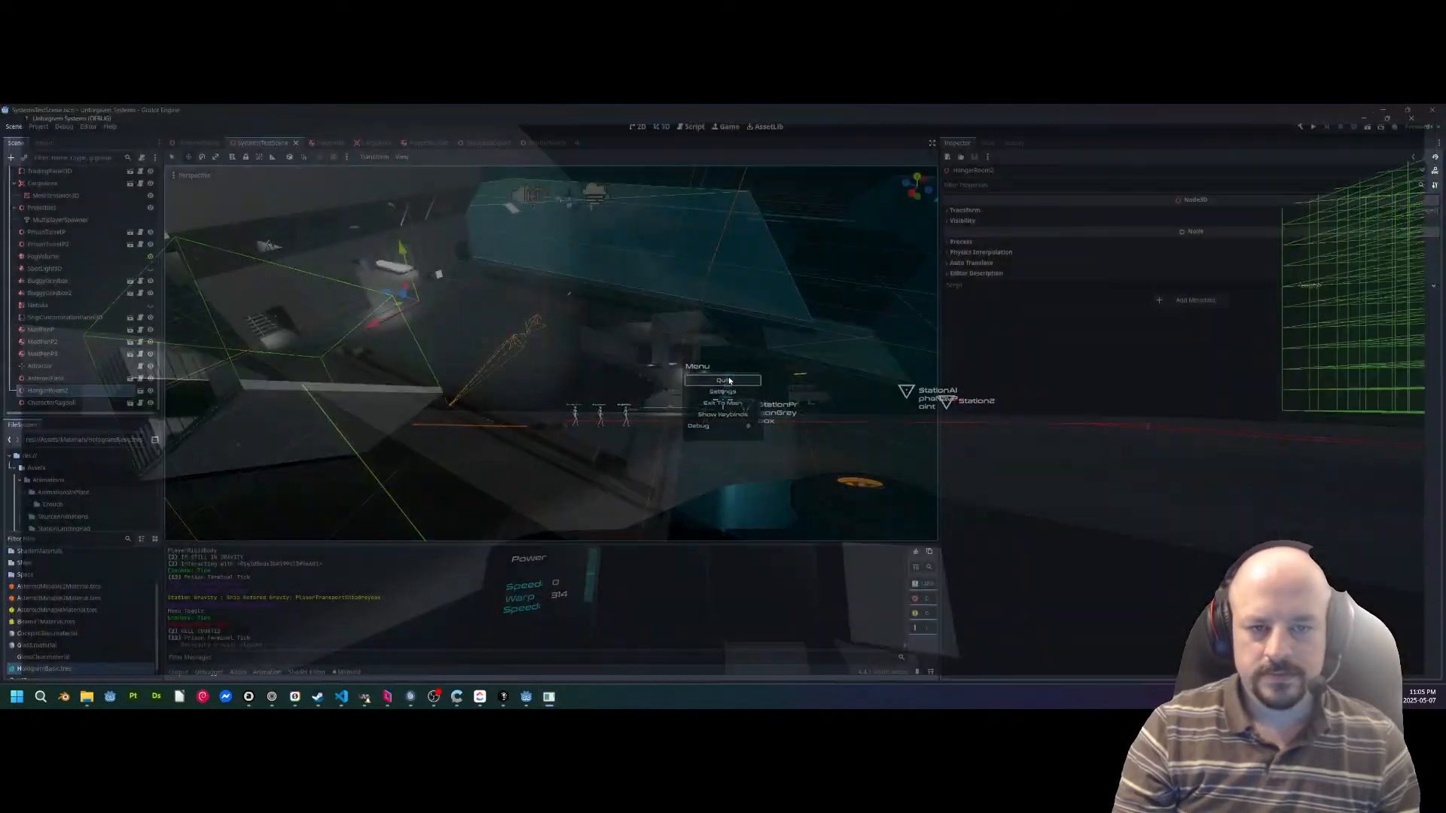
click(1430, 109)
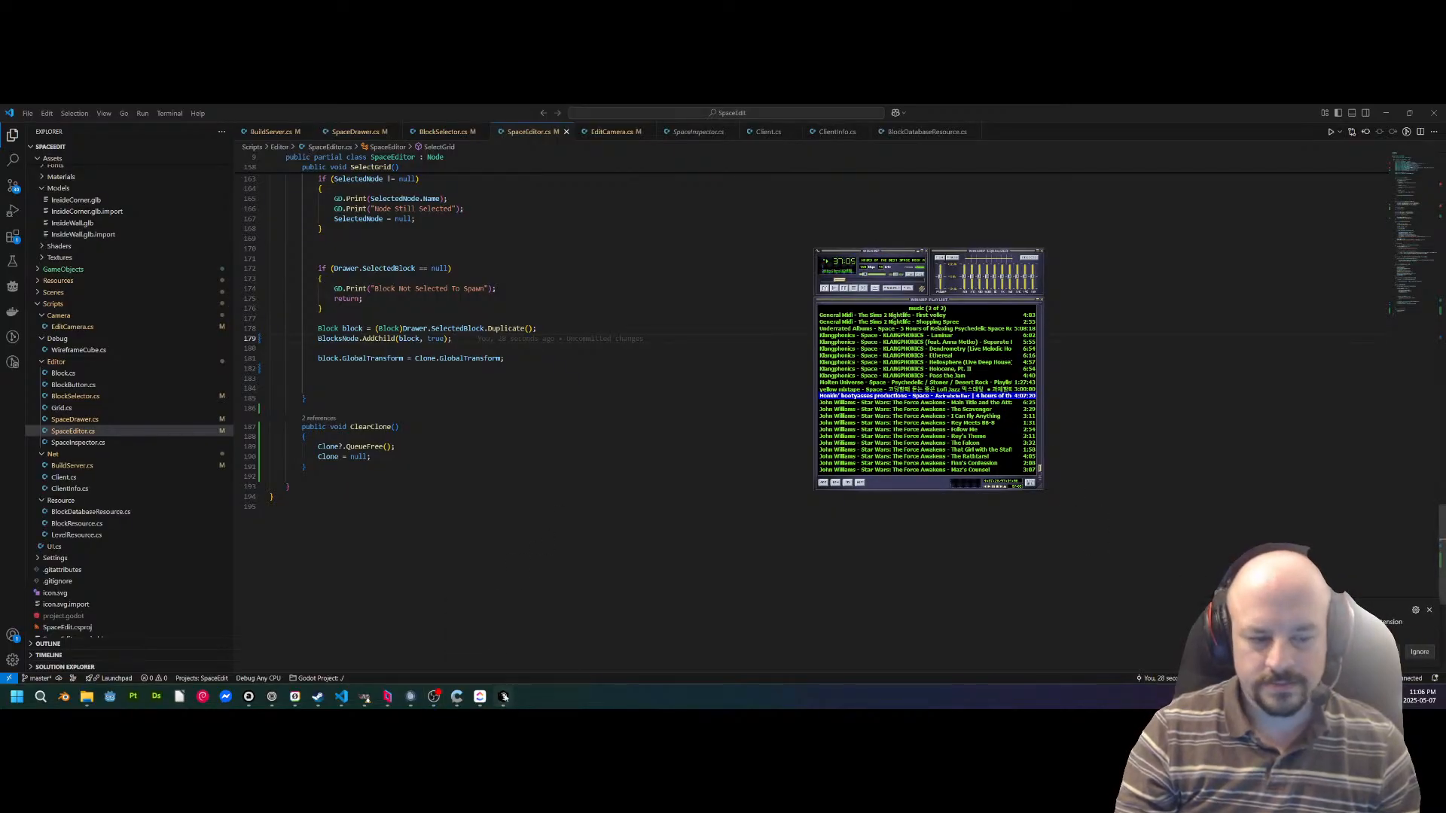
Launch Discord and move the music player window away from the code in Visual Studio Code.
mouse_move(503, 696)
click(551, 606)
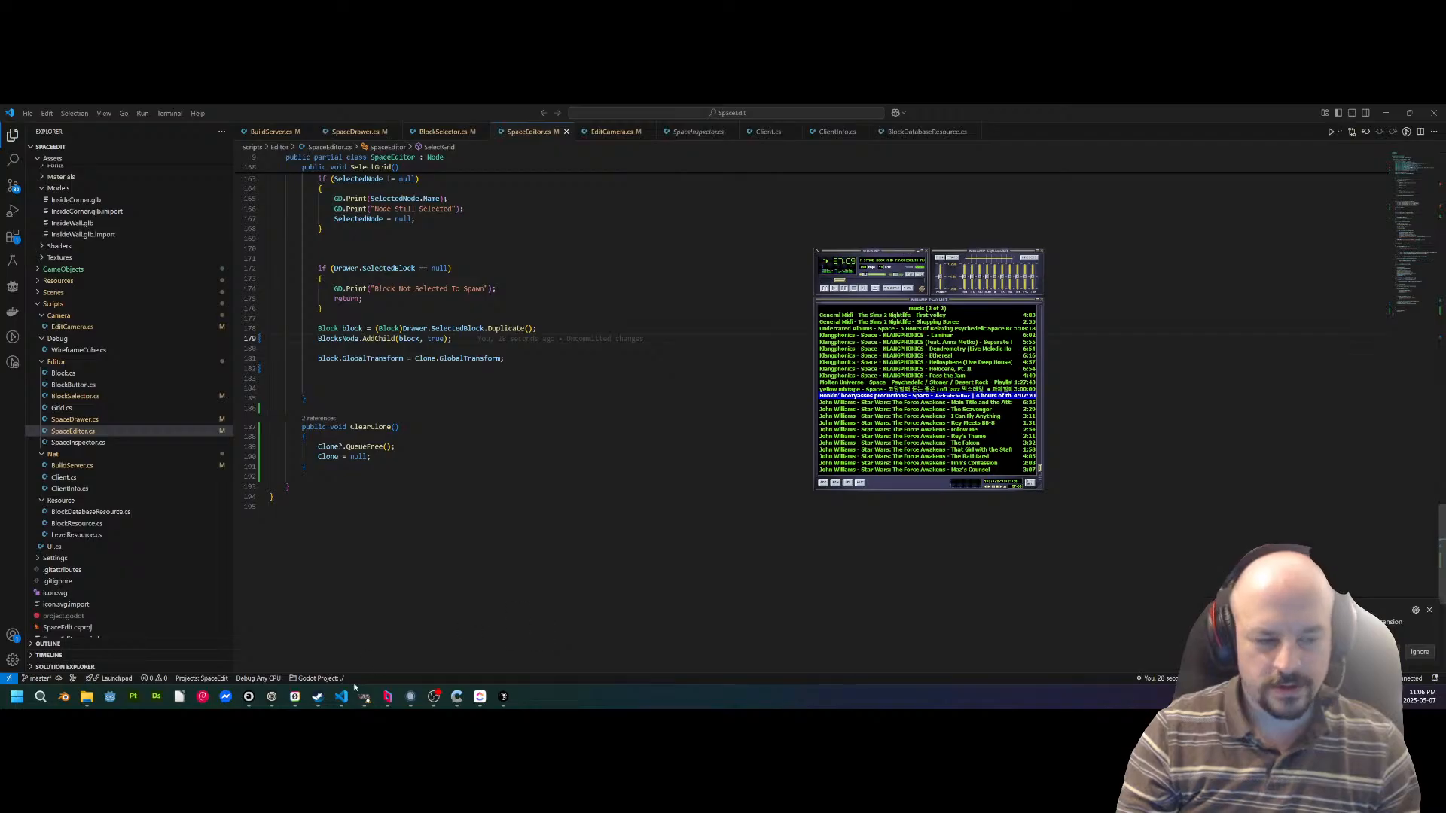
click(317, 697)
drag(606, 113, 624, 706)
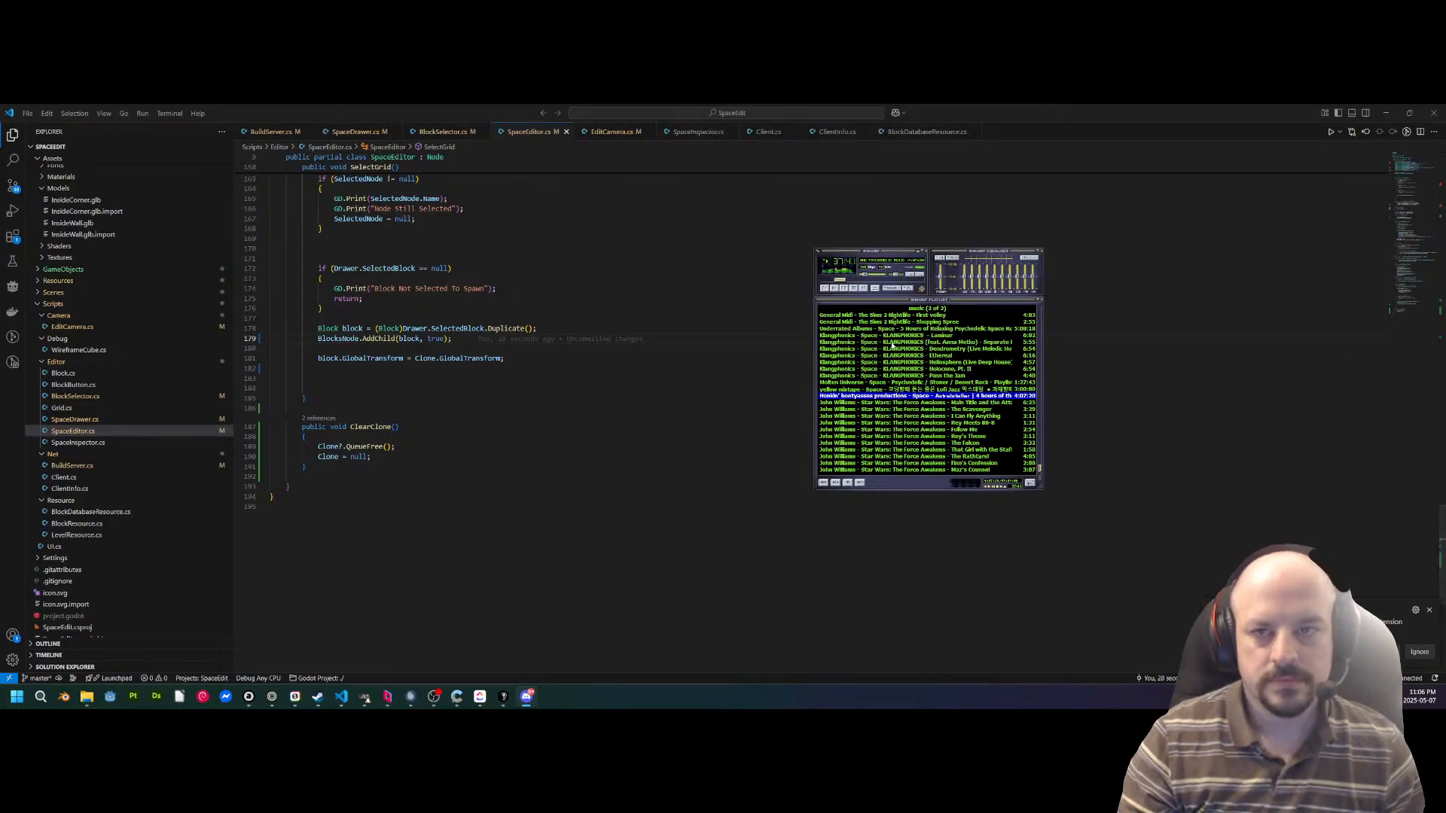
drag(866, 252, 1445, 528)
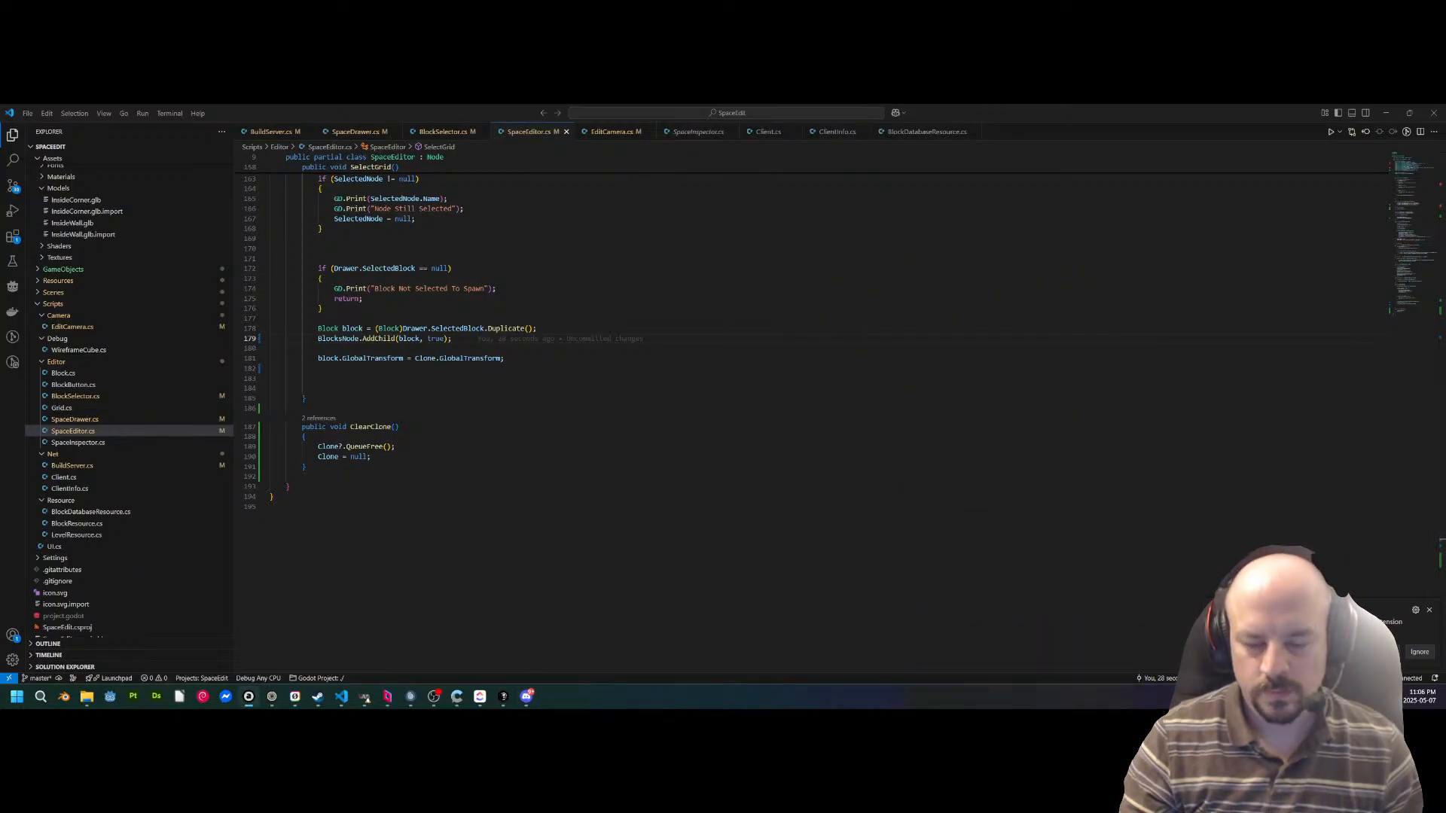
Review the SelectGrid method and the code around it in SpaceEditor.cs.
drag(395, 117, 82, 197)
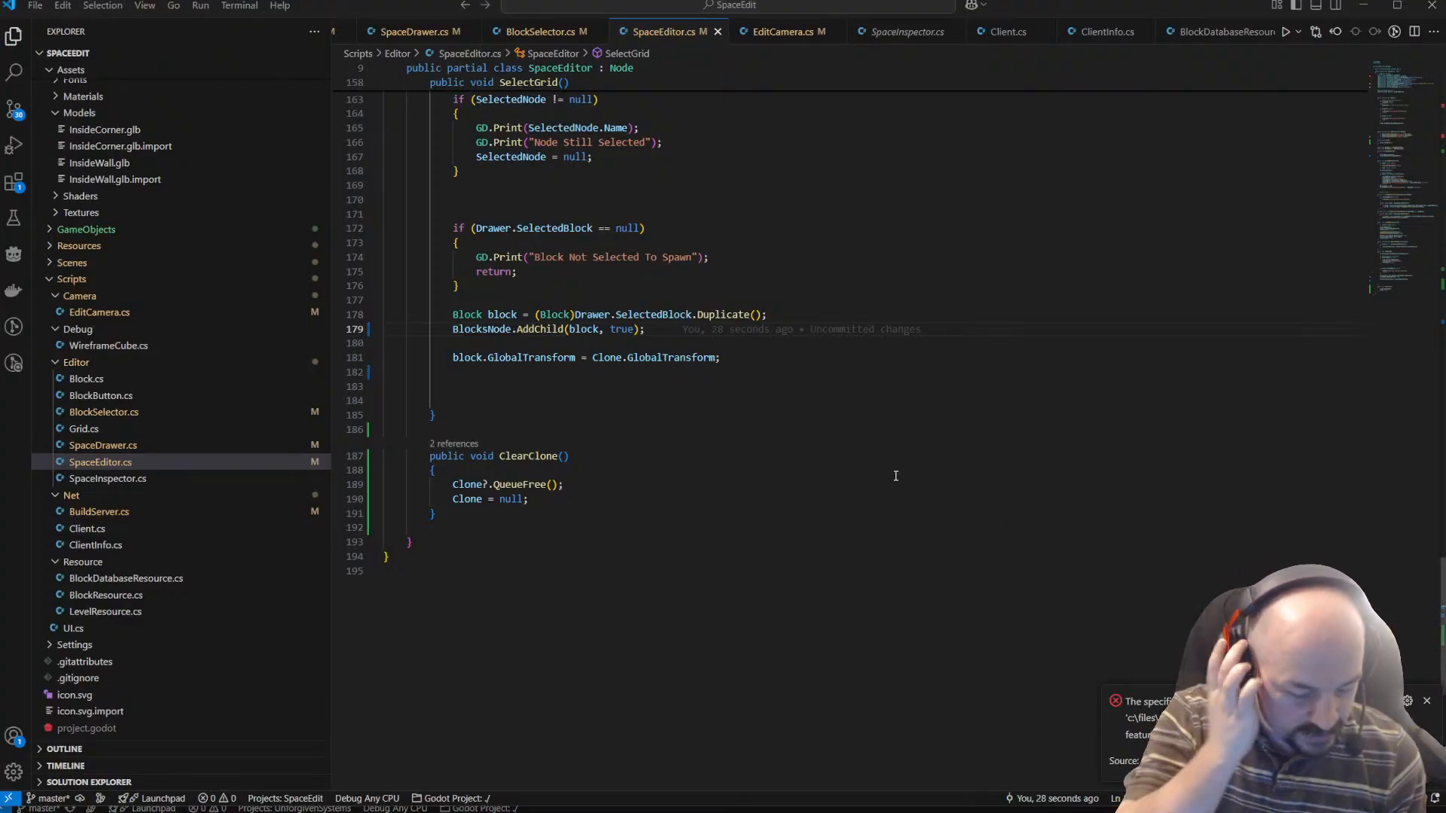
scroll(811, 382, up, 6)
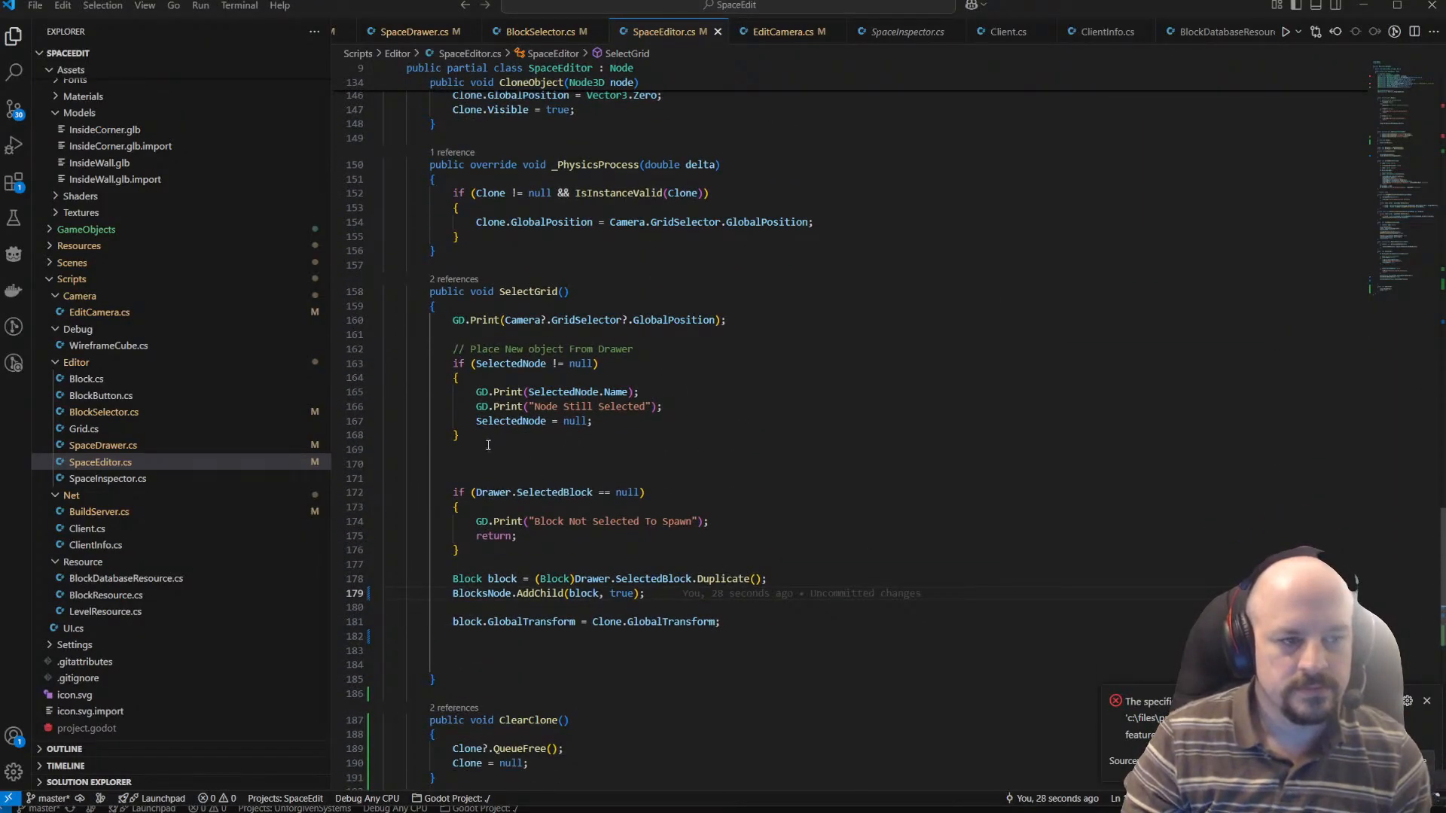
scroll(534, 429, down, 1)
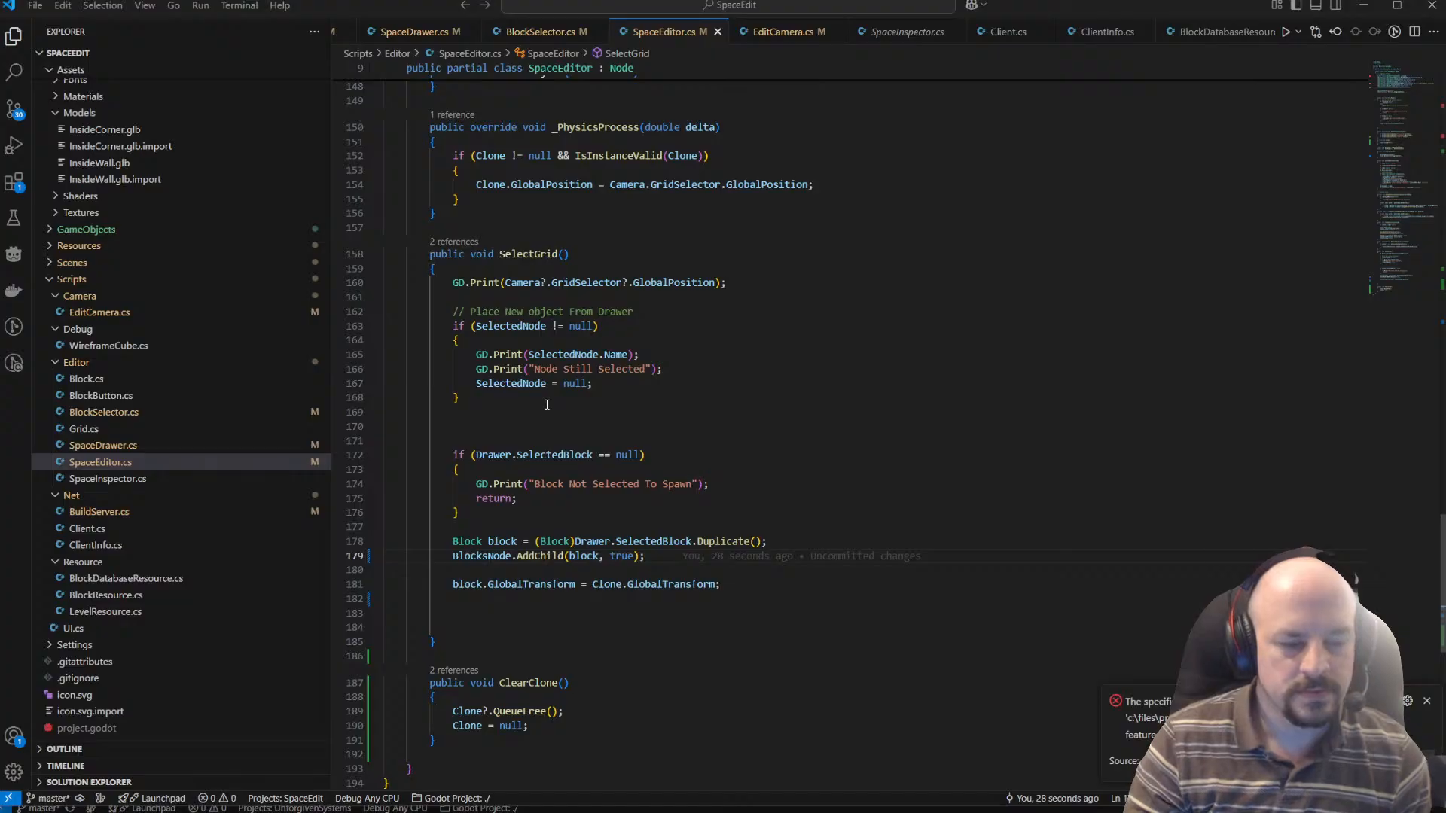
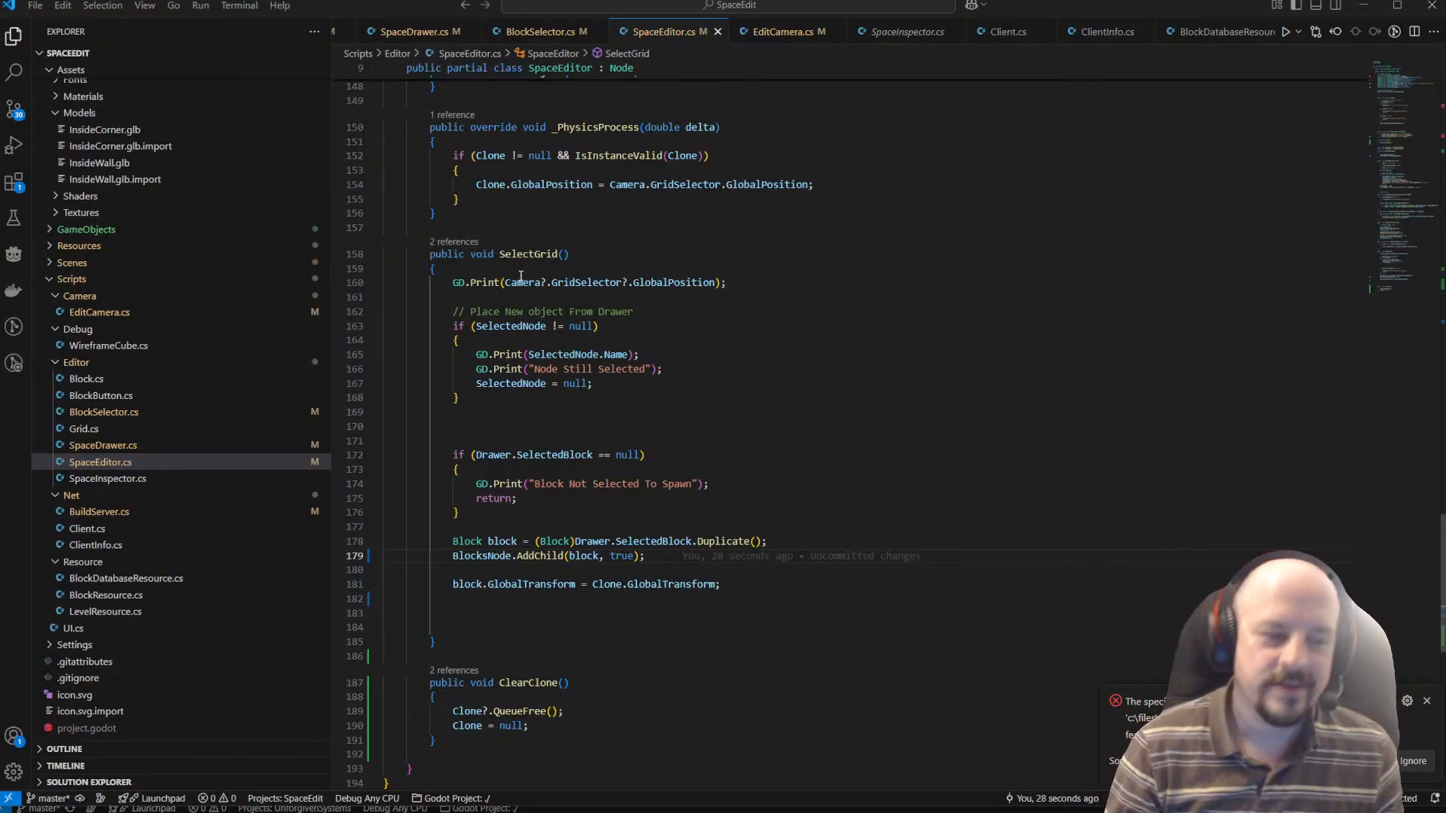
Dismiss the error notification and delete the two extra blank lines above the Drawer.SelectedBlock null check in SelectGrid.
click(1428, 703)
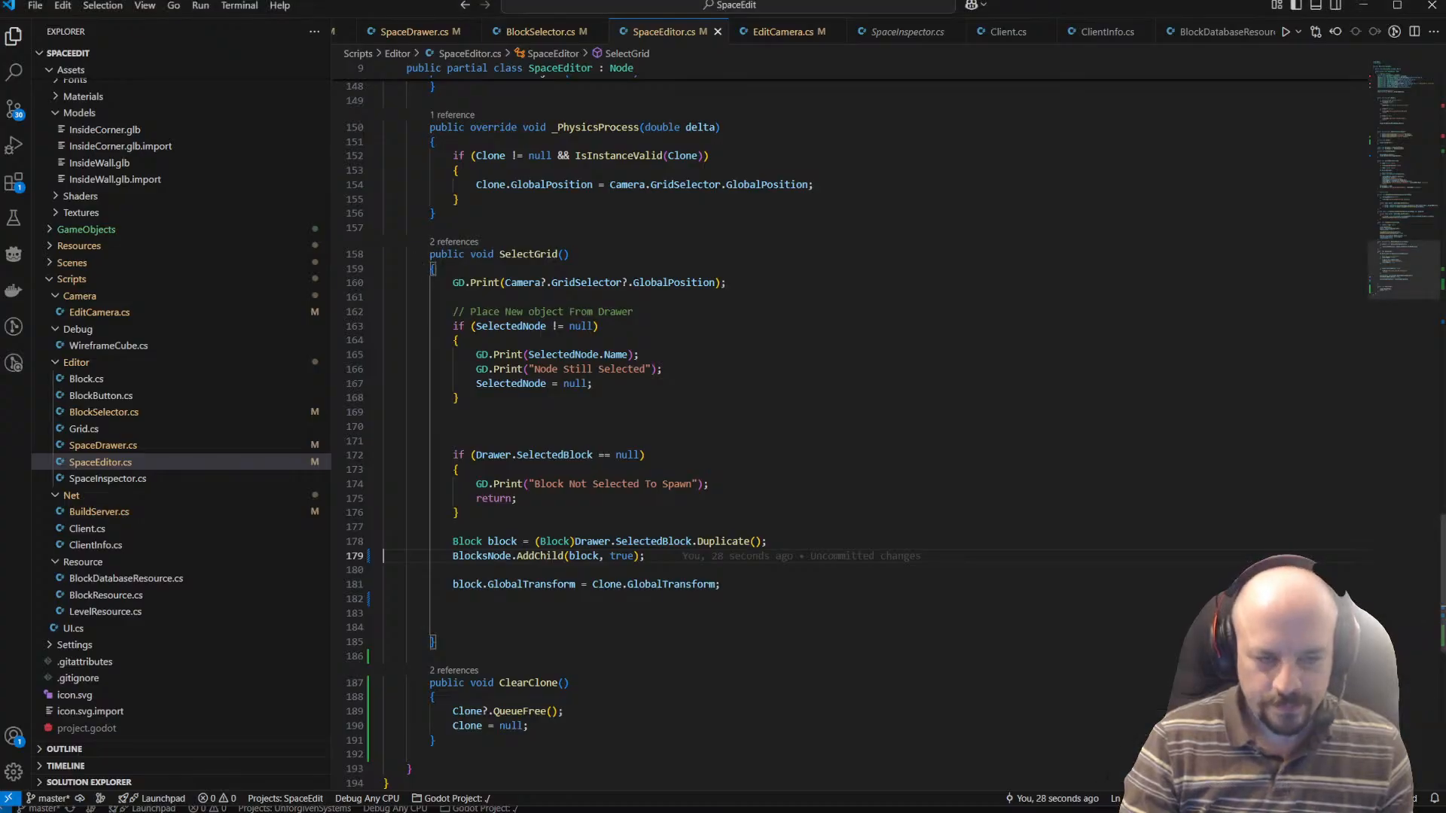
scroll(561, 580, up, 4)
click(562, 568)
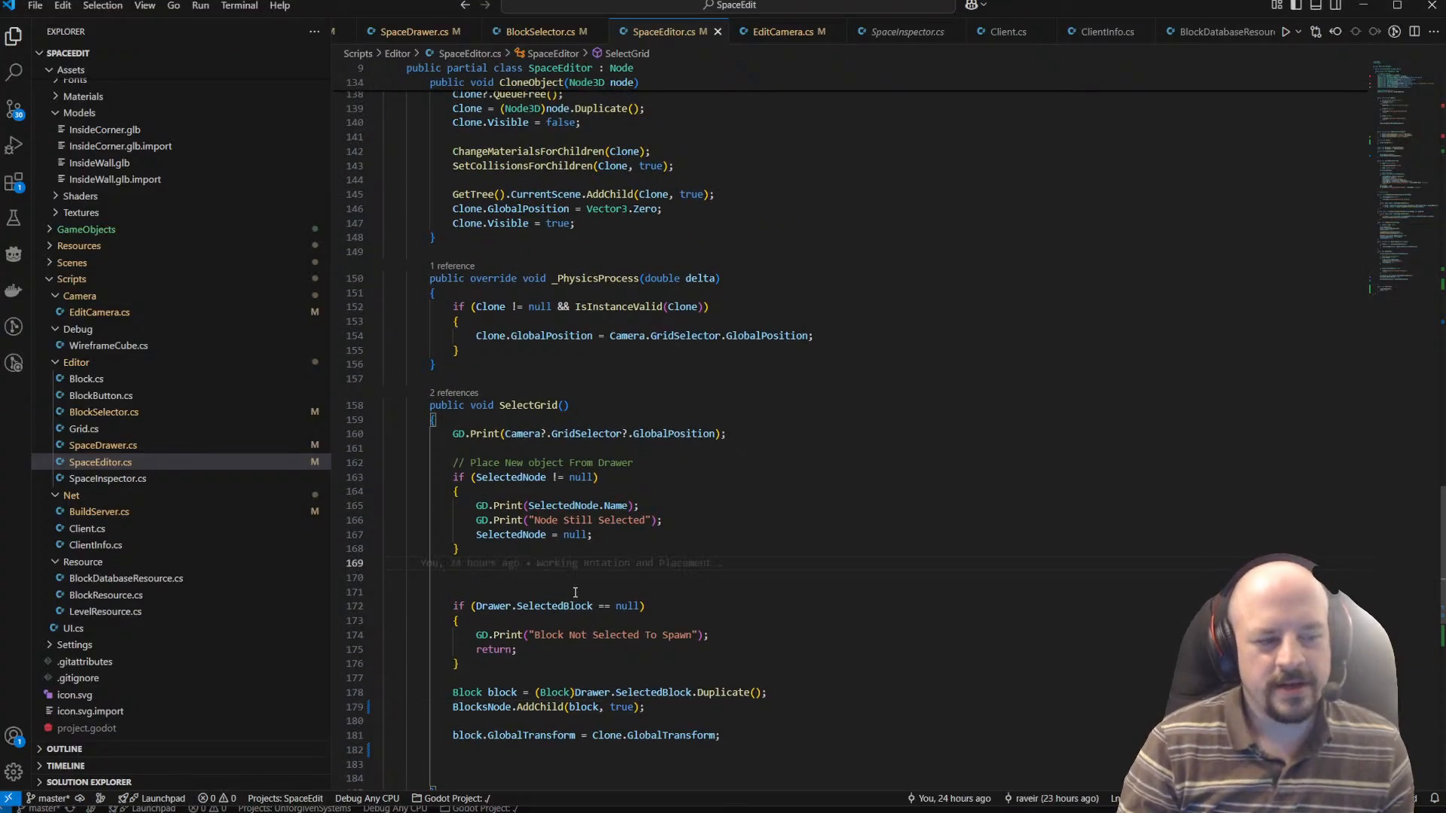
key(Delete)
key(Delete)
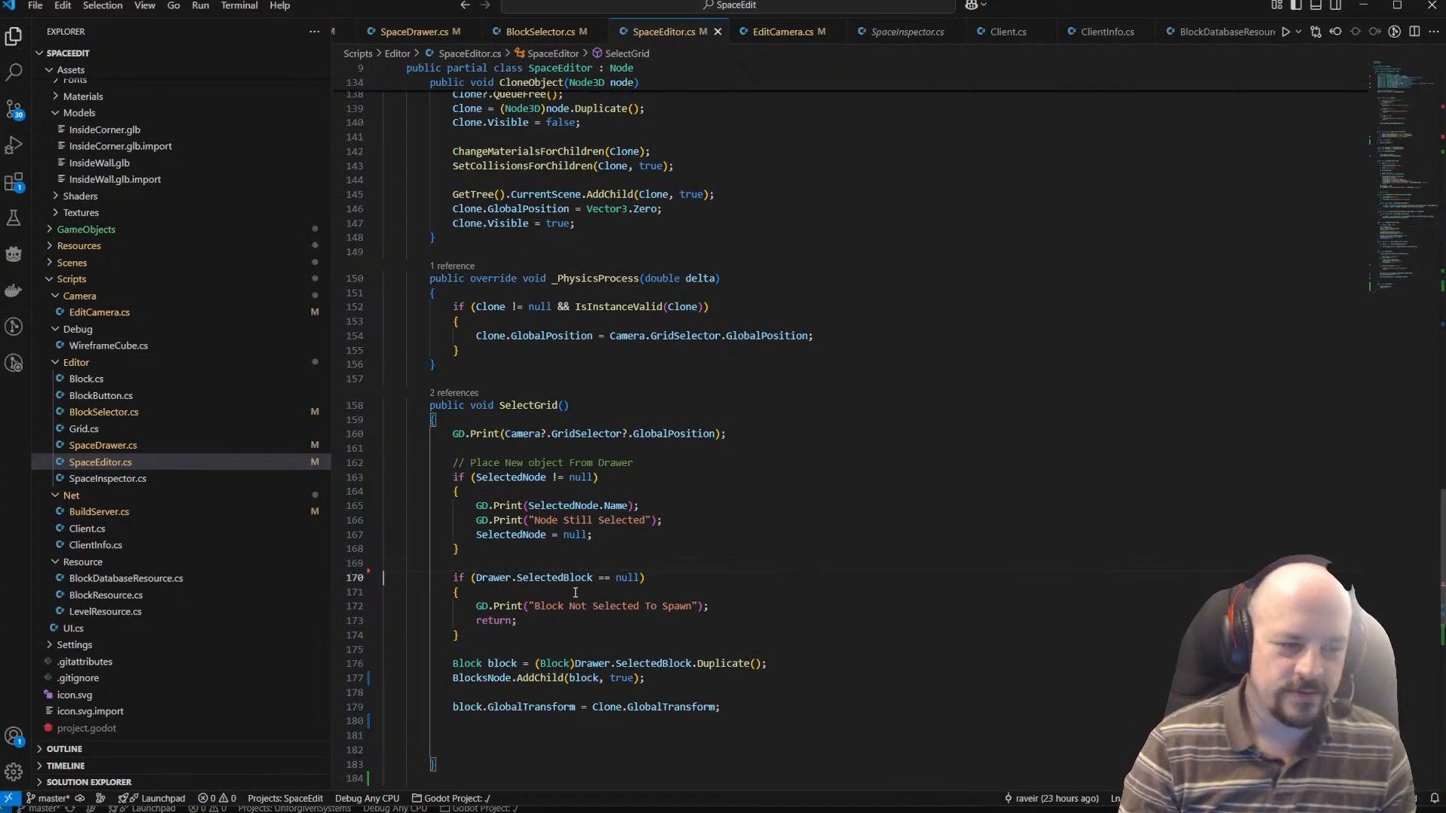
key(Down)
key(Down)
key(Down)
key(Down)
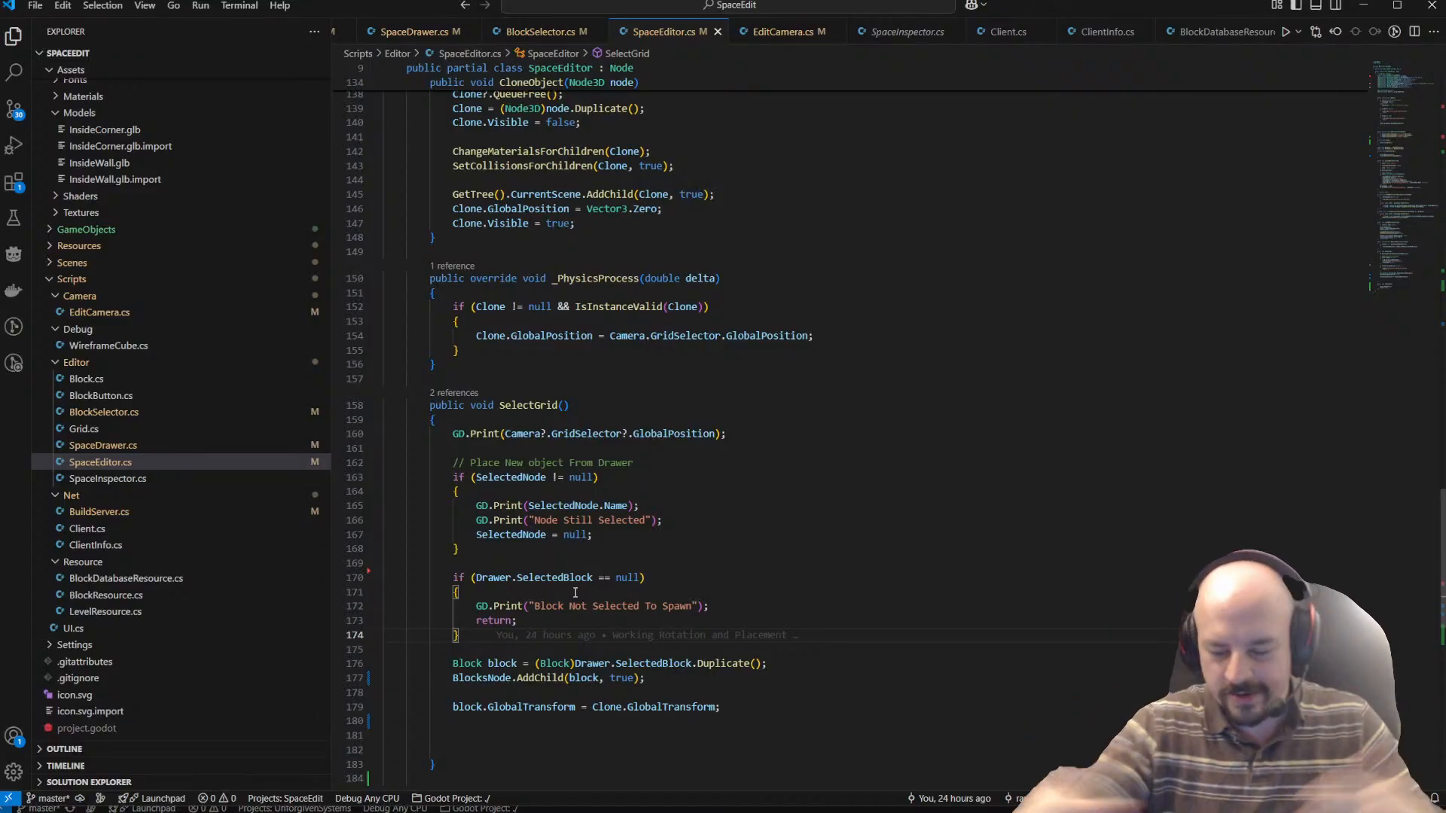
Remove the blank line at the start of the RotateSelected method body in SpaceEditor.cs.
scroll(576, 592, up, 8)
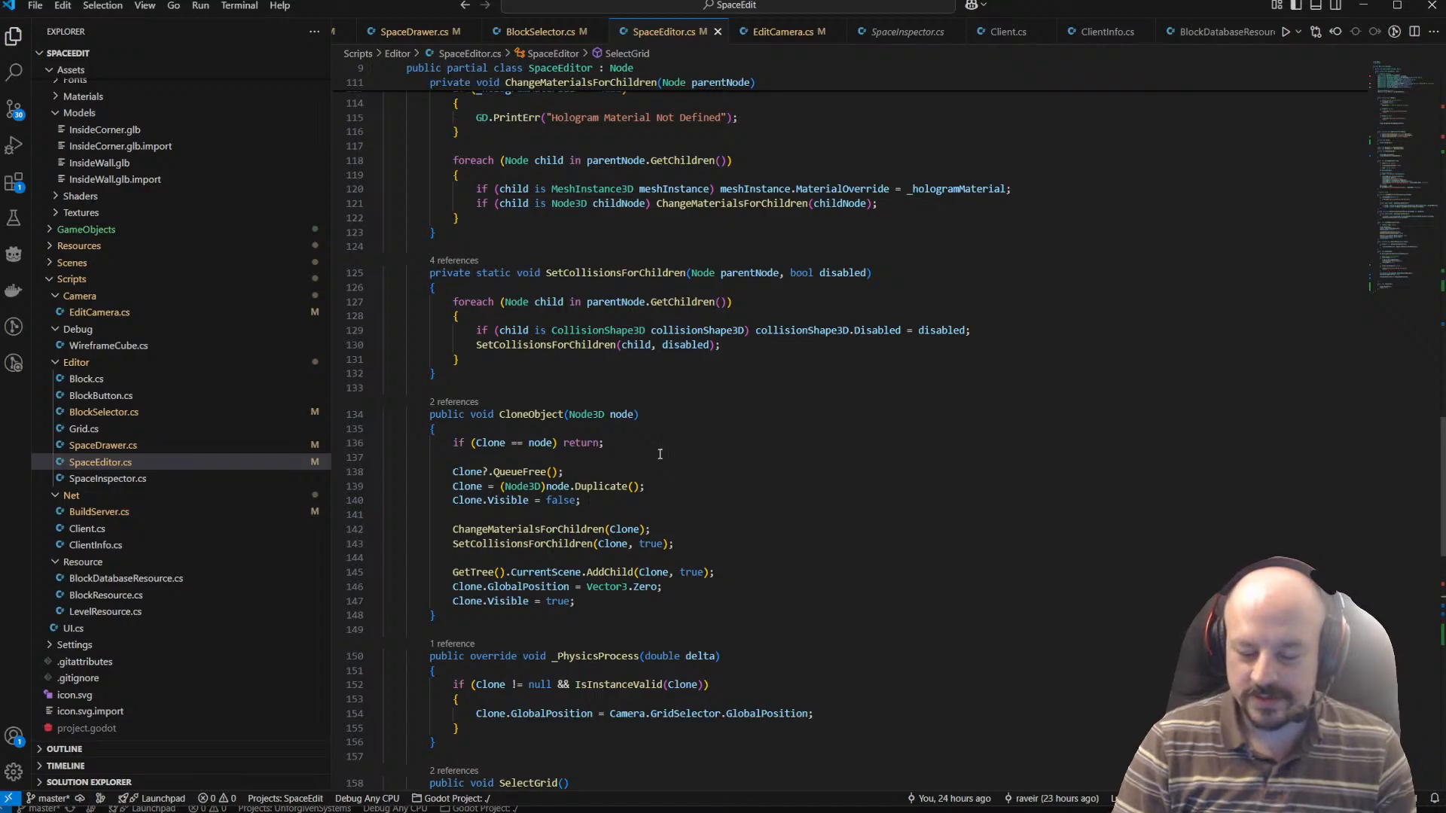
scroll(689, 412, up, 9)
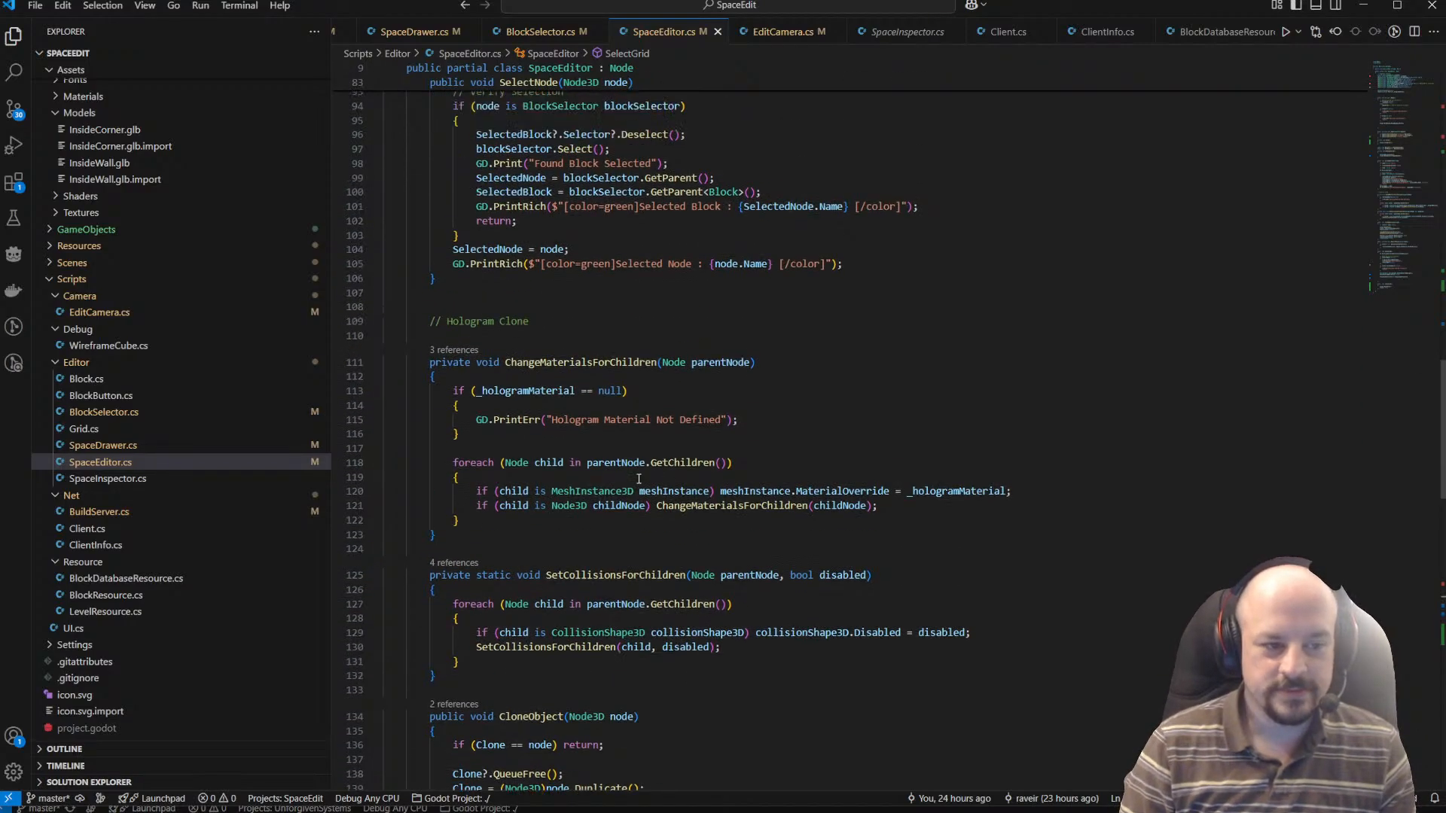
scroll(557, 507, down, 3)
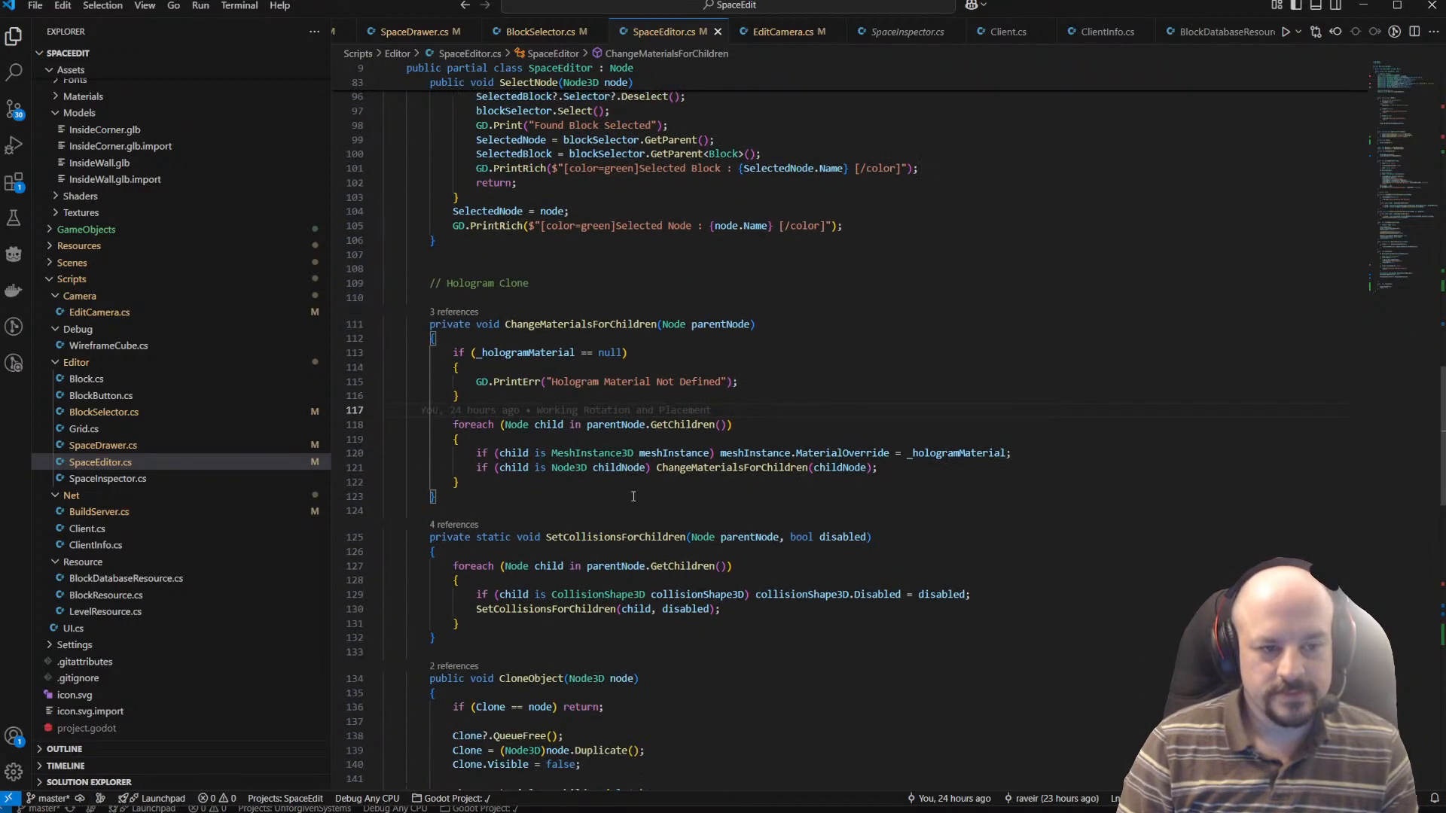
scroll(661, 456, up, 13)
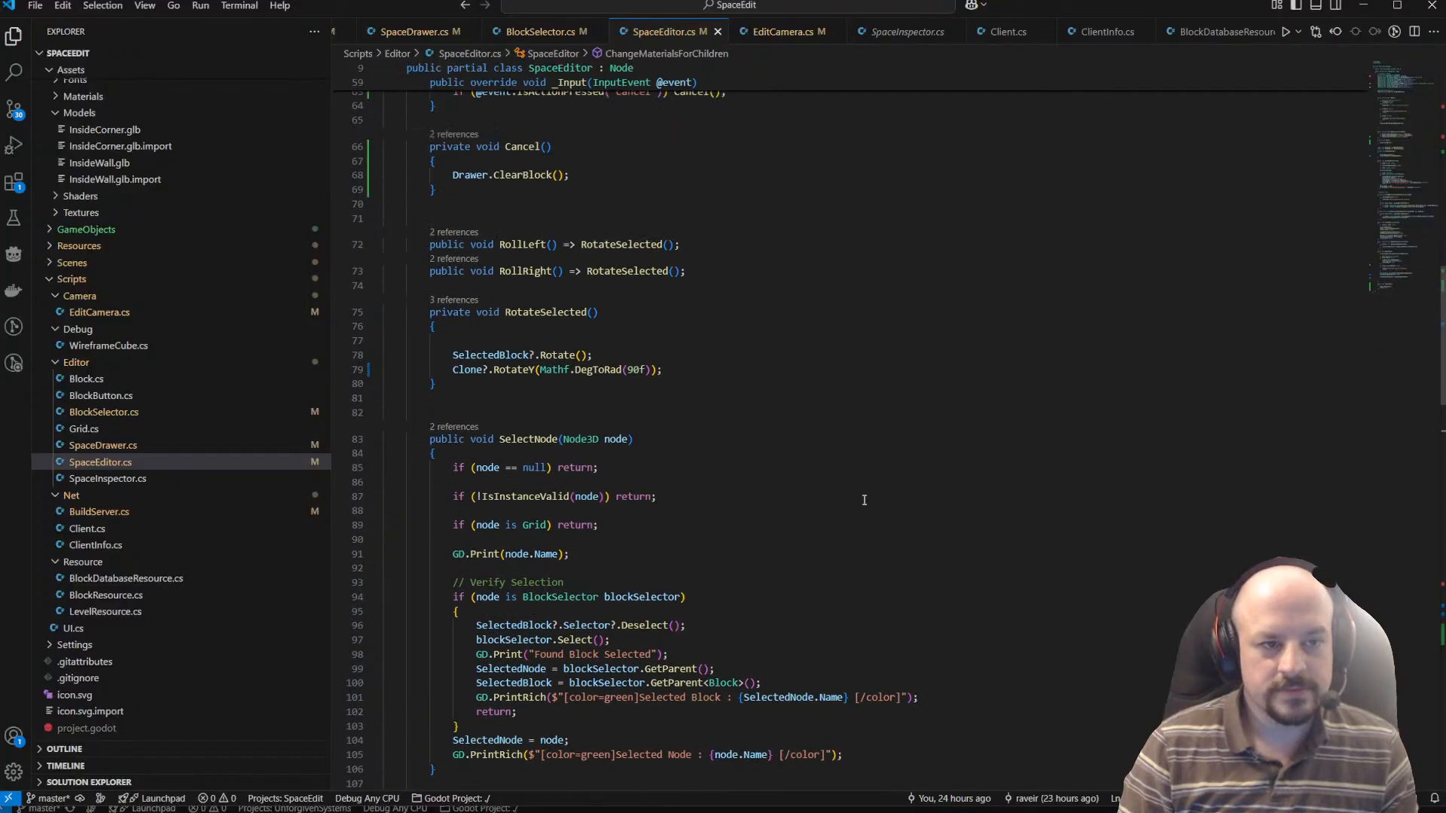
click(678, 455)
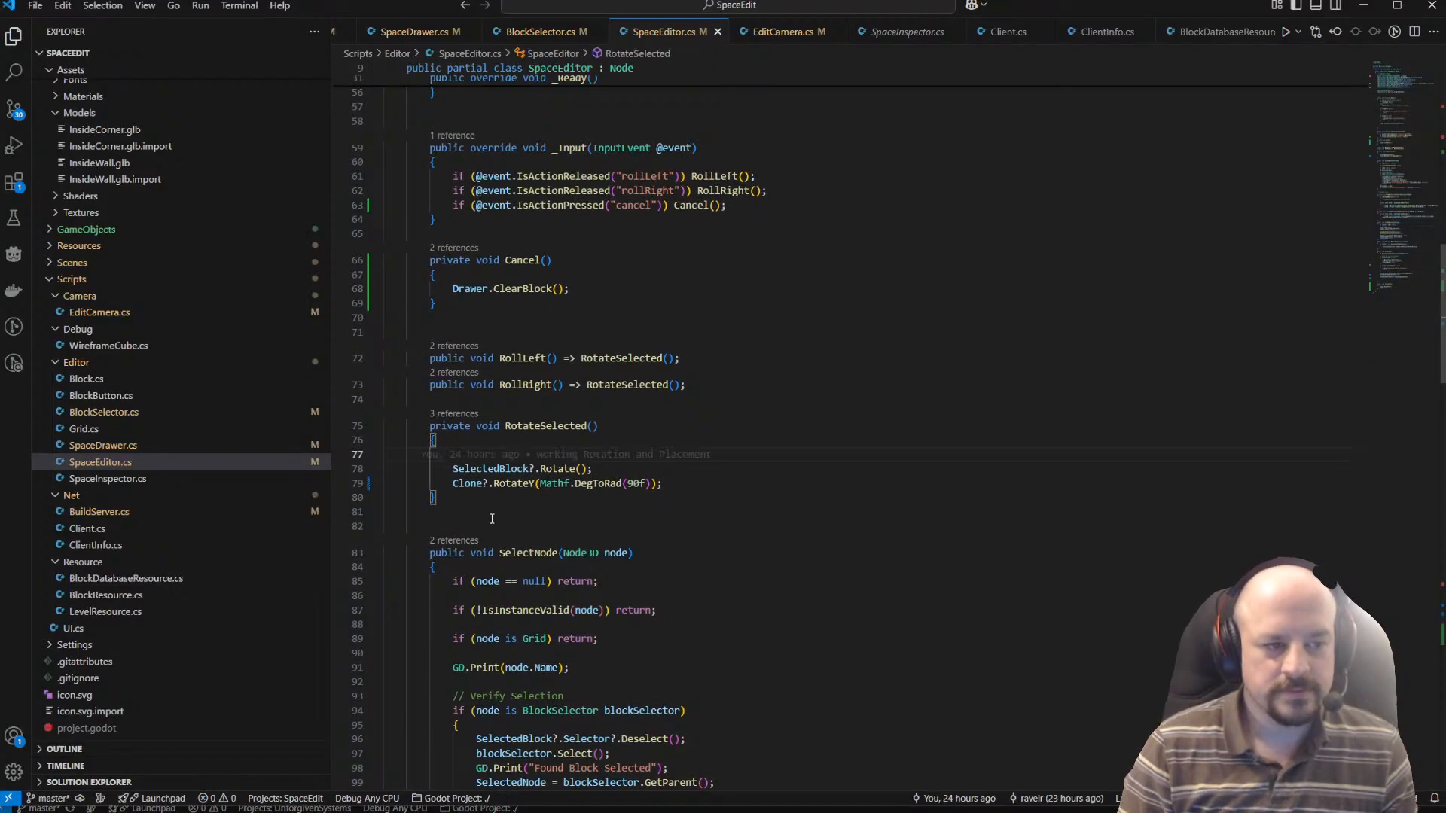
key(BackSpace)
scroll(492, 519, up, 8)
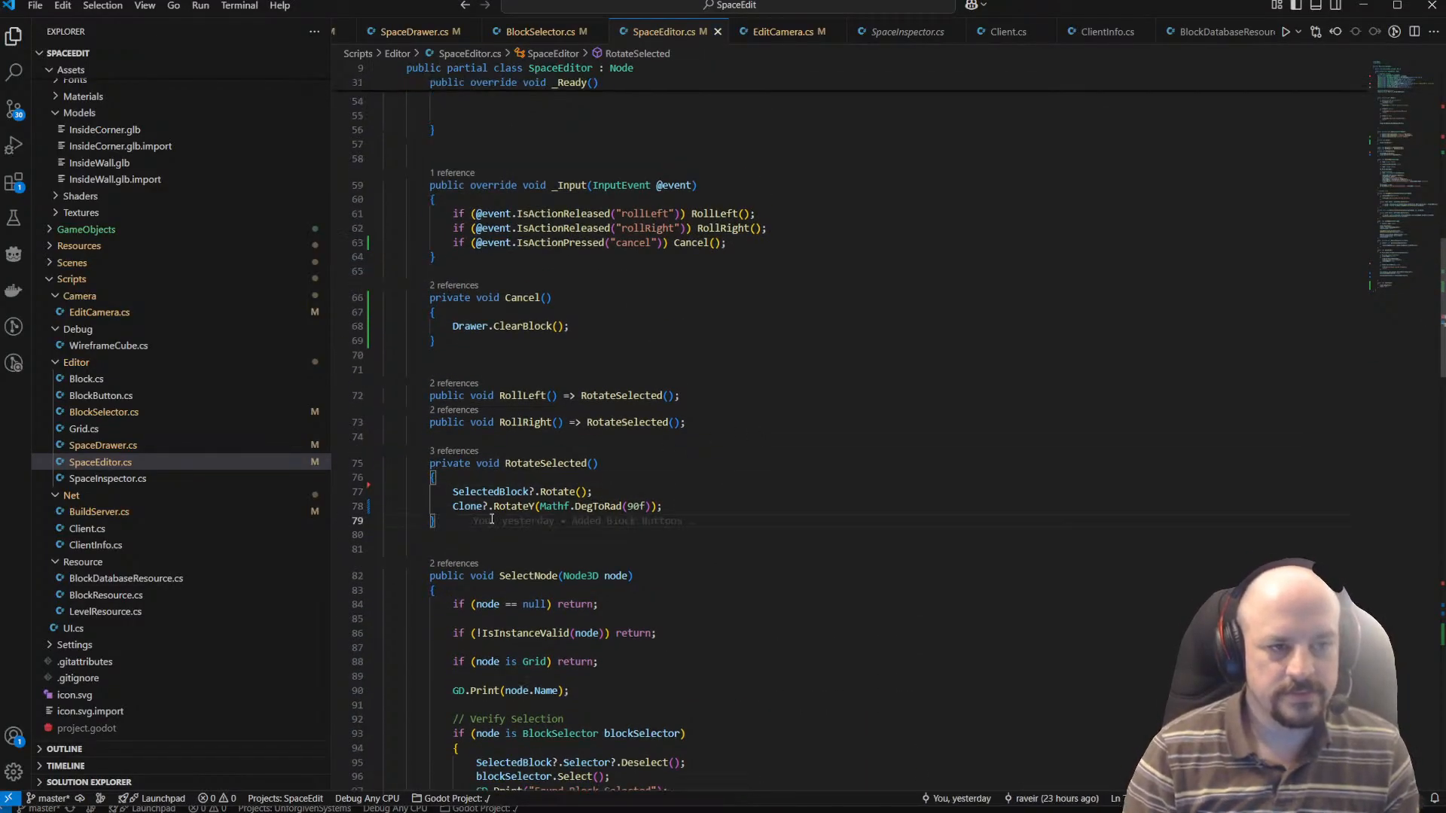
scroll(480, 397, down, 4)
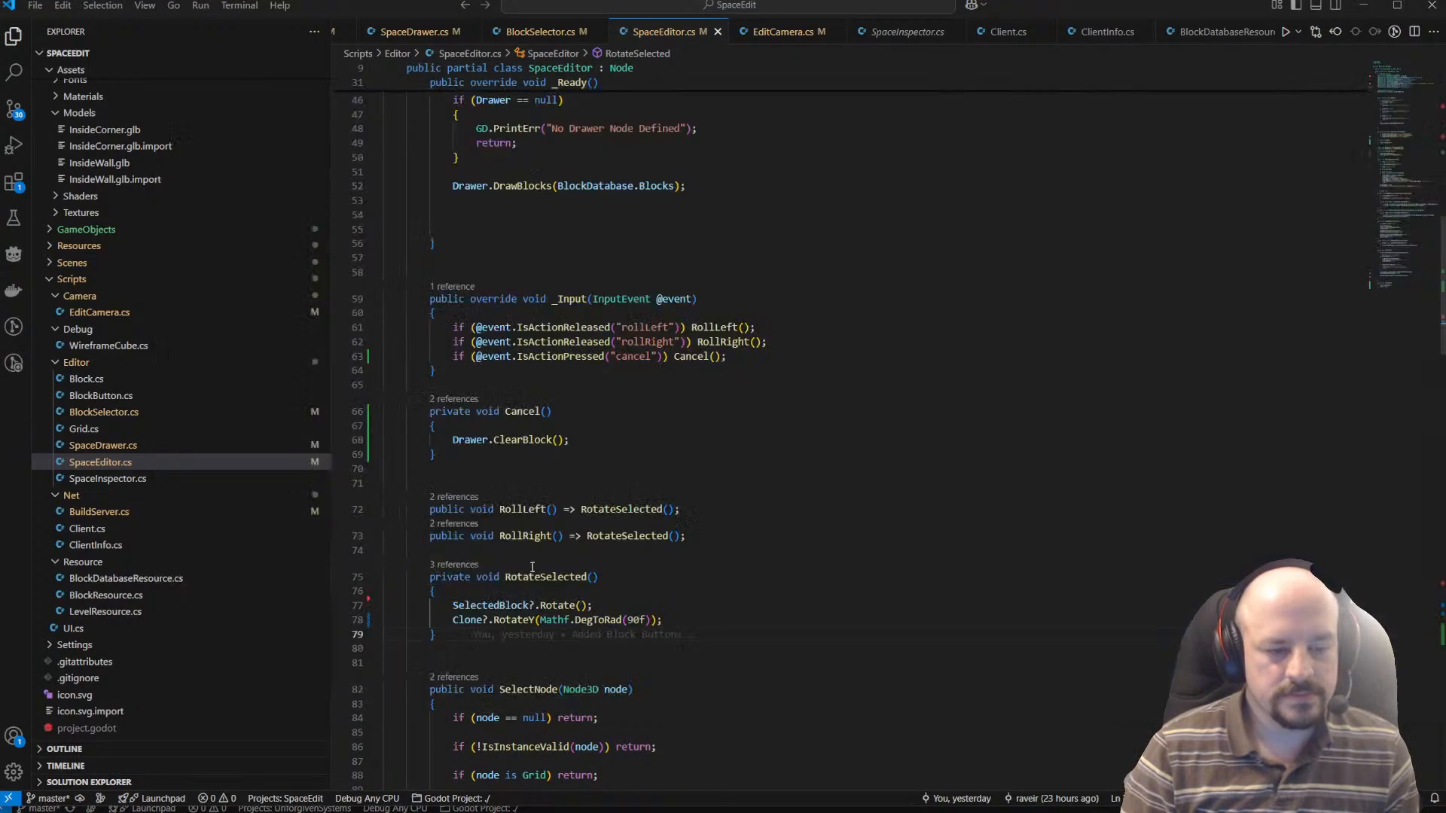
Bring up the Unforgiven Space launcher window and close it.
mouse_move(709, 812)
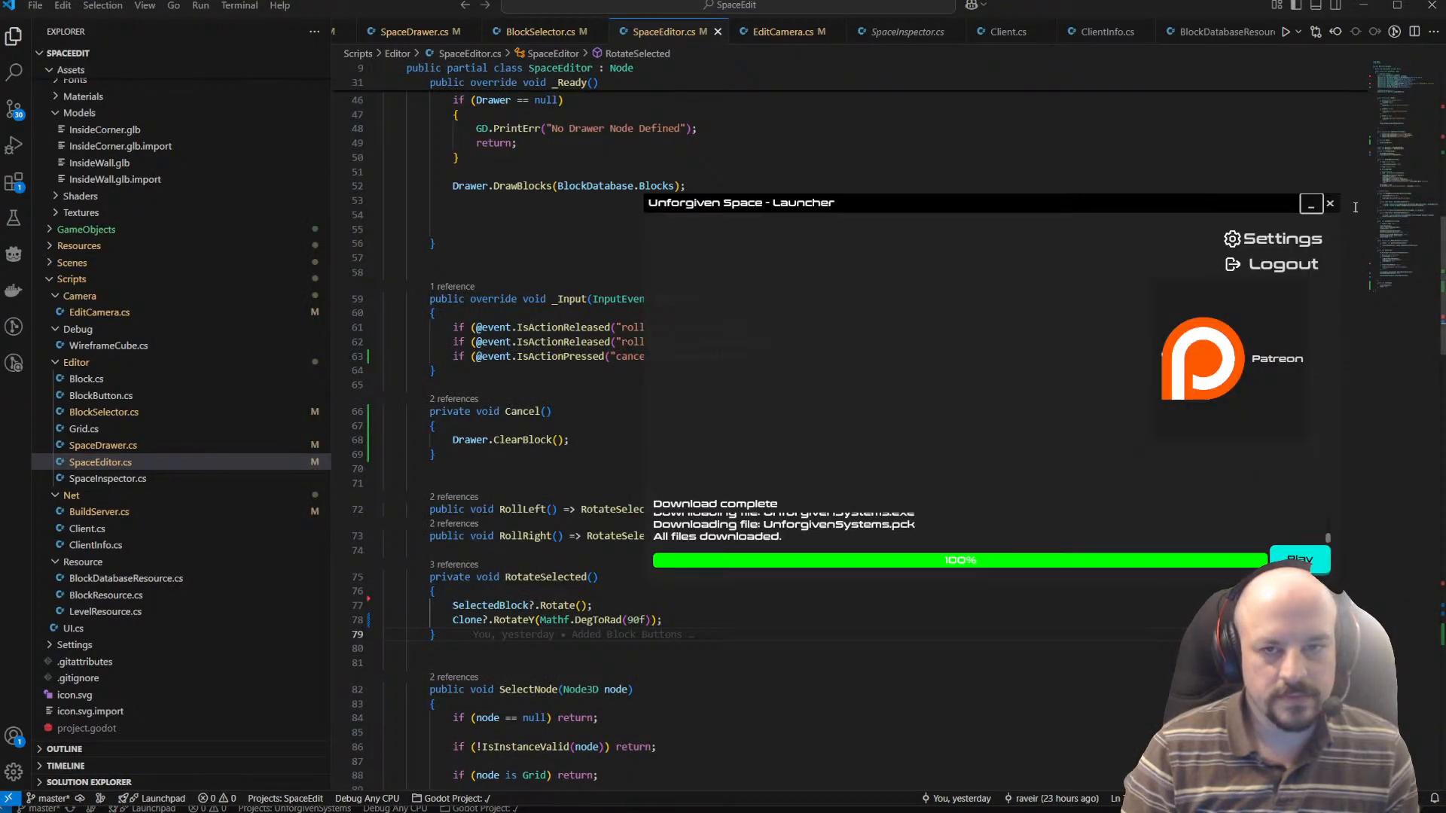
click(1330, 203)
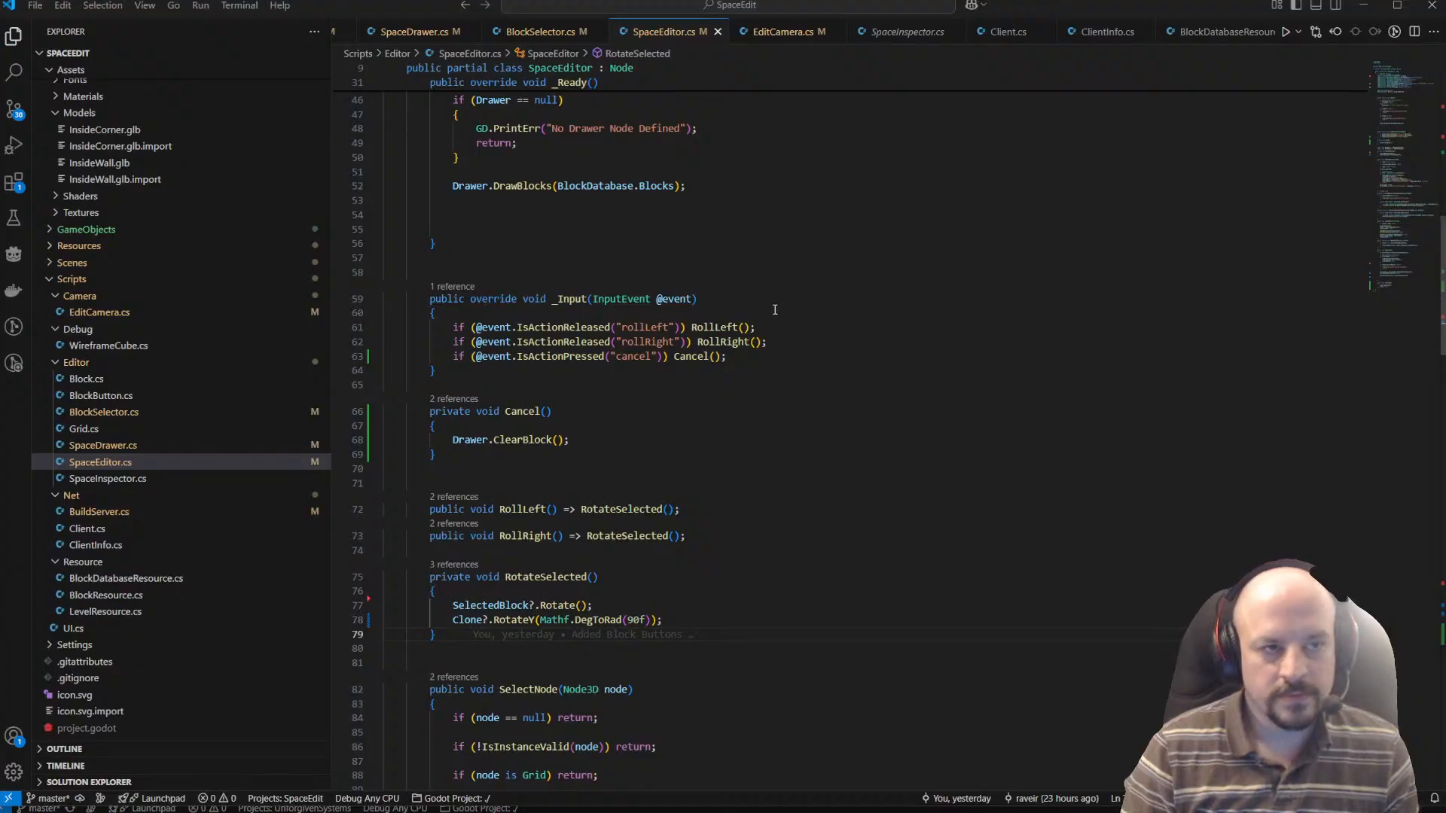
scroll(910, 398, up, 4)
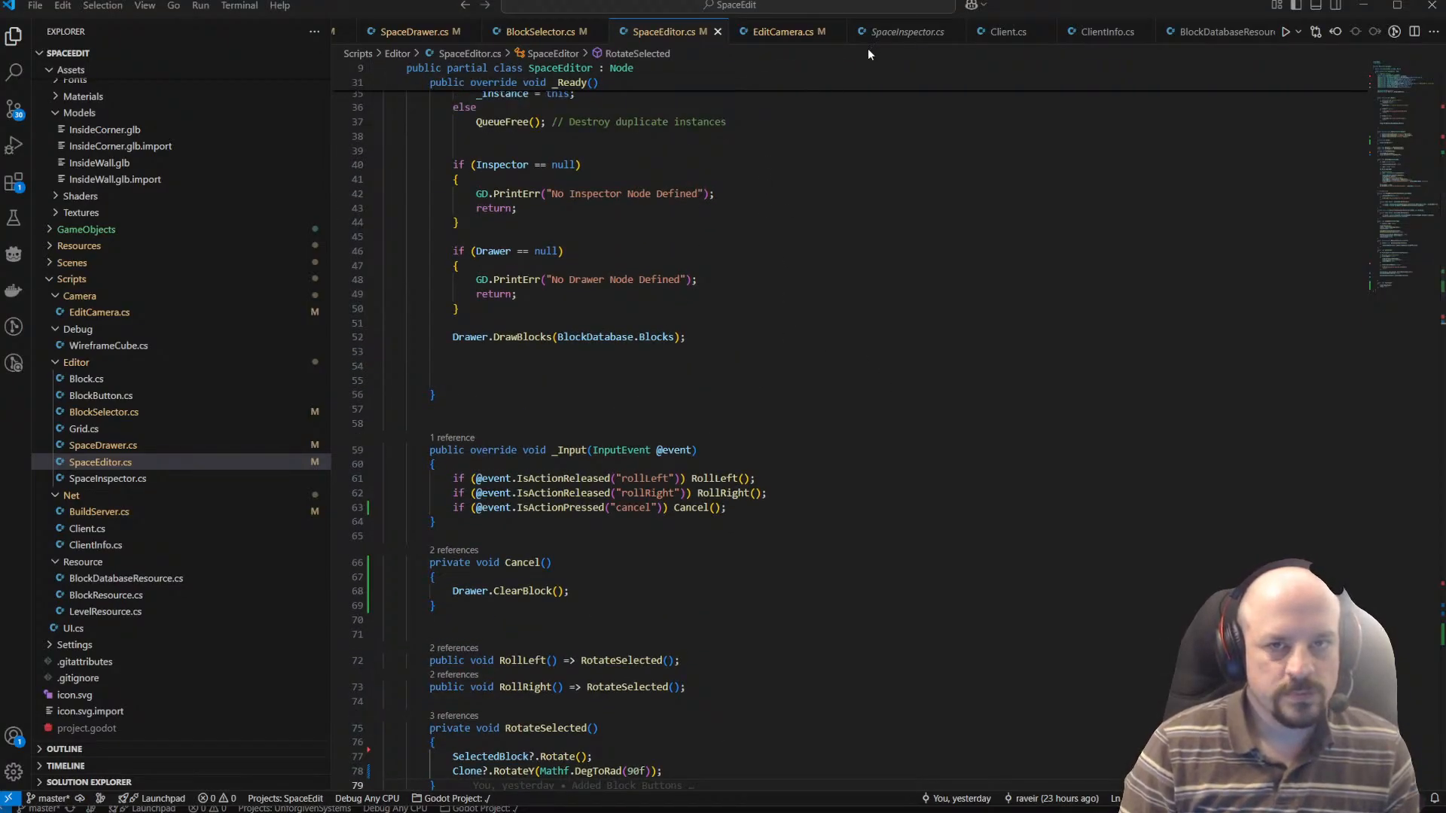
Look over the exported properties and DrawBlocks method in SpaceDrawer.cs, and return to SpaceEditor.cs.
key(alt+Tab)
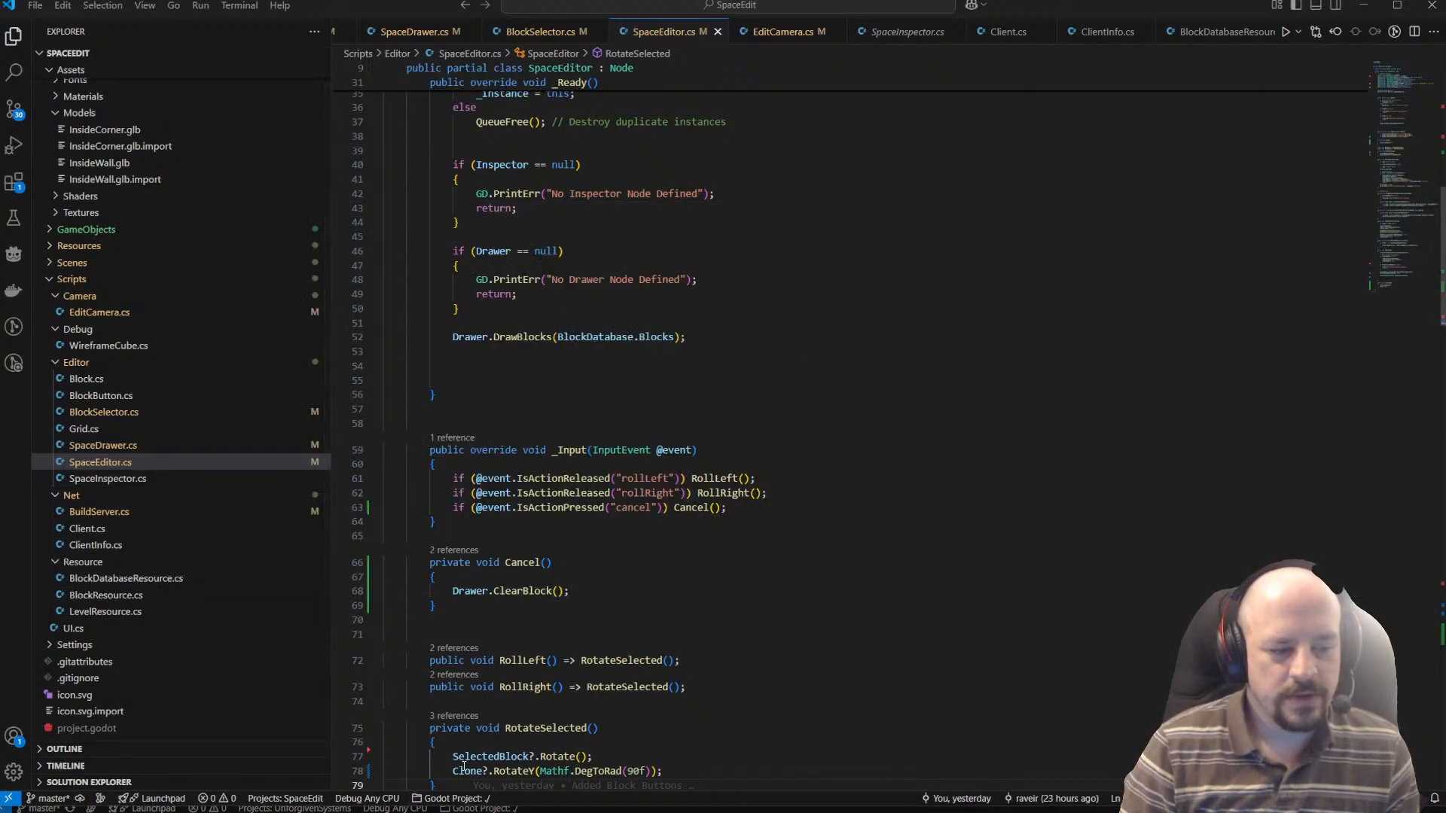
click(414, 31)
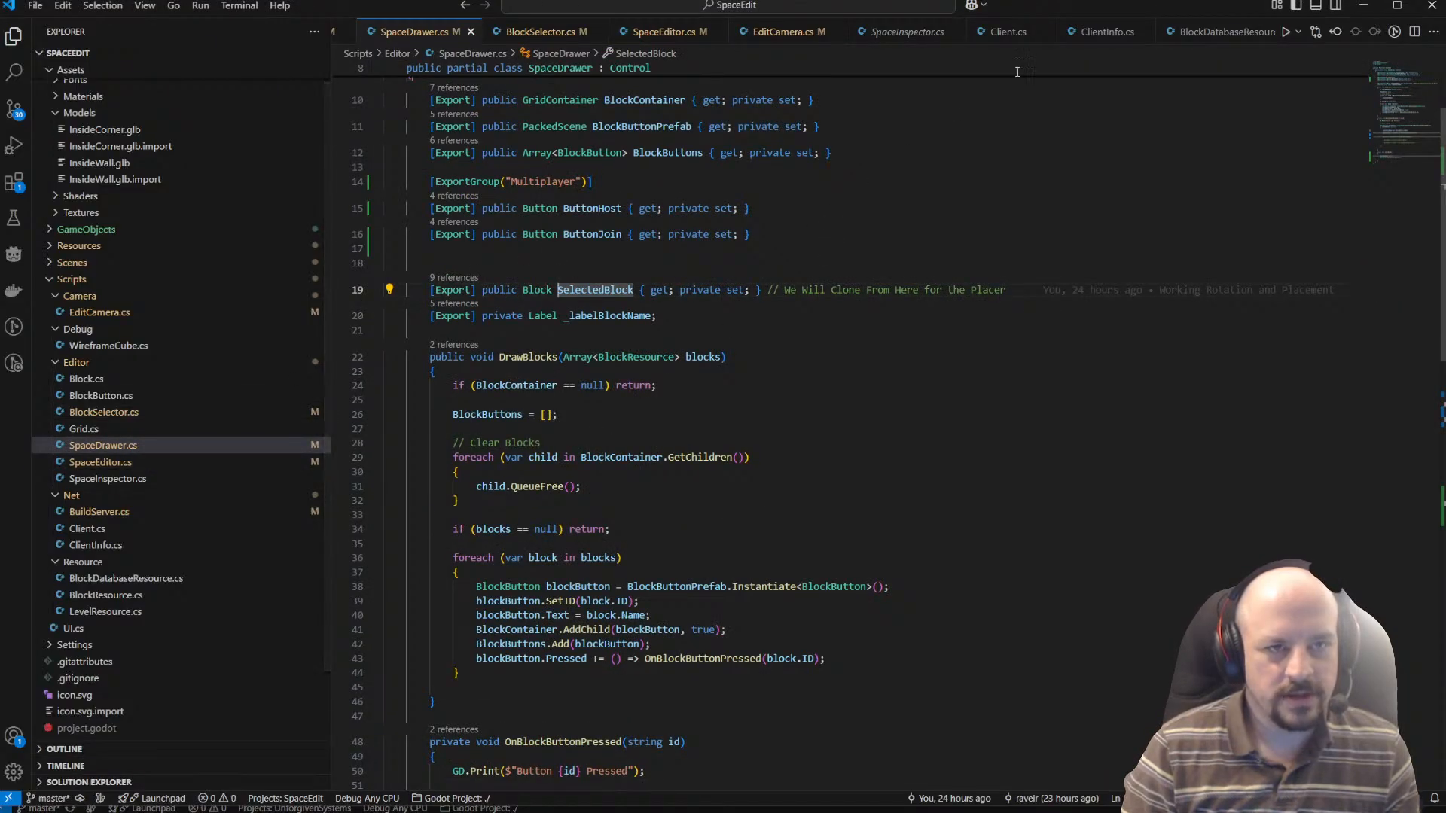
scroll(855, 126, up, 1)
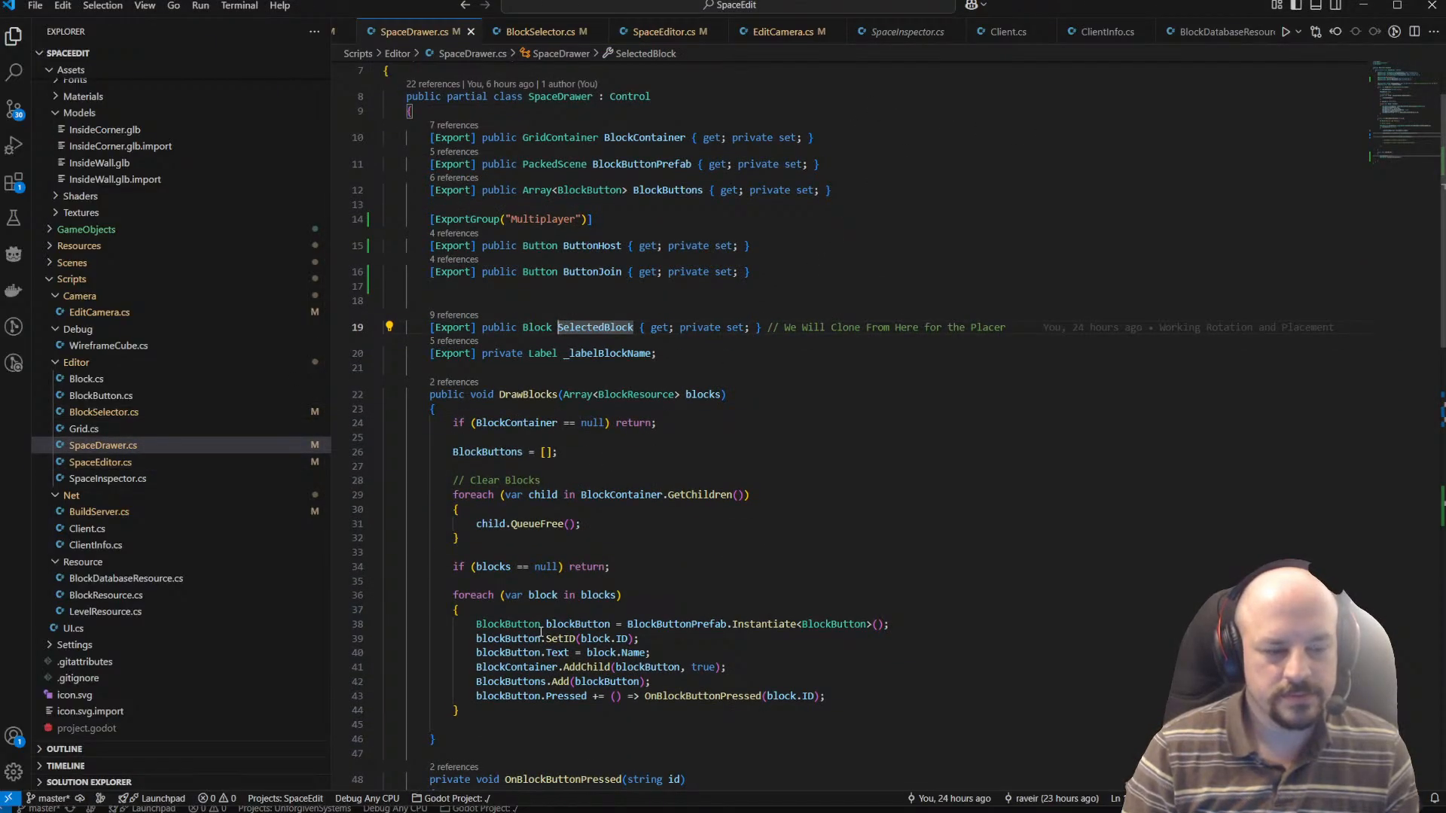
click(115, 462)
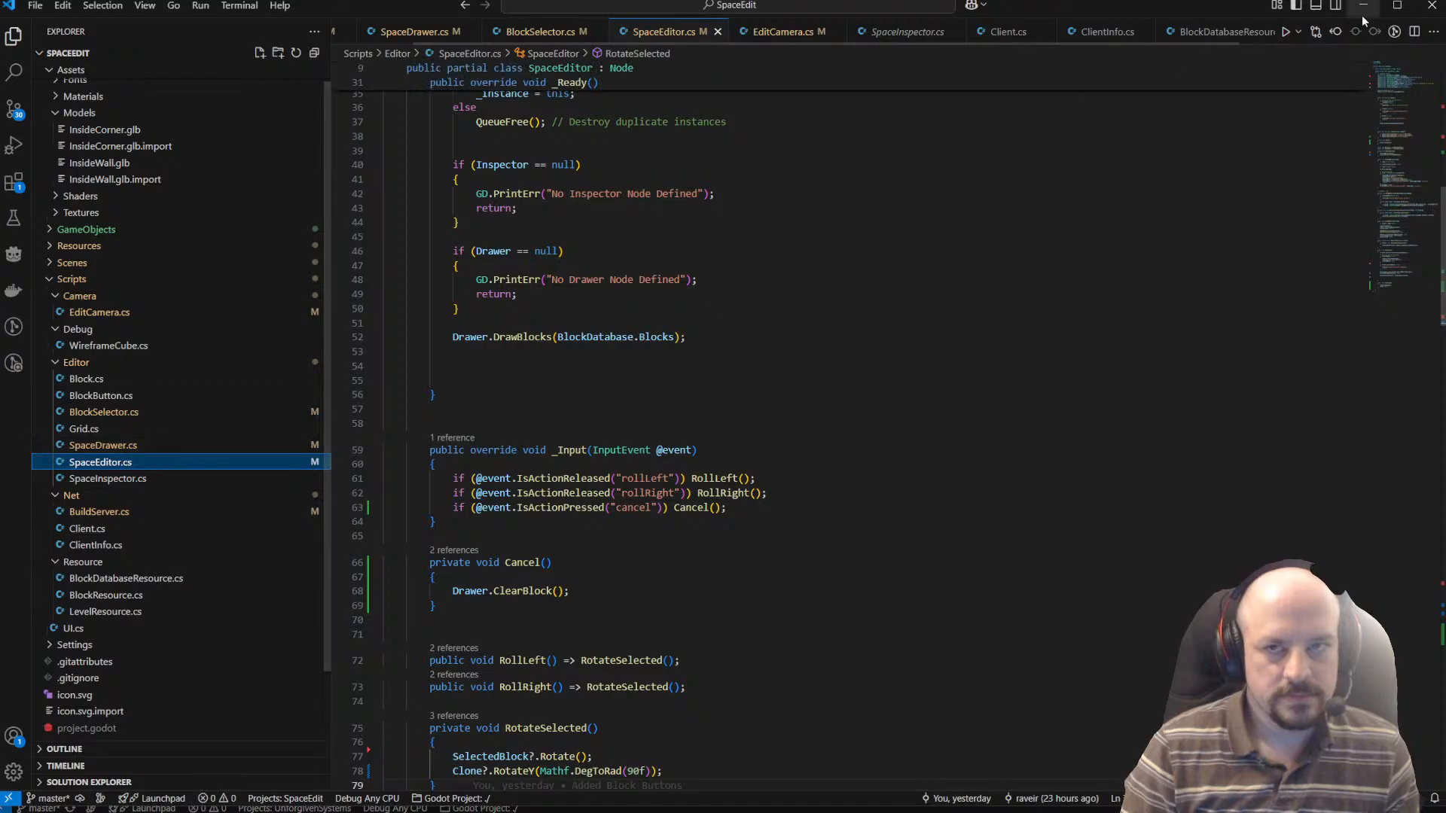
Set the code windows aside and examine the To Do tasks on the SpaceEdit board in ClickUp.
key(alt+Tab)
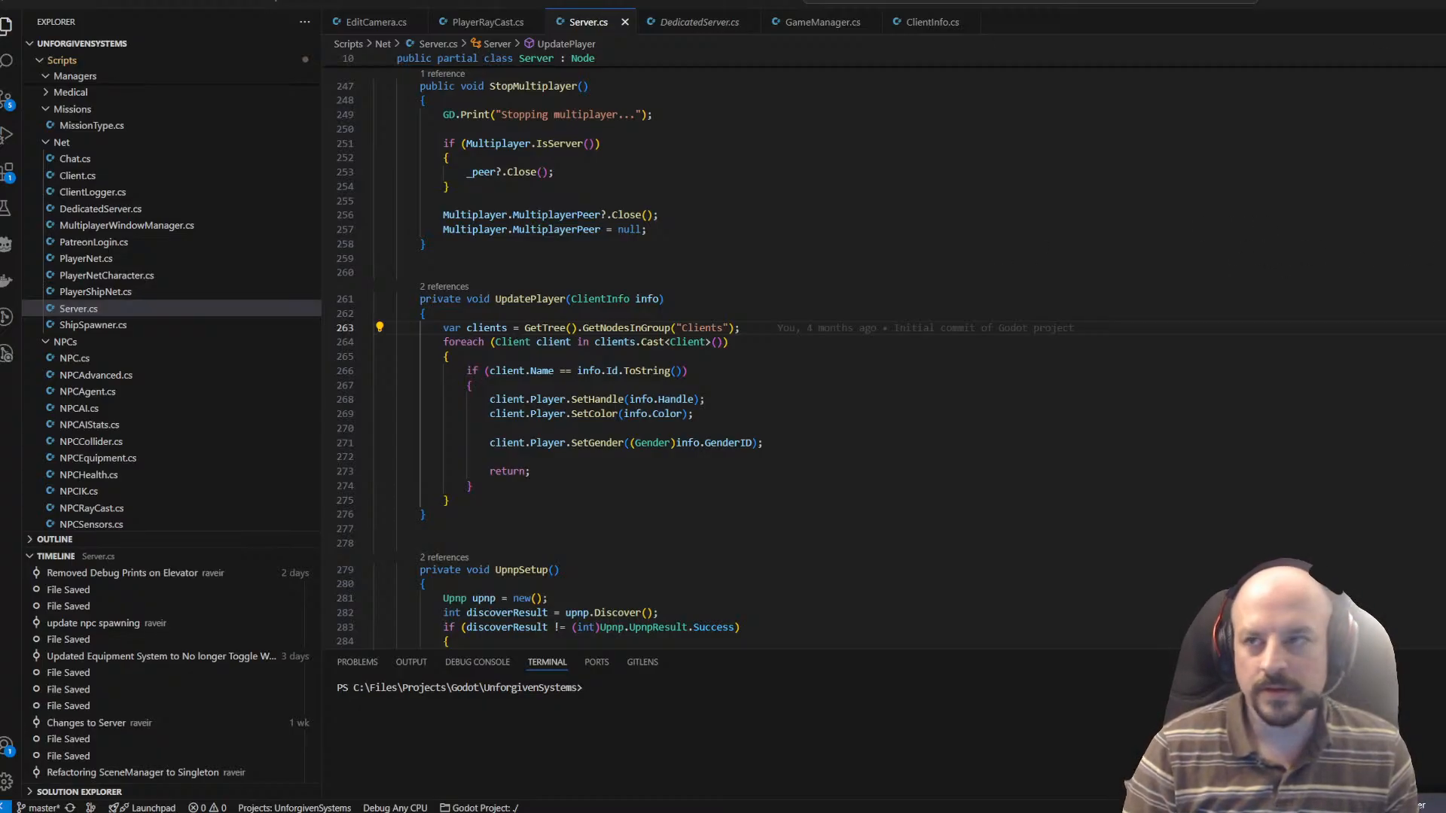
key(alt+Tab)
click(1418, 311)
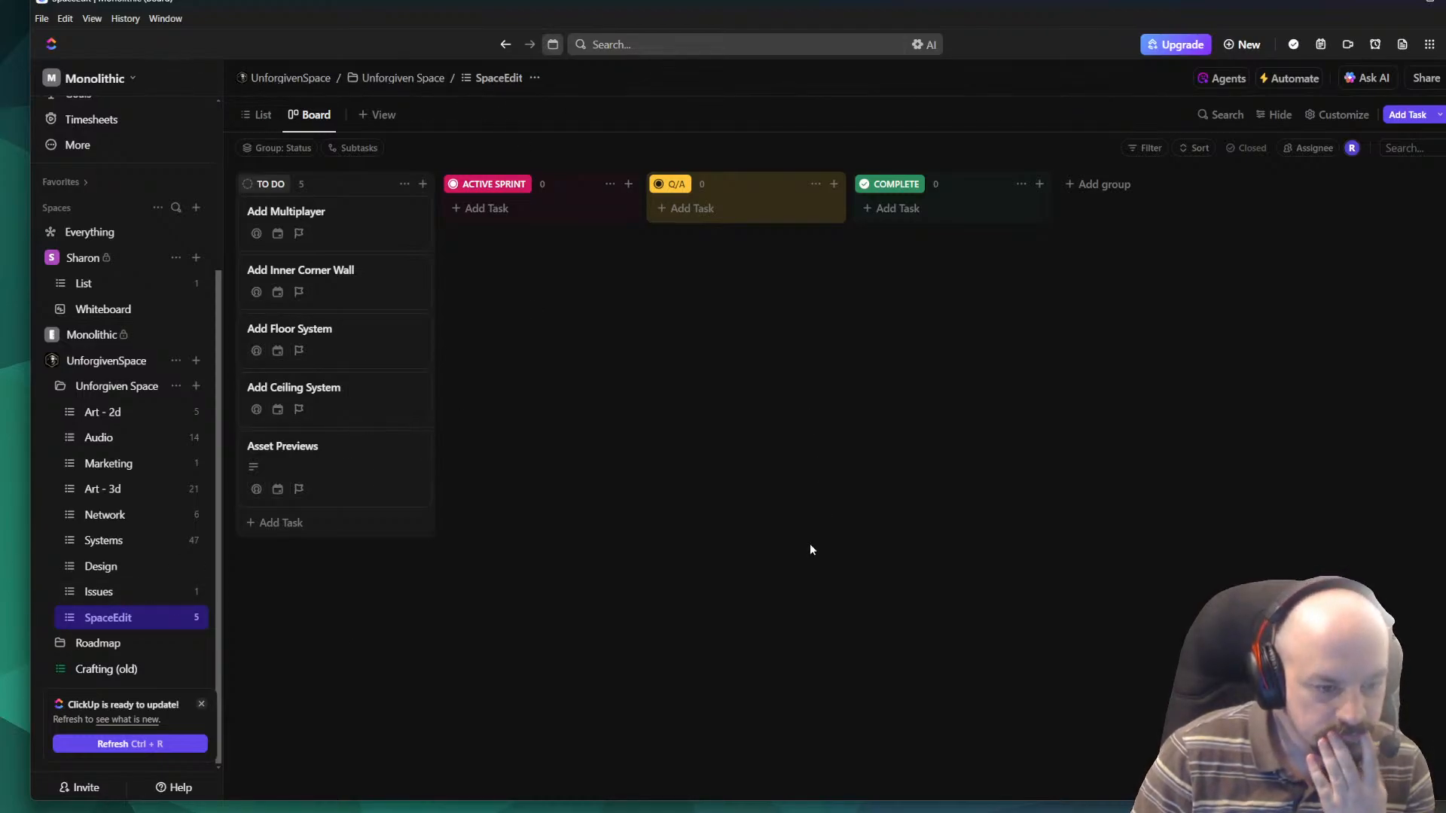
mouse_move(610, 812)
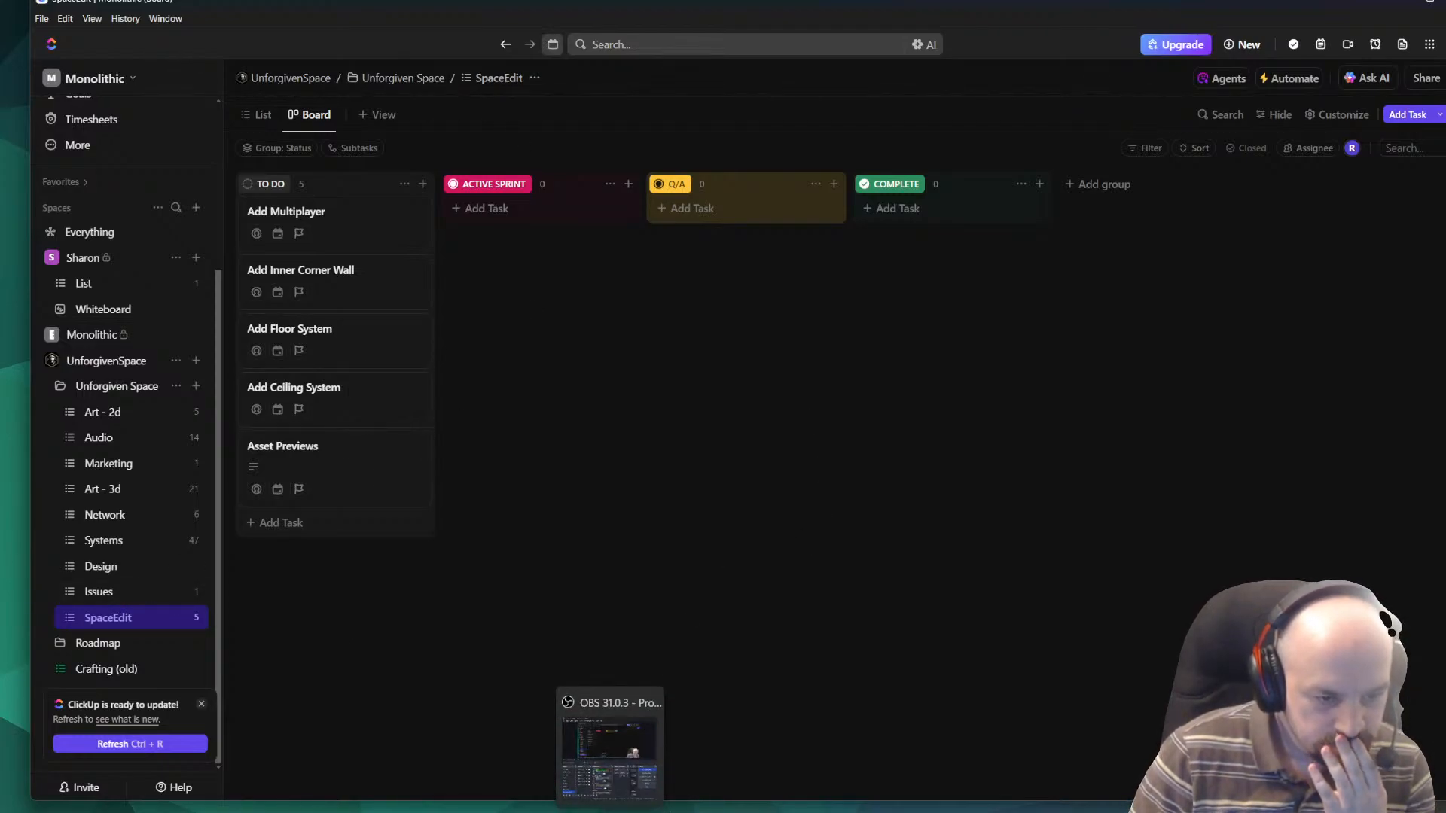
click(676, 812)
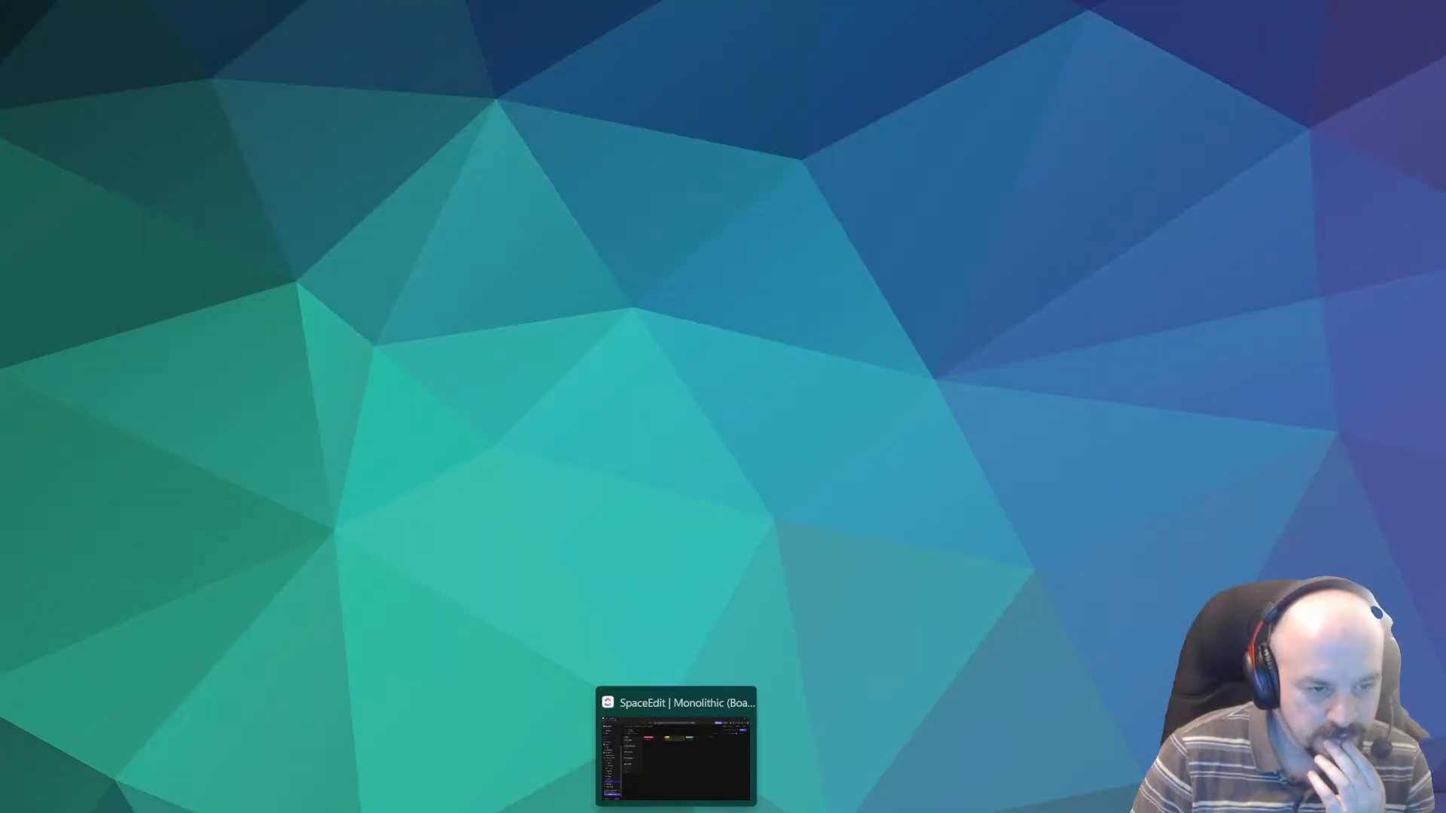
click(676, 812)
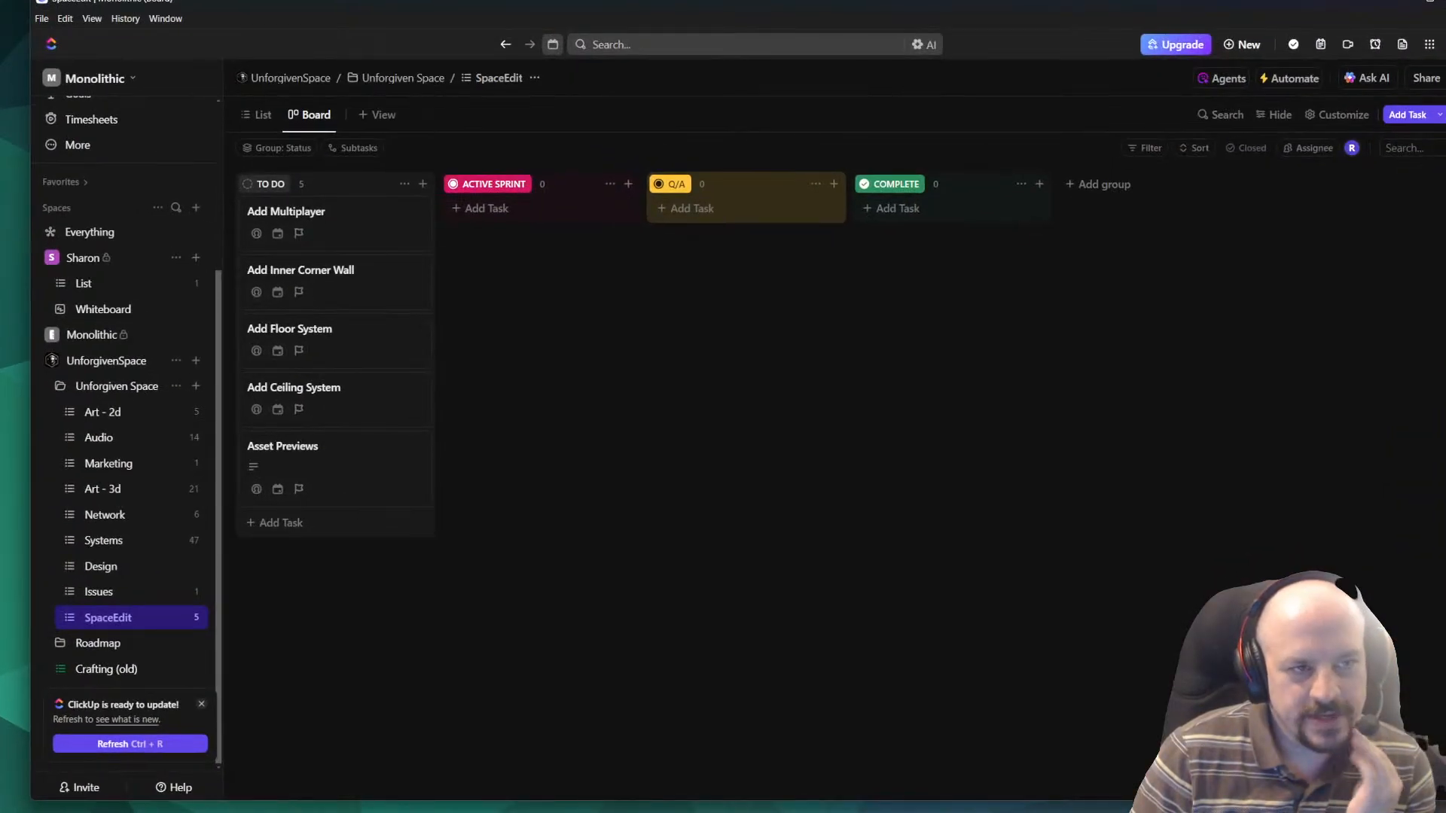
Look through the J2 Focus channel page on YouTube, subscribe to the channel, and put the browser away.
click(675, 812)
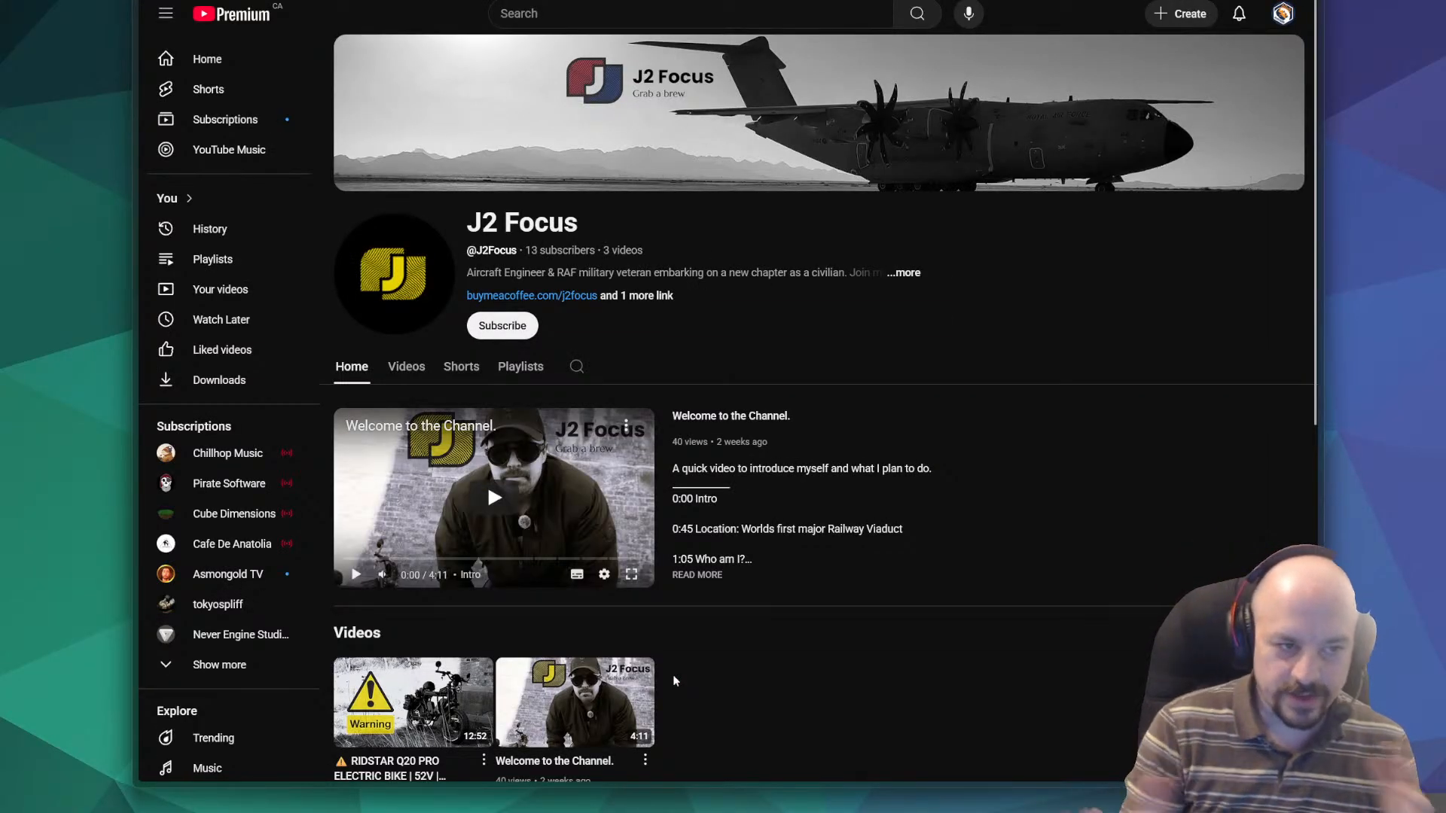
scroll(470, 259, down, 8)
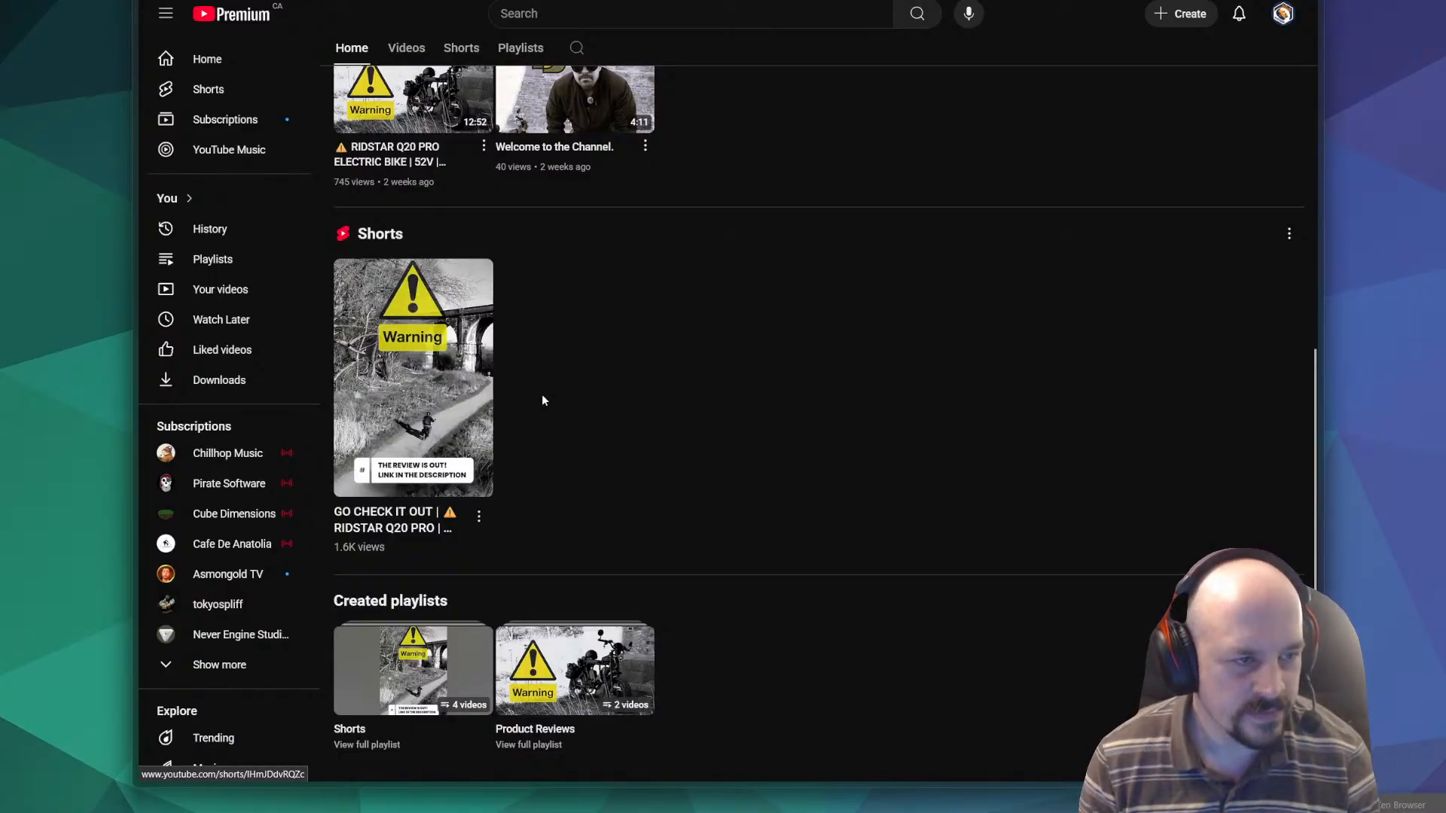
scroll(541, 396, up, 5)
scroll(459, 407, up, 3)
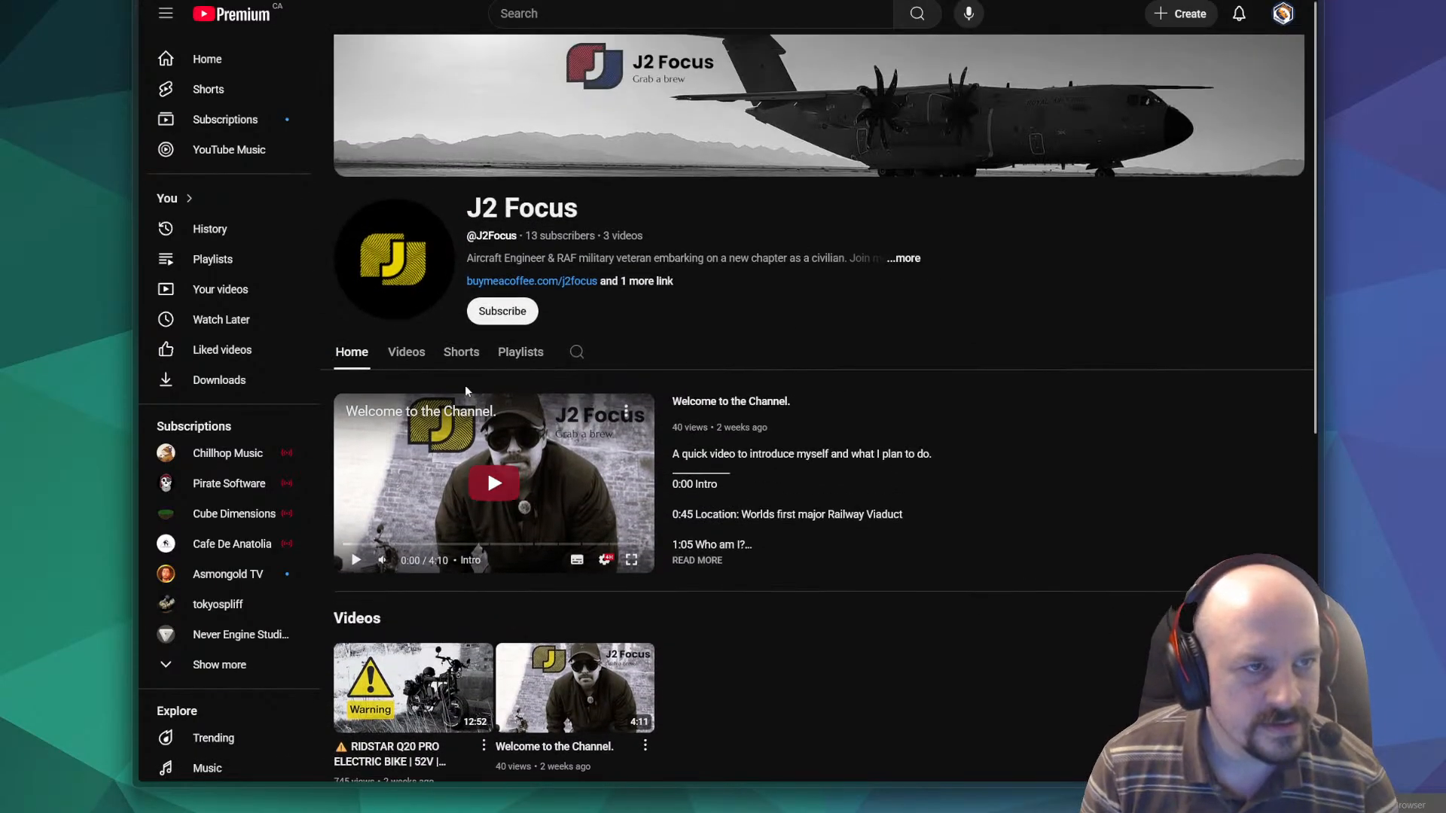
click(493, 327)
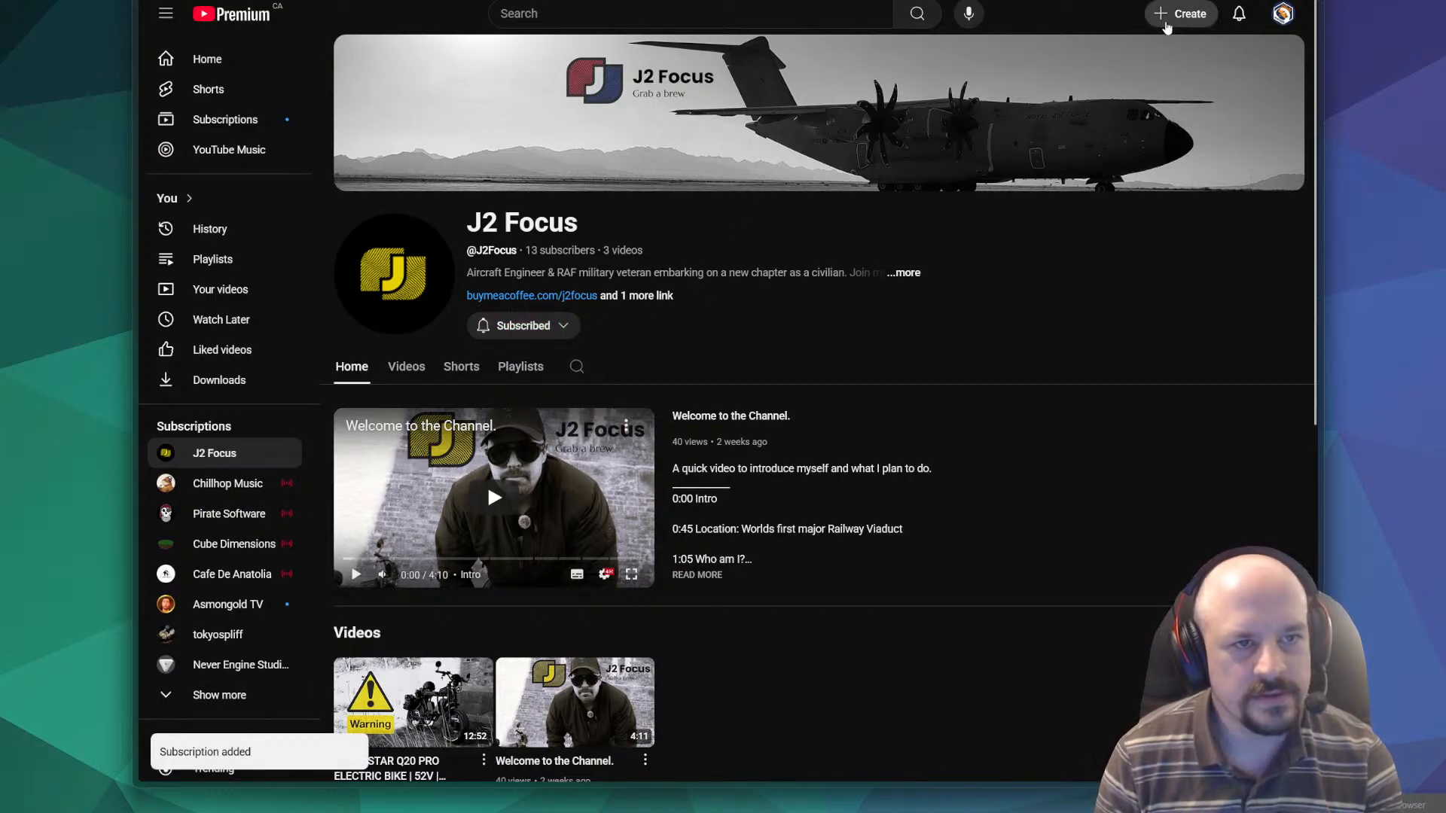
click(1236, 13)
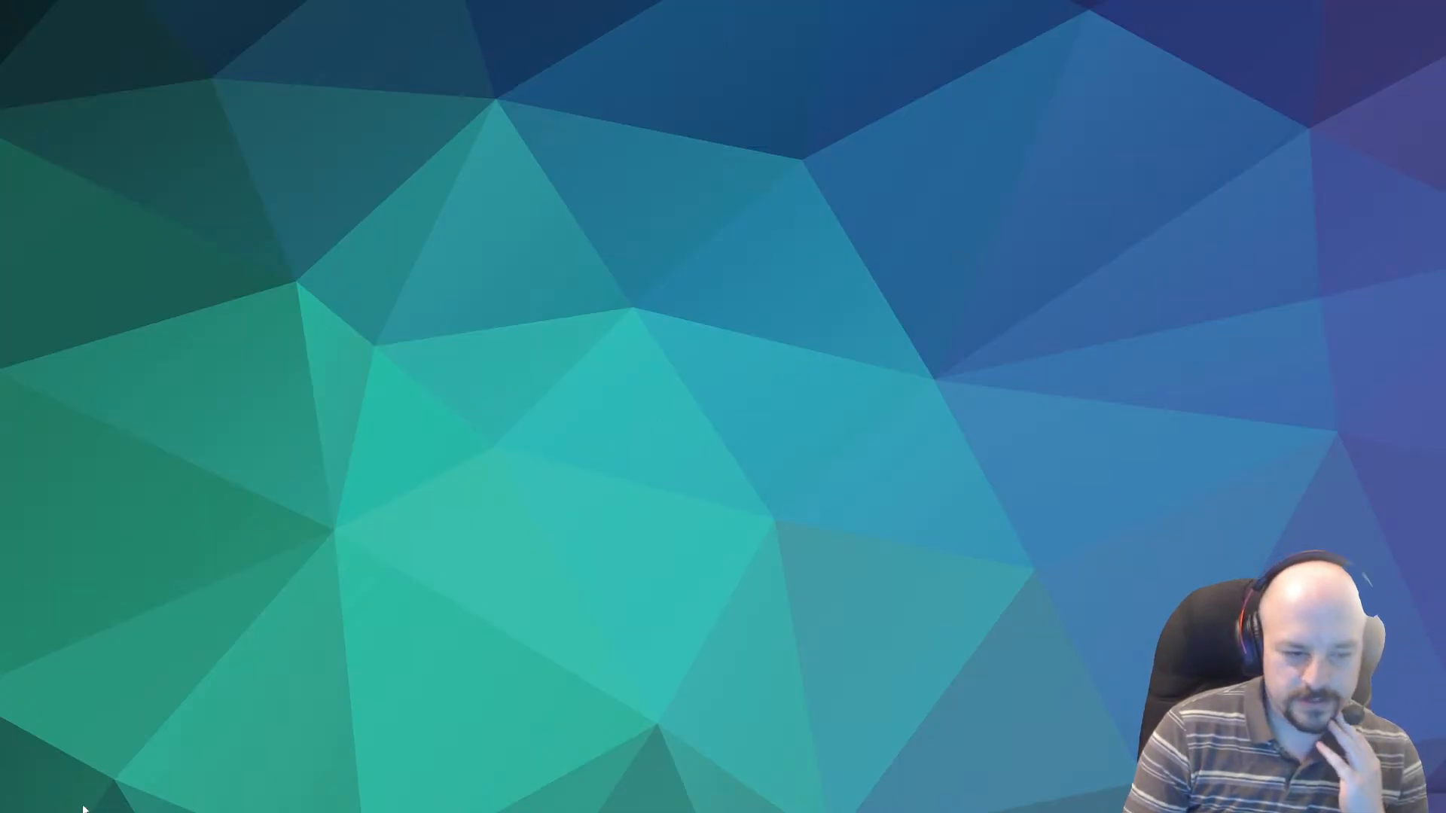
Close the Steam chat window and switch back to SpaceEditor.cs of the SpaceEdit project in Visual Studio Code.
mouse_move(609, 810)
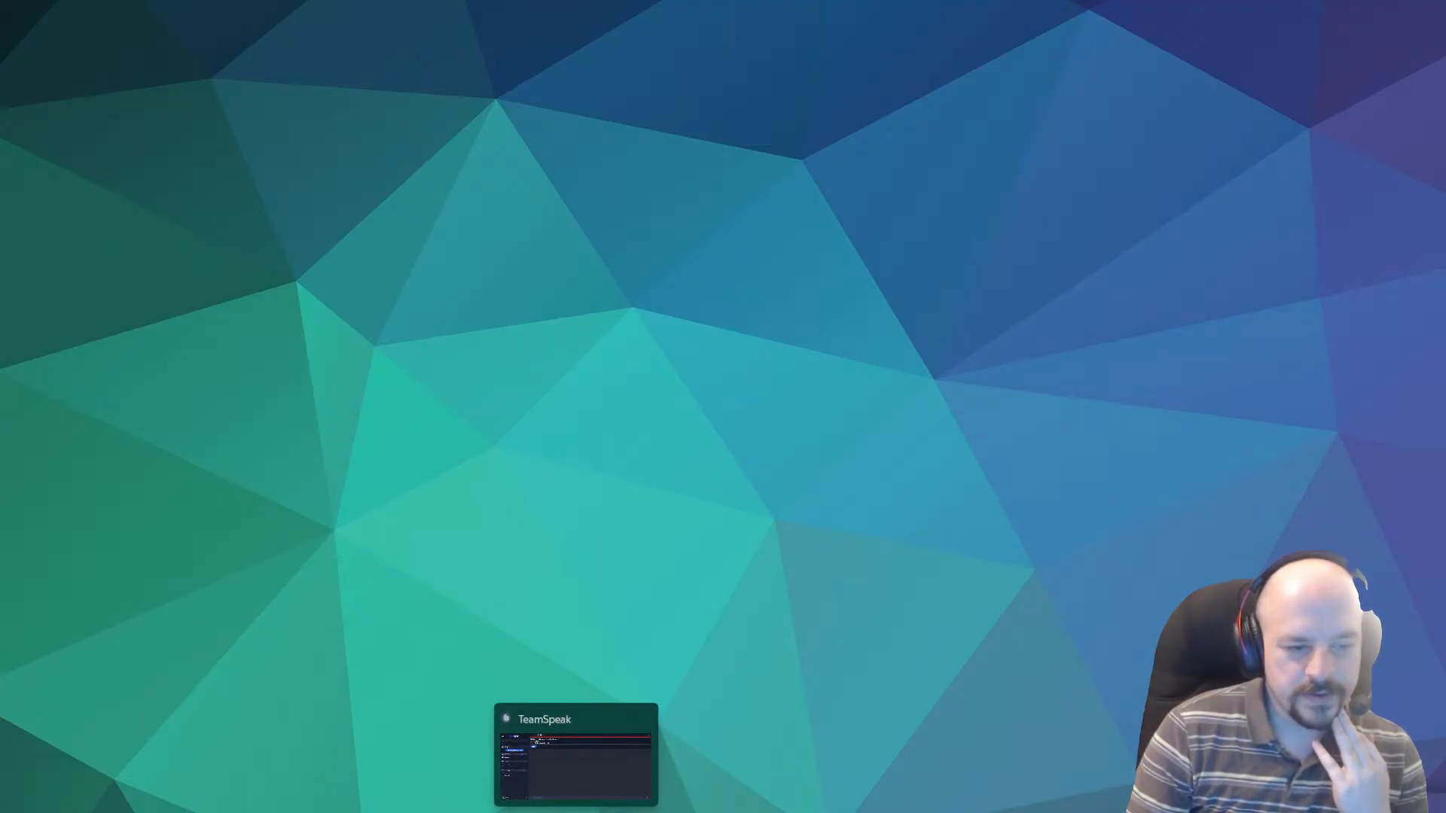
click(576, 810)
click(576, 811)
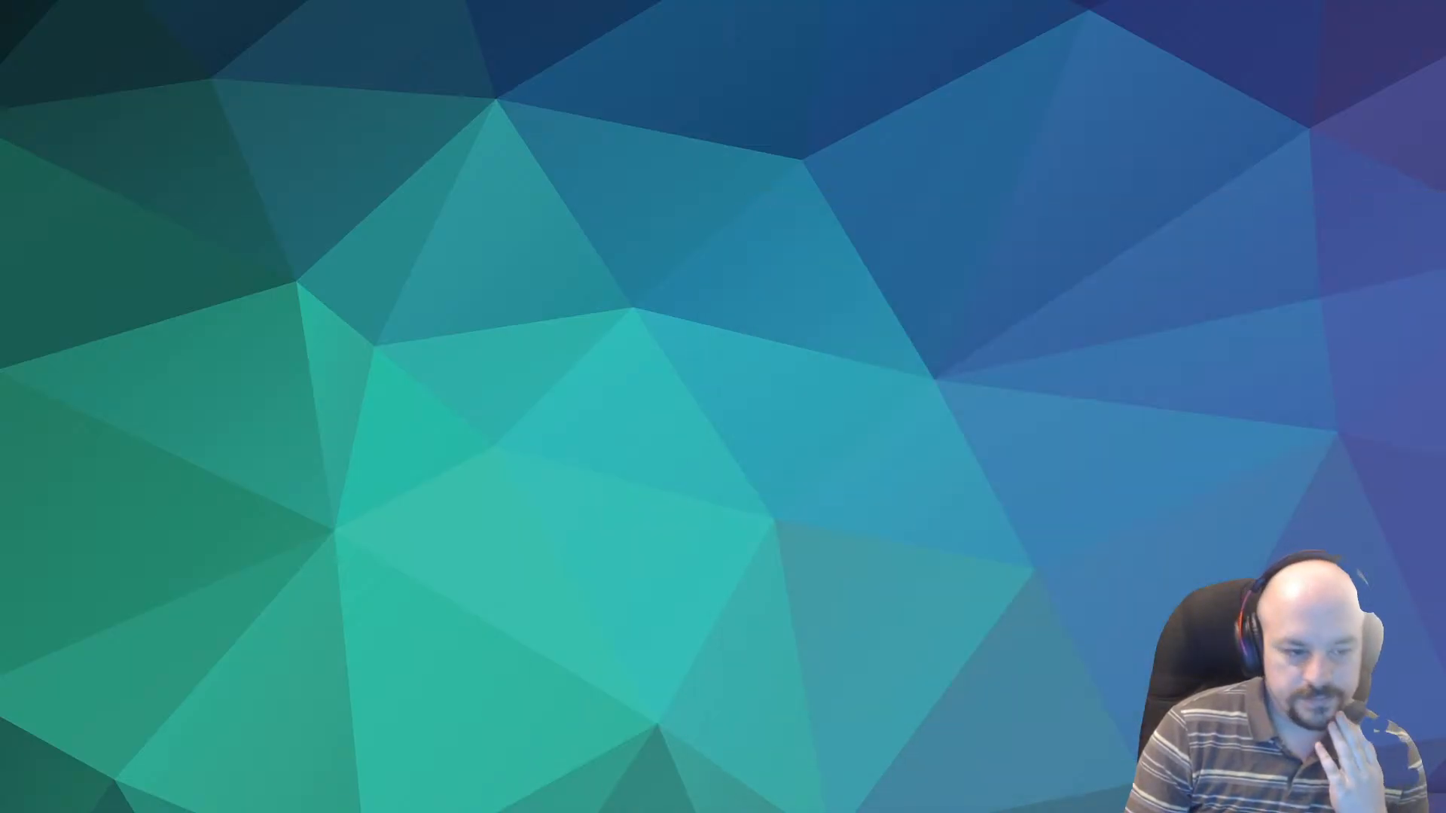
mouse_move(446, 810)
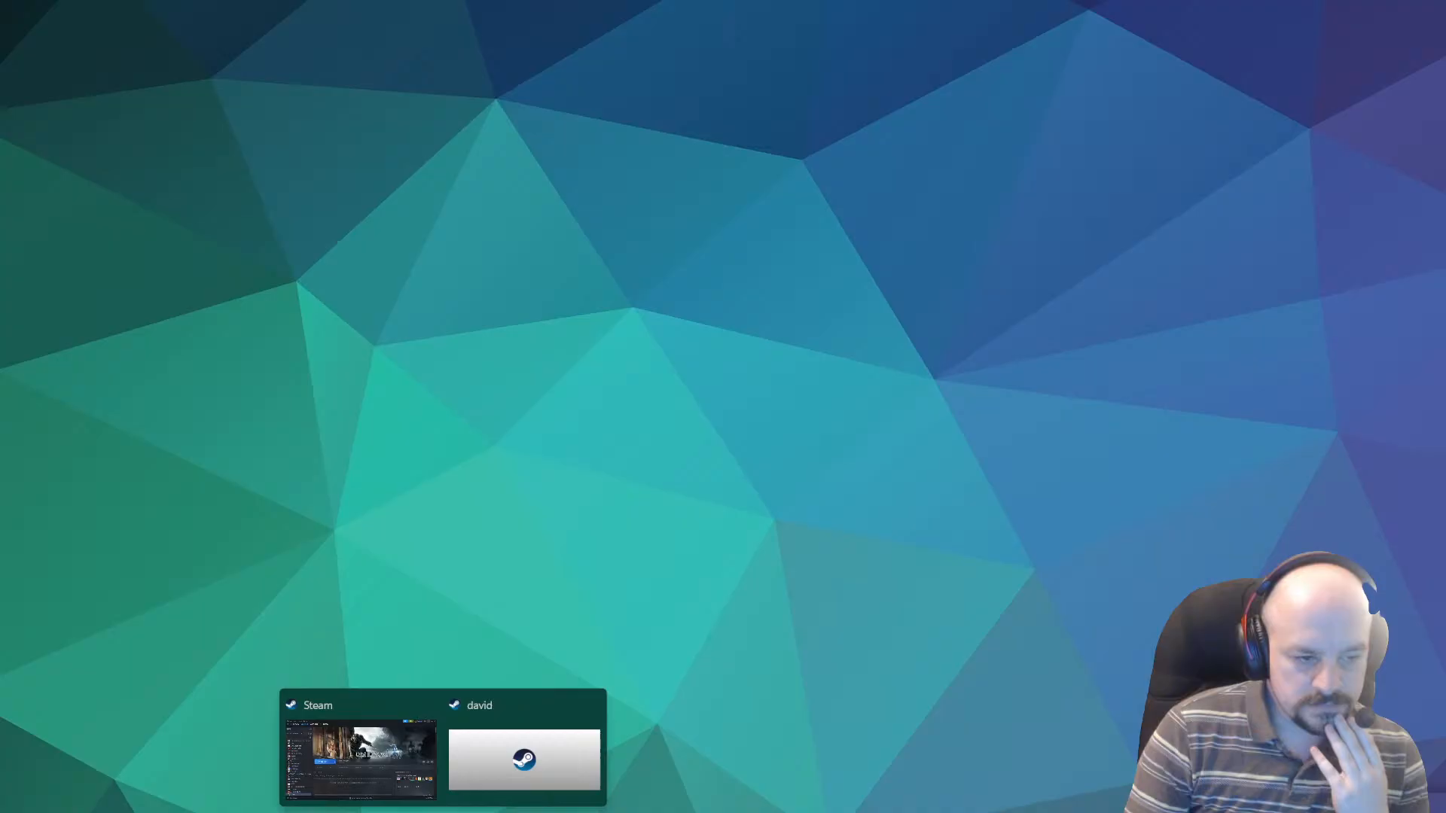
click(591, 702)
click(509, 707)
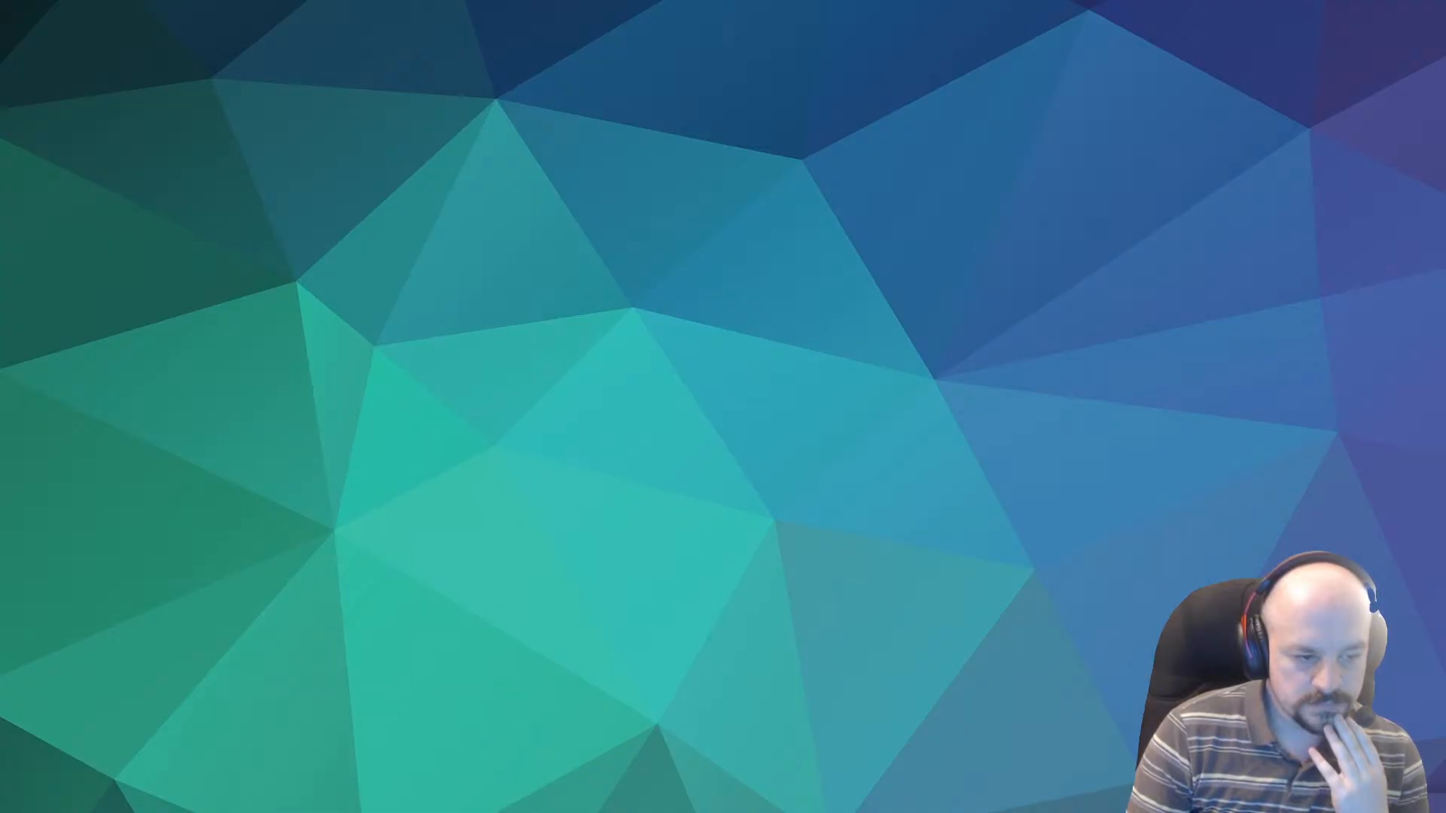
mouse_move(410, 810)
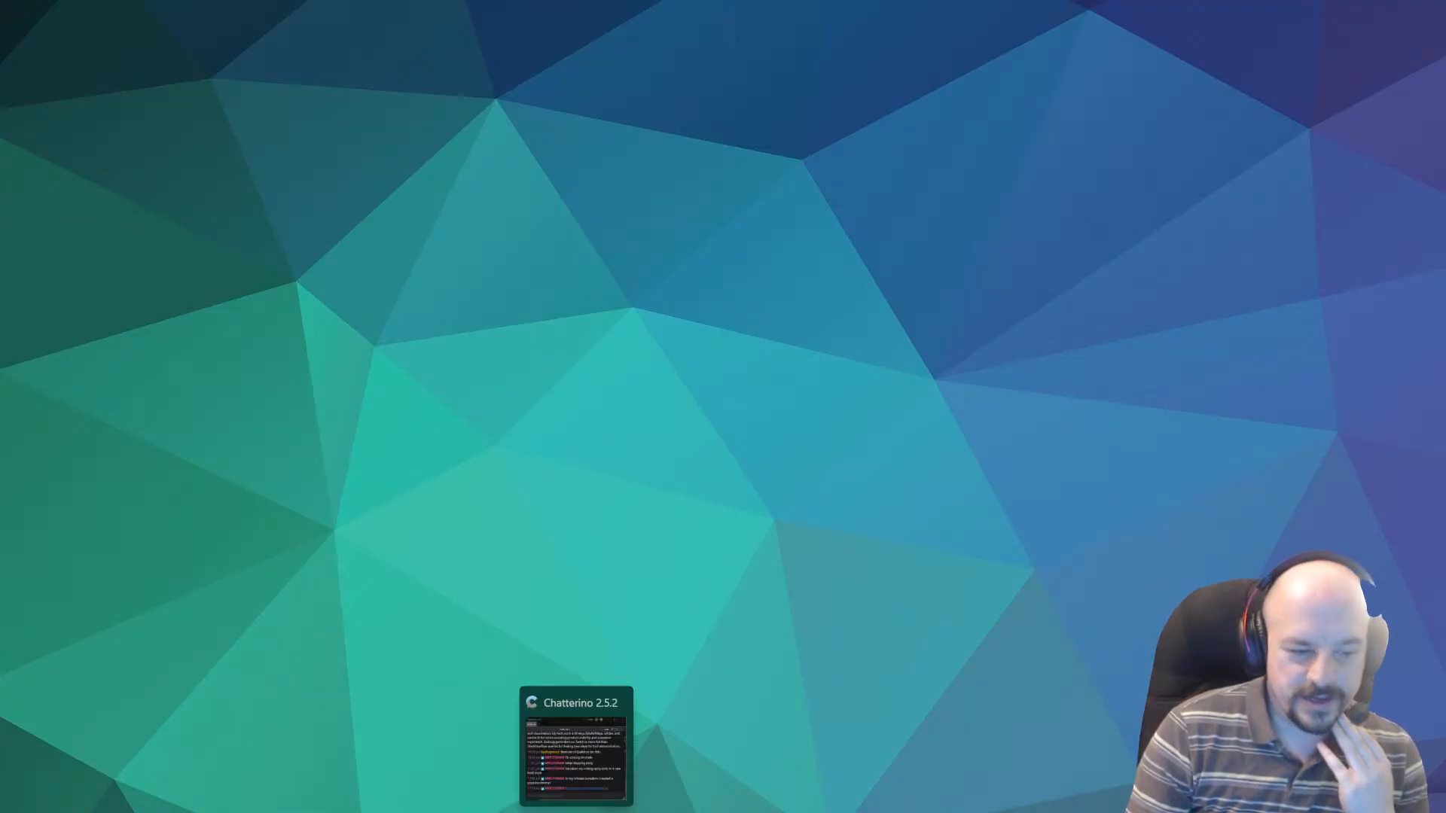
mouse_move(543, 811)
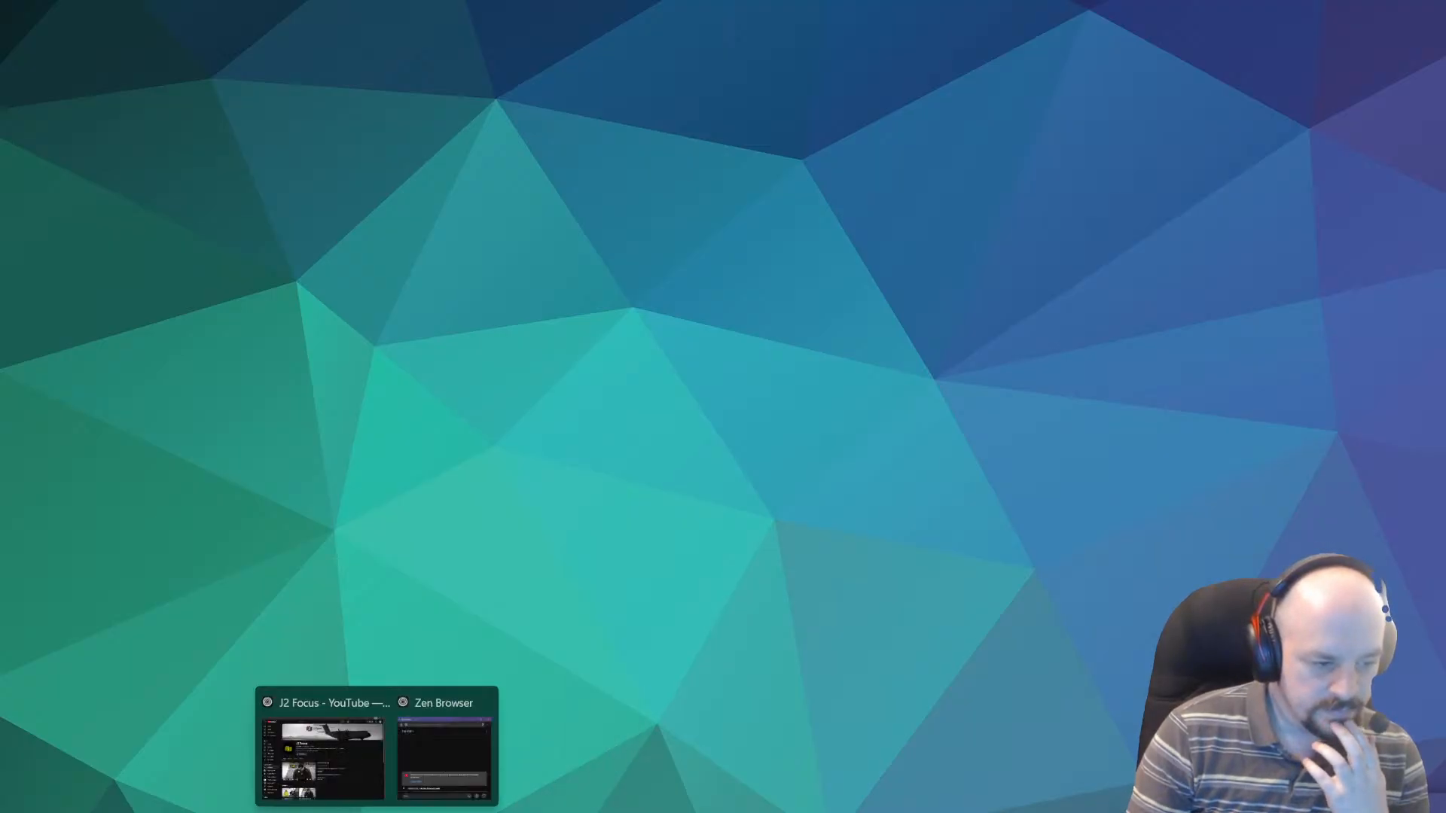
click(550, 739)
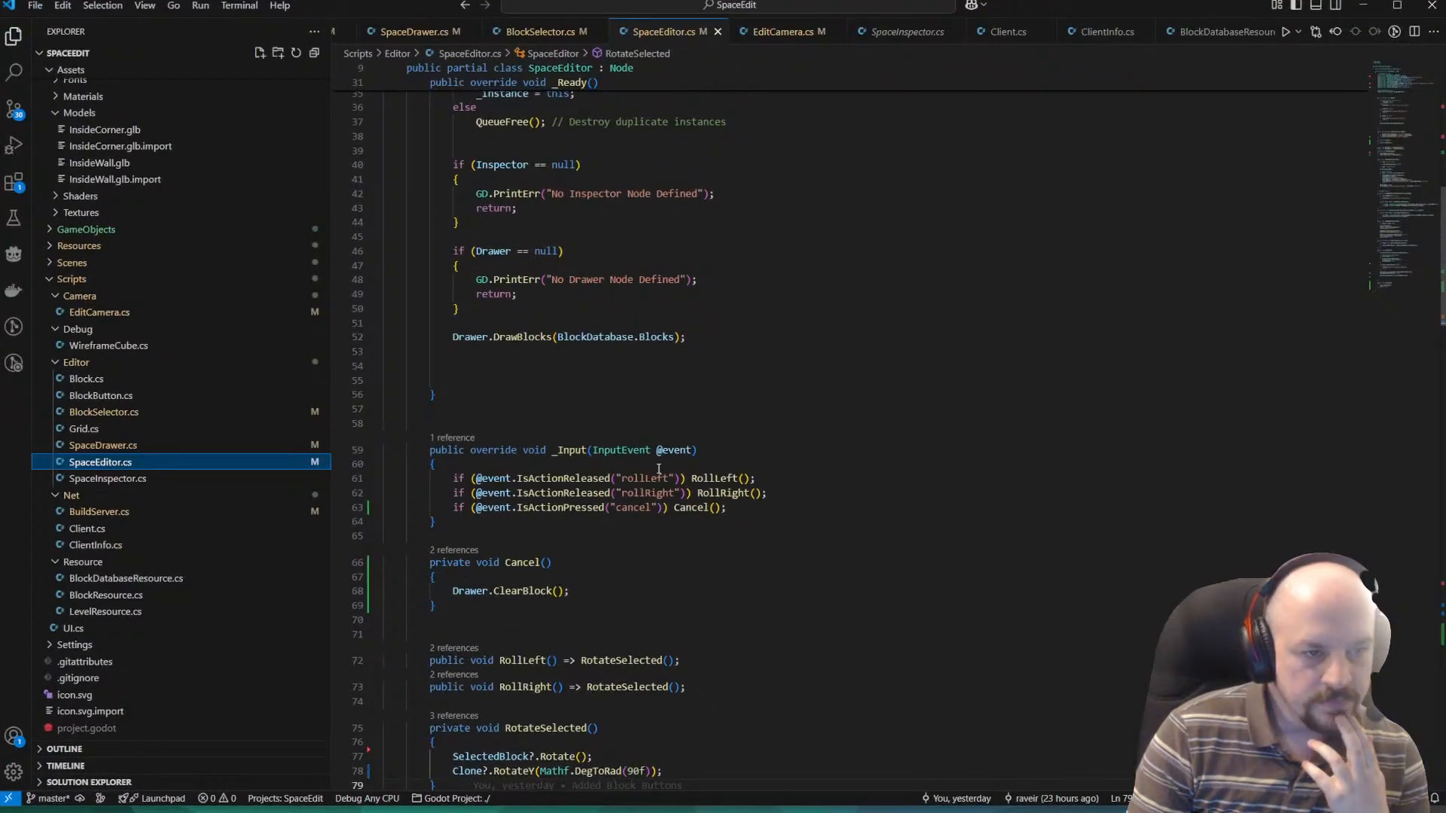
Review the _Ready, _Input, Cancel and RotateSelected methods in SpaceEditor.cs, and go to the definition of ClearBlock.
scroll(659, 468, down, 3)
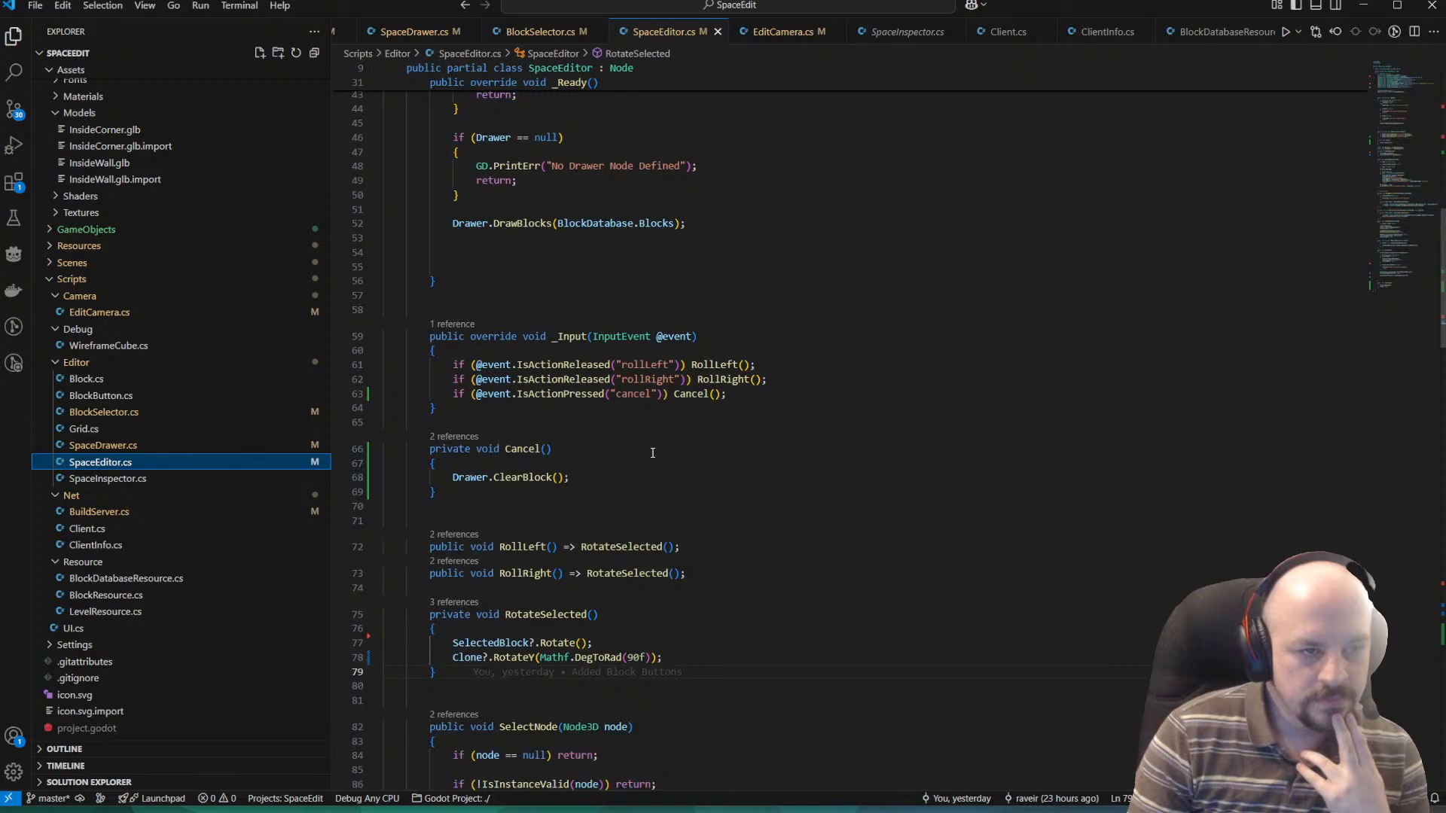
scroll(658, 436, up, 3)
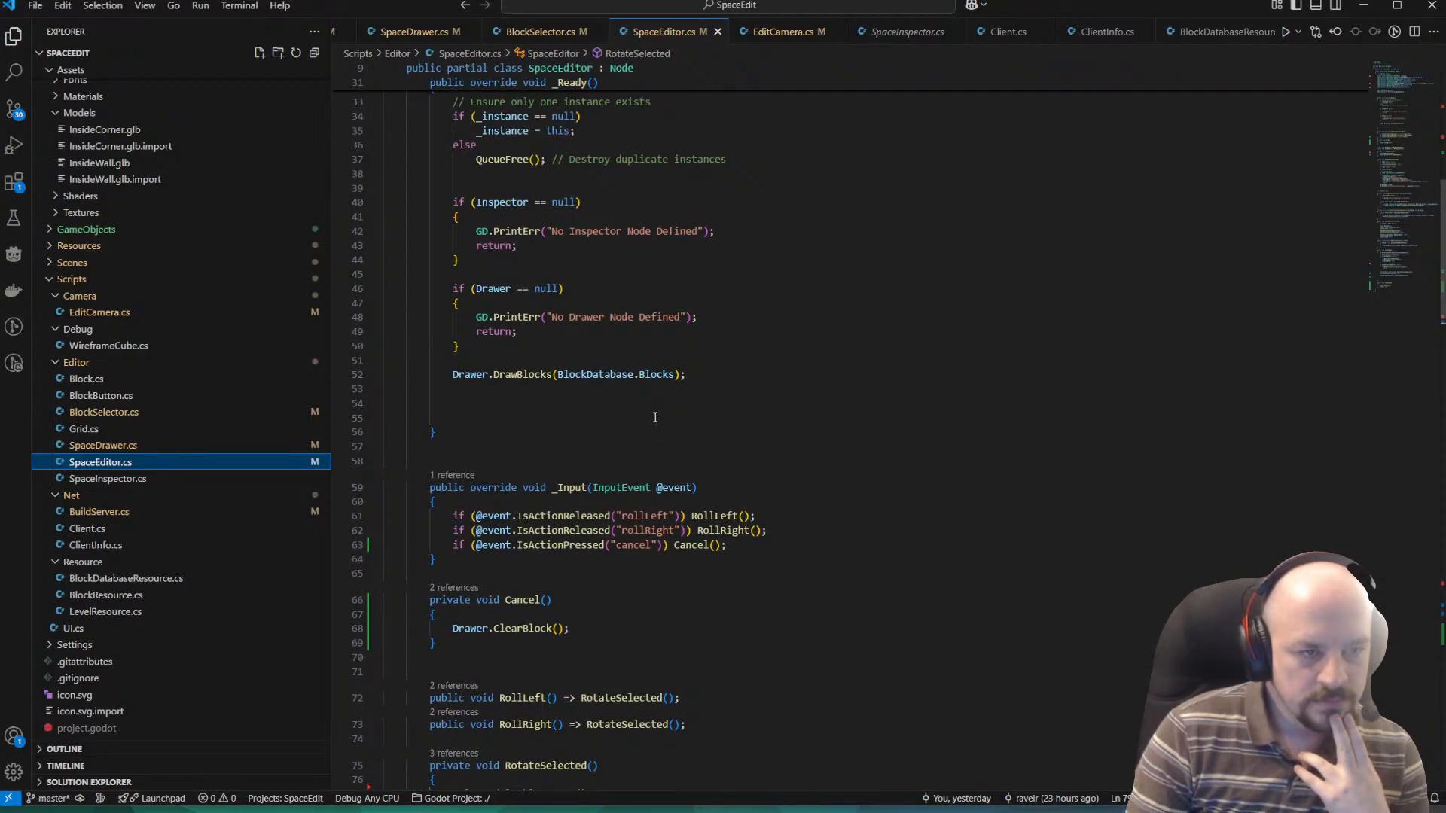
click(522, 600)
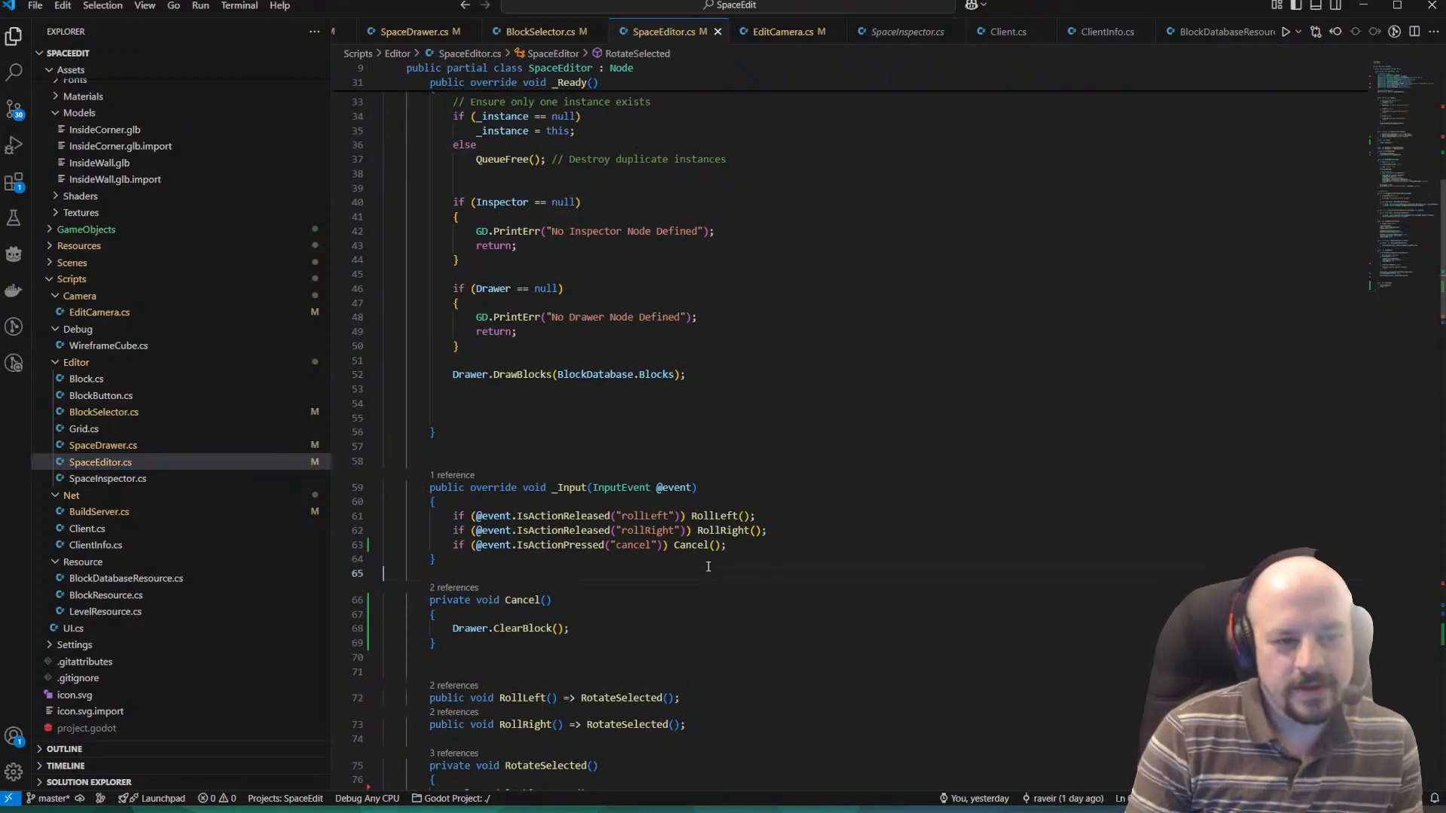
scroll(625, 575, down, 3)
scroll(626, 576, down, 3)
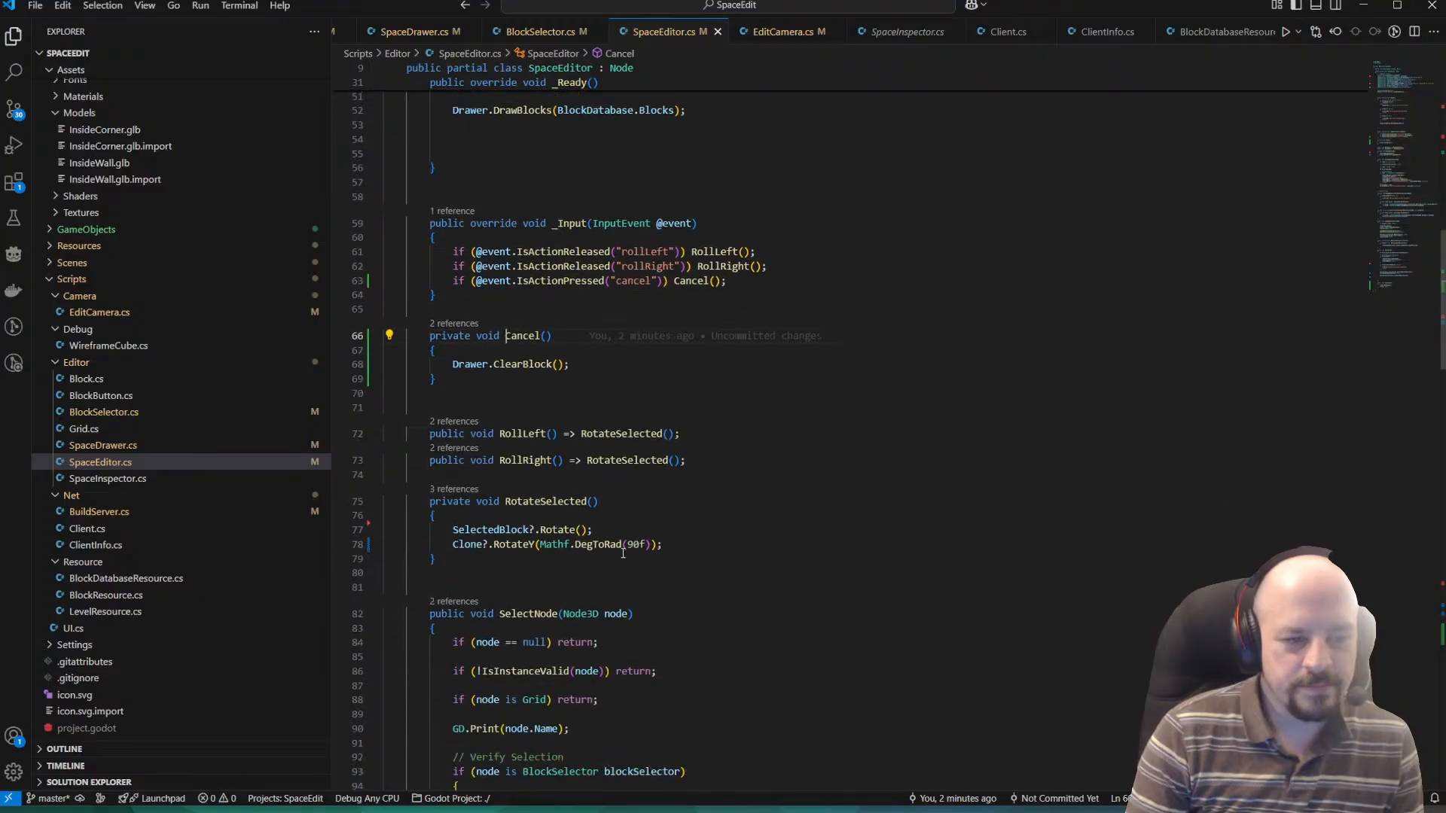
click(537, 354)
ctrl+click(537, 363)
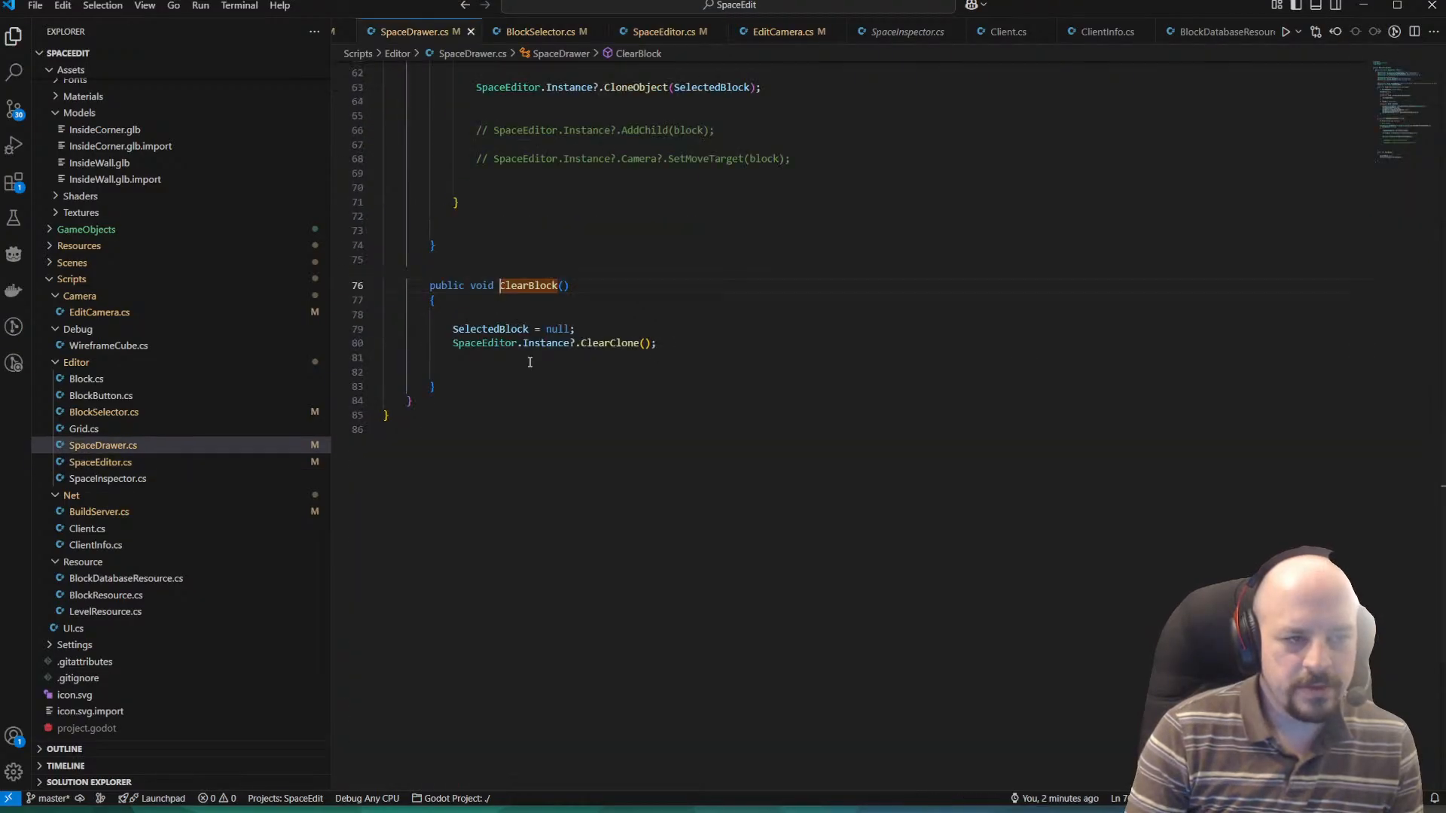
Read through the ClearBlock, OnBlockButtonPressed and DrawBlocks methods and the exported properties in SpaceDrawer.cs.
click(587, 343)
click(545, 375)
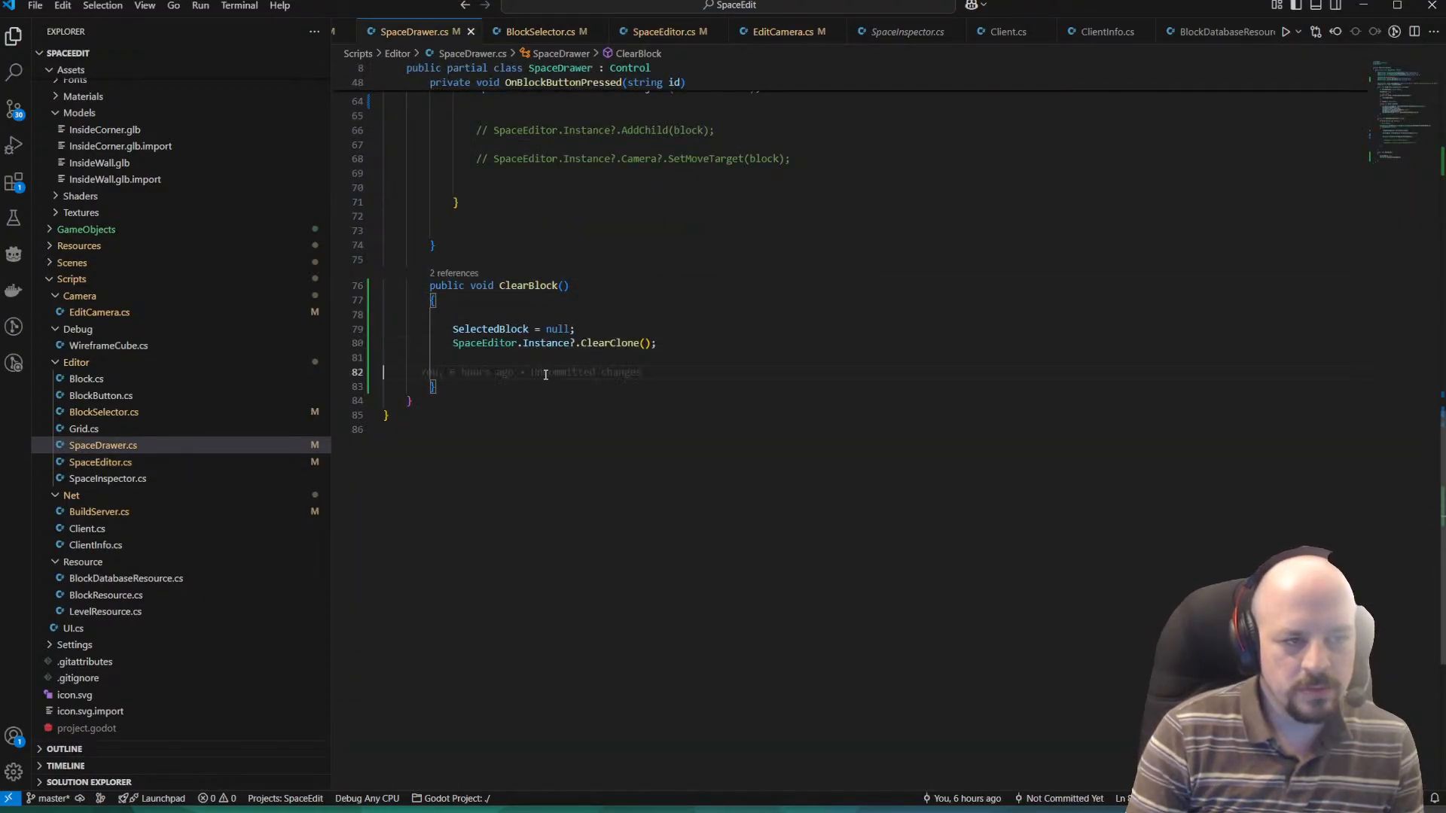
scroll(563, 346, up, 5)
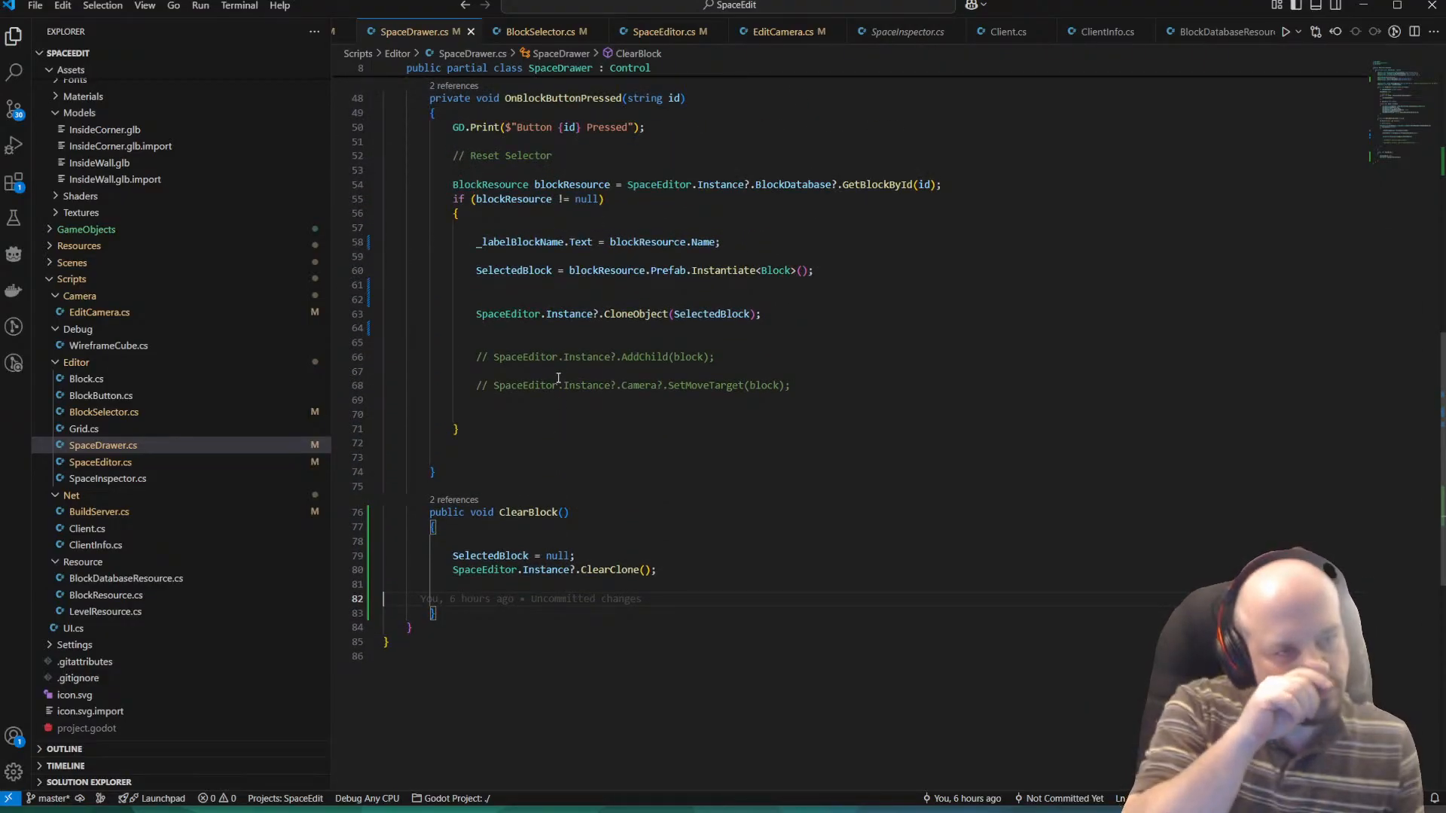
scroll(558, 377, up, 2)
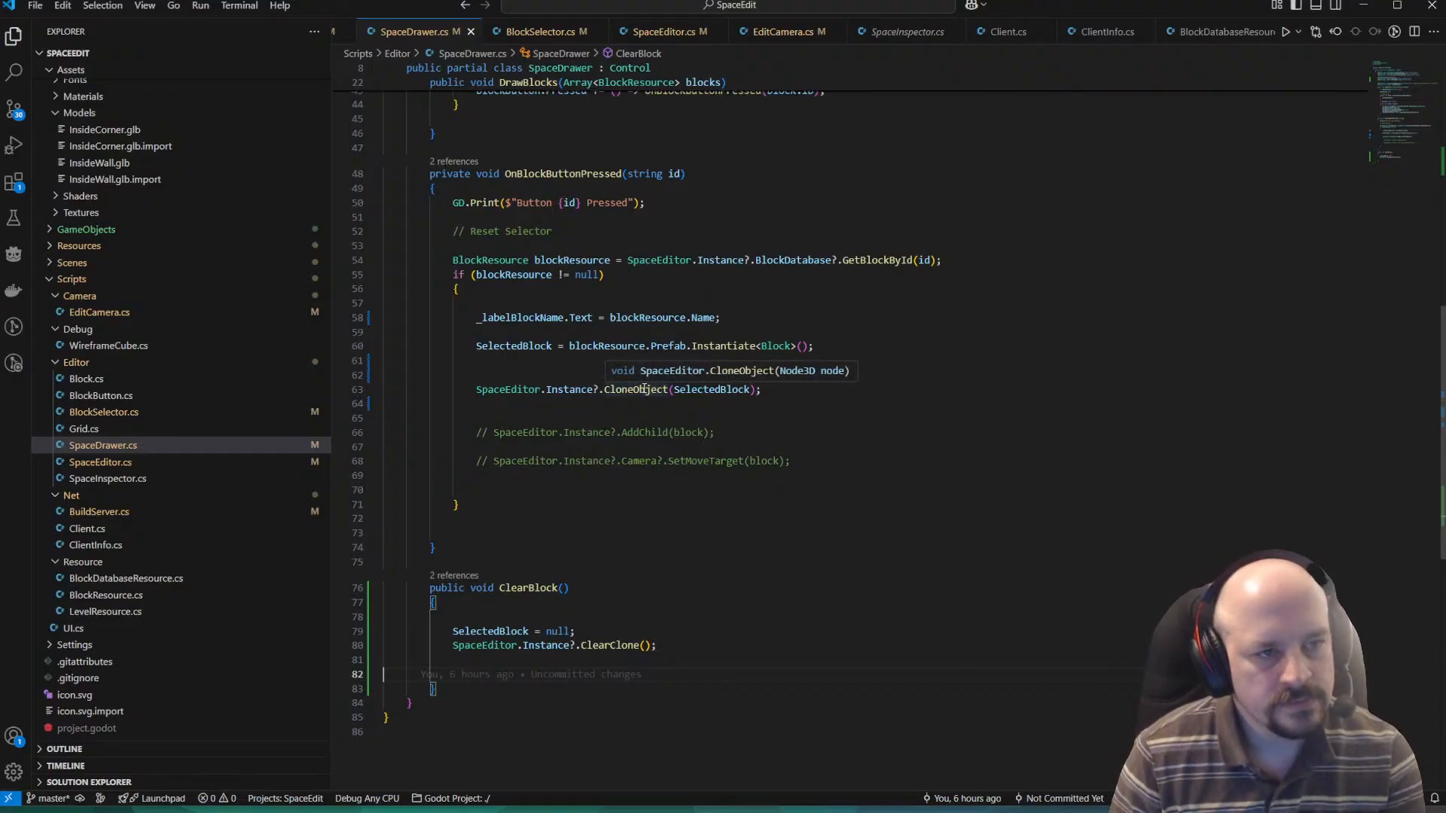
scroll(643, 388, up, 5)
scroll(643, 383, up, 3)
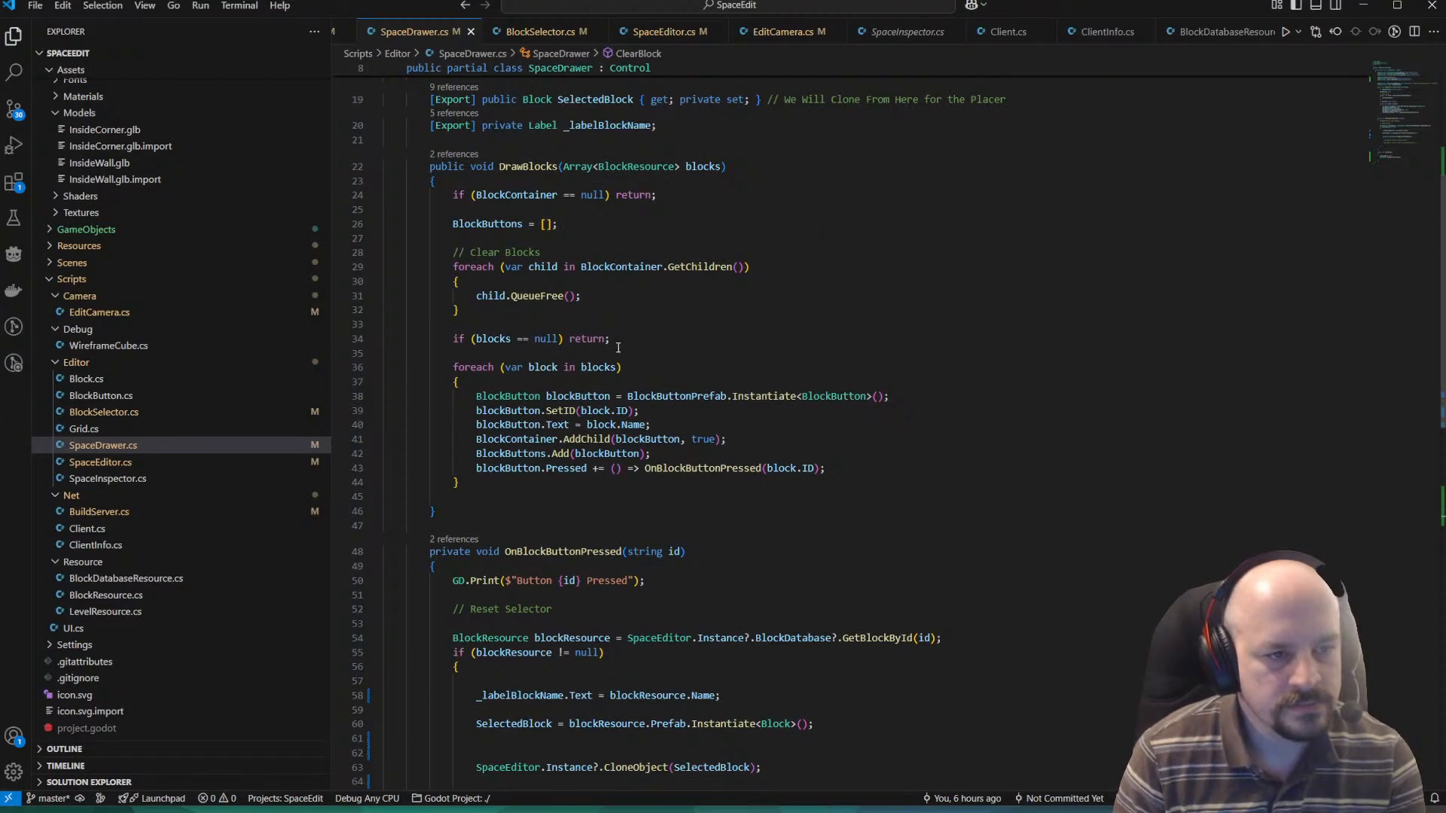
click(765, 399)
scroll(751, 384, up, 2)
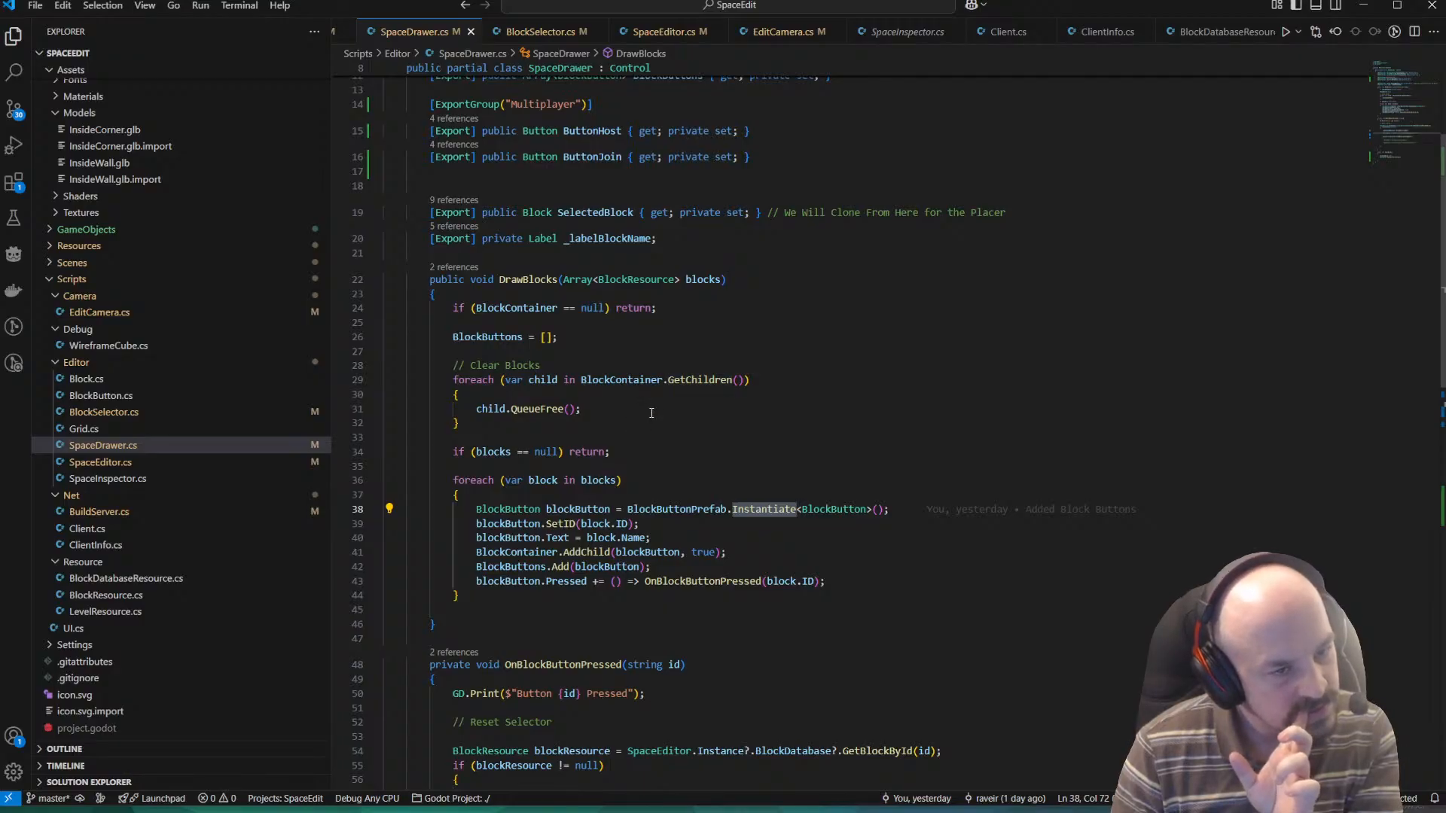
Return to SpaceEditor.cs and examine its code from _Ready through SelectNode to the hologram clone methods.
click(111, 462)
scroll(783, 362, down, 8)
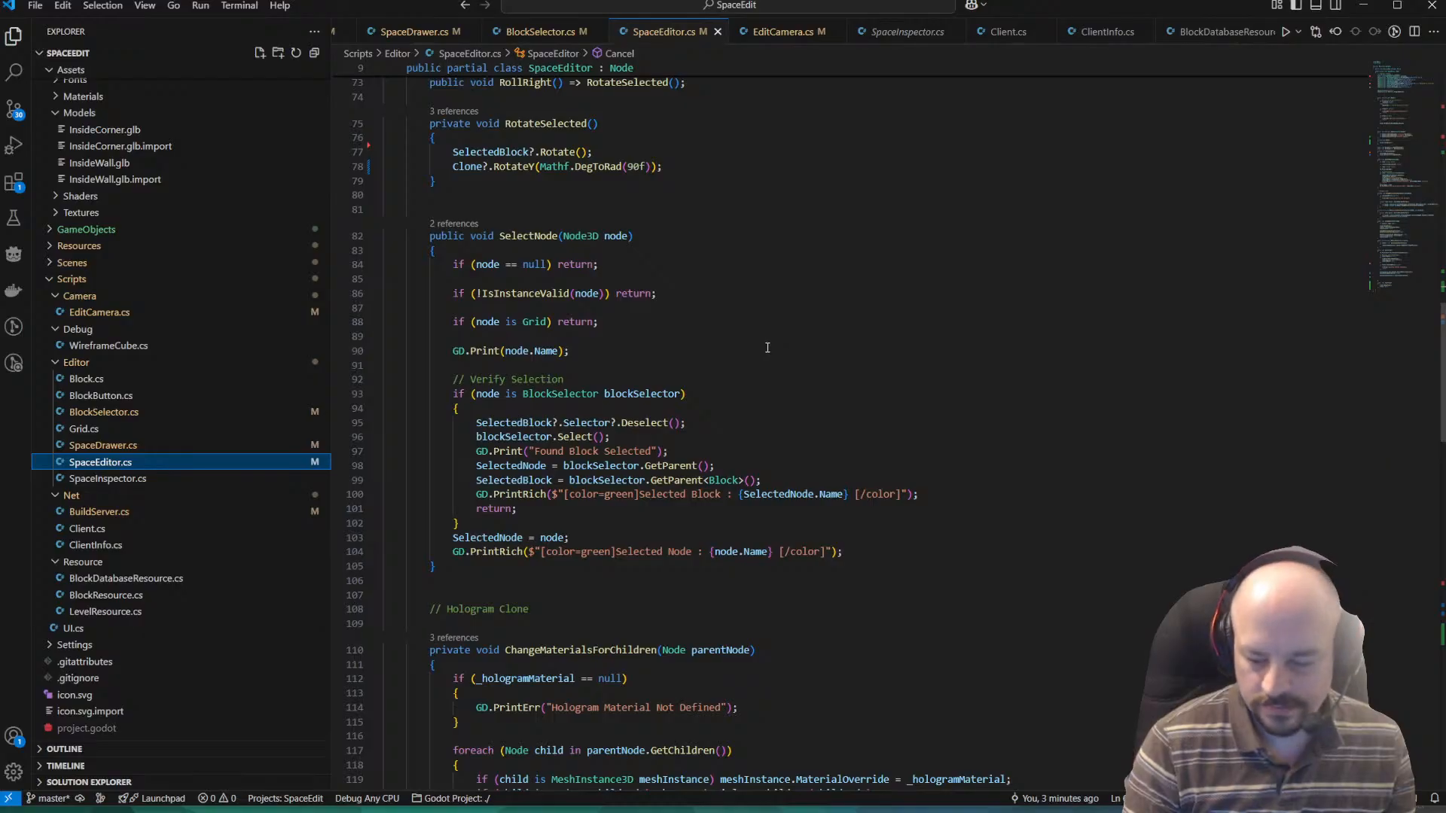
scroll(719, 345, up, 9)
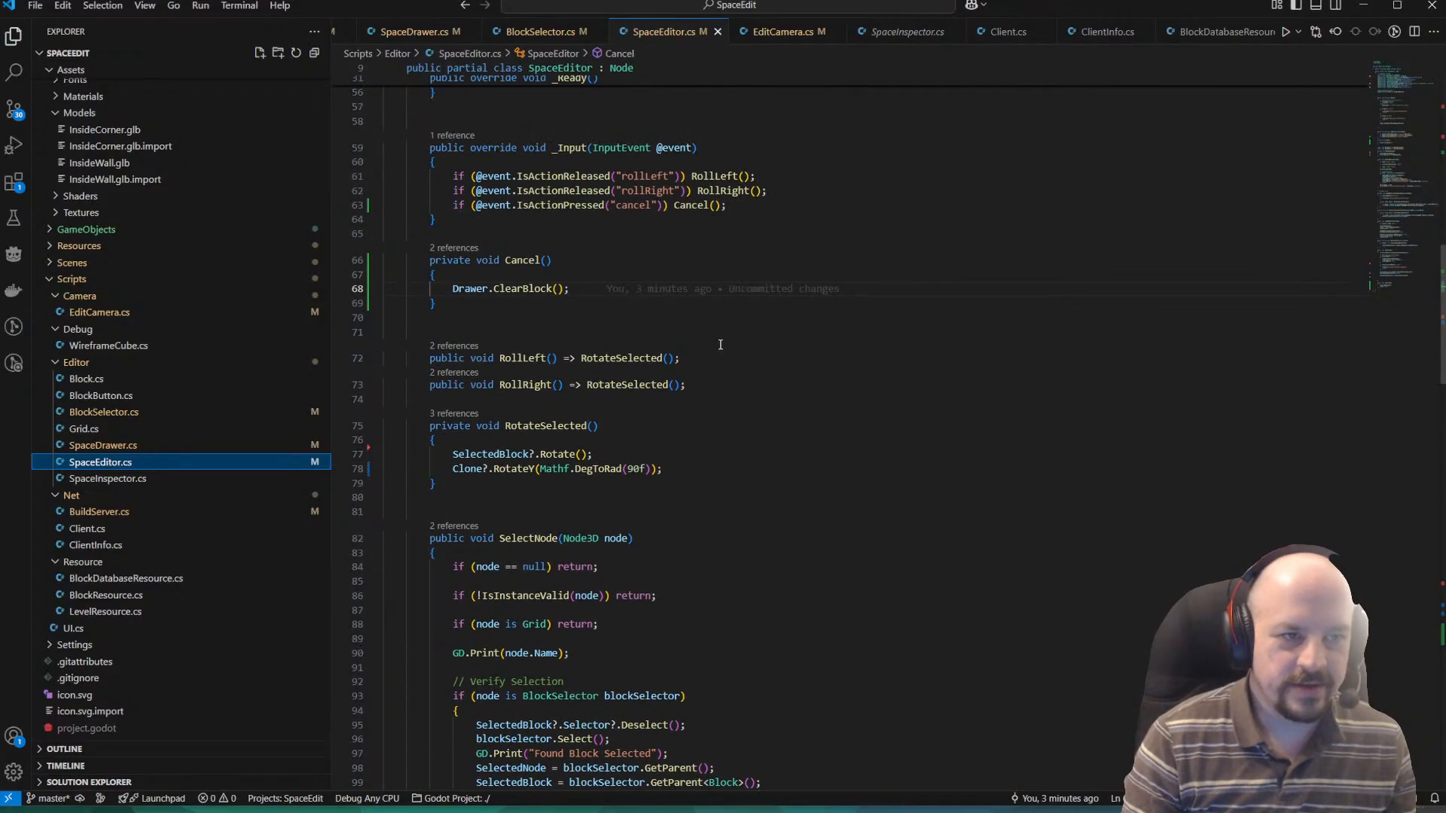
scroll(717, 342, up, 4)
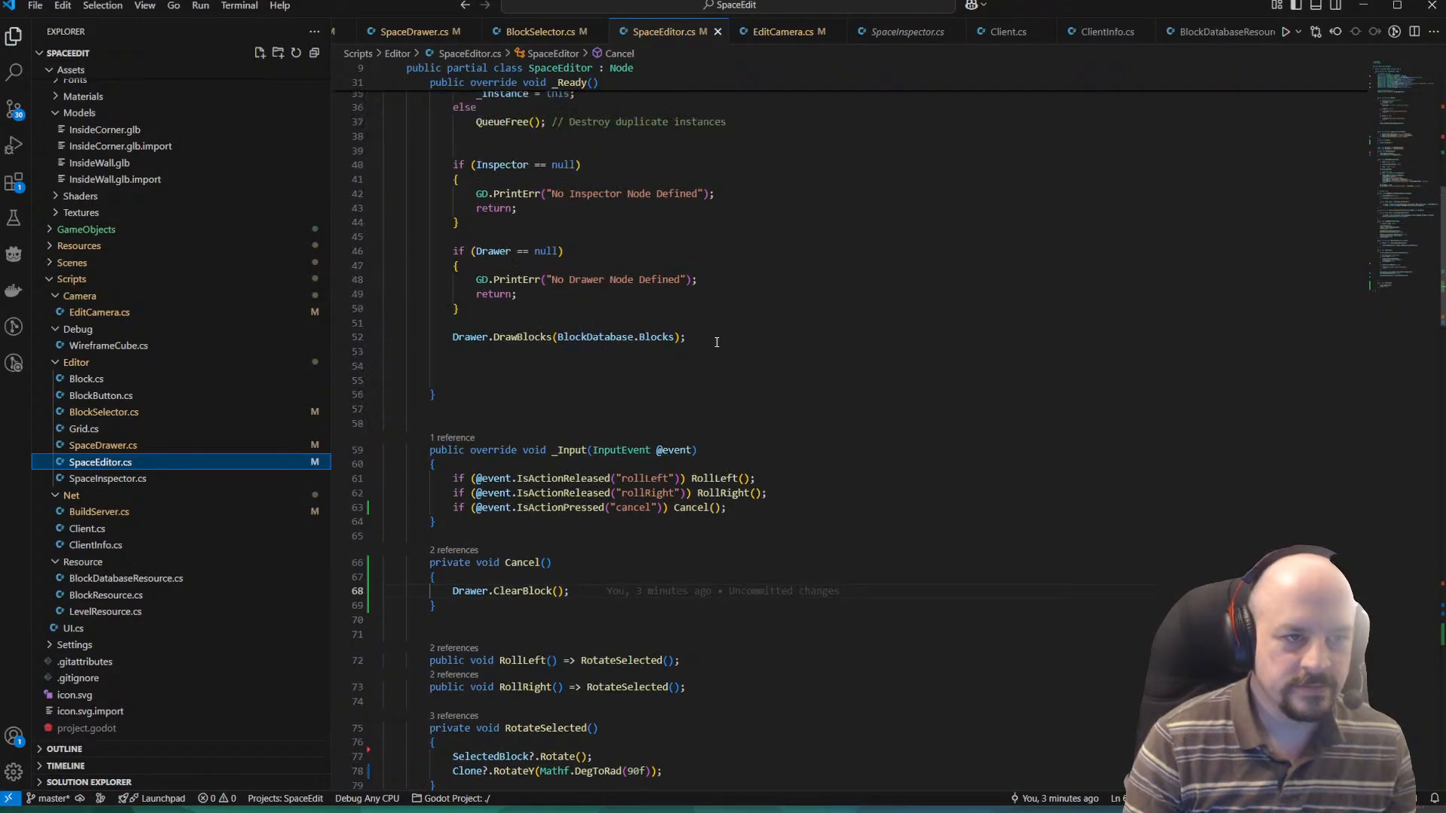
scroll(717, 343, up, 3)
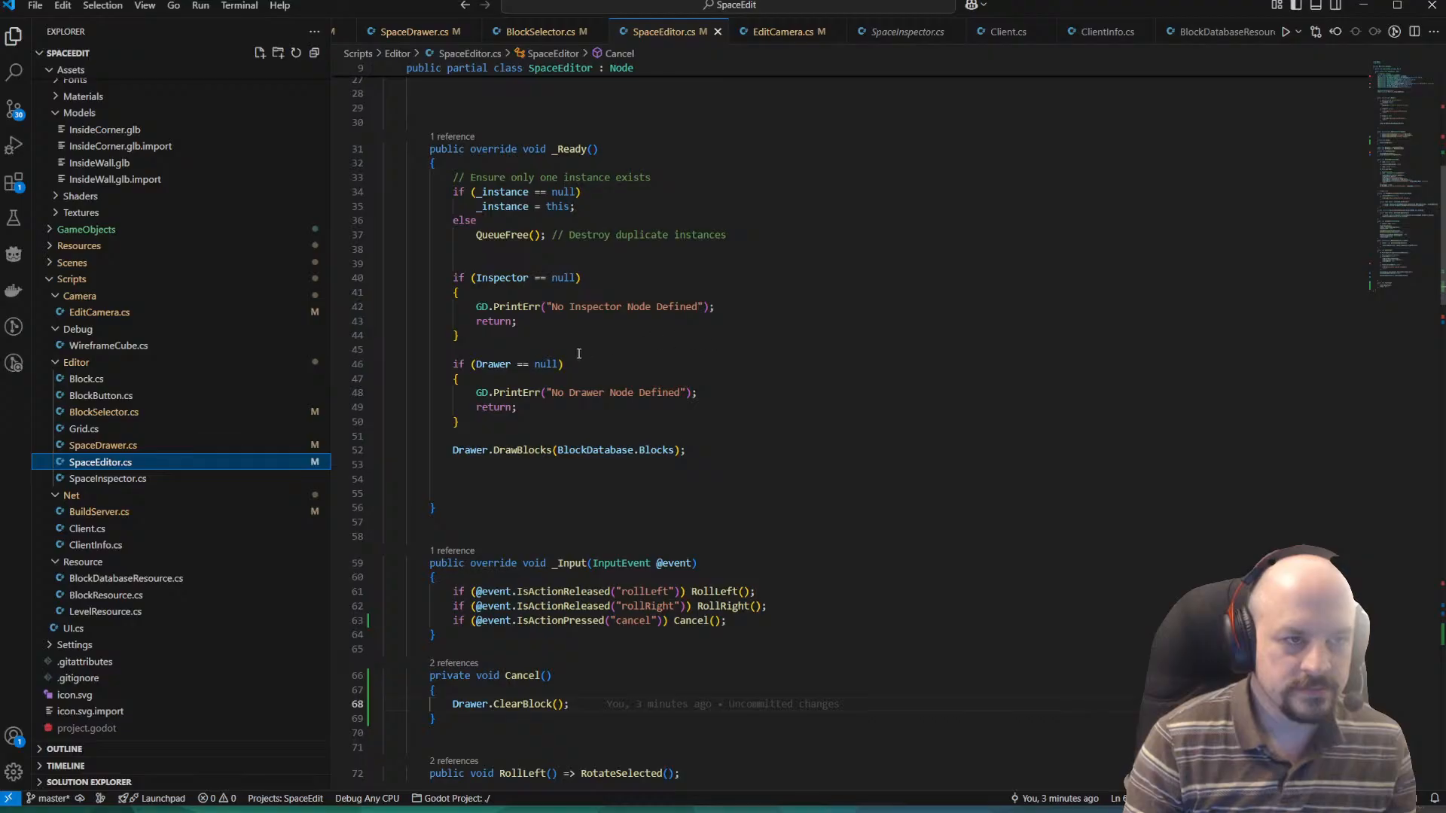
scroll(579, 353, down, 4)
scroll(620, 339, down, 4)
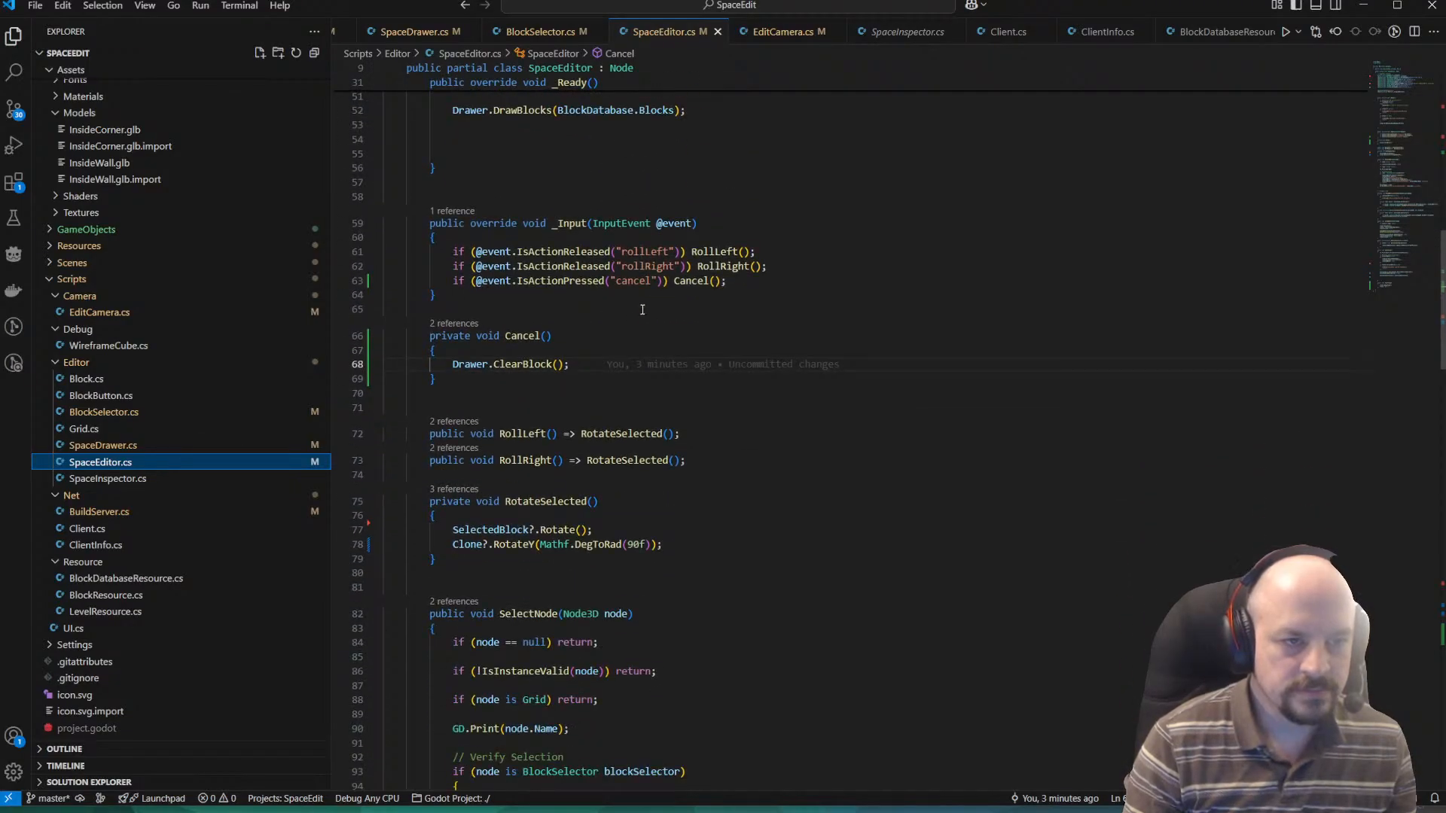
scroll(648, 307, down, 7)
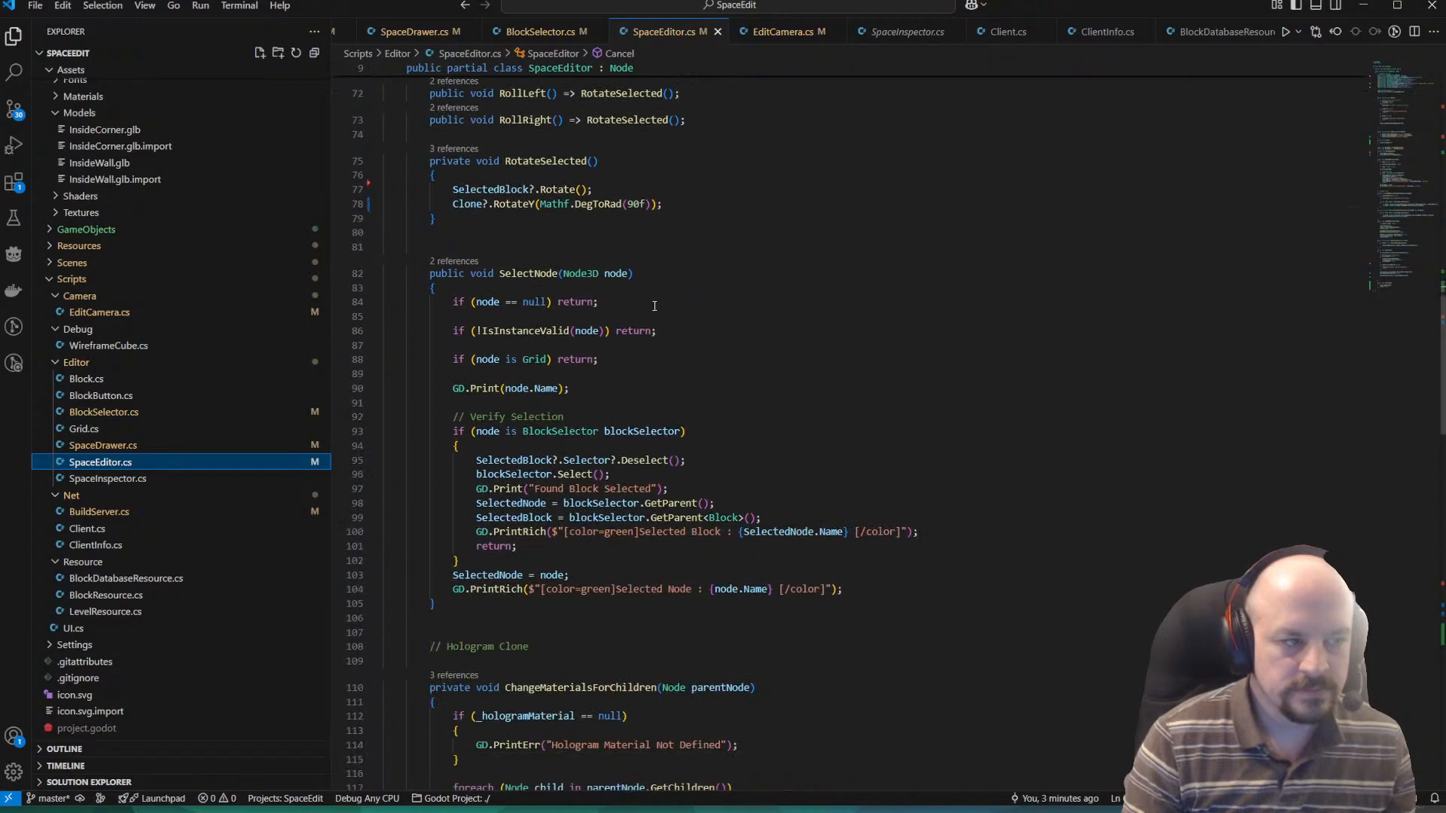
scroll(655, 305, down, 3)
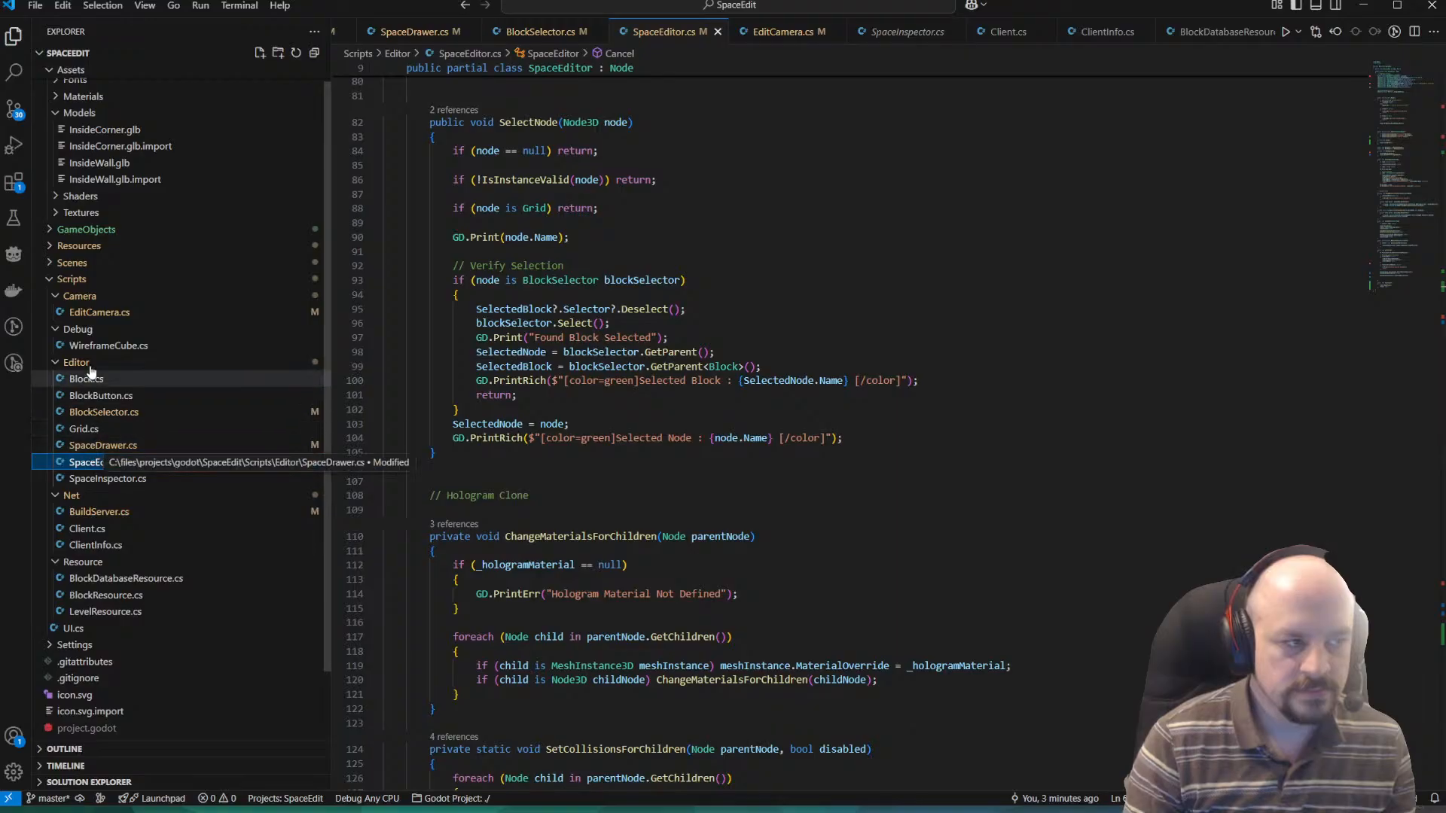
Open EditCamera.cs and examine its collision, physics, movement and mouse input methods, up to the SelectGrid call.
click(181, 312)
scroll(683, 322, up, 5)
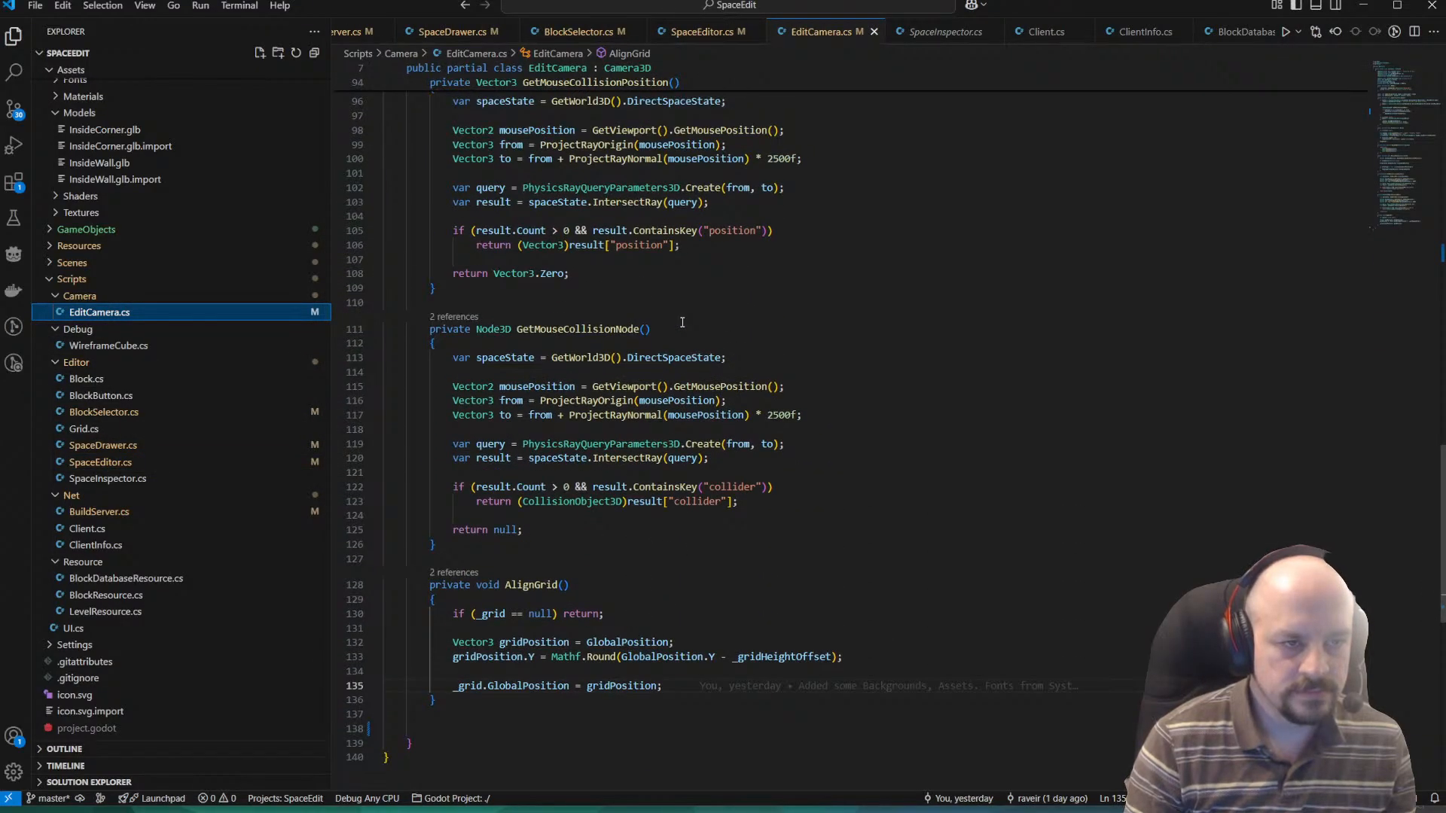
scroll(682, 322, up, 10)
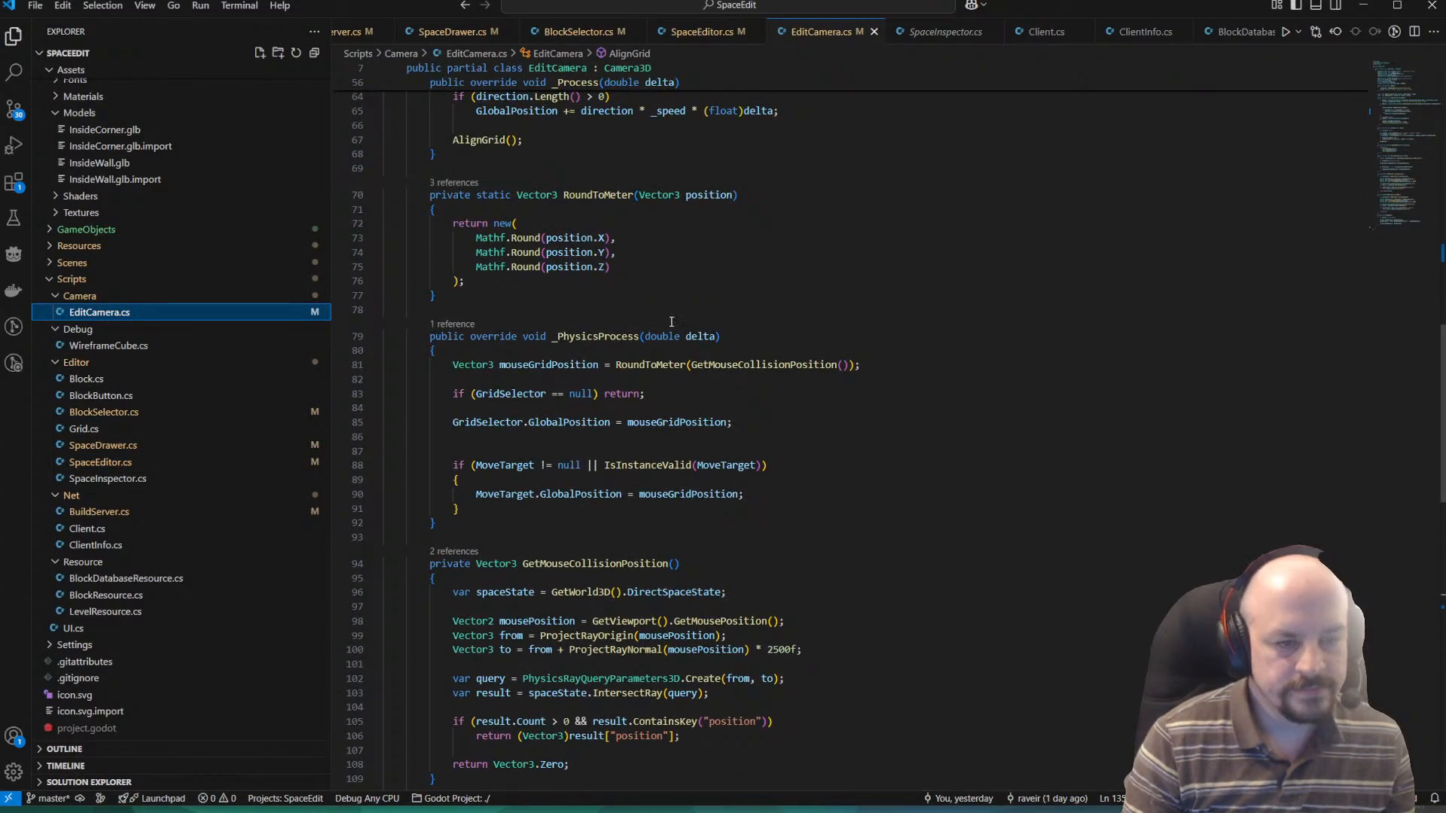
scroll(671, 321, up, 6)
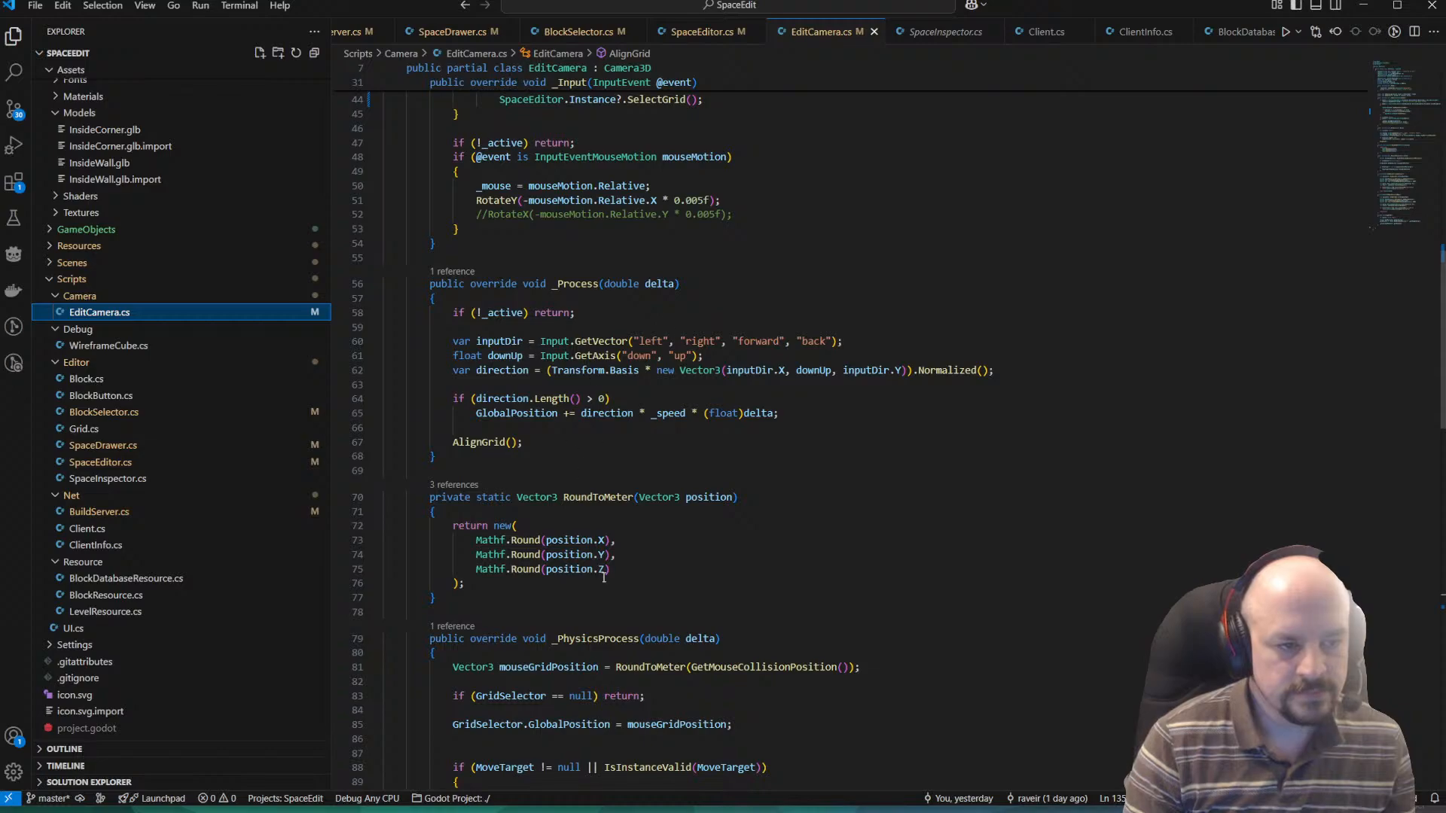
scroll(595, 573, up, 2)
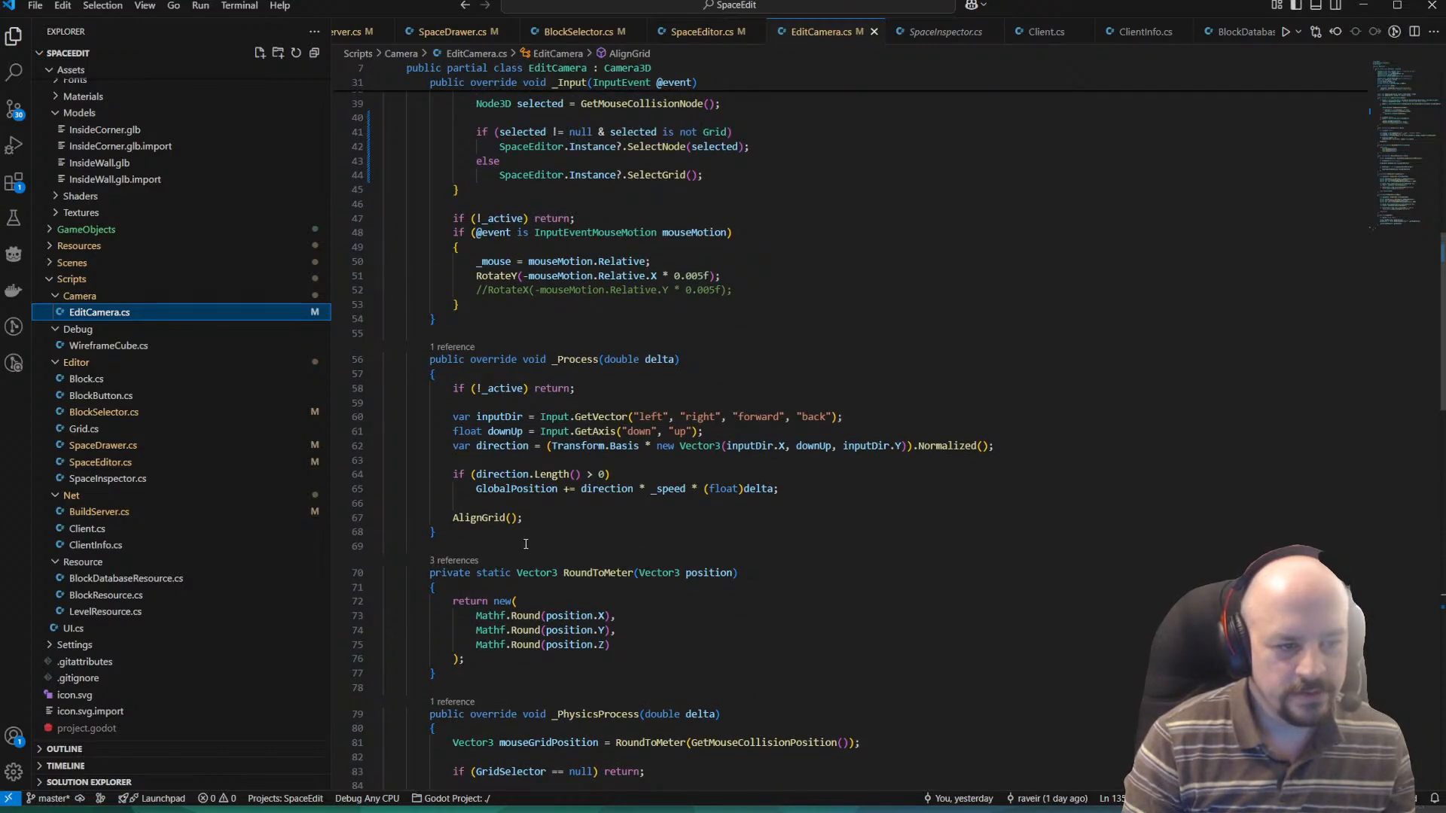
scroll(526, 543, up, 1)
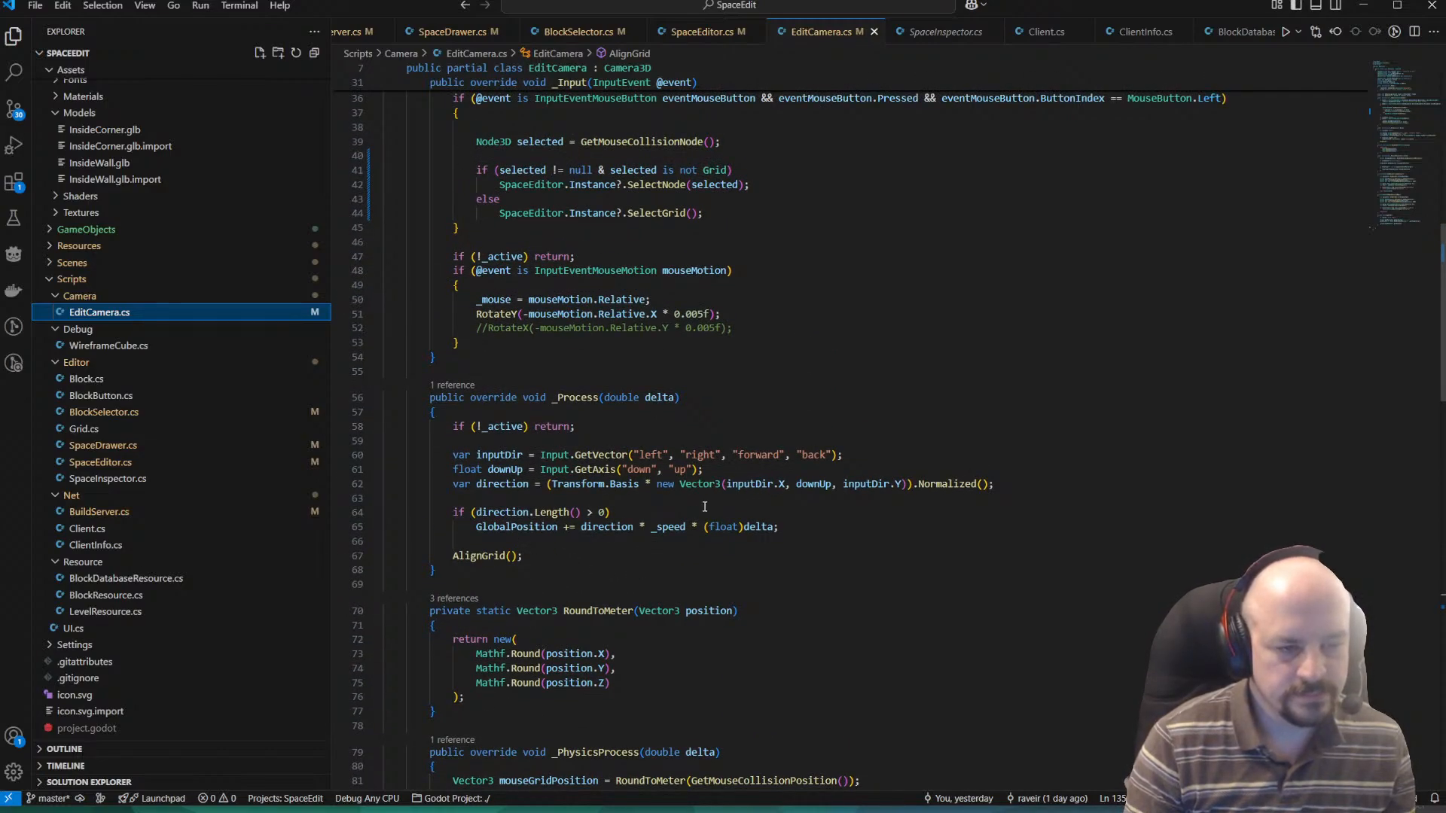
scroll(705, 507, up, 5)
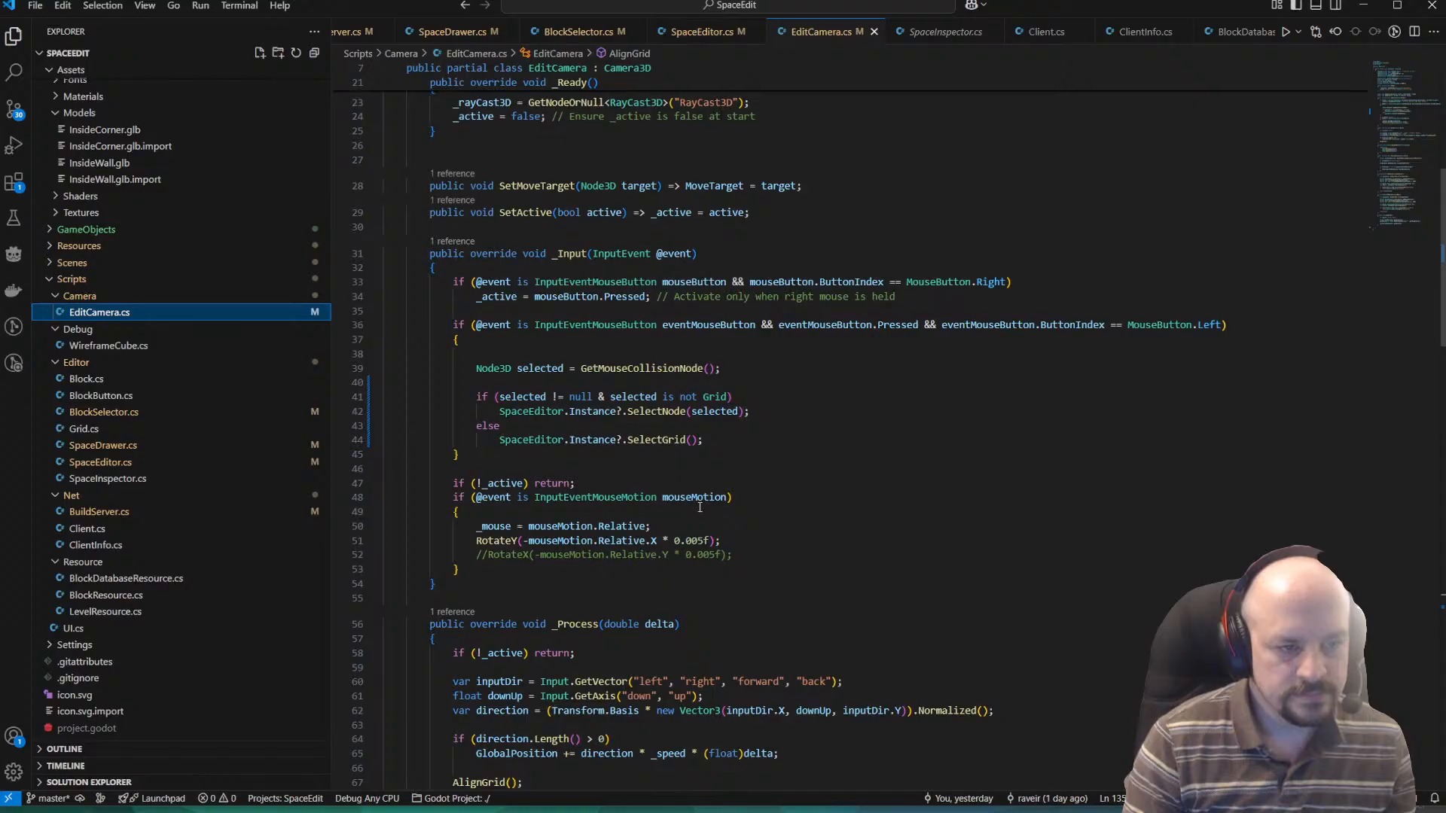
scroll(699, 507, up, 2)
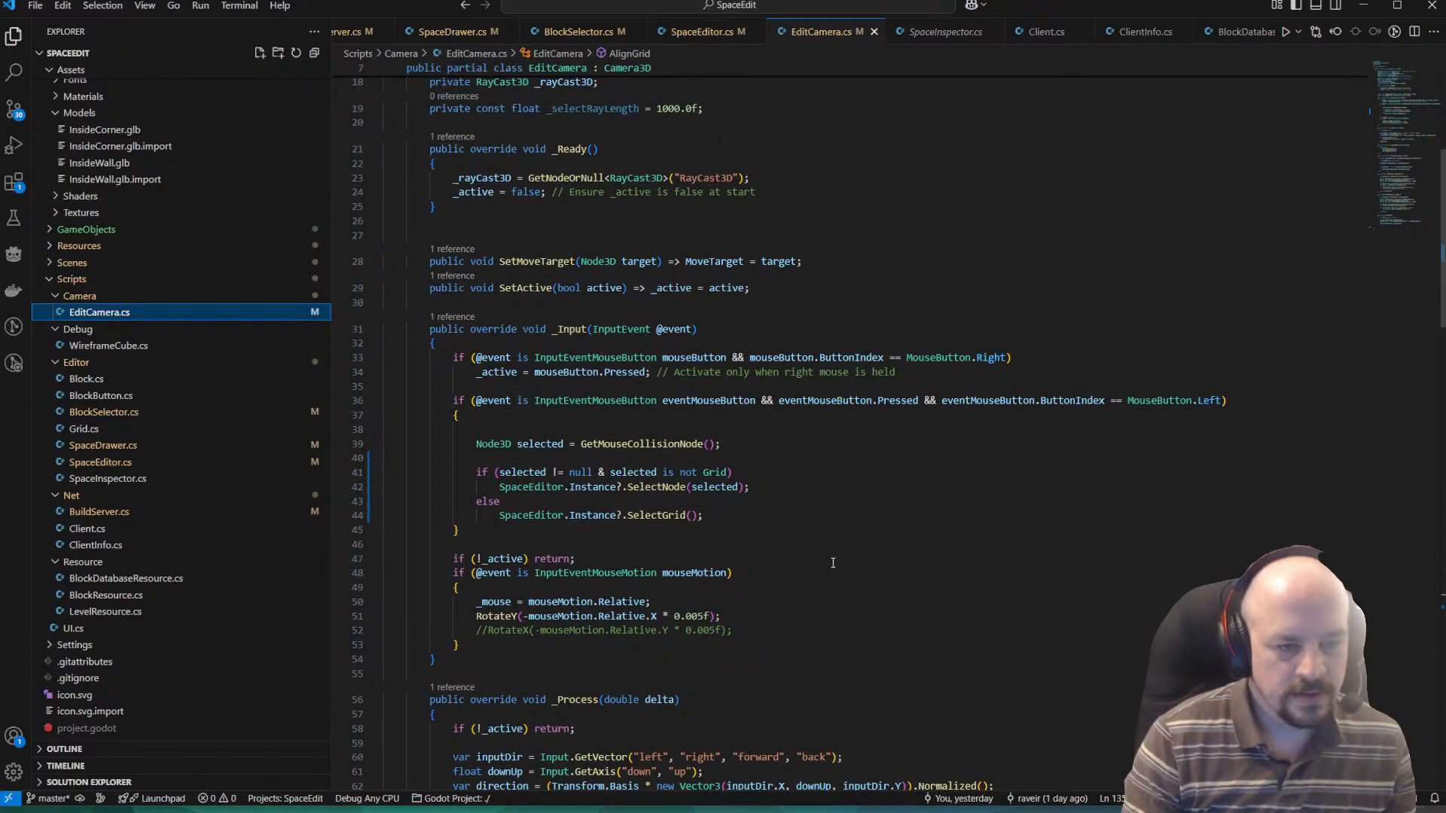
scroll(659, 557, up, 2)
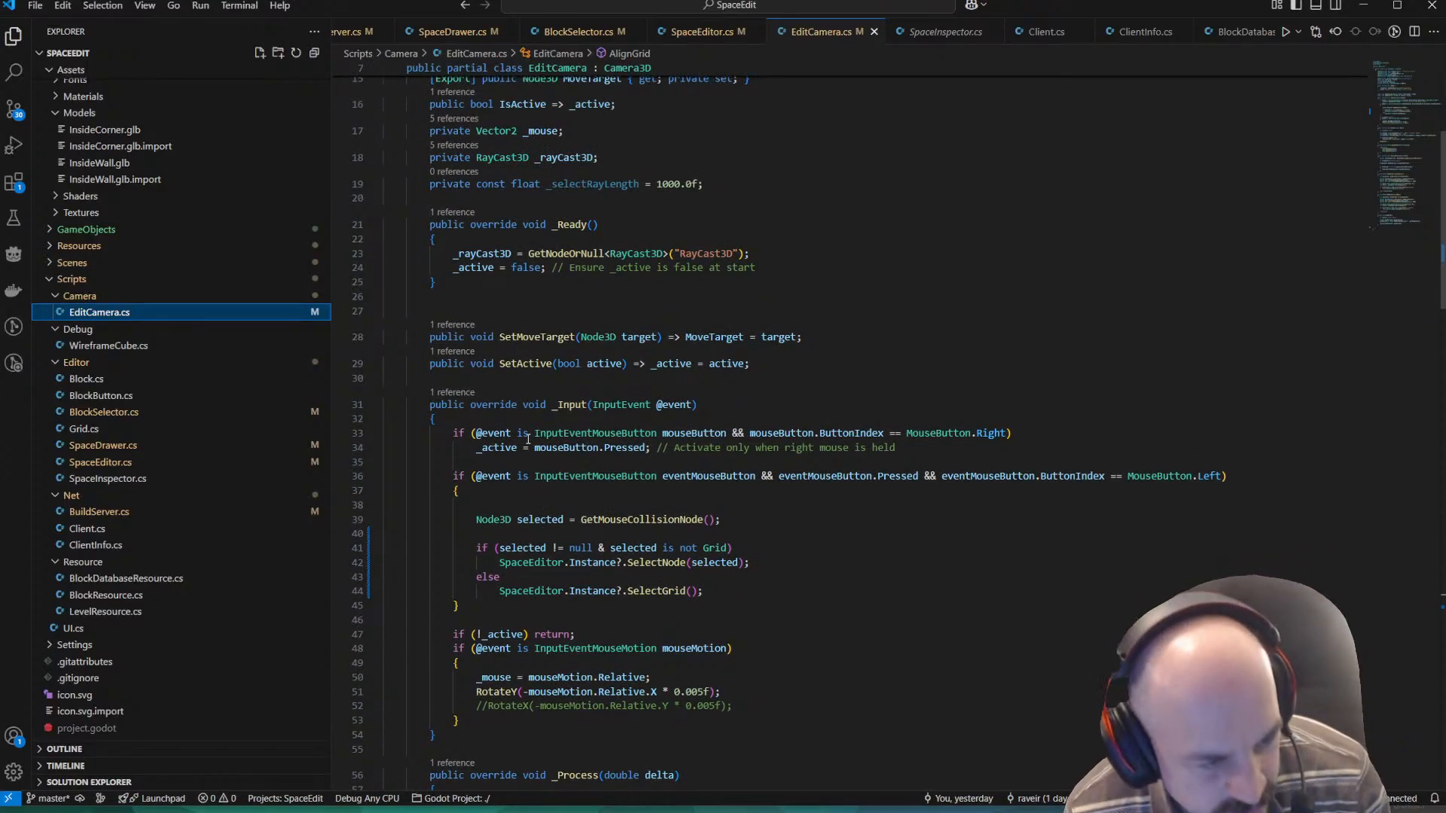
Go to the SelectGrid definition in SpaceEditor.cs and copy Drawer.SelectedBlock.Duplicate(); from the line that creates the block.
ctrl+click(651, 592)
scroll(503, 469, down, 2)
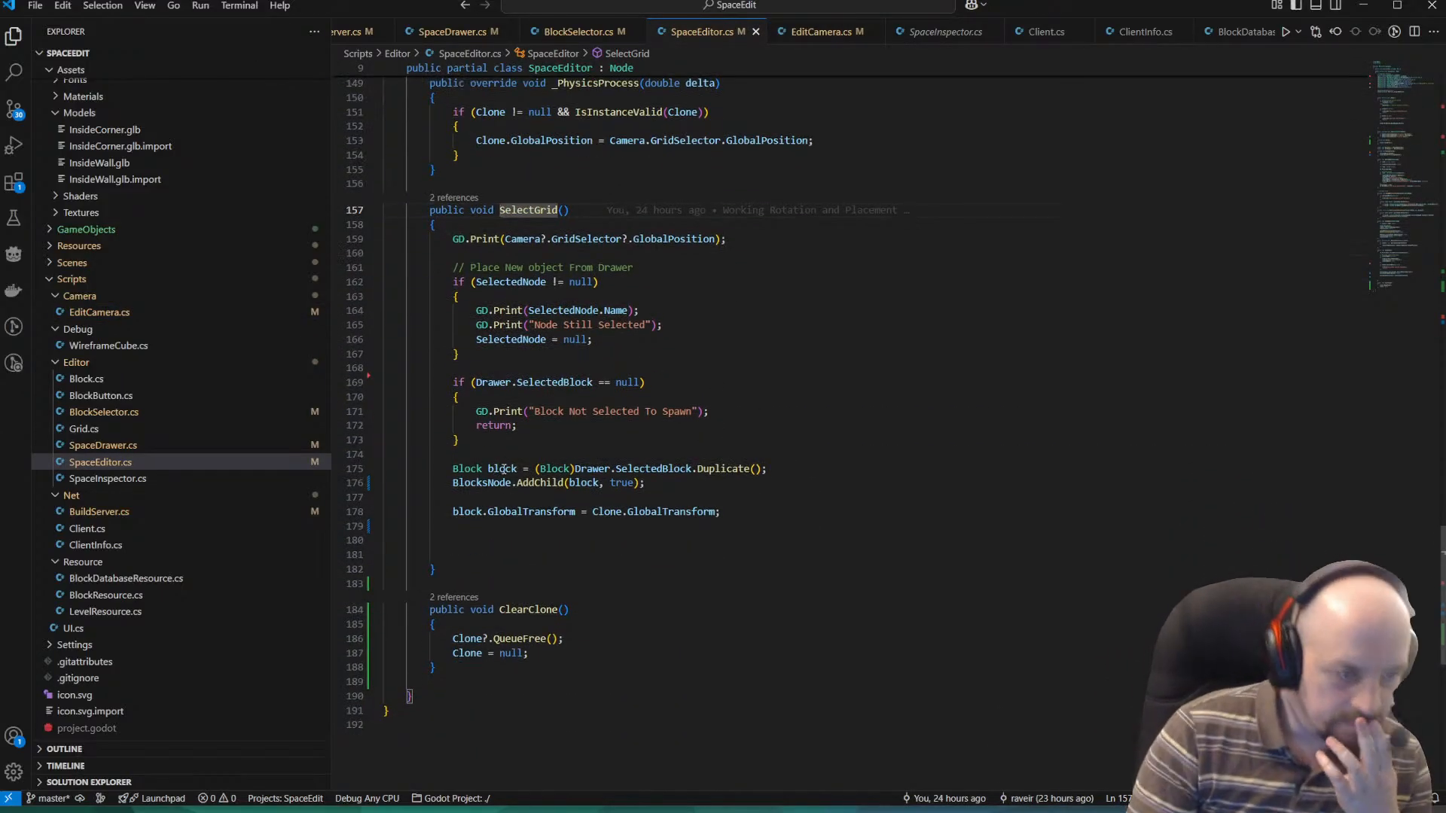
click(488, 468)
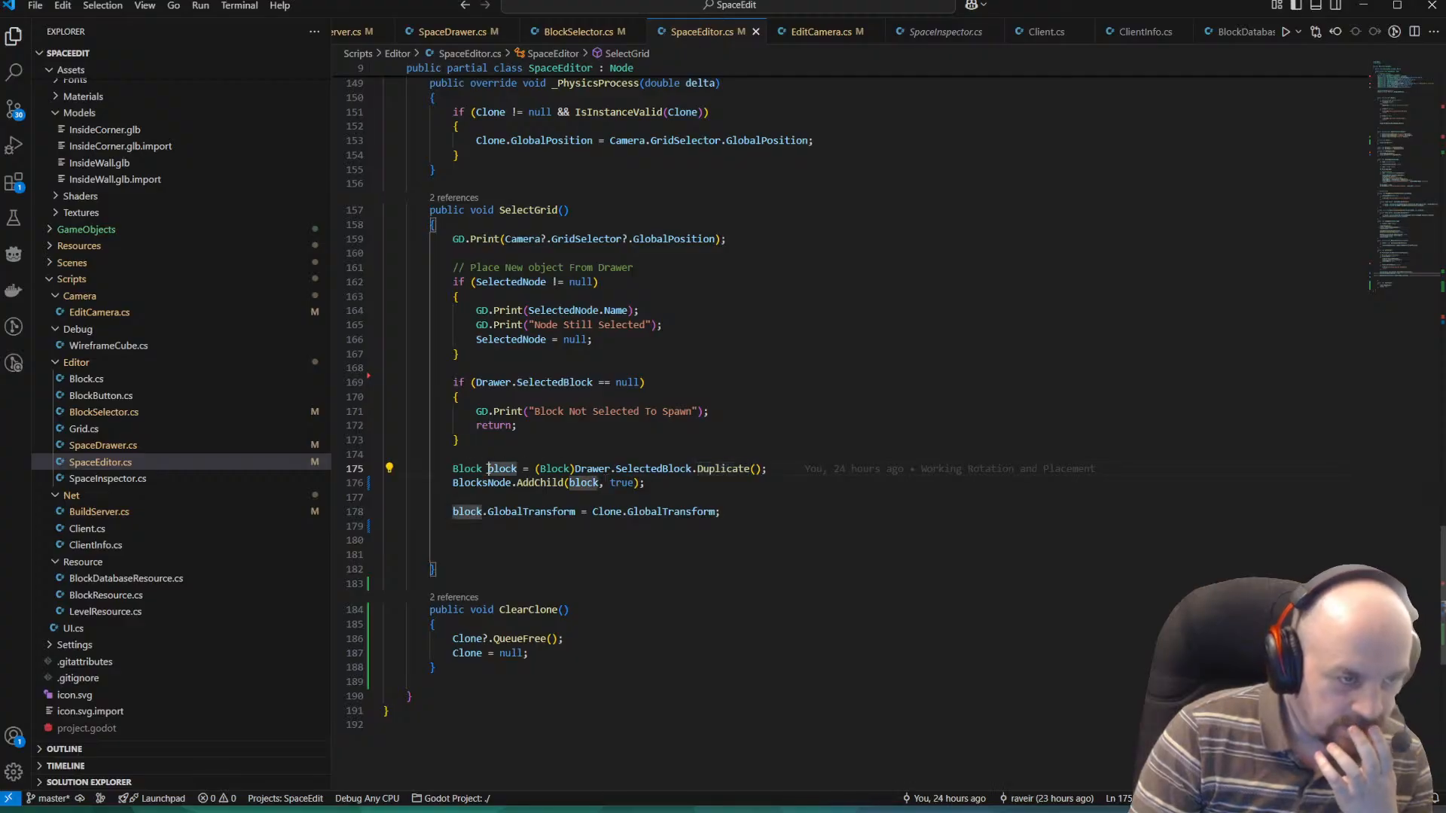
key(Up)
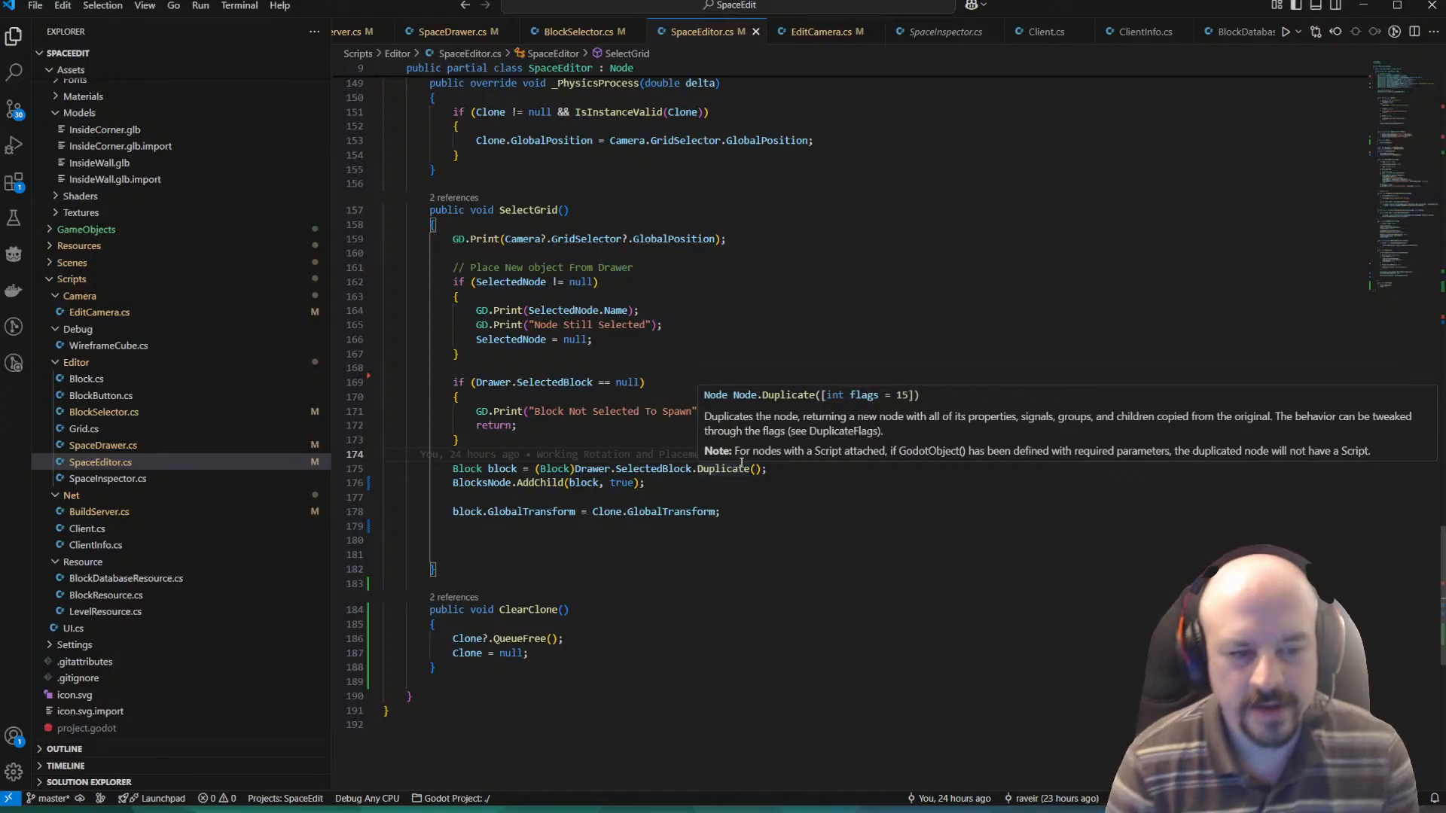
drag(768, 468, 584, 470)
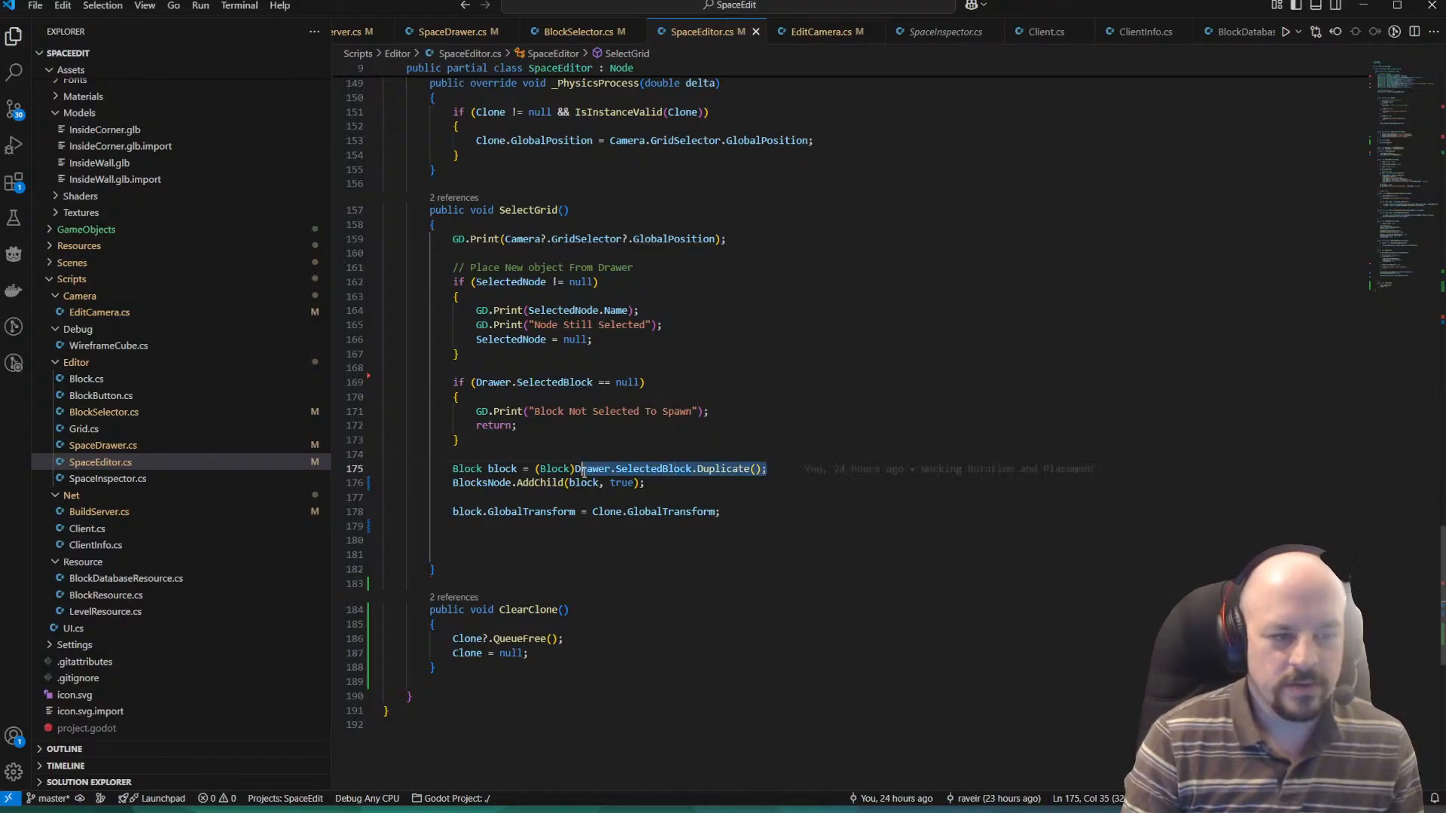
click(876, 574)
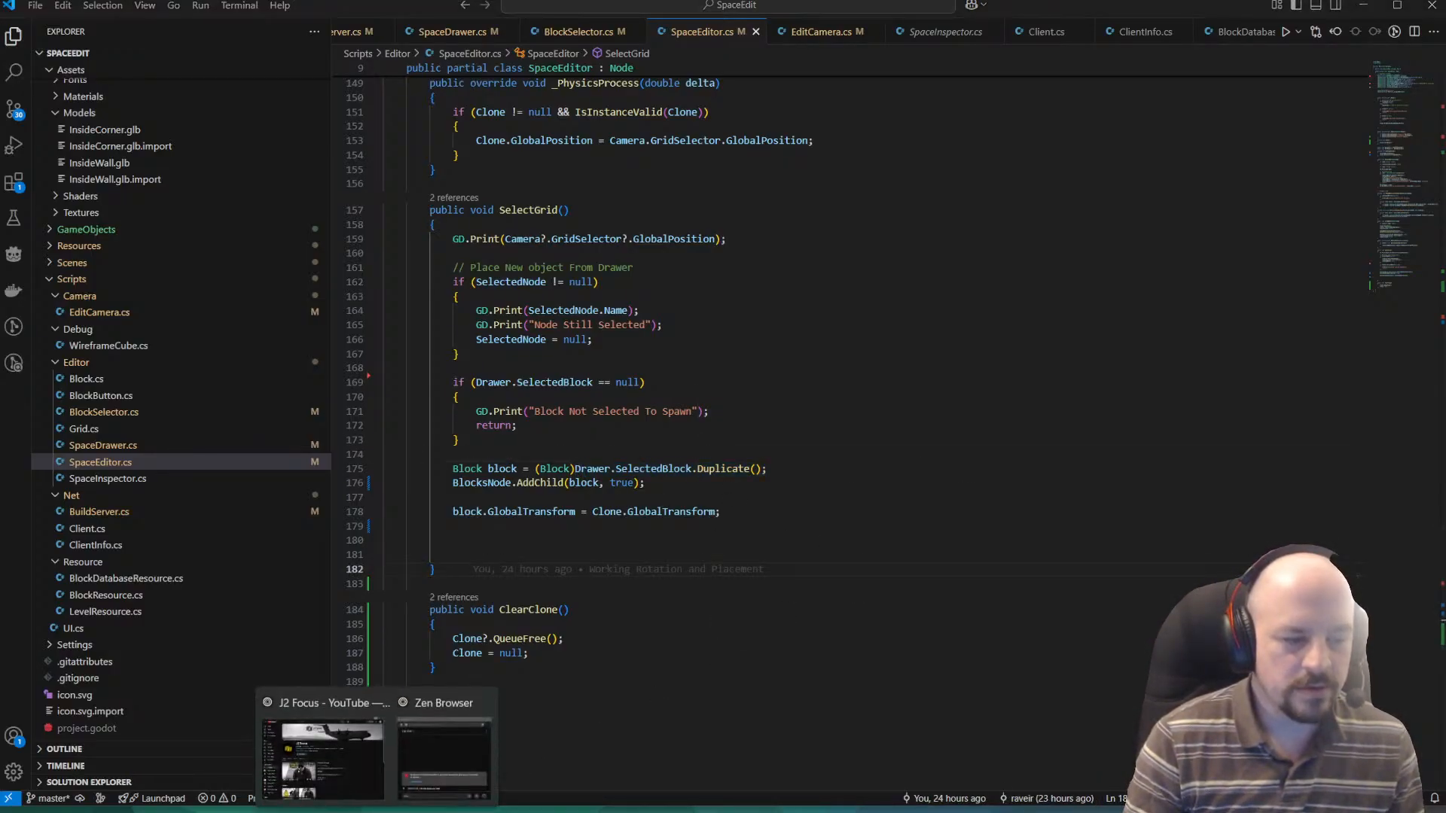
Switch to the Zen browser and open Grok in a new tab.
click(415, 757)
key(ctrl+t)
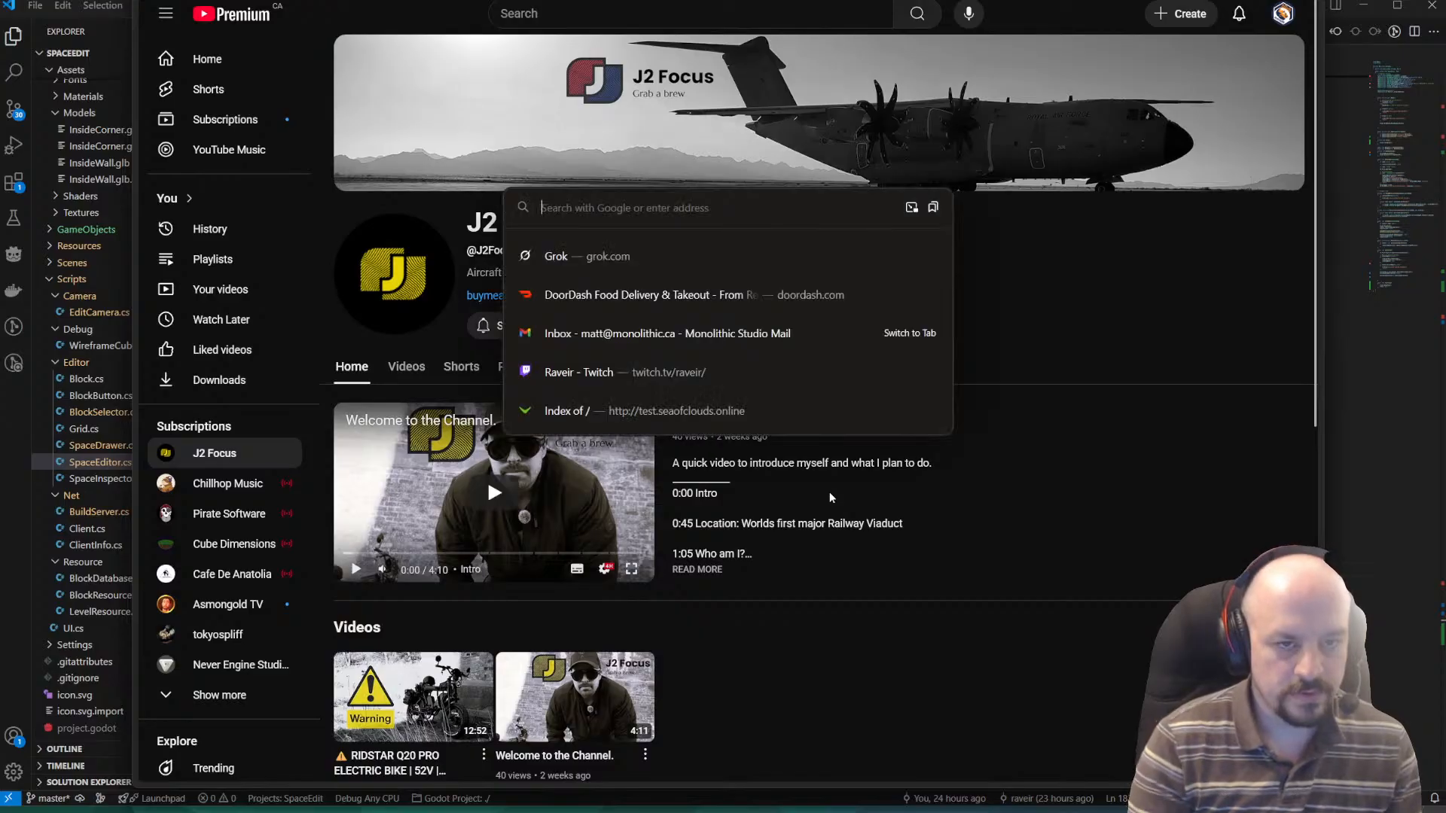
text(grok.com/)
key(Return)
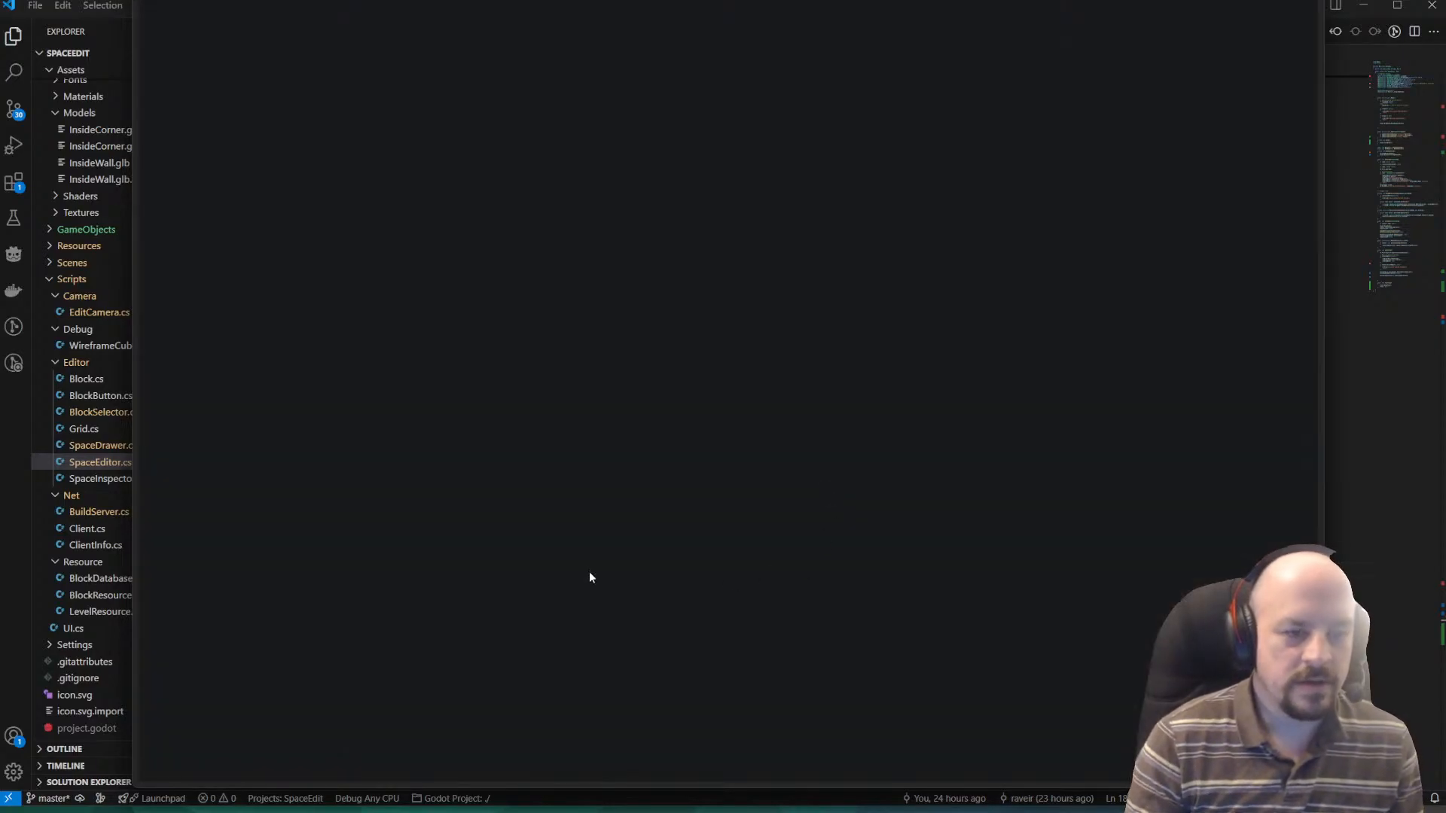
Ask Grok "Drawer.SelectedBlock.Duplicate(); how to we make sure all scripts copy", pasting in the copied code.
click(576, 382)
text(Drawer.SelectedBlock.Duplicate();)
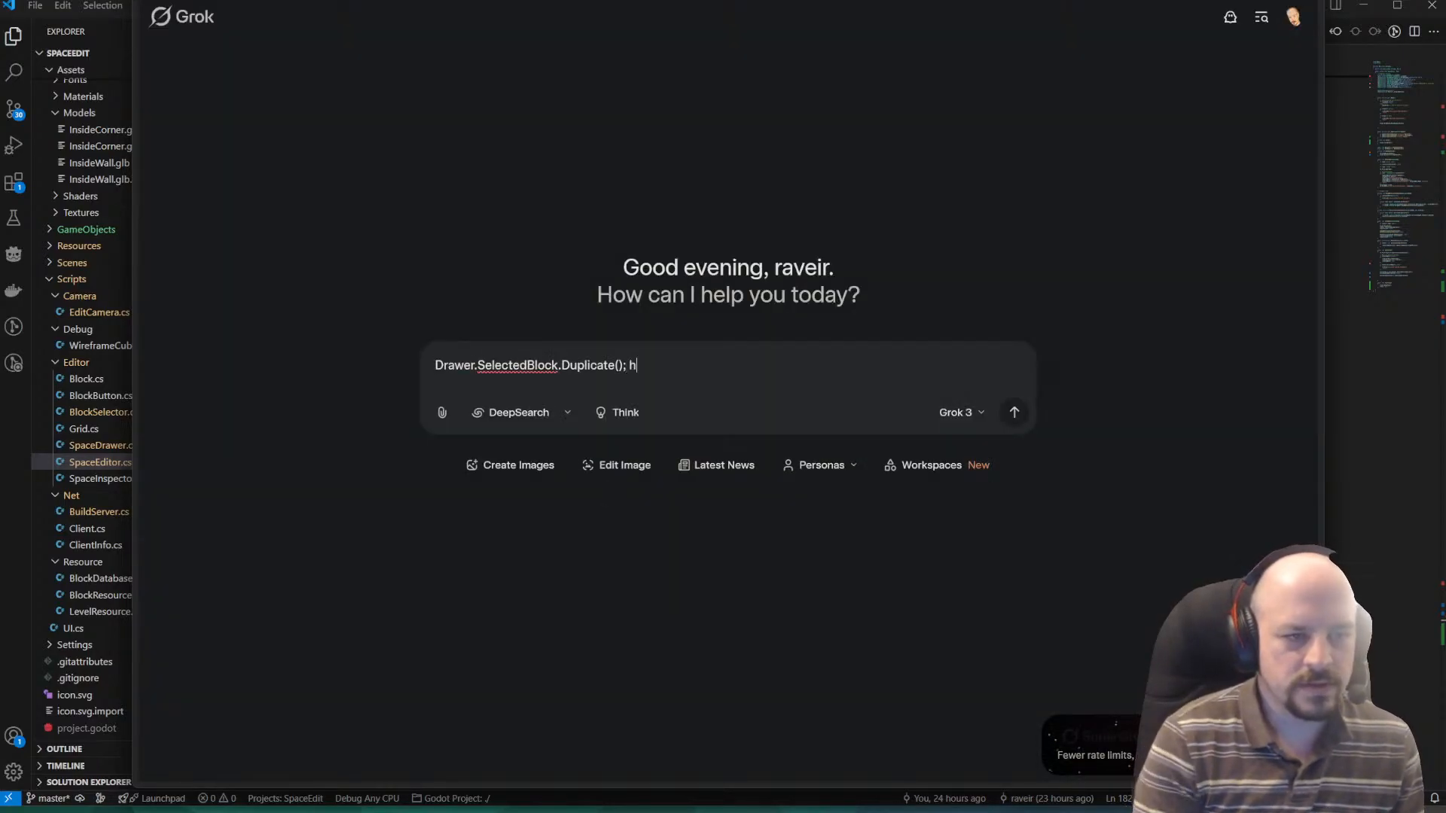
text(how to we make sy)
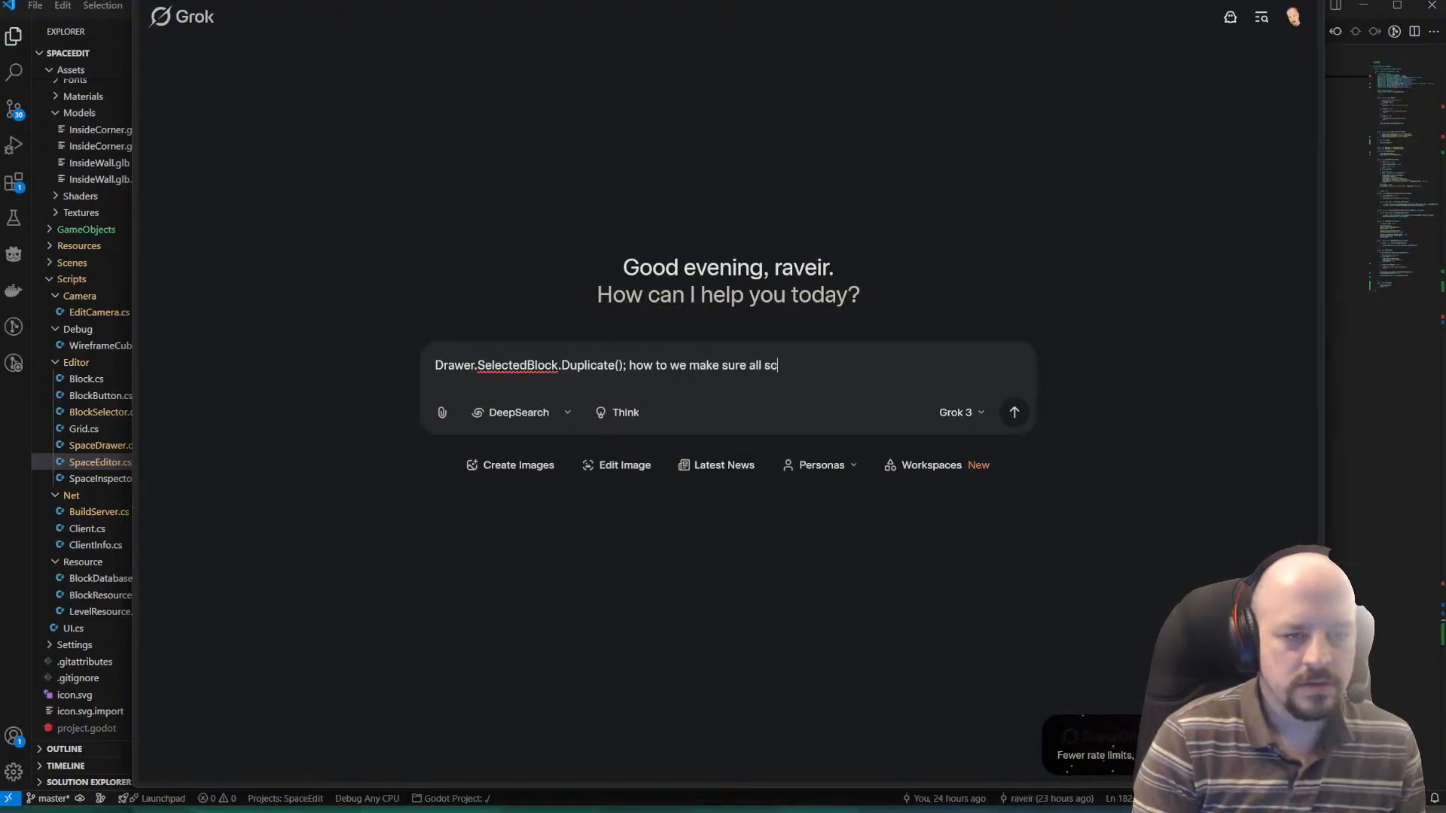
key(Return)
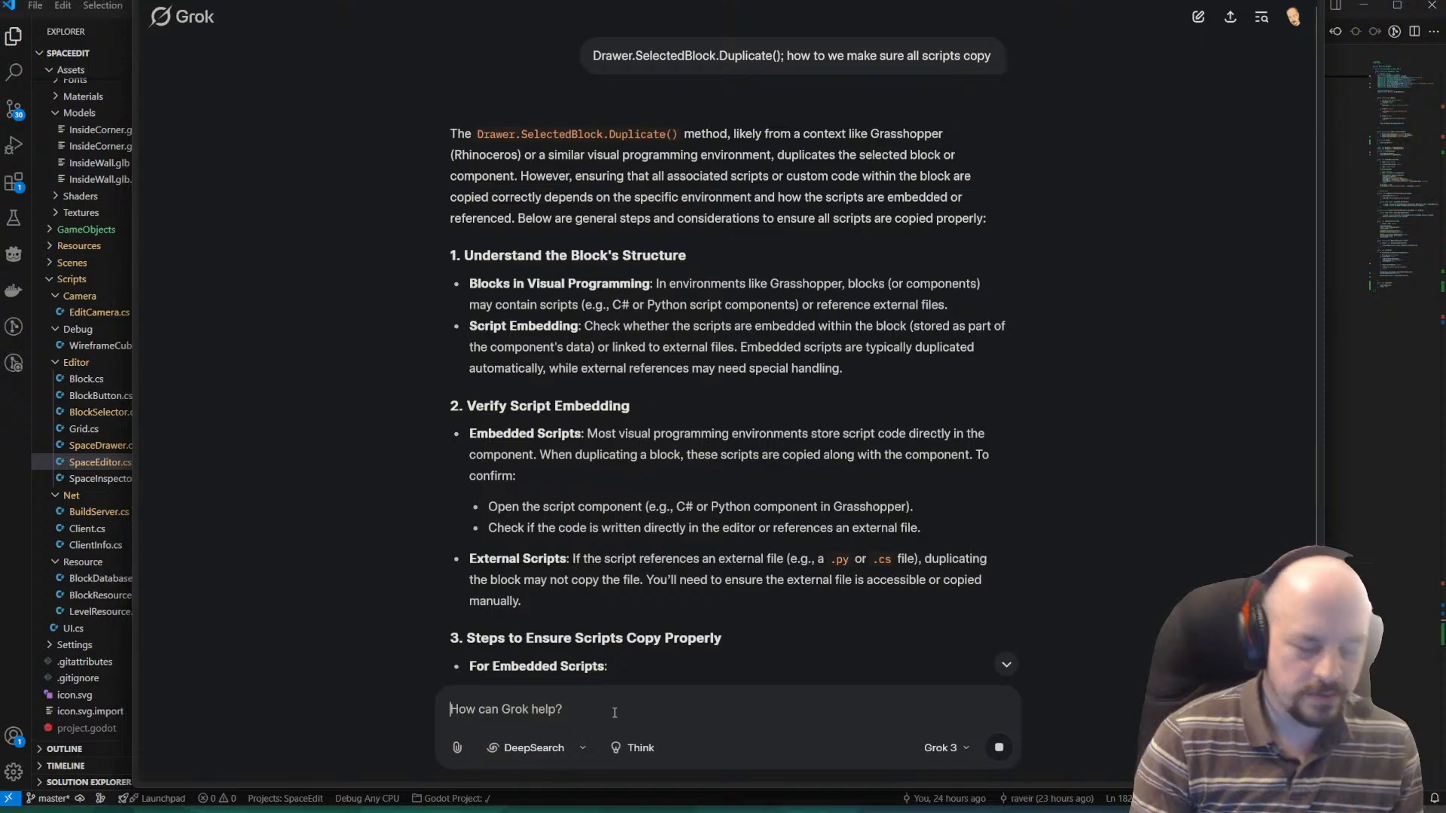
Send Grok the follow-up "Godot C#" to specify the context of the Duplicate question.
text(Godot C$)
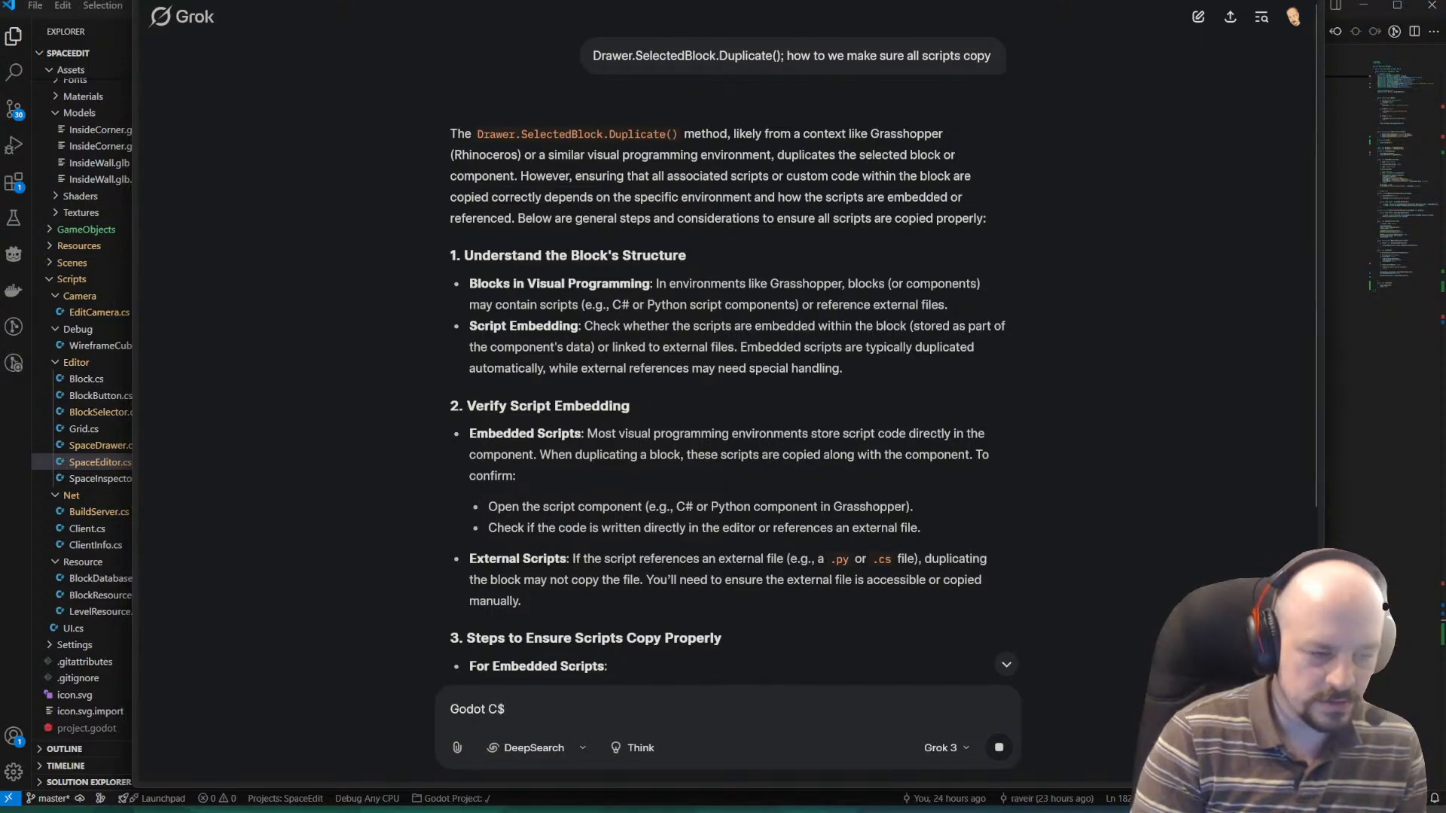
key(Return)
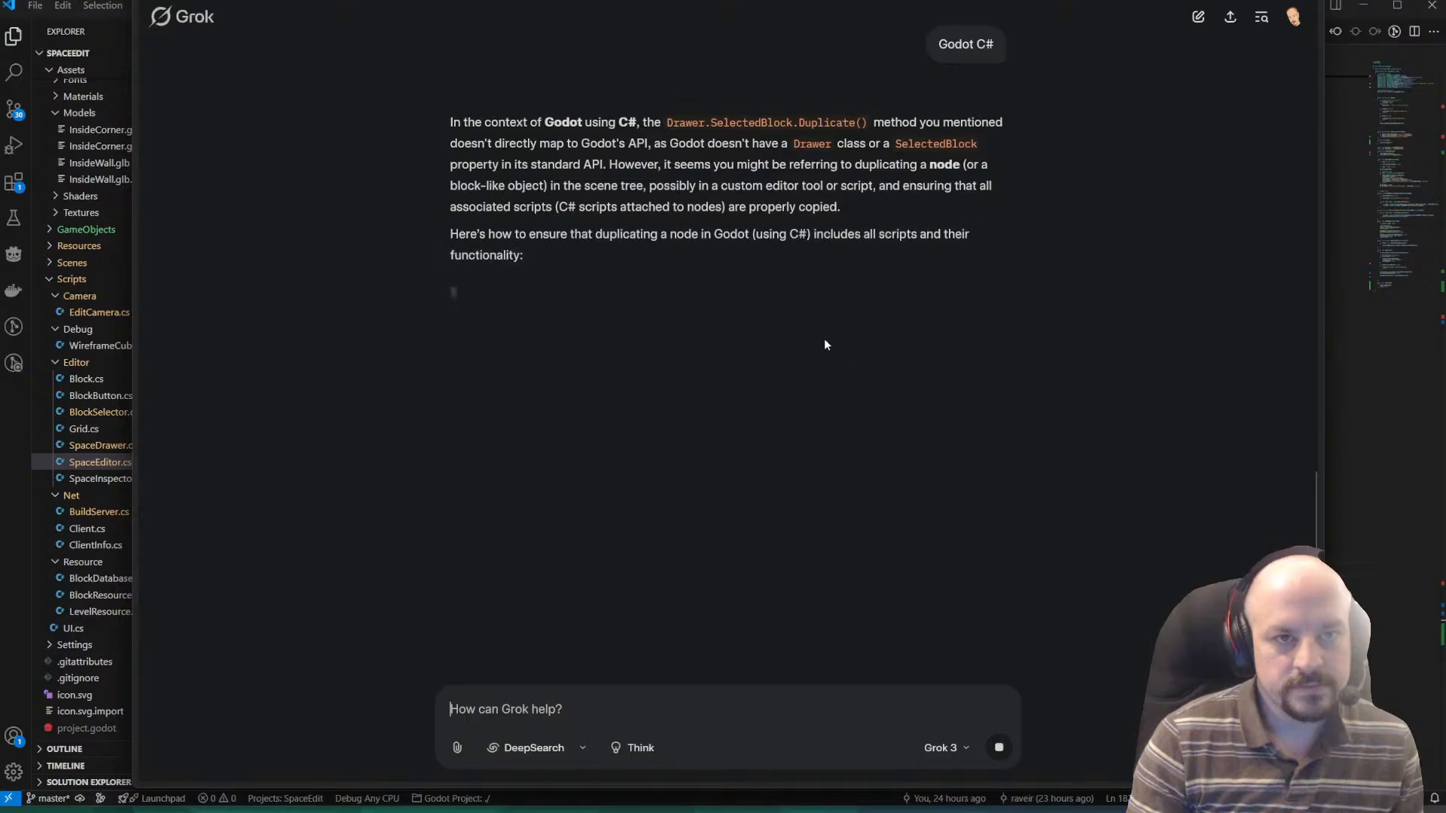
Read the opening of Grok's Godot C# answer and its section on understanding node duplication and attached scripts.
scroll(640, 178, up, 1)
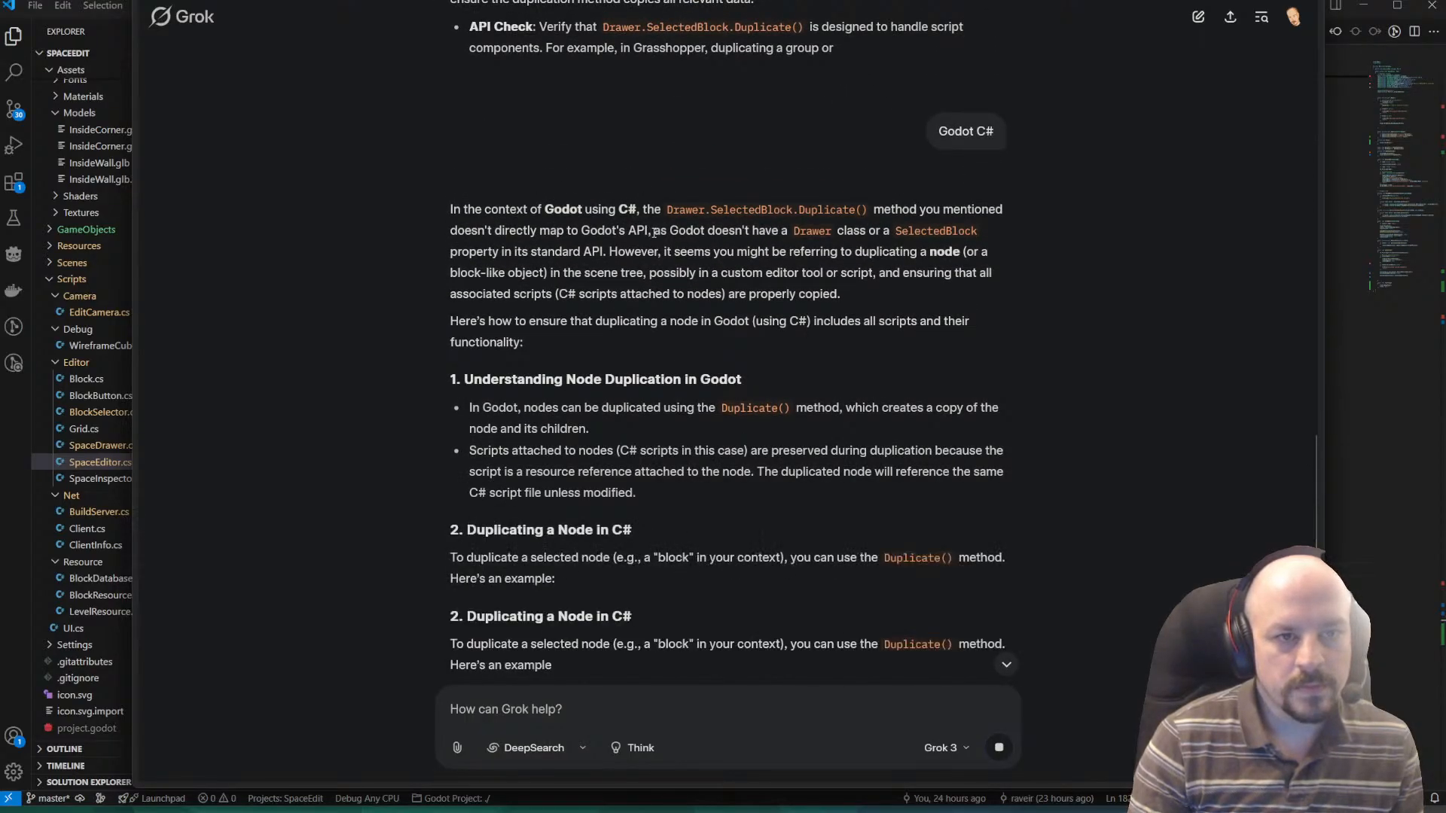
drag(647, 231, 985, 229)
scroll(940, 235, down, 4)
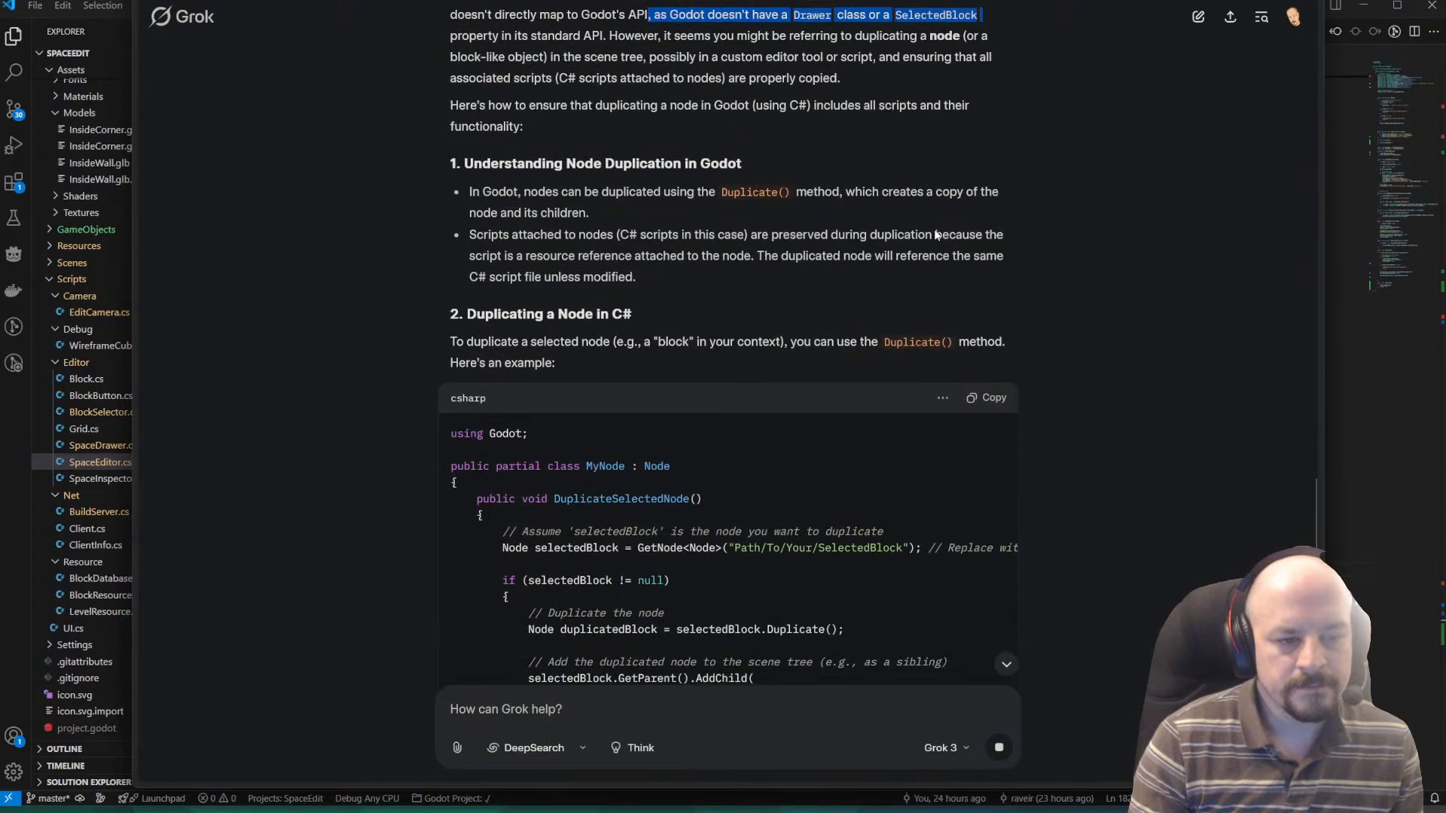
scroll(918, 219, up, 2)
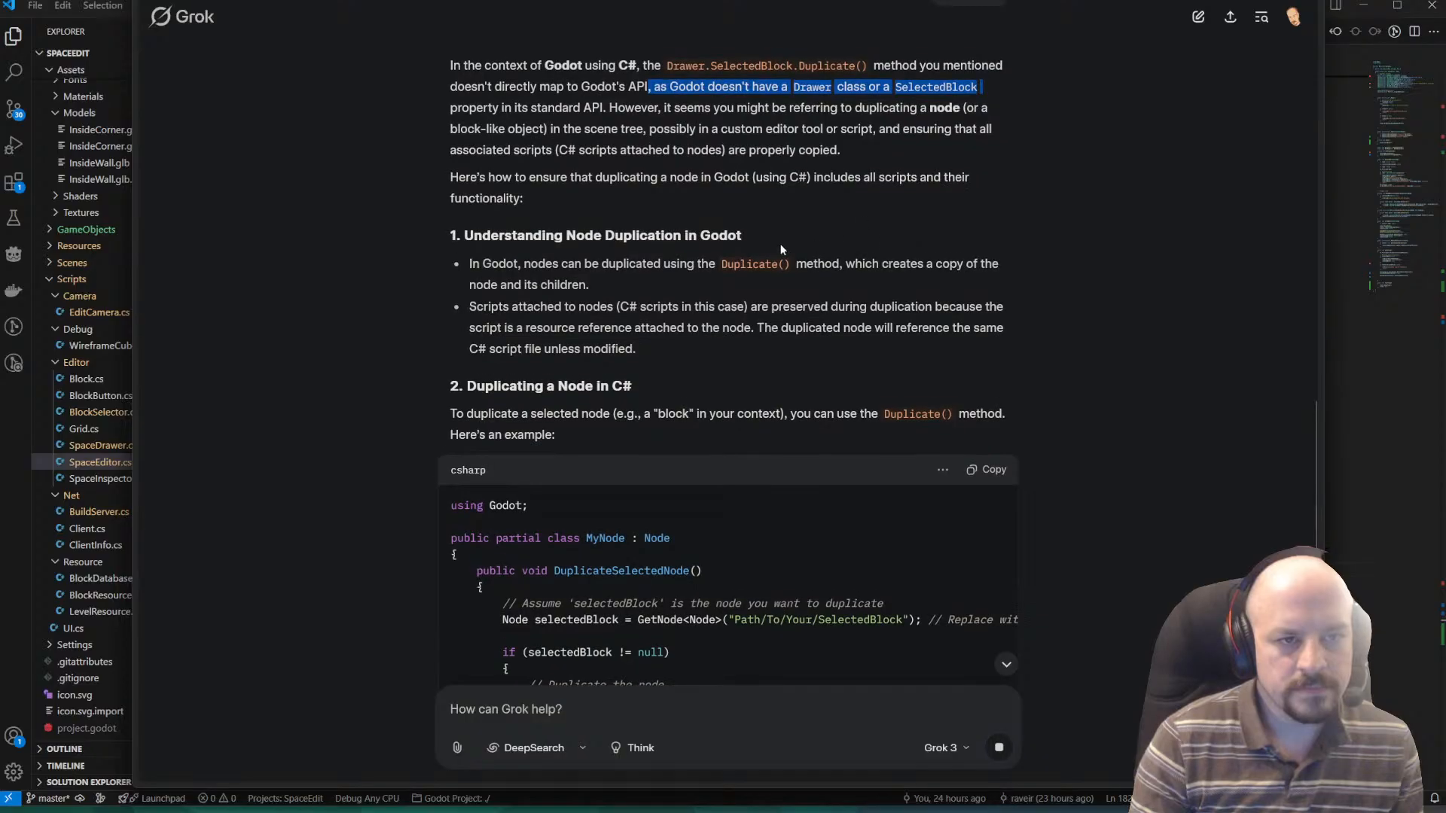
drag(493, 262, 1033, 264)
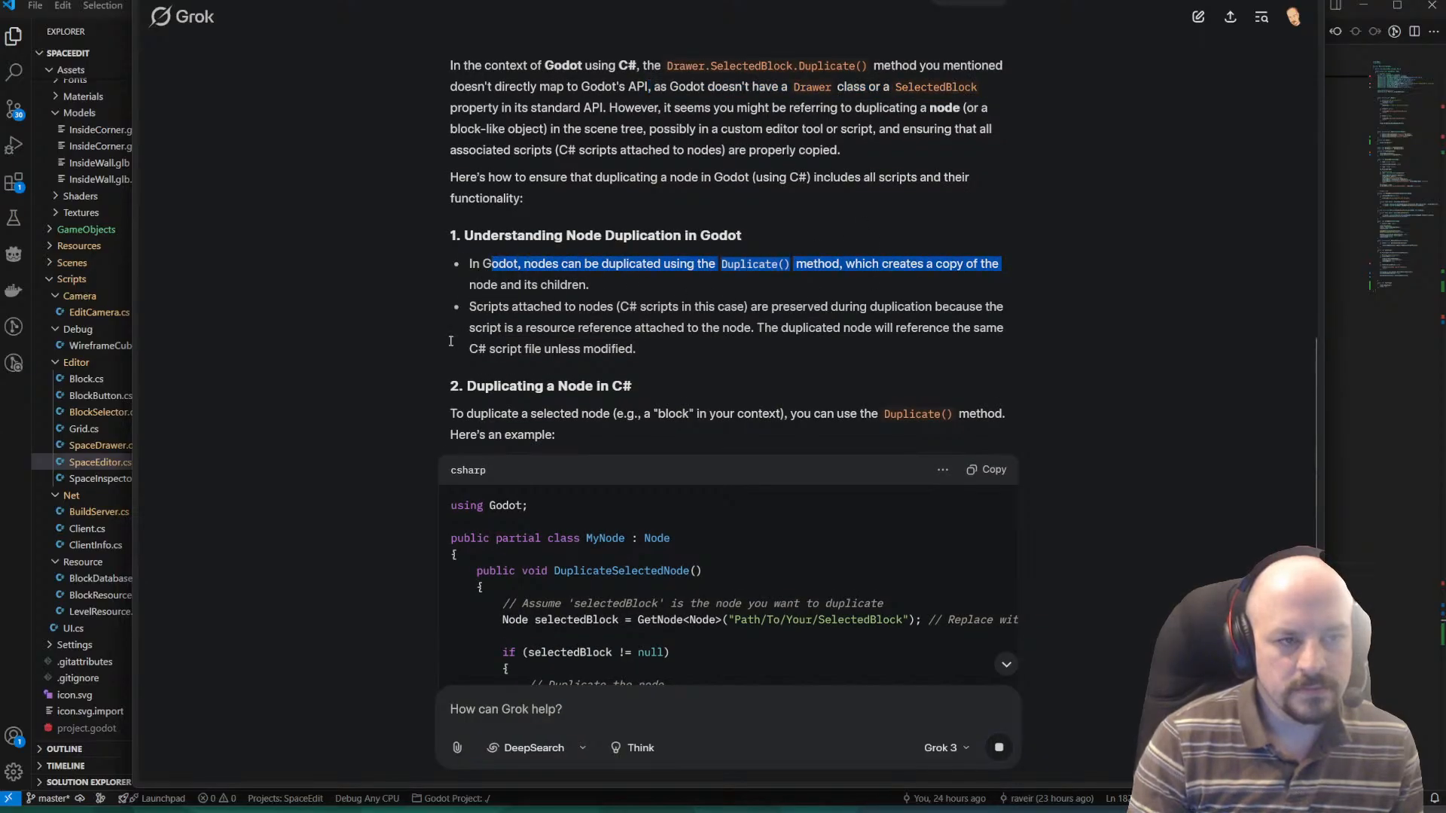
drag(472, 322, 1022, 332)
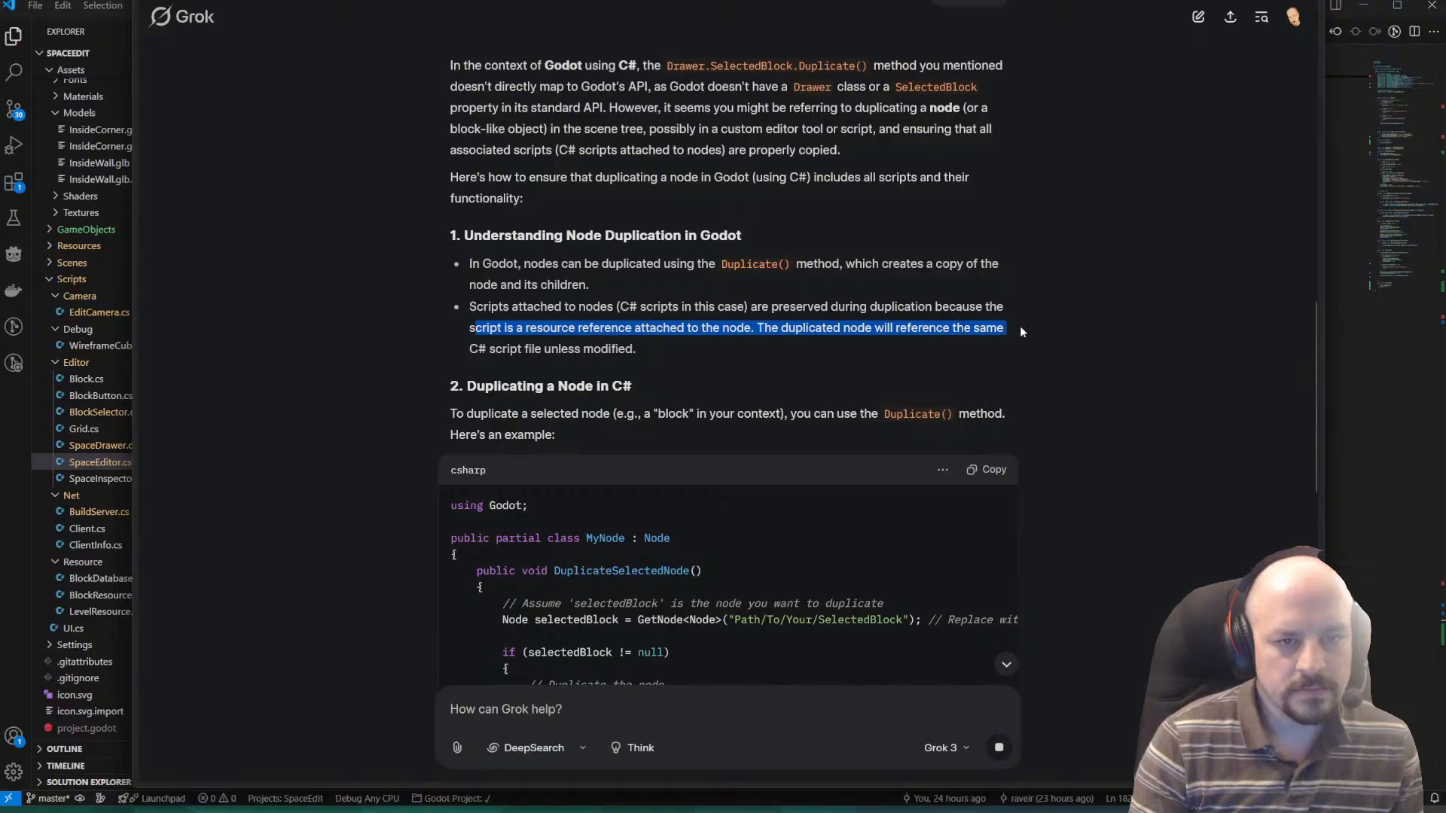
click(686, 367)
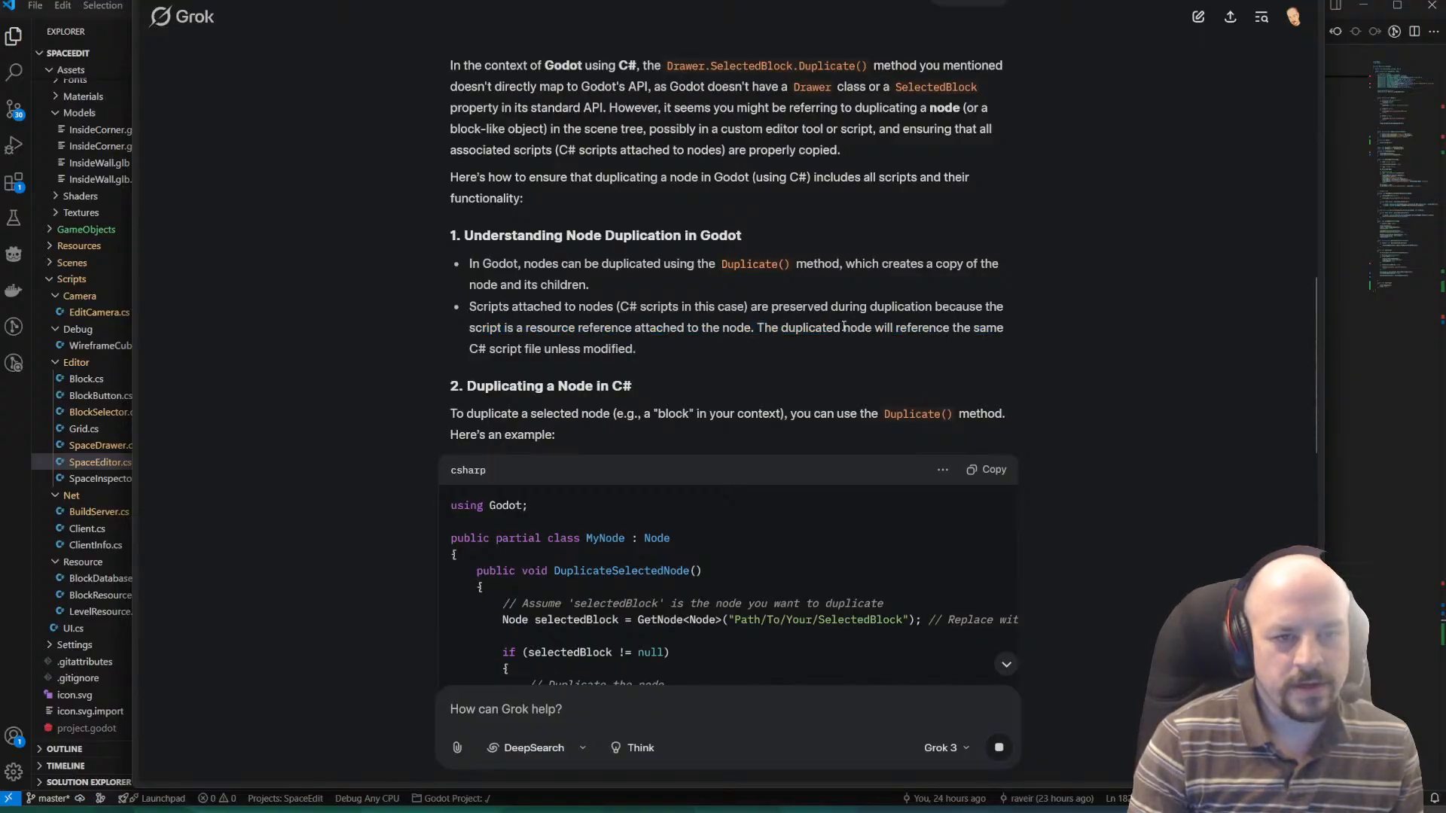
drag(781, 328, 566, 351)
click(652, 356)
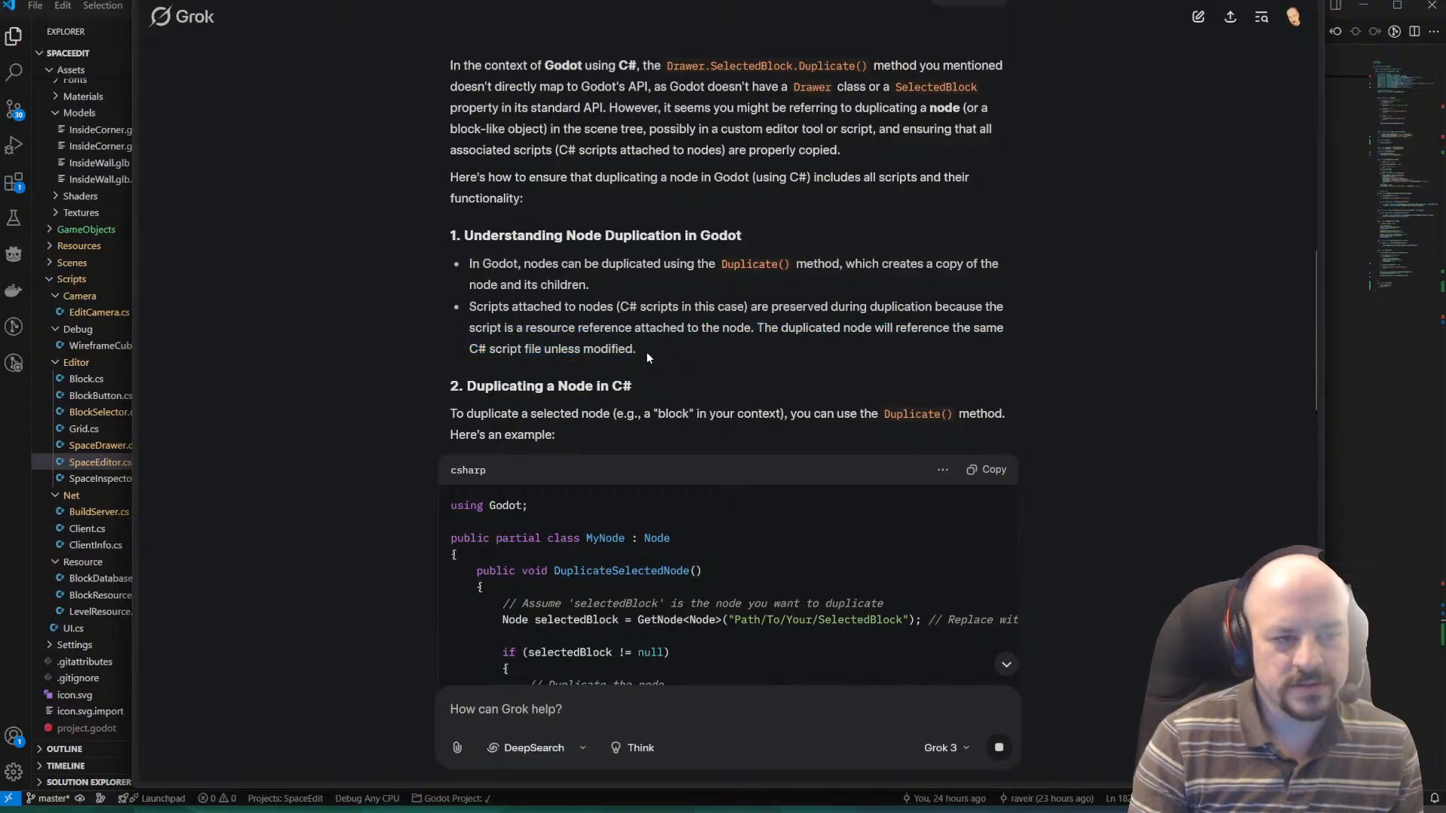
Read the section on duplicating a node in C# and examine the DuplicateSelectedNode example code.
scroll(646, 351, down, 1)
drag(418, 323, 1035, 322)
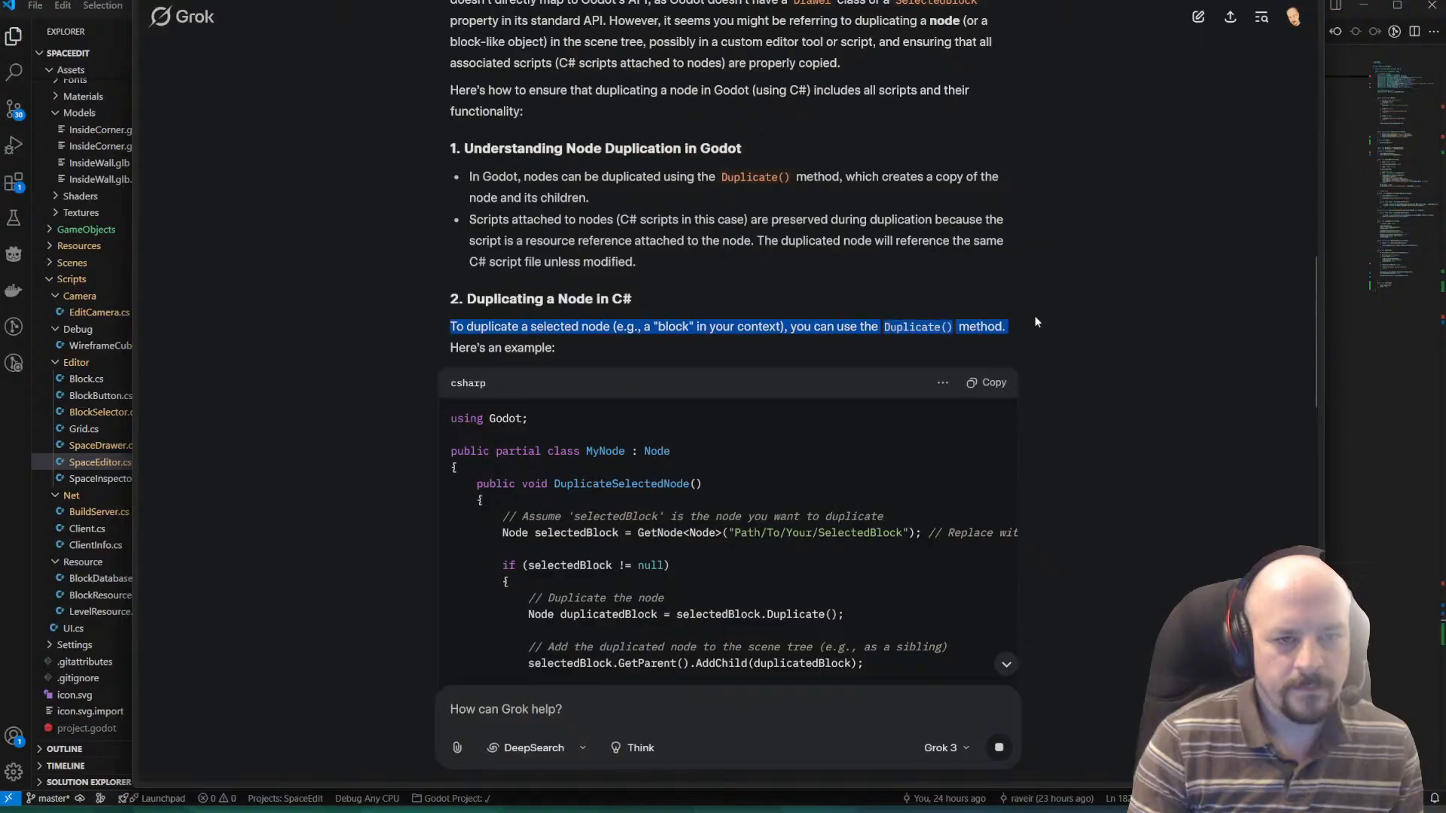
scroll(643, 400, down, 2)
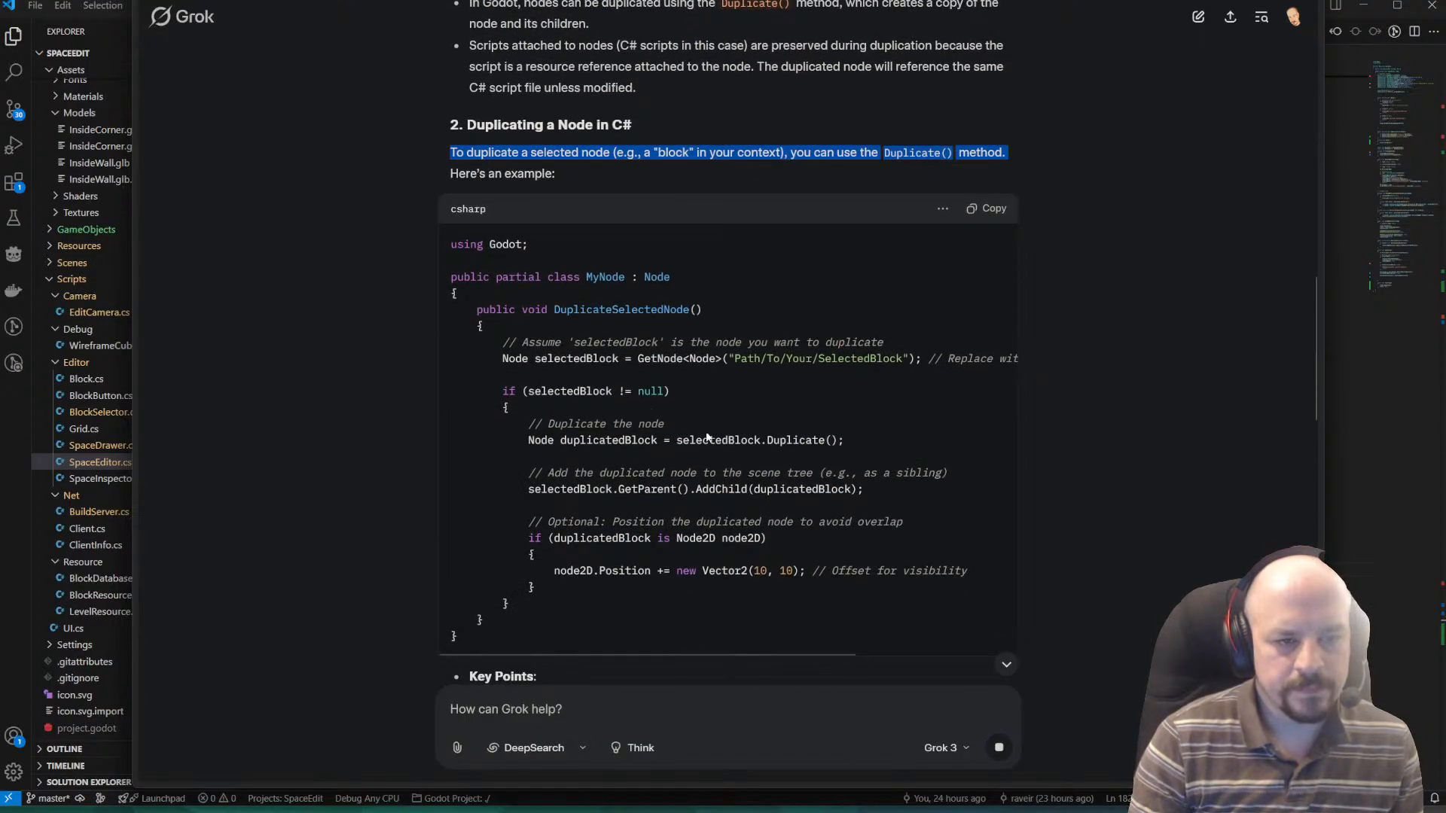
drag(547, 510, 959, 467)
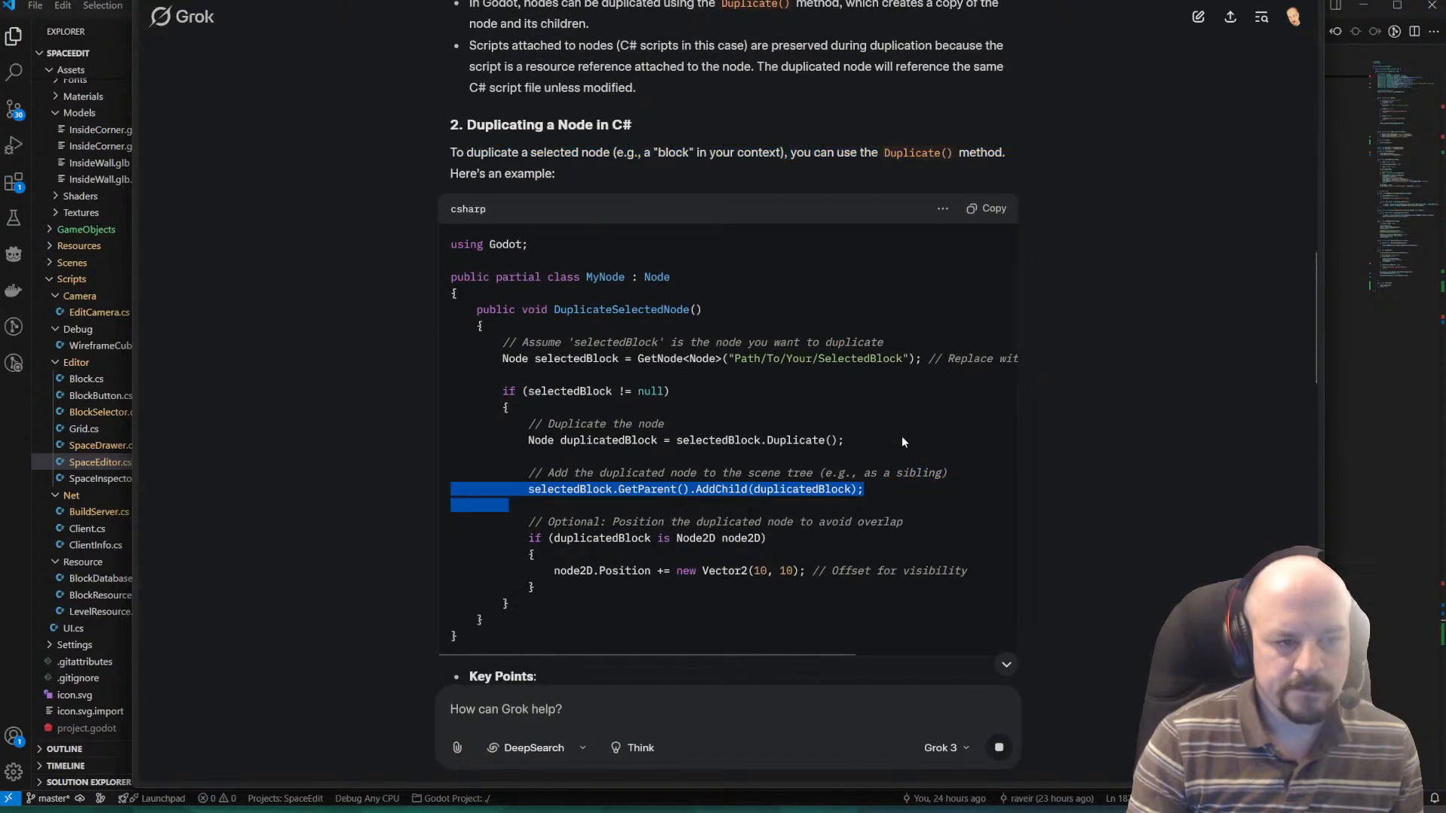
scroll(873, 423, down, 1)
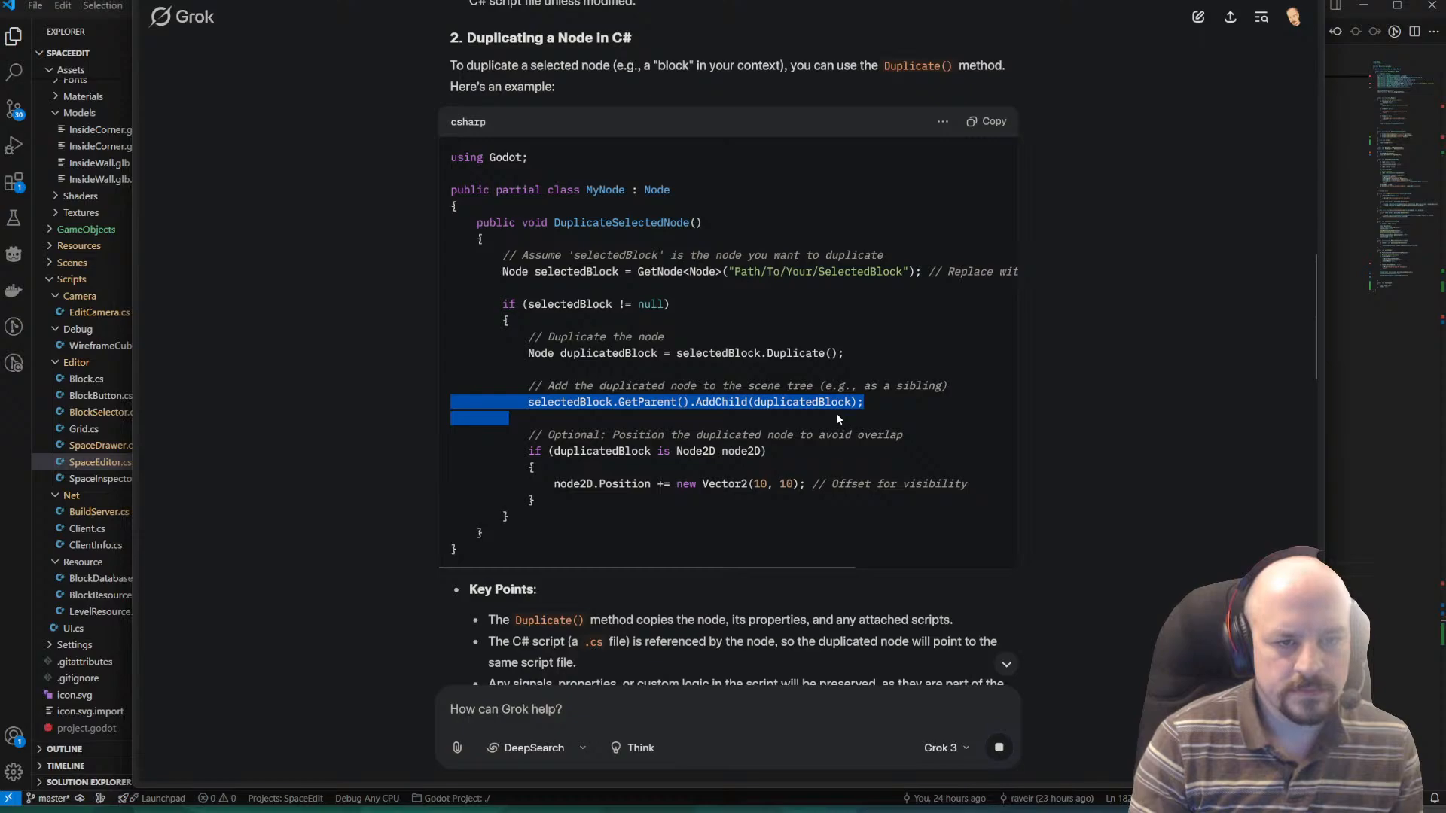
click(737, 400)
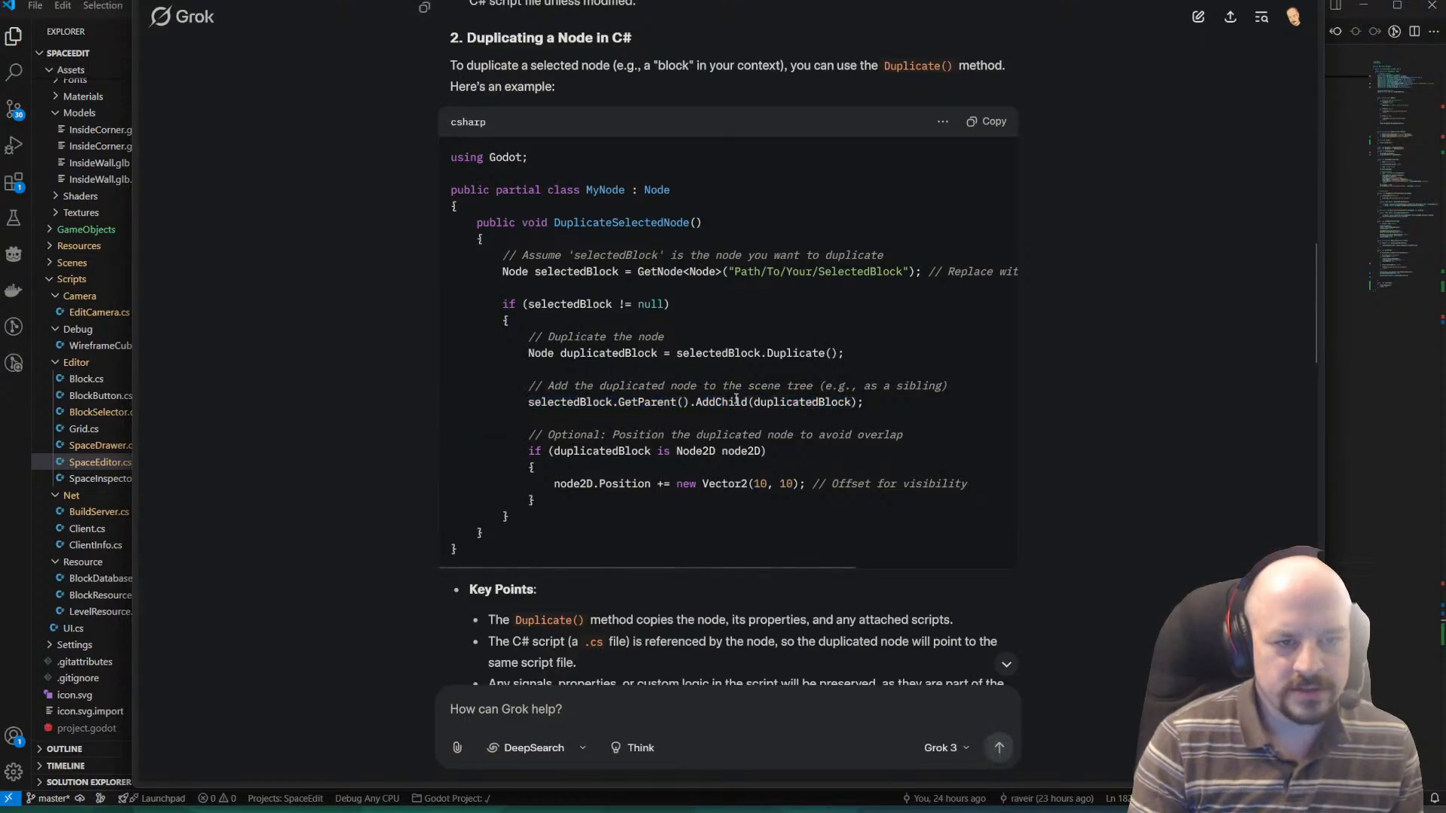
scroll(700, 396, down, 1)
drag(500, 349, 731, 424)
click(730, 423)
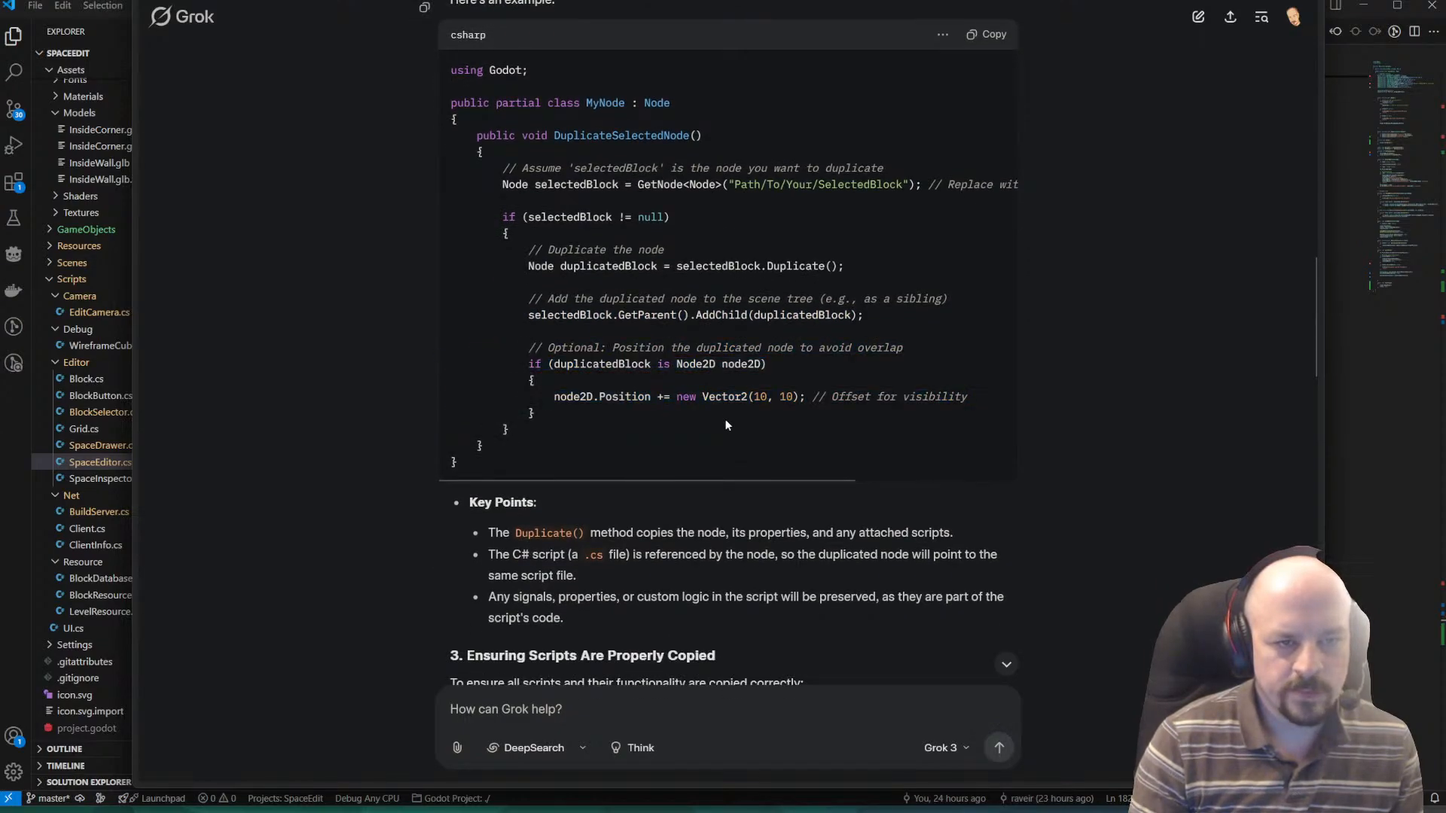
Read the key points and the advice on script attachment, external dependencies and instance-specific data for properly copied scripts.
scroll(716, 402, down, 1)
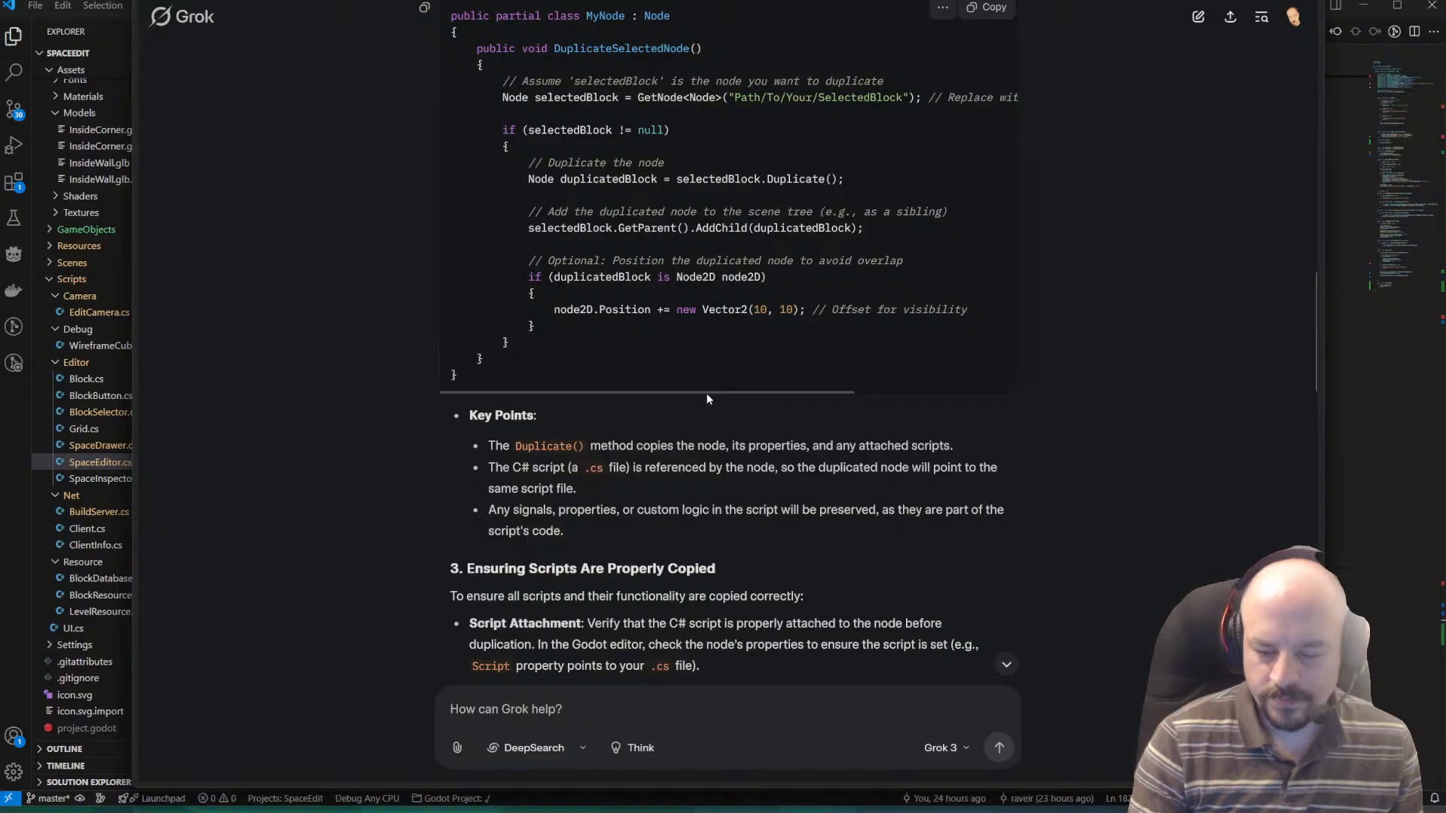
scroll(717, 391, down, 2)
scroll(726, 389, down, 2)
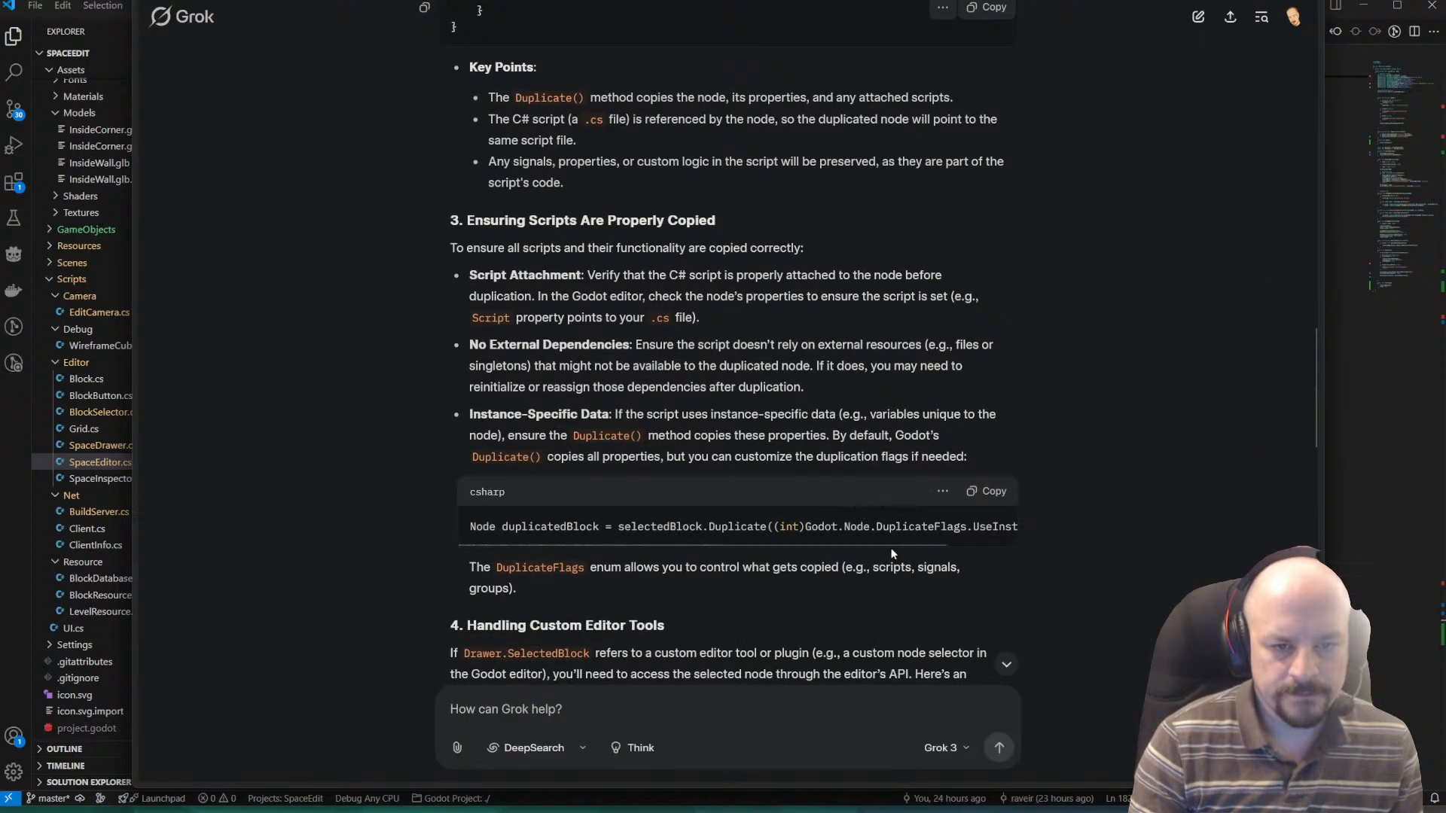
drag(886, 549, 928, 557)
click(917, 550)
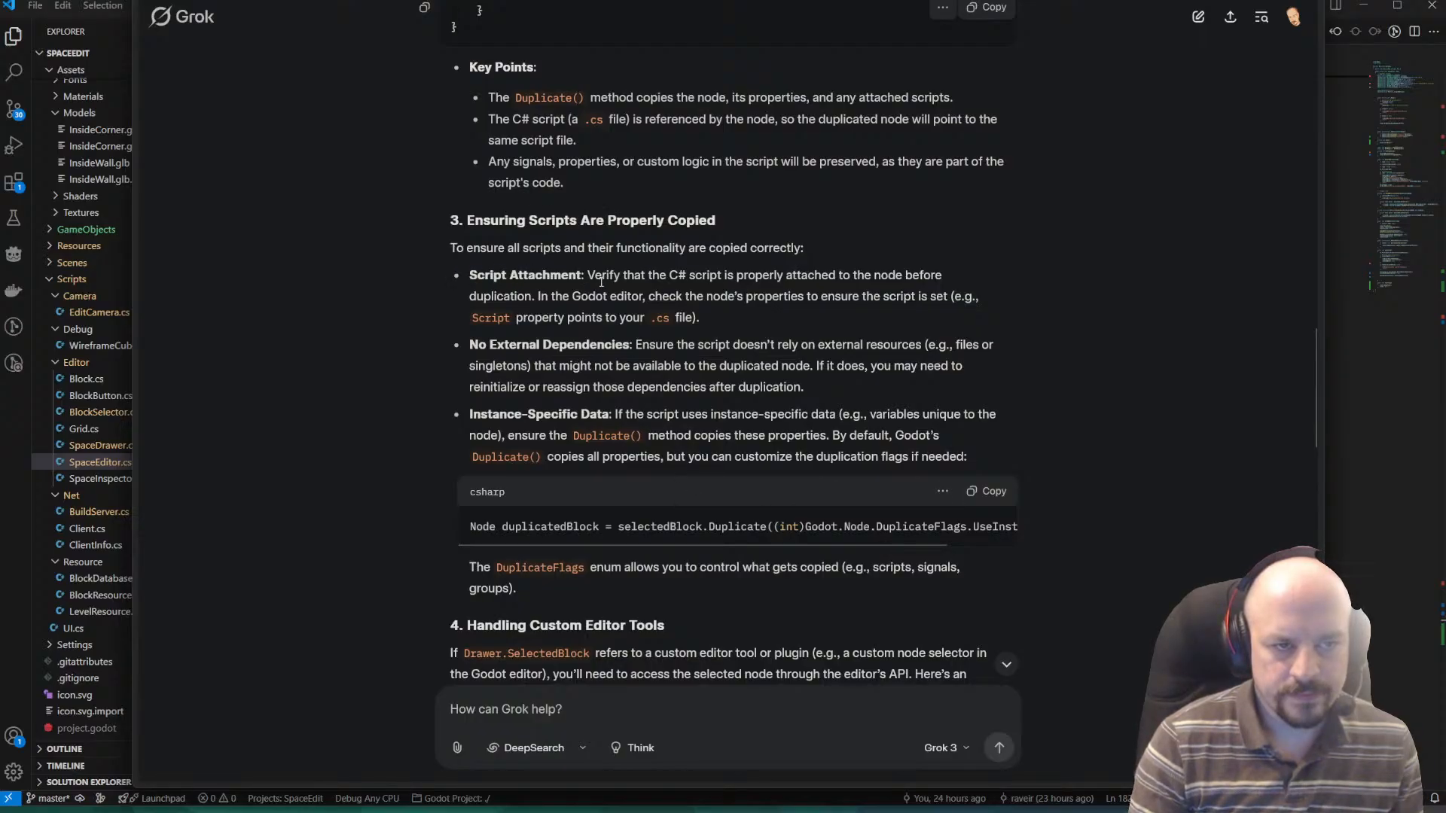
drag(601, 281, 874, 315)
click(875, 315)
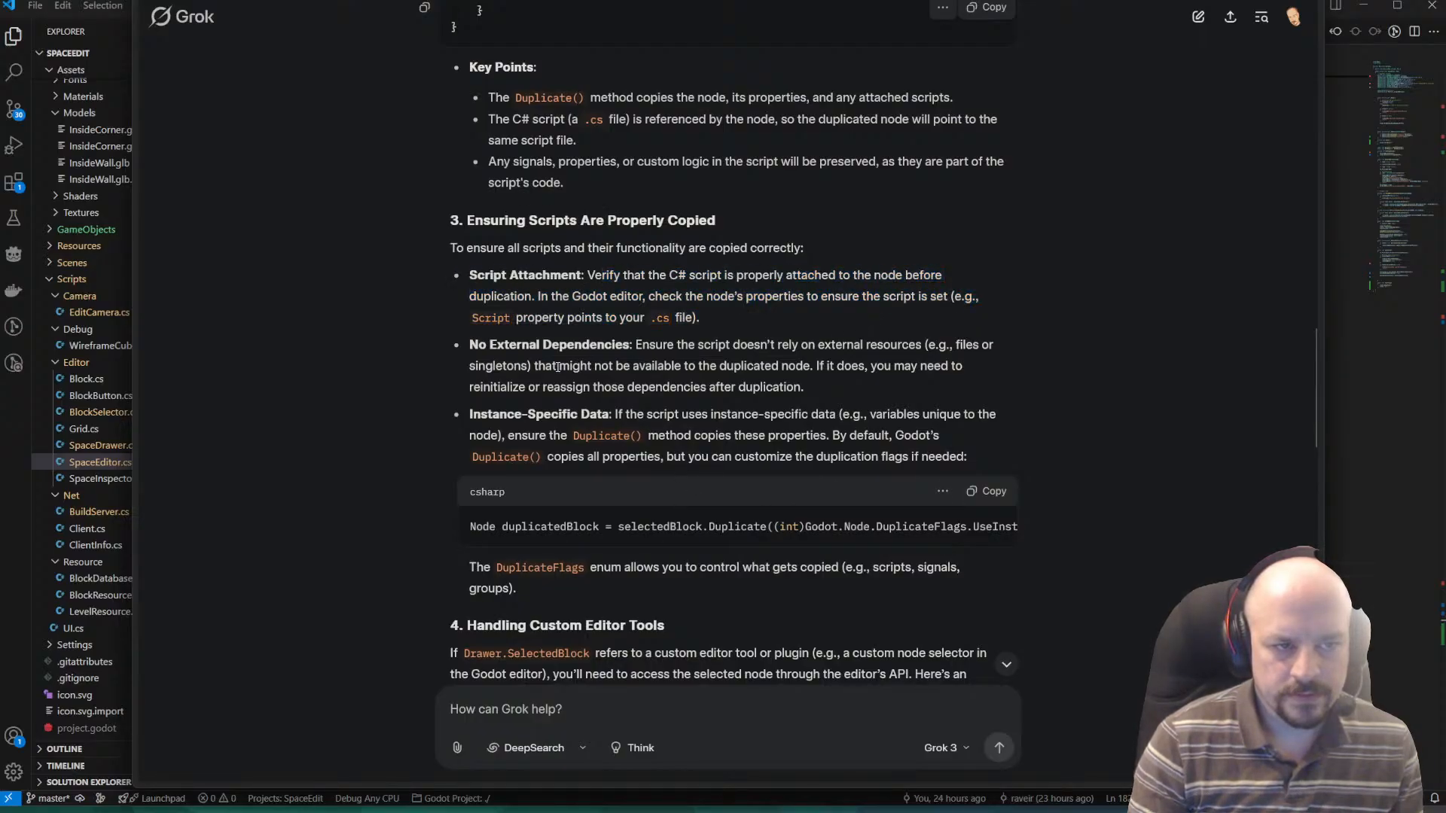
drag(512, 367, 761, 386)
click(760, 386)
drag(506, 415, 989, 427)
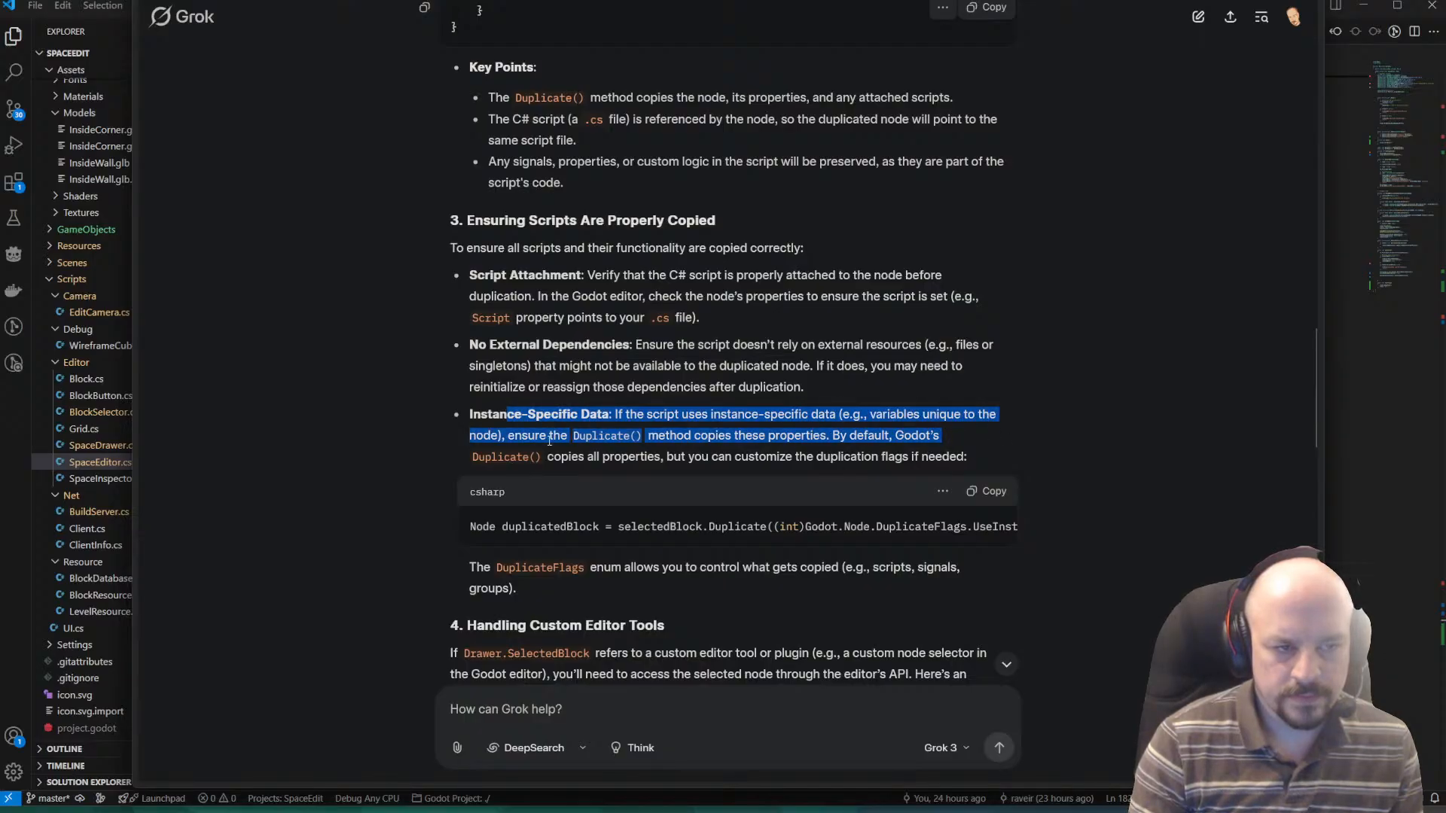
drag(574, 435, 930, 453)
click(603, 468)
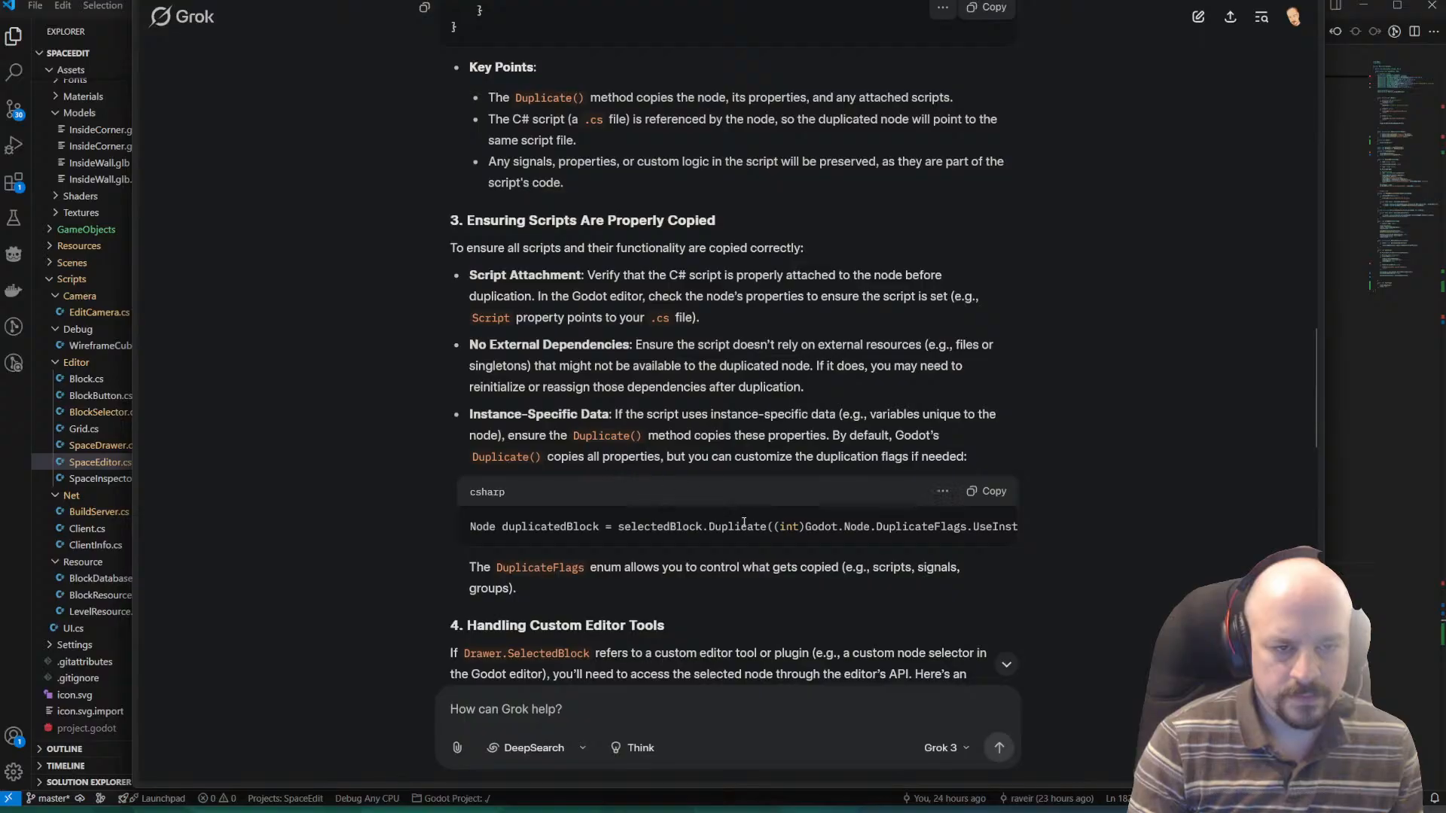
Examine the full Duplicate code line under Instance-Specific Data and copy DuplicateFlags.UseInstancing from it.
drag(729, 544, 694, 547)
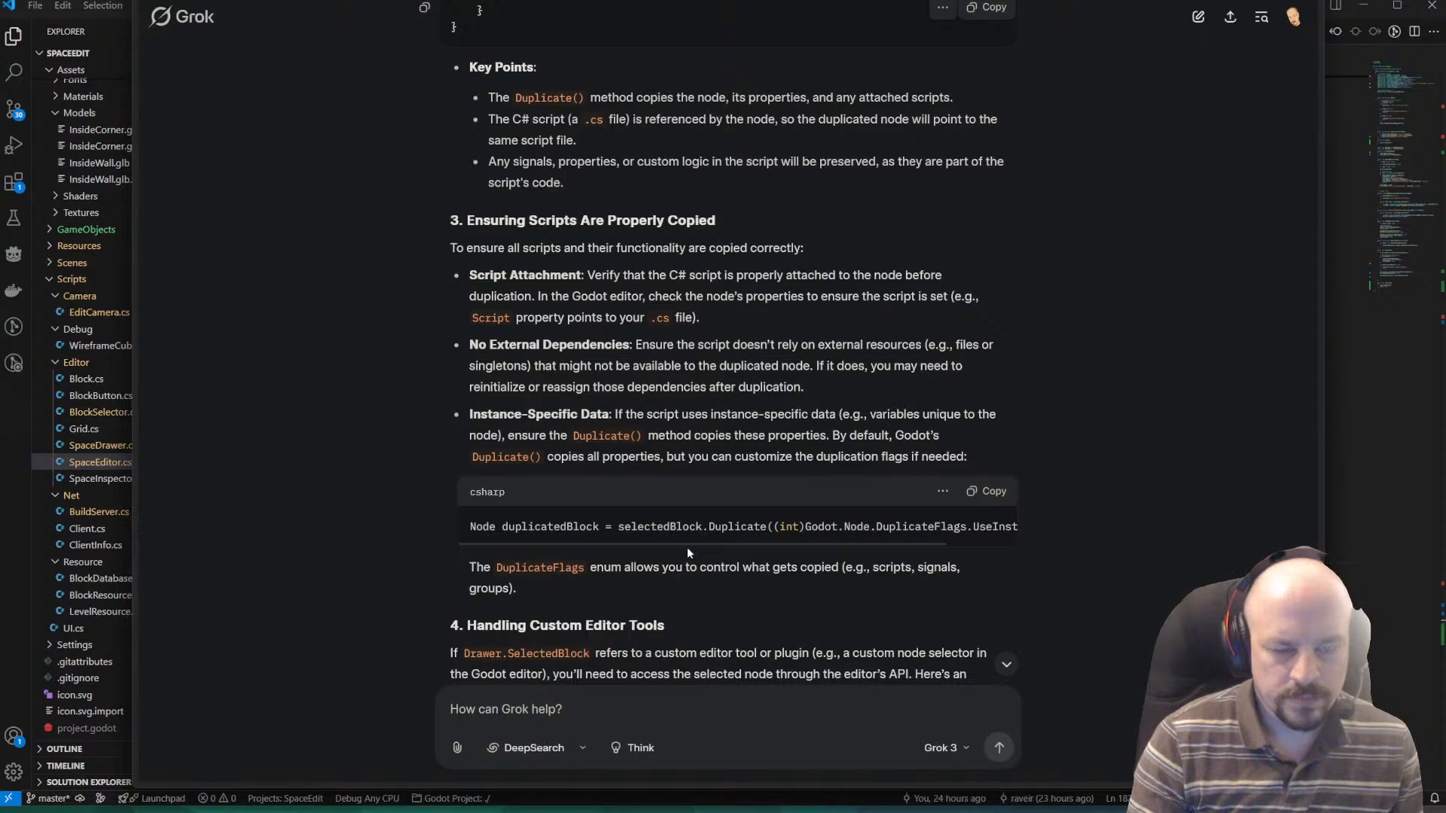
drag(686, 546, 1012, 535)
click(972, 527)
double_click(967, 527)
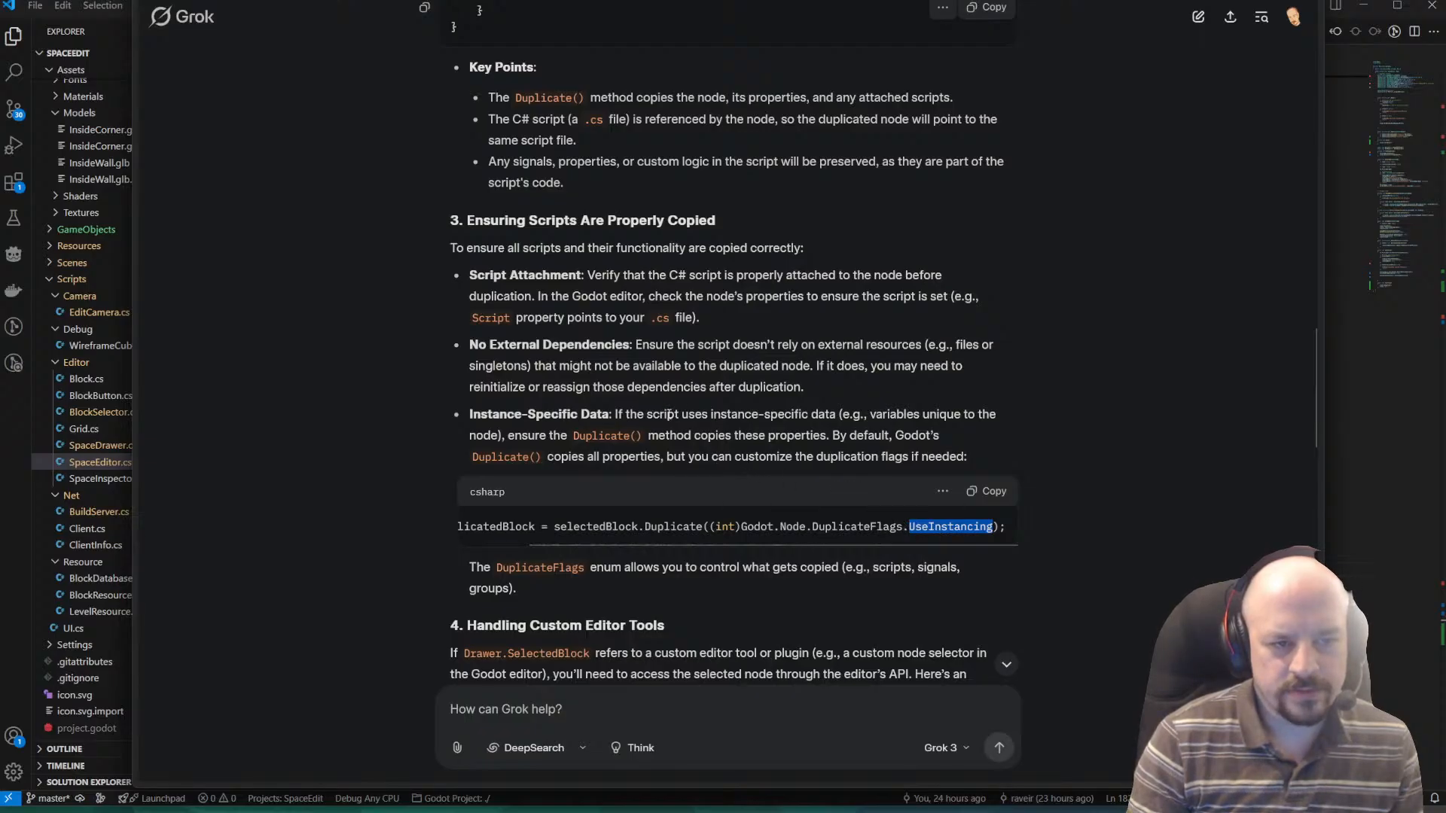
drag(669, 415, 840, 416)
click(840, 415)
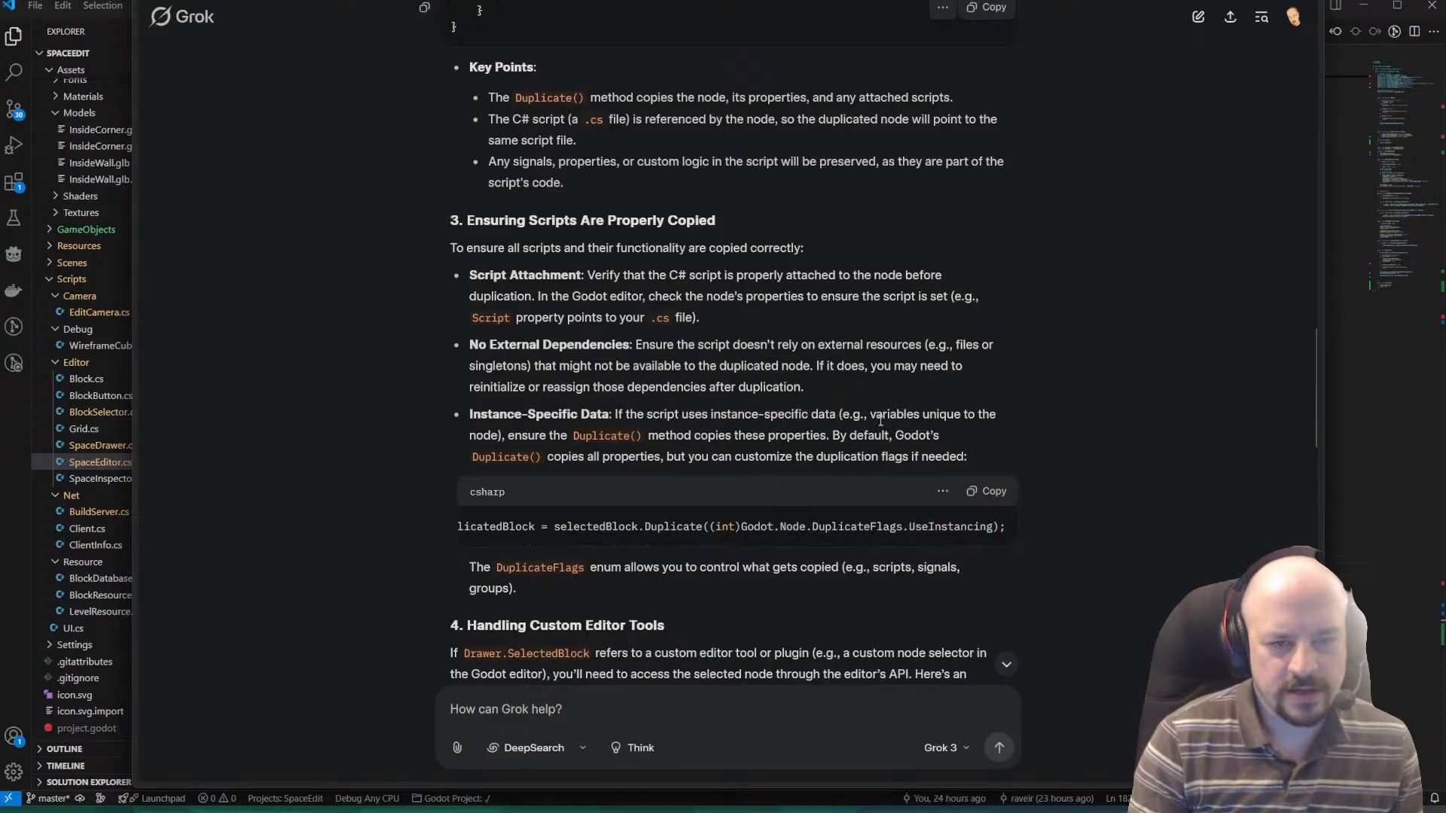
drag(925, 414, 724, 437)
click(726, 436)
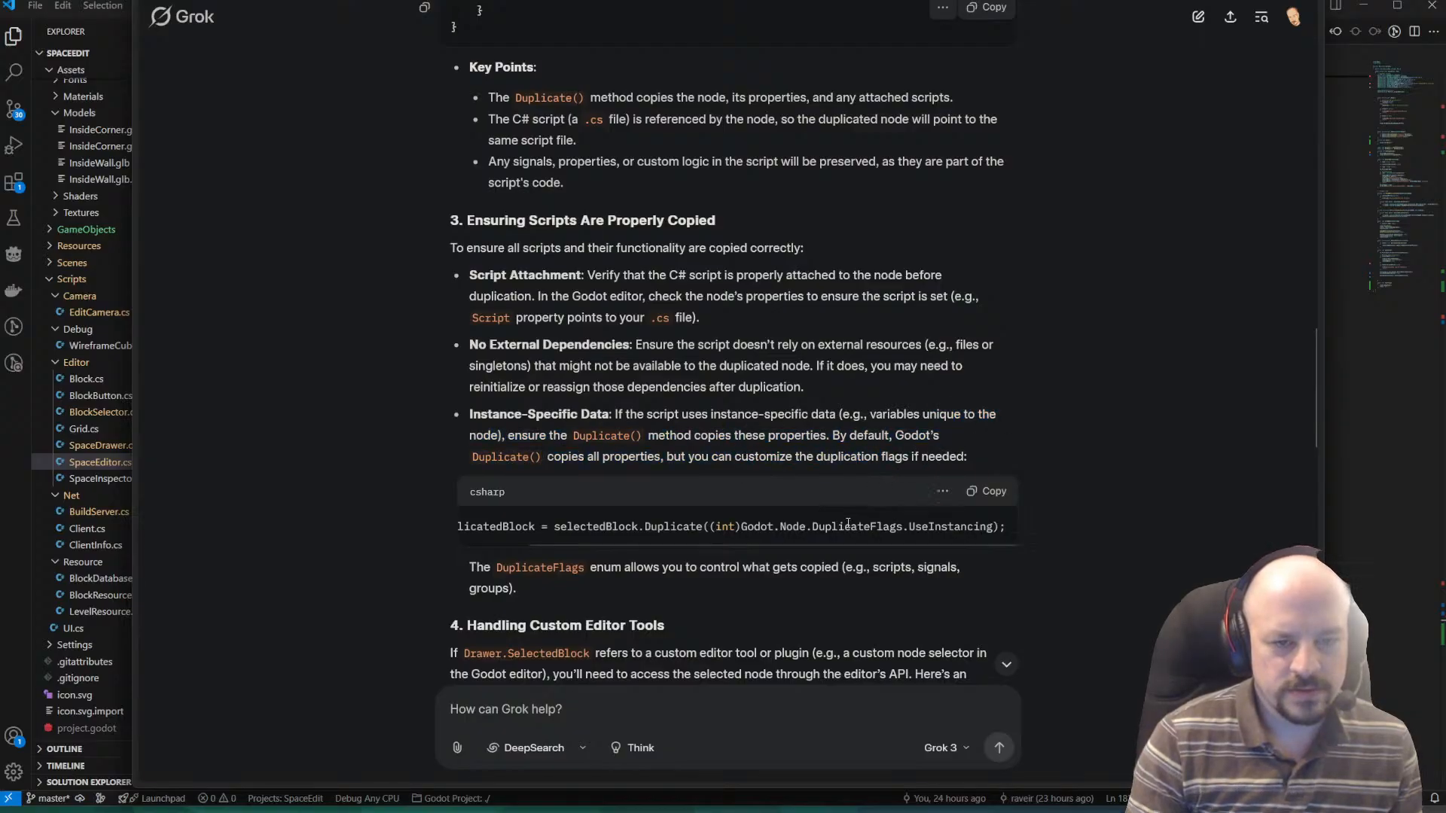
drag(994, 527, 806, 534)
key(ctrl+c)
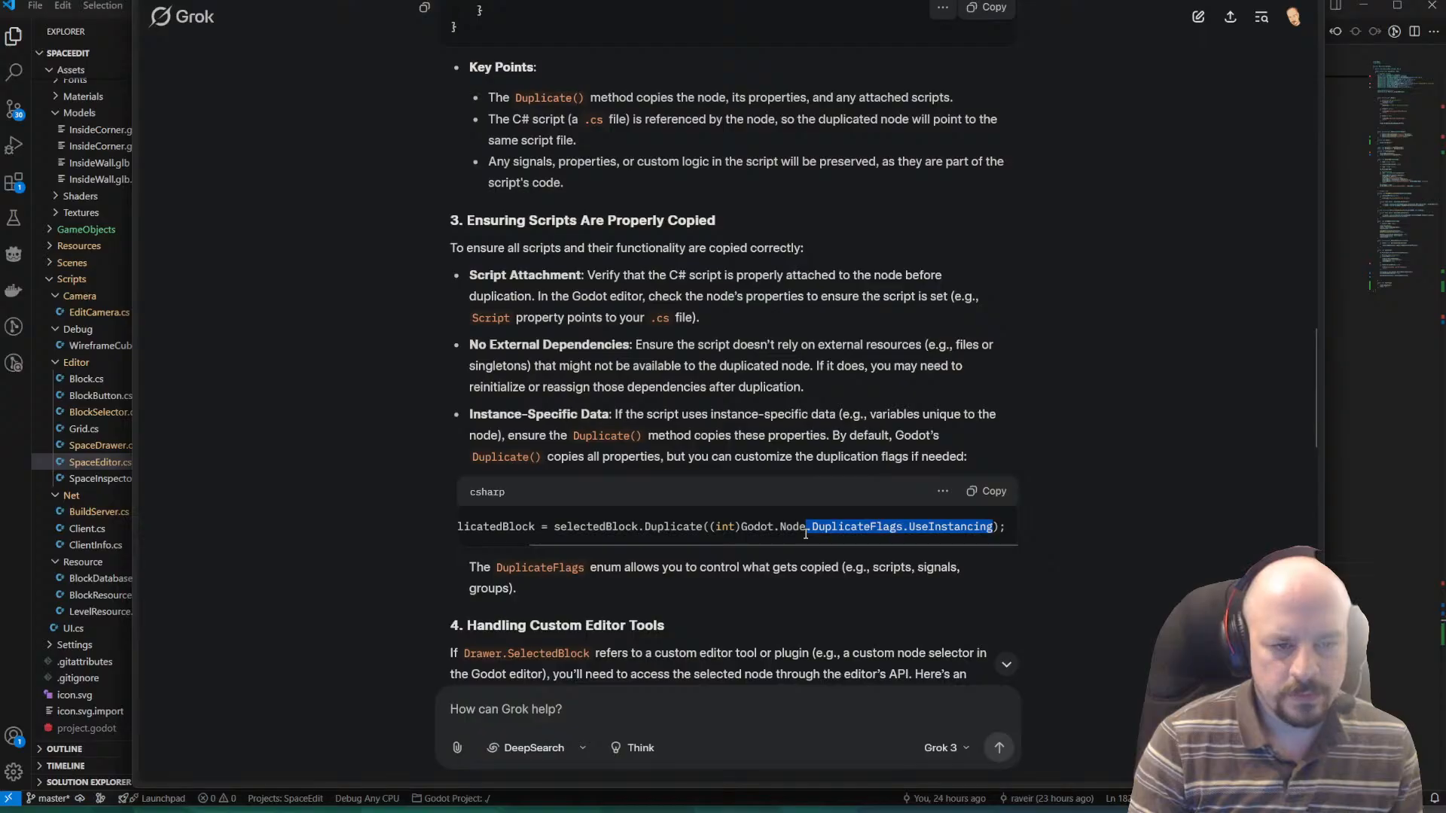
Read the DuplicateFlags explanation and the custom editor tools example, including the line that sets the duplicated node's owner.
scroll(759, 473, down, 3)
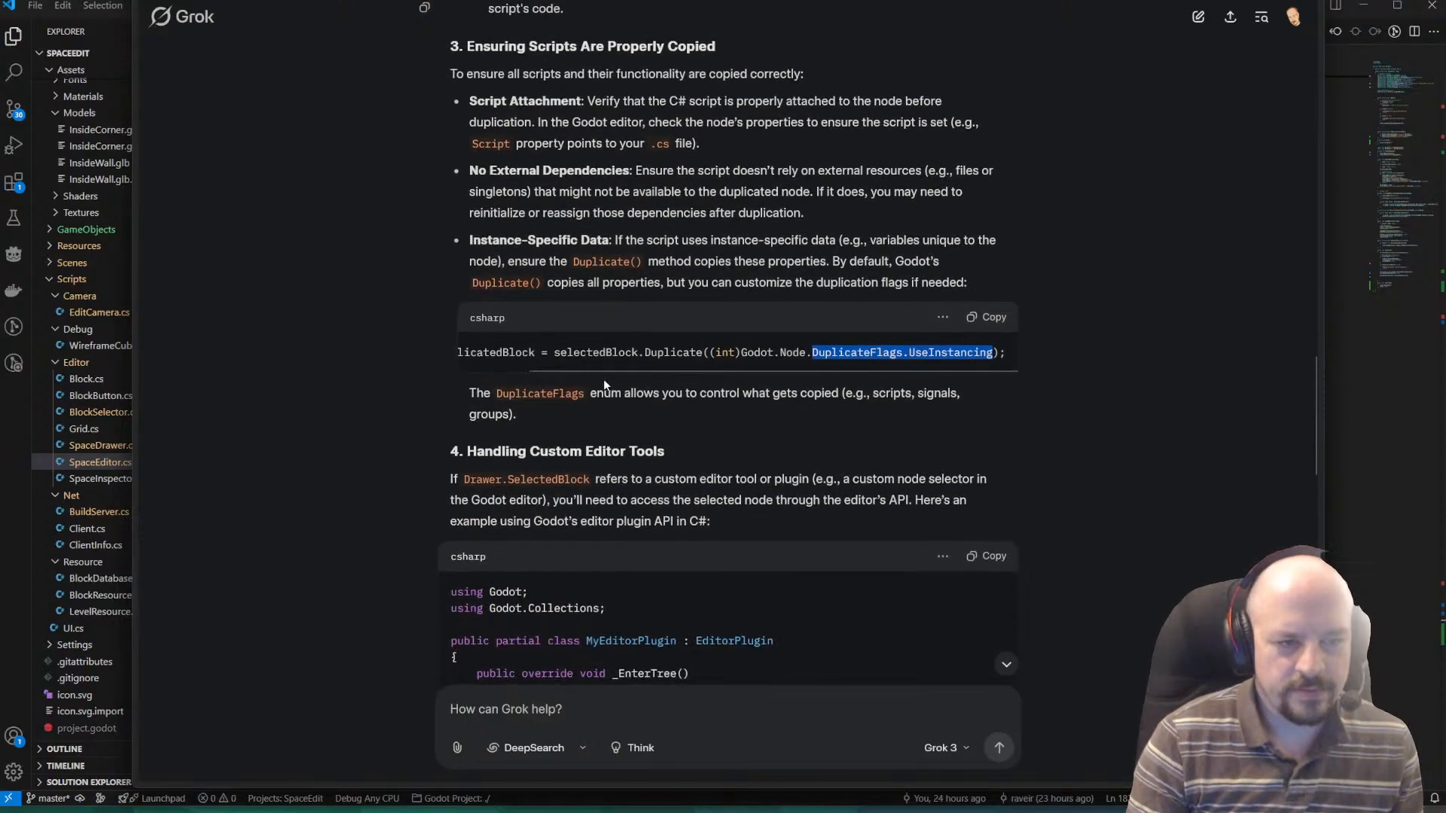
drag(467, 393, 857, 419)
click(848, 418)
scroll(828, 331, down, 2)
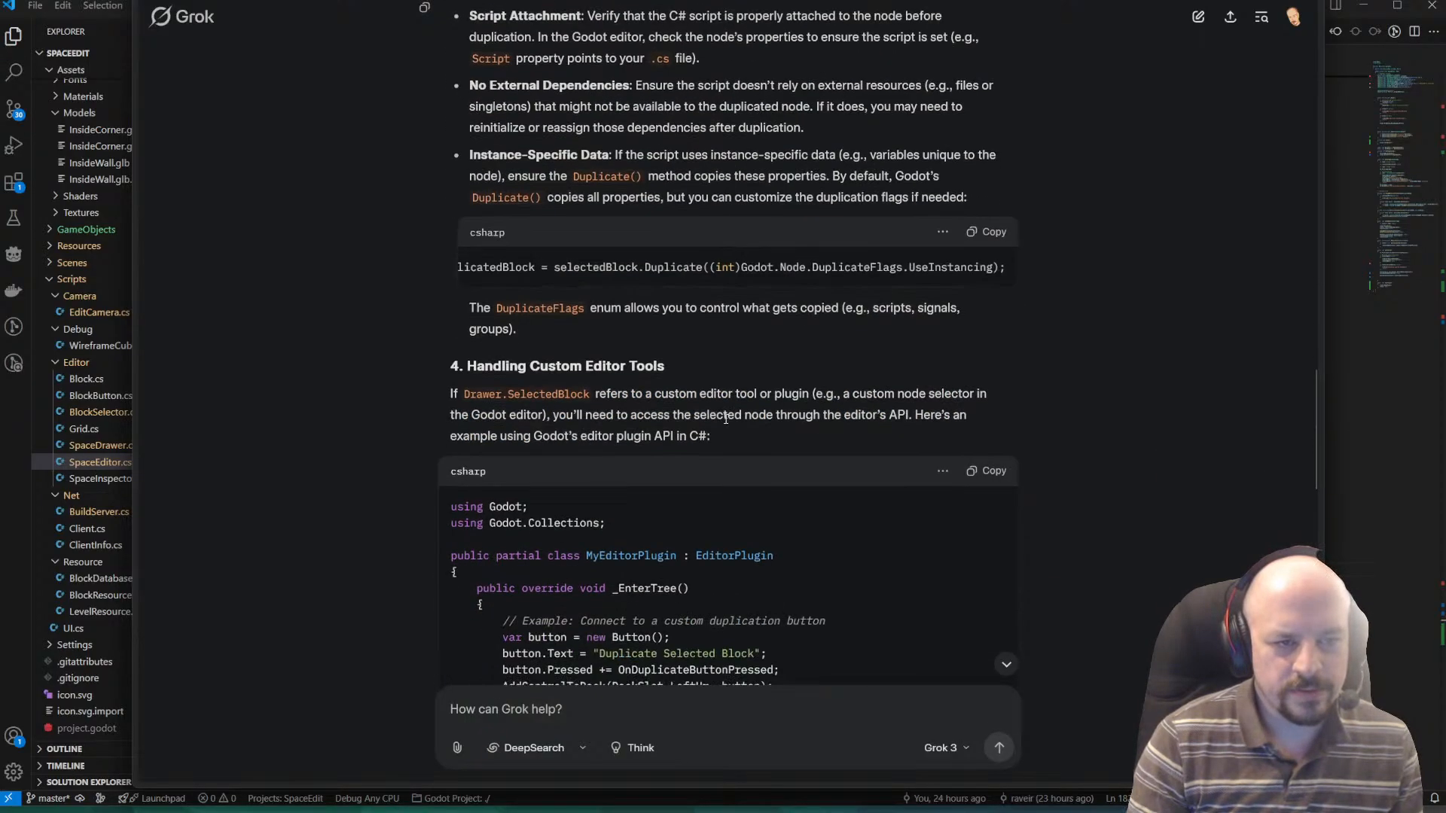
scroll(486, 340, down, 12)
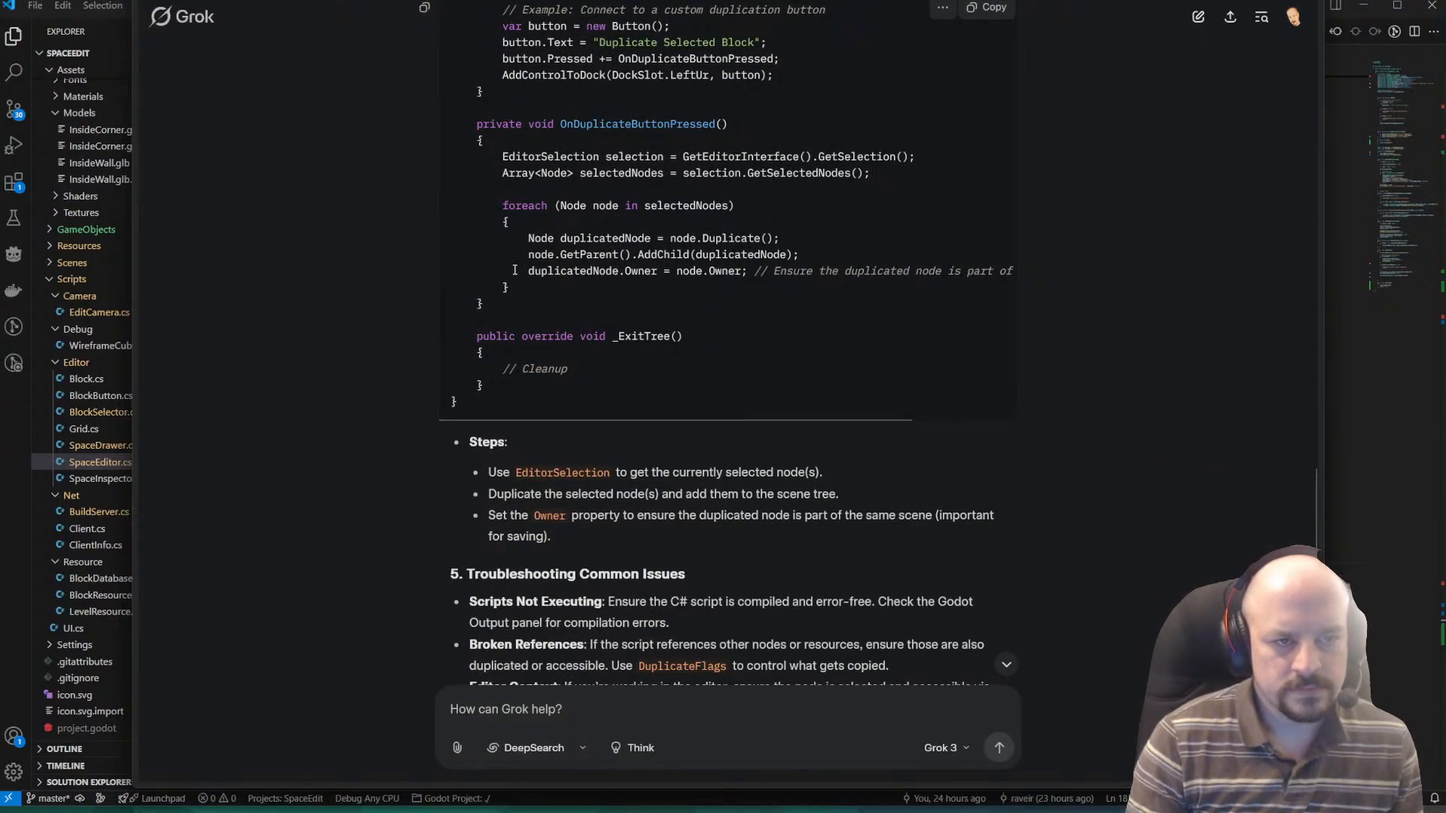
drag(519, 270, 785, 271)
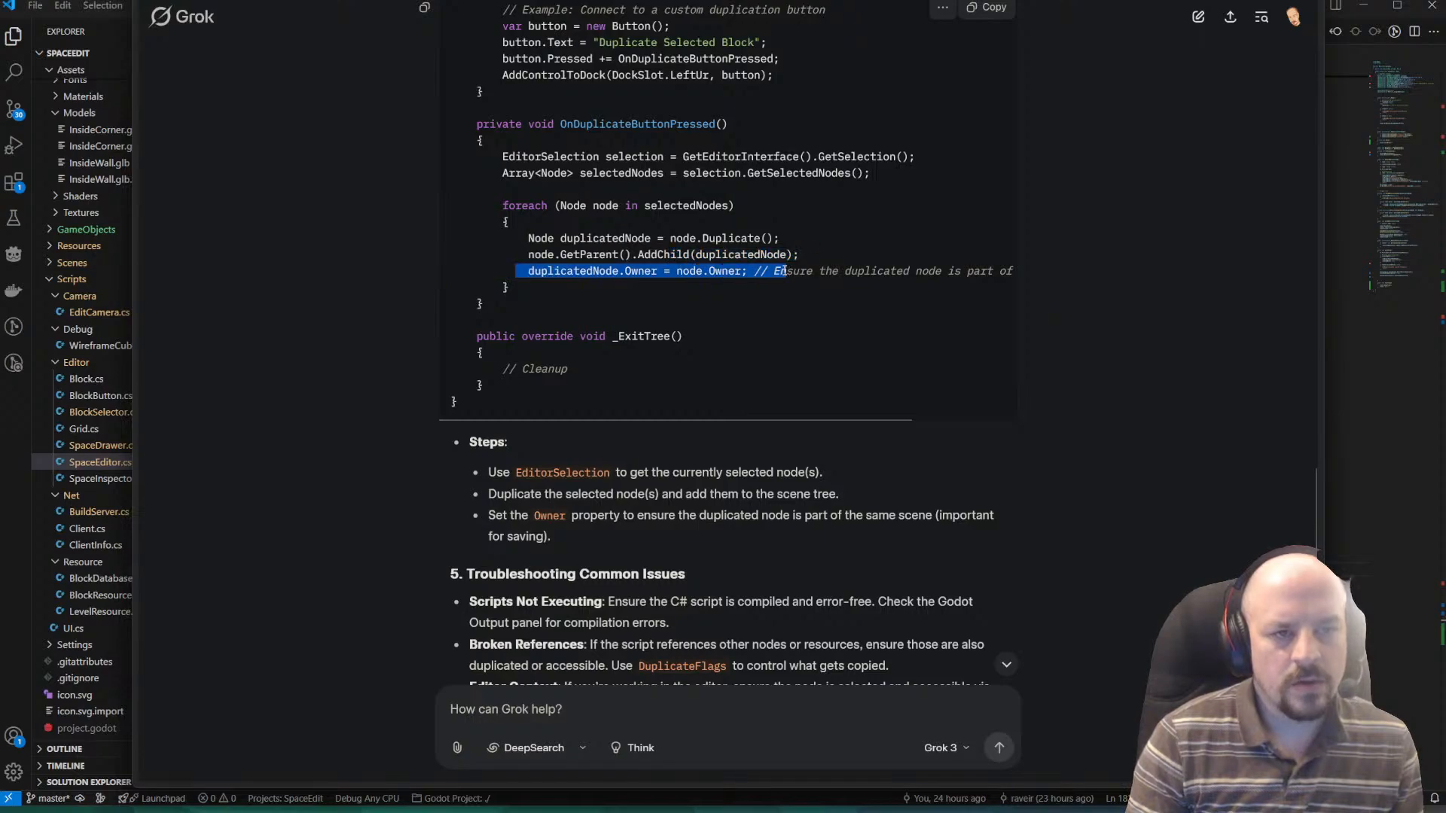
click(813, 367)
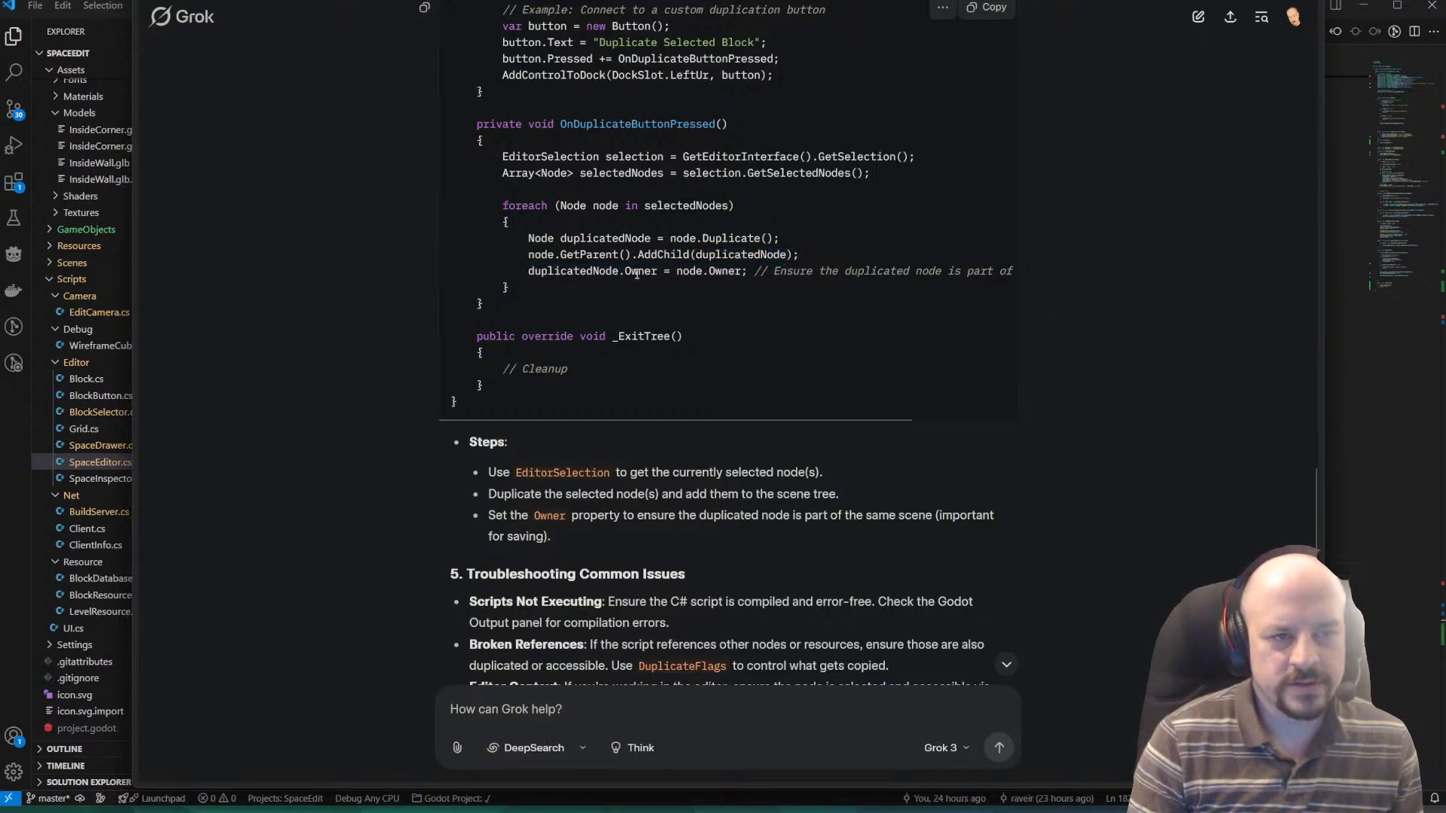
Switch to Visual Studio Code and insert DuplicateFlags.UseInstancing as the argument of the Duplicate() call in SelectGrid.
key(alt+Tab)
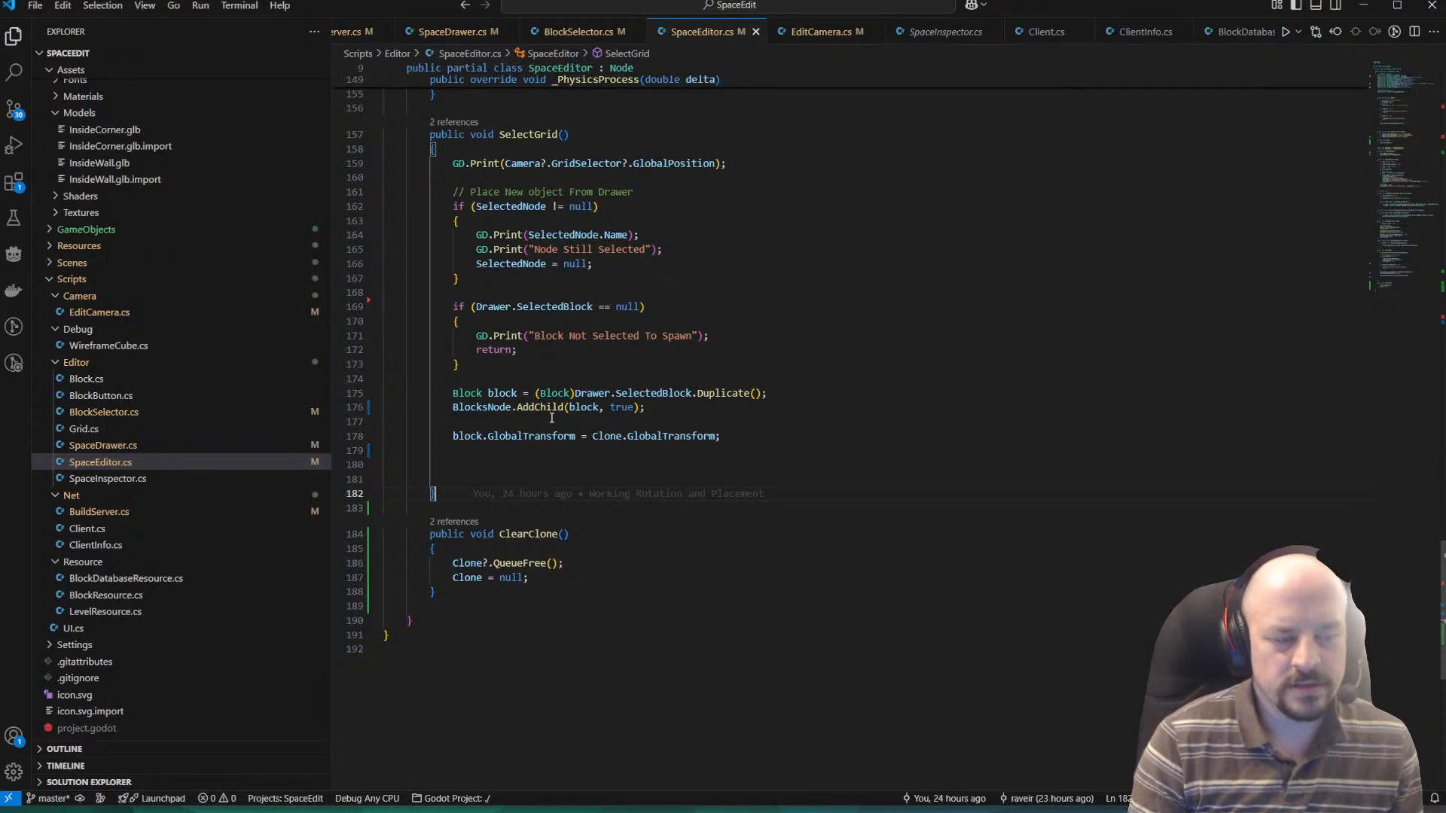
click(722, 407)
click(756, 394)
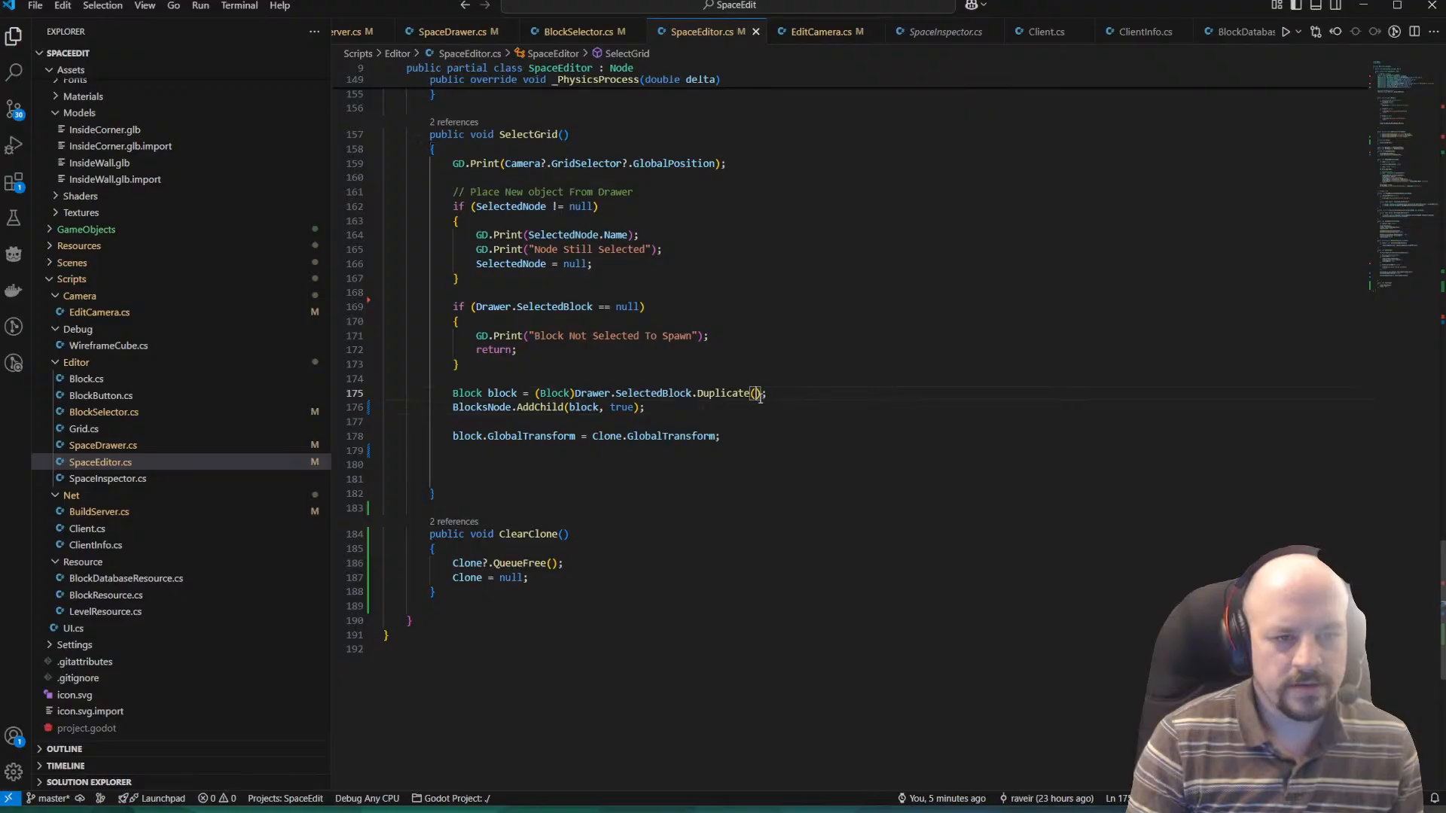
key(ctrl+v)
click(896, 336)
Remove the DuplicateFlags.UseInstancing argument from the Duplicate call in SelectGrid.
double_click(892, 392)
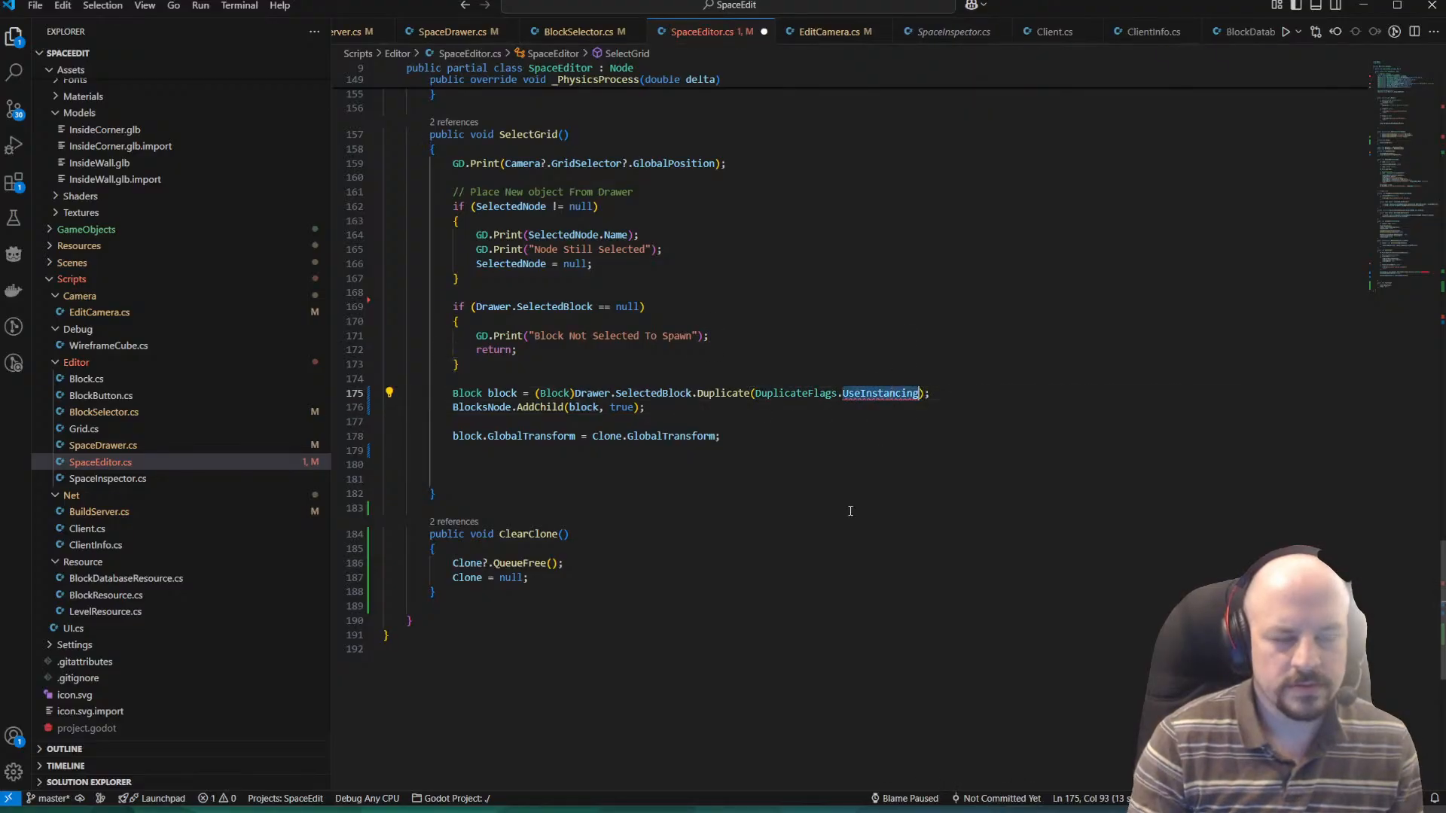
key(BackSpace)
key(BackSpace)
key(BackSpace)
key(BackSpace)
key(BackSpace)
key(BackSpace)
key(BackSpace)
key(BackSpace)
key(BackSpace)
key(BackSpace)
key(BackSpace)
key(BackSpace)
key(BackSpace)
key(BackSpace)
key(BackSpace)
key(BackSpace)
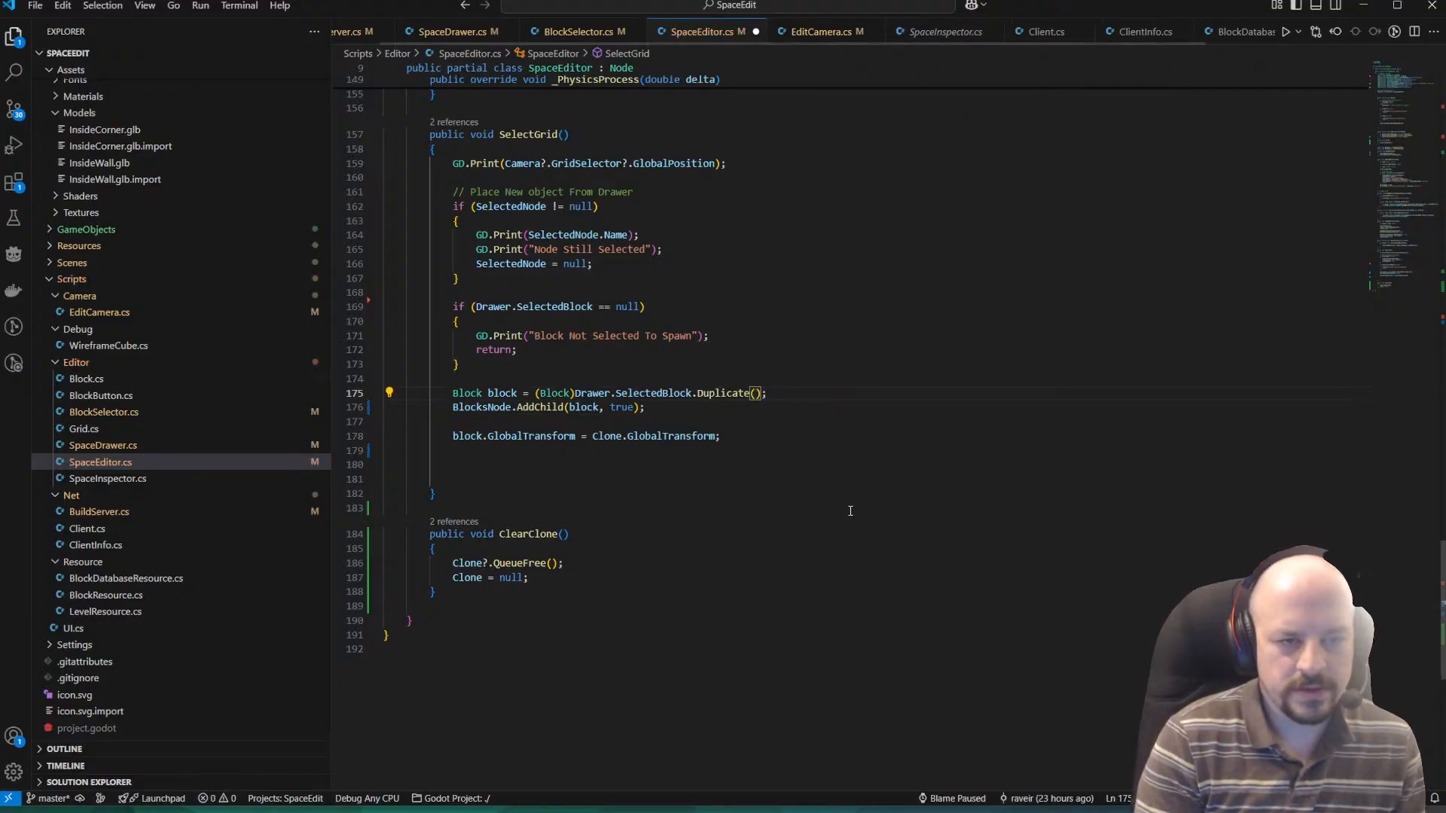
Insert DuplicateFlags.Scripts as the argument of the Drawer.SelectedBlock.Duplicate() call in SelectGrid.
text(Dupli)
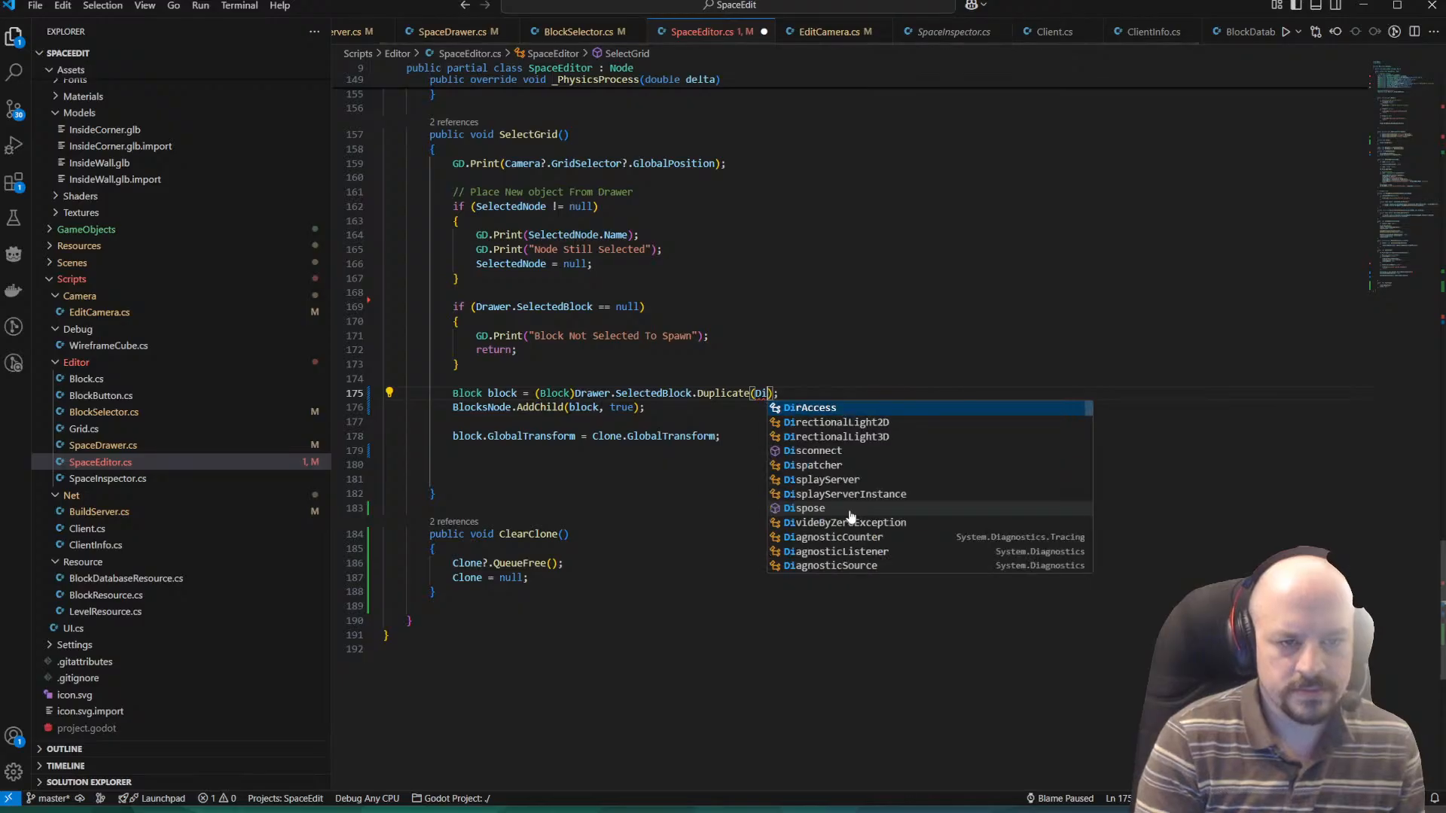
key(BackSpace)
text(uplo)
key(BackSpace)
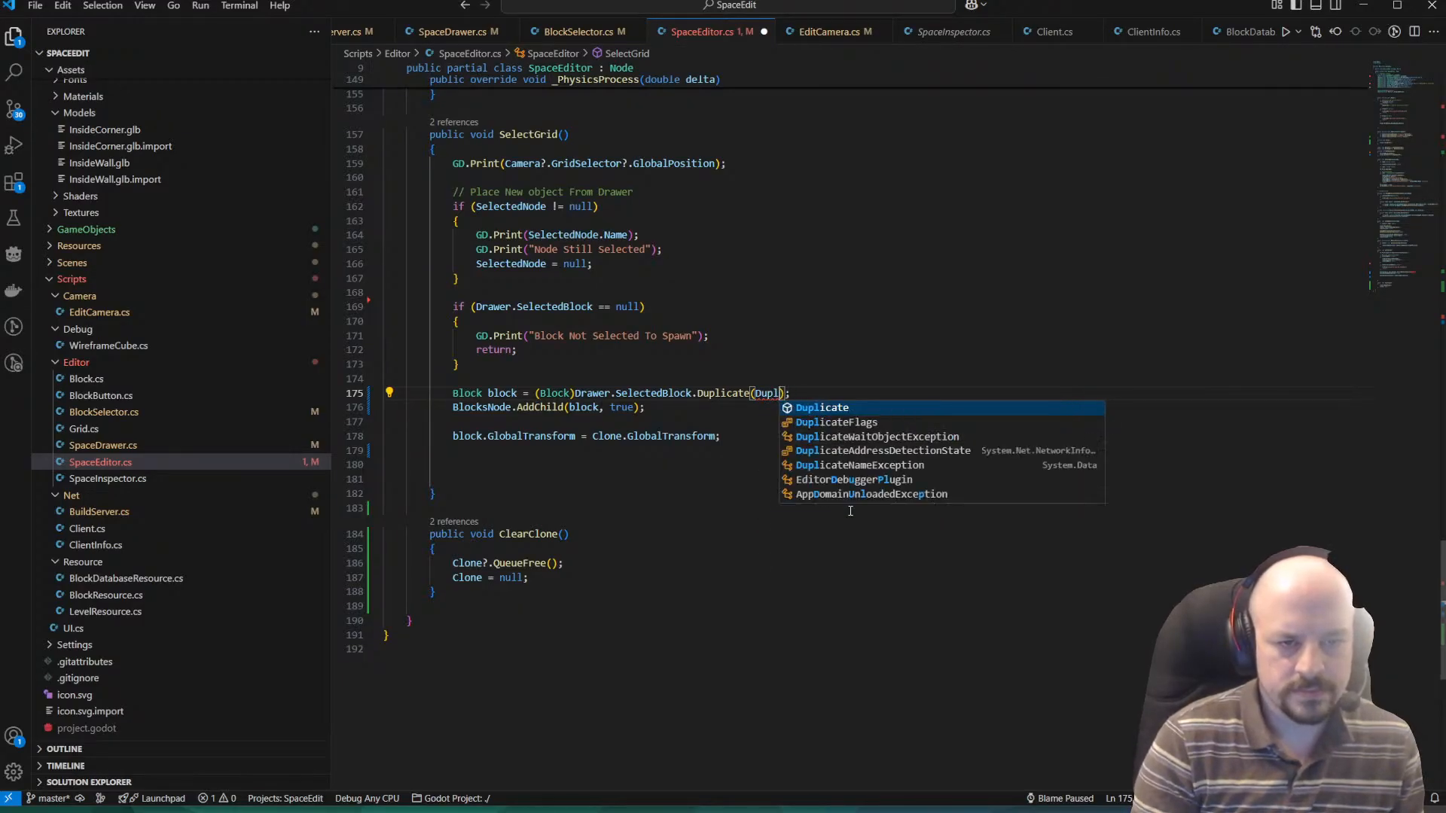
key(Down)
text(icateFlags.)
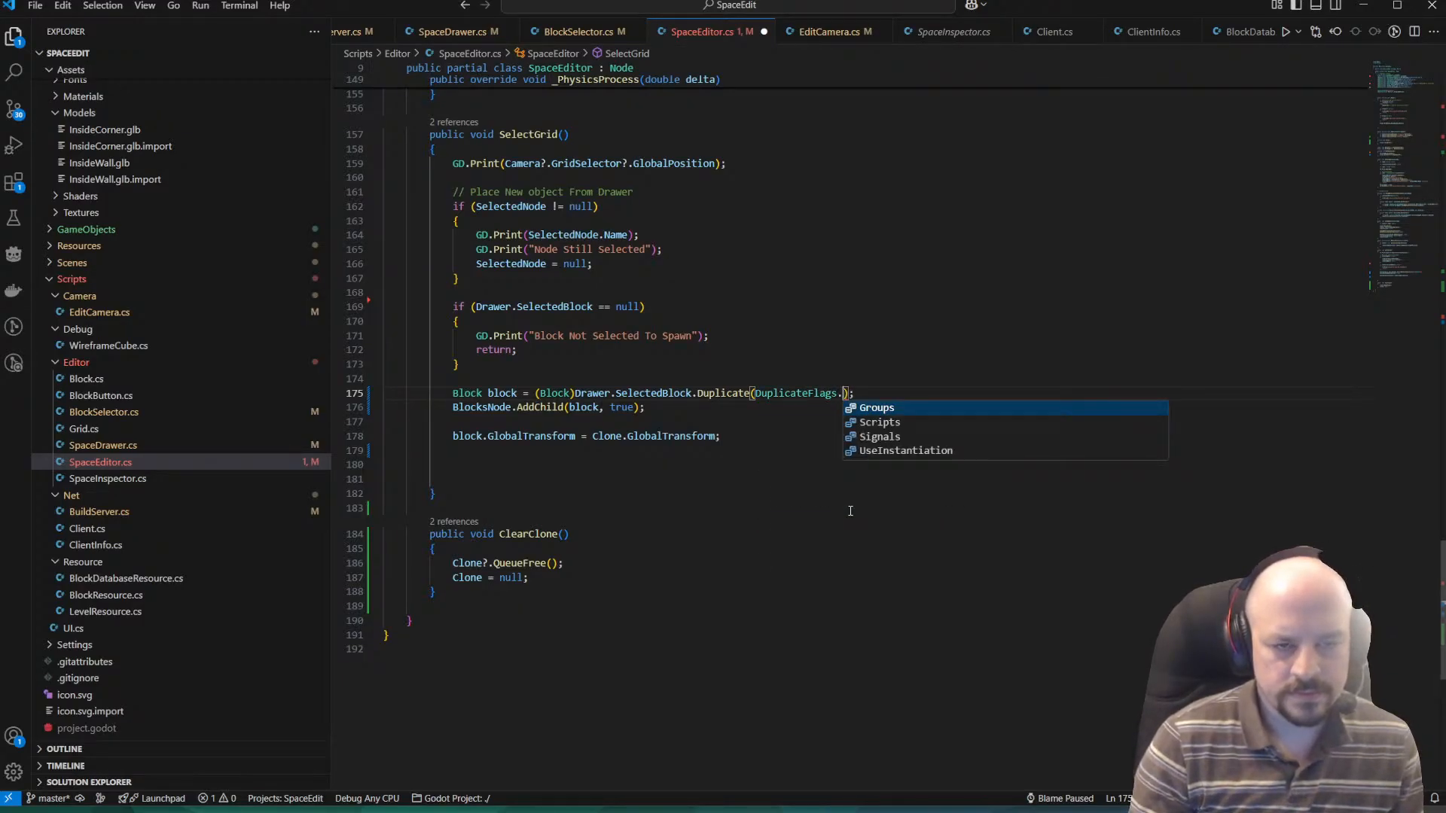
key(Down)
key(Down)
key(Up)
key(Return)
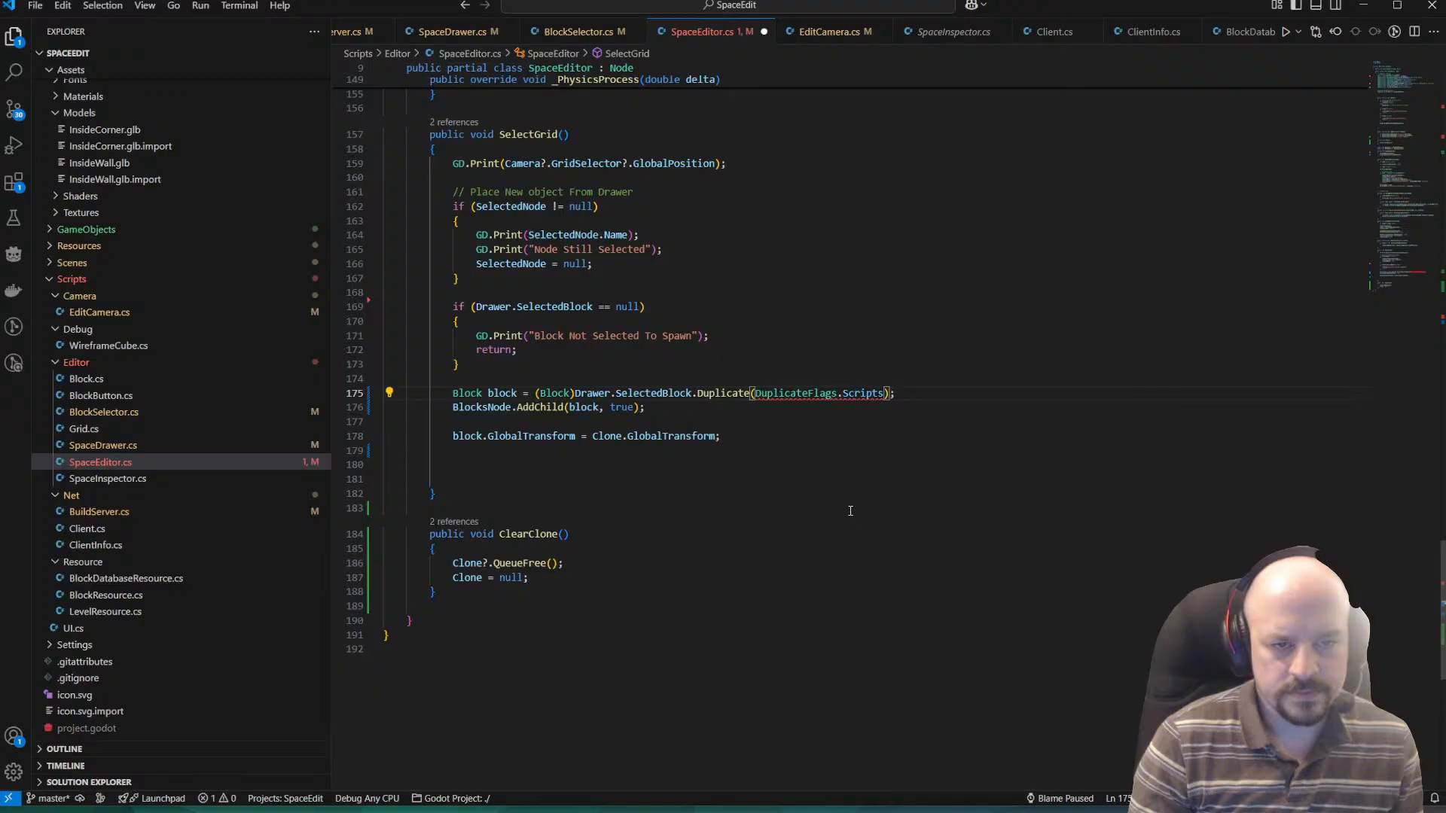
text(,)
key(BackSpace)
text(.)
key(BackSpace)
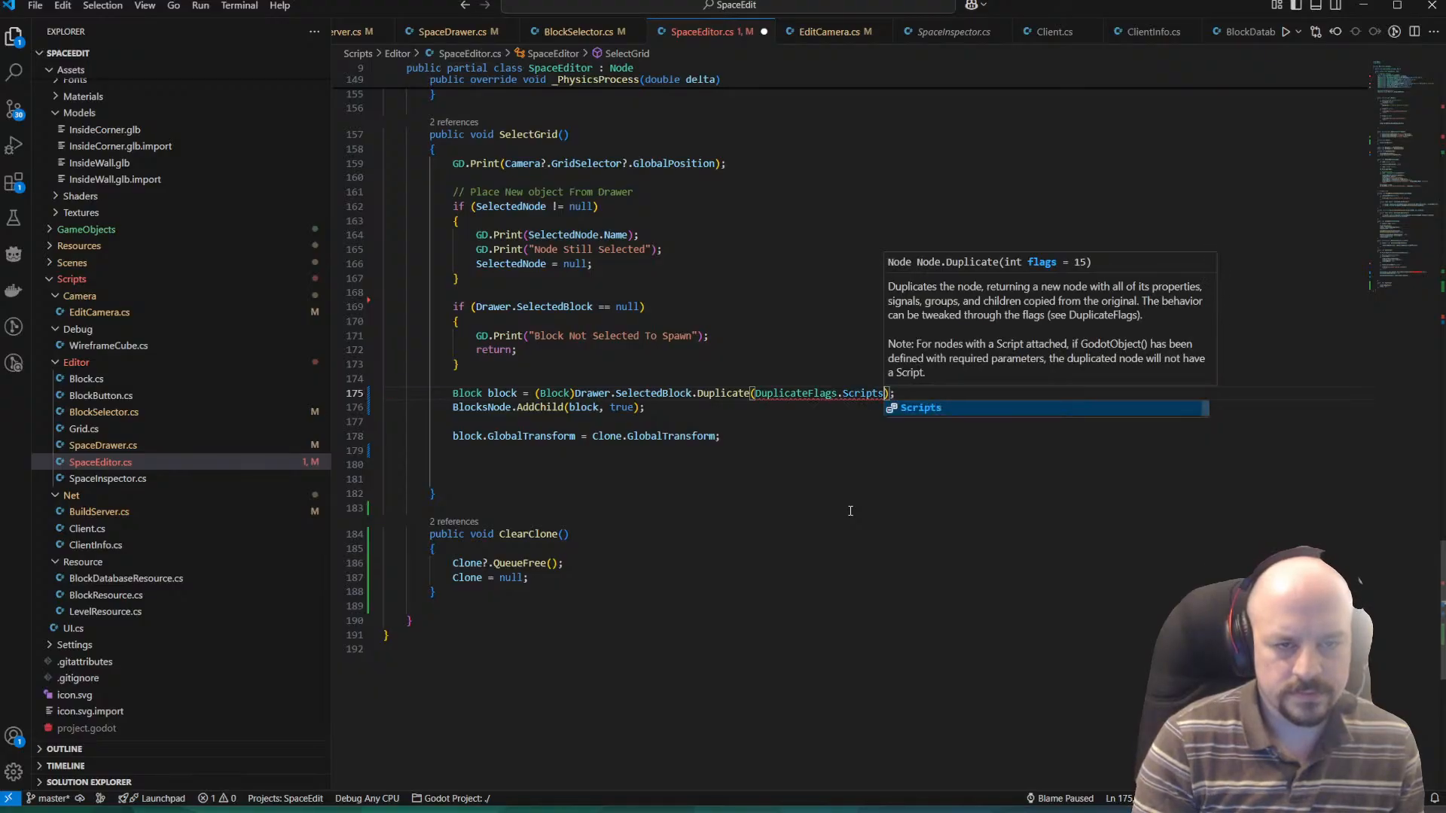
key(Escape)
click(850, 529)
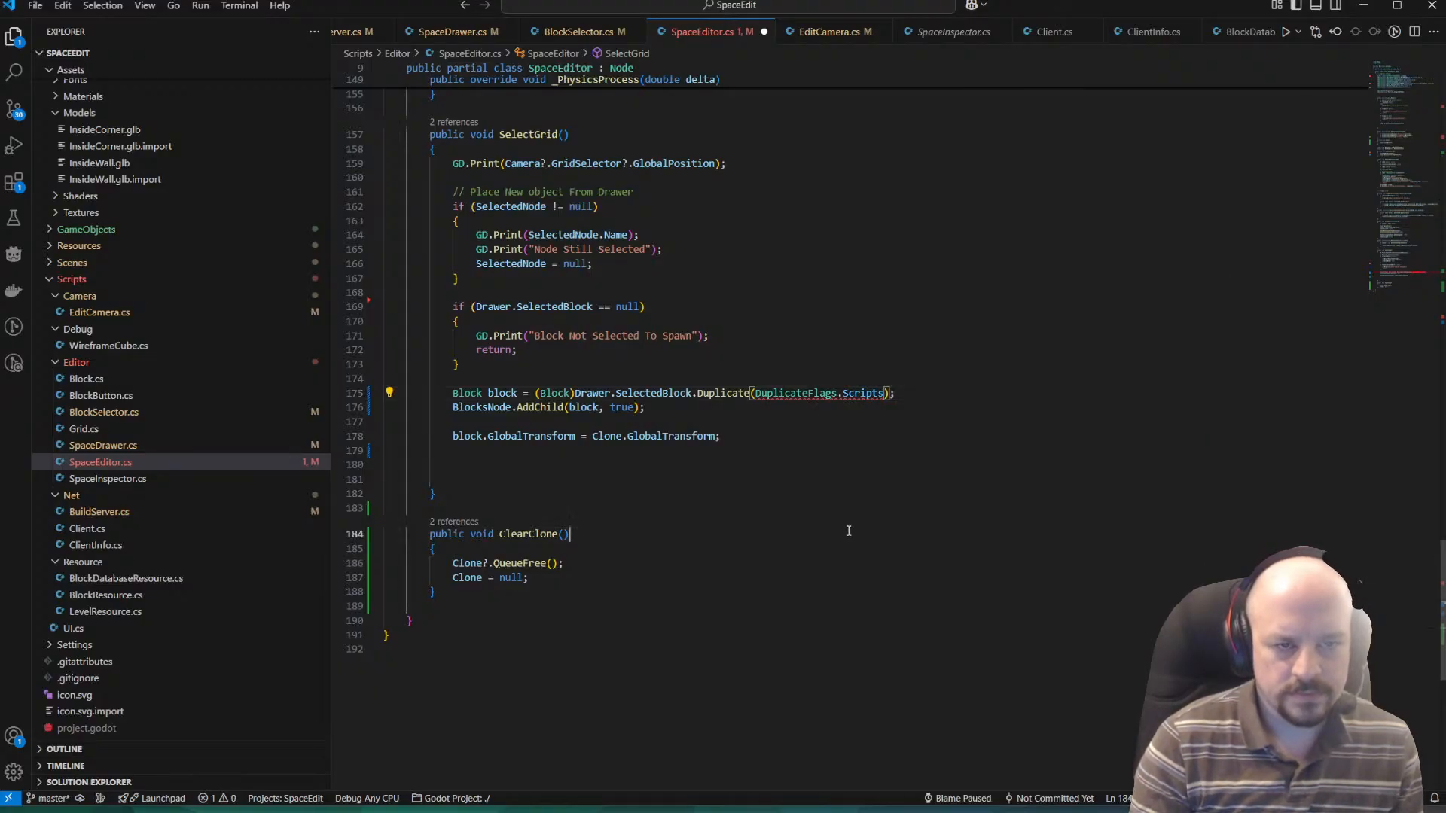
Inspect the error on the Duplicate argument and apply the quick fix that adds an explicit int cast to DuplicateFlags.Scripts.
mouse_move(738, 393)
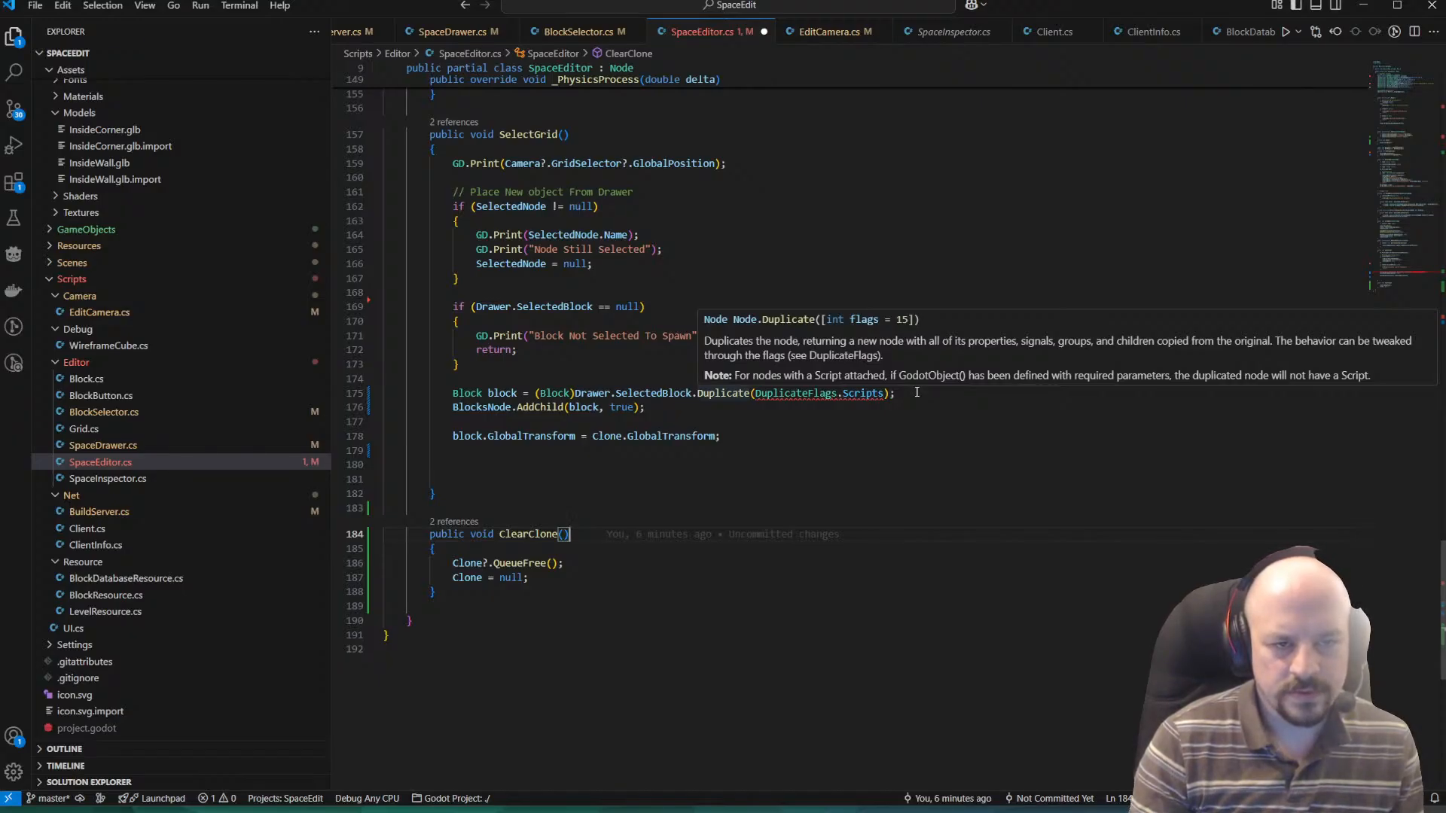
mouse_move(865, 394)
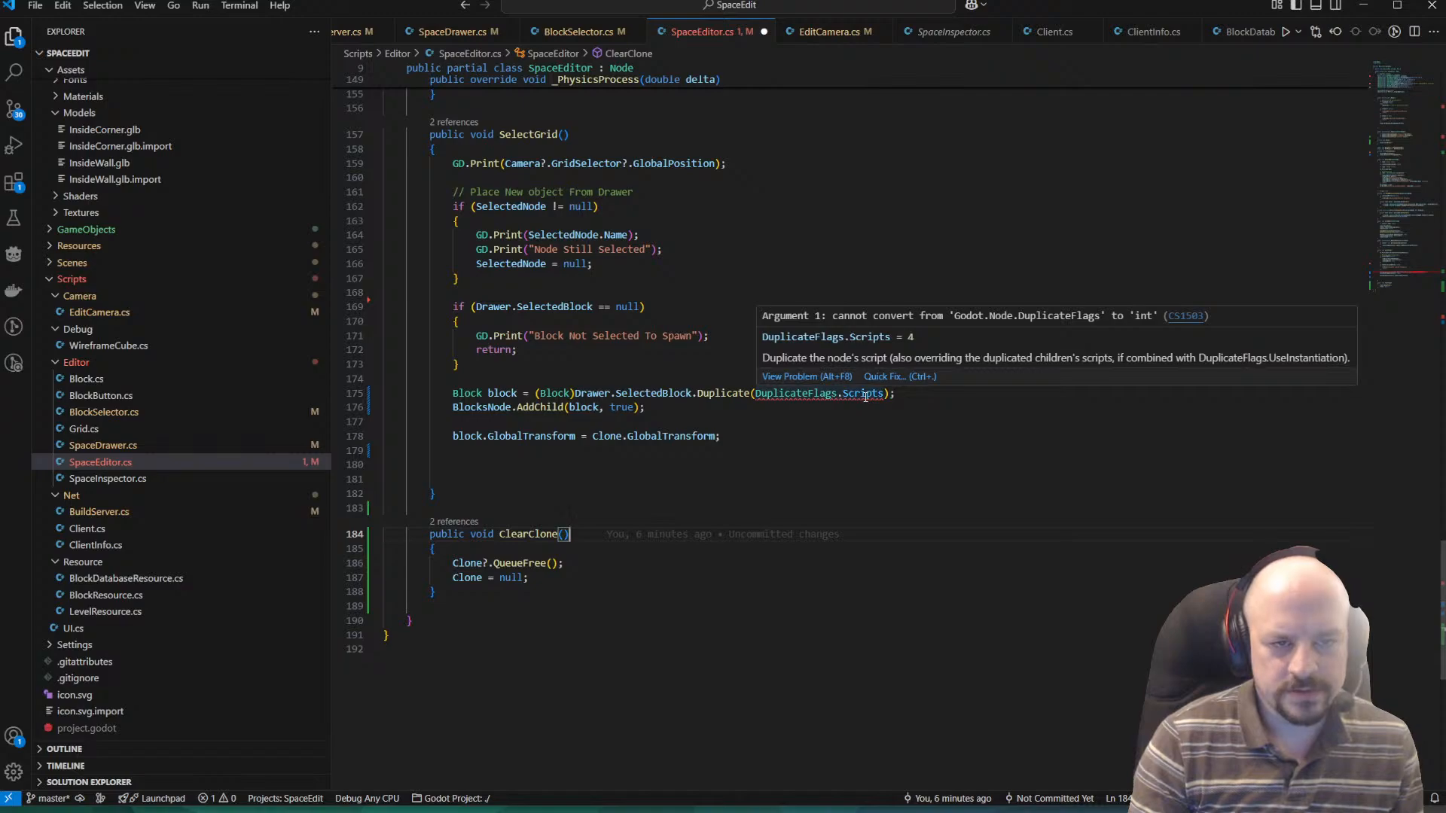
click(901, 376)
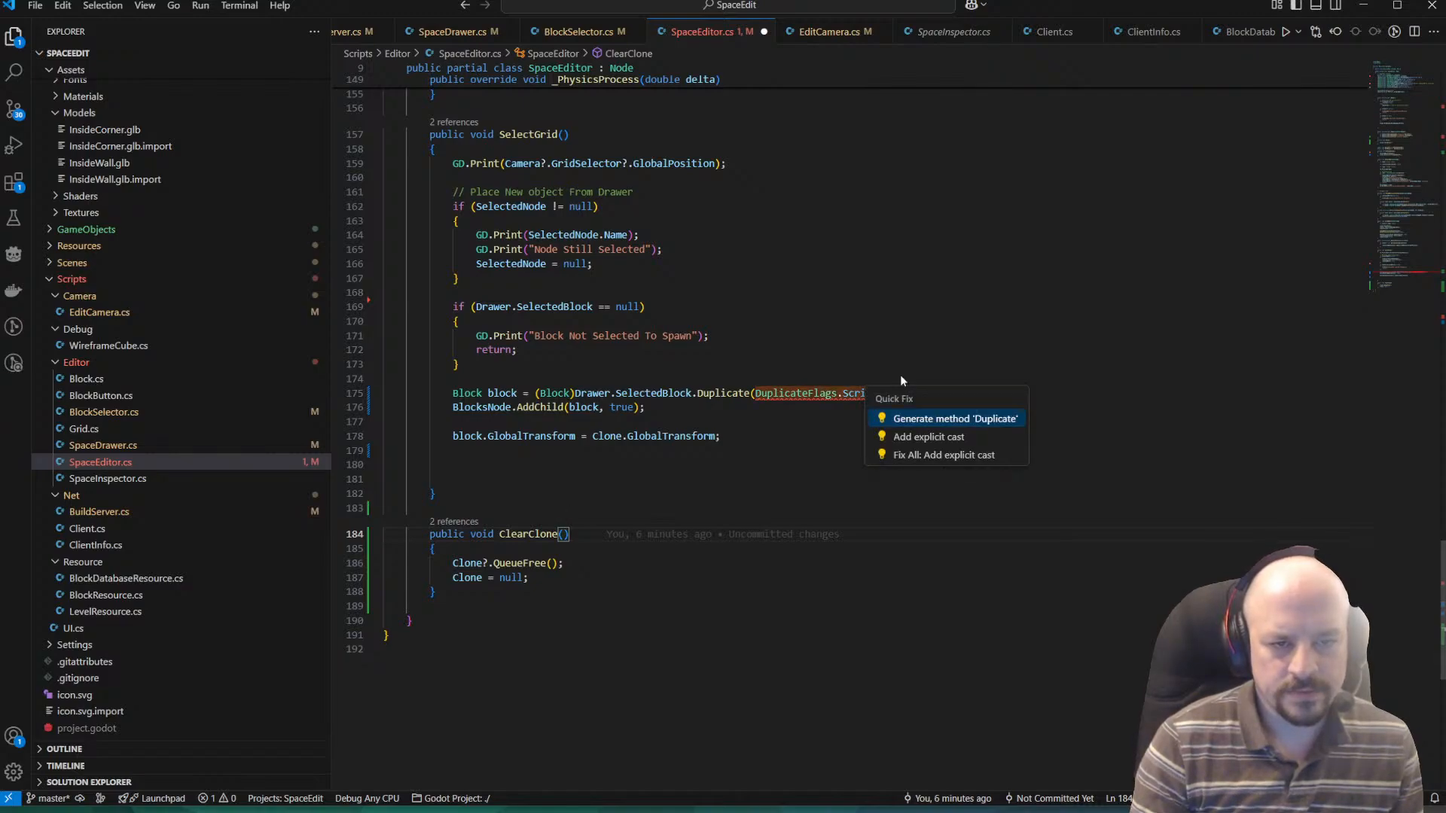
click(931, 435)
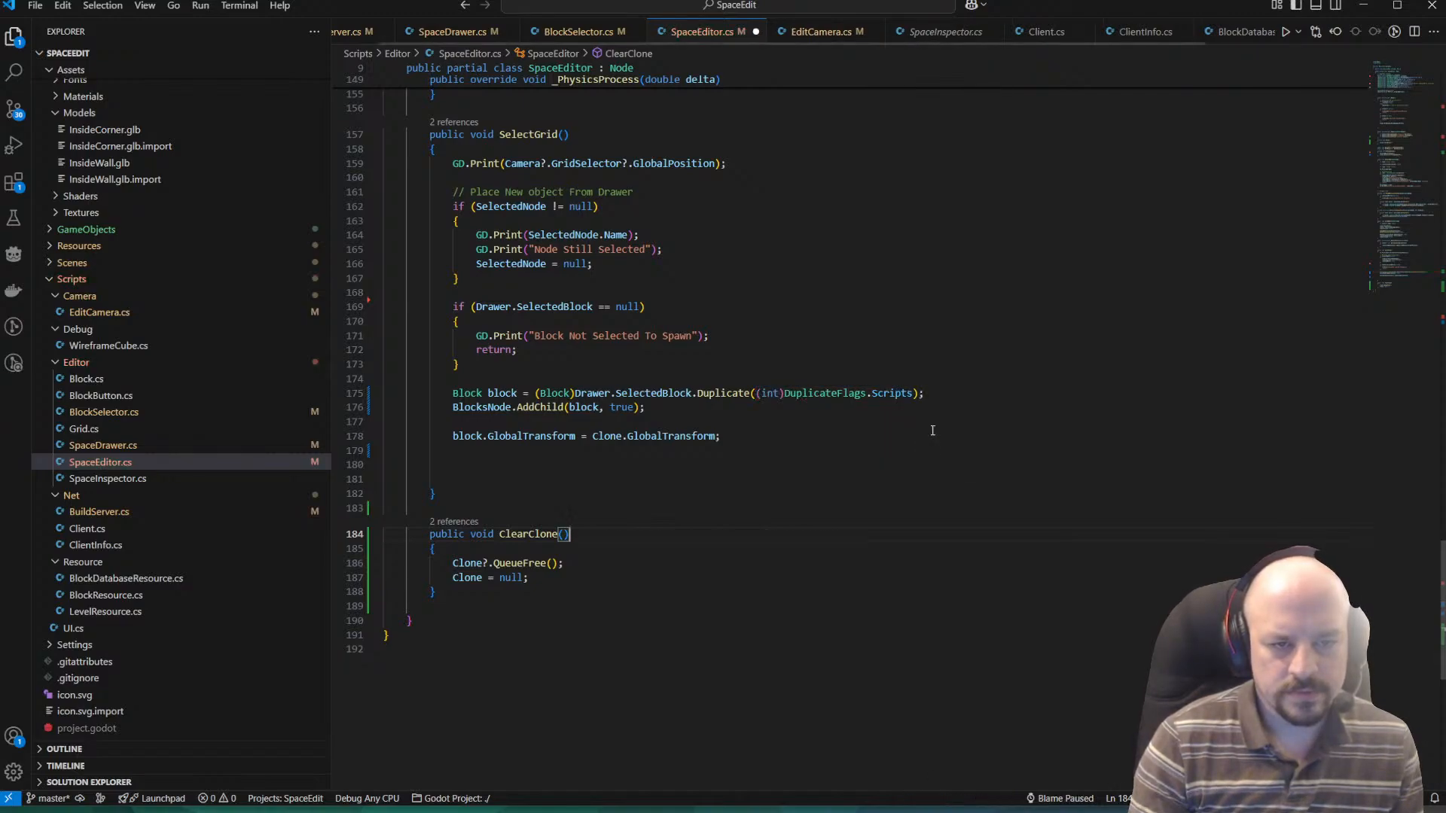
click(906, 434)
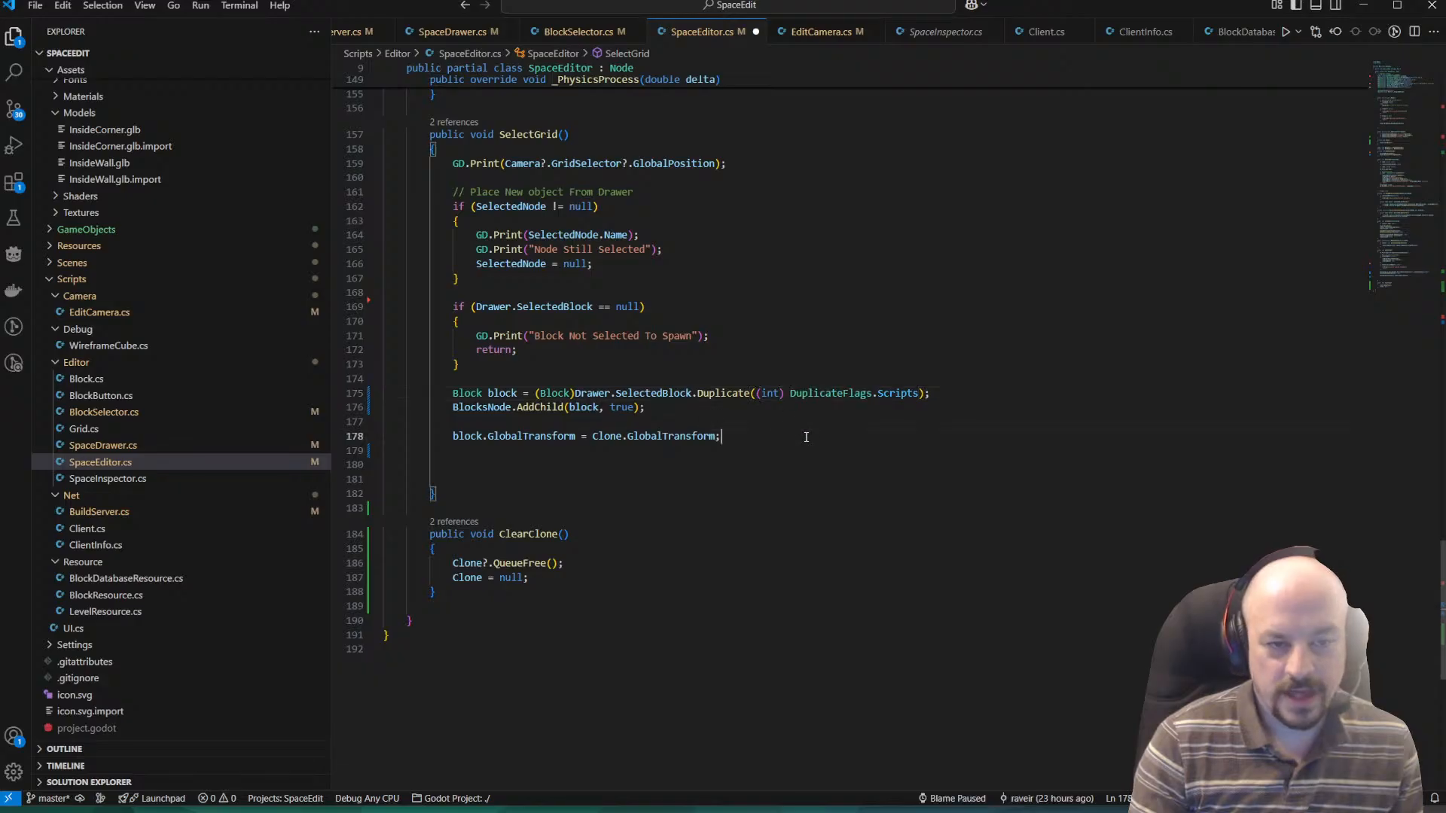
Switch to Grok and recheck the Duplicate call with its int-cast flag and the custom editor tools example.
key(alt+Tab)
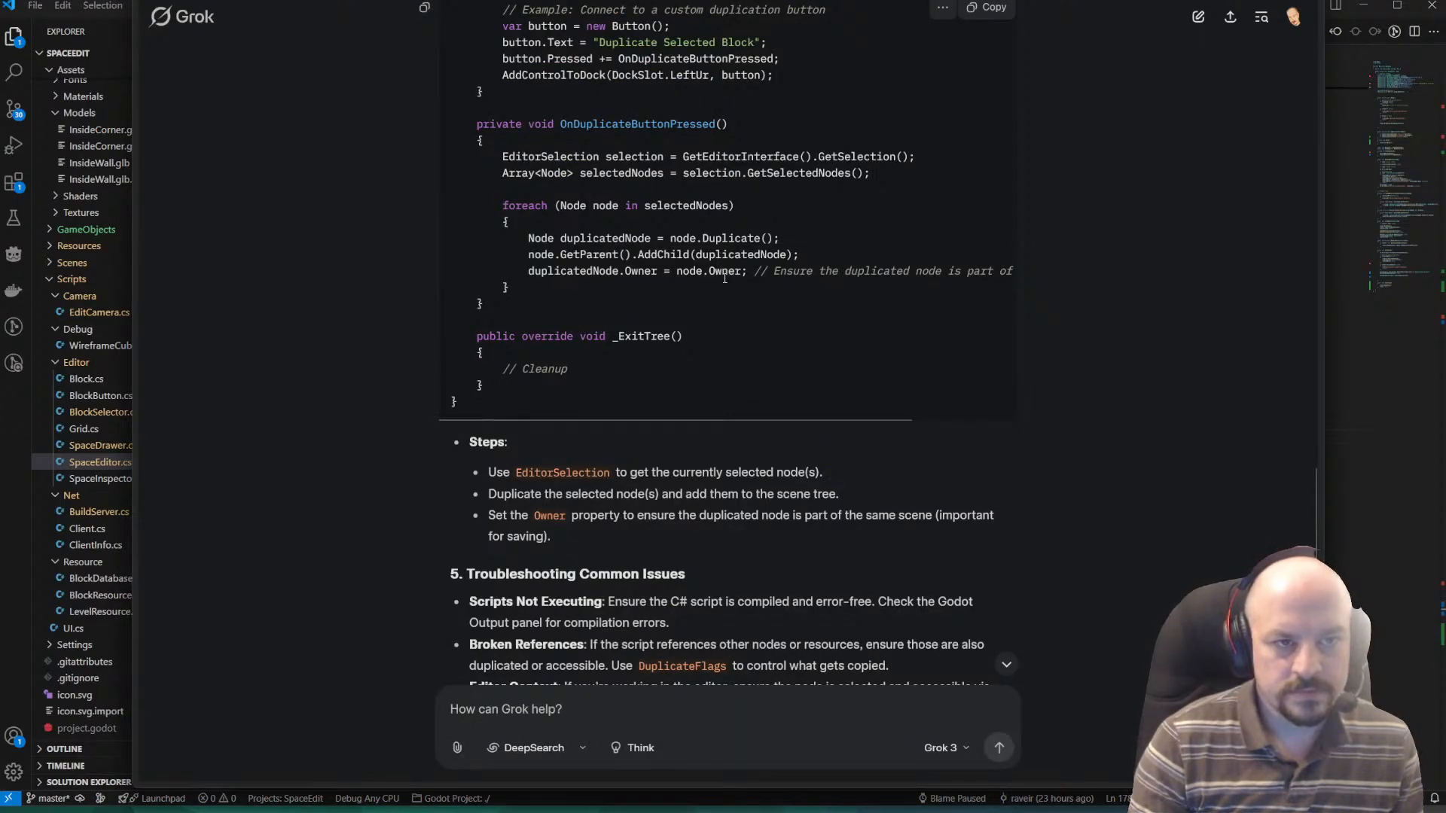
scroll(729, 336, up, 4)
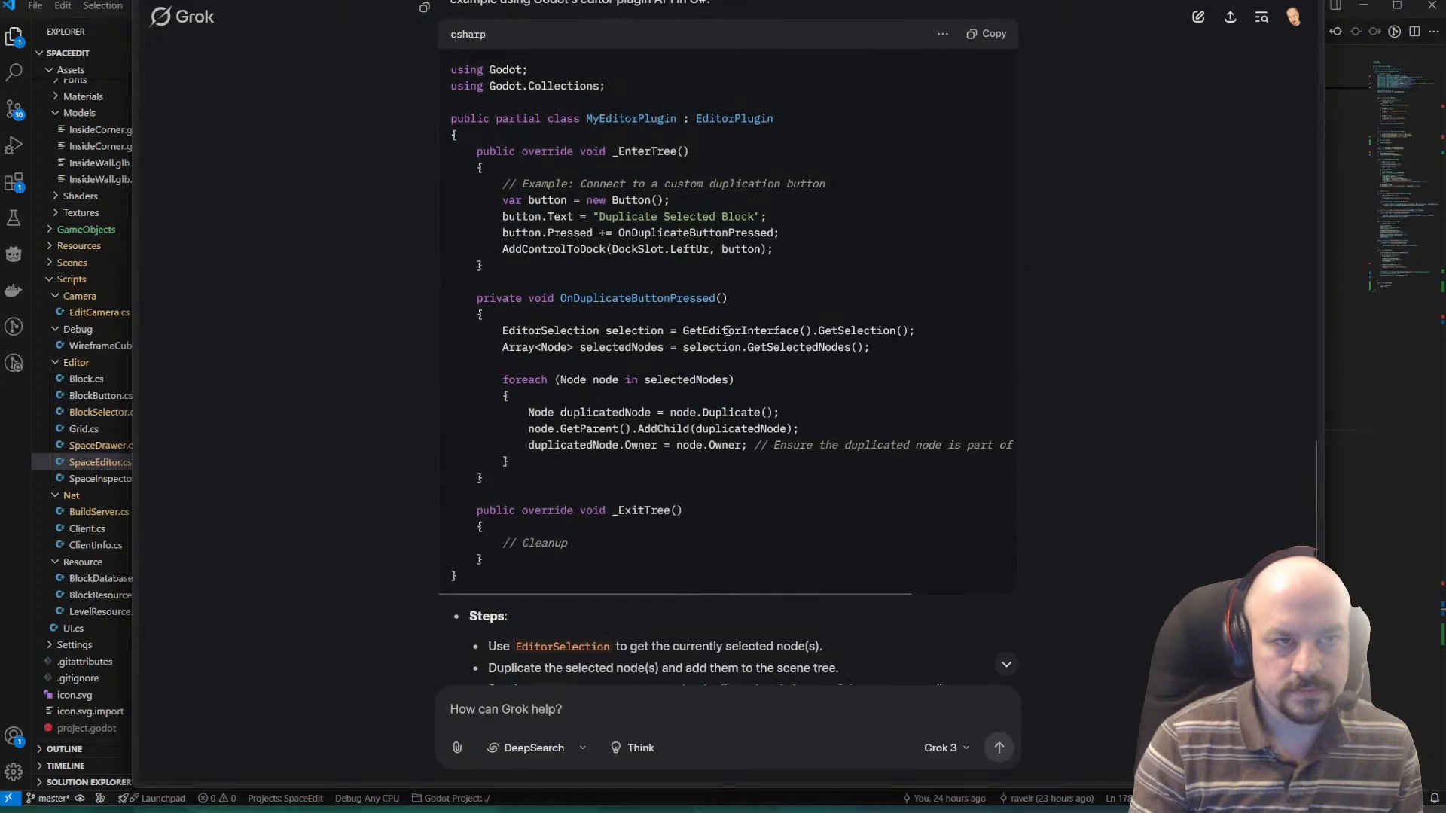
scroll(721, 325, up, 4)
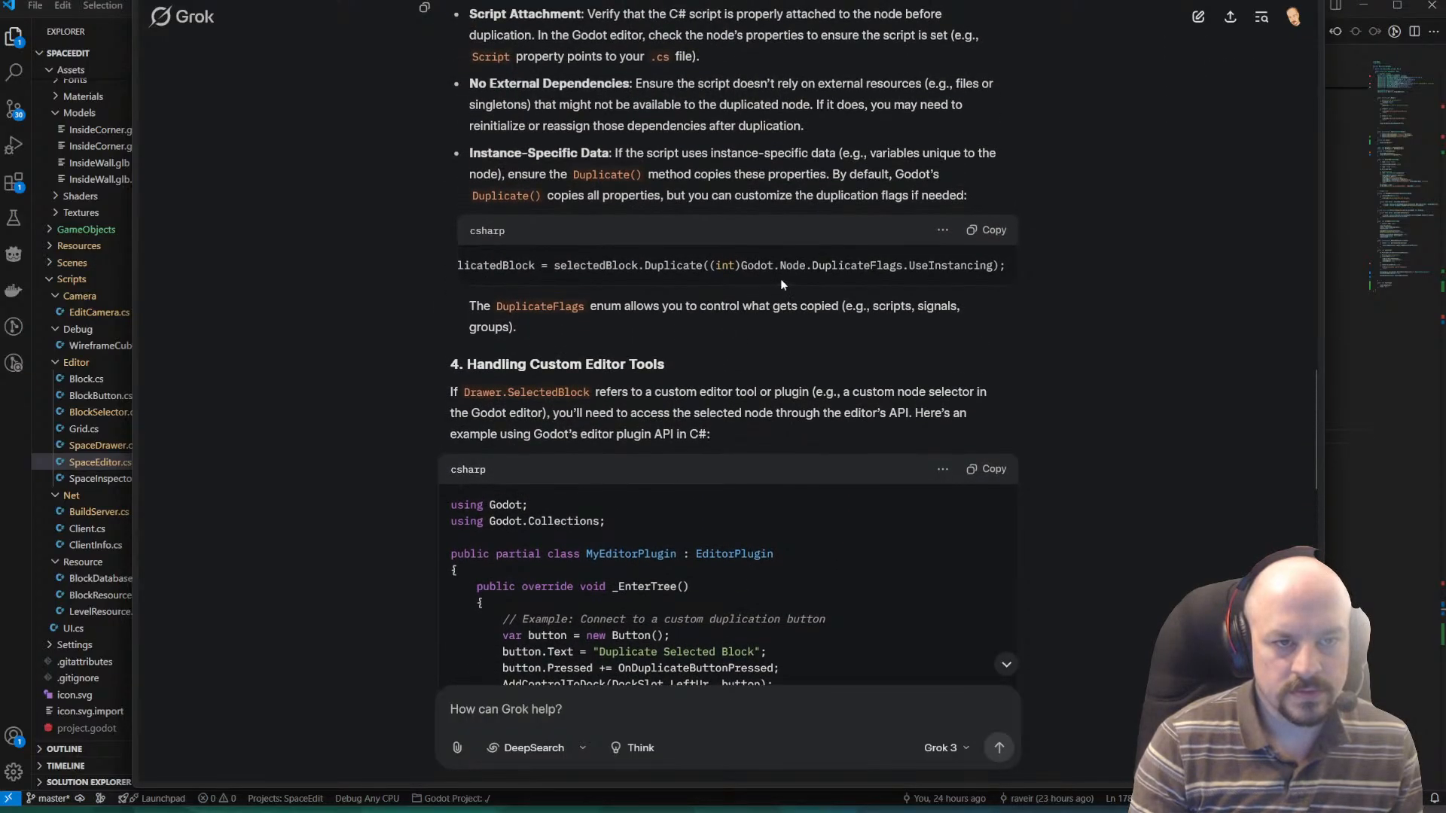
drag(994, 263, 711, 273)
click(783, 276)
scroll(776, 279, down, 4)
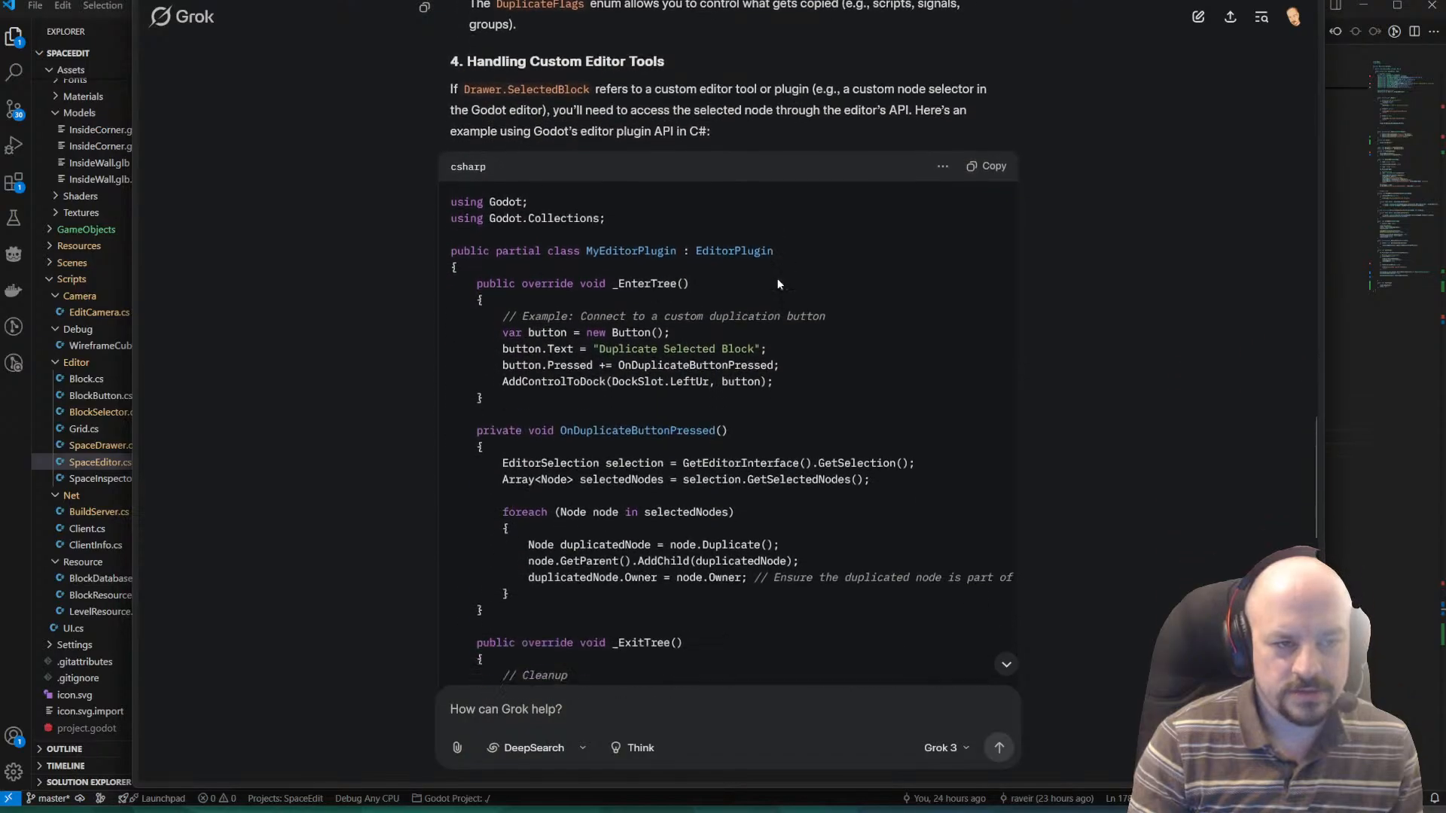
scroll(778, 284, down, 4)
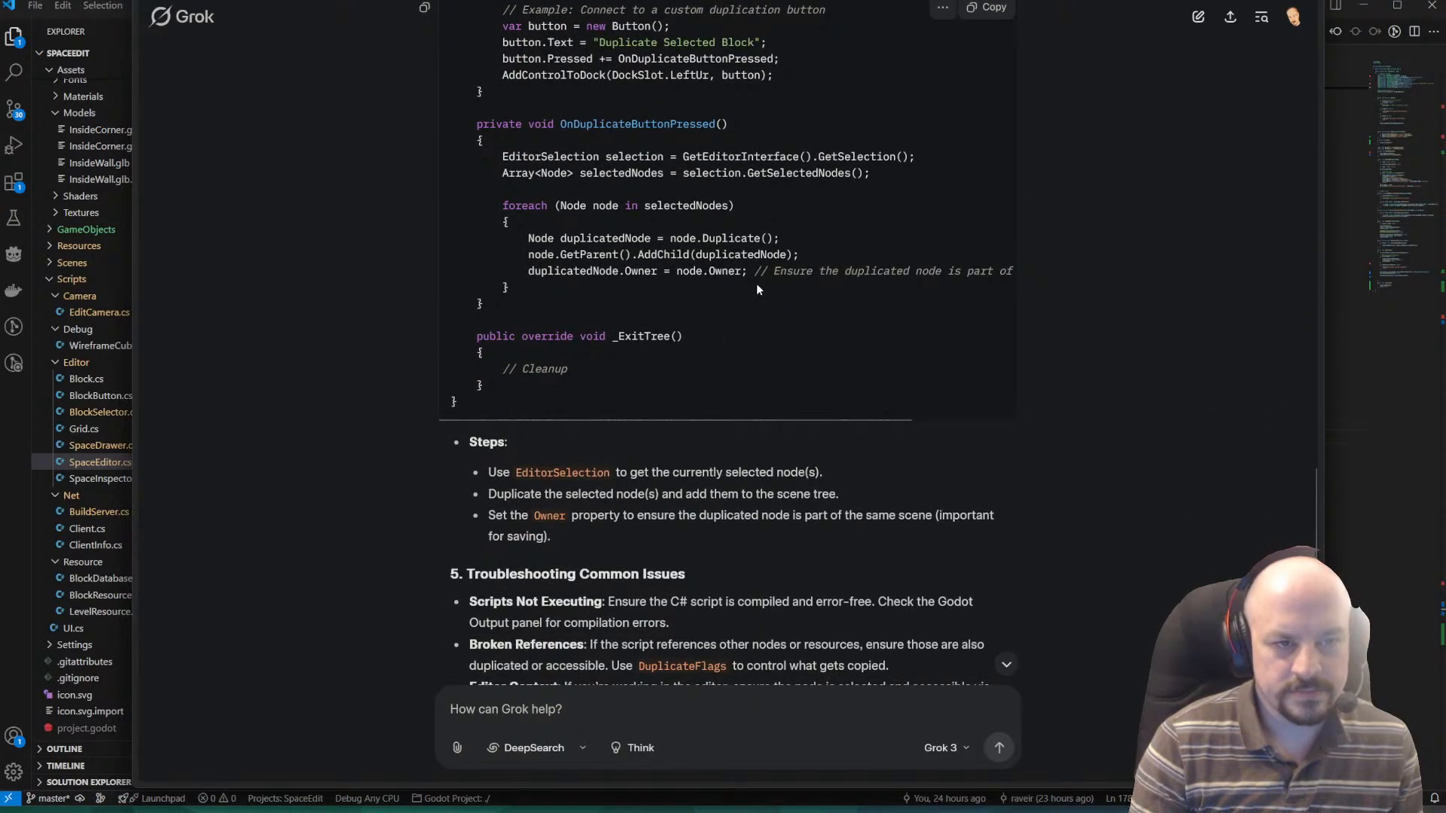
Copy duplicatedNode.Owner = node.Owner; from the OnDuplicateButtonPressed example and read the troubleshooting and custom Drawer.SelectedBlock sections.
scroll(727, 272, up, 1)
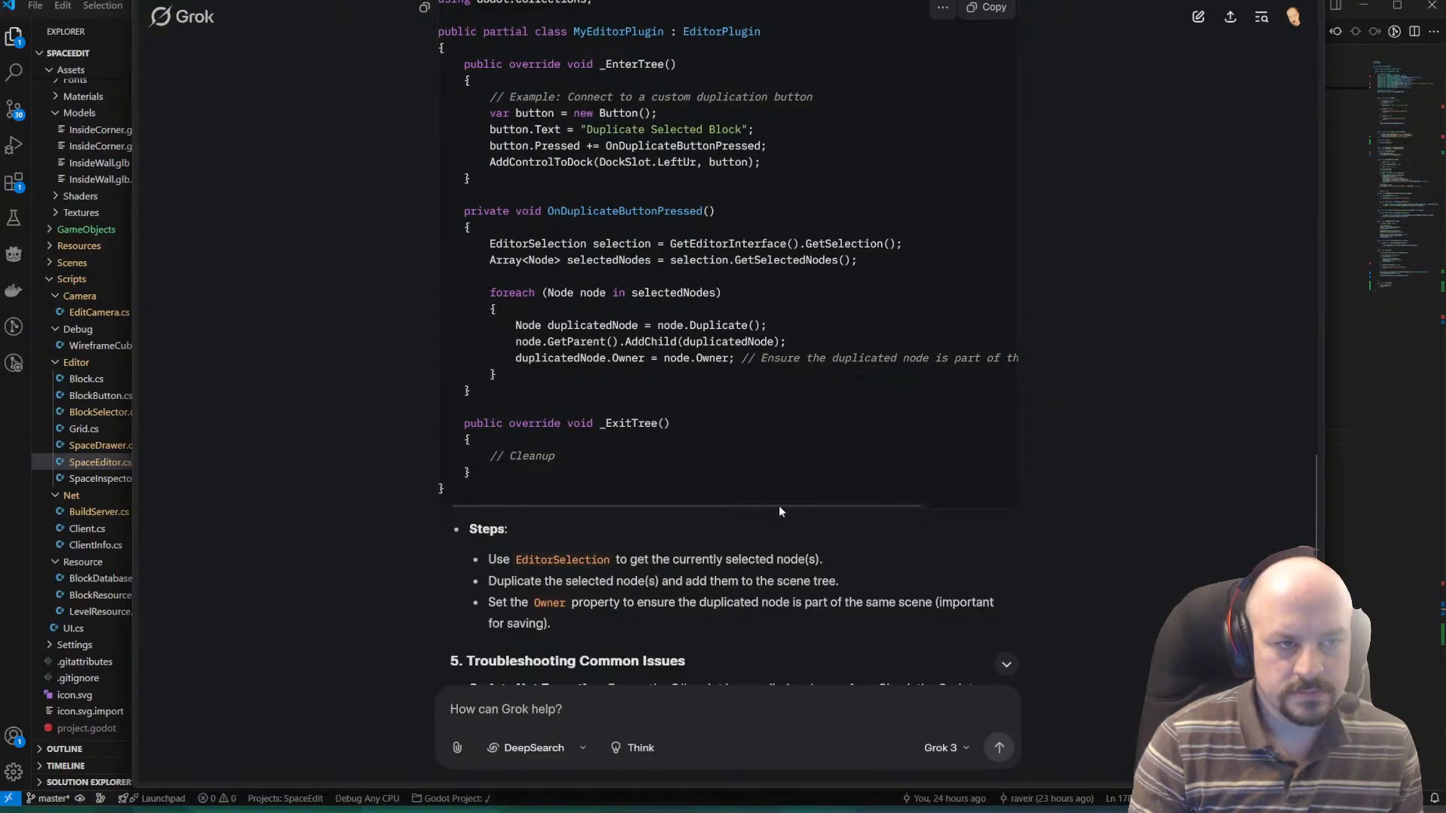
scroll(757, 395, up, 1)
scroll(753, 392, up, 2)
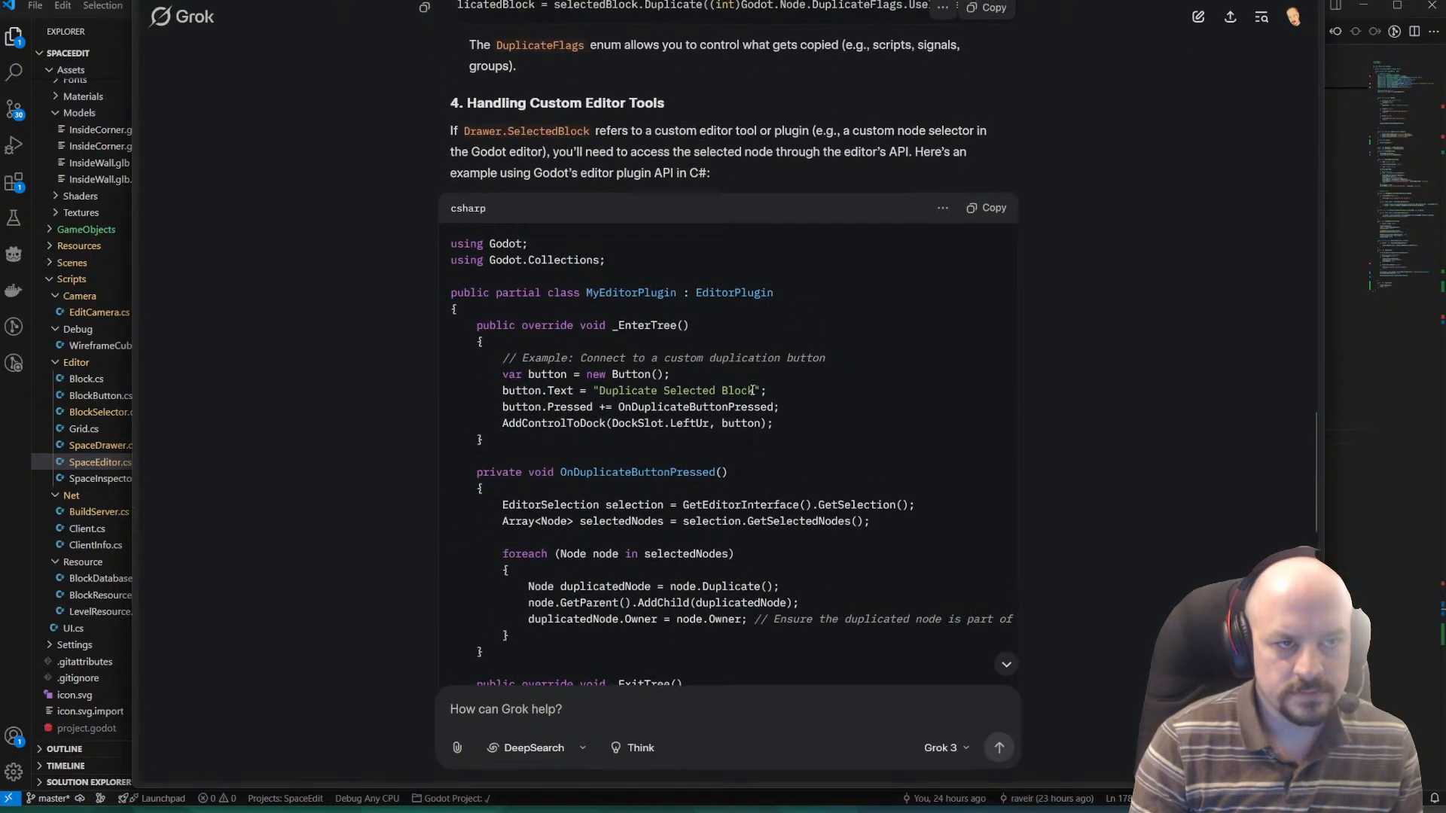
scroll(749, 388, down, 2)
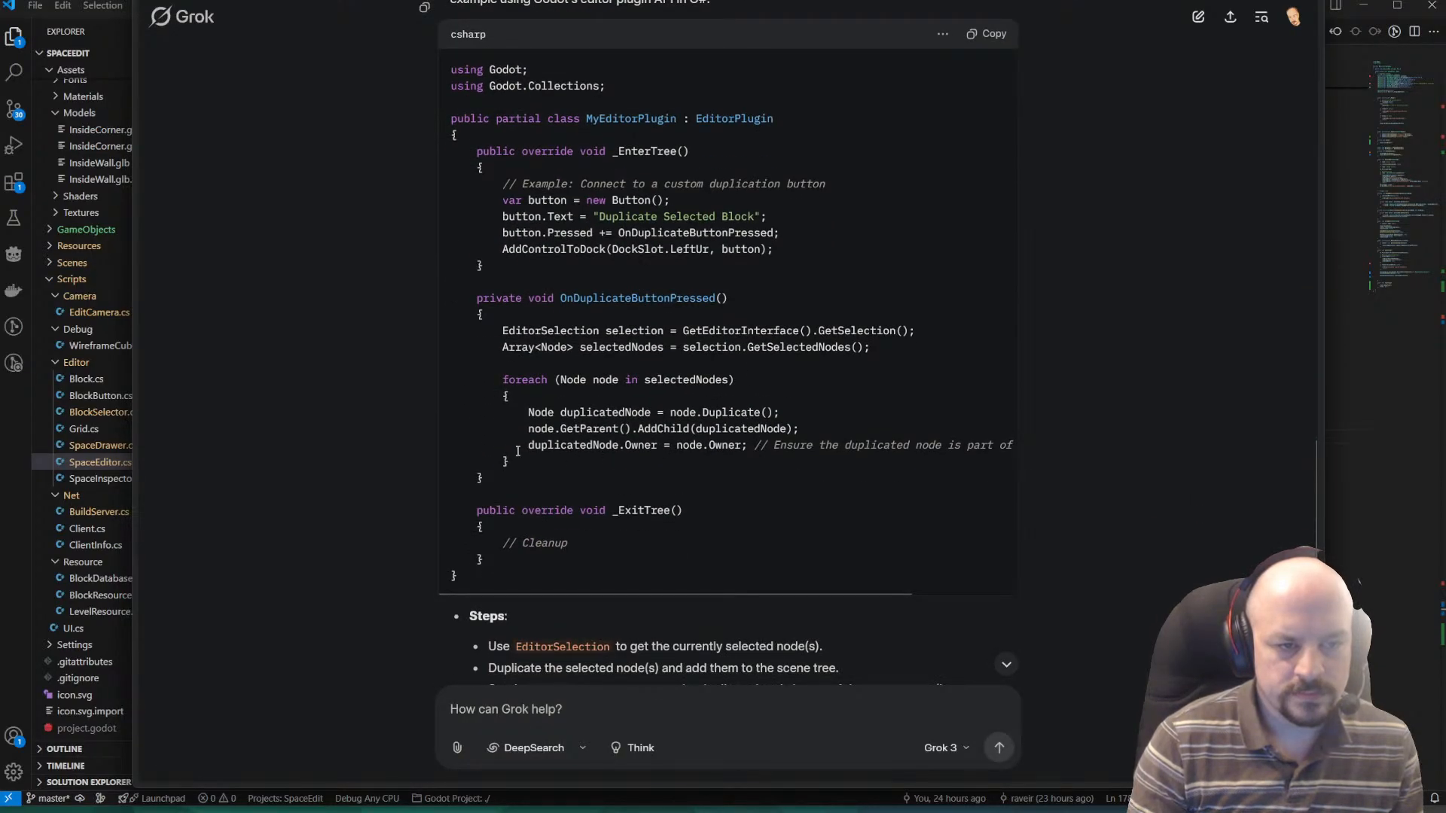
drag(519, 451, 743, 447)
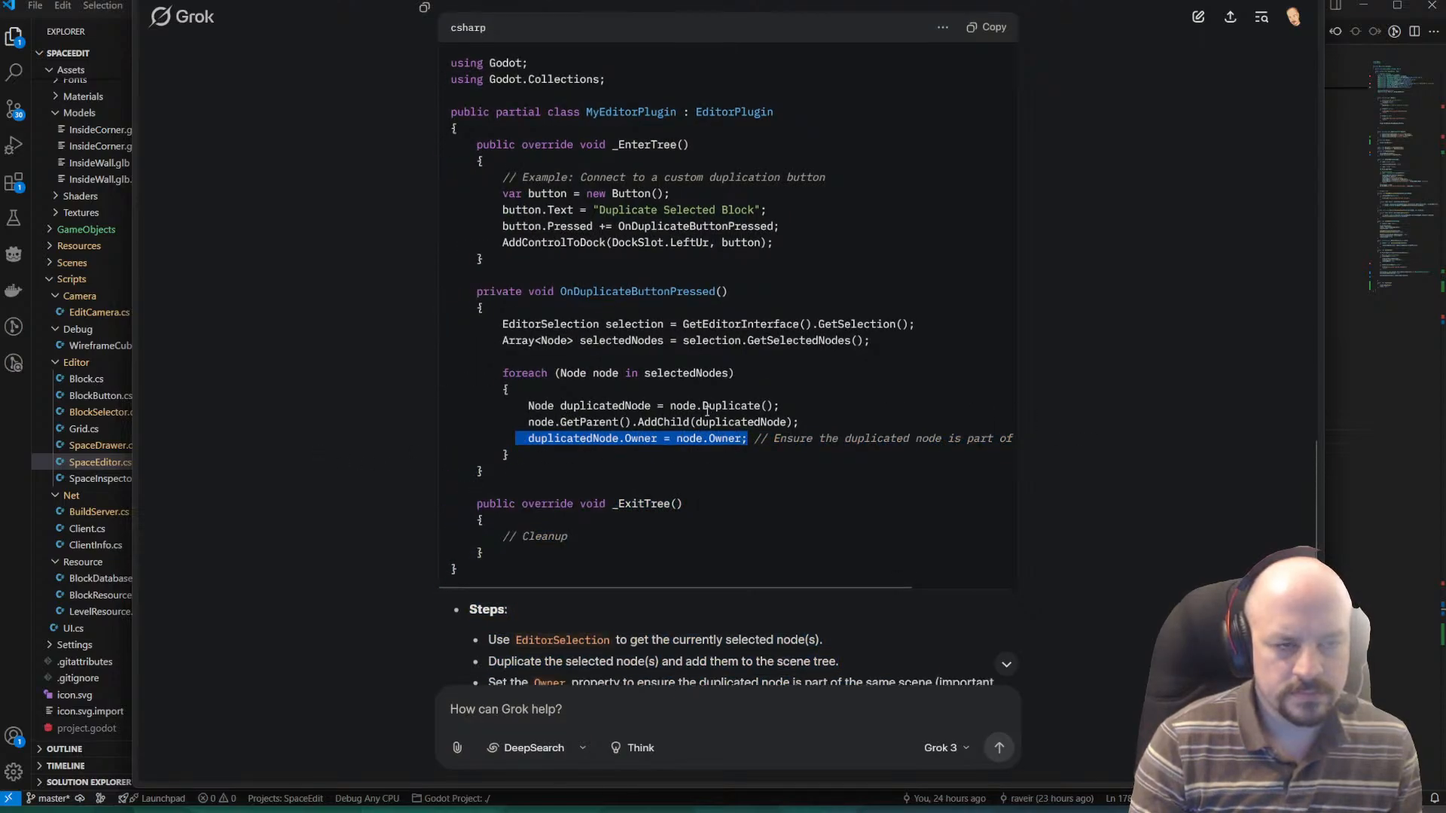
scroll(678, 373, down, 6)
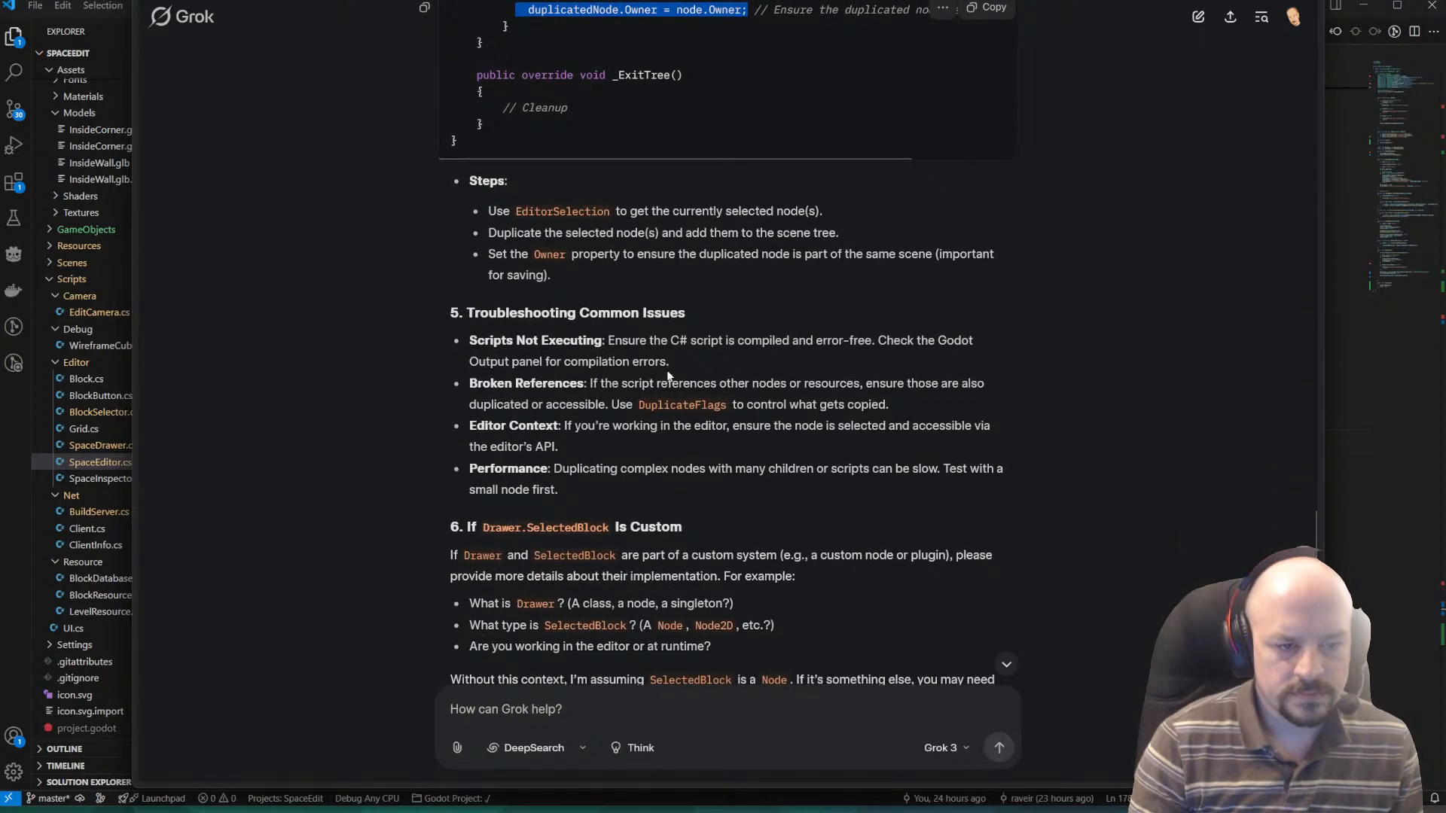
scroll(662, 361, down, 1)
scroll(704, 338, down, 4)
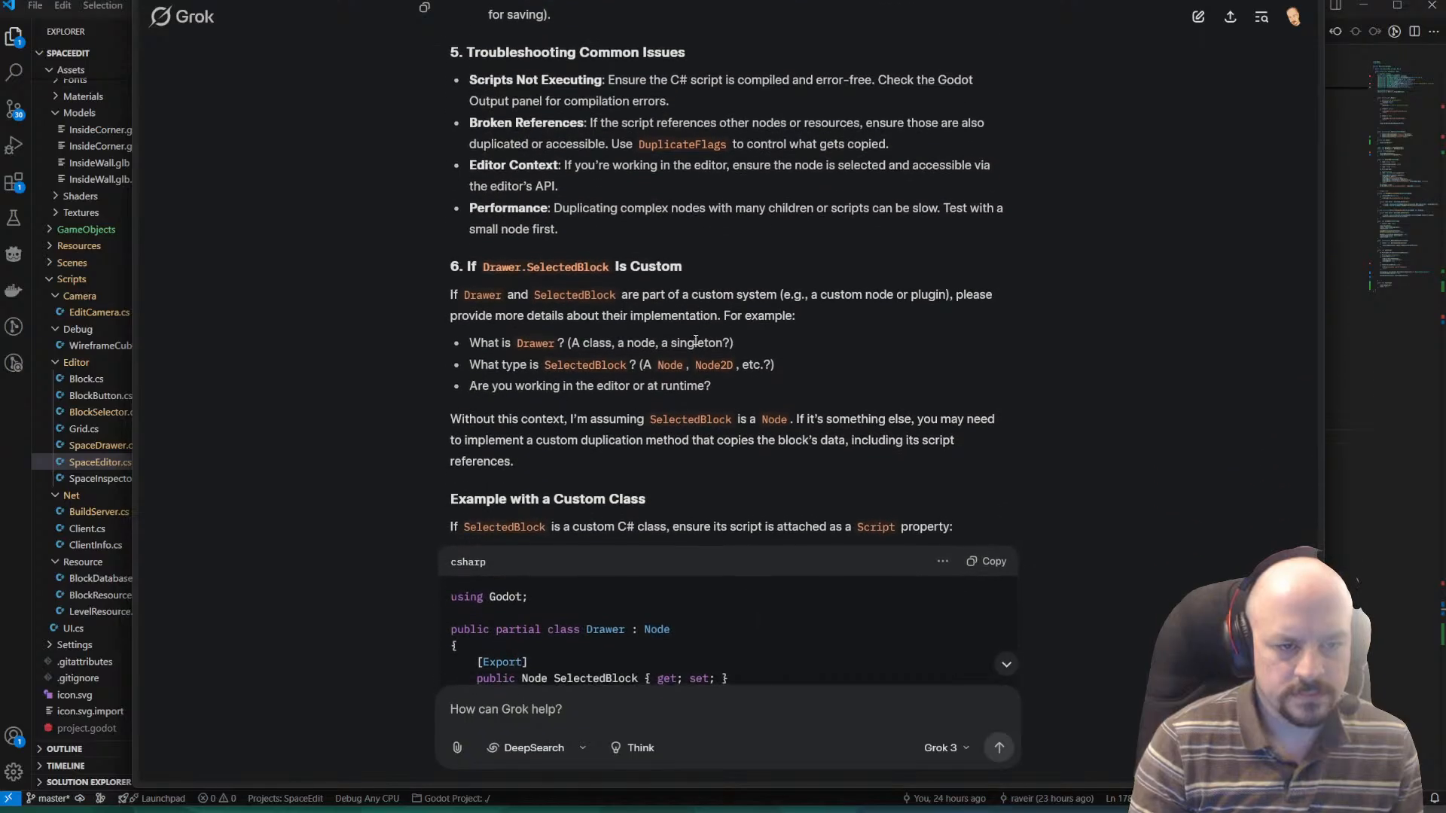
Switch to Visual Studio Code and paste the copied owner assignment on a new line after BlocksNode.AddChild(block, true); in SelectGrid.
key(alt+Tab)
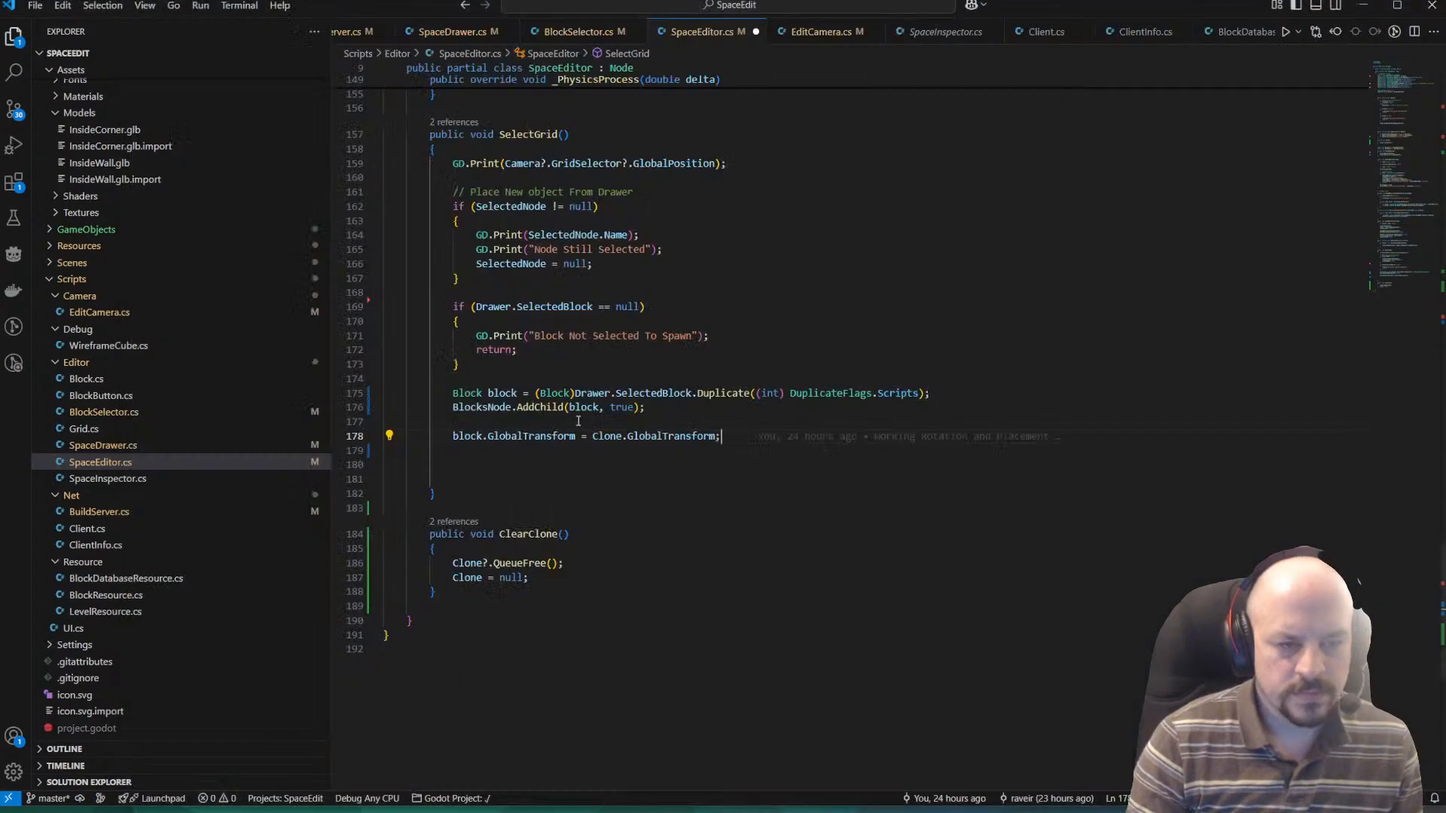
click(565, 446)
click(690, 407)
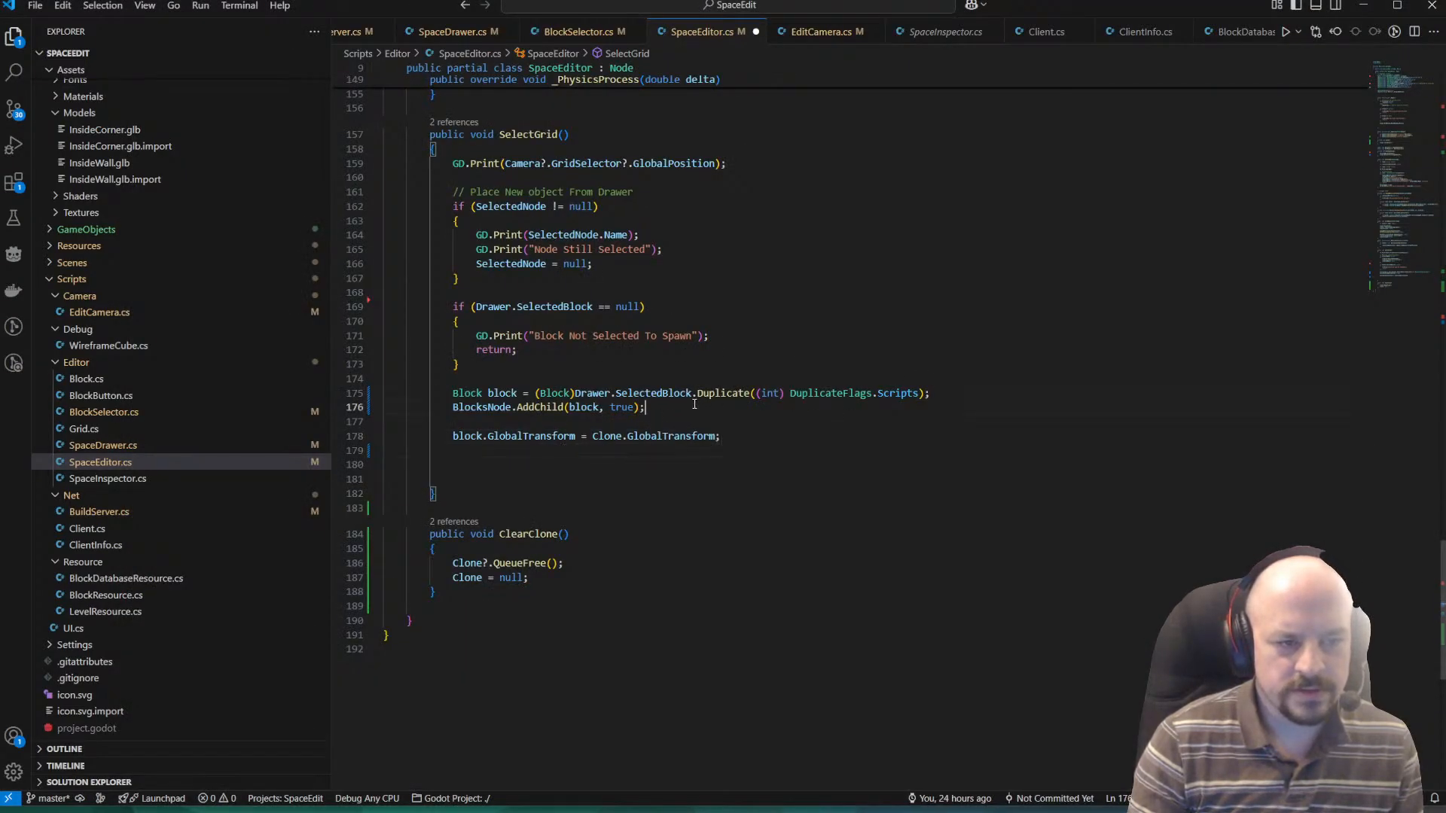
key(Return)
text(duplicatedNode.Owner = node.Owner;)
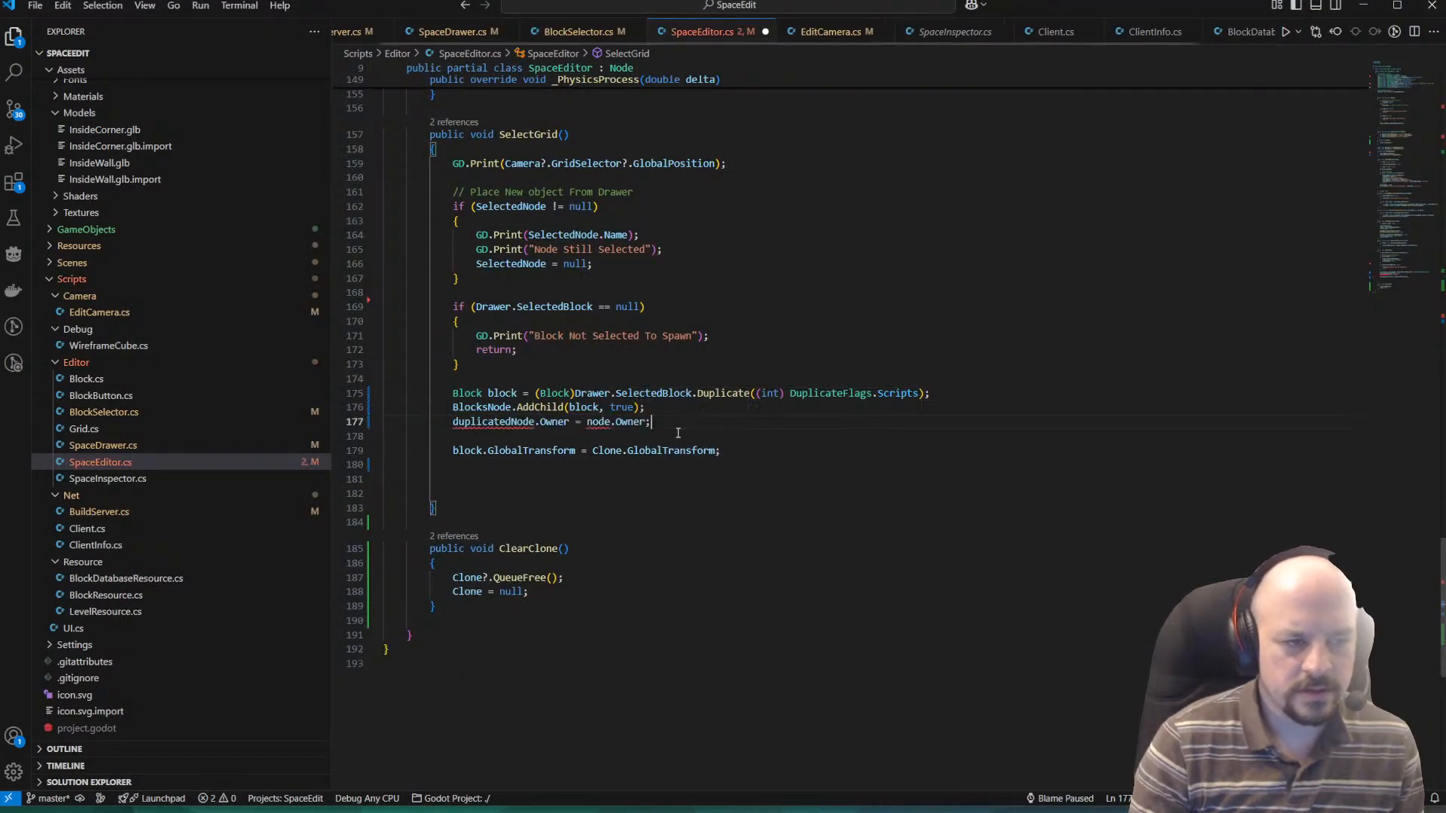
Replace duplicatedNode with block in the pasted owner assignment and save SpaceEditor.cs.
double_click(509, 422)
text(Block)
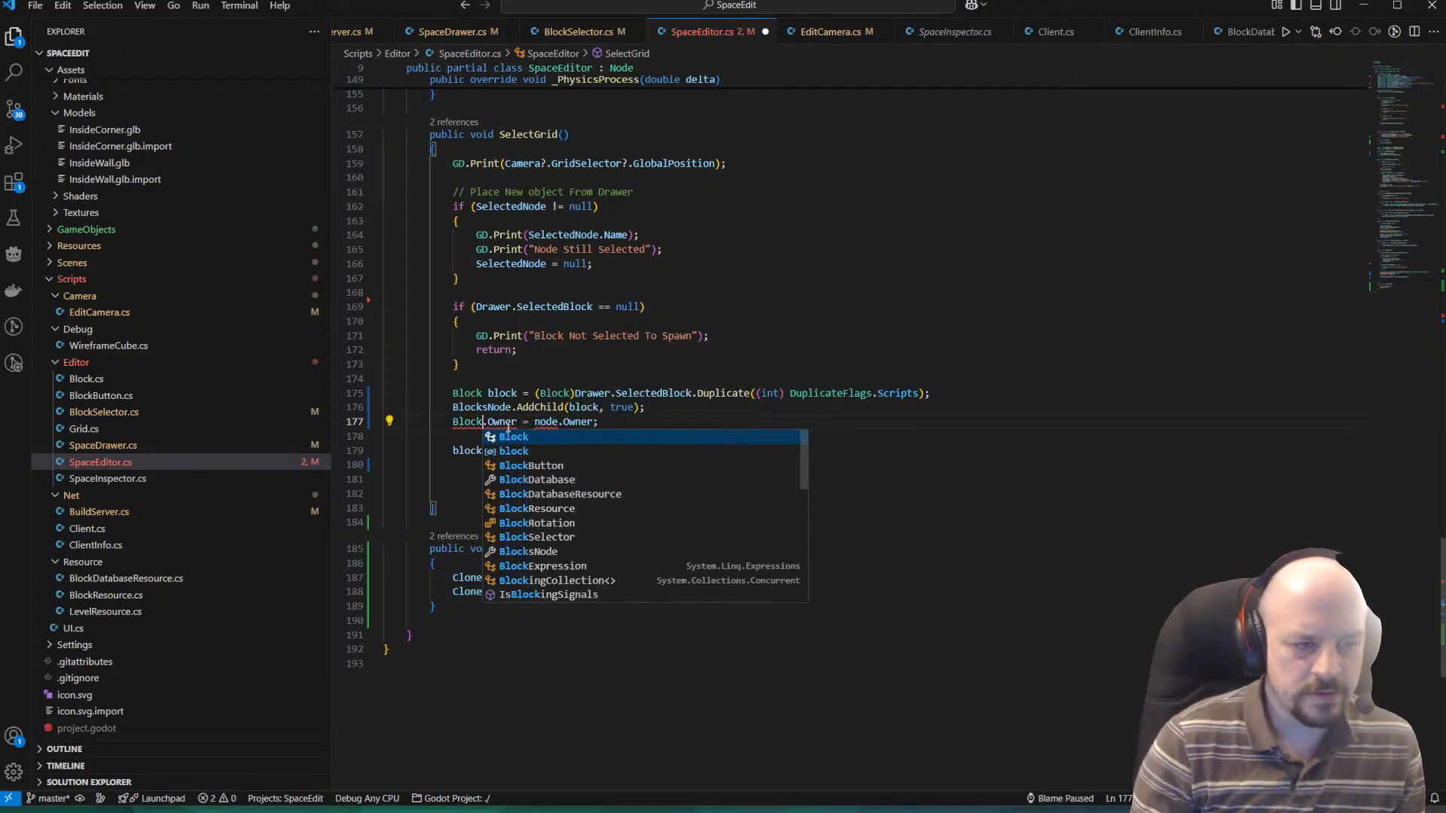
key(BackSpace)
key(BackSpace)
key(BackSpace)
key(BackSpace)
key(BackSpace)
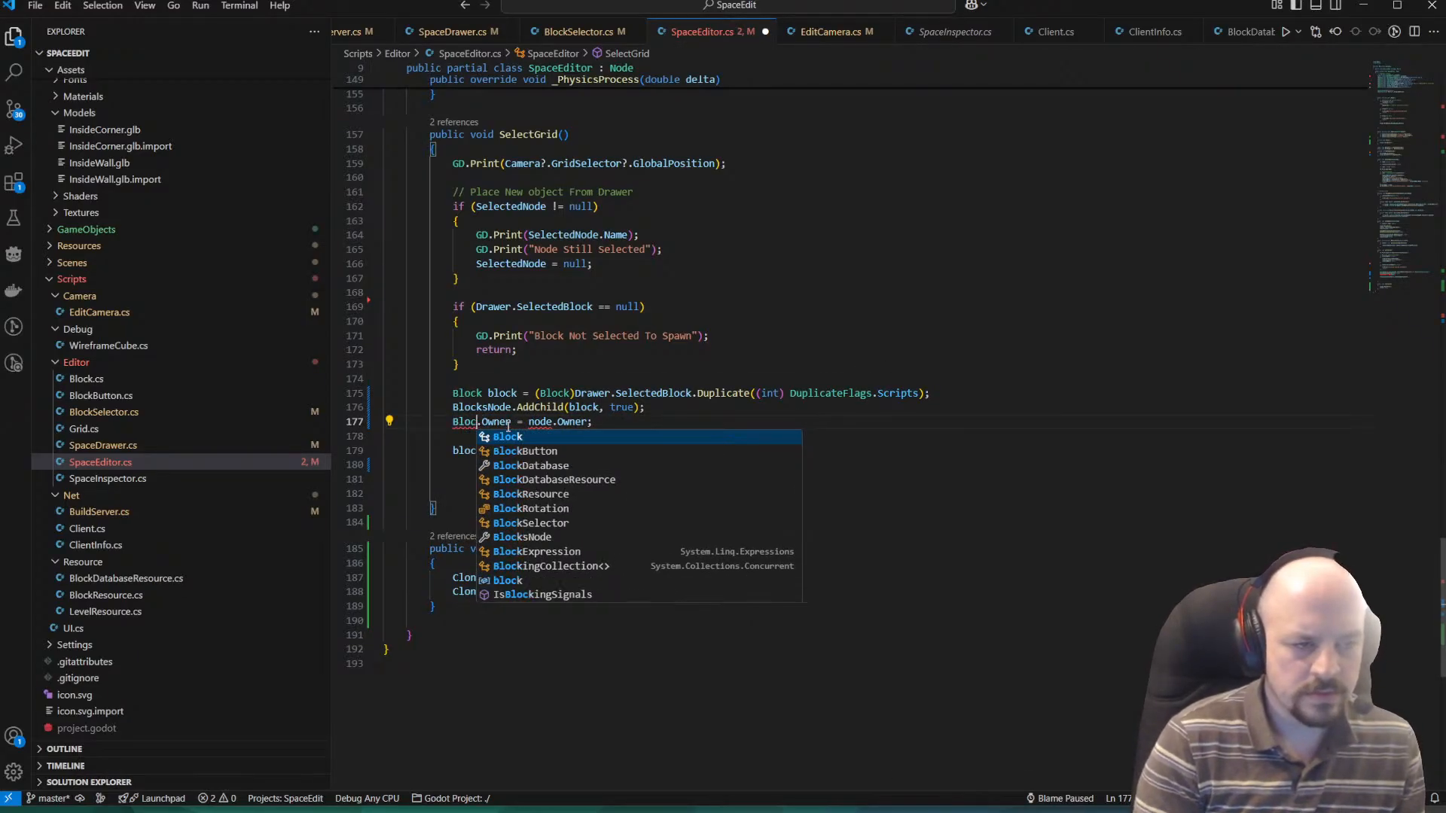
text(block)
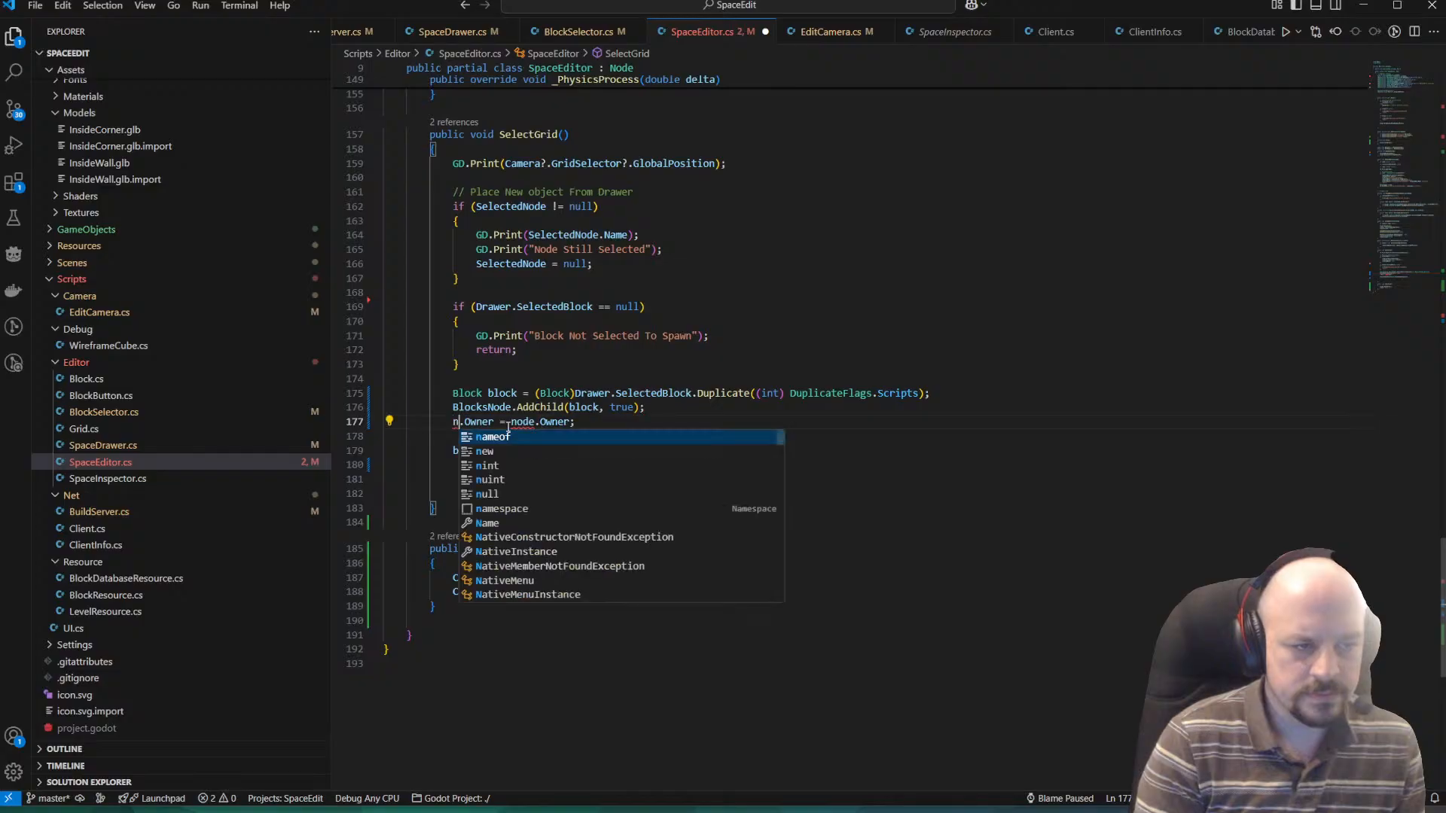
click(509, 423)
key(ctrl+s)
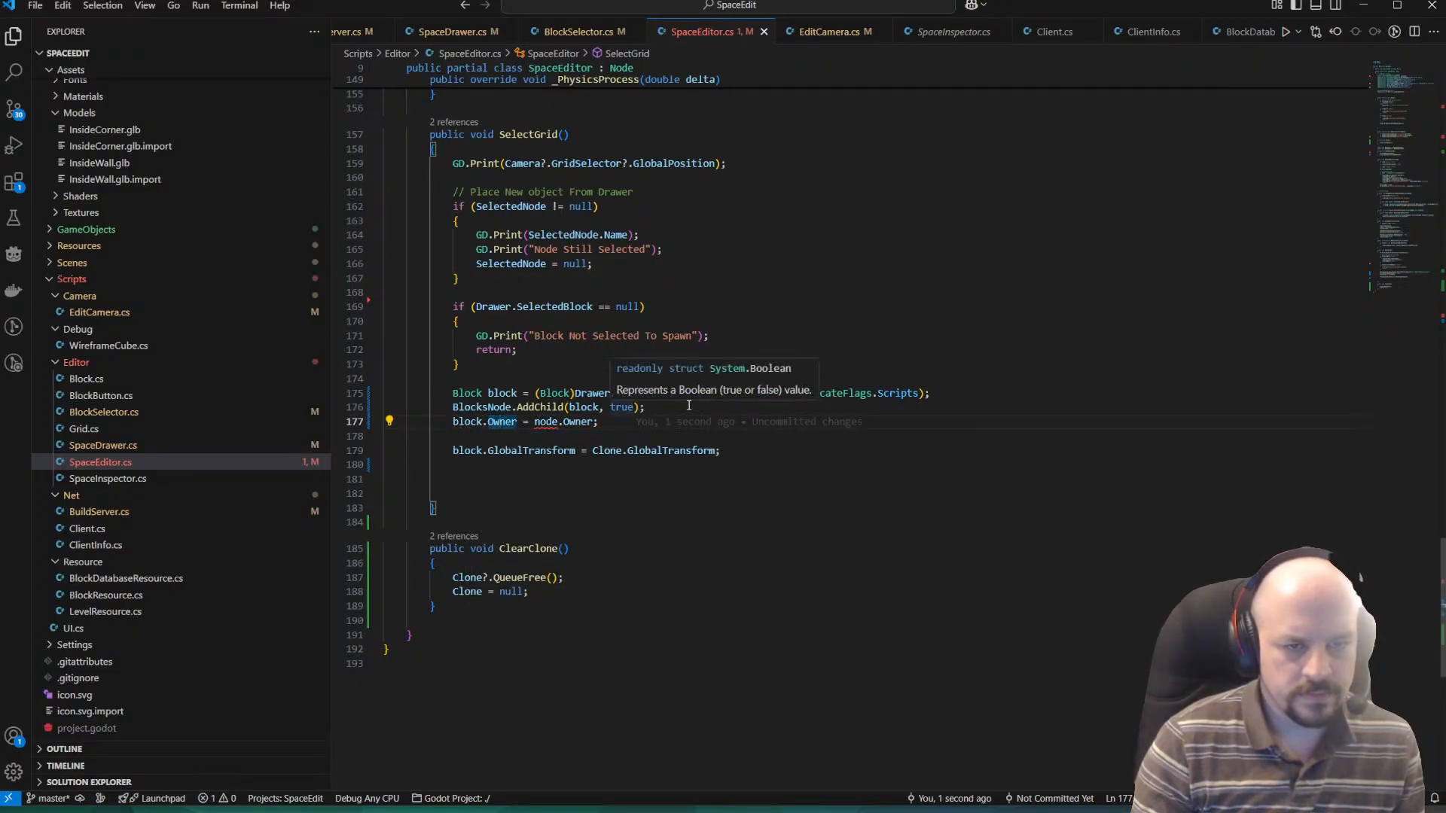
Replace node with Drawer.SelectedBlock in the owner assignment, save the file, and move the BlocksNode.AddChild line below that assignment.
click(577, 435)
scroll(660, 383, up, 2)
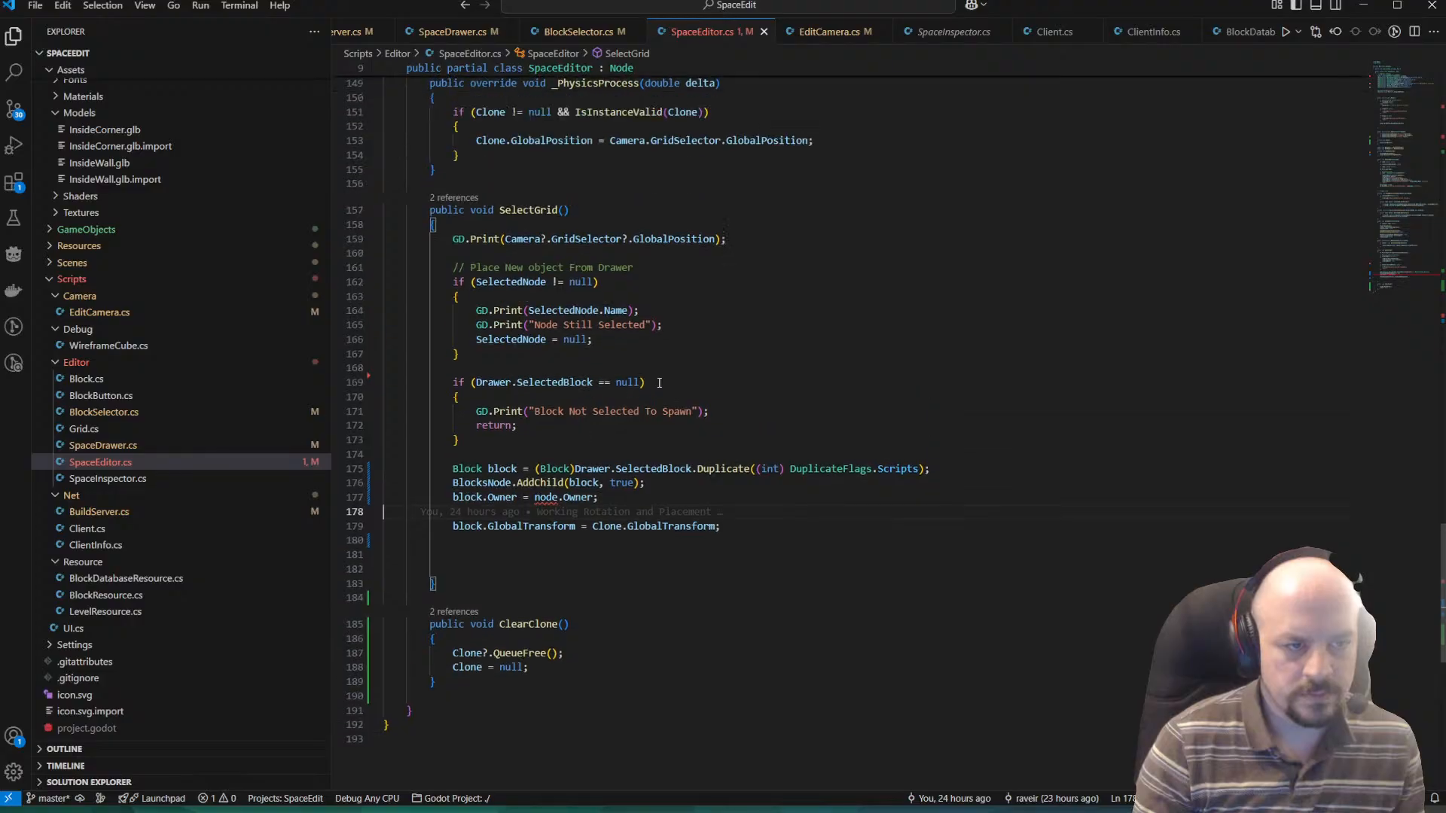
scroll(654, 384, down, 1)
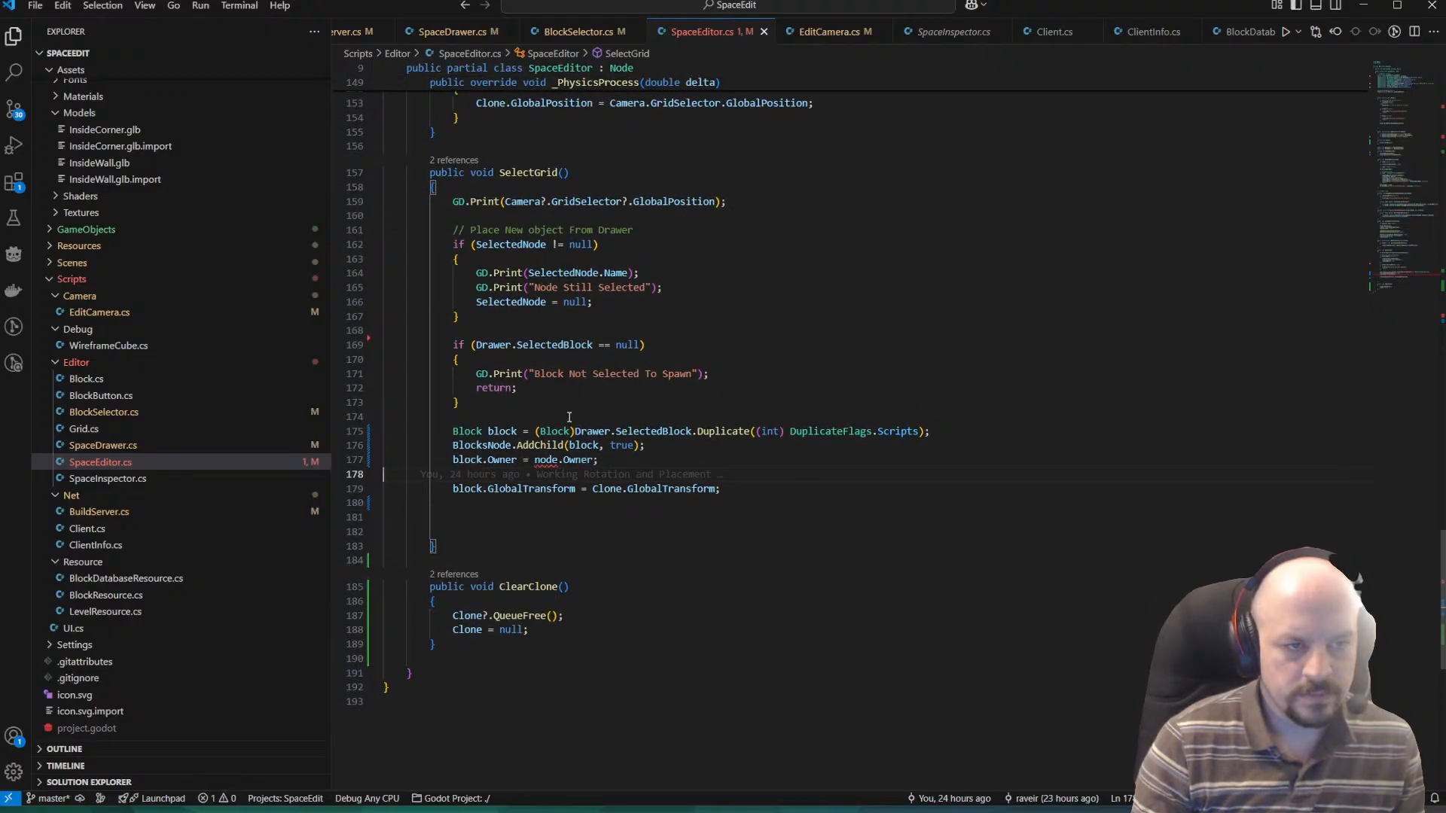
scroll(613, 484, up, 1)
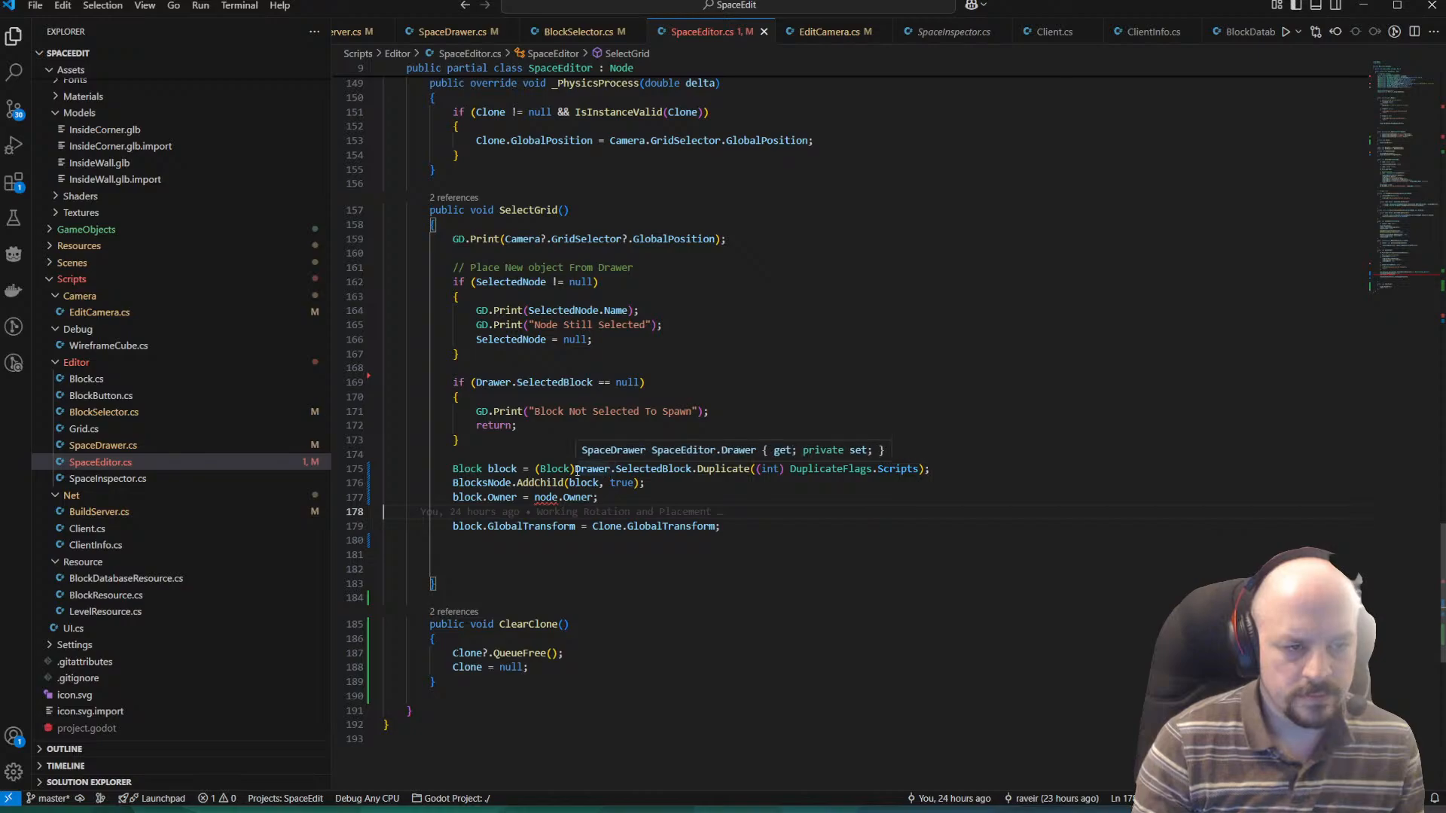
drag(574, 468, 687, 470)
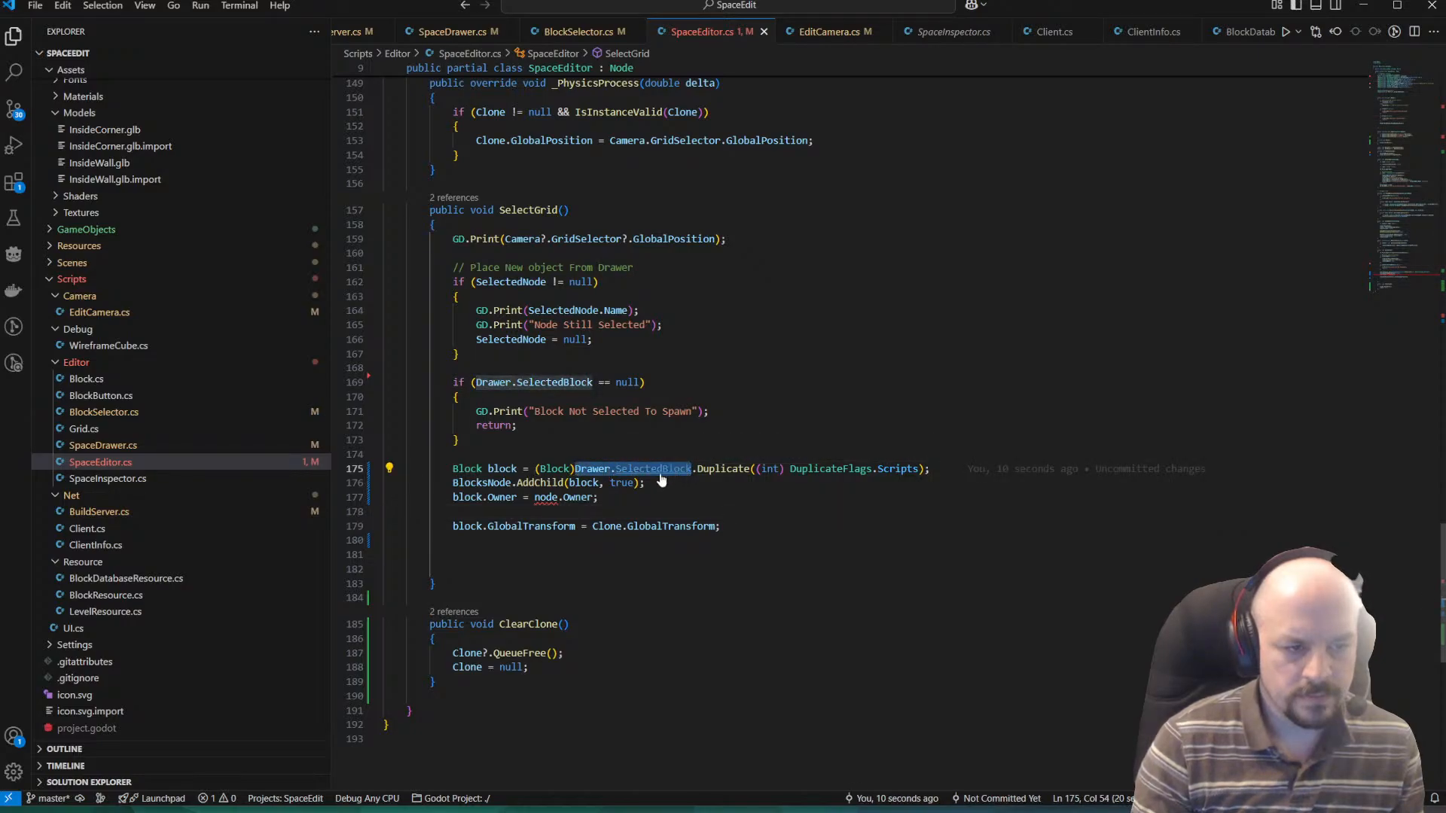
double_click(542, 497)
text(Drawer.SelectedBlock)
click(654, 573)
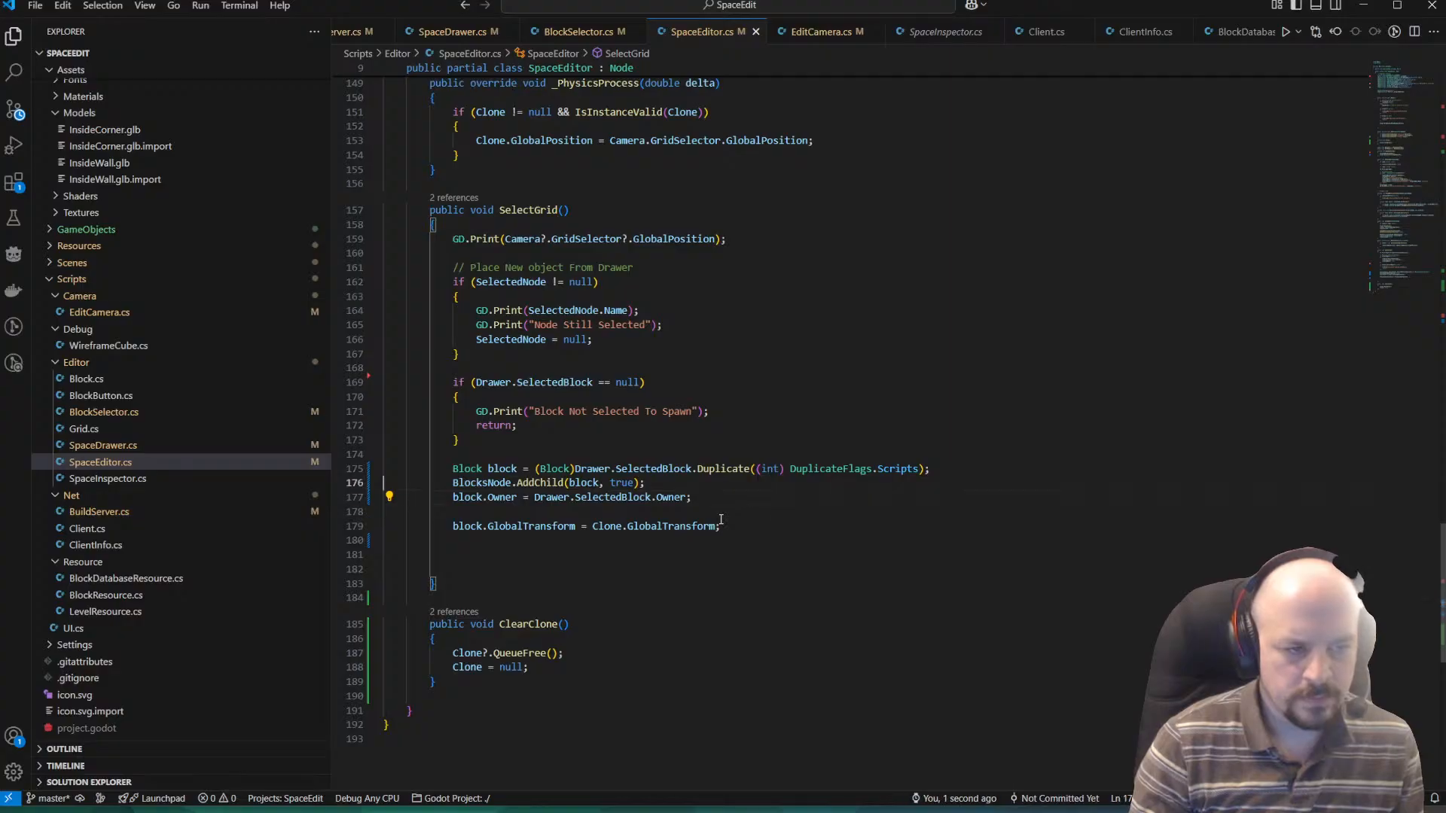
key(alt+Down)
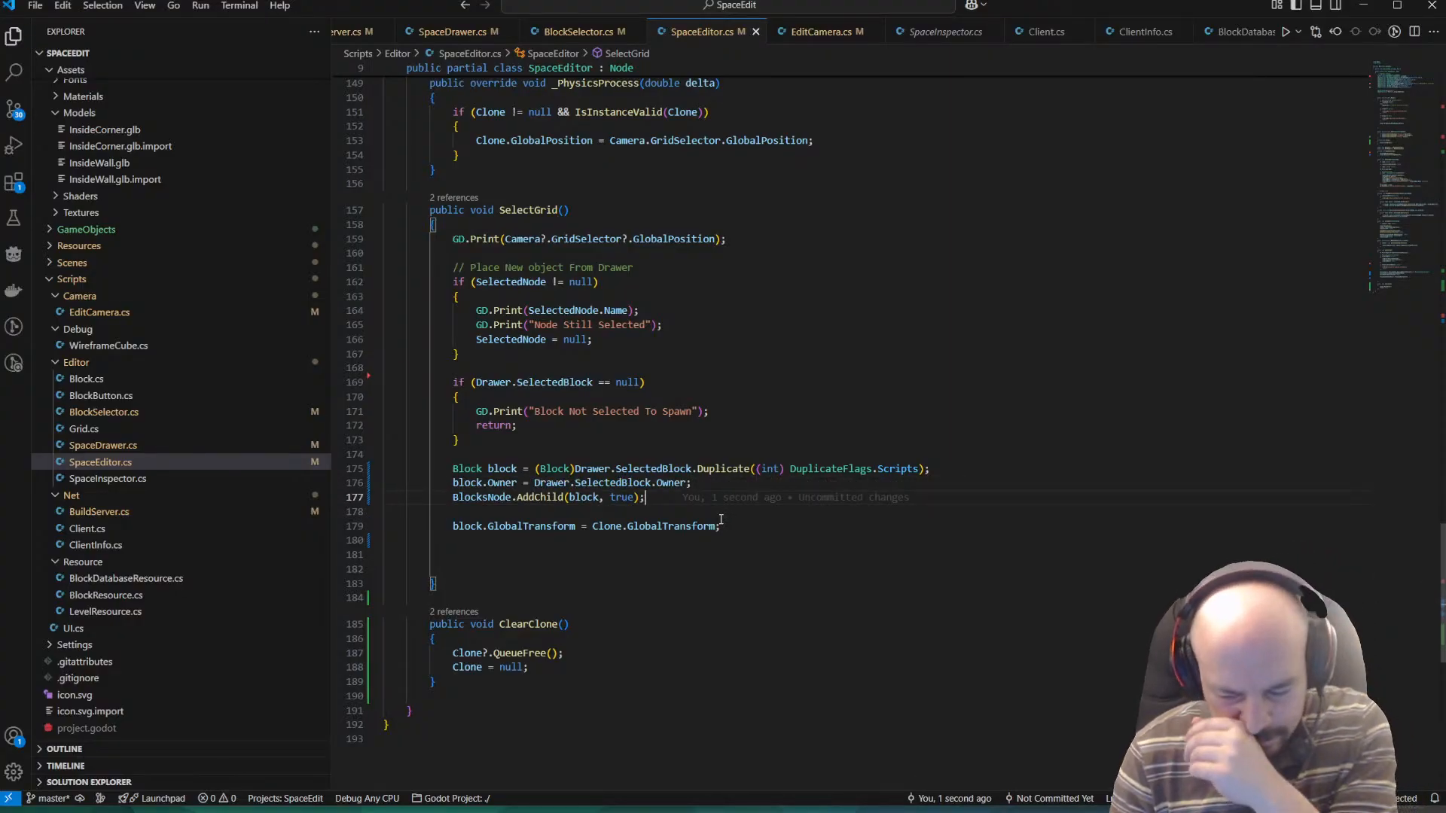
Move the BlocksNode.AddChild(block, true); line back above the block.Owner assignment in SelectGrid.
key(Home)
key(Home)
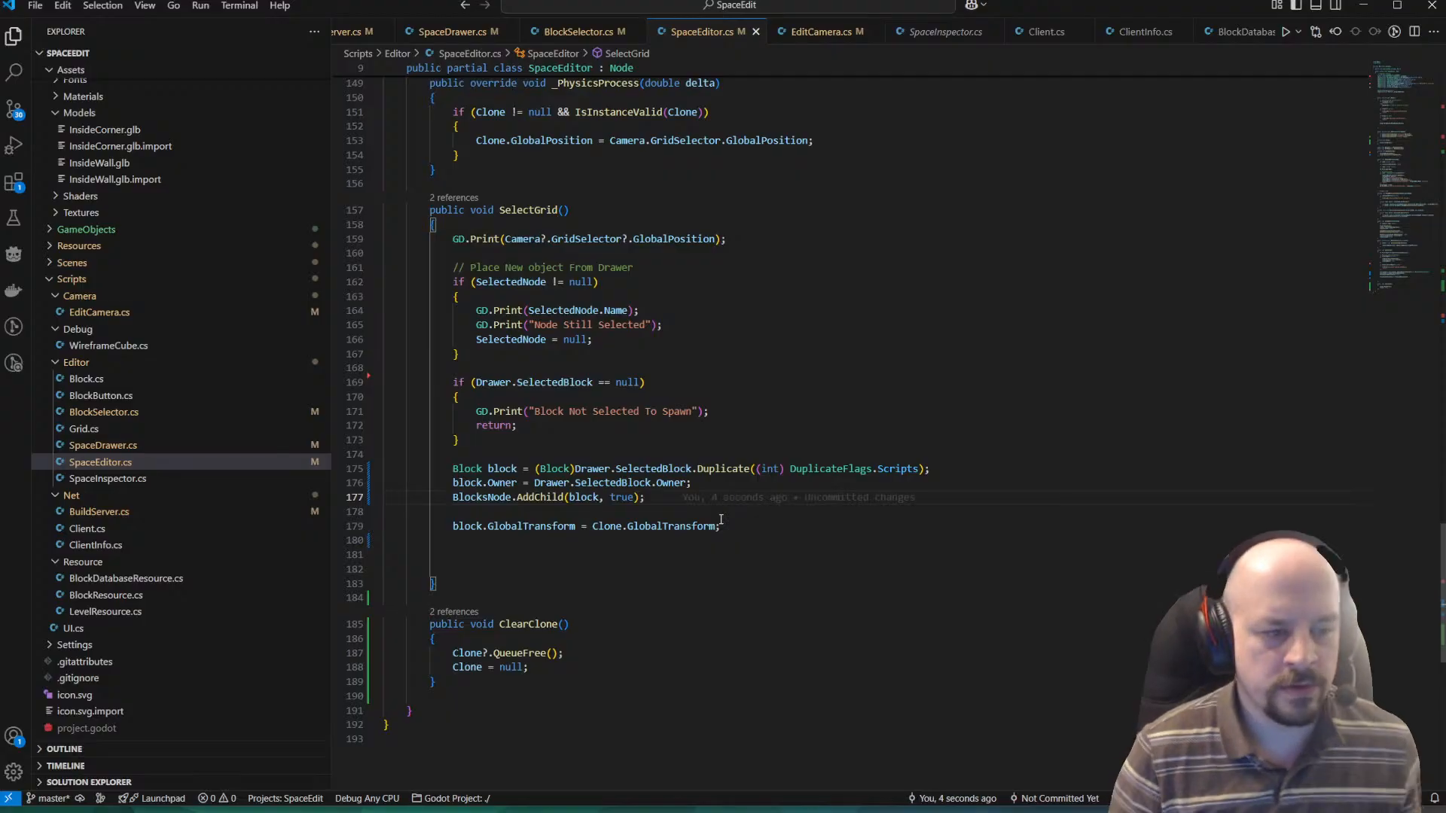
key(Up)
key(Down)
key(alt+Up)
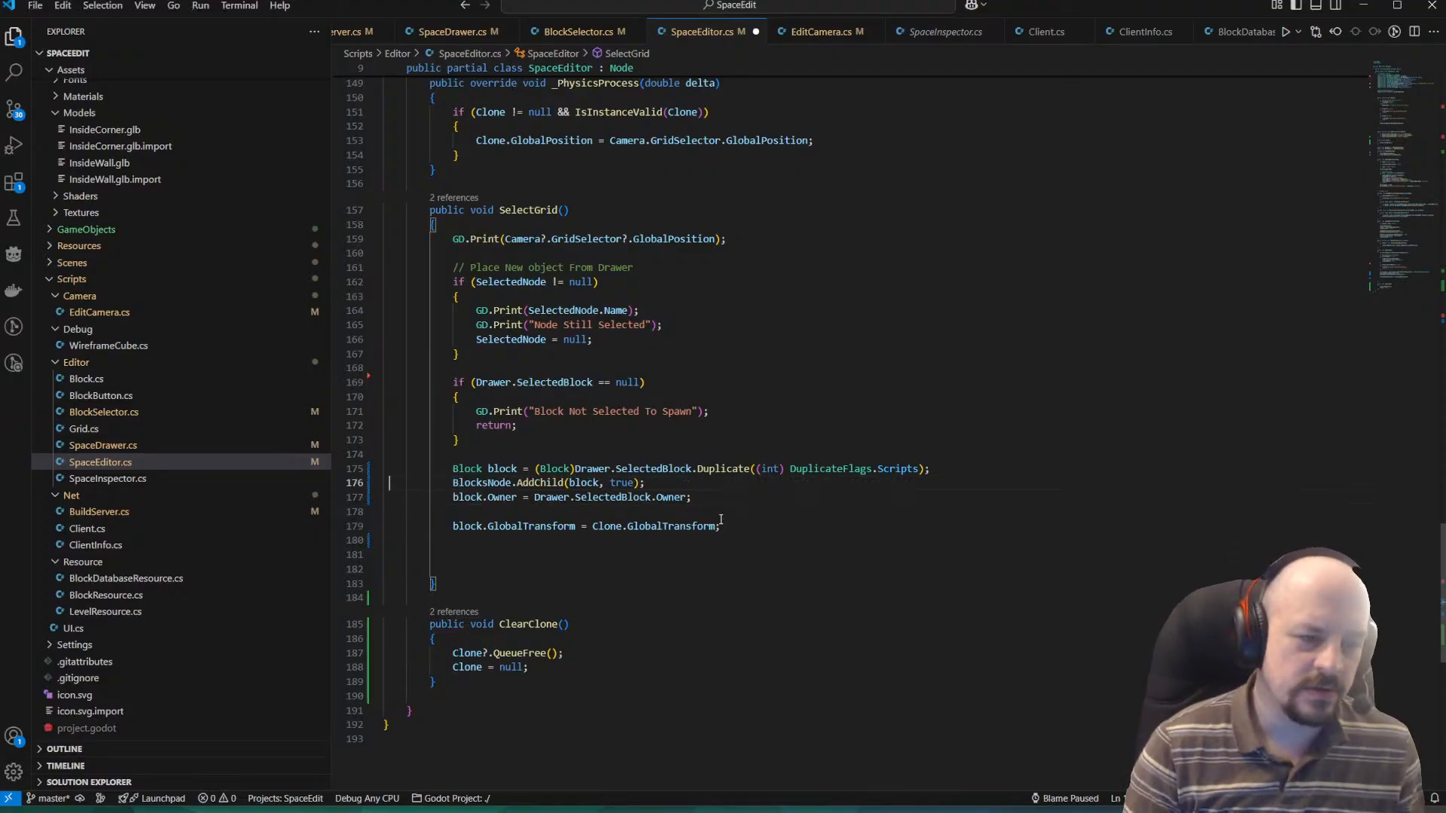
Switch to the Grok answer and review its custom class, testing, OnDuplicateButtonPressed and DuplicateFlags sections for the duplication order and flags.
key(alt+Tab)
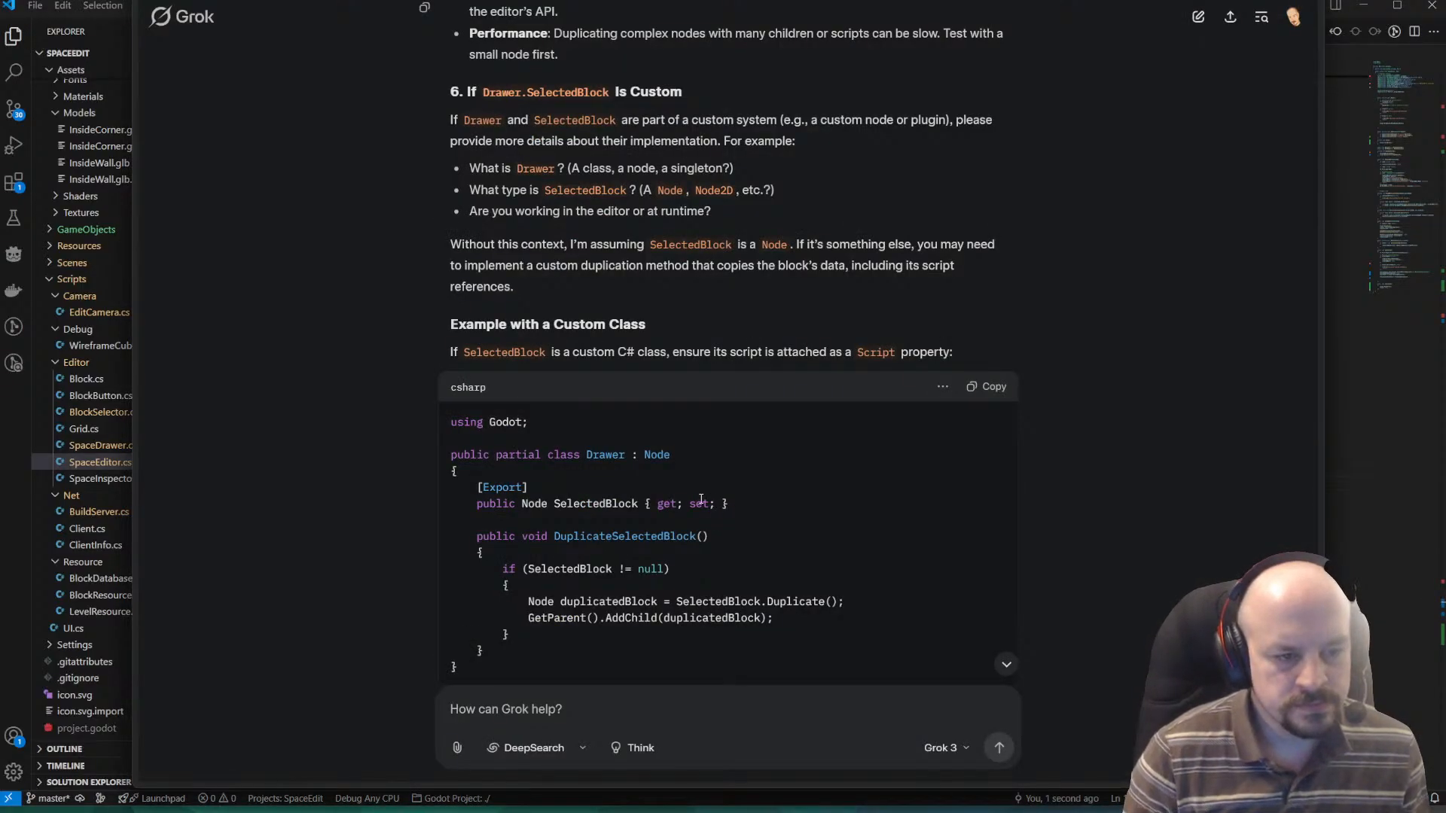
scroll(700, 500, down, 4)
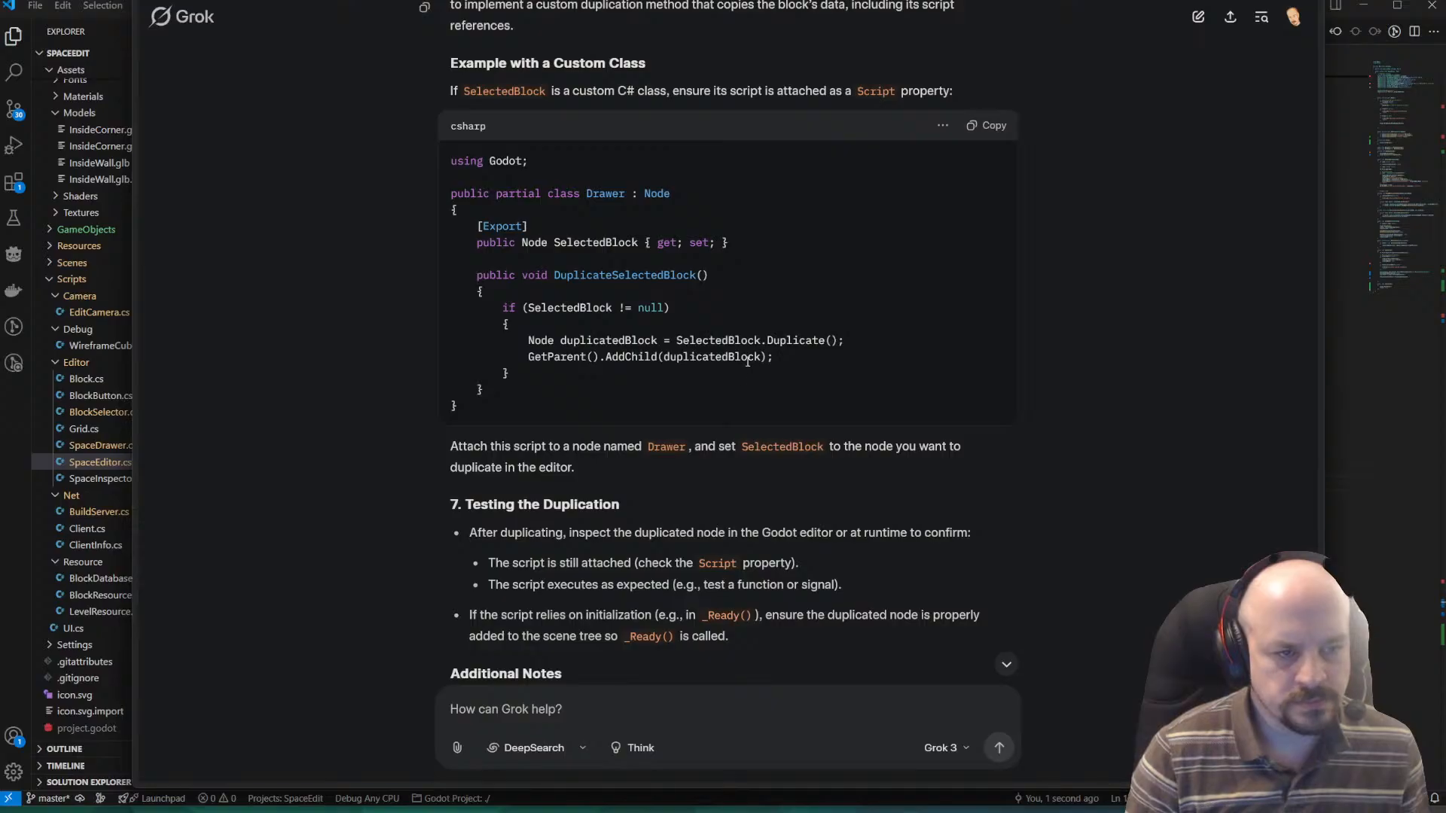
scroll(748, 362, down, 3)
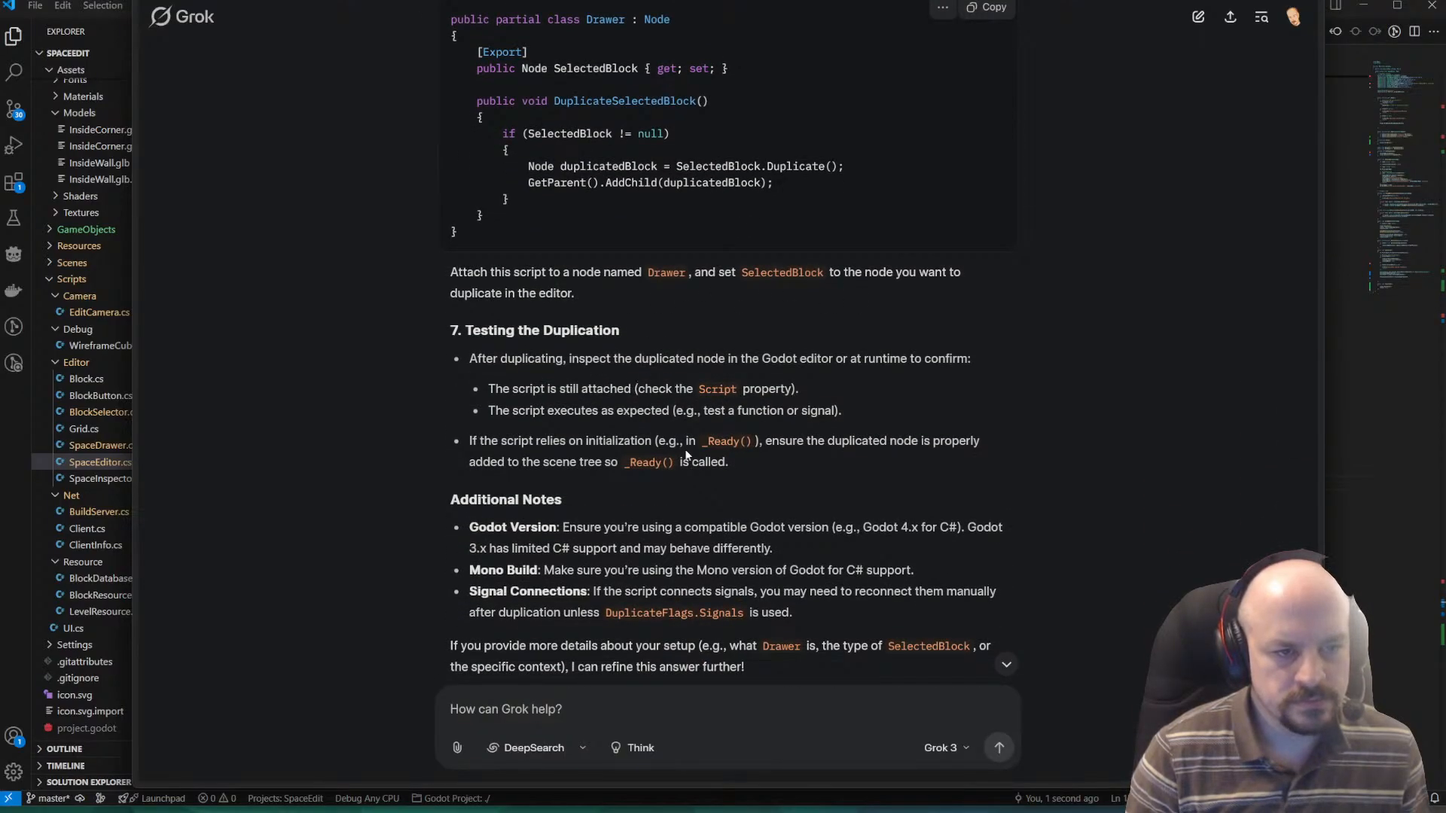
scroll(686, 454, down, 1)
scroll(701, 549, up, 14)
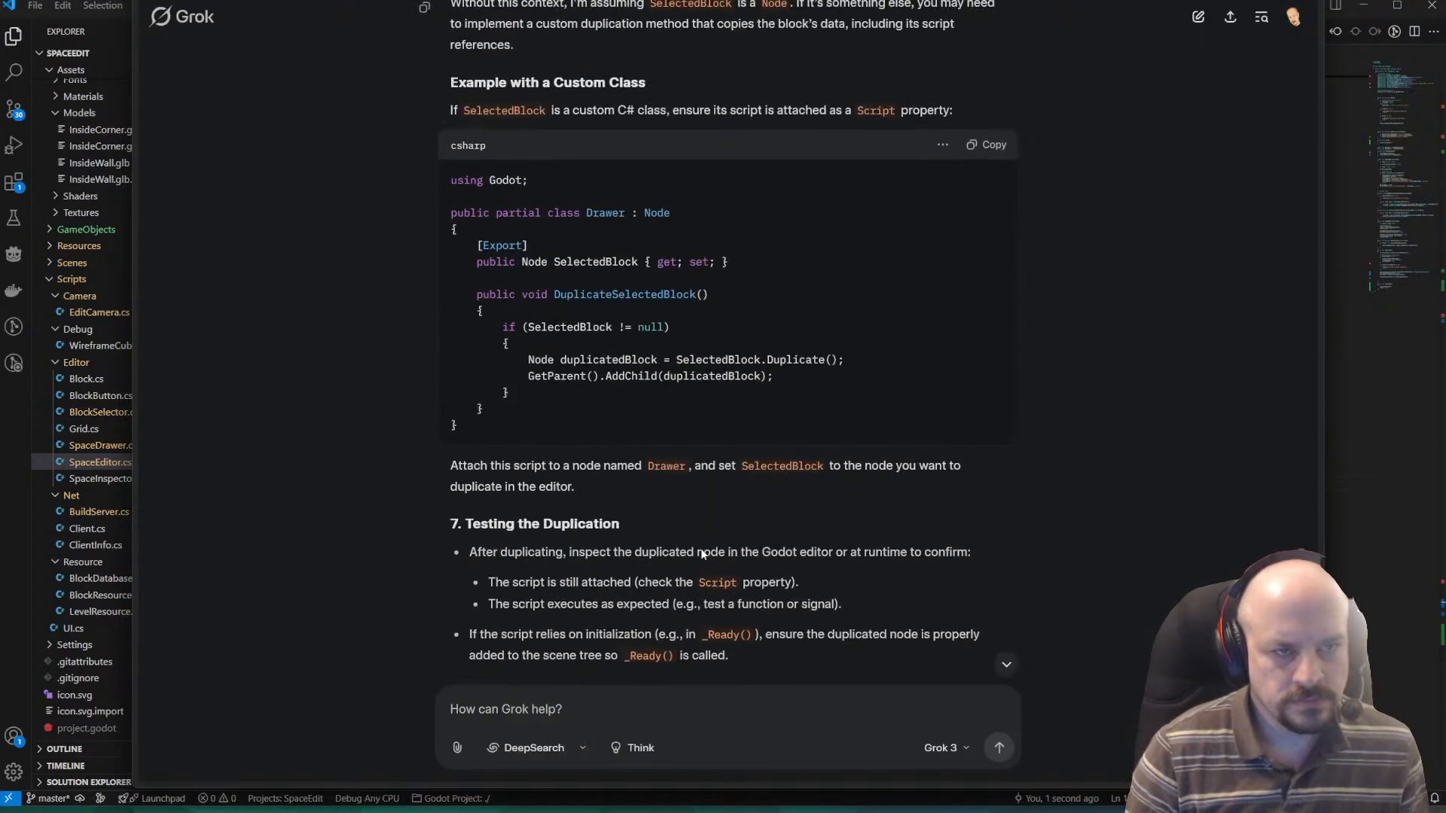
scroll(687, 545, up, 5)
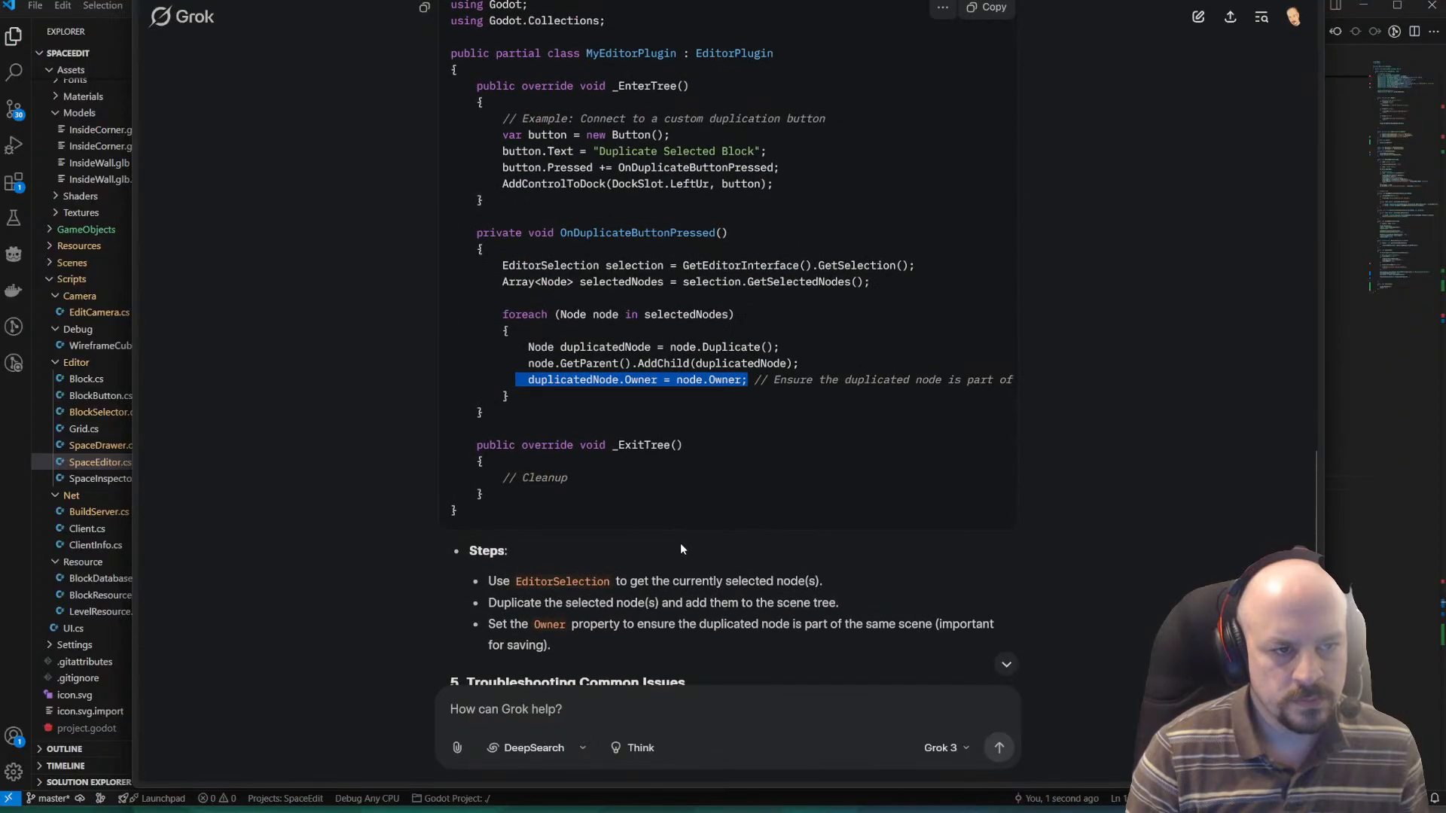
click(780, 360)
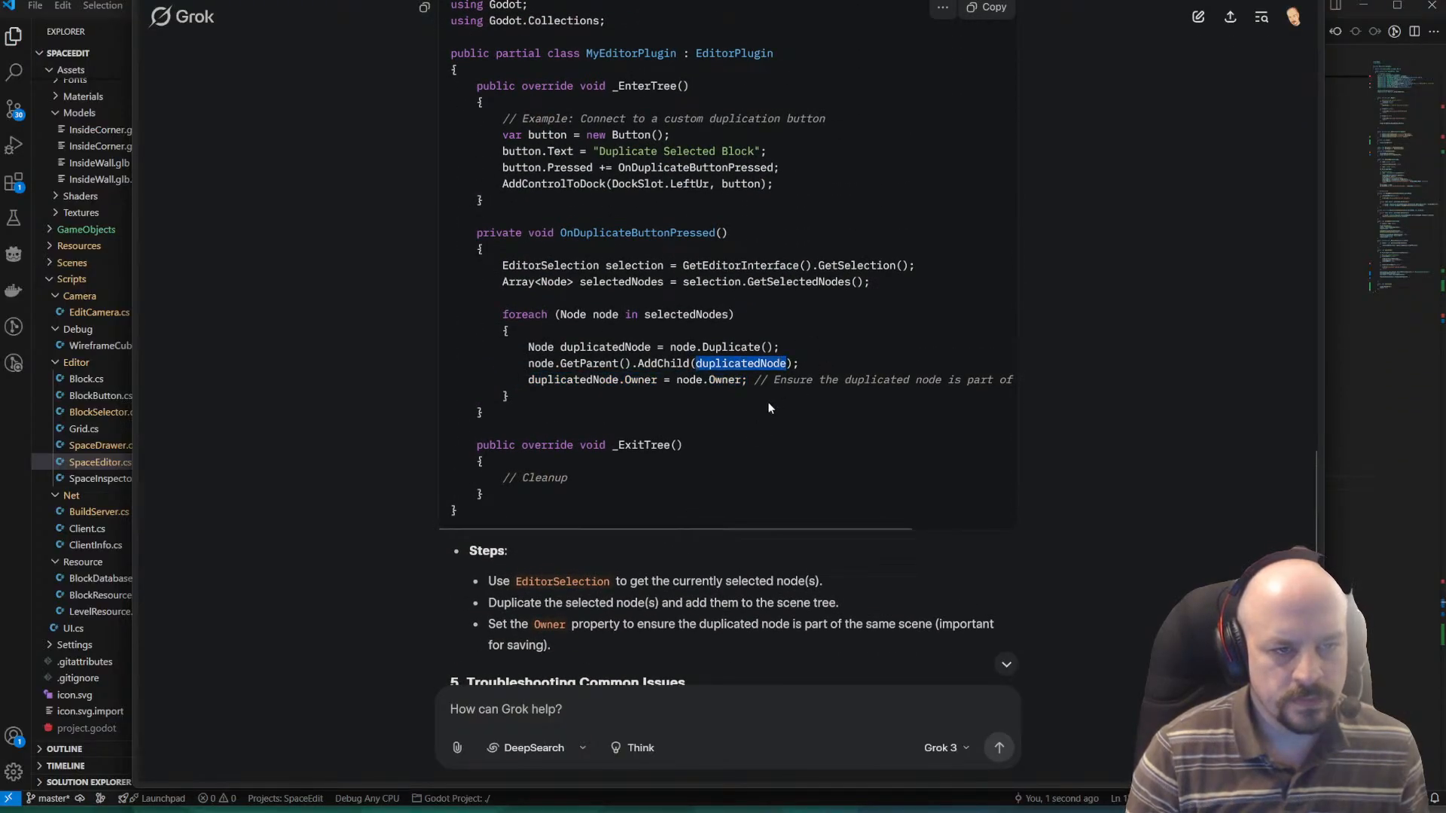
scroll(769, 408, up, 1)
double_click(719, 435)
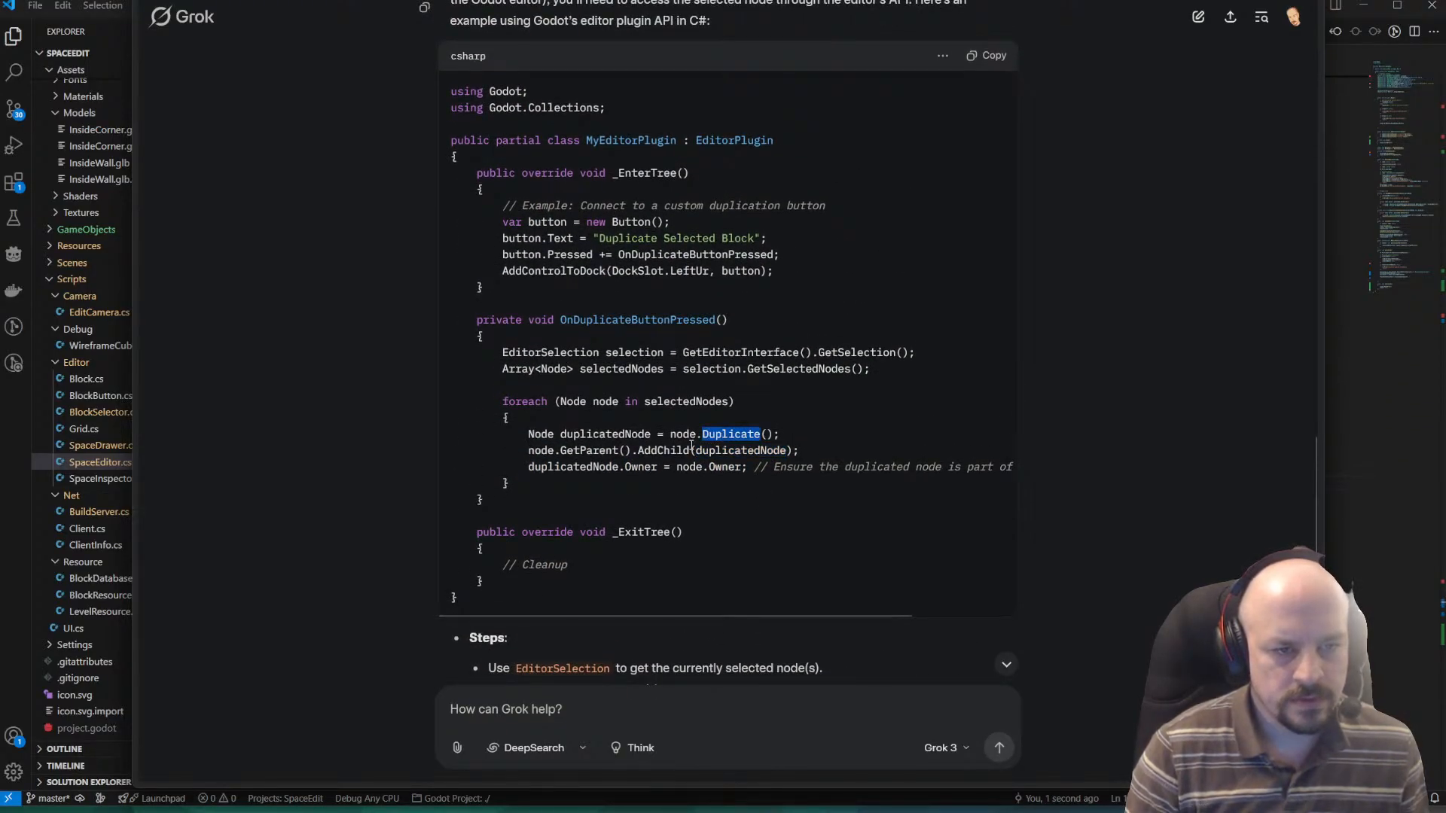
scroll(691, 446, up, 1)
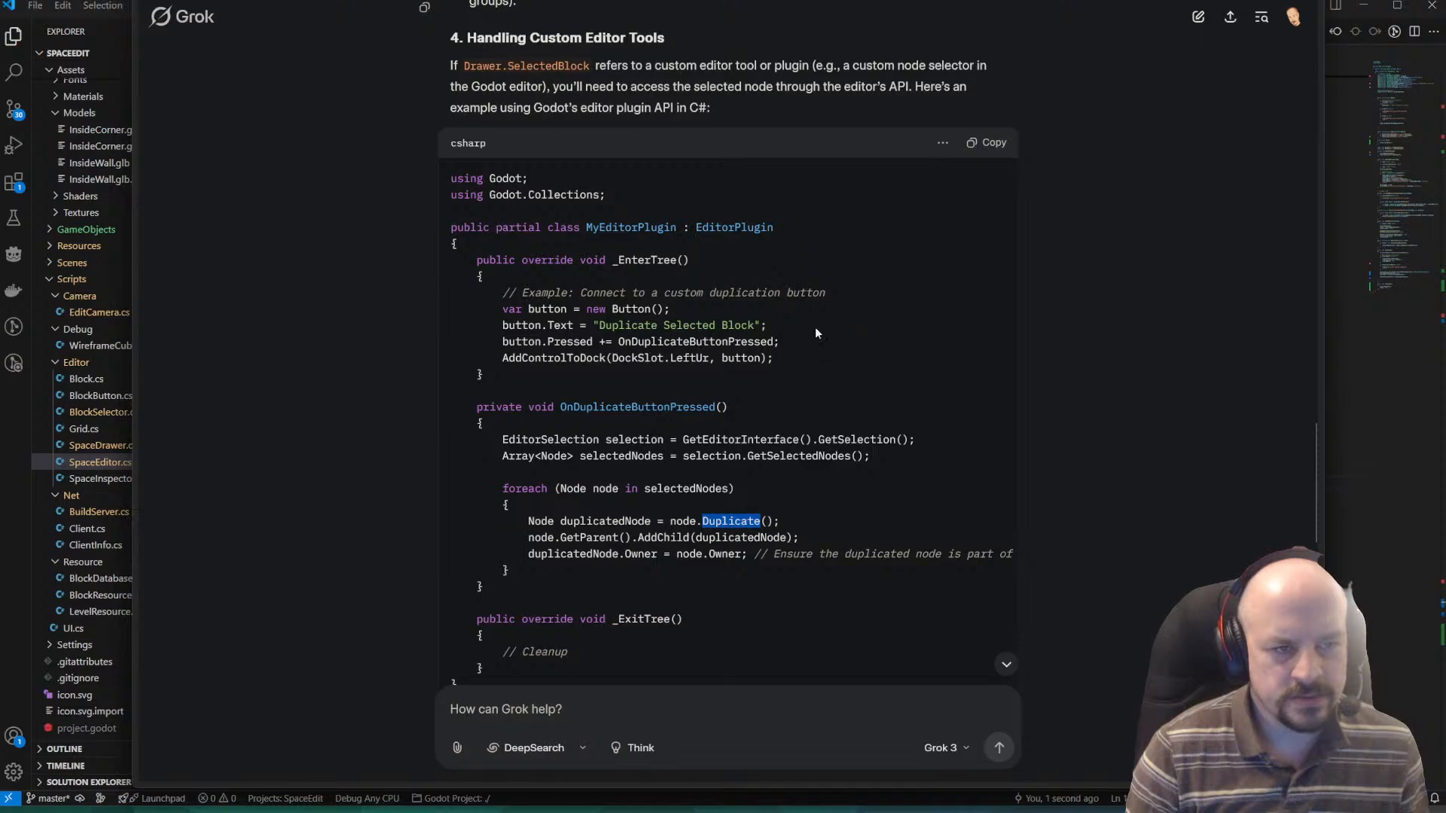
scroll(817, 332, up, 3)
scroll(794, 372, up, 2)
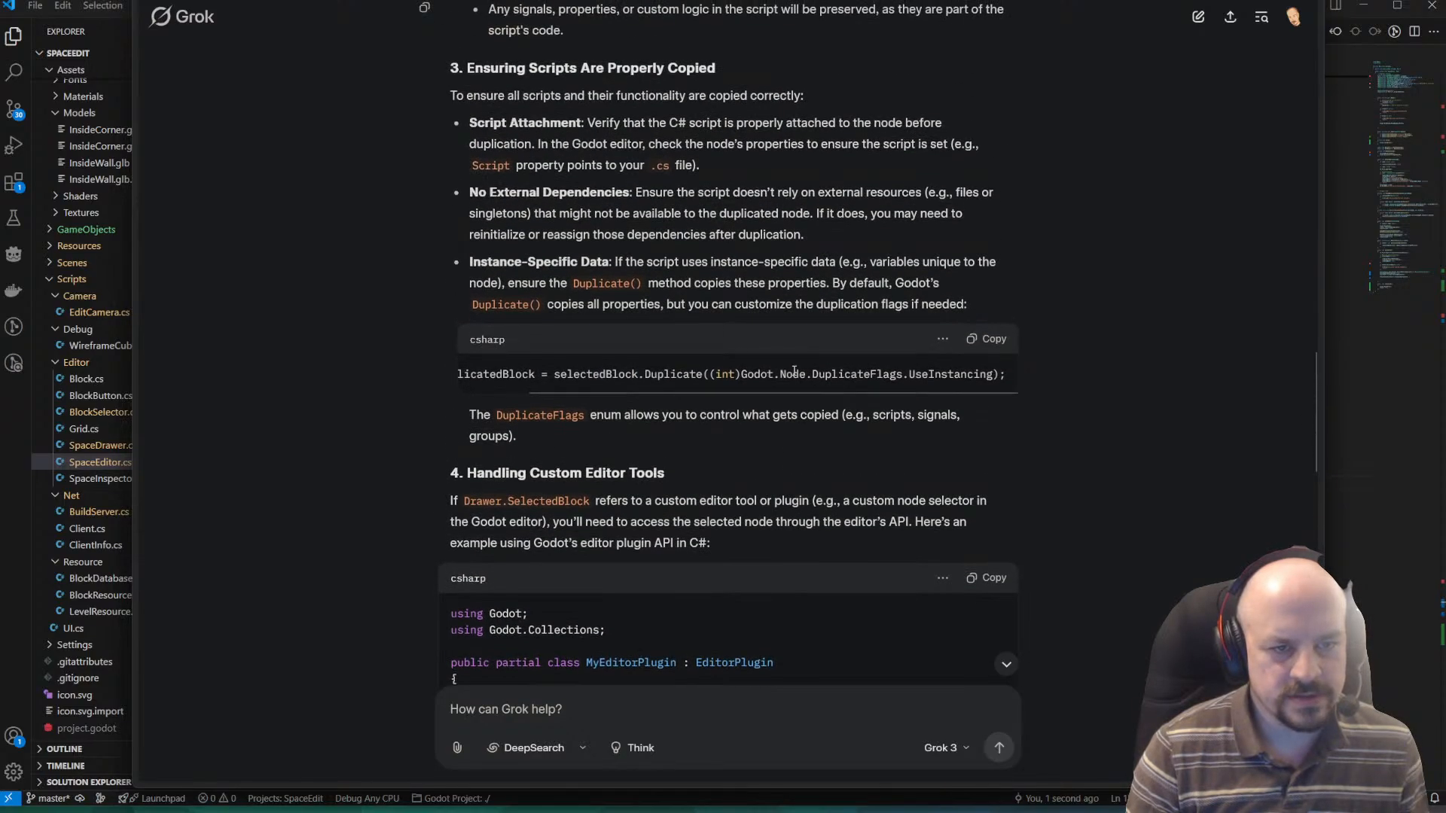
scroll(753, 393, up, 7)
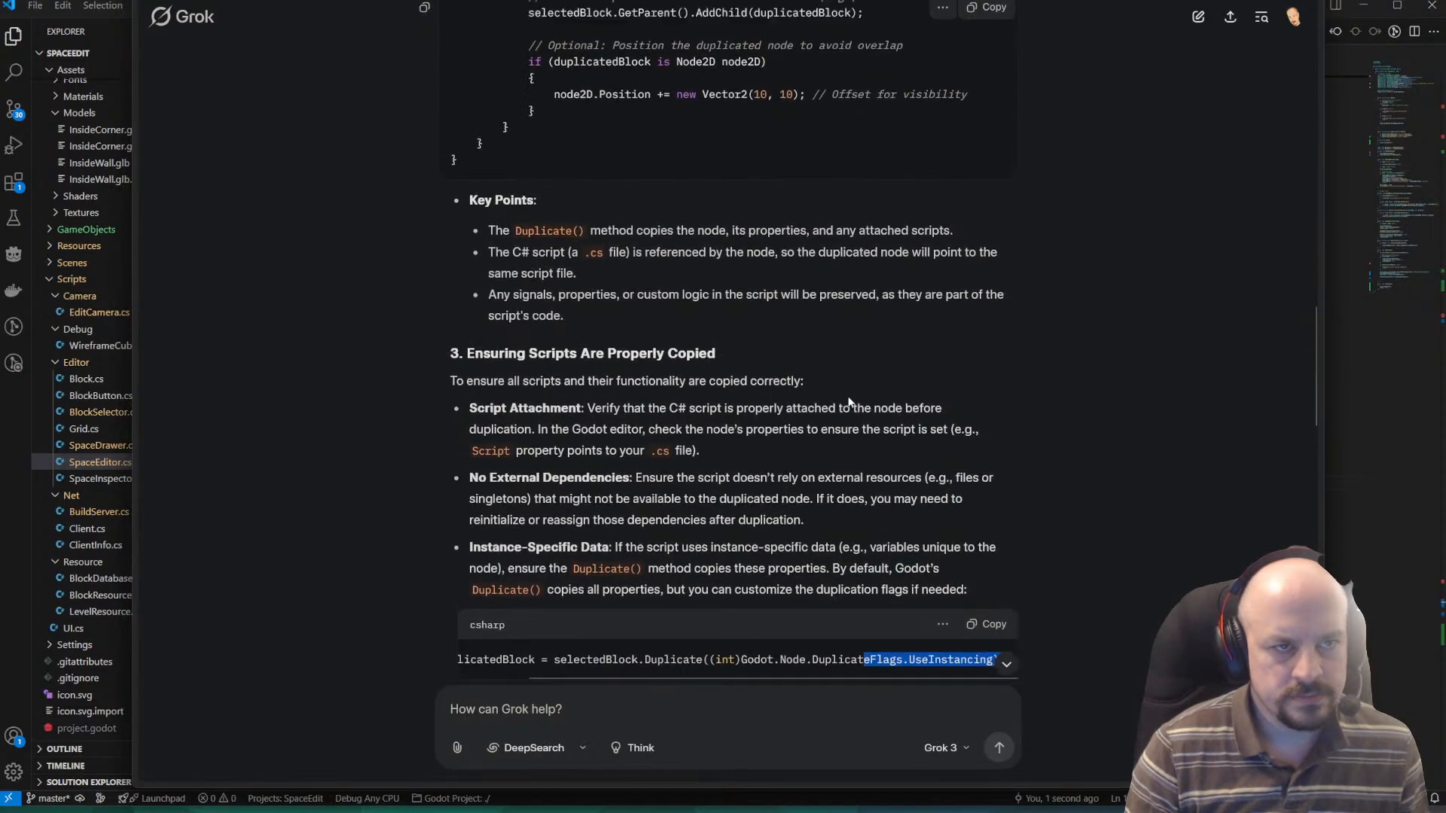
key(alt+Tab)
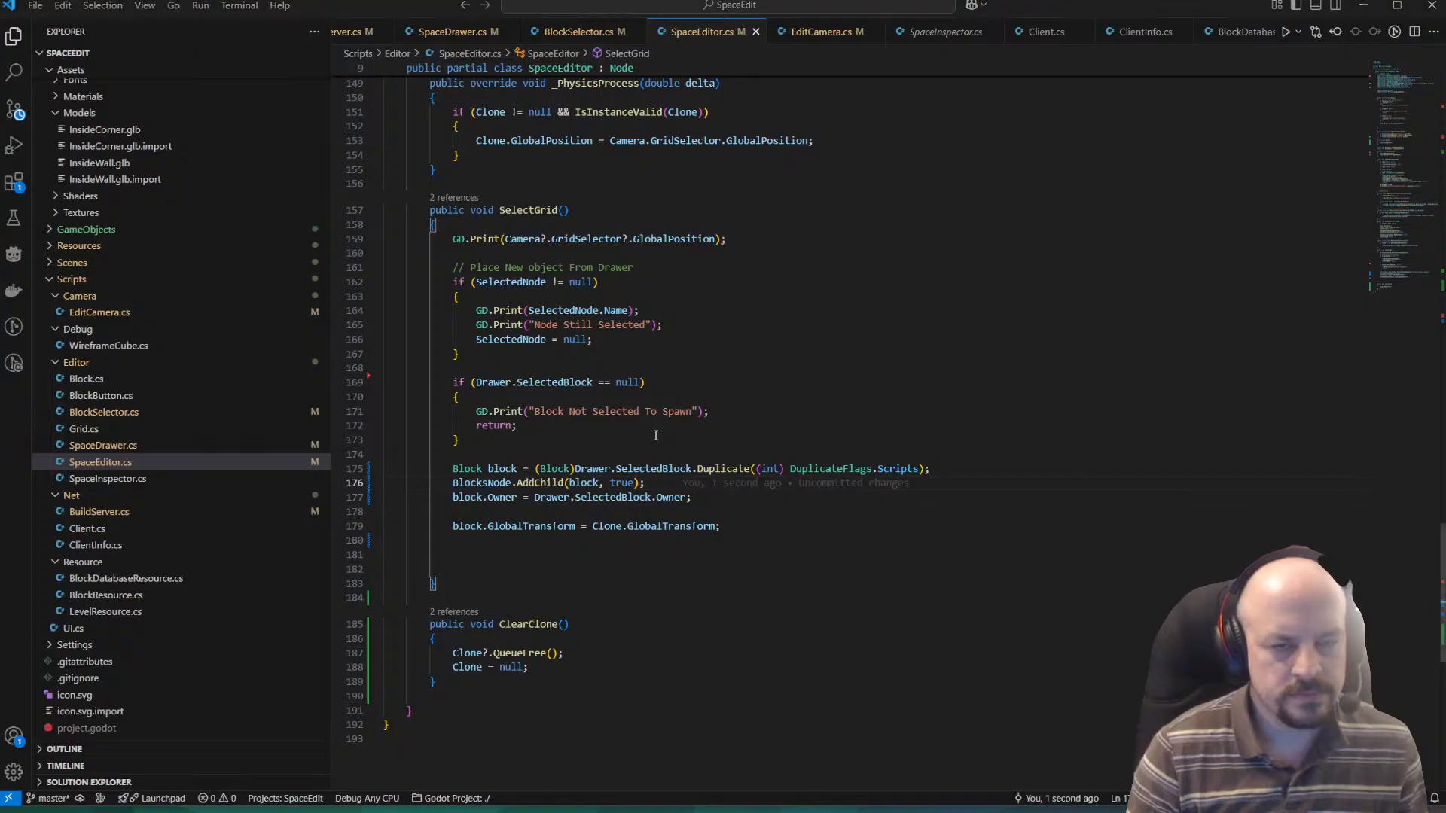
key(alt+Tab)
key(alt+Tab)
key(alt+shift+Tab)
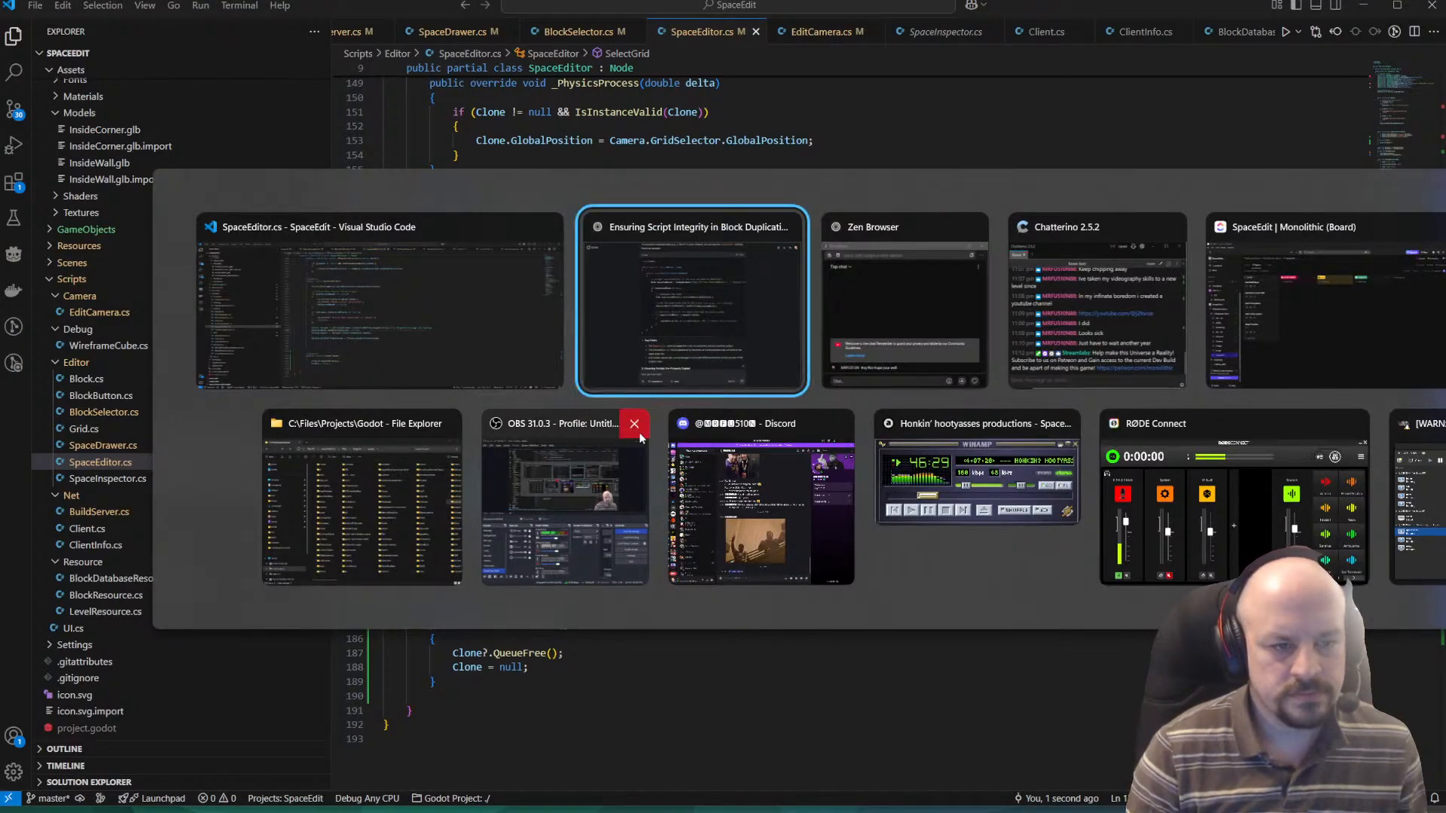
key(alt+Tab)
key(alt+shift+Tab)
key(alt+shift+Tab)
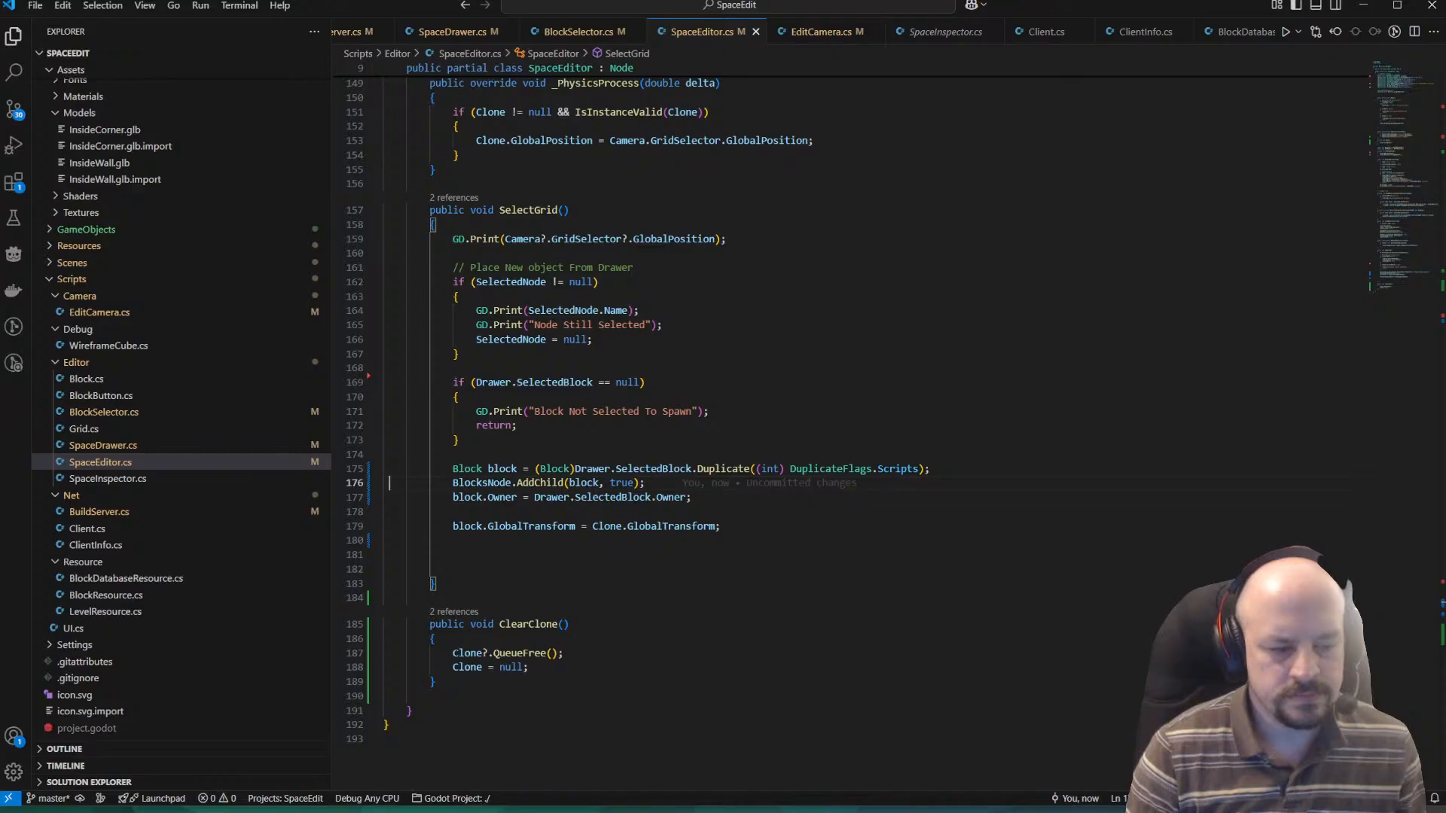
key(alt+Tab)
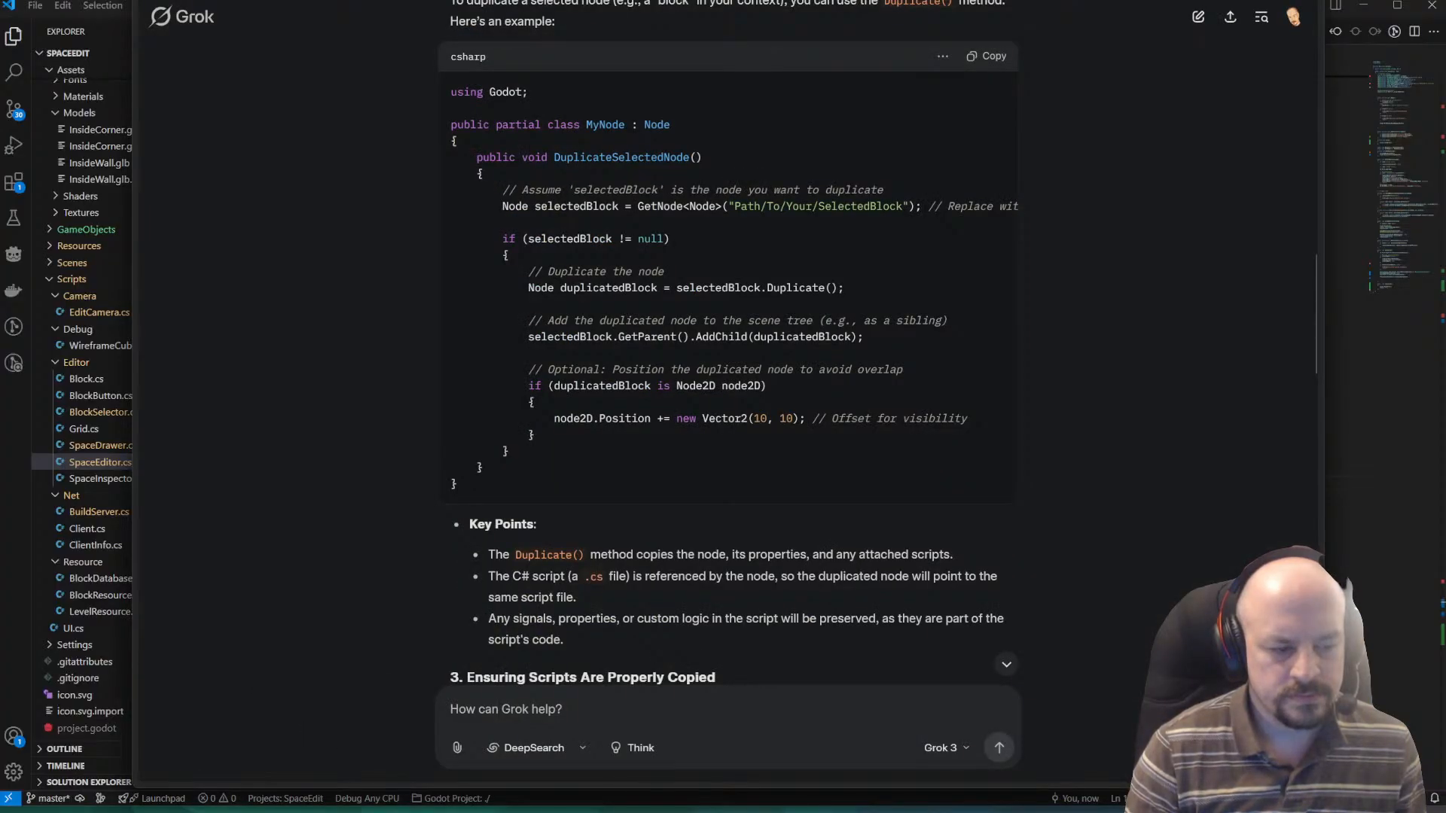
Launch Godot 4.4, filter the projects by "spa" and open the SpaceEdit project.
mouse_move(476, 812)
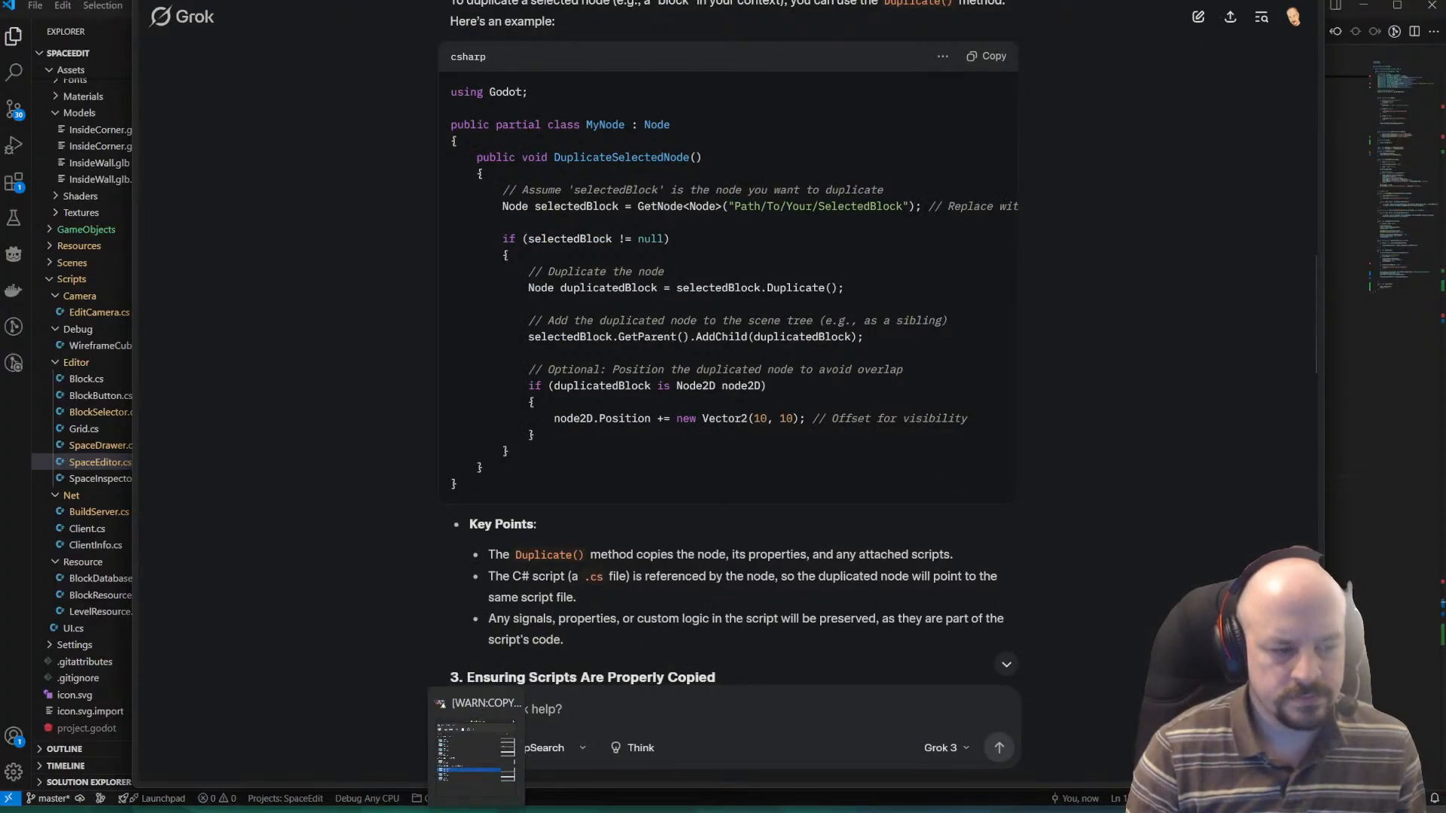
key(super)
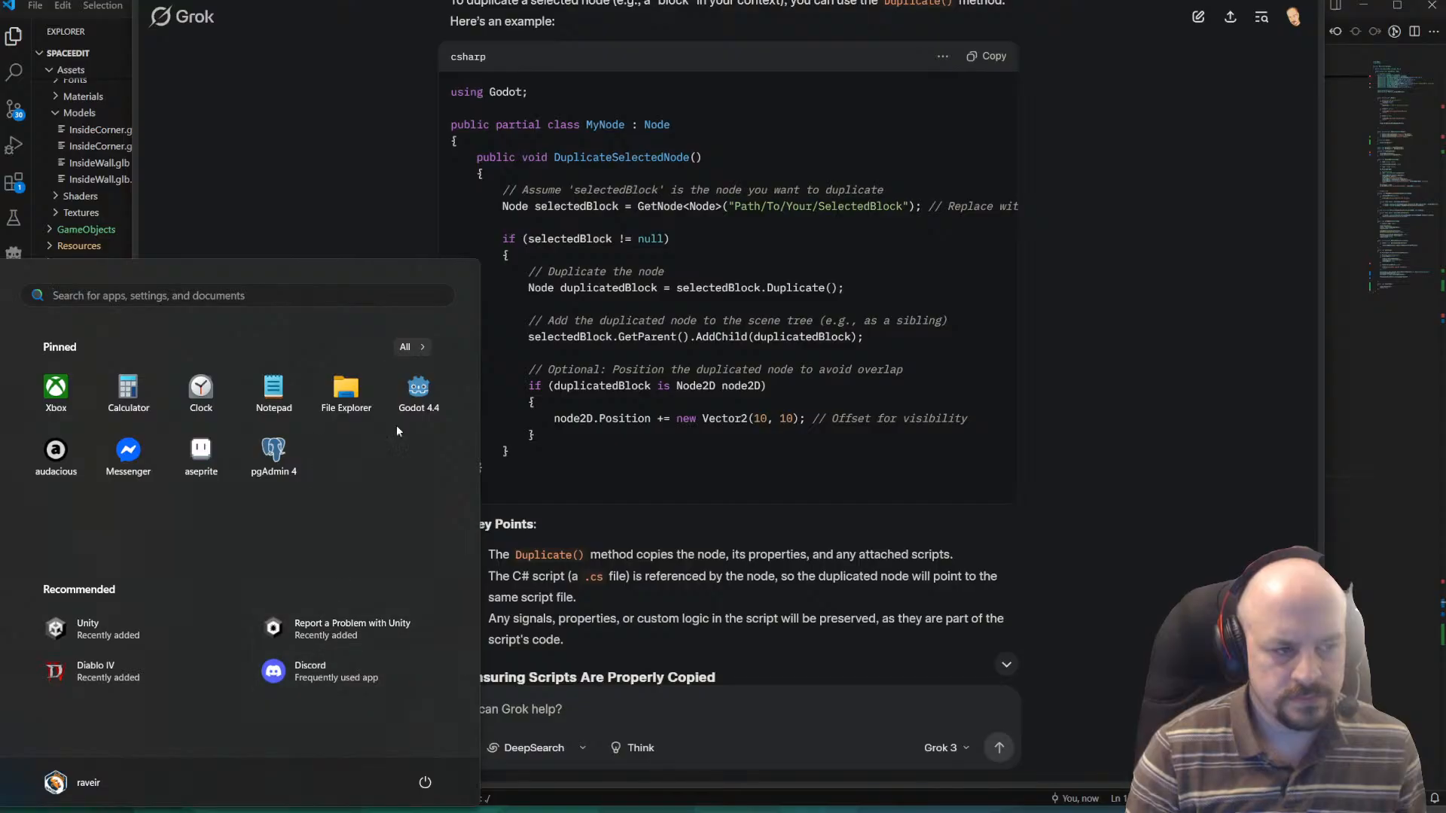
click(412, 407)
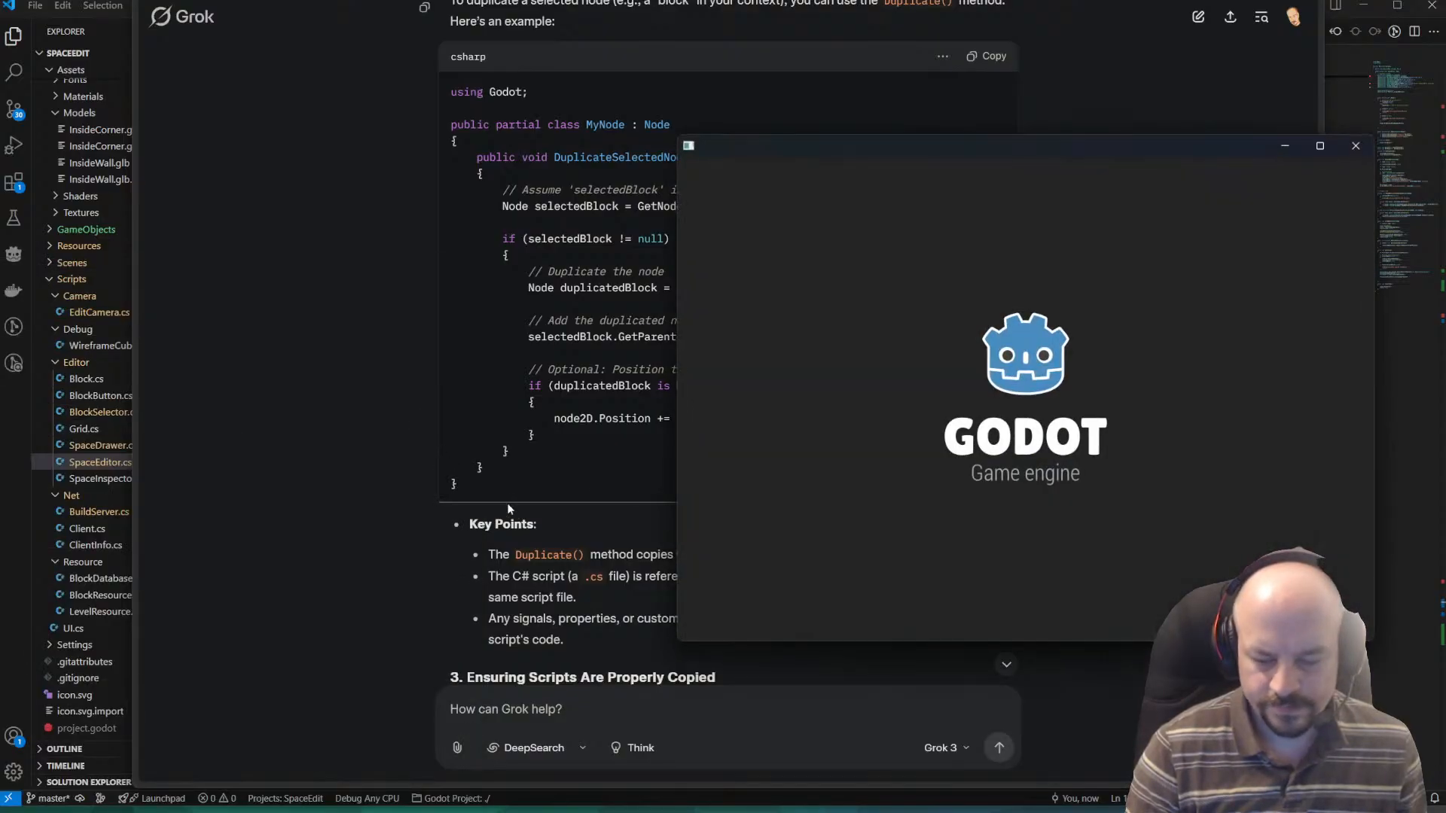
text(space)
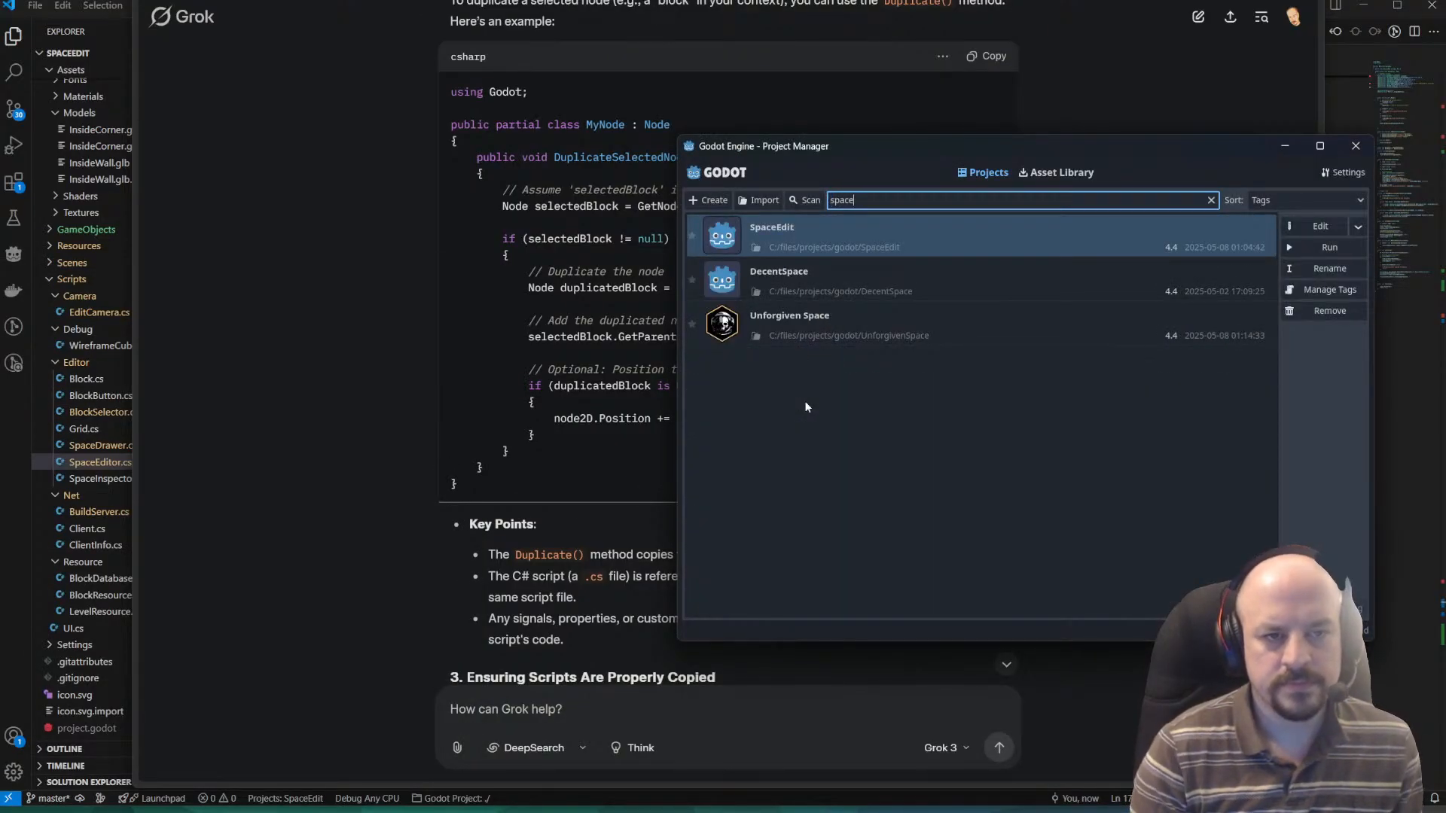
double_click(762, 239)
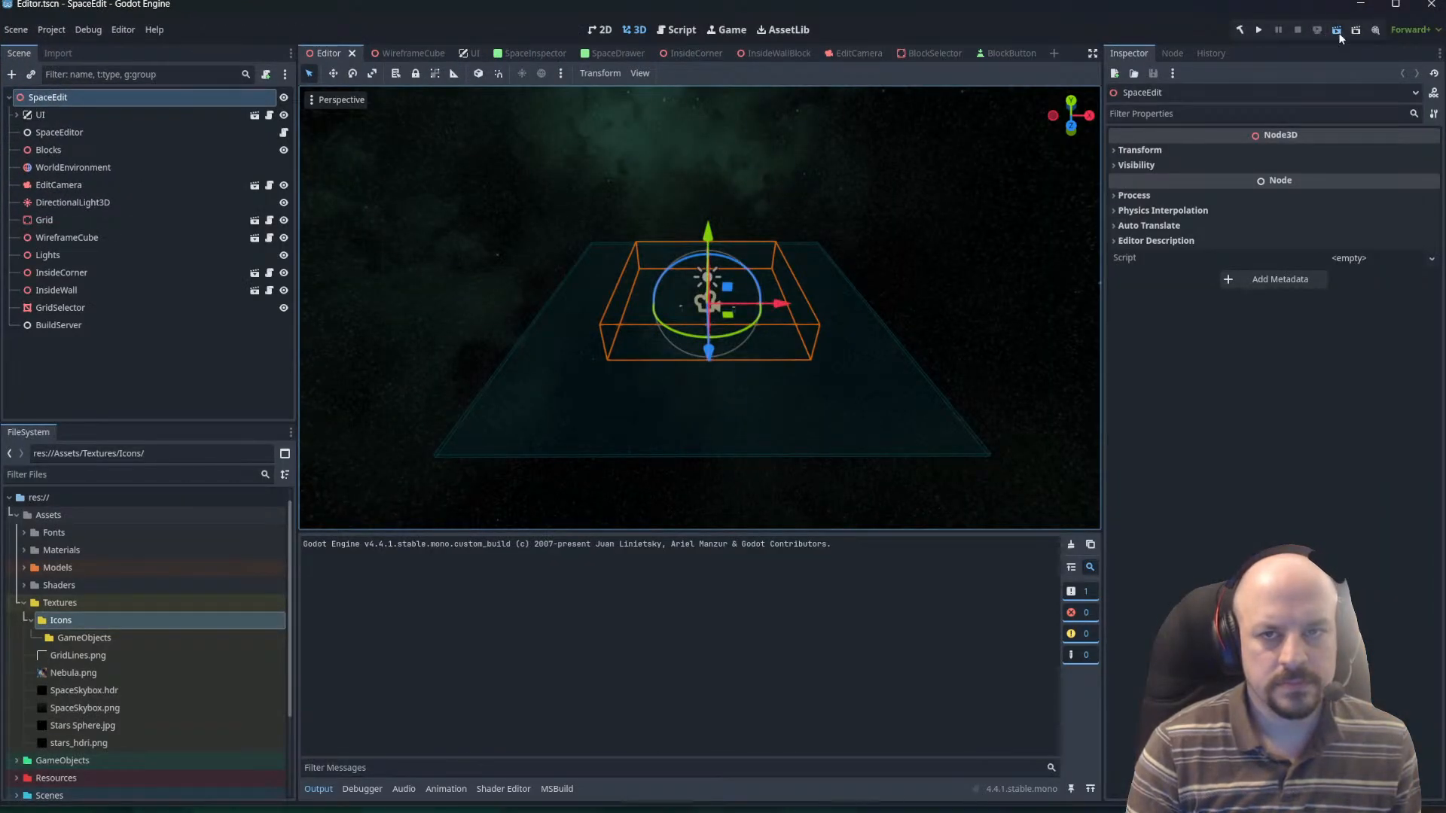
Run the Editor scene and place an InteriorCorner block and several InteriorWall blocks on the grid.
click(1337, 31)
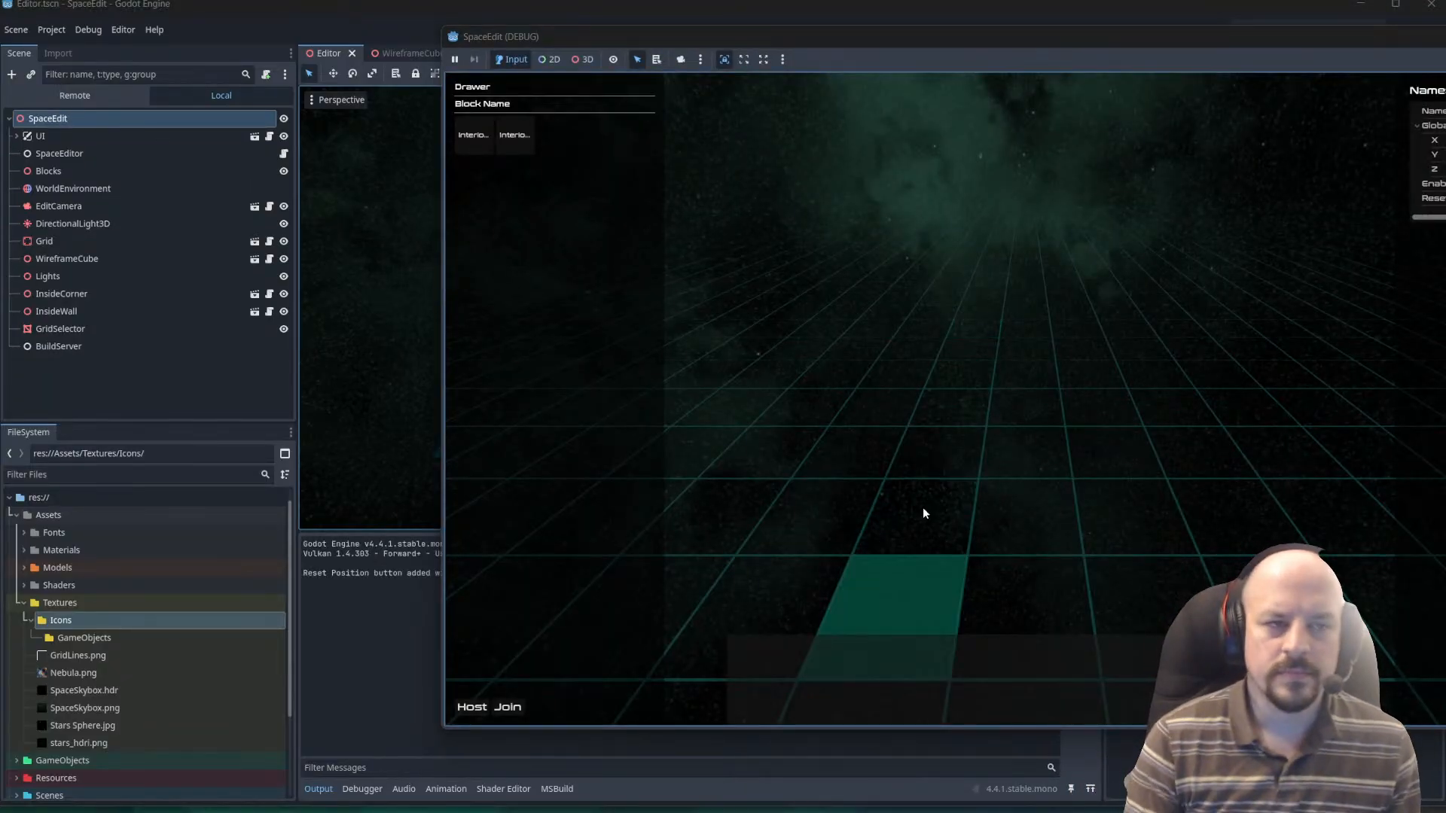
click(479, 145)
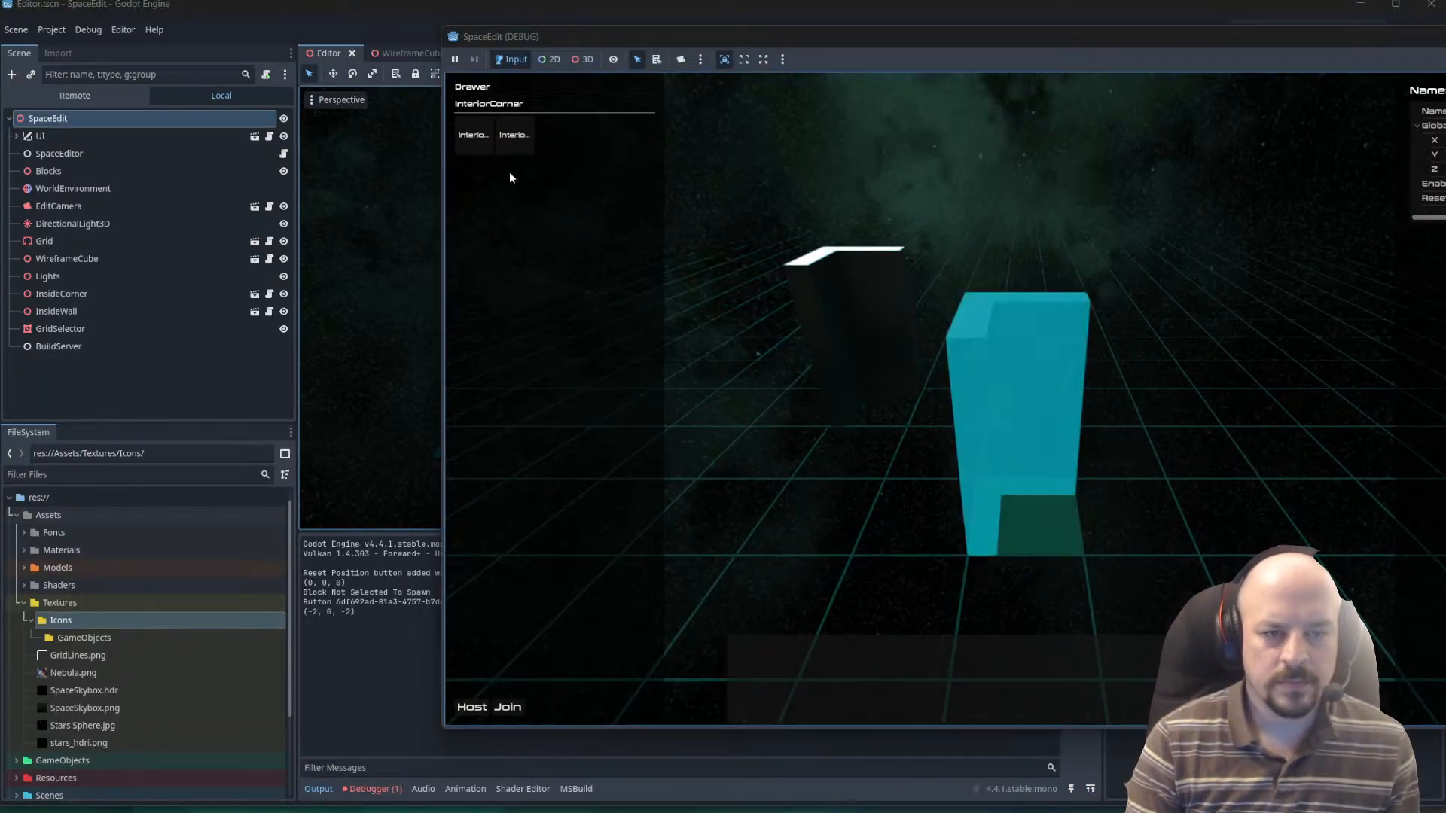
click(519, 142)
scroll(1020, 400, up, 3)
middle_drag(1020, 400, 1052, 410)
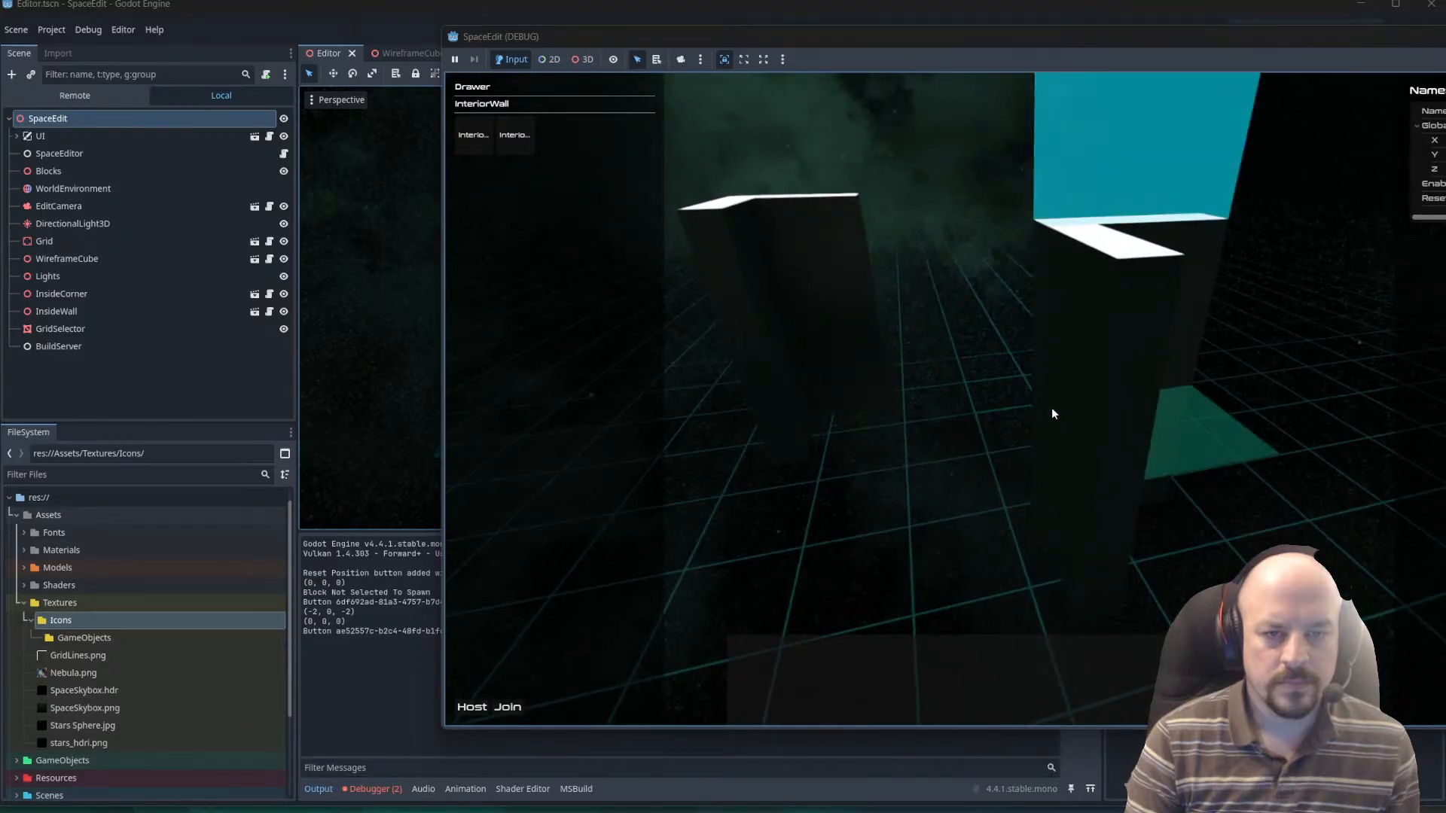
click(934, 399)
middle_drag(965, 399, 925, 477)
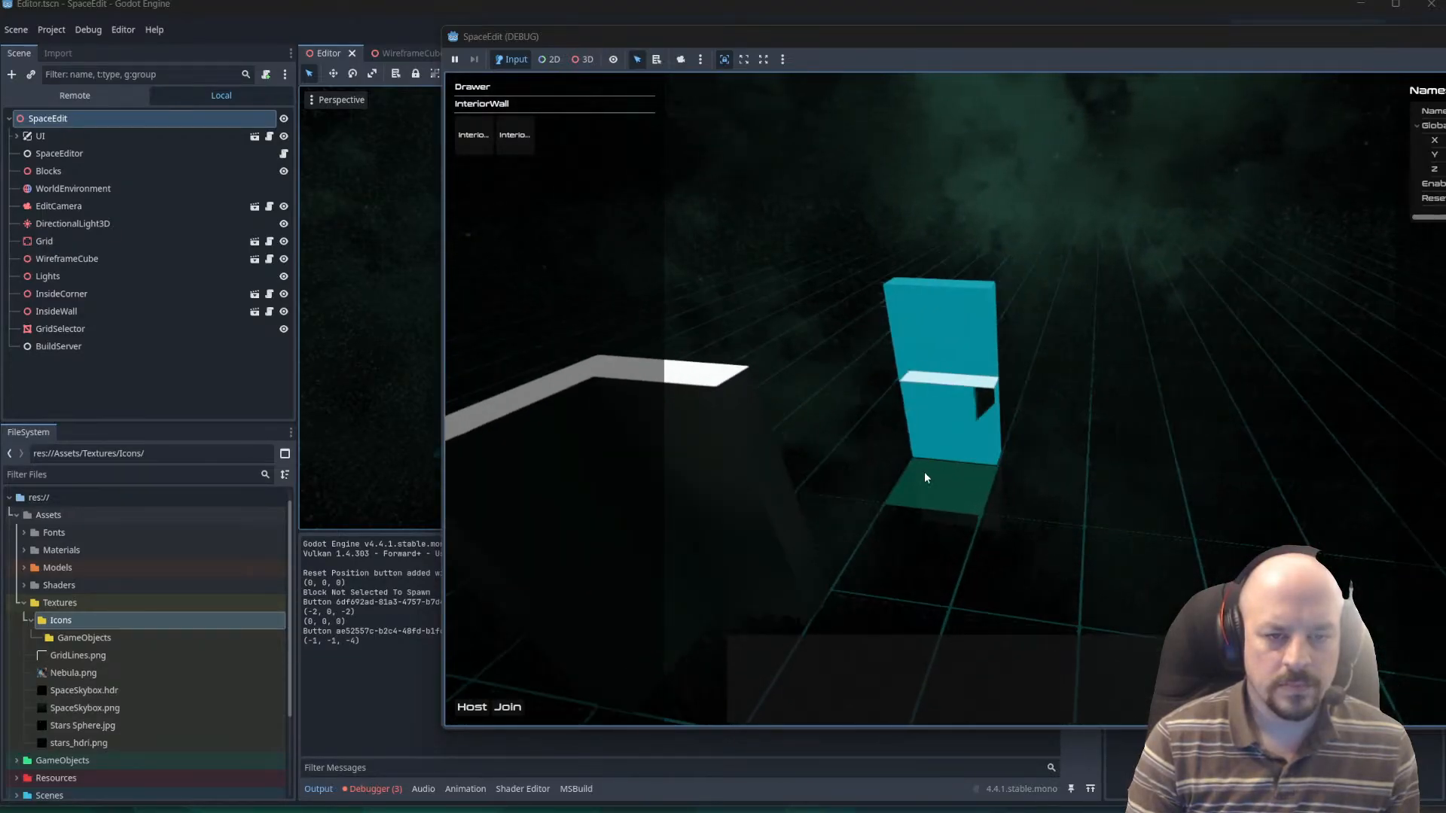
click(897, 613)
click(982, 626)
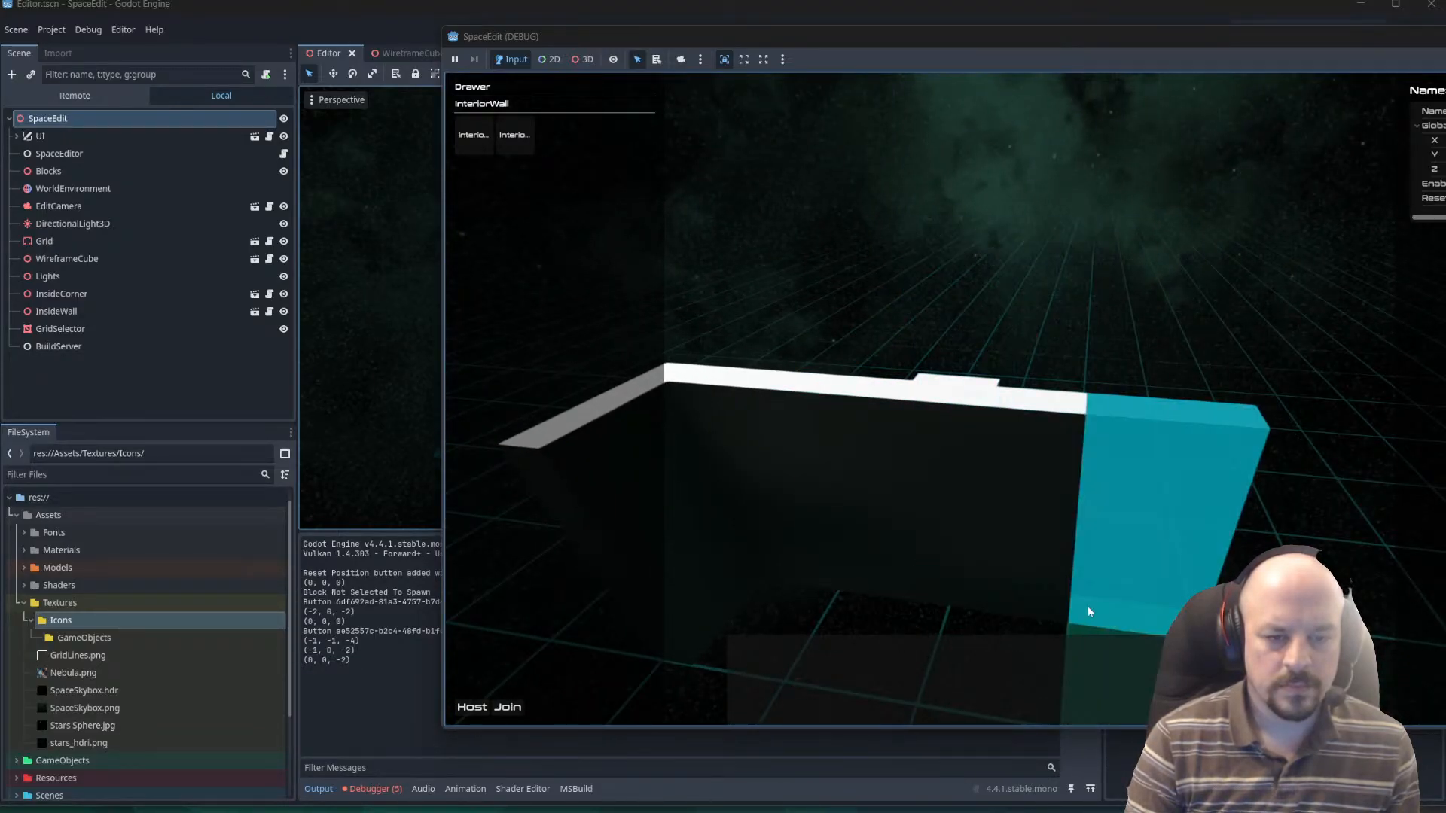
Leave block placement in the running game and select two of the placed wall blocks one after the other.
middle_drag(917, 568, 978, 563)
key(Escape)
click(985, 548)
click(923, 550)
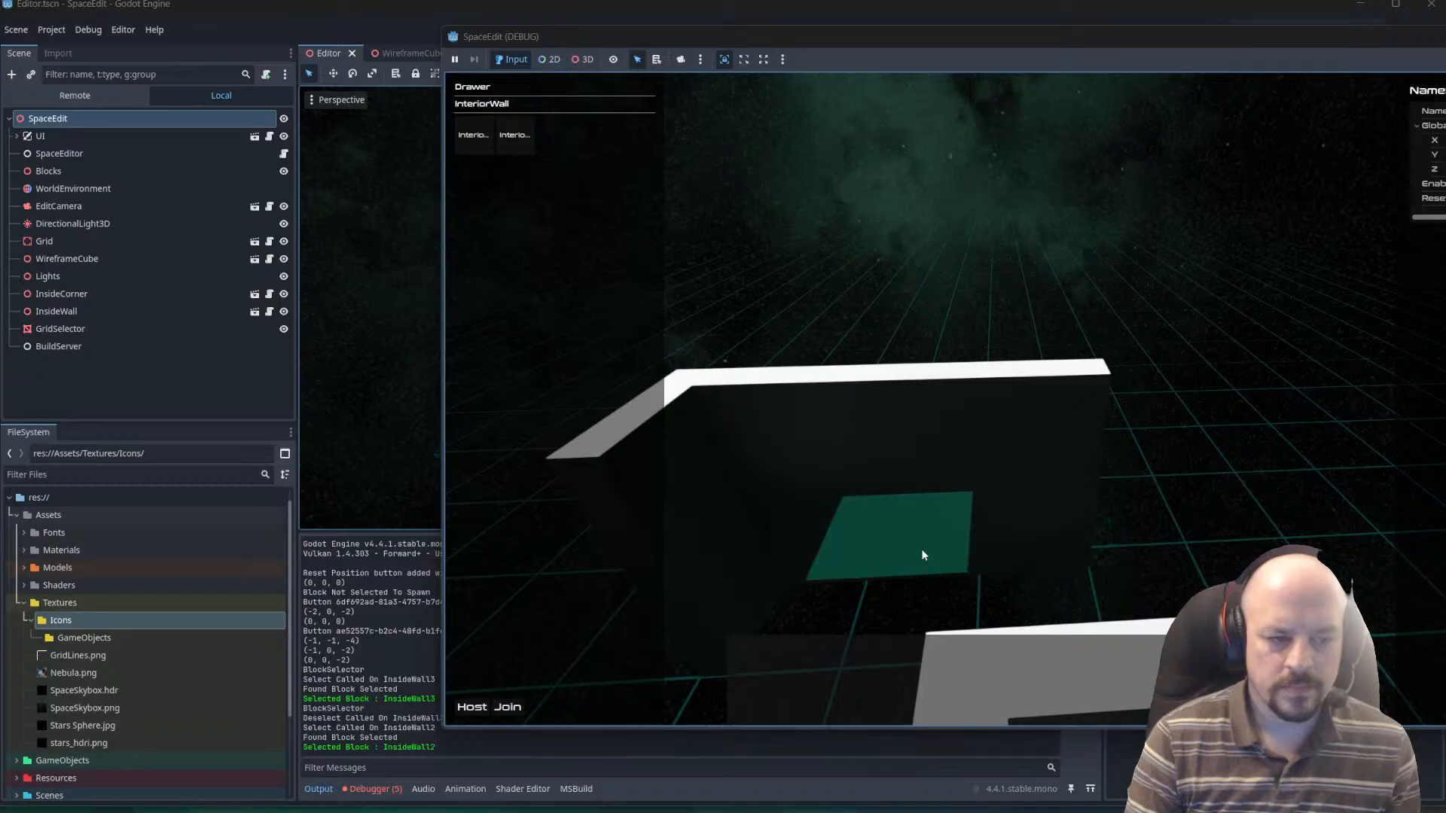
Examine the debugger's InvalidCastException errors, expanding the third one's stack trace and opening its source in VariantUtils.generic.cs.
click(372, 789)
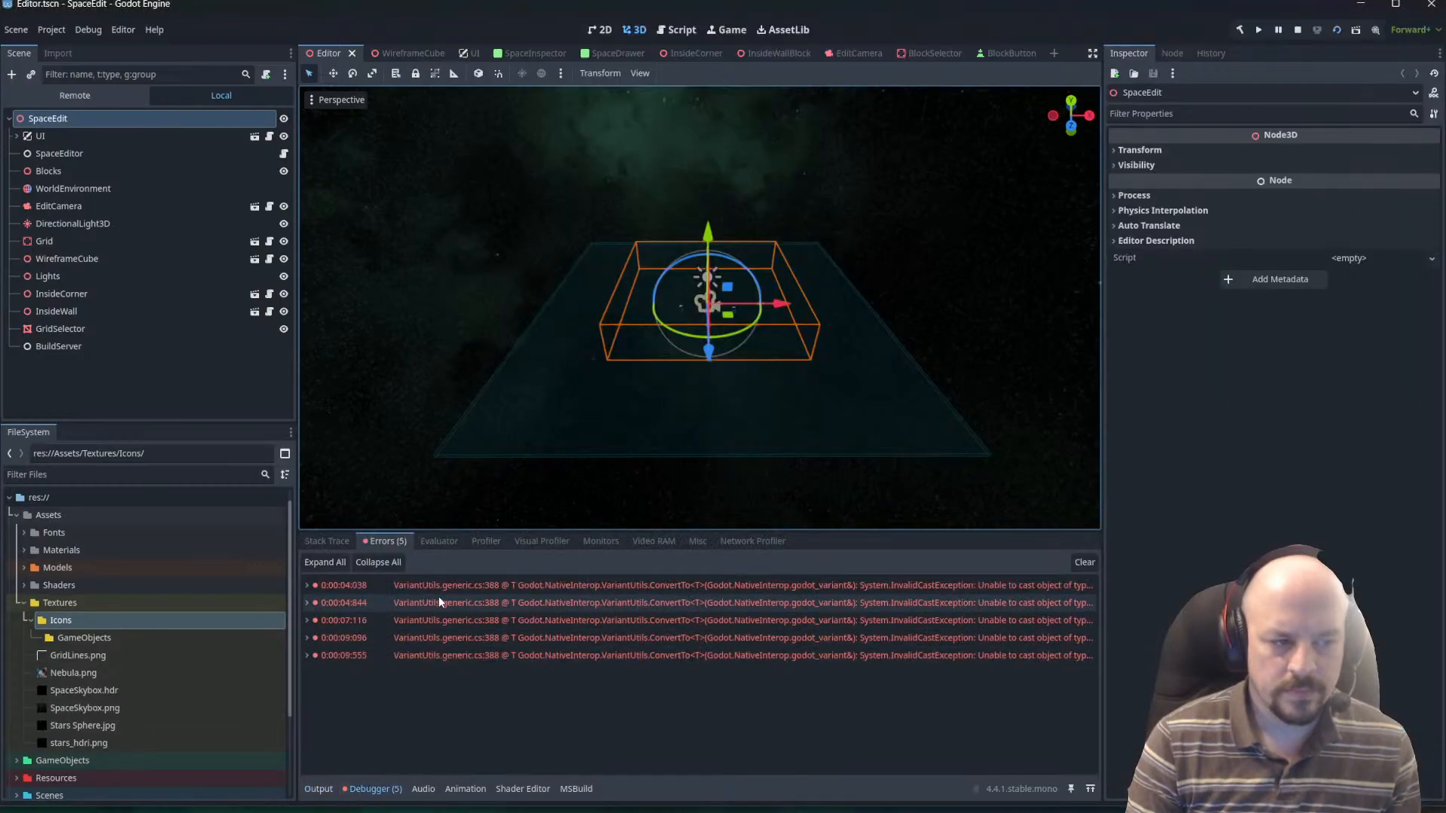
mouse_move(893, 587)
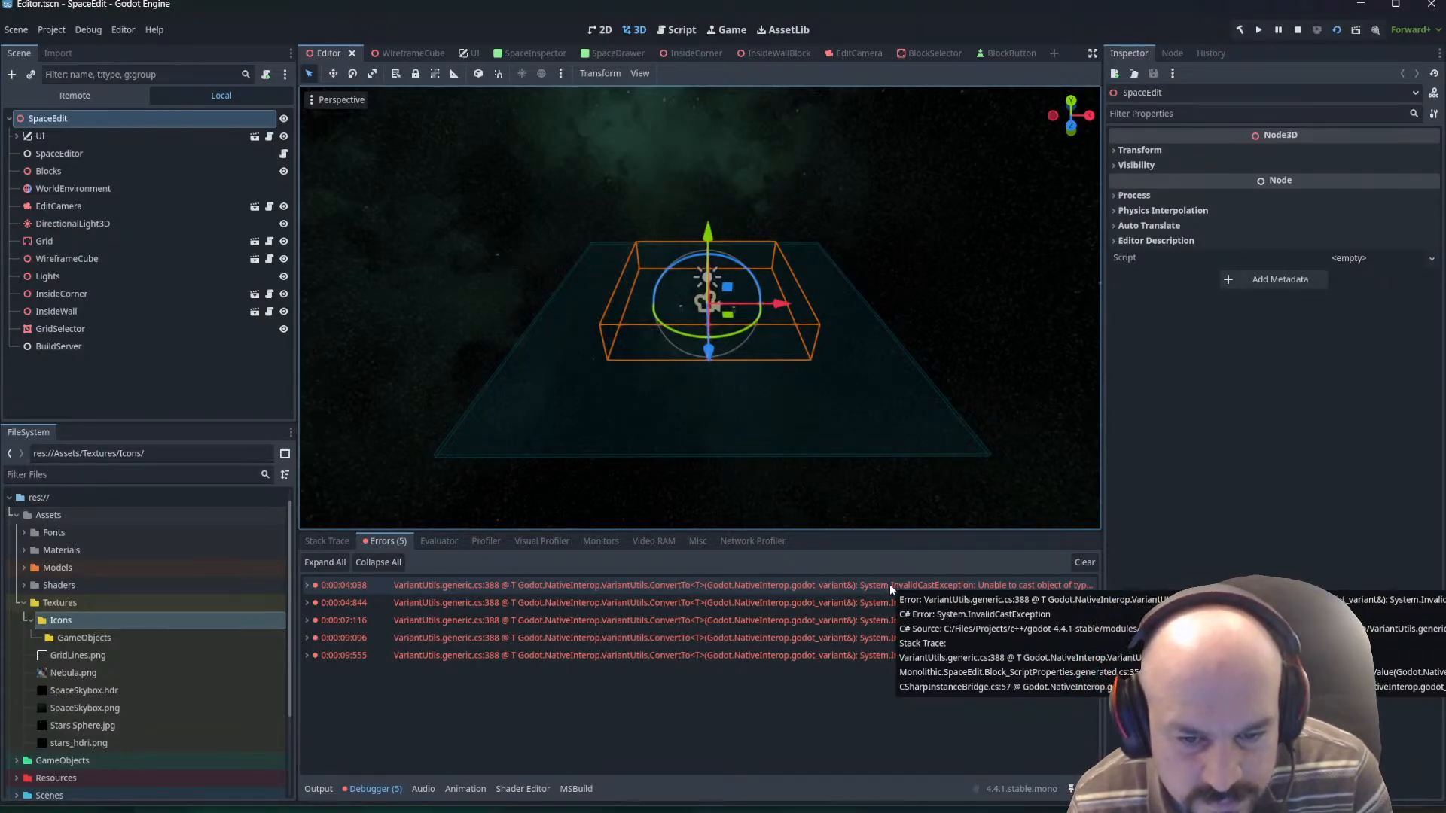
double_click(811, 624)
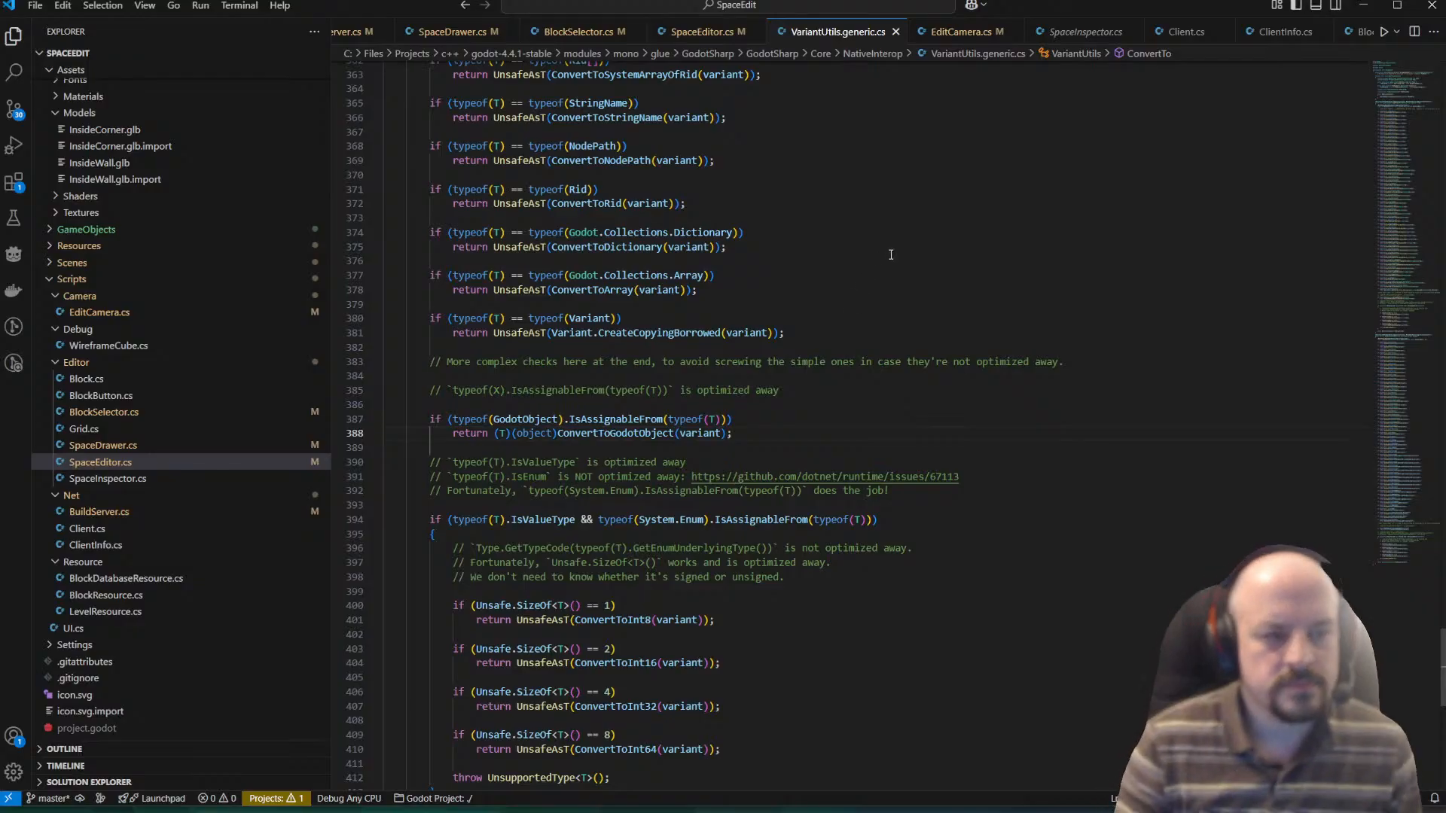
key(alt+Tab)
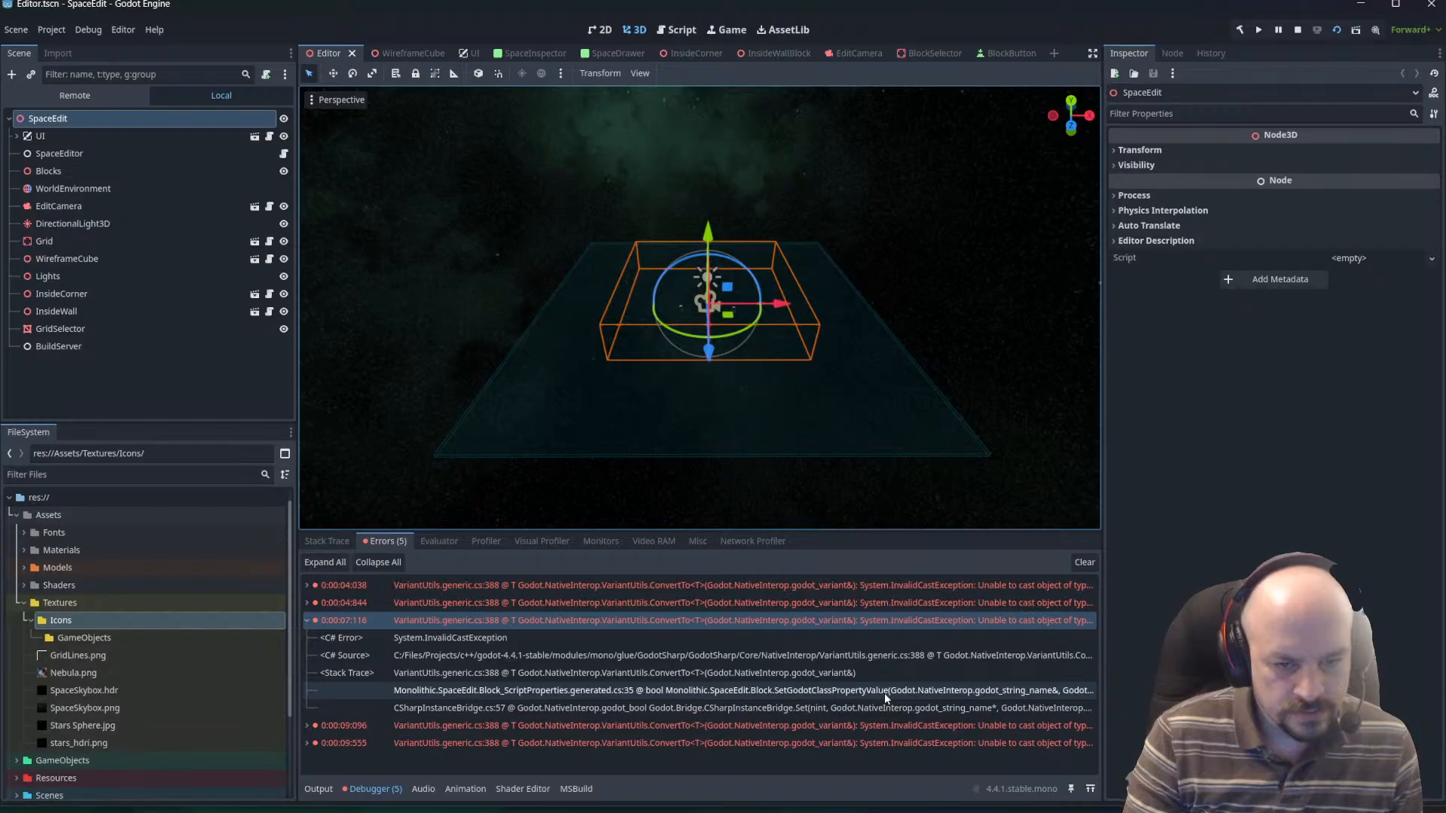
click(761, 657)
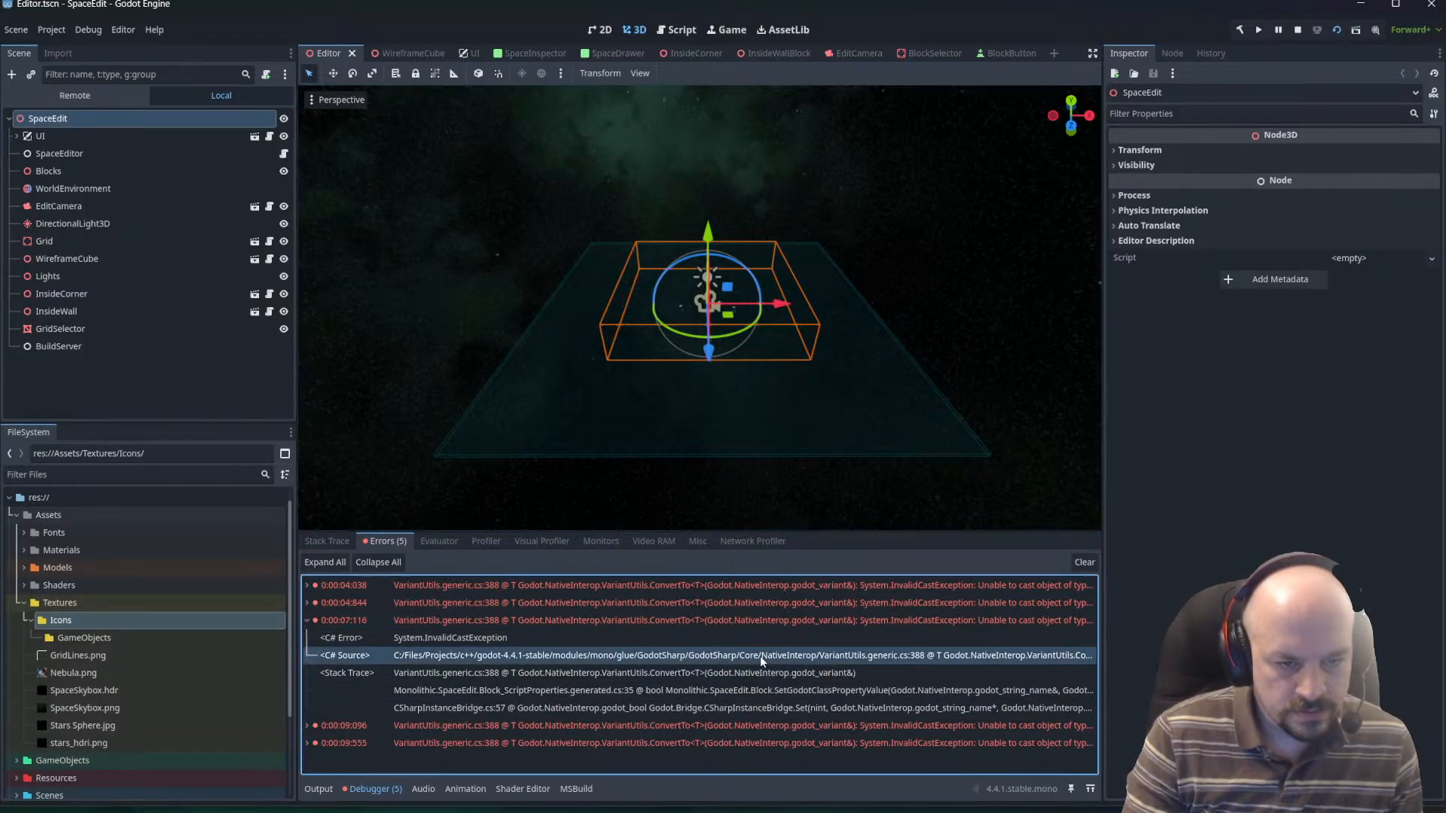
double_click(640, 636)
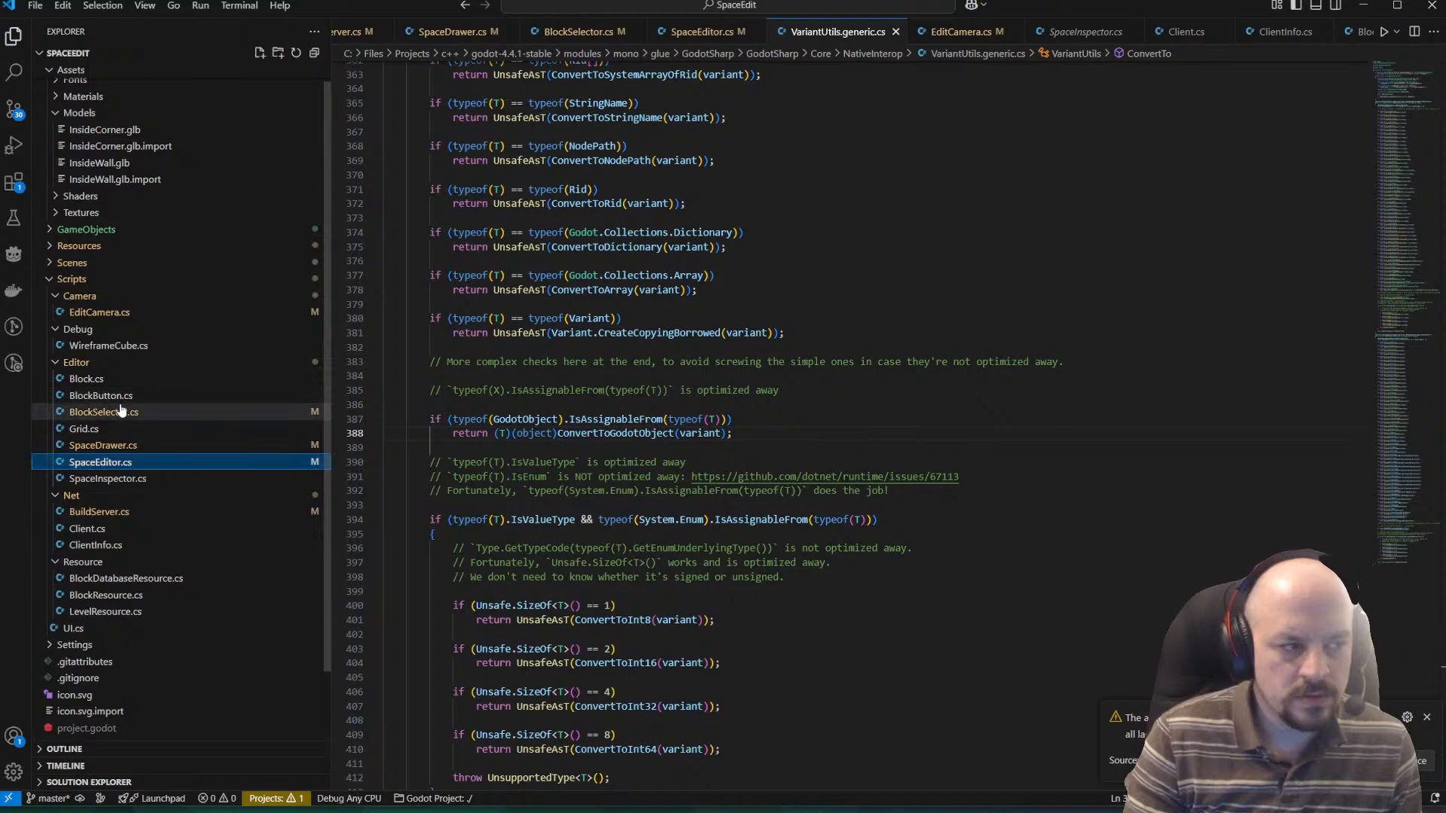
Open BlockSelector.cs, add the [GlobalClass] attribute above the BlockSelector class declaration and save the script.
click(83, 413)
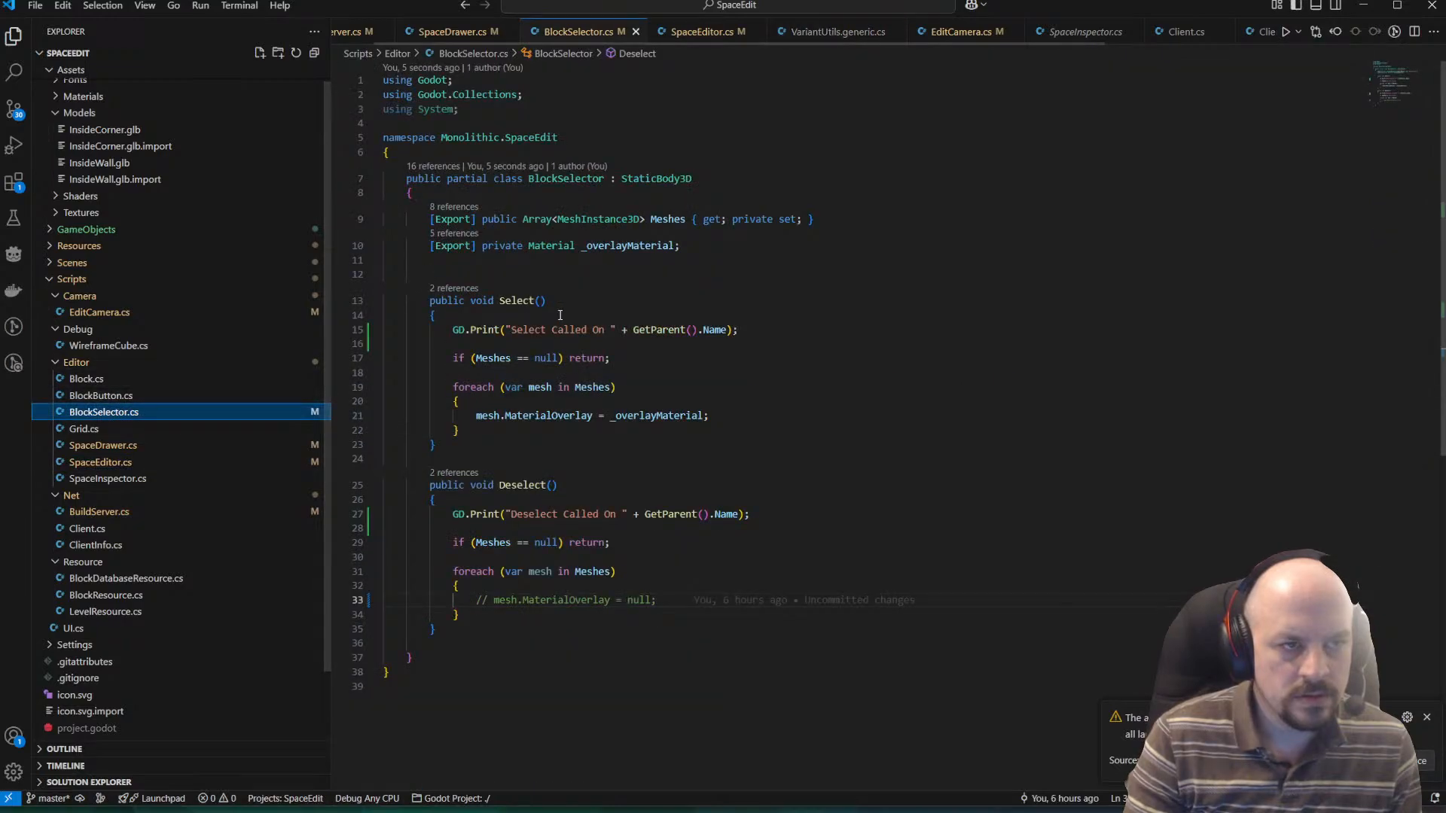
double_click(666, 180)
click(453, 123)
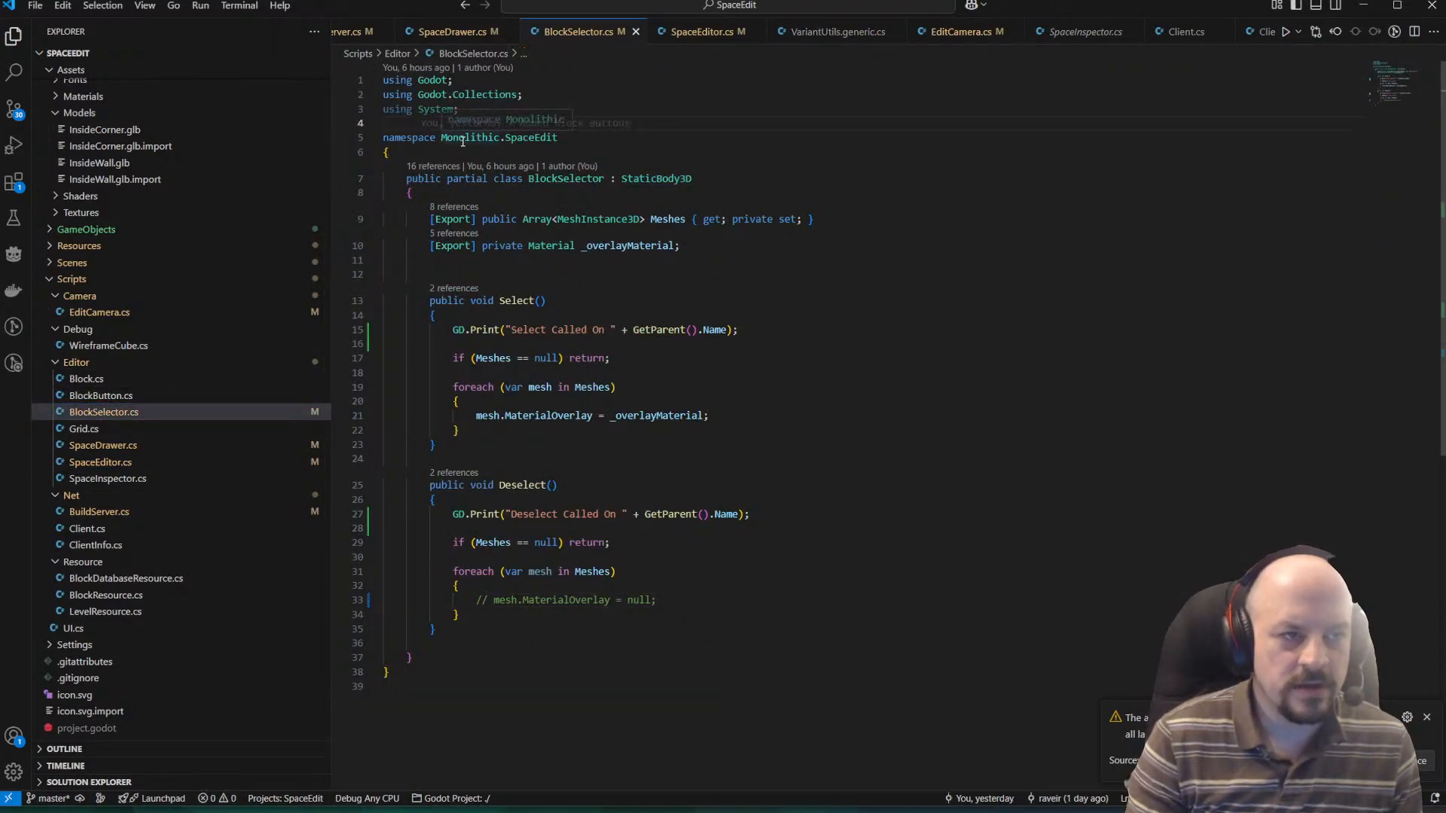
key(Return)
key(Return)
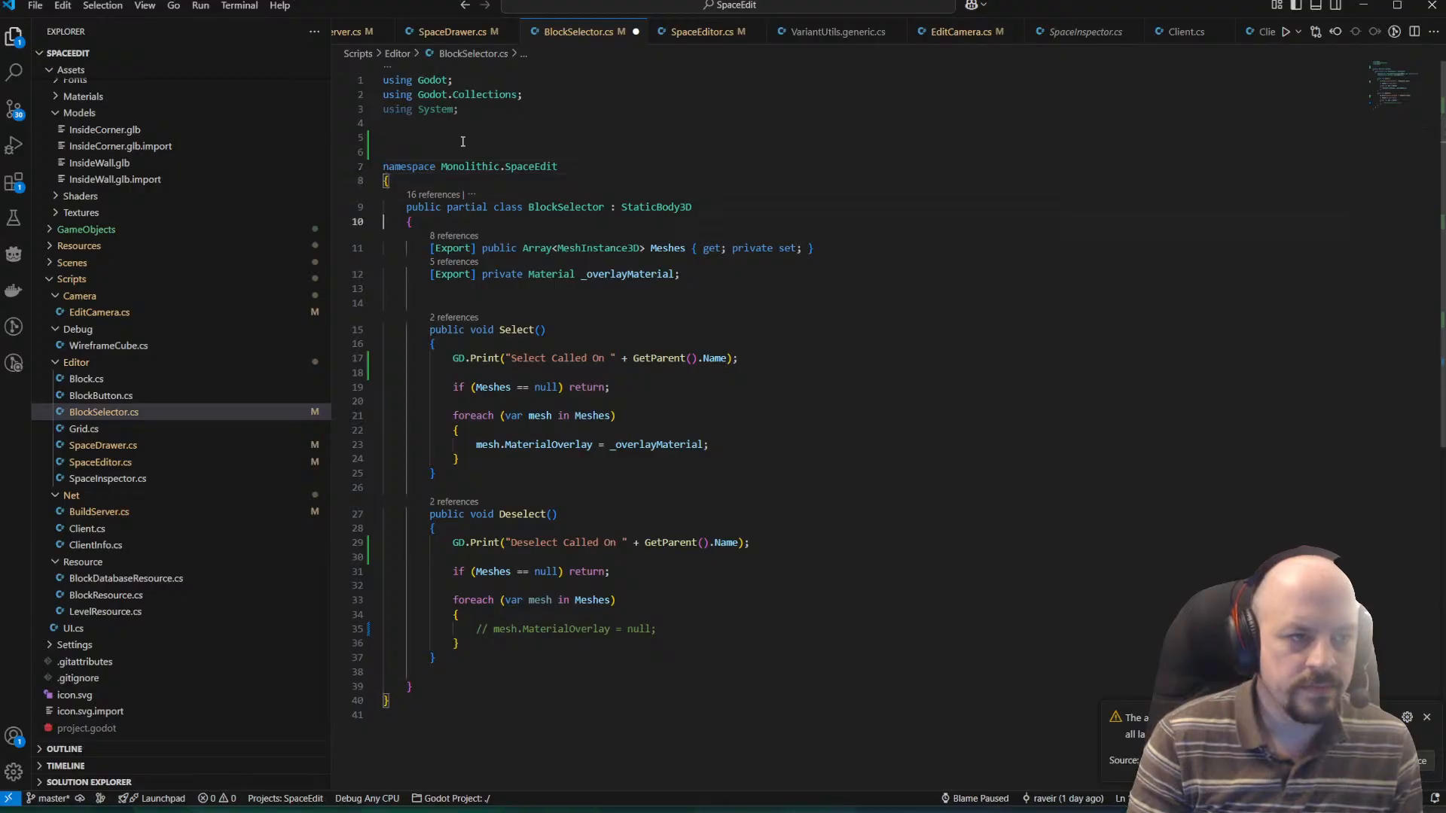
key(Down)
key(End)
key(Return)
text([GlobalClass)
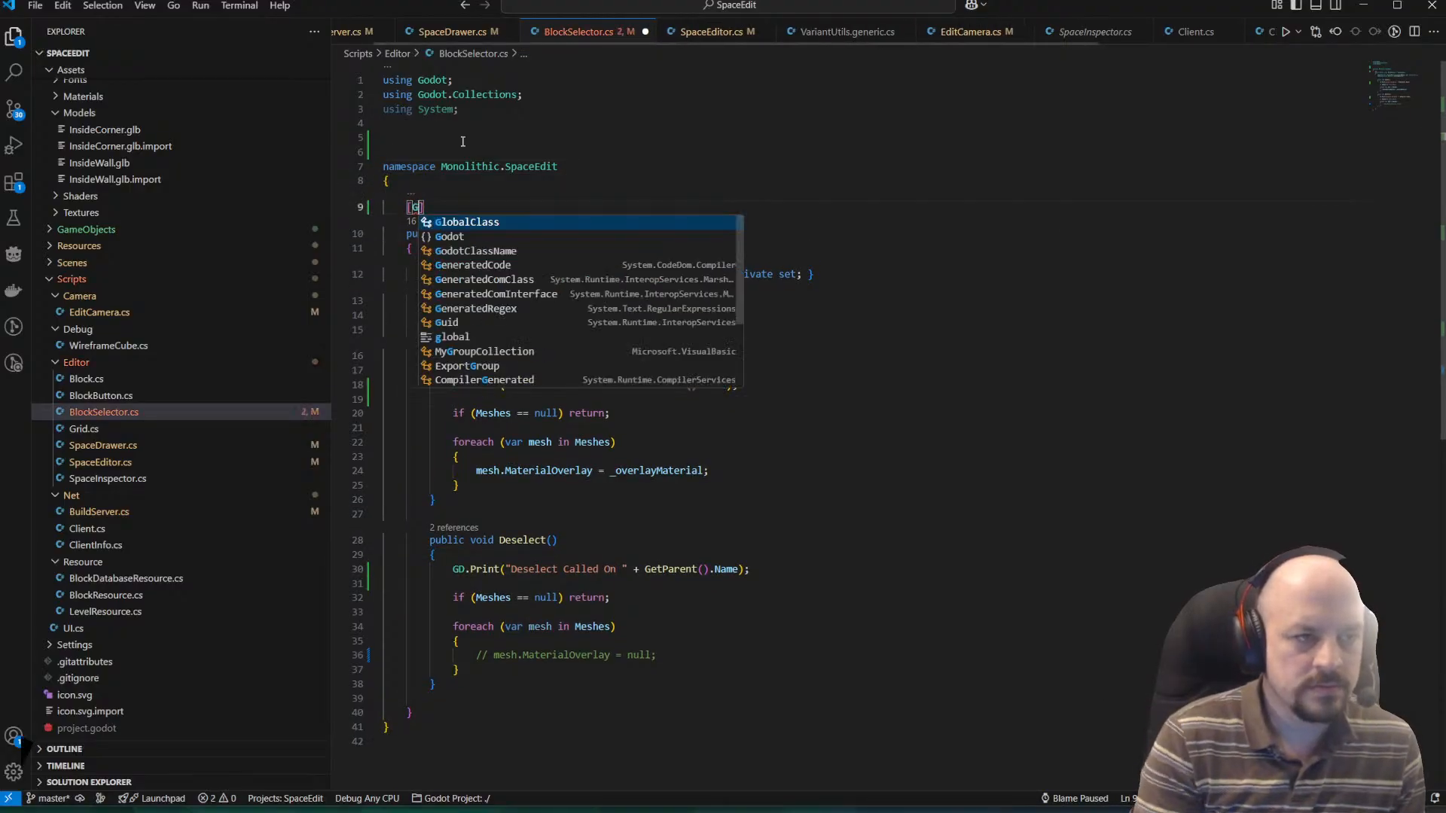
key(ctrl+s)
Remove the blank lines between the _overlayMaterial field and the Select() method.
key(Down)
key(Down)
key(Down)
key(Down)
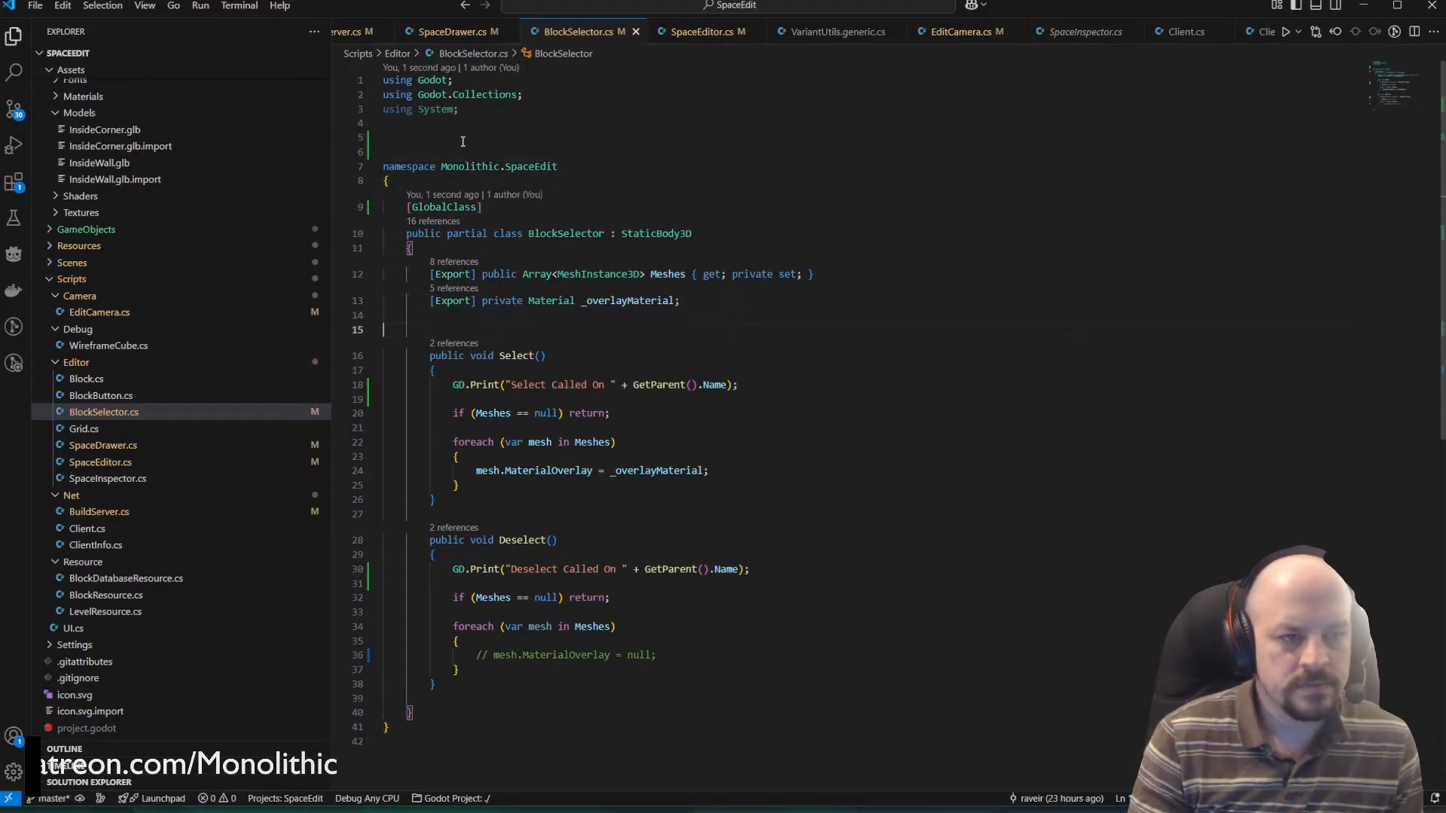
key(BackSpace)
key(BackSpace)
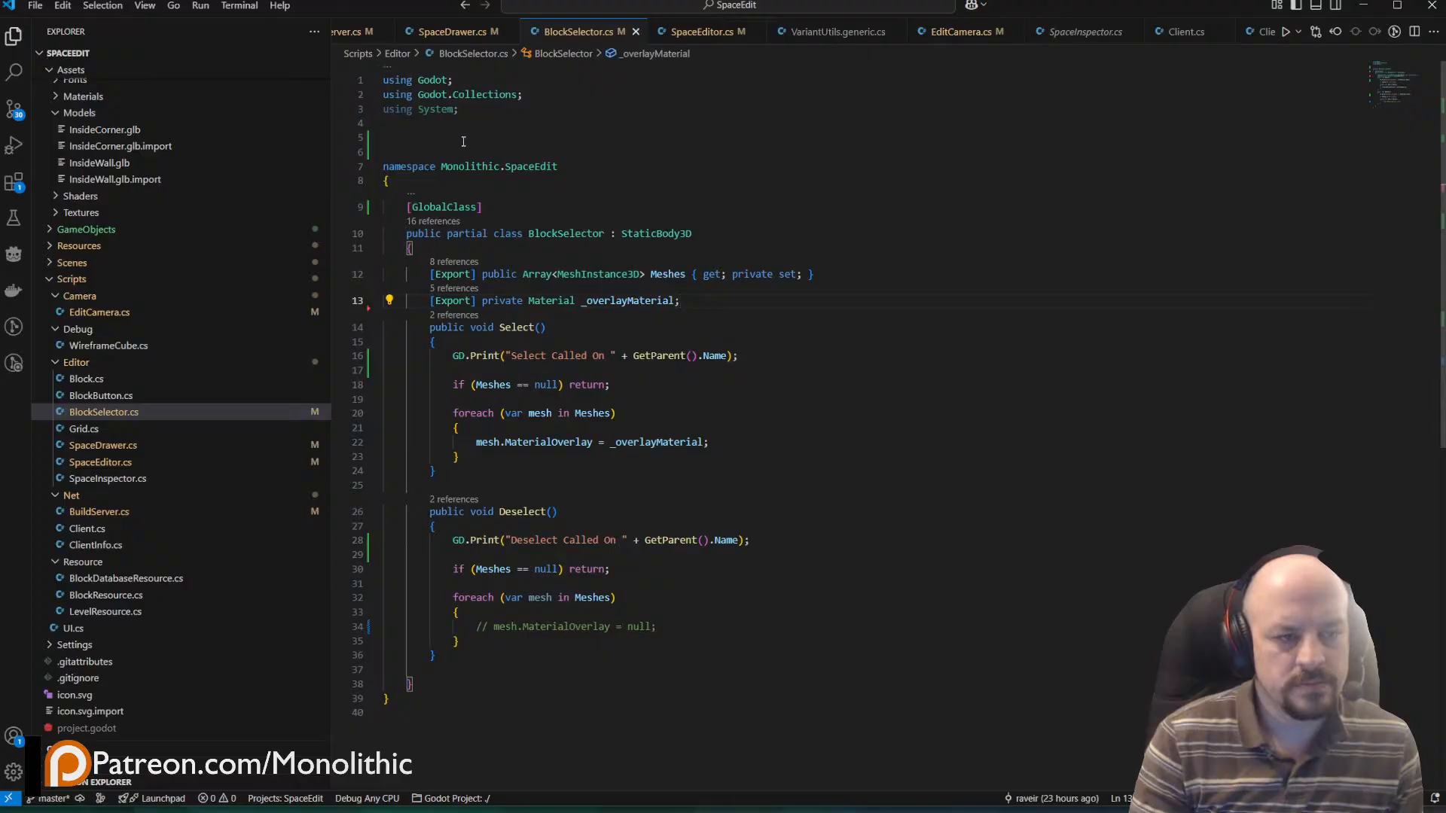
Switch to Godot, run the project and place a straight row of five InteriorWall blocks on the grid.
key(alt+Tab)
key(ctrl+s)
click(1258, 30)
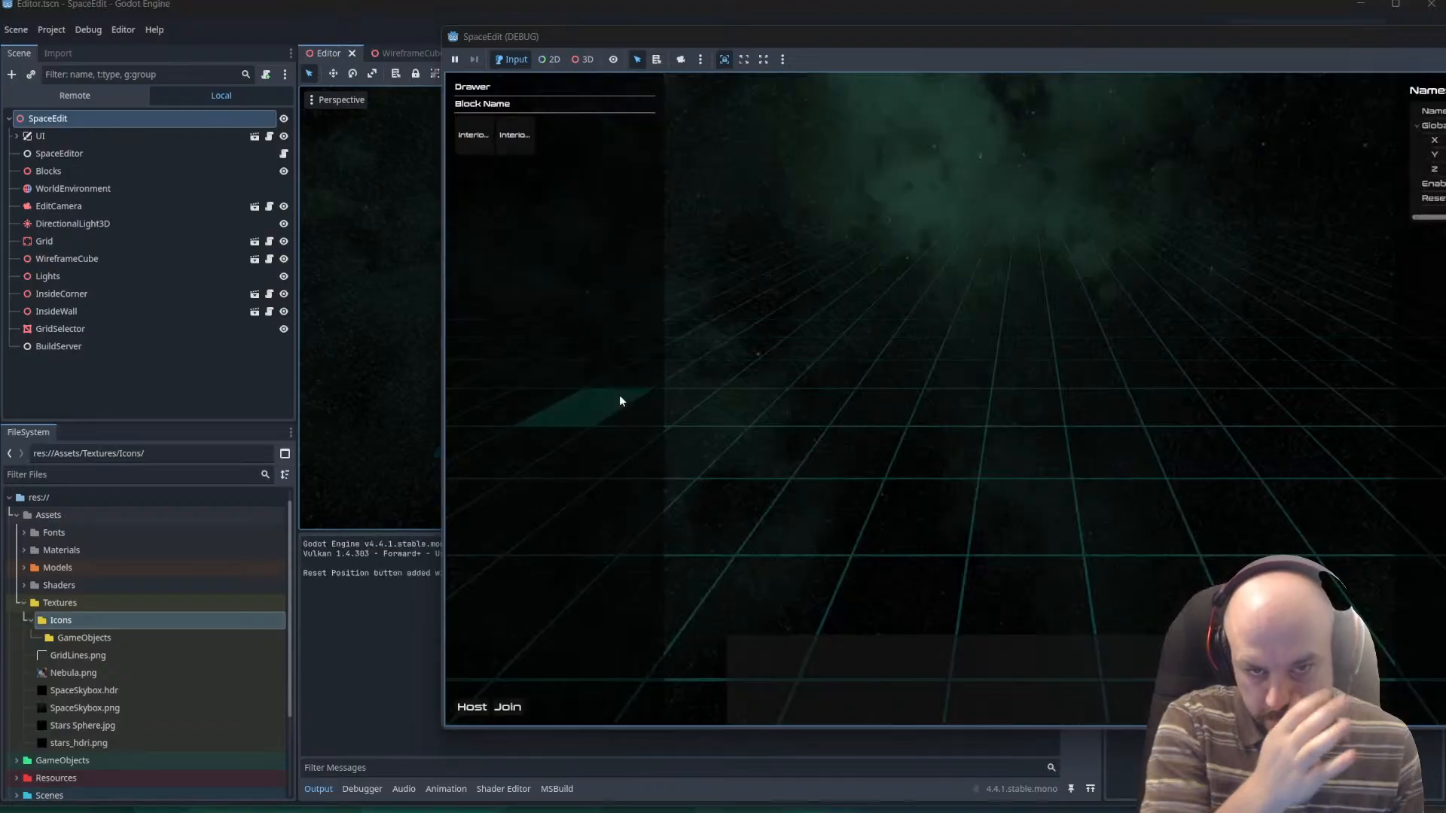
click(524, 132)
click(892, 474)
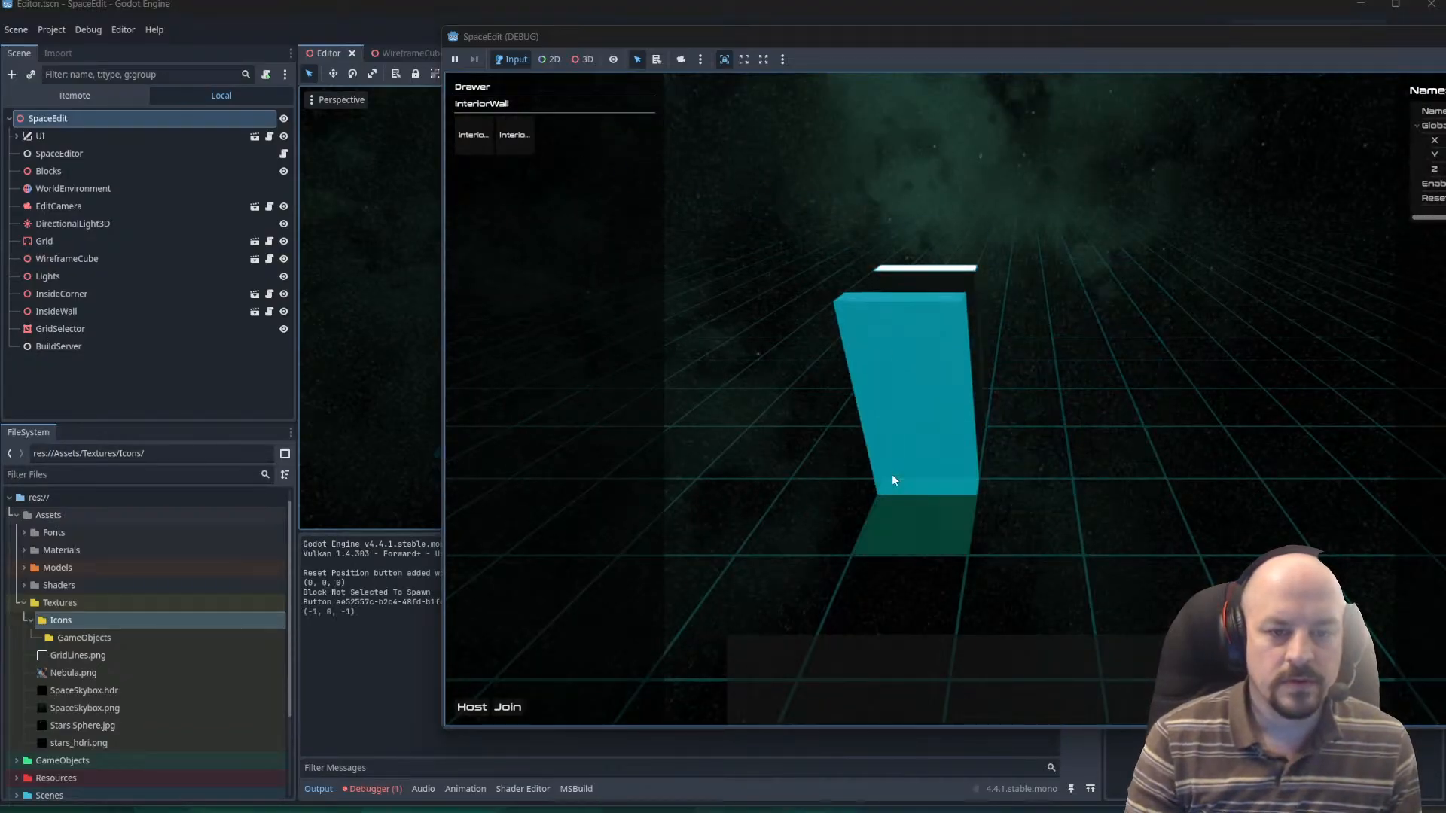
mouse_move(892, 473)
mouse_down()
mouse_move(1204, 437)
mouse_move(1308, 452)
mouse_move(1262, 456)
mouse_up()
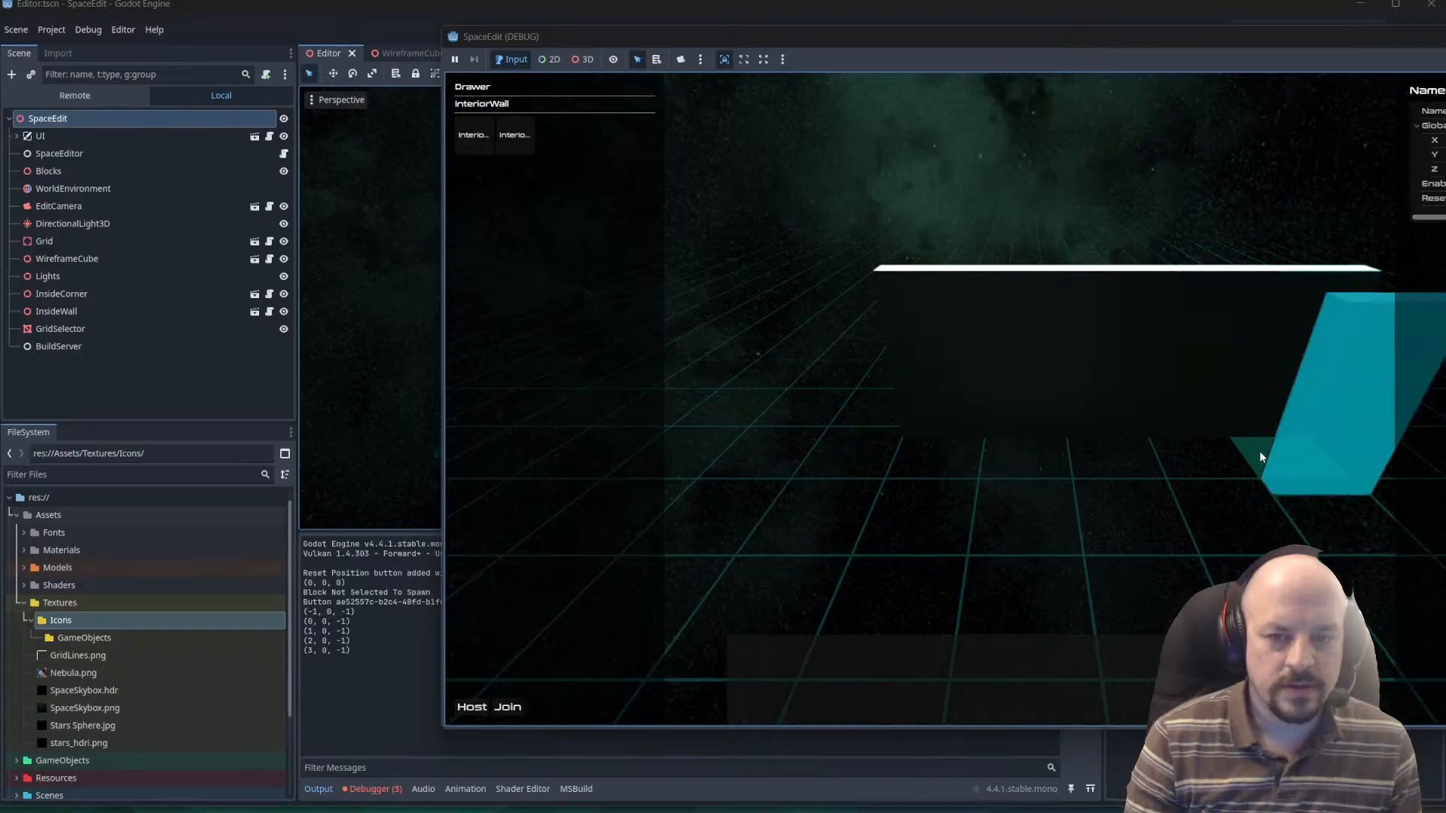
Leave block placement, then select two adjacent walls at one end of the row in turn and rotate each repeatedly.
click(997, 422)
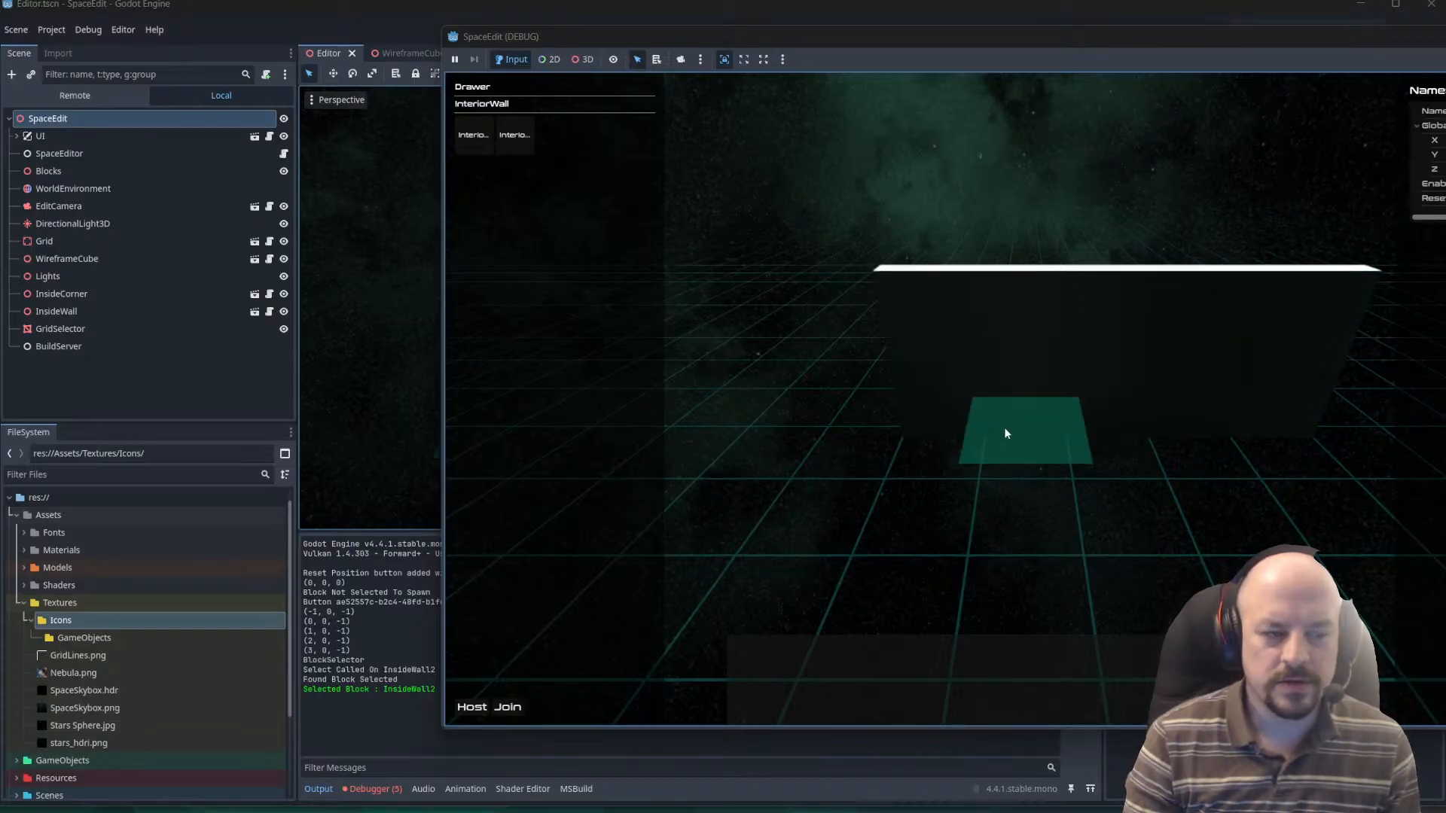
key(e)
key(r)
key(r)
click(928, 417)
key(r)
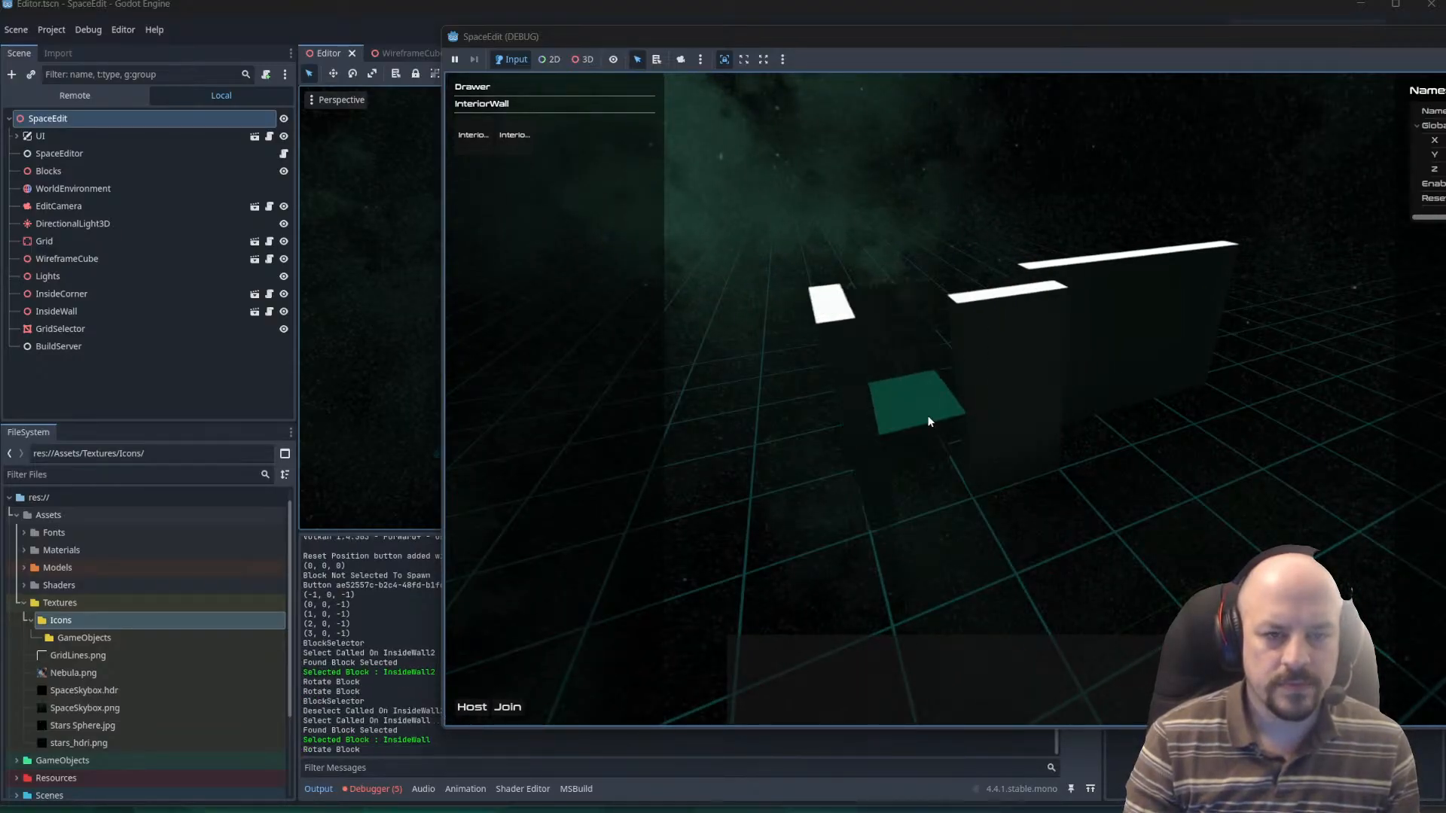
key(r)
key(r)
key(r)
key(r)
key(r)
key(r)
key(r)
key(r)
key(r)
key(r)
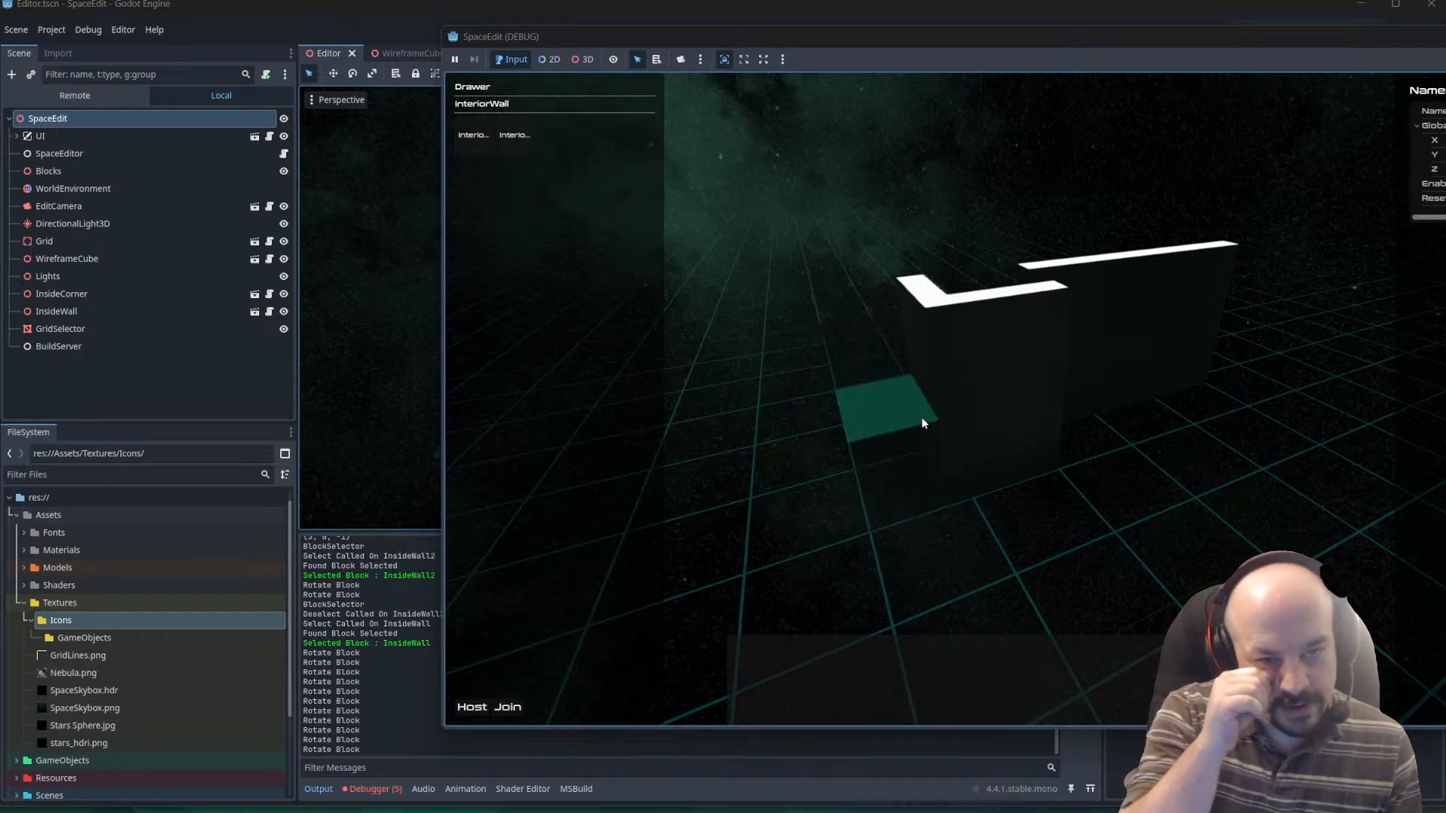
key(r)
key(r)
key(r)
key(r)
key(r)
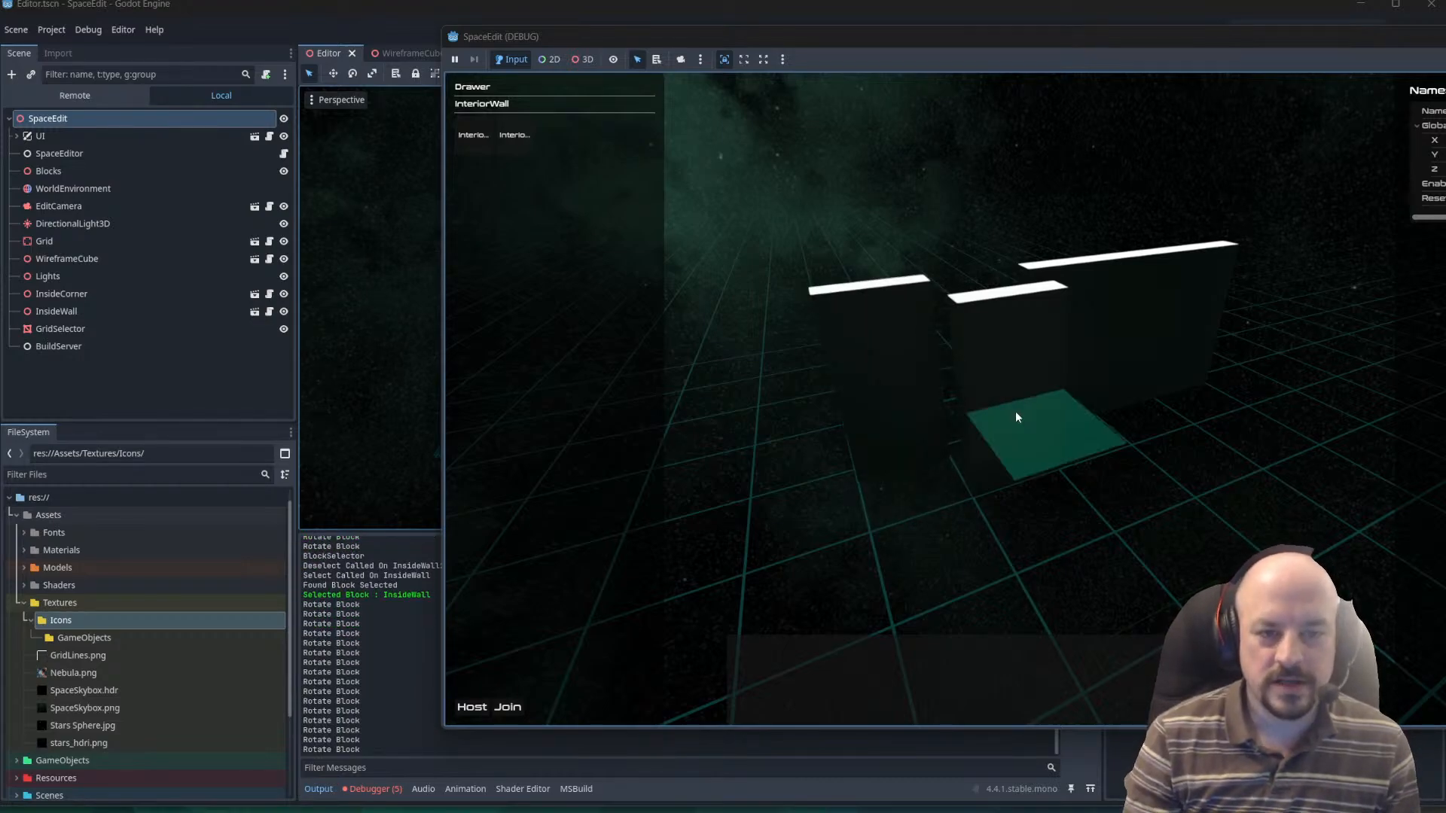
key(r)
Reselect the two turned walls and rotate each back into line with the row.
click(983, 360)
key(r)
key(r)
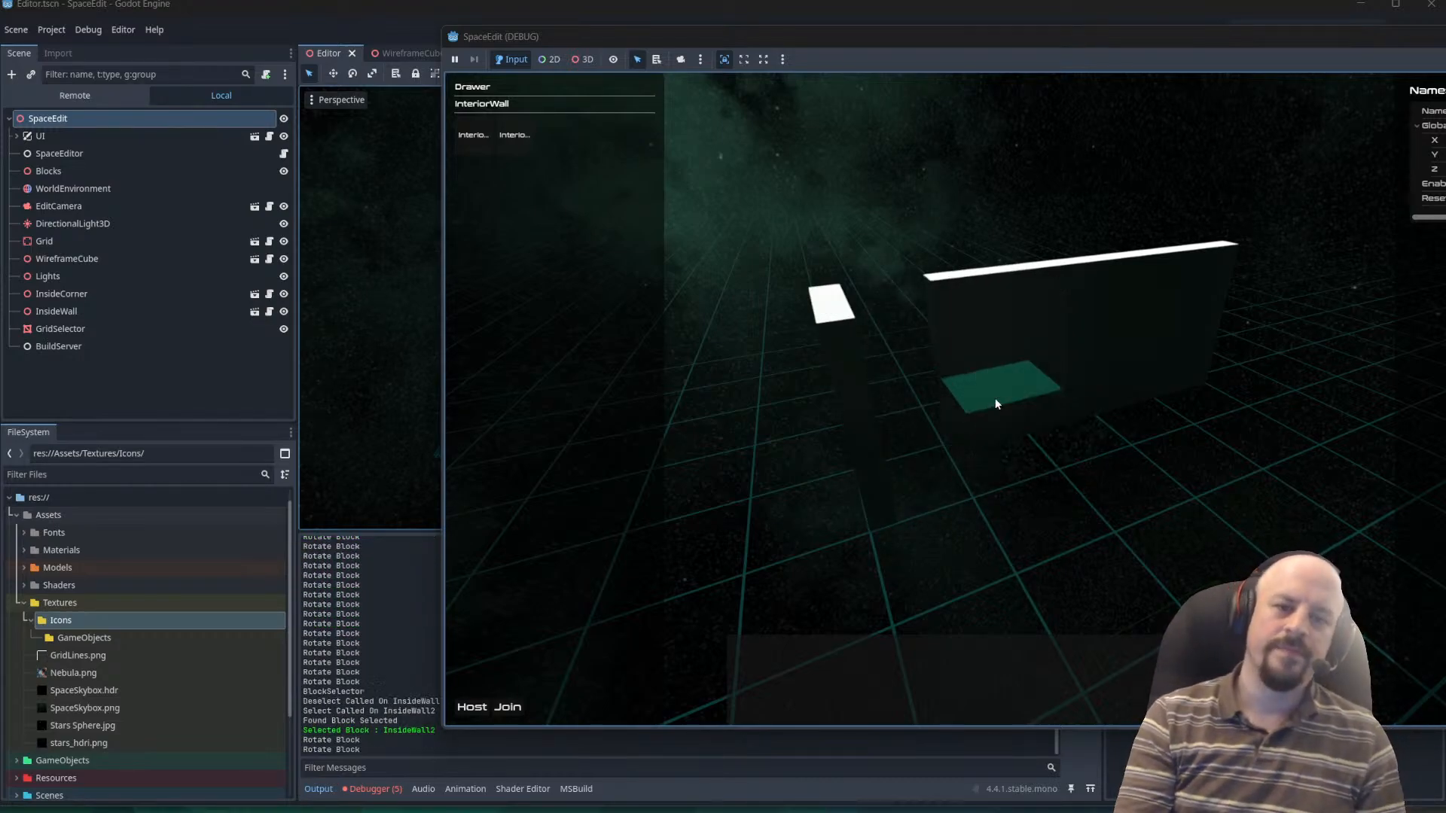
click(874, 428)
key(r)
key(r)
key(r)
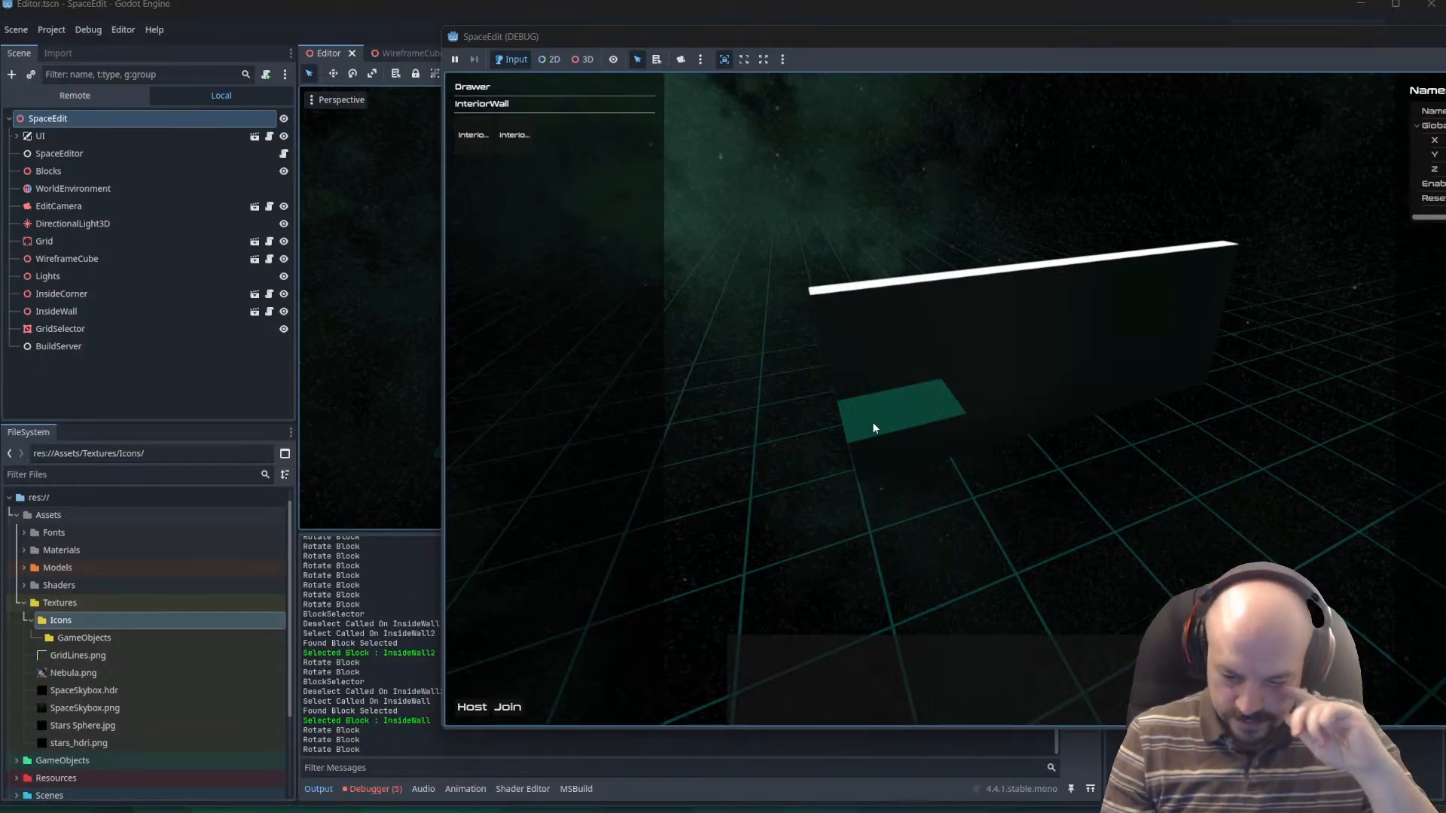
Select three walls at the other end of the row one after the other to test selection.
middle_drag(1062, 387, 993, 465)
click(1021, 442)
click(1020, 467)
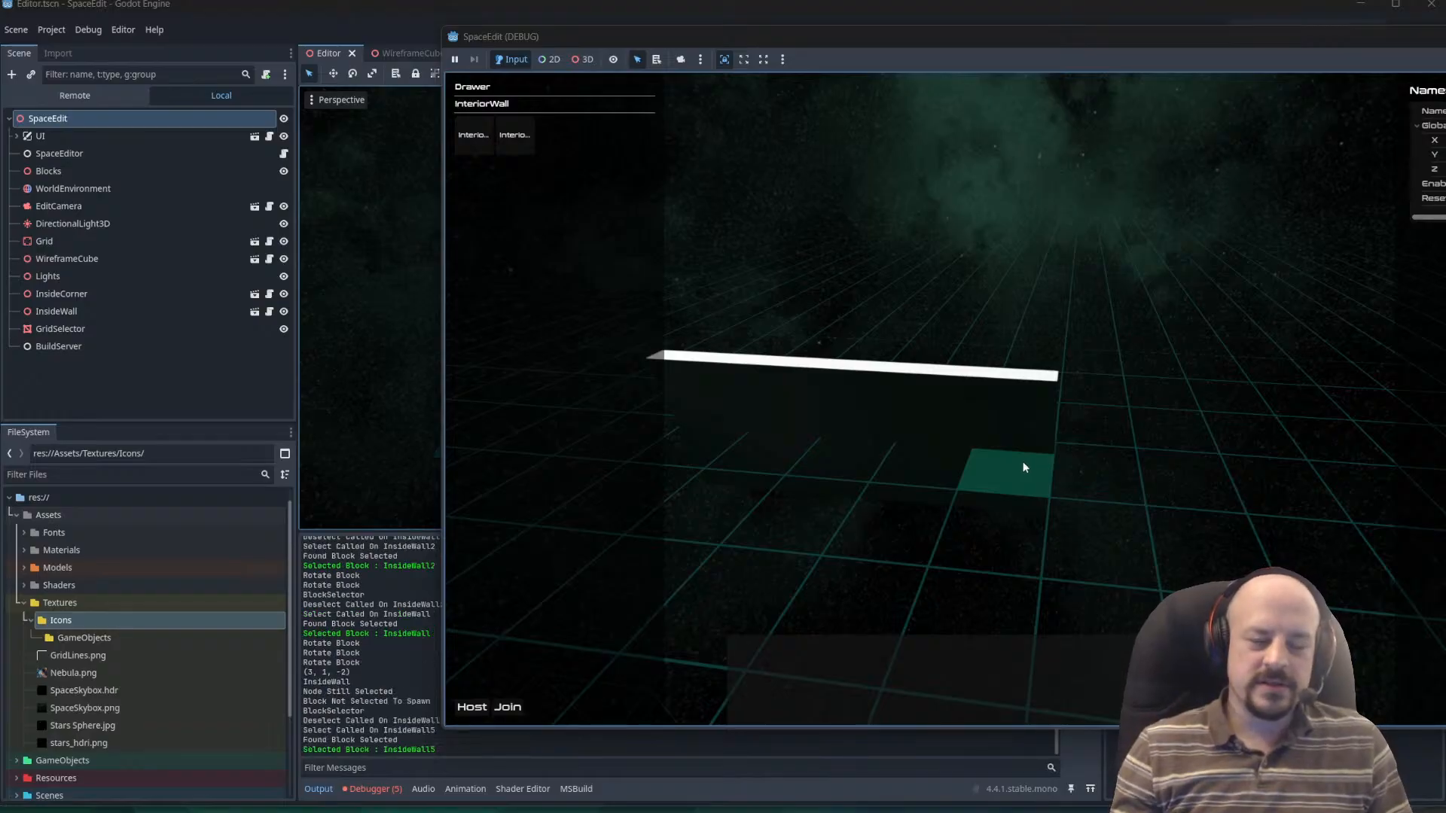
click(931, 441)
click(928, 440)
click(880, 433)
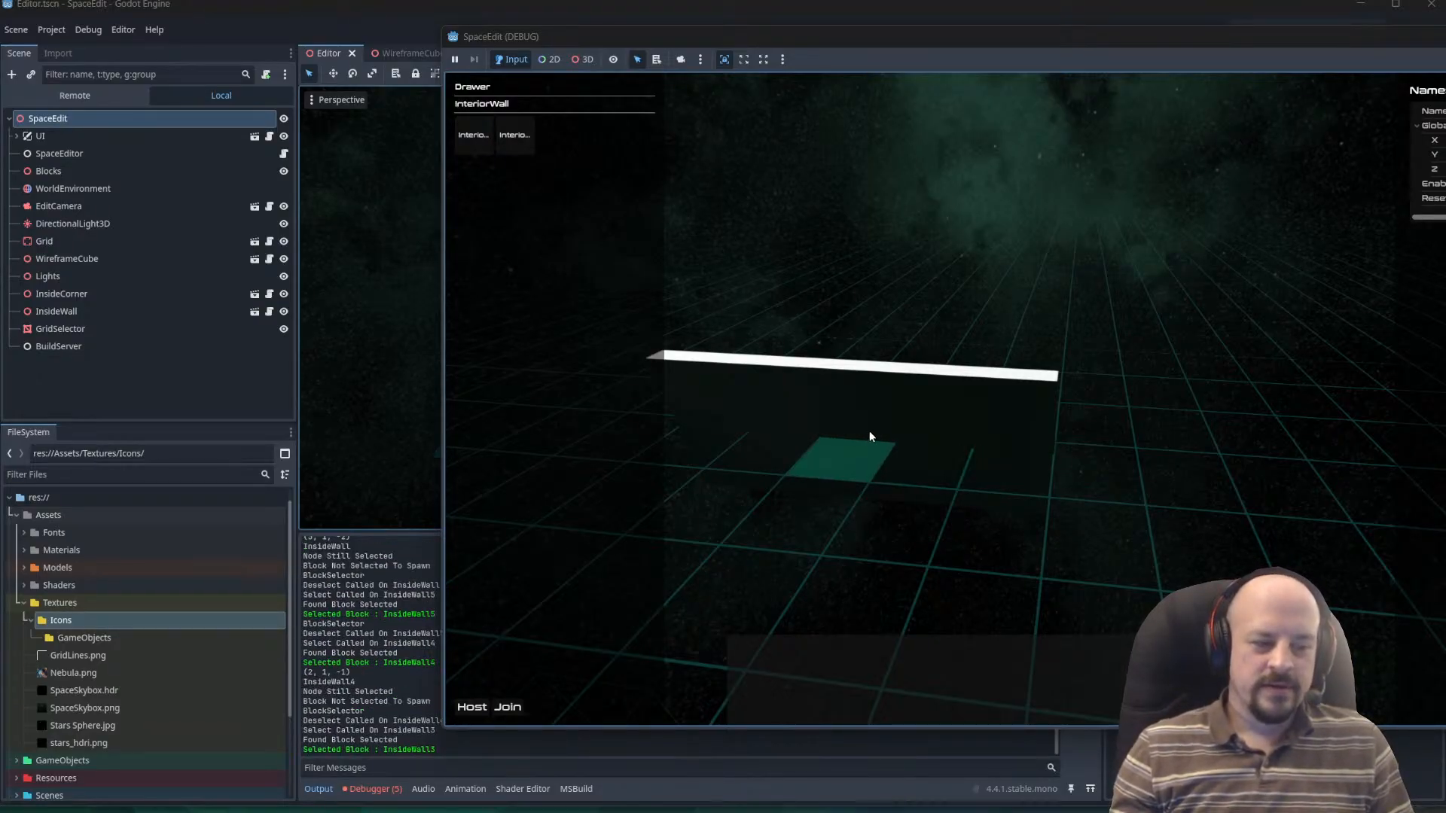
Try selecting along the wall row, then select the separate InsideCorner block standing away from it.
middle_drag(870, 431, 741, 481)
click(878, 446)
click(925, 431)
middle_drag(910, 500, 976, 436)
click(933, 440)
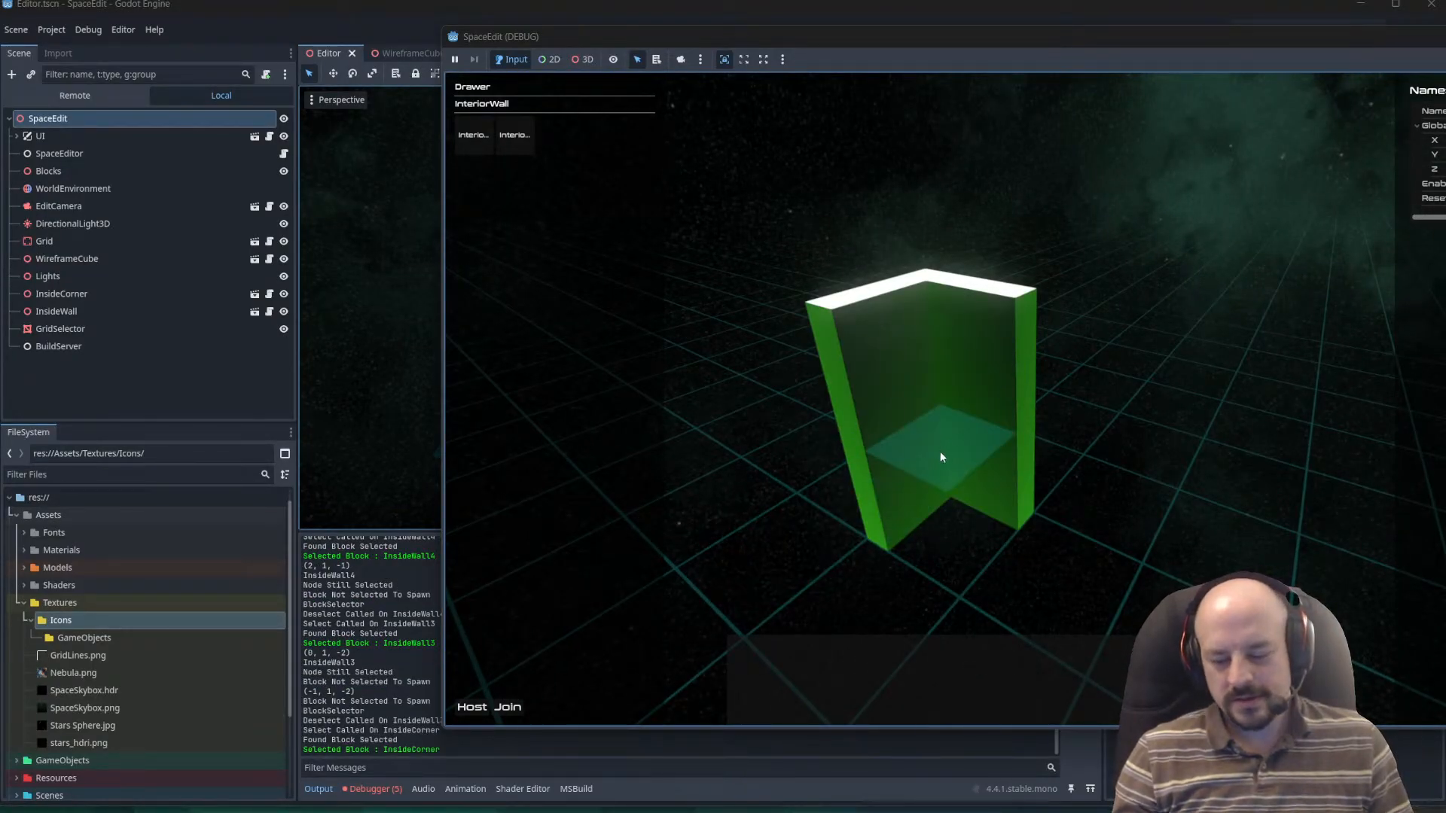
Select the separate InsideWall block standing away from the row and rotate it repeatedly, reselecting it between turns.
middle_drag(936, 500, 1029, 550)
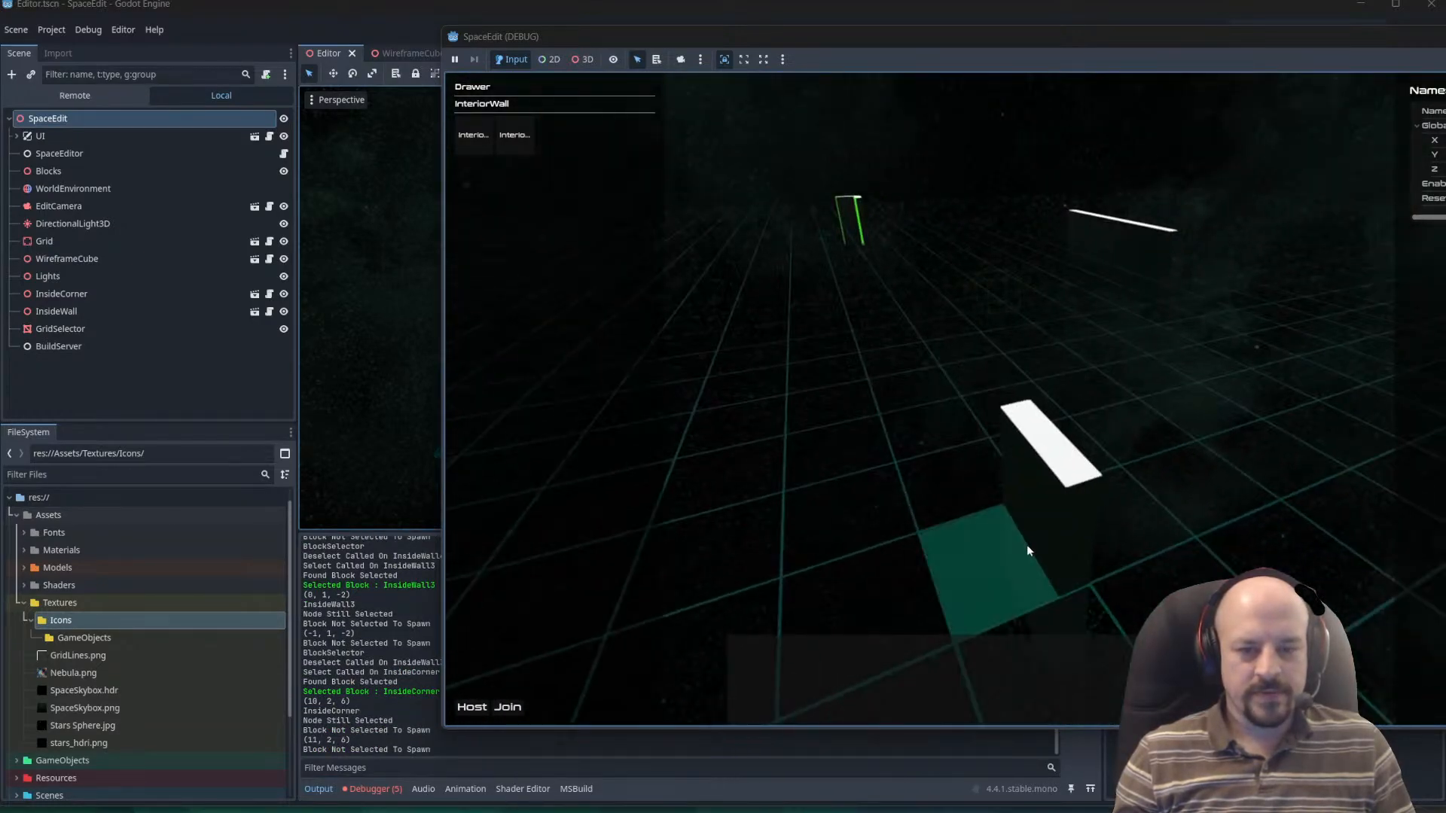
click(1053, 524)
click(1047, 570)
key(r)
key(r)
key(r)
key(r)
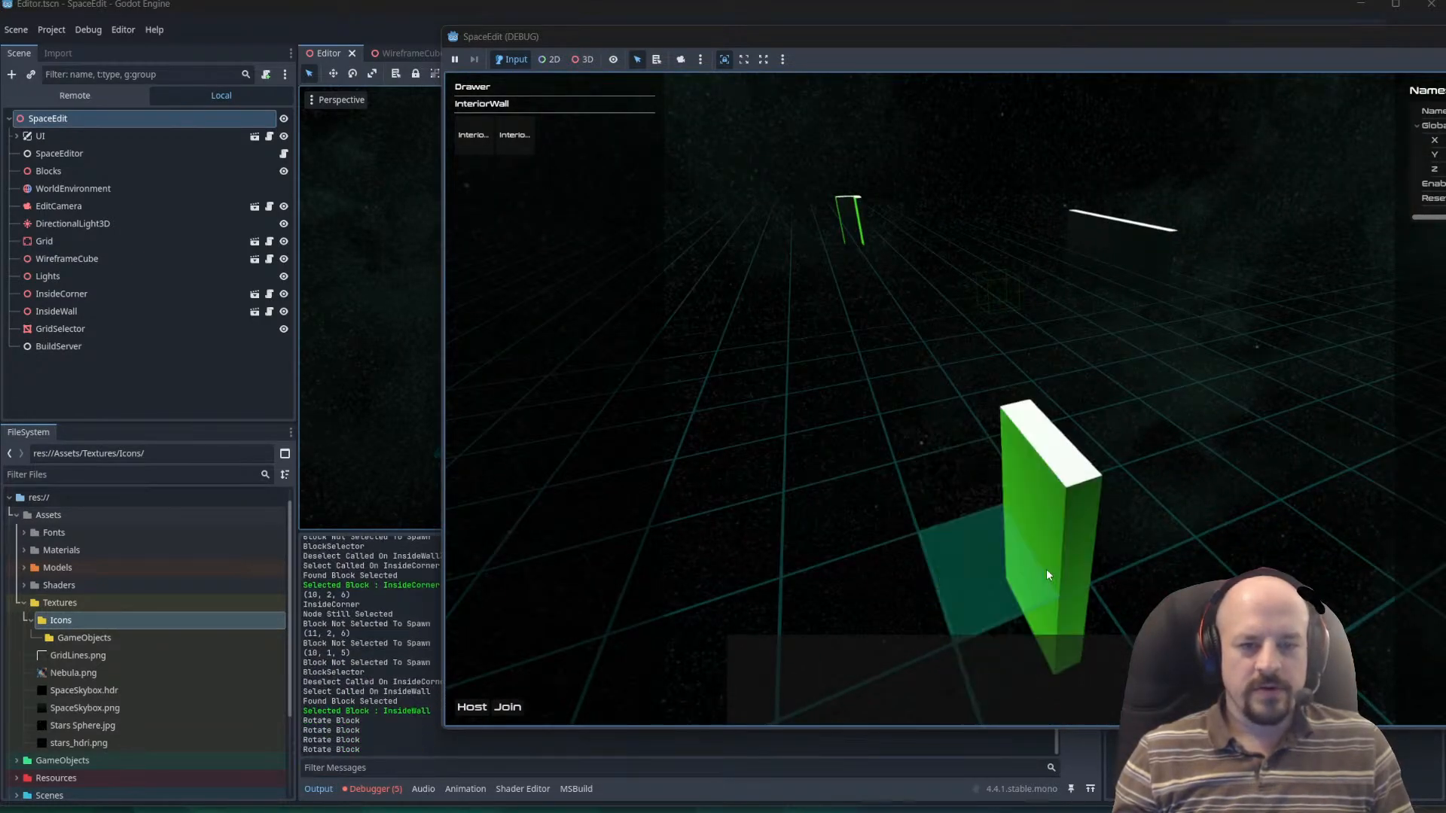
key(r)
click(1041, 570)
click(1030, 567)
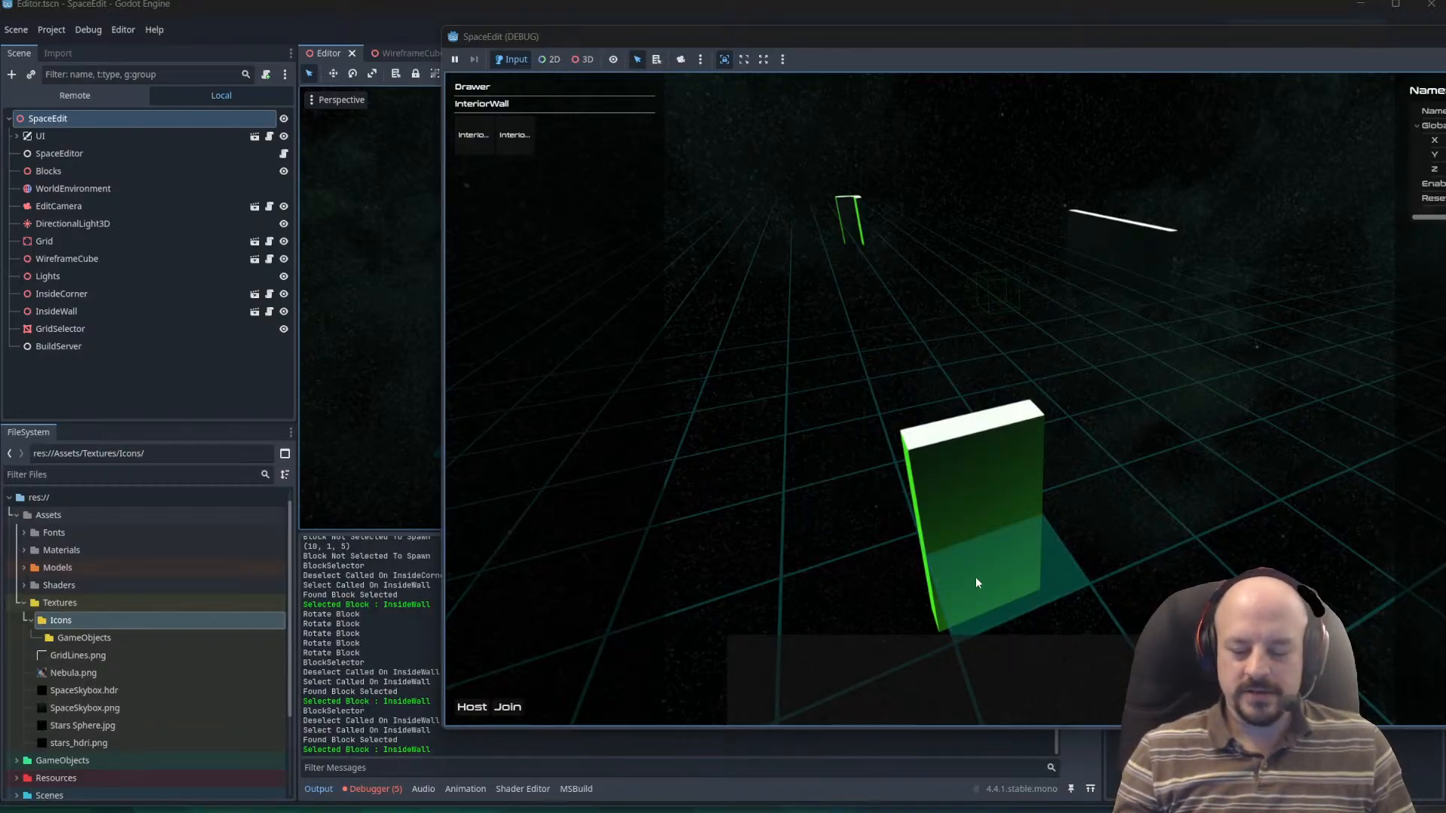
key(r)
key(r)
key(r)
click(1008, 577)
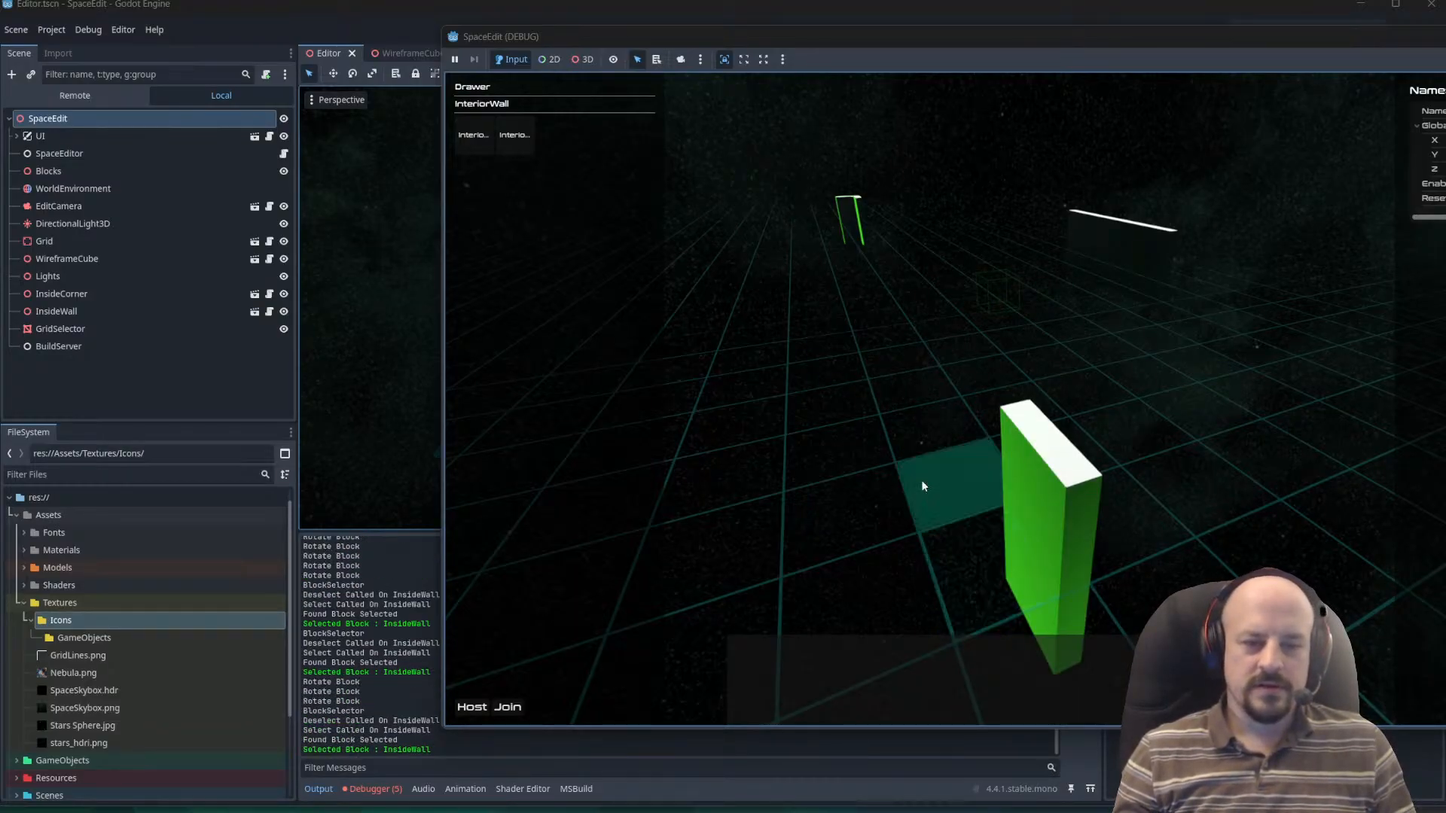
Select the separate InsideCorner block again and rotate it several times.
middle_drag(922, 482, 883, 393)
key(w)
key(w)
click(884, 393)
key(r)
key(r)
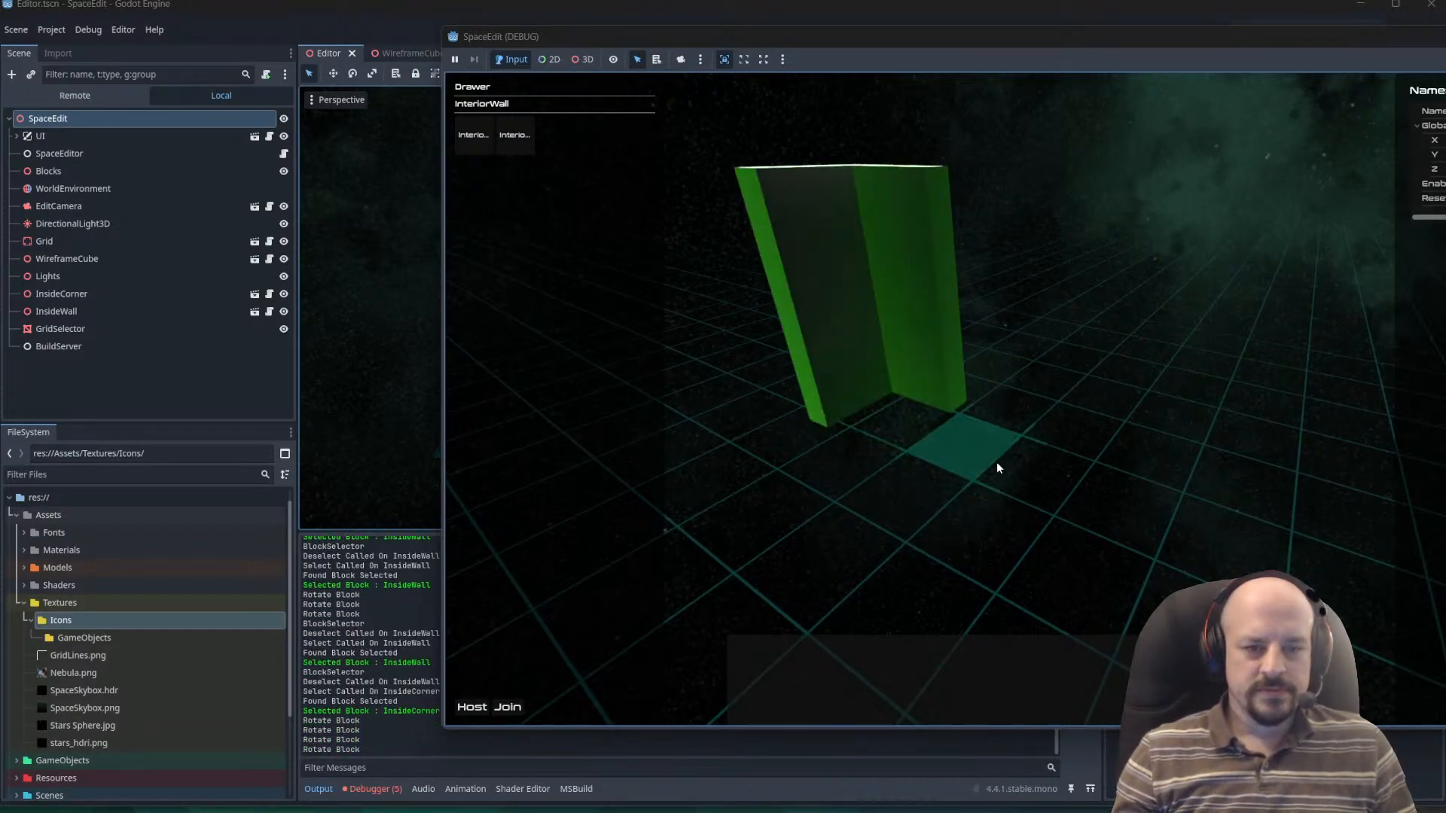
Place an InteriorCorner block at each end of the wall row, rotating the second one to close off its end.
middle_drag(996, 463, 986, 497)
click(473, 134)
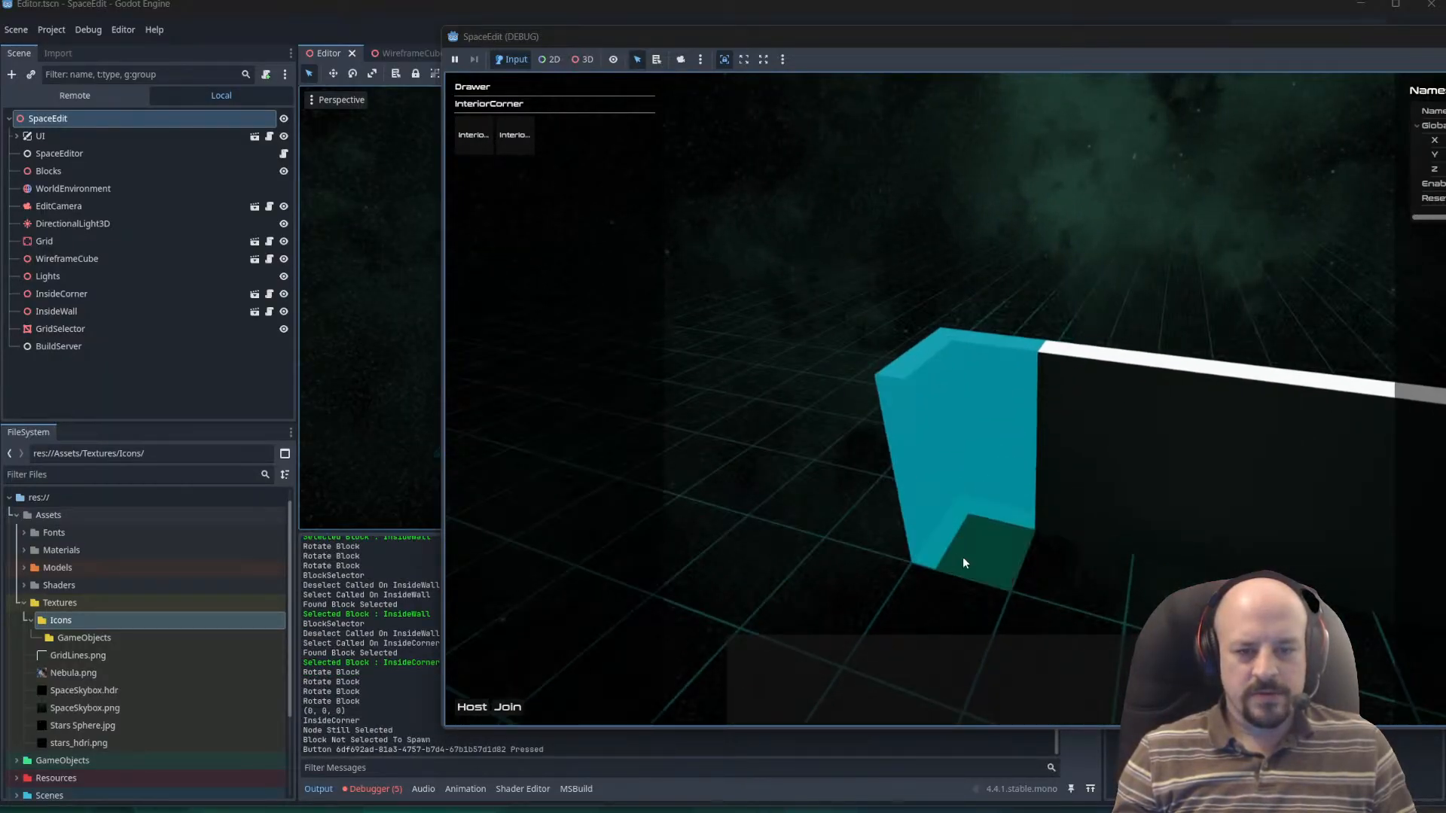
click(962, 557)
middle_drag(1107, 301, 1119, 431)
key(r)
key(r)
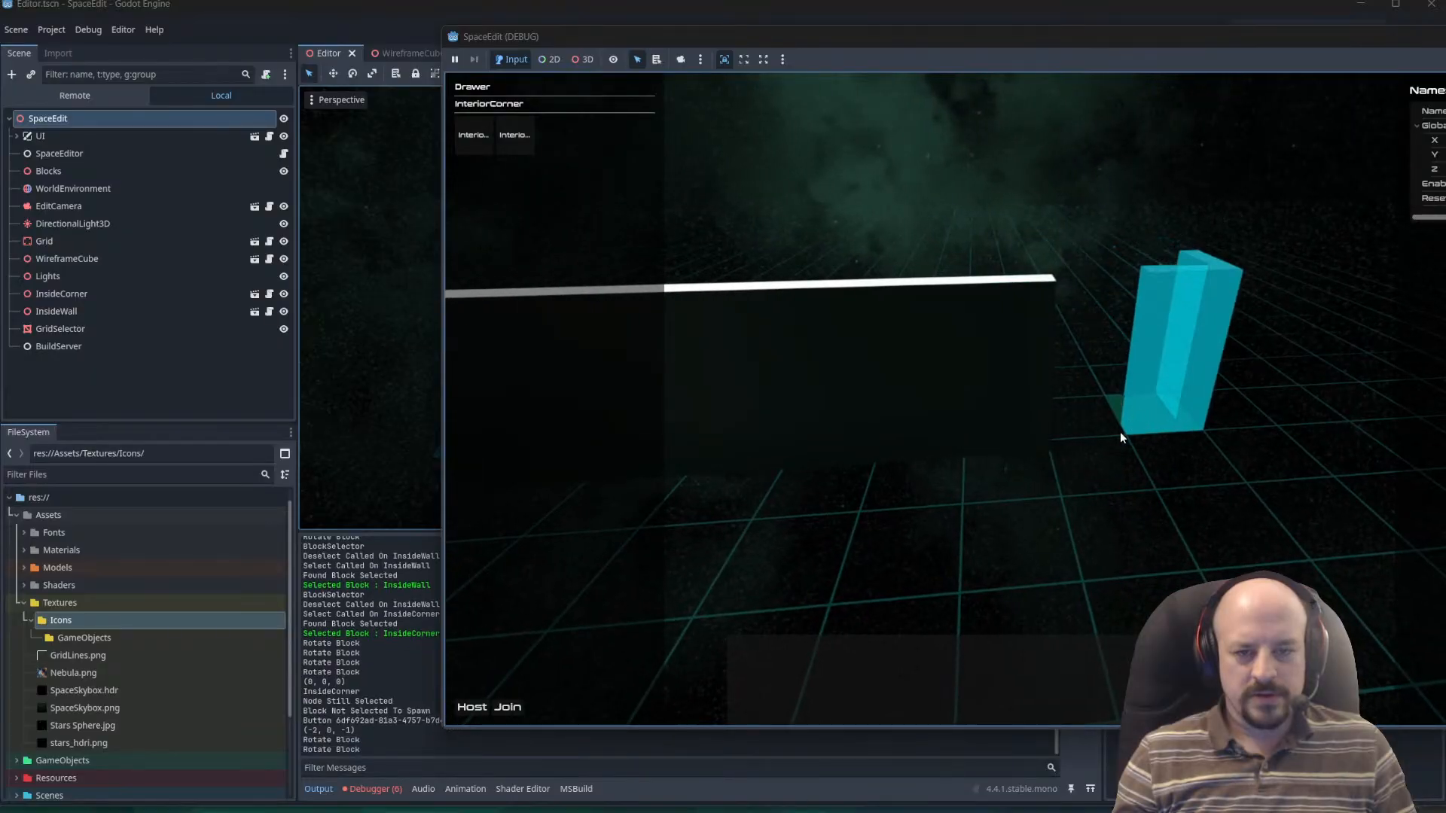
key(r)
click(1111, 455)
Leave block placement and select the second corner block and the three walls next to it in turn.
key(Escape)
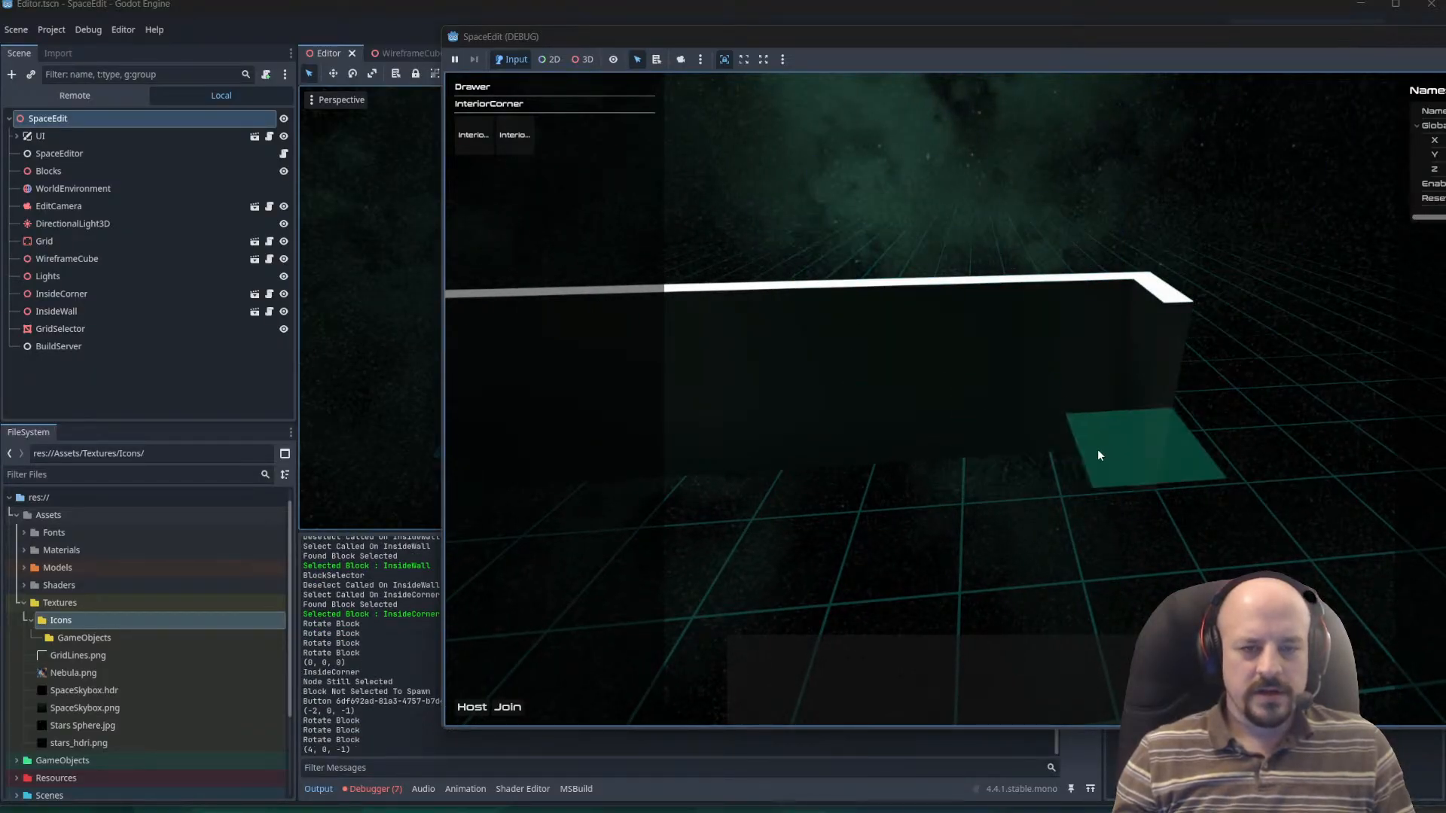
click(1099, 445)
click(1013, 438)
click(908, 432)
click(763, 447)
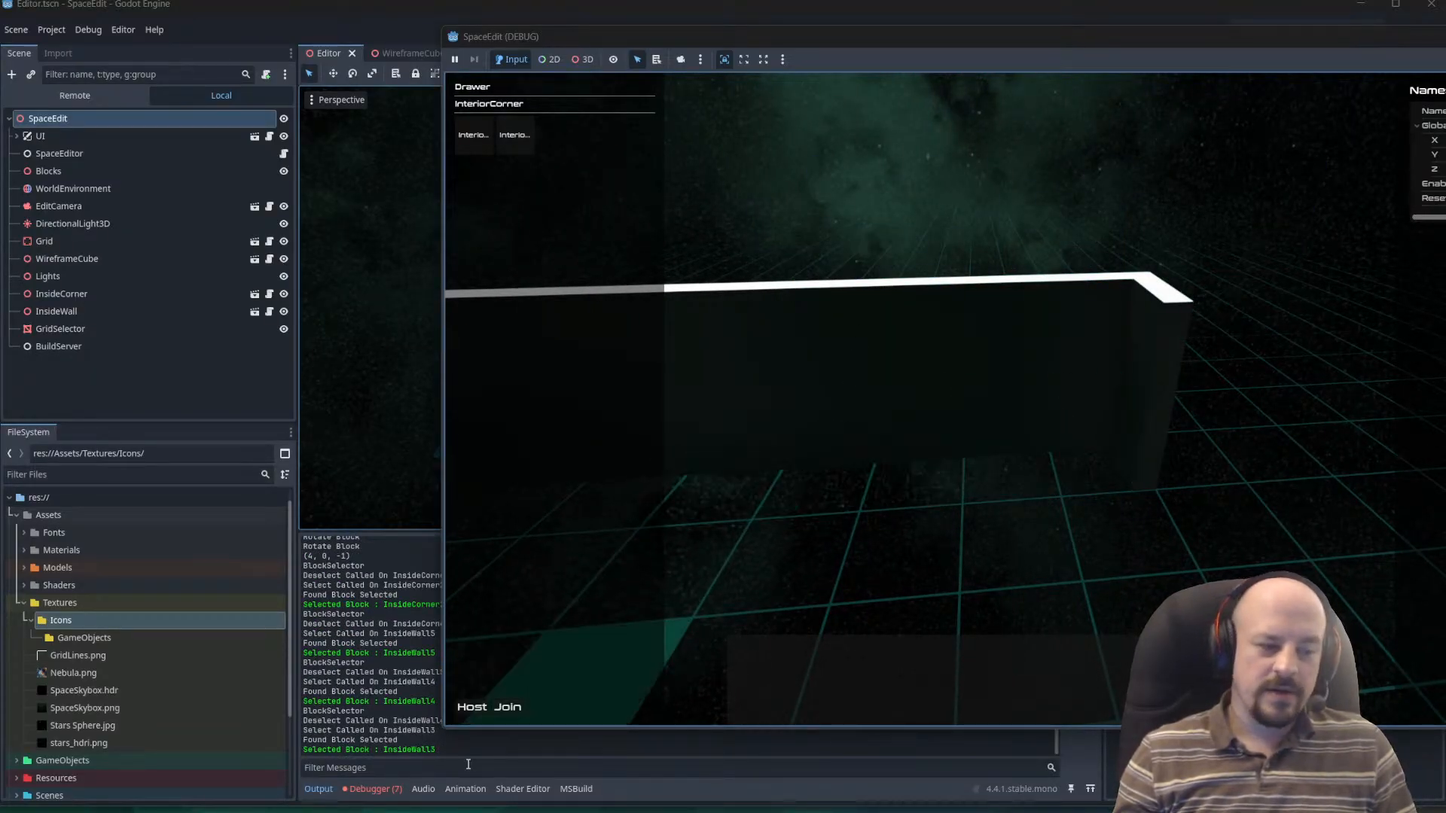
Select the corner block at the opposite end of the row and its neighbouring walls in turn.
key(a)
middle_drag(915, 539, 943, 483)
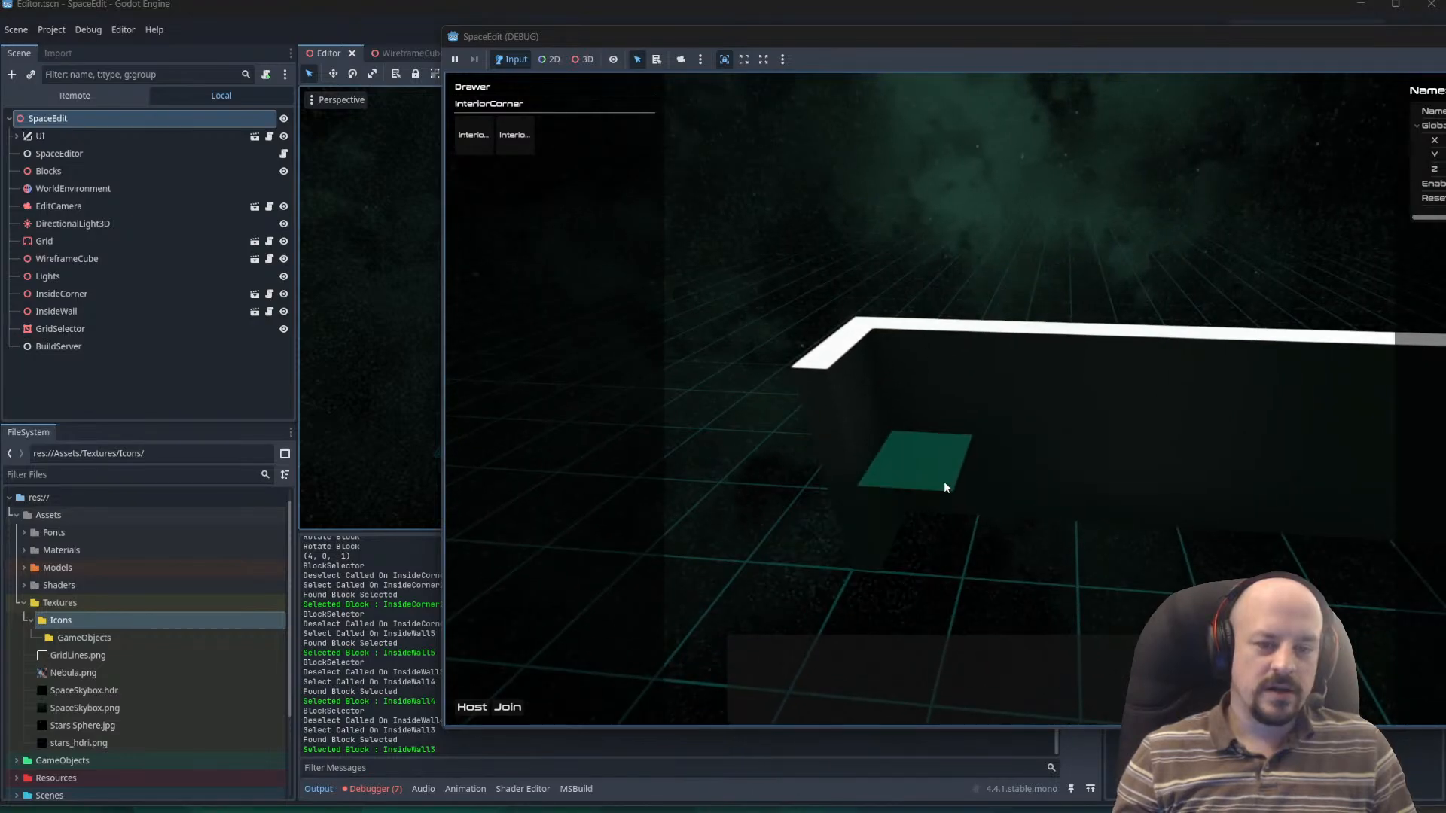
click(950, 484)
click(858, 485)
click(857, 482)
click(992, 433)
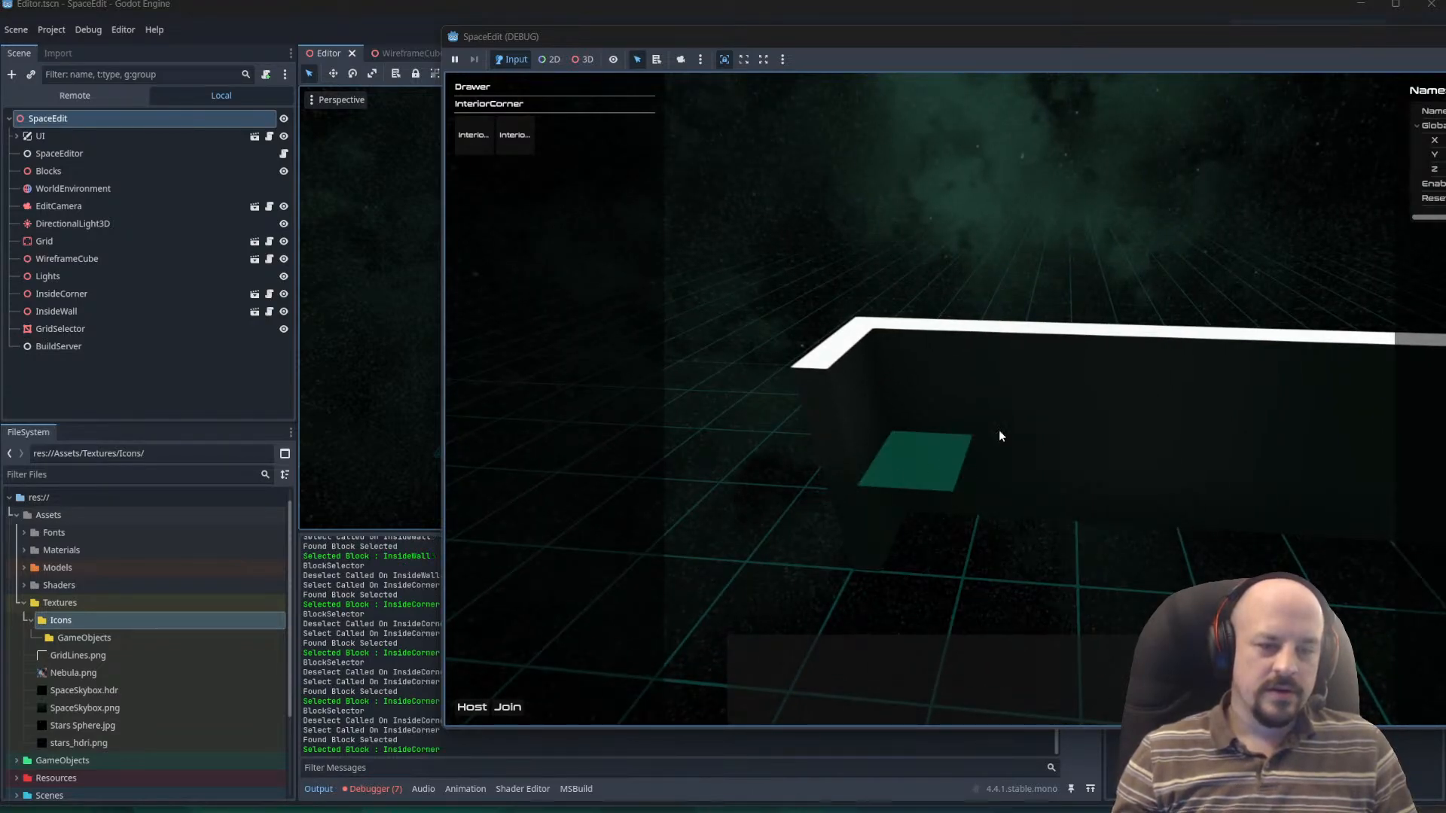
click(1009, 430)
click(1046, 432)
Select the second corner block at the far end of the row and rotate it through four turns.
key(d)
middle_drag(1105, 462, 1051, 485)
click(1061, 503)
click(1153, 554)
key(r)
key(r)
key(r)
key(r)
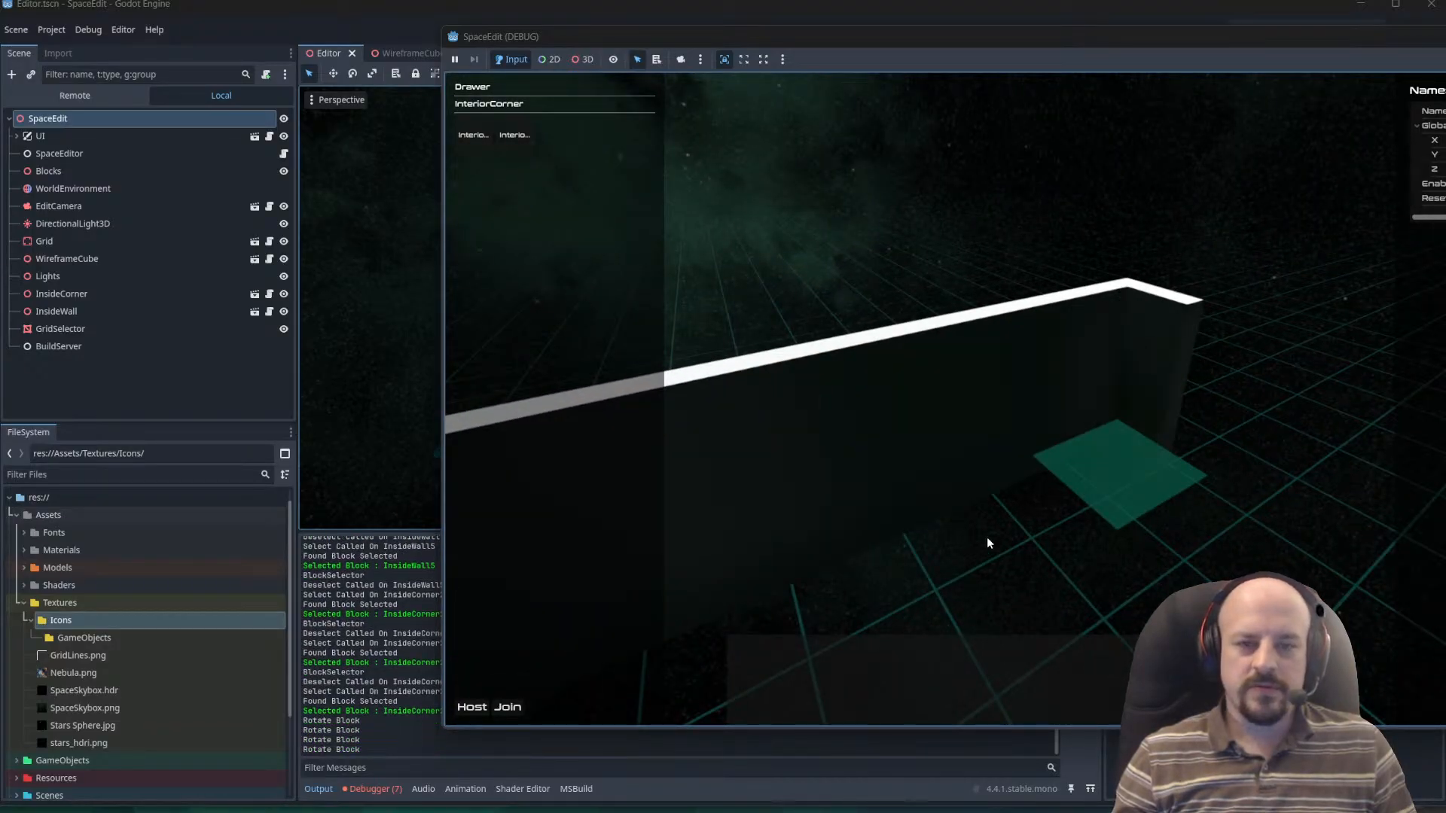
Review the InvalidCastException entries in Godot's debugger error list and return to BlockSelector.cs in VS Code.
click(378, 795)
click(378, 795)
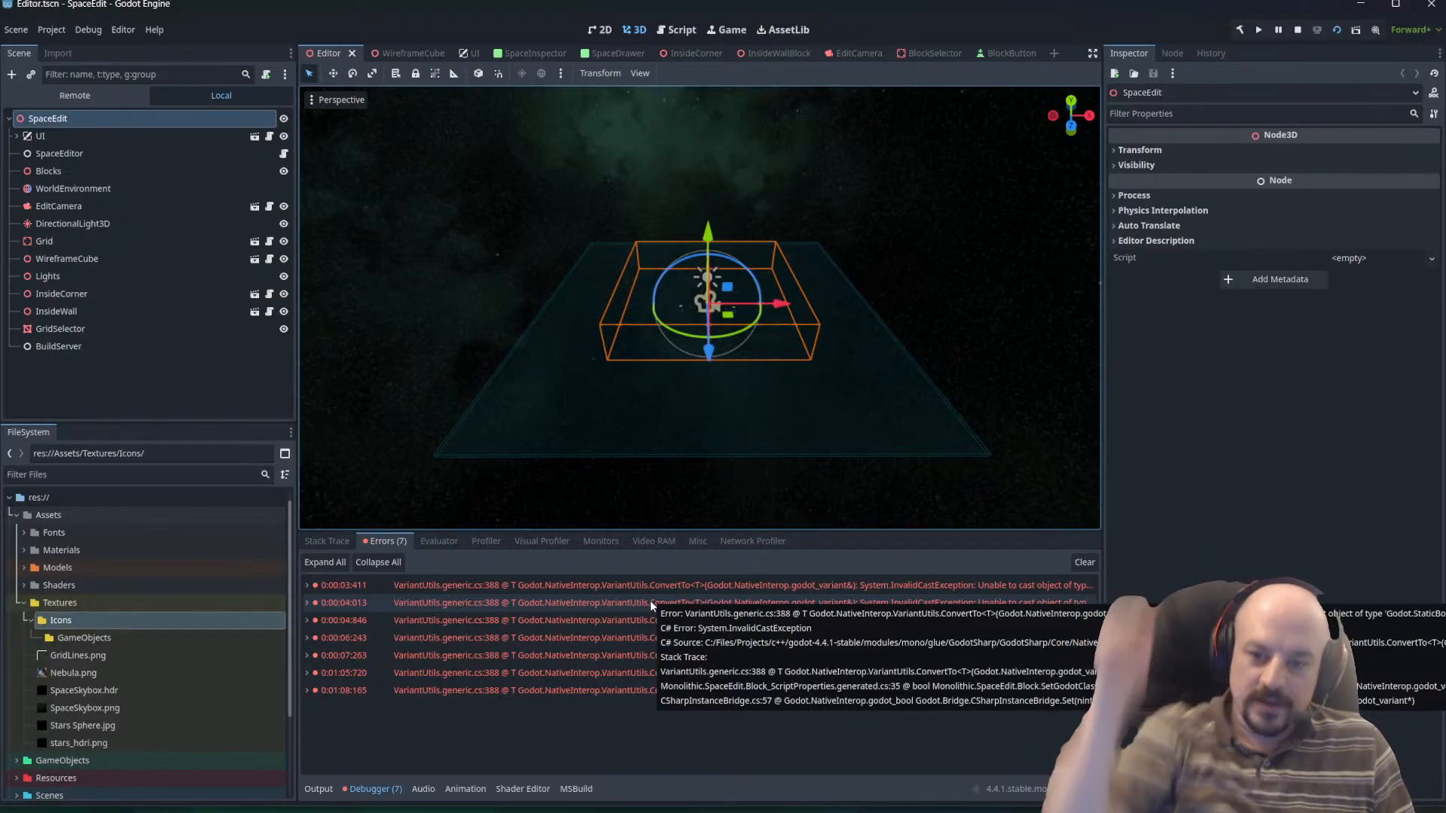
key(alt+Tab)
key(alt+Tab)
key(Tab)
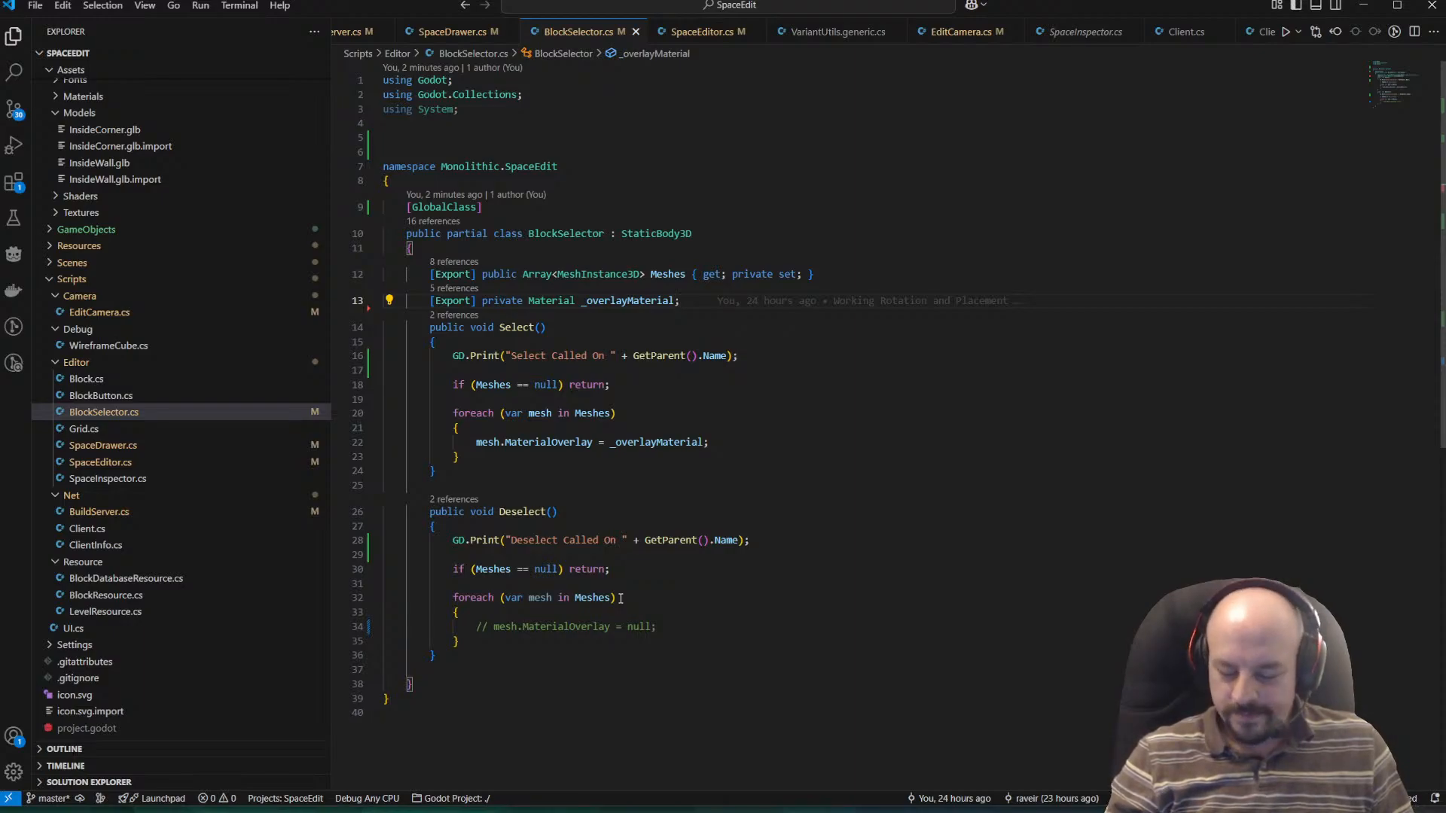
Switch to the running SpaceEdit game, extend the wall row from its end corner with two InteriorWall blocks, and leave placement.
key(alt+Tab)
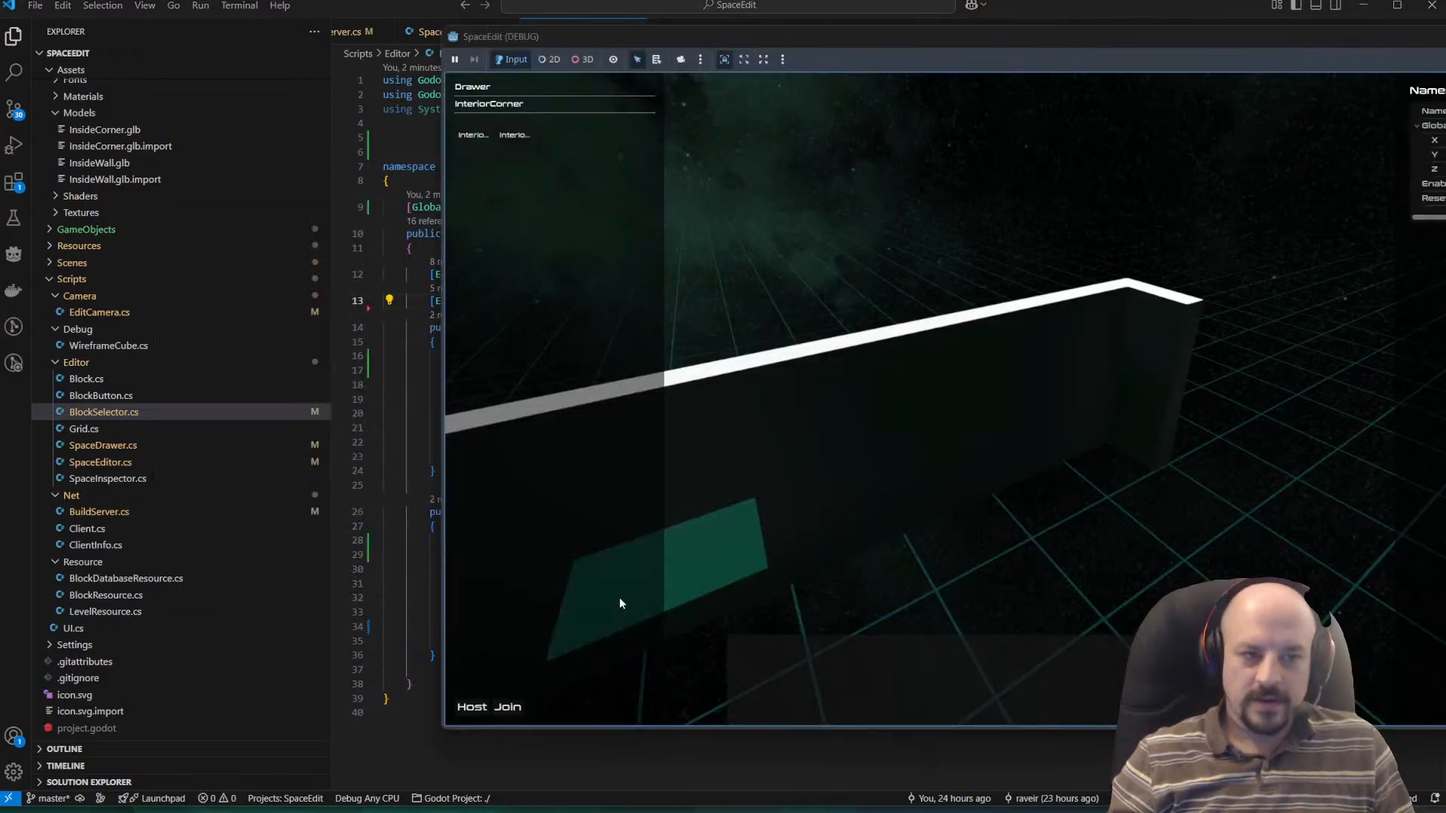
middle_drag(1013, 617, 935, 549)
scroll(926, 473, up, 4)
middle_drag(926, 473, 939, 508)
scroll(955, 520, down, 4)
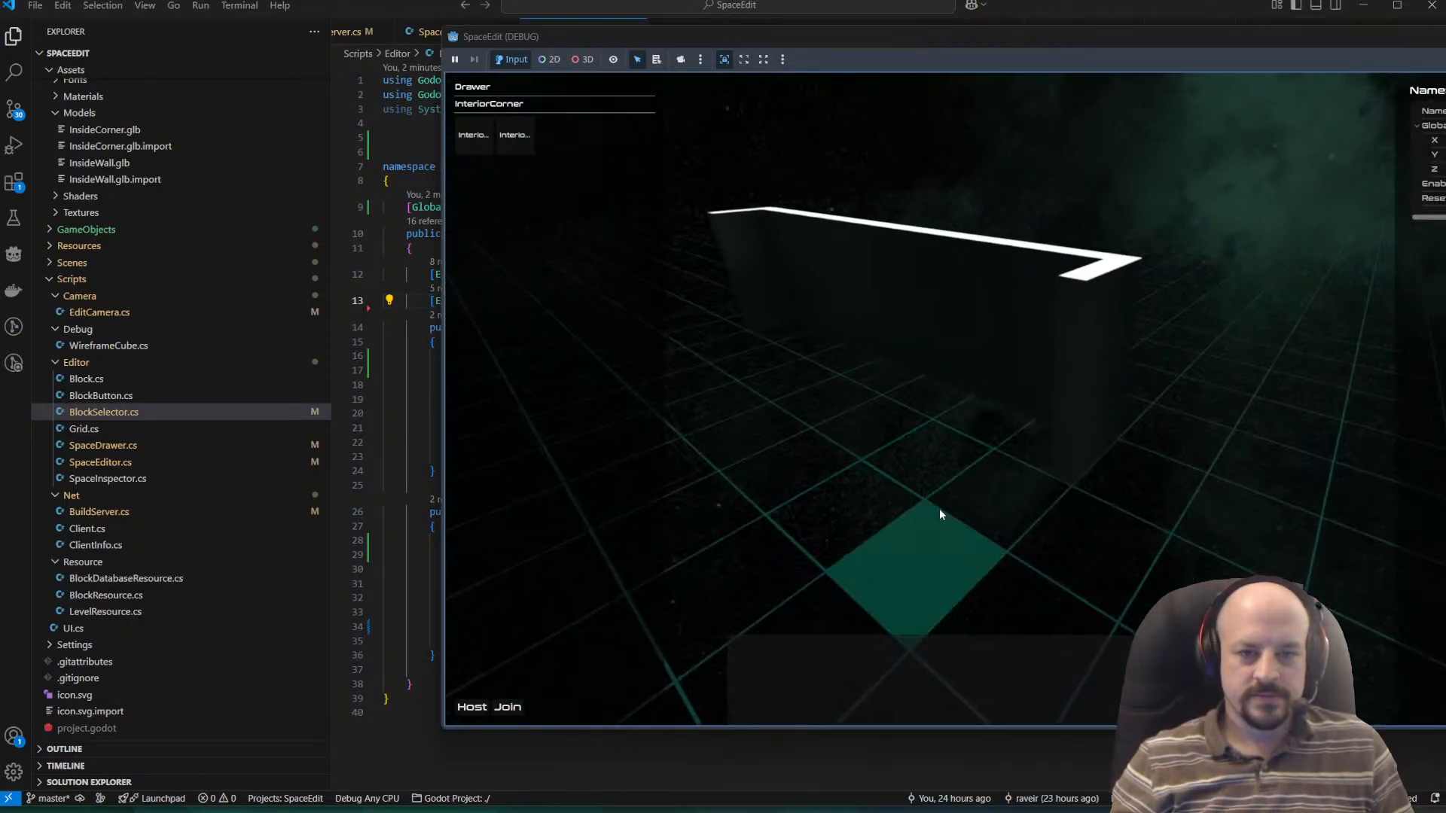
click(517, 137)
middle_drag(1020, 494, 751, 503)
click(1021, 600)
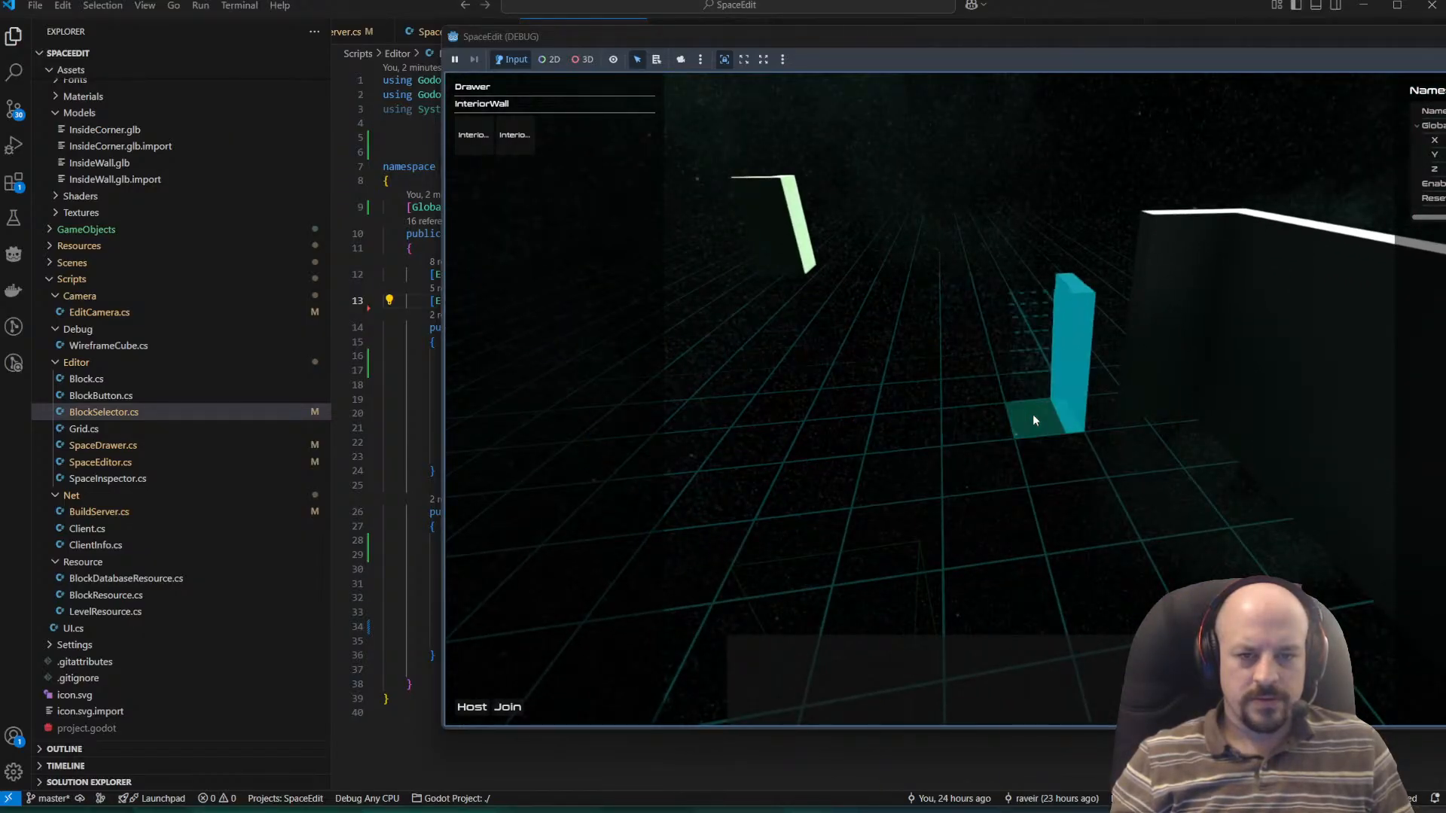
middle_drag(1081, 408, 1106, 458)
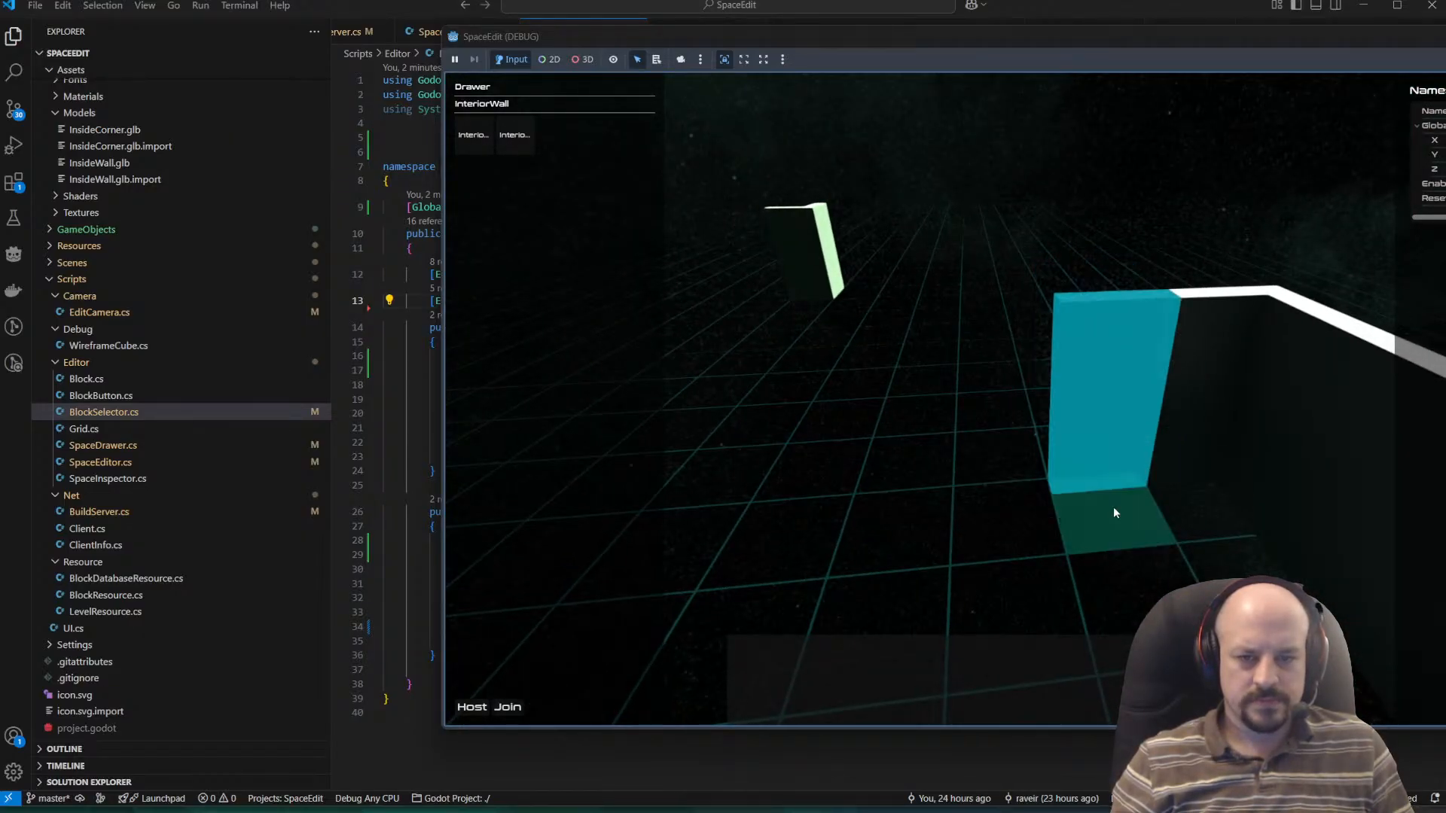
click(1113, 508)
click(1045, 509)
key(Escape)
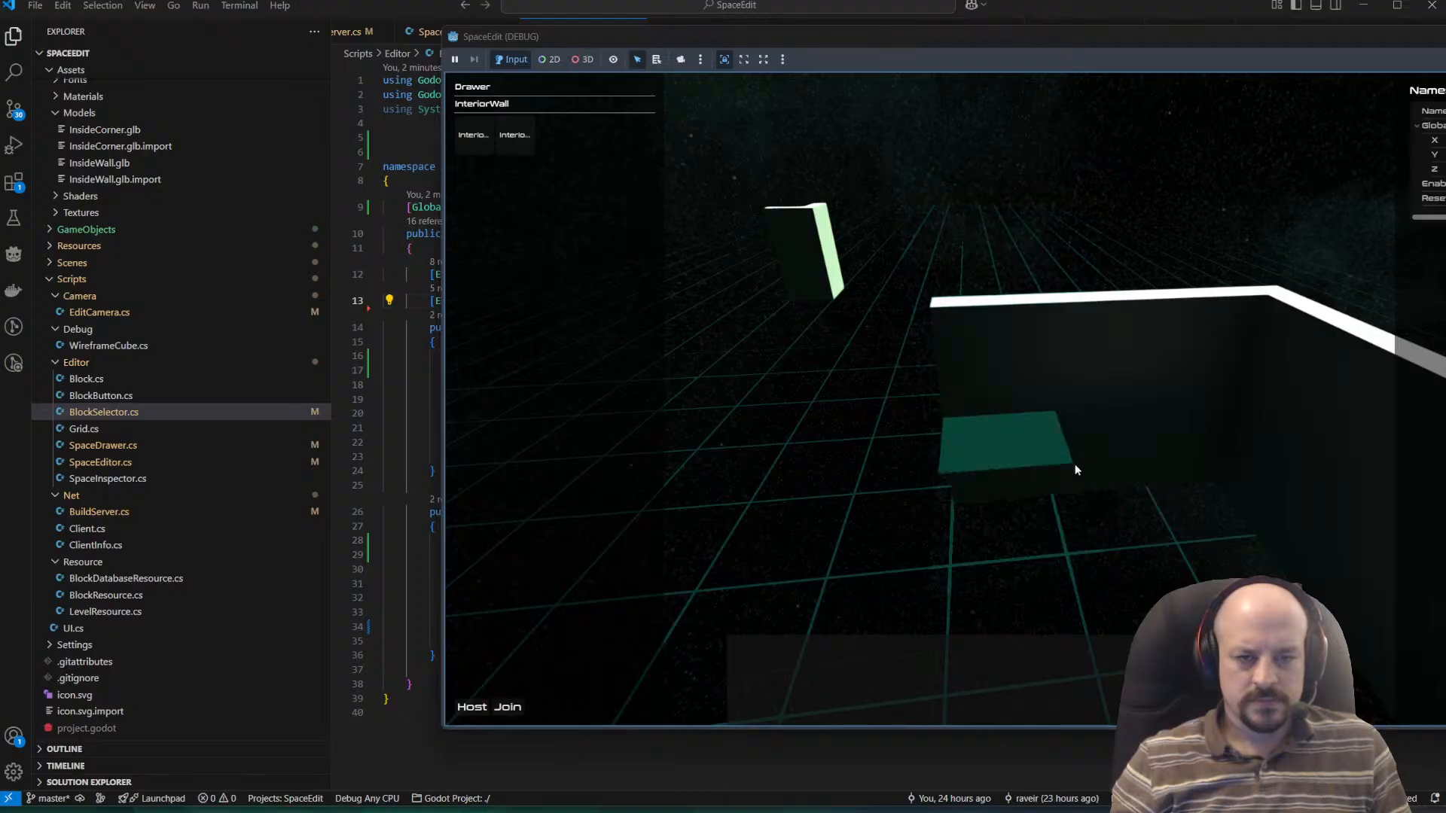
Rotate the corner block between the two wall runs by two turns, inspect how it joins them, and stop the game.
mouse_move(1084, 482)
middle_down()
mouse_move(1078, 472)
mouse_move(1440, 456)
middle_up()
key(d)
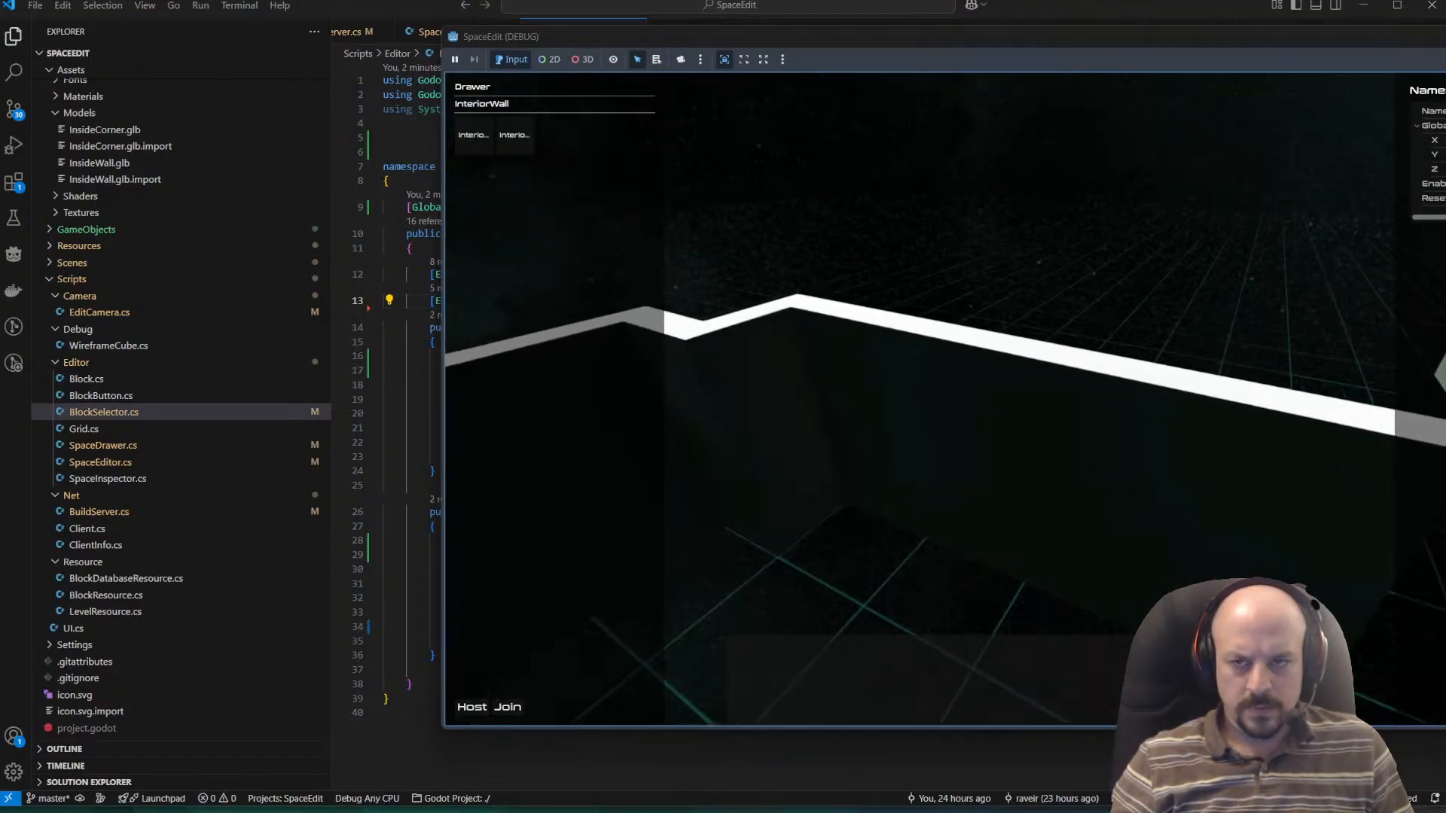
mouse_move(964, 493)
middle_down()
mouse_move(931, 458)
mouse_move(944, 413)
middle_up()
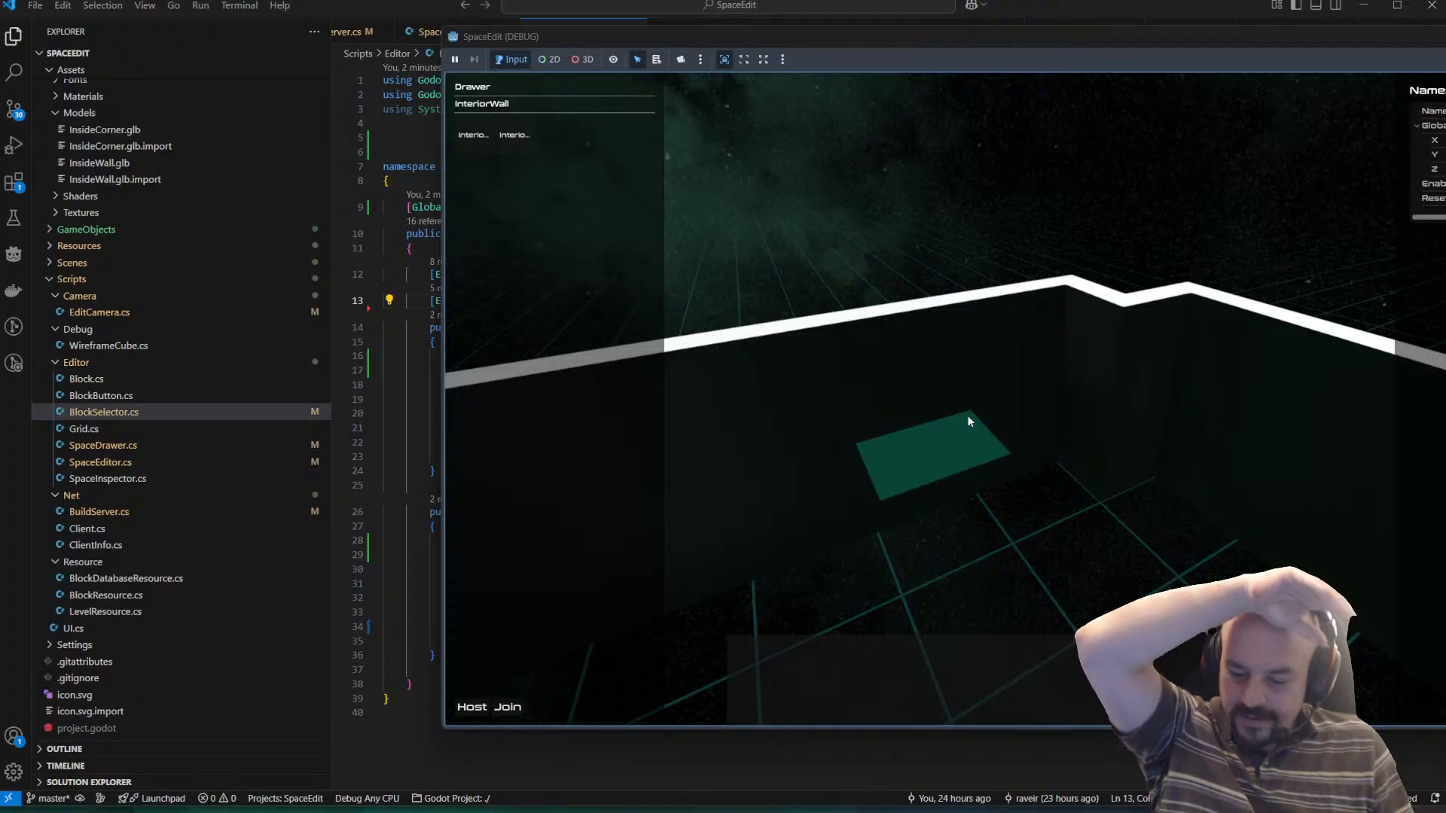
mouse_move(923, 215)
middle_down()
mouse_move(1028, 339)
mouse_move(1210, 299)
mouse_move(1181, 279)
mouse_move(978, 303)
mouse_move(932, 413)
middle_up()
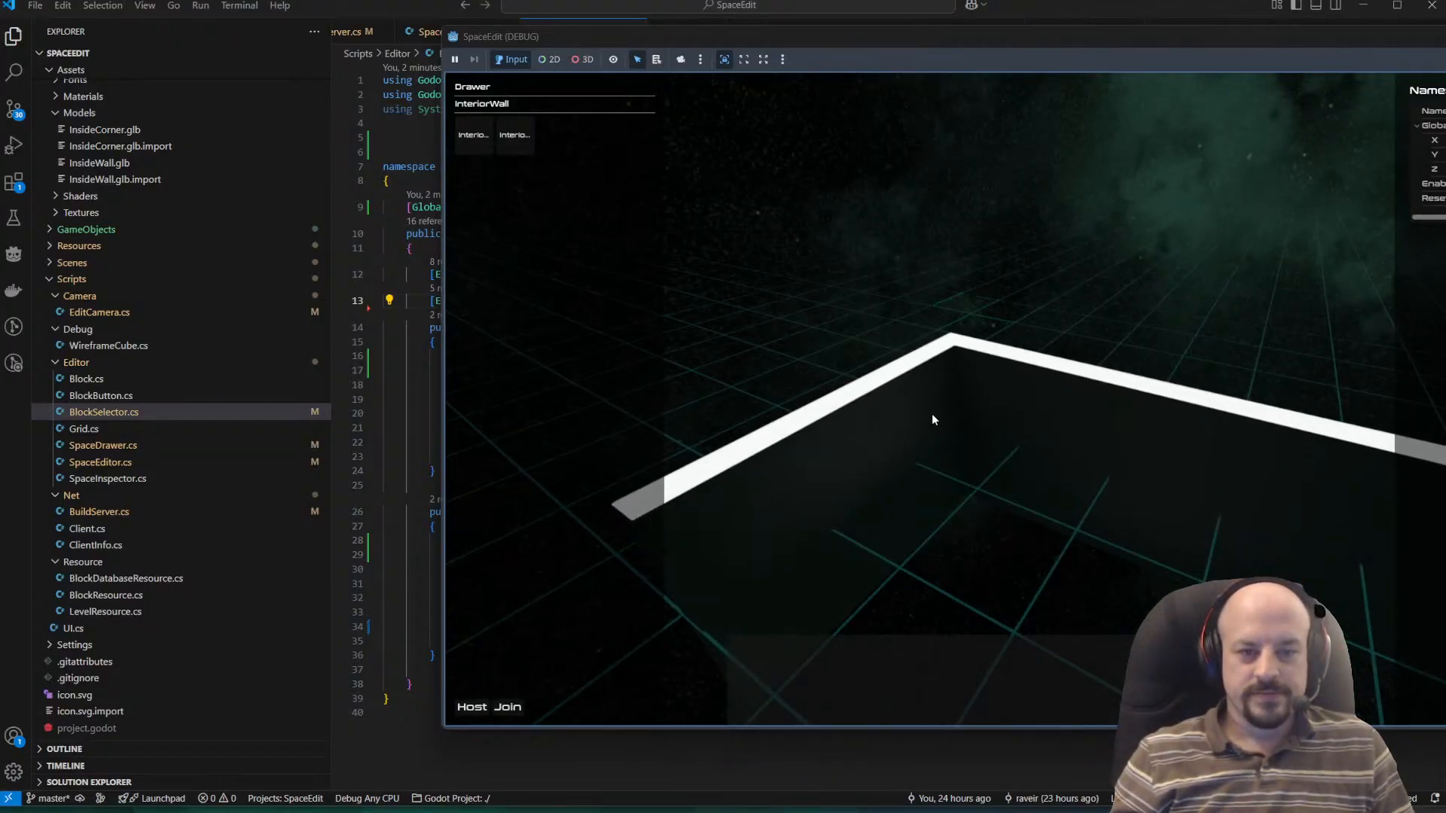
key(r)
key(r)
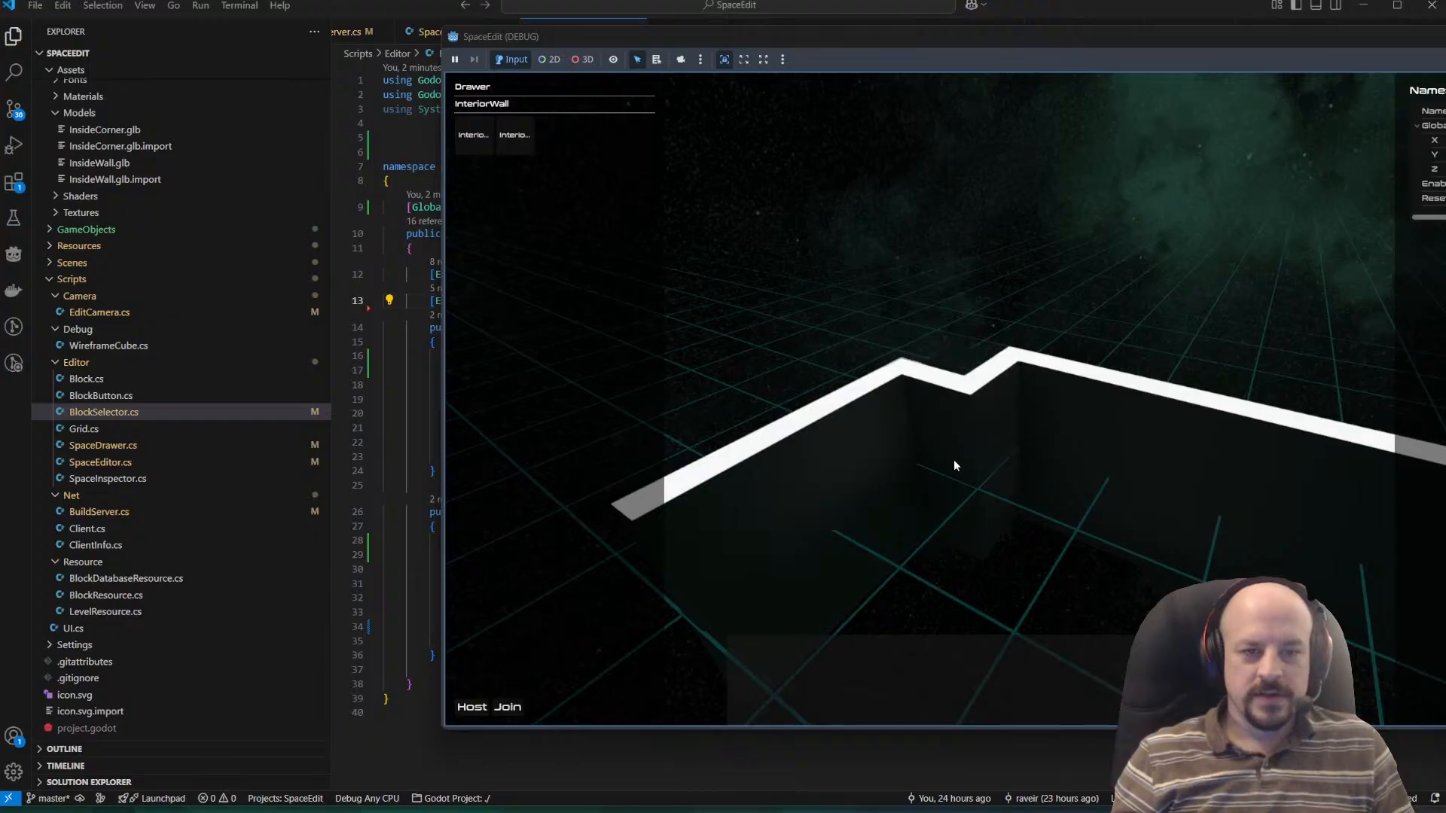
mouse_move(979, 352)
middle_down()
mouse_move(1015, 323)
mouse_move(1129, 312)
mouse_move(1255, 347)
mouse_move(1155, 384)
mouse_move(1281, 367)
mouse_move(1226, 342)
mouse_move(1027, 342)
mouse_move(992, 381)
mouse_move(984, 607)
middle_up()
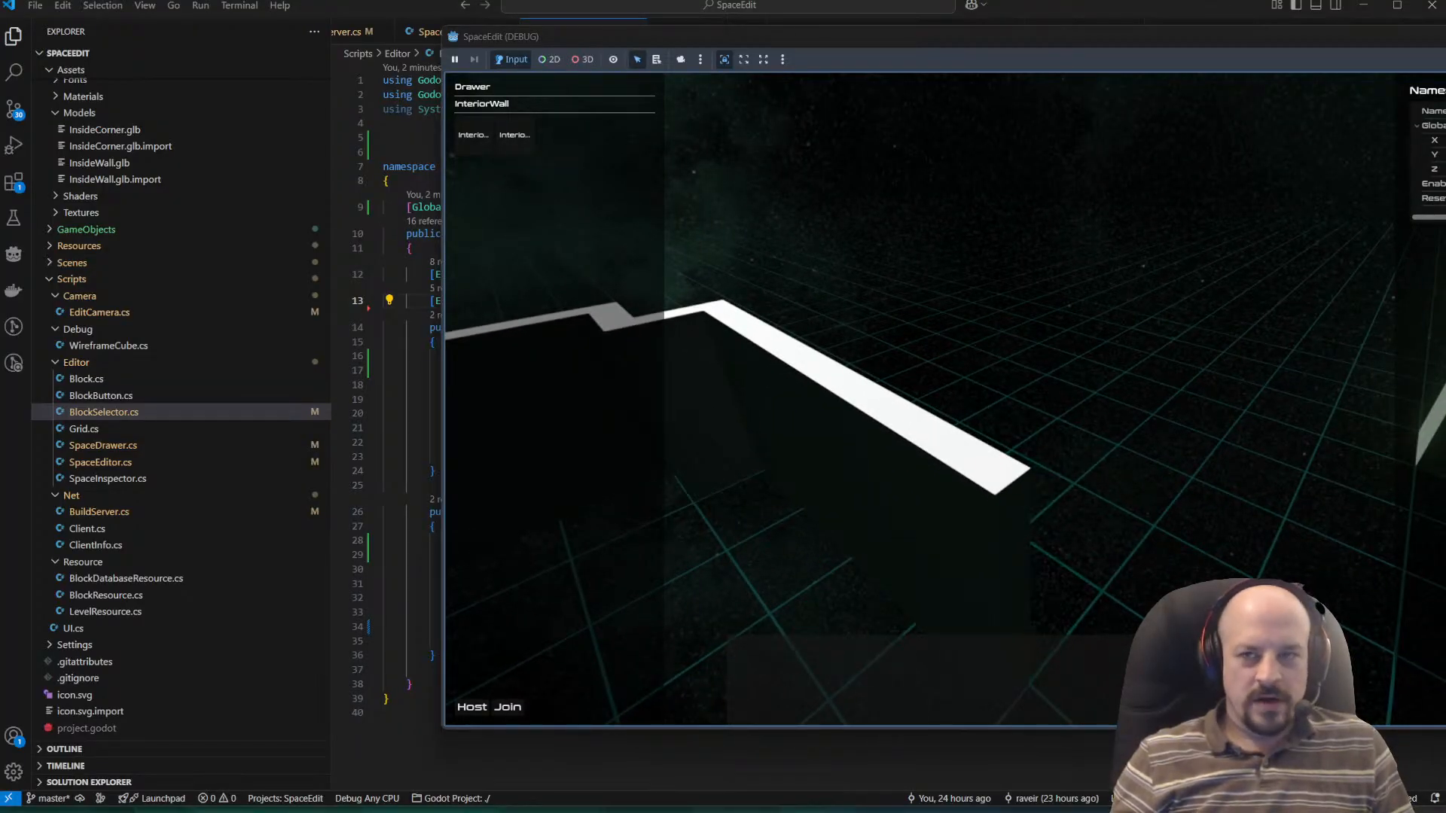
key(F8)
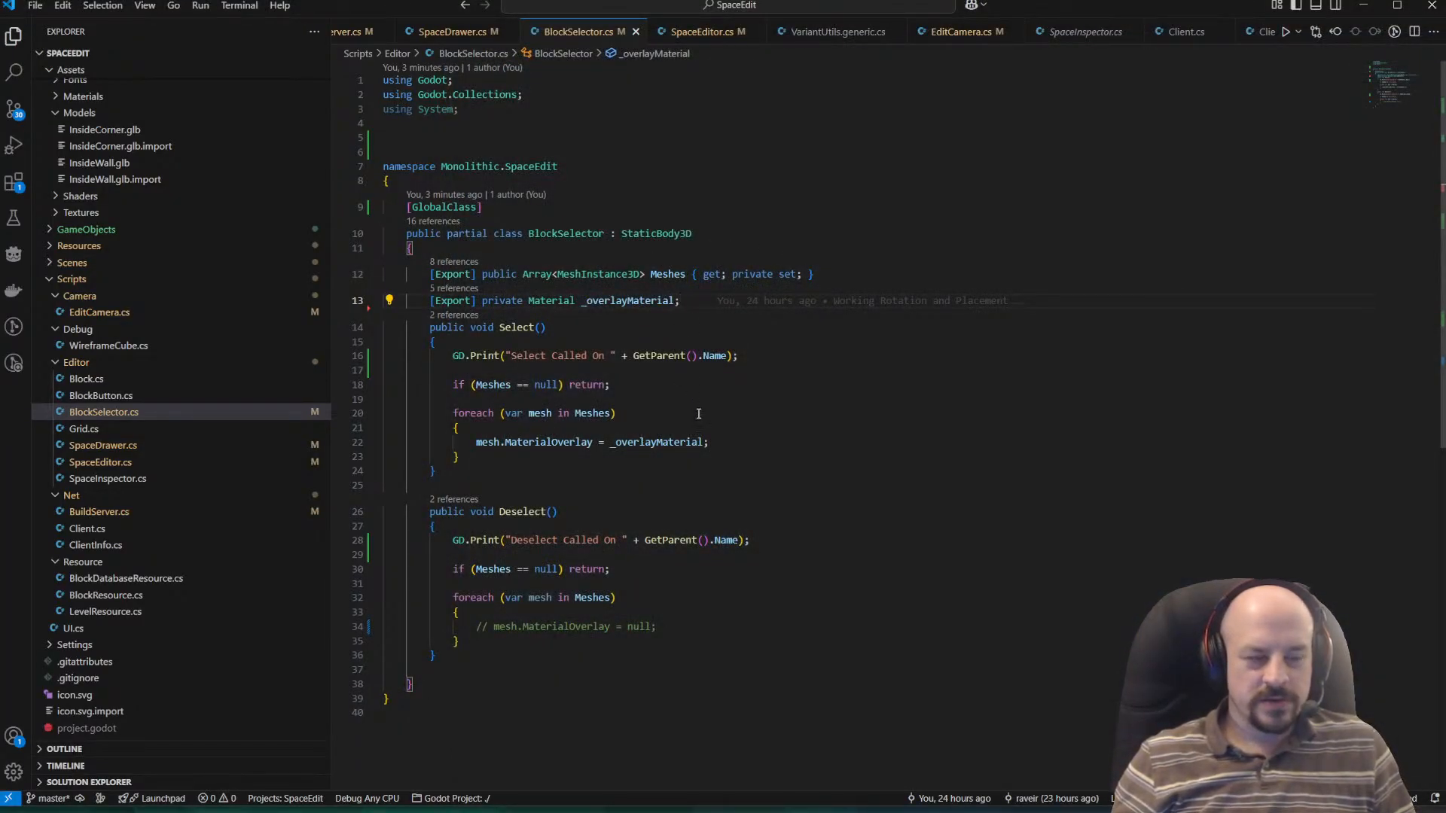
Look through BuildServer.cs in VS Code from UpnpSetup down to the UpdateClient method.
click(704, 442)
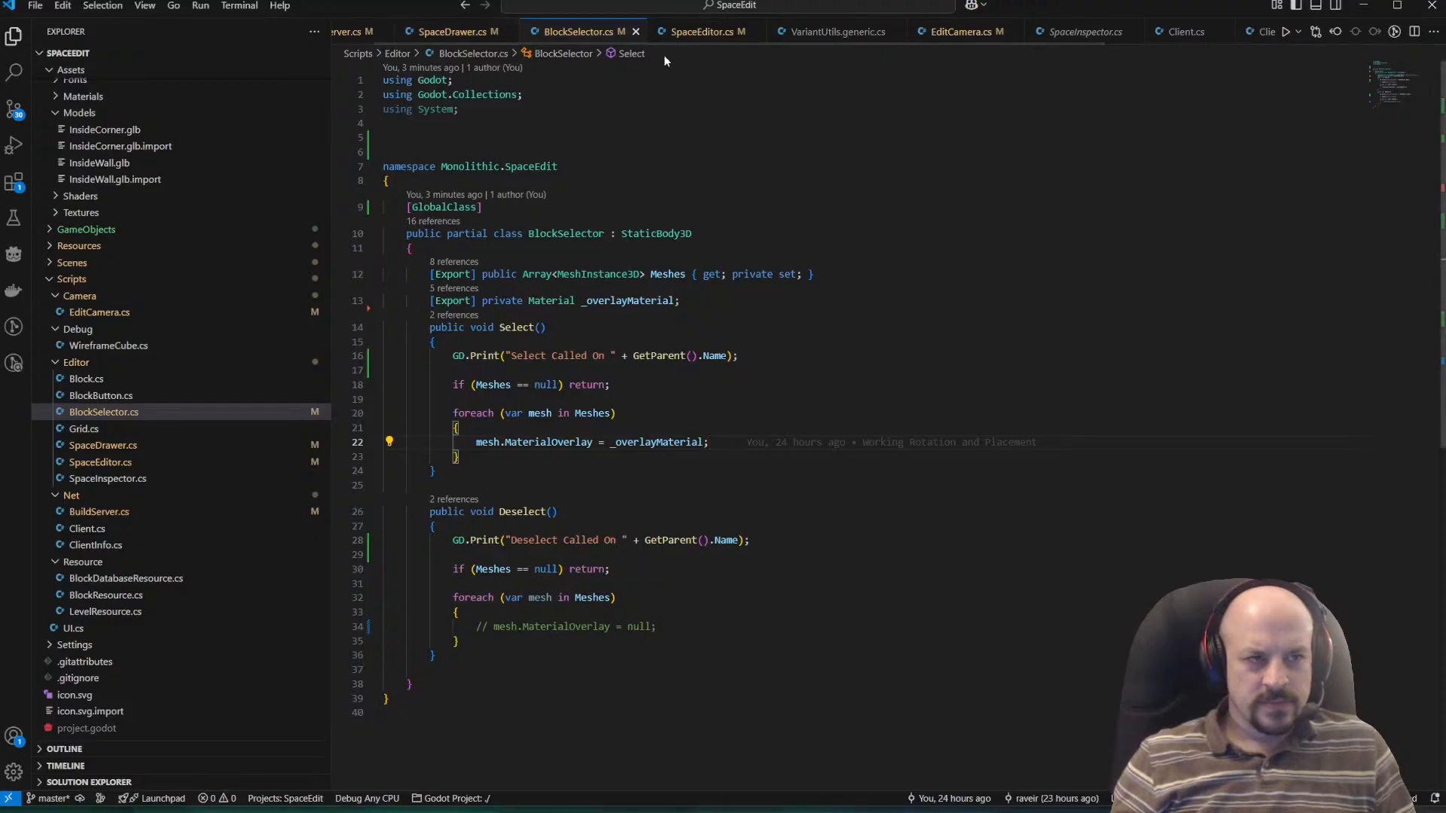
scroll(519, 29, up, 1)
click(366, 32)
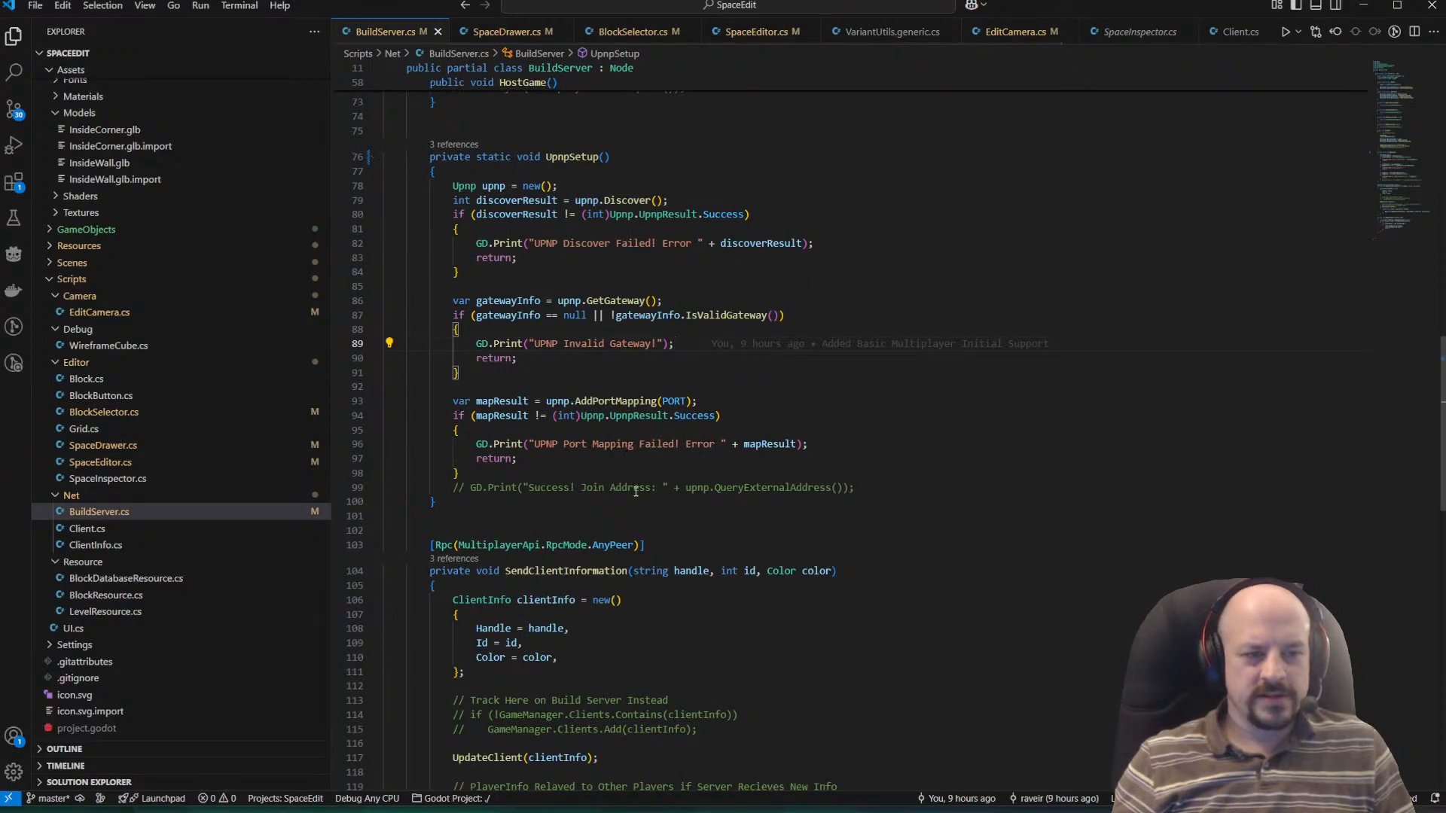
scroll(619, 415, down, 10)
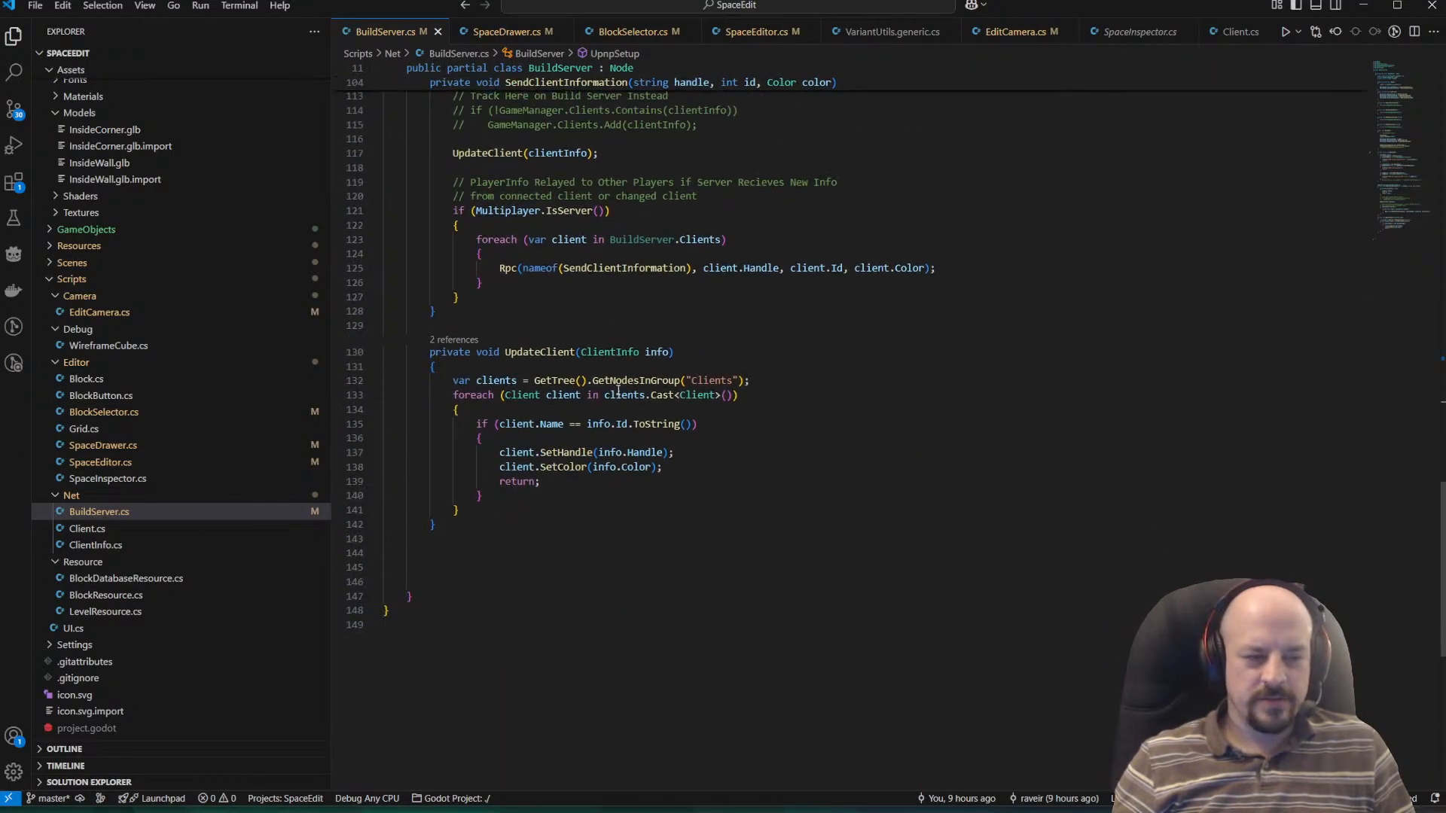
Open SpaceEditor.cs and copy the entire SelectGrid method.
click(113, 462)
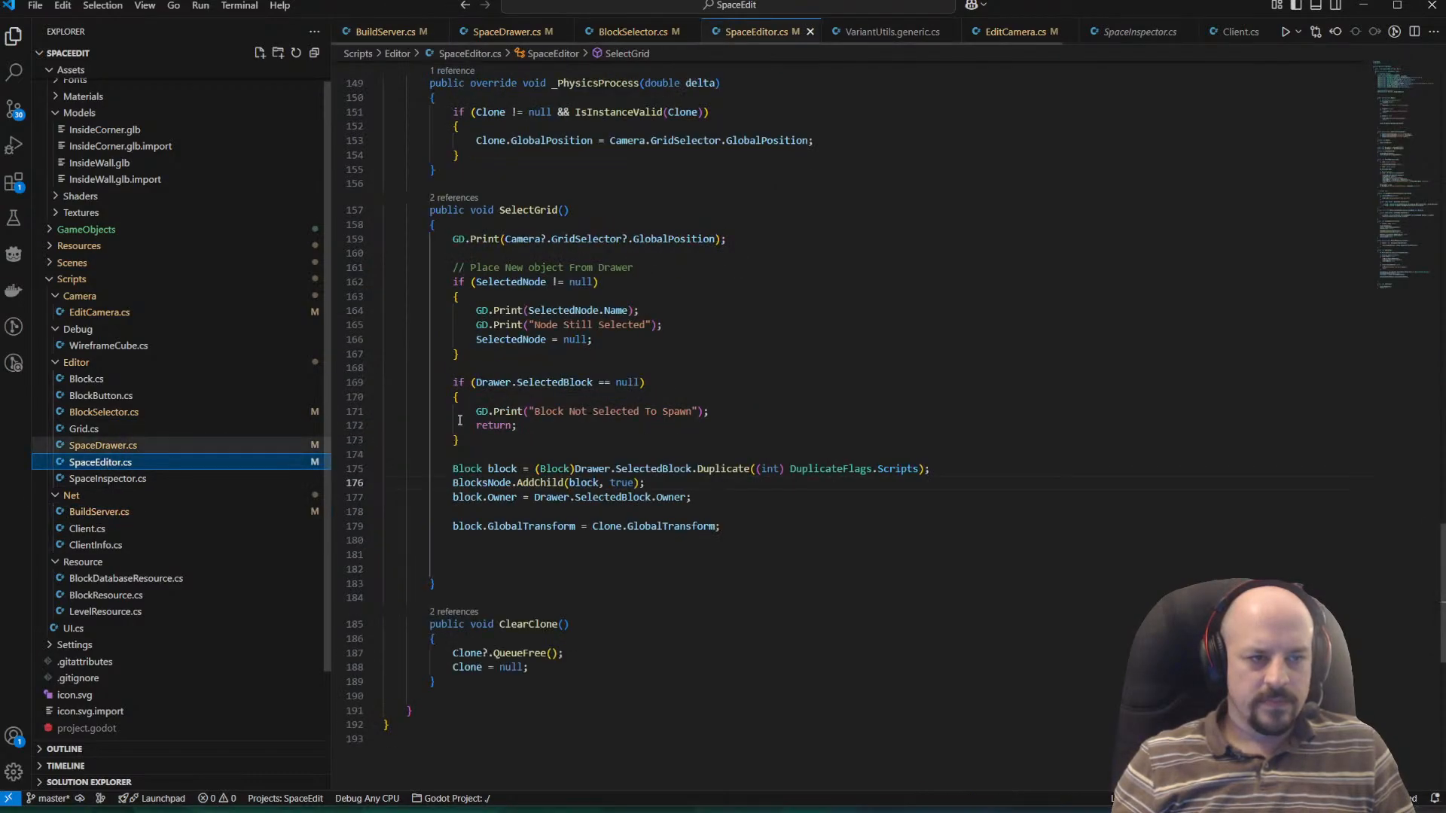
click(775, 597)
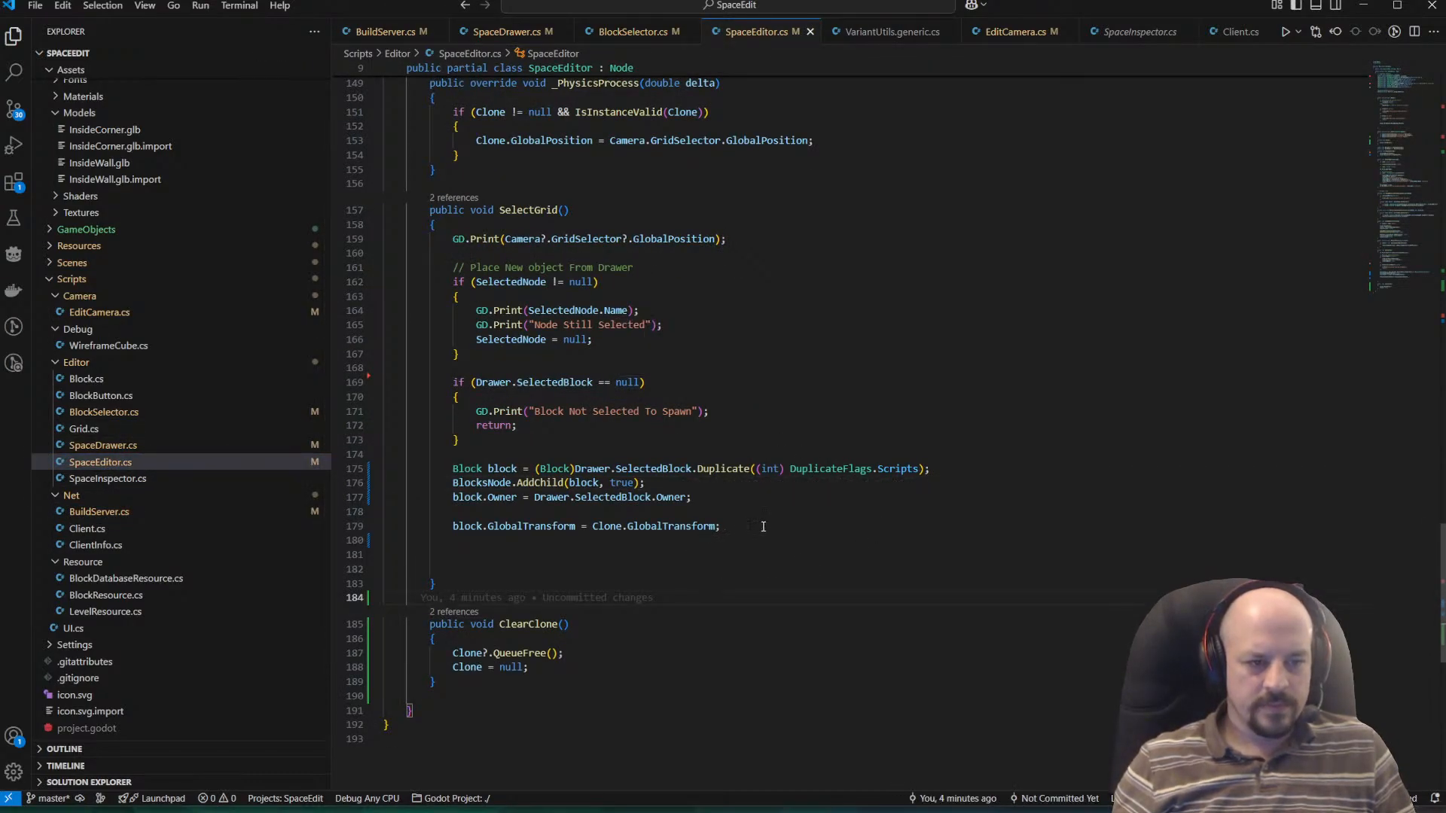
drag(763, 527, 410, 445)
click(695, 586)
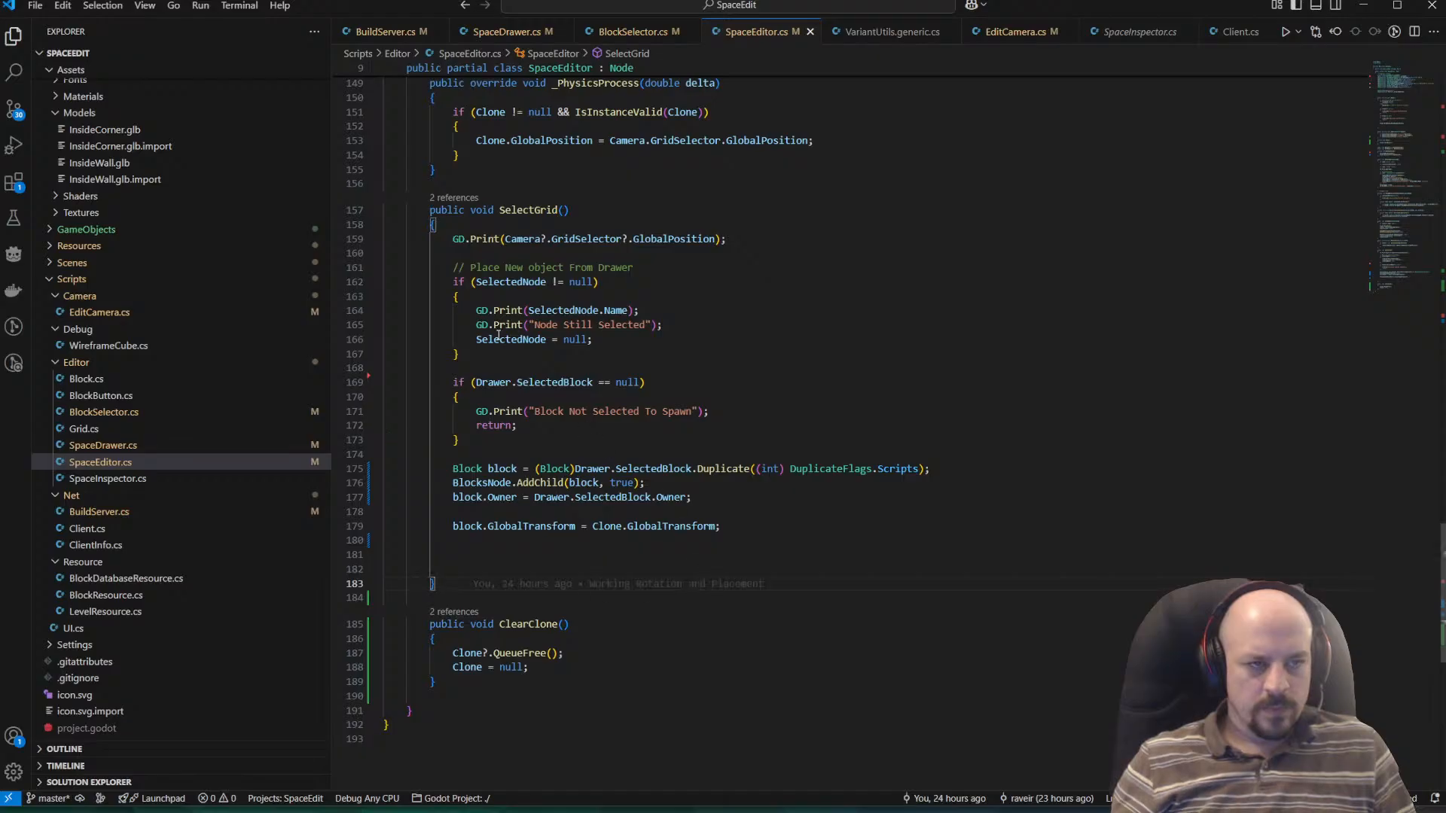
drag(427, 201, 575, 578)
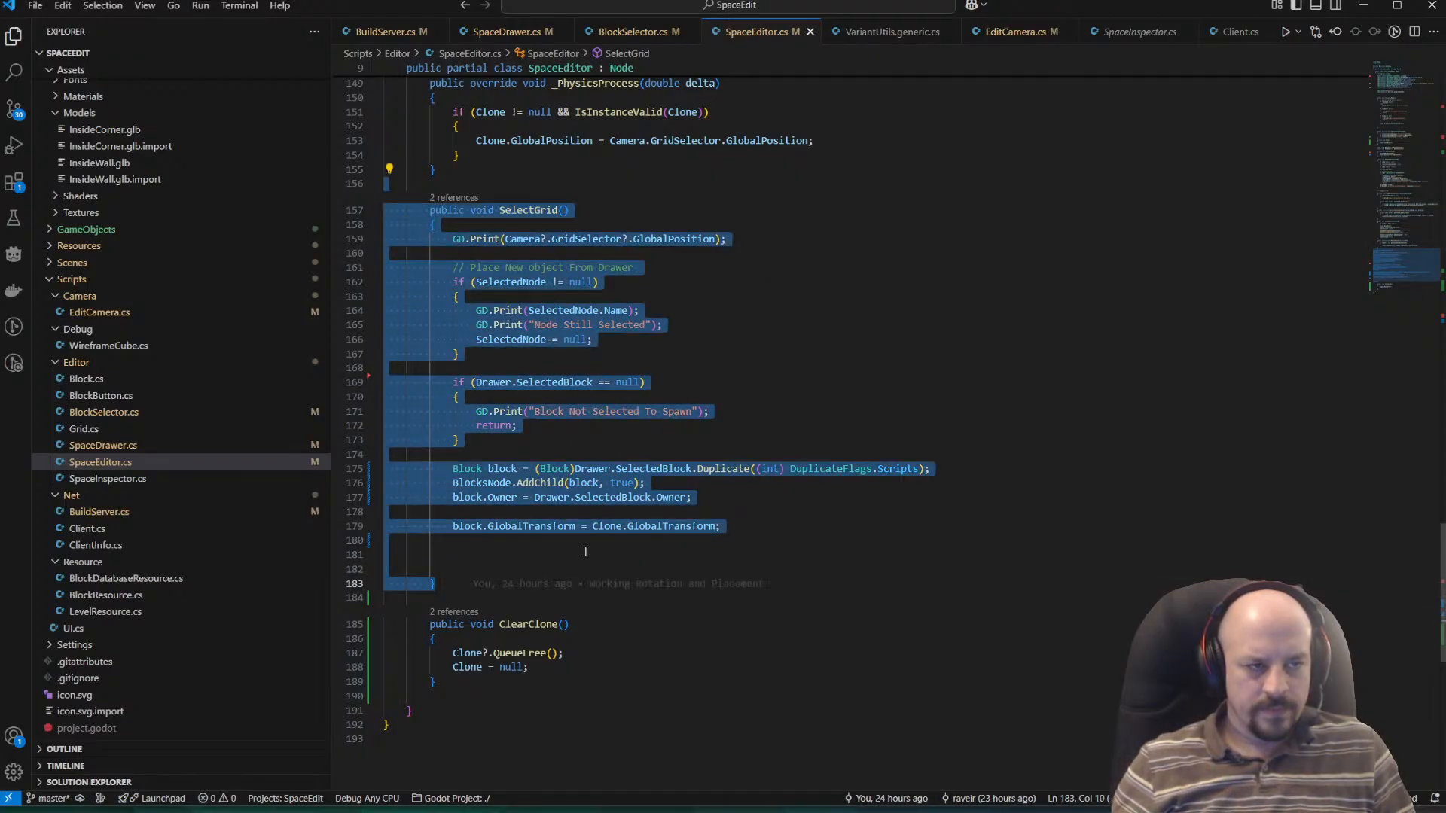
click(725, 526)
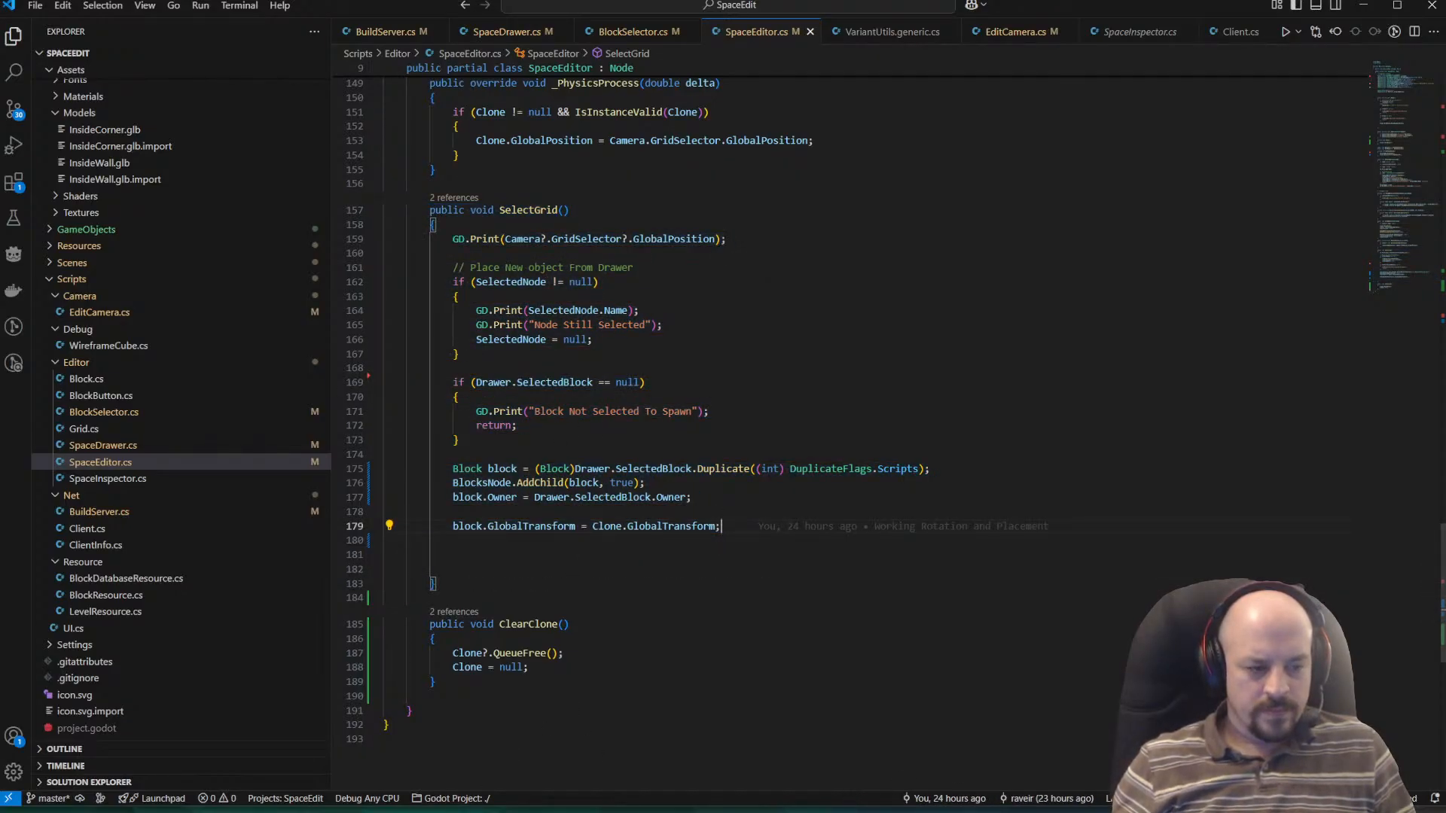
Switch to the Grok chat and paste the SelectGrid method into the prompt, followed by blank lines.
click(342, 772)
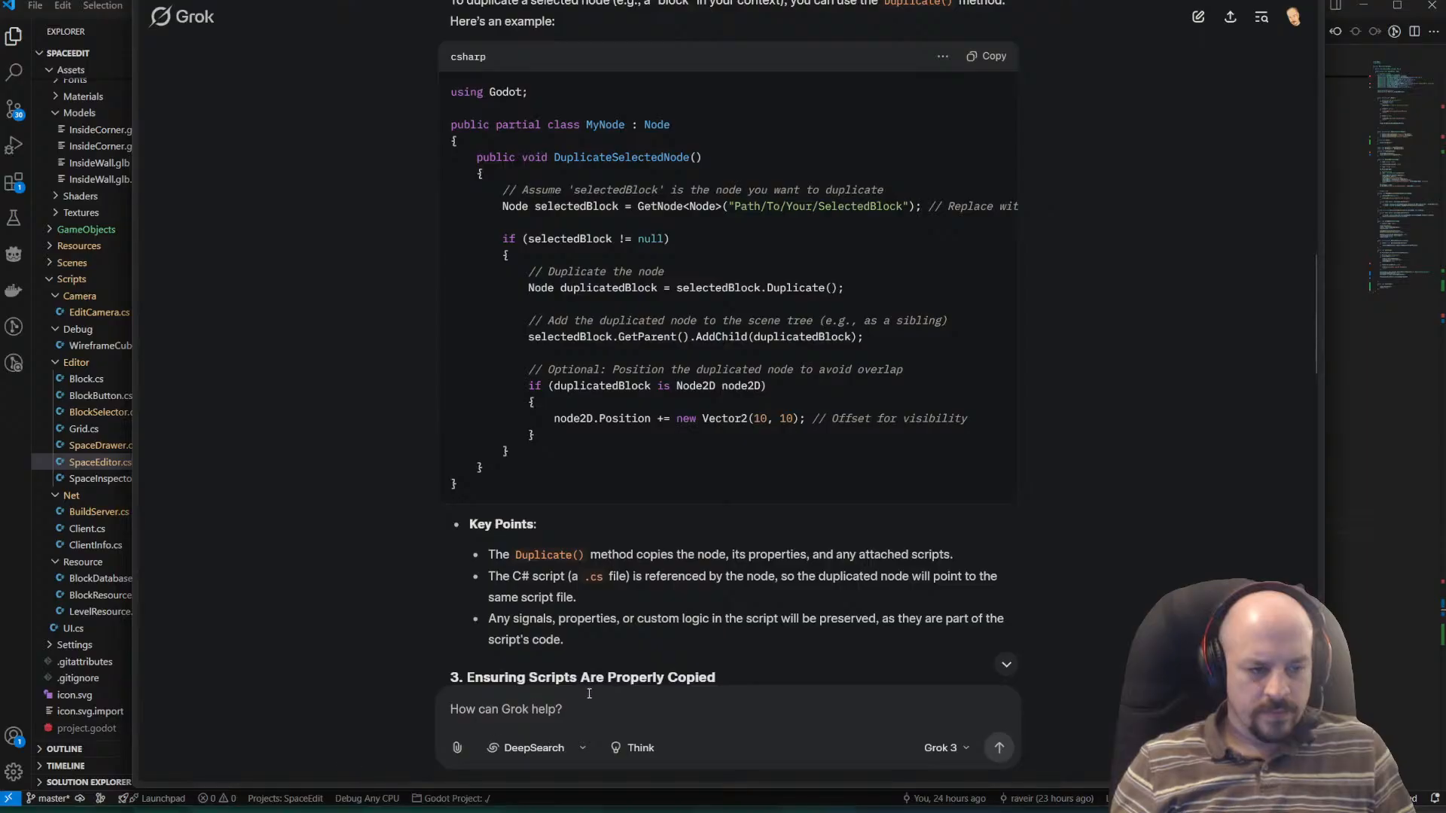
scroll(589, 663, down, 10)
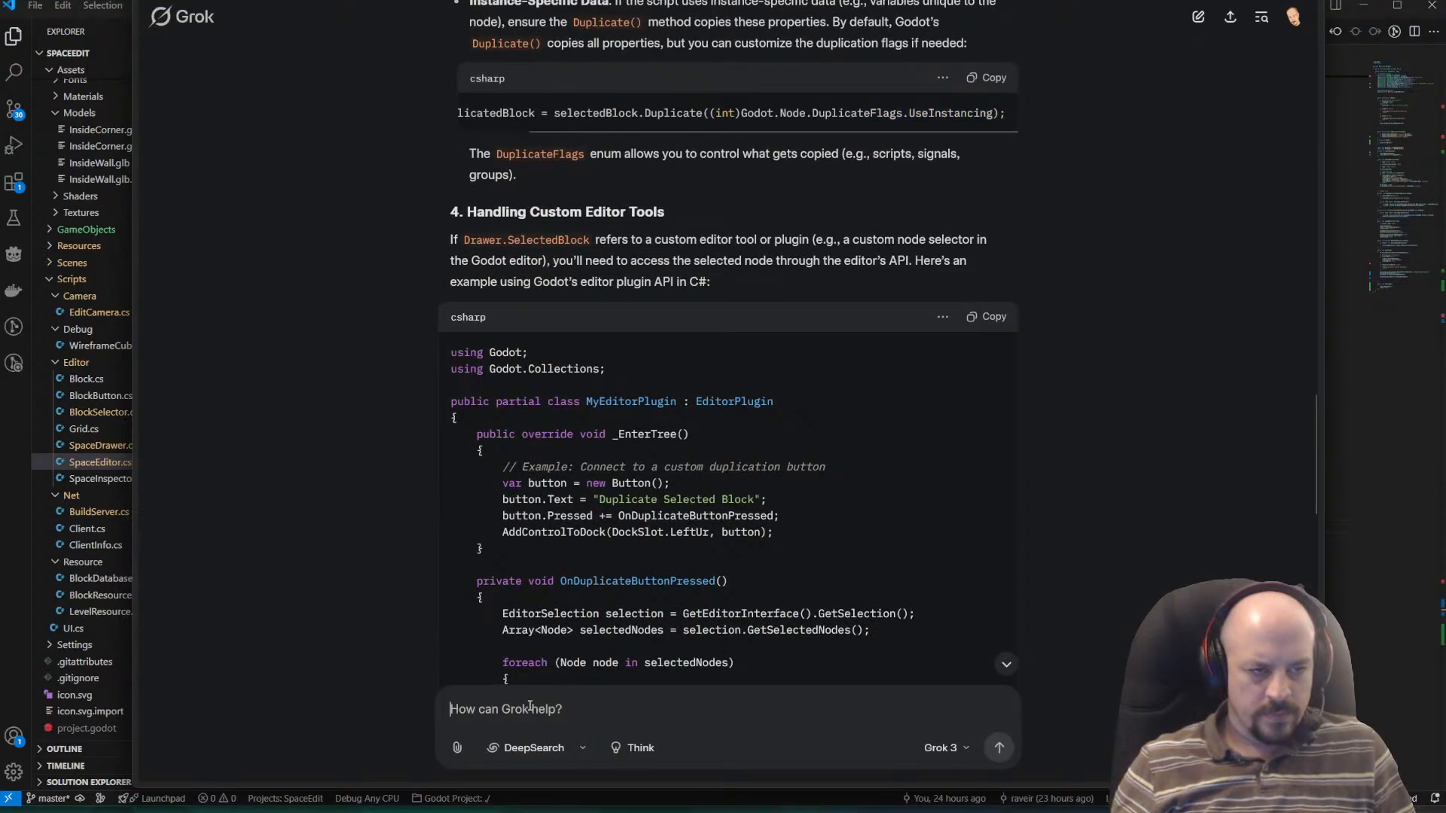
key(ctrl+v)
key(shift+Return)
key(shift+Return)
Copy the whole of Block.cs from VS Code and paste it below the SelectGrid code in the Grok prompt.
key(alt+Tab)
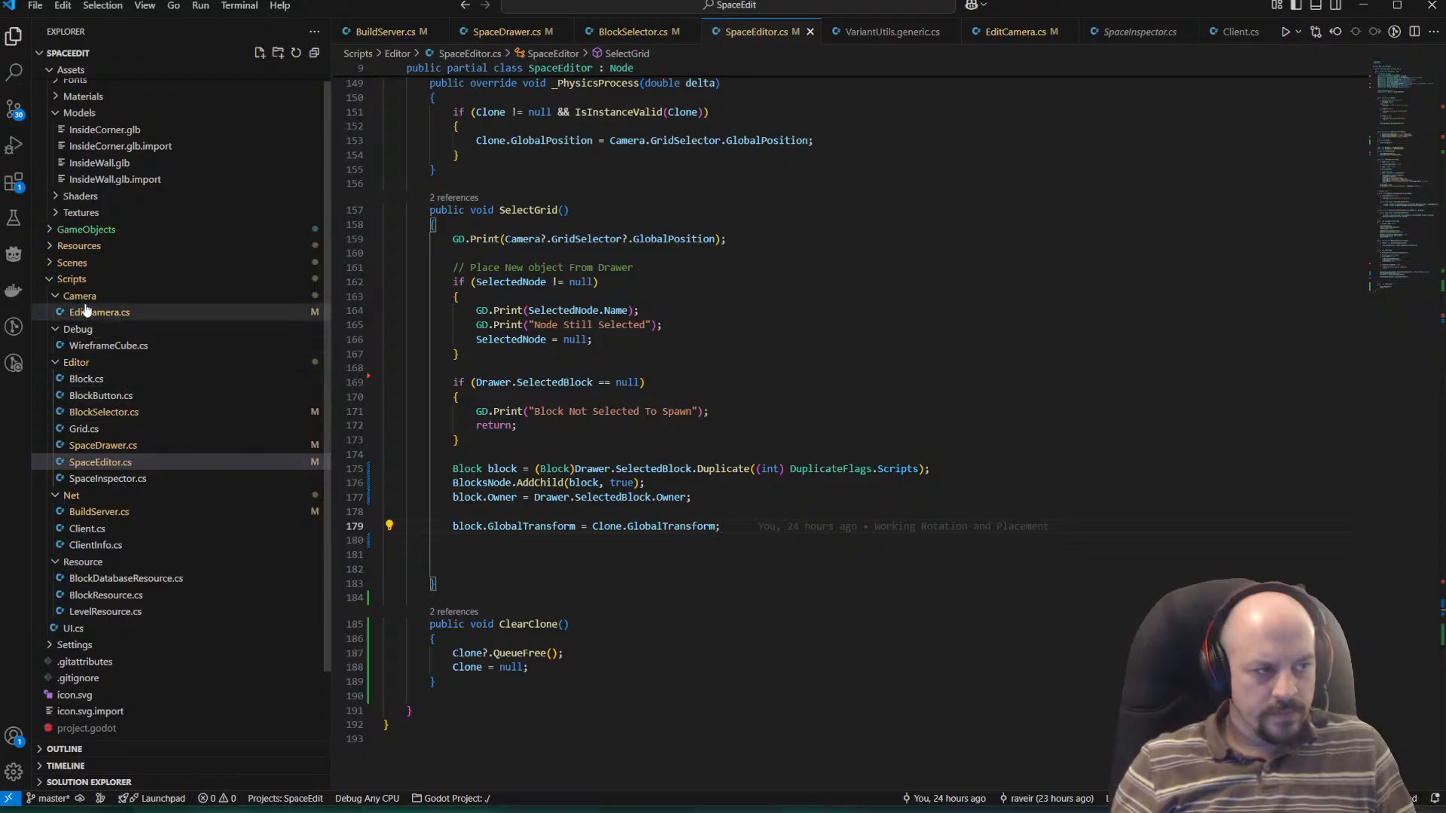
scroll(96, 595, down, 2)
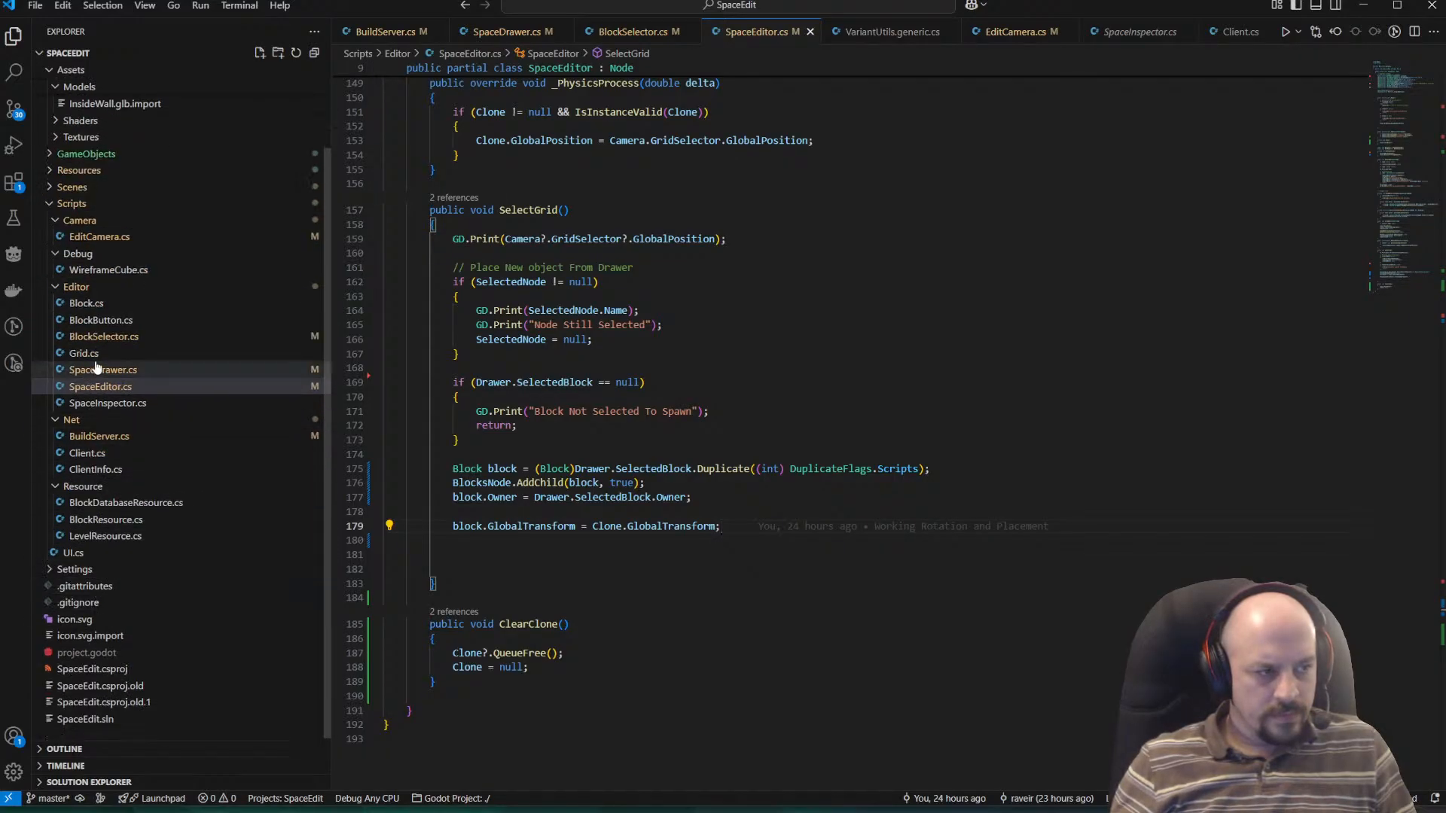
click(87, 302)
key(ctrl+a)
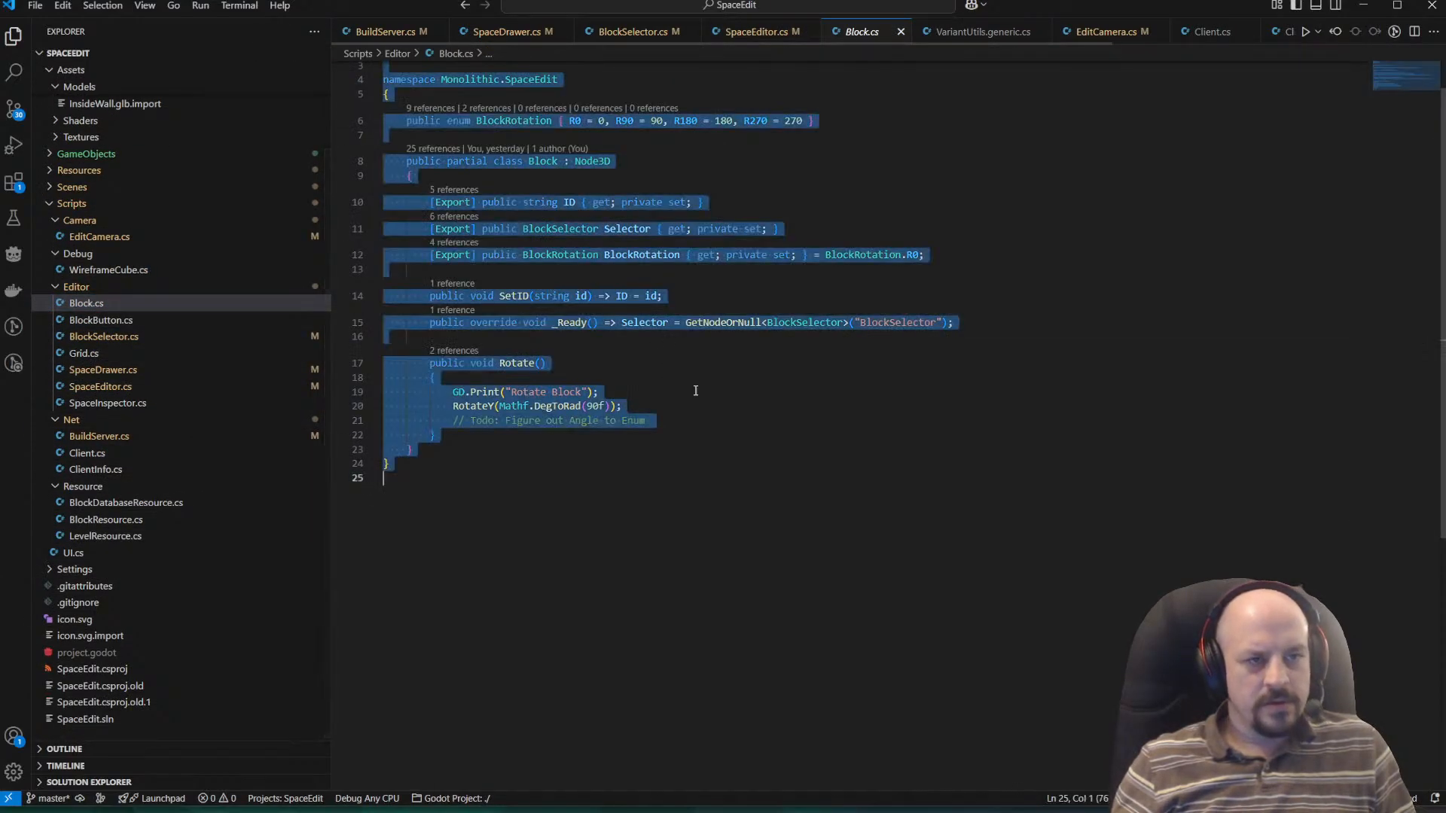
key(ctrl+c)
key(alt+Tab)
key(ctrl+v)
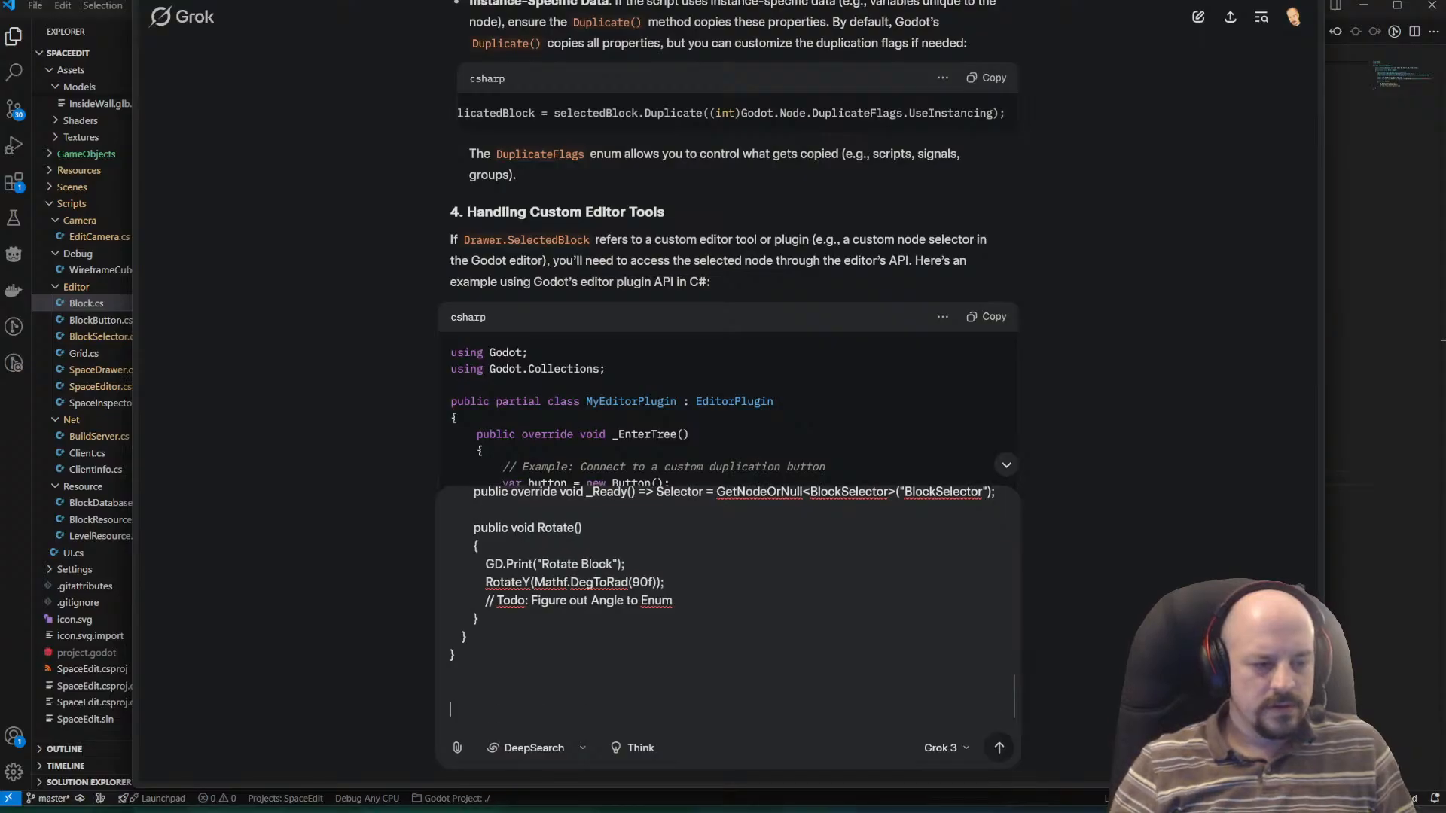
Add the full BlockSelector.cs code to the Grok prompt and ask "Why is the Duplicated Objects Child BlockSelector. Not changing the mesh".
key(alt+Tab)
click(103, 337)
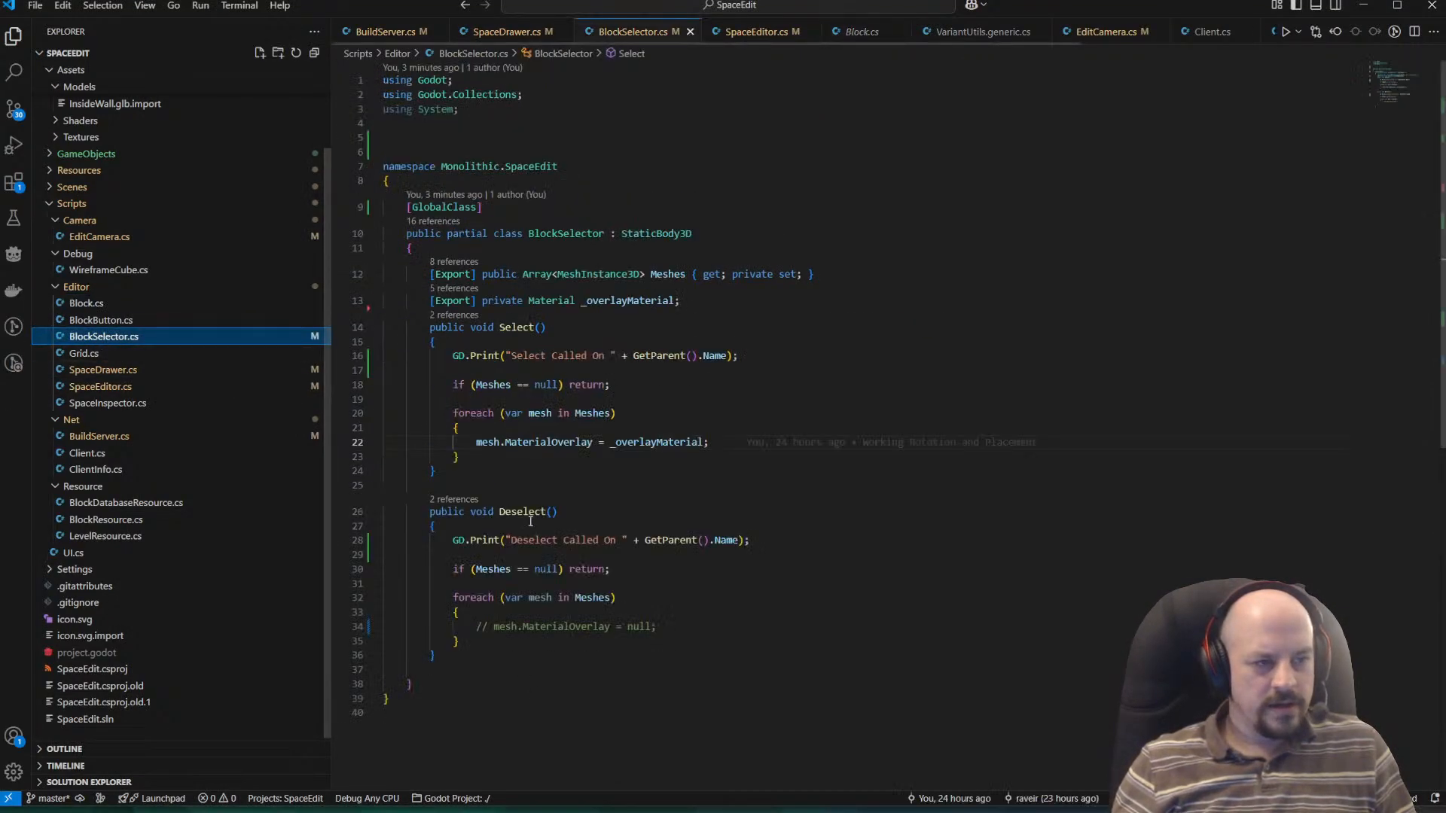
click(531, 521)
key(ctrl+a)
key(ctrl+c)
key(alt+Tab)
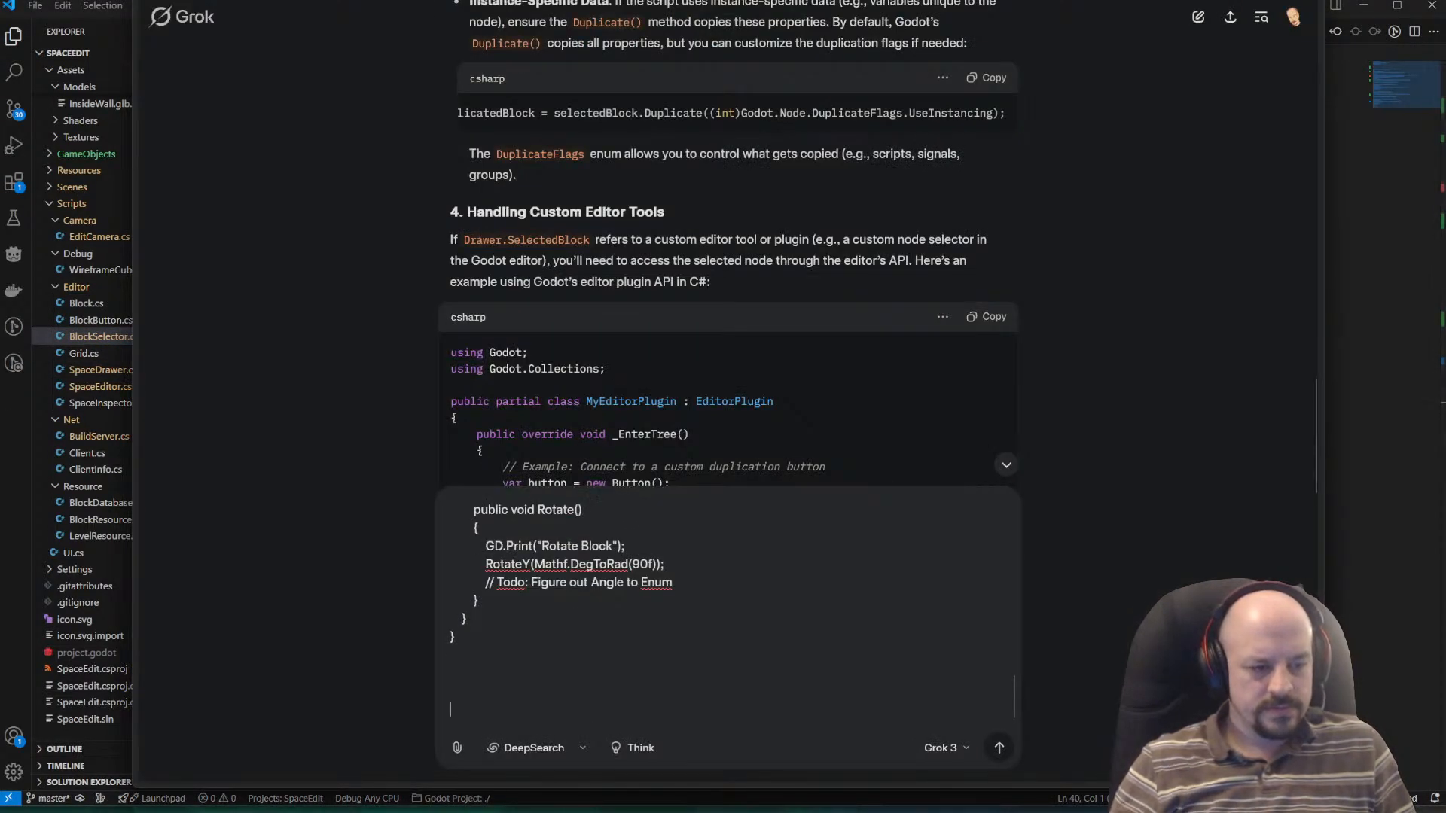
text(W)
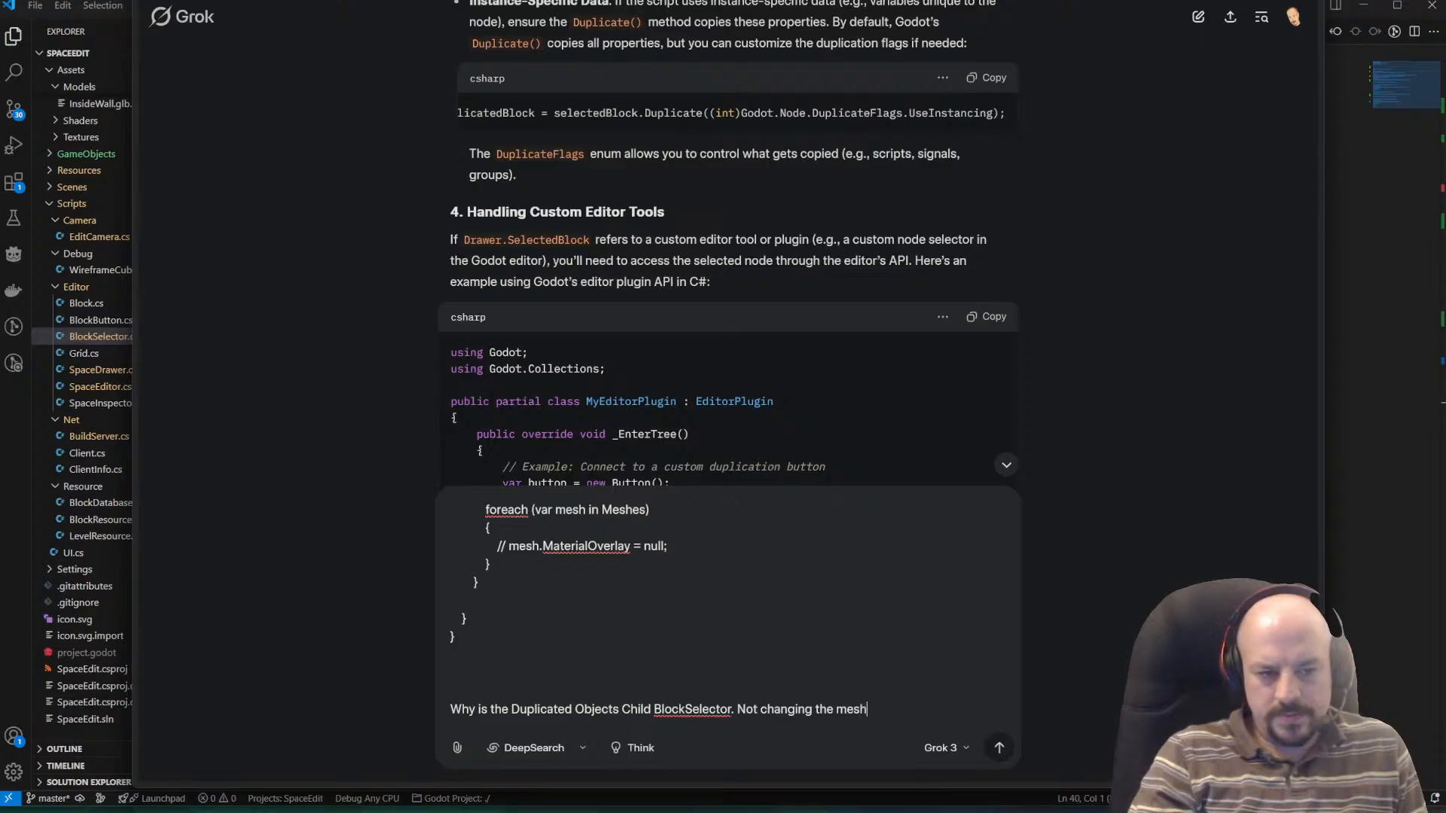
key(Return)
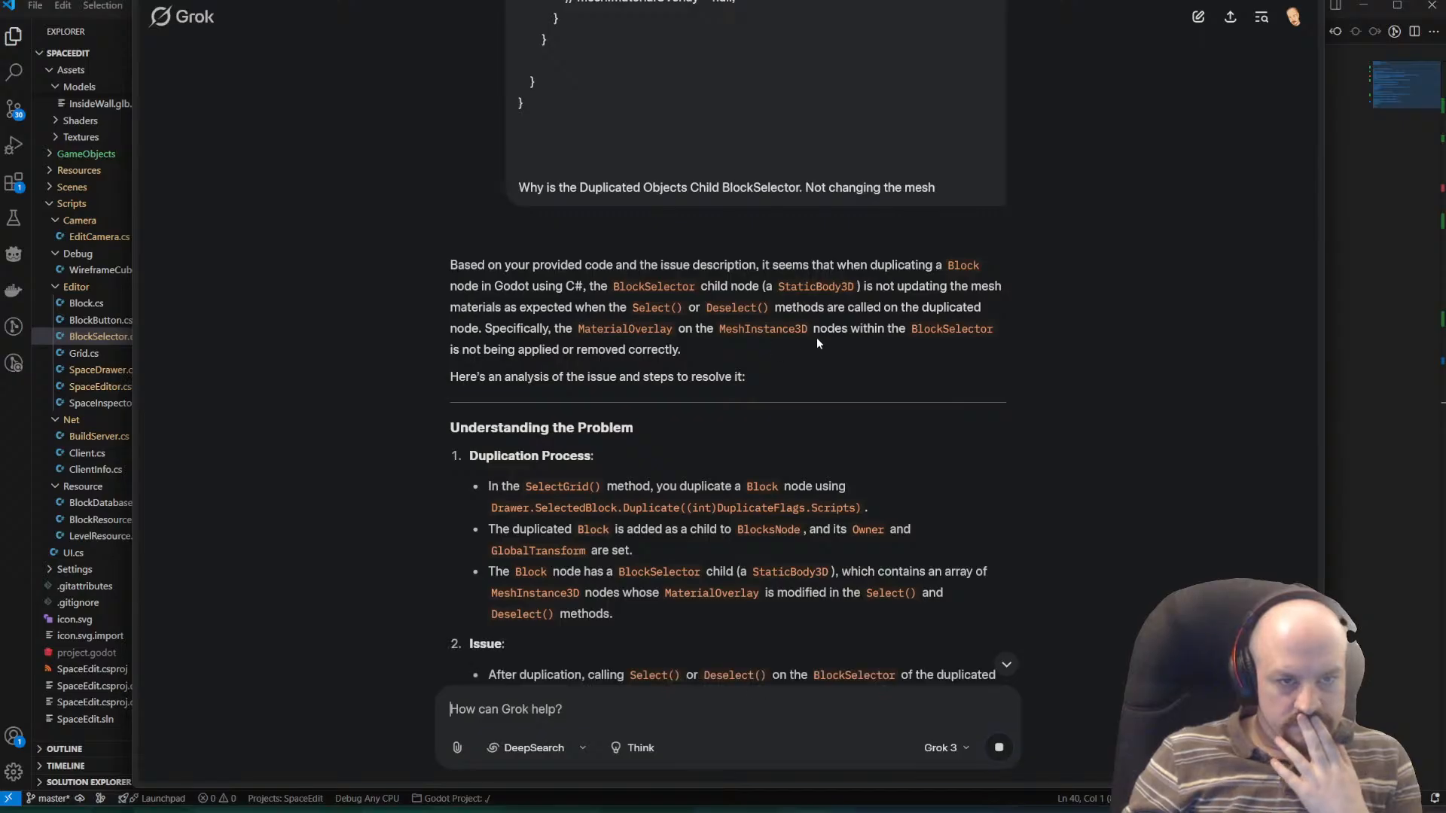
Read Grok's analysis of the duplication process and the possible causes of the MaterialOverlay issue.
scroll(576, 394, down, 1)
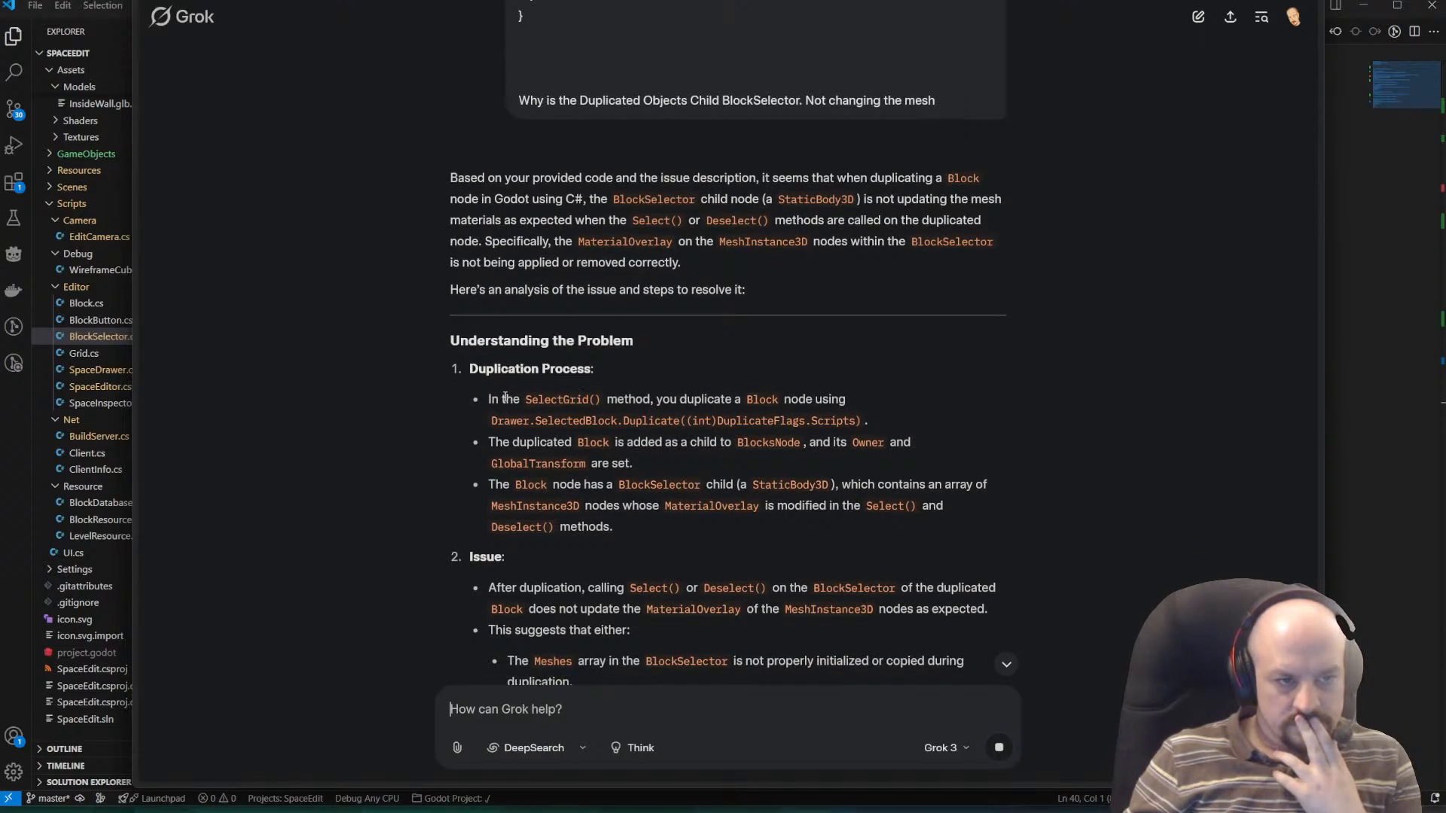
drag(487, 423, 945, 430)
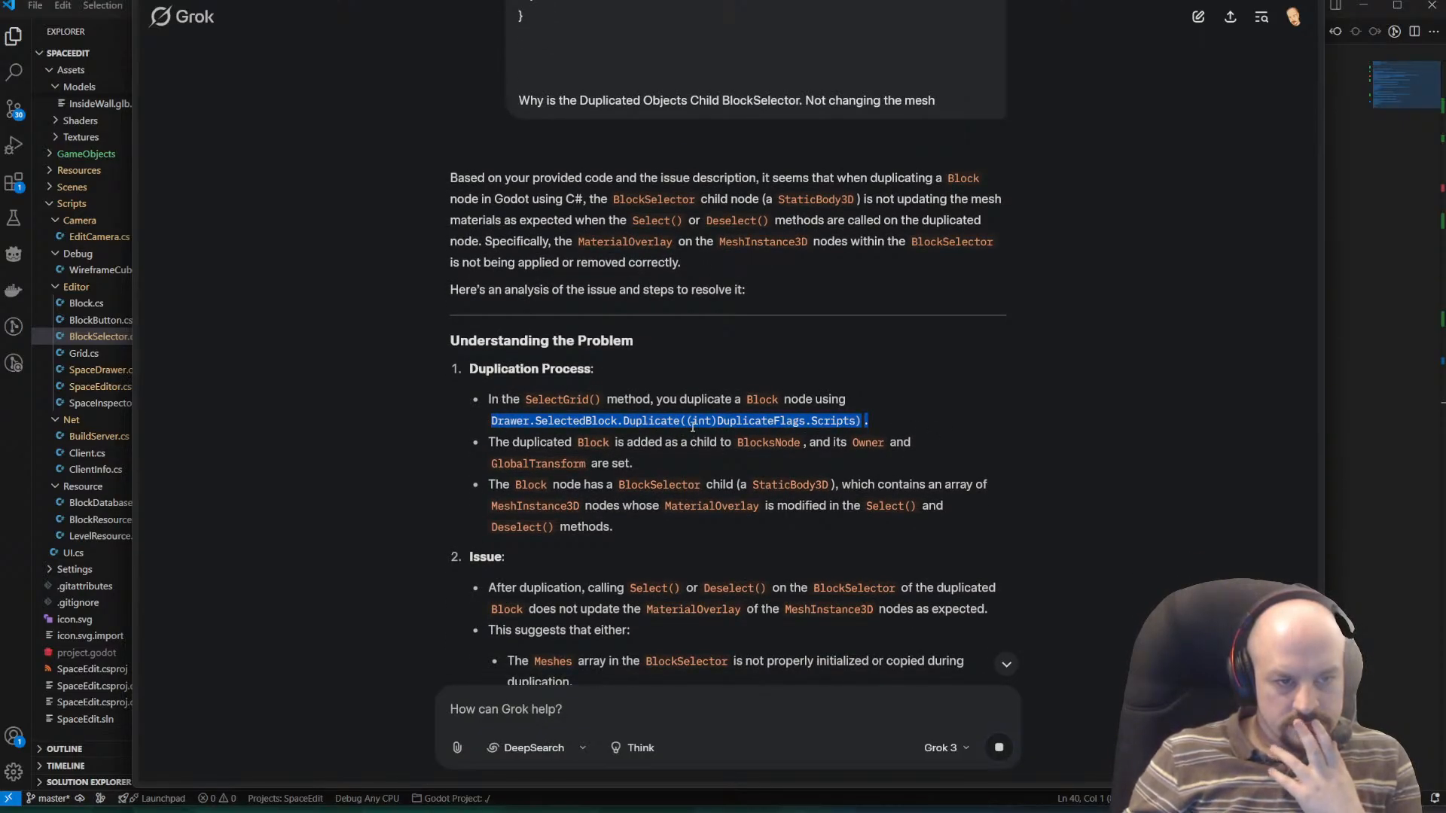
drag(520, 444, 947, 452)
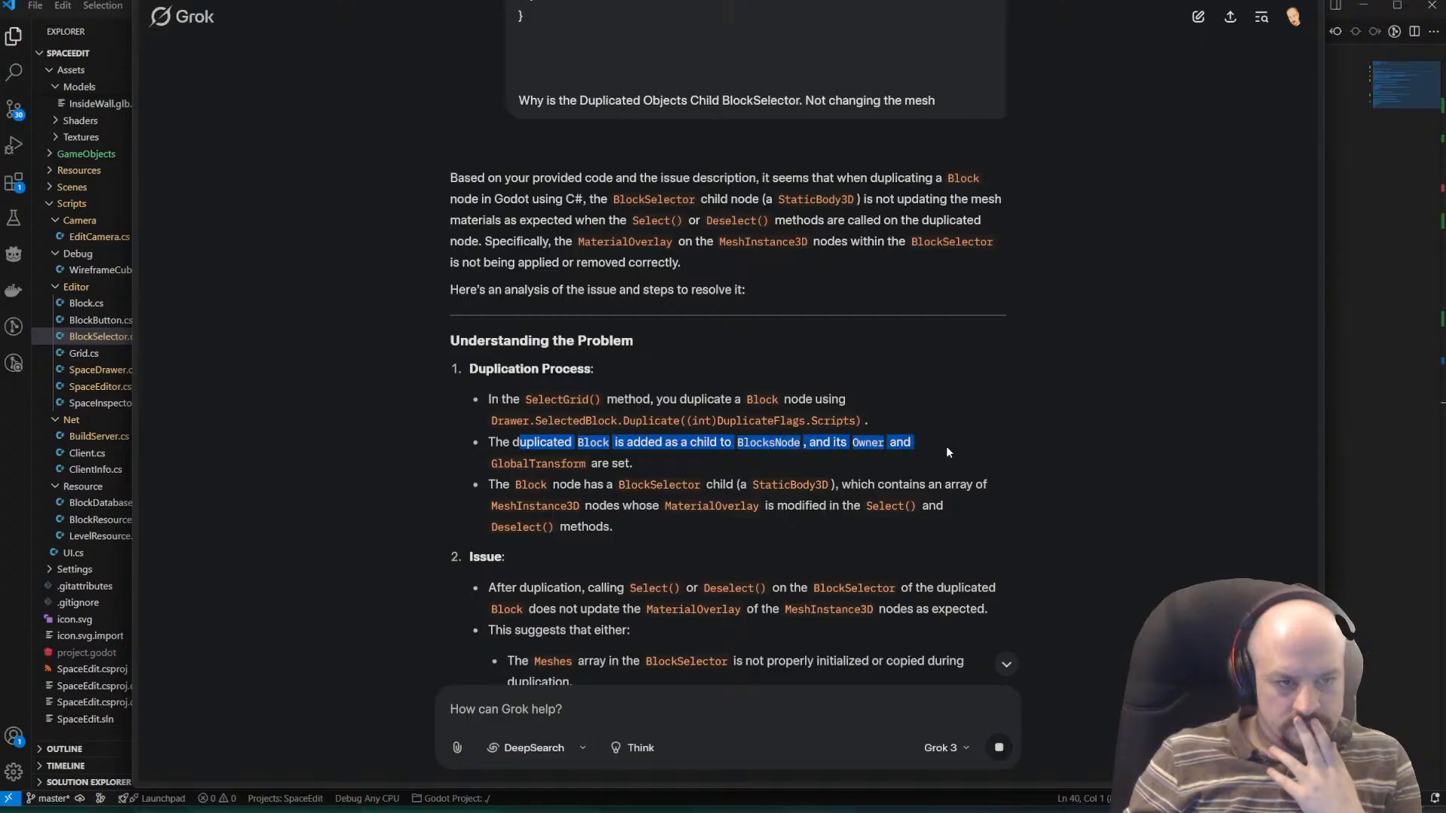
drag(491, 463, 702, 459)
click(702, 459)
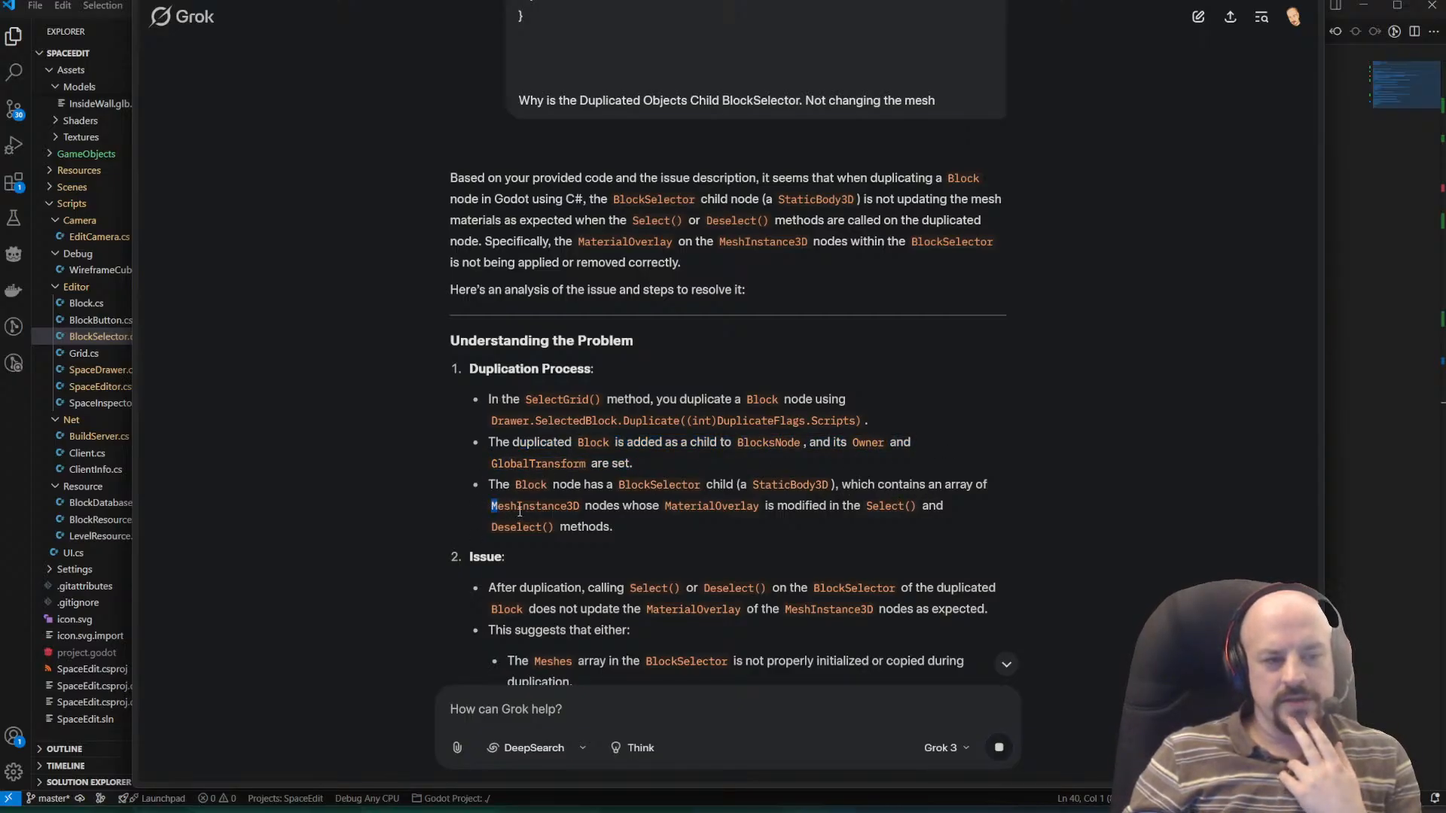
drag(519, 511, 961, 512)
click(659, 559)
scroll(641, 548, down, 2)
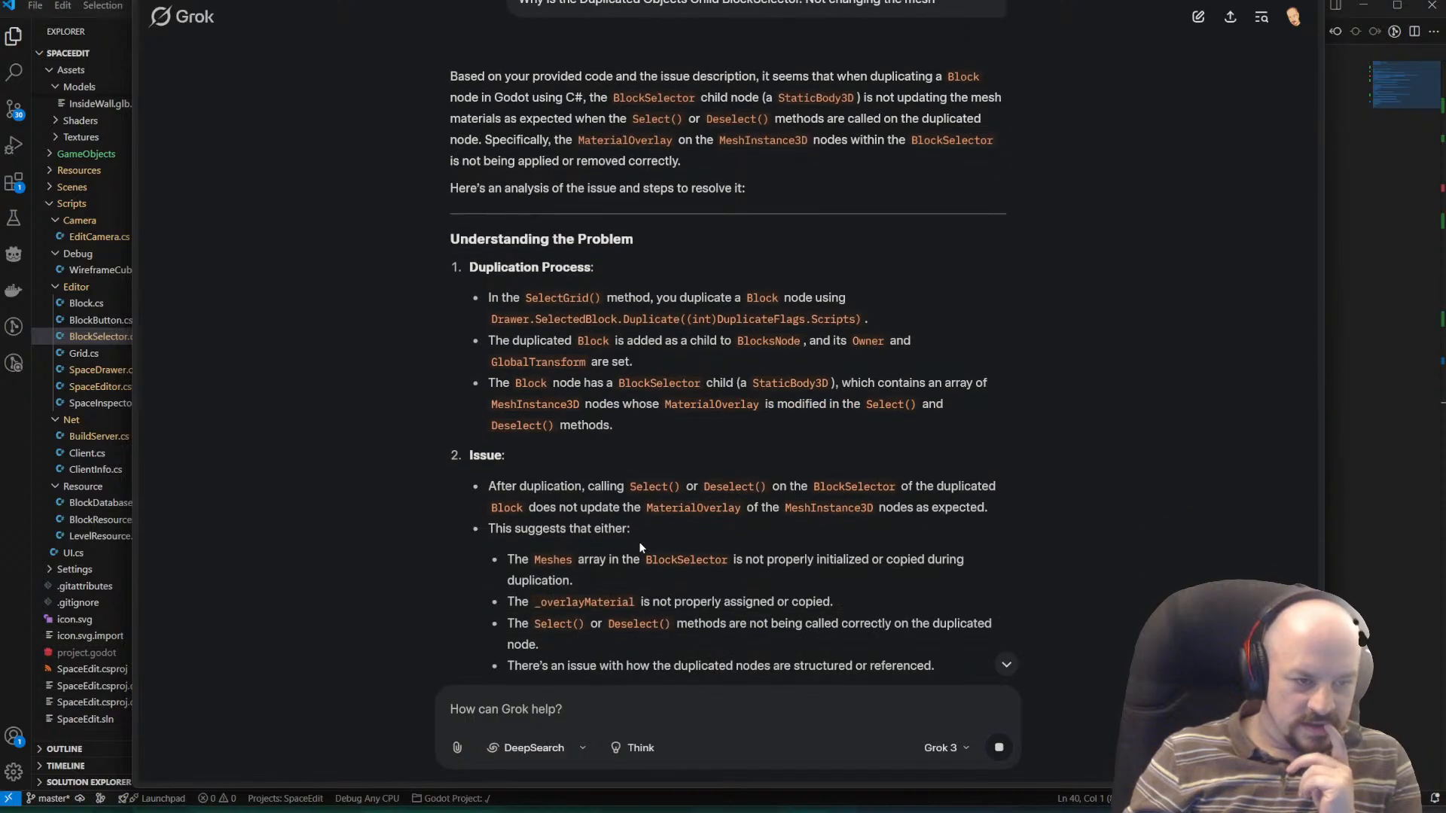
scroll(639, 546, down, 1)
drag(496, 414, 904, 417)
click(990, 419)
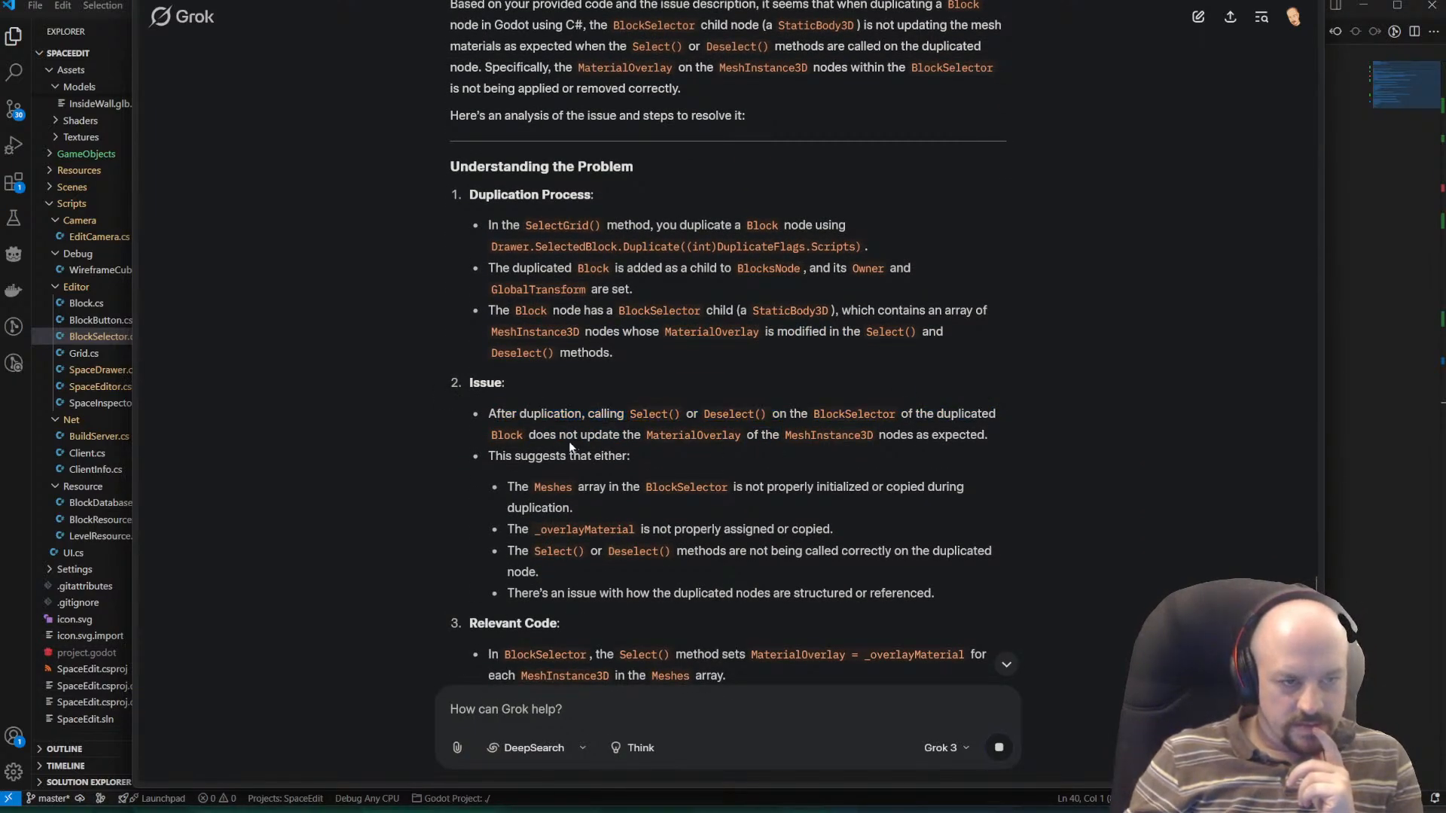
Read Grok's issue summary and its first possible causes, covering Meshes array initialization and copying of the overlay material.
drag(515, 434, 753, 448)
click(724, 449)
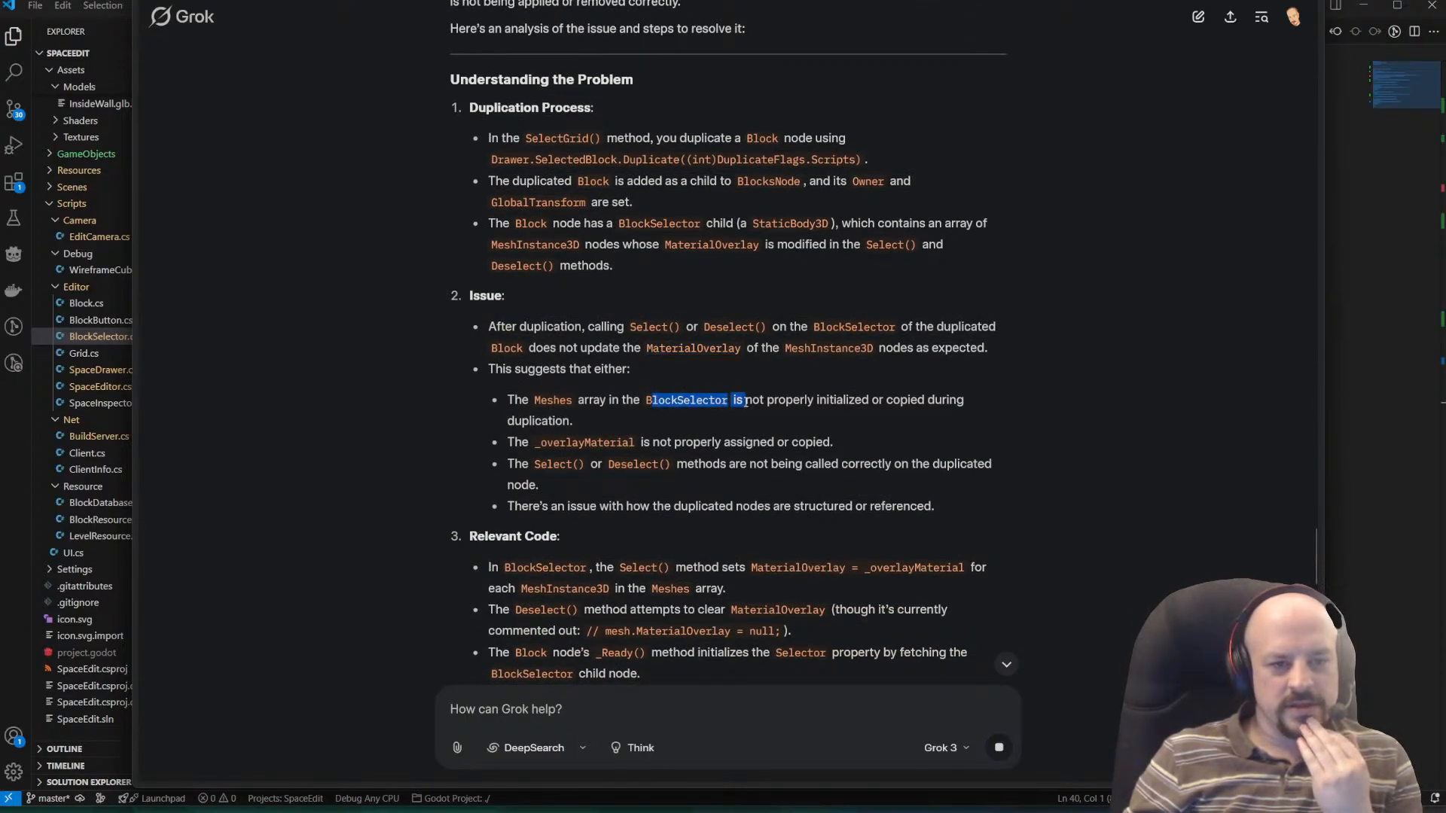
drag(741, 404, 599, 429)
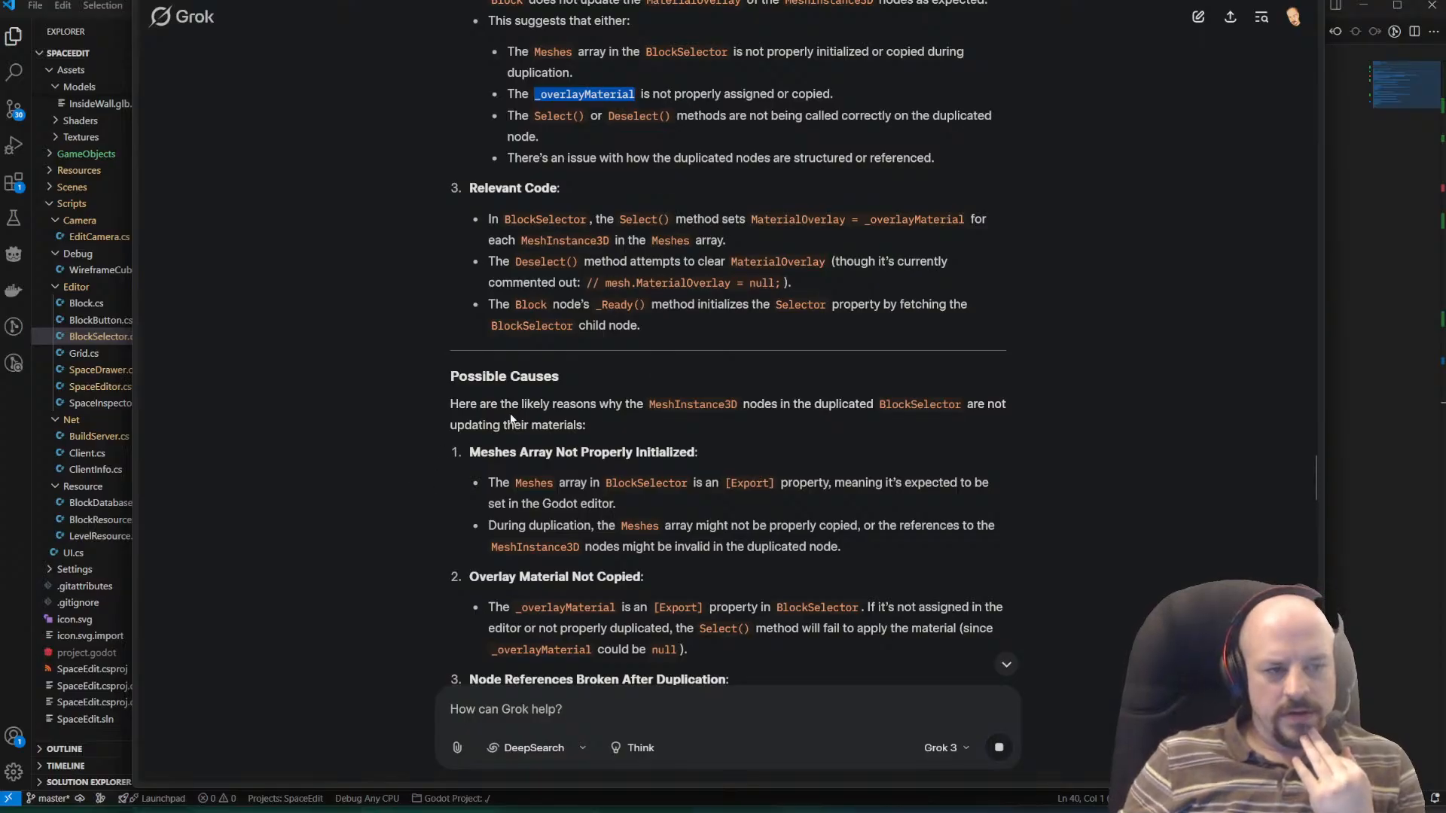
click(688, 406)
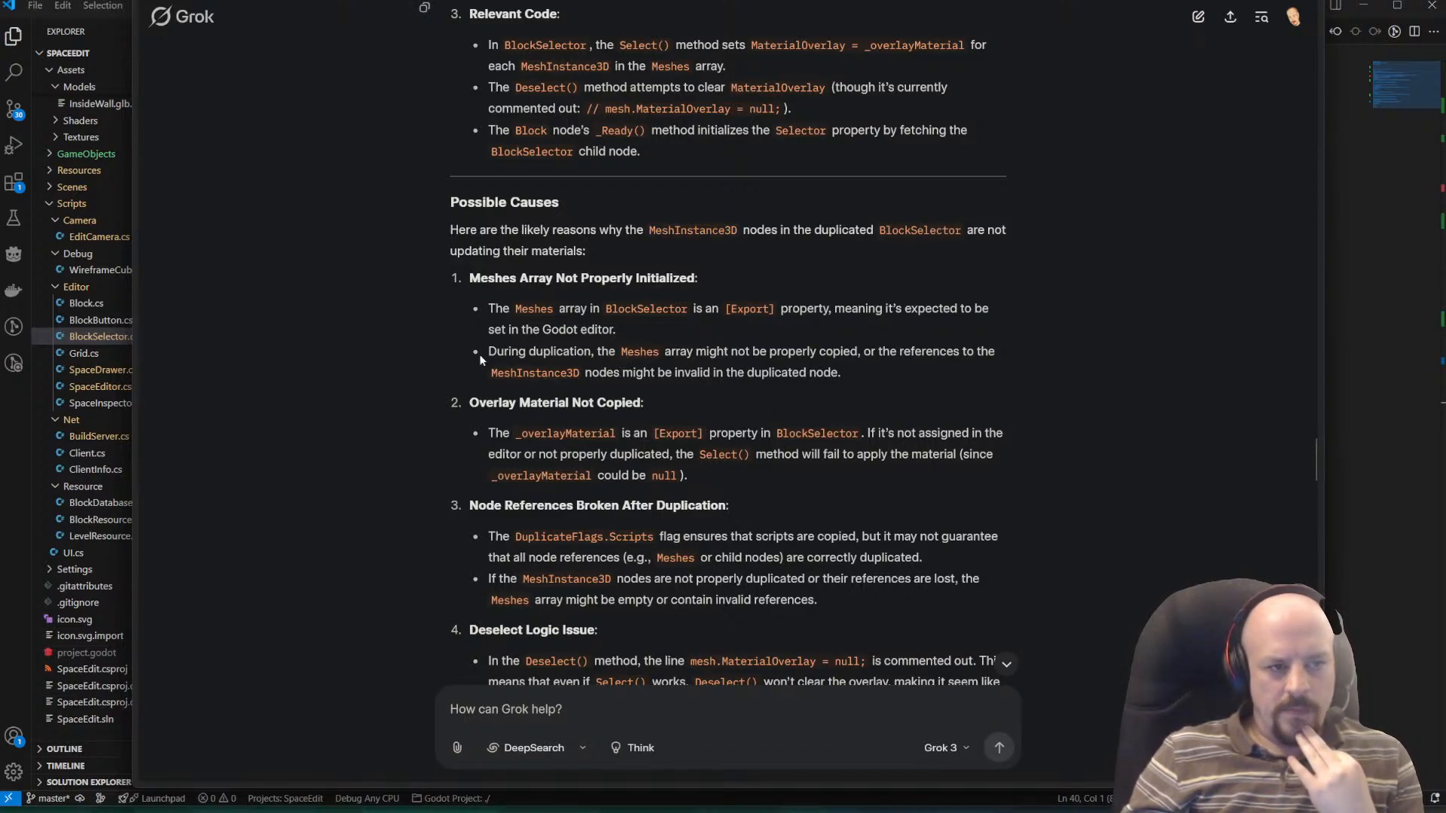
click(691, 334)
scroll(639, 265, down, 1)
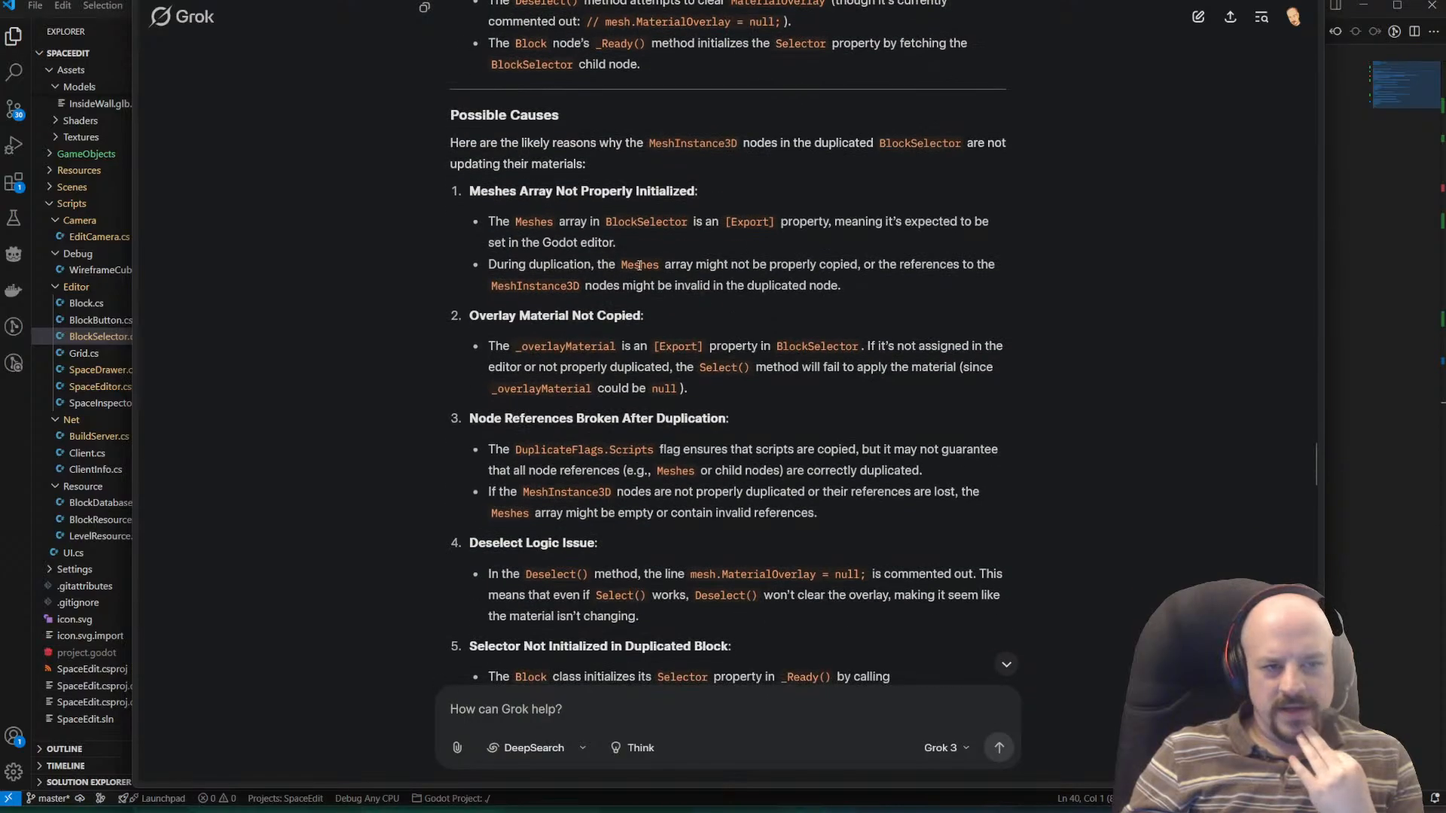
scroll(774, 409, down, 1)
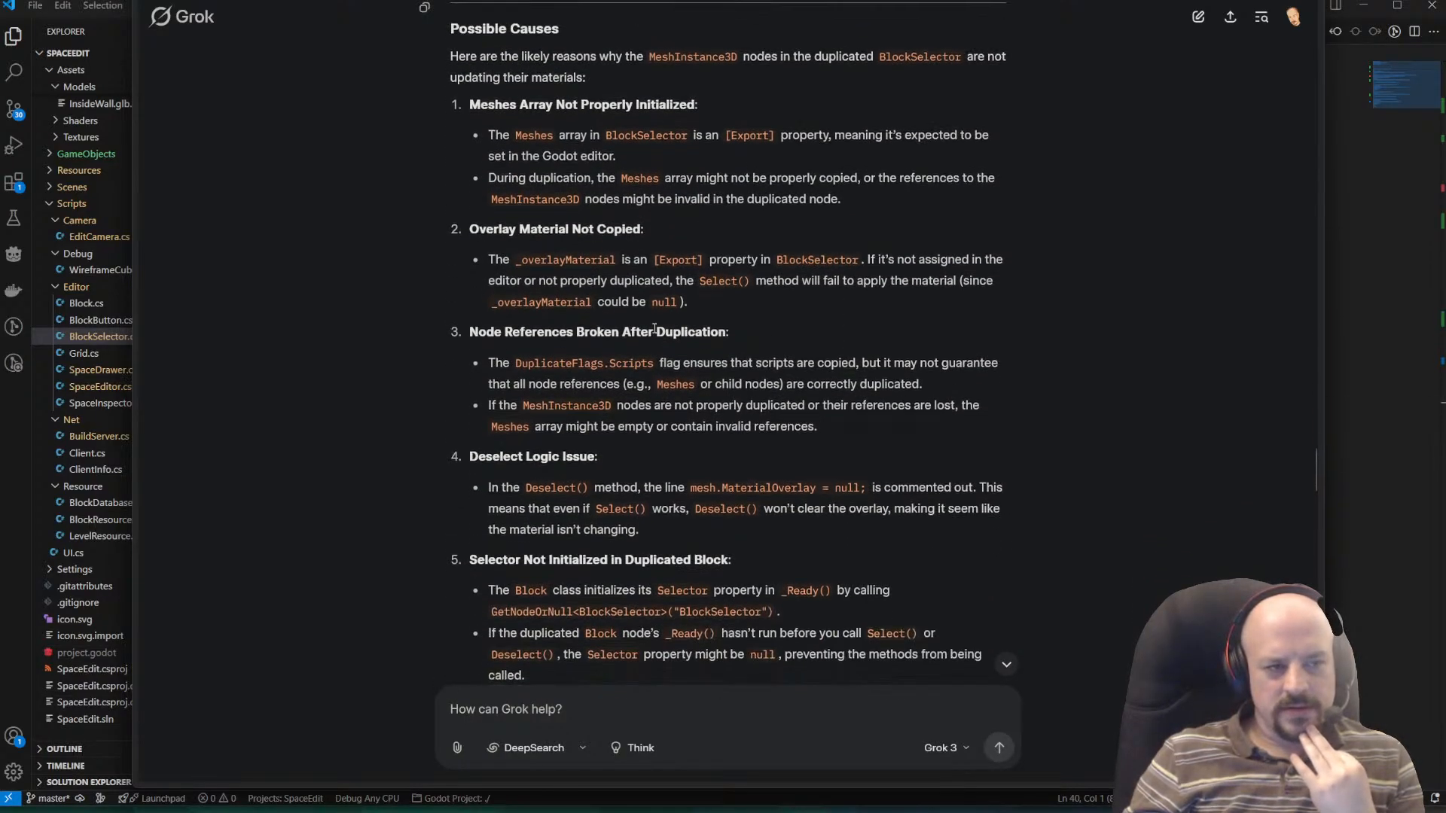
drag(491, 259, 828, 304)
click(825, 304)
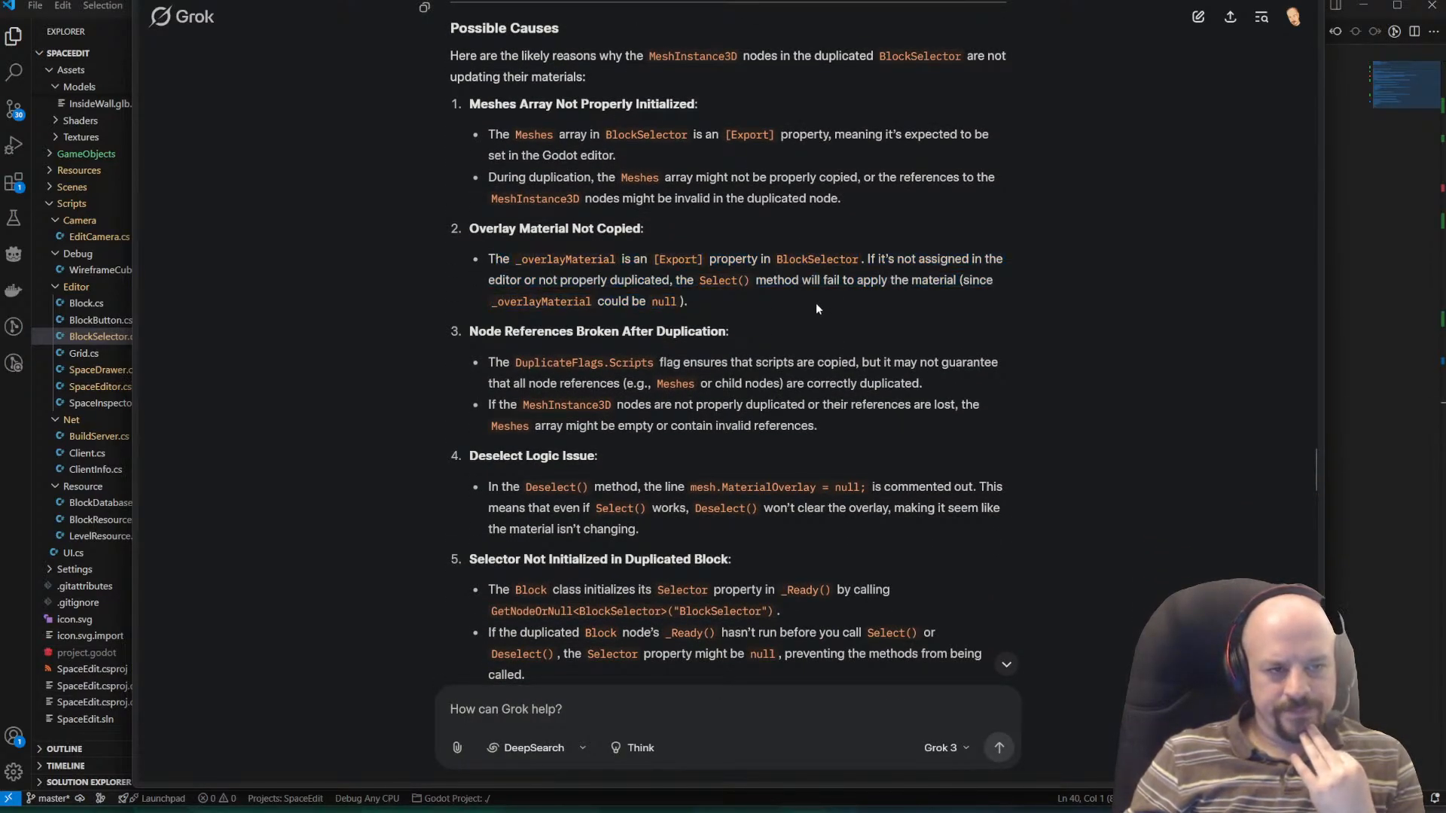
Read Grok's remaining possible causes, from node references broken after duplication to Selector initialization and scene tree integration.
scroll(816, 303, down, 1)
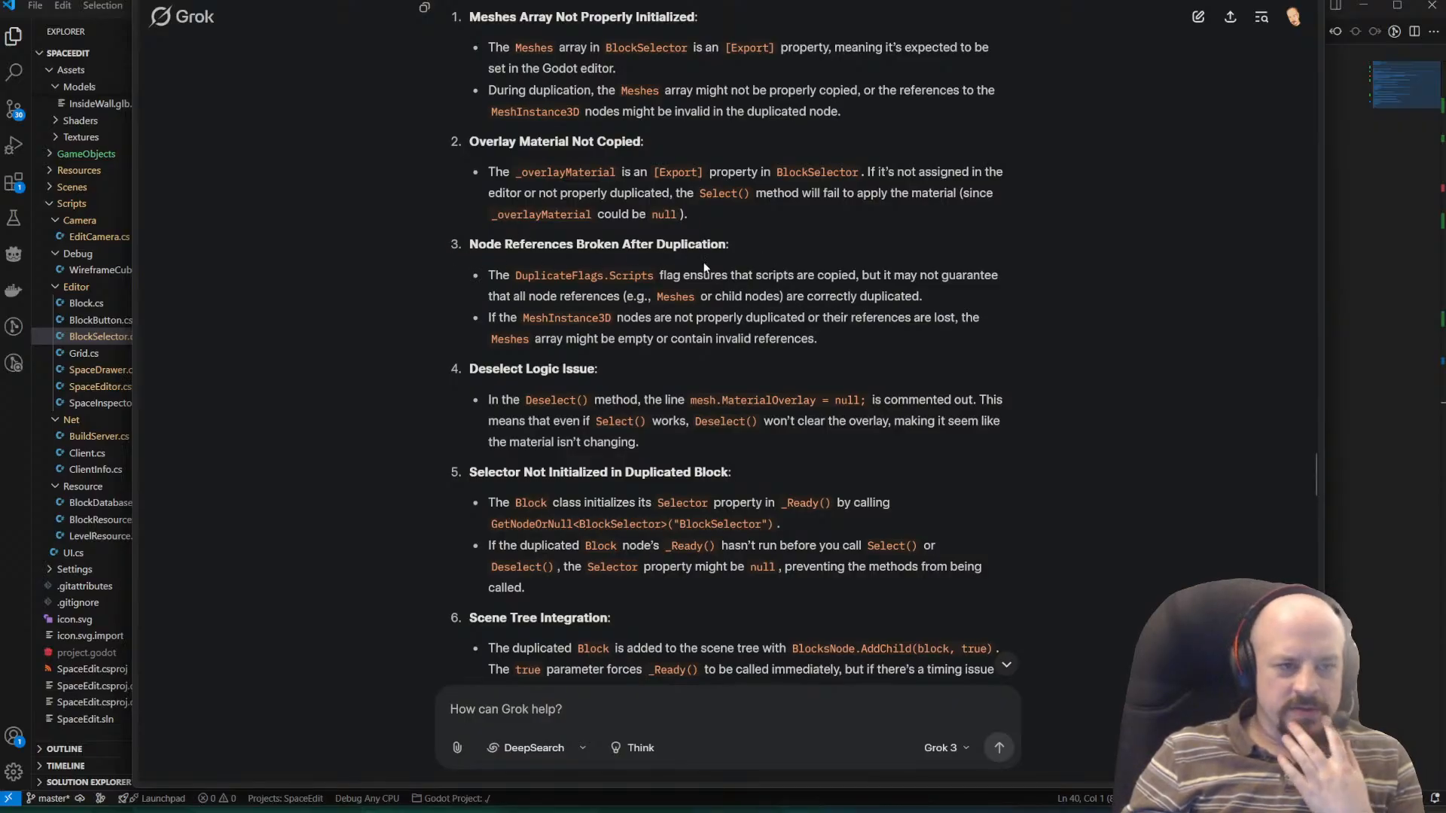
drag(672, 275, 1028, 285)
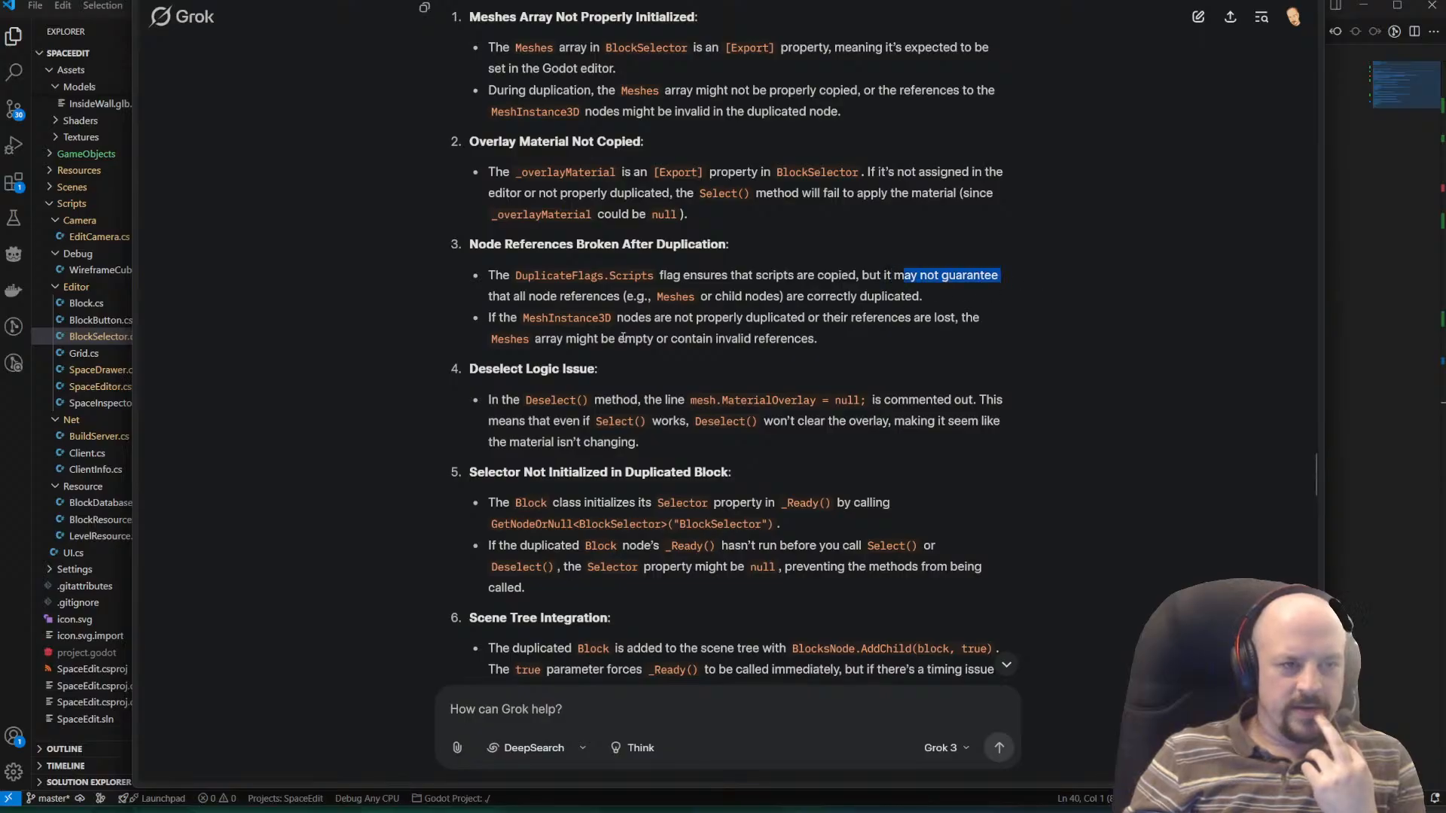
drag(489, 305, 921, 303)
click(920, 303)
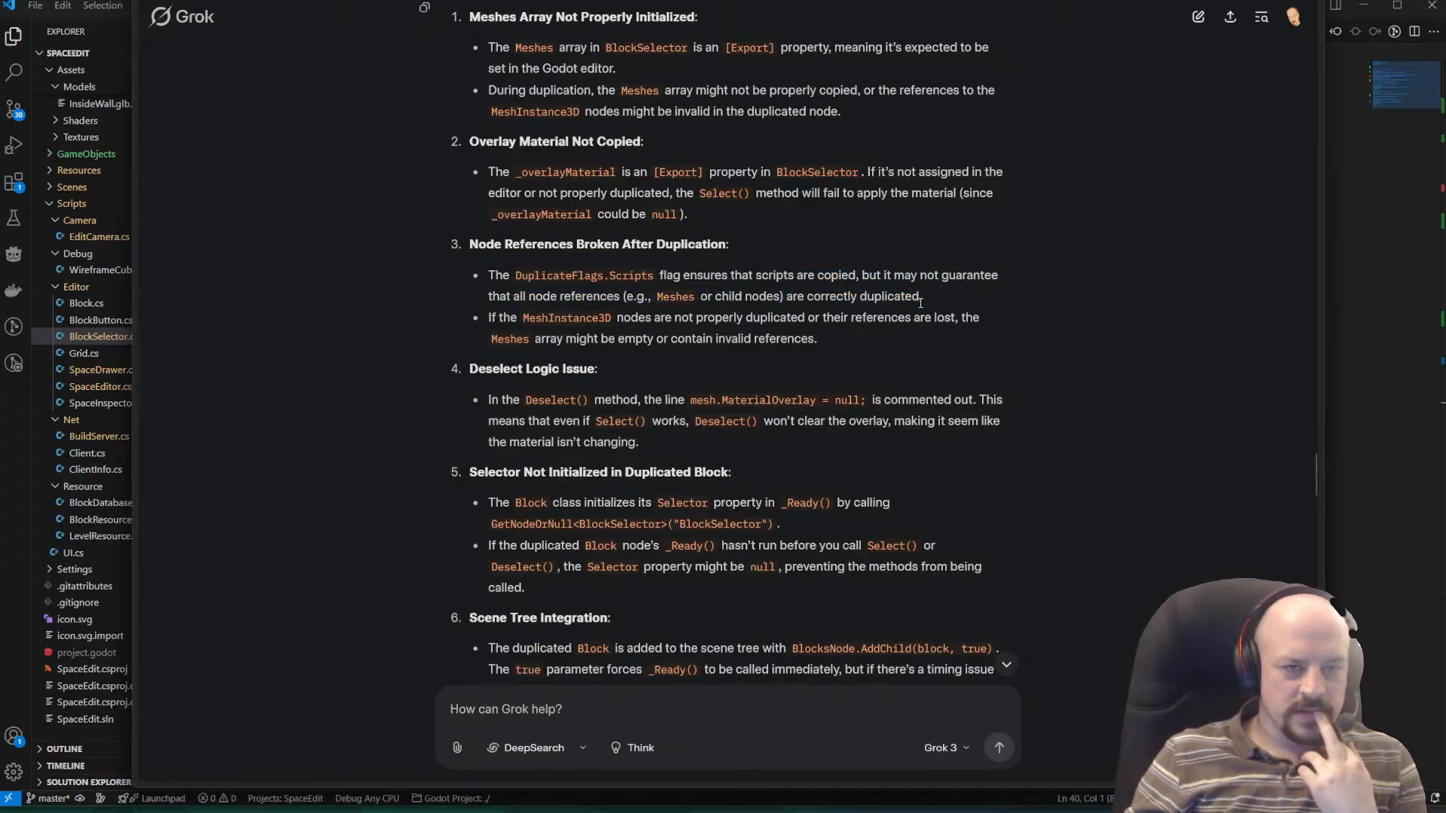
scroll(886, 314, down, 1)
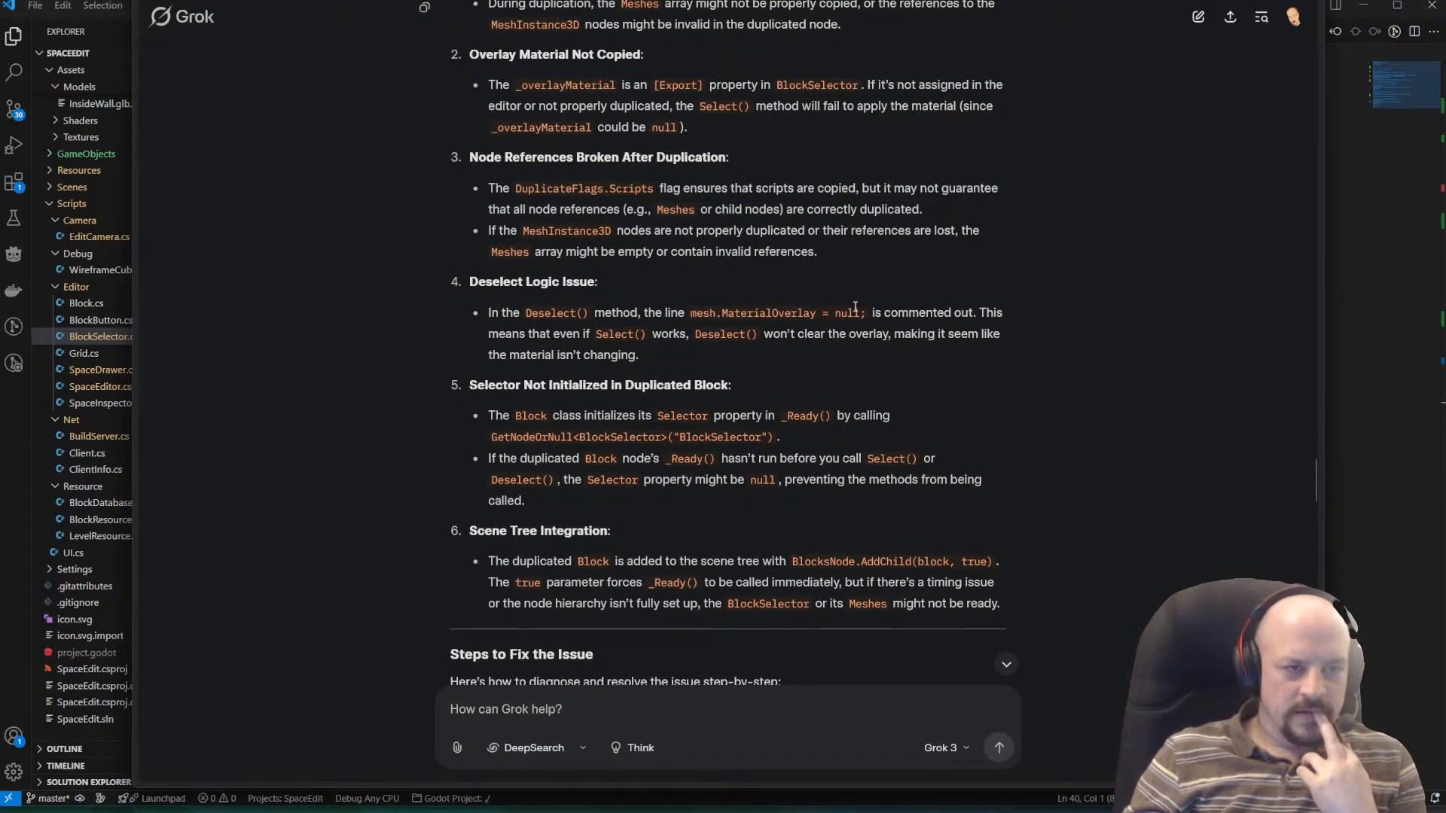
scroll(851, 309, down, 1)
scroll(836, 309, down, 1)
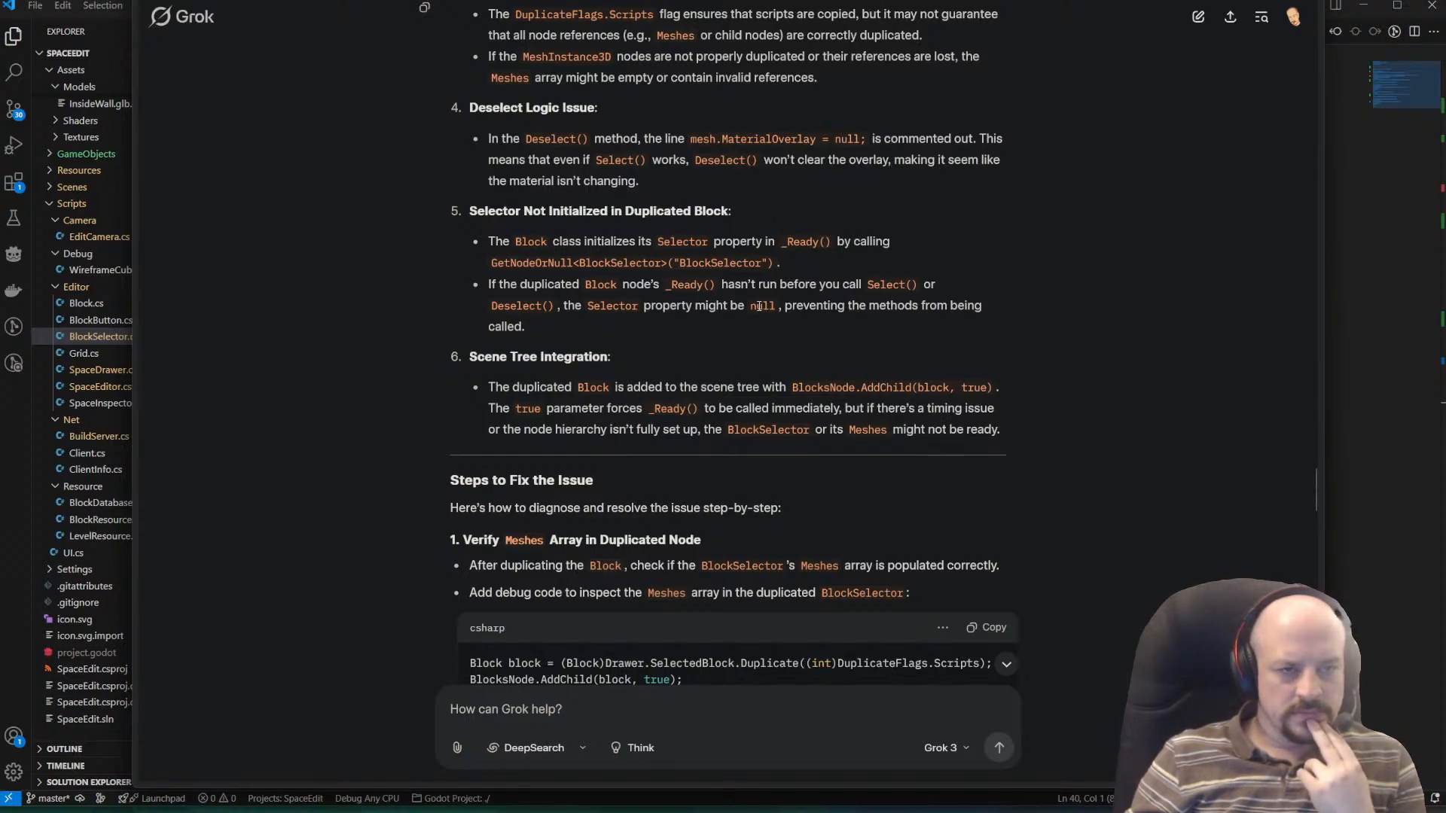
drag(466, 286, 988, 283)
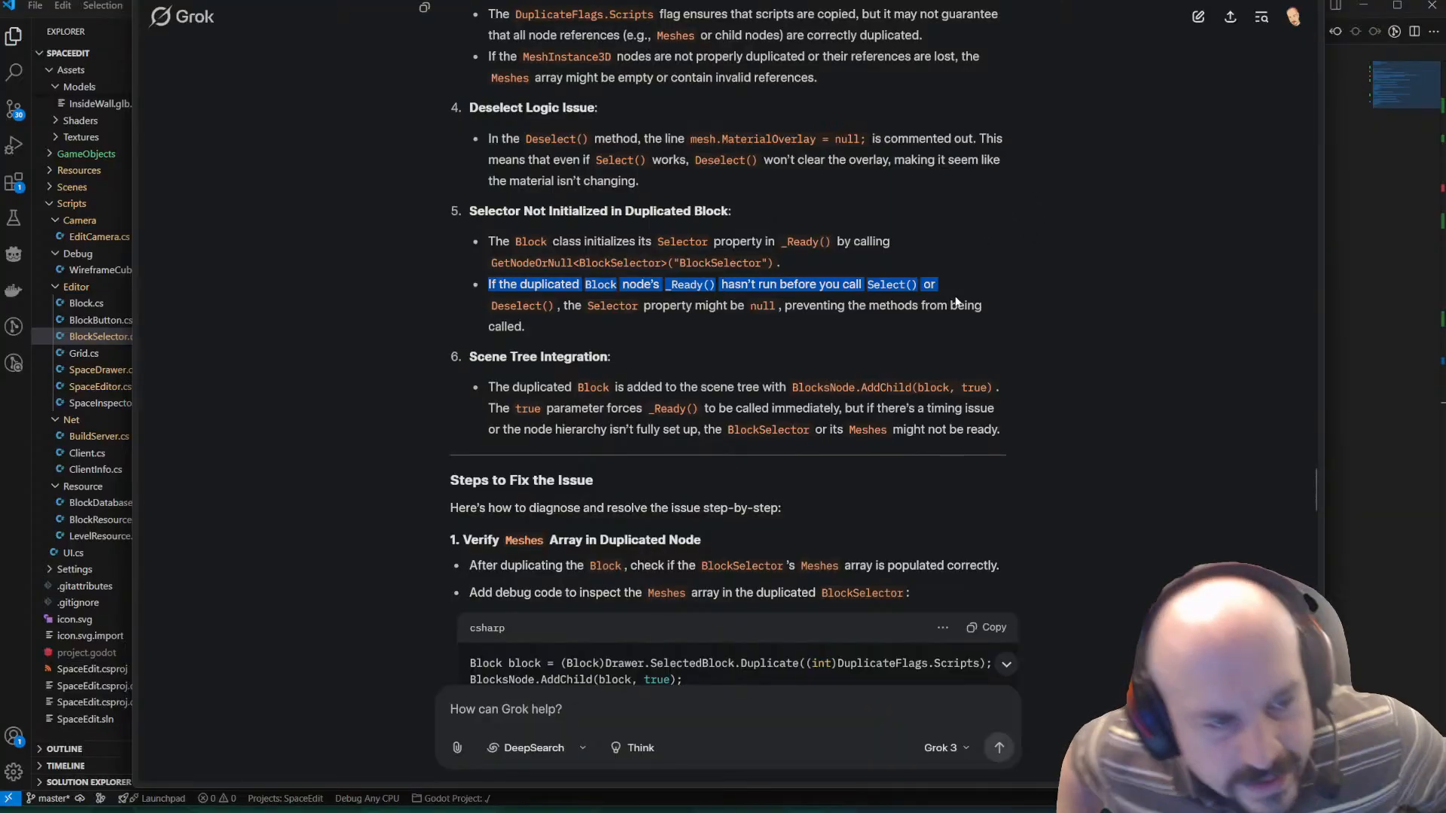
Switch to VS Code and review the cloning code in SpaceEditor.cs and the Select and Deselect methods in BlockSelector.cs.
key(alt+Tab)
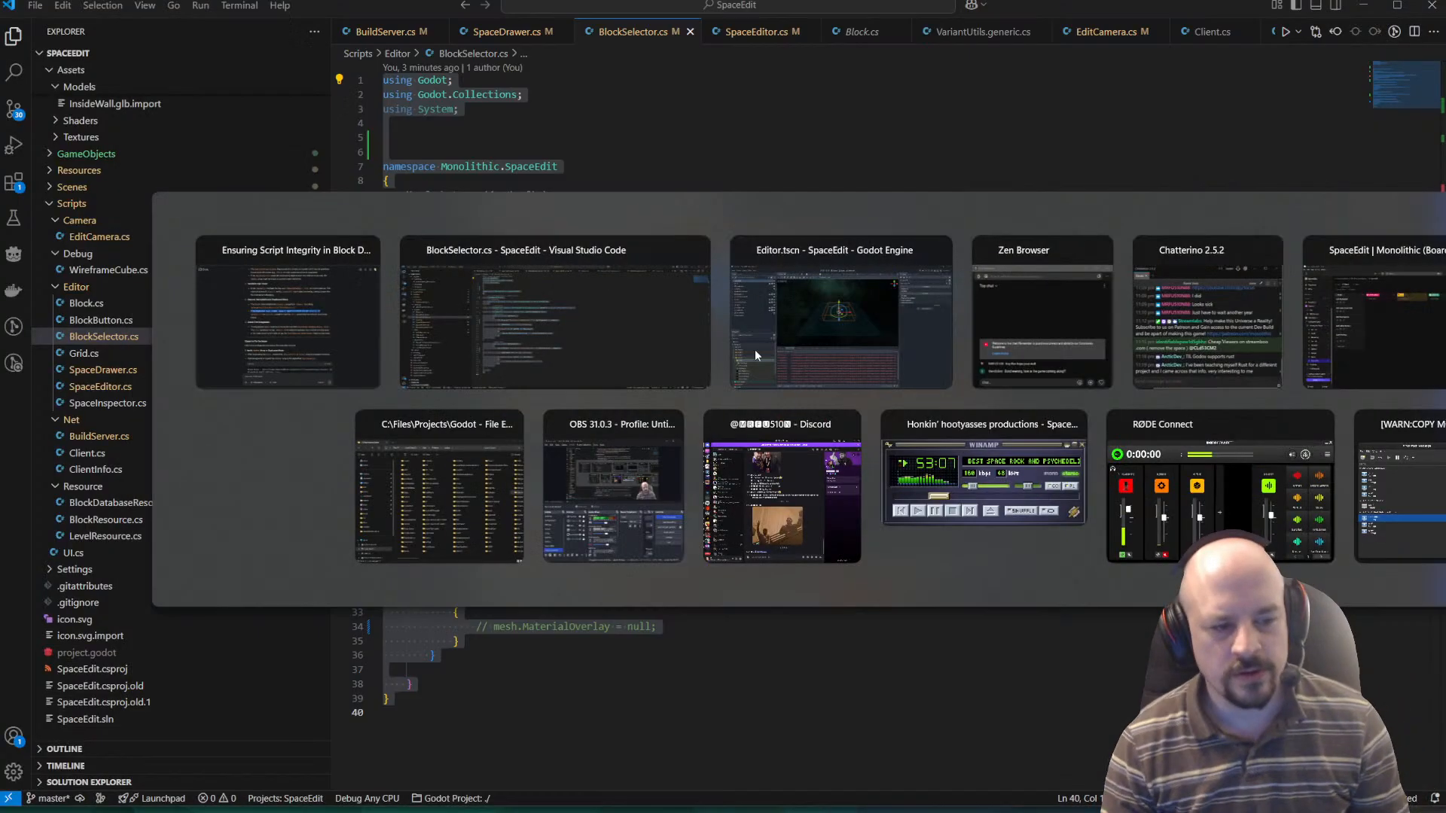
click(818, 422)
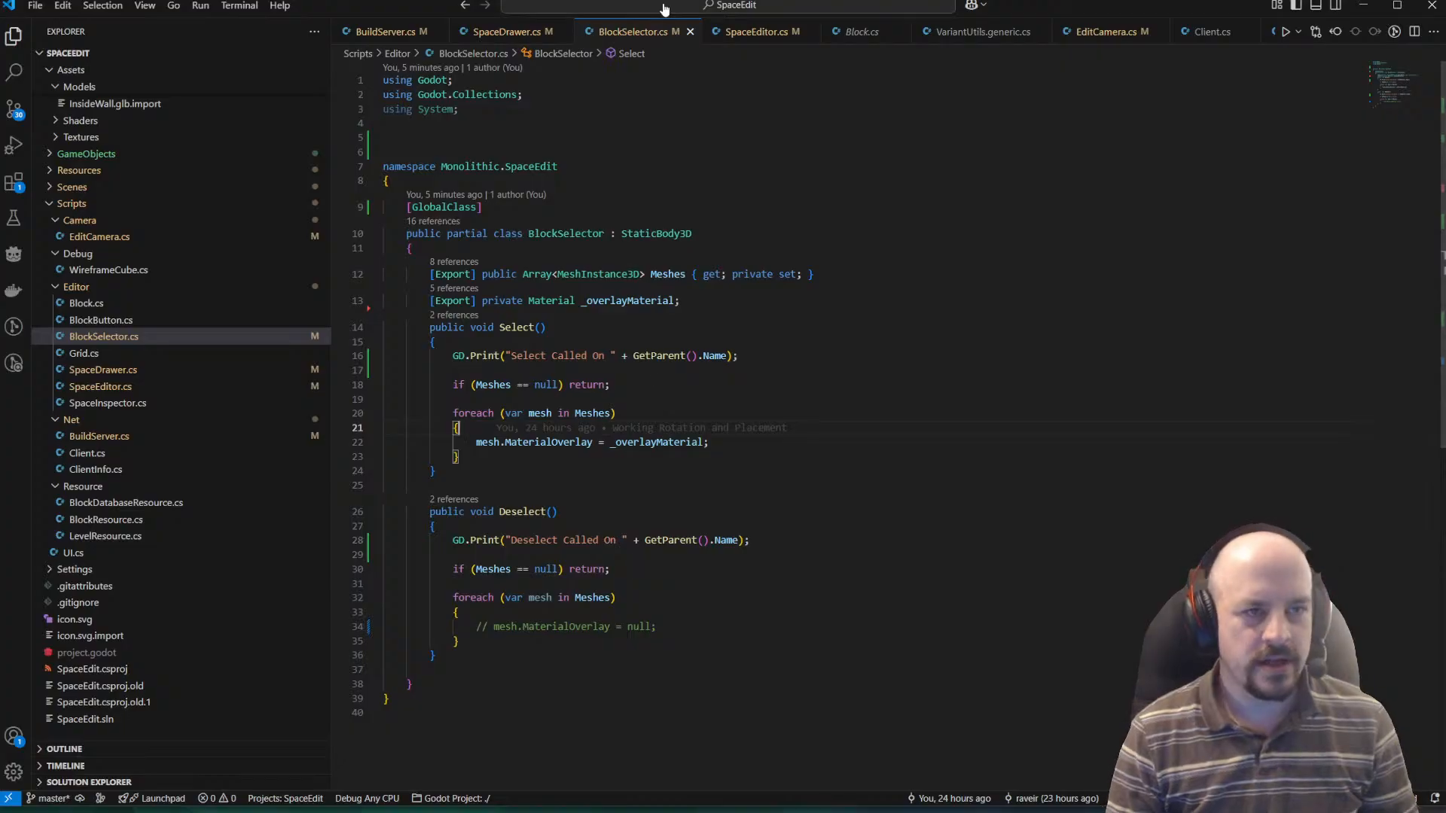
click(757, 31)
scroll(746, 105, up, 3)
scroll(746, 106, up, 5)
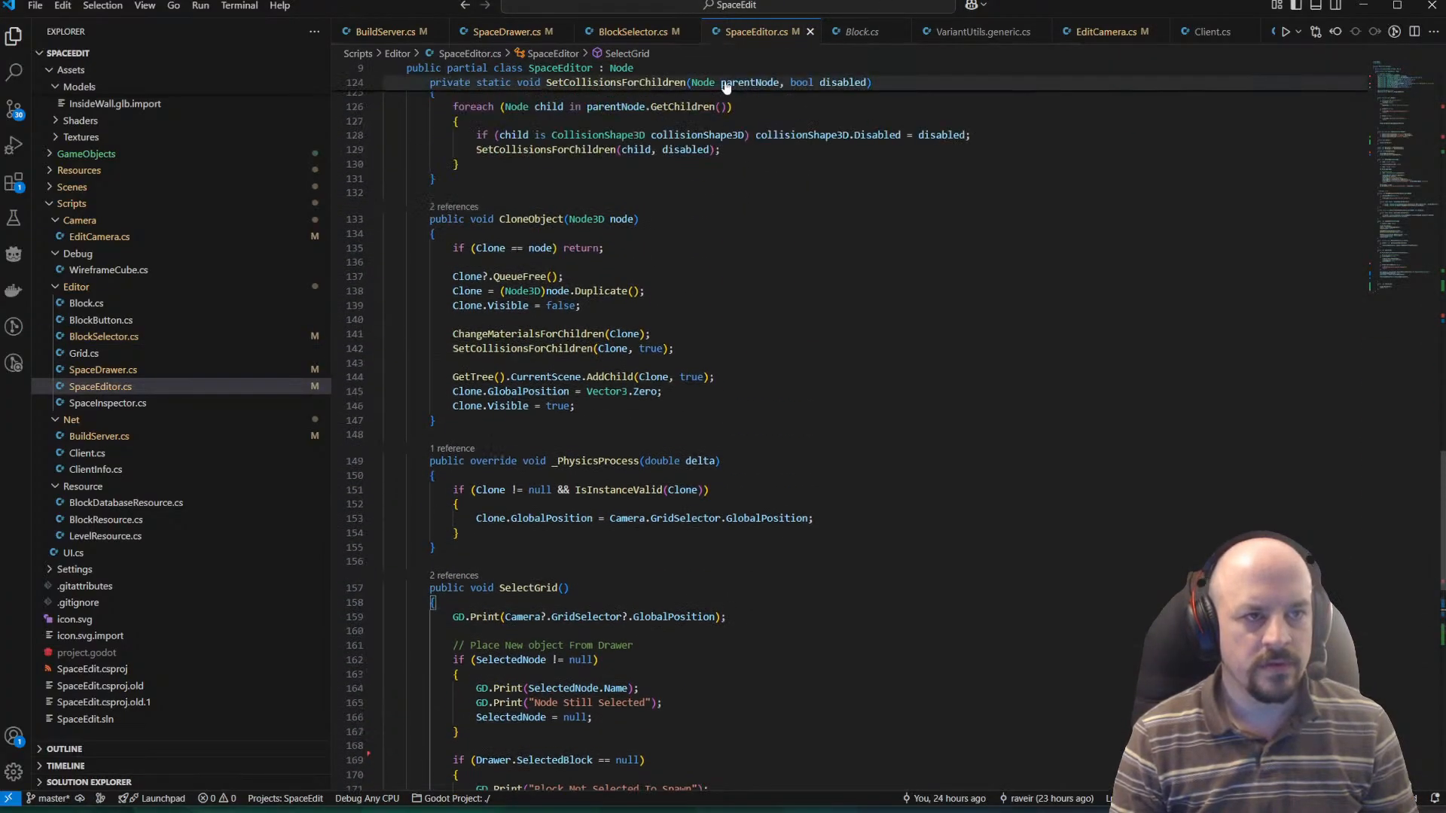
double_click(131, 336)
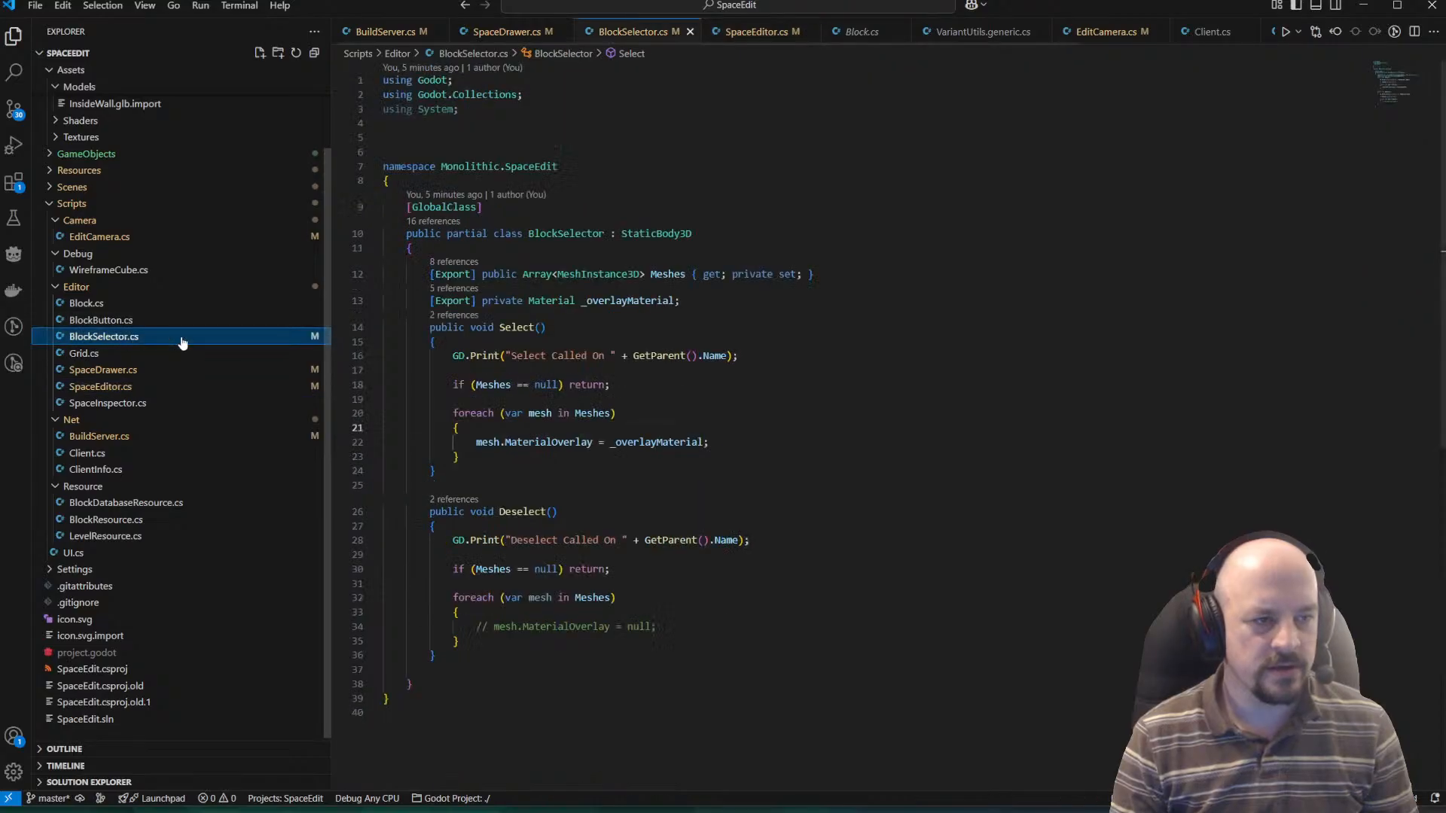
click(573, 667)
scroll(574, 655, down, 2)
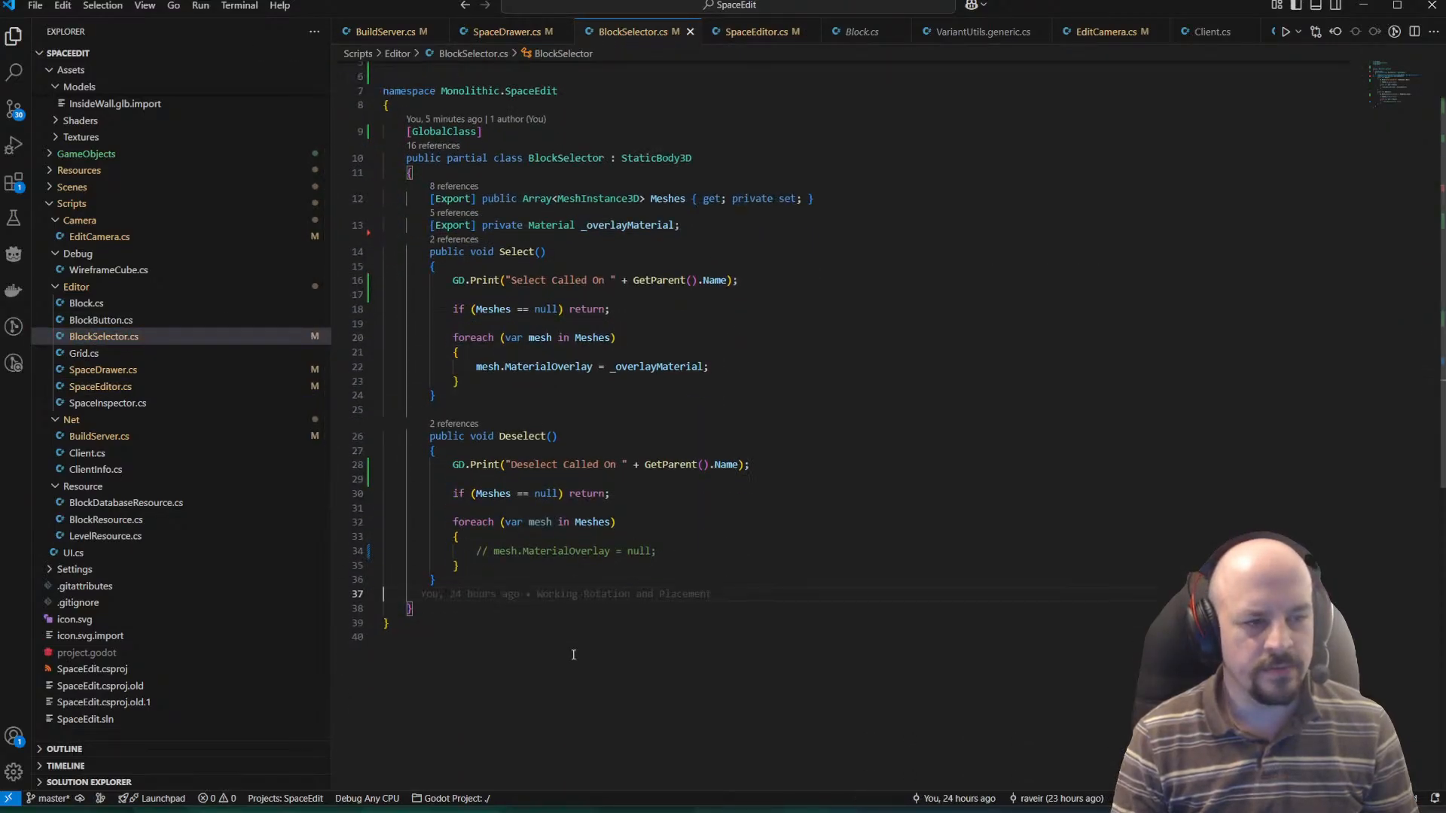
click(570, 654)
scroll(557, 632, up, 2)
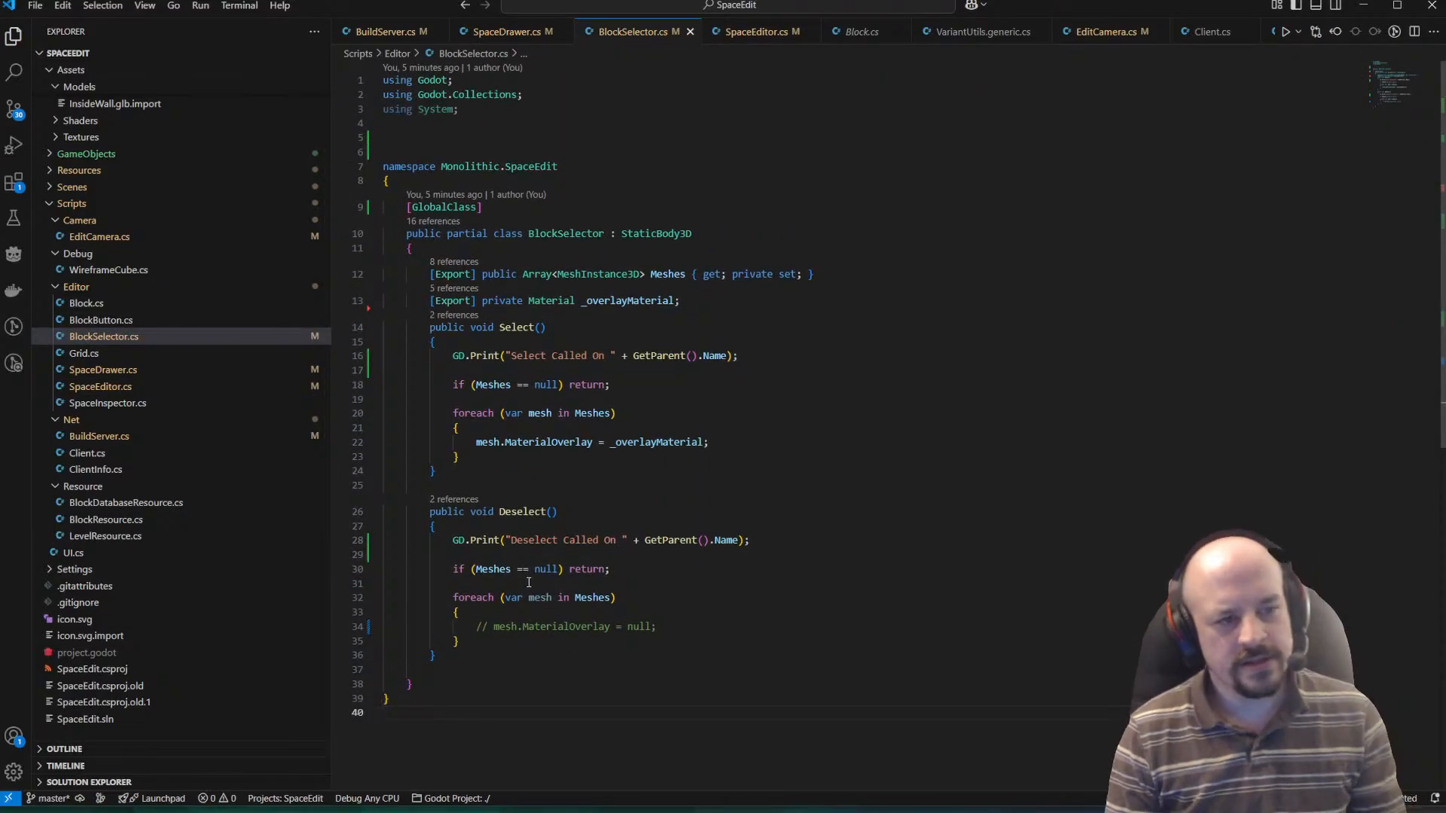
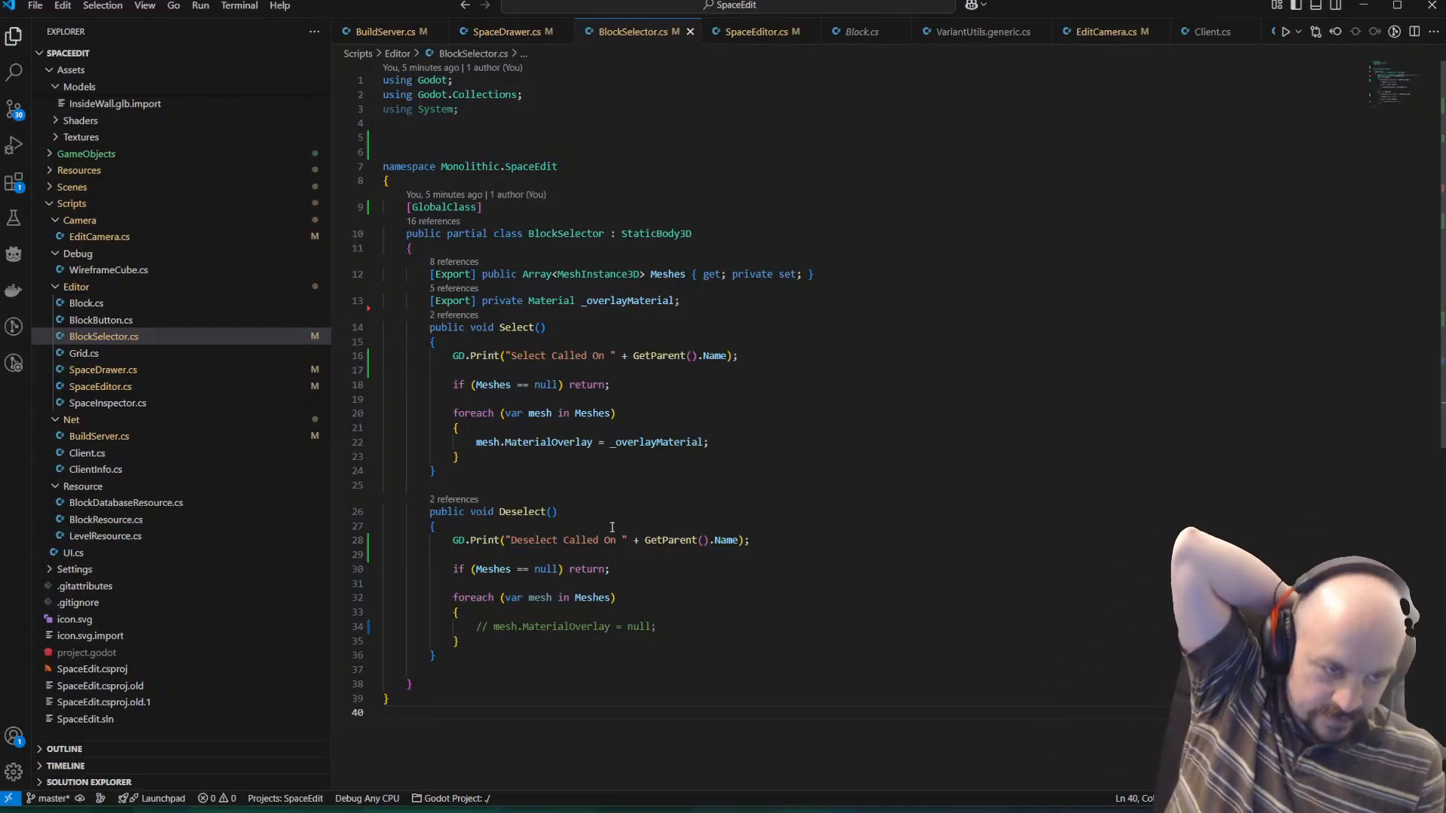
Look through SpaceDrawer.cs and BuildServer.cs, and recheck the Select and Deselect methods in BlockSelector.cs.
key(ctrl+Page_Up)
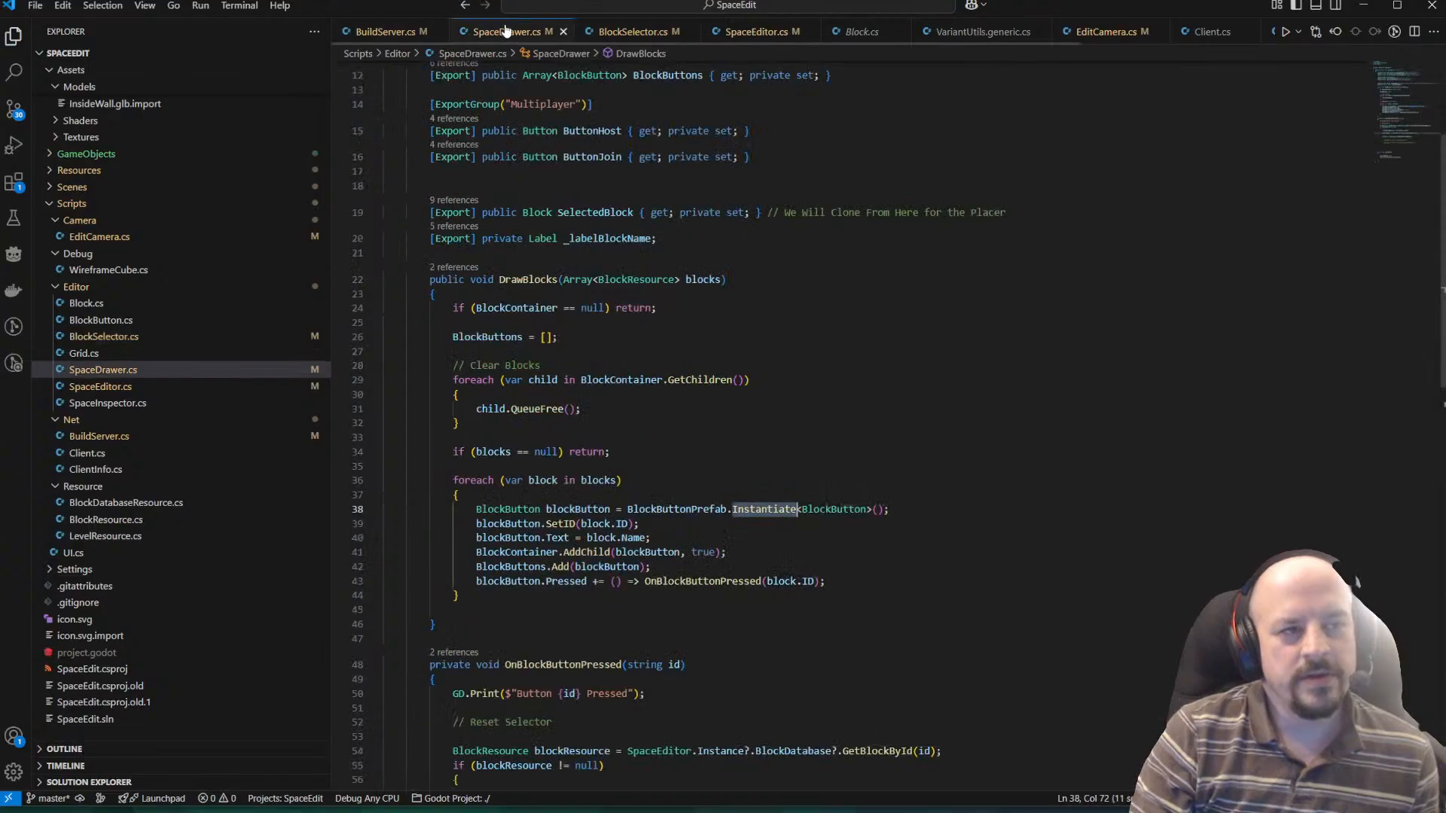
key(ctrl+Page_Up)
scroll(678, 318, up, 1)
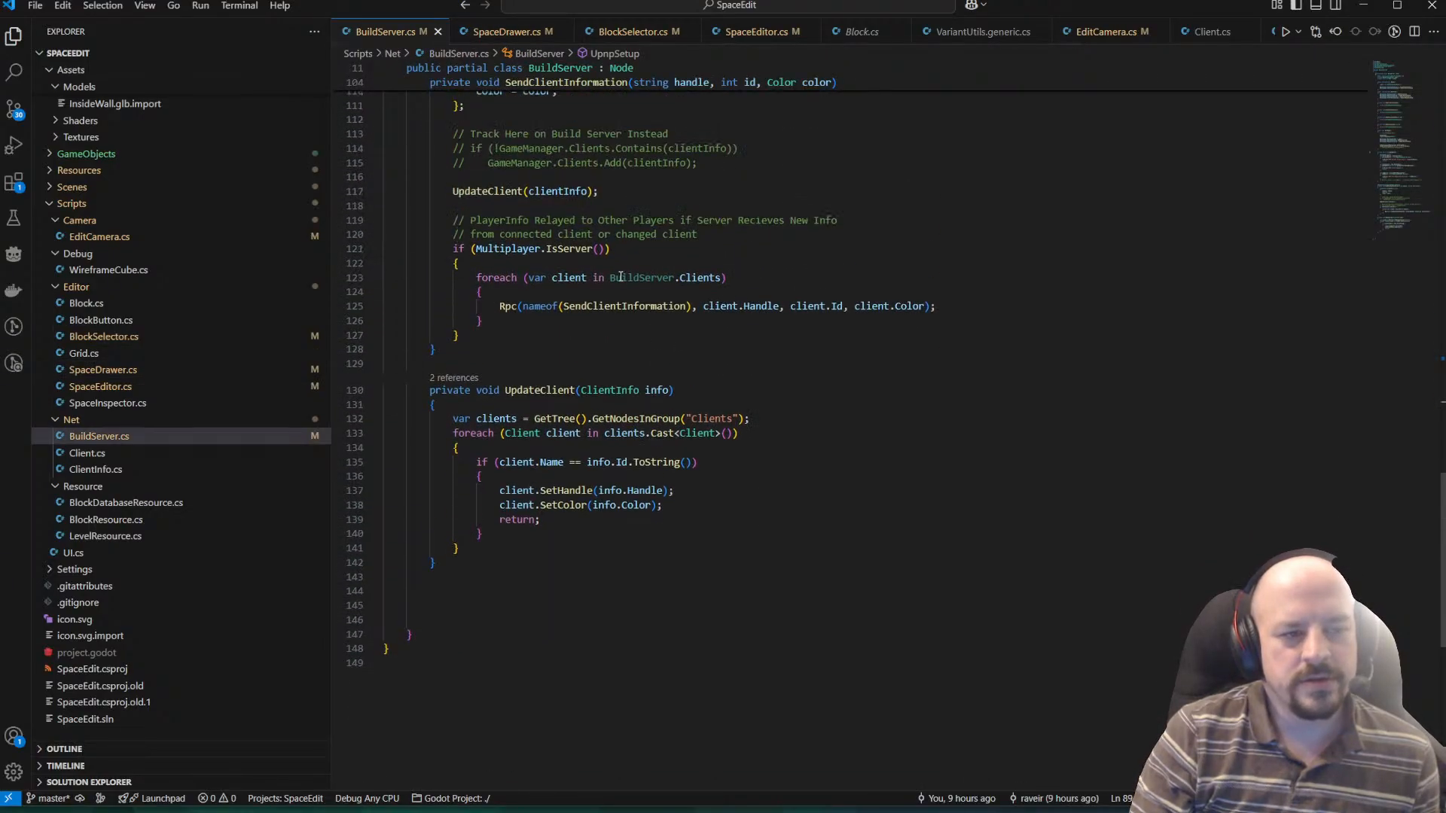
scroll(563, 384, down, 2)
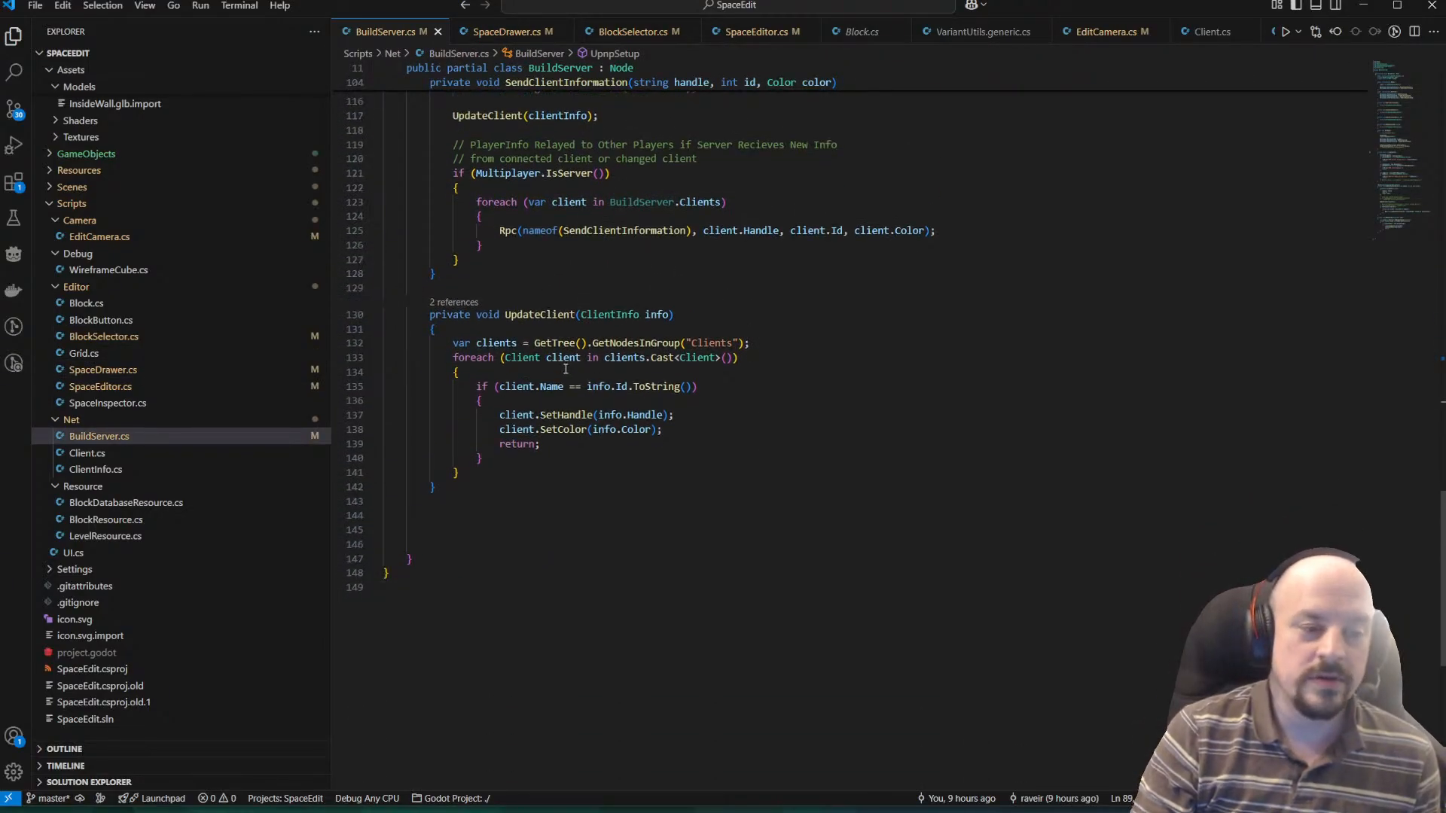
scroll(565, 364, up, 4)
click(508, 35)
click(605, 33)
scroll(657, 306, down, 2)
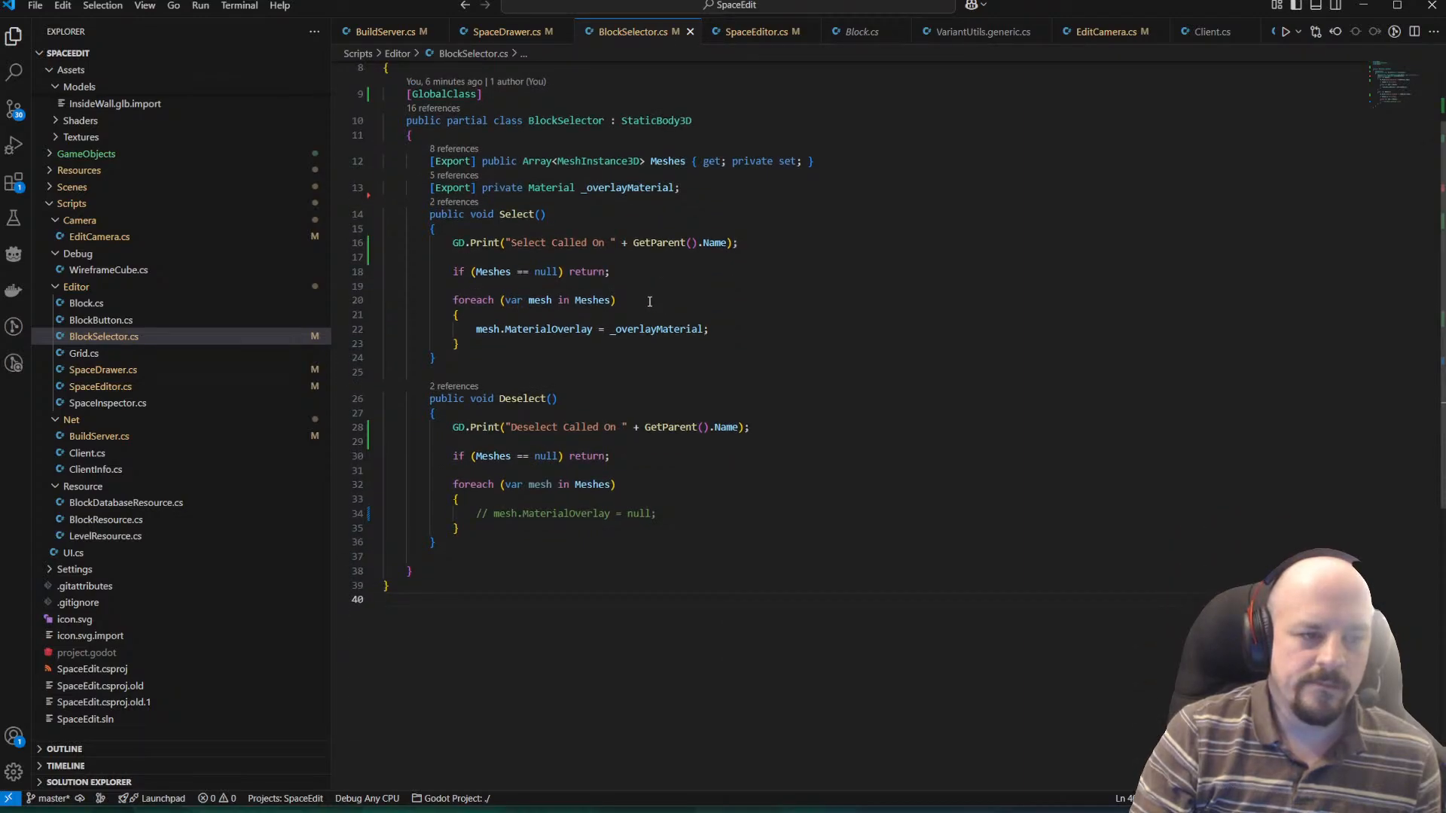
Switch to Godot, check the source line behind an InvalidCastException in the debugger, and copy that error.
key(alt+Tab)
key(alt+Tab)
key(Tab)
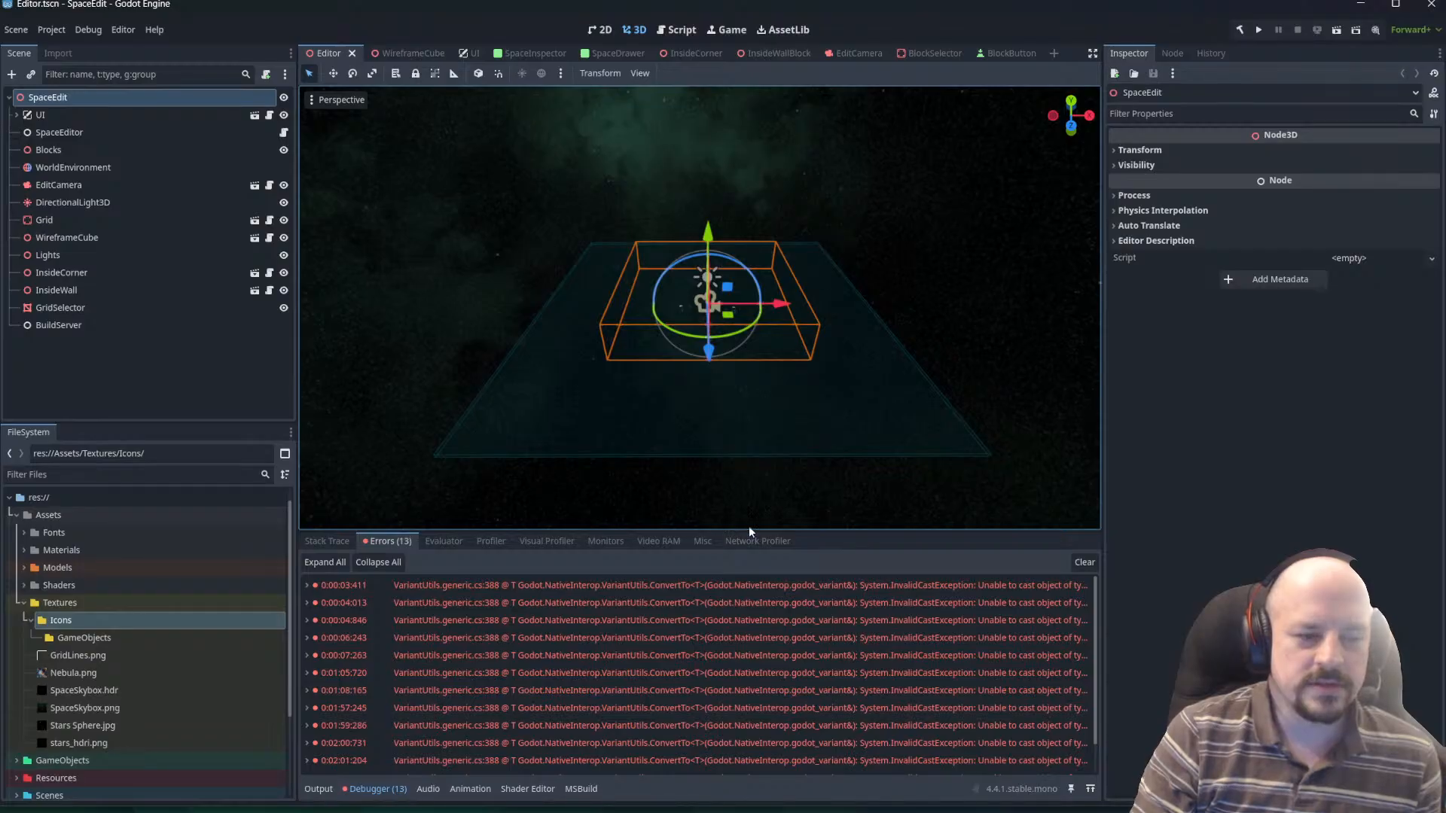
double_click(856, 602)
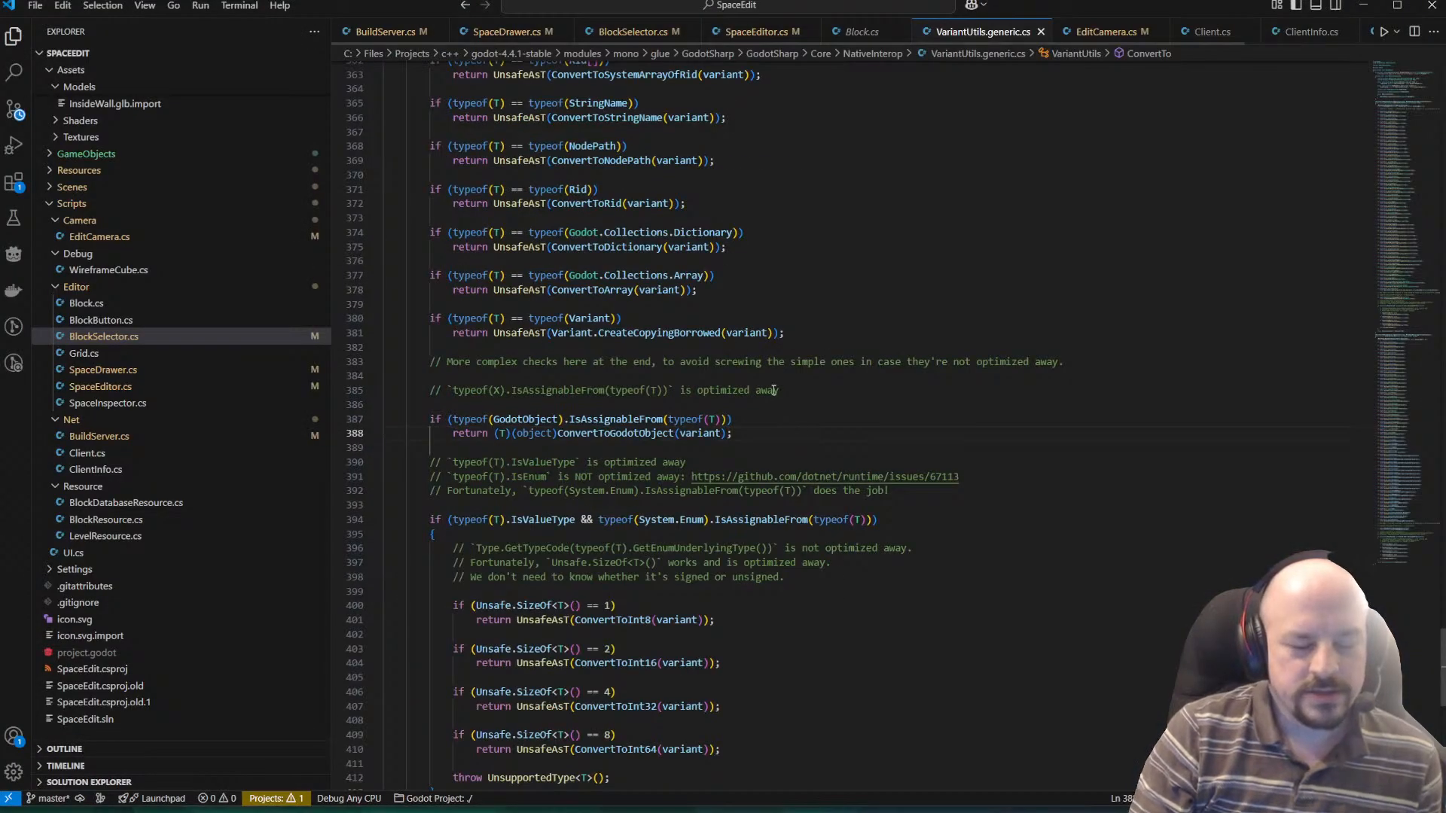
key(alt+Tab)
right_click(783, 602)
click(816, 610)
Switch to the Grok chat and send it the copied InvalidCastException error.
key(alt+Tab)
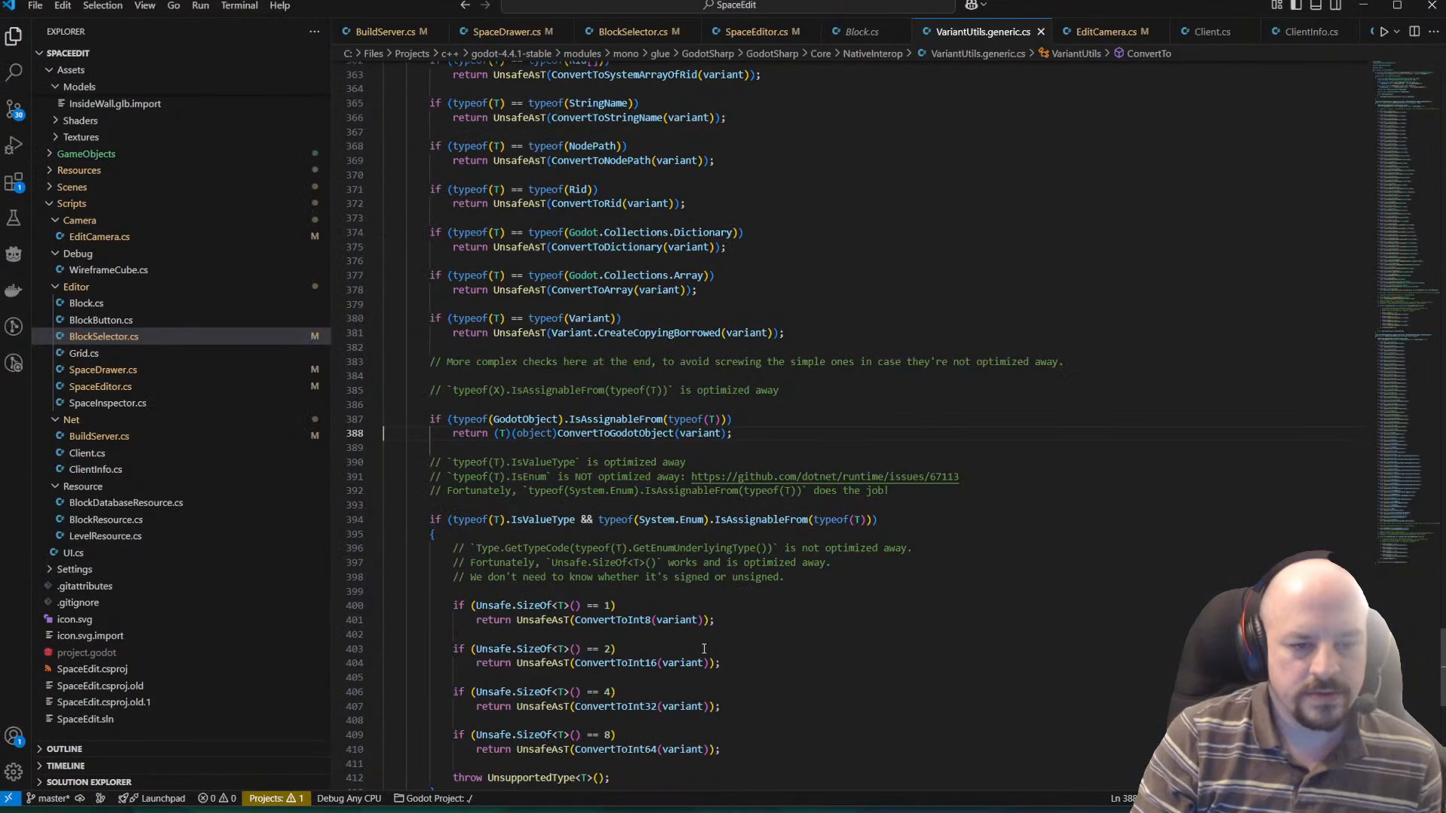
key(alt+Tab)
key(Tab)
scroll(548, 723, down, 6)
click(531, 717)
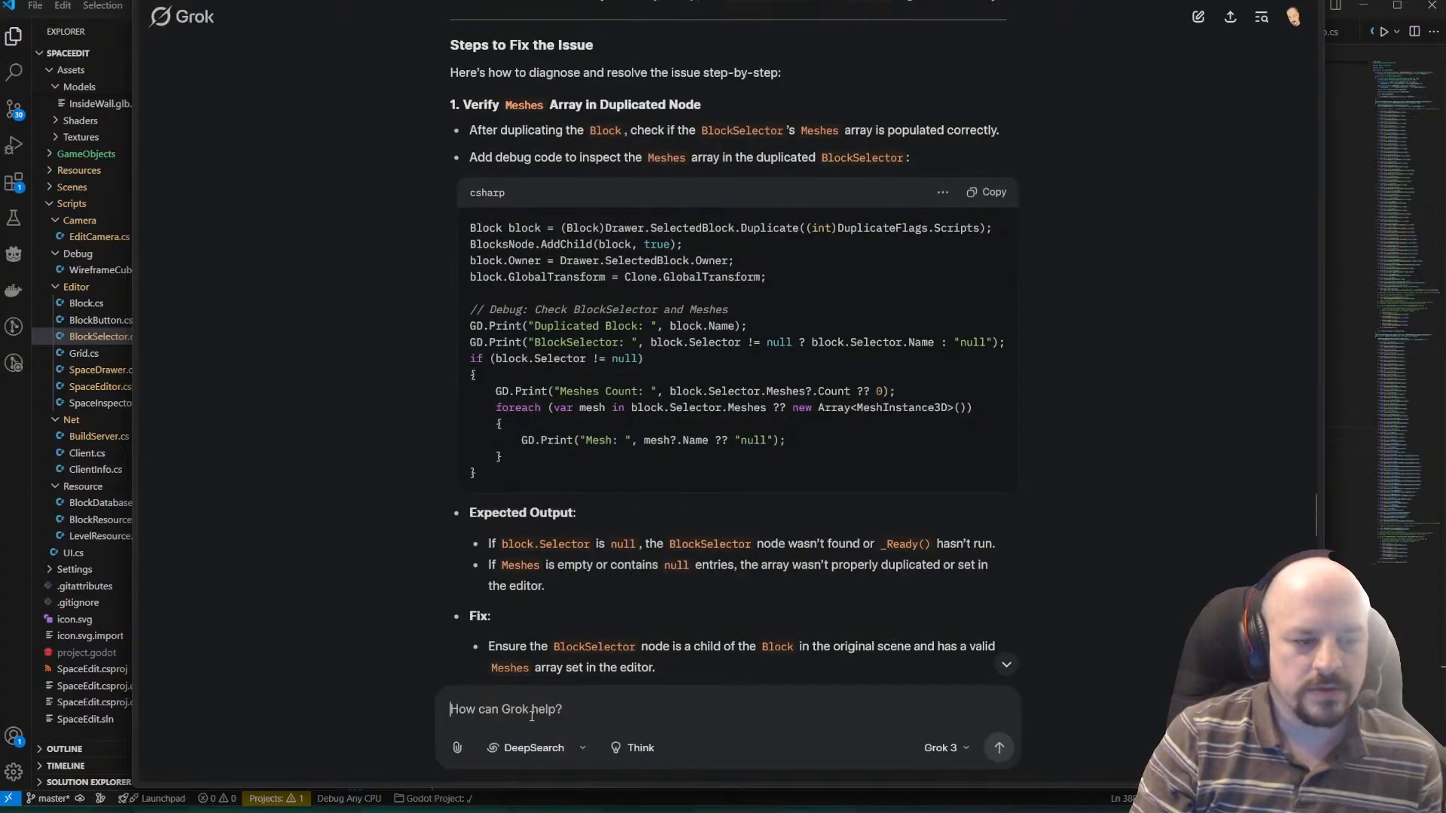
key(ctrl+v)
key(Return)
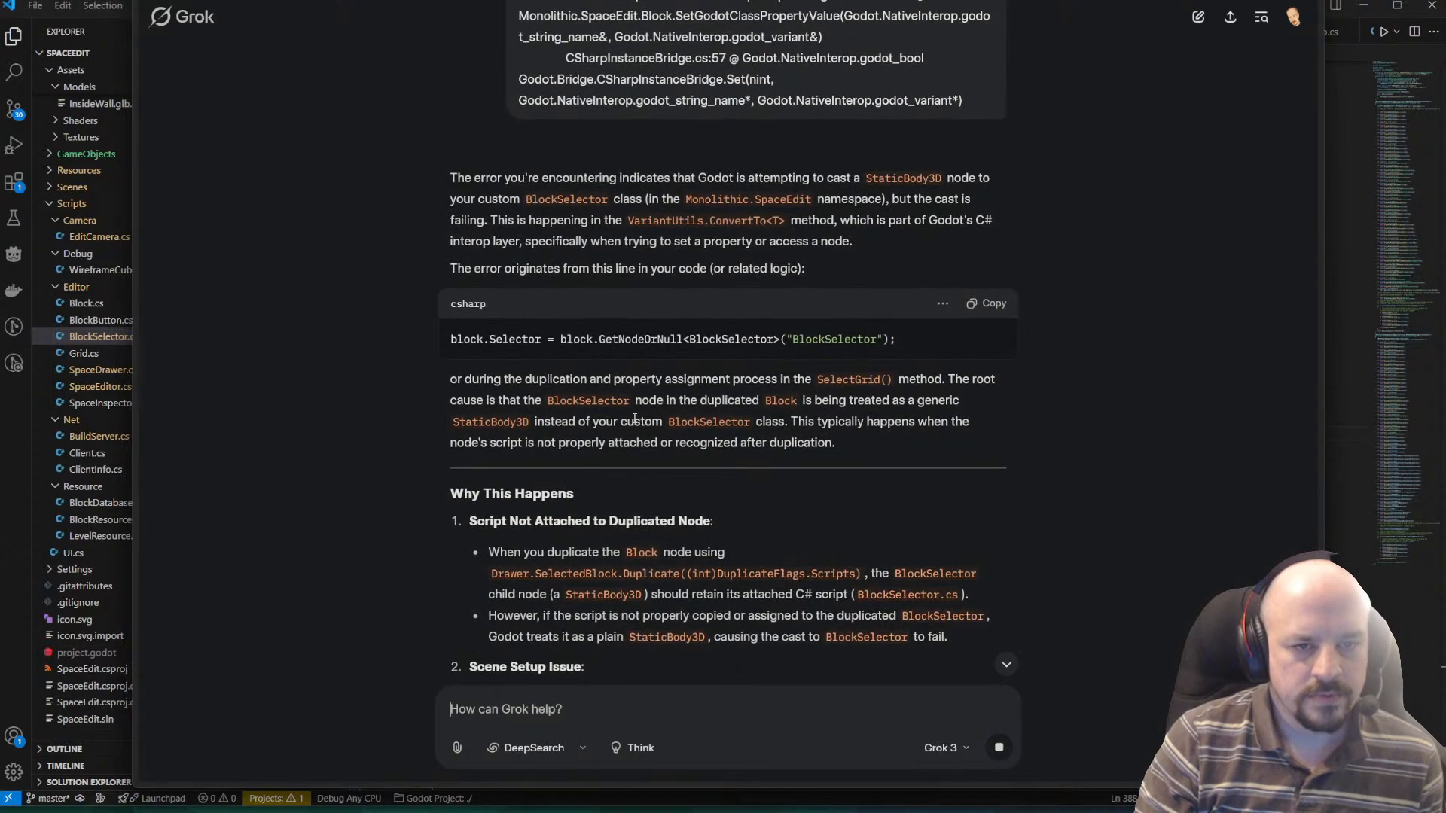
Read Grok's root-cause explanation of the cast error and its first reason, about the script on the duplicated BlockSelector.
drag(471, 400, 744, 426)
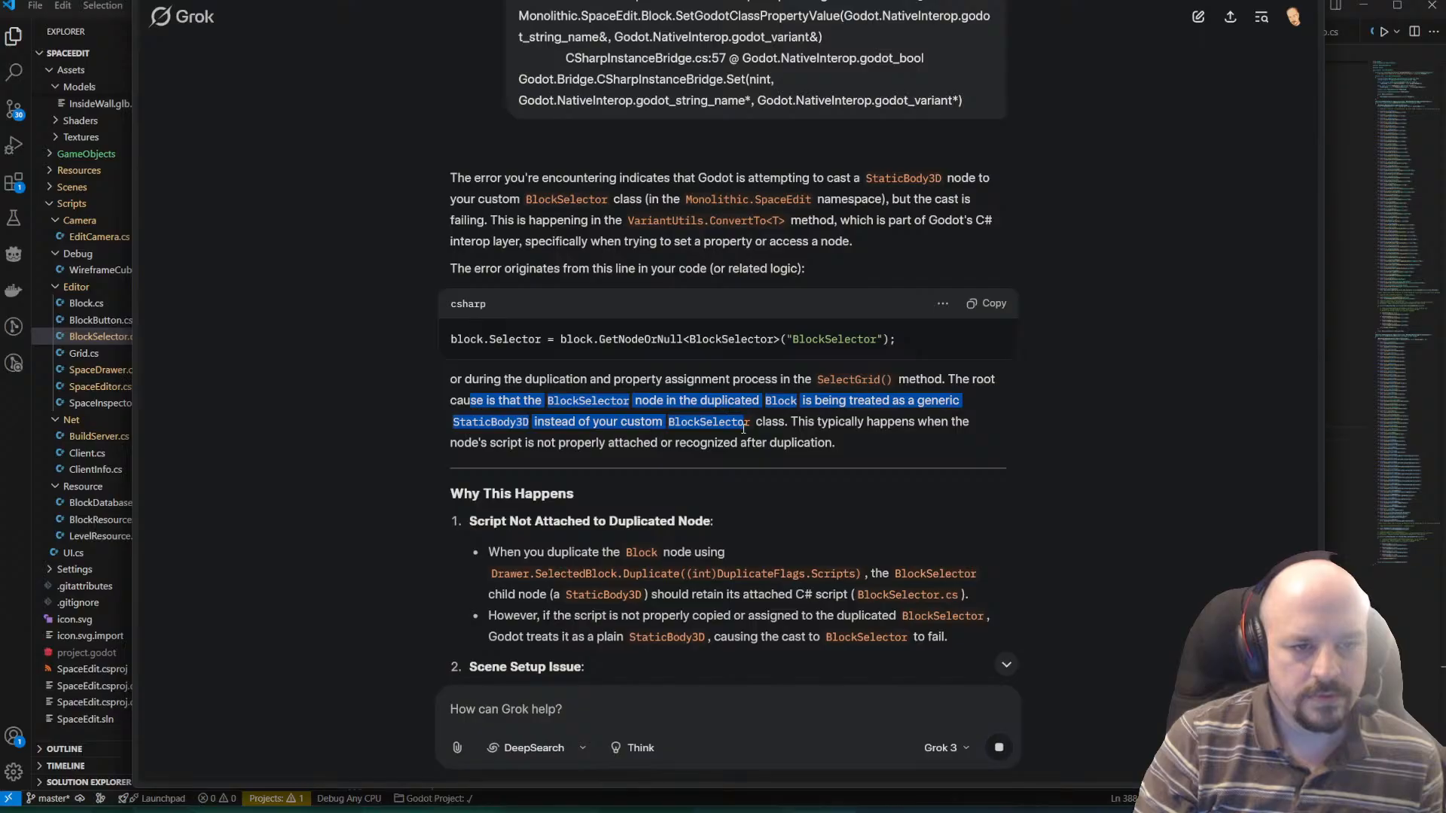
click(806, 380)
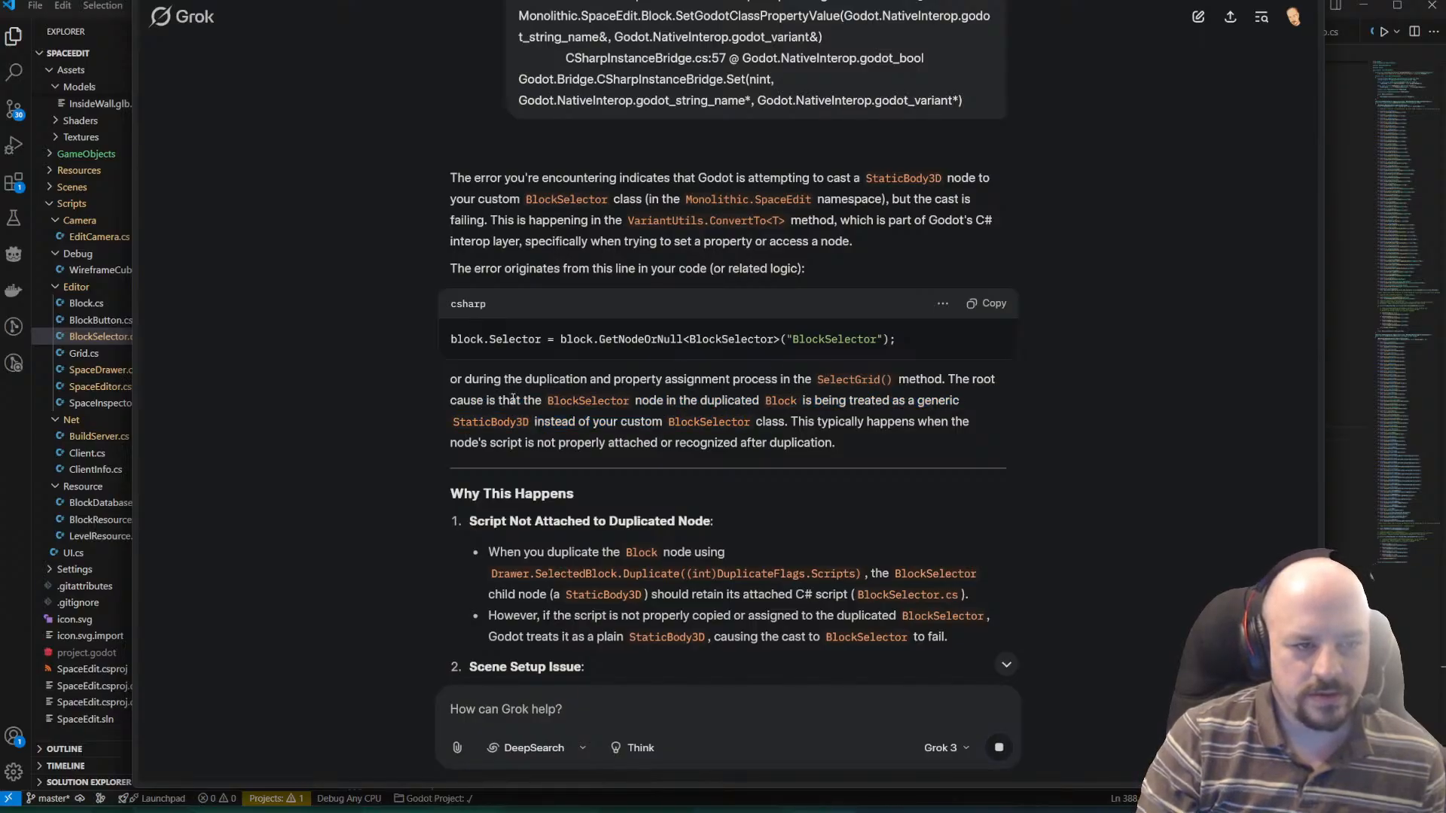
drag(471, 401, 962, 406)
click(866, 399)
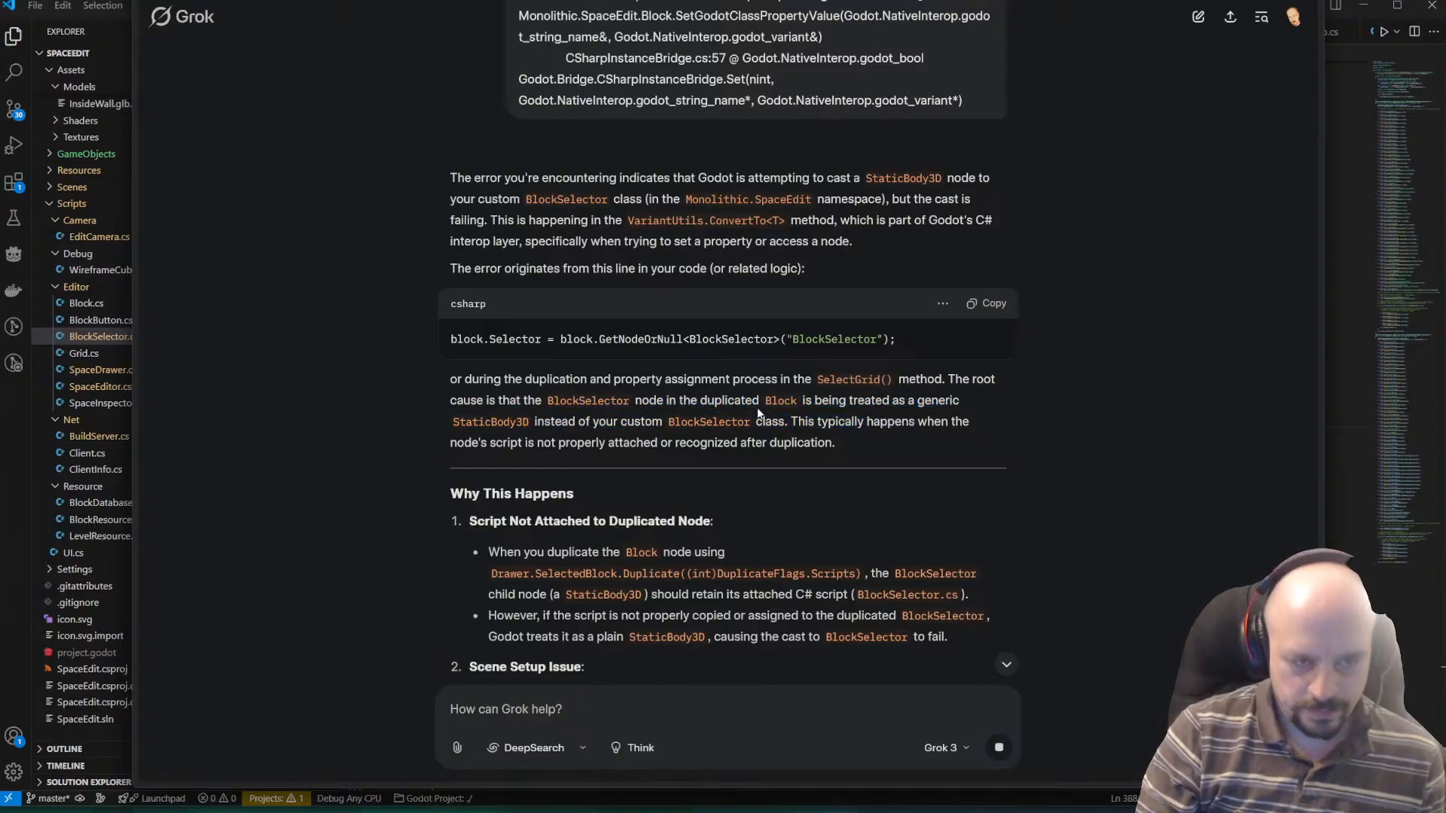
drag(761, 407, 986, 397)
drag(453, 419, 857, 439)
scroll(811, 431, down, 3)
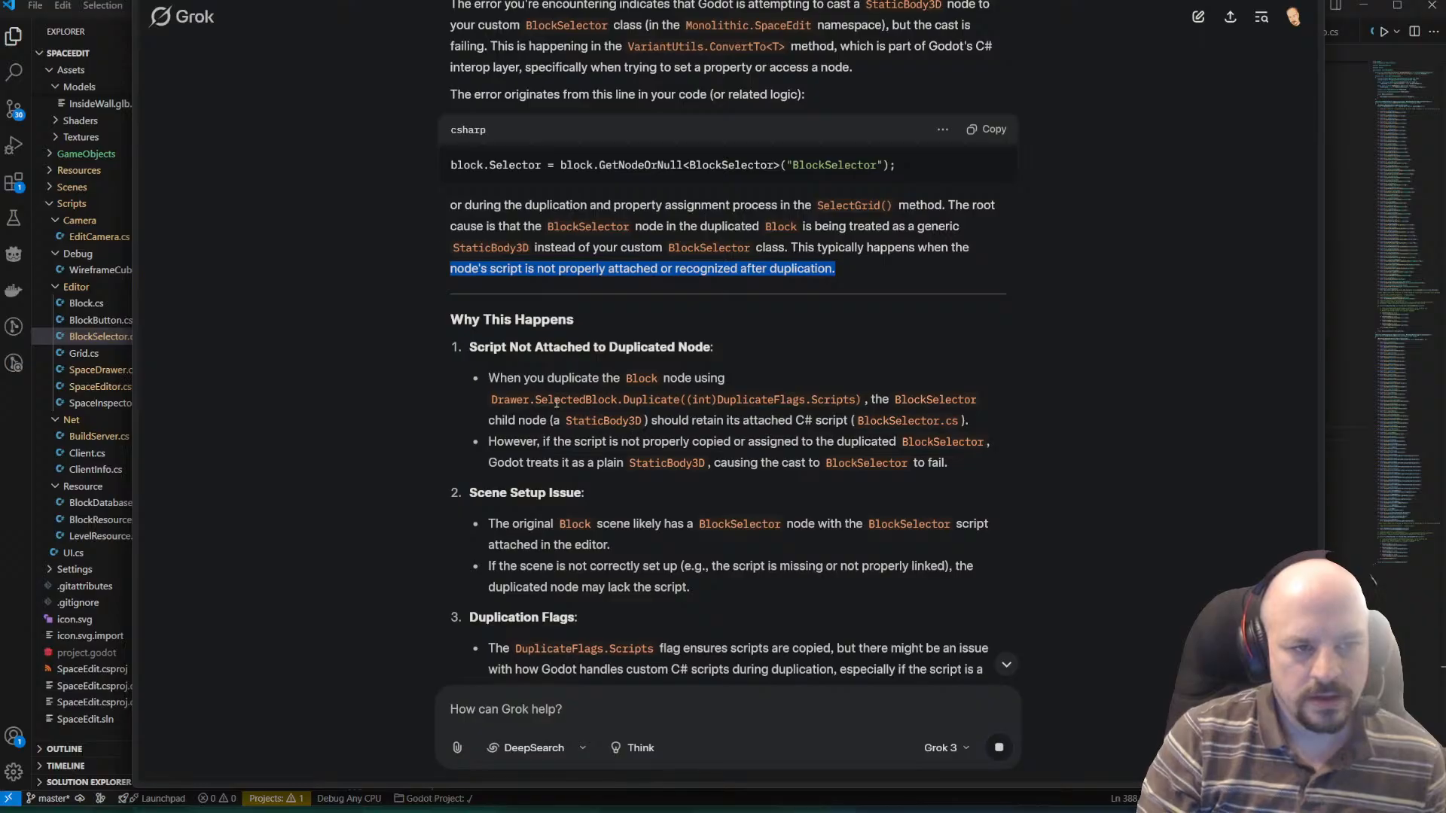
drag(703, 421, 874, 418)
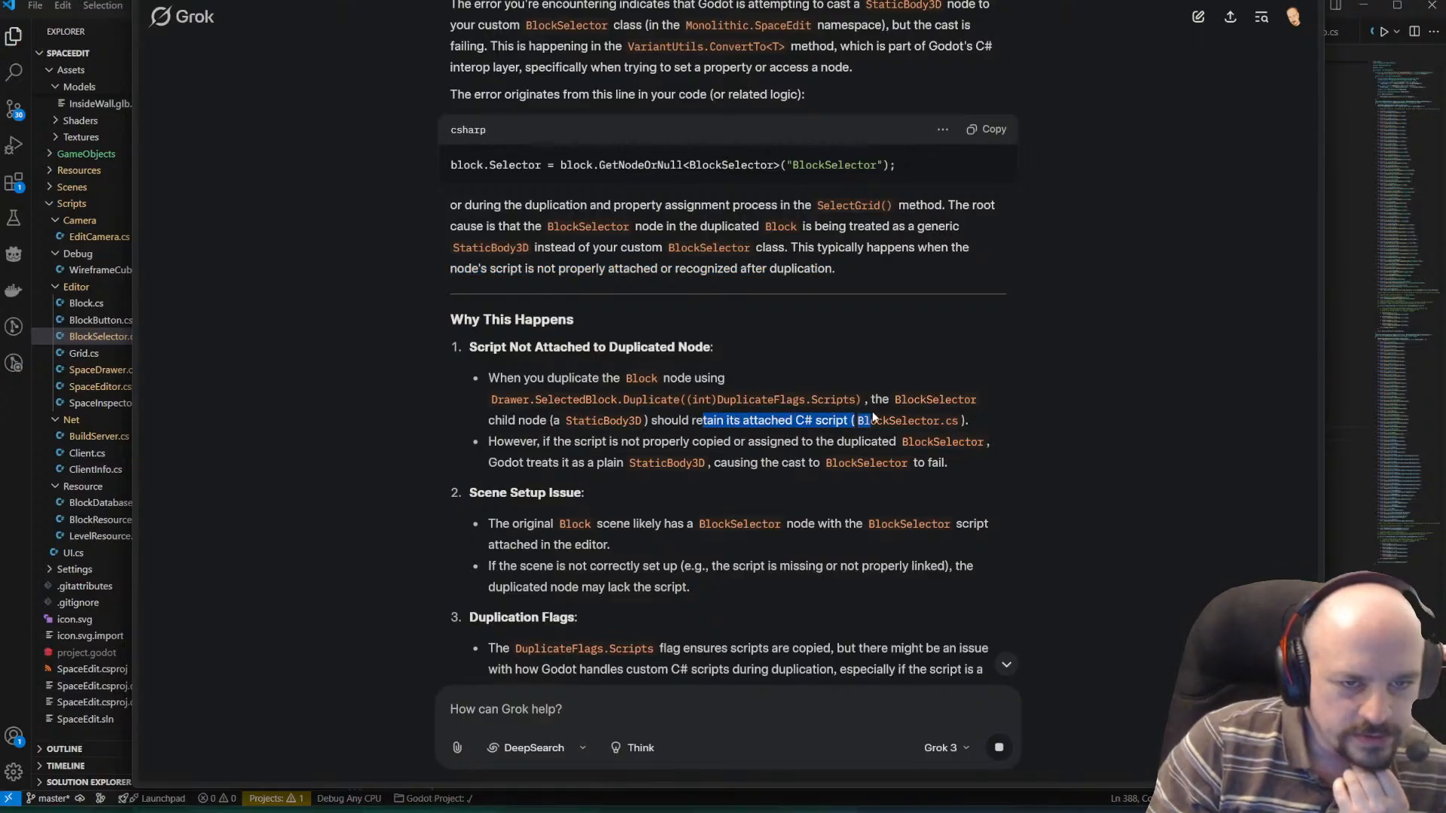
drag(485, 424, 857, 424)
drag(527, 443, 947, 447)
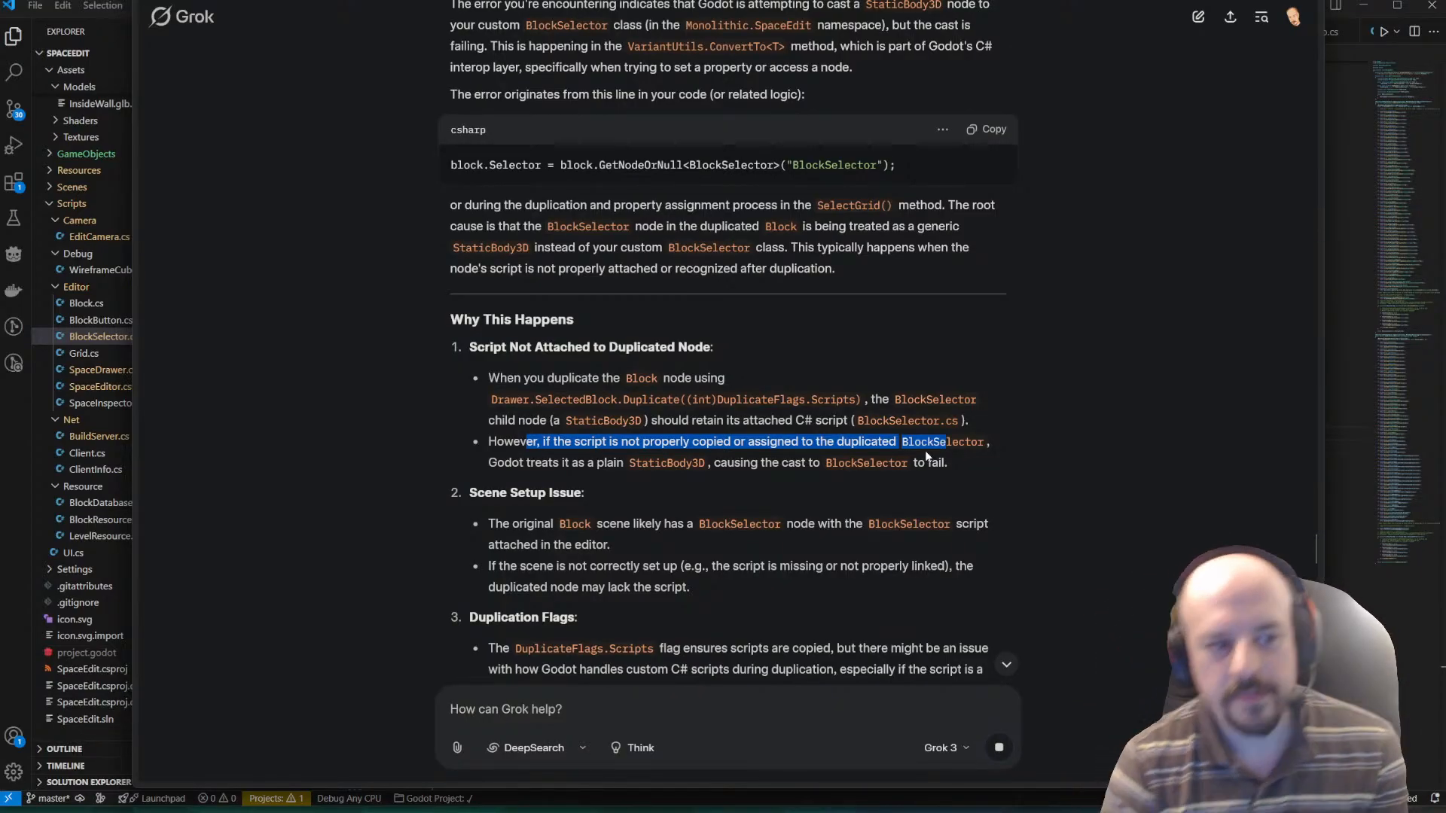
Read Grok's further causes, focusing on the Duplication Flags point about [GlobalClass] scripts, and recheck the script attachment reason.
scroll(665, 358, down, 5)
scroll(665, 359, down, 3)
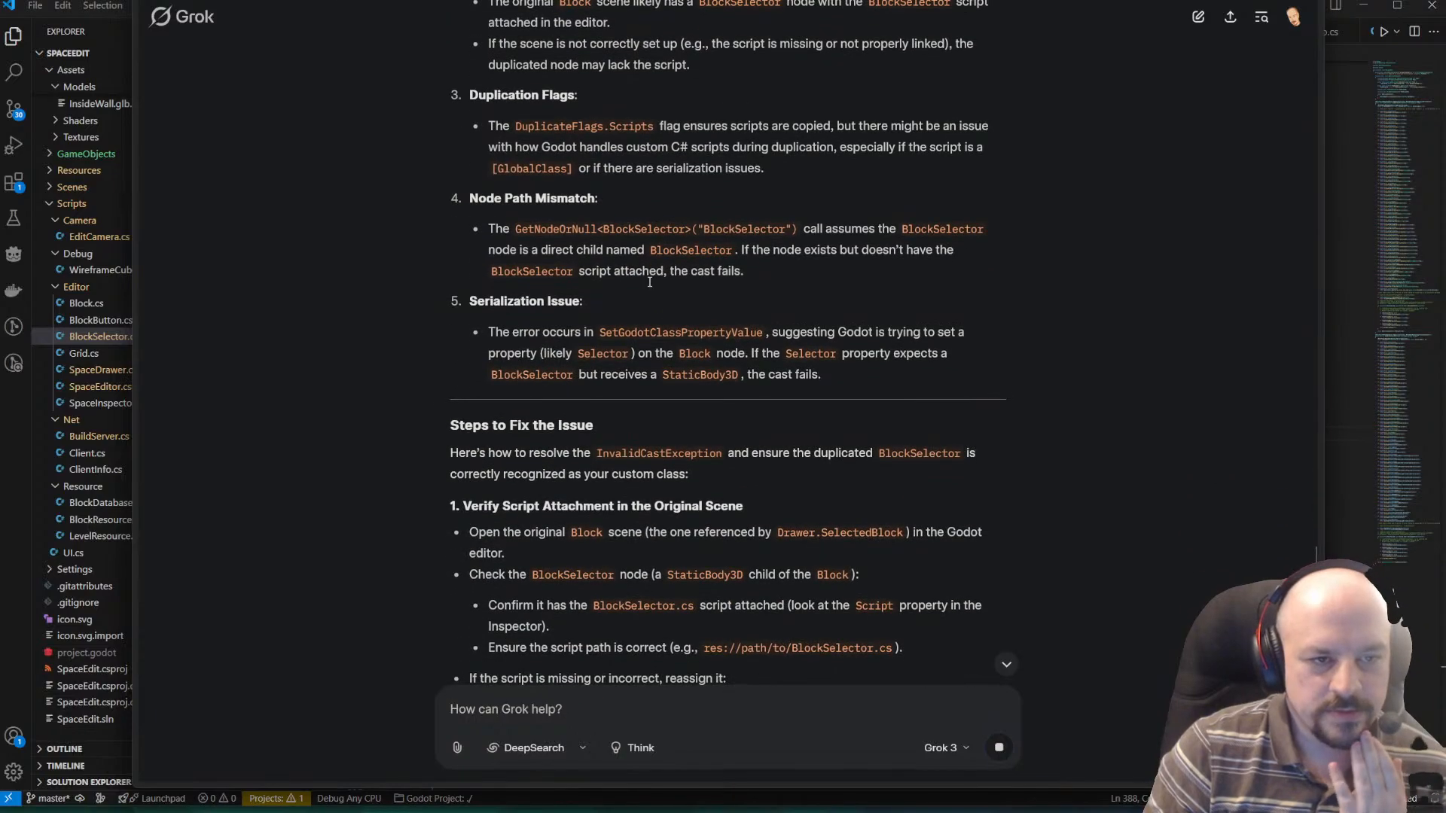
scroll(664, 296, up, 3)
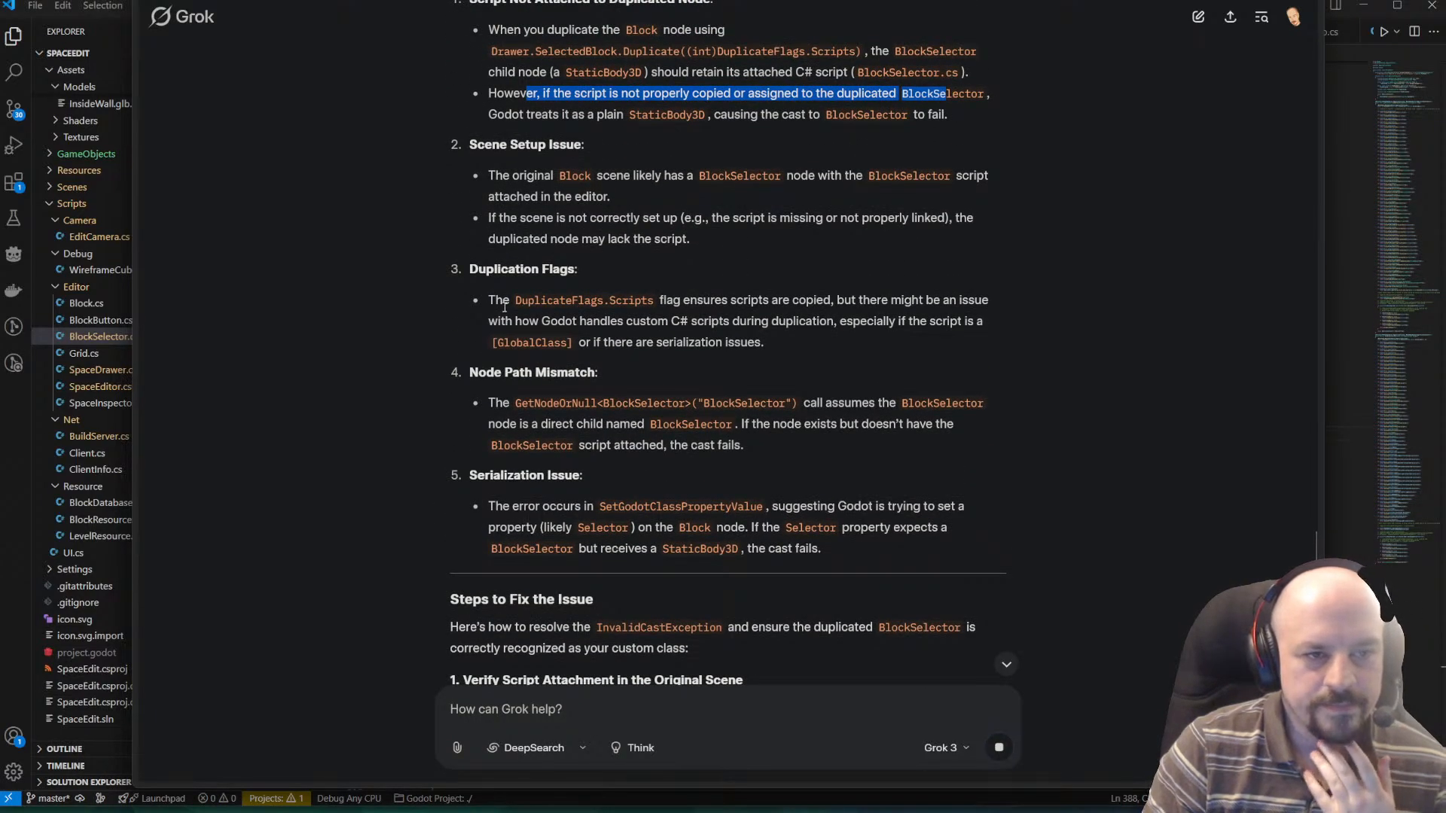
drag(505, 305, 979, 301)
drag(542, 321, 945, 330)
double_click(525, 343)
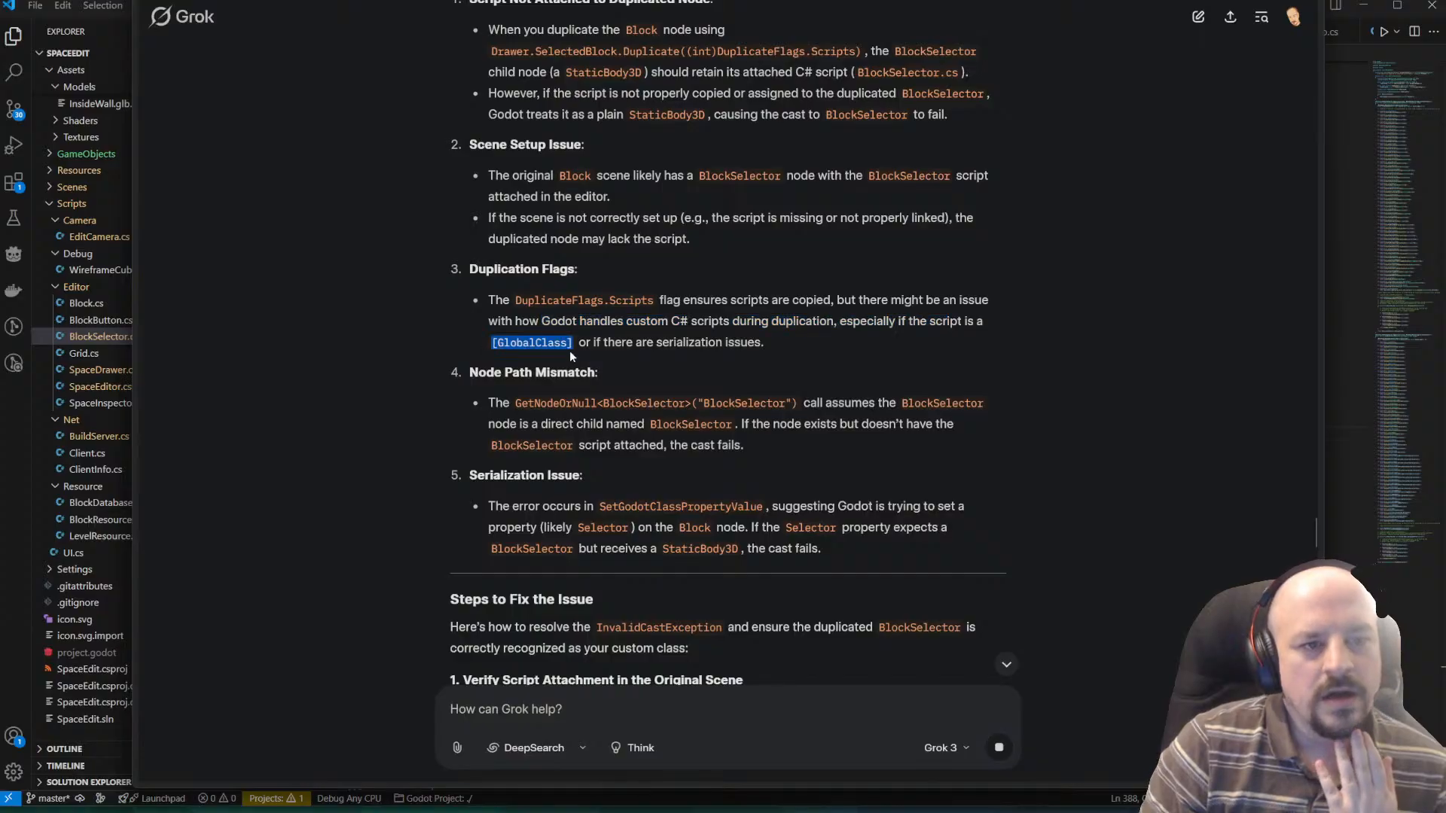
scroll(642, 360, up, 1)
drag(490, 387, 857, 439)
click(857, 438)
scroll(838, 421, down, 1)
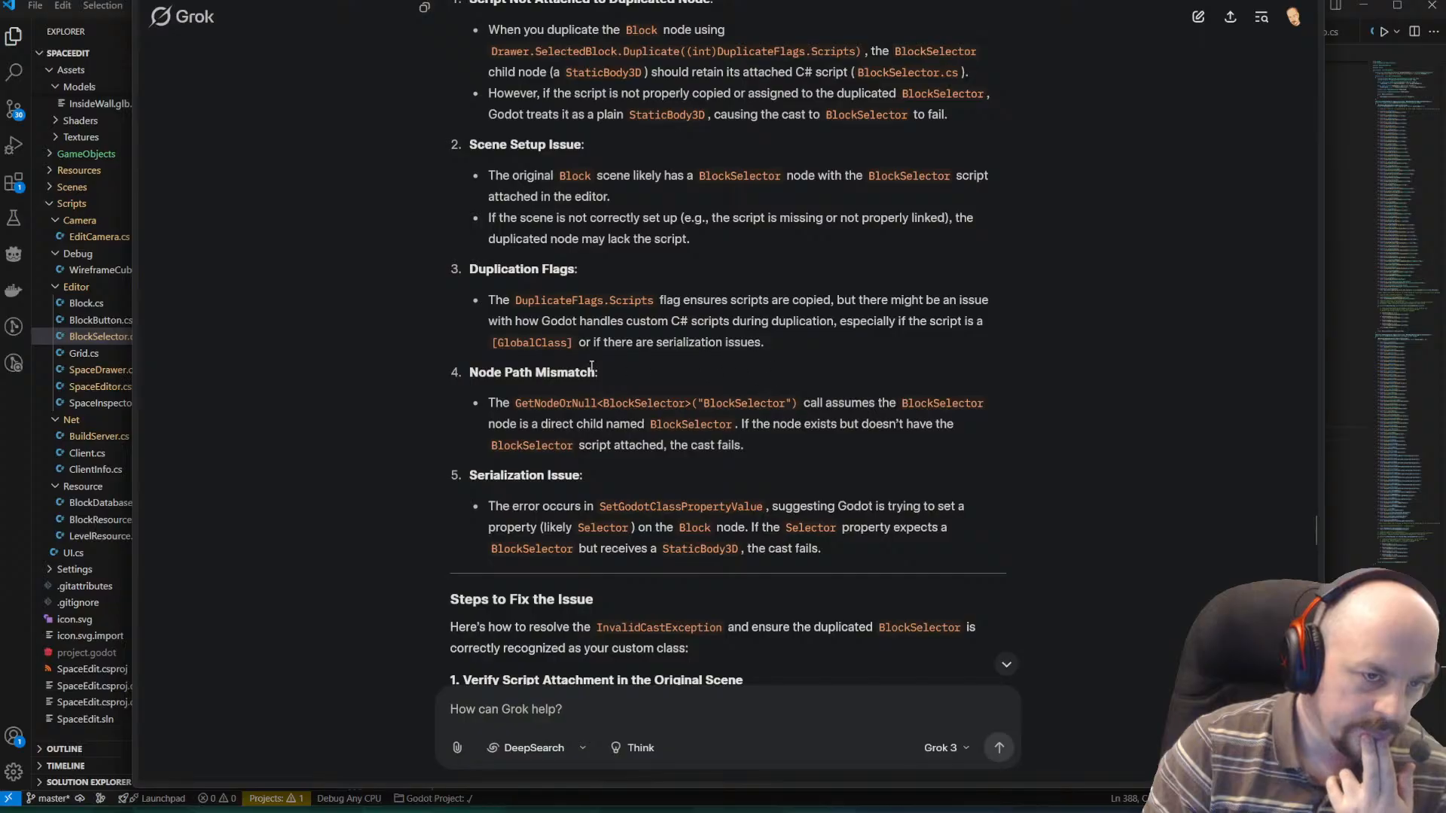
scroll(592, 367, down, 1)
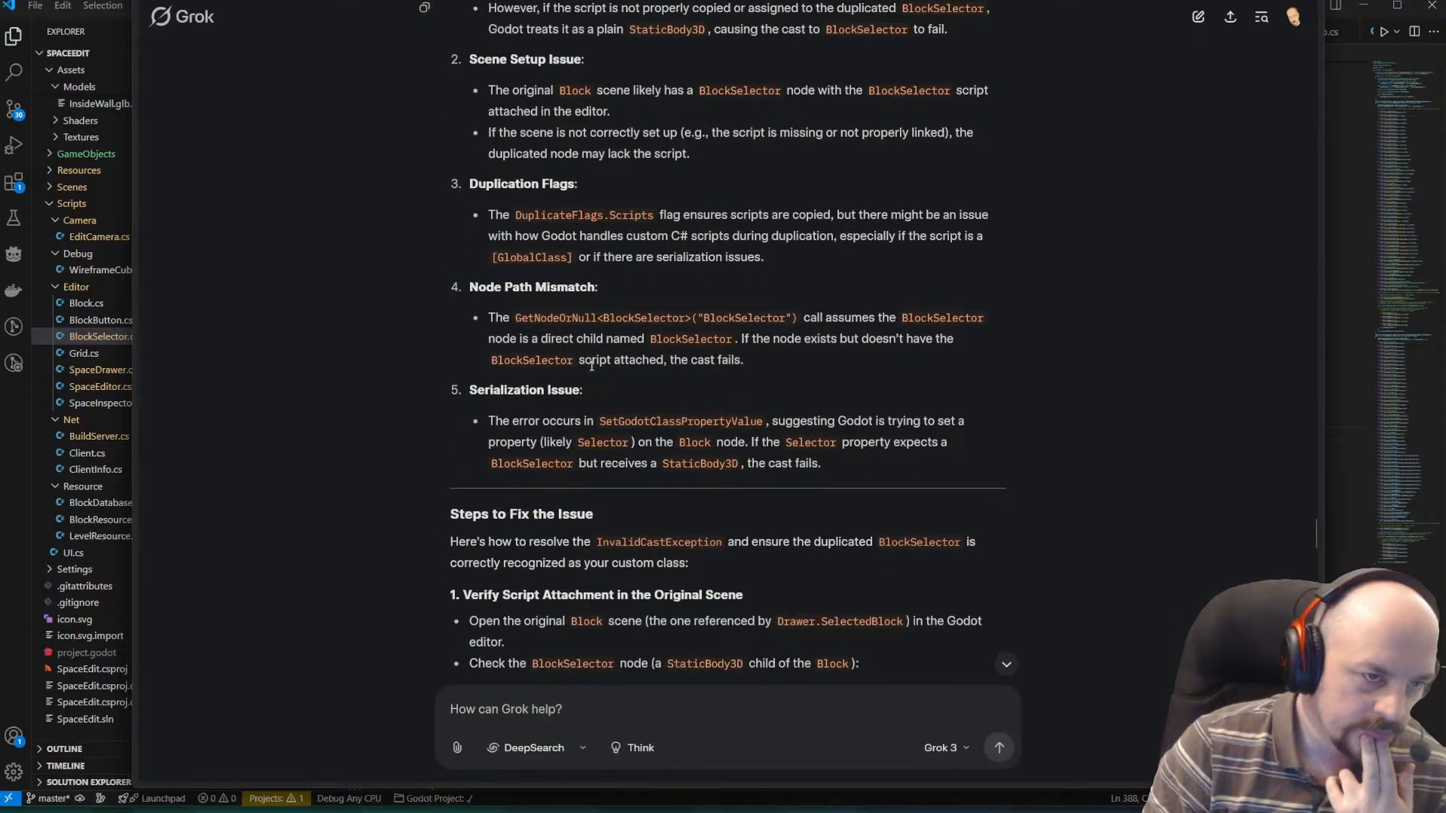
double_click(553, 256)
Copy the Duplicate line combining the Scripts, UseInstancing, Groups and Signals flags from Grok's broader duplication flags fix.
scroll(687, 263, down, 1)
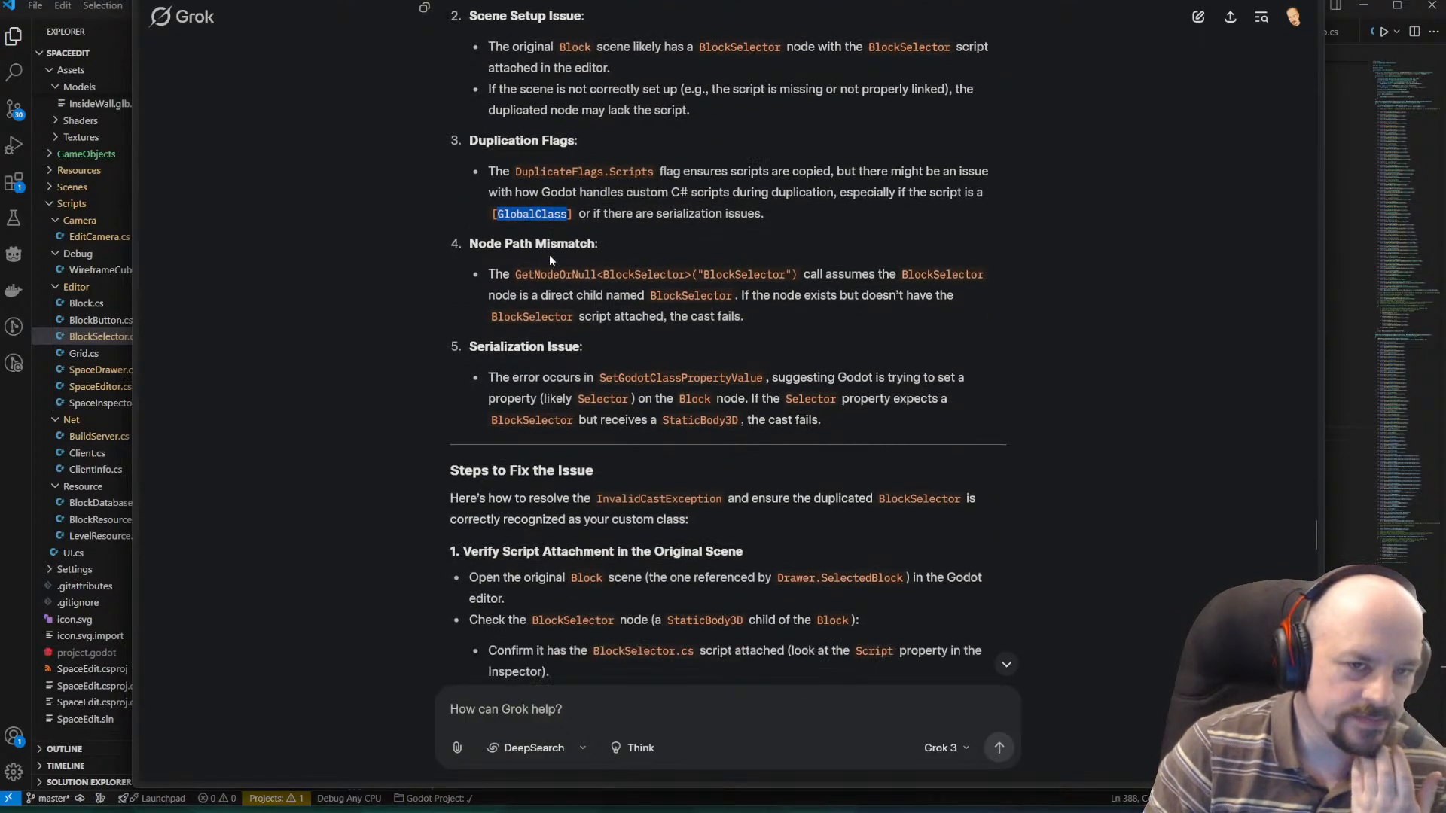
scroll(669, 262, down, 1)
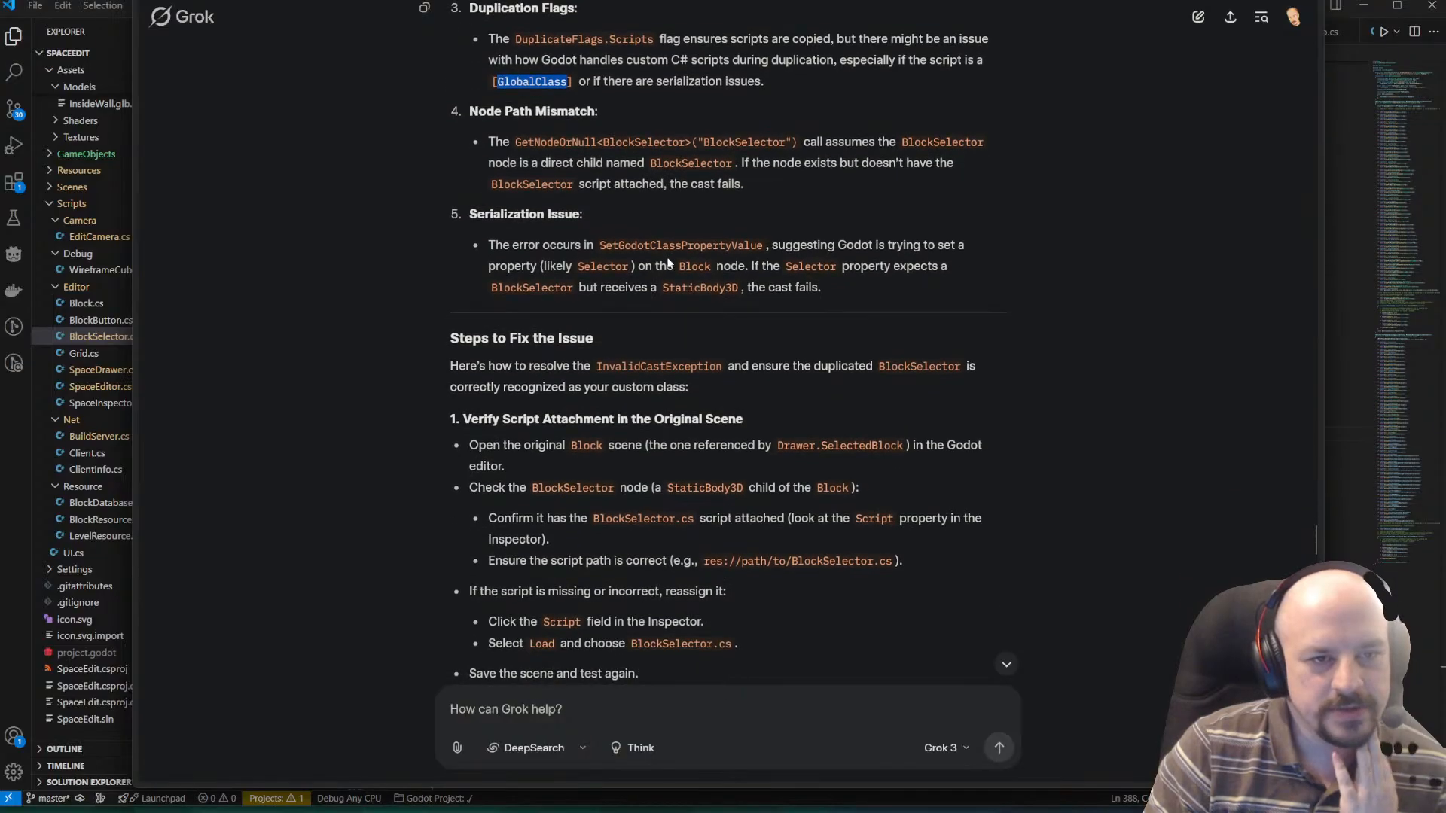
scroll(668, 263, down, 1)
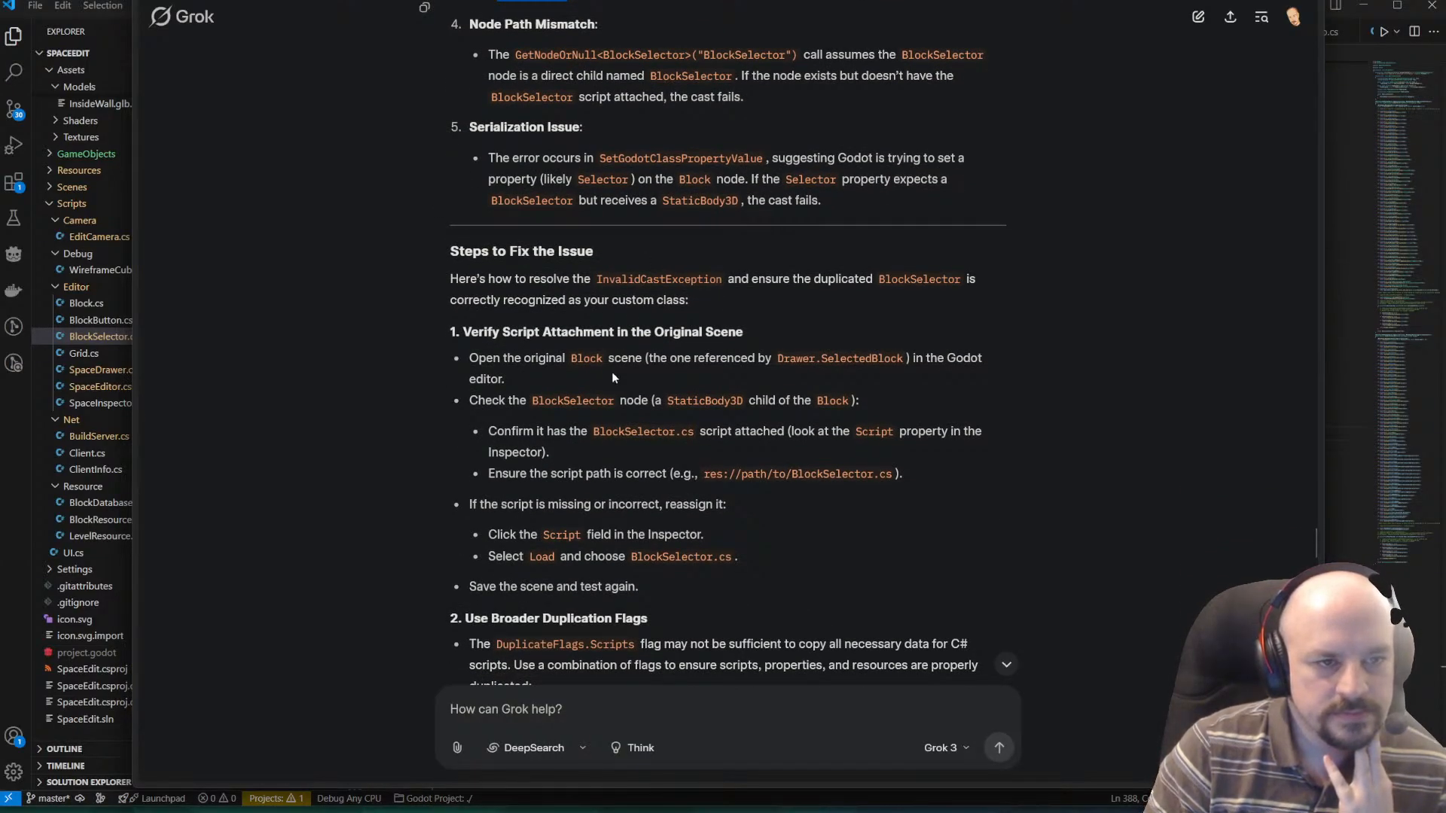
scroll(572, 301, down, 1)
scroll(590, 271, down, 4)
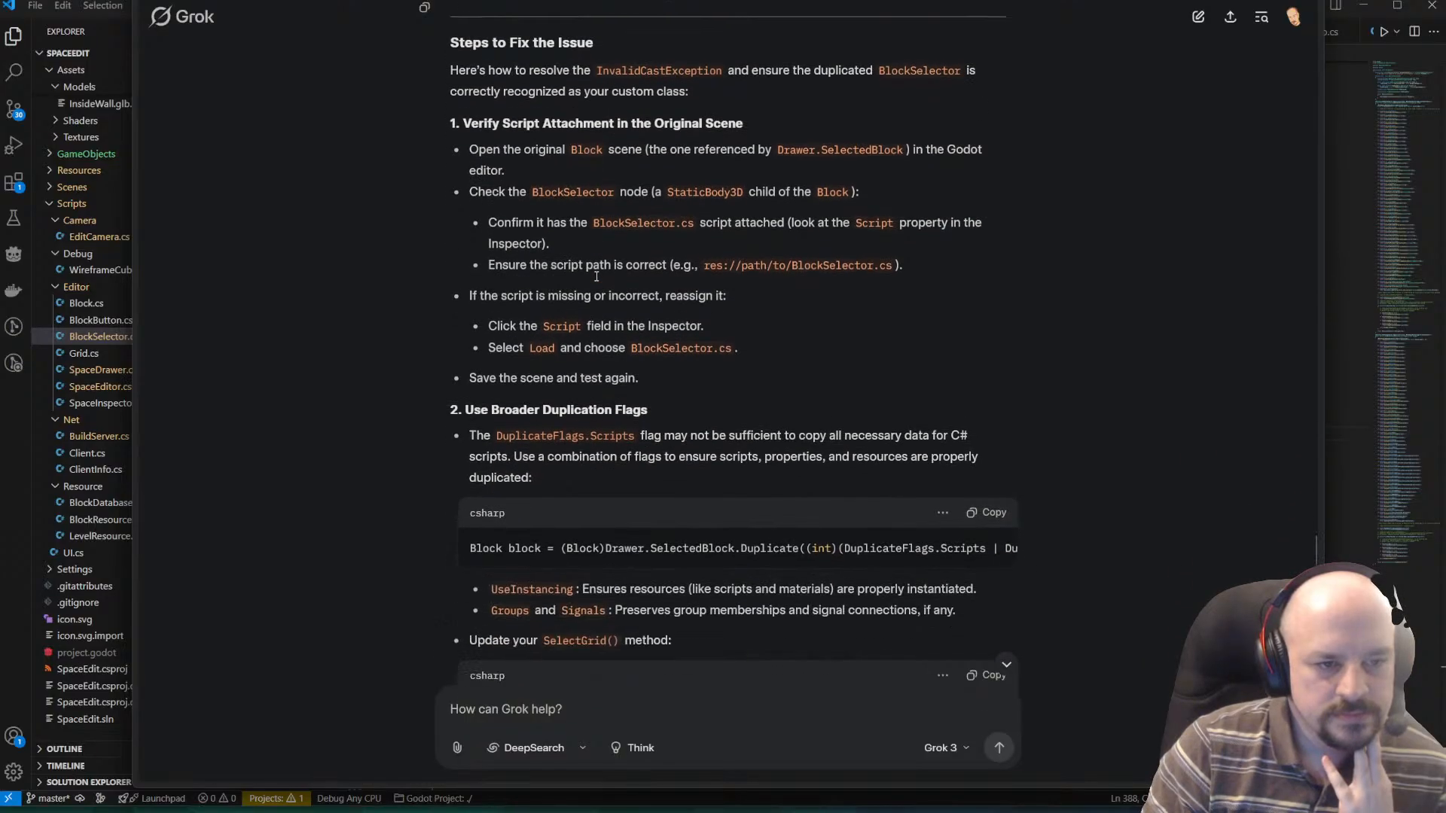
drag(515, 322, 1096, 323)
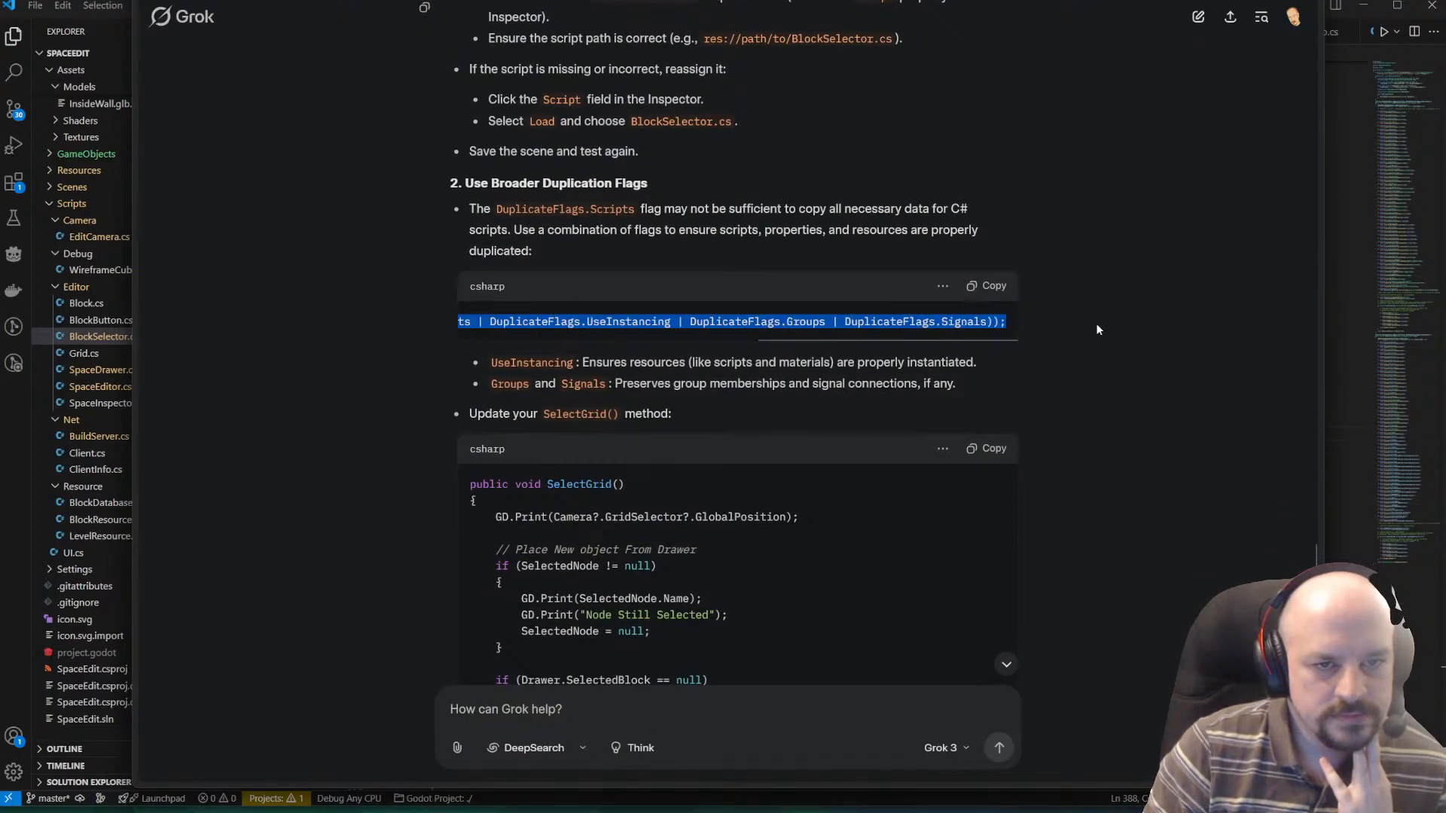
click(872, 330)
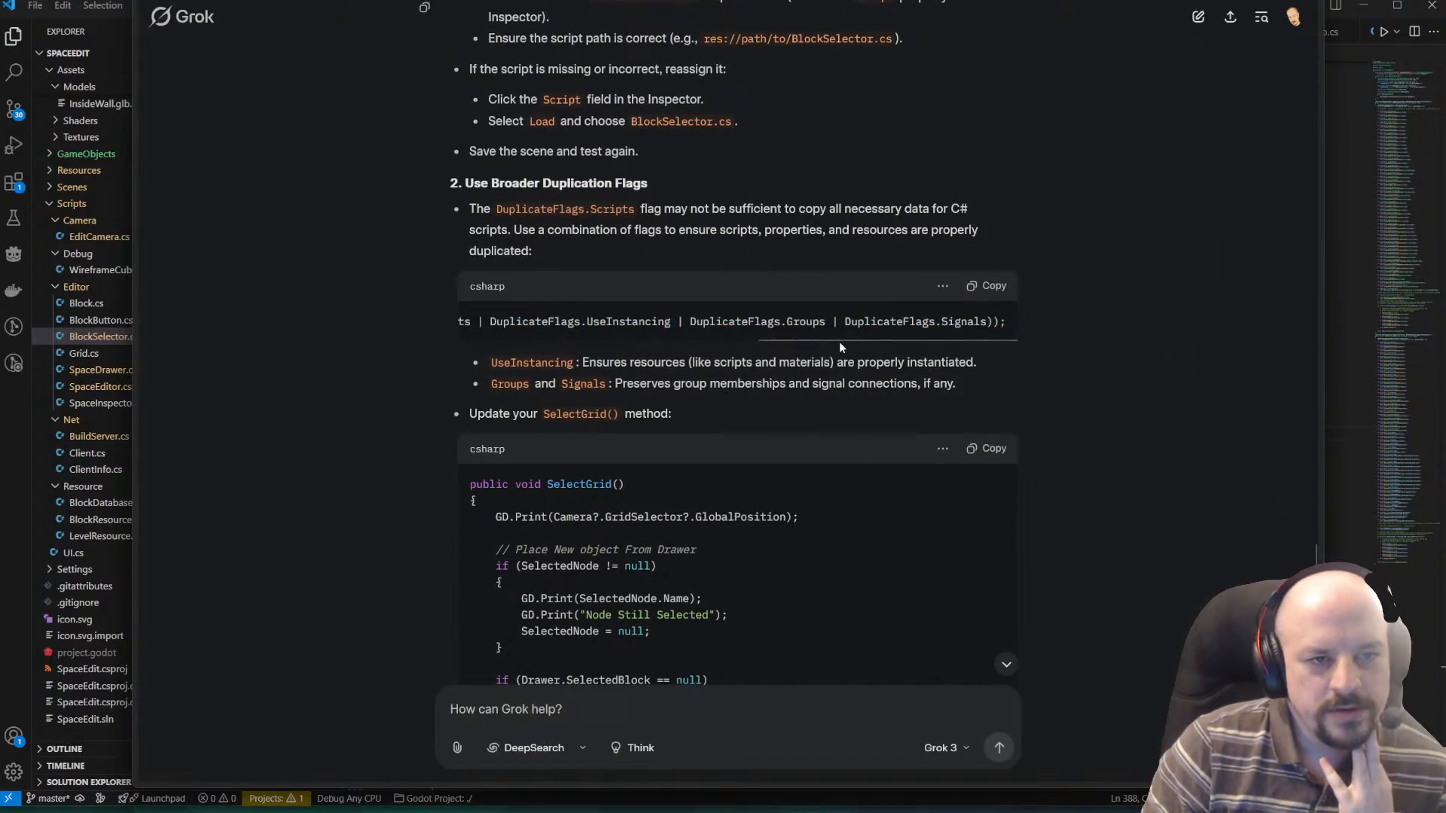
drag(816, 339, 348, 328)
click(796, 345)
triple_click(719, 329)
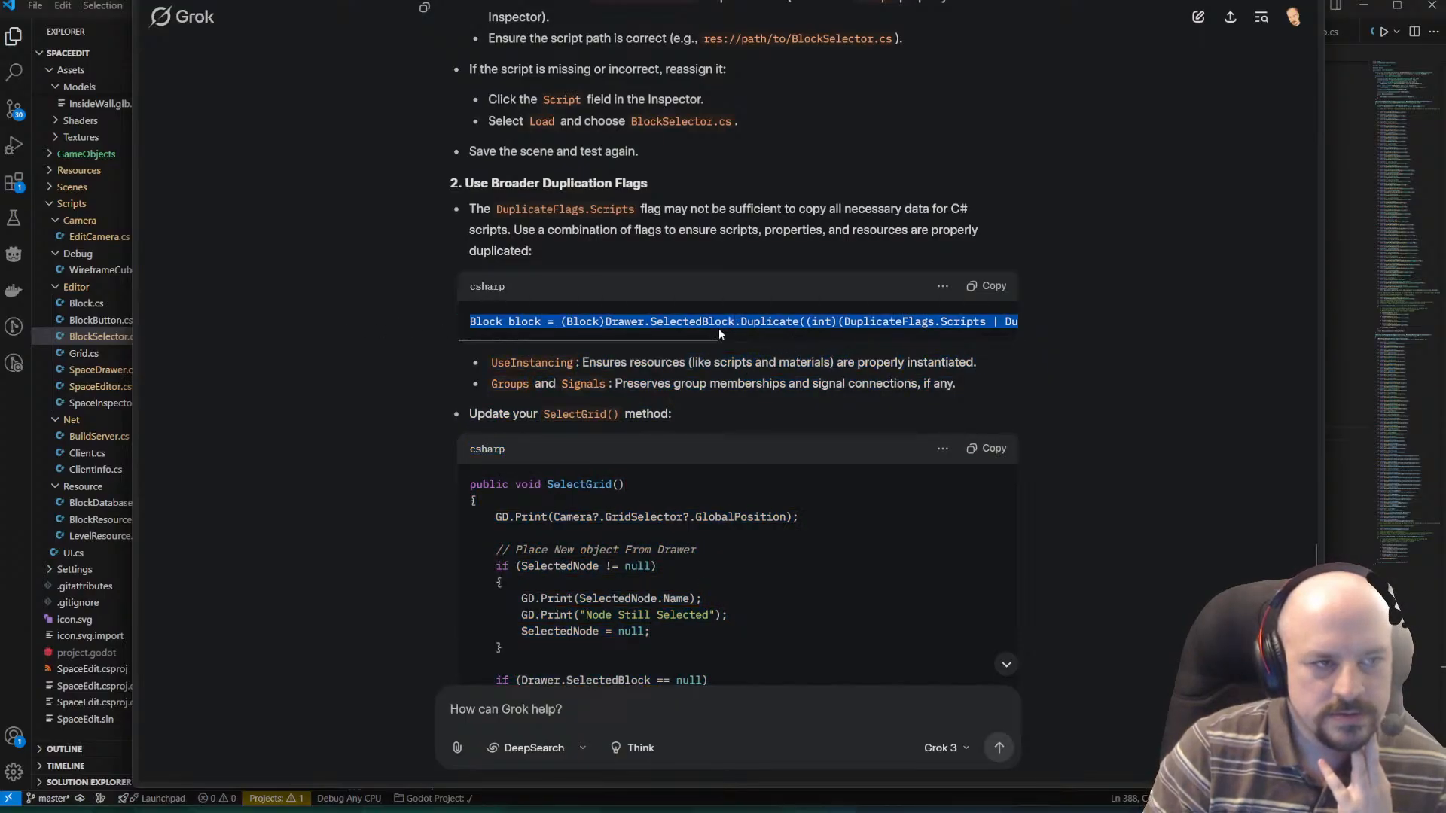
right_click(718, 329)
click(756, 338)
Switch to VS Code and paste the copied line below the existing Duplicate call in SelectGrid() of SpaceEditor.cs.
key(alt+Tab)
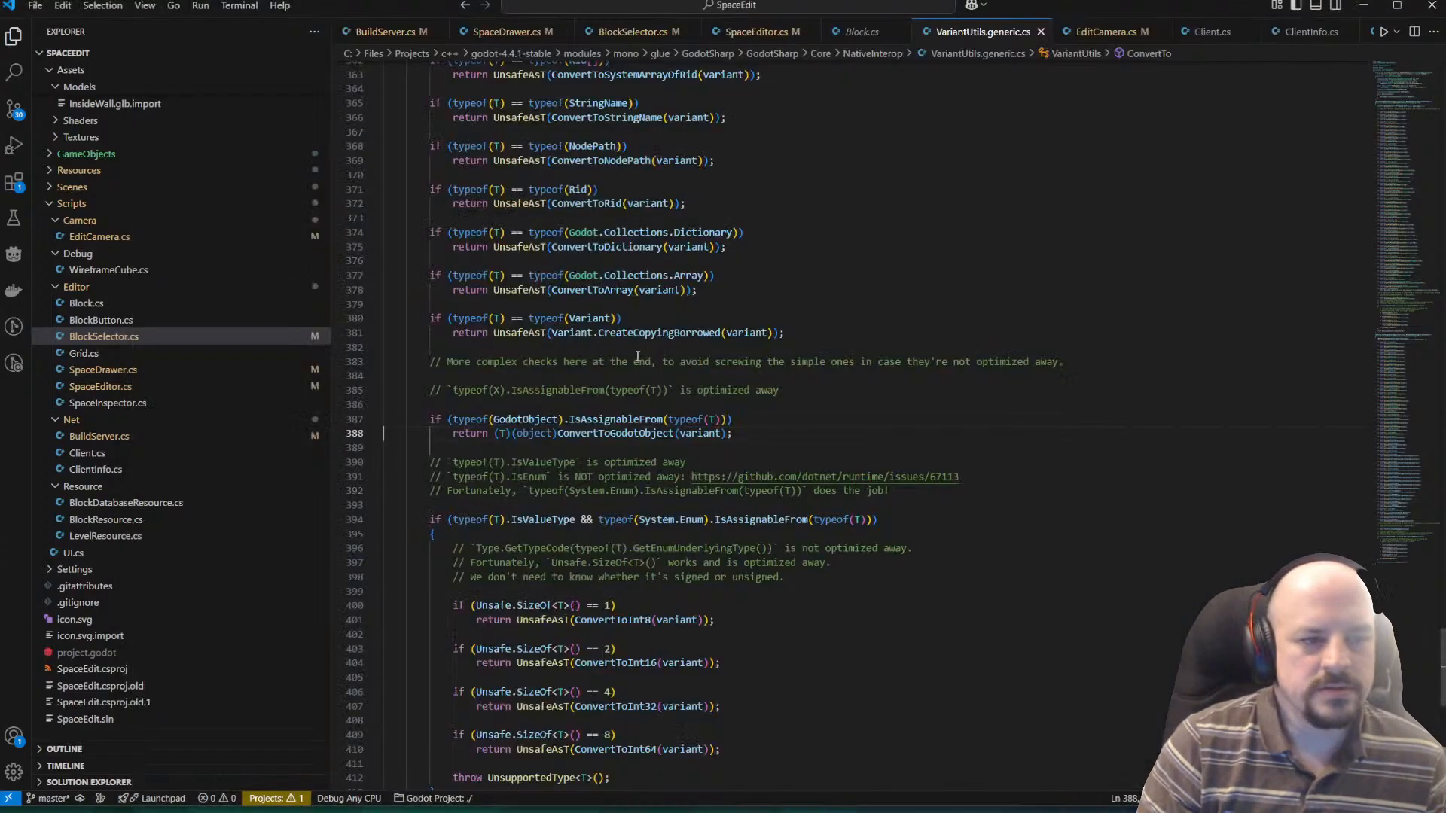
scroll(637, 356, up, 4)
click(512, 38)
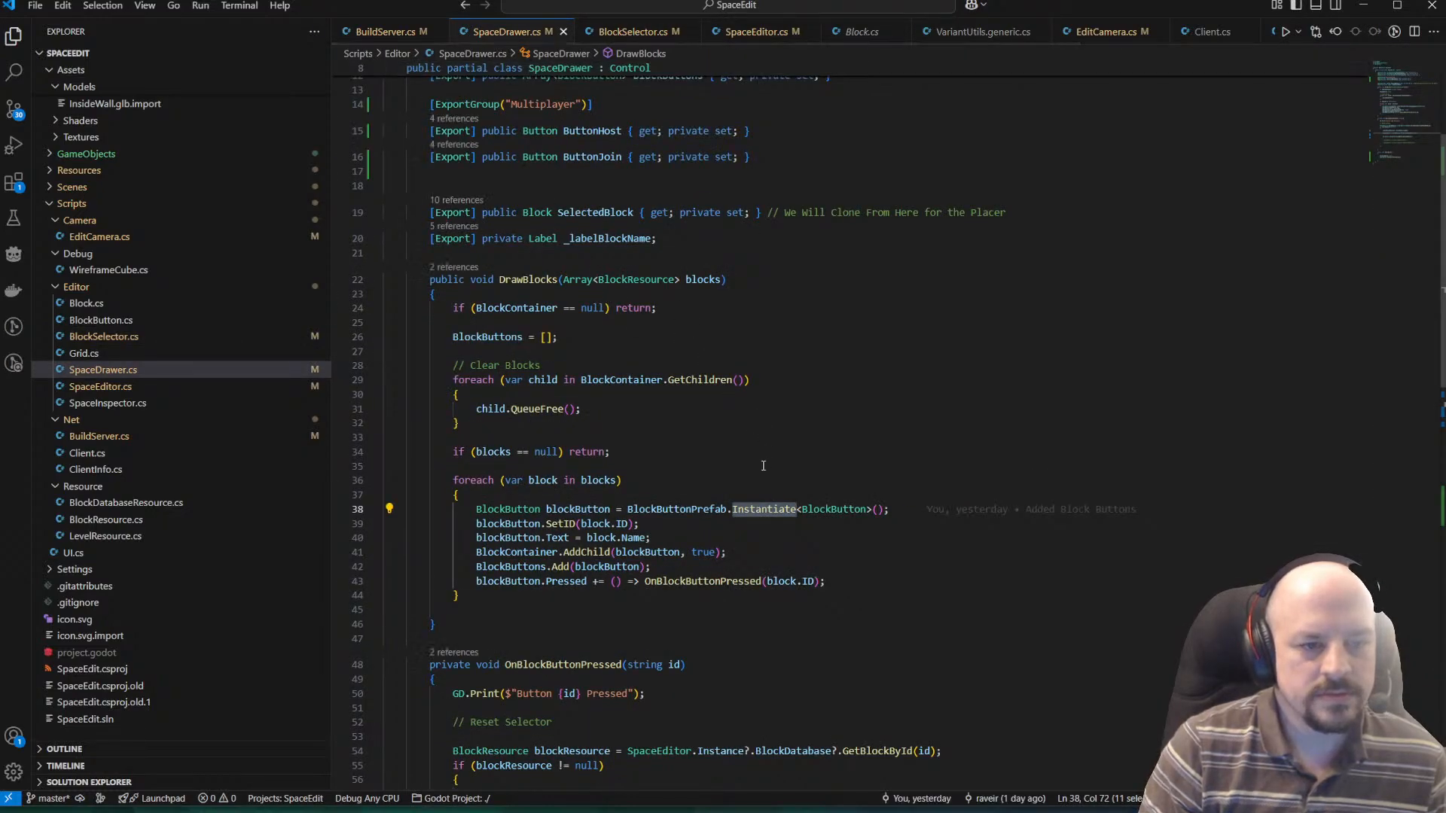
scroll(918, 468, down, 2)
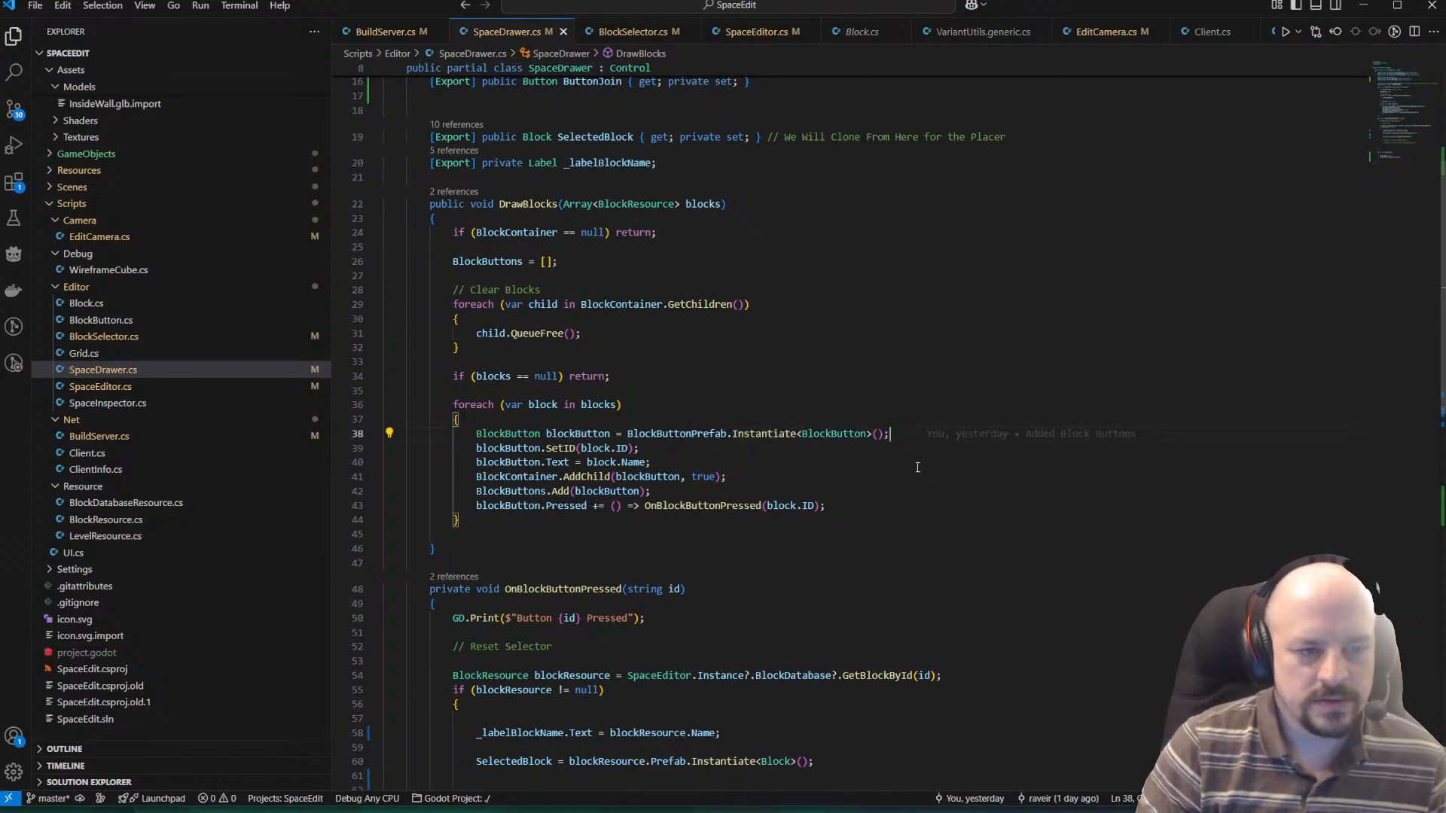
key(Down)
key(Down)
key(Down)
key(Down)
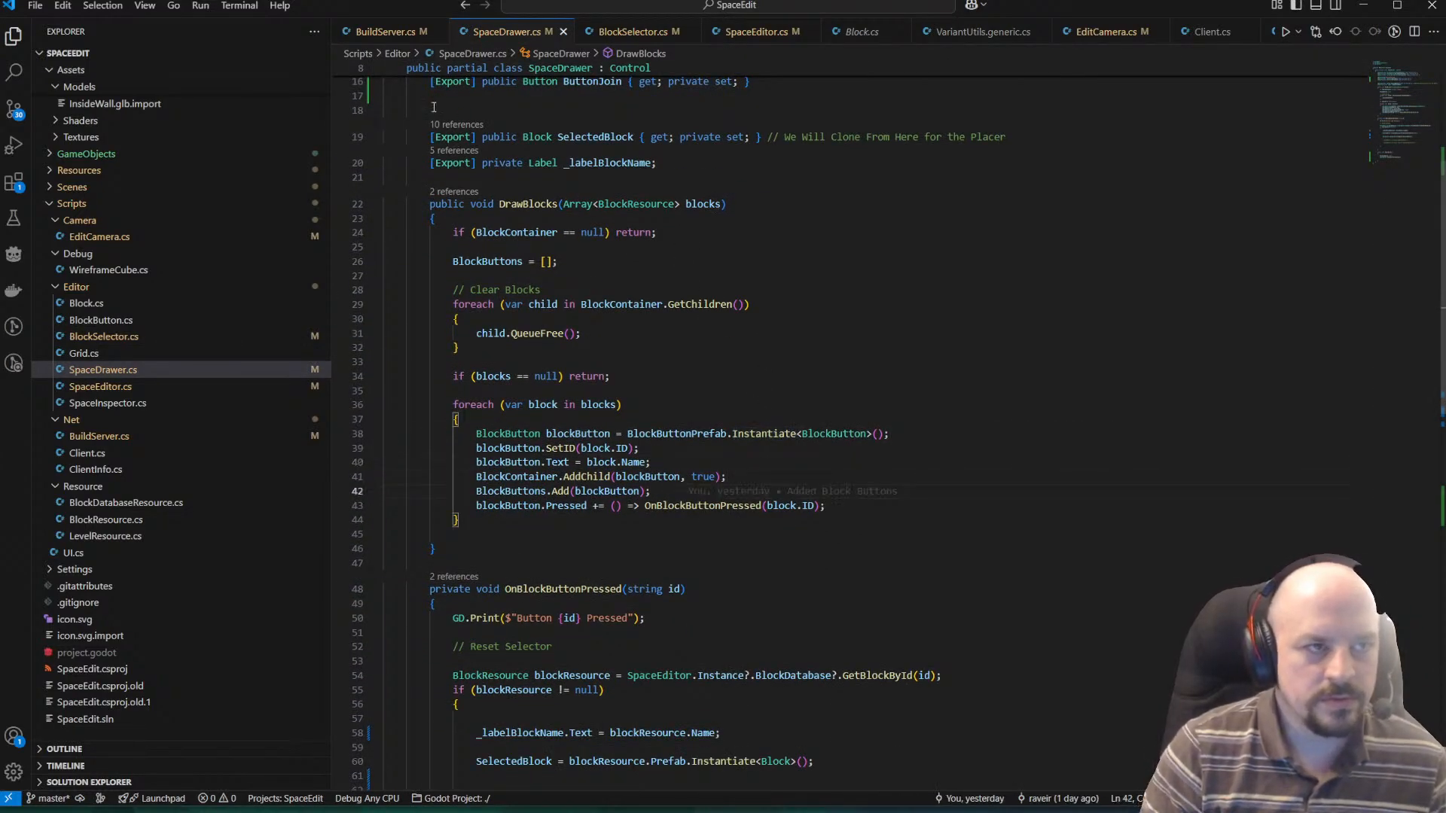
click(633, 32)
click(757, 33)
scroll(768, 621, down, 3)
scroll(769, 621, down, 5)
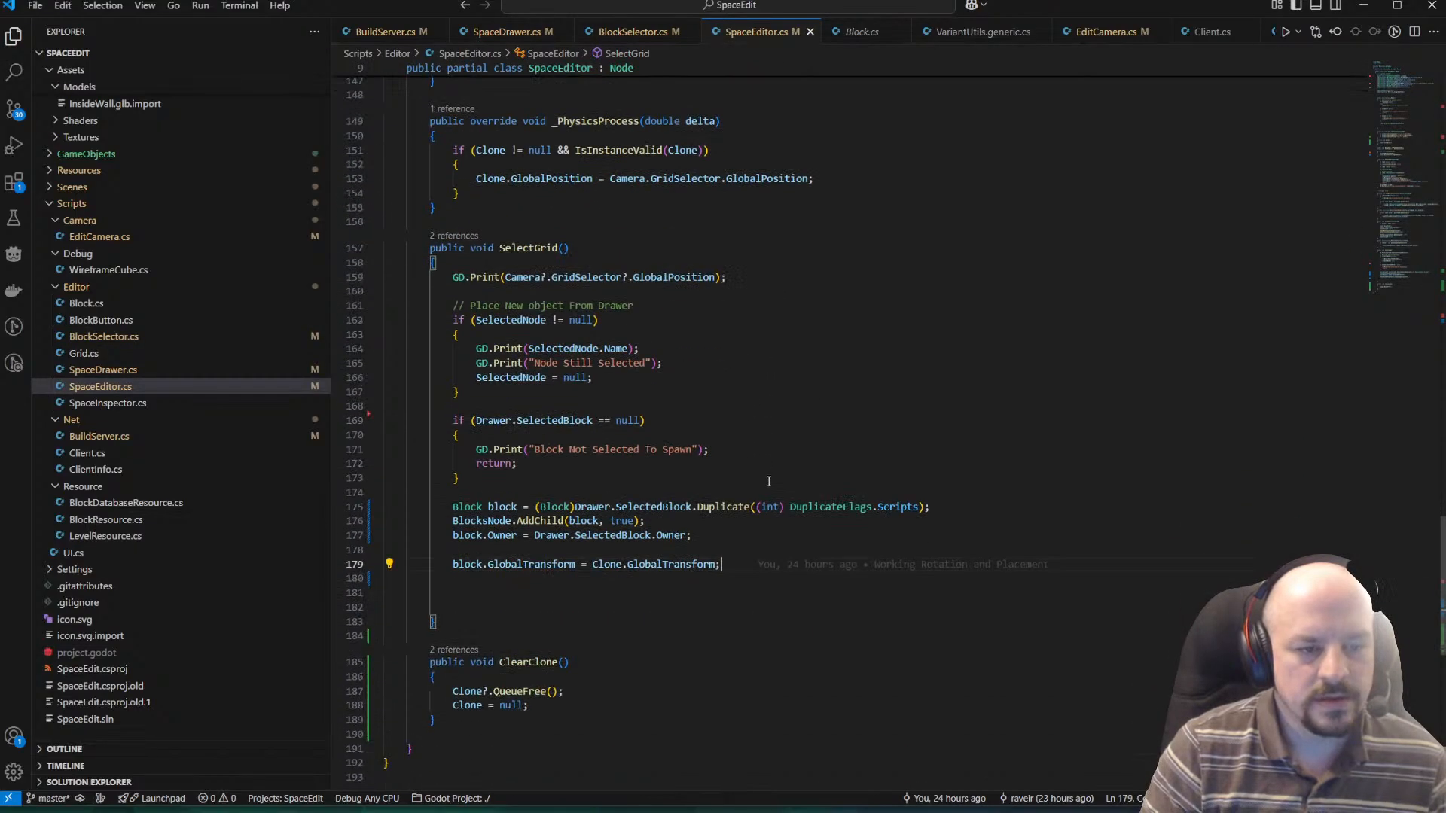
click(964, 398)
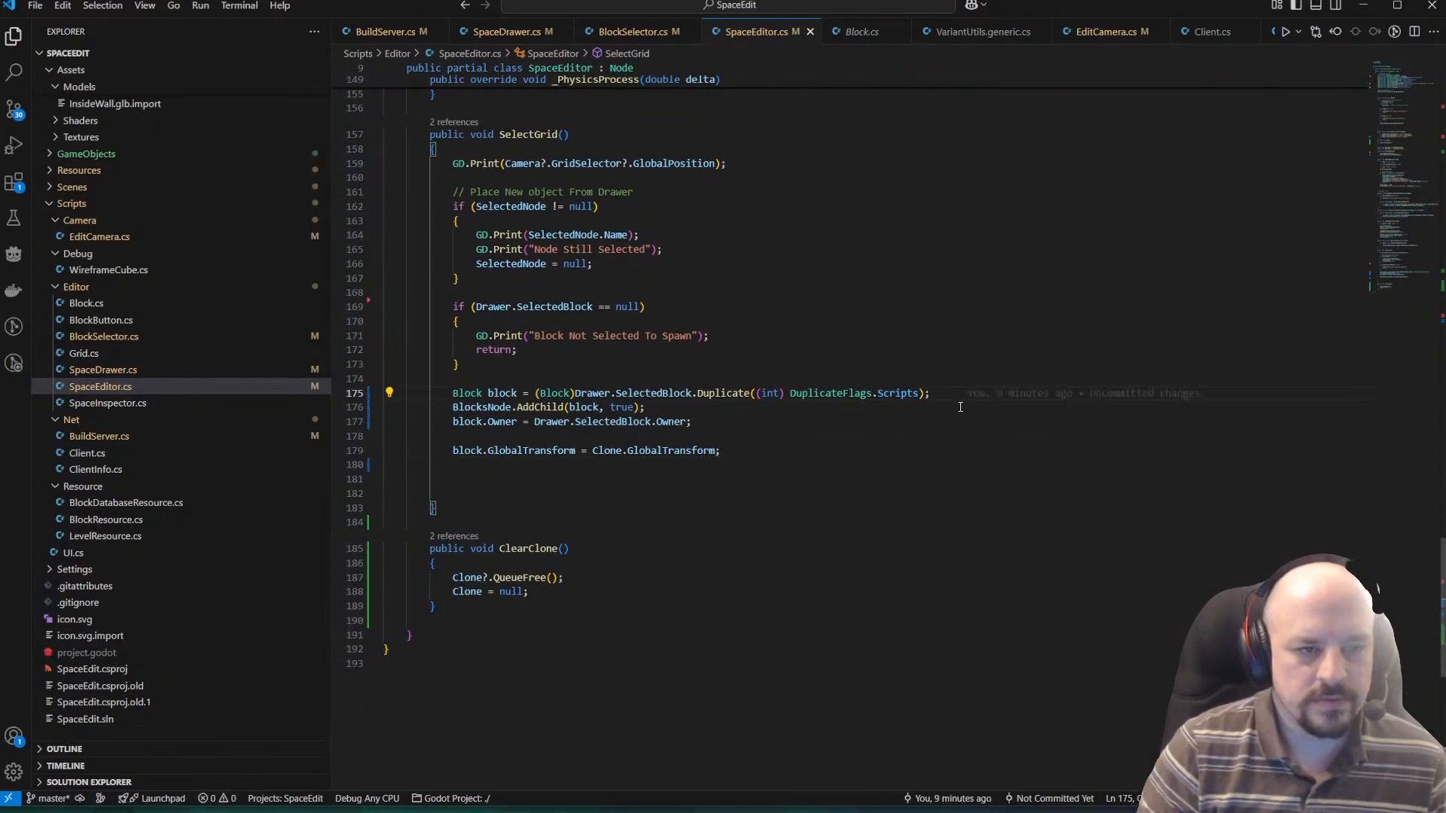
key(Return)
key(ctrl+v)
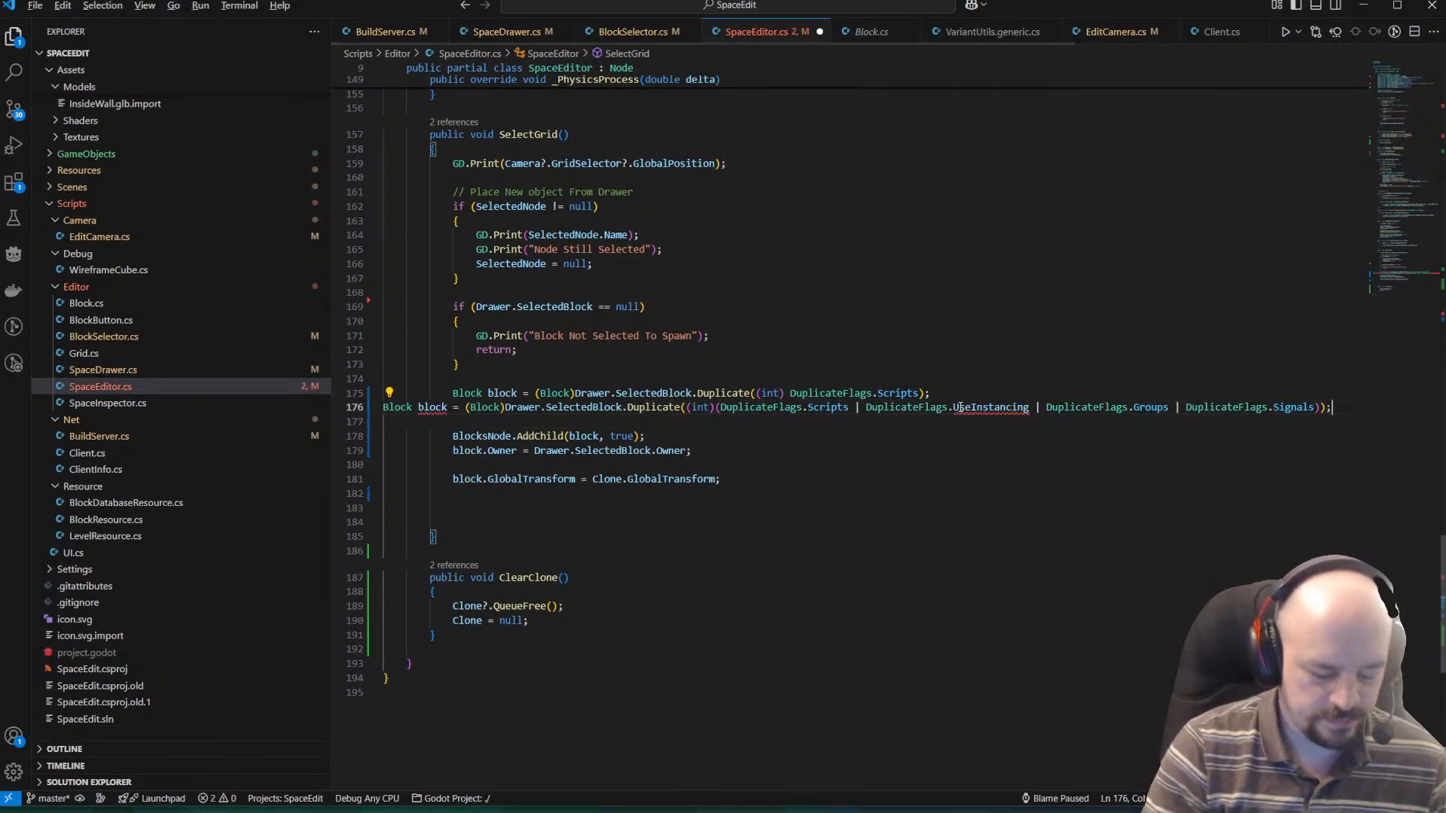
Format SpaceEditor.cs, delete the old Duplicate line that passes only DuplicateFlags.Scripts, and save the file.
key(alt+shift+f)
key(Up)
key(Home)
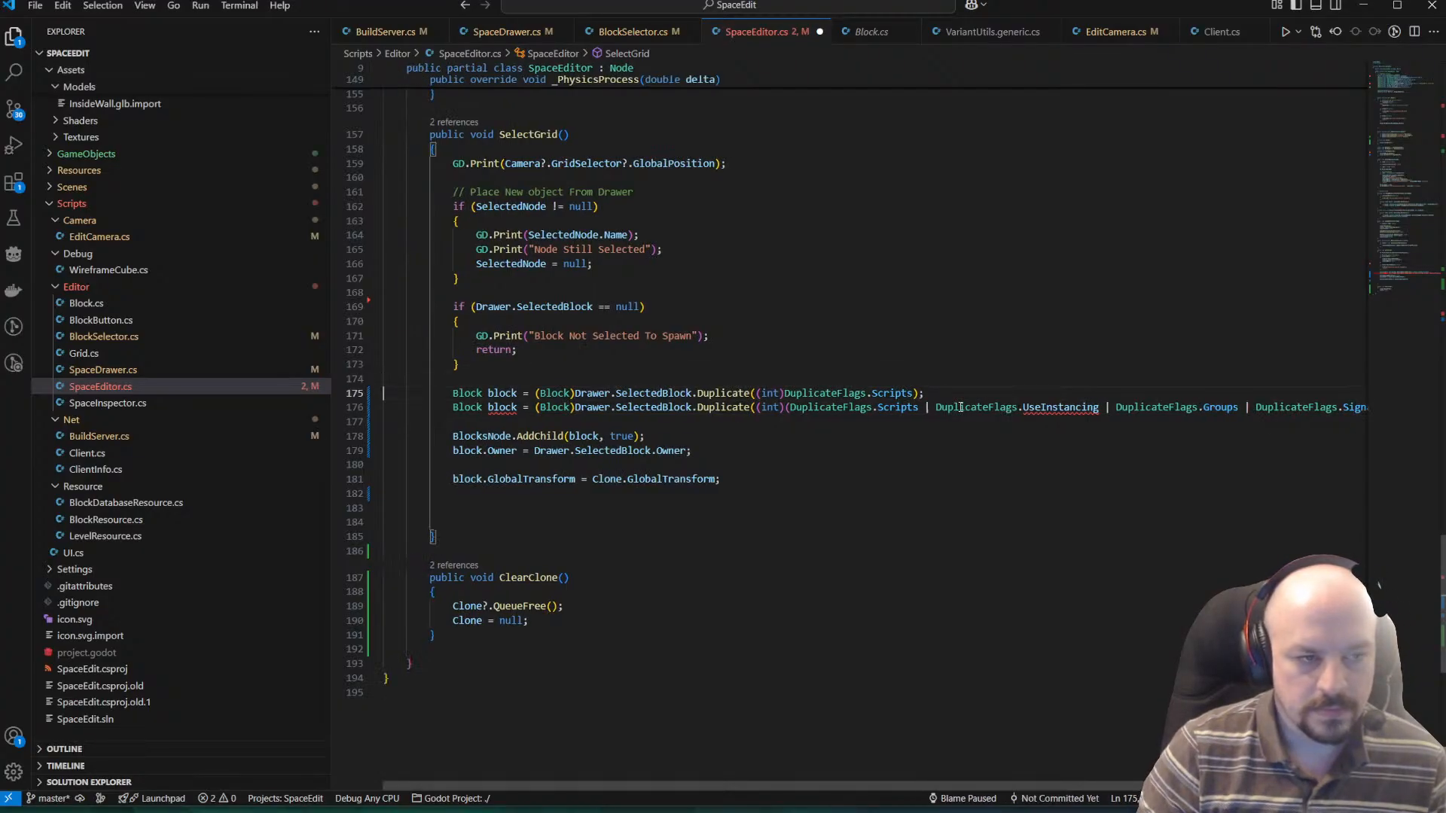
key(shift+Down)
key(BackSpace)
key(ctrl+s)
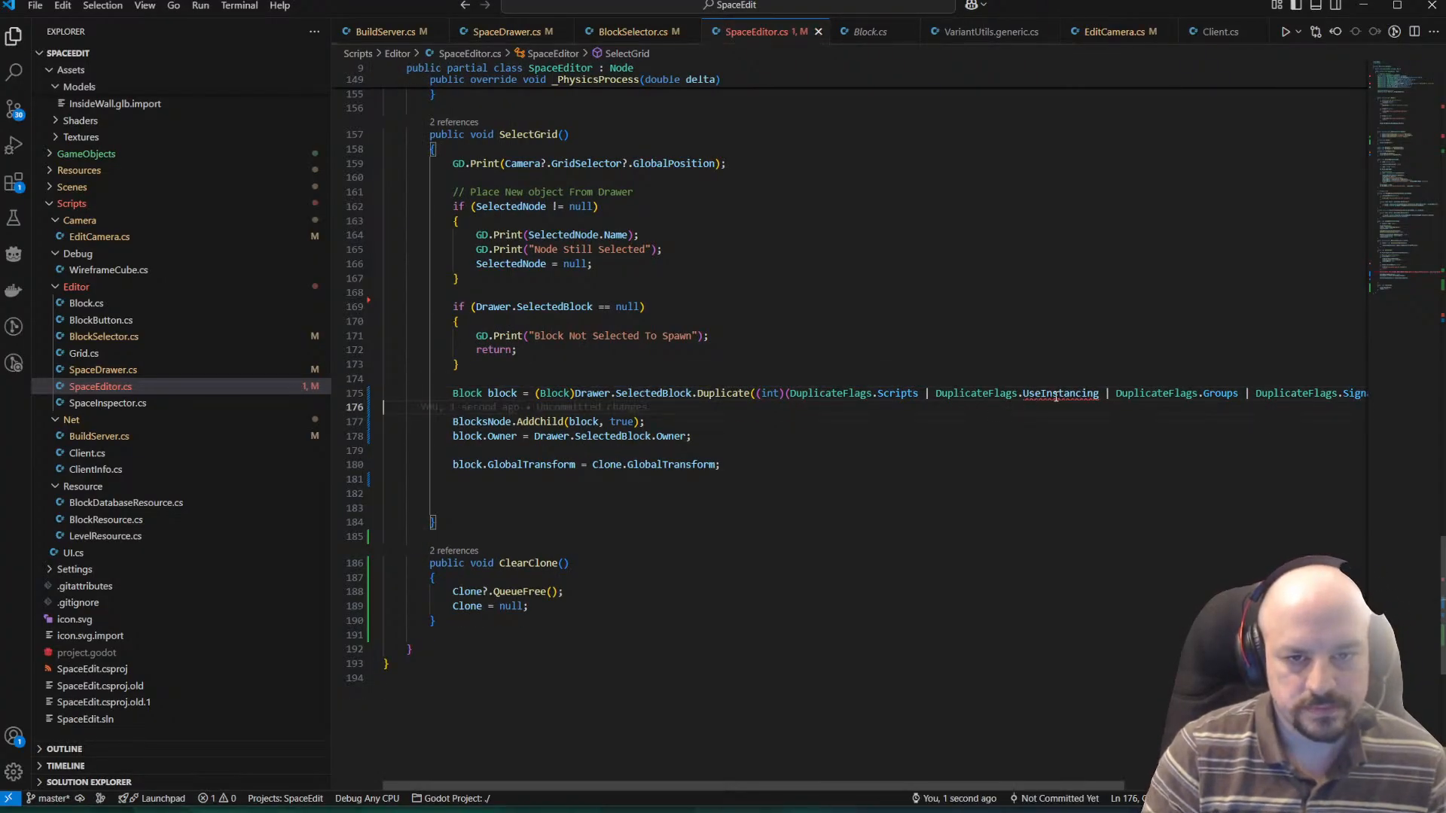
Replace the invalid UseInstancing flag in the Duplicate call with UseInstantiation.
double_click(1059, 393)
text(In)
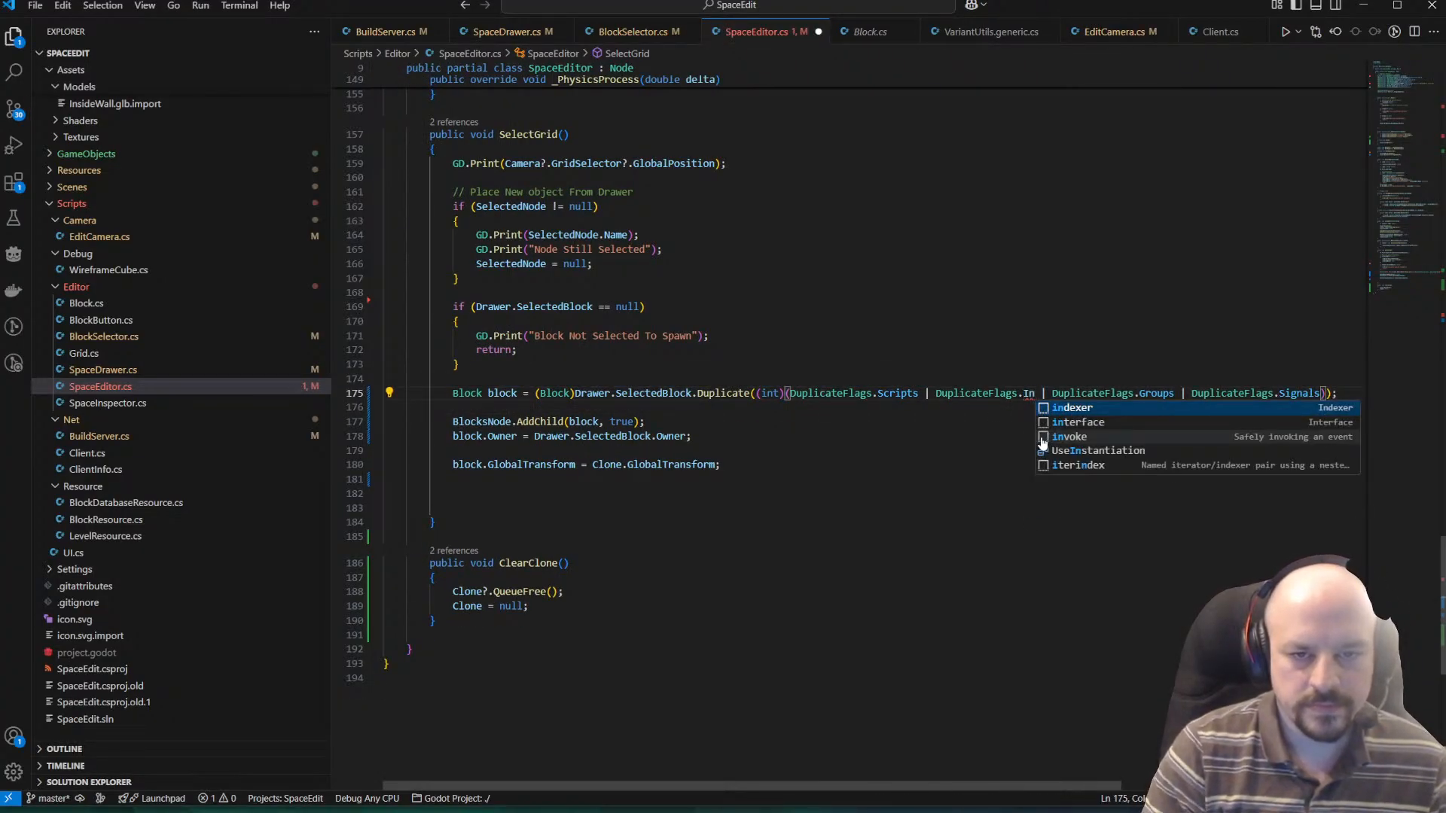
key(BackSpace)
key(BackSpace)
key(ctrl+space)
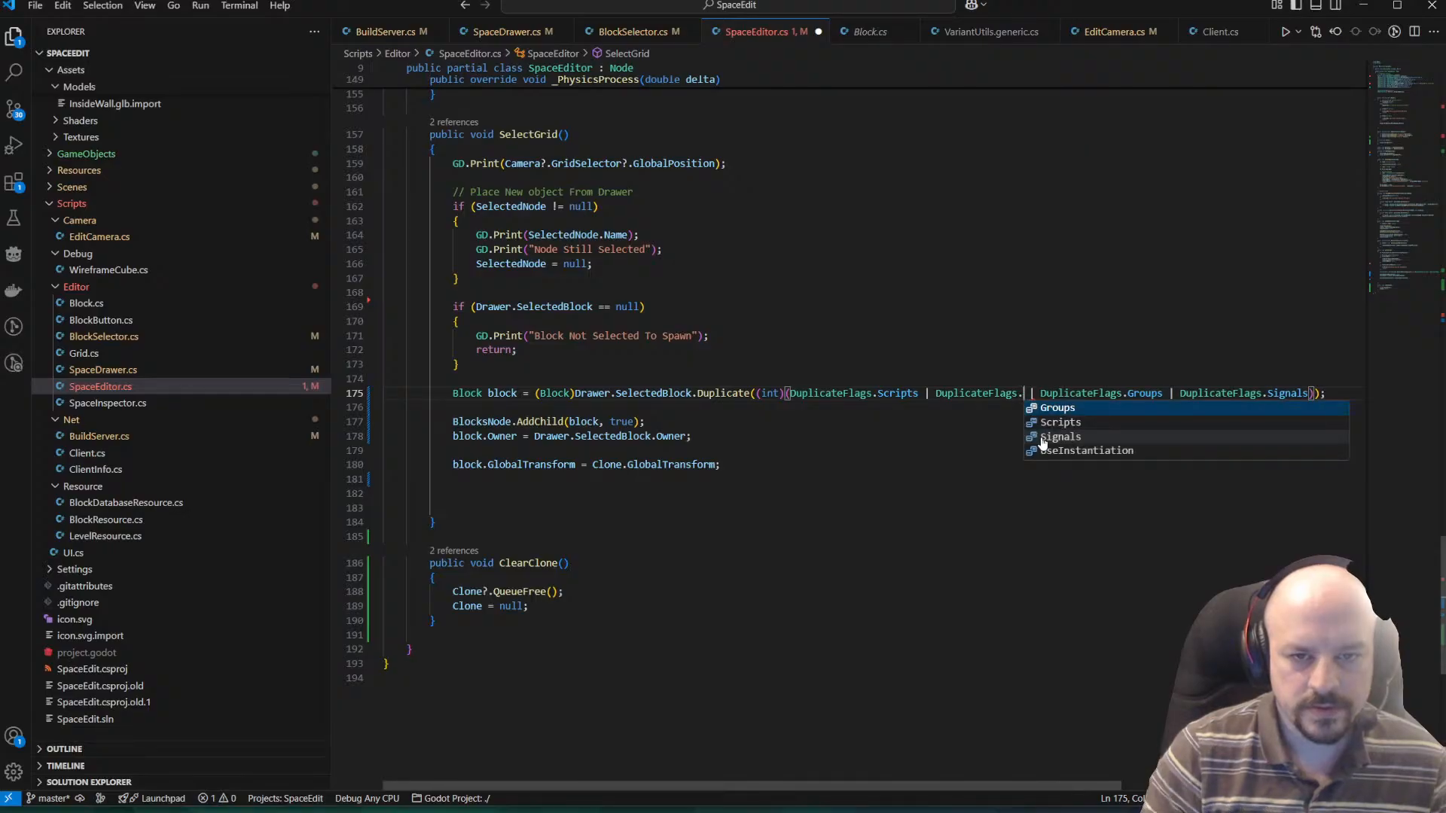
key(Down)
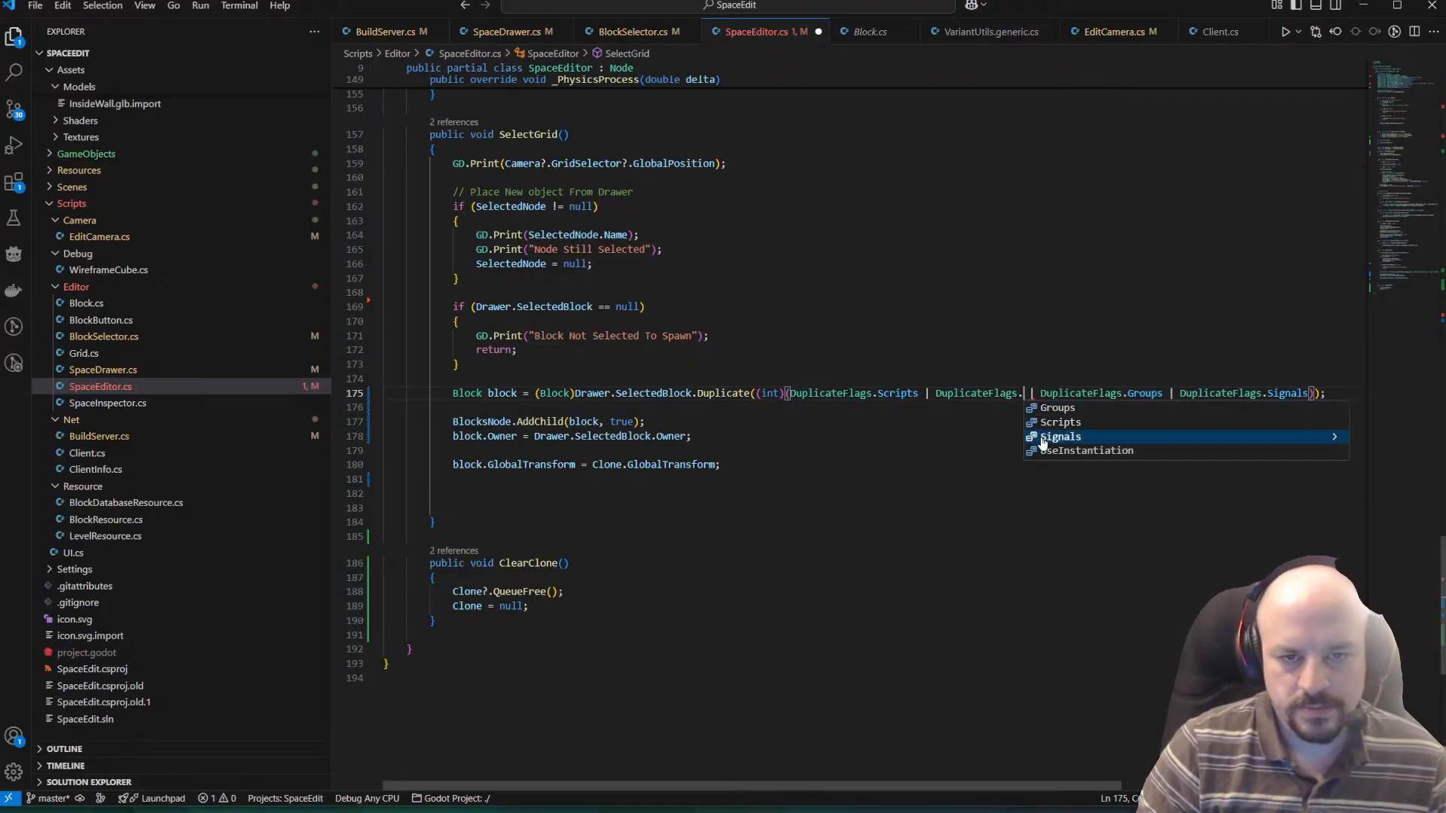
key(Down)
key(Return)
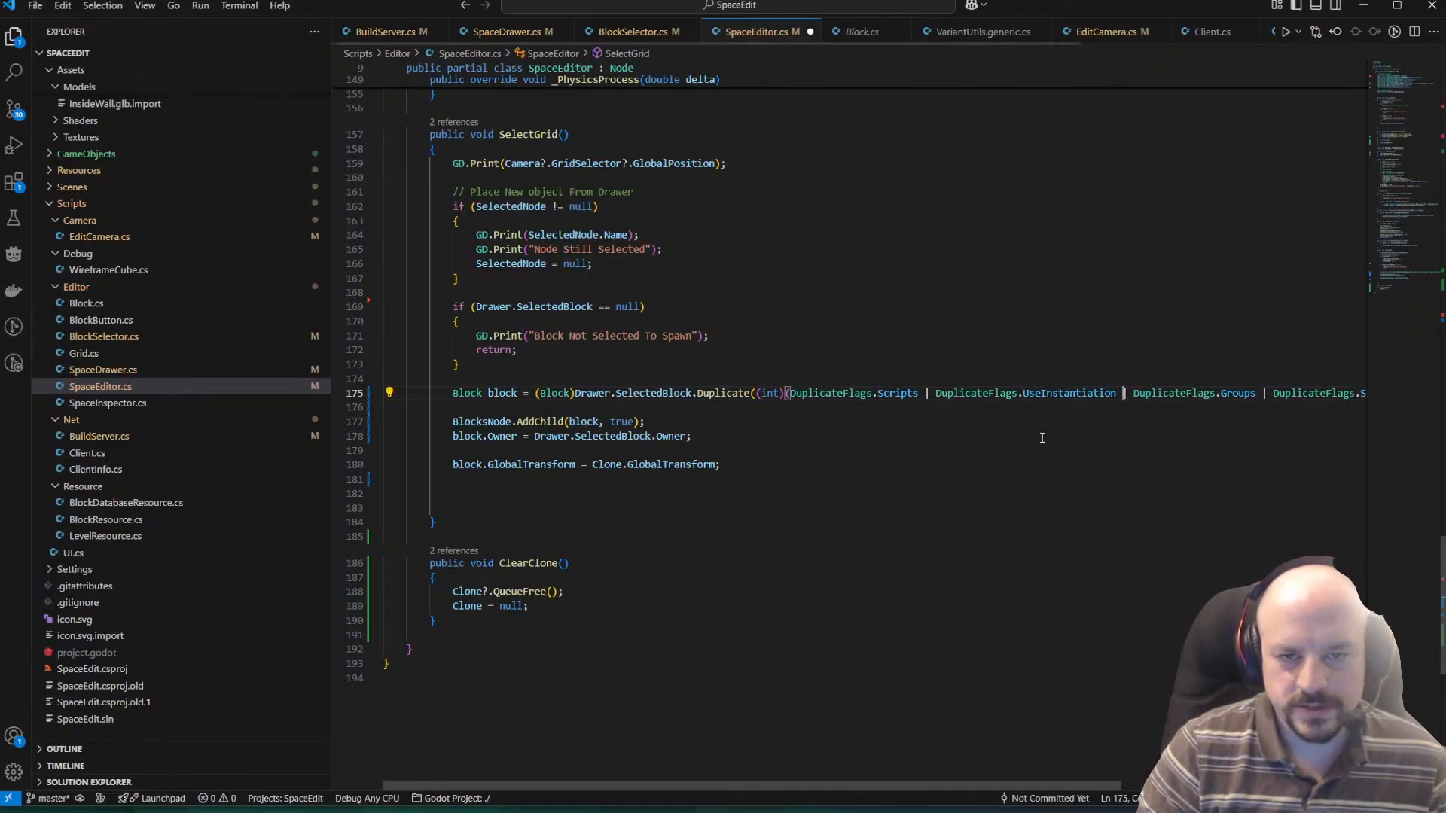
Check the remaining Groups and Signals flags at the end of the Duplicate line and save SpaceEditor.cs.
key(Right)
key(Right)
key(Right)
key(Right)
key(Right)
key(Right)
key(Right)
key(Right)
key(Right)
key(Right)
key(Right)
key(Right)
key(Right)
key(Right)
key(Right)
key(Right)
key(Right)
key(Right)
key(Right)
key(Right)
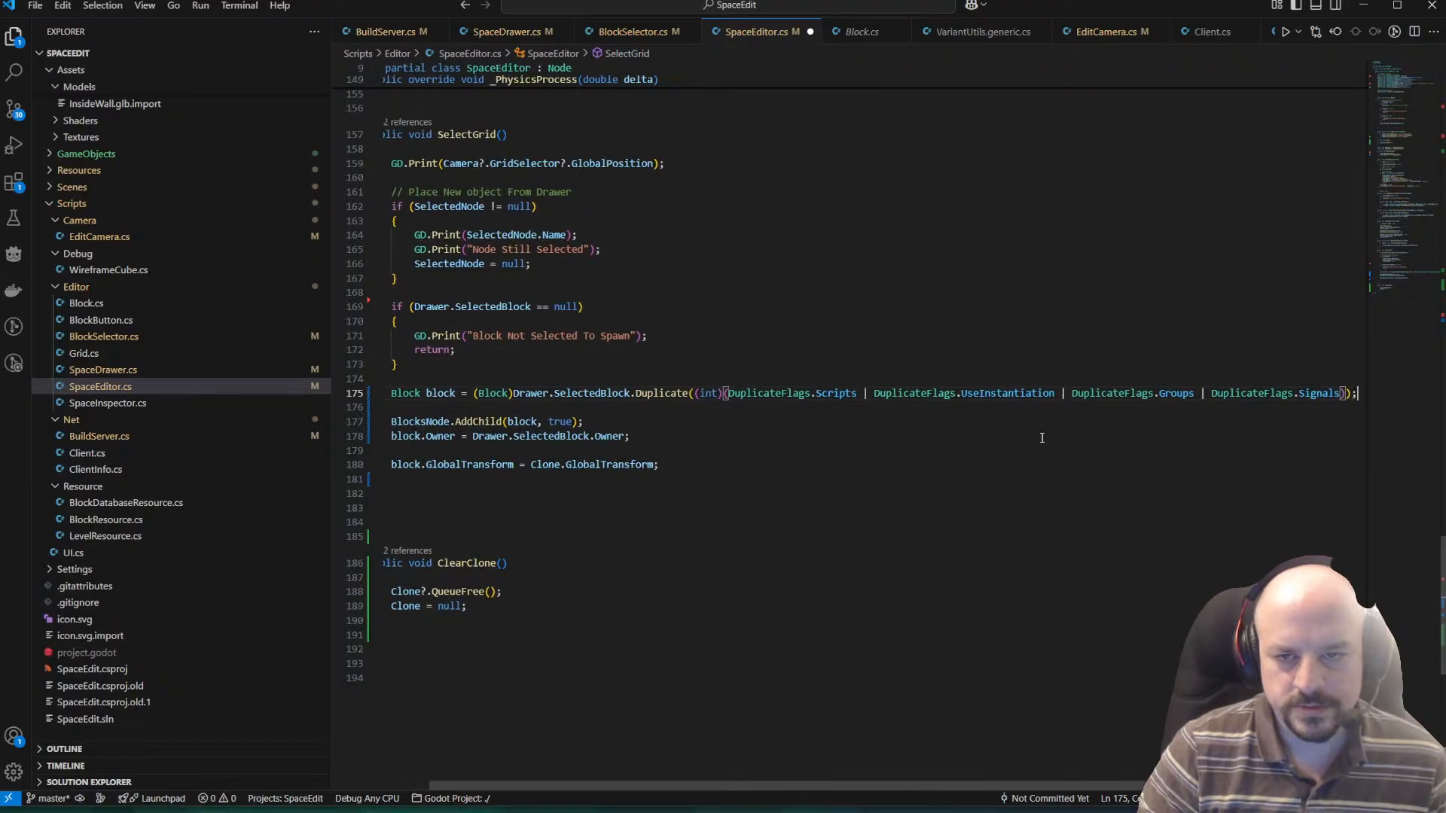
key(Left)
key(Left)
key(Left)
key(Left)
key(Left)
key(Left)
key(Left)
key(Left)
key(Left)
key(Left)
key(Left)
key(Left)
key(Left)
key(Left)
key(Left)
key(Left)
key(Left)
key(Left)
key(Left)
key(Left)
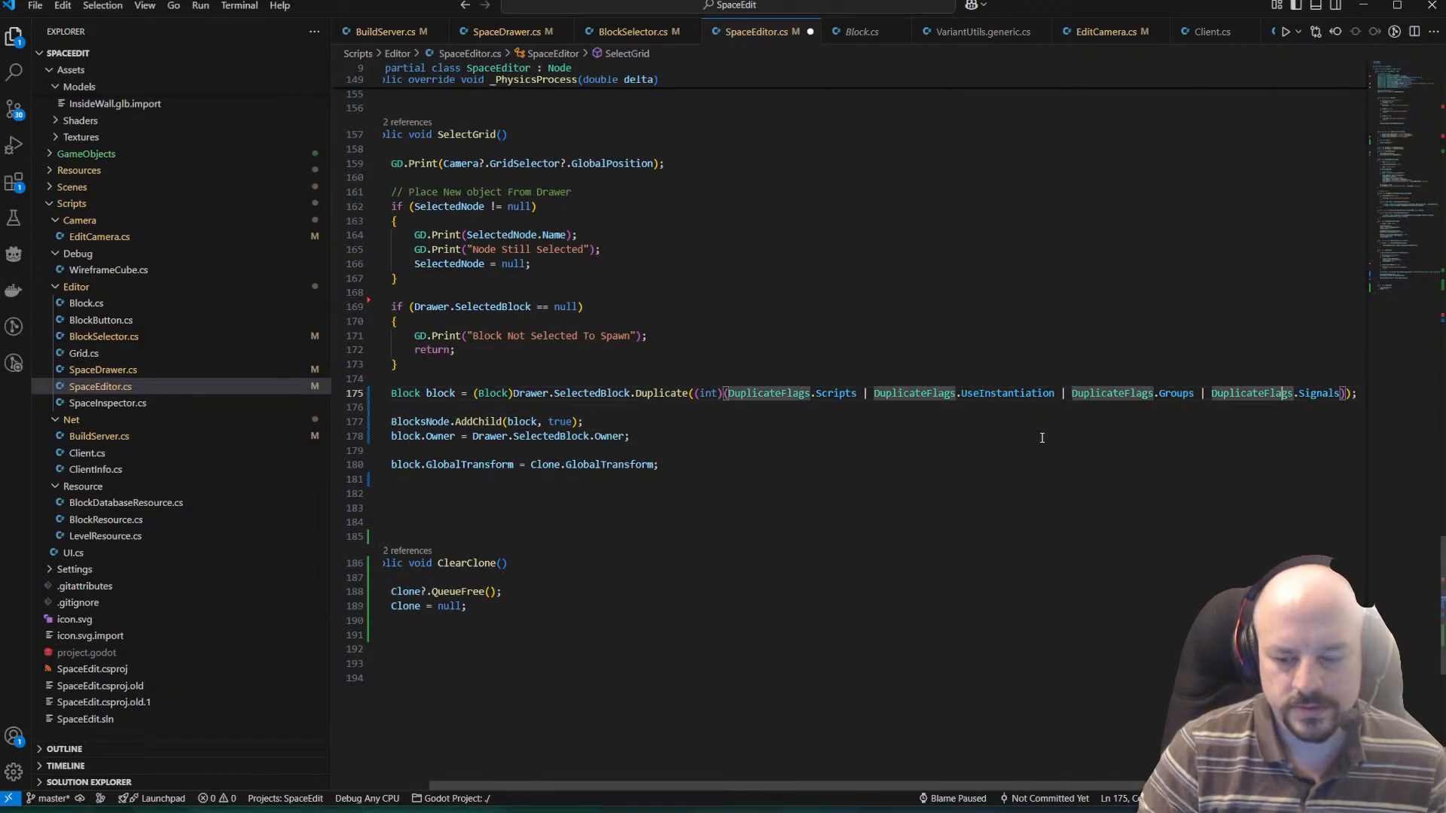
key(Right)
key(Right)
key(Right)
key(Right)
key(Right)
key(Right)
key(Right)
key(Right)
key(Right)
key(Right)
key(Right)
key(Right)
key(Right)
key(Right)
key(Right)
key(Right)
key(Right)
key(Right)
key(Right)
key(Right)
key(Down)
key(Down)
key(Down)
key(ctrl+s)
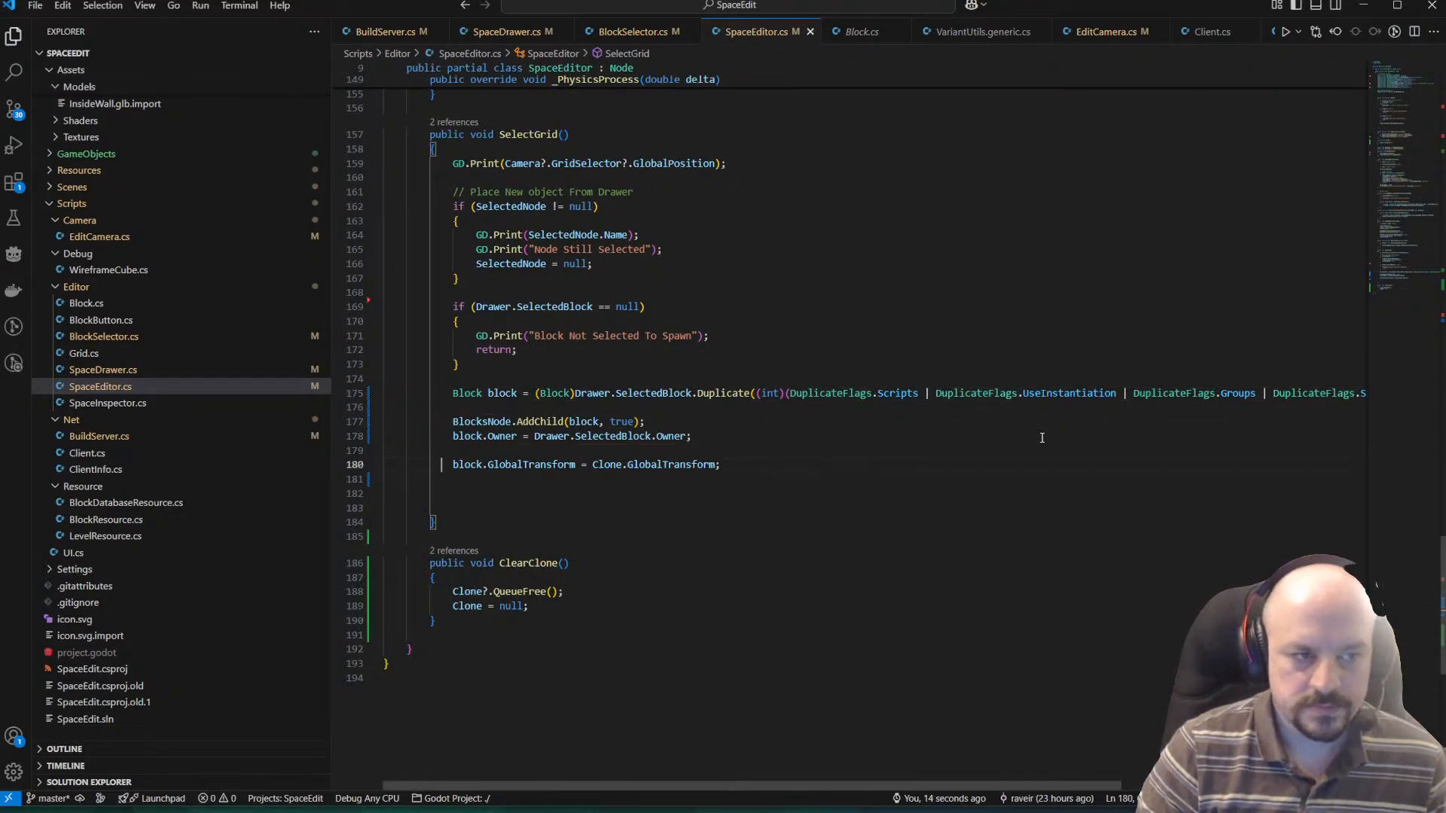
Remove the blank line below the Duplicate call, drop the true argument from BlocksNode.AddChild(block), and save.
key(Up)
key(Up)
key(Up)
key(Up)
key(Delete)
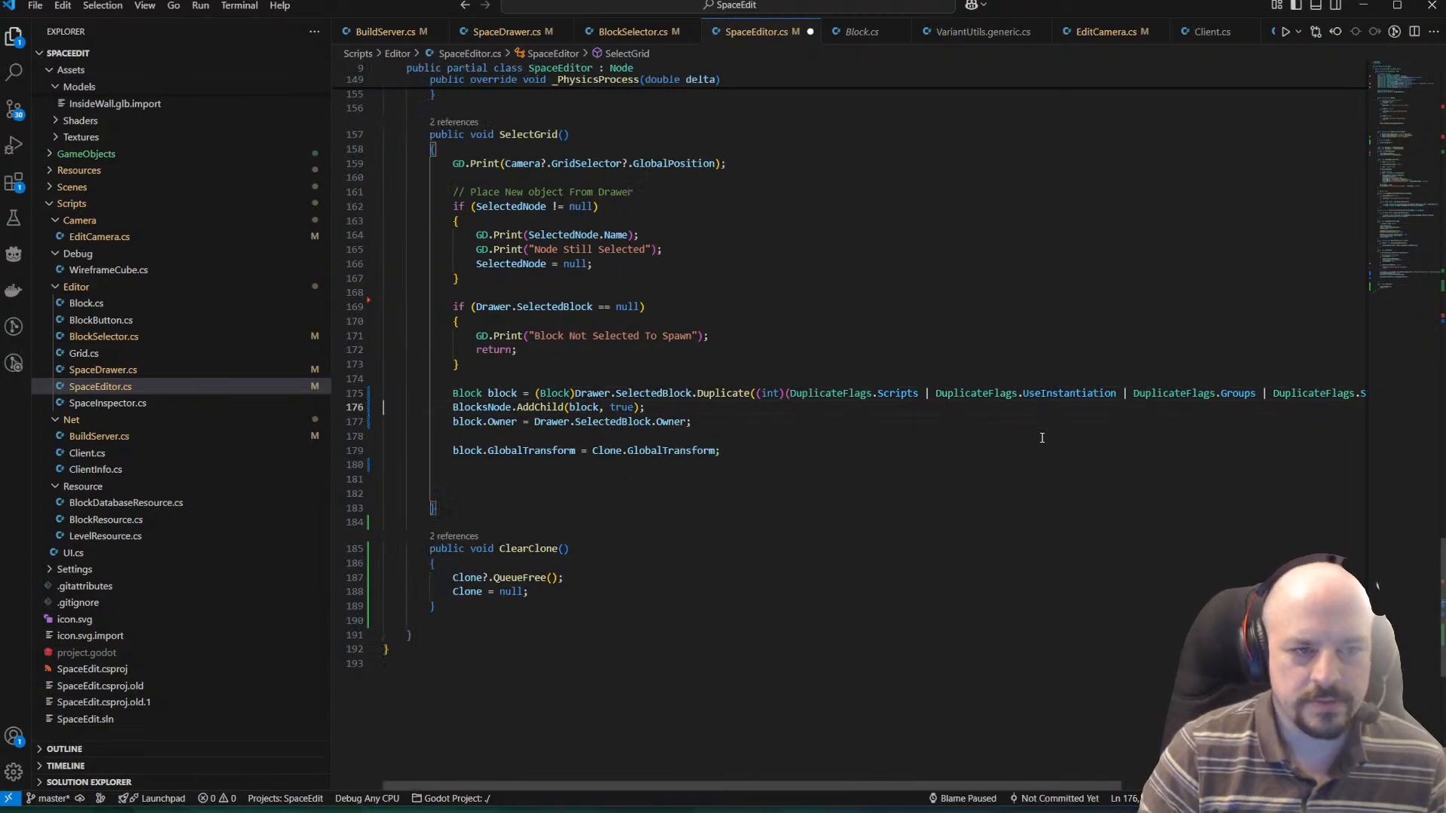
key(Left)
key(BackSpace)
key(BackSpace)
key(BackSpace)
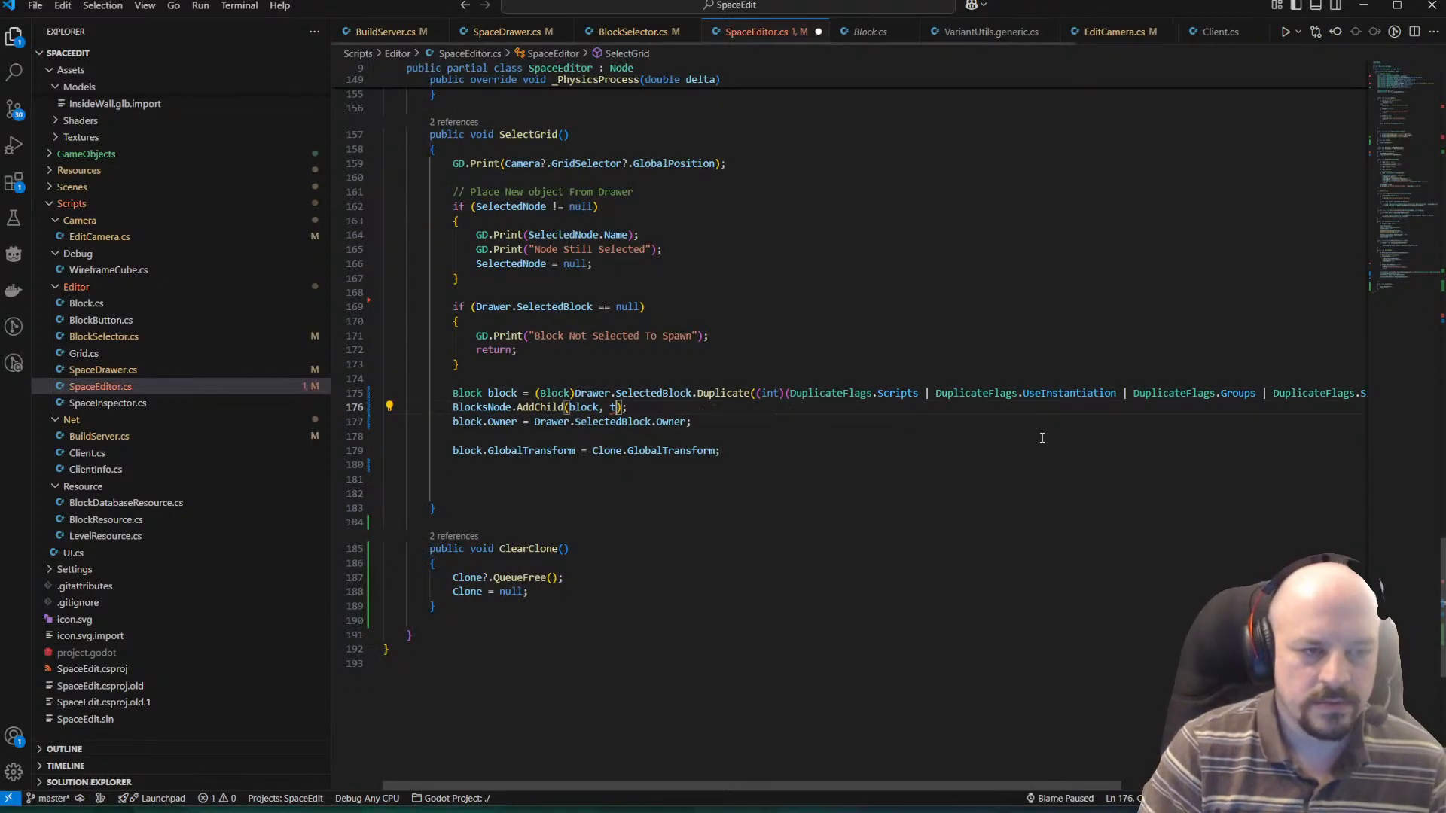
key(BackSpace)
key(ctrl+s)
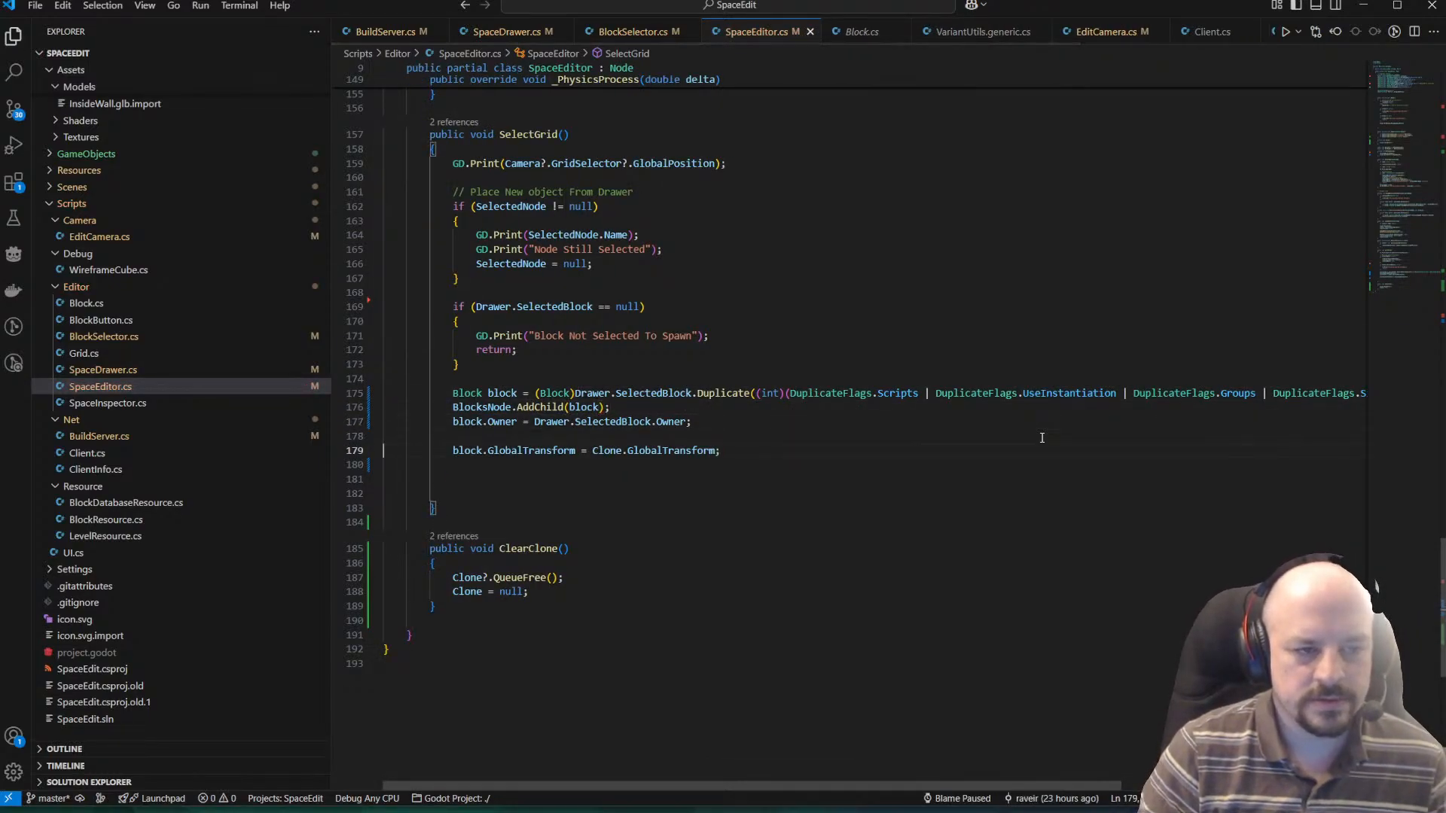
Remove the blank lines before and after the block.GlobalTransform assignment in SelectGrid() and save the file.
click(1041, 438)
key(BackSpace)
key(Down)
key(Down)
key(Down)
key(Down)
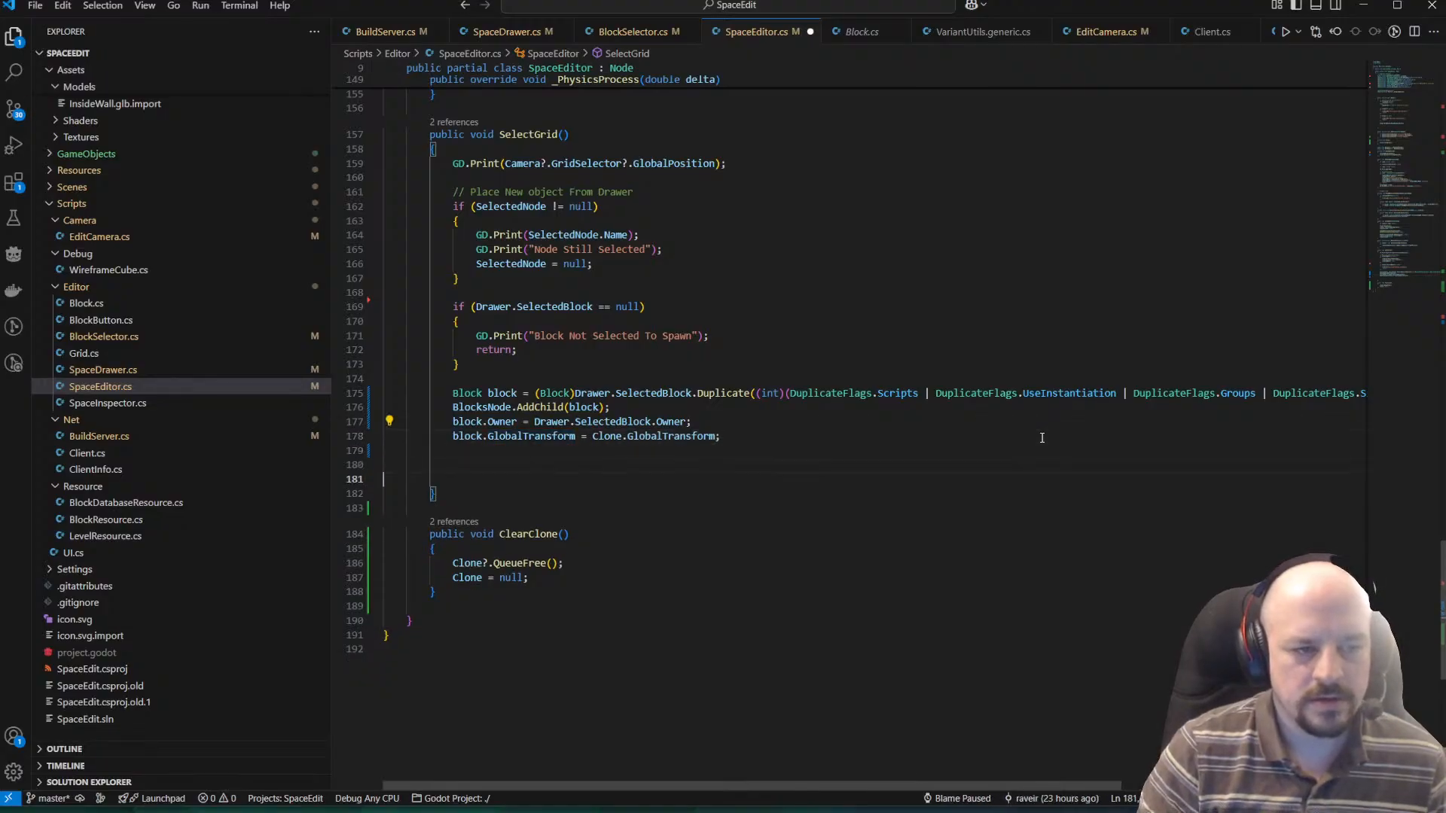
key(BackSpace)
key(BackSpace)
key(BackSpace)
key(Right)
key(Up)
key(Up)
key(Up)
key(Up)
key(Up)
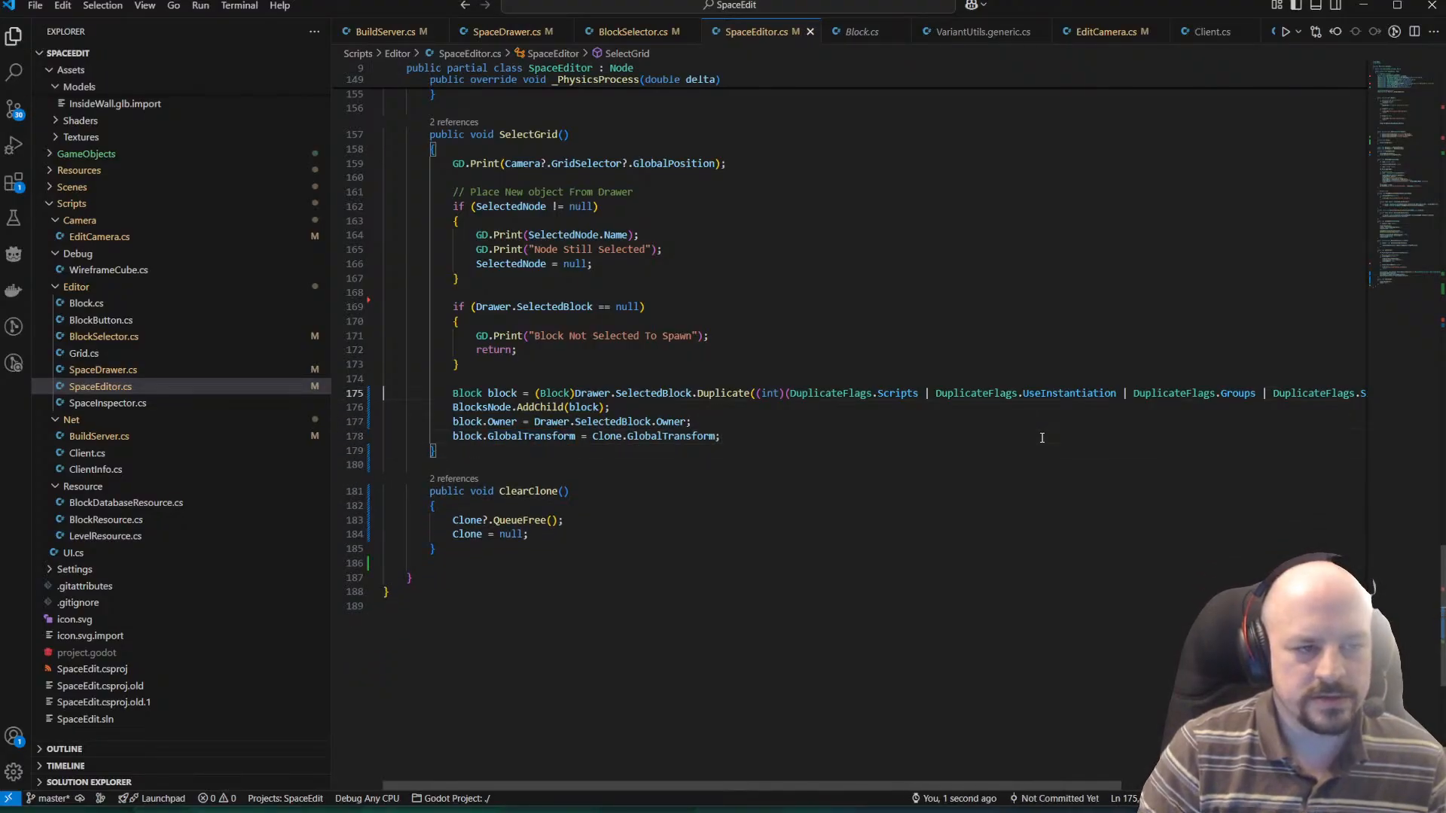
key(Down)
key(Down)
key(Down)
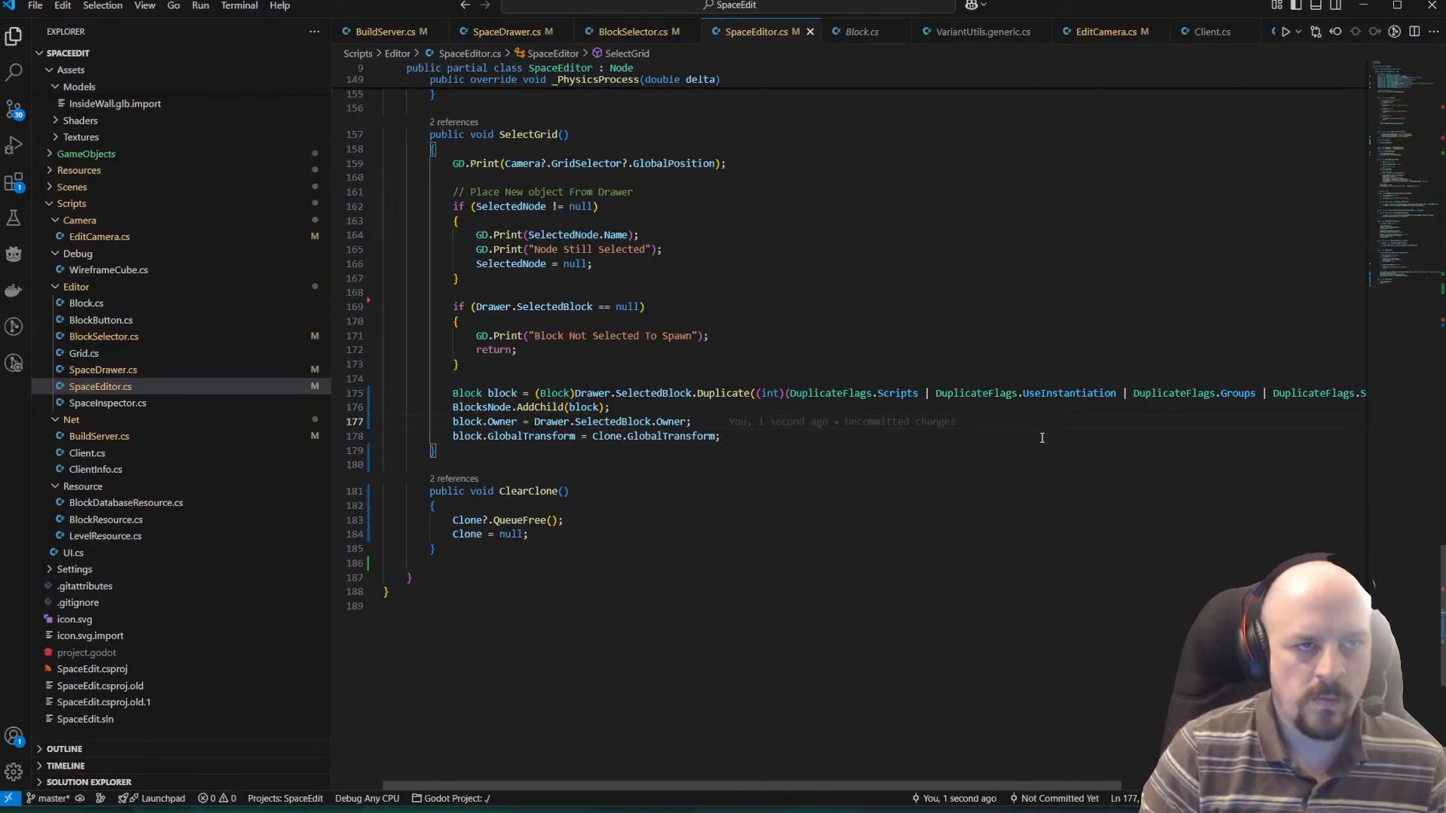
Switch to the Godot editor and run the SpaceEdit project.
key(alt+Tab)
key(alt+Tab)
key(alt+Tab)
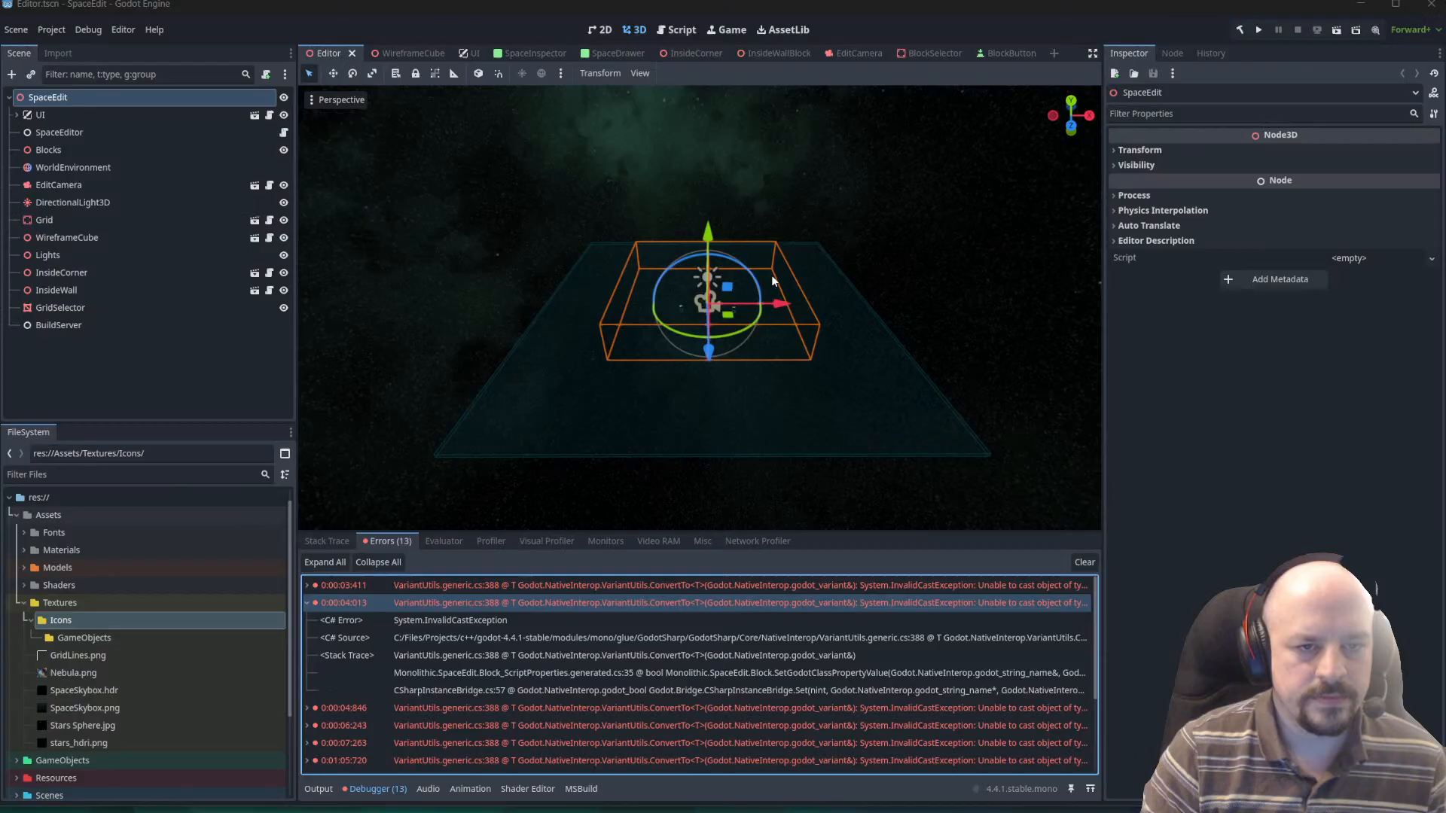
click(1343, 38)
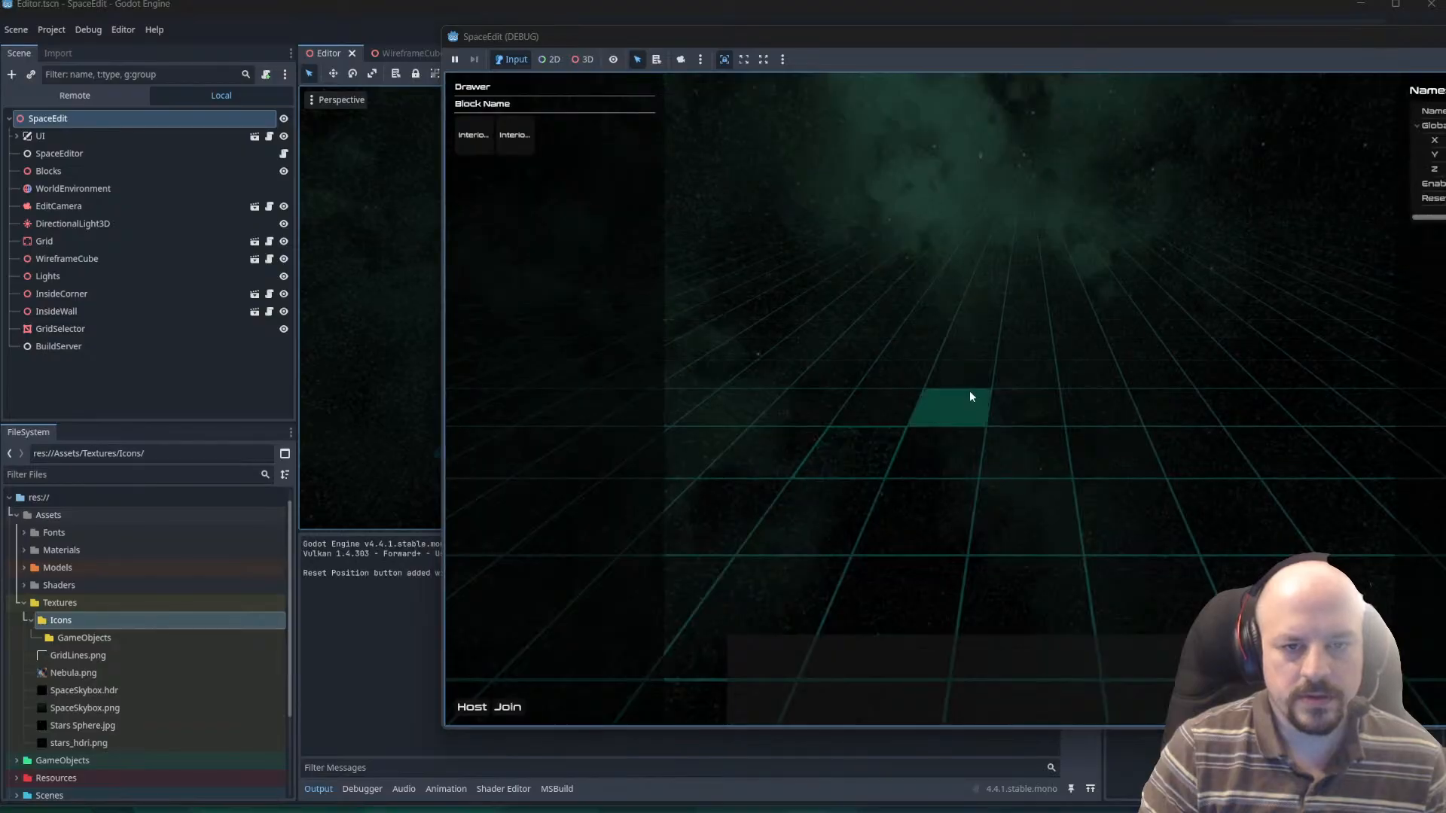
Place an InteriorCorner block on the grid of the running game, followed by three InteriorWall blocks in a row beside it.
right_drag(970, 391, 889, 435)
click(454, 130)
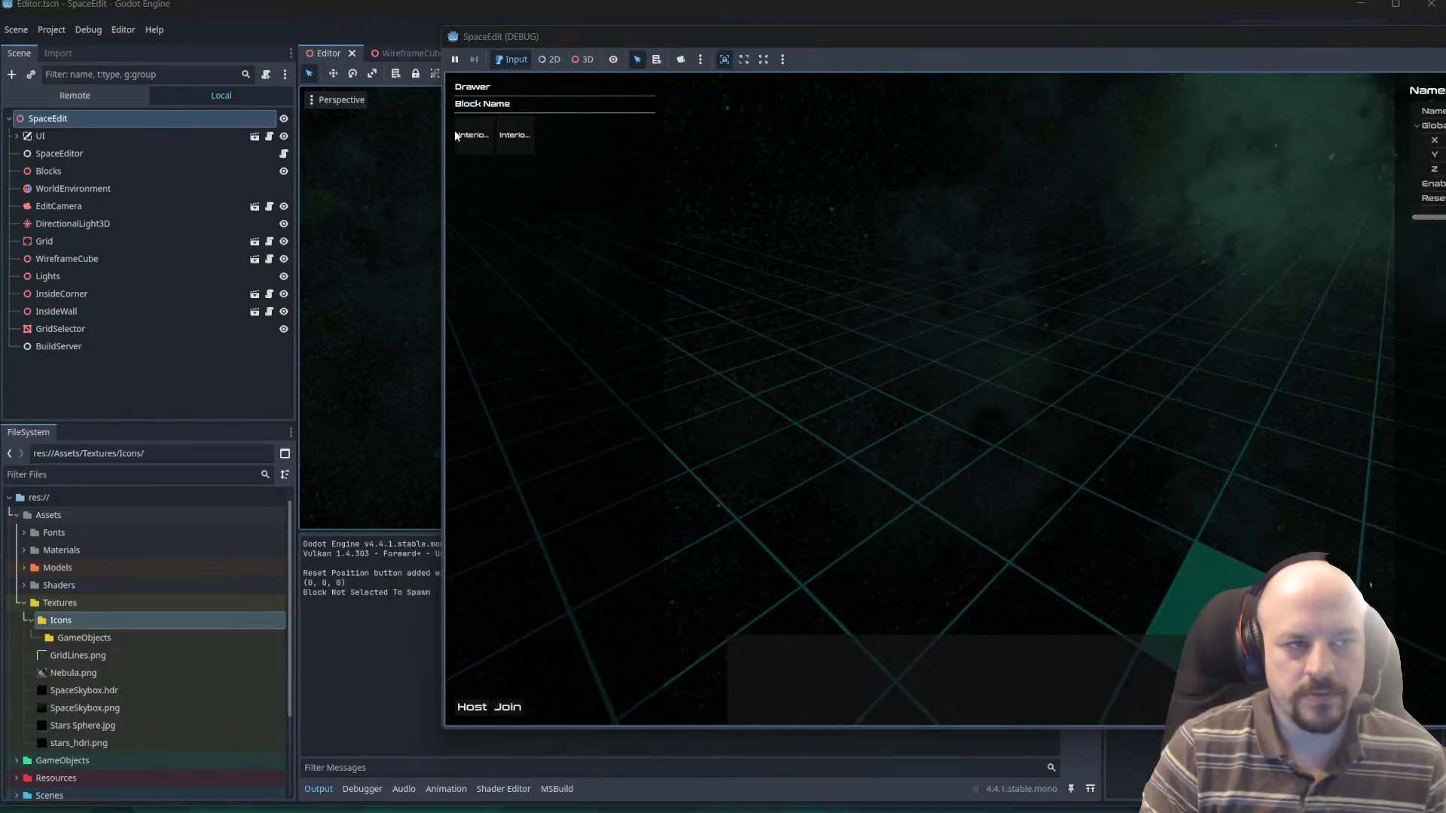
click(473, 136)
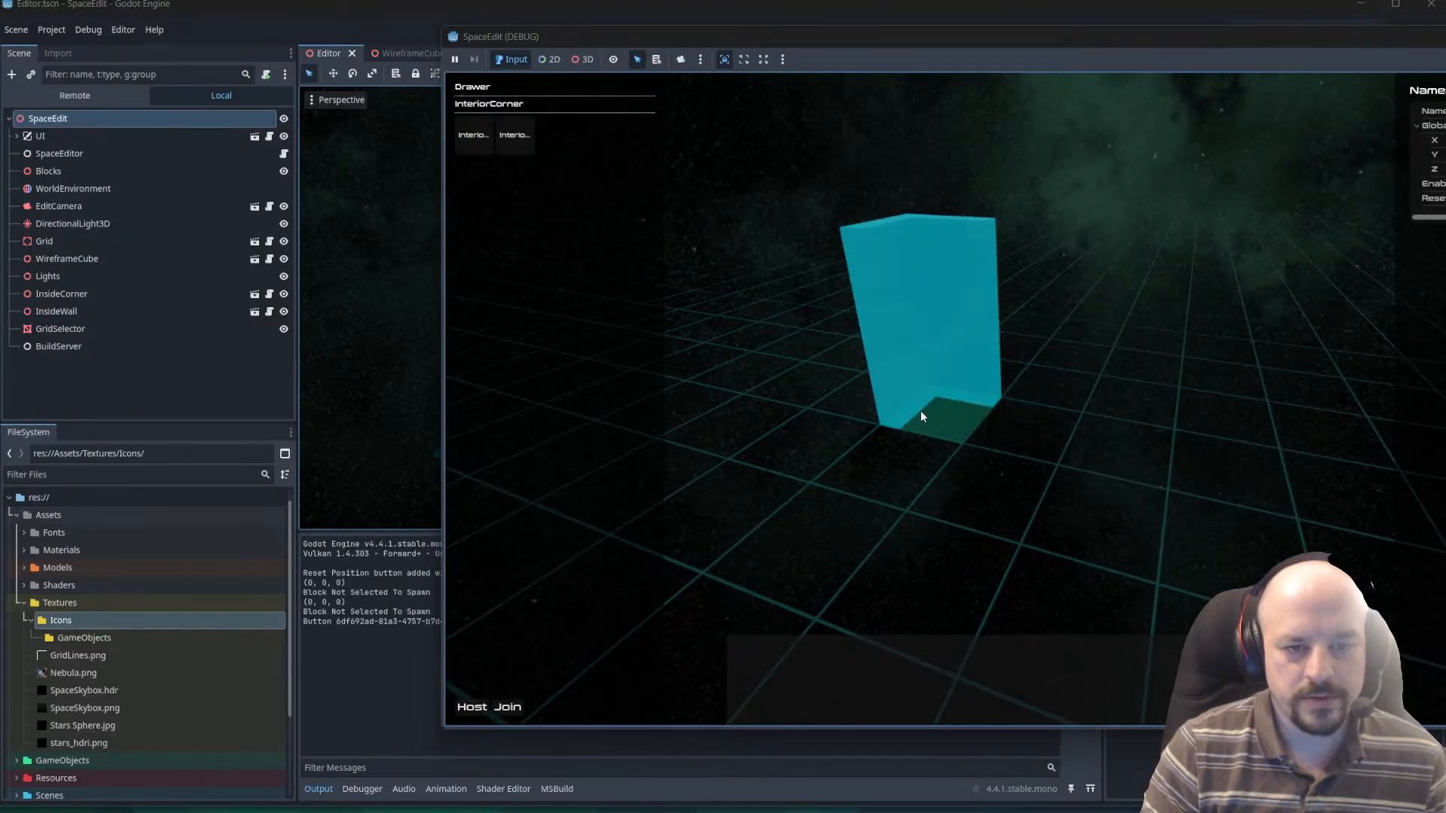
click(920, 412)
click(523, 147)
click(1032, 430)
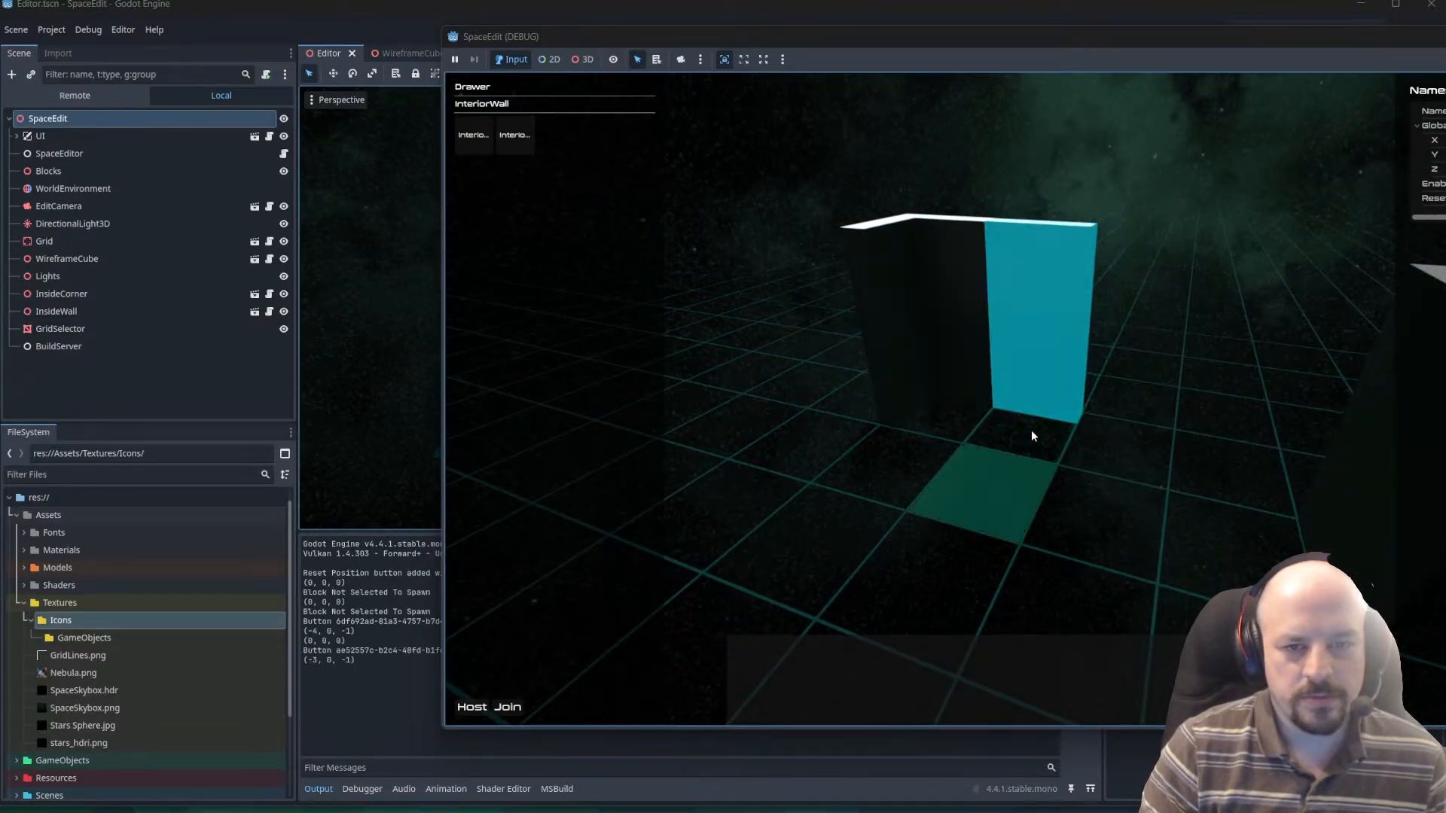
click(1122, 456)
click(1216, 481)
Leave block placement and select the placed wall blocks in turn to test their selection overlay.
right_drag(1100, 432, 907, 406)
key(Escape)
click(968, 333)
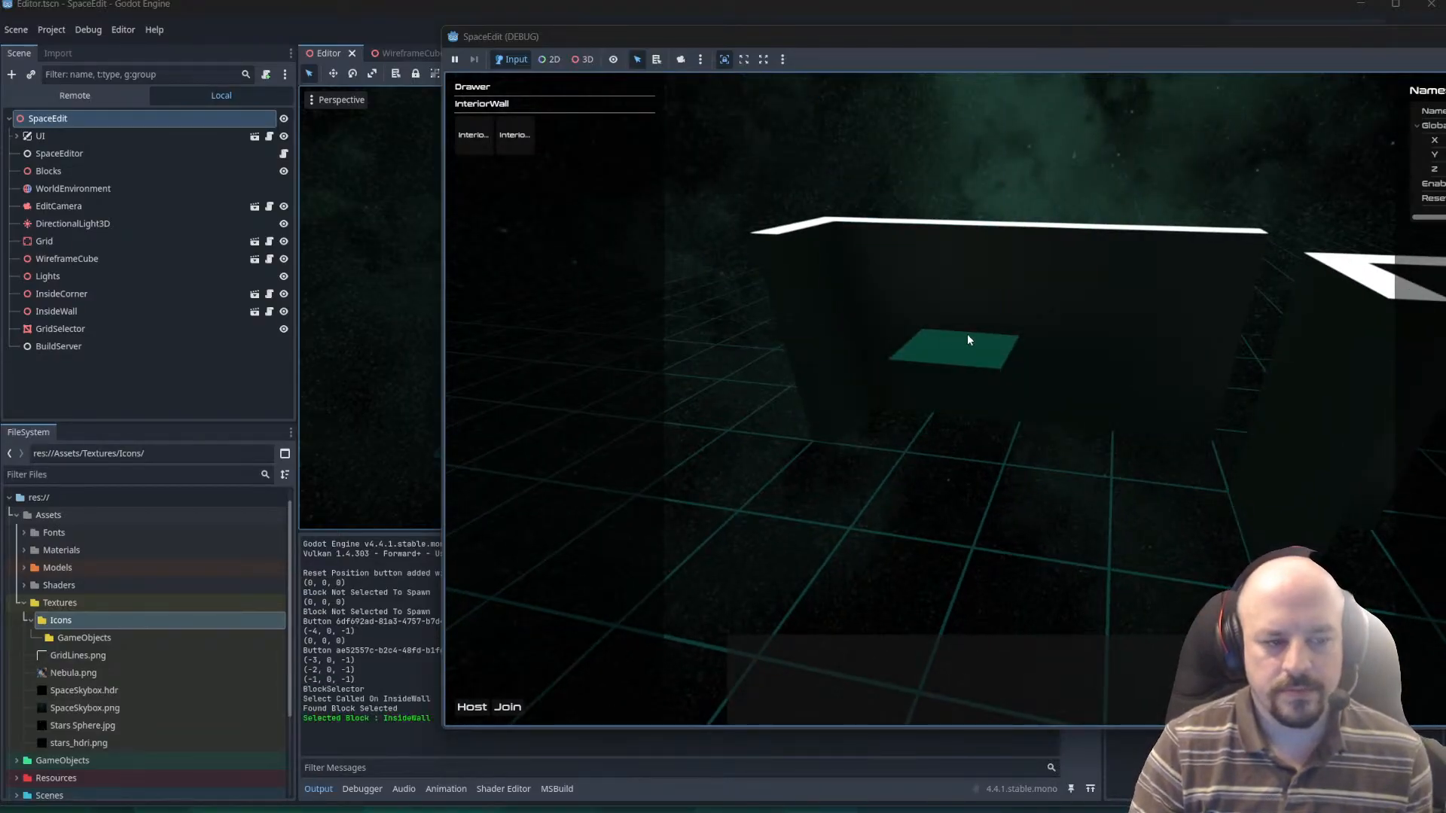
click(1055, 349)
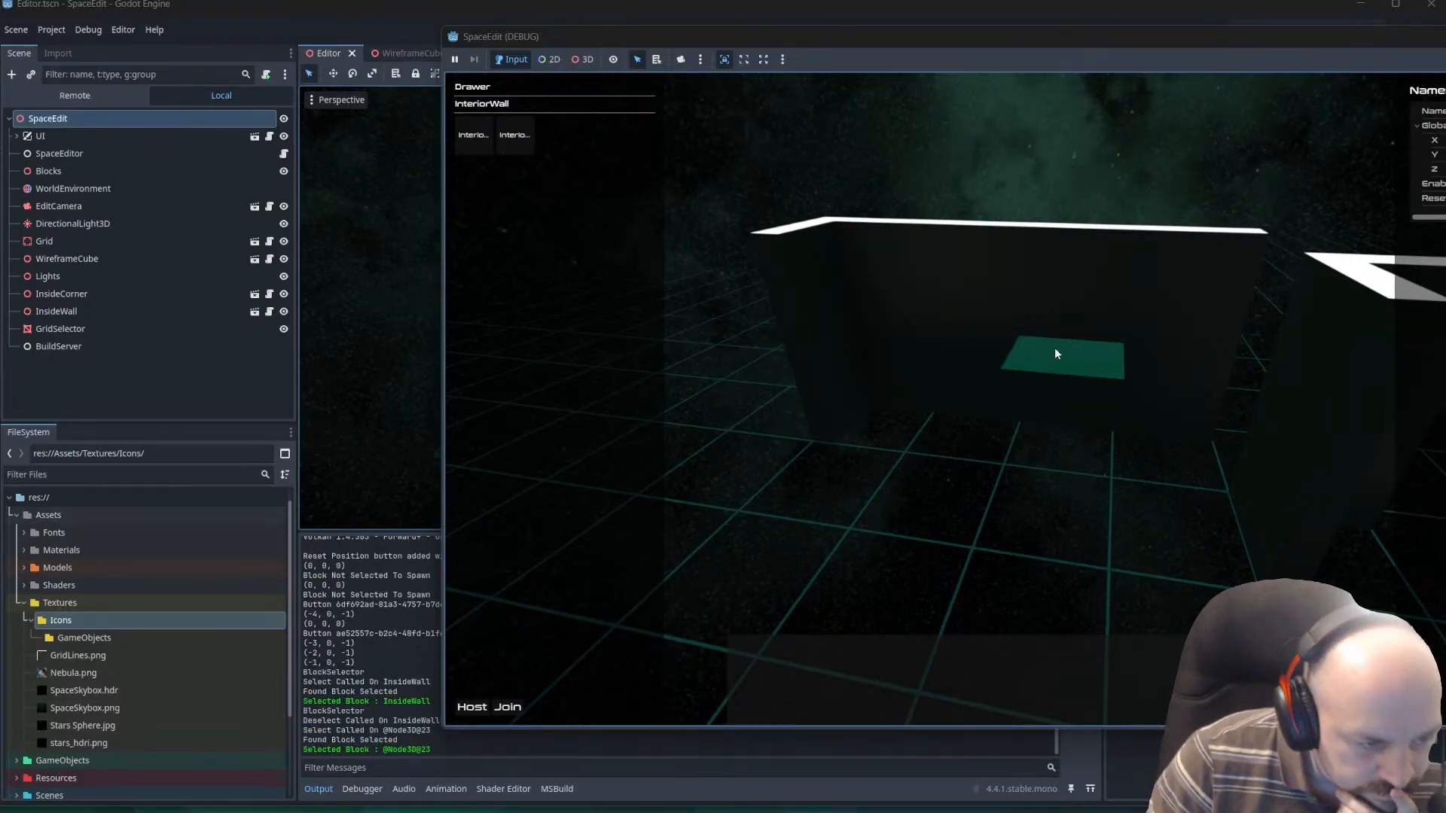
click(973, 335)
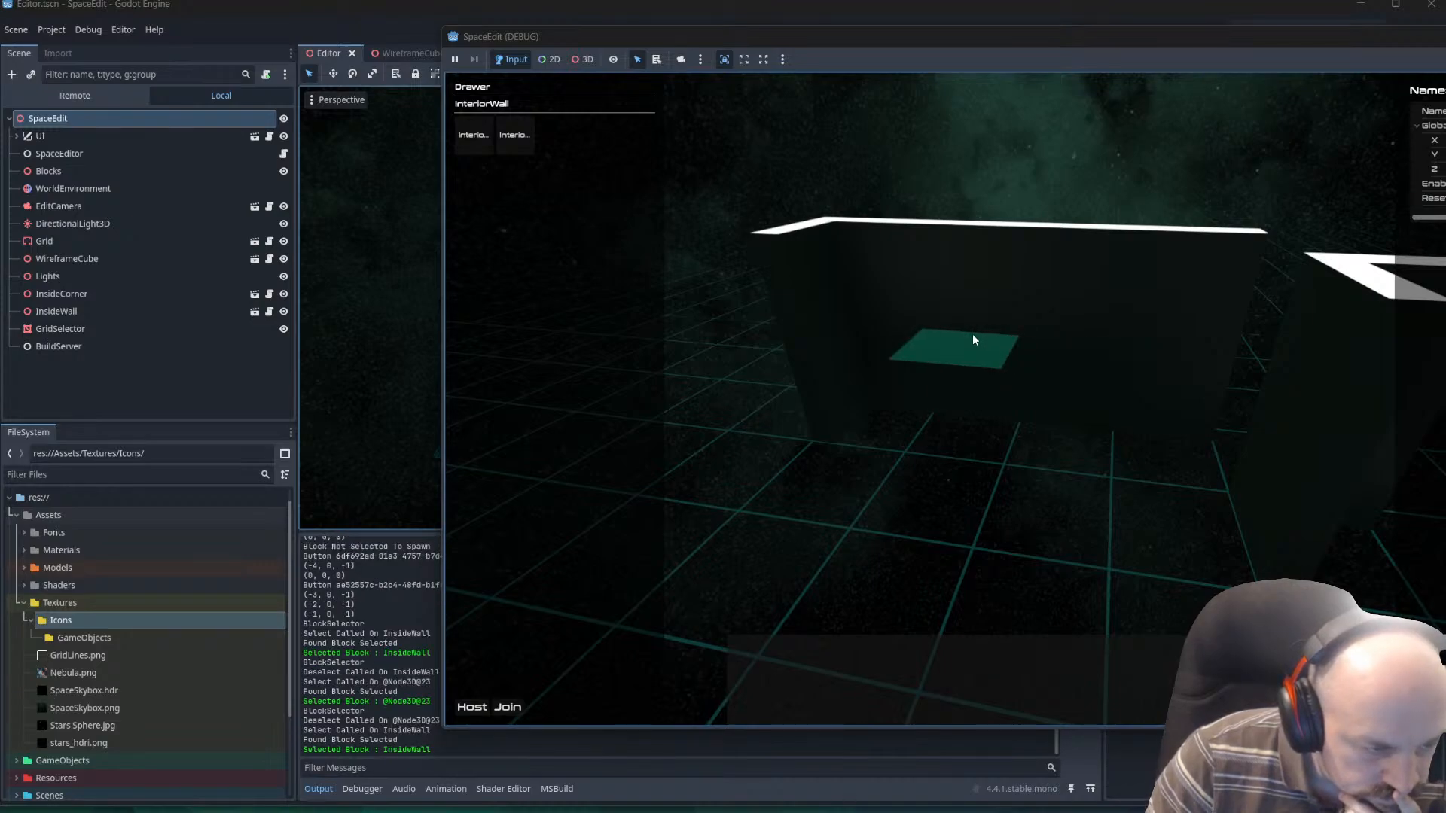
click(973, 335)
click(1036, 347)
click(1140, 345)
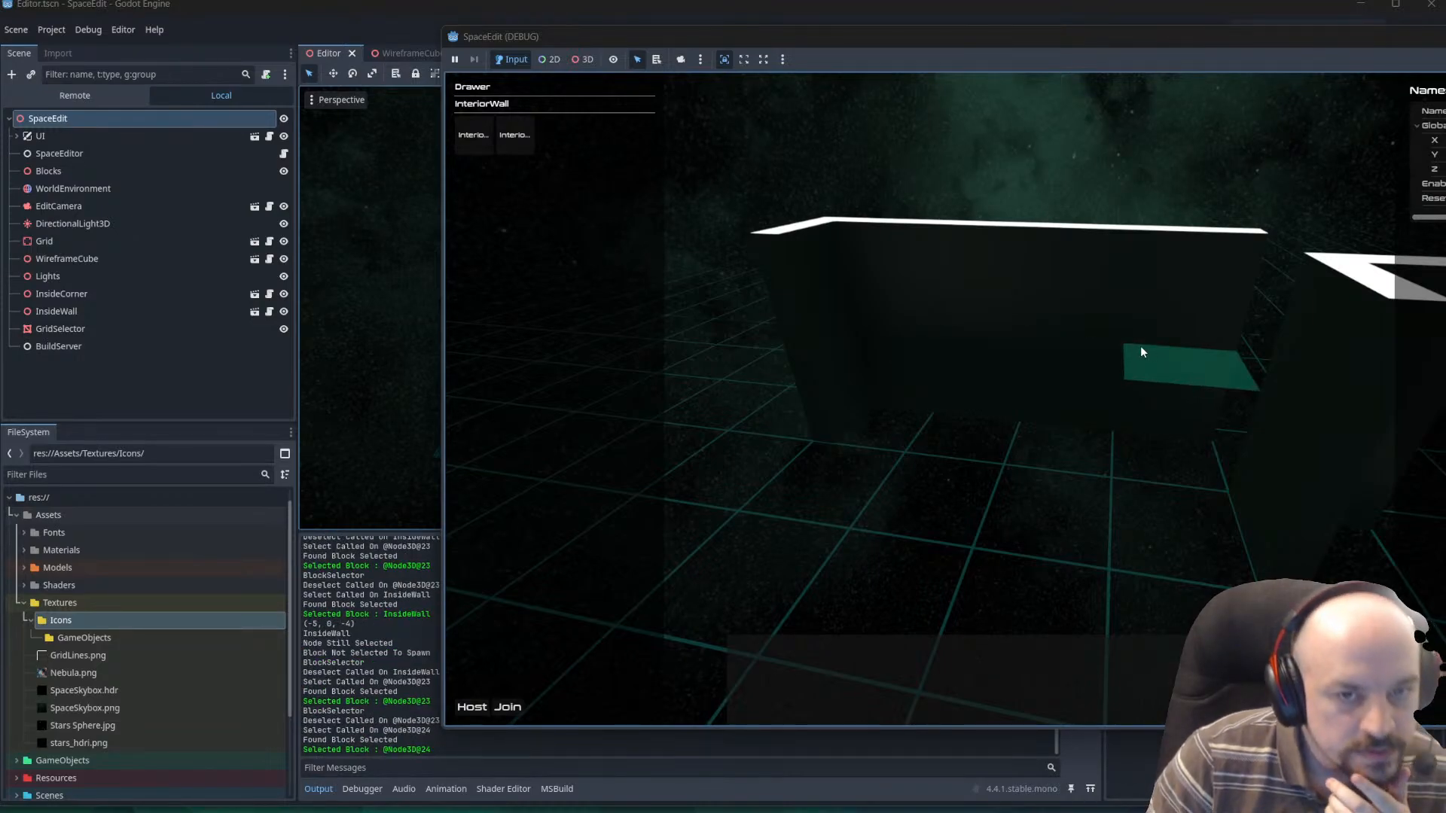
Show the running game's remote scene tree and expand its Blocks node.
click(56, 102)
click(183, 97)
click(75, 96)
click(16, 135)
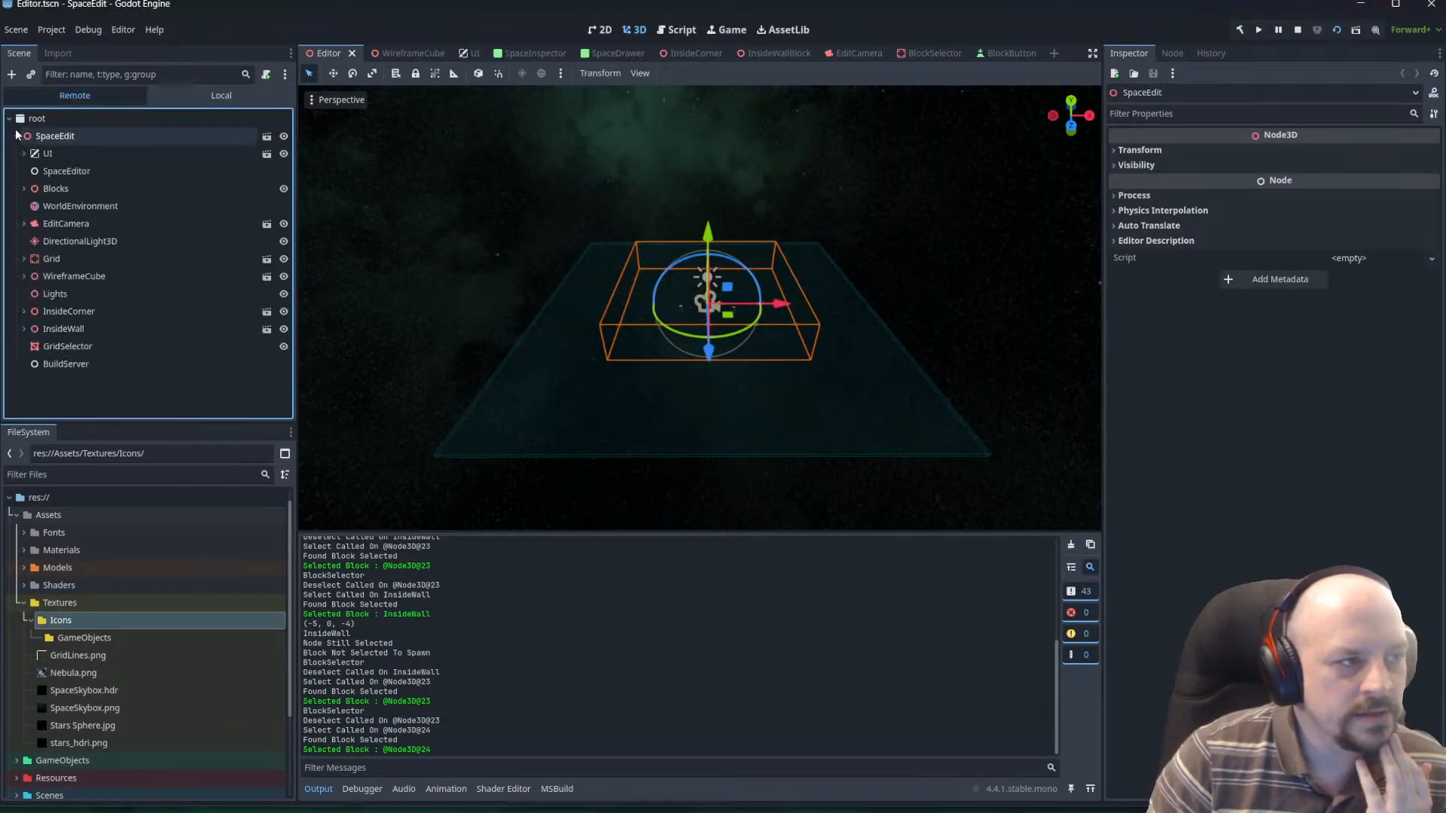
click(24, 188)
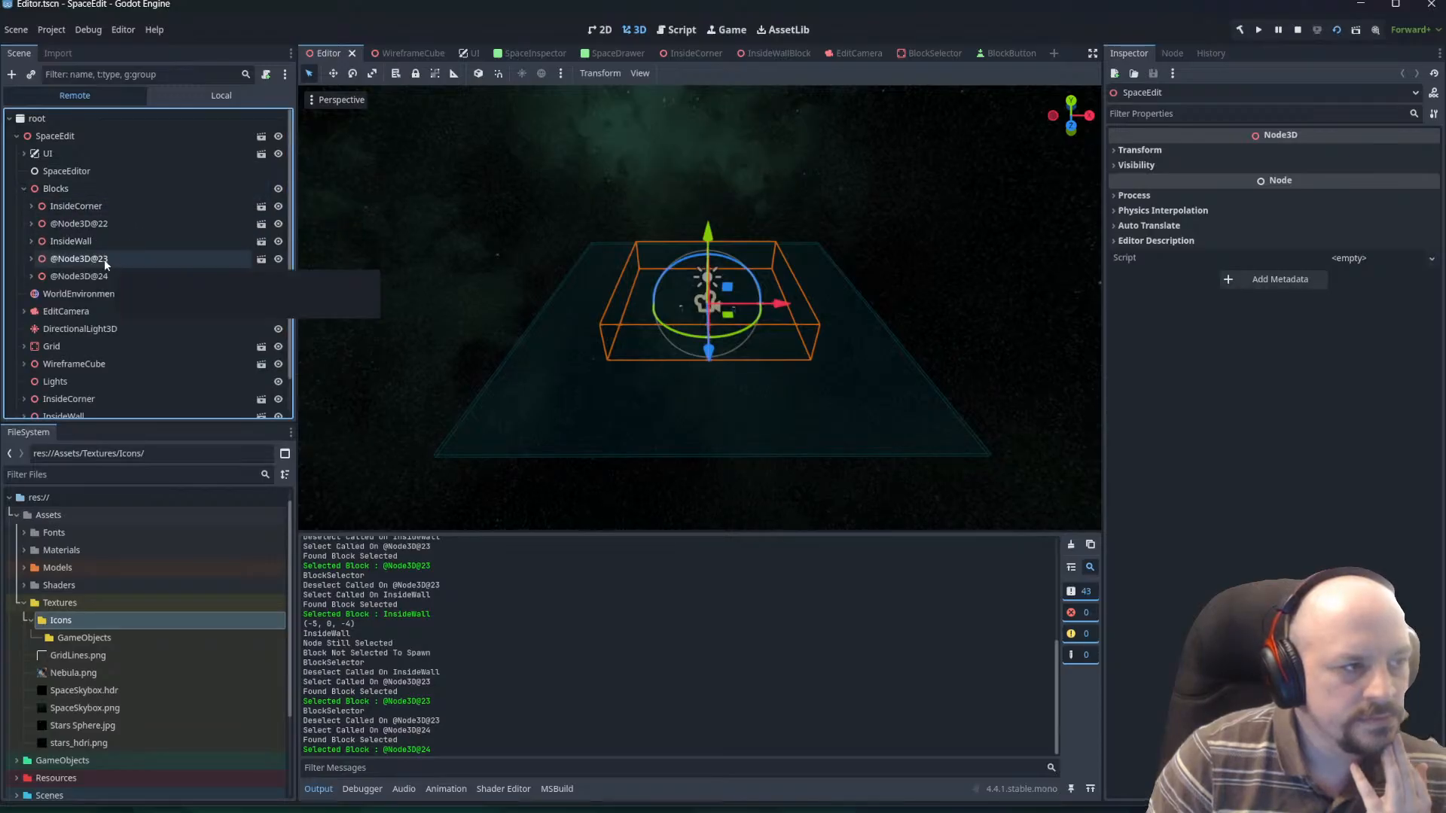
click(89, 224)
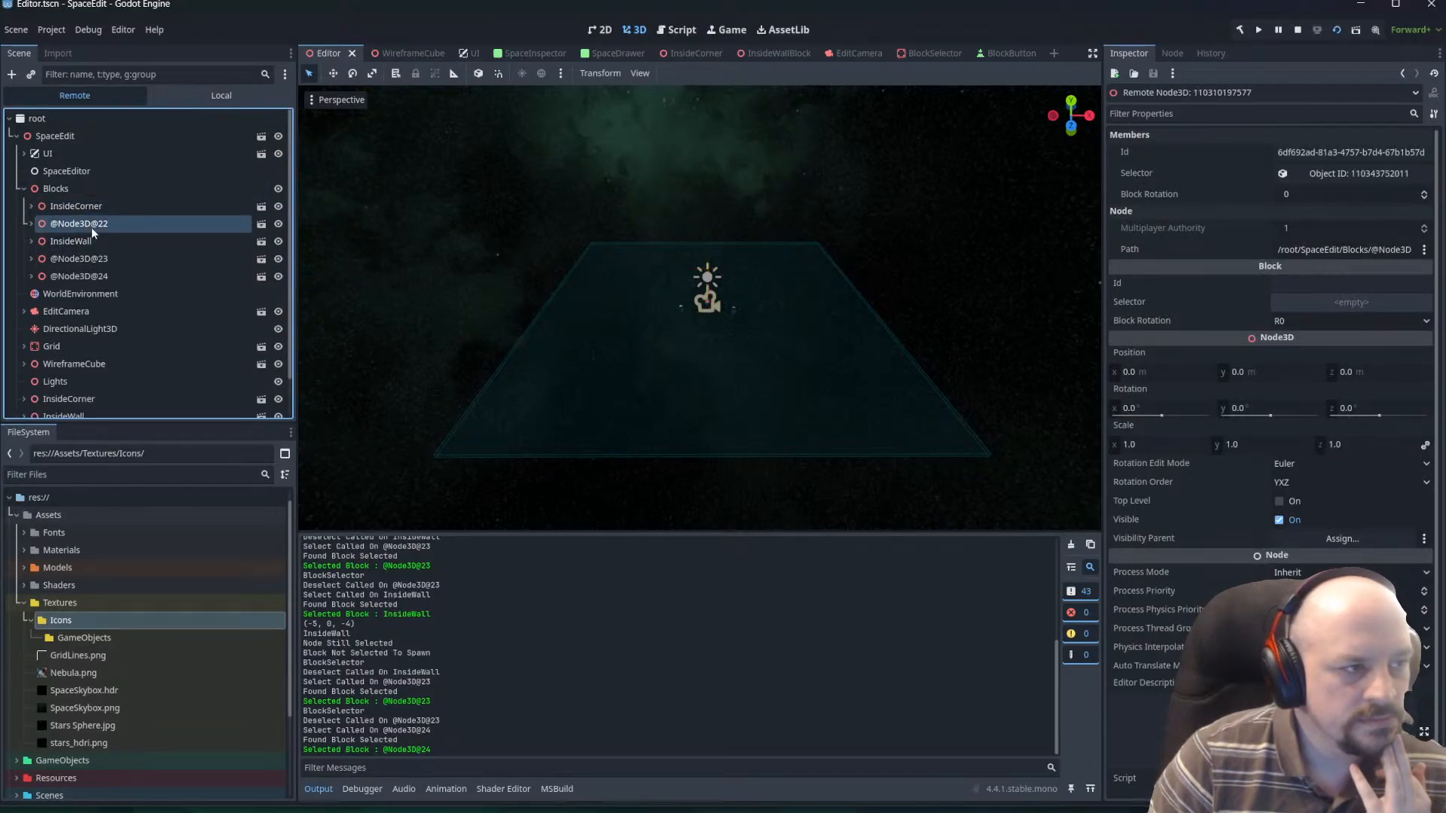
click(83, 205)
click(94, 240)
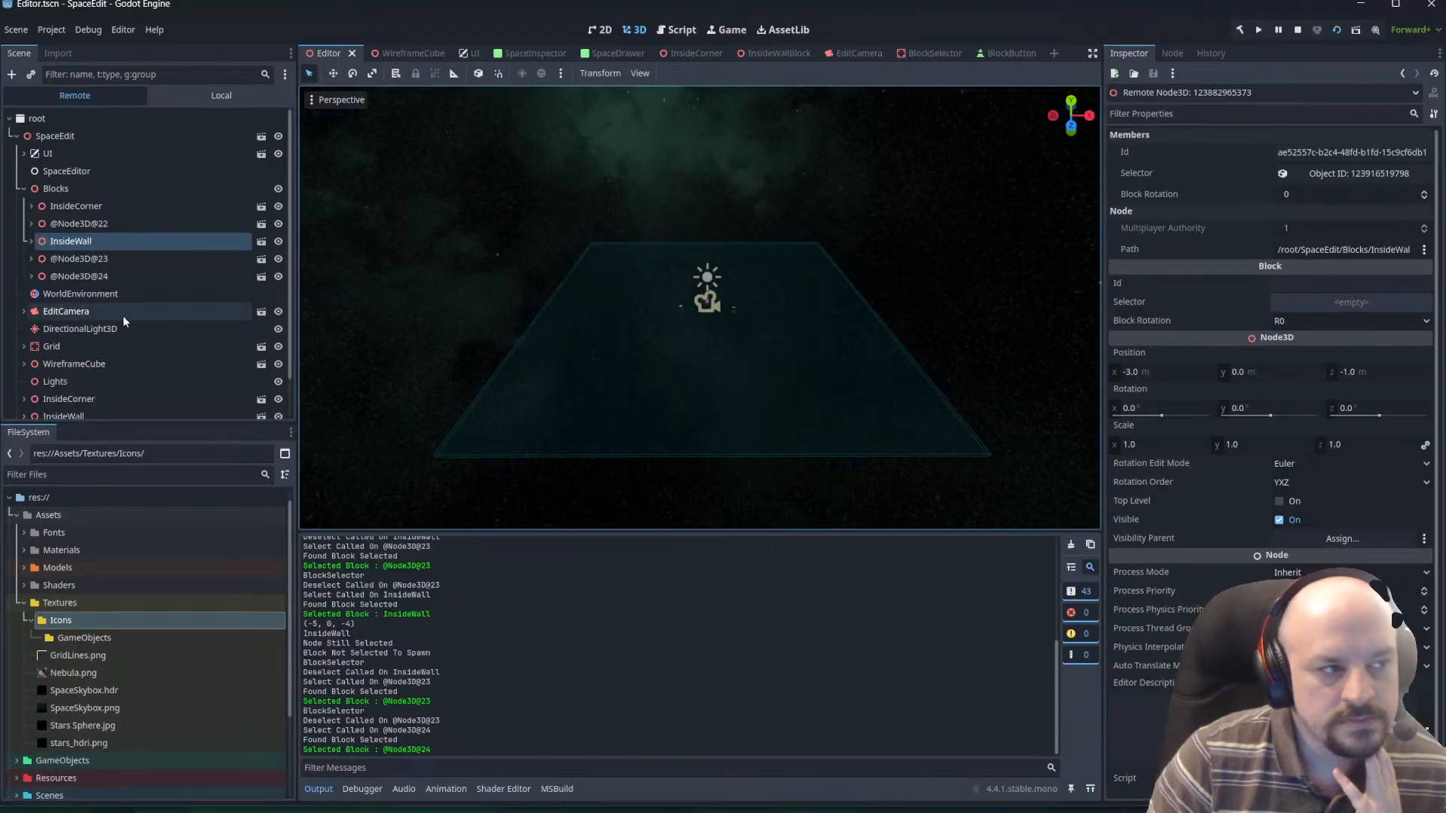
click(84, 258)
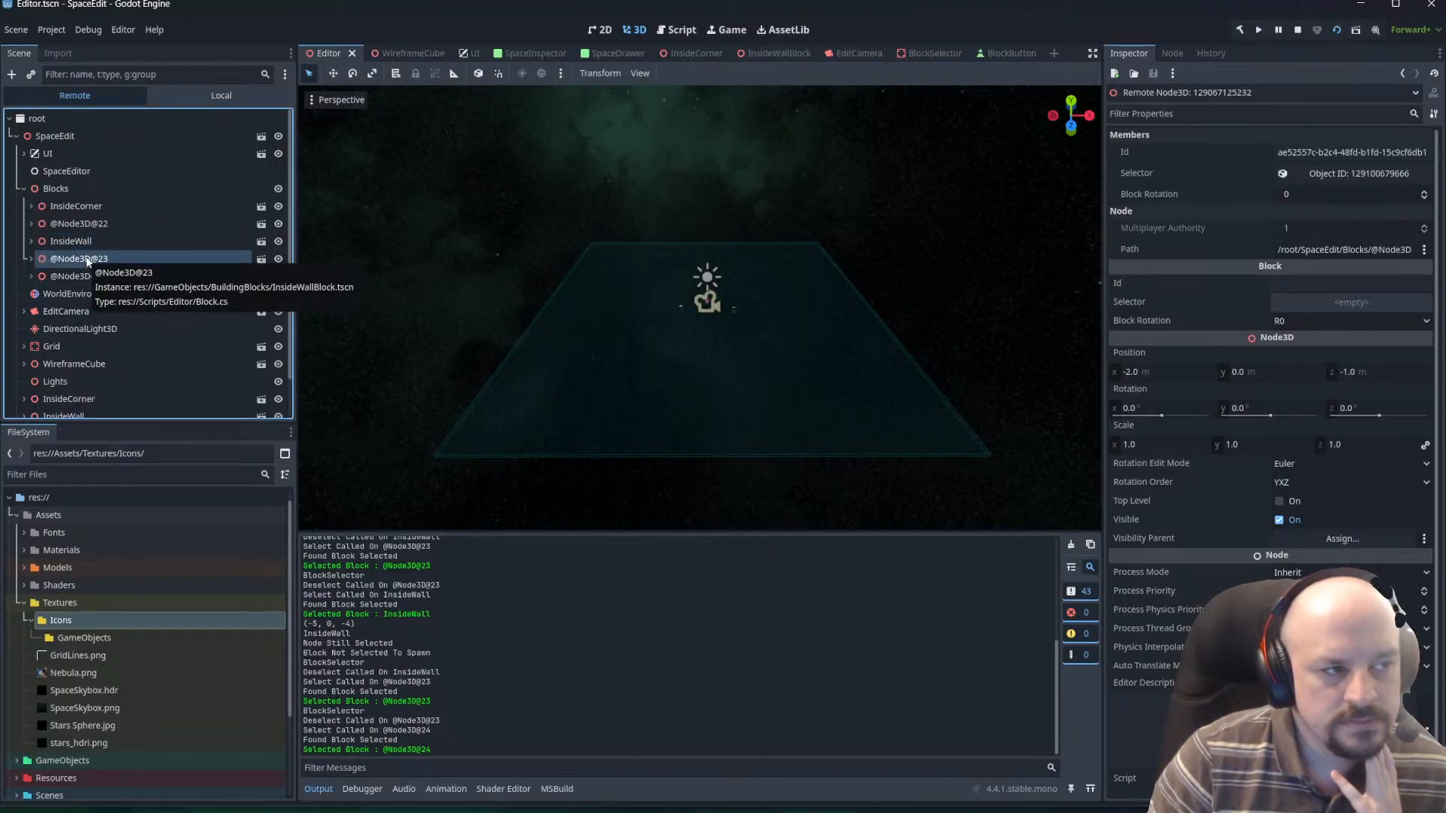
click(97, 277)
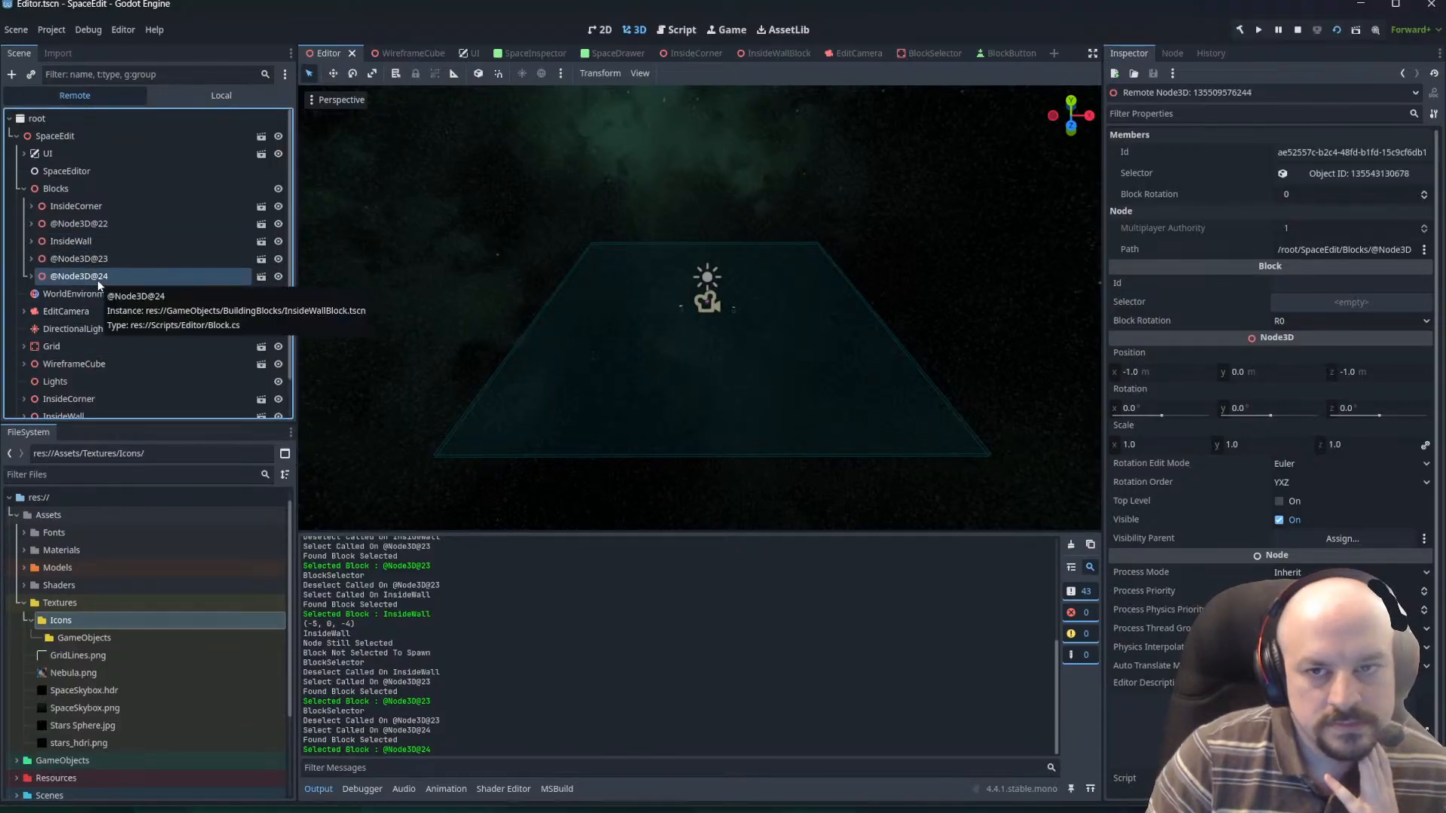
click(31, 276)
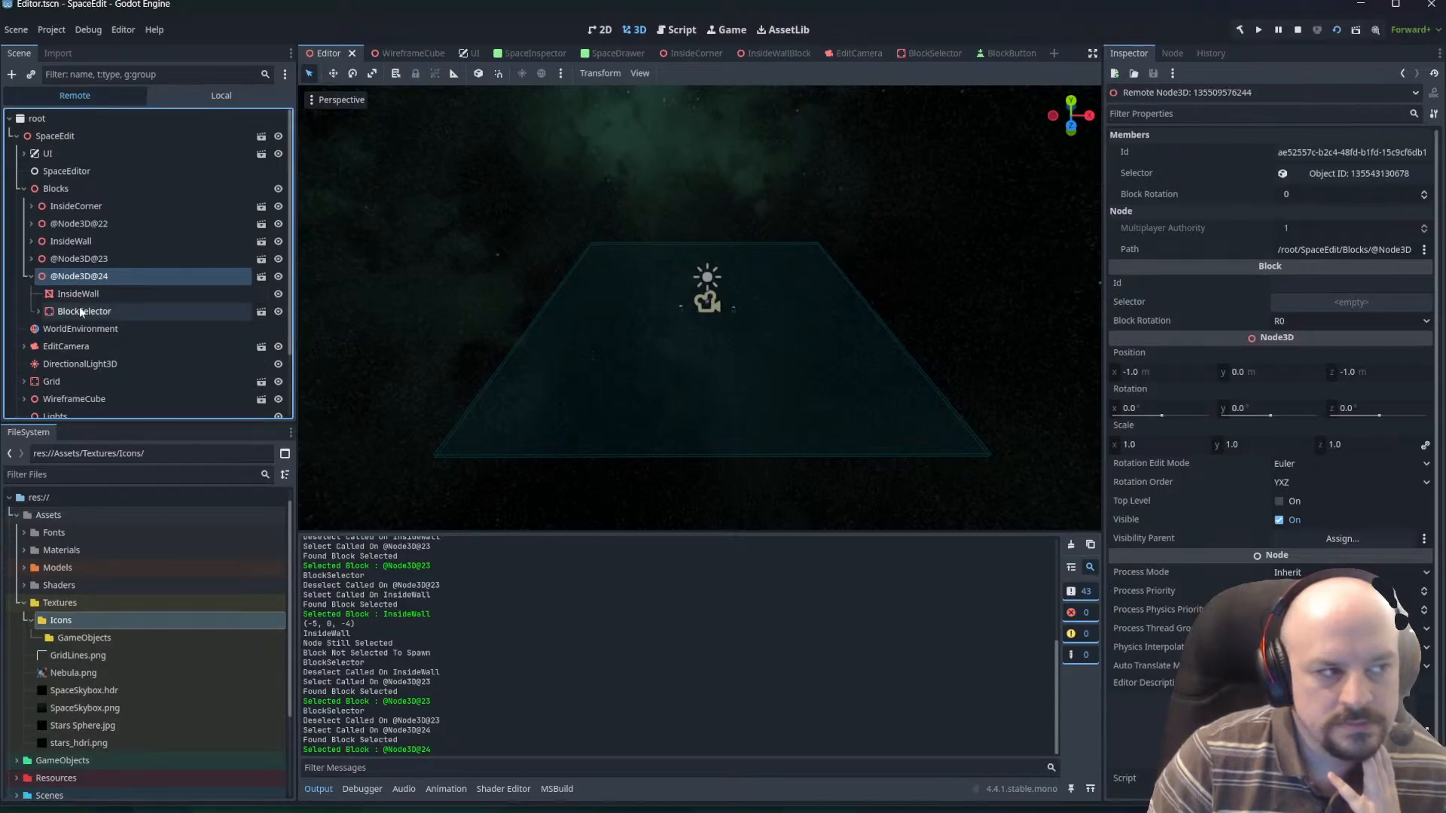
click(37, 311)
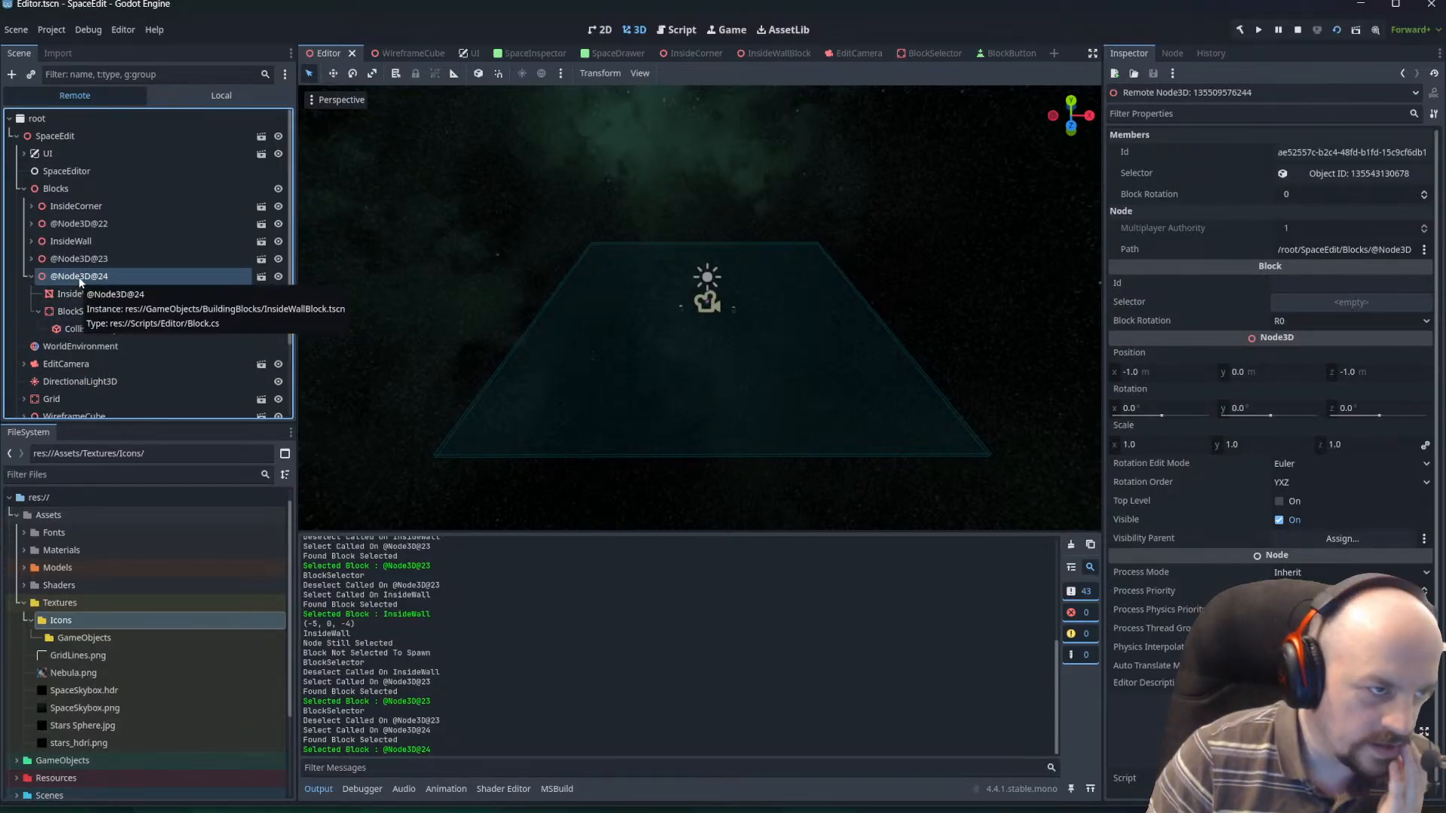
click(31, 241)
click(31, 224)
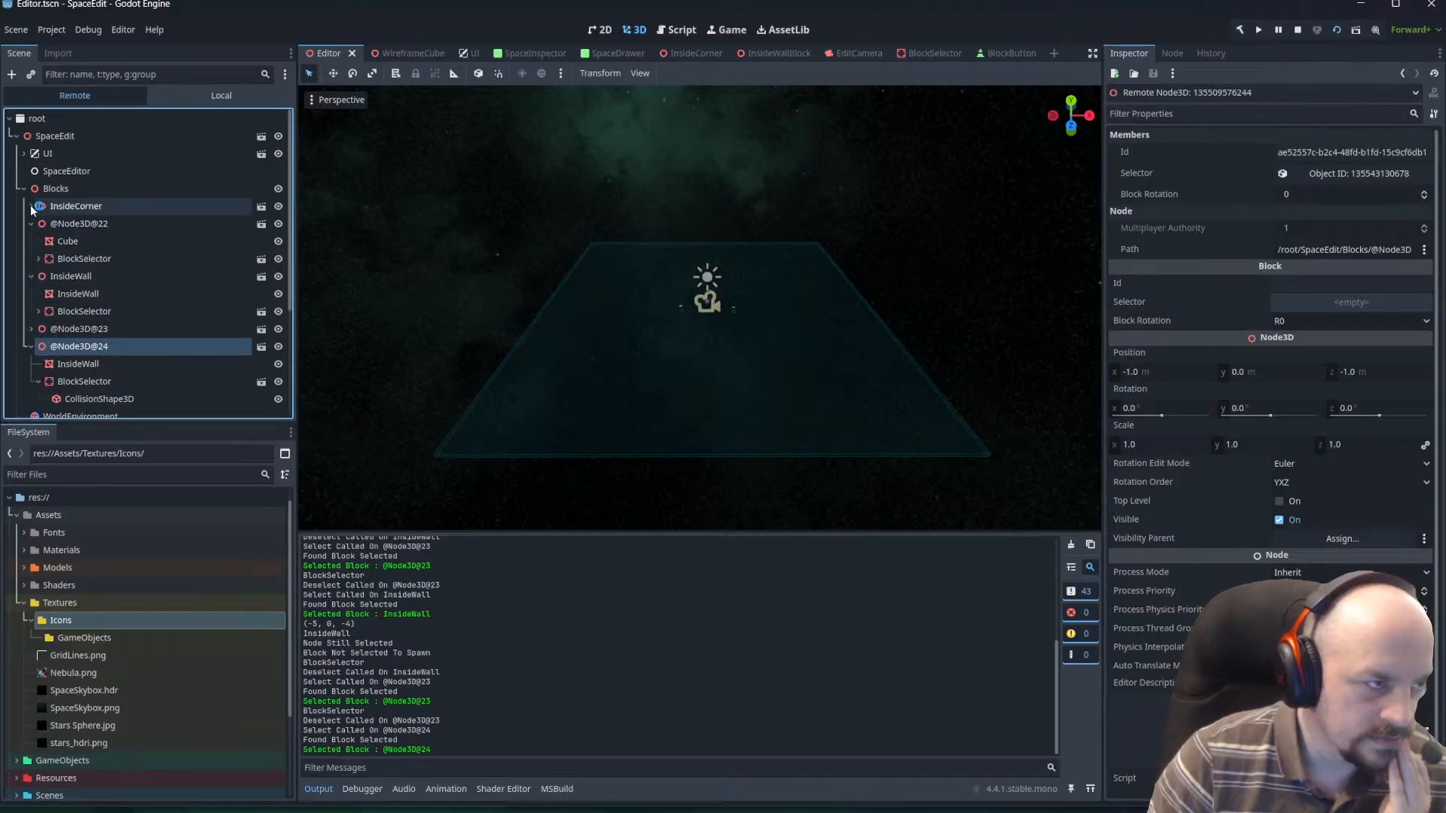
click(31, 207)
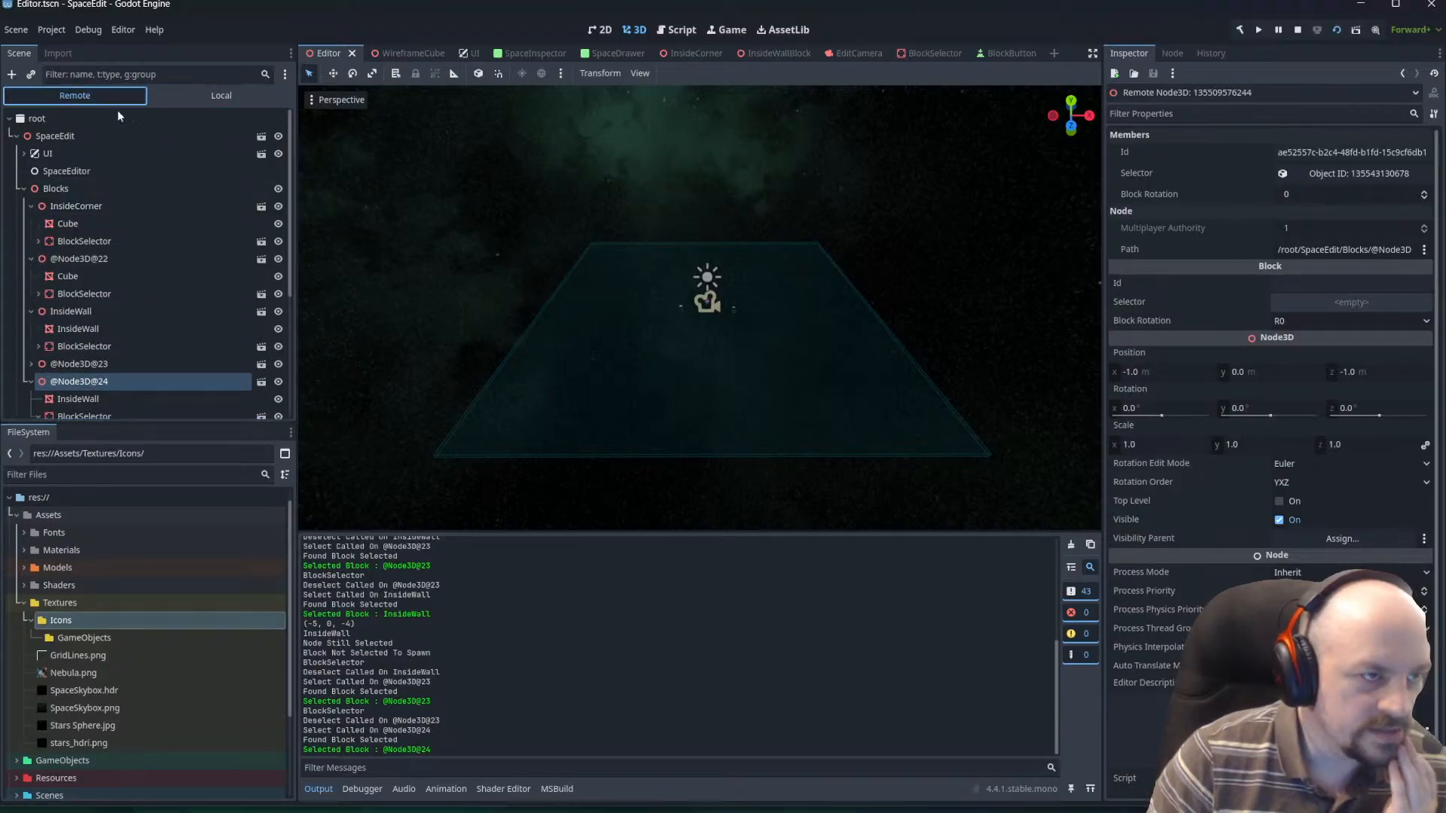
click(157, 206)
click(87, 186)
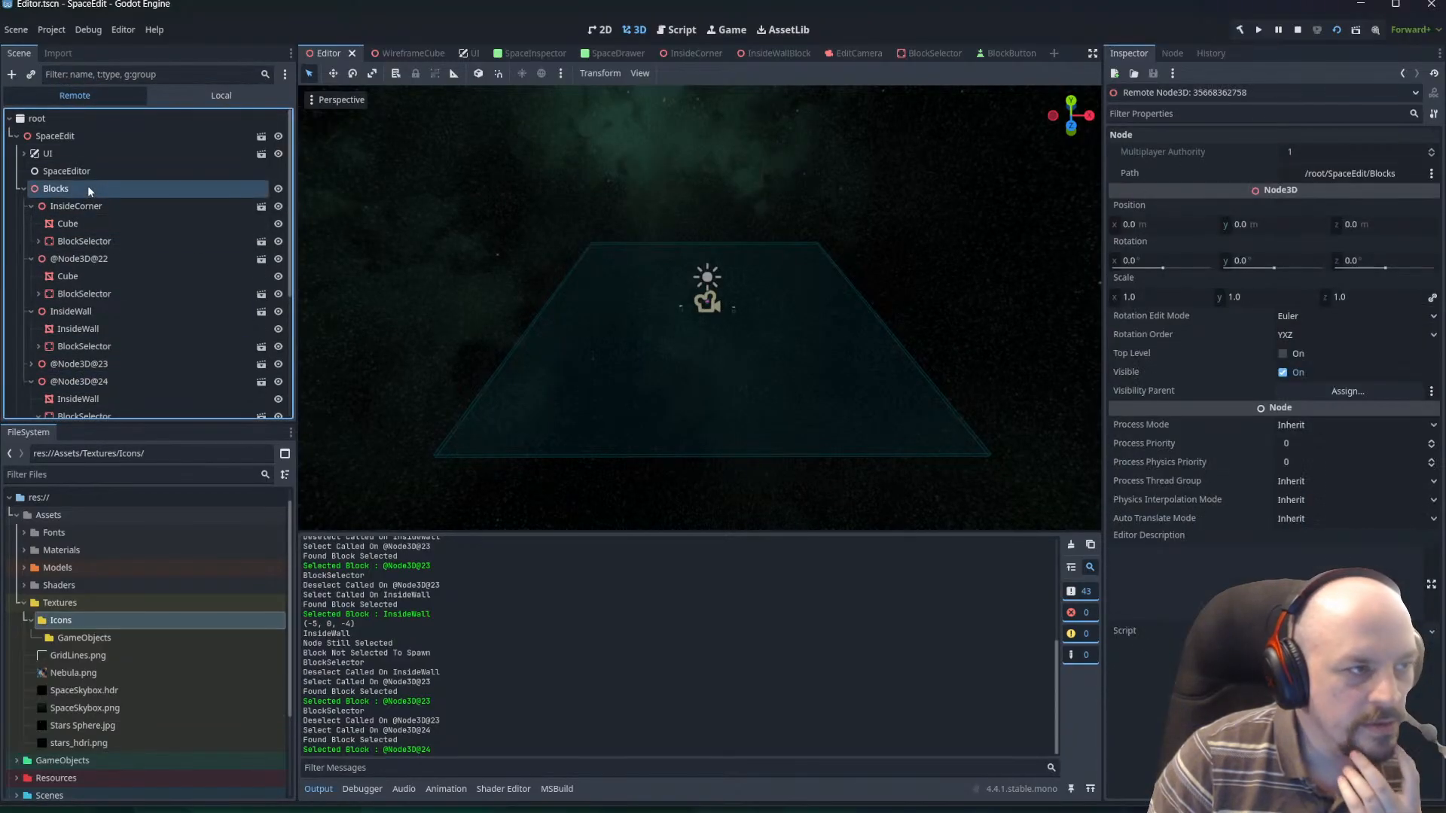
Inspect the properties of the InsideCorner block and its BlockSelector child in the remote scene tree.
click(84, 247)
scroll(1261, 478, down, 6)
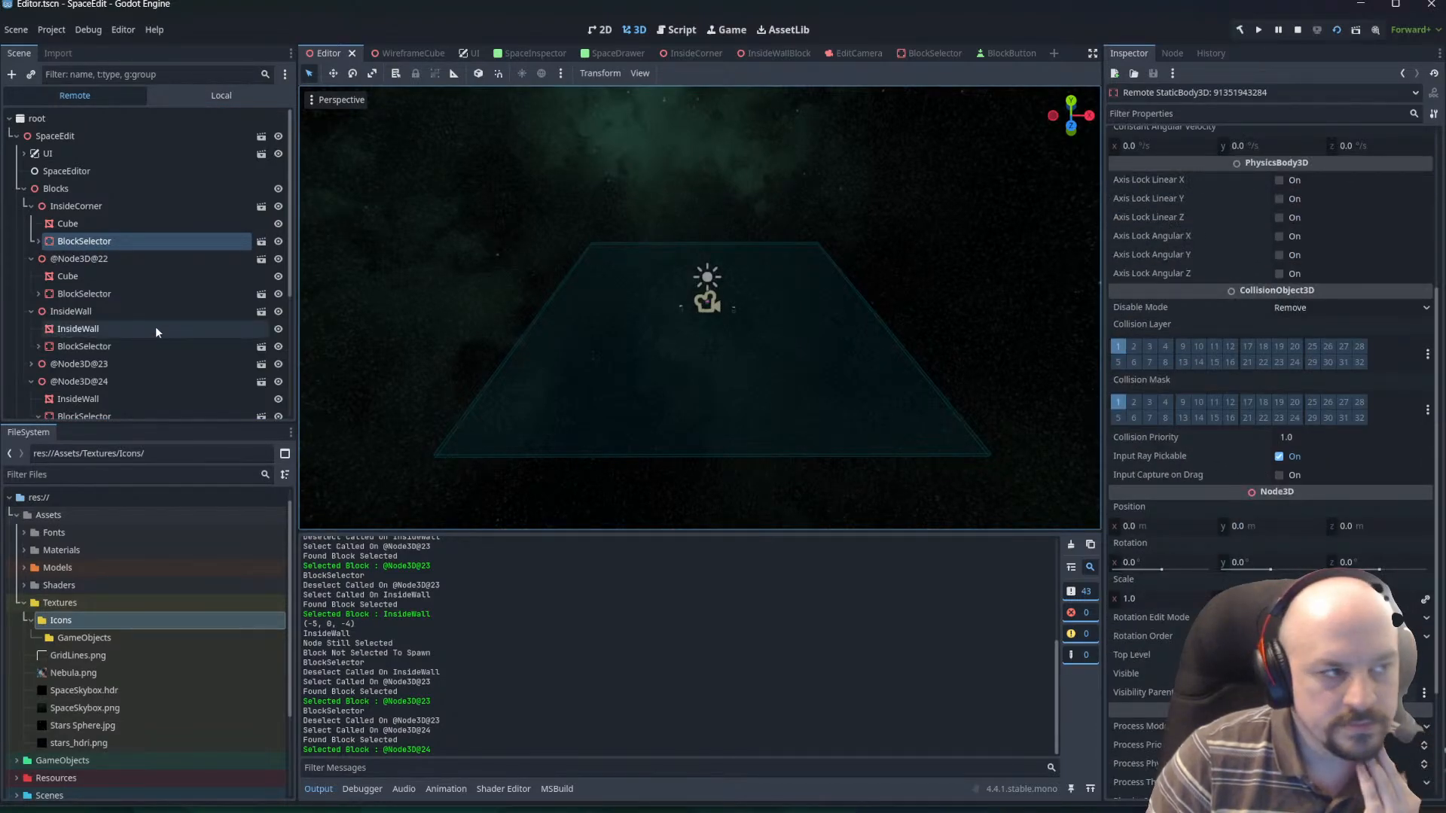
click(69, 228)
click(75, 241)
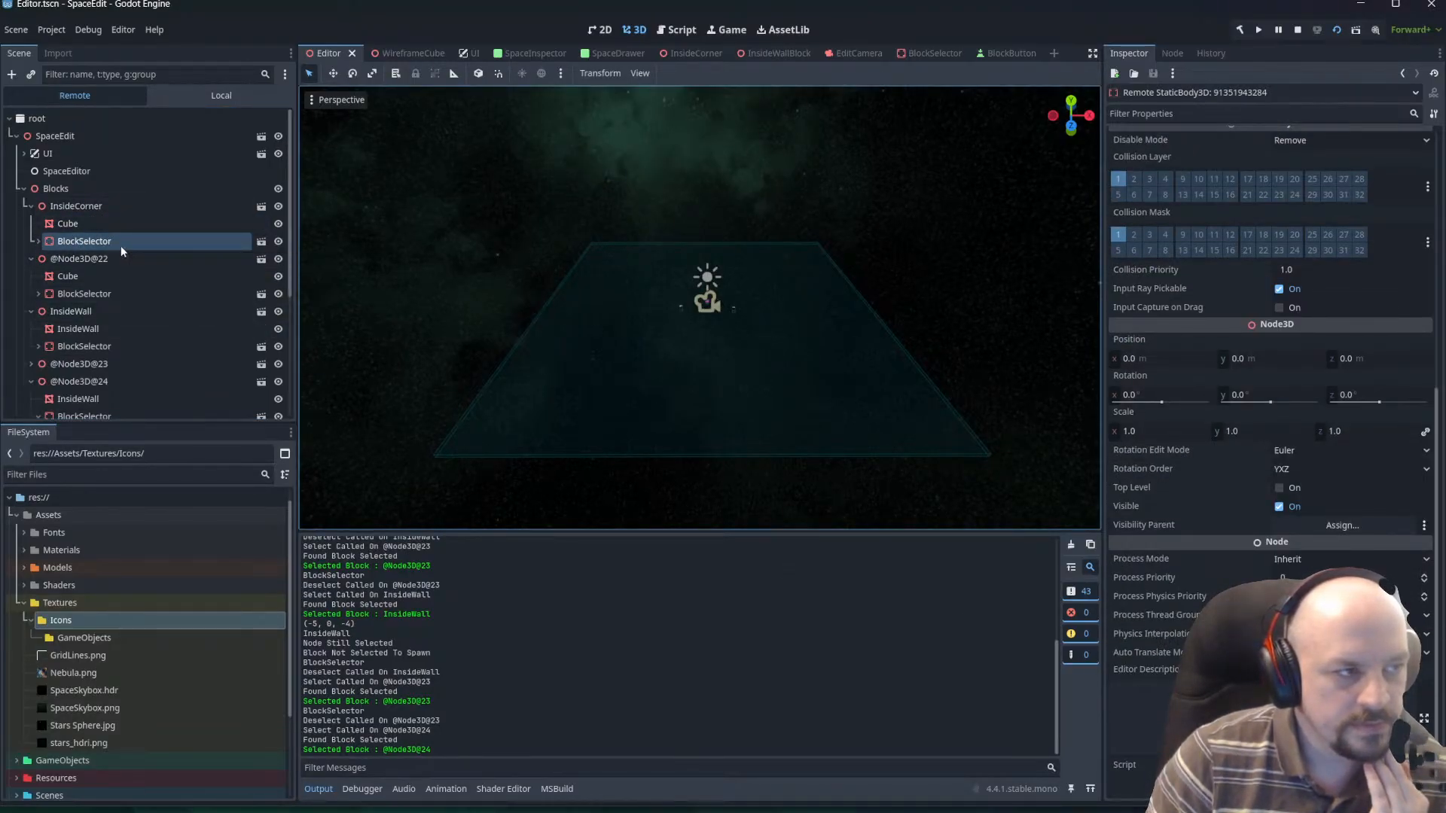
click(87, 211)
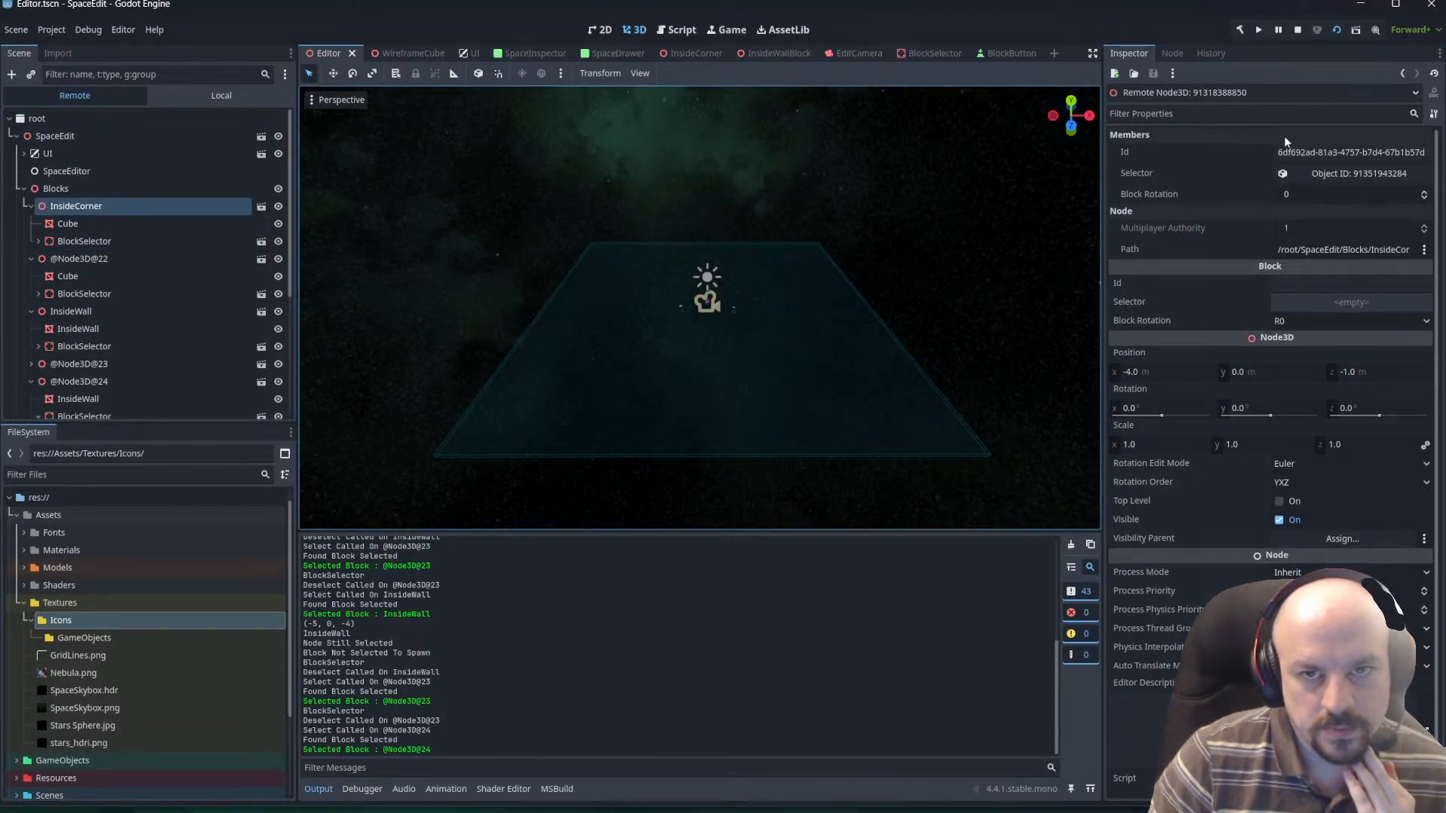
Expand the Meshes array of InsideCorner's BlockSelector and compare its referenced mesh object's ID with that of the Cube child.
click(106, 241)
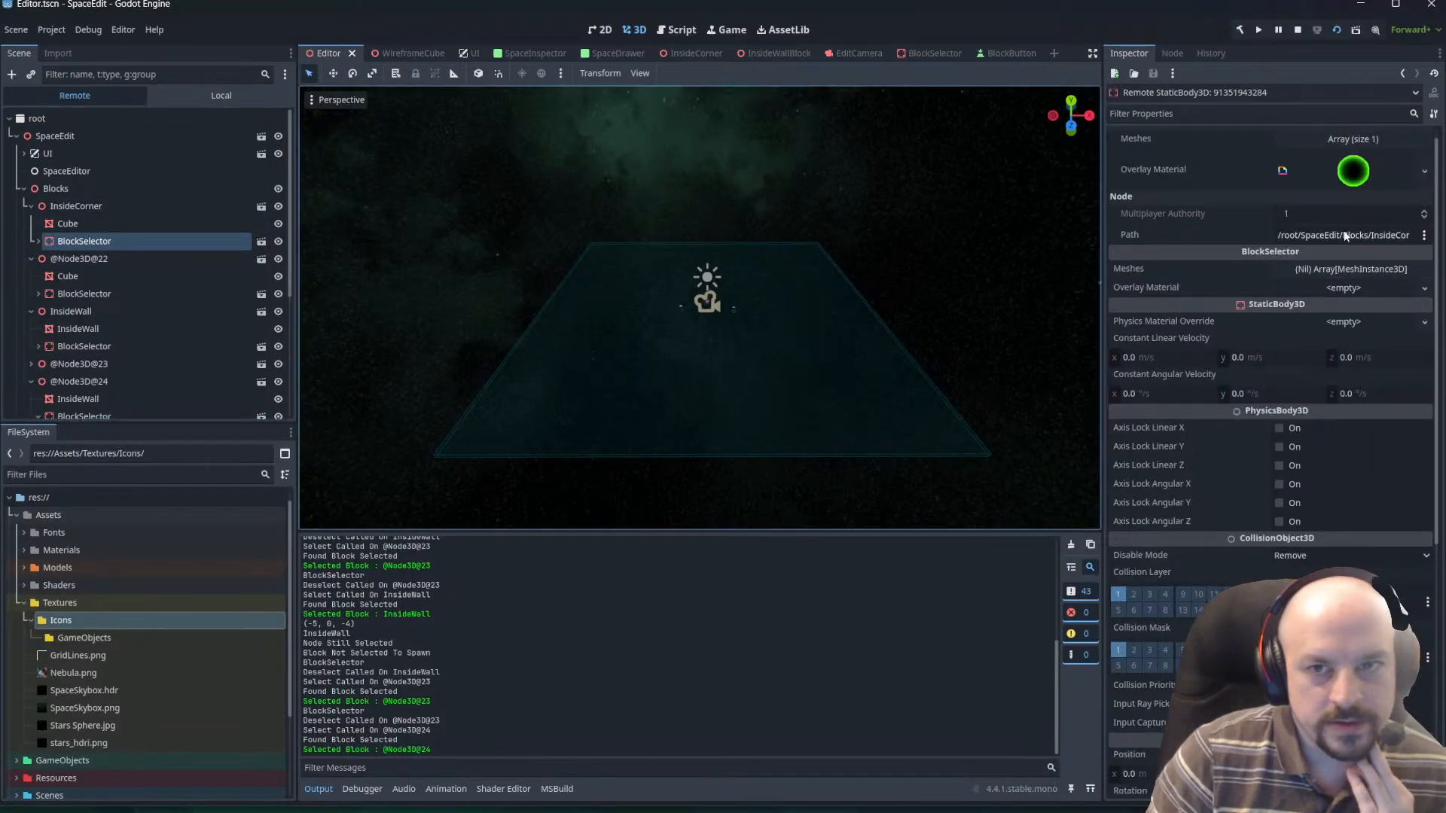
click(1363, 140)
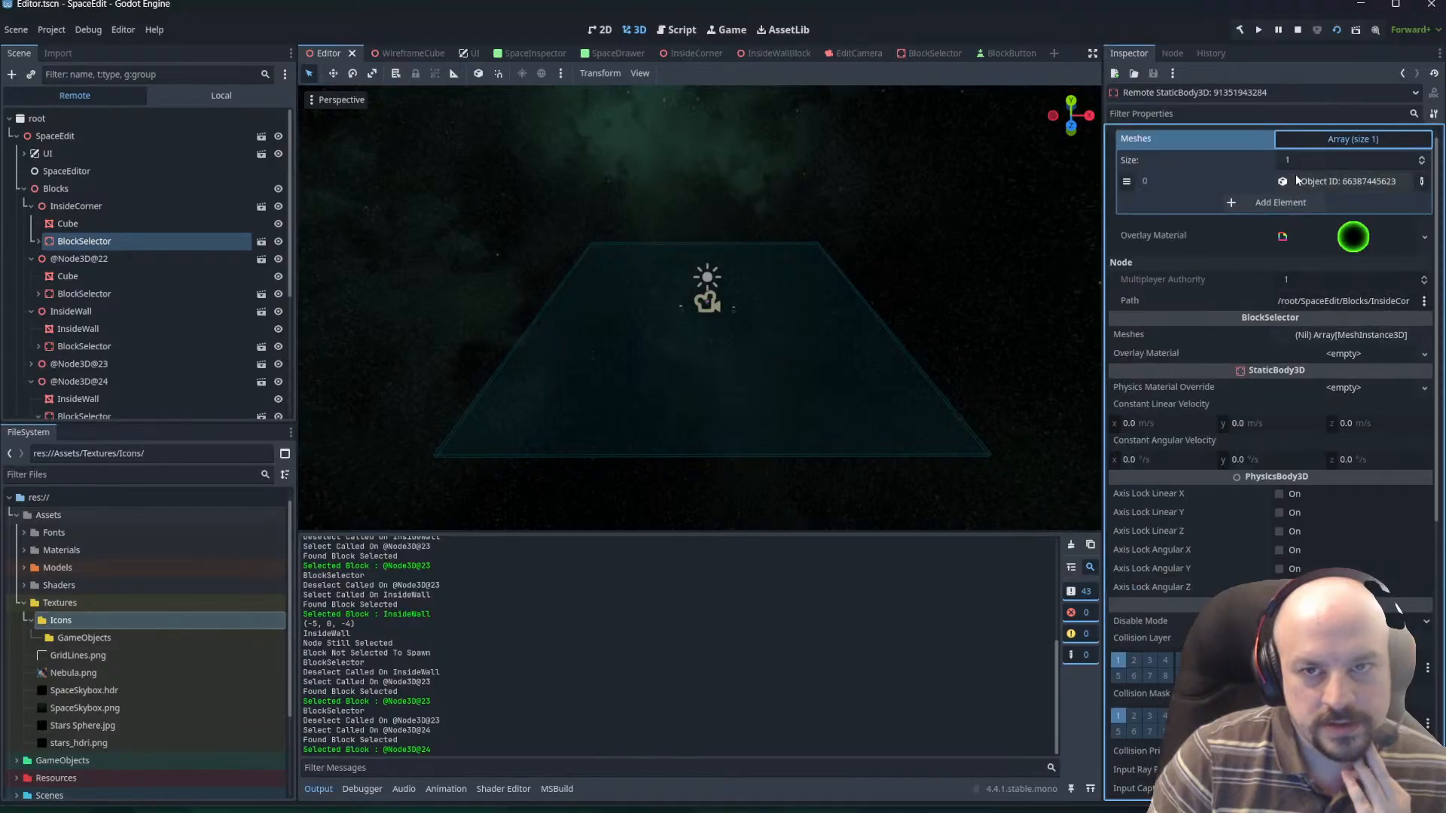
click(1350, 183)
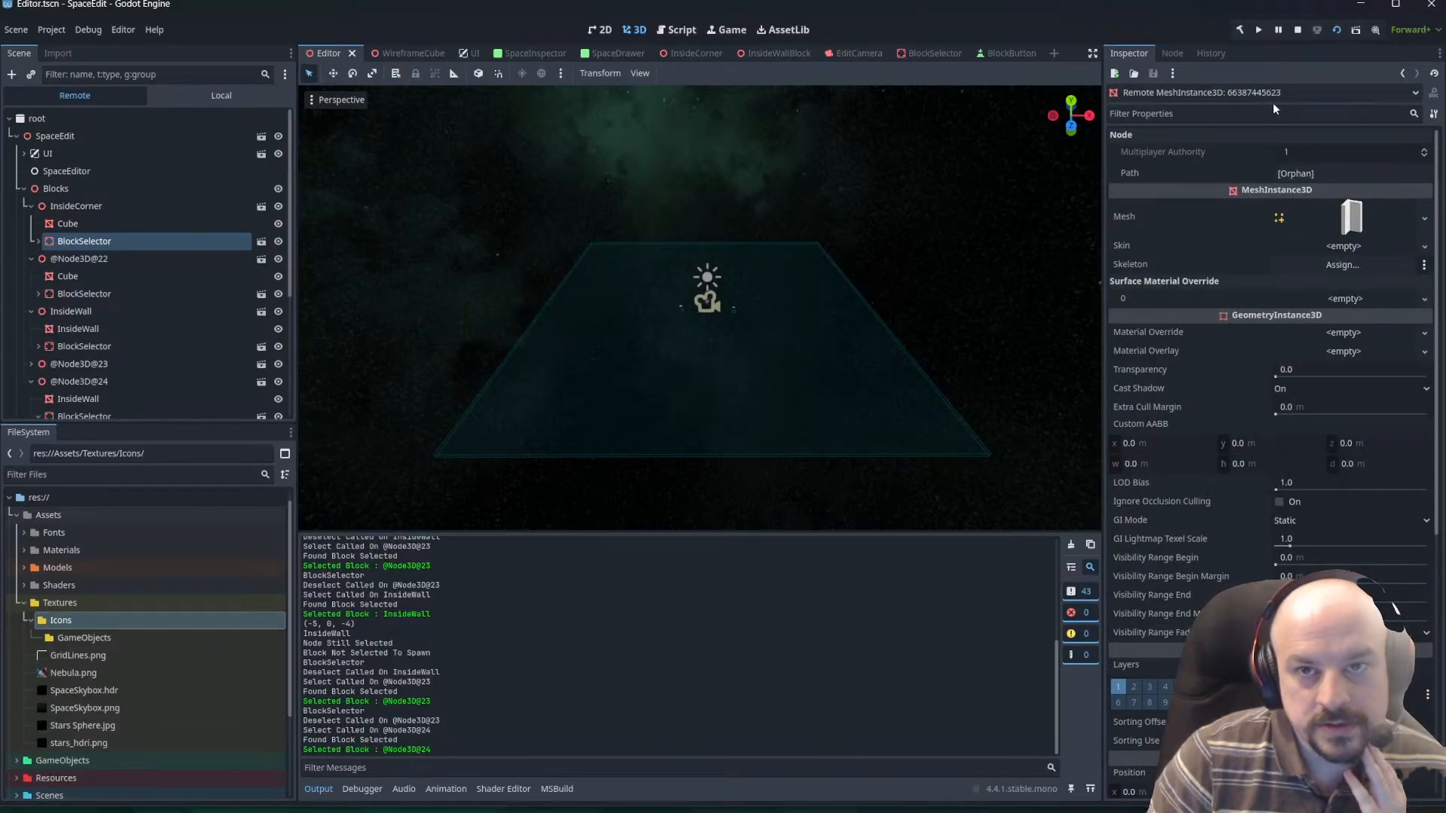
click(68, 223)
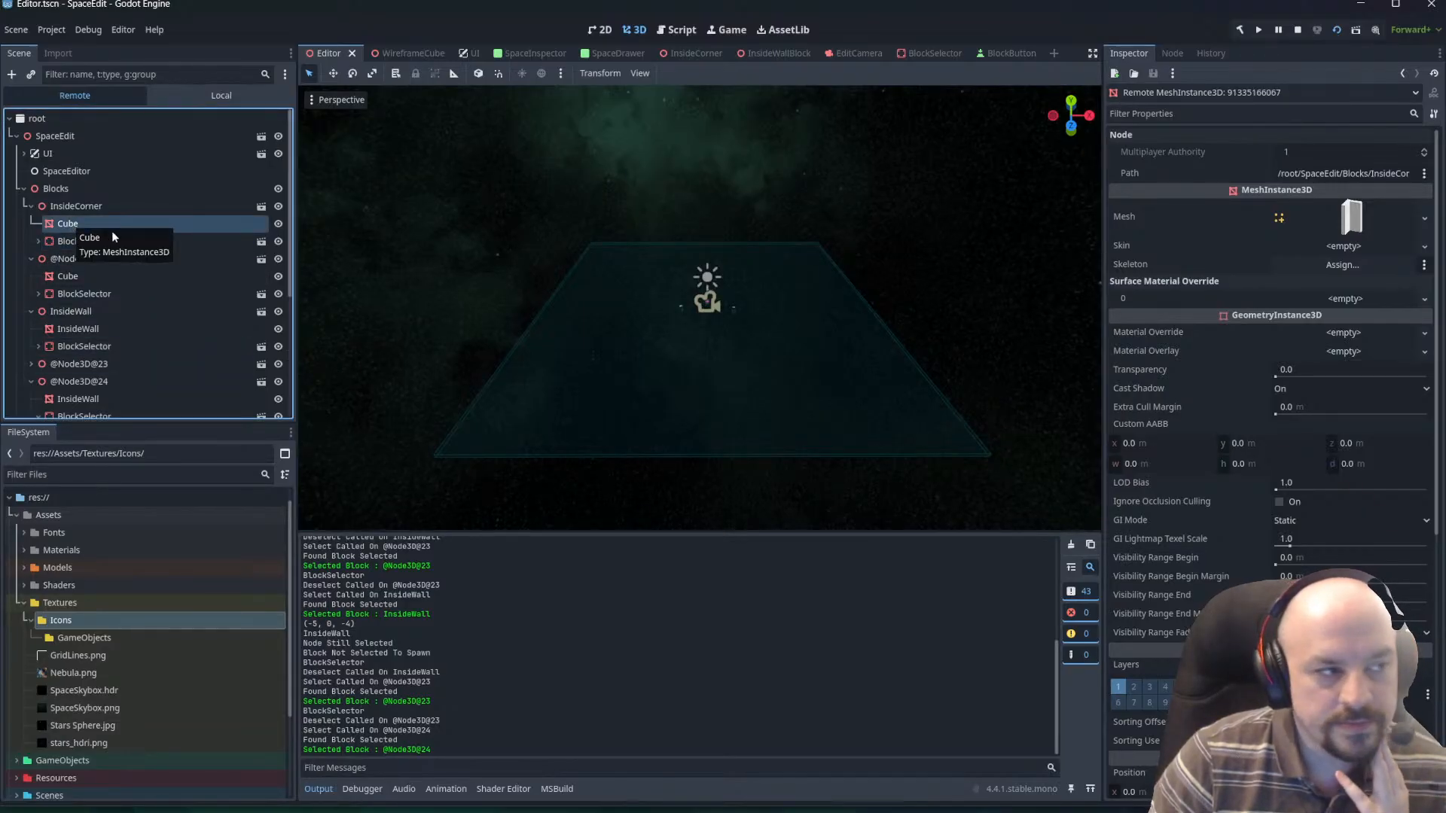
click(80, 241)
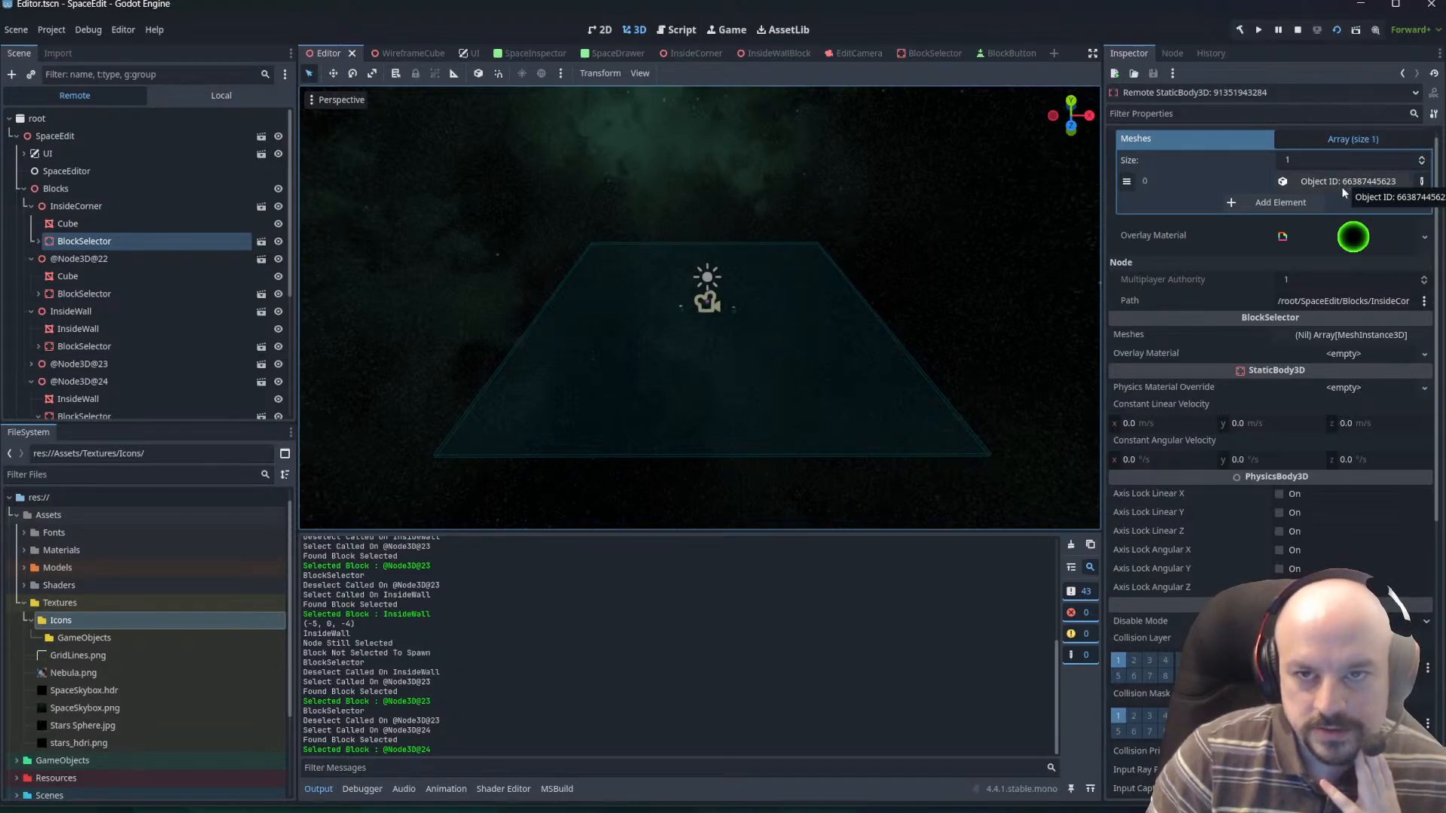
Inspect the mesh resource assigned to InsideCorner's Cube, and return to the sibling BlockSelector.
click(69, 226)
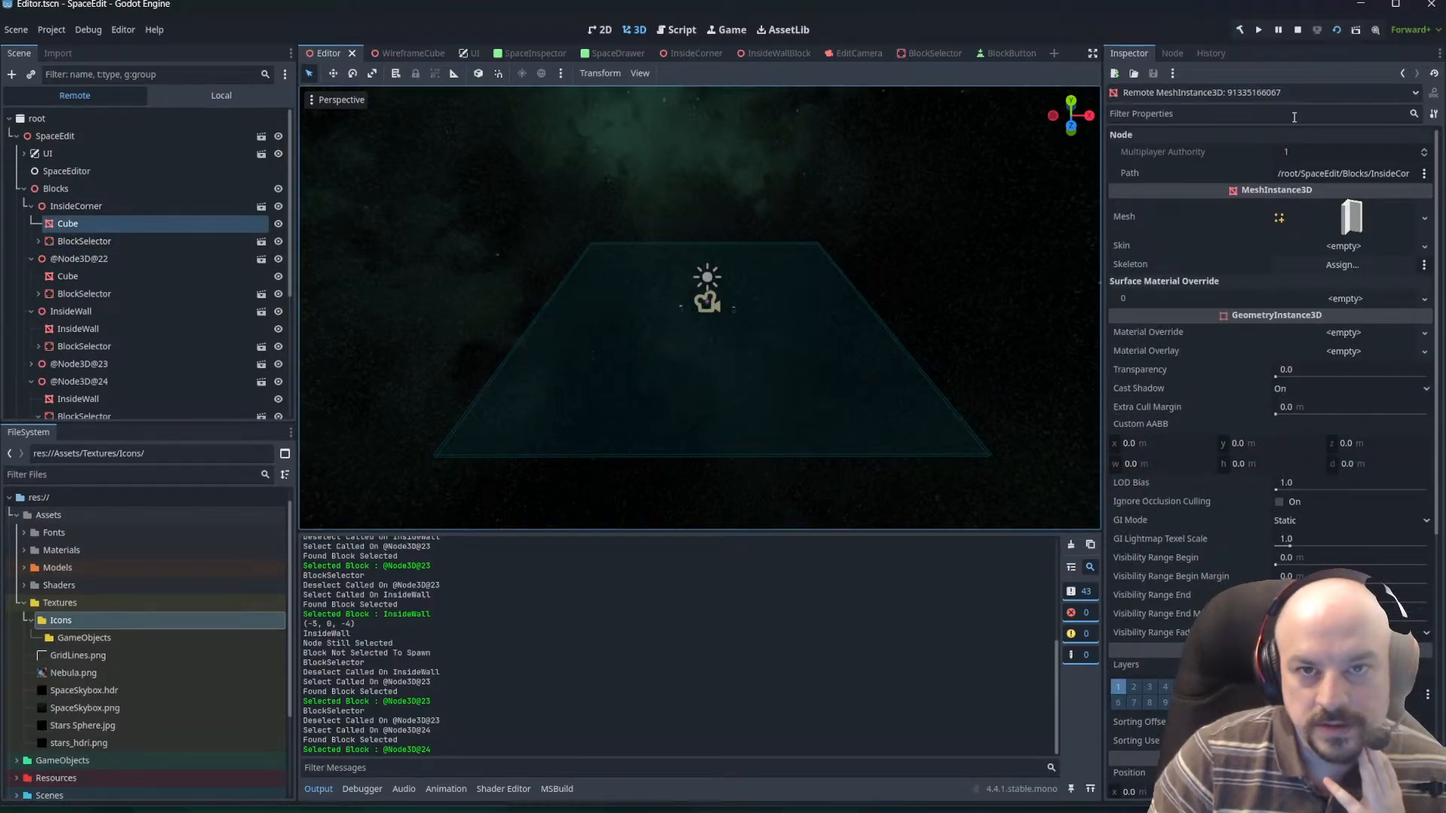
click(1361, 223)
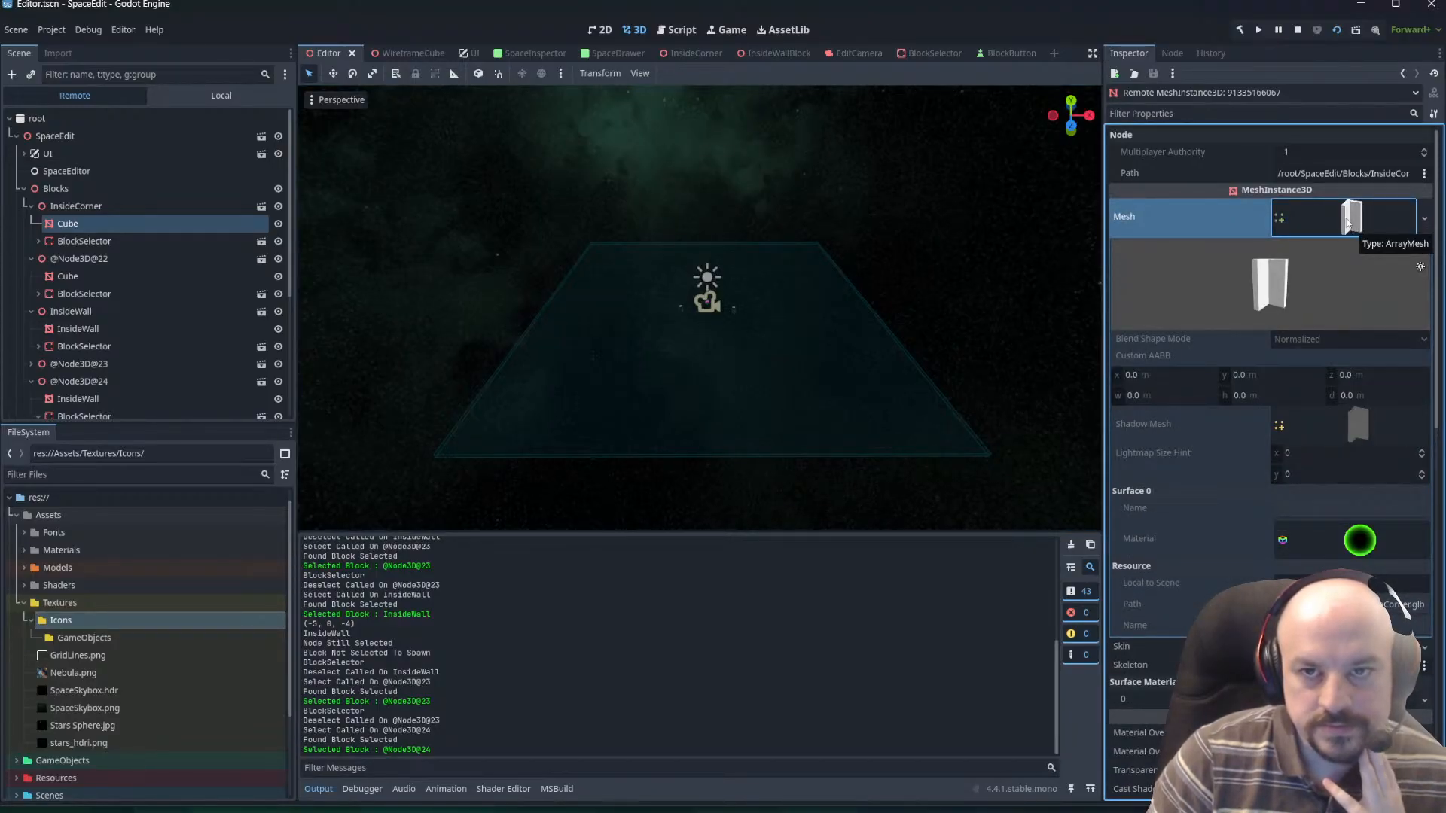
right_click(1348, 222)
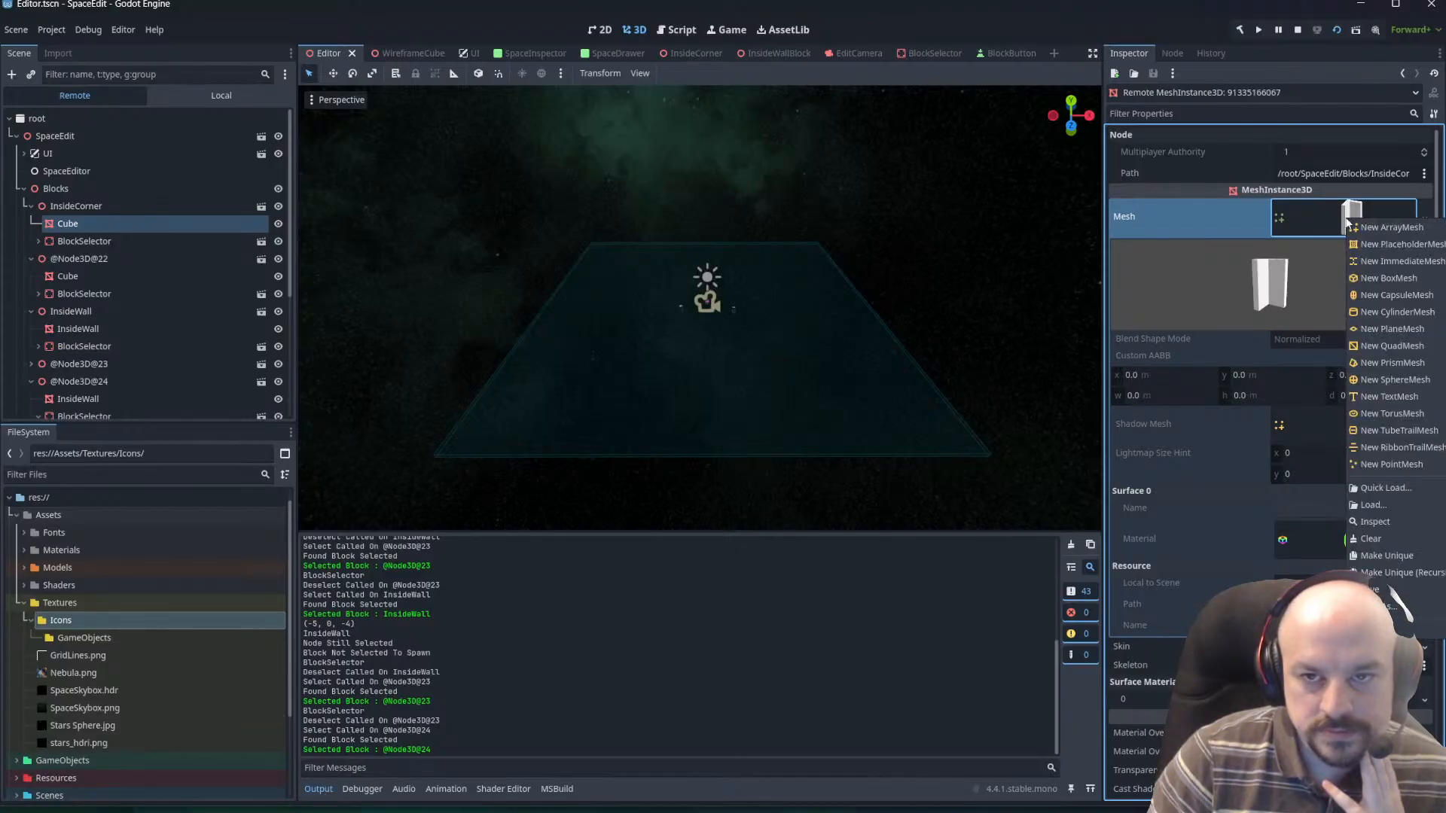
click(1391, 520)
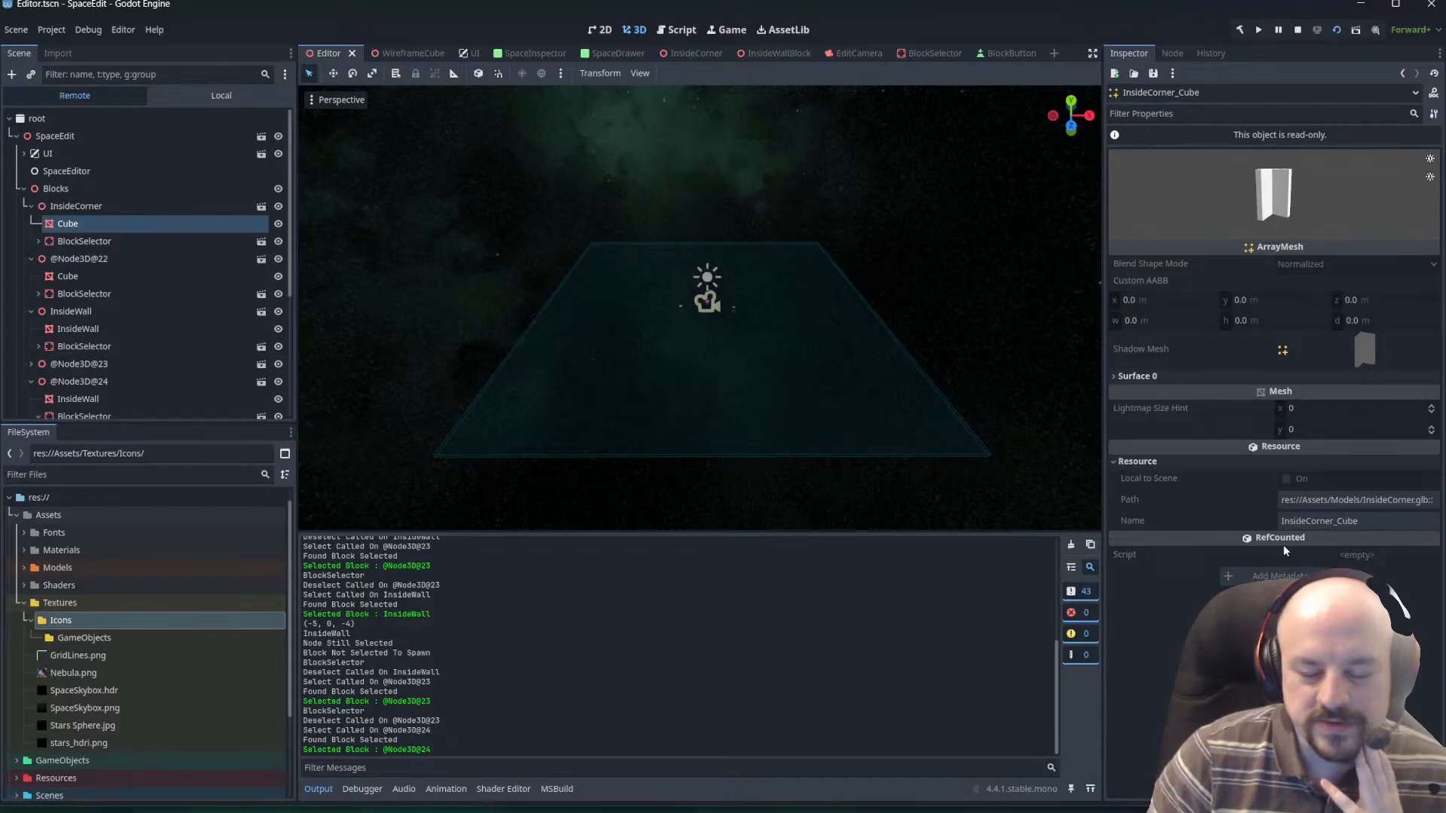
click(84, 241)
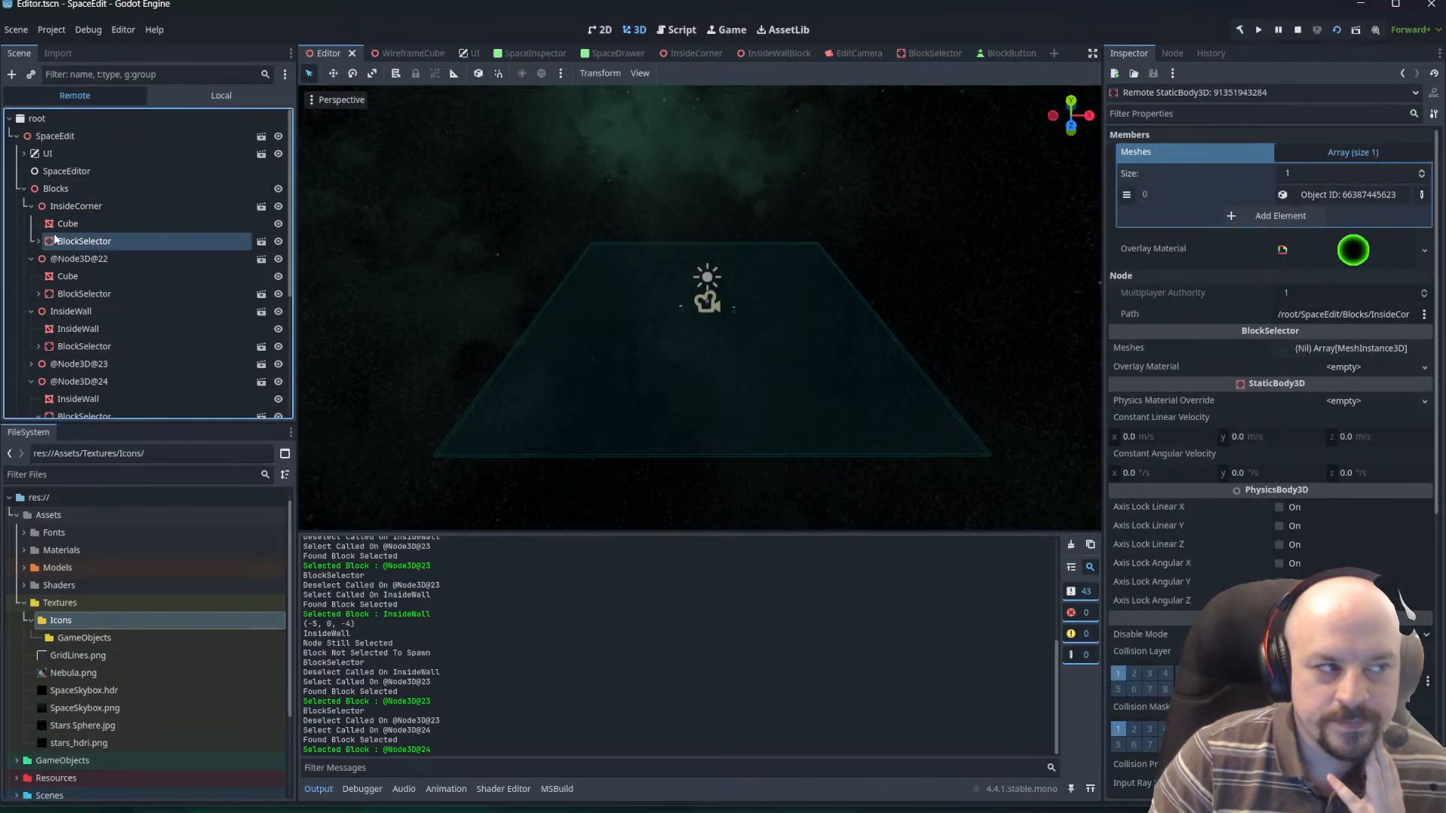
scroll(61, 305, down, 2)
click(104, 306)
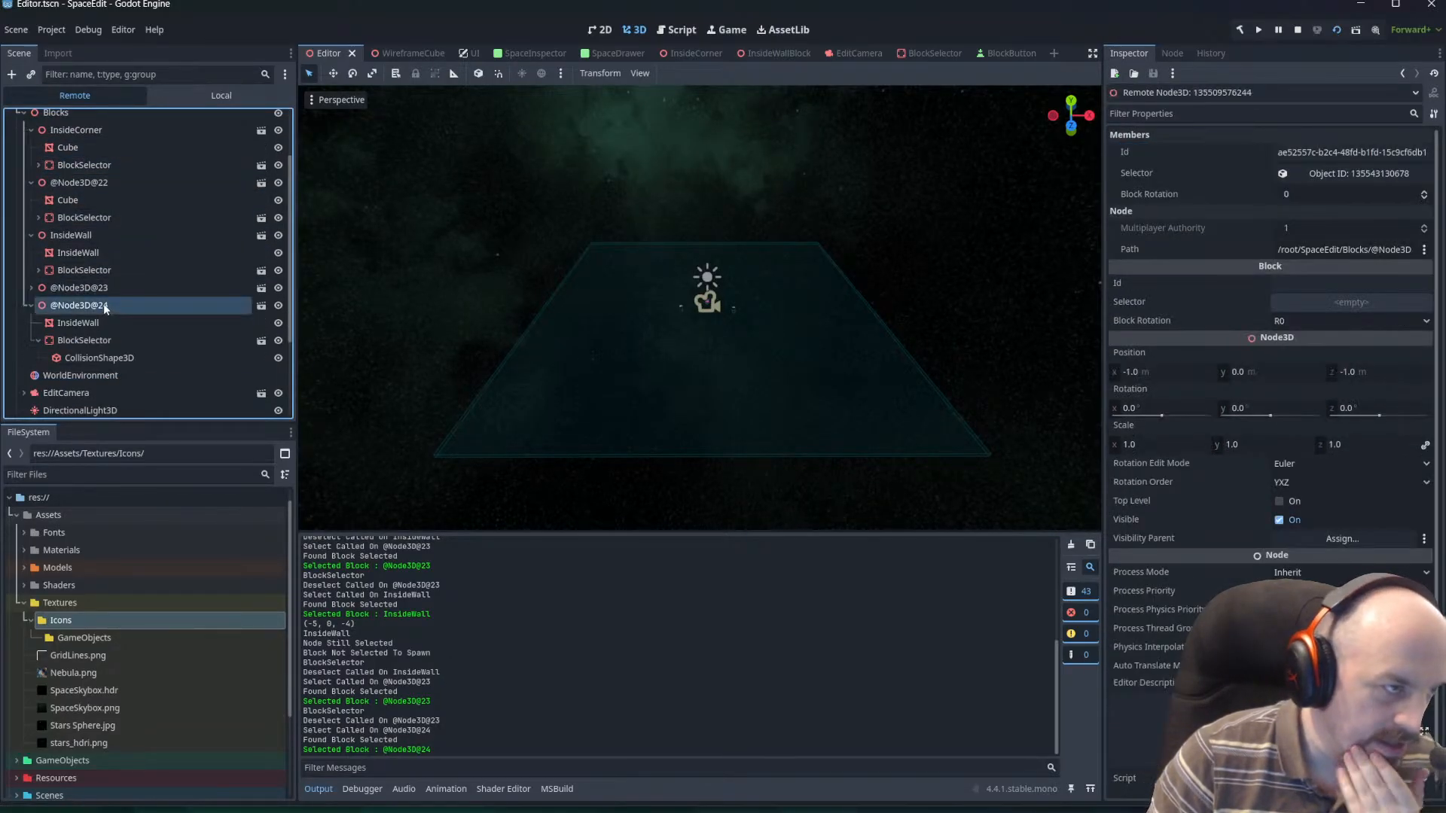
click(78, 288)
click(30, 288)
click(78, 305)
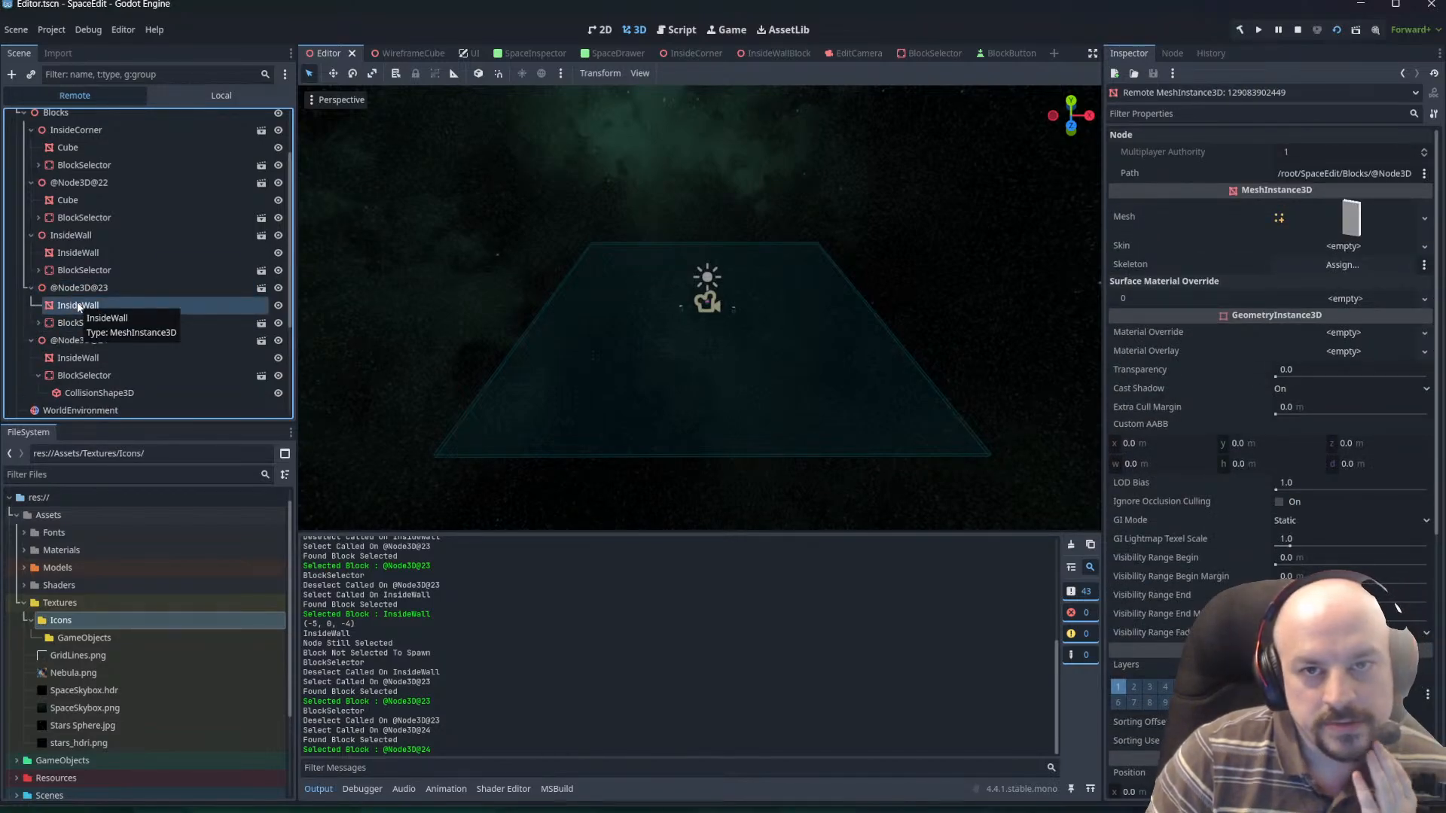
click(78, 322)
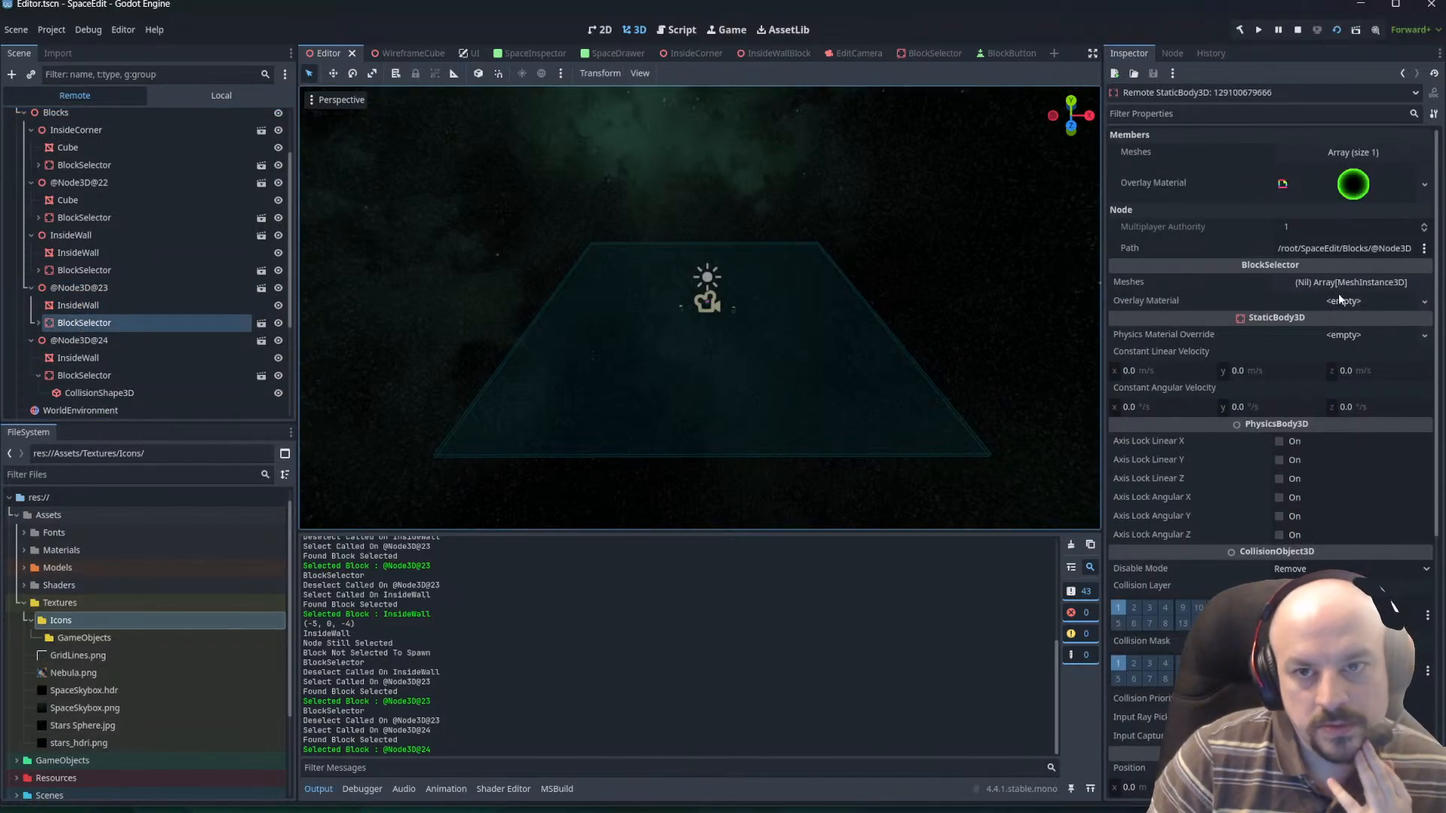
click(1364, 153)
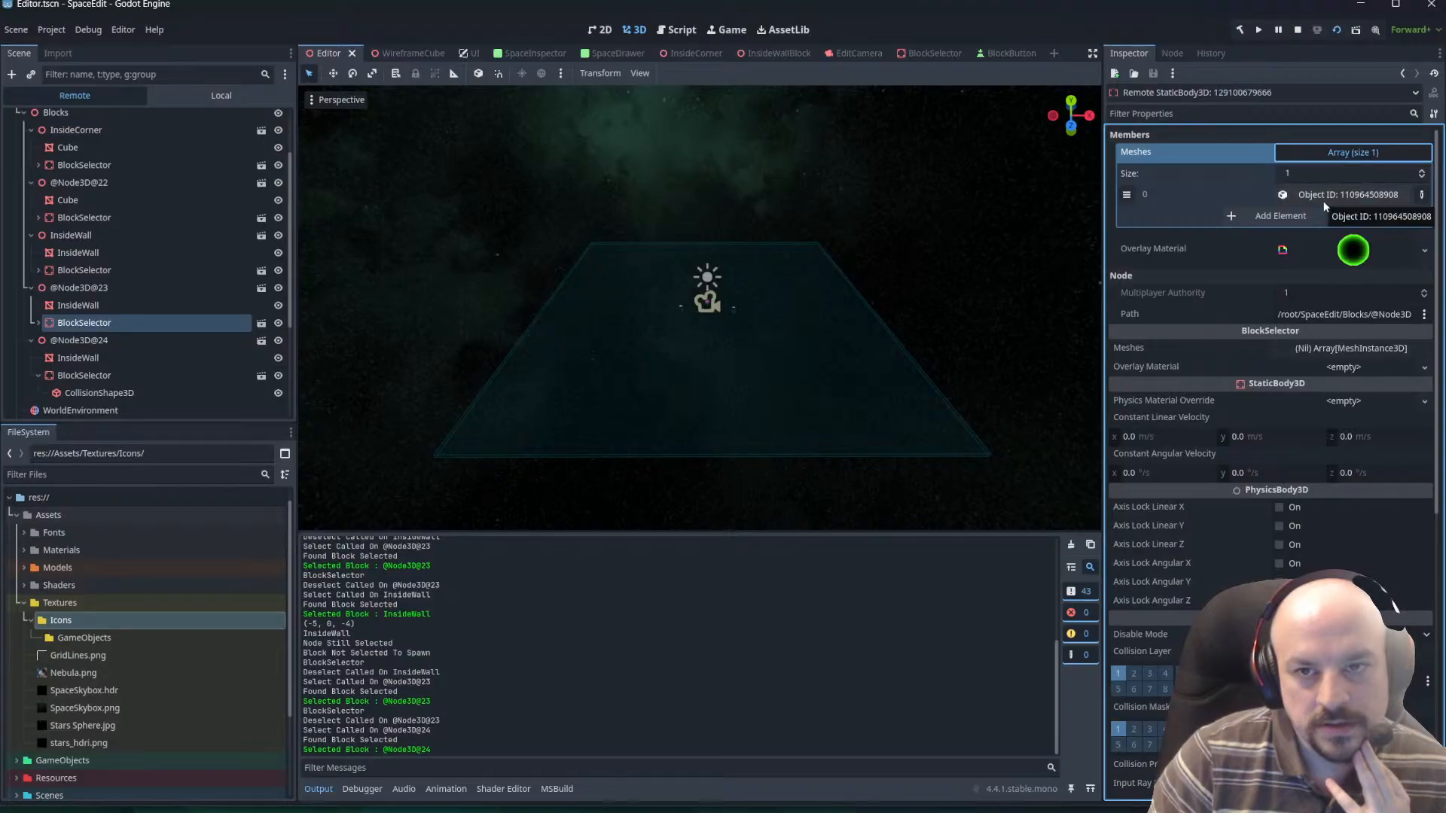
click(88, 306)
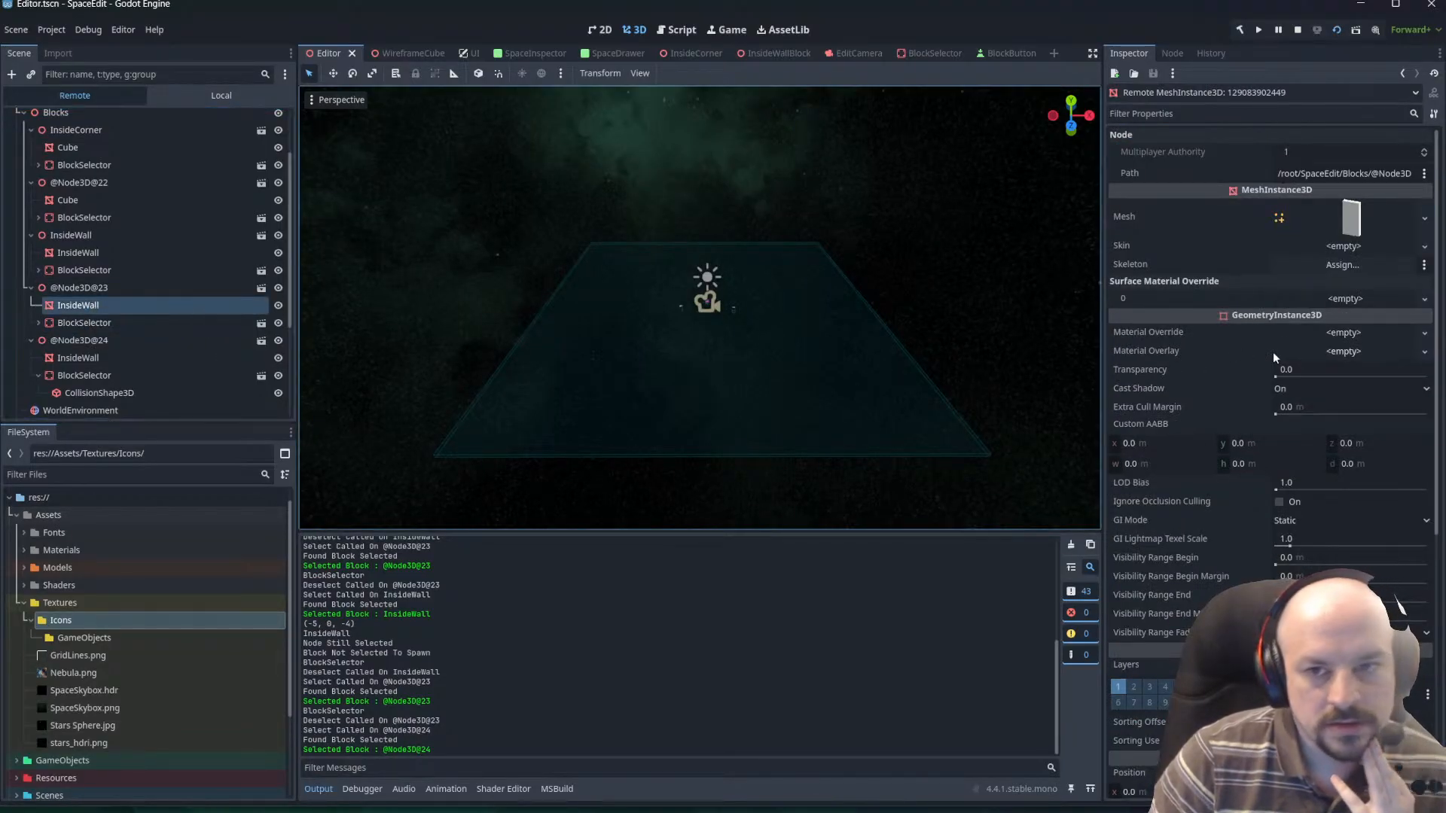
click(1304, 218)
click(1305, 218)
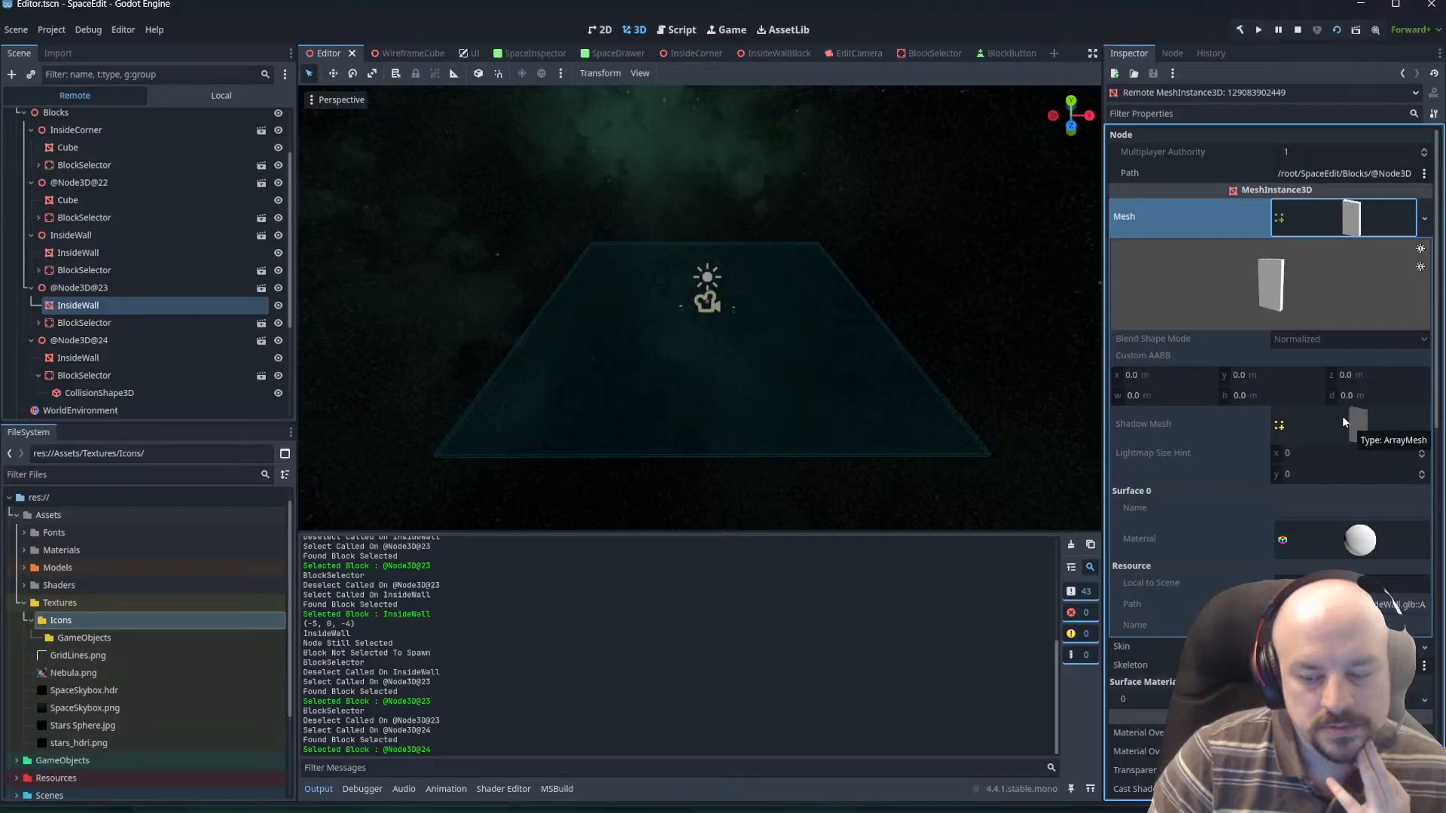
scroll(1342, 415, down, 10)
scroll(1195, 435, down, 3)
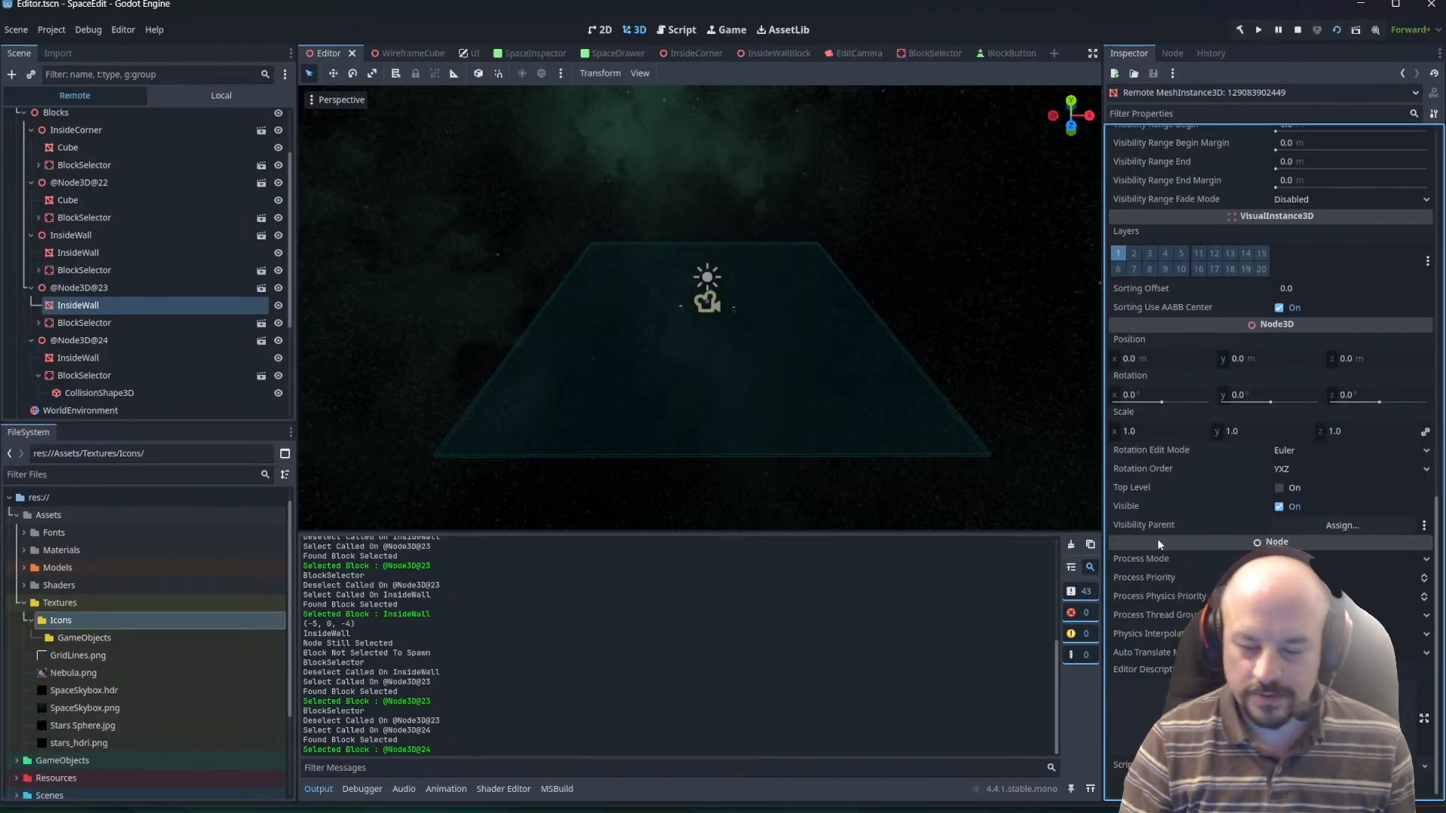
scroll(655, 291, up, 5)
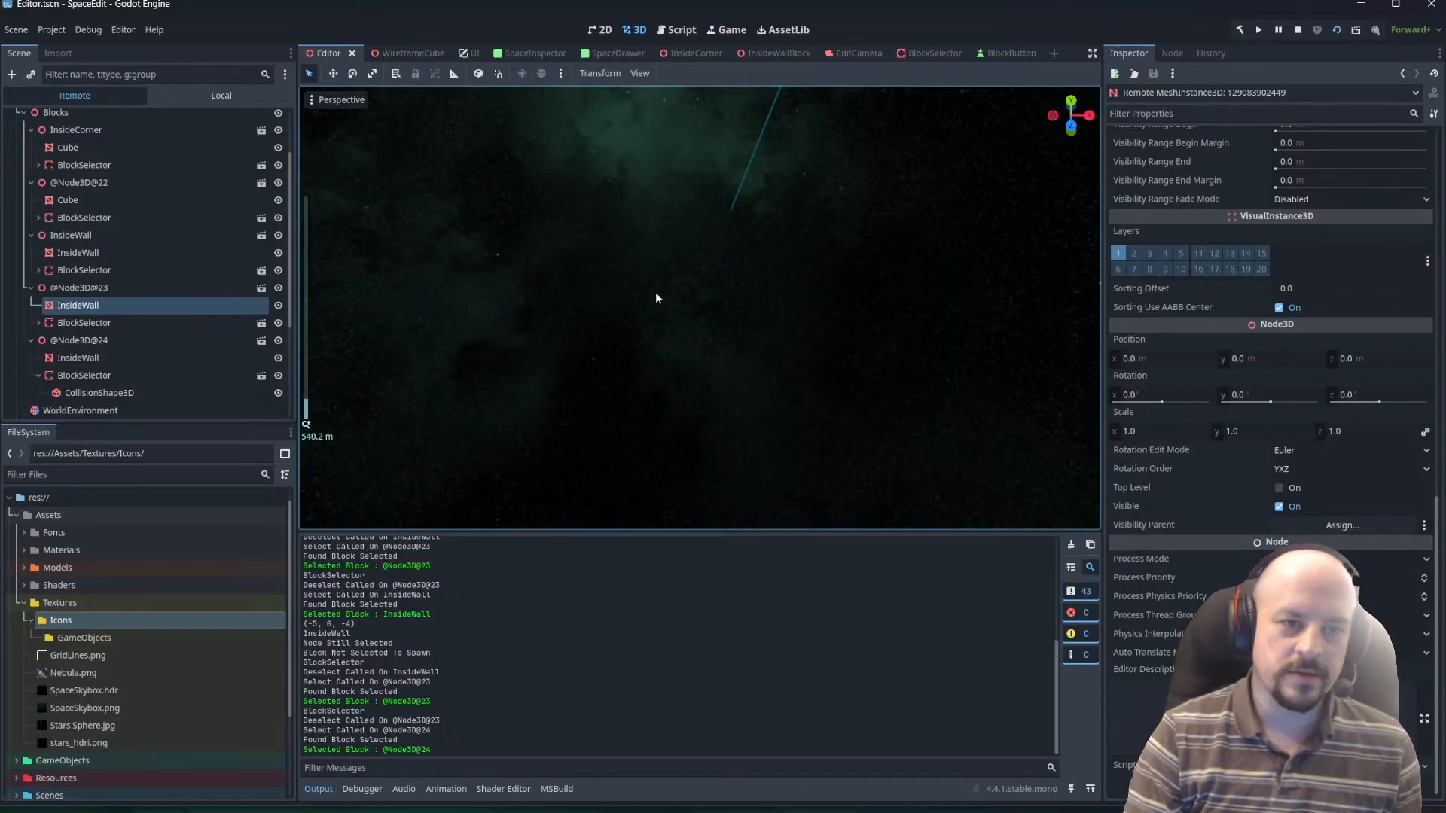
right_drag(661, 292, 603, 289)
key(w)
scroll(662, 292, up, 6)
key(w)
Switch to Visual Studio Code and follow SelectedBlock from SelectGrid in SpaceEditor.cs to its definition in SpaceDrawer.cs.
key(alt+Tab)
key(alt+Tab)
key(alt+Tab)
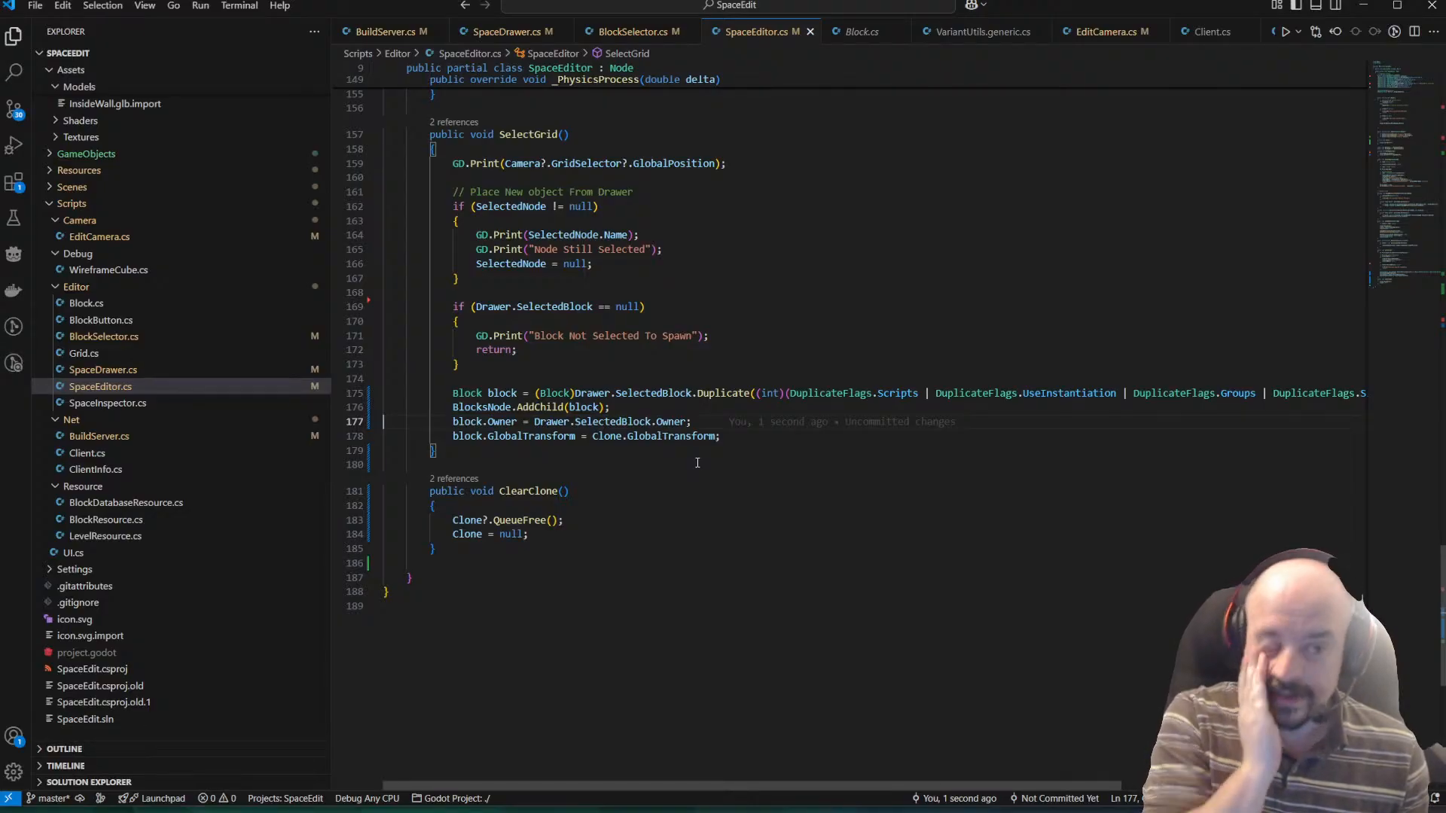
key(alt+Tab)
key(alt+Tab)
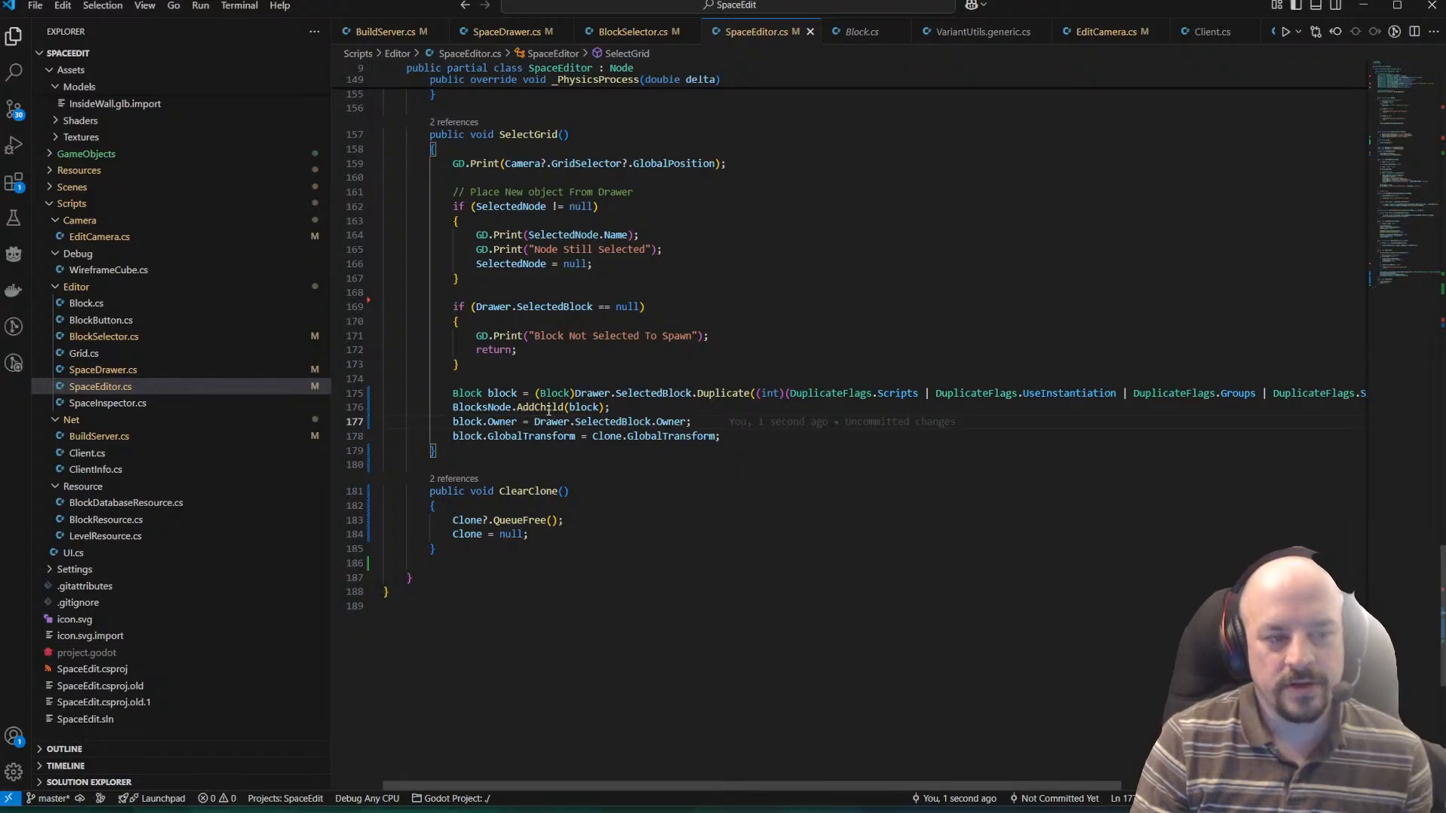
mouse_move(547, 410)
ctrl+click(625, 392)
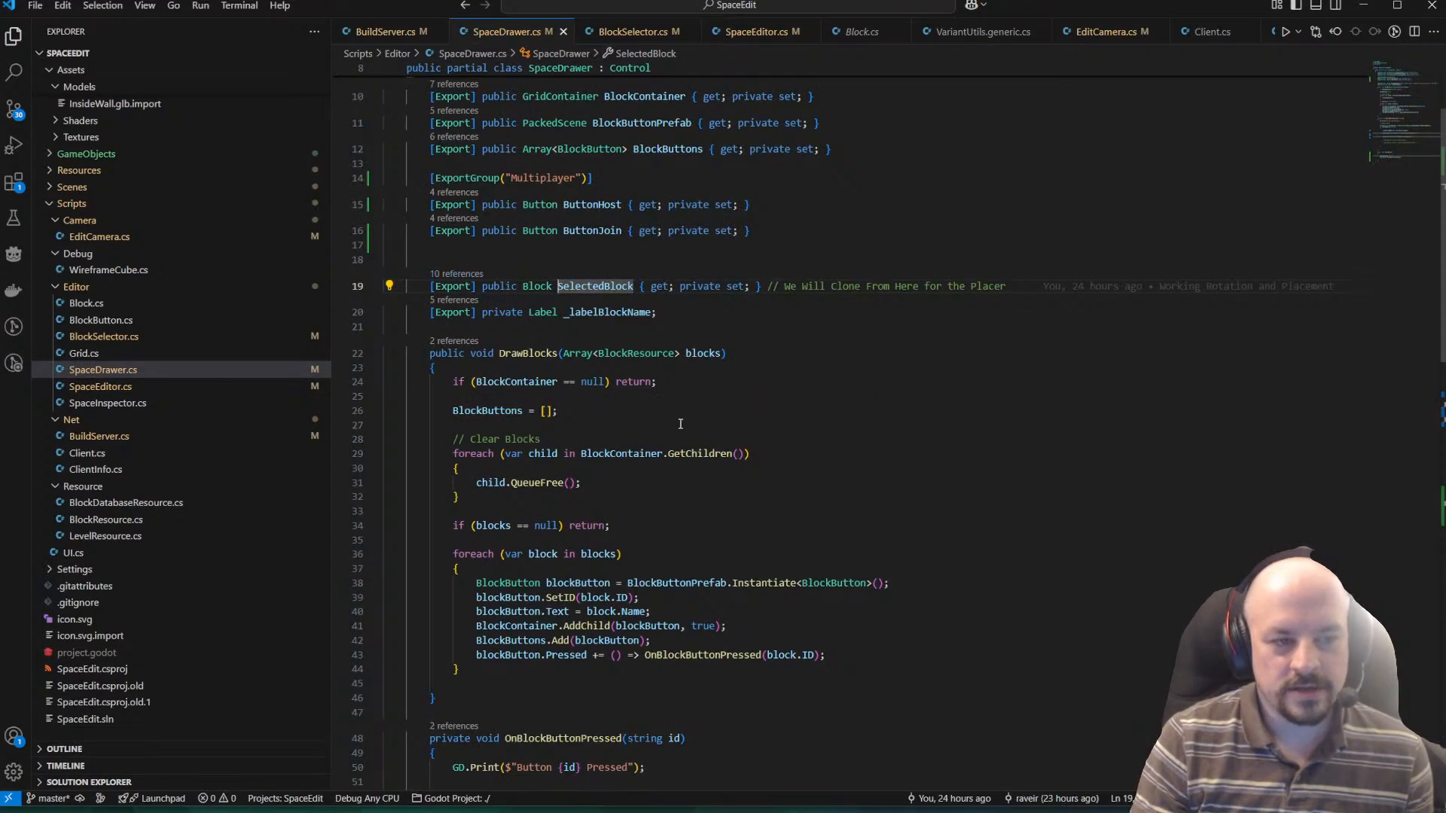
List the references to SelectedBlock and check the Instantiate<Block>() call that assigns it, closing the reference view when done.
scroll(578, 371, down, 3)
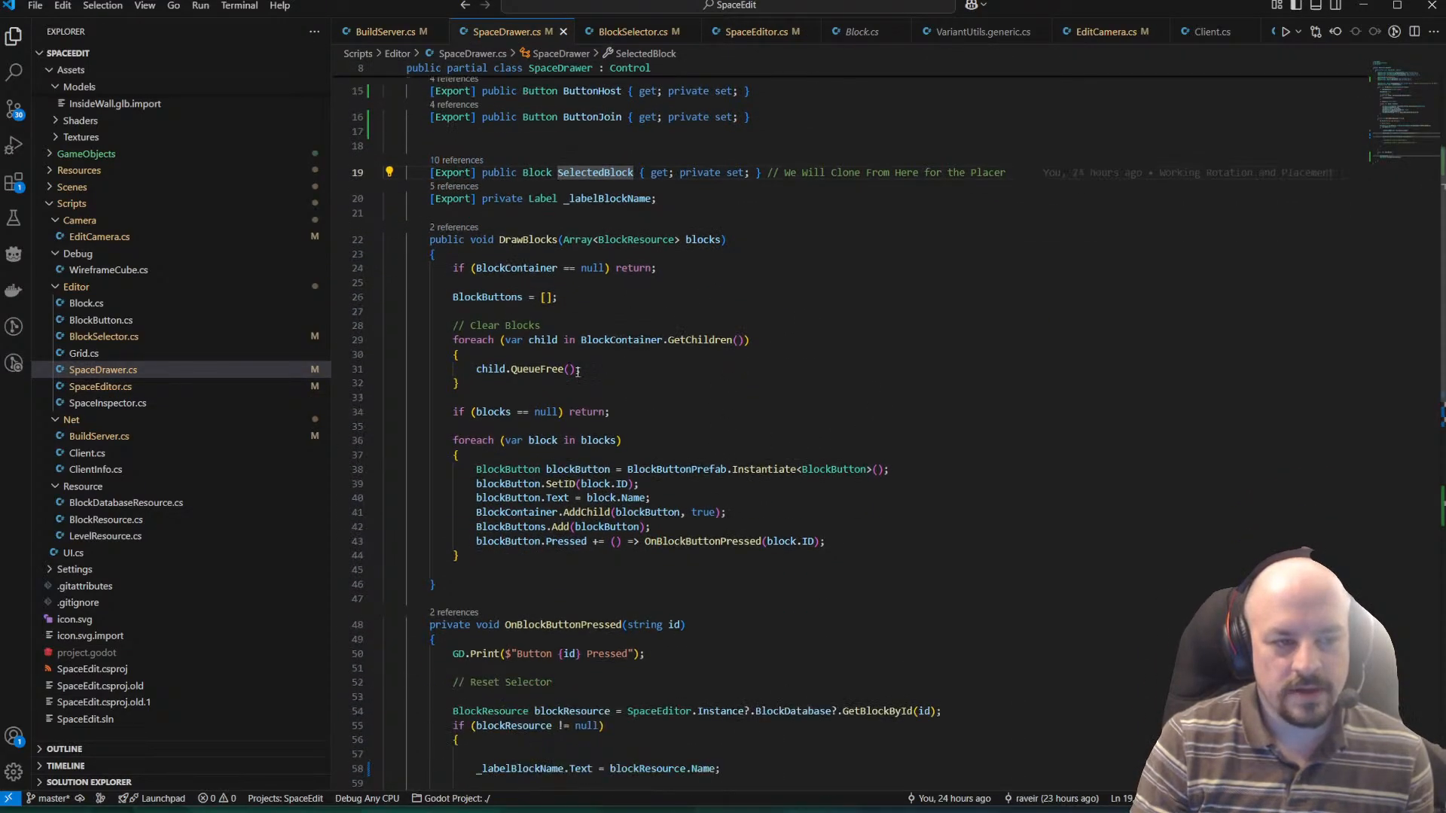
click(455, 160)
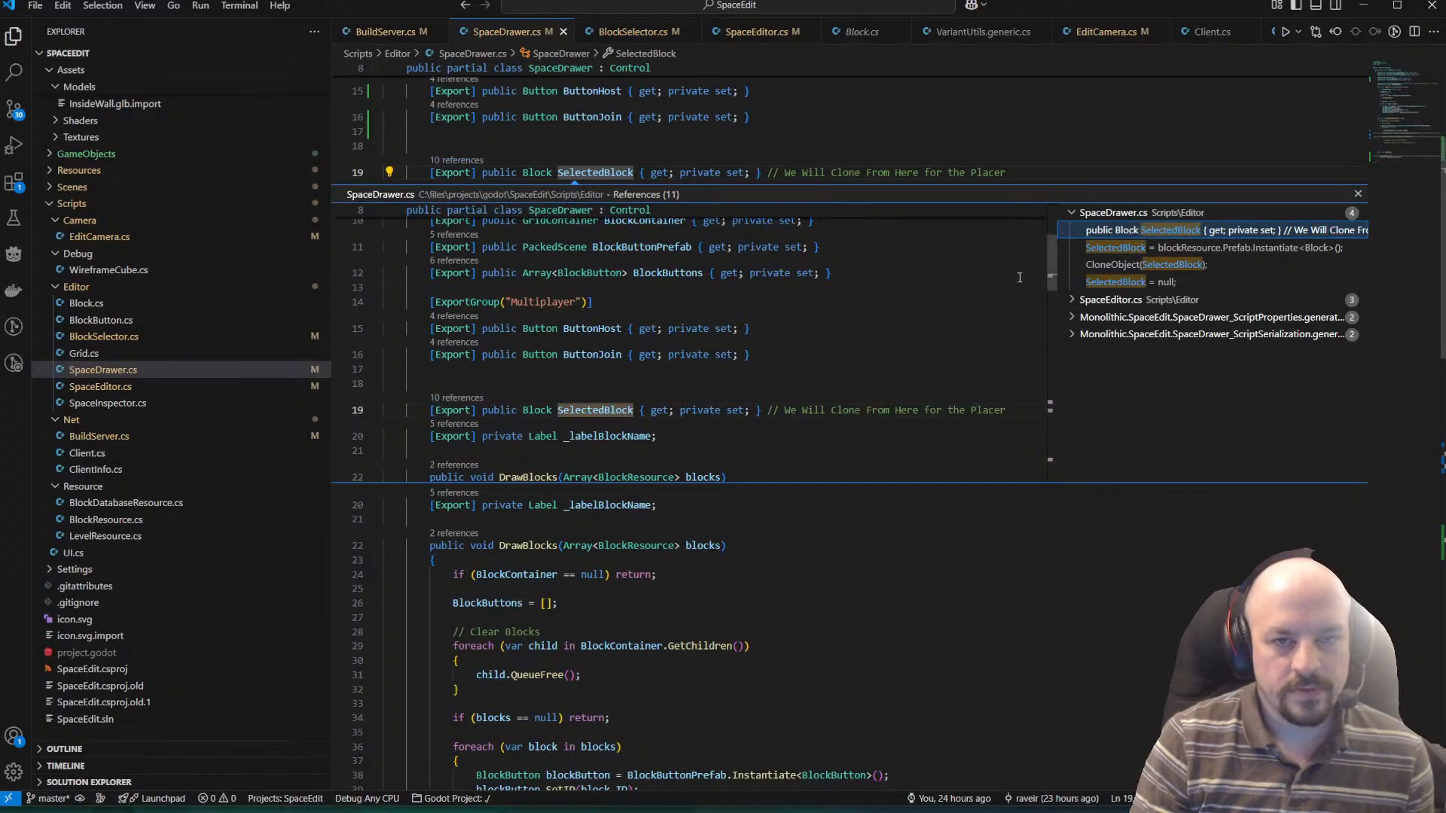
click(1164, 249)
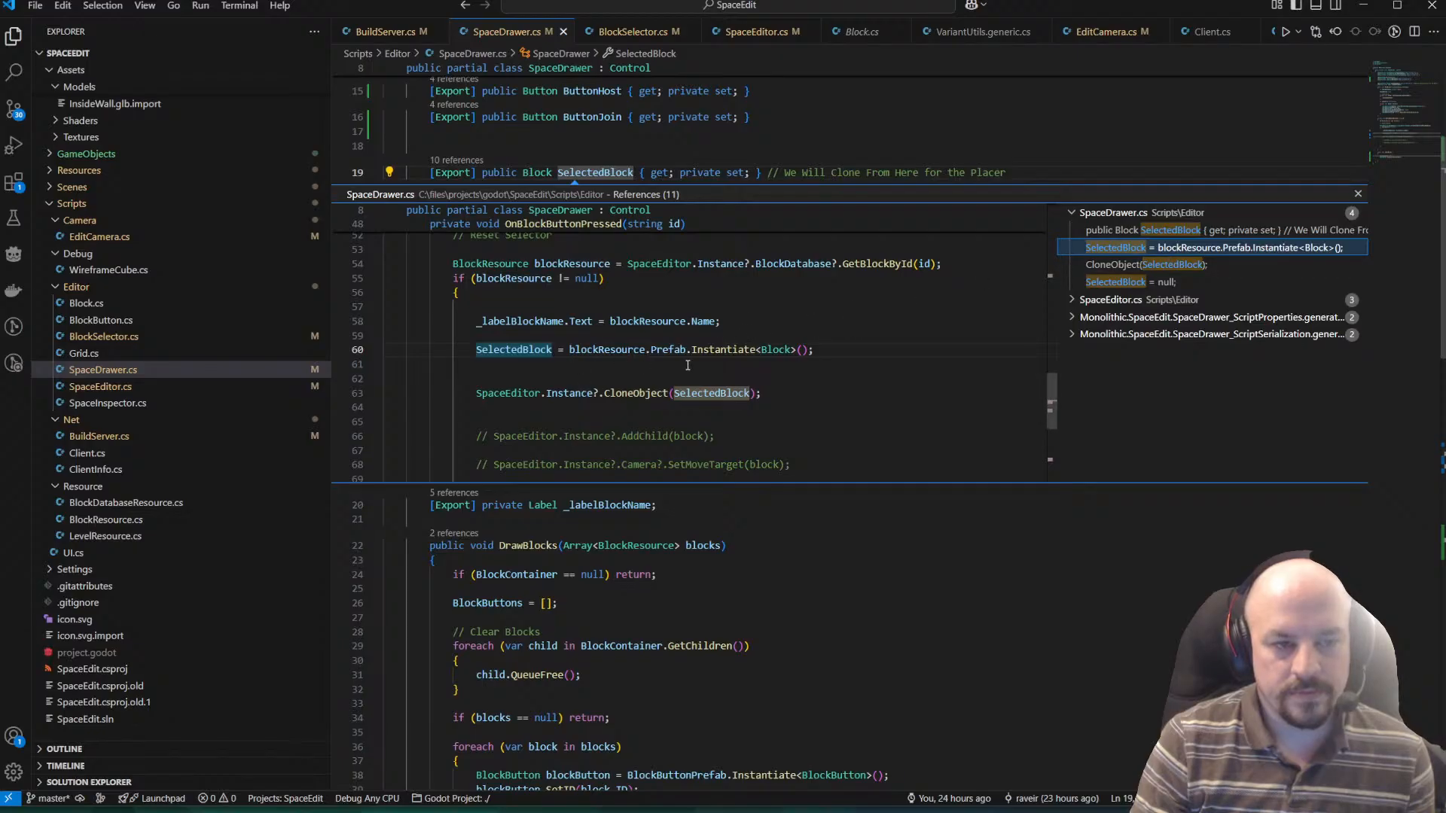
click(725, 352)
mouse_move(727, 354)
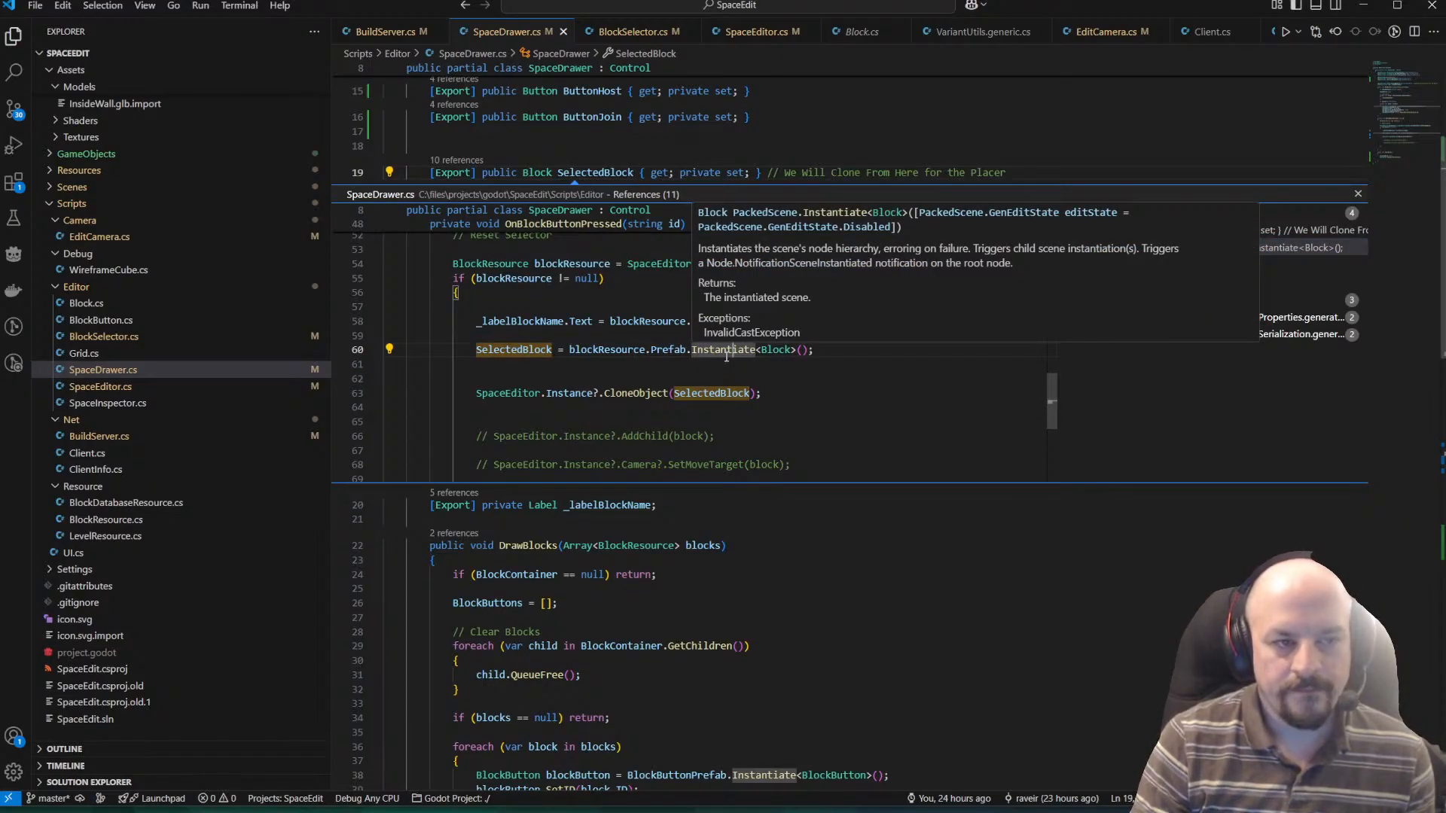
click(1358, 194)
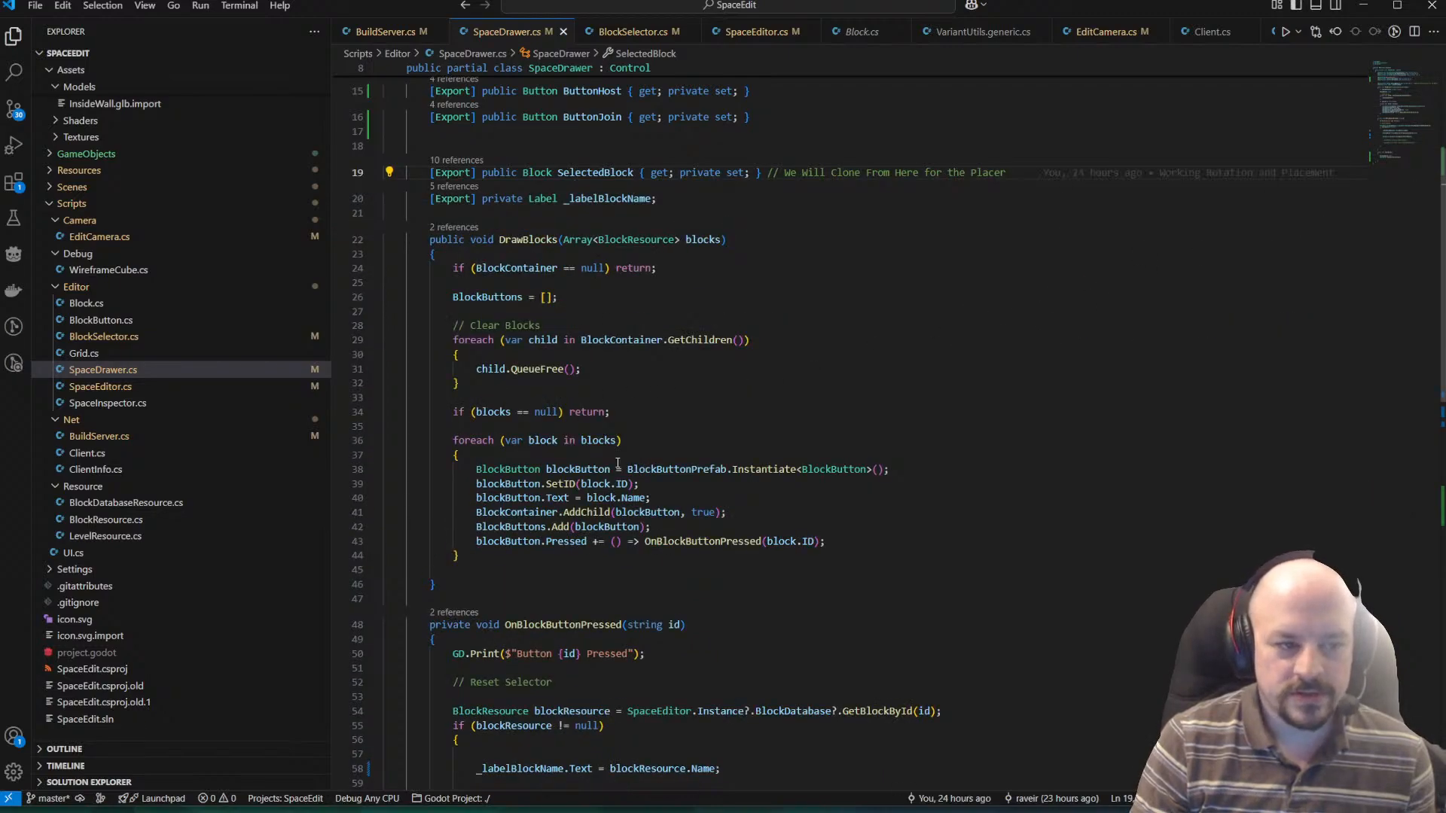
Look up the BlockButton class via the BlockButtons declaration, and examine the Selector assignment in the _Ready method of Block.cs.
ctrl+click(486, 299)
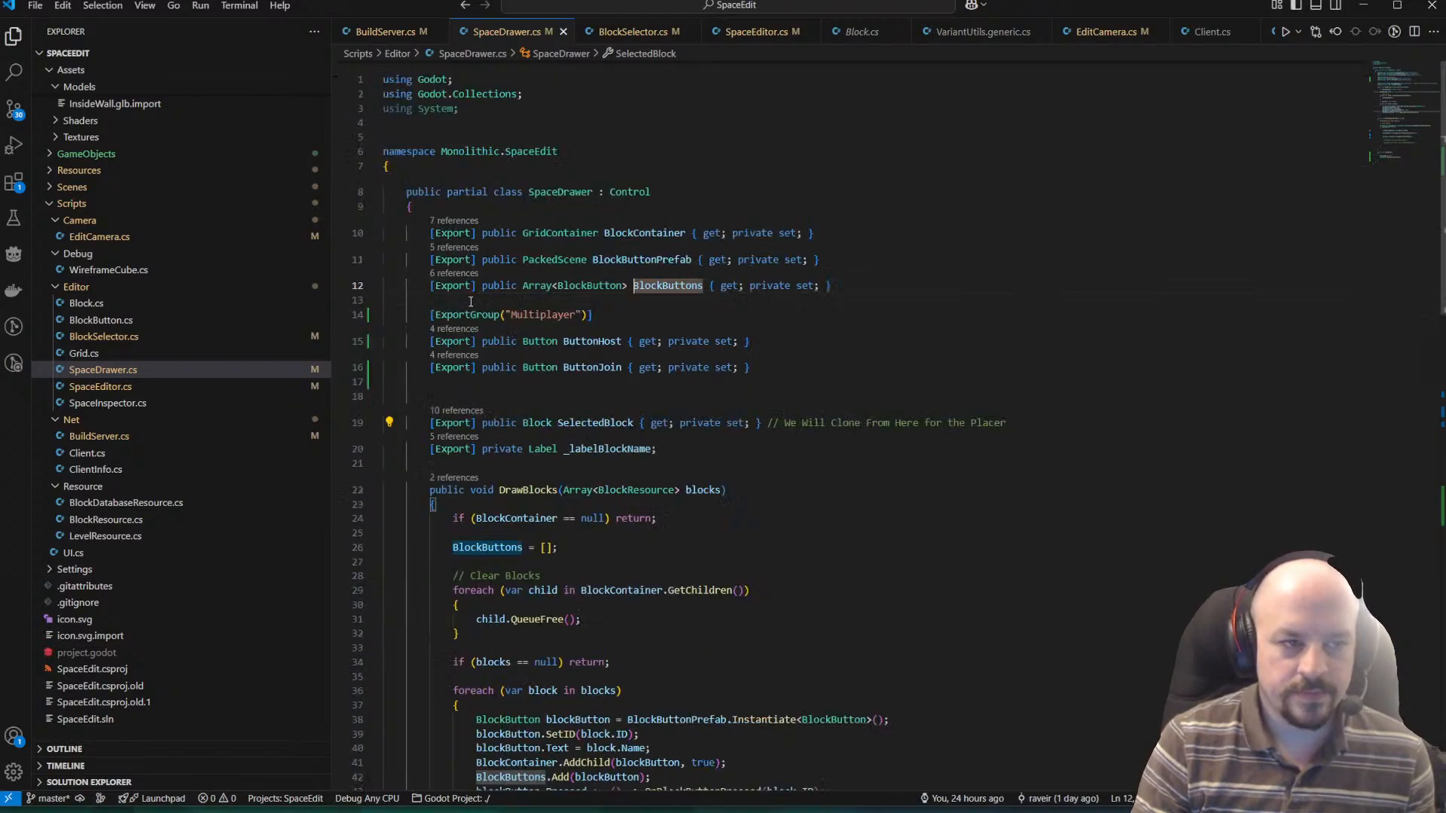
ctrl+click(588, 287)
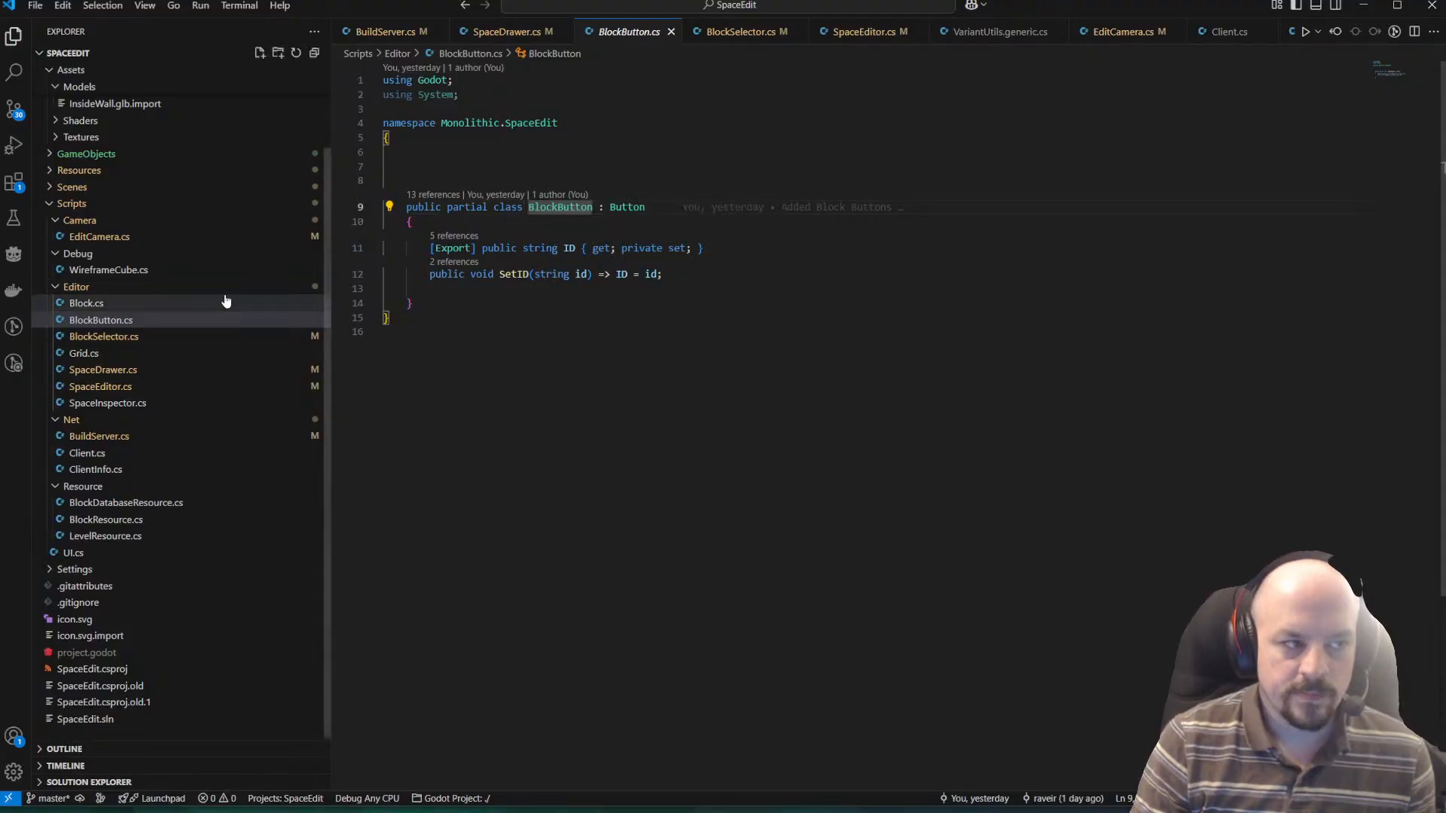
click(143, 303)
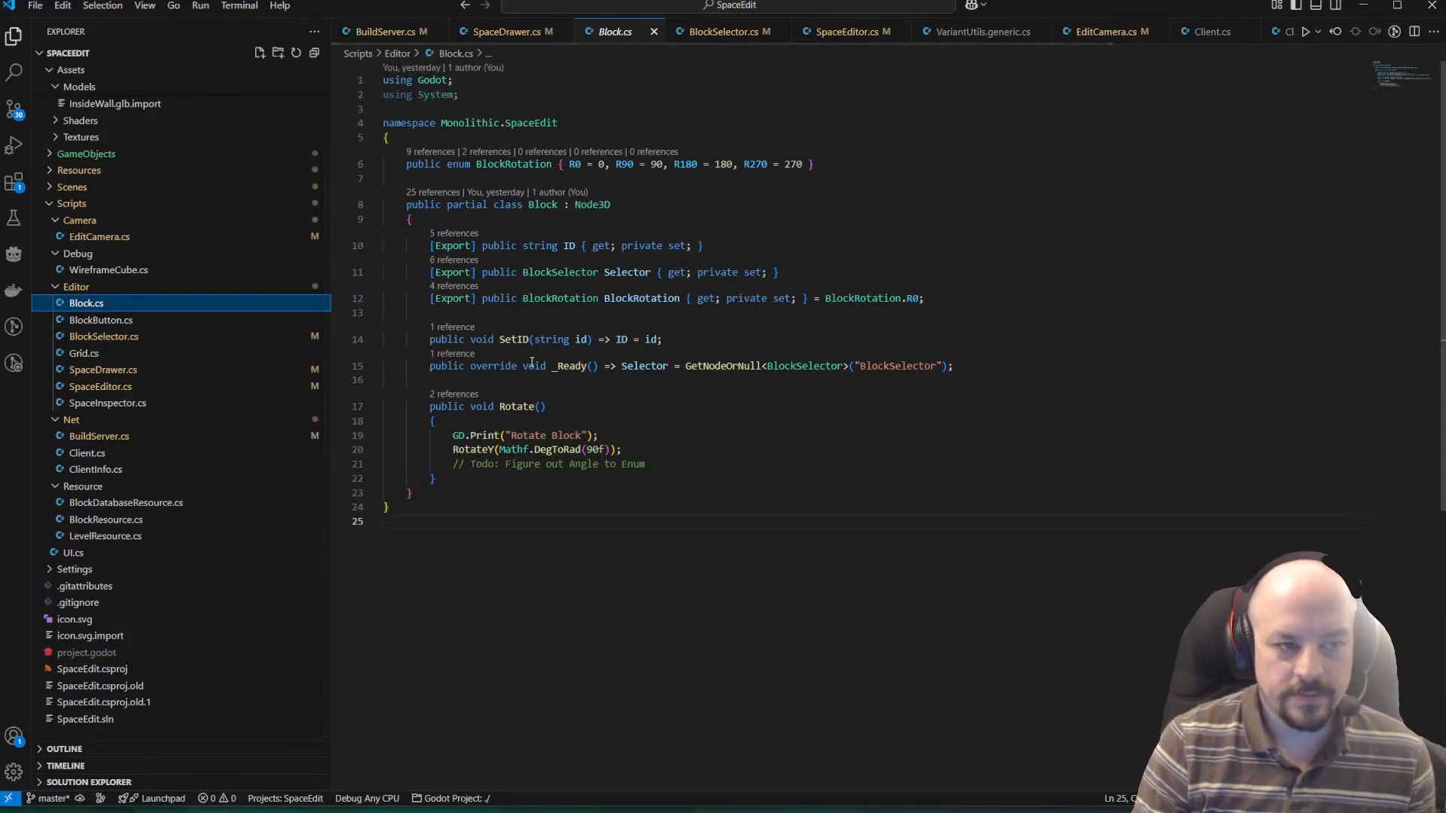
drag(953, 366, 552, 367)
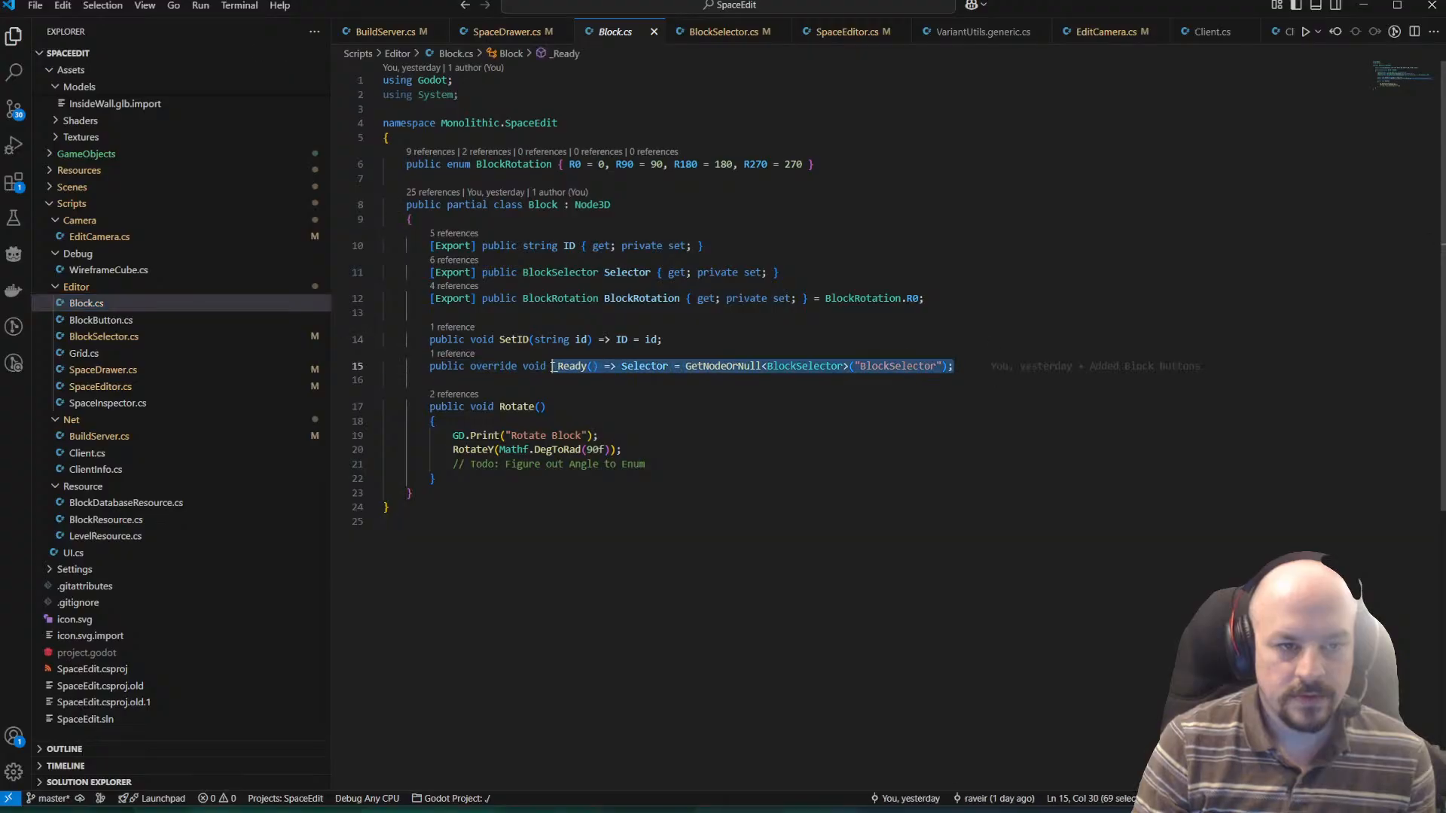
click(840, 380)
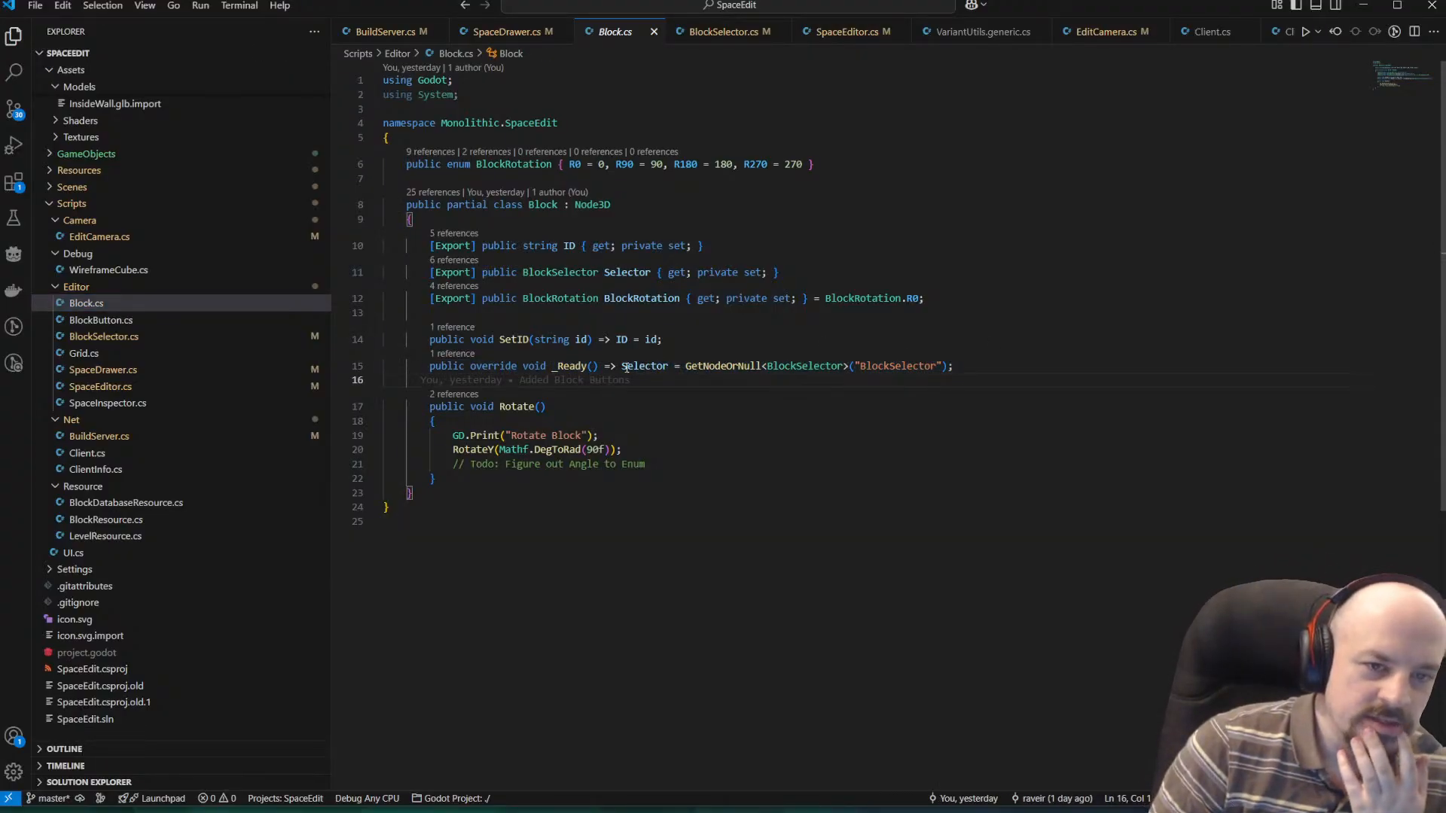
drag(953, 367, 616, 367)
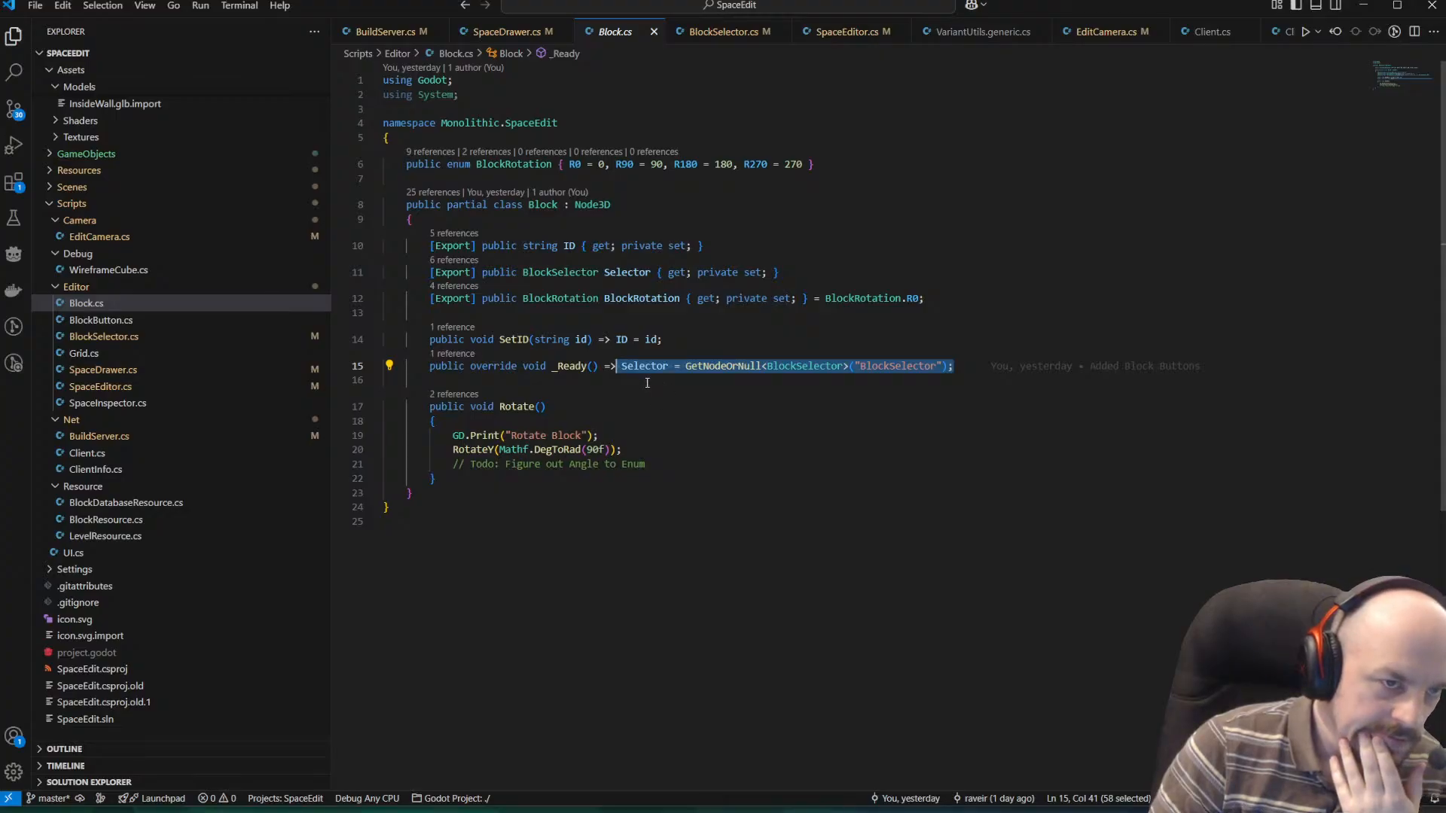
Review the Select and Deselect methods in BlockSelector.cs, glancing at BlockButton.cs in between.
click(664, 423)
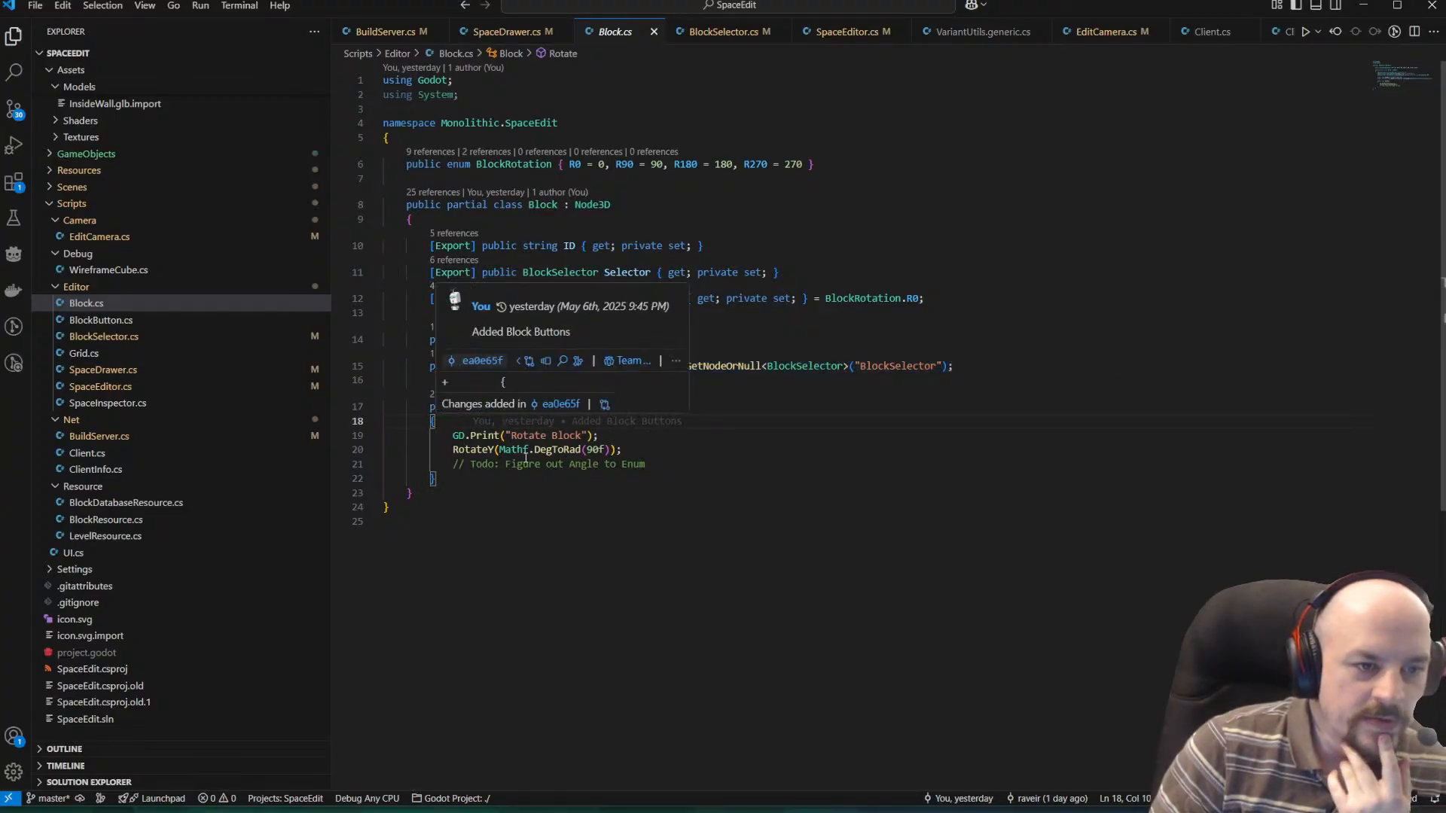
click(106, 336)
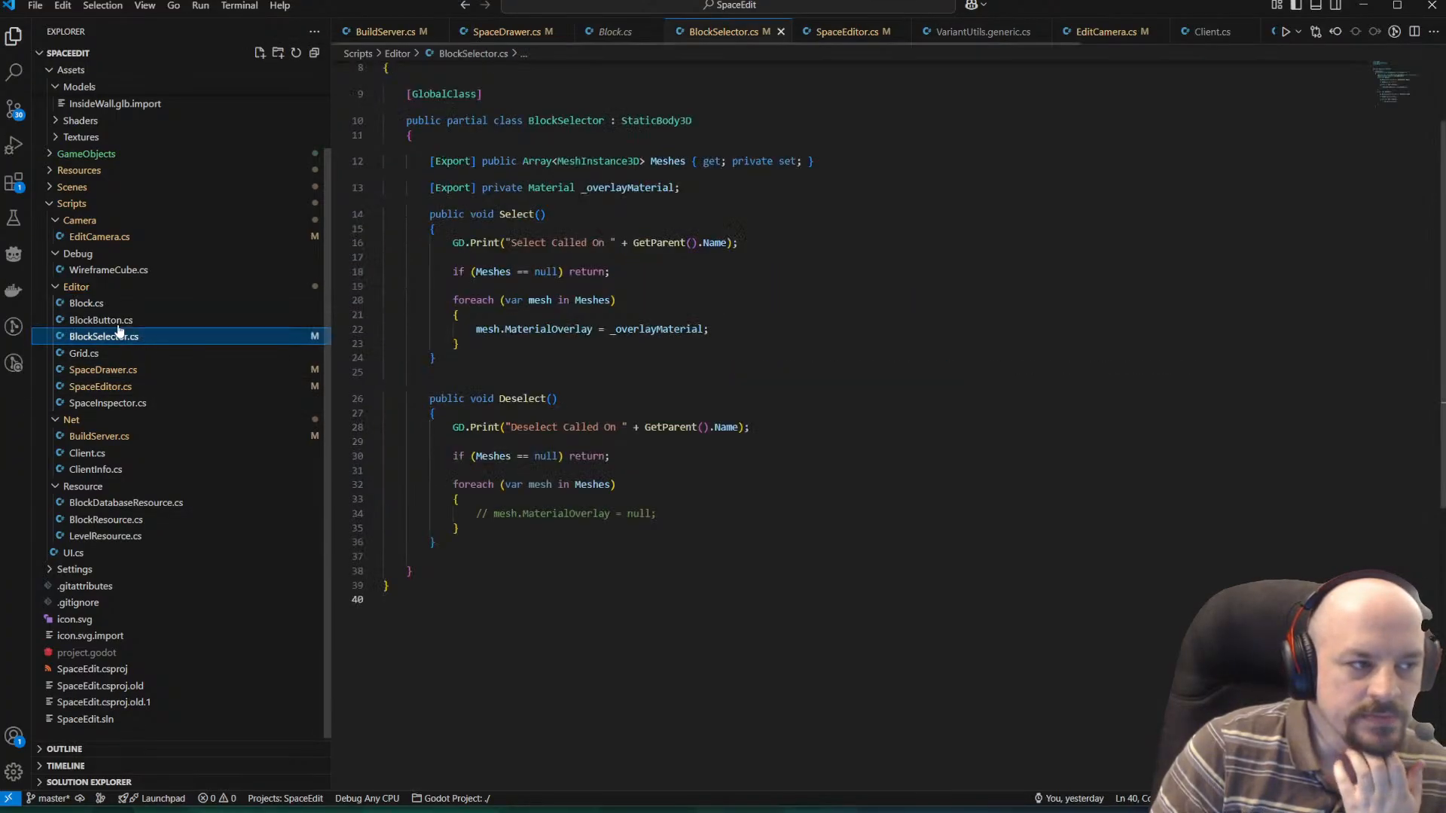
click(110, 321)
click(112, 337)
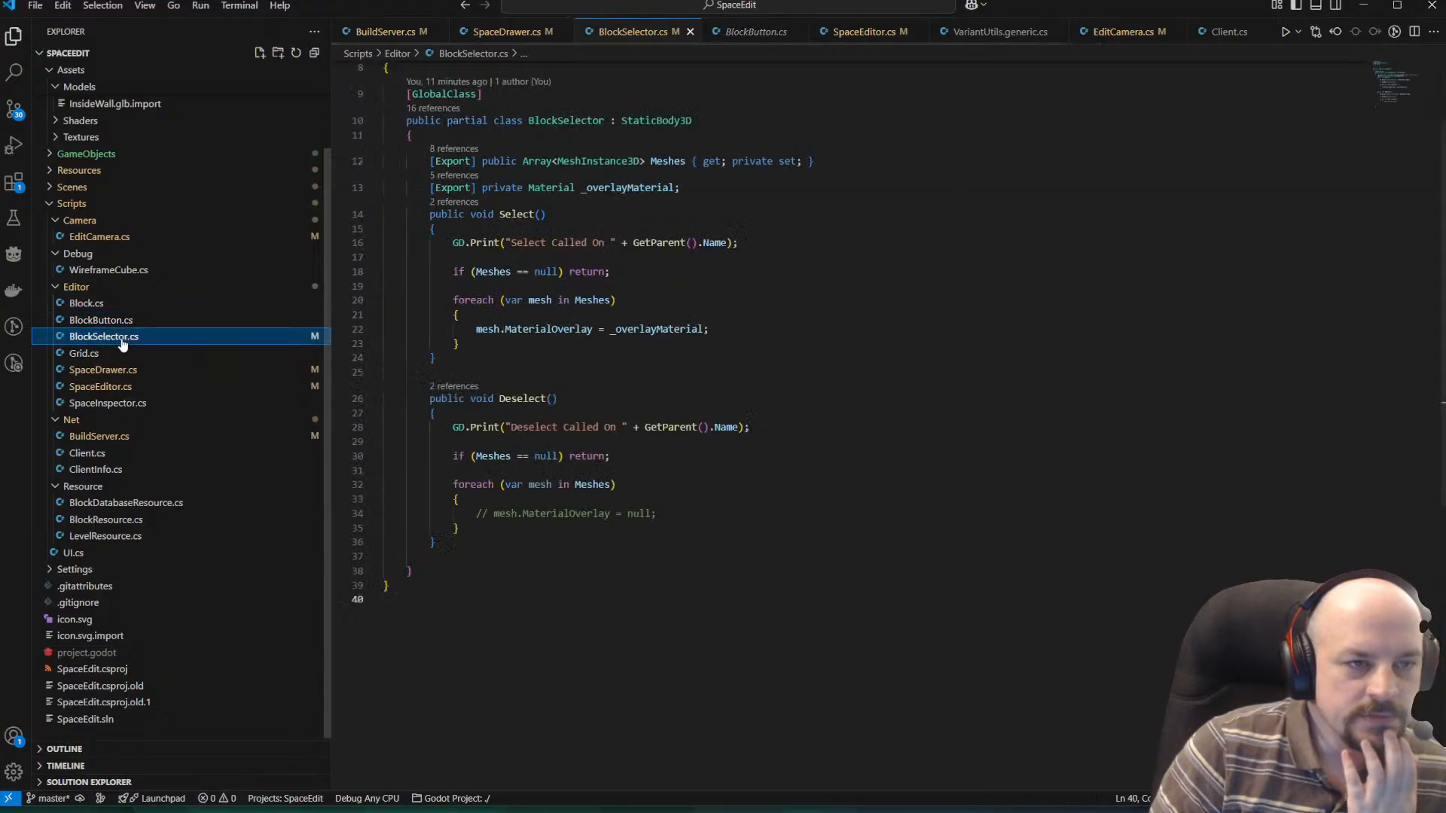
Switch to Godot and open the InsideCorner.tscn scene from the GameObjects/BuildingBlocks folder.
click(1365, 8)
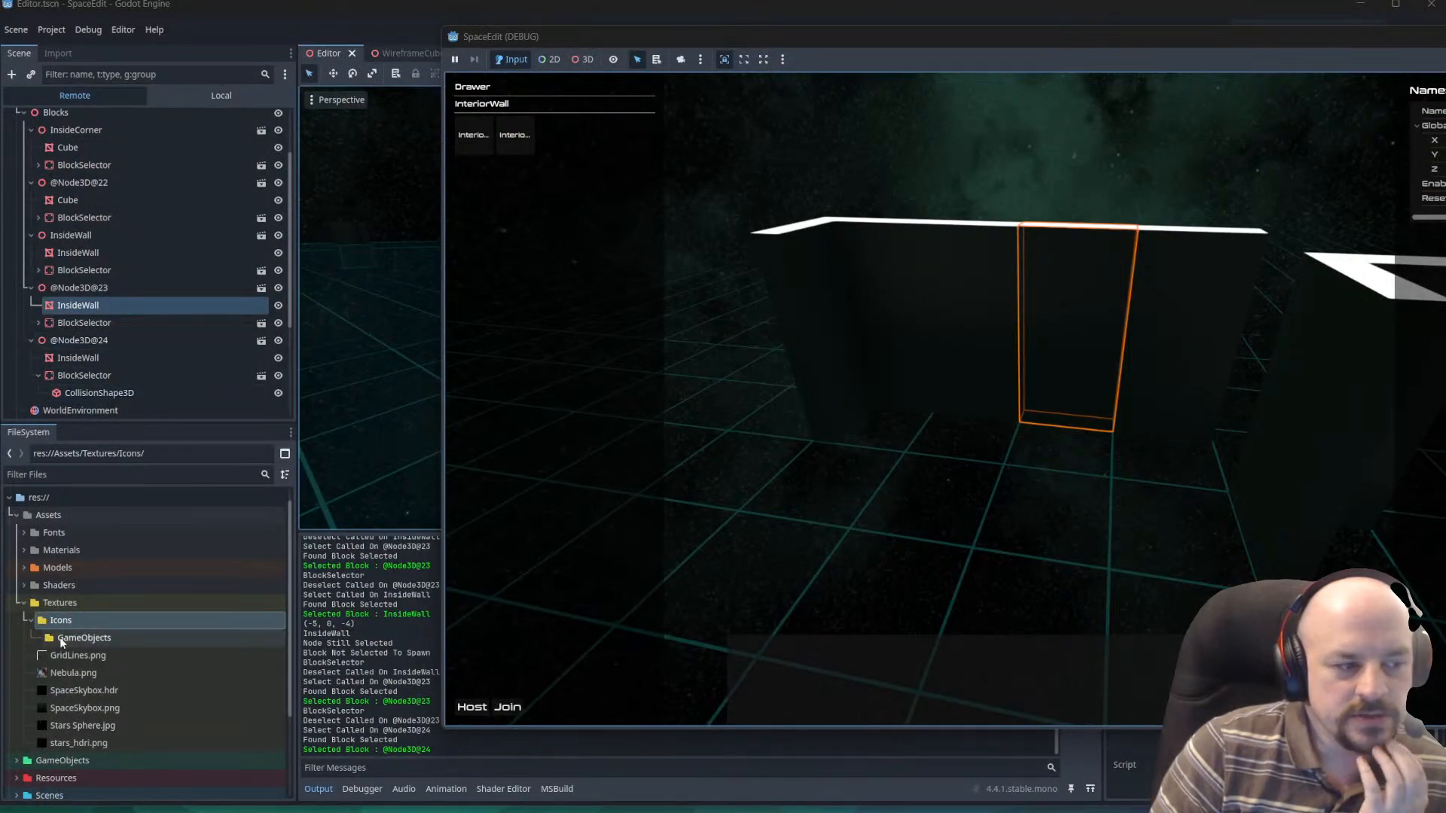
scroll(111, 604, down, 3)
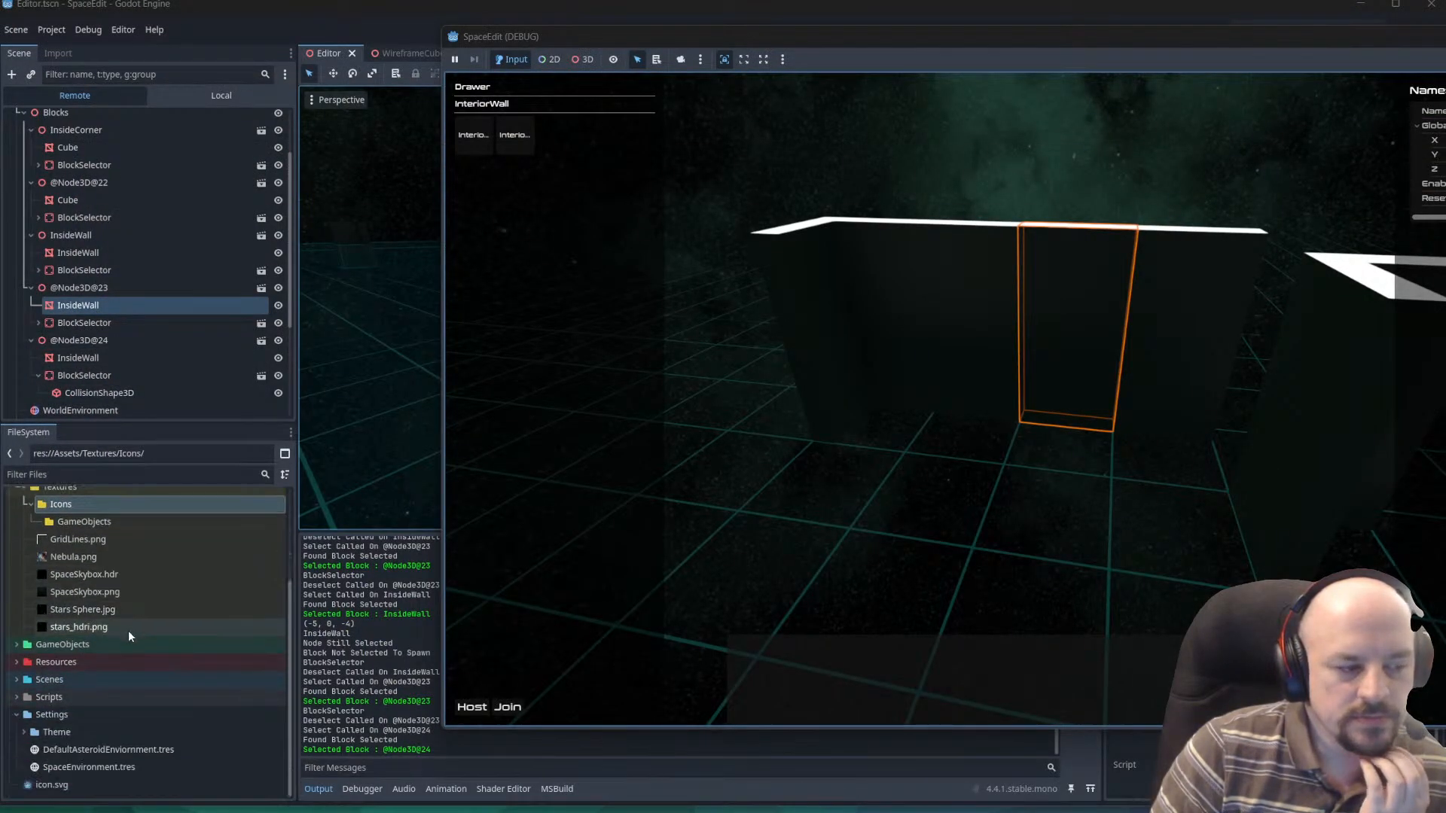
click(51, 644)
double_click(53, 644)
double_click(57, 663)
double_click(85, 680)
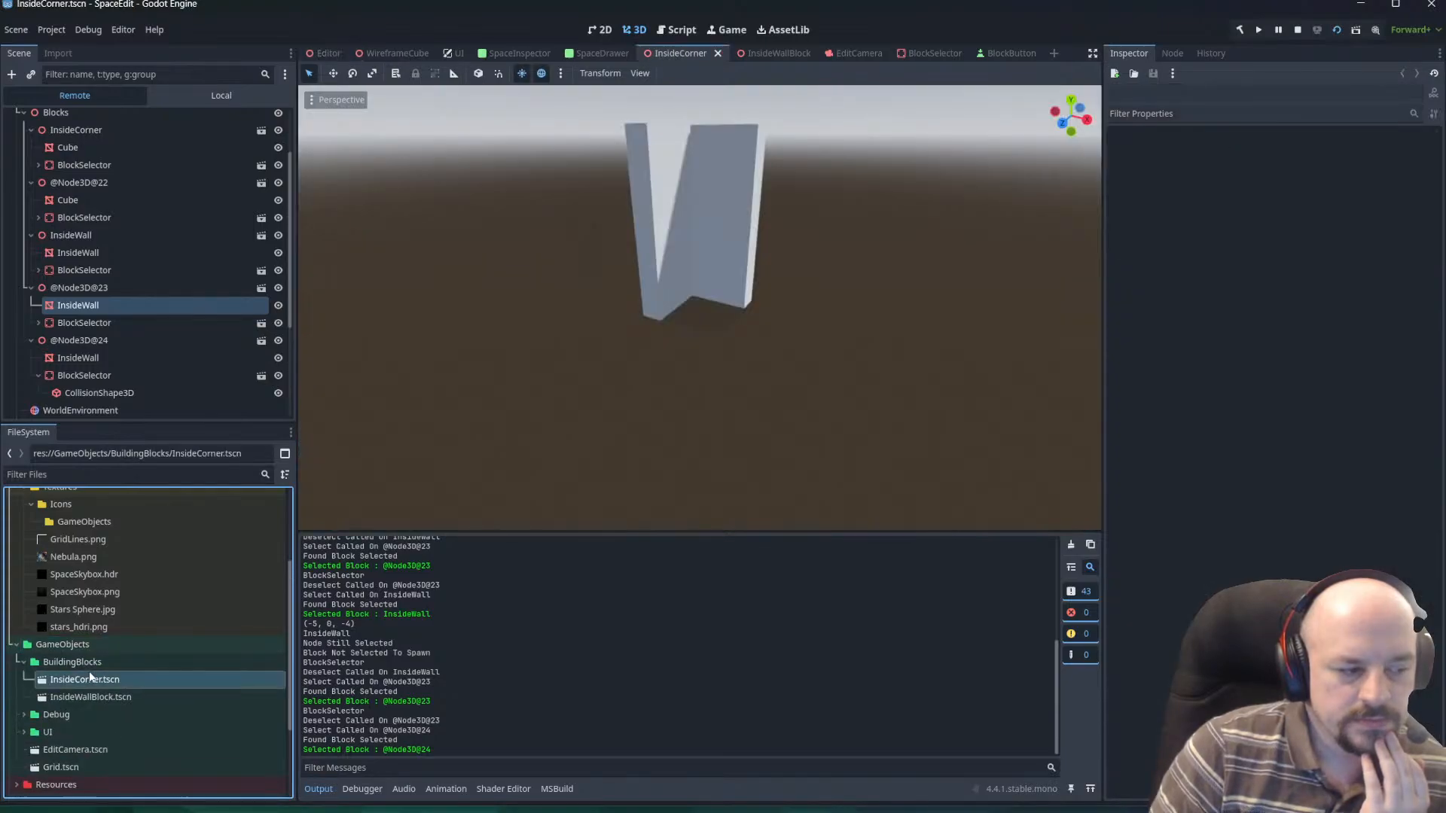
Inspect the running game's Blocks node in the remote scene tree and stop the debug session.
click(74, 112)
scroll(219, 169, up, 2)
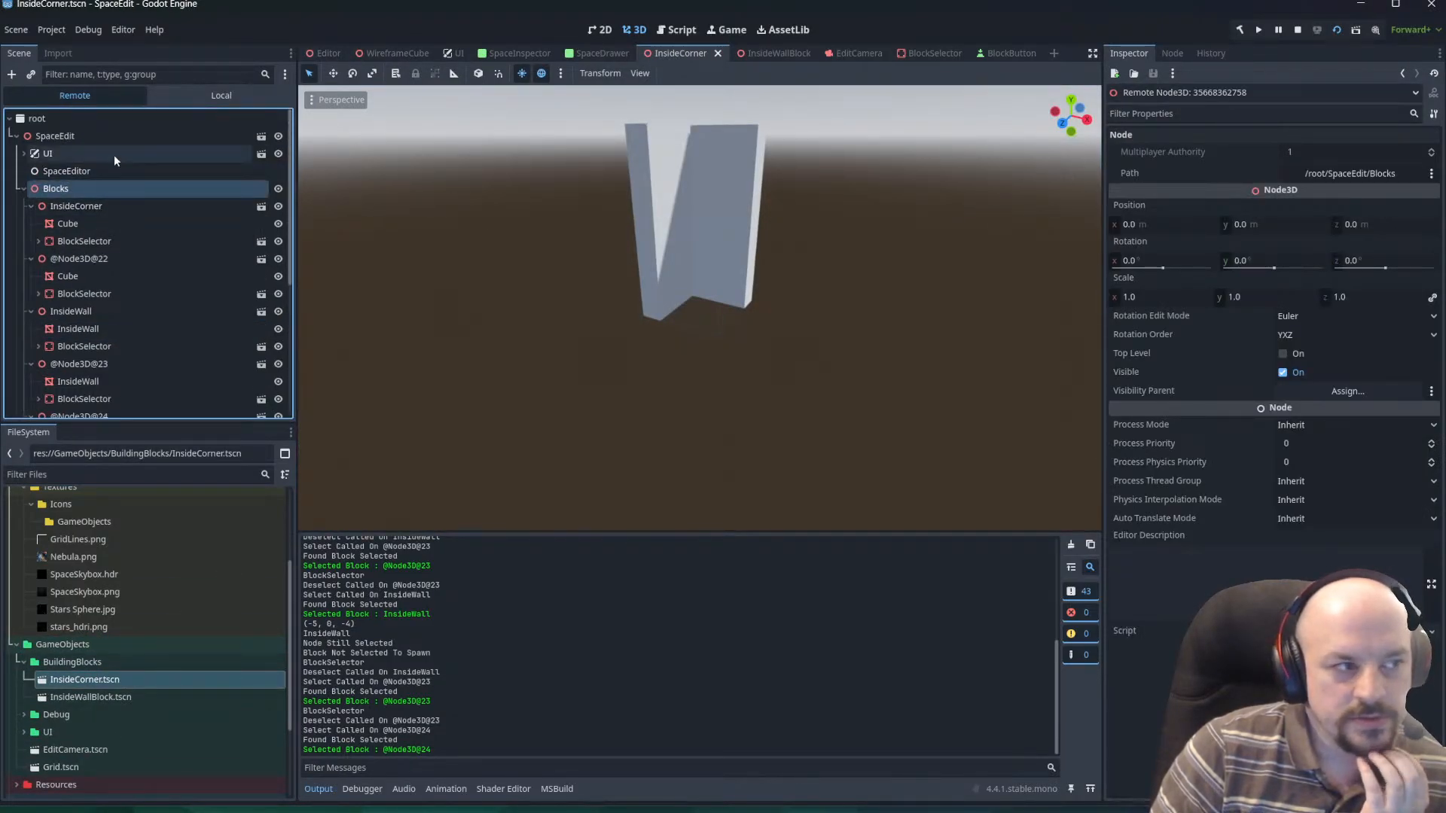
click(1297, 30)
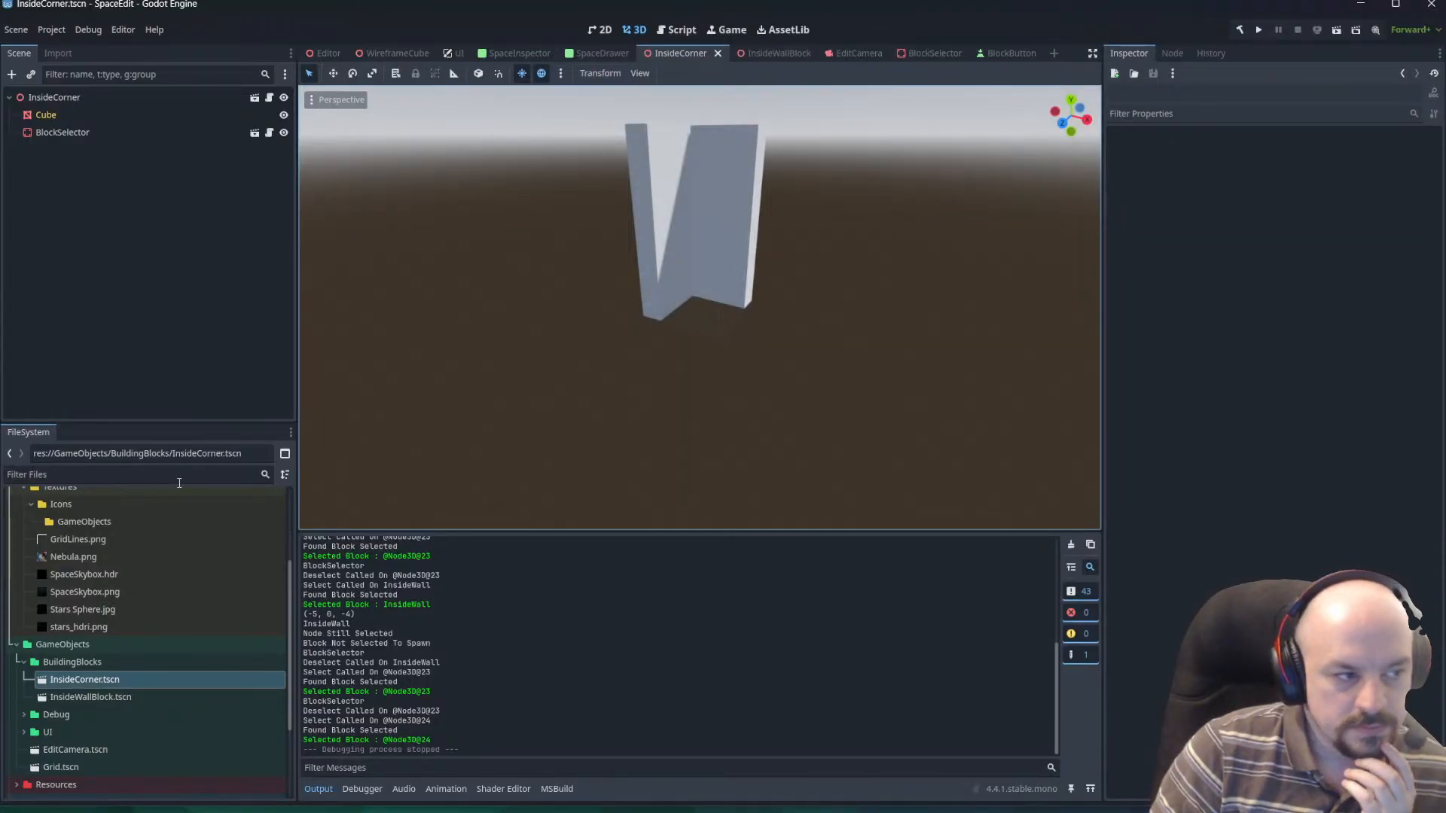
Check the InsideCorner node's Selector reference and the Meshes array of its BlockSelector.
click(53, 98)
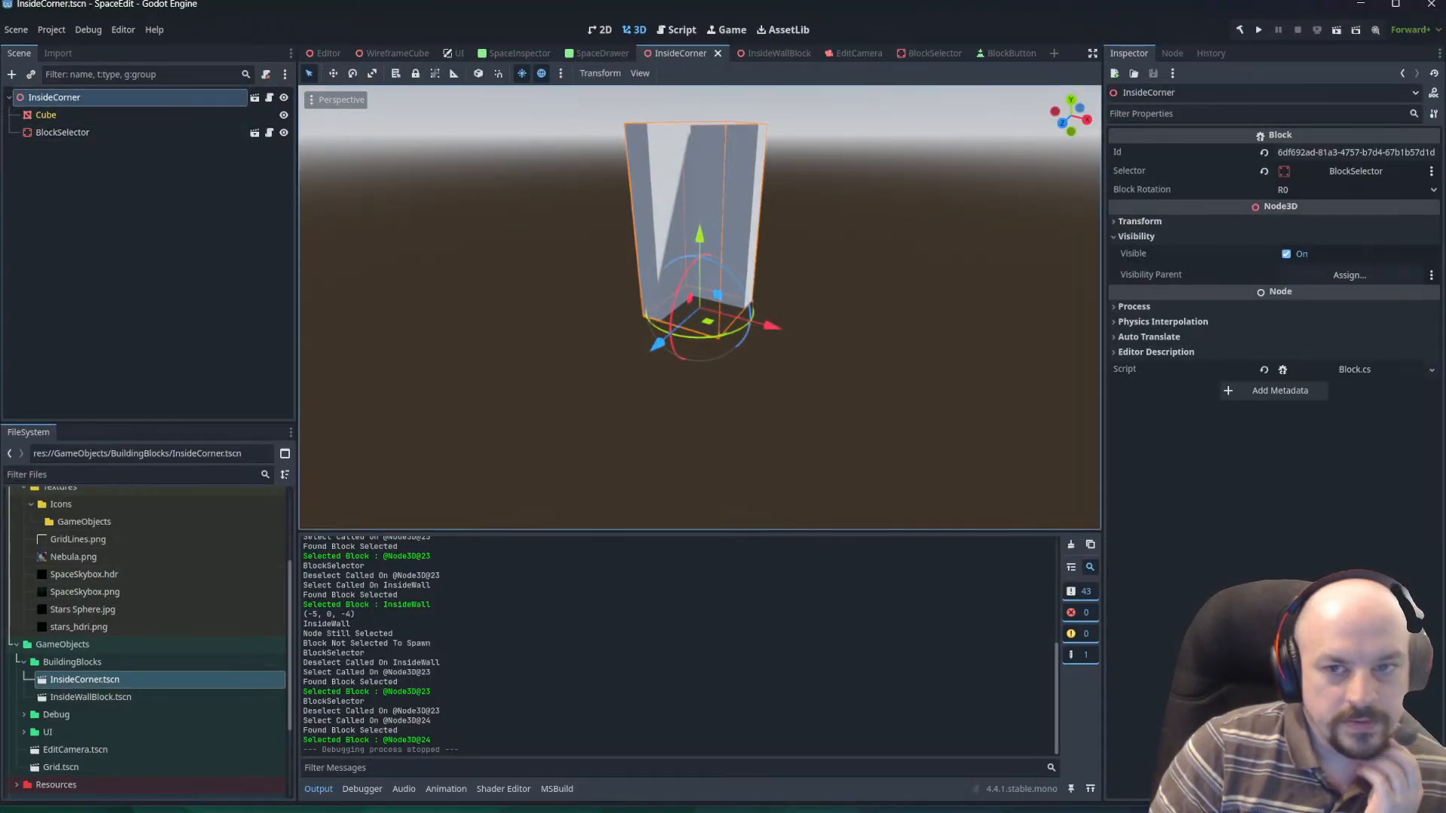
click(1348, 171)
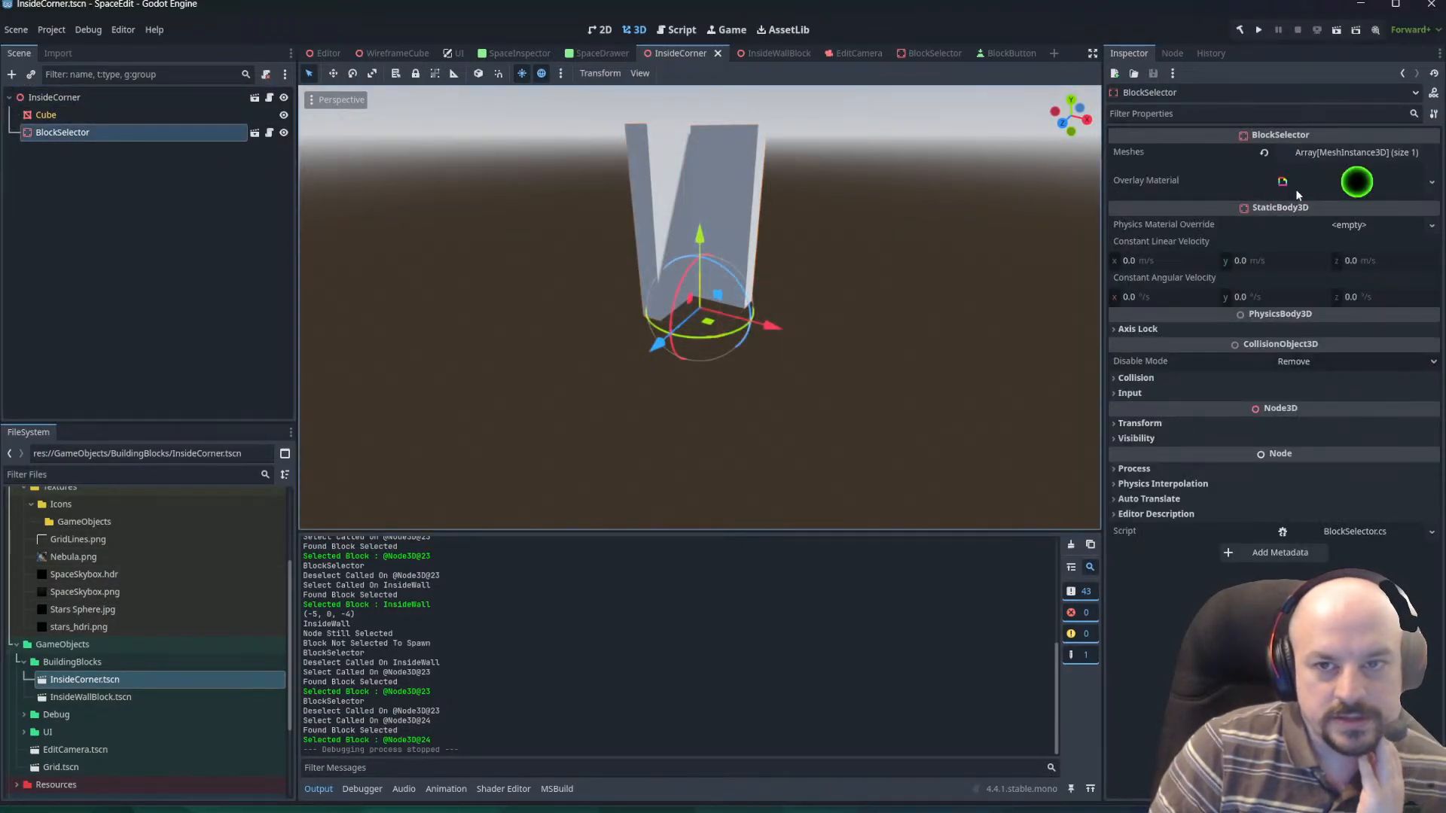
click(1372, 152)
click(1347, 195)
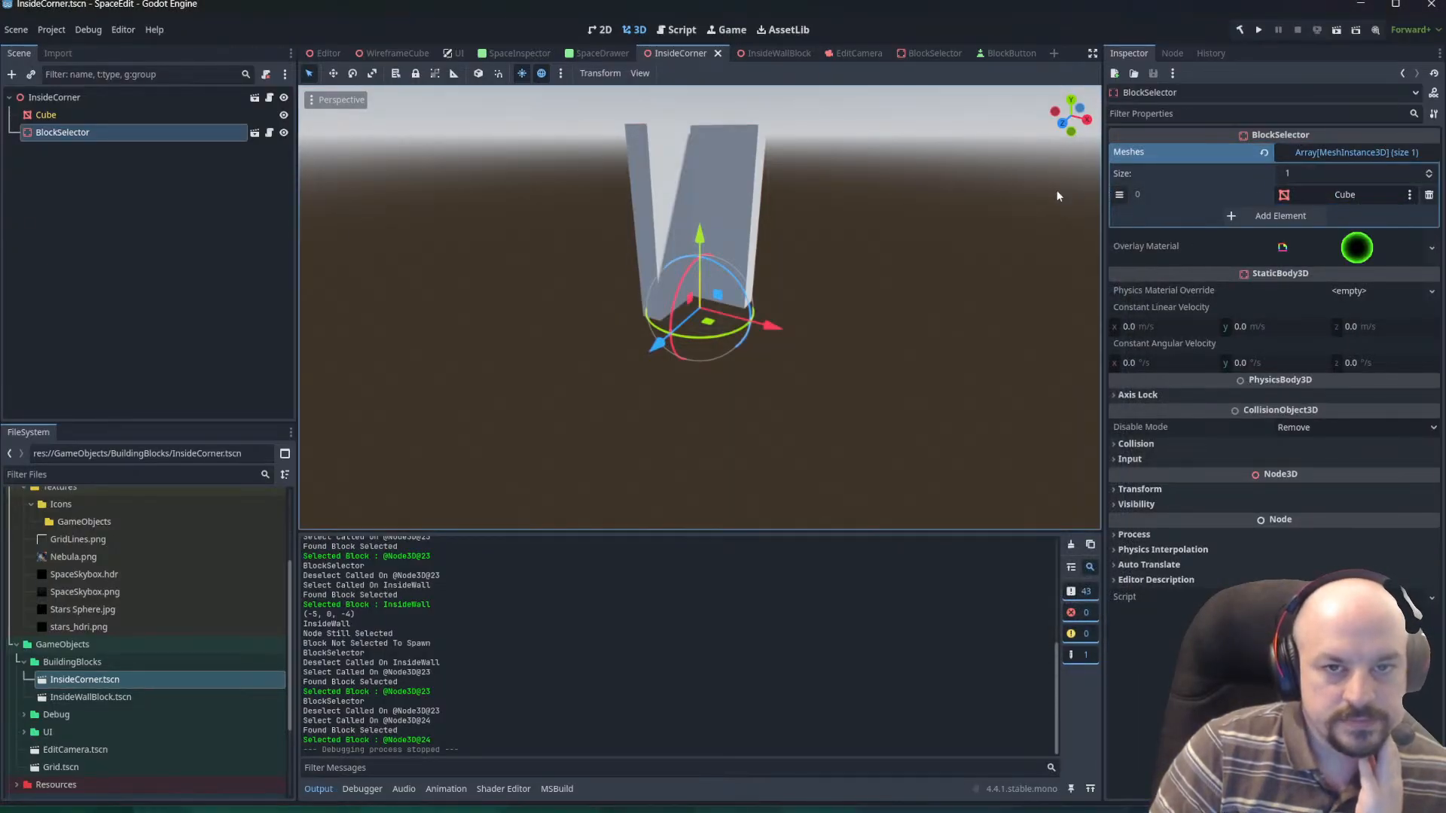
click(1113, 194)
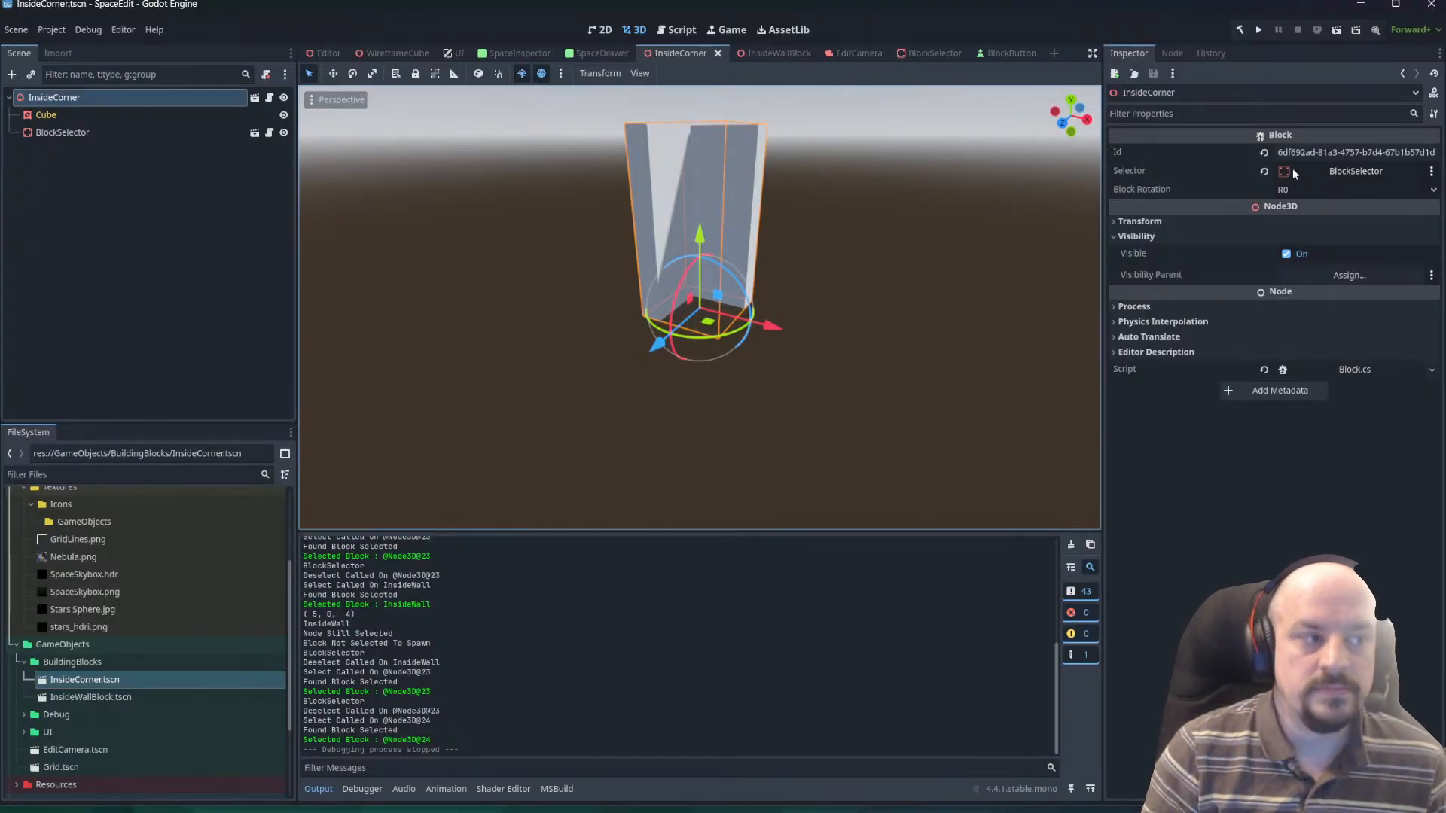
Open the InsideWallBlock.tscn scene and check its root's Selector reference and the BlockSelector's Meshes array.
double_click(113, 696)
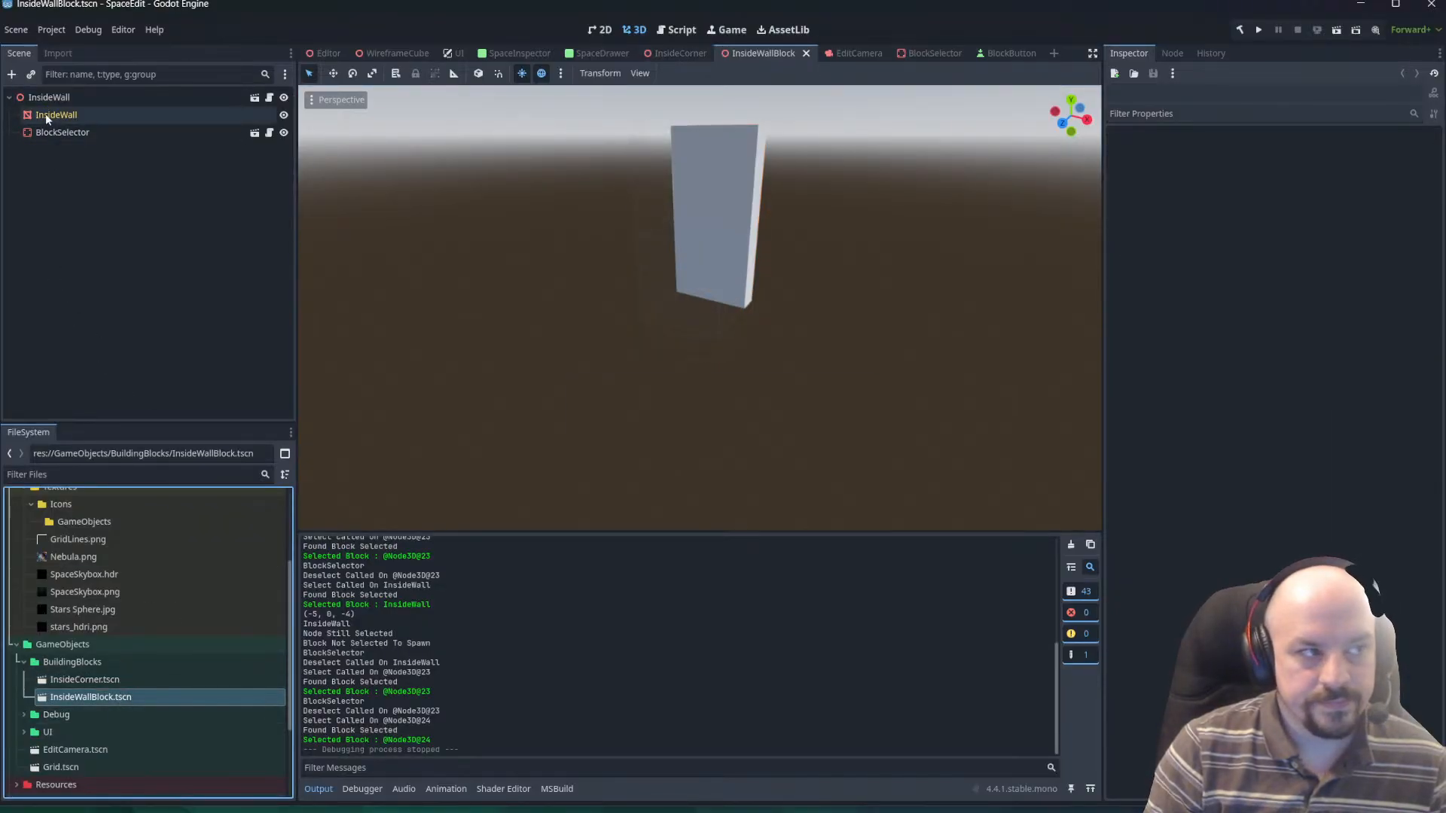
click(49, 97)
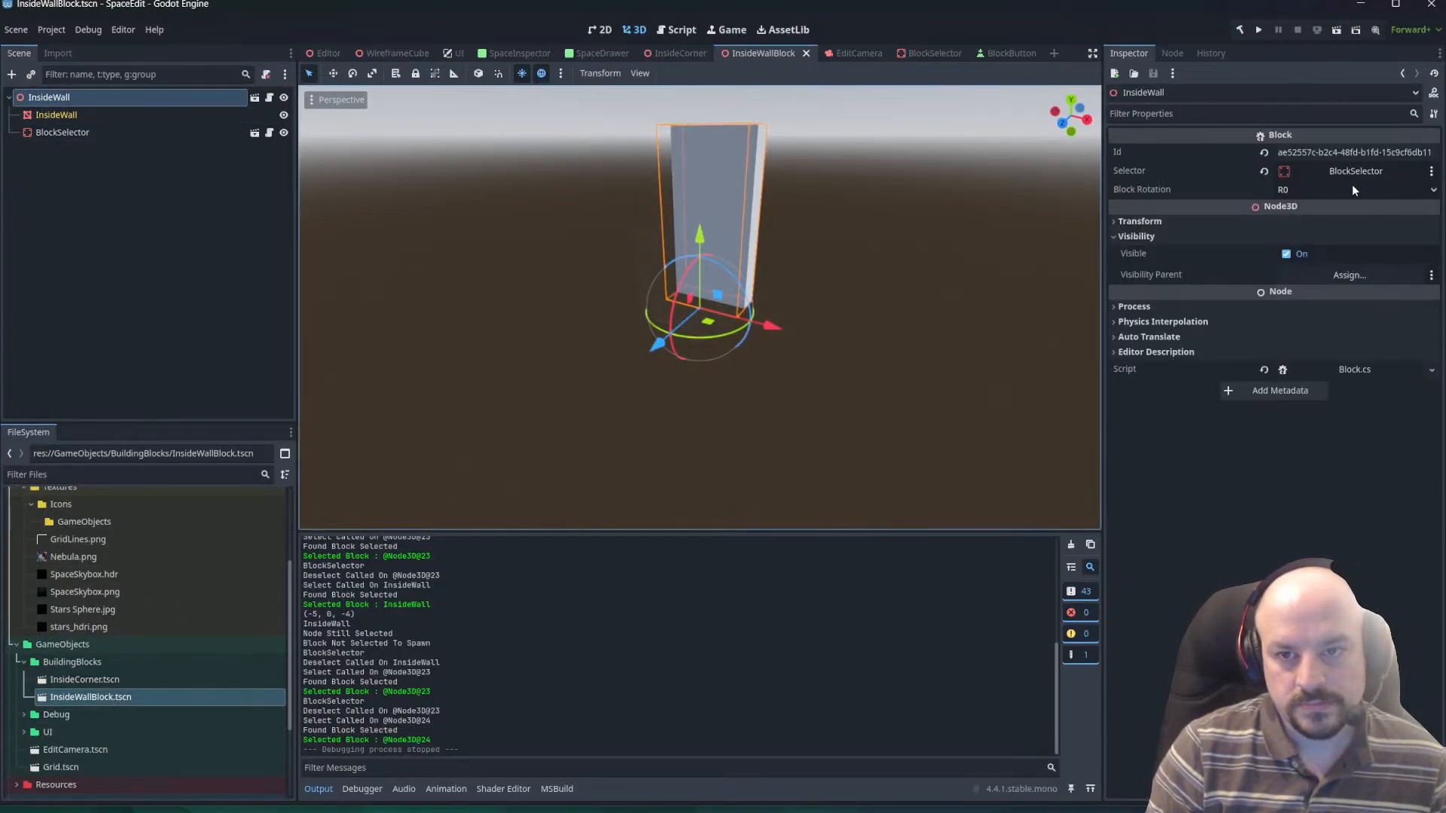
click(64, 132)
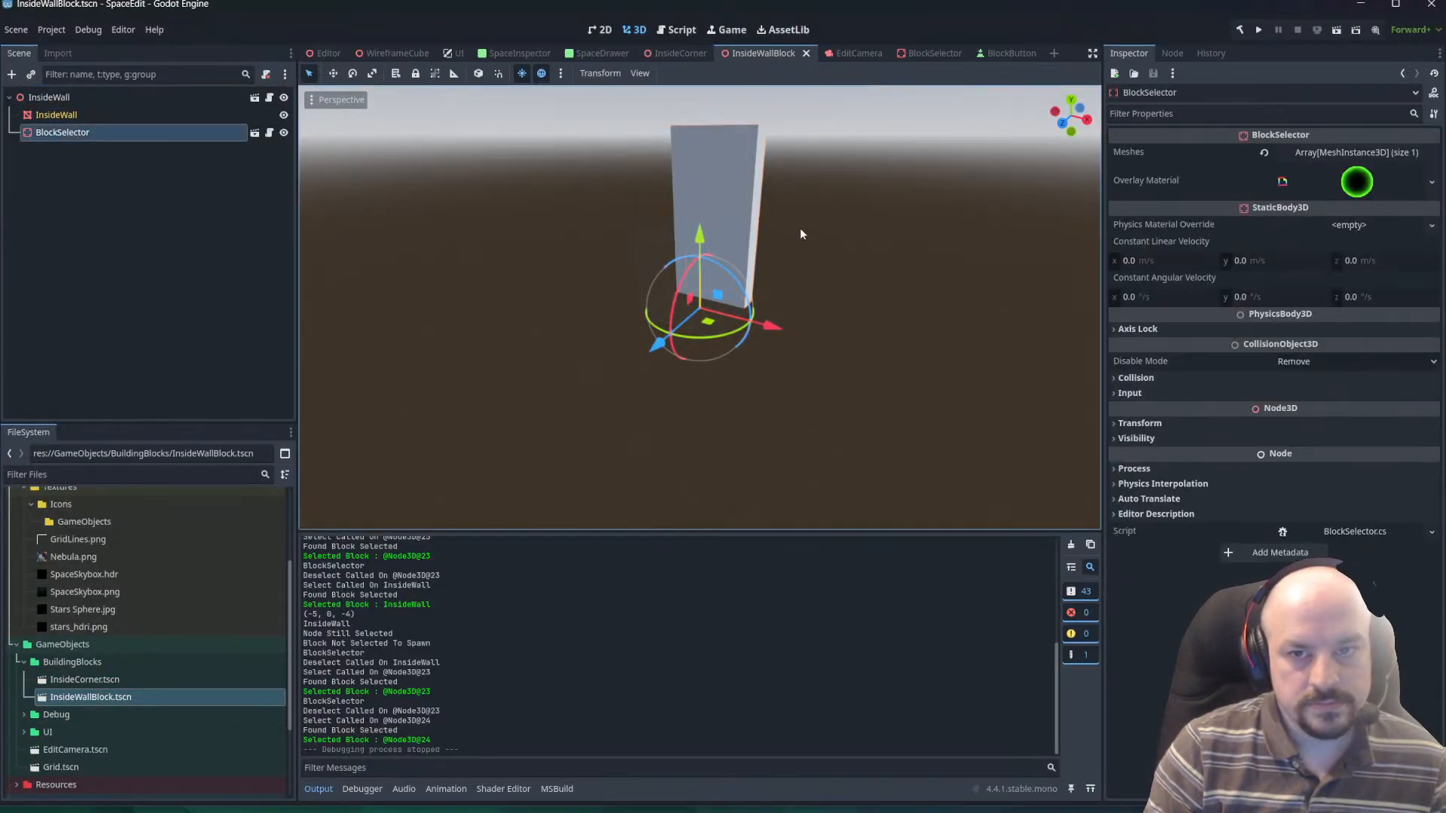
click(1332, 152)
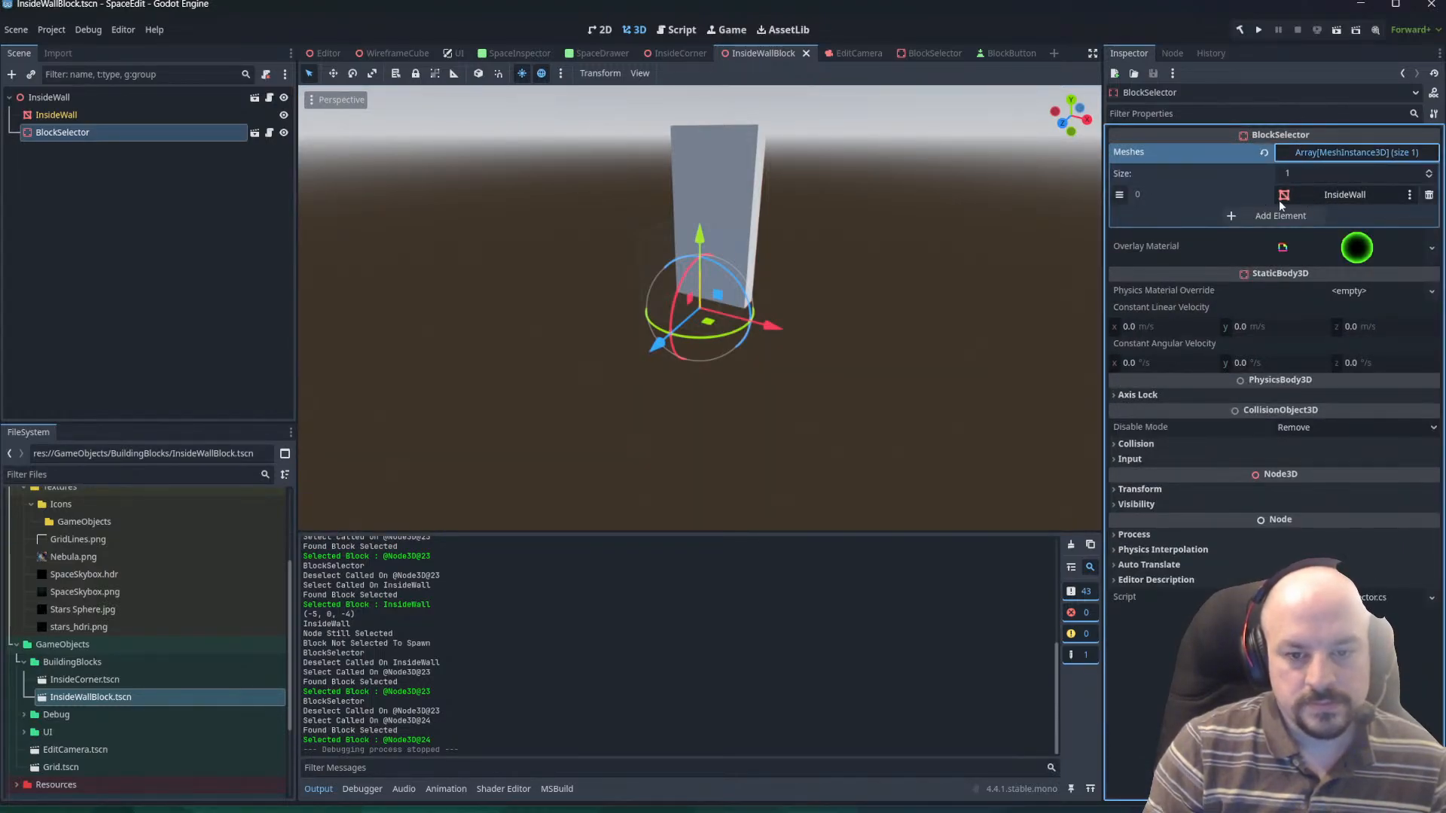
Switch to Visual Studio Code and comment out the block duplication line in the SelectGrid method of SpaceEditor.cs.
key(alt+Tab)
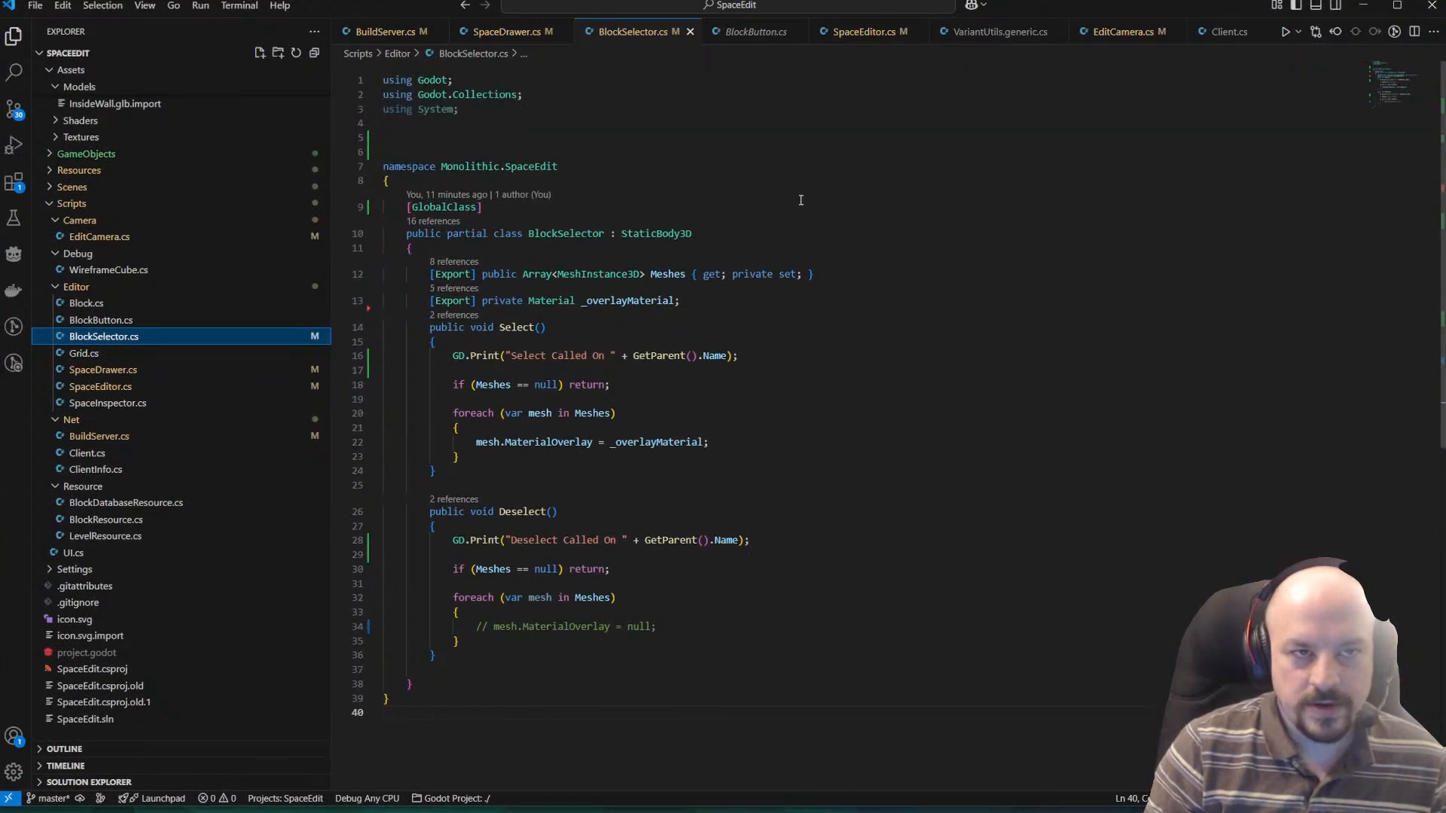
key(ctrl+Page_Up)
key(ctrl+Page_Up)
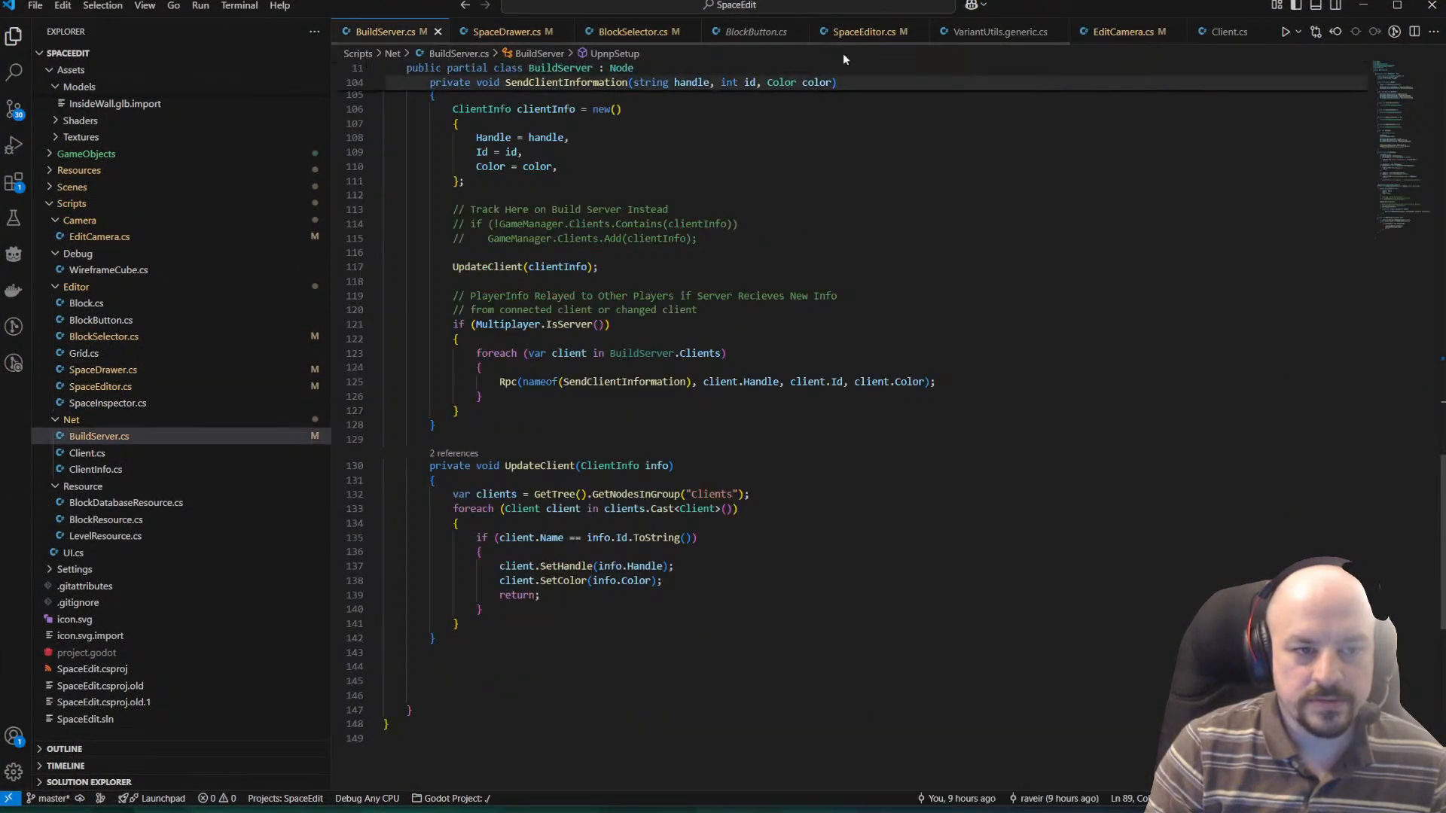
click(859, 31)
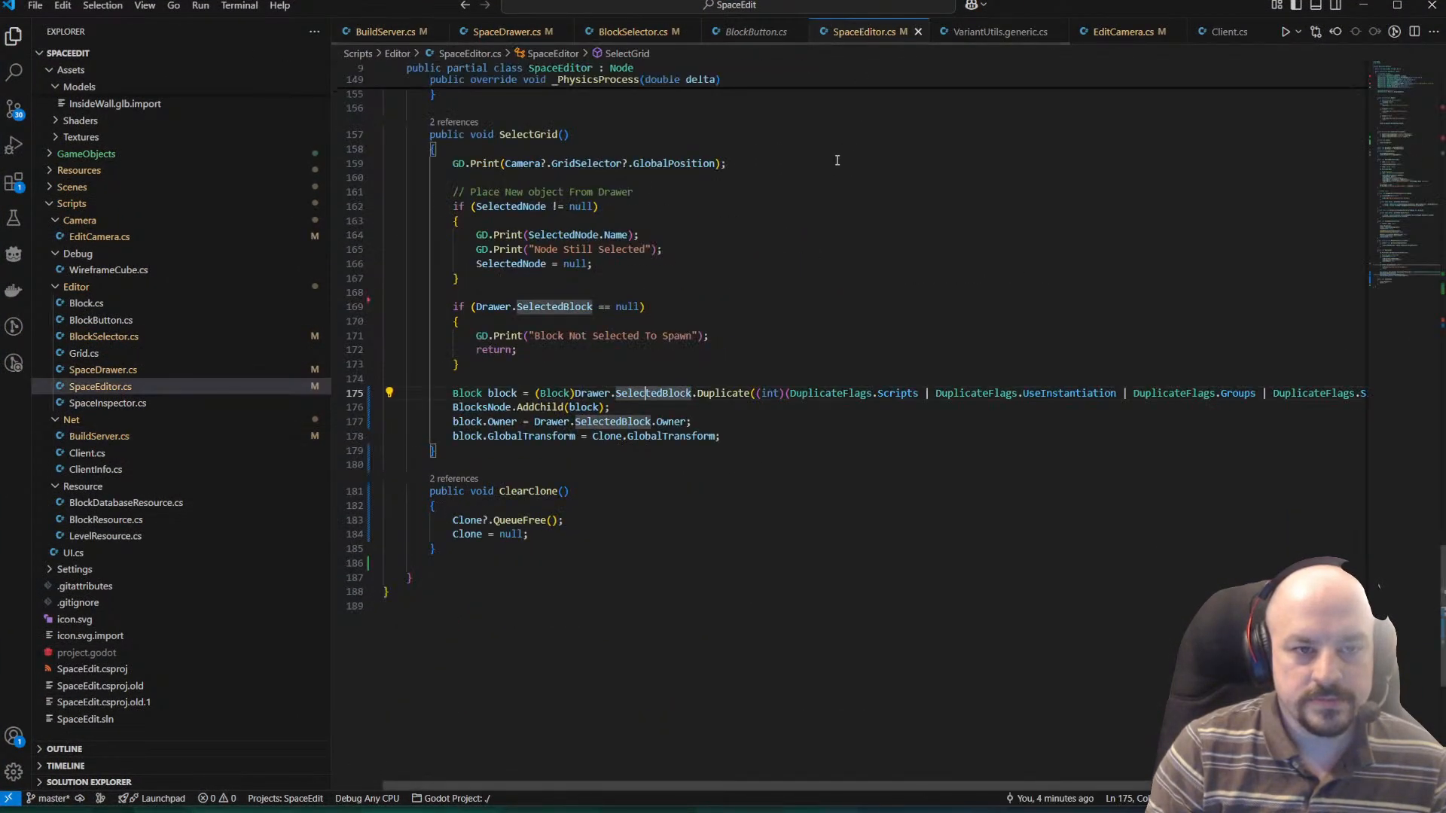
click(435, 410)
key(Up)
text(//)
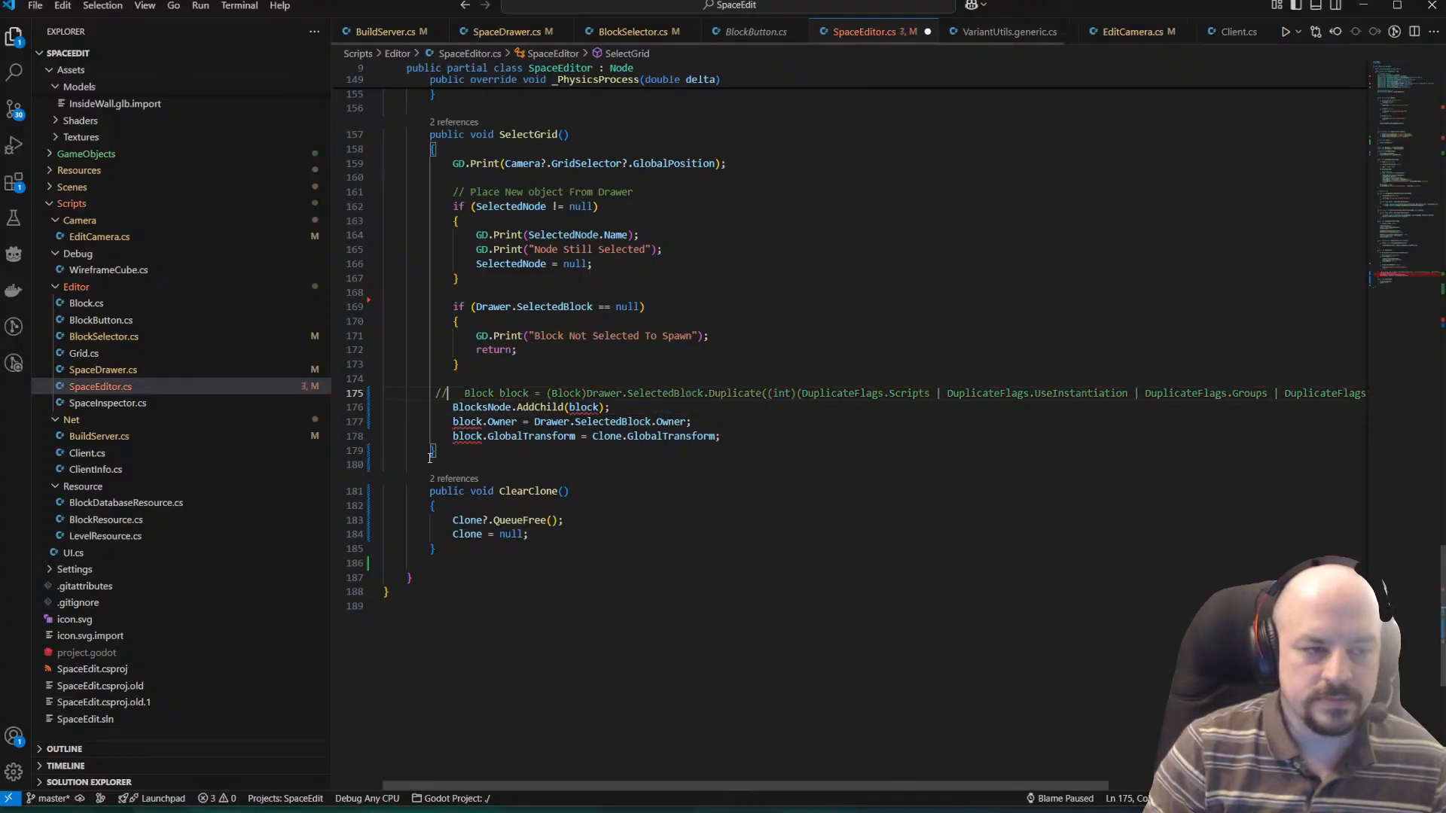
Add an active copy of the block duplication line below the commented one and save SpaceEditor.cs.
key(shift+Left)
key(shift+Left)
key(shift+Down)
key(Down)
key(Up)
key(Return)
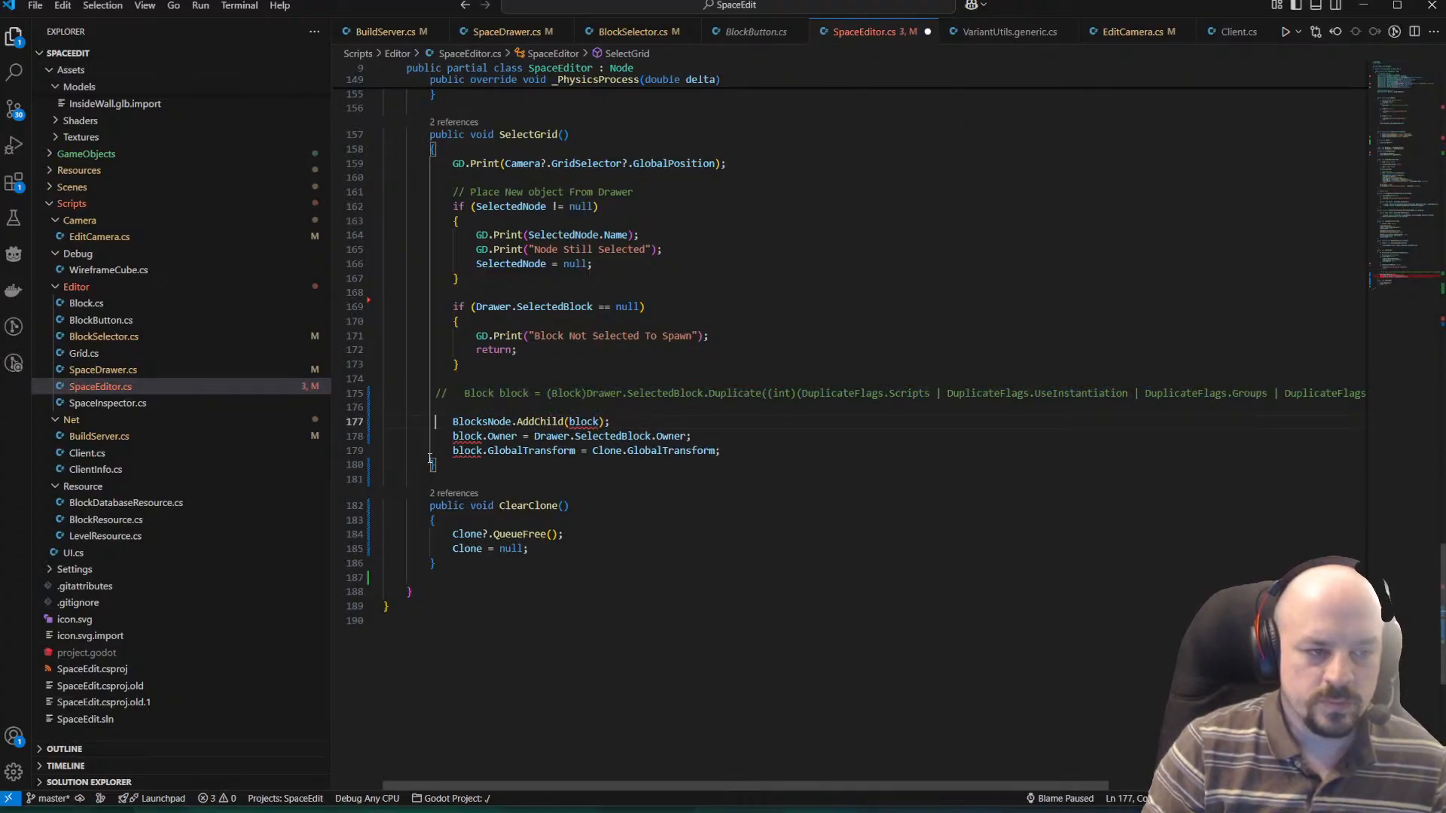
key(Up)
key(ctrl+v)
key(Up)
key(Right)
key(BackSpace)
key(Delete)
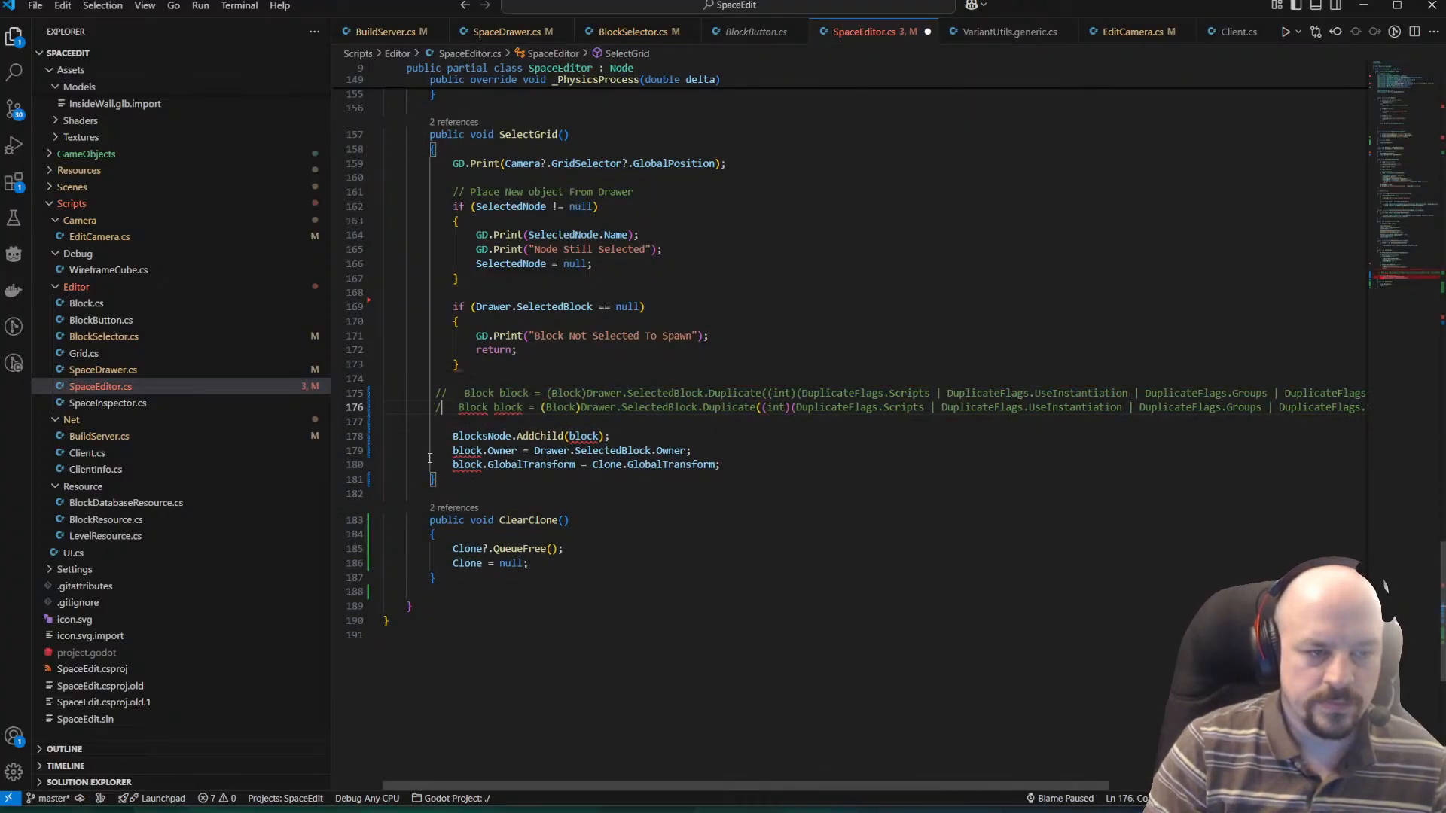
key(ctrl+s)
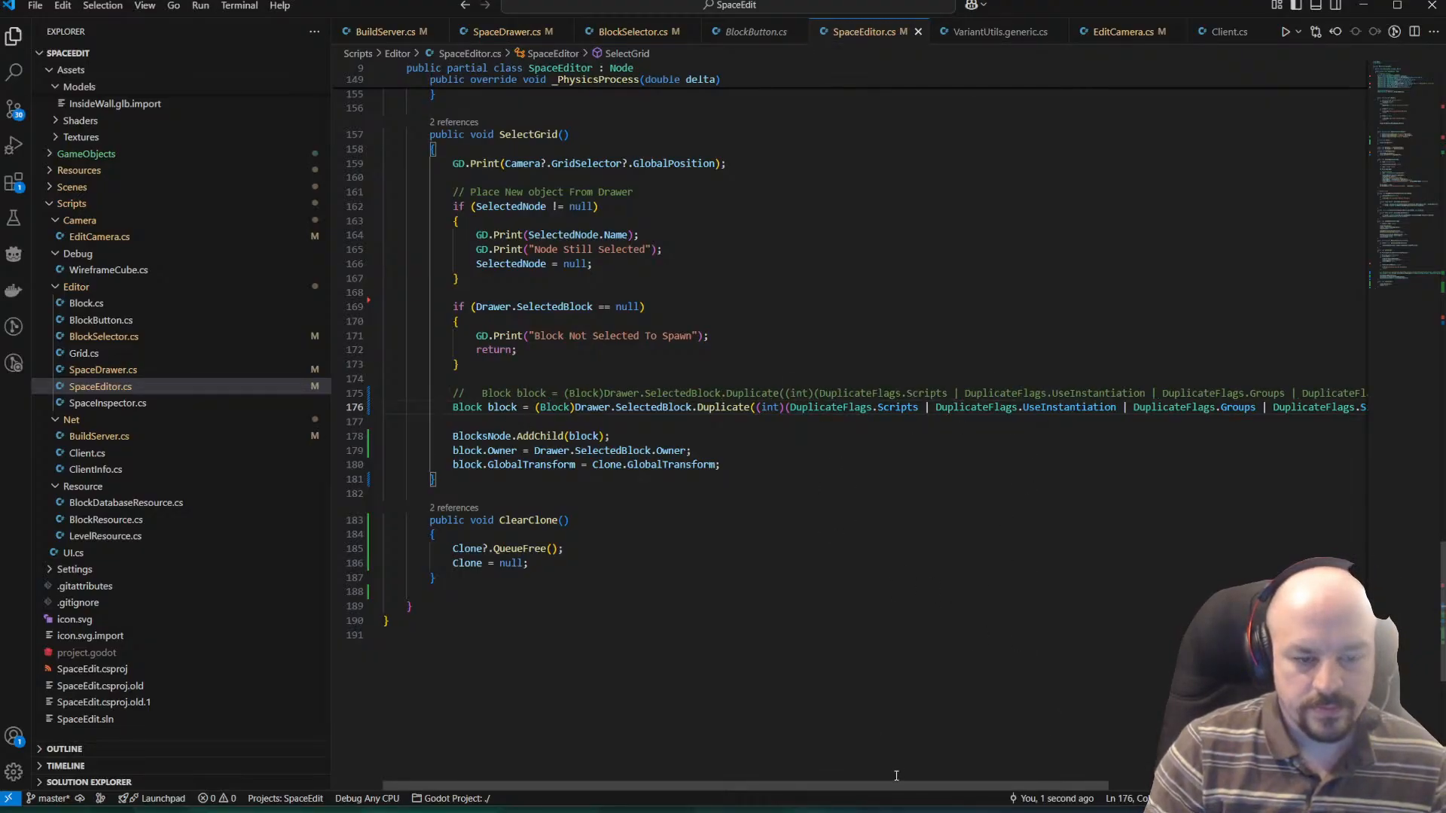
Remove the DuplicateFlags argument from the active line so that it calls Drawer.SelectedBlock.Duplicate() without parameters.
drag(896, 785, 1015, 787)
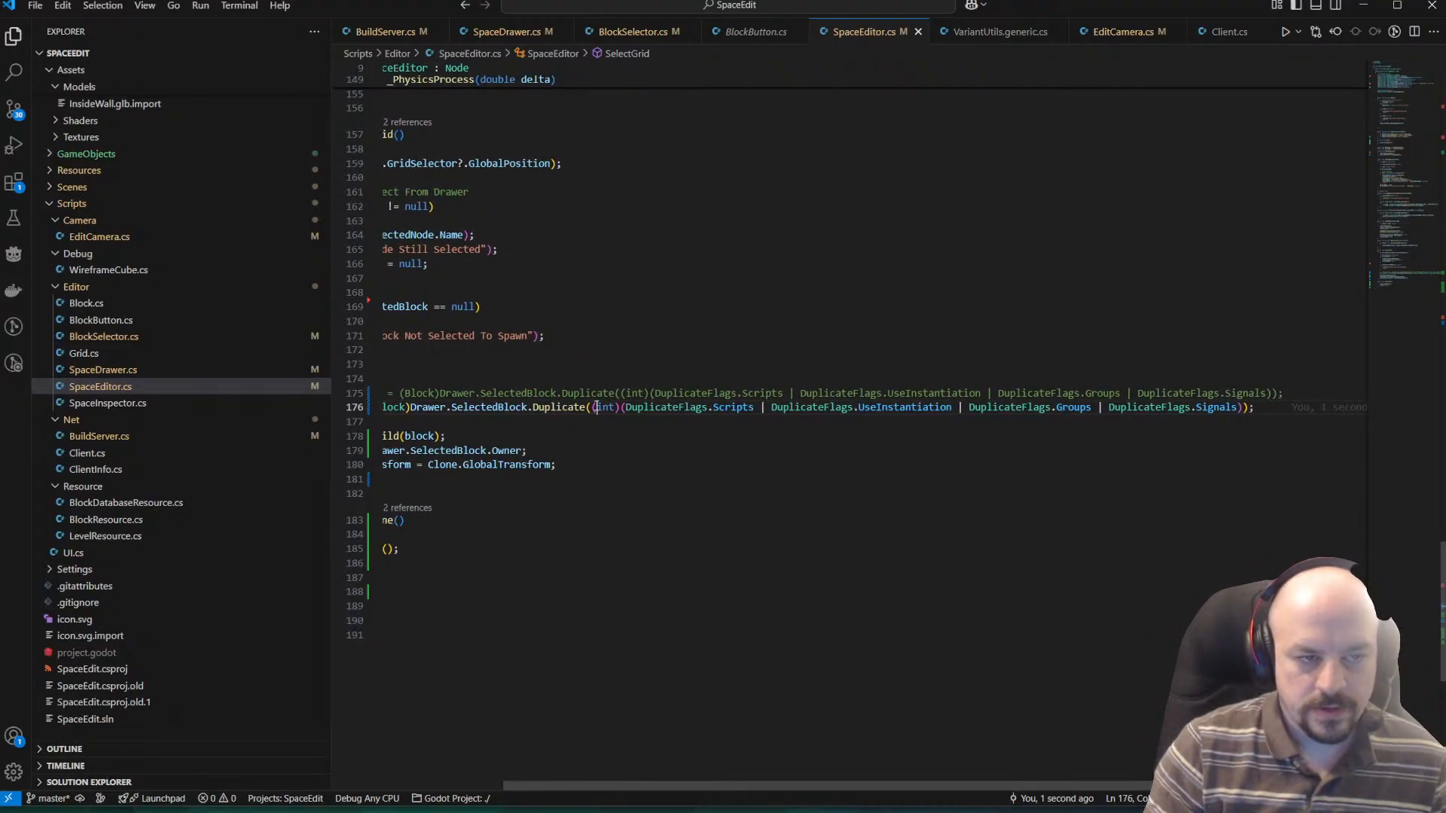
drag(595, 408, 1241, 407)
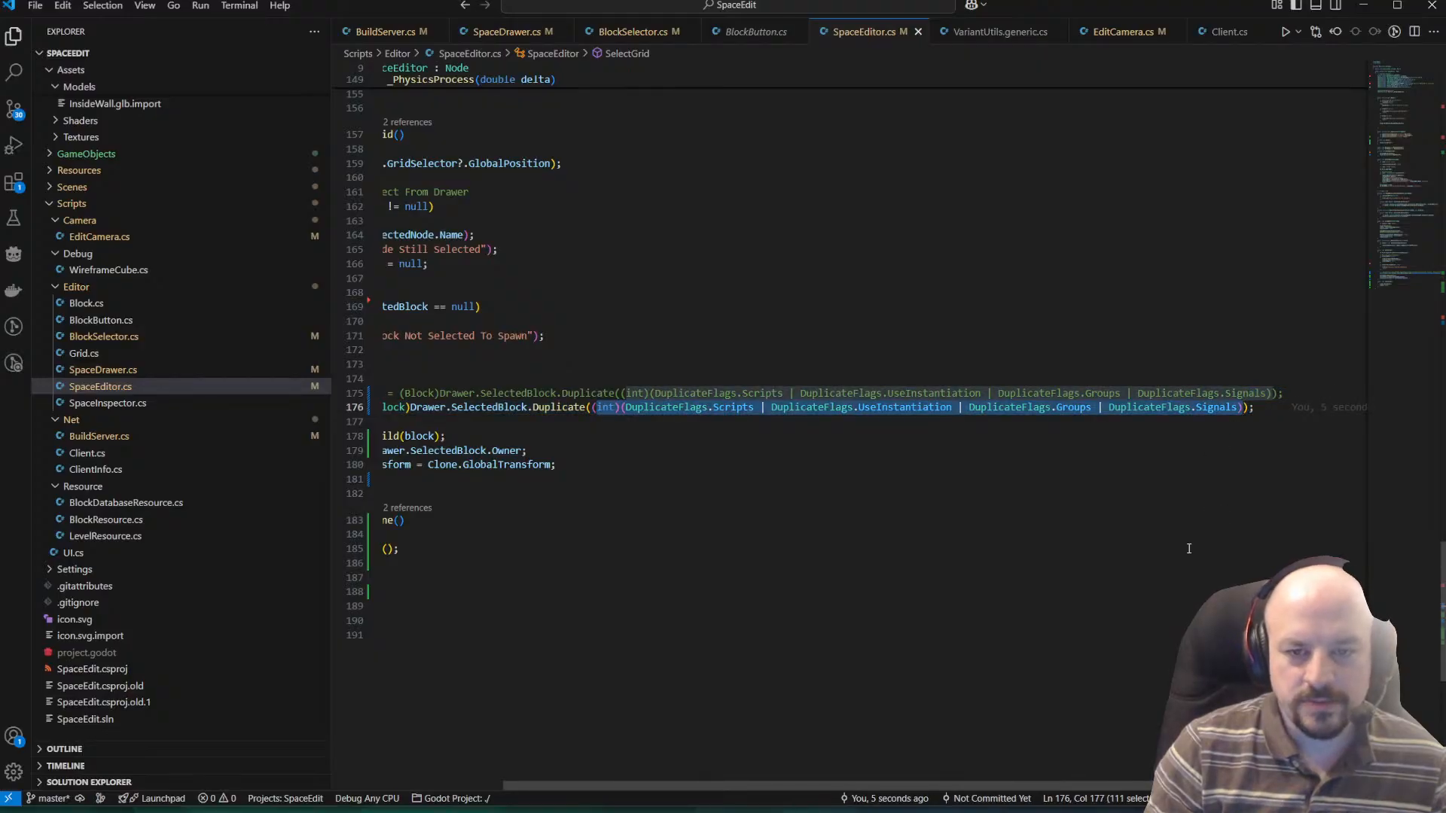
key(BackSpace)
key(BackSpace)
key(Down)
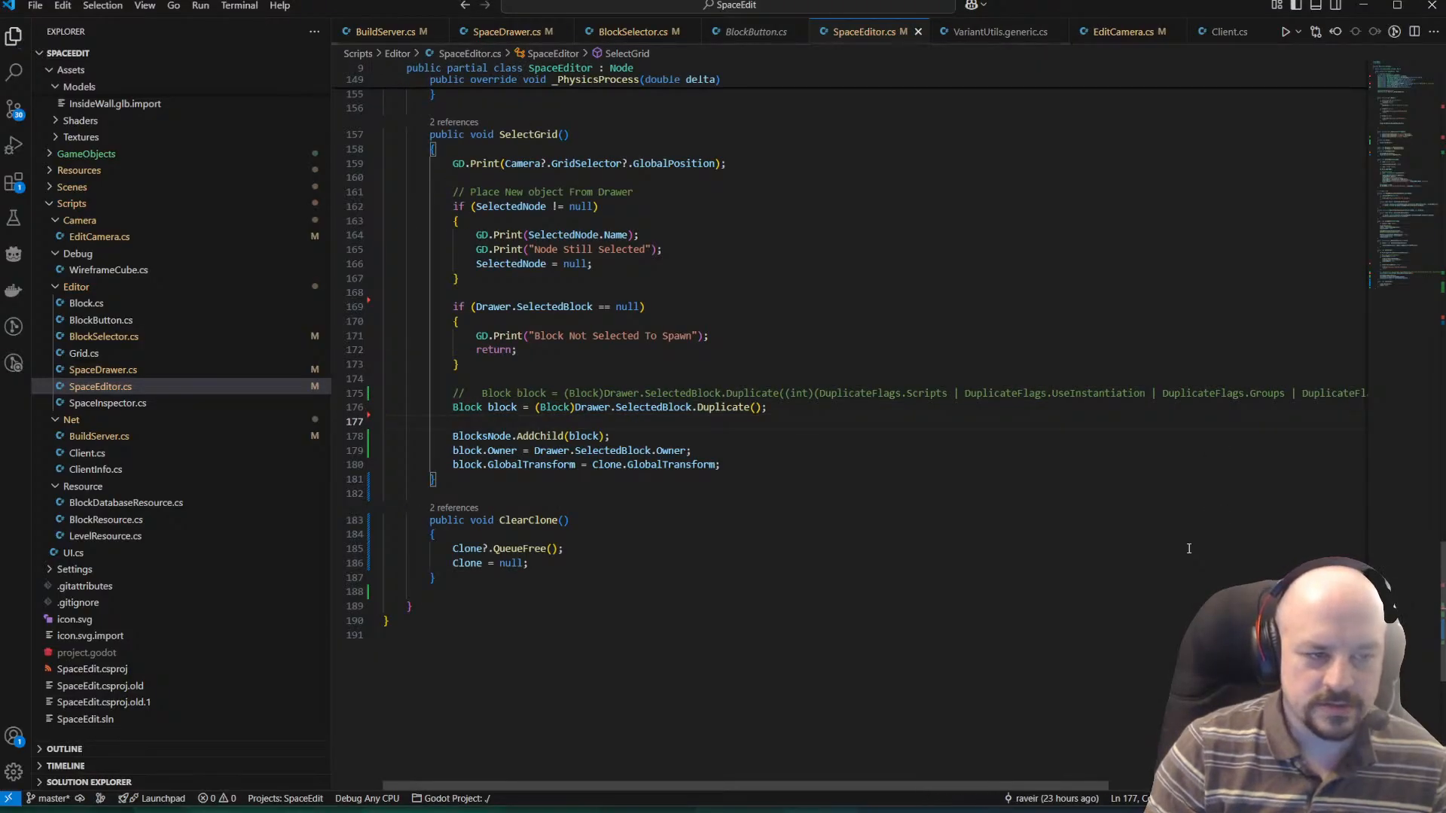
Trim the extra spaces in the commented line, delete the blank line before BlocksNode.AddChild(block), and save the file.
key(Up)
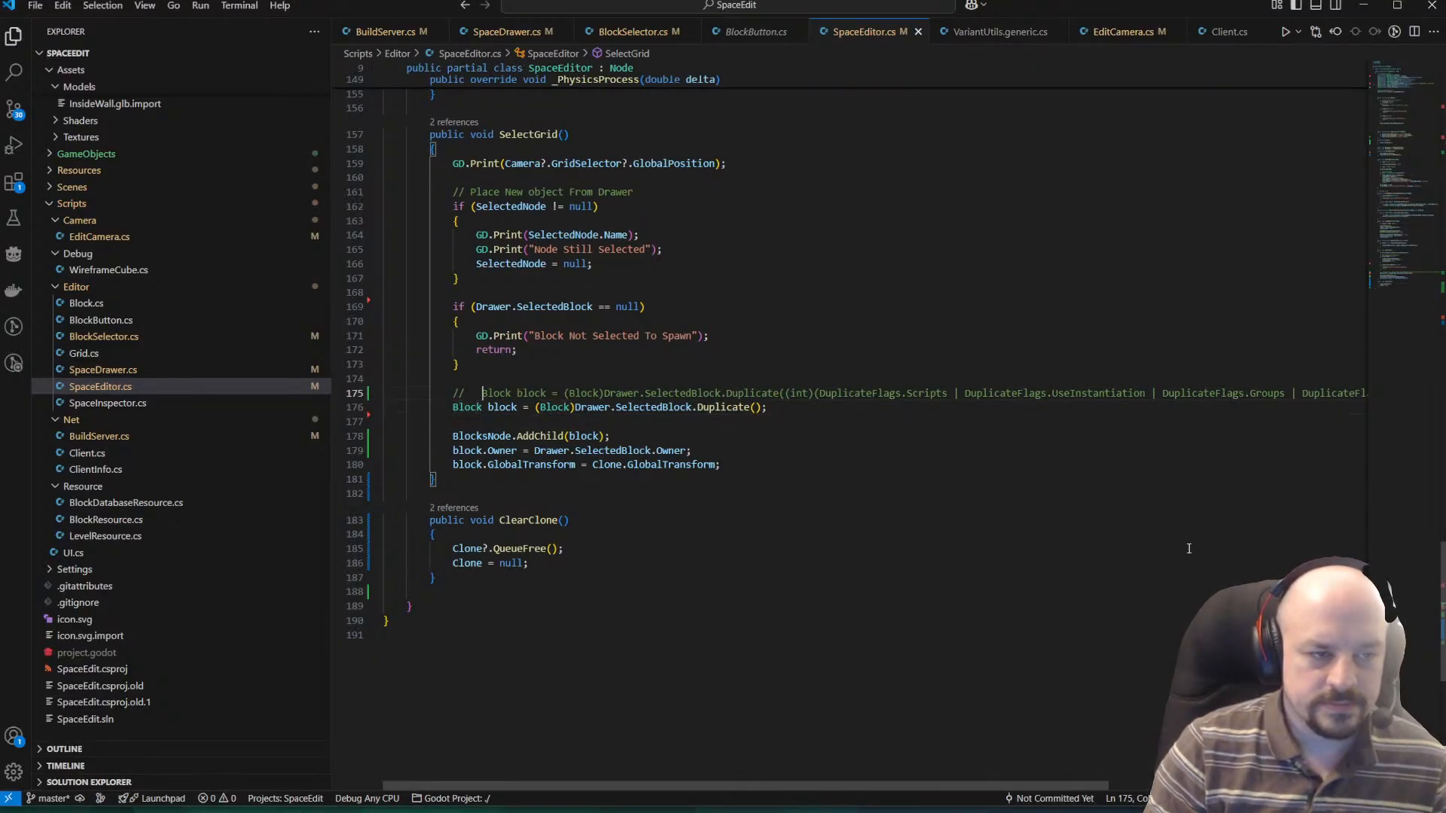
key(BackSpace)
key(BackSpace)
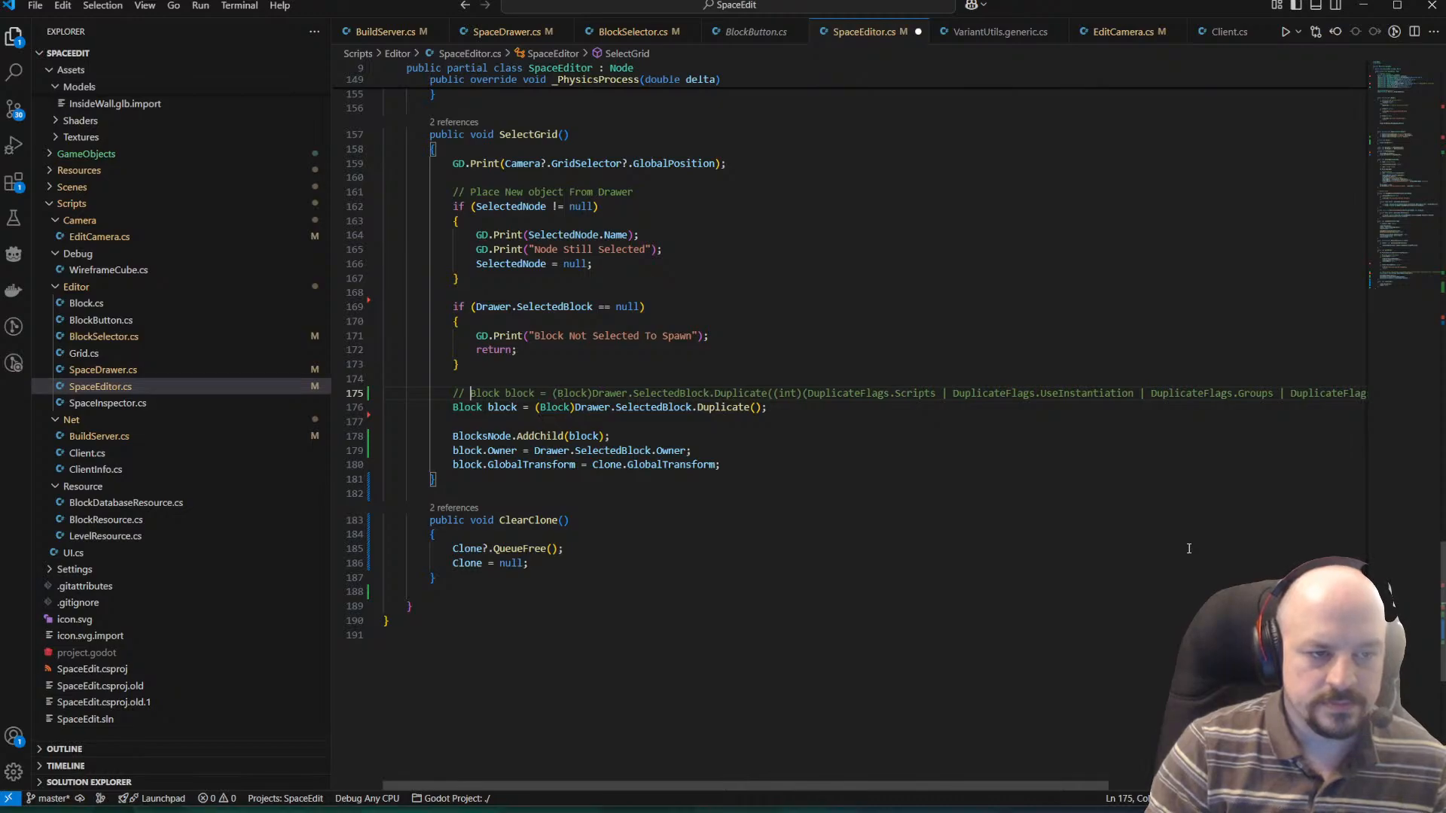
key(Down)
key(Down)
key(BackSpace)
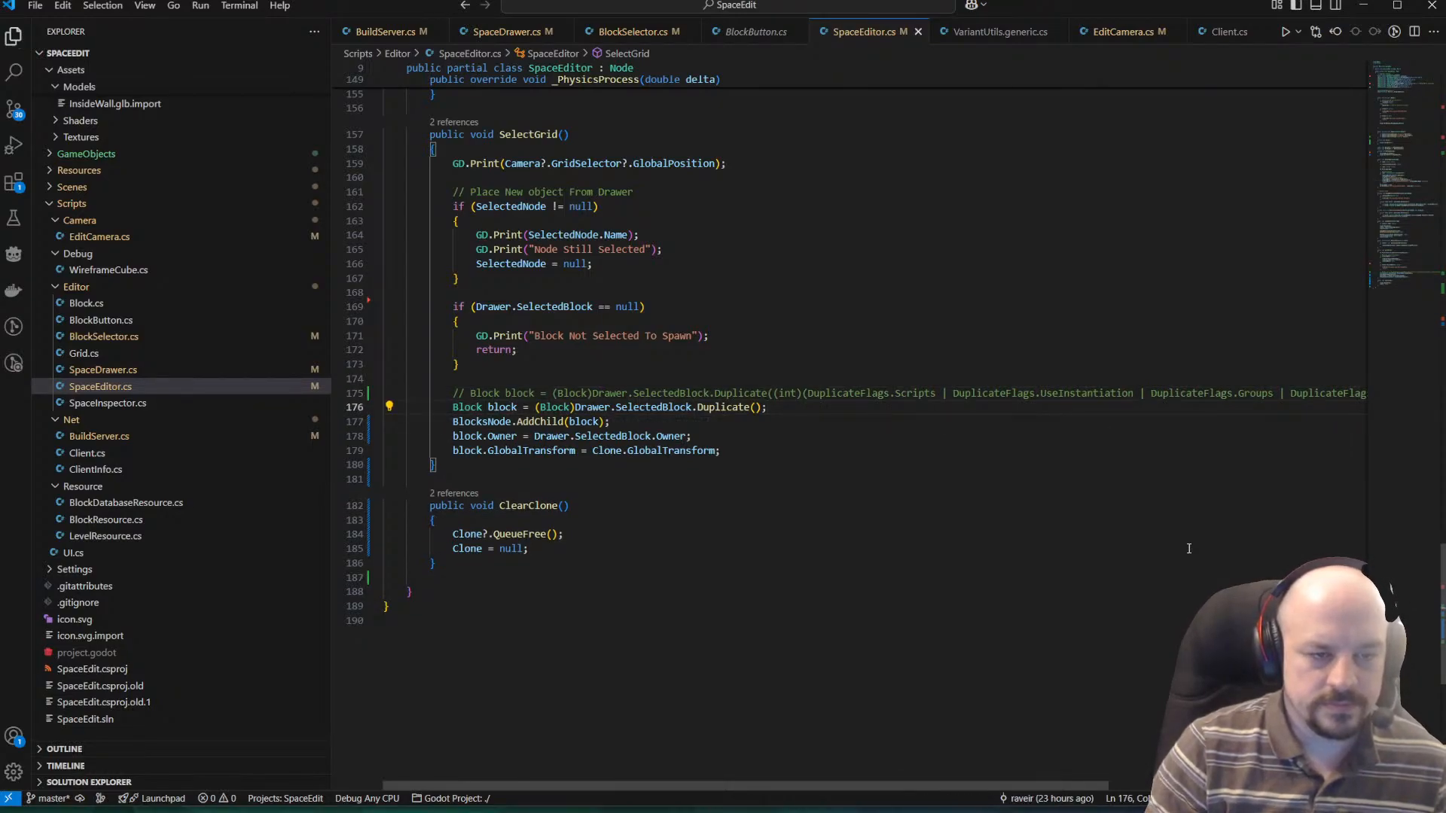
key(ctrl+s)
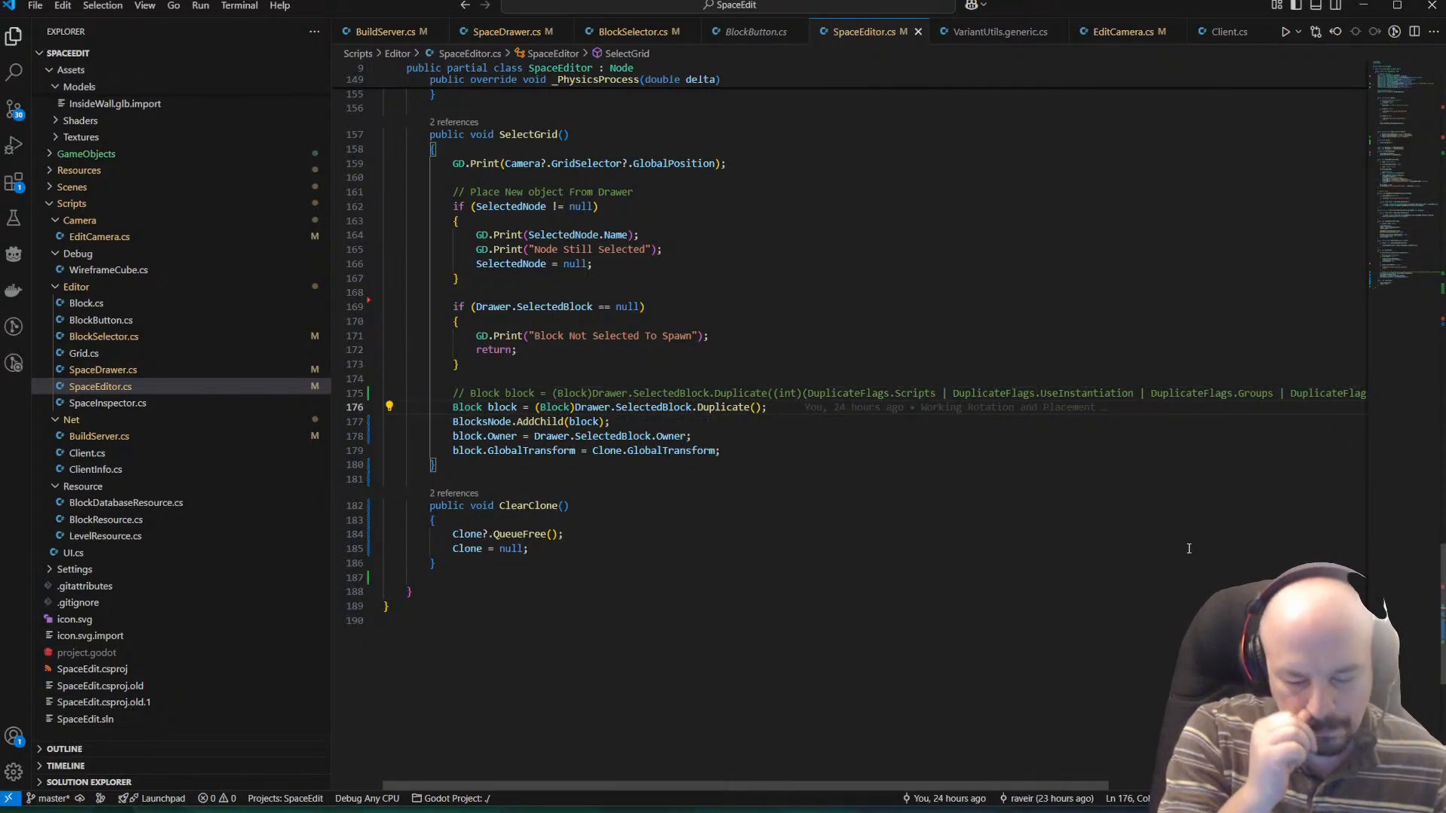
Switch to Godot, bring up and save the Editor scene, and run it for testing.
key(alt+Tab)
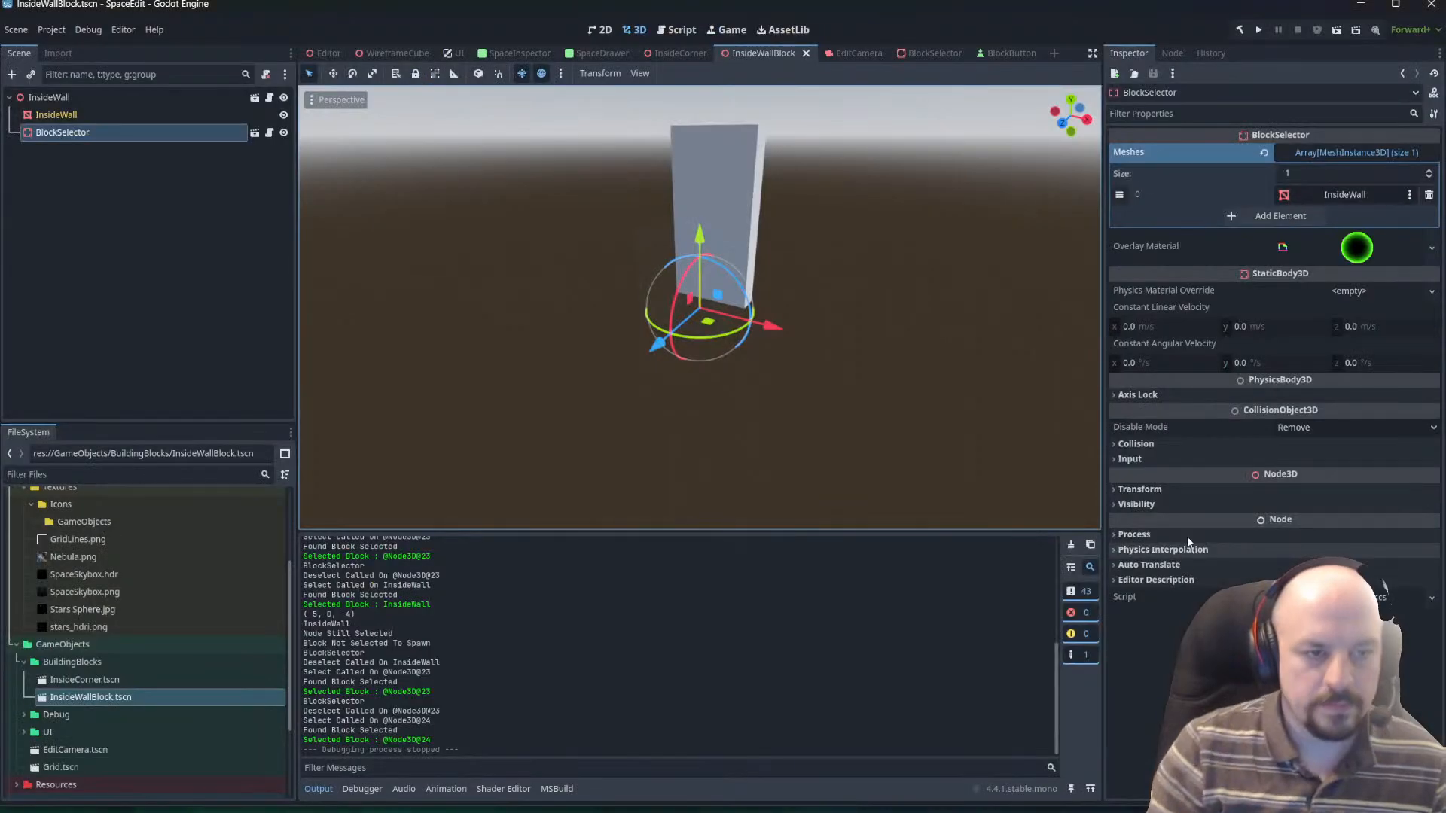
click(1339, 31)
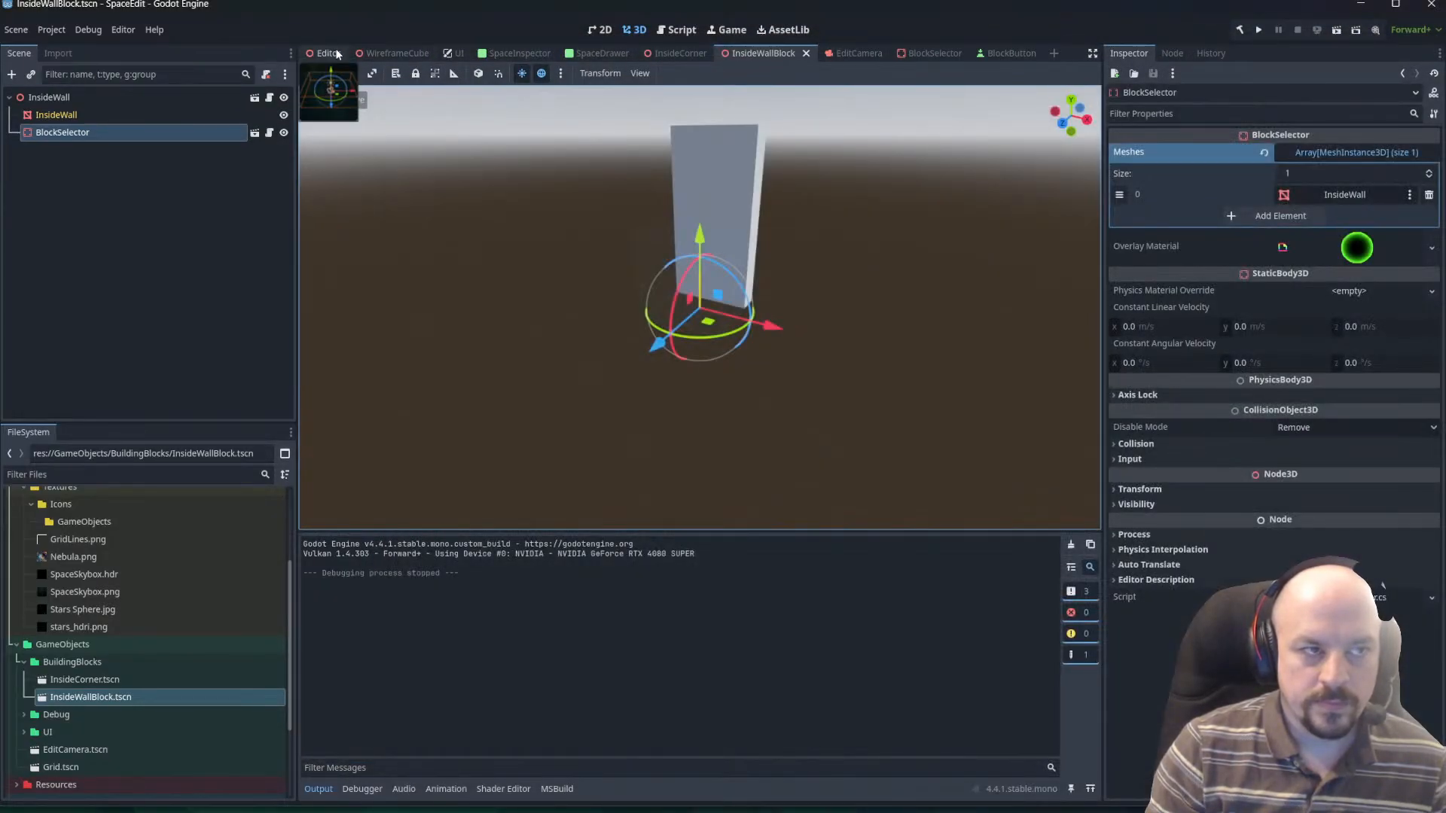
click(332, 55)
key(ctrl+s)
click(1337, 31)
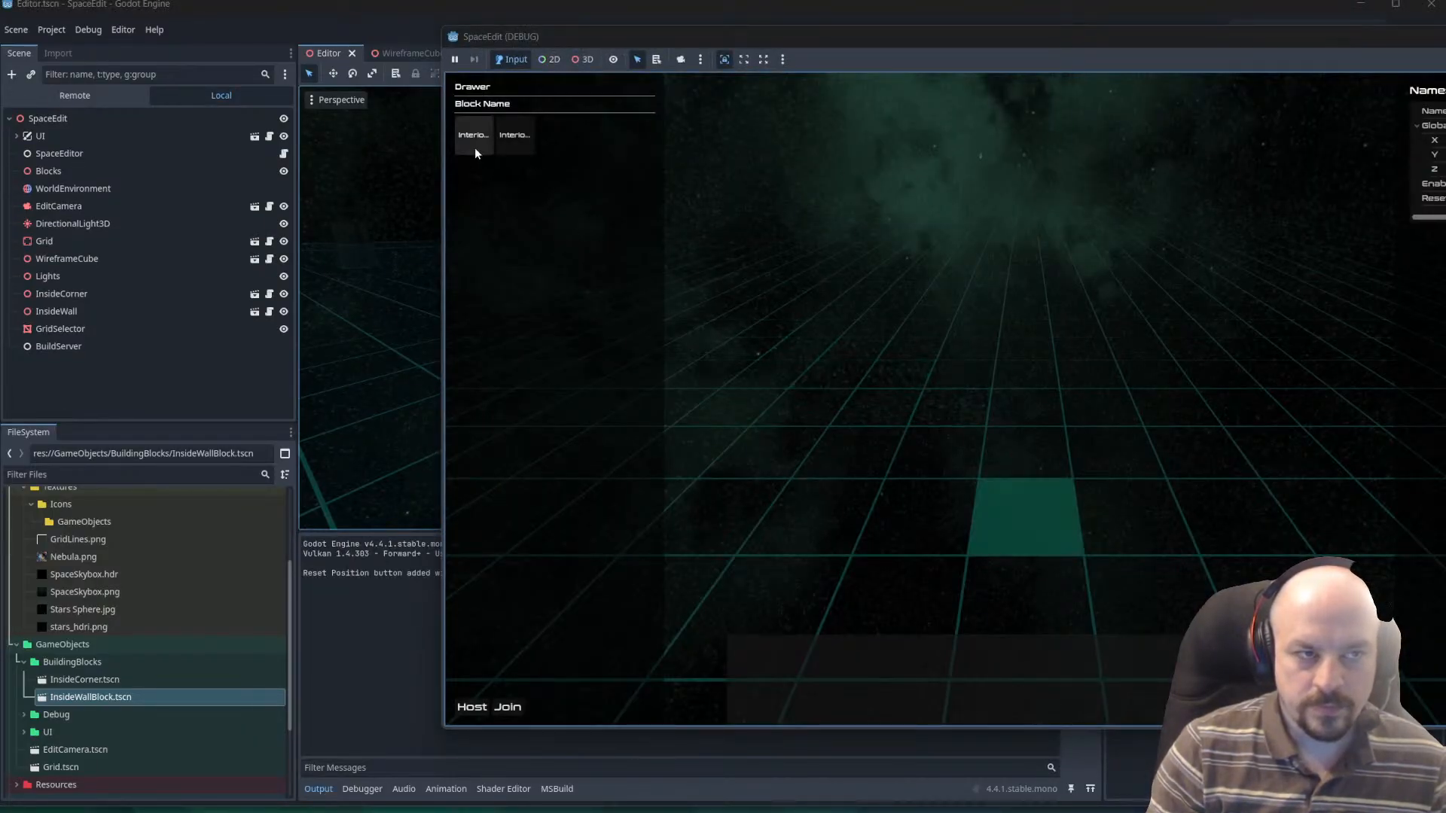
Place an InteriorCorner block on the grid of the running test, switch to InteriorWall, and place wall blocks beside it.
click(474, 145)
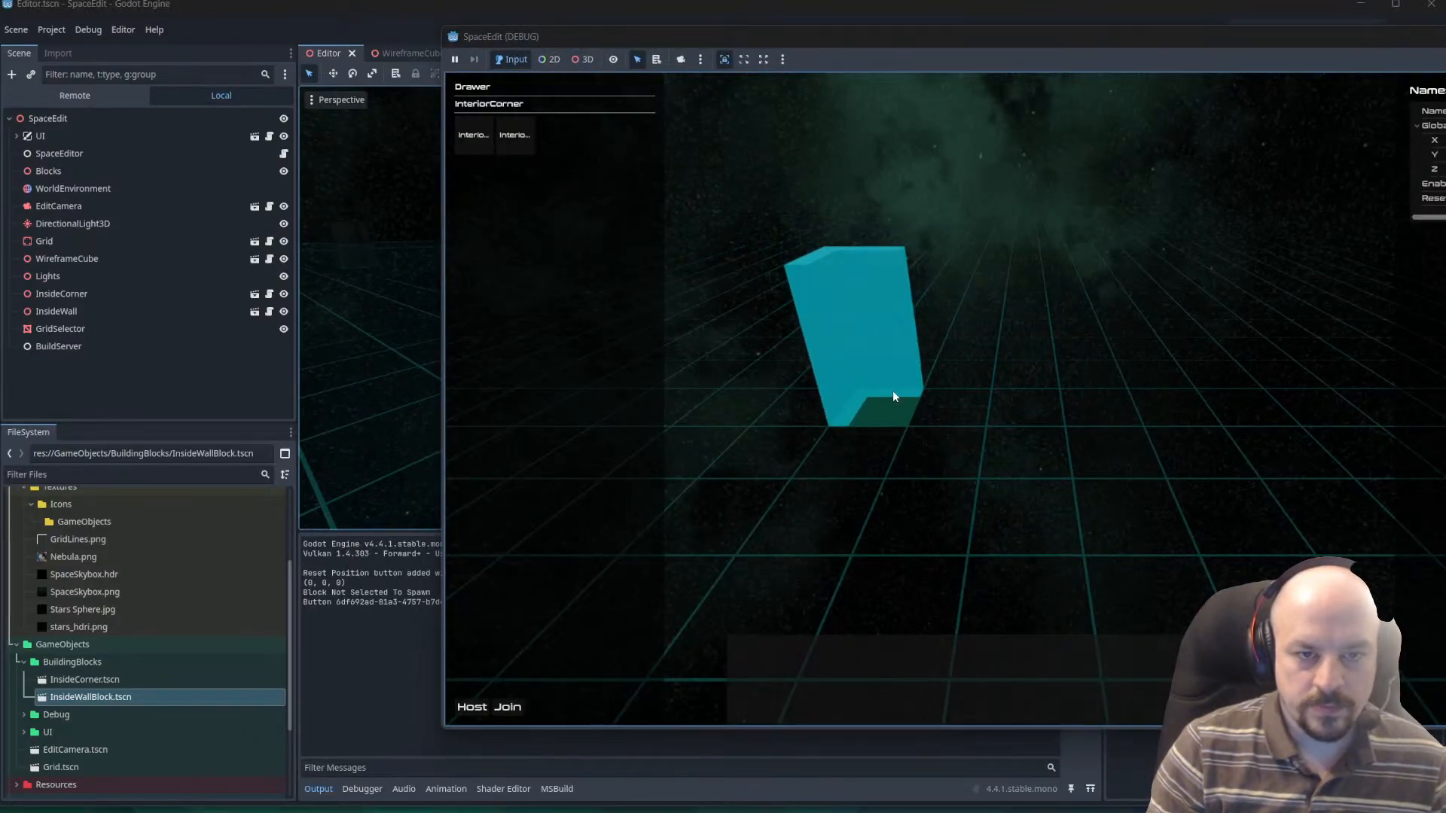
click(892, 391)
click(514, 136)
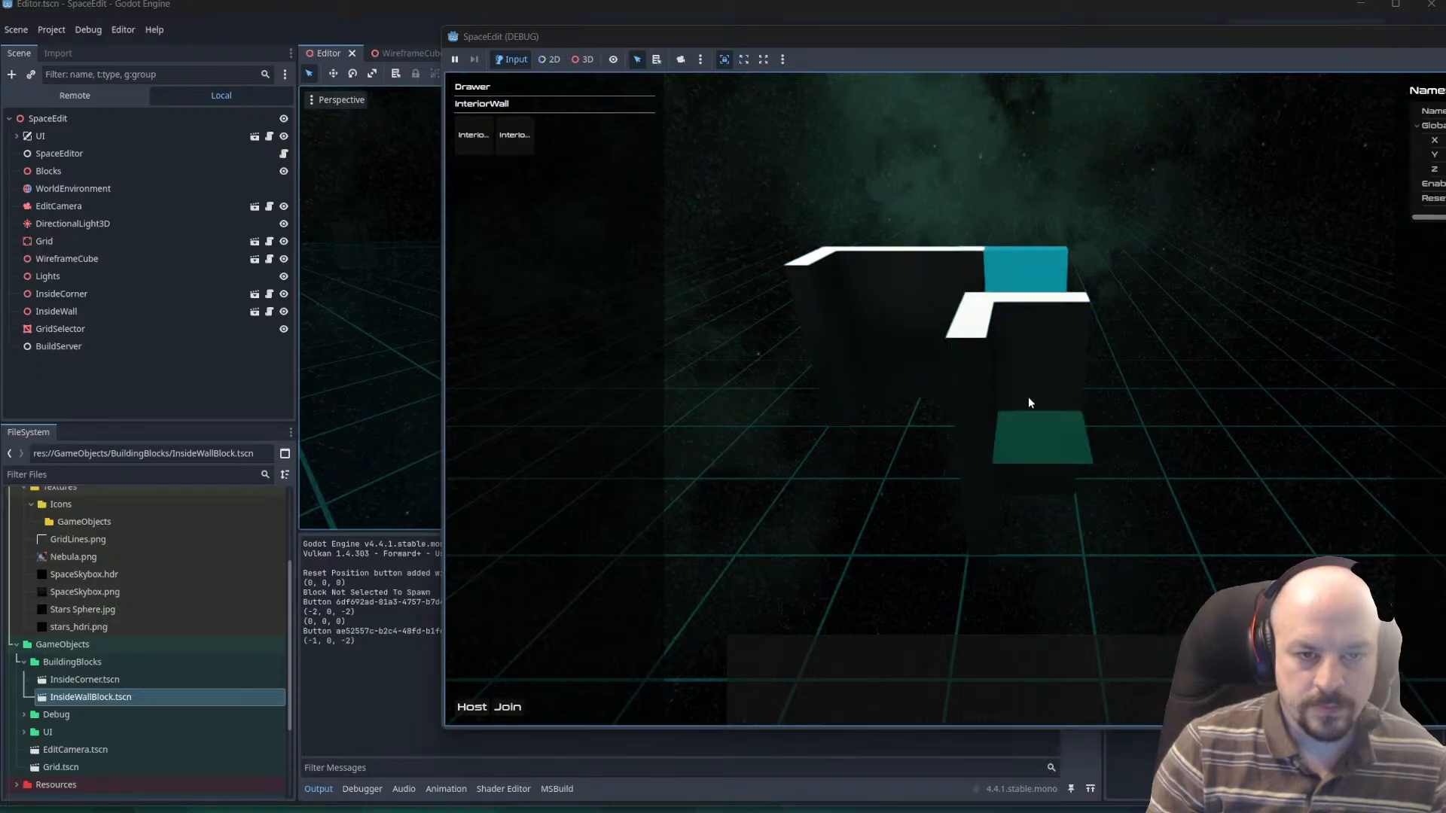
middle_drag(1182, 307, 1058, 411)
click(1066, 476)
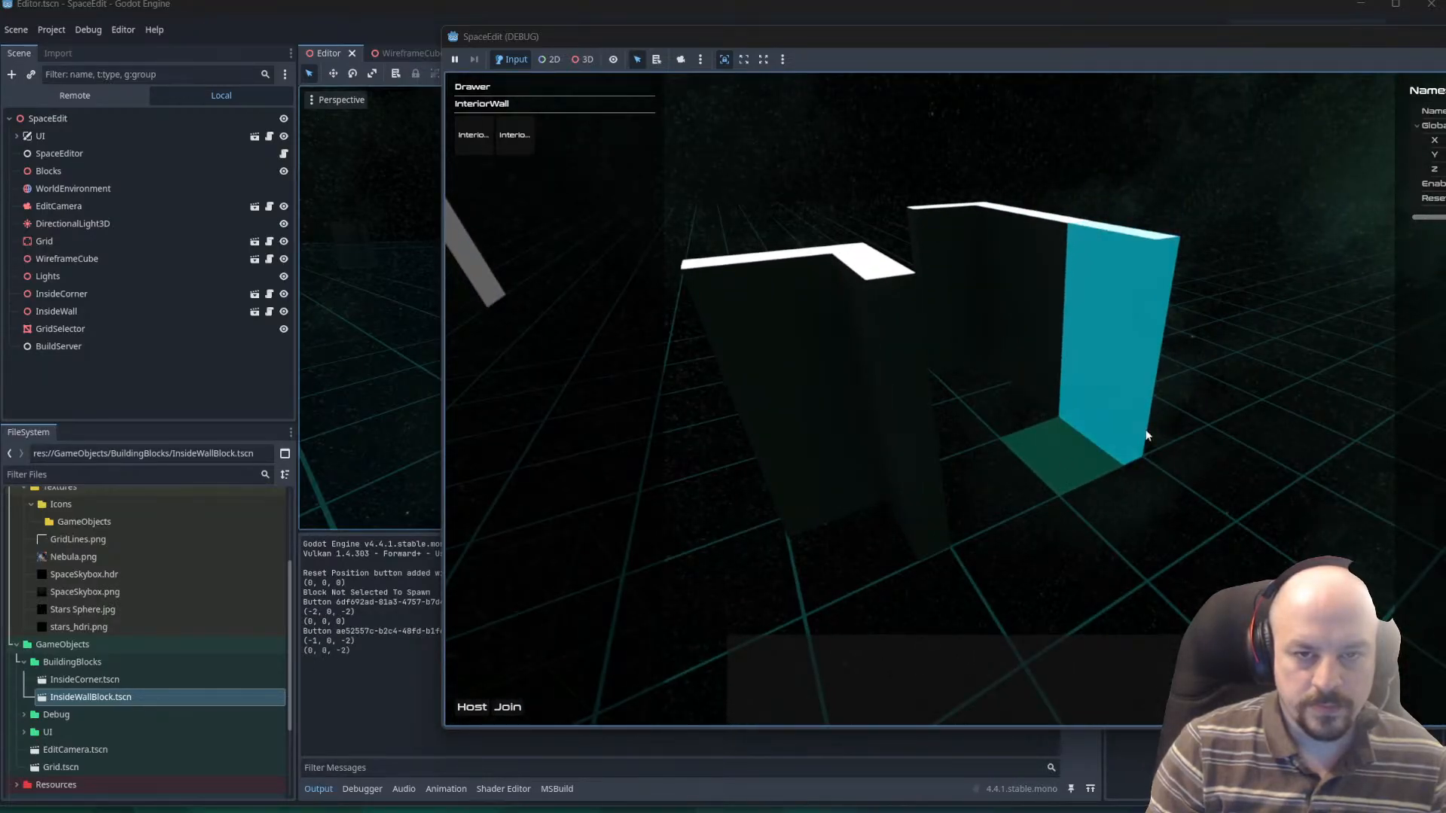
Clear the drawer's active block, then select the placed wall and corner blocks from several angles to check their selection overlay.
key(Escape)
click(1120, 332)
click(1035, 311)
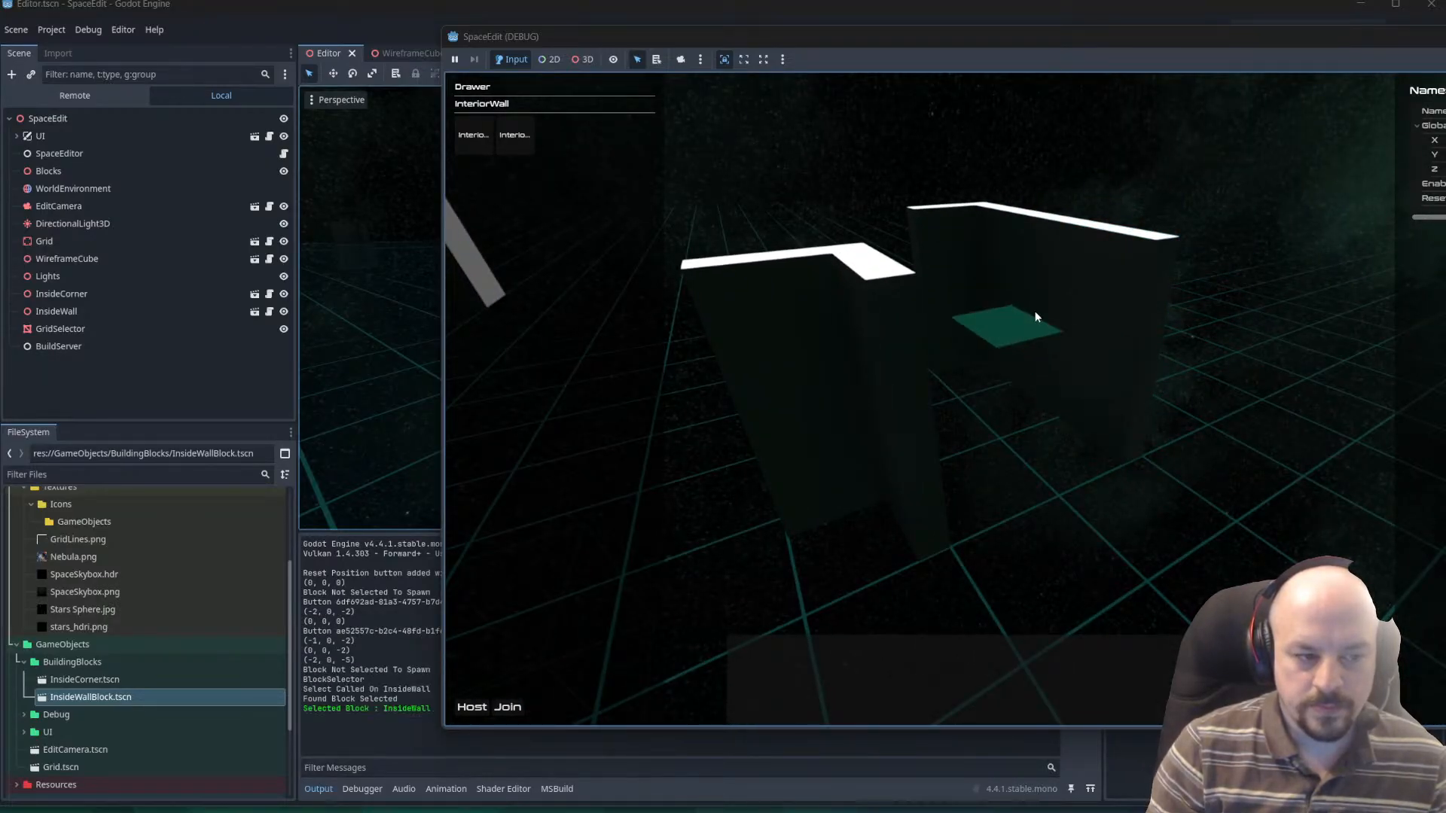
click(1070, 381)
middle_drag(1070, 381, 1173, 393)
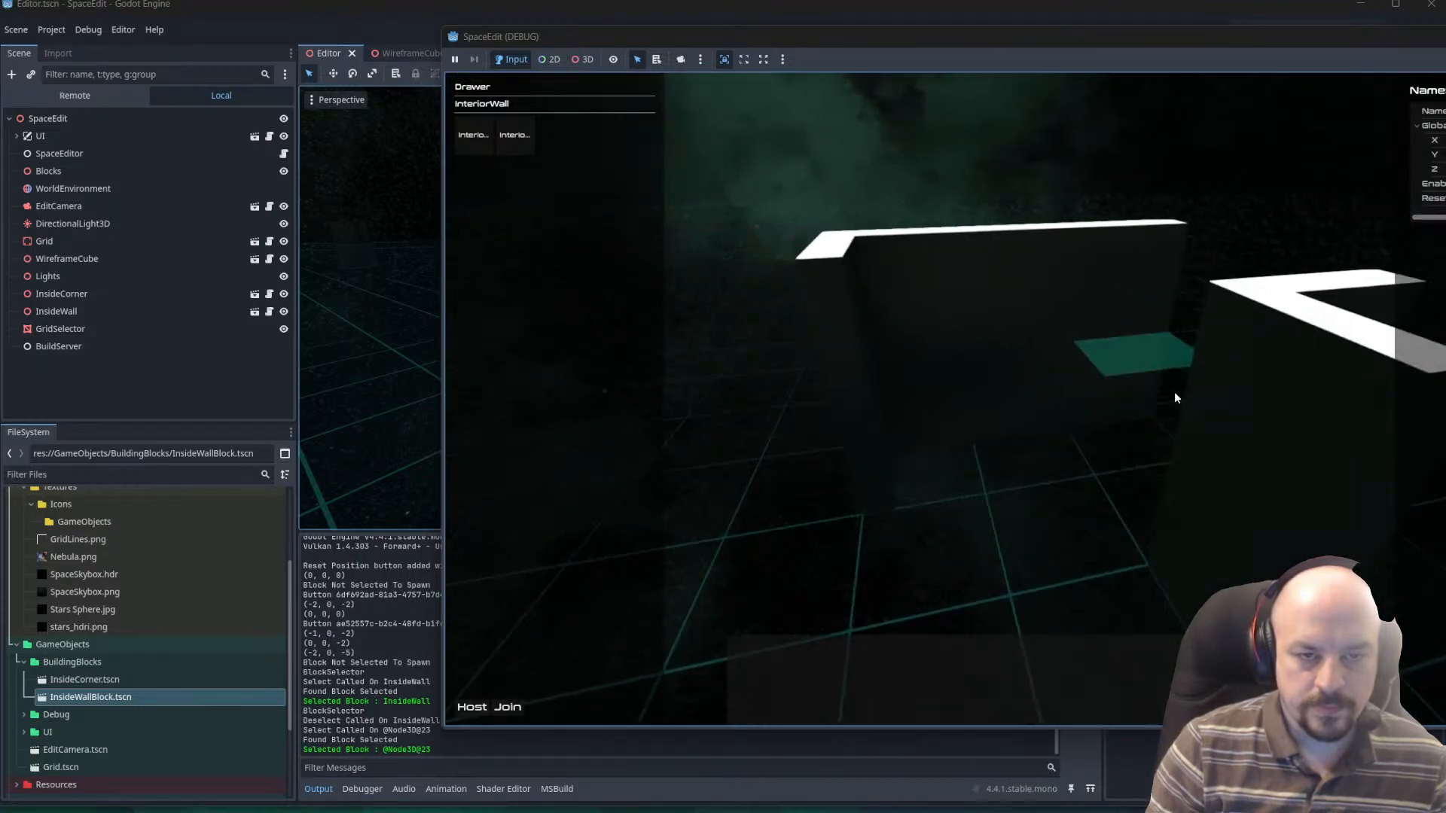
click(957, 437)
click(890, 442)
click(858, 429)
click(858, 430)
click(992, 351)
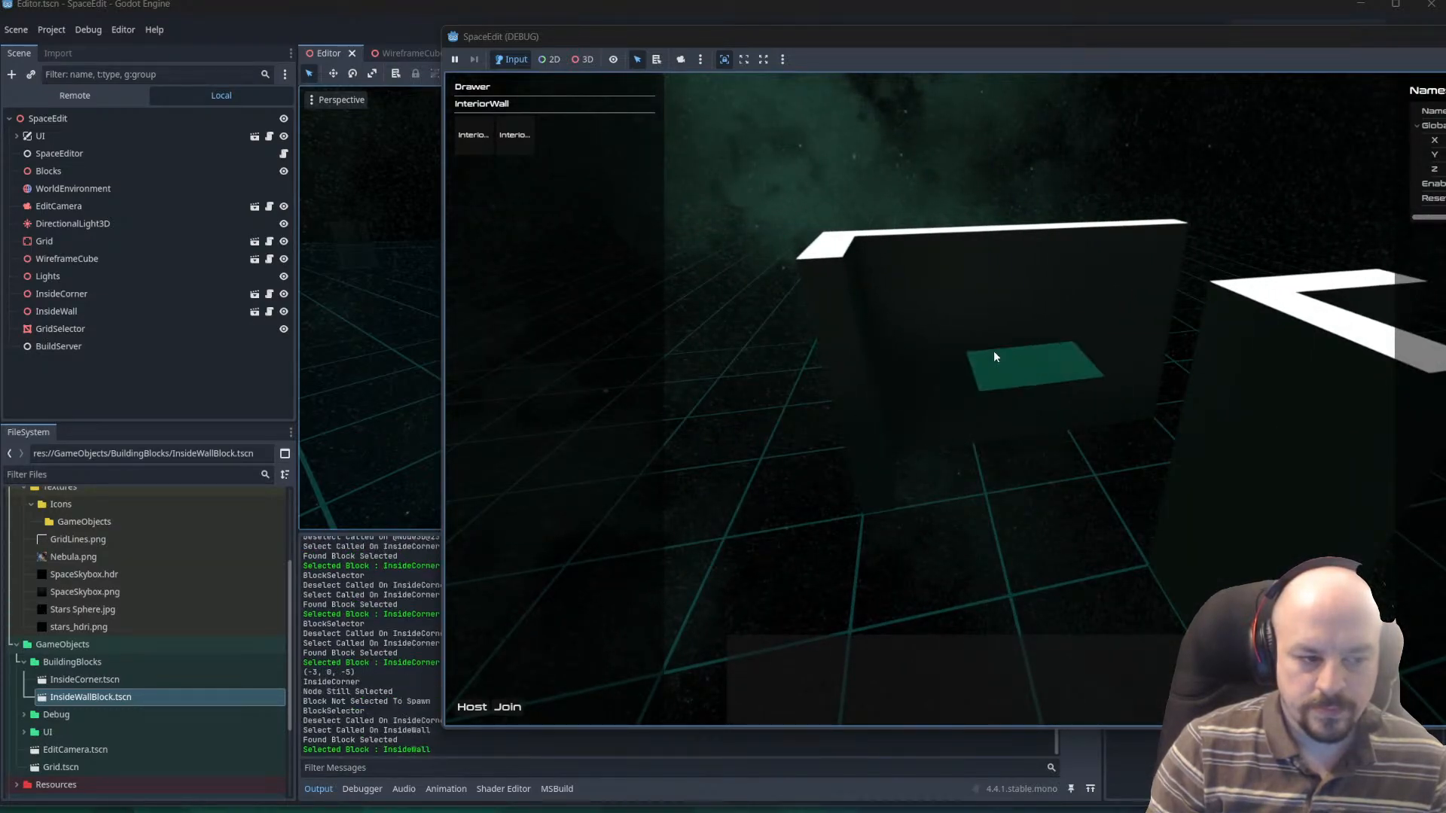
click(1022, 344)
middle_drag(1083, 321, 1013, 333)
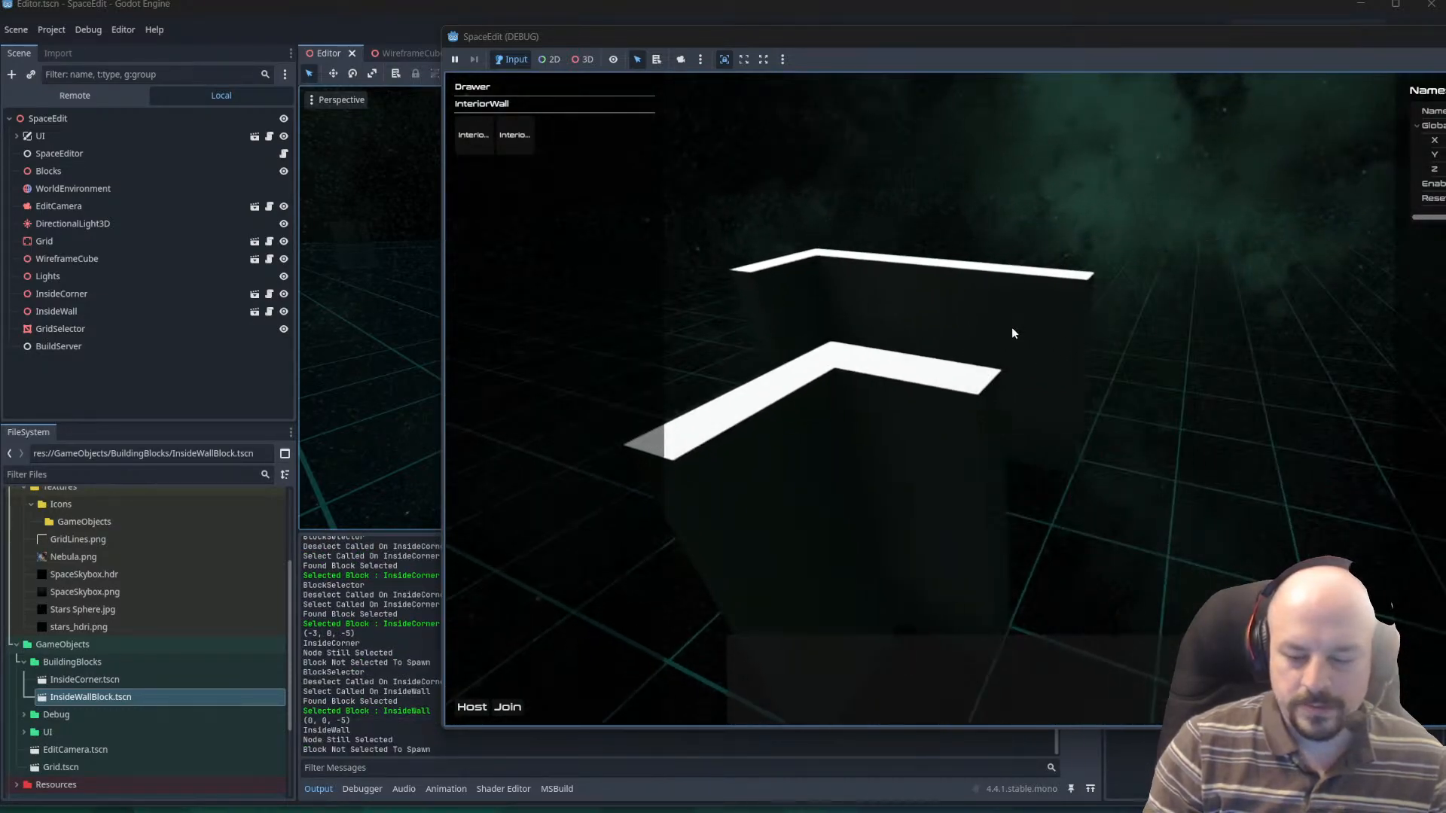
Stop the test run and switch to VS Code, going to the block duplication lines in SelectGrid().
key(F8)
key(alt+Tab)
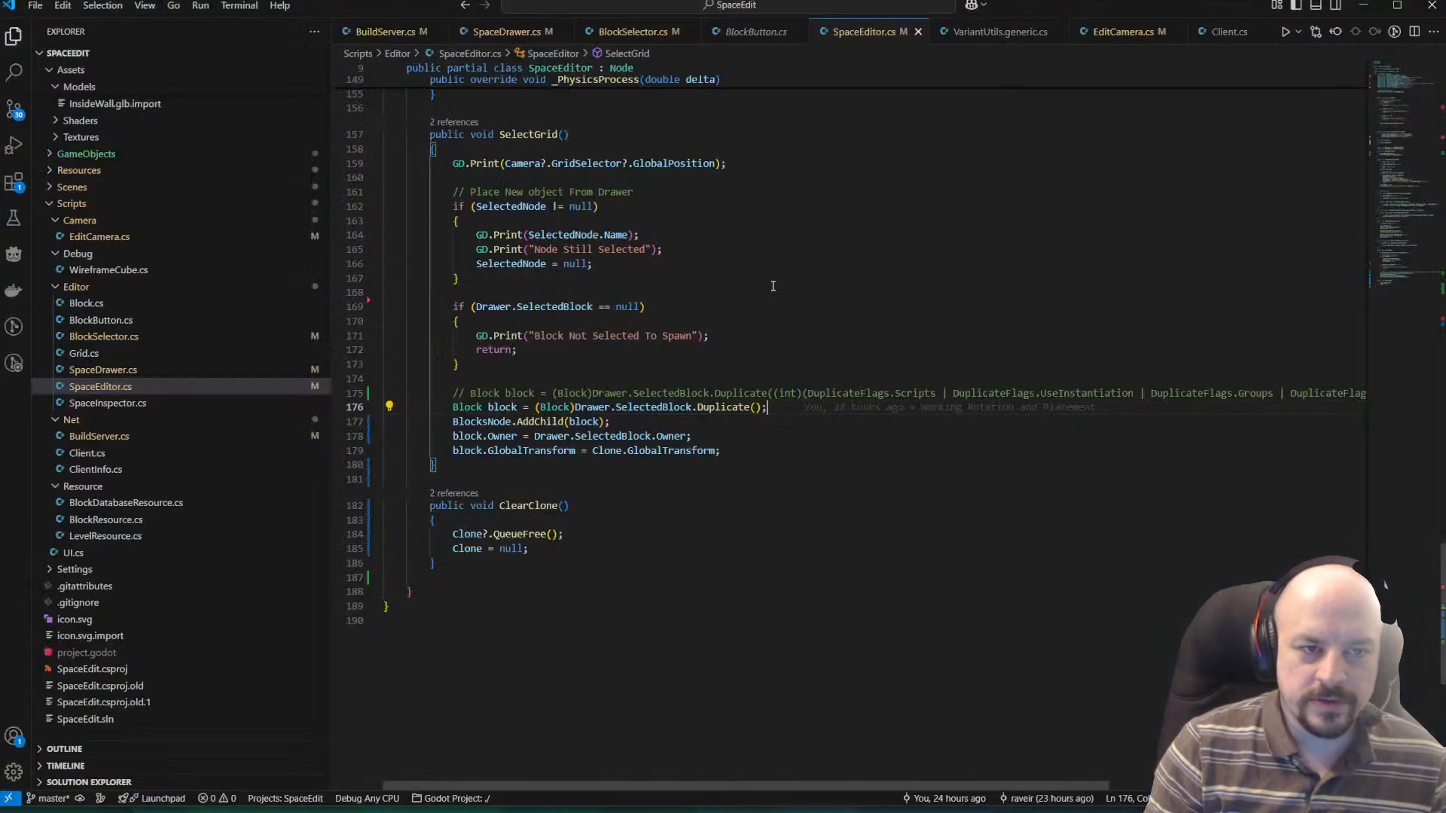
click(655, 467)
scroll(655, 434, down, 1)
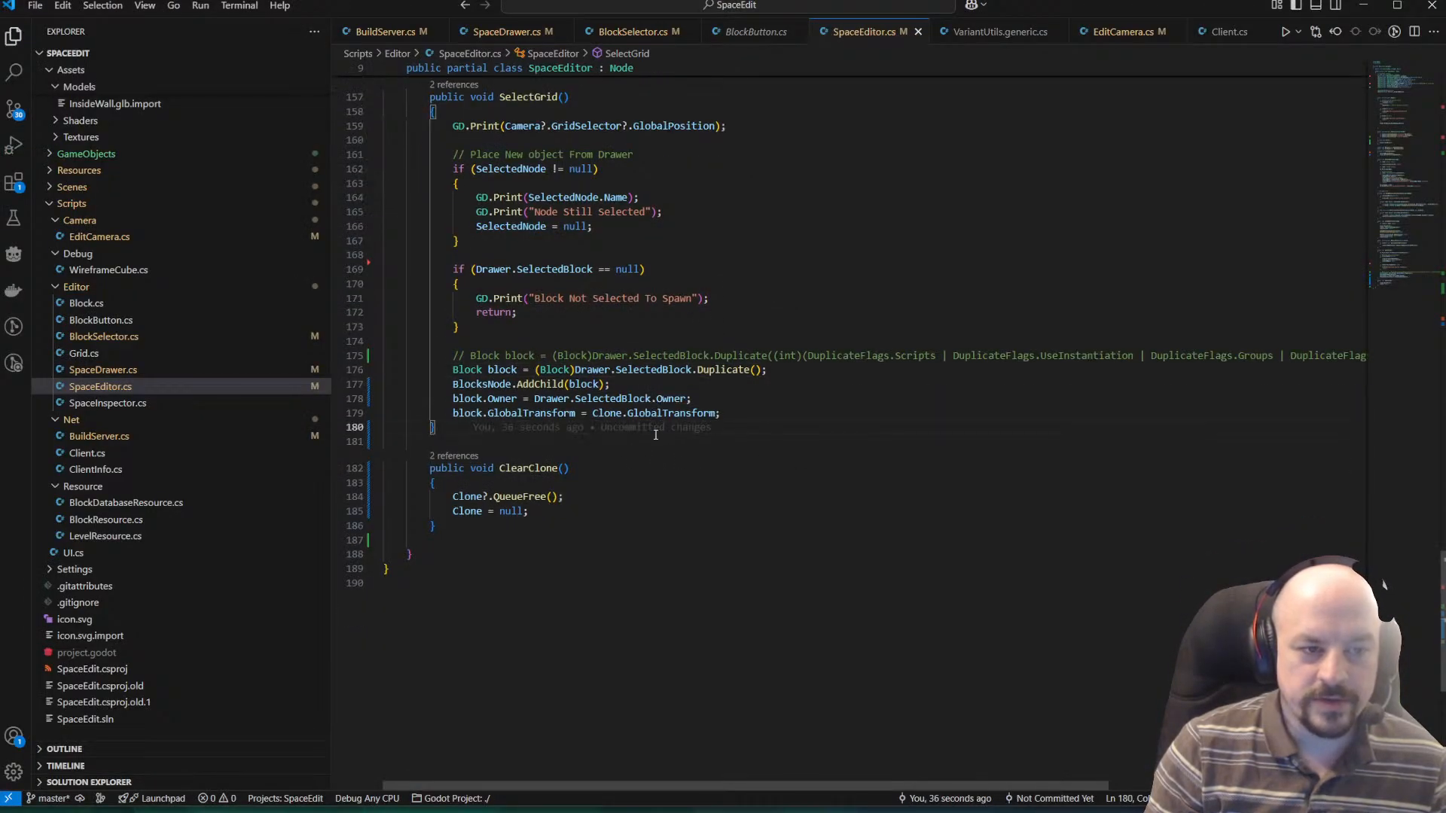
click(450, 370)
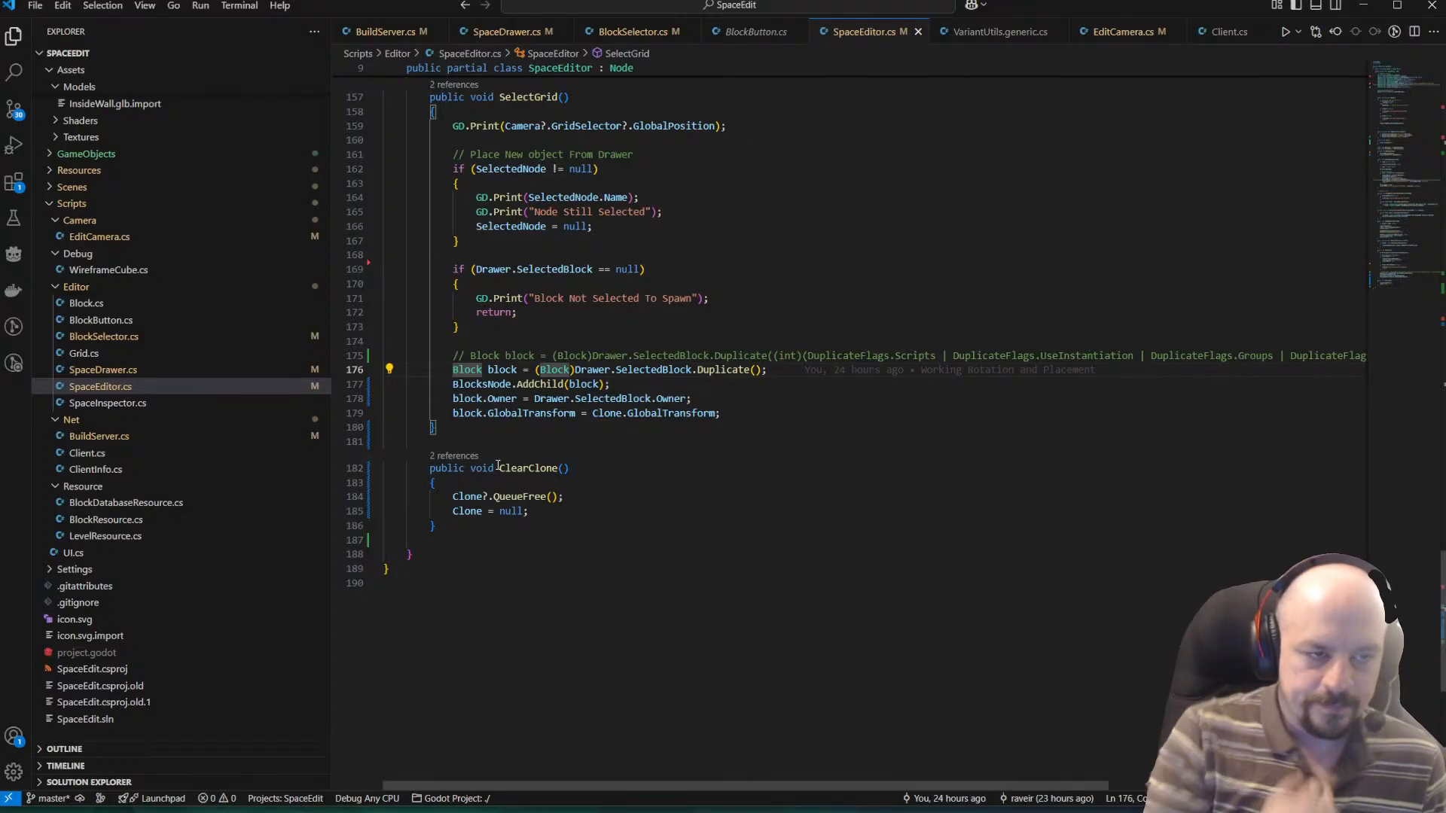
key(Left)
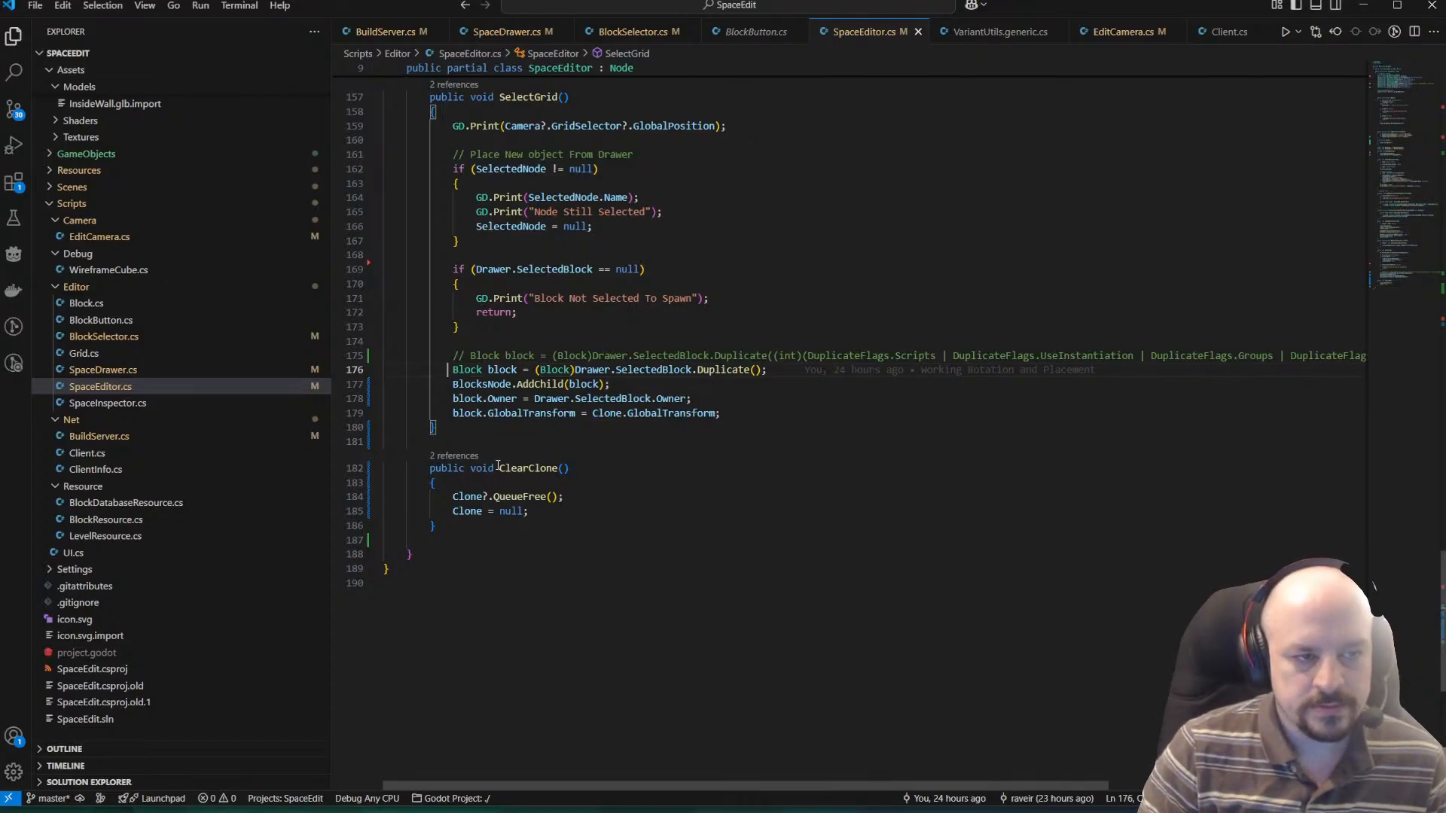
click(625, 382)
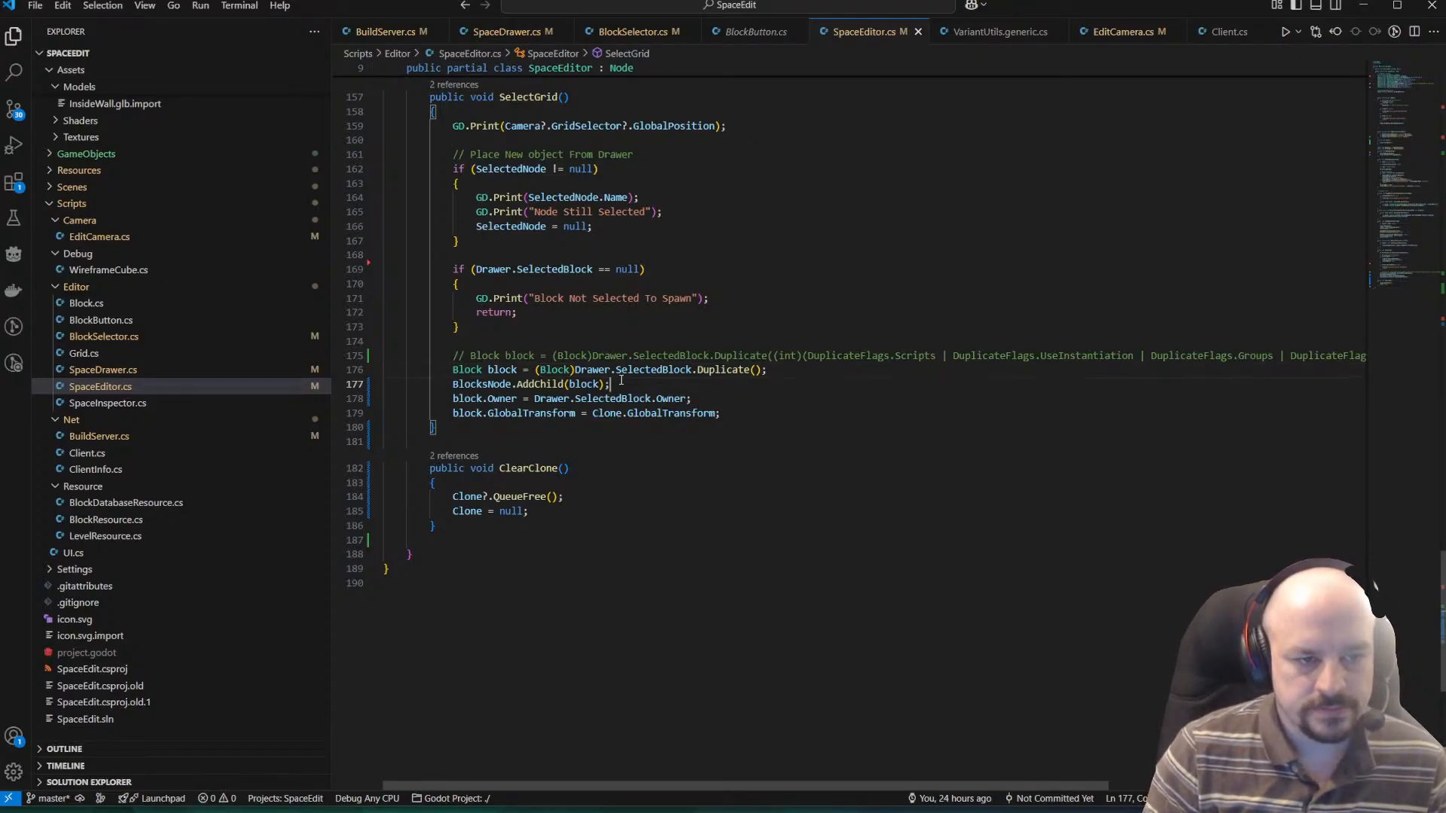
Delete the block.Owner assignment and leave blank lines between BlocksNode.AddChild(block) and the GlobalTransform assignment.
click(675, 403)
triple_click(675, 403)
key(BackSpace)
key(Left)
key(Return)
key(Return)
key(Return)
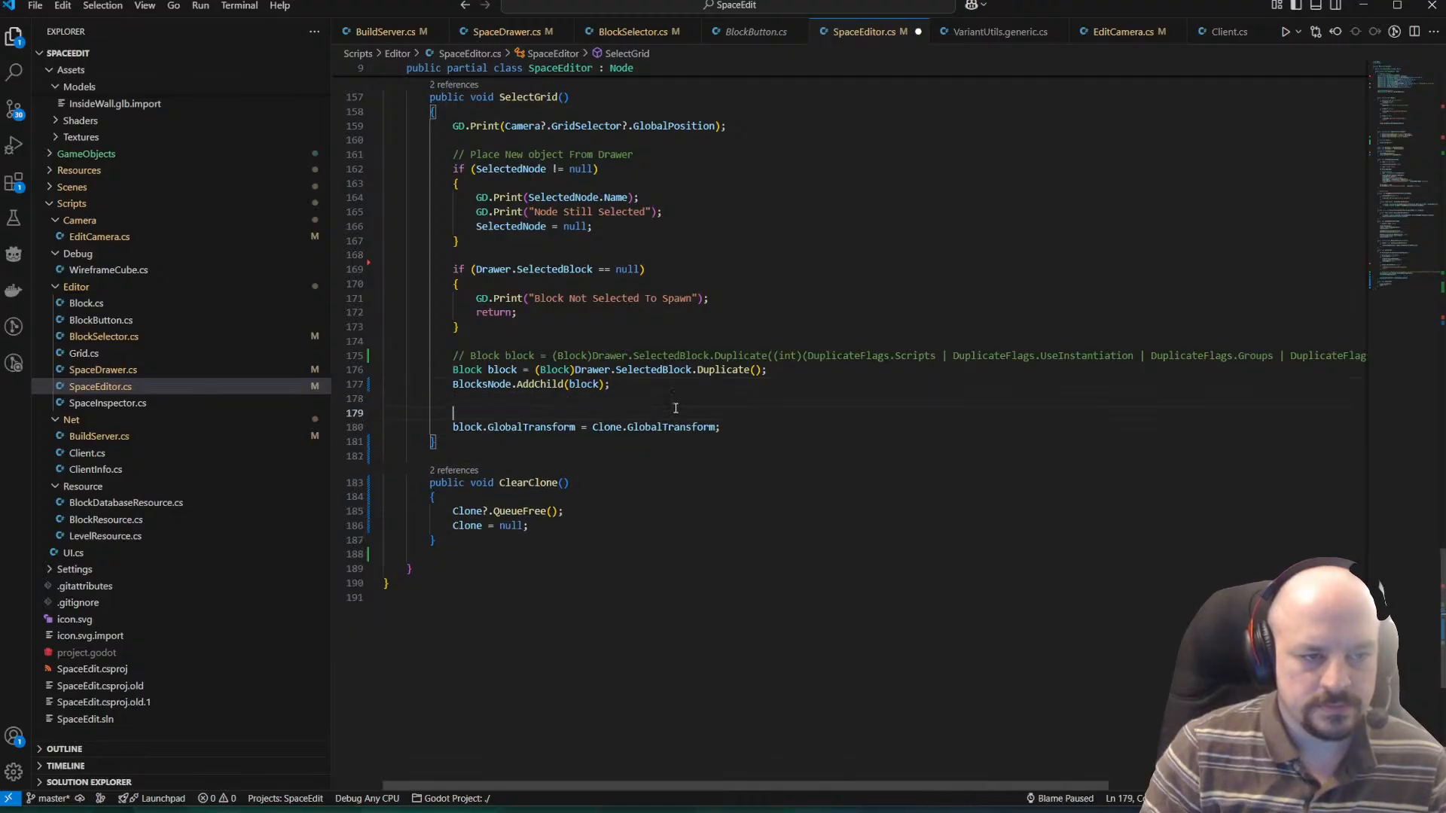
key(Up)
key(Tab)
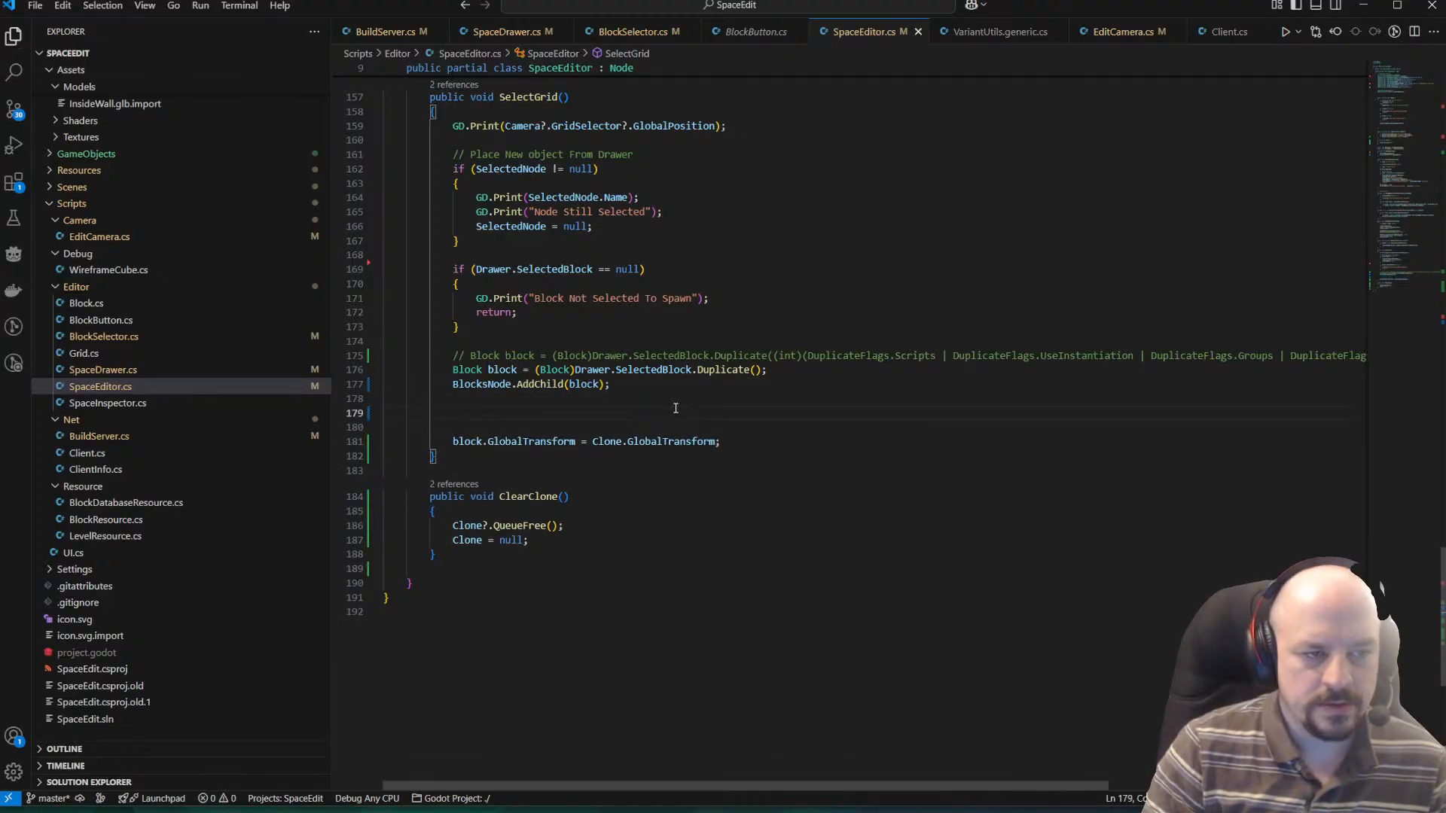
key(Return)
Comment out the parameterless Duplicate() line and add blank lines between it and the BlocksNode.AddChild call.
key(Up)
key(Up)
key(Up)
key(Up)
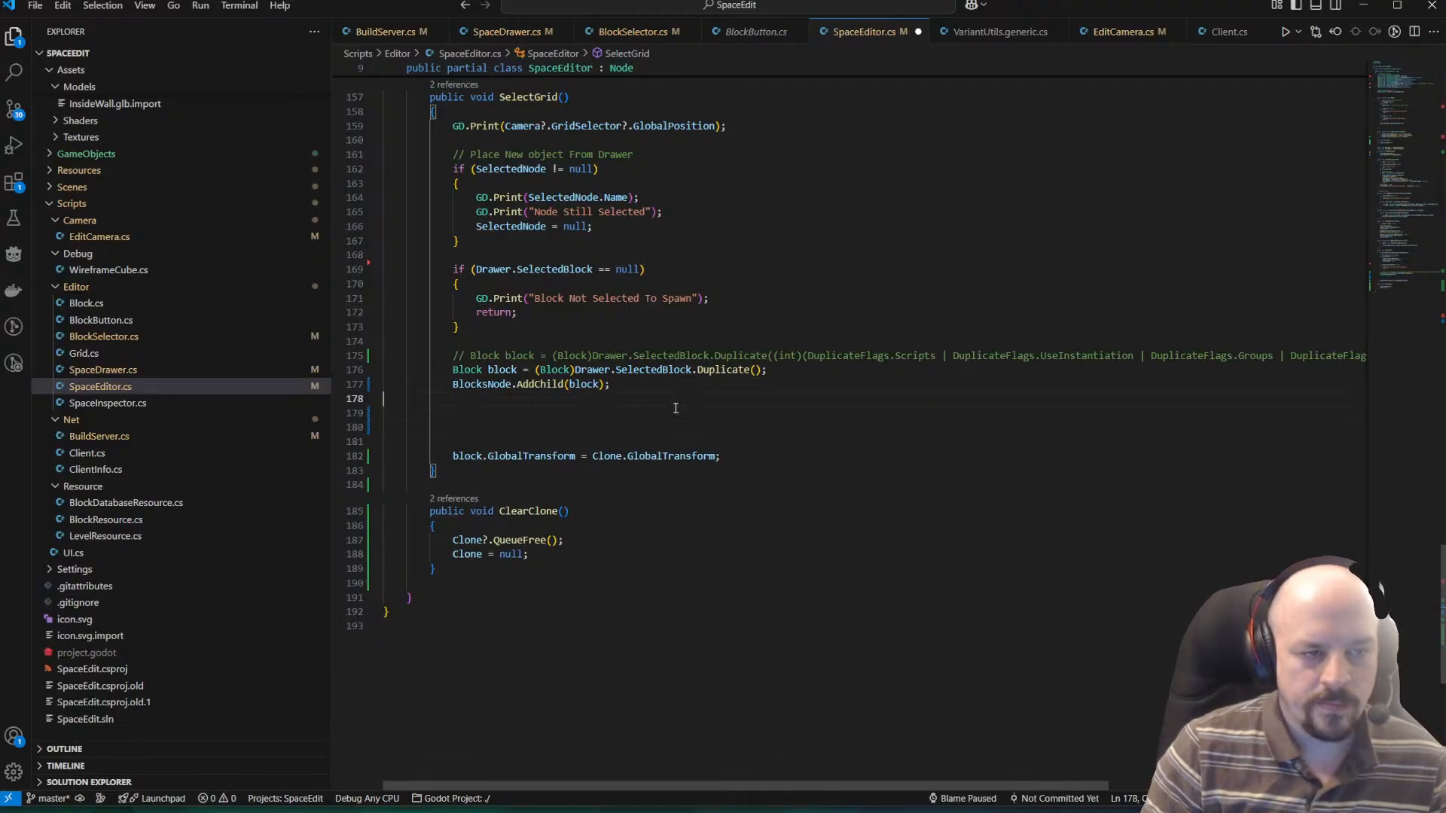
key(ctrl+slash)
key(Down)
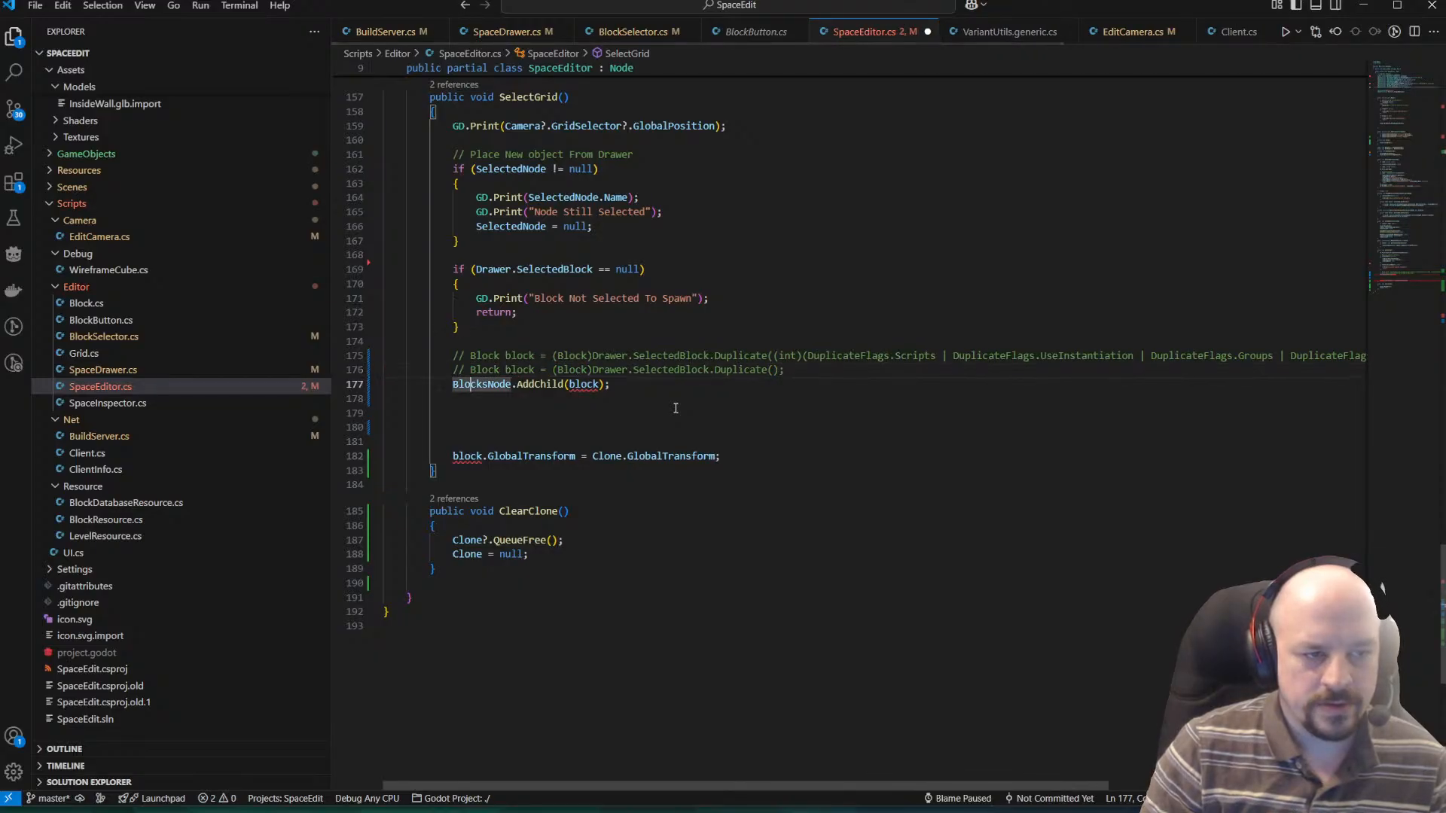
key(Return)
key(Return)
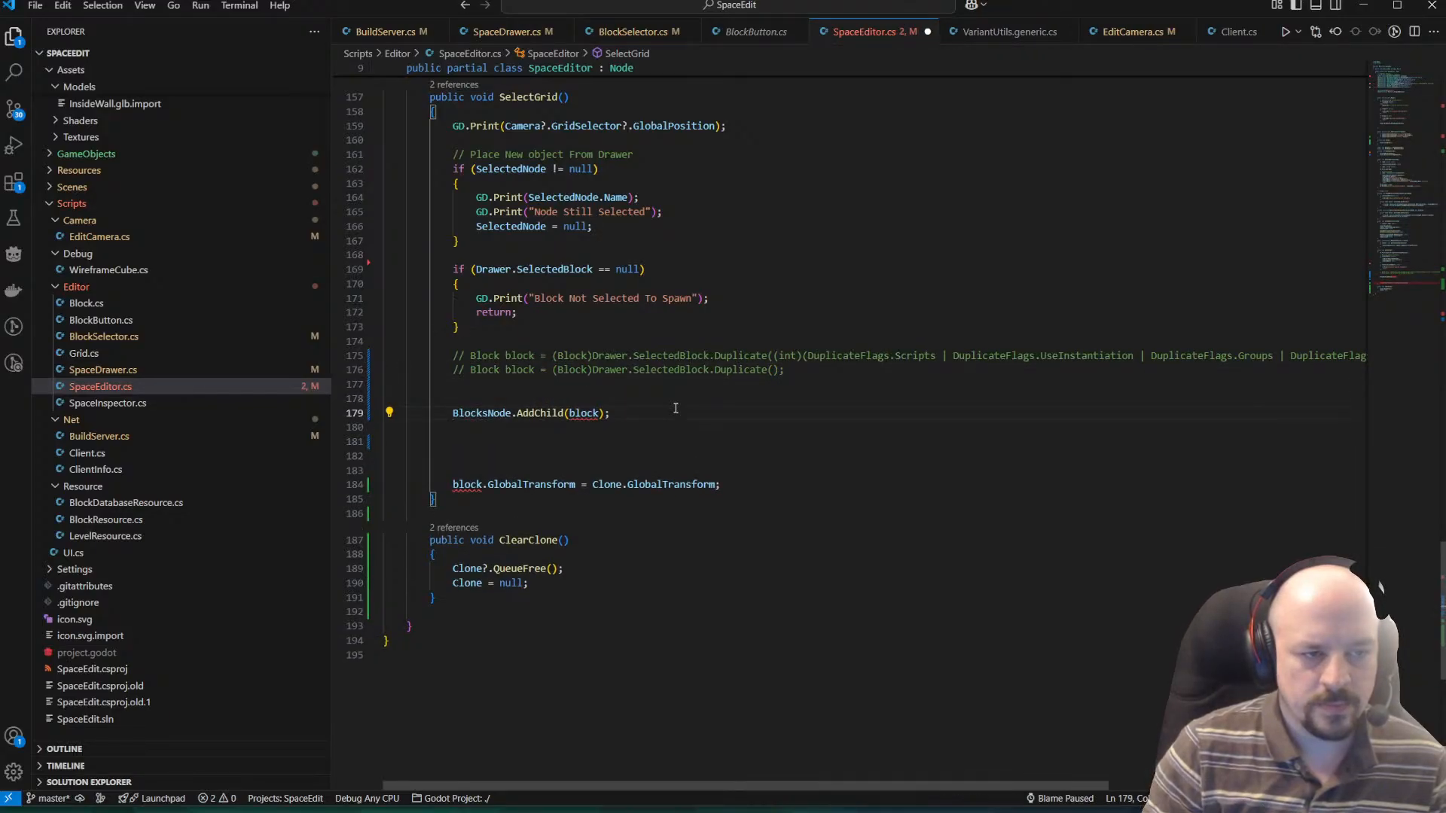
Change the BlocksNode.AddChild arguments to Drawer.SelectedBlock, true and save SpaceEditor.cs.
double_click(593, 413)
text(SelectedBlock)
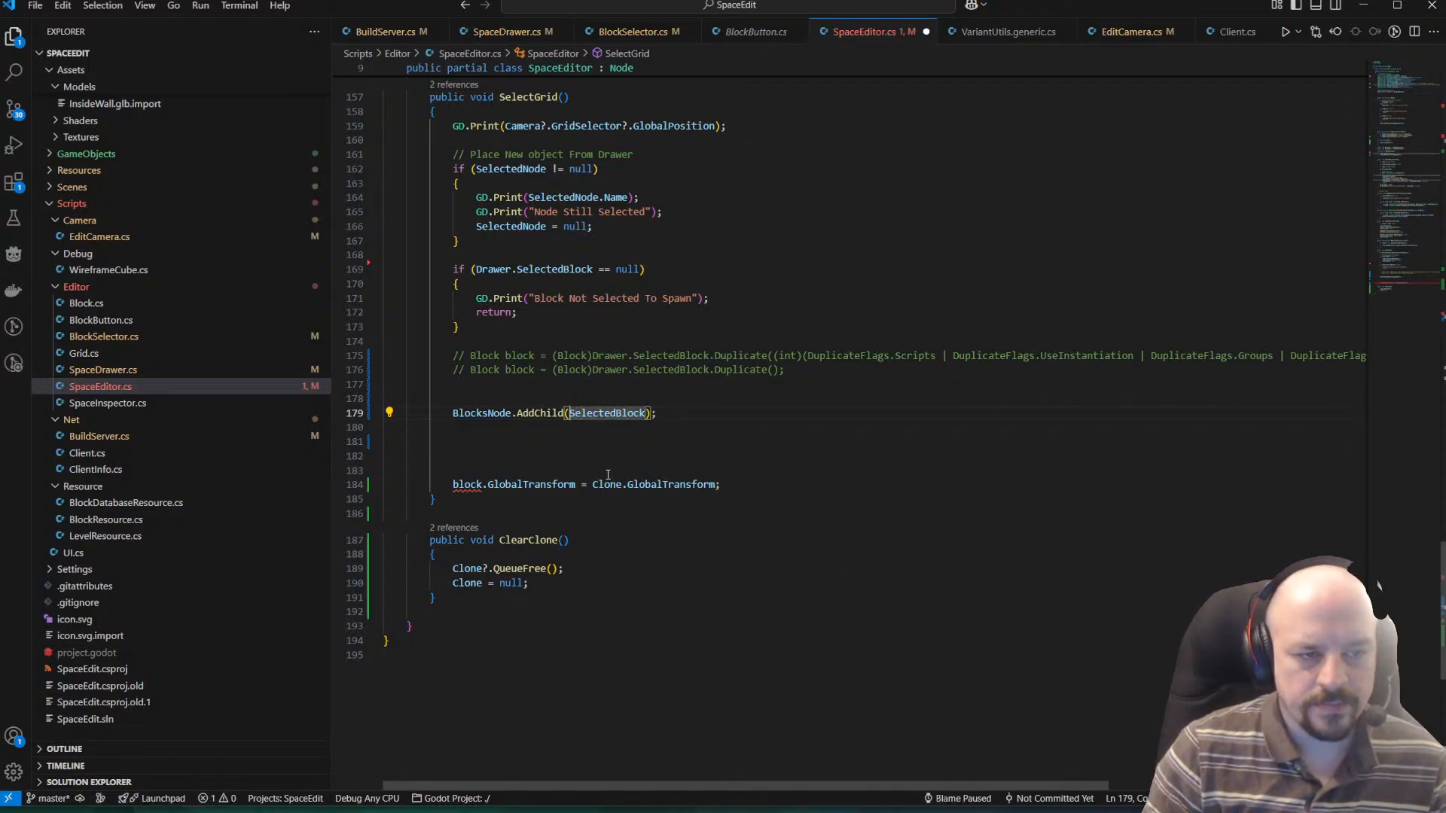
key(ctrl+Left)
text(Dra)
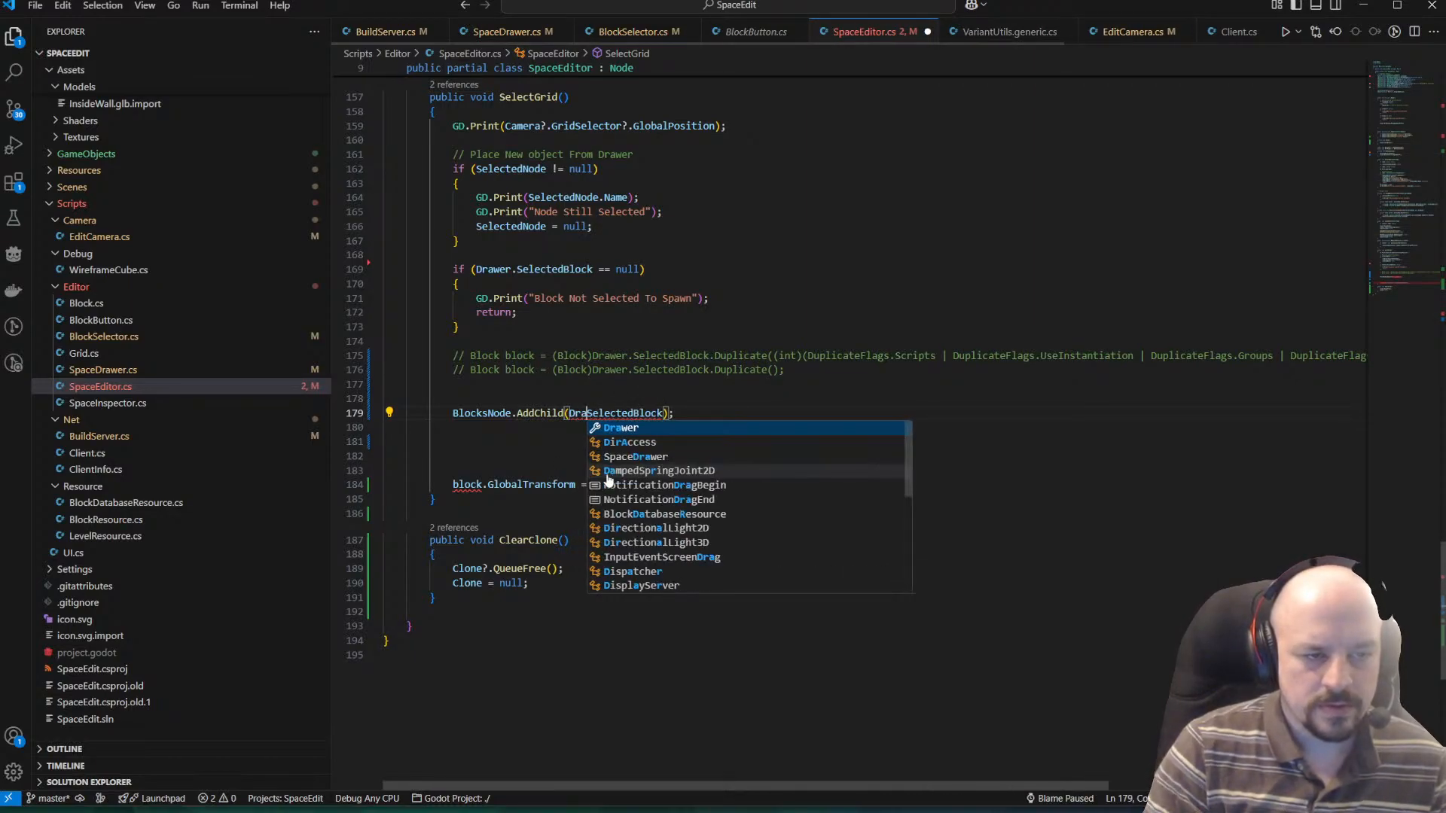
text(wer.)
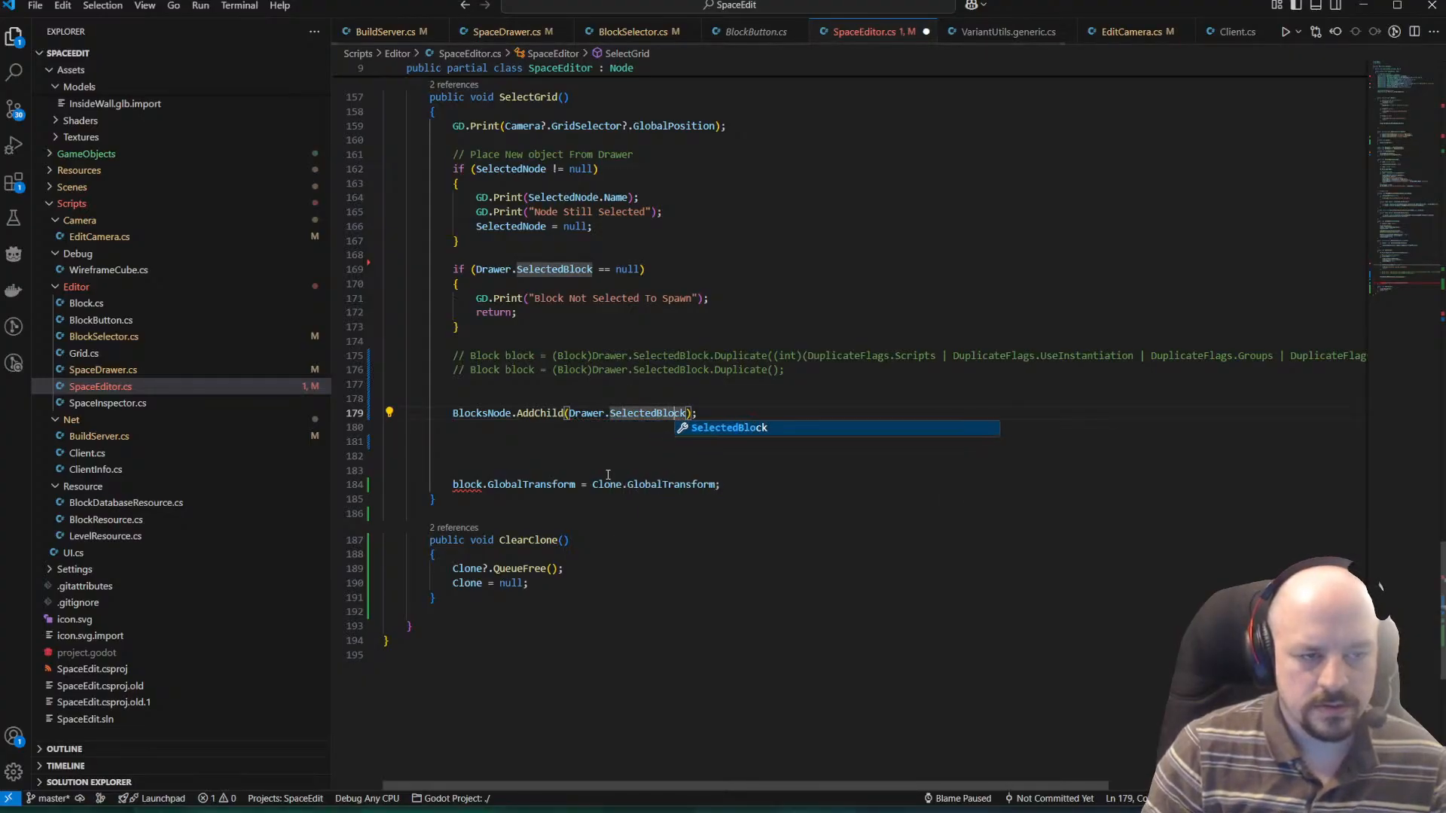
key(Right)
key(Right)
text(, true)
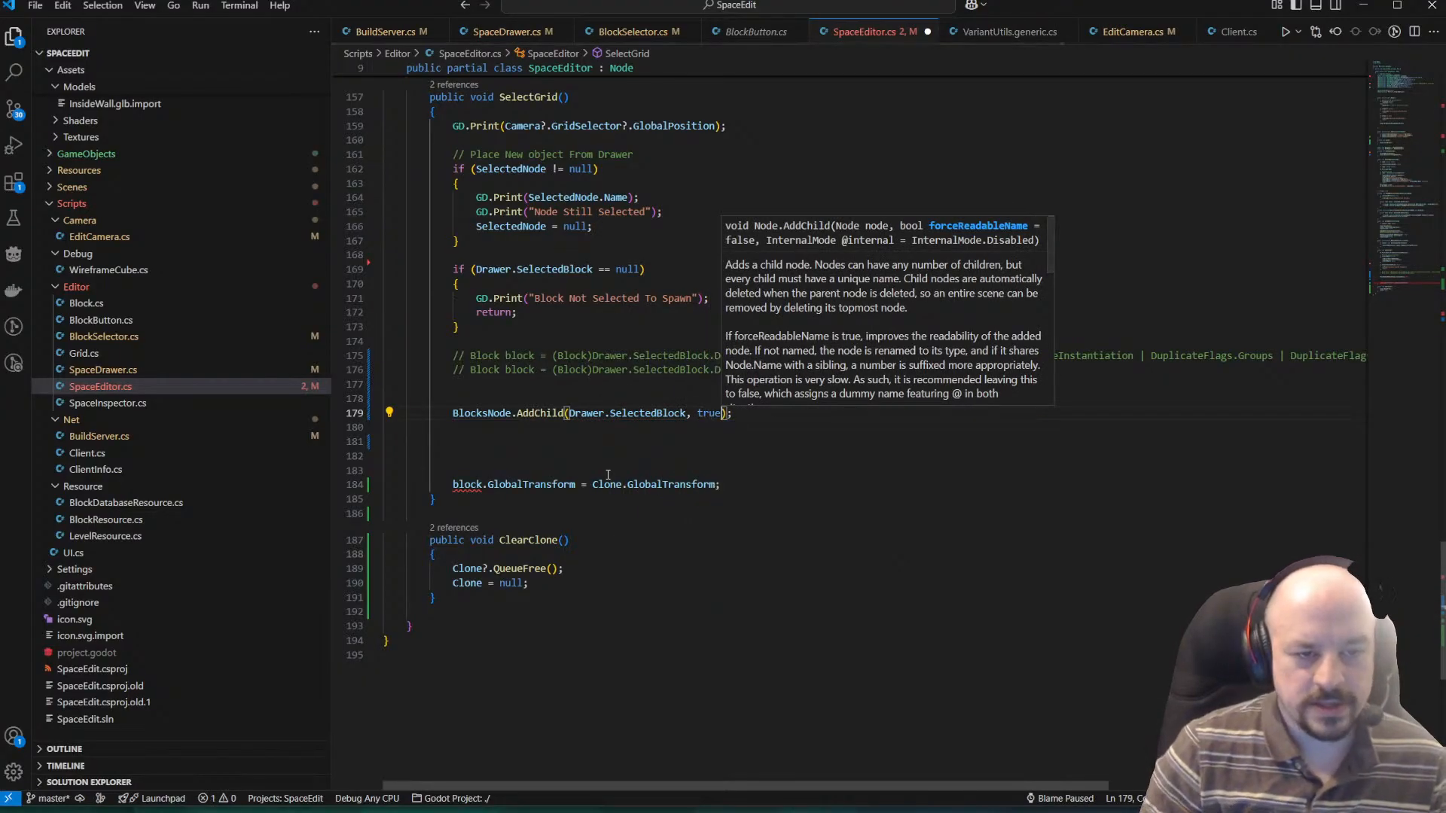
key(Escape)
key(ctrl+End)
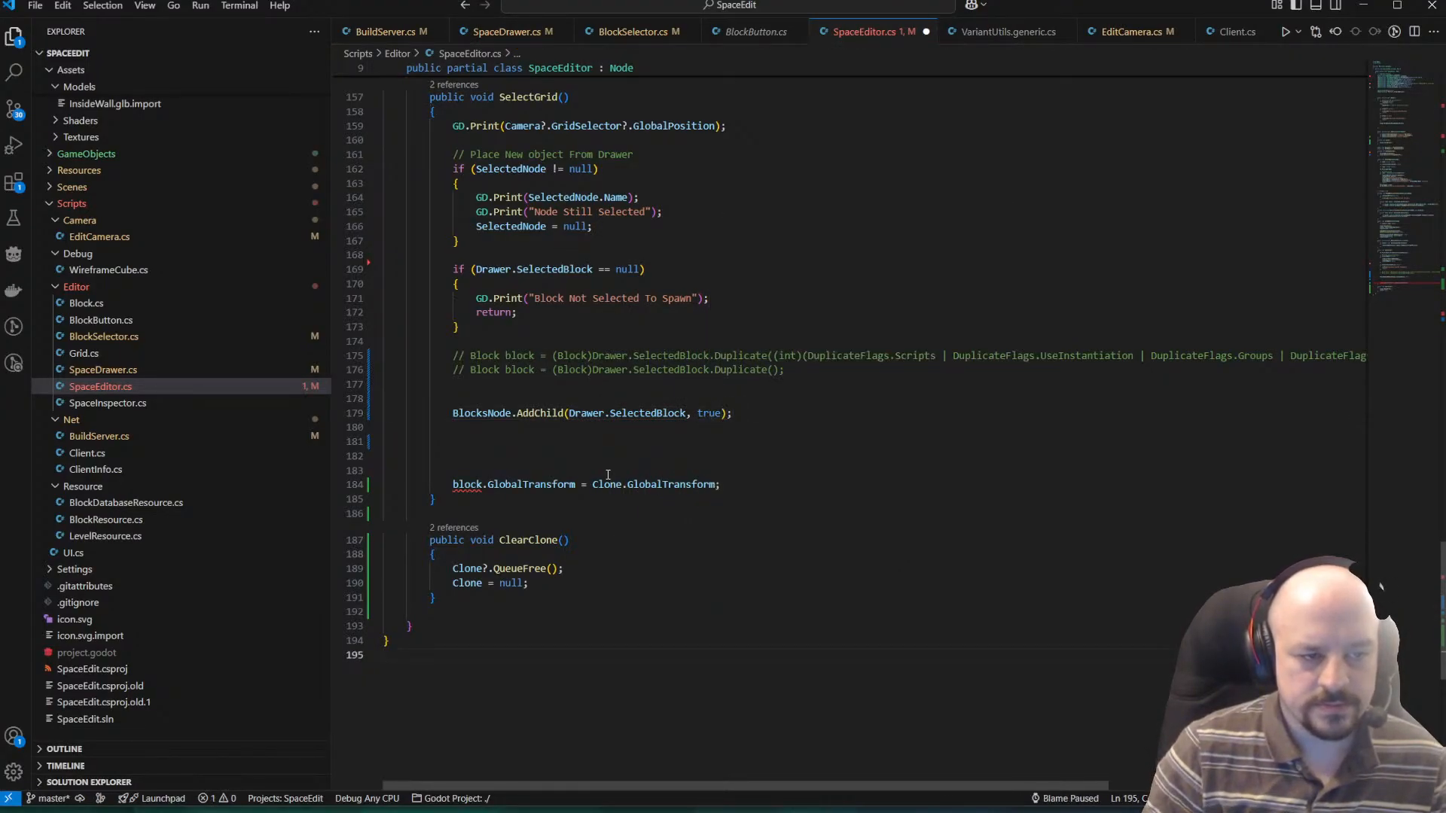
click(603, 442)
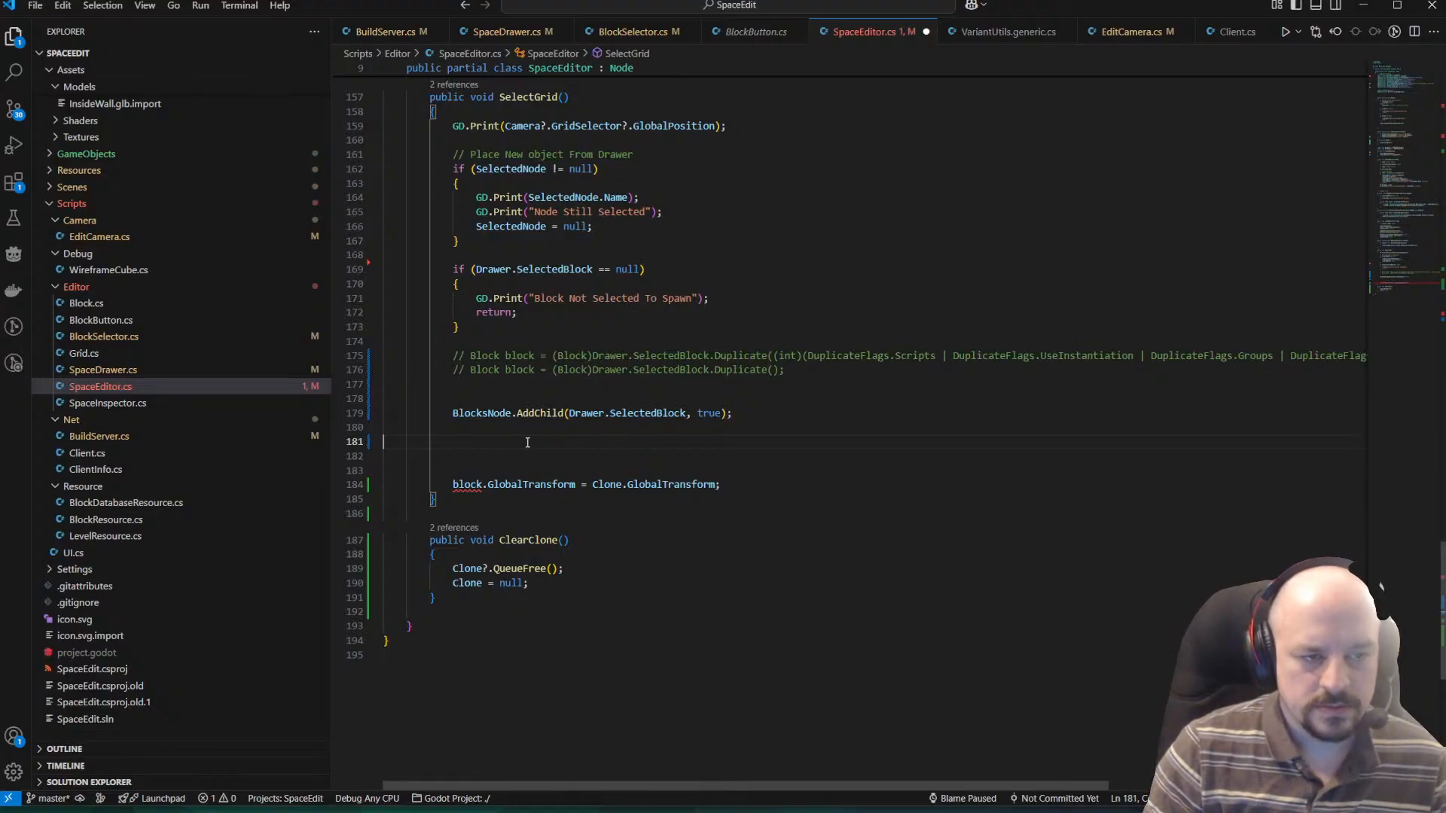
key(ctrl+s)
Start an assignment to Drawer.SelectedBlock.GlobalPosition on the line directly below the AddChild call.
key(Up)
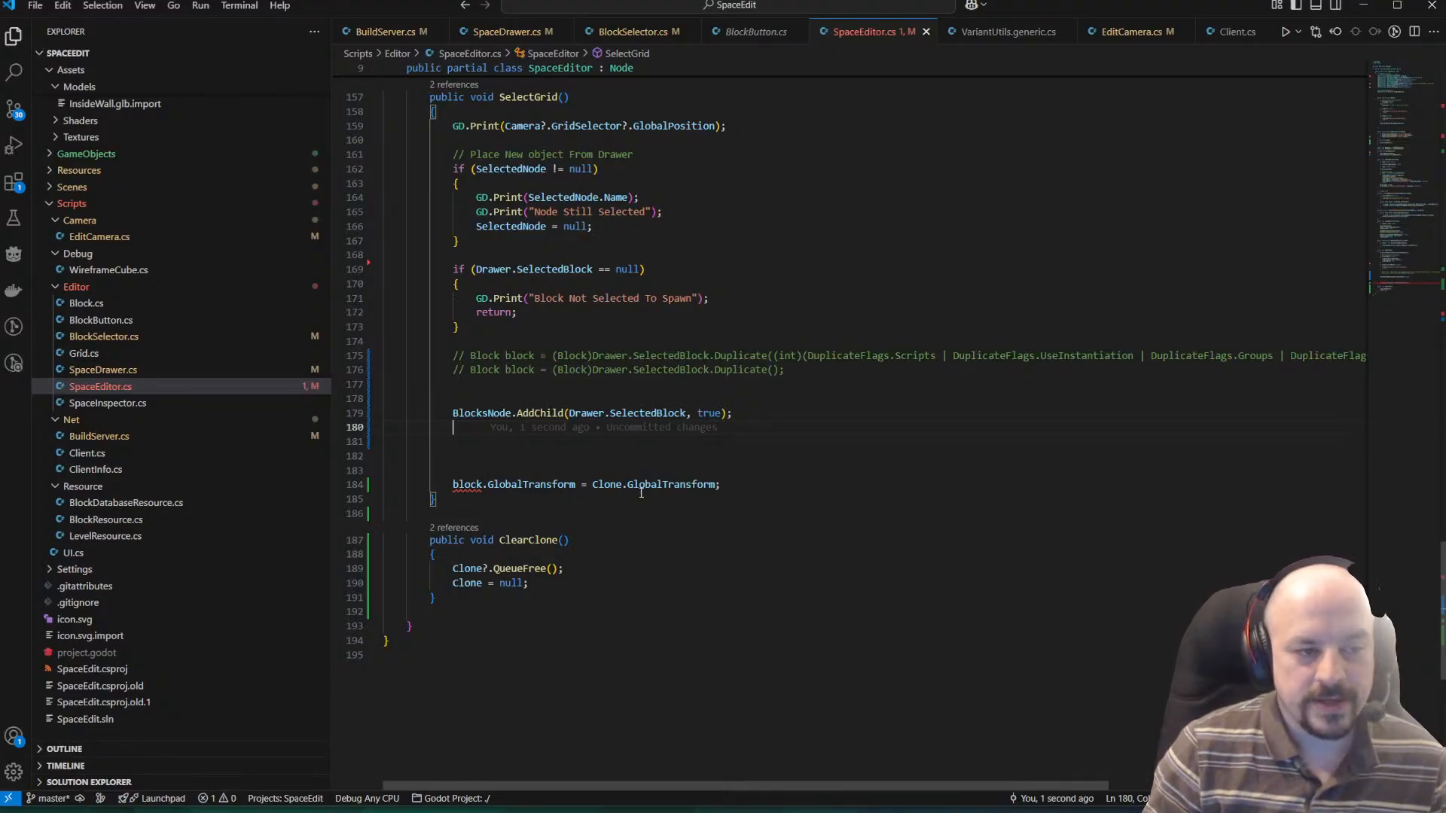
text(Selec)
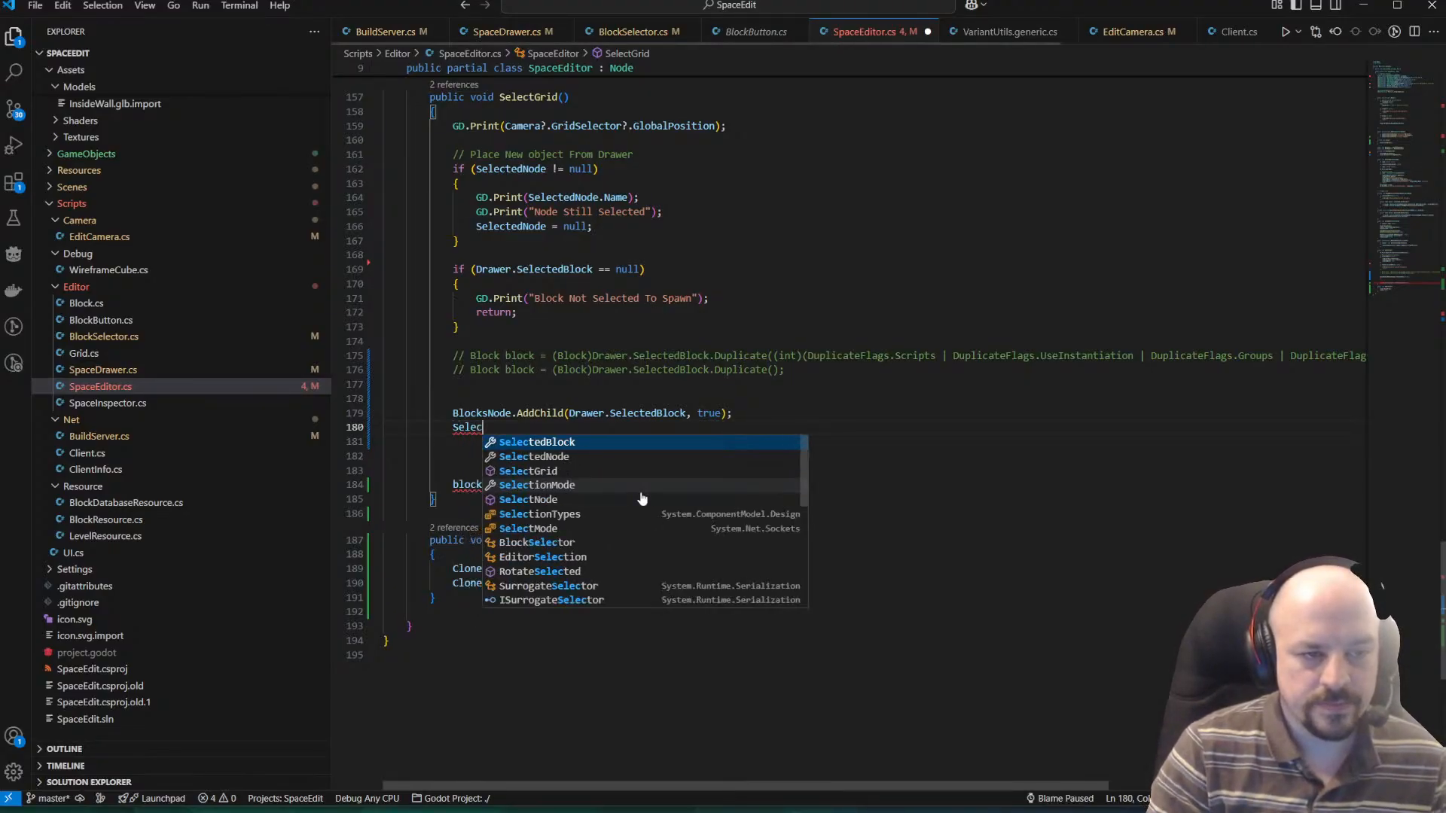
key(BackSpace)
key(BackSpace)
key(BackSpace)
key(BackSpace)
key(BackSpace)
text(Drawer.Se)
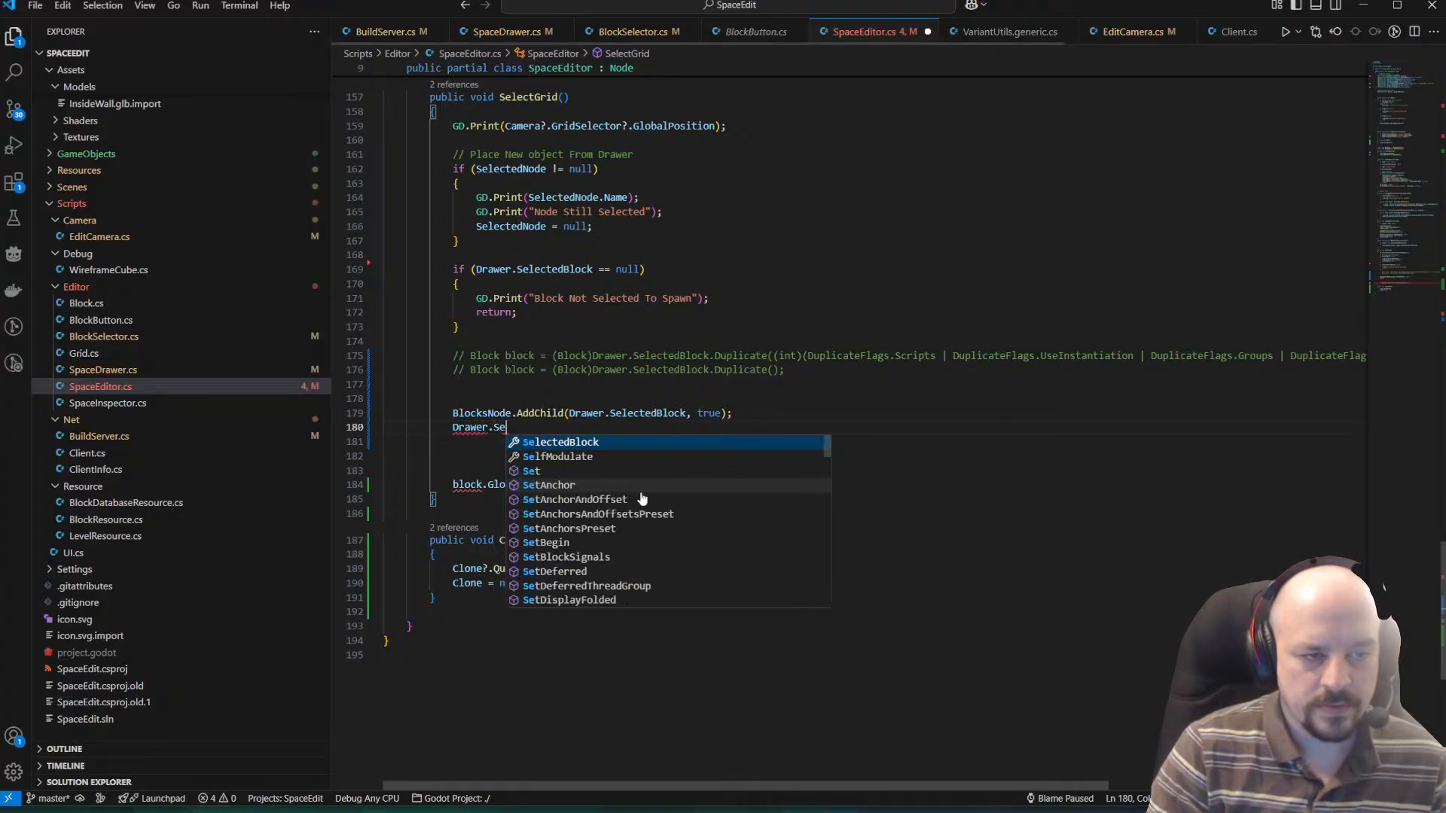
key(Tab)
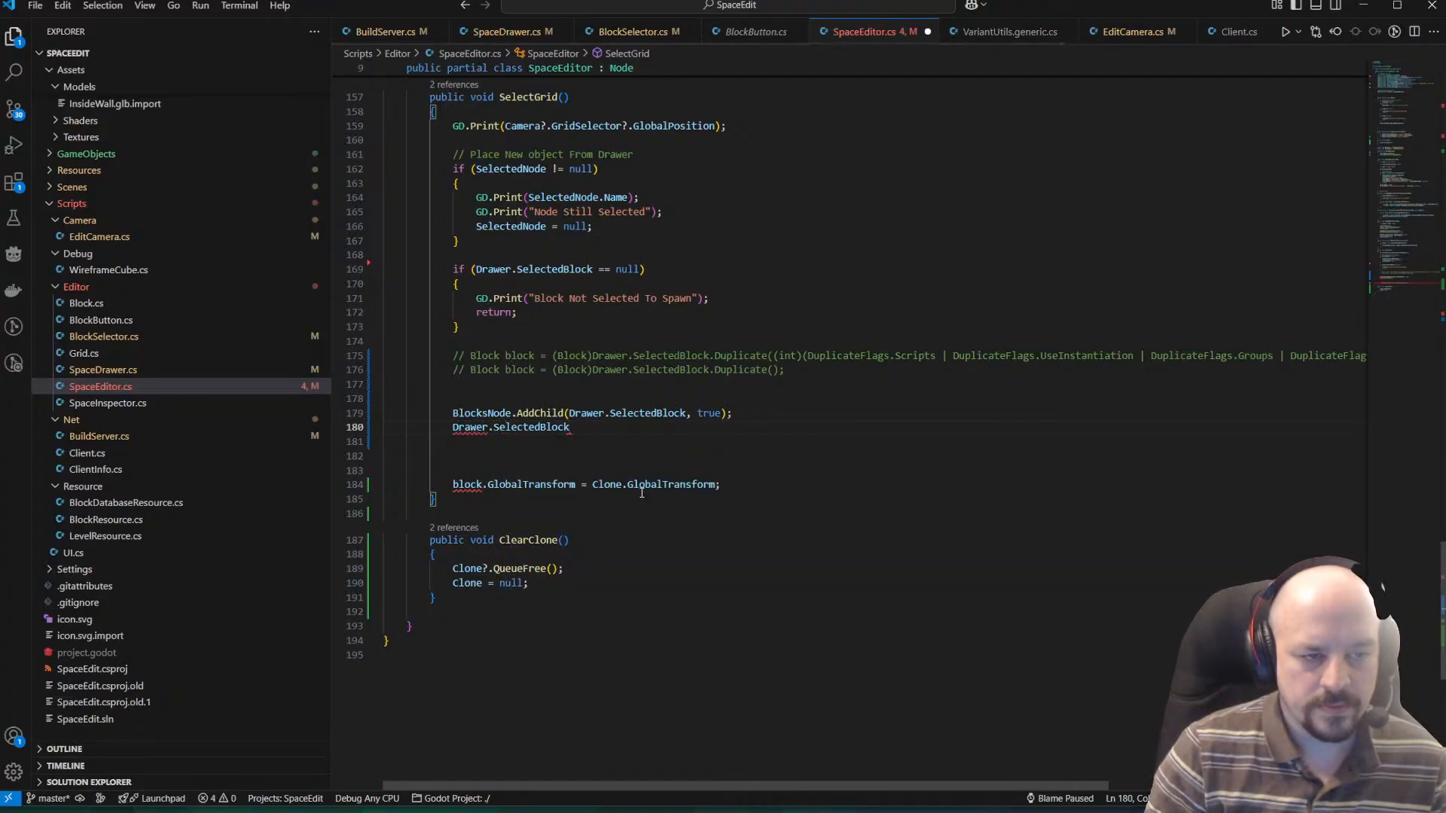
text(.)
key(Escape)
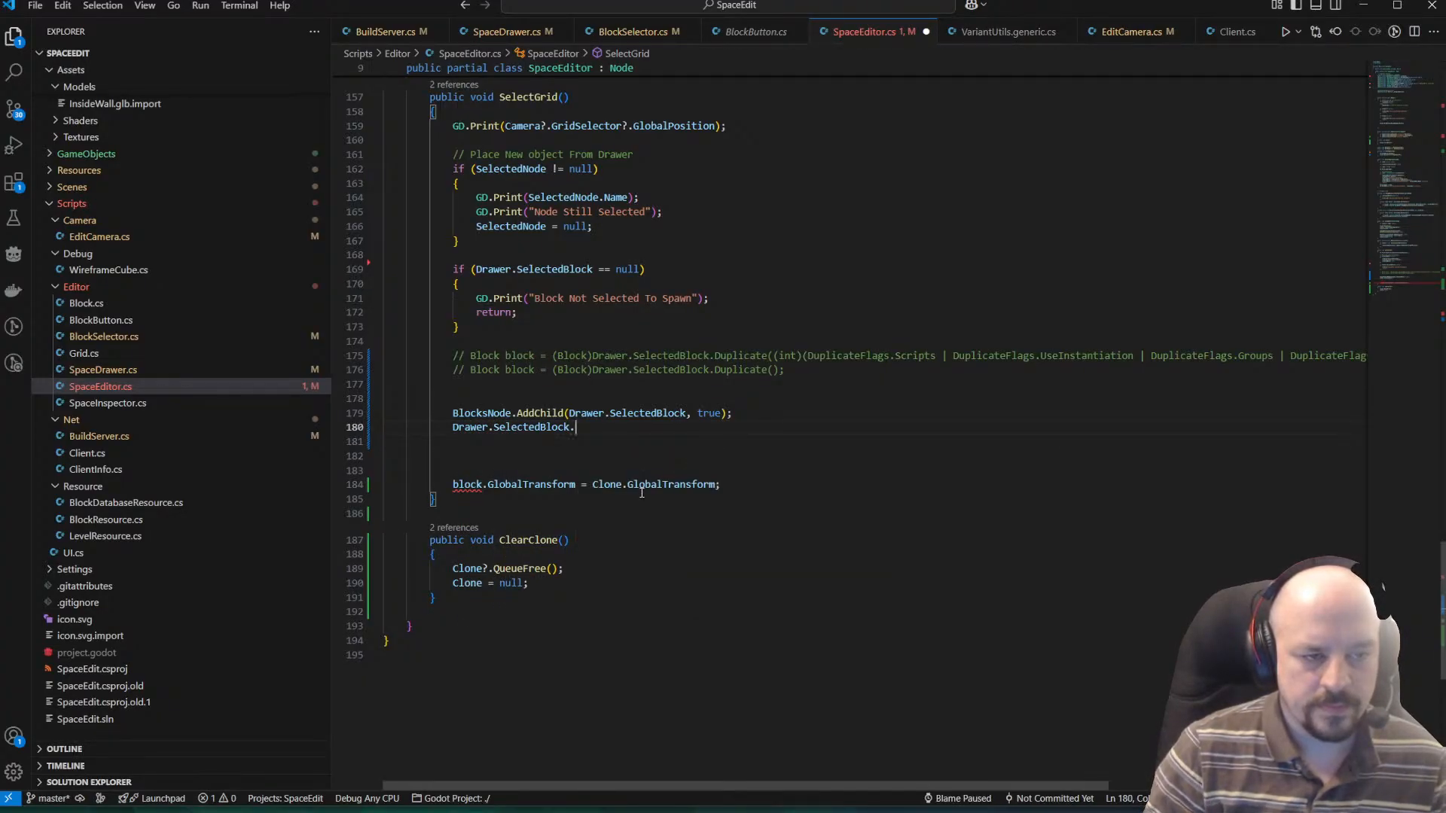
text(GlobalPosition)
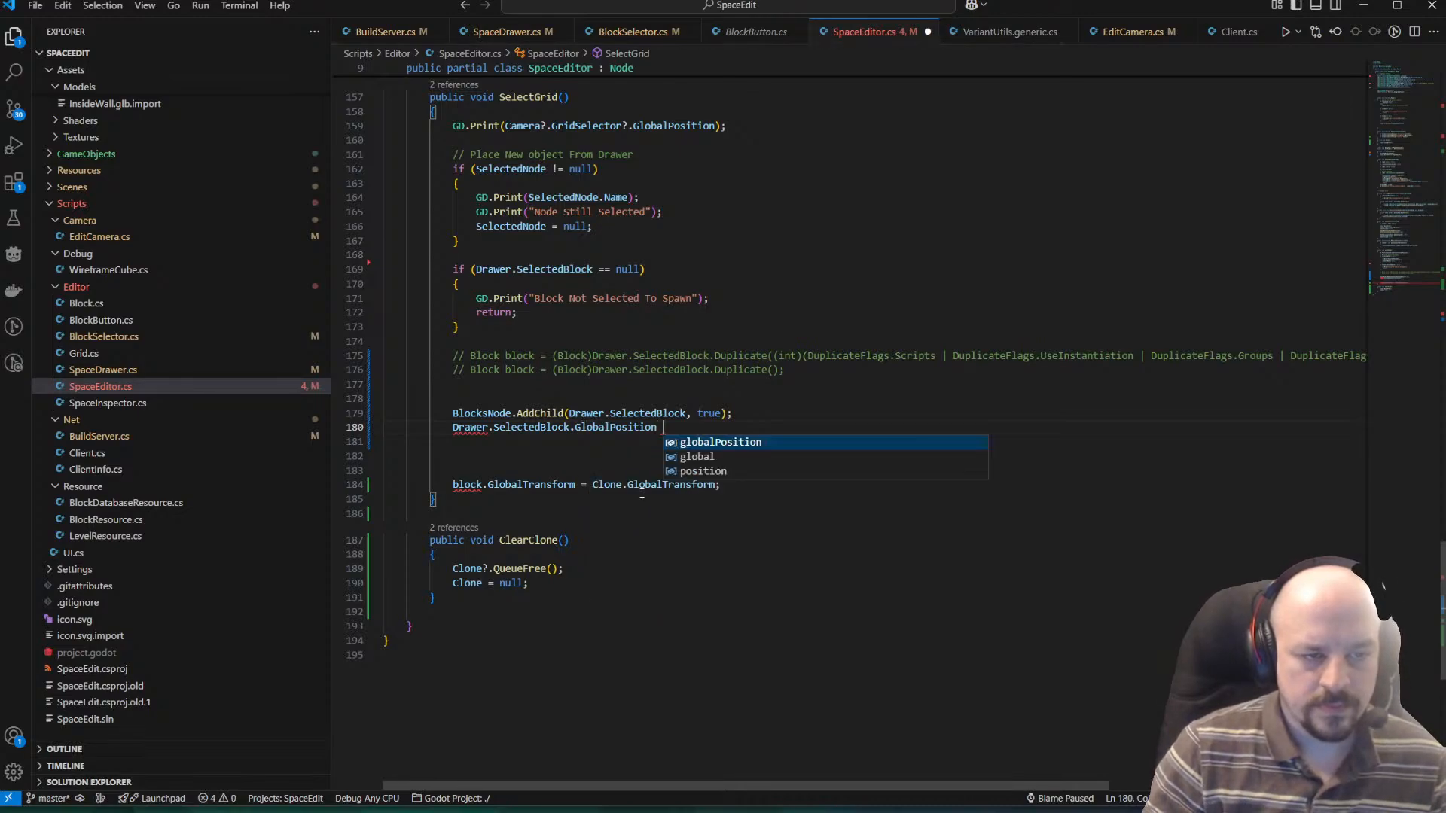
text( =)
Remove the old block.GlobalTransform target and blank lines so the new assignment reads Drawer.SelectedBlock.GlobalPosition = Clone.GlobalTransform; and save the file.
key(shift+Right)
key(shift+Right)
key(shift+Right)
key(shift+Right)
key(shift+Right)
key(shift+Right)
key(shift+Right)
key(shift+Right)
key(shift+Right)
key(shift+Right)
key(shift+Right)
key(shift+Right)
key(shift+Right)
key(shift+Right)
key(shift+Right)
key(shift+Right)
key(shift+Right)
key(shift+Right)
key(shift+Right)
key(shift+Right)
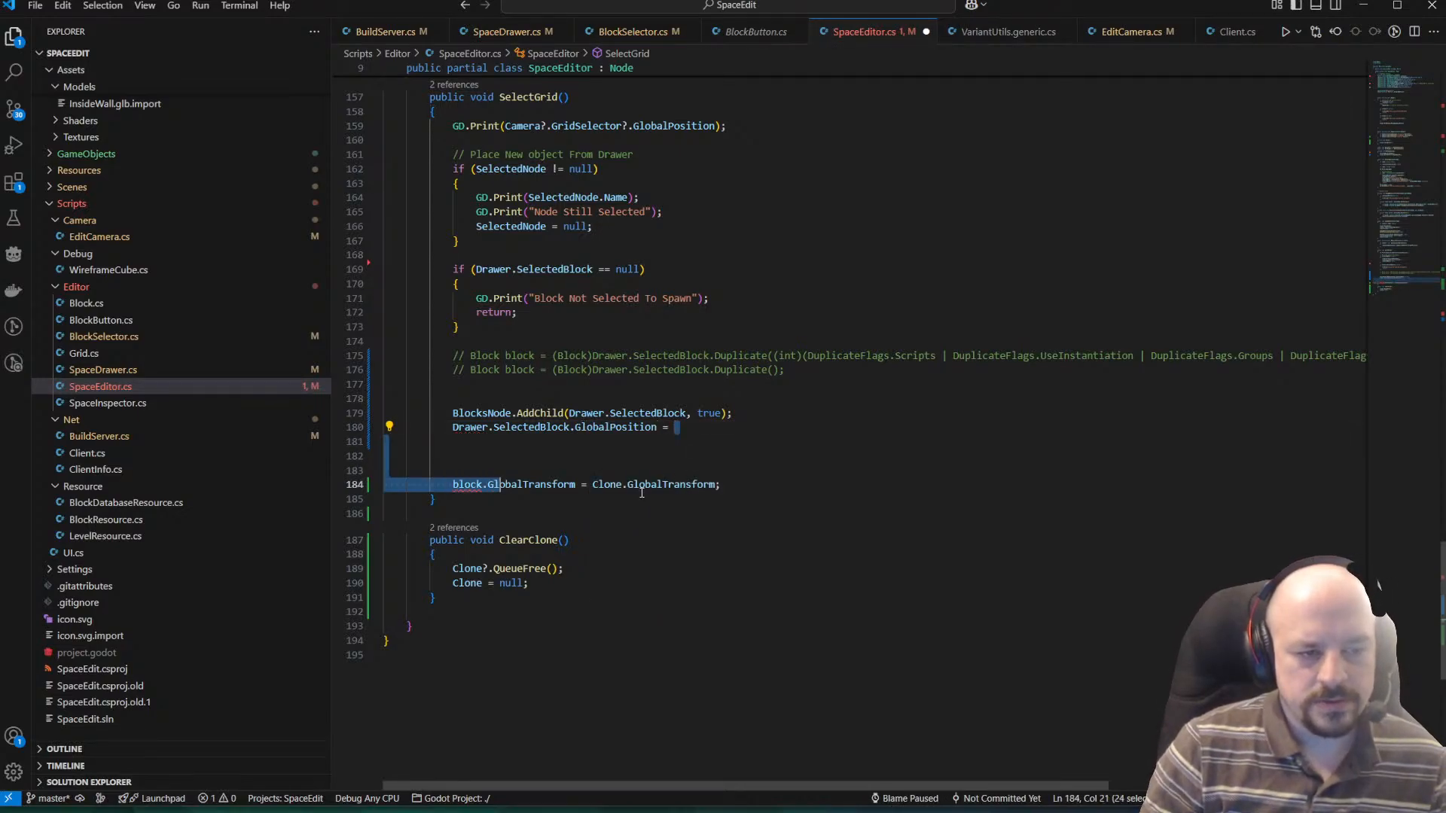
key(BackSpace)
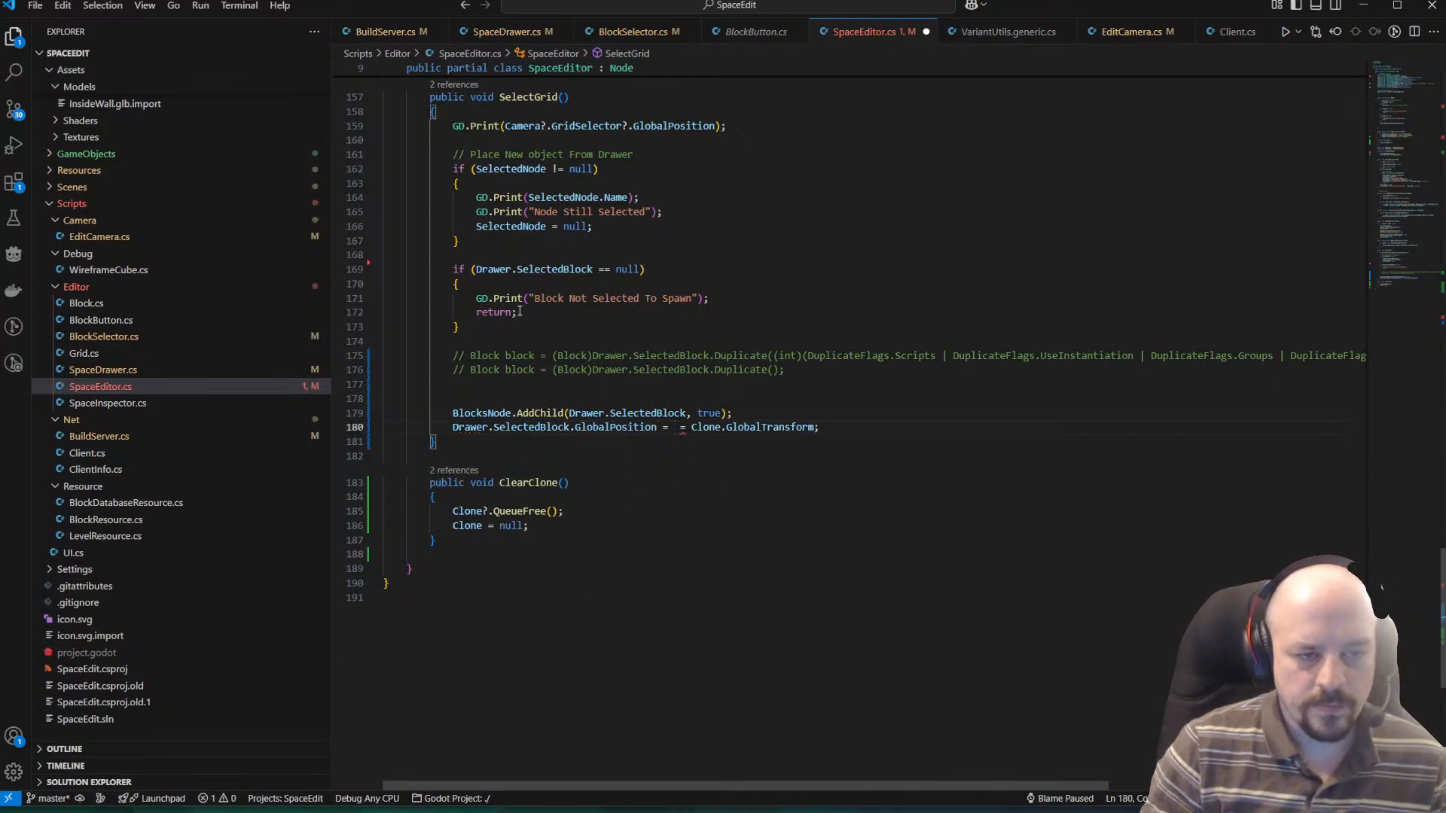
key(Delete)
key(Delete)
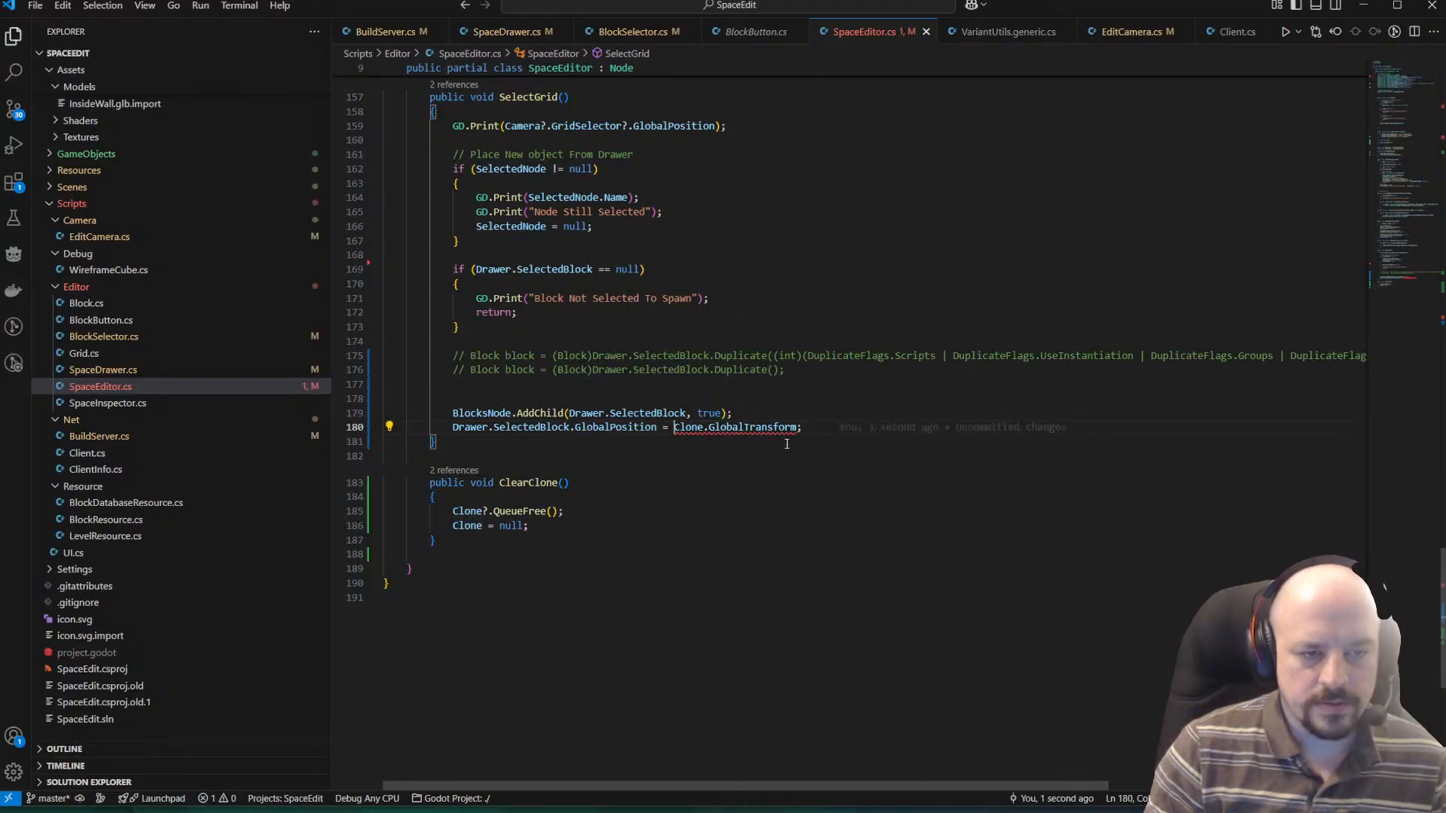
key(ctrl+z)
key(ctrl+z)
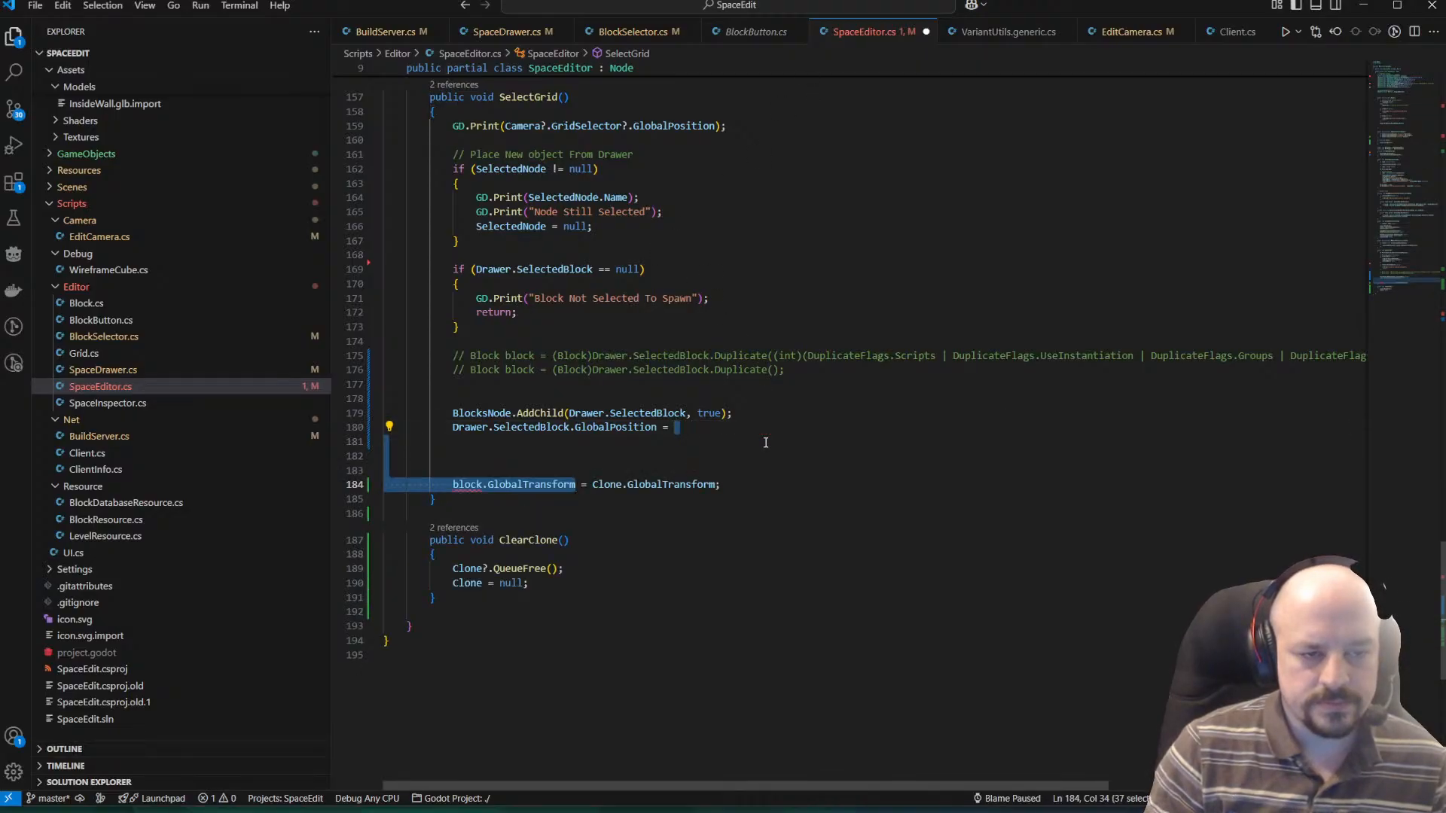
key(Delete)
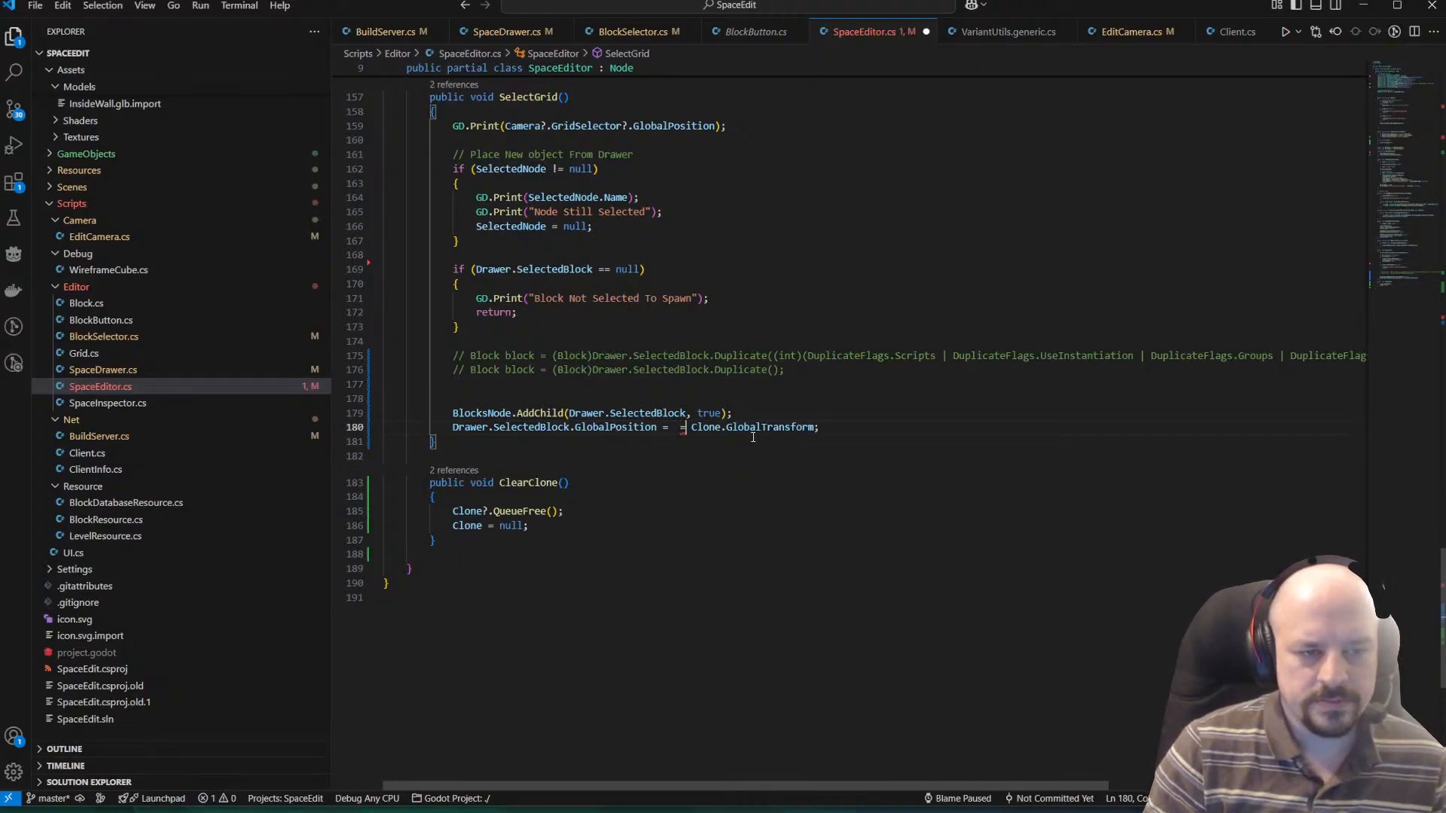
key(BackSpace)
key(BackSpace)
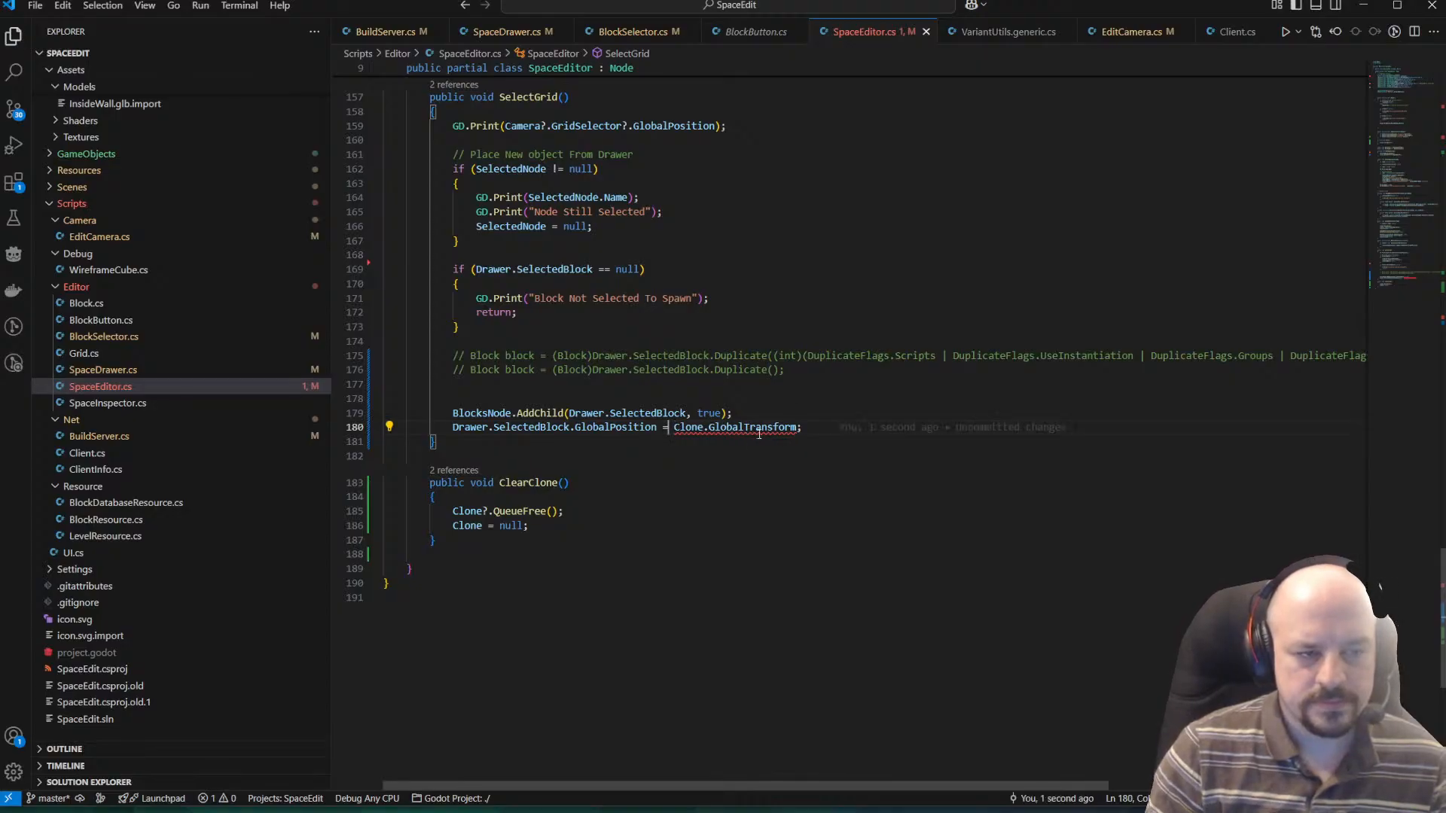
Change the assigned property on Drawer.SelectedBlock from GlobalPosition to GlobalTransform and save SpaceEditor.cs.
double_click(634, 427)
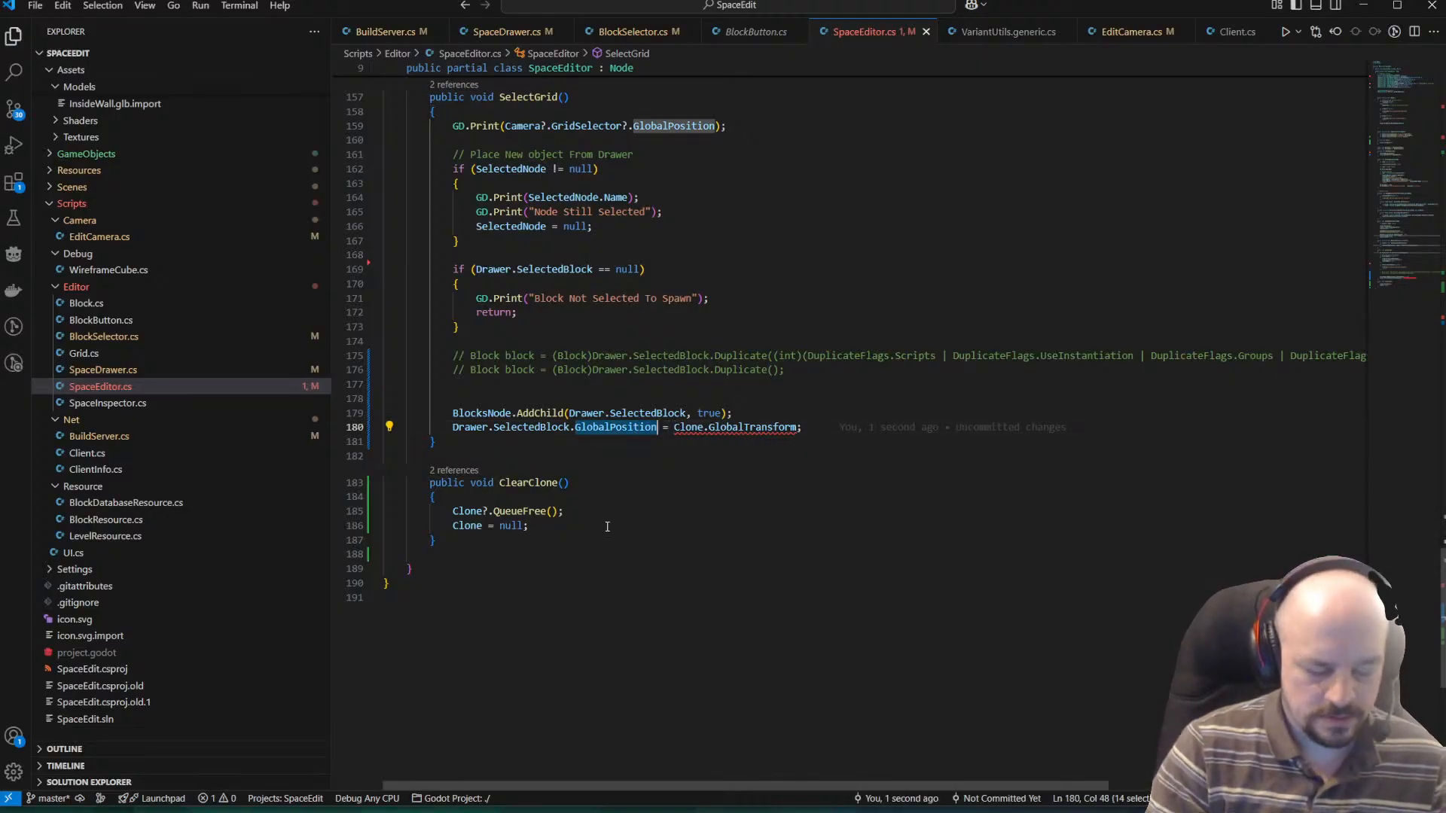
text(Glob)
key(Down)
key(Down)
key(Down)
key(Down)
key(Down)
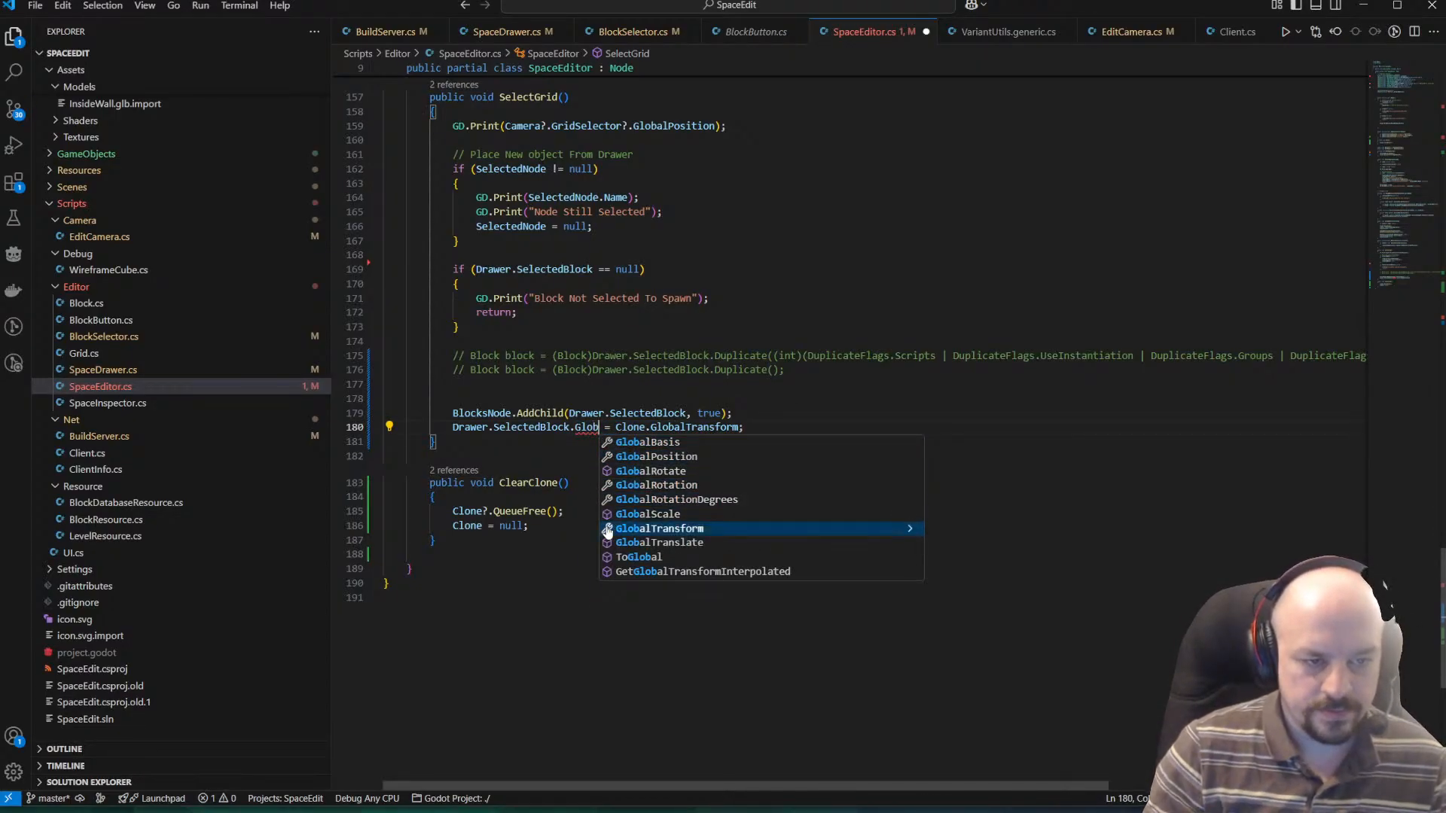
key(Return)
key(ctrl+s)
Start a new statement on Drawer directly below the GlobalTransform assignment in SelectGrid().
key(End)
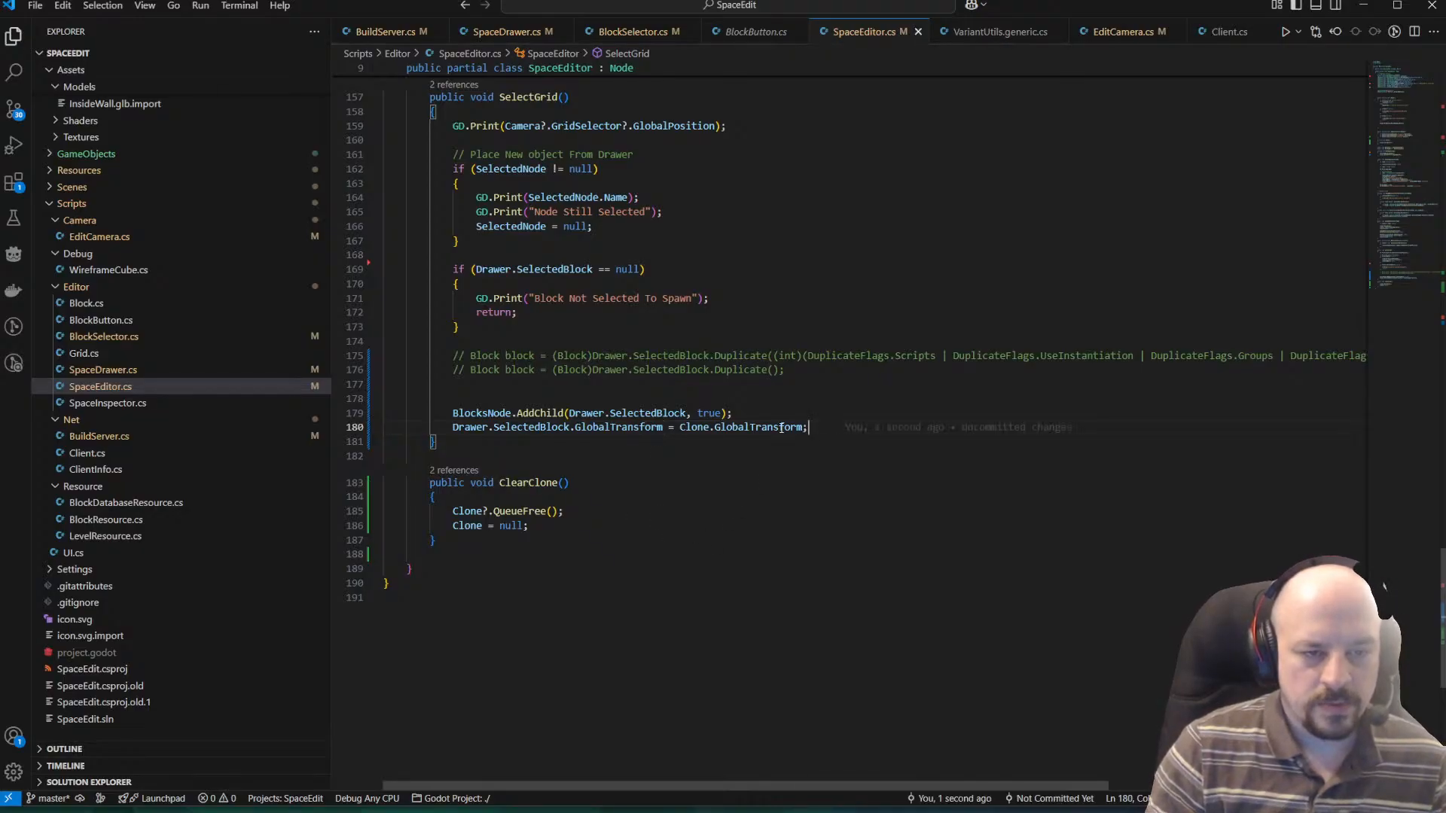
key(Return)
text(G)
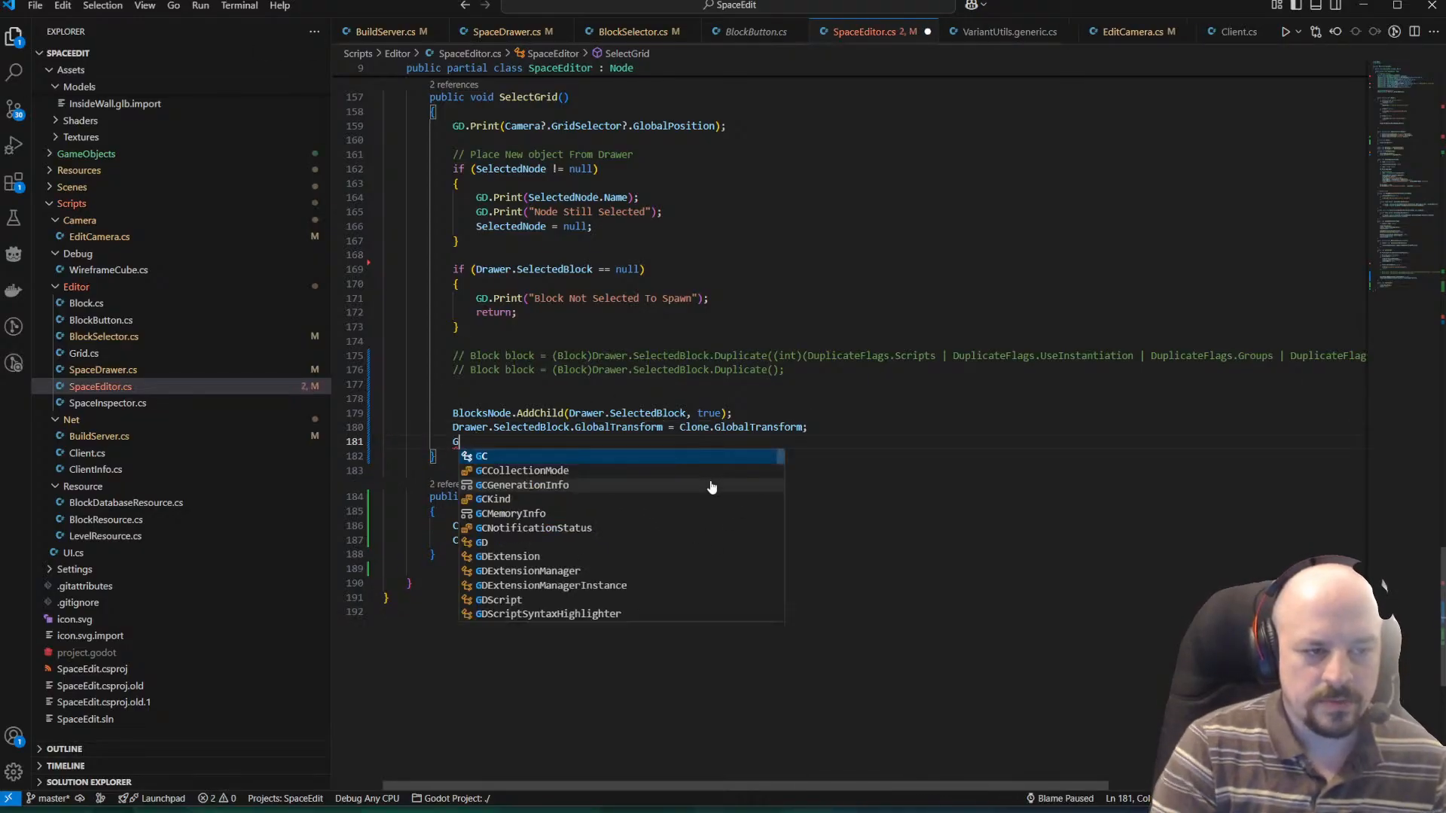
key(BackSpace)
text(Dra)
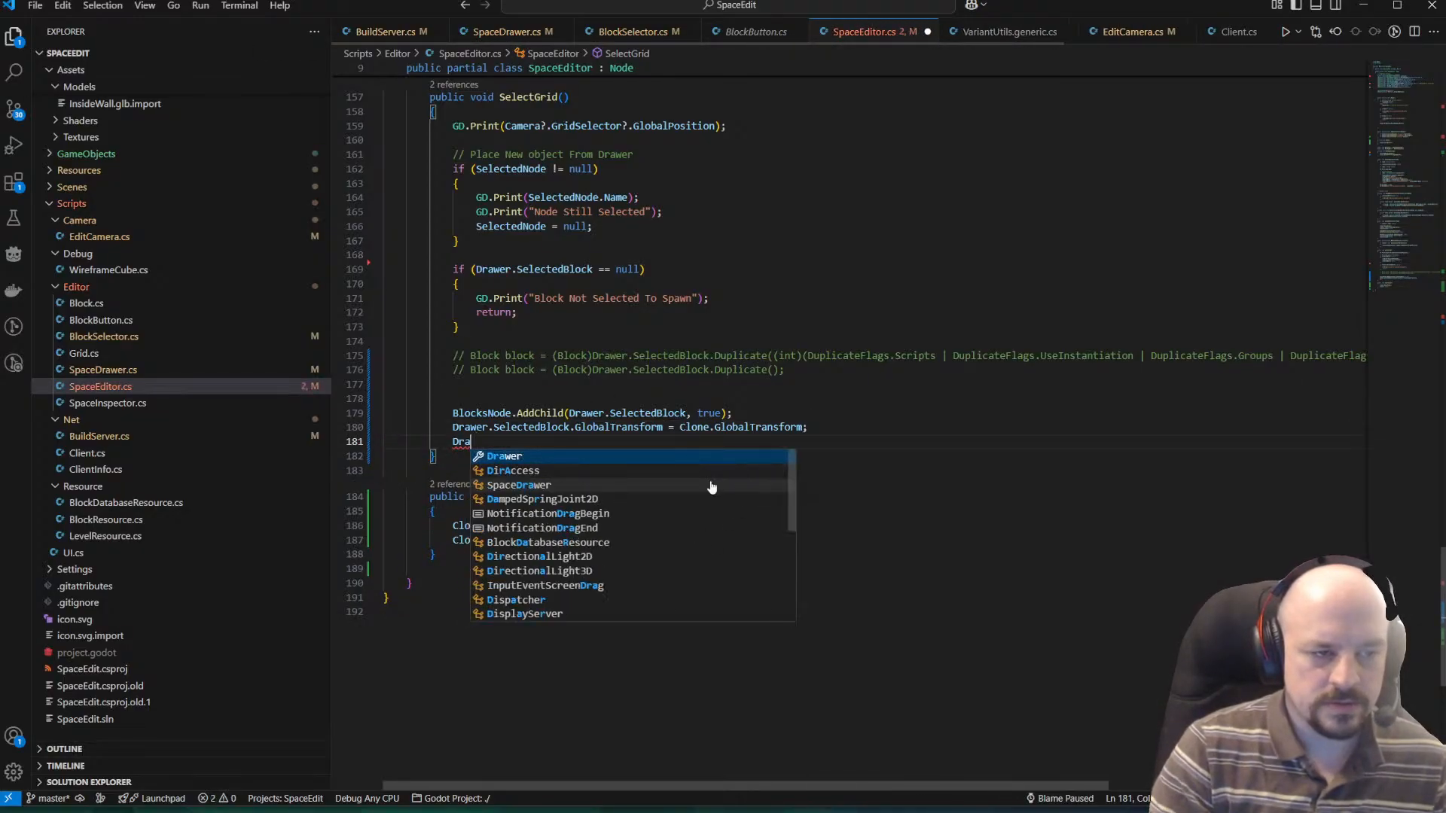
text(wer.SelectedBlock.Cle)
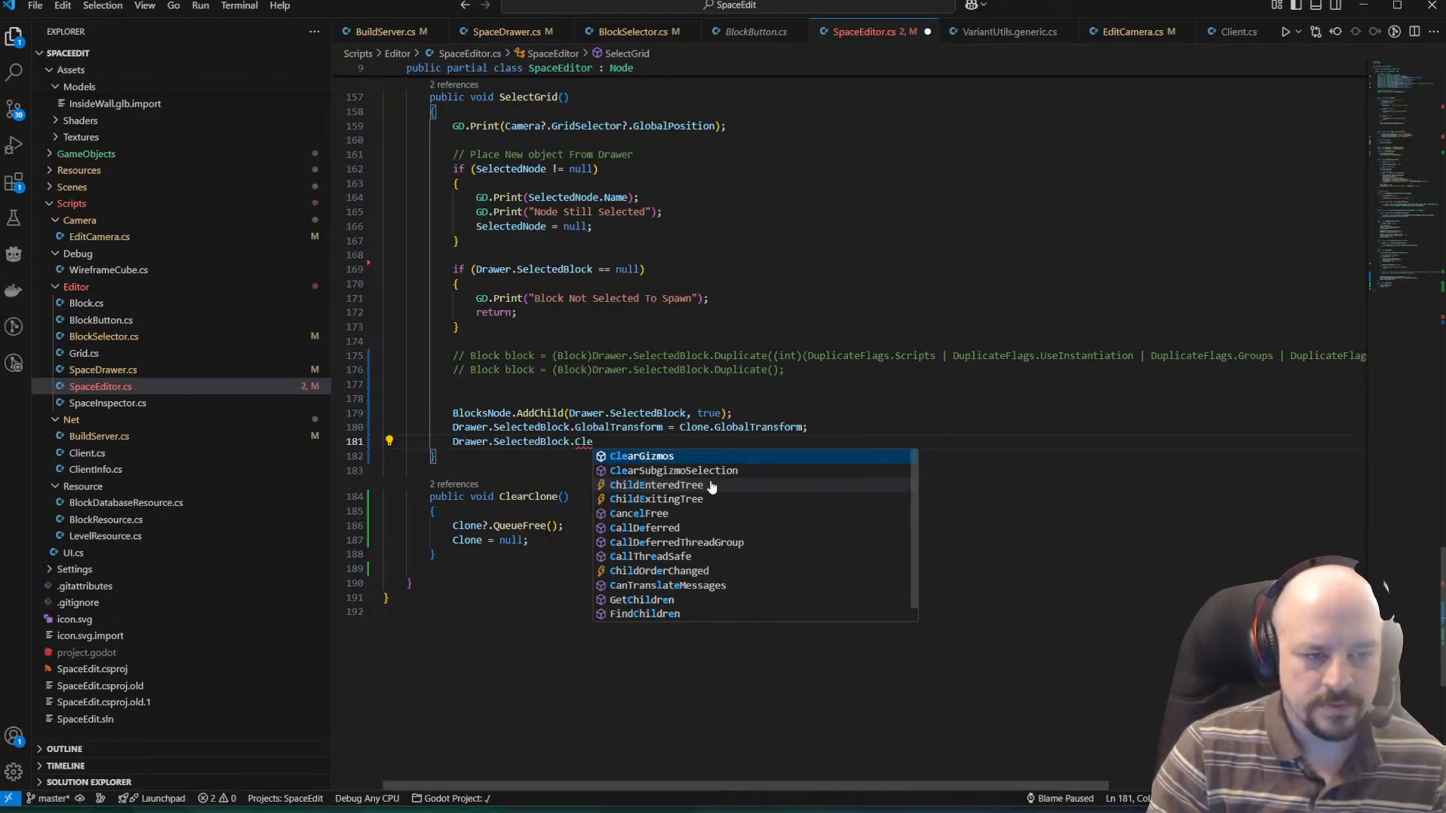
key(Down)
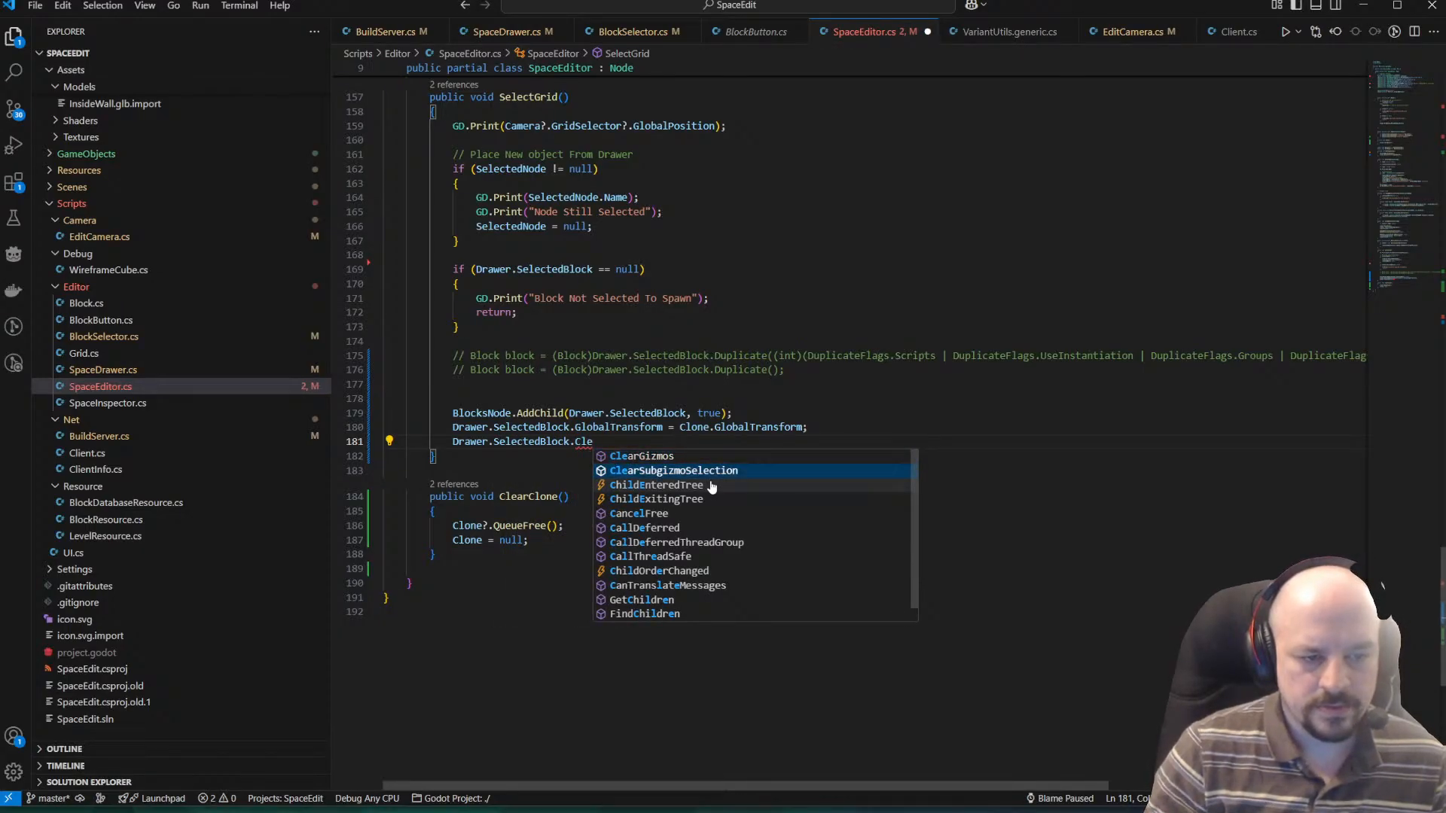
key(BackSpace)
key(BackSpace)
text(elec)
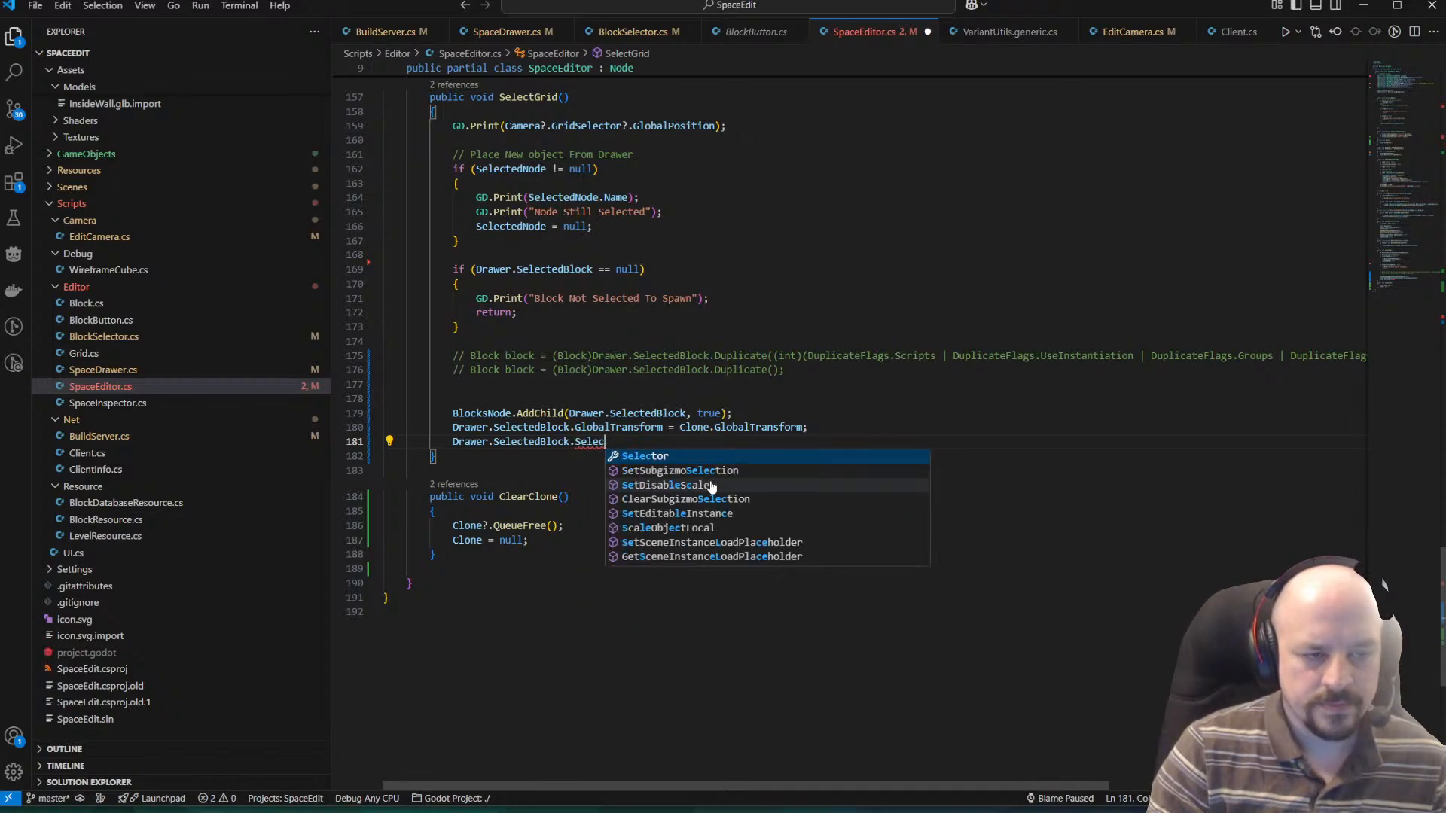
key(BackSpace)
key(BackSpace)
key(BackSpace)
key(BackSpace)
key(BackSpace)
text(Cle)
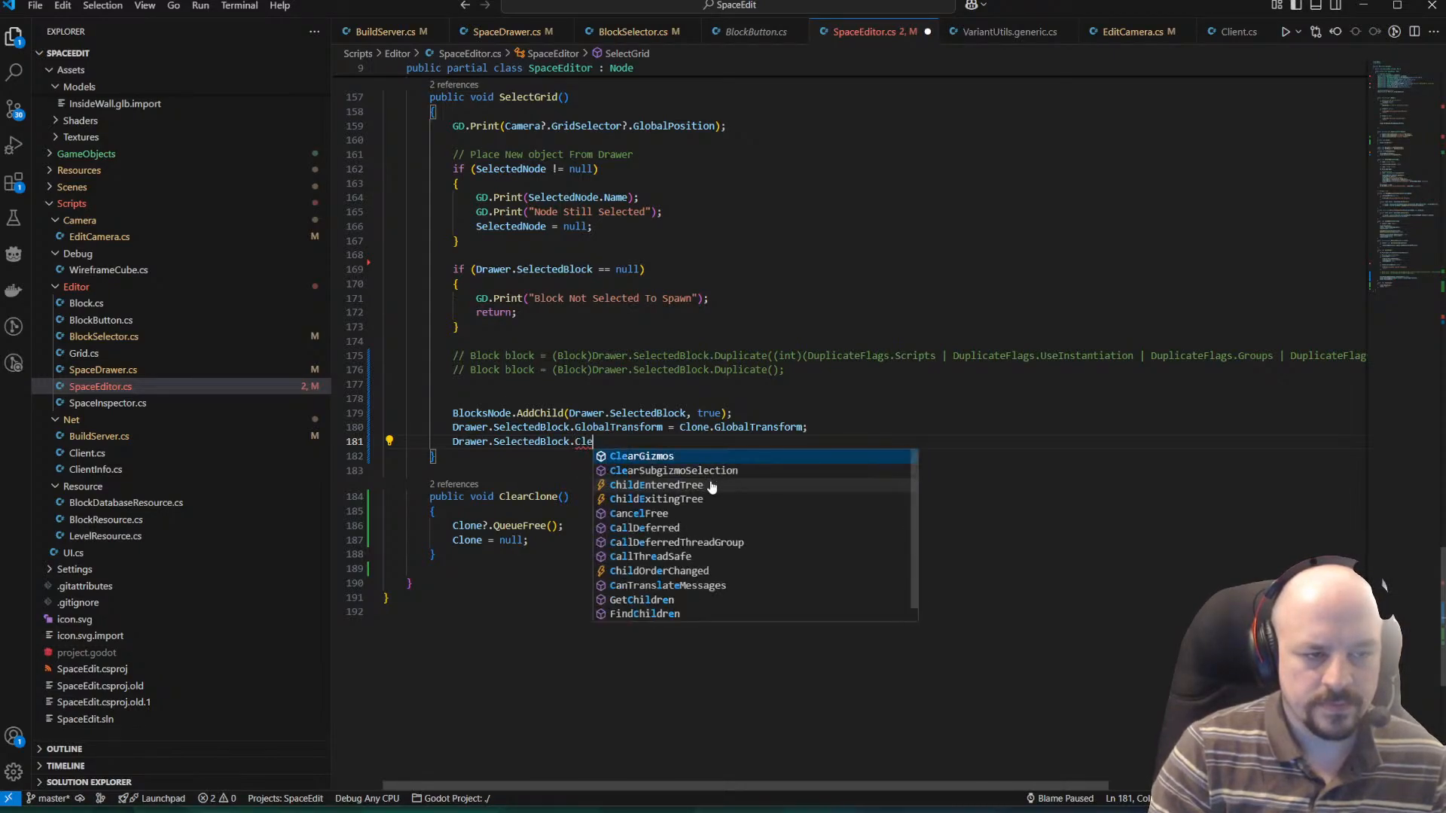
text(arSele)
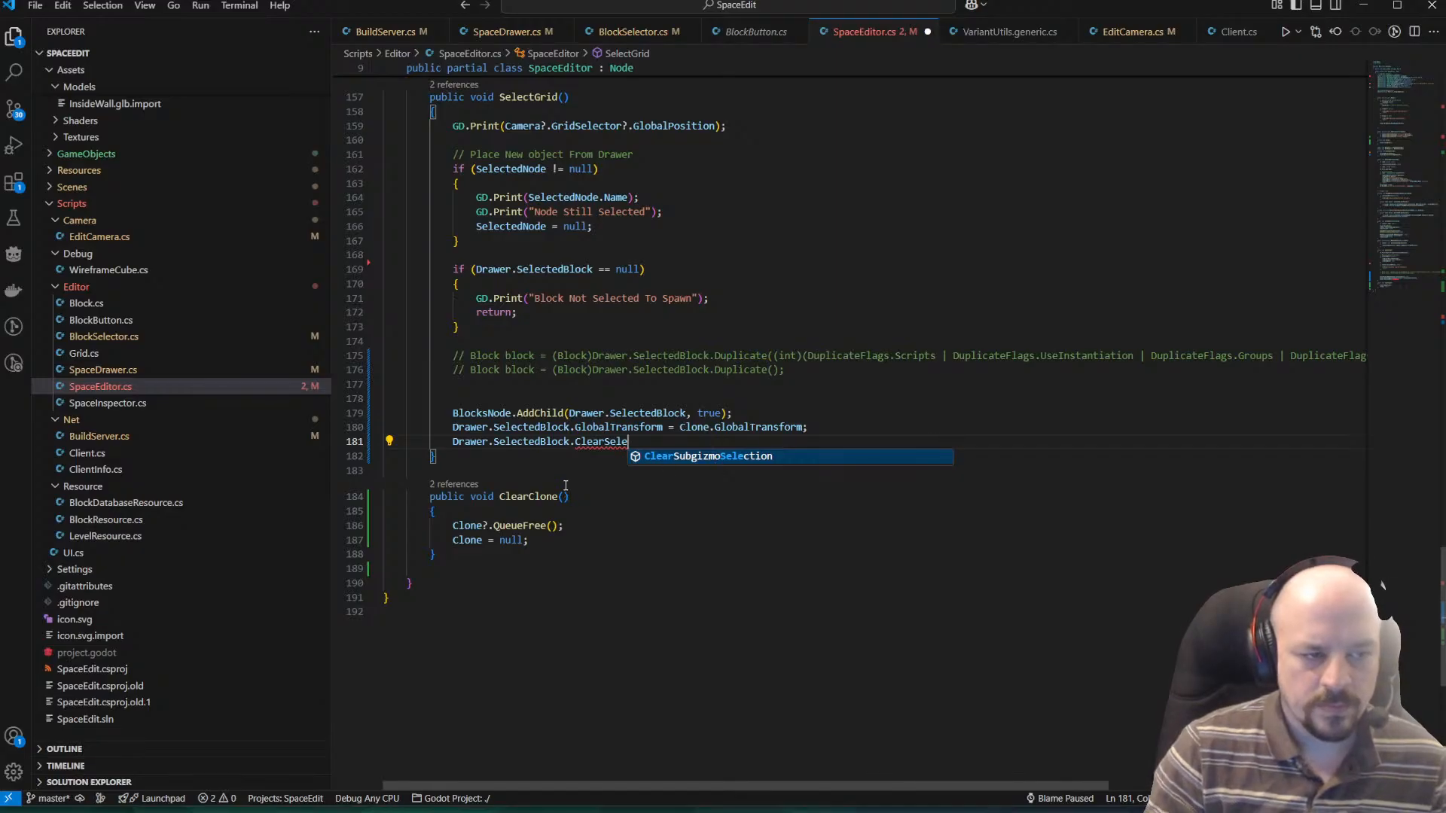
key(BackSpace)
key(BackSpace)
key(BackSpace)
key(BackSpace)
key(BackSpace)
key(BackSpace)
key(BackSpace)
key(BackSpace)
key(BackSpace)
key(BackSpace)
key(BackSpace)
key(BackSpace)
key(BackSpace)
key(BackSpace)
key(BackSpace)
key(BackSpace)
key(BackSpace)
key(BackSpace)
key(BackSpace)
key(BackSpace)
Complete the new statement as Drawer.ClearBlock();, save the file, and add a blank line before the closing brace.
text(Cle)
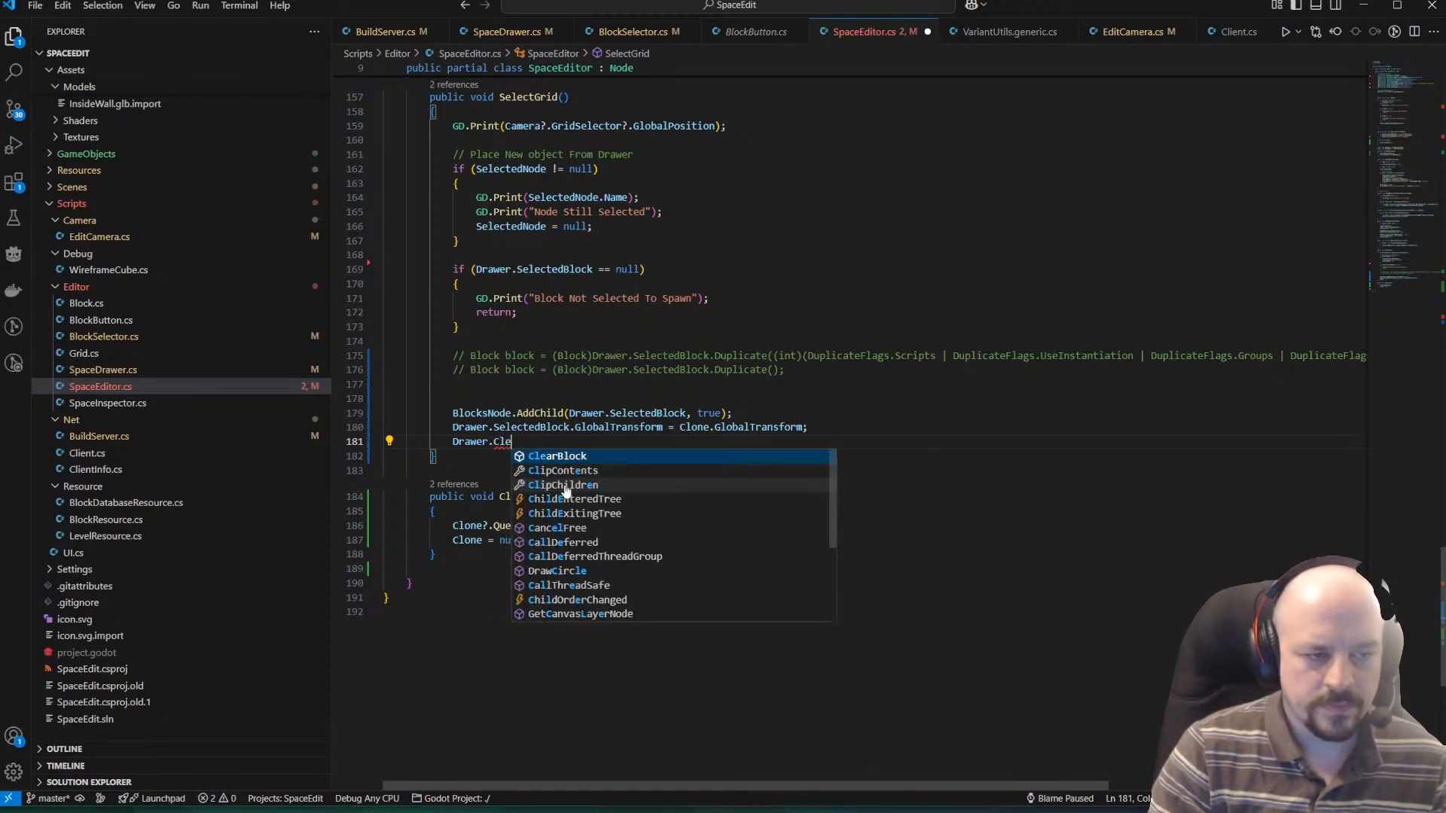
text(arBlock();)
key(ctrl+s)
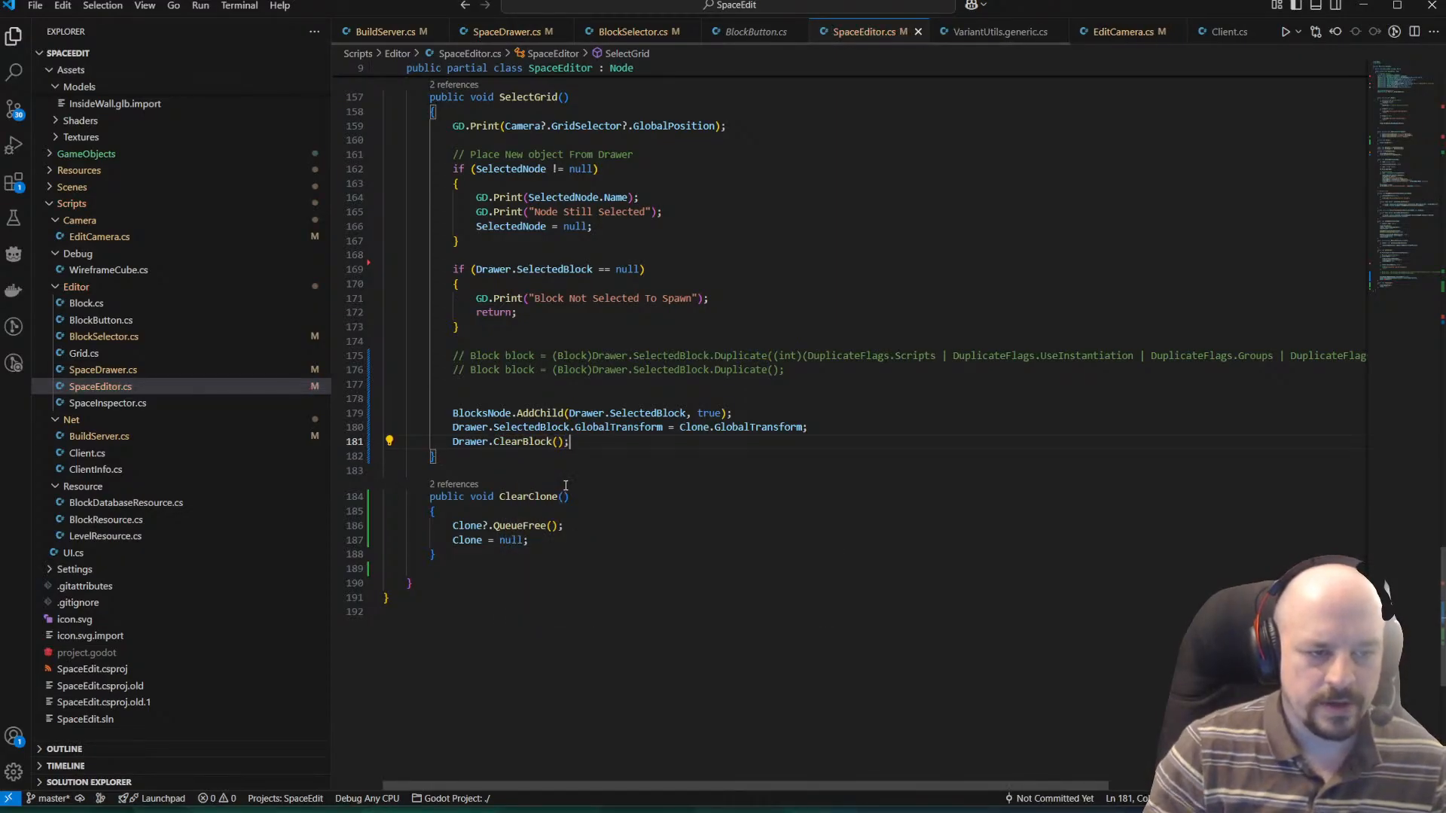
key(Return)
key(Down)
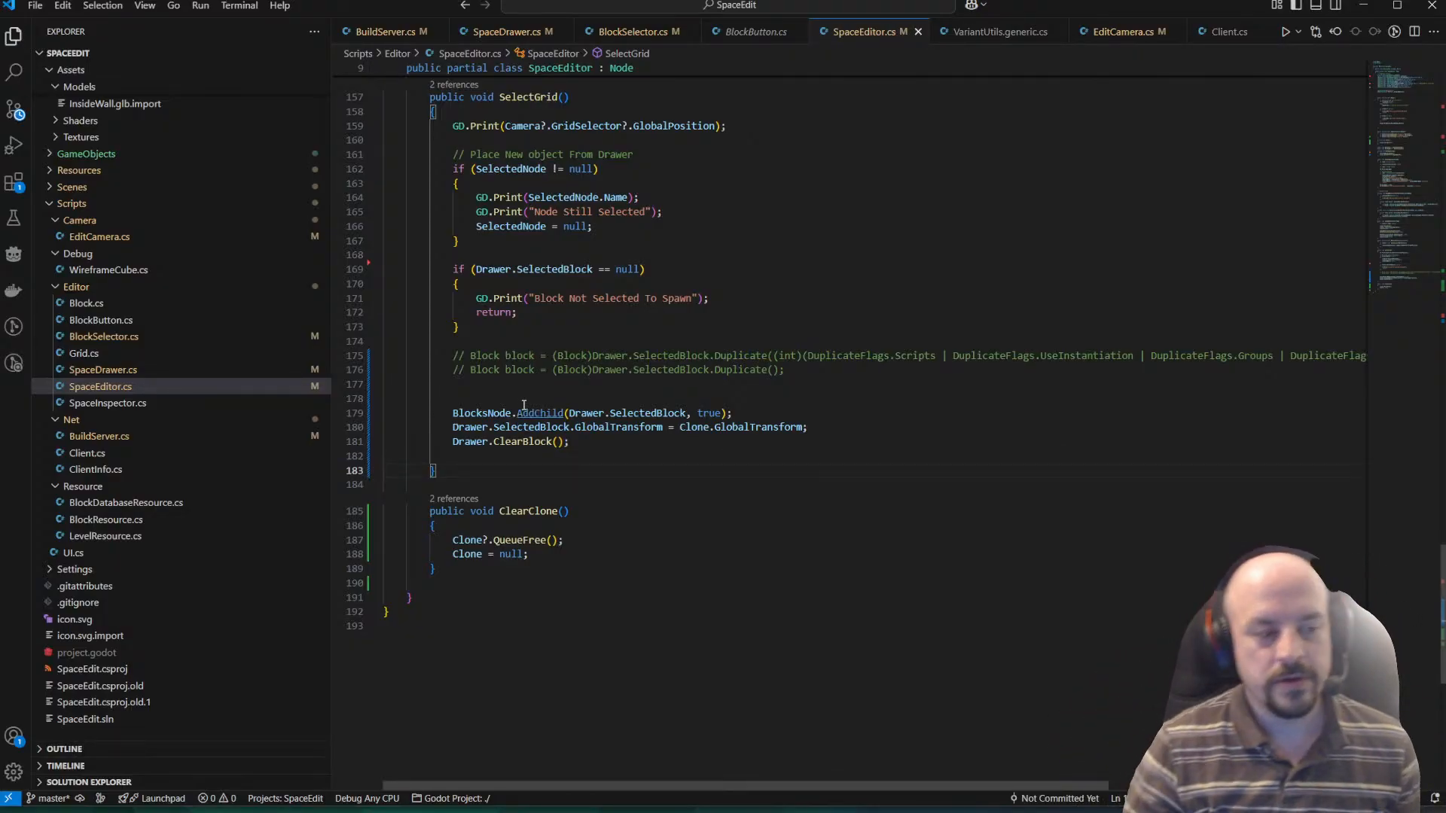
key(Up)
key(Up)
key(Up)
key(Up)
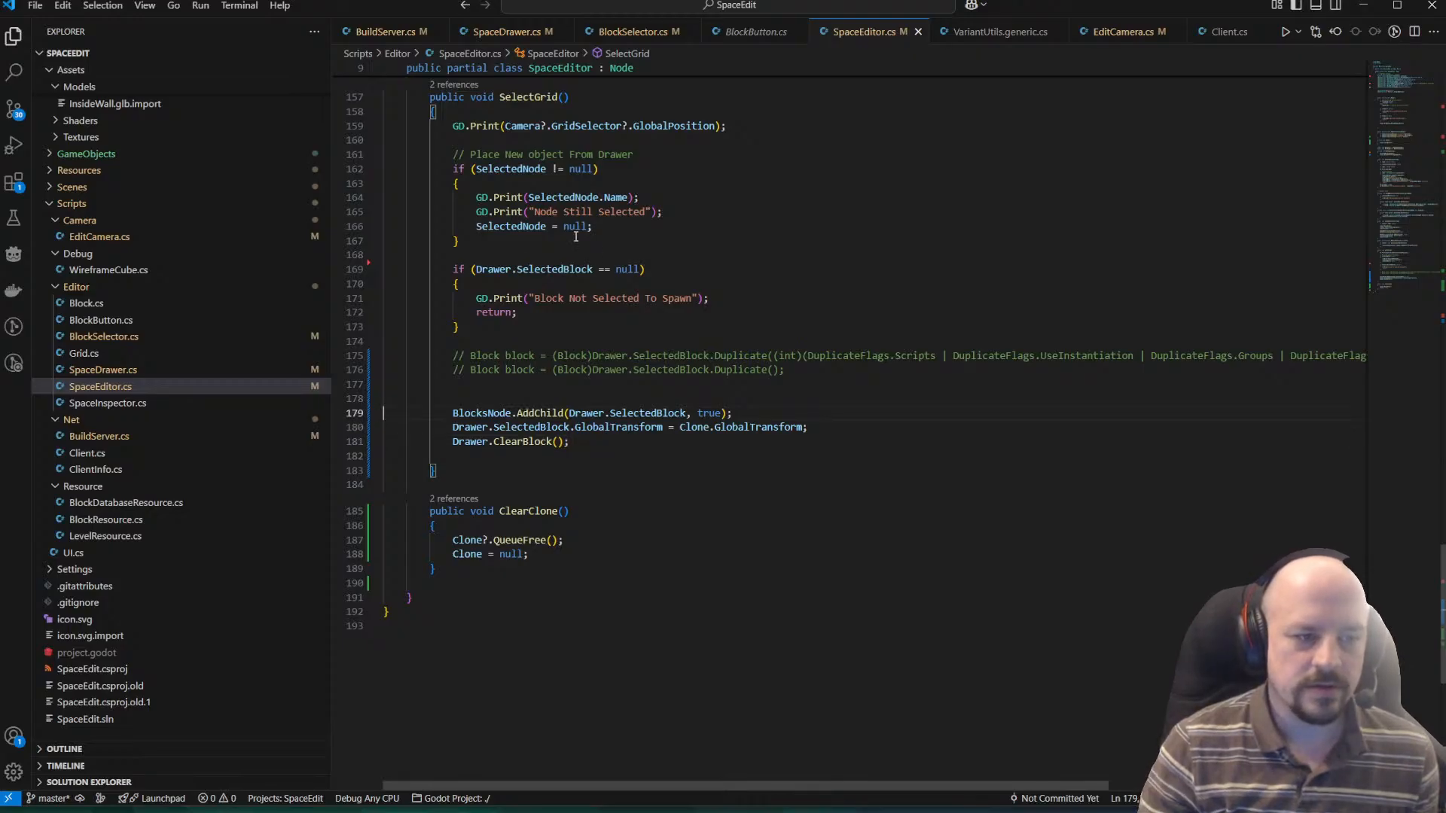
key(Down)
key(Down)
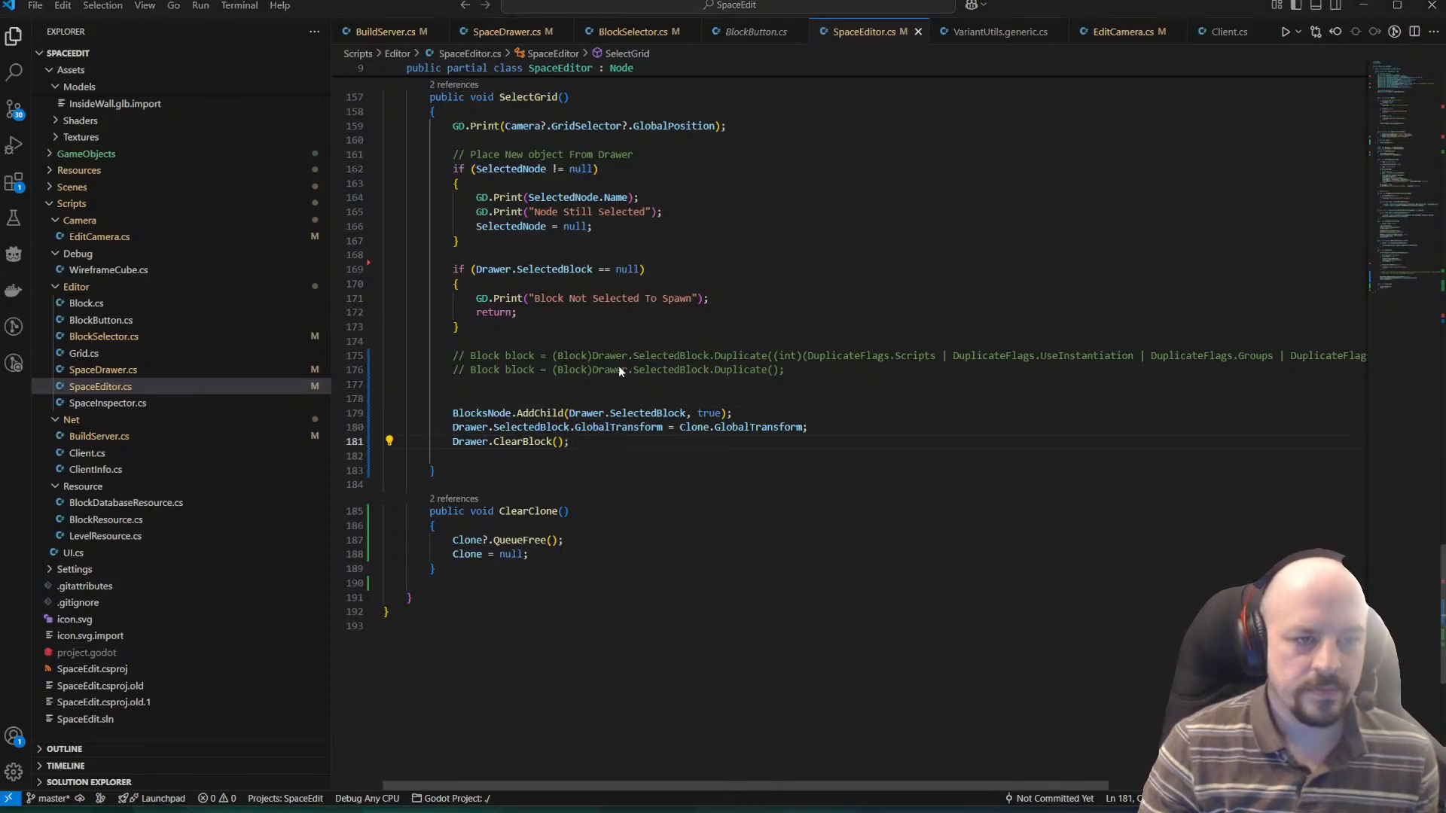
Switch to Godot, run the project, and place an InteriorWall block on the grid at (-1, 0, -2).
key(alt+Tab)
click(1334, 30)
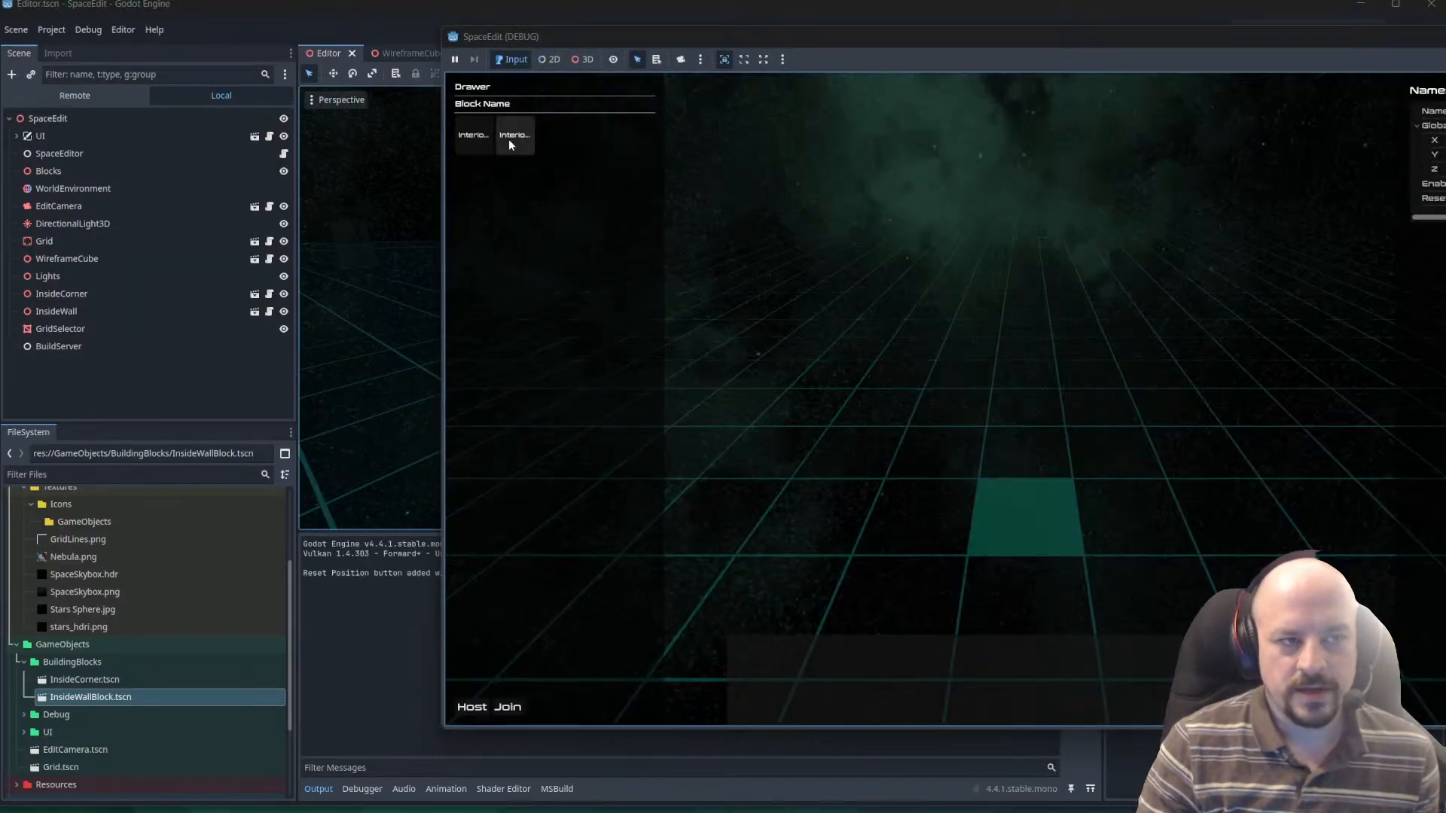
click(508, 139)
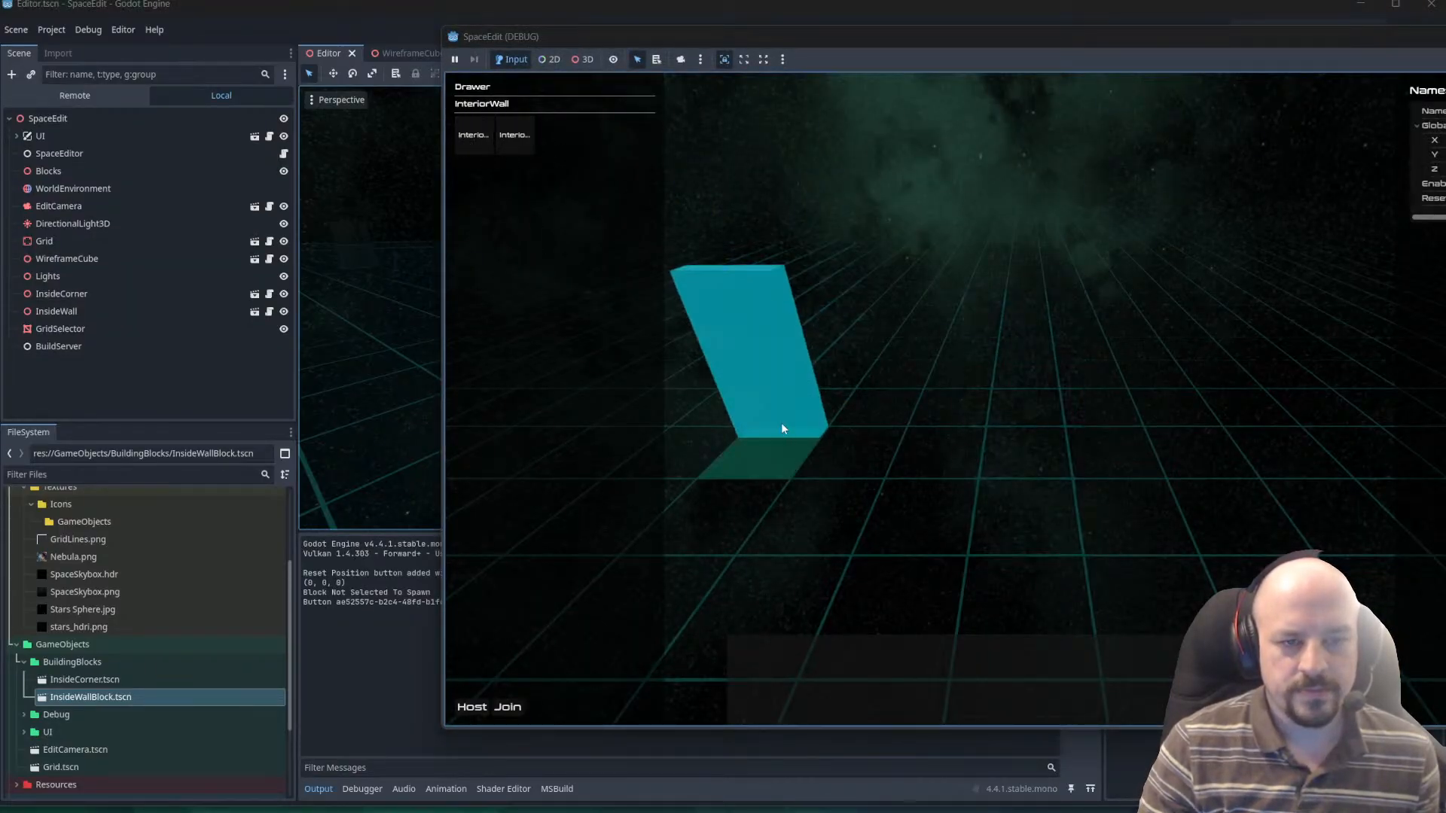
click(951, 405)
click(1042, 407)
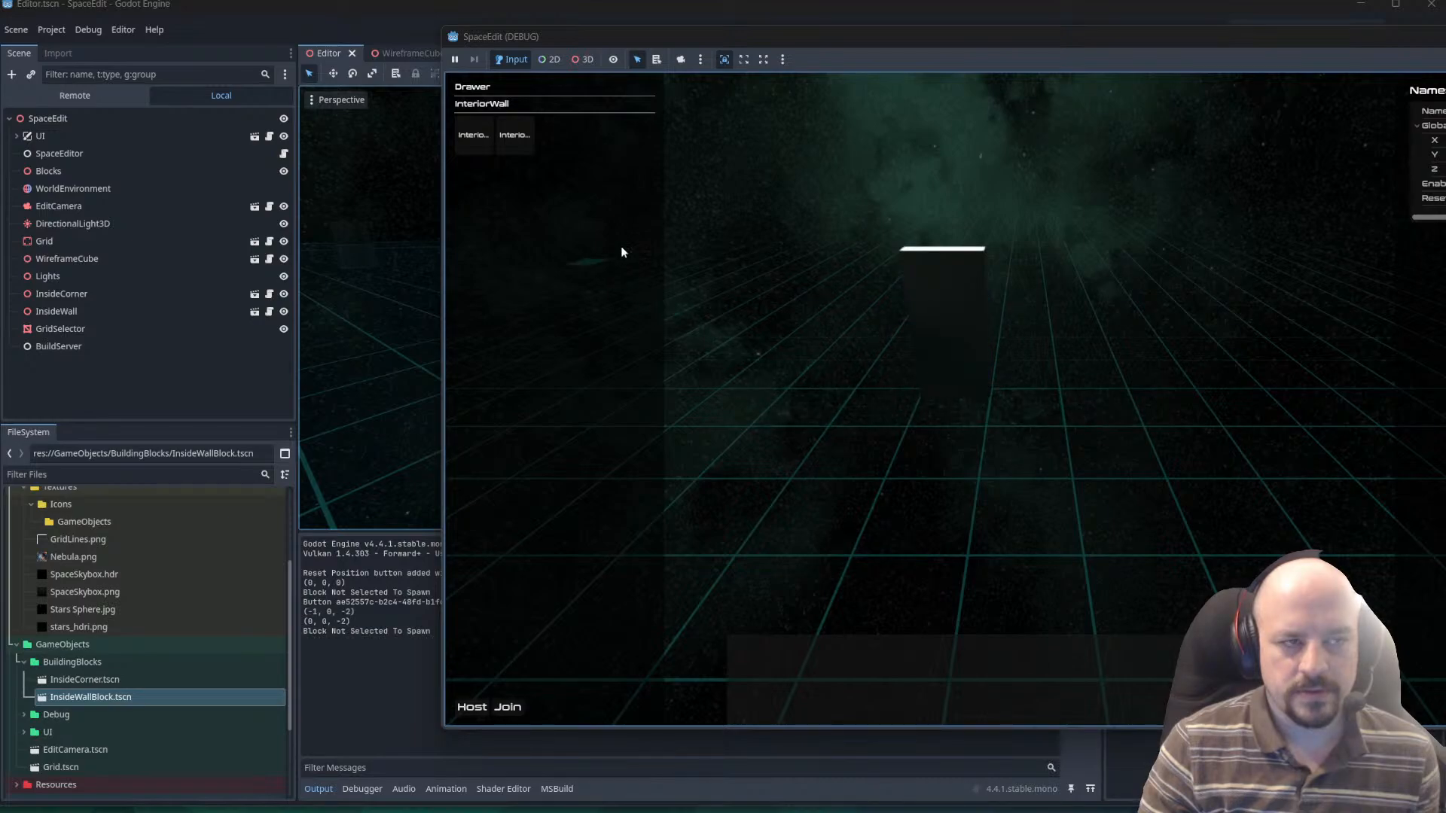
Choose InteriorWall again in the running game's drawer and place another wall block at (3, -1, -6).
click(477, 143)
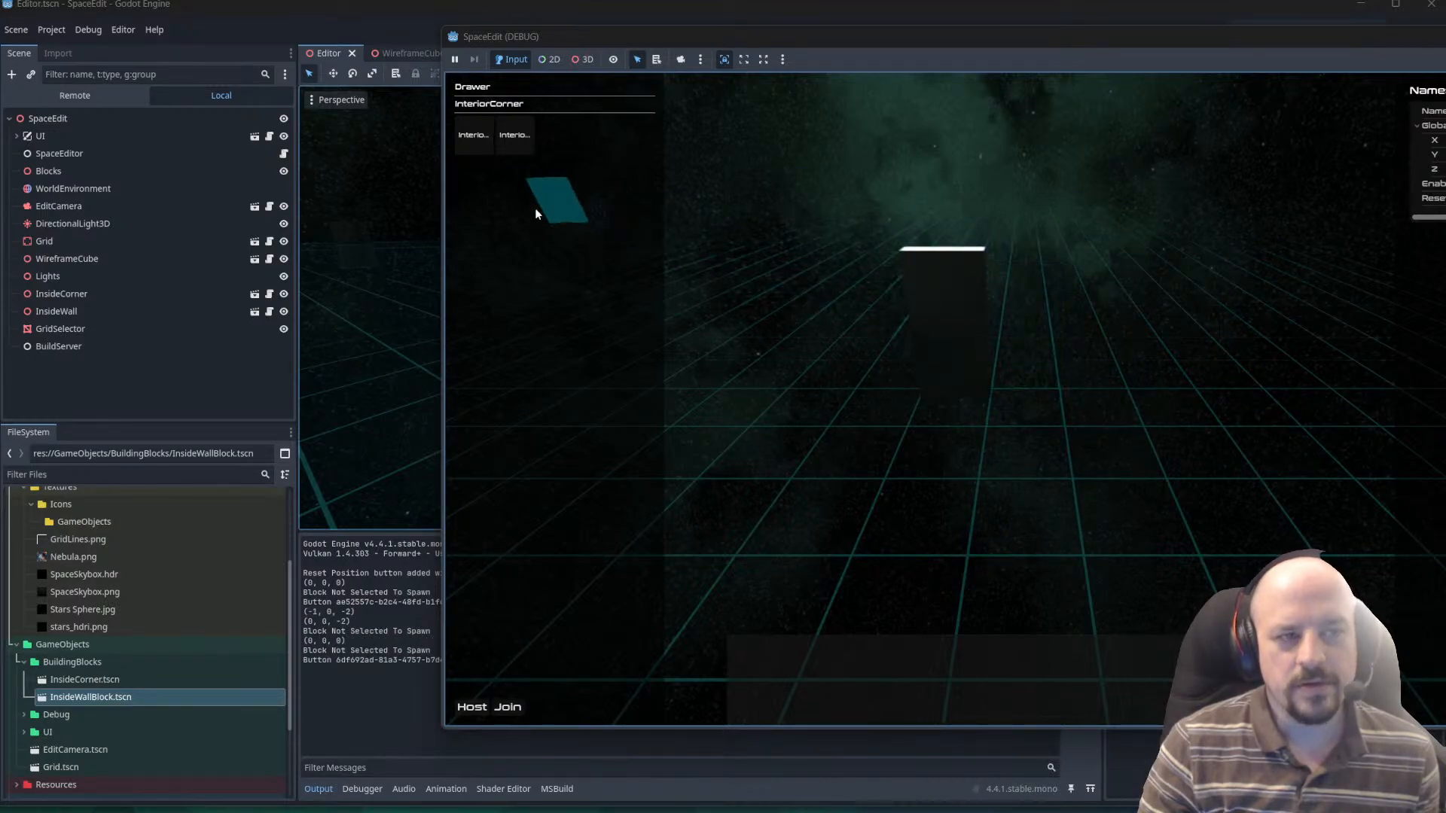
click(514, 135)
key(w)
right_drag(1116, 340, 1091, 436)
click(1091, 436)
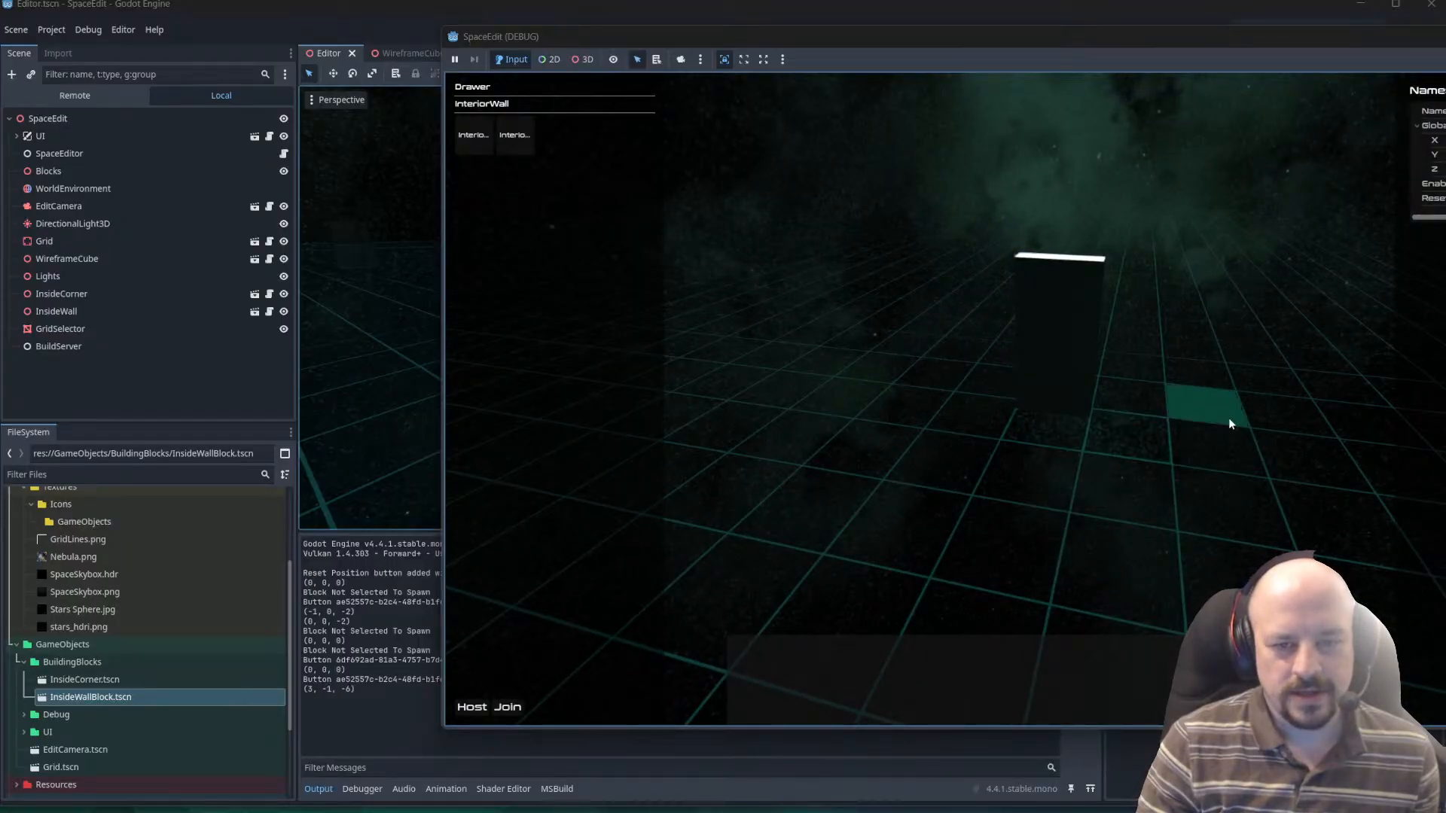
Select the newly placed wall block and inspect its selection overlay from different angles.
key(s)
right_drag(1128, 387, 1115, 448)
key(w)
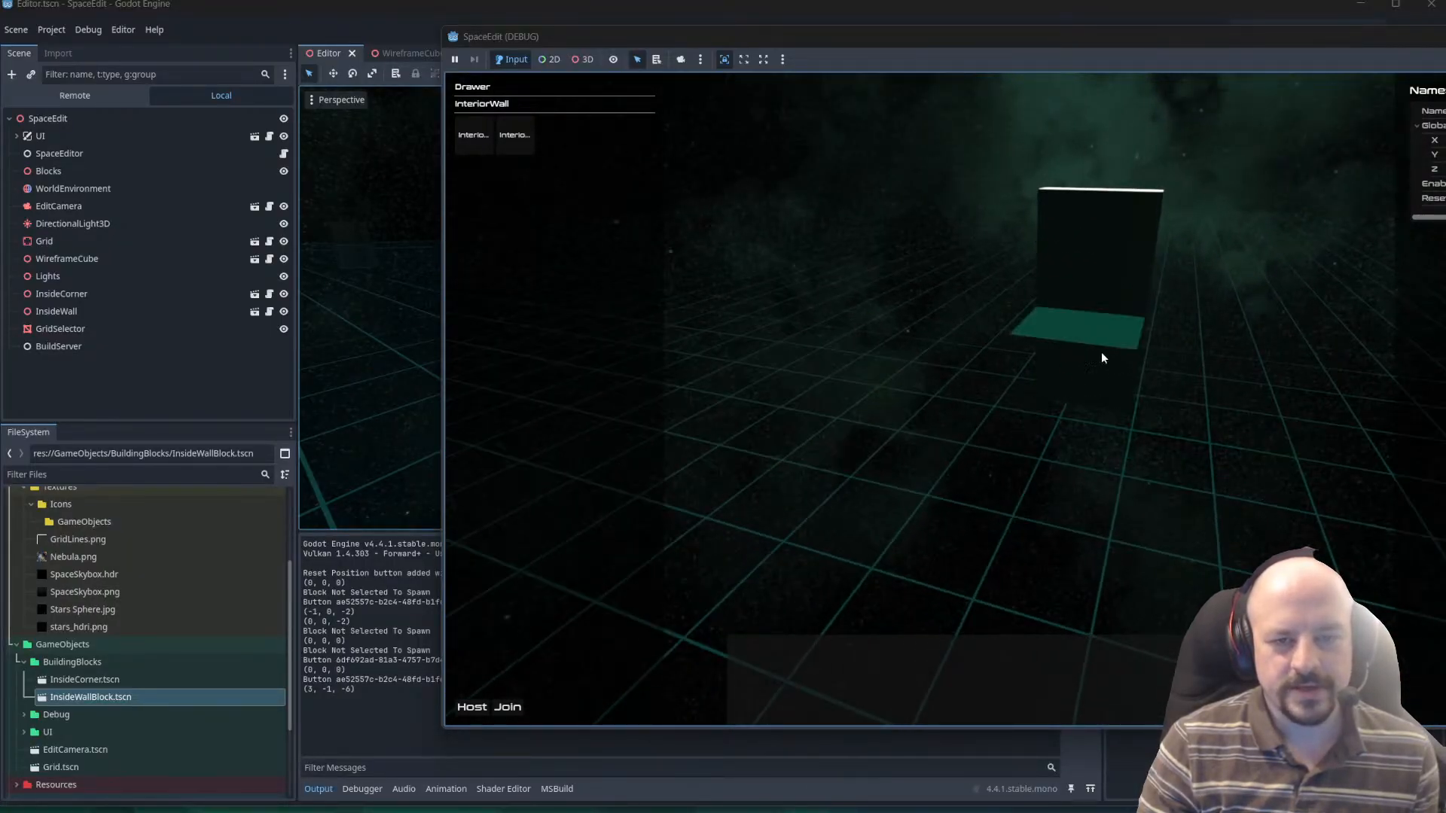
click(1073, 370)
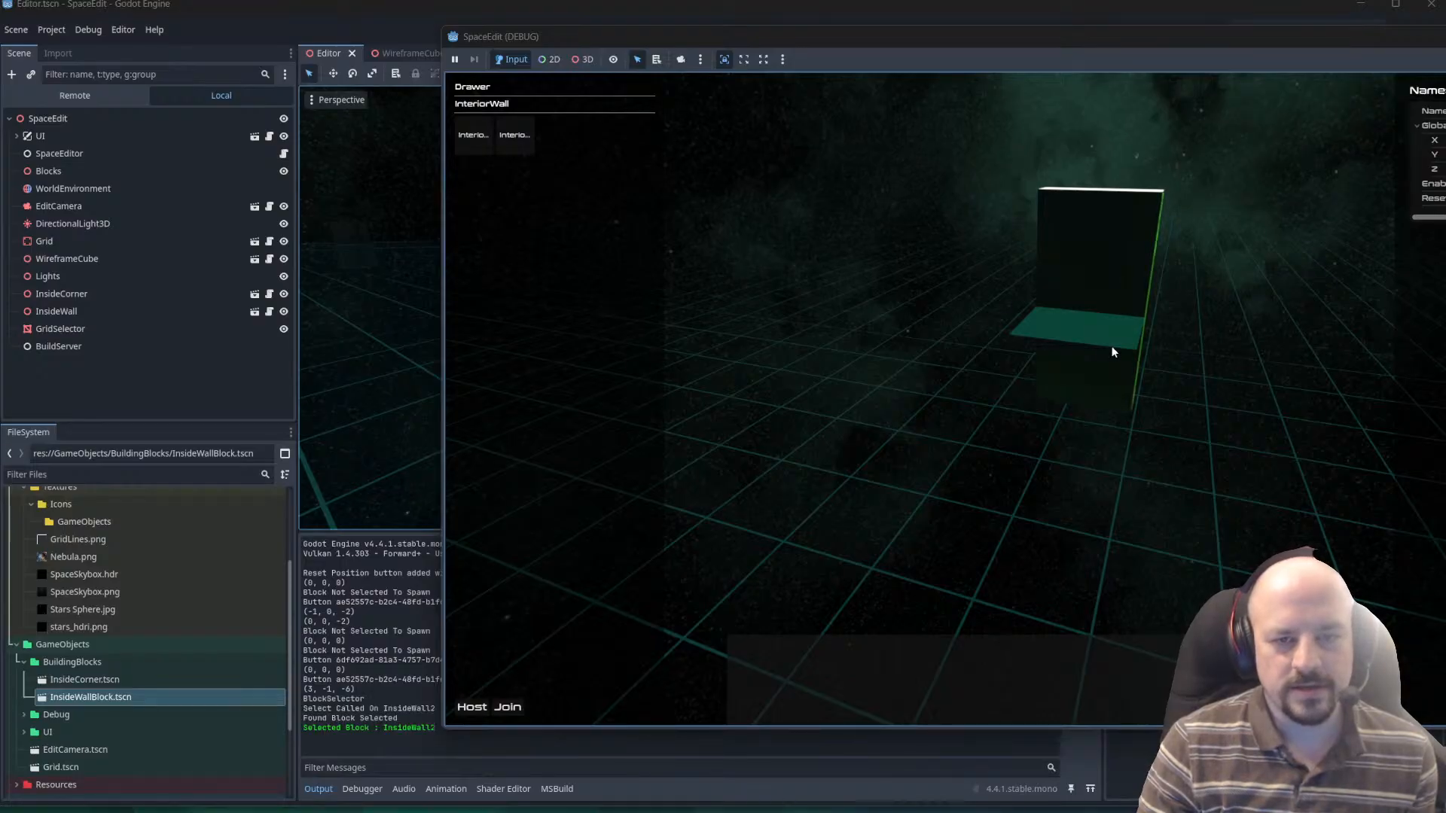
right_drag(1091, 384, 1163, 371)
click(1163, 369)
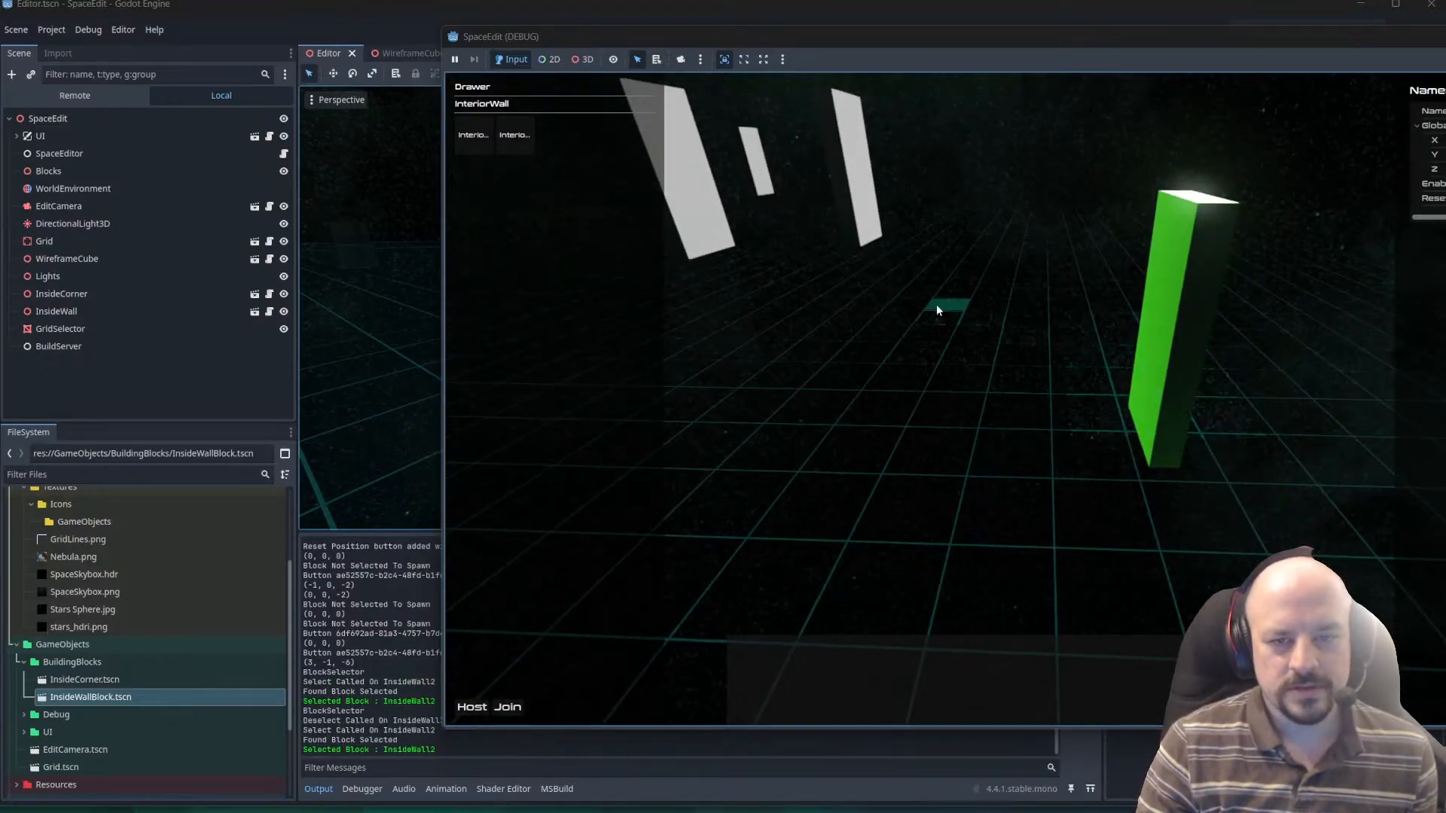
Alternate the selection between the other wall block and the newly placed one to test their overlays.
right_drag(937, 304, 969, 301)
key(w)
click(792, 292)
click(1302, 514)
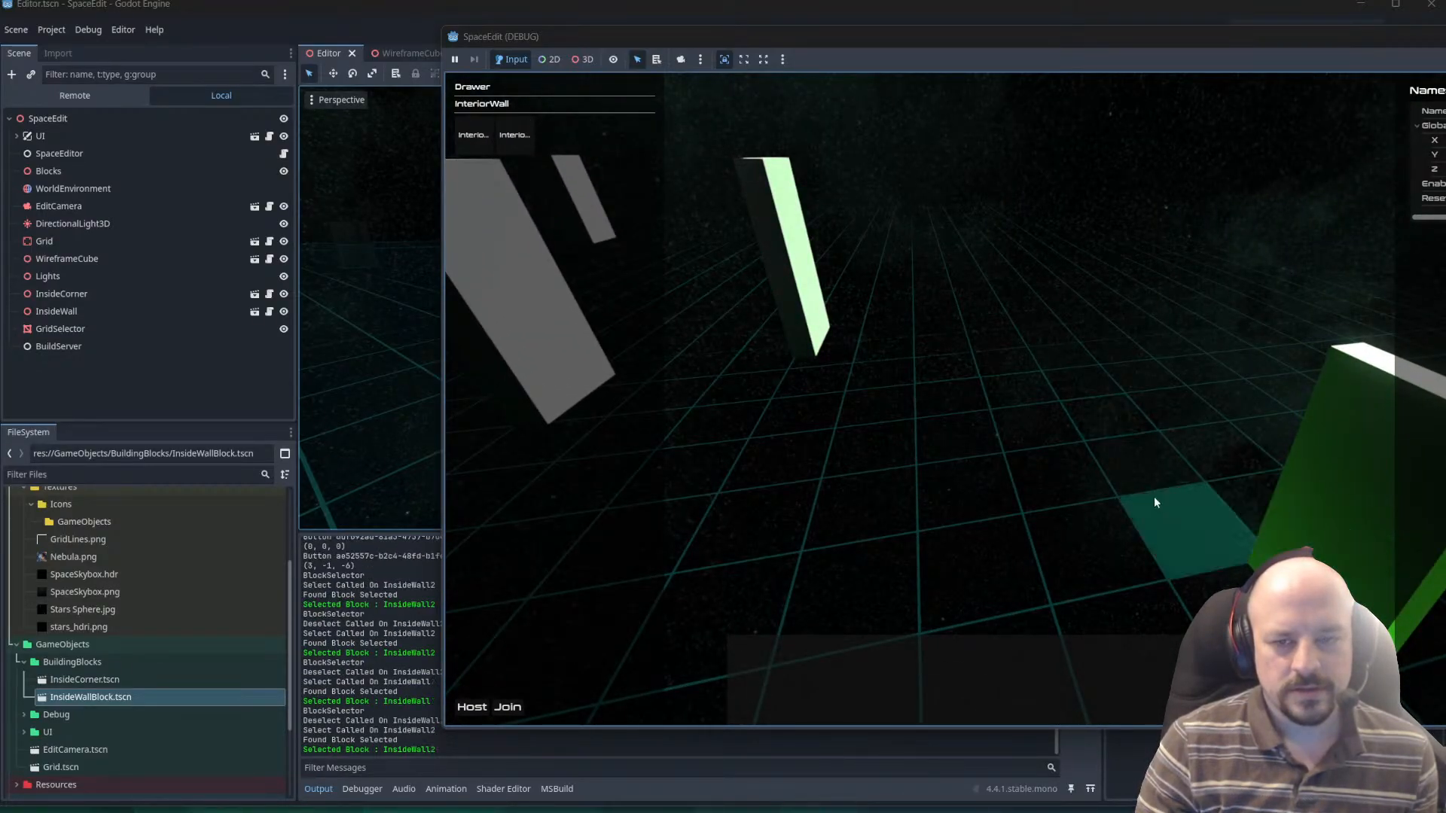
right_drag(1154, 495, 1336, 506)
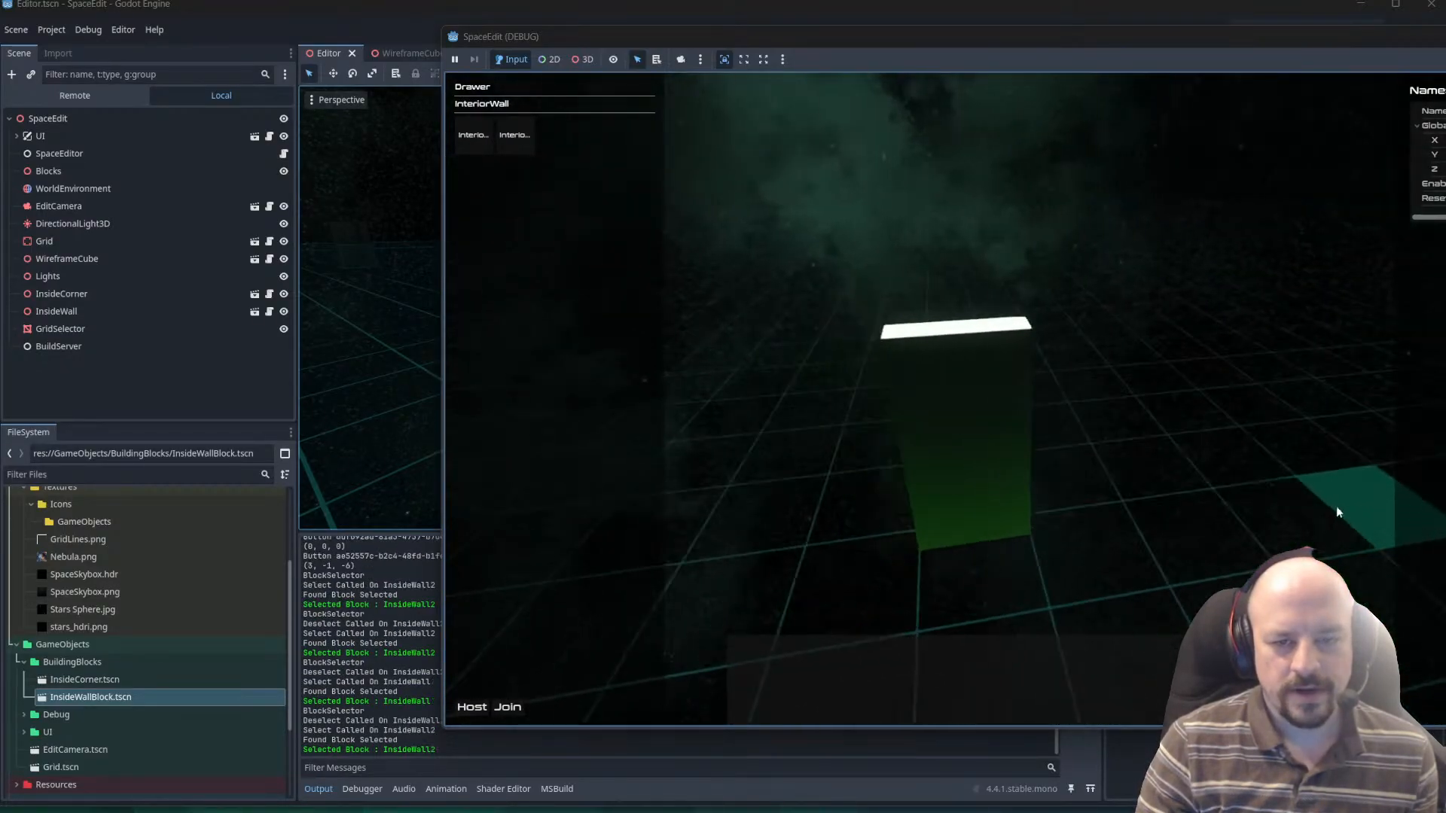
Place an InteriorCorner block at (2, -1, -6) and an InteriorWall block at (4, -1, -6), on either side of the selected wall.
click(474, 135)
click(830, 557)
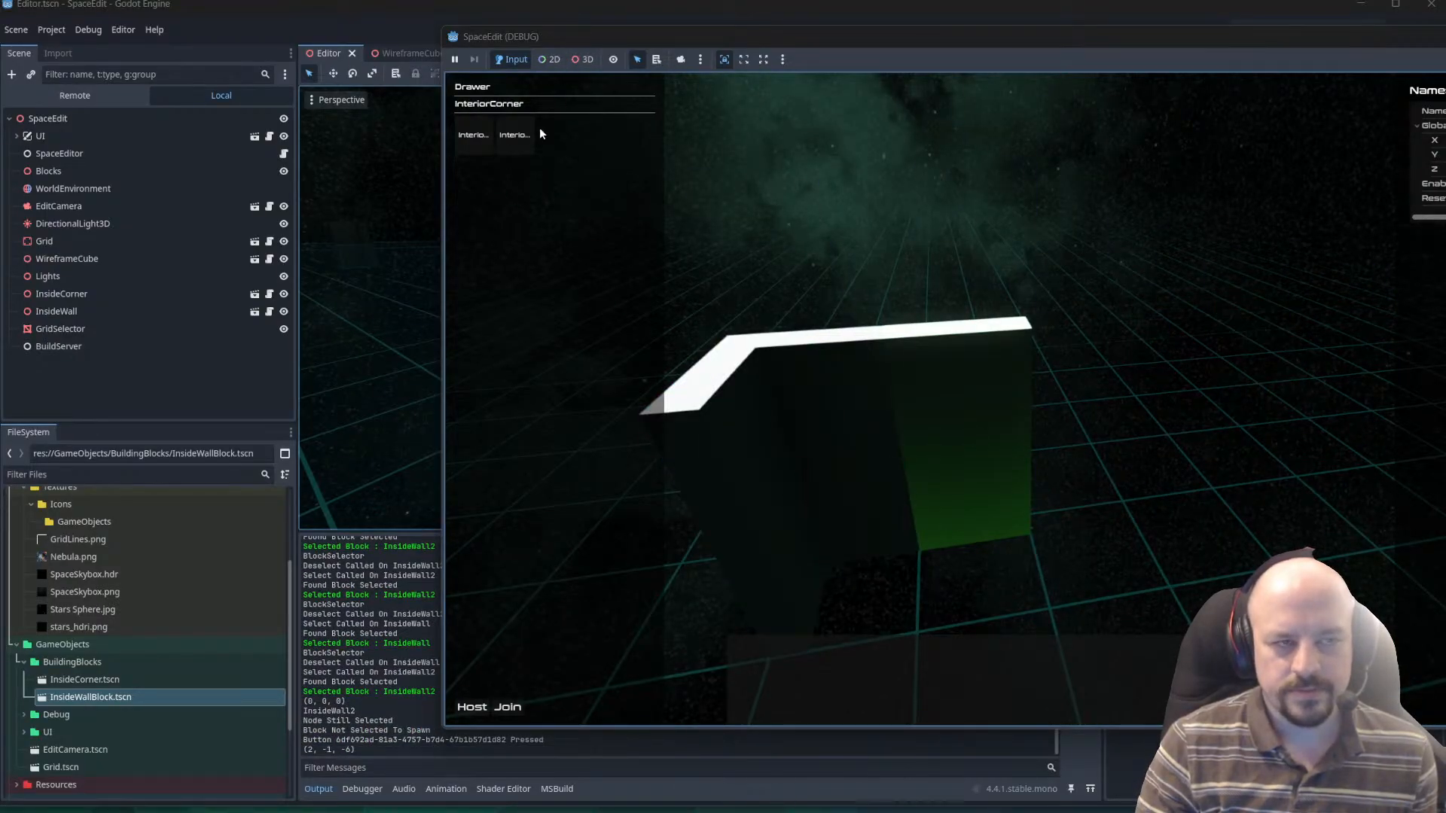
click(515, 135)
click(1152, 531)
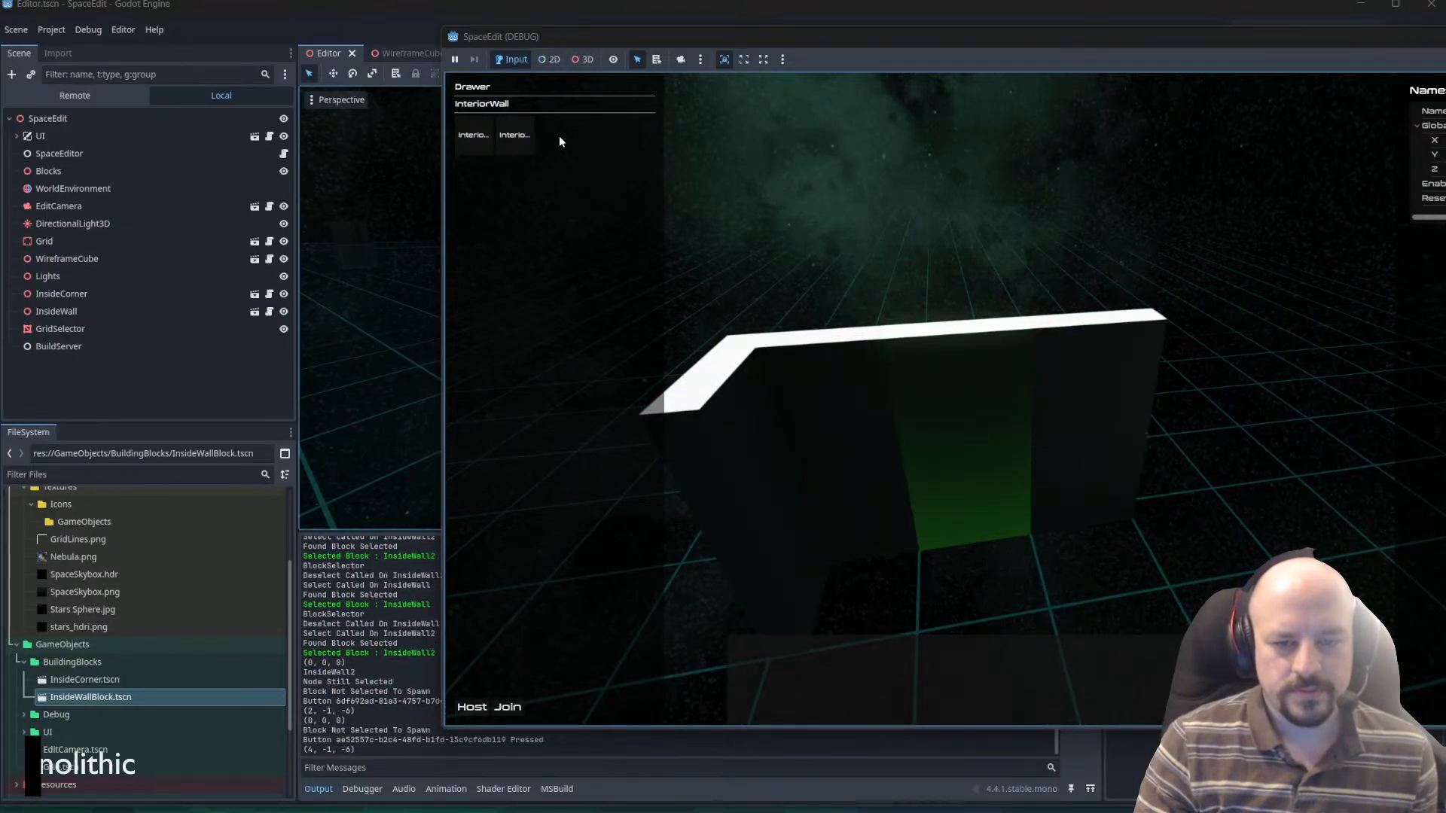
Extend the wall row with three more InteriorWall blocks at (5, -1, -6), (6, -1, -6) and (7, -1, -6).
click(515, 134)
click(1216, 571)
click(516, 134)
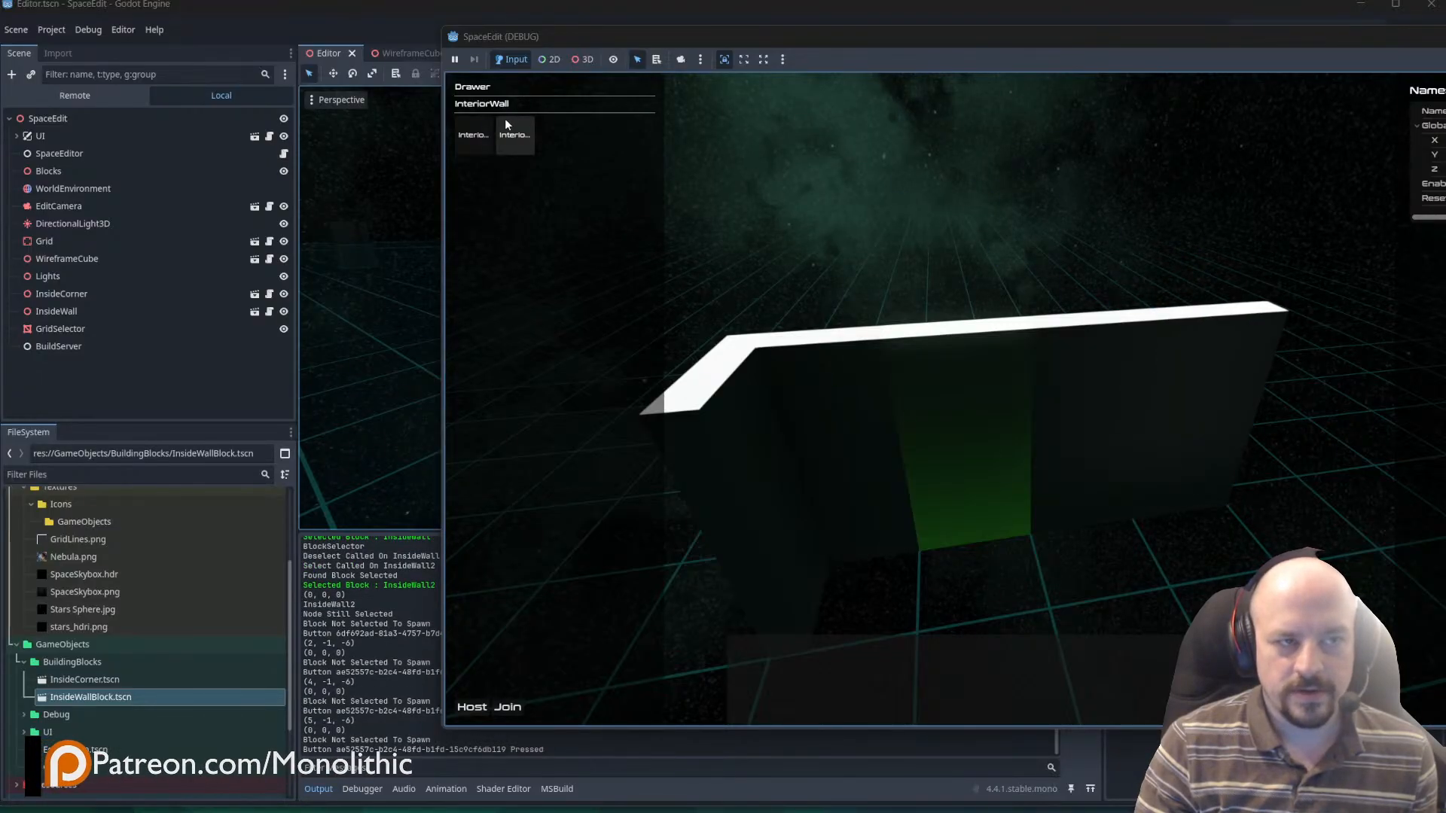
right_drag(1042, 495, 1069, 497)
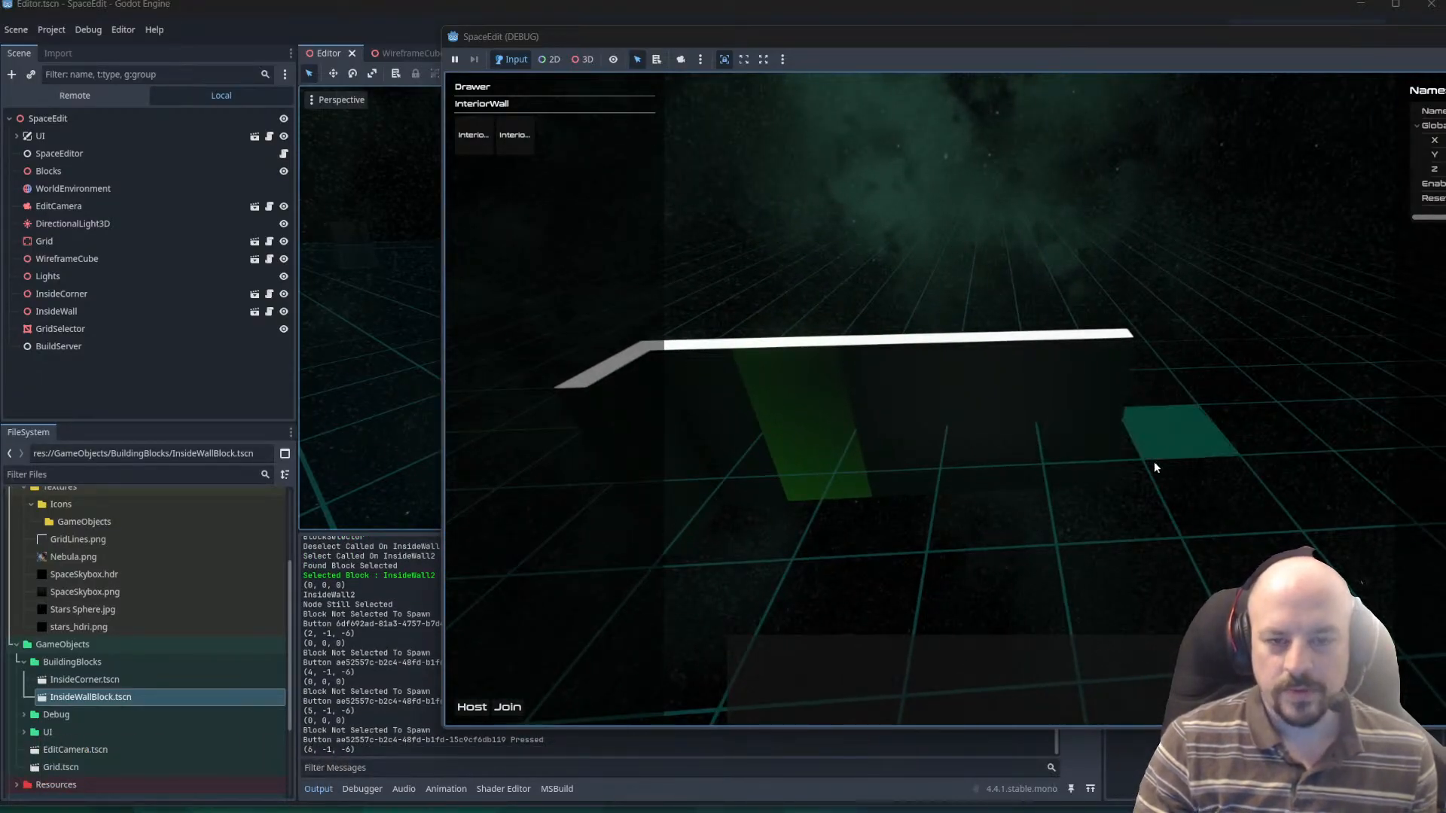
click(517, 135)
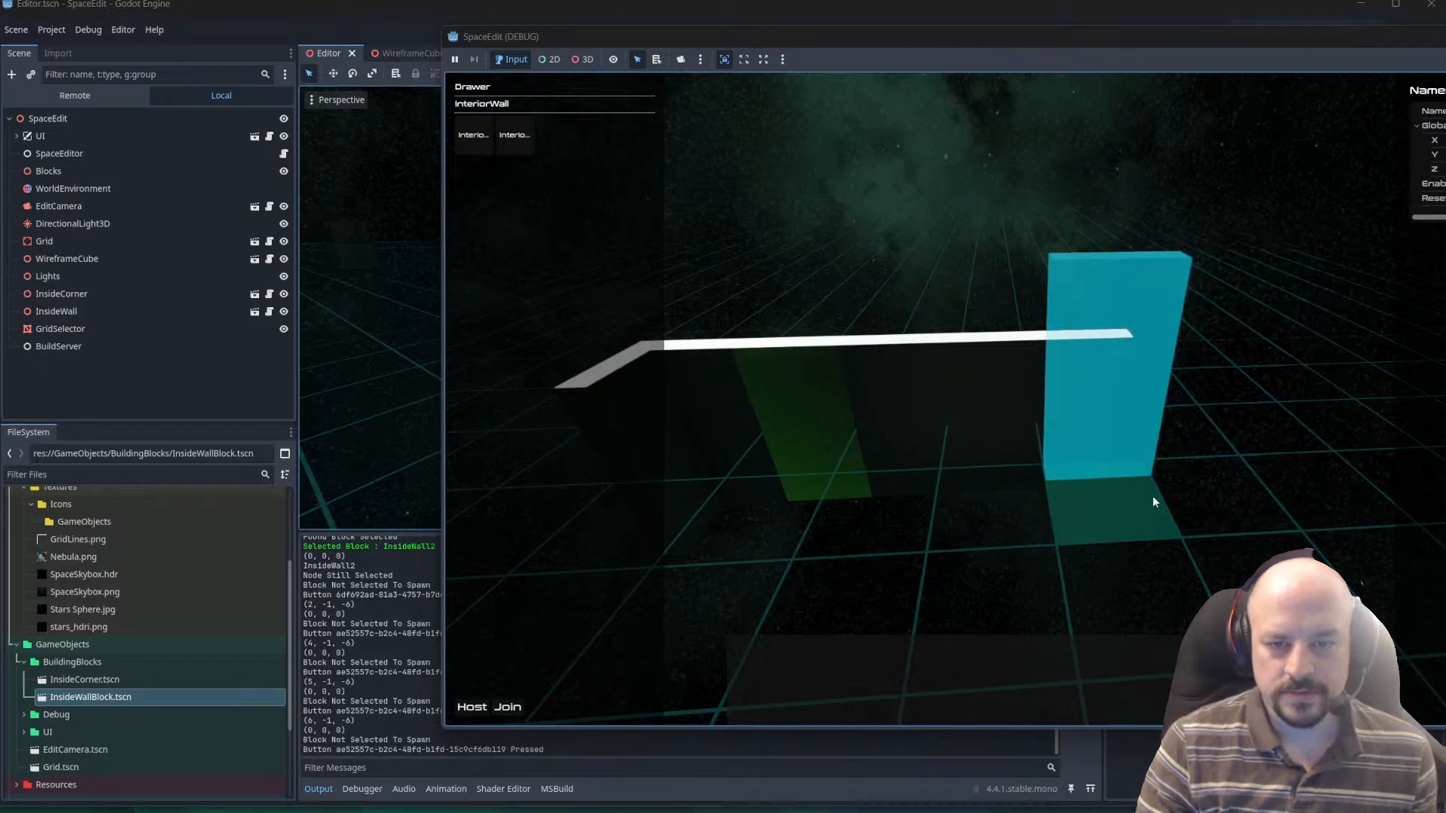
key(w)
right_drag(1228, 494, 1178, 539)
click(1117, 520)
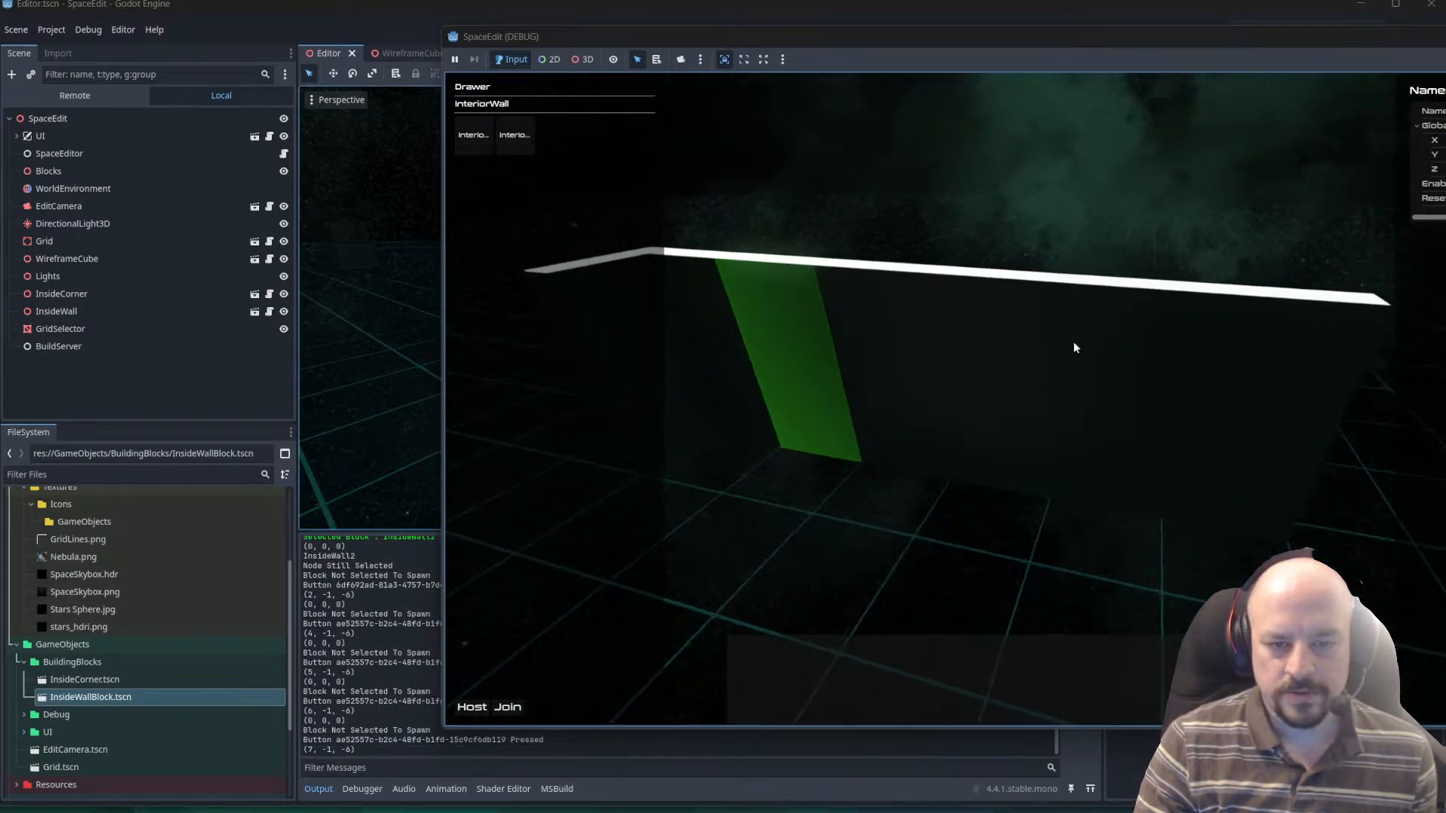
Switch to the code editor, add a blank line after Drawer.ClearBlock() in SelectGrid, and save SpaceEditor.cs.
key(alt+Tab)
key(alt+Tab)
key(alt+Tab)
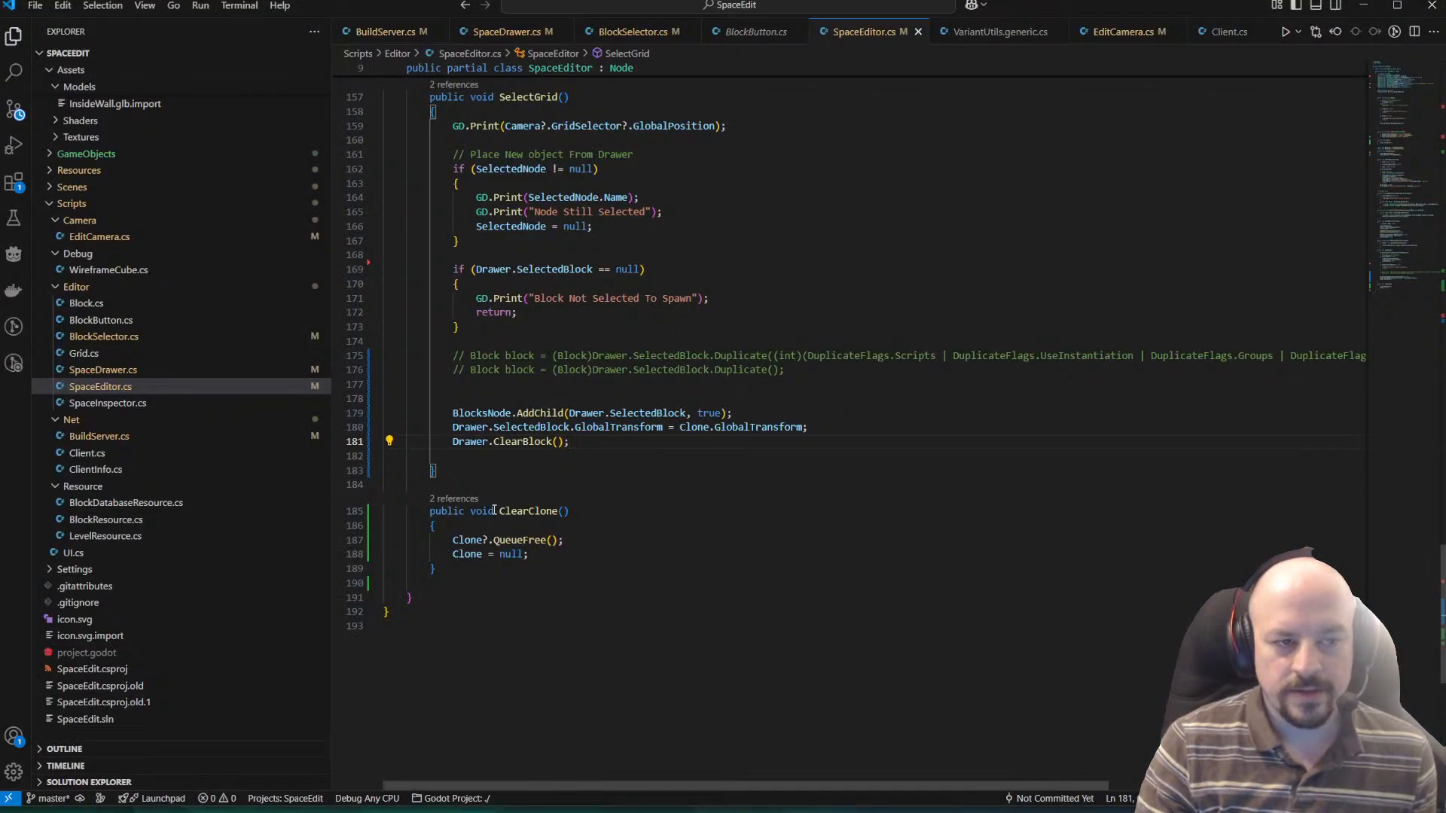
scroll(753, 403, up, 1)
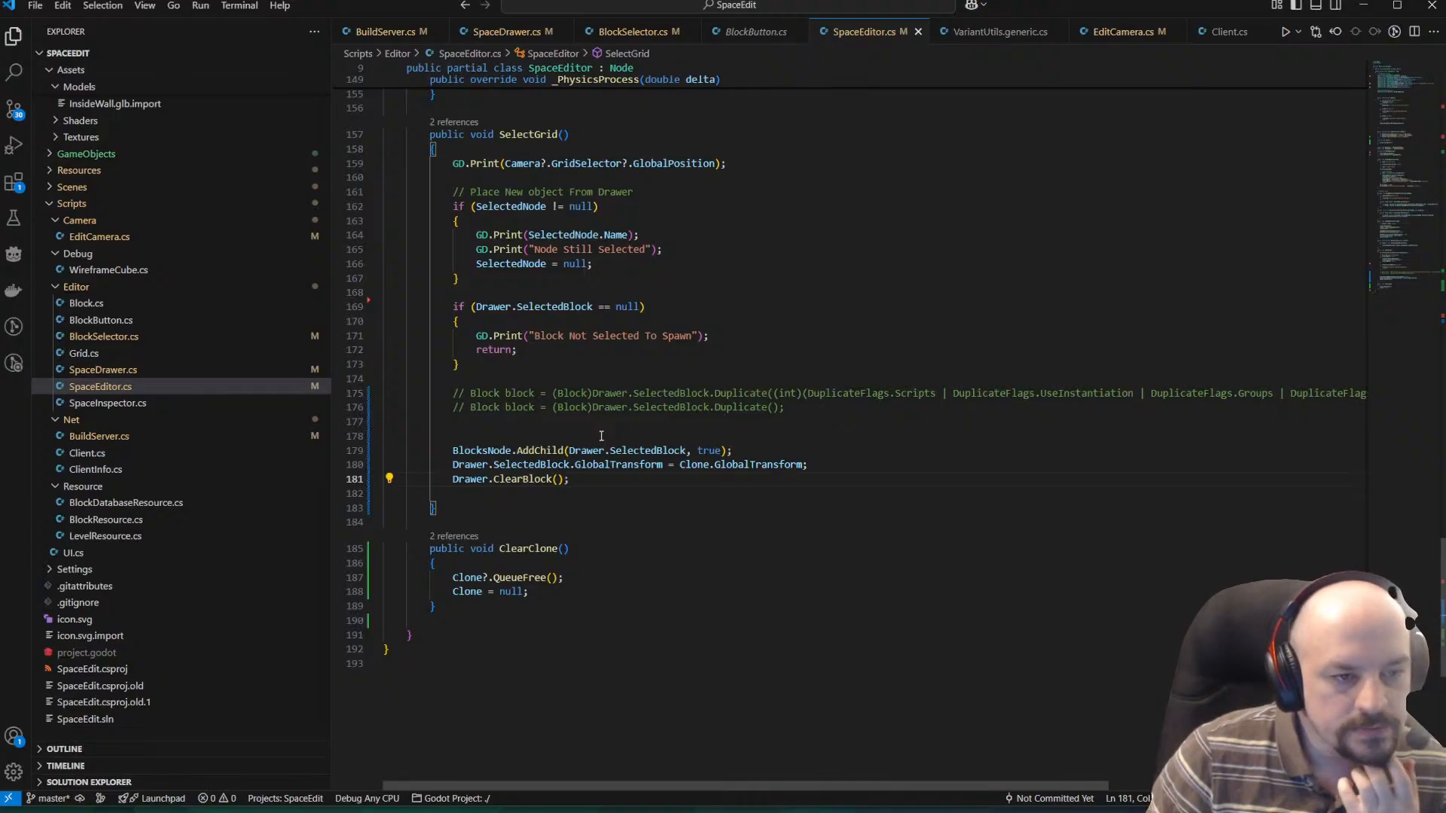
key(Up)
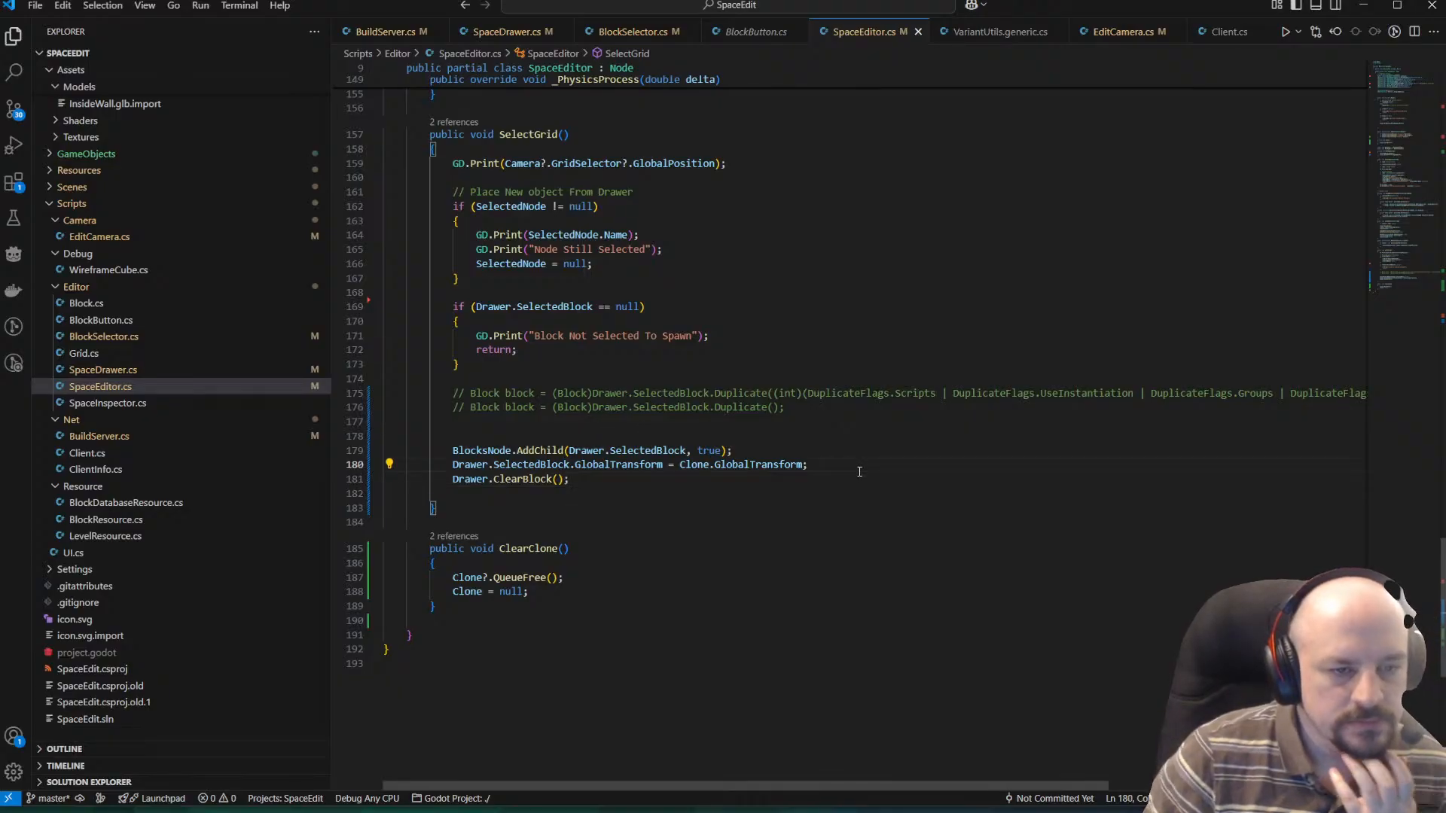
key(Return)
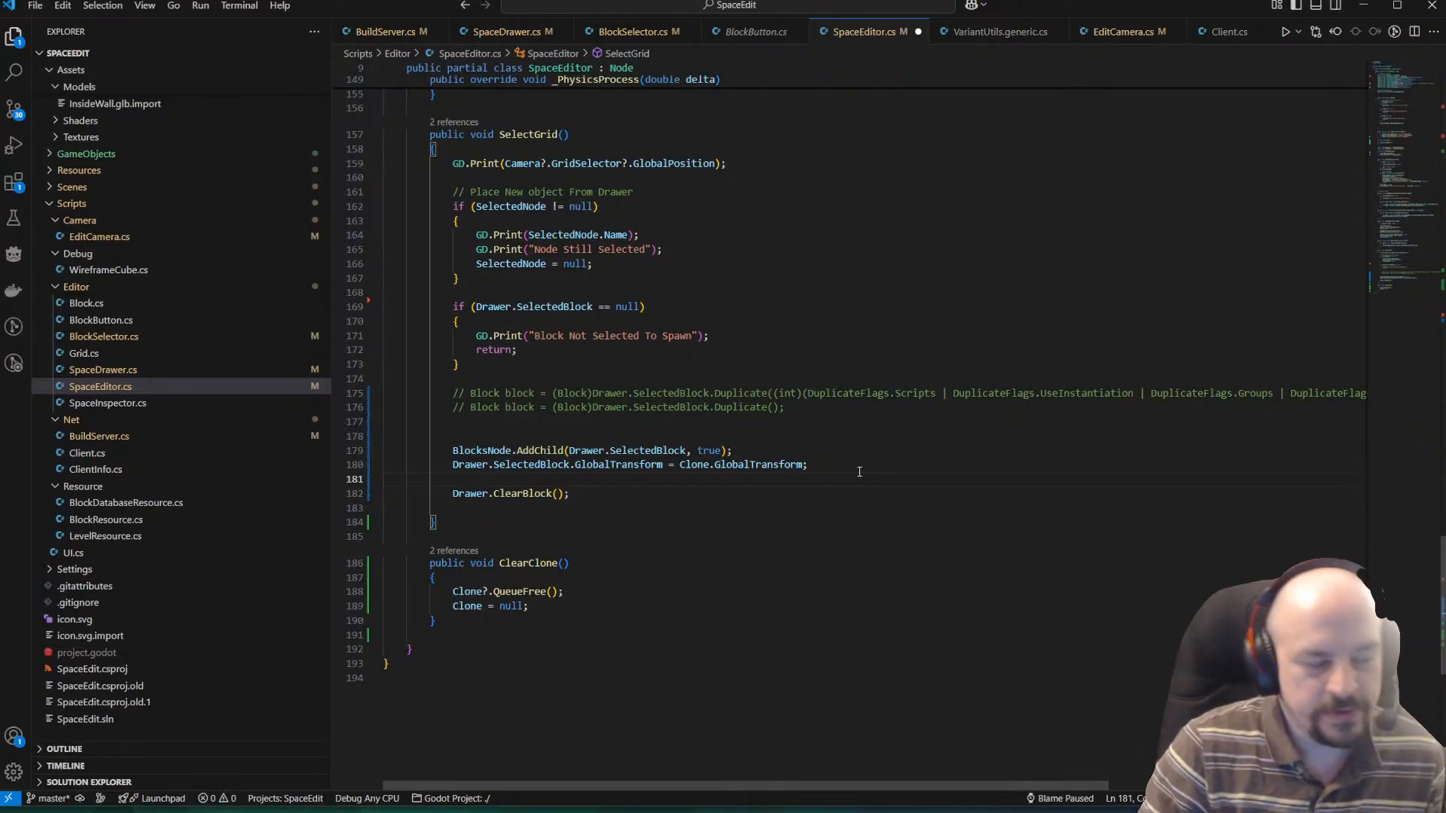
text(D)
key(BackSpace)
key(BackSpace)
key(alt+Down)
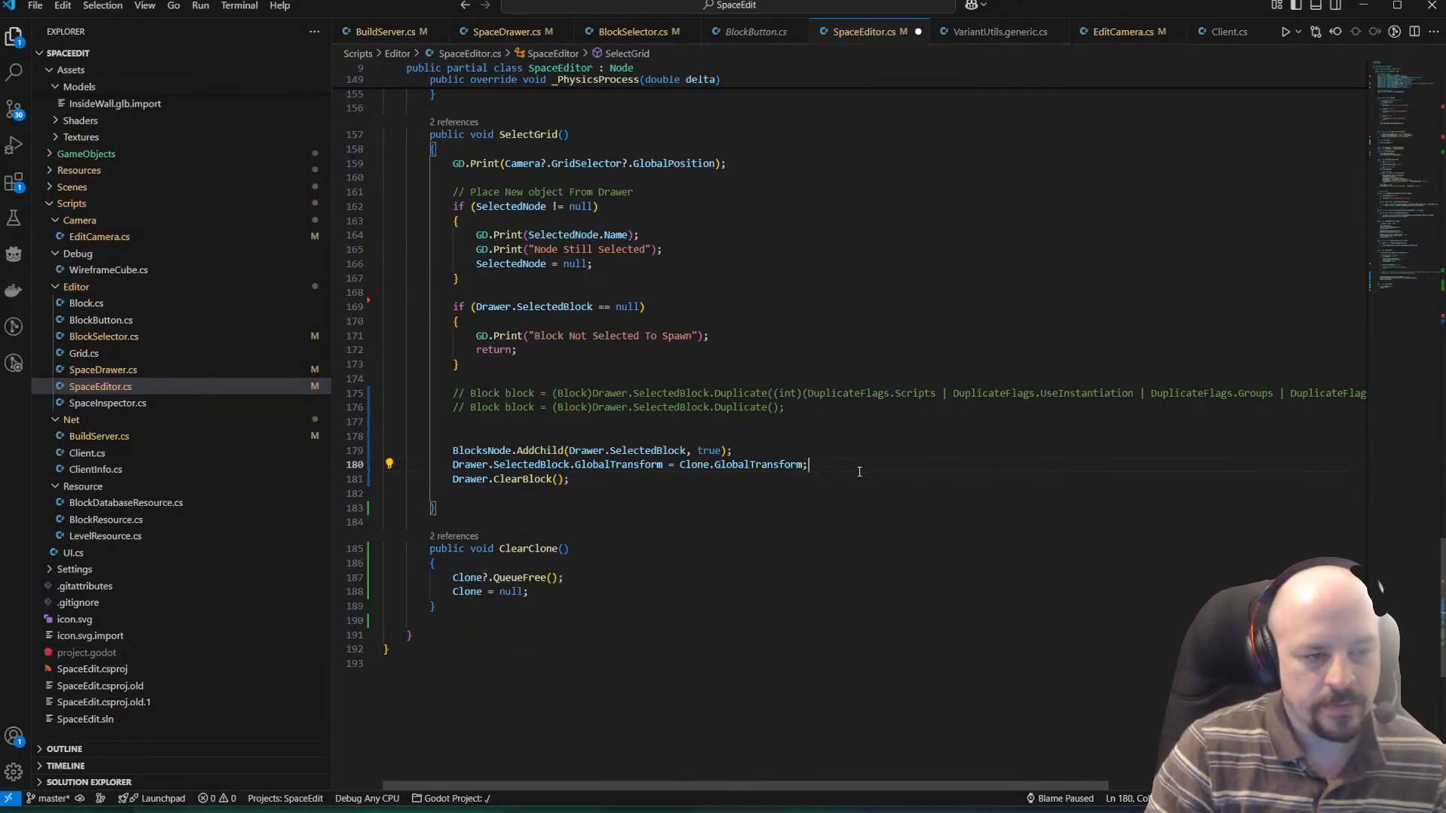
key(ctrl+s)
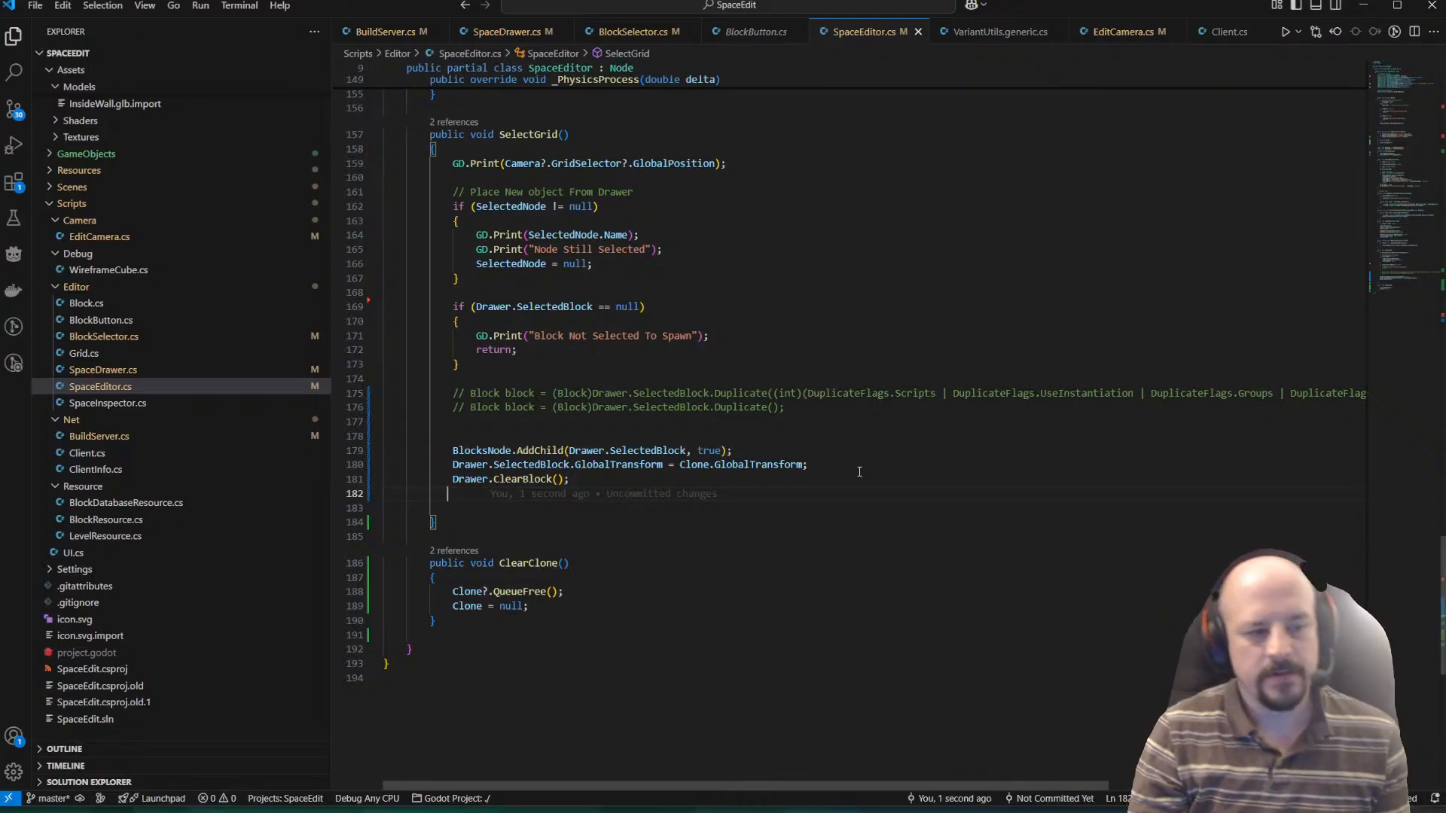
Go to the ClearBlock definition in SpaceDrawer.cs, remove the blank line above SelectedBlock = null, and save the file.
ctrl+click(546, 480)
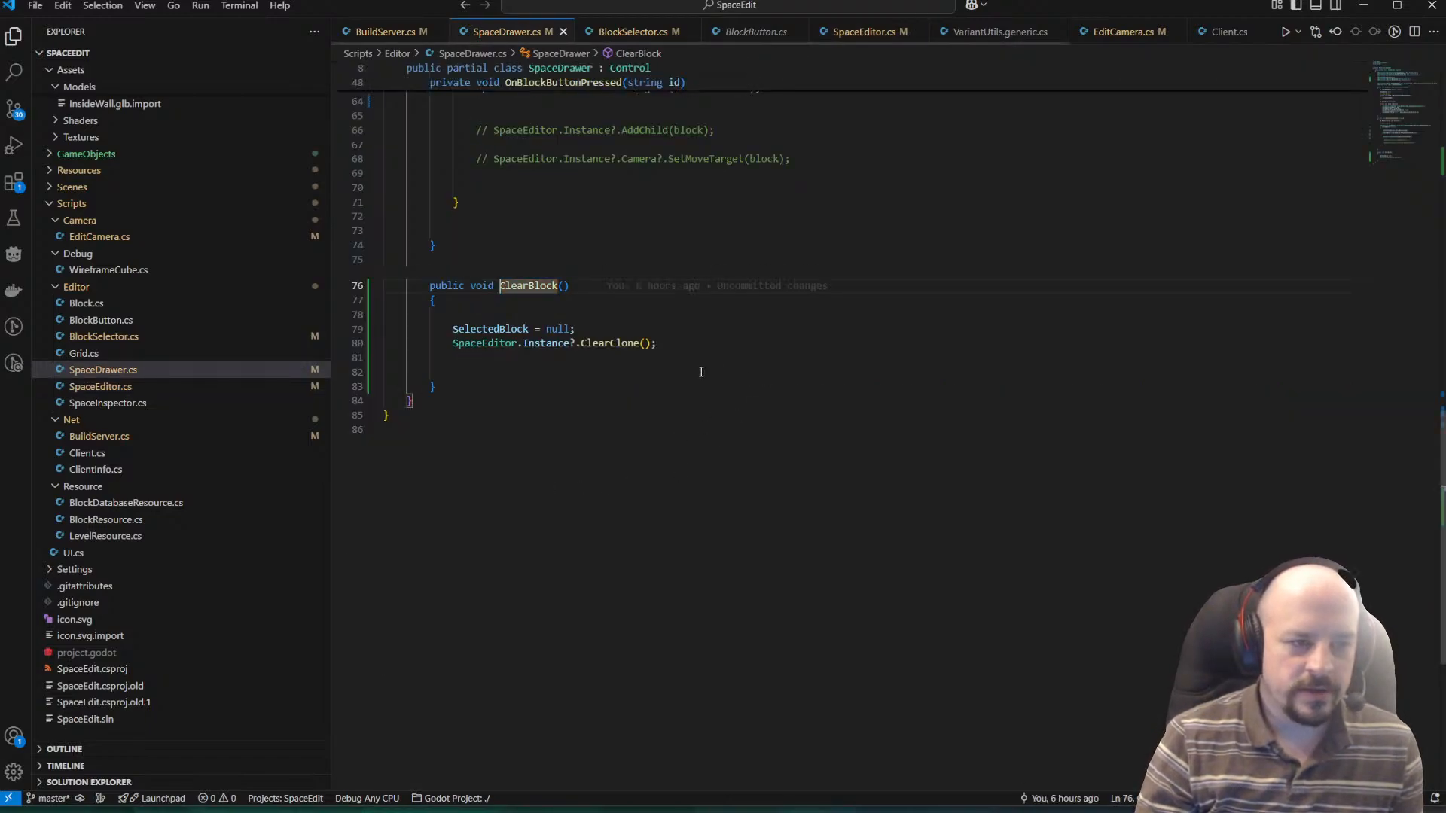
scroll(571, 370, up, 1)
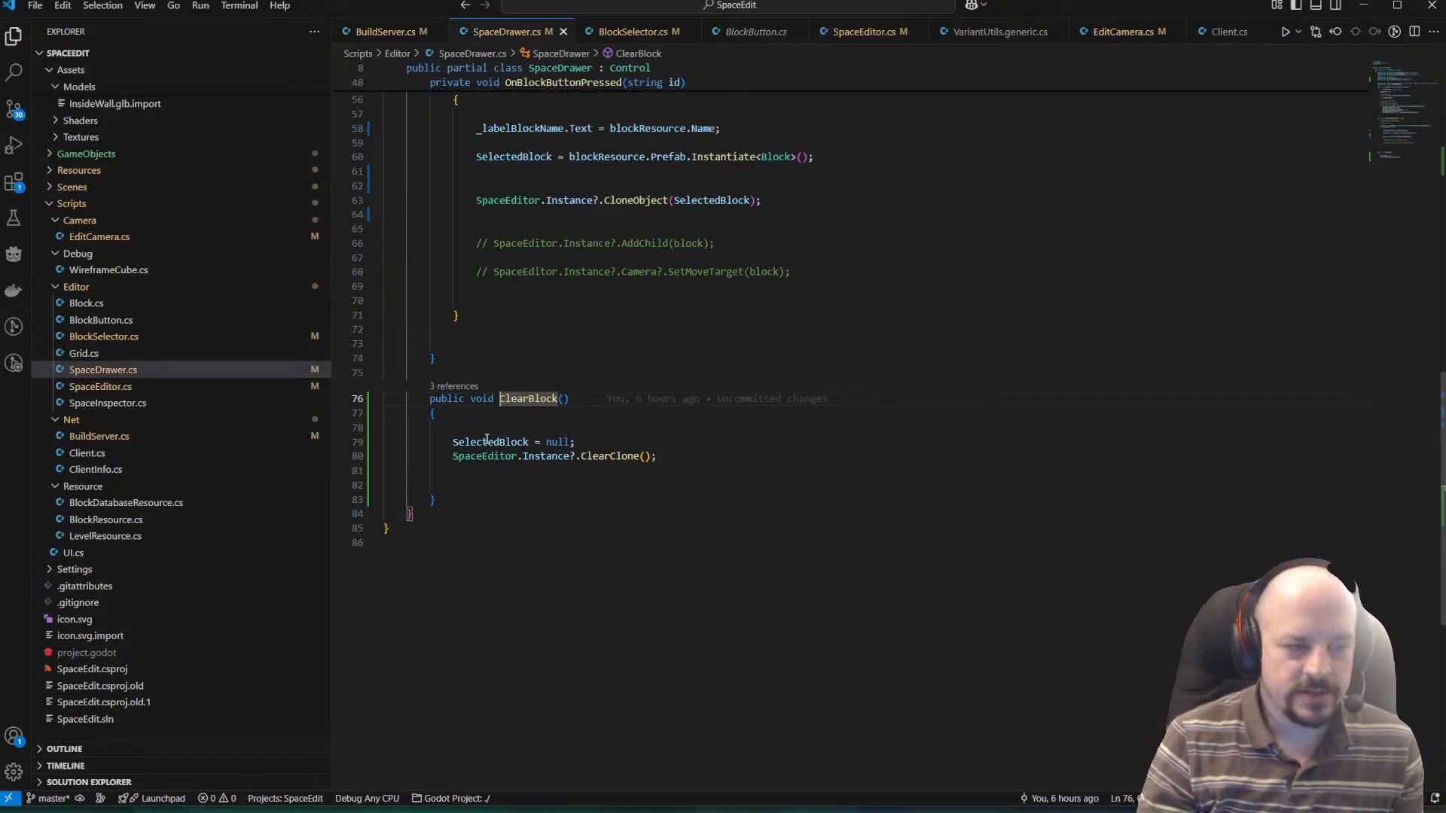
click(515, 488)
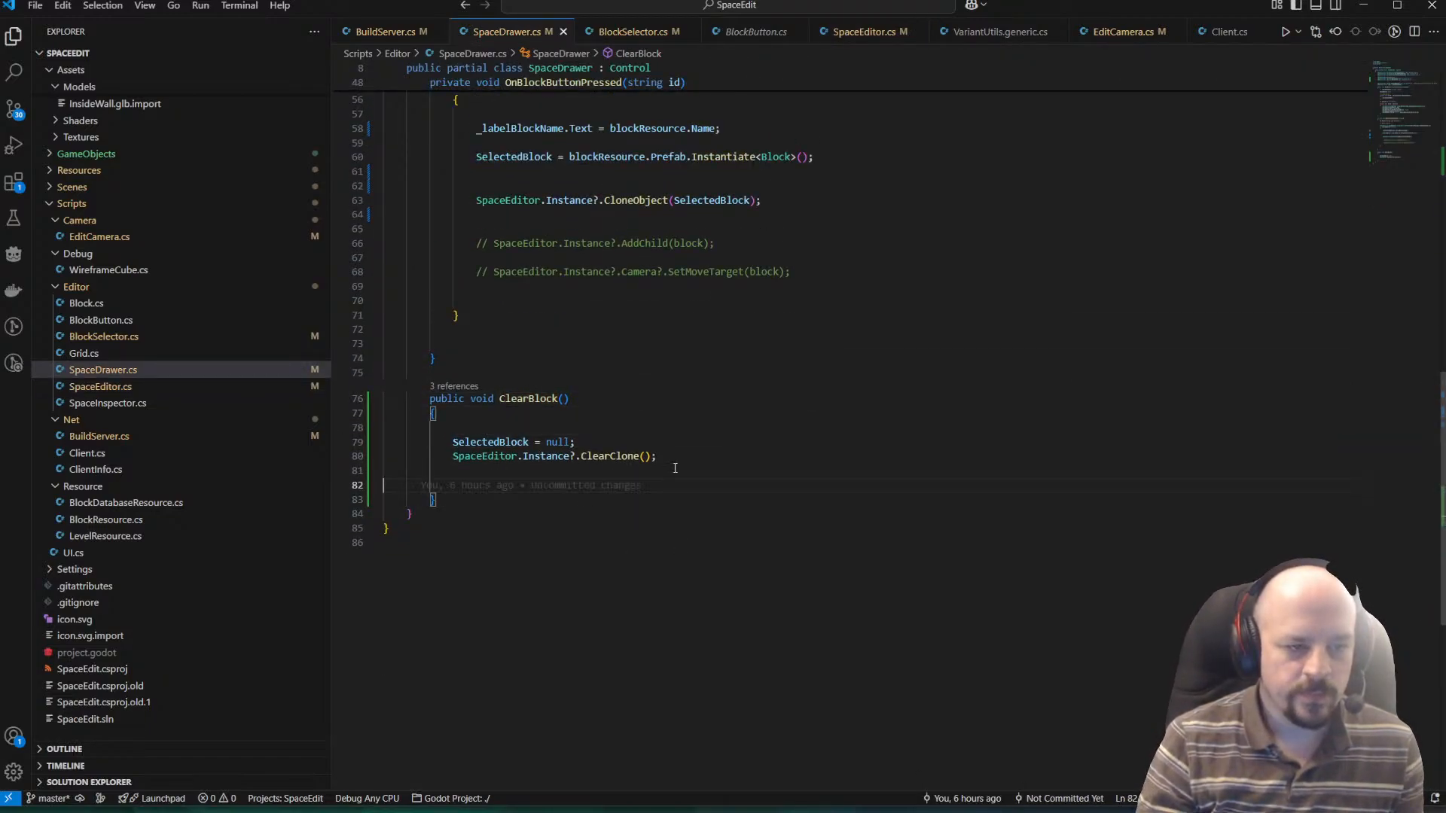
key(Up)
key(Up)
key(Up)
key(Up)
key(Delete)
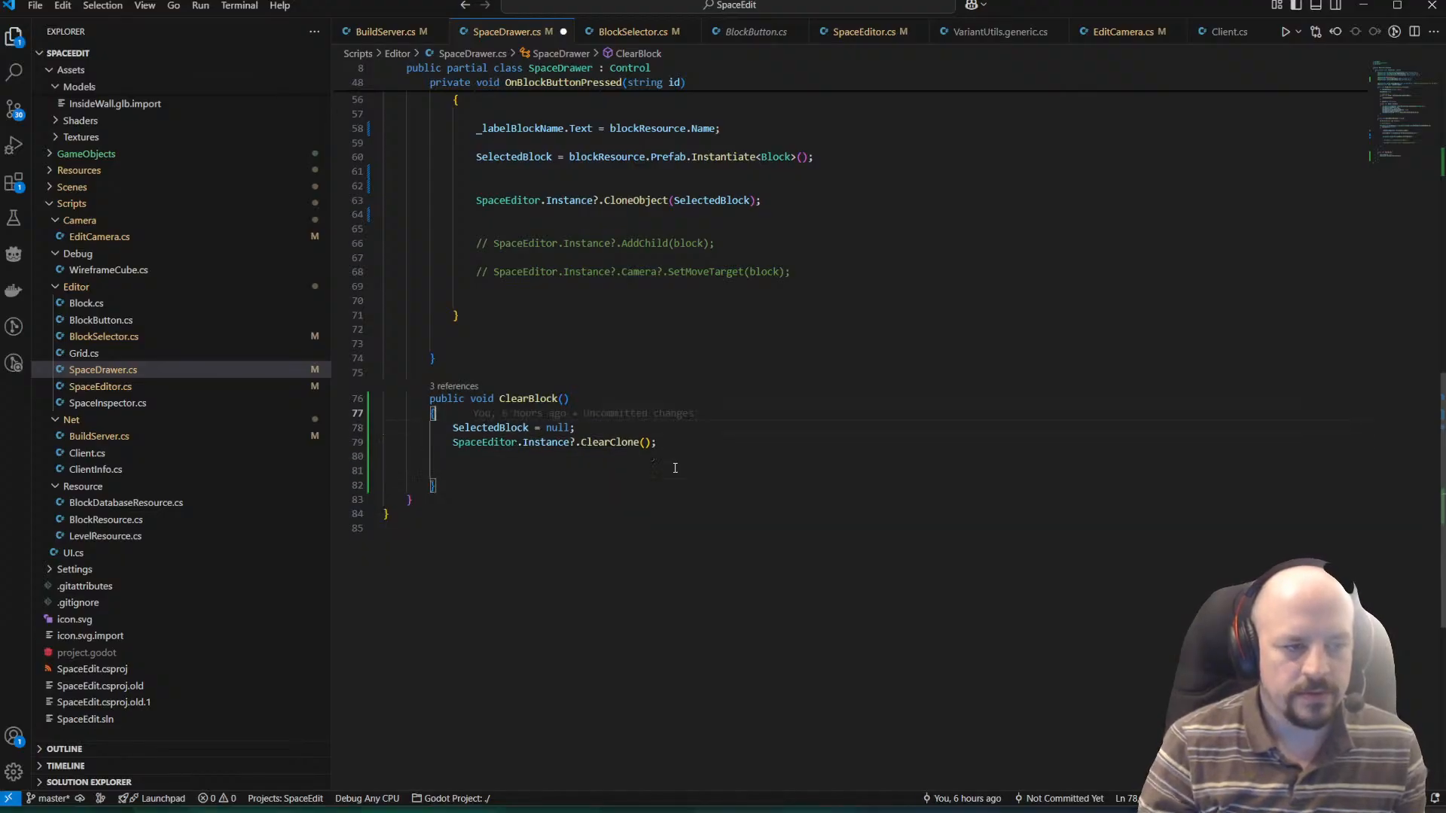
key(Down)
key(Down)
key(ctrl+s)
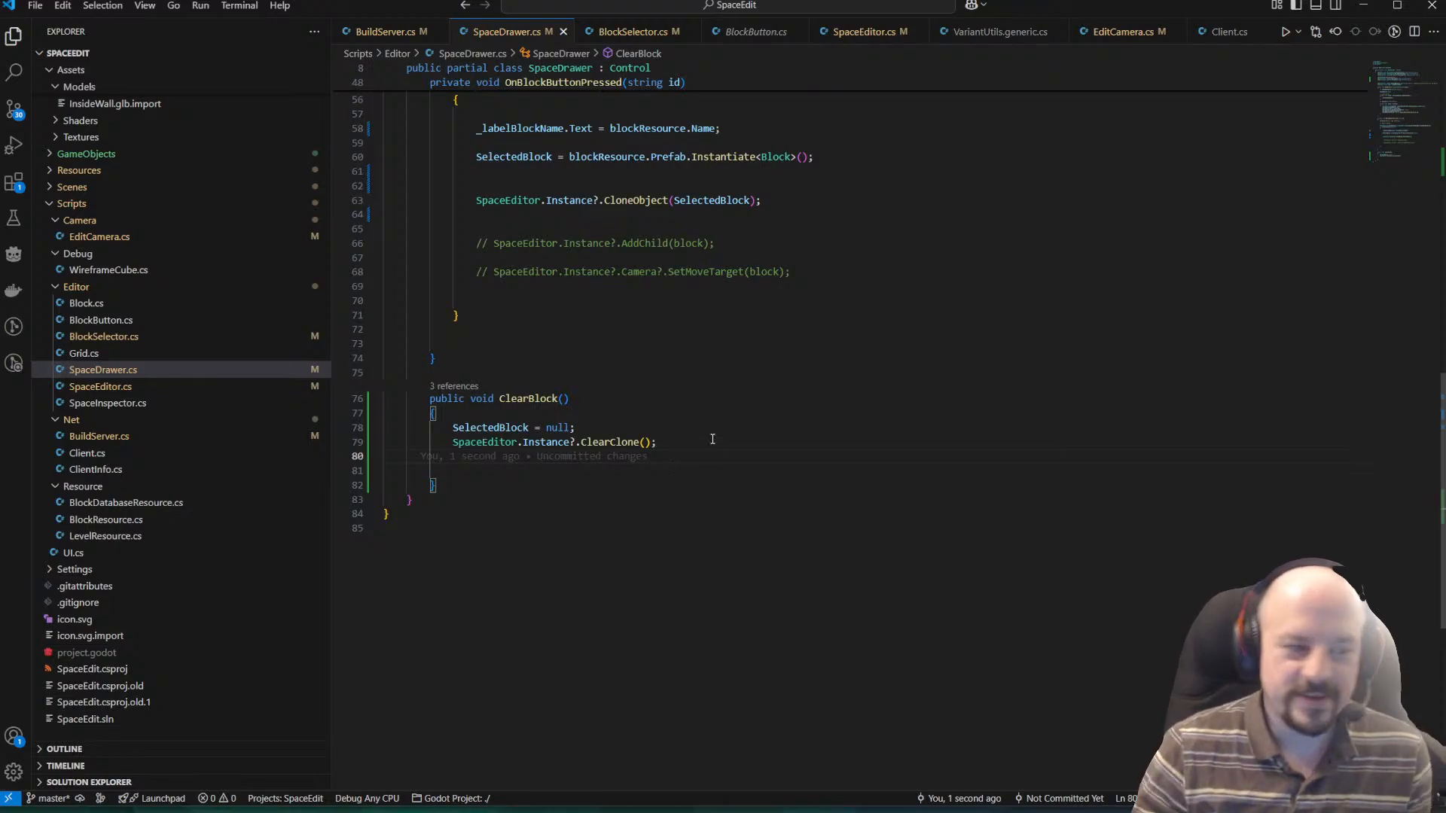
Review OnBlockButtonPressed and ClearBlock to check how SelectedBlock is instantiated, cloned and cleared.
scroll(602, 399, down, 1)
scroll(590, 390, up, 4)
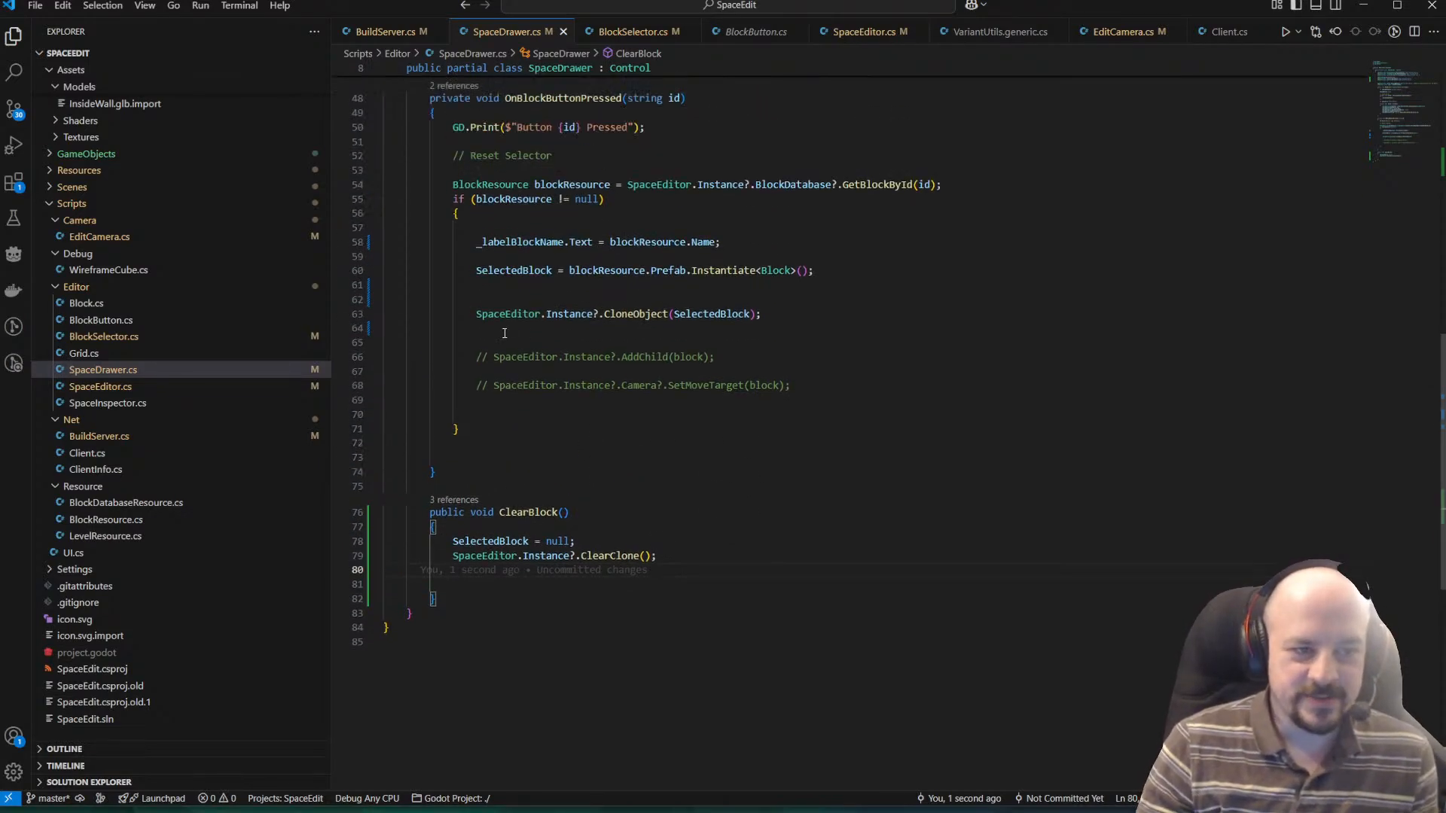
click(504, 330)
scroll(891, 374, up, 2)
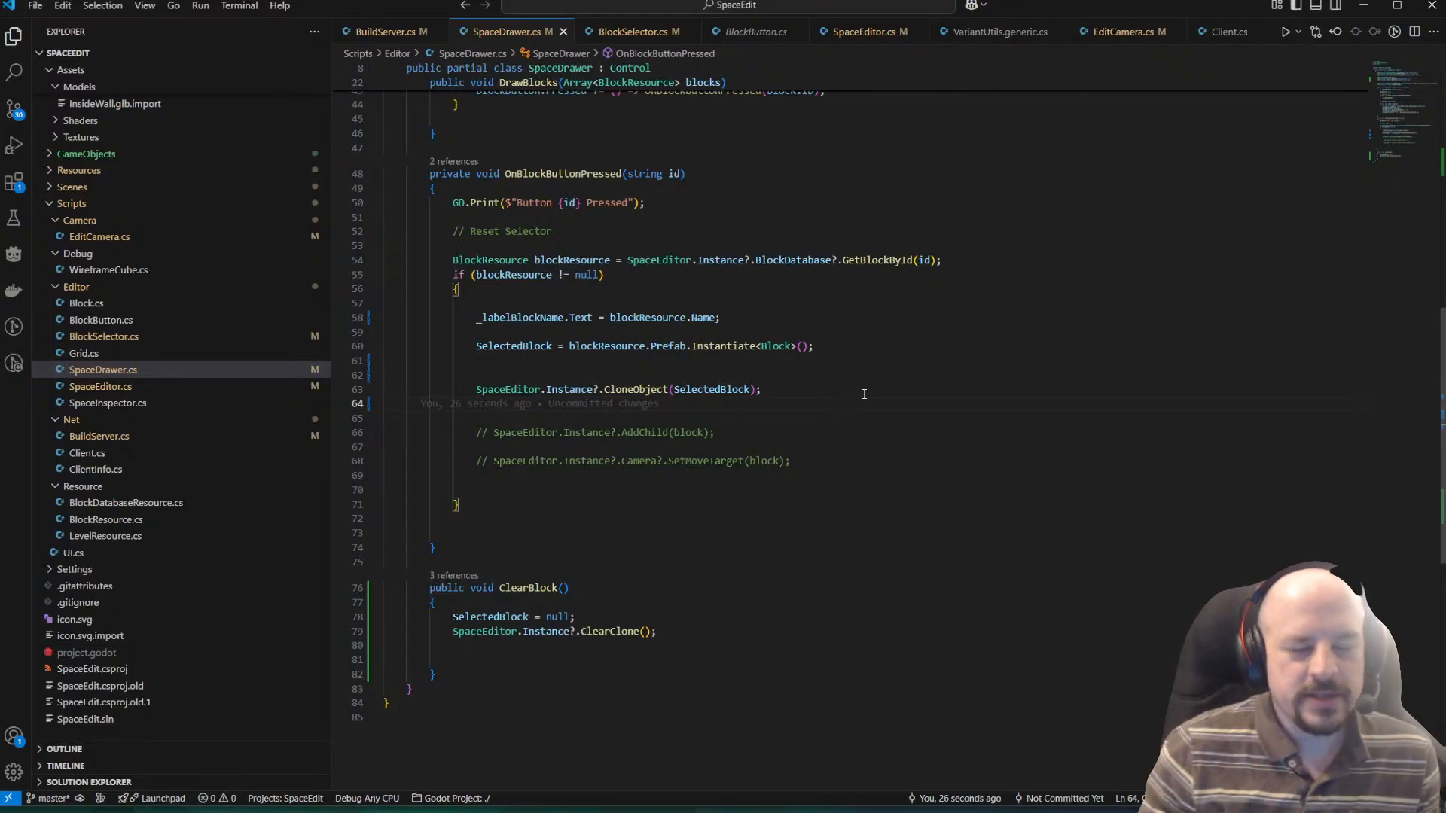
scroll(730, 387, up, 1)
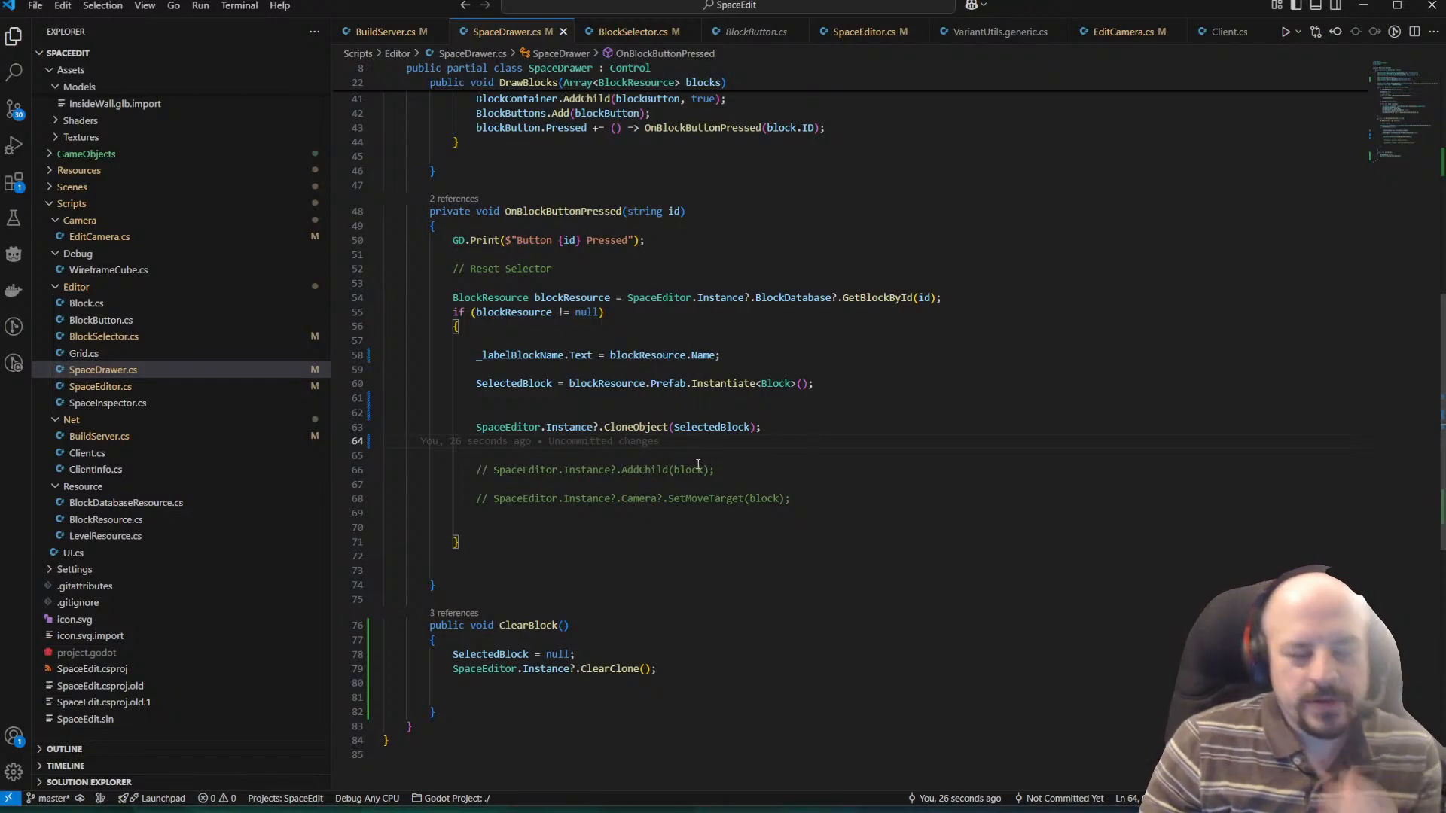
mouse_move(376, 812)
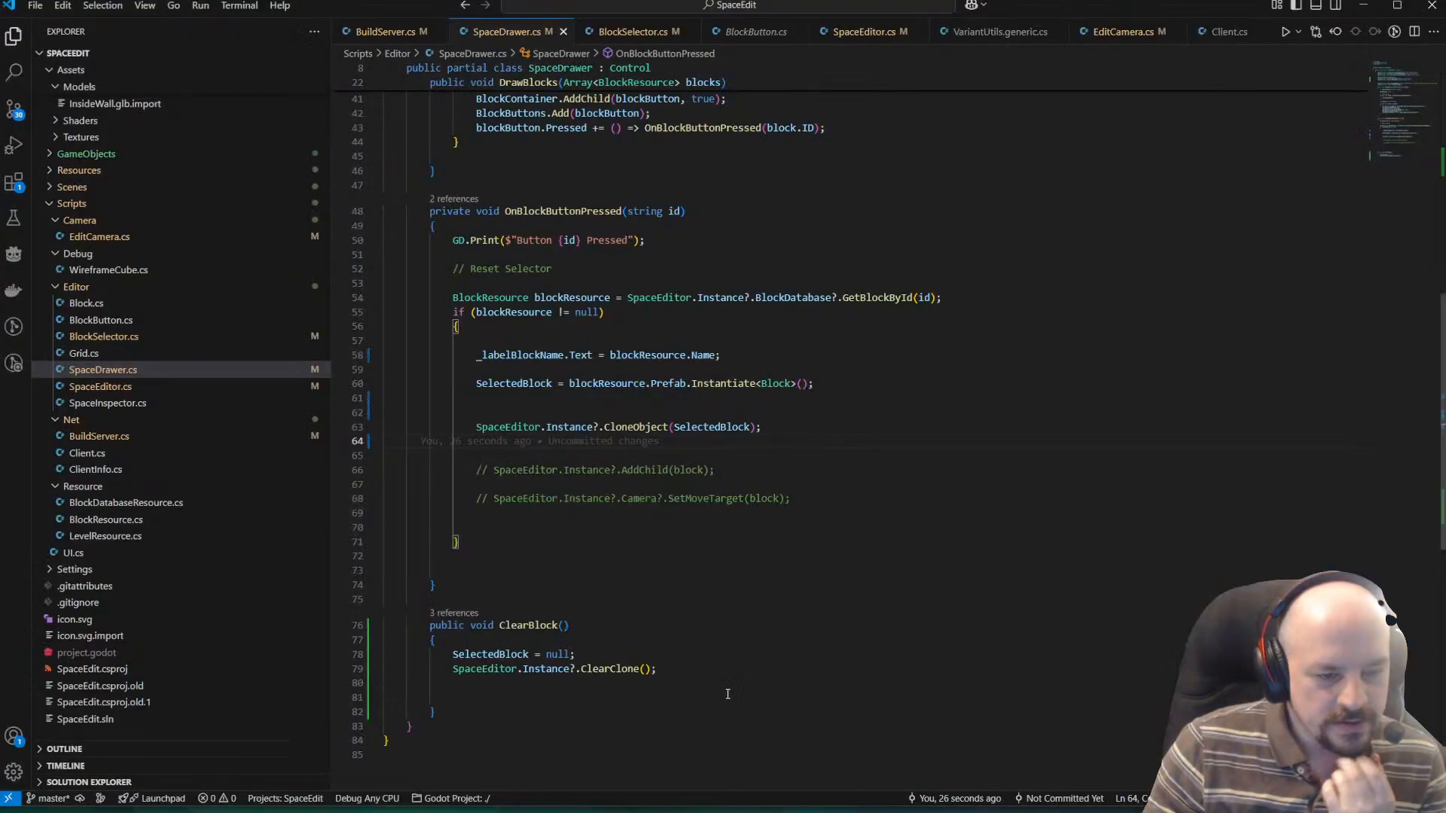
scroll(764, 553, up, 3)
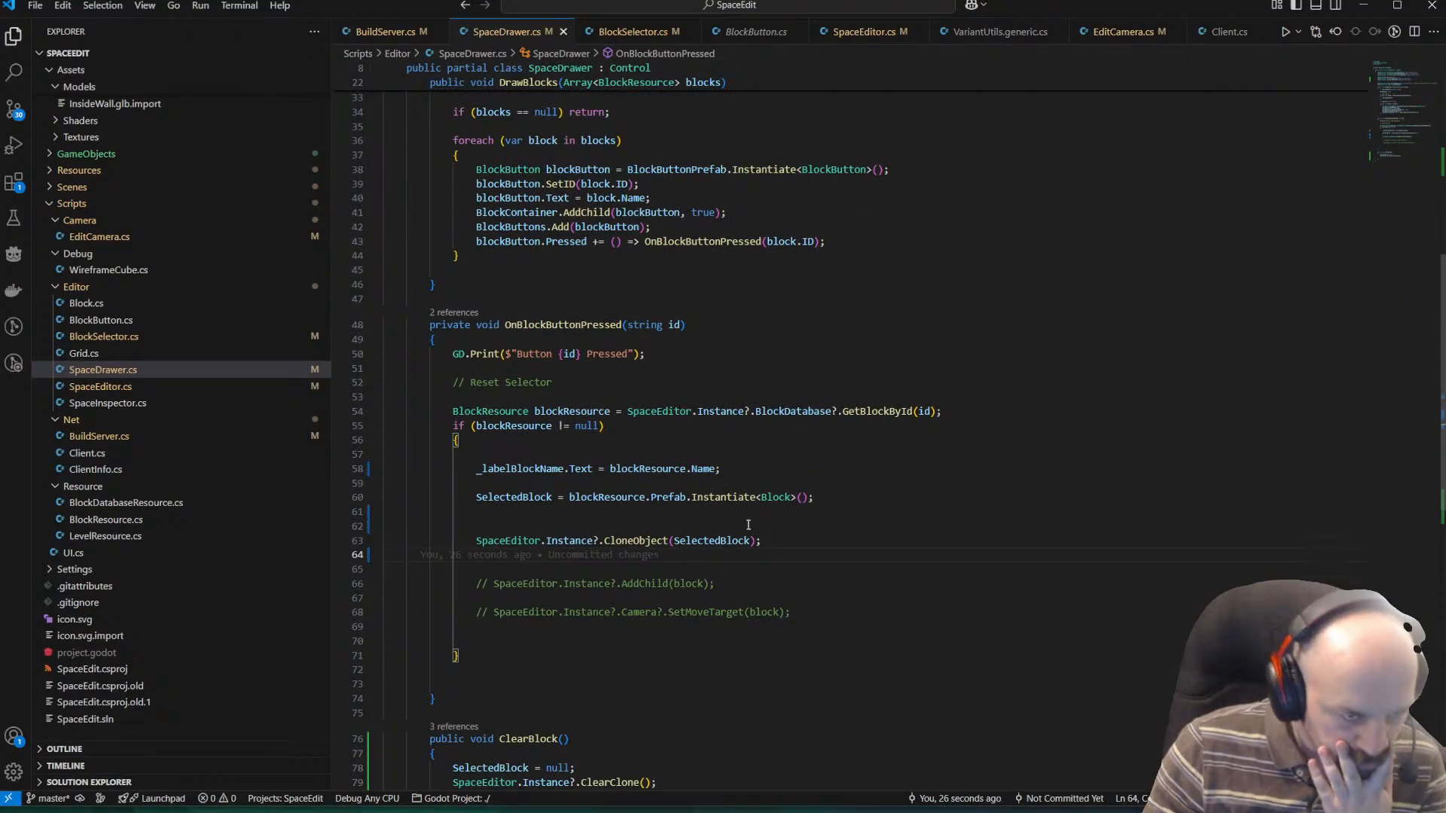
scroll(746, 525, down, 3)
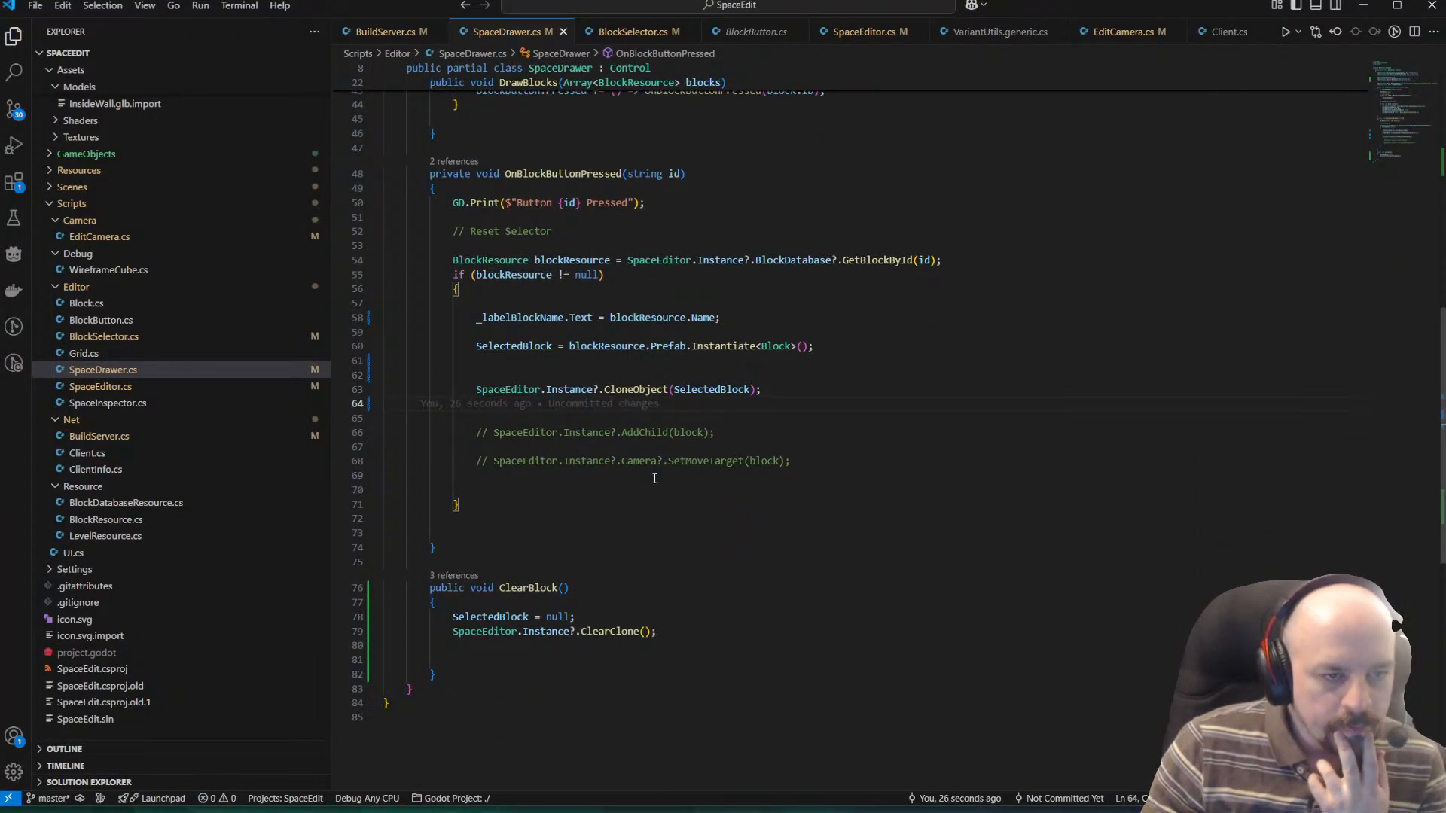
scroll(647, 474, up, 1)
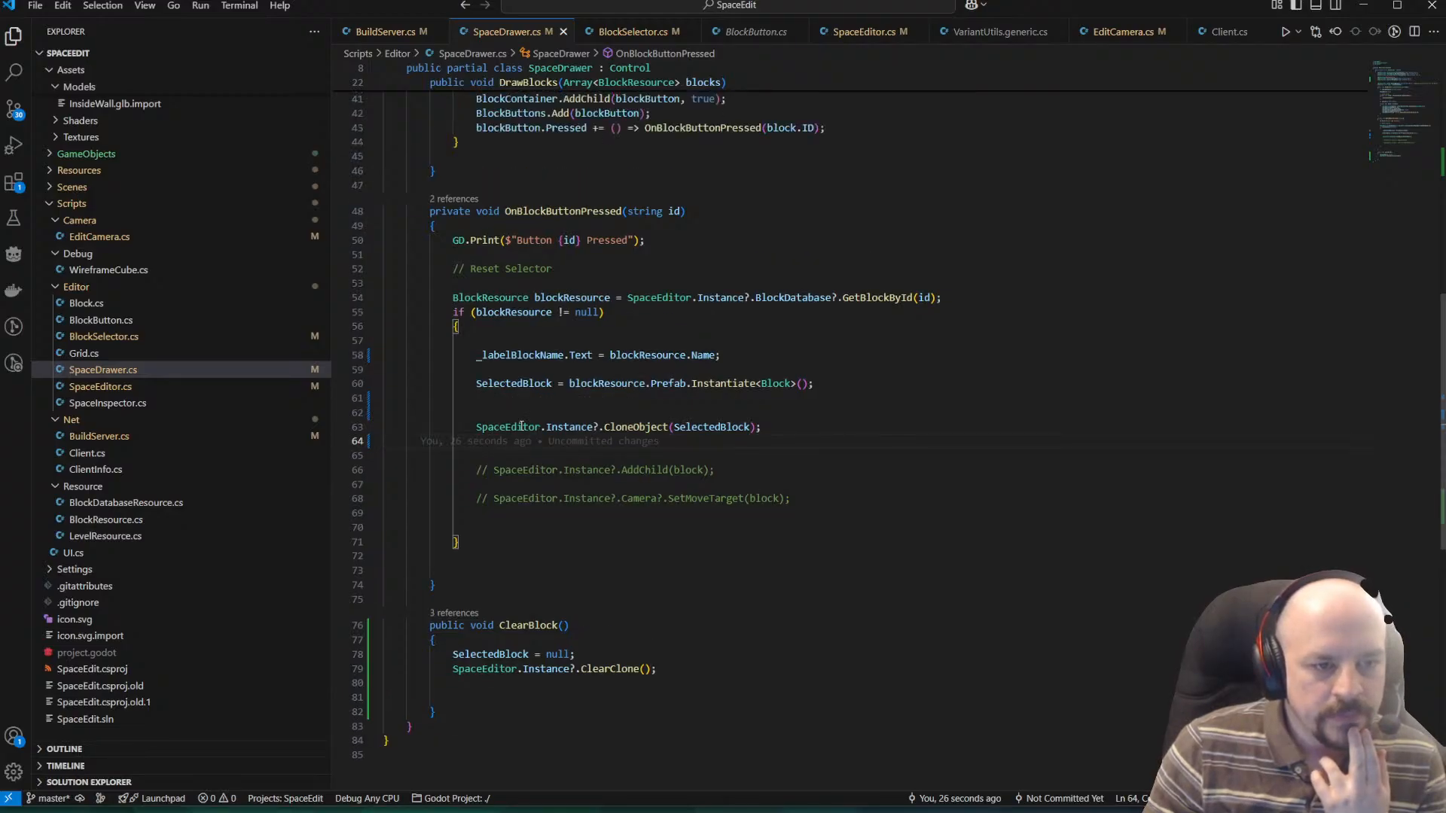
mouse_move(645, 435)
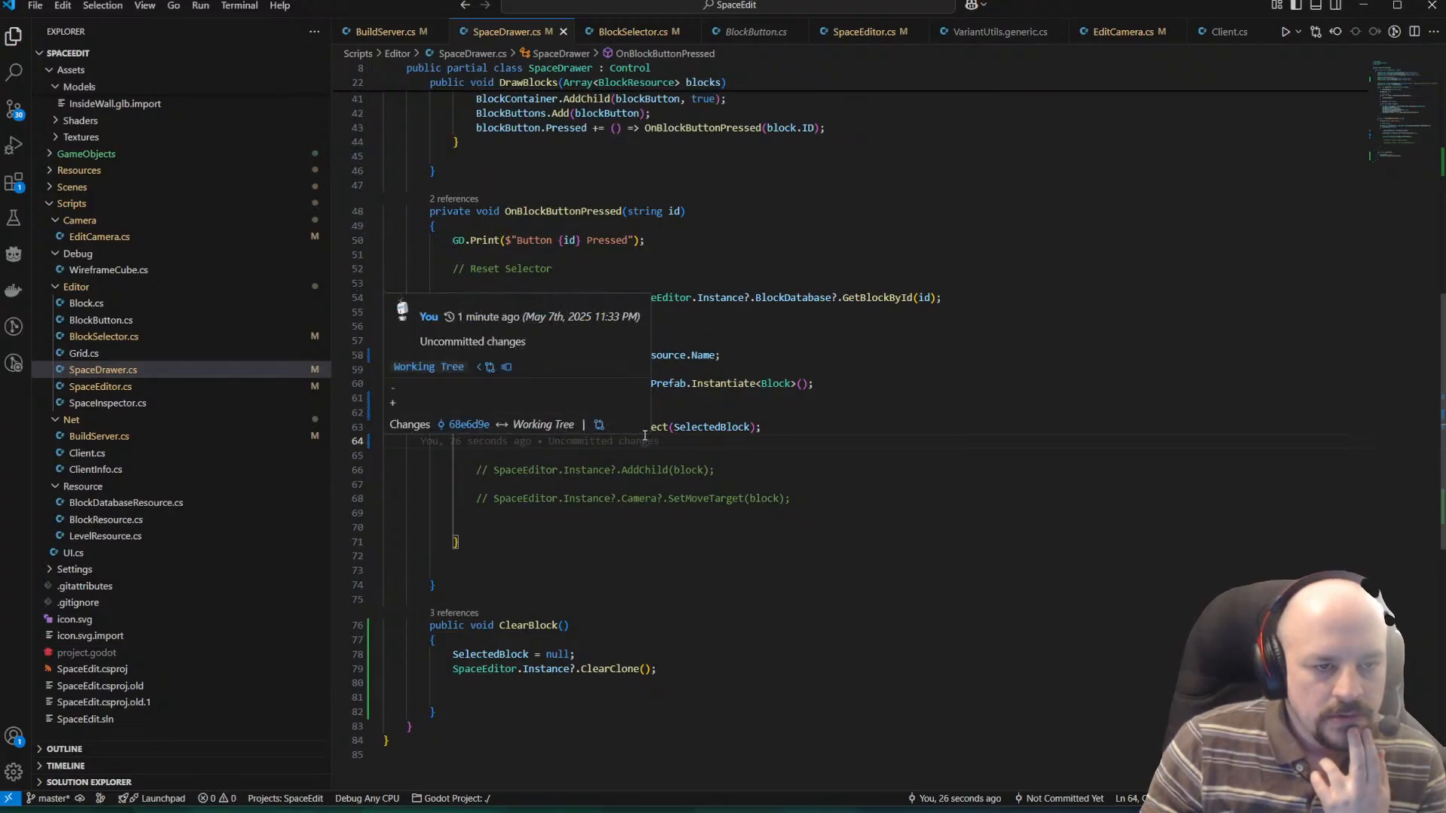
scroll(969, 361, up, 1)
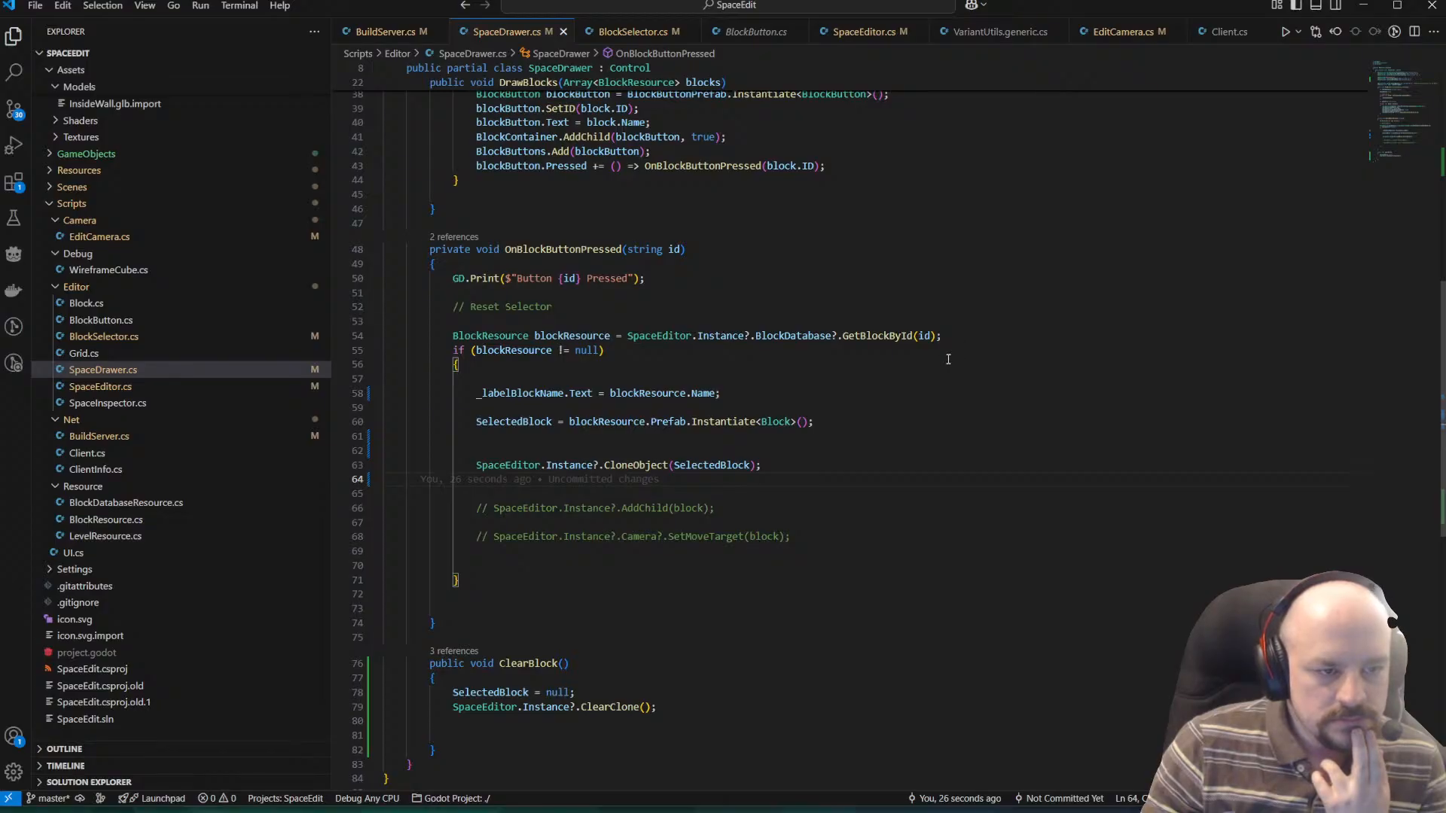
click(629, 466)
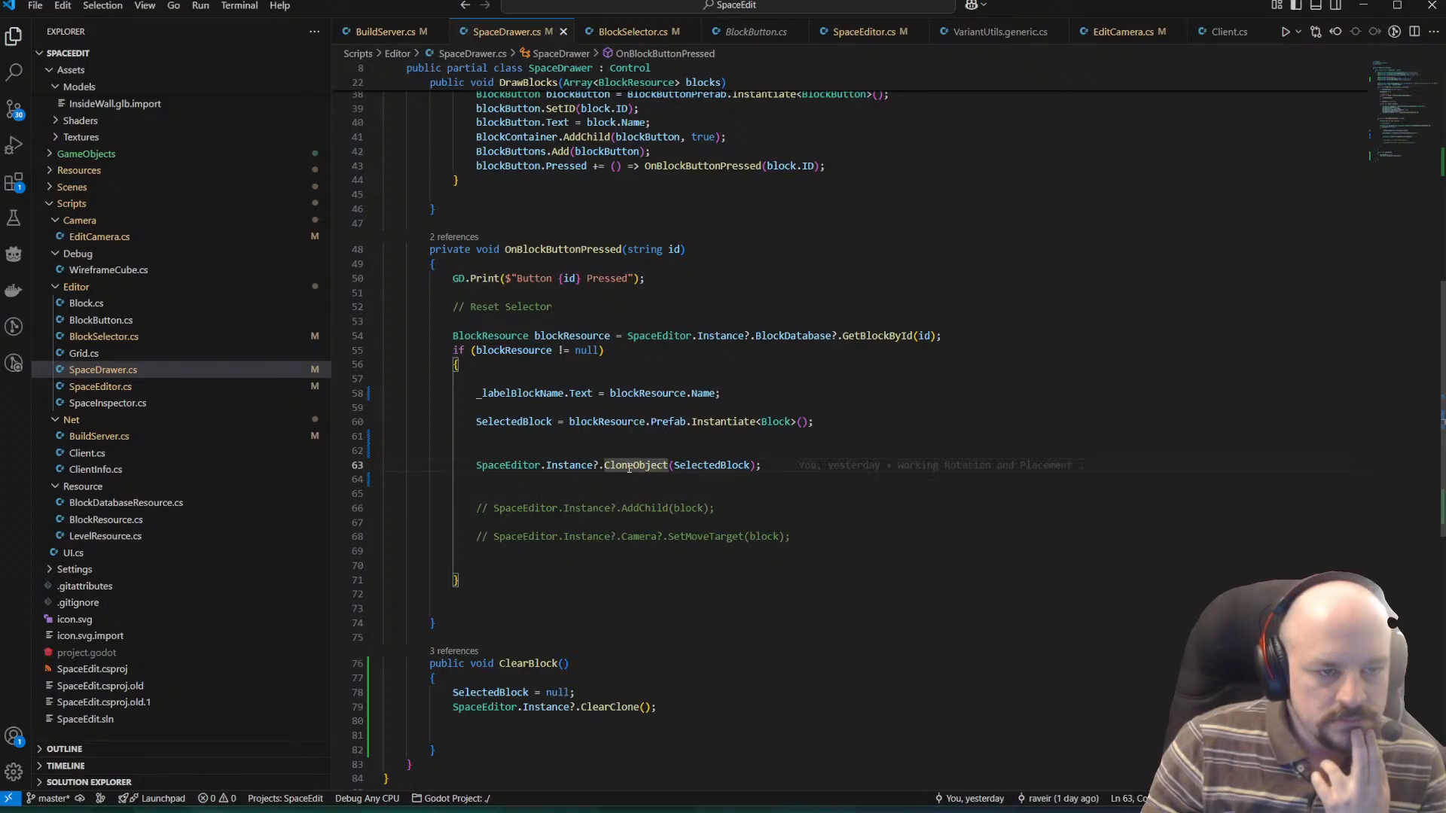
scroll(761, 466, down, 2)
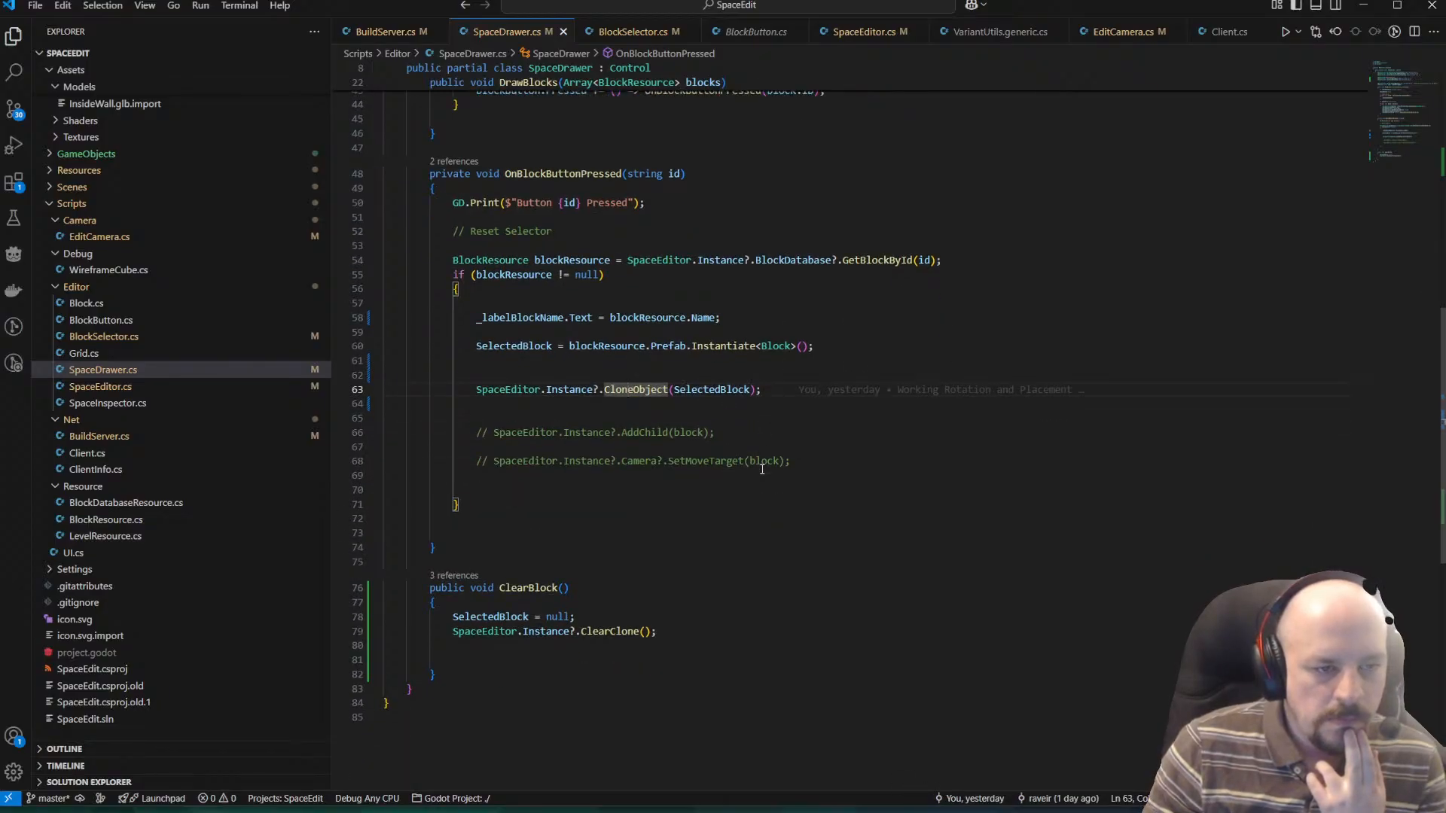
scroll(761, 468, down, 2)
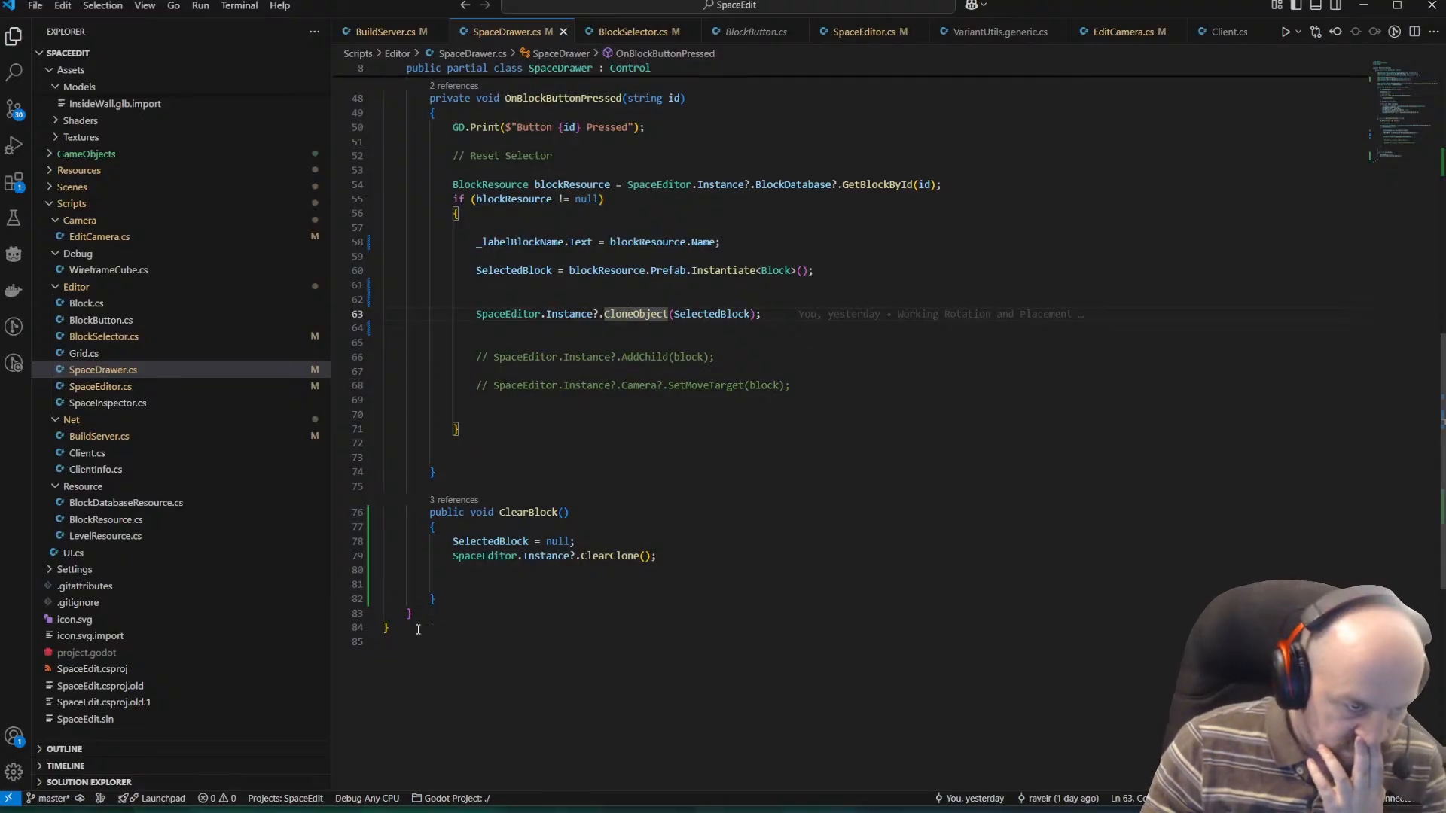
Remove the trailing blank lines inside ClearBlock and add empty lines below the method.
click(498, 564)
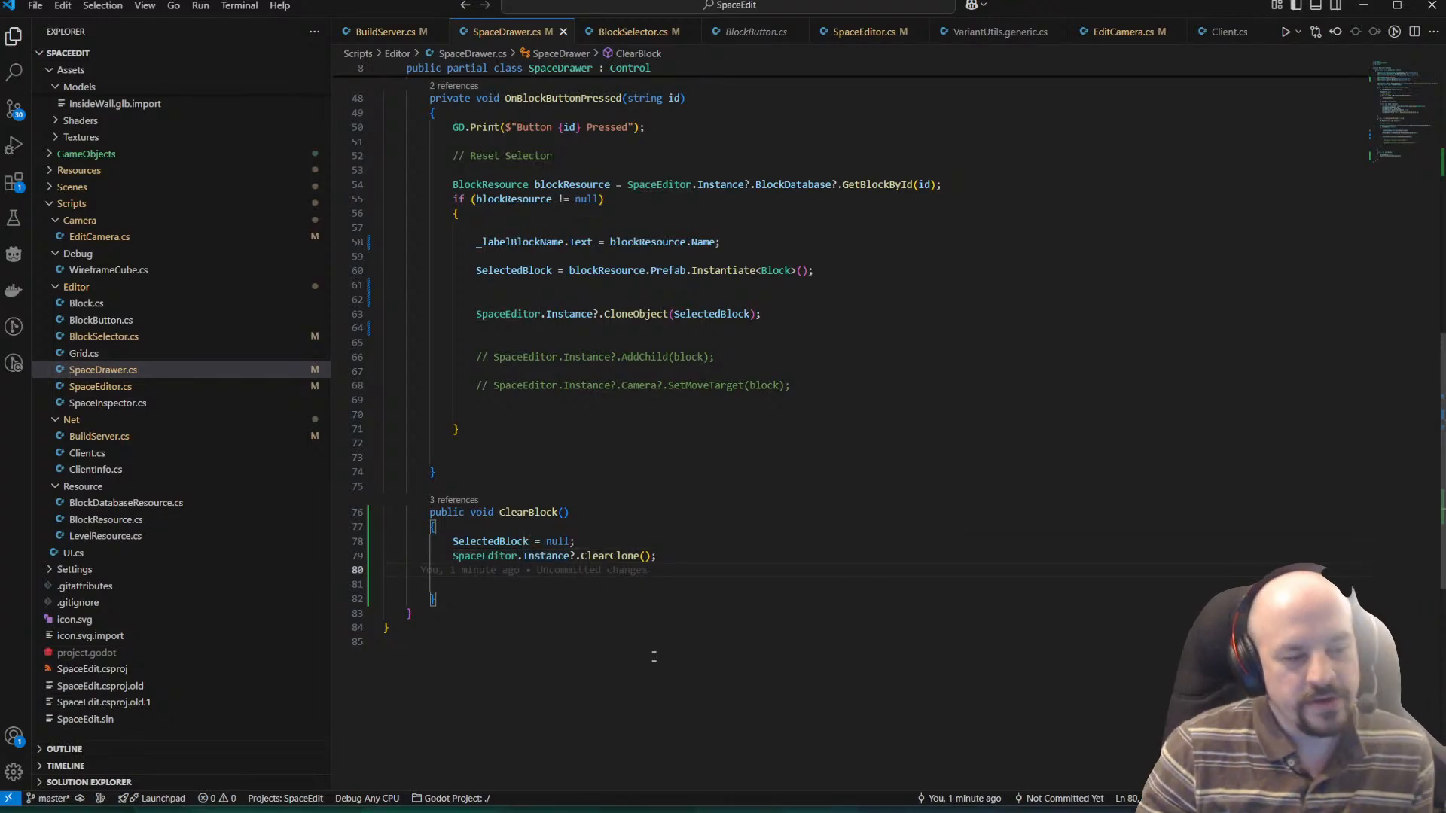
key(Down)
key(BackSpace)
key(BackSpace)
key(Down)
key(Down)
key(Return)
key(Return)
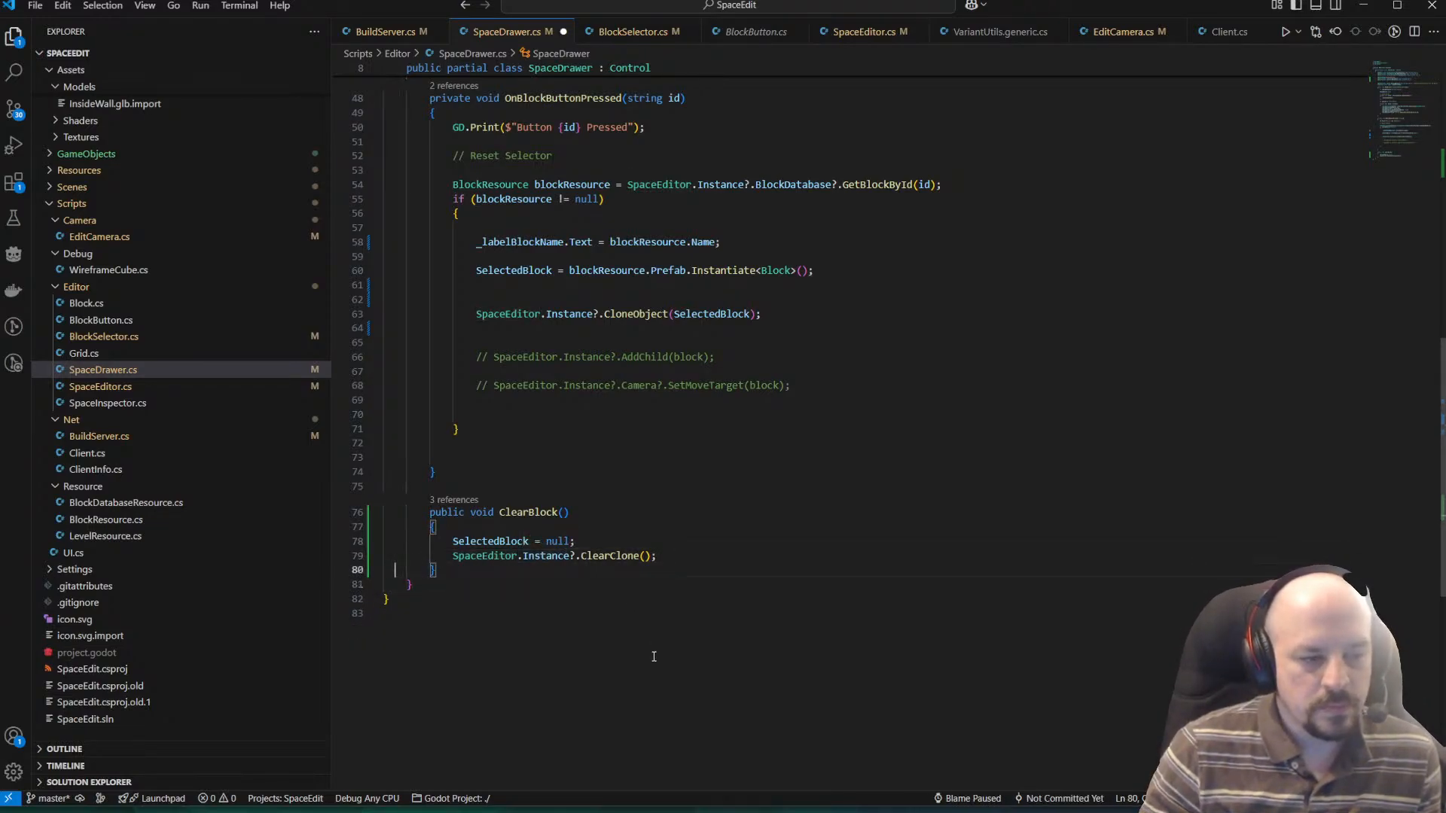
key(Up)
key(Return)
text(pu)
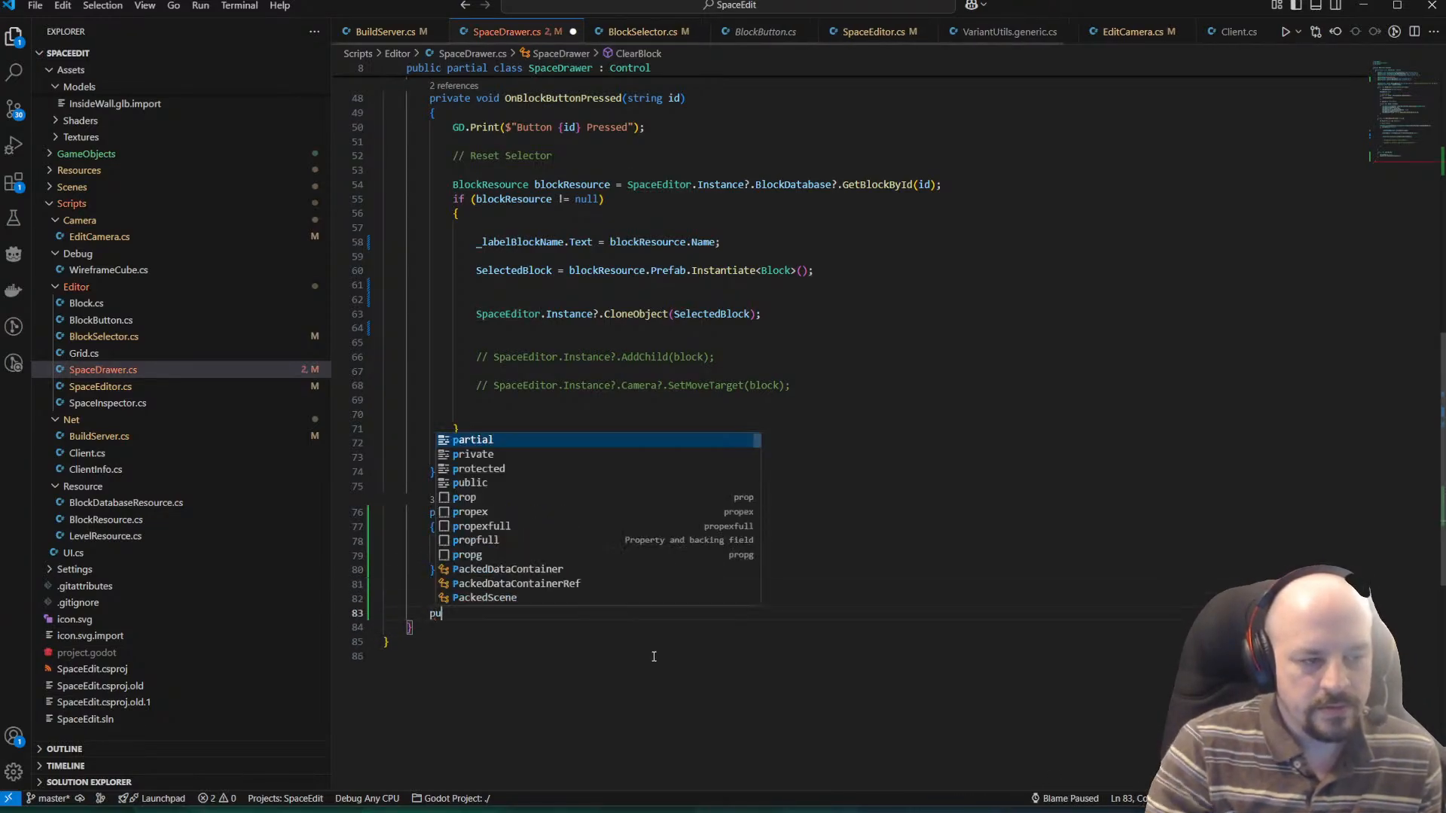
text(blic void Rese)
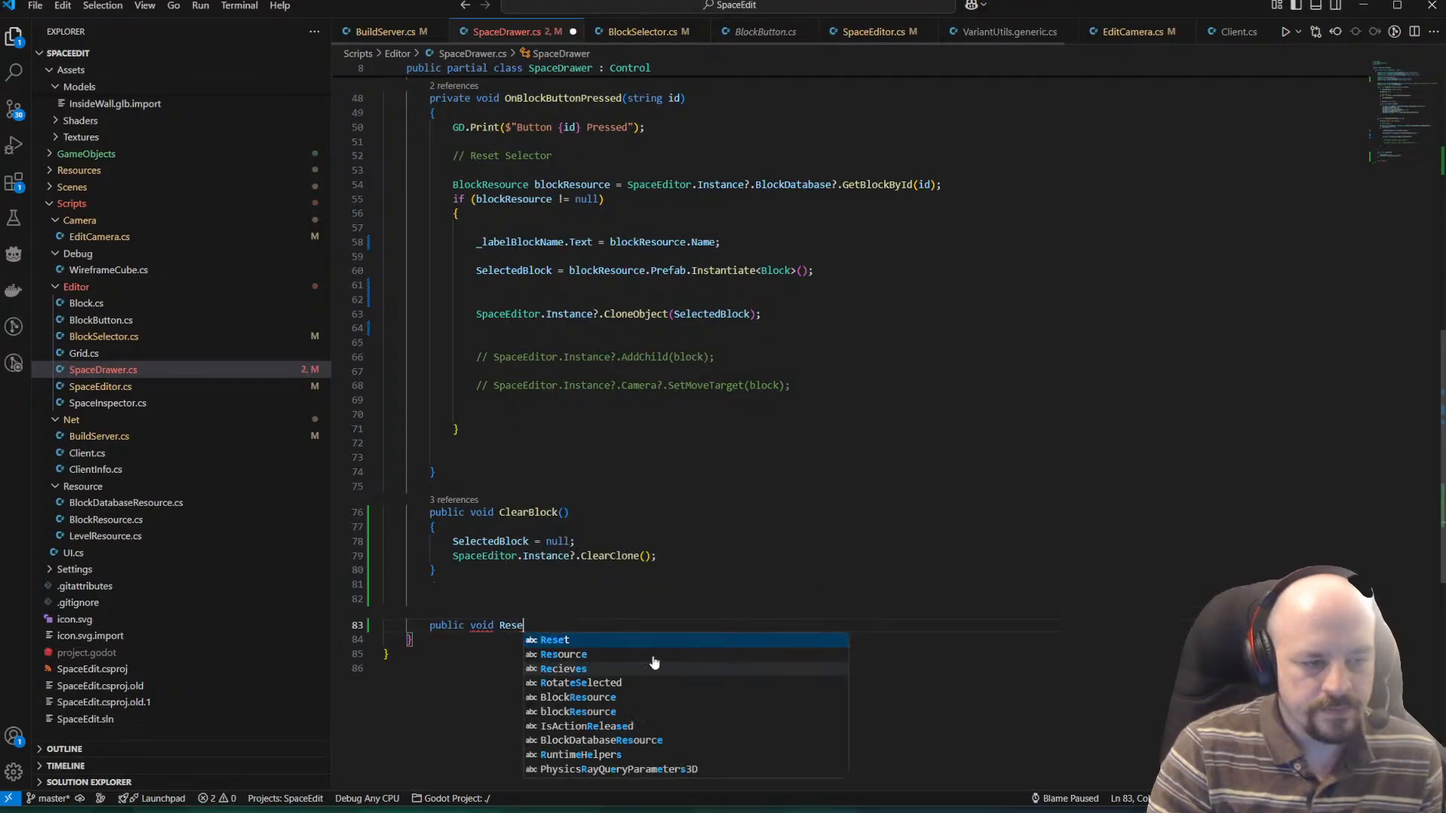
key(BackSpace)
key(BackSpace)
key(BackSpace)
key(BackSpace)
key(BackSpace)
key(BackSpace)
key(BackSpace)
key(BackSpace)
key(BackSpace)
key(BackSpace)
key(BackSpace)
key(BackSpace)
key(BackSpace)
key(BackSpace)
key(BackSpace)
key(BackSpace)
key(BackSpace)
key(BackSpace)
key(BackSpace)
key(BackSpace)
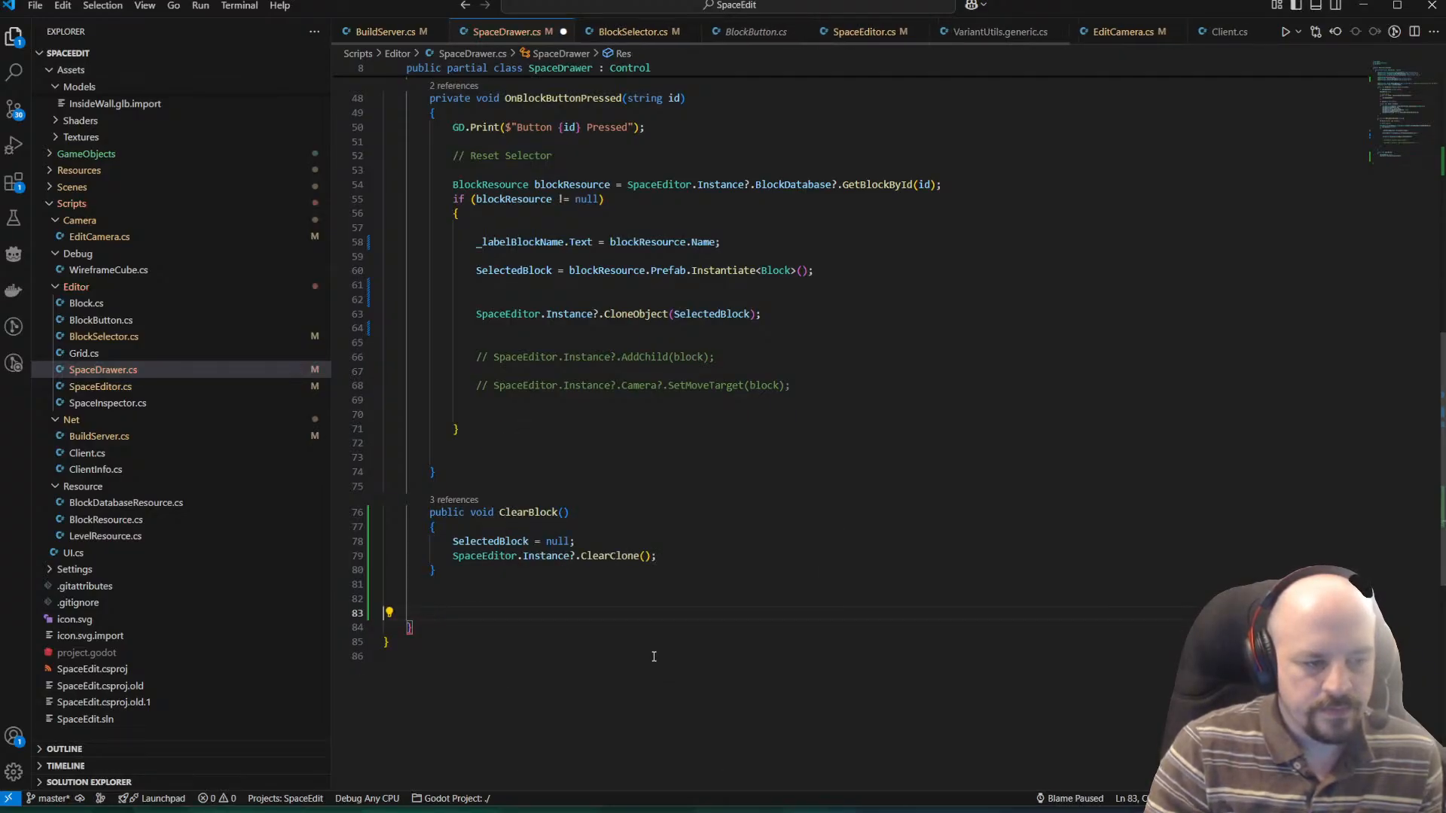
Save SpaceDrawer.cs, check BlockSelector.cs, and trace how DrawBlocks connects each block button to OnBlockButtonPressed.
key(ctrl+s)
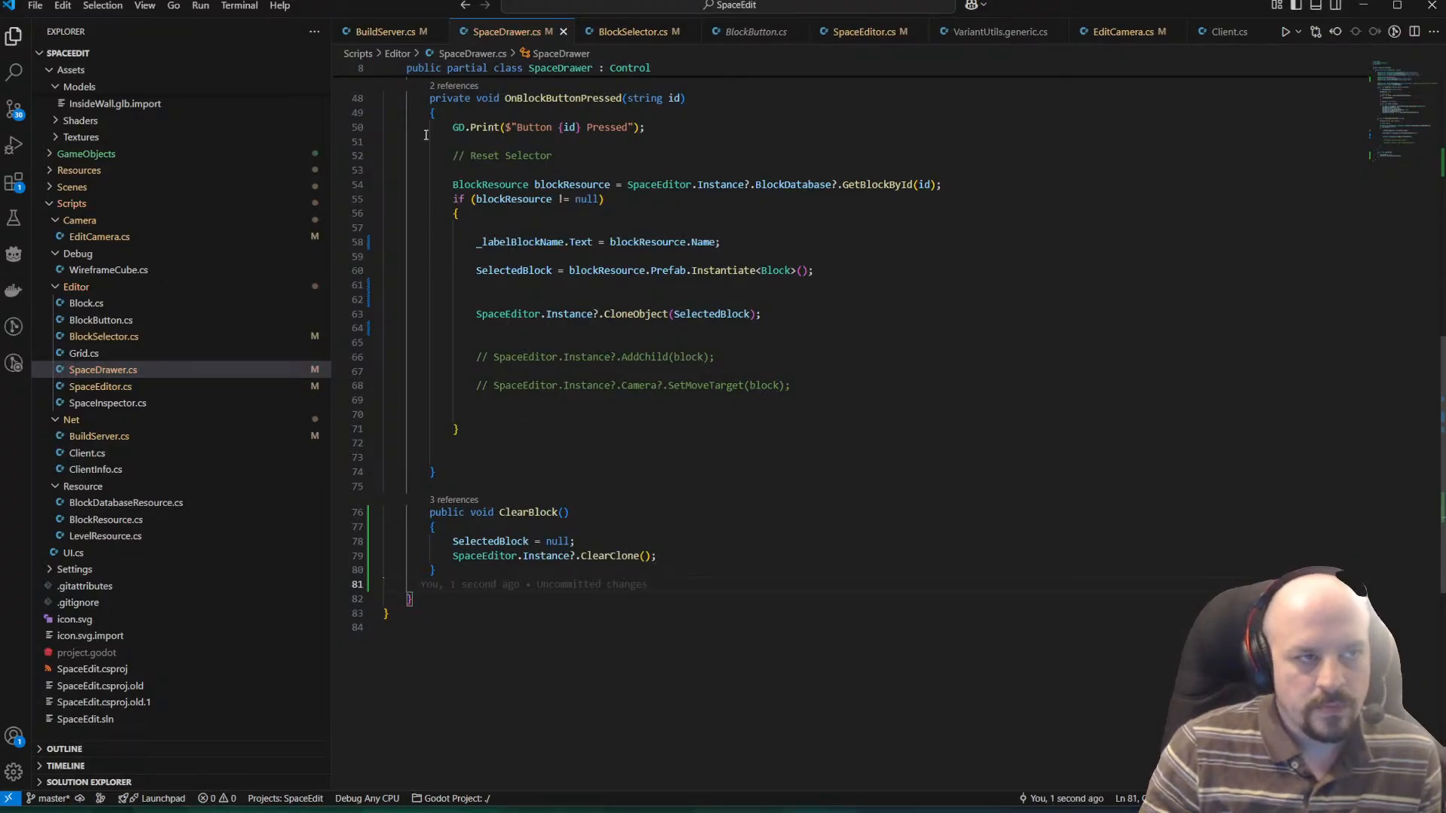
click(633, 31)
scroll(680, 205, up, 2)
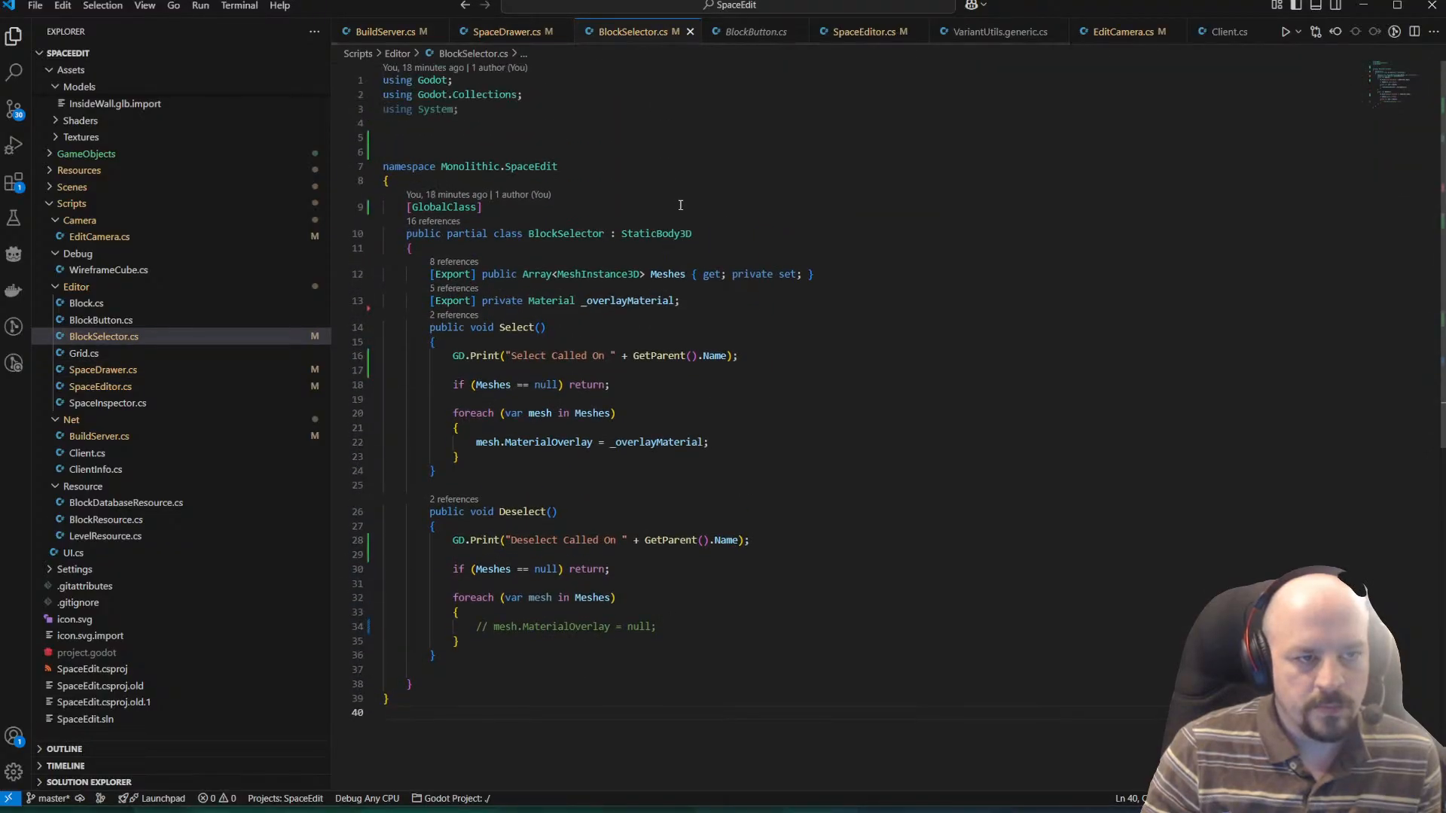
click(506, 31)
scroll(655, 191, up, 10)
scroll(655, 192, up, 8)
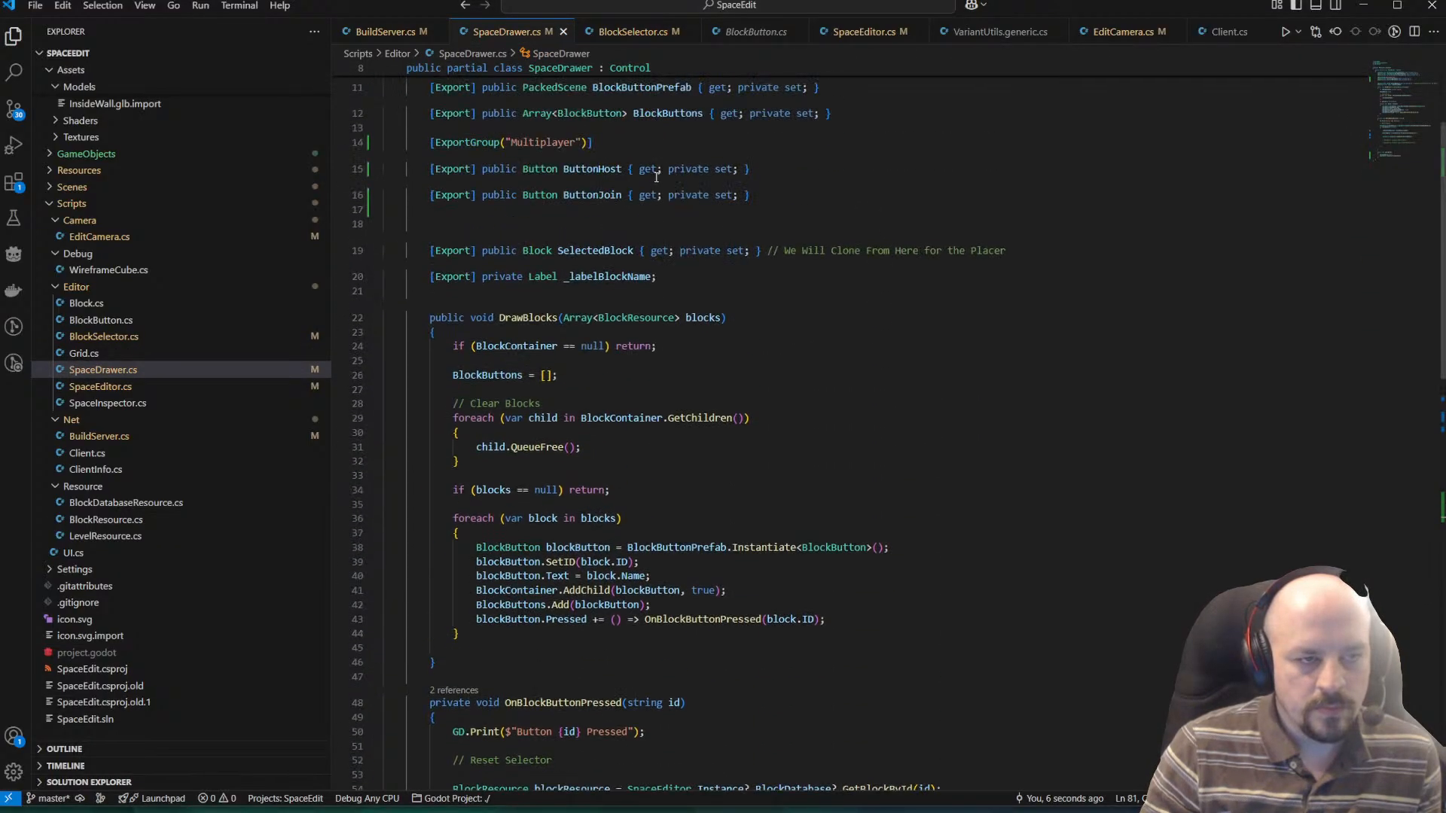
scroll(635, 377, down, 7)
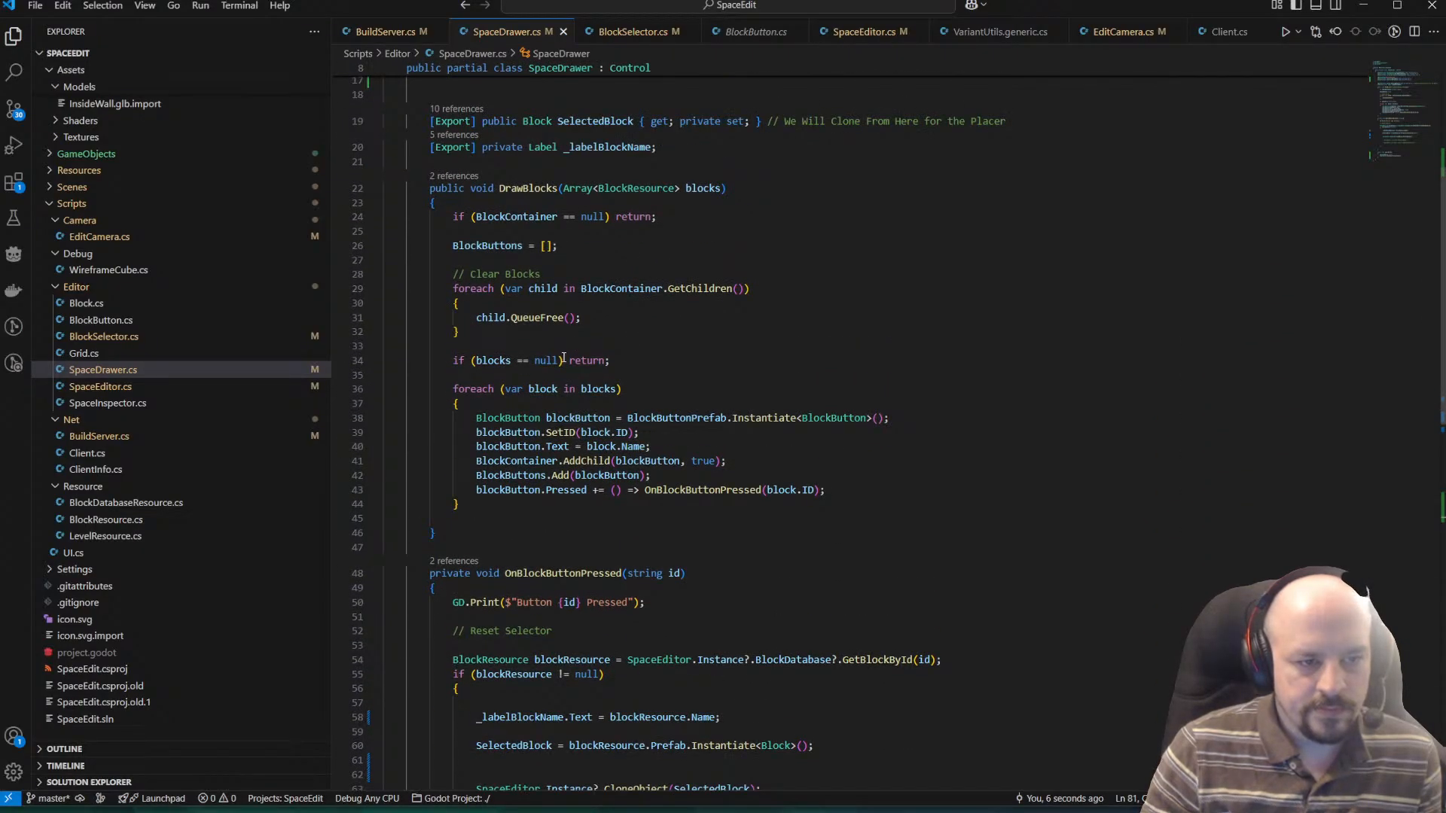
scroll(576, 526, down, 2)
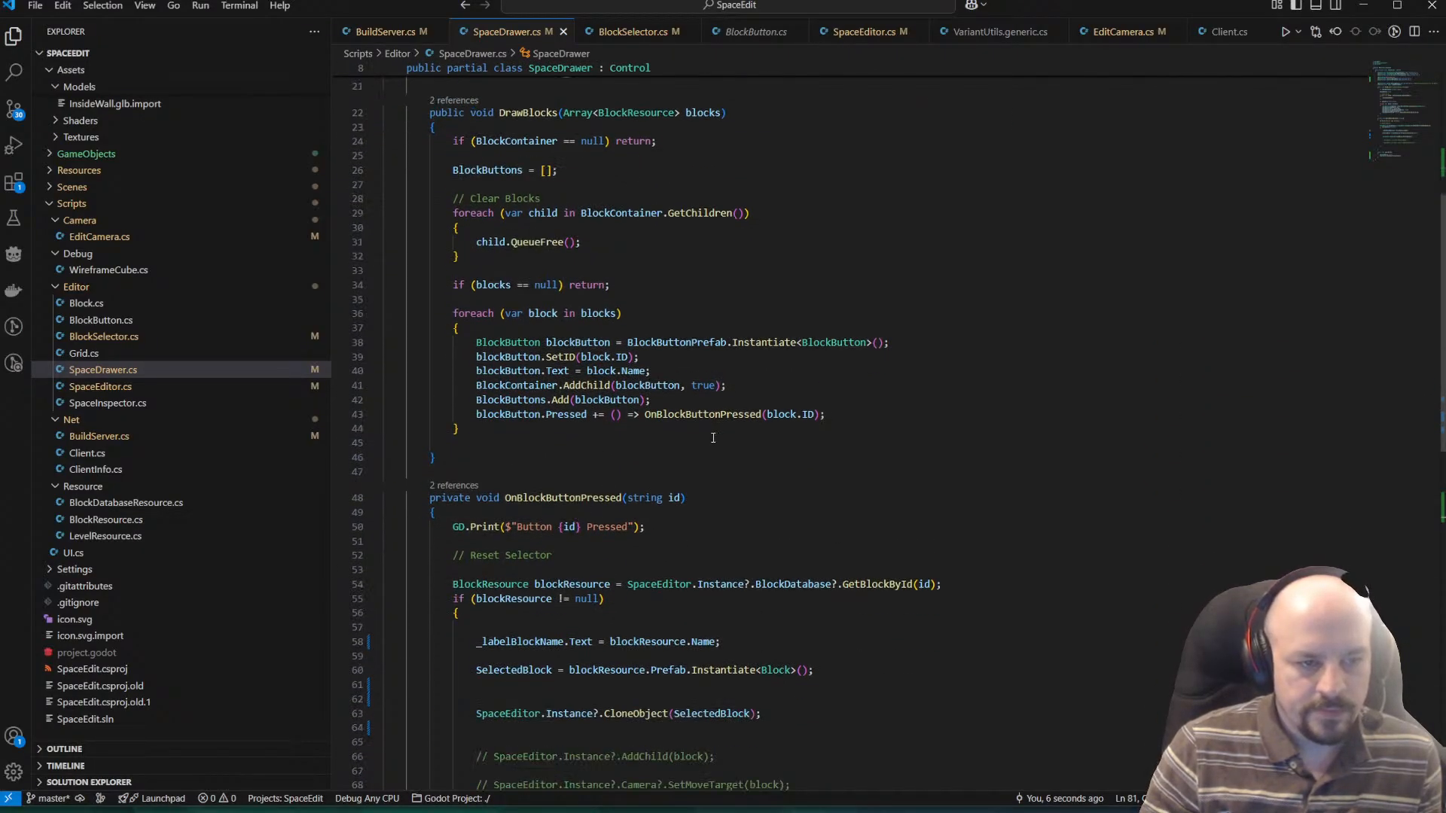
ctrl+click(708, 416)
scroll(588, 478, down, 3)
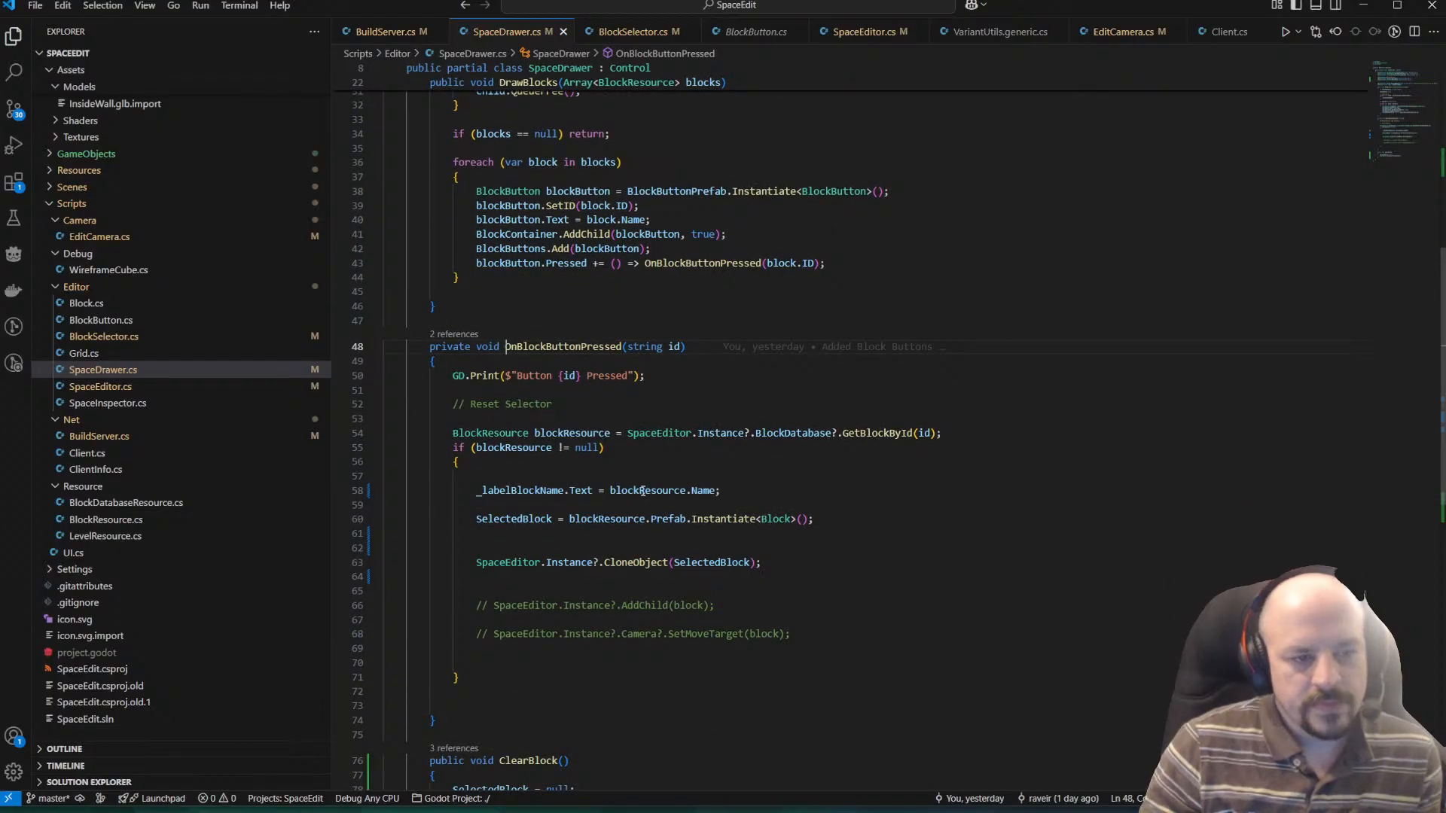
Examine the CloneObject call and the SelectedBlock instantiation in OnBlockButtonPressed.
drag(386, 578, 423, 565)
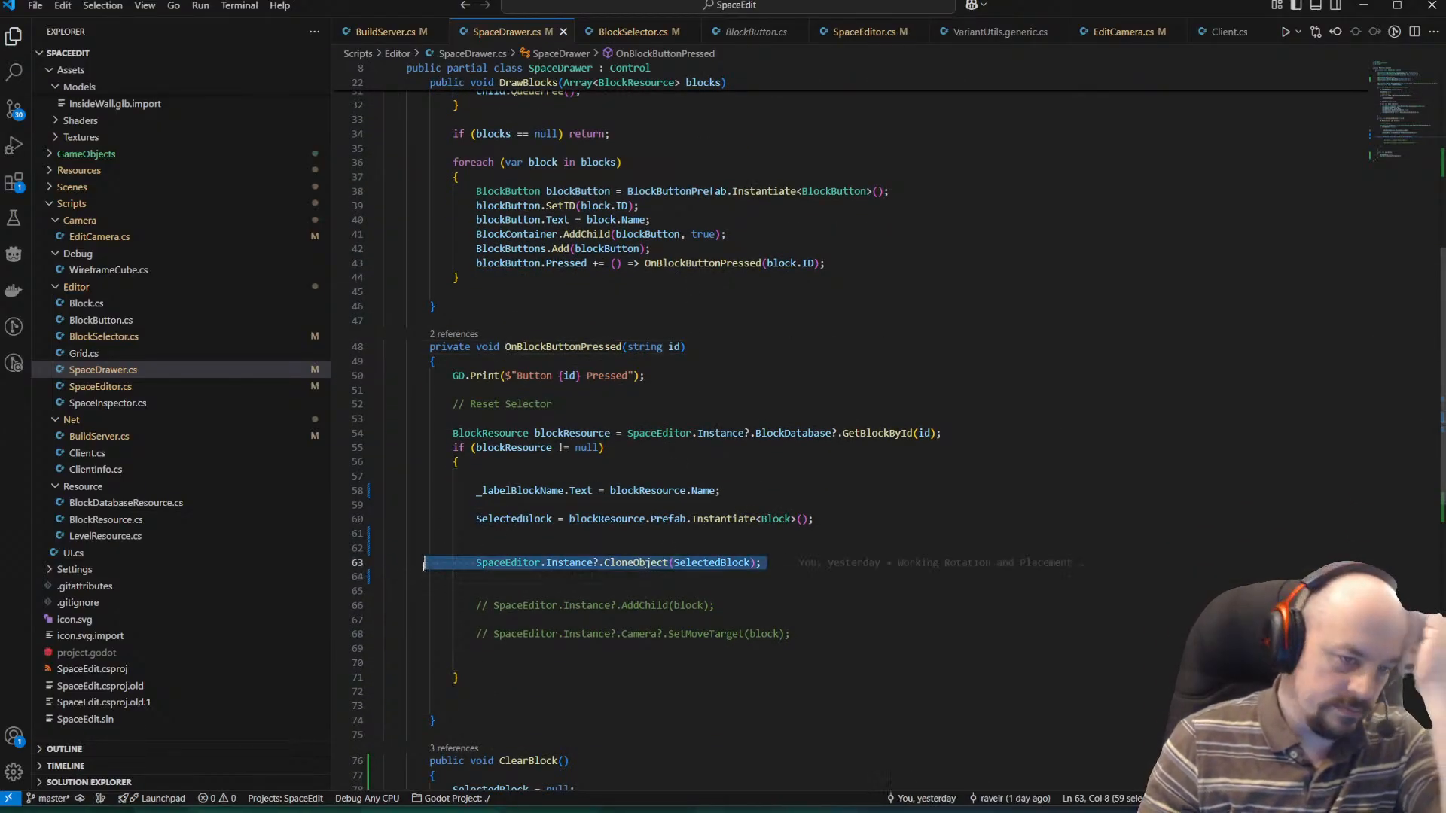
double_click(637, 564)
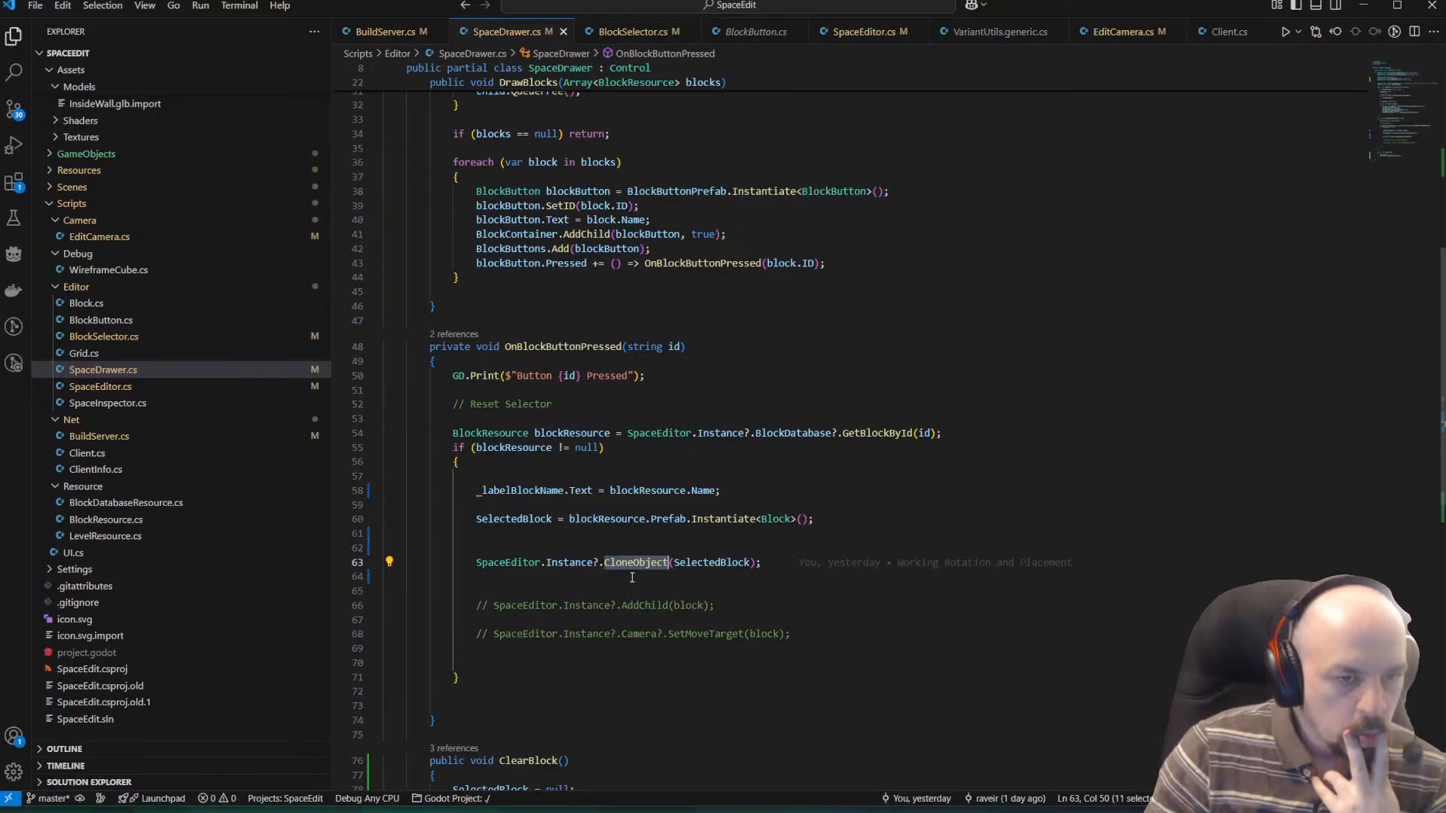
scroll(632, 578, up, 1)
click(512, 557)
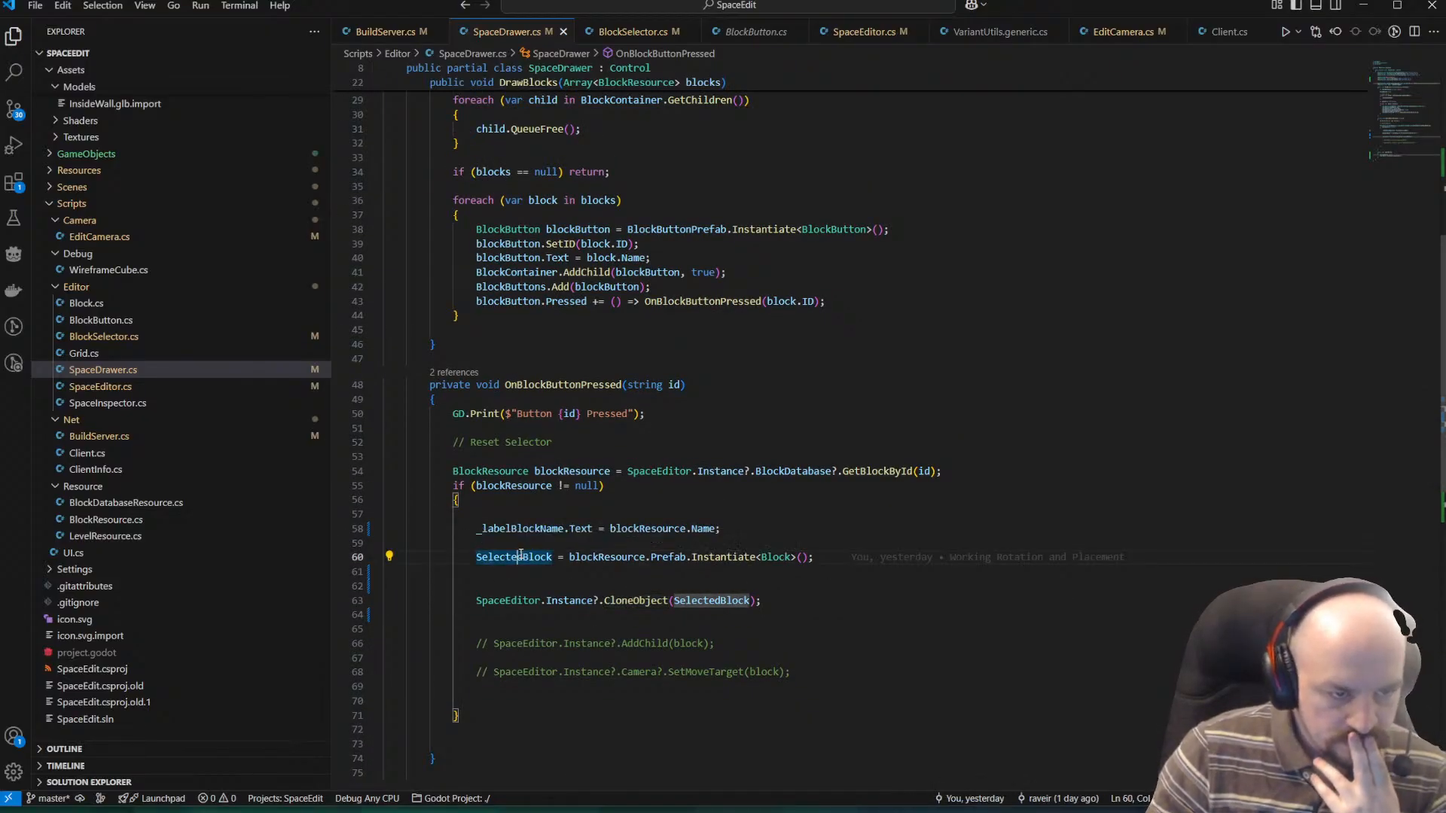
click(830, 555)
mouse_move(829, 554)
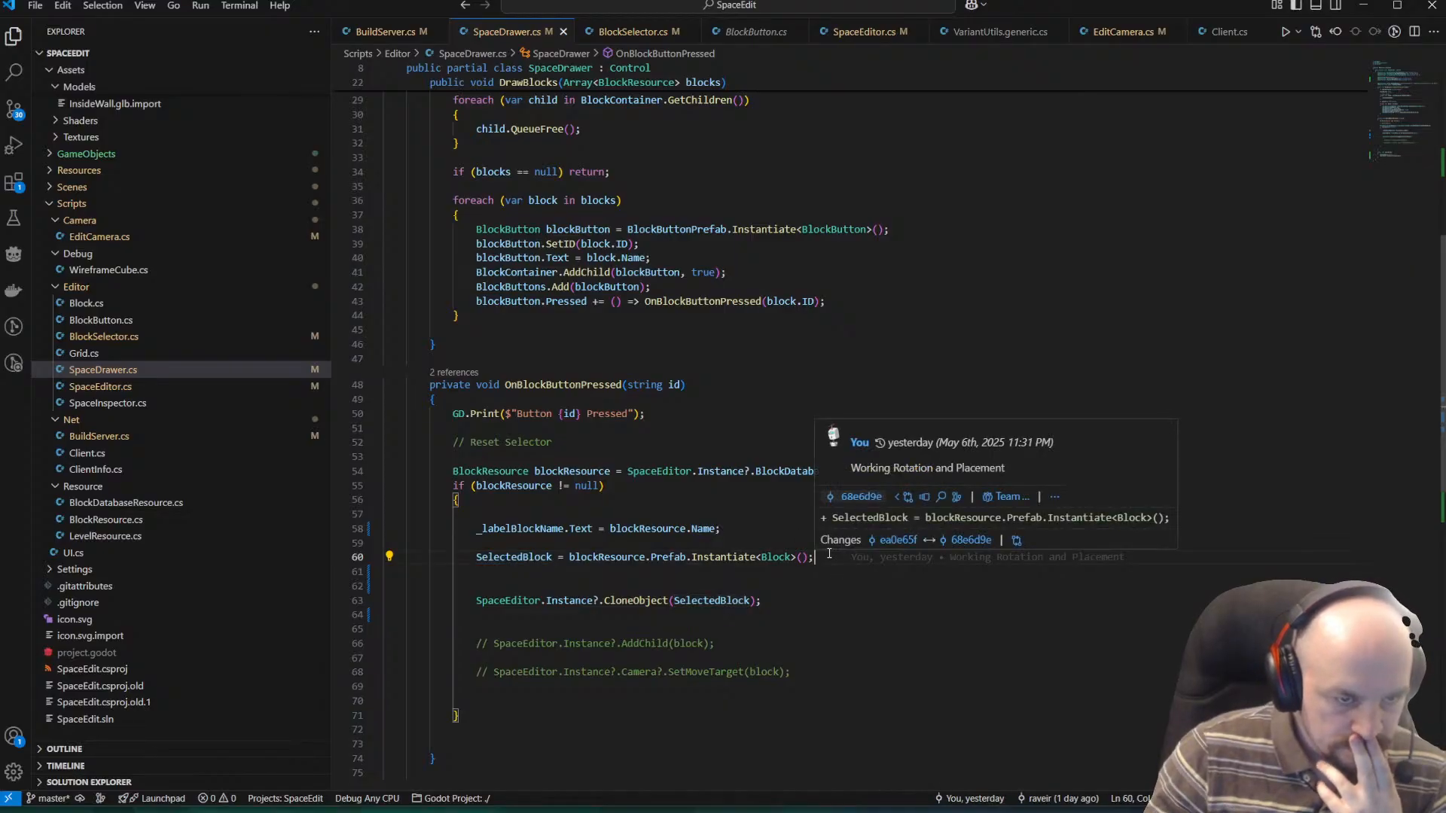
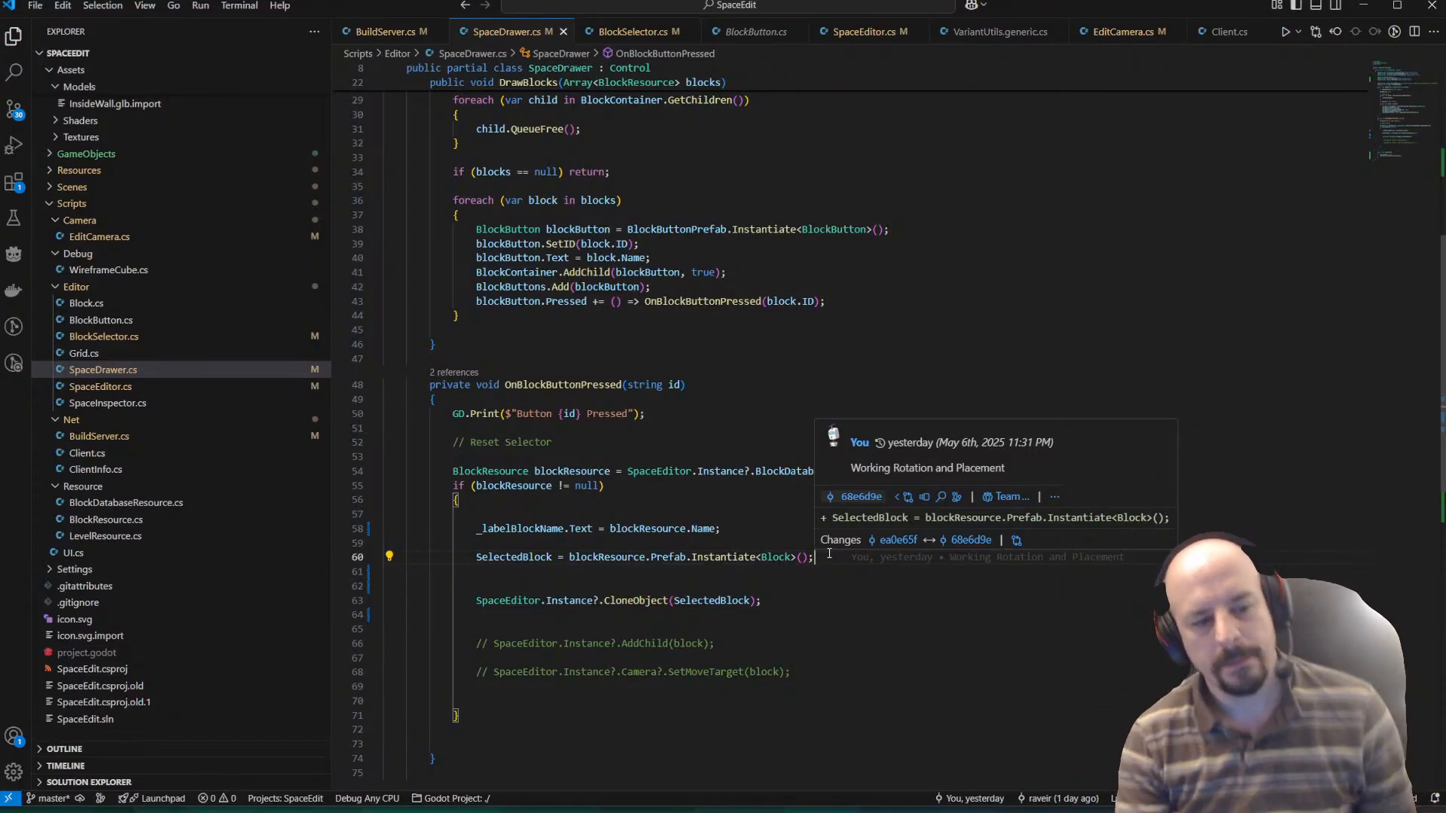
Declare an exported public BlockResource property named SelectedBlockResource with a public getter and private setter, below the SelectedBlock property.
key(Return)
key(Return)
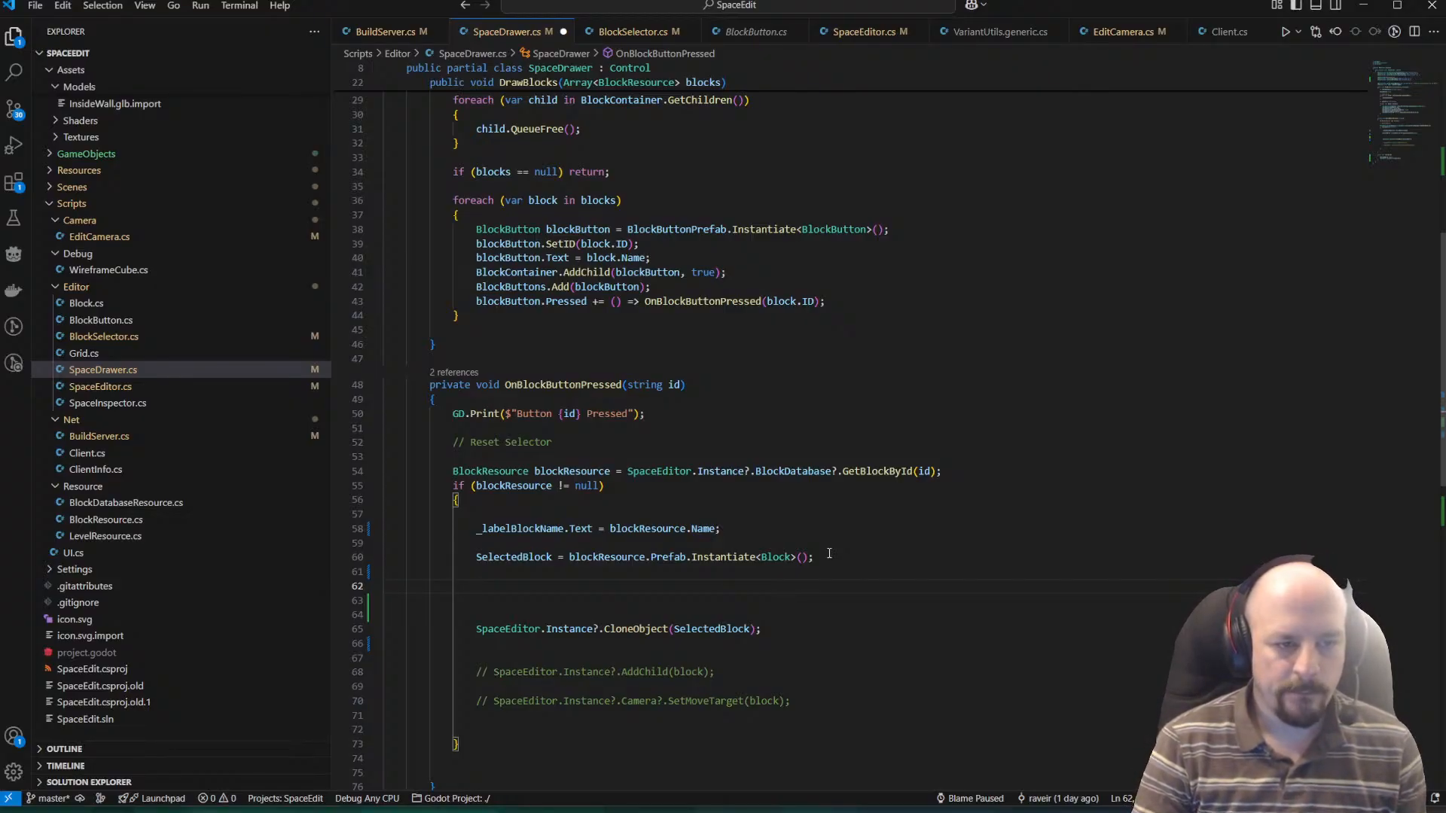
scroll(476, 312, up, 9)
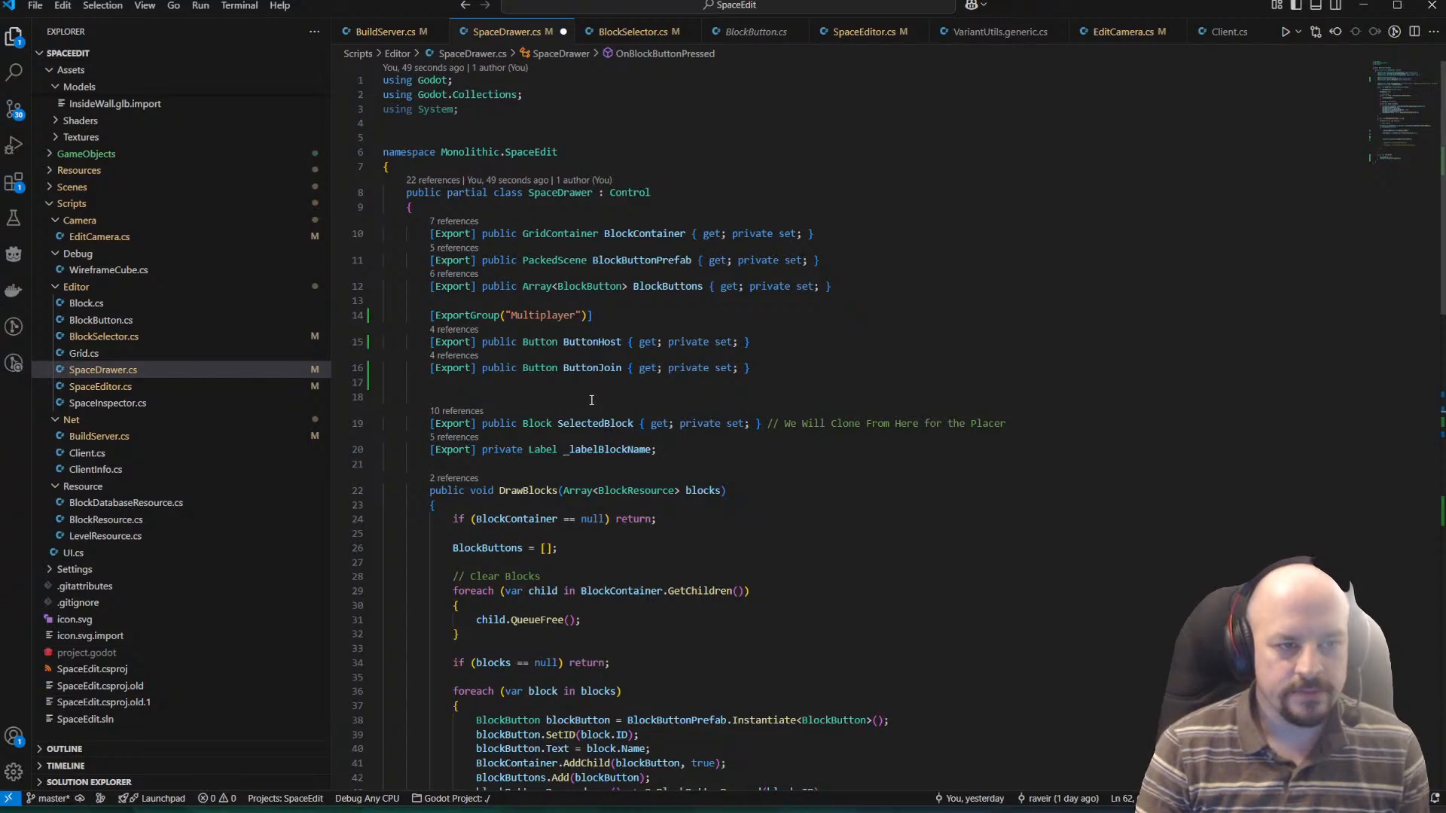
click(1009, 423)
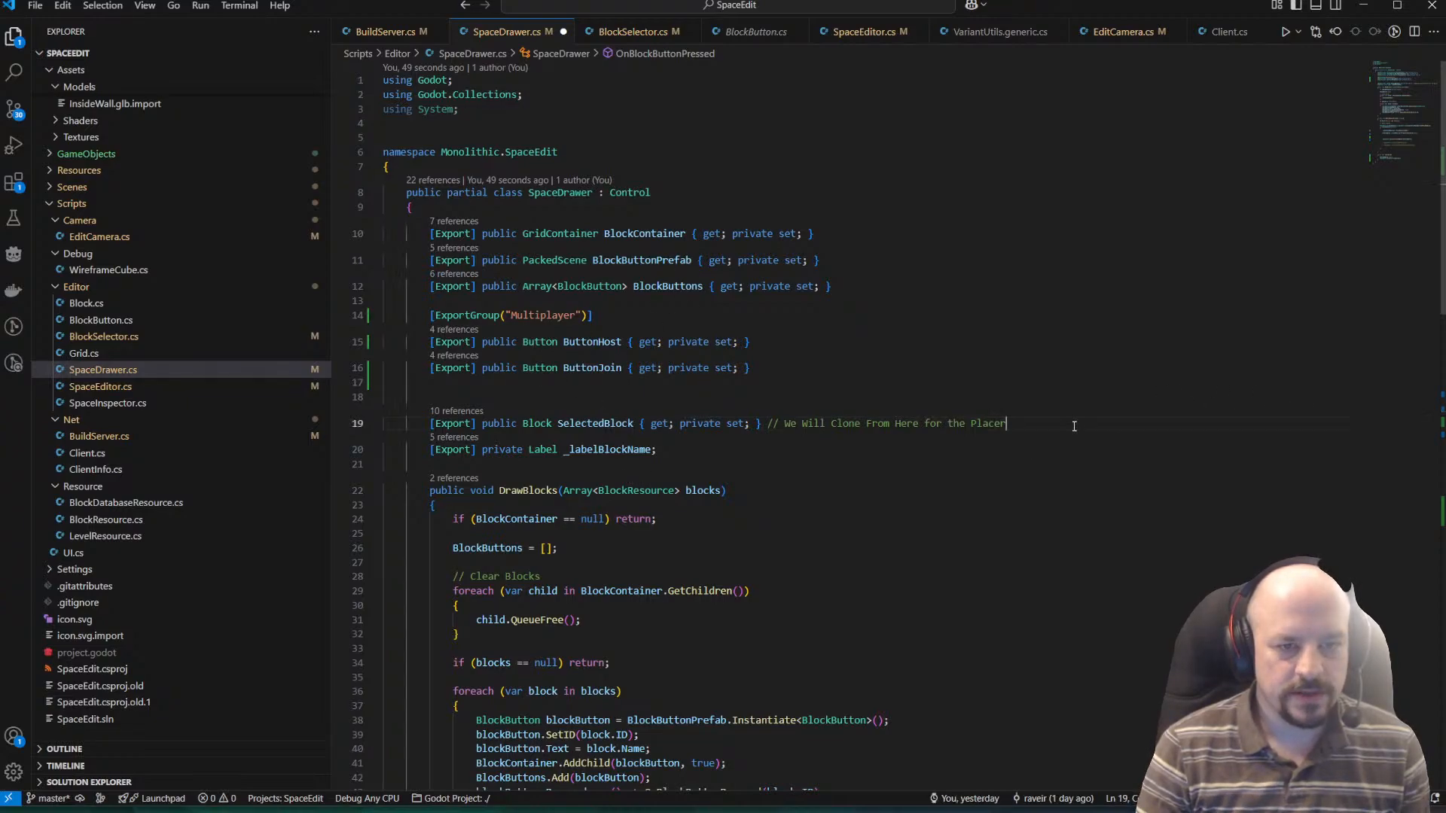
key(Return)
key(Return)
text([Ex)
key(Tab)
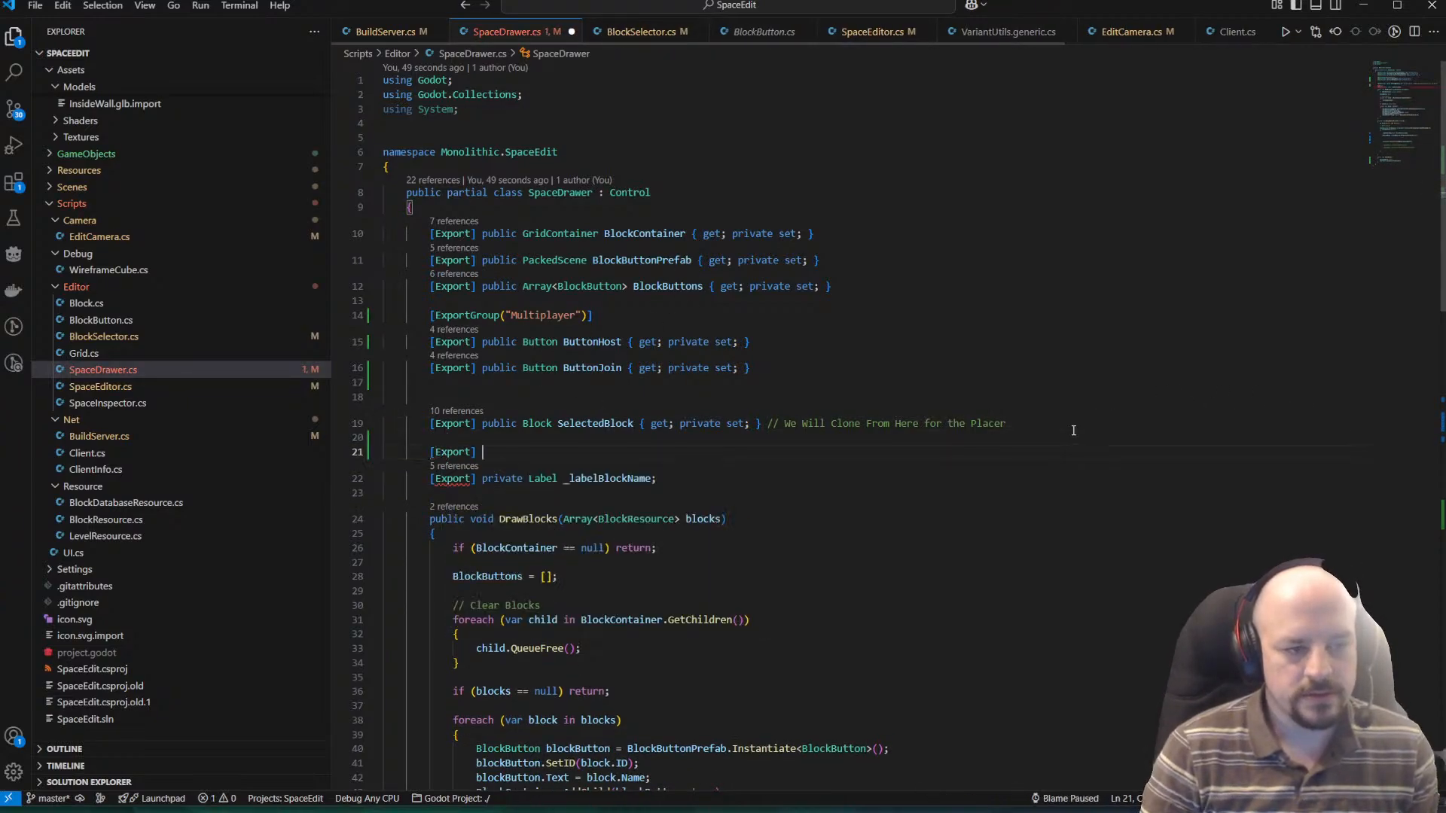
text(] public )
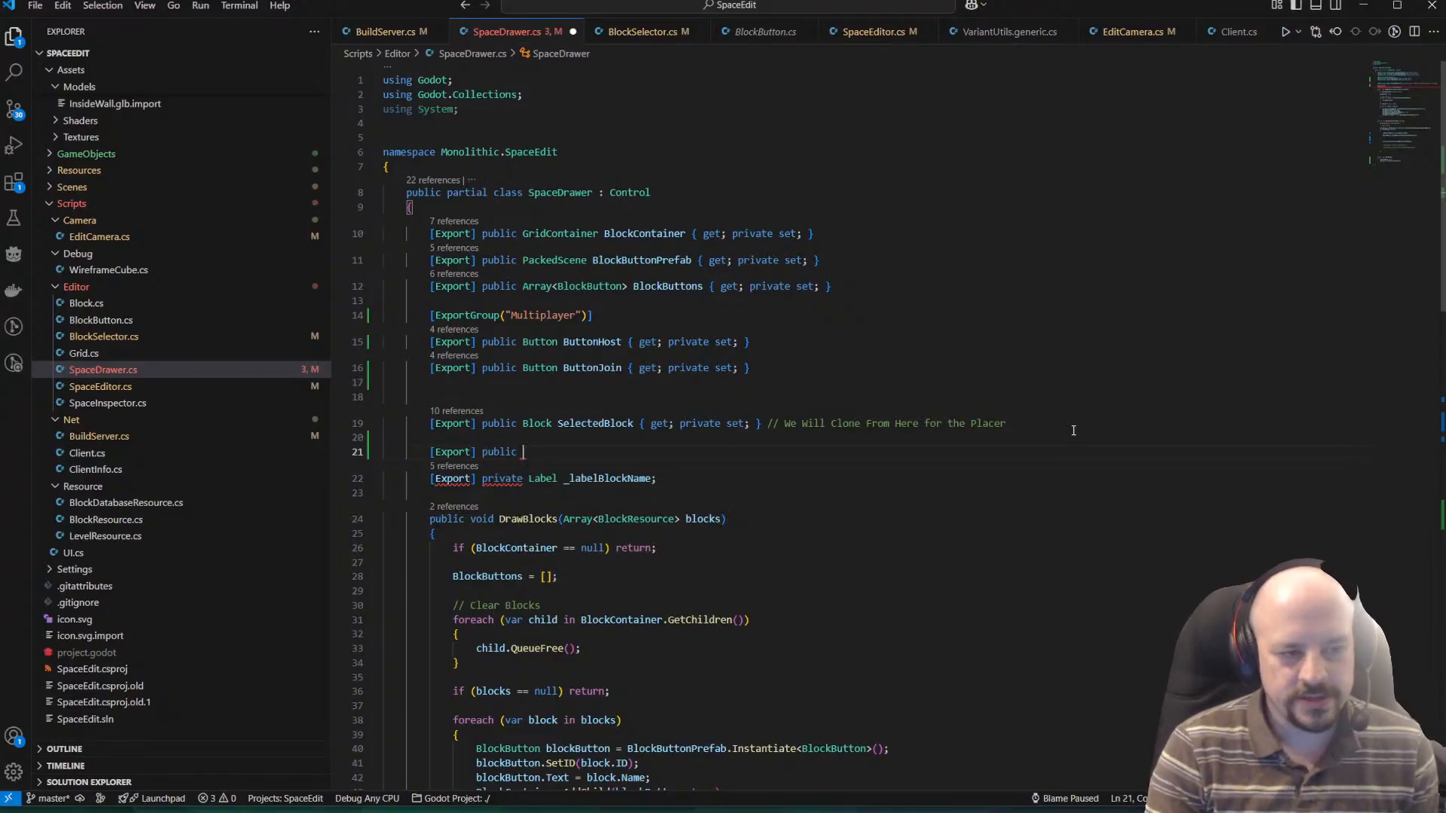
text(BlockResource )
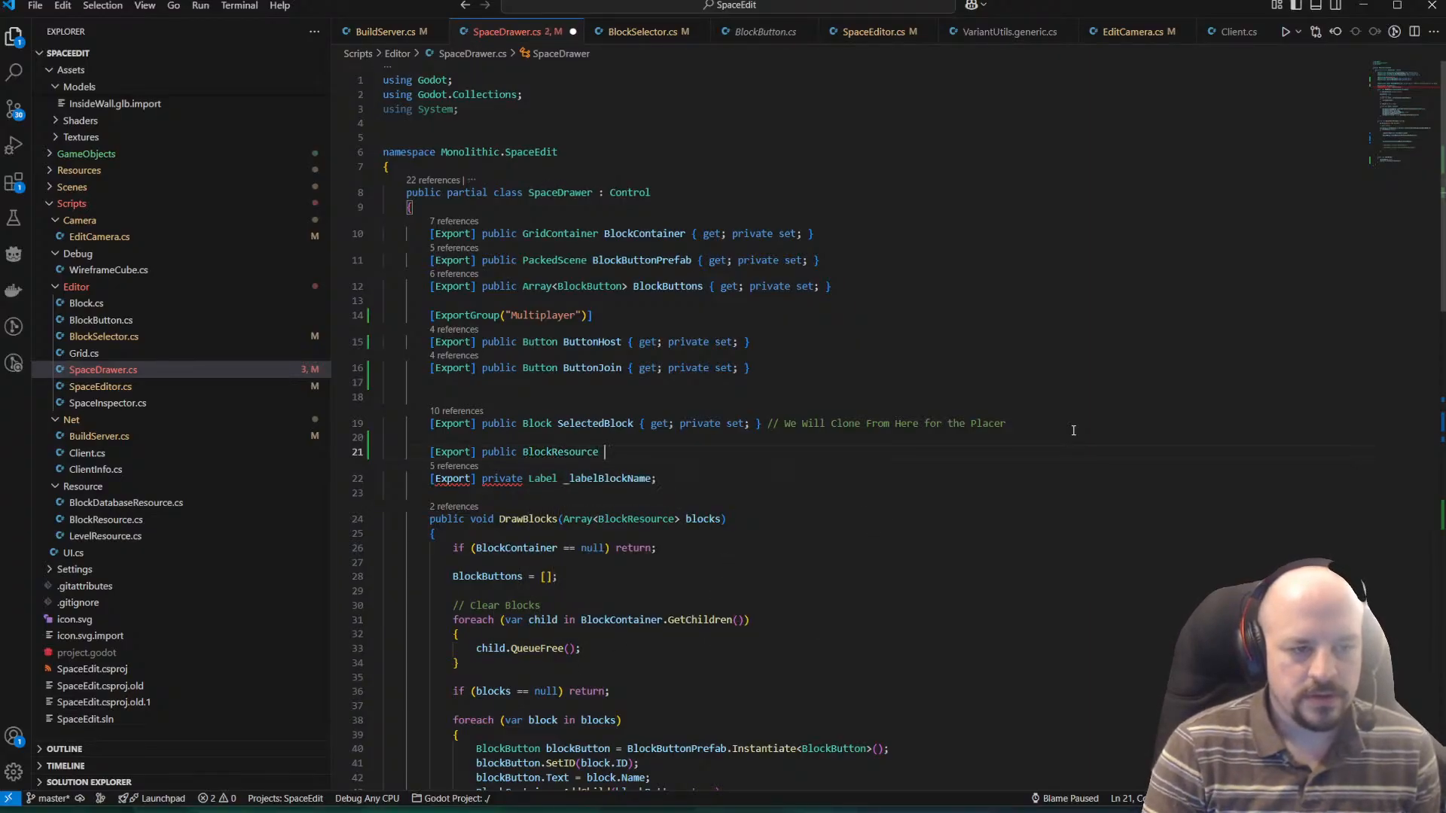
text(SelectedBk)
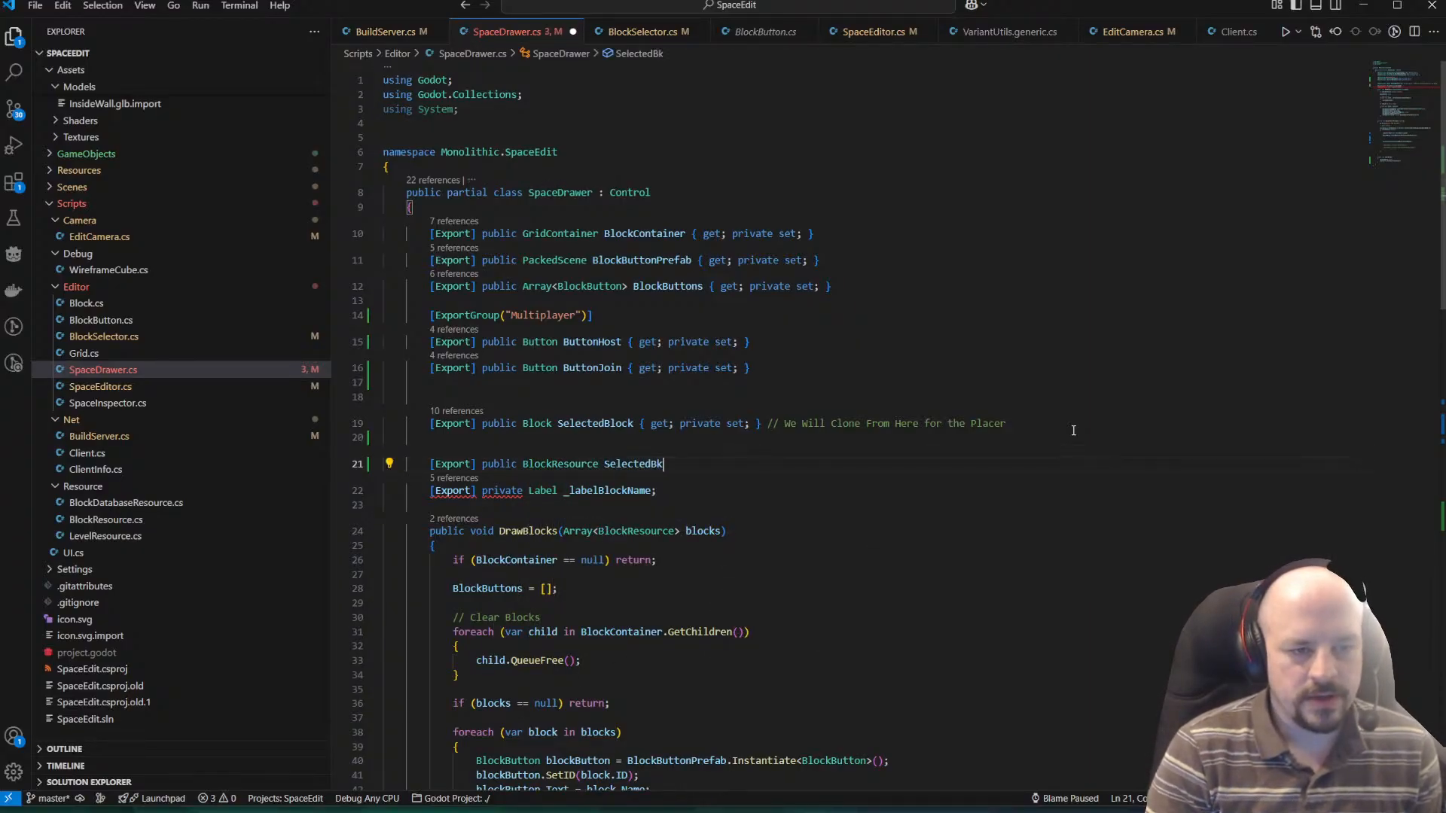
key(BackSpace)
text(lockResource )
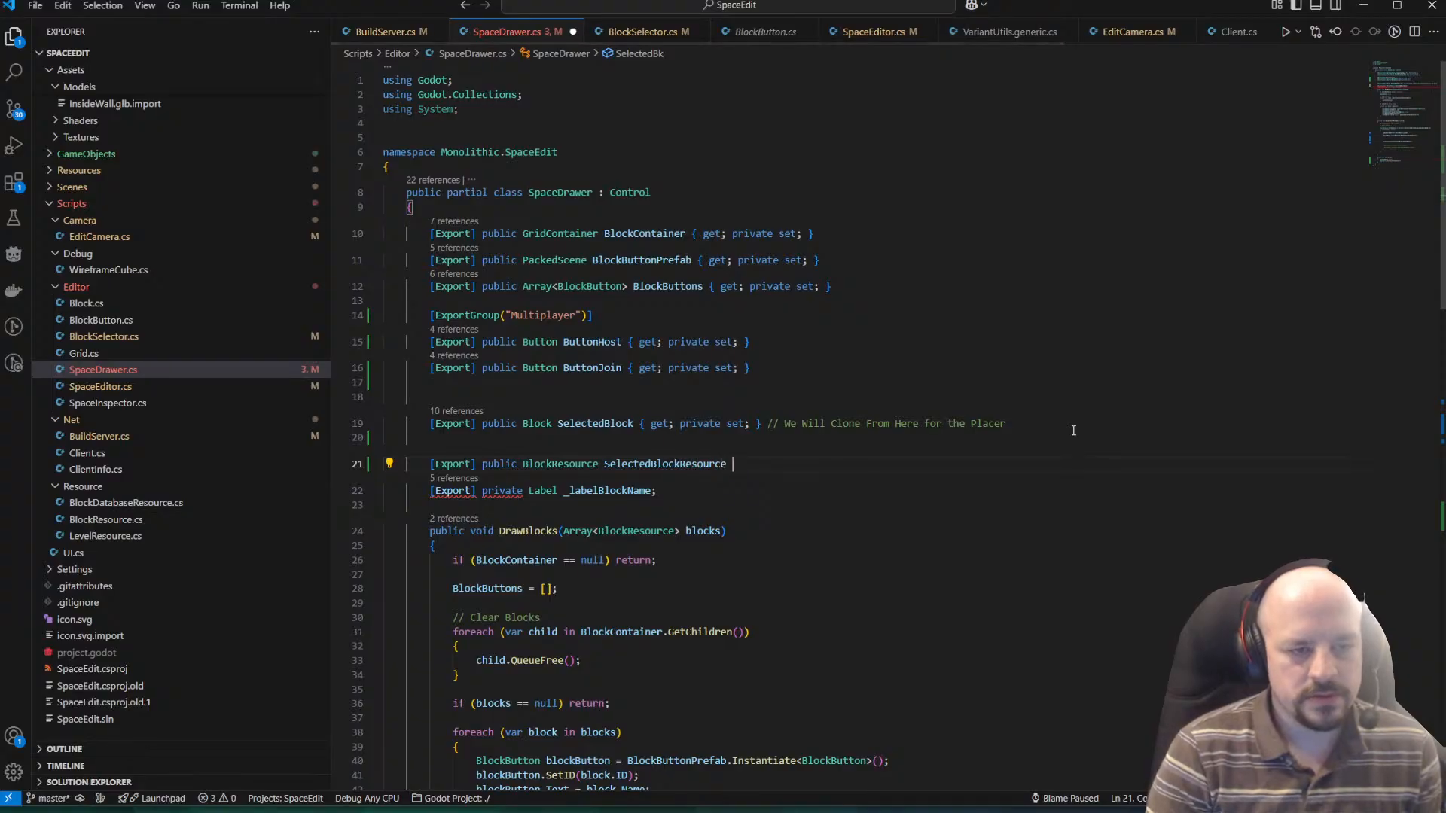
text({ get; private set;)
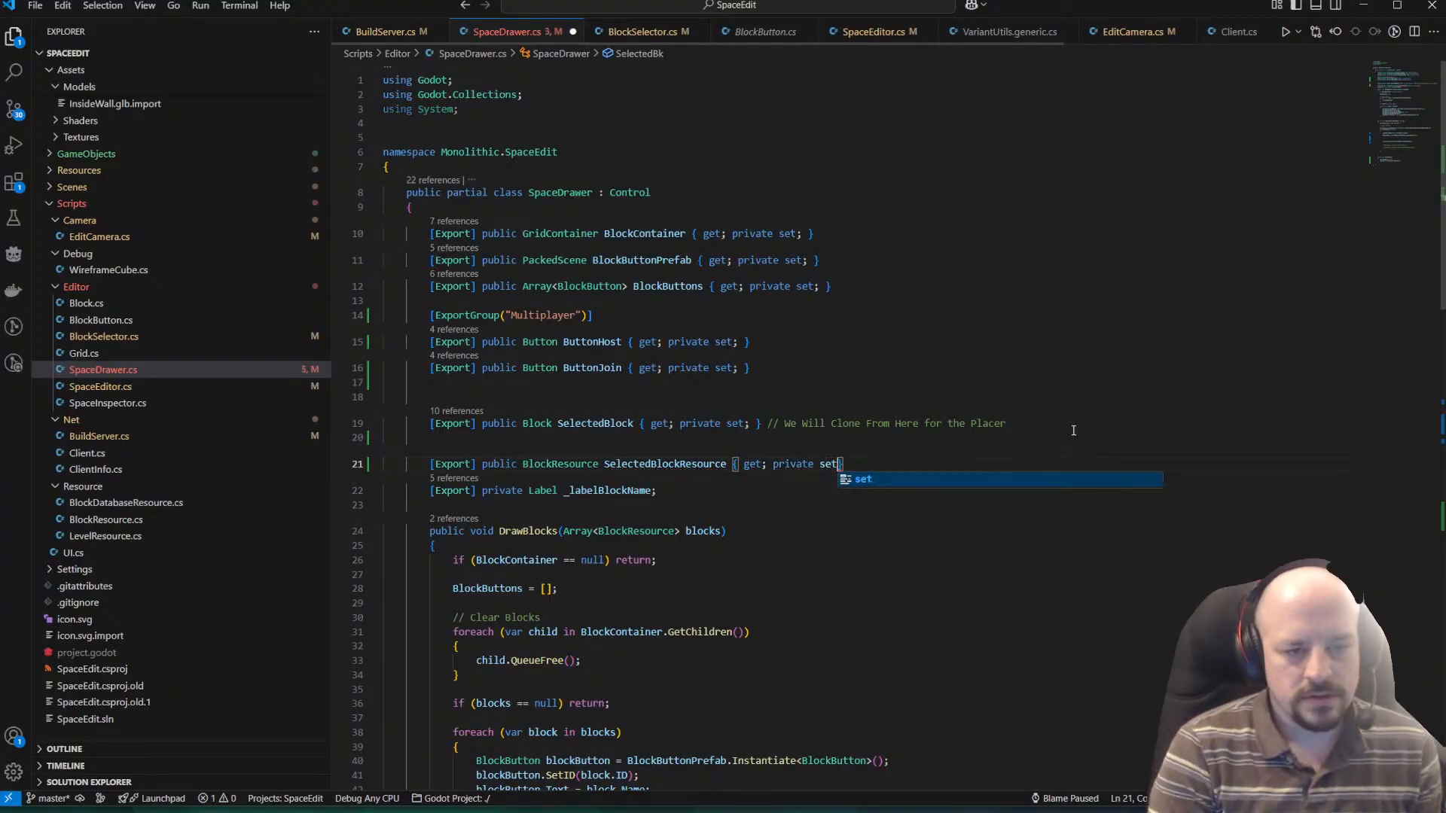
key(Right)
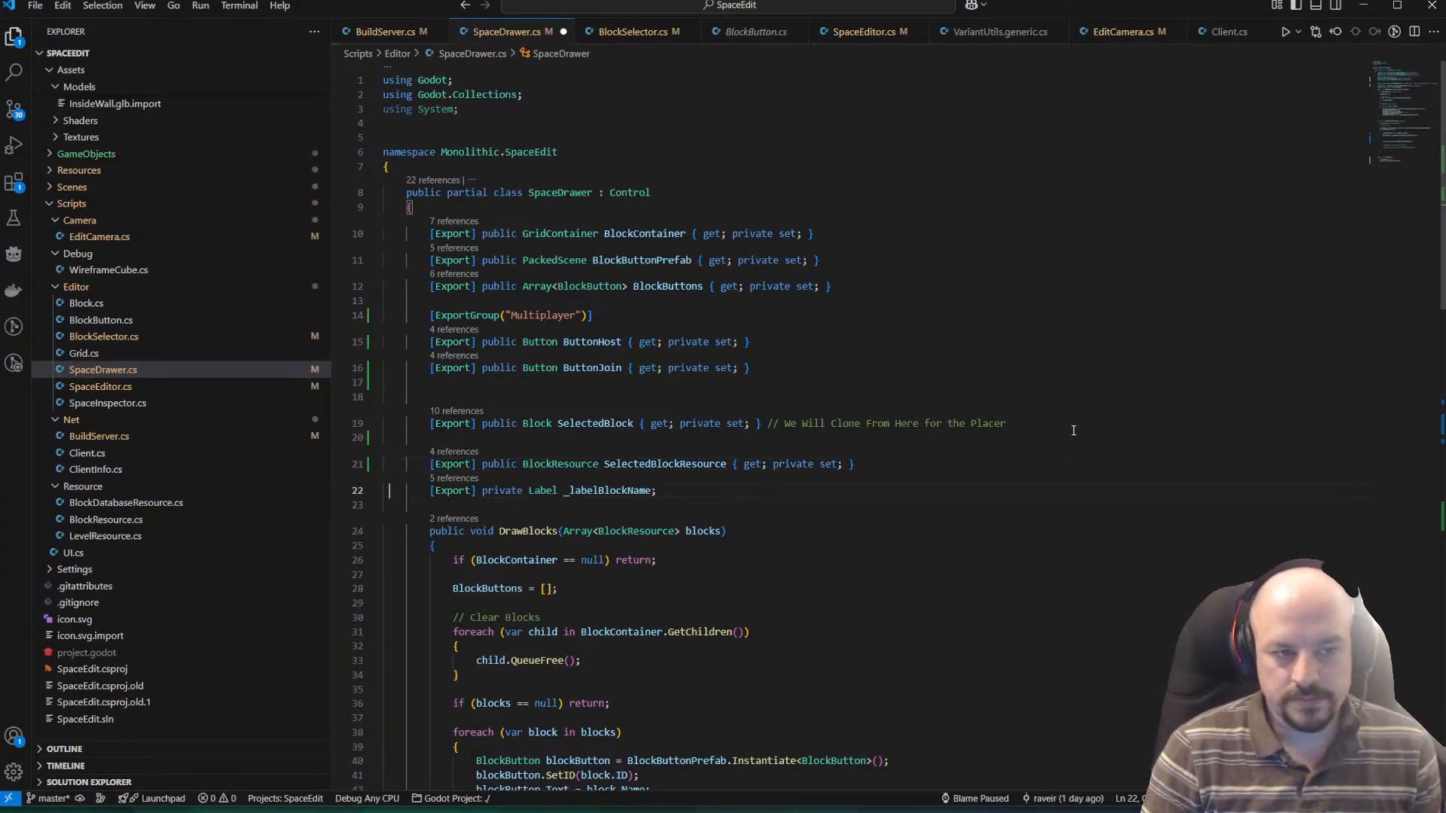
Remove the blank line above SelectedBlockResource, insert one before _labelBlockName, and save the script.
key(Up)
key(Delete)
key(ctrl+z)
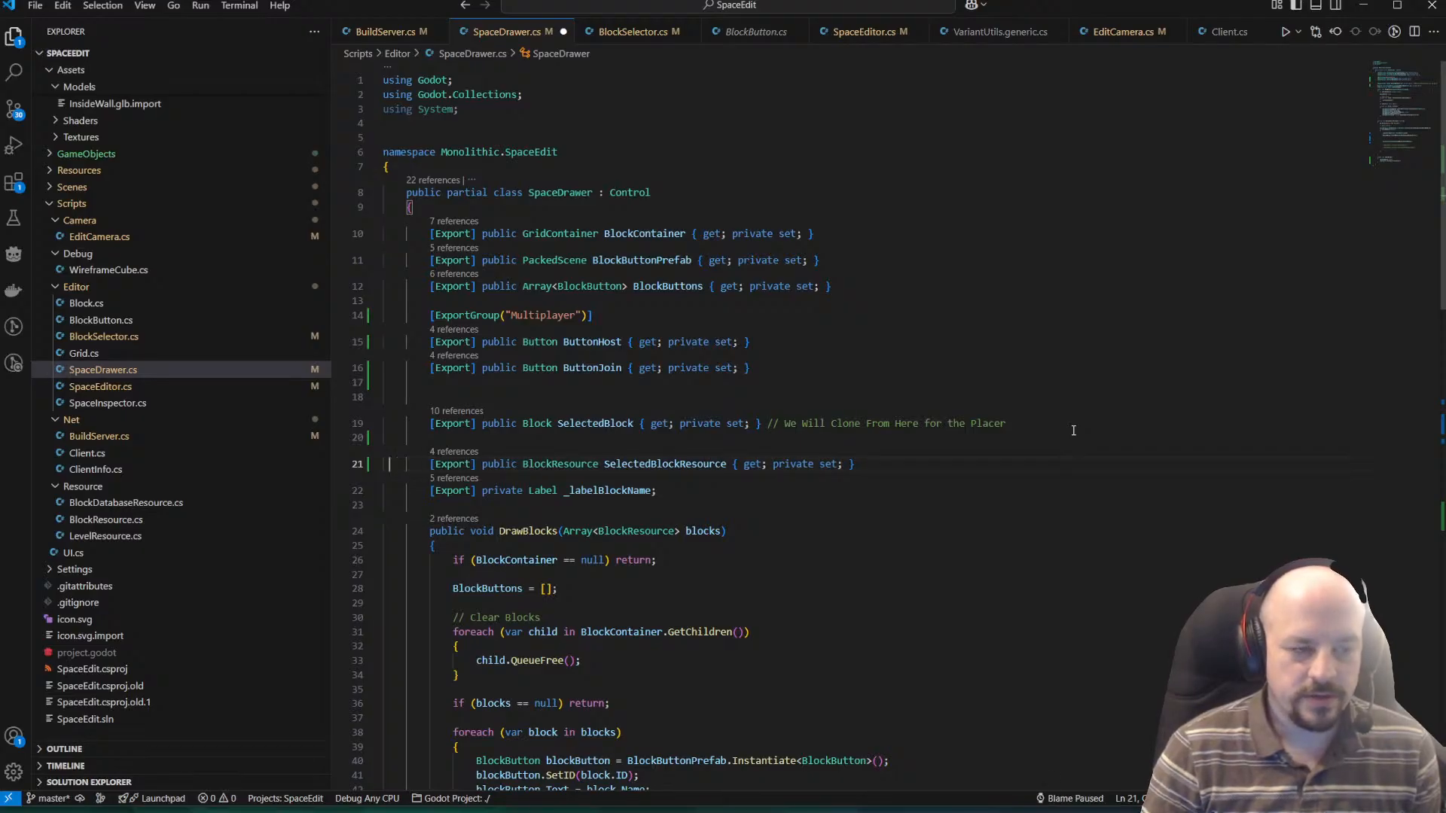
key(Up)
key(BackSpace)
key(Down)
key(Down)
key(Right)
key(Up)
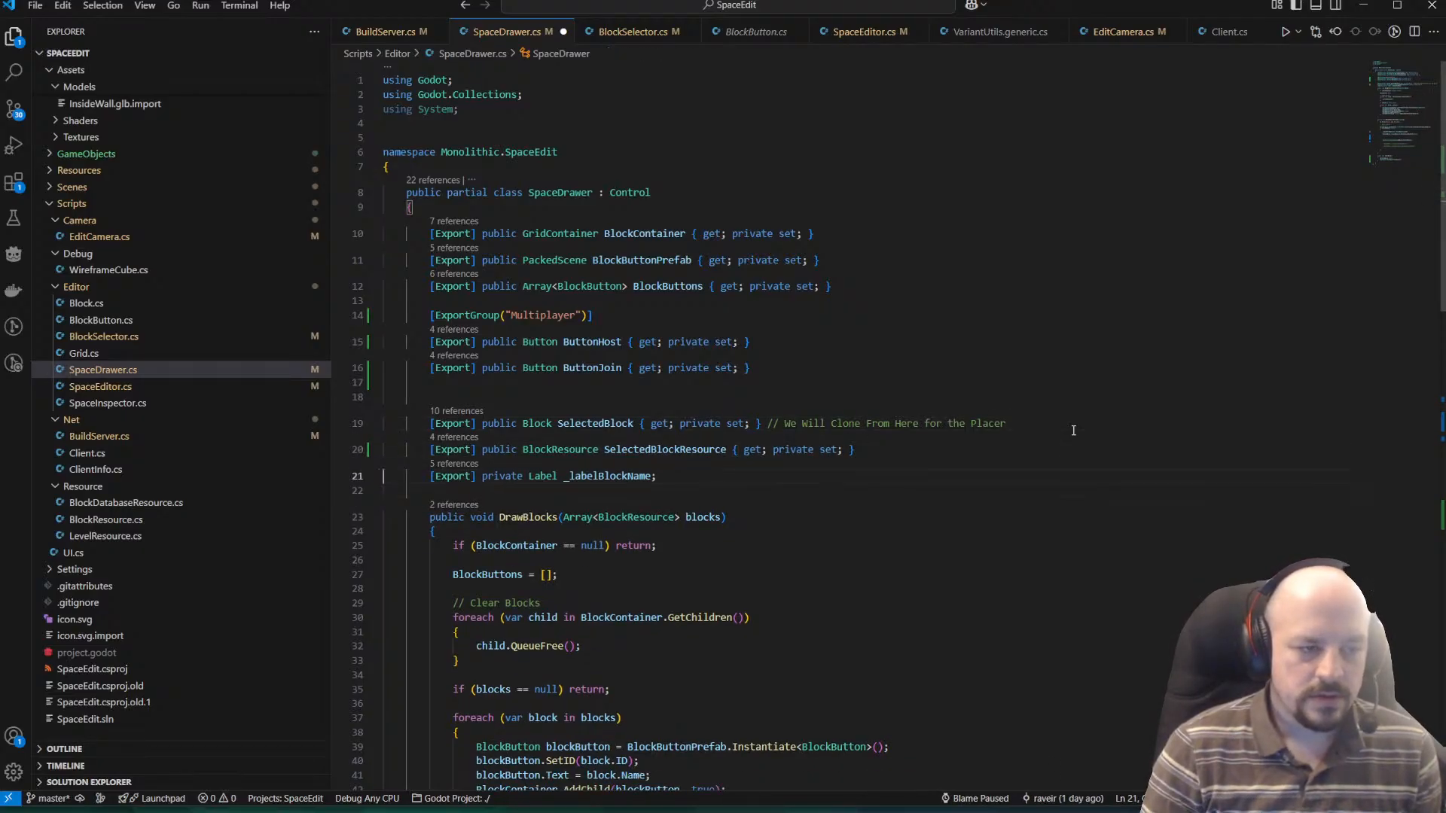
key(Return)
key(Up)
key(Left)
key(ctrl+s)
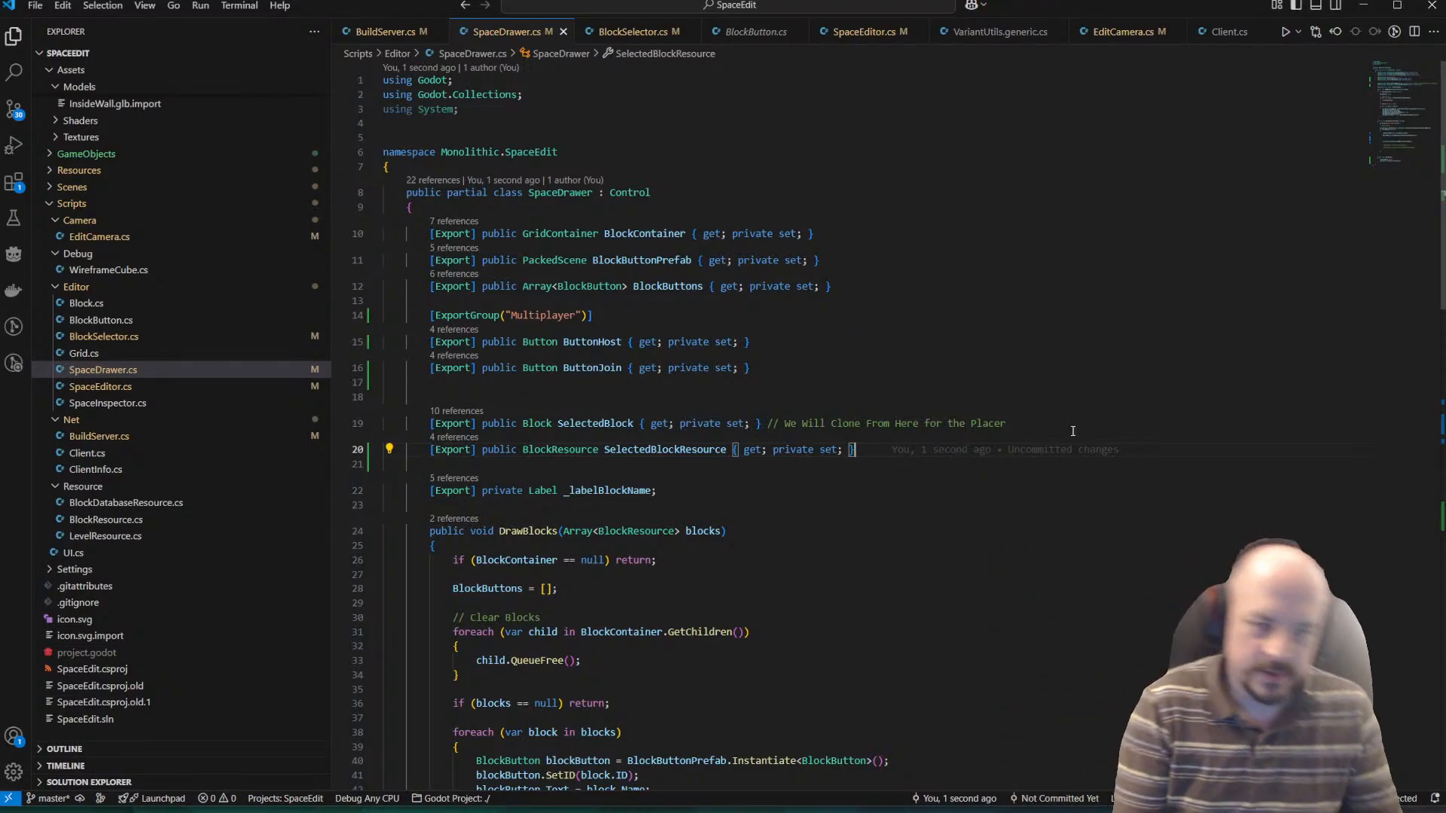
Add an ExportGroup attribute named "Selected Object" above the SelectedBlock property and save the script.
key(Down)
key(Down)
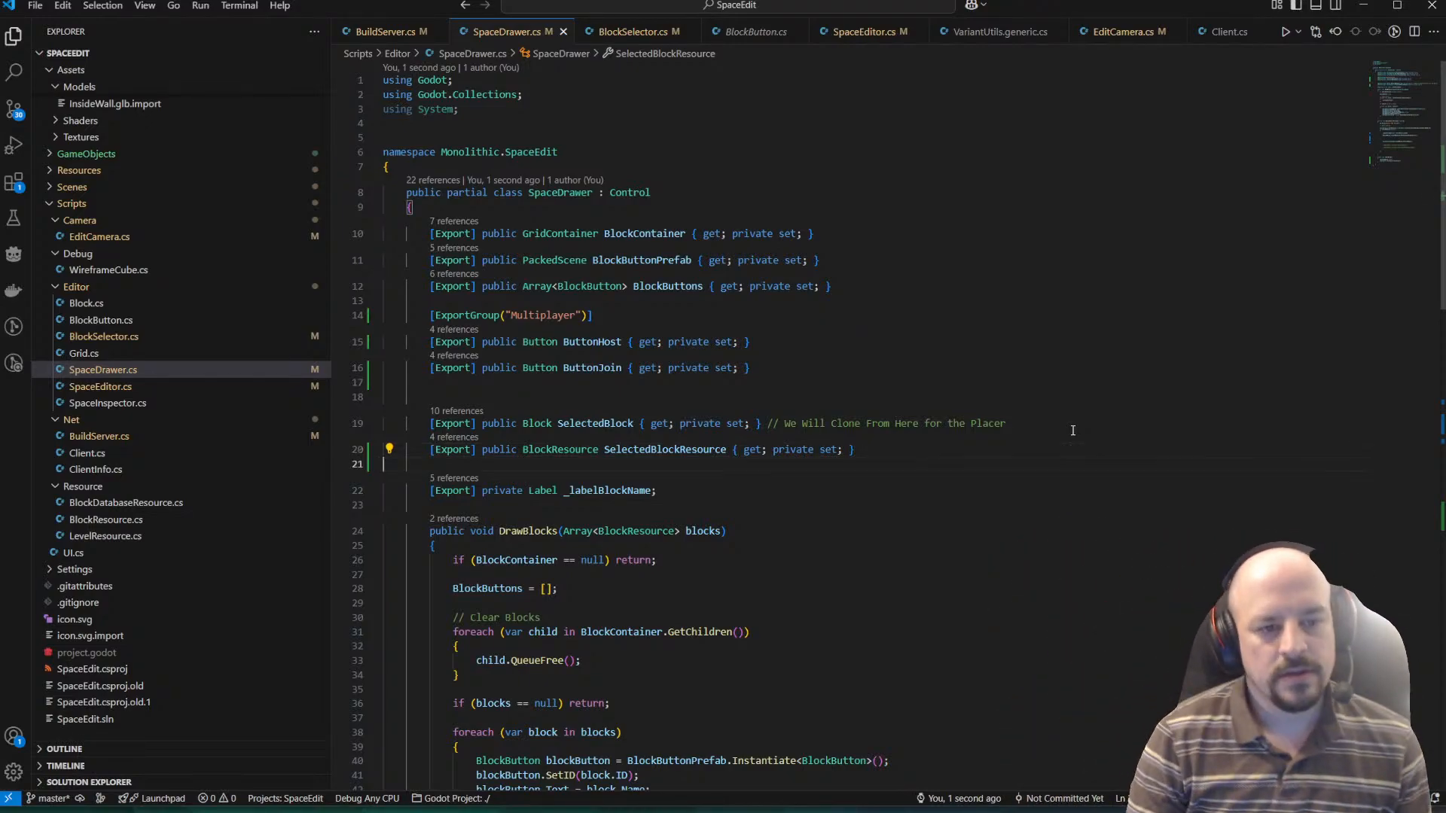
key(Down)
key(Tab)
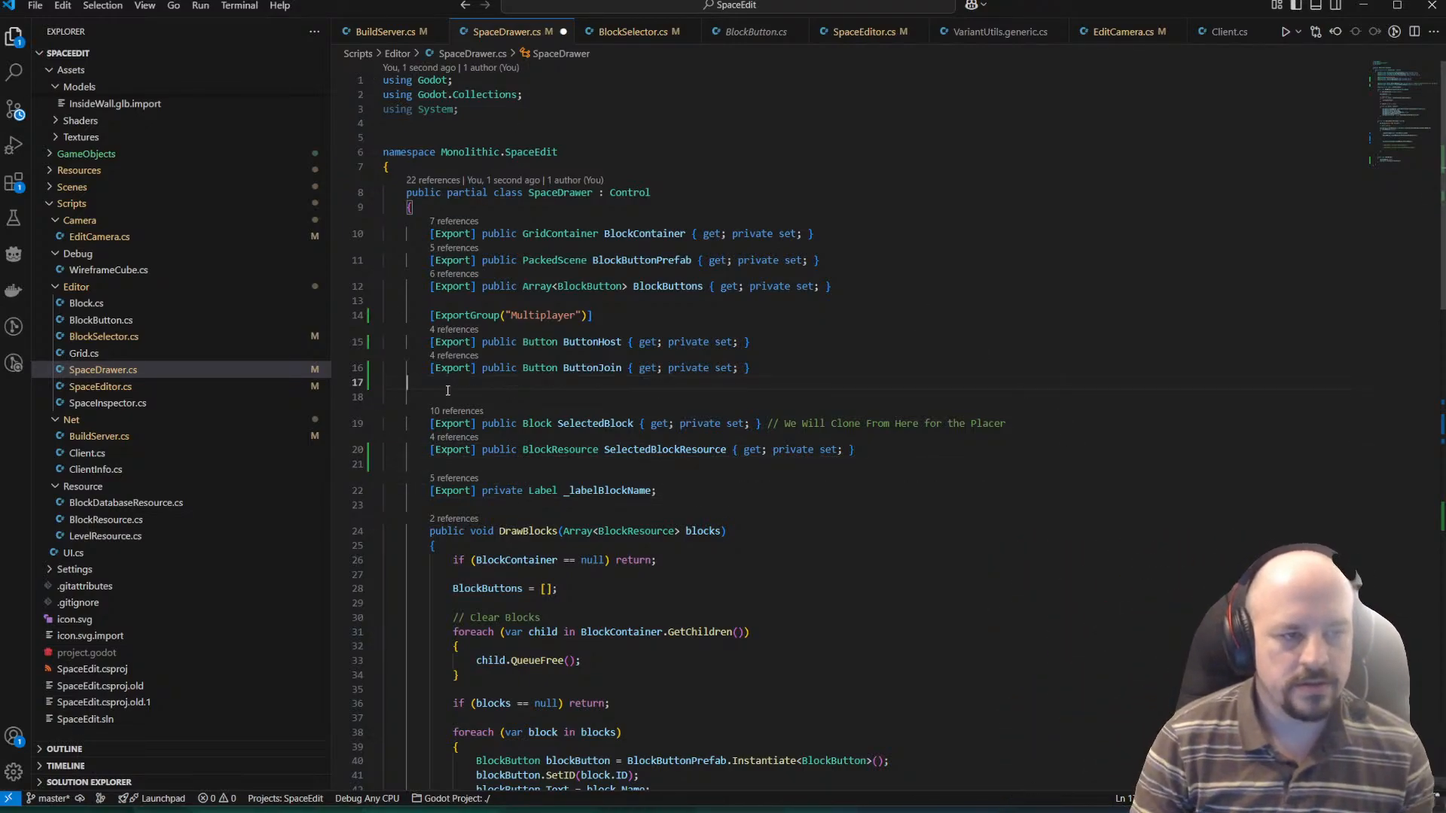
key(Return)
key(Return)
key(Tab)
text([Exp)
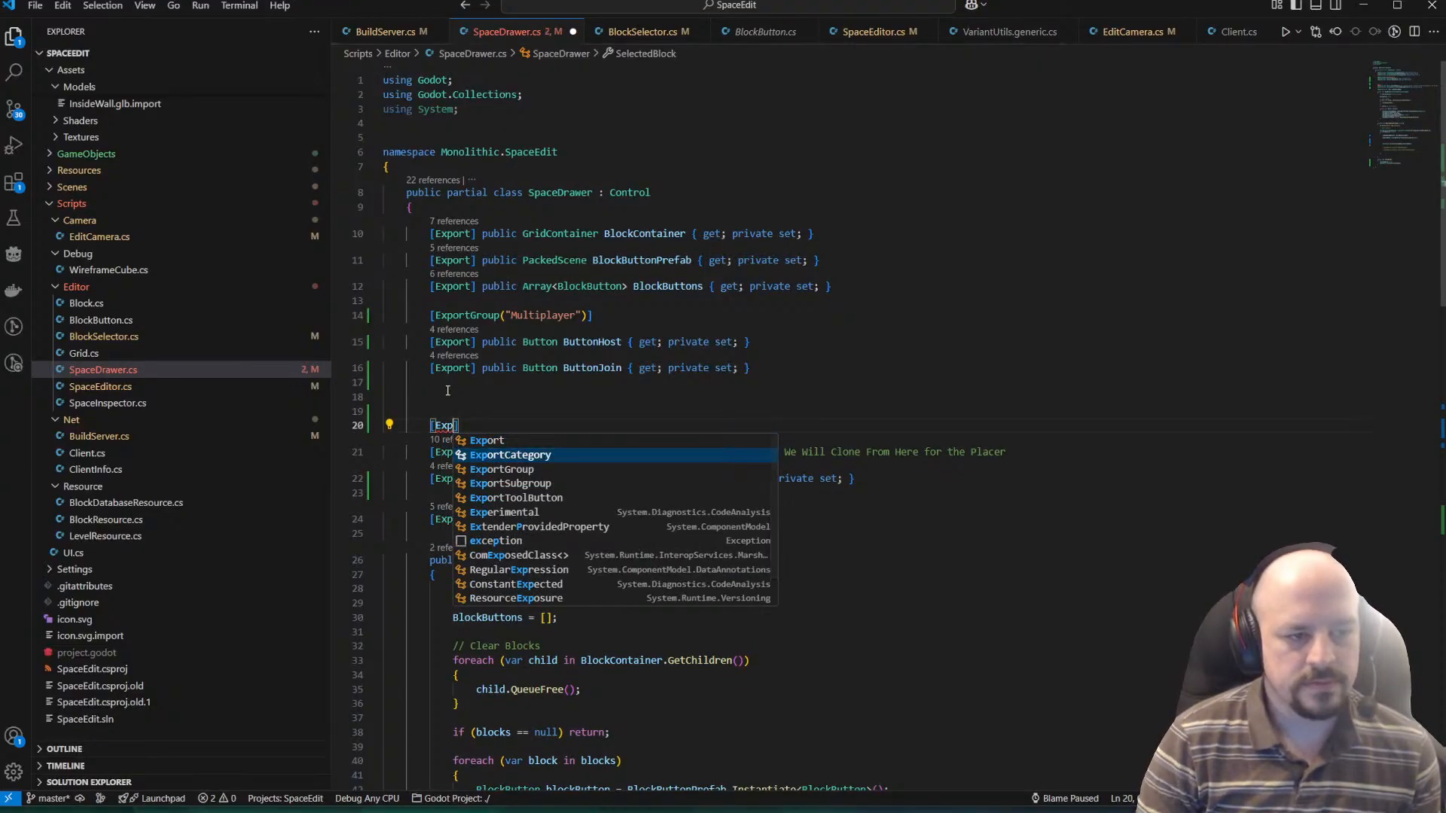
key(Down)
key(Tab)
text(("Selected Objec)
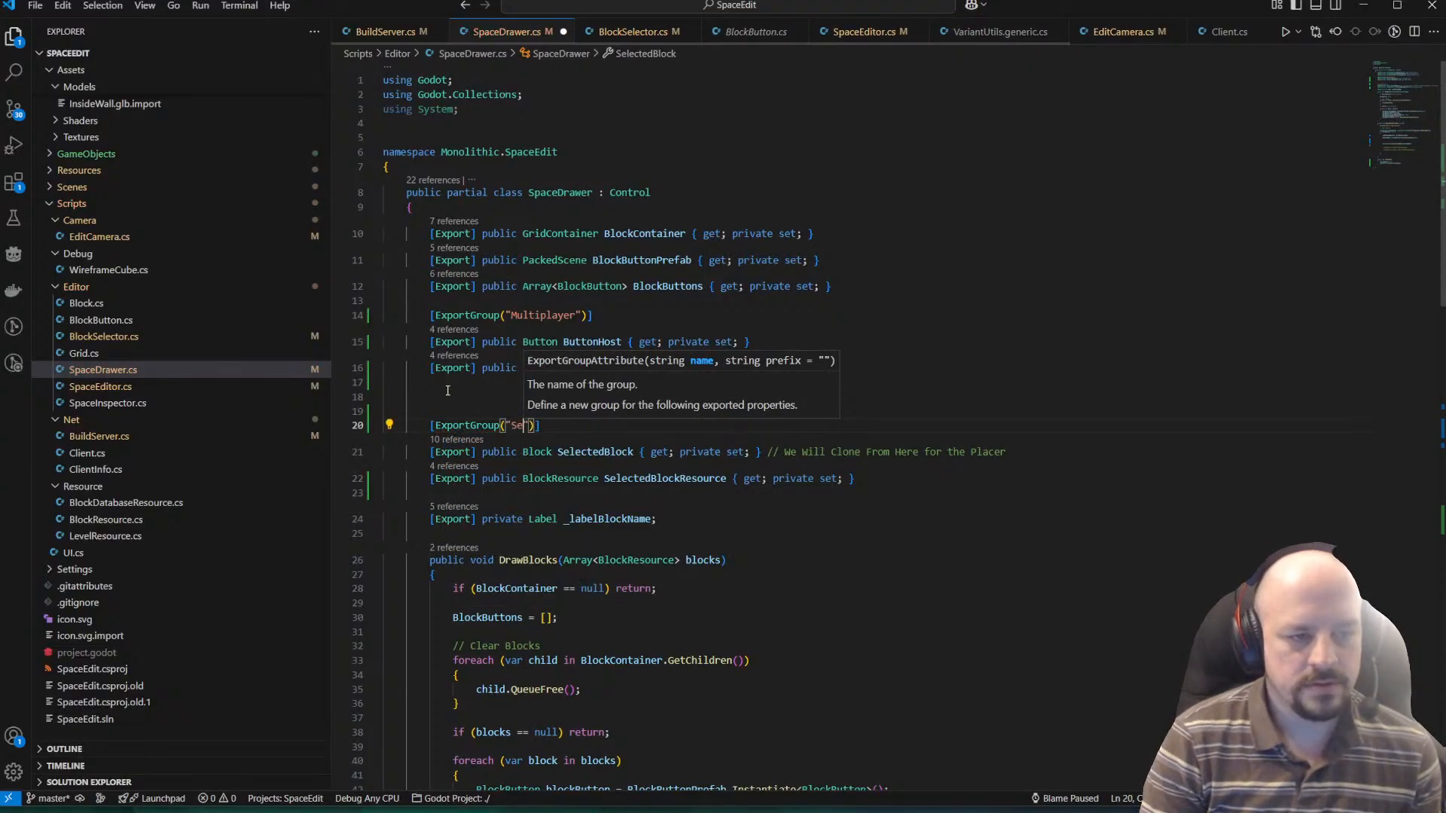
text(t)
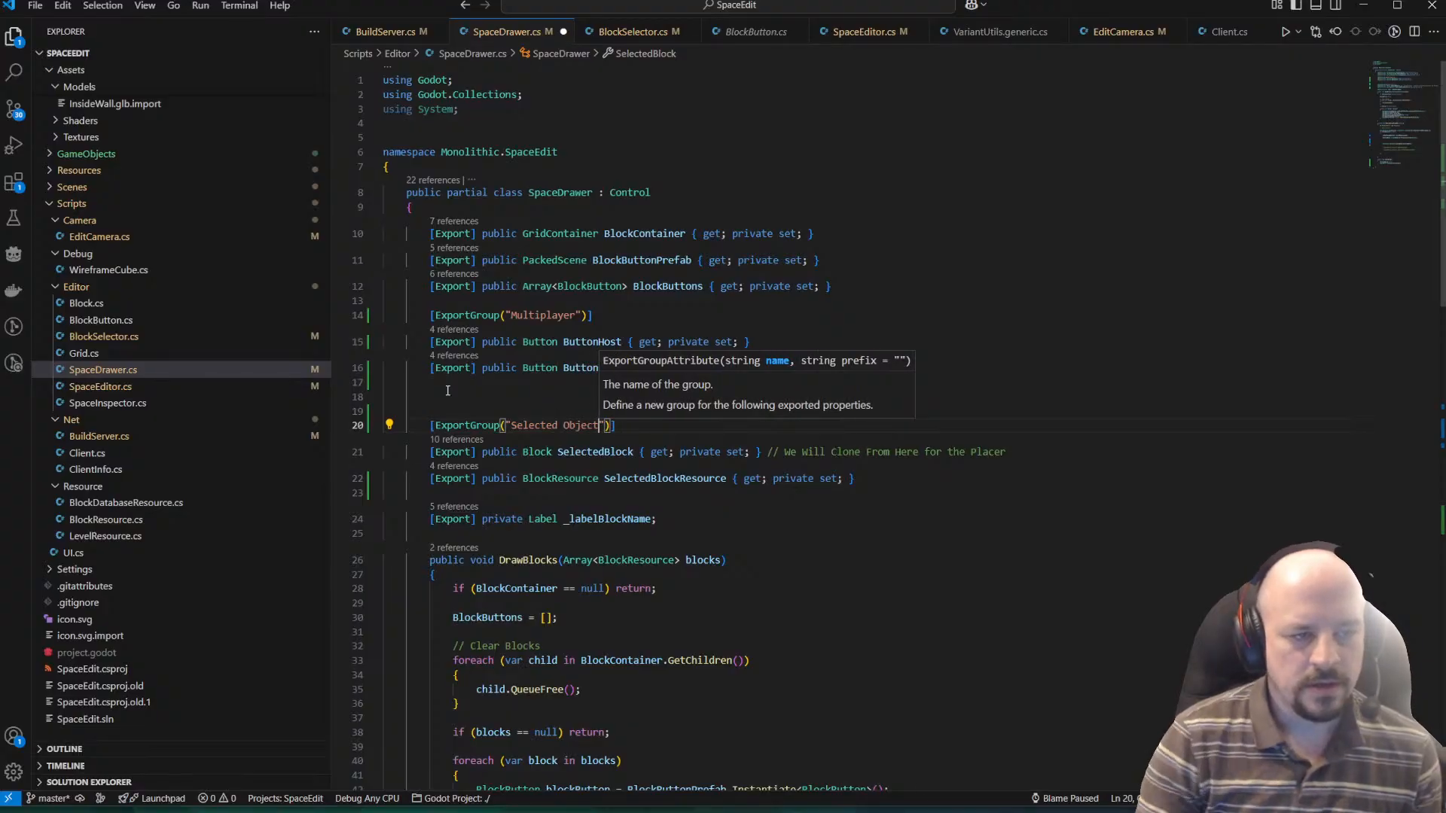
key(Escape)
key(Down)
key(Down)
key(End)
key(ctrl+s)
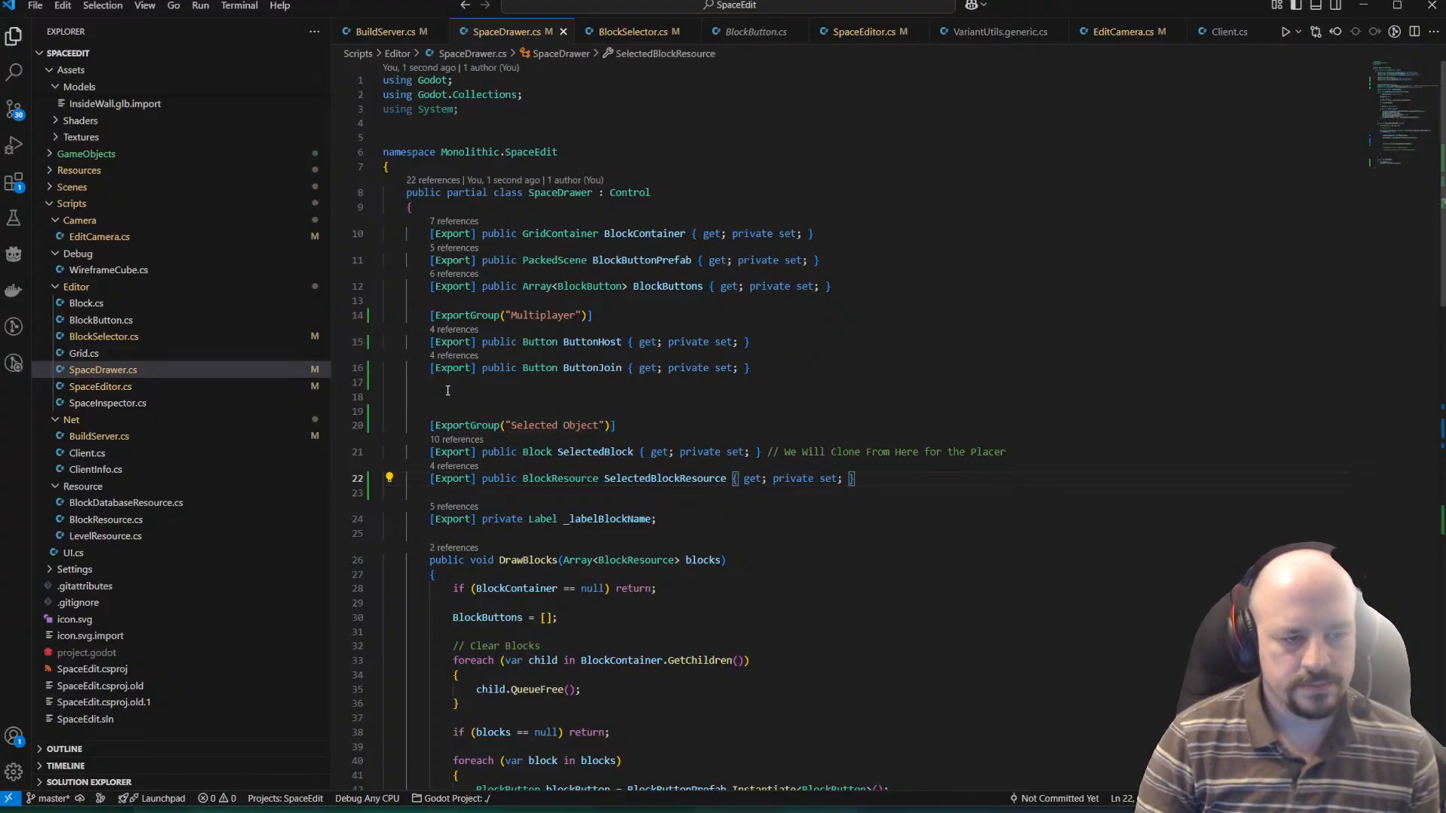
Extend the "Selected Object" export group name to "Selected Object For Placement" and save the script.
key(Up)
key(Up)
key(Up)
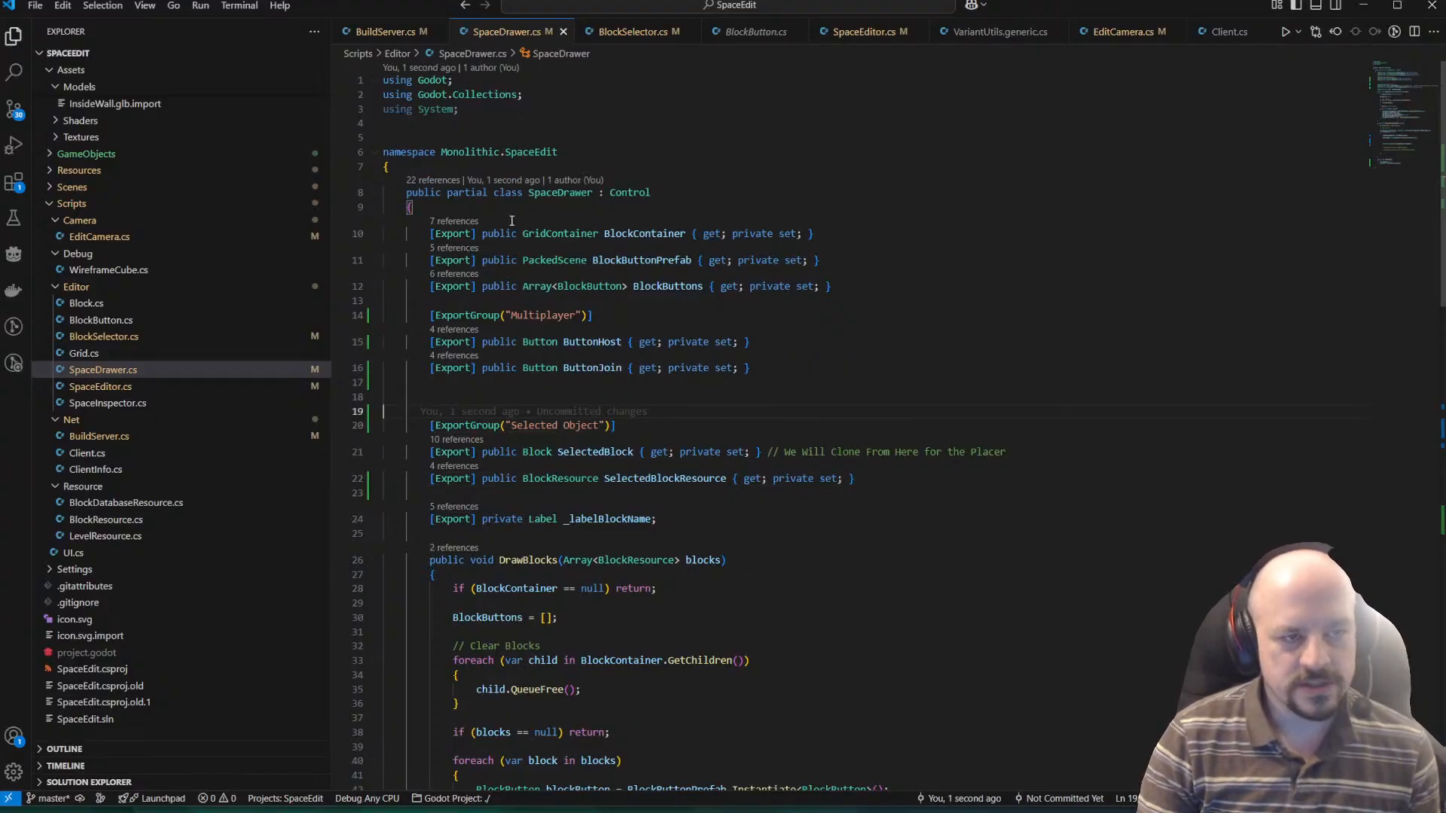
drag(894, 488, 430, 426)
click(862, 536)
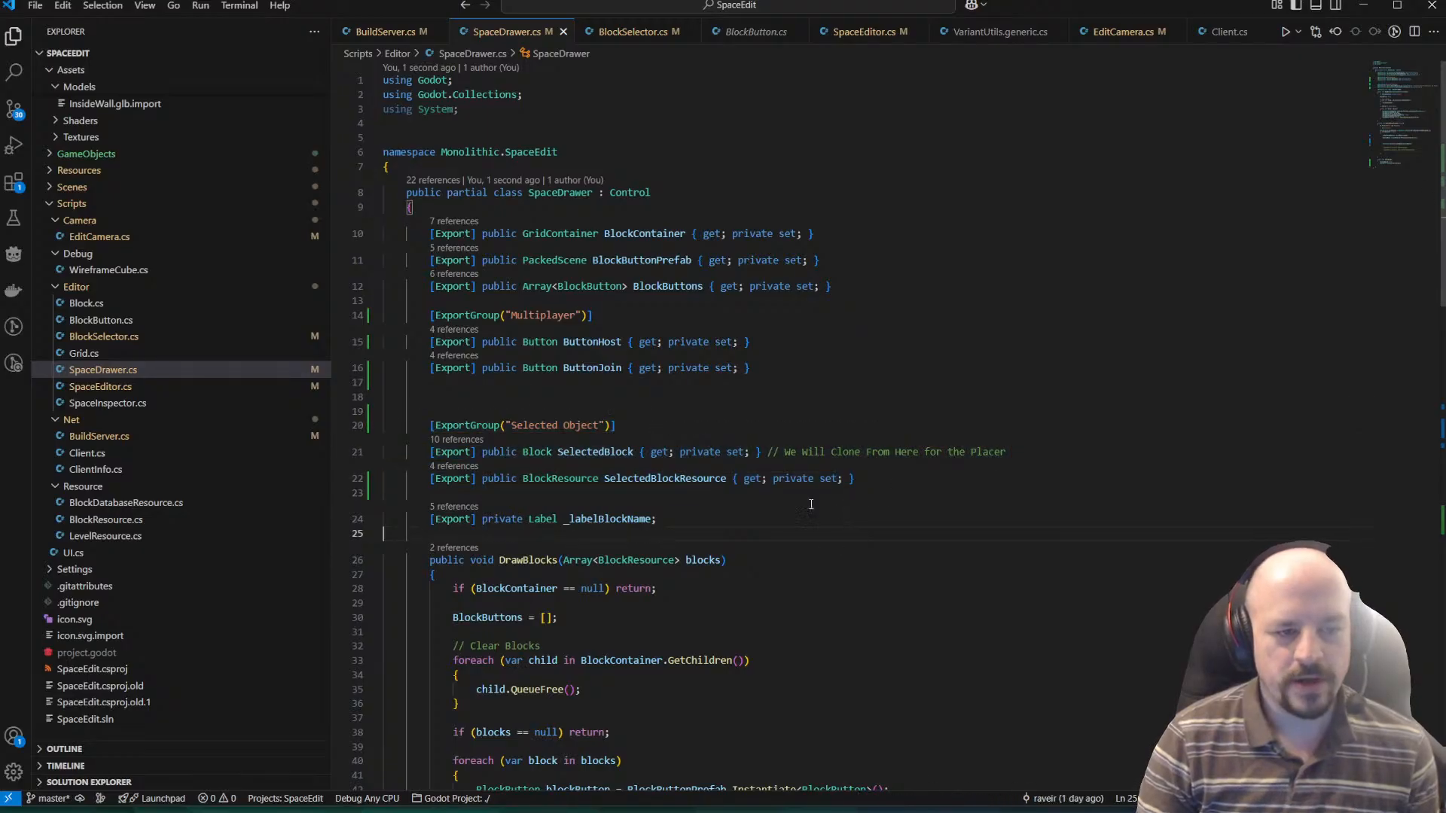
click(598, 427)
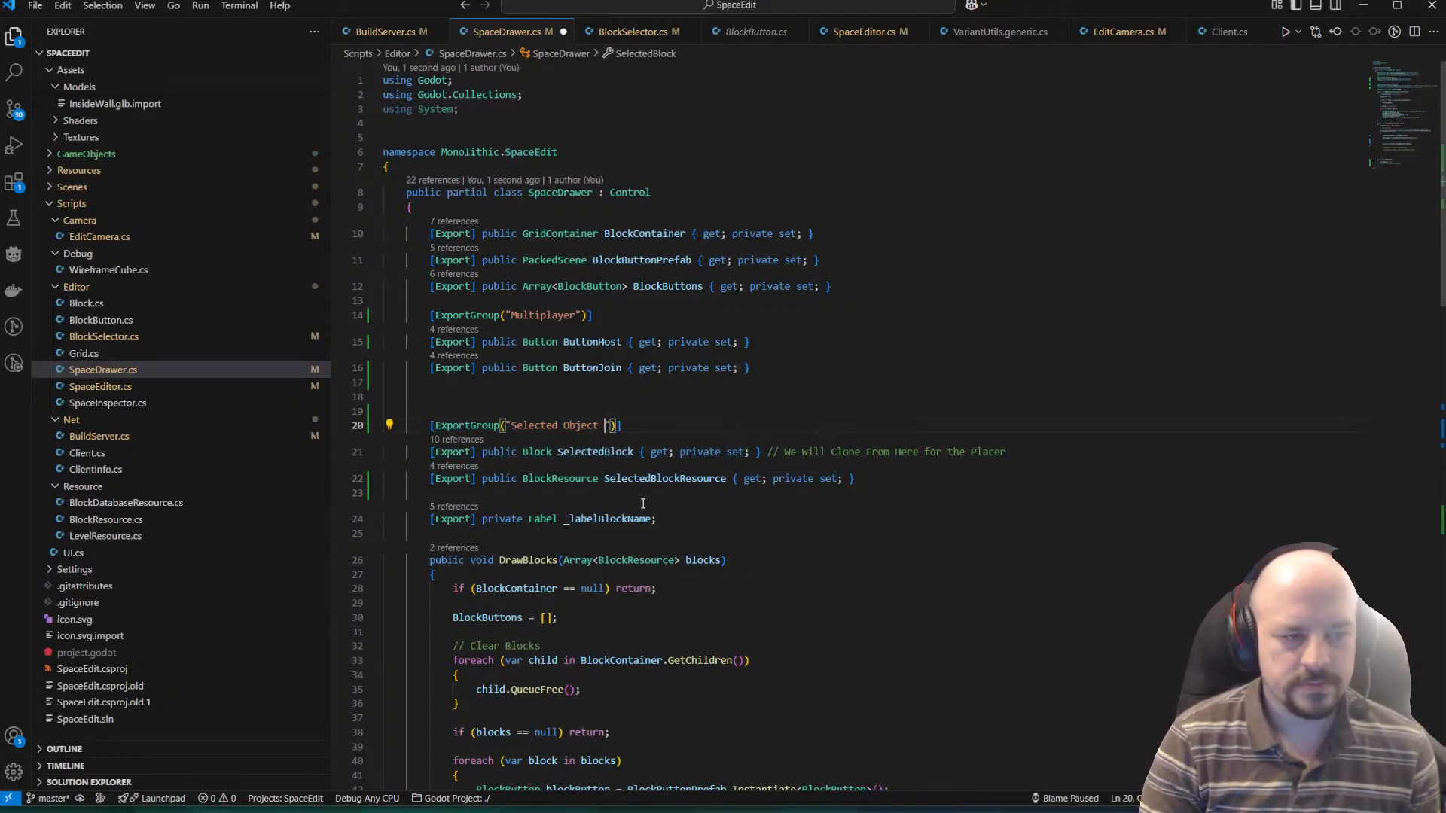
text(For Placement)
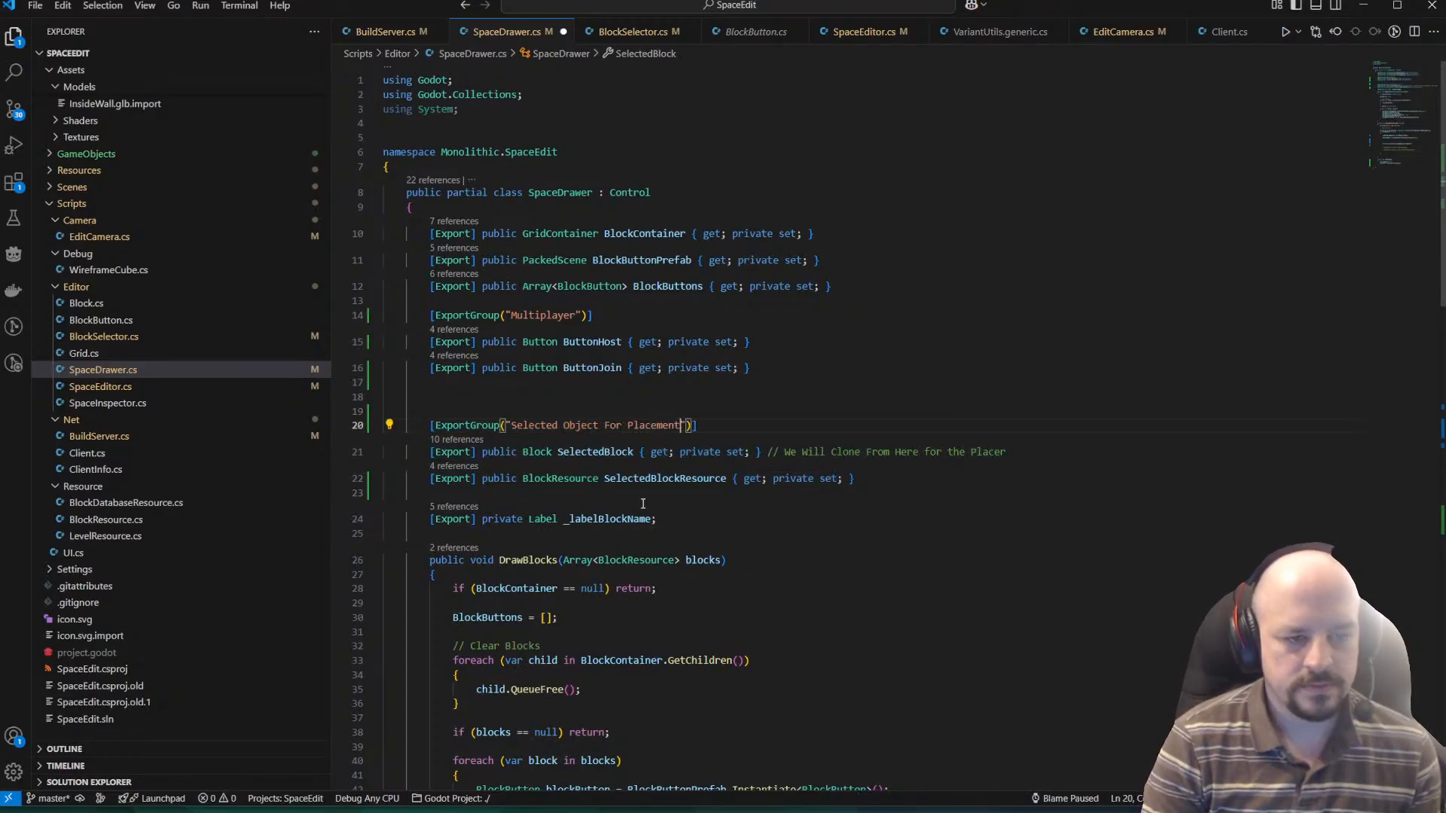
key(ctrl+s)
key(Down)
key(Down)
key(Home)
key(Home)
key(Up)
key(Up)
key(Up)
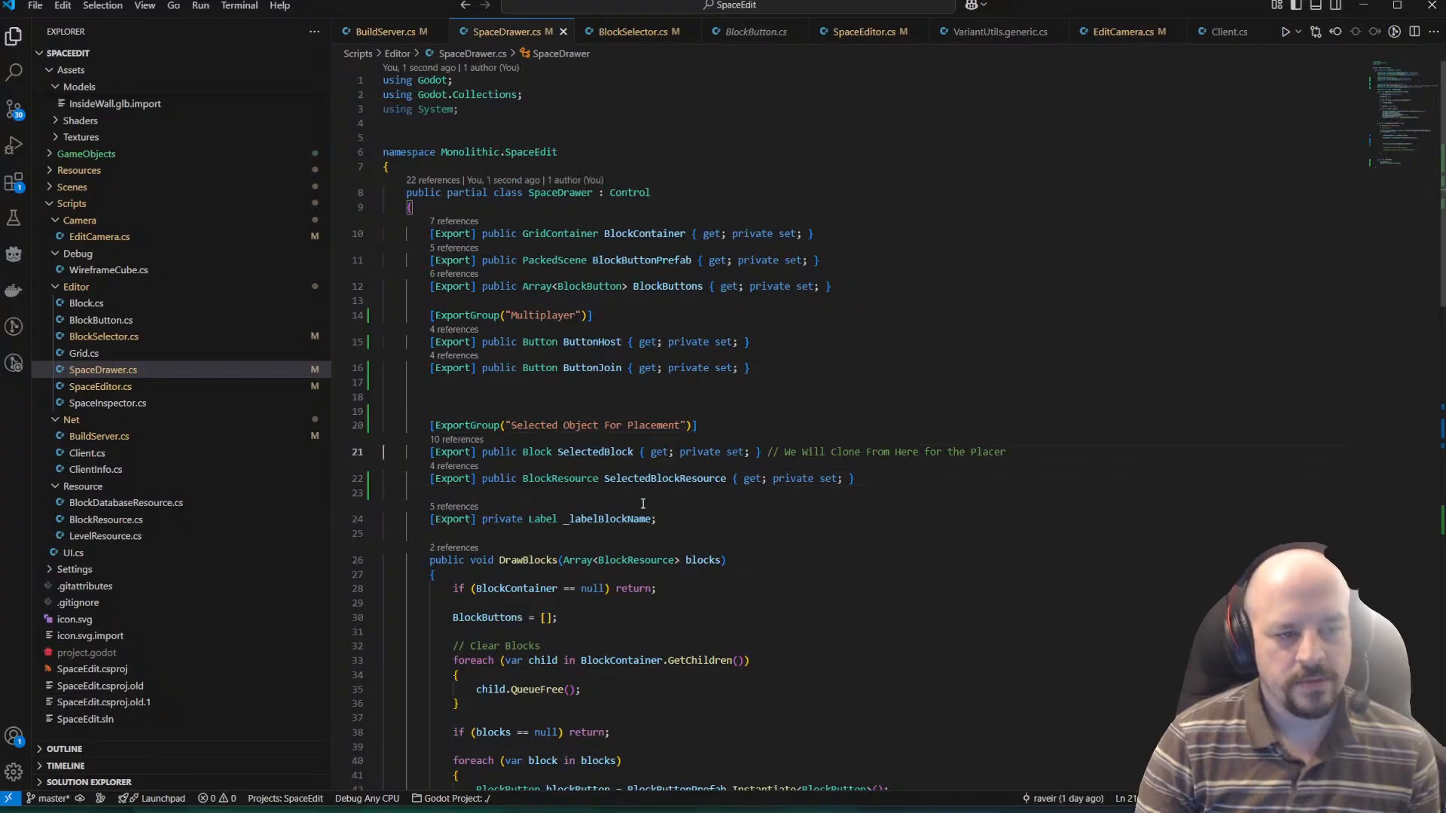
key(Down)
key(Down)
key(Down)
key(Down)
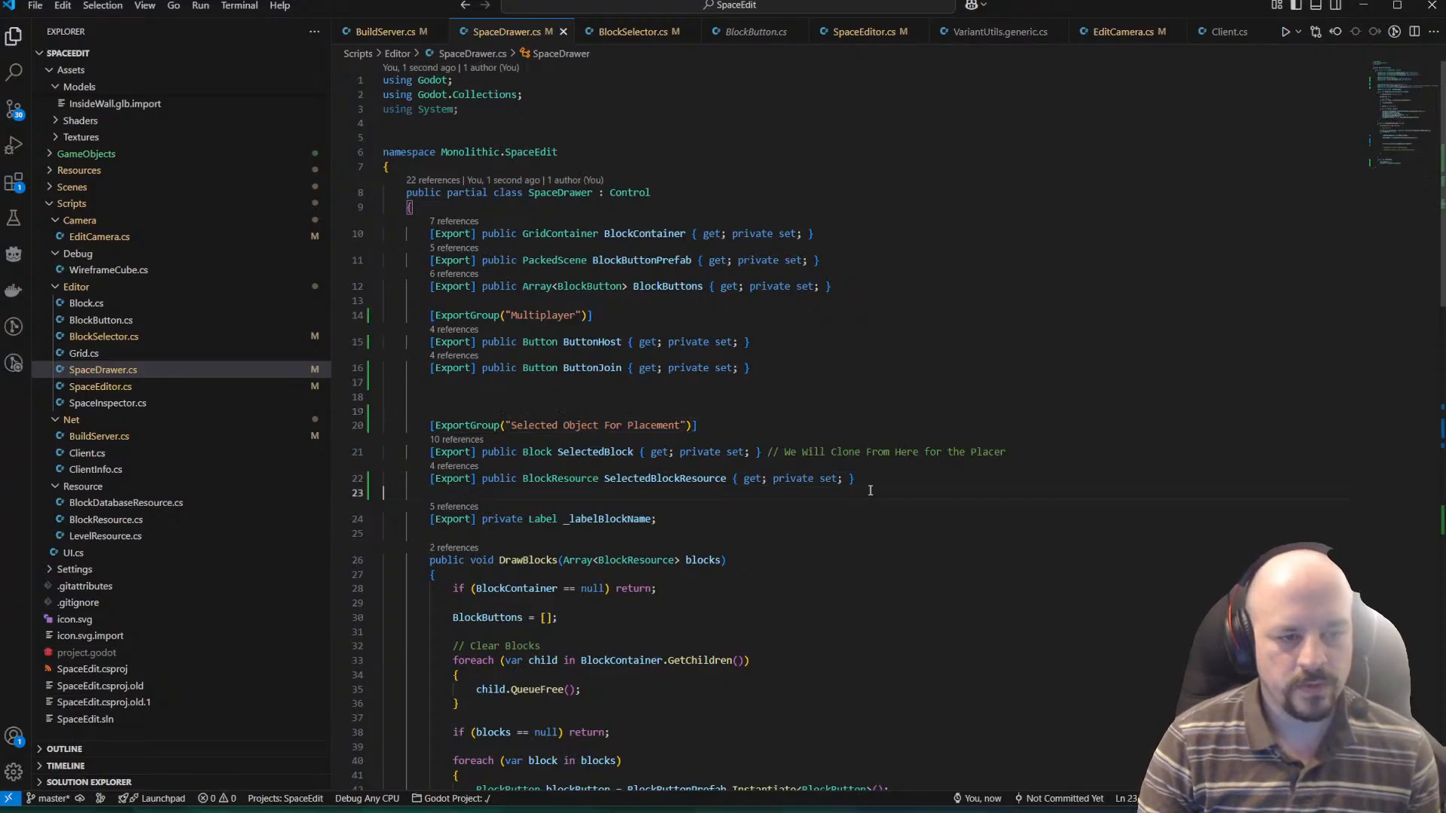
In OnBlockButtonPressed, assign blockResource to SelectedBlockResource on a new line just above the SelectedBlock instantiation.
scroll(594, 397, down, 10)
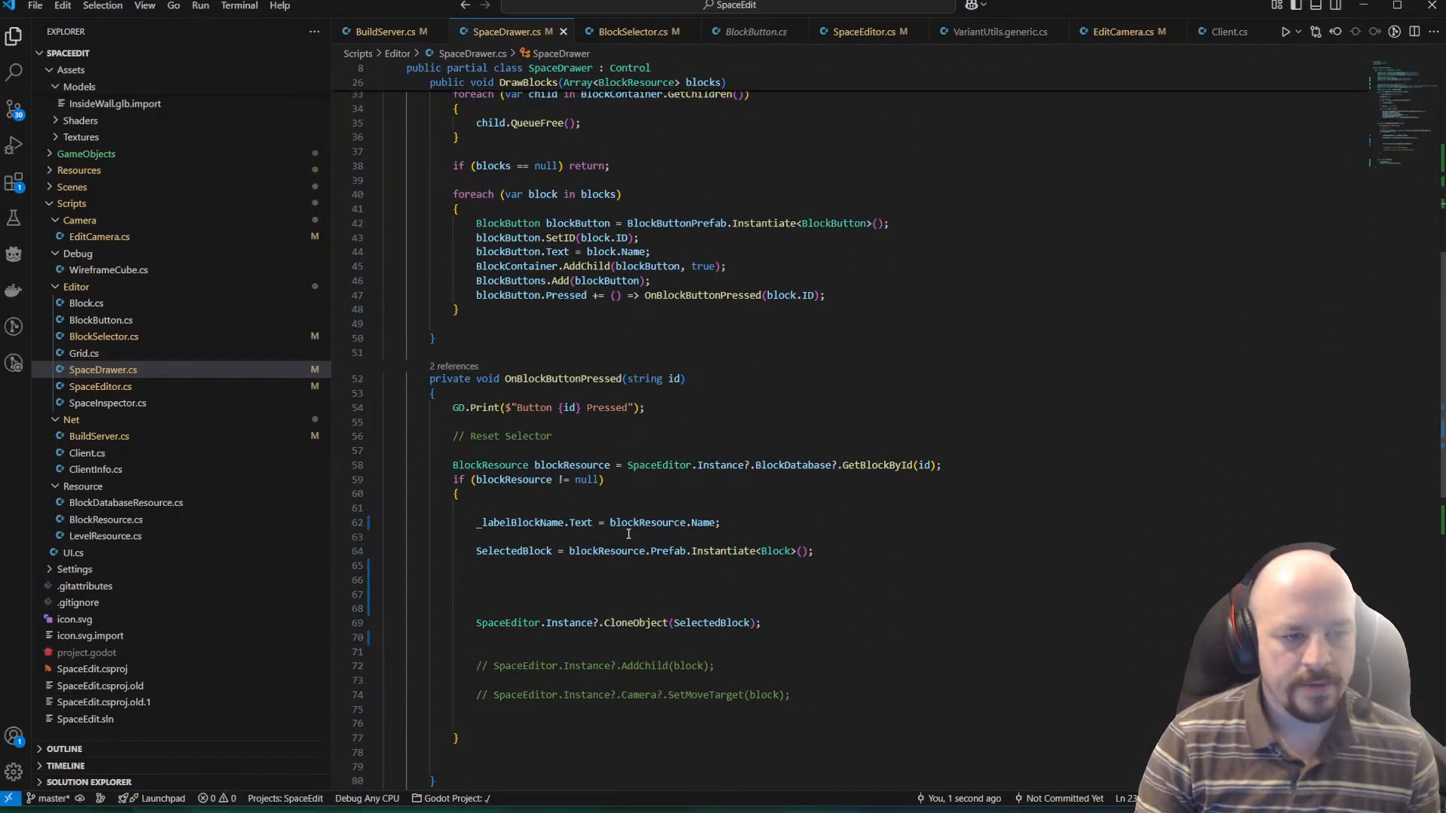
scroll(446, 498, down, 3)
double_click(564, 266)
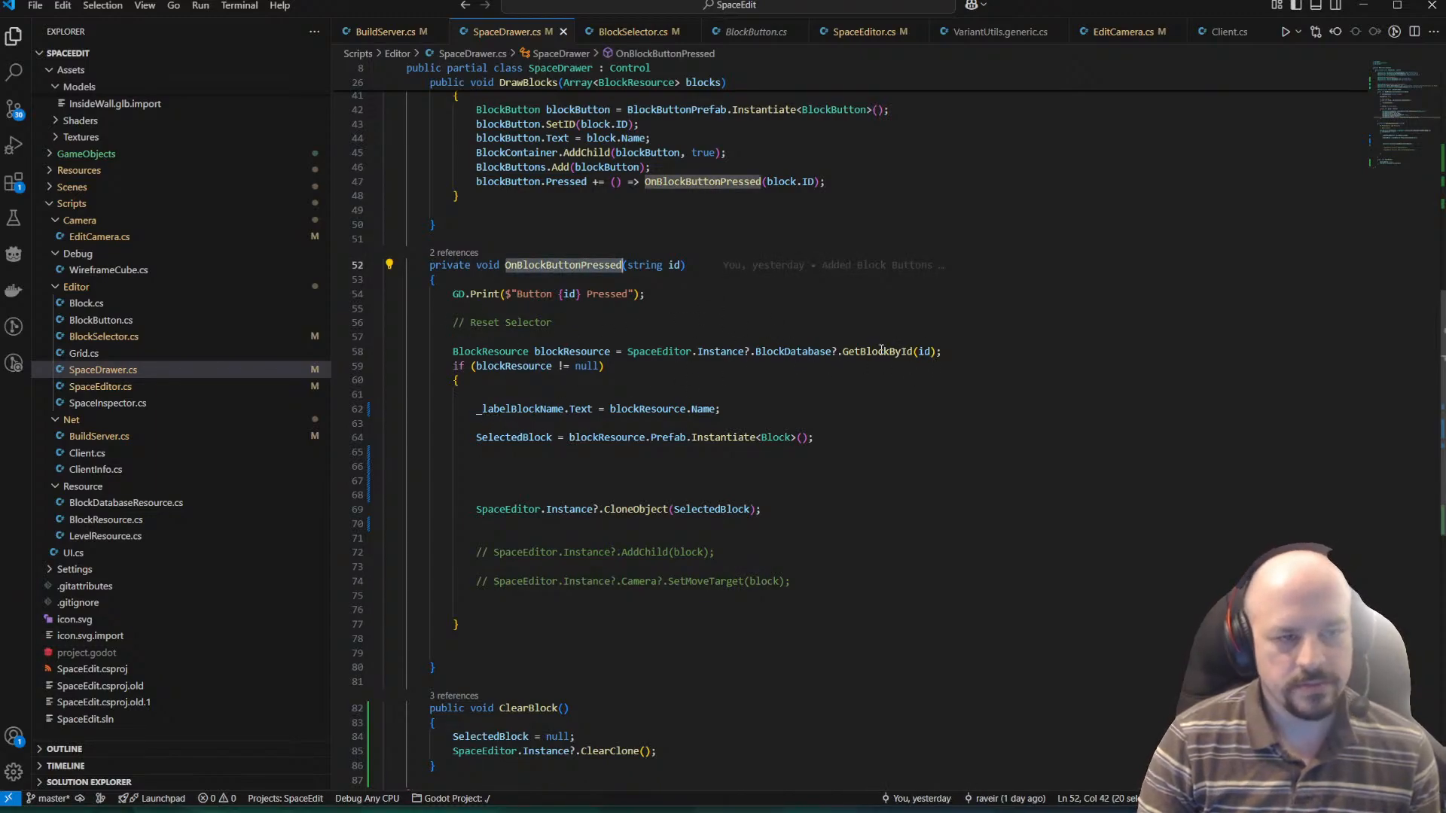
scroll(608, 463, down, 1)
click(875, 402)
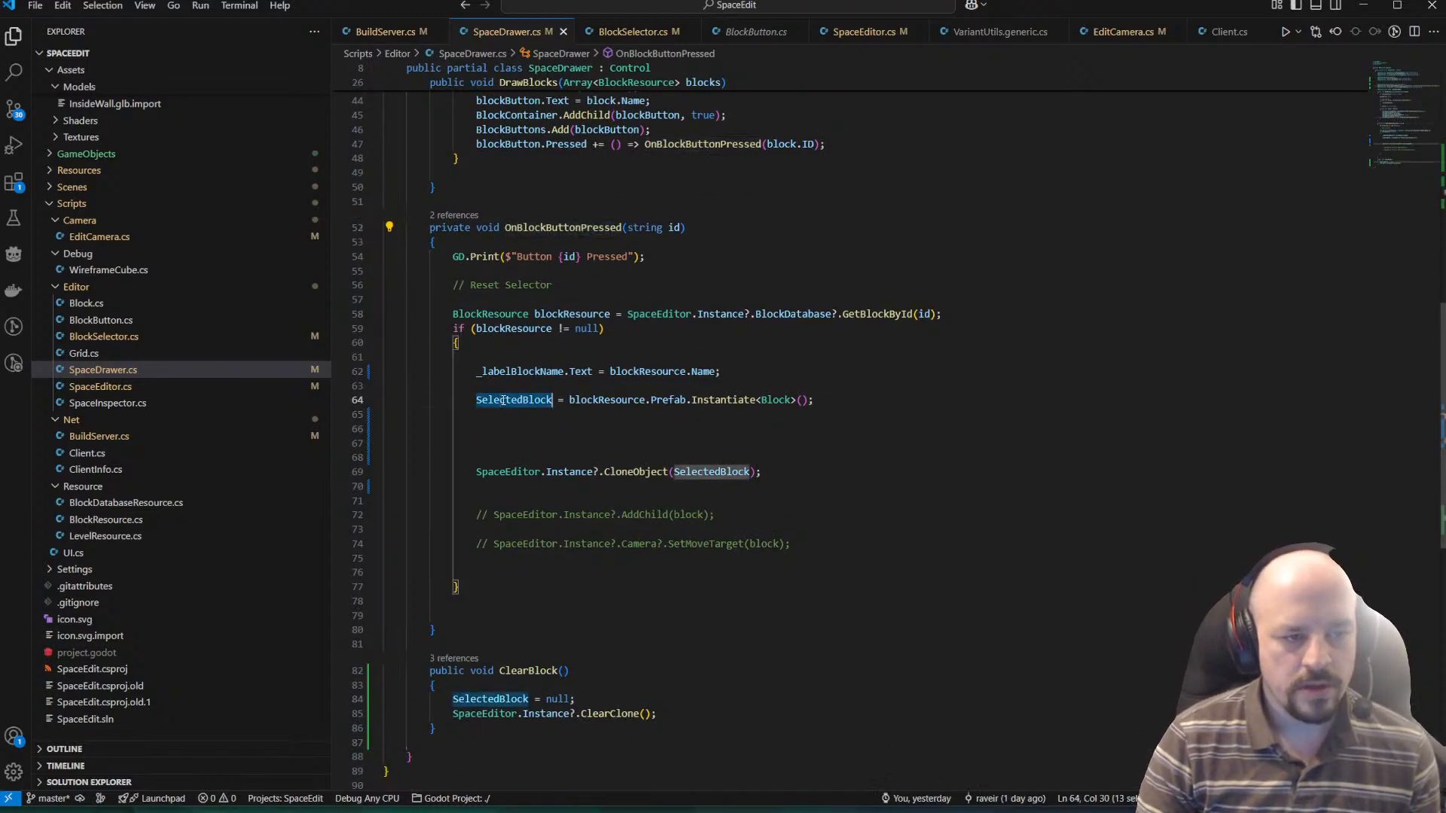
key(Return)
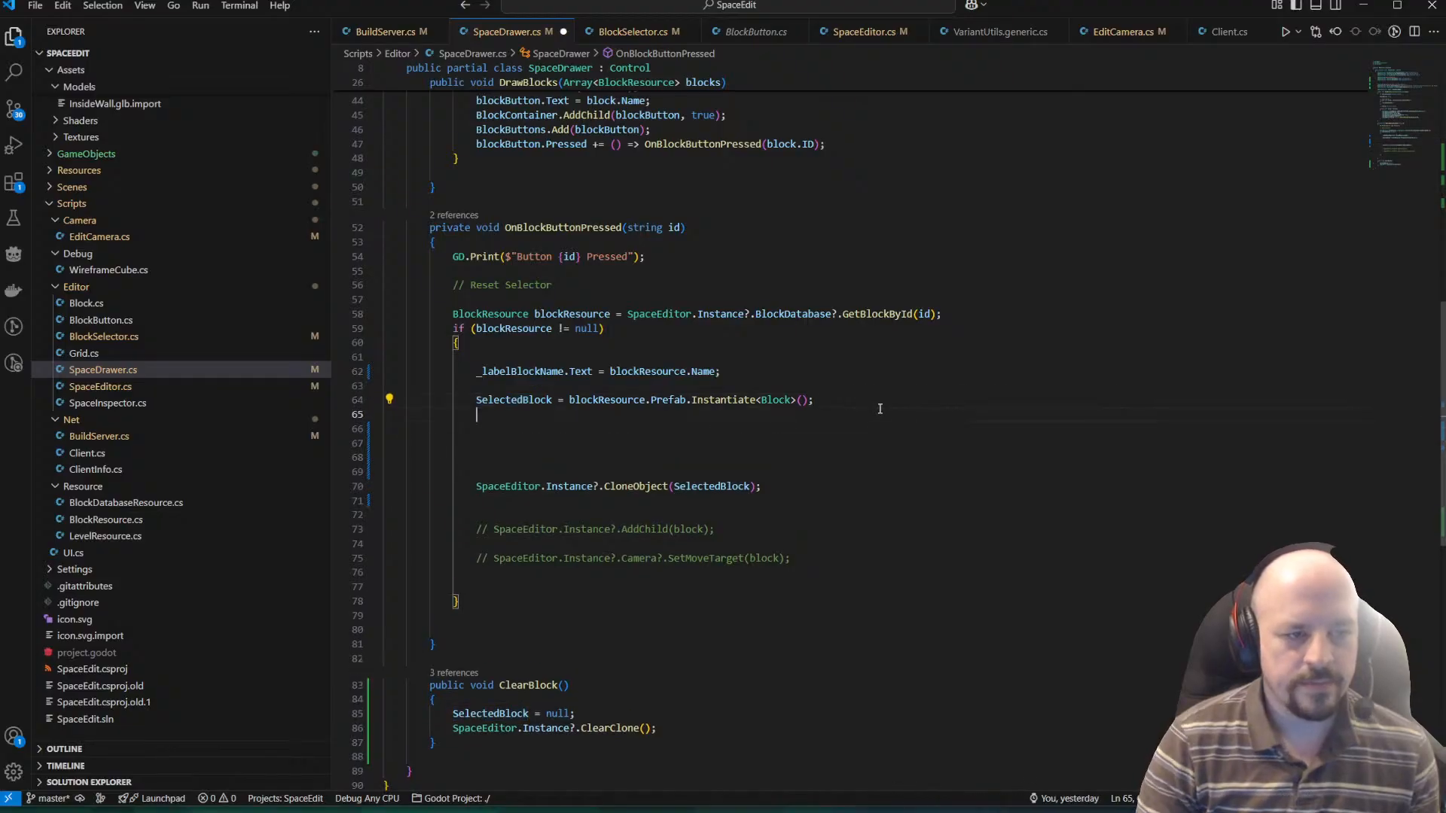
key(Return)
key(Return)
key(Up)
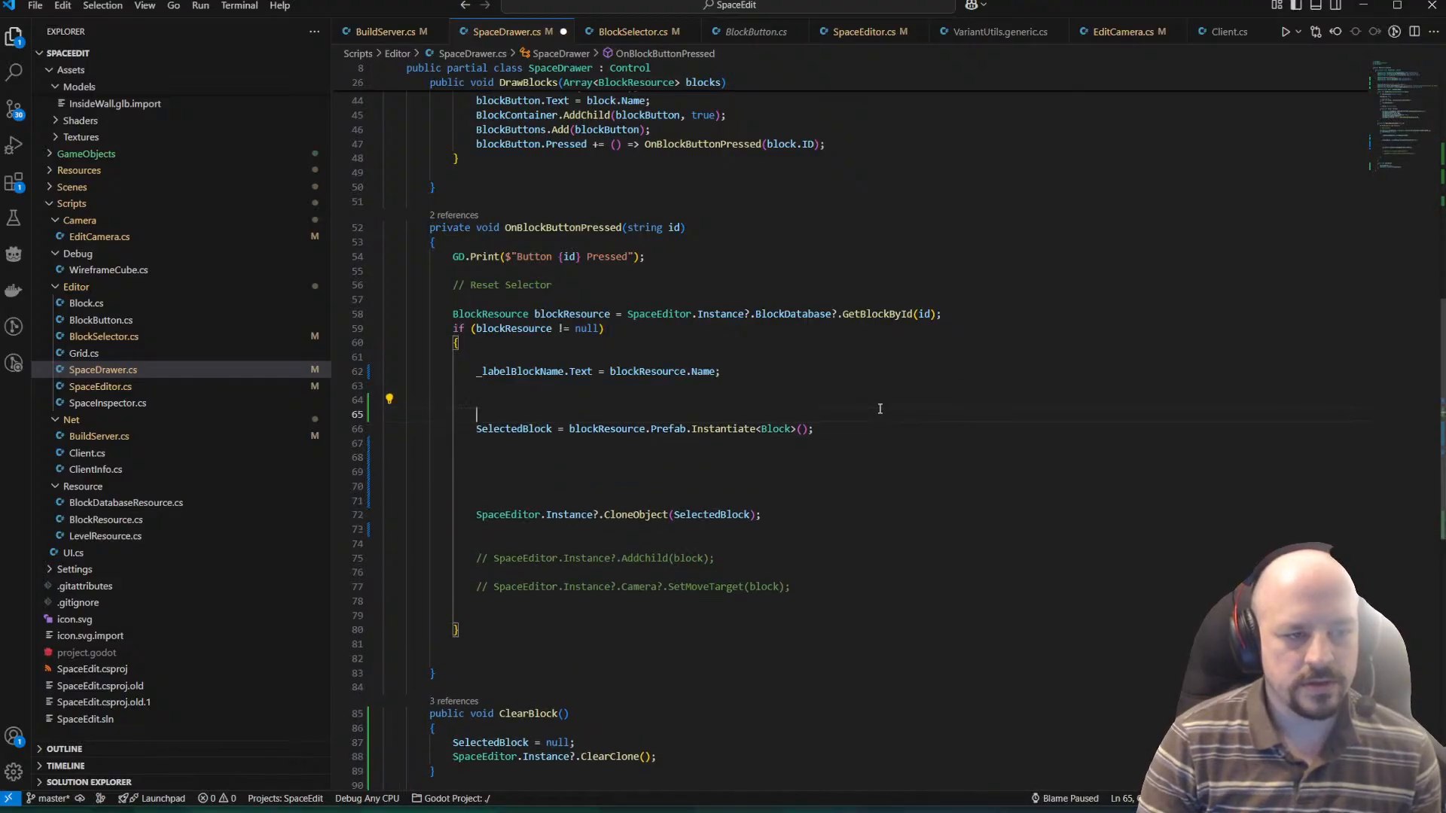
text(SelectedBlockResource = )
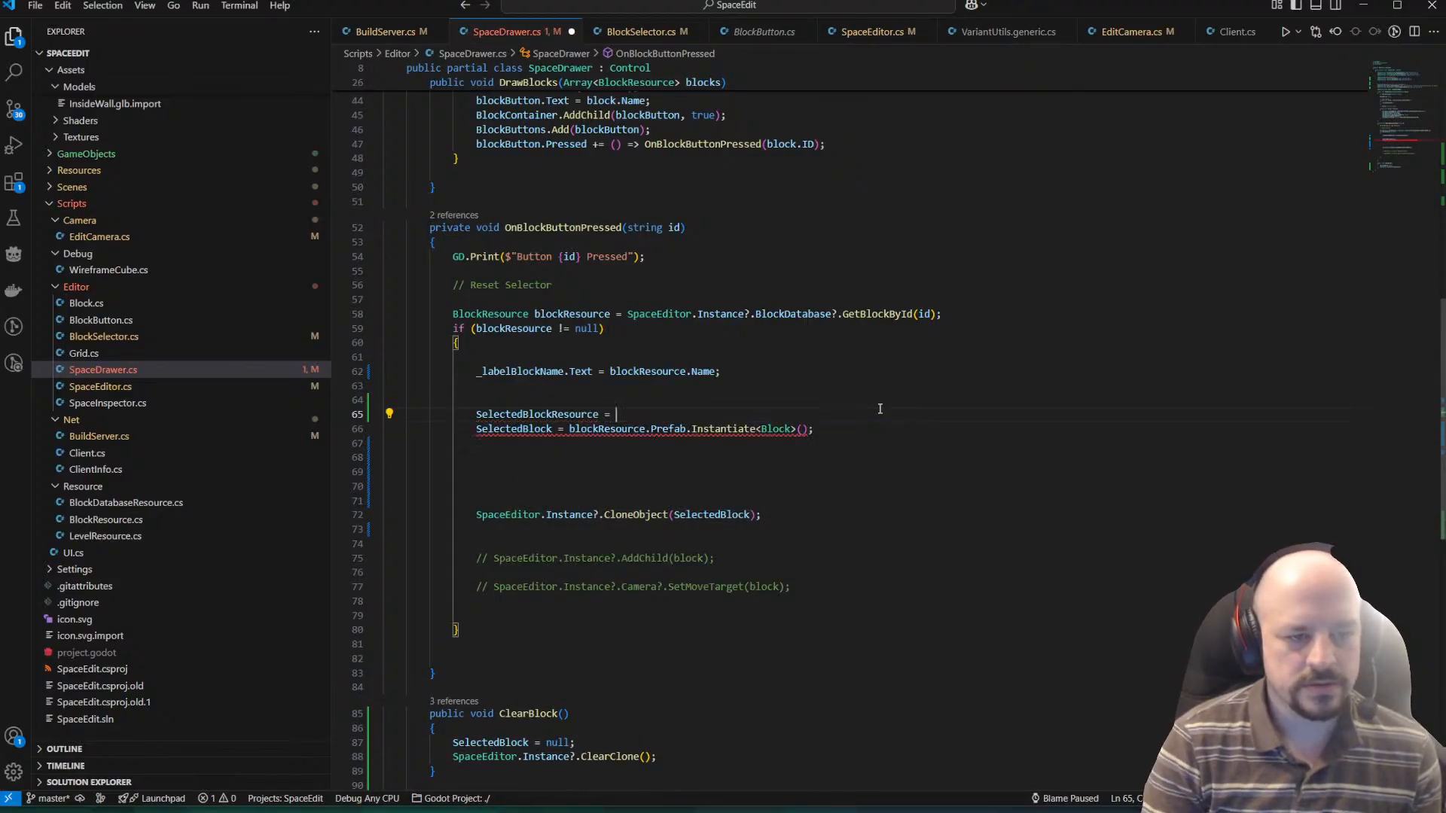
text(blockResource)
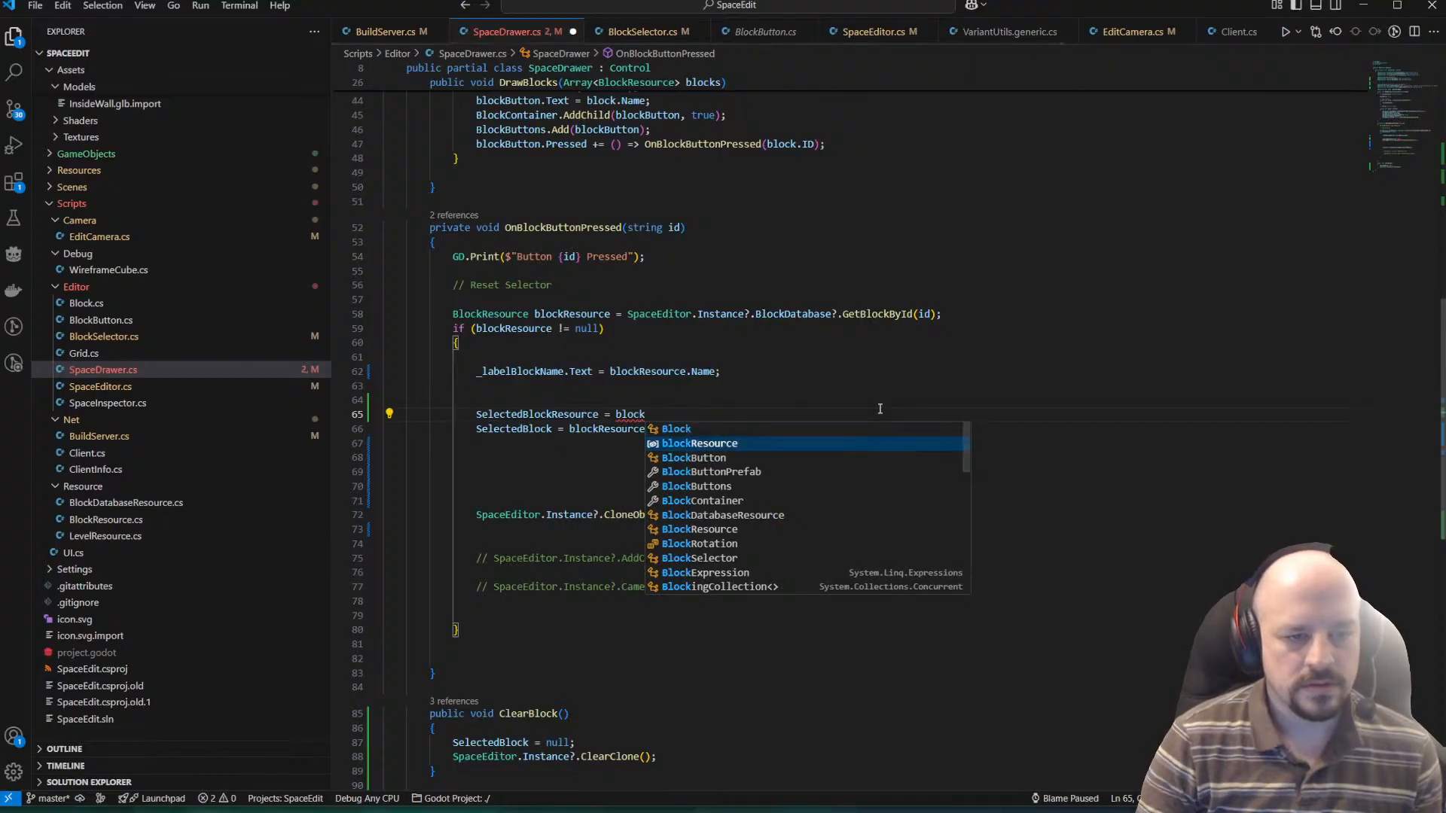
key(Down)
key(Left)
text(;)
Delete the surplus blank lines before and after the CloneObject(SelectedBlock) call in OnBlockButtonPressed.
key(Down)
key(Down)
key(Down)
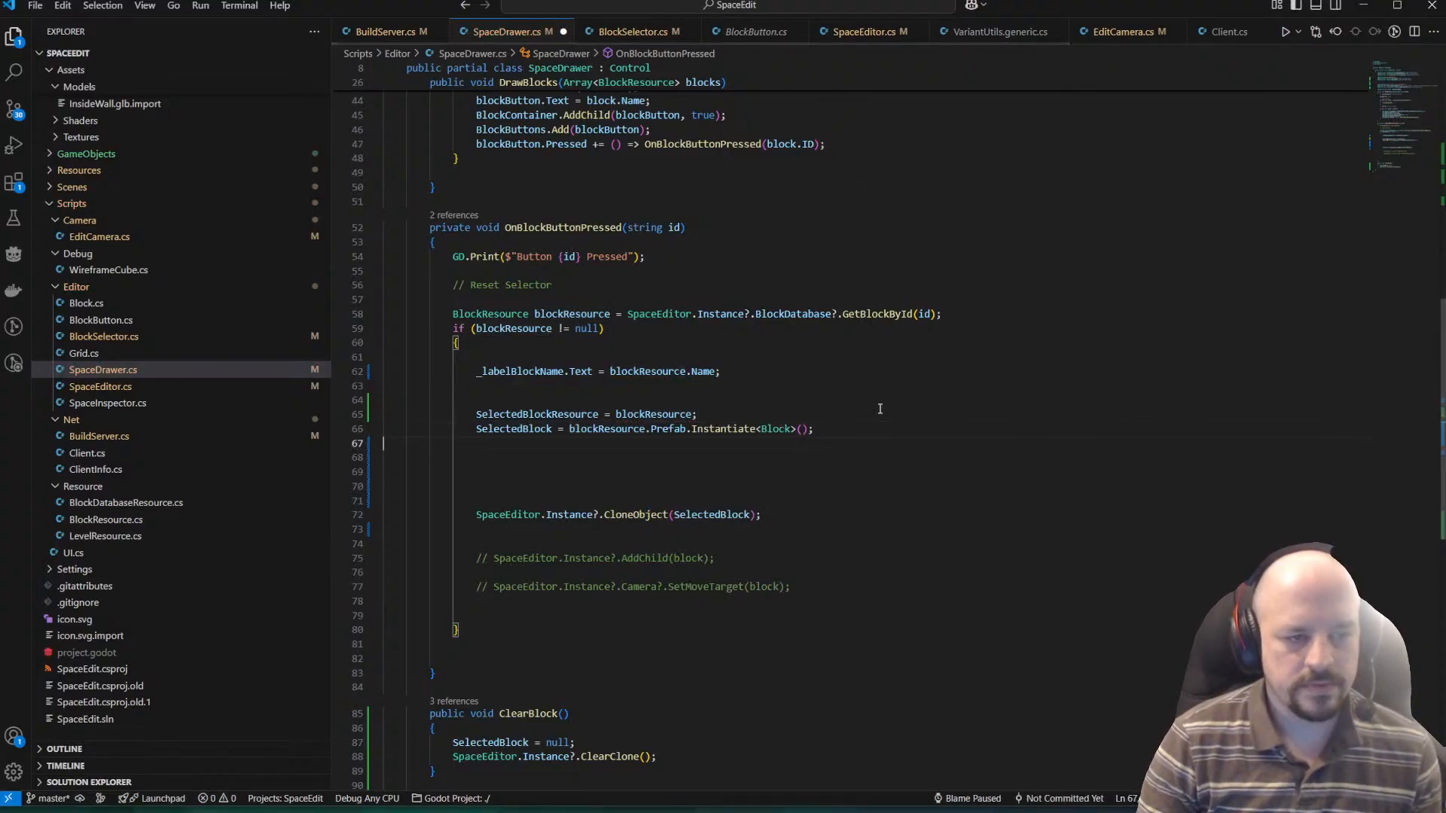
key(shift+Down)
key(shift+Down)
key(Delete)
key(Delete)
key(Delete)
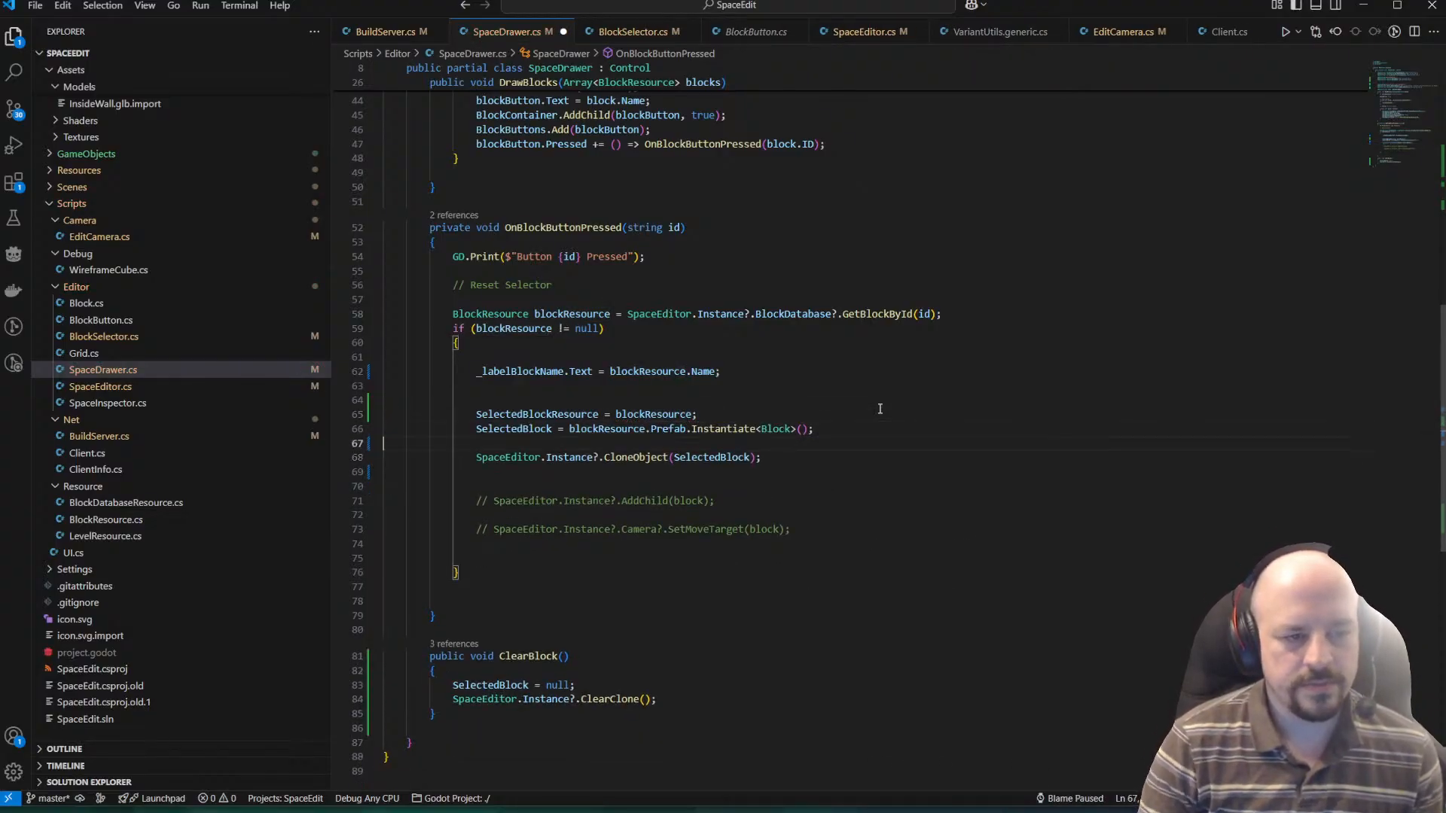
key(Down)
key(shift+Down)
key(Delete)
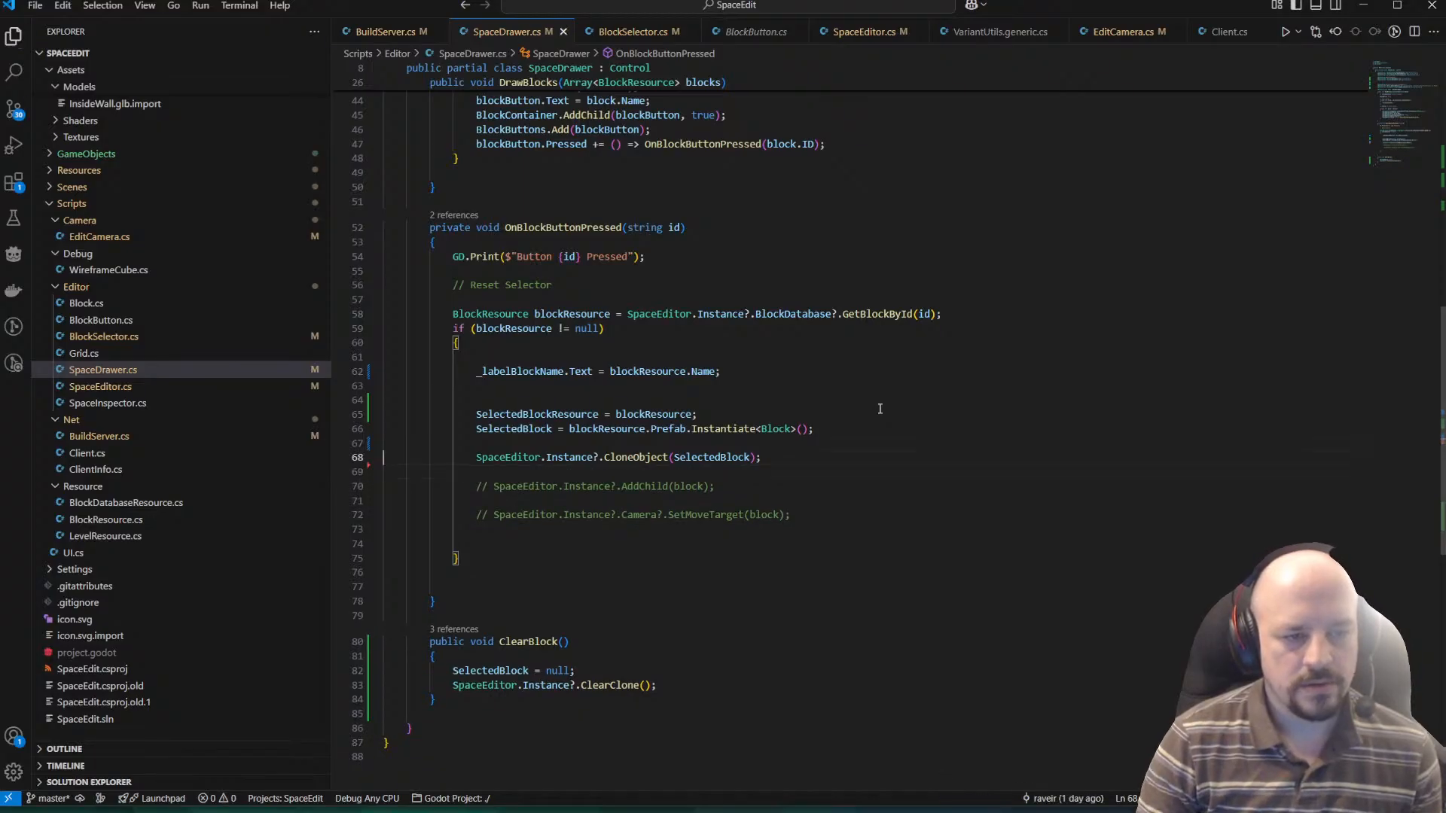
key(Up)
key(Up)
key(Up)
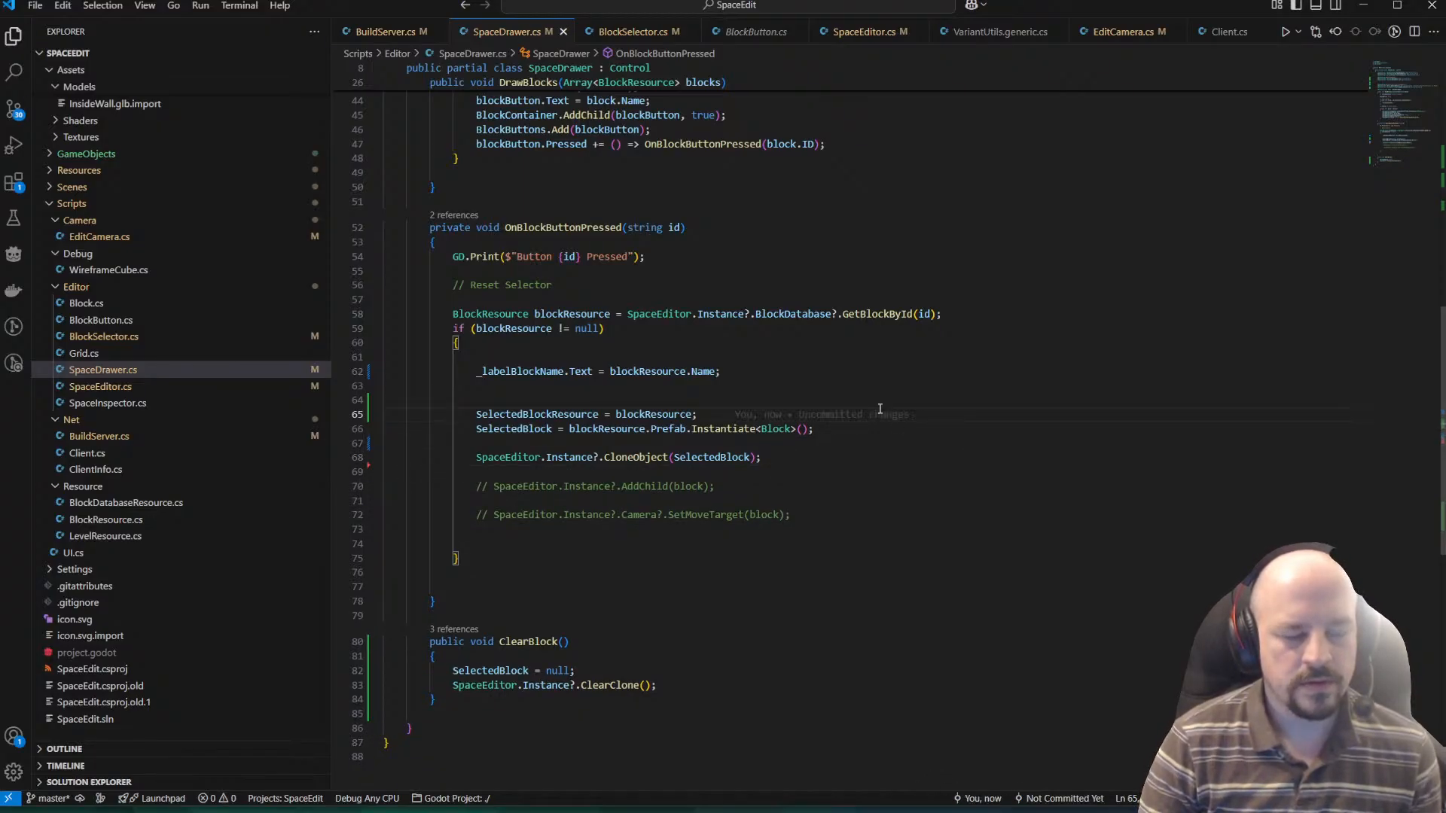
scroll(644, 488, down, 5)
scroll(595, 393, up, 3)
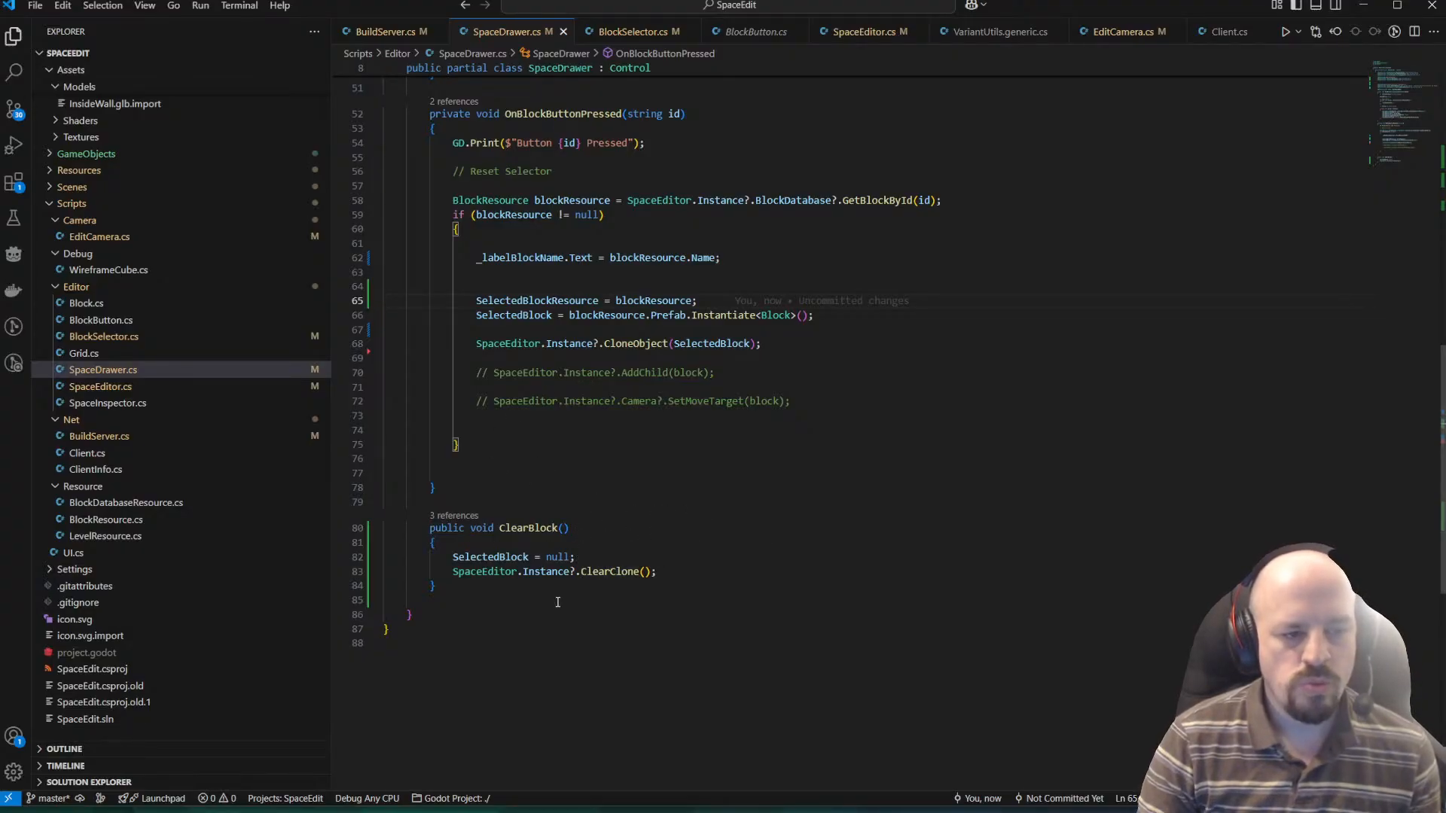
Add an empty public void SelectNewBlock() method below ClearBlock and save the script.
click(523, 576)
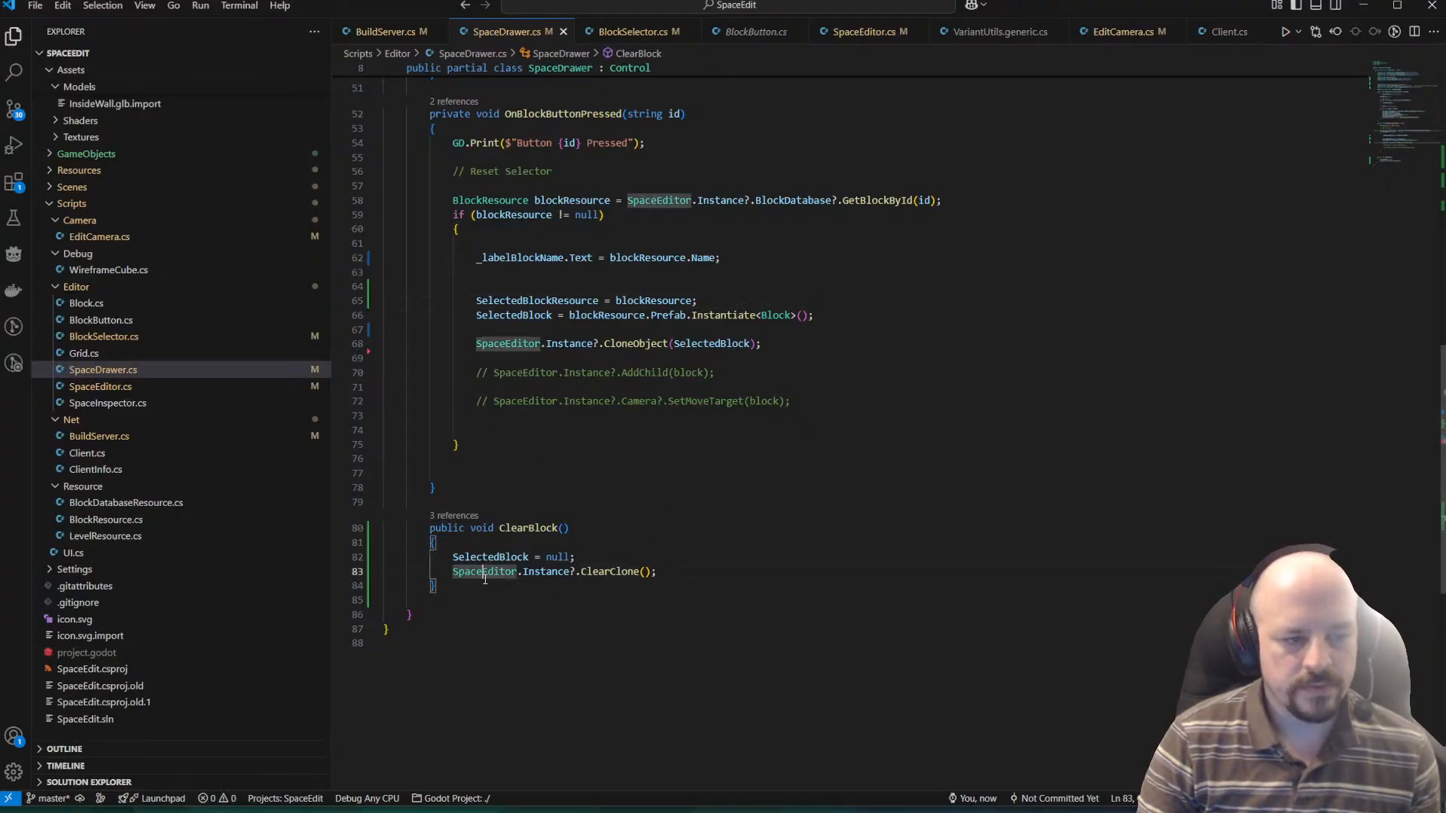
click(482, 589)
key(Return)
key(Return)
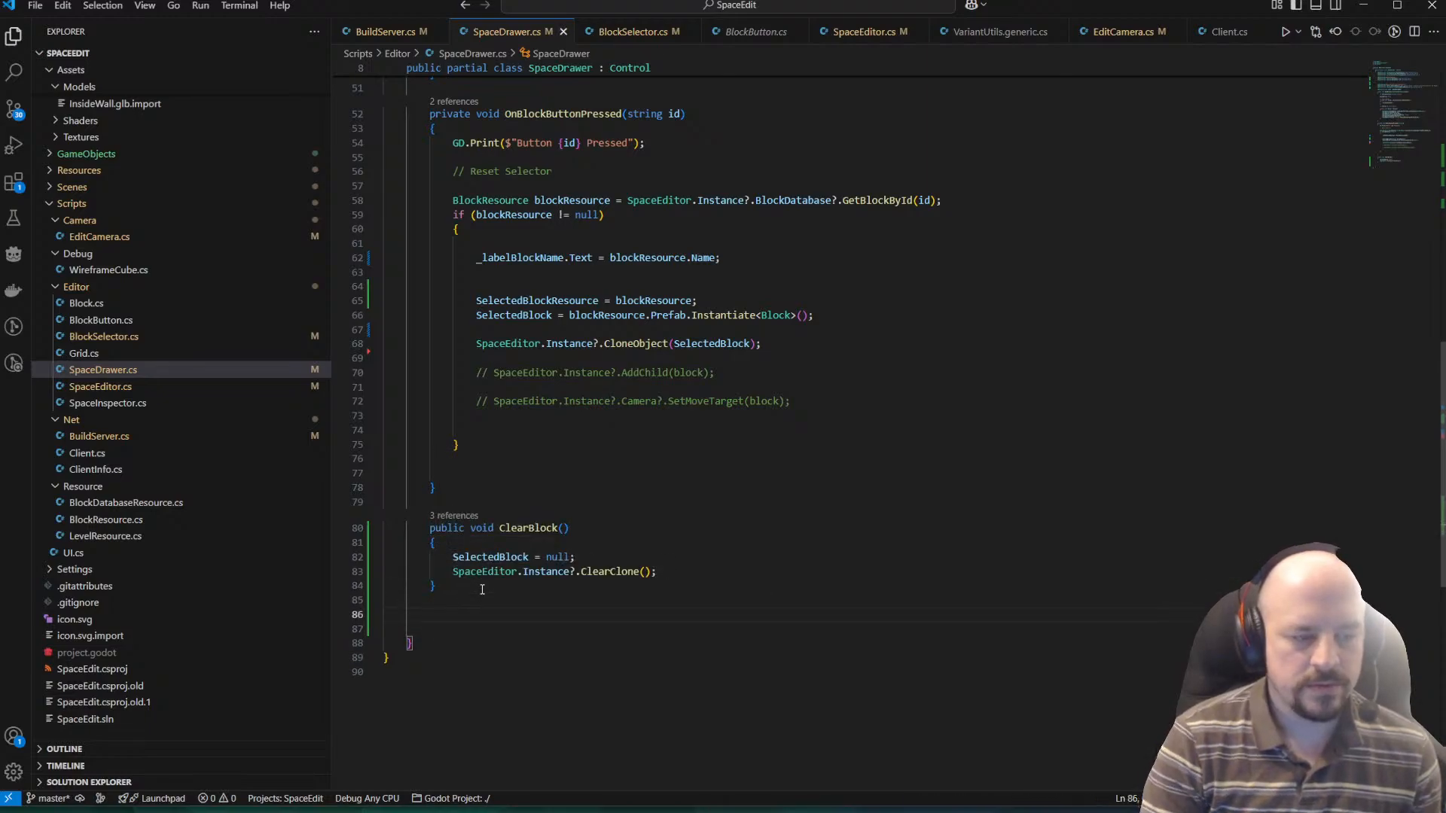
text(public void Selected)
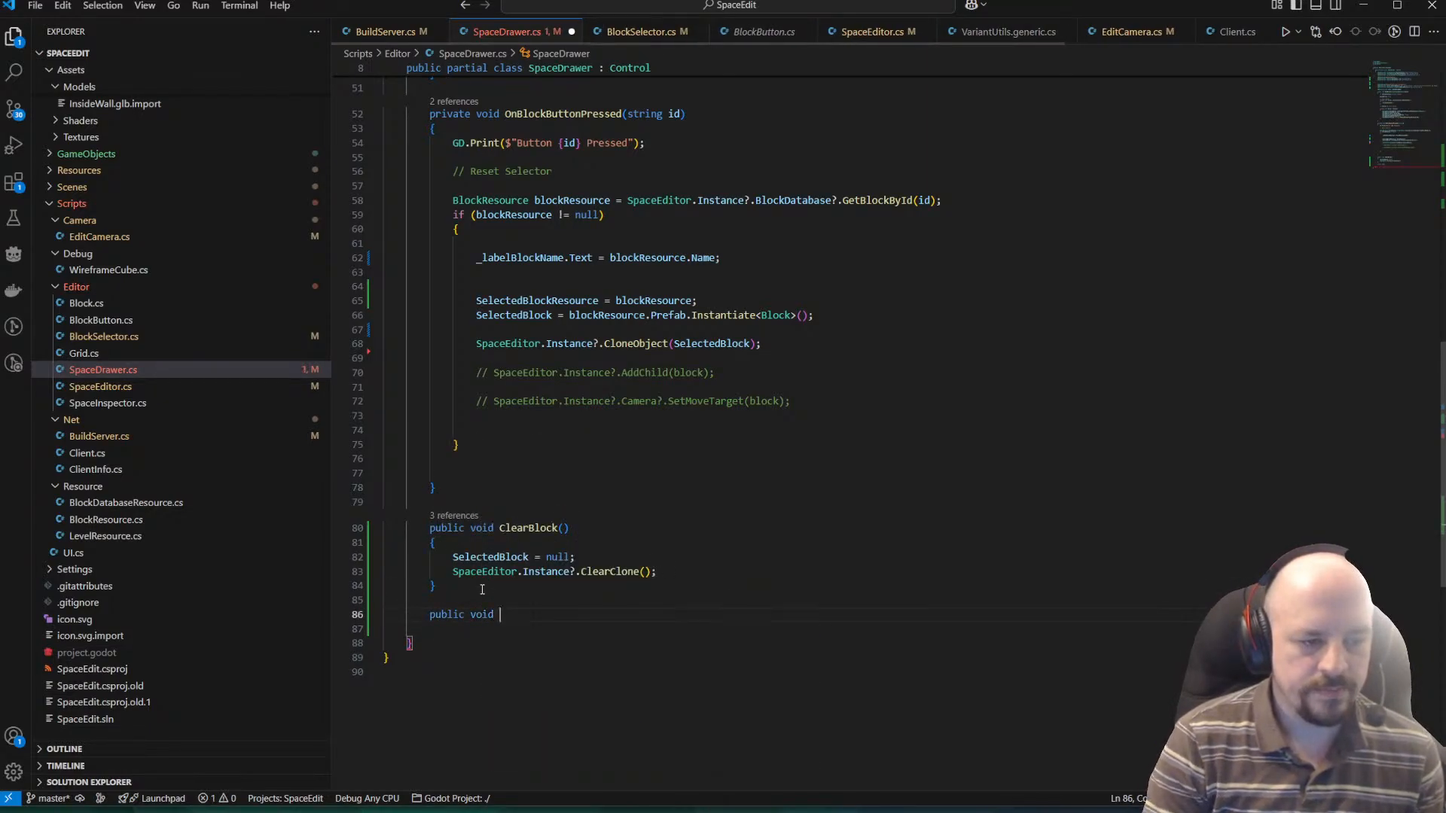
key(BackSpace)
key(BackSpace)
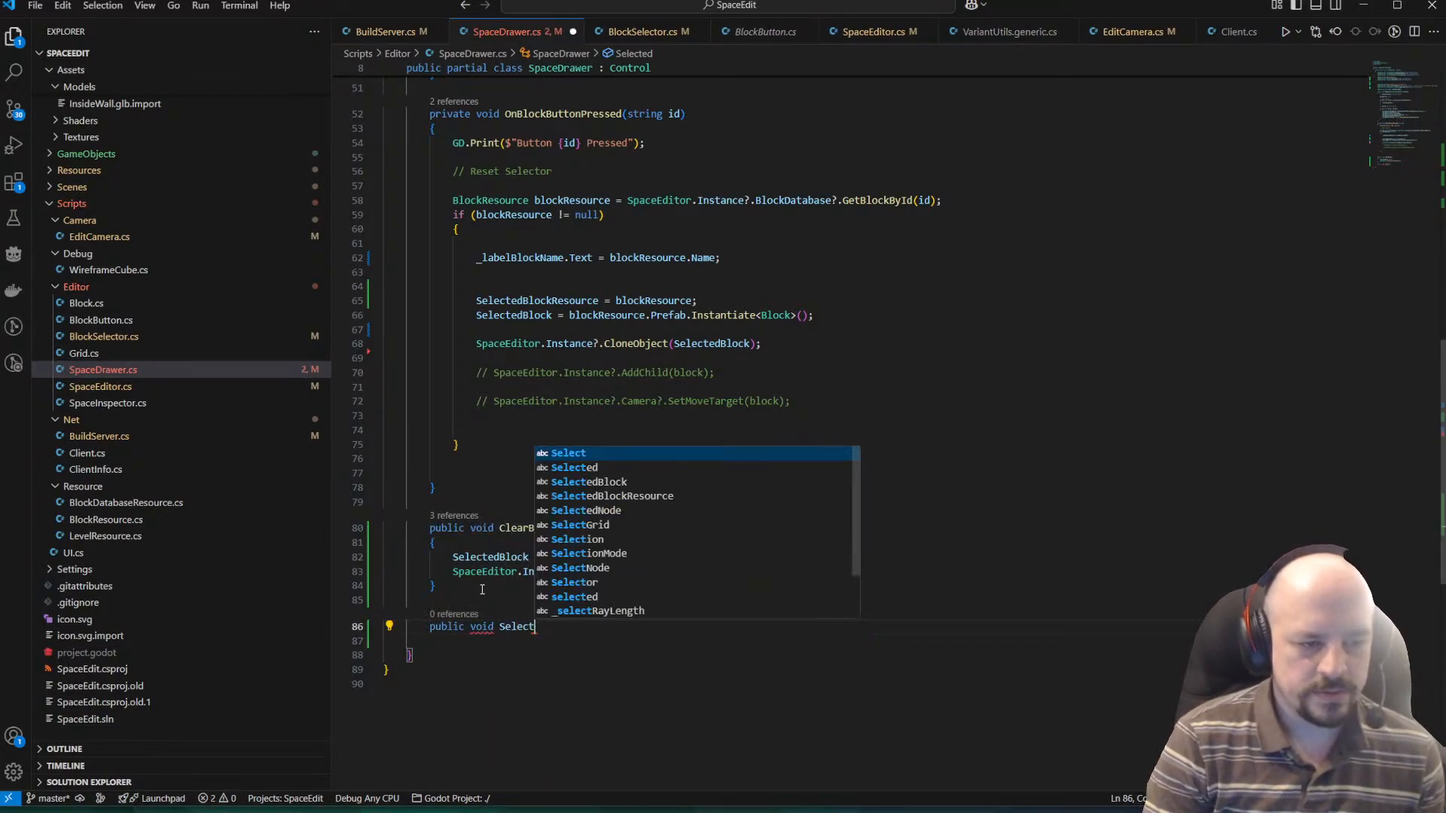
text(NewB)
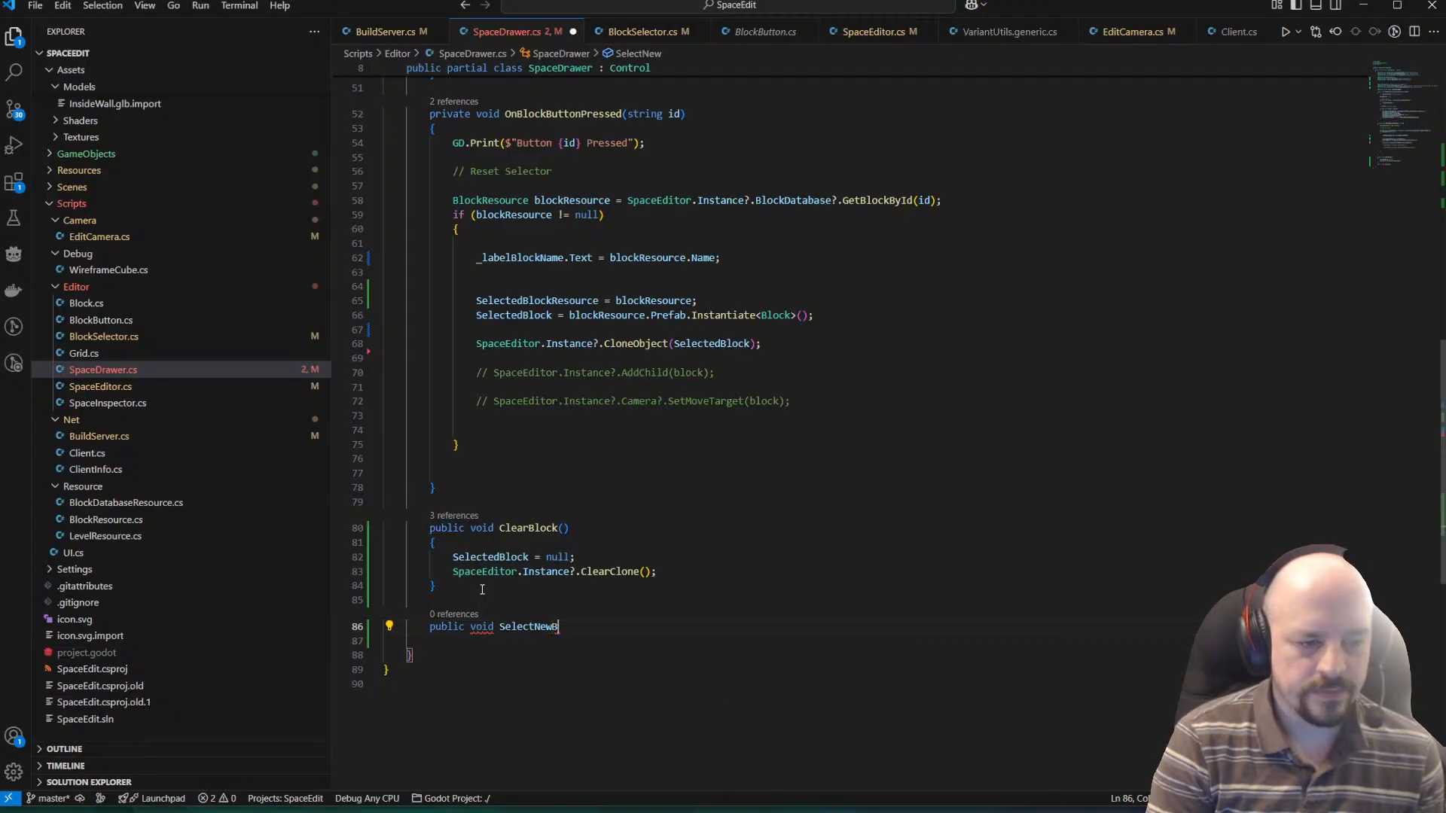
text(lock())
key(Return)
text({)
key(Return)
key(ctrl+s)
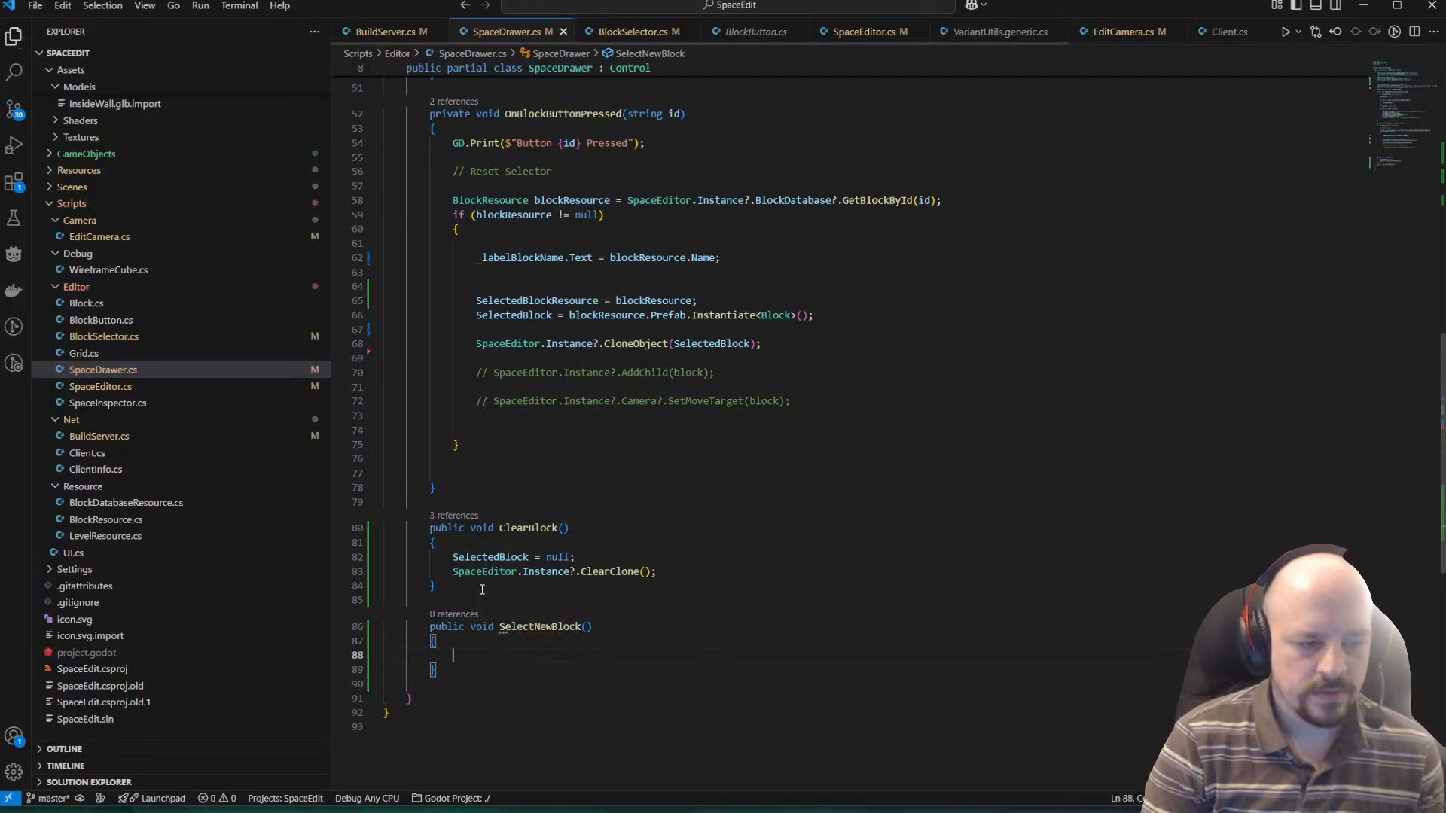
Copy the SelectedBlock instantiation line from OnBlockButtonPressed into the body of SelectNewBlock and save the script.
scroll(468, 626, down, 3)
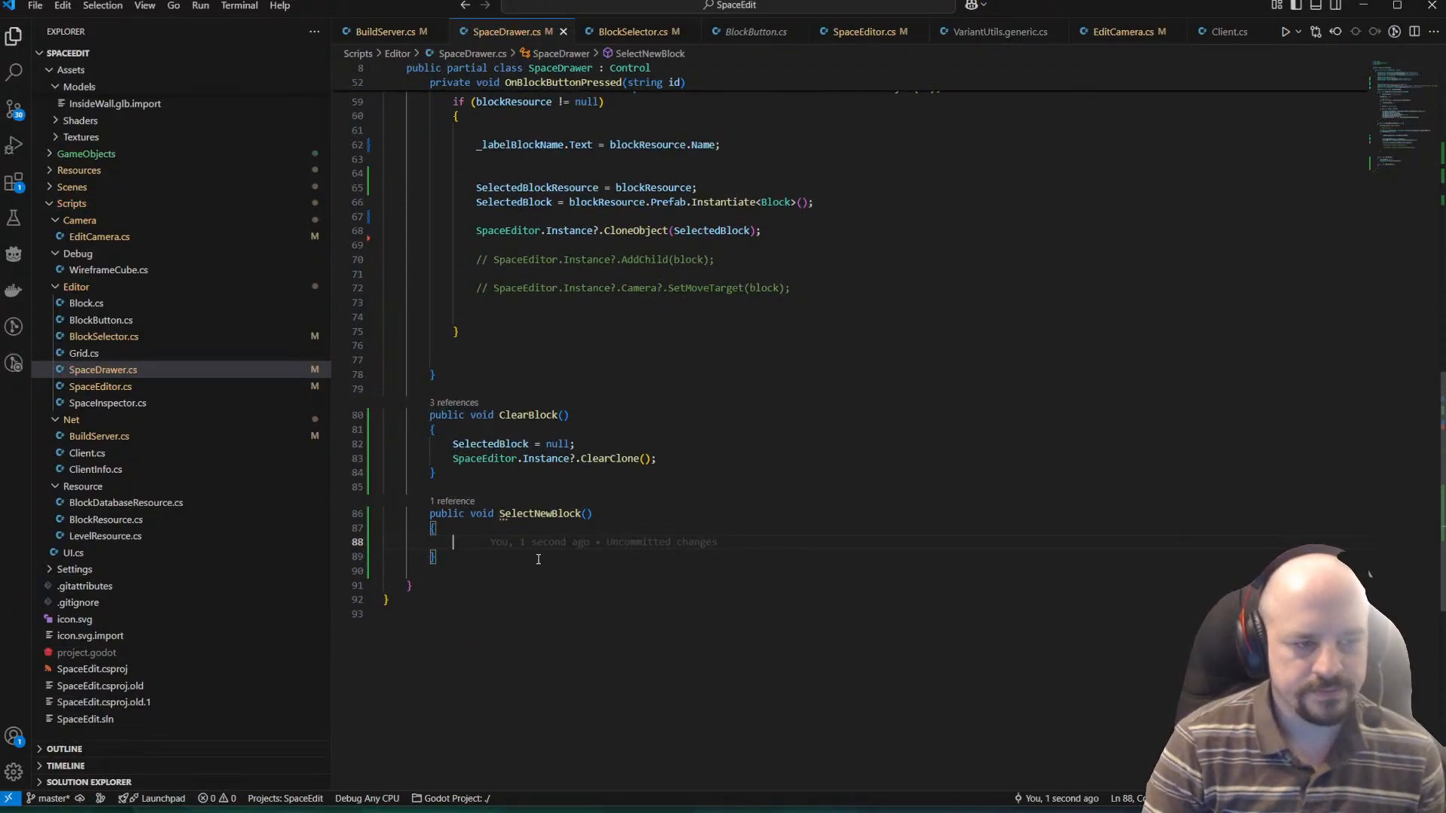
scroll(607, 282, up, 3)
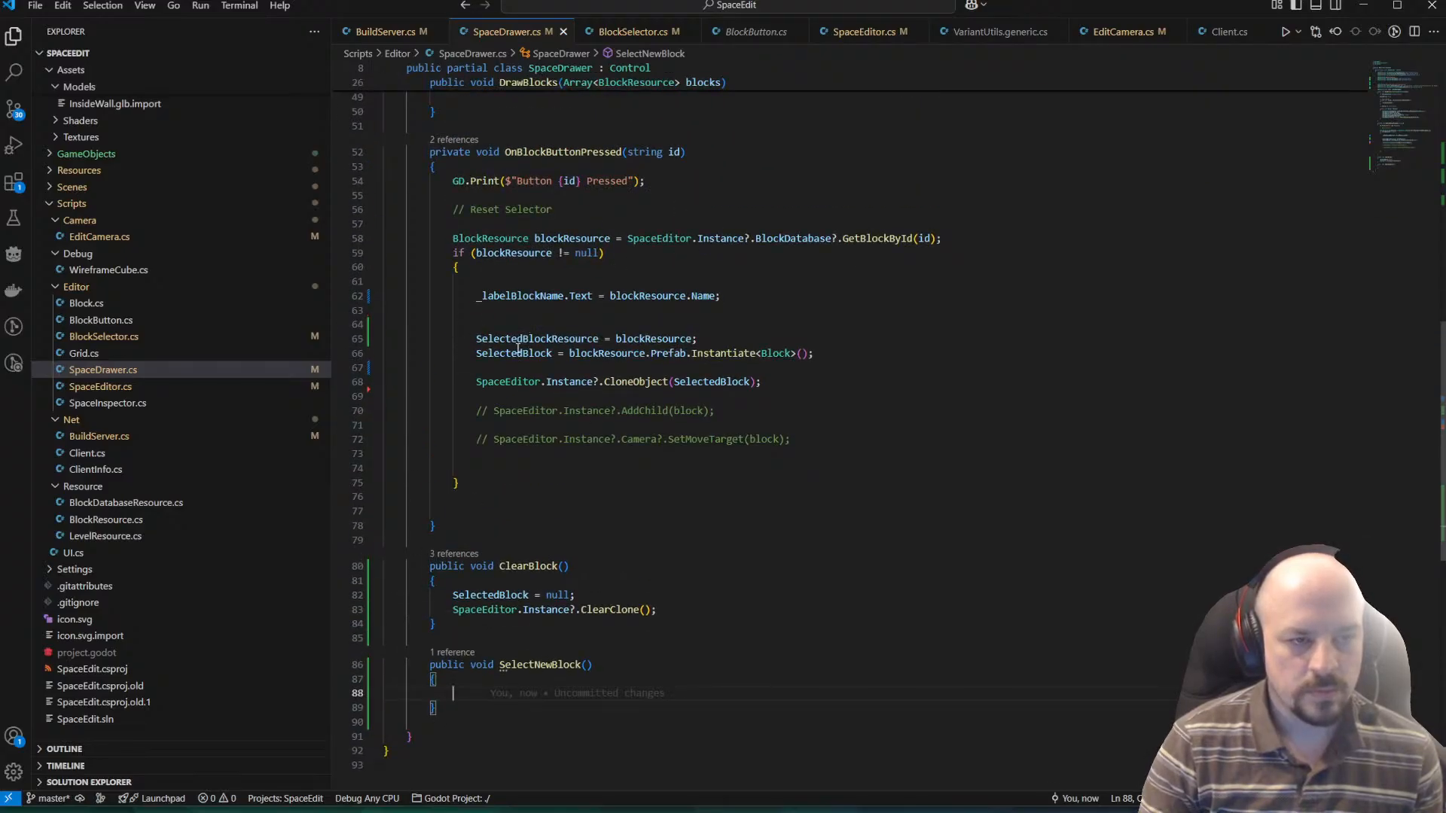
drag(467, 351, 922, 353)
scroll(891, 332, down, 3)
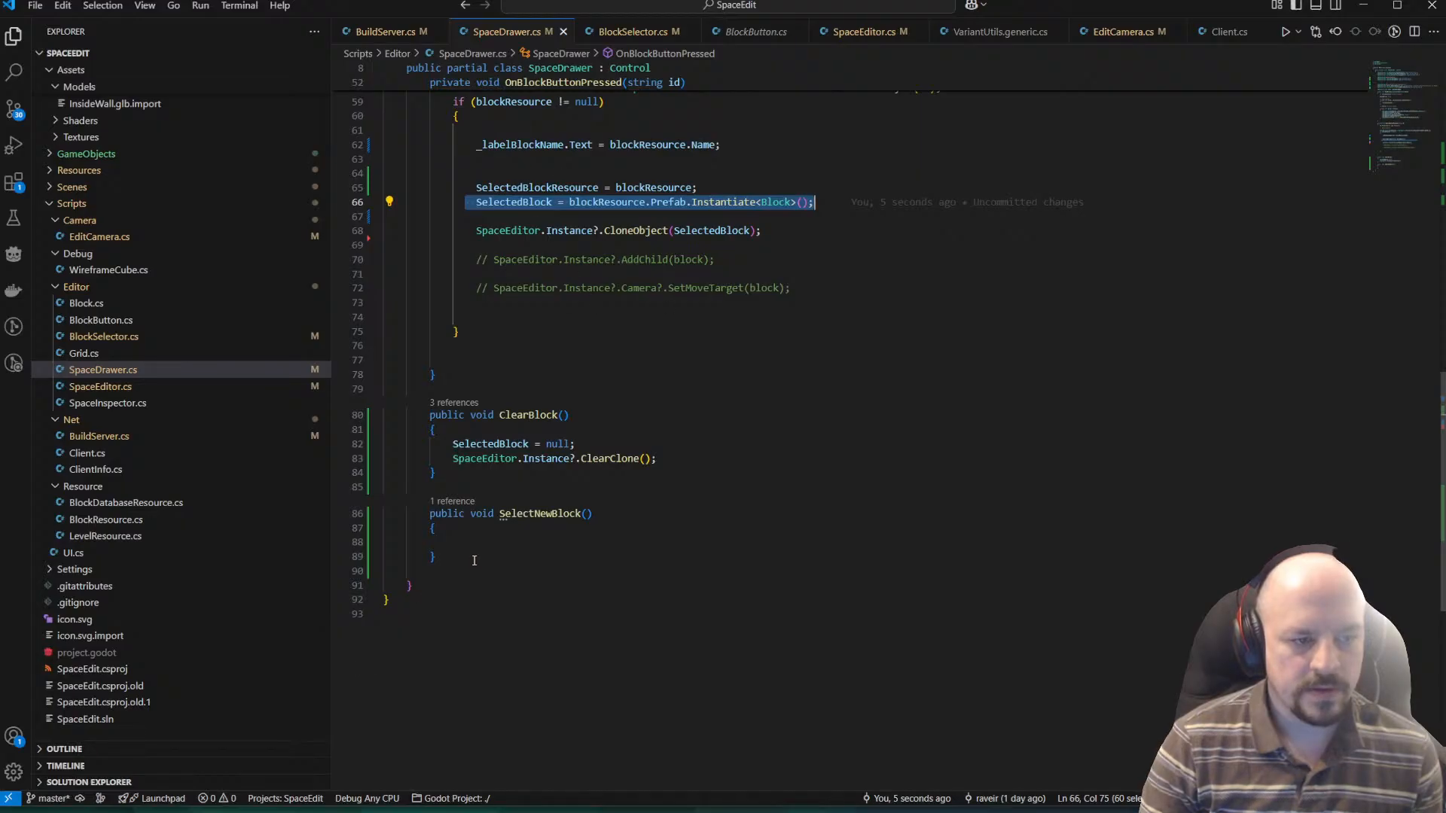
key(ctrl+c)
scroll(475, 561, up, 1)
click(482, 578)
key(ctrl+v)
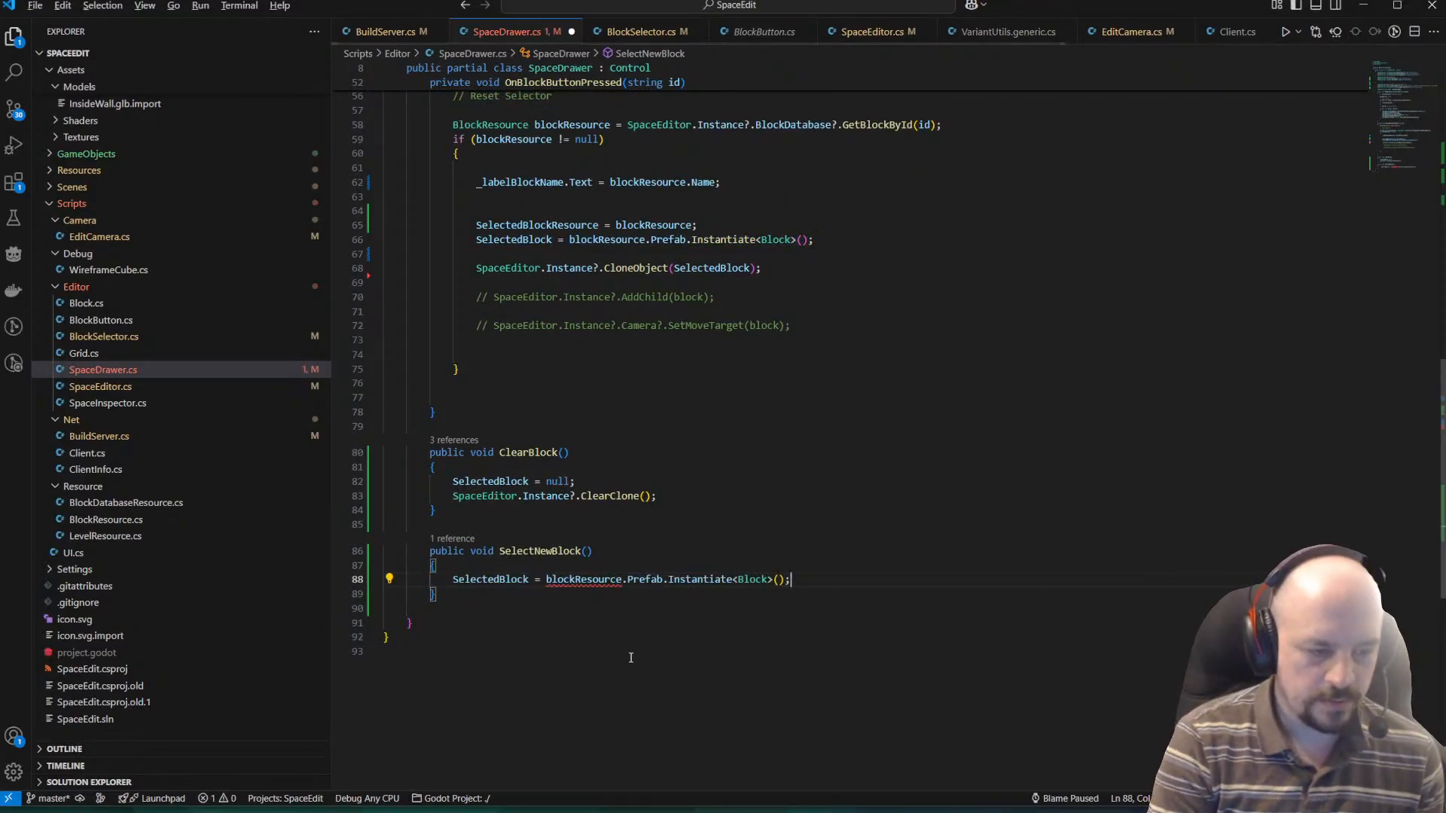
key(ctrl+s)
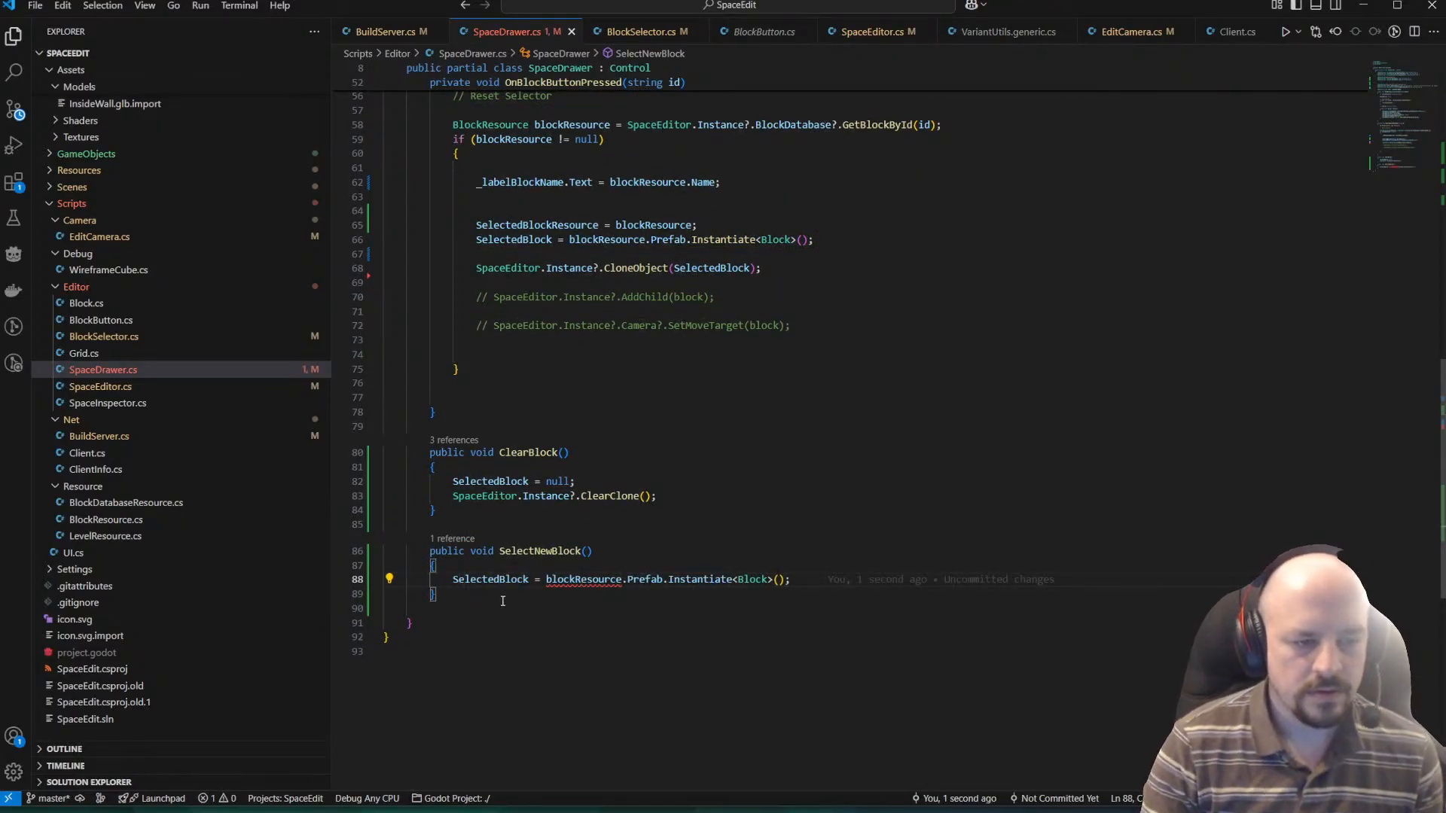
In SelectNewBlock, replace blockResource with SelectedBlockResource, use null-conditional access (?.) to Prefab, and save the script.
double_click(575, 580)
text(seelc)
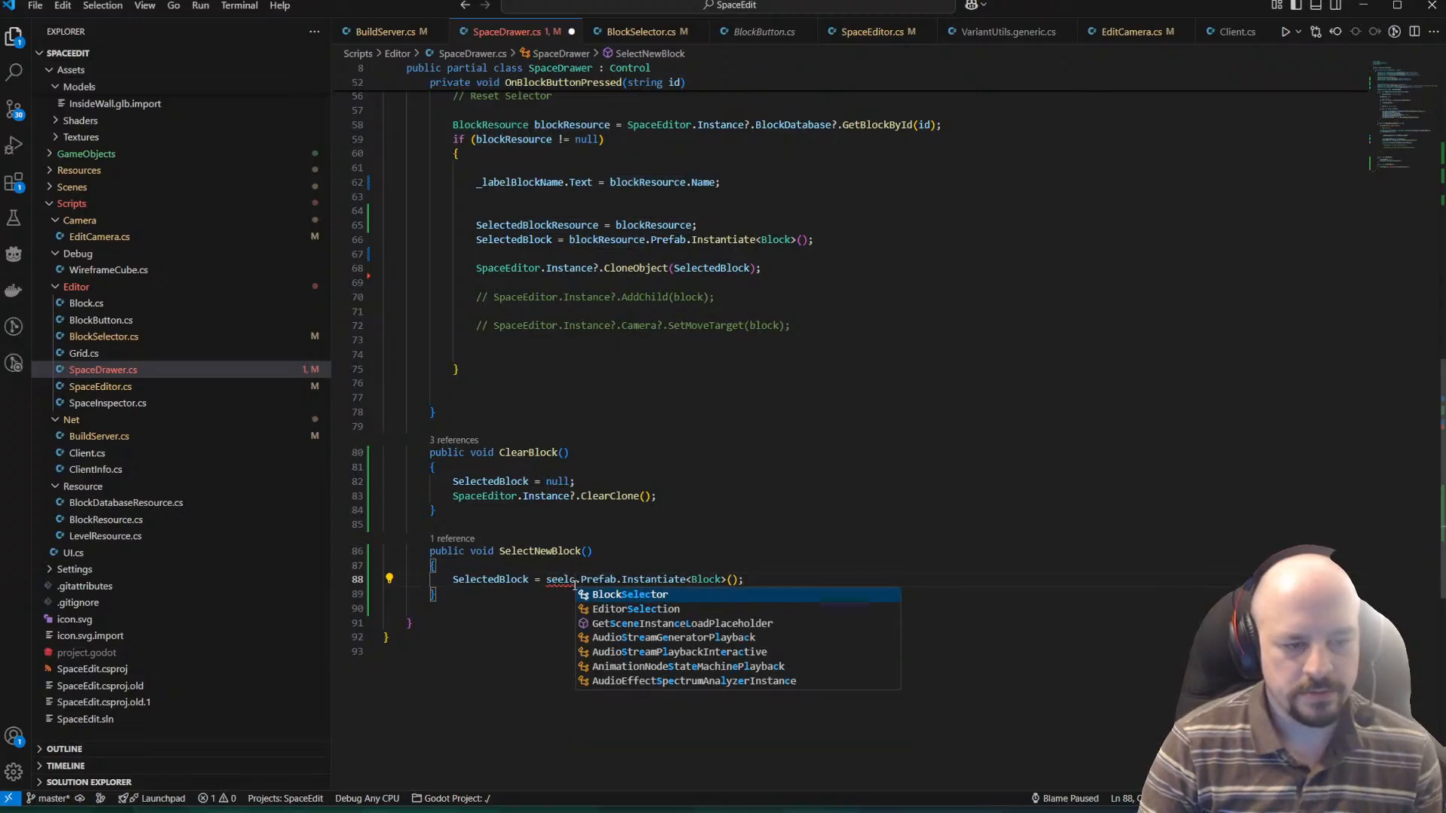
key(BackSpace)
key(BackSpace)
key(BackSpace)
key(BackSpace)
key(BackSpace)
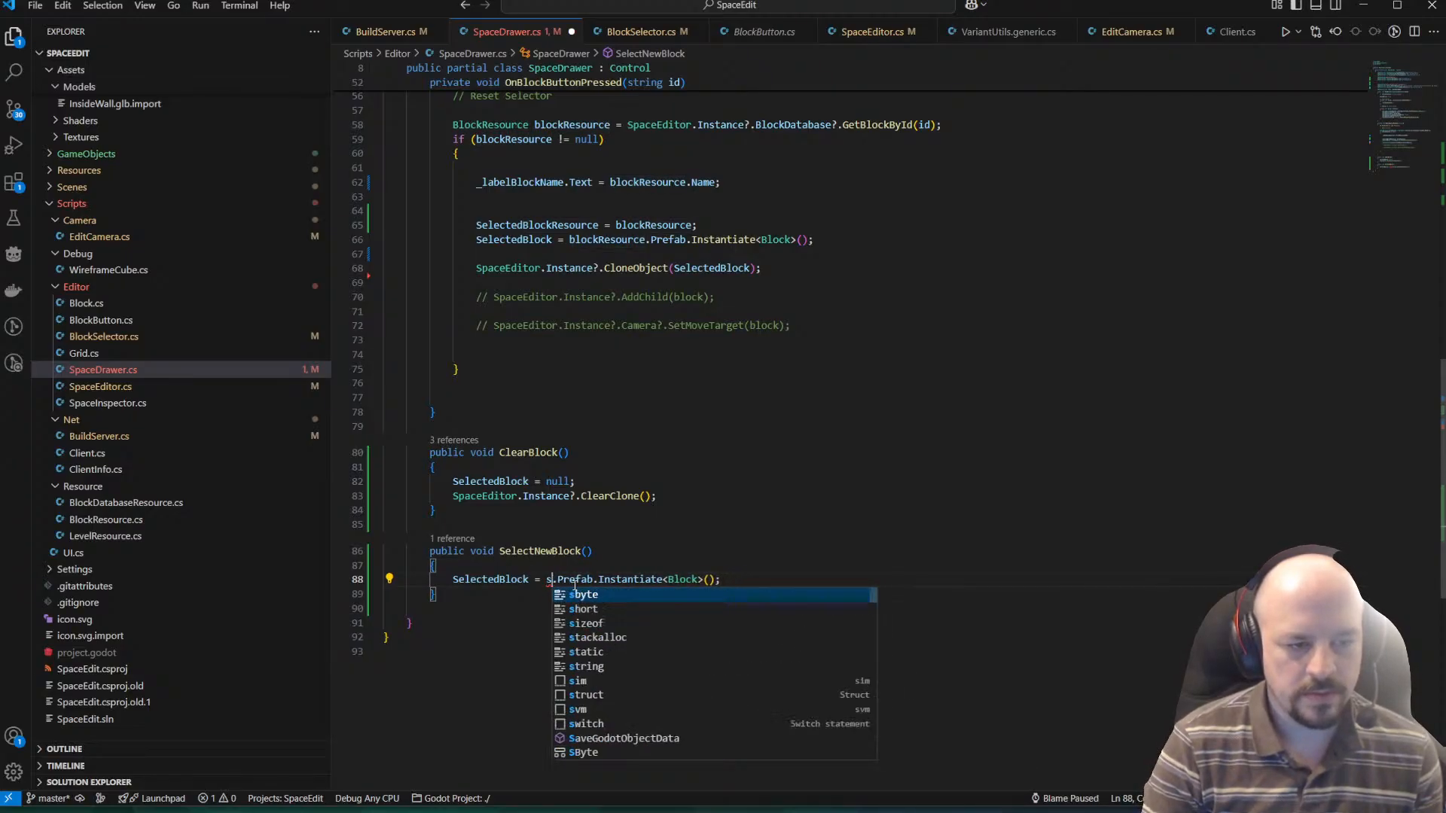
text(Block)
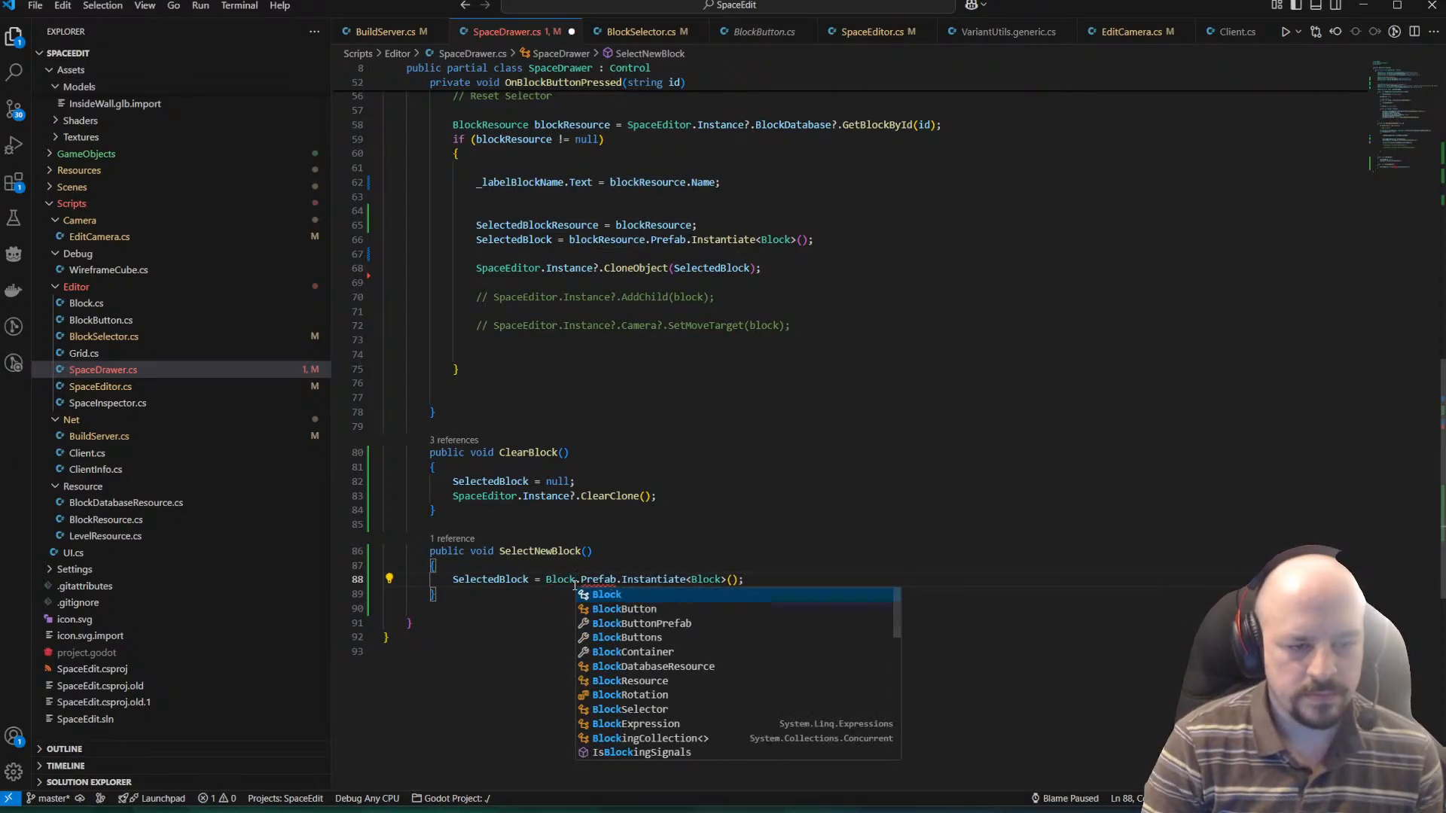
text(Res)
key(Down)
key(Down)
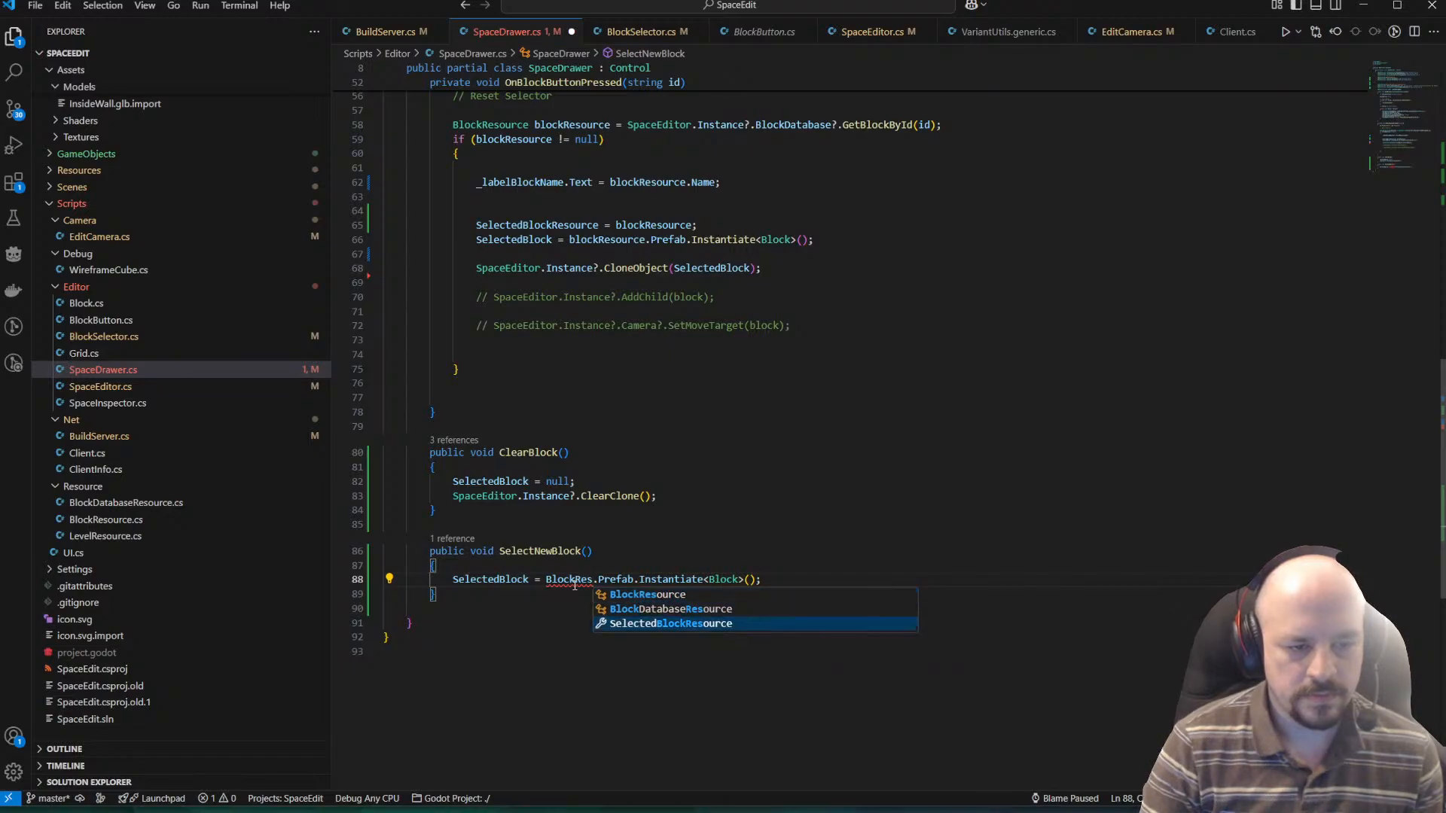
key(Return)
key(ctrl+s)
text(?)
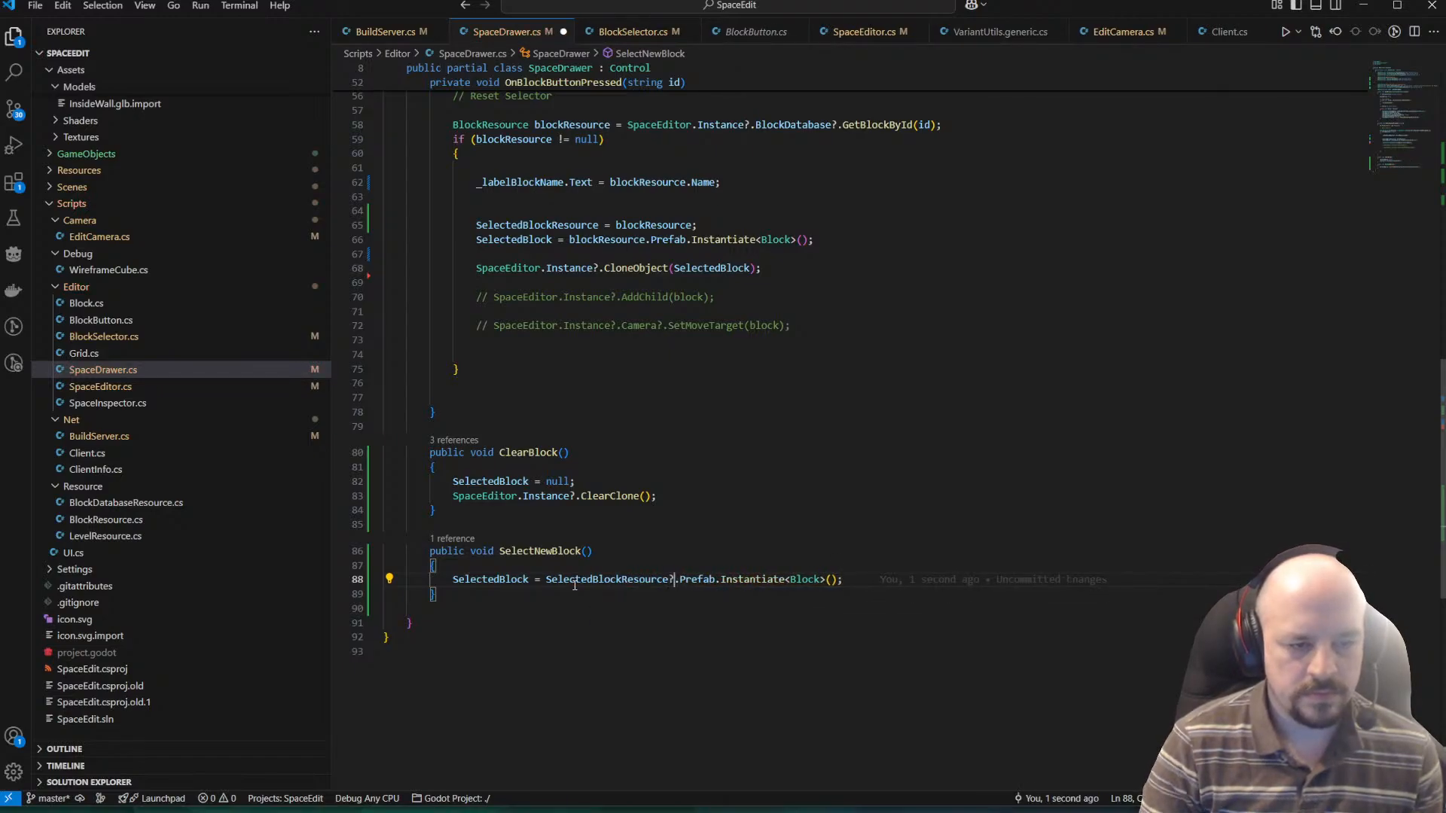
key(Right)
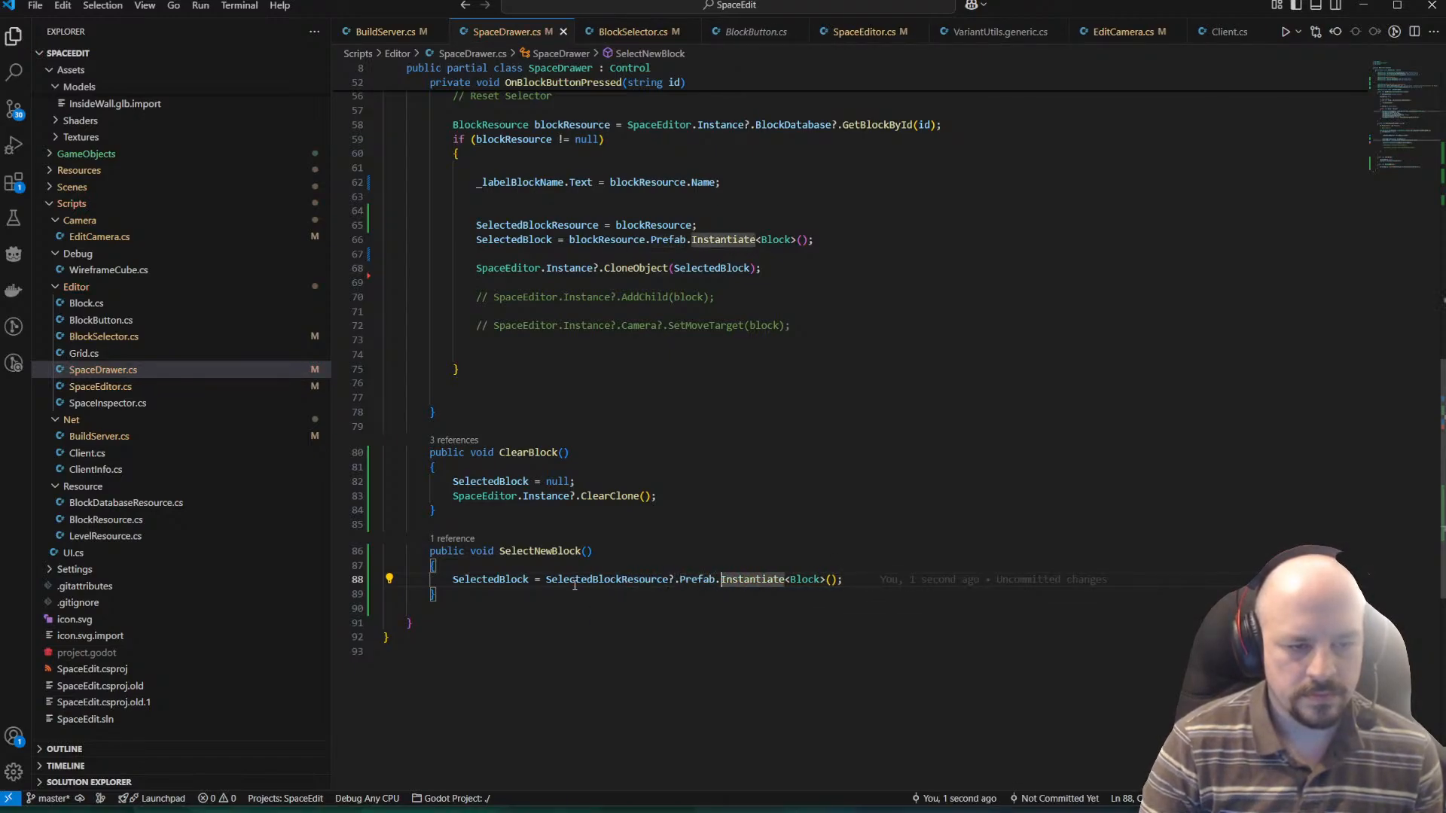
key(Up)
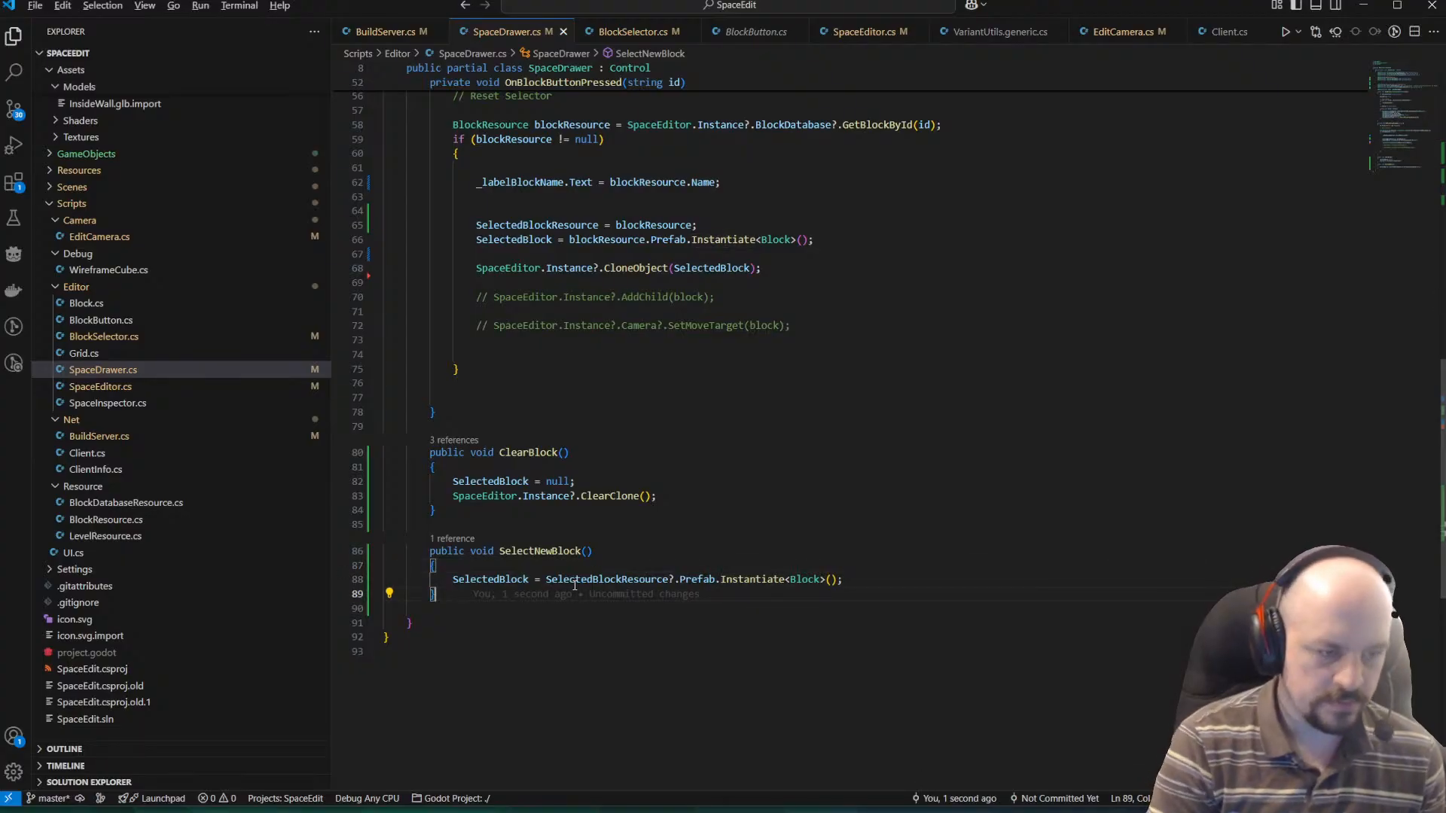
Add the guard "if (SelectedBlockResource == null) return;" above the instantiation in SelectNewBlock and save the script.
click(892, 583)
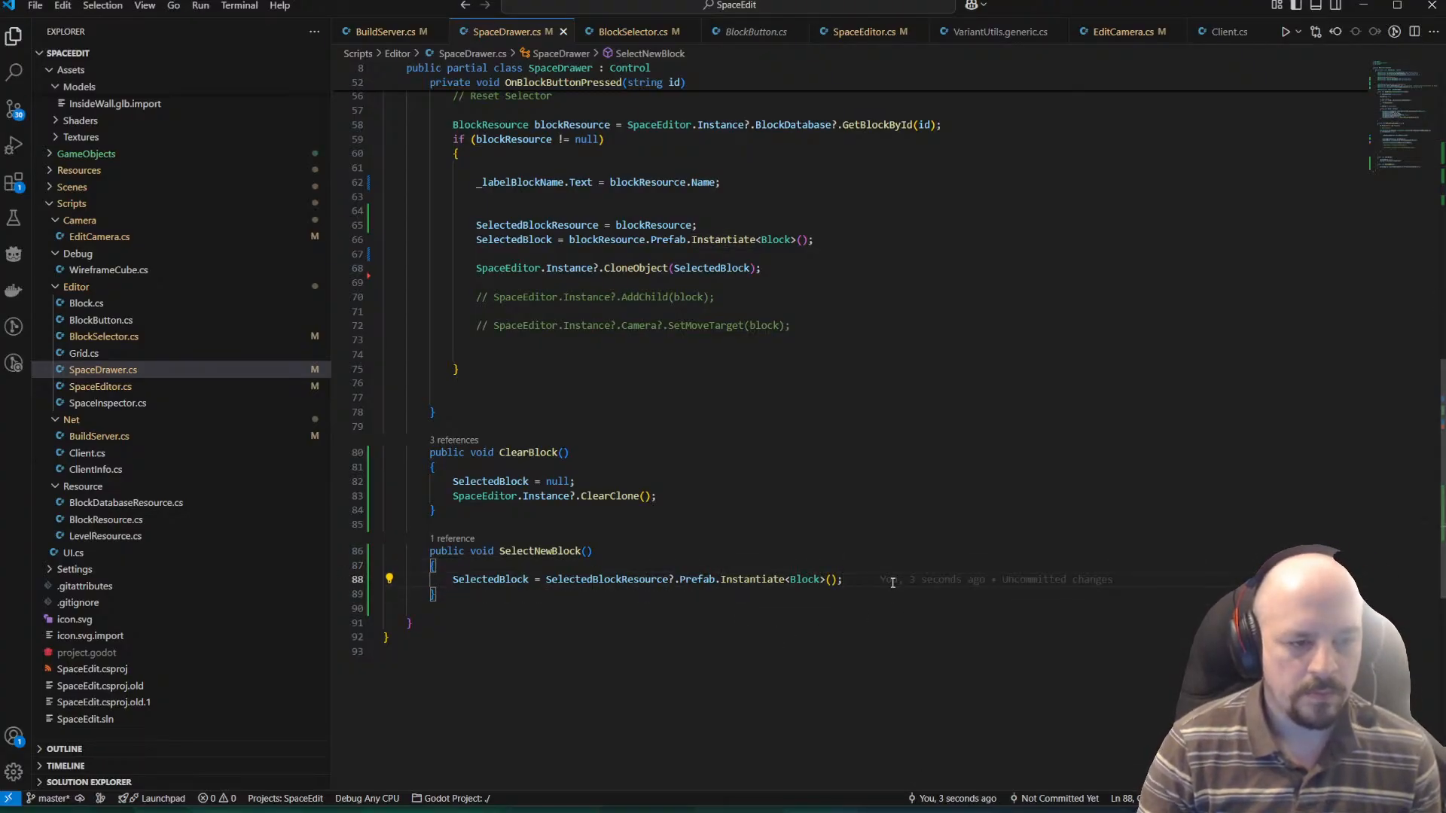
key(Return)
key(Up)
key(Return)
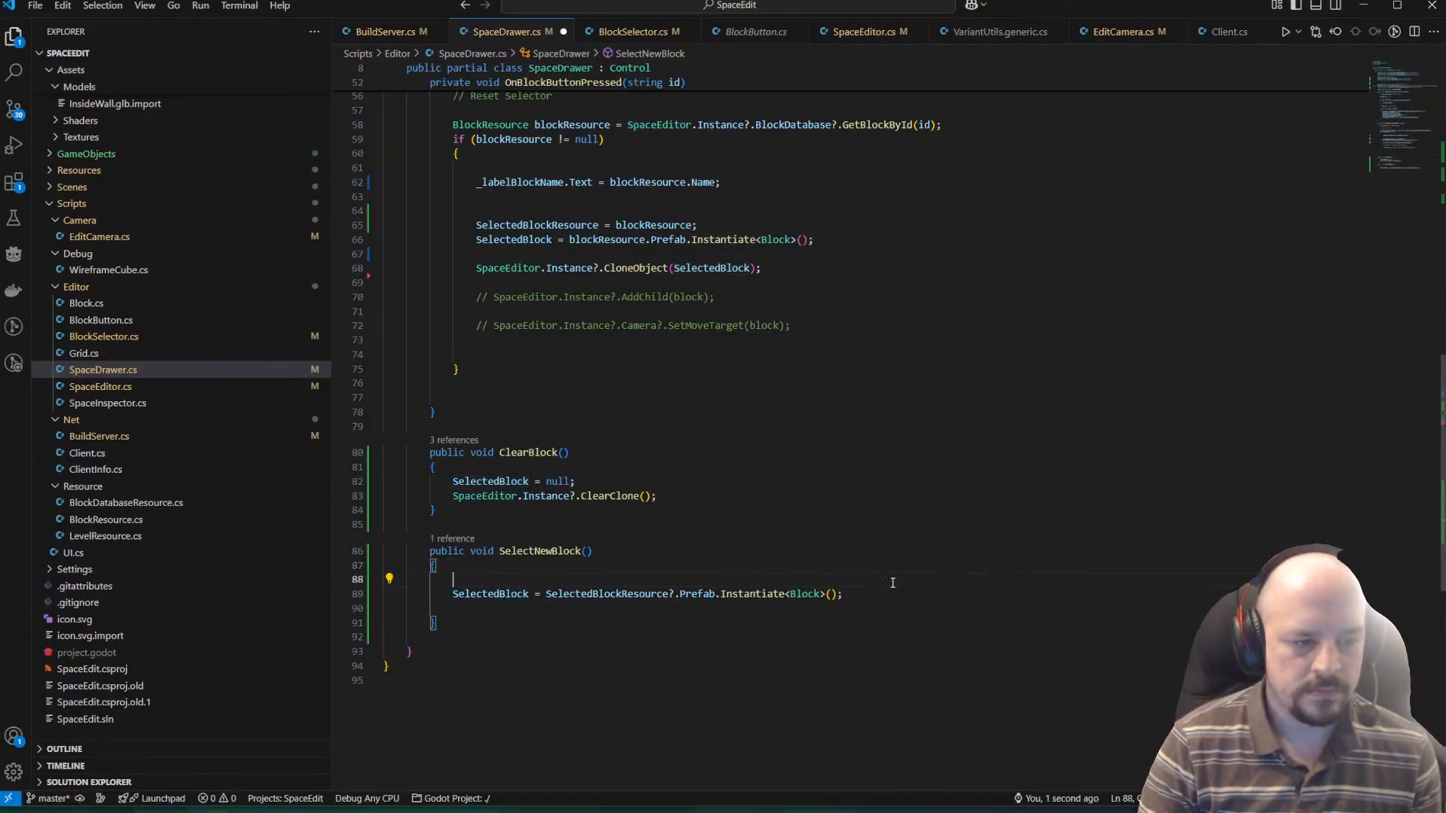
key(Return)
key(Up)
text(if(Se)
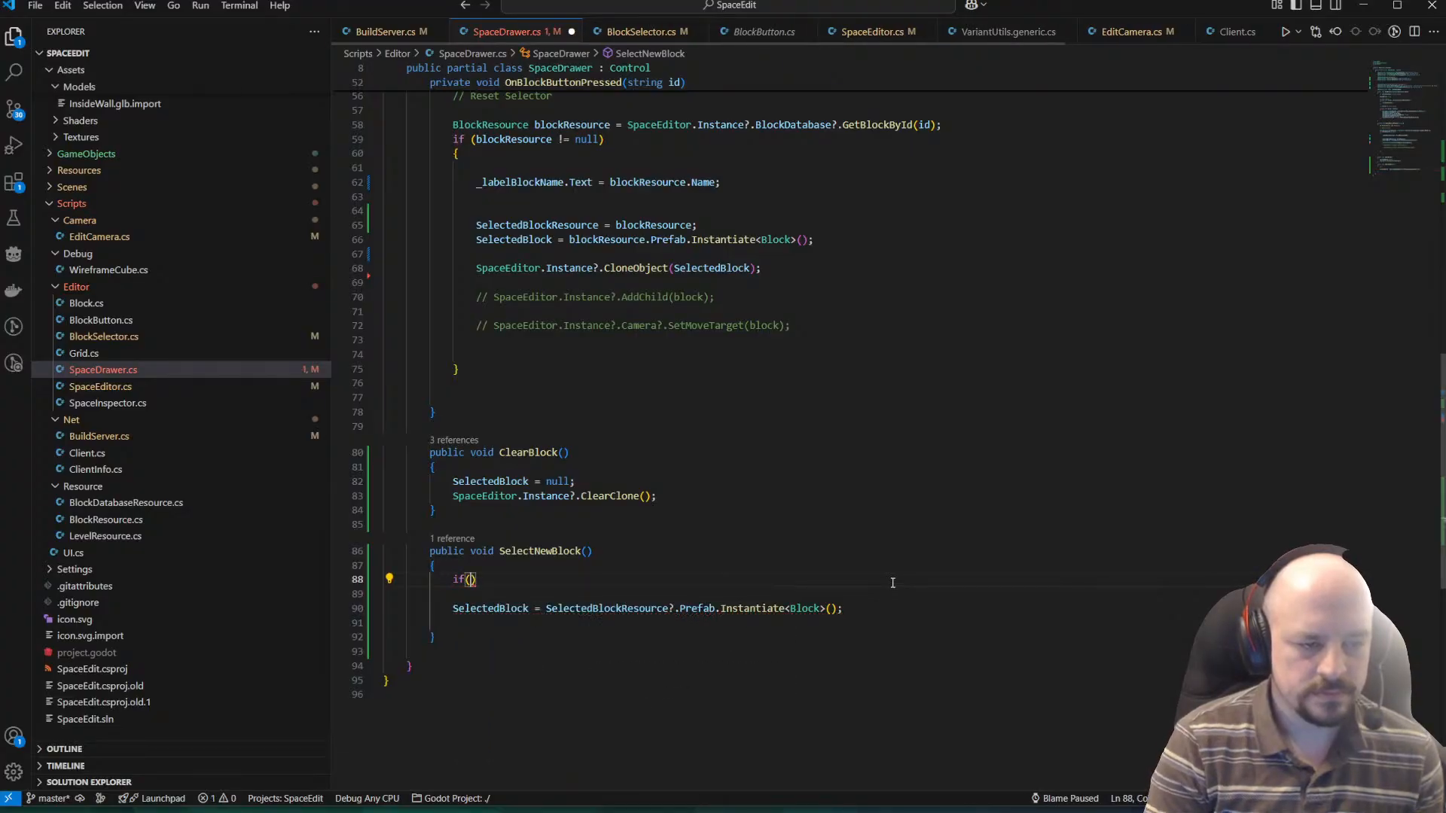
text(lectedBlockResource == )
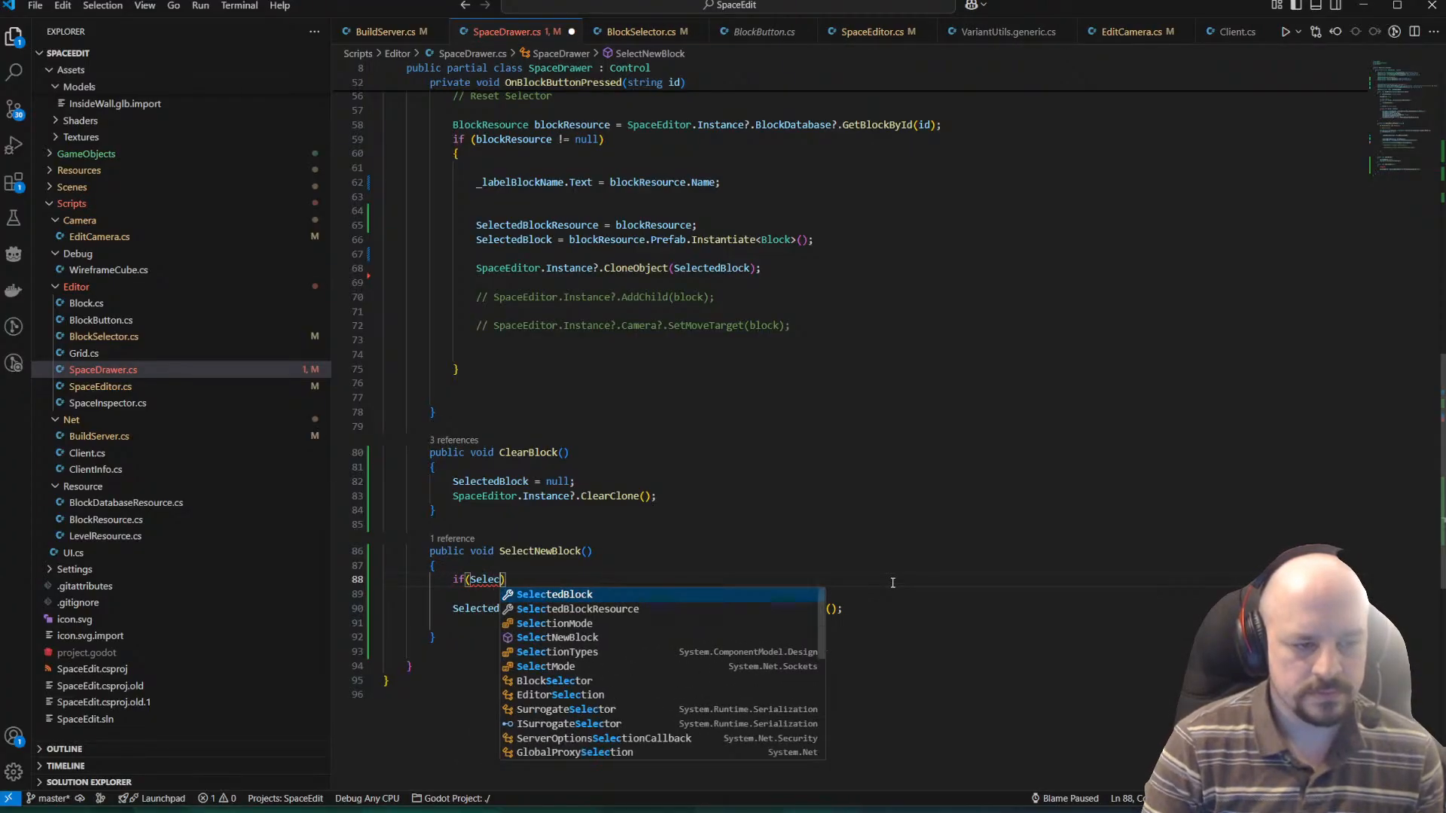
text(null) retur)
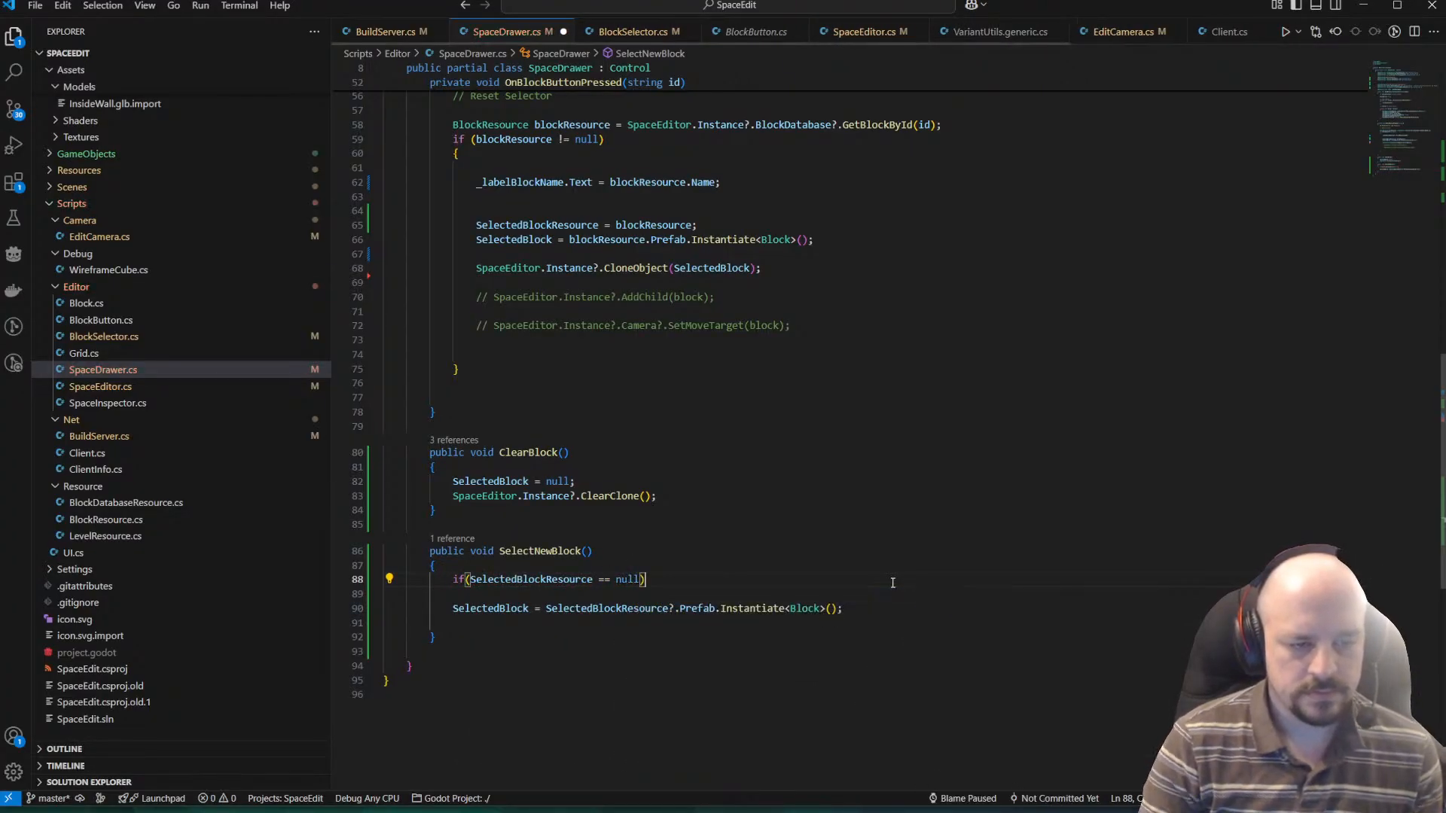
text(n;)
key(Down)
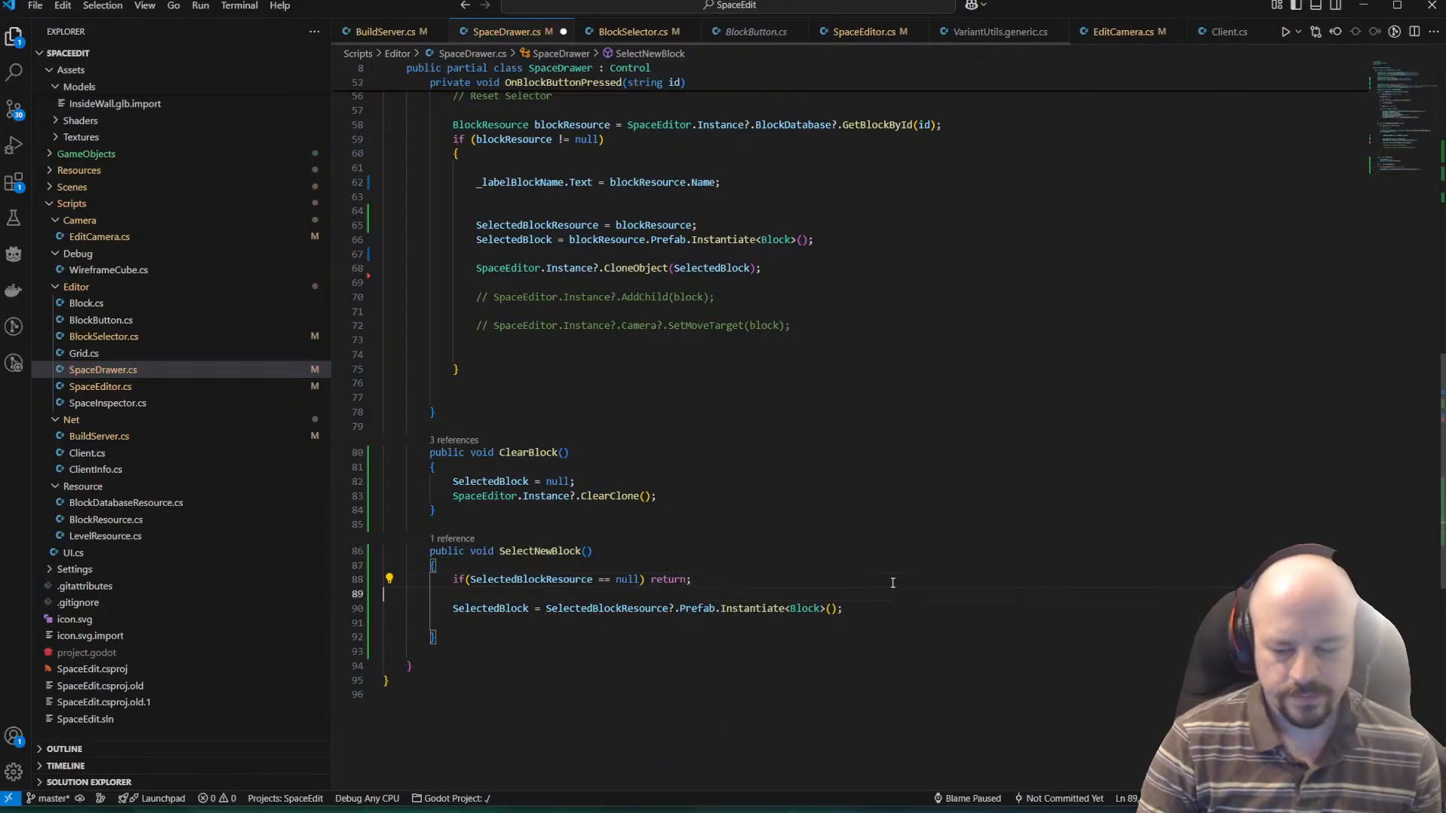
key(Up)
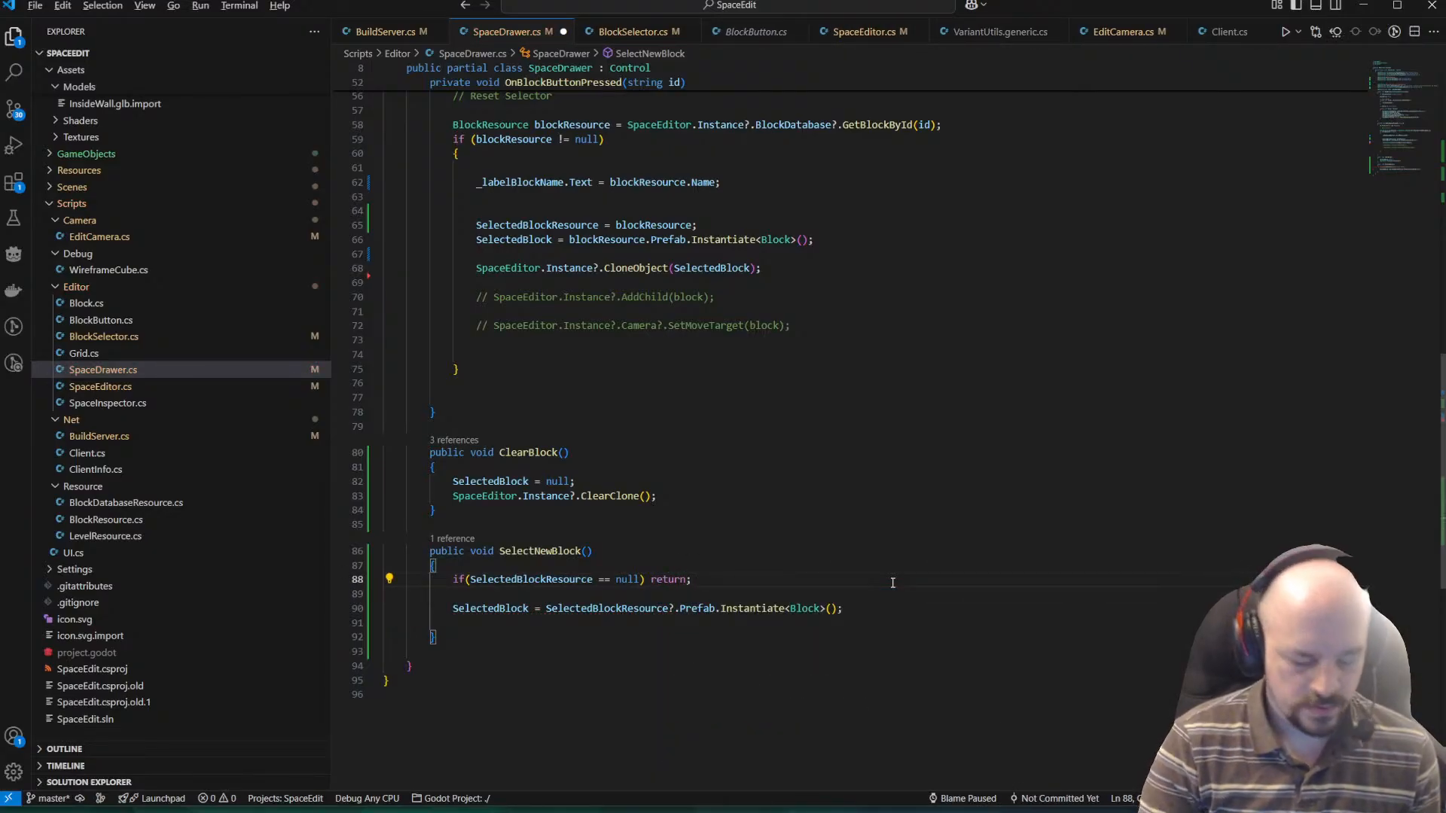
key(ctrl+s)
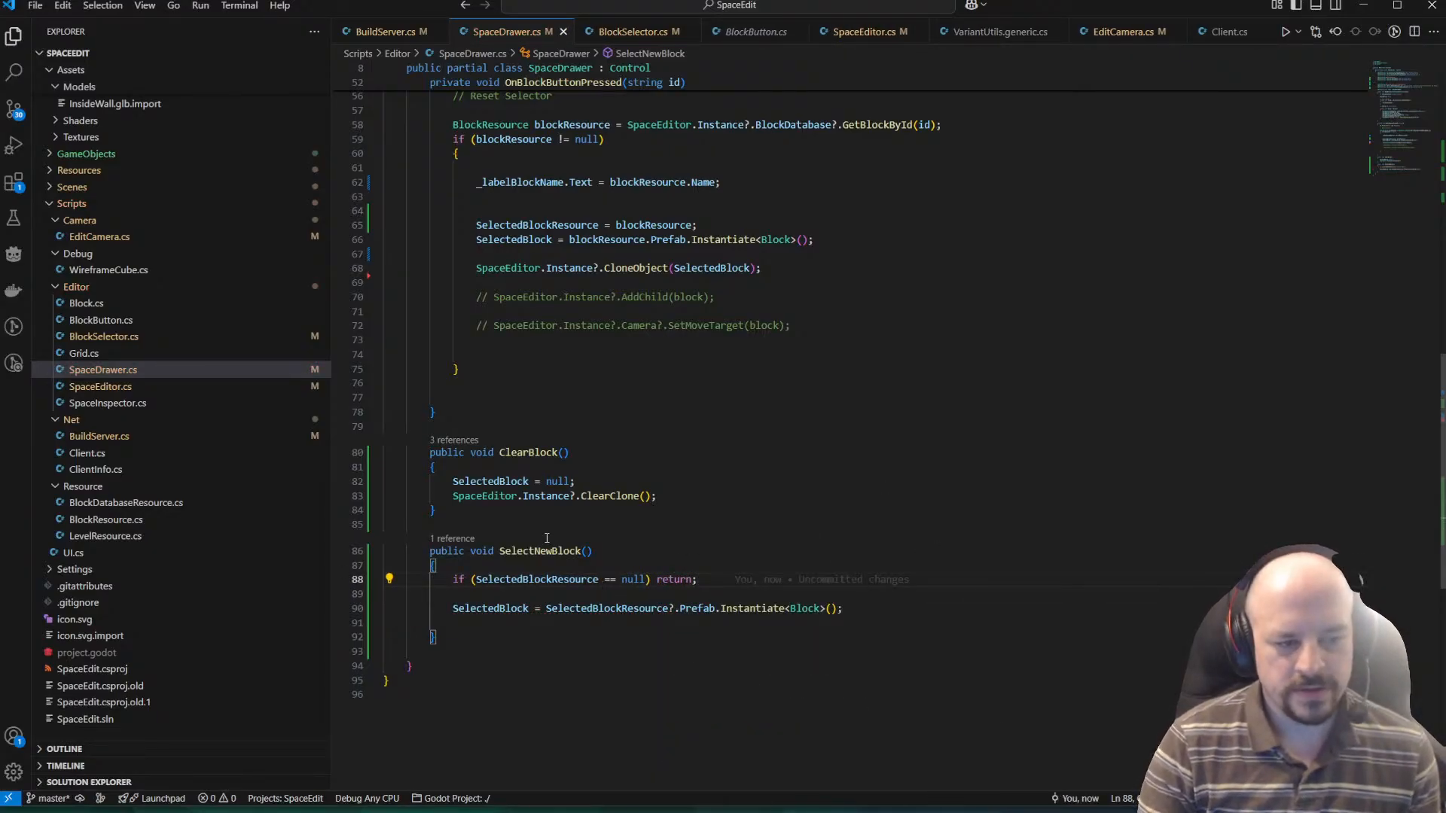
click(683, 552)
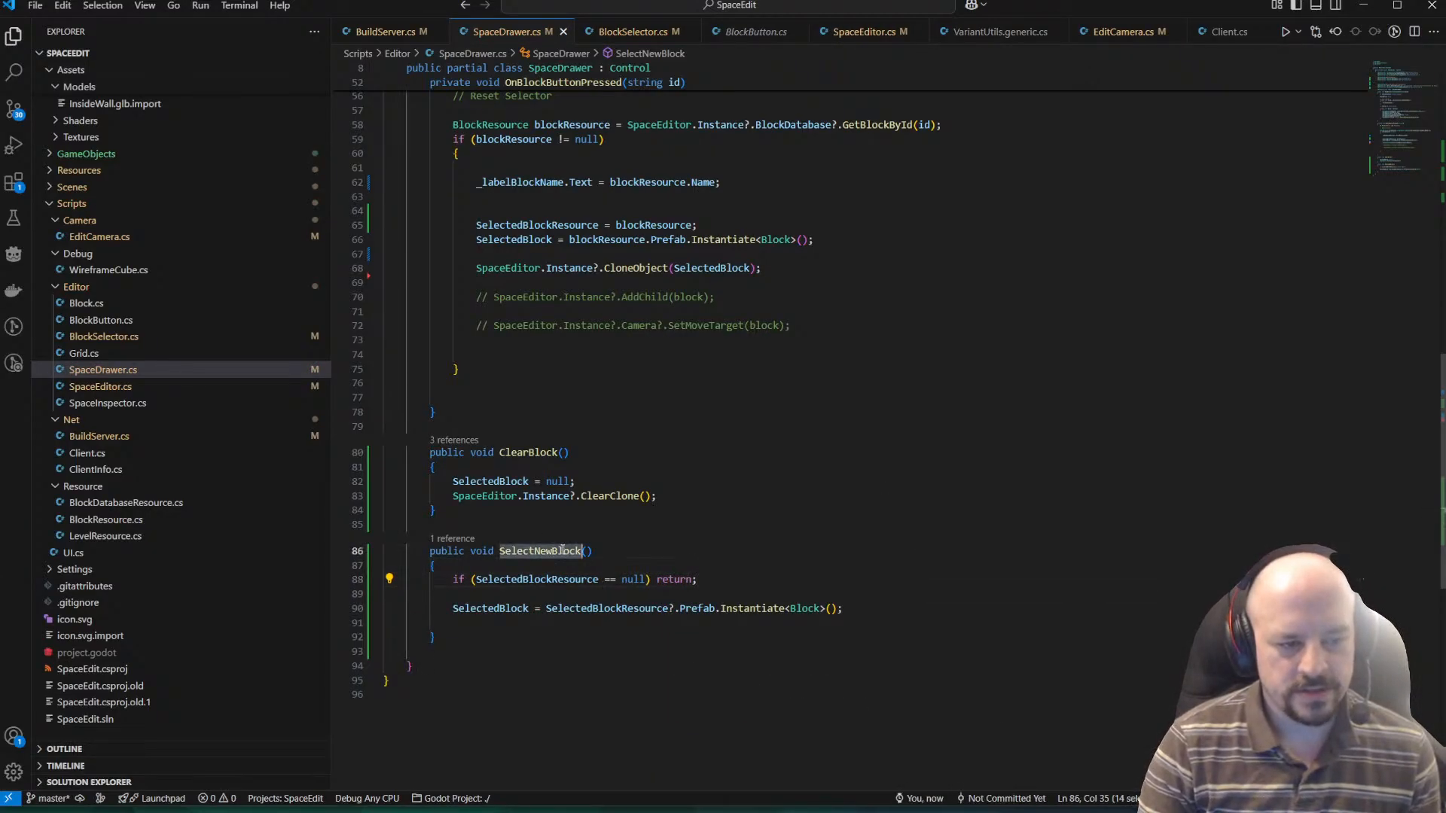
double_click(524, 552)
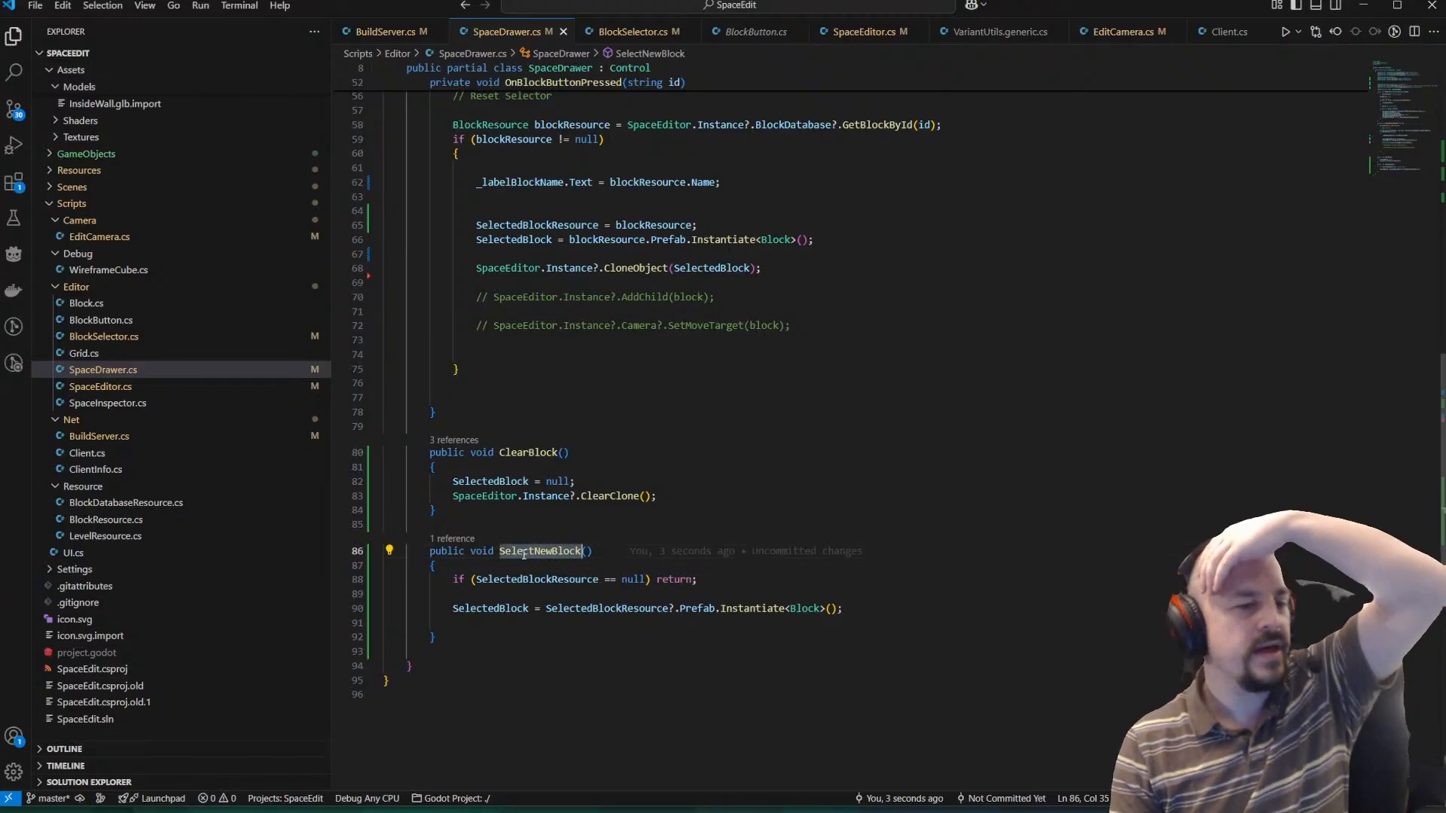
click(552, 551)
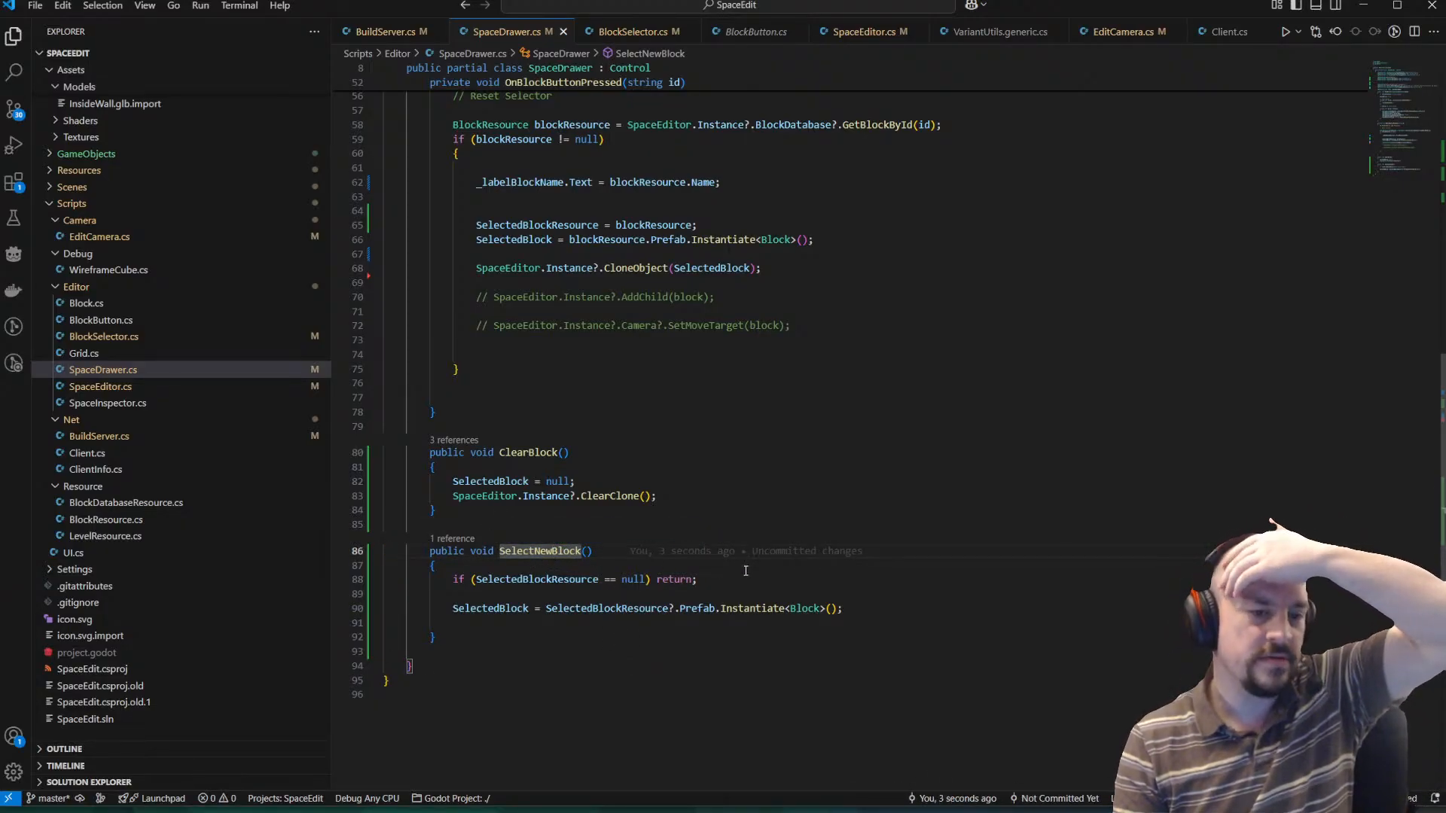
Delete the surplus blank line after the SelectedBlock instantiation in SelectNewBlock and save the script.
key(Down)
key(Down)
key(Down)
key(Down)
key(Down)
key(Down)
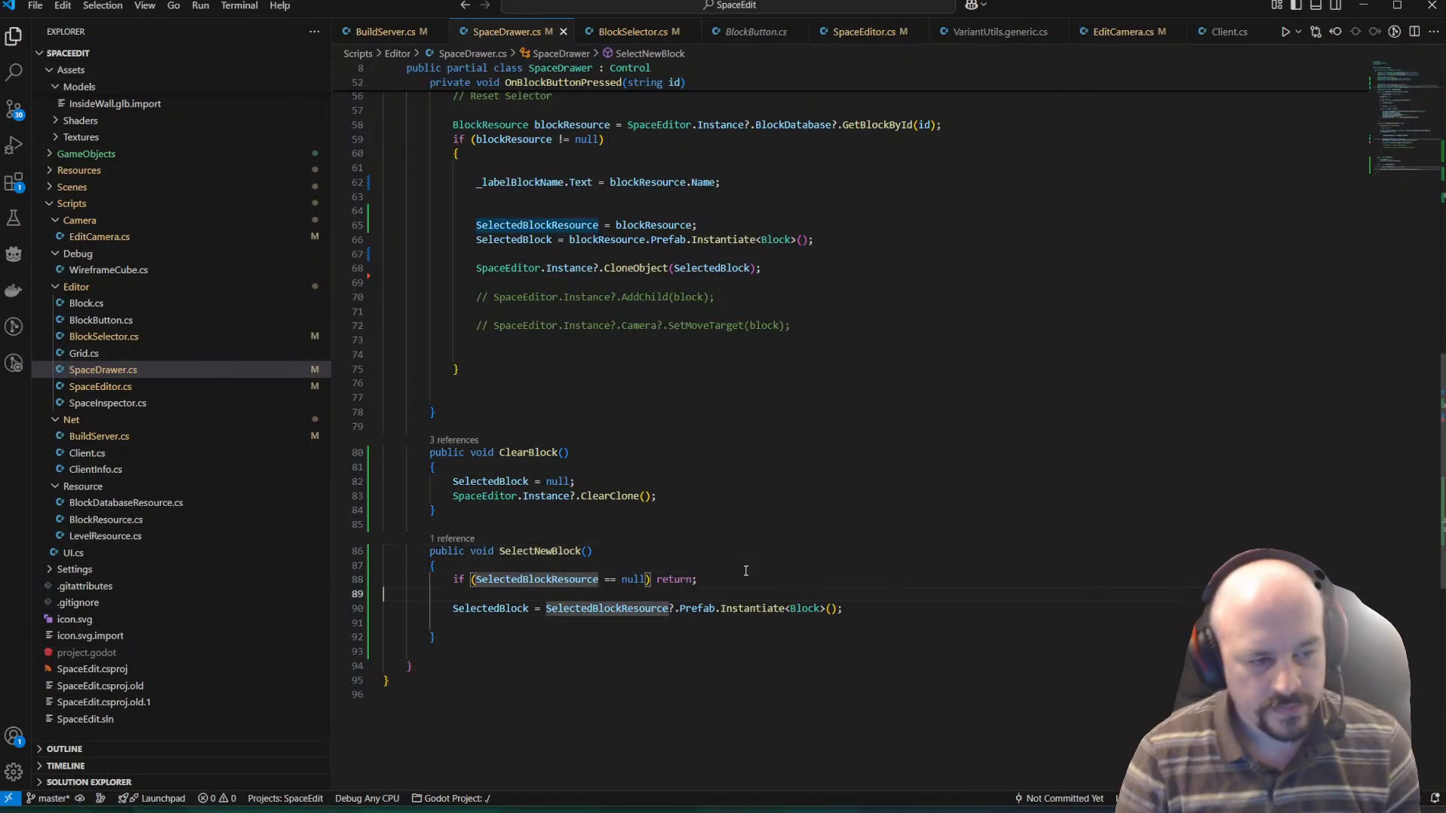
key(Up)
key(BackSpace)
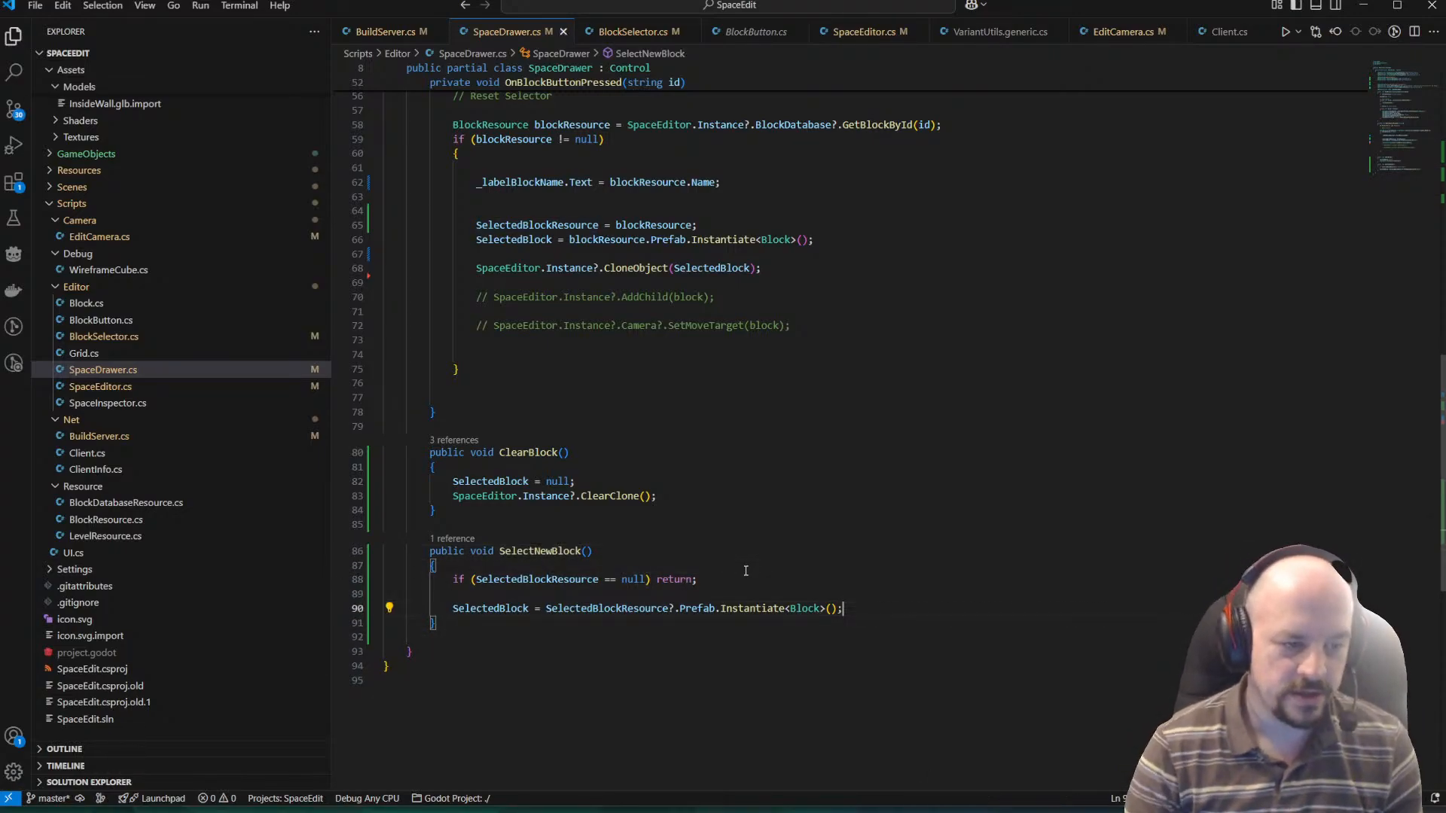
key(Down)
key(Down)
key(Up)
key(Up)
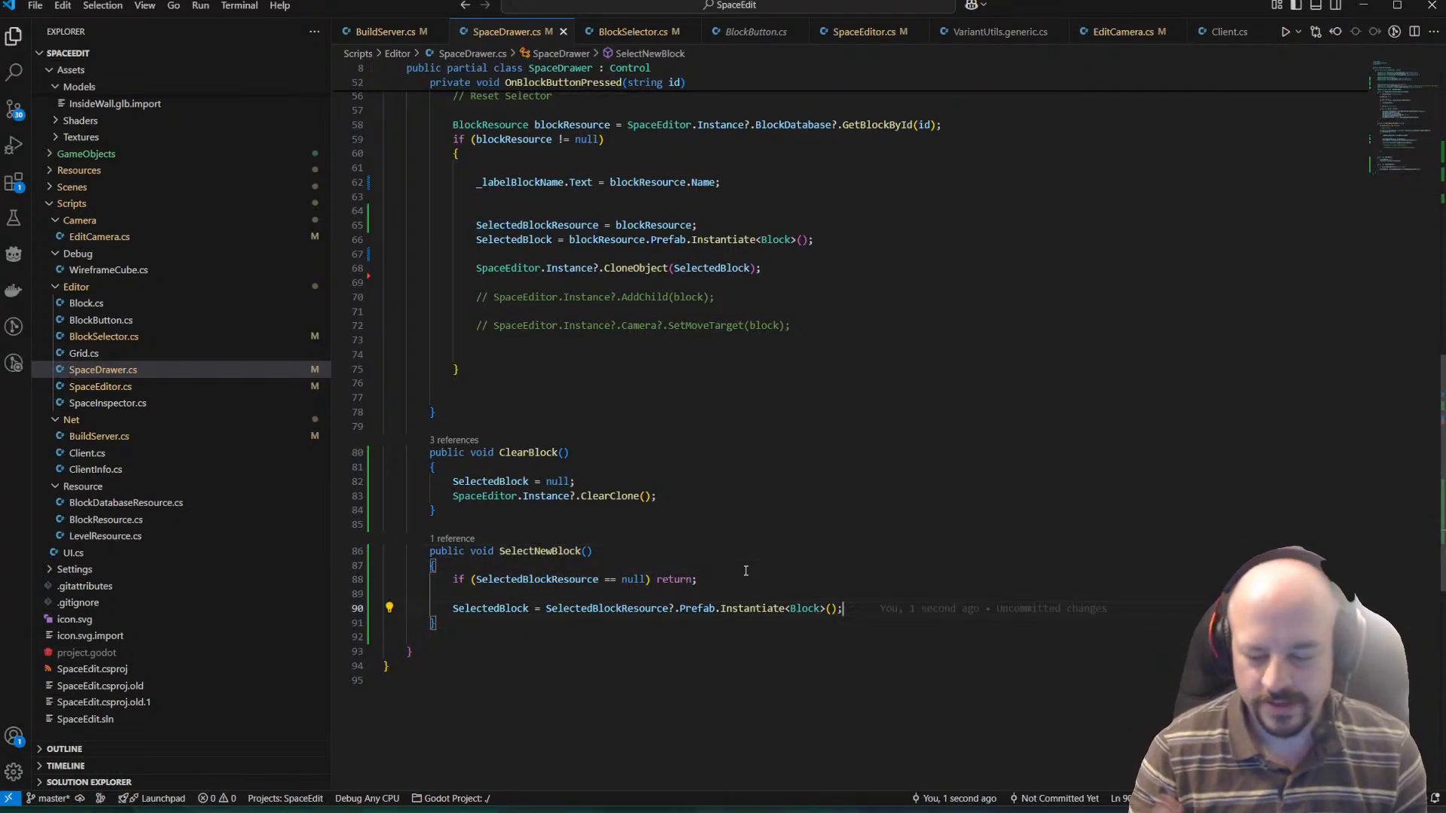
key(Up)
key(Up)
key(Up)
key(Up)
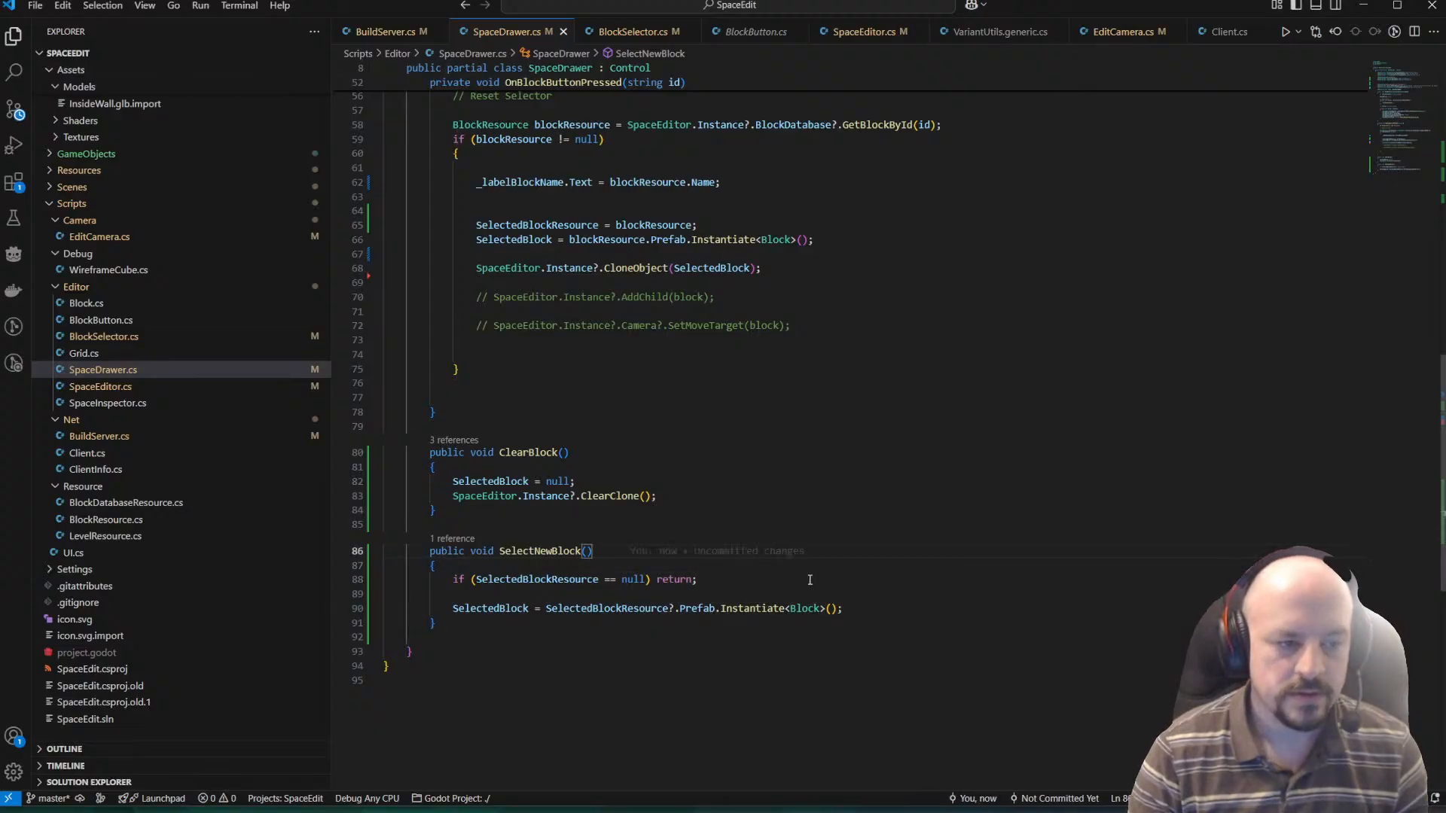
Review the methods and exported properties in SpaceDrawer.cs, checking BlockSelector.cs and BuildServer.cs for where block placement is handled.
click(734, 496)
click(632, 31)
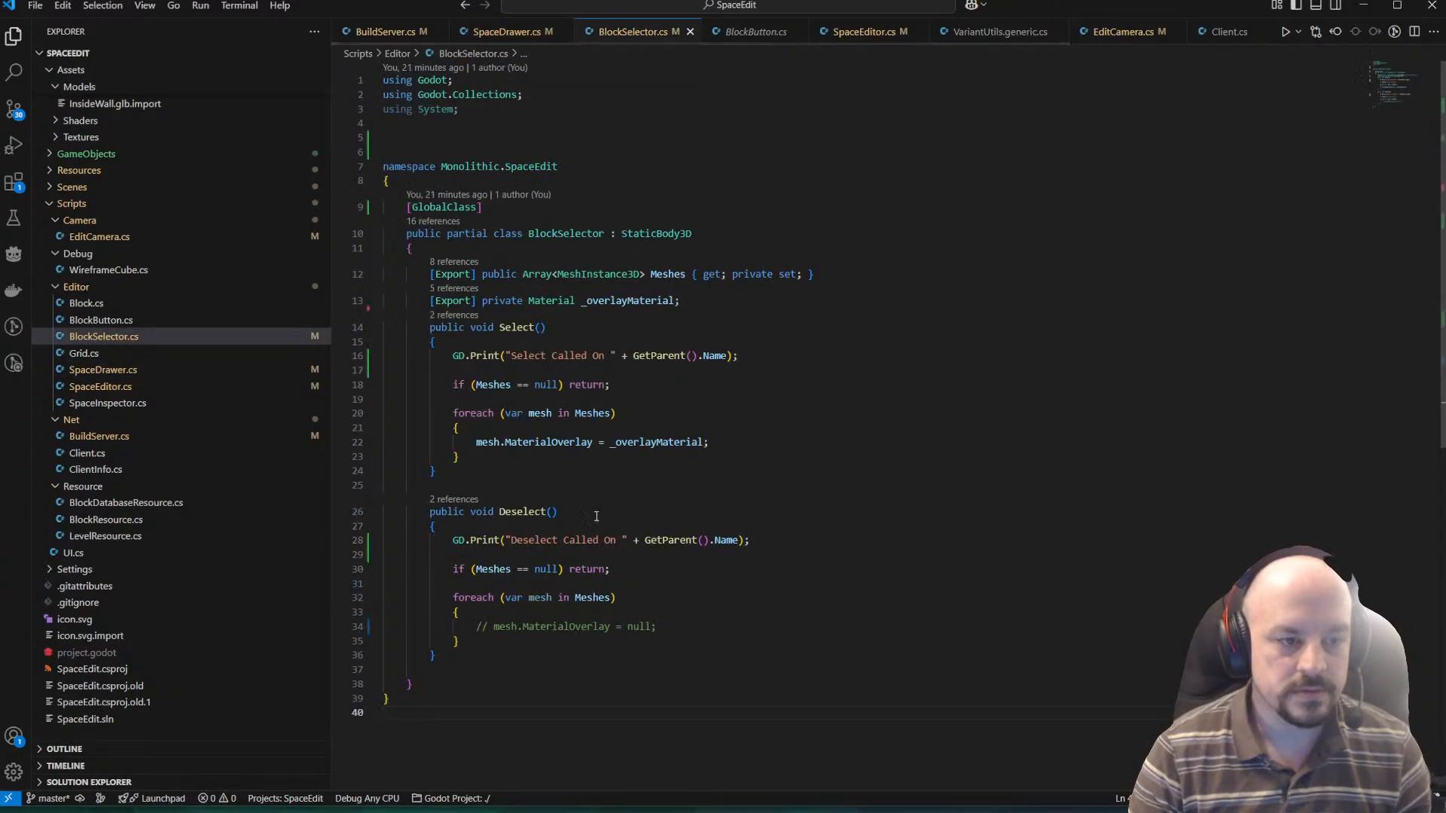
click(385, 32)
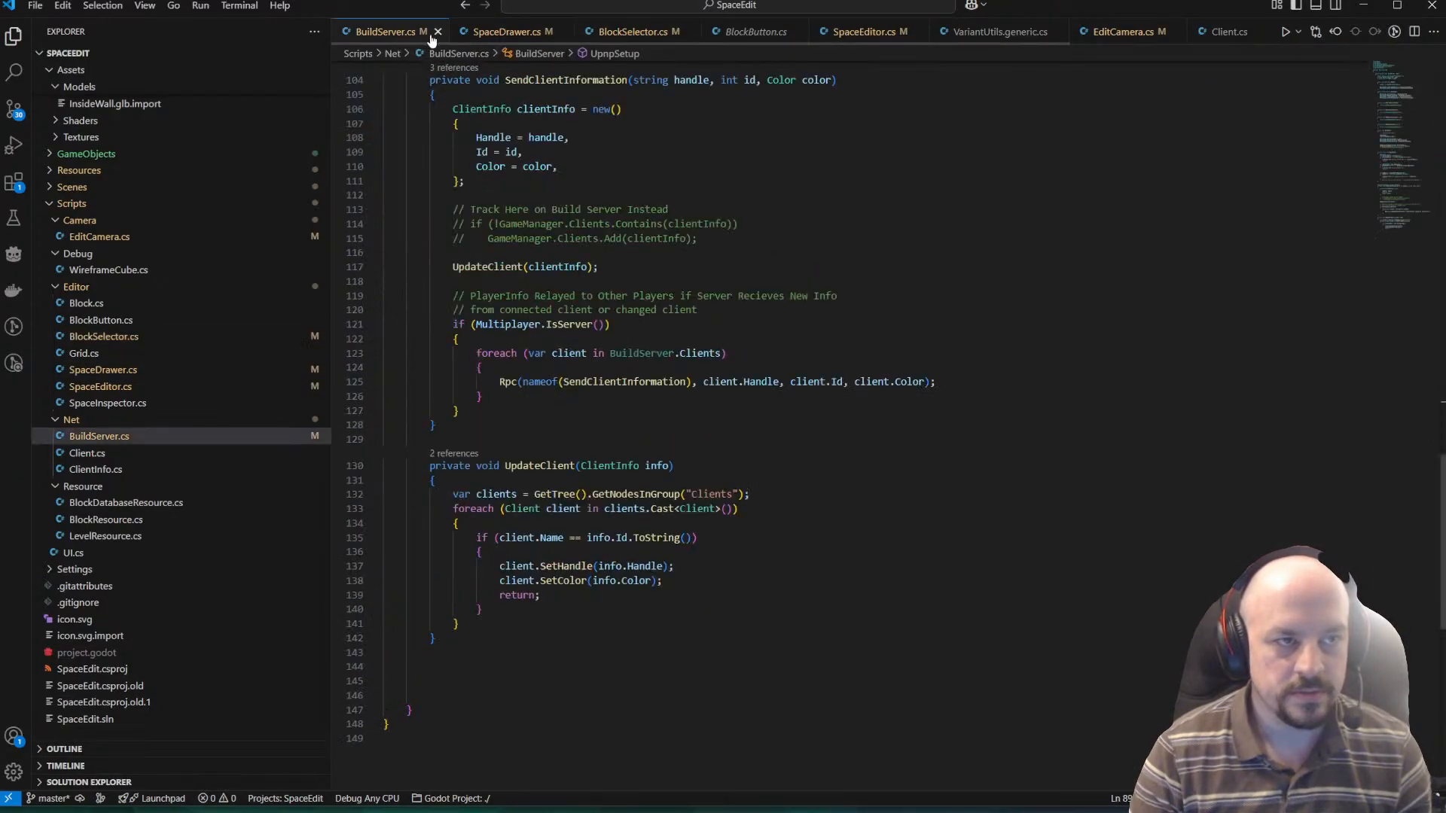
click(506, 32)
scroll(635, 313, up, 6)
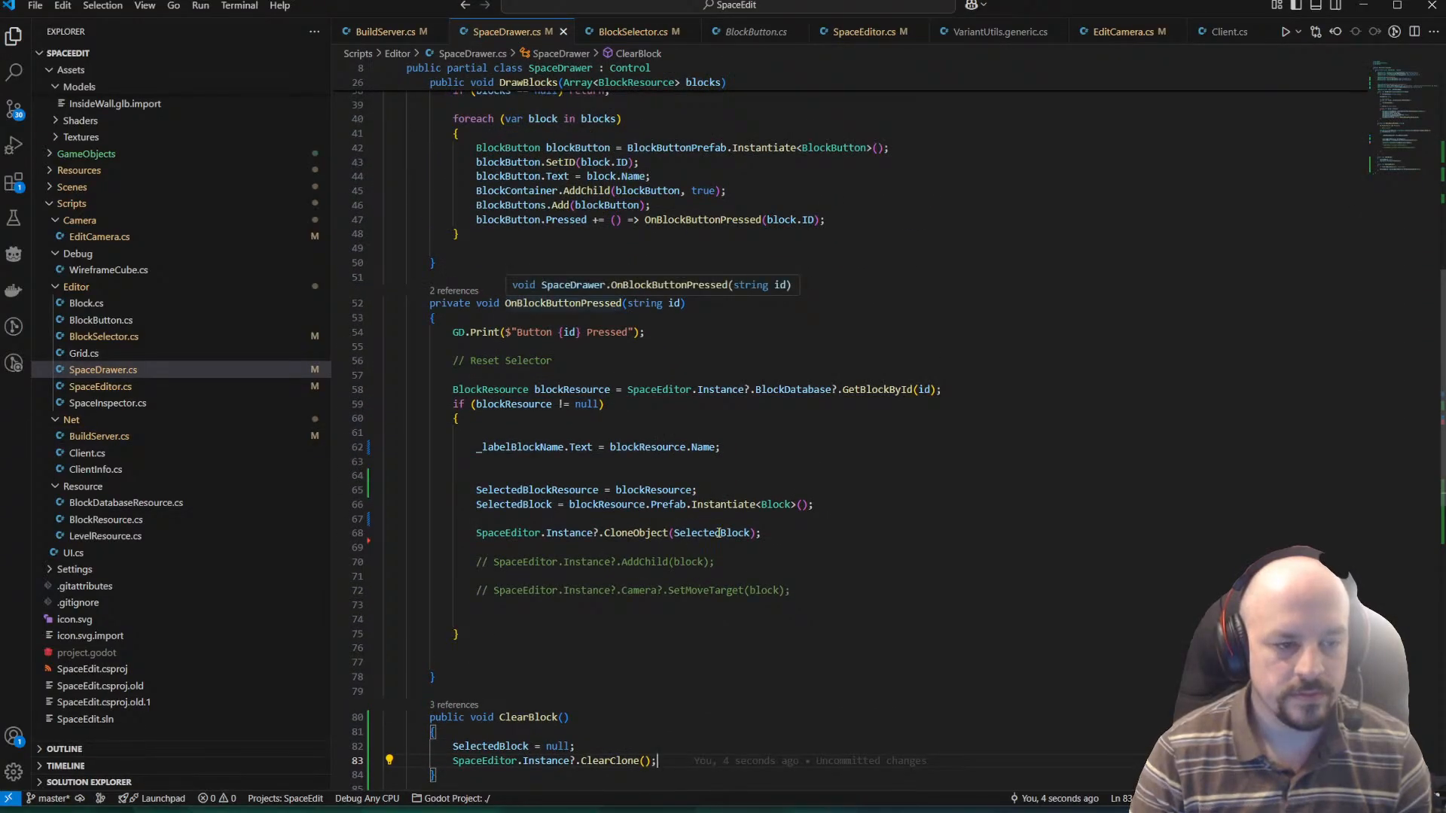
scroll(704, 509, up, 3)
scroll(689, 490, up, 6)
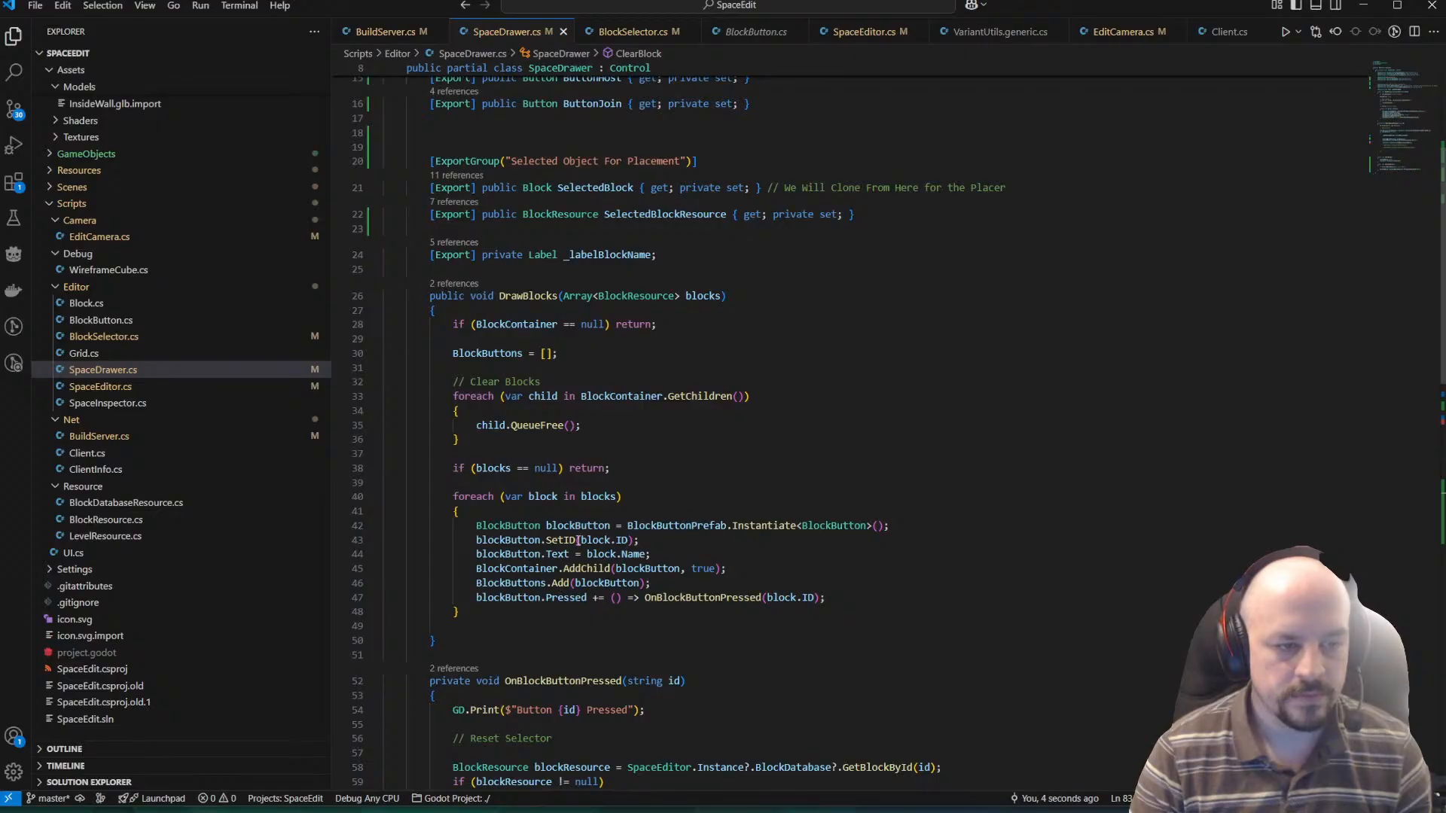
scroll(578, 540, up, 4)
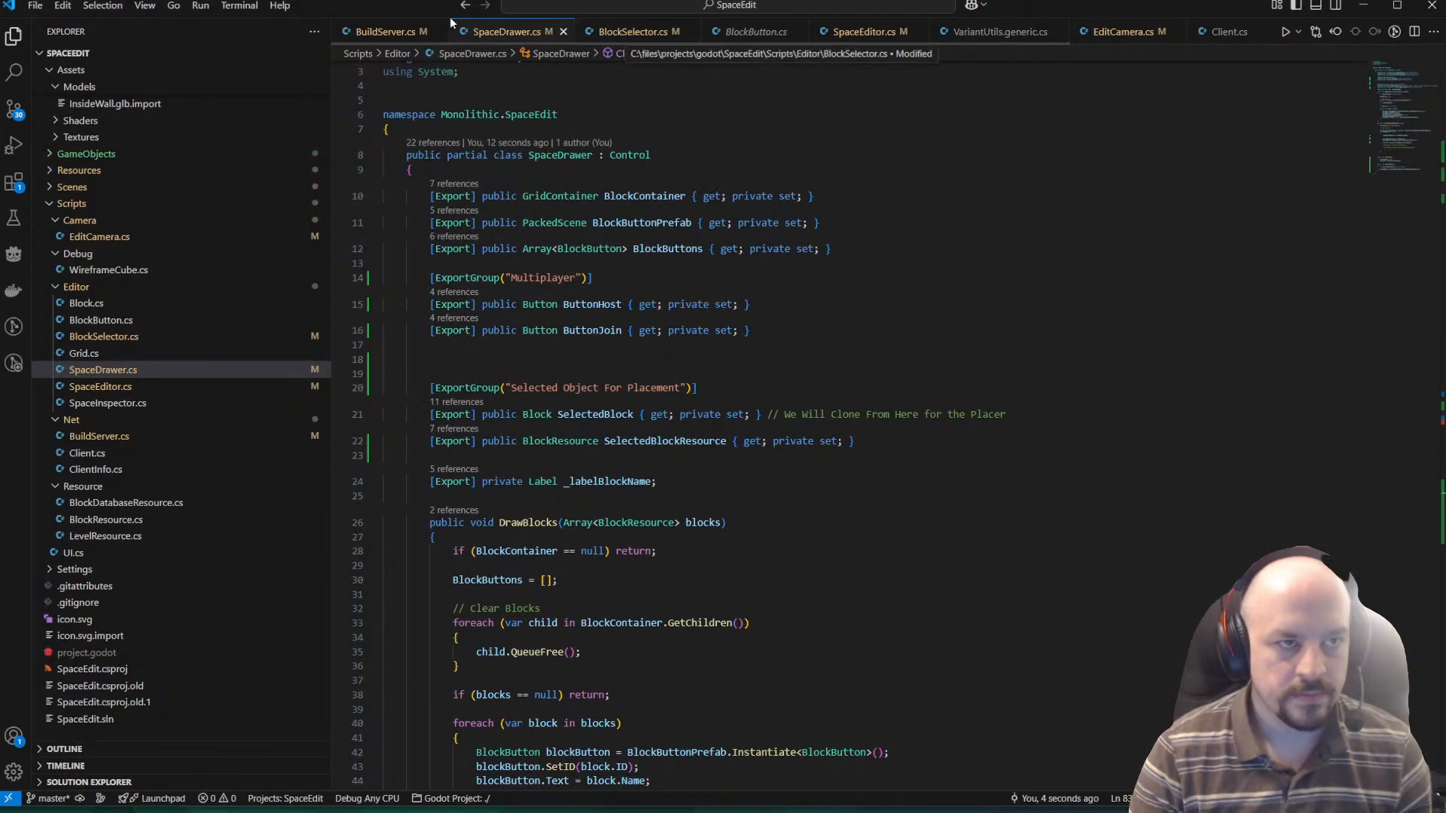
In SpaceEditor.cs, add a Drawer.SelectNewBlock(); call after Drawer.ClearBlock(); in SelectGrid and save the script.
click(873, 36)
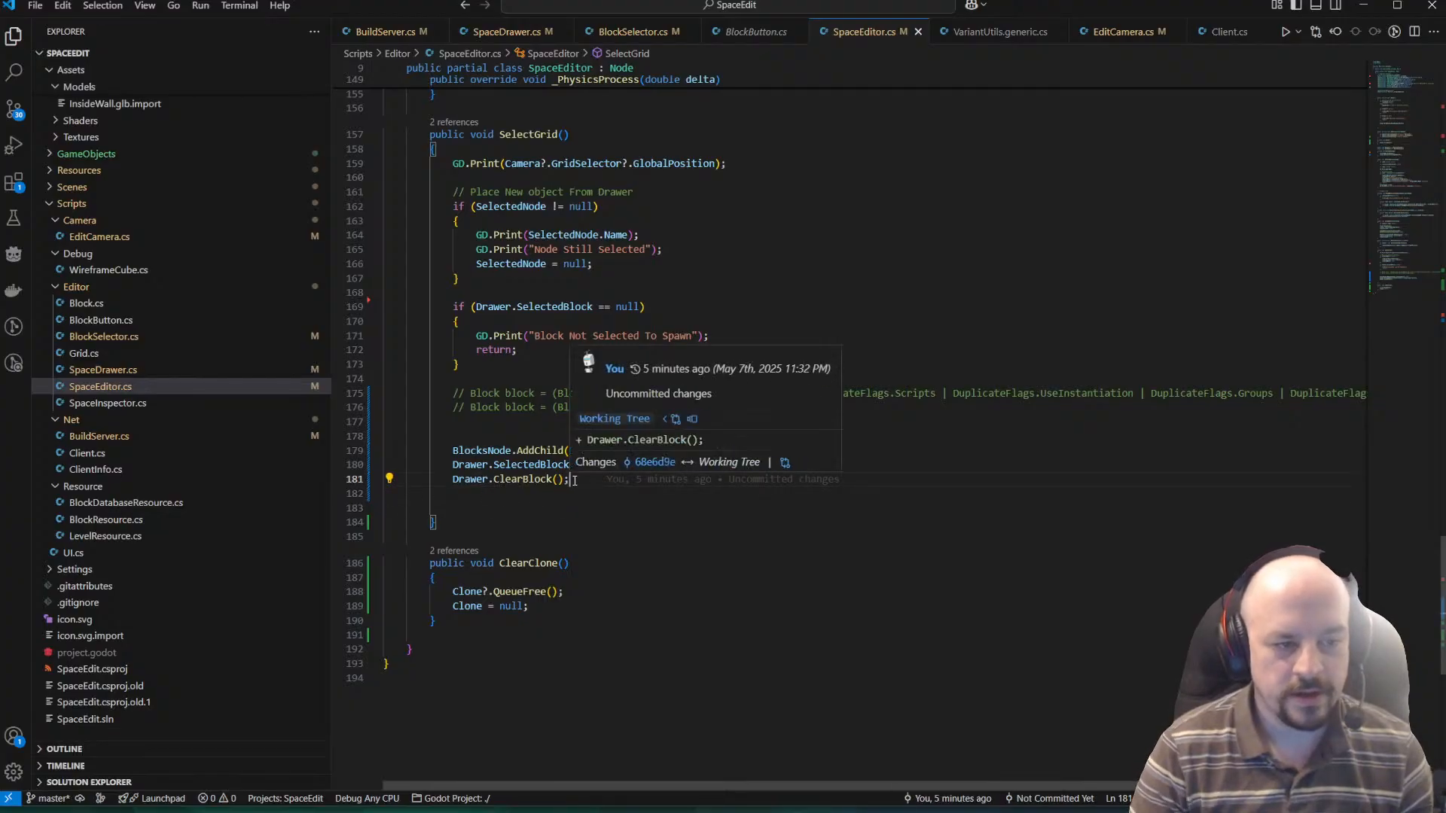
click(575, 480)
key(Return)
text(Drawer.Selec)
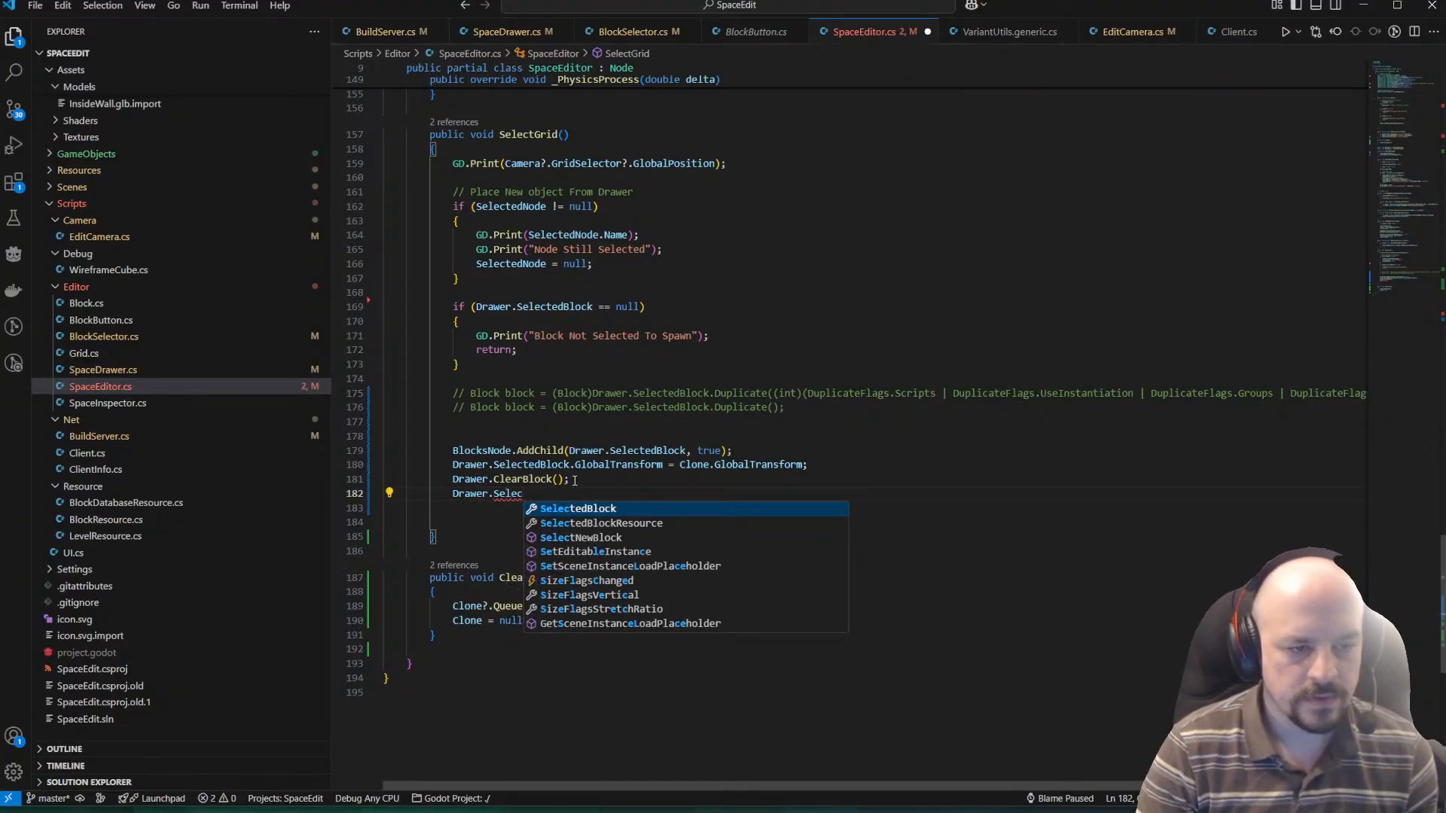
key(Down)
key(Down)
key(Tab)
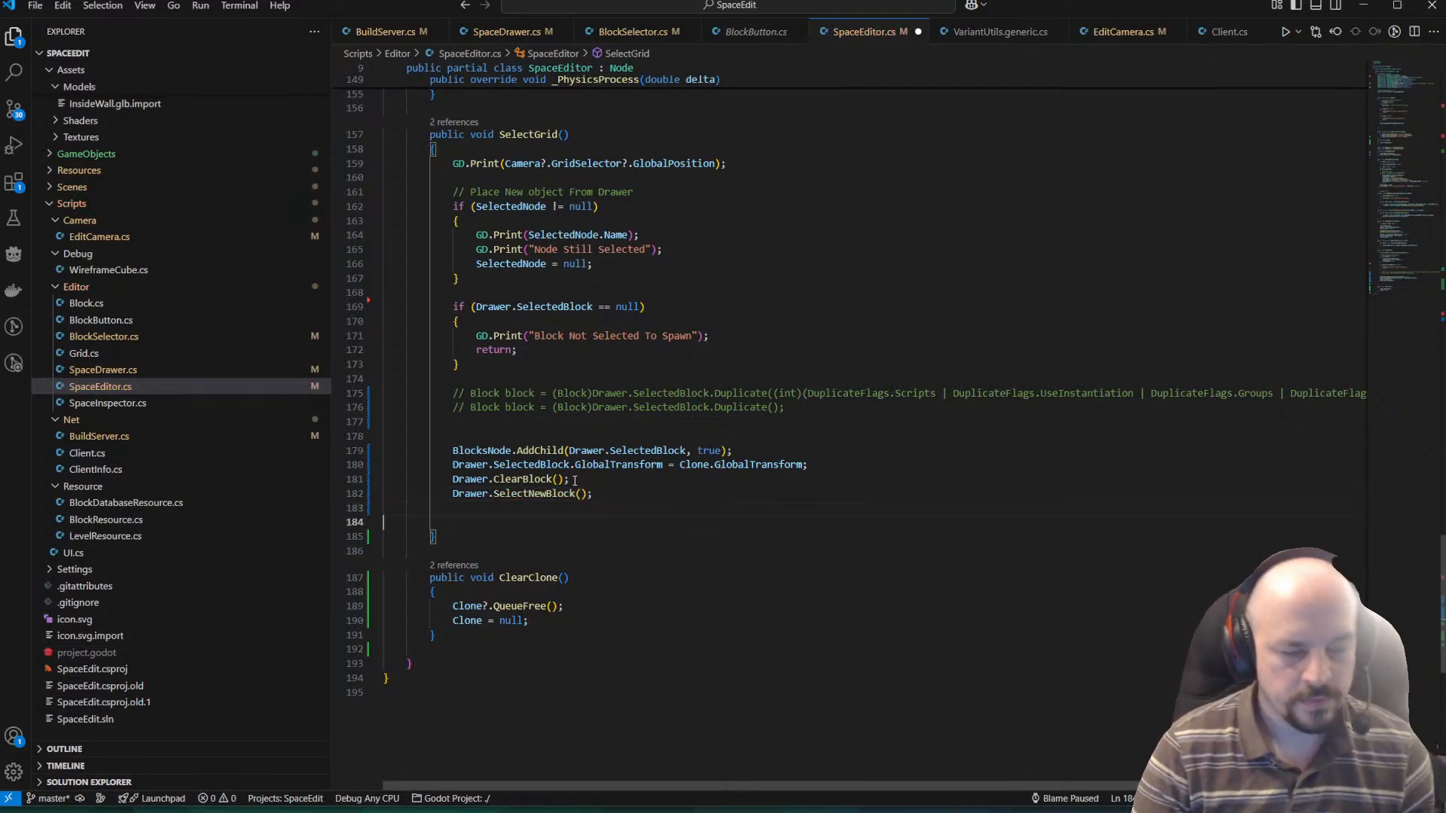
Switch to Godot, restart the SpaceEdit project and choose the InteriorCorner block from the game's drawer.
key(alt+Tab)
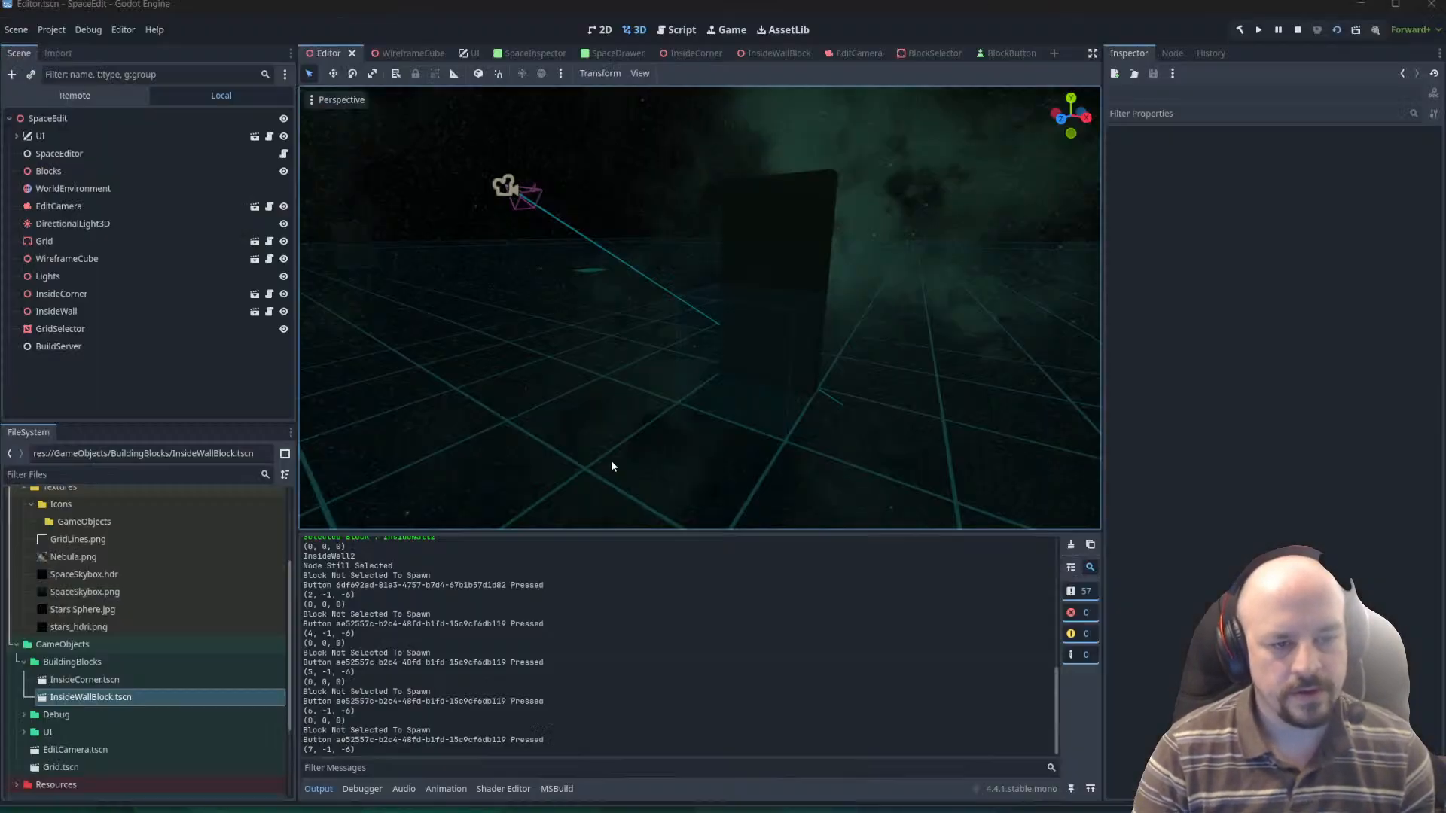
click(1295, 30)
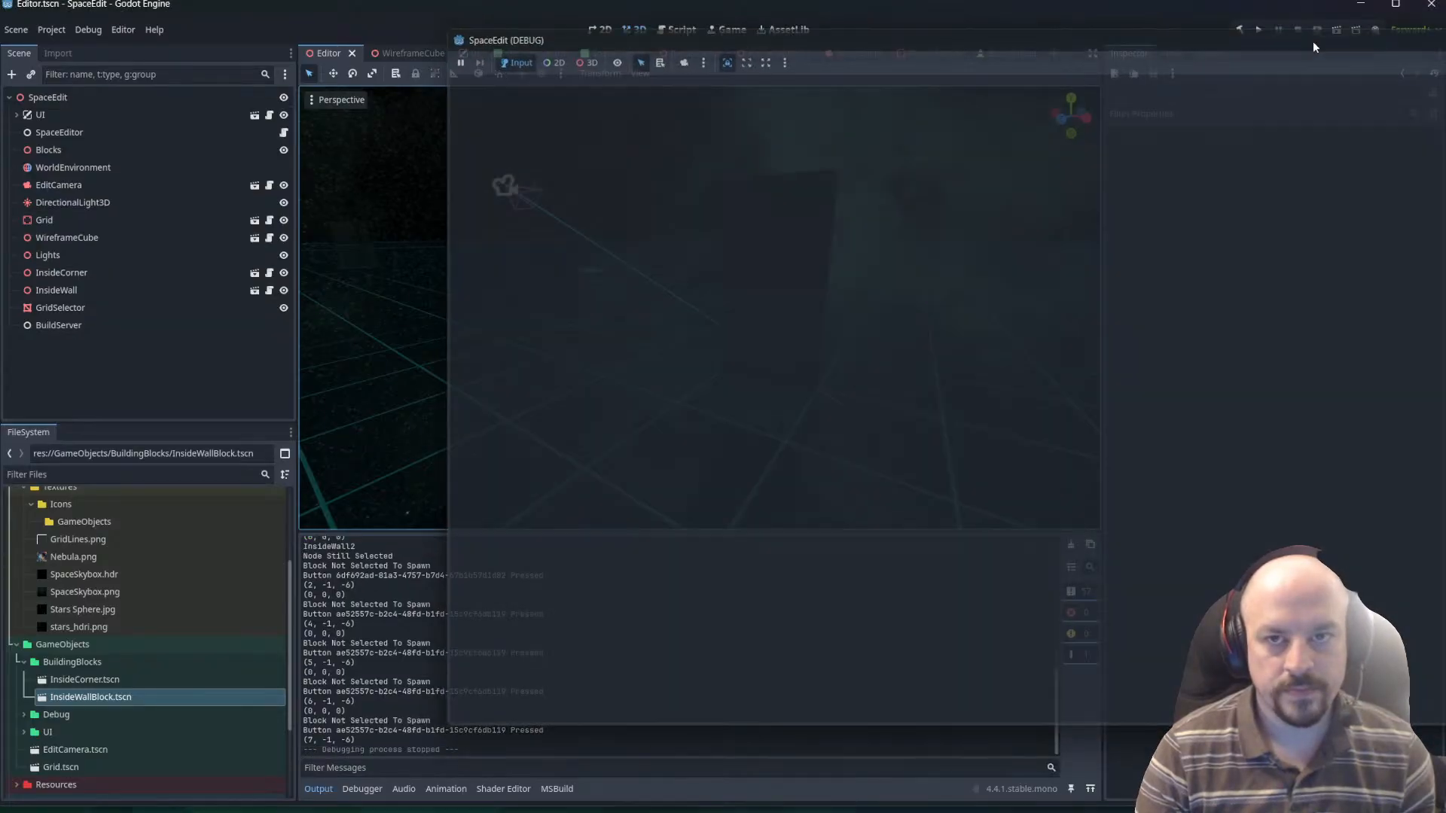
click(1335, 32)
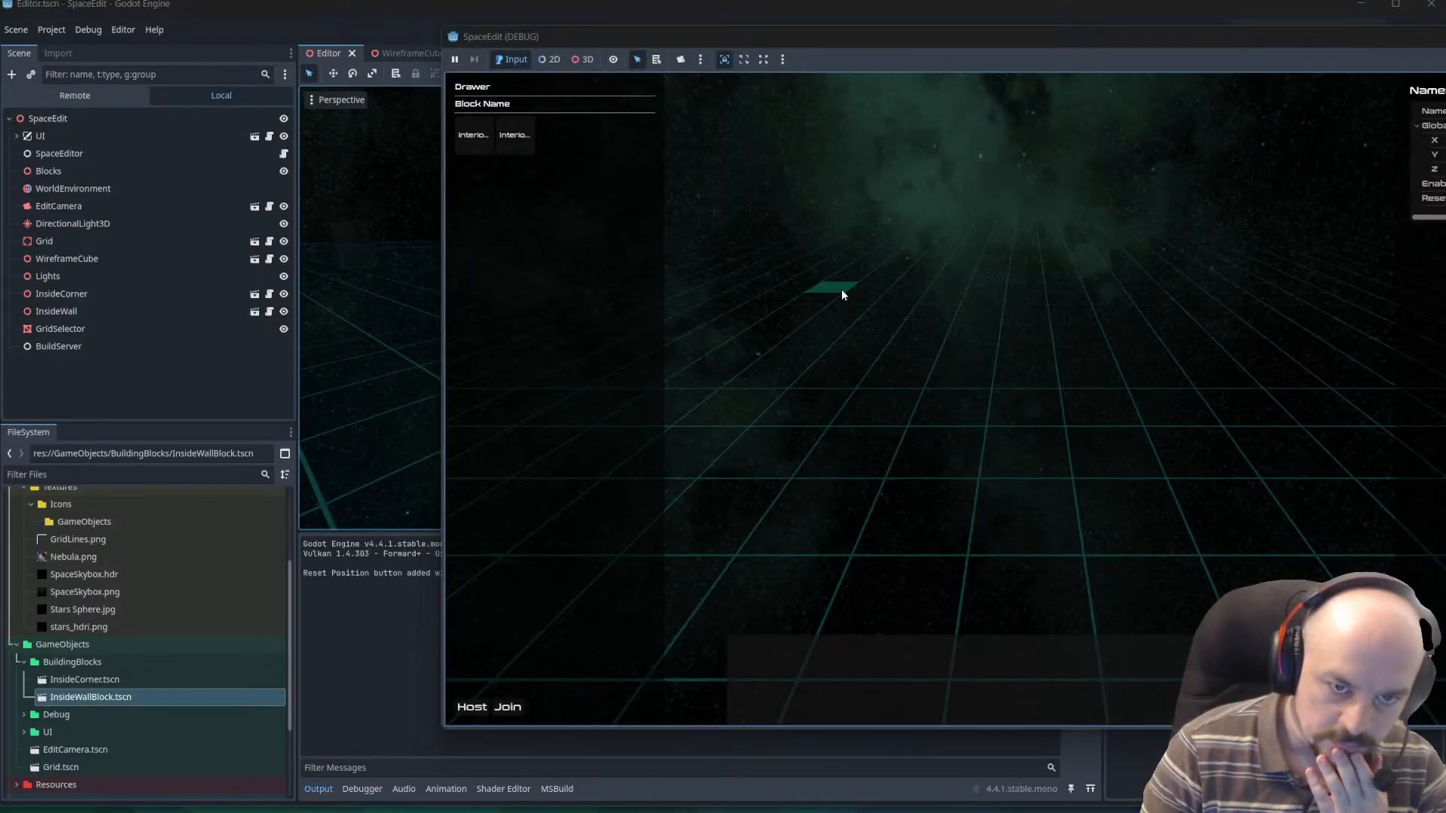
click(524, 143)
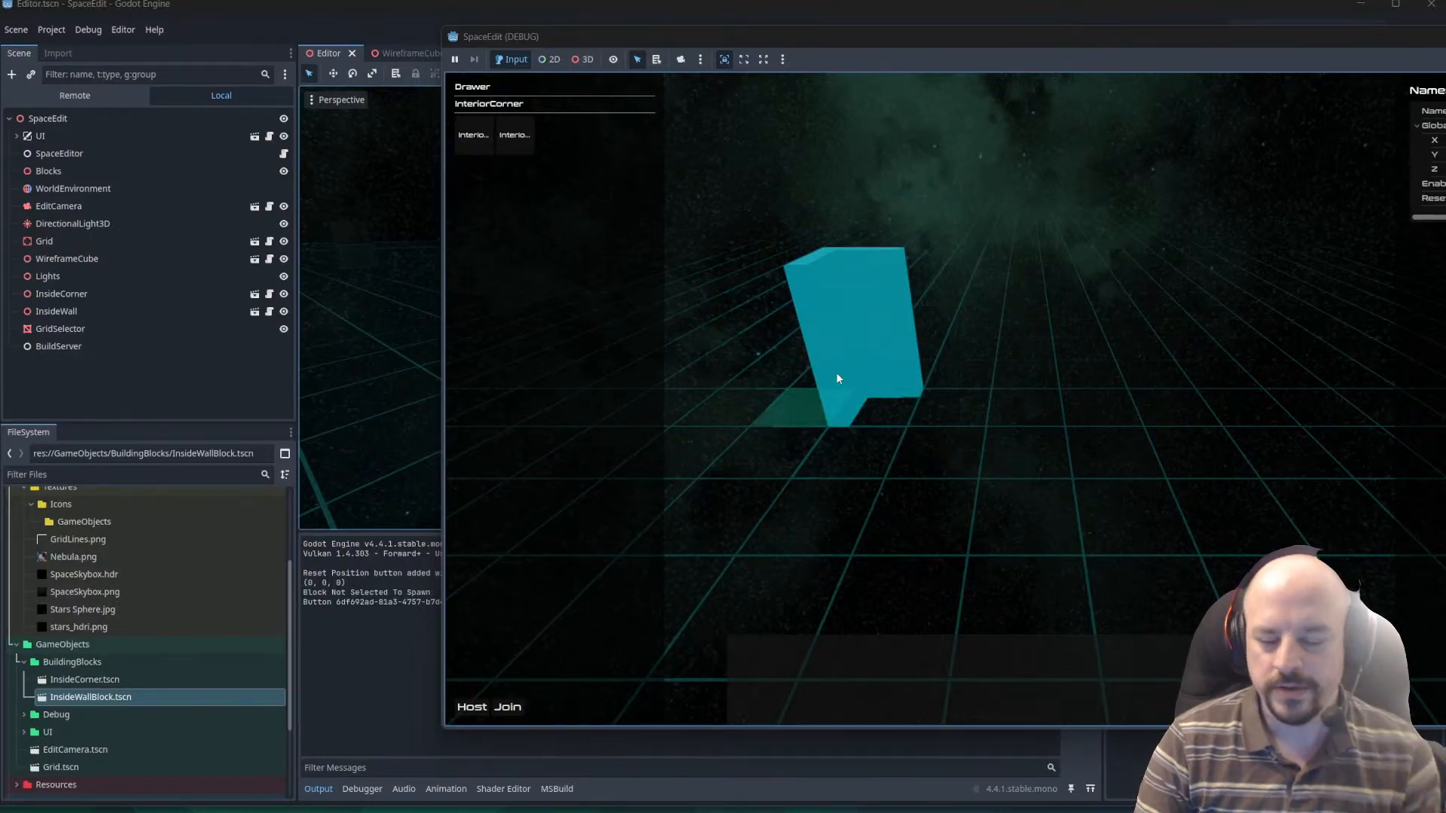
Test repeated placement by placing InteriorCorner blocks on neighbouring grid cells from (-3, 0, -3) to (-1, 0, -3).
click(824, 372)
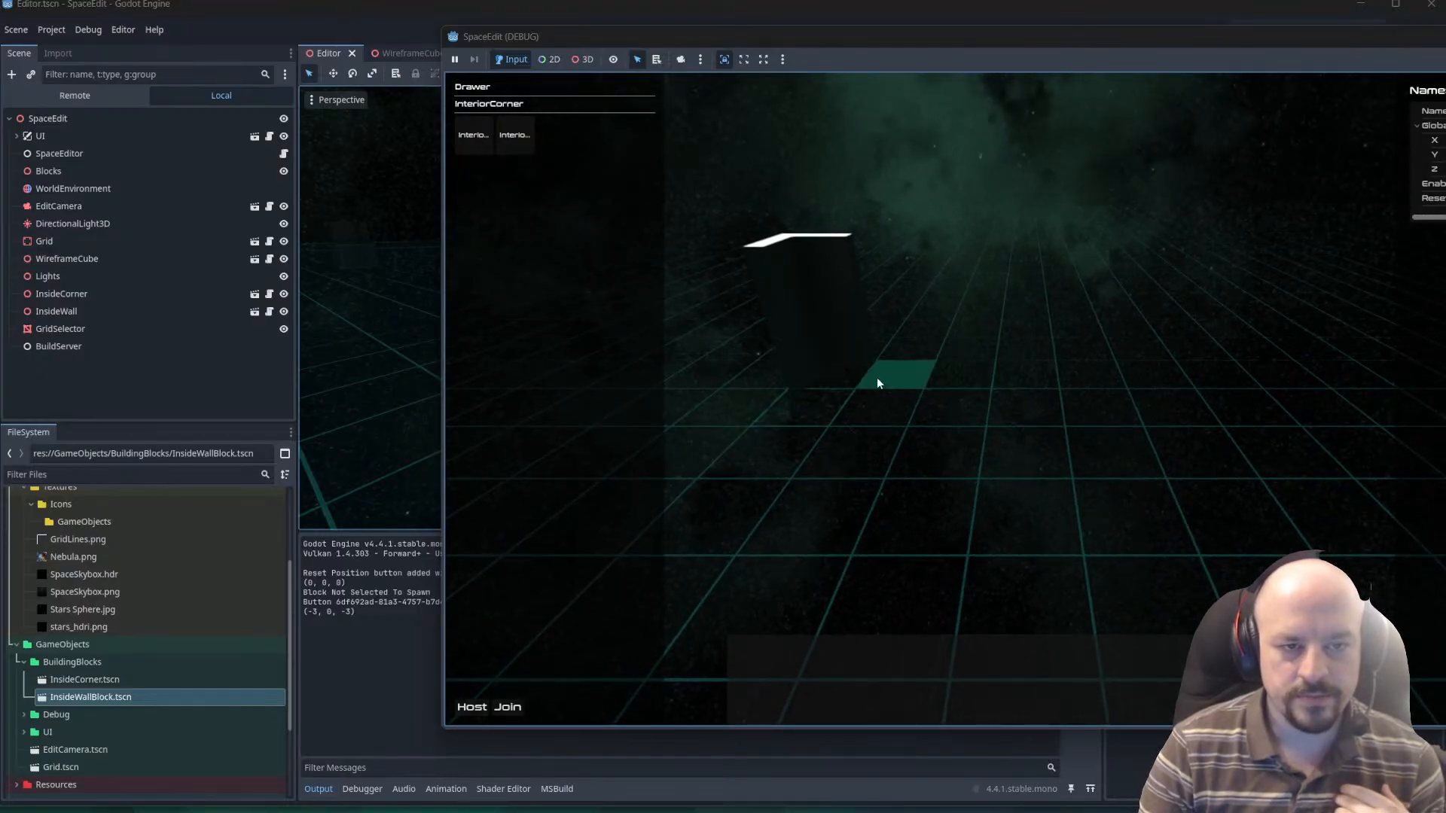
click(876, 378)
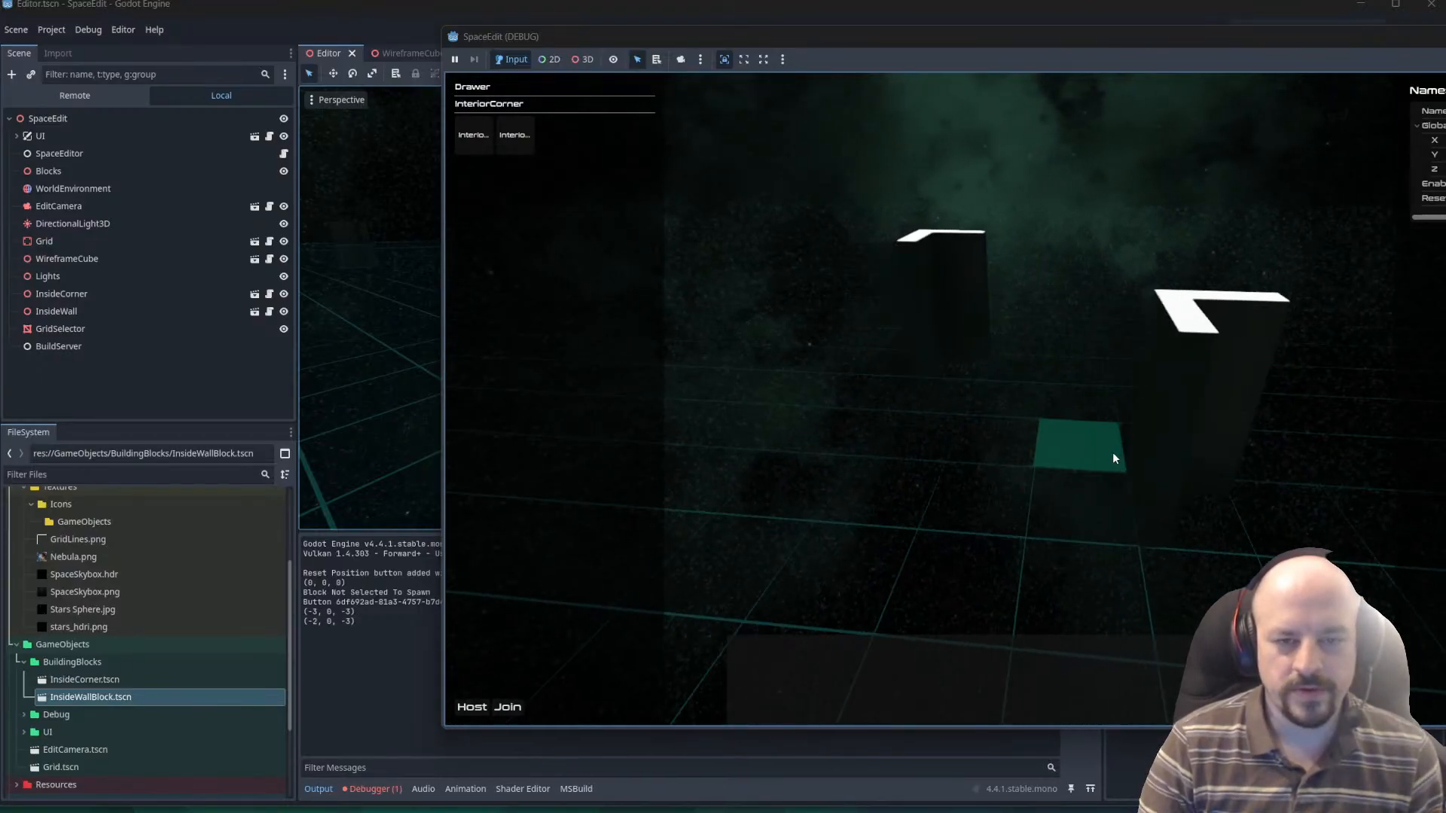
click(1026, 506)
click(1127, 508)
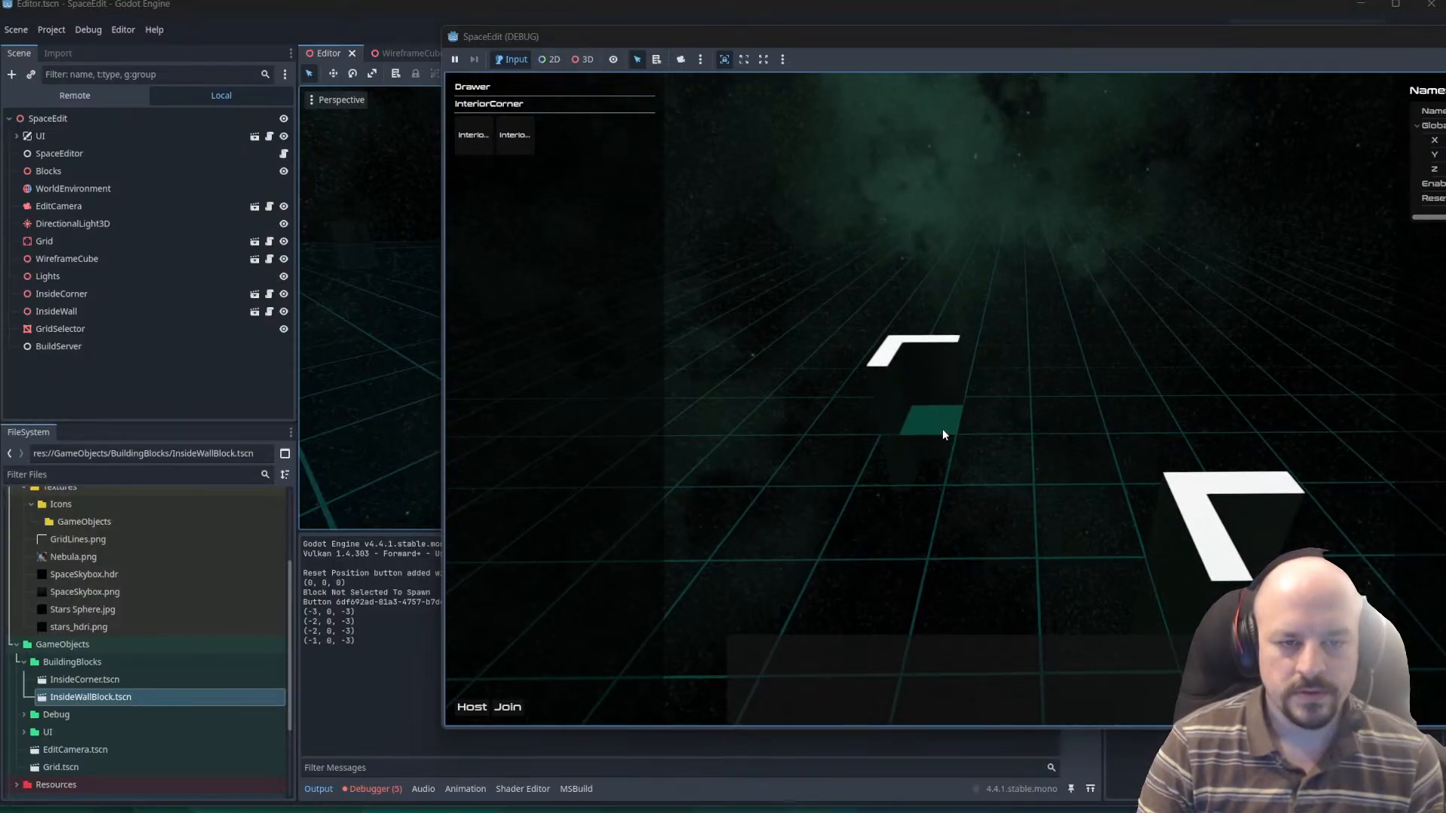
click(912, 469)
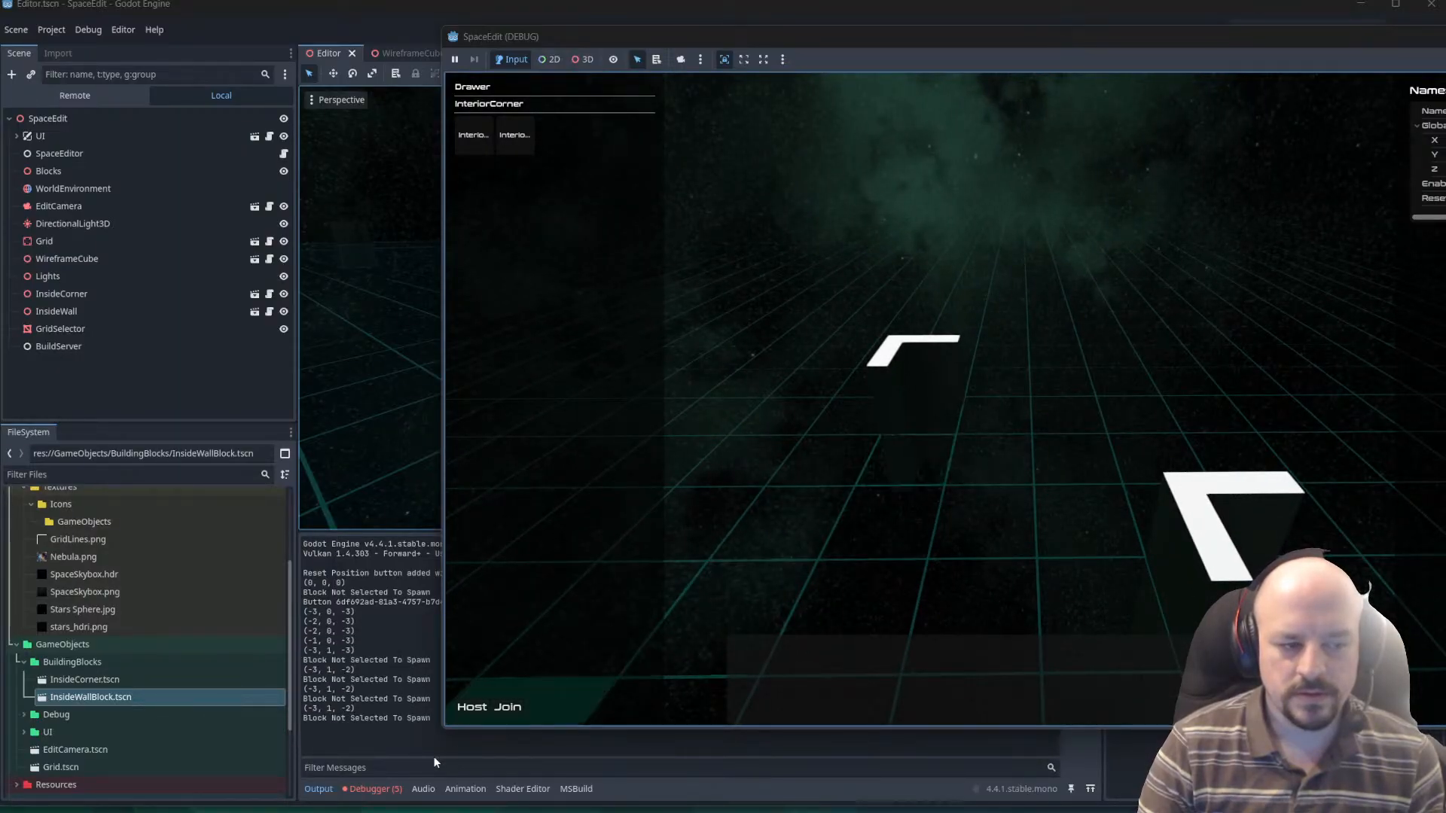
Test selecting a placed corner block and the empty cells around it, checking the output log's response.
click(924, 406)
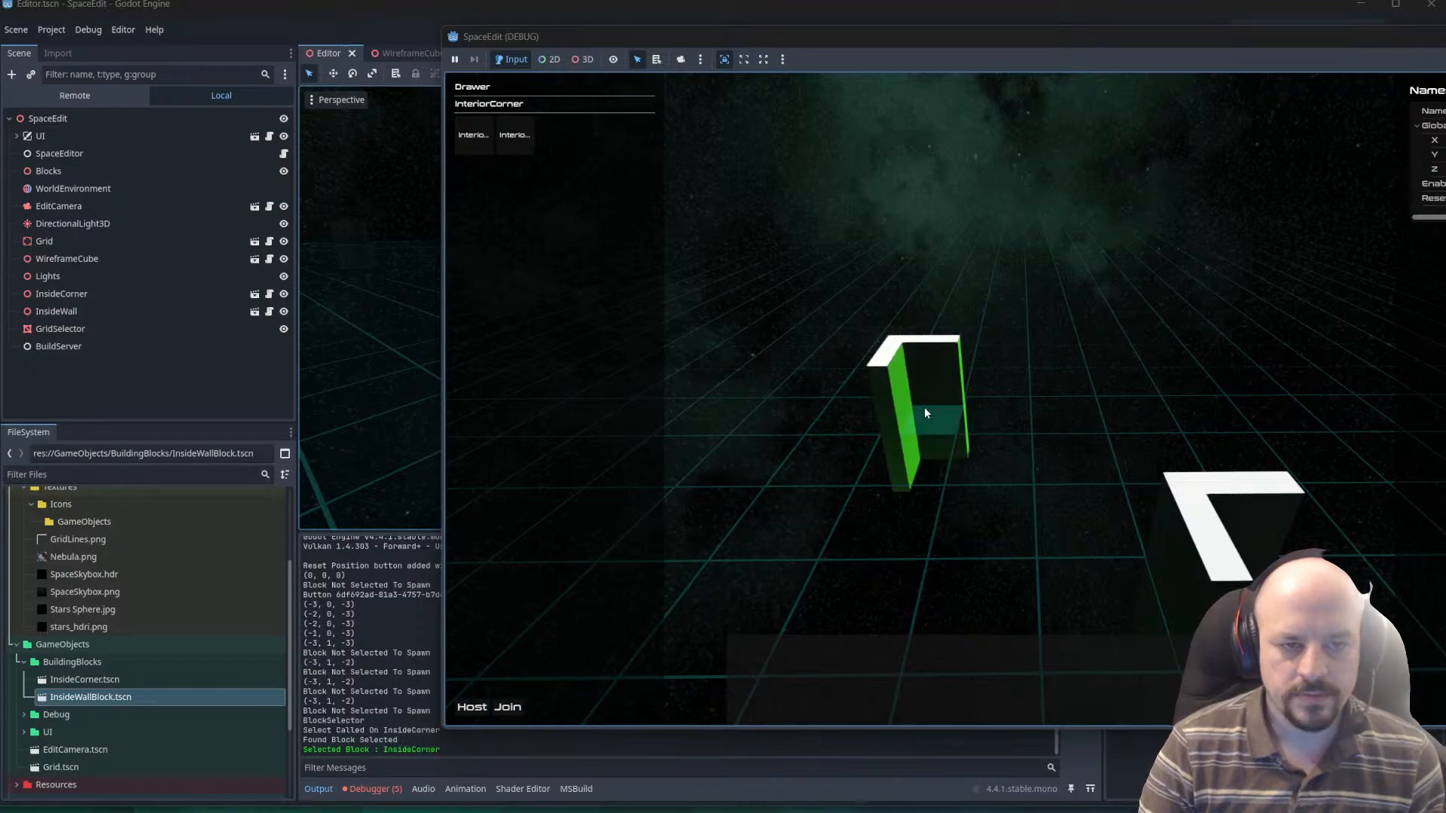
click(901, 464)
click(900, 464)
click(1181, 560)
click(1184, 565)
middle_drag(1184, 565, 1092, 592)
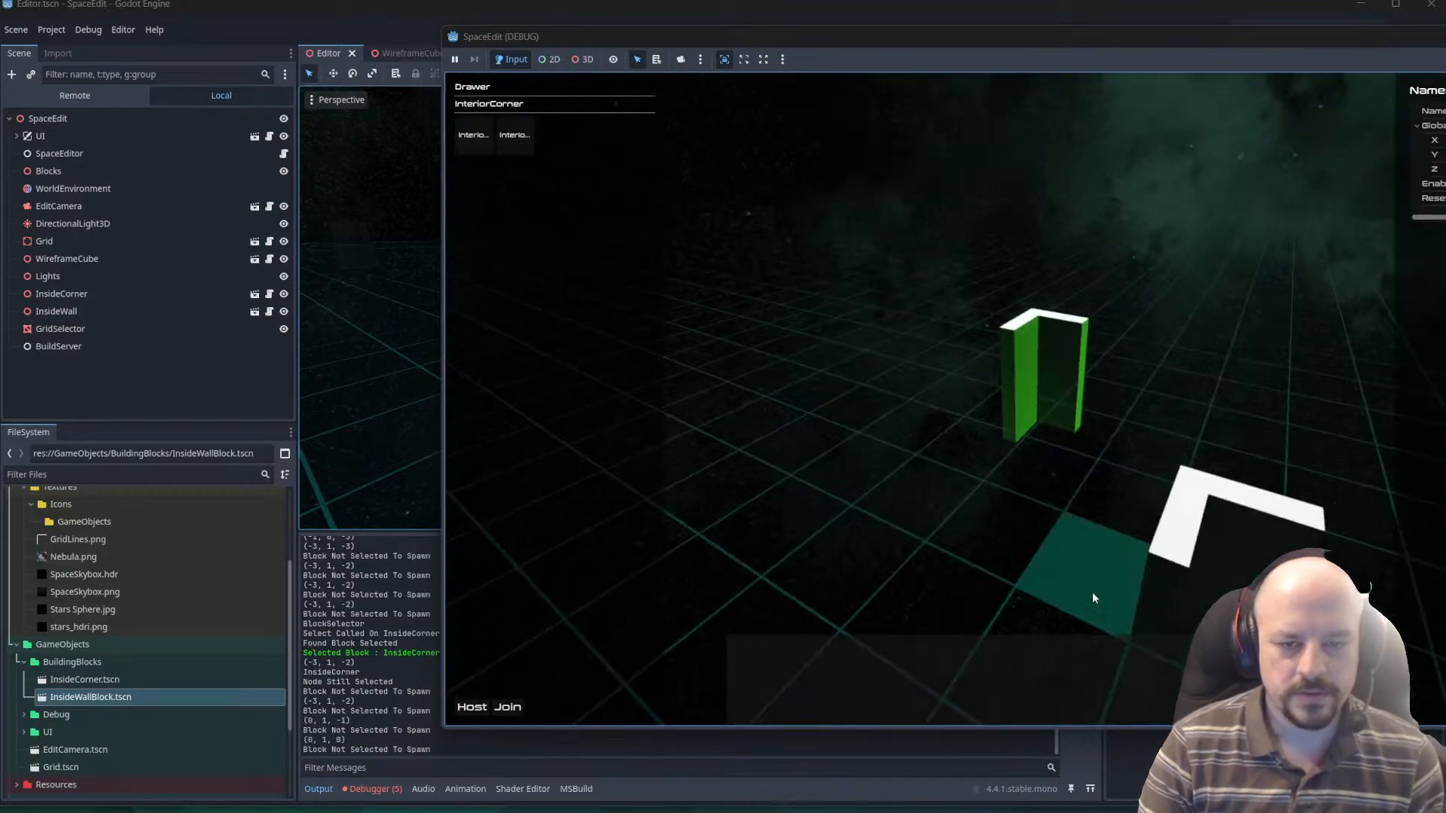
Switch to VS Code and copy the SpaceEditor.Instance?.CloneObject(SelectedBlock); line from OnBlockButtonPressed to below the instantiation in SelectNewBlock of SpaceDrawer.cs.
key(alt+Tab)
key(alt+Tab)
key(alt+Tab)
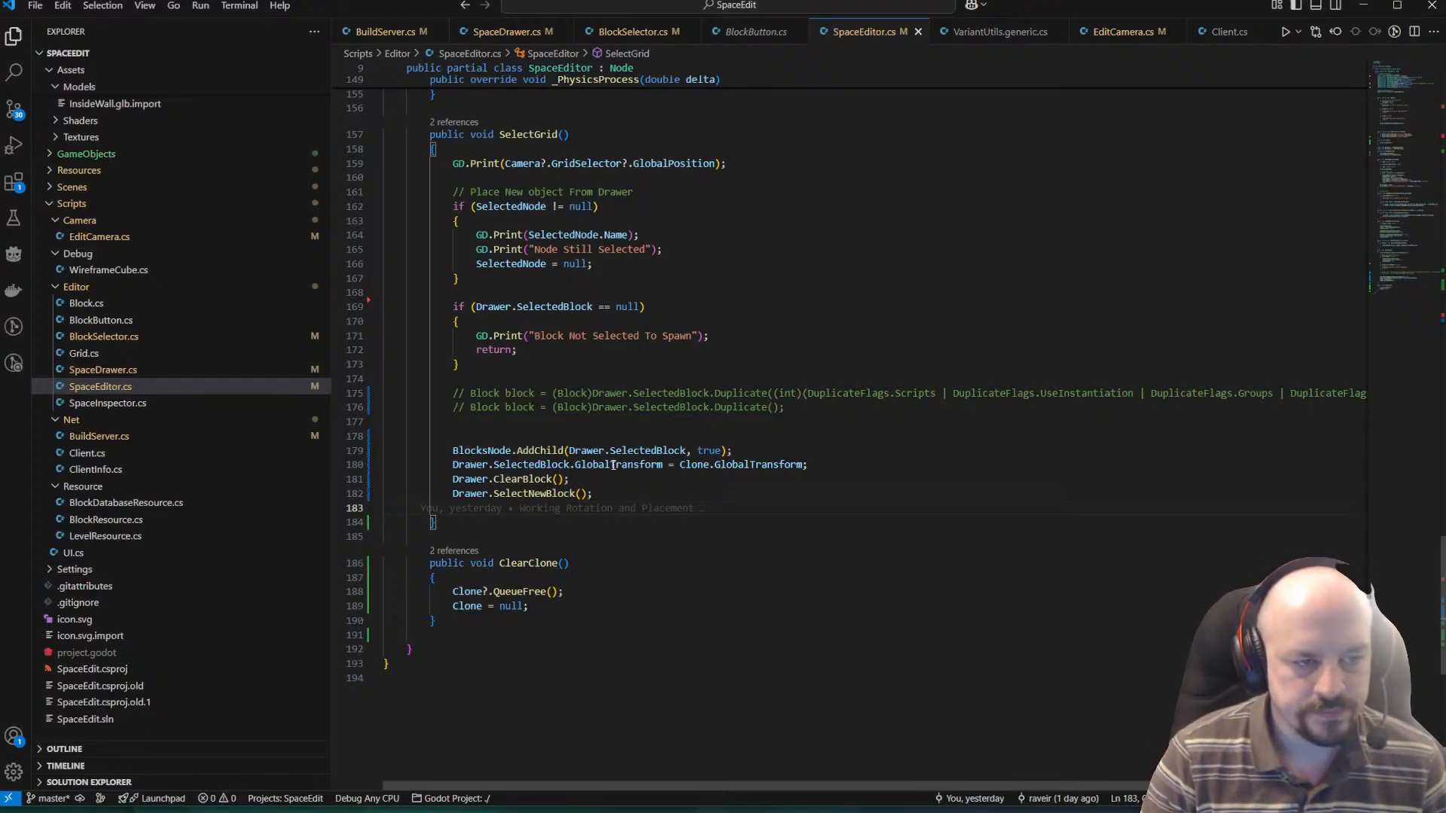
ctrl+click(531, 482)
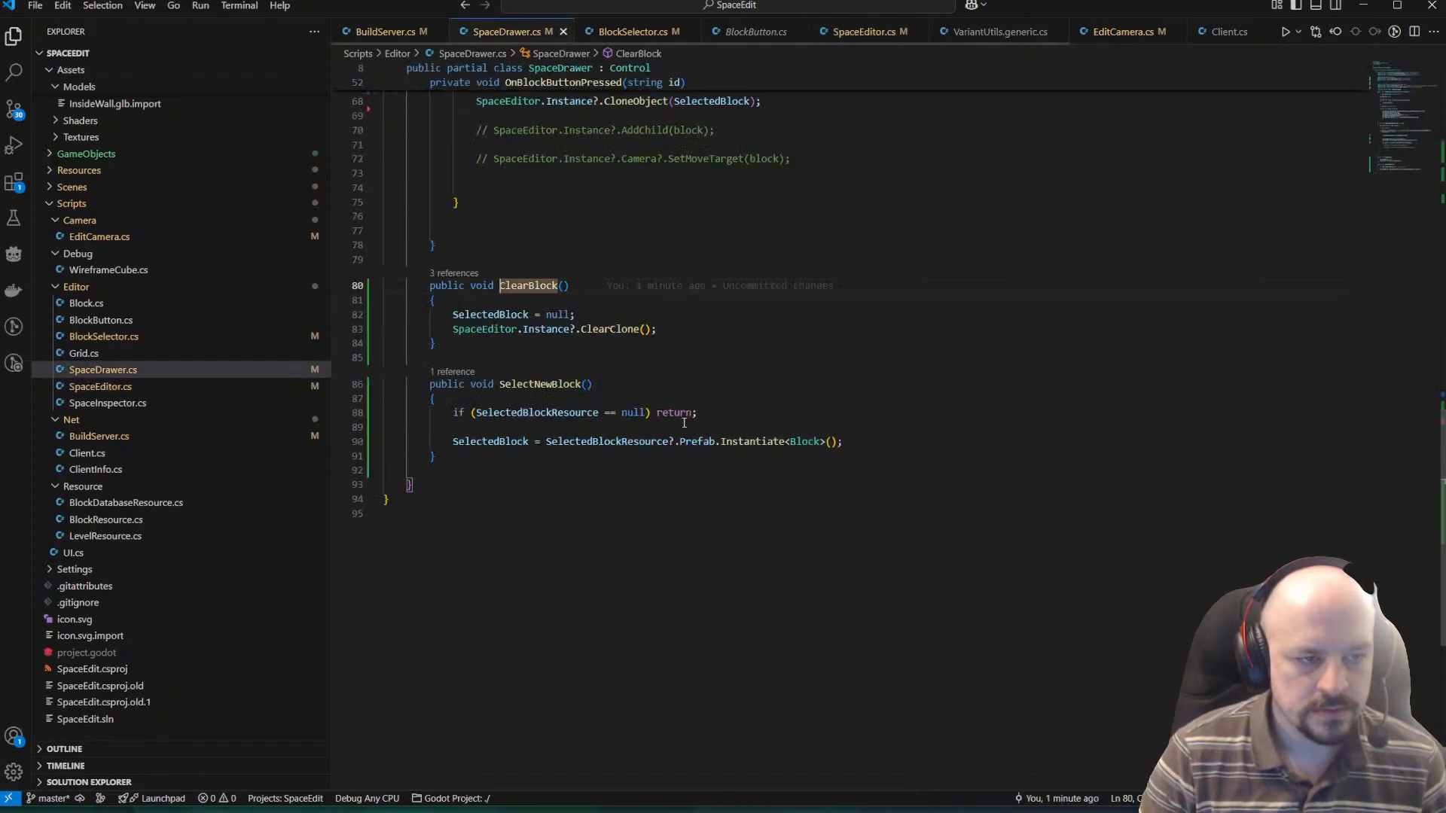
scroll(704, 431, up, 1)
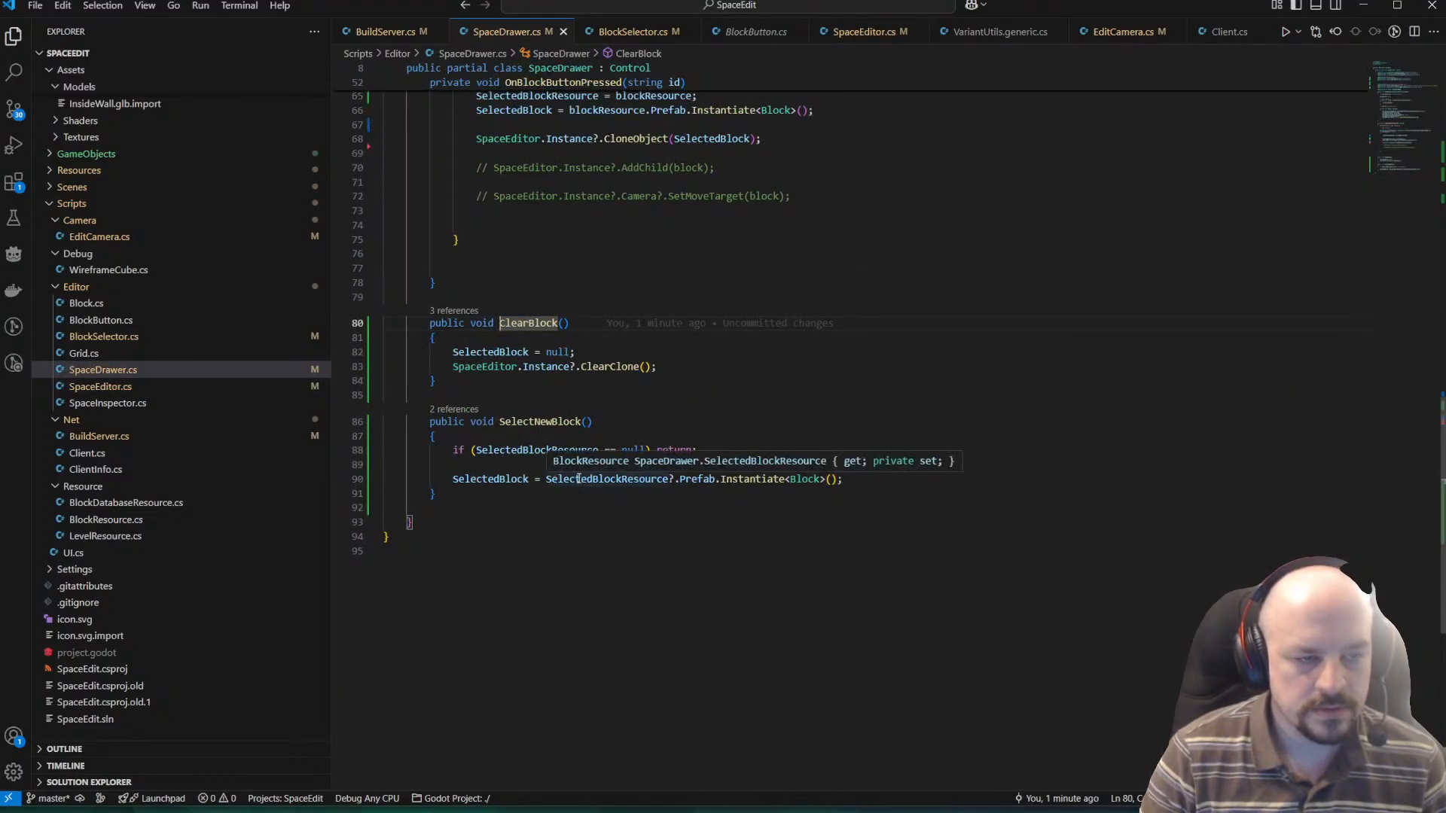
scroll(558, 424, up, 1)
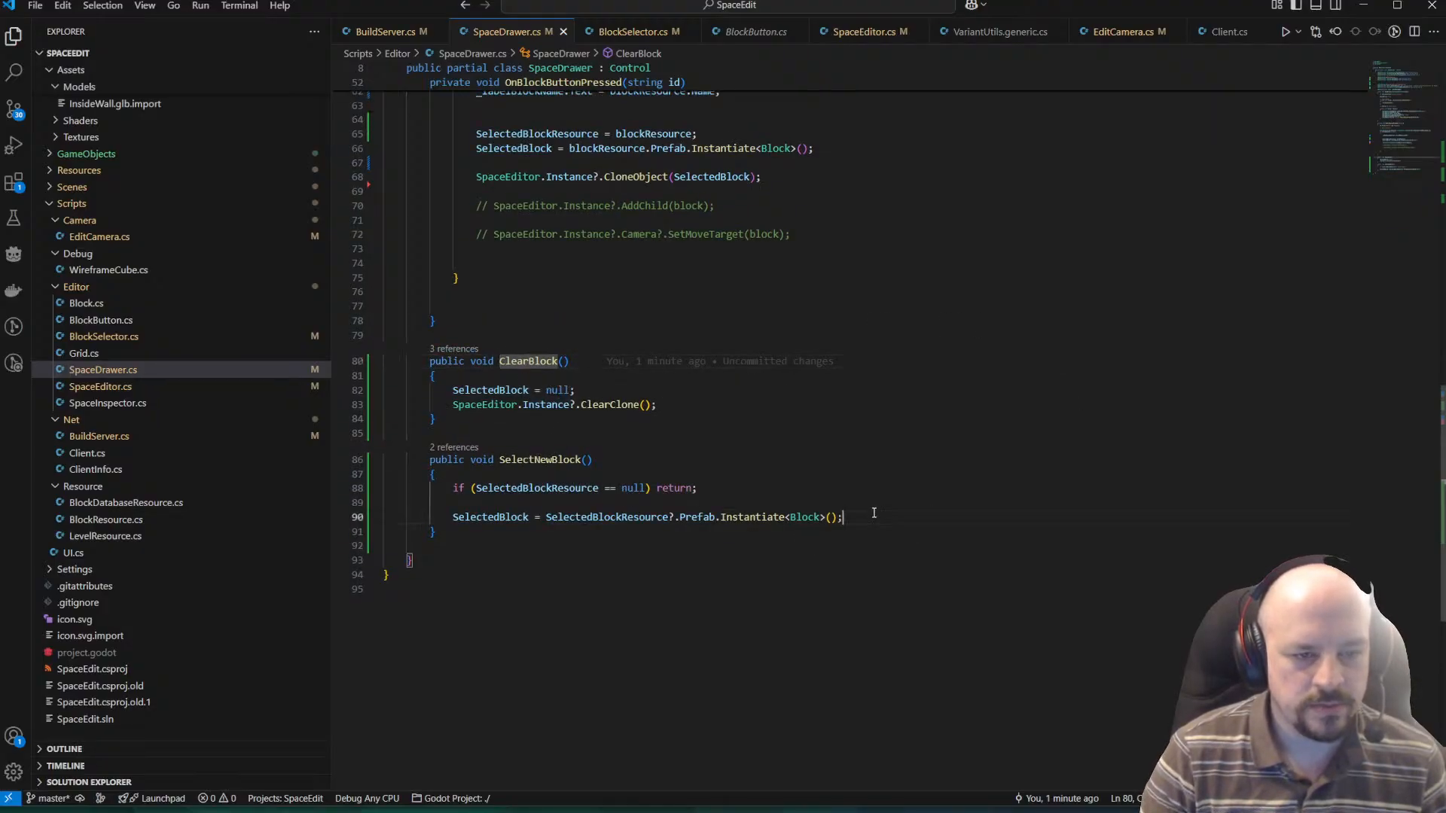
scroll(658, 357, up, 4)
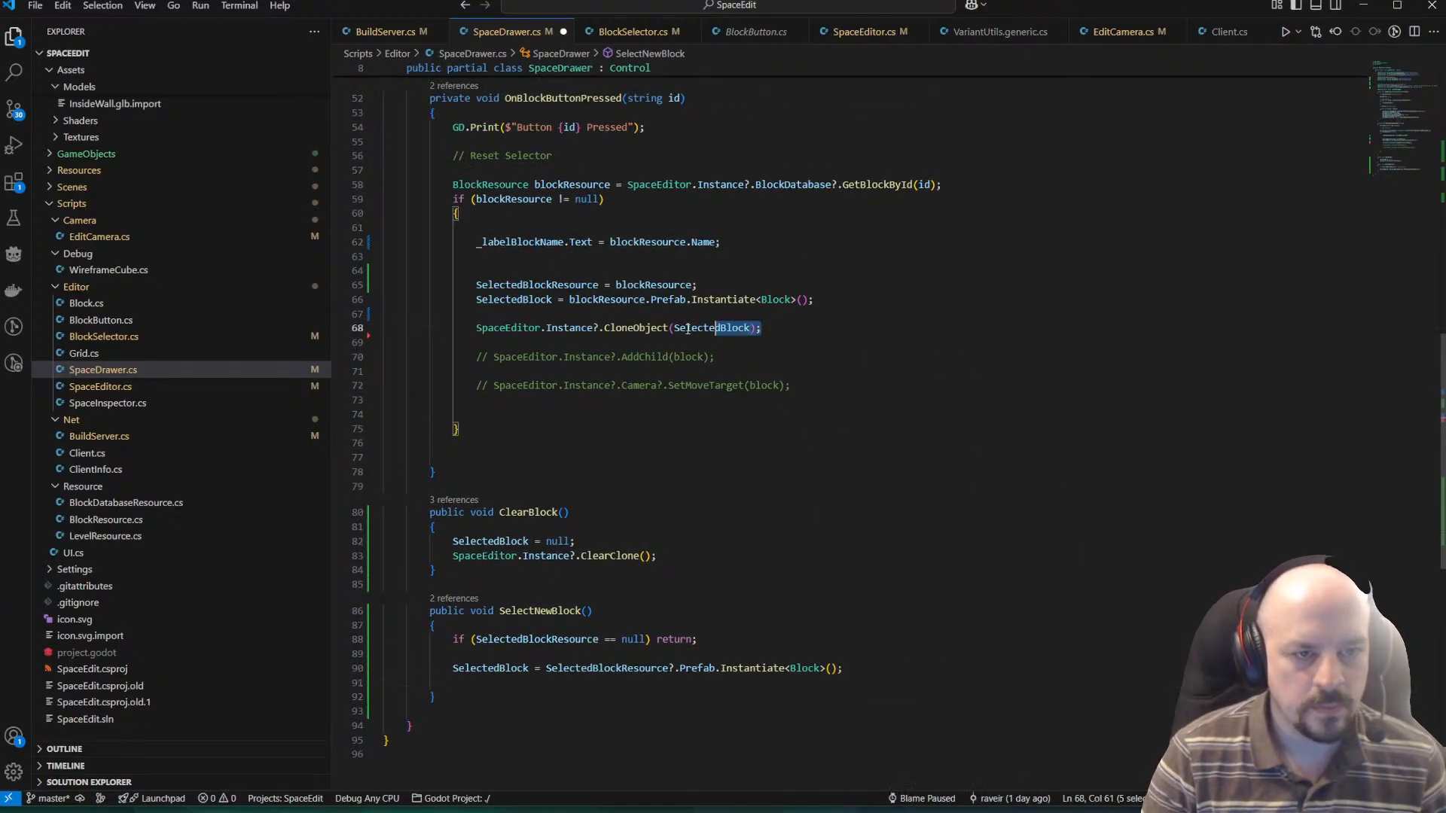
scroll(690, 315, down, 5)
click(910, 473)
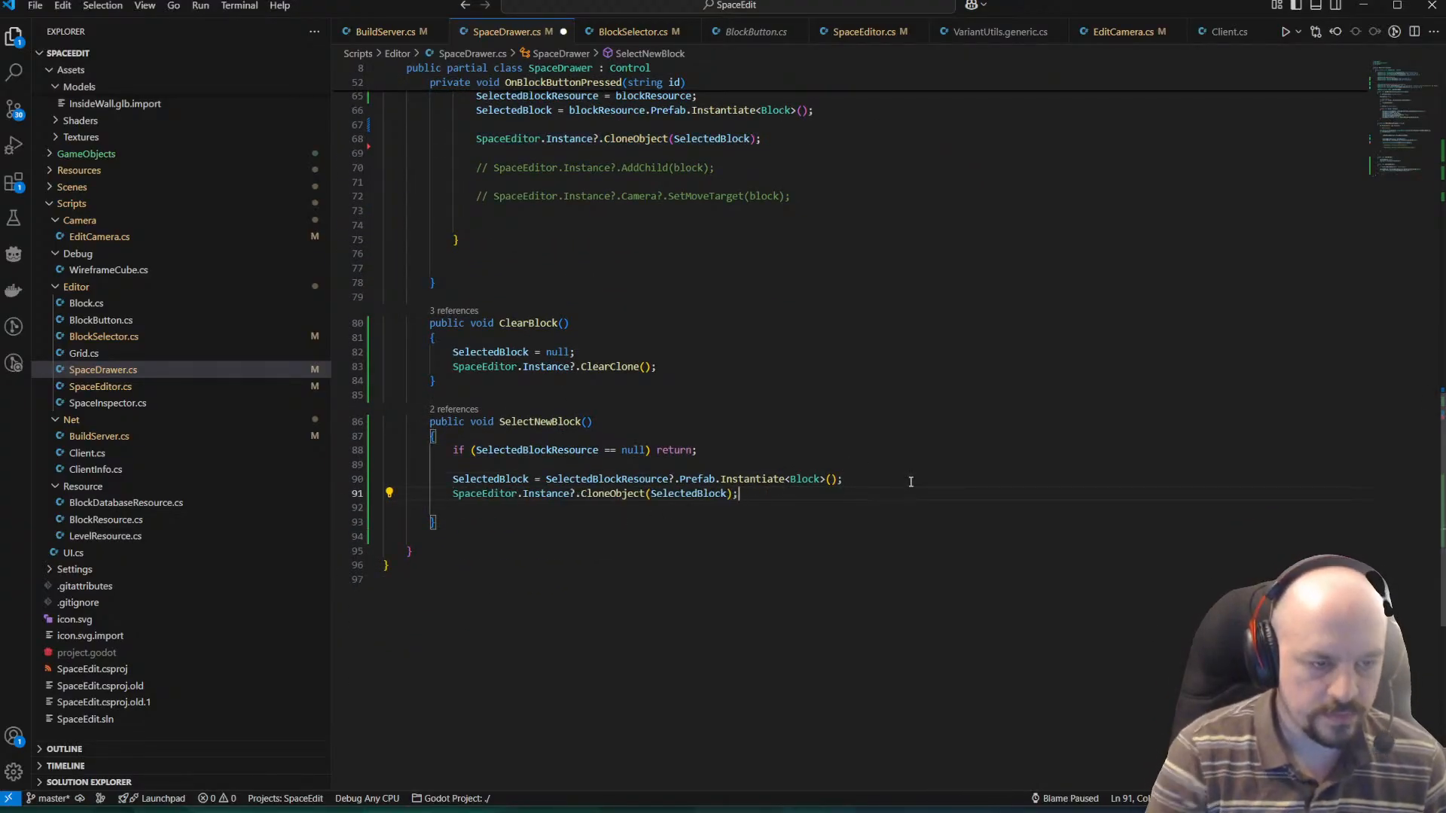
Save the script, rerun the project in Godot and place an InteriorCorner block at grid cell (-4, 0, -3).
key(alt+Tab)
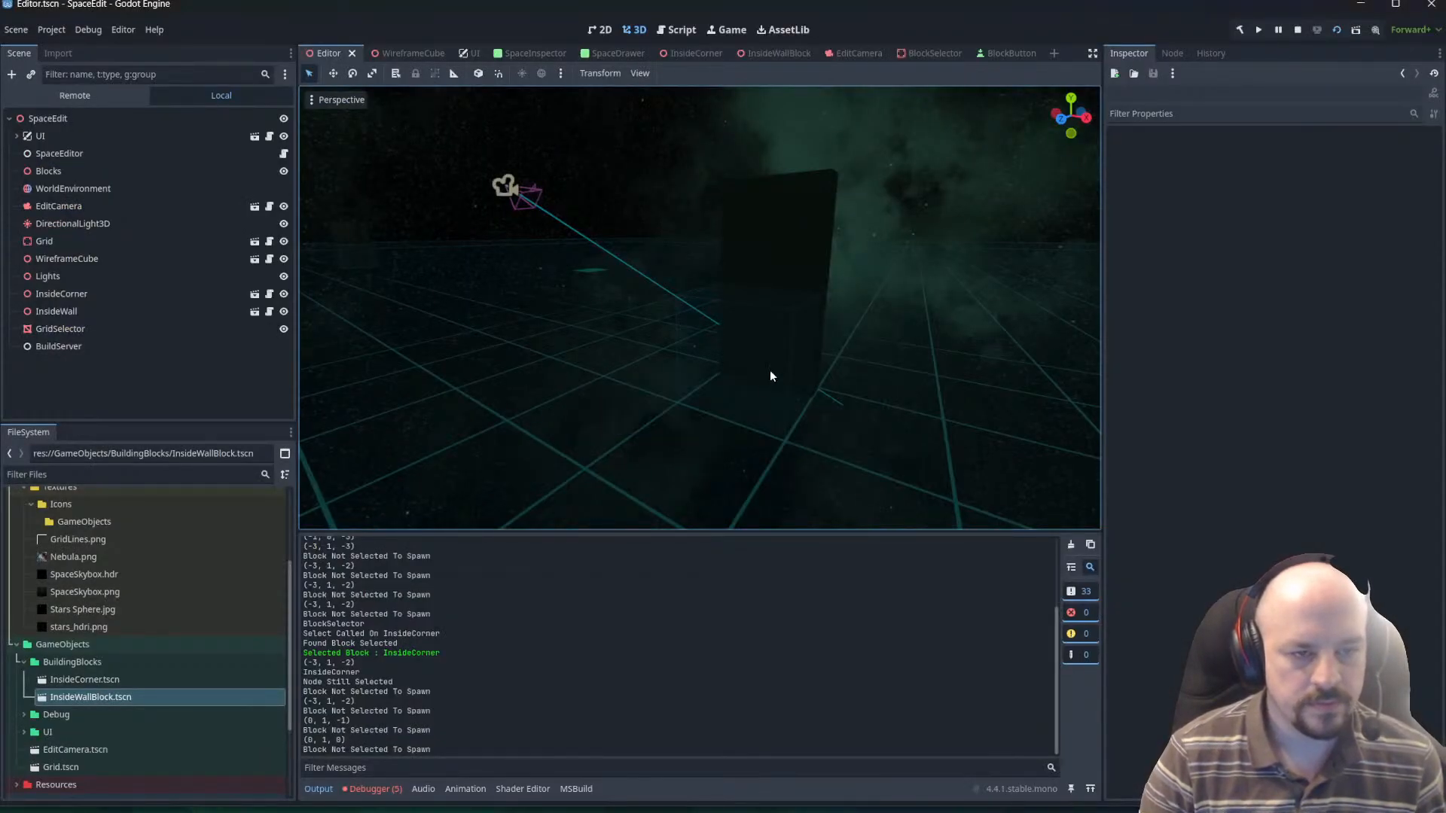
click(1297, 29)
key(ctrl+s)
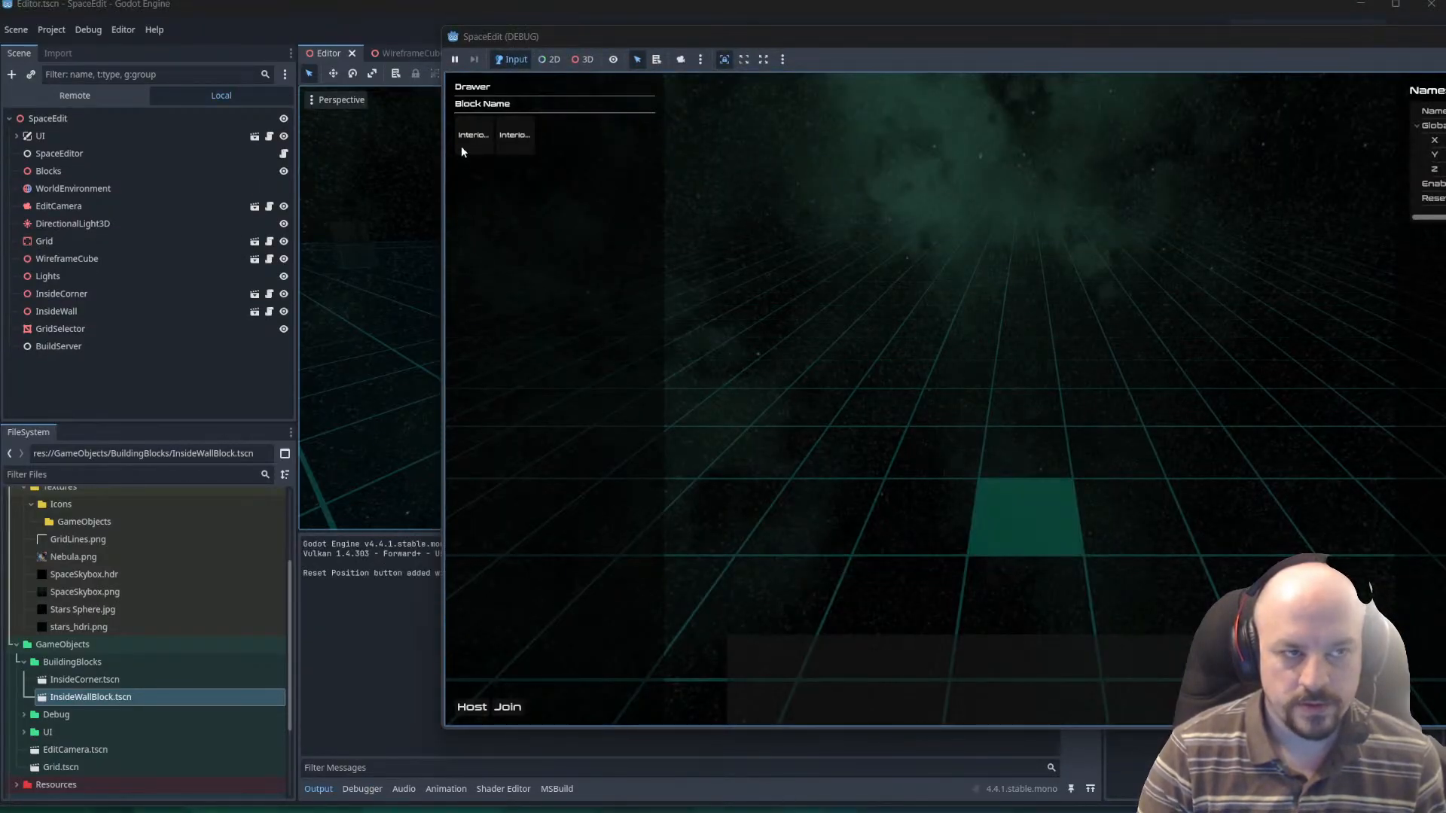
click(464, 141)
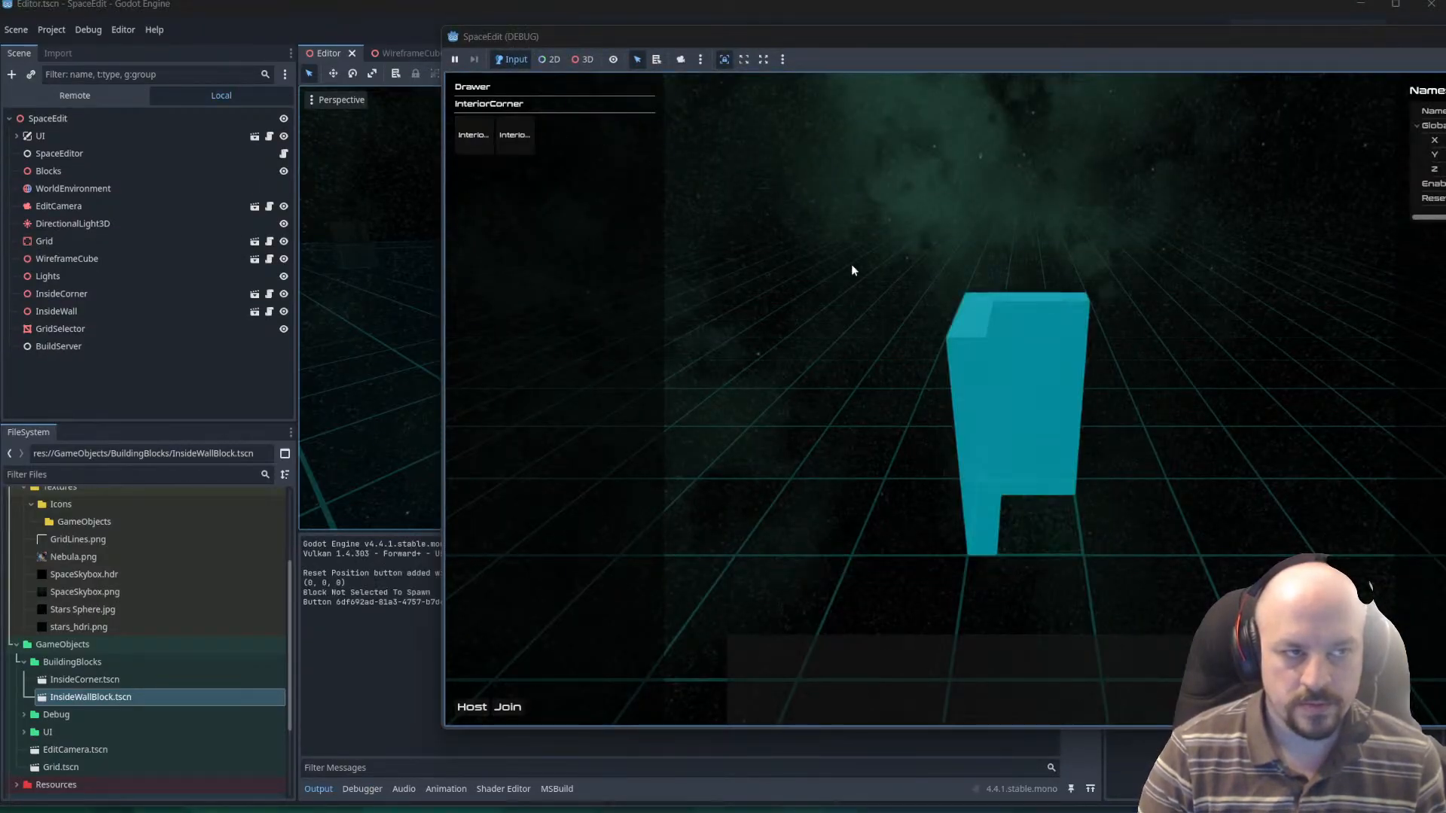
click(778, 390)
Choose the InteriorWall block and place four in a row beside the corner, from cell (-3, 0, -3) to (0, 0, -3).
click(512, 135)
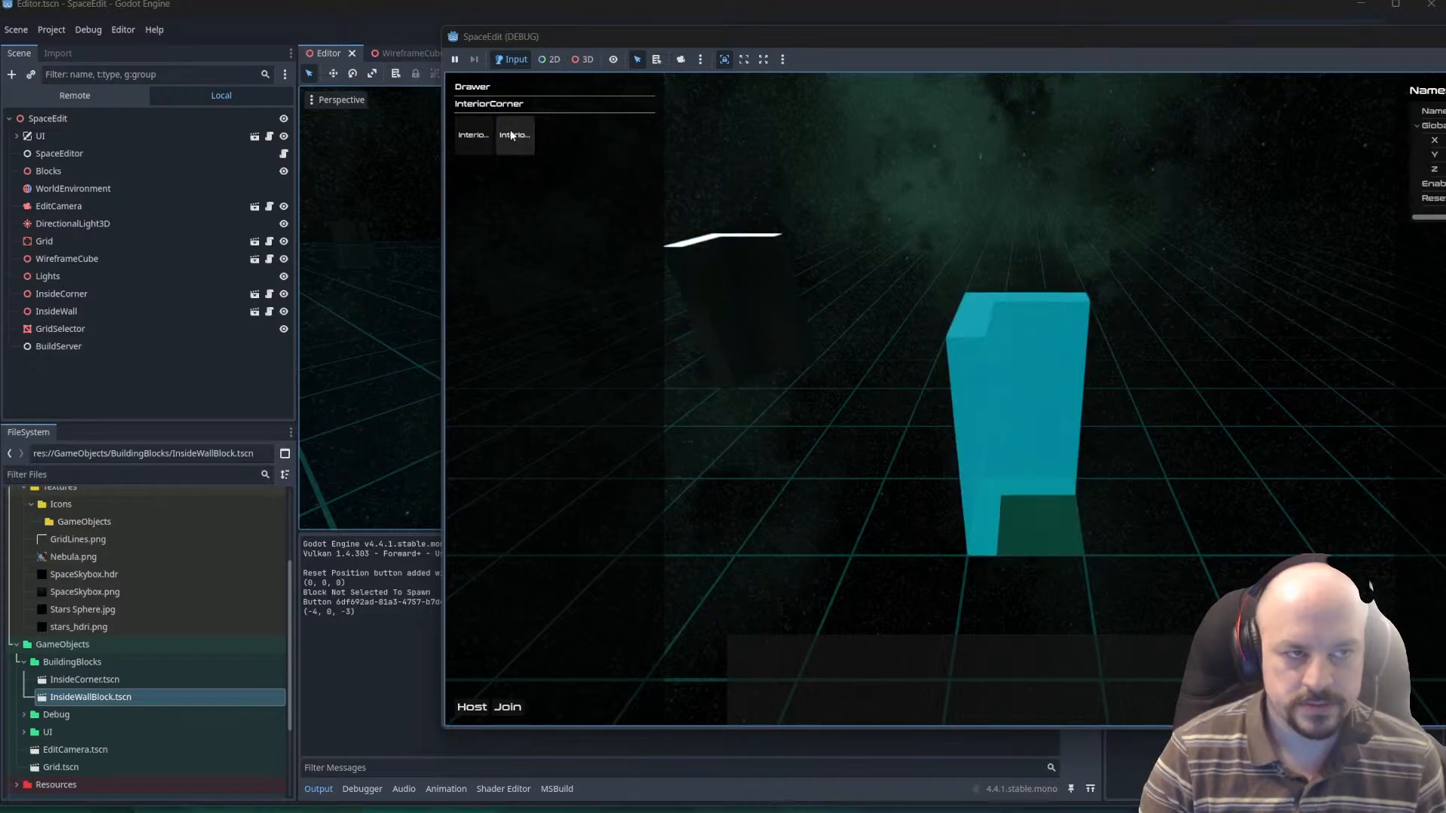
click(515, 135)
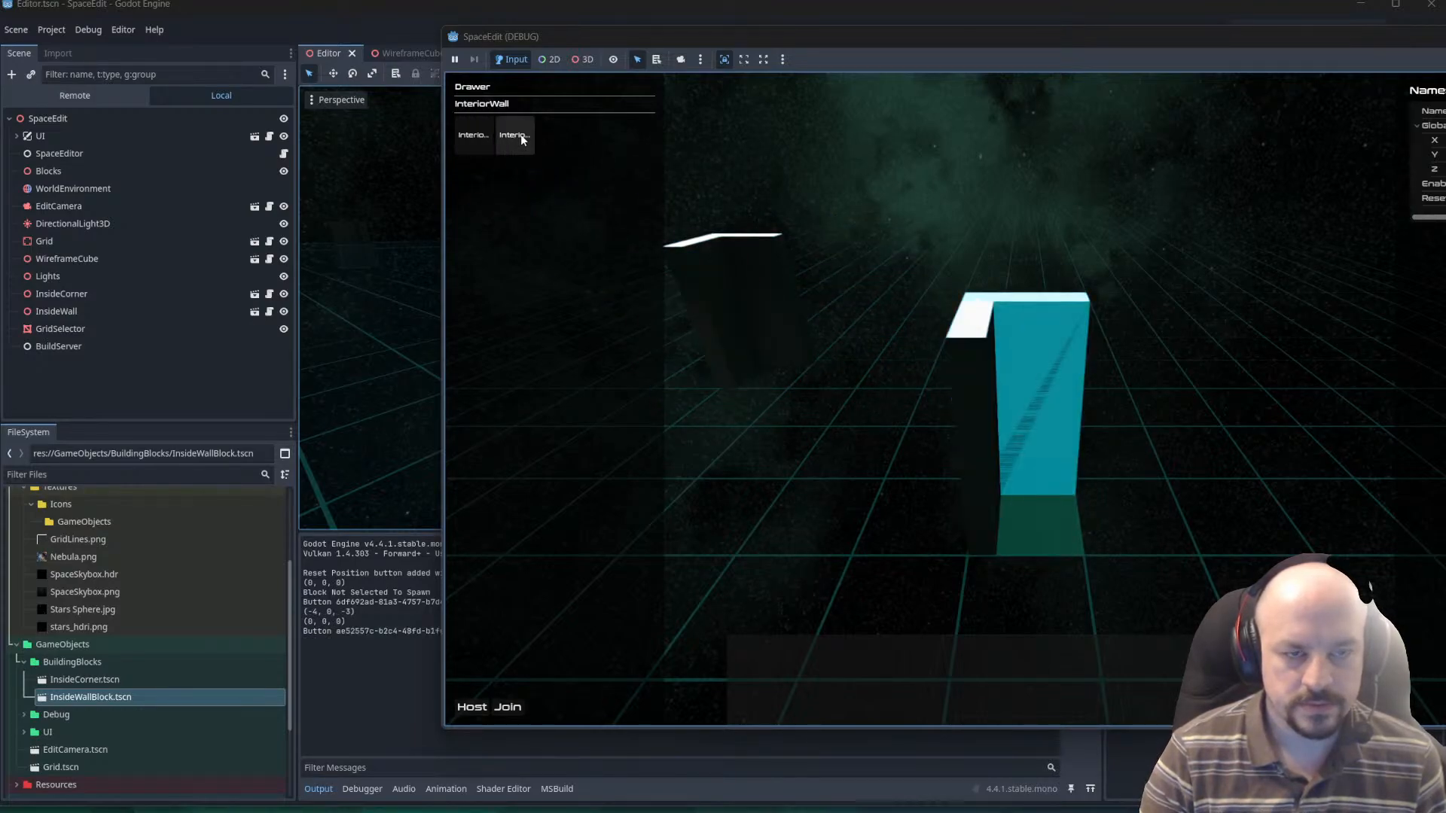
key(w)
key(q)
key(e)
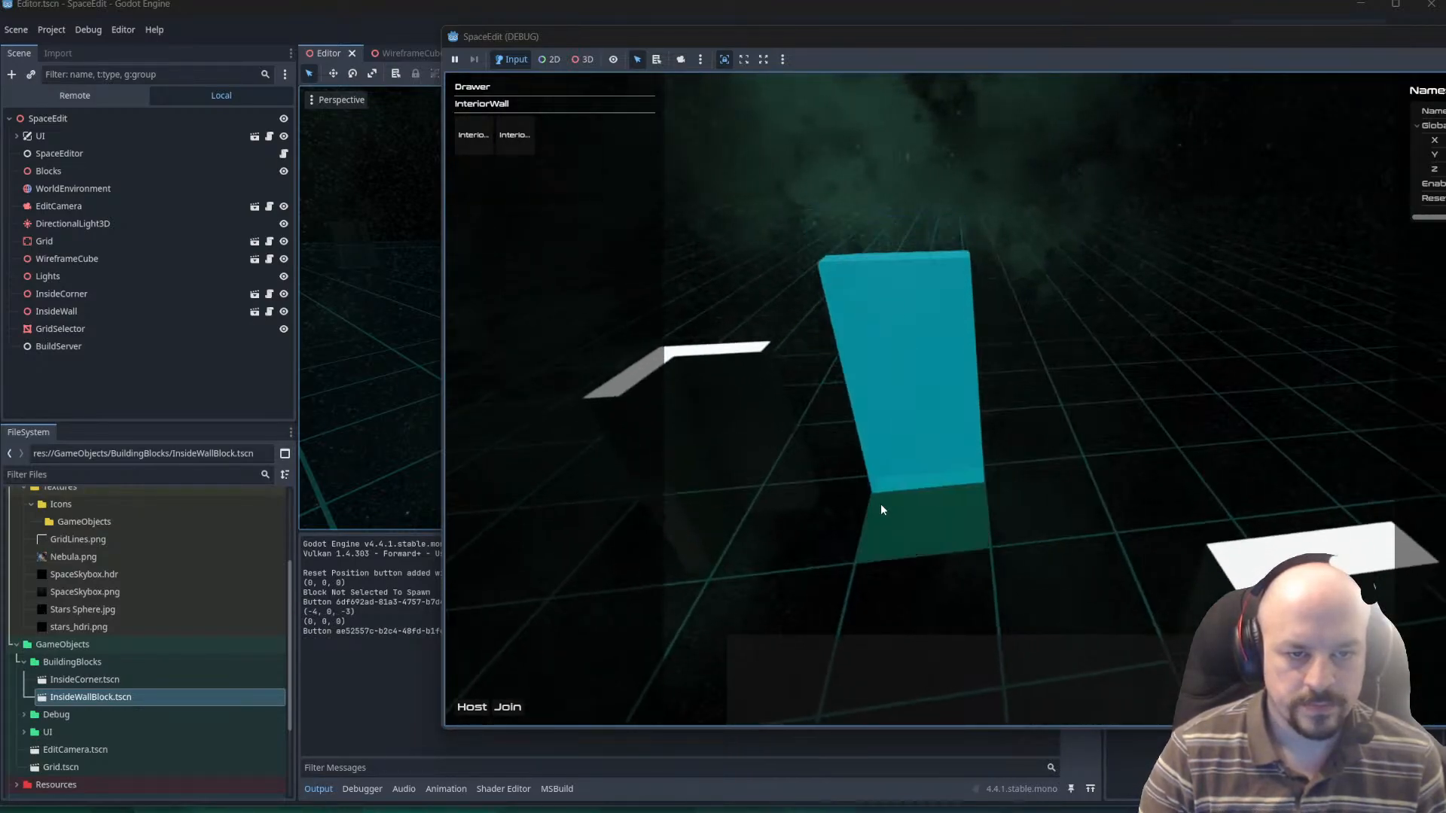
key(q)
key(d)
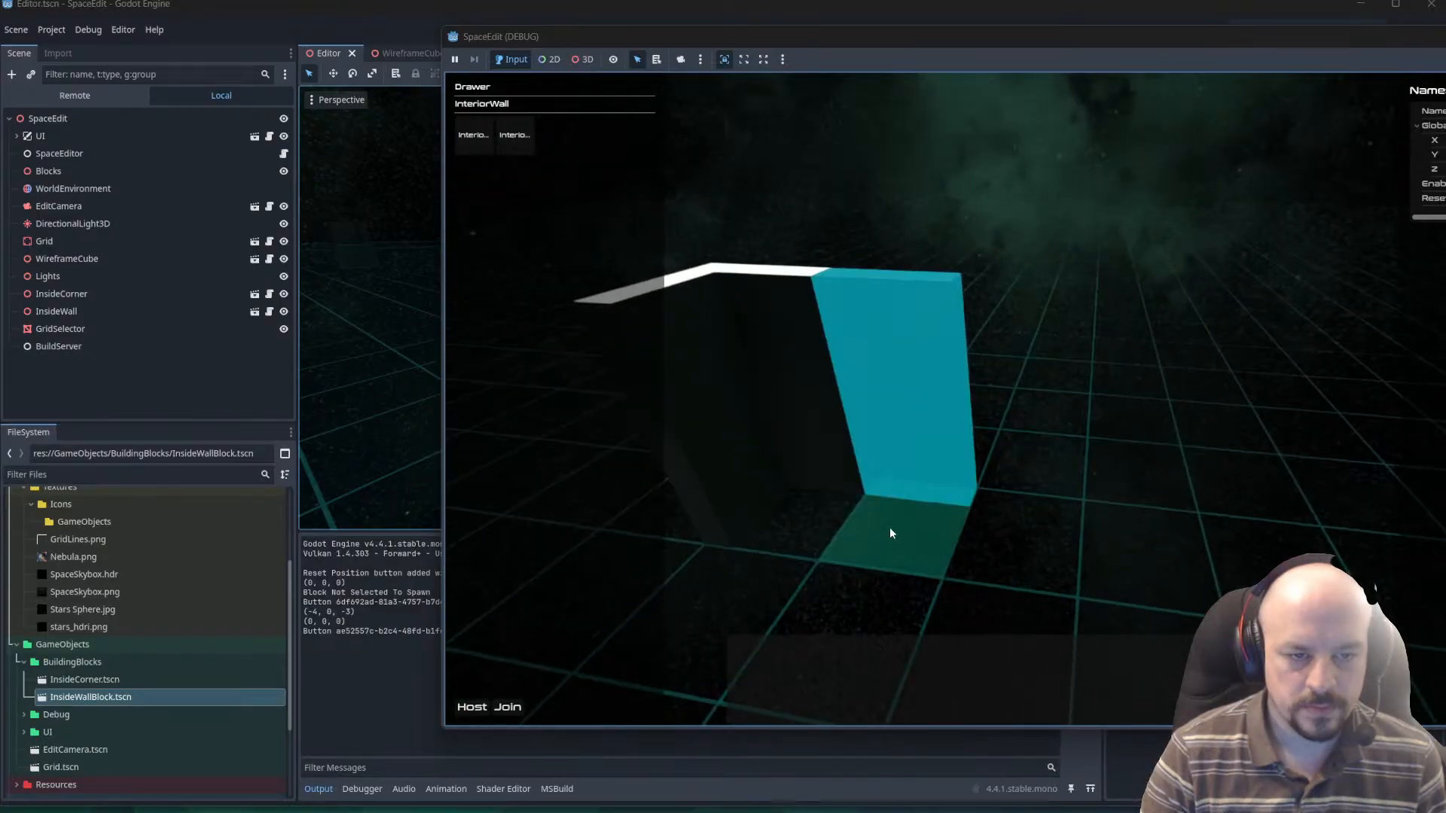
click(889, 529)
click(1005, 531)
click(1144, 533)
click(1272, 556)
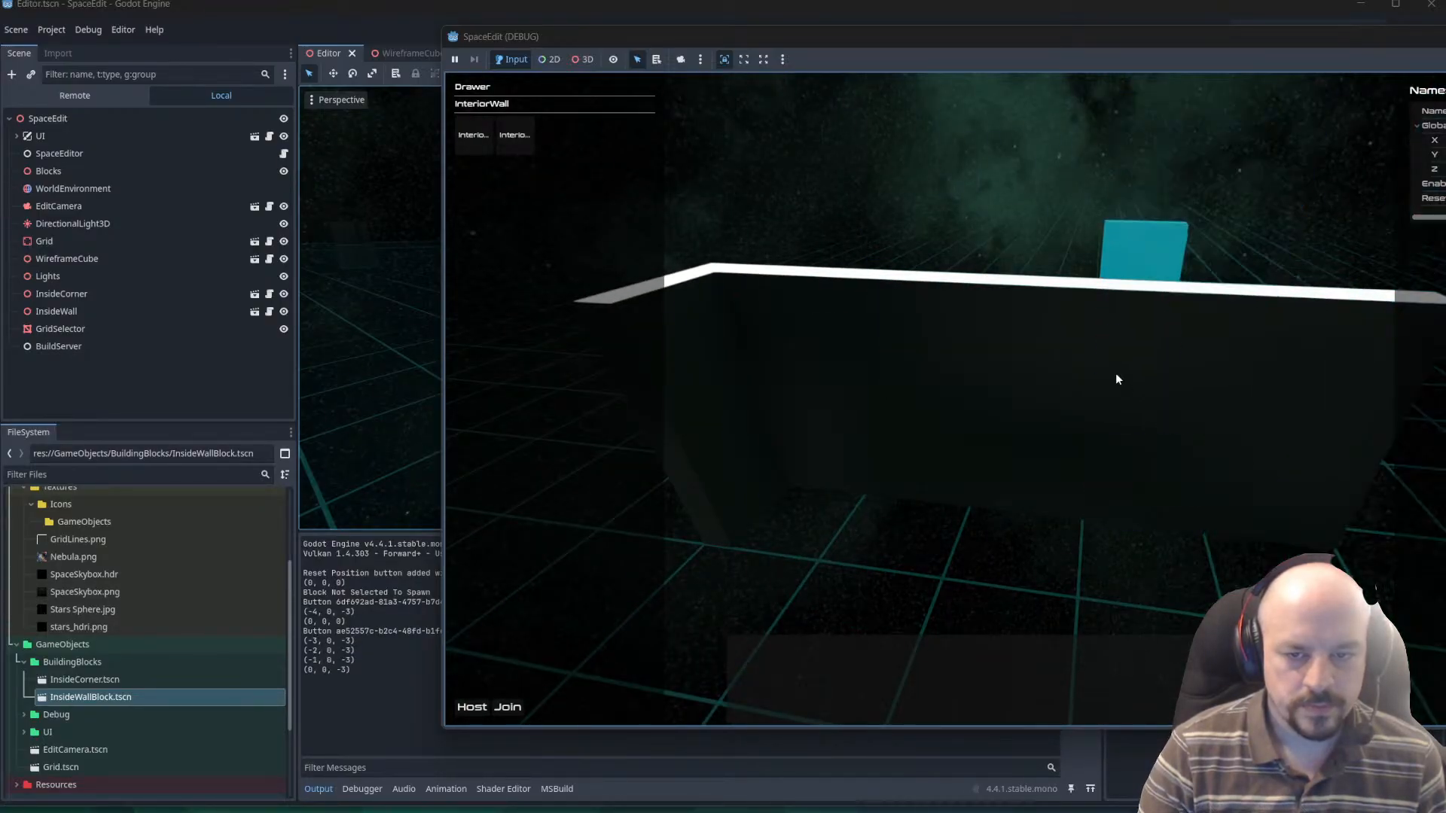
Extend the wall row with one more InteriorWall block at grid cell (1, 0, -3).
key(e)
key(q)
key(space)
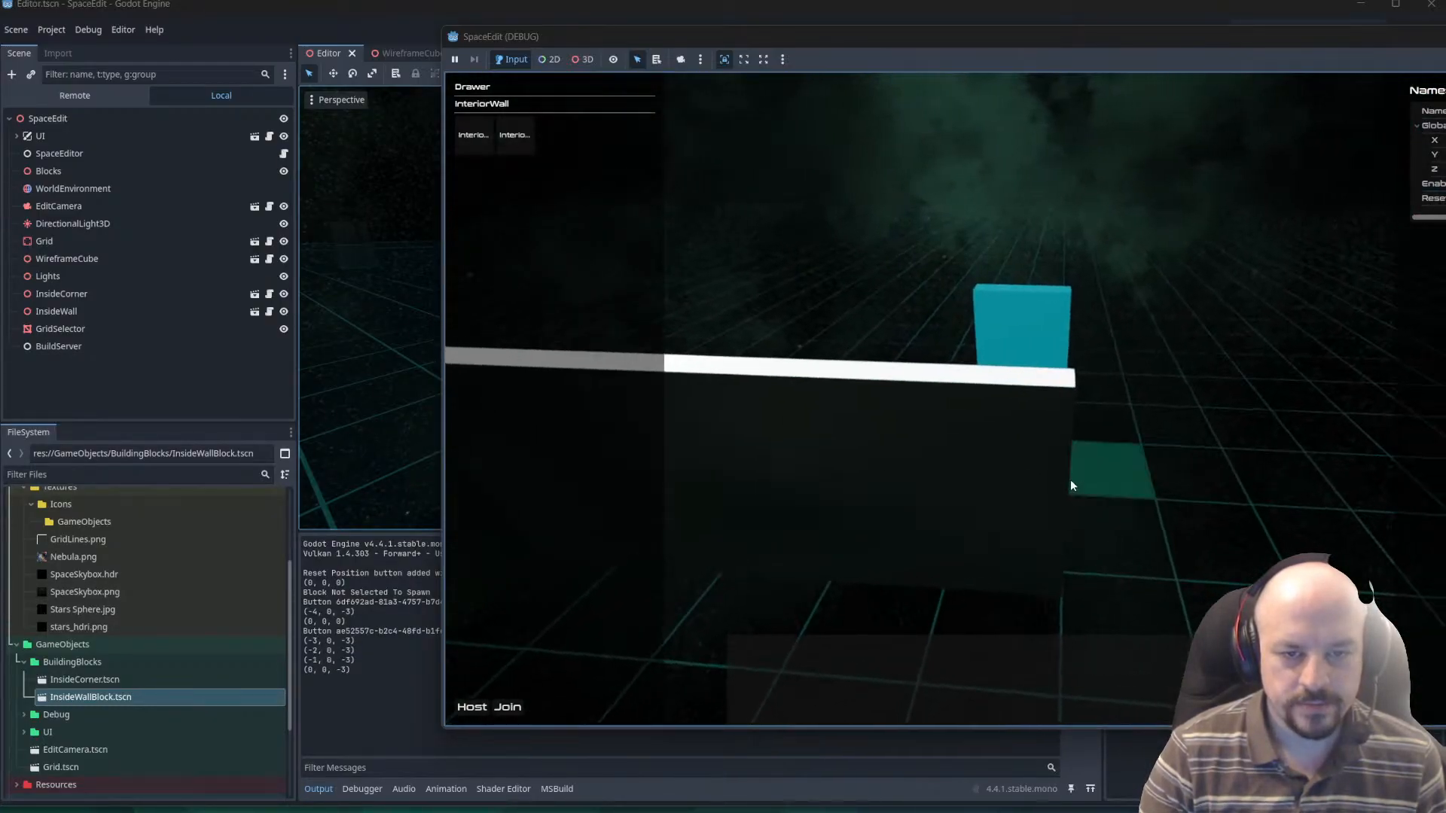
key(e)
click(1088, 625)
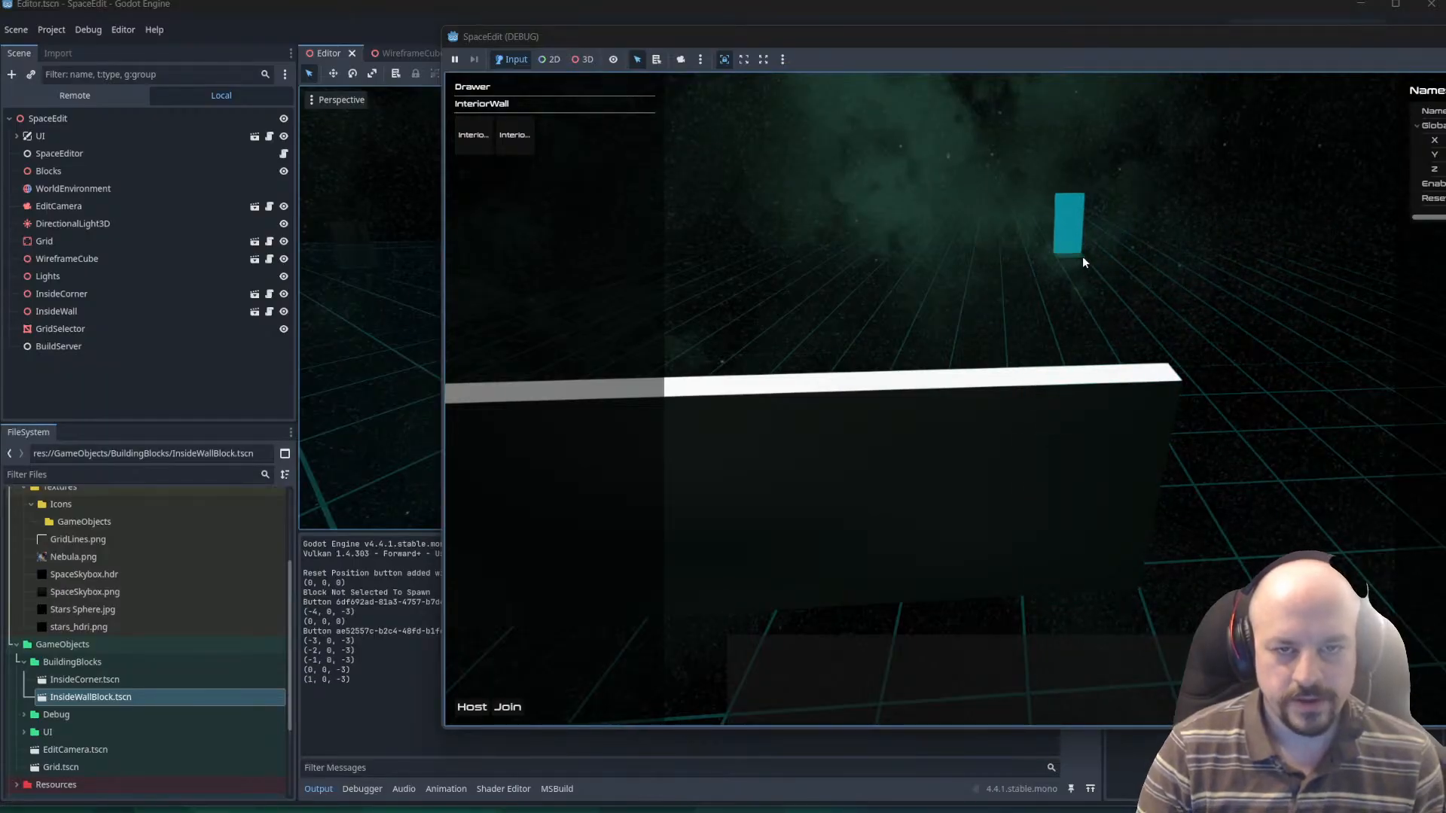
Test block selection by selecting two of the placed InteriorWall blocks one after the other.
key(q)
key(a)
click(1070, 501)
click(999, 496)
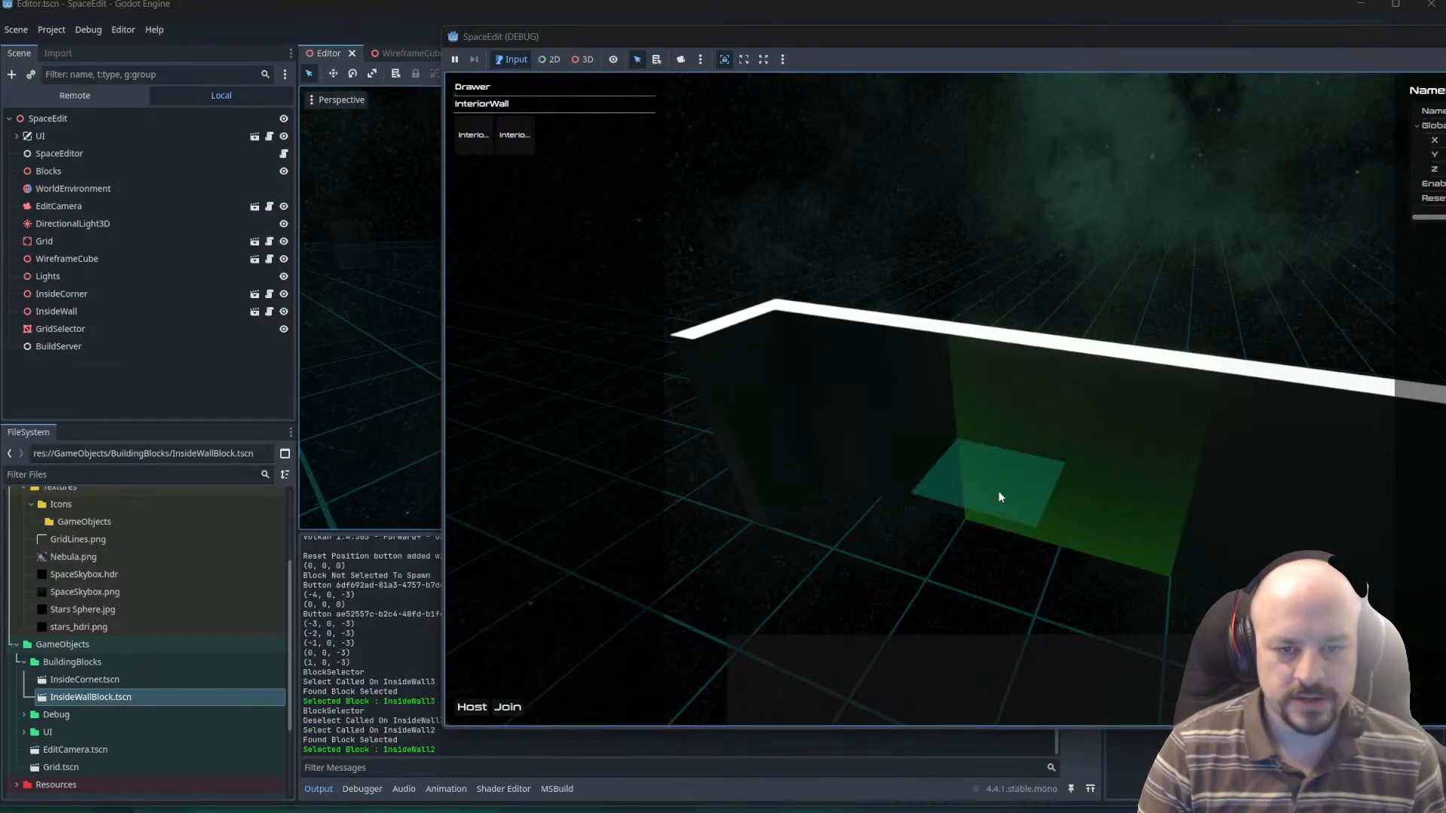
Select other InteriorWall blocks in the row and rotate the last selected one repeatedly to test rotation.
click(1030, 491)
click(1219, 530)
key(a)
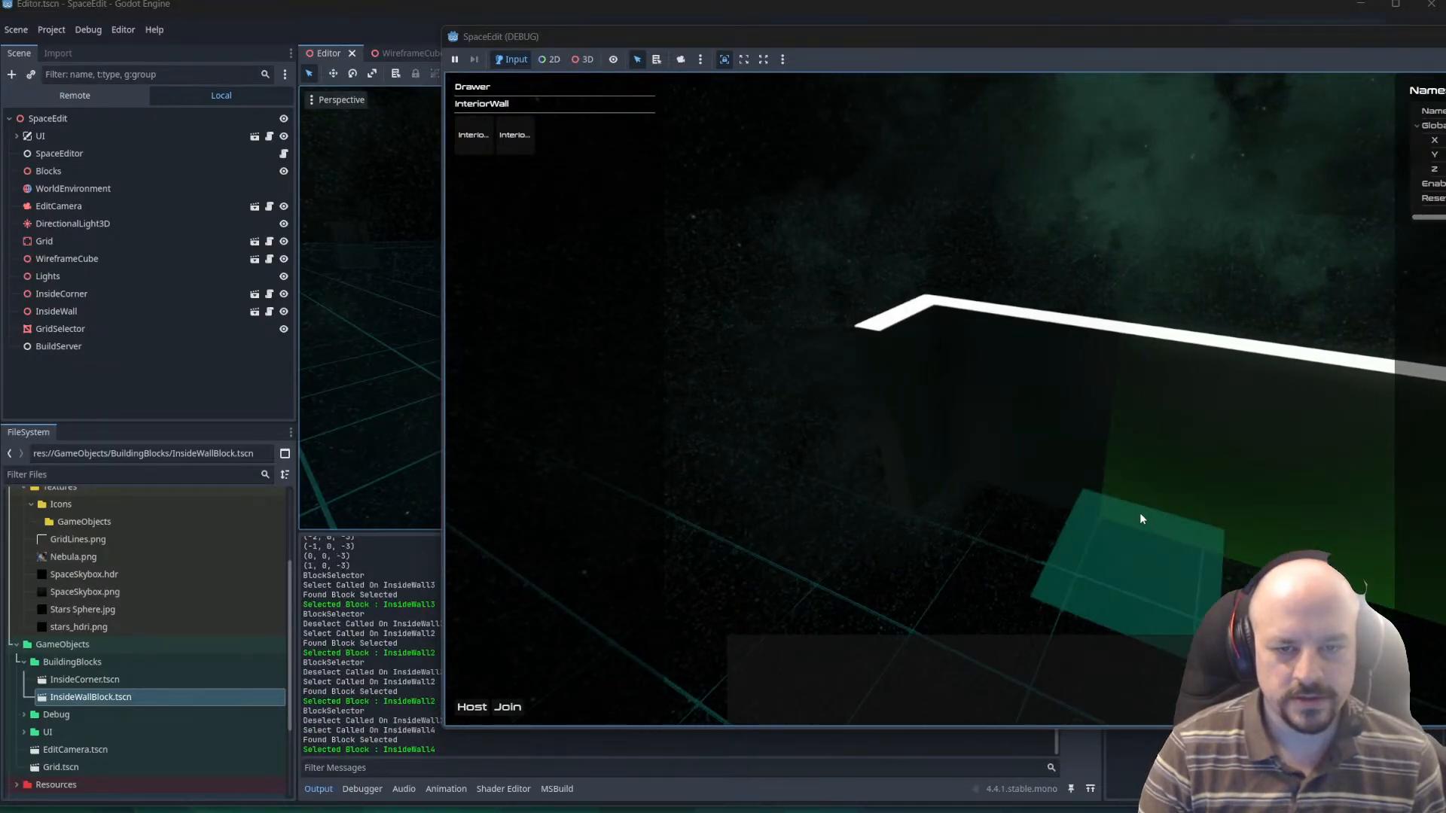
key(e)
key(q)
key(e)
key(d)
key(q)
key(r)
key(r)
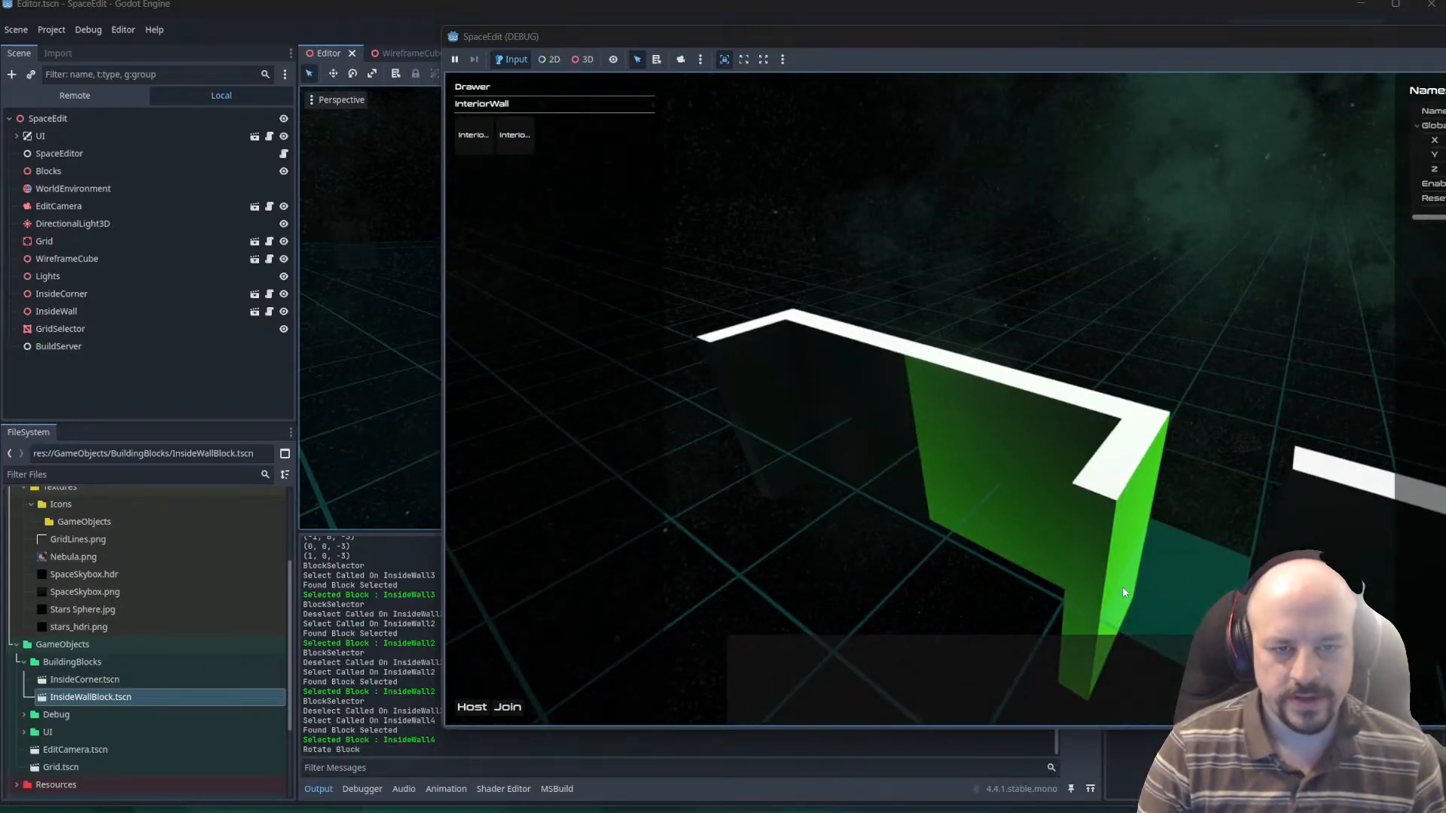
key(e)
key(r)
key(r)
key(r)
key(r)
key(r)
key(r)
key(e)
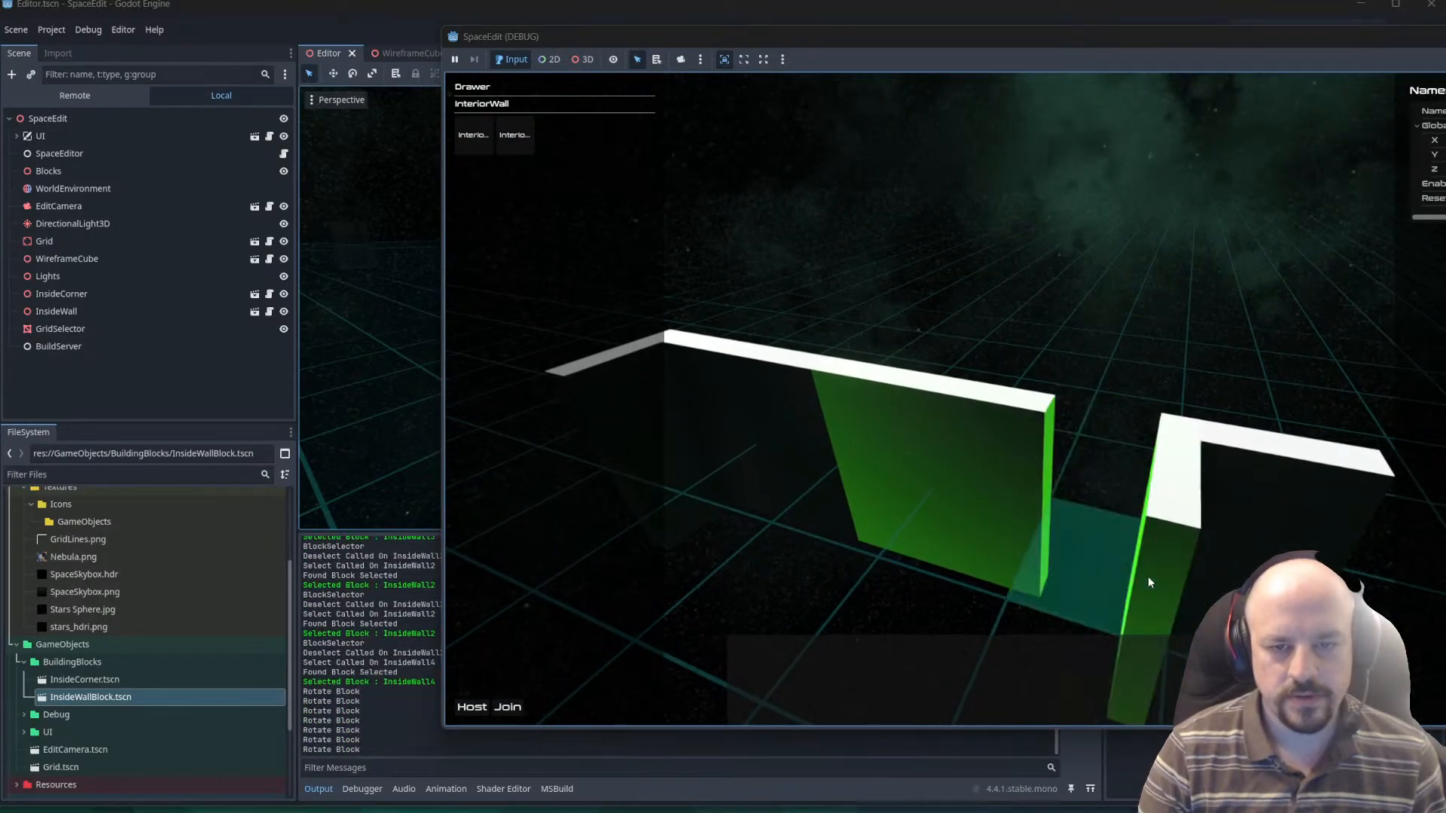
Try to place the selected wall at grid cells (1, 1, -4) and (1, 1, -3), and rotate the wall beside the gap.
click(1137, 544)
click(1253, 542)
key(r)
key(r)
key(r)
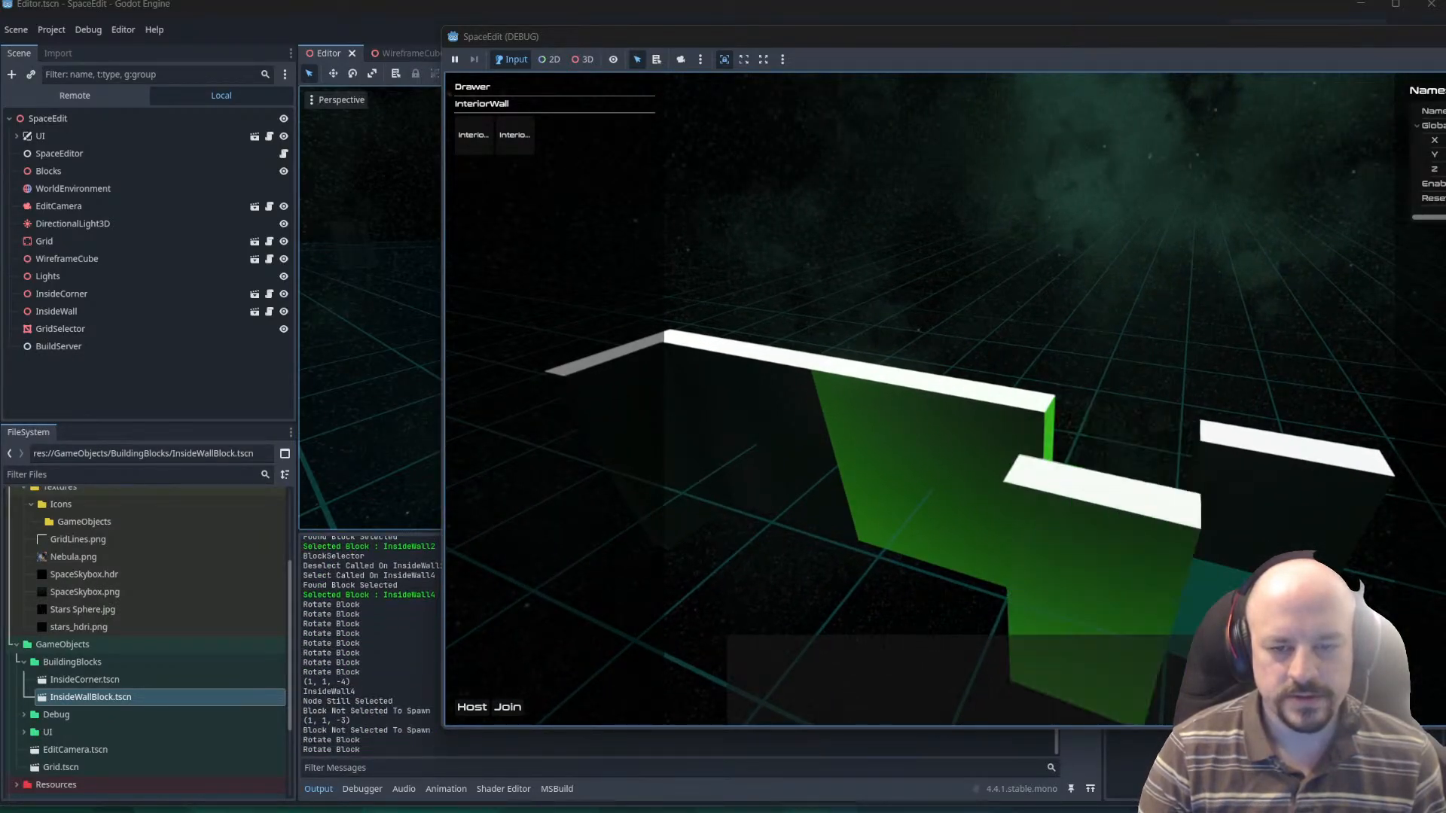
Select the neighbouring InsideWall3 block and rotate it three times.
key(a)
key(e)
key(w)
key(q)
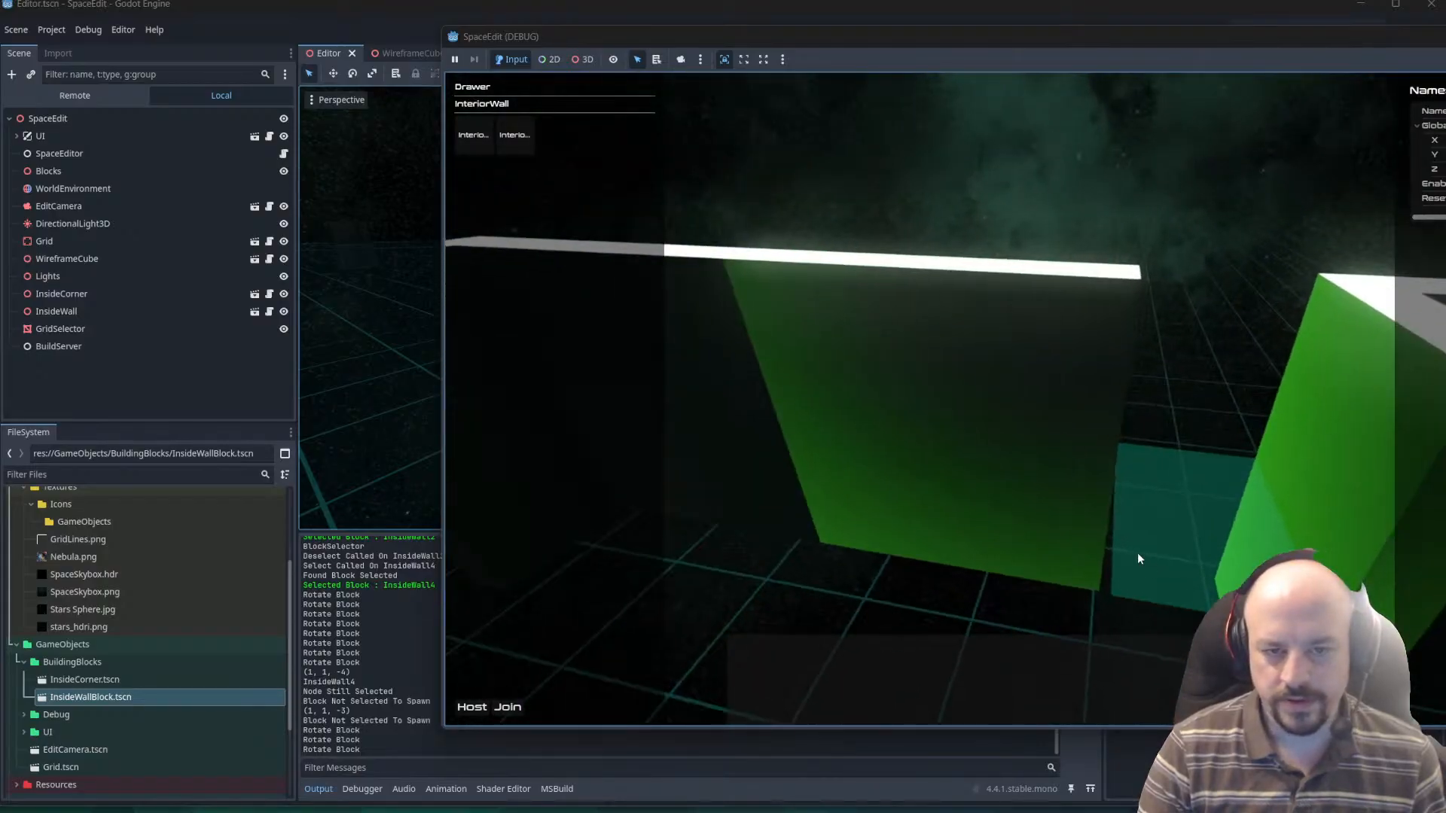
click(1015, 585)
key(r)
key(r)
key(r)
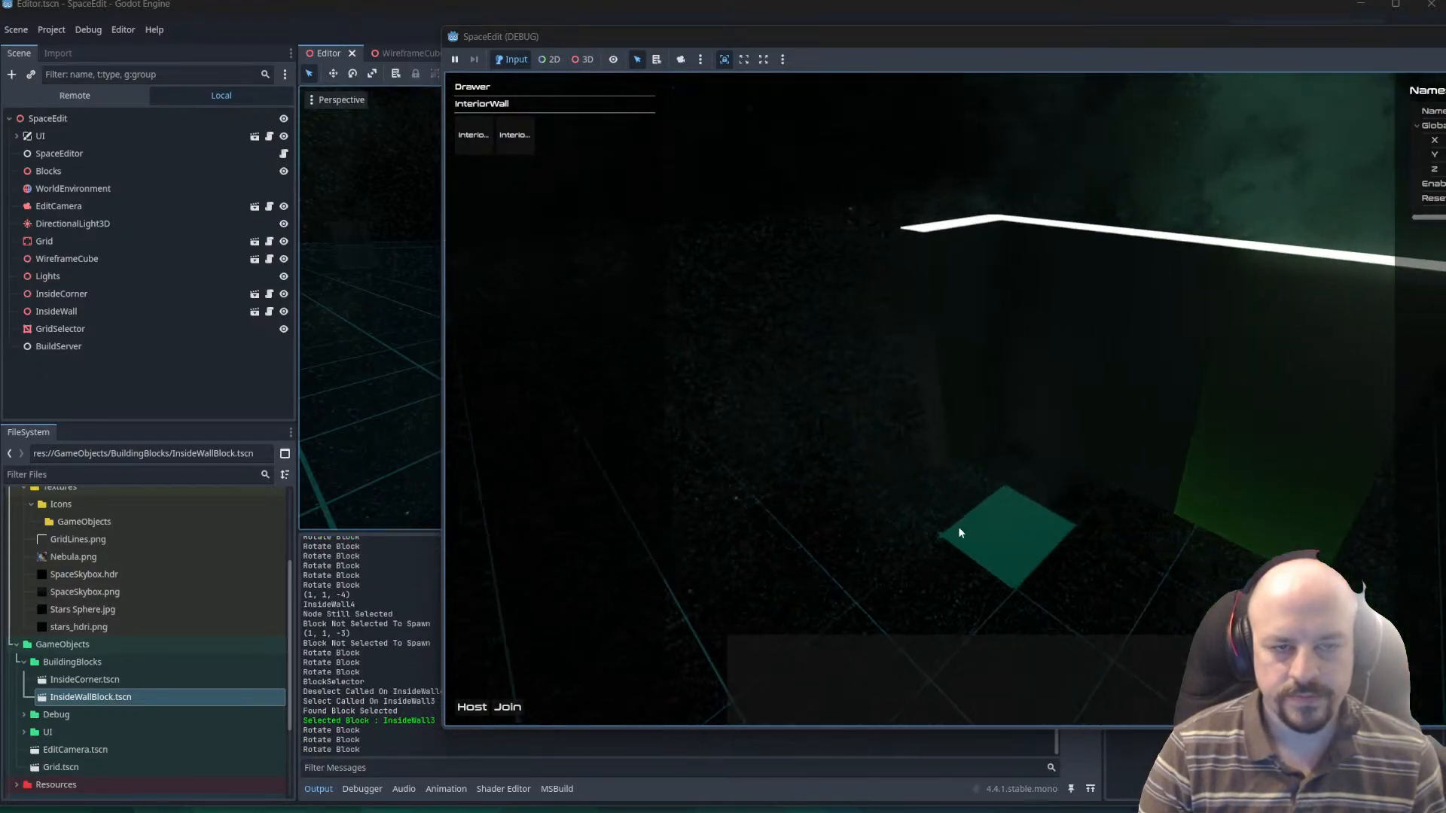
Select InsideWall, InsideWall2 and InsideWall3 one after another to check the highlight of deselected walls.
key(e)
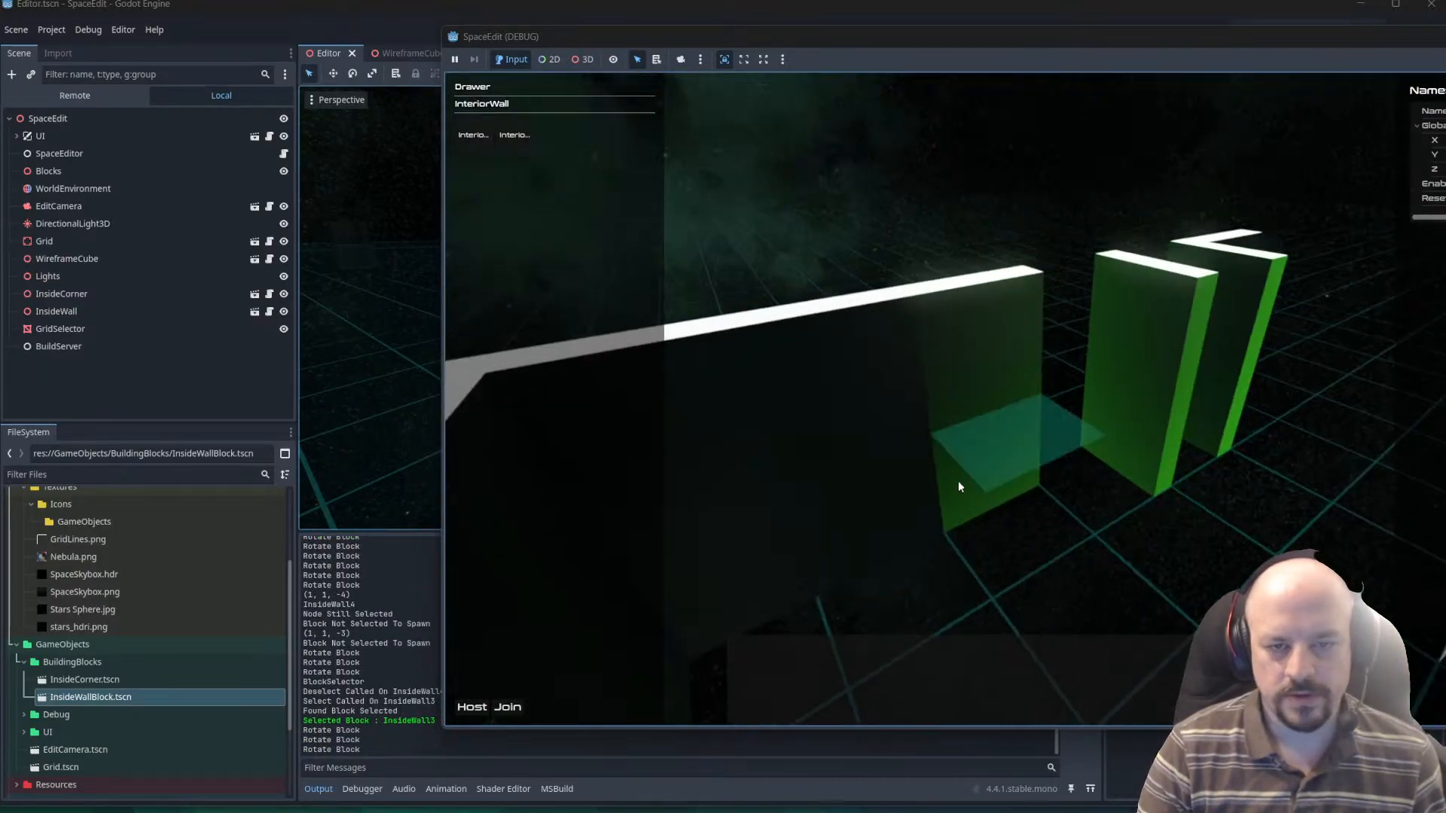
click(933, 464)
key(d)
key(w)
key(q)
click(979, 455)
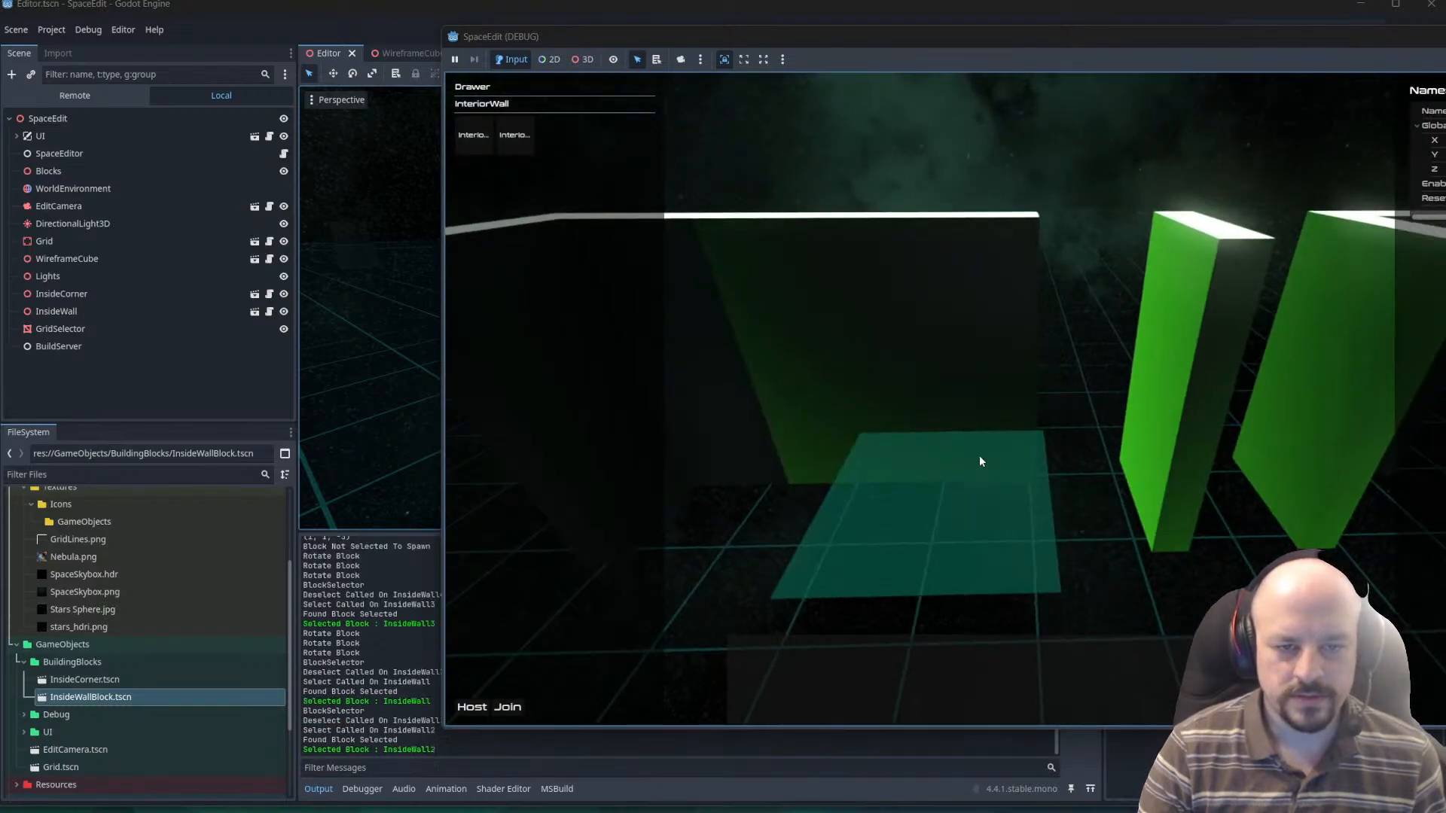
click(1120, 439)
Switch to Visual Studio Code and uncomment mesh.MaterialOverlay = null; in the Deselect method of BlockSelector.cs.
key(alt+Tab)
key(alt+Tab)
key(alt+Tab)
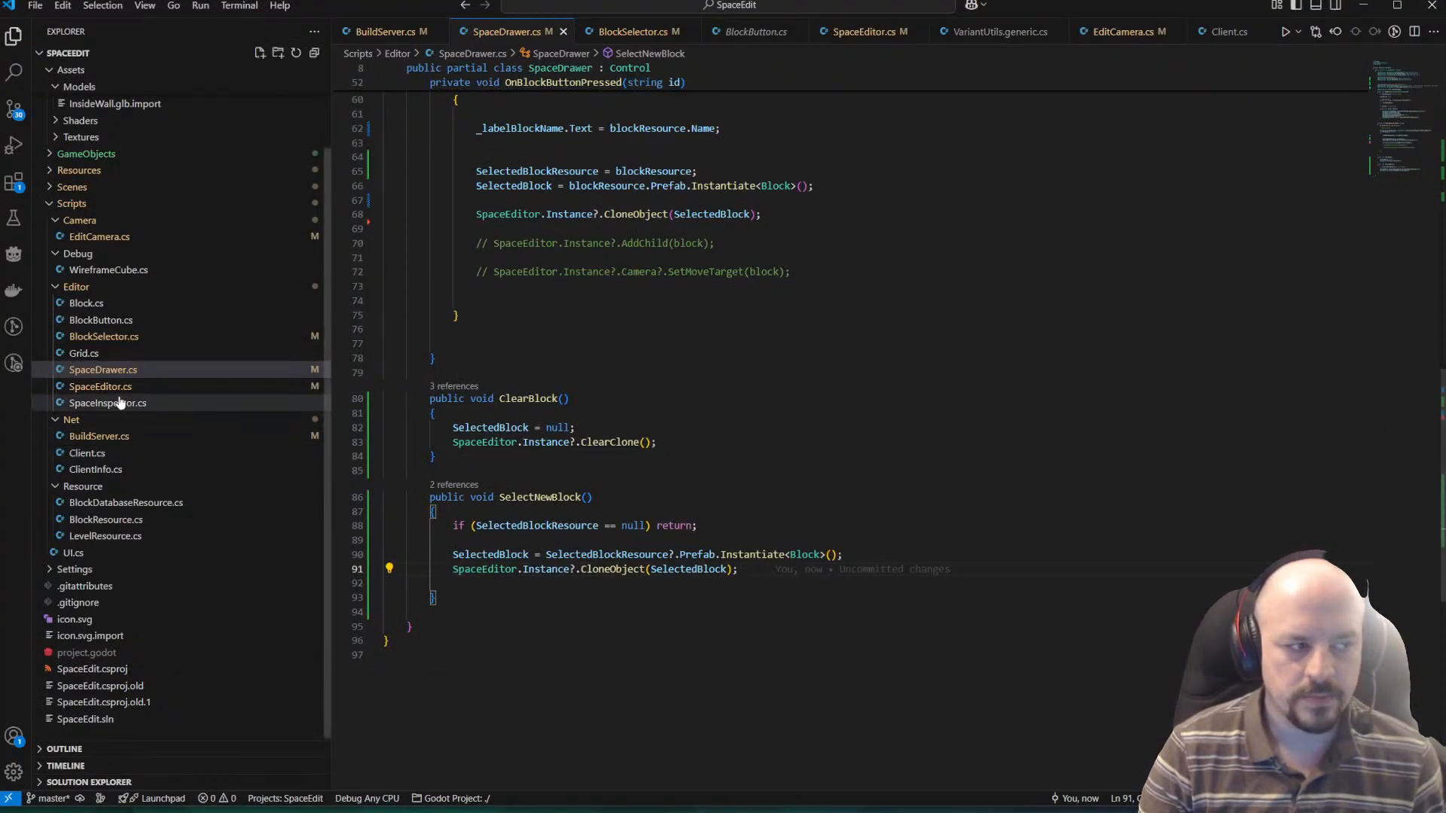
click(94, 336)
scroll(587, 420, down, 3)
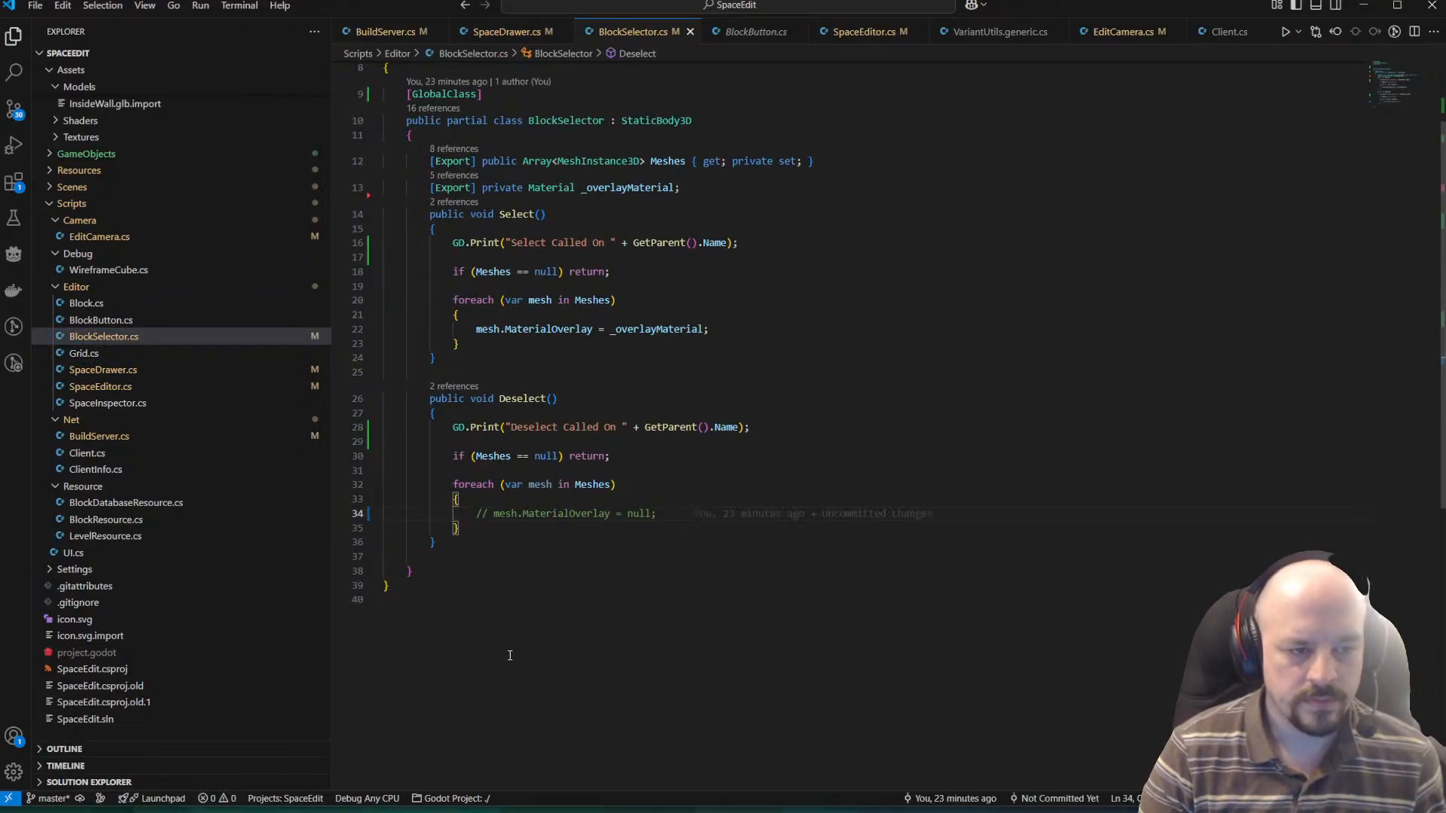
key(BackSpace)
key(BackSpace)
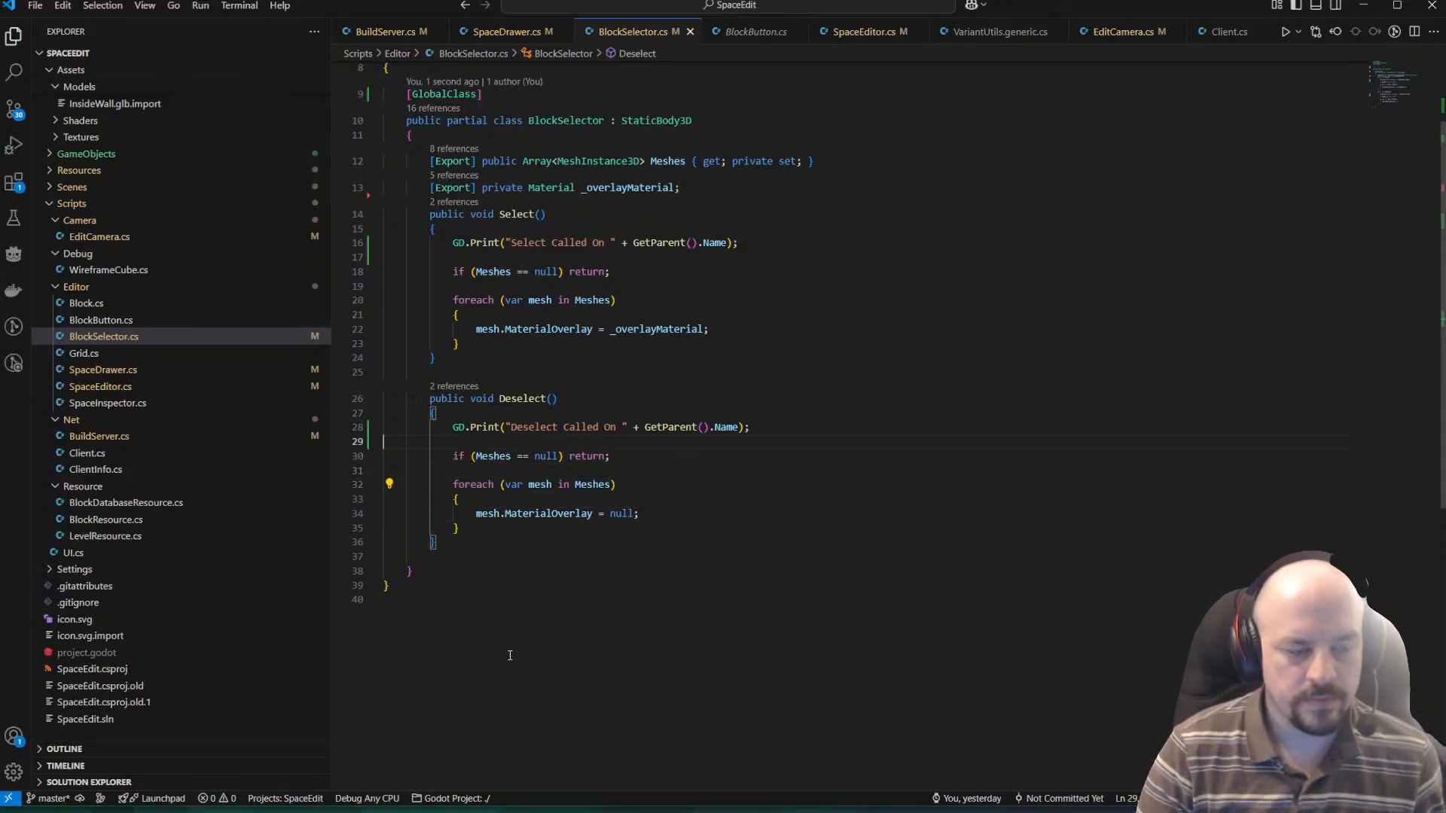
Switch back to Godot, save, and rerun the SpaceEdit project.
key(alt+Tab)
click(1297, 30)
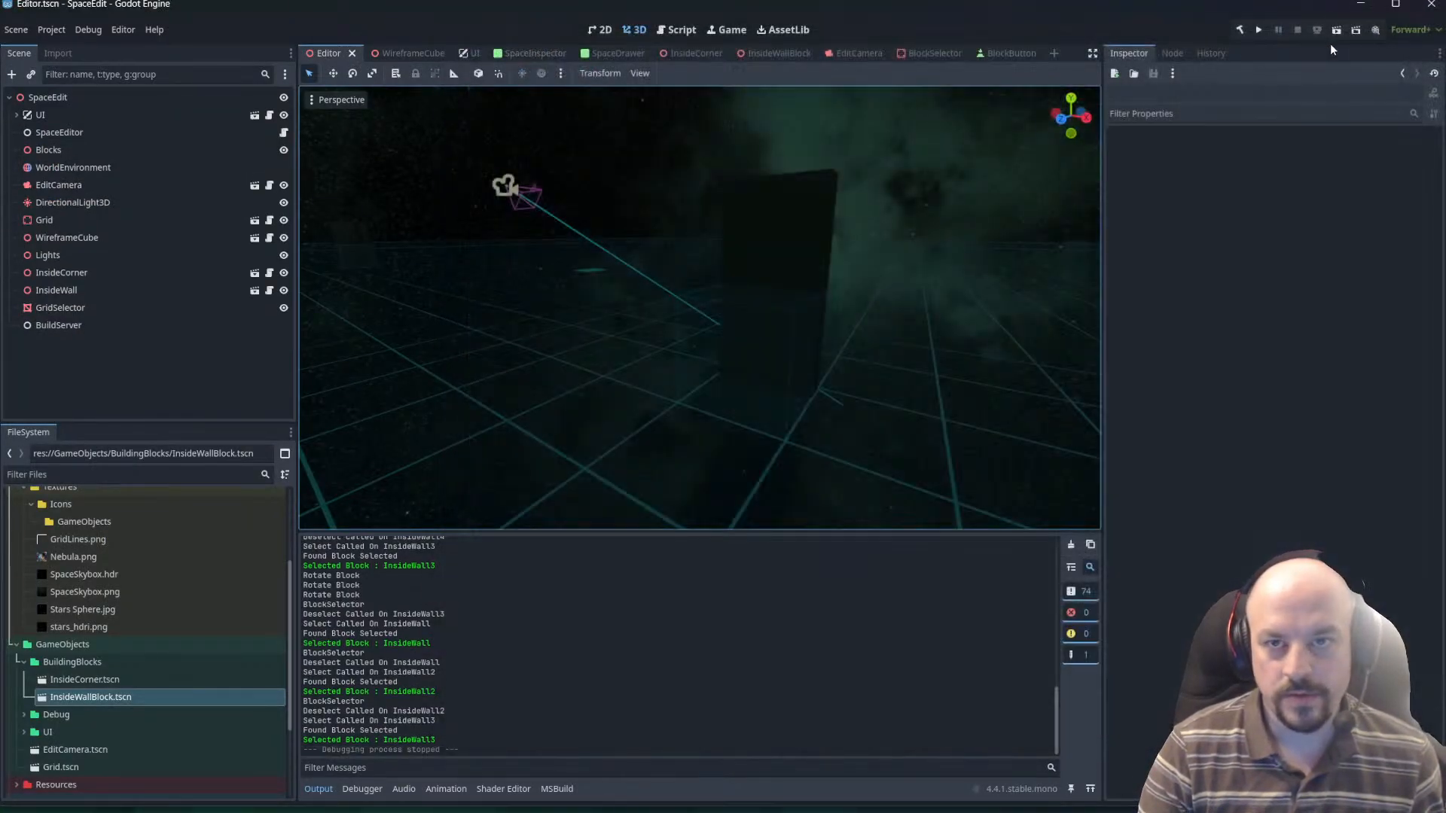
key(ctrl+s)
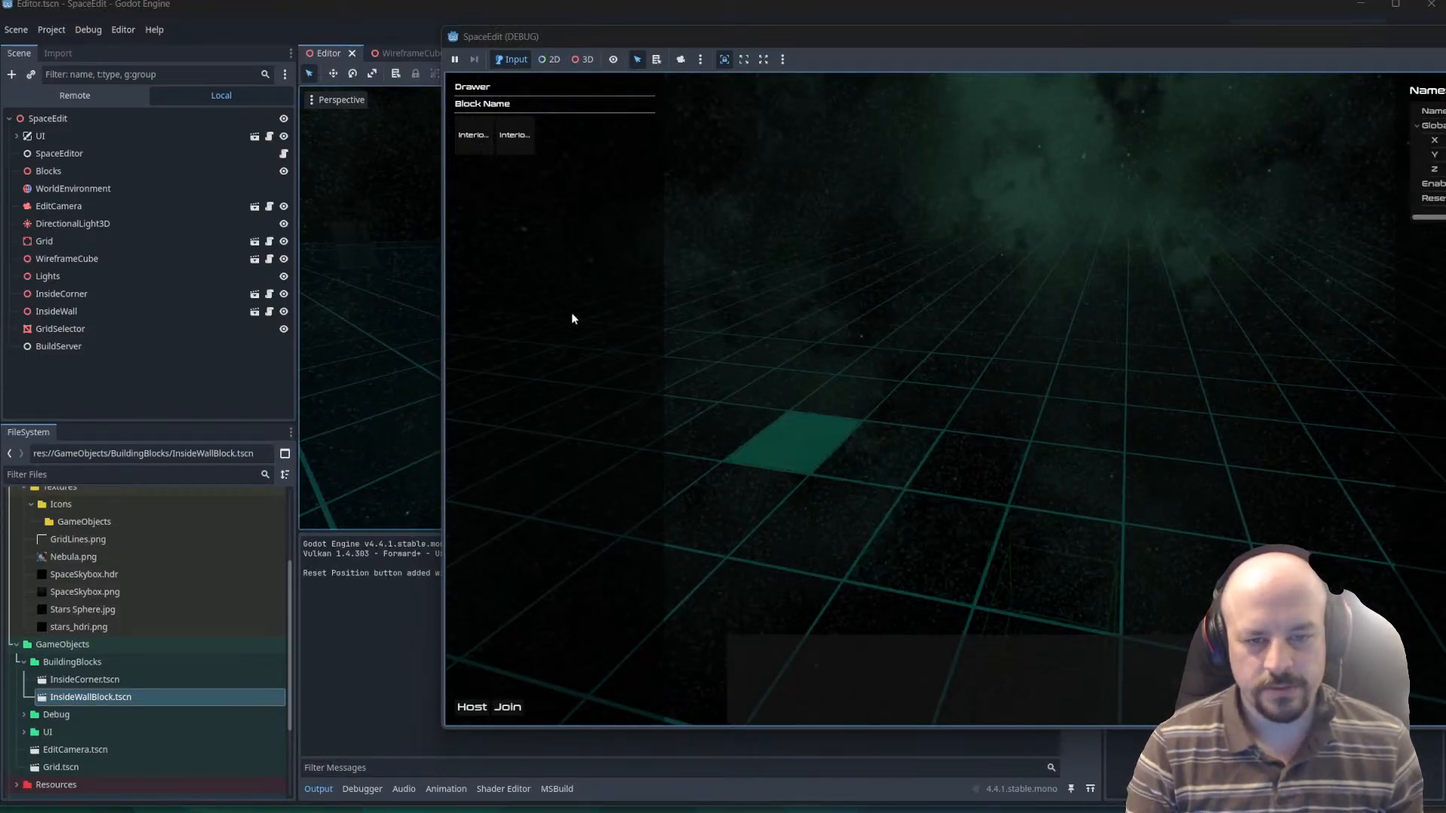
Choose the InteriorCorner block and place it at grid cell (-5, 1, -3).
click(473, 143)
click(1012, 415)
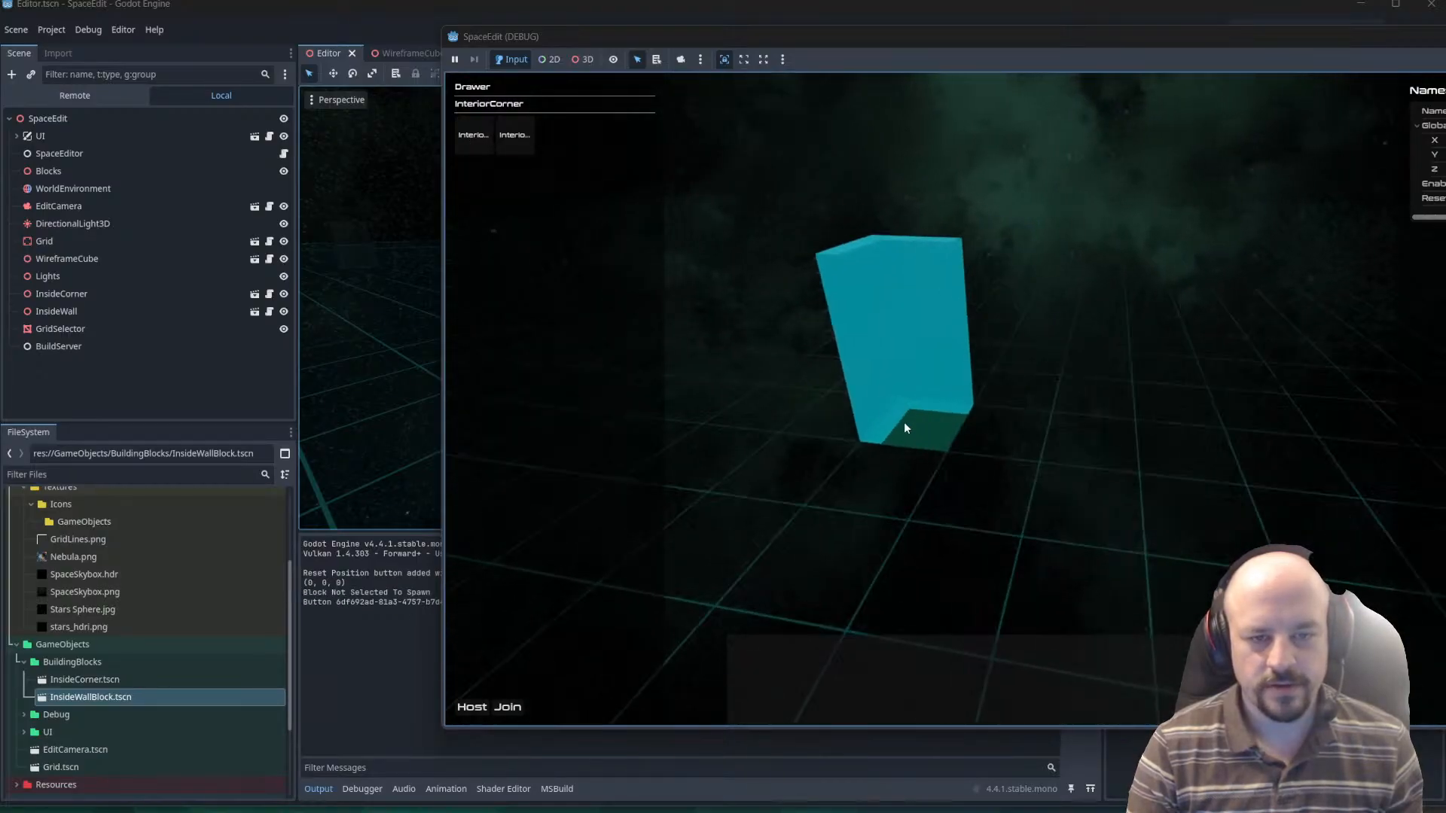
click(869, 380)
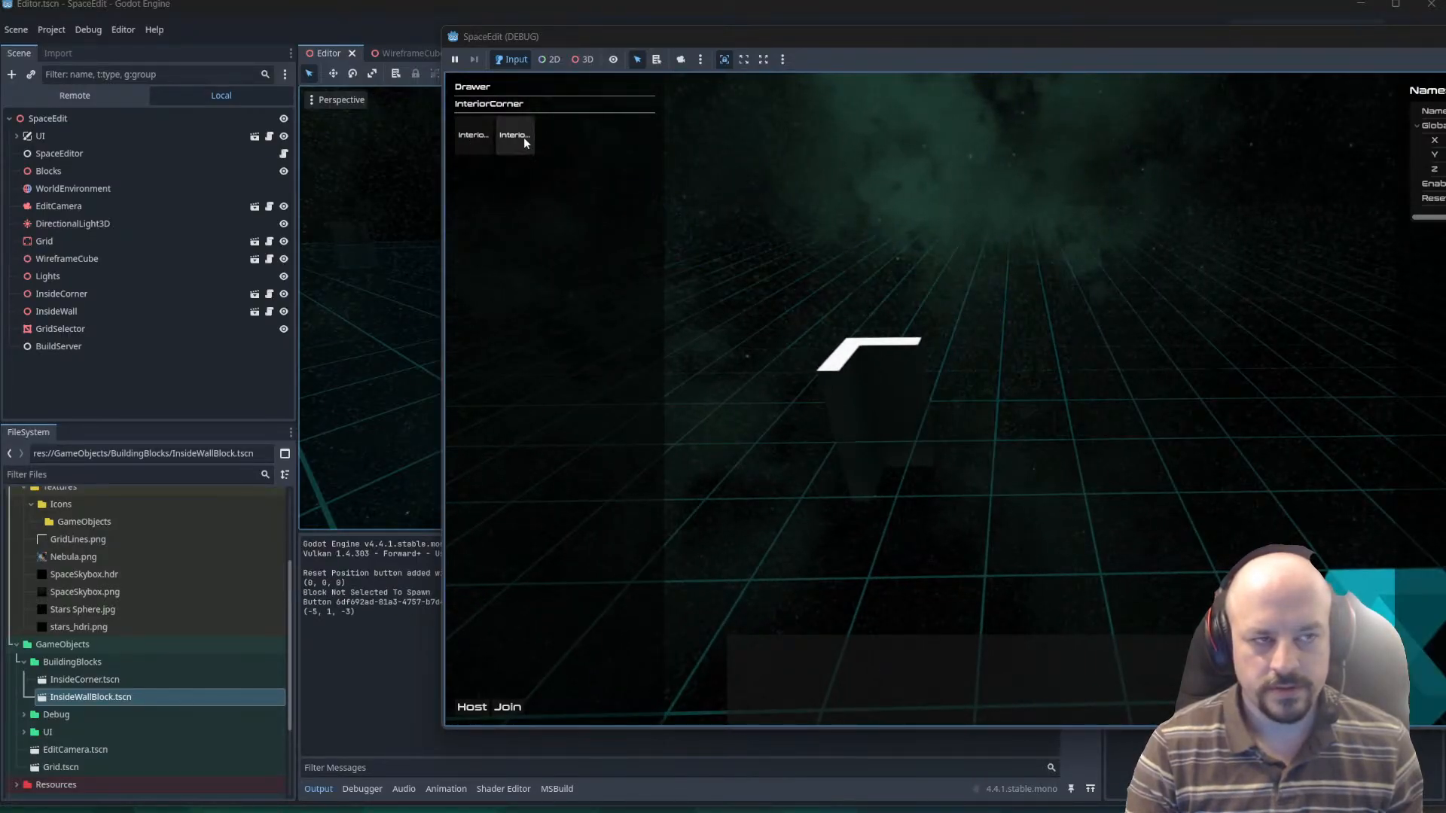
Choose the InteriorWall block and place two beside the corner at grid cells (-4, 1, -3) and (-3, 1, -3).
click(526, 137)
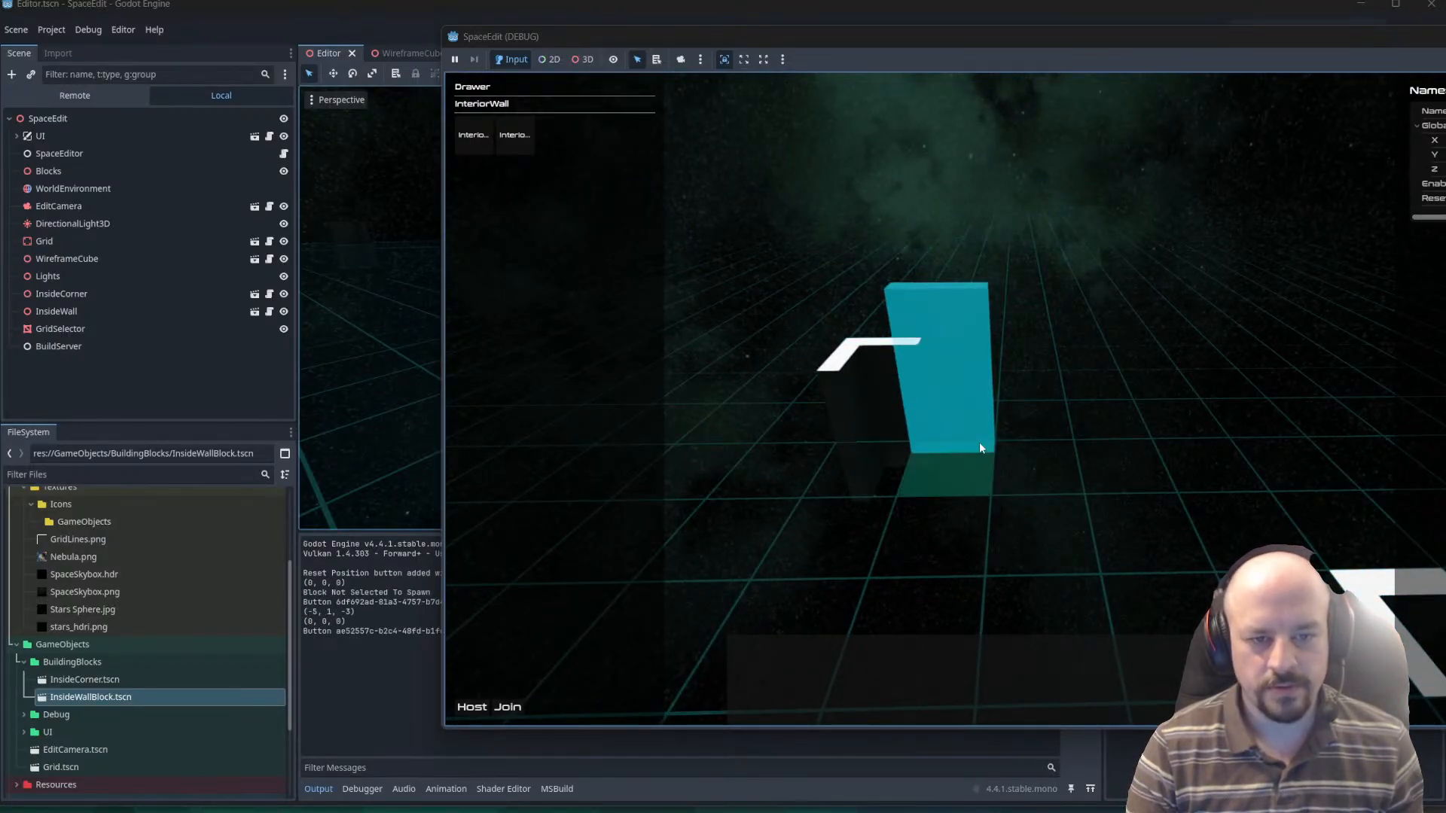
click(1055, 506)
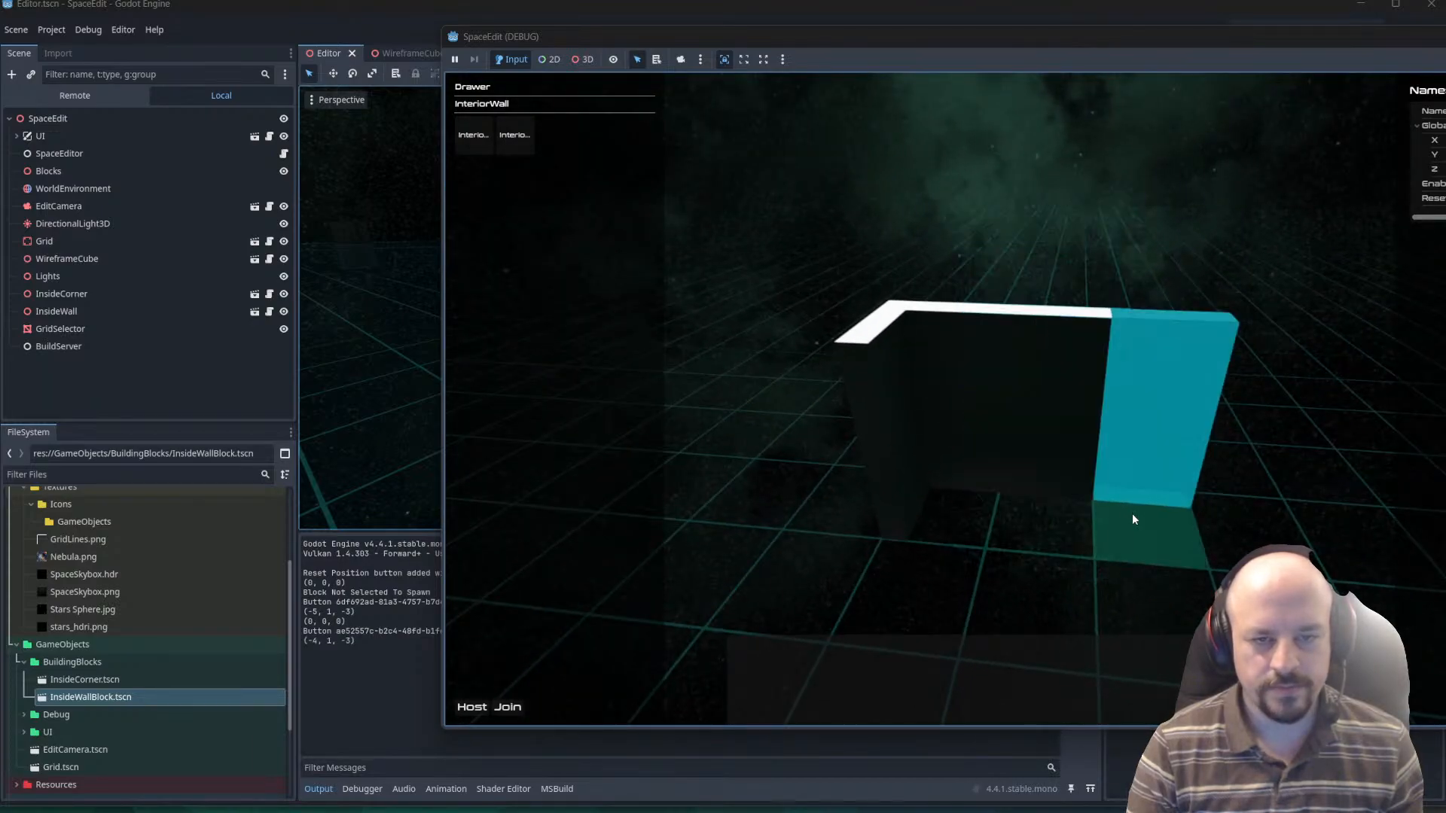
click(1132, 512)
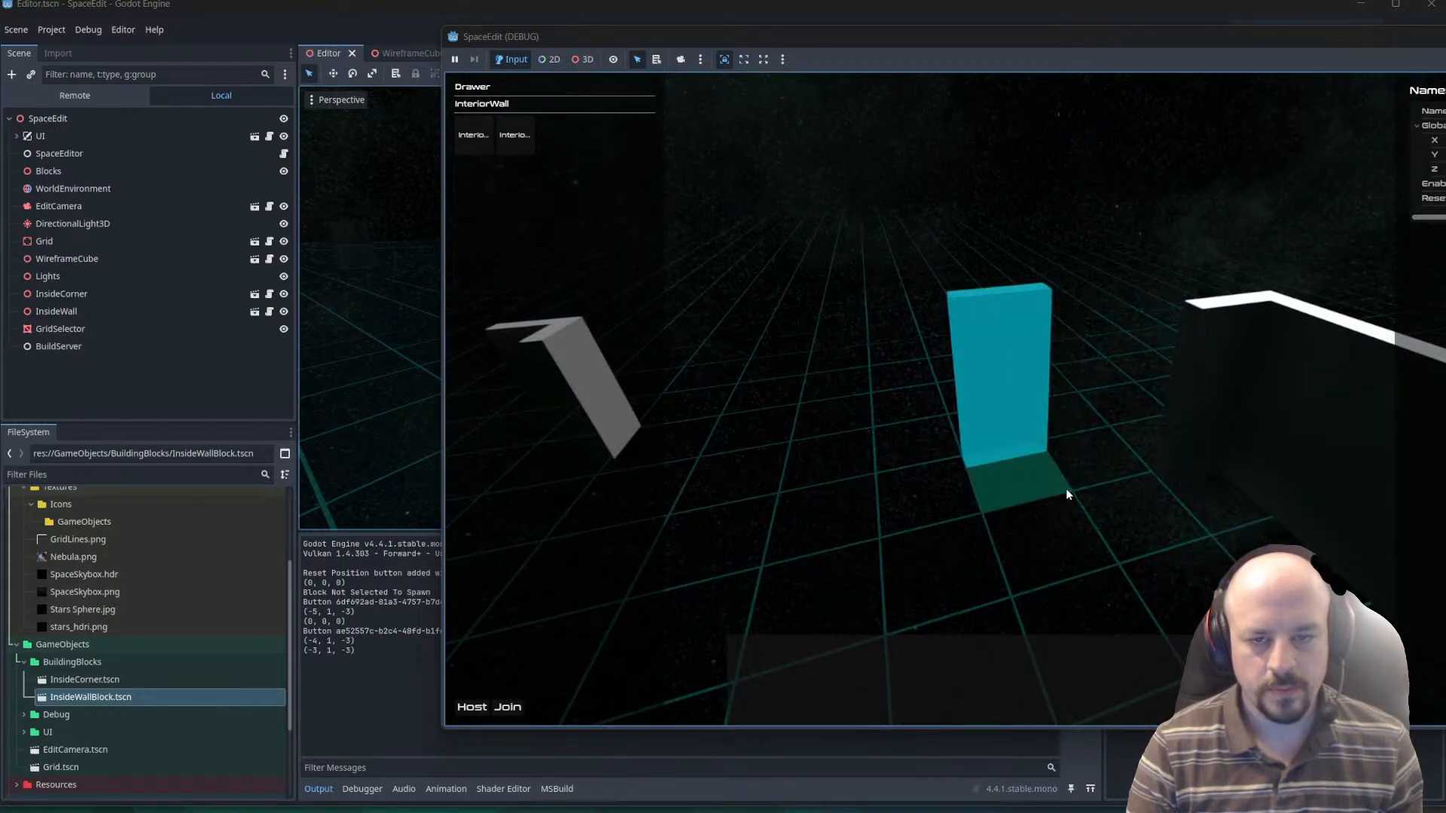
Place three InteriorWall blocks, rotated to form the adjoining side, at grid cells (-5, 1, -2), (-5, 1, -1) and (-5, 1, 0).
click(1034, 535)
key(r)
key(r)
key(r)
key(r)
key(r)
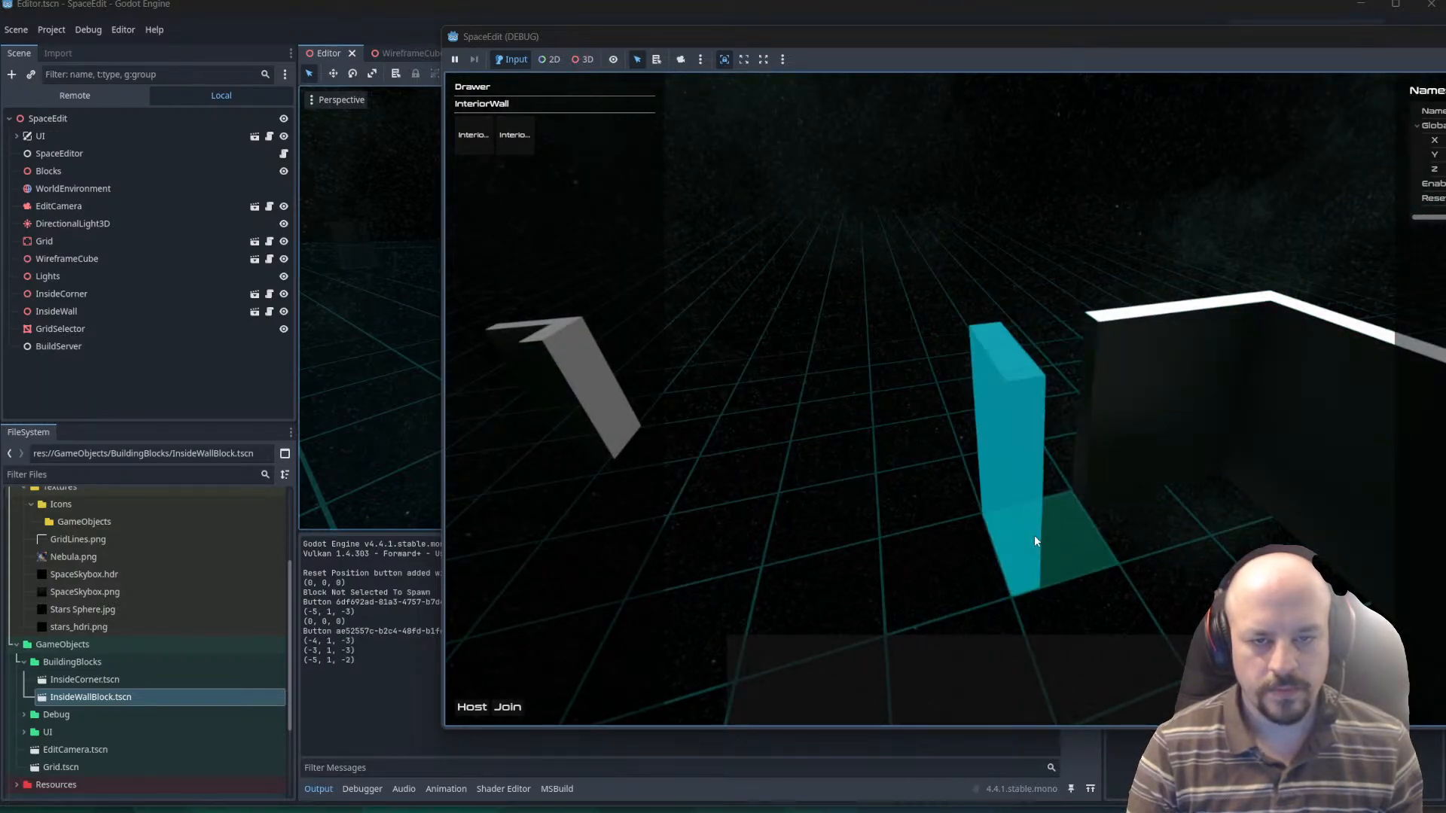
click(1034, 537)
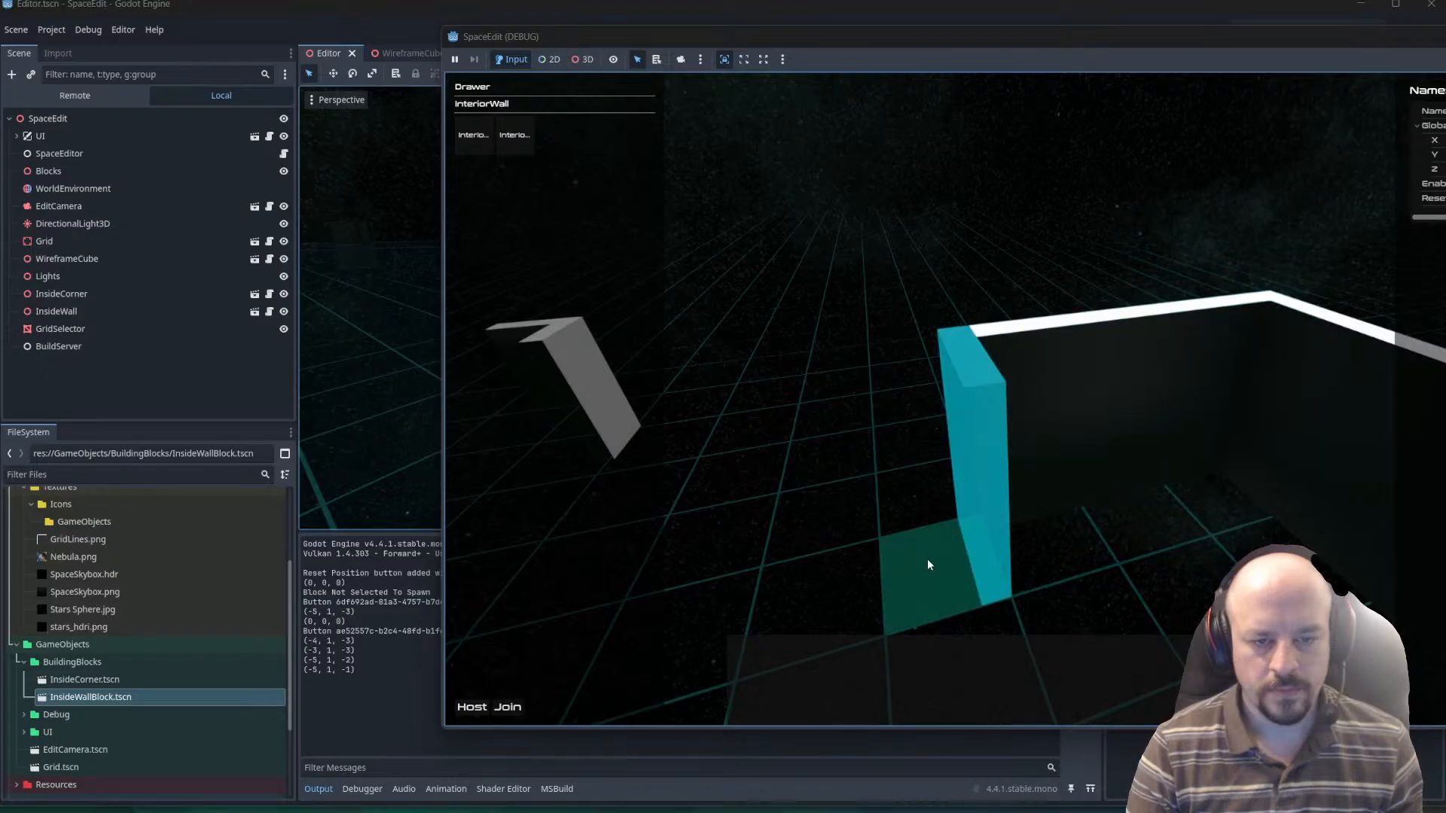
key(r)
key(r)
key(r)
key(r)
key(r)
click(927, 559)
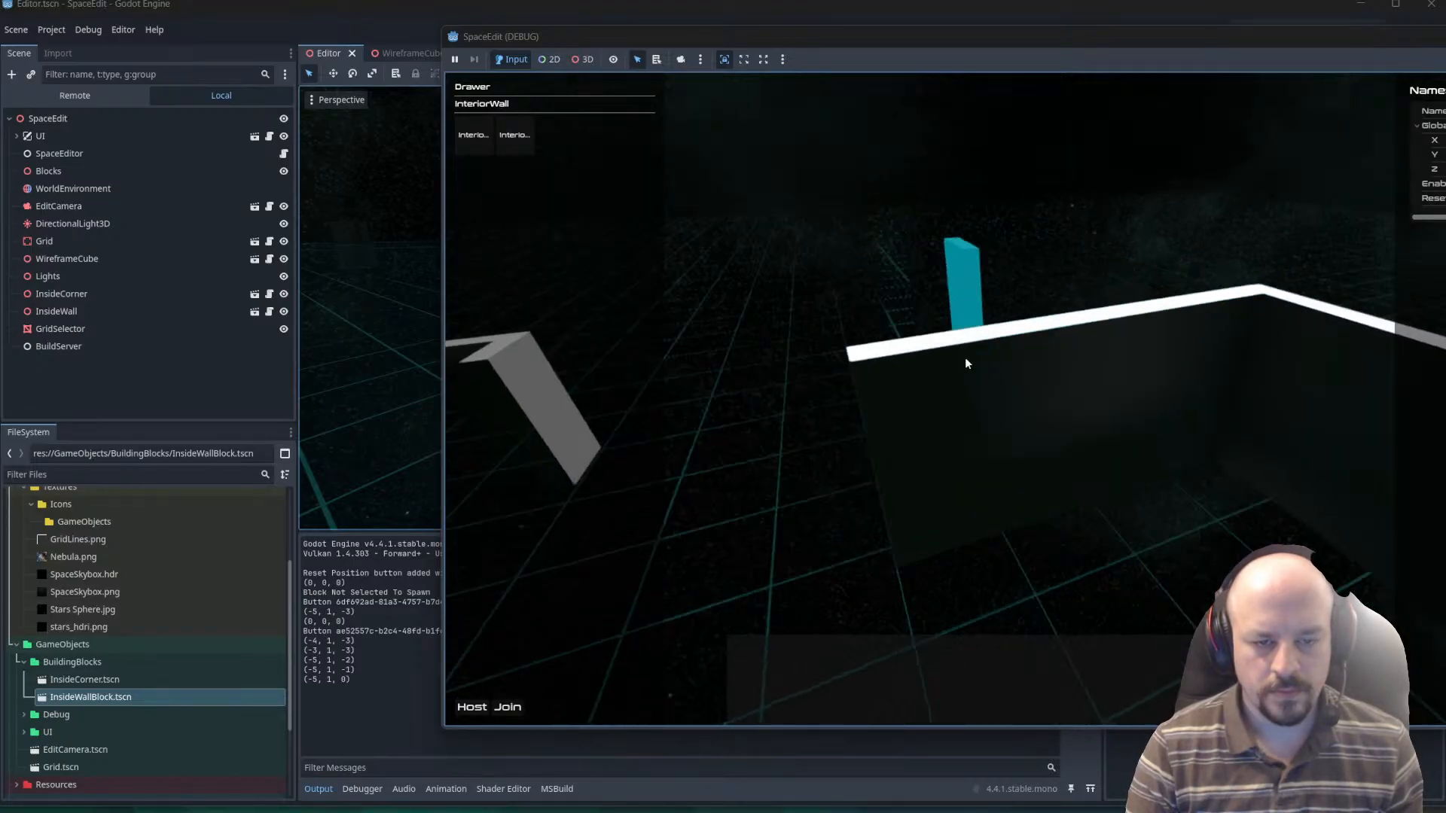
Add an InteriorWall block at grid cell (-2, 1, -3) and a rotated InteriorCorner block at (-1, 1, -3).
key(e)
key(e)
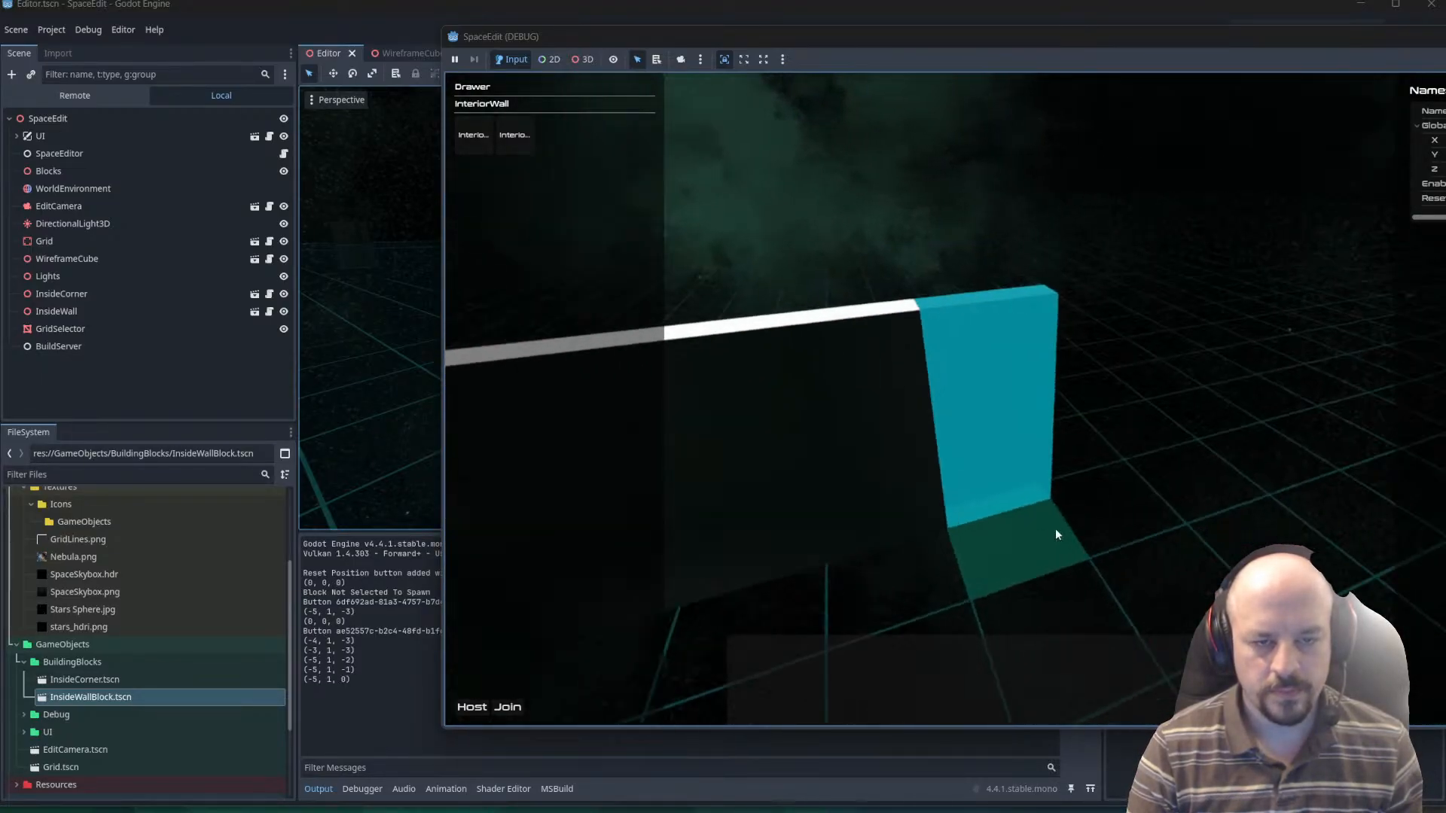
click(1013, 537)
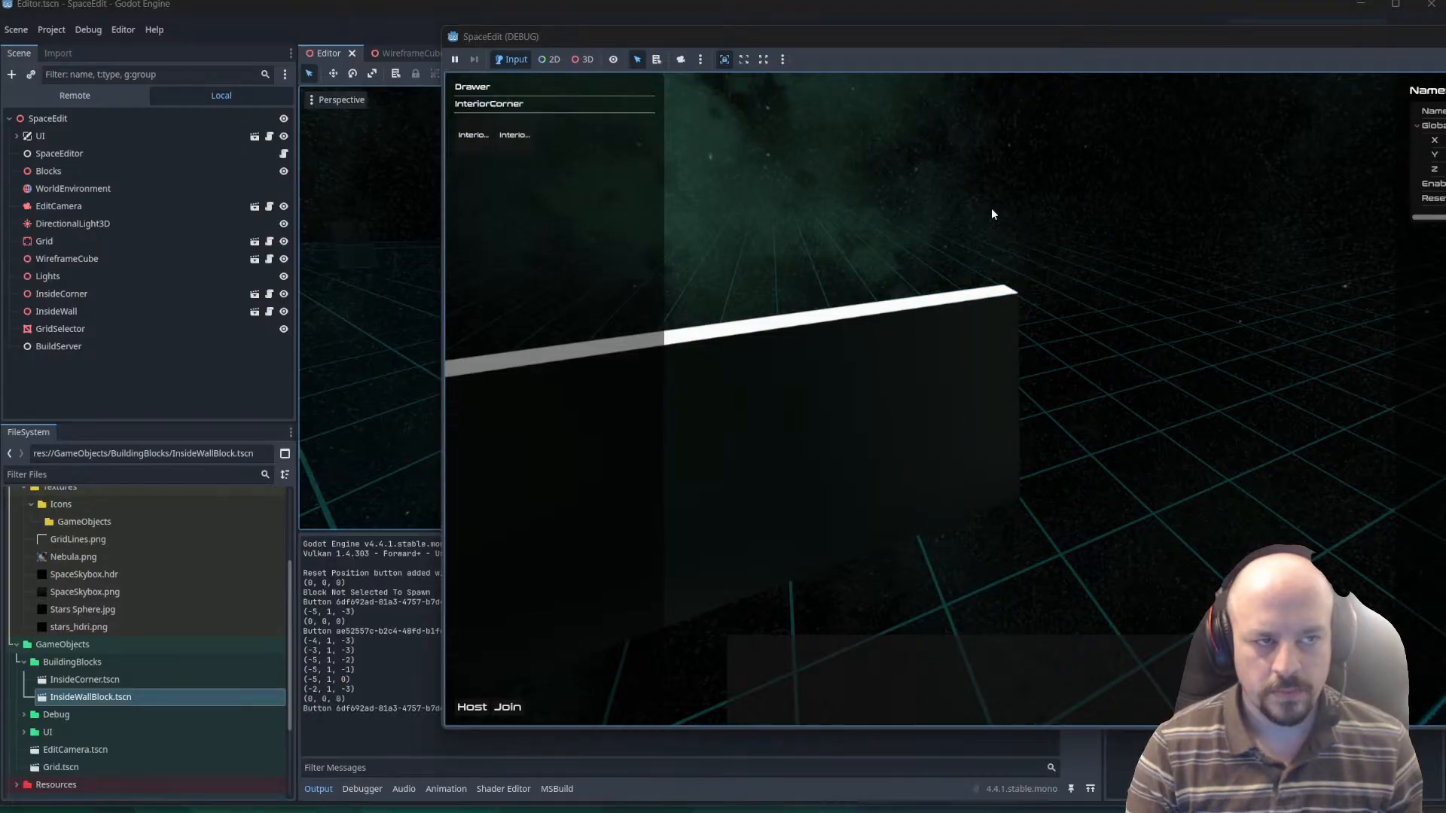
key(r)
click(1078, 496)
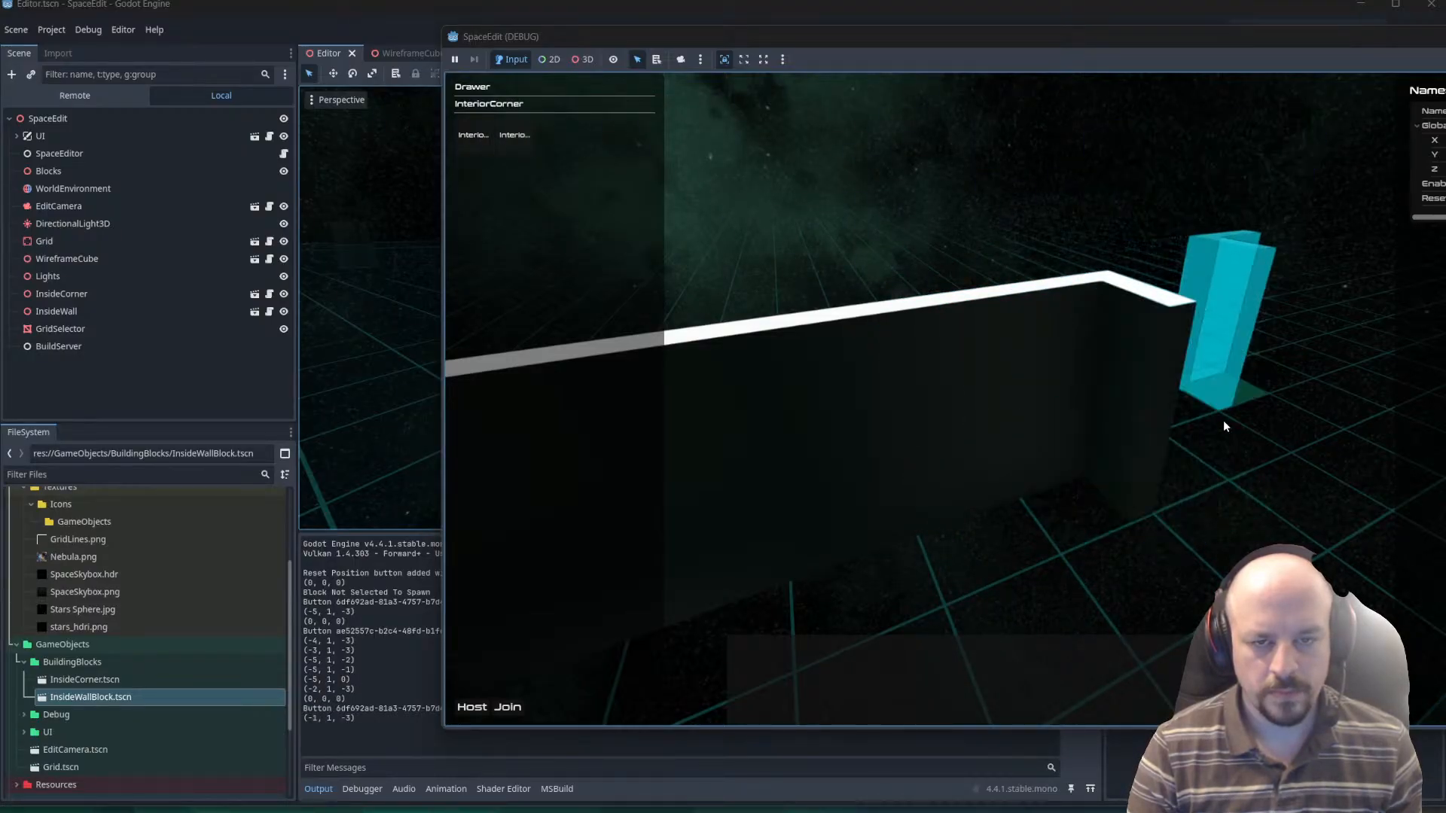
Choose the InteriorWall block and place two rotated ones at grid cells (-1, 1, -2) and (-1, 1, -1).
click(514, 136)
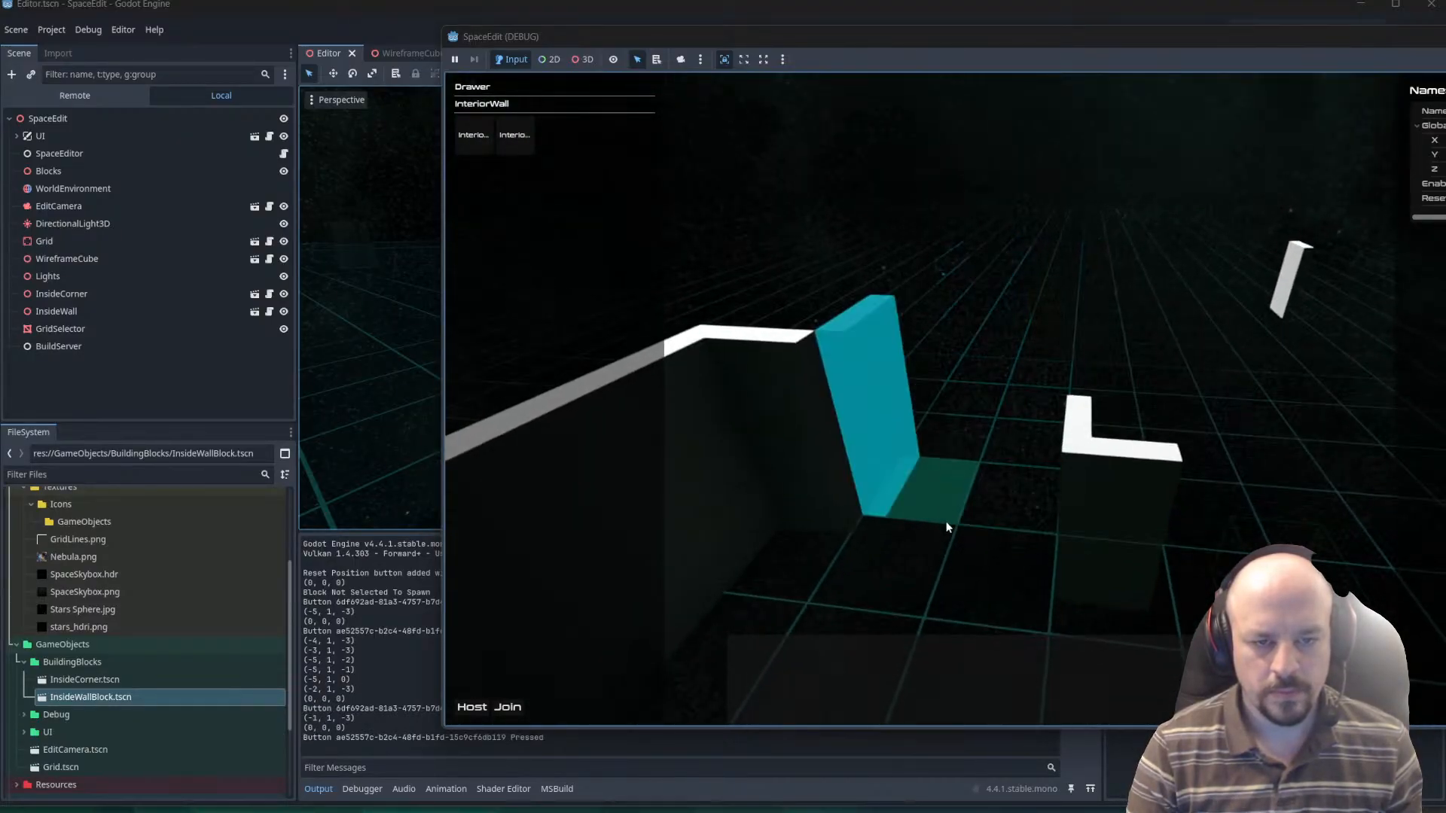
key(r)
key(r)
key(r)
click(911, 537)
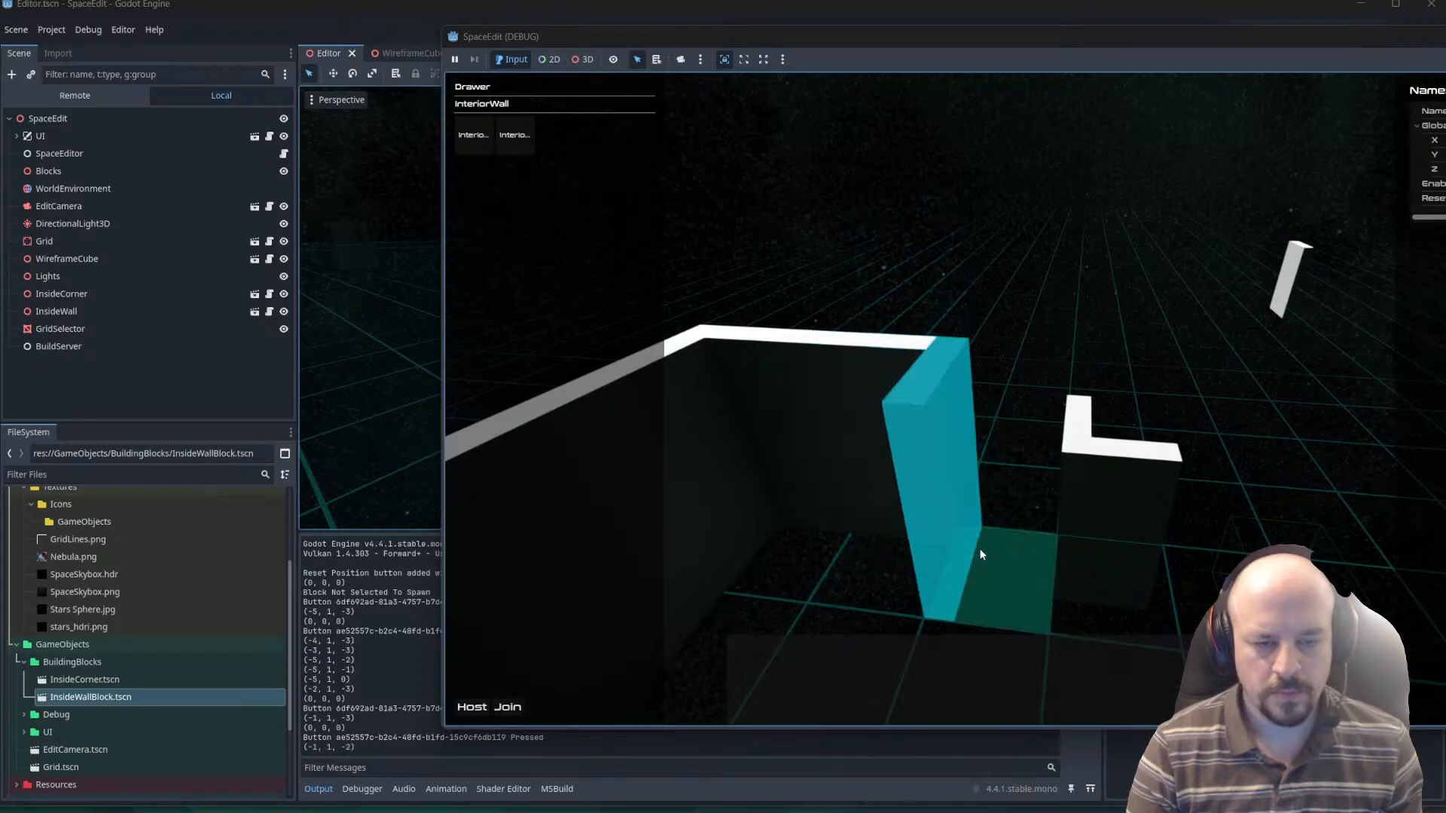
key(r)
key(r)
key(r)
click(980, 553)
right_drag(1048, 348, 945, 349)
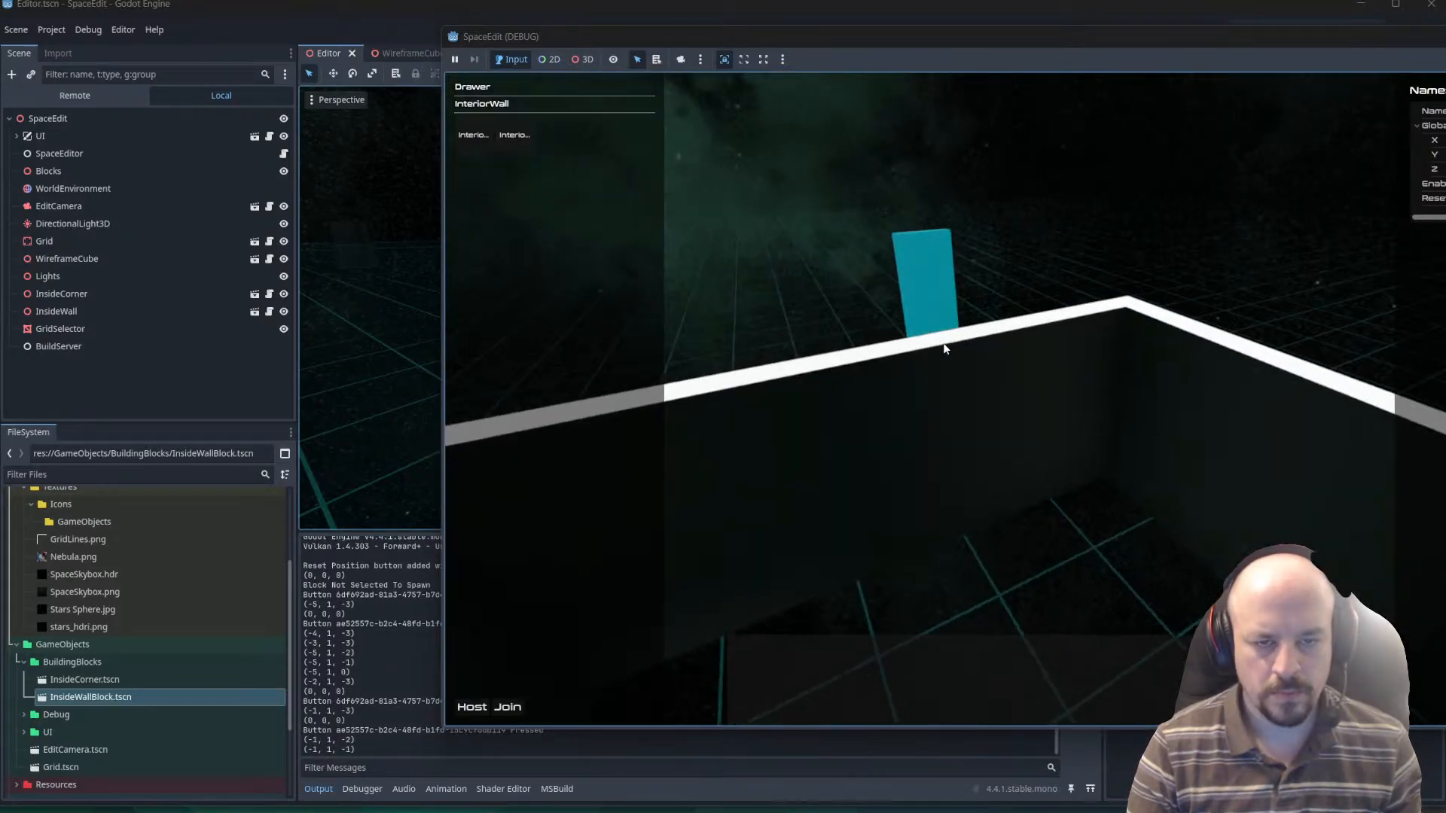
Clear the active block preview and select several placed wall and corner blocks in turn to test highlighting.
key(Escape)
click(948, 458)
right_drag(947, 458, 907, 427)
click(933, 470)
click(1091, 493)
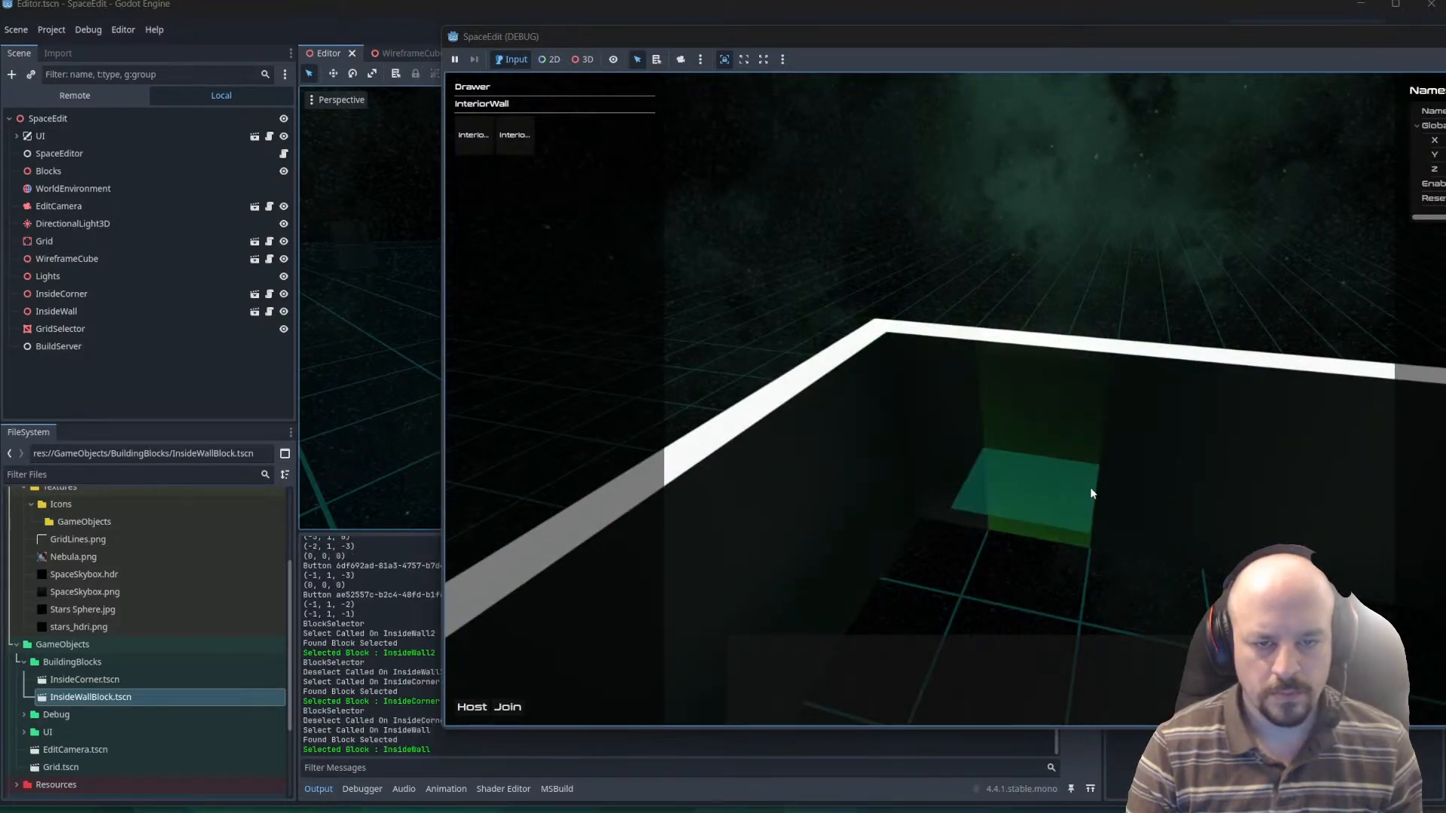
Select a wall in the back row and rotate it, and do the same with the InsideCorner block.
click(1114, 486)
key(r)
key(r)
key(r)
key(r)
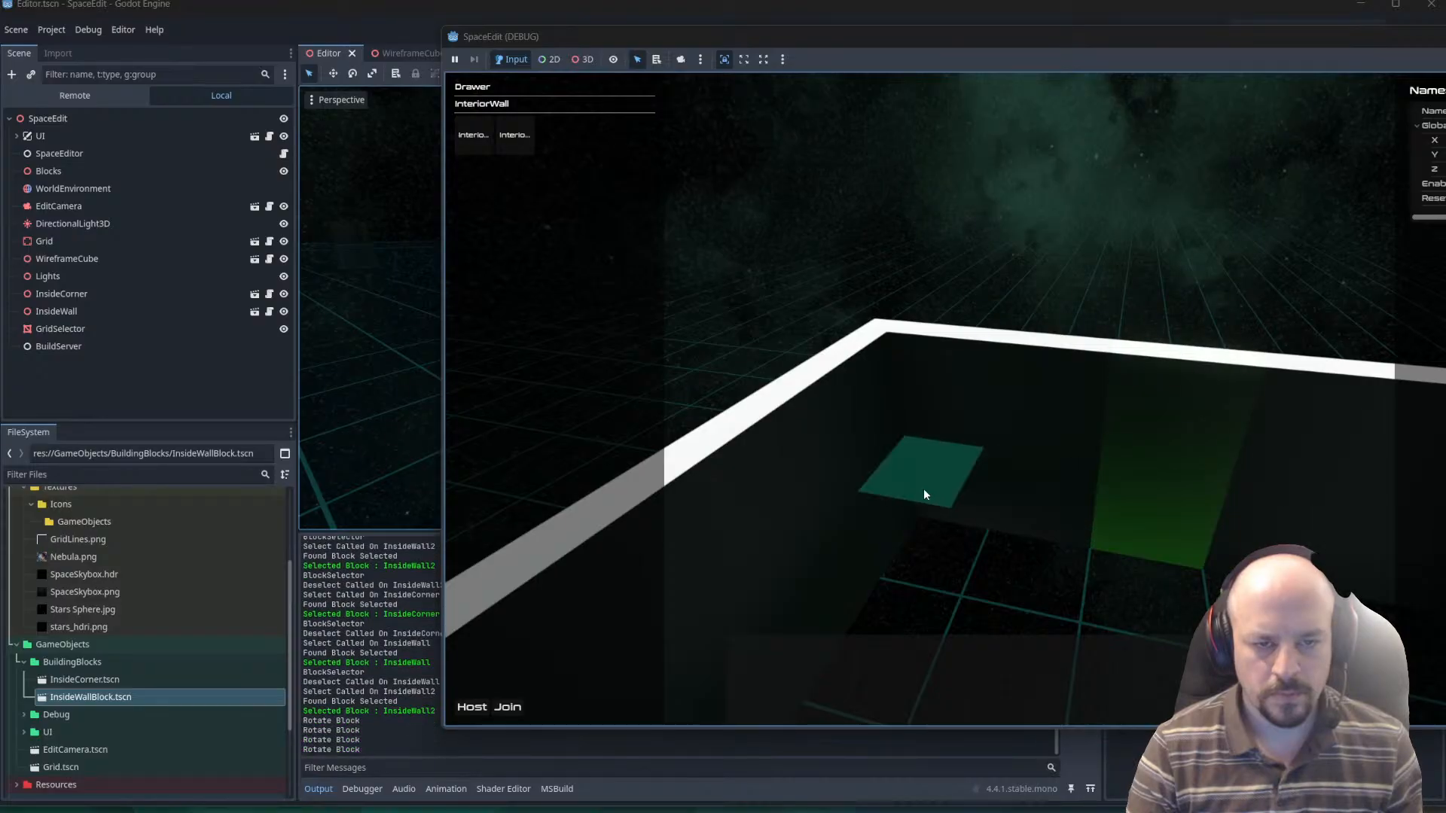
click(924, 491)
key(r)
key(r)
key(r)
key(r)
Select InsideWall4 and InsideWall5 on the side wall in turn and rotate each one repeatedly.
right_drag(982, 453, 1004, 566)
click(1005, 566)
key(r)
key(r)
key(r)
key(r)
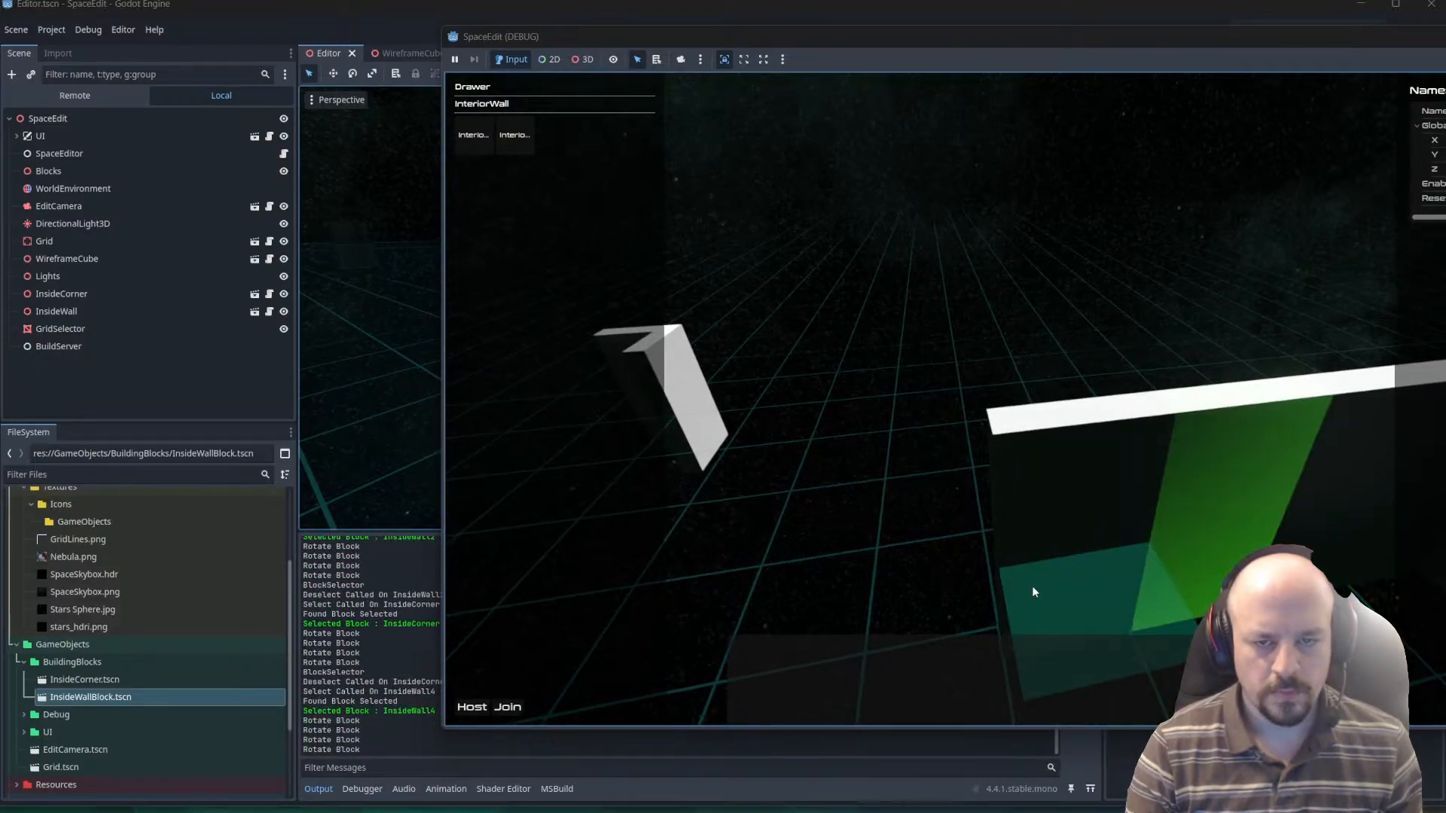
click(1036, 603)
key(r)
key(r)
key(r)
key(r)
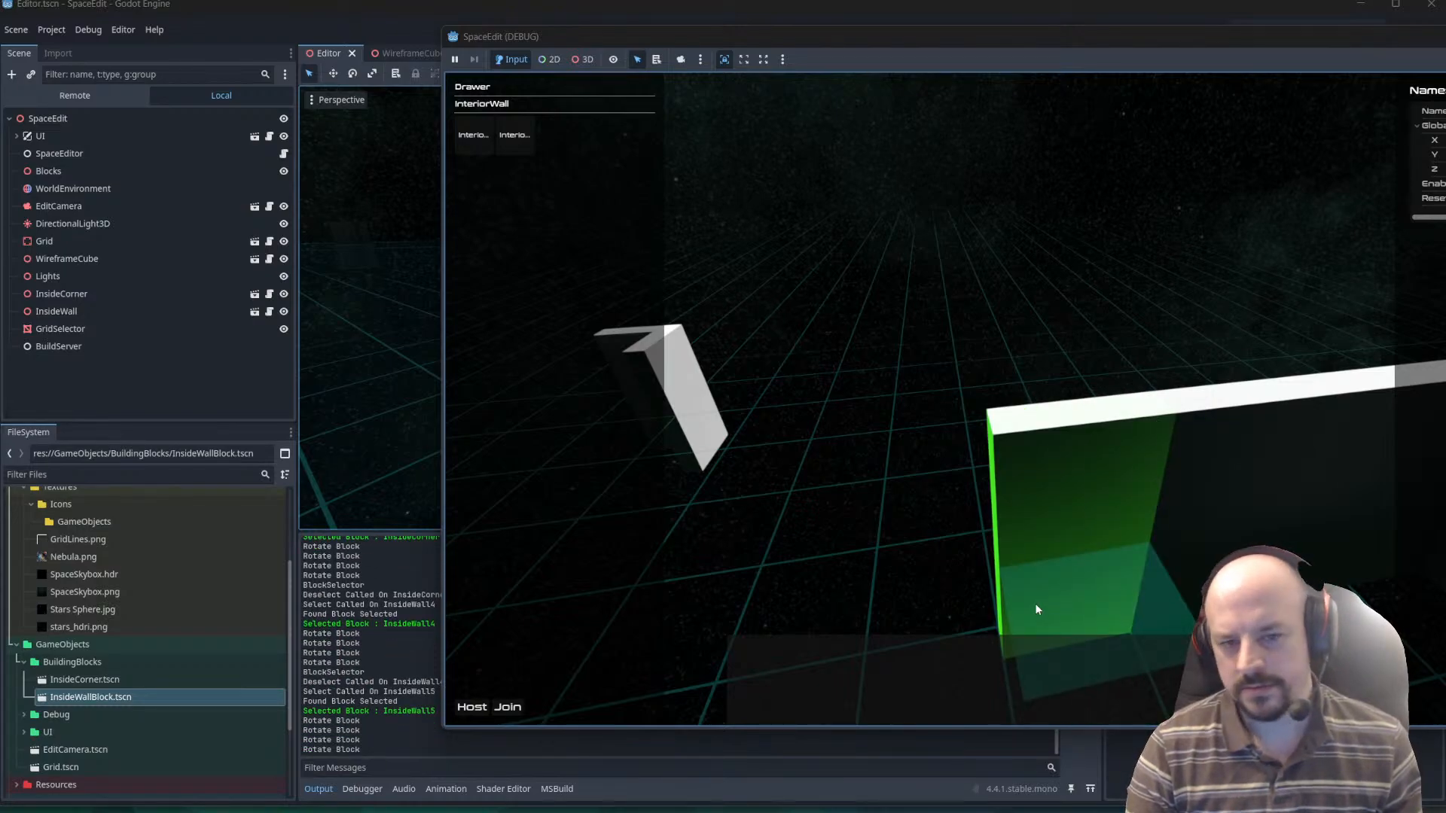
key(r)
key(r)
key(r)
key(r)
Select and rotate the InsideWall9 block, and select the InsideCorner2 block.
right_drag(1001, 508, 1092, 527)
click(1094, 581)
key(r)
key(r)
key(r)
key(r)
click(1168, 505)
right_drag(1200, 417, 1214, 543)
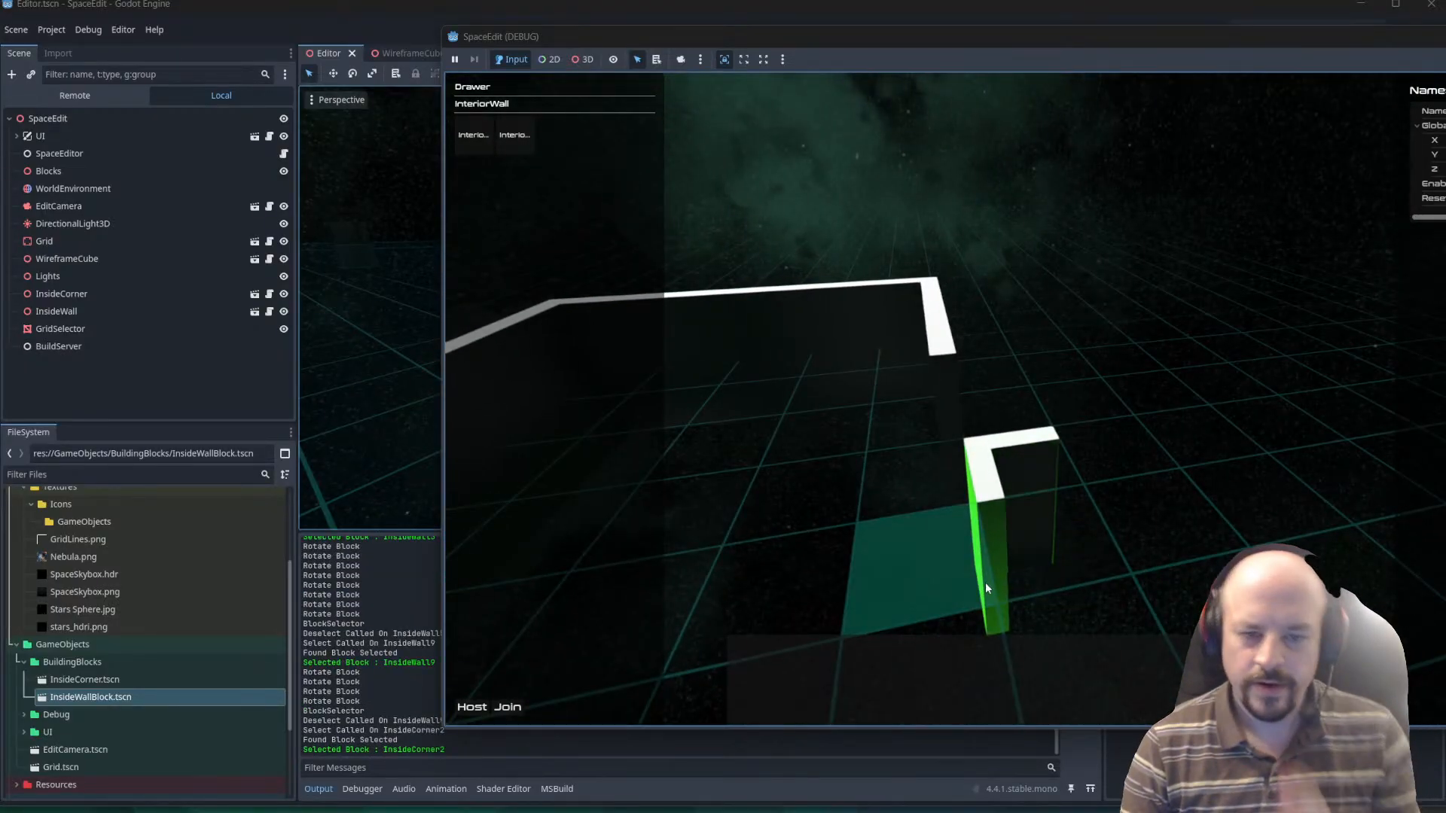
Test deselection by picking grid cells away from the selected corner, and select the InsideWall8 block.
click(939, 363)
click(903, 328)
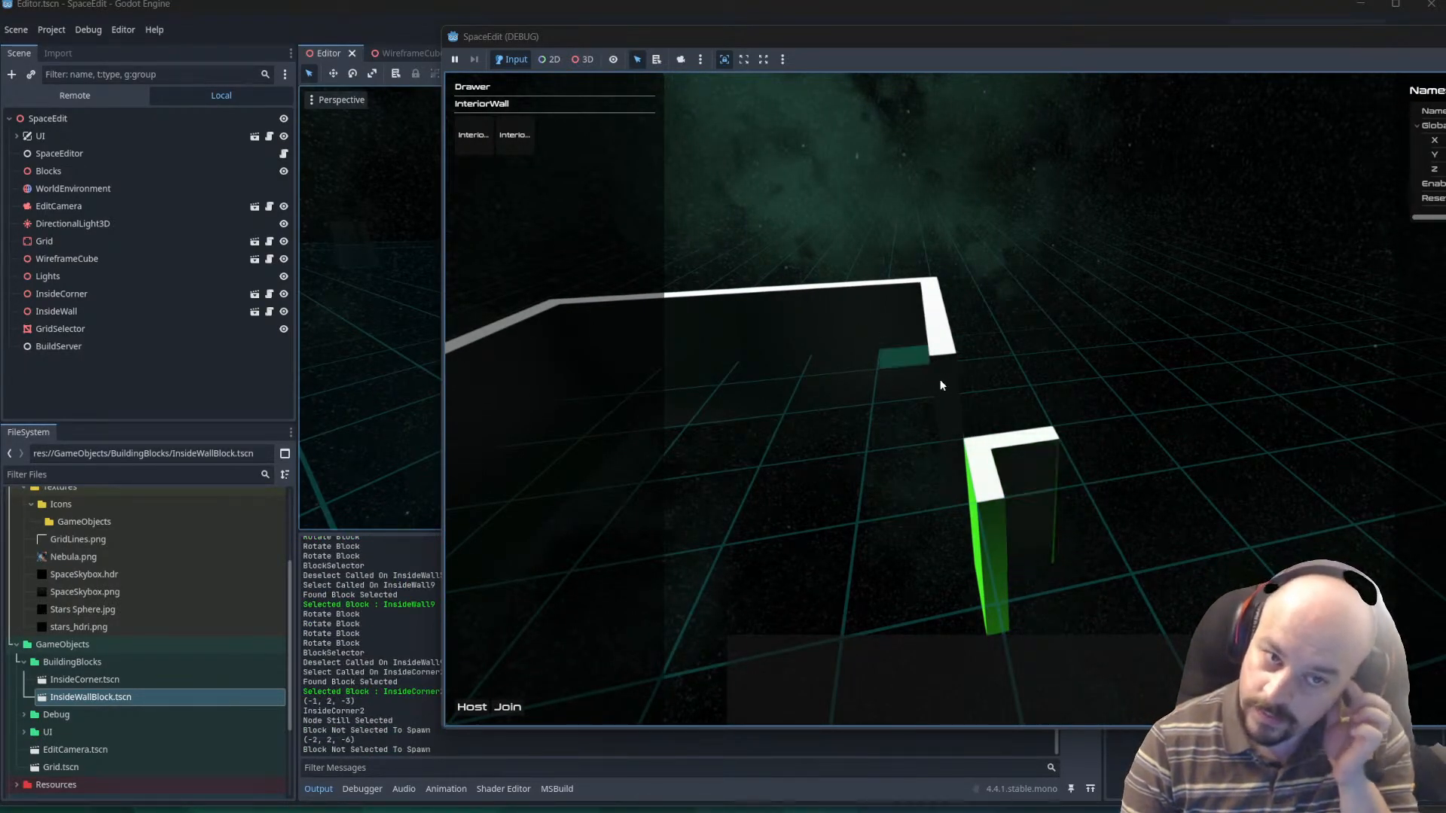
click(988, 553)
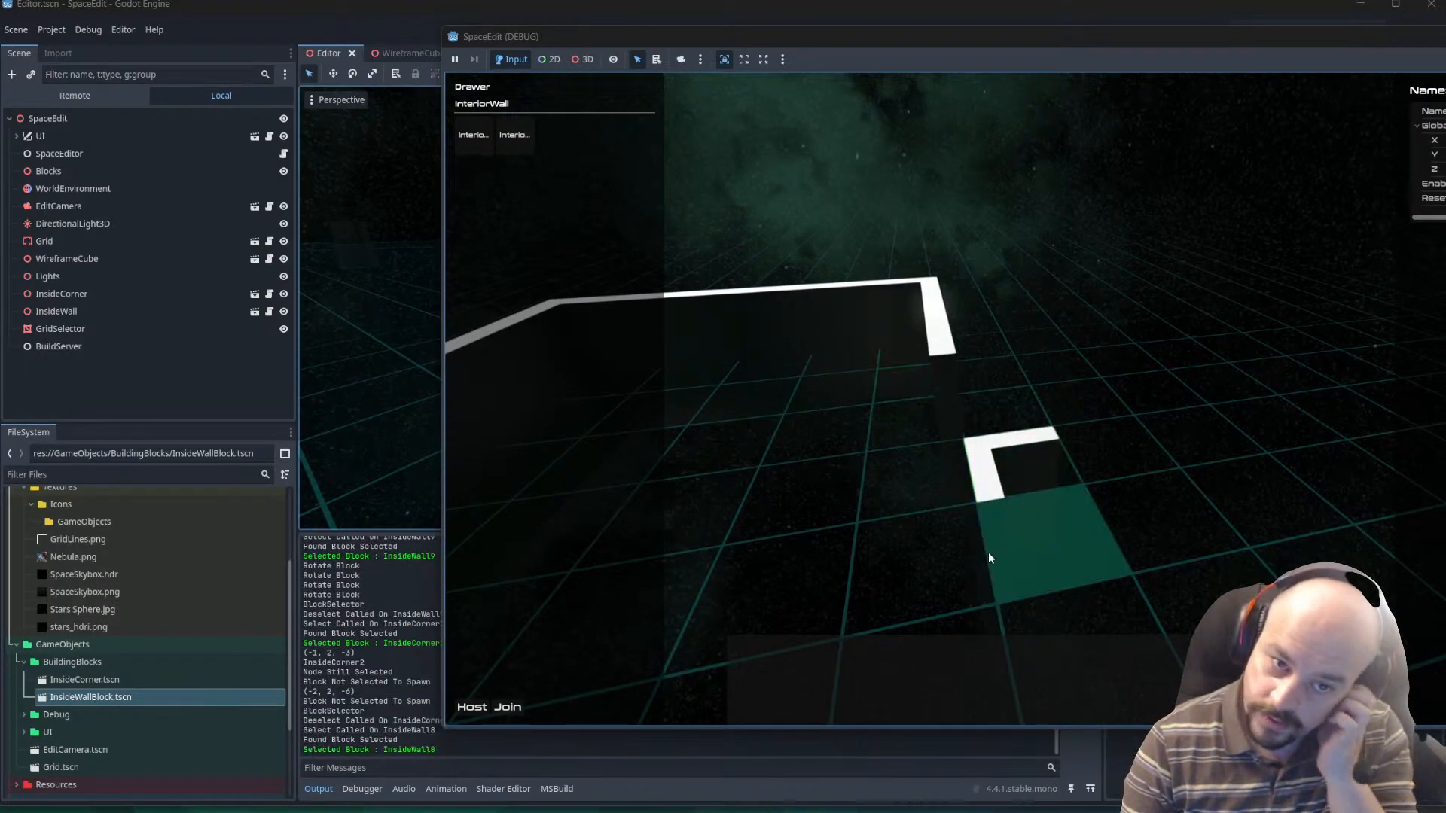
Select InsideWall5, InsideWall2, InsideCorner2 and InsideWall9 one after another to check that the highlight follows the selection.
right_drag(976, 473, 887, 355)
click(856, 453)
right_drag(998, 400, 960, 458)
click(961, 457)
click(1152, 478)
click(1272, 514)
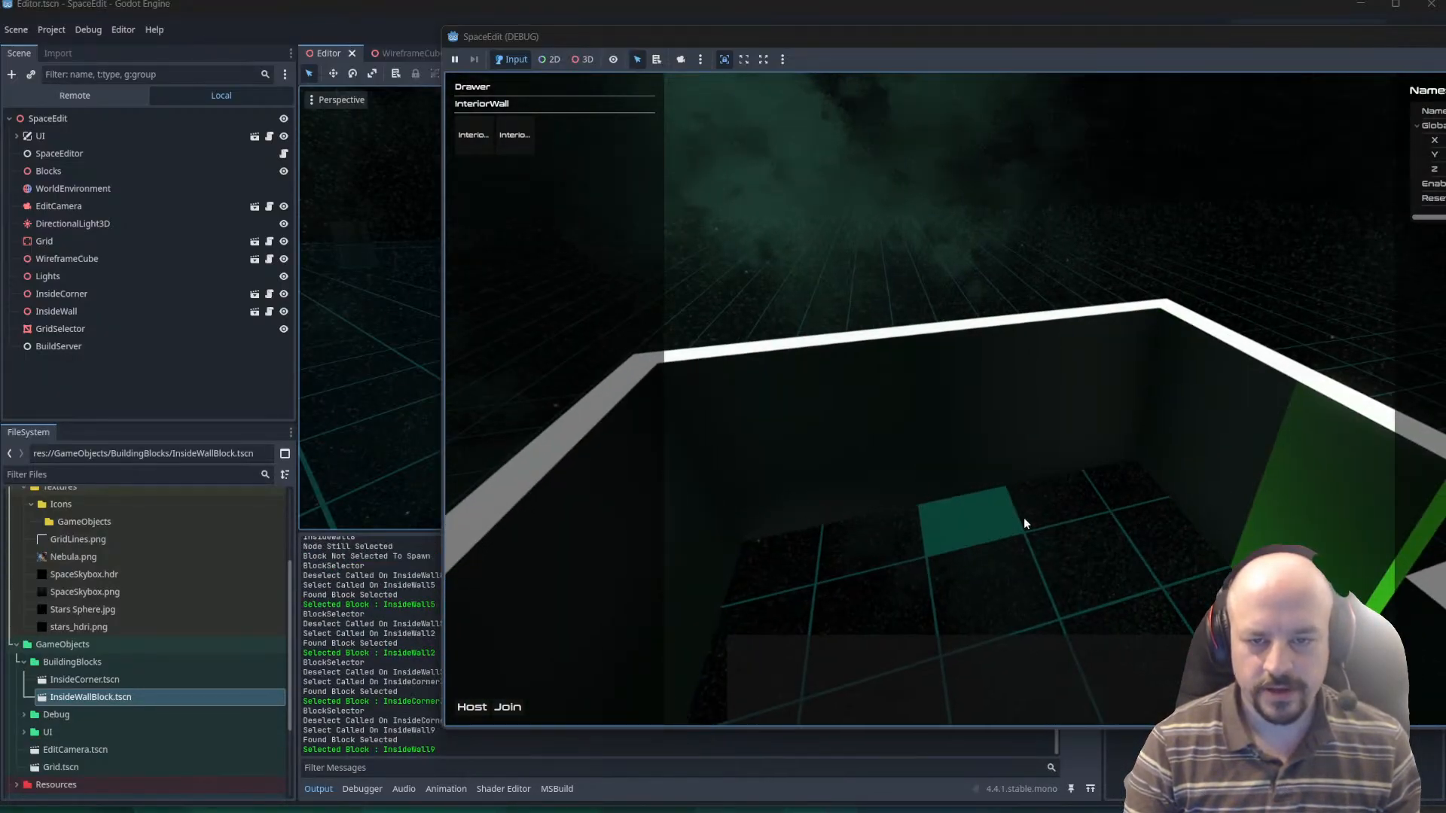
Select several wall blocks around the enclosure in turn, including InsideWall8, InsideWall6 and InsideWall2, to check the selection highlight.
right_drag(1023, 524, 824, 797)
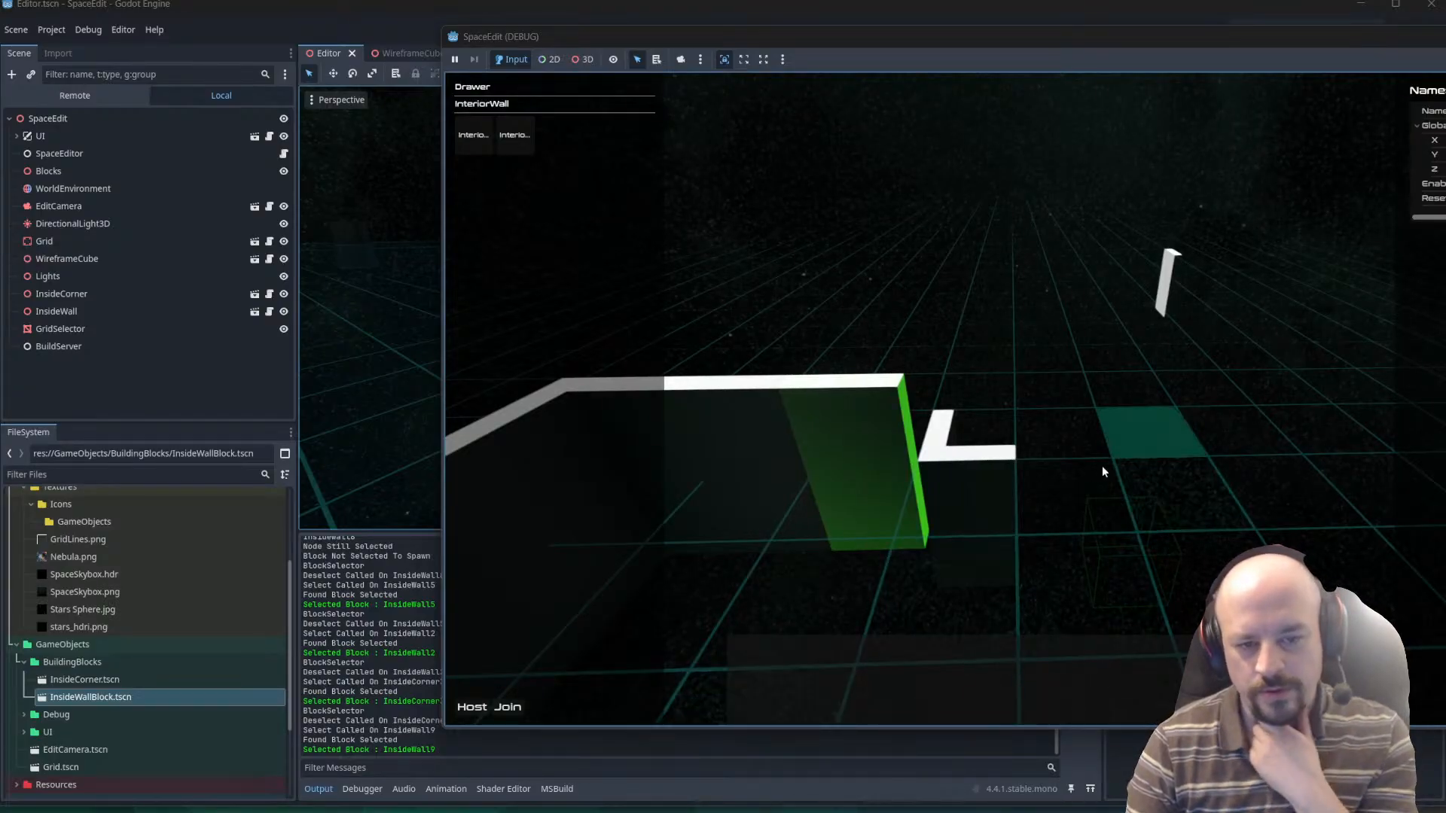
right_drag(913, 527, 1045, 485)
click(950, 415)
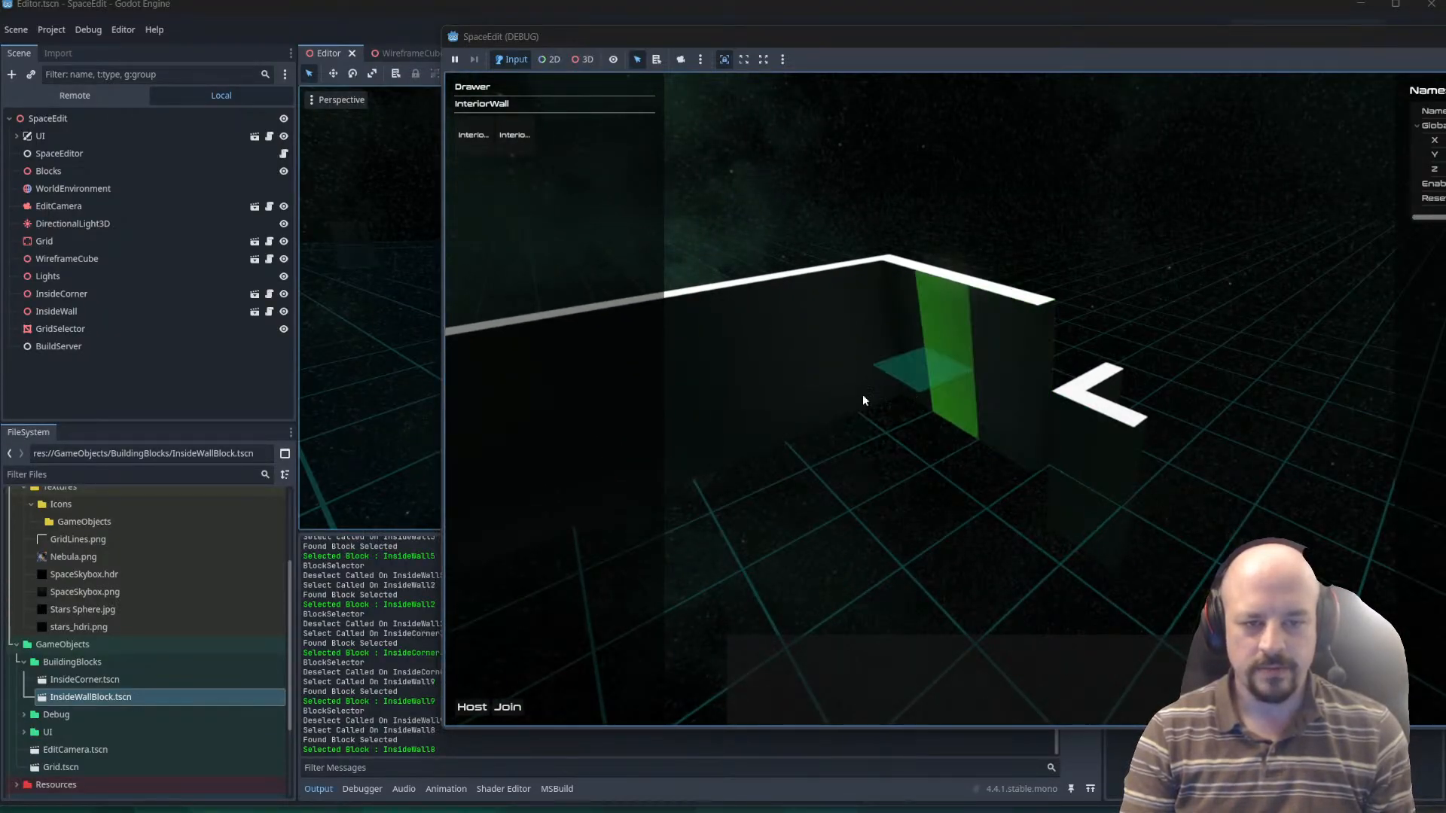
click(855, 395)
click(747, 415)
right_drag(1011, 395, 946, 369)
click(1059, 421)
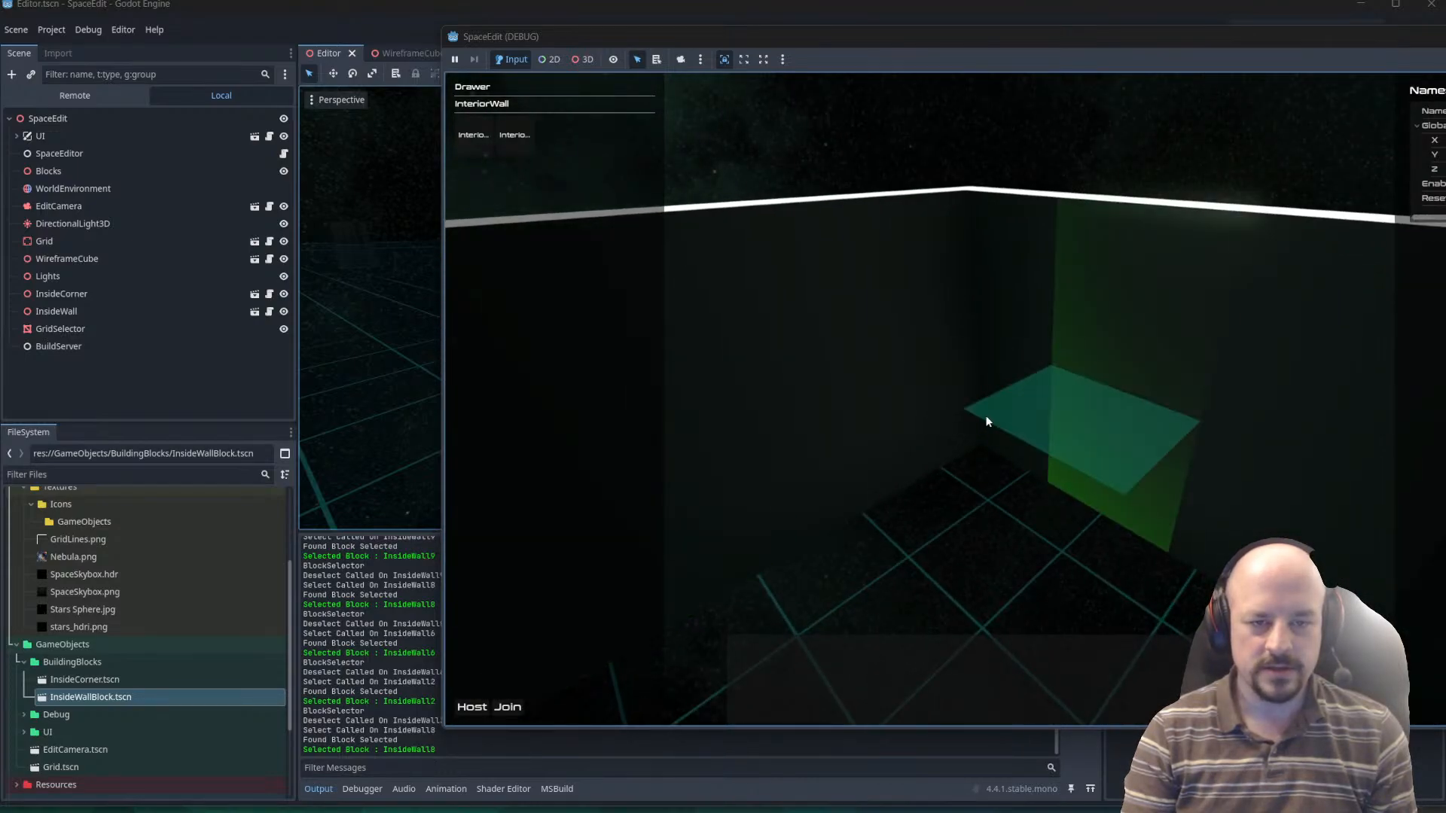
Select the InsideCorner3 block where the two long walls meet and rotate it six times.
click(946, 328)
key(r)
key(r)
key(r)
key(s)
right_drag(1010, 403, 824, 473)
key(r)
key(r)
key(r)
key(r)
key(r)
key(s)
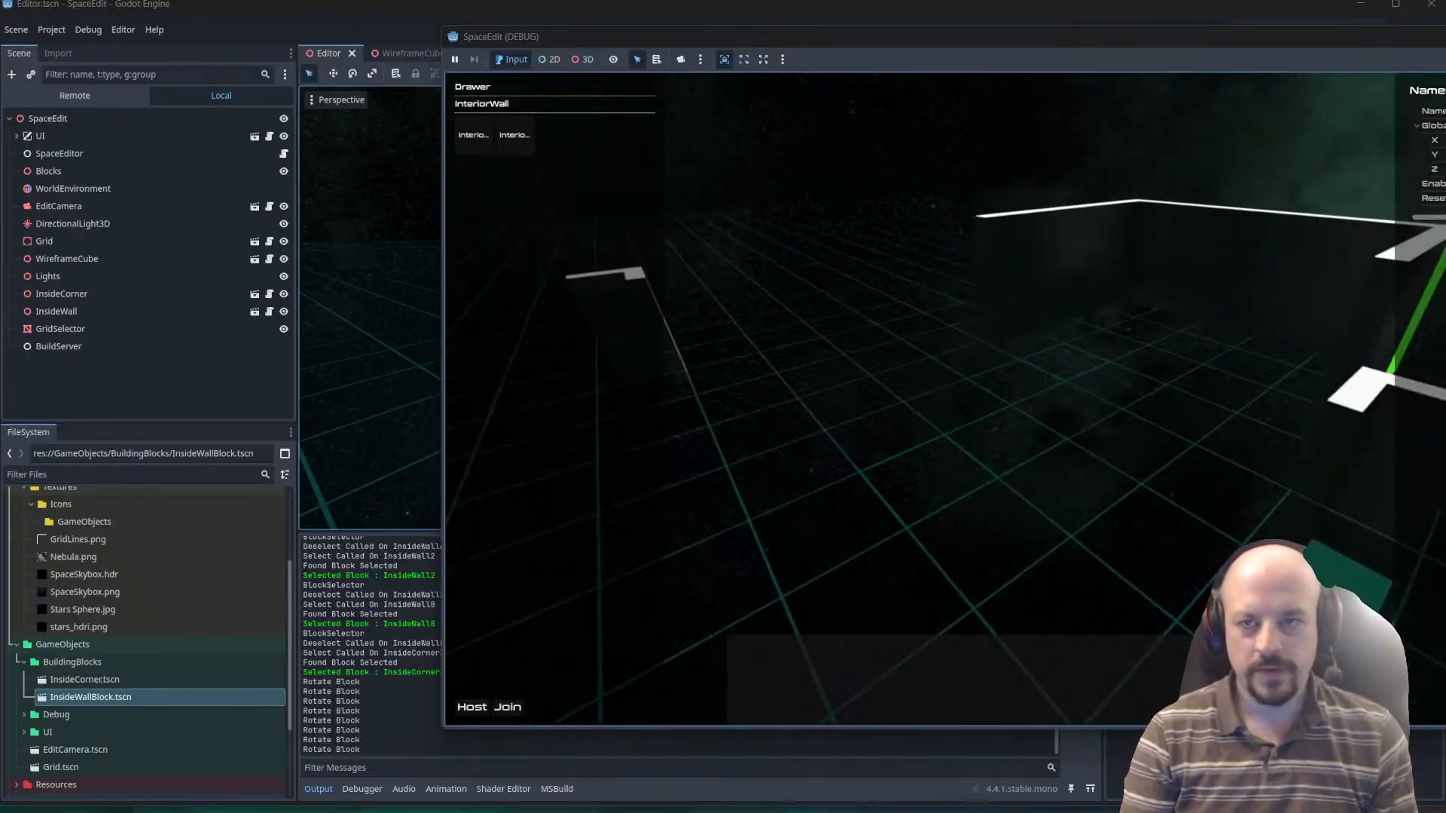
Set the name of the selected corner block to 2131313 in the inspector.
key(Return)
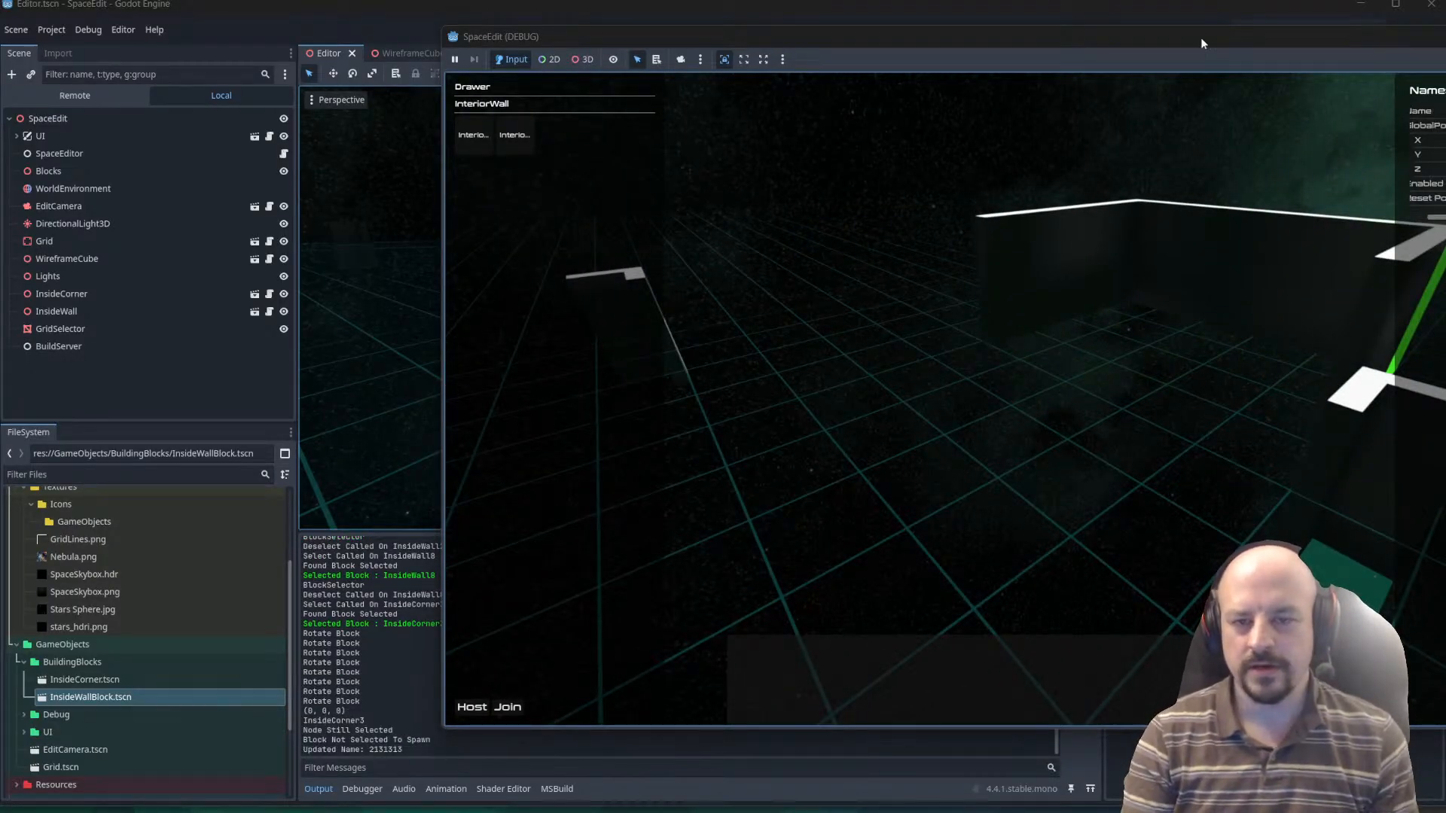
right_drag(1203, 290, 1056, 446)
key(w)
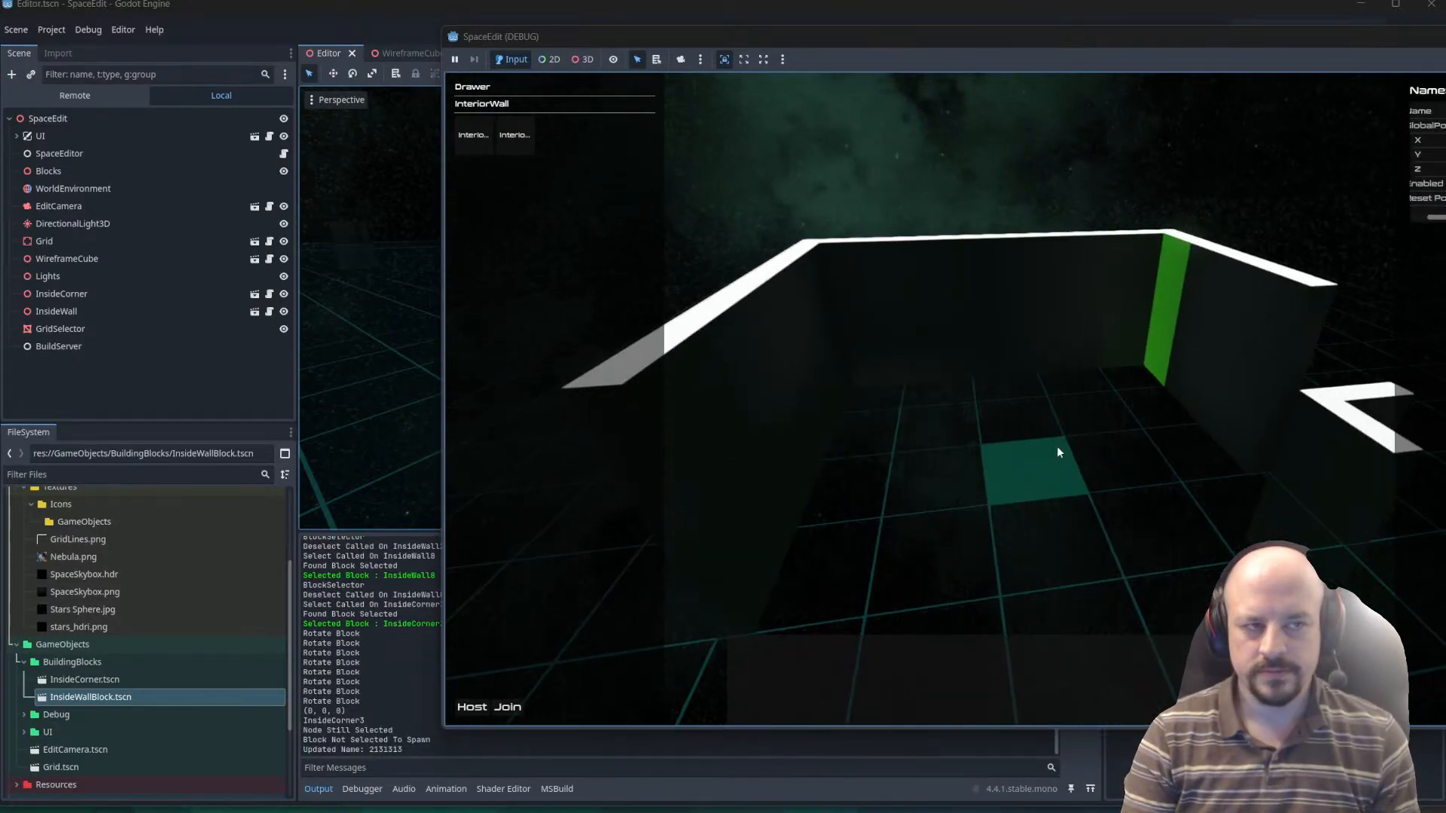
Start placing an InteriorWall block, rotate its preview repeatedly, and cancel the placement to test cancelling.
click(516, 136)
right_drag(1204, 526, 1284, 516)
key(a)
key(r)
key(r)
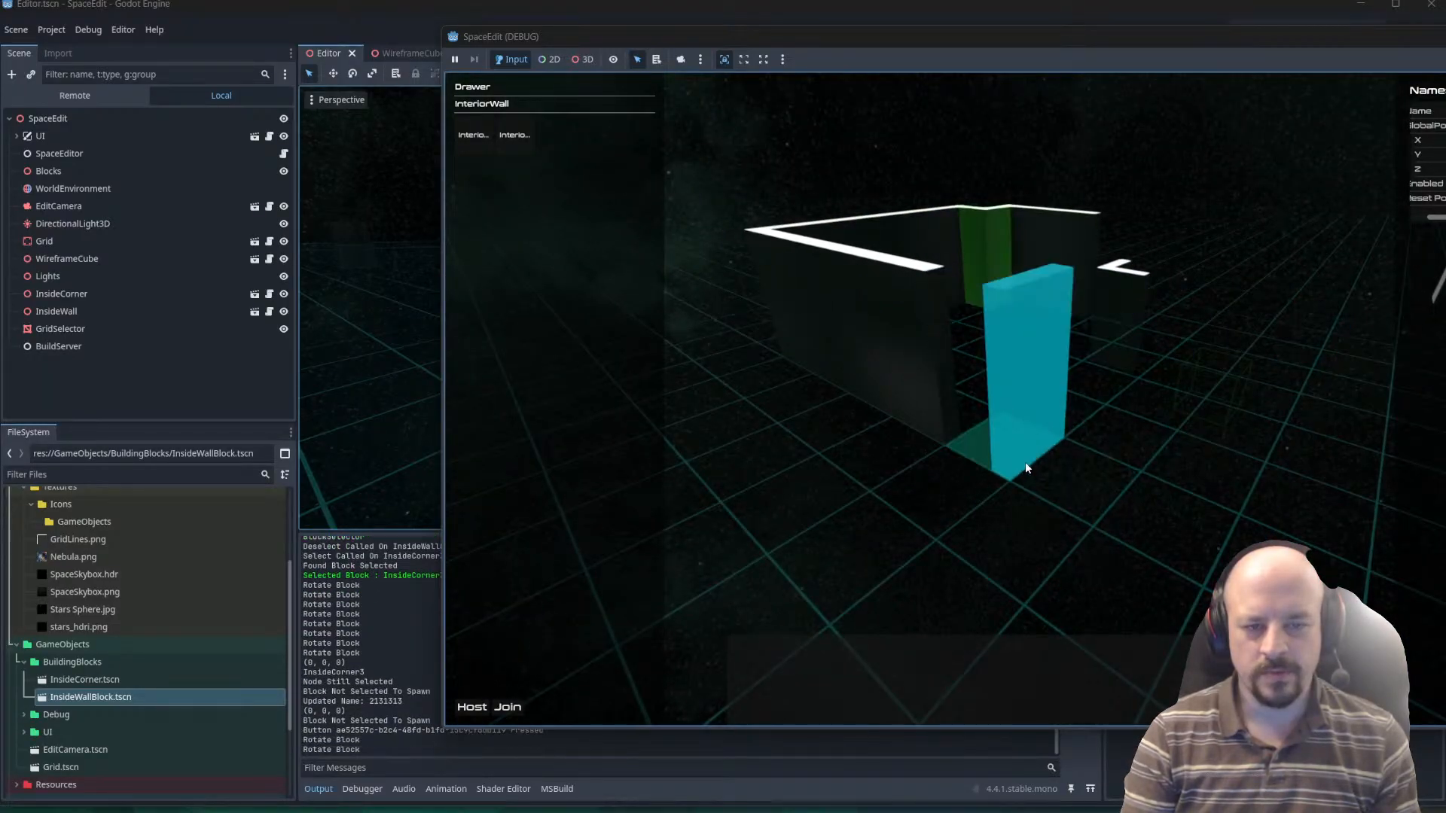
key(r)
key(r)
key(r)
key(Escape)
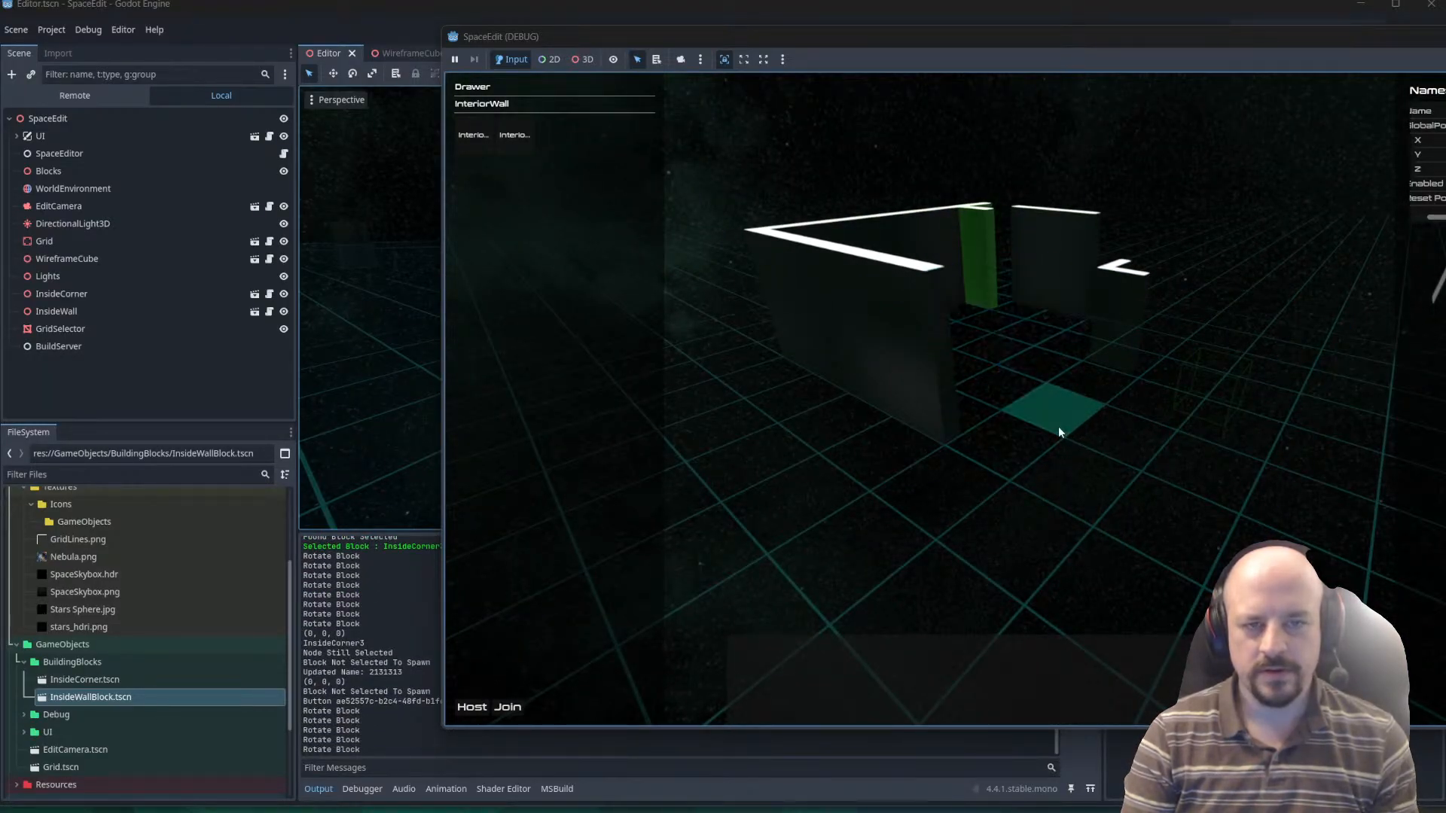
Start placing an InteriorCorner block and cancel the placement to test clearing its preview.
key(w)
key(a)
key(e)
right_drag(1093, 436, 877, 324)
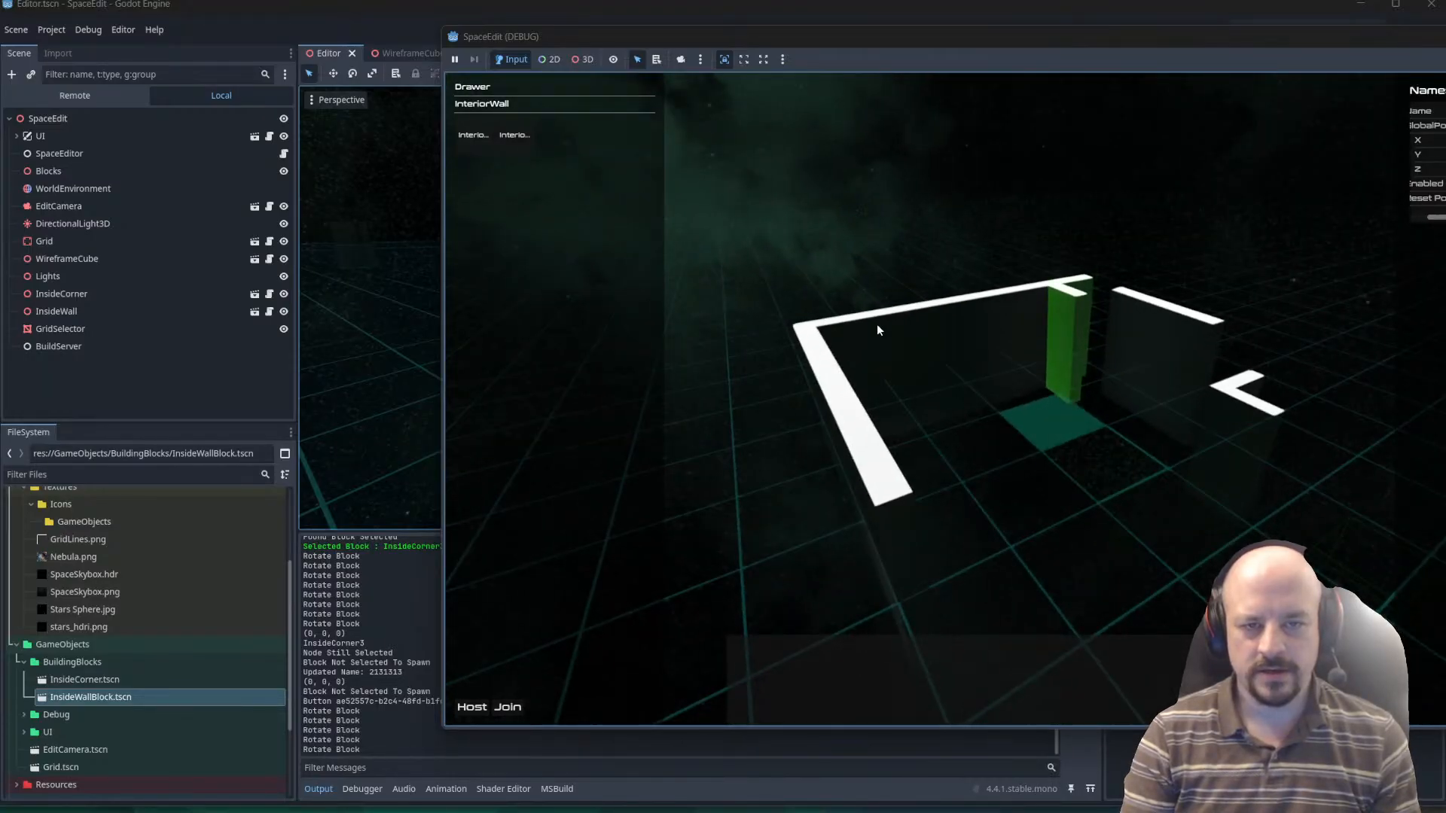
click(487, 138)
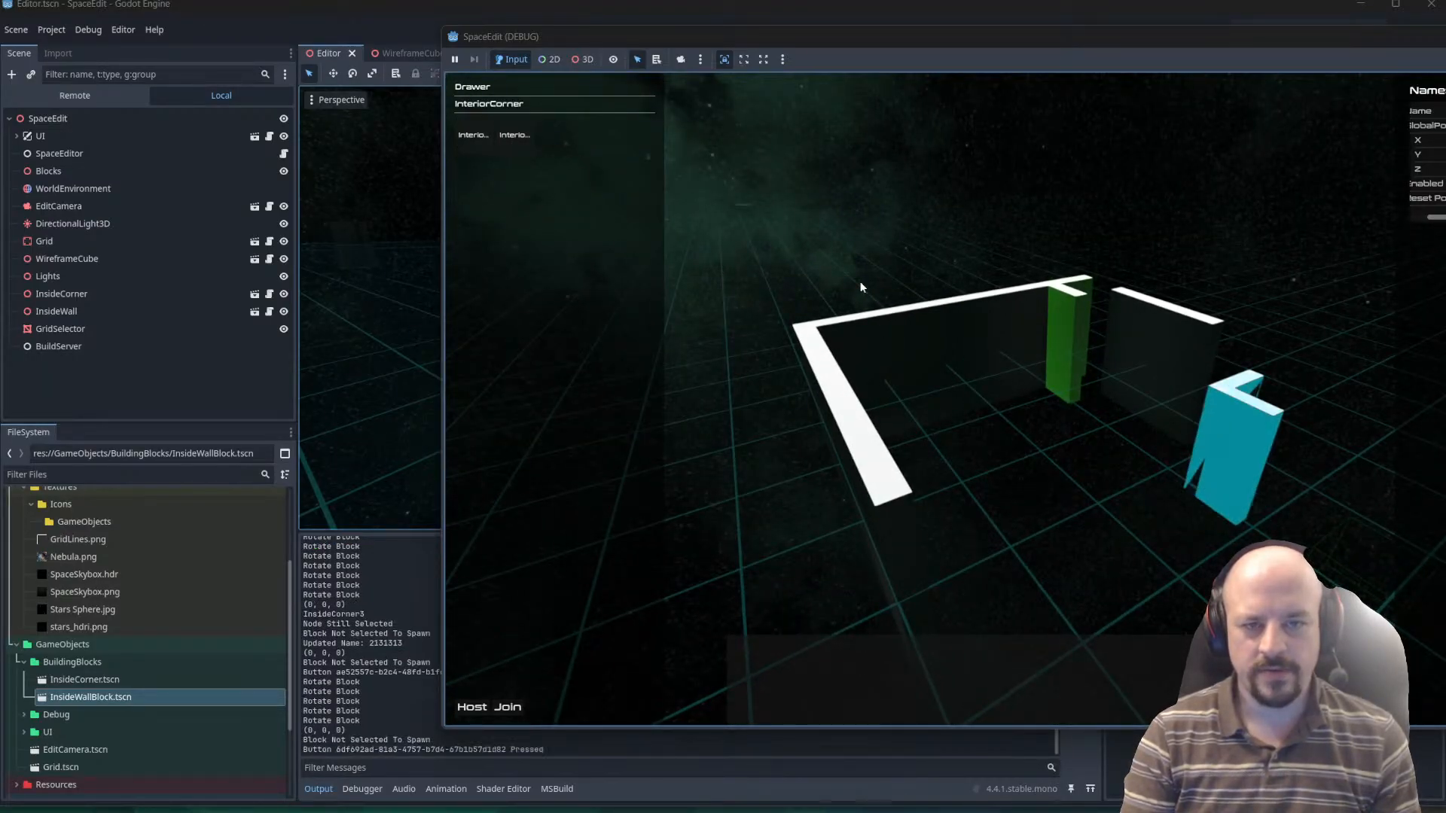
key(w)
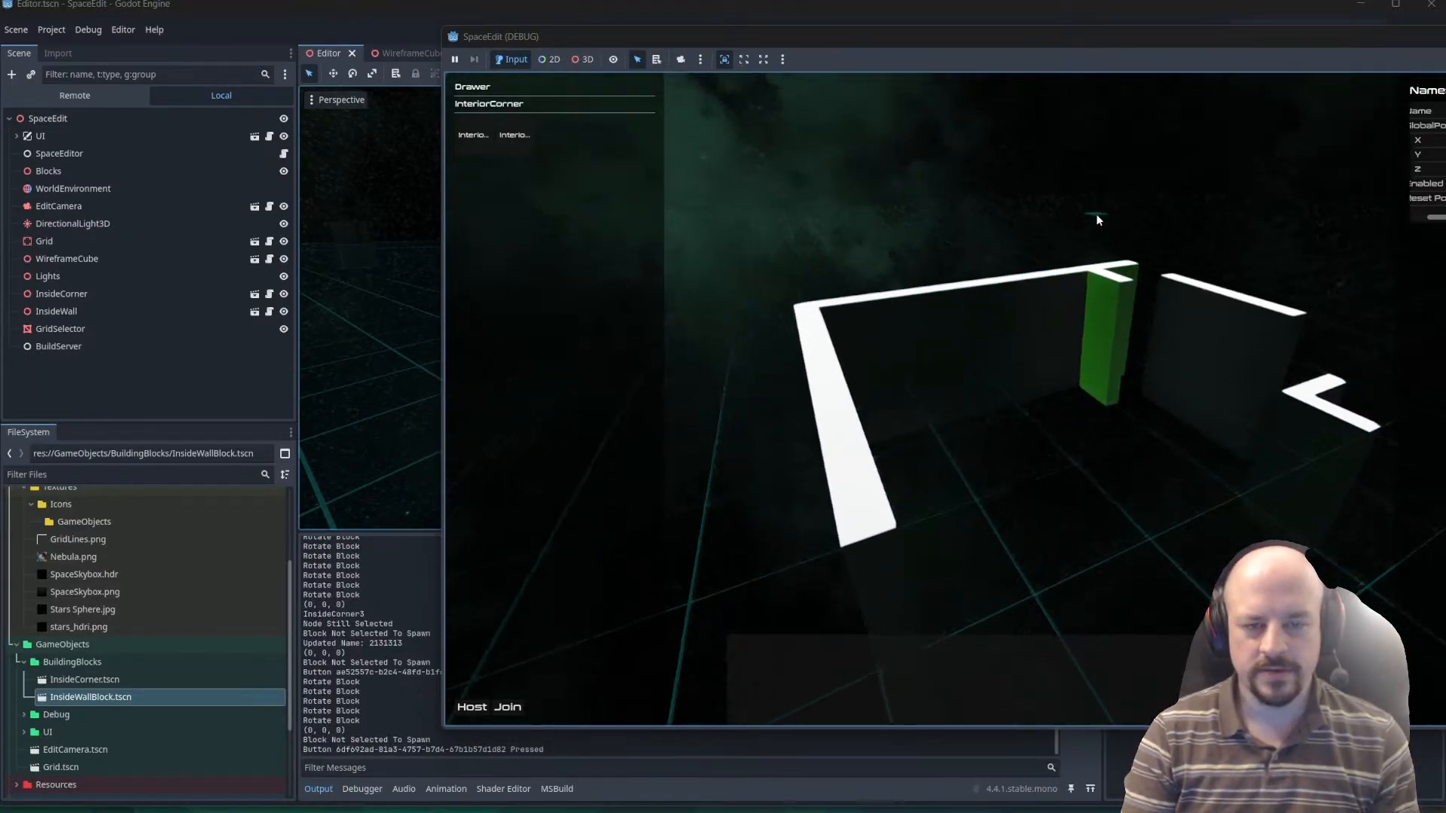
key(e)
right_drag(1114, 570, 1073, 563)
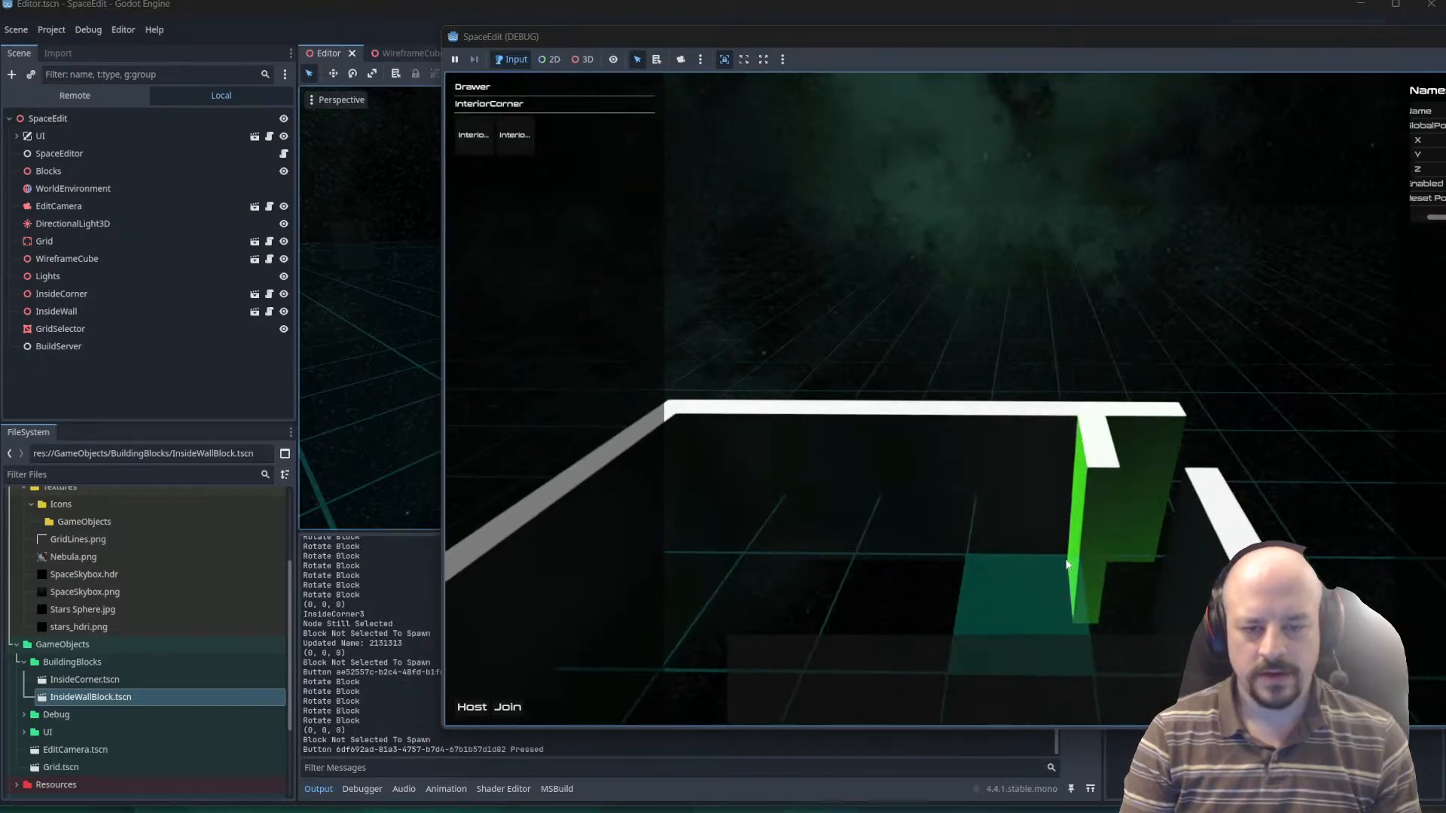
Select InsideCorner3, InsideWall8 and InsideCorner3 again to check that the highlight follows the selection.
click(1092, 548)
right_drag(1017, 521, 1005, 466)
key(d)
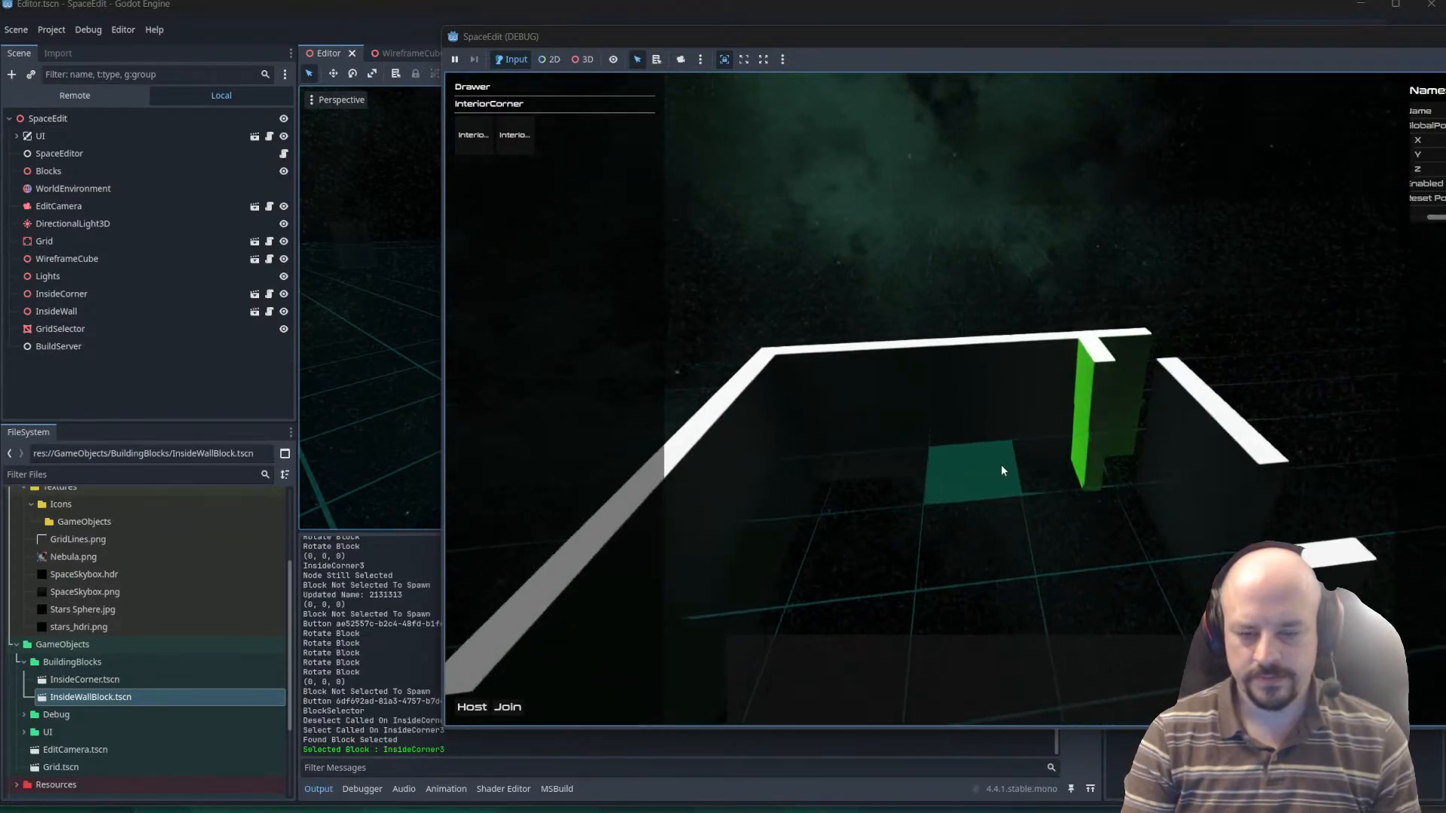
key(w)
click(1099, 481)
click(1090, 438)
click(1074, 458)
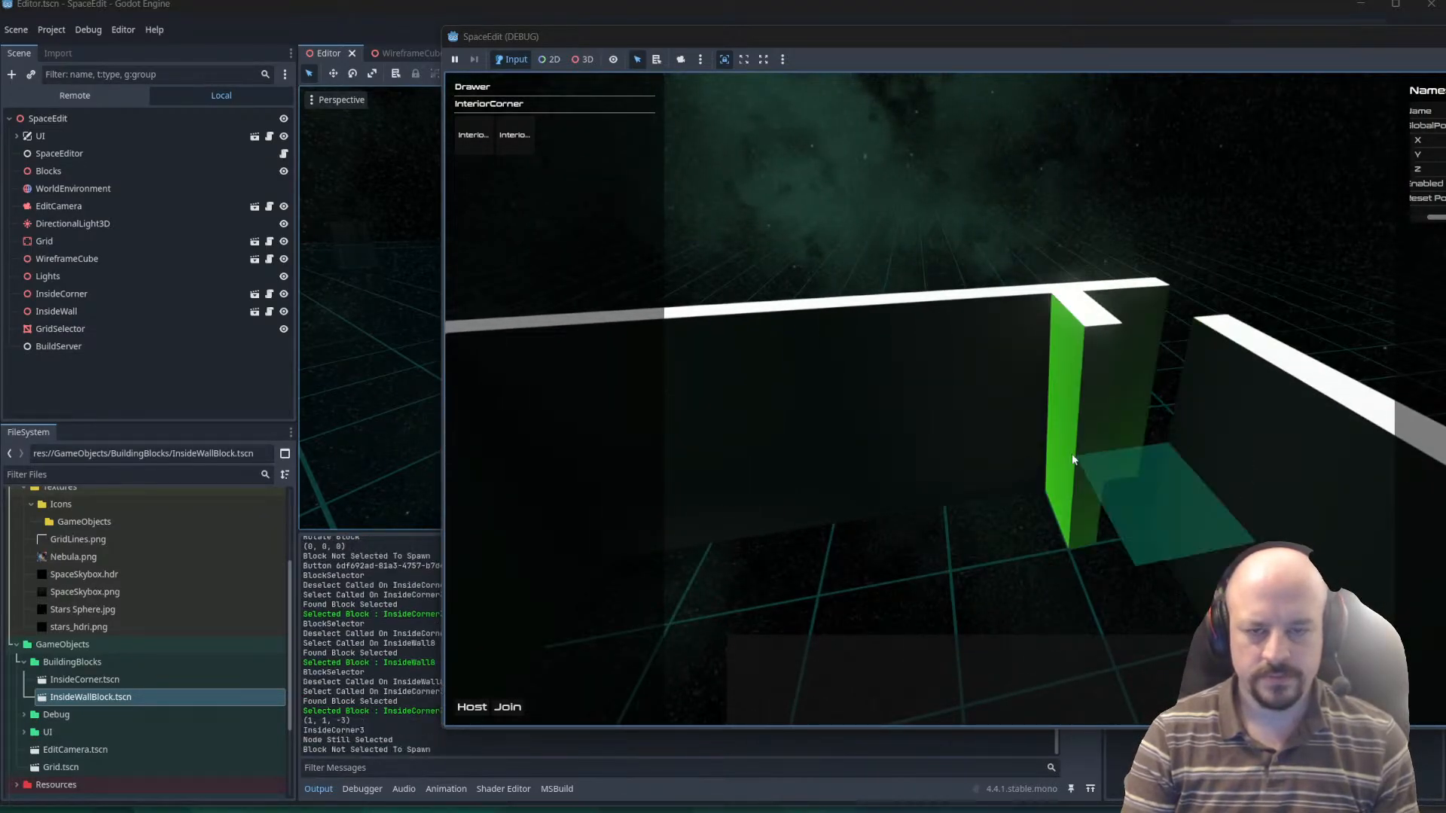
Pick empty grid cells away from the selected corner to test deselection, and select the InsideWall9 block.
click(1117, 378)
right_drag(1118, 378, 1345, 568)
click(1192, 536)
click(1192, 535)
right_drag(1192, 536, 1382, 557)
key(a)
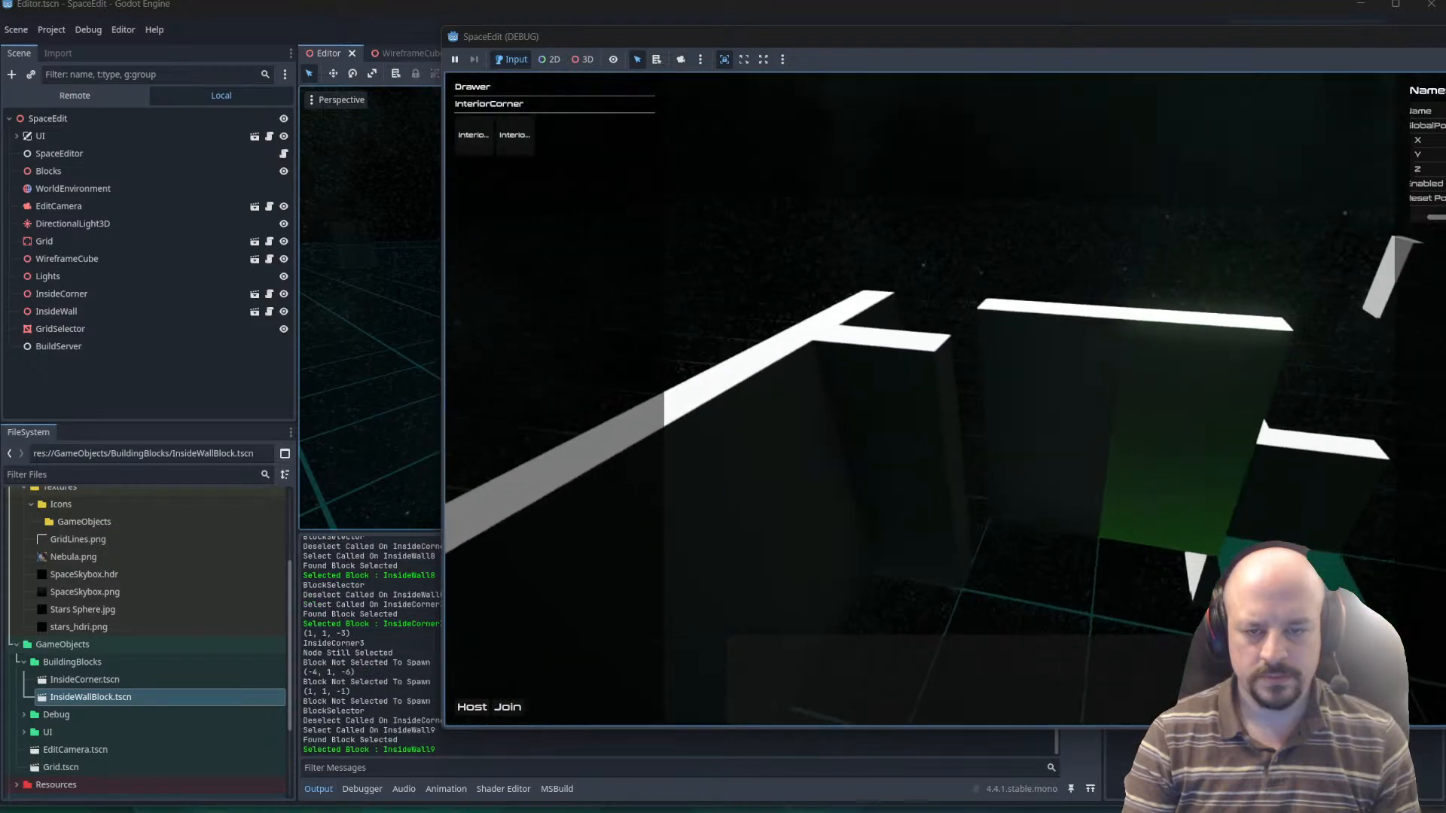
Select the InsideCorner3 block and rotate it until its two sides line up with the adjoining walls.
click(959, 495)
click(988, 491)
click(983, 488)
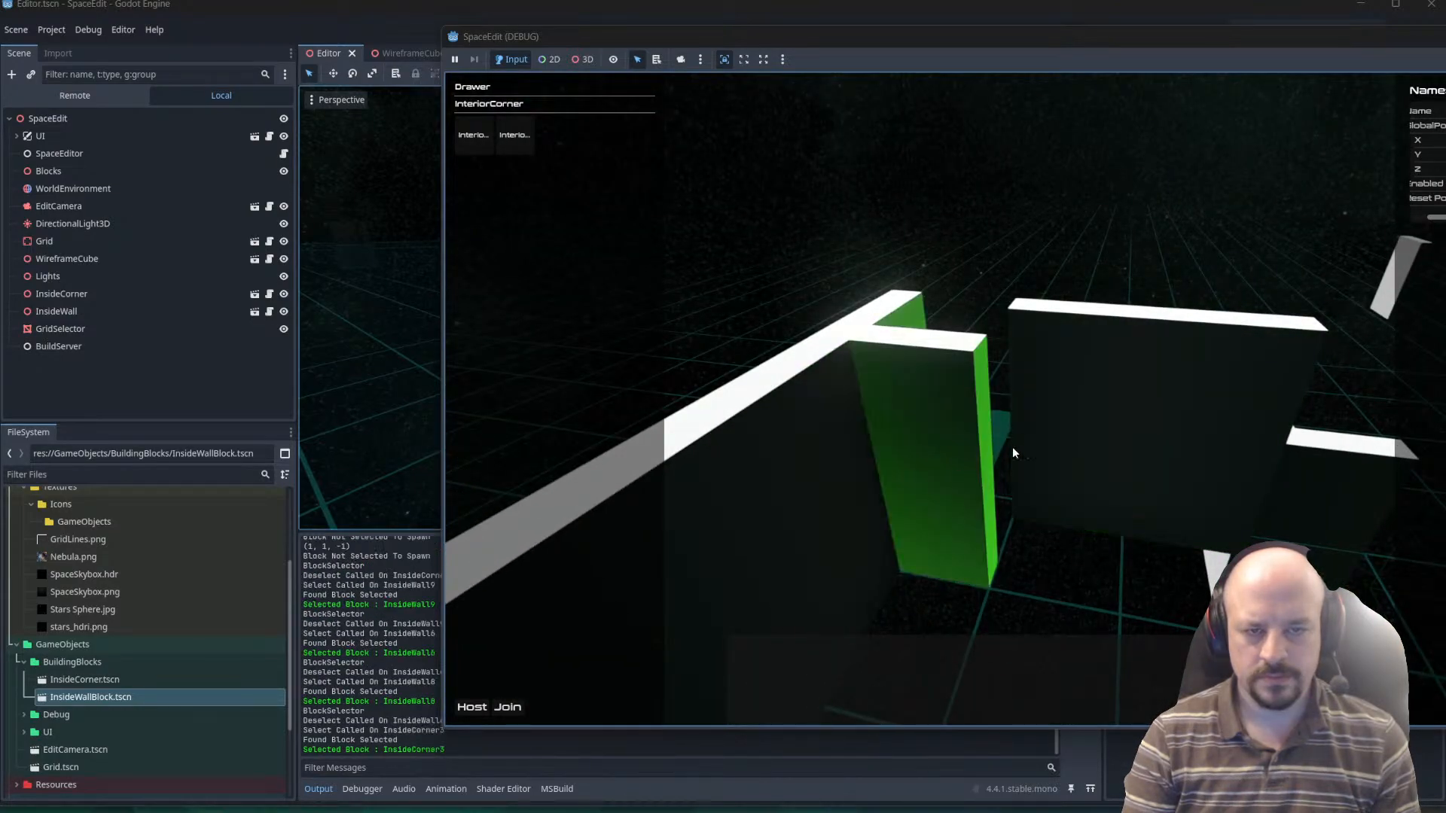
key(r)
key(r)
key(r)
Pick two empty grid cells beyond the walls to test deselecting the corner, and select the InsideWall2 block.
click(1082, 247)
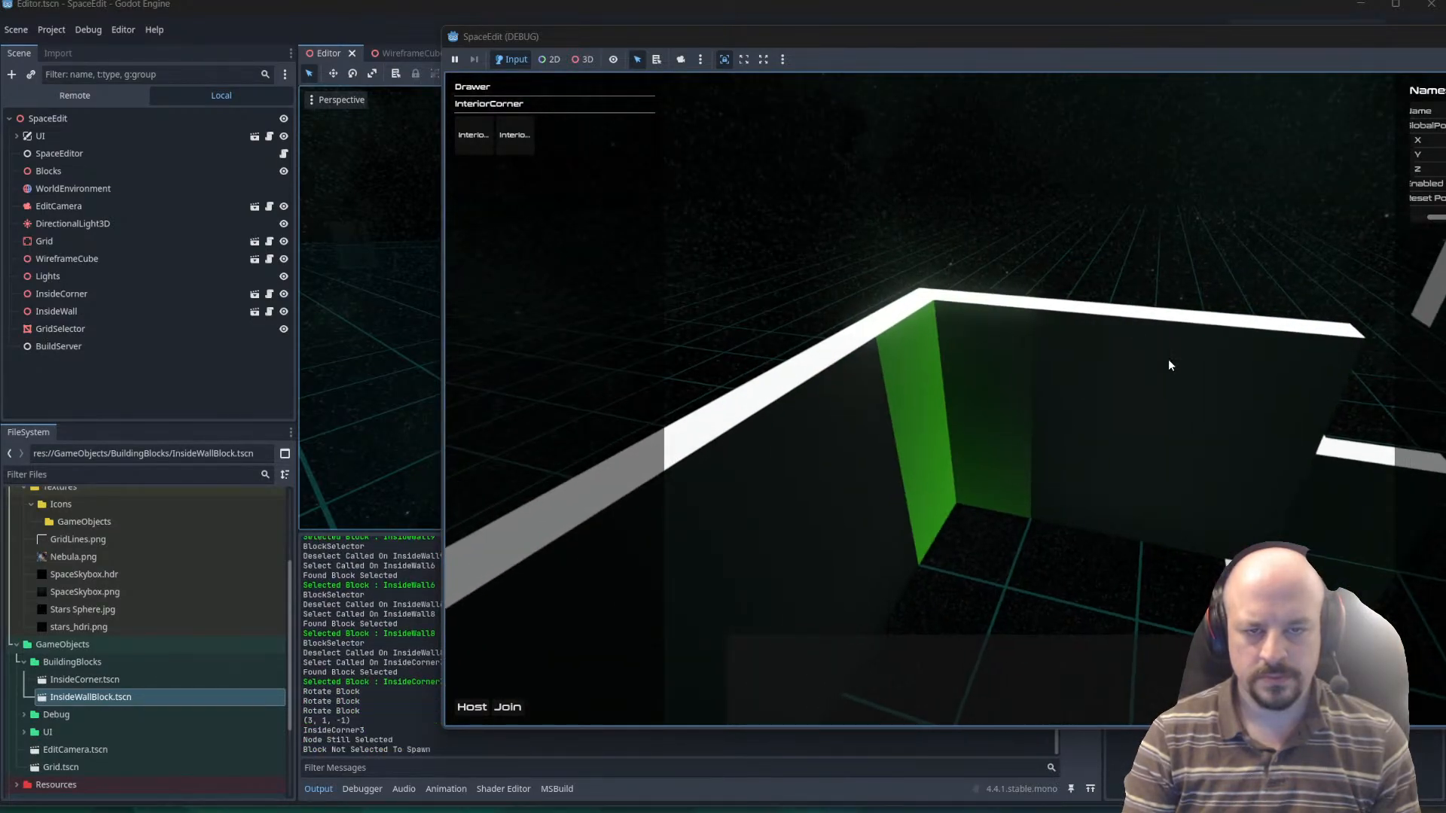
click(1133, 256)
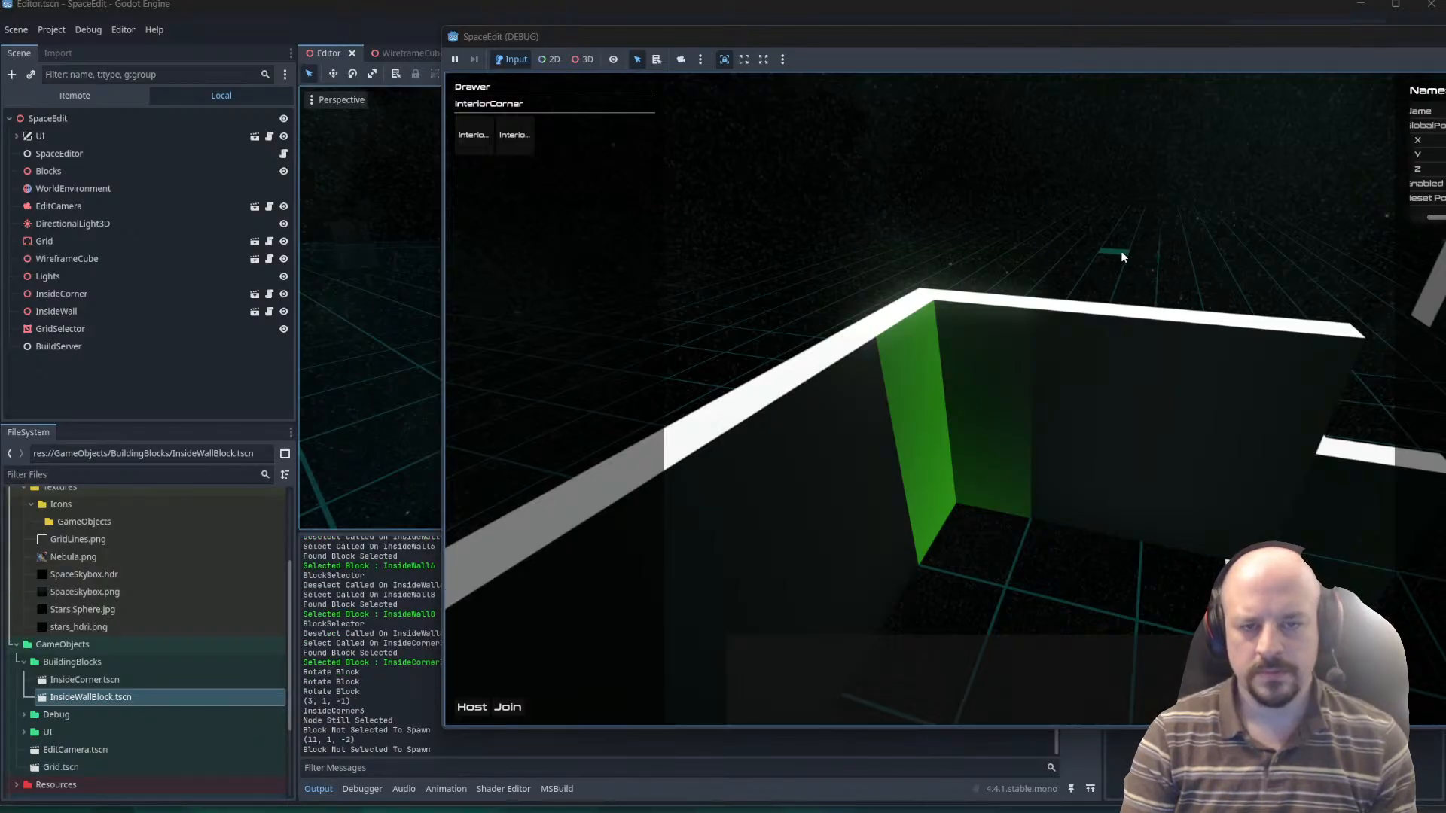
right_drag(1121, 251, 998, 430)
click(1011, 493)
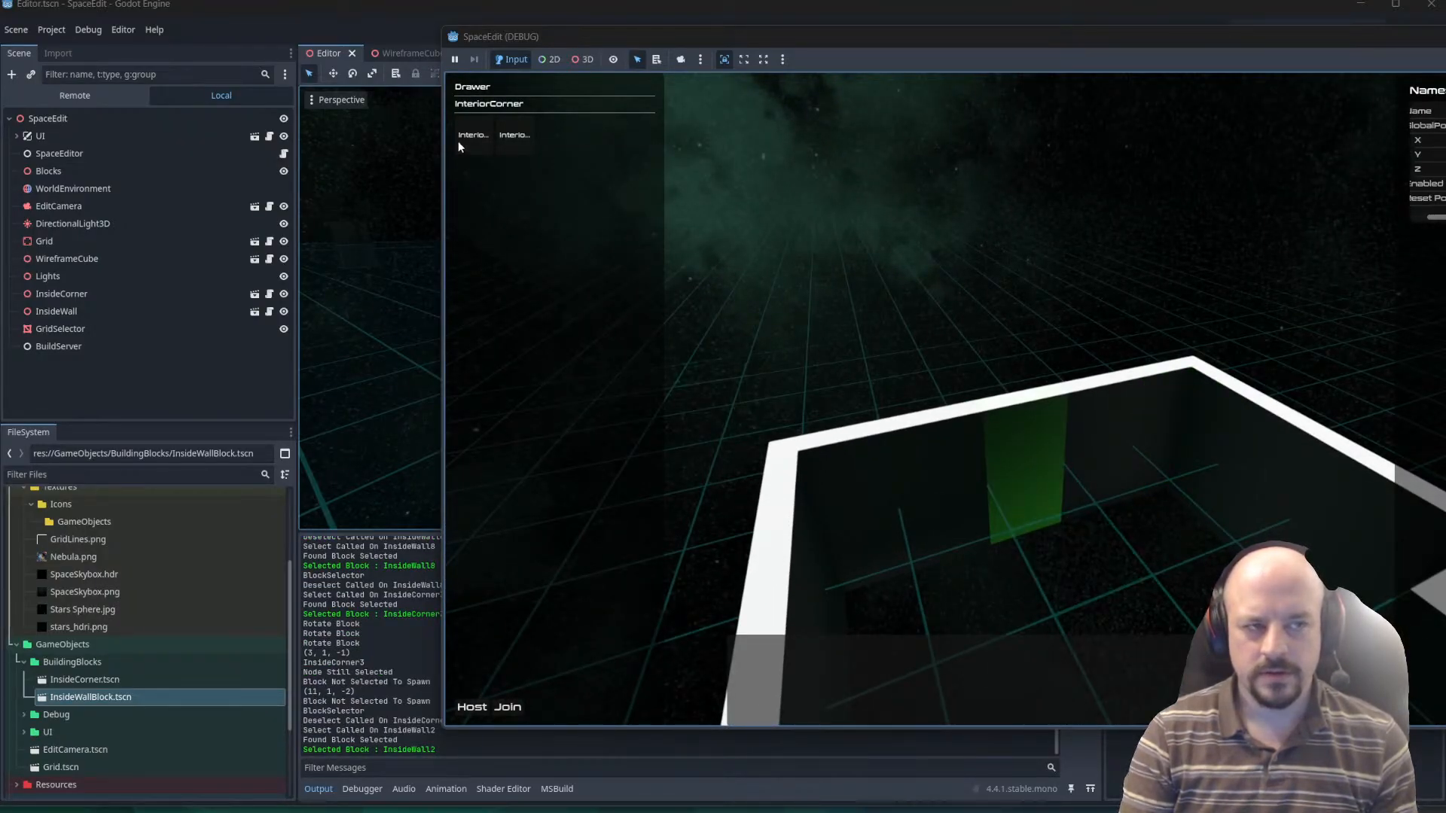
Start placing an InteriorCorner and an InteriorWall in turn, cancelling each, to test cancelling while InsideWall2 is selected.
click(514, 140)
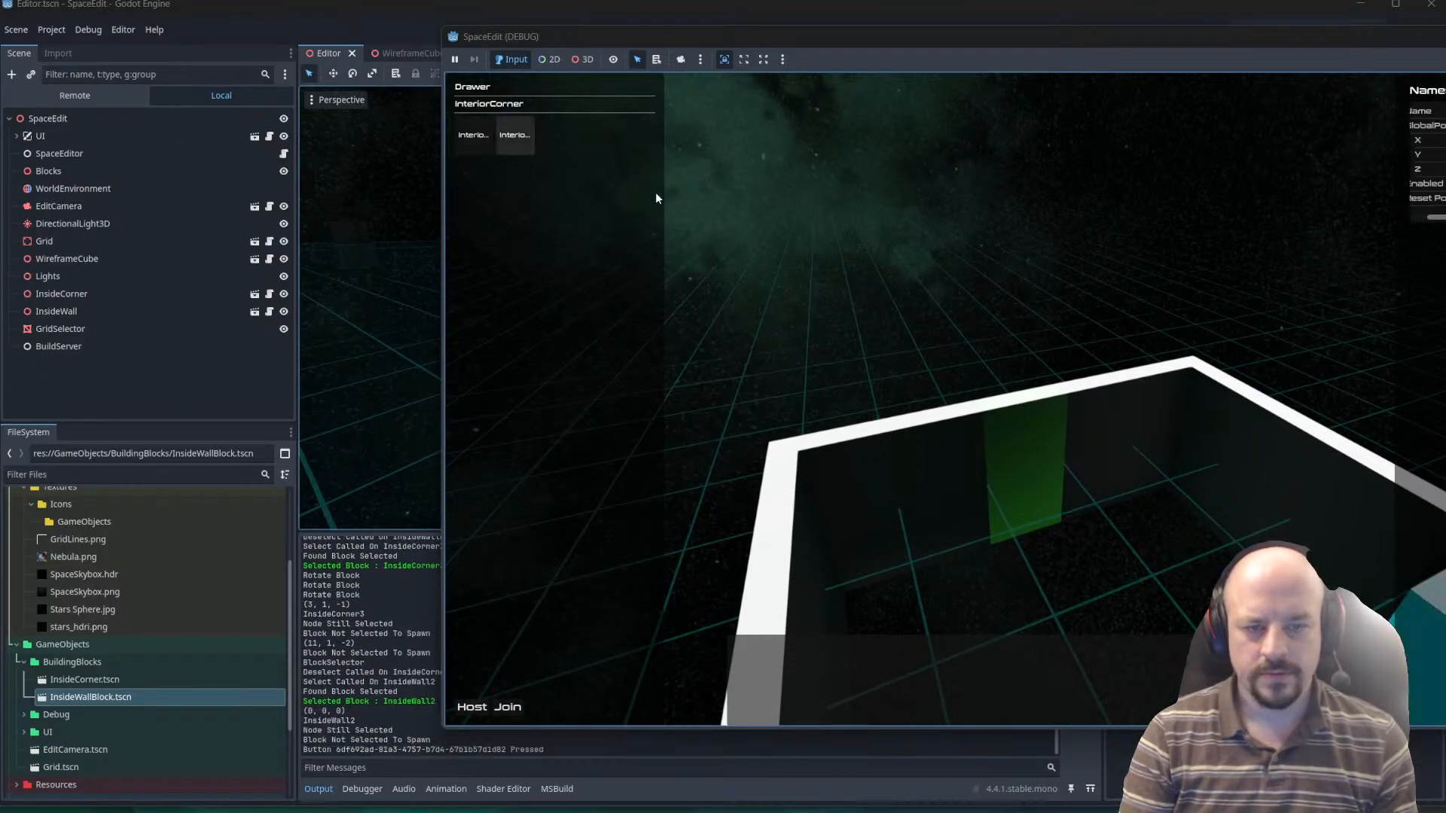
click(488, 127)
key(Escape)
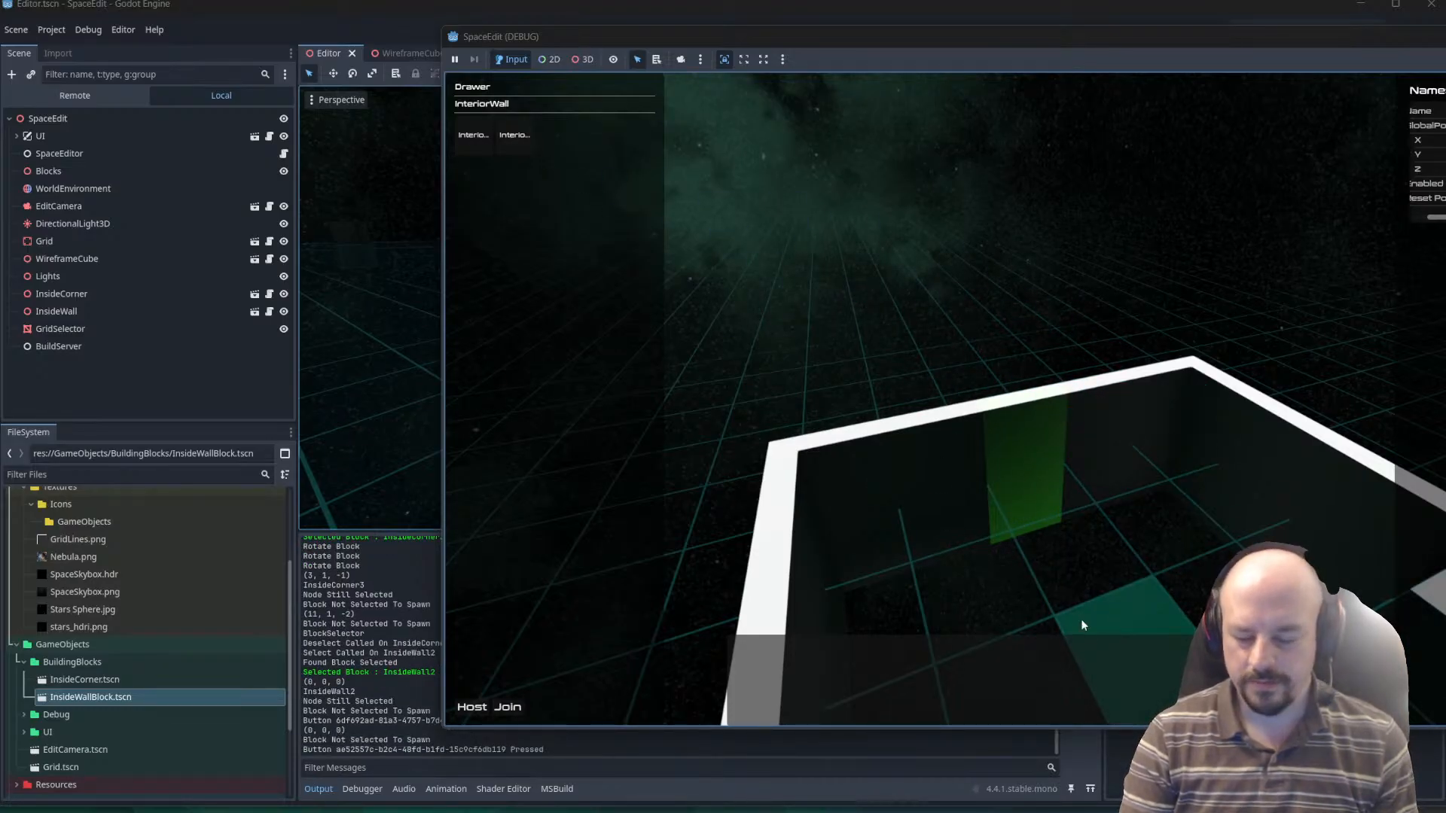
Switch to Visual Studio Code and review the Select and Deselect methods in BlockSelector.cs.
key(alt+Tab)
key(alt+Tab)
key(alt+Tab)
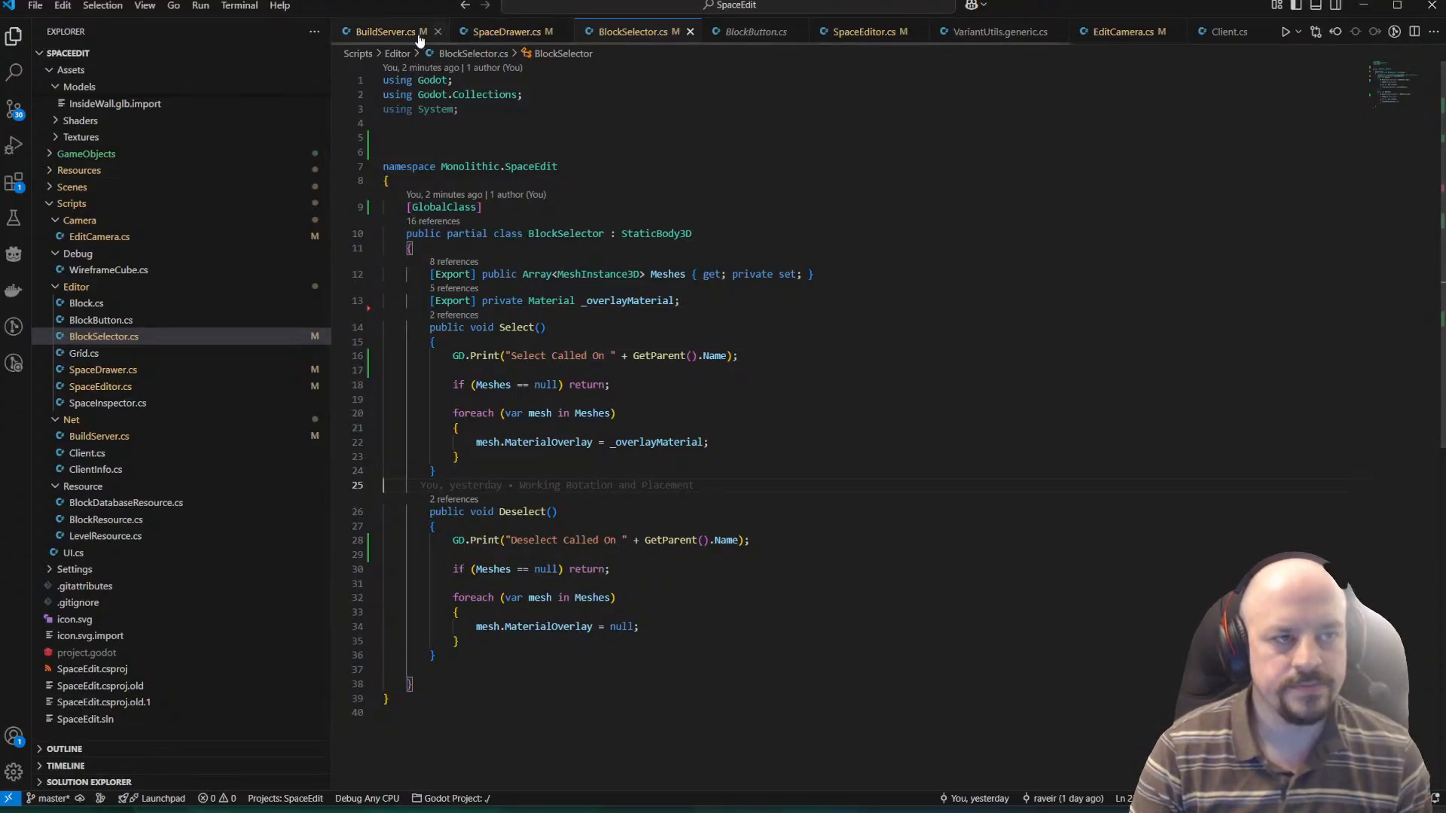
scroll(557, 149, down, 2)
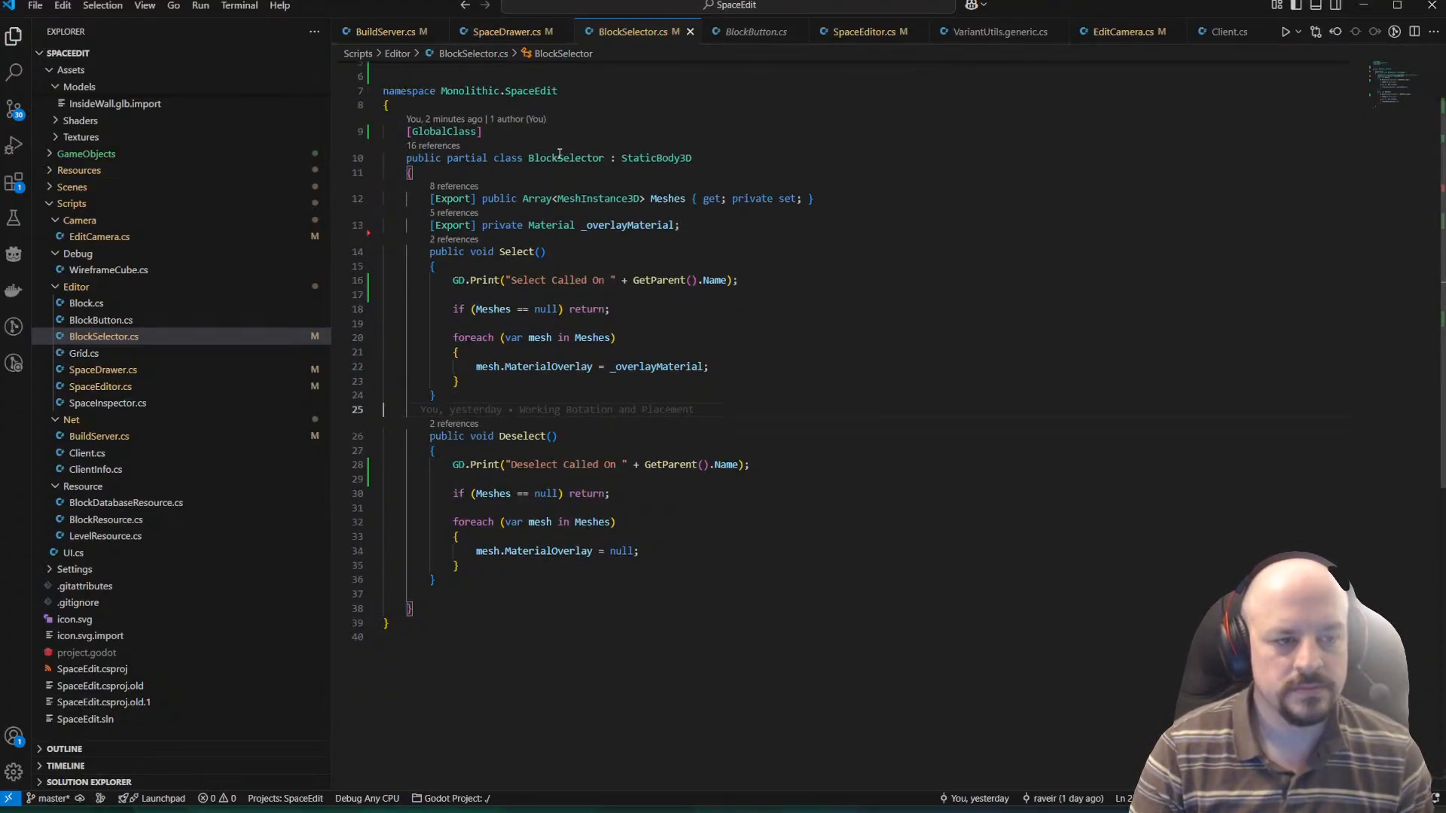
scroll(790, 234, up, 2)
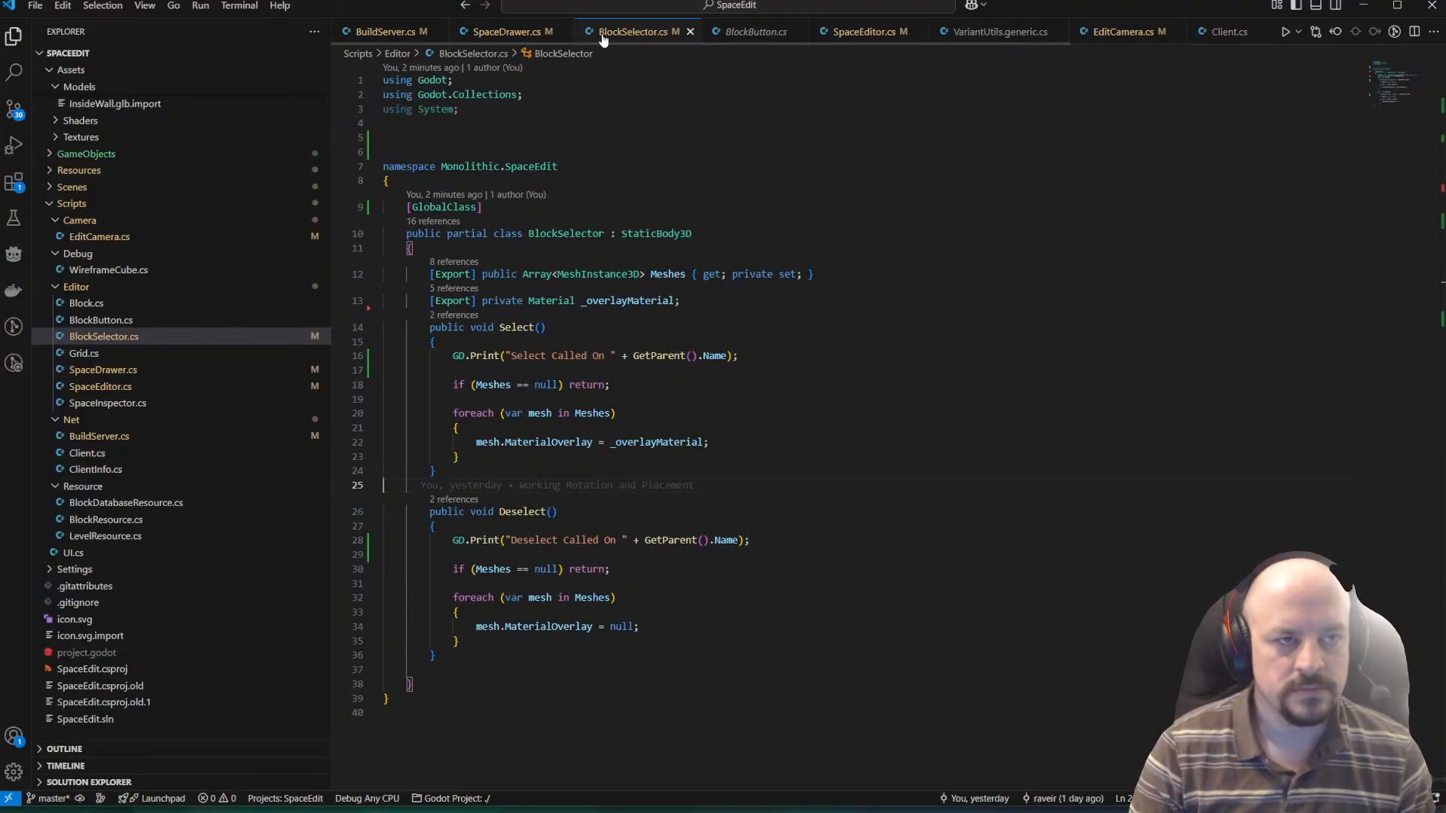
scroll(623, 233, down, 5)
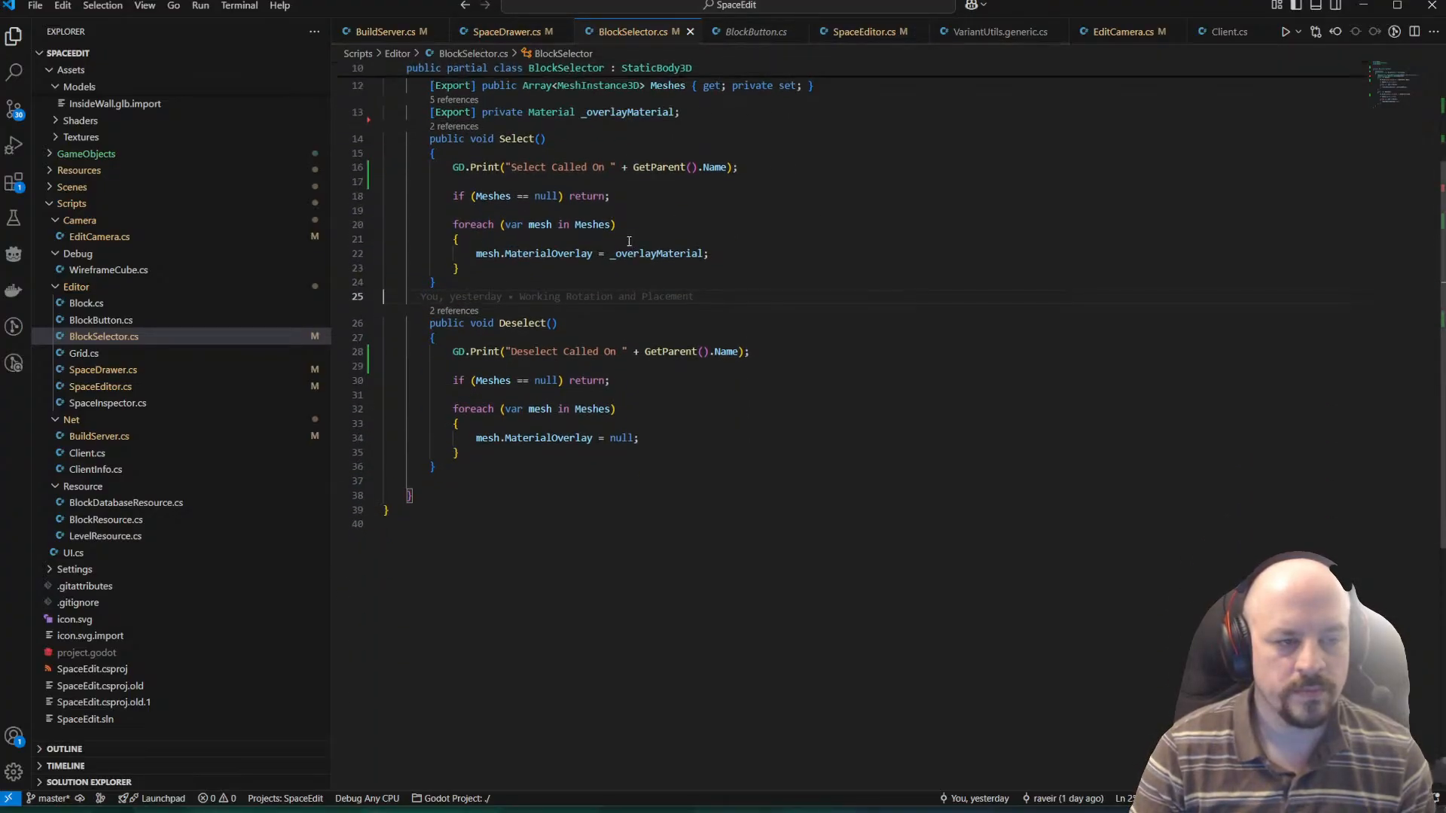
scroll(624, 234, up, 5)
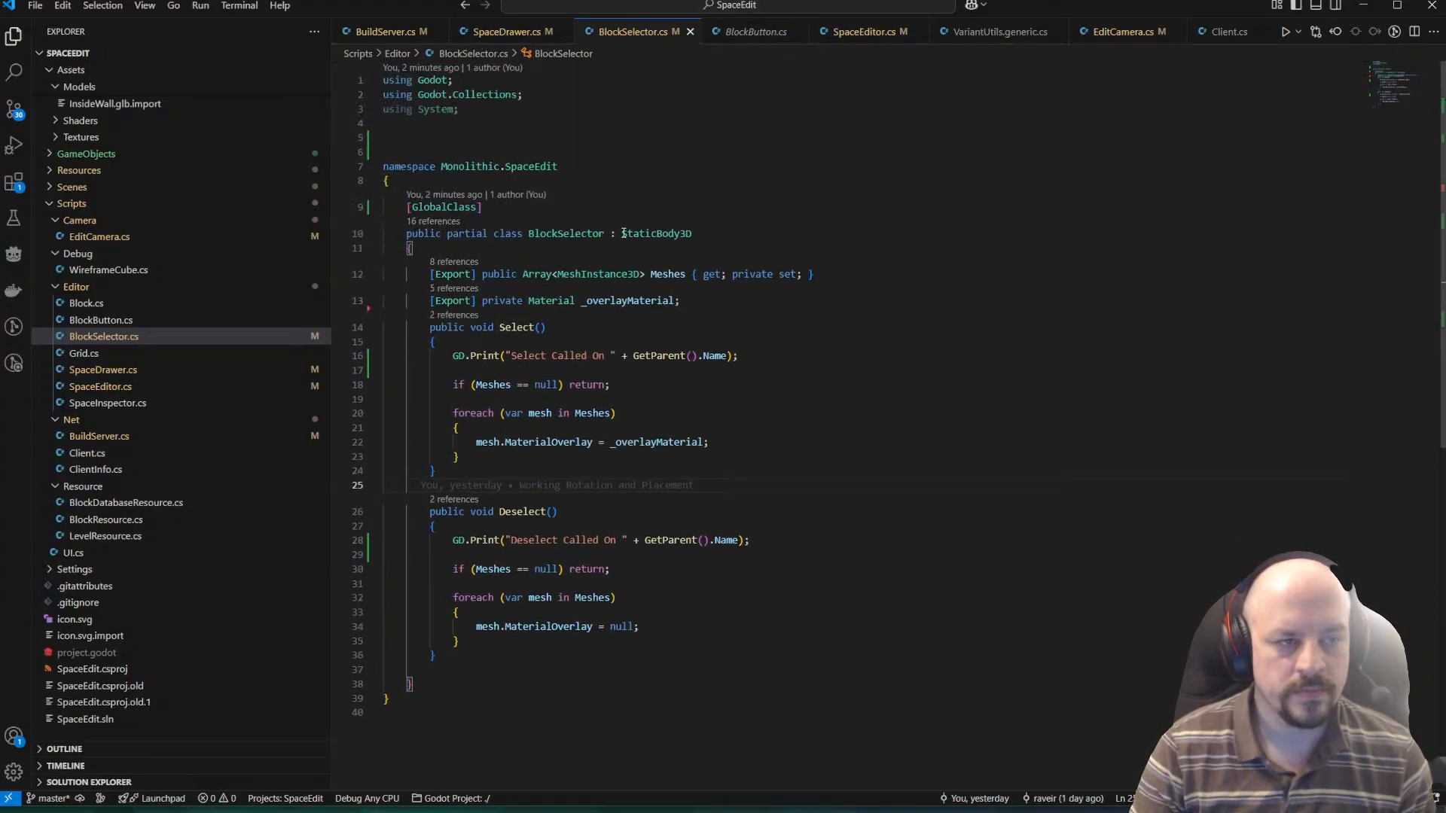
Open SpaceEditor.cs and insert a new line after Drawer.ClearBlock(); in the Cancel method.
click(845, 30)
scroll(592, 318, up, 3)
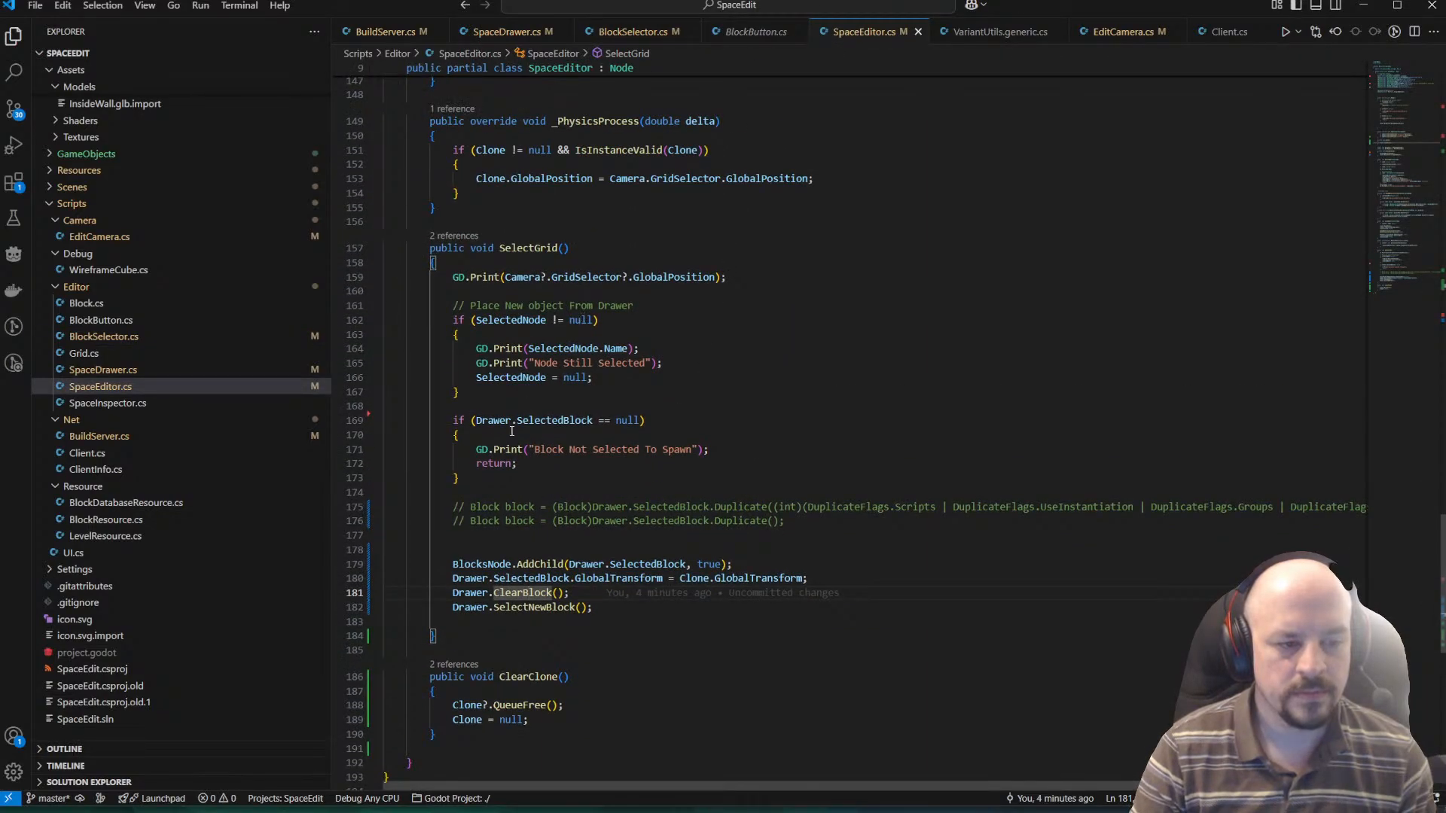
scroll(592, 520, up, 13)
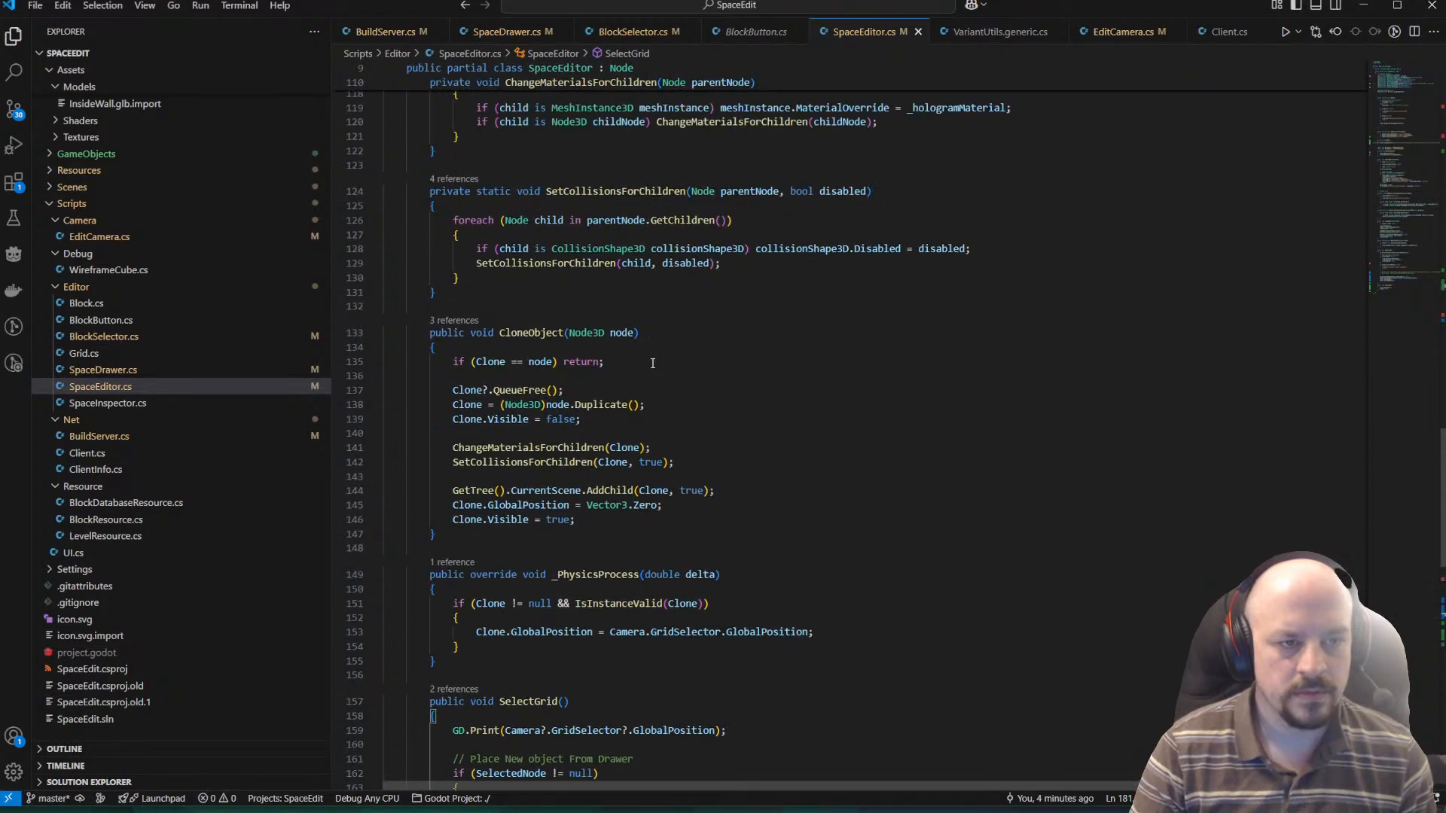
scroll(657, 362, up, 20)
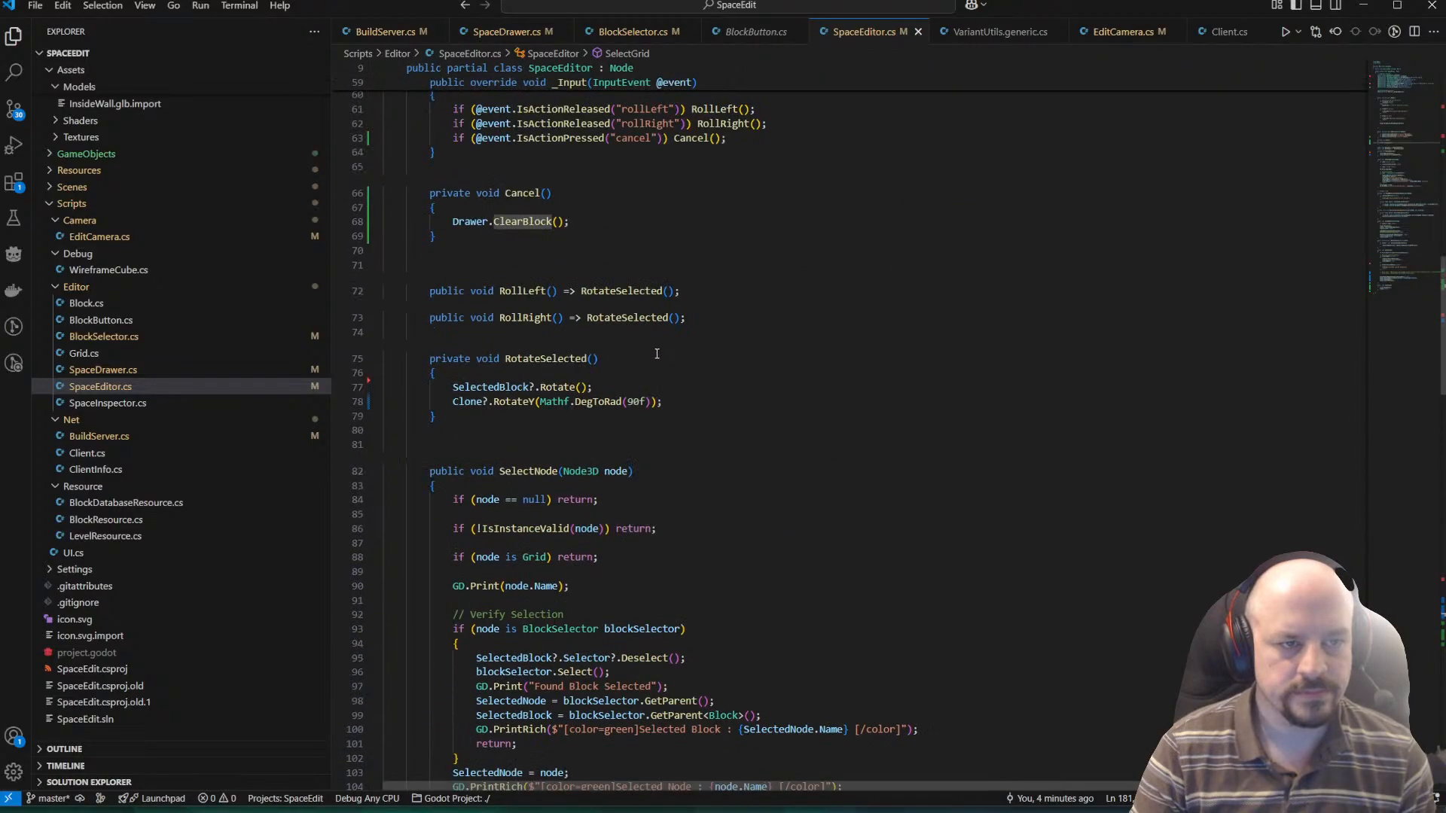
scroll(661, 346, up, 4)
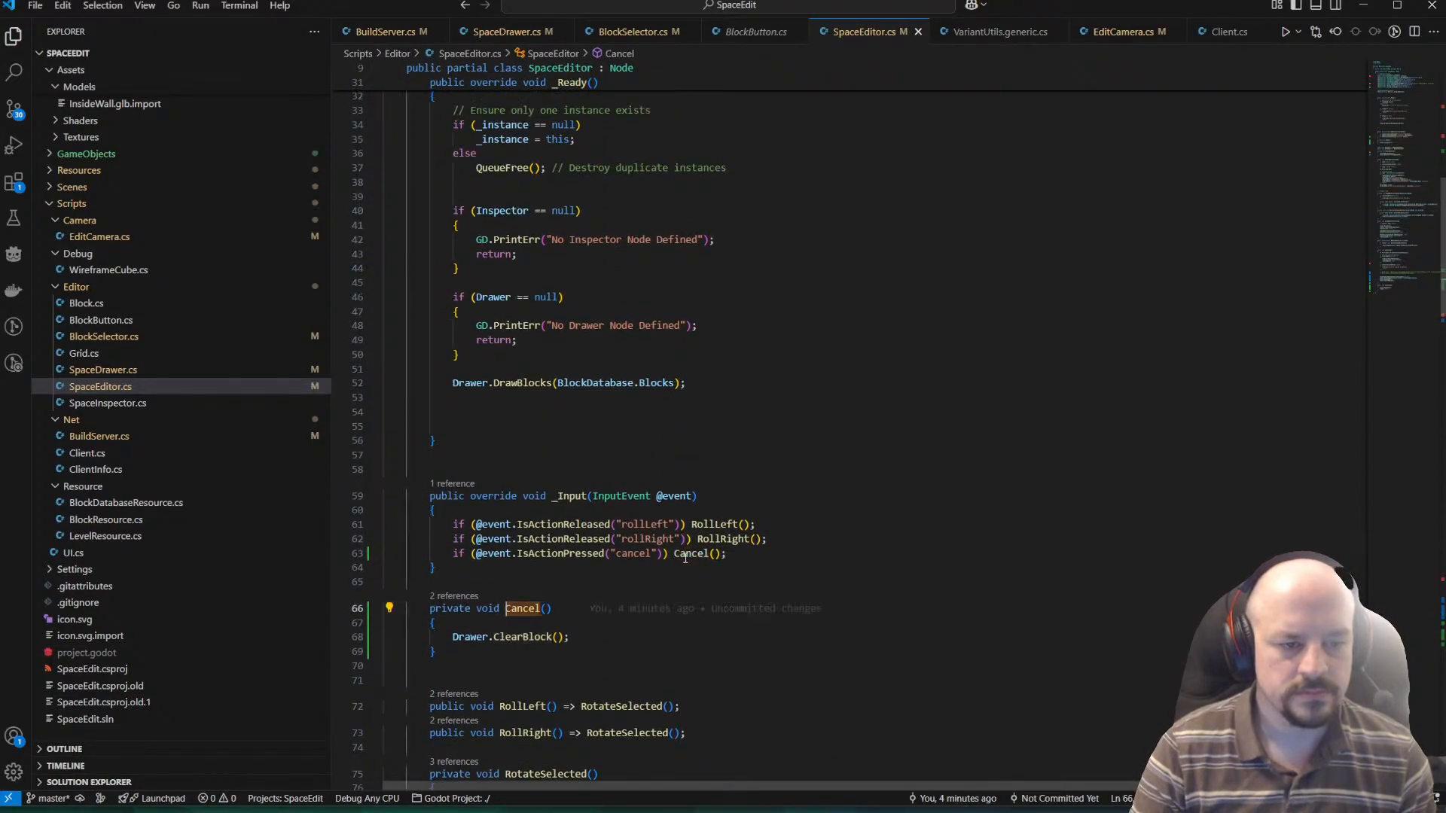
scroll(636, 577, down, 2)
key(Return)
text(Drawer.Del)
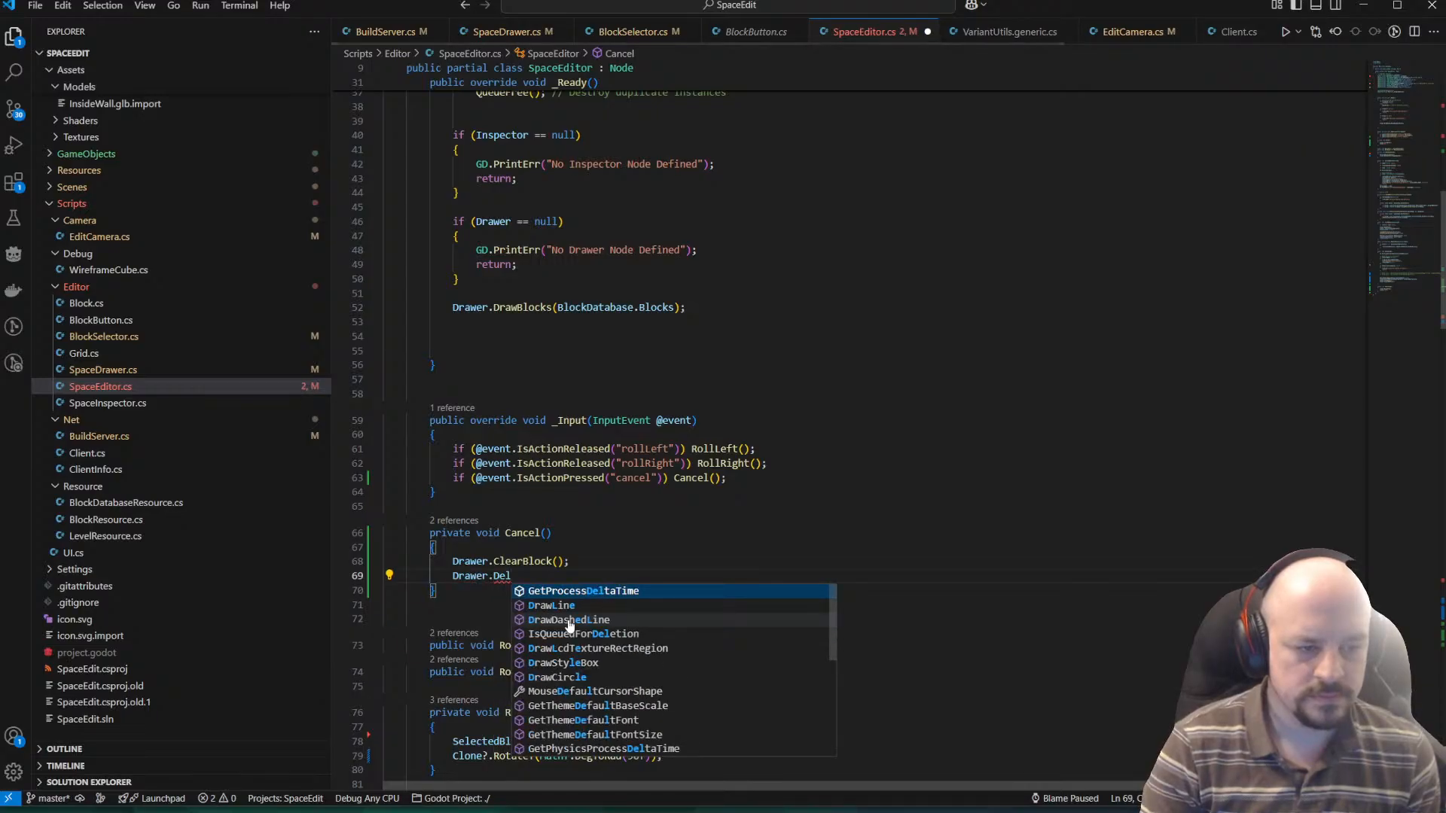
key(BackSpace)
key(BackSpace)
key(BackSpace)
key(BackSpace)
text(Camera.Desl)
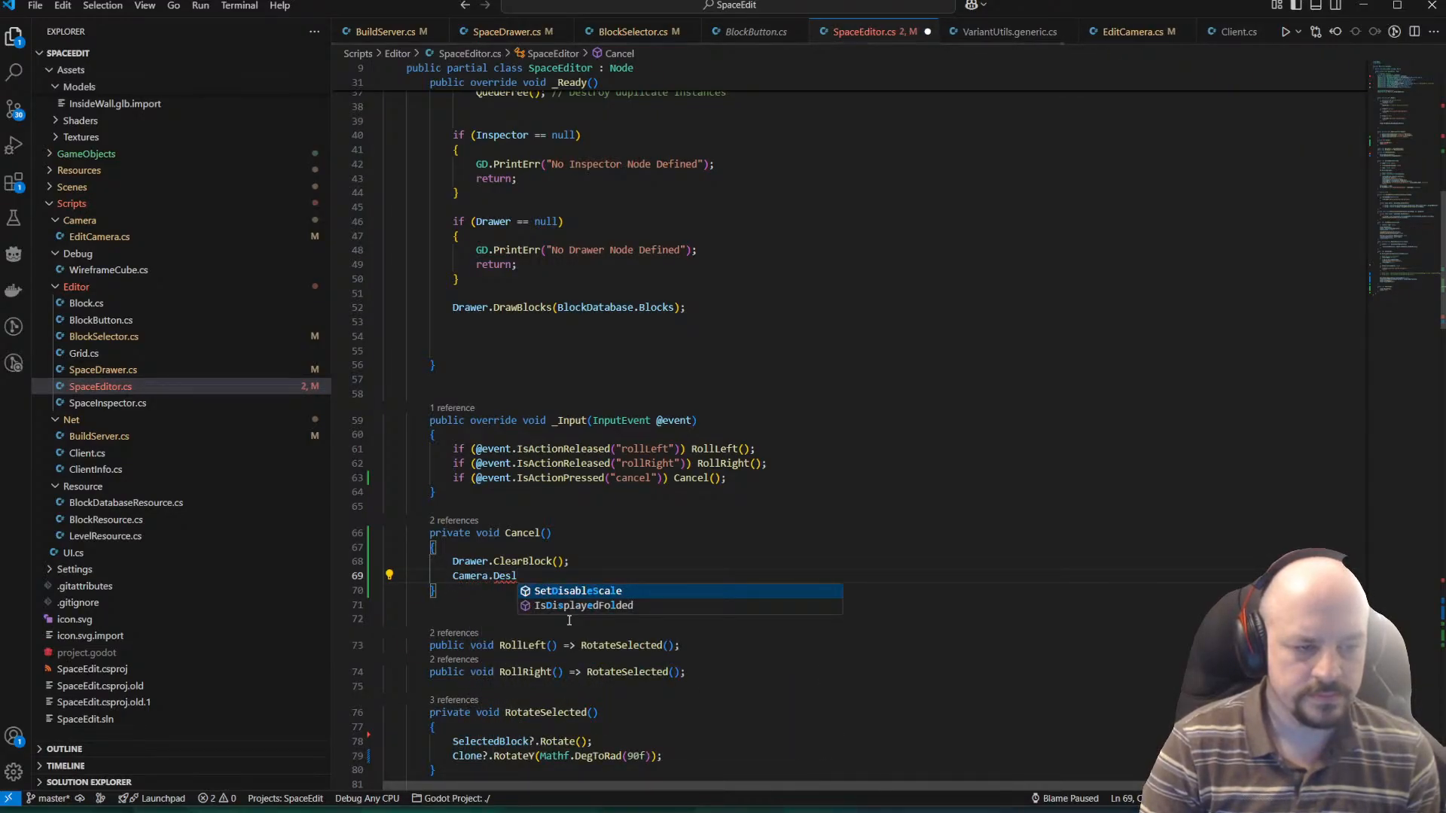
key(BackSpace)
key(BackSpace)
key(BackSpace)
key(BackSpace)
key(BackSpace)
key(BackSpace)
key(BackSpace)
key(BackSpace)
key(BackSpace)
key(BackSpace)
key(BackSpace)
Add a Deselect(); call on the new line of the Cancel method.
text(D)
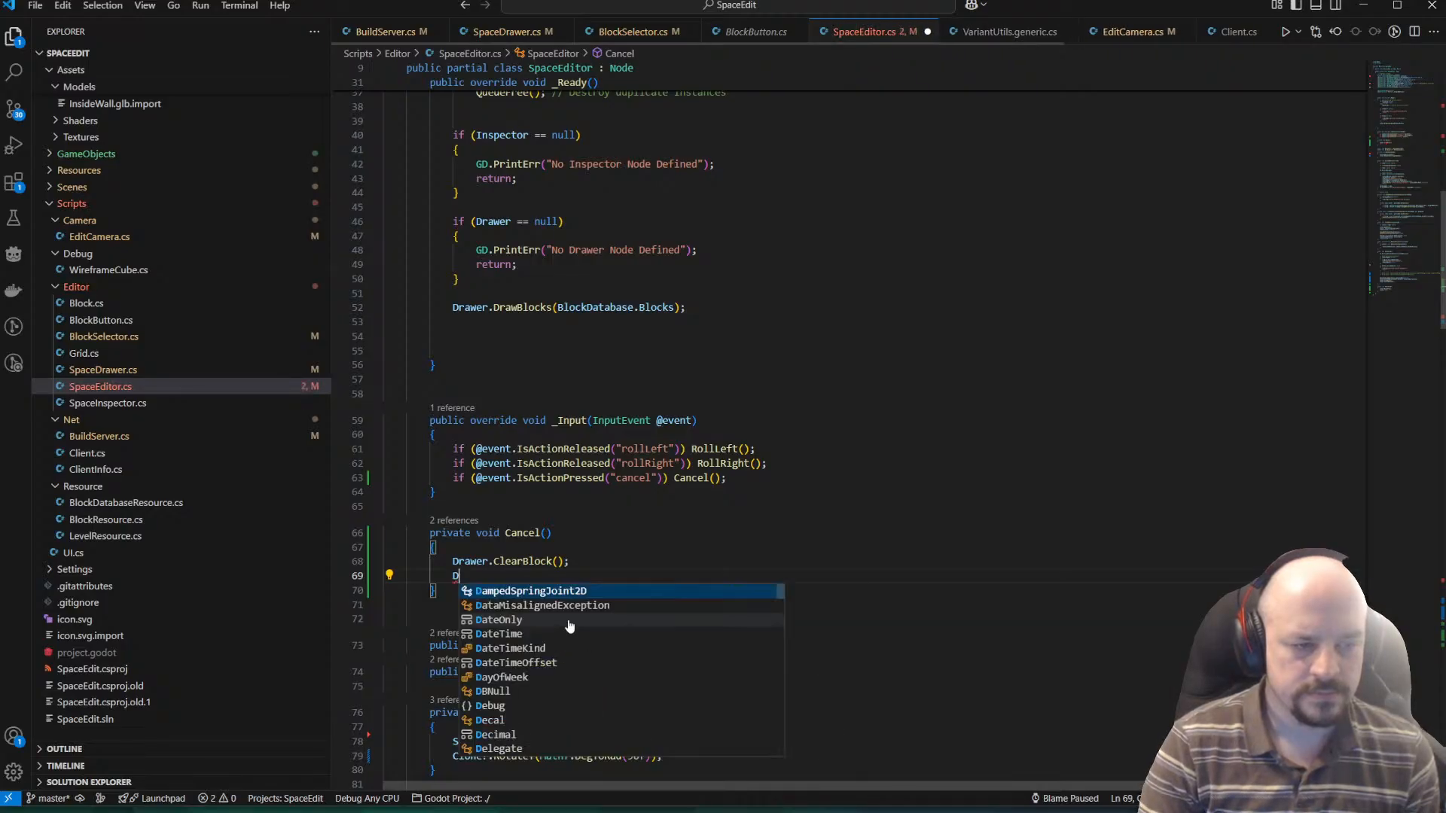
text(eselect();)
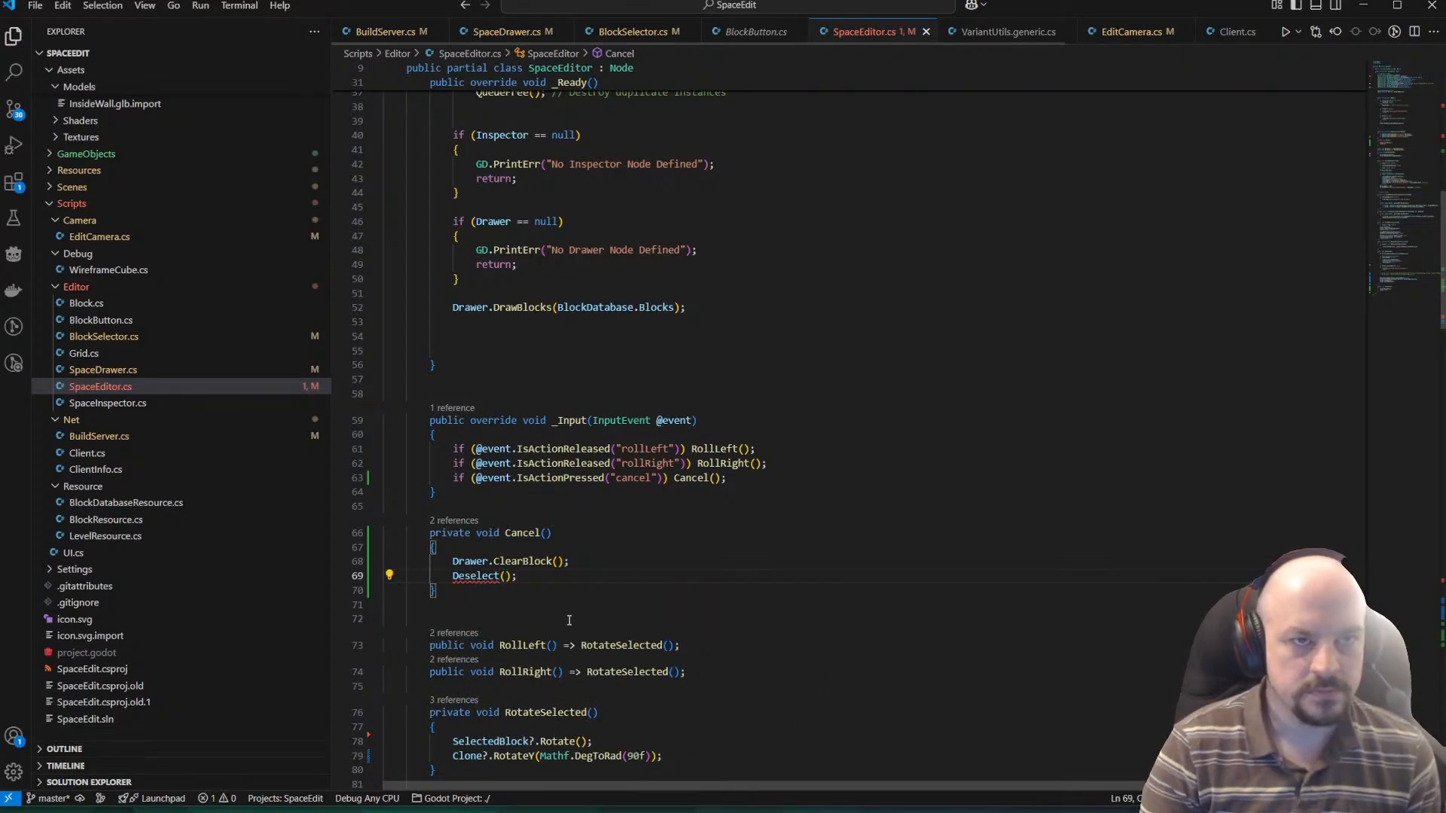
scroll(725, 491, down, 5)
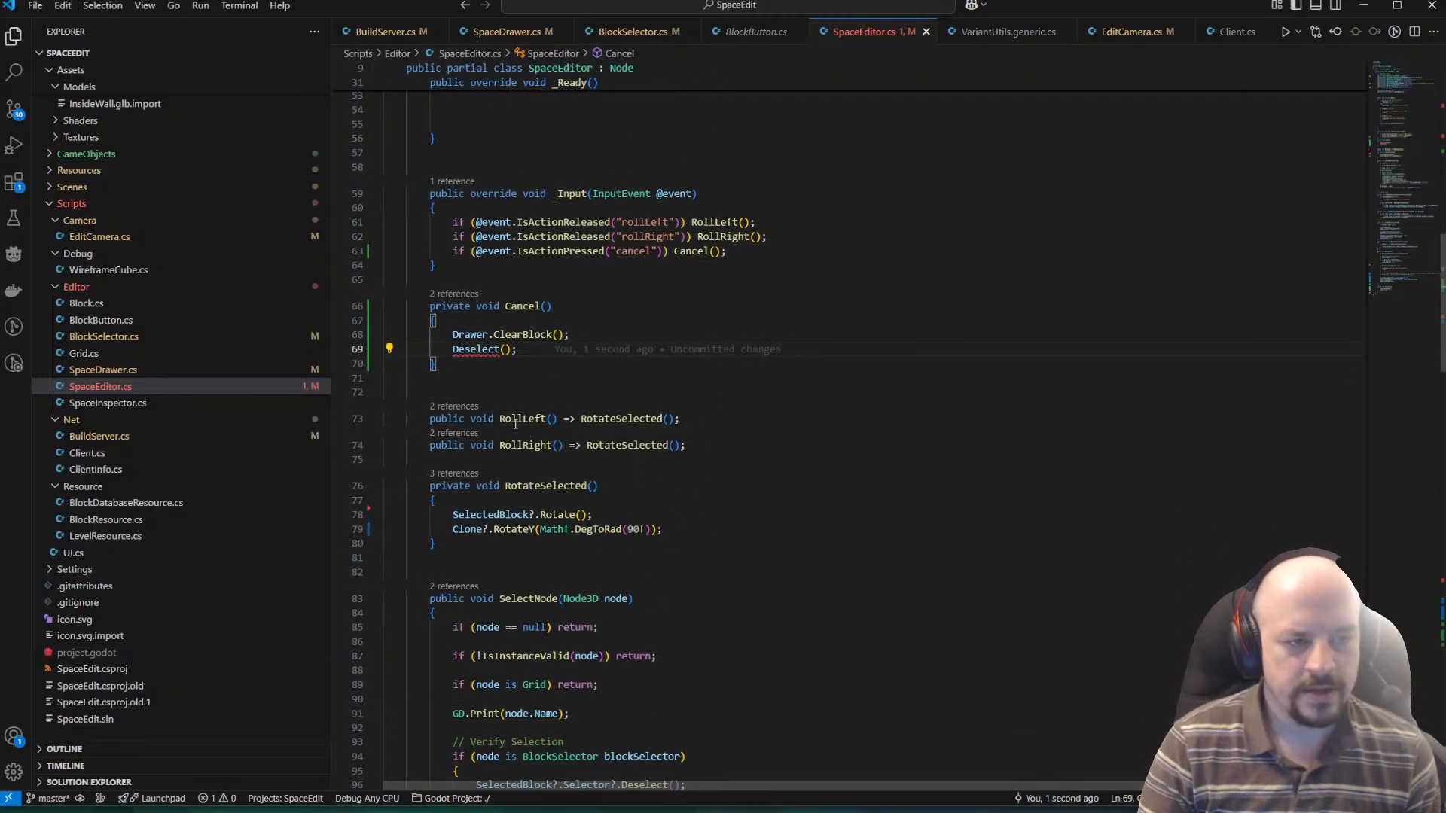
Generate a private Deselect method below Cancel in SpaceEditor.cs that returns immediately when SelectedBlock is null.
key(Return)
key(Return)
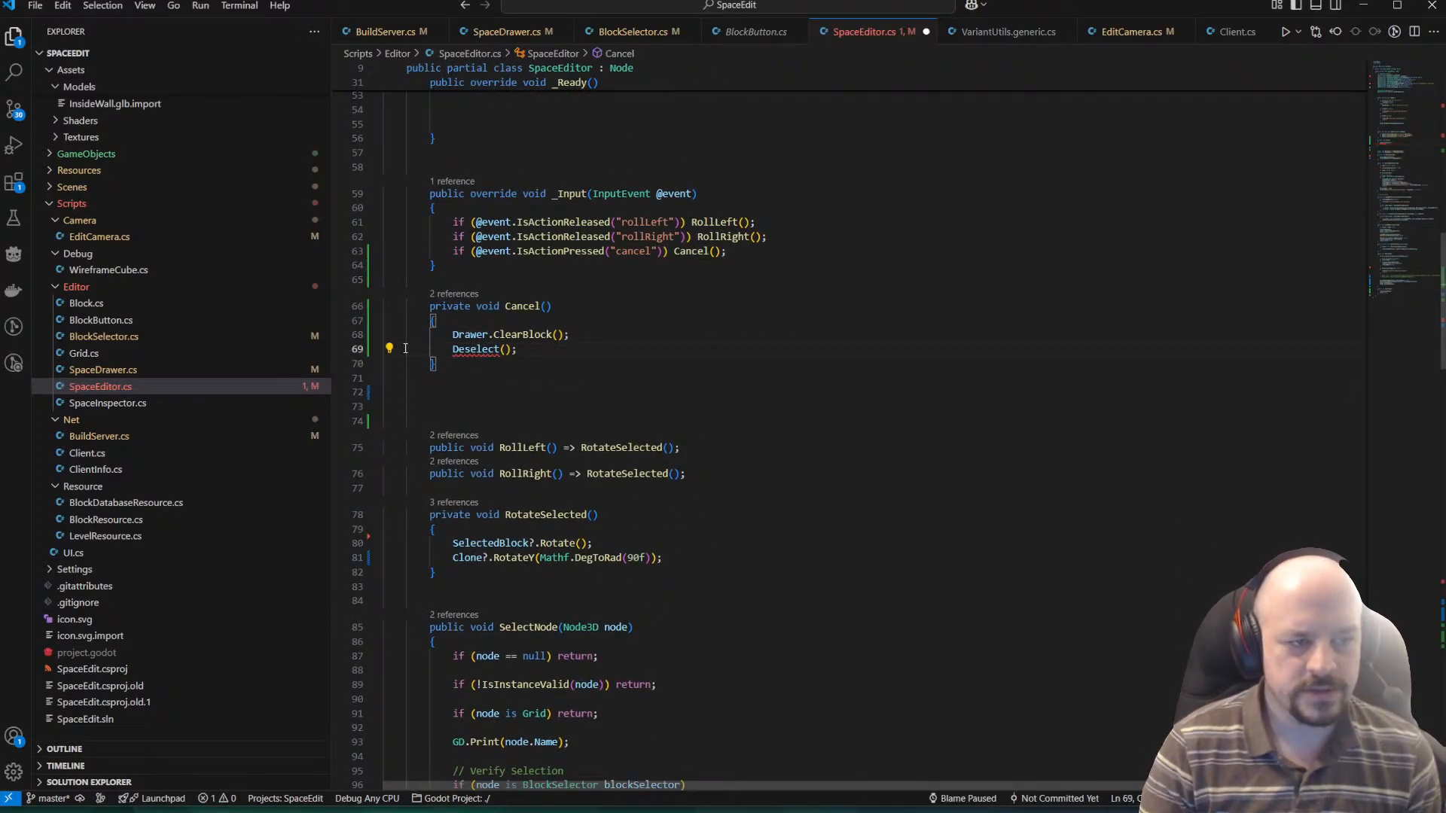
click(474, 394)
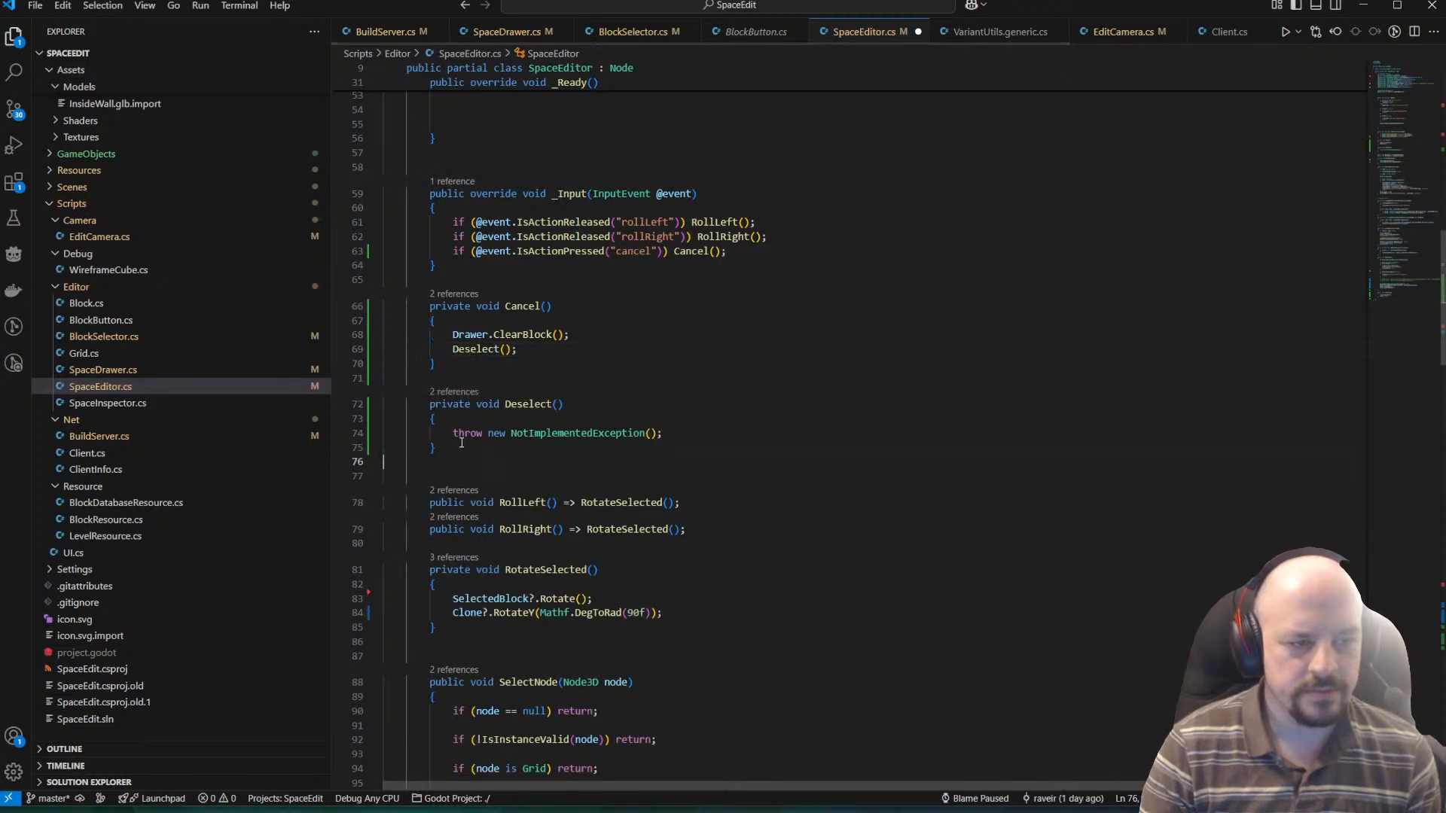
text(if(Selec)
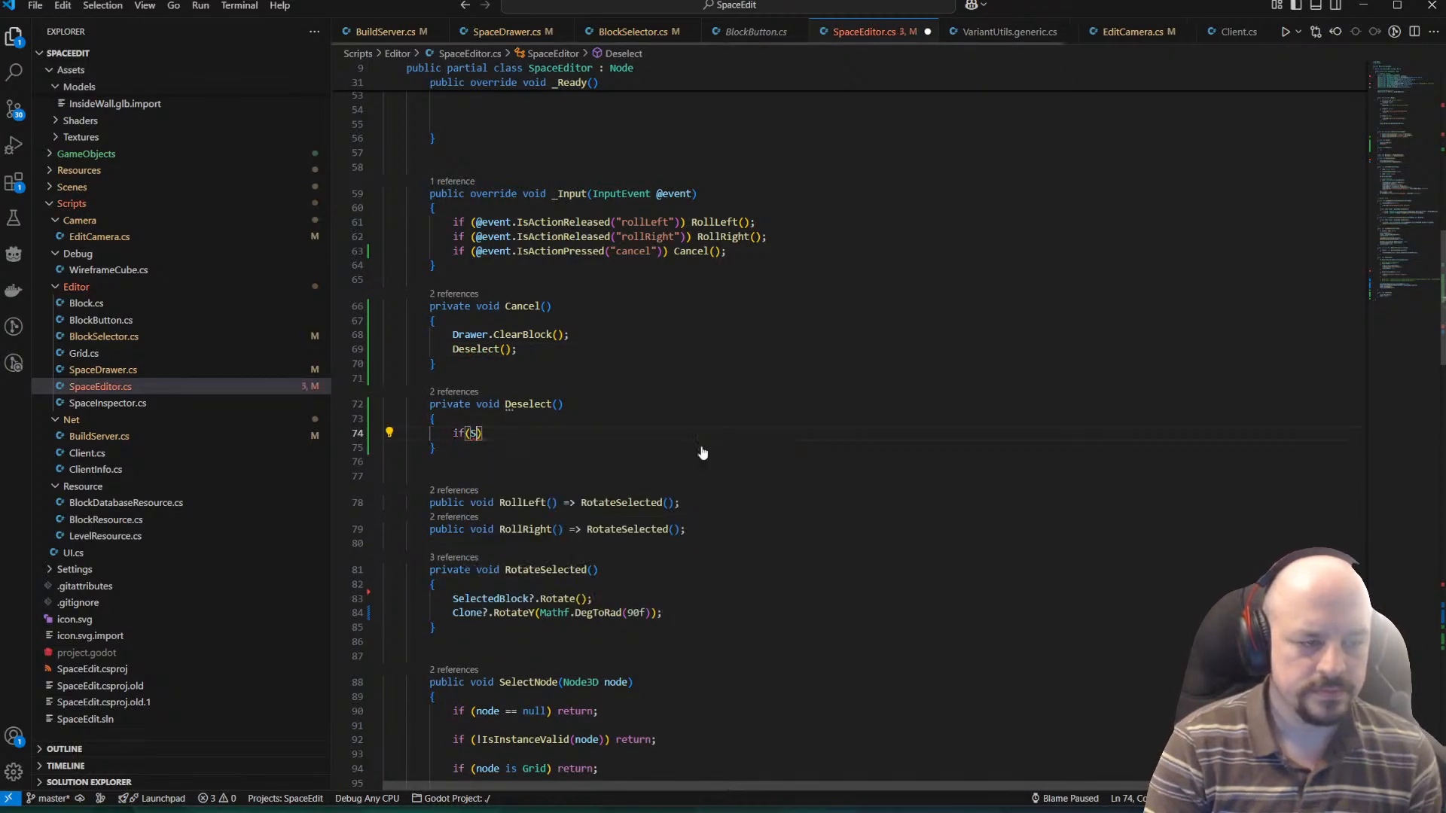
click(702, 450)
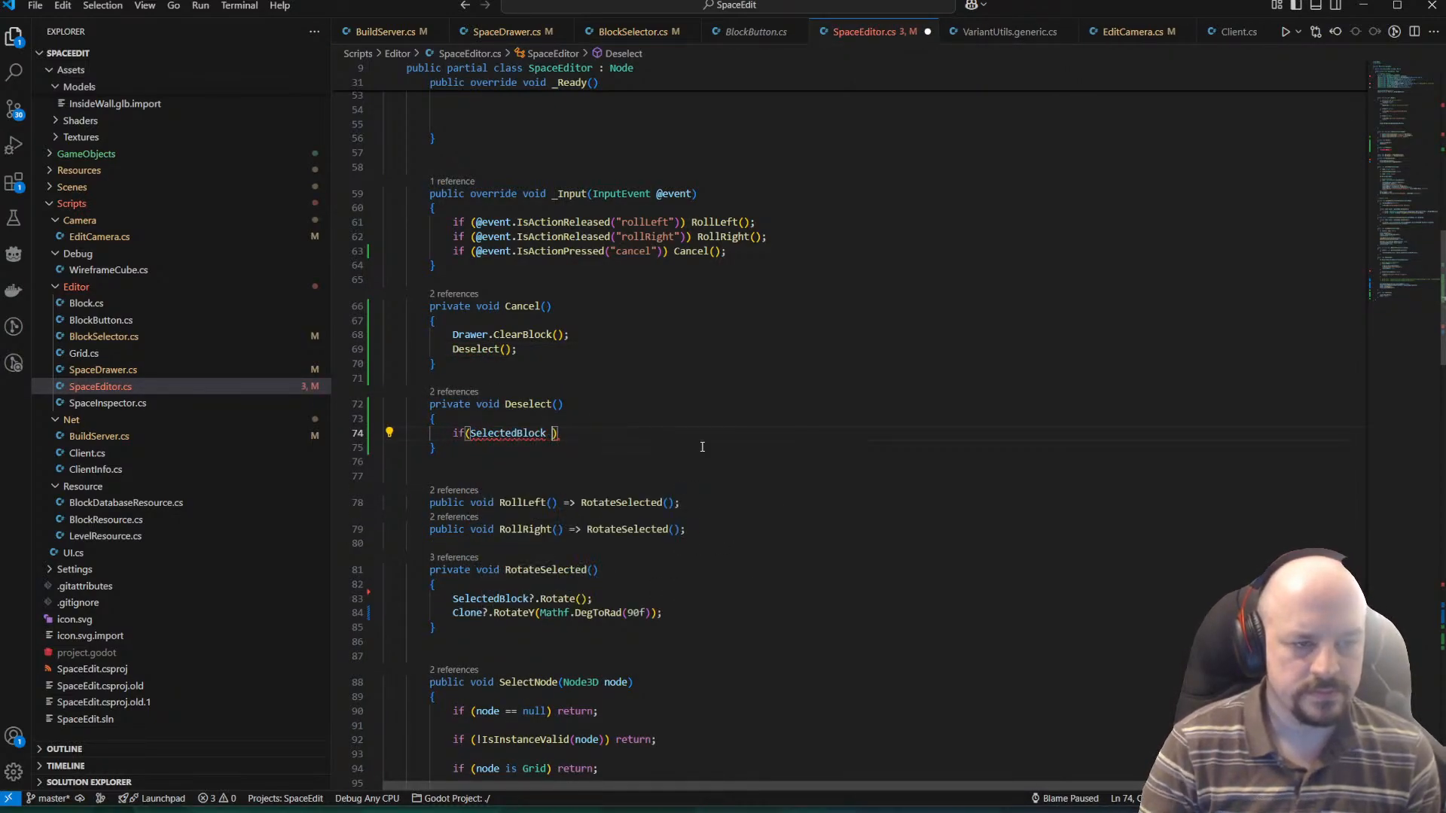
text(== null) return;)
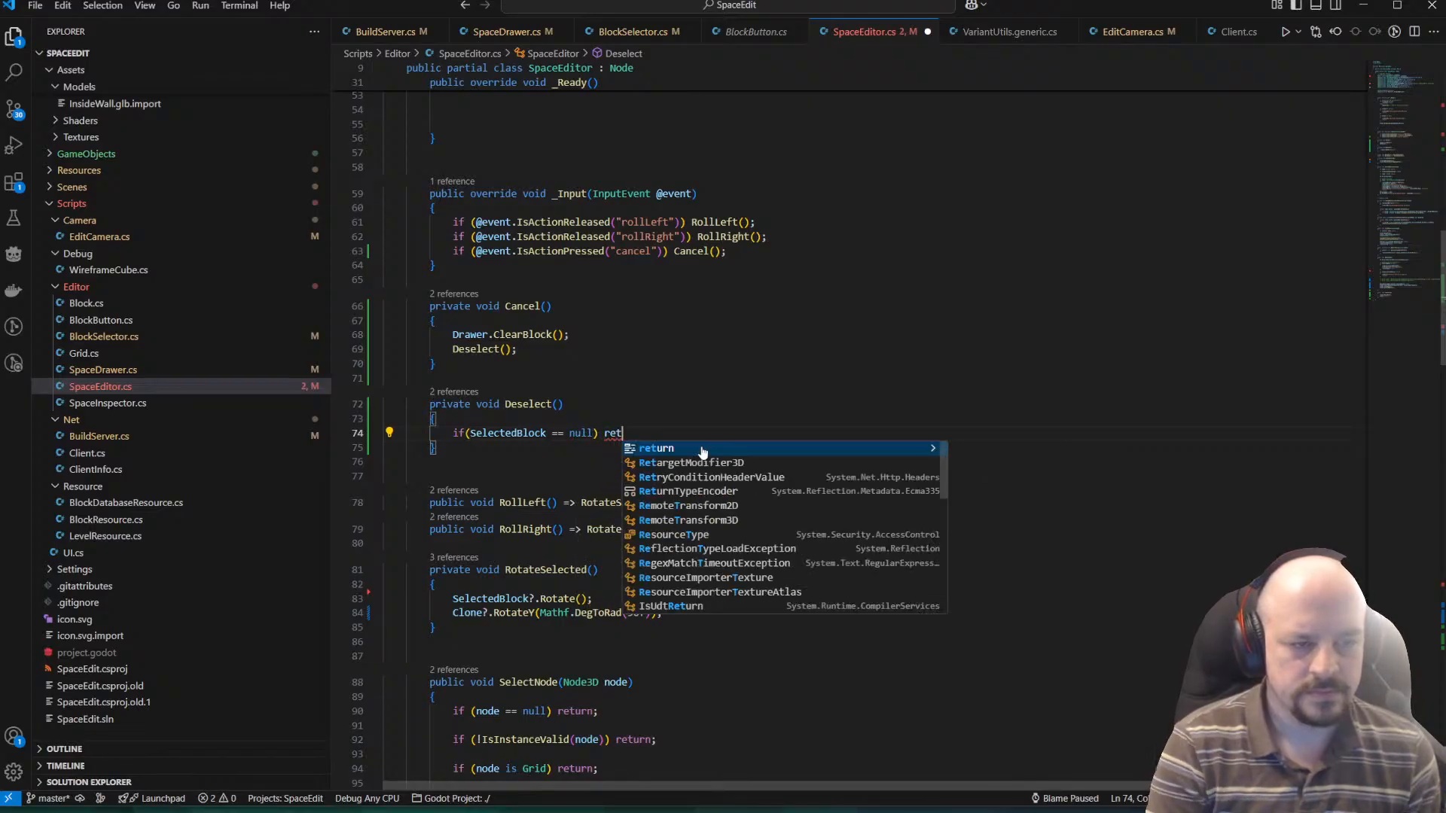
key(Return)
key(Return)
key(ctrl+s)
Add the call SelectedBlock?.Selector.Deselect(); after the null check in the Deselect method.
text(S)
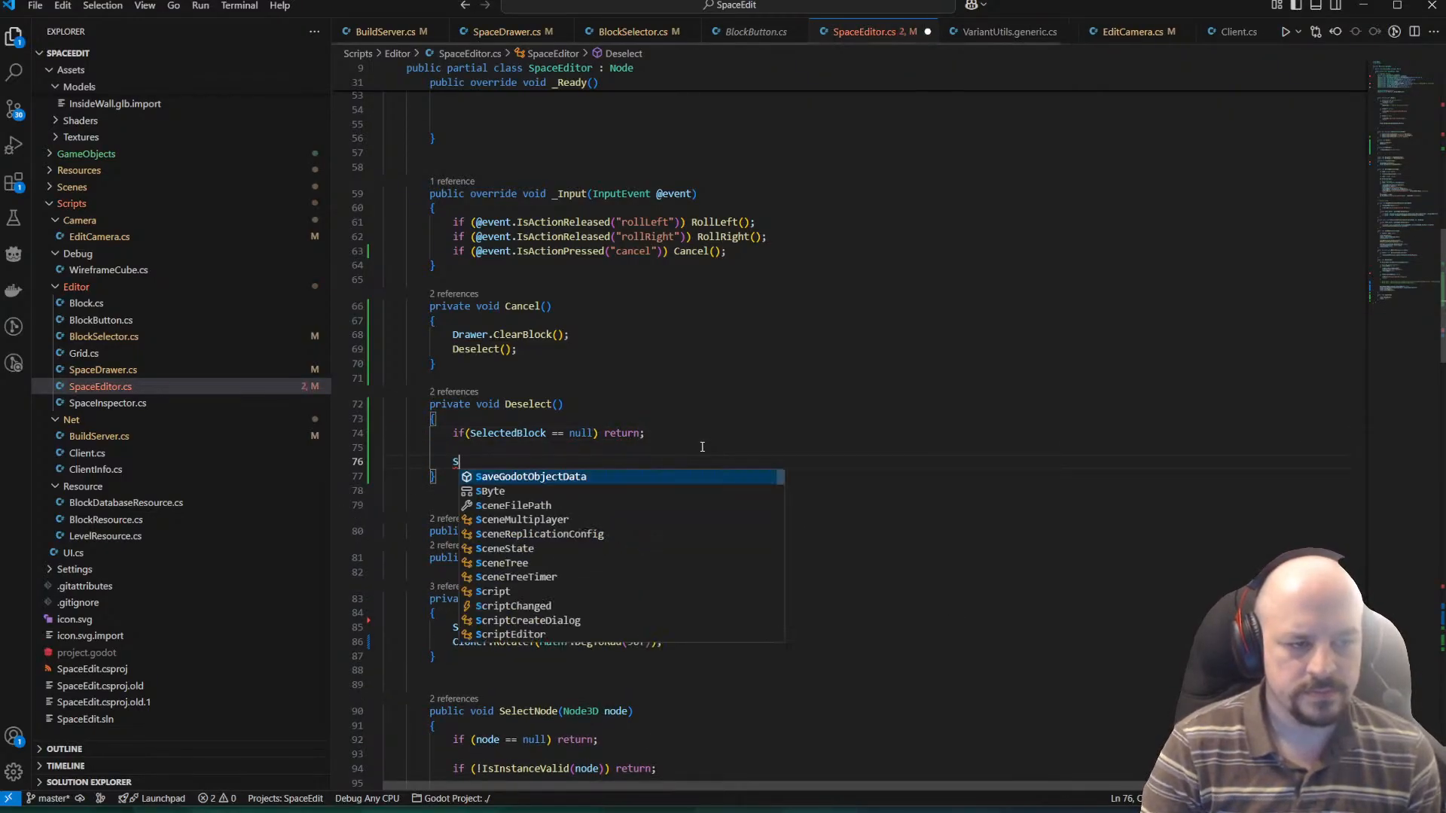
text(electedBlock.D)
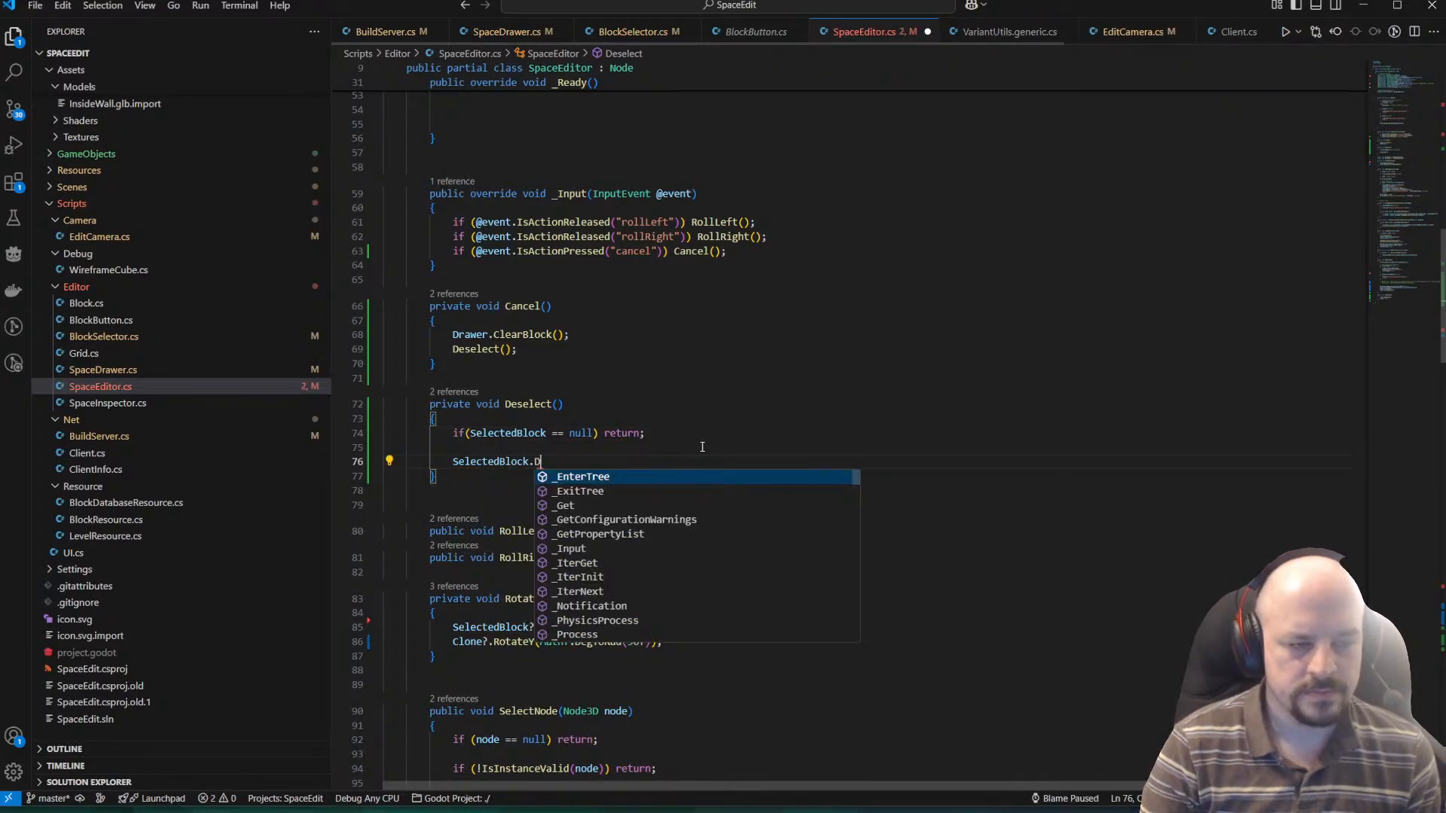
text(es)
key(BackSpace)
key(BackSpace)
key(BackSpace)
key(BackSpace)
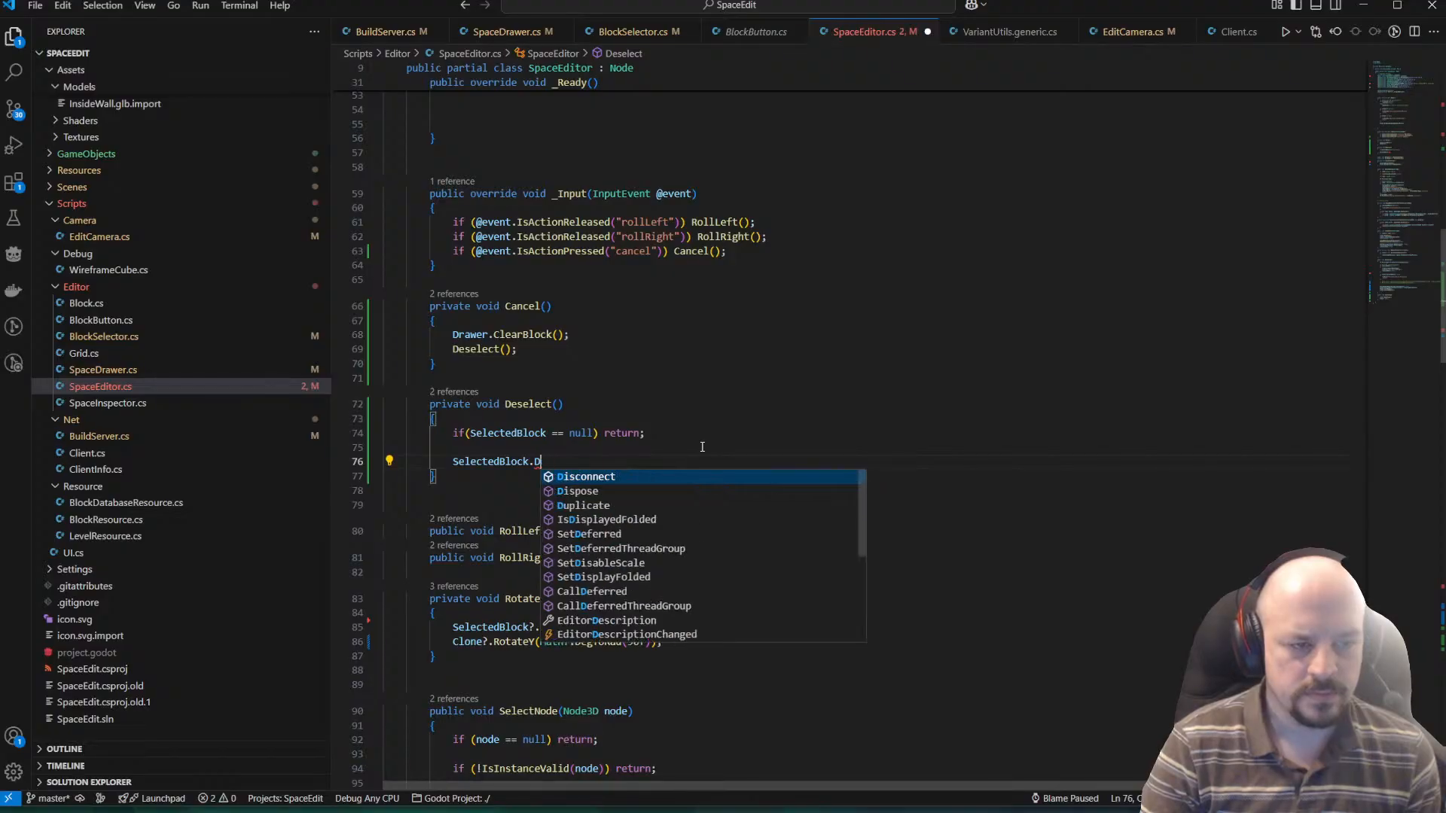
text(?.)
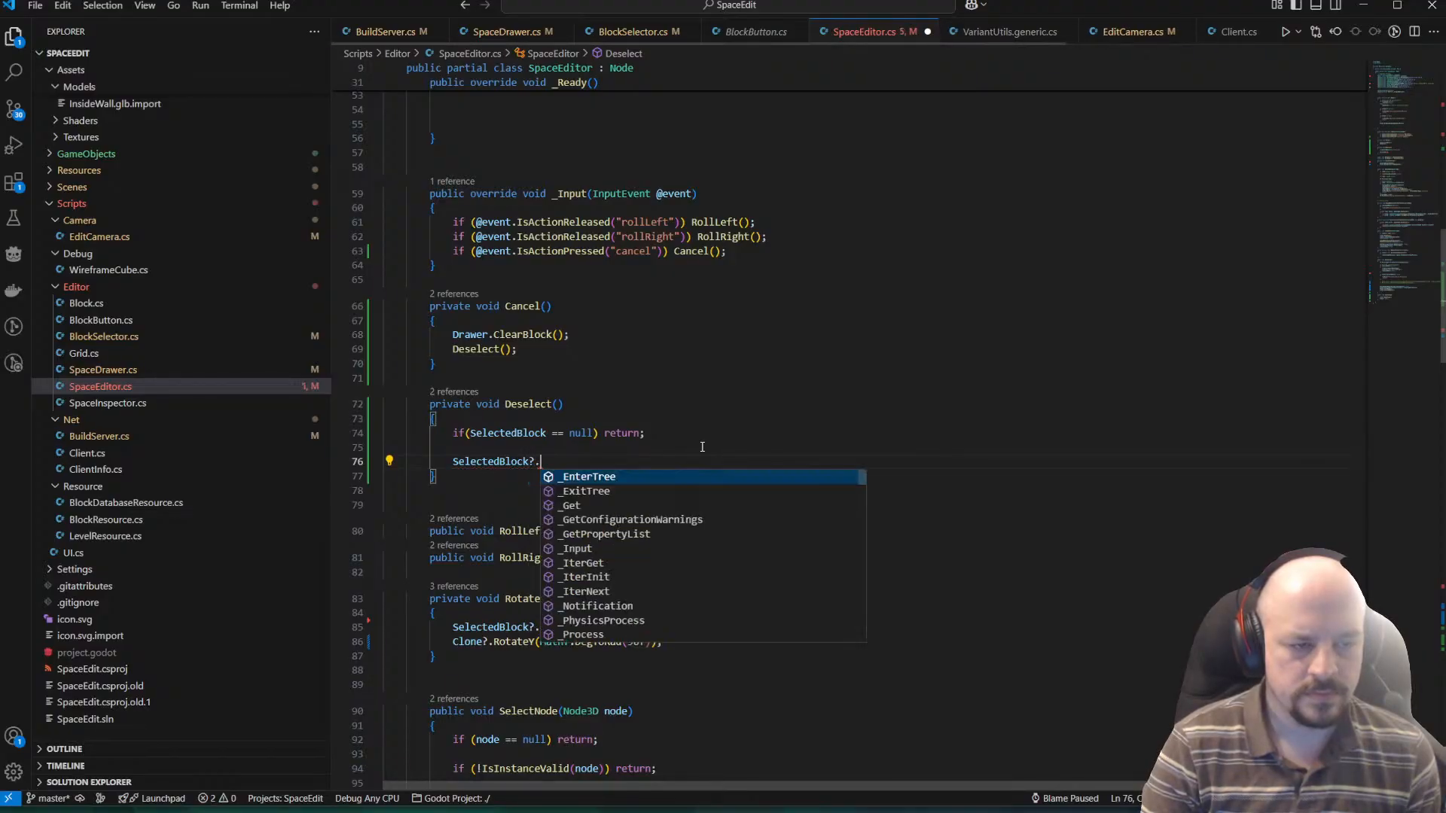
text(Selector.De)
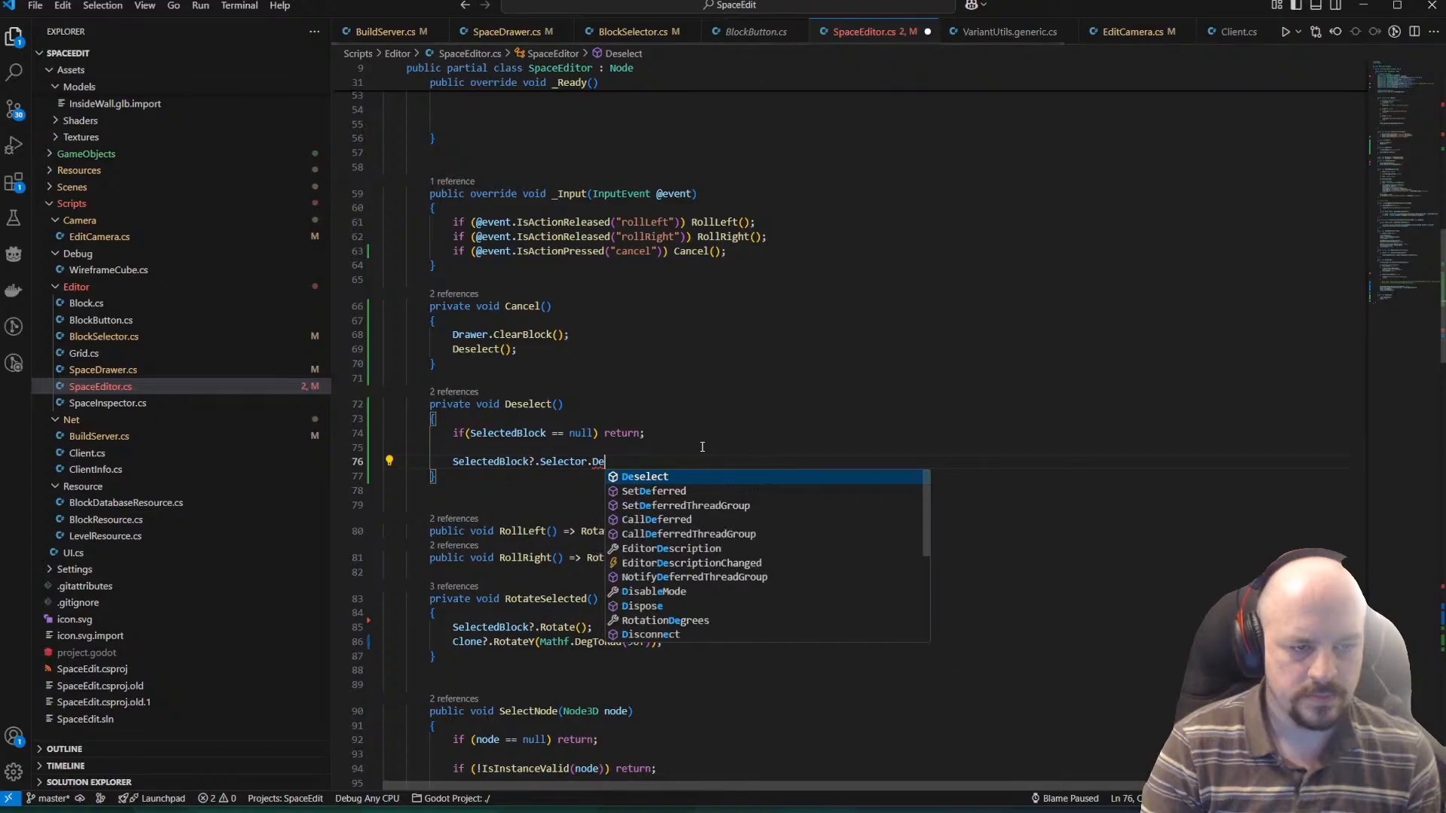
key(Tab)
text(())
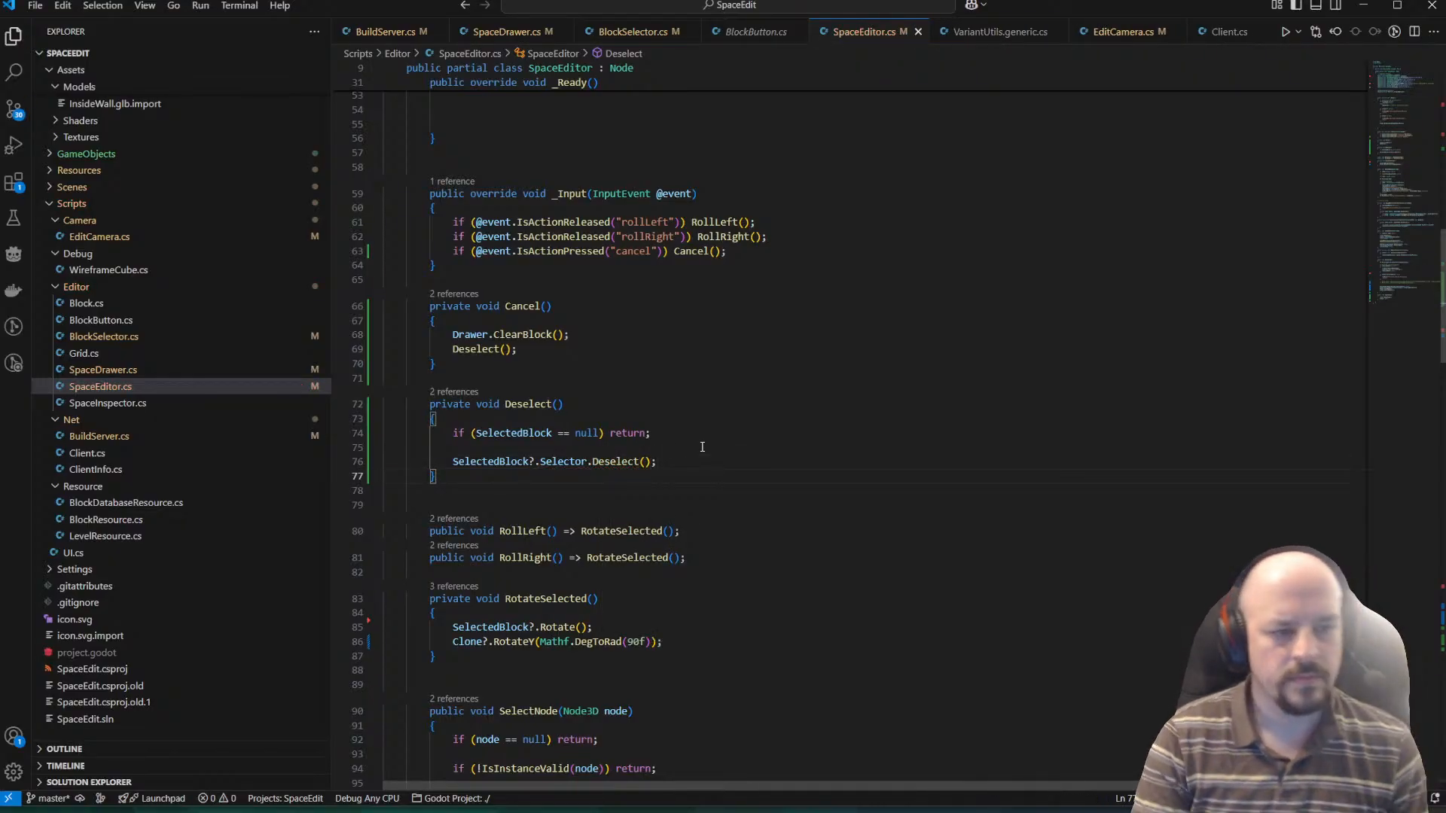
Add SelectedBlock = null; as the last line of the Deselect method, after the selector's Deselect call.
key(Up)
key(Return)
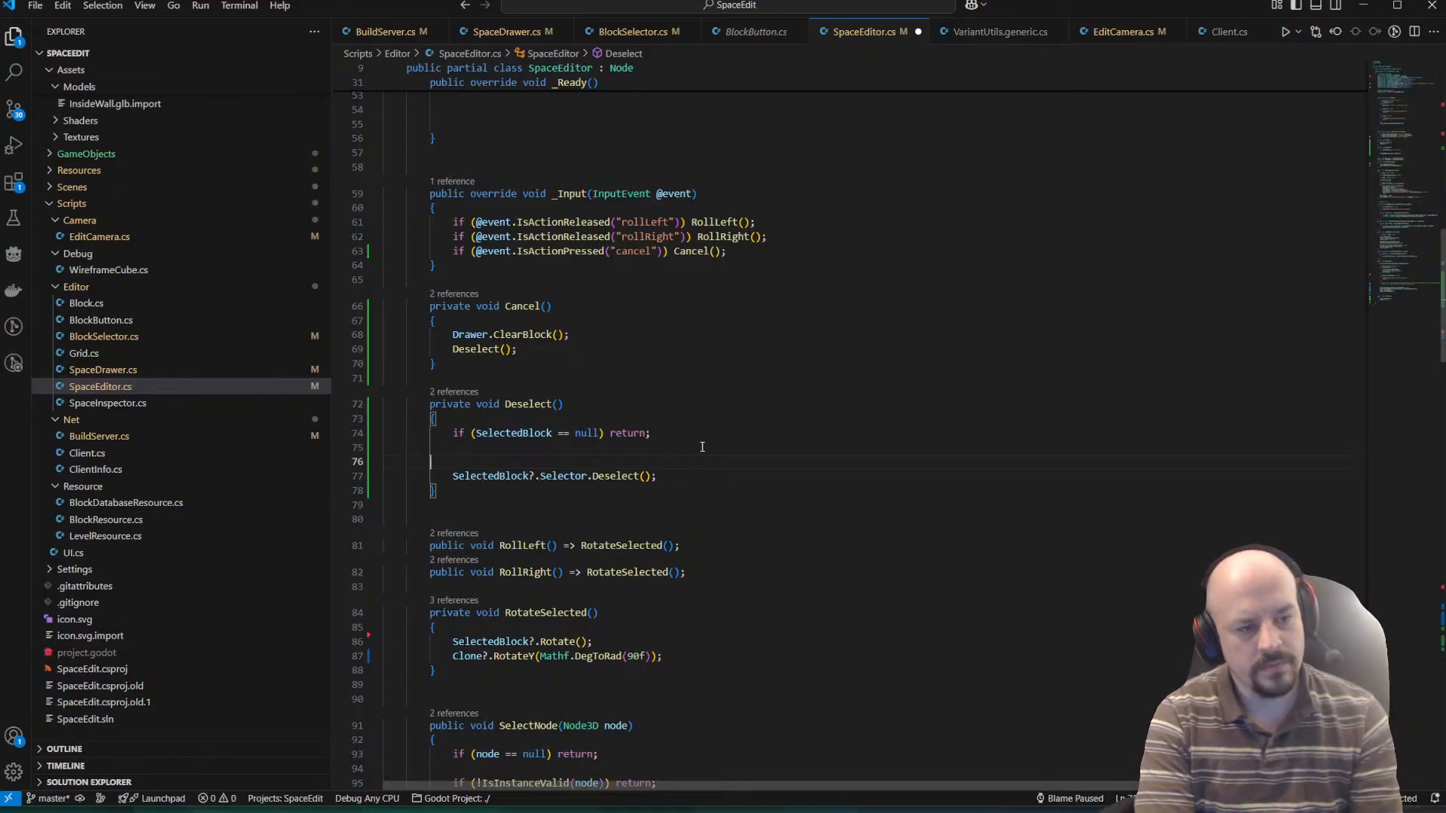
text(Sele)
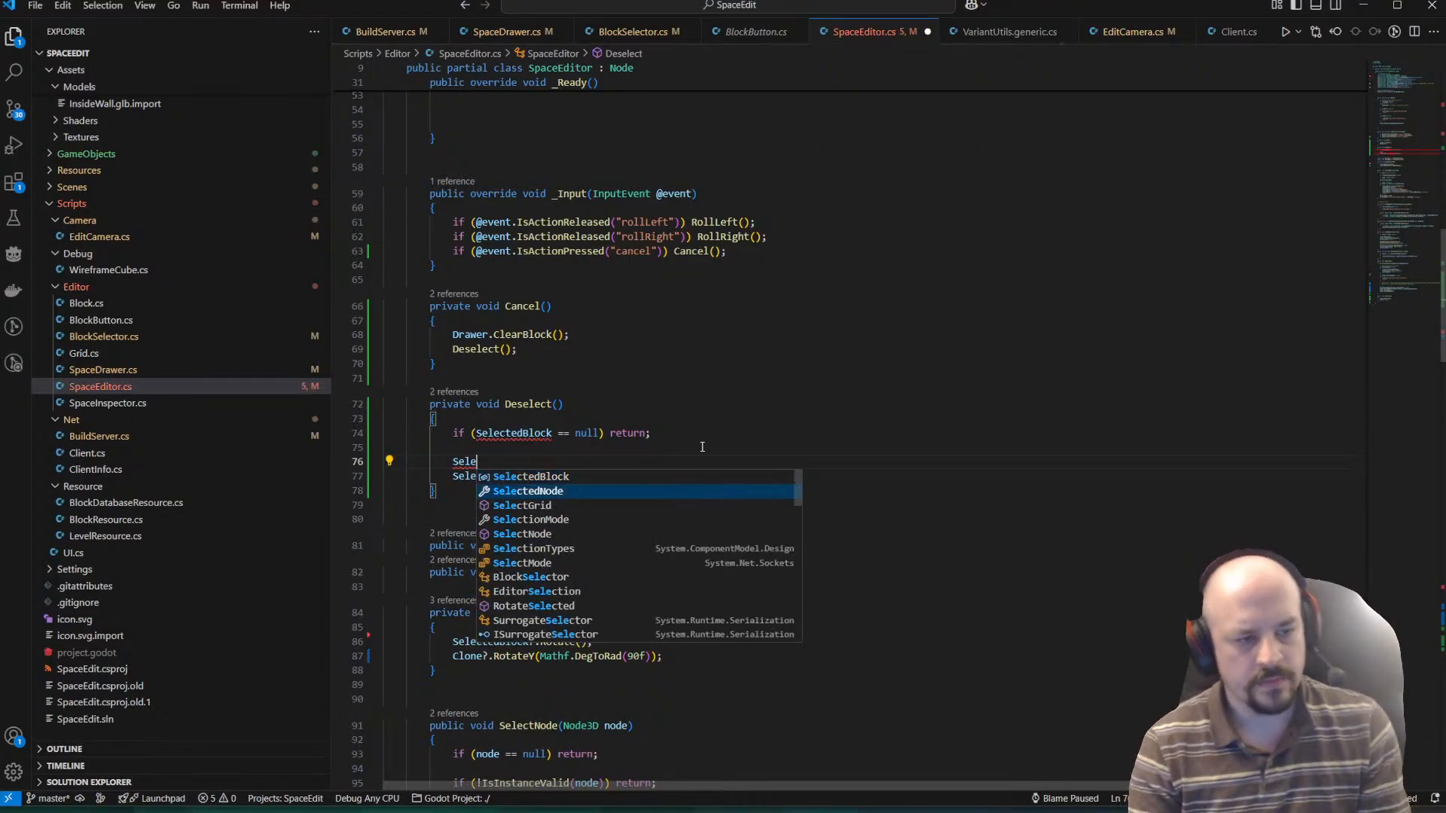
key(Tab)
text(.De)
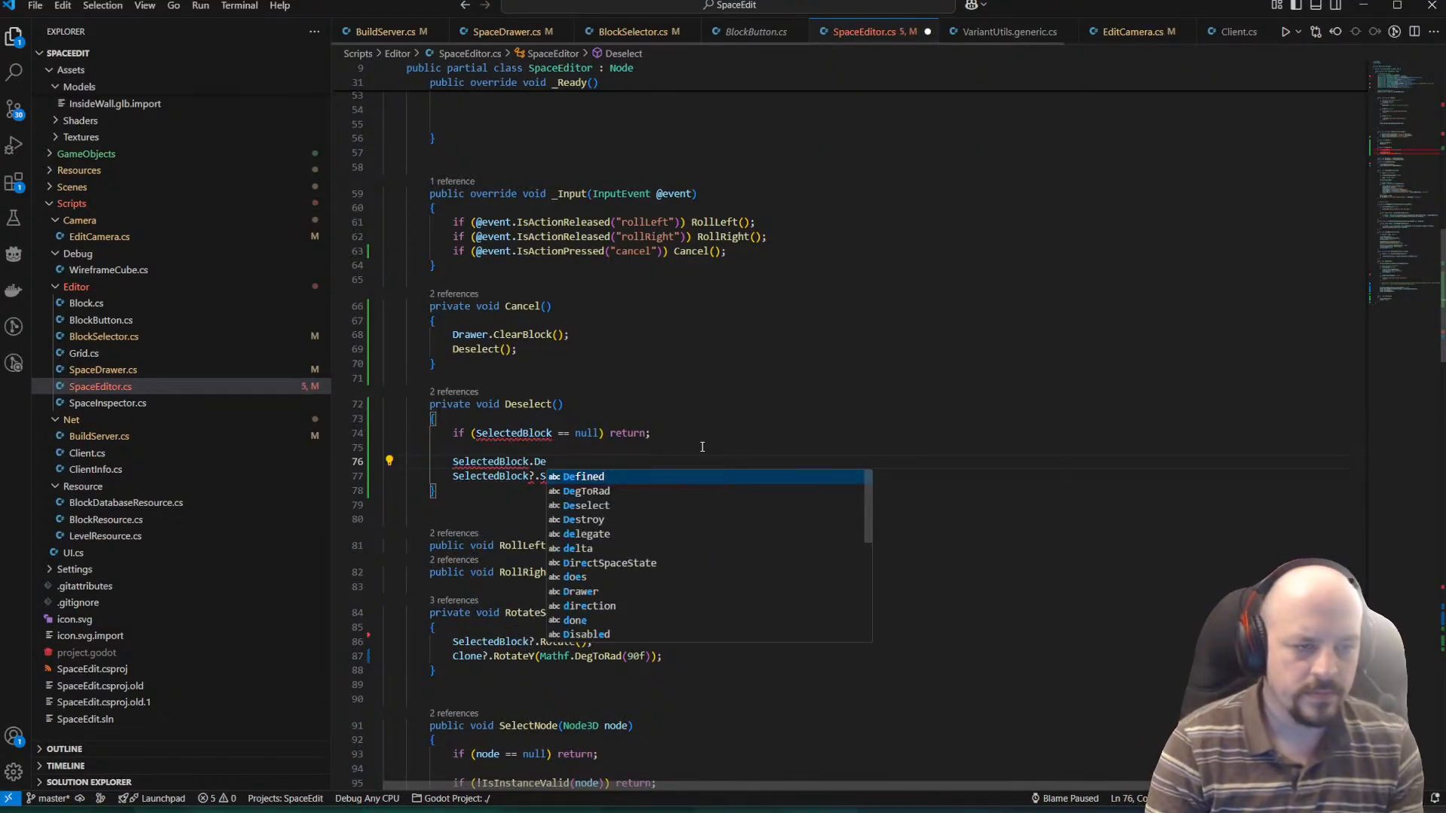
key(BackSpace)
key(BackSpace)
key(BackSpace)
key(BackSpace)
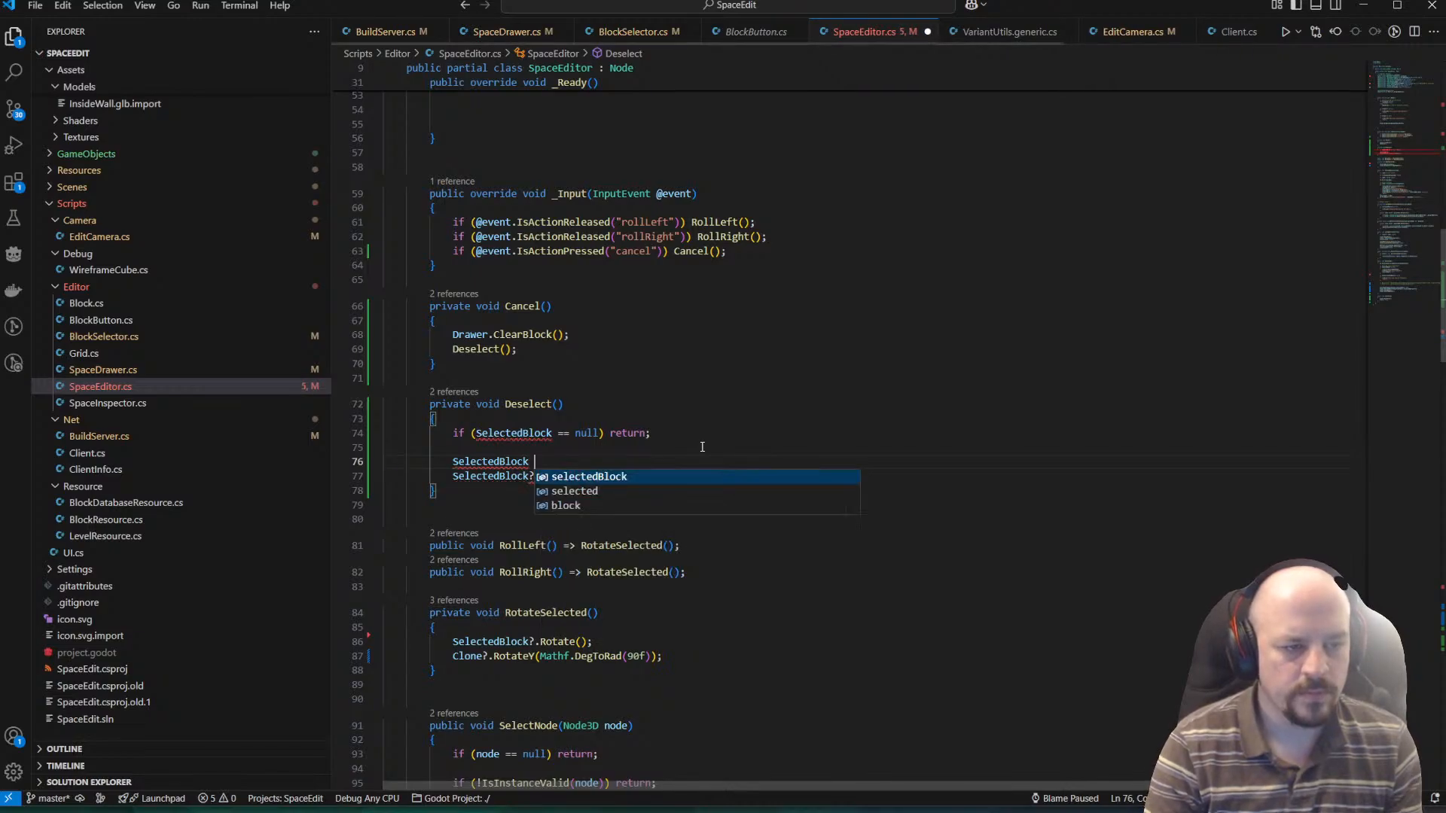
text(== nu)
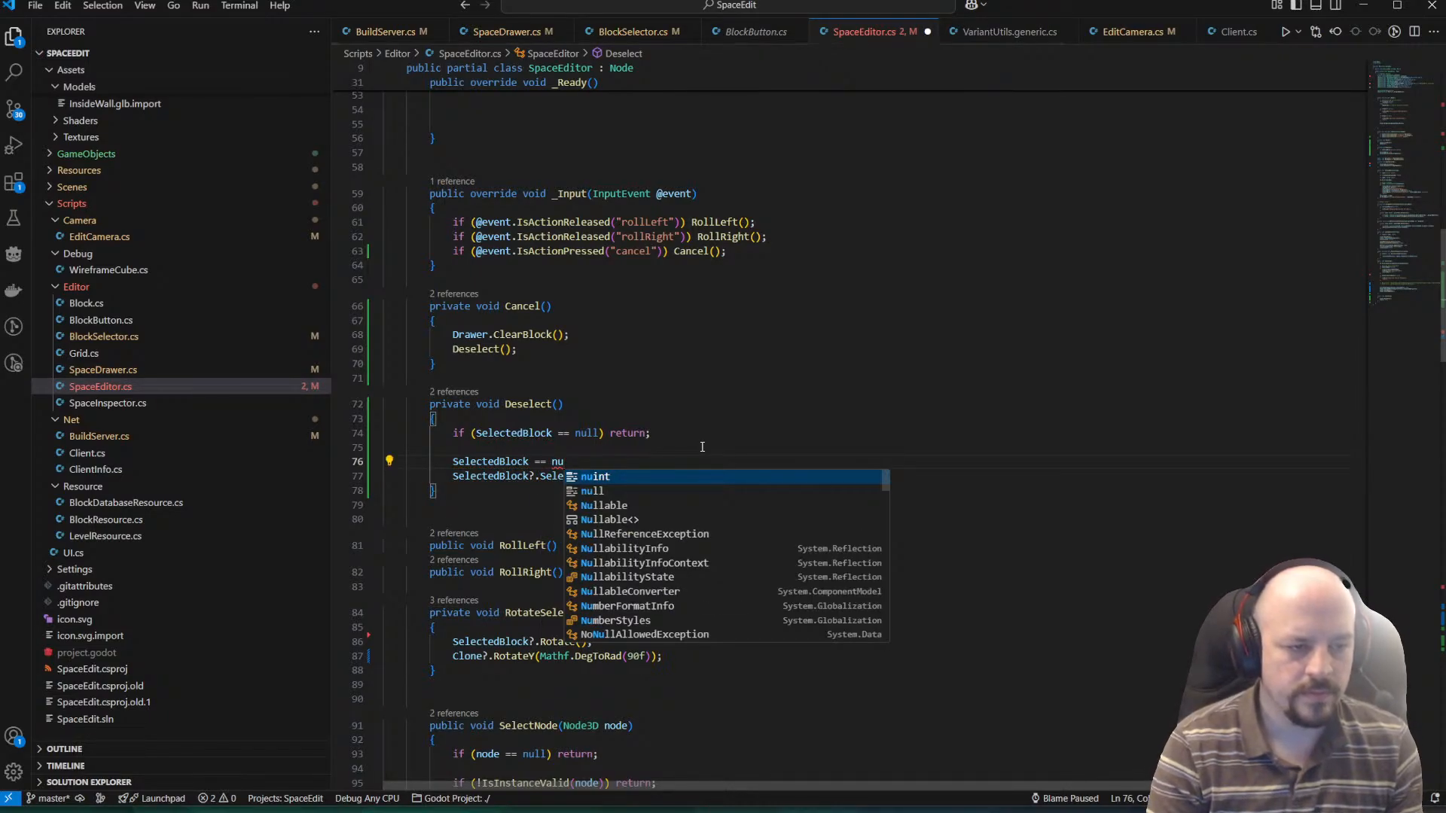
key(BackSpace)
key(BackSpace)
key(BackSpace)
key(BackSpace)
text(nu)
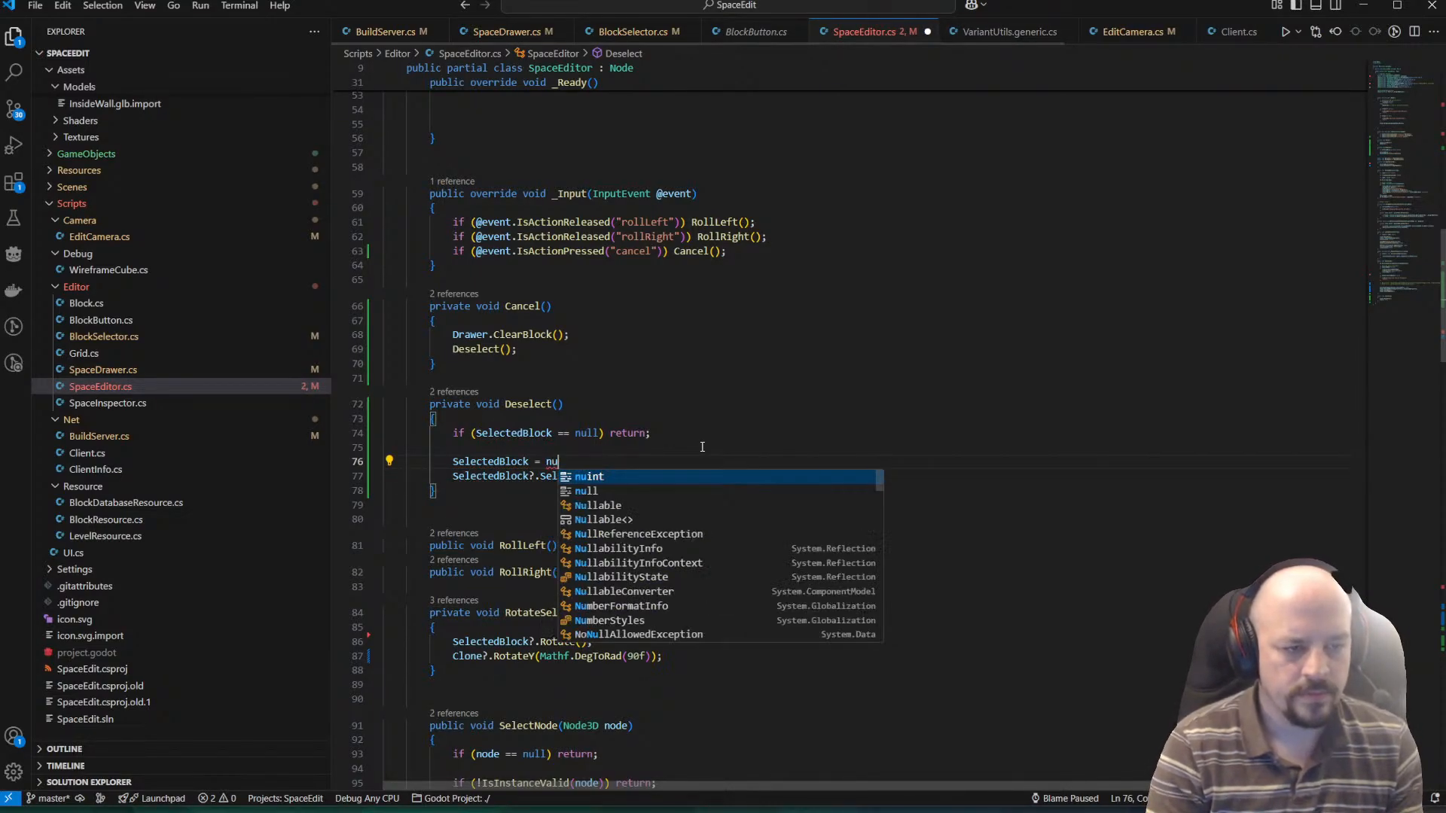
text(ll;)
key(Down)
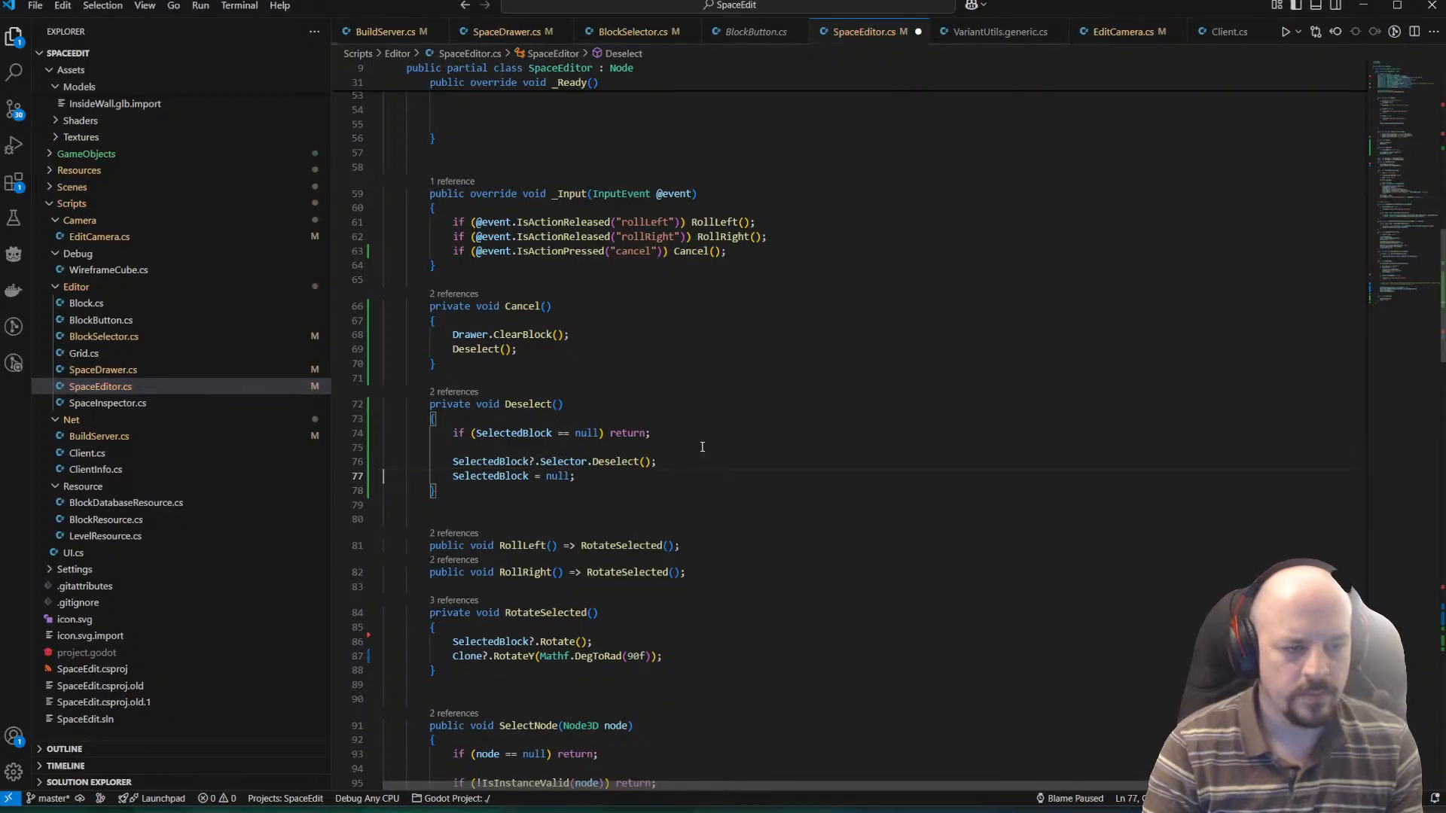
Switch to Godot, stop the running SpaceEdit game and launch it again.
key(alt+Tab)
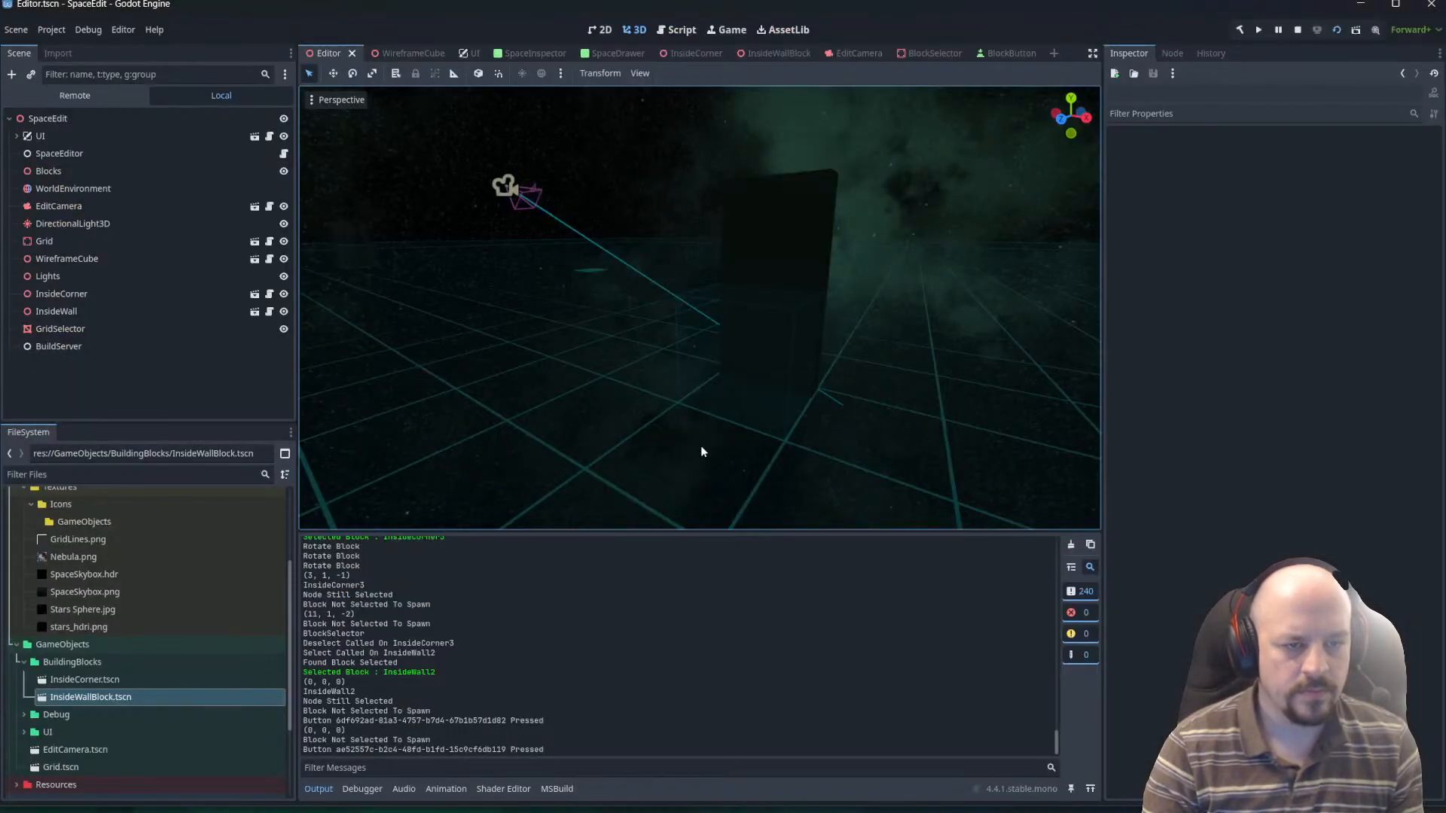
mouse_move(744, 373)
right_down()
mouse_move(754, 413)
mouse_move(744, 372)
right_up()
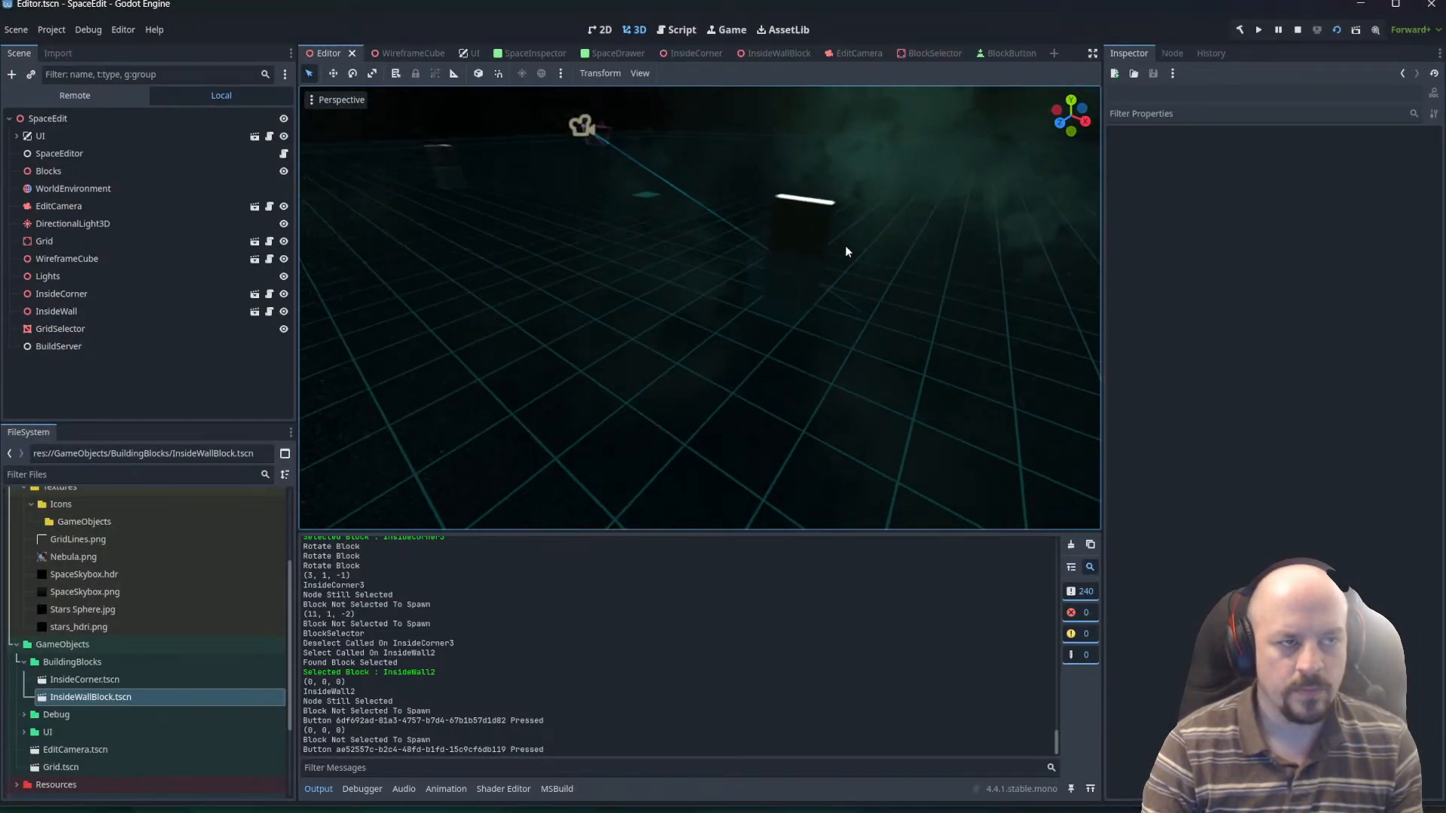
click(1303, 30)
click(1335, 30)
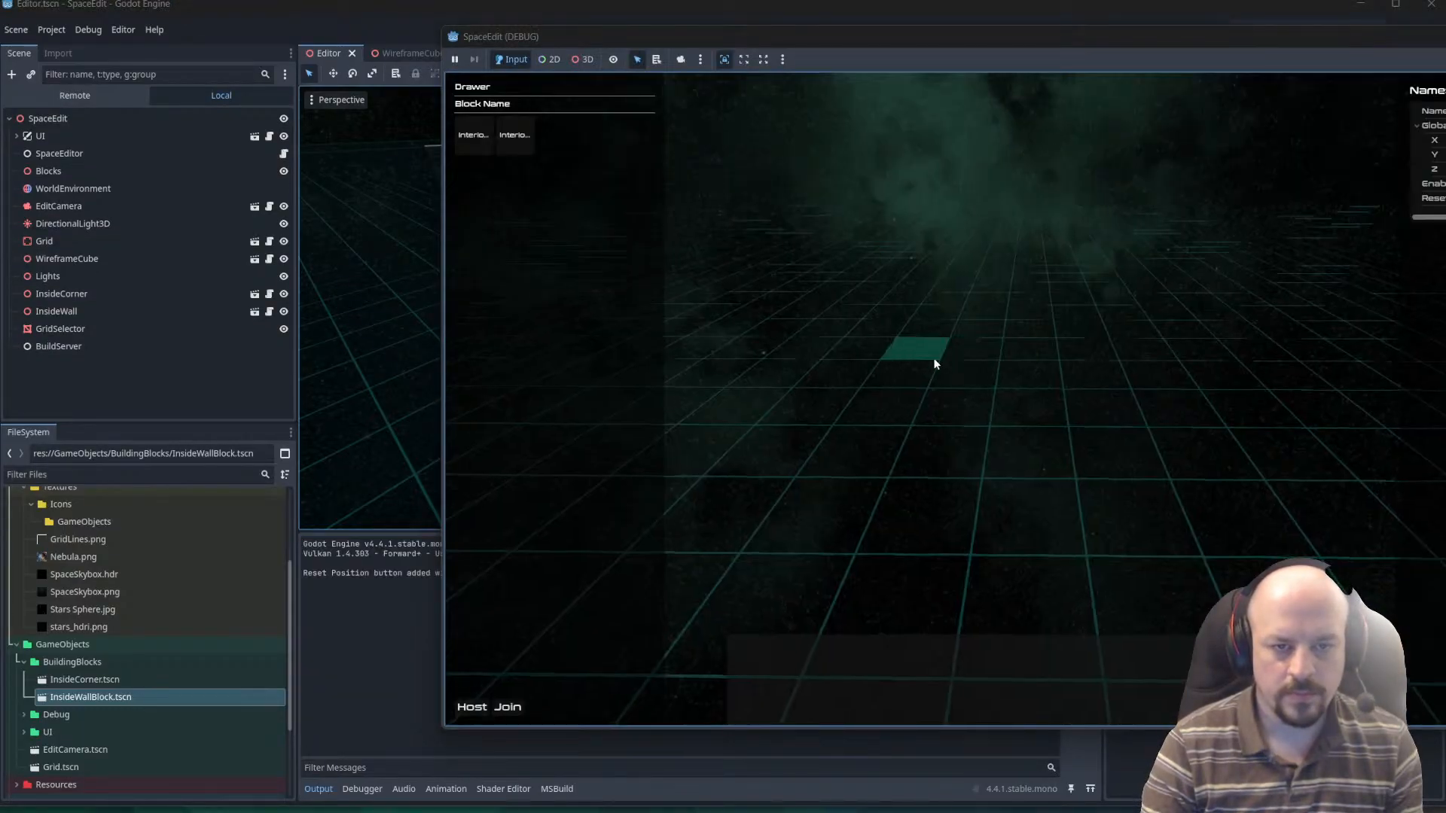
Select the InsideCorner block in the running game and rotate it three times.
right_drag(934, 364, 900, 415)
key(w)
key(a)
click(900, 416)
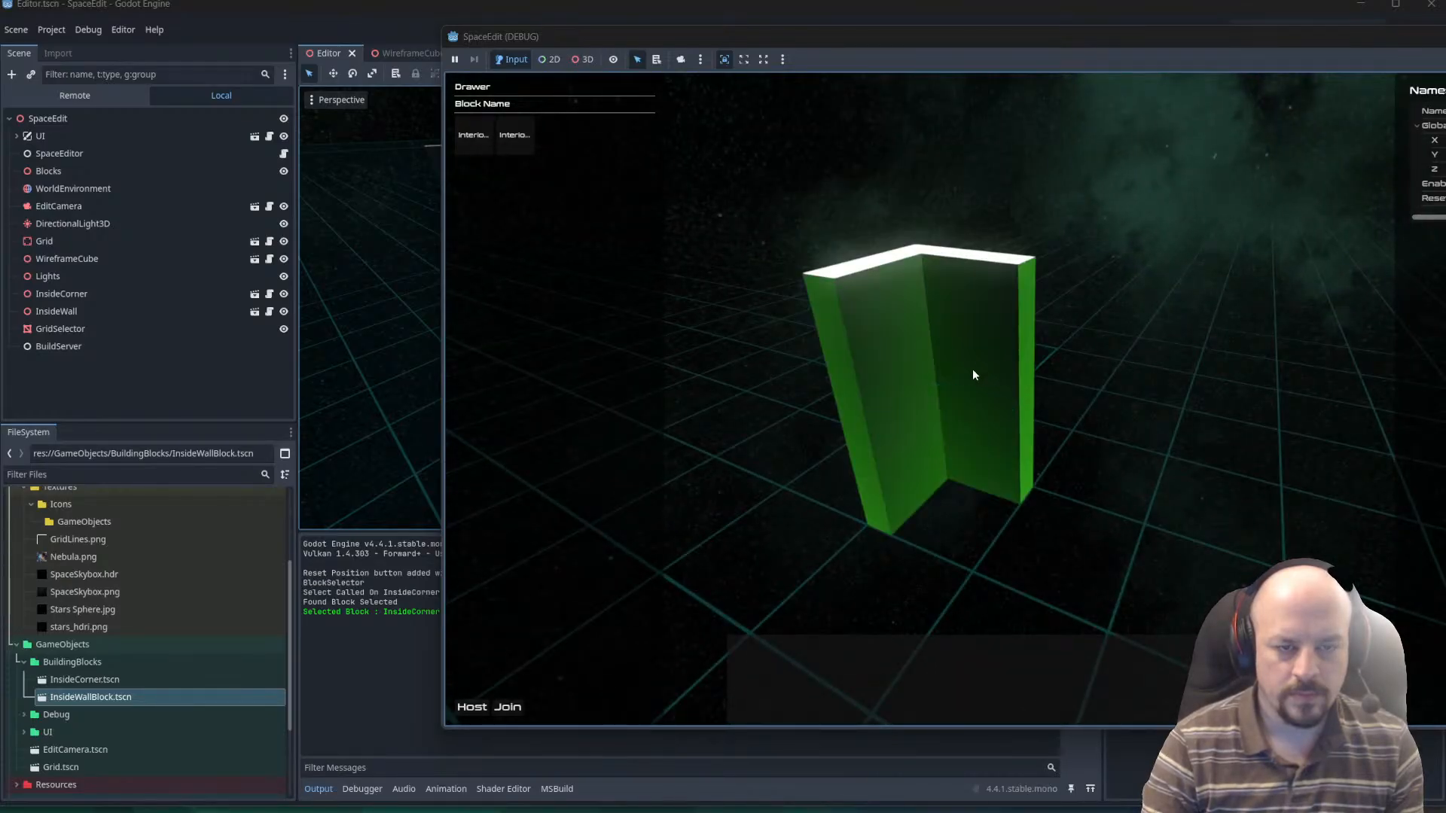
key(r)
key(r)
key(r)
key(r)
Select and cancel the InsideCorner block repeatedly to test deselection.
click(974, 491)
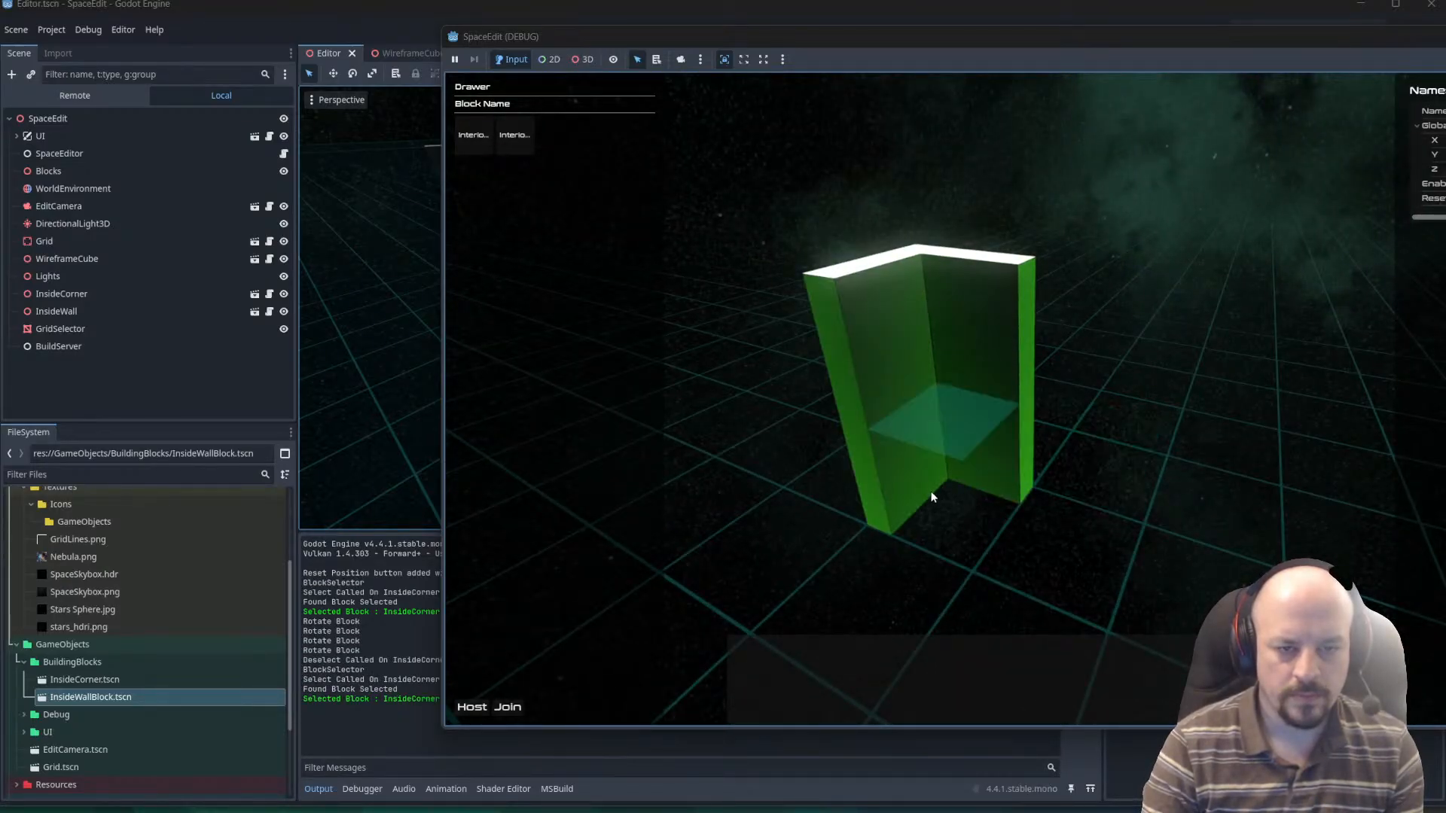
click(941, 476)
click(937, 467)
click(937, 468)
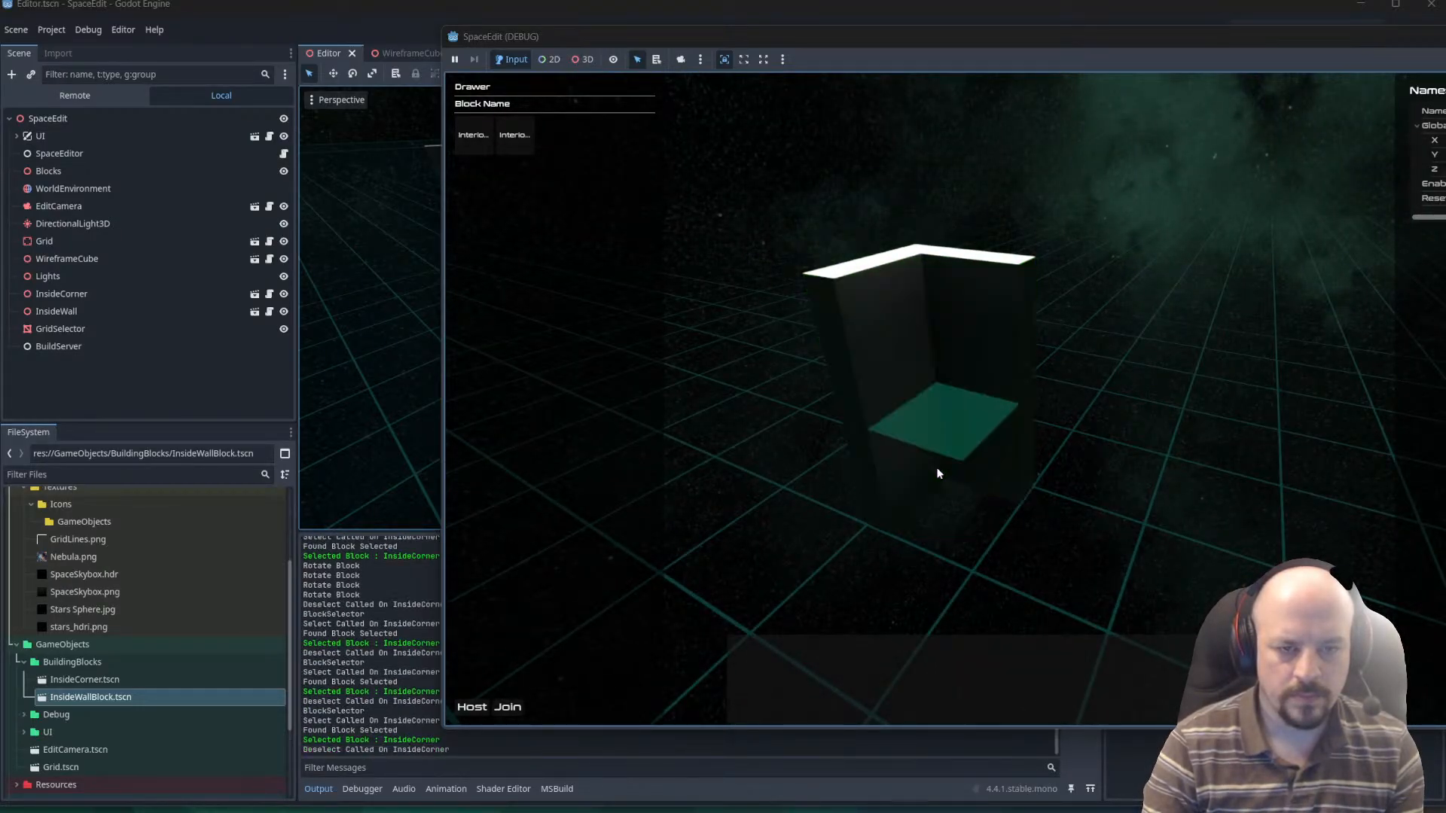
click(936, 467)
Test selecting and cancelling repeatedly on the InsideWall block.
right_drag(937, 467, 1124, 458)
key(w)
key(w)
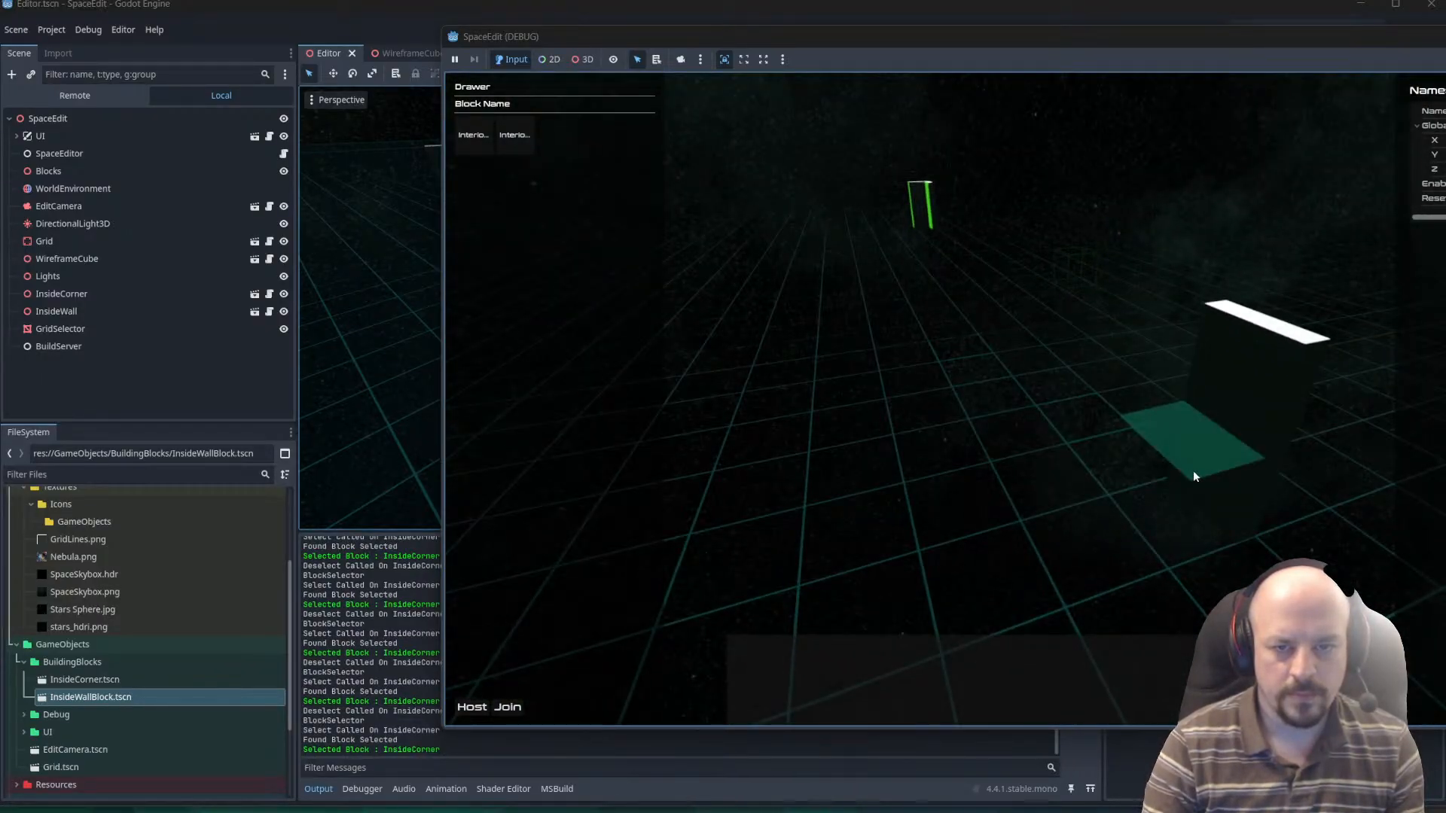
click(1193, 472)
click(1193, 472)
click(1193, 474)
click(1193, 474)
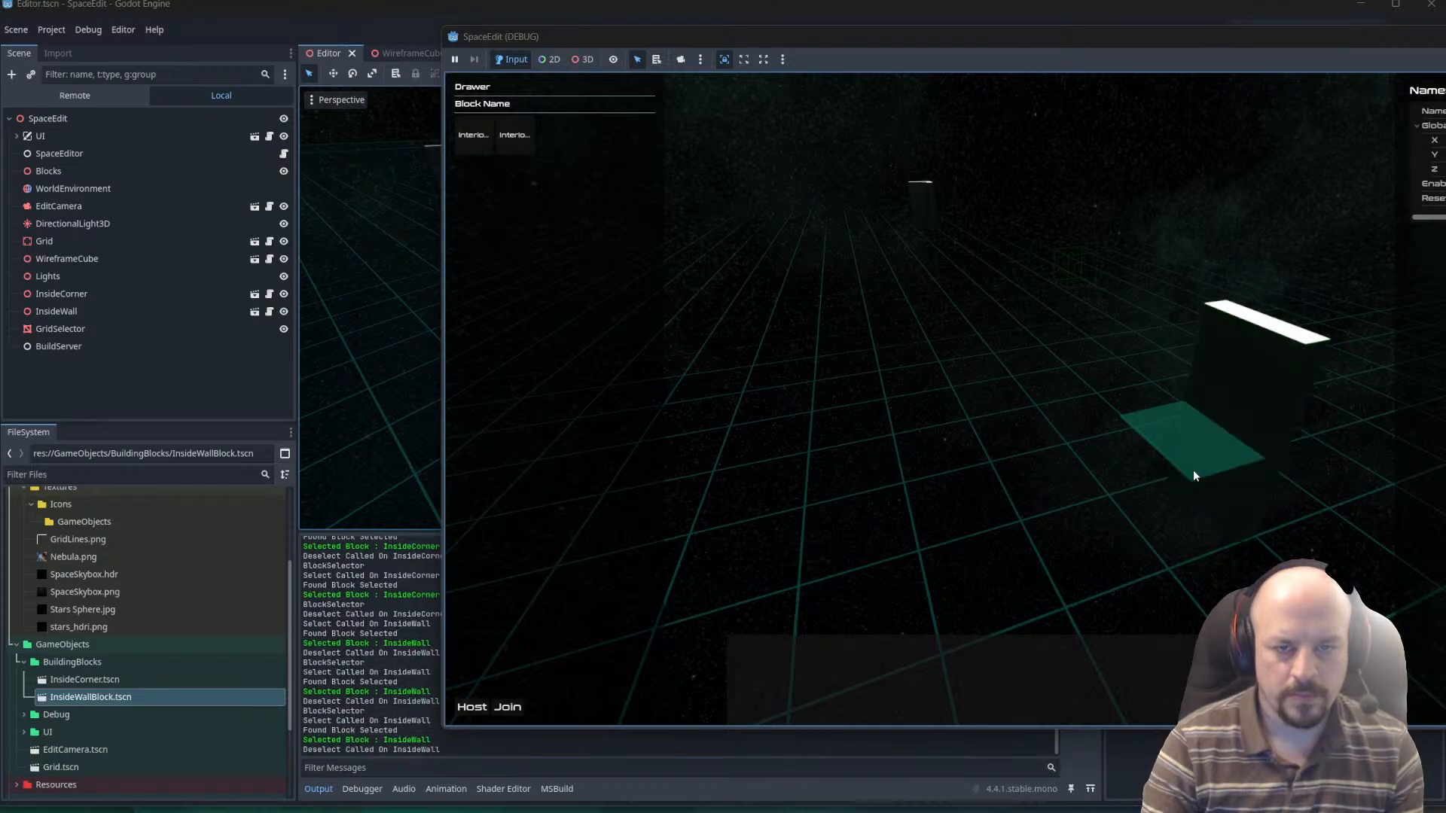
click(1194, 474)
Place a straight row of InteriorWall blocks on the grid from (-1, 0, 4) to (4, 0, 4).
right_drag(1193, 474, 1100, 405)
key(w)
click(515, 137)
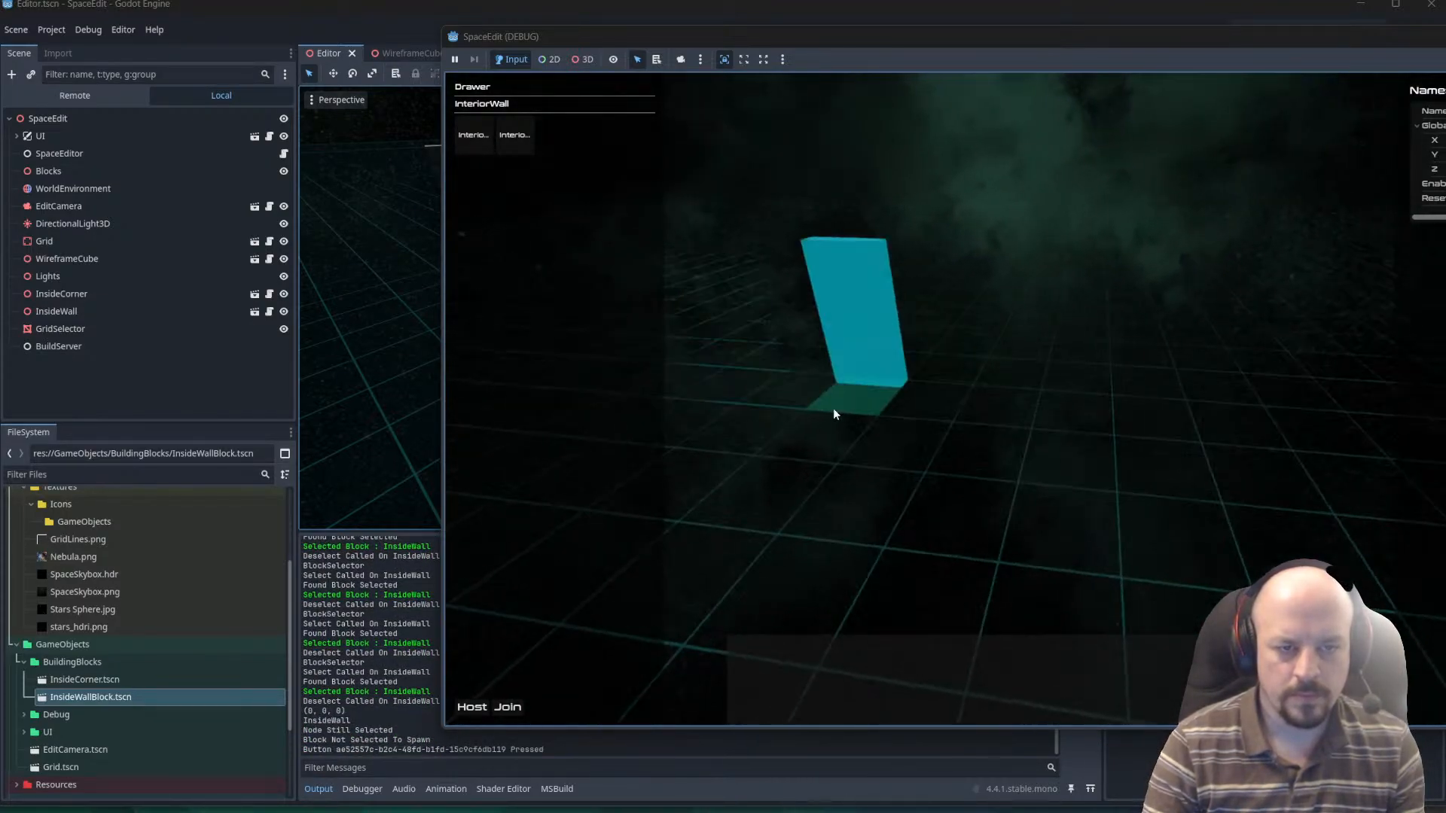
click(830, 407)
click(998, 422)
click(1092, 419)
click(1159, 427)
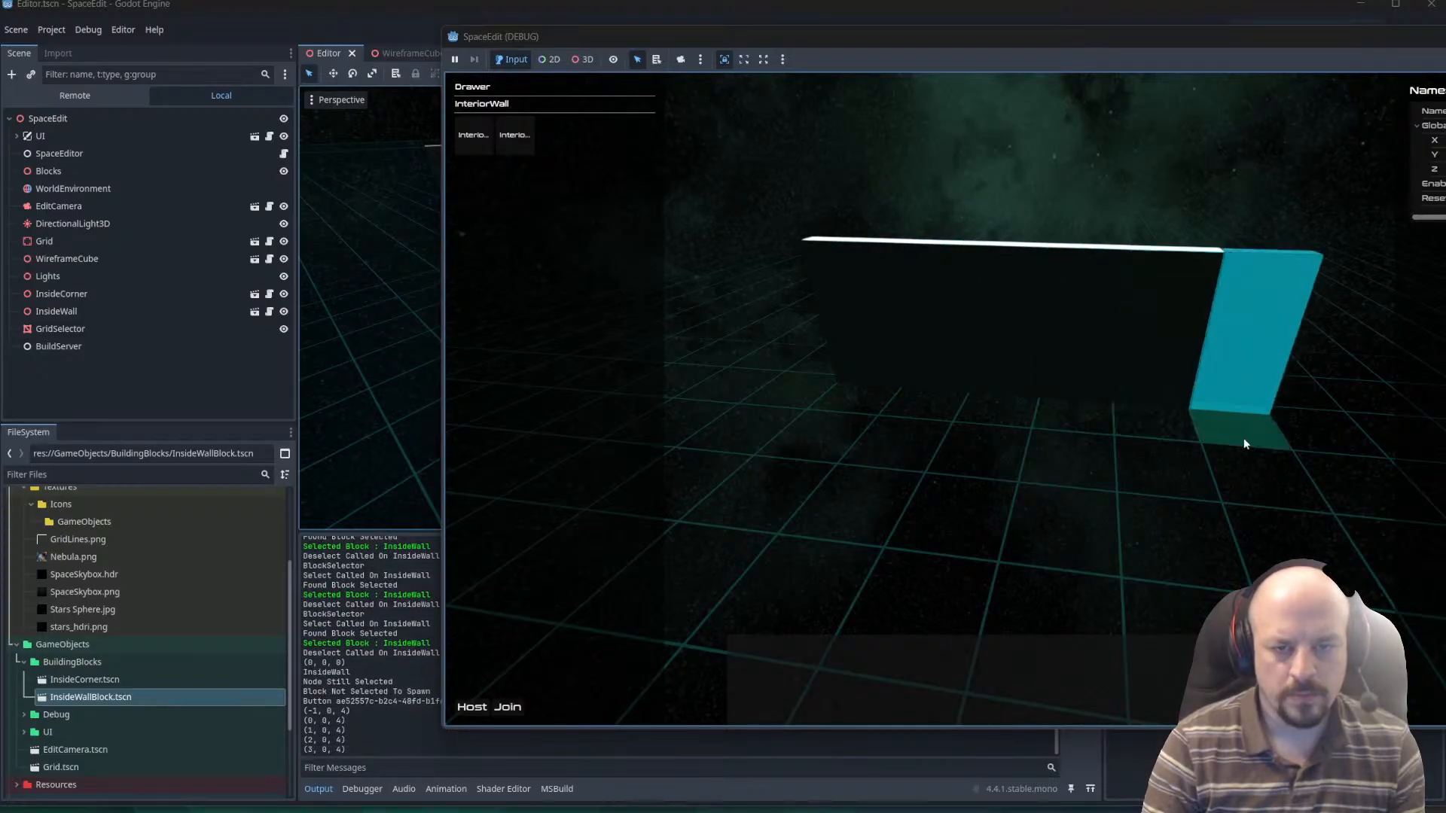
click(1243, 436)
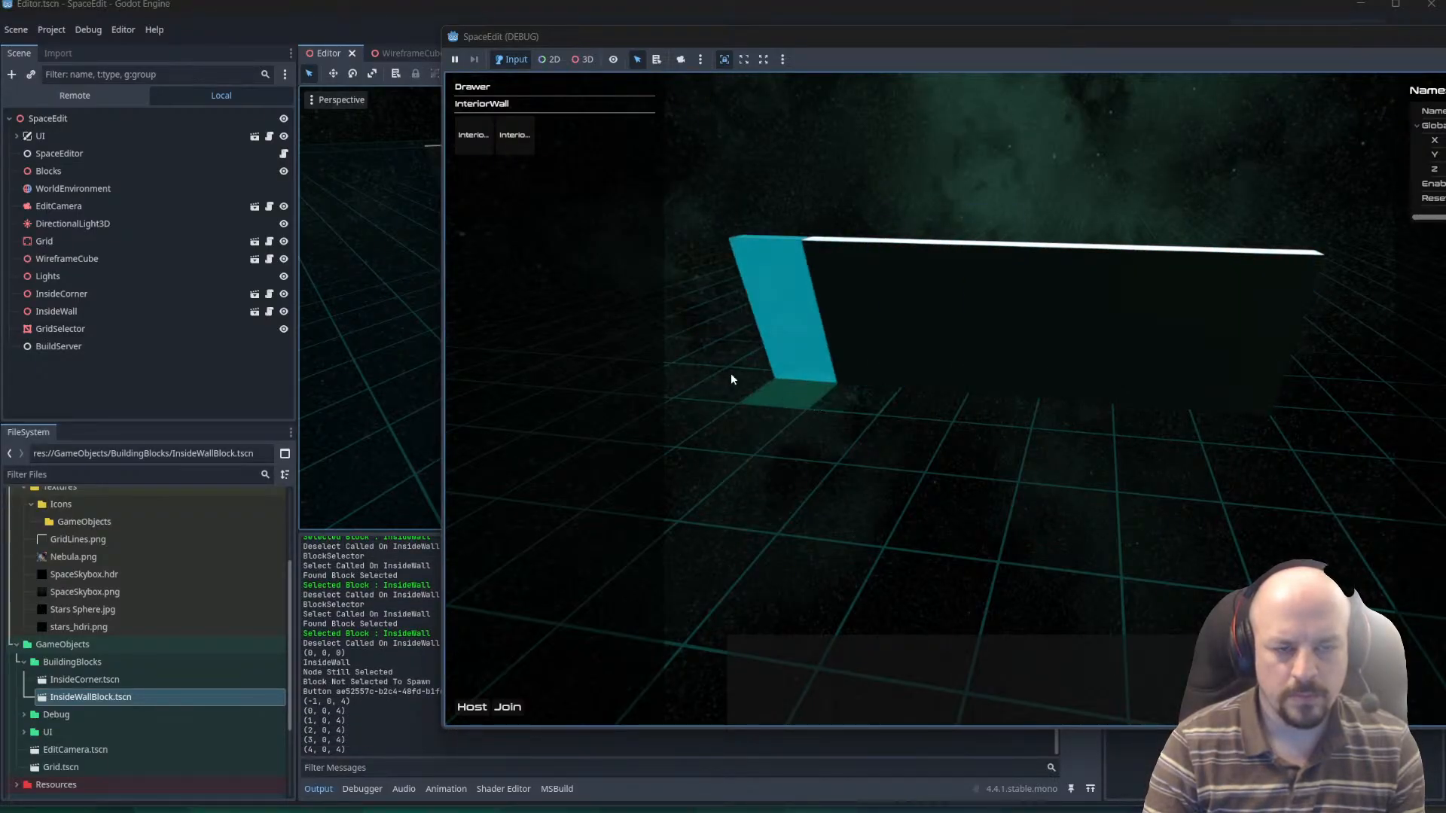
Place InteriorCorner blocks at both ends of the wall row, at (-2, 0, 4) and (5, 0, 4).
click(506, 136)
click(465, 137)
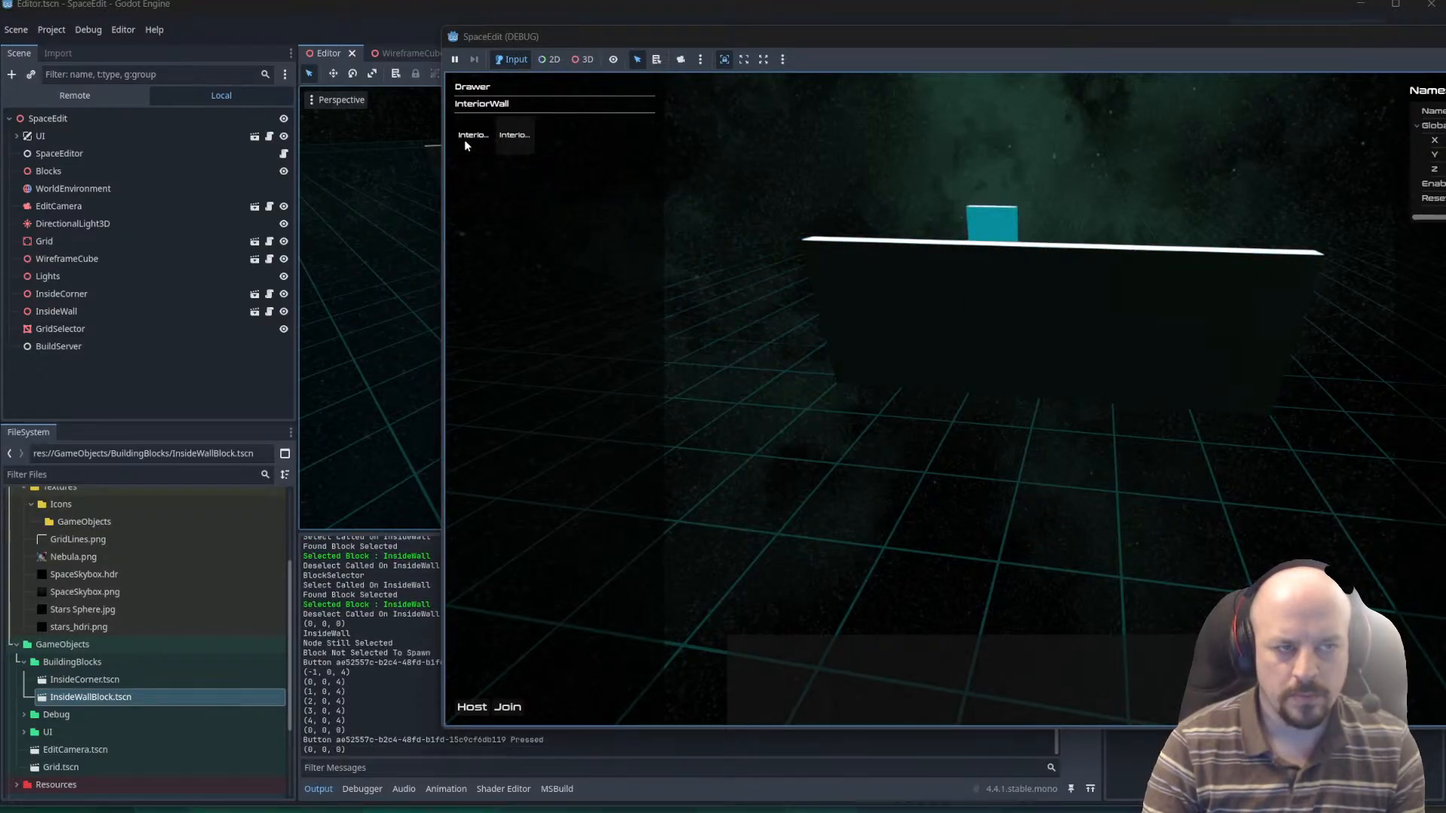
click(795, 407)
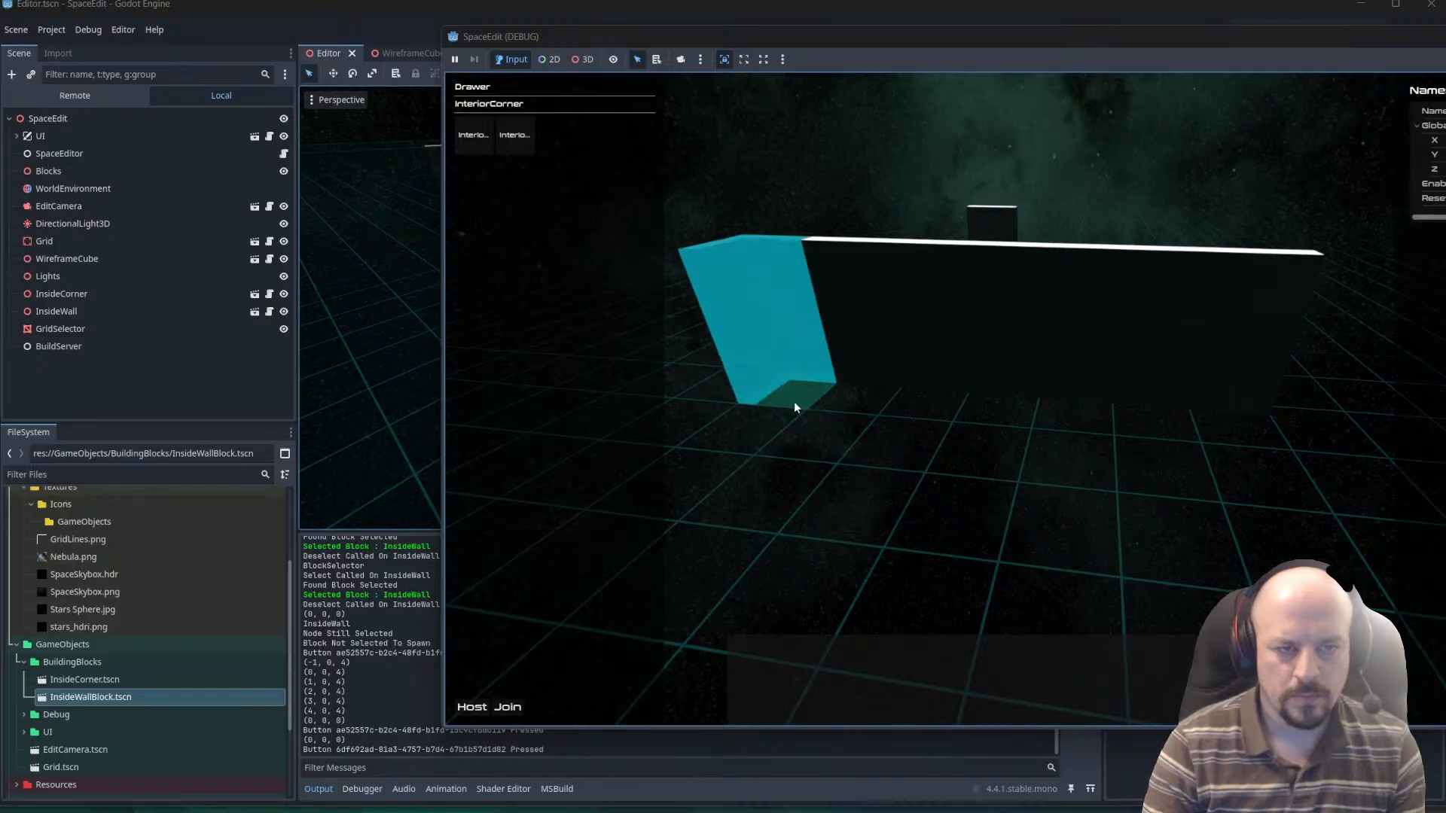
click(1331, 444)
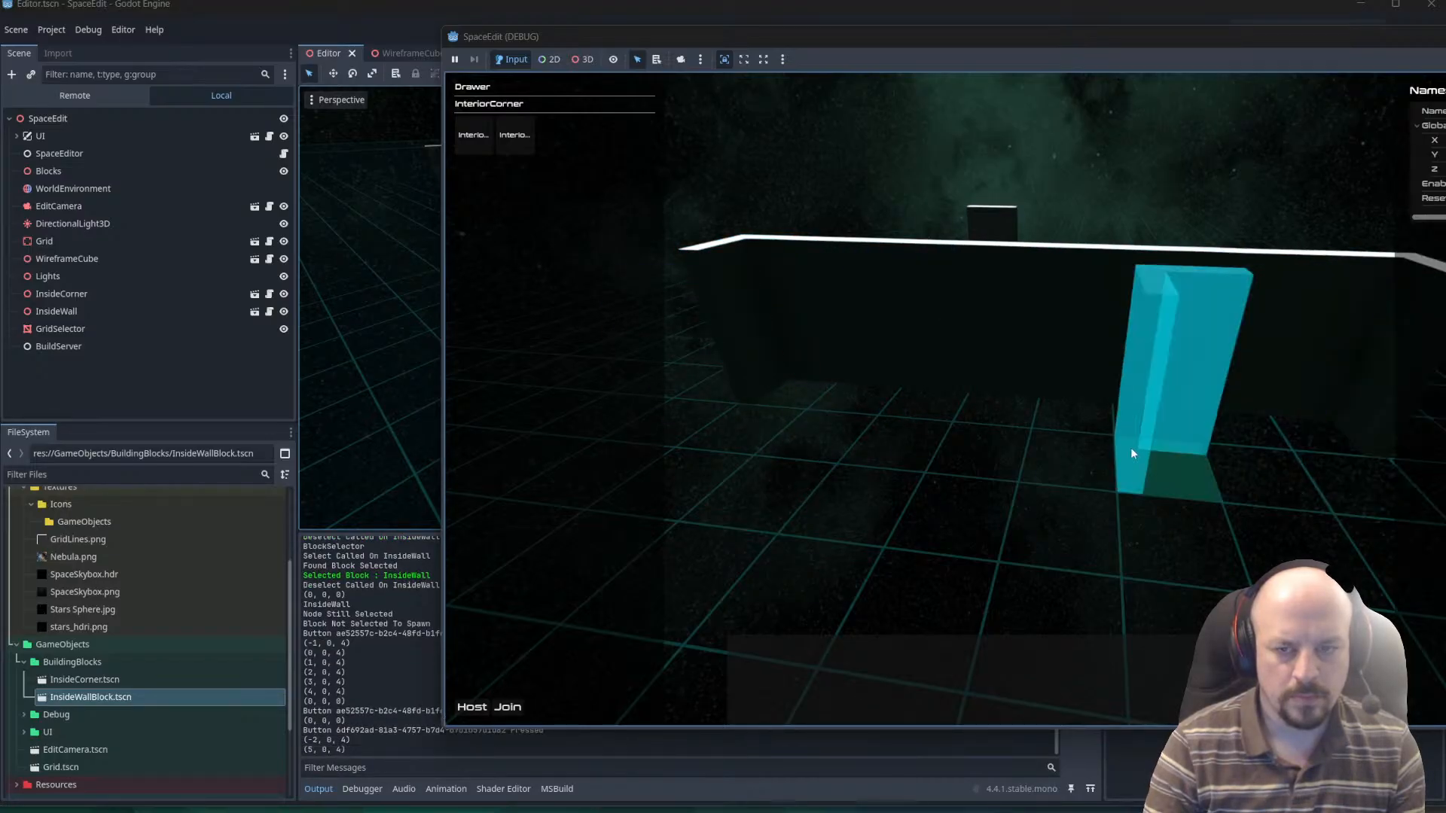
Extend both corners with rotated InteriorWall blocks at (5, 0, 5), (-2, 0, 5) and (-2, 0, 6).
click(514, 135)
key(r)
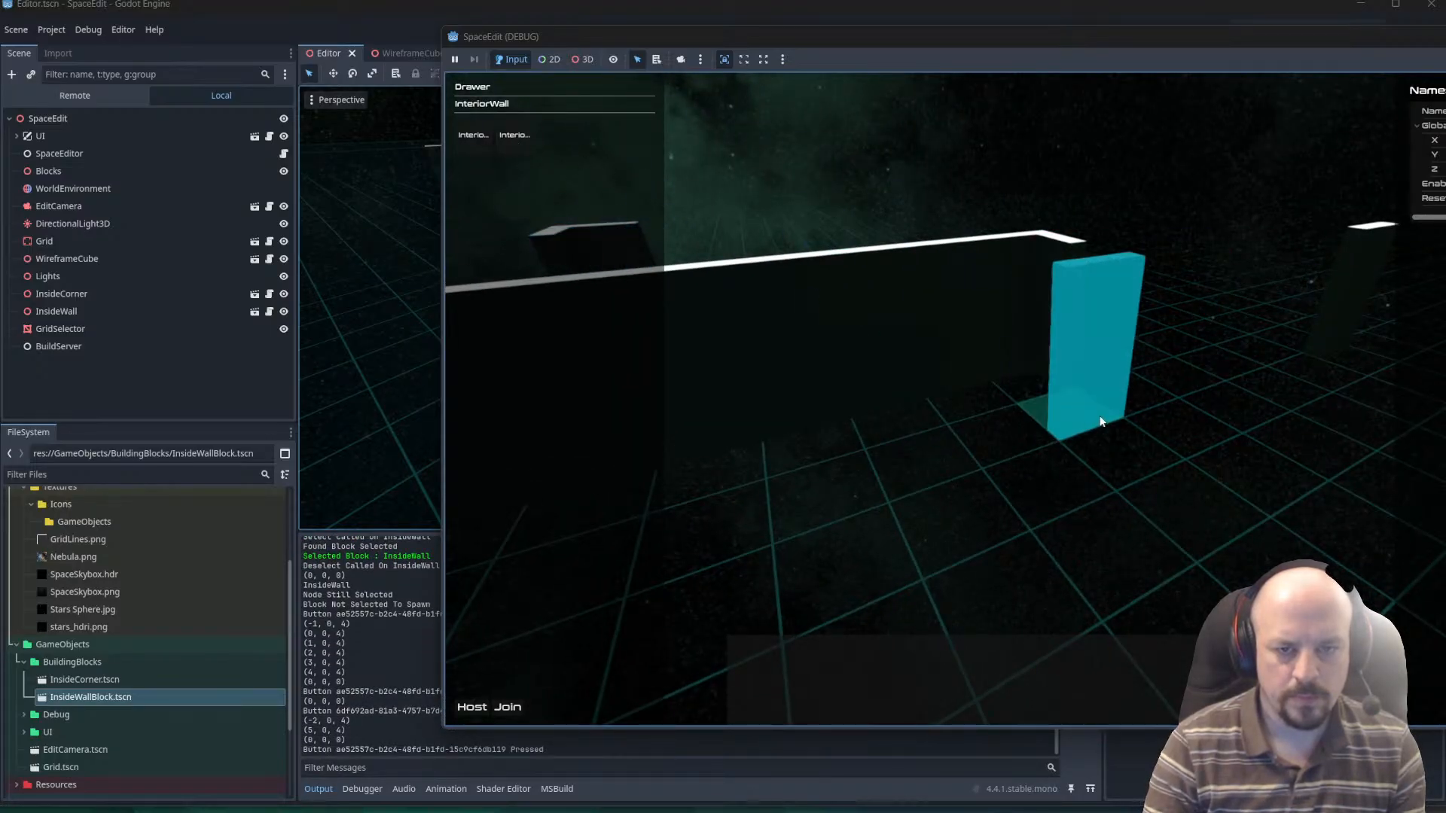
click(1101, 419)
key(r)
middle_drag(1101, 419, 829, 415)
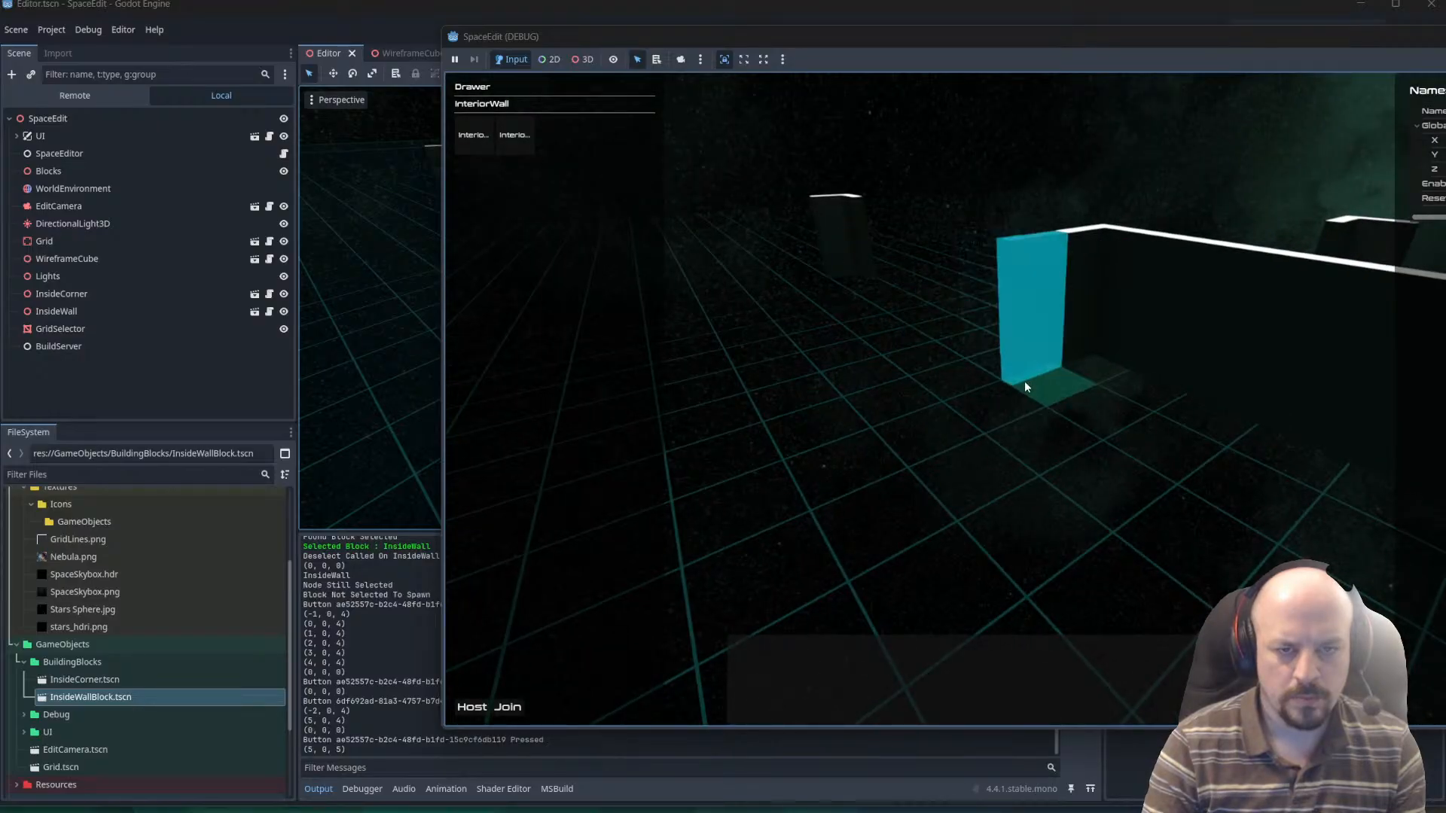
click(983, 416)
middle_drag(904, 444, 911, 497)
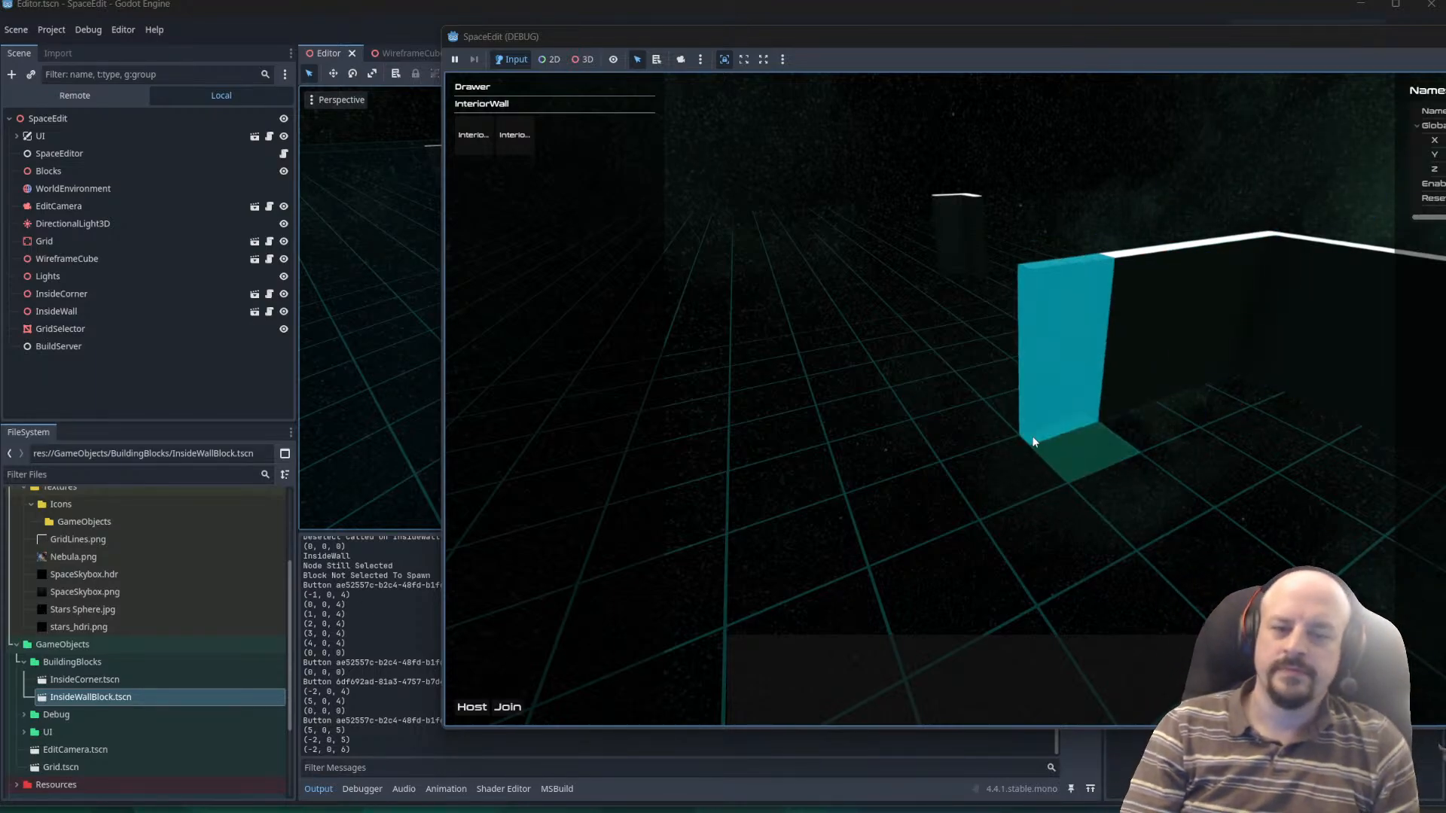
Extend the side wall with one more InteriorWall block at (-2, 0, 7).
middle_drag(1031, 439, 973, 482)
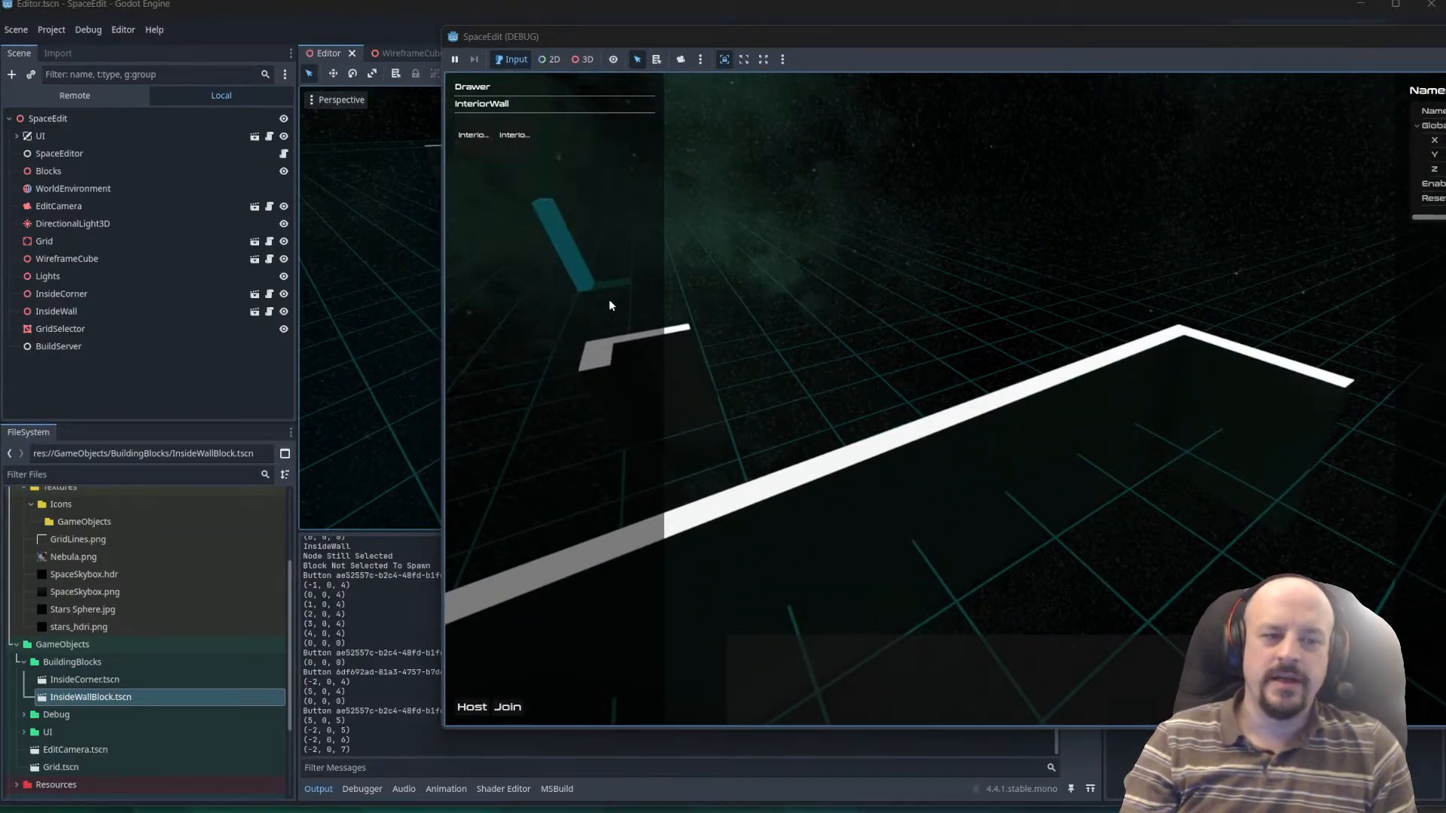
middle_drag(629, 355, 951, 445)
key(d)
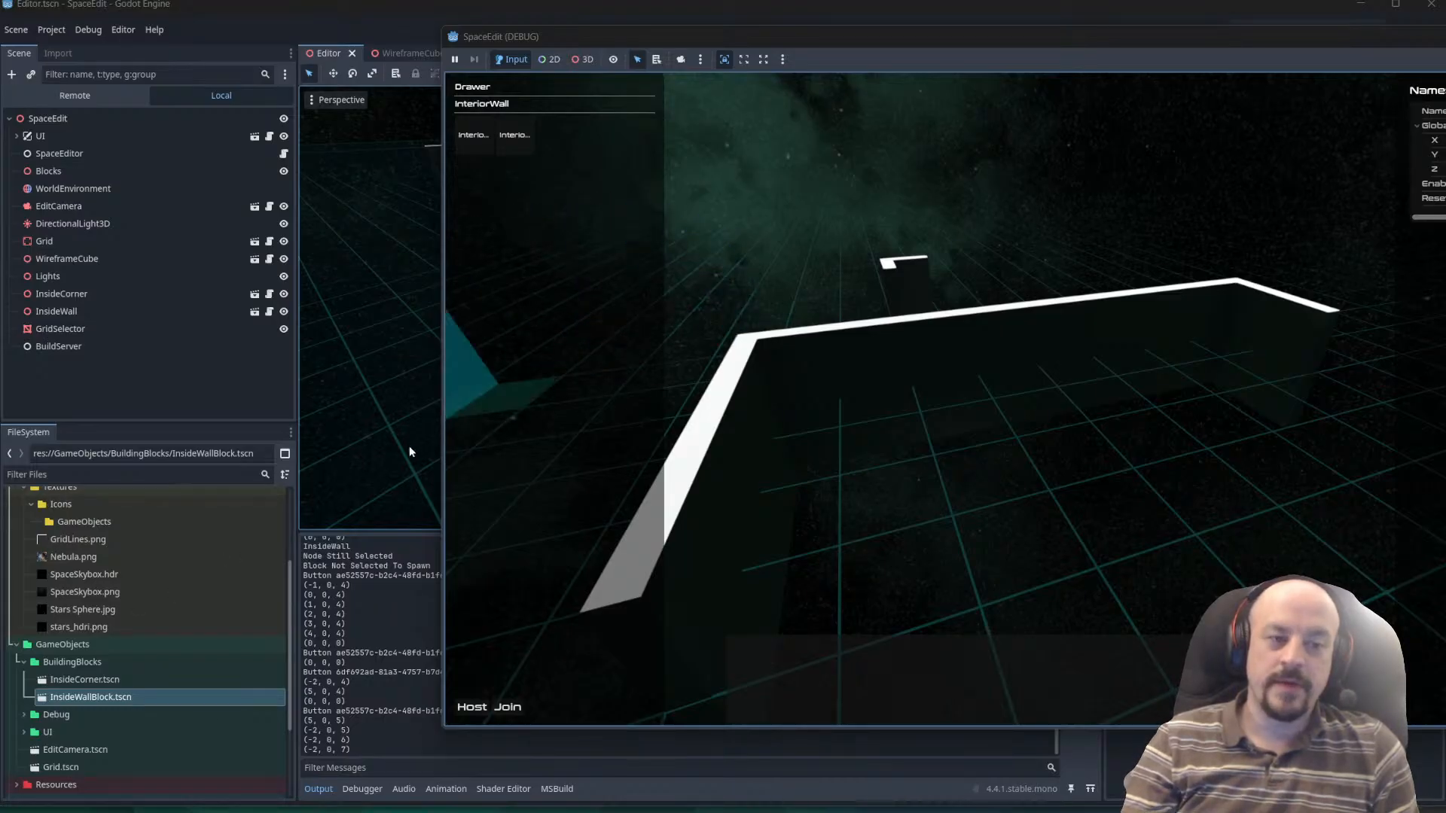
key(q)
key(q)
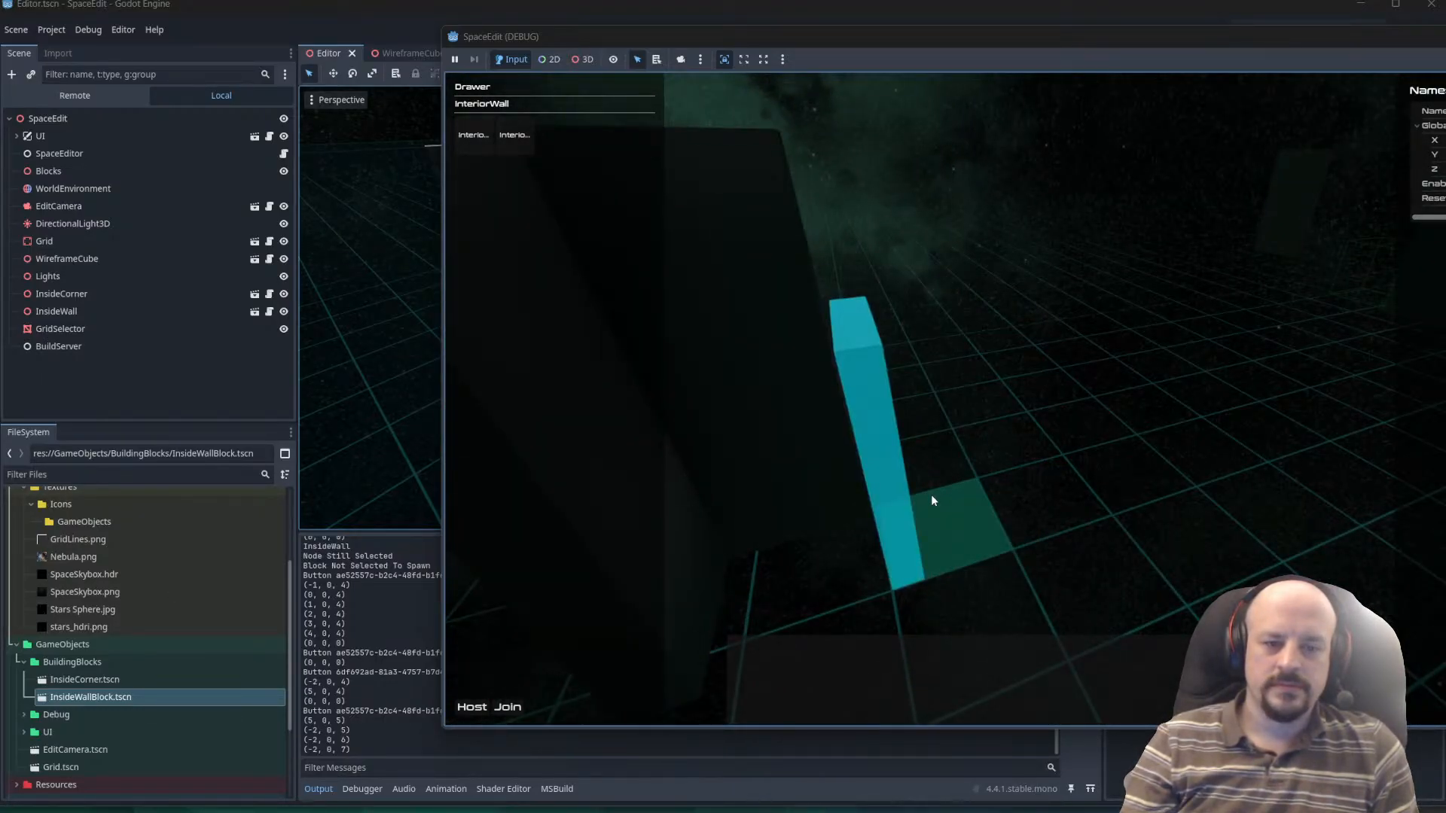
Rotate the InteriorWall preview, view the built walls from several sides, and cancel block placement.
key(r)
key(r)
key(e)
key(a)
key(e)
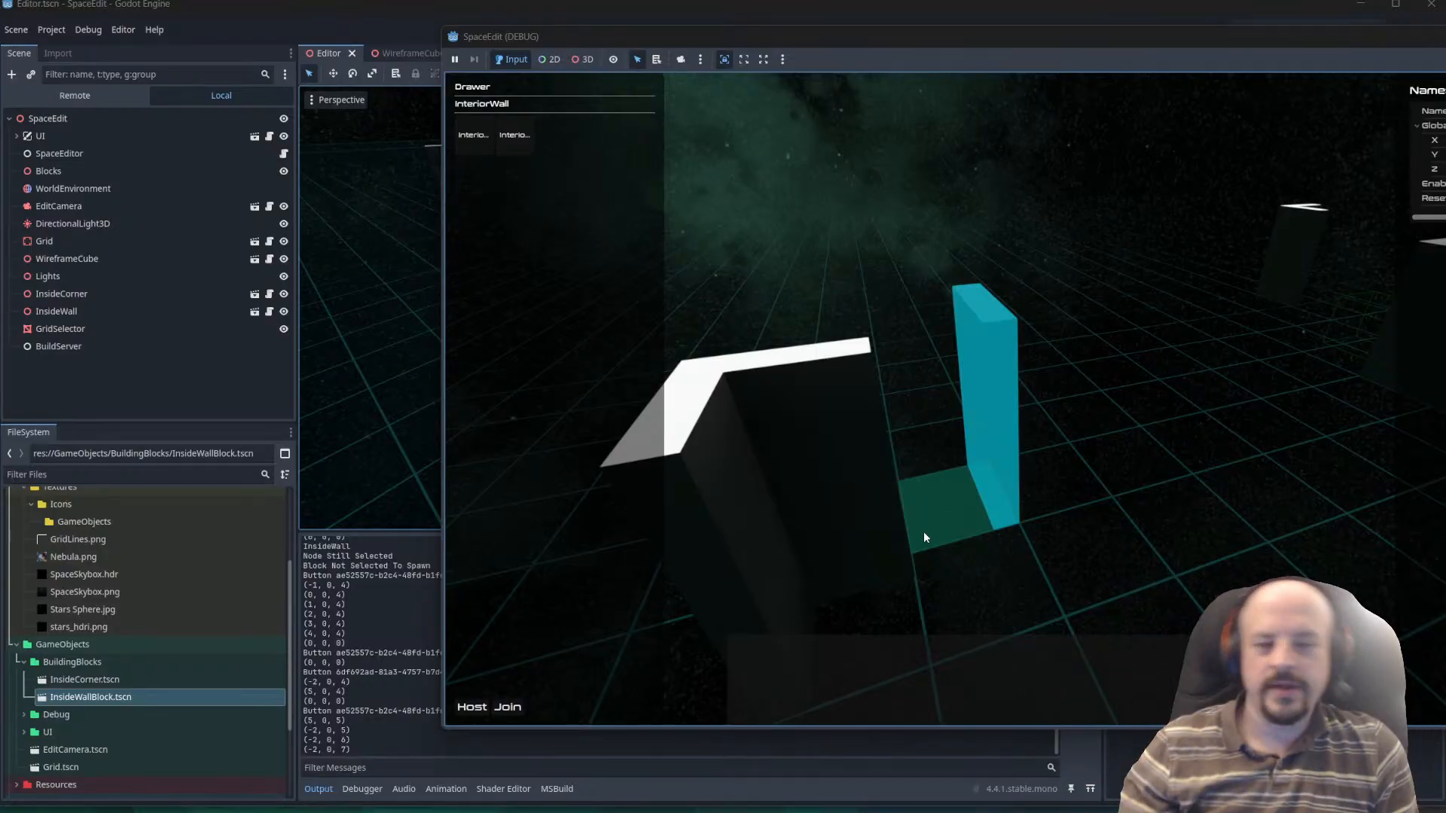
key(e)
key(w)
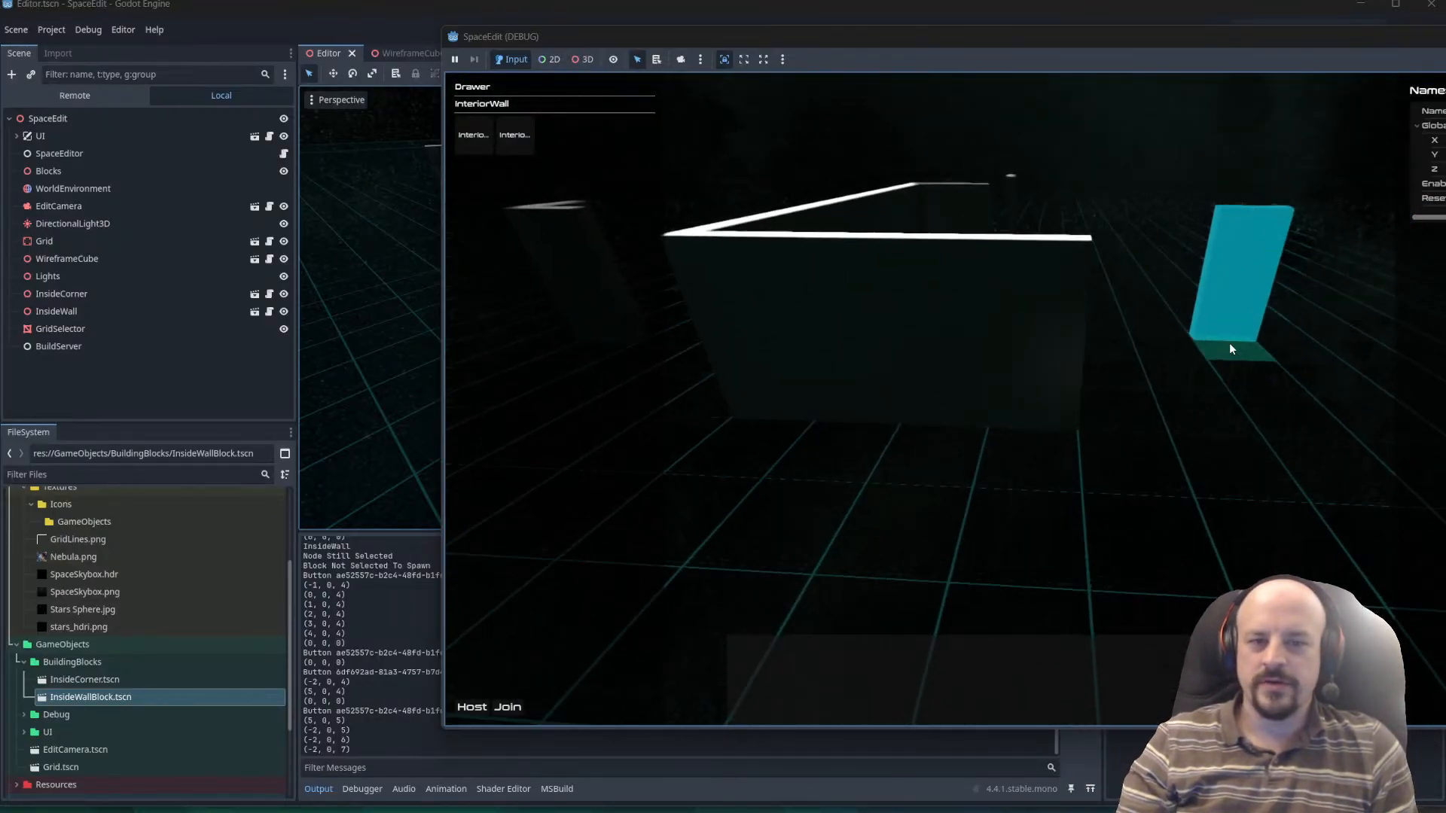
key(q)
key(s)
key(e)
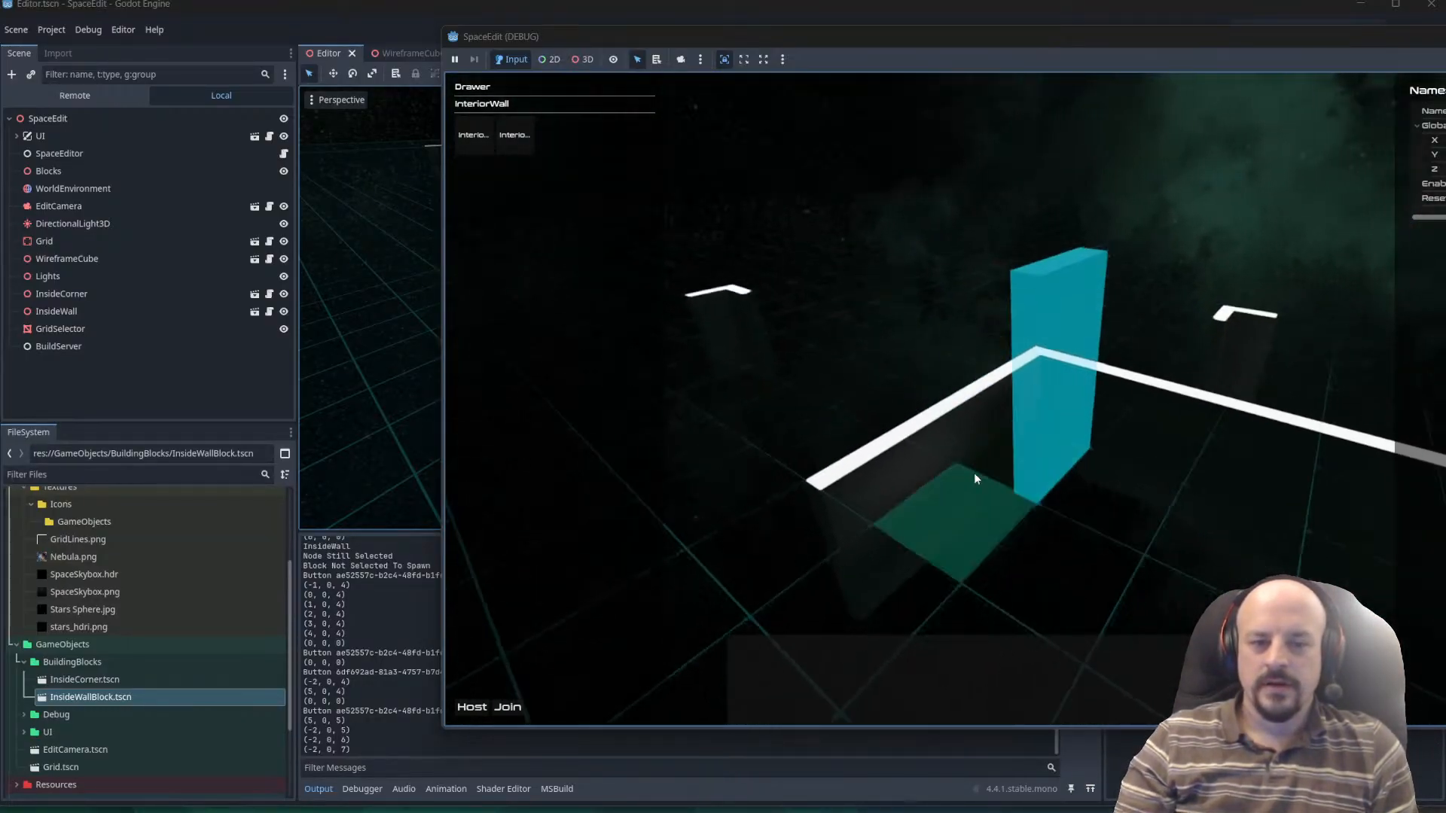
key(Escape)
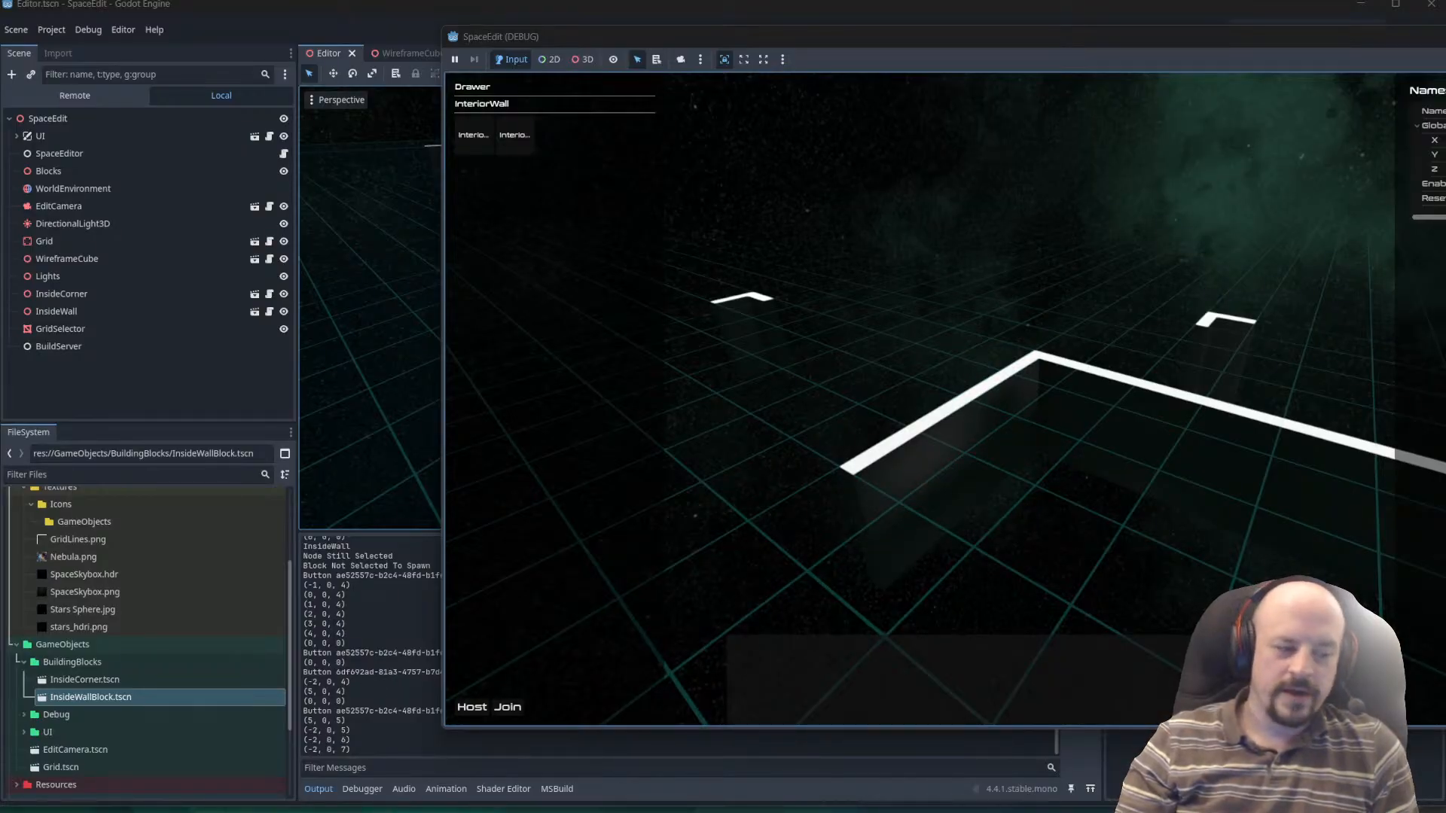
Test the grid cells around the side wall's open end with no block type active.
click(901, 495)
click(897, 568)
key(w)
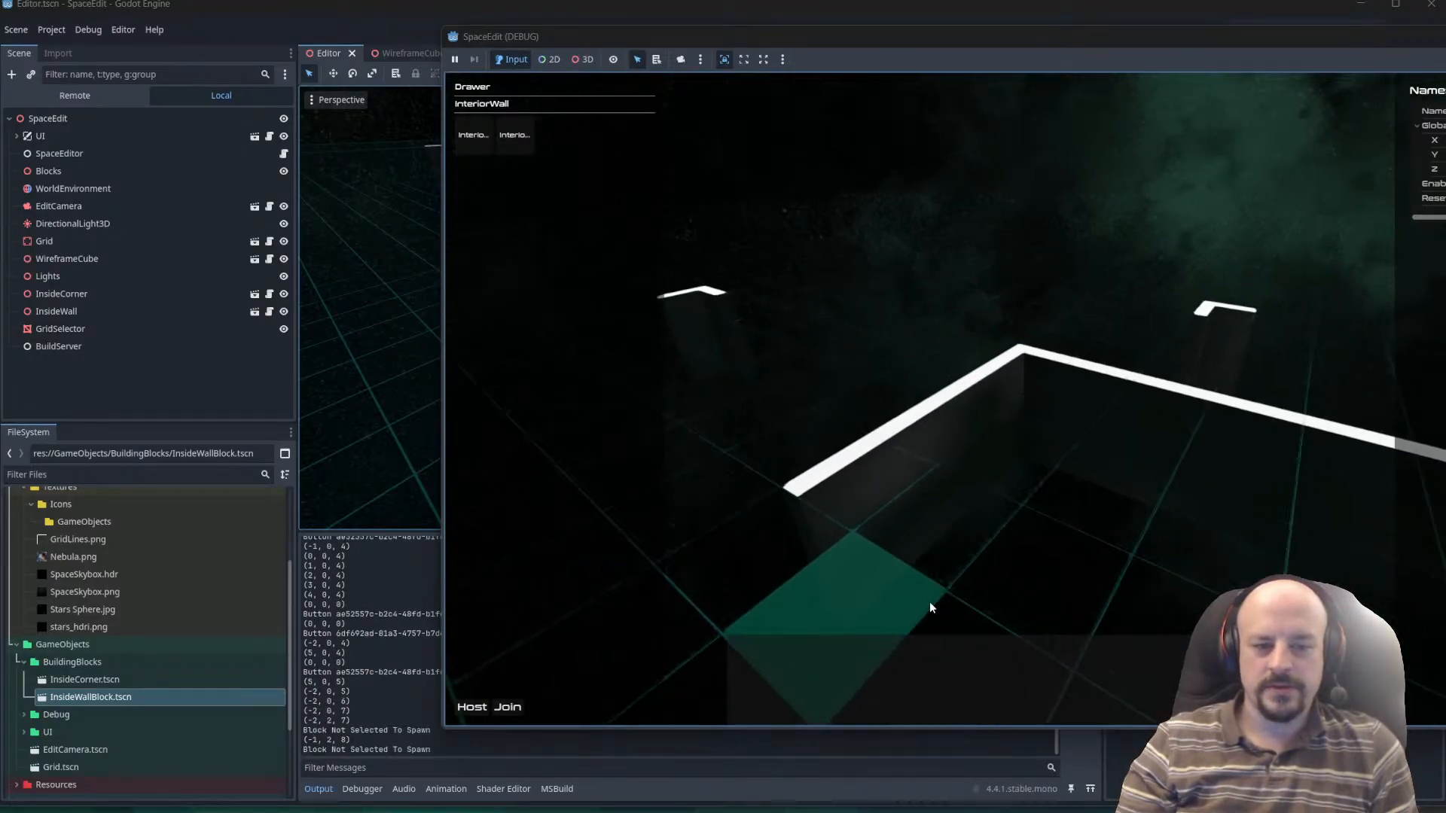
click(855, 557)
key(q)
key(q)
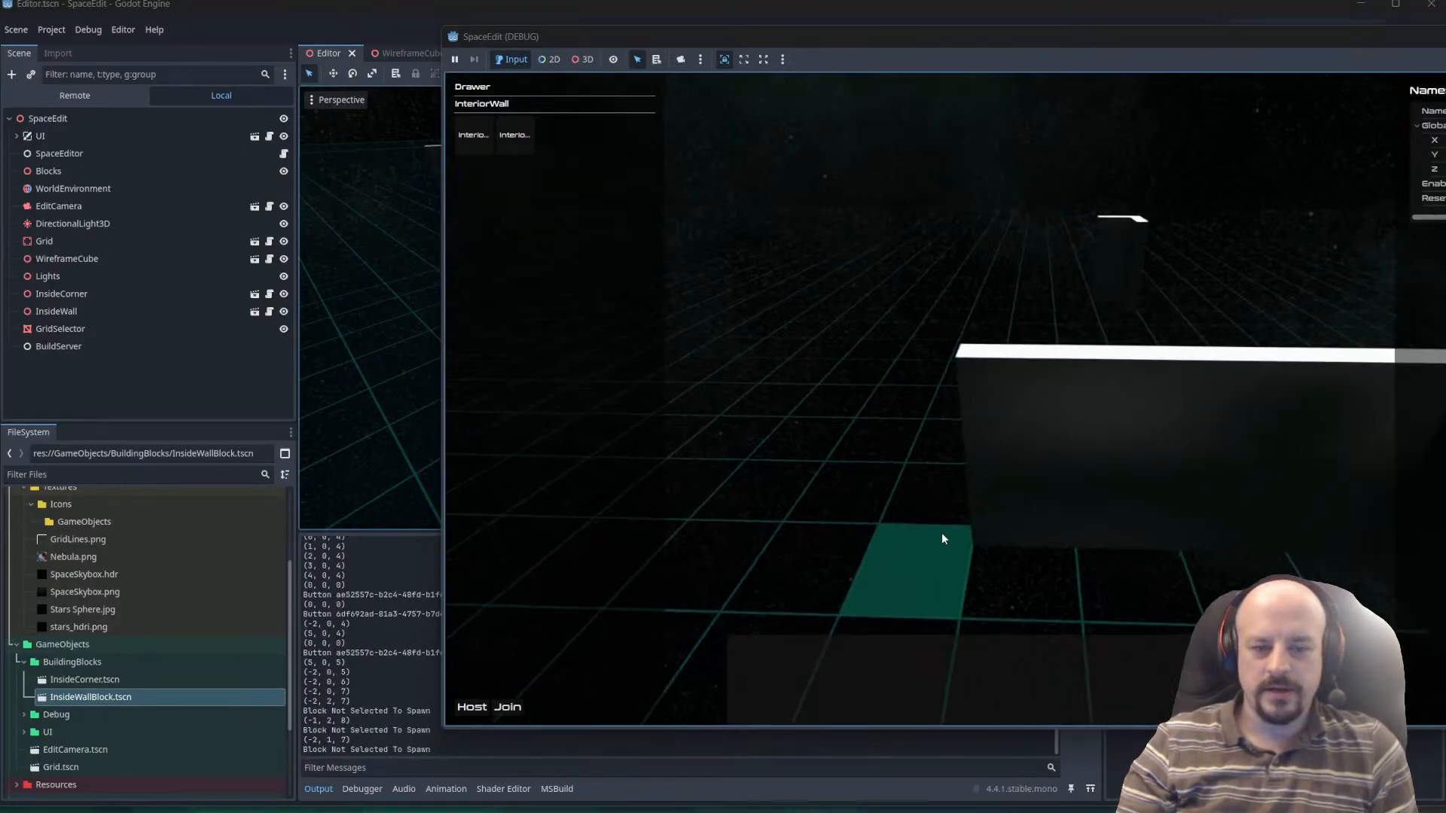
Test block selection on three side wall blocks one after another, from the open end toward the corner.
click(976, 533)
key(a)
key(e)
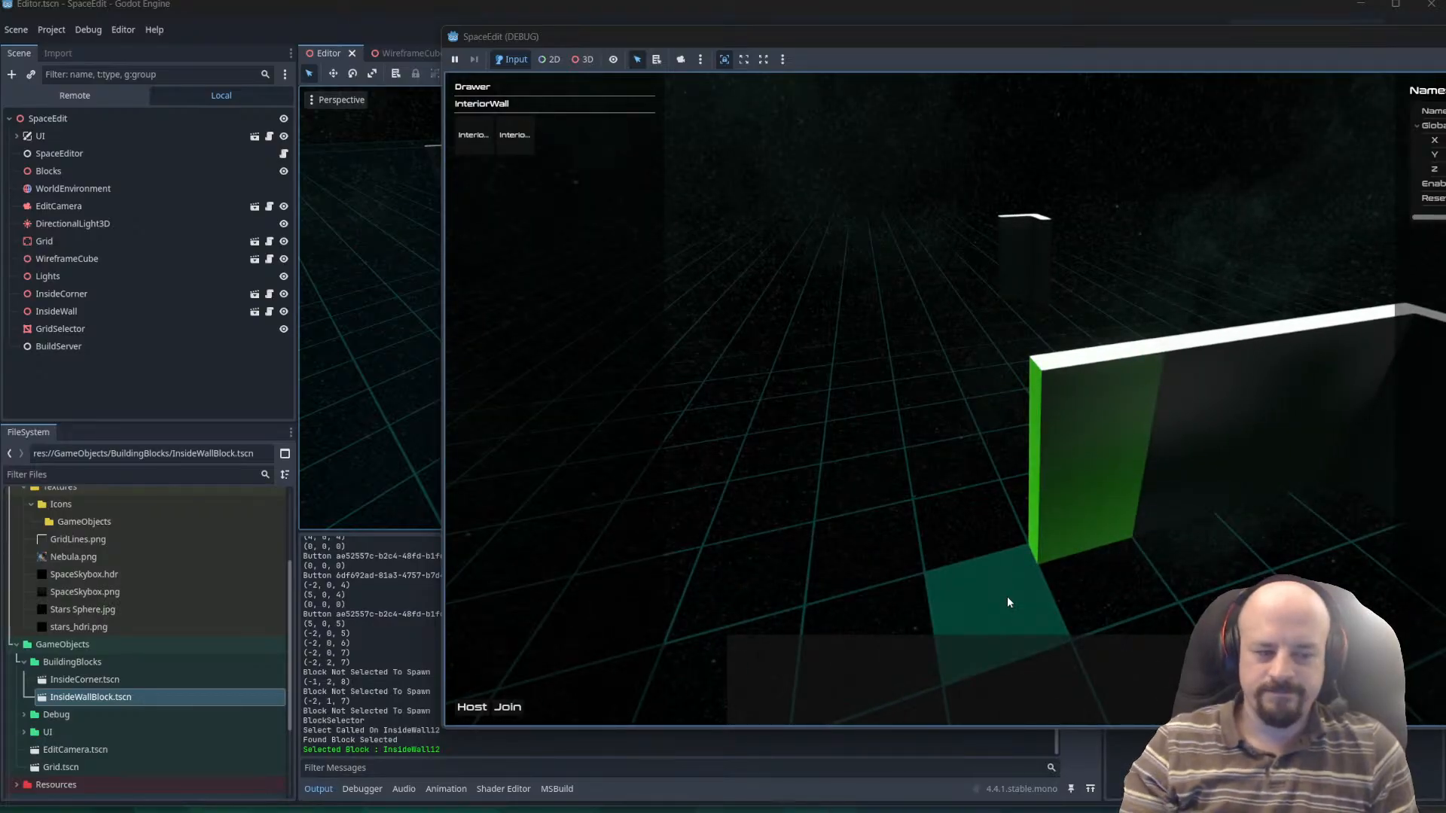
click(1220, 475)
key(q)
key(w)
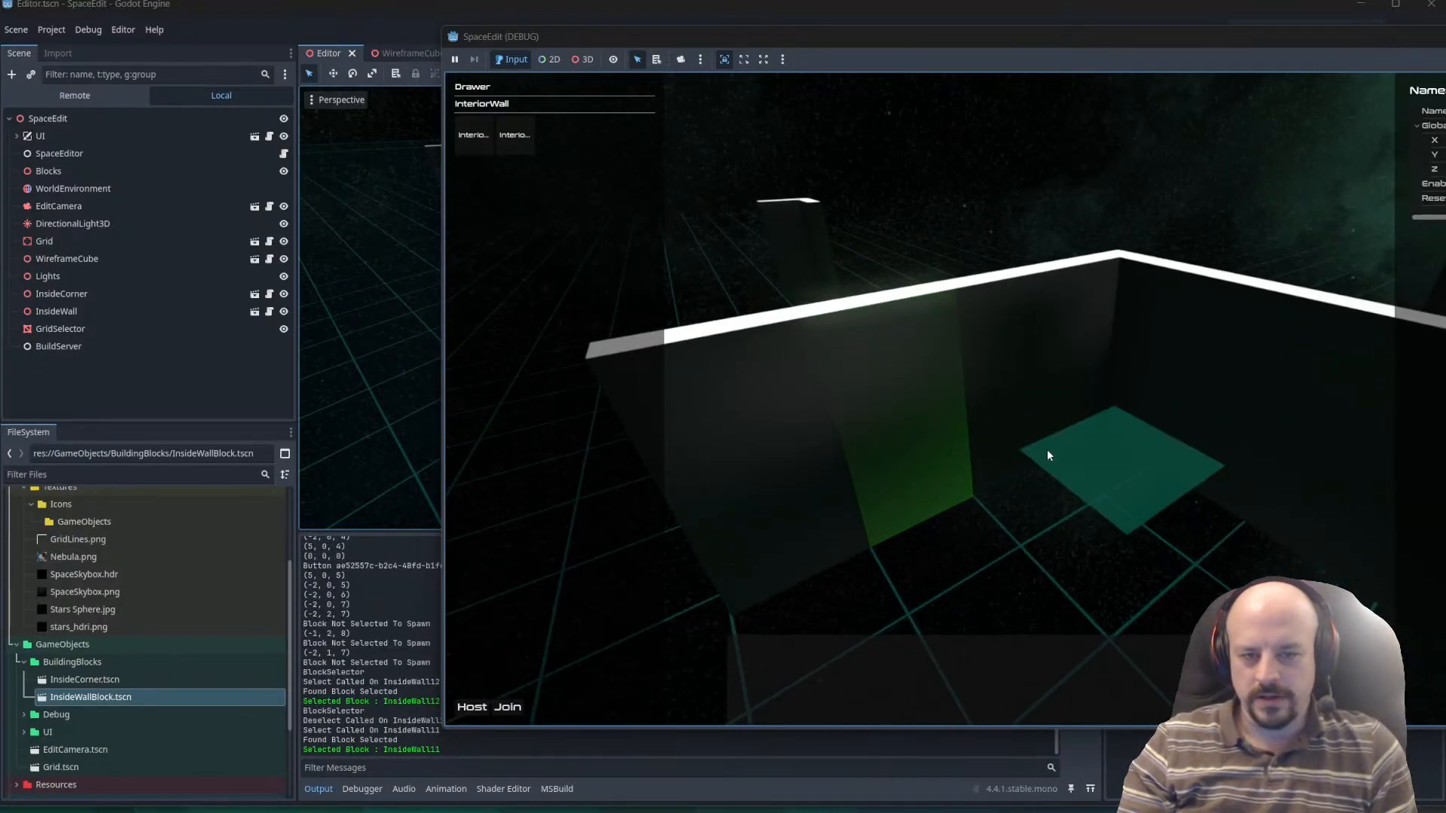
click(997, 430)
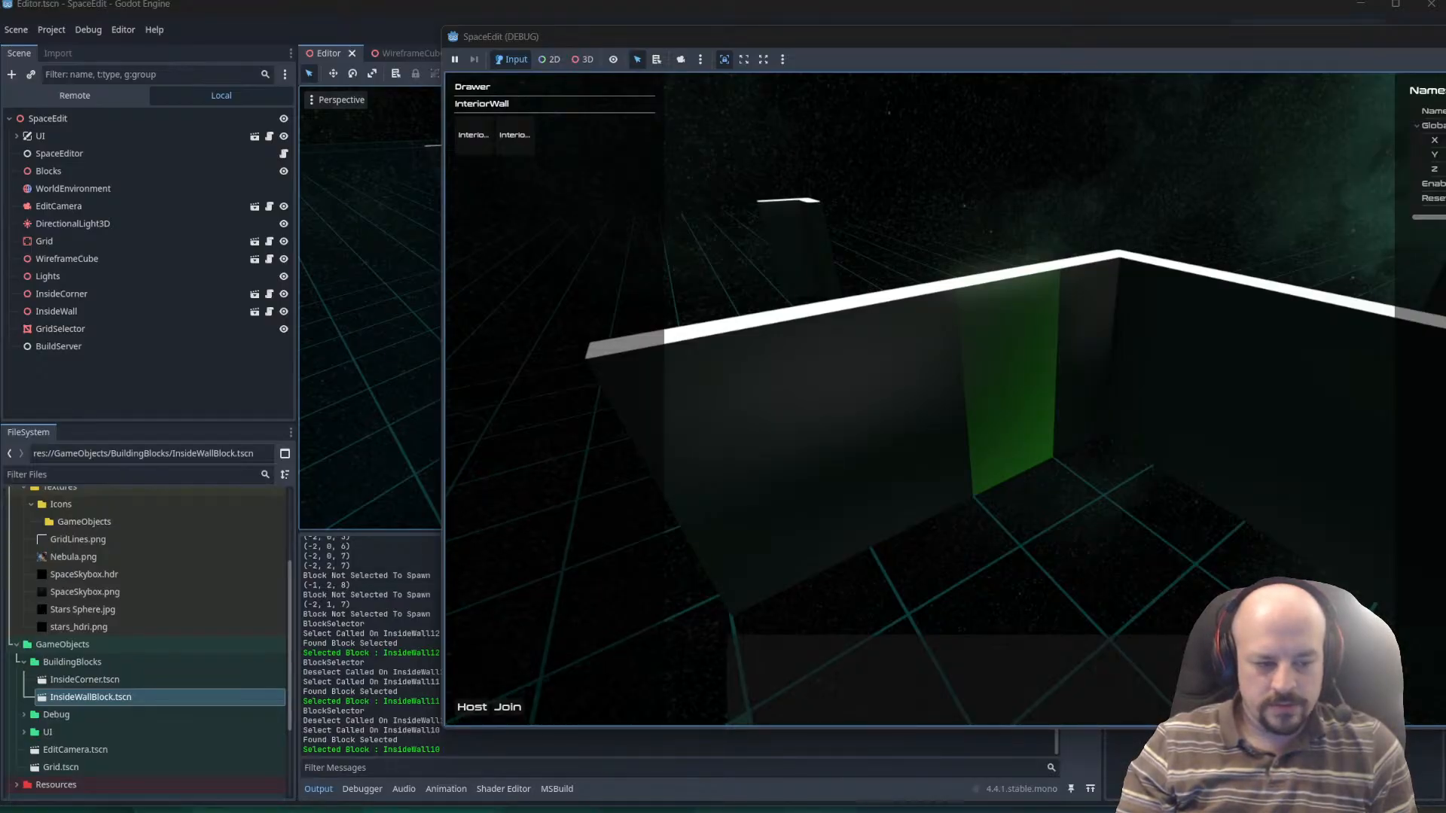
Switch to ClickUp, add a To Do task named "Delete Selected Object" and move it to Active Sprint.
key(alt+Tab)
click(319, 515)
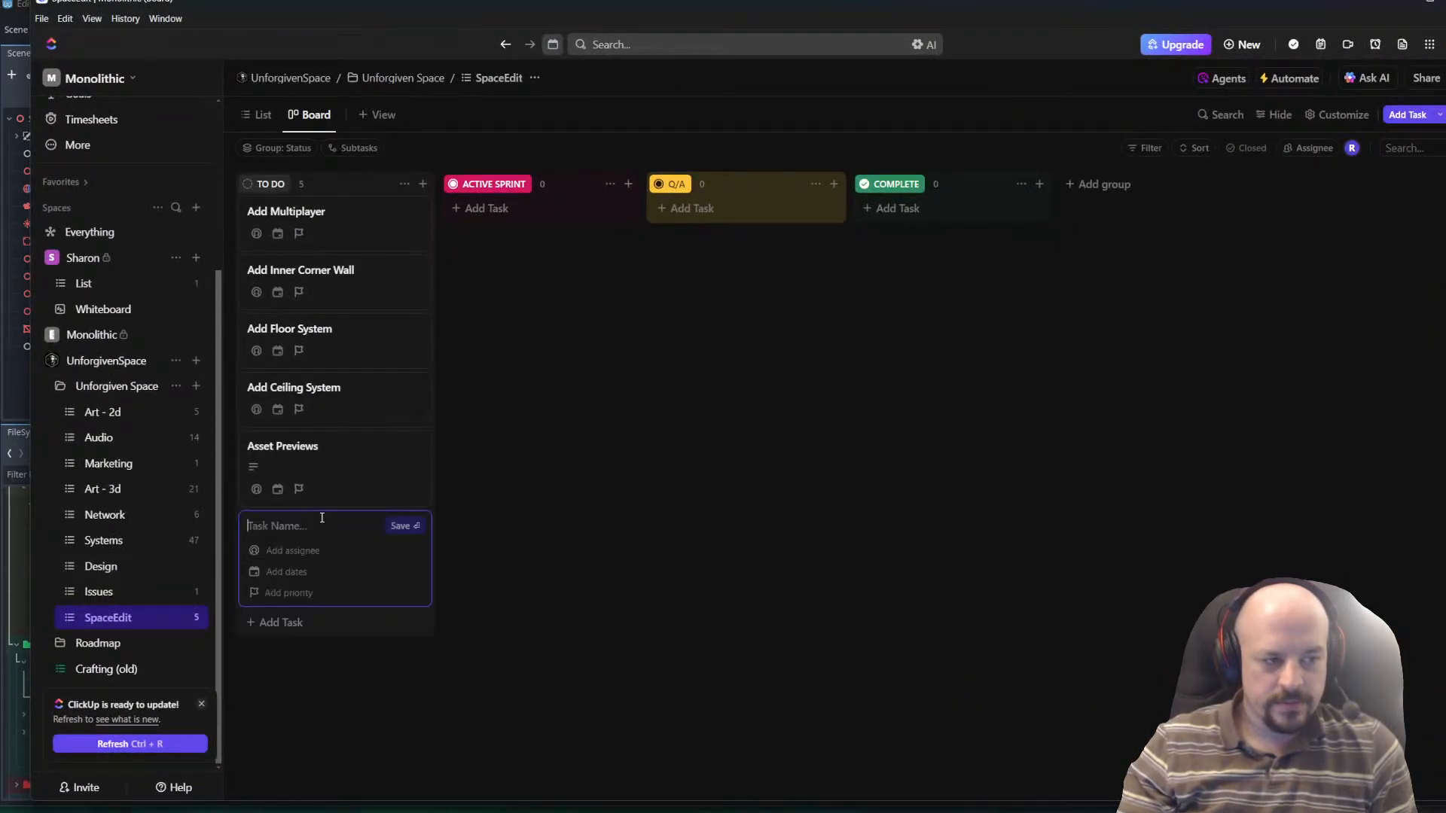
text(Dele)
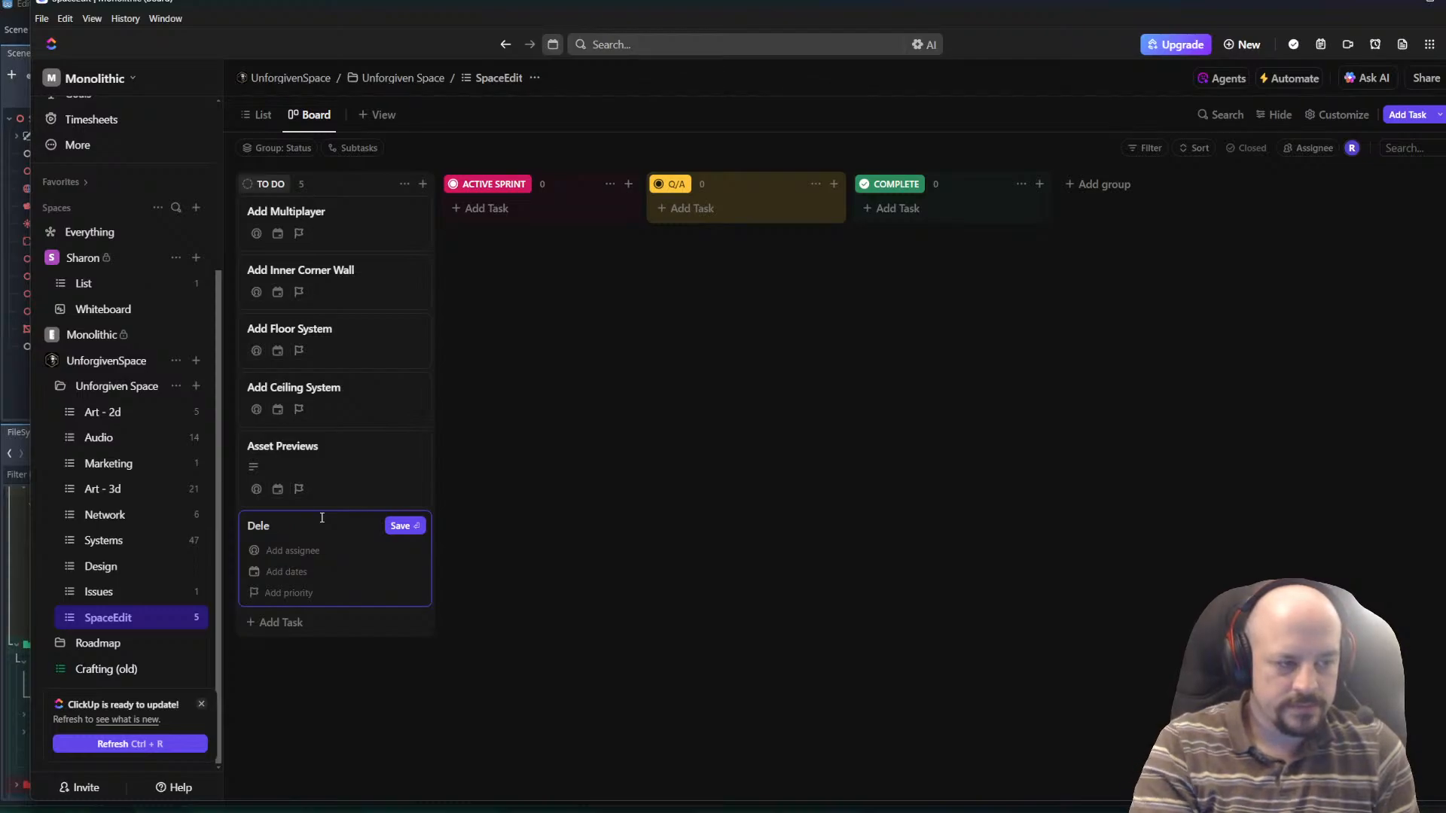
text(te Delected O)
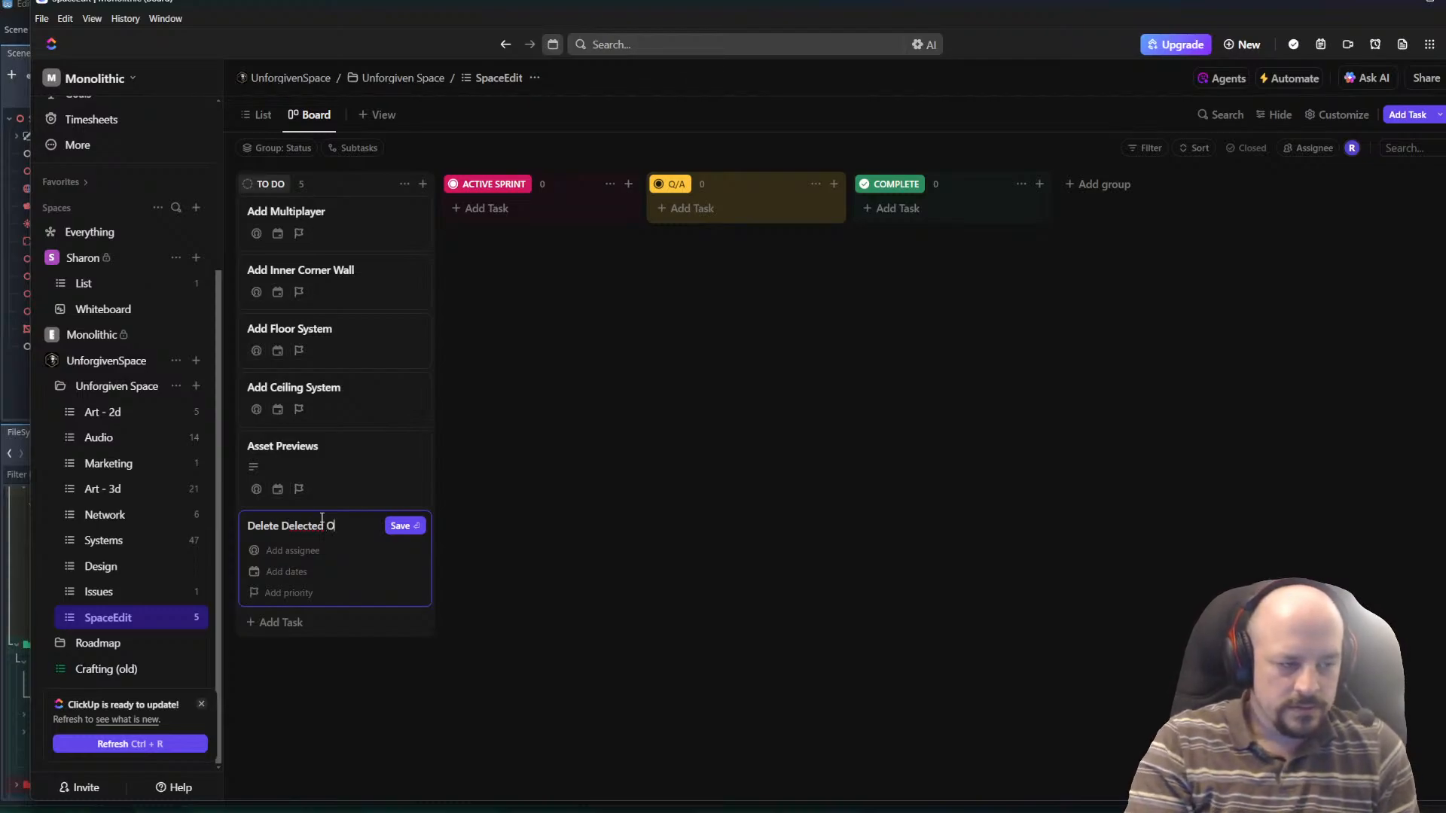
text(bject)
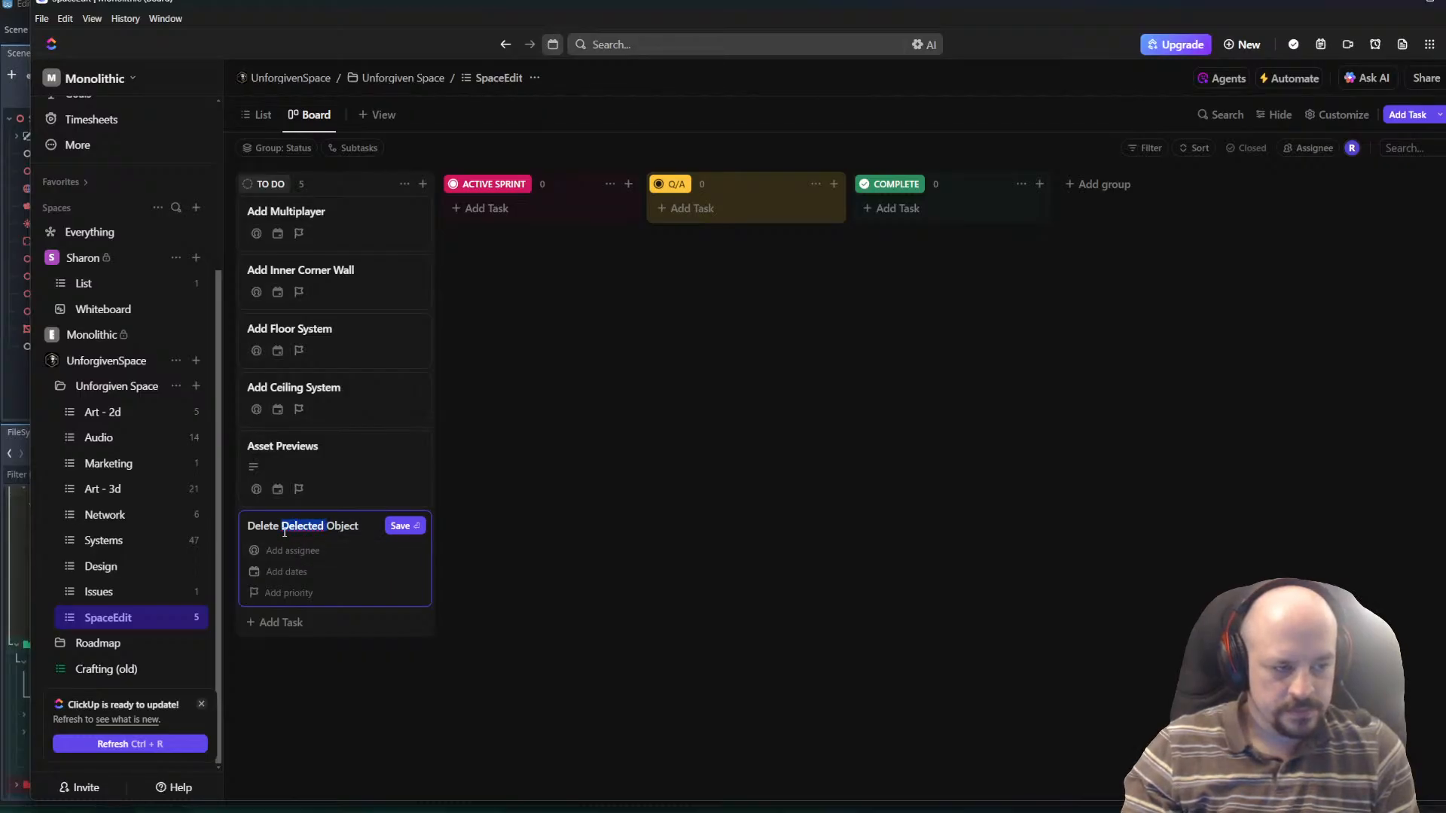
text(Selected)
key(Return)
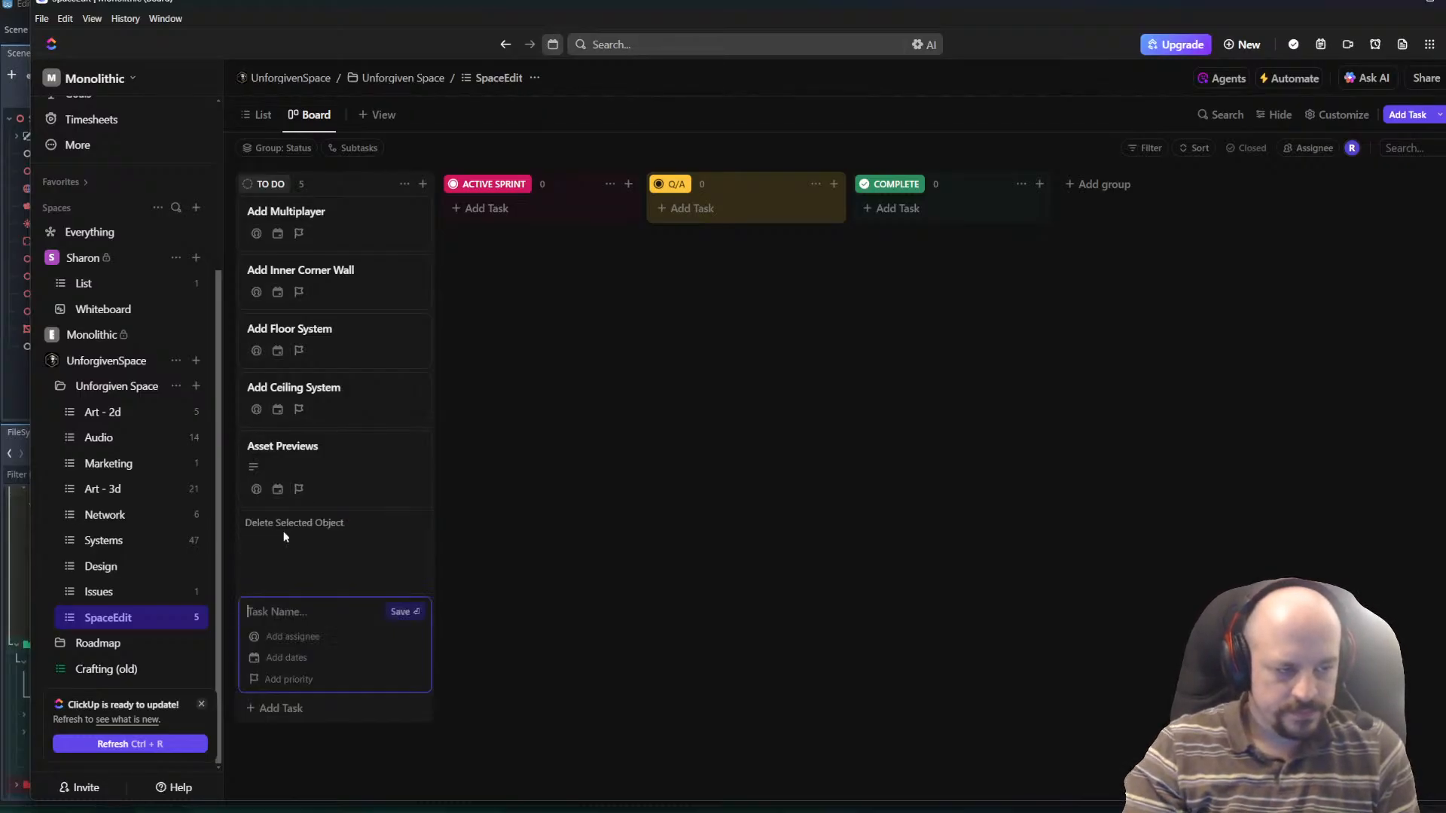
drag(292, 536, 550, 226)
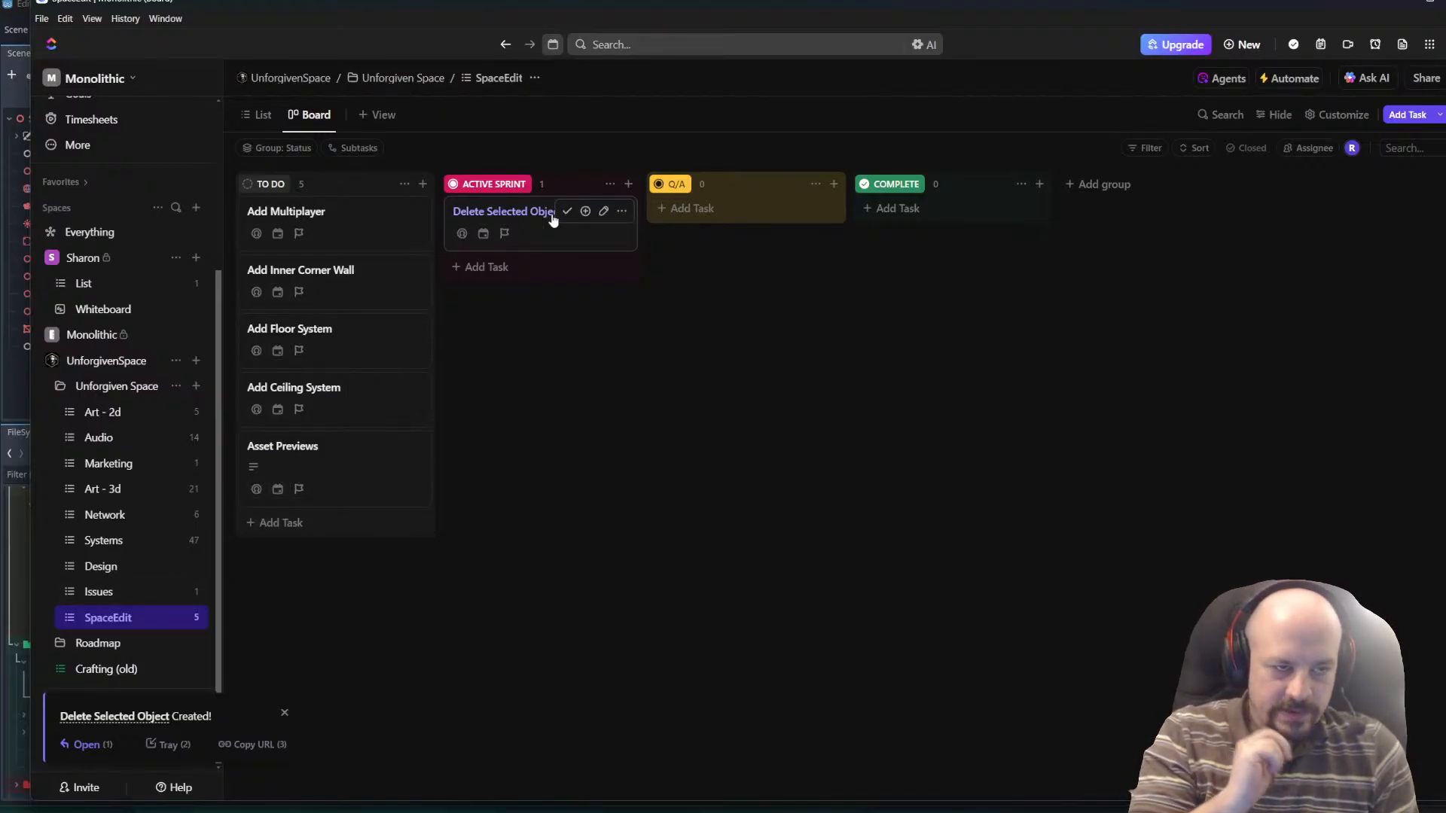
Add a task named "Initial Zone Support" to Active Sprint and briefly check its details.
click(542, 268)
text(Initial Zo)
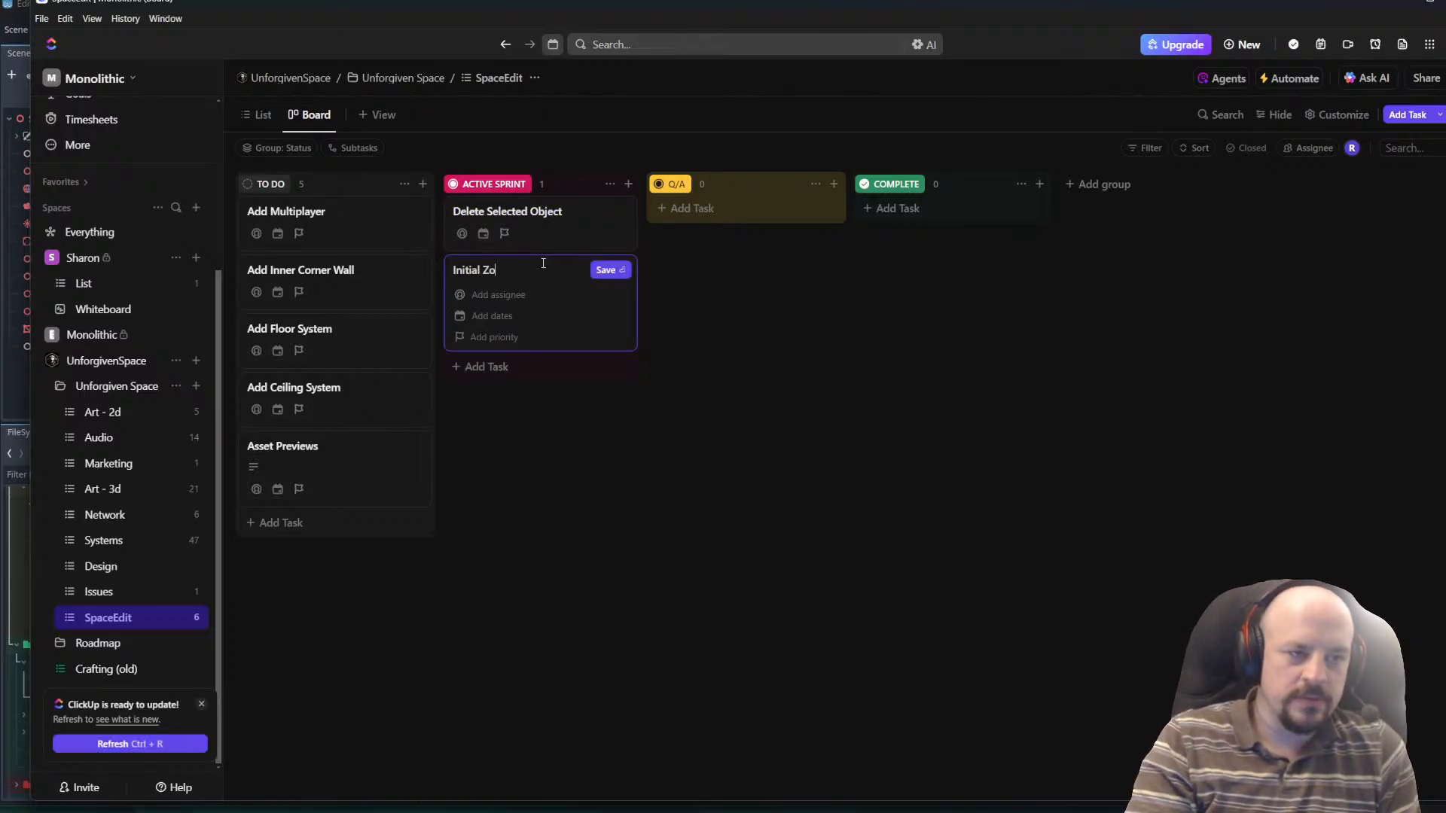
text(ne Support)
key(Return)
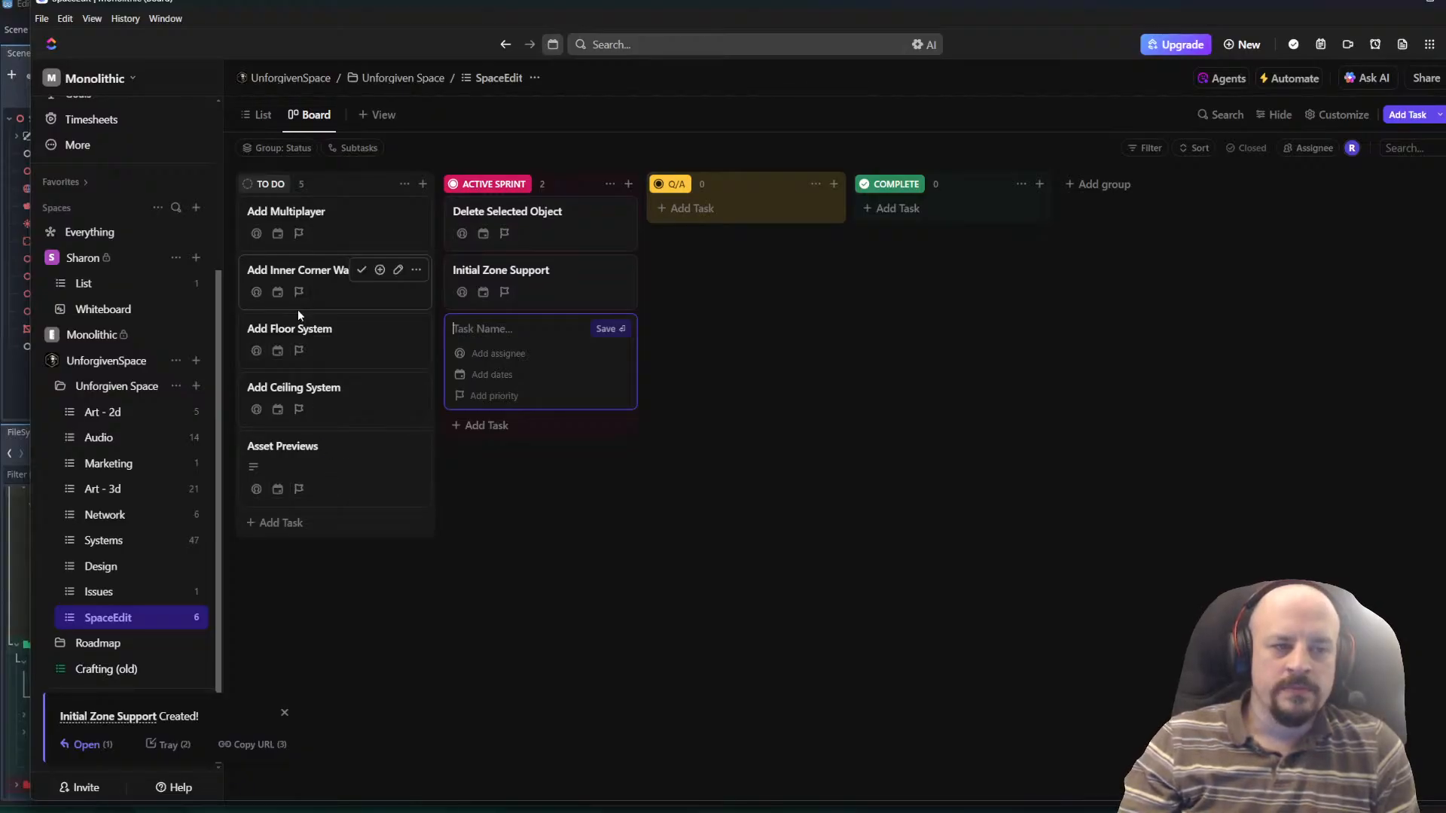
click(501, 283)
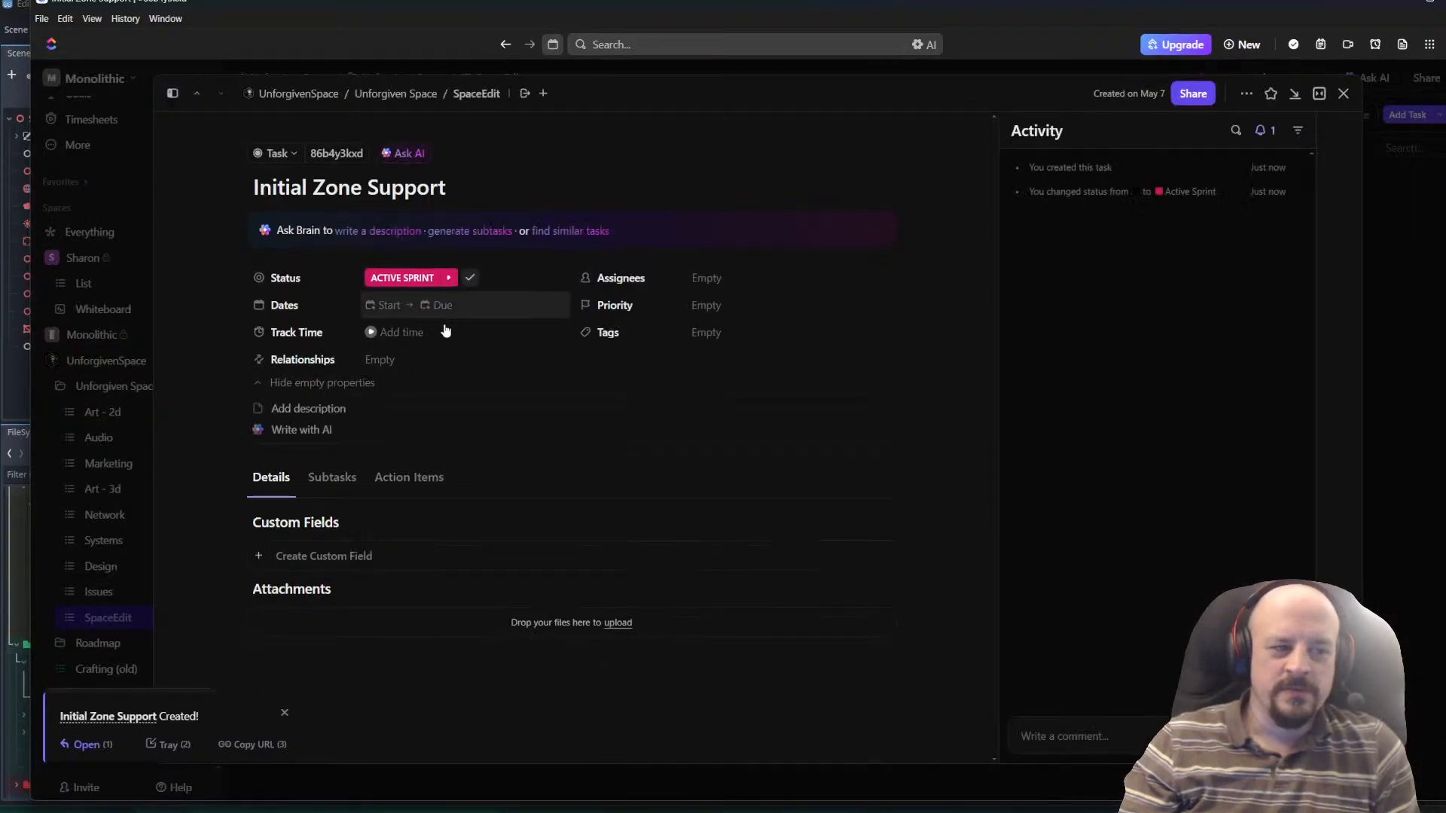
key(Escape)
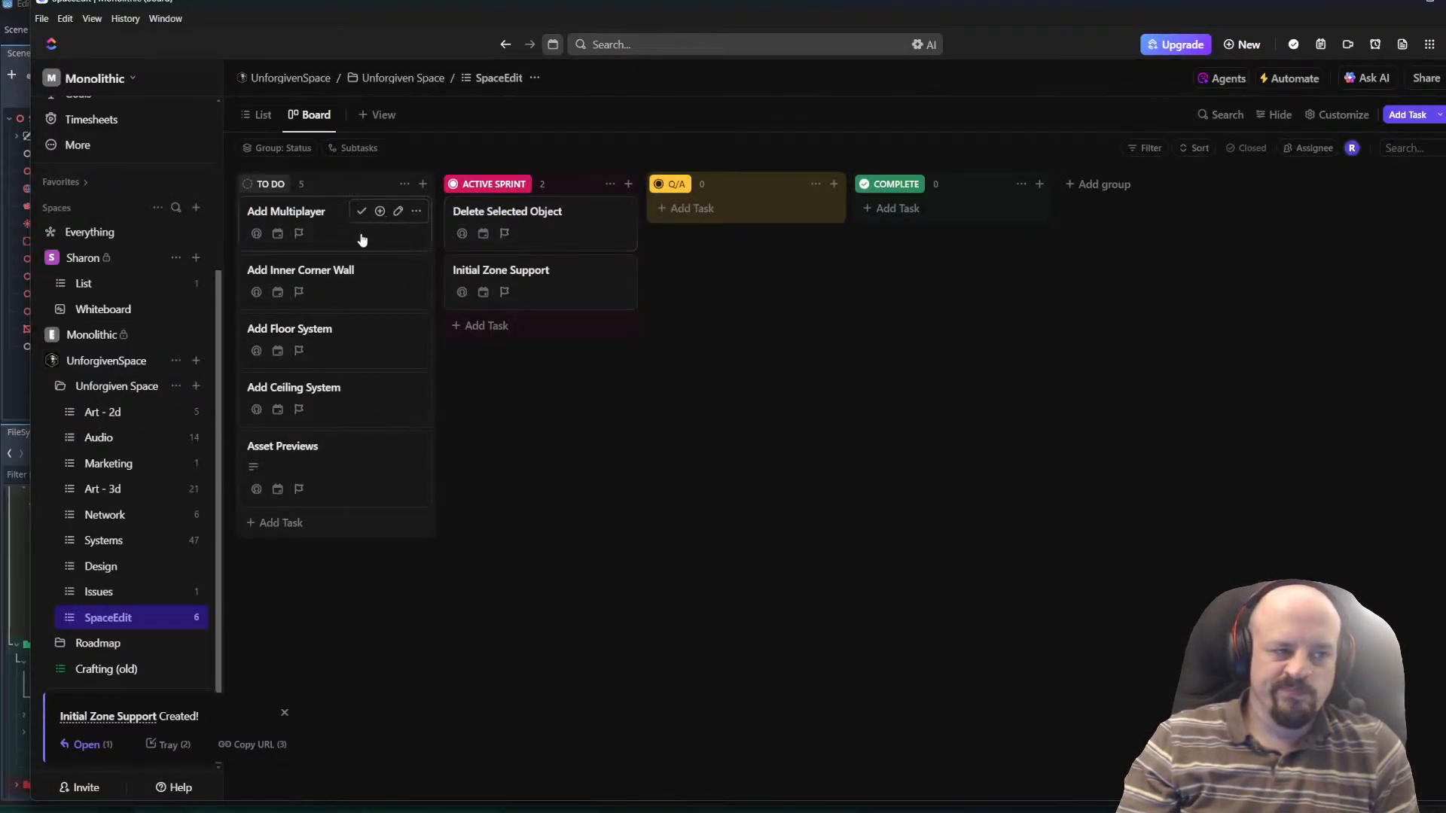
Reorder "Add Multiplayer" to the end of To Do and move "Add Inner Corner Wall" to Active Sprint.
drag(300, 216, 281, 471)
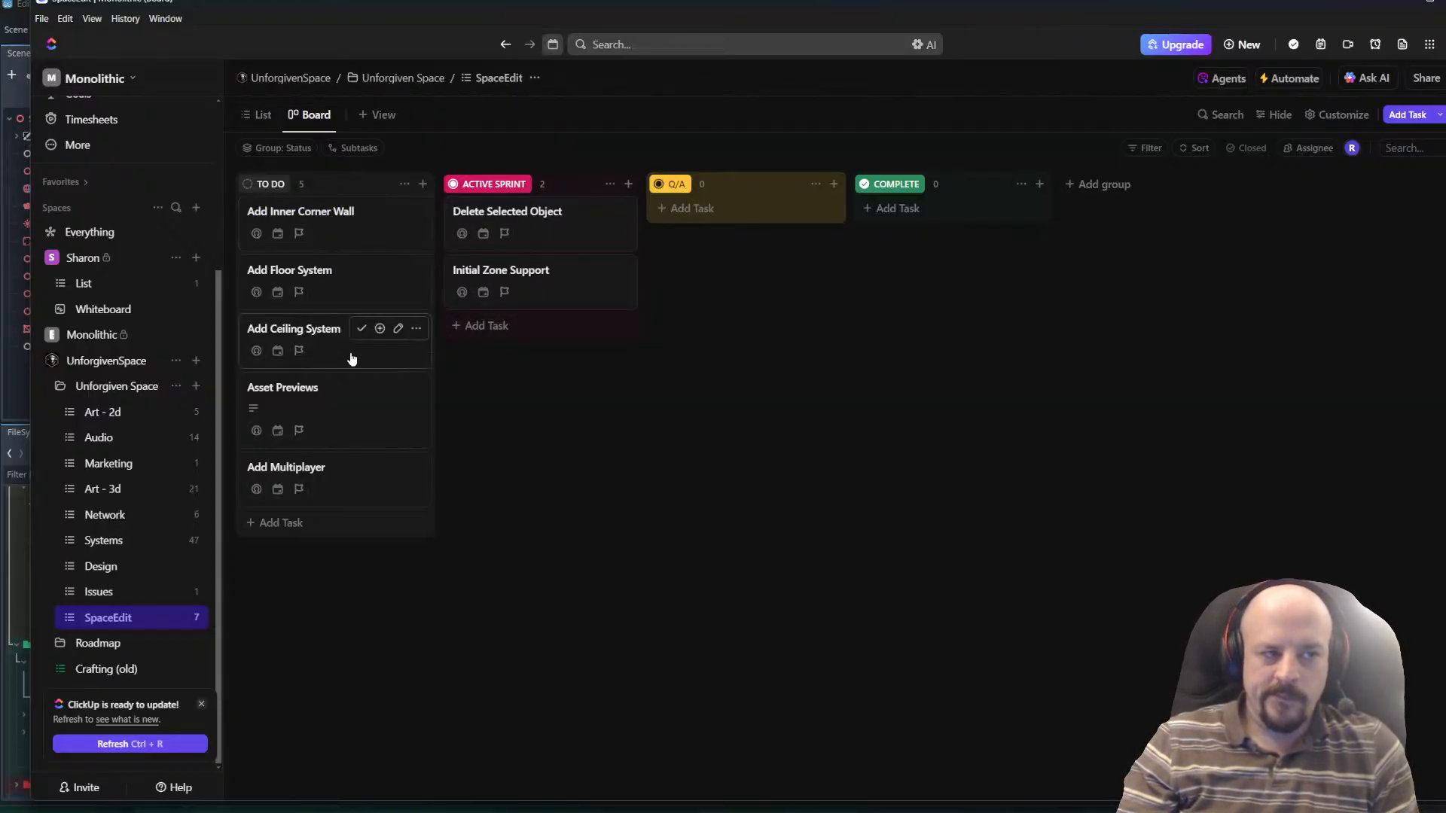
drag(331, 213, 574, 354)
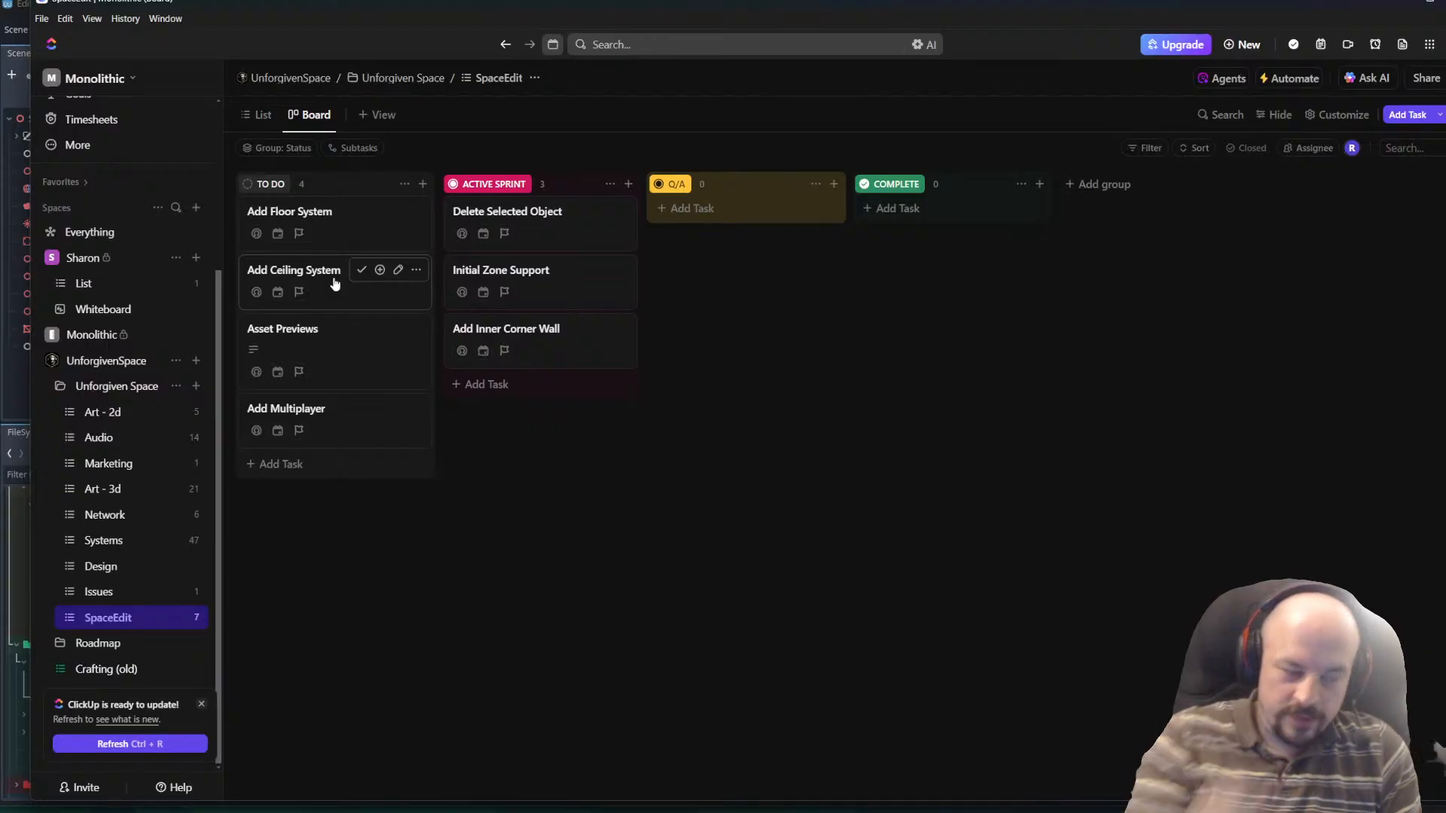
Add a task named "Add Door GameObject" to To Do.
click(314, 464)
text(Asd)
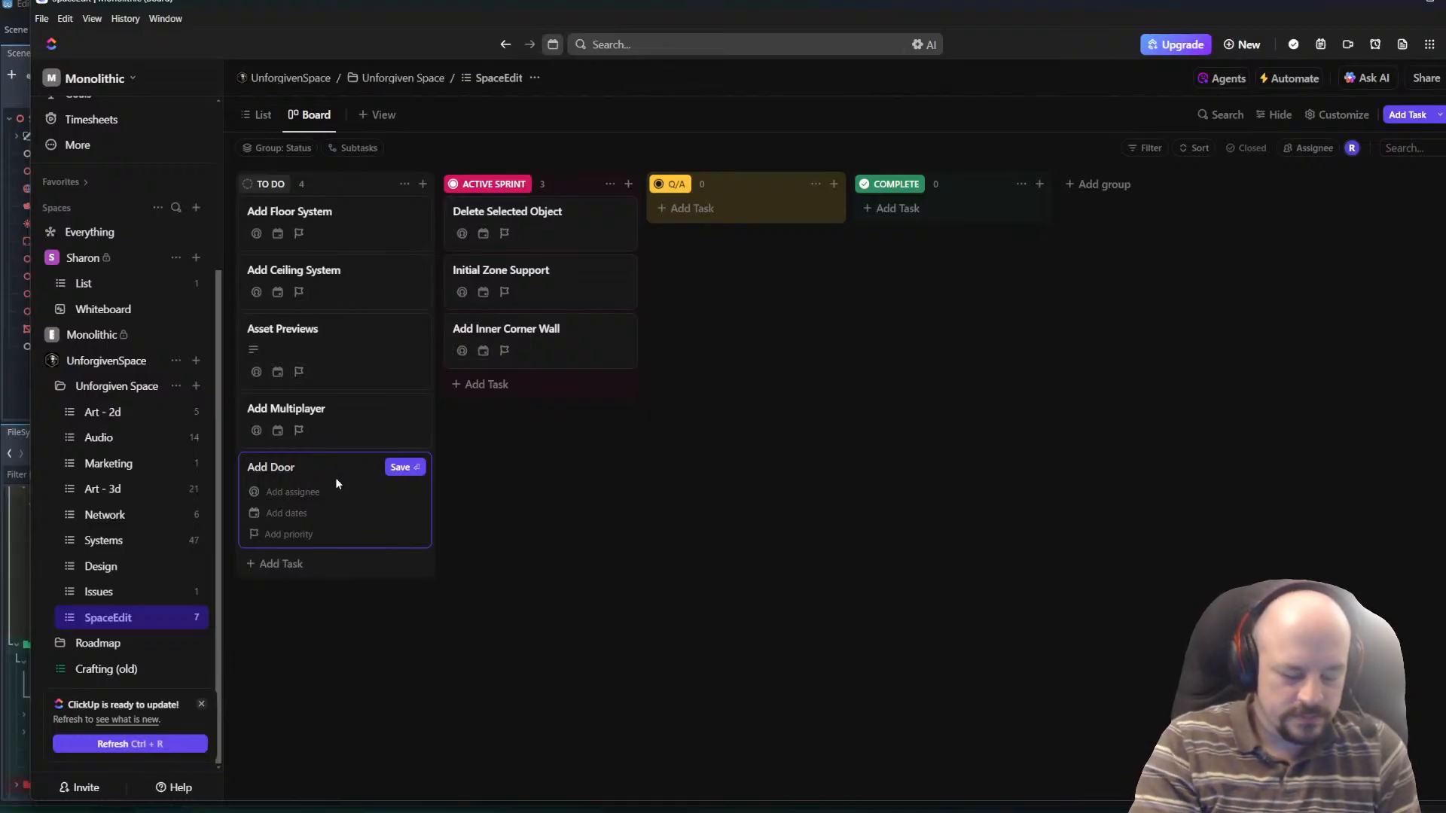
text(ect)
key(Return)
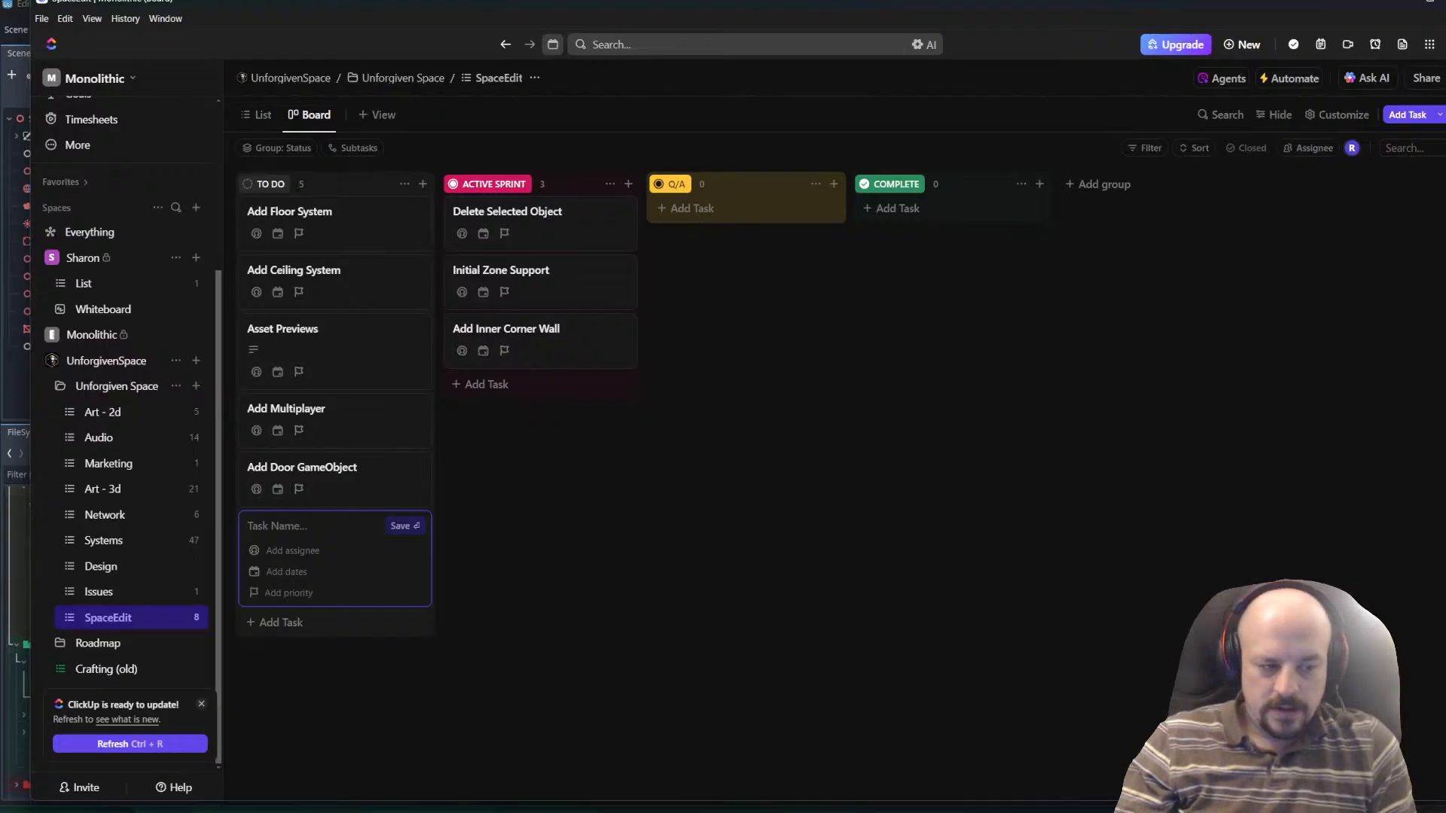
Add a To Do task named "Add LUA support for Ramdomizations" and switch back to the running SpaceEdit window.
mouse_move(377, 811)
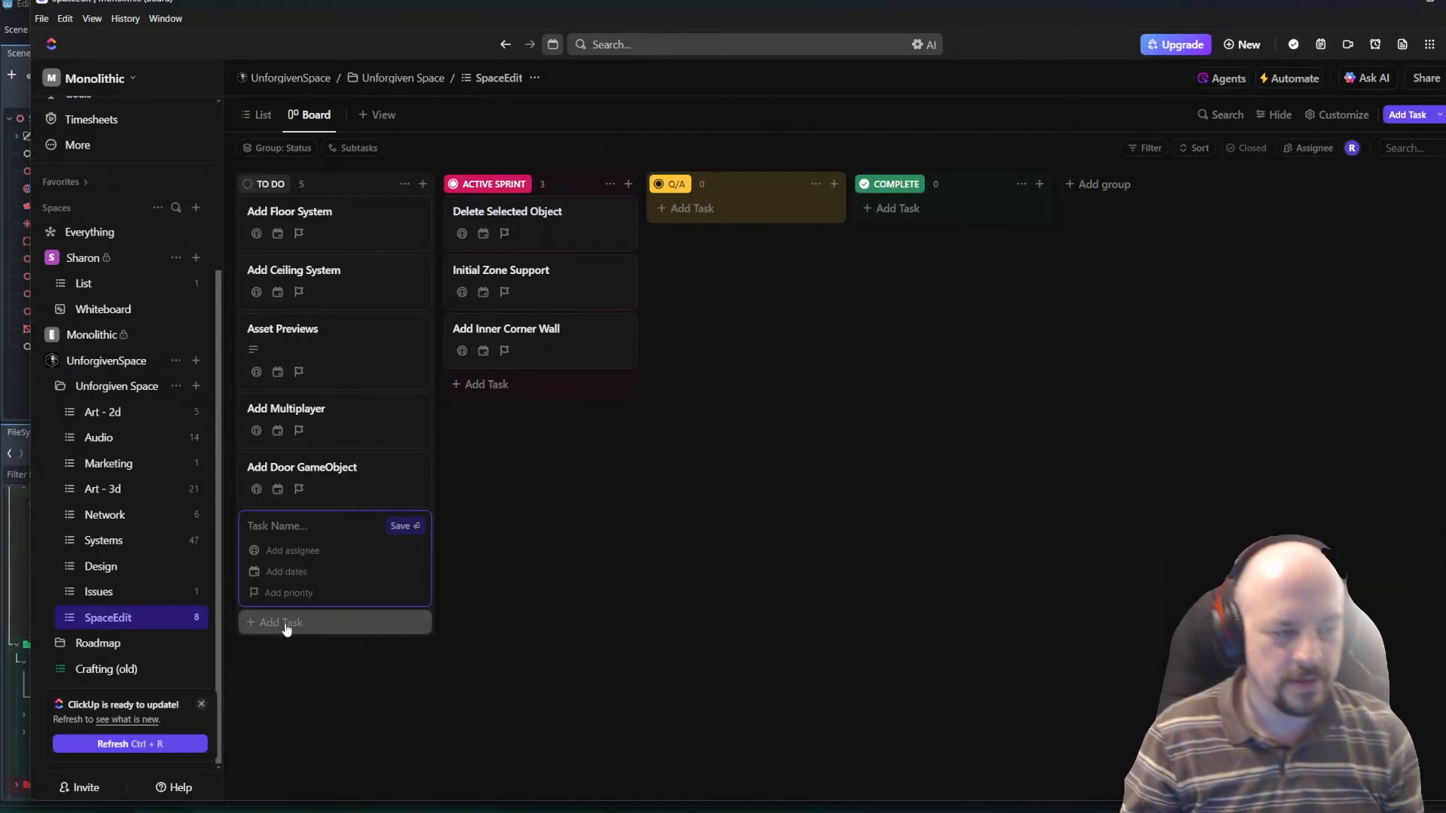
text(Add LUA)
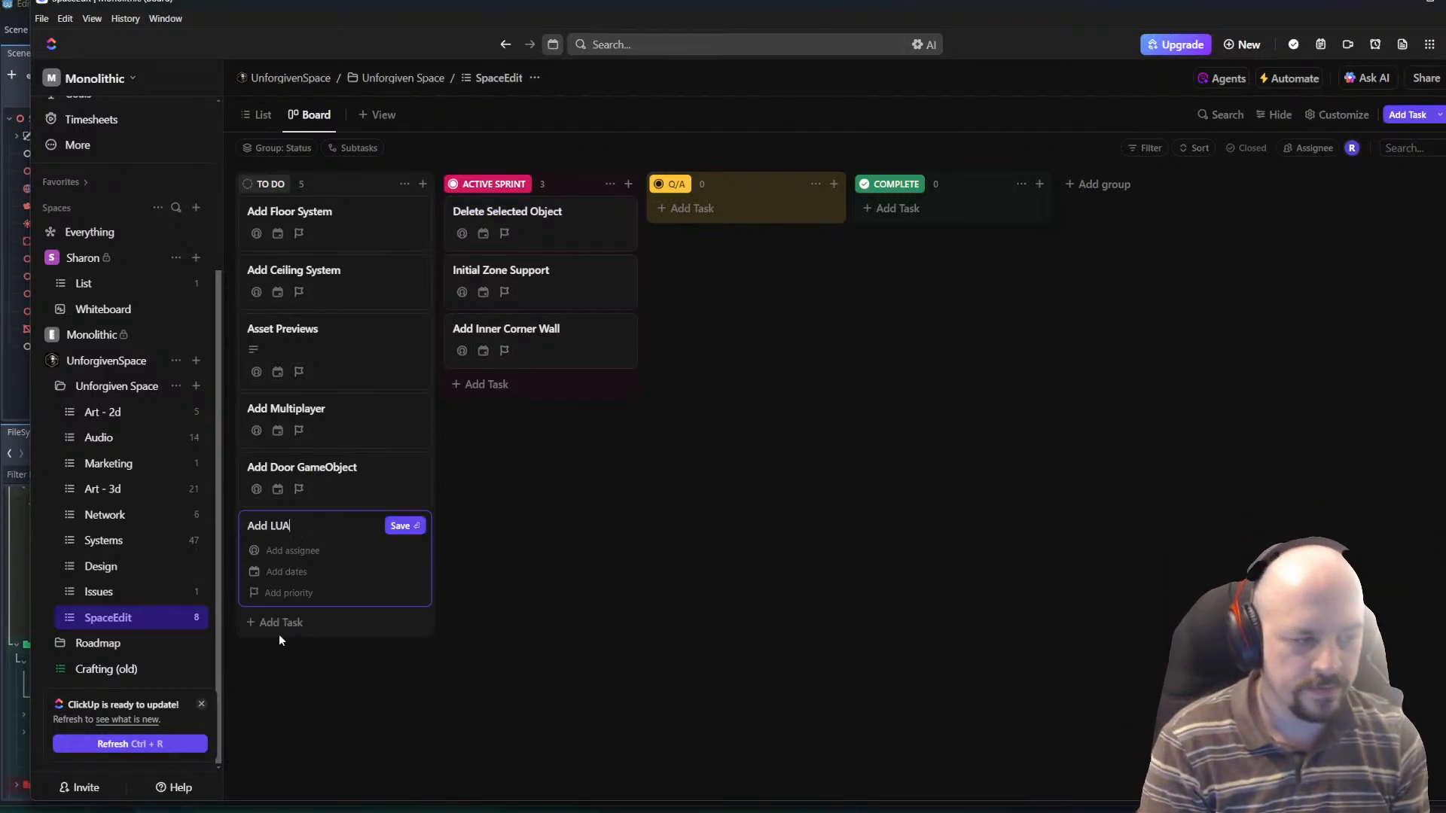
text( support for Ra)
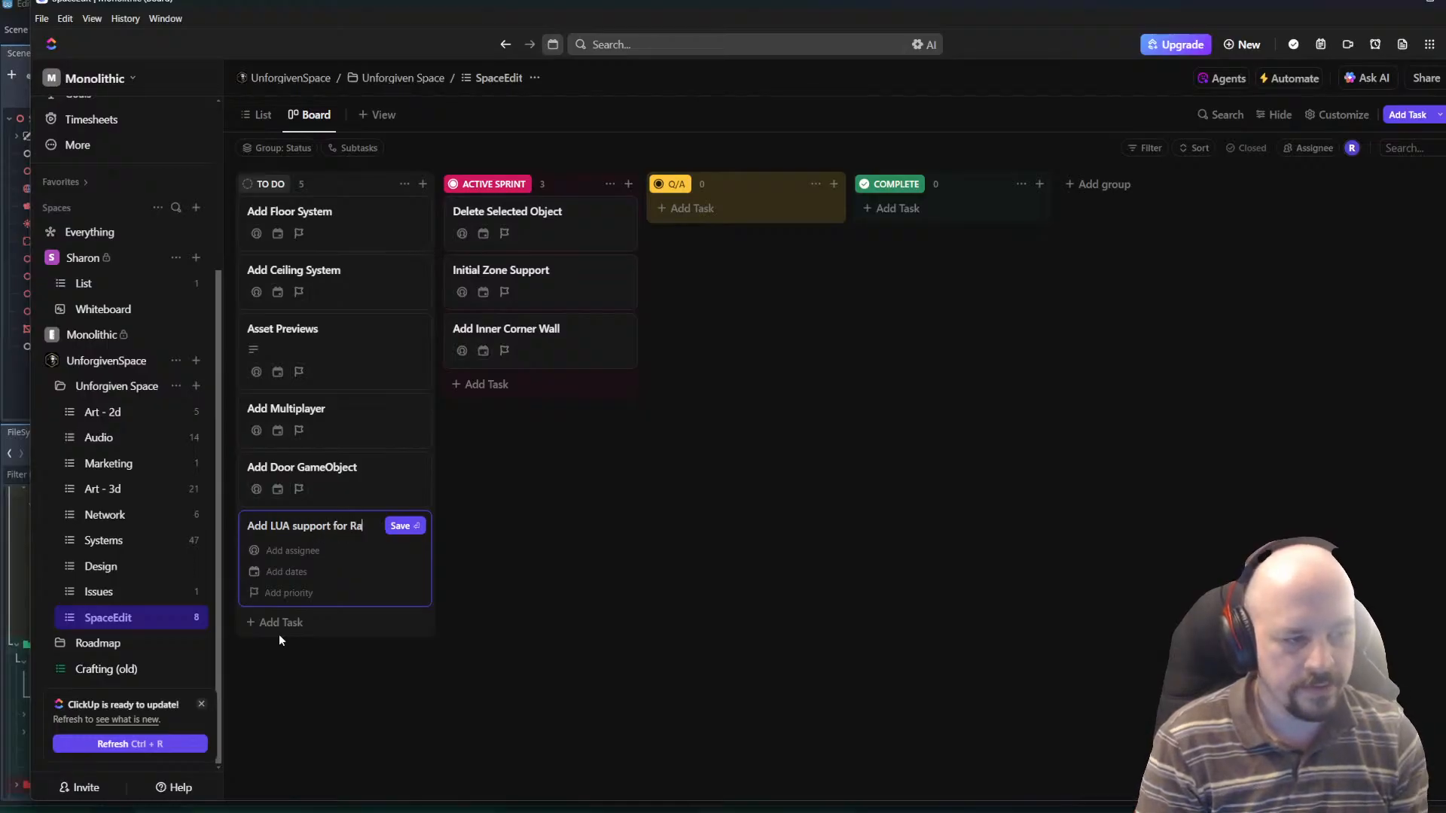
text(mdomiza)
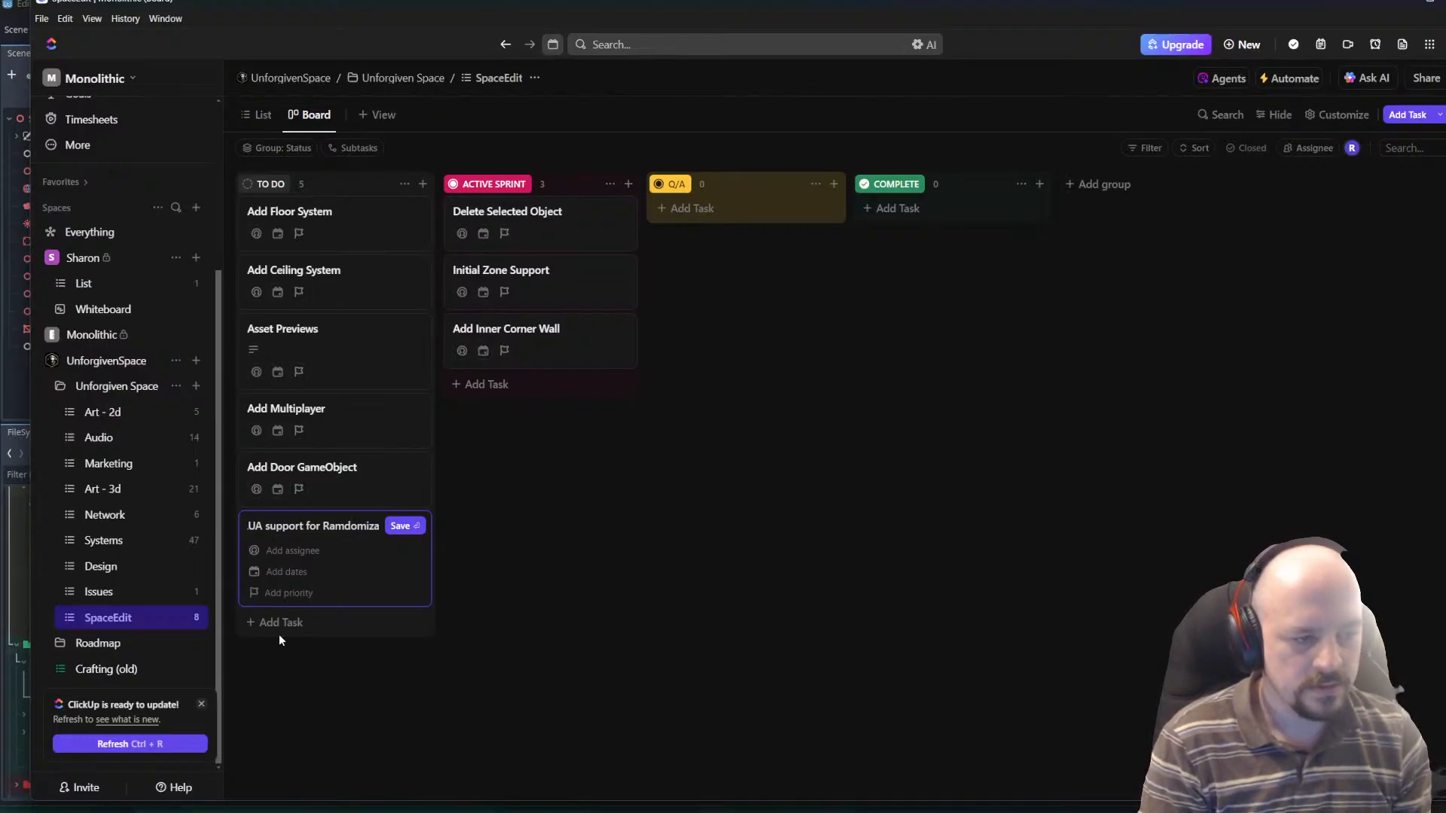
text(tions)
key(Return)
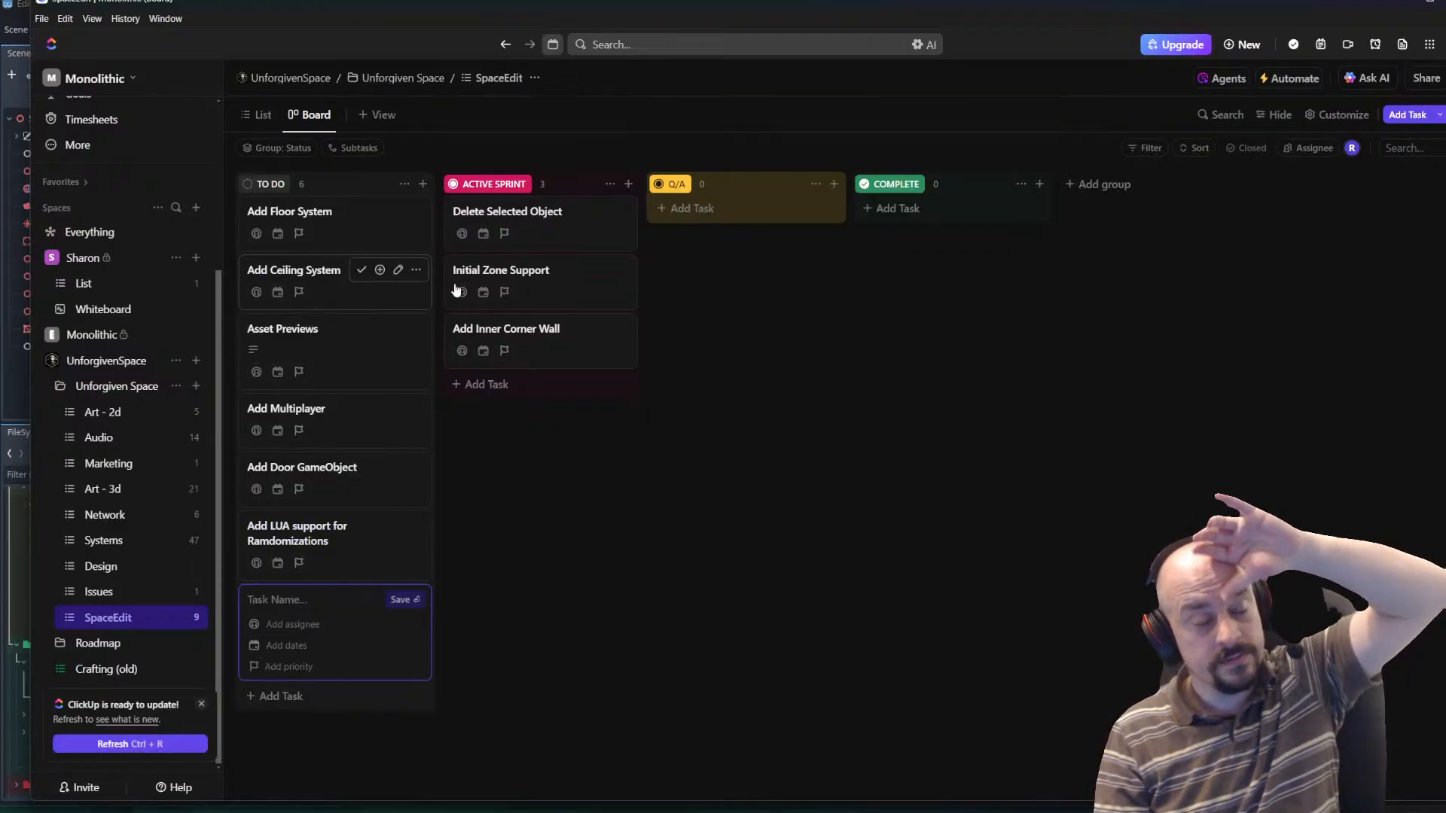
key(alt+Tab)
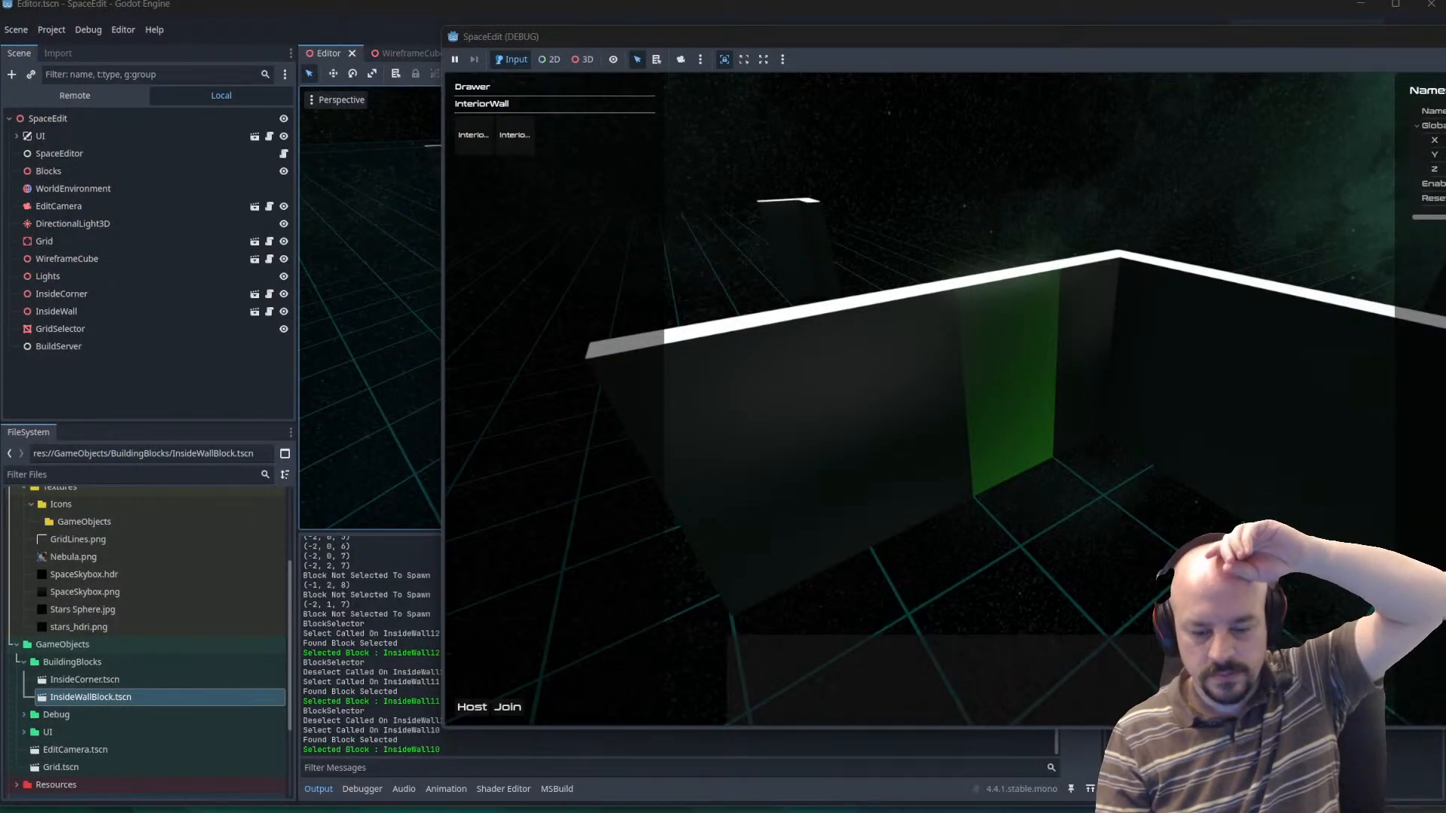